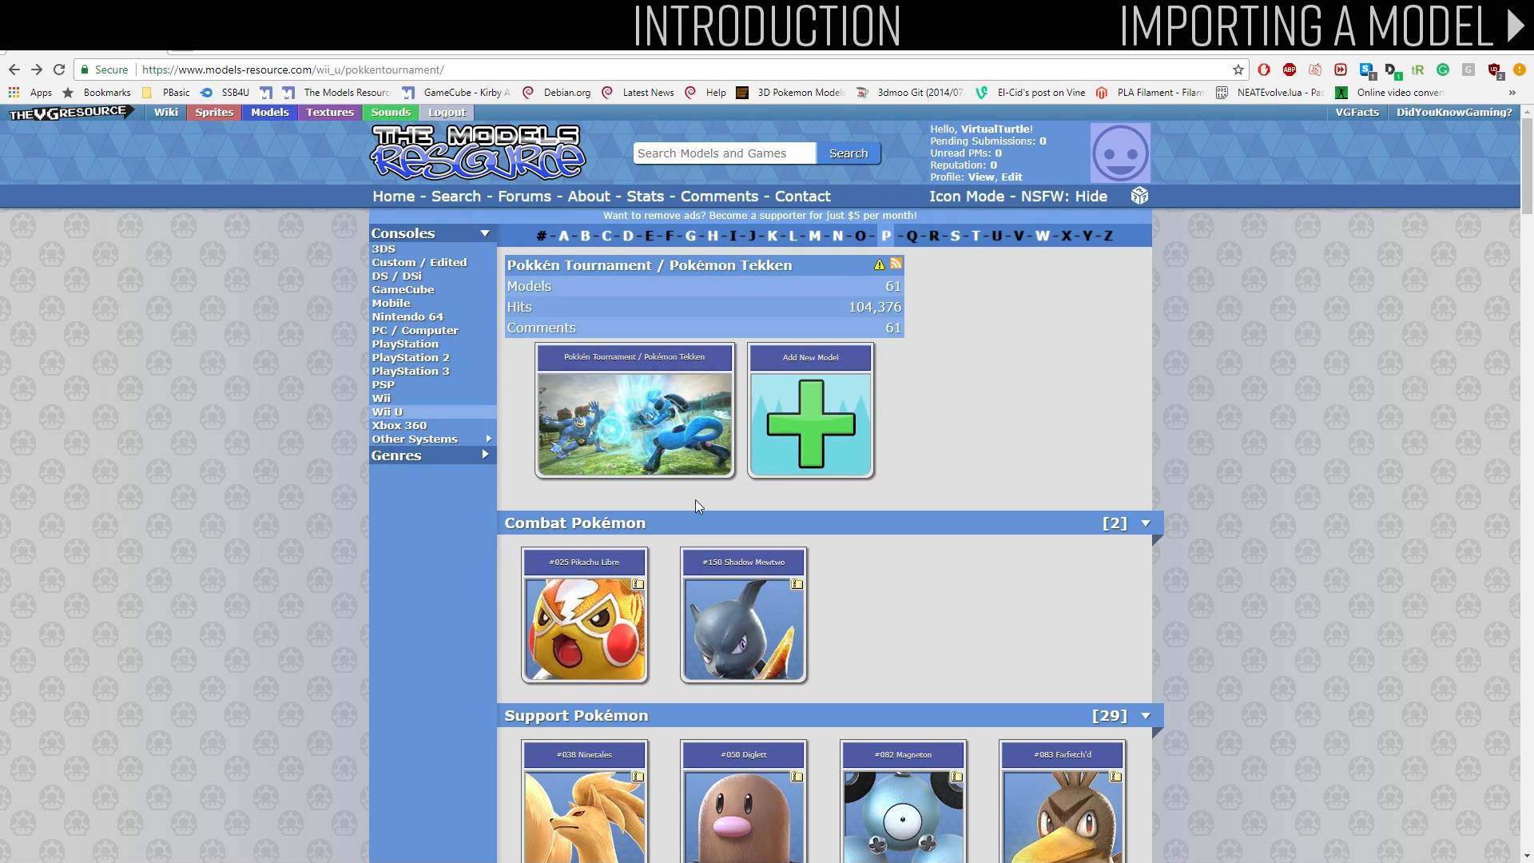
Step: Open the #150 Shadow Mewtwo model page from the Combat Pokémon section
left_click(750, 562)
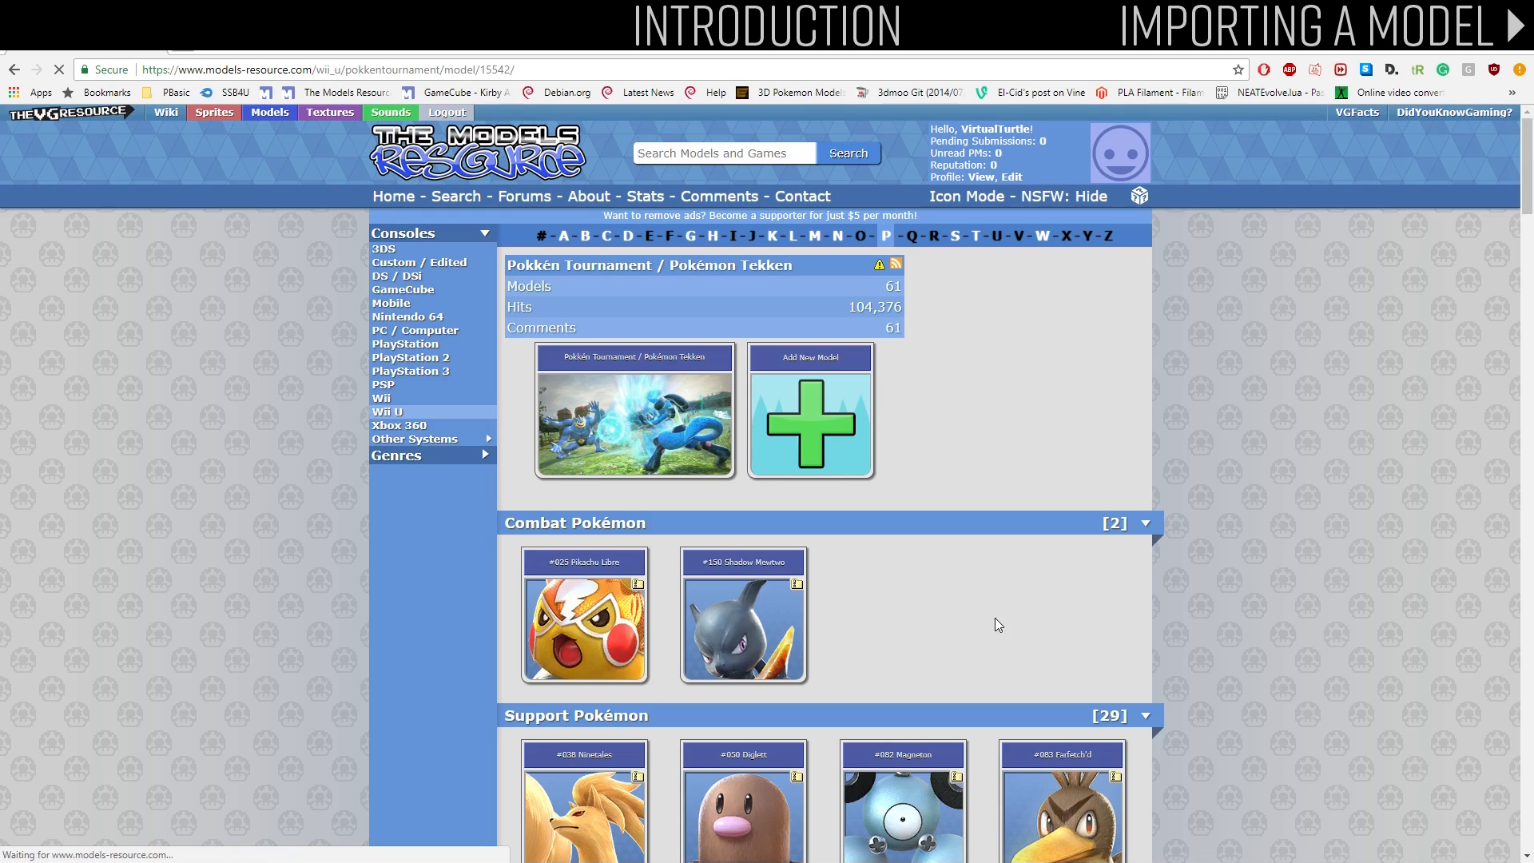
scroll(1082, 564, "down", 2)
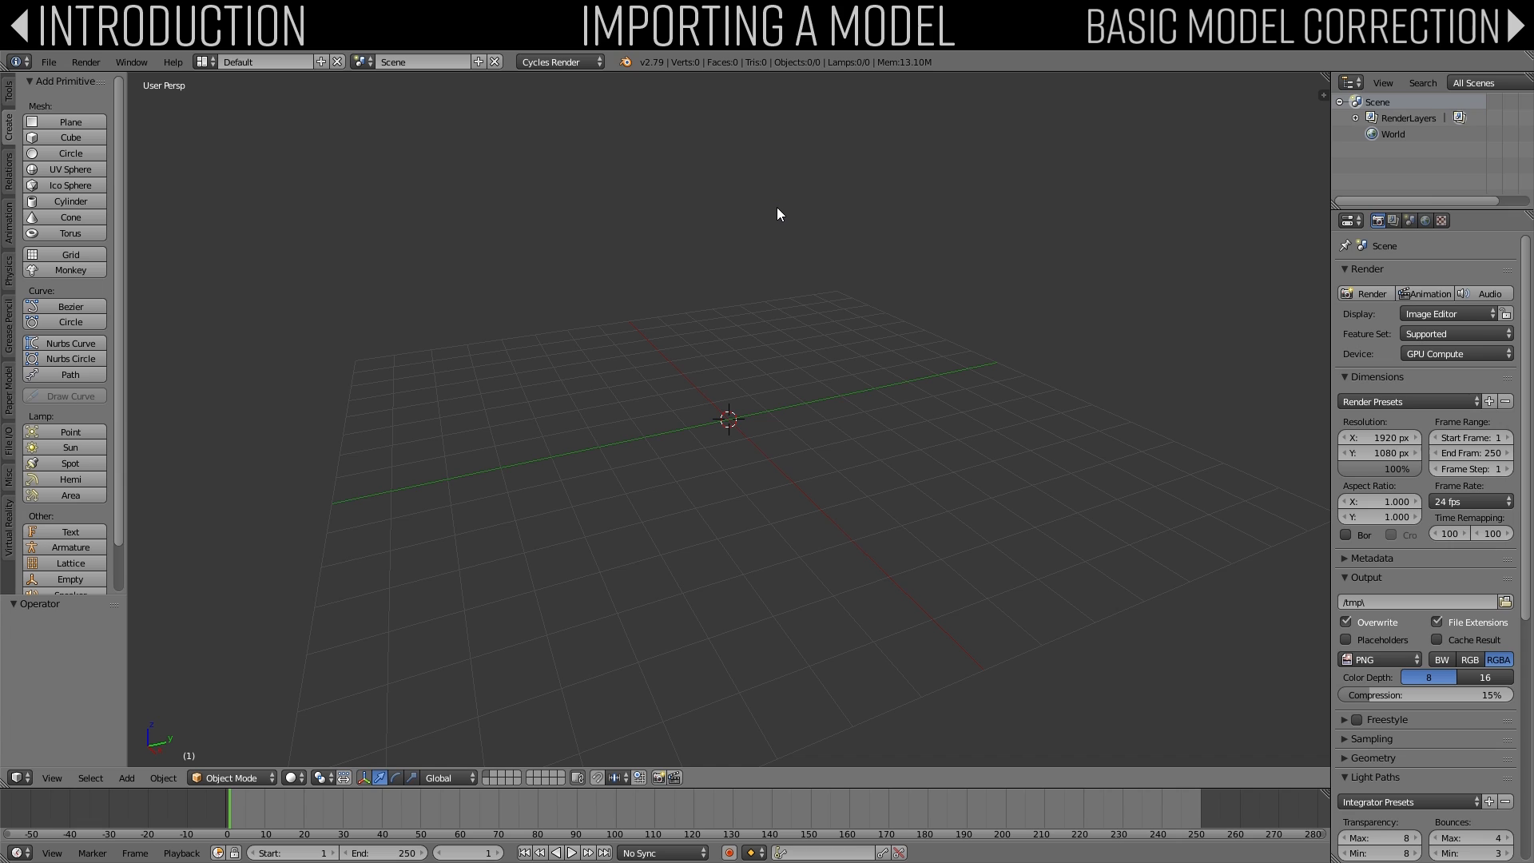
Step: Switch the render engine to Blender Render and back to Cycles Render
left_click(551, 62)
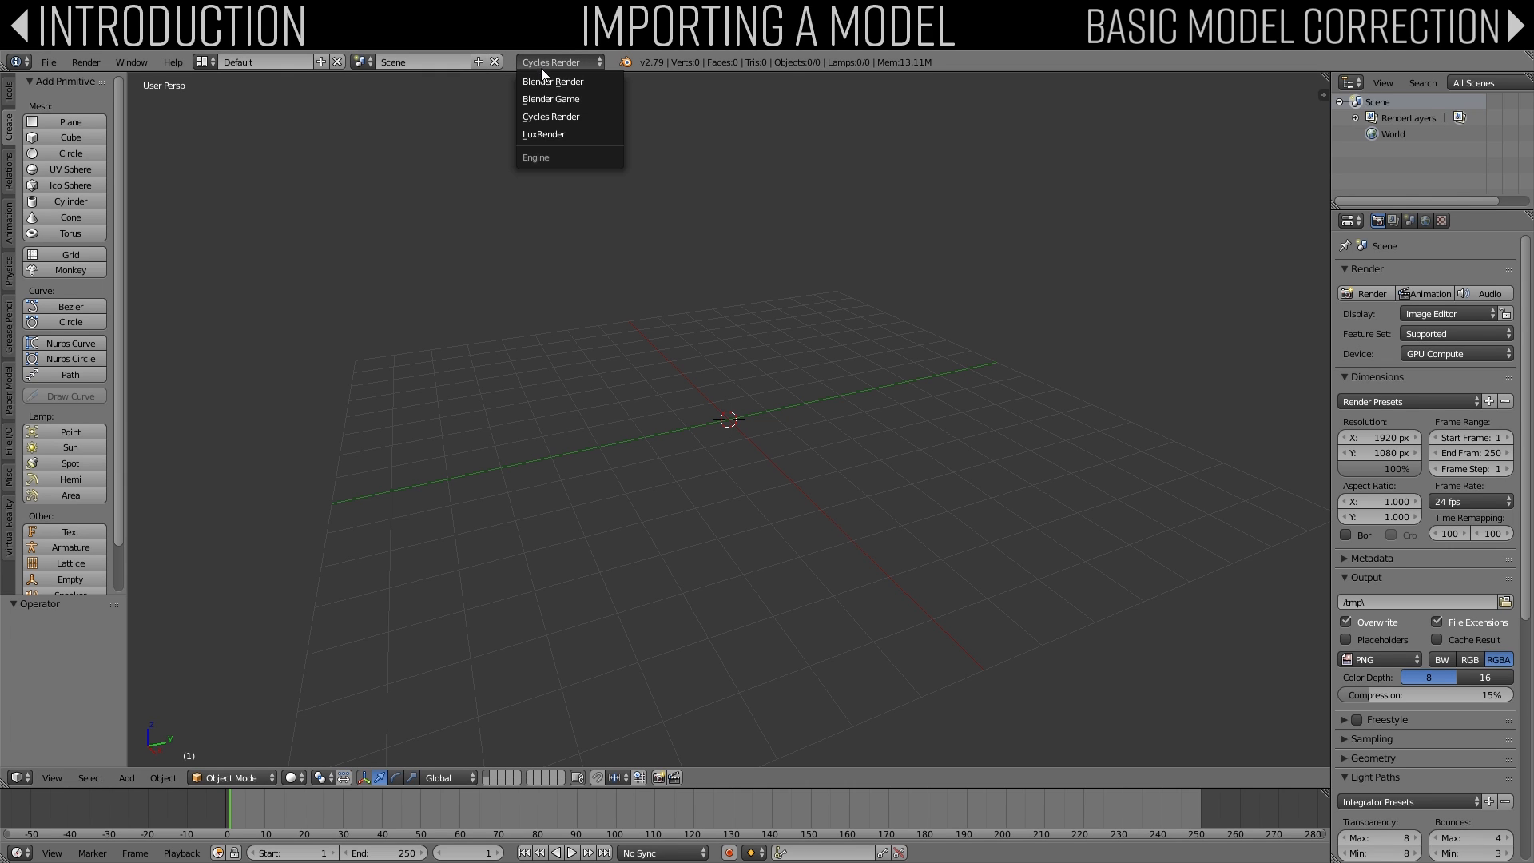
left_click(551, 77)
left_click(583, 62)
left_click(572, 113)
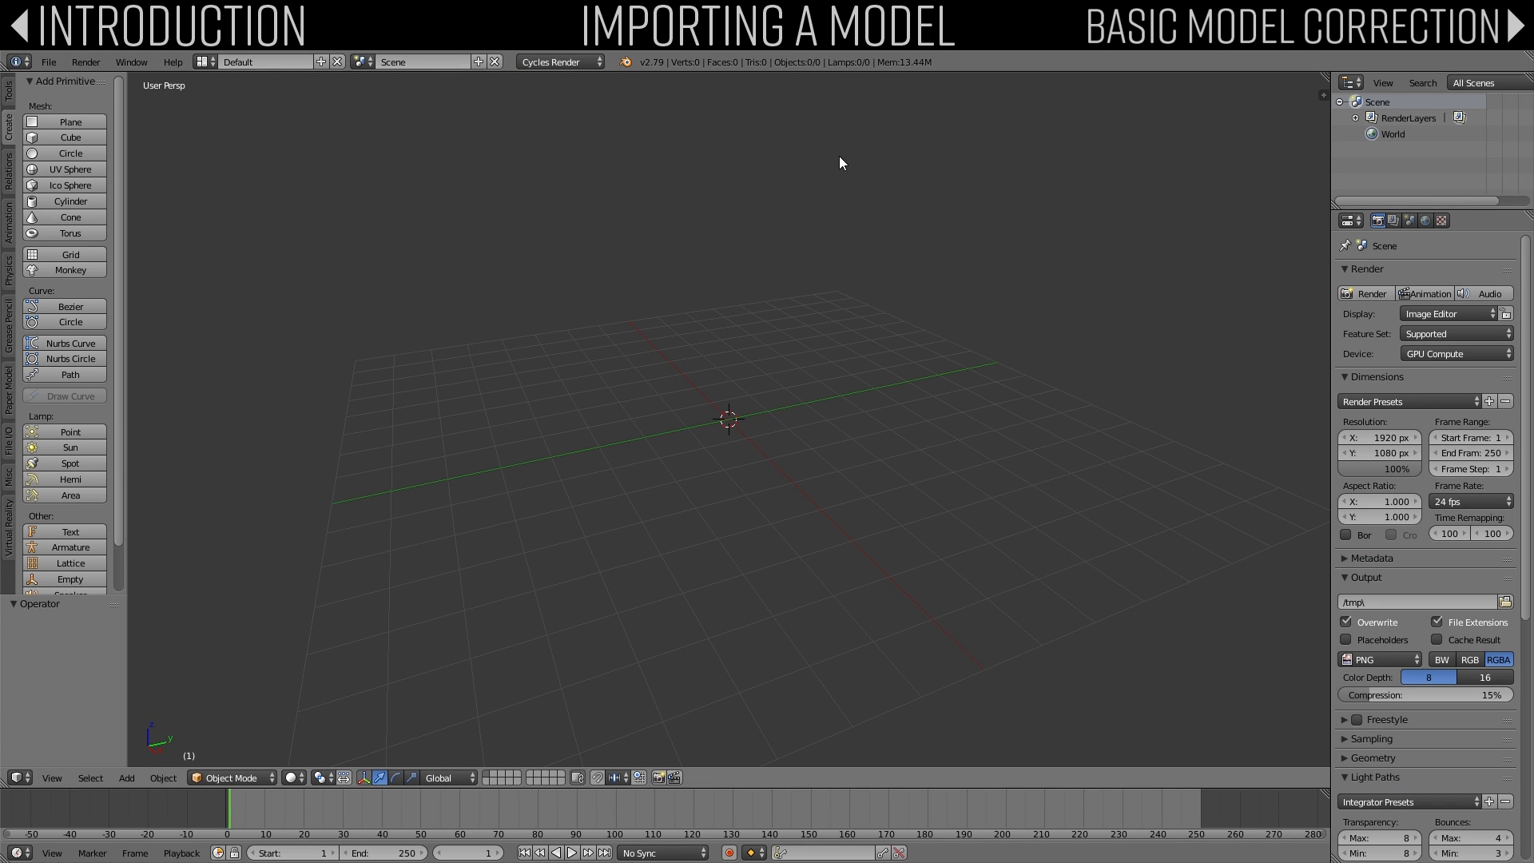
Step: Start the Screencast Keys display in the 3D viewport
key("n")
scroll(1263, 655, "down", 3)
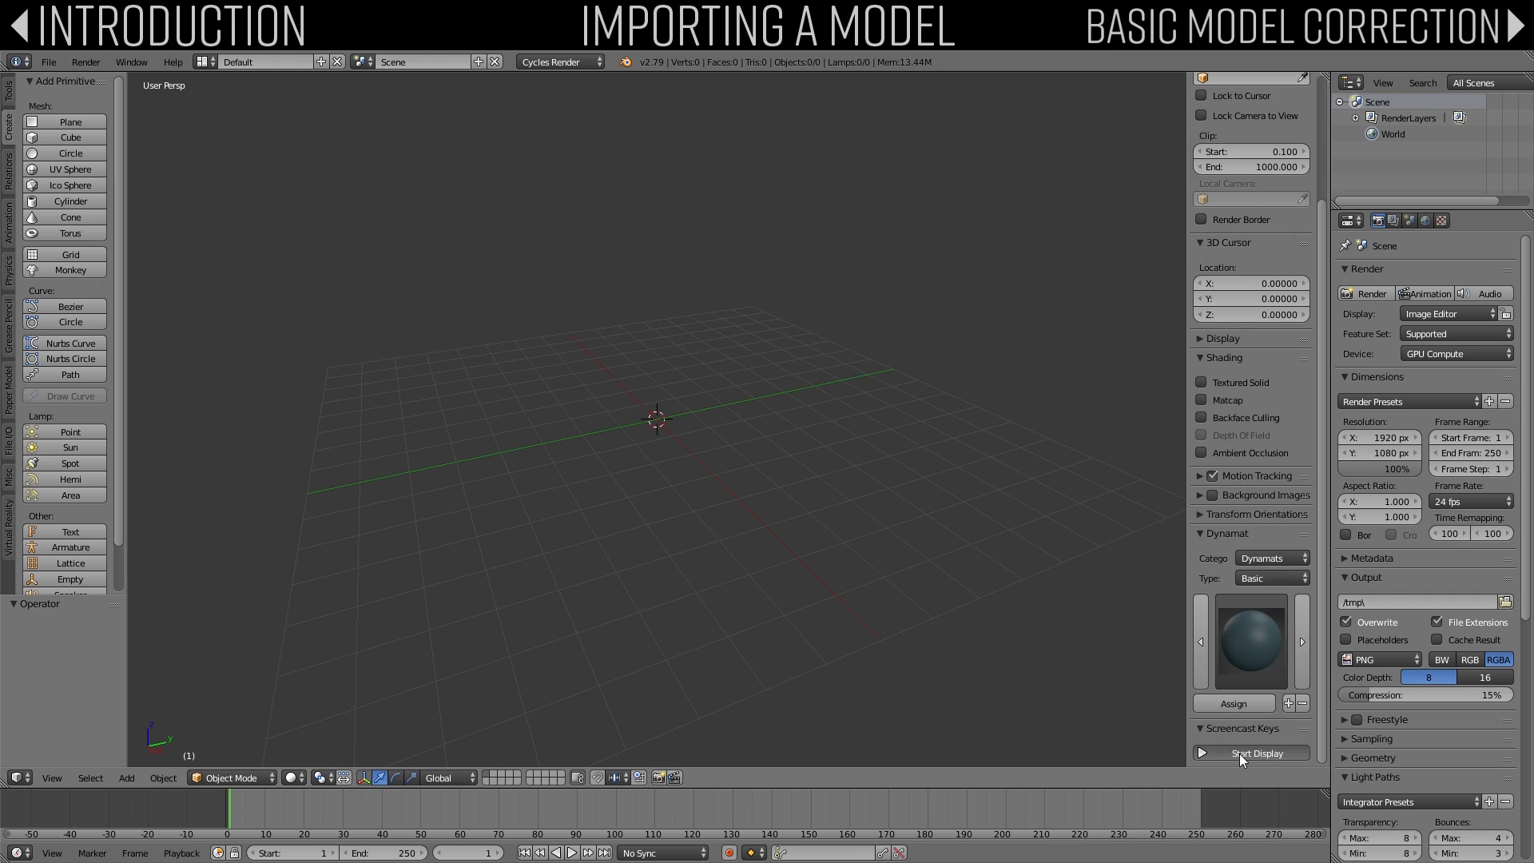
key("n")
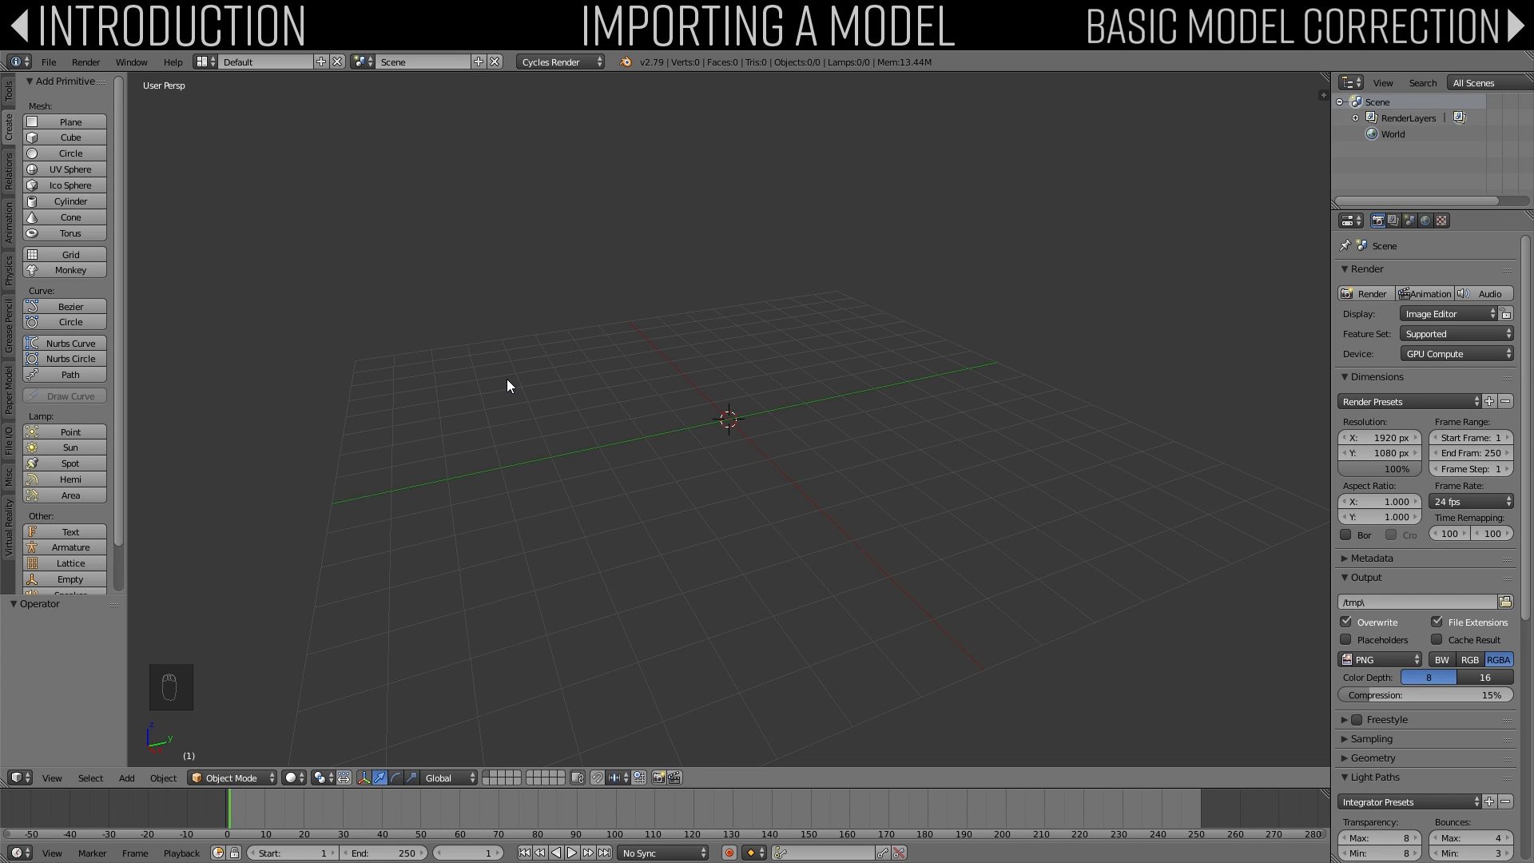
Step: Import Shadow Mewtwo.FBX from the recent Shadow Mewtwo folder with the FBX importer
left_click(47, 62)
mouse_move(72, 366)
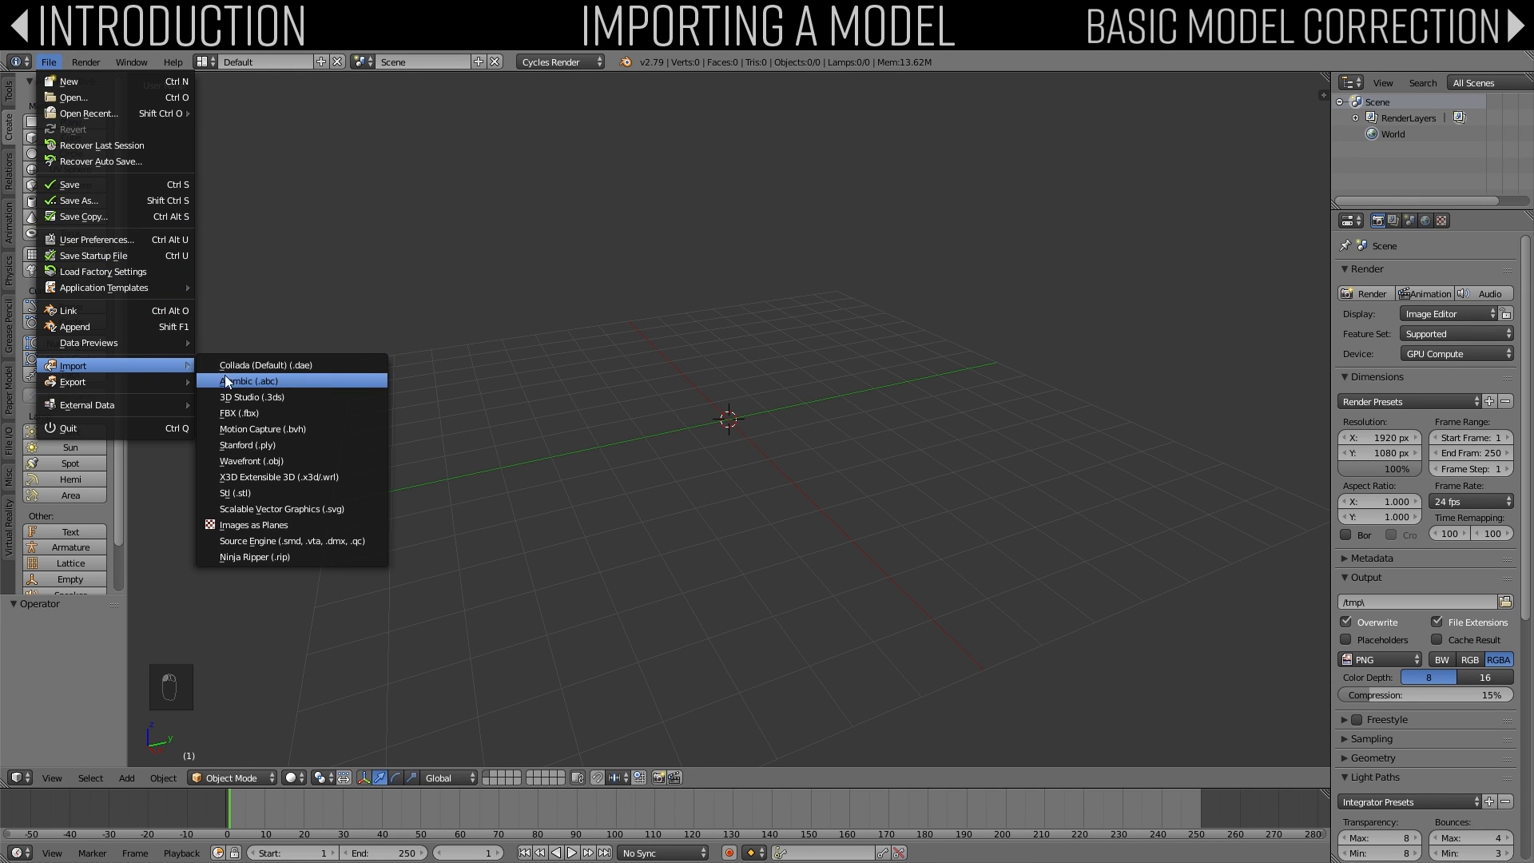
left_click(249, 414)
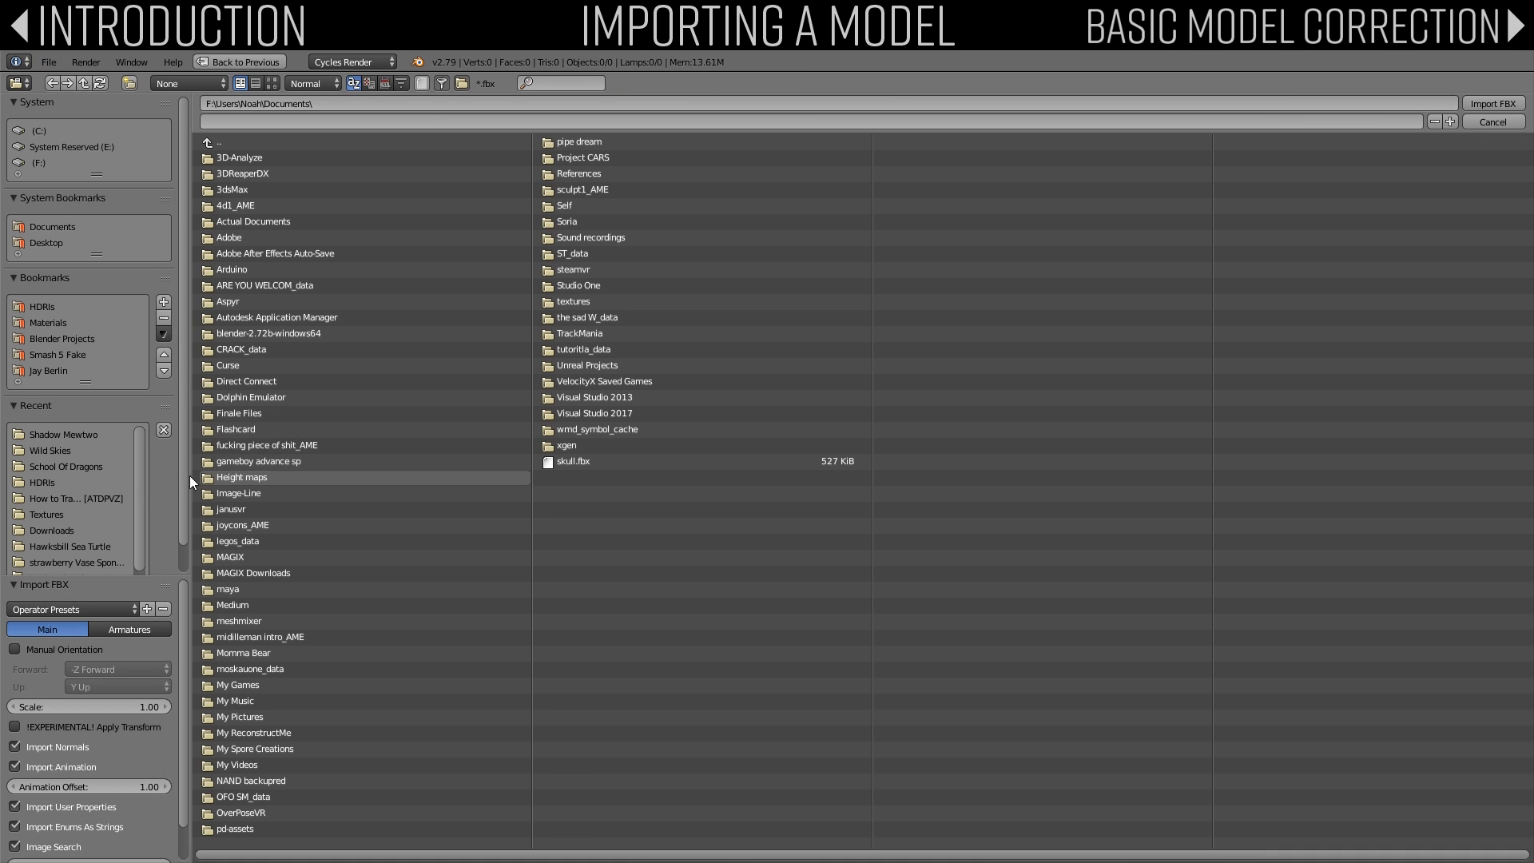
left_click(64, 434)
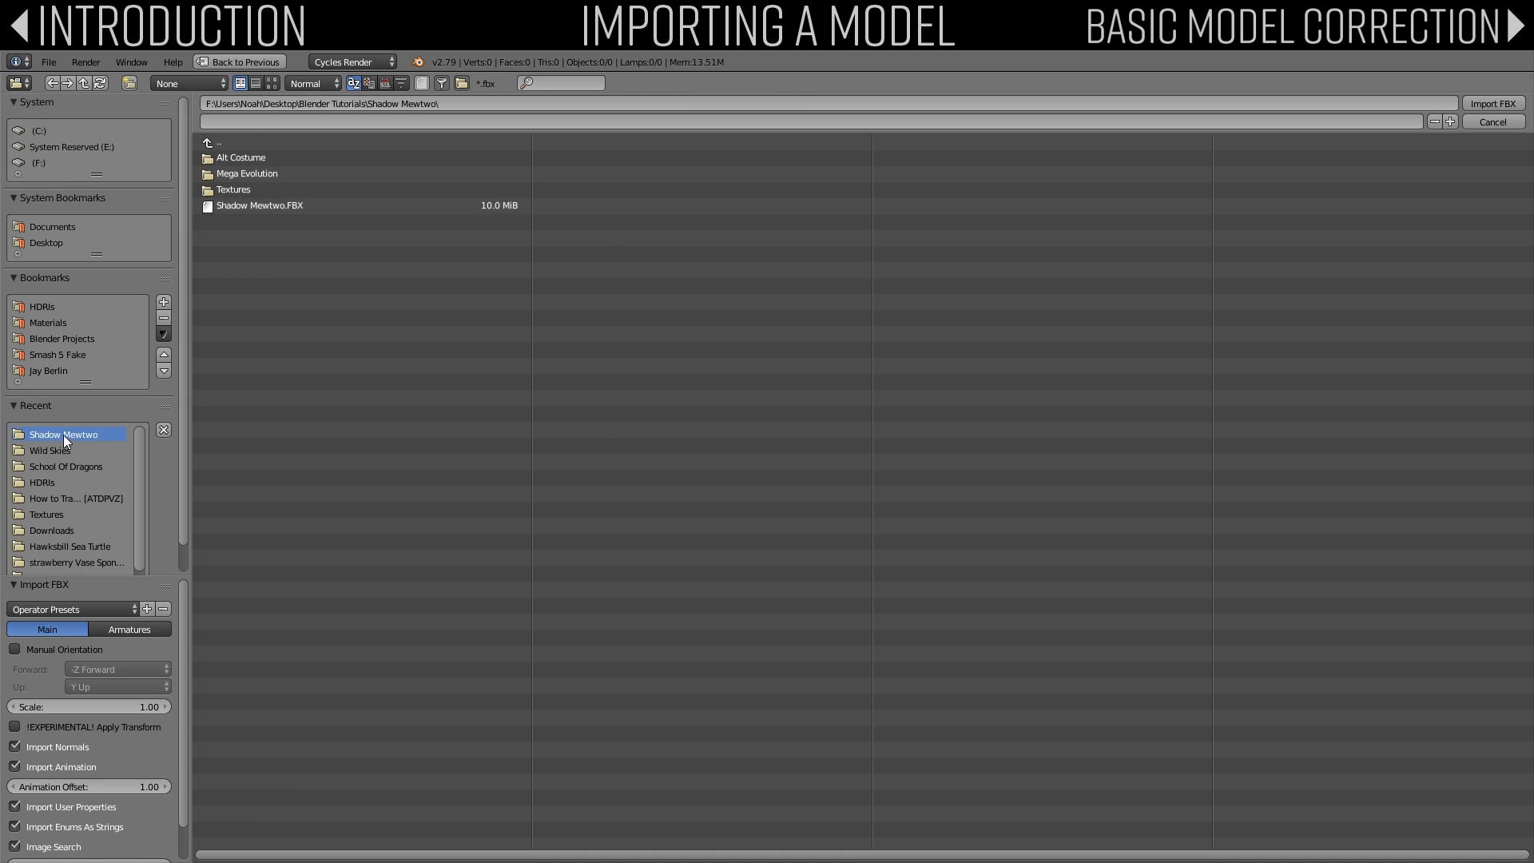
left_click(267, 205)
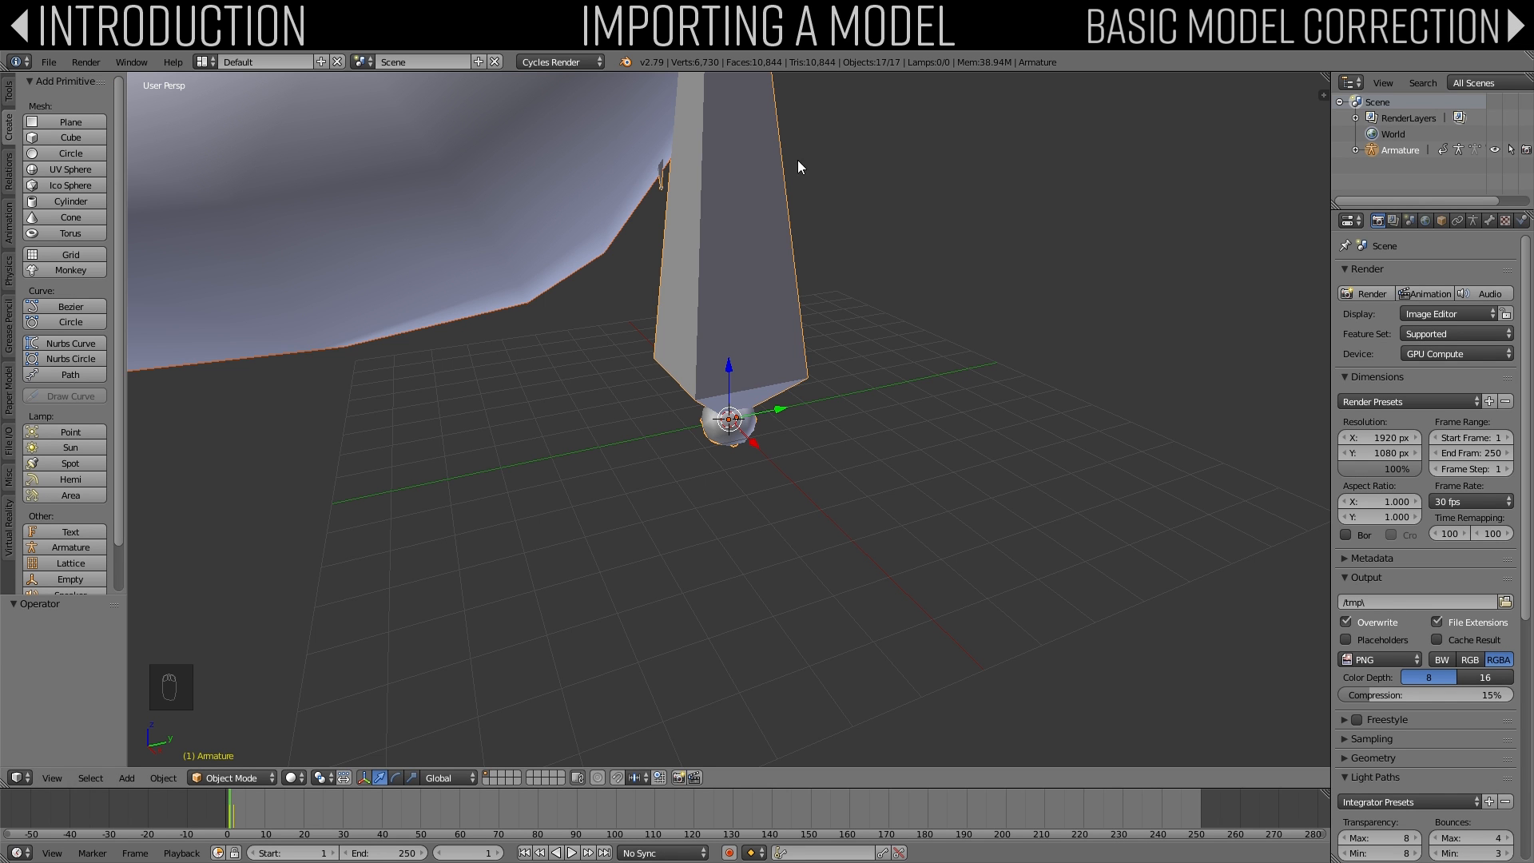
Step: Scale the imported model and its armature down uniformly to a factor of about 0.02
scroll(670, 150, "up", 5)
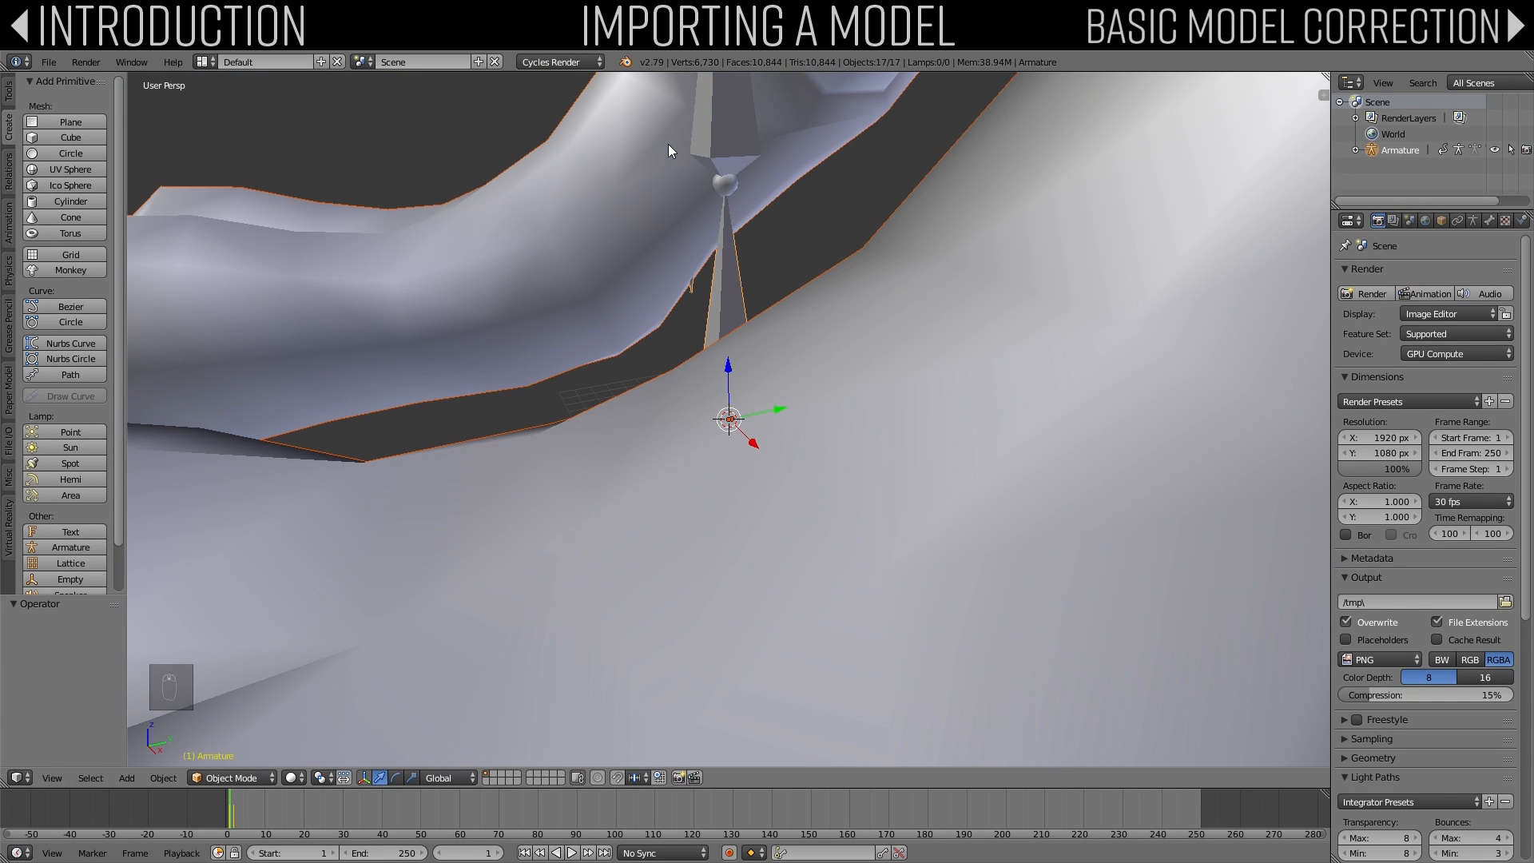
middle_click_drag(668, 143, 822, 357)
scroll(665, 156, "down", 6)
scroll(852, 304, "down", 7)
scroll(823, 357, "up", 6)
key("s")
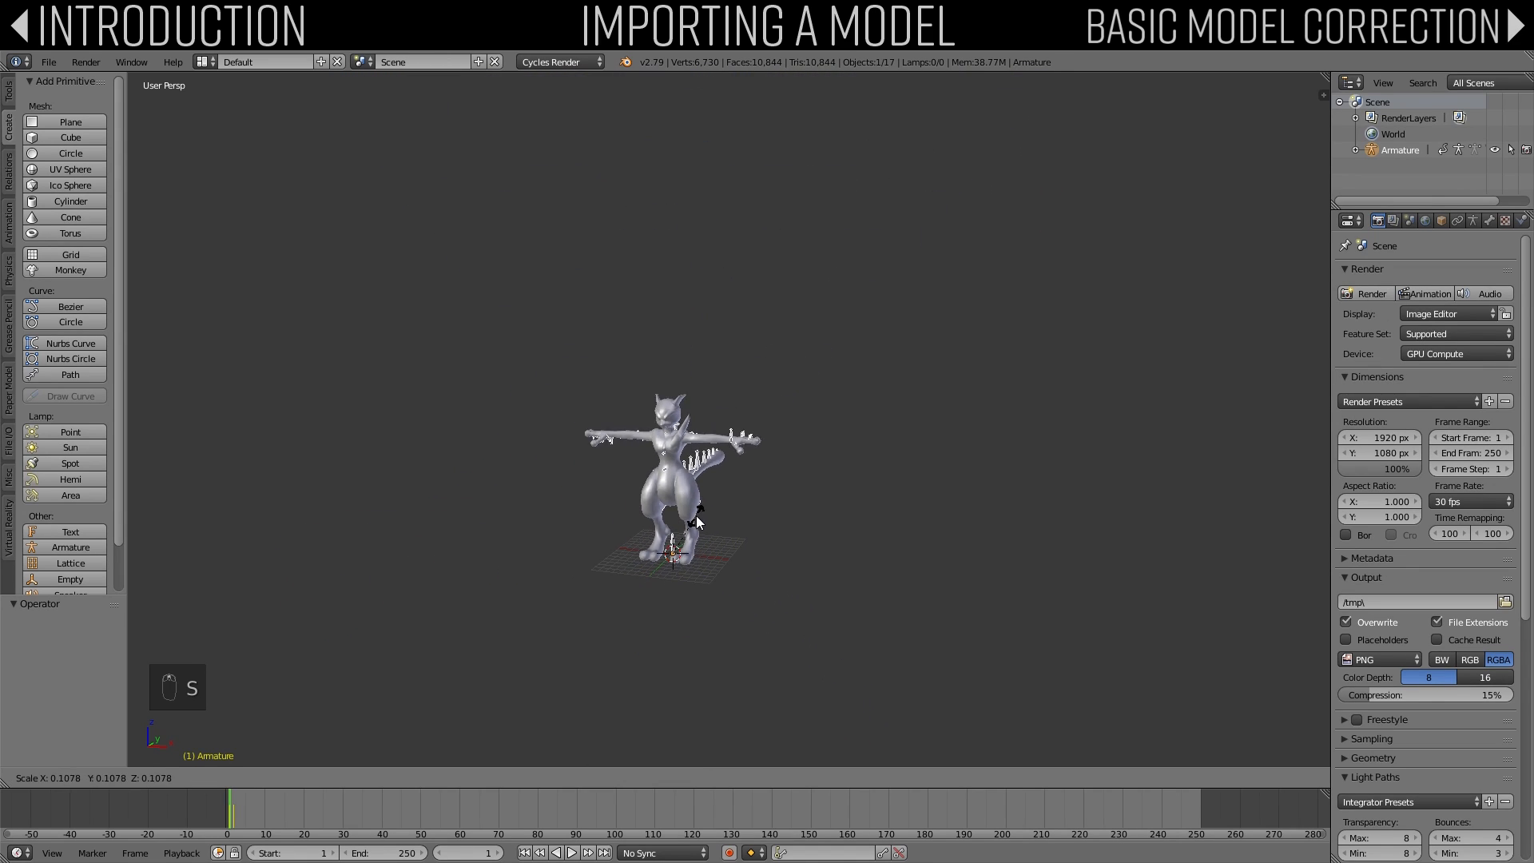
left_click(681, 553)
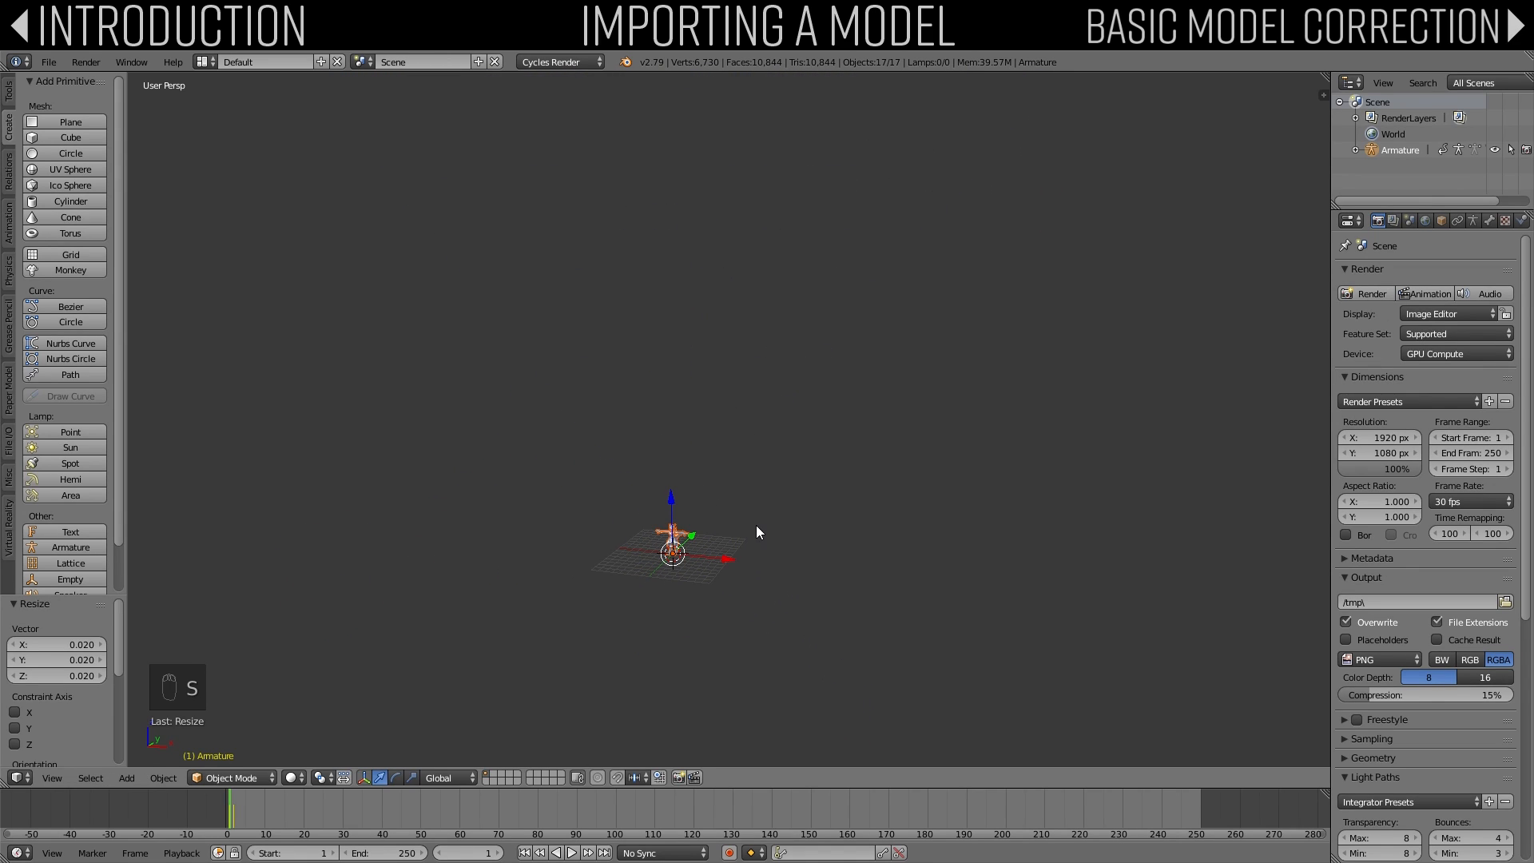
Step: Select only the armature in wireframe display, move it to layer 11, and return to solid shading
key("KP_Decimal")
middle_click_drag(756, 525, 736, 409)
key("z")
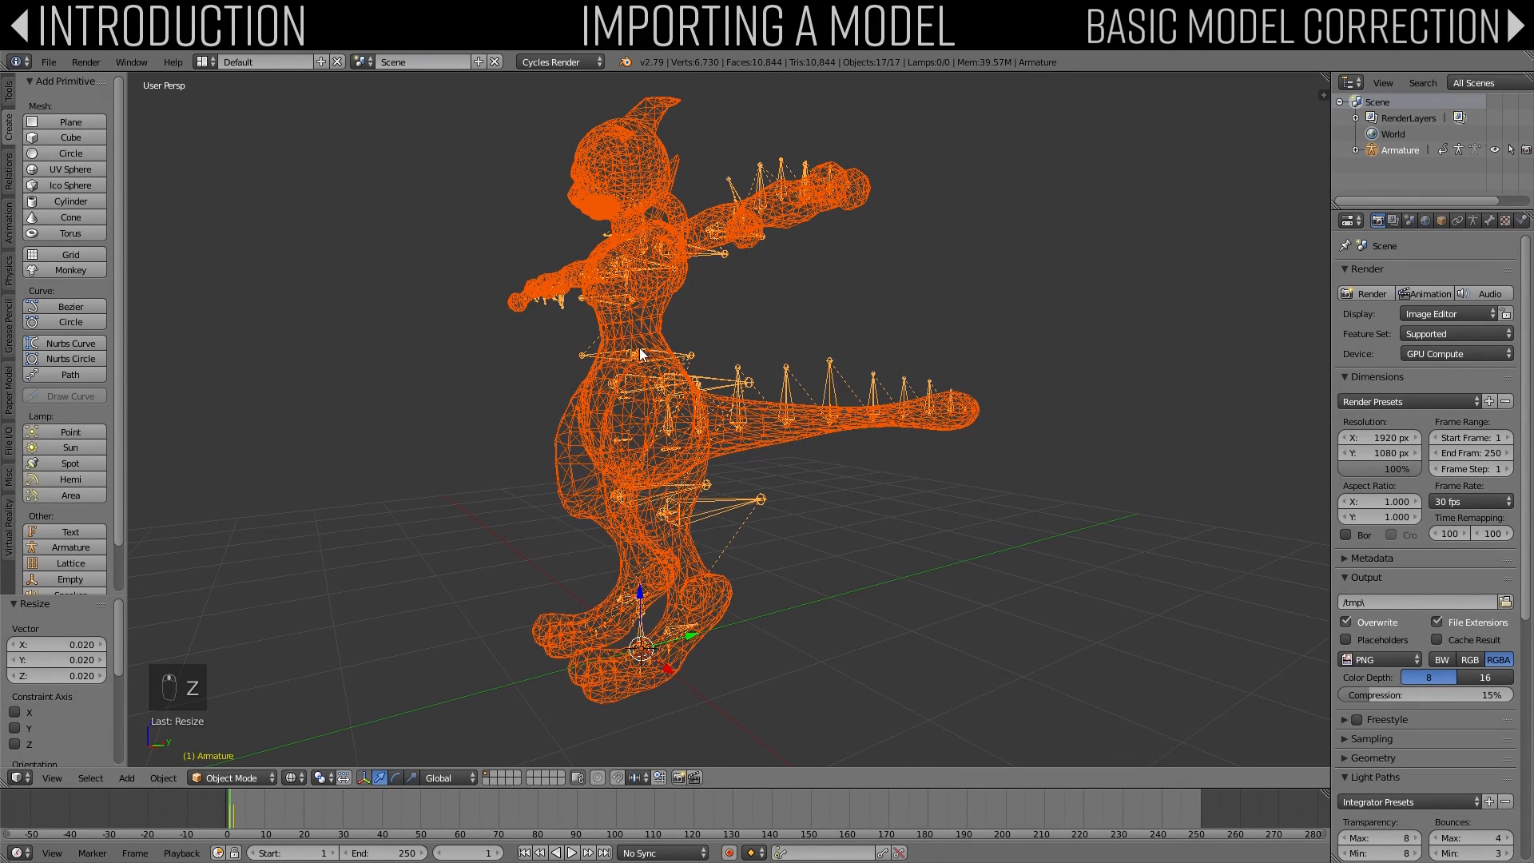
key("a")
right_click(738, 384)
key("m")
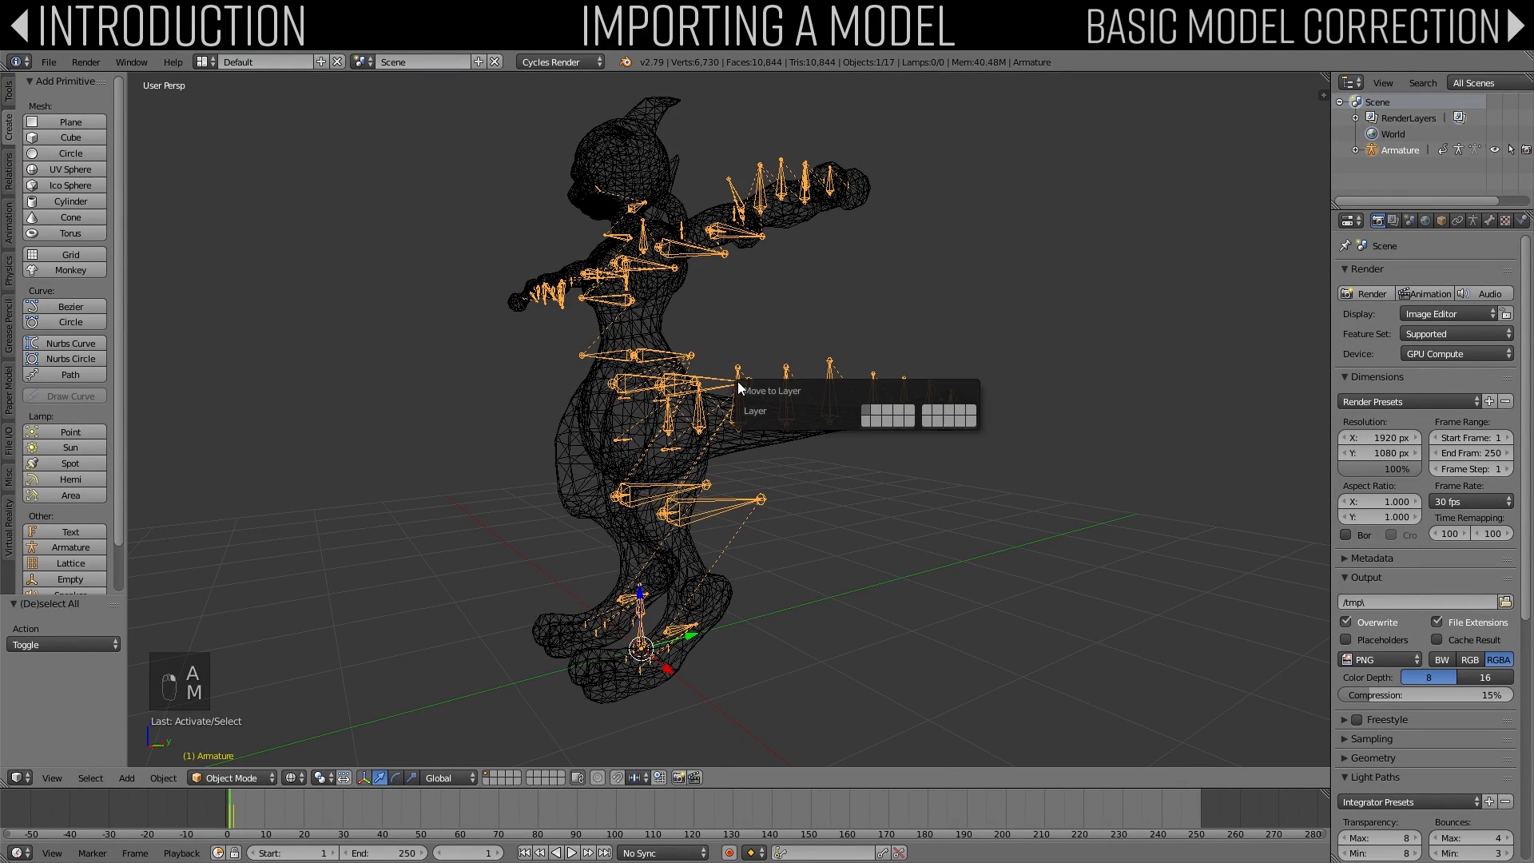
left_click(864, 421)
key("z")
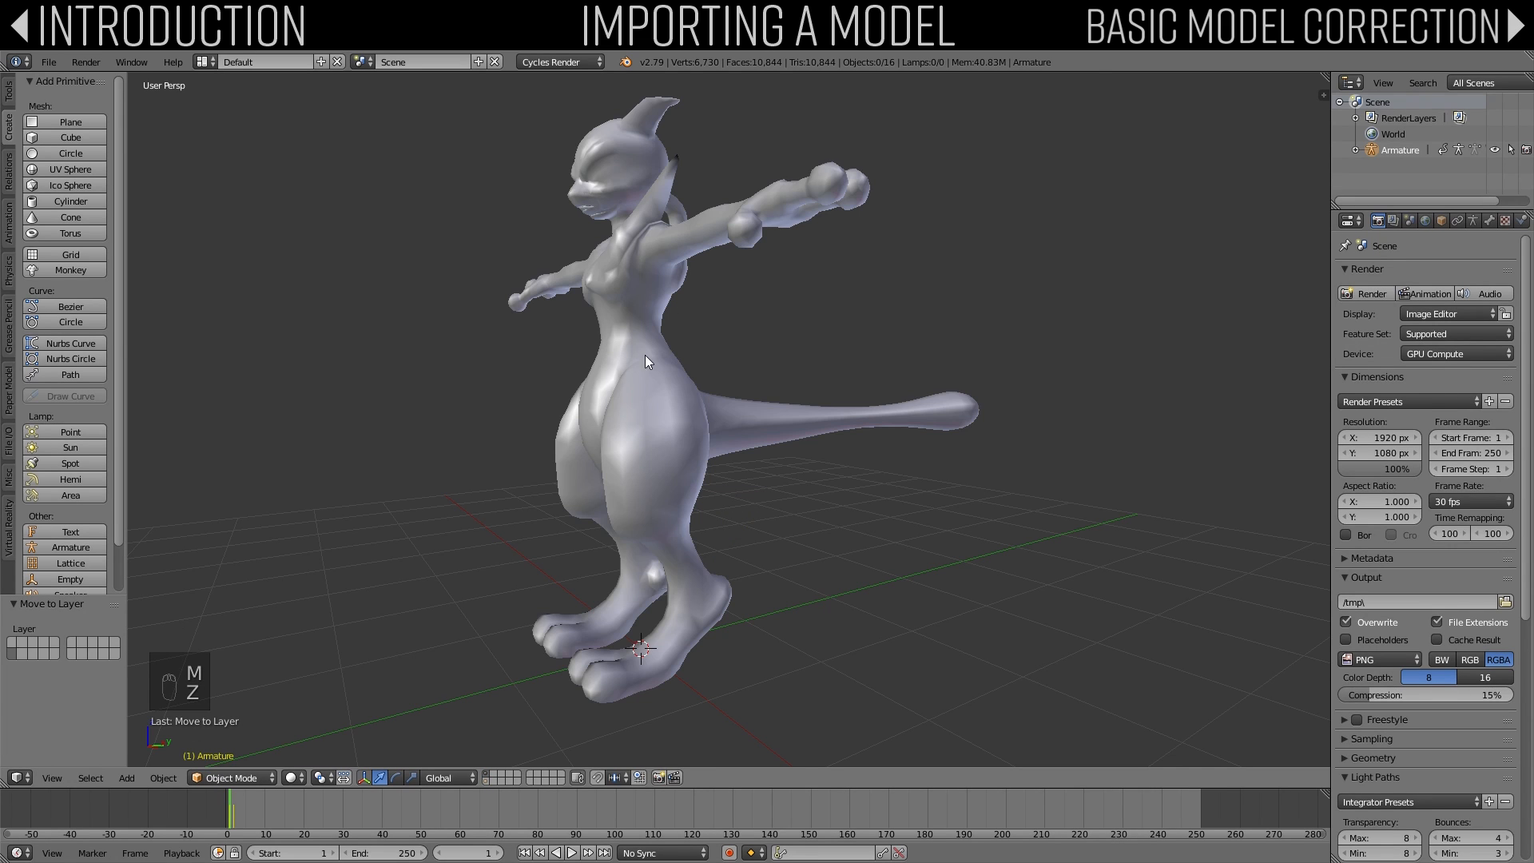
Step: Select the body mesh, examine it in wireframe and solid shading, and open it in Edit Mode with the mesh tools shown
right_click(644, 355)
middle_click_drag(645, 355, 759, 384)
middle_click_drag(759, 384, 689, 352, "shift")
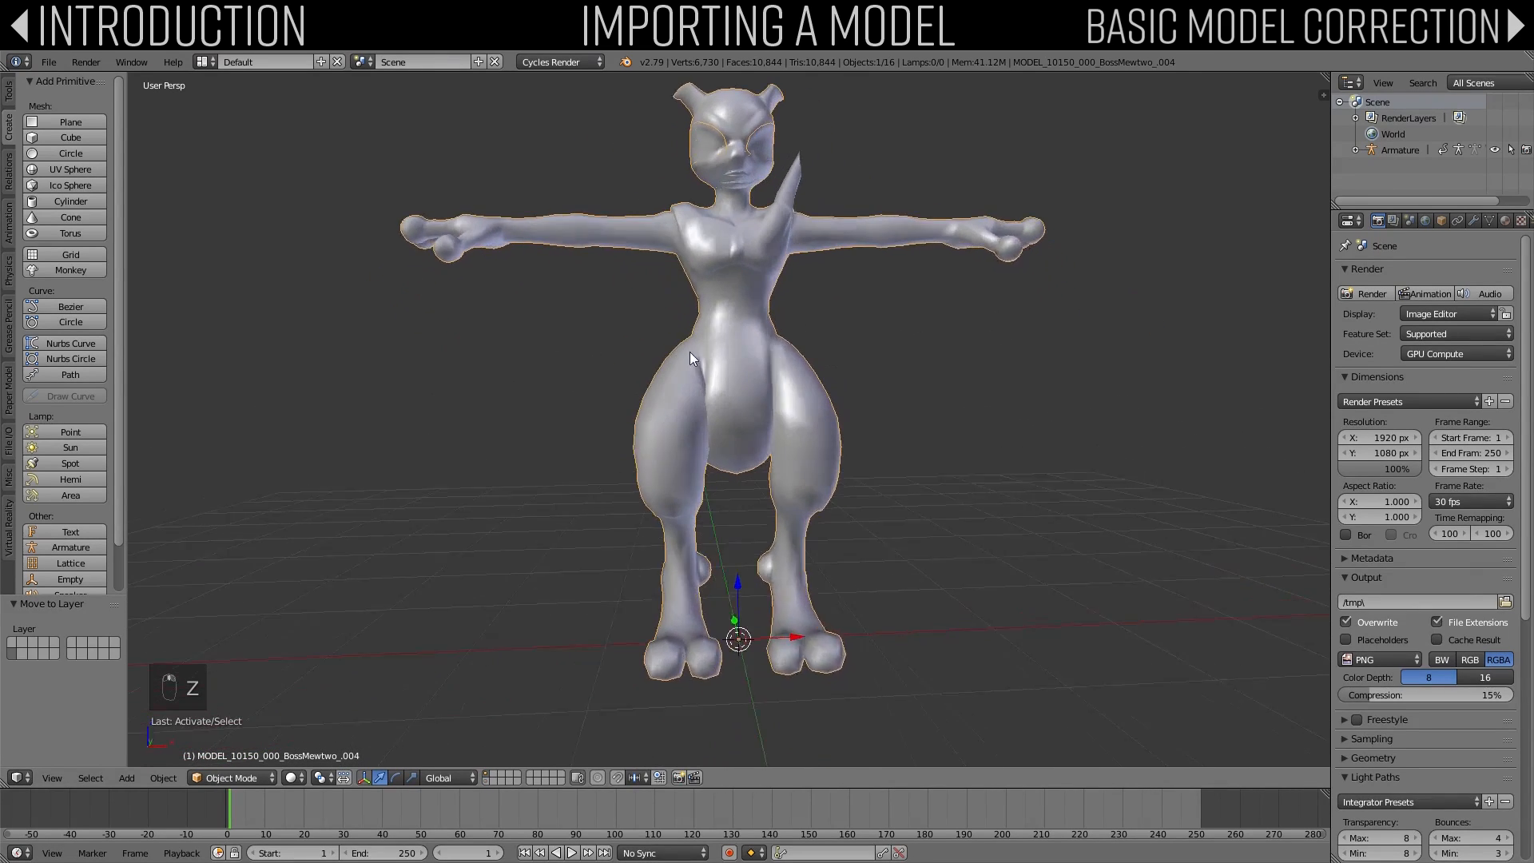
scroll(696, 364, "up", 2)
key("z")
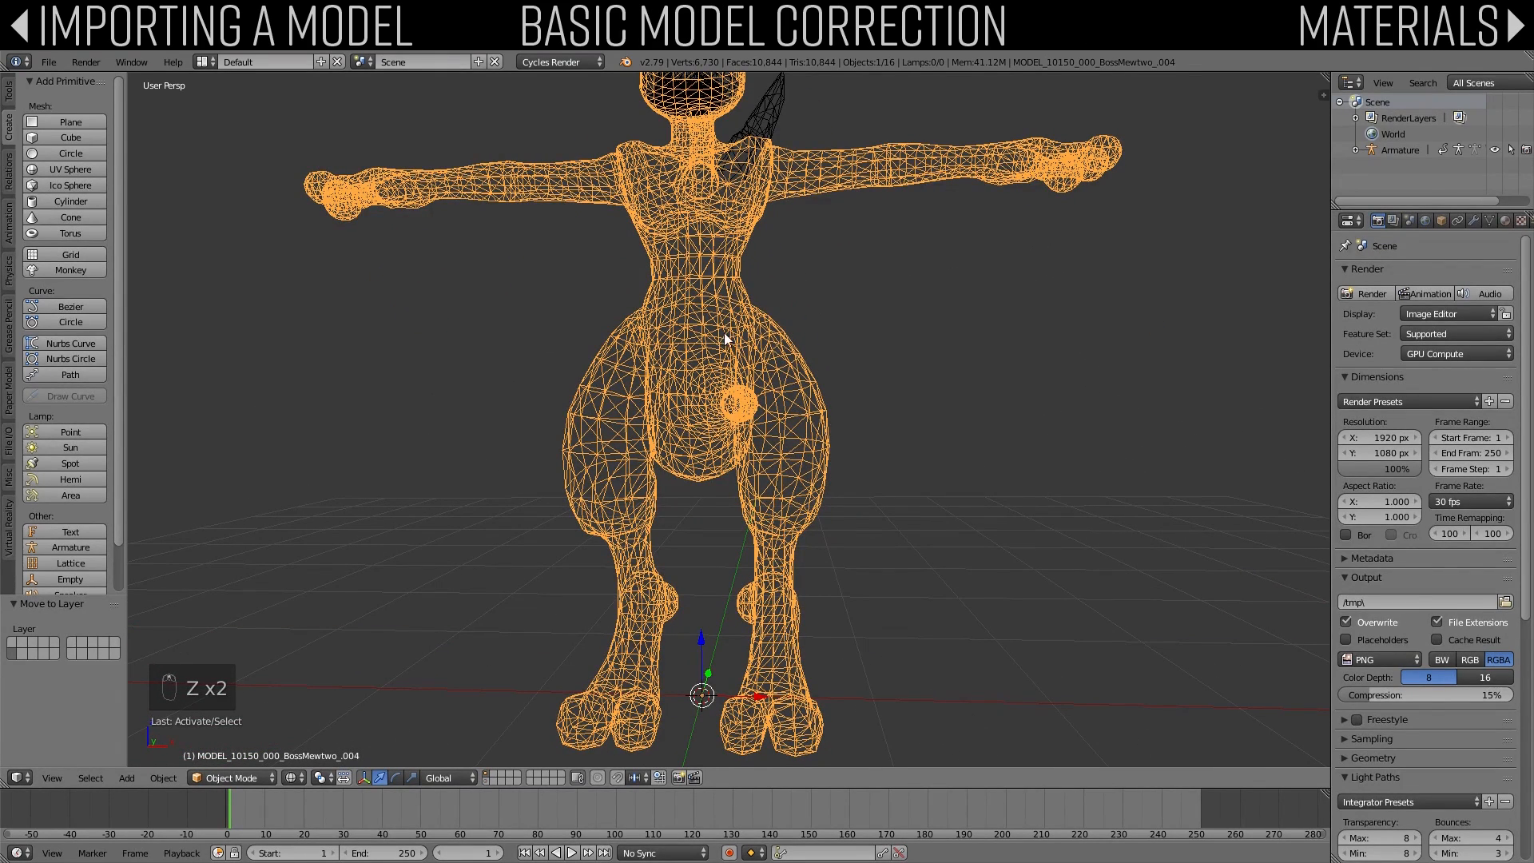
mouse_move(635, 222)
middle_mouse_down("shift")
mouse_move(636, 384)
mouse_move(584, 414)
mouse_move(625, 382)
mouse_move(683, 376)
middle_mouse_up("shift")
scroll(625, 382, "up", 3)
key("z")
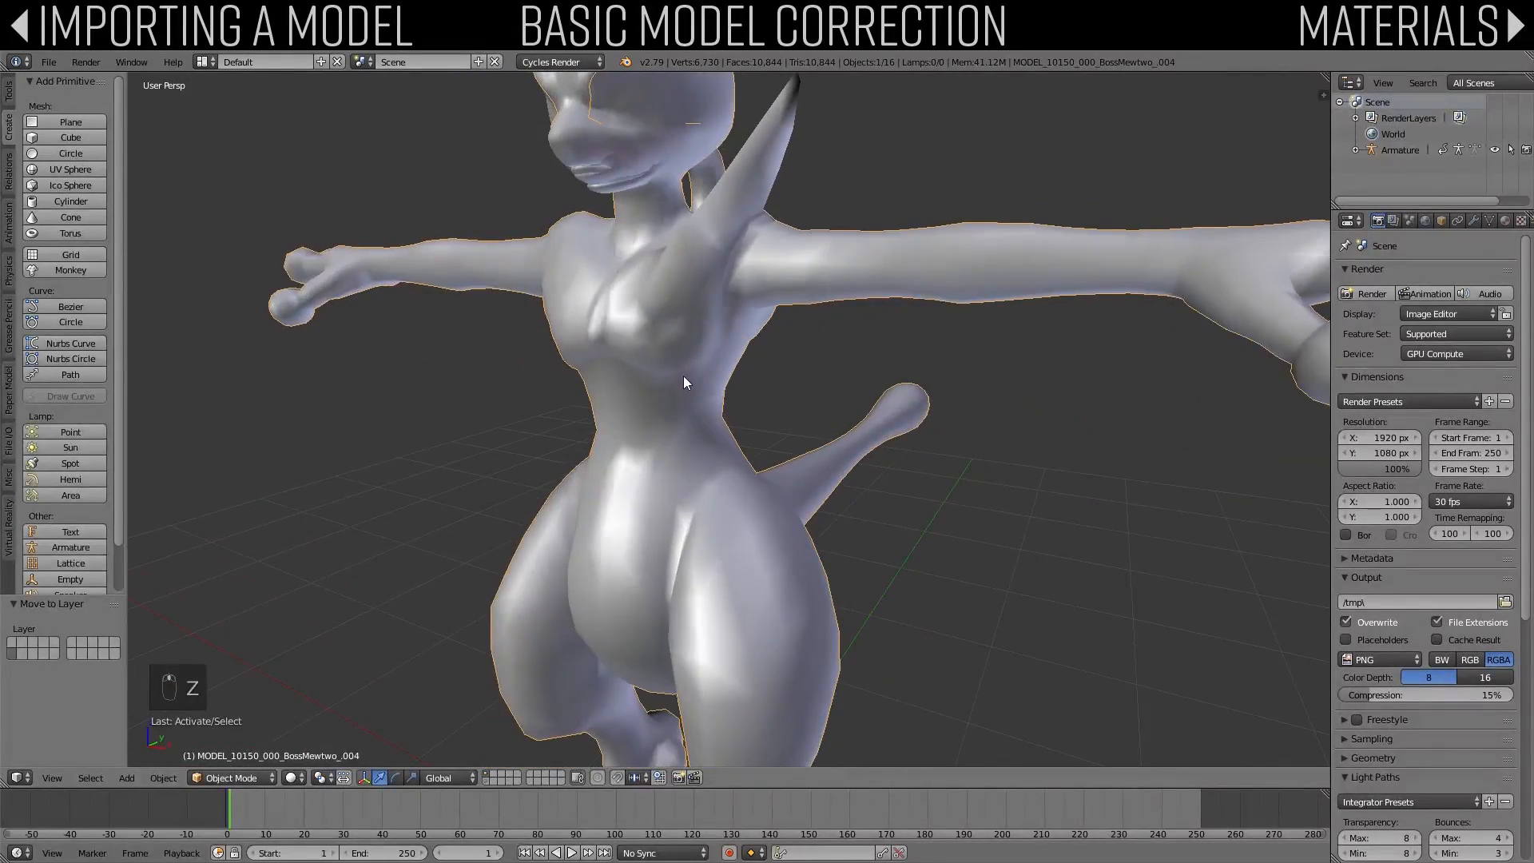
key("Tab")
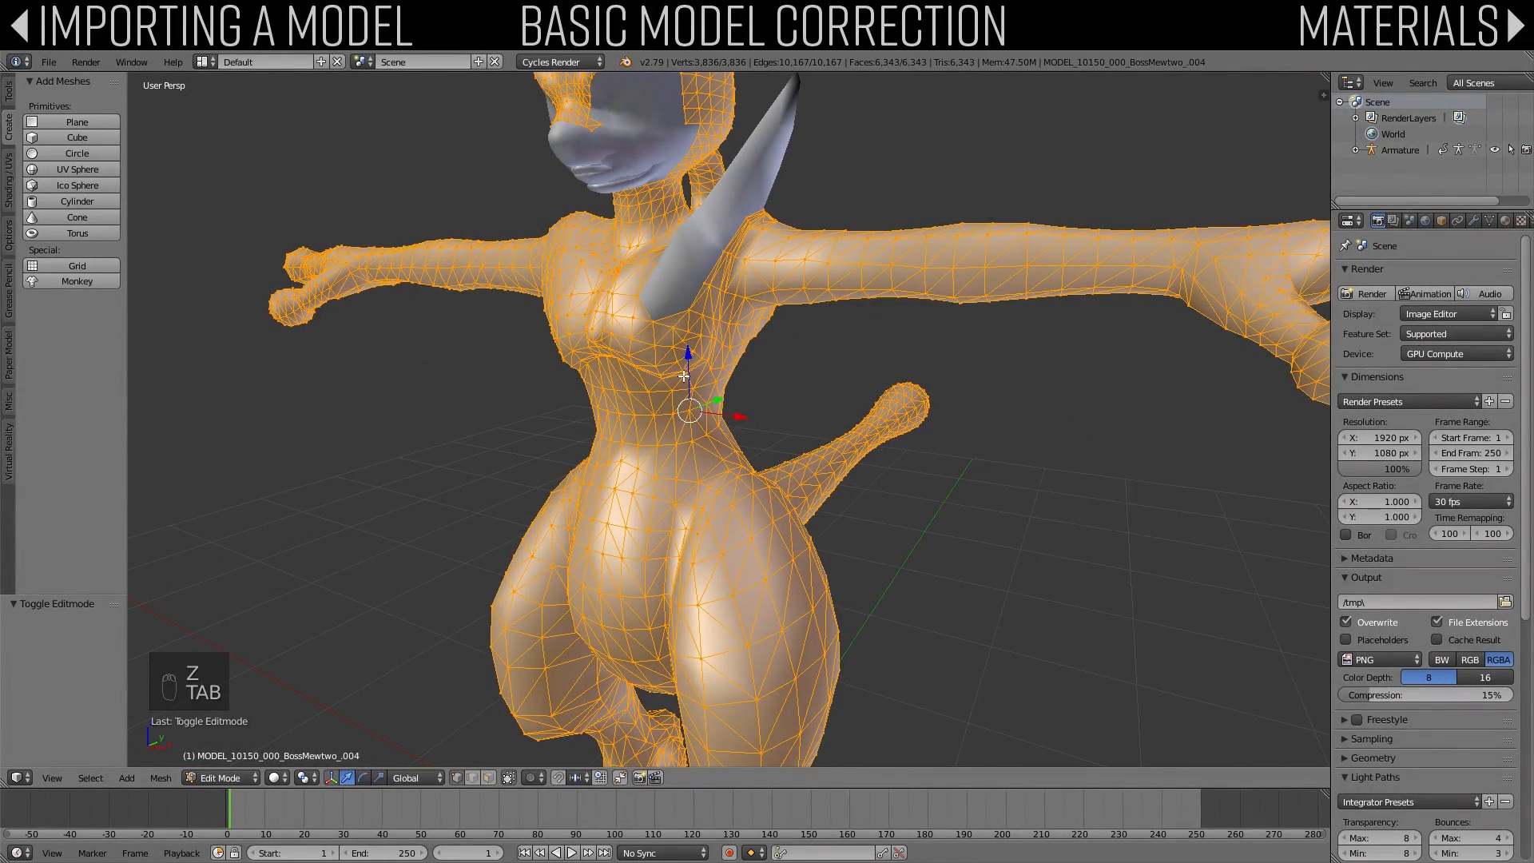
left_click(9, 89)
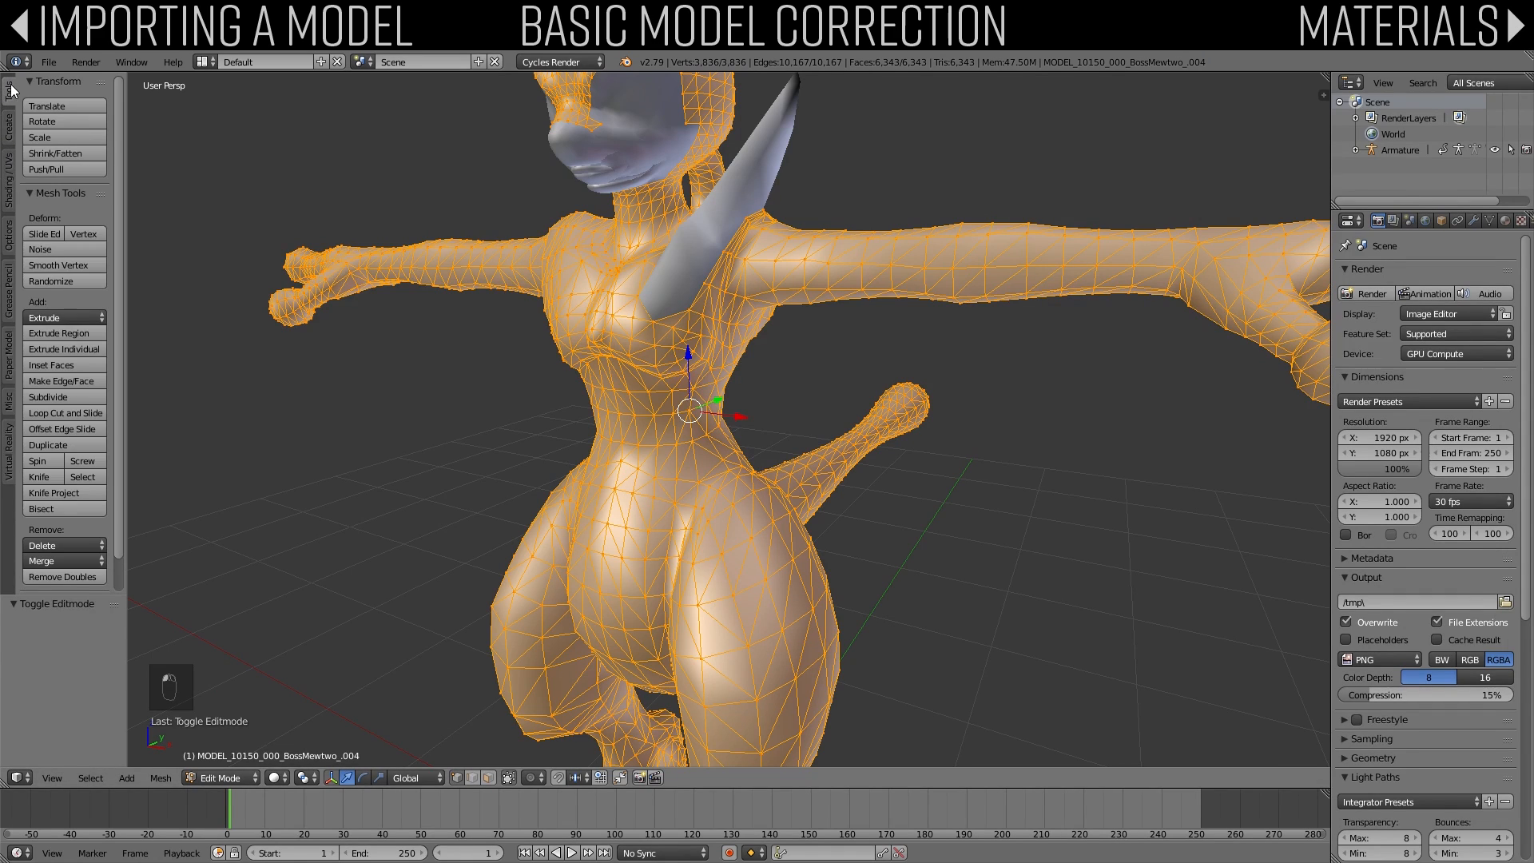
Step: Try moving a single vertex on the outstretched arm and cancel the move
right_click(831, 266)
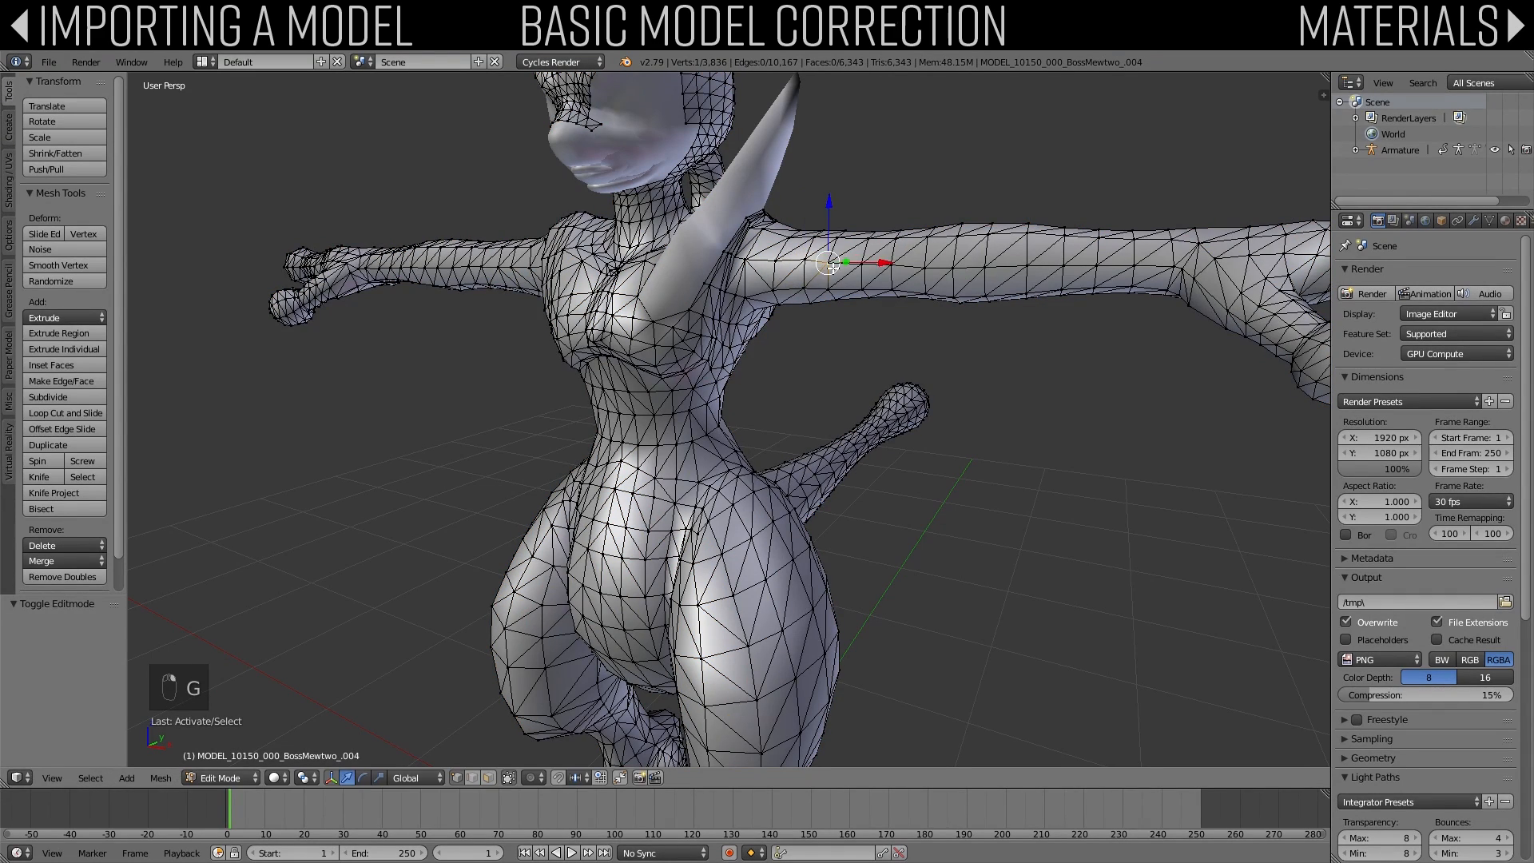
key("g")
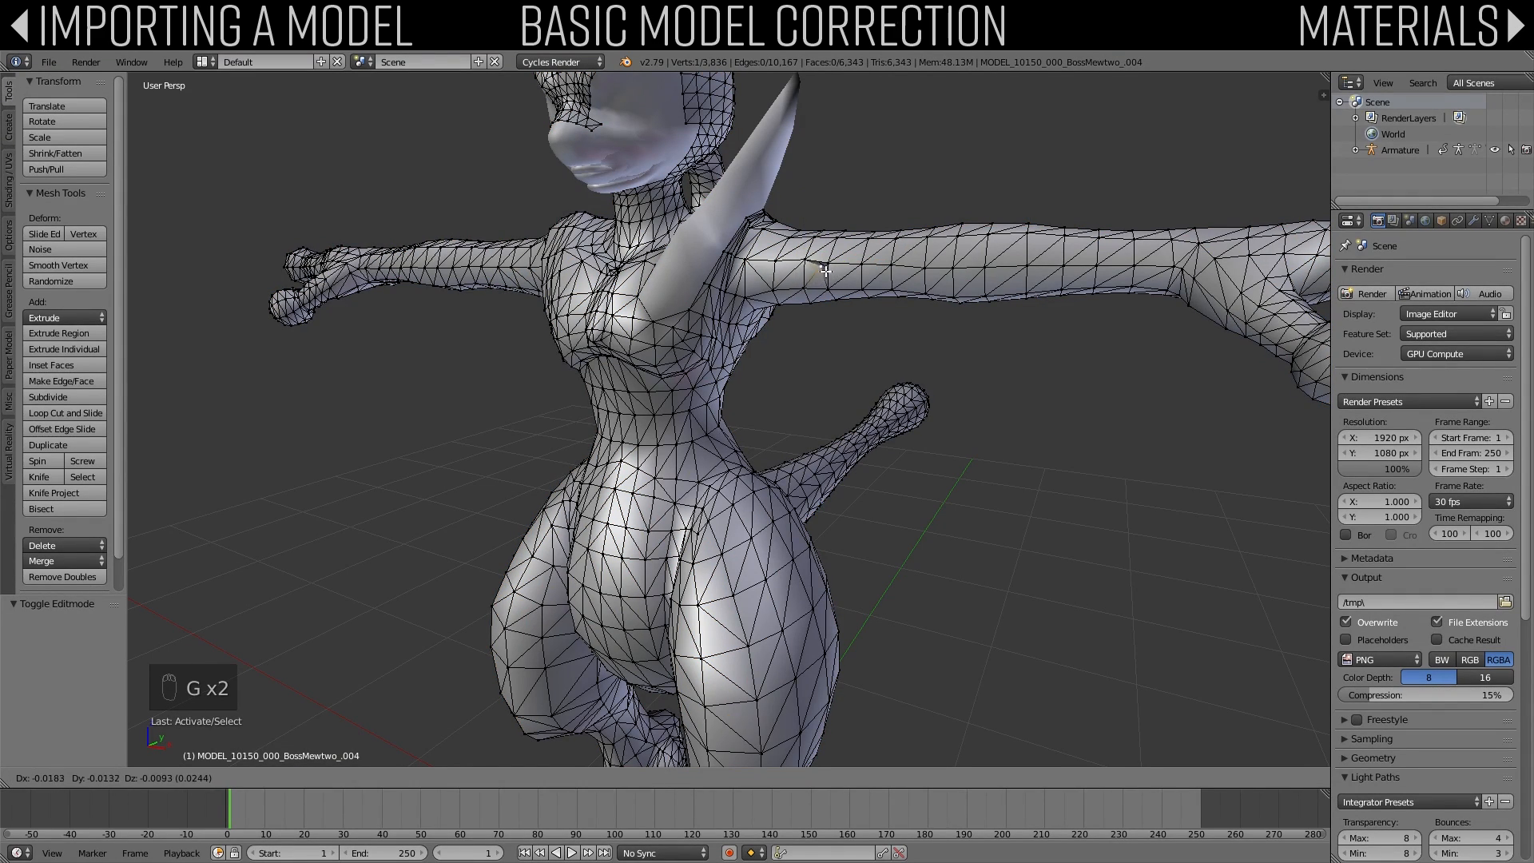
right_click(827, 272)
Step: Select all vertices of the body mesh and merge overlapping ones with Remove Doubles
key("a")
key("a")
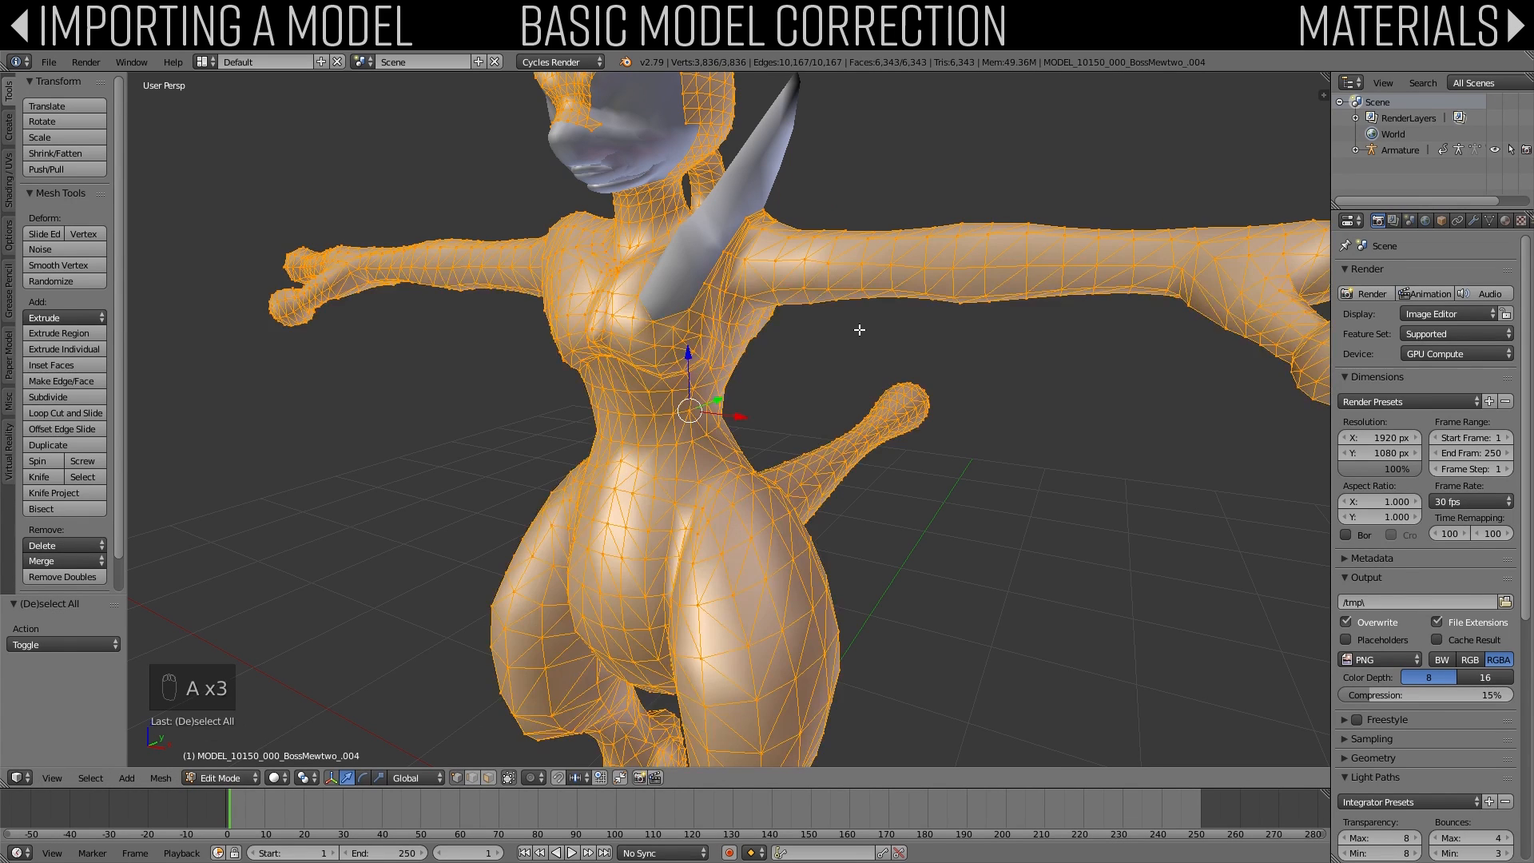
left_click(93, 574)
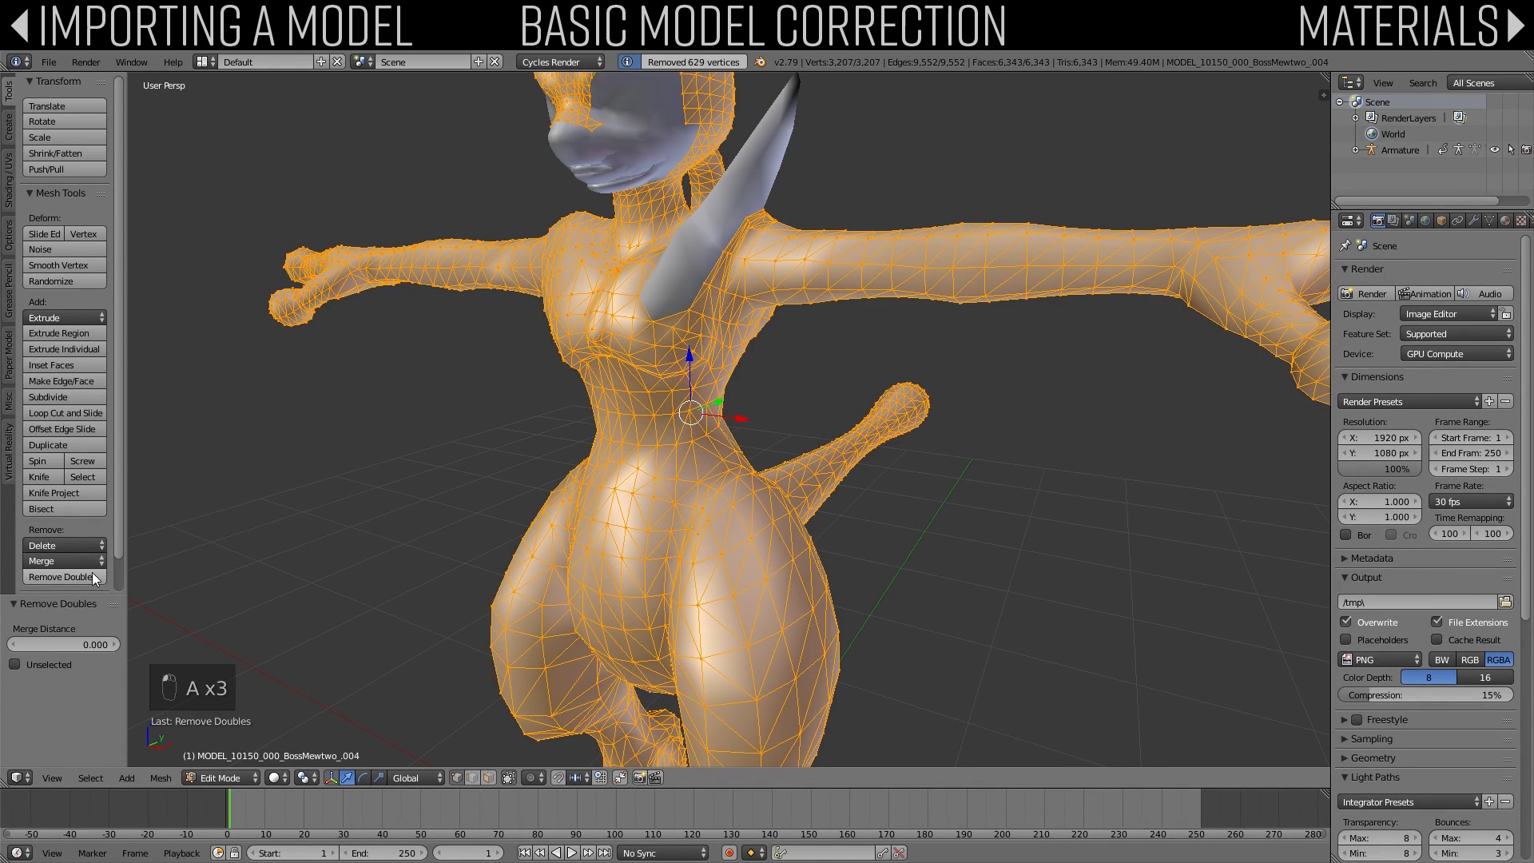
Step: Test-move two vertices on the arm to check that the mesh is joined, cancelling each move and clearing the selection
middle_click_drag(830, 290, 791, 255)
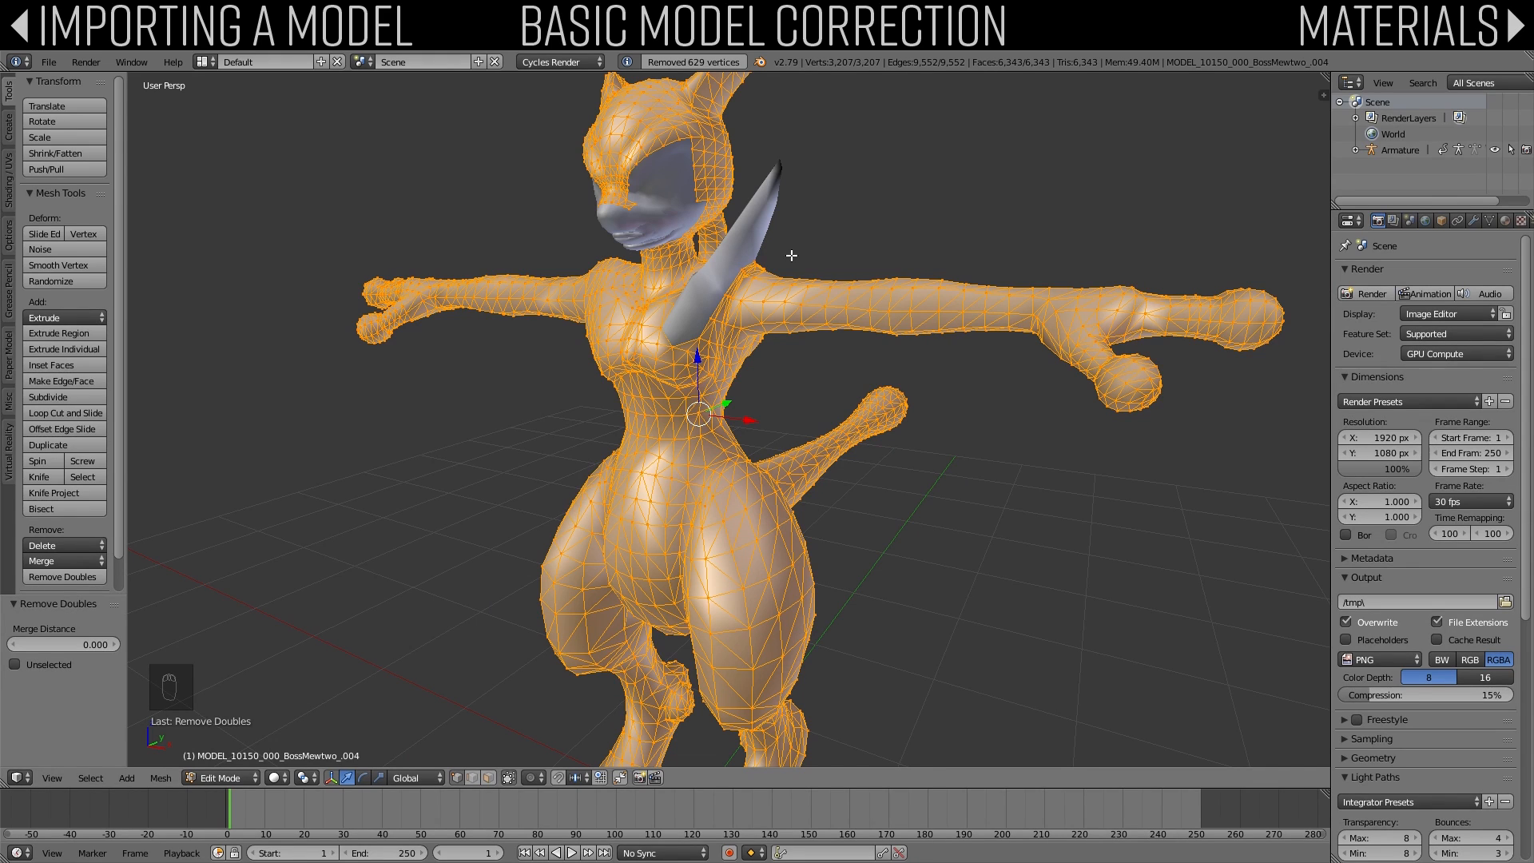
key("z")
key("z")
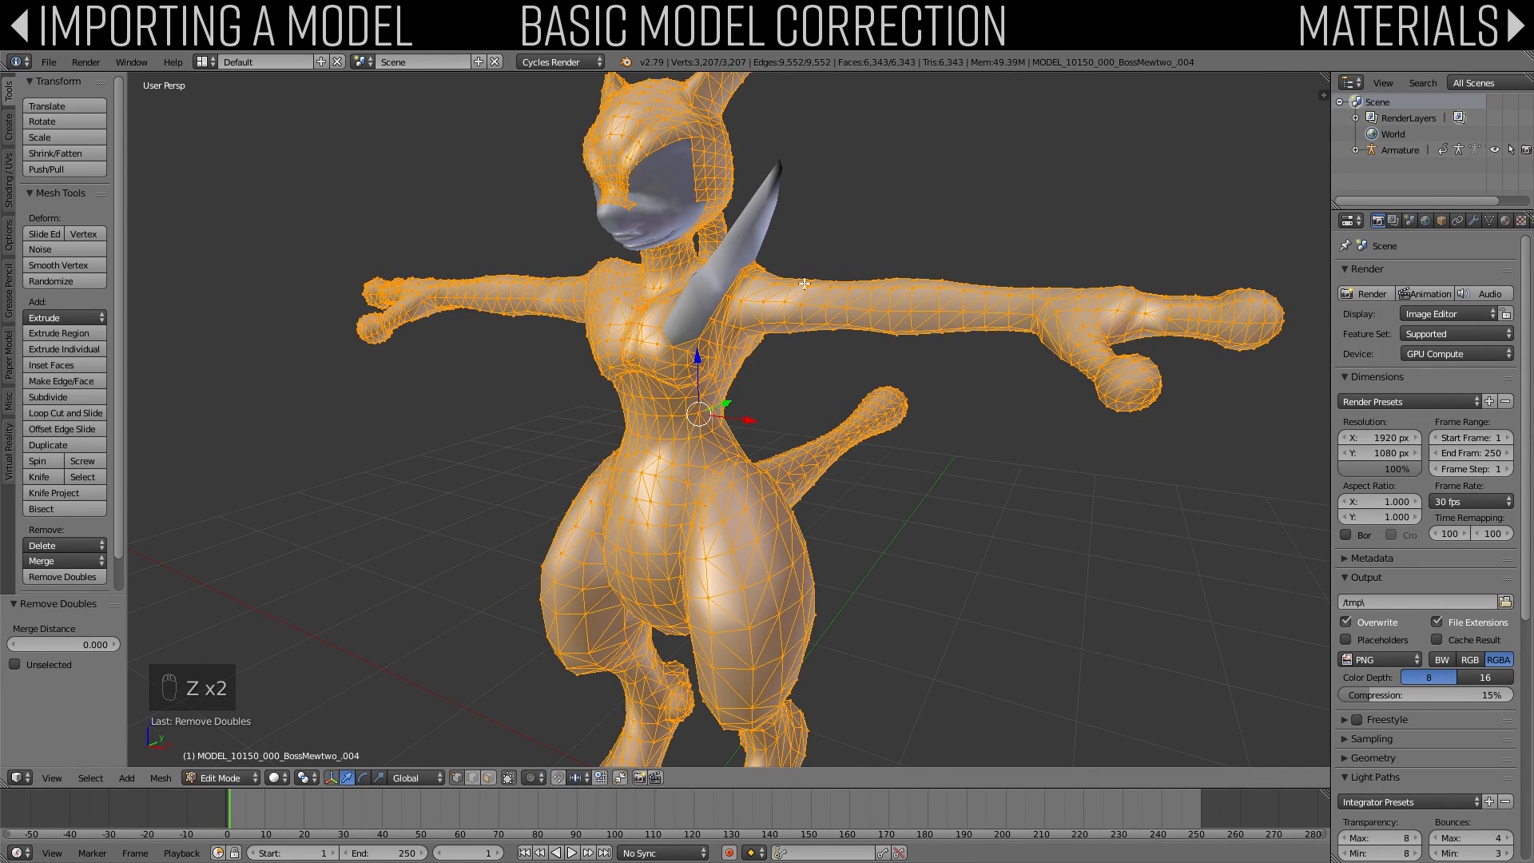
right_click(828, 303)
key("g")
right_click(769, 321)
right_click(864, 329)
key("g")
right_click(856, 348)
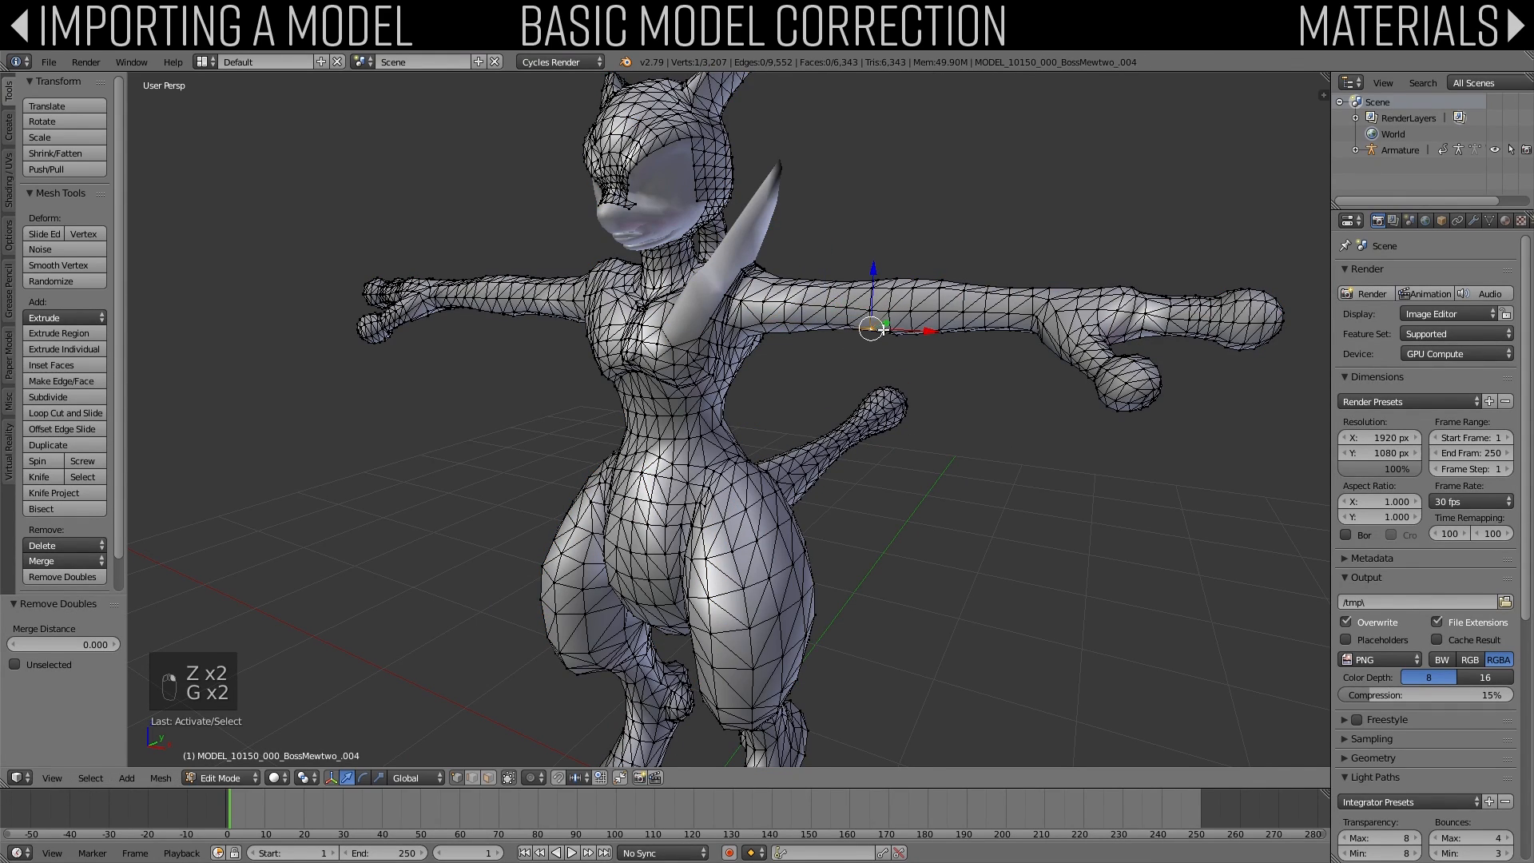
key("a")
Step: Switch to face selection and select one triangular face on the thigh to inspect the topology
middle_click_drag(848, 378, 875, 415)
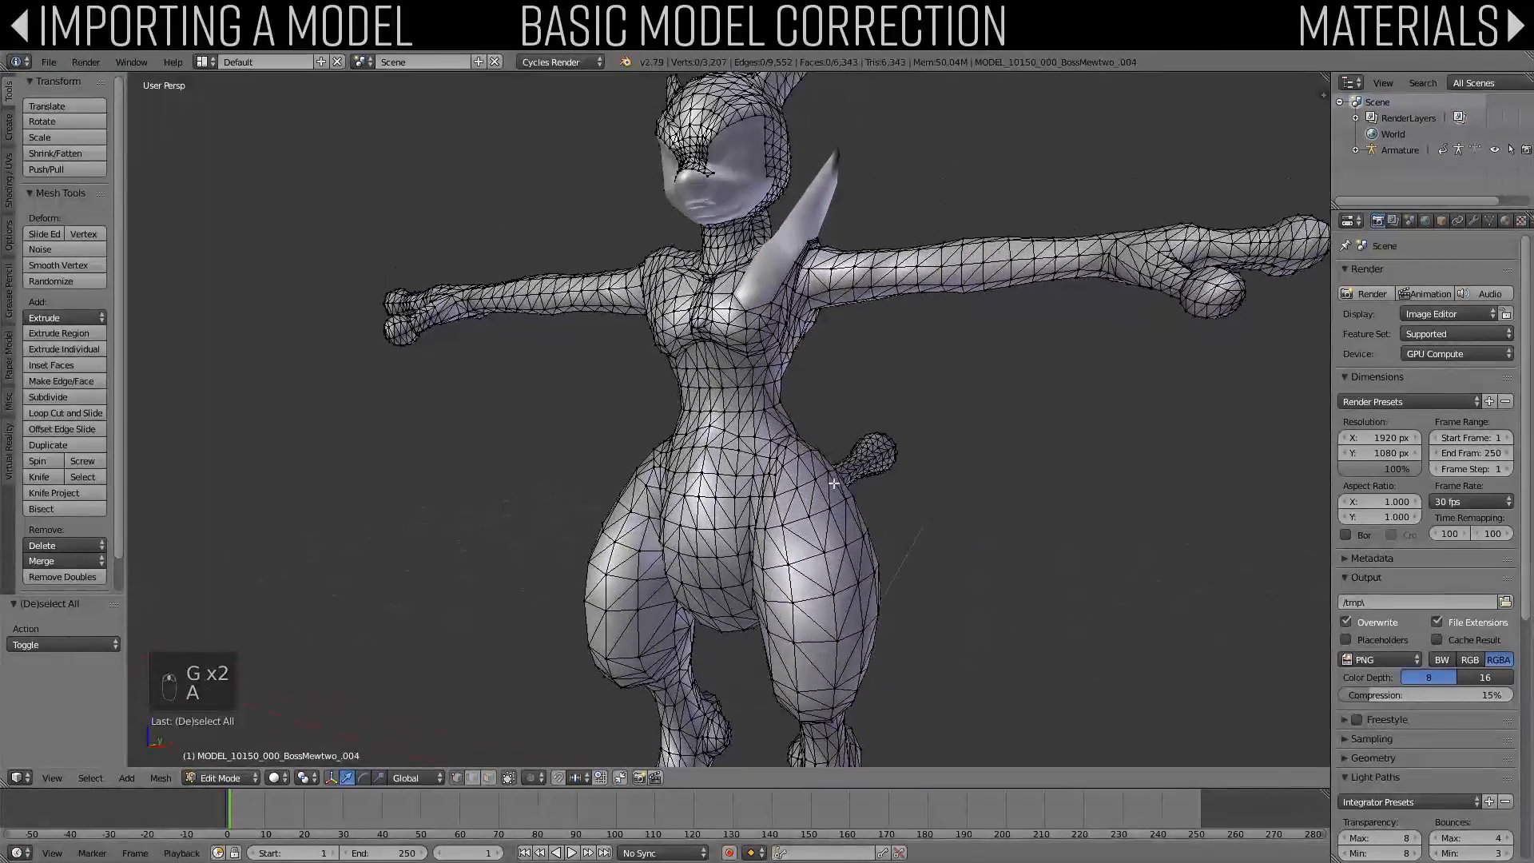
scroll(846, 539, "up", 3)
middle_click_drag(846, 539, 711, 334)
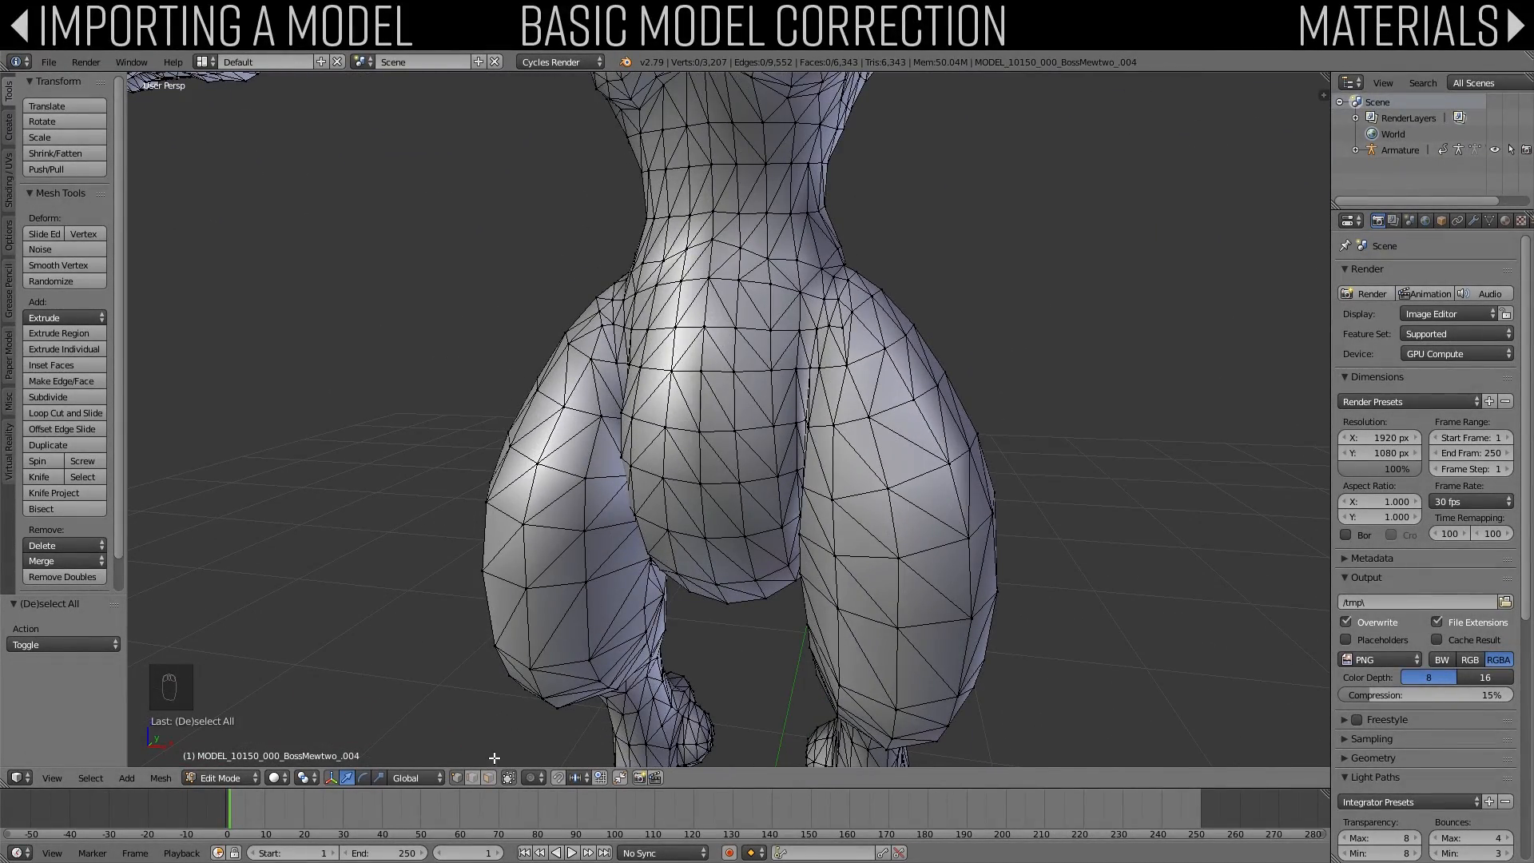
key("3")
right_click(556, 501)
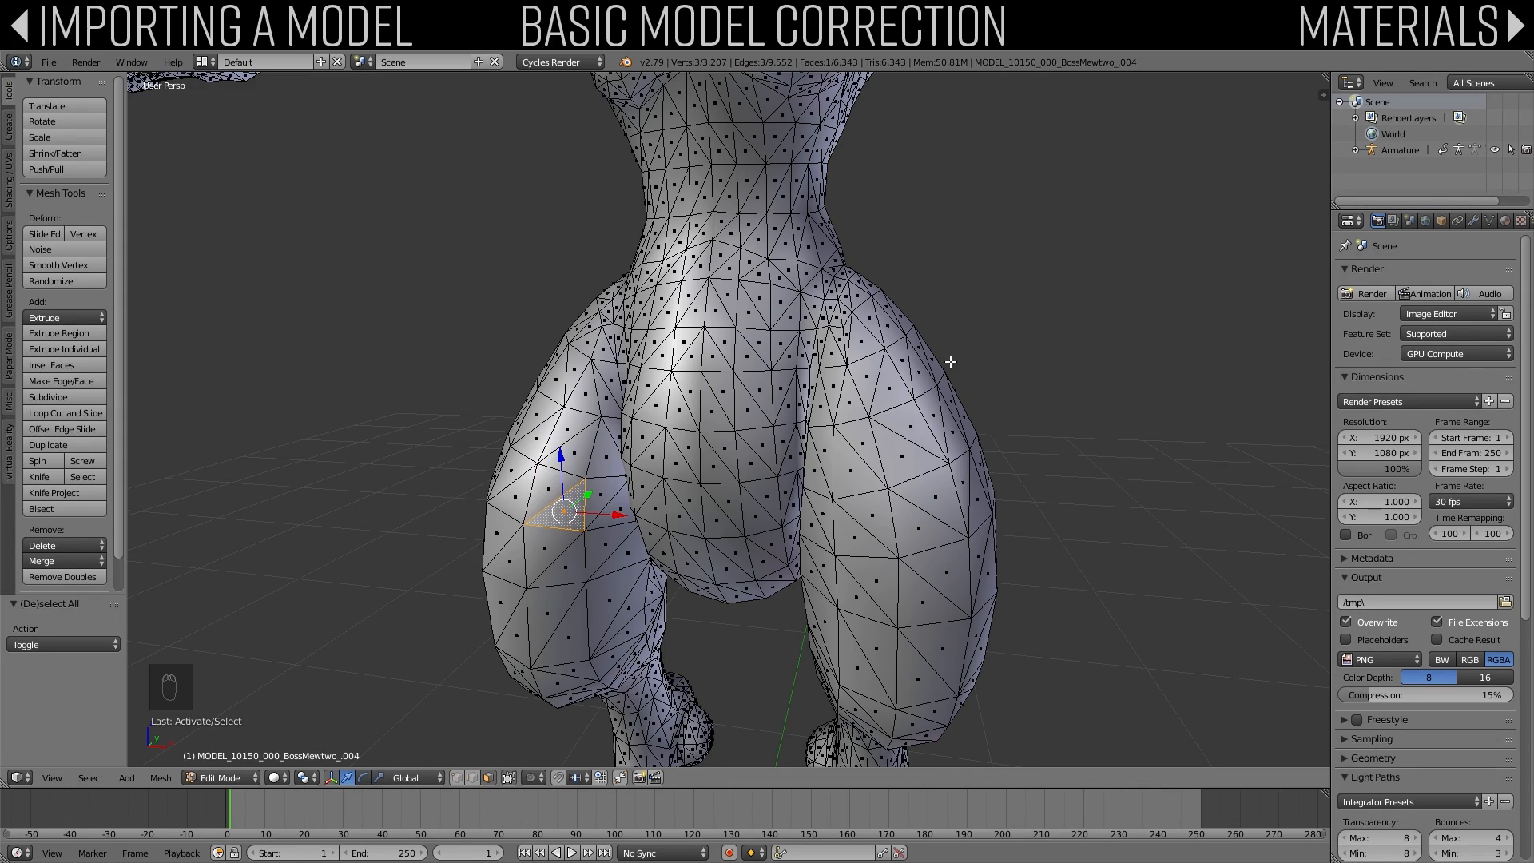
Step: Deselect all faces of the body mesh
middle_click_drag(951, 362, 872, 352)
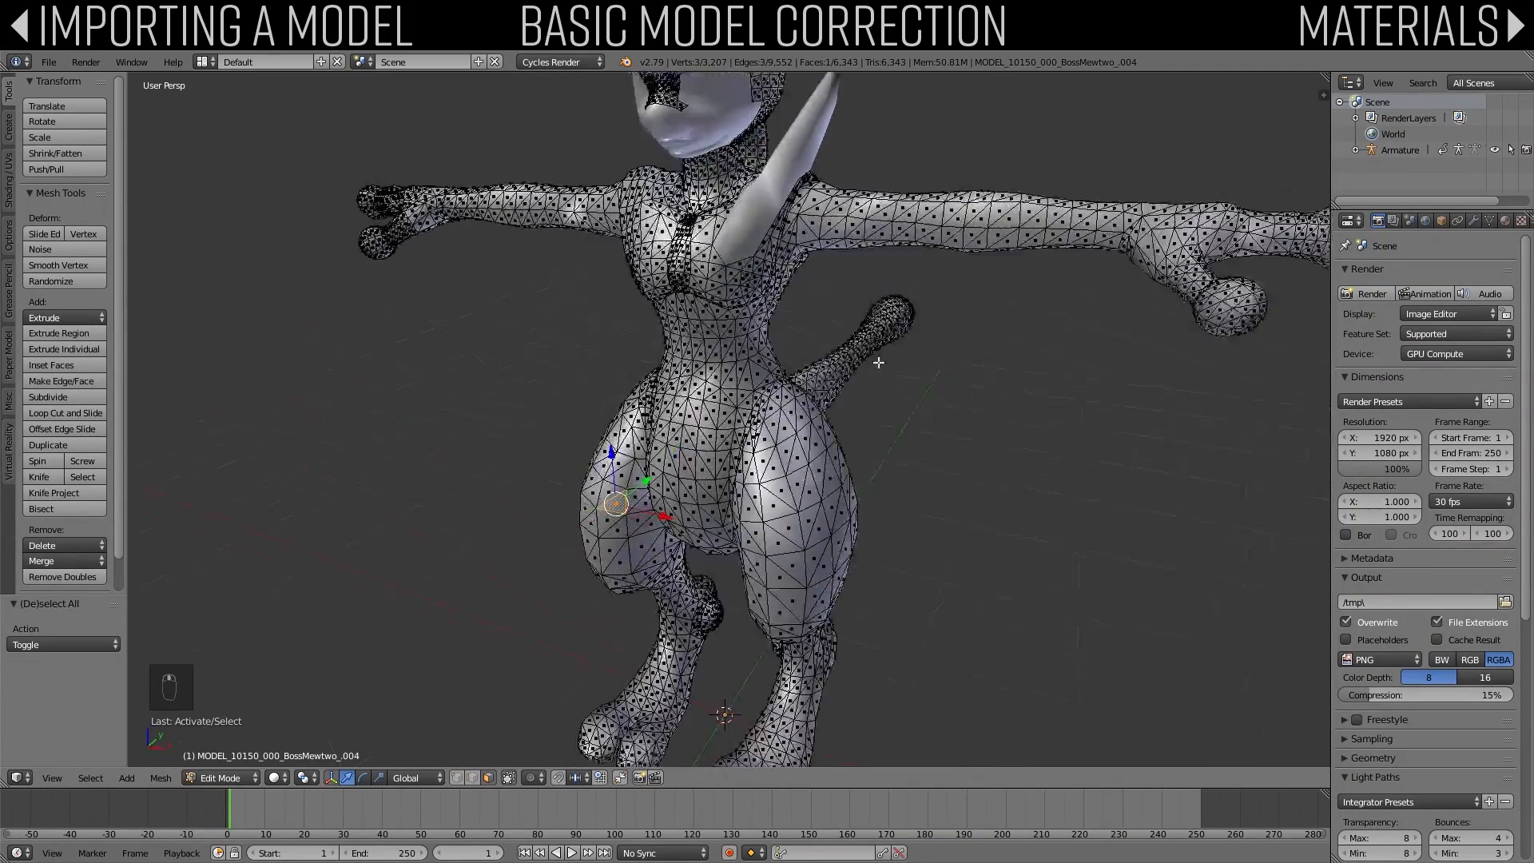
scroll(871, 353, "up", 5)
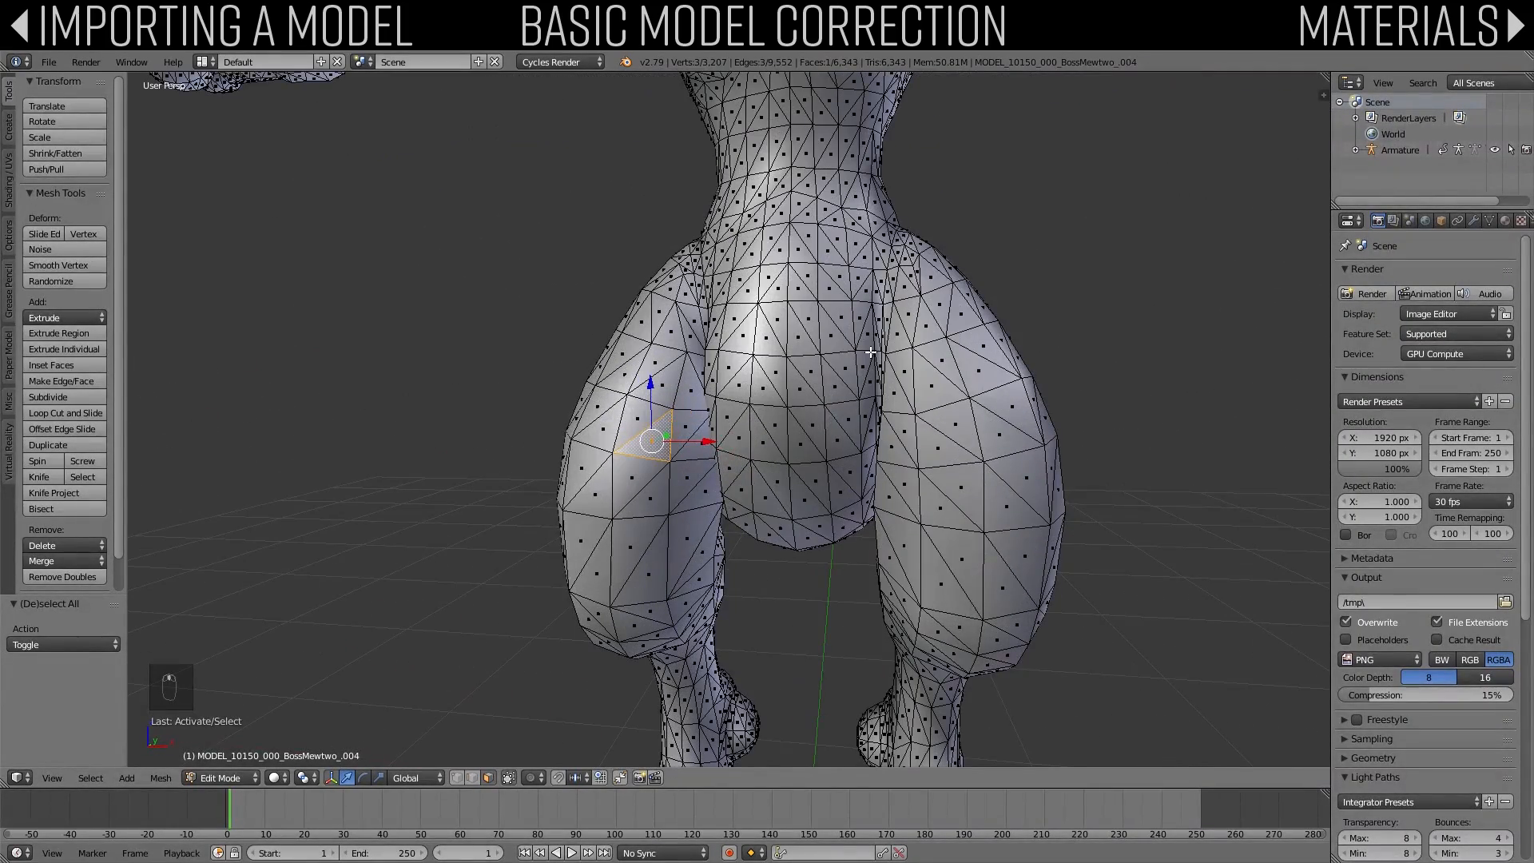
key("a")
key("a")
key("a")
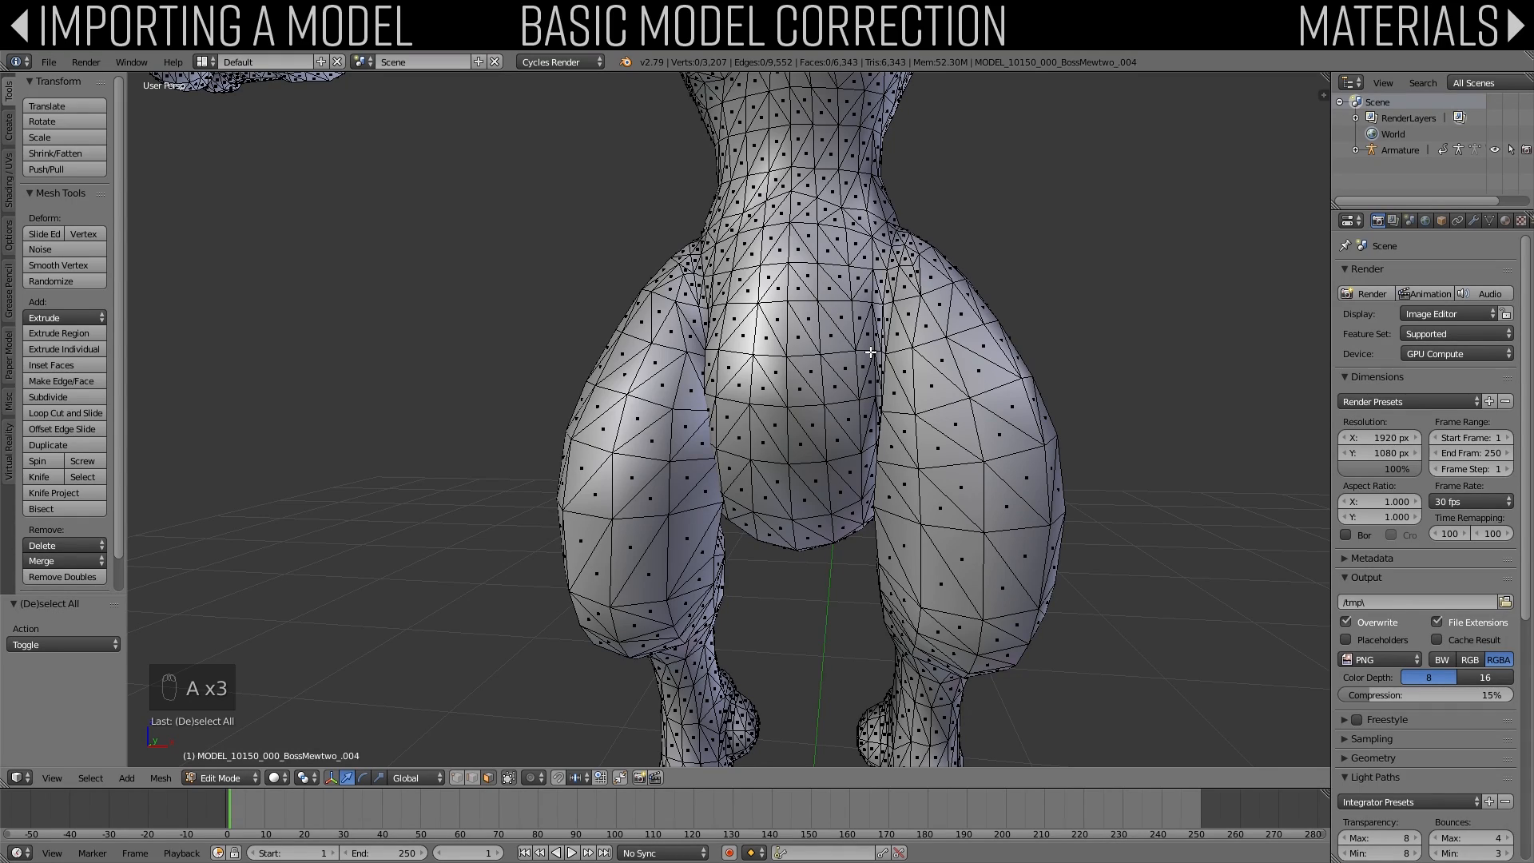
Step: Switch the body mesh from Edit Mode back to Object Mode
middle_click_drag(871, 352, 435, 534)
scroll(574, 384, "down", 3)
left_click(232, 777)
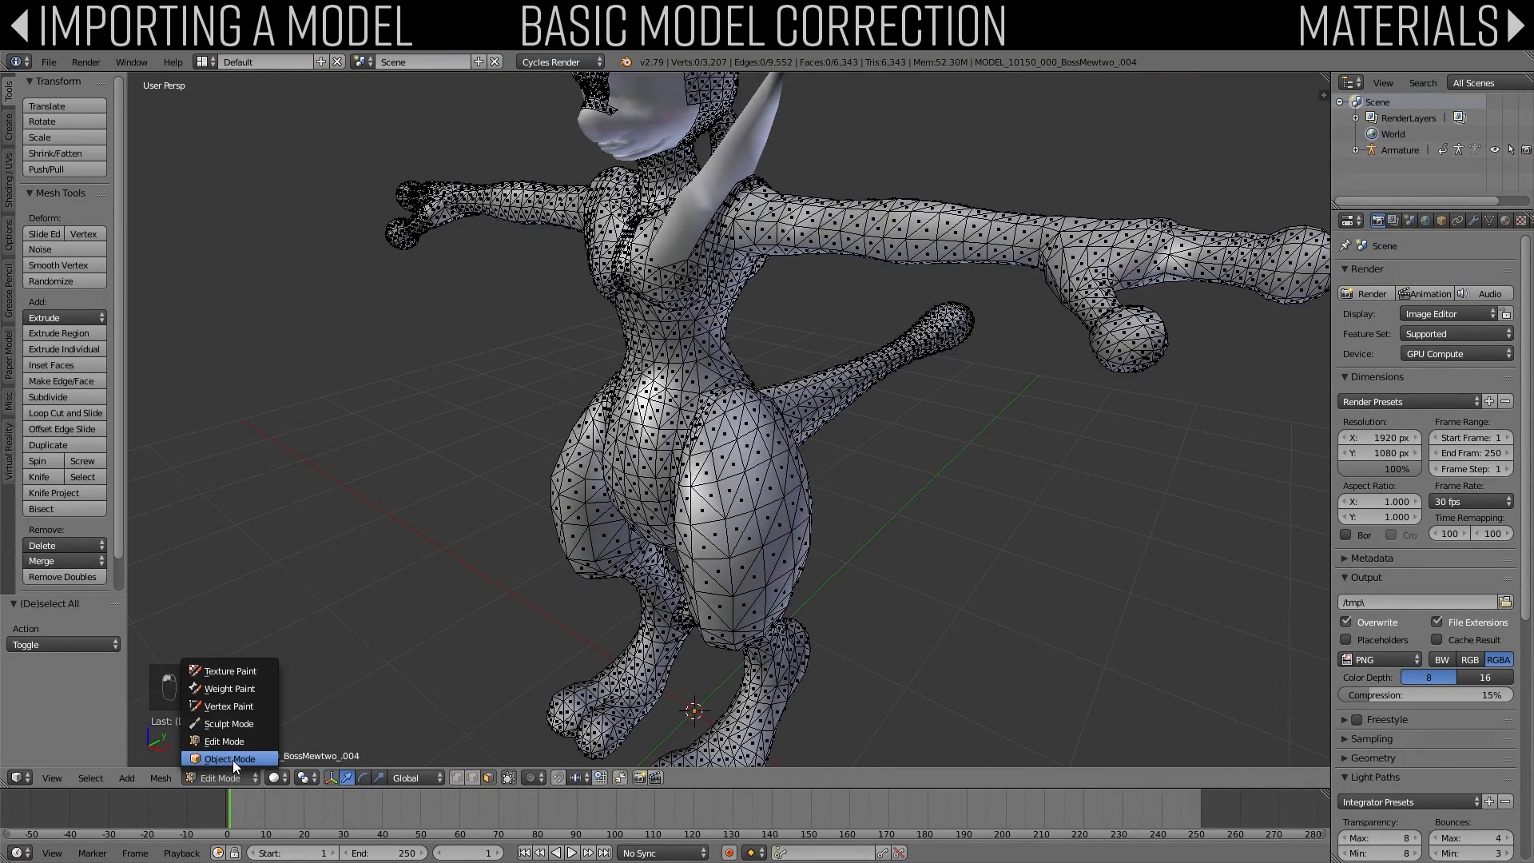
left_click(233, 760)
Step: Box-select all overlapping mouth meshes below the head in wireframe view and move them to the second layer
middle_click_drag(701, 343, 716, 463, "shift")
middle_click_drag(595, 324, 700, 440, "shift")
scroll(702, 463, "up", 3)
right_click(630, 303)
key("z")
key("b")
left_click_drag(631, 303, 657, 352)
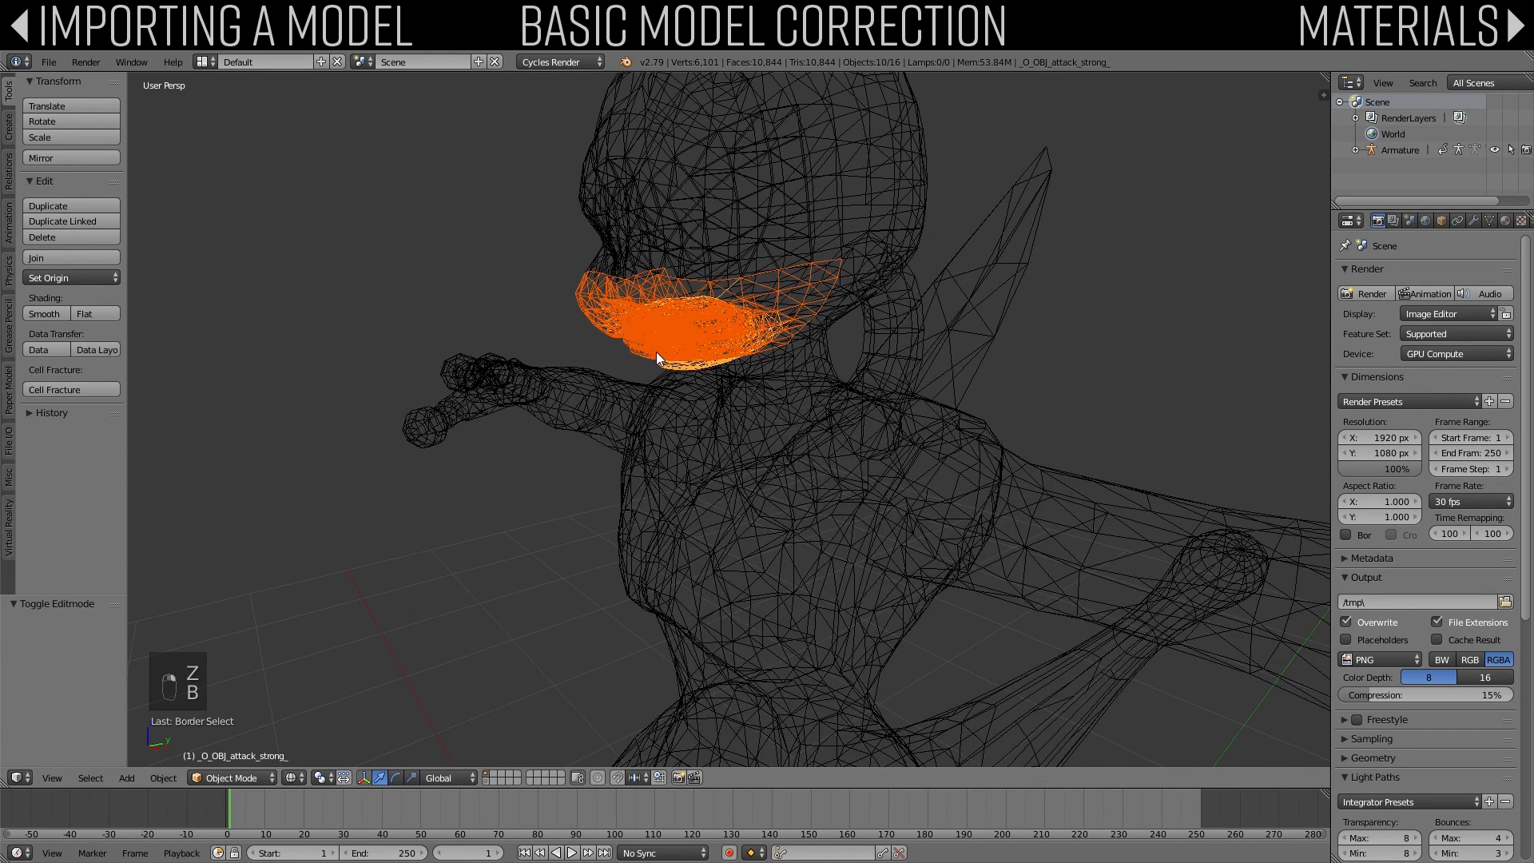
key("z")
key("m")
left_click(798, 380)
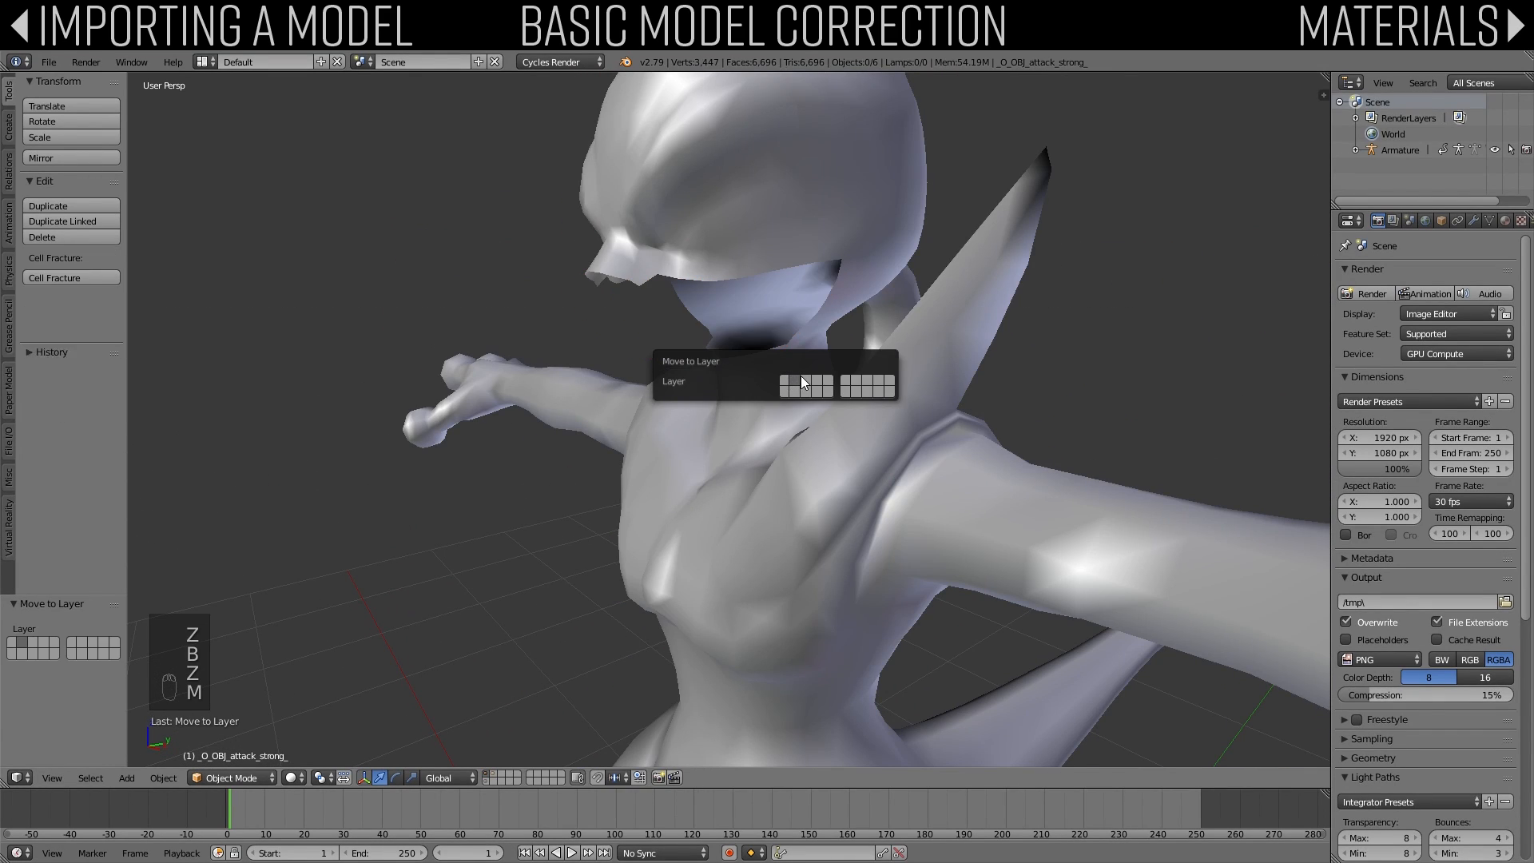
Step: Show only the second layer with nothing selected, and expand the Armature hierarchy in an enlarged outliner
left_click(493, 774)
key("a")
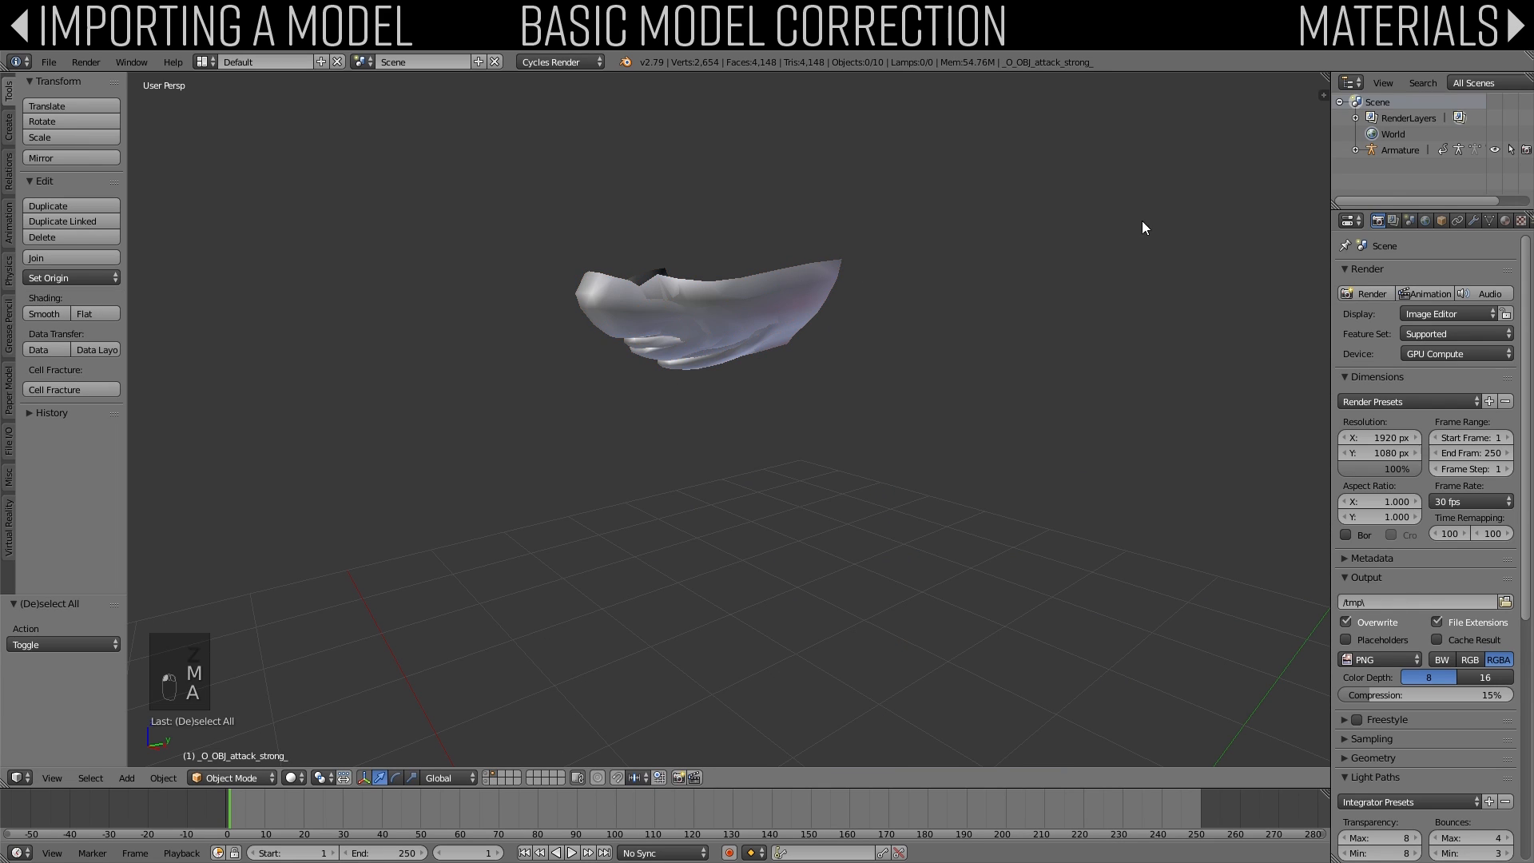
left_click(1354, 150)
left_click_drag(1329, 159, 1247, 164)
left_click_drag(1303, 209, 1329, 537)
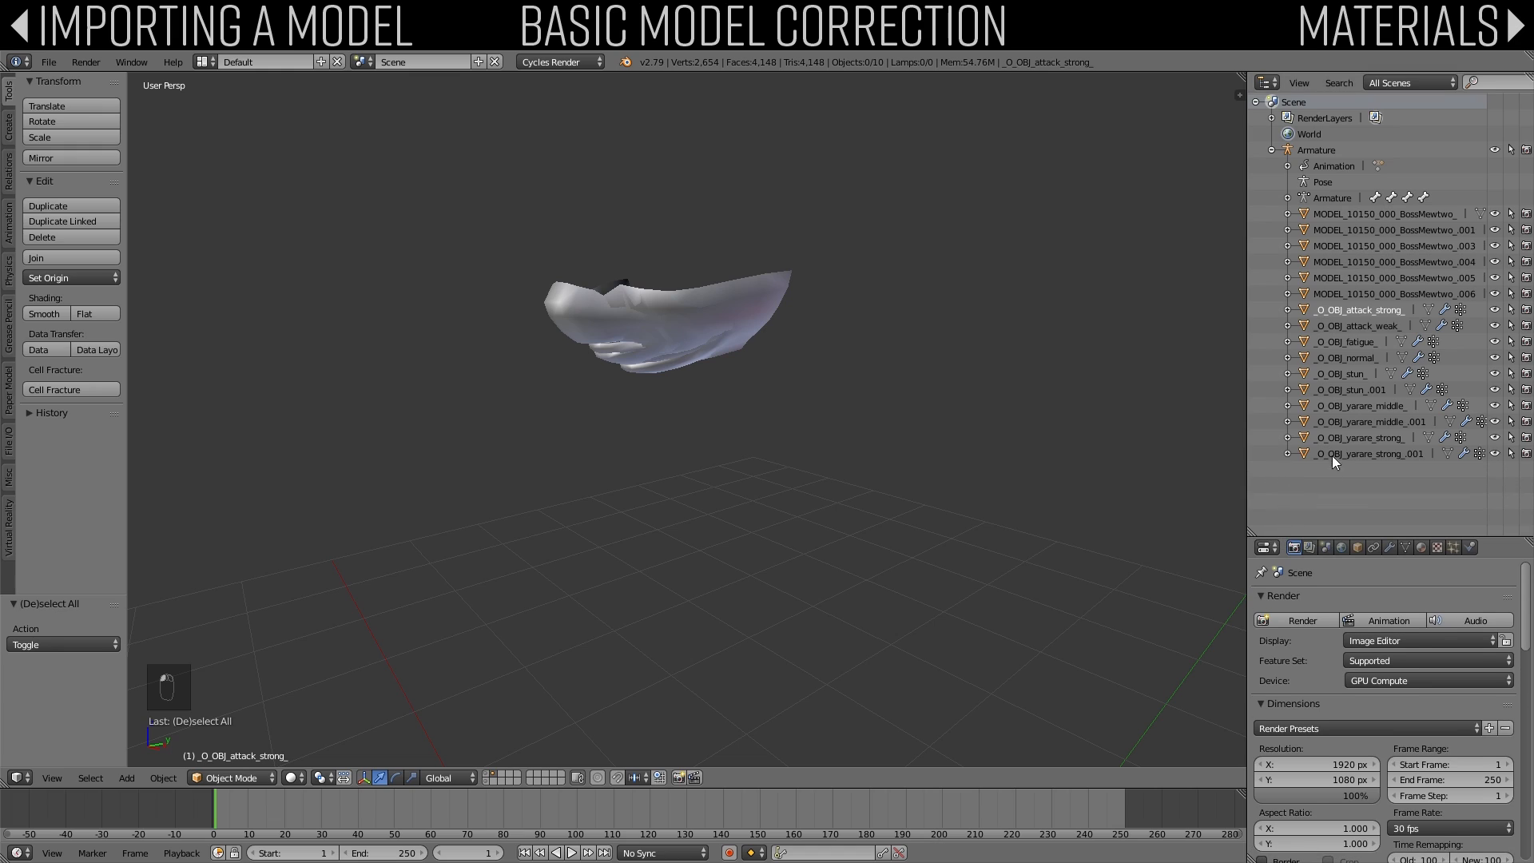
Step: Move the _O_OBJ_normal_ and _O_OBJ_yarare_middle_ mouth meshes to the first layer and show them with the body
left_click(1350, 358)
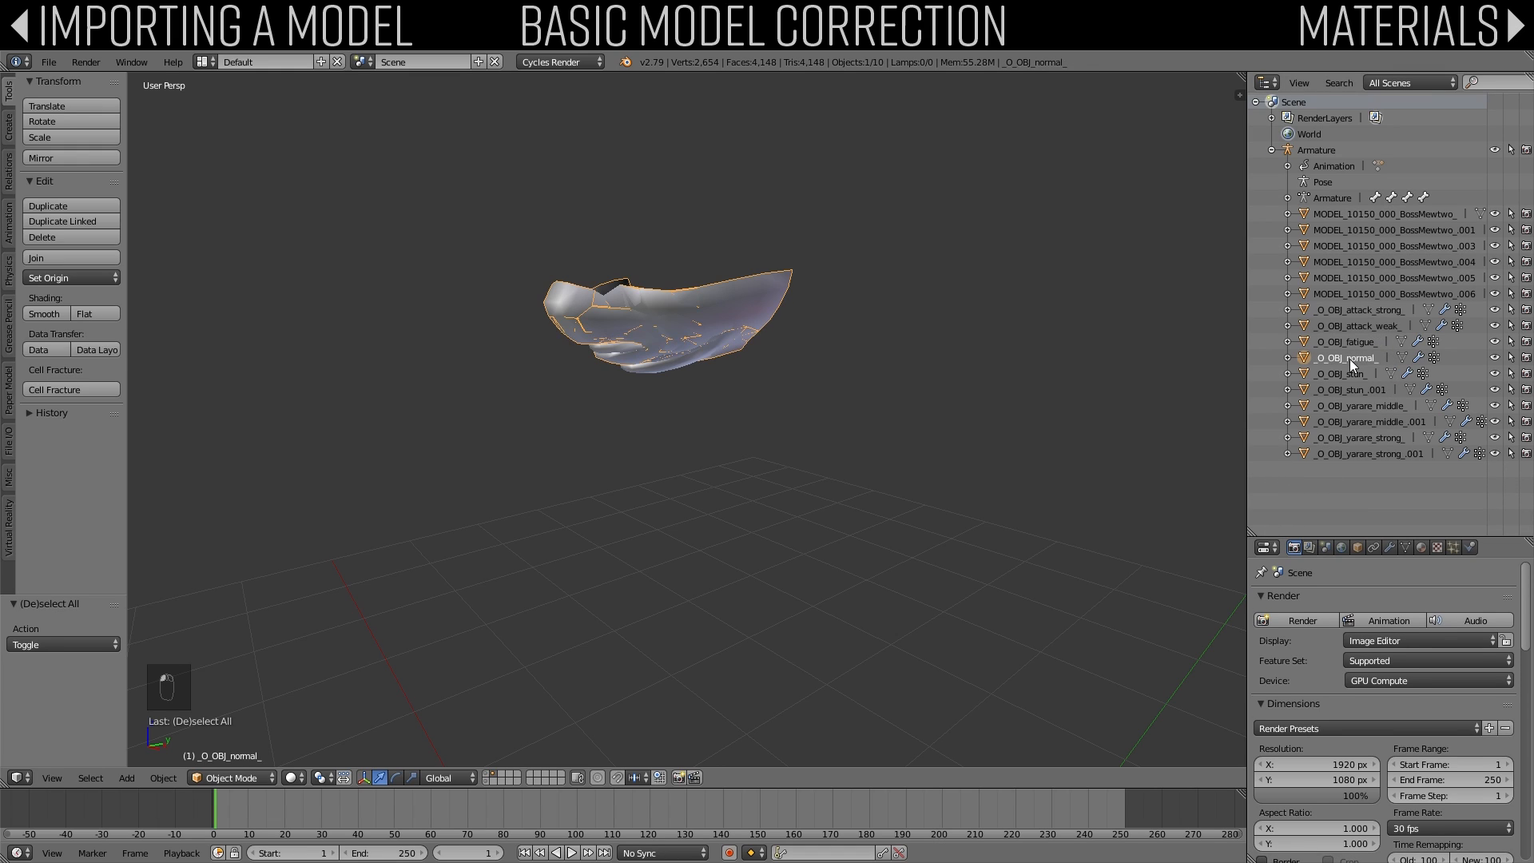
left_click(1363, 406, "shift")
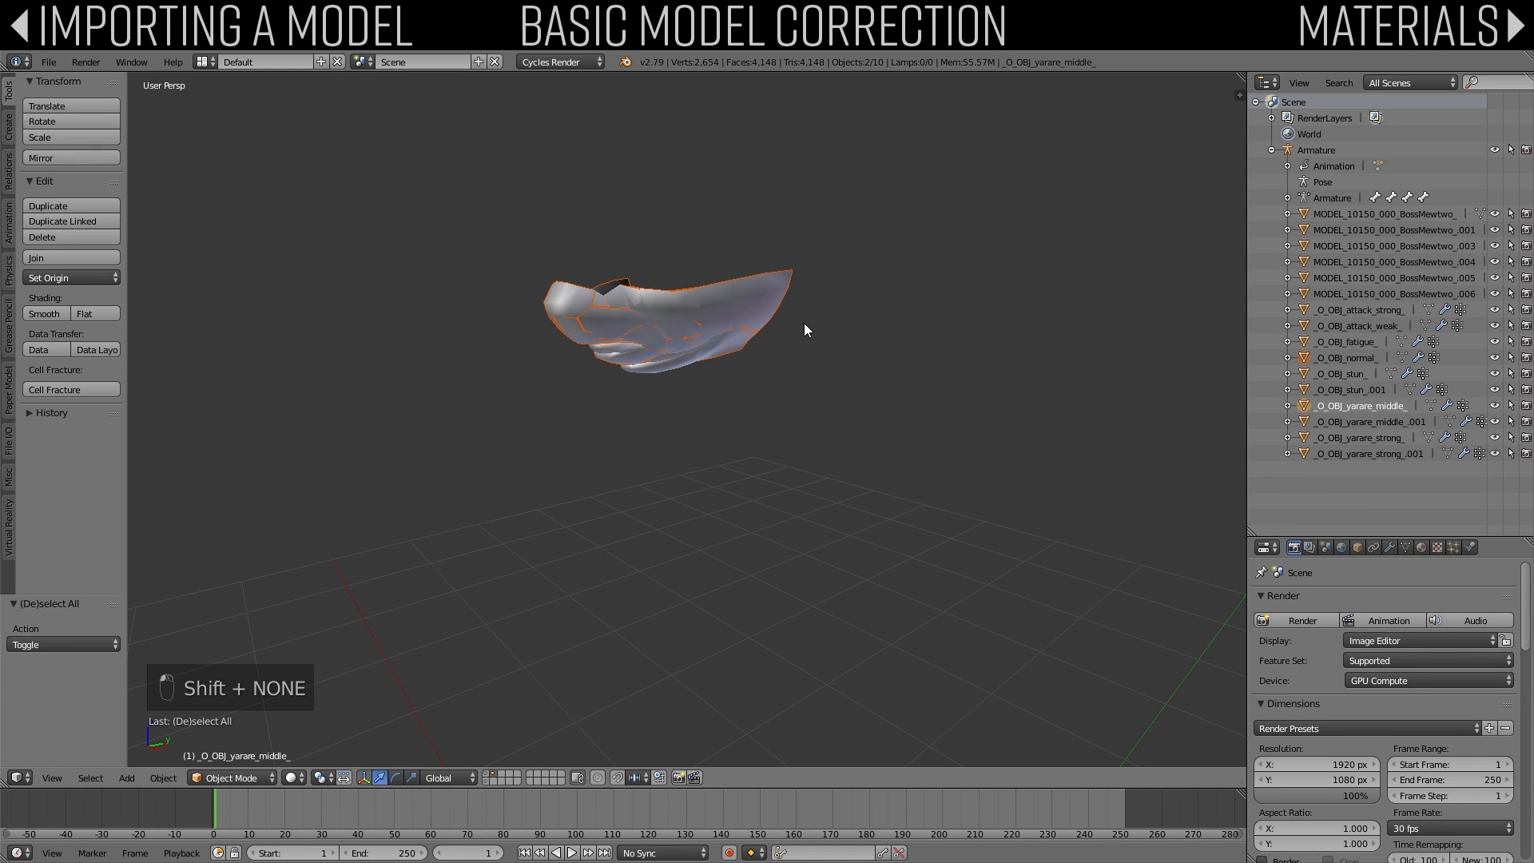
key("m")
left_click(939, 360)
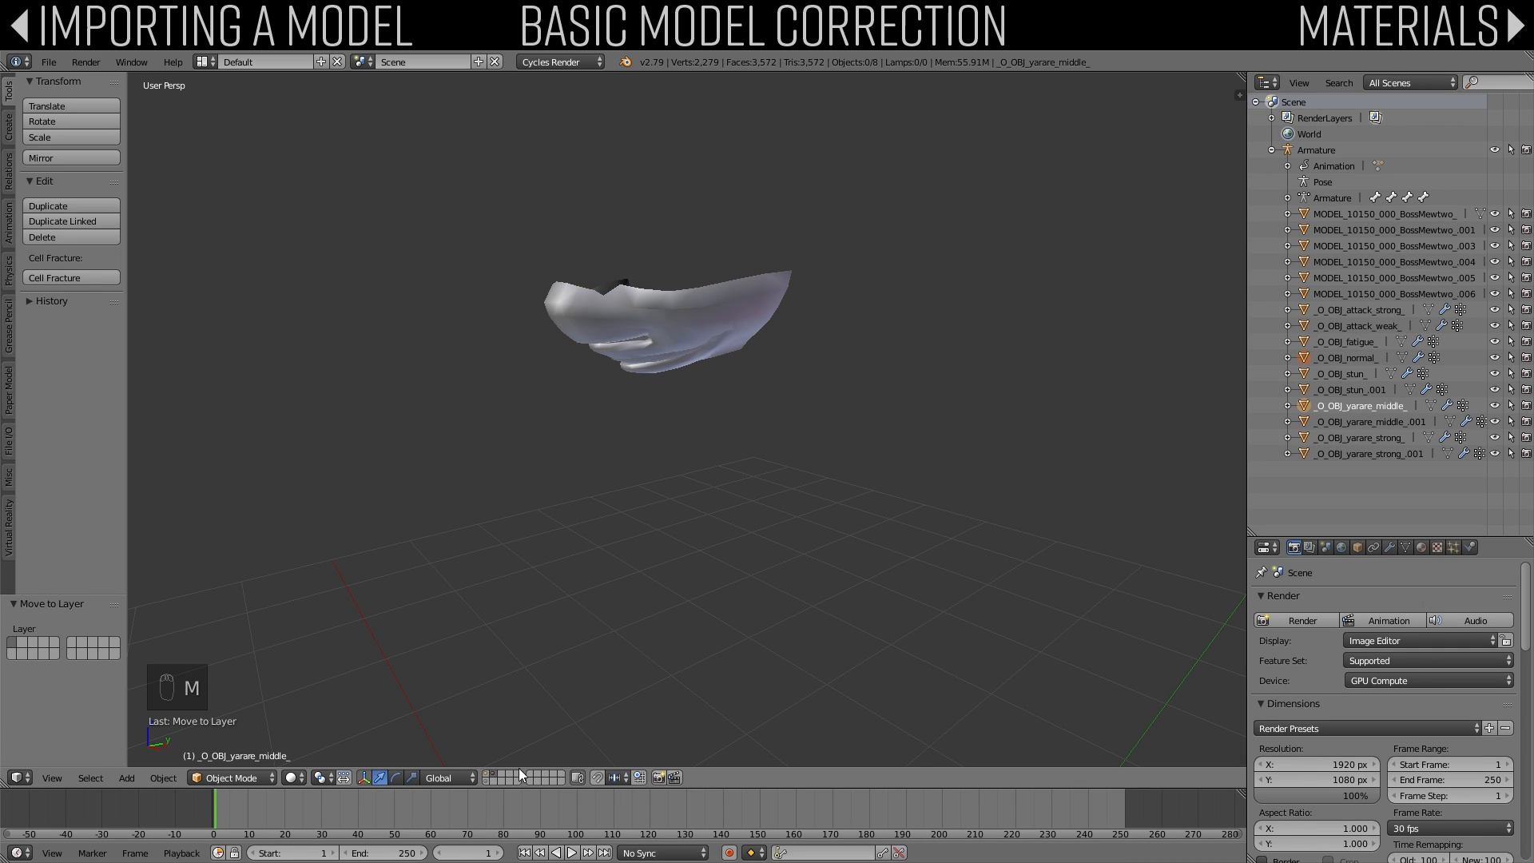
left_click(559, 774, "shift")
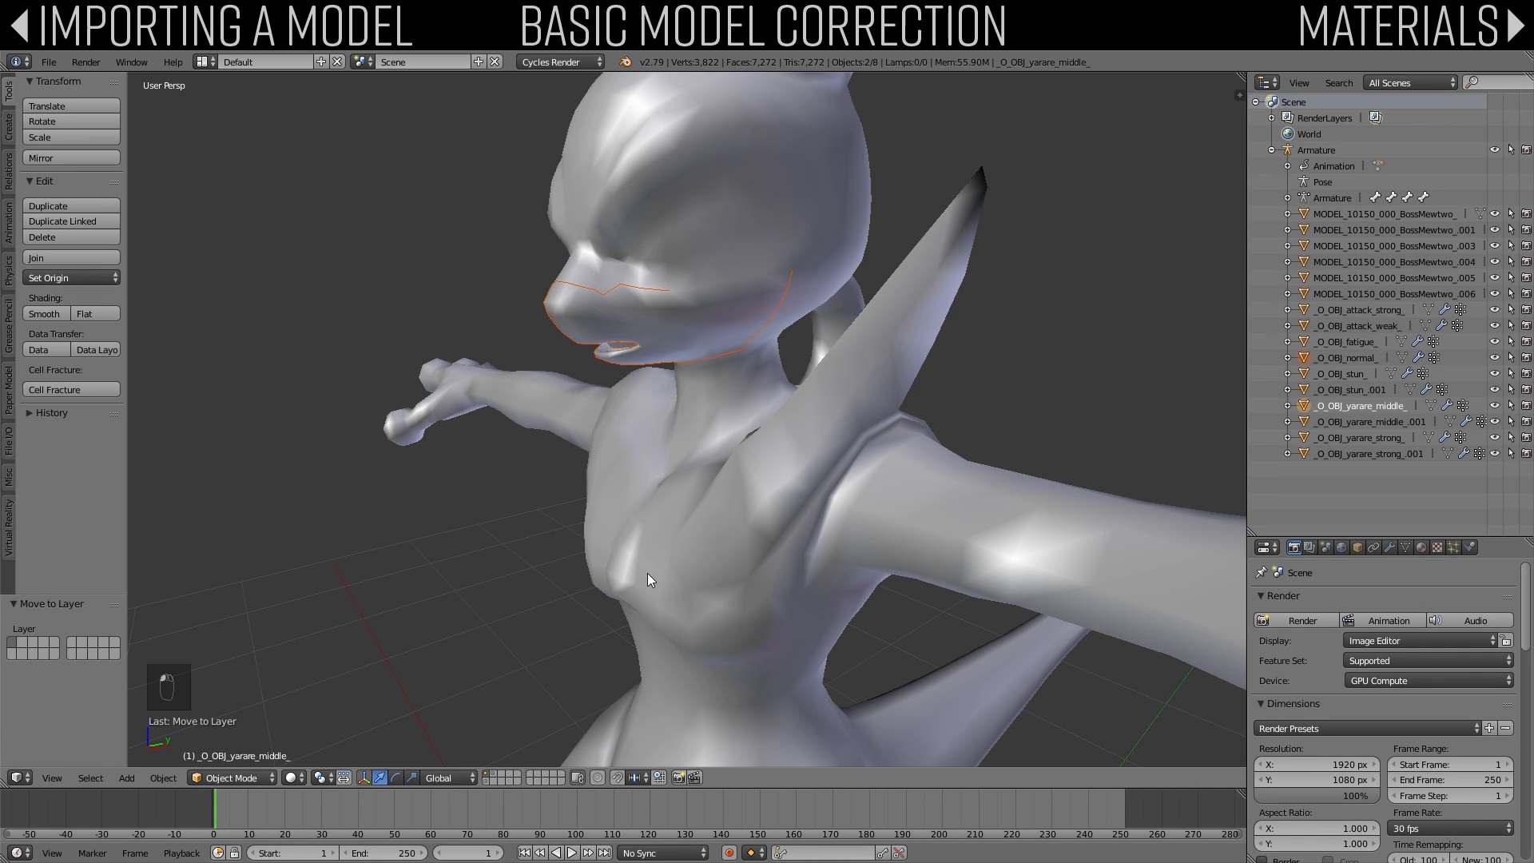
Step: Check the contents of the armature layer, the spare mouth layer and the main model layer in turn
middle_click_drag(645, 569, 662, 499)
left_click(487, 781)
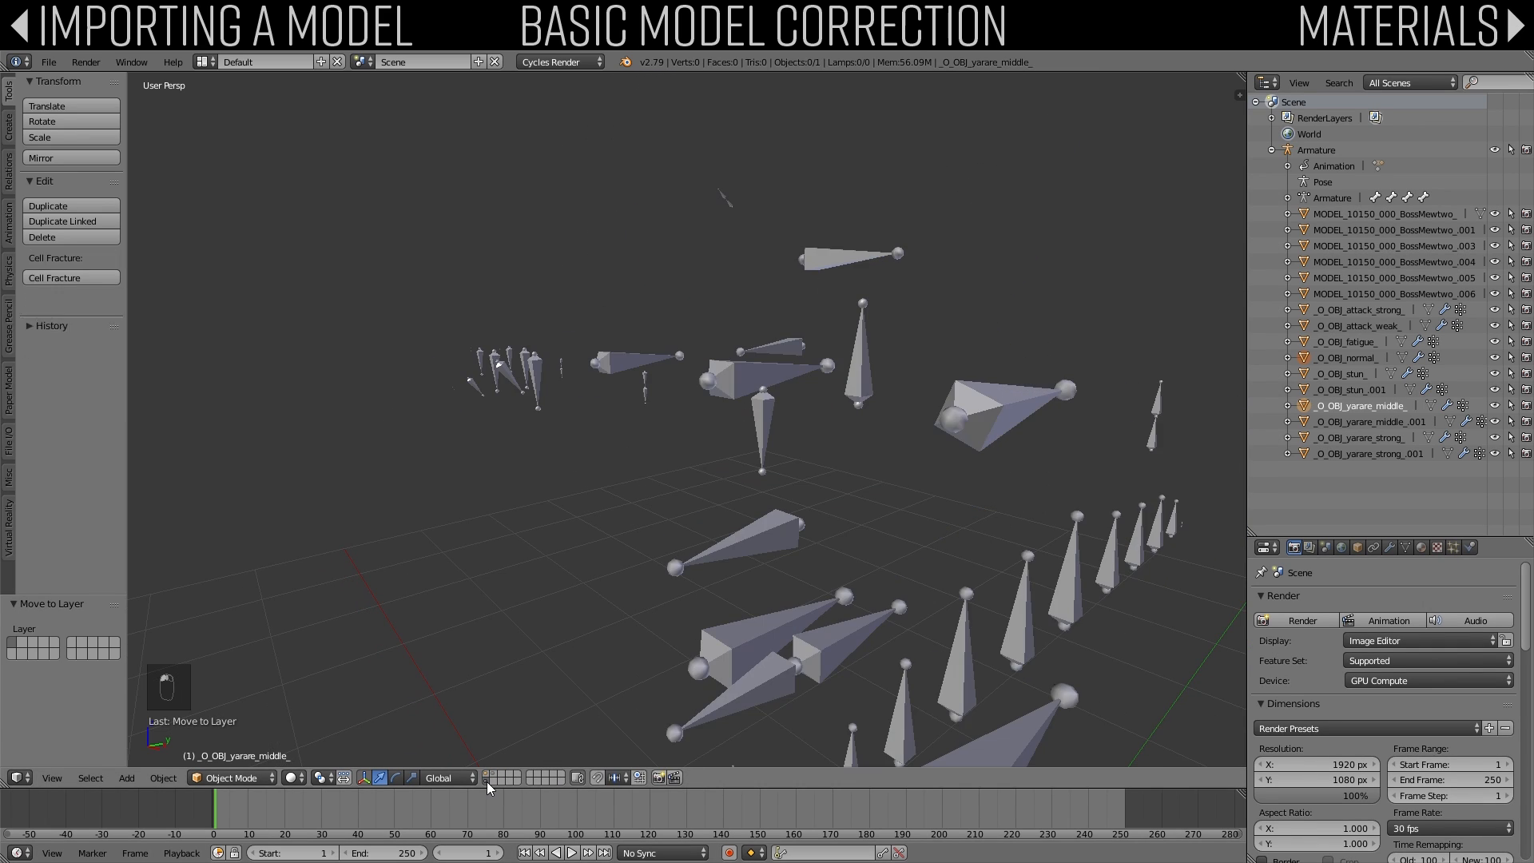
key("a")
mouse_move(746, 410)
middle_mouse_down()
mouse_move(808, 424)
mouse_move(745, 438)
middle_mouse_up()
key("a")
left_click(493, 774)
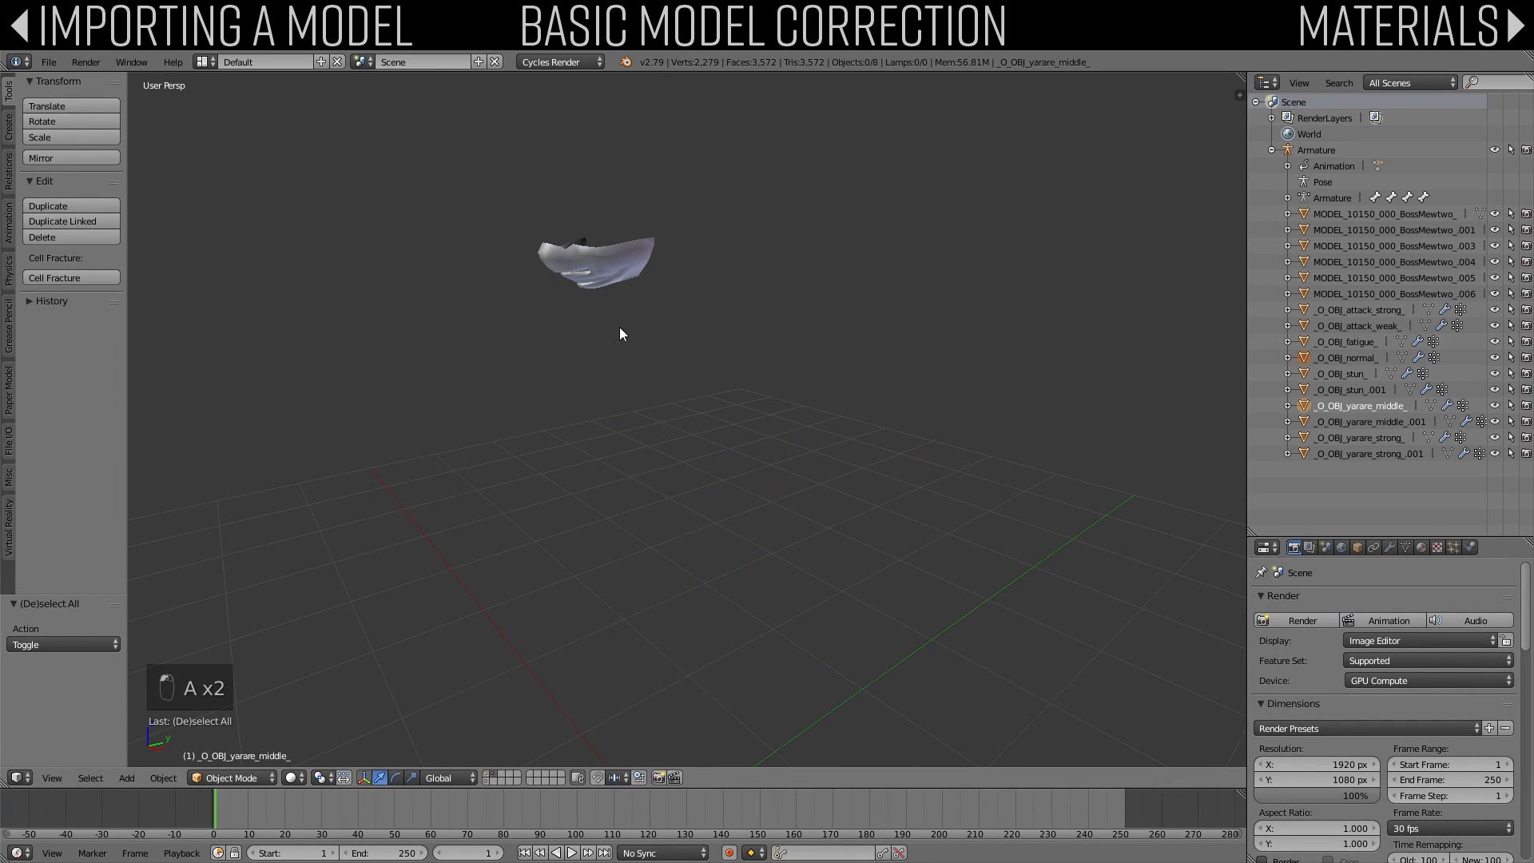
left_click(486, 774)
key("a")
key("a")
key("a")
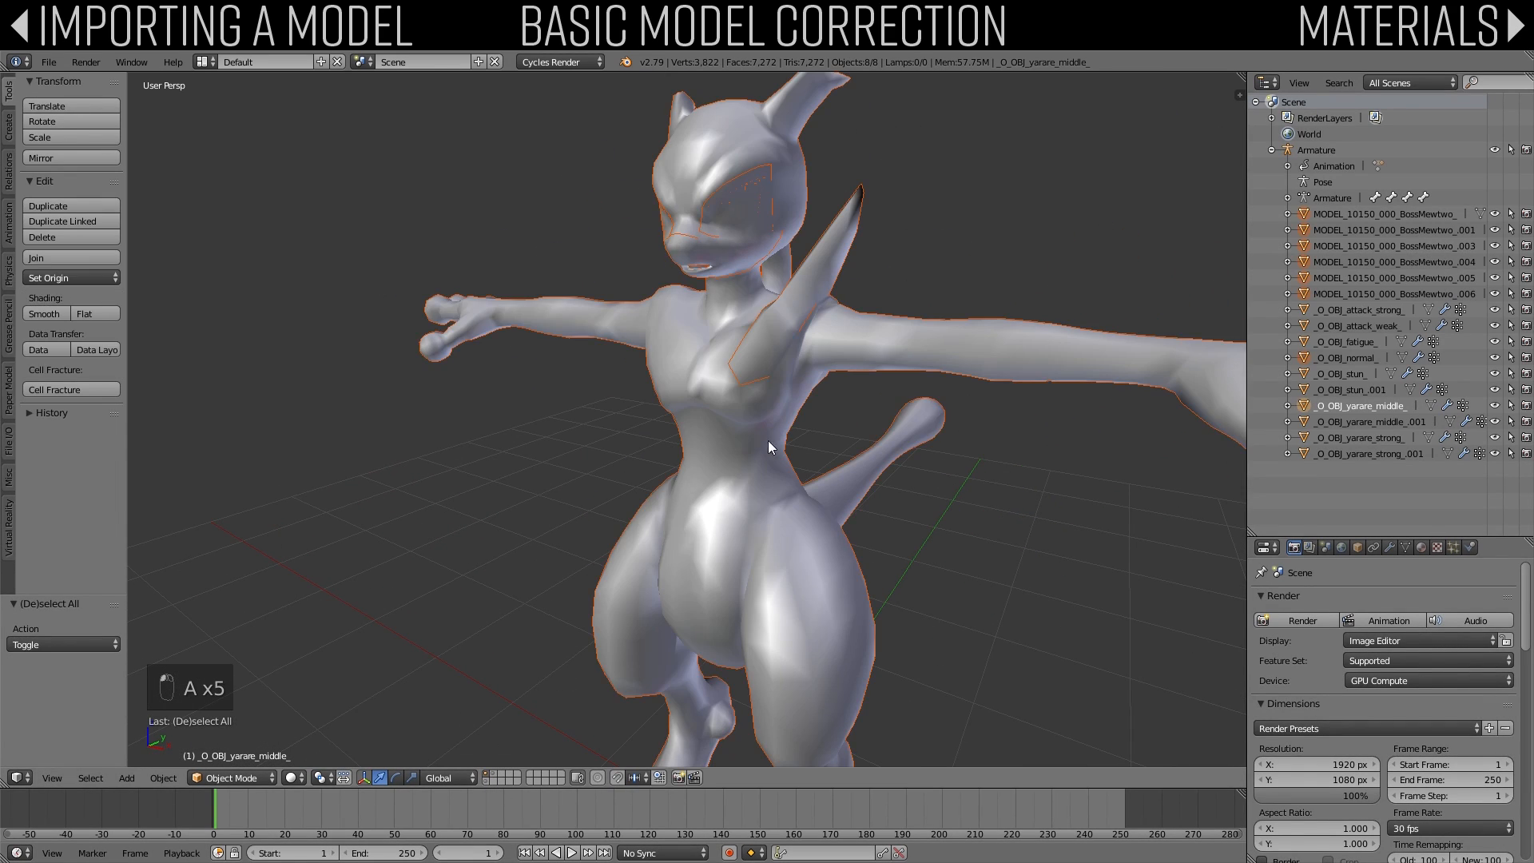
Step: Frame the whole model in the viewport and preview it with Material viewport shading
key("KP_Decimal")
mouse_move(790, 434)
middle_mouse_down()
mouse_move(726, 462)
mouse_move(775, 447)
mouse_move(763, 462)
middle_mouse_up()
left_click(292, 778)
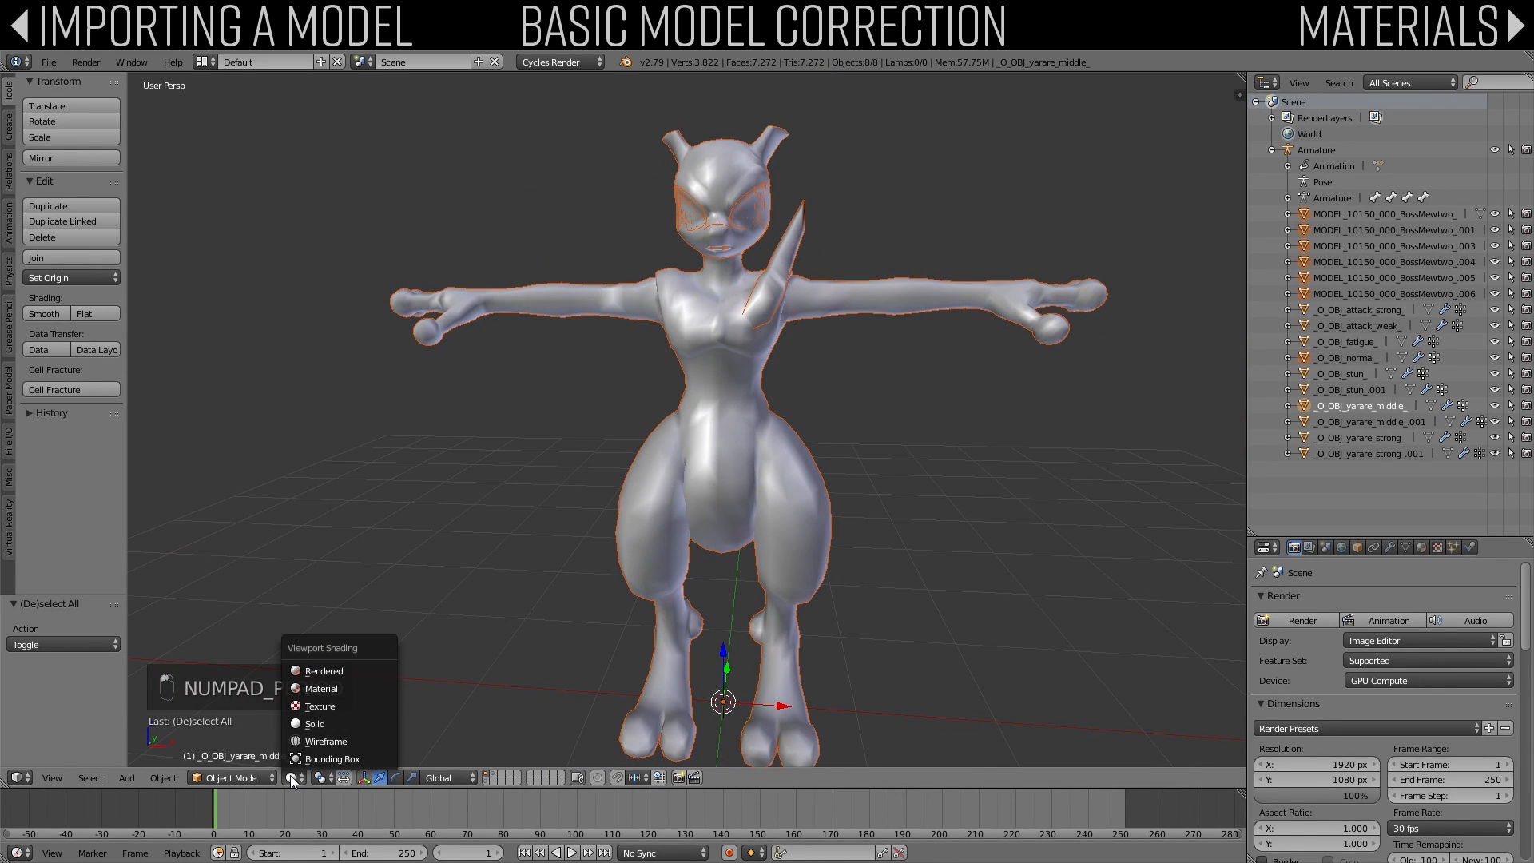
left_click(316, 688)
middle_click_drag(656, 544, 847, 318)
Step: Select the body mesh and set the viewport shading back to Solid
right_click(847, 319)
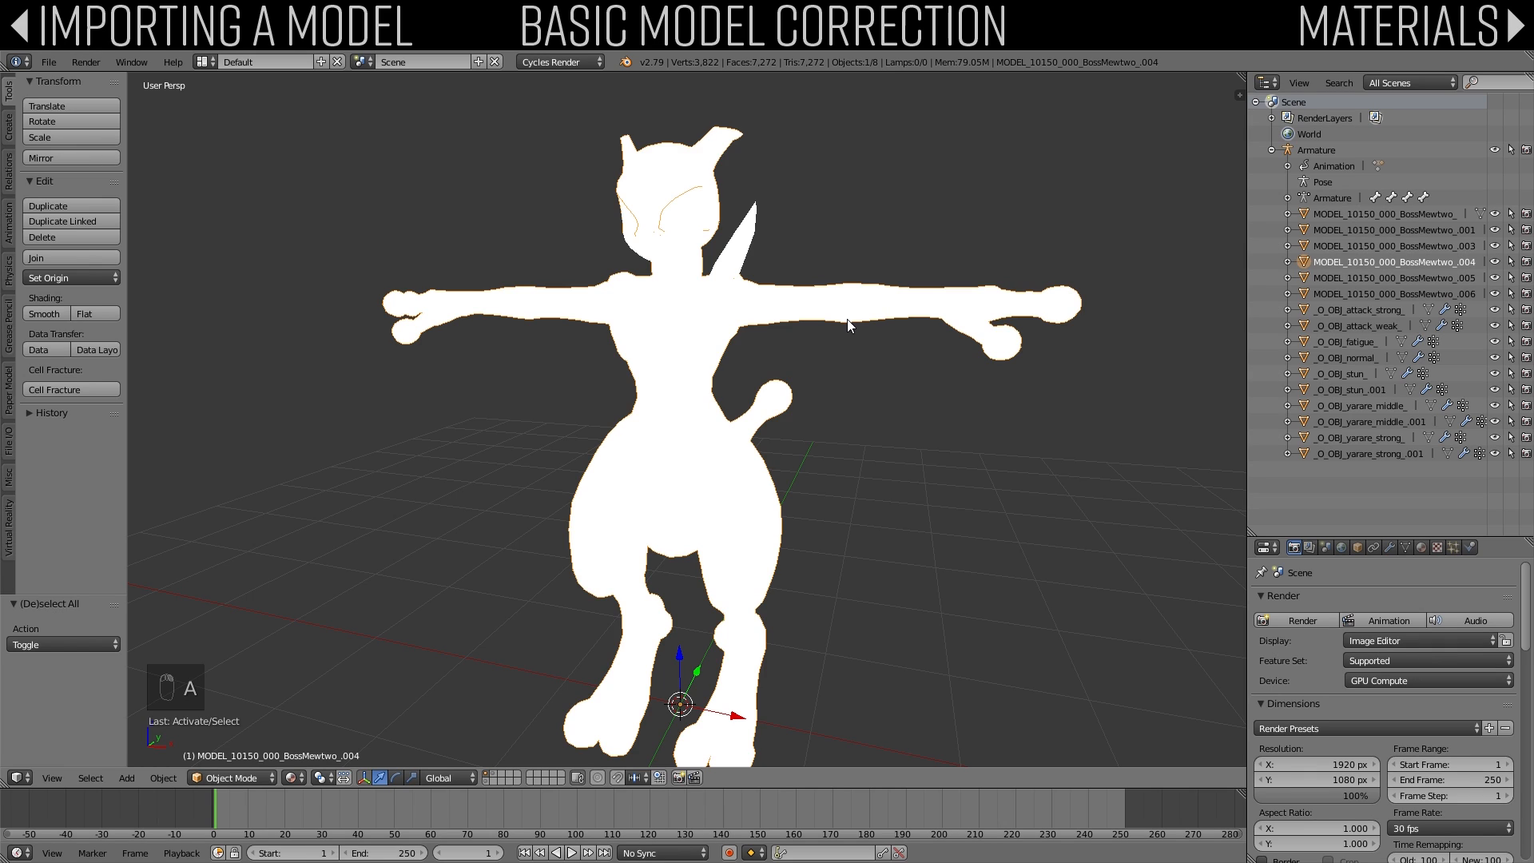
left_click(293, 778)
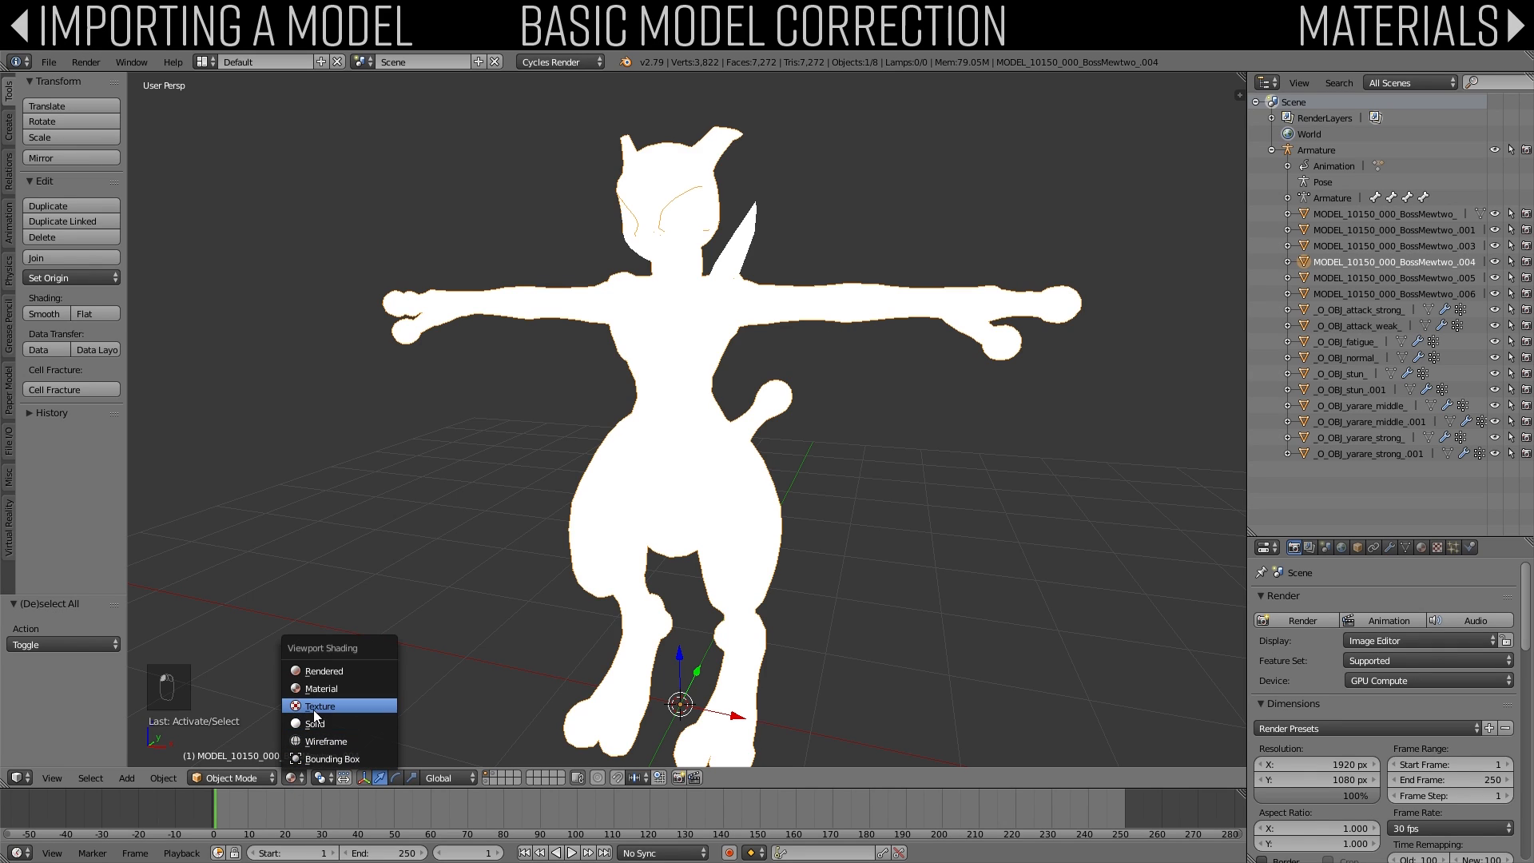
left_click(344, 726)
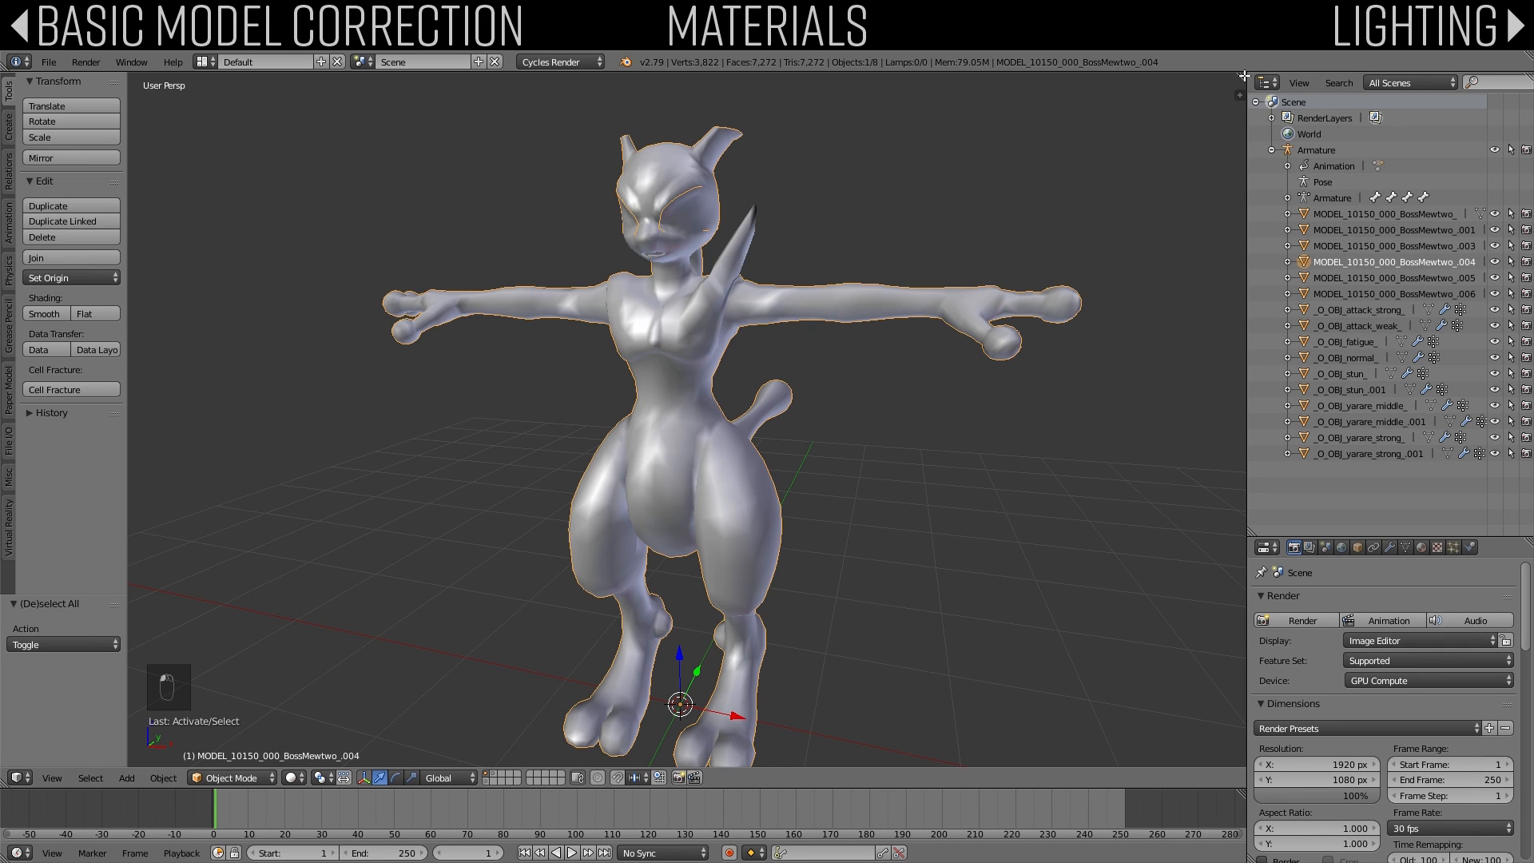
Step: Split the 3D view in two and show the body's smewtwo_body.png material nodes in a Node Editor without its sidebar
left_click_drag(1244, 76, 683, 670)
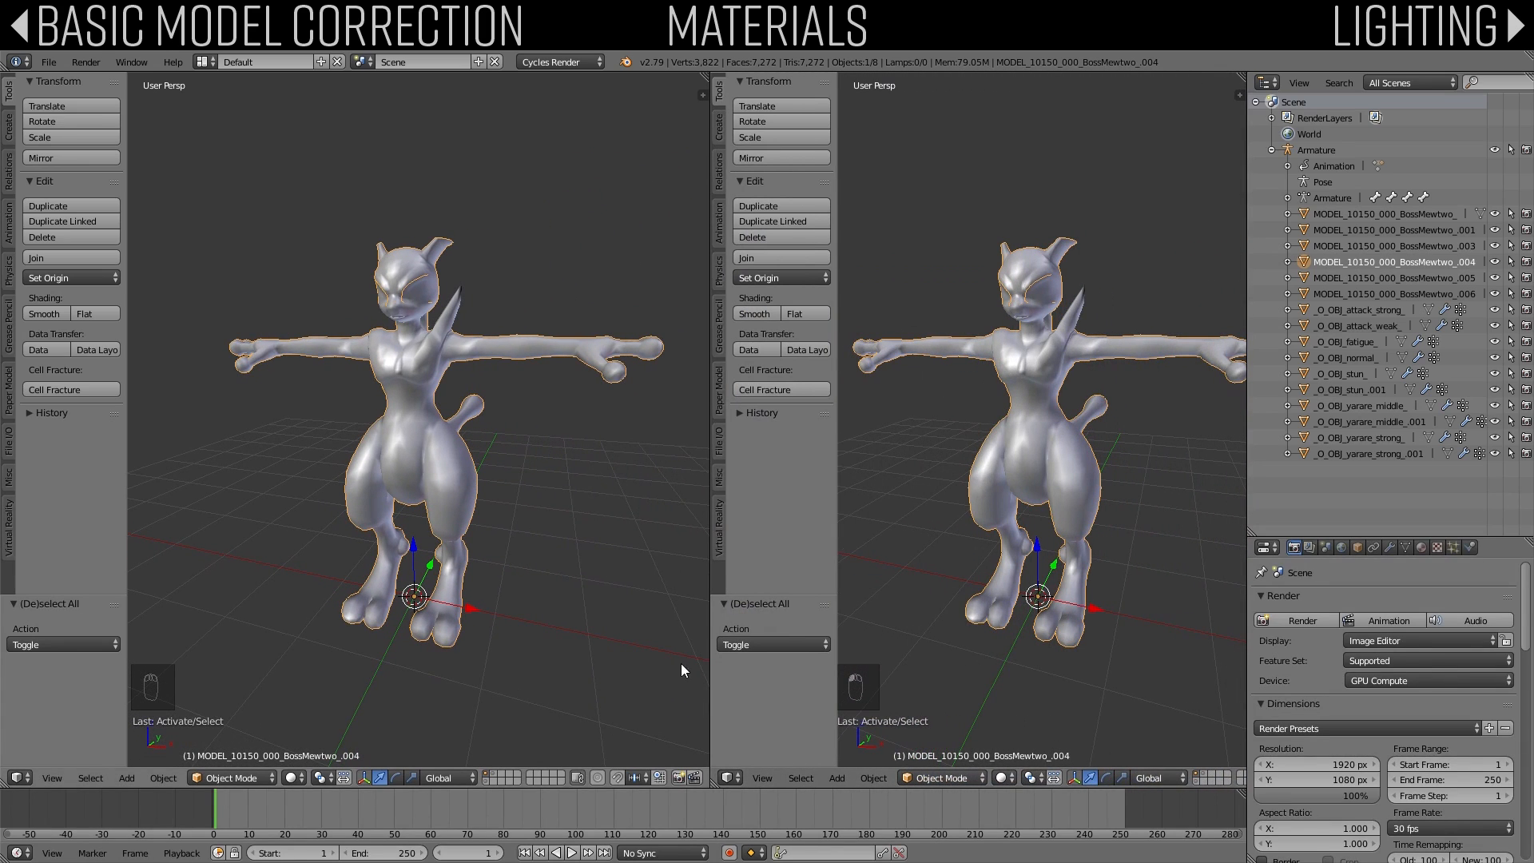
left_click(730, 778)
left_click(745, 601)
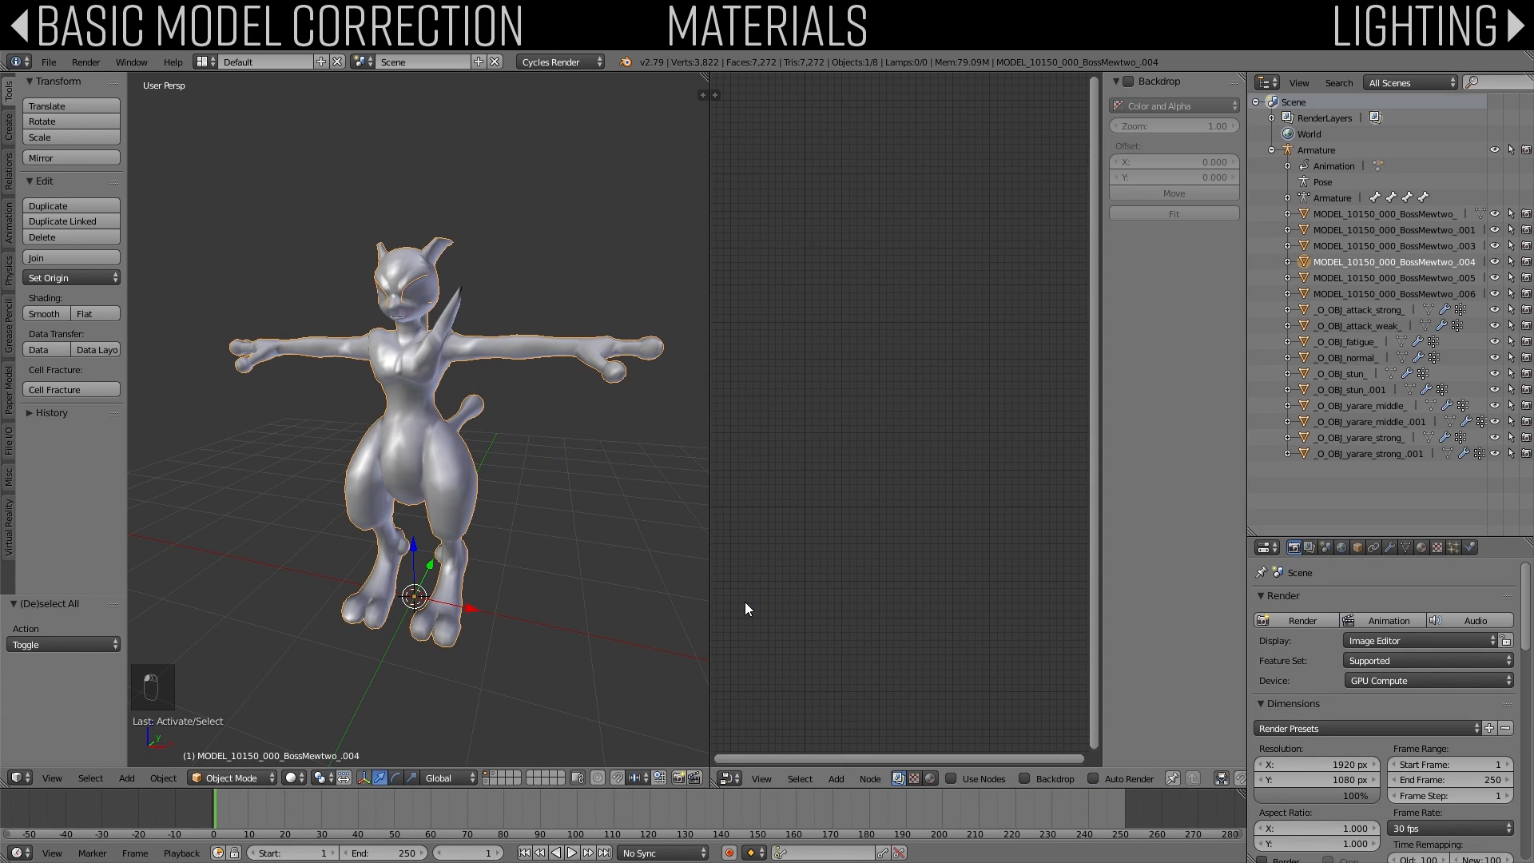
left_click(932, 778)
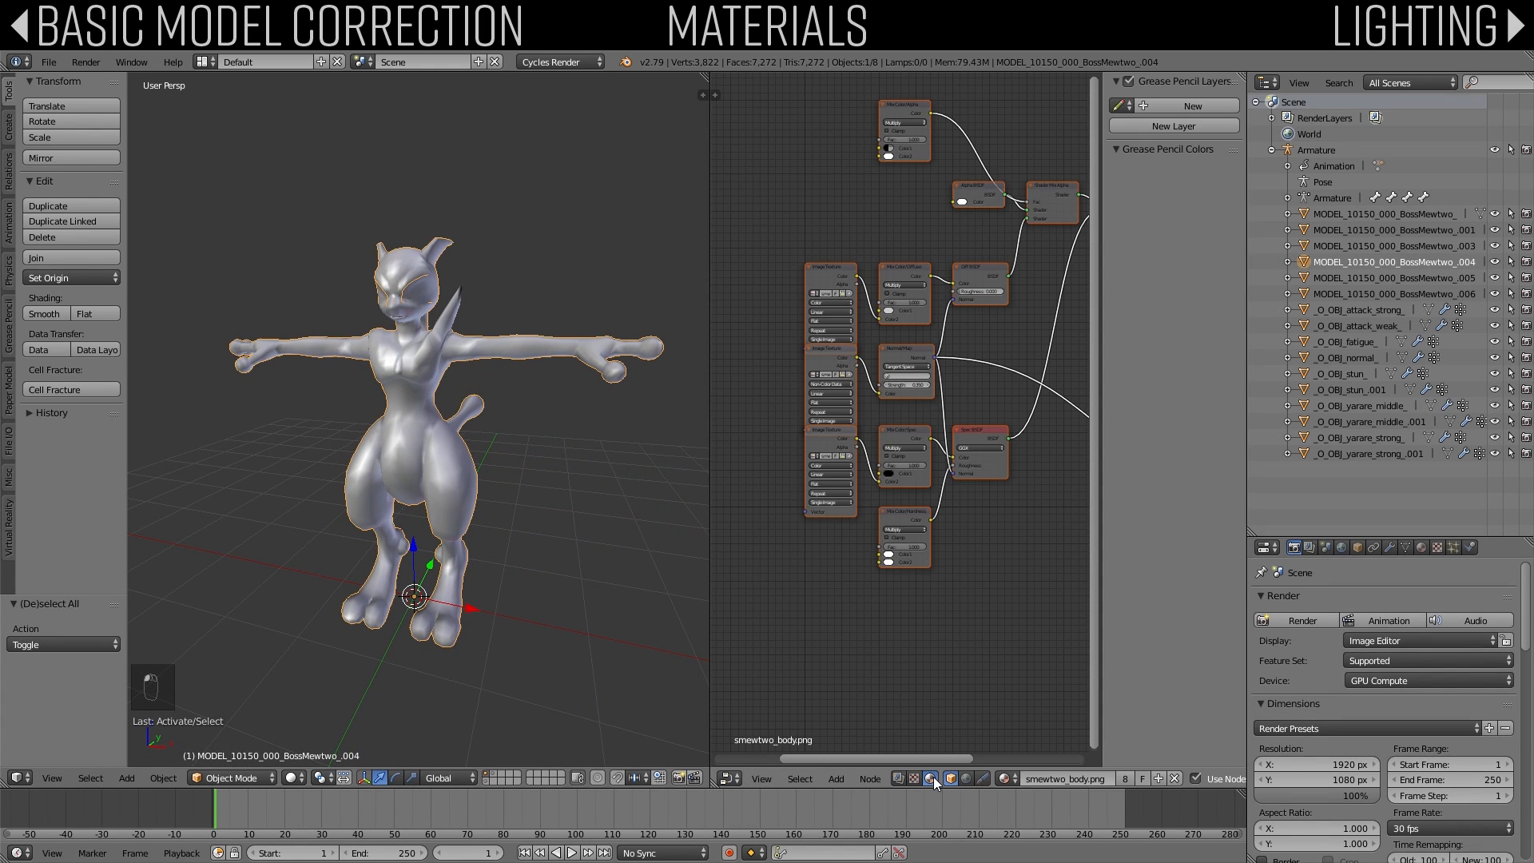
key("n")
Step: Move the Material Output node farther right, away from the other shader nodes
mouse_move(1144, 445)
middle_mouse_down()
mouse_move(1016, 527)
mouse_move(976, 515)
middle_mouse_up()
key("a")
scroll(996, 506, "down", 1)
right_click(1142, 326)
key("g")
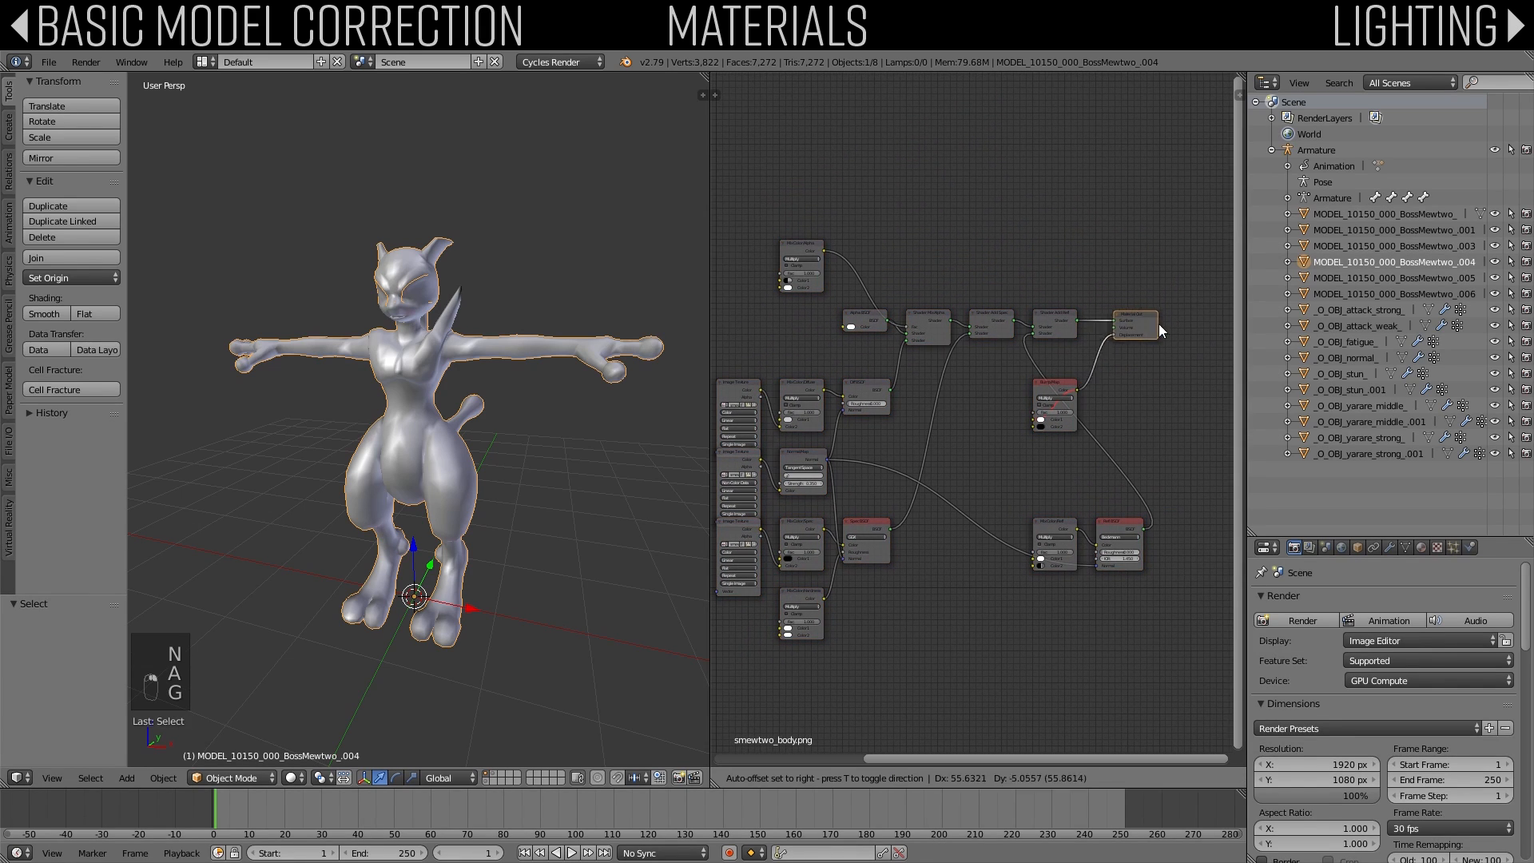
left_click(1193, 316)
middle_click_drag(1001, 392, 1102, 352)
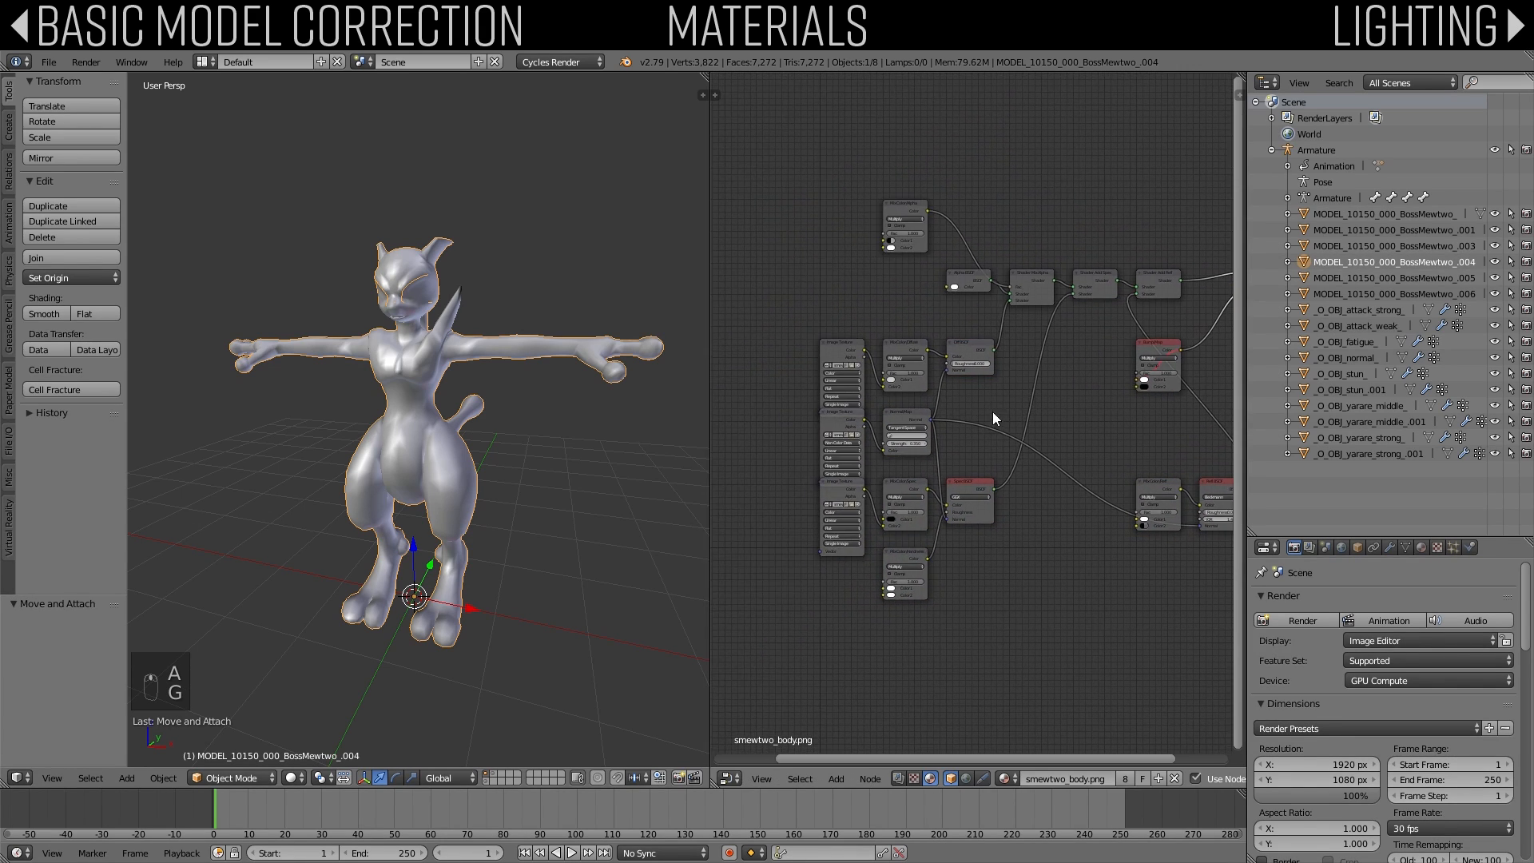
Step: Select the three Image Texture nodes together and move them left, clear of the other nodes
scroll(992, 411, "up", 2)
key("a")
key("b")
left_click_drag(815, 304, 859, 639)
key("g")
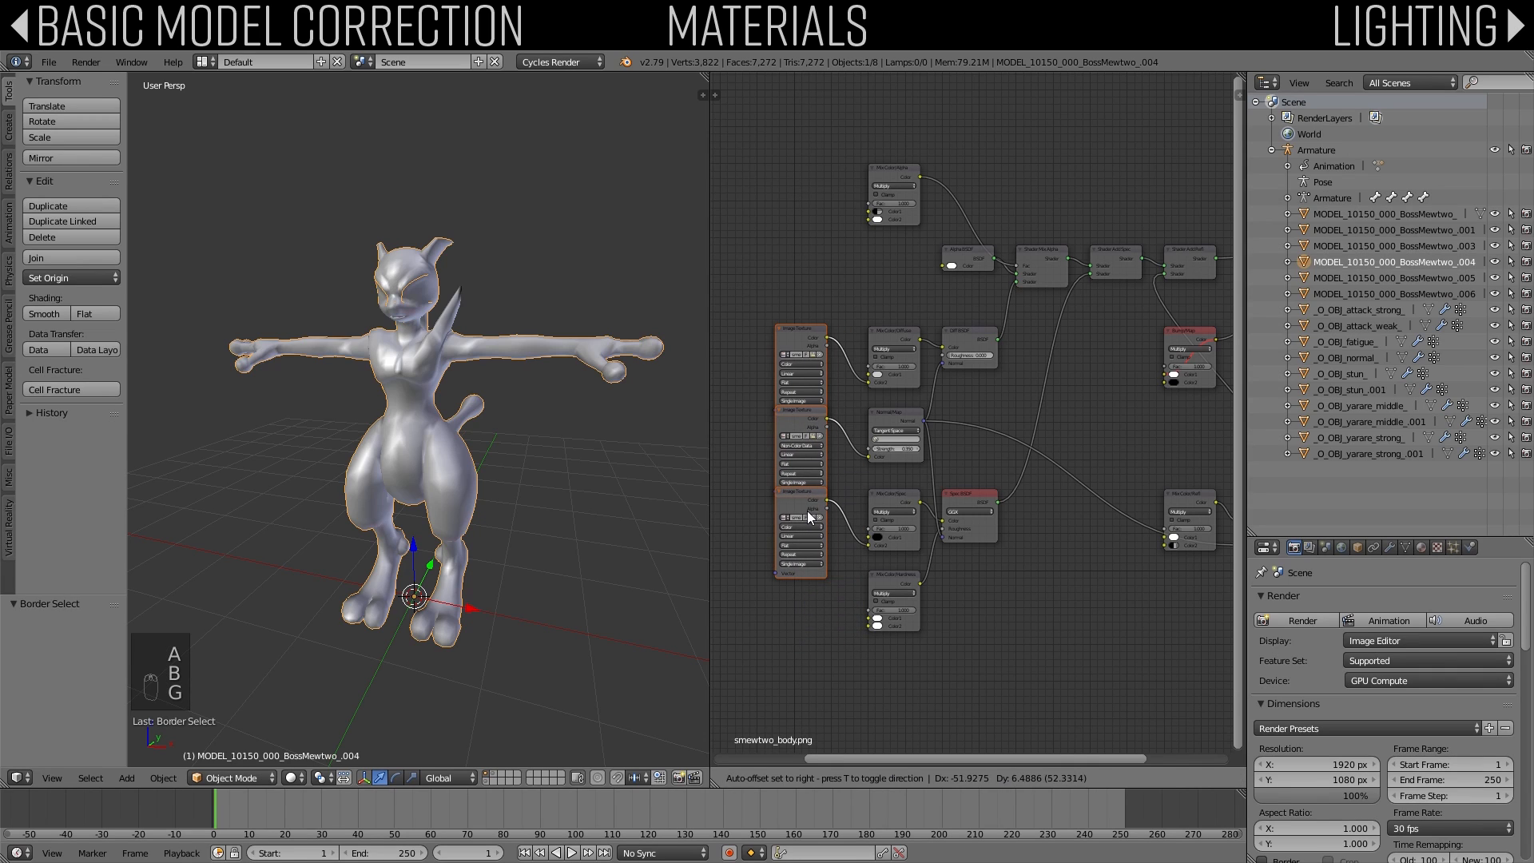
left_click(809, 518)
Step: Delete all nodes between the Image Textures and the Material Output, plus the leftover input node at the far left
middle_click_drag(992, 496, 944, 513)
scroll(944, 514, "down", 1)
key("a")
key("b")
left_click_drag(824, 201, 1157, 668)
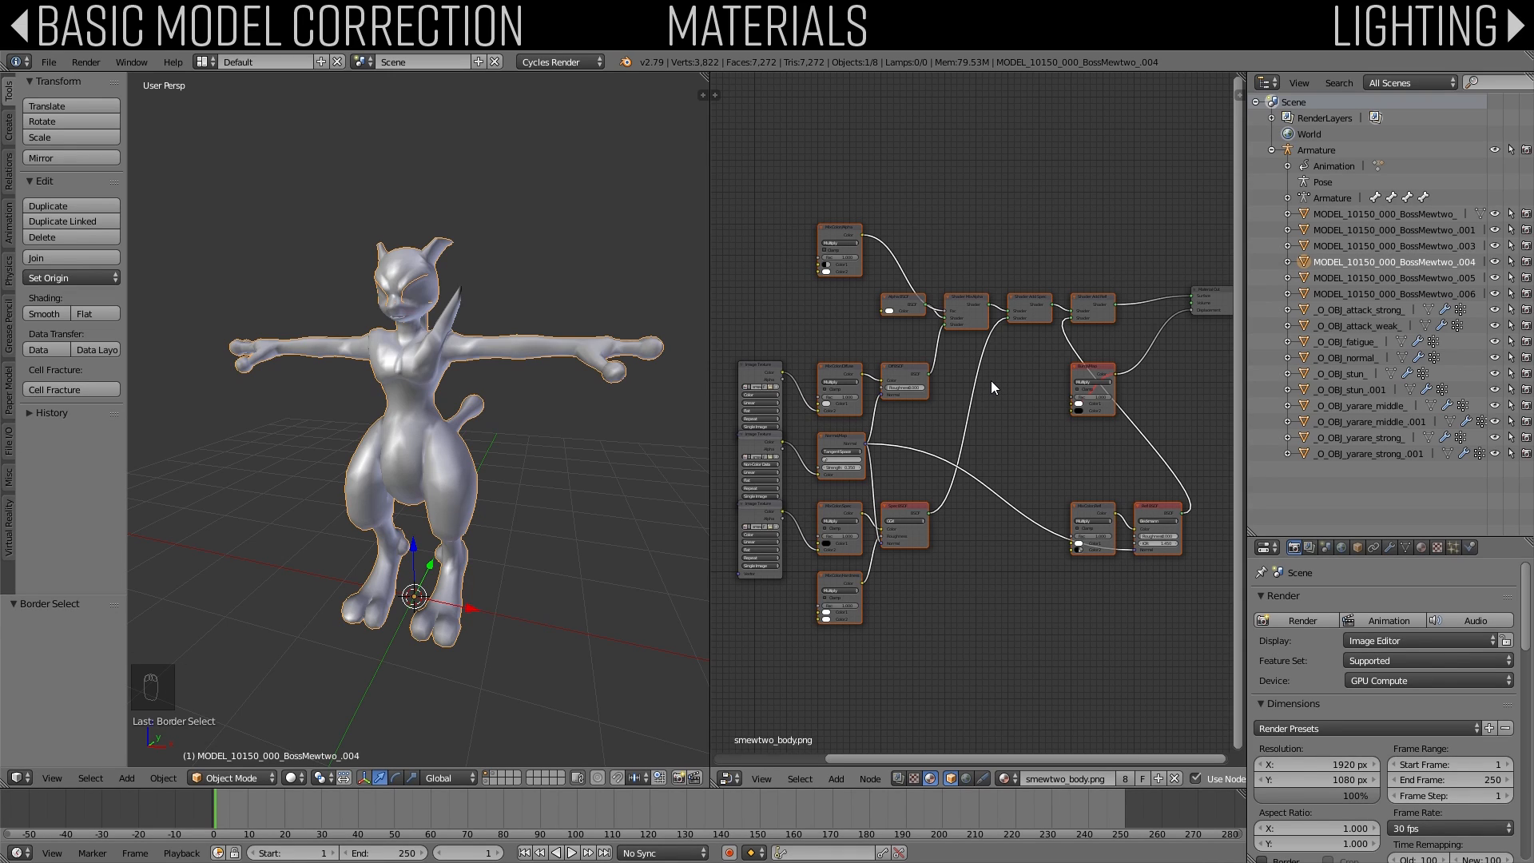
key("Delete")
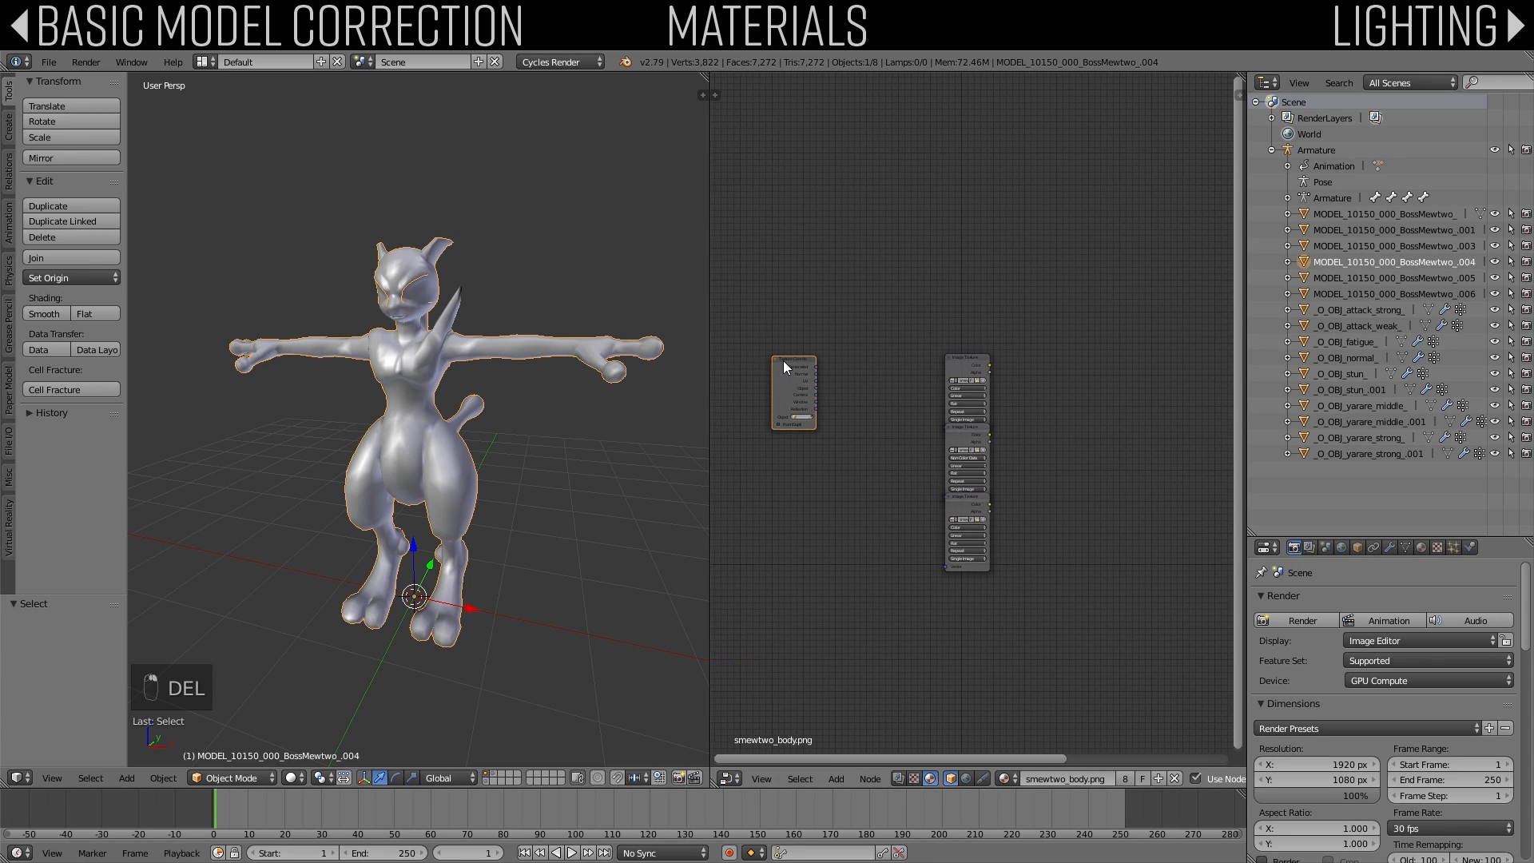
key("Delete")
Step: Move the three Image Texture nodes closer to the Material Output node
key("b")
left_click_drag(826, 318, 884, 593)
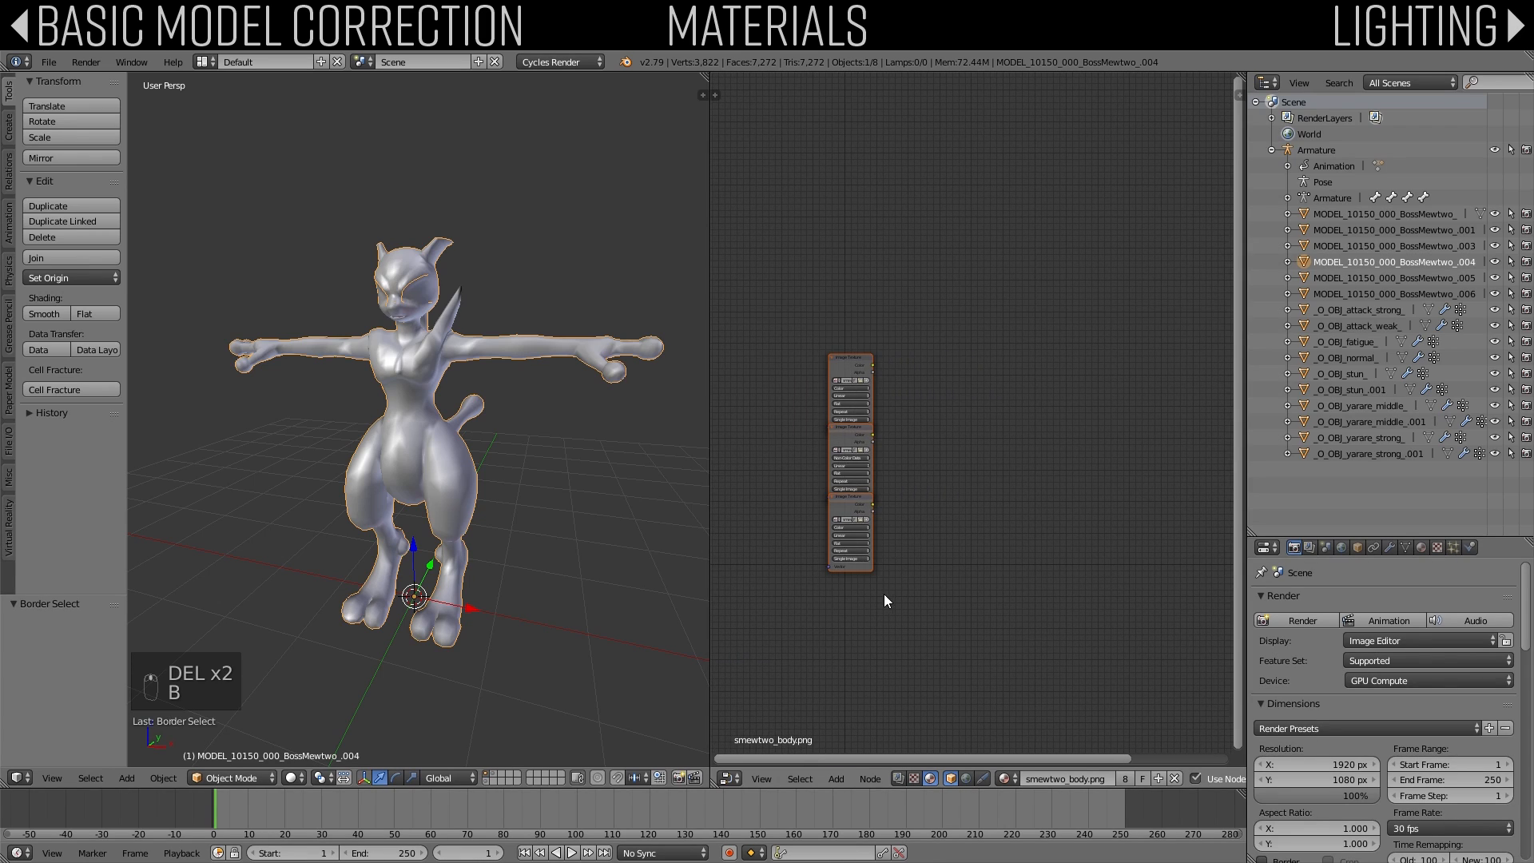
key("g")
left_click(1138, 390)
middle_click_drag(1186, 306, 1107, 366)
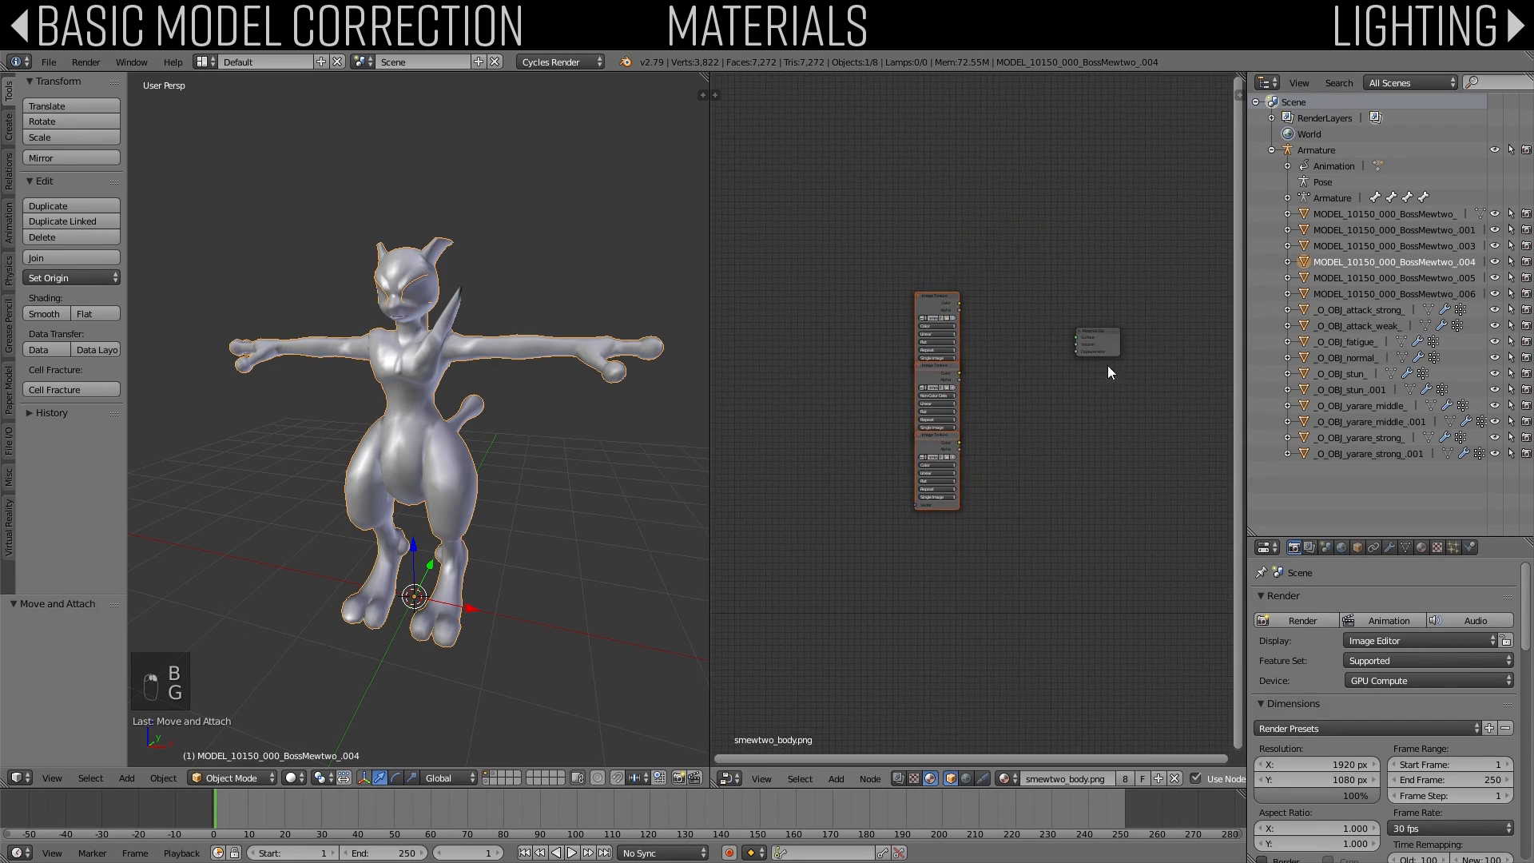
Step: Add a Principled BSDF shader node between the Image Texture nodes and the Material Output
scroll(1079, 432, "up", 7)
middle_click_drag(1037, 496, 997, 545)
key("a")
left_click(836, 780)
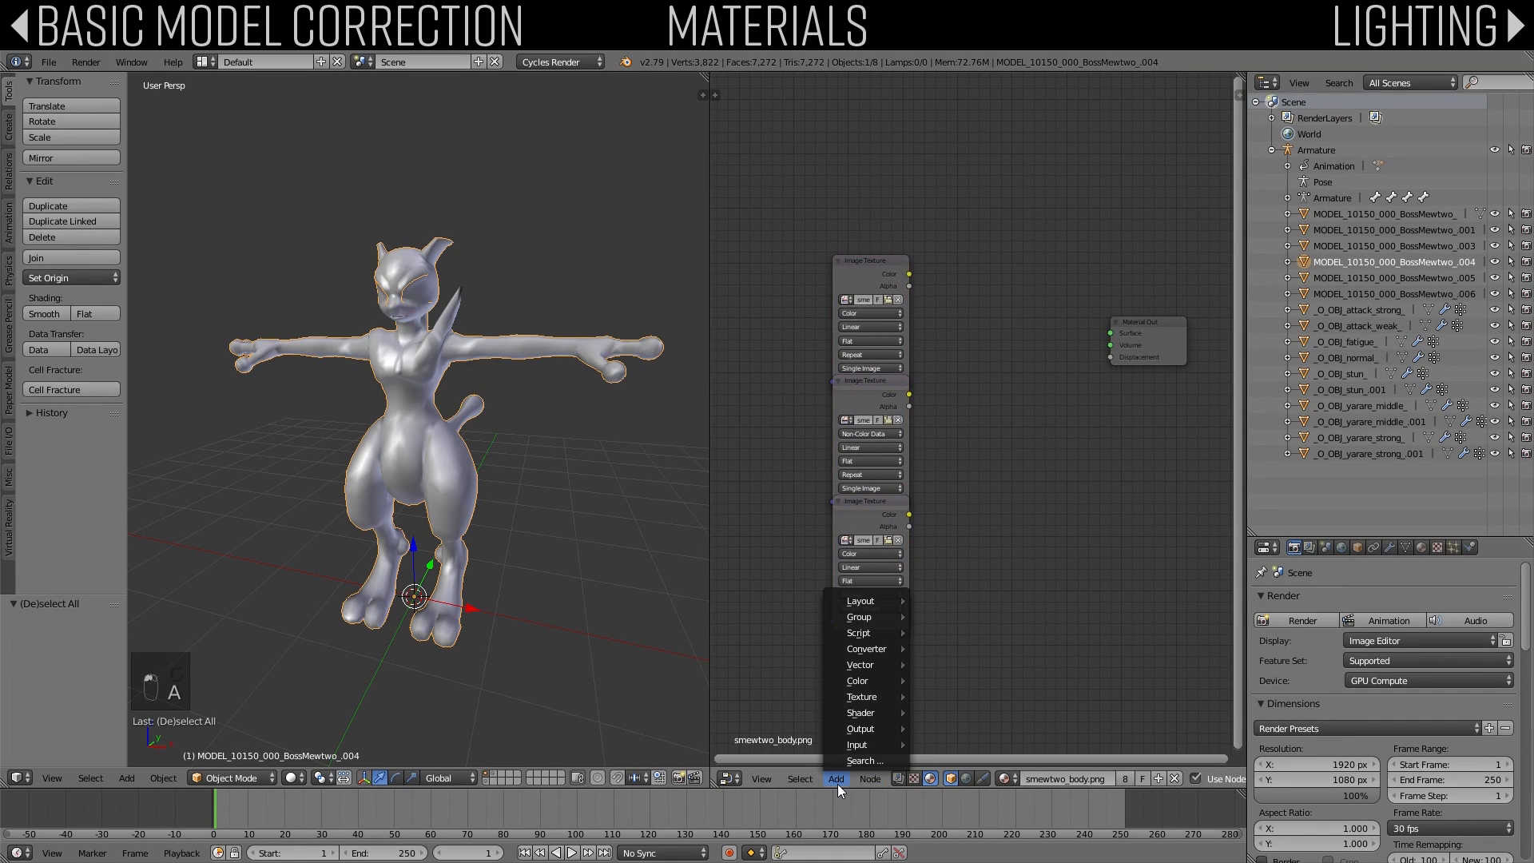
mouse_move(868, 712)
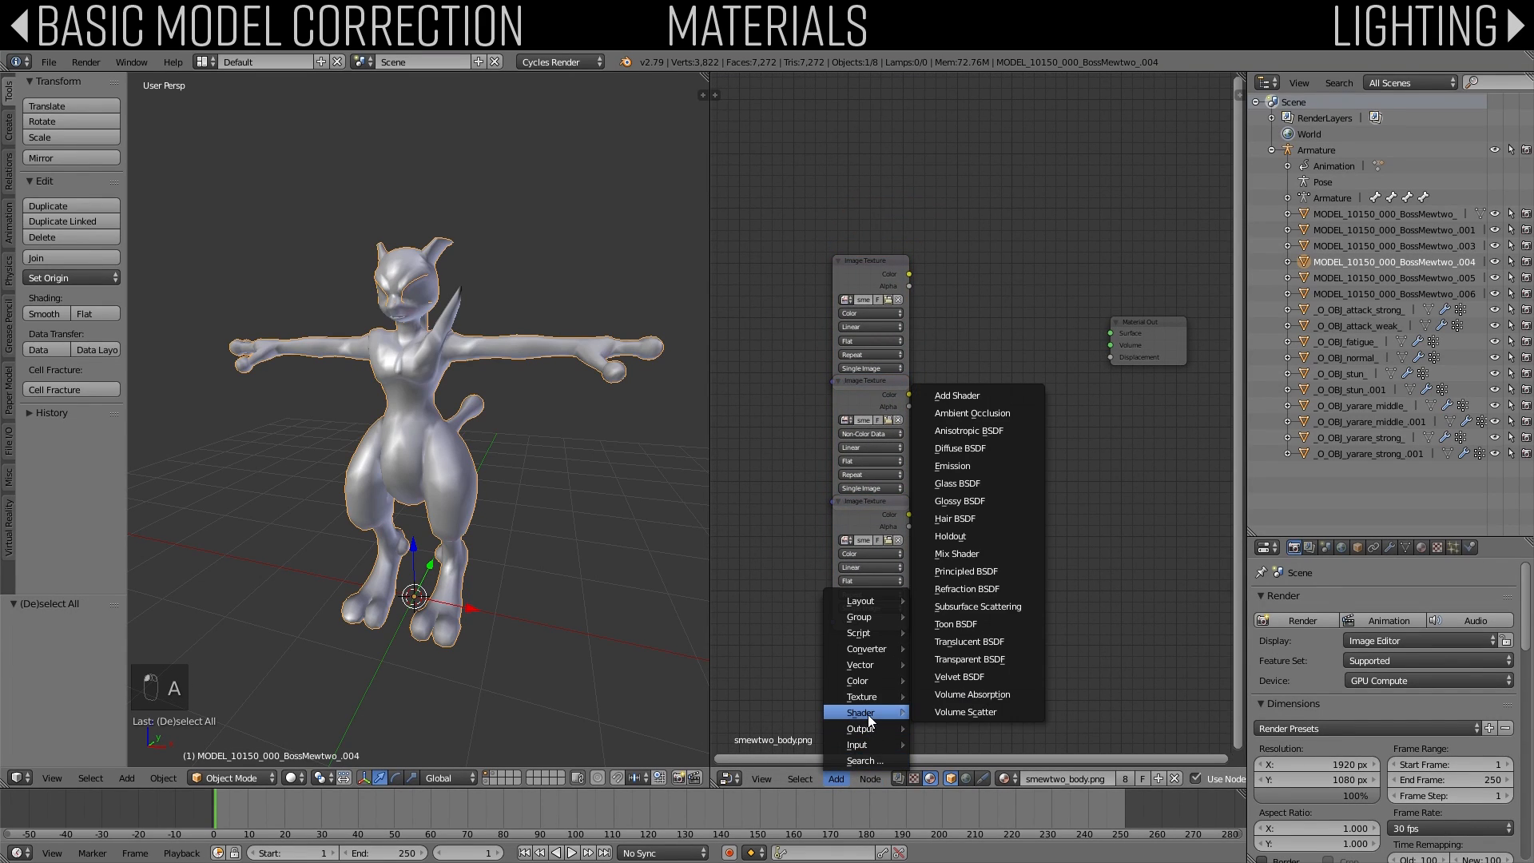
left_click(965, 571)
left_click(984, 285)
middle_click_drag(984, 287, 939, 297)
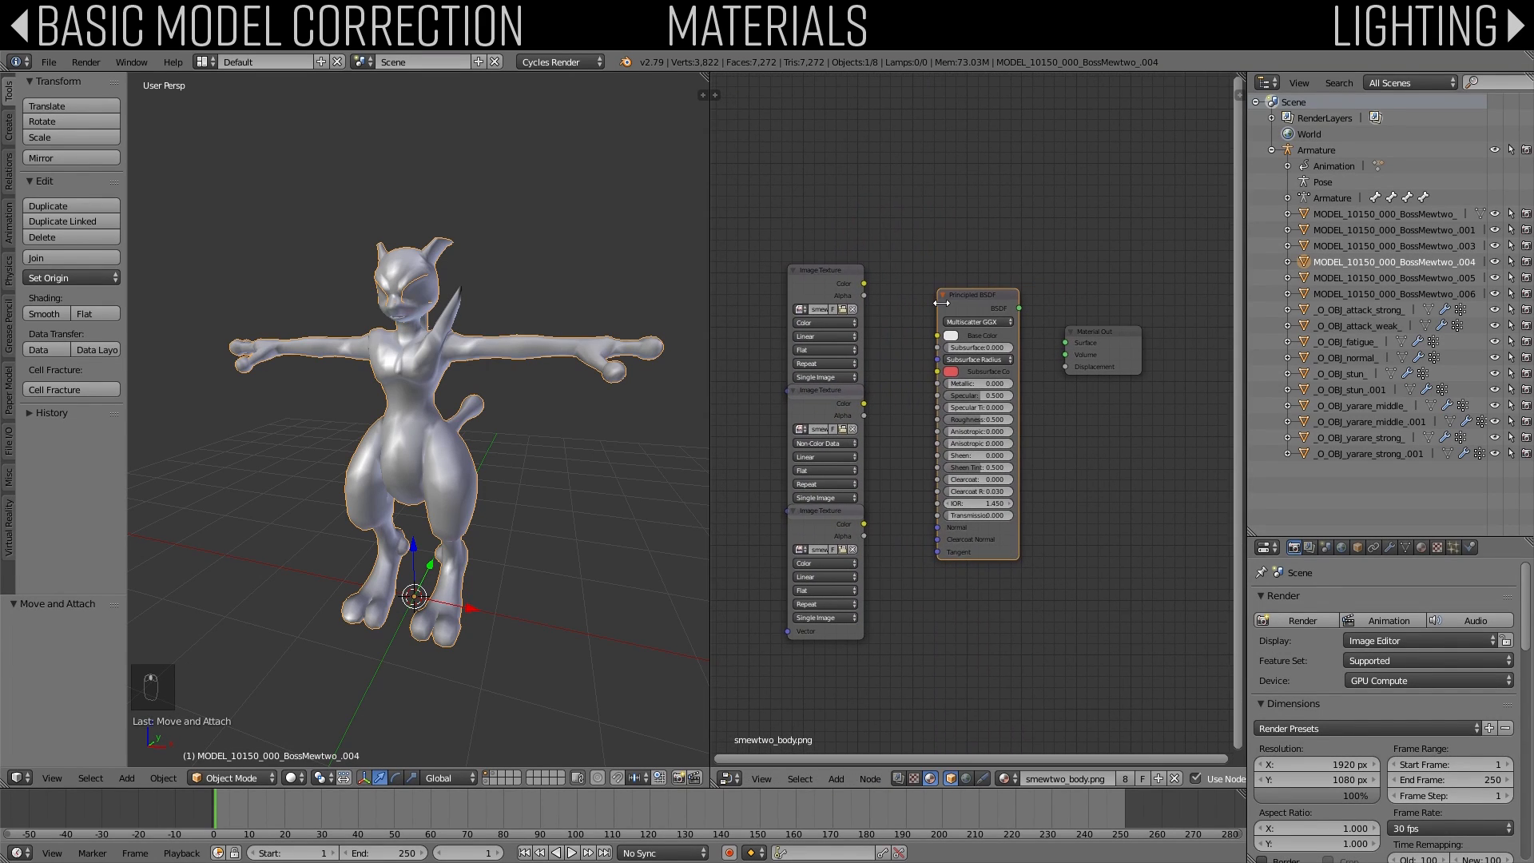
Step: Space out the three stacked Image Texture nodes vertically so they no longer overlap
scroll(928, 302, "up", 1)
left_click(811, 395)
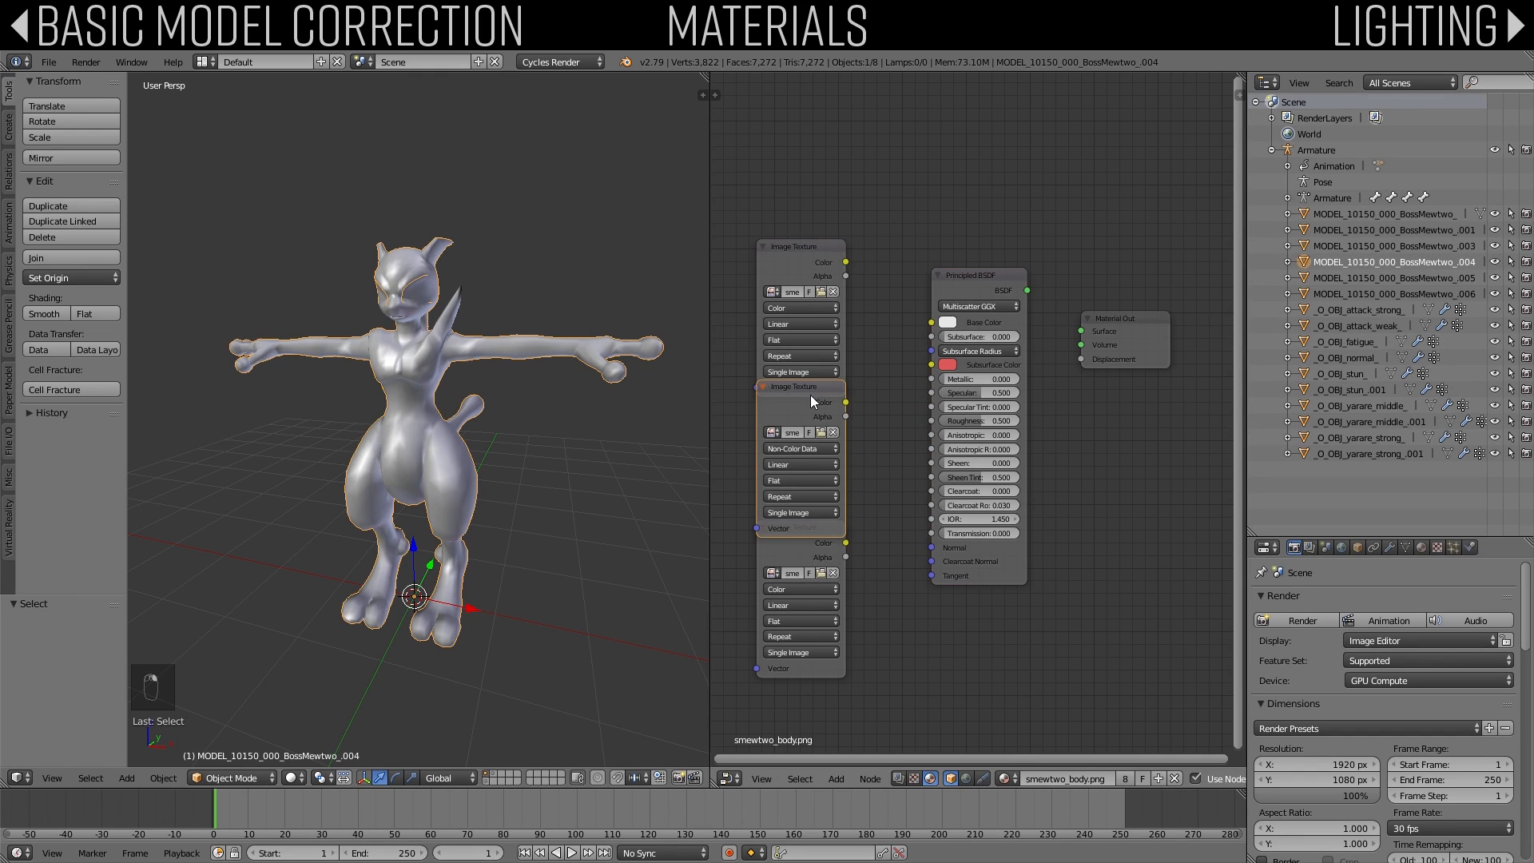
key("g")
left_click(793, 657)
key("g")
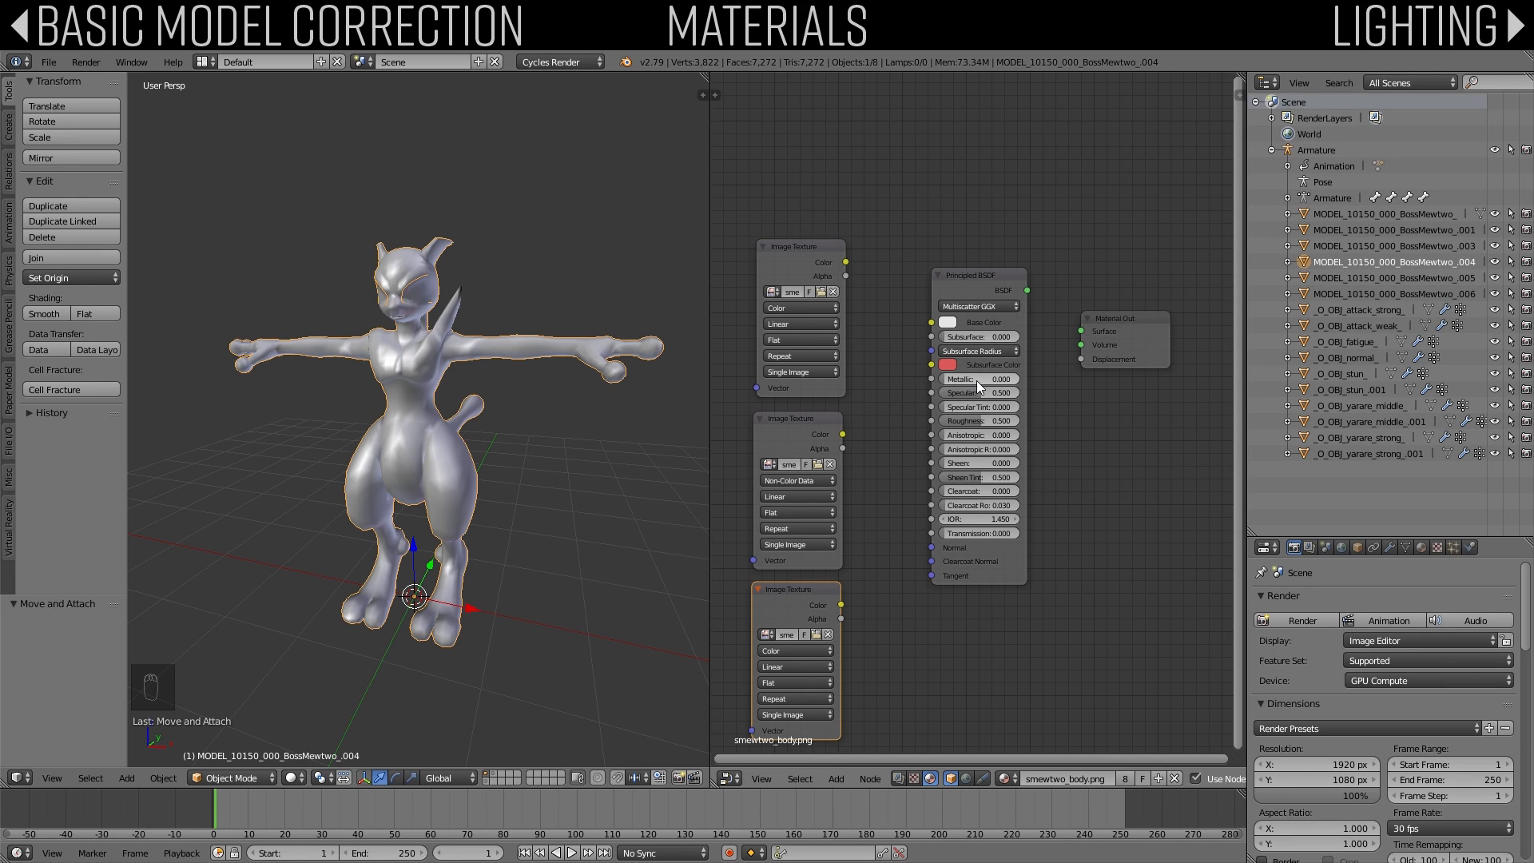
Step: Connect the Principled BSDF output to the Surface input of the Material Output
middle_click_drag(973, 507, 1062, 451)
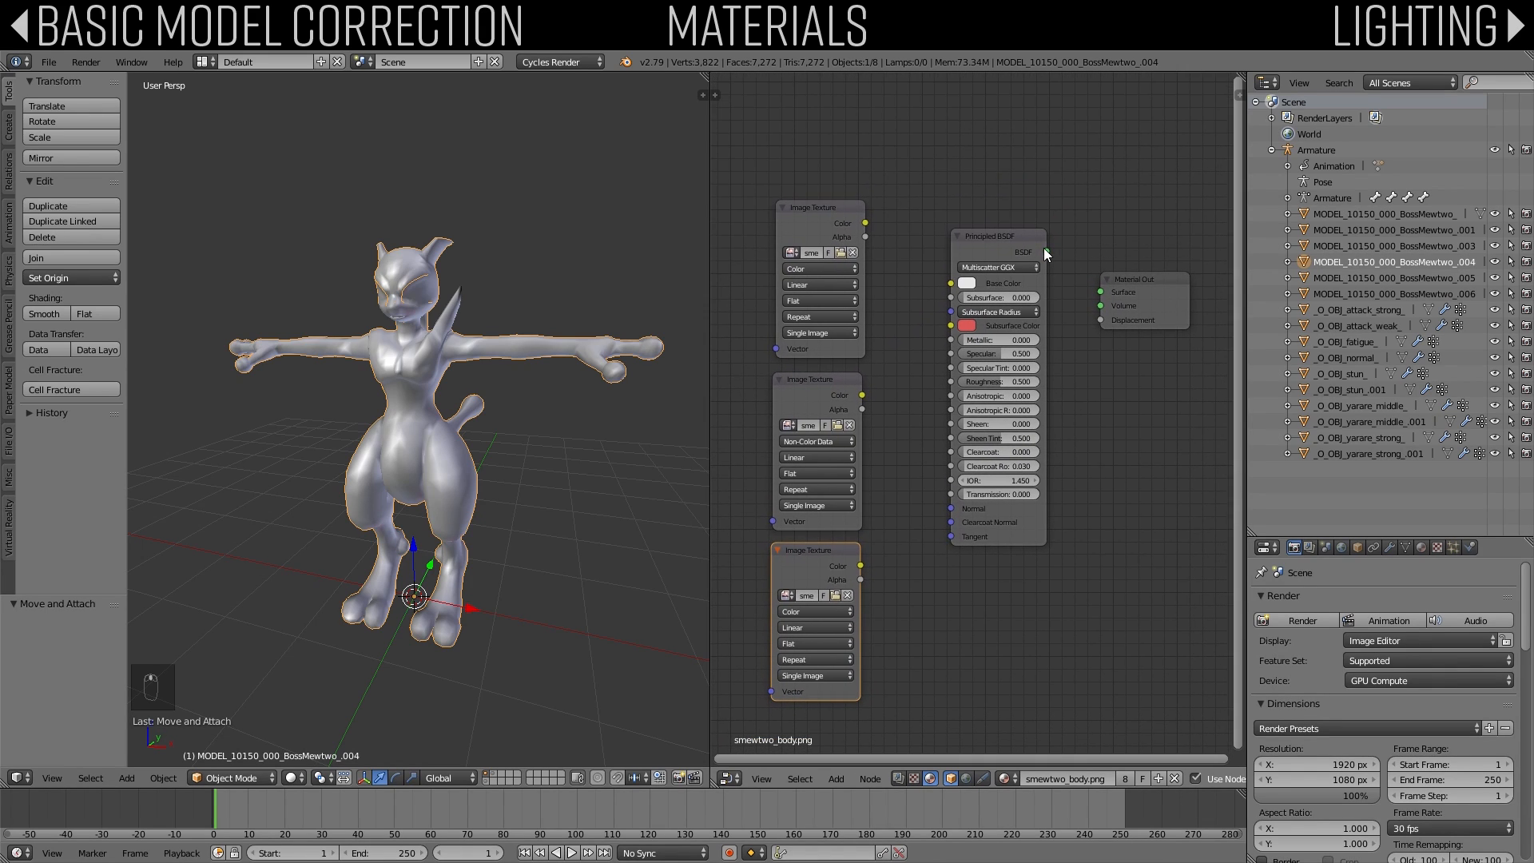
left_click_drag(1046, 252, 1101, 291)
Step: Widen the three Image Texture nodes until their full image file names are readable
left_click(794, 211)
left_click_drag(780, 222, 690, 221)
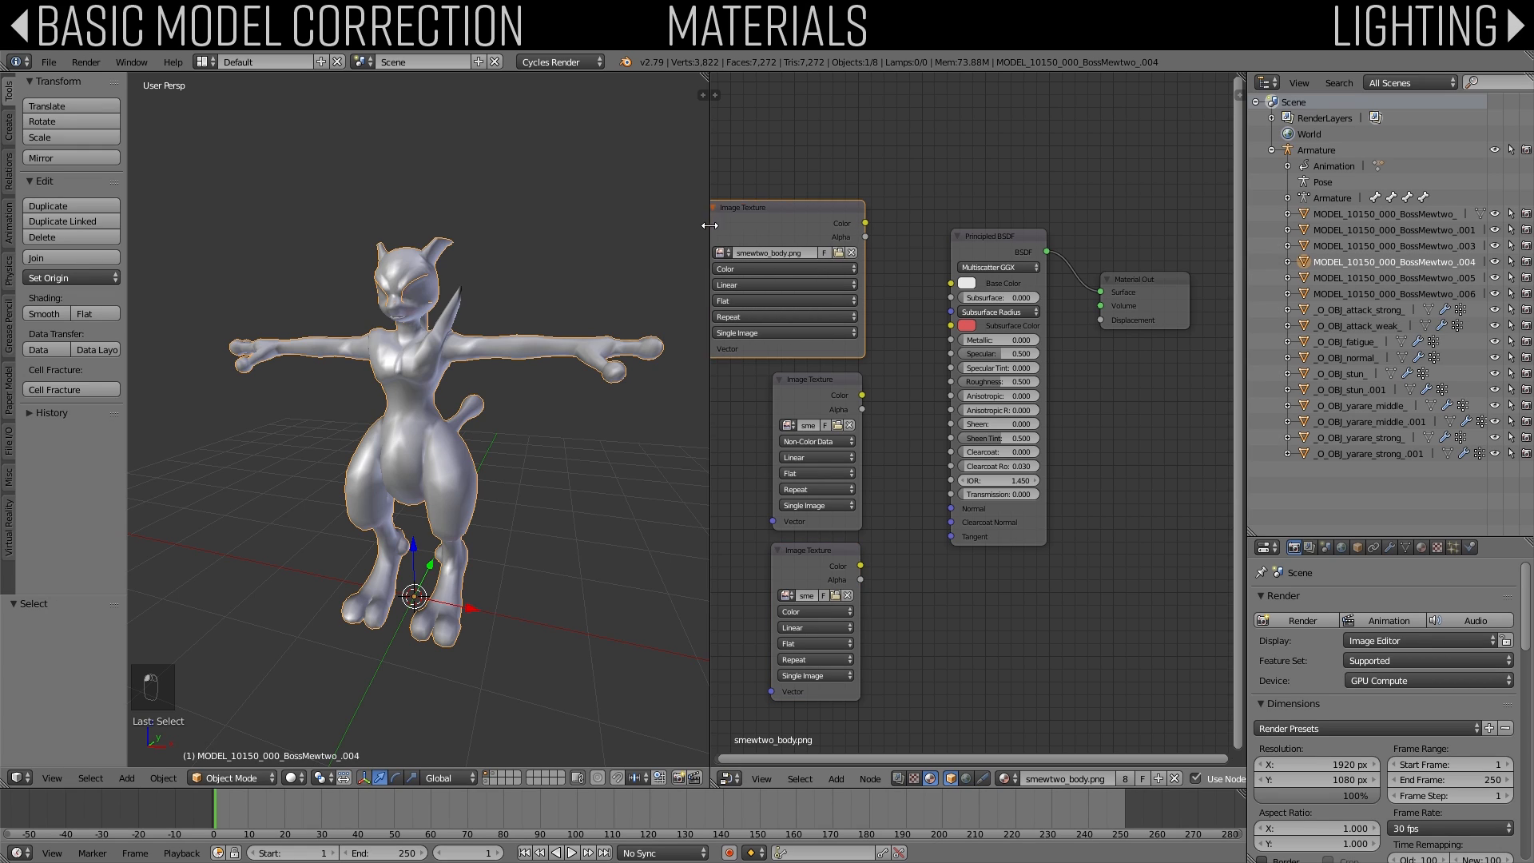
middle_click_drag(808, 401, 970, 369)
left_click_drag(940, 373, 844, 373)
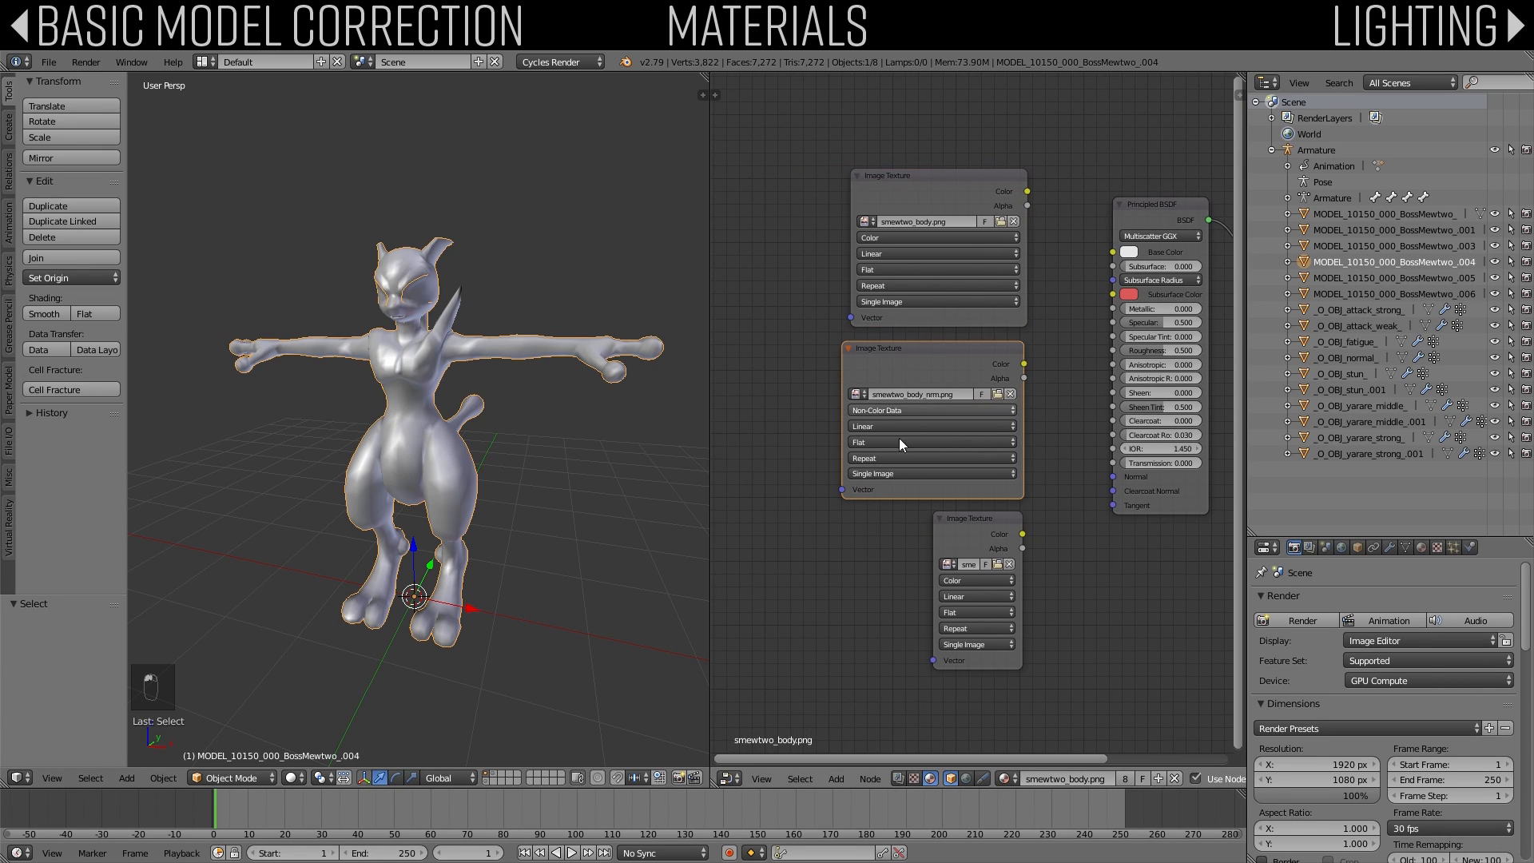
left_click_drag(938, 532, 822, 532)
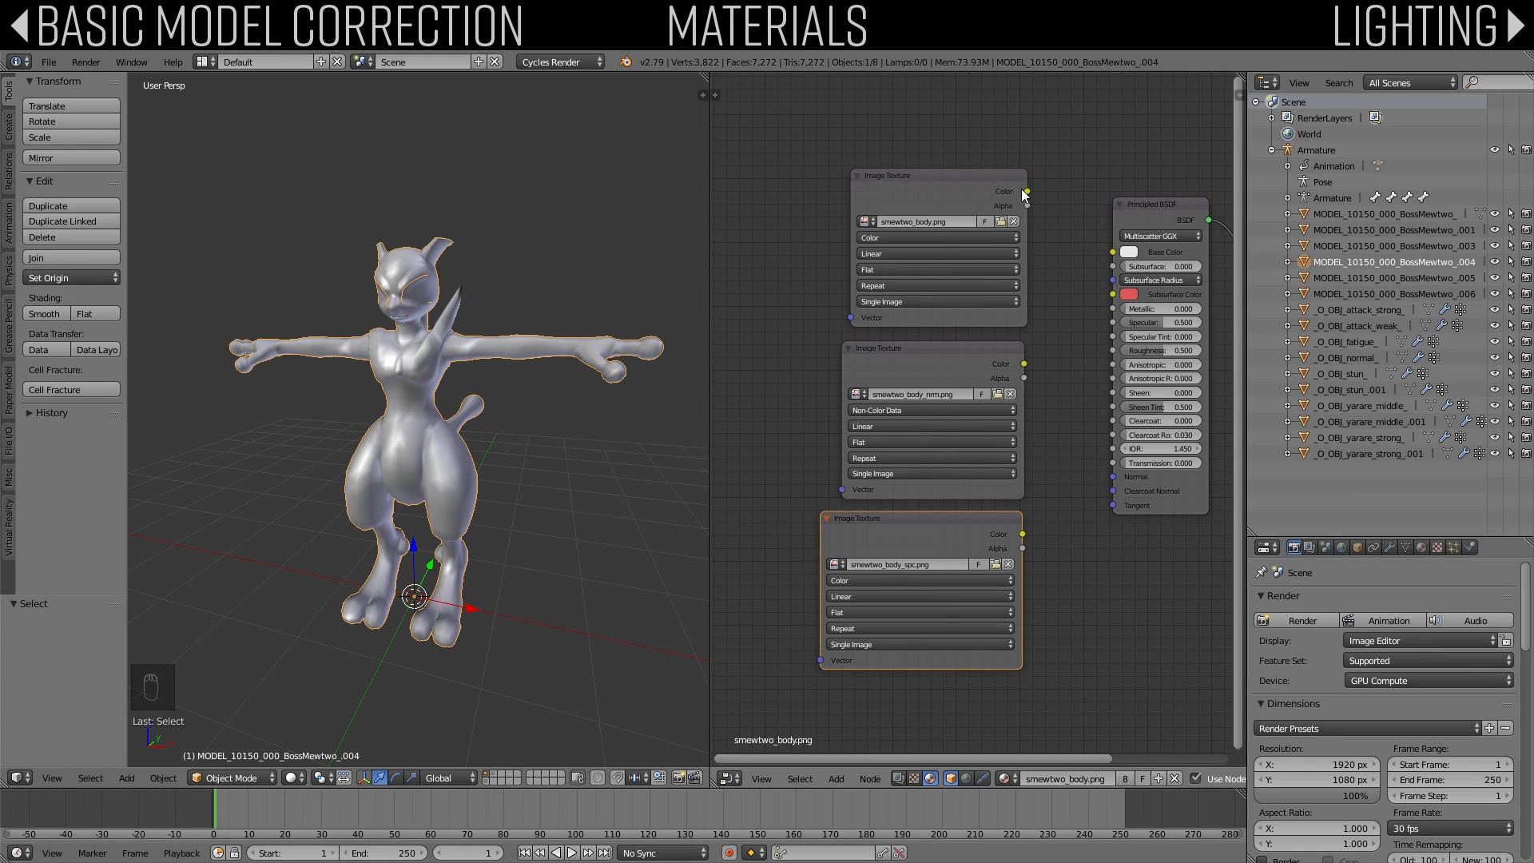
Step: Link the smewtwo_body.png texture's color to the Principled BSDF's Base Color and show the viewport in Material shading
left_click_drag(1026, 191, 1113, 252)
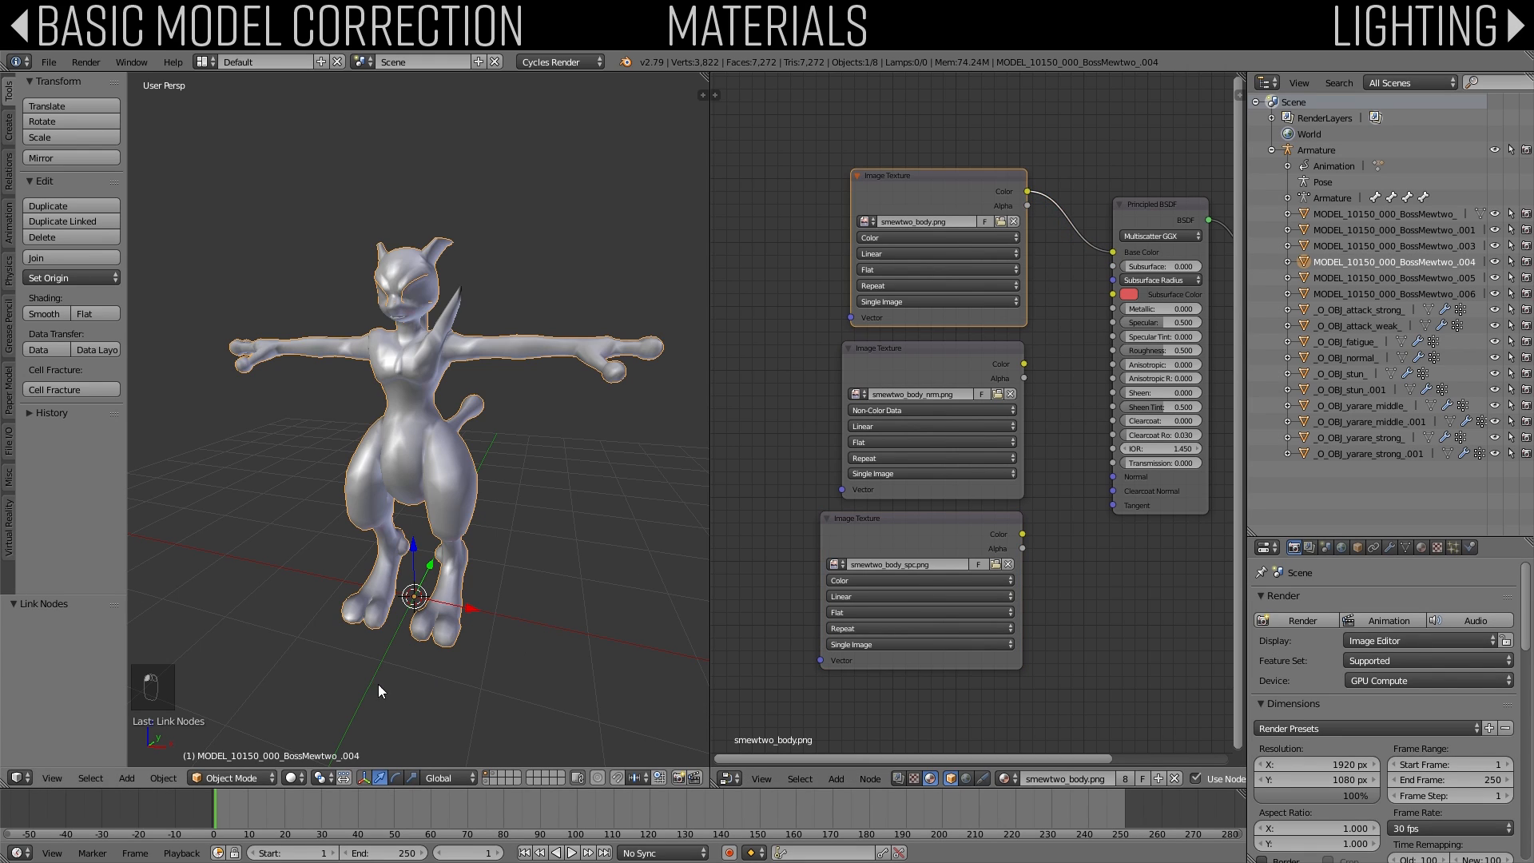
left_click(304, 780)
left_click(305, 691)
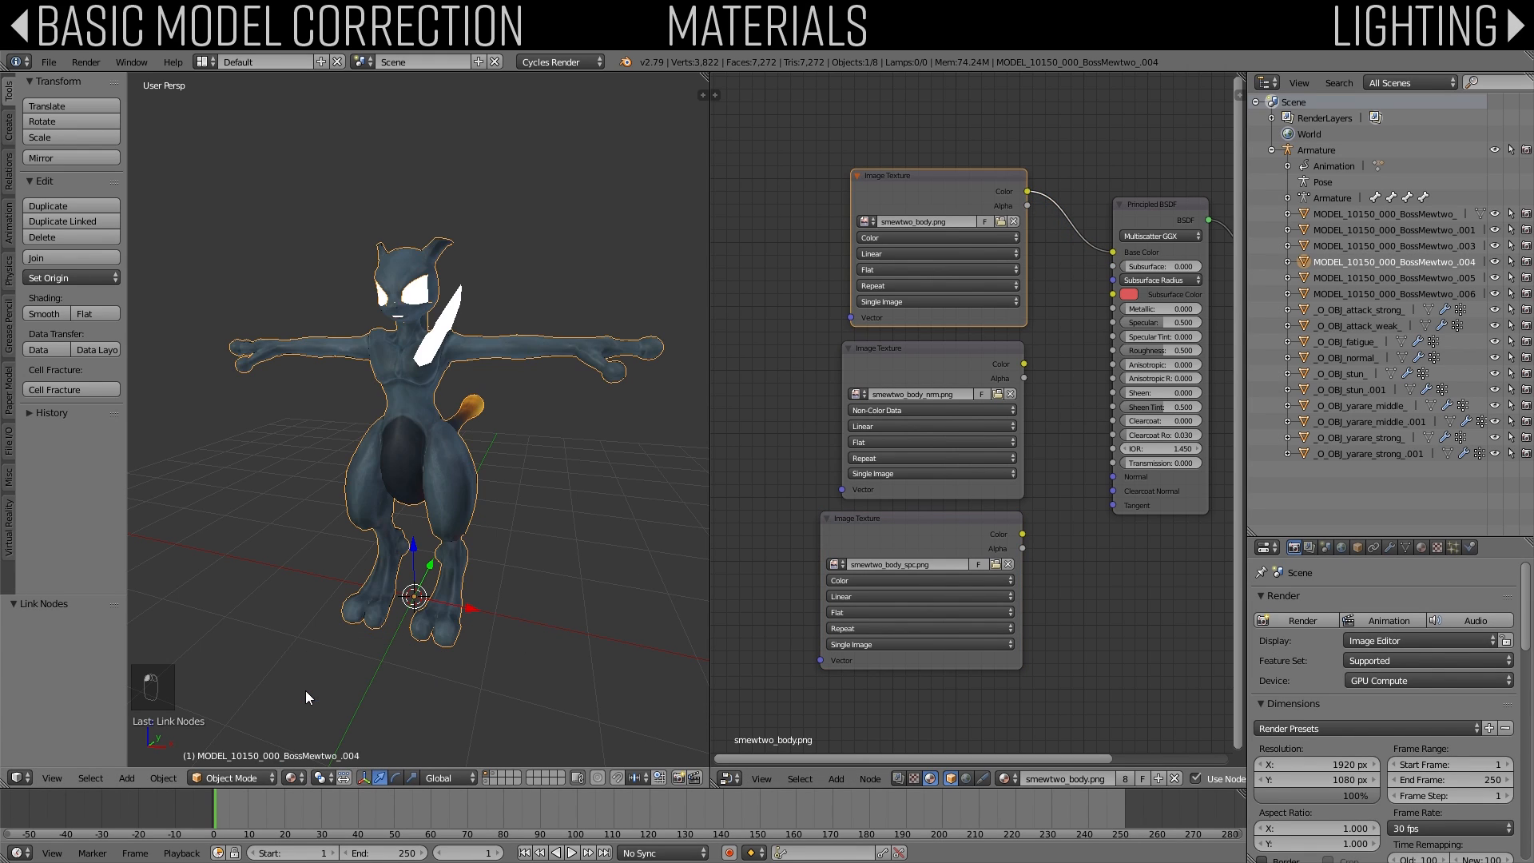
scroll(504, 474, "up", 3)
scroll(451, 358, "down", 3)
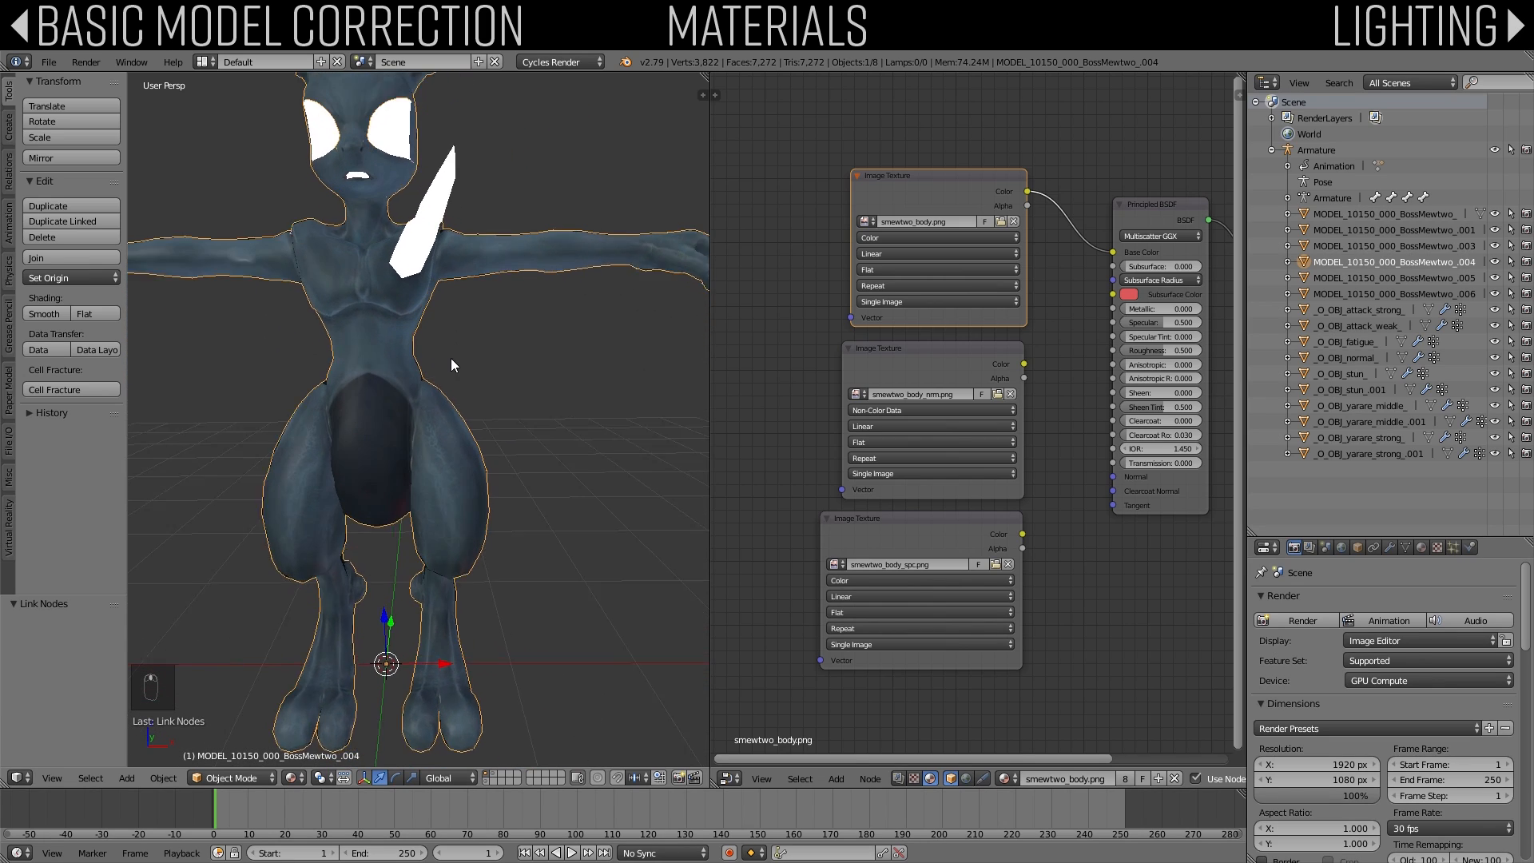
Step: Reorder the smewtwo_body_spc.png texture above the smewtwo_body_nrm.png texture and link its color to the Principled BSDF's Specular input
left_click(913, 354)
key("g")
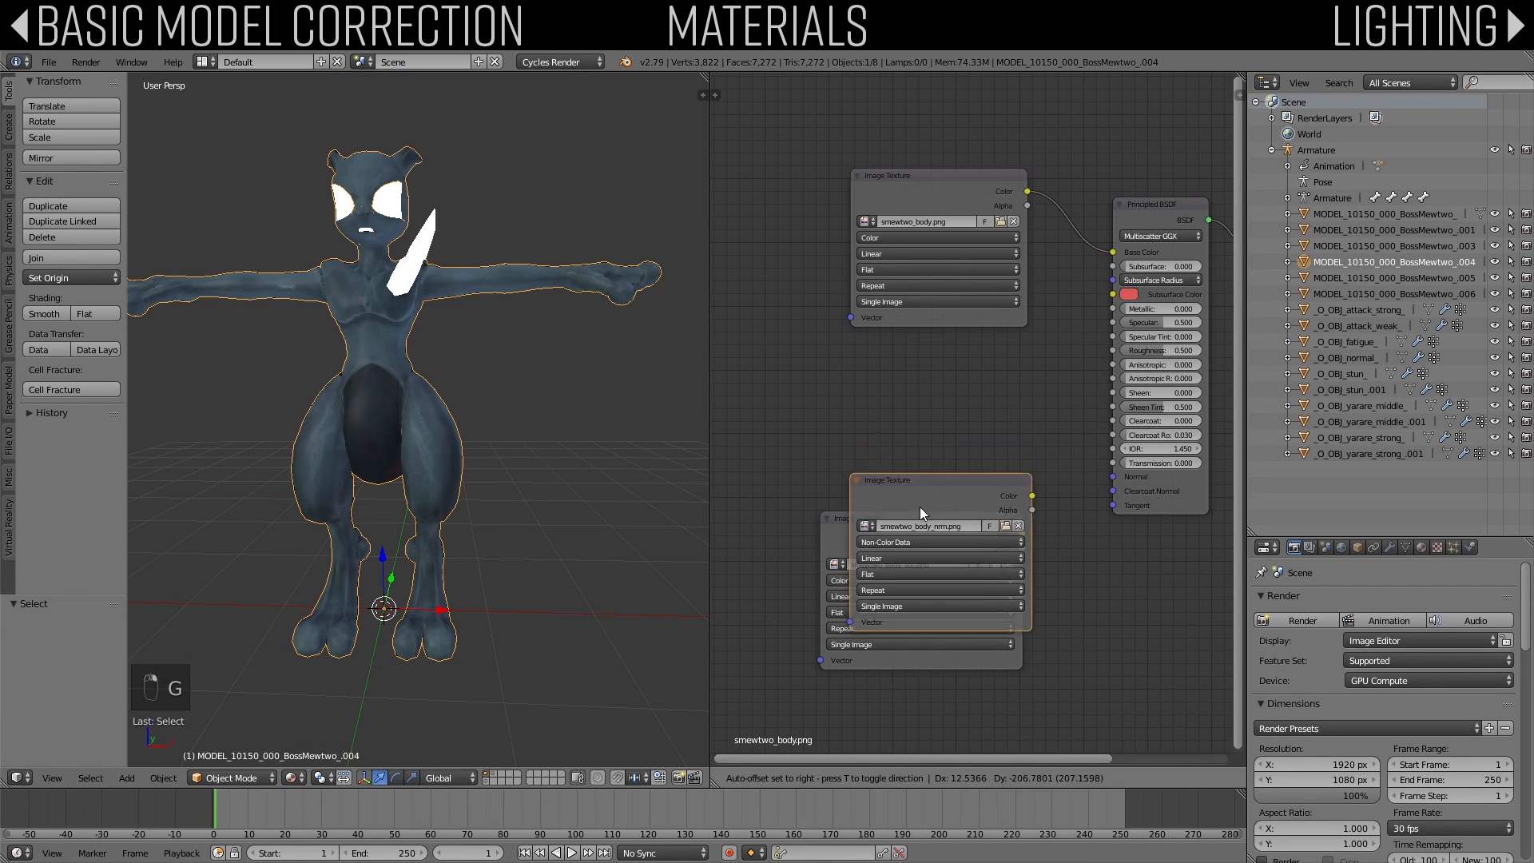
left_click(903, 642)
left_click(903, 550)
key("g")
left_click(906, 374)
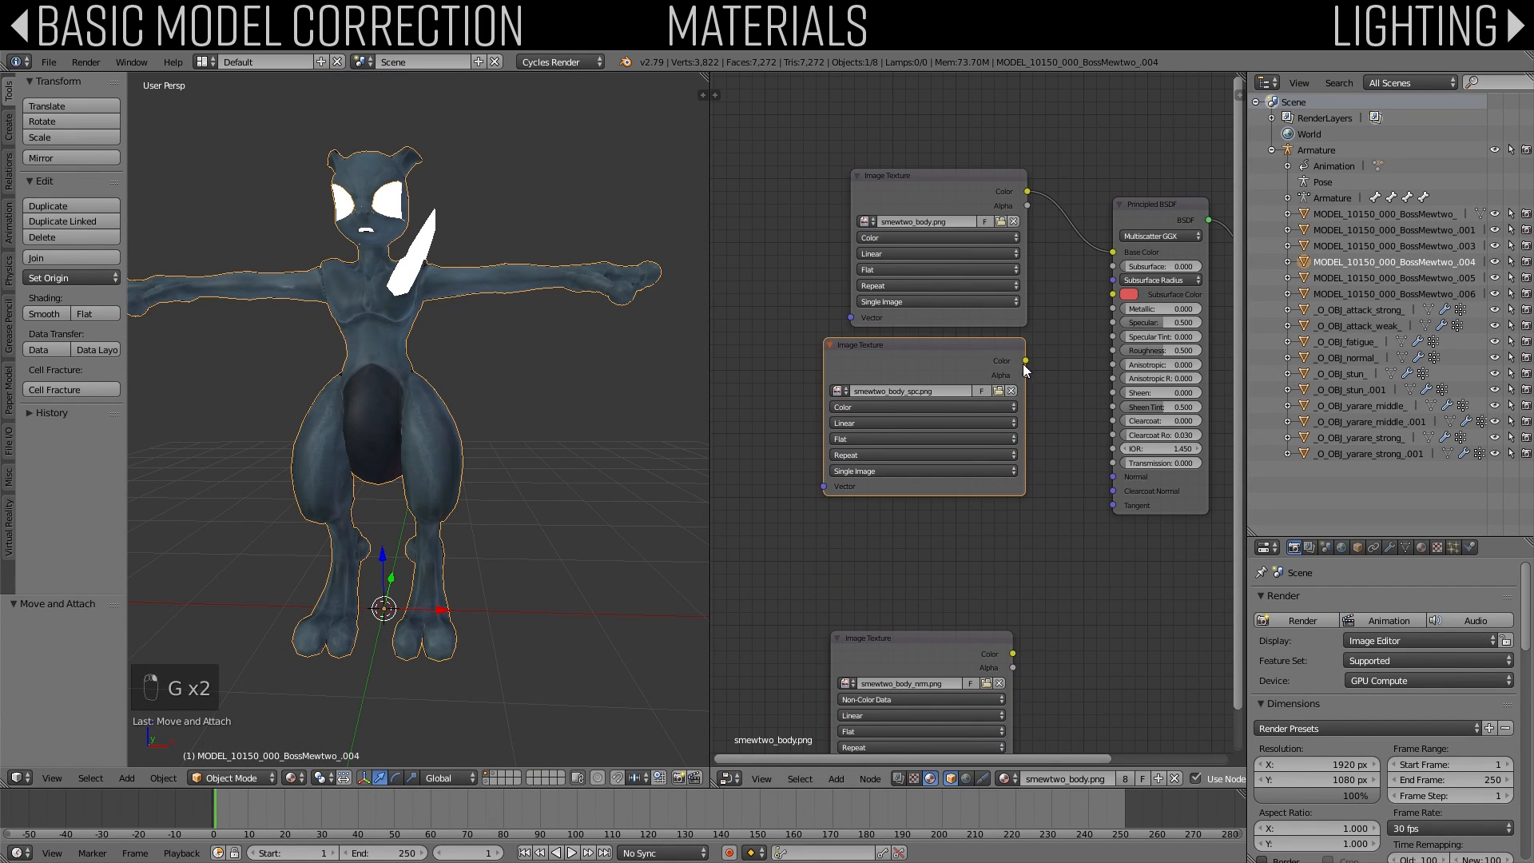
left_click_drag(1026, 361, 1105, 325)
Step: Place the smewtwo_body_nrm.png texture directly below the specular texture and add a Normal Map node beside it
left_click(939, 637)
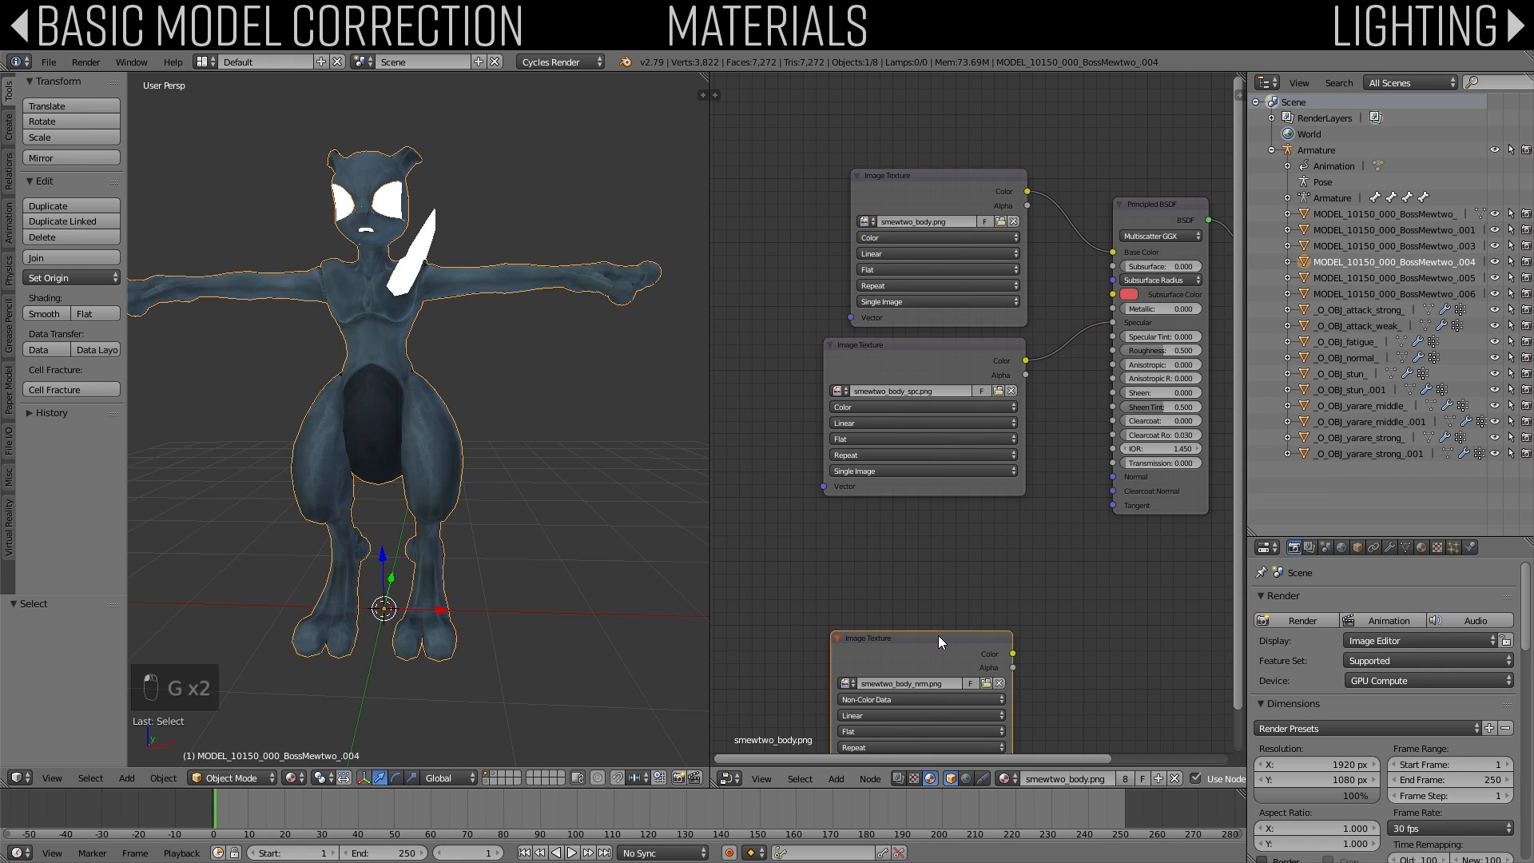
key("g")
left_click(957, 496)
middle_click_drag(967, 524, 950, 457)
scroll(950, 458, "up", 2)
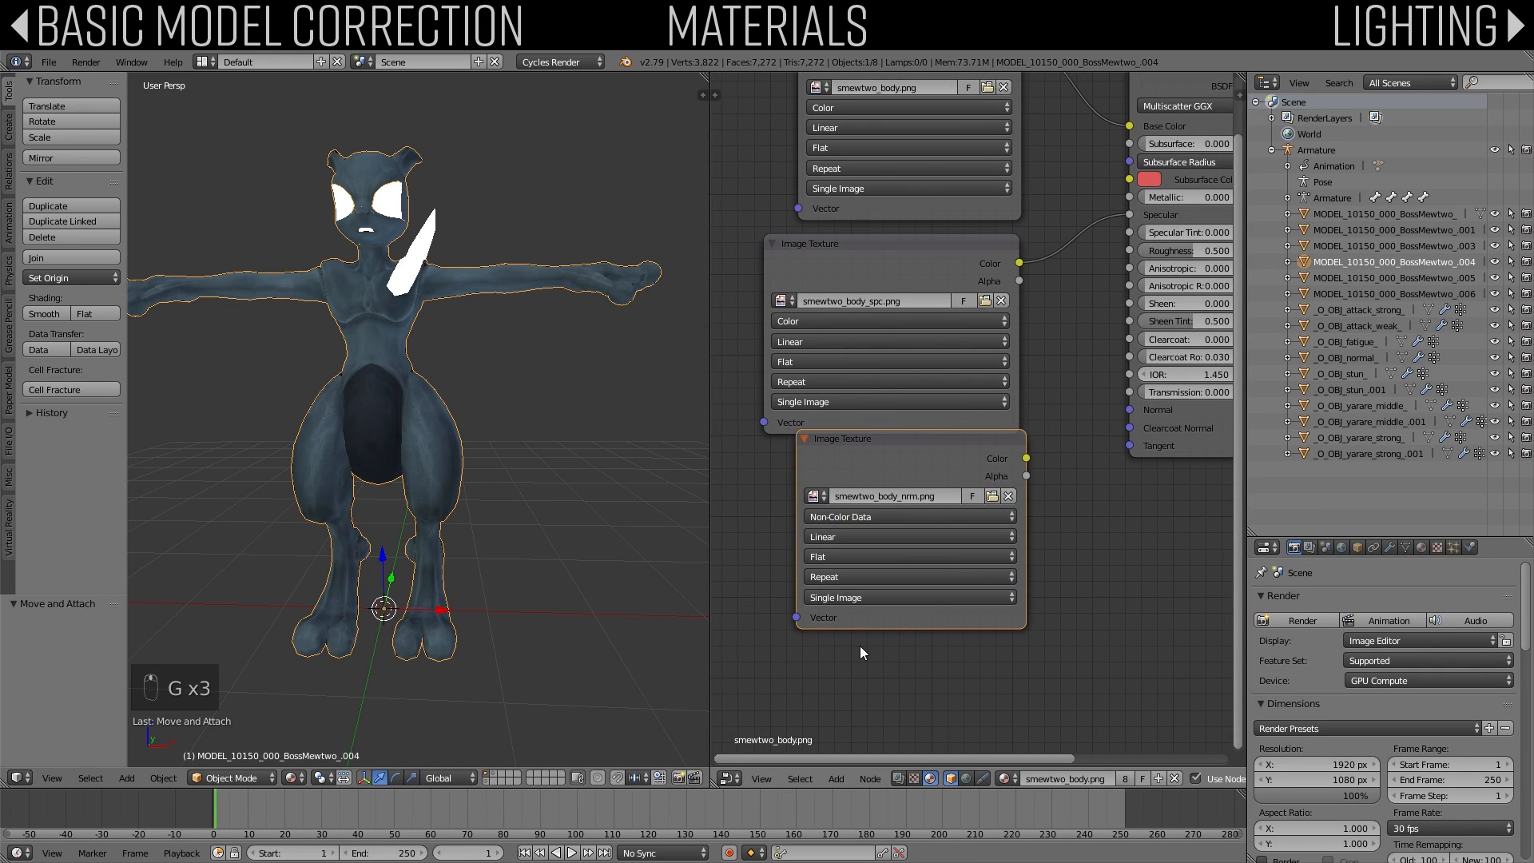
left_click(836, 779)
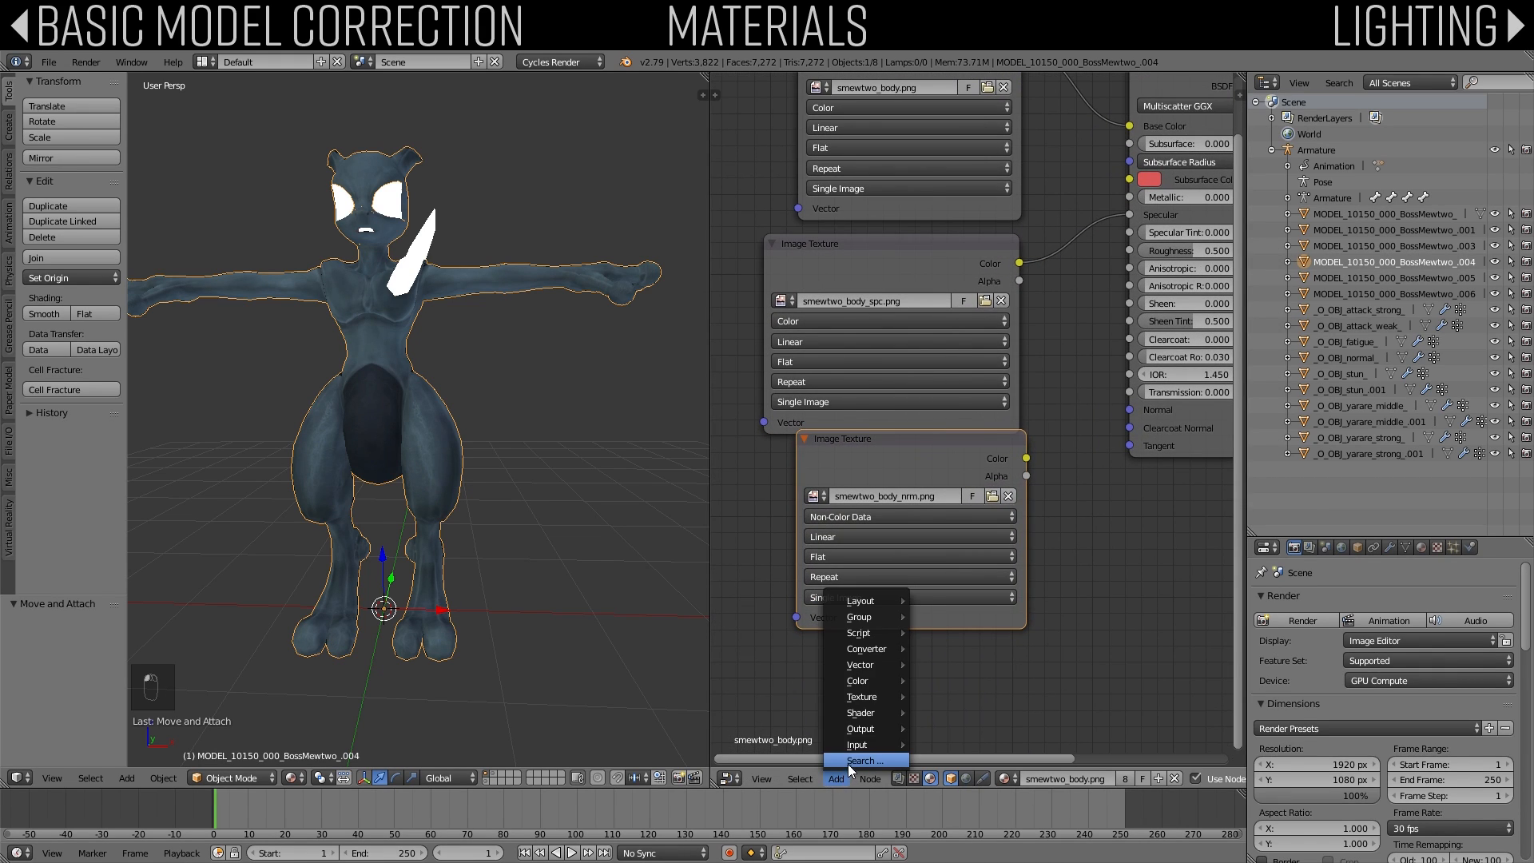
left_click(849, 760)
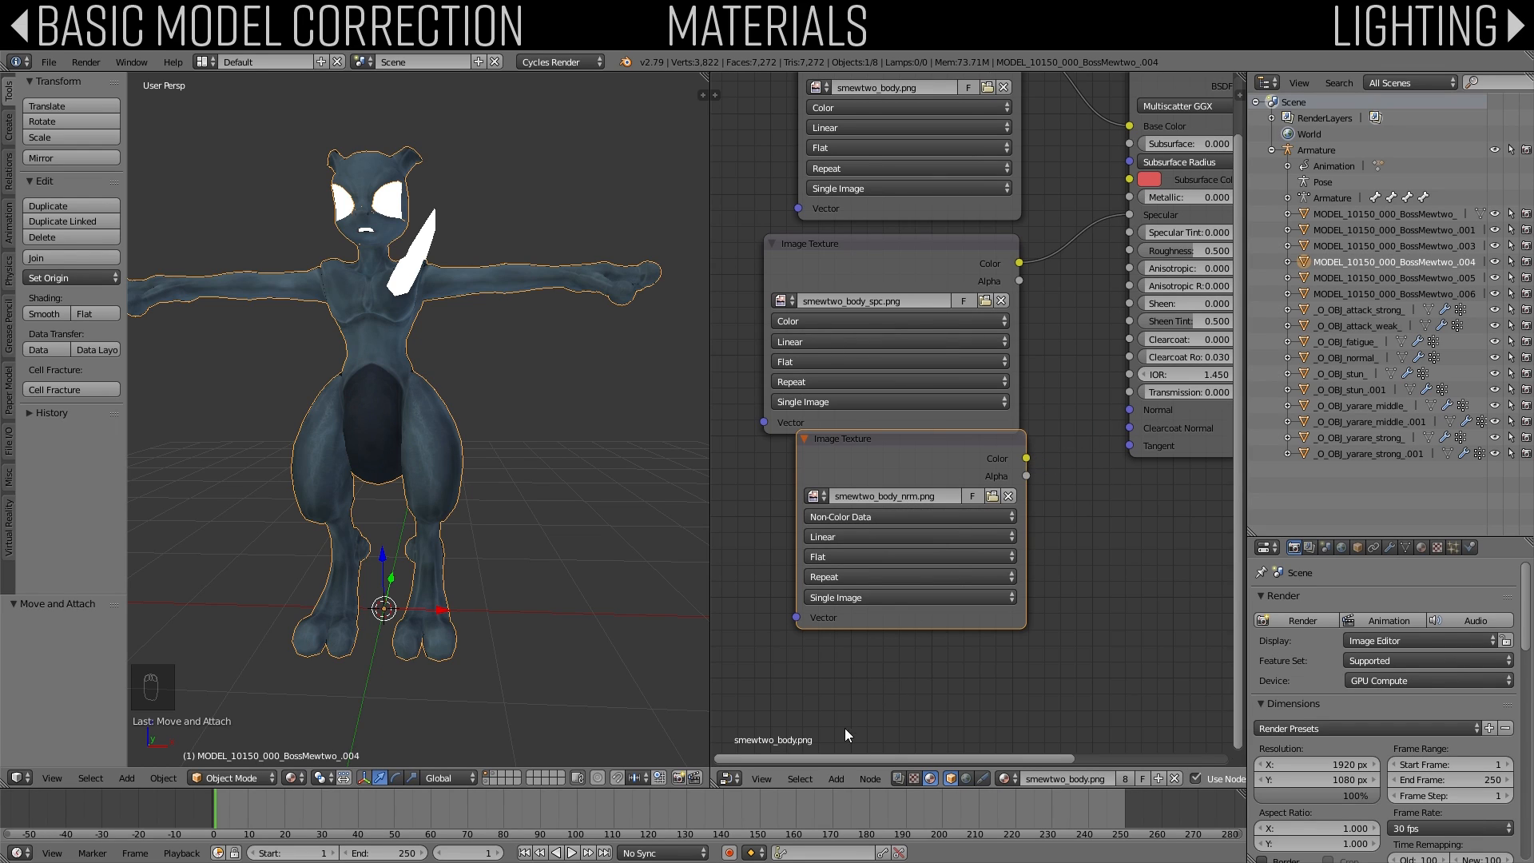
left_click(837, 778)
left_click(852, 761)
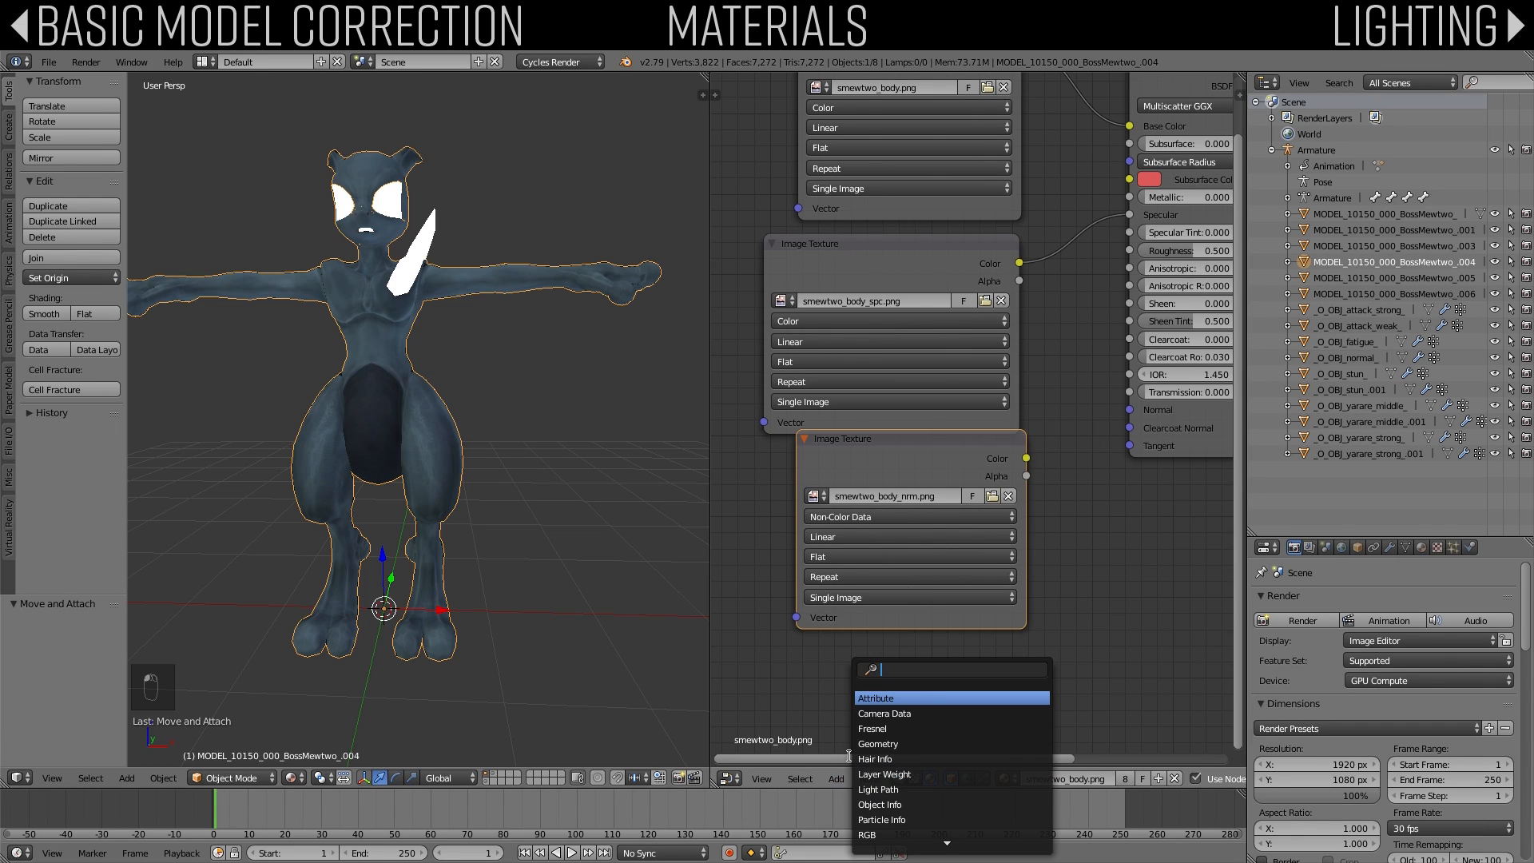
type("NOR")
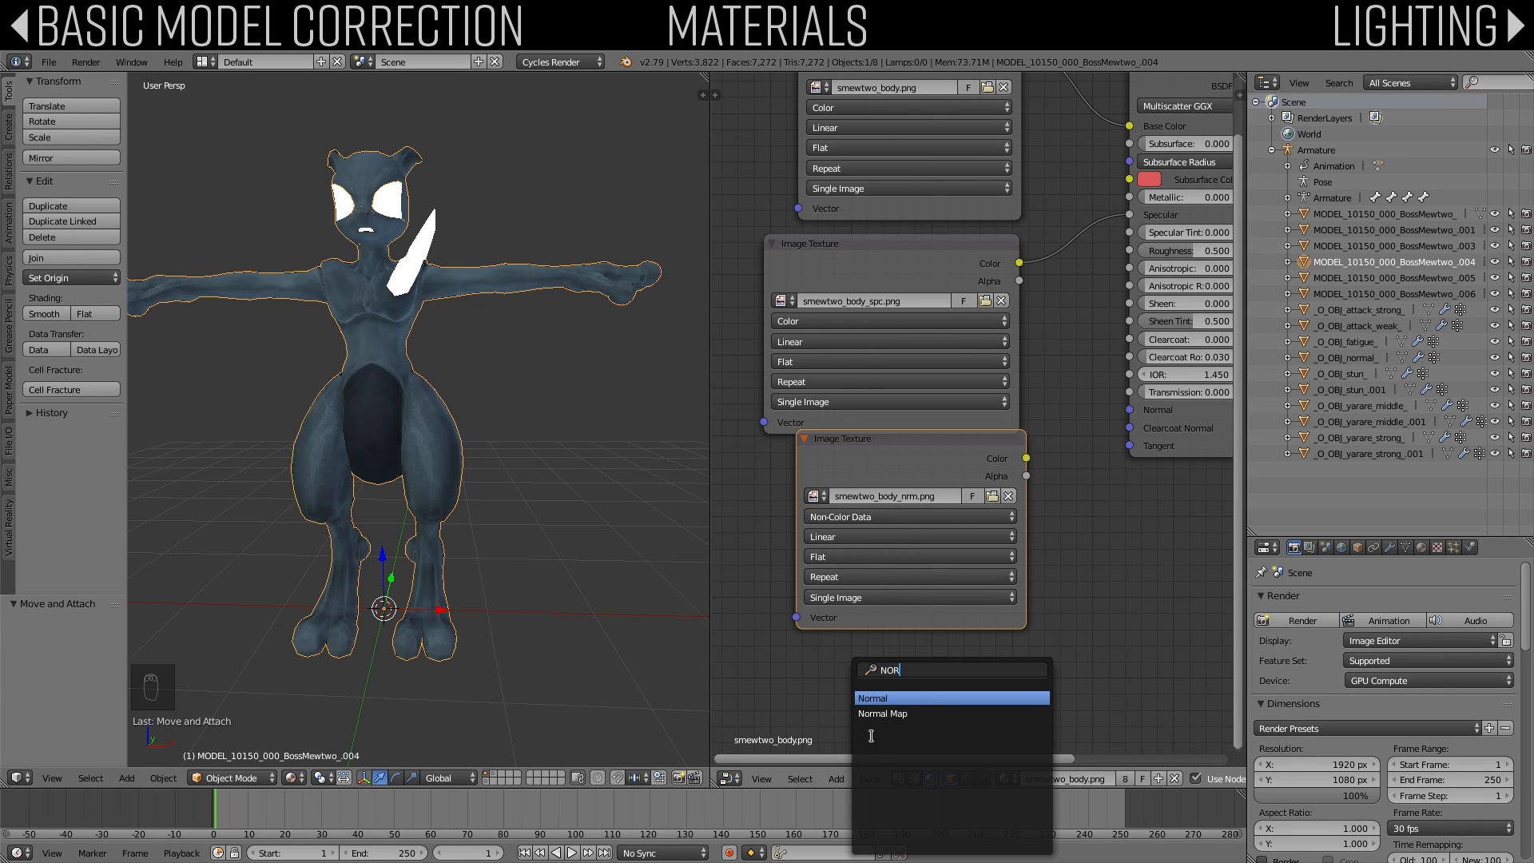
left_click(879, 714)
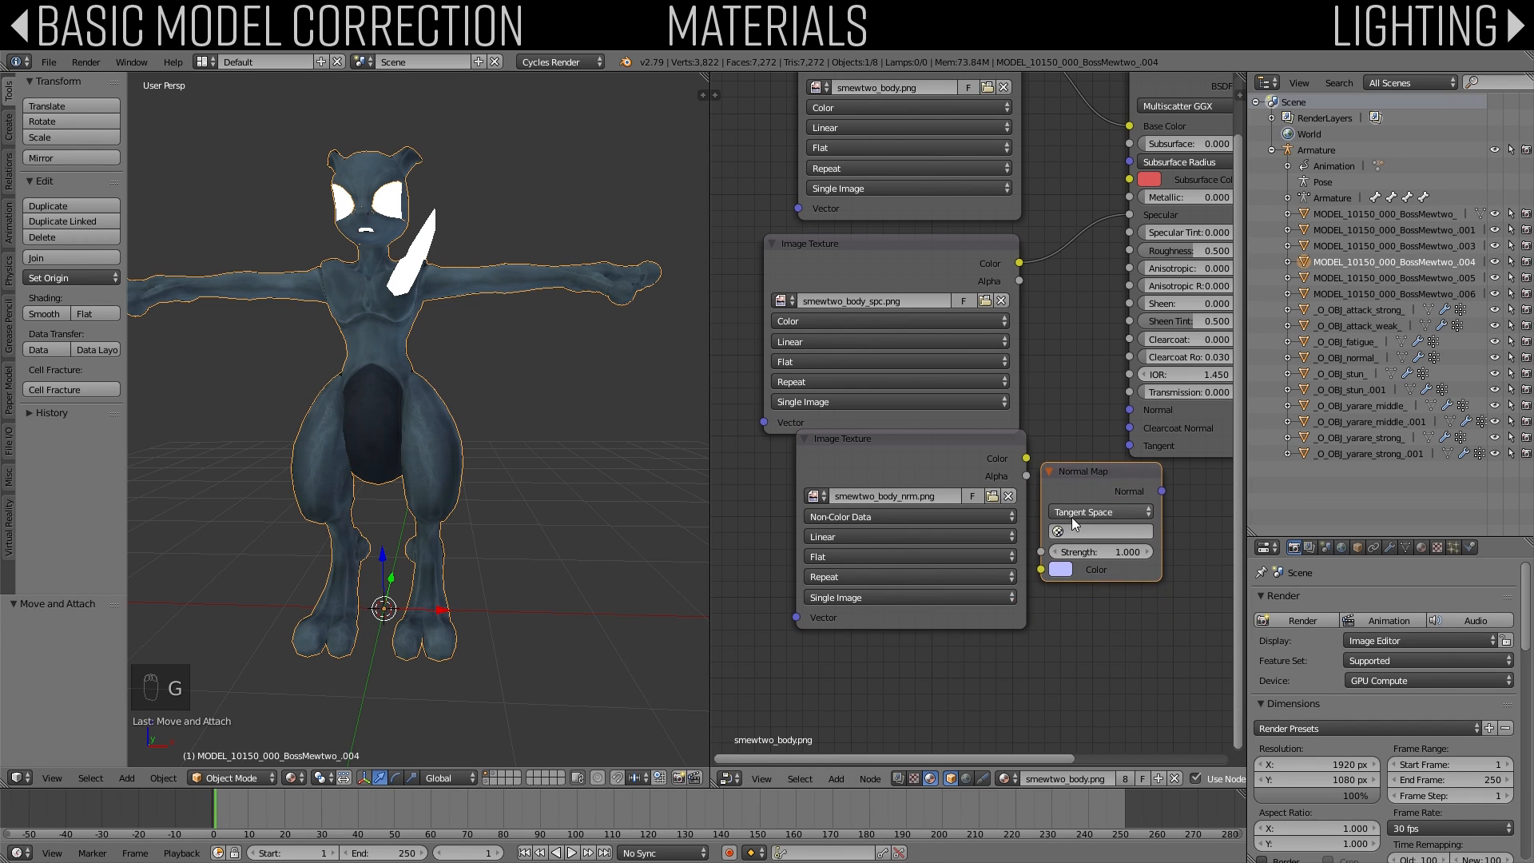
Step: Feed the smewtwo_body_nrm.png color through the Normal Map node into the Principled BSDF's Normal input, spacing out both nodes
middle_click_drag(988, 508, 981, 517)
right_click(895, 472)
key("g")
left_click(815, 523)
left_click_drag(940, 518, 1035, 578)
right_click(1071, 482)
key("g")
left_click(1032, 462)
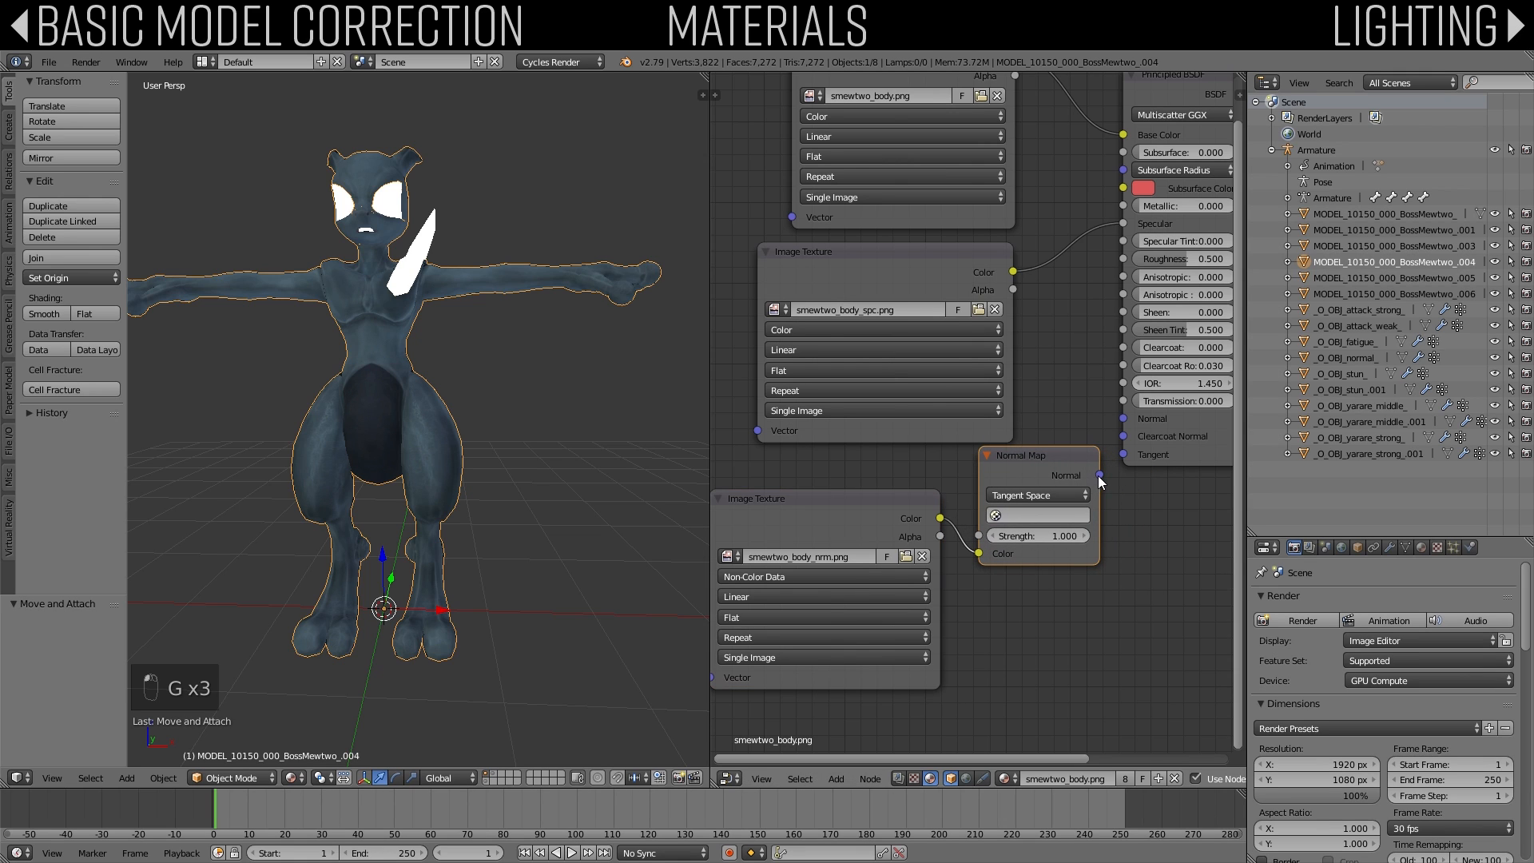
left_click_drag(1099, 476, 1124, 414)
middle_click_drag(432, 320, 486, 322)
scroll(512, 362, "up", 3)
scroll(461, 322, "down", 3)
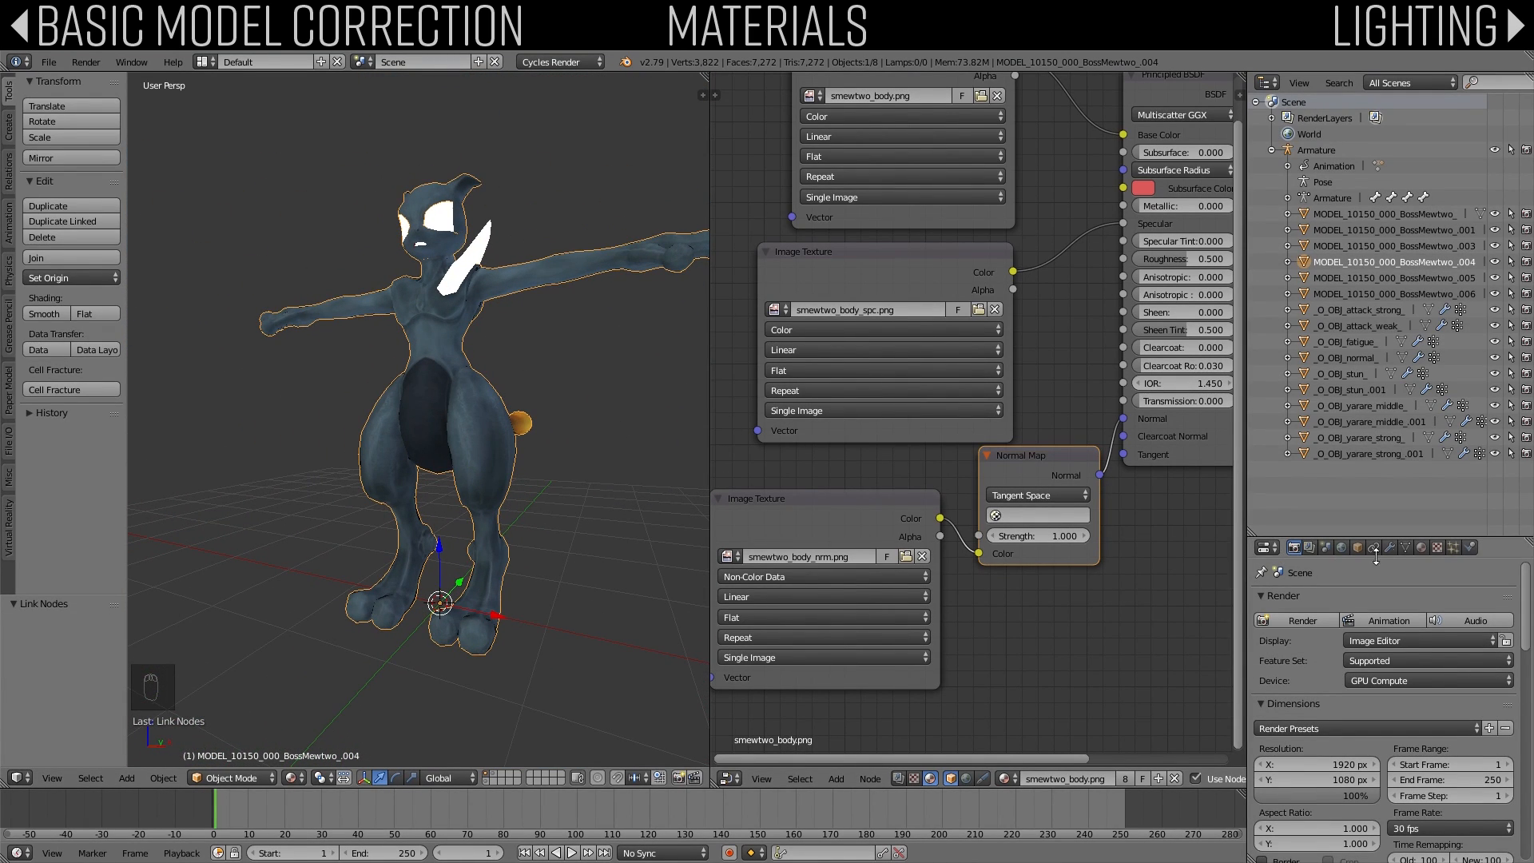
Step: Display the material properties and select the stone shard mesh at Mewtwo's chest
left_click(1421, 548)
middle_click_drag(423, 333, 435, 366)
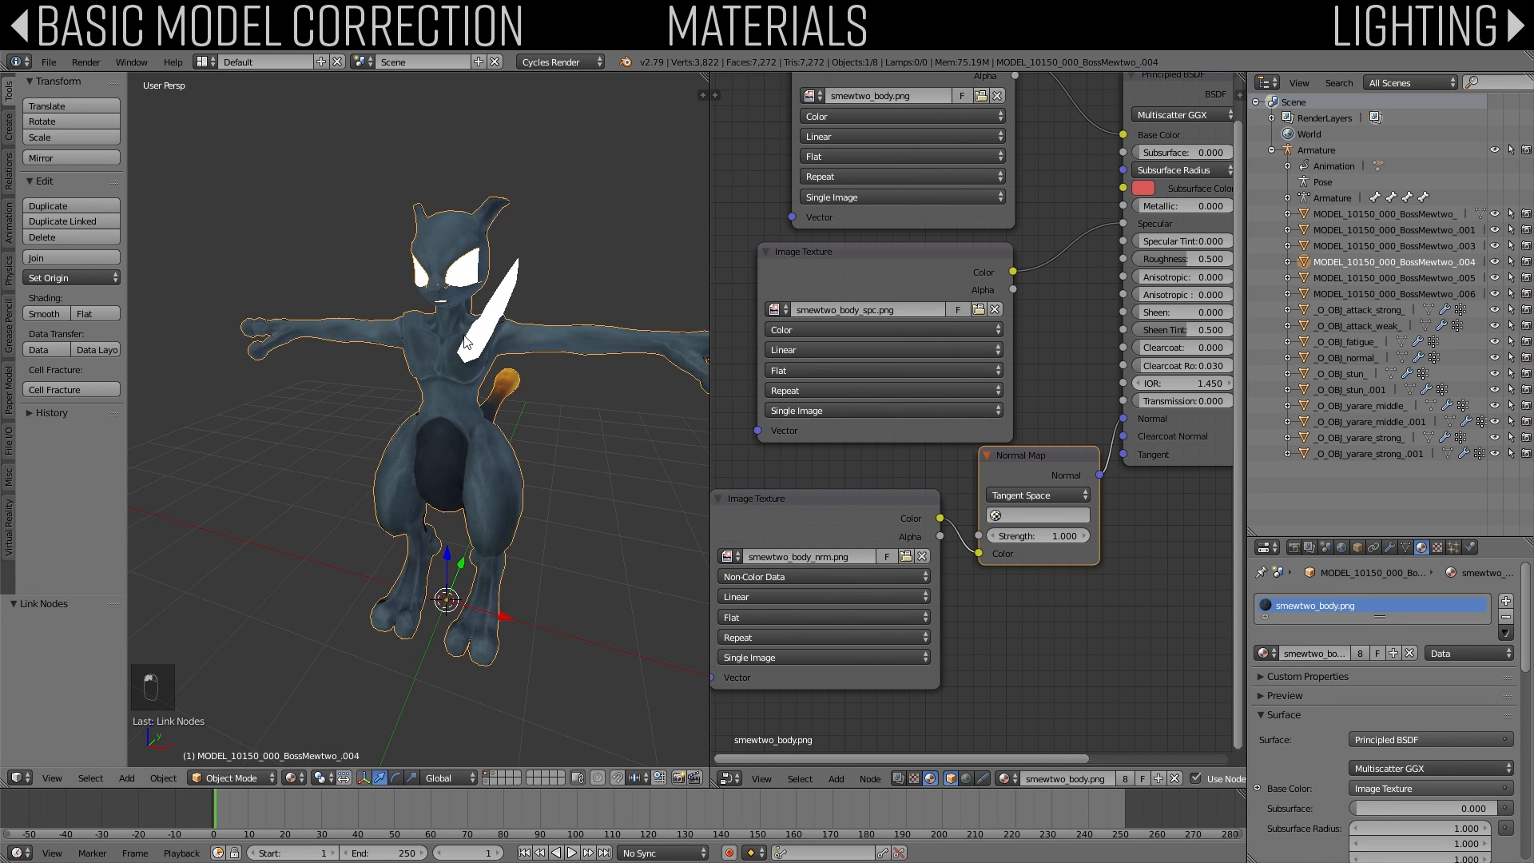
right_click(513, 294)
middle_click_drag(513, 294, 448, 323)
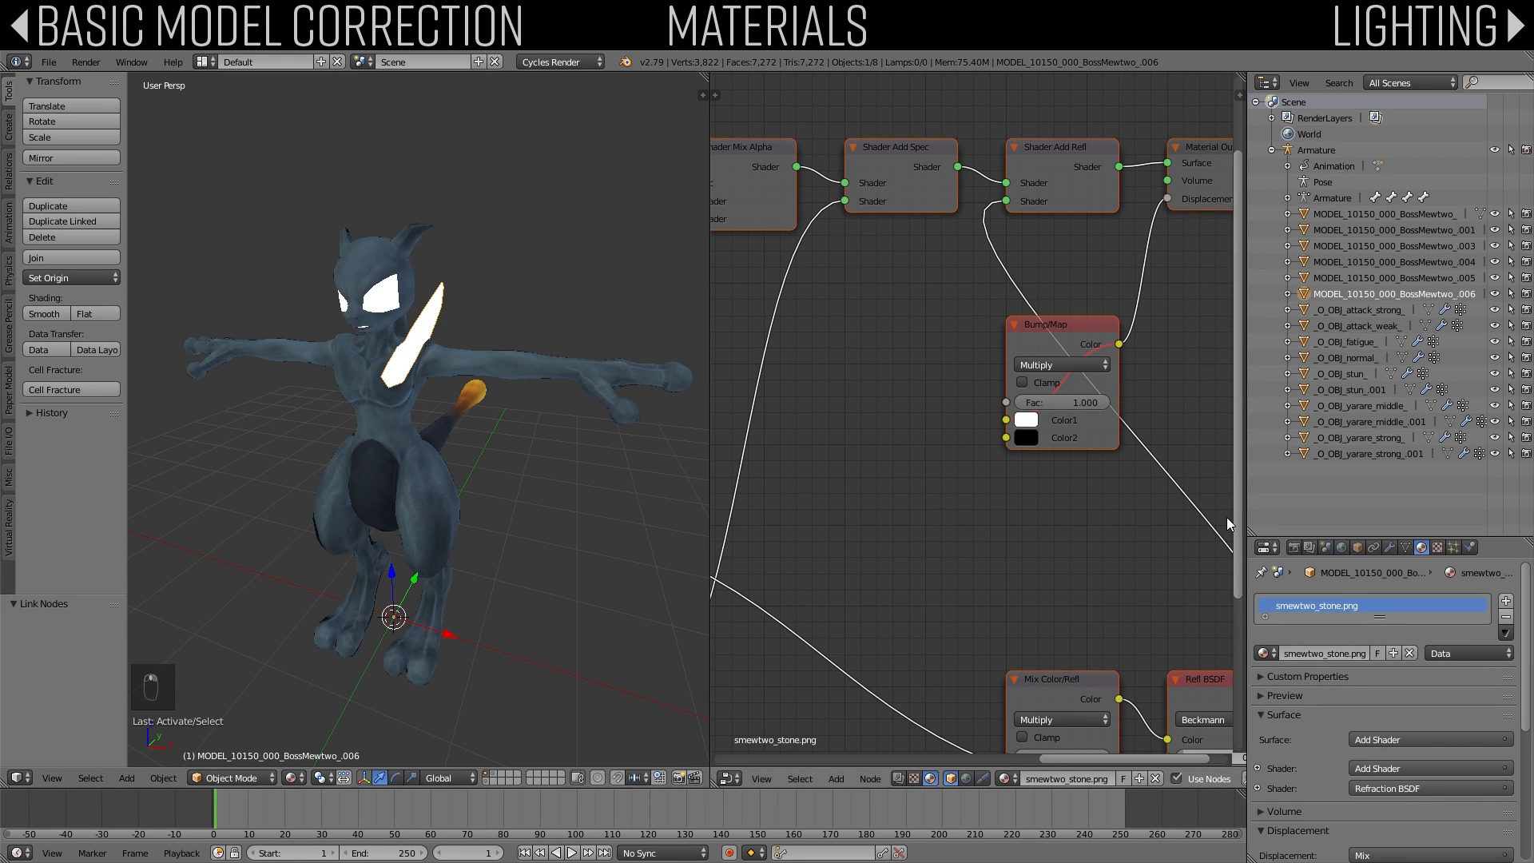
Step: Delete every node of the smewtwo_stone.png material except the three Image Textures and the Material Output
key("Home")
key("a")
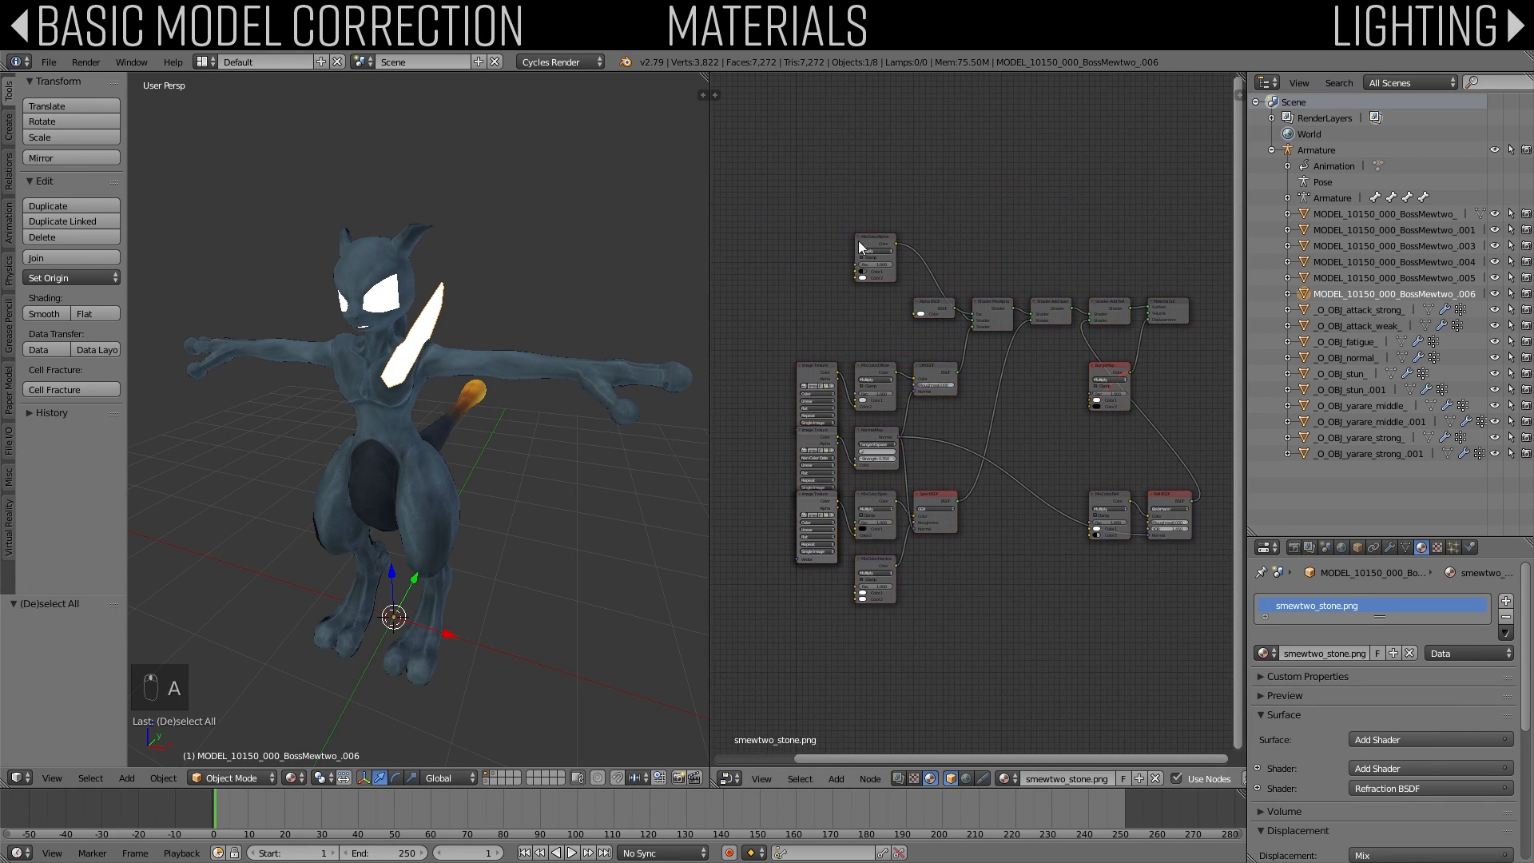
key("b")
left_click_drag(869, 190, 1141, 649)
key("b")
left_click_drag(1132, 497, 1185, 527)
middle_click_drag(959, 415, 1067, 415)
key("b")
left_click_drag(712, 327, 779, 411)
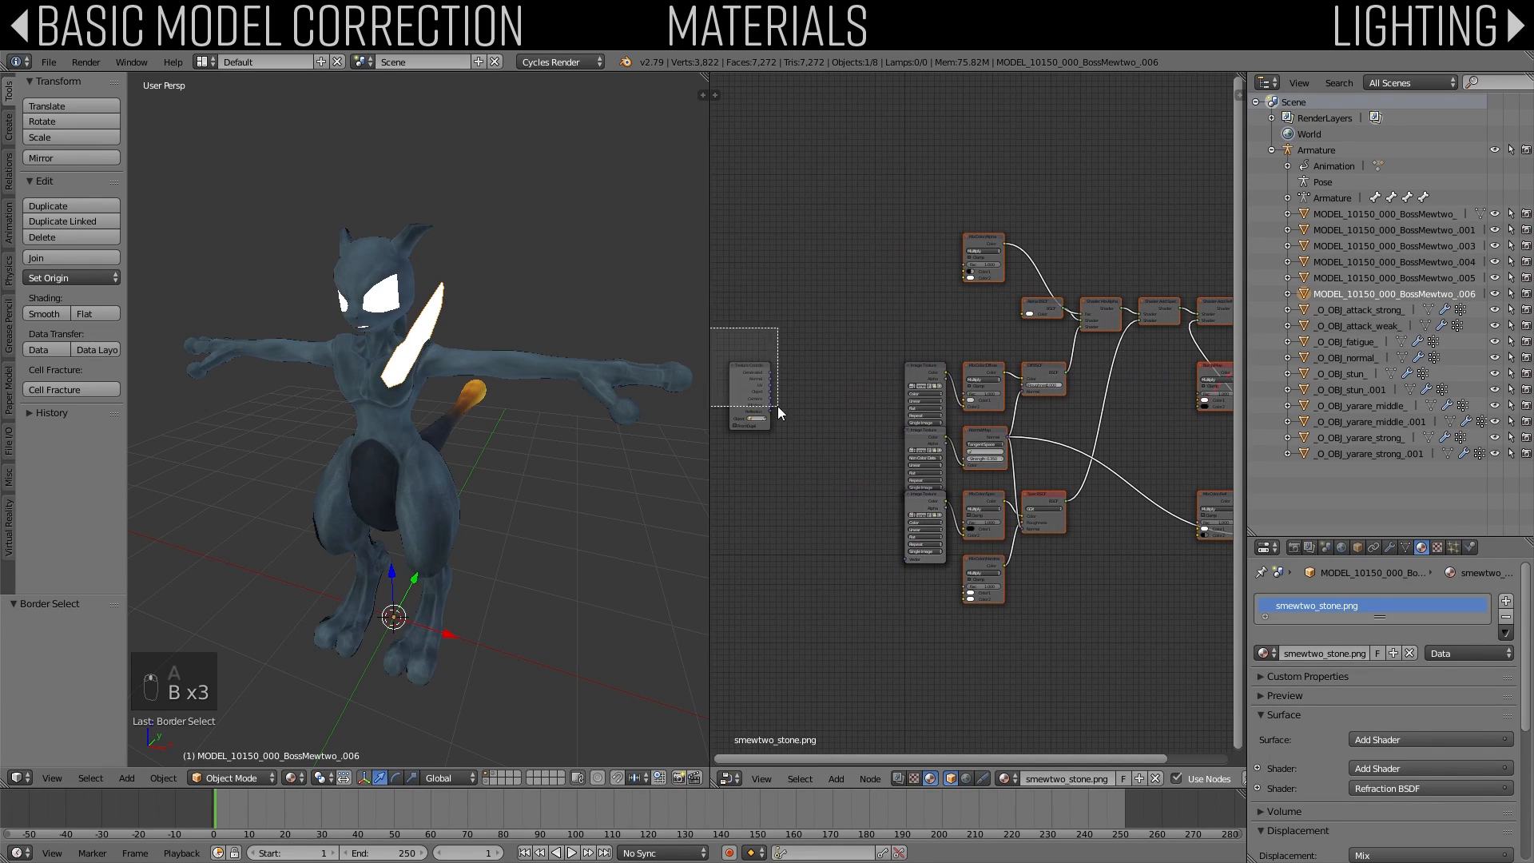
key("Delete")
Step: Move the three stone Image Texture nodes together closer to the Material Output
middle_click_drag(879, 351, 728, 373)
key("b")
left_click_drag(737, 369, 825, 613)
key("g")
scroll(999, 608, "up", 7)
Step: Add a Principled BSDF between the stone textures and the Material Output, and link the uppermost texture's color to its Base Color
left_click(836, 778)
left_click(860, 761)
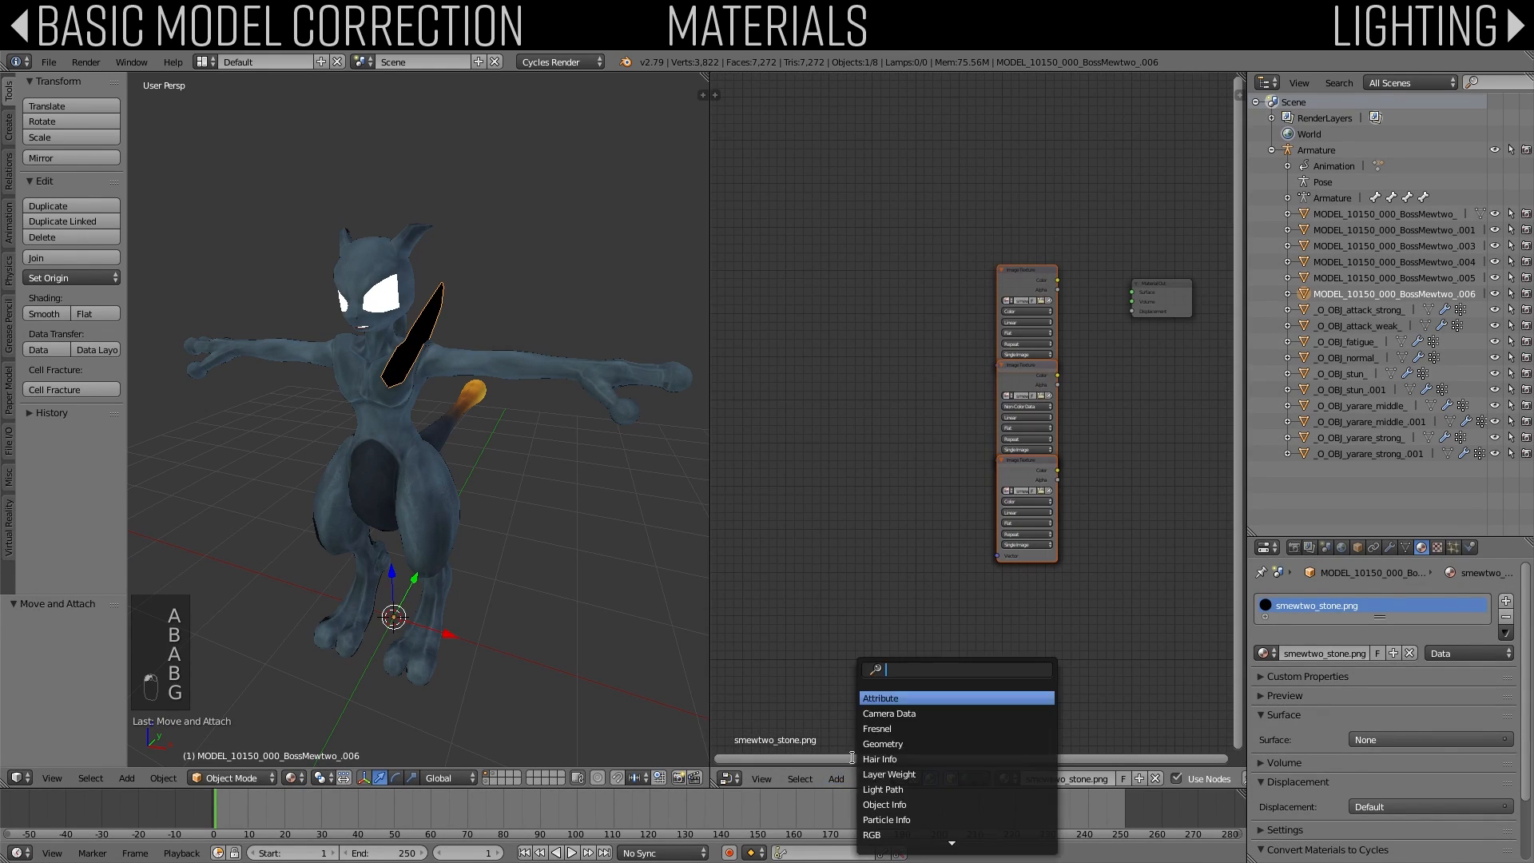
left_click(836, 778)
mouse_move(861, 712)
left_click(981, 572)
left_click(1108, 316)
middle_click_drag(1107, 316, 1012, 362)
right_click(1054, 339)
key("g")
key("g")
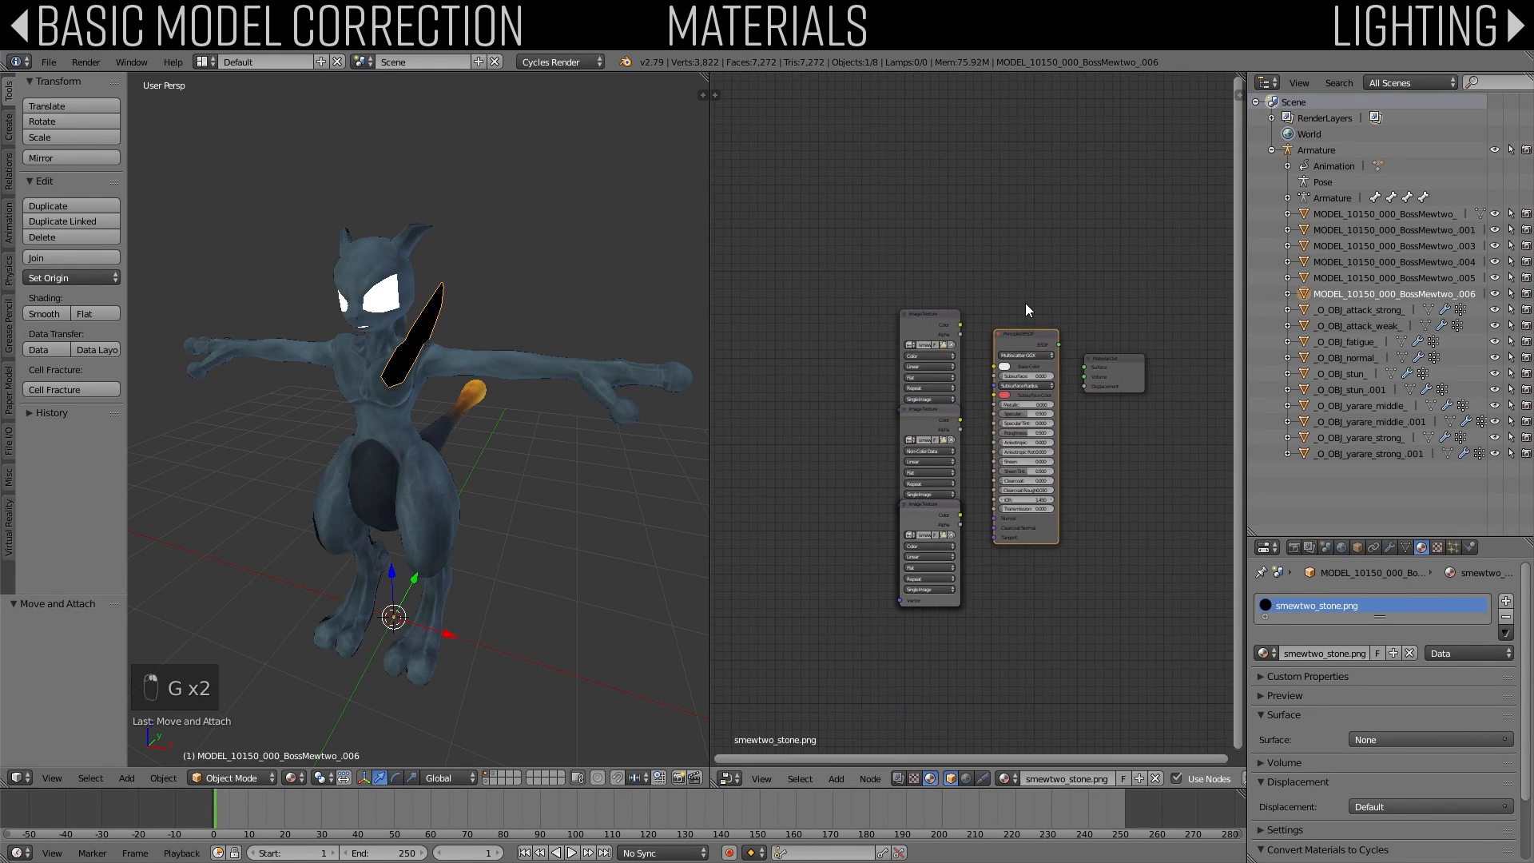
scroll(999, 294, "up", 5)
left_click_drag(958, 284, 1004, 344)
Step: Pull the two lower stone Image Texture nodes out of the overlapping stack
right_click(918, 414)
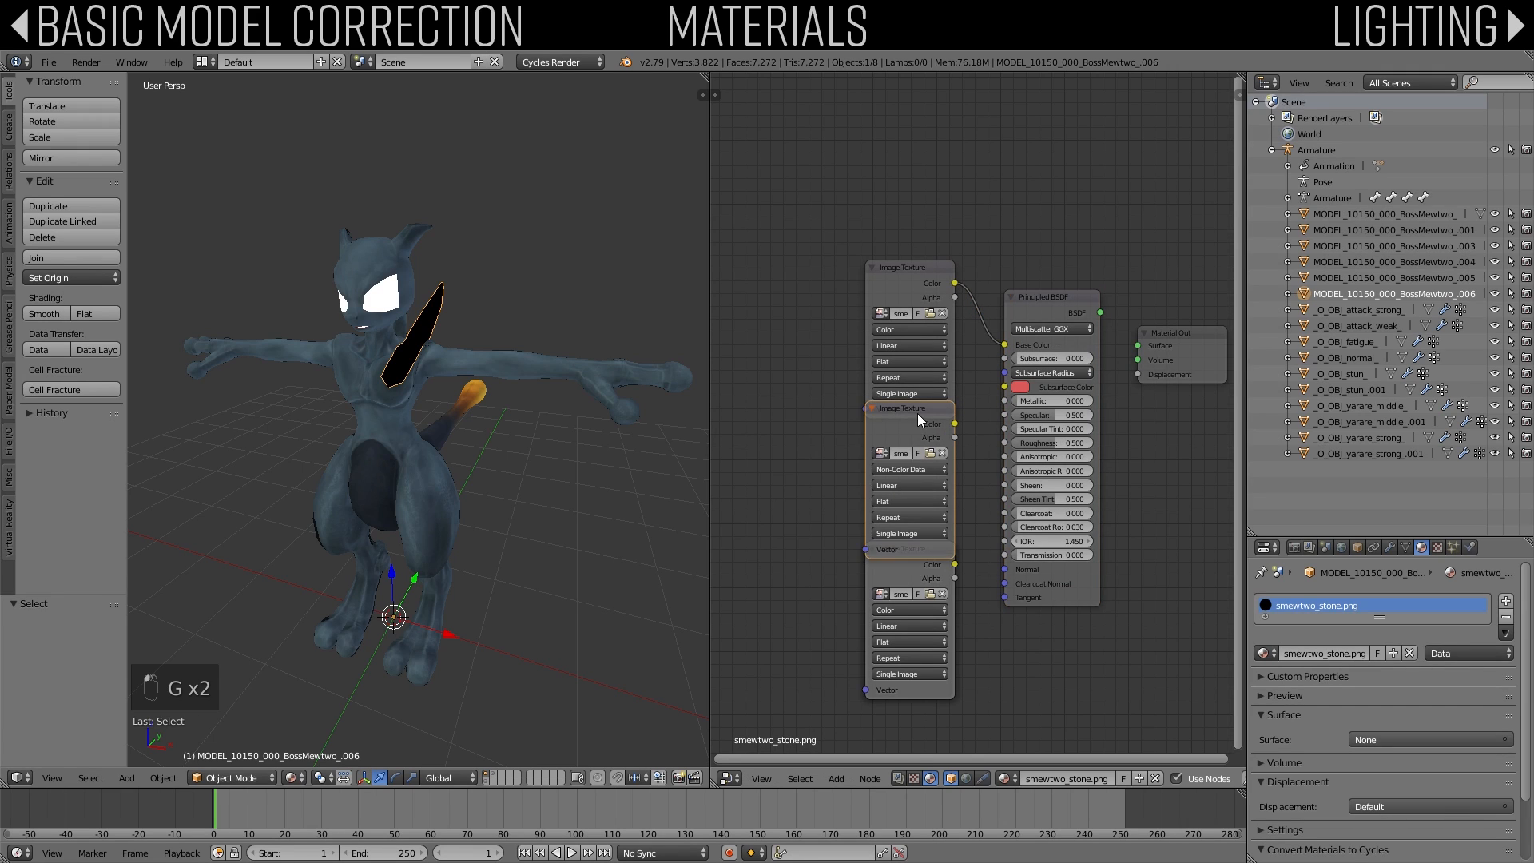
key("g")
left_click(886, 560)
right_click(886, 556)
key("g")
left_click(872, 456)
key("g")
left_click(784, 390)
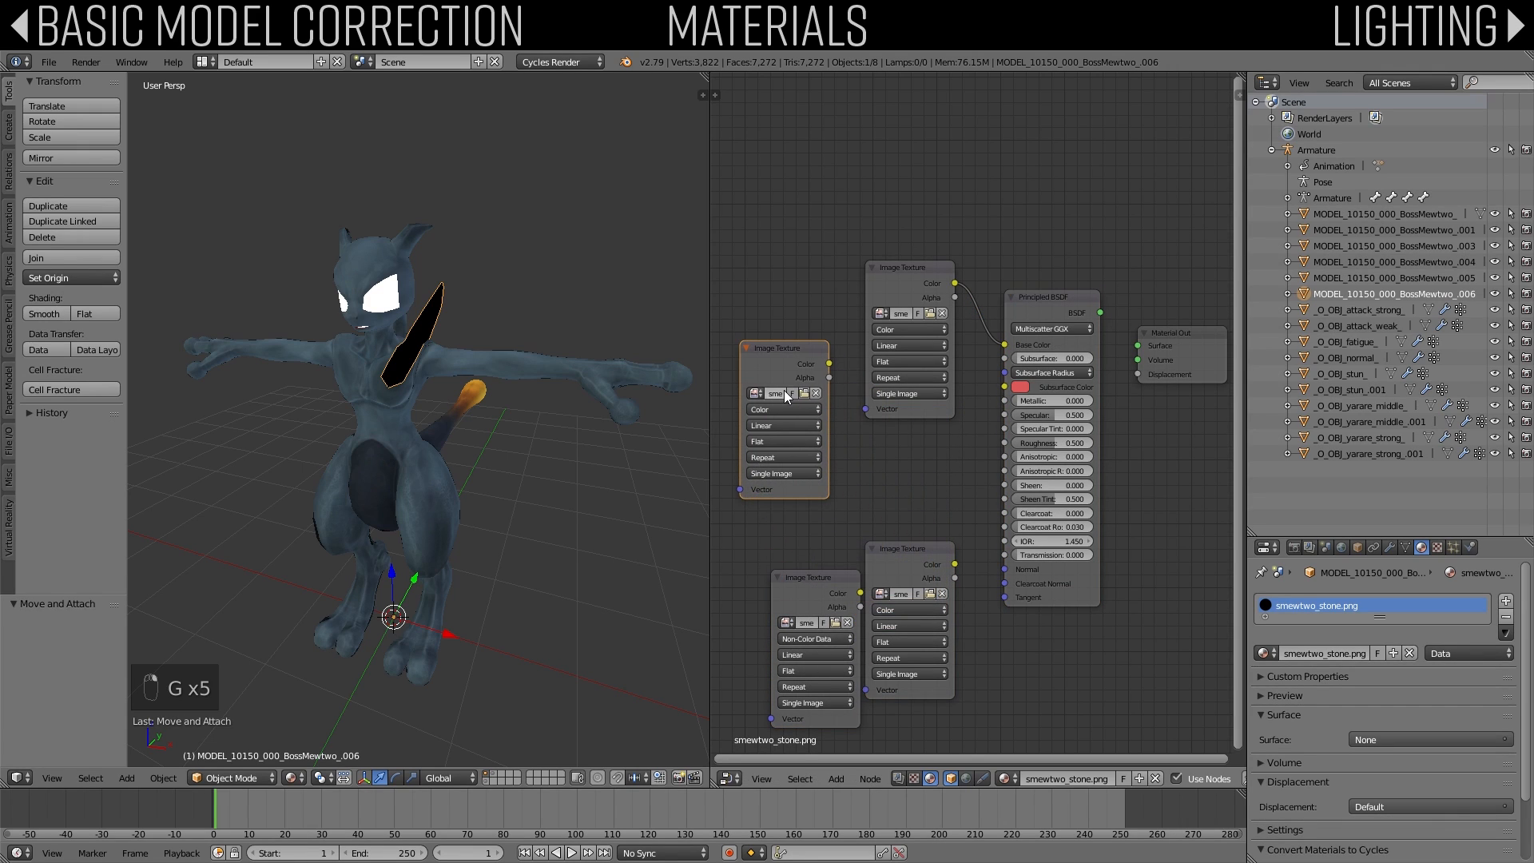
Step: Widen the smewtwo_stone_nrm.png, spc2 and spc1 texture nodes to show their full names, and arrange them in a column
left_click_drag(770, 605, 684, 601)
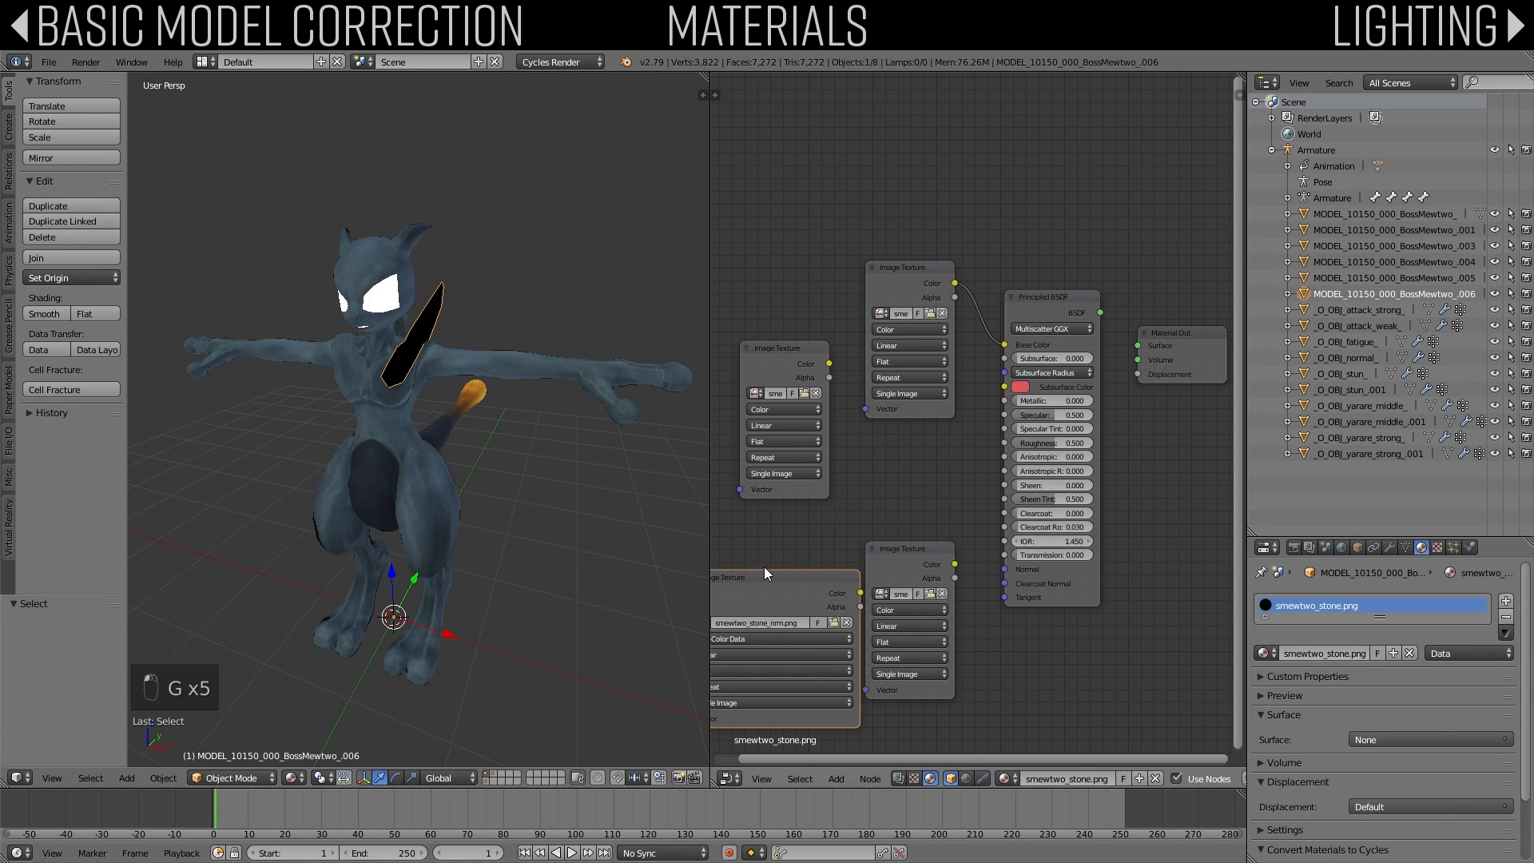
middle_click_drag(755, 402, 871, 380)
left_click_drag(858, 354, 760, 355)
key("g")
left_click(919, 625)
left_click(1001, 537)
key("g")
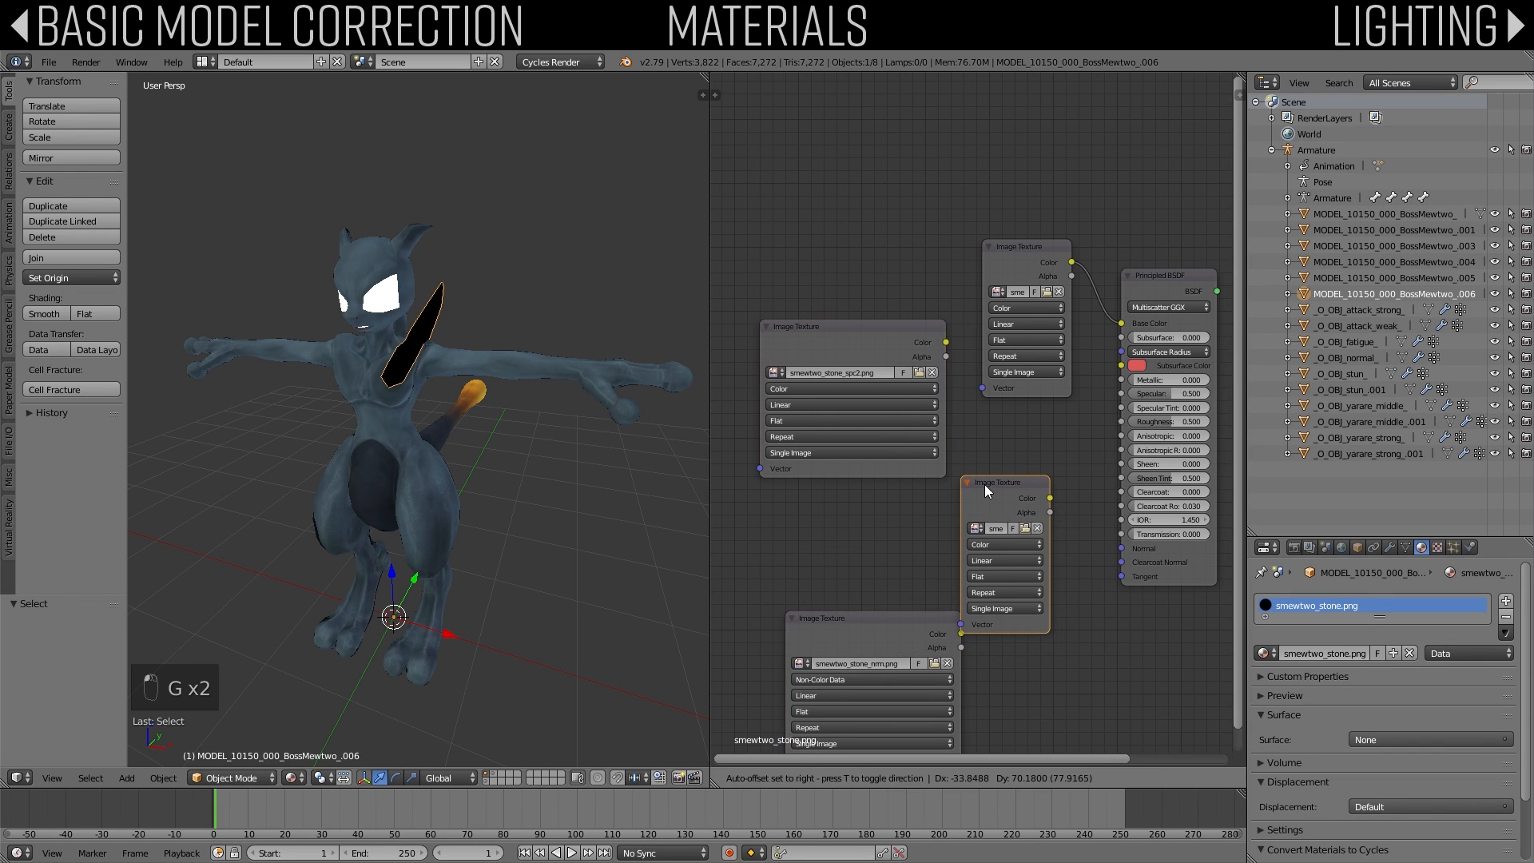
left_click(984, 484)
left_click_drag(962, 522, 858, 523)
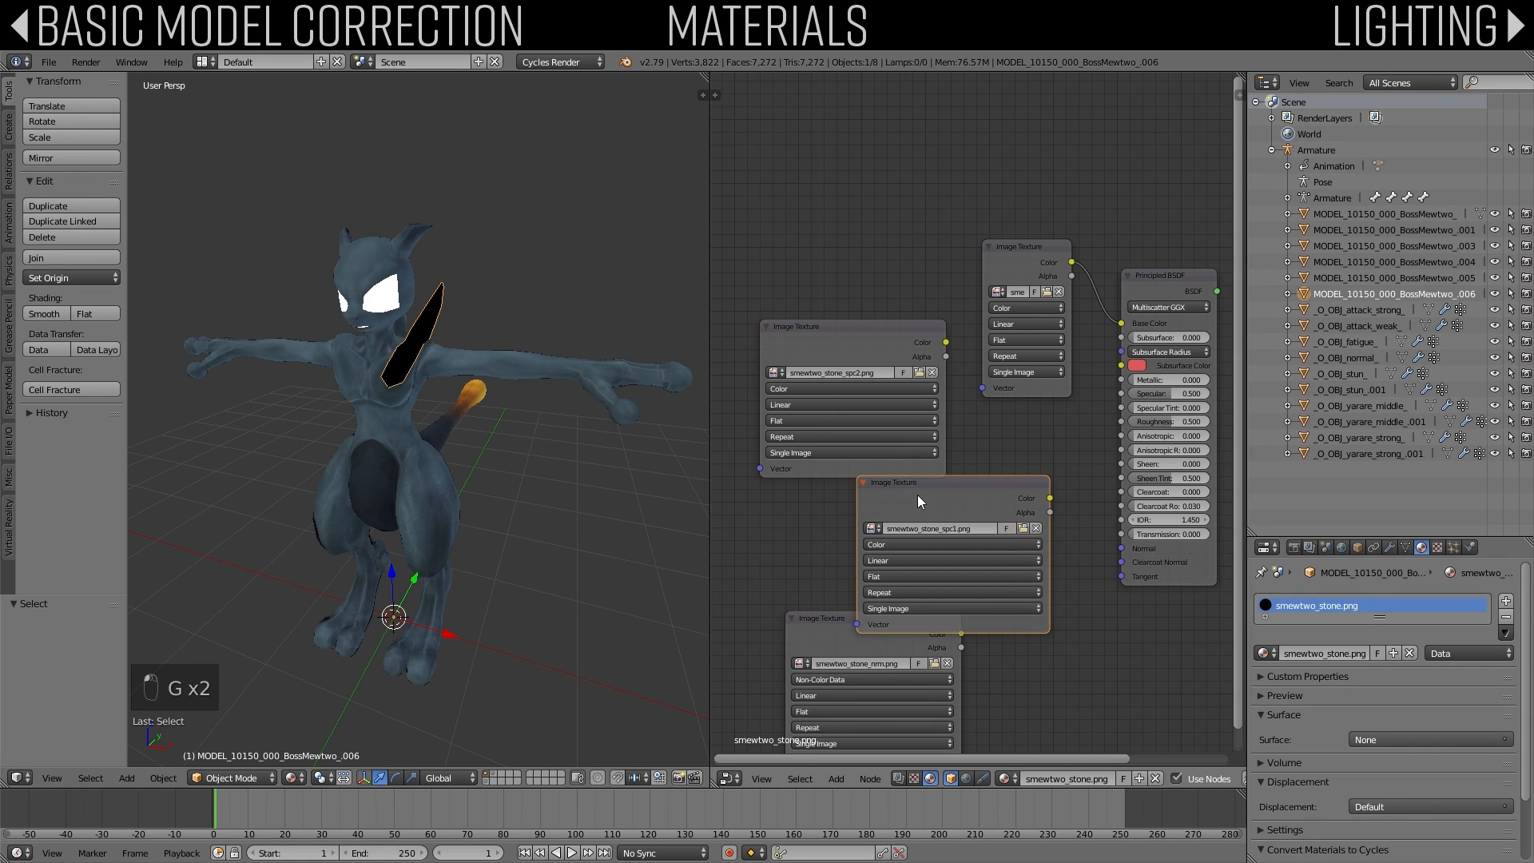
key("g")
left_click(817, 489)
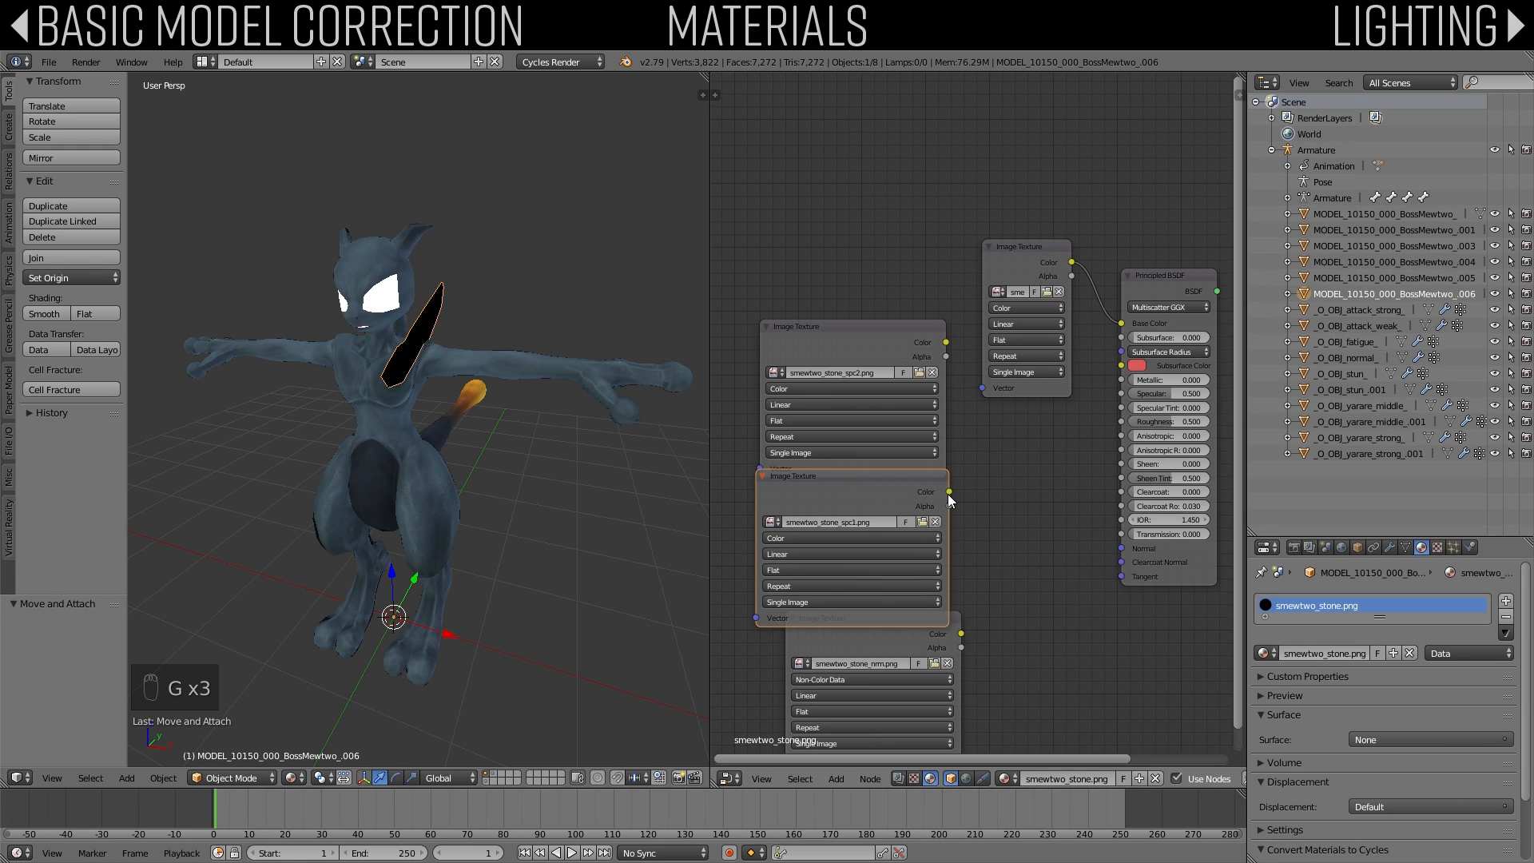
Step: Link the smewtwo_stone_spc1.png color to the Specular input and the smewtwo_stone_spc2.png color to the Roughness input
left_click_drag(949, 493, 1121, 394)
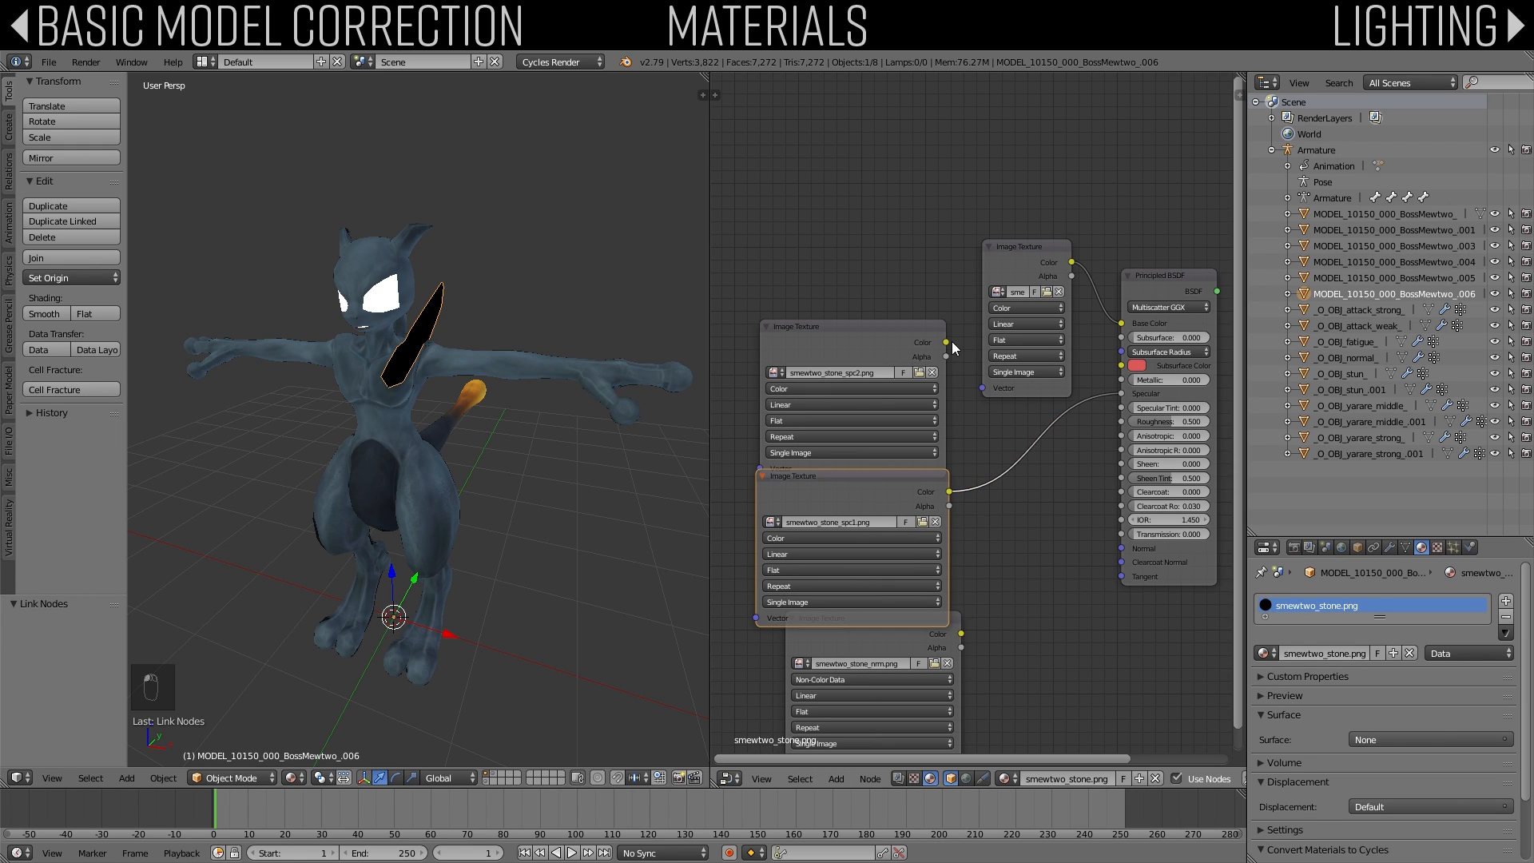
left_click_drag(952, 342, 1121, 421)
Step: Add a Normal Map node and route the smewtwo_stone_nrm.png color through it into the Principled BSDF's Normal input
left_click_drag(961, 633, 1047, 586)
left_click(844, 780)
left_click(858, 764)
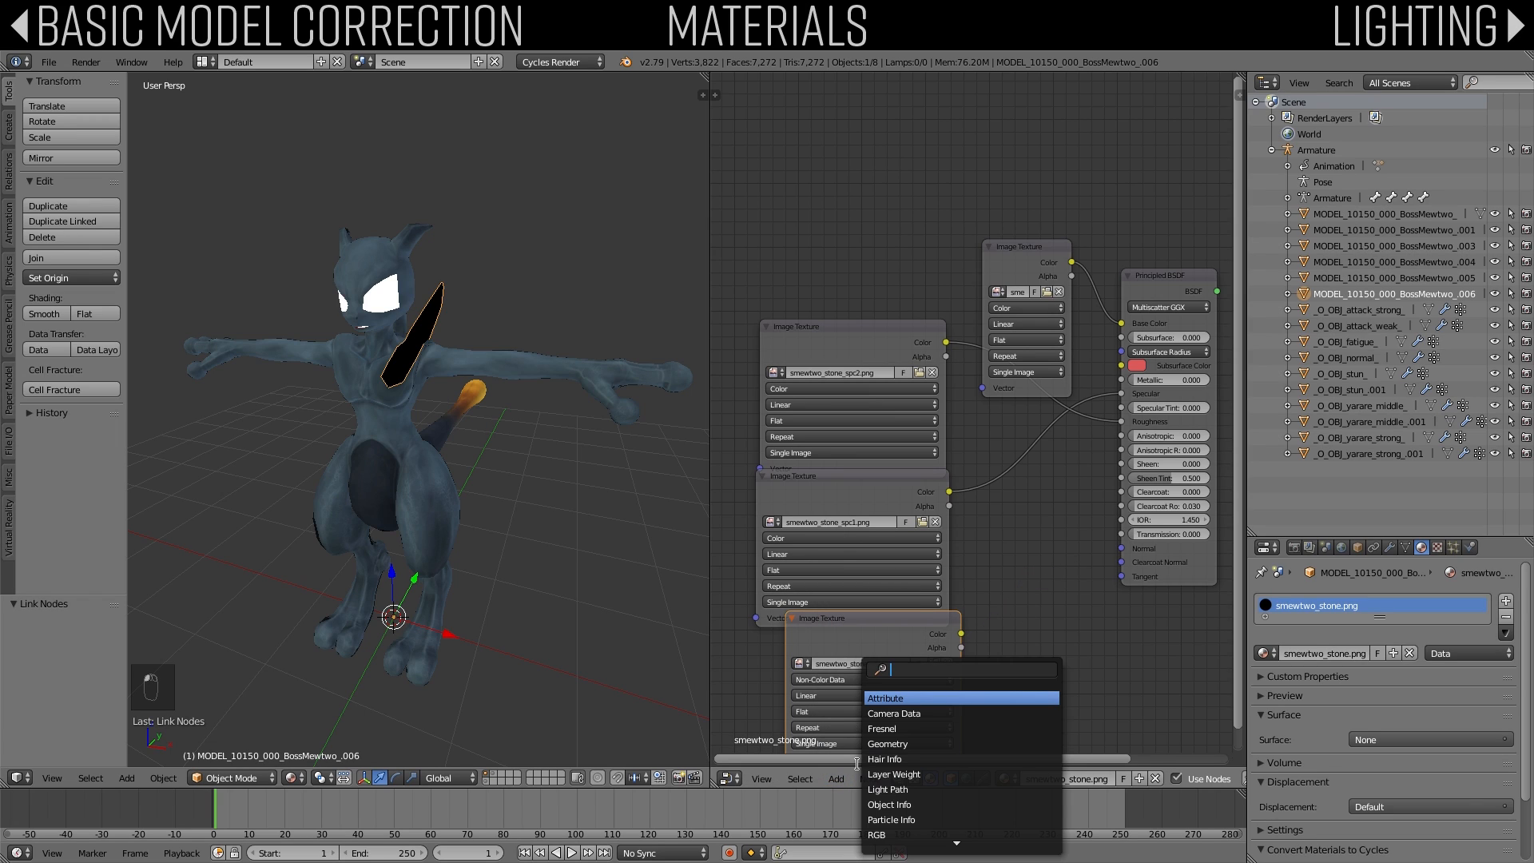
type("normal")
key("Return")
left_click(1040, 527)
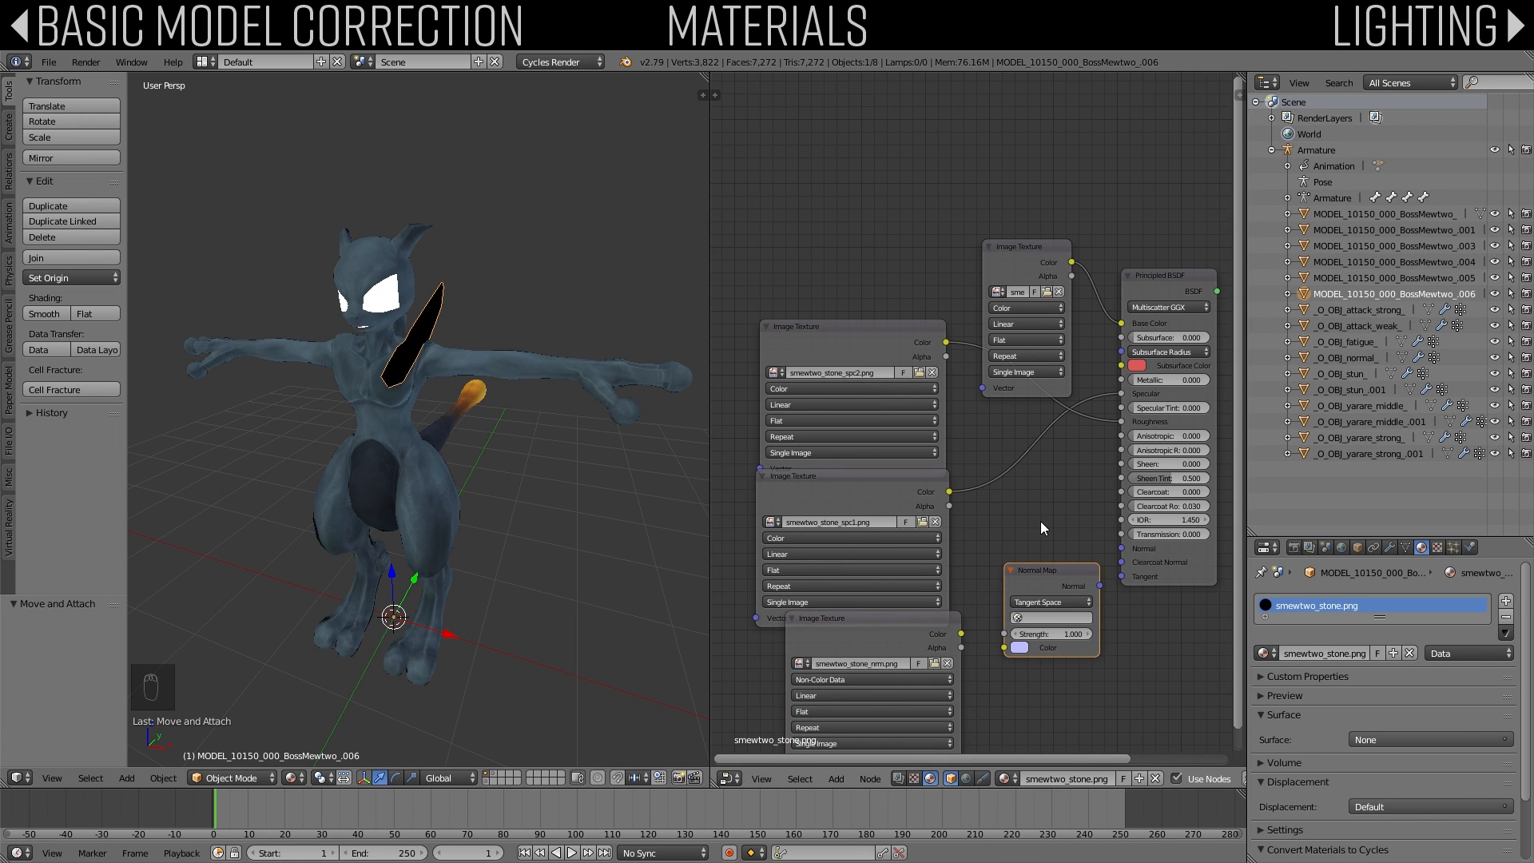
left_click_drag(961, 634, 1005, 647)
left_click_drag(1099, 585, 1126, 543)
Step: Link the stone's Principled BSDF output to the Material Output's Surface and view the textured shard with everything deselected
middle_click_drag(1125, 544, 824, 610)
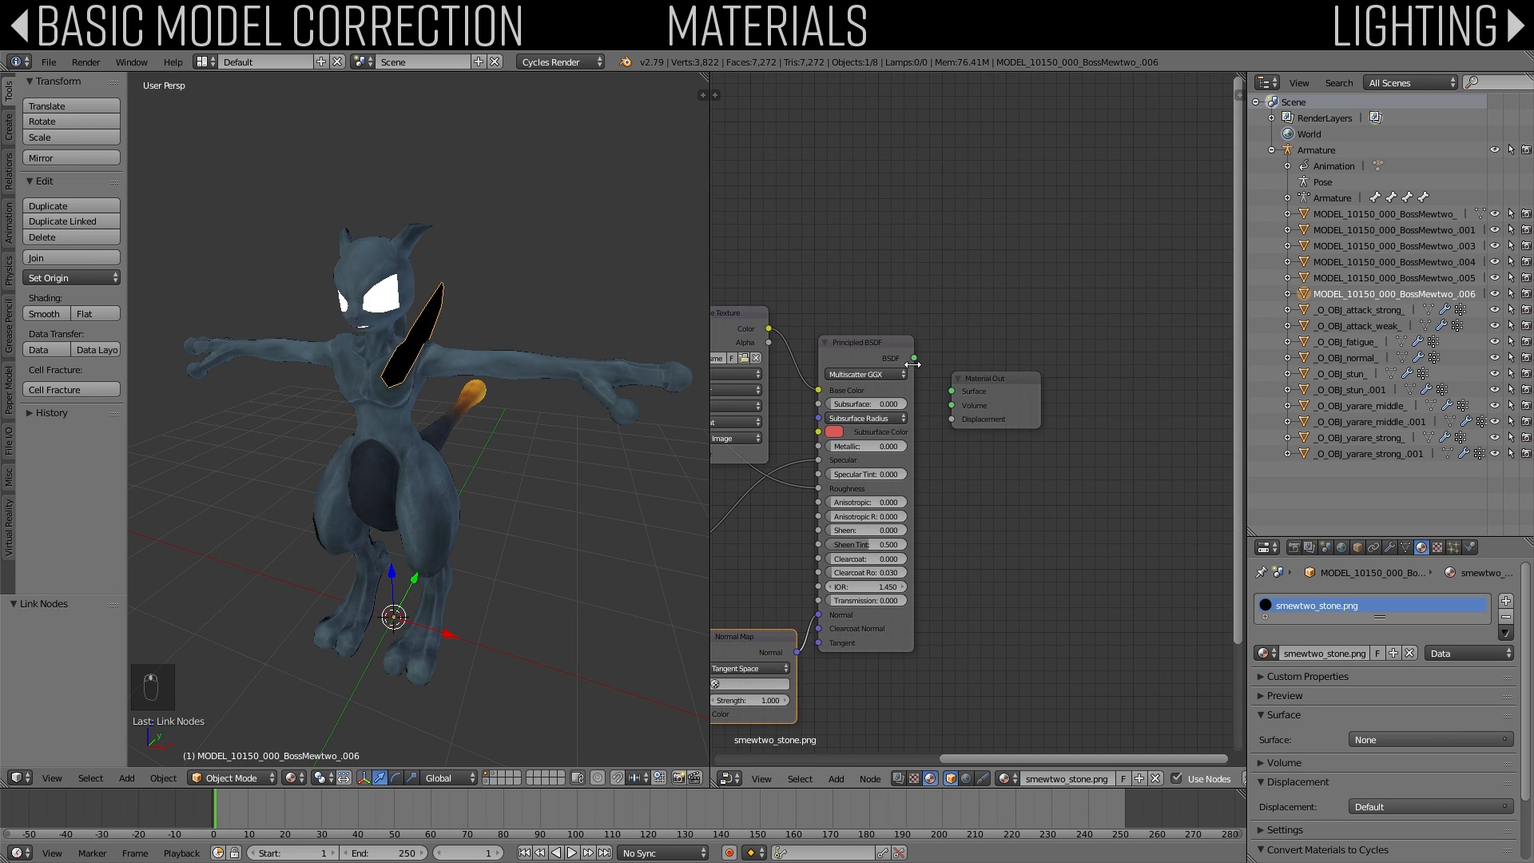
left_click_drag(914, 358, 951, 391)
key("a")
scroll(488, 346, "up", 5)
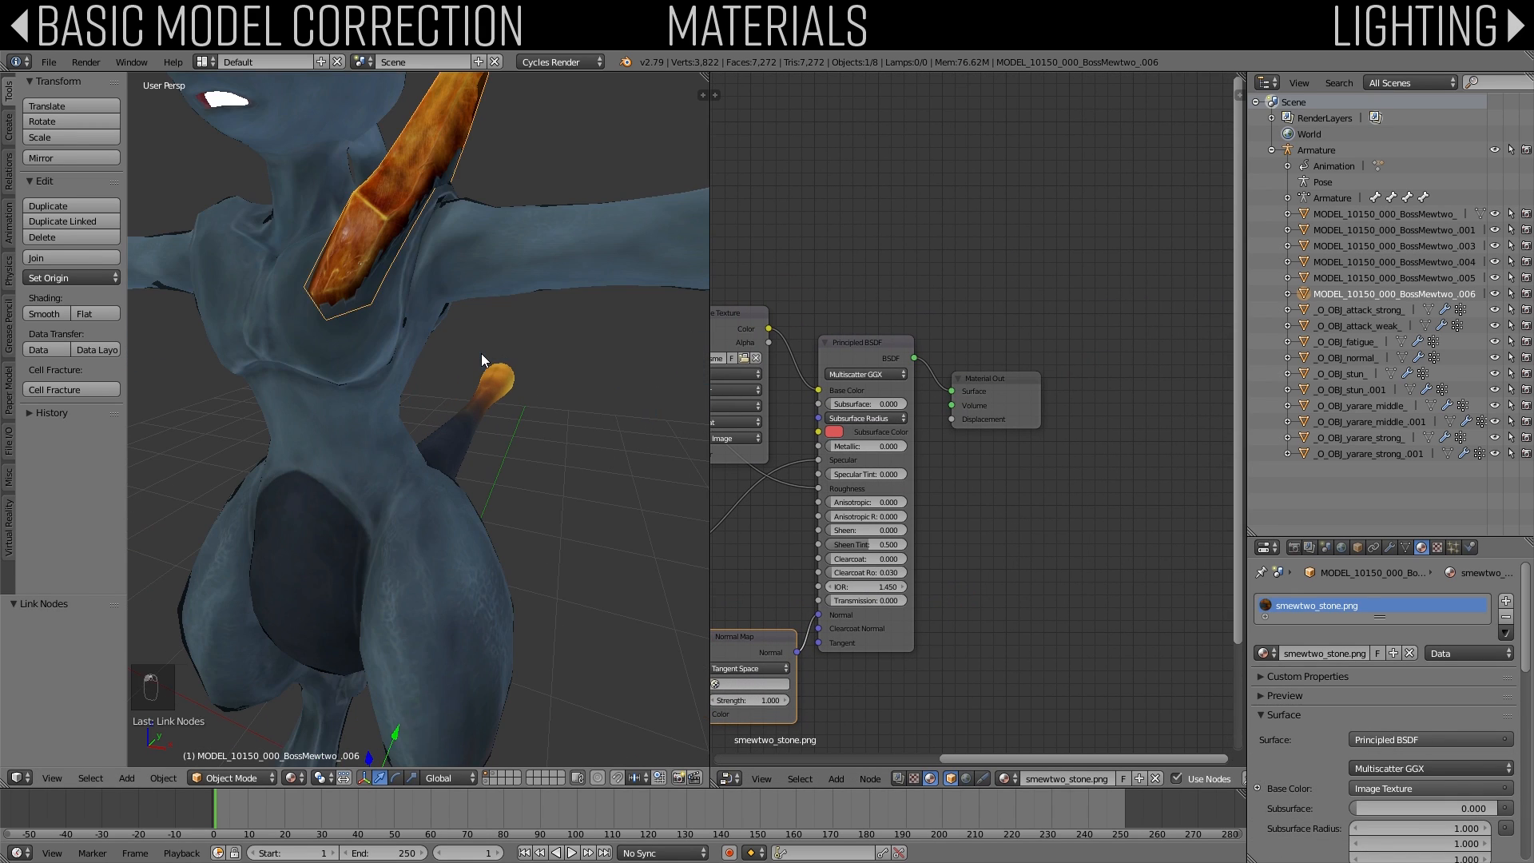
middle_click_drag(470, 363, 436, 347)
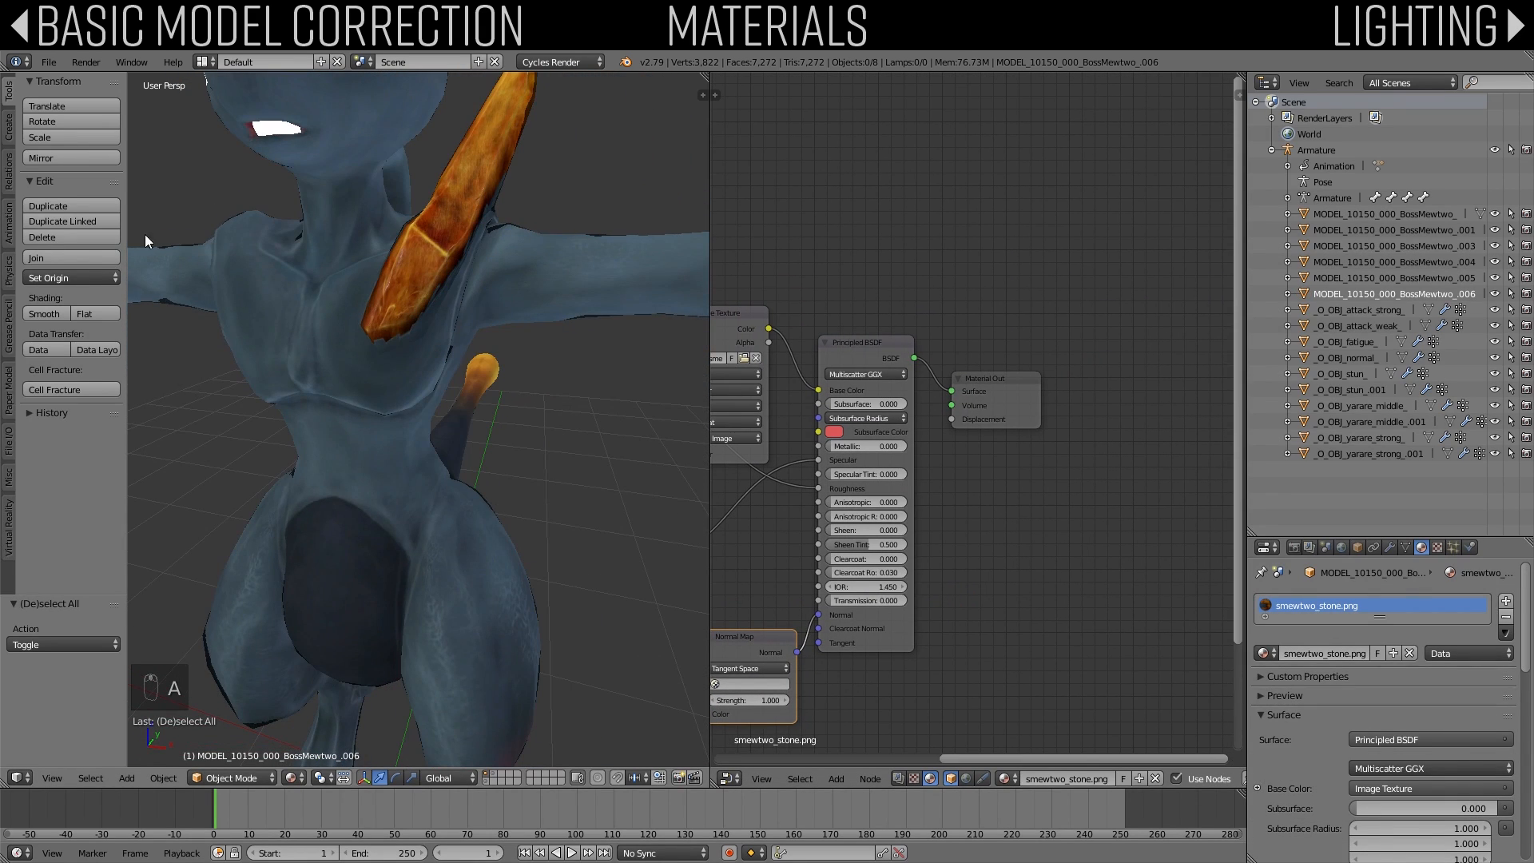
Step: Save the project as smewtwo in the Shadow Mewtwo folder
left_click(53, 64)
left_click(78, 200)
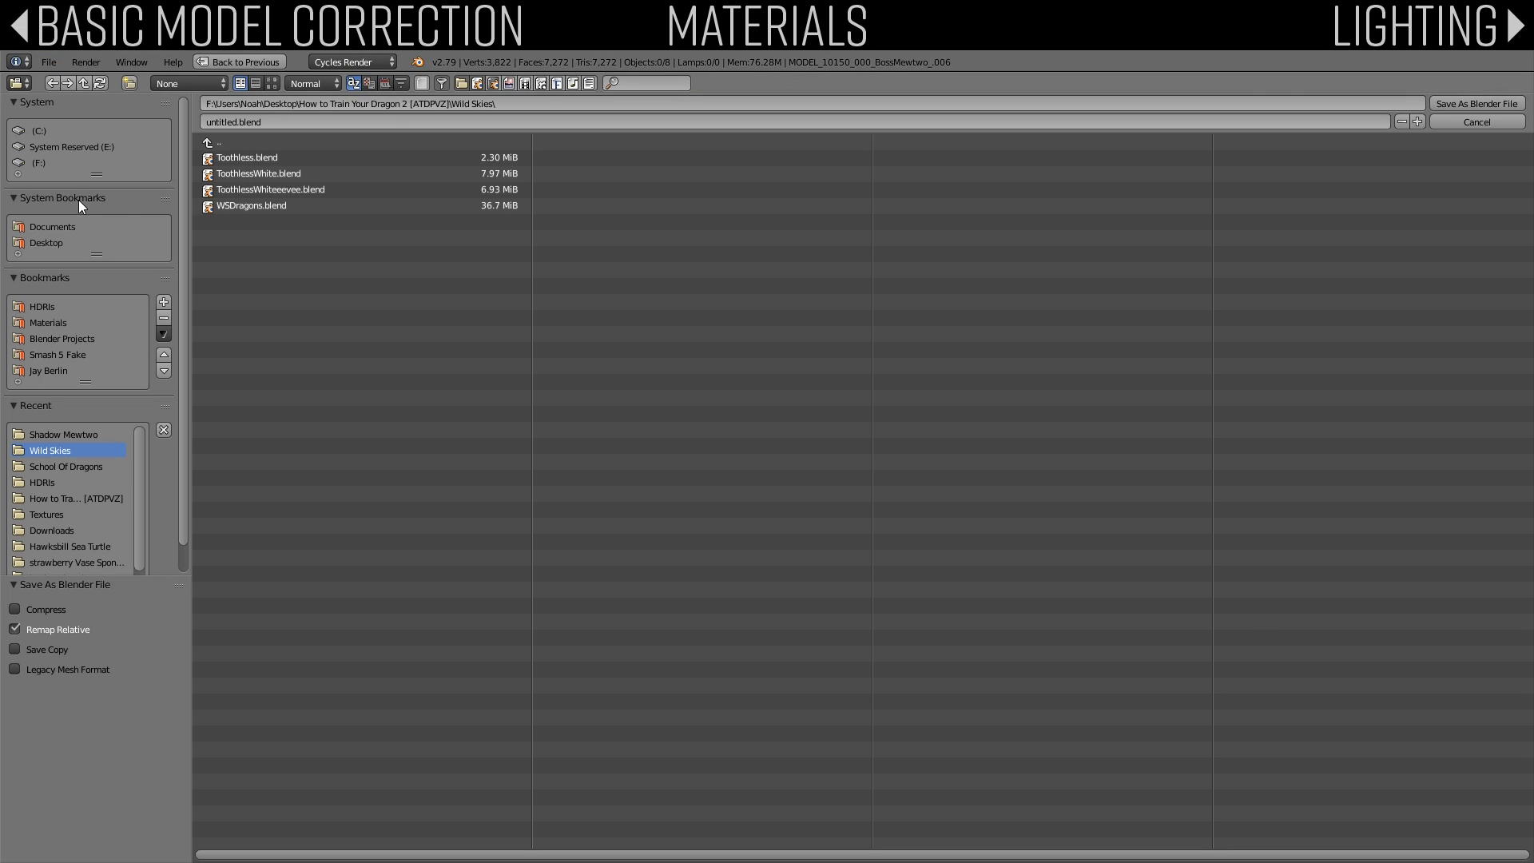
left_click(222, 140)
left_click(64, 434)
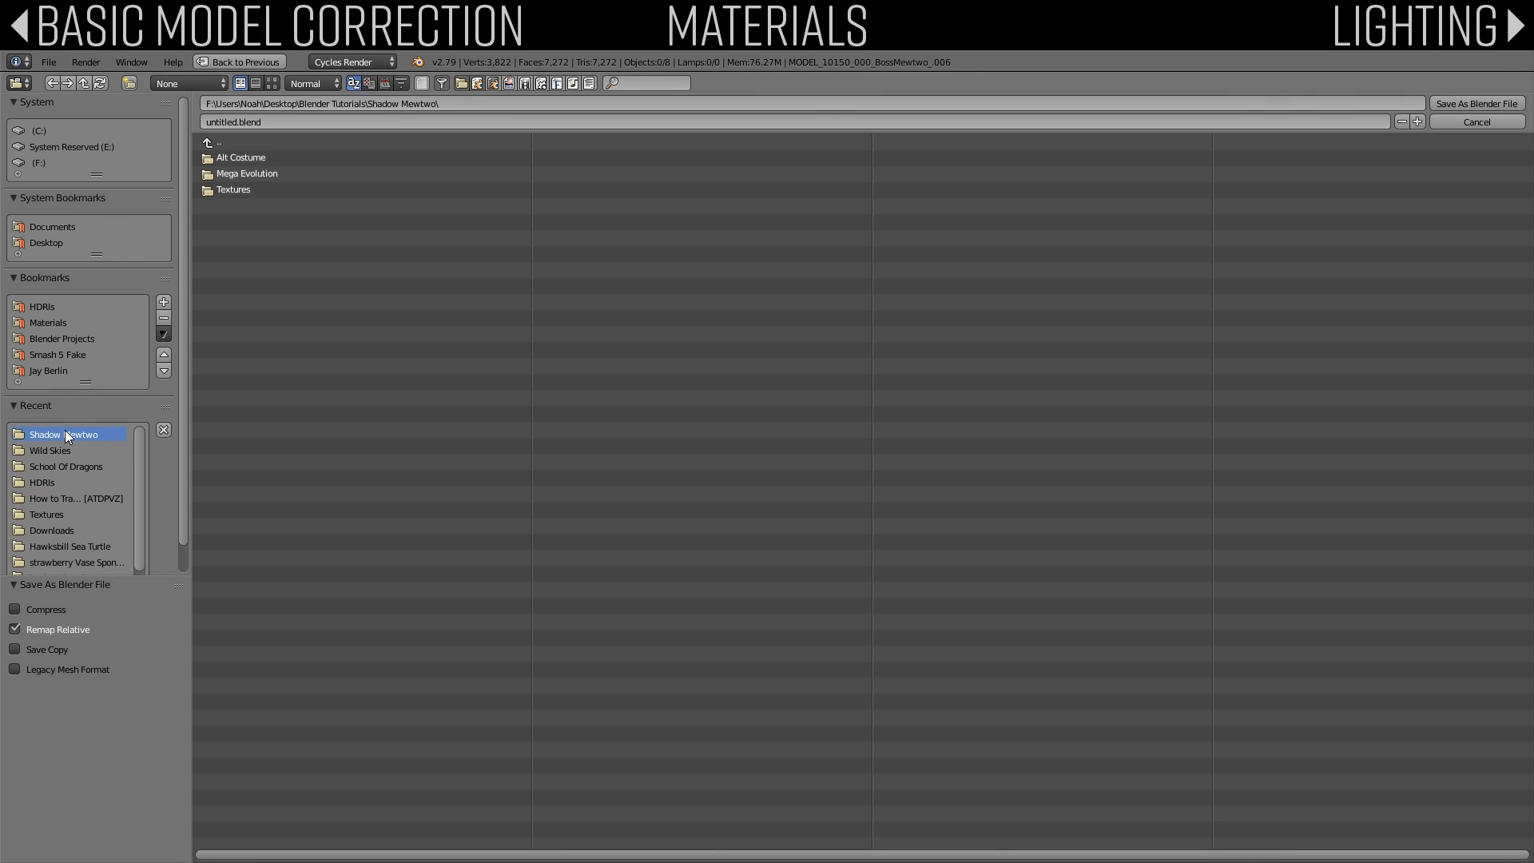
left_click(262, 122)
type("smew")
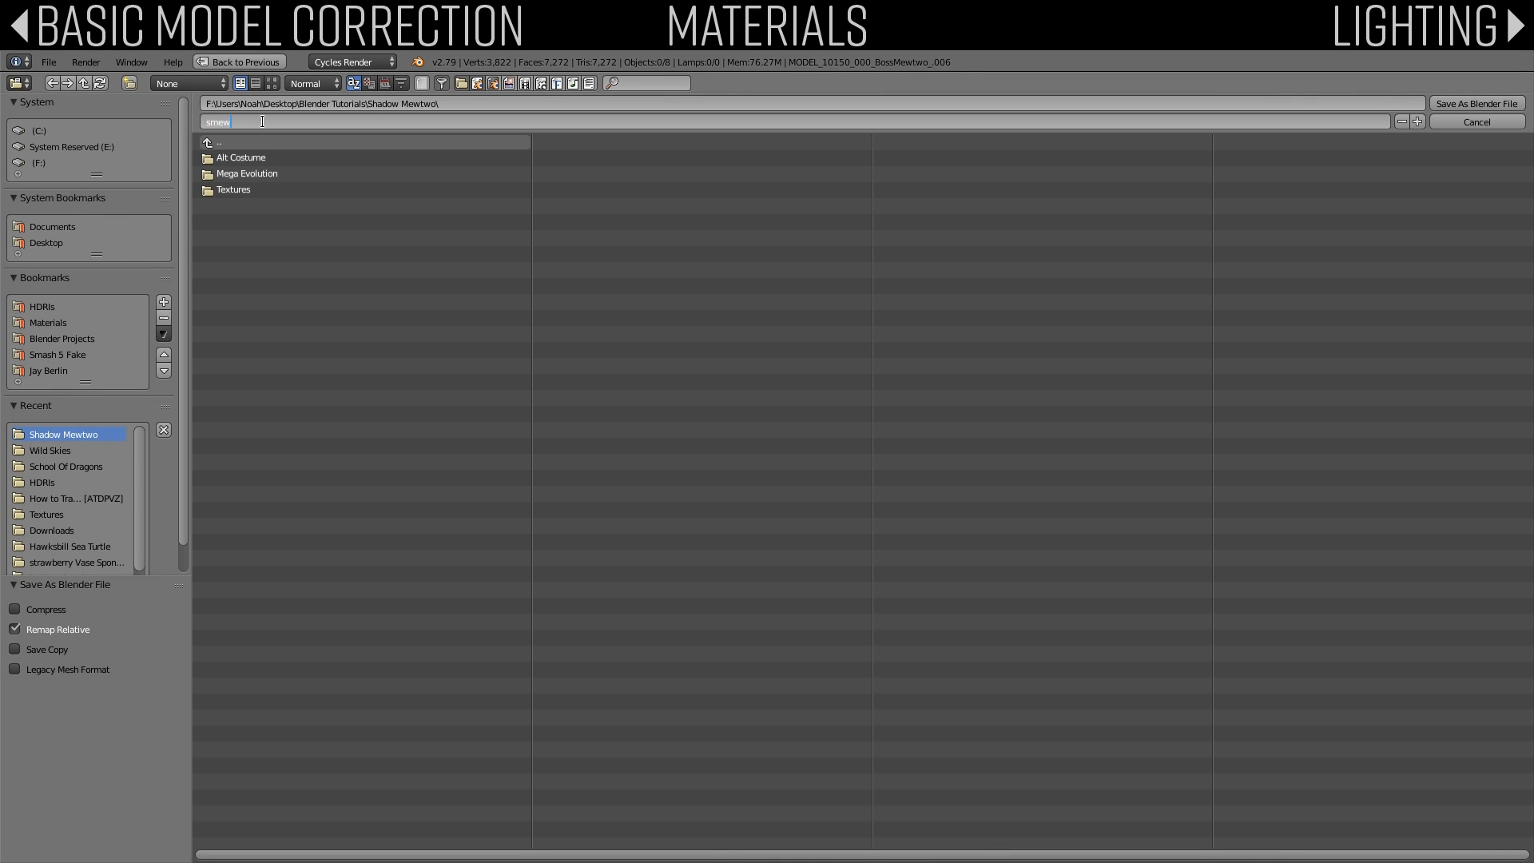
type("two")
key("Return")
key("Return")
Step: Select the white eye-area mesh and delete all its material nodes except the three image textures and the Material Output
scroll(348, 169, "down", 2)
middle_click_drag(349, 169, 436, 344, "shift")
middle_click_drag(435, 344, 489, 377)
right_click(470, 426)
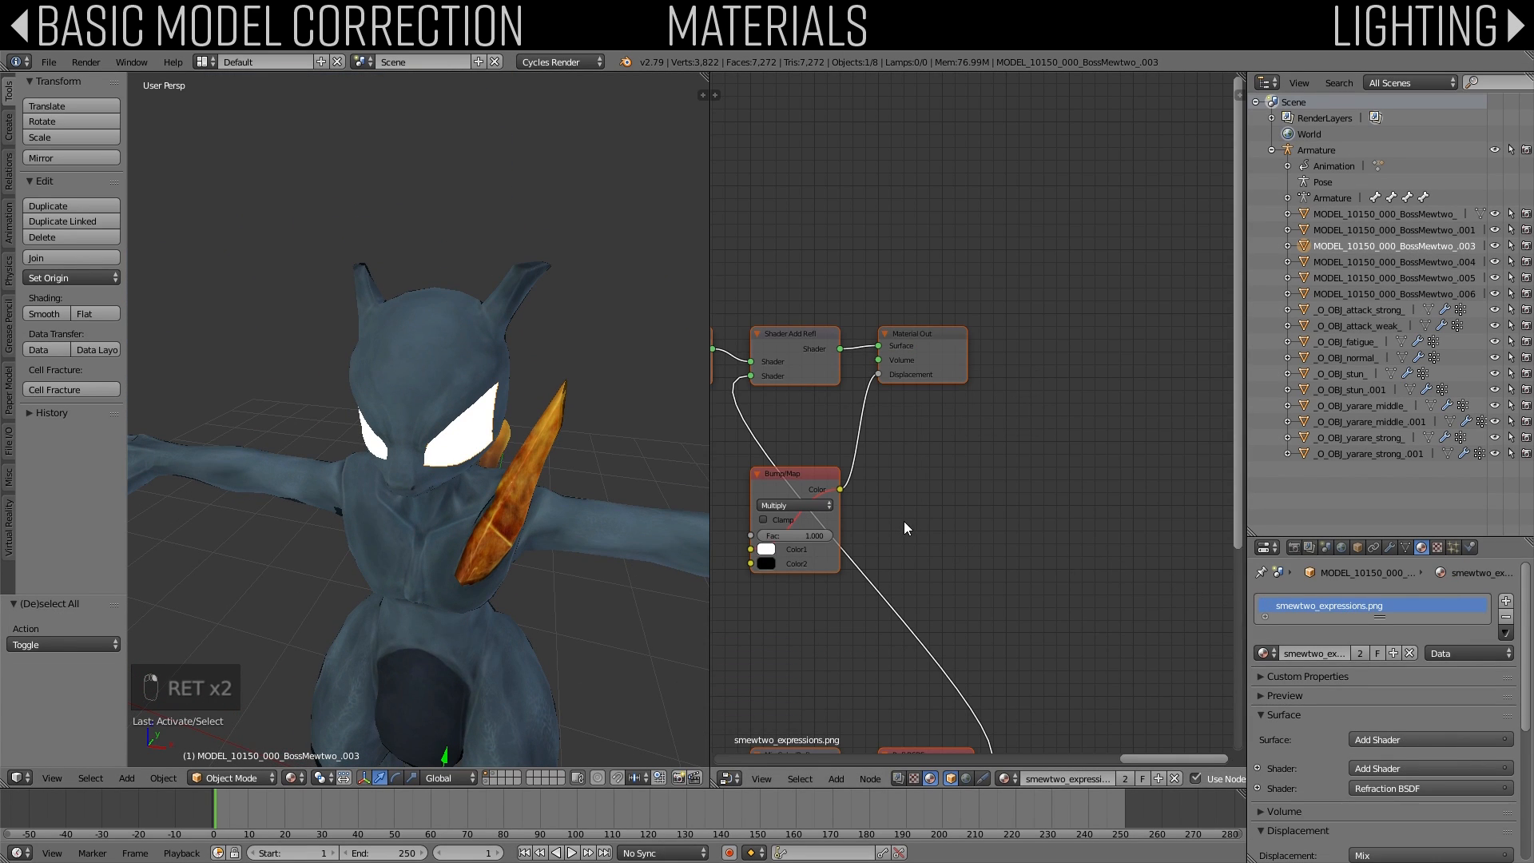
scroll(905, 528, "down", 6)
key("a")
key("b")
key("b")
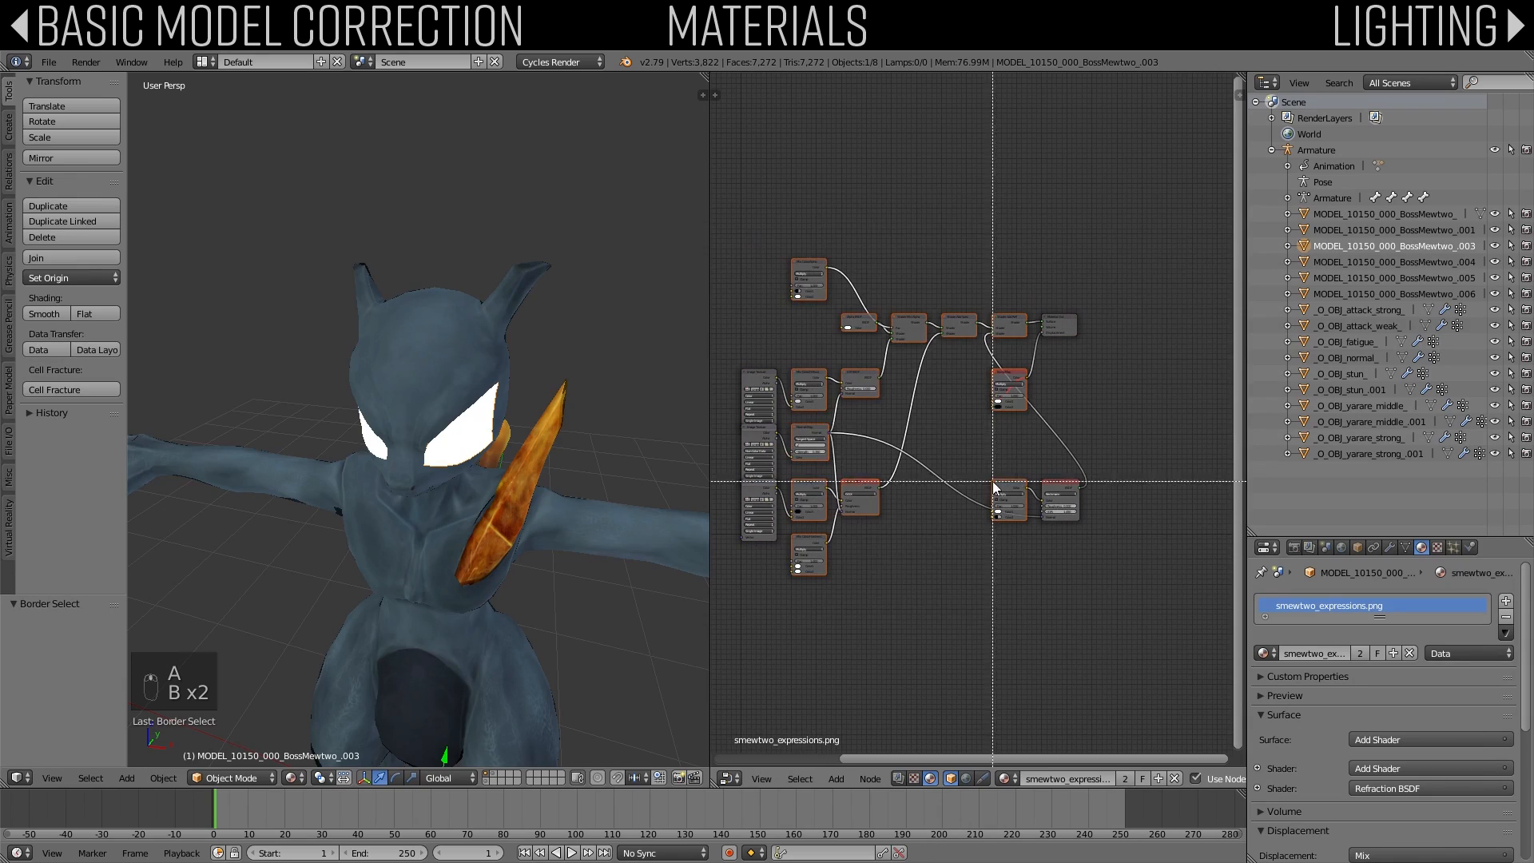
left_click_drag(993, 482, 1089, 529)
middle_click_drag(903, 496, 1030, 510)
key("b")
left_click_drag(719, 377, 750, 462)
key("Delete")
Step: Move the three remaining expressions image textures together into a column, clear of the Material Output
middle_click_drag(962, 360, 904, 351)
key("b")
left_click_drag(867, 360, 842, 530)
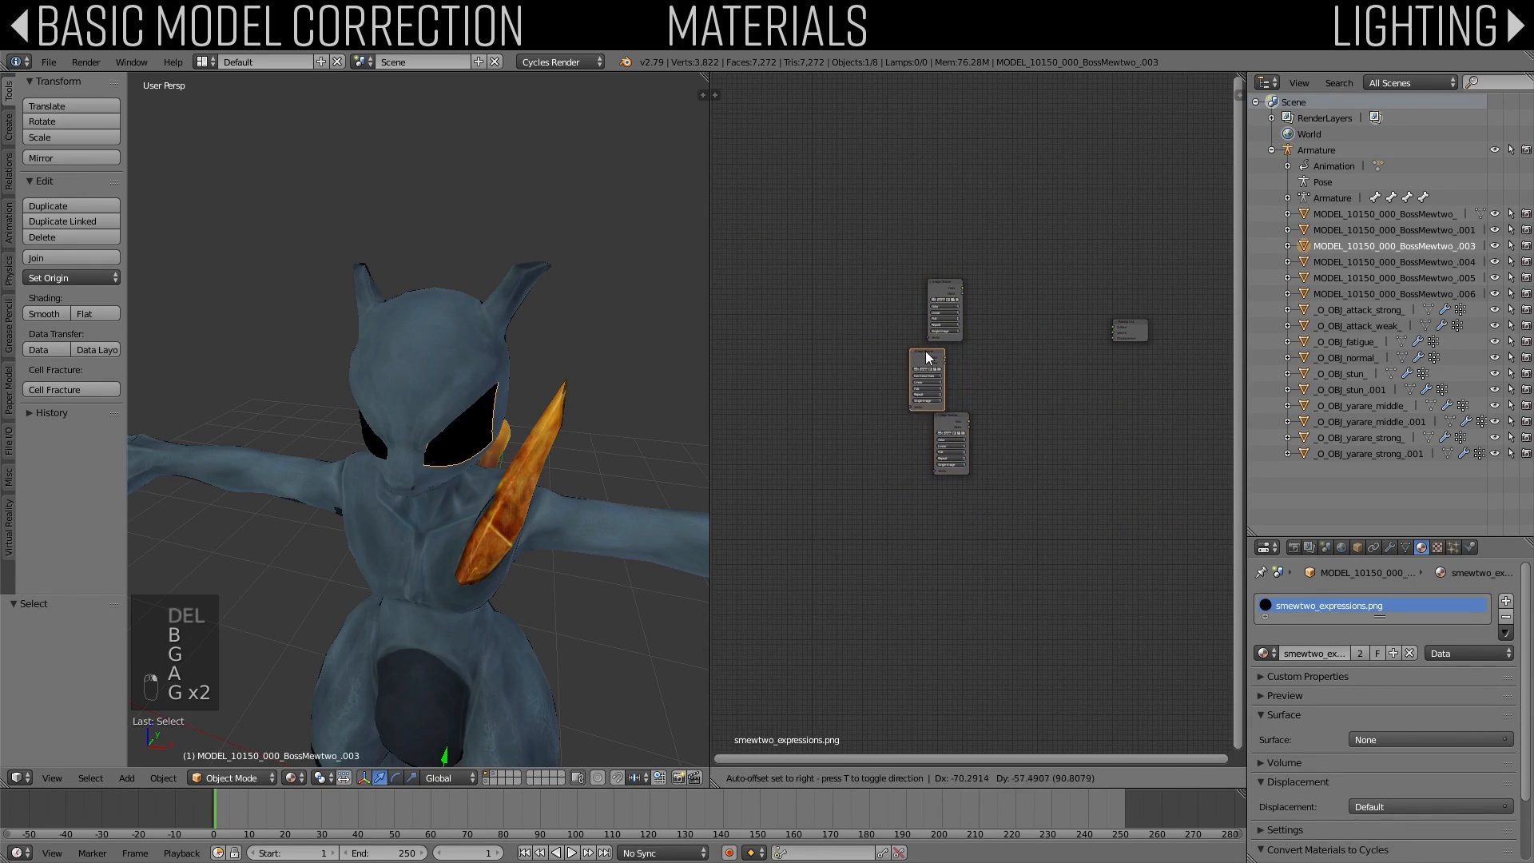
left_click(944, 358)
scroll(989, 432, "up", 6)
Step: Copy the Principled BSDF node from the body material and paste it into the smewtwo_expressions.png material between the textures and the output
right_click(648, 519)
middle_click_drag(1019, 326, 940, 353)
key("a")
right_click(1052, 321)
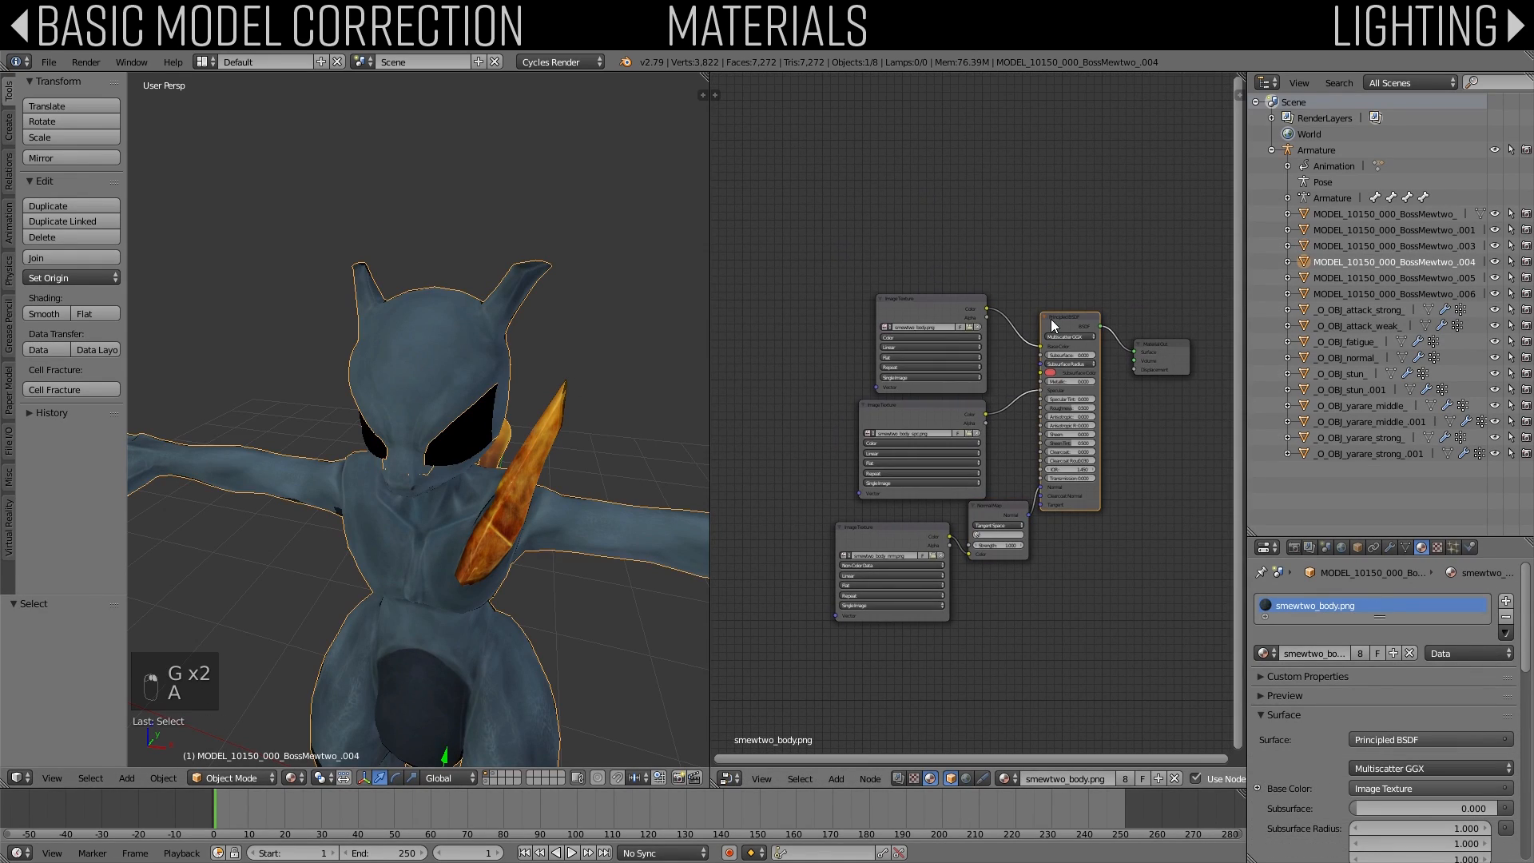
key("ctrl+c")
key("ctrl+c")
key("ctrl+c")
right_click(503, 431)
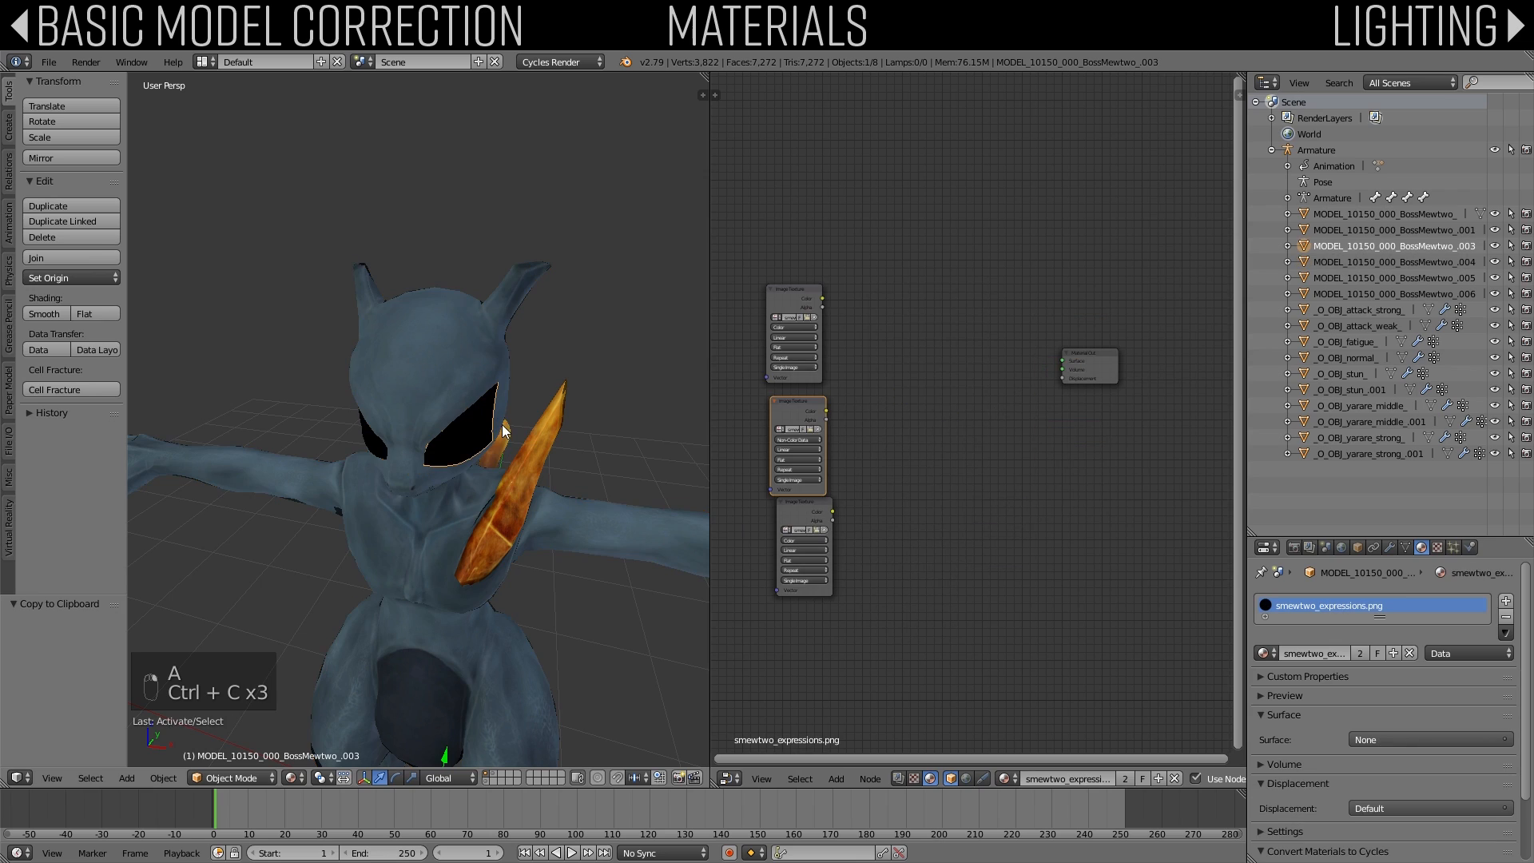
key("ctrl+v")
key("g")
left_click(871, 356)
Step: Link the upper expressions texture's color to Base Color and the specular texture's color to the Specular input
key("a")
left_click_drag(822, 299, 942, 346)
right_click_drag(777, 429, 751, 428)
scroll(751, 431, "up", 5)
left_click_drag(887, 434, 1054, 344)
Step: Space the expressions texture nodes out vertically, with the widened smewtwo_expressions_nrm.png node placed lowest
key("g")
left_click(1008, 667)
right_click(847, 525)
key("g")
right_click(951, 628)
key("g")
Step: Add a Normal Map node and route the smewtwo_expressions_nrm.png color through it into the Principled BSDF's Normal input
left_click(837, 778)
left_click(850, 757)
type("nor")
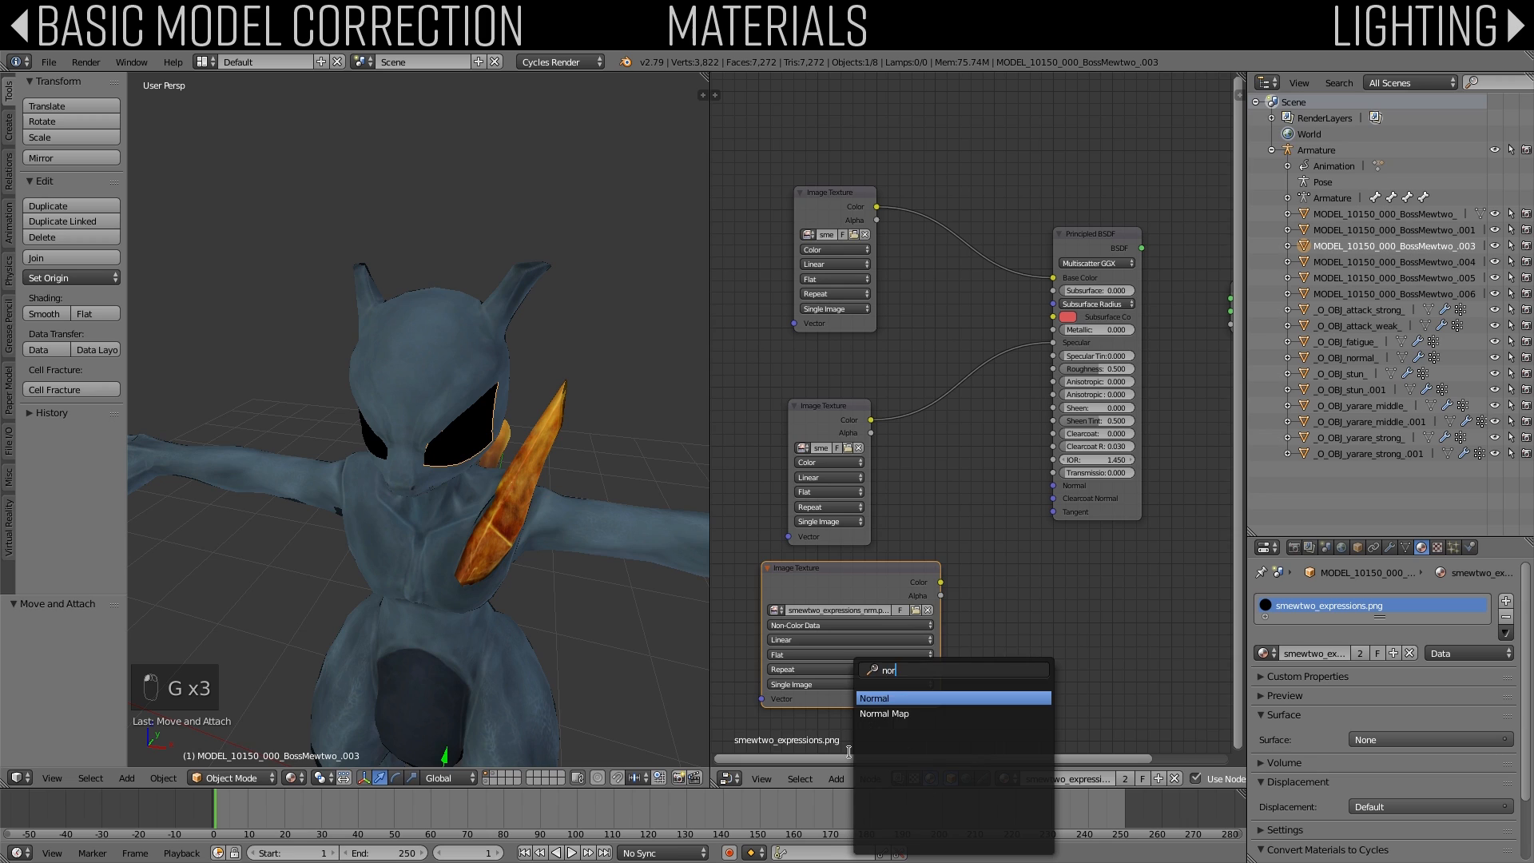
key("Down")
key("Return")
left_click(1015, 554)
left_click_drag(940, 583, 1017, 632)
left_click_drag(1107, 574, 1051, 489)
key("g")
left_click(996, 428)
Step: Link the expressions Principled BSDF to the Material Output's Surface and view the face with everything deselected
middle_click_drag(1140, 453, 938, 507)
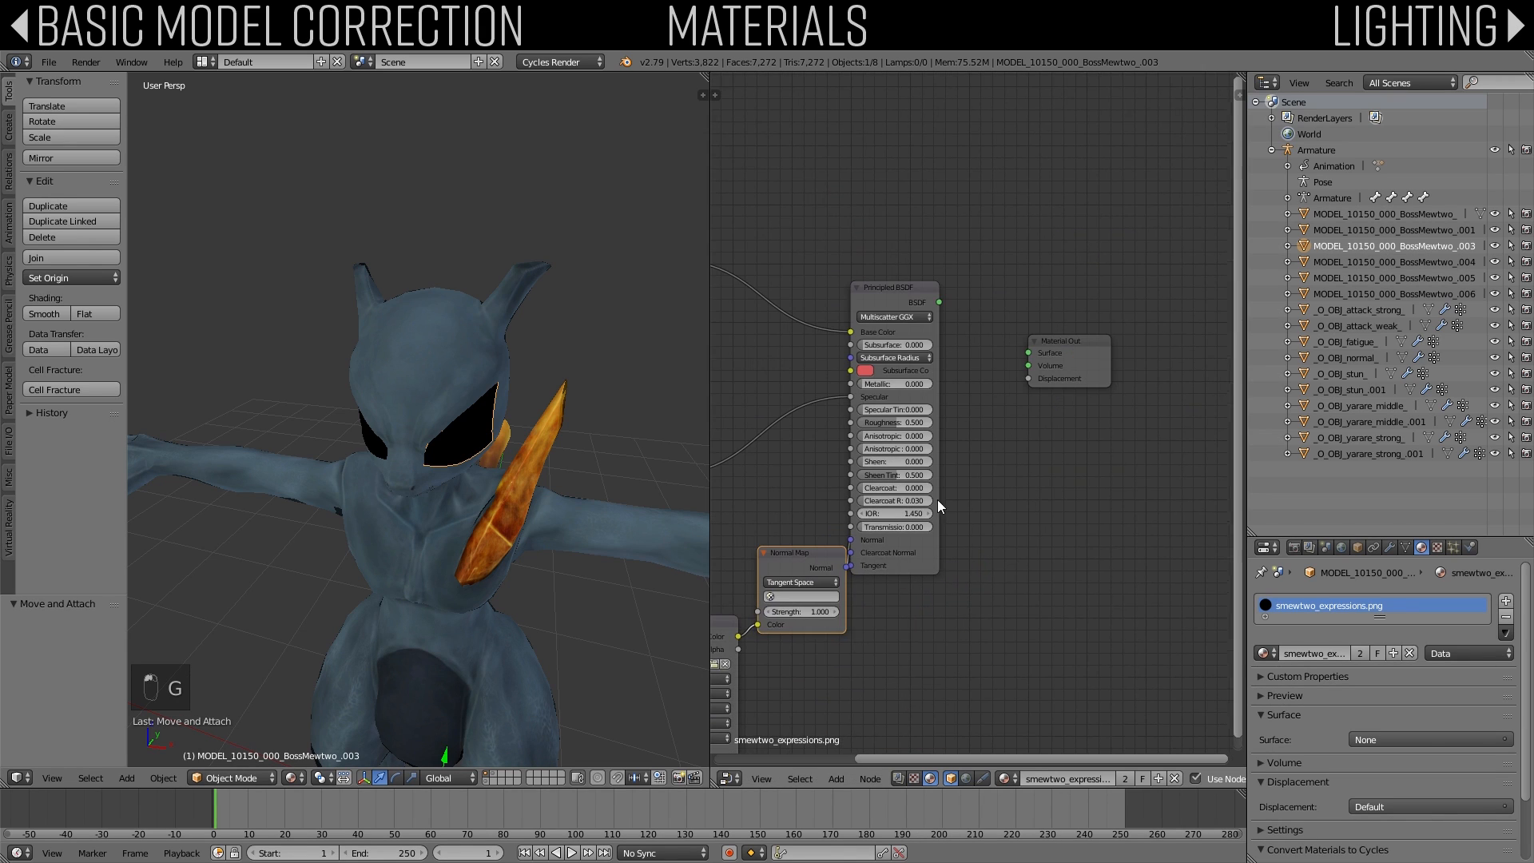
left_click_drag(939, 302, 1029, 353)
scroll(496, 352, "up", 5)
key("a")
scroll(468, 289, "up", 2)
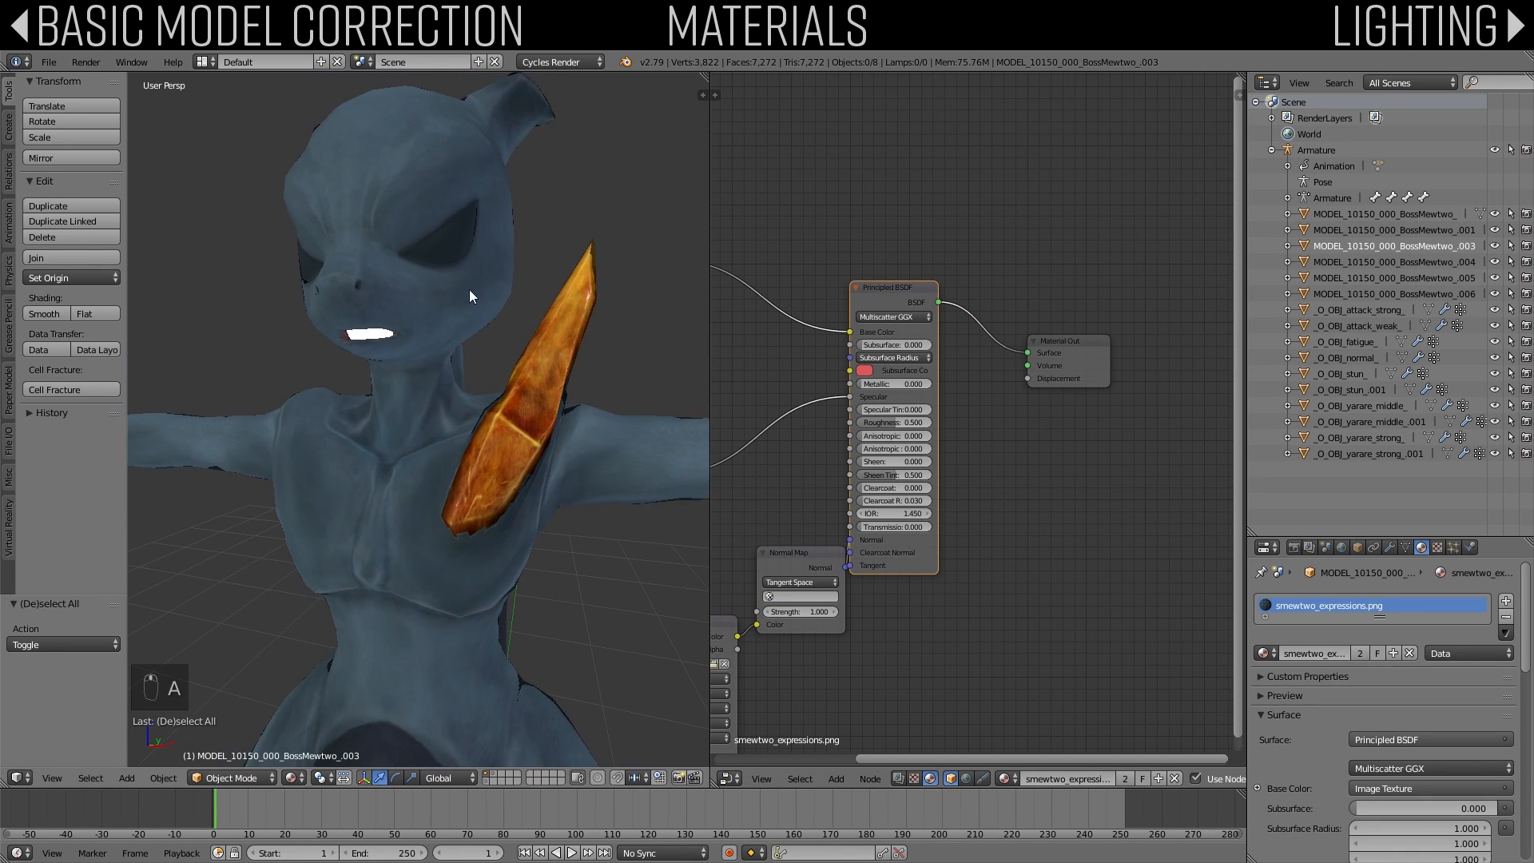
Step: Examine the eye mesh hidden behind the face surface in wireframe and solid shading
right_click(468, 282)
key("z")
key("z")
right_click(436, 250)
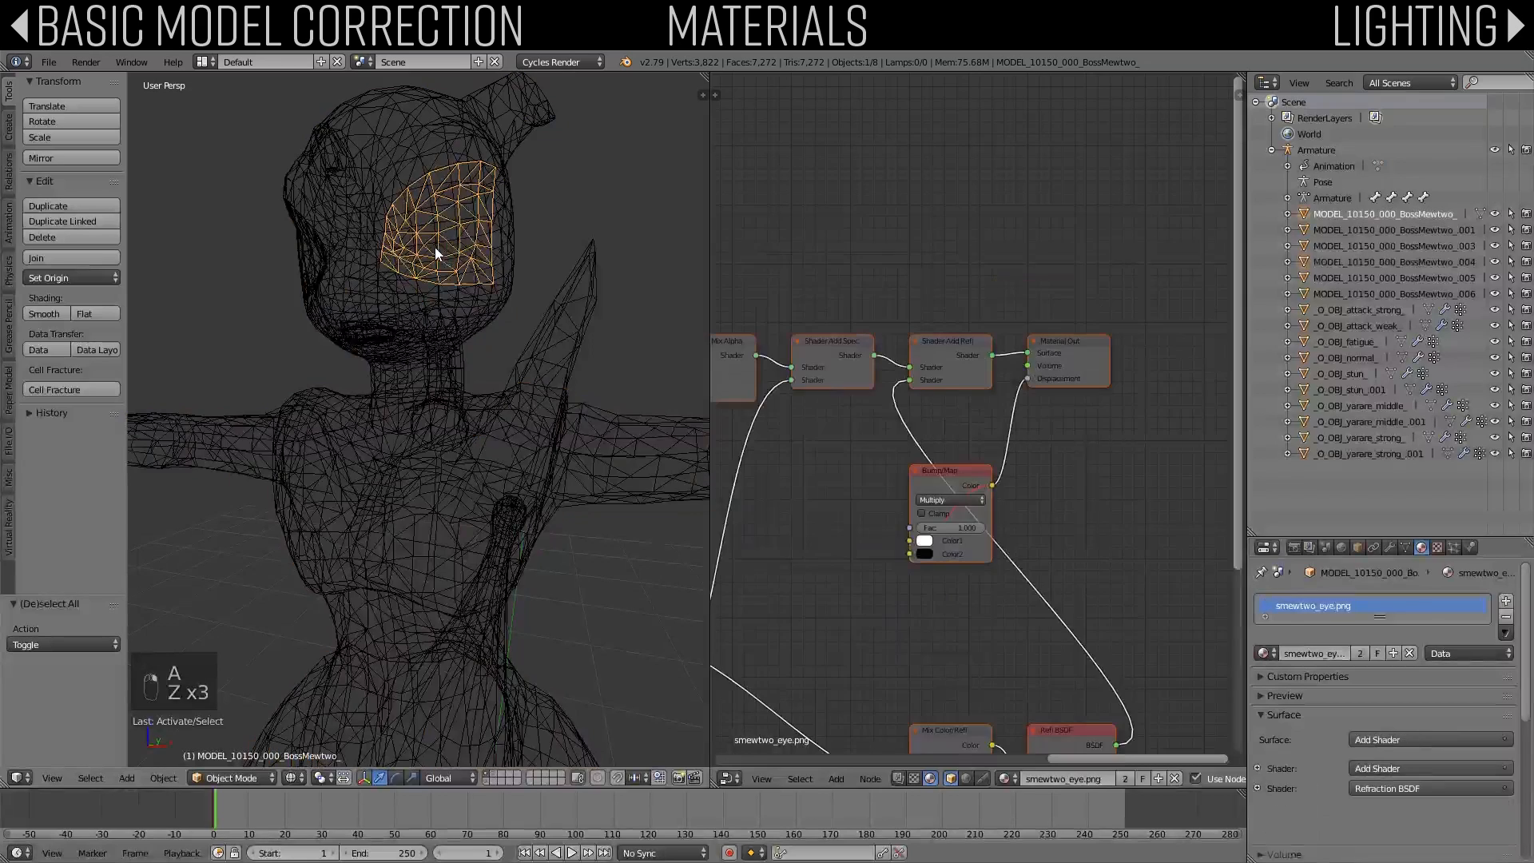
key("z")
key("KP_Decimal")
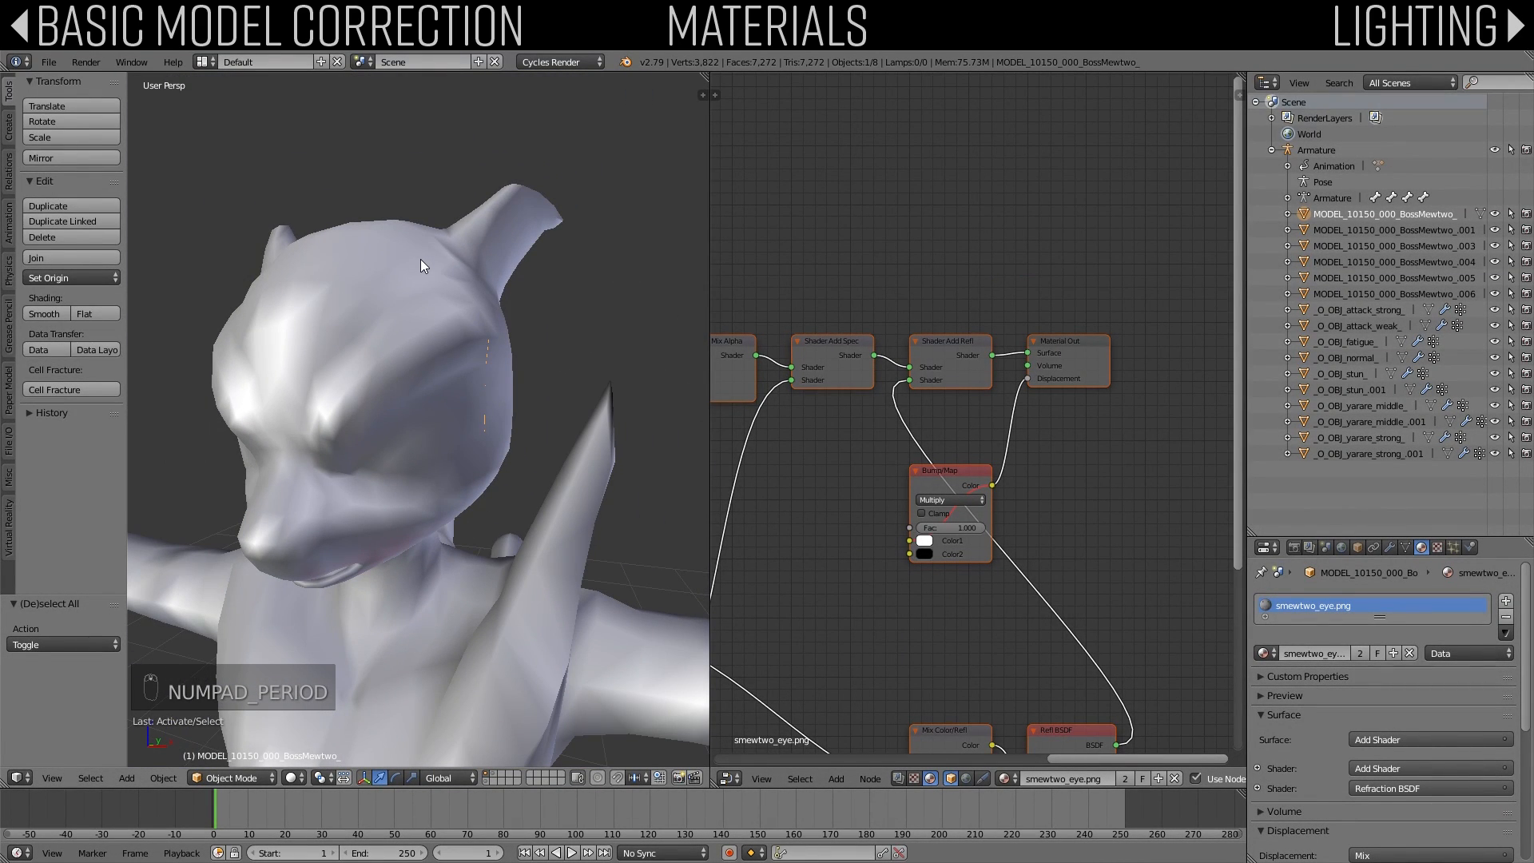
middle_click_drag(420, 259, 409, 366)
key("z")
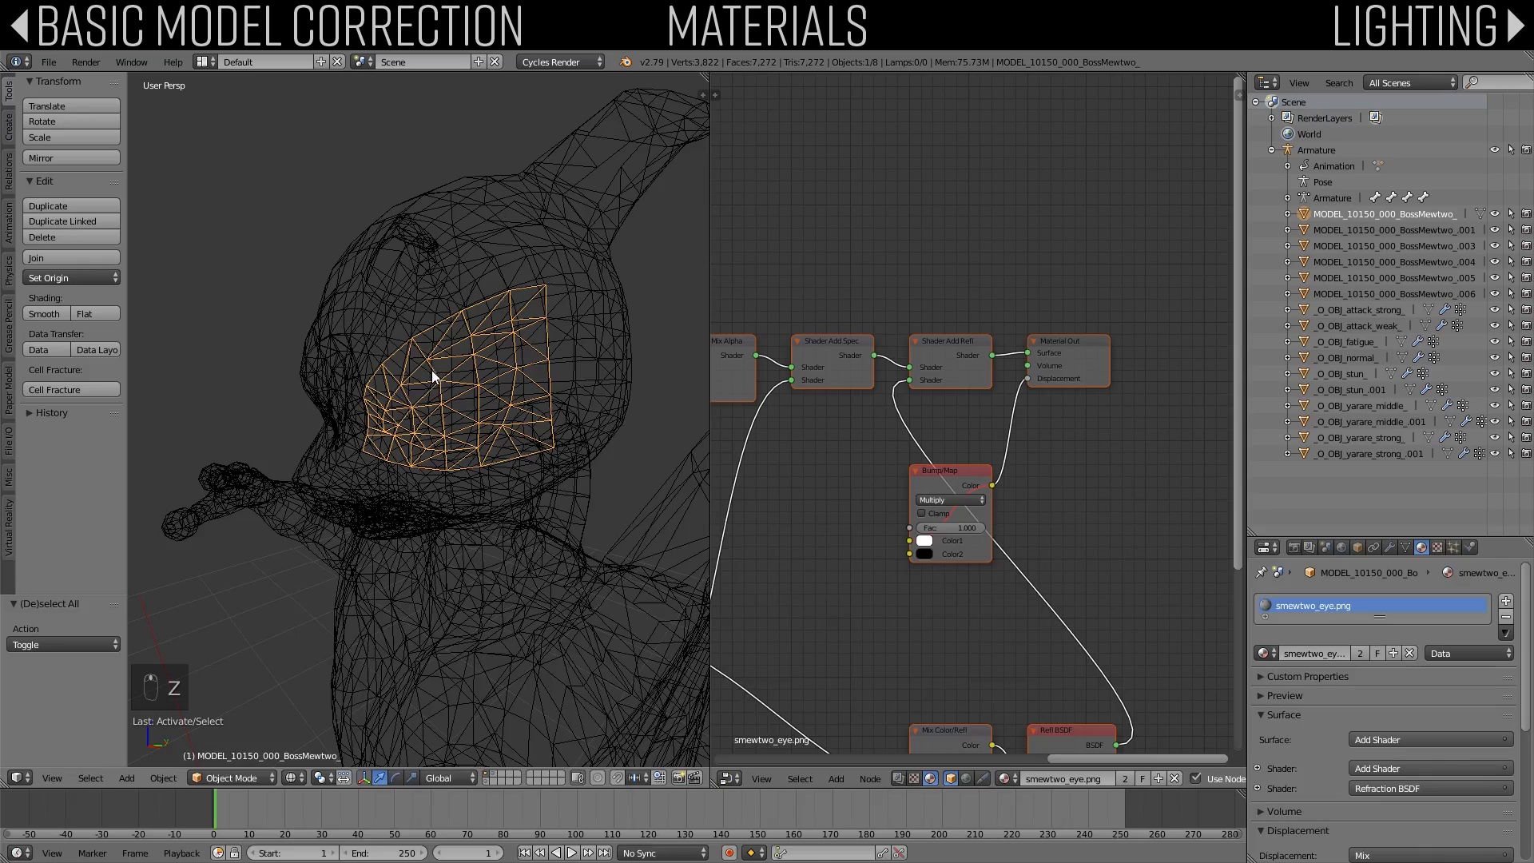
key("z")
Step: Undo the last four actions and select only the expressions mesh around the eye
key("ctrl+z")
key("ctrl+z")
key("ctrl+z")
key("ctrl+z")
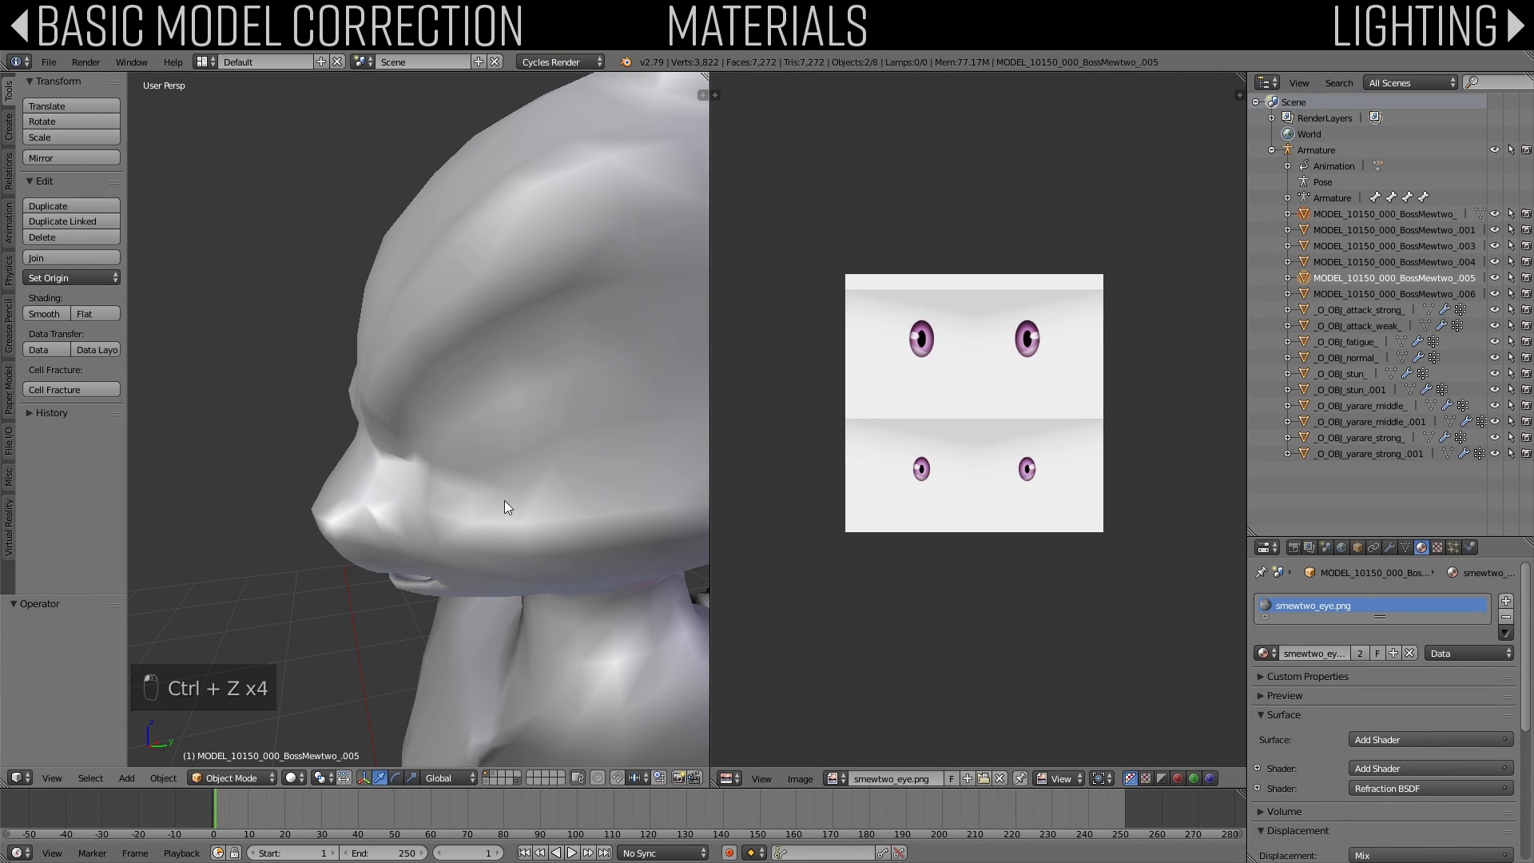
key("a")
right_click(453, 431)
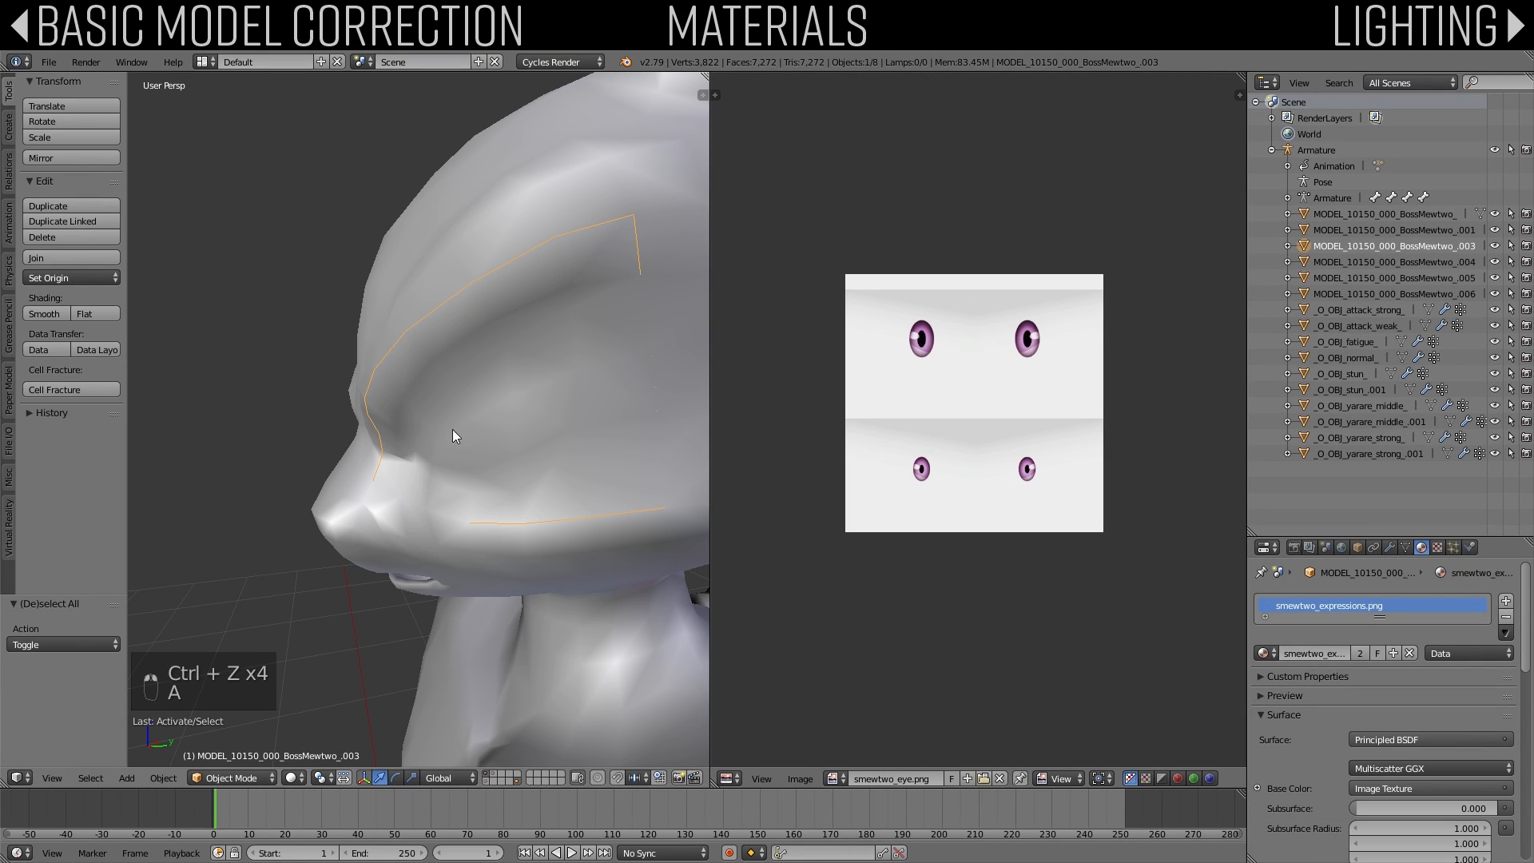
Step: Switch the viewport to Material shading and replace the eye texture view with the expressions material's node setup
left_click(290, 778)
left_click(325, 689)
mouse_move(361, 577)
middle_mouse_down()
mouse_move(405, 601)
mouse_move(417, 585)
mouse_move(449, 600)
mouse_move(371, 465)
middle_mouse_up()
key("a")
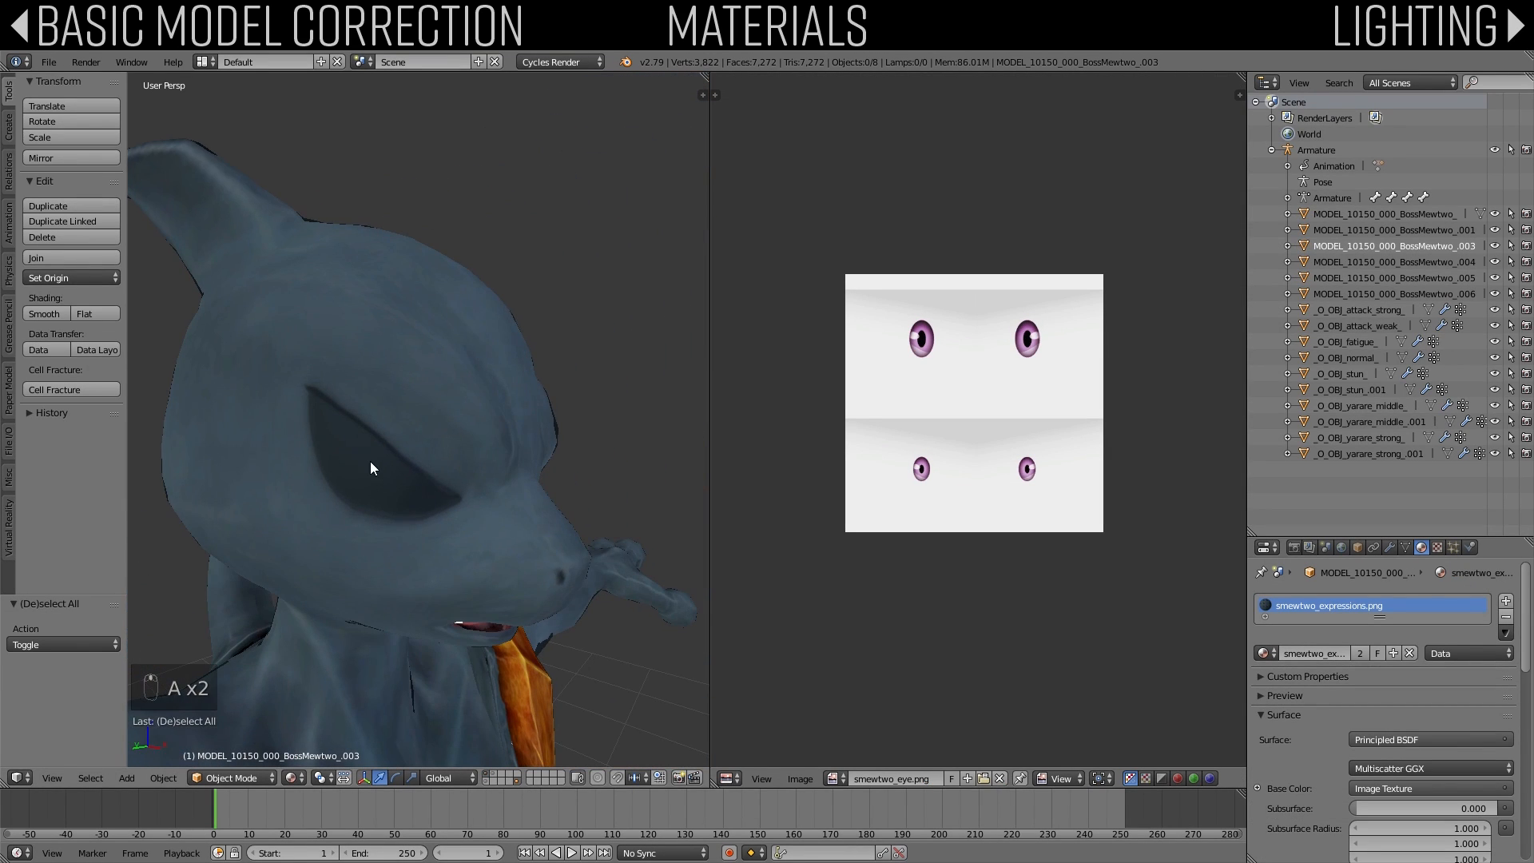
left_click(729, 782)
left_click(754, 596)
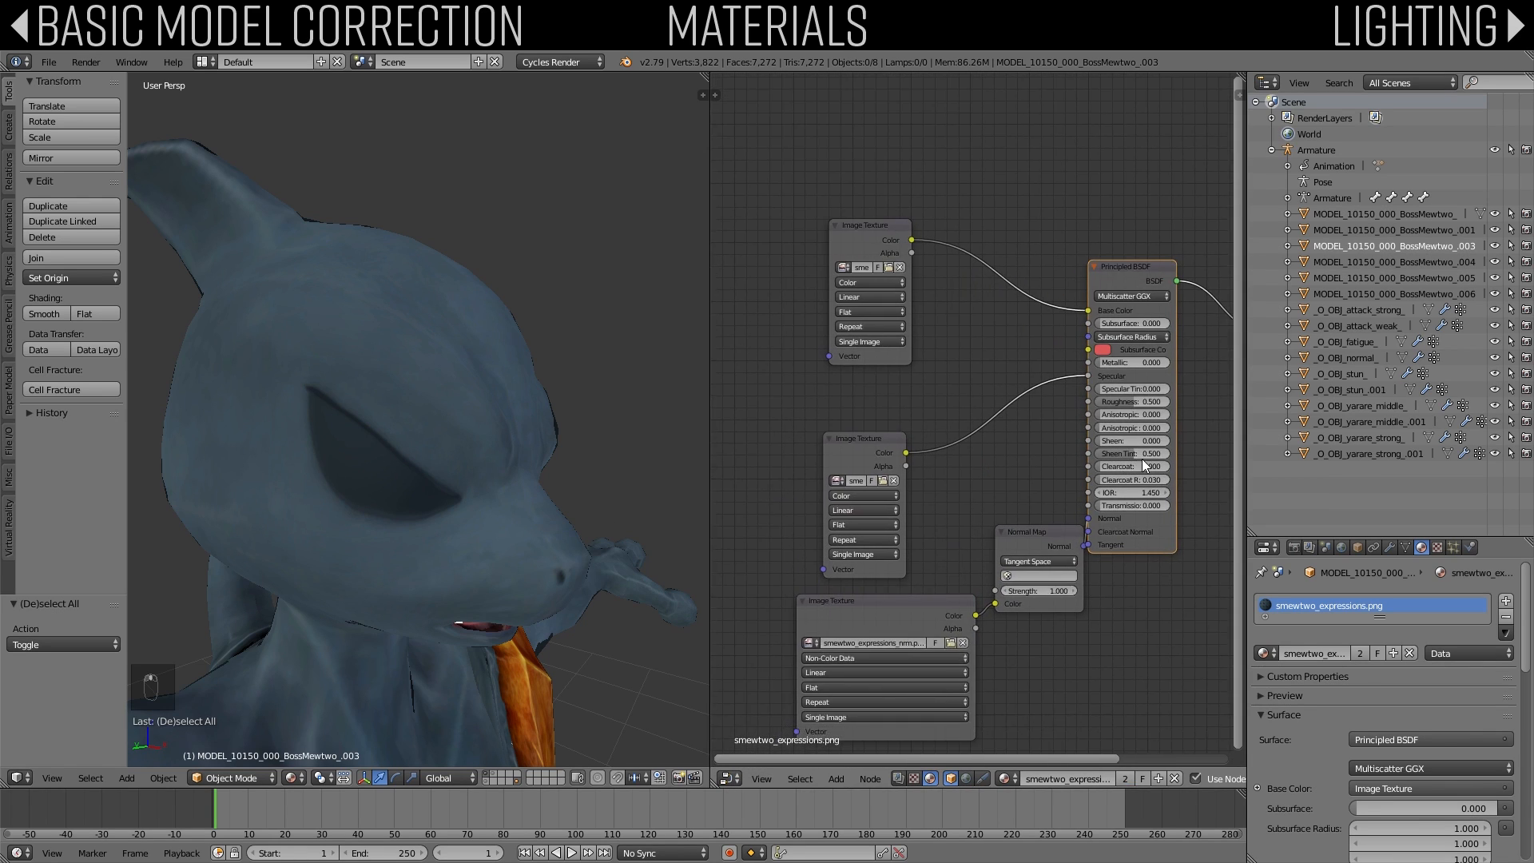
scroll(1146, 466, "down", 1)
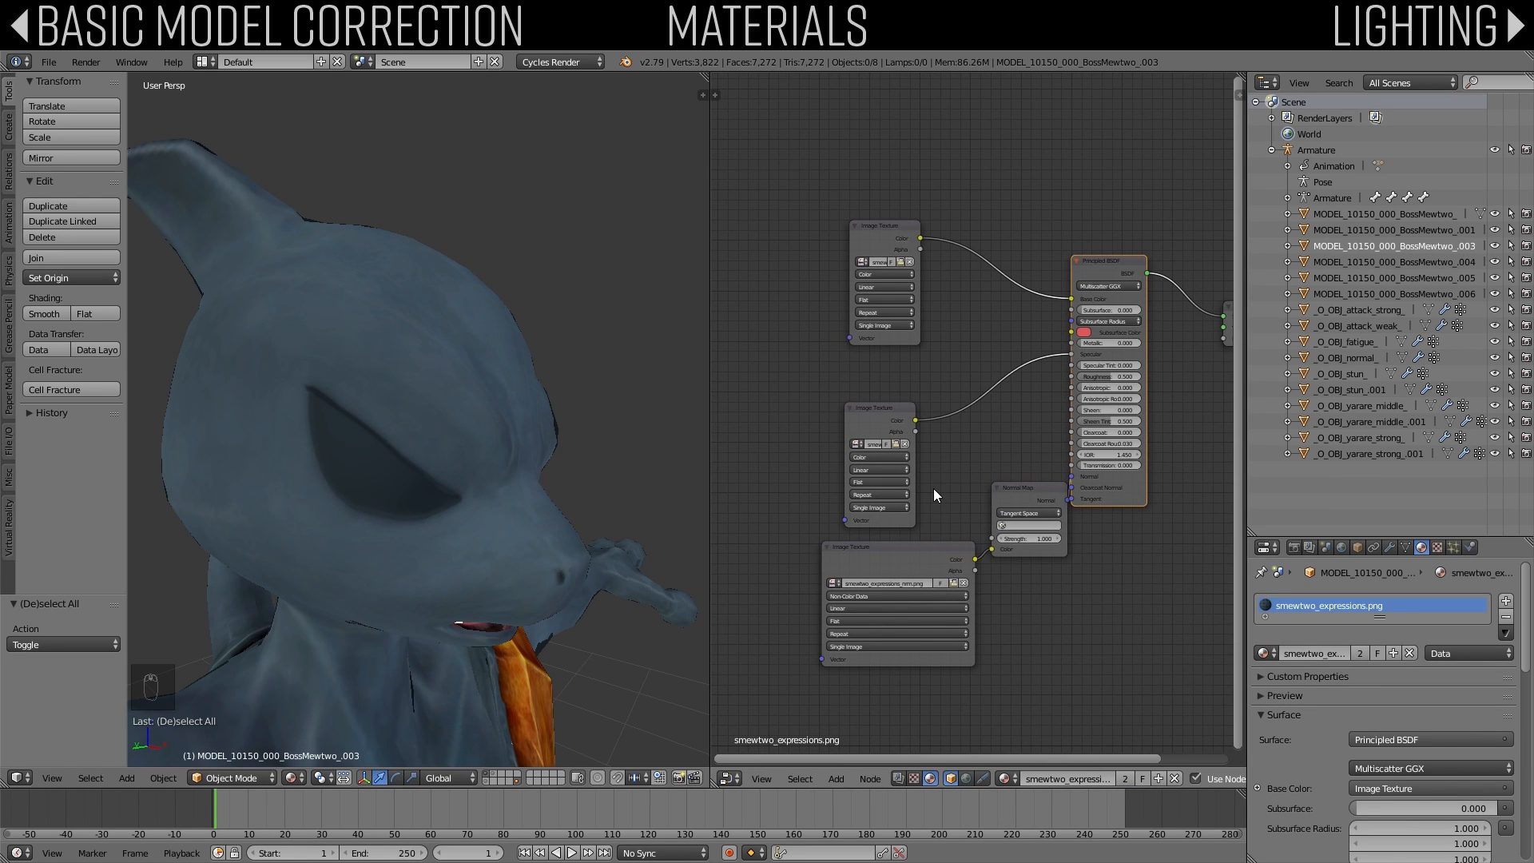
Step: Select the expressions mesh around the eye and examine its shape in wireframe and solid shading
middle_click_drag(394, 487, 412, 404)
right_click(559, 411)
right_click(560, 415)
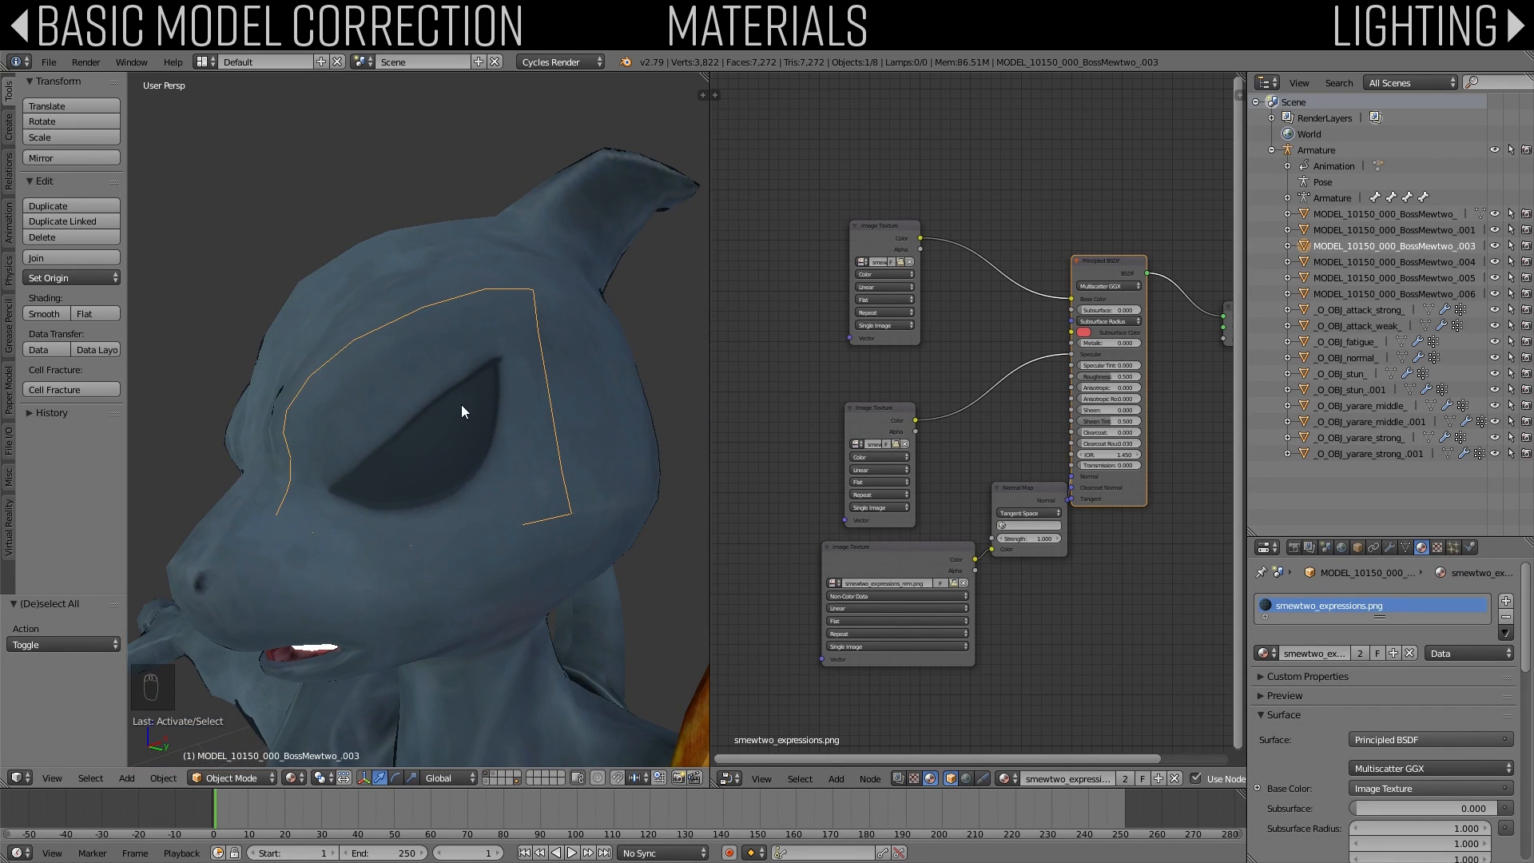
key("z")
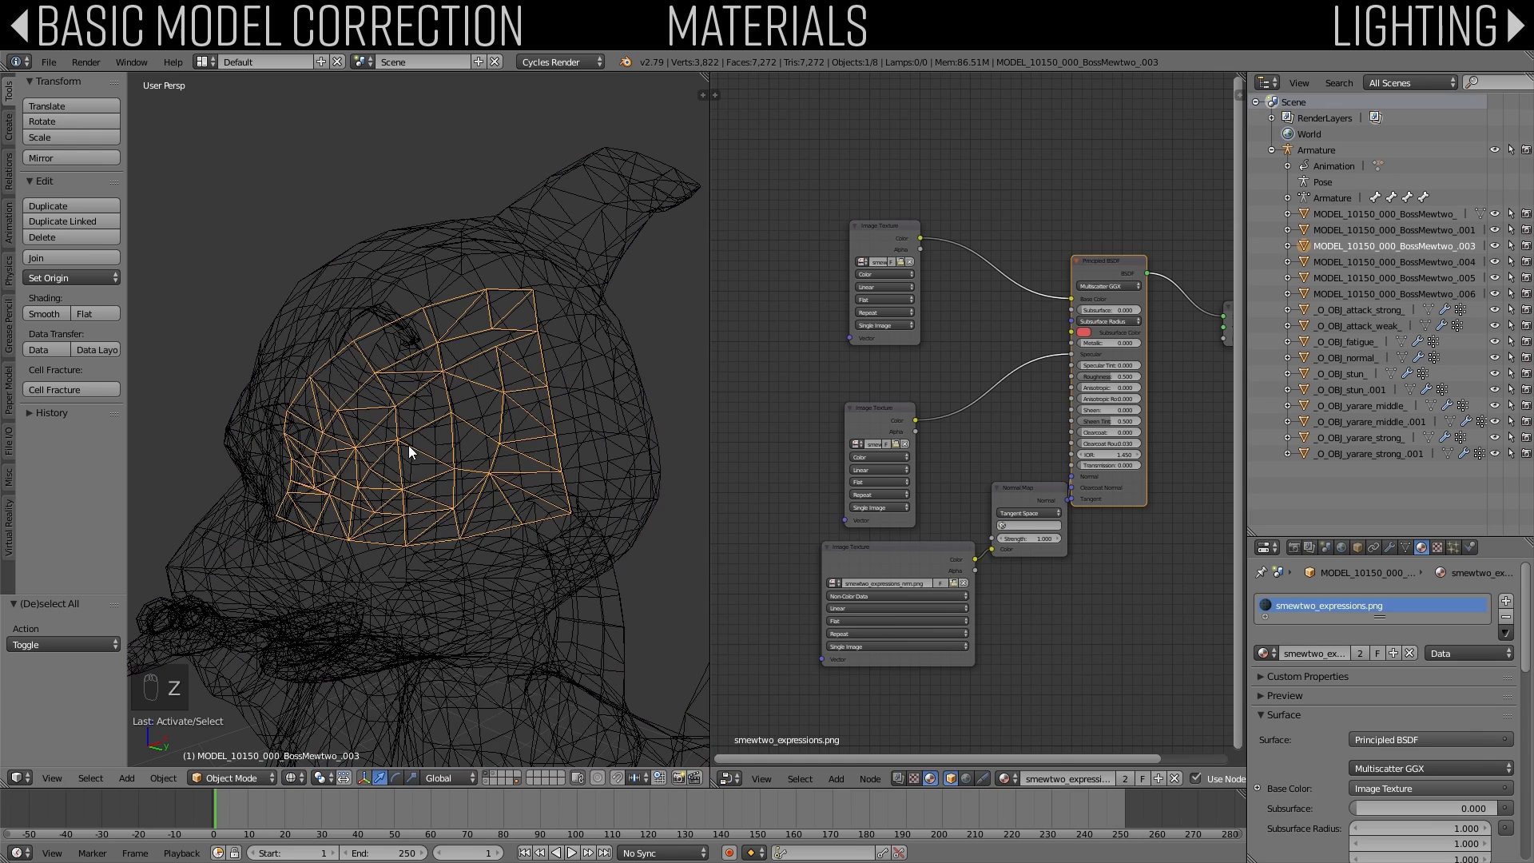
right_click(395, 448)
key("z")
right_click(386, 449)
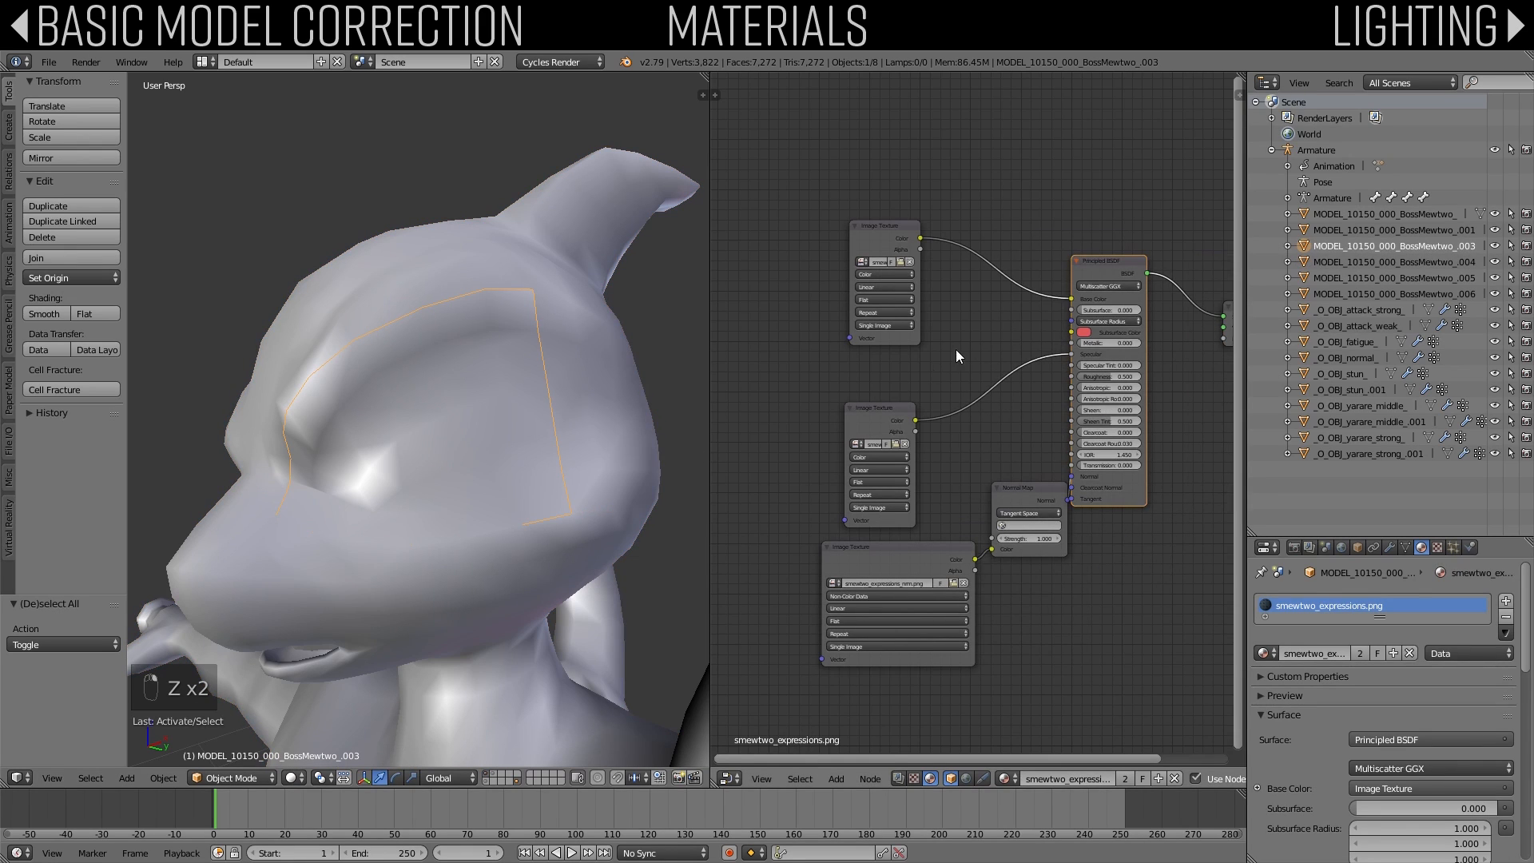
Step: Add a Mix Shader node to the smewtwo_expressions.png material
middle_click_drag(1015, 357, 1042, 409)
left_click(837, 777)
left_click(851, 759)
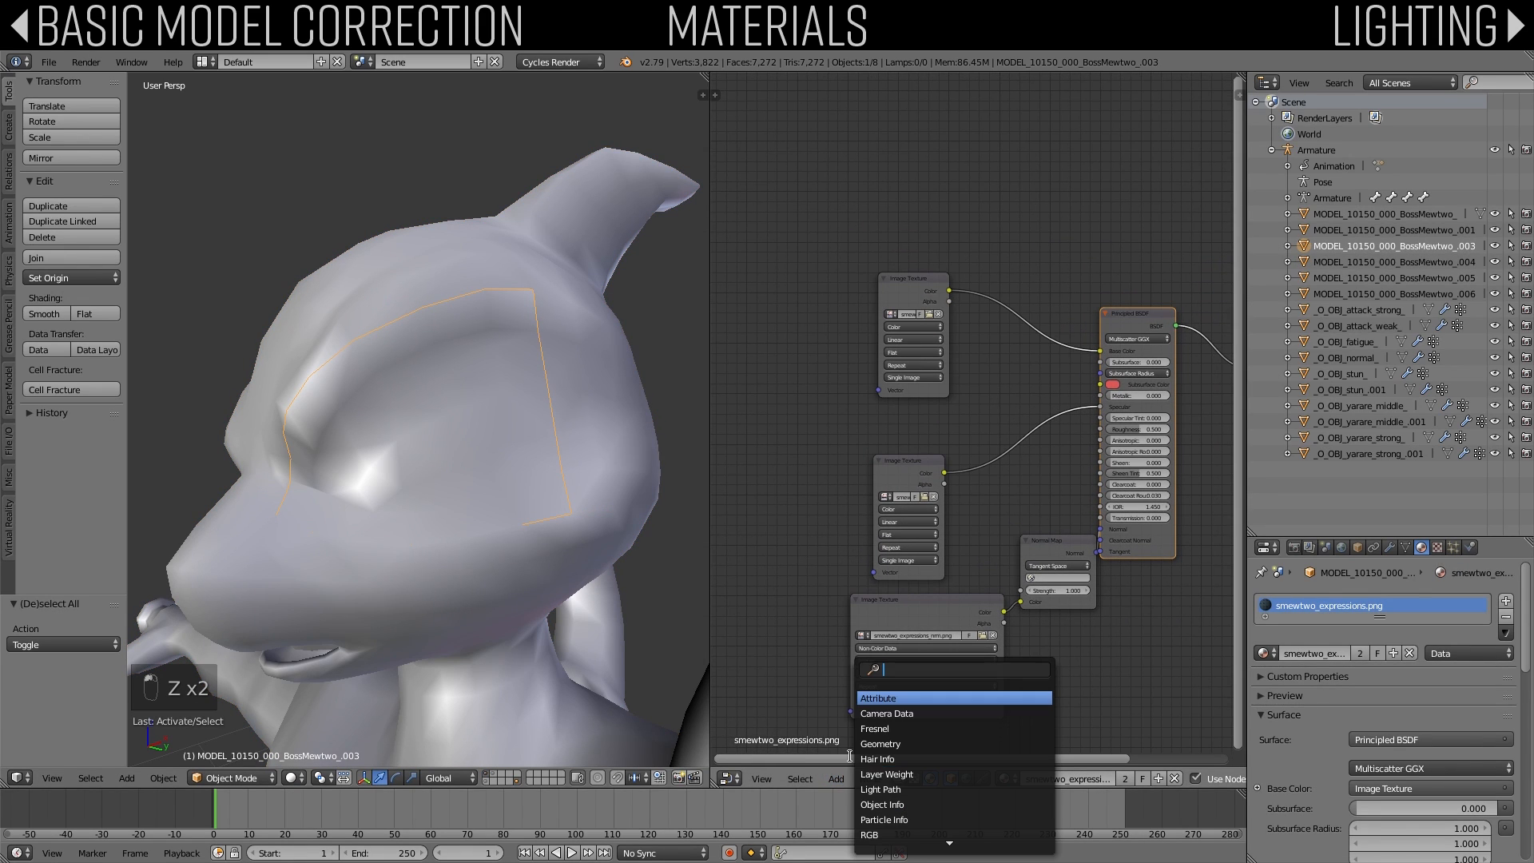
type("mix")
key("Return")
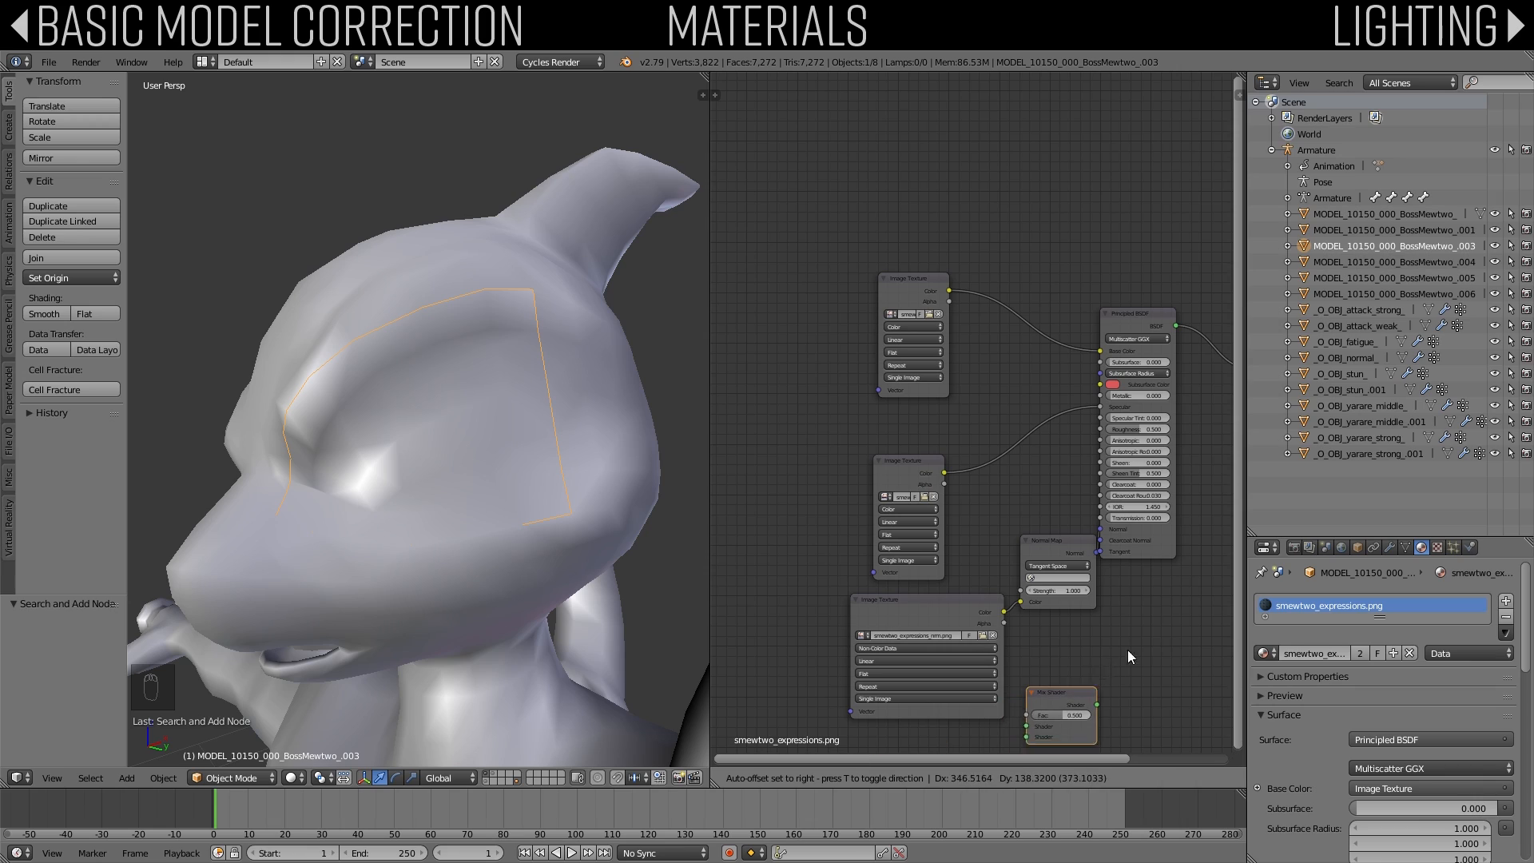
left_click(1142, 639)
Step: Move the Material Output farther from the Principled BSDF and insert the Mix Shader into the link between them
scroll(1111, 559, "right", 6, "ctrl")
left_click(1033, 364)
key("g")
left_click(1112, 329)
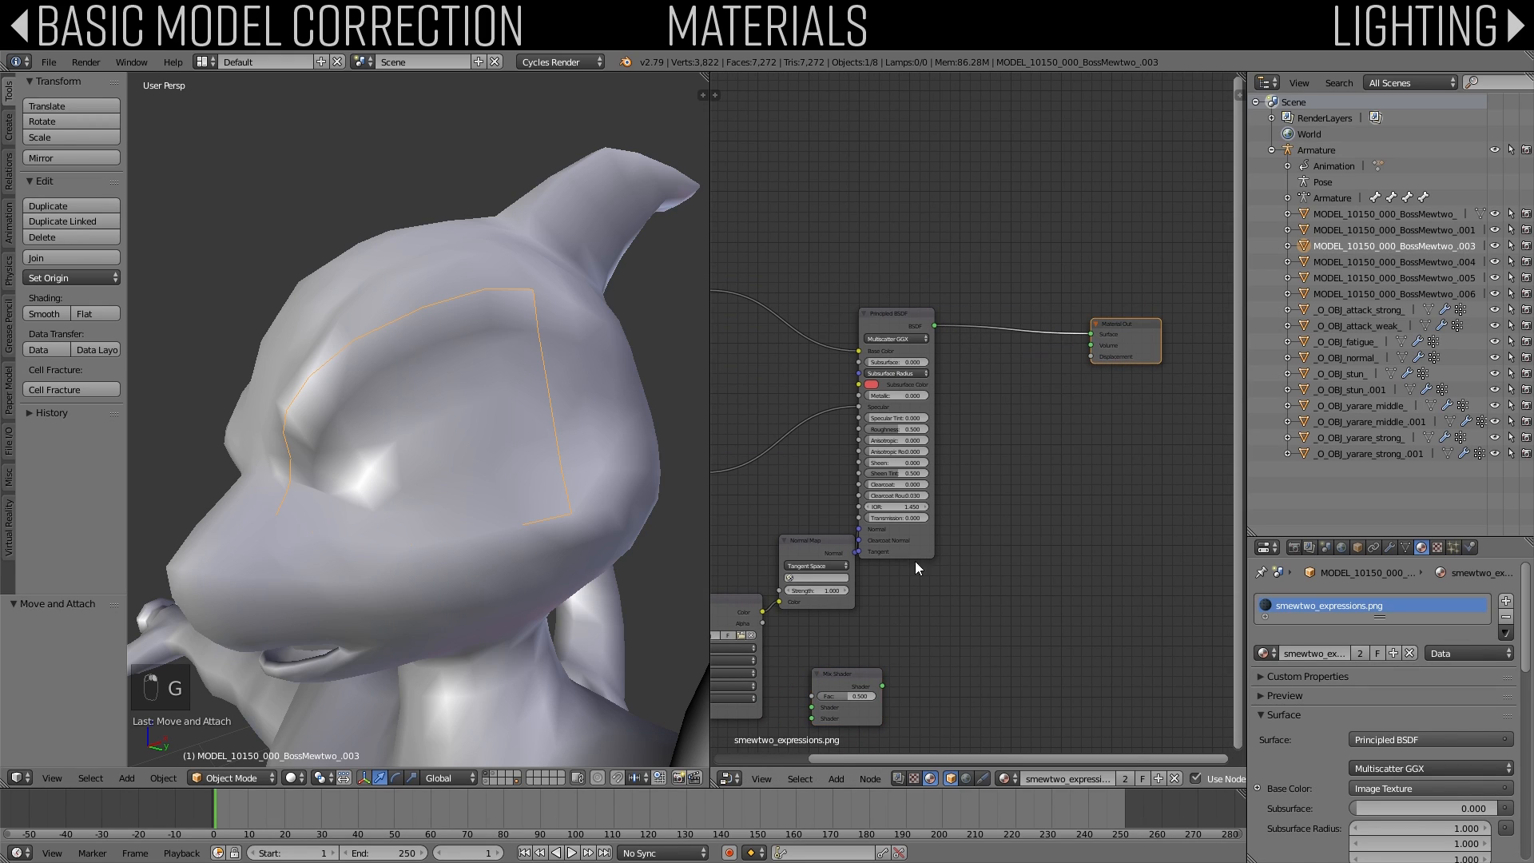
left_click(849, 671)
key("g")
left_click(1023, 342)
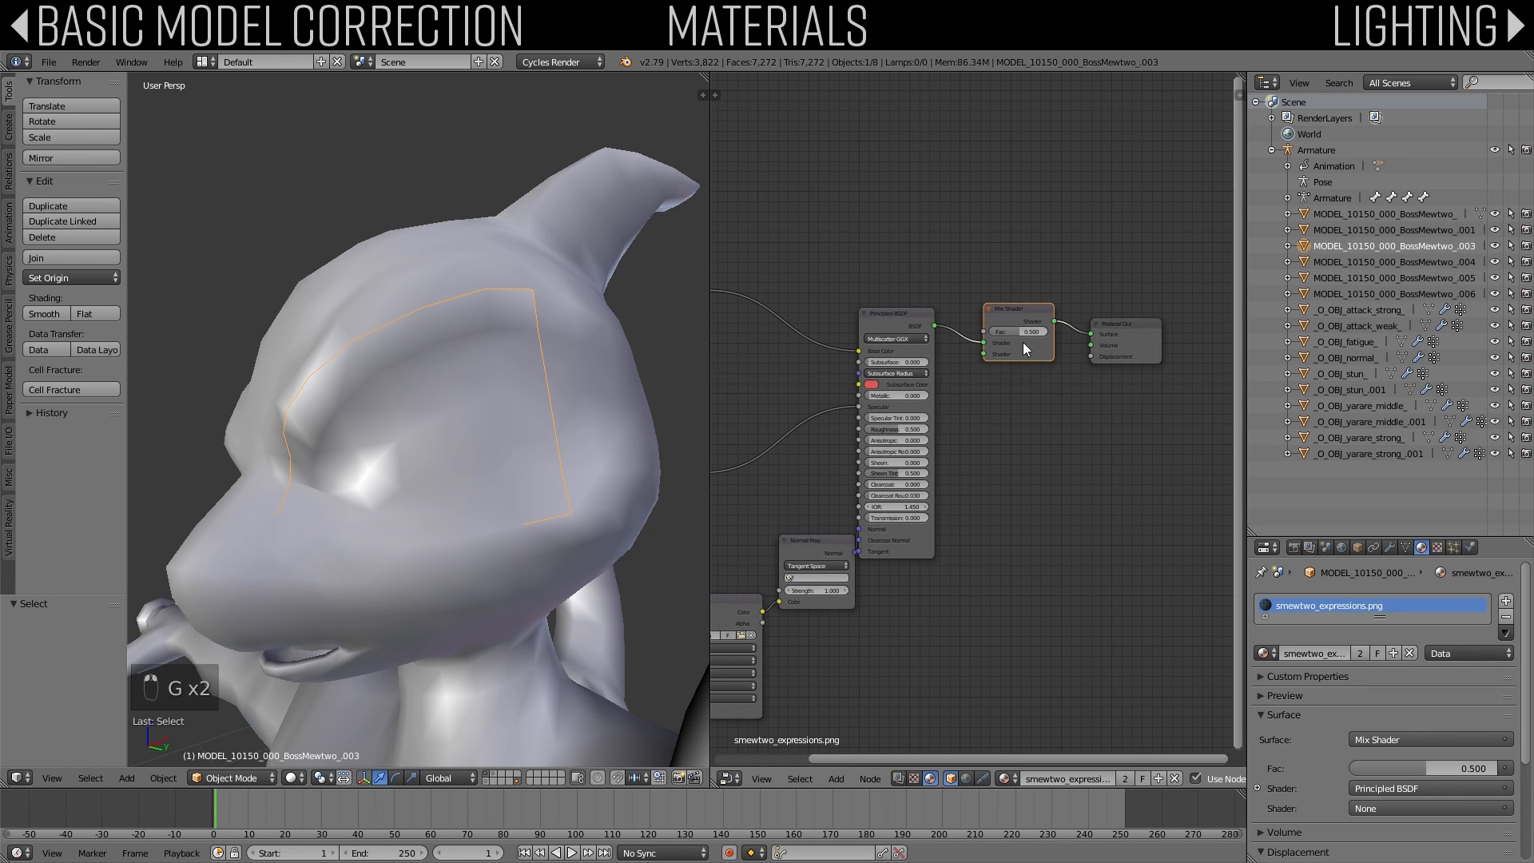
Step: Add a Transparent BSDF node and link it to the Mix Shader's second Shader input
left_click(836, 779)
left_click(842, 765)
type("tra")
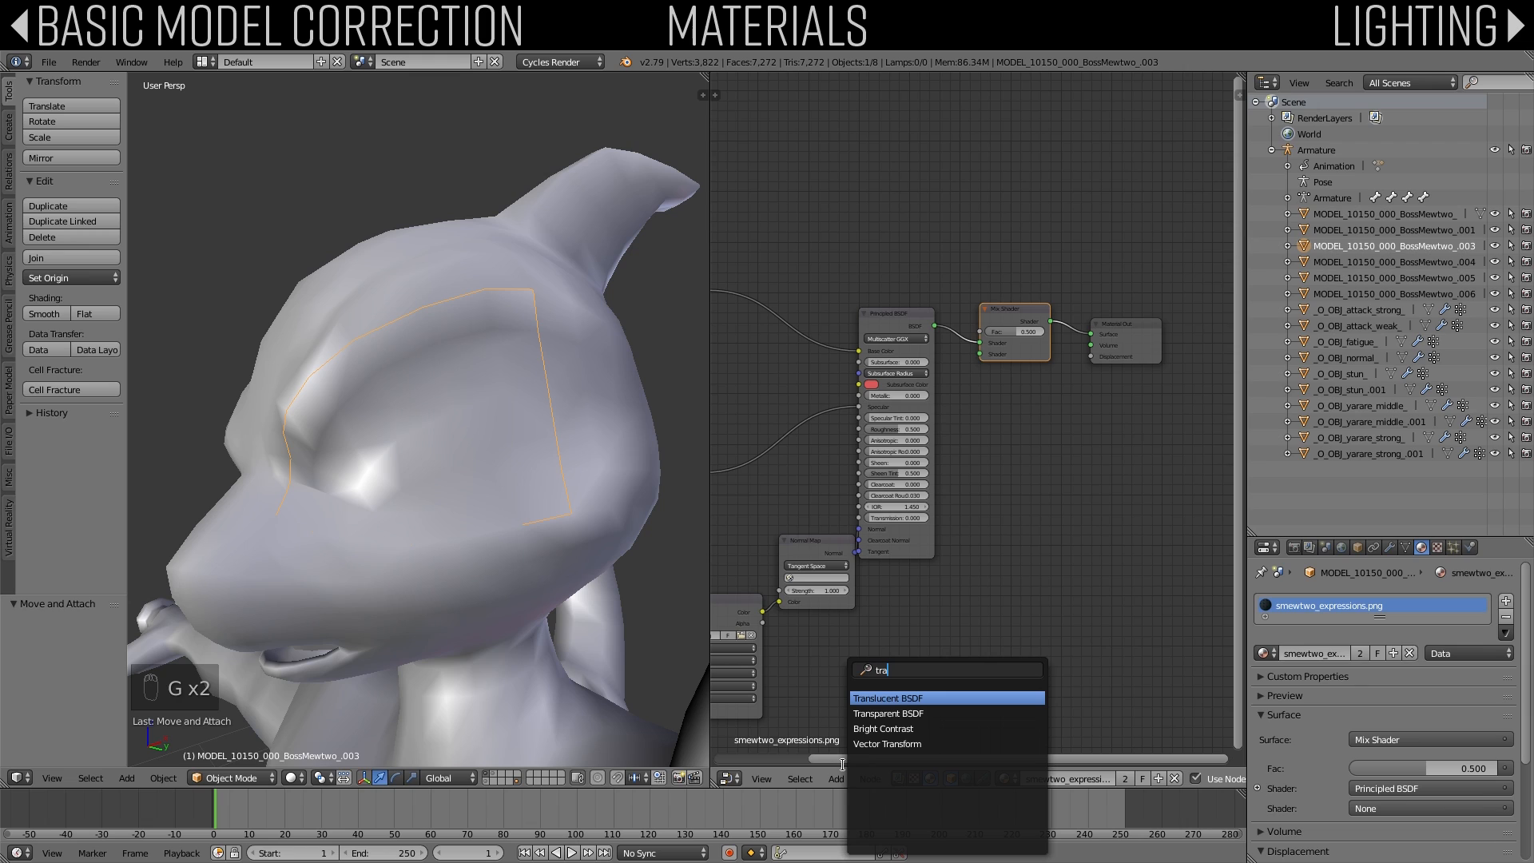
key("Down")
key("Return")
left_click(1134, 333)
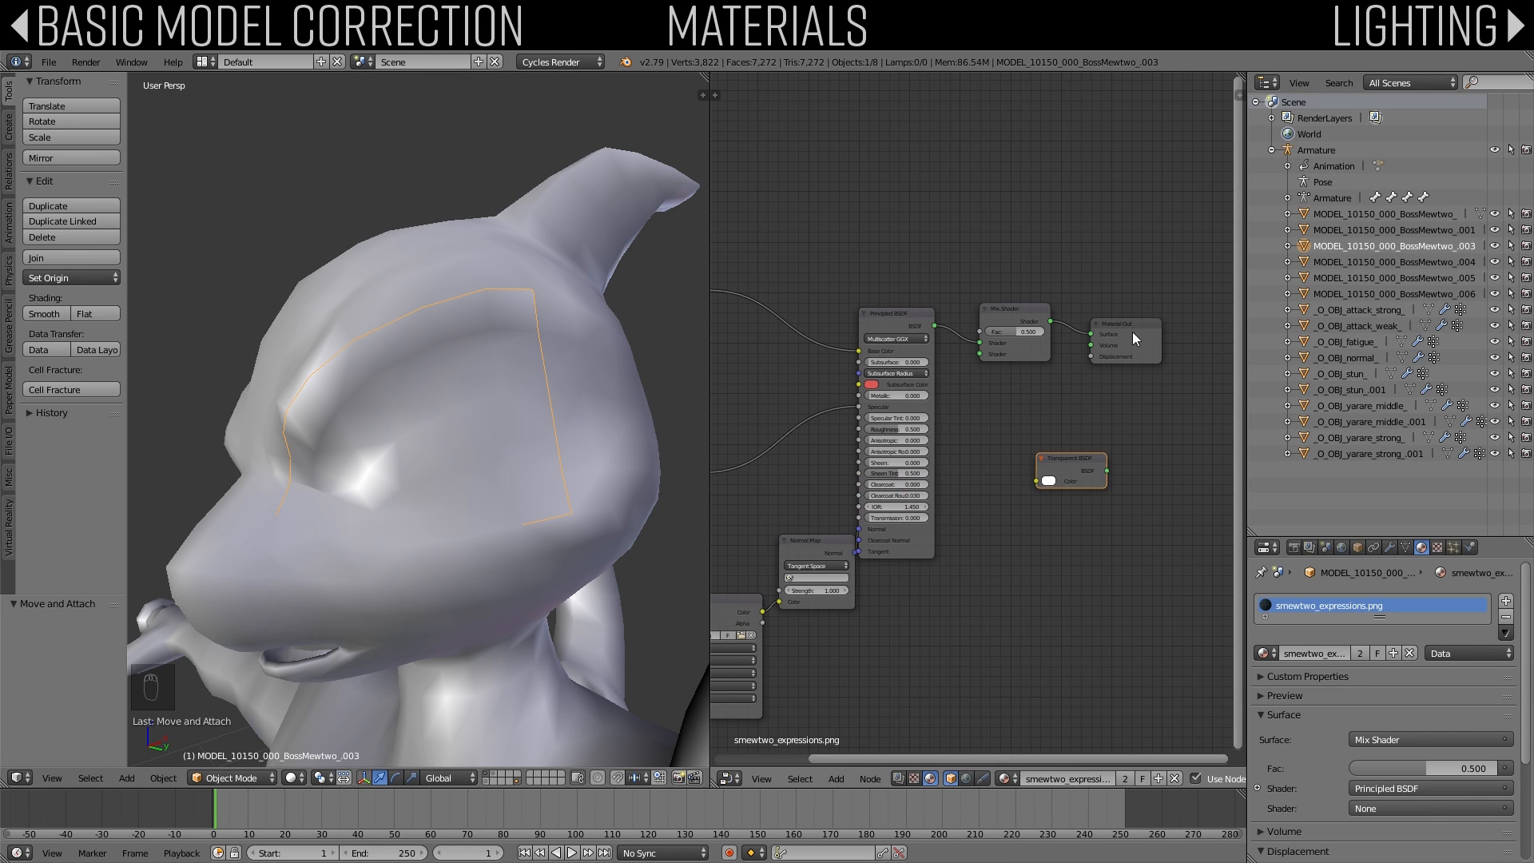
left_click_drag(1108, 472, 981, 354)
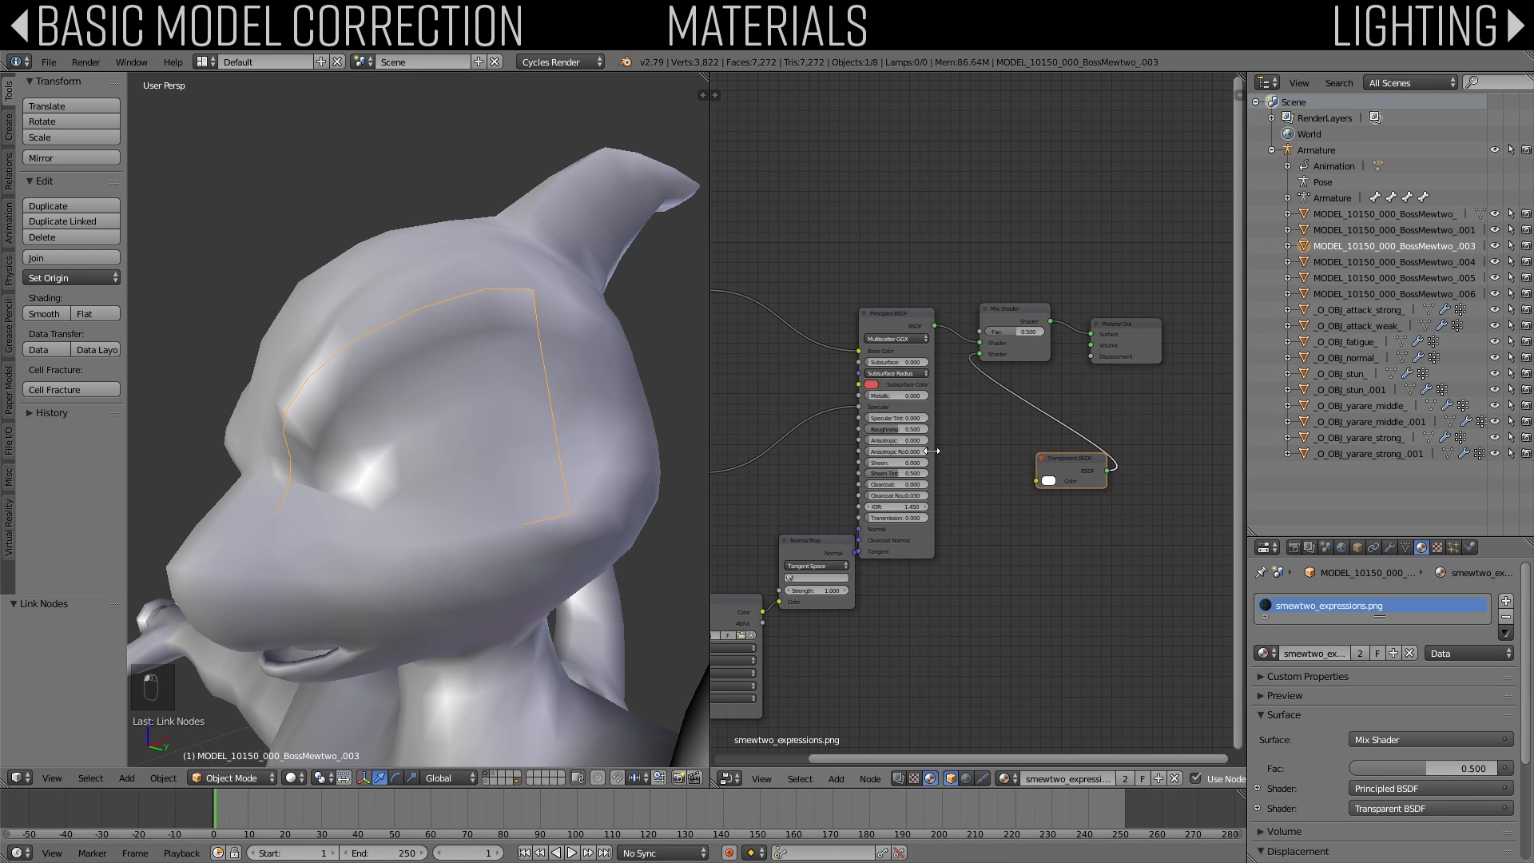
Step: Widen the smewtwo_expressions.png texture node, link its Alpha to the Mix Shader's Fac, and view the result in Material shading
middle_click_drag(867, 462, 1052, 484)
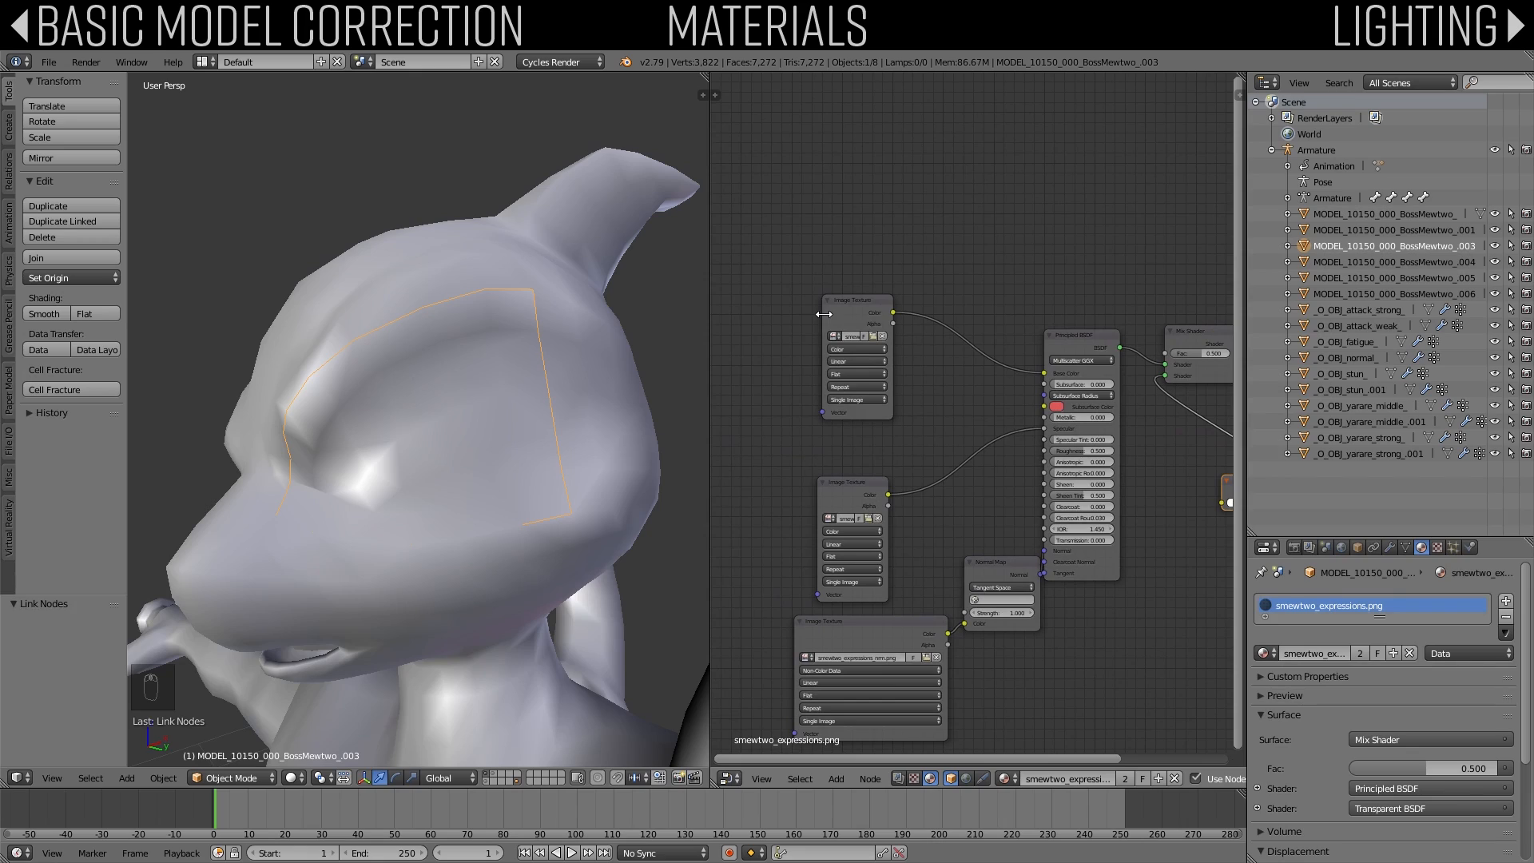
left_click_drag(824, 314, 756, 309)
left_click_drag(894, 324, 1168, 354)
left_click(292, 778)
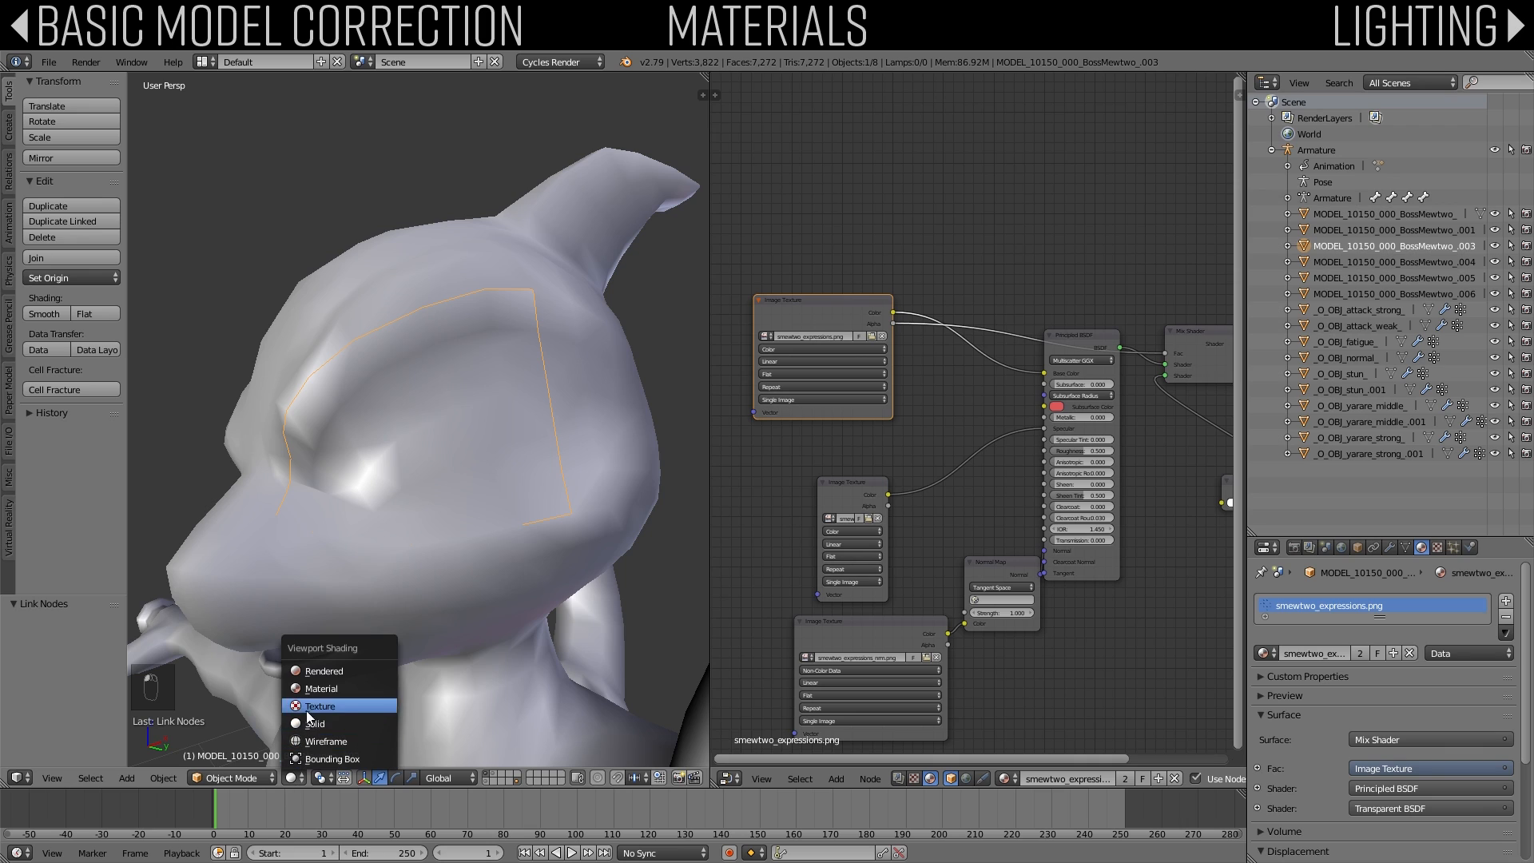
left_click(315, 697)
Step: Swap the Mix Shader's two Shader inputs so Transparent BSDF comes first, and move the Transparent BSDF node beneath the Mix Shader
middle_click_drag(1114, 442, 947, 473)
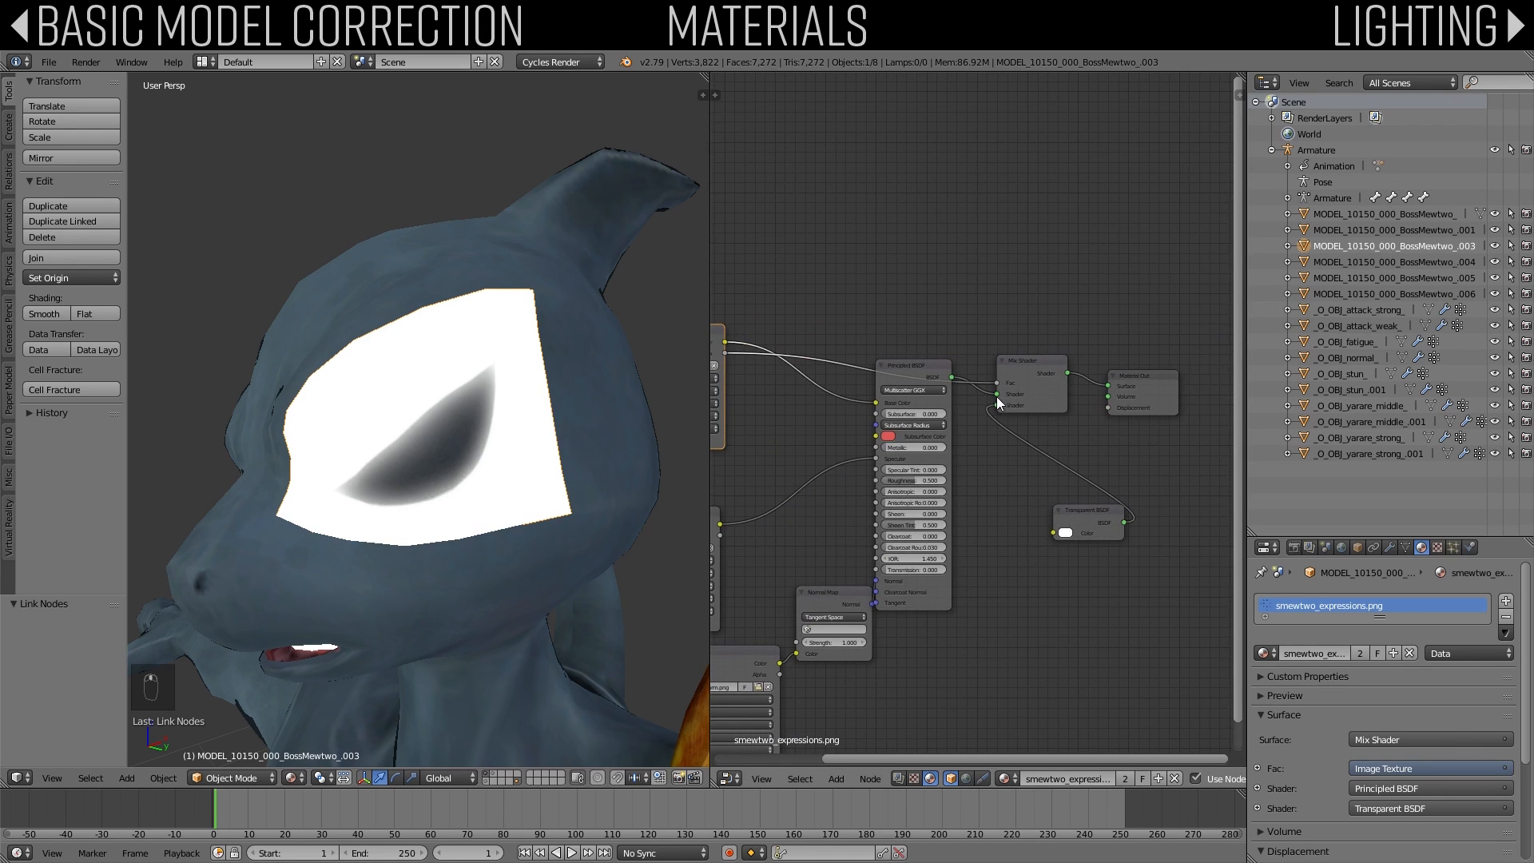
left_click_drag(996, 396, 996, 404)
left_click(1076, 512)
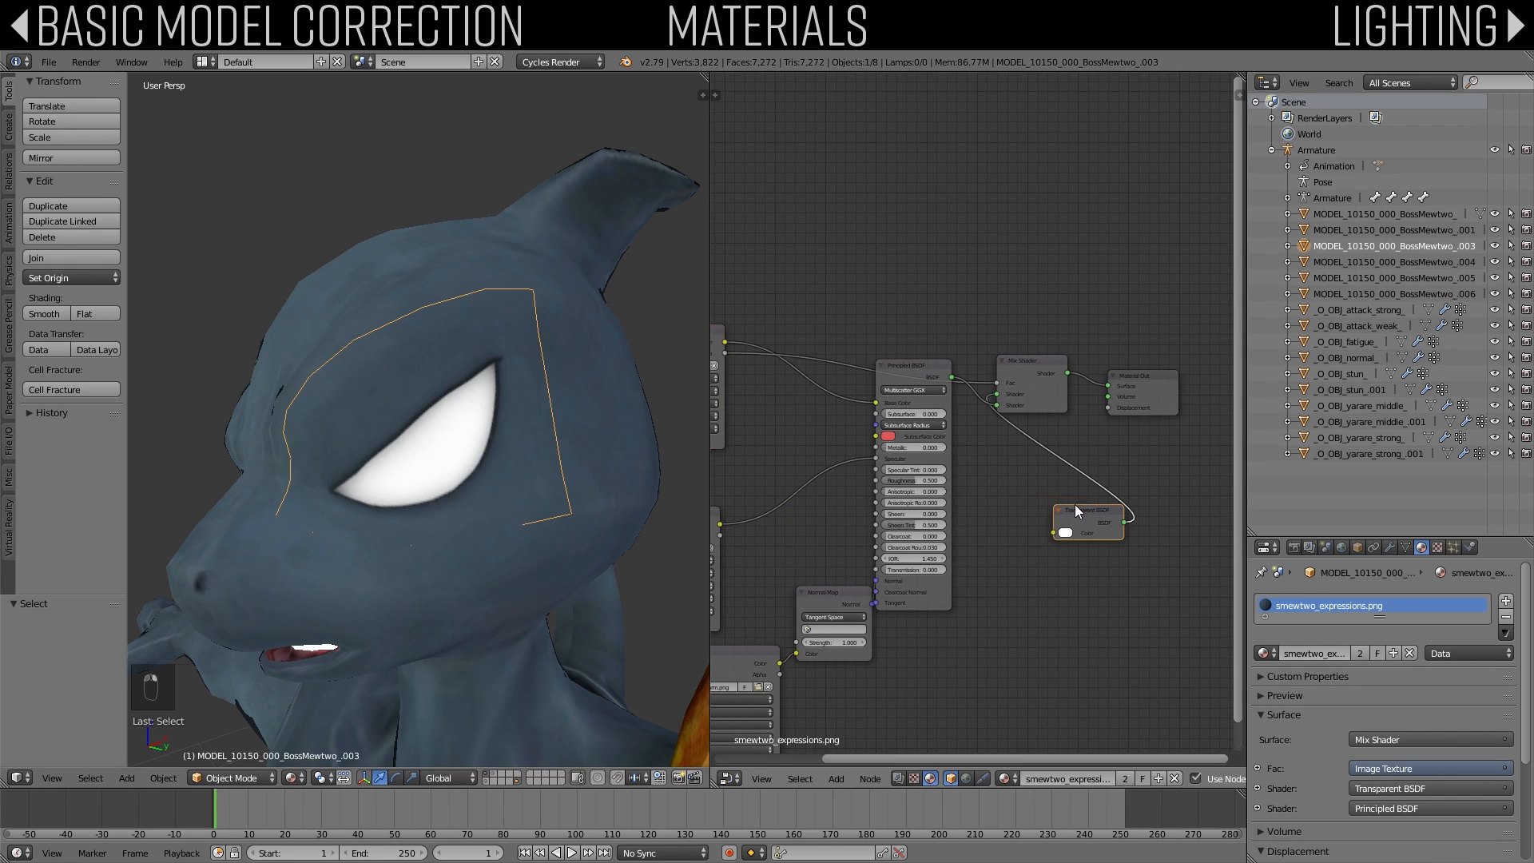
key("g")
left_click(978, 476)
Step: Preview the face and its transparent eye opening in Rendered viewport shading
scroll(392, 502, "down", 4)
key("a")
mouse_move(392, 502)
middle_mouse_down()
mouse_move(529, 521)
mouse_move(438, 475)
mouse_move(231, 627)
middle_mouse_up()
right_click(439, 475)
left_click(293, 778)
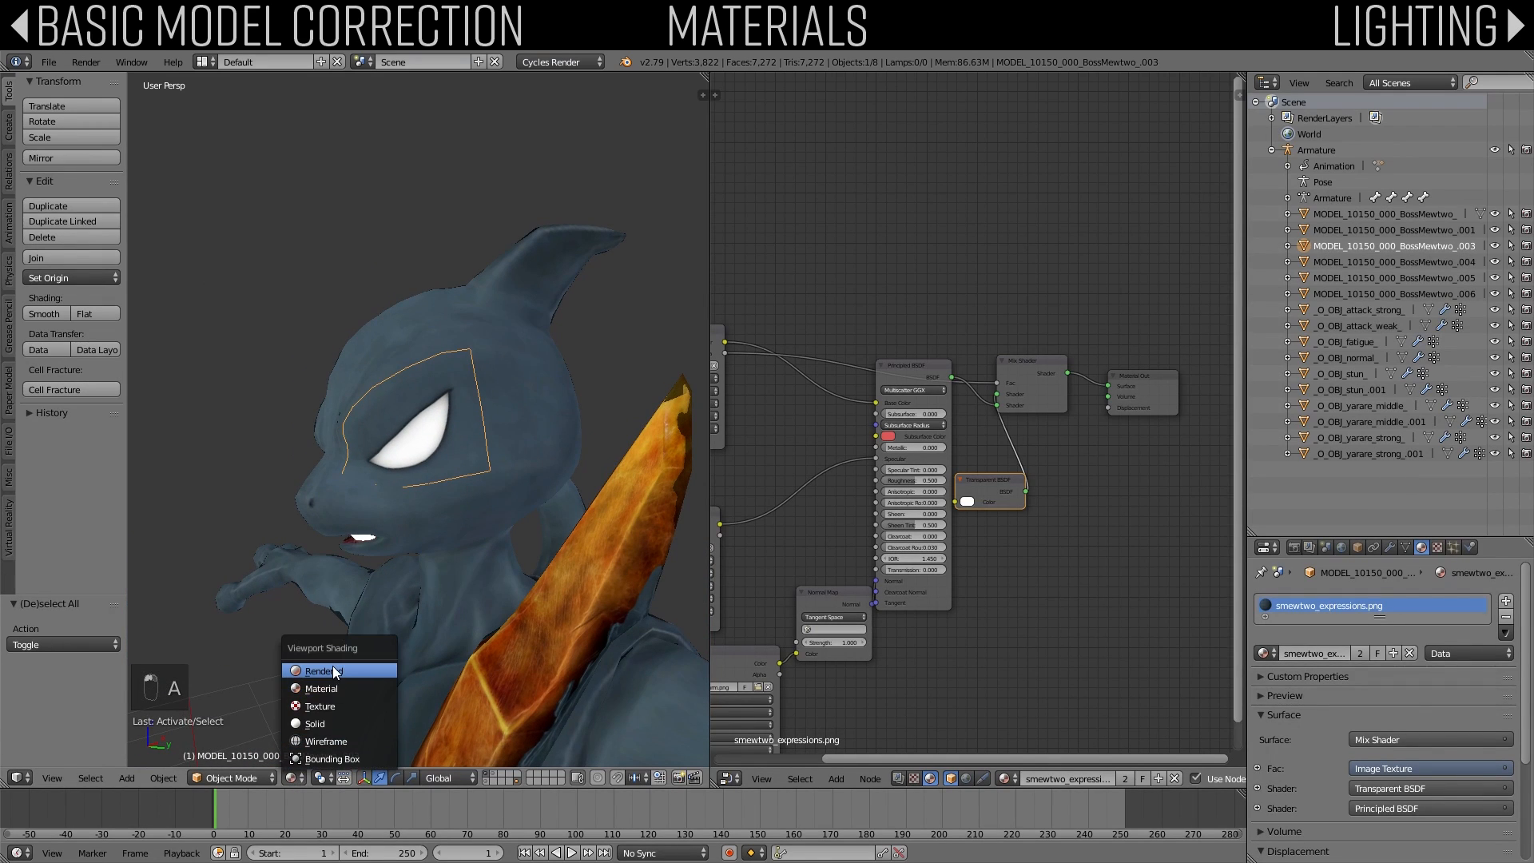
left_click(332, 671)
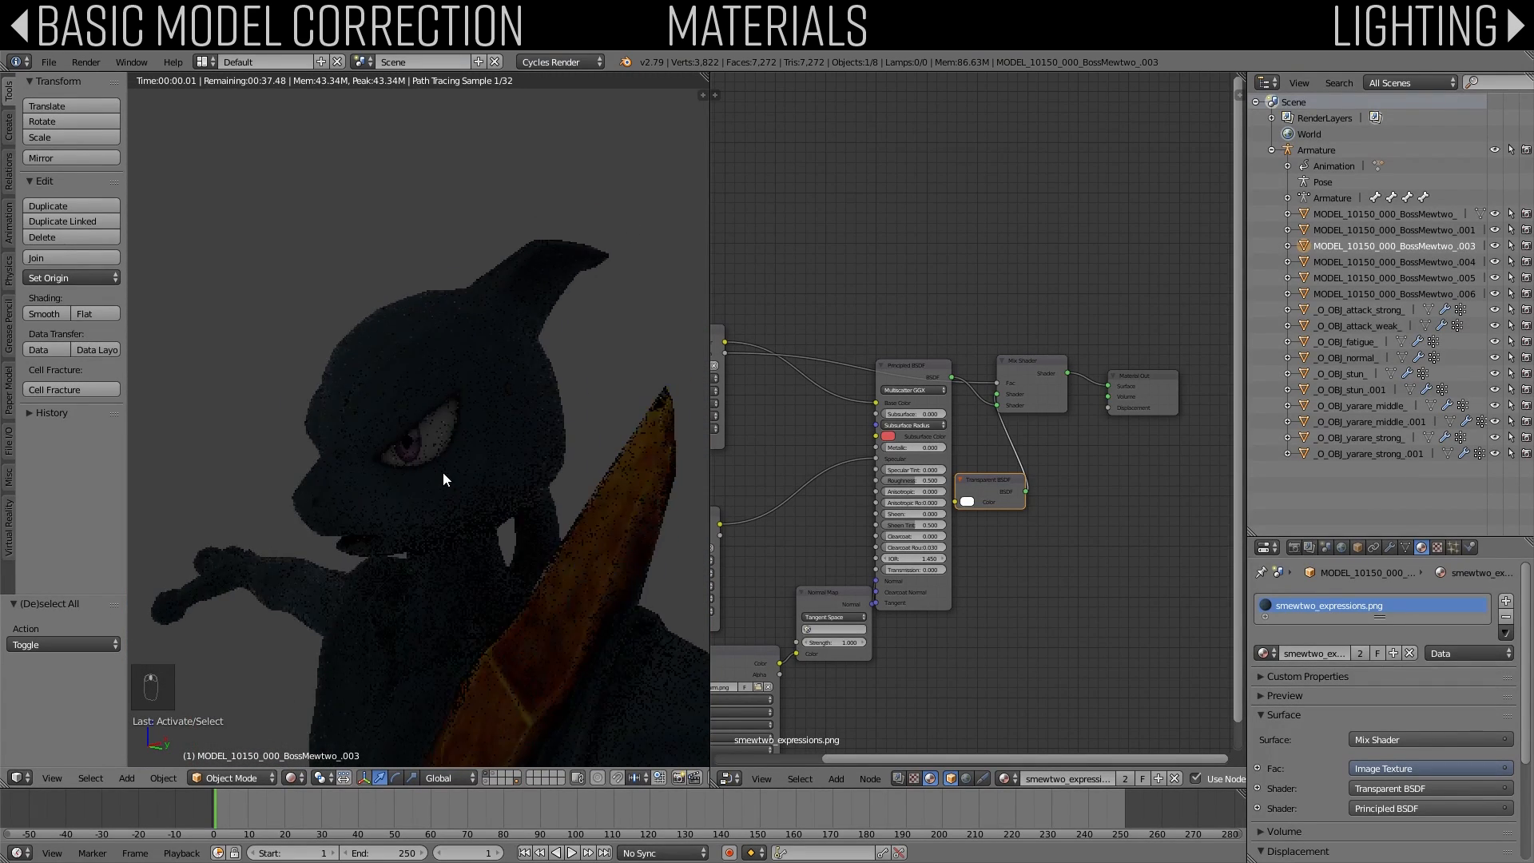
Step: Return the viewport to Material shading with the body mesh MODEL_10150_000_BossMewtwo_.004 selected, and widen the node editor
scroll(439, 473, "up", 5)
scroll(400, 457, "down", 5)
middle_click_drag(422, 476, 401, 535)
key("z")
key("z")
key("z")
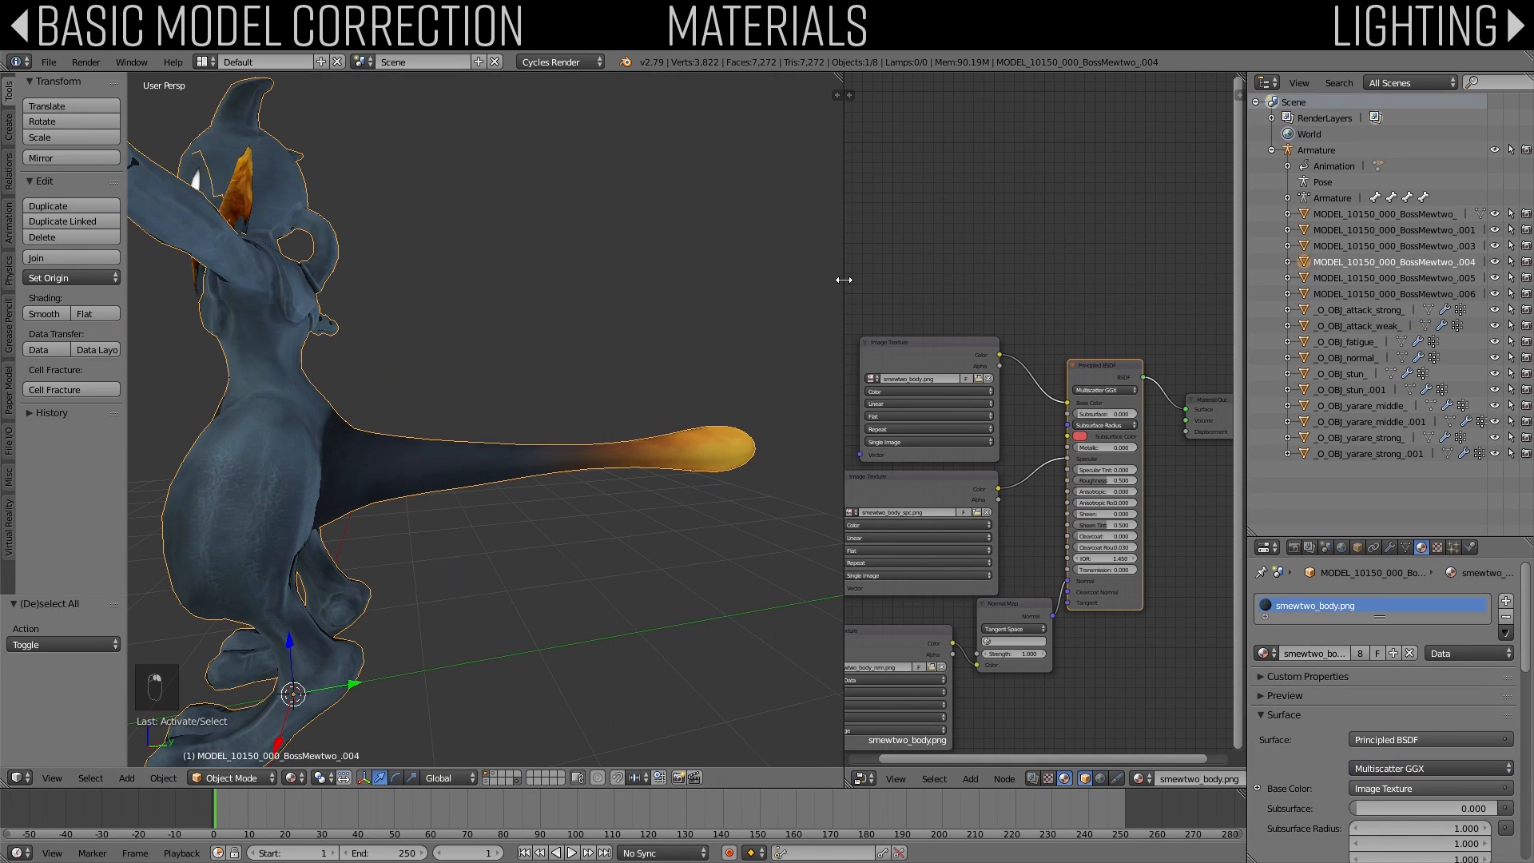
left_click_drag(844, 280, 831, 279)
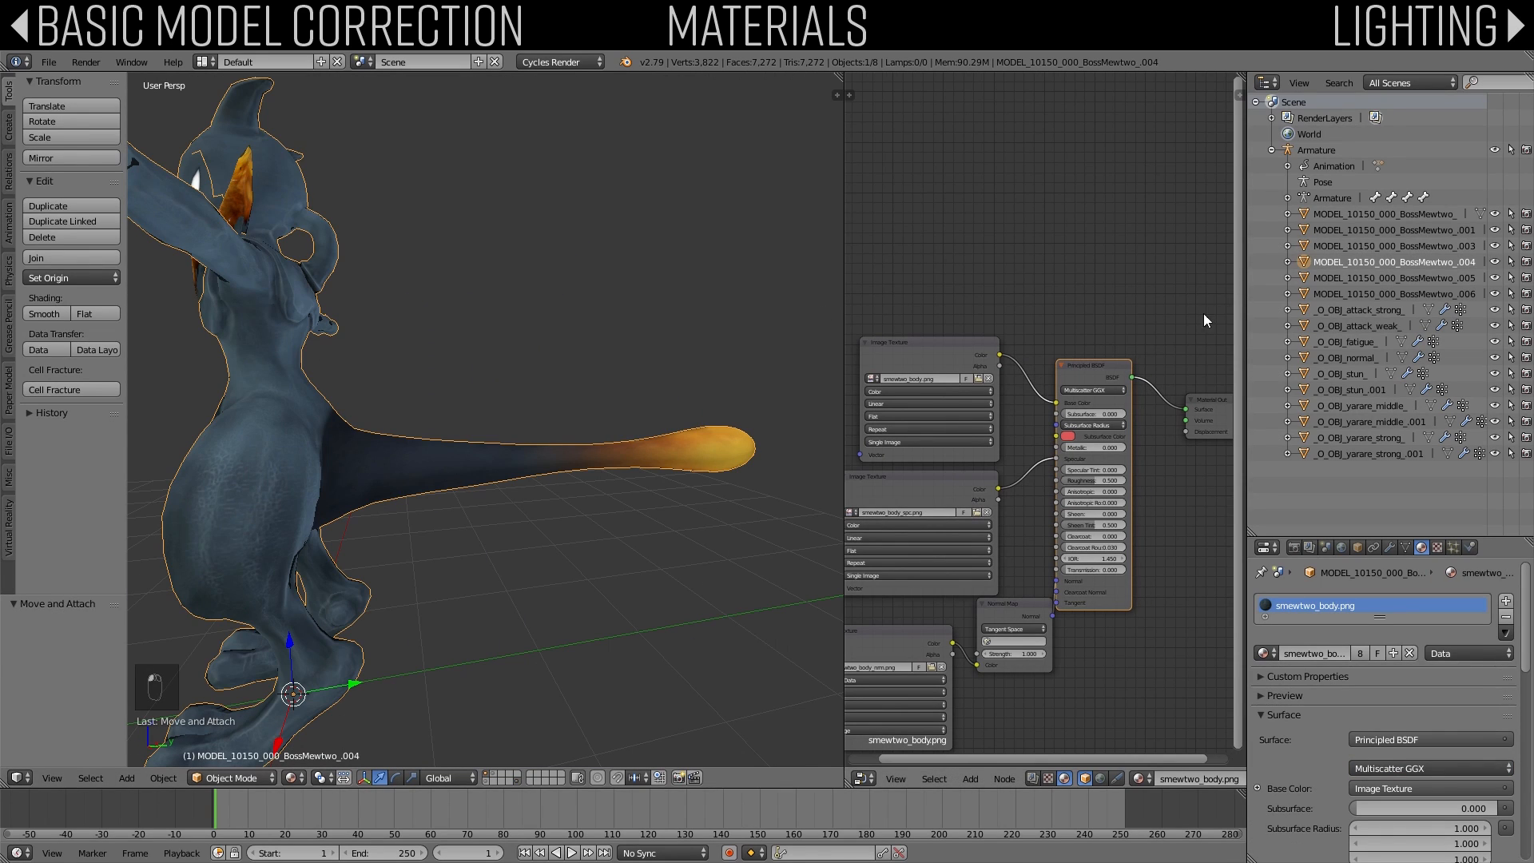
middle_click_drag(1022, 352, 1102, 303)
scroll(1148, 314, "down", 5)
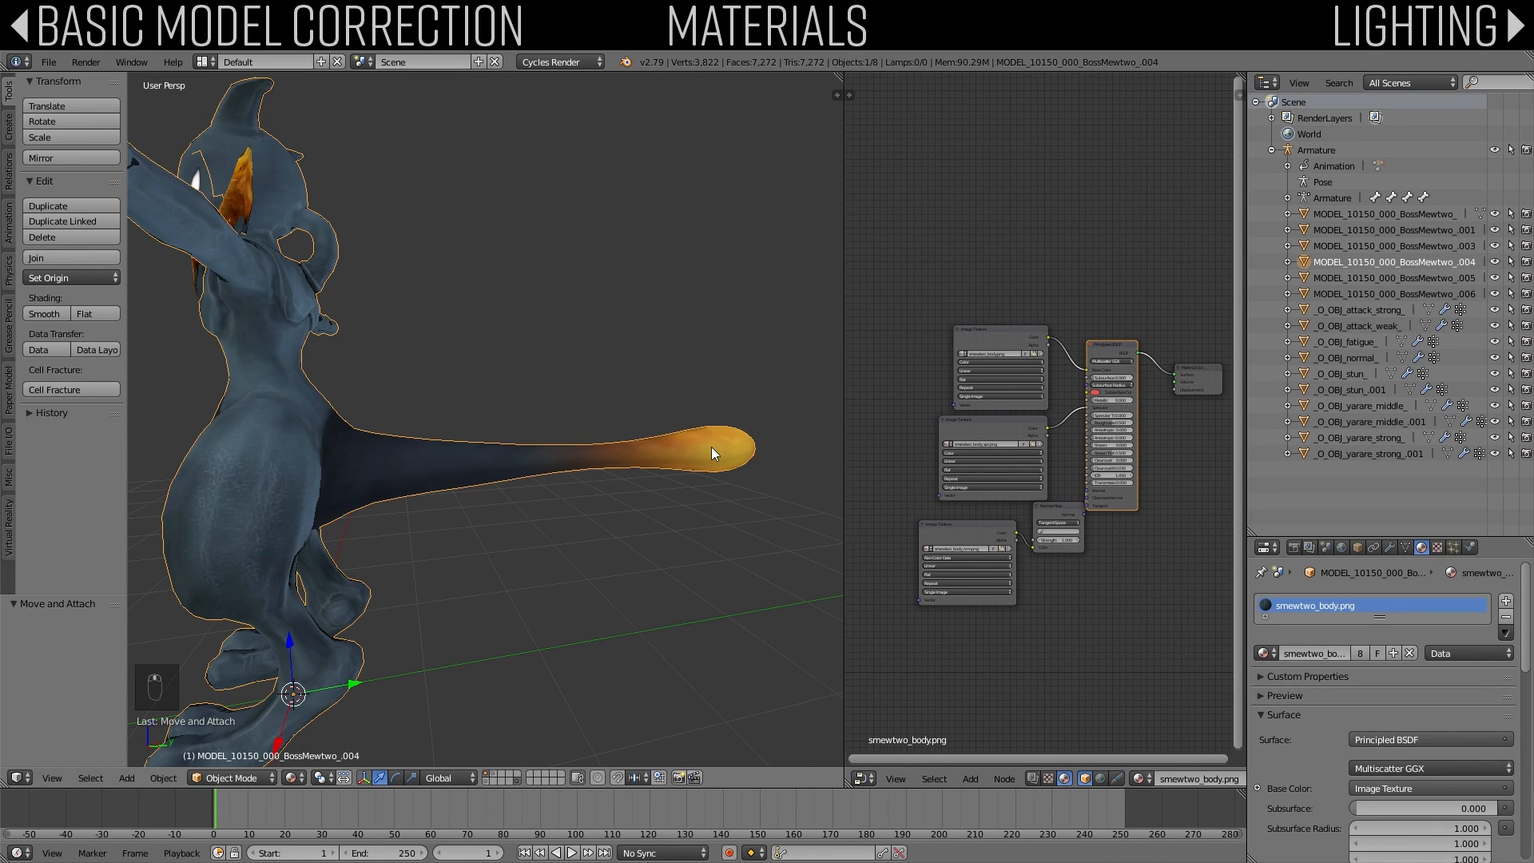
left_click_drag(843, 348, 598, 343)
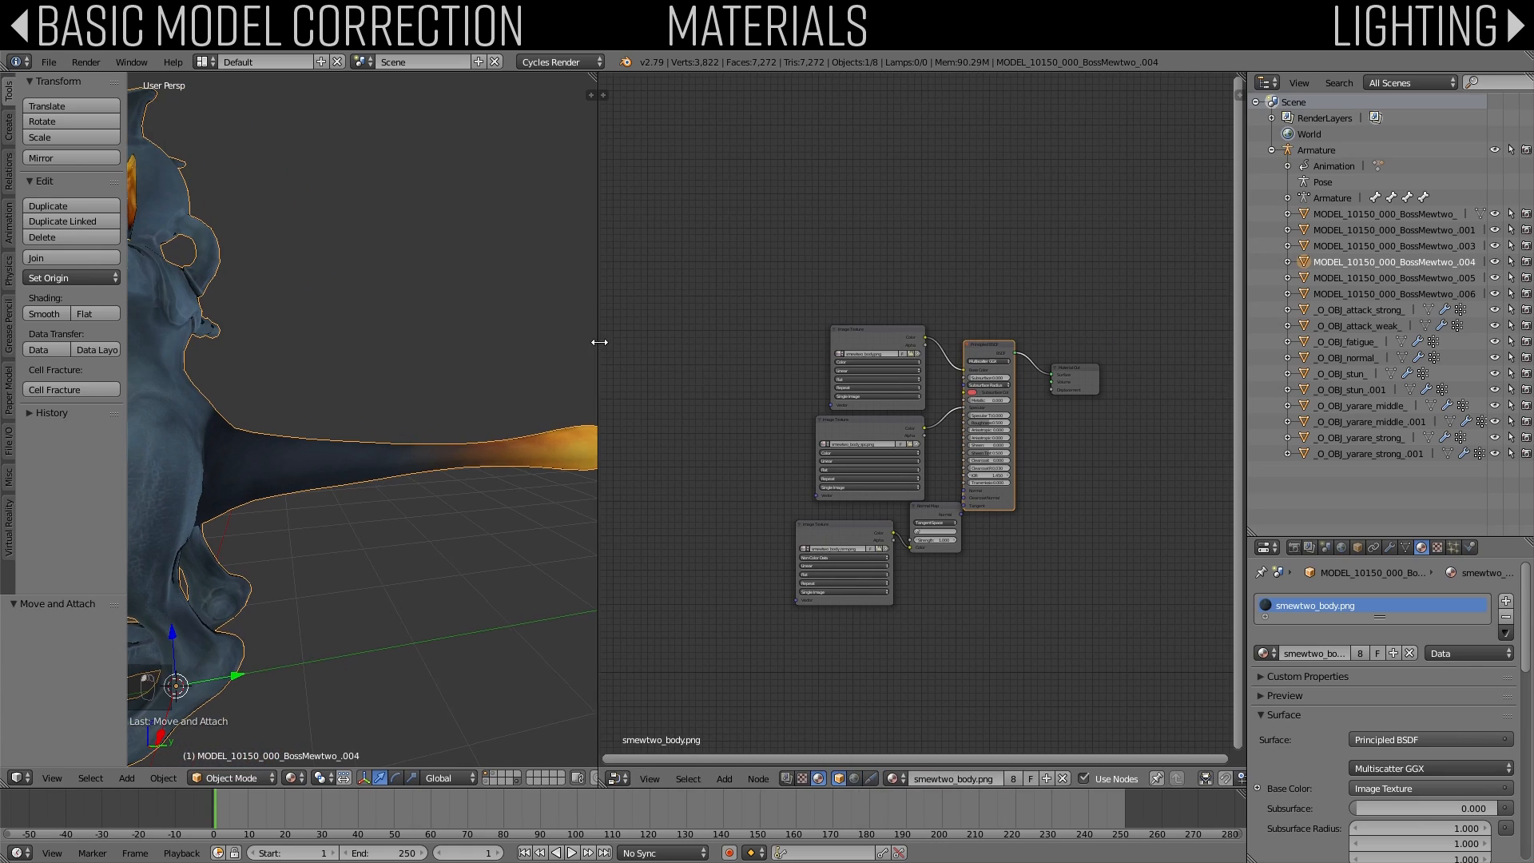
Step: Move the body material's three Image Texture nodes and the Normal Map node away from the Principled BSDF to make room
key("a")
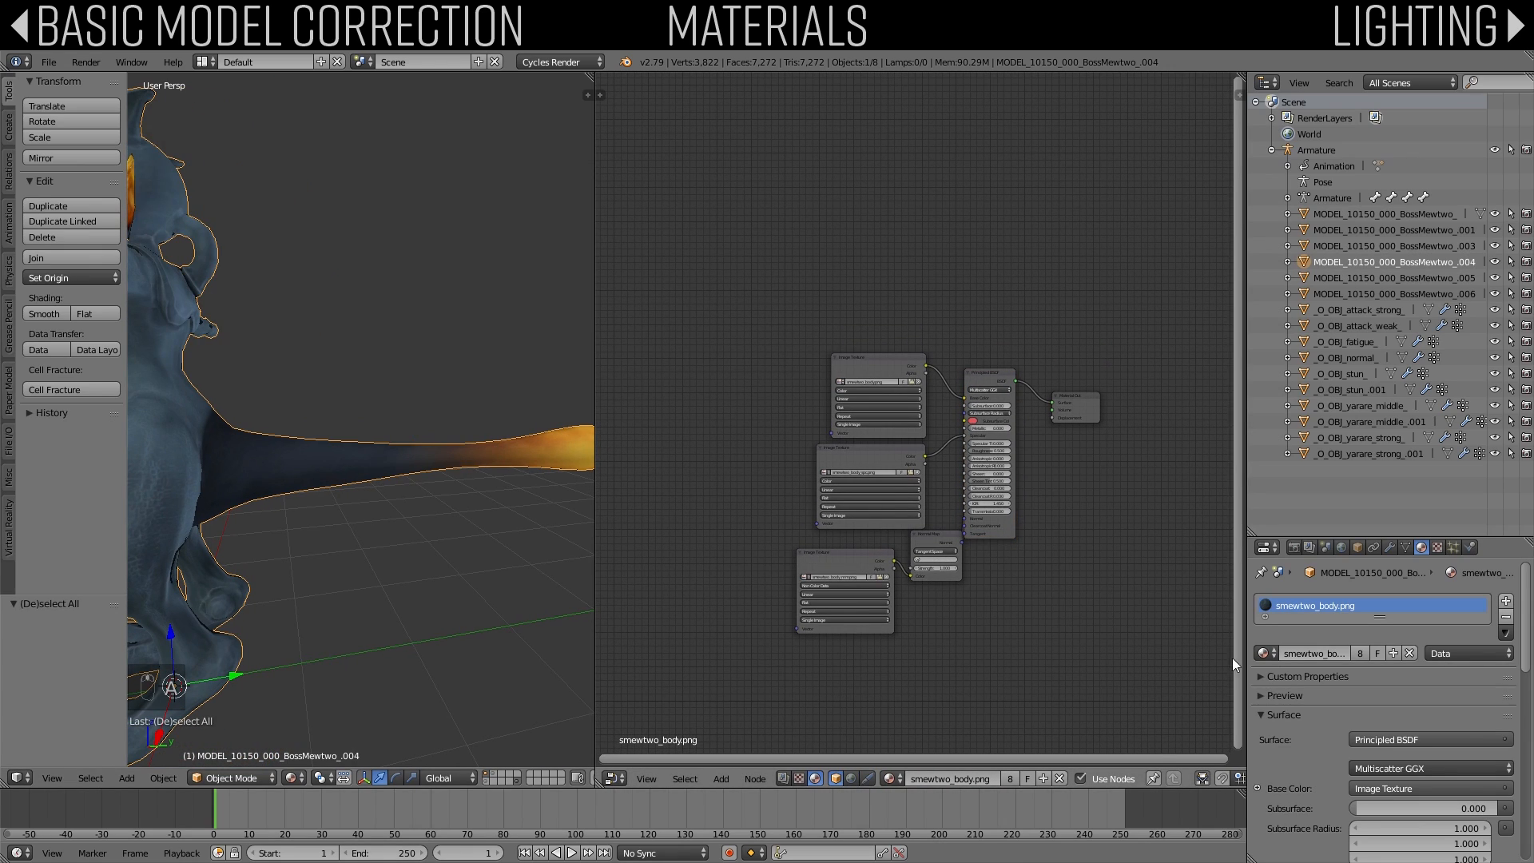
right_click(886, 364)
right_click(883, 454, "shift")
key("g")
left_click(793, 459)
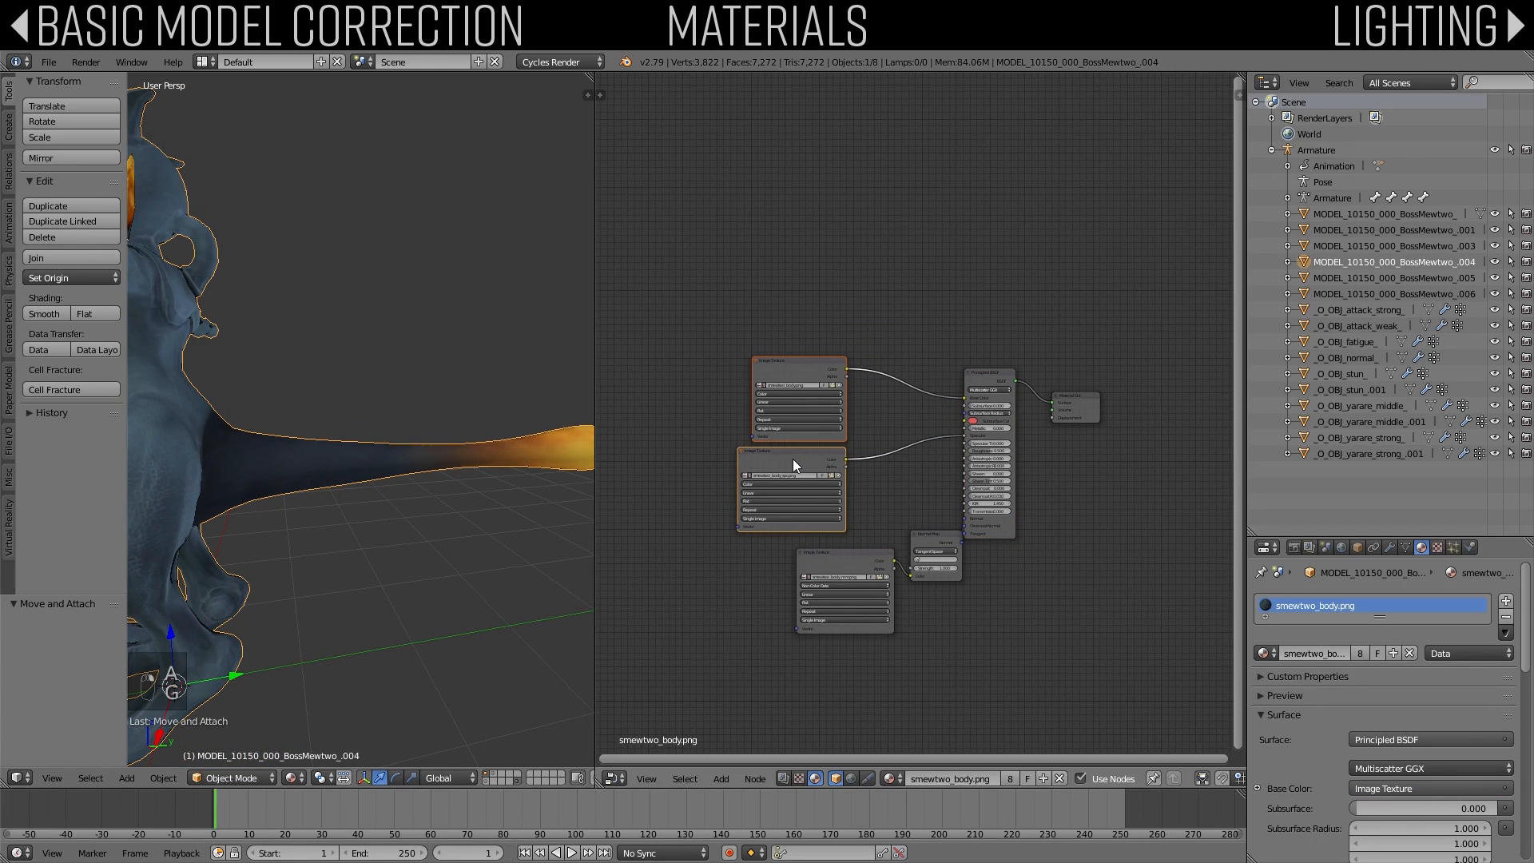
right_click(847, 551)
key("g")
left_click(793, 551)
right_click(919, 540)
key("g")
left_click(880, 540)
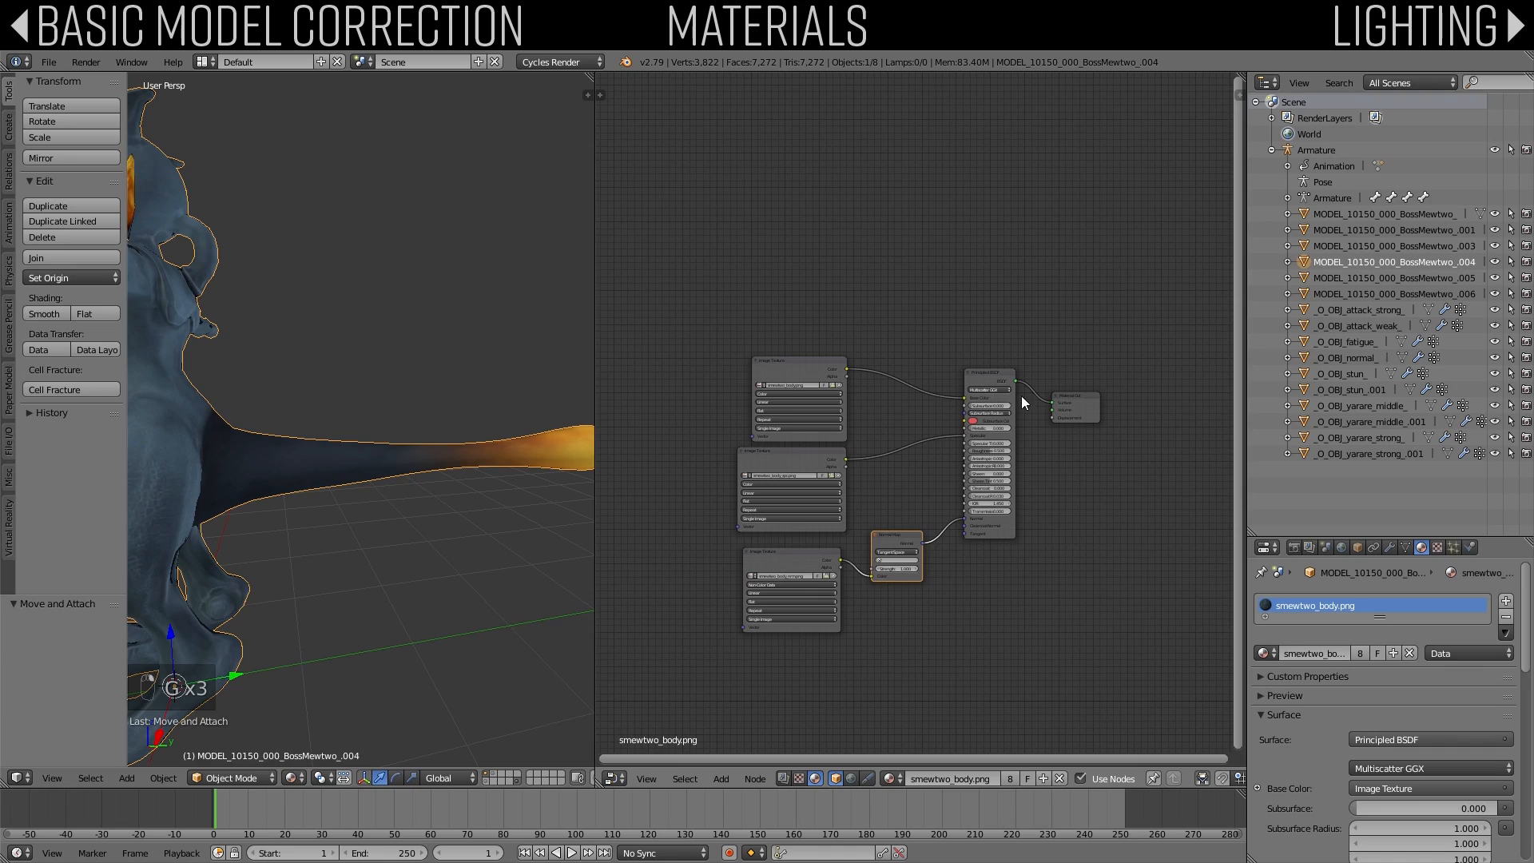
right_click(1053, 403)
Step: Add an Emission node to the body material and place it above the Principled BSDF
left_click(721, 780)
left_click(730, 761)
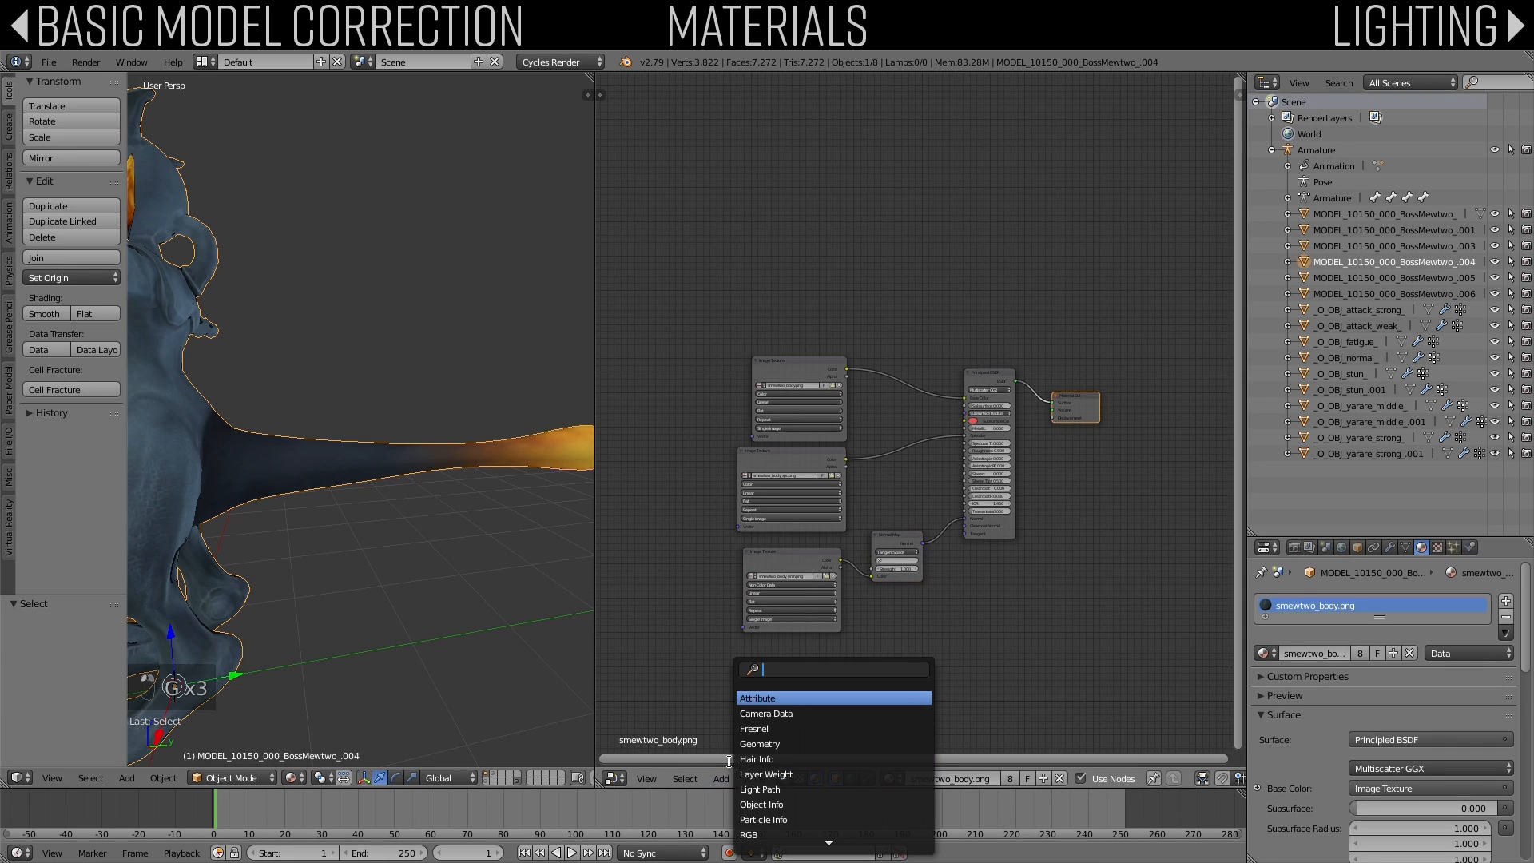
type("emi")
key("Return")
left_click(946, 717)
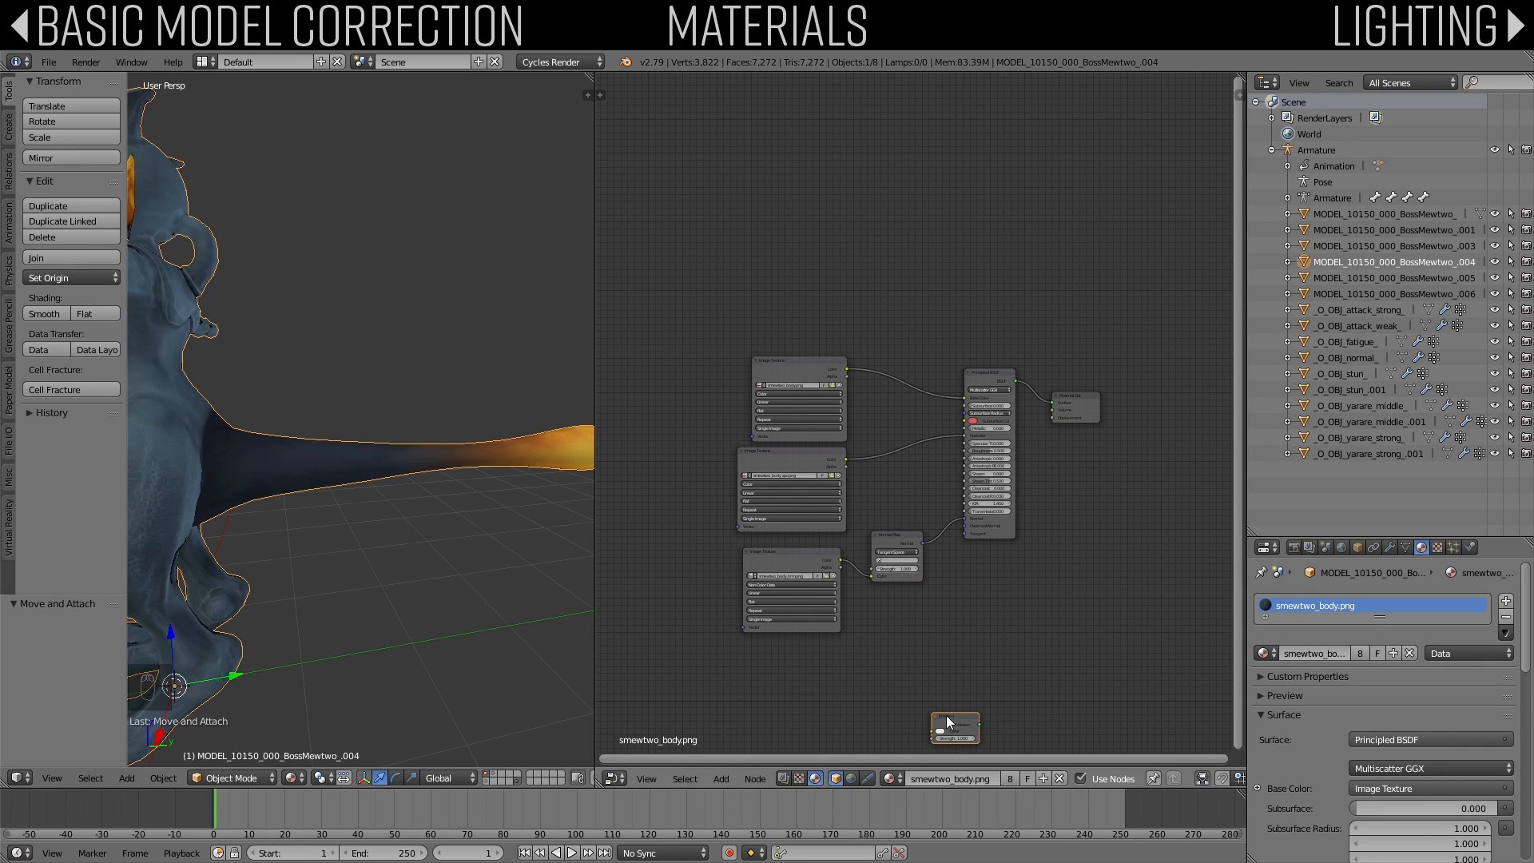
key("g")
left_click(1019, 276)
Step: Add a Mix Shader node to the body material
left_click(723, 779)
left_click(739, 761)
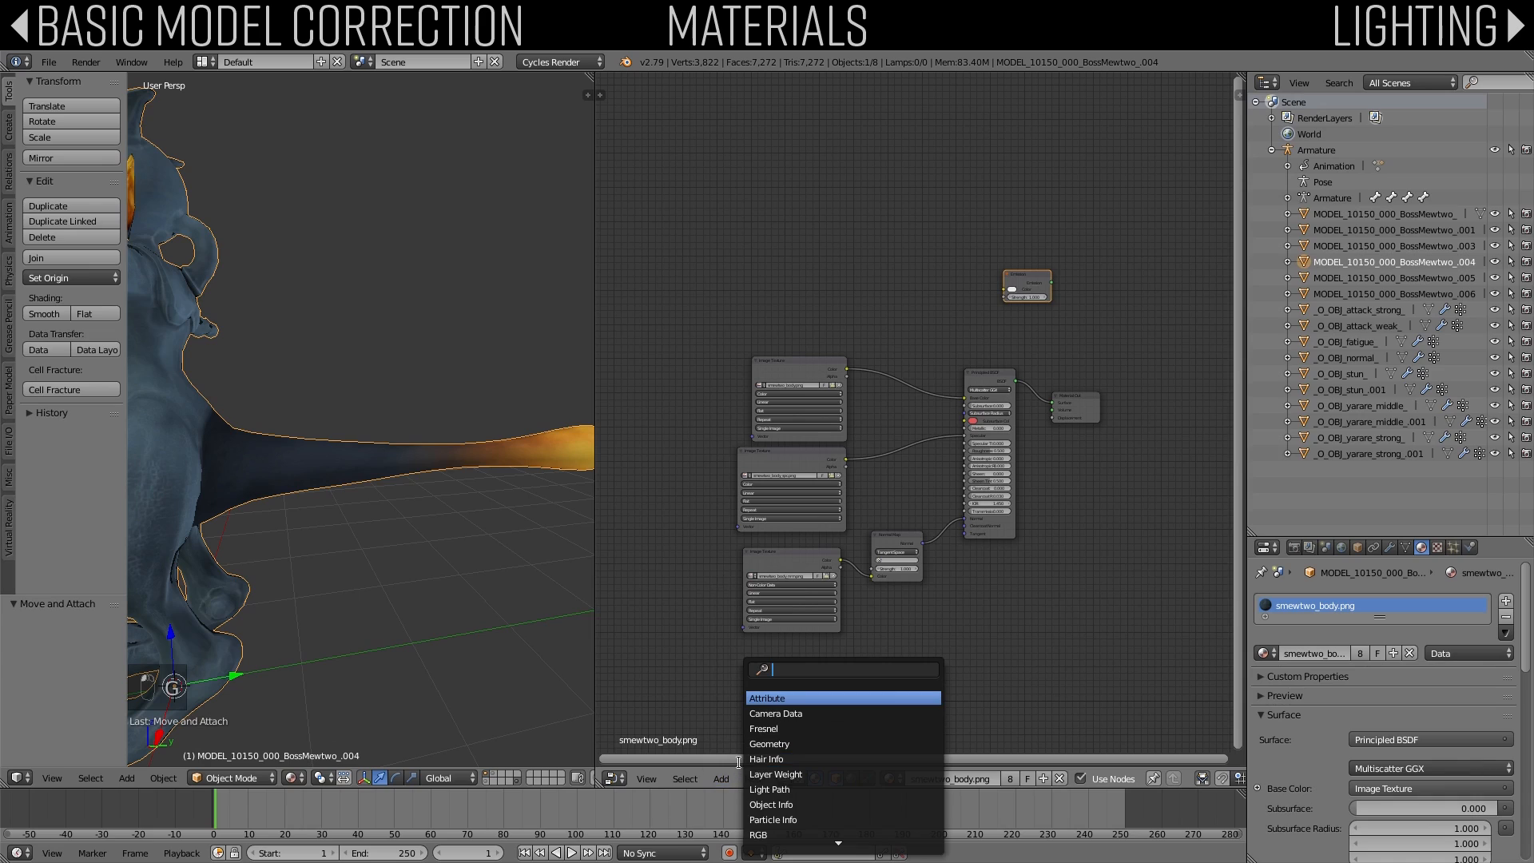
type("mix")
key("Down")
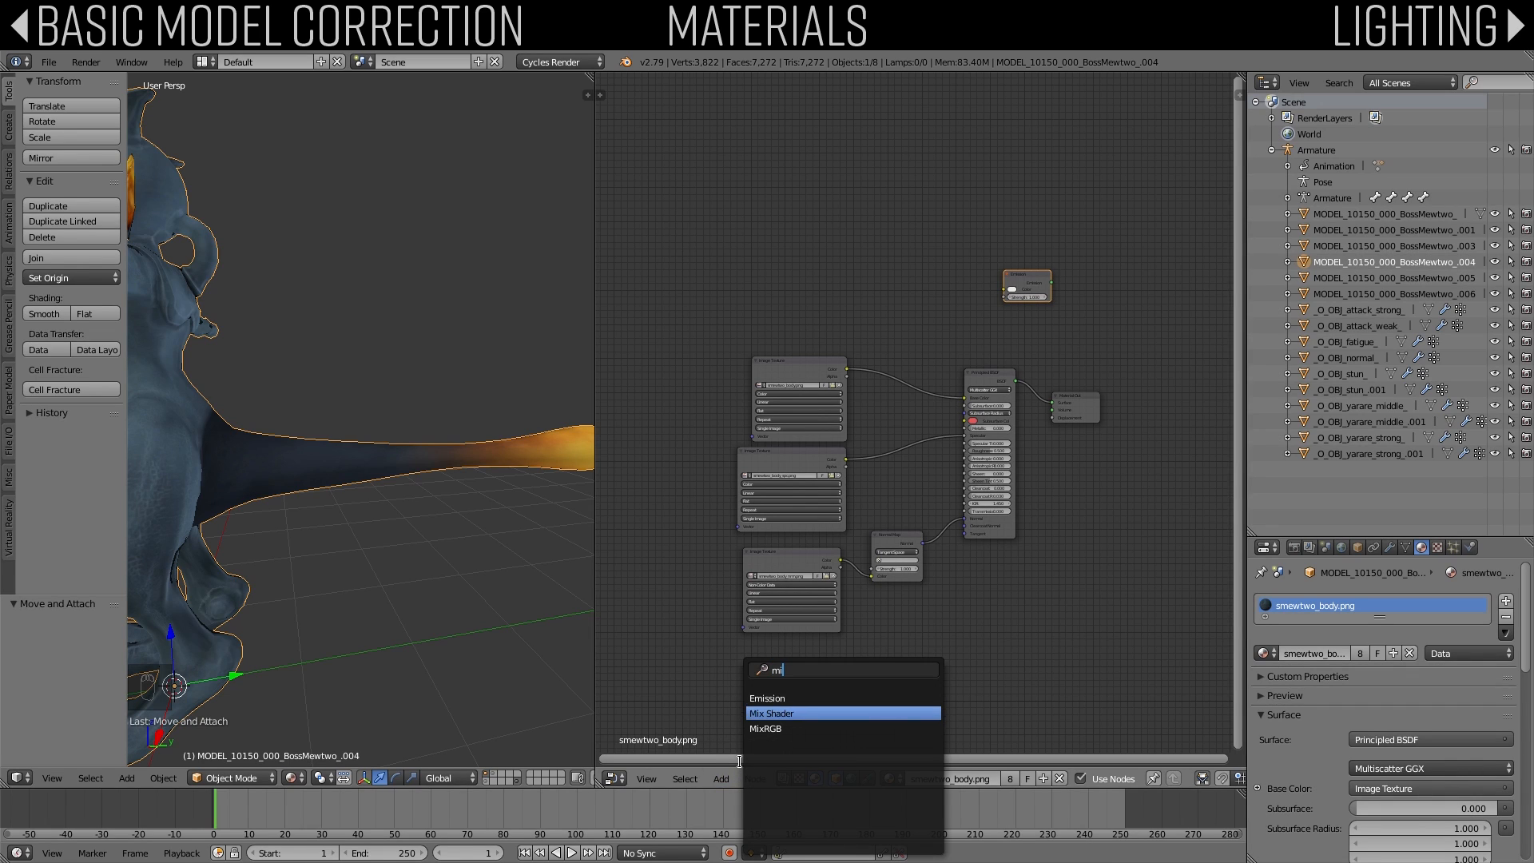
key("Return")
left_click(1243, 419)
Step: Shift the Material Output outward and insert the Mix Shader on the link between the Principled BSDF and Material Output
right_click(1092, 396)
key("g")
left_click(1170, 371)
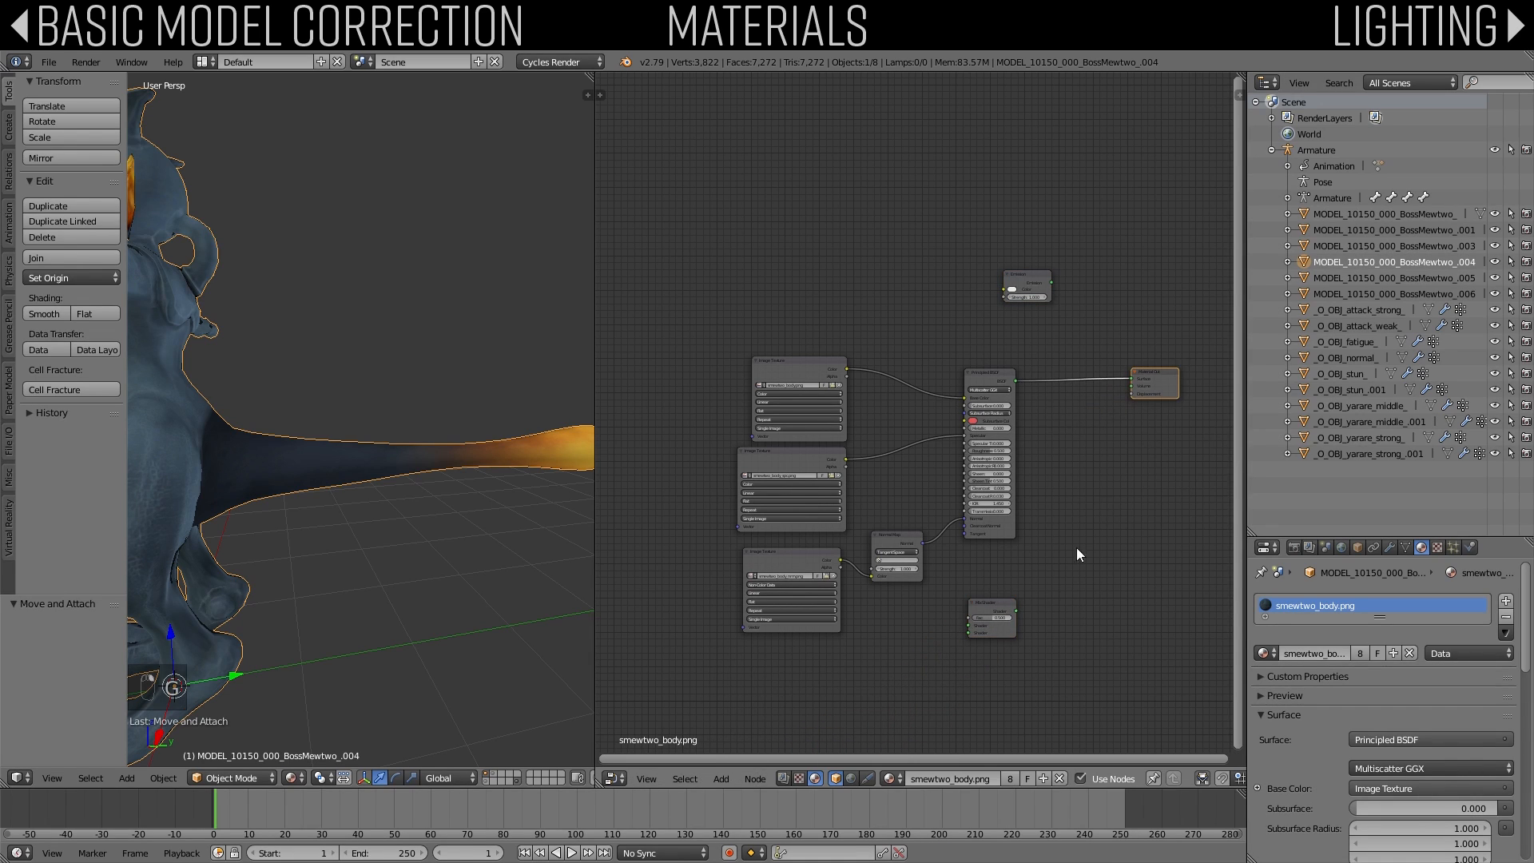
right_click(988, 605)
key("g")
left_click(1098, 338)
scroll(1044, 338, "up", 2)
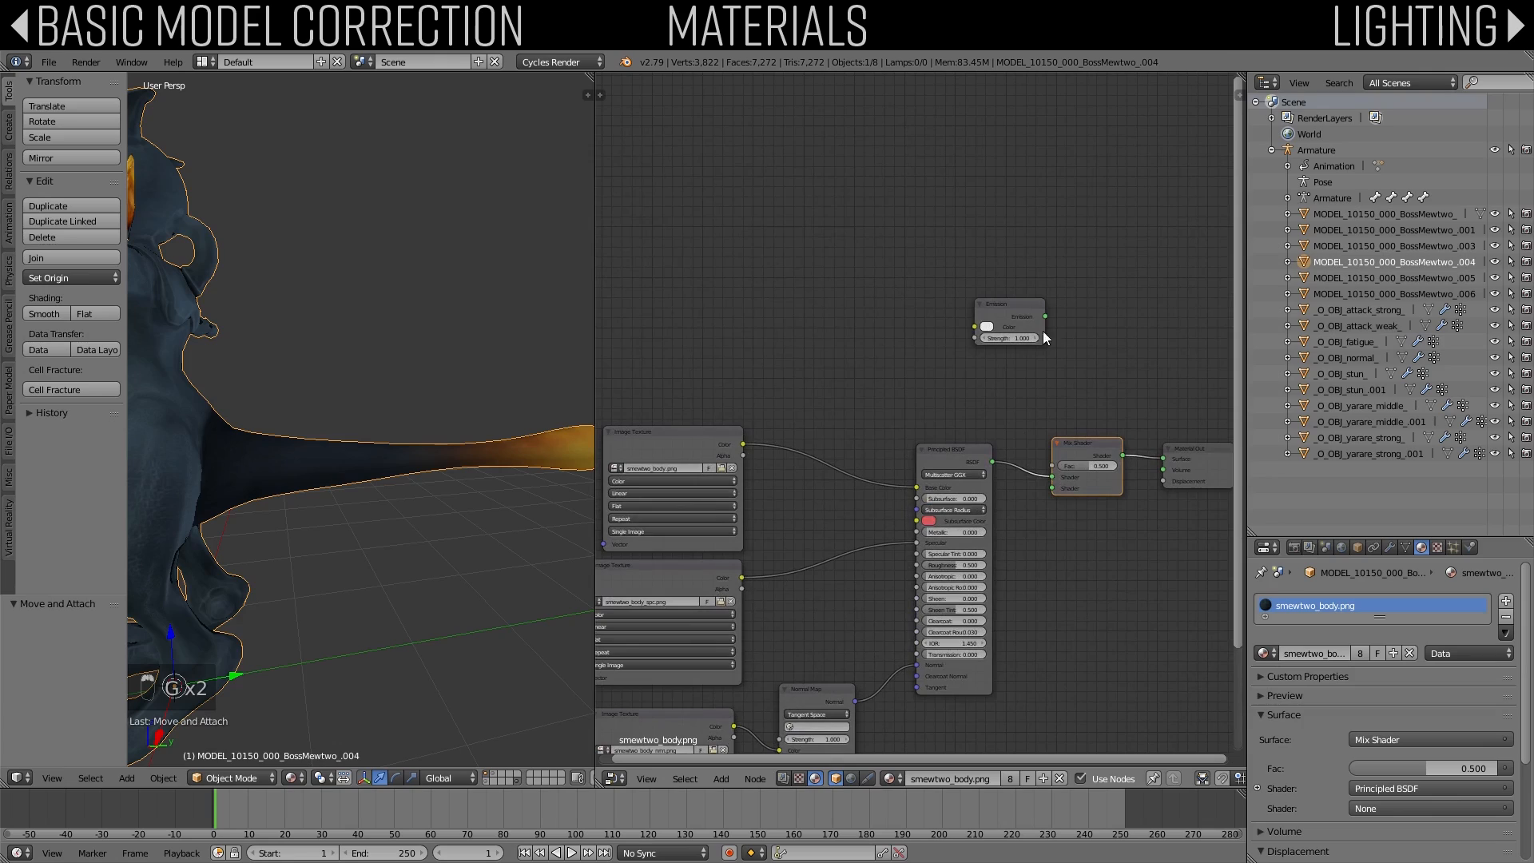
Step: Link Emission to the Mix Shader's second Shader input, and the smewtwo_body.png texture's Color to the Emission Color
left_click_drag(1045, 318, 917, 305)
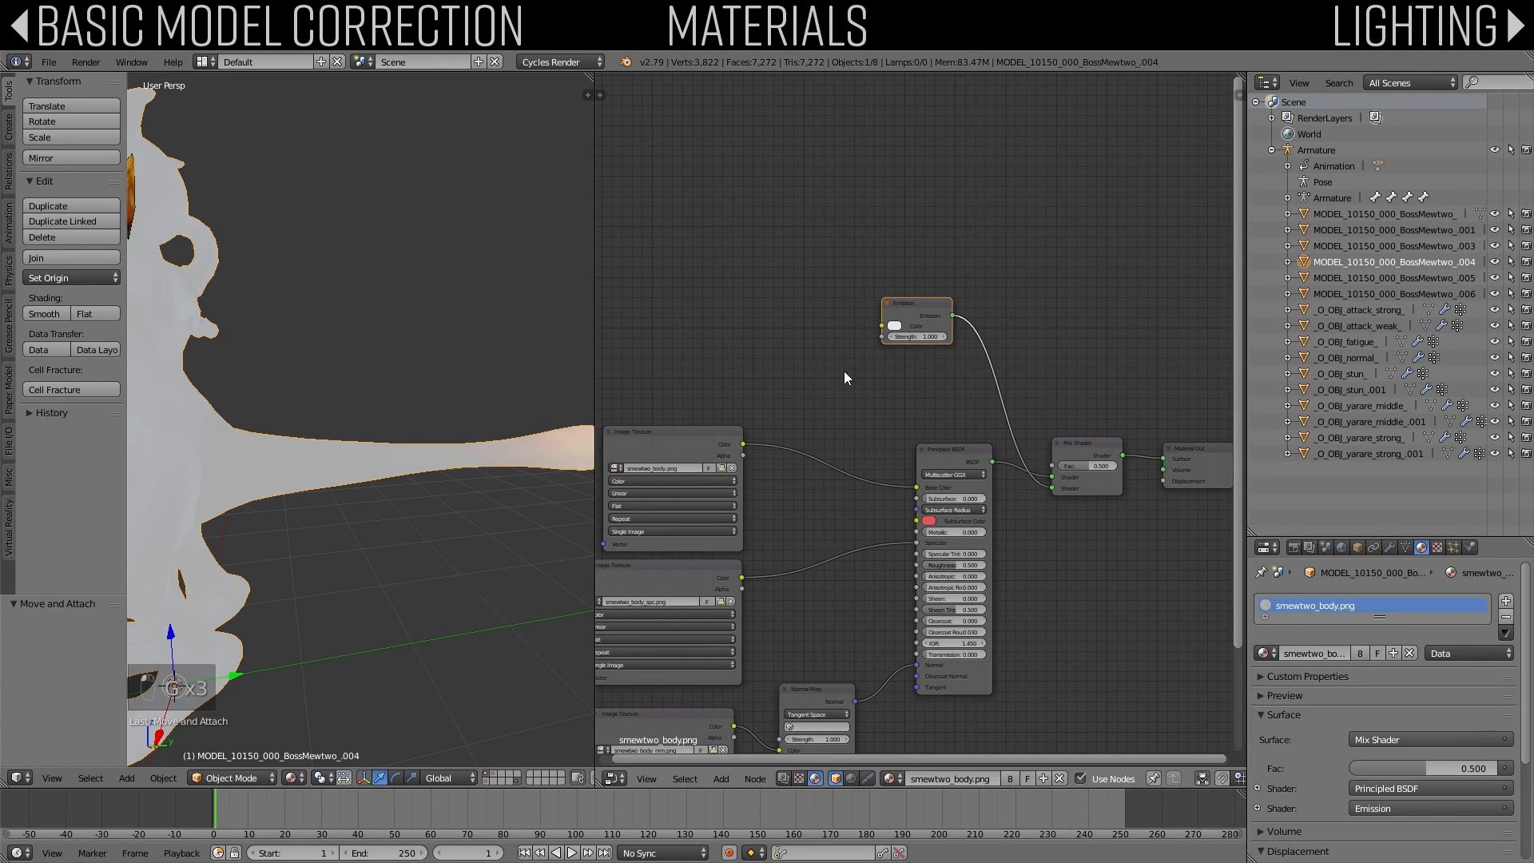
left_click_drag(743, 445, 975, 242)
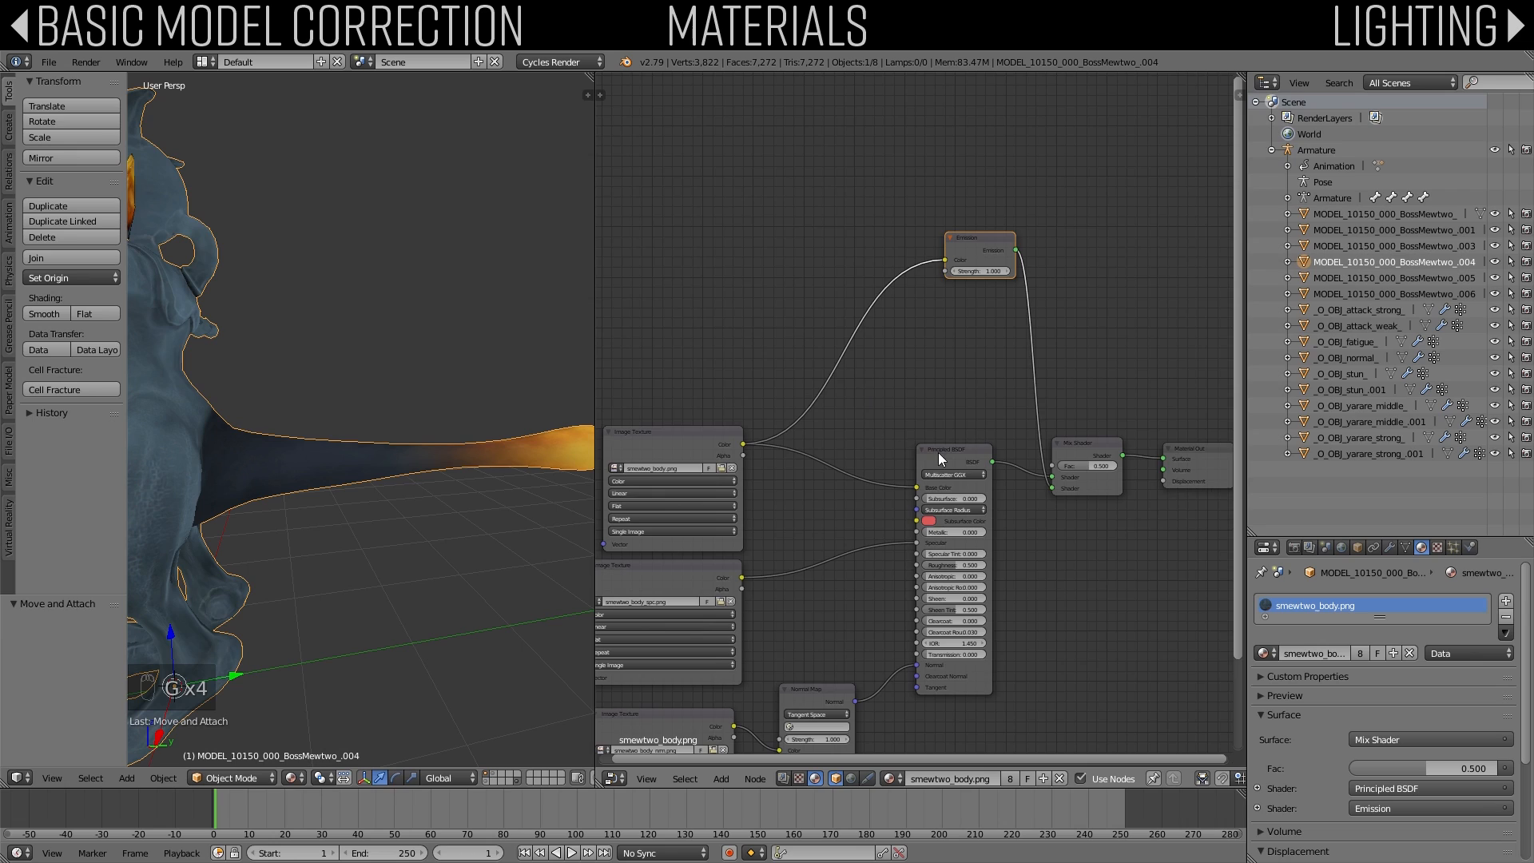
scroll(895, 416, "down", 3)
Step: Add a Diffuse BSDF node and place it beneath the Material Output
left_click(721, 778)
left_click(714, 767)
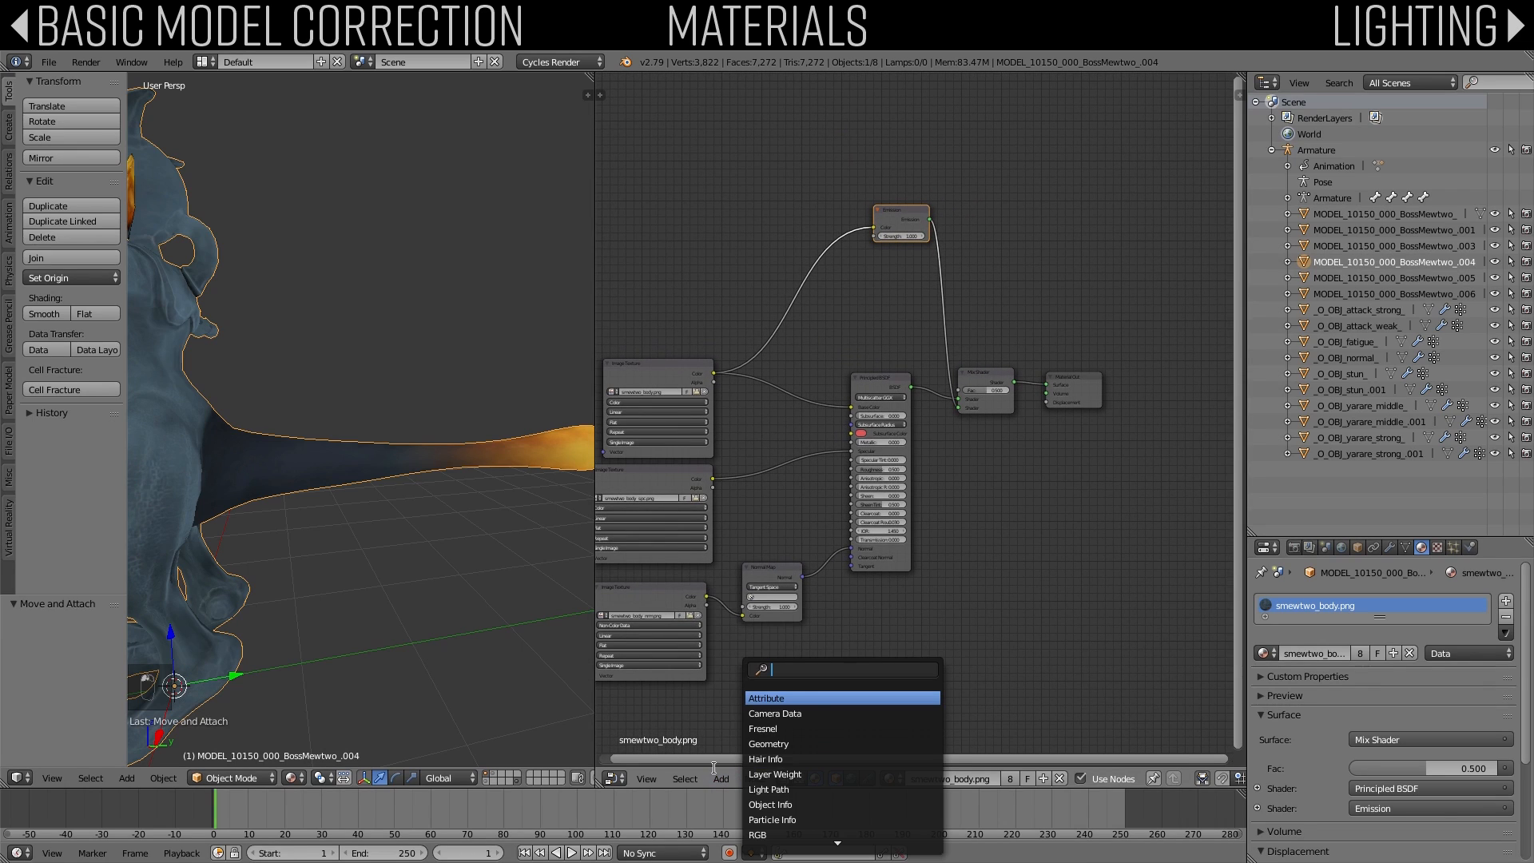
type("diff")
key("Return")
left_click(1079, 553)
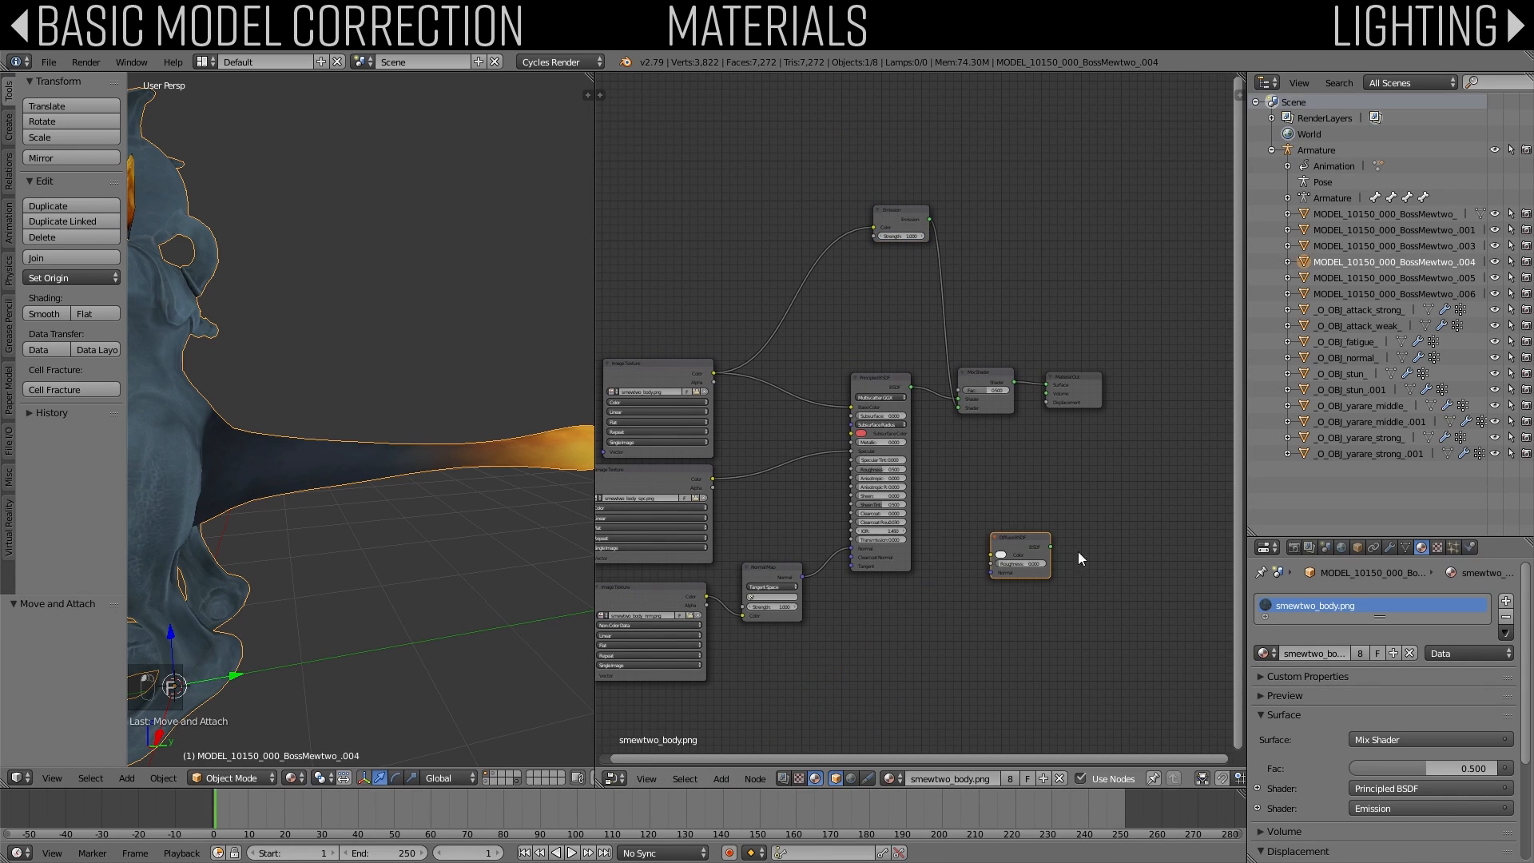
left_click_drag(1031, 548, 1124, 498)
Step: Add a ColorRamp fed by the body texture's Color into the Diffuse BSDF, and link the Diffuse BSDF to the Material Output's Surface
left_click(721, 778)
left_click(725, 763)
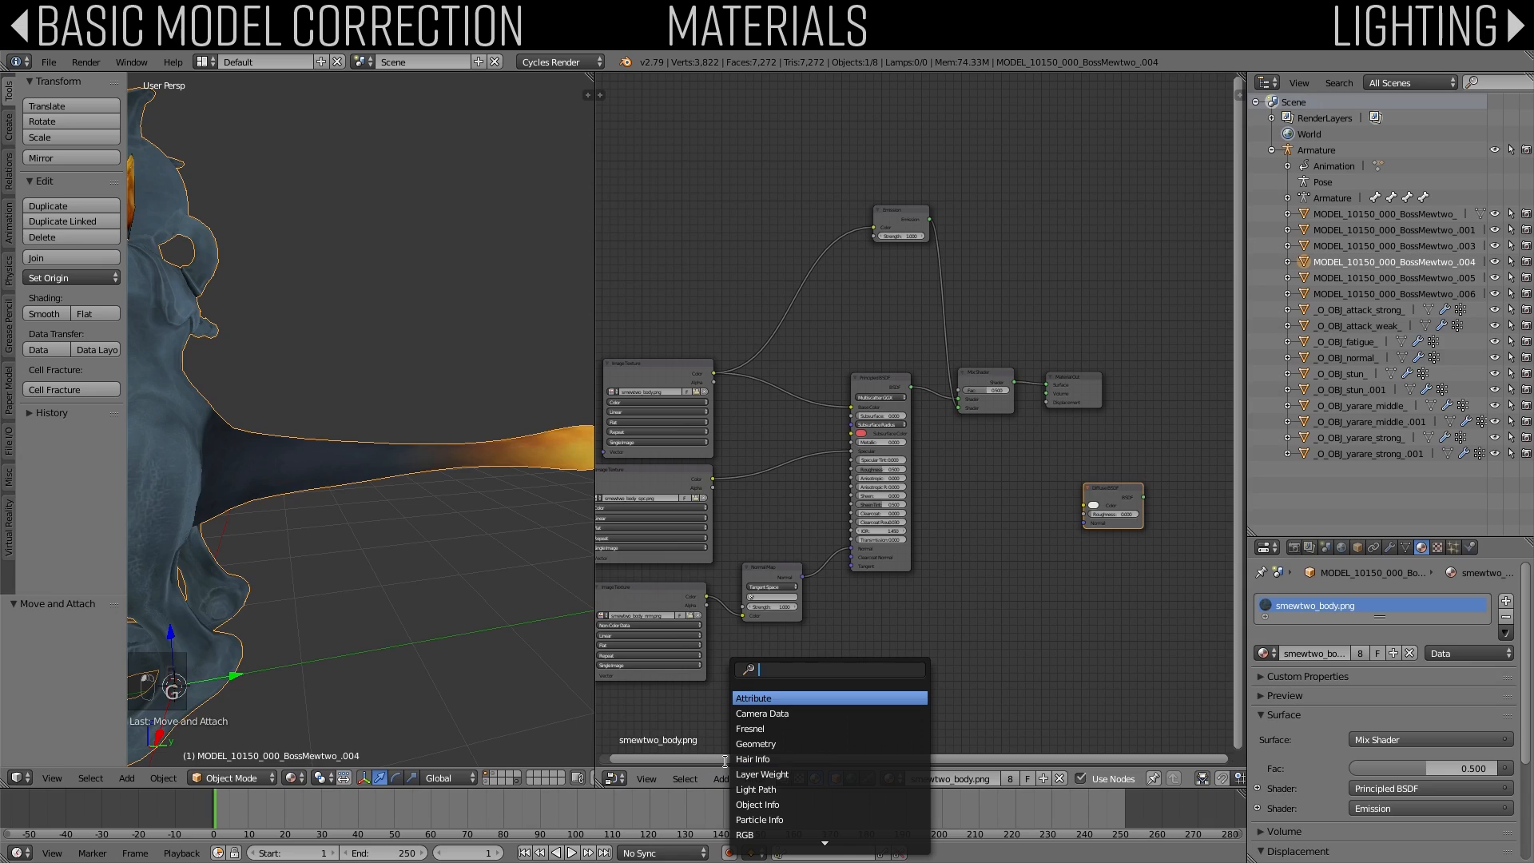
type("color")
key("Return")
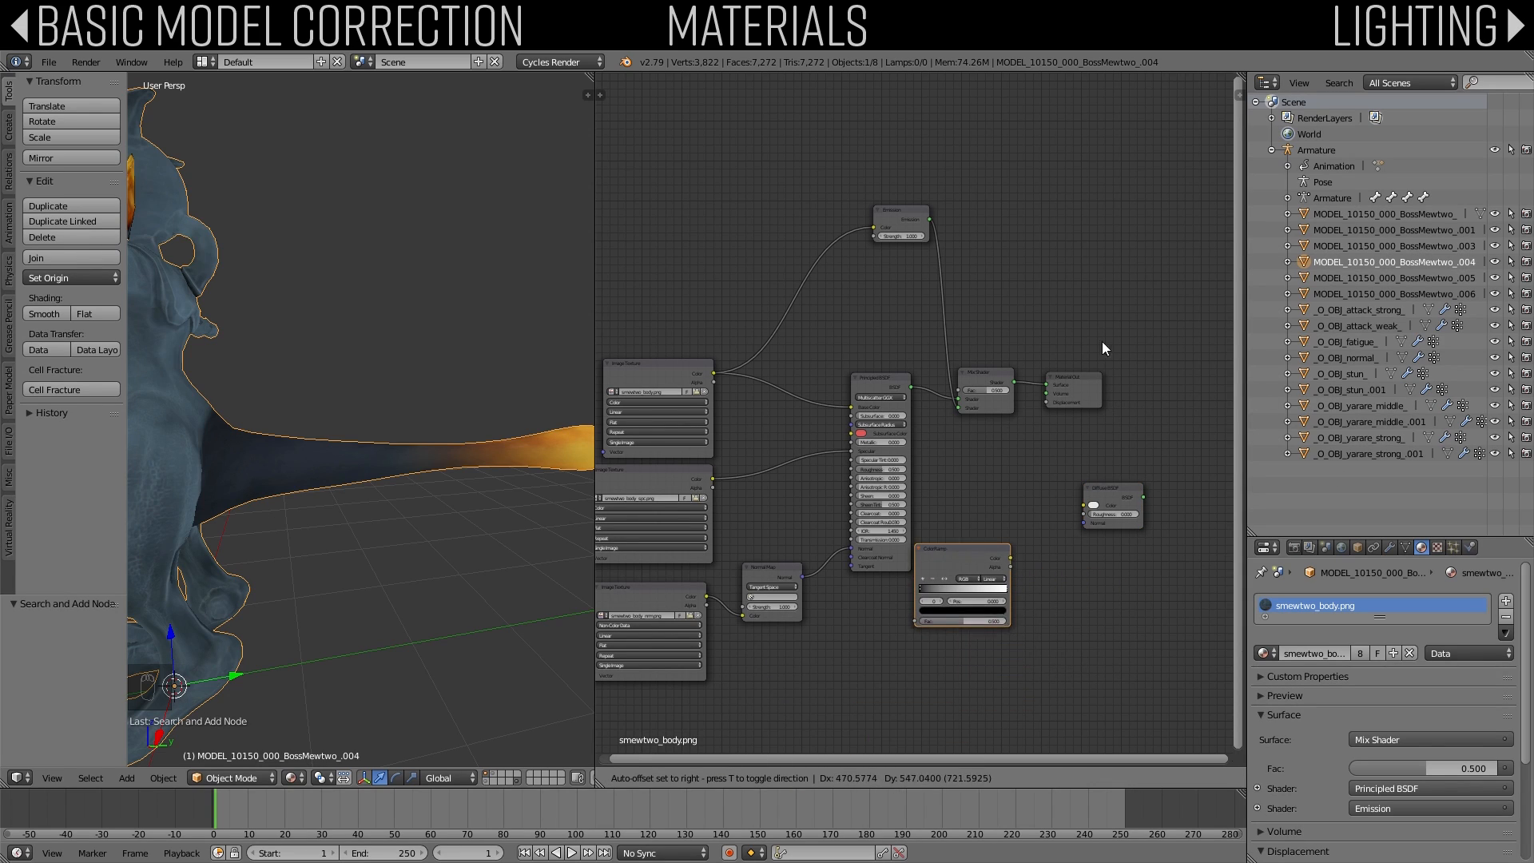
left_click(1105, 479)
left_click_drag(714, 373, 968, 536)
left_click_drag(1060, 478, 1046, 387)
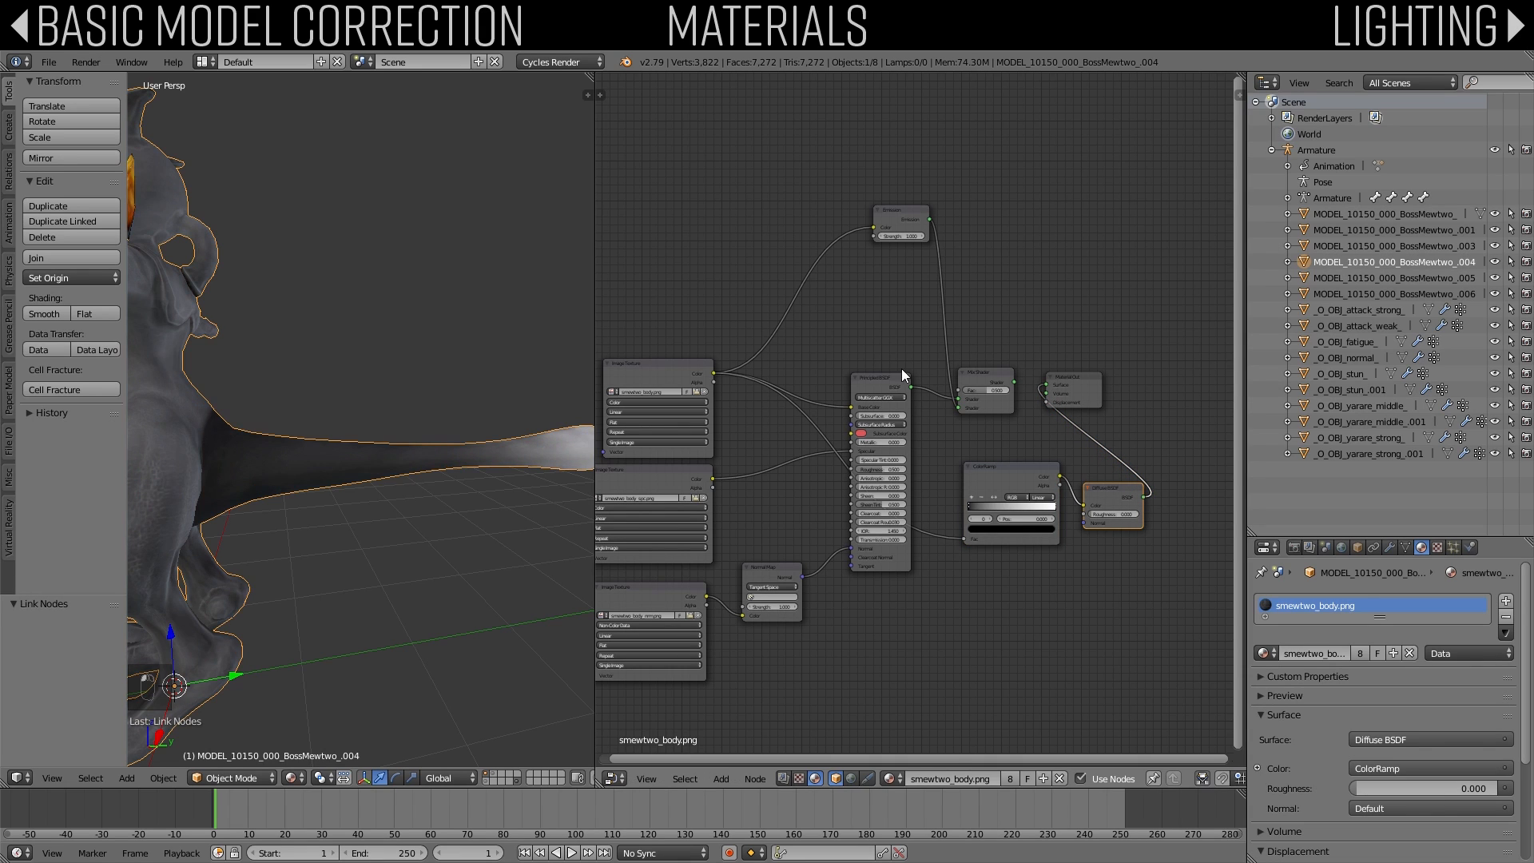
Step: Set the ColorRamp's black stop to 0.136 and white stop to 0.668 to isolate the tail tip
left_click(972, 511)
scroll(971, 507, "up", 10)
middle_click_drag(1051, 591, 810, 308)
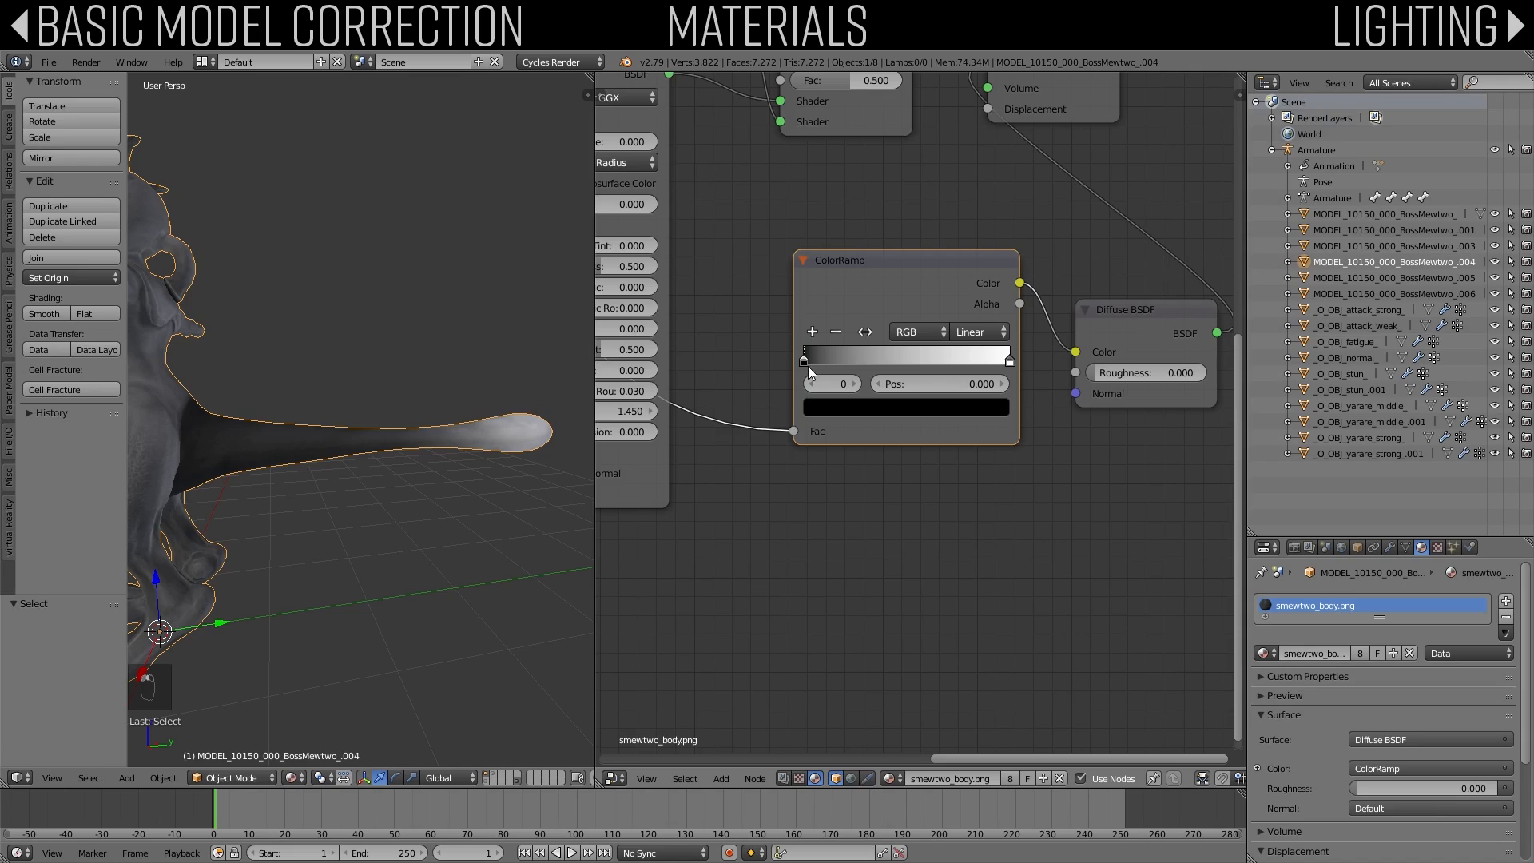
mouse_move(808, 366)
left_mouse_down()
mouse_move(842, 366)
mouse_move(815, 362)
left_mouse_up()
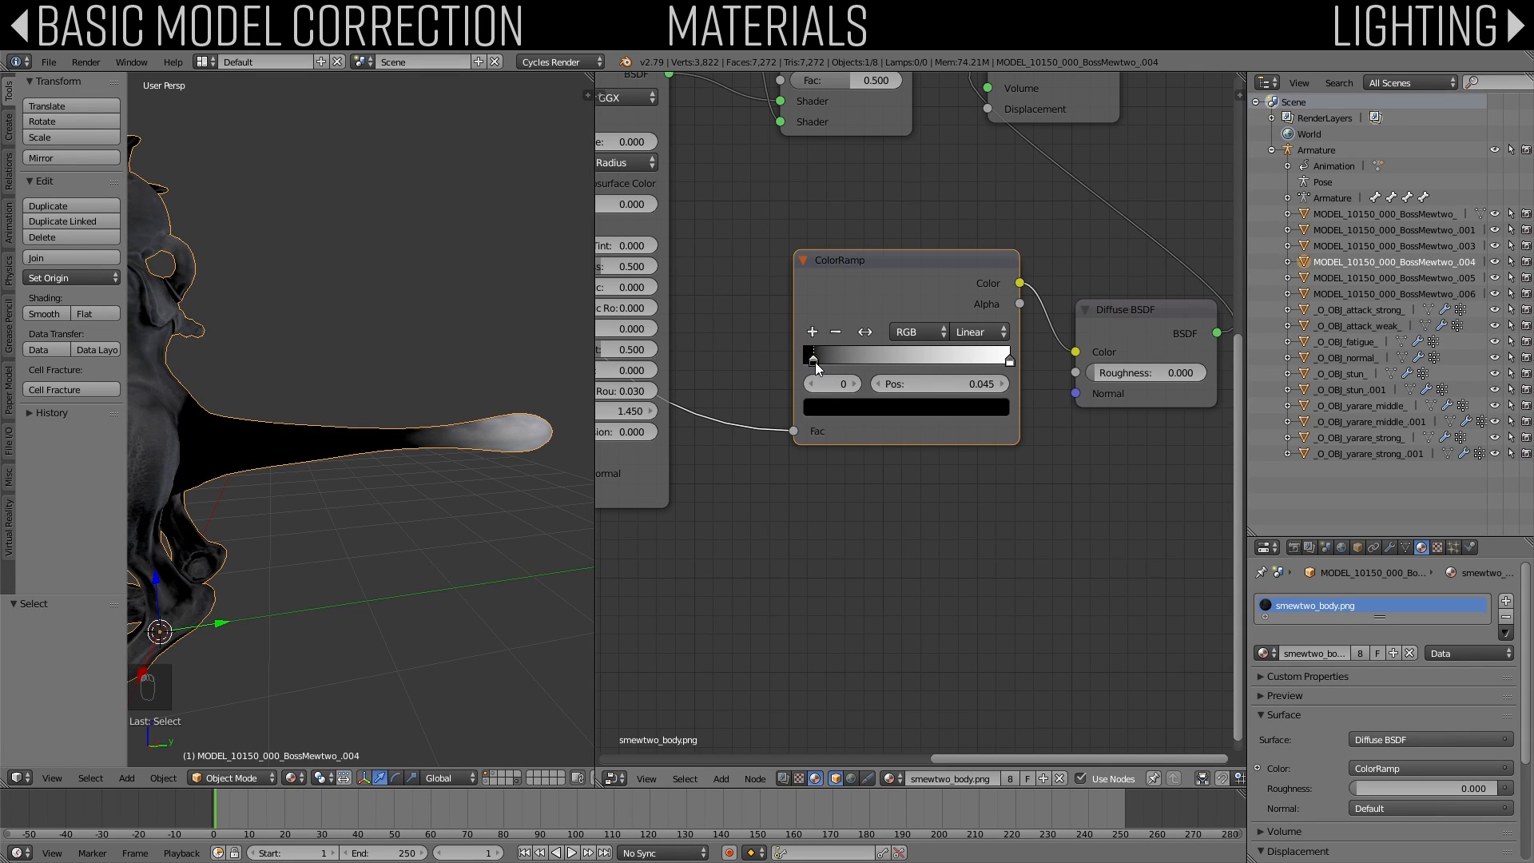
left_click_drag(1008, 361, 940, 356)
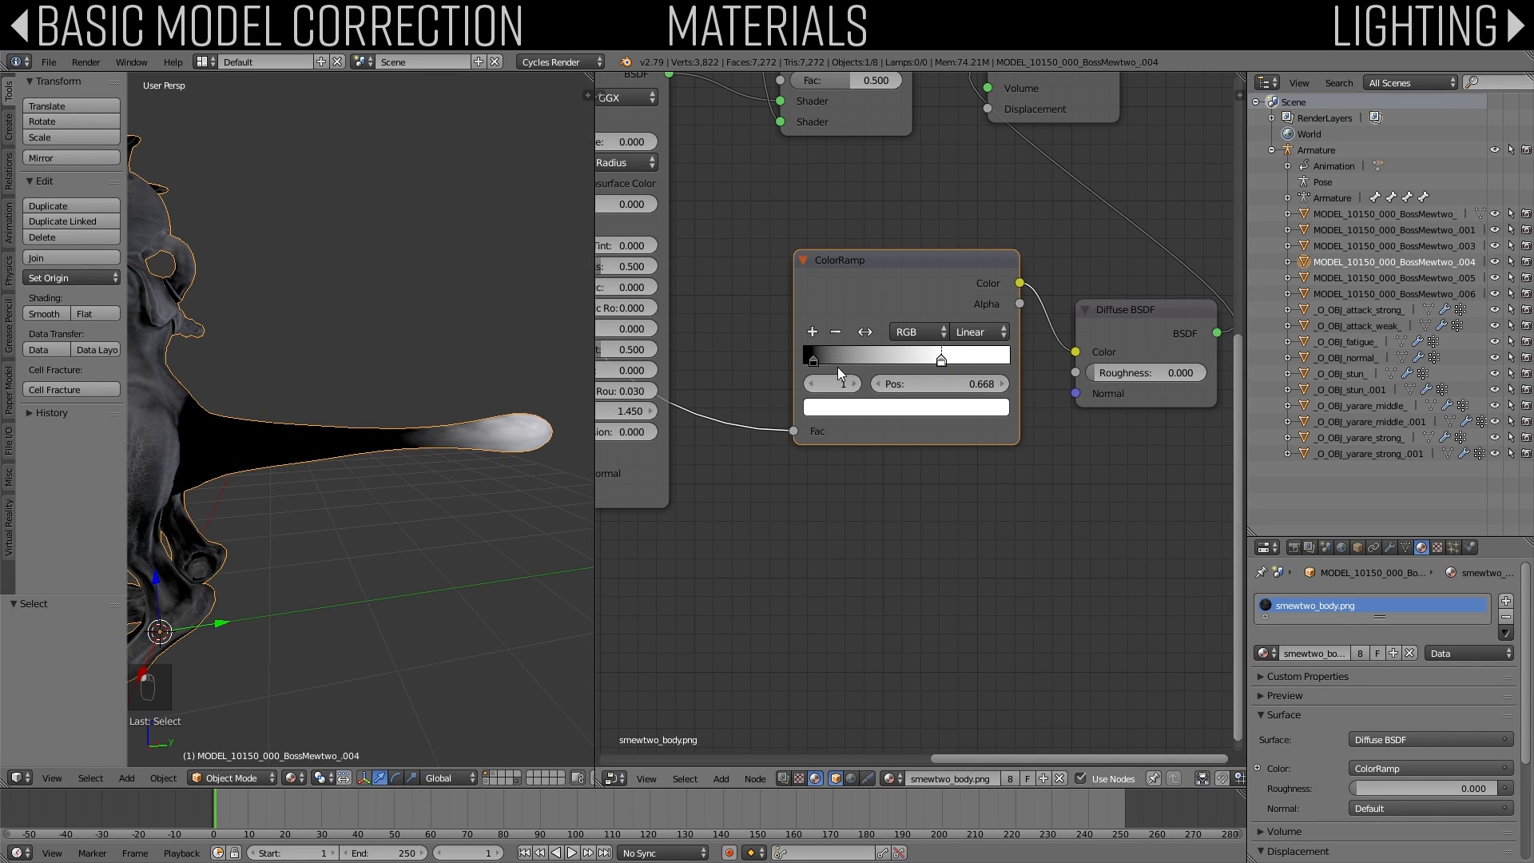
left_click_drag(813, 362, 832, 362)
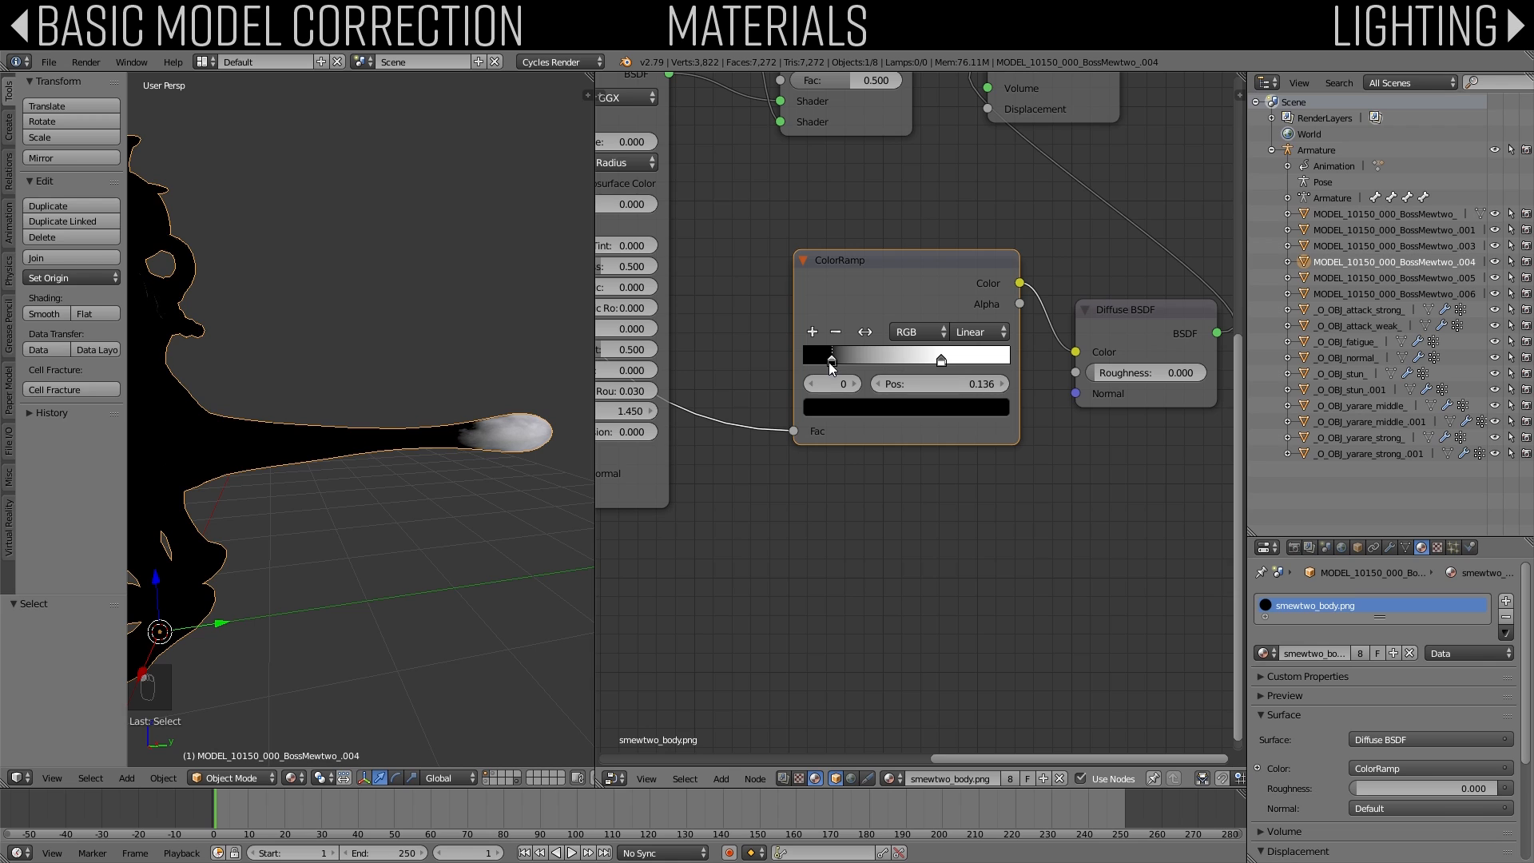
scroll(322, 386, "down", 2)
middle_click_drag(321, 386, 233, 435)
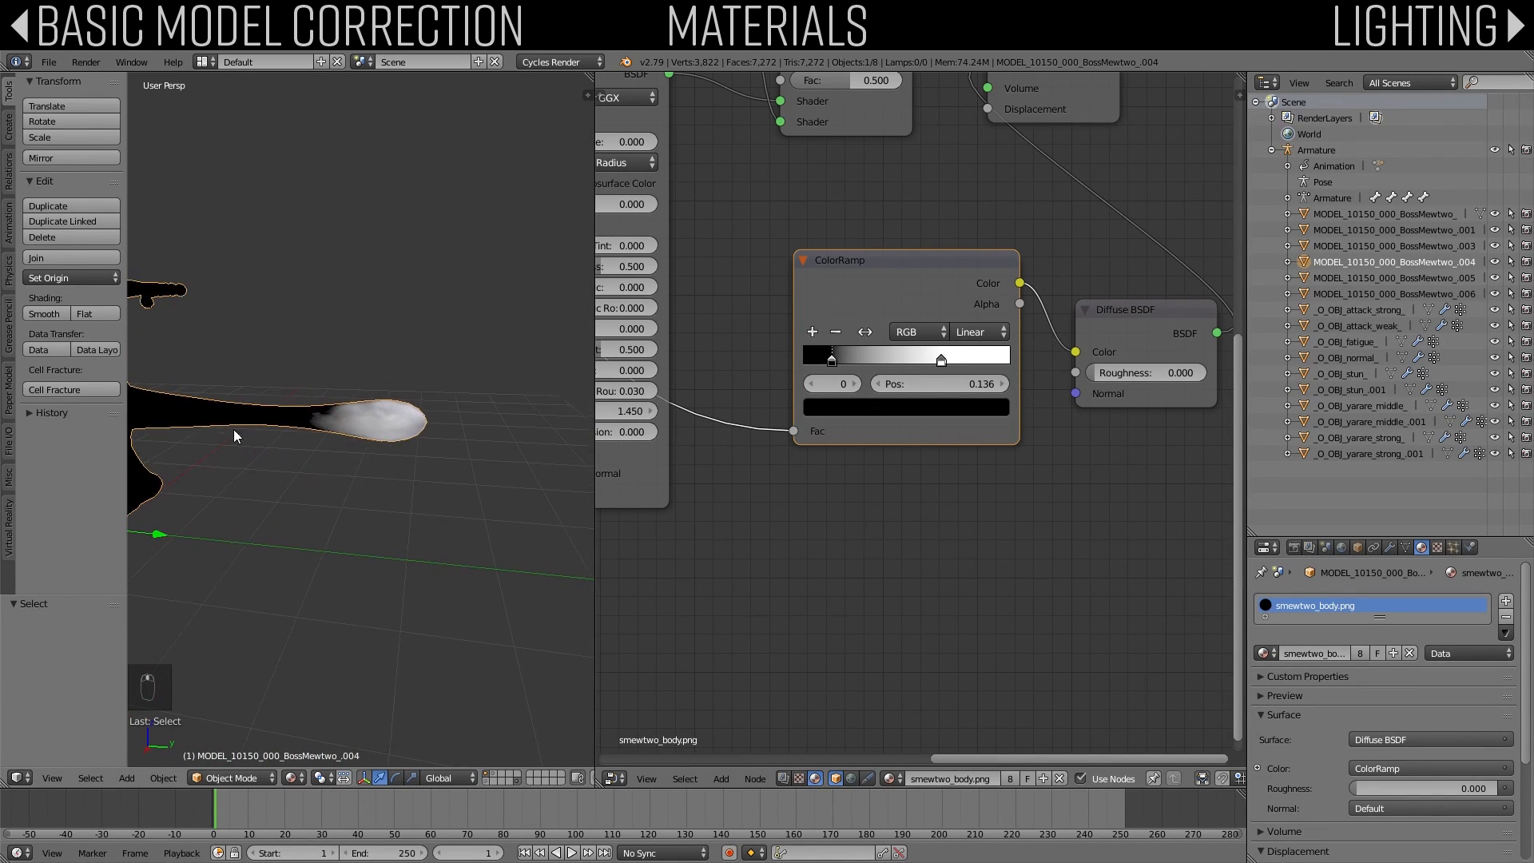
middle_click_drag(348, 437, 350, 473)
Step: Link the ColorRamp's Color to the Mix Shader's Fac, reconnect the Mix Shader to the Material Output, and delete the Diffuse BSDF
scroll(911, 464, "down", 2)
middle_click_drag(937, 490, 941, 566)
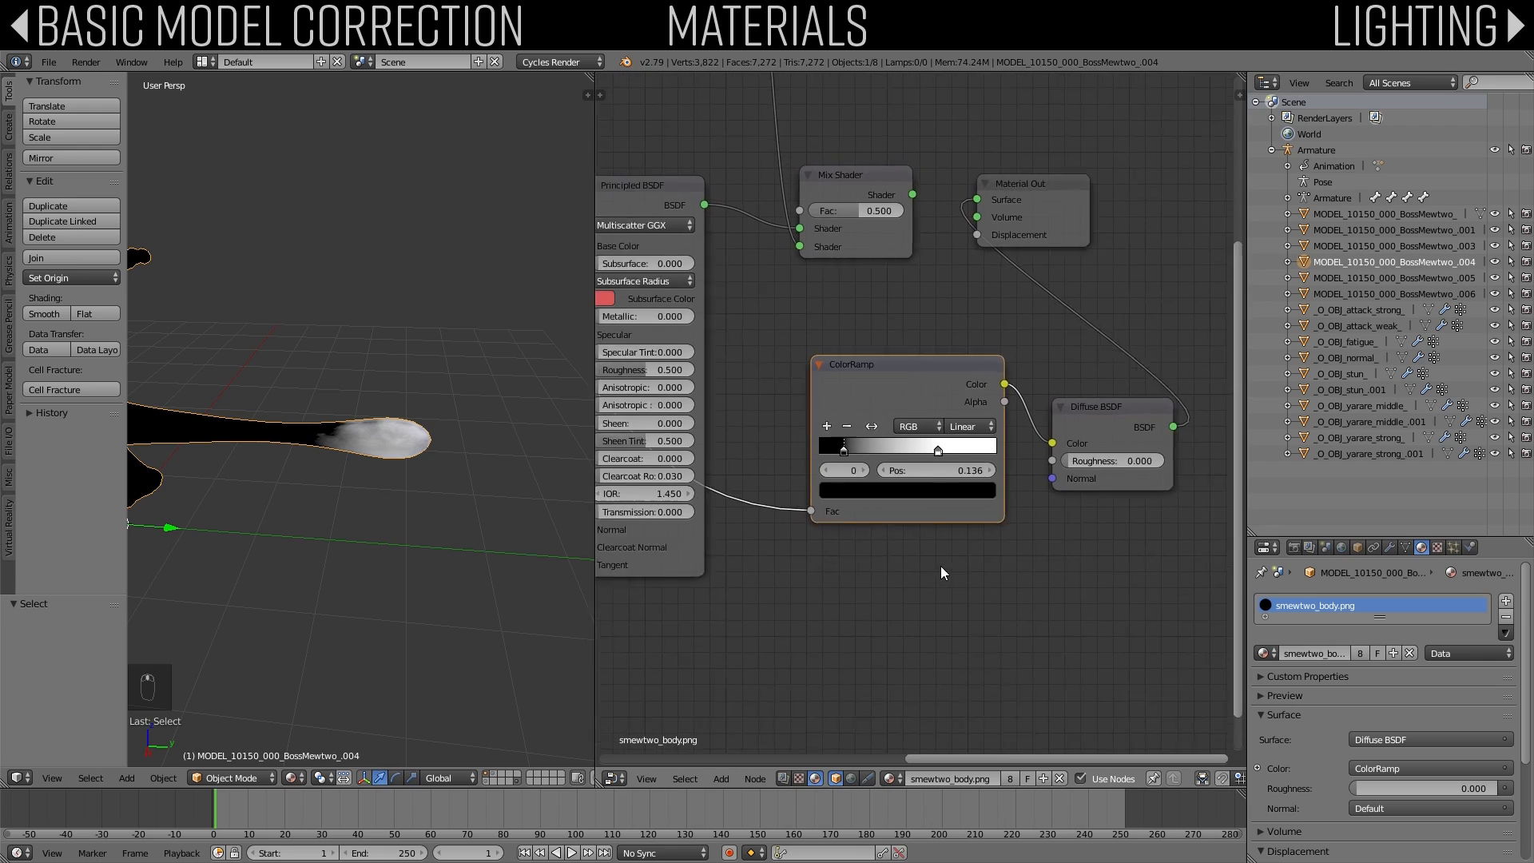
scroll(981, 416, "down", 6)
middle_click_drag(986, 432, 1003, 546)
left_click_drag(992, 514, 973, 398)
left_click(1039, 526)
key("Delete")
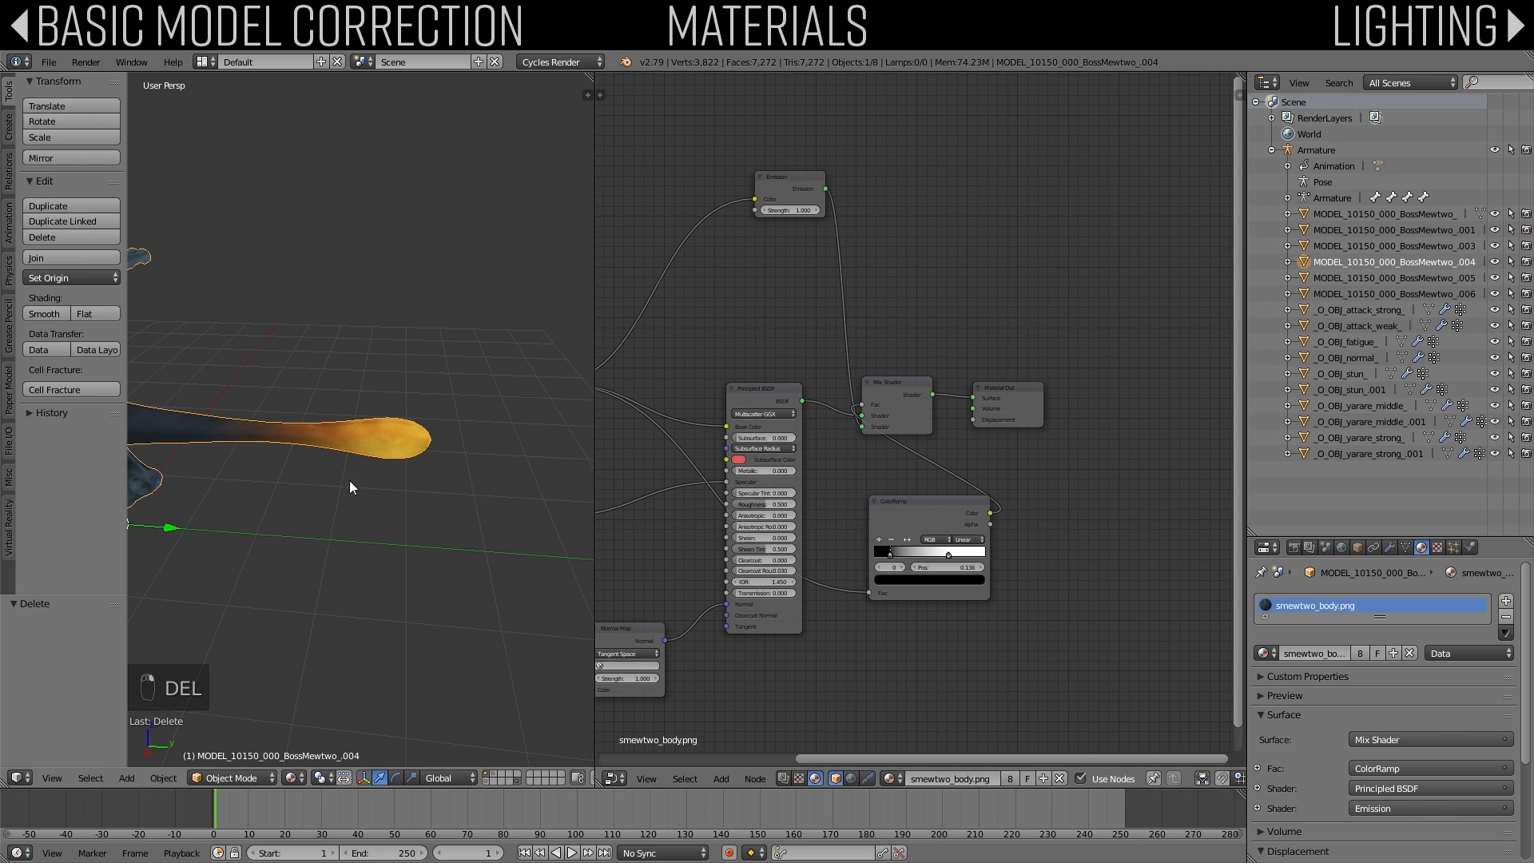
Step: Preview the tail tip's glow and the whole figure in Rendered viewport shading, comparing it with the Principled BSDF alone
left_click(293, 778)
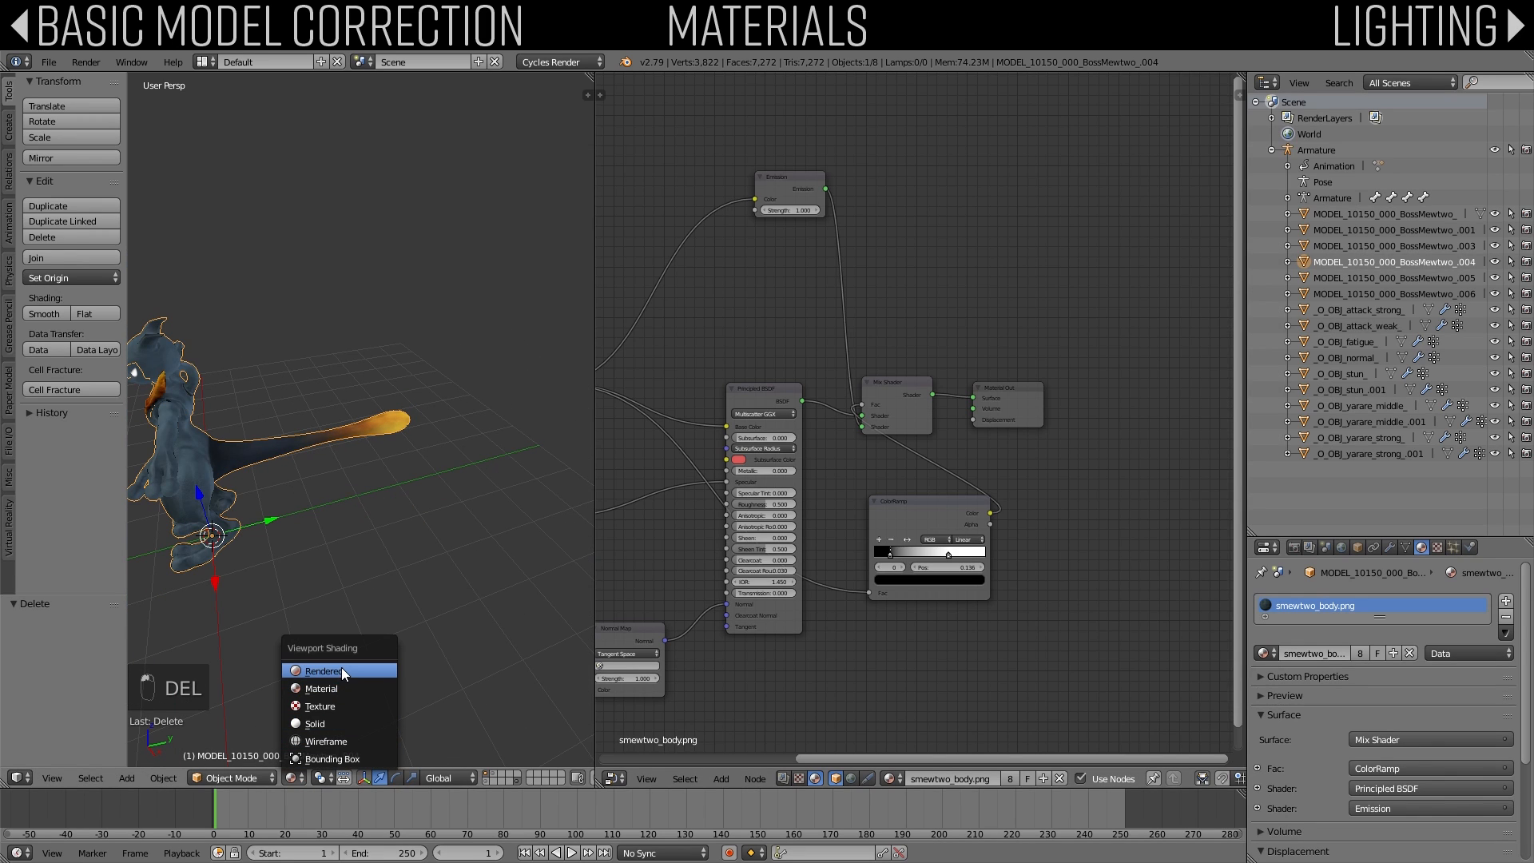
left_click(321, 671)
mouse_move(262, 496)
middle_mouse_down()
mouse_move(415, 489)
mouse_move(302, 467)
mouse_move(353, 488)
mouse_move(352, 545)
middle_mouse_up()
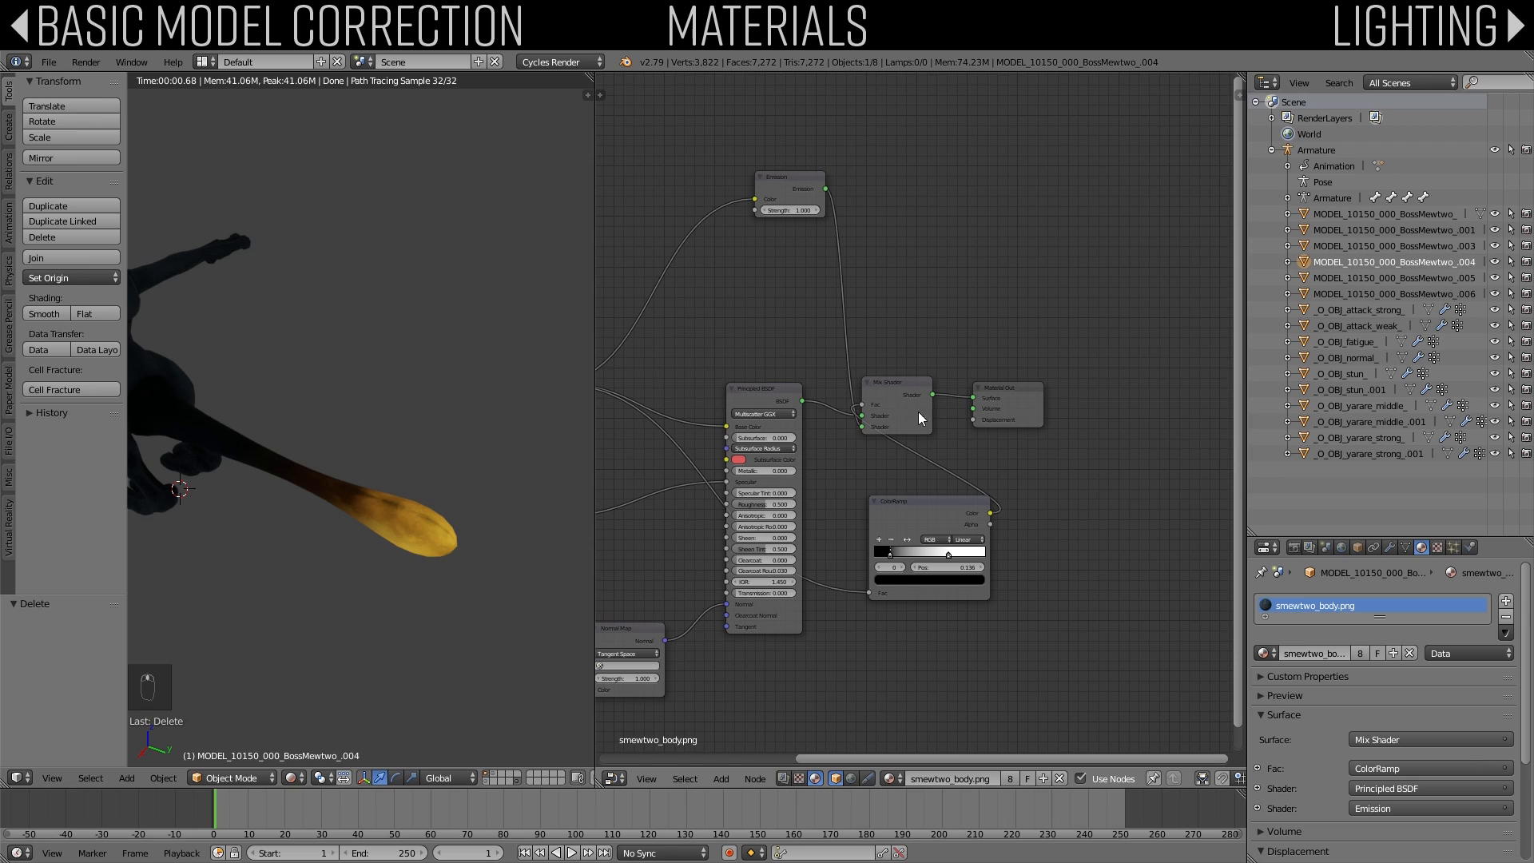
left_click_drag(803, 400, 974, 398)
middle_click_drag(436, 492, 382, 480)
scroll(382, 479, "up", 3)
right_click(436, 293)
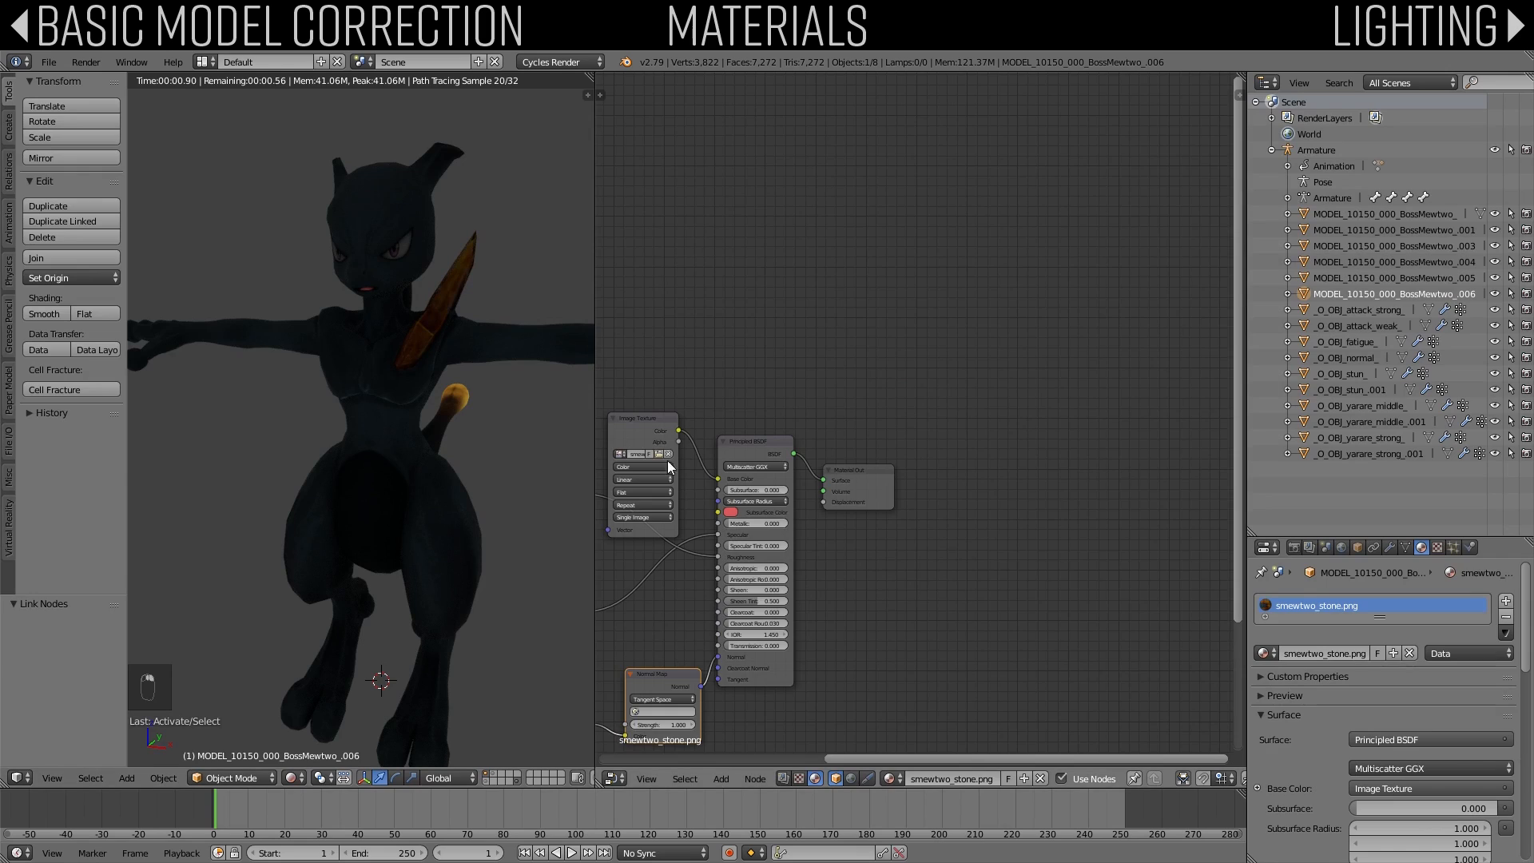
middle_click_drag(530, 388, 432, 400)
Step: Copy the Emission, Mix Shader and ColorRamp nodes from the body material and paste them into the smewtwo_stone.png material
right_click(470, 414)
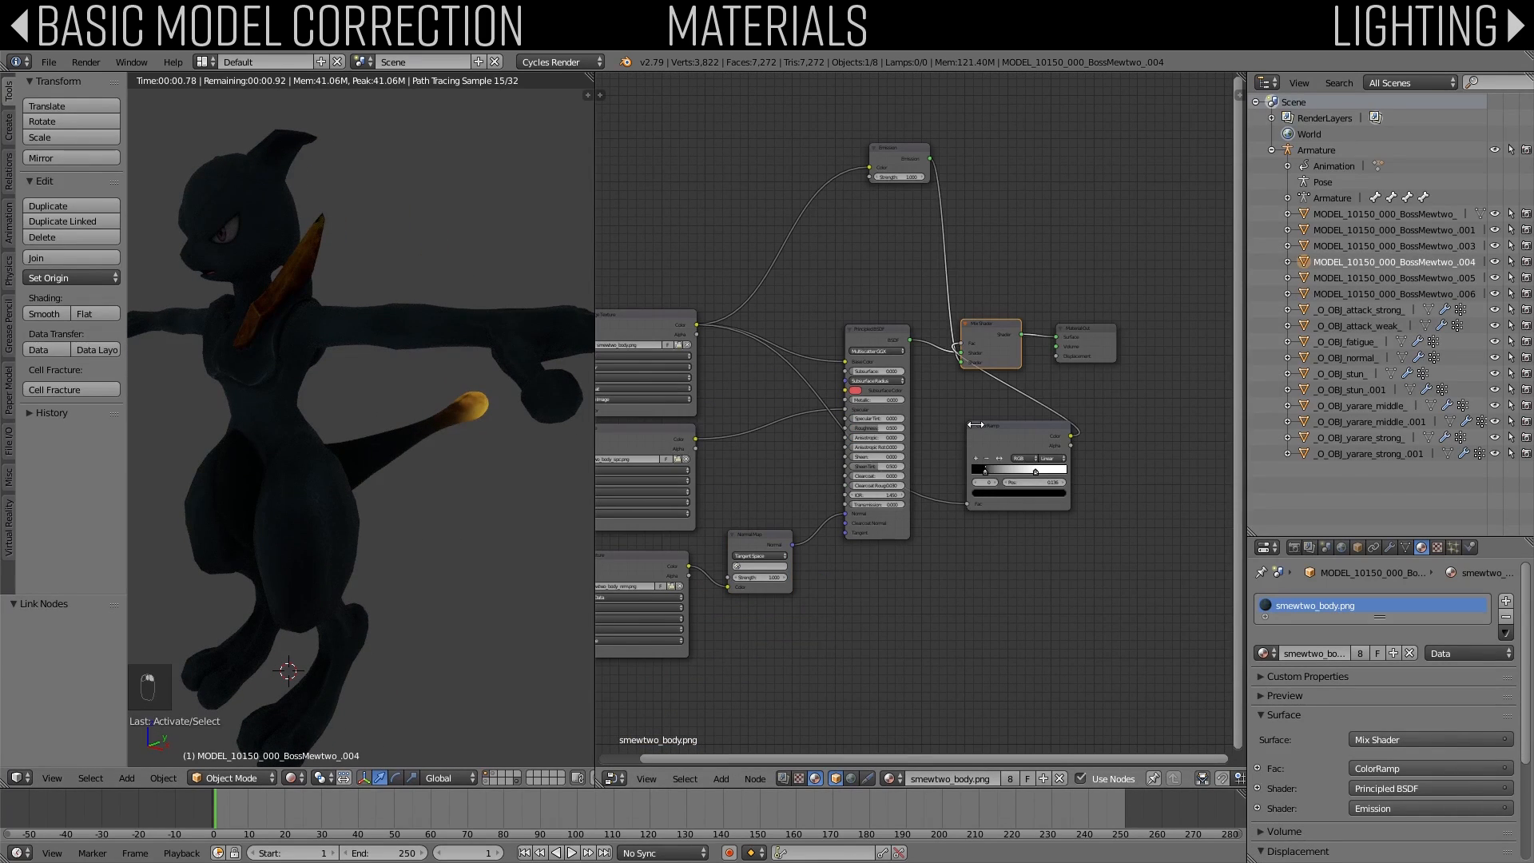
key("a")
left_click(999, 432)
left_click(899, 147)
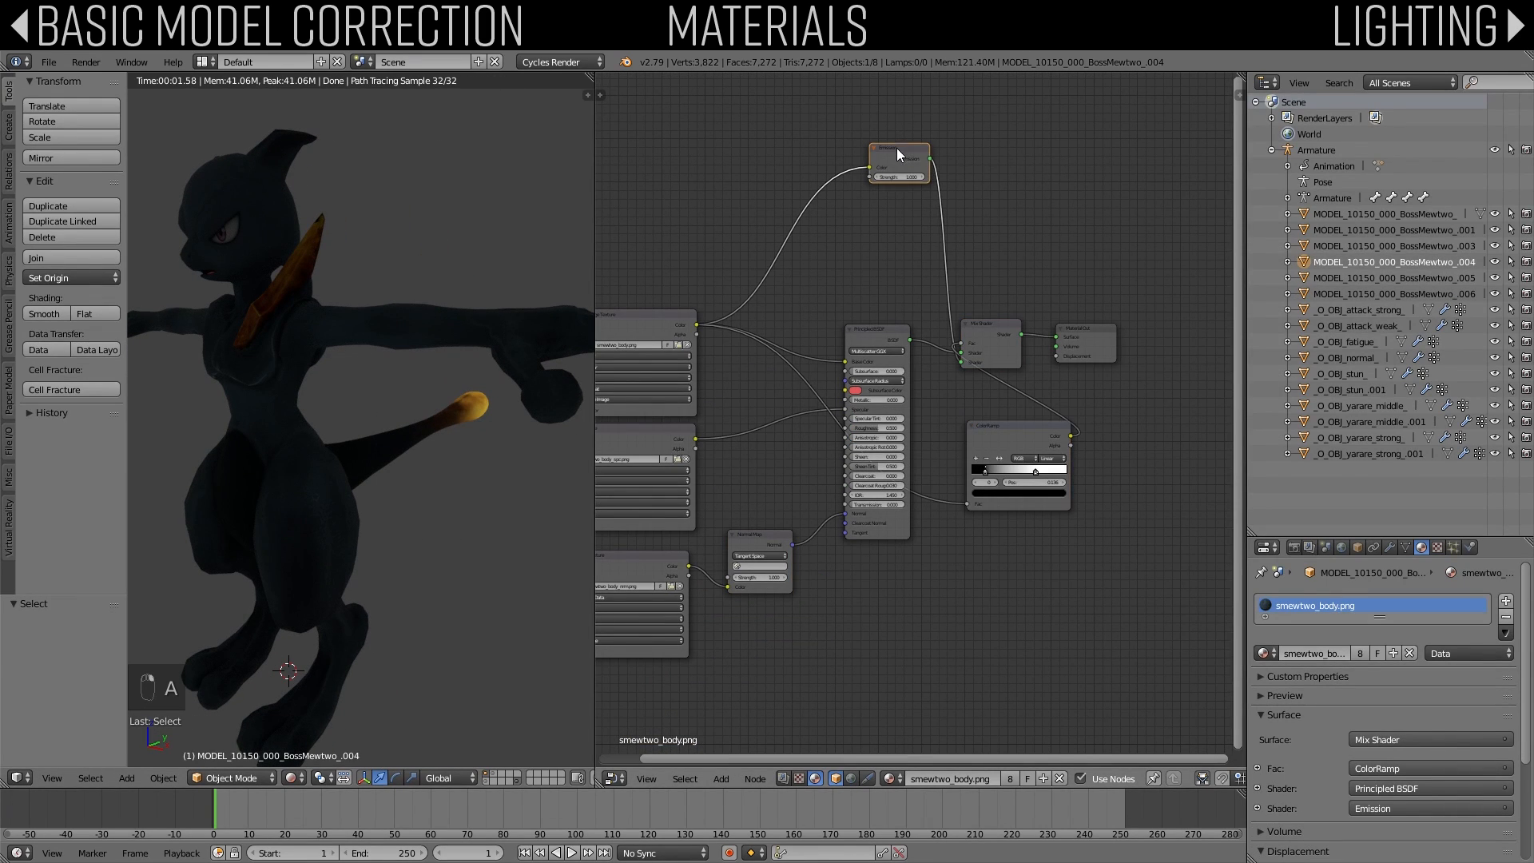
left_click(1002, 331, "shift")
left_click(1003, 423, "shift")
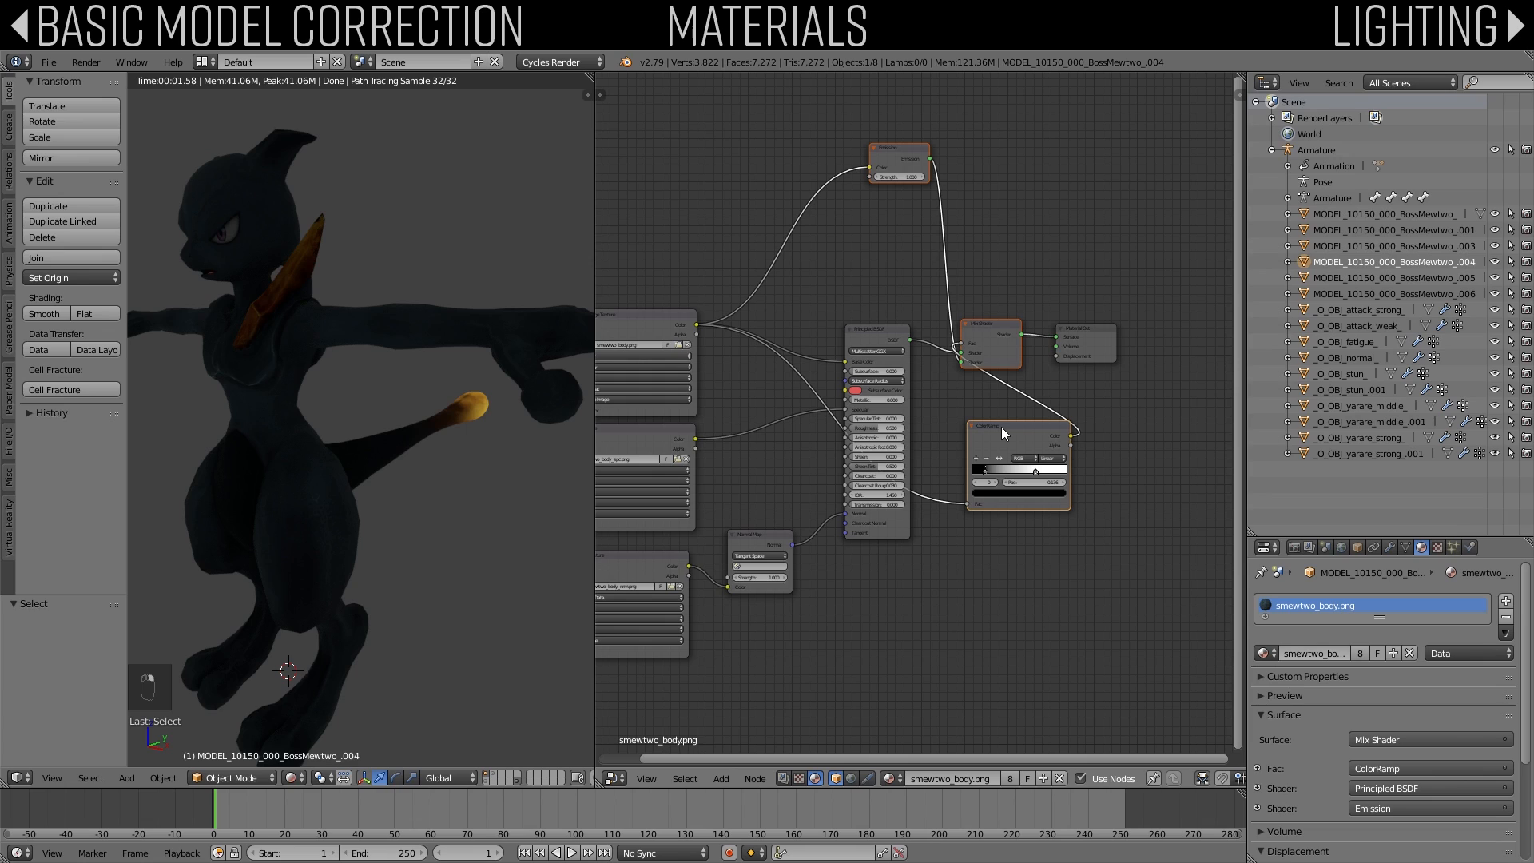
key("ctrl+c")
key("ctrl+c")
key("ctrl+c")
right_click(305, 256)
key("ctrl+v")
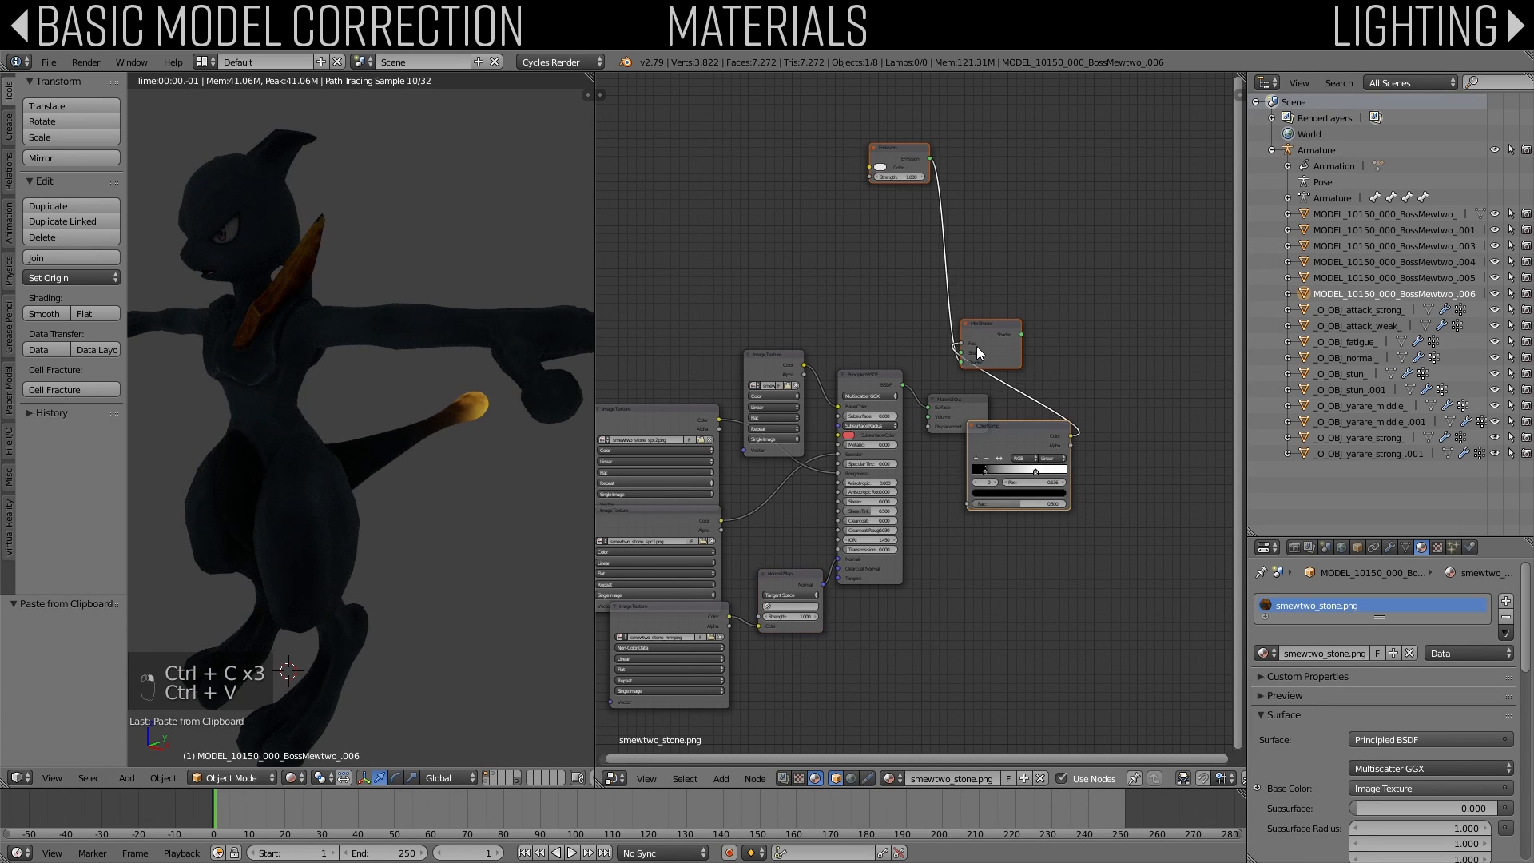
Step: Position the pasted nodes beside the stone's Principled BSDF, move the Material Output outward, and link the Principled BSDF to the Mix Shader
key("g")
left_click(964, 401)
left_click(936, 399)
key("g")
left_click(1097, 334)
left_click_drag(902, 386, 950, 407)
Step: Move the stone's base color texture node away from the Principled BSDF and link its Color to the Emission Color
right_click(800, 362)
key("g")
left_click(668, 304)
left_click_drag(667, 292, 879, 214)
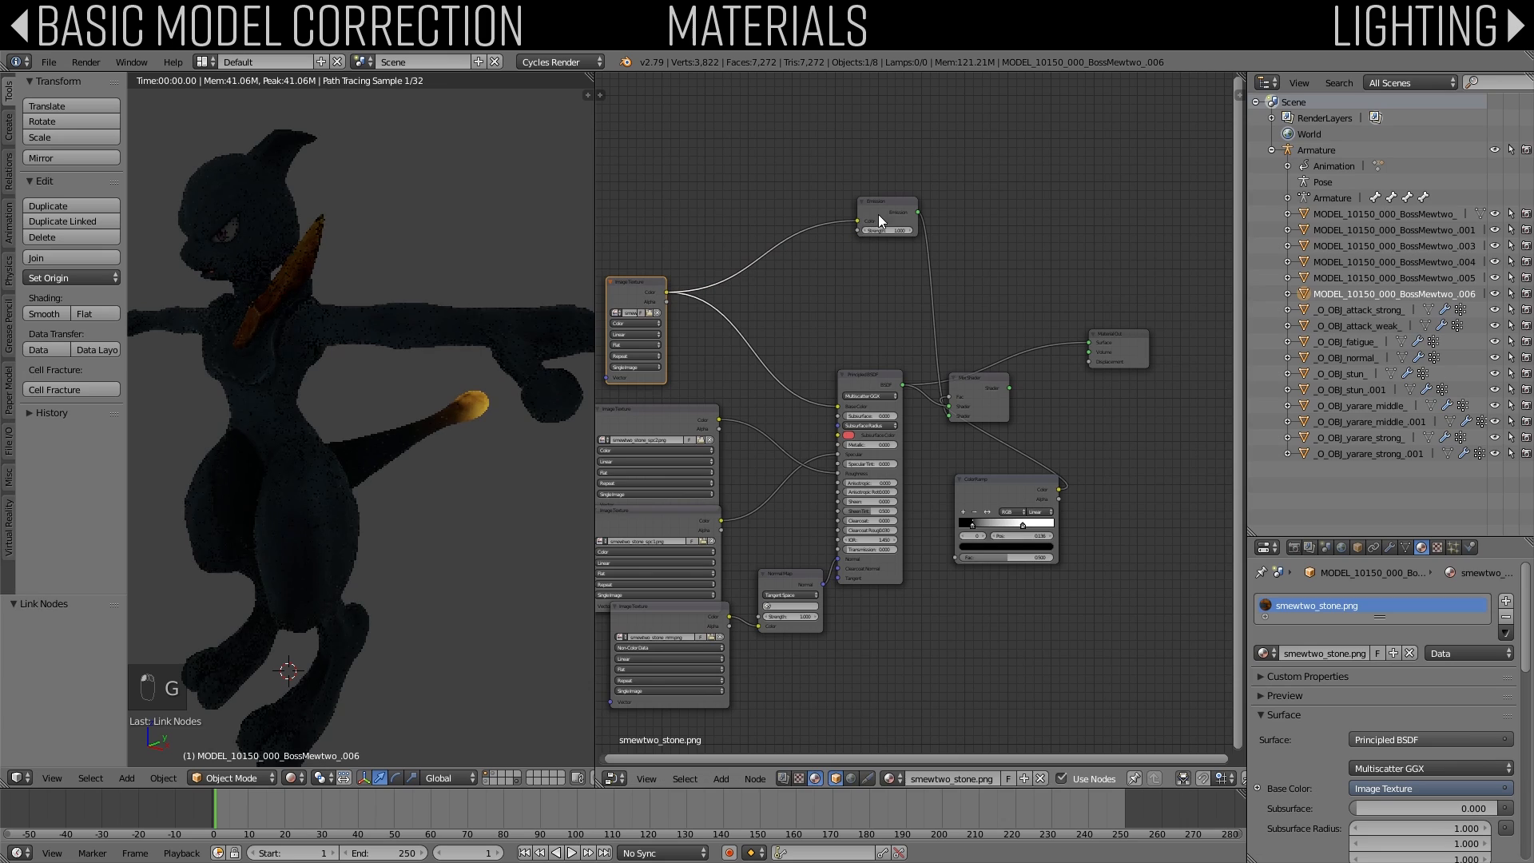
Step: Link the Mix Shader to the Material Output Surface, and the base color texture's Color to the ColorRamp Fac in the stone material
left_click_drag(1009, 388, 1089, 343)
left_click_drag(667, 293, 955, 557)
left_click_drag(1010, 389, 1090, 343)
Step: Frame the stone and shift the ColorRamp's white stop closer to the black one to strengthen the stone's glow
mouse_move(344, 368)
middle_mouse_down()
mouse_move(422, 376)
mouse_move(328, 368)
middle_mouse_up()
scroll(422, 376, "up", 4)
key("KP_Decimal")
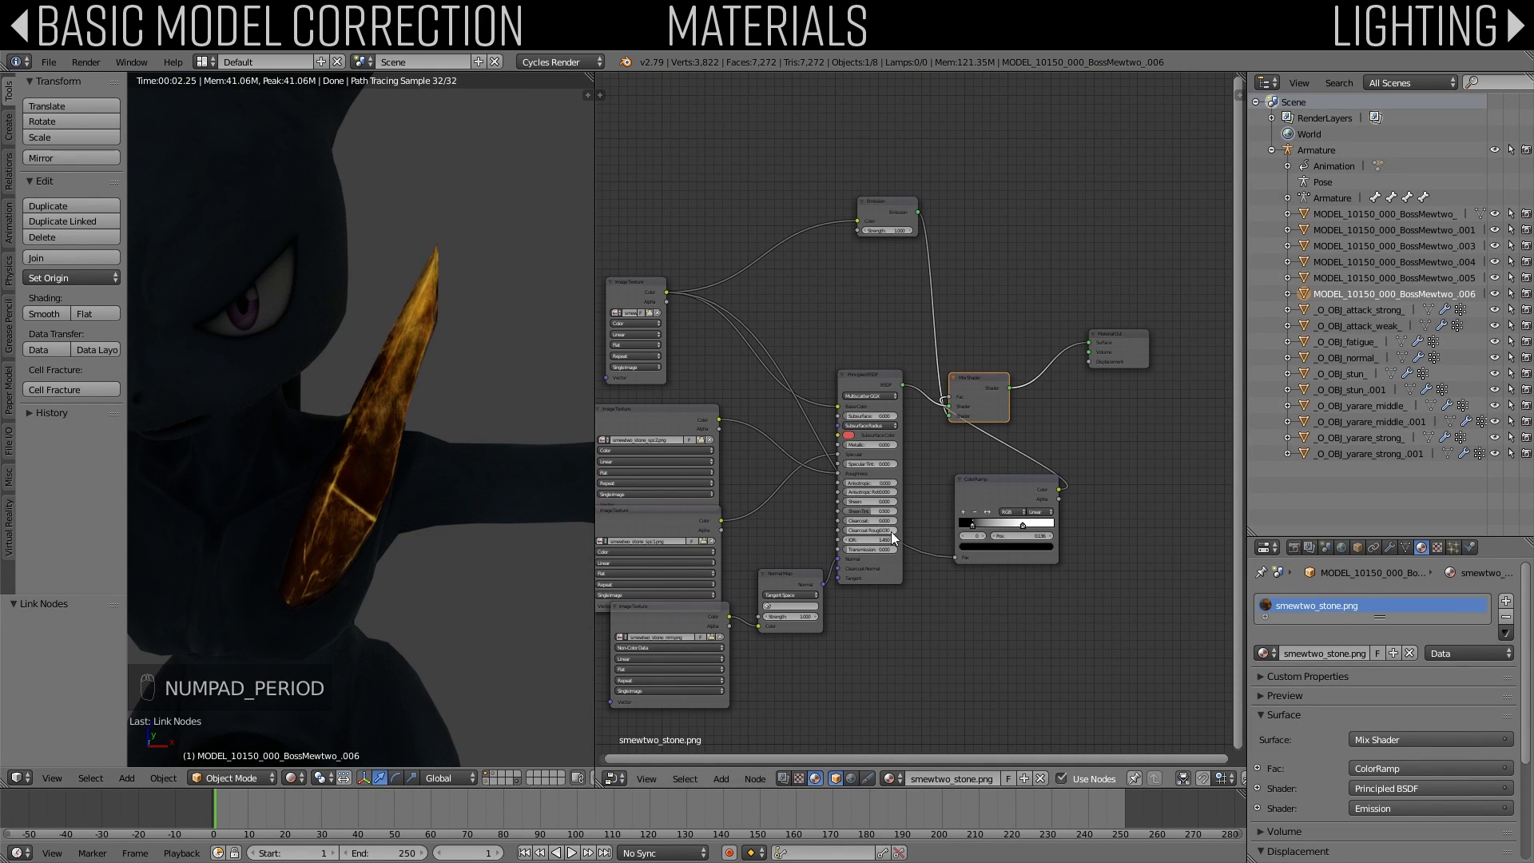
mouse_move(972, 525)
left_mouse_down()
mouse_move(1043, 532)
mouse_move(997, 532)
left_mouse_up()
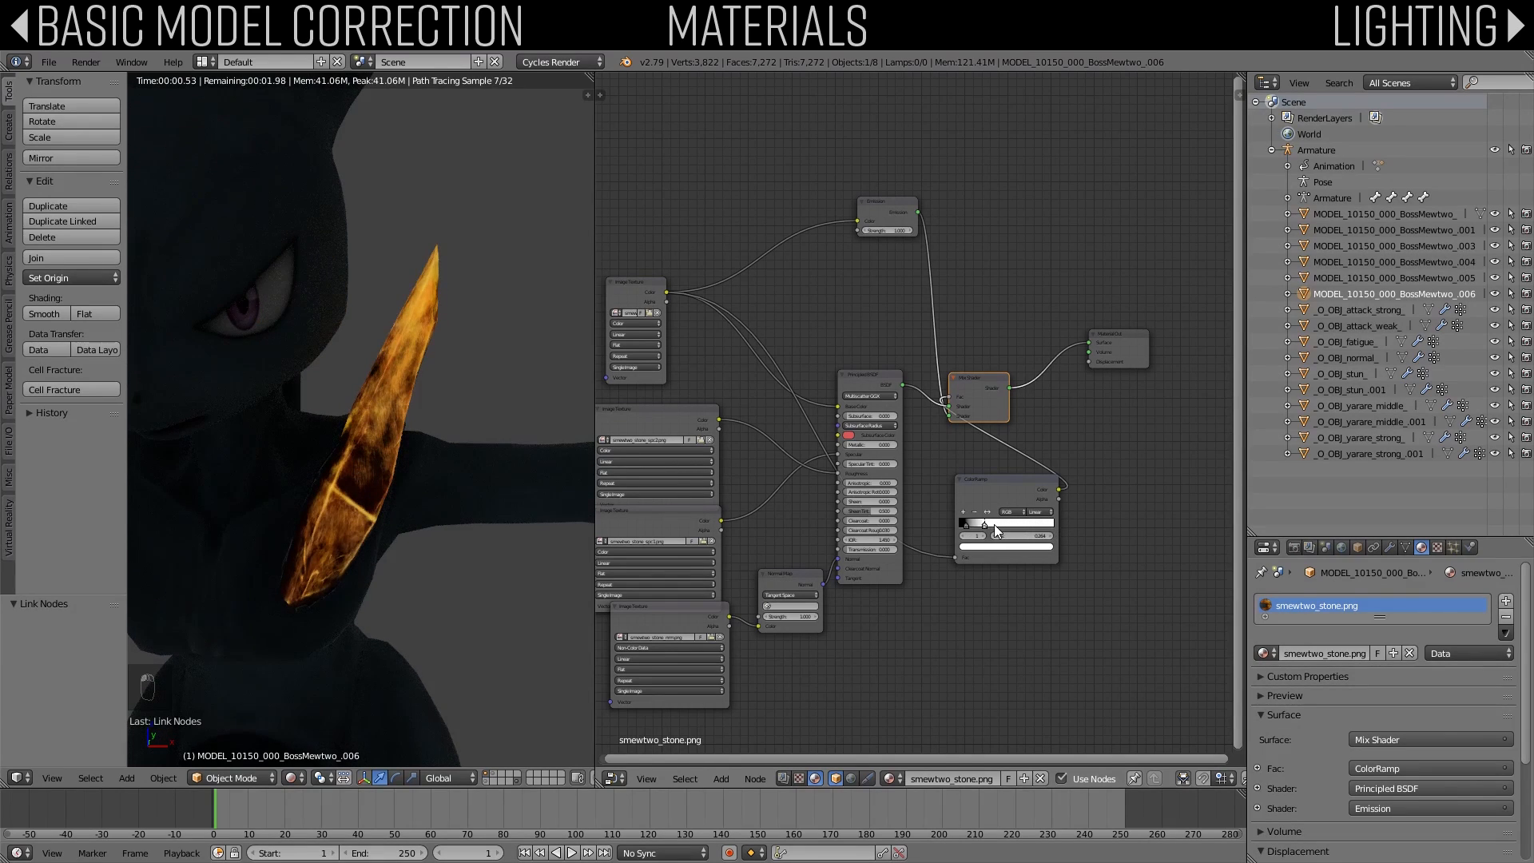
scroll(396, 437, "down", 4)
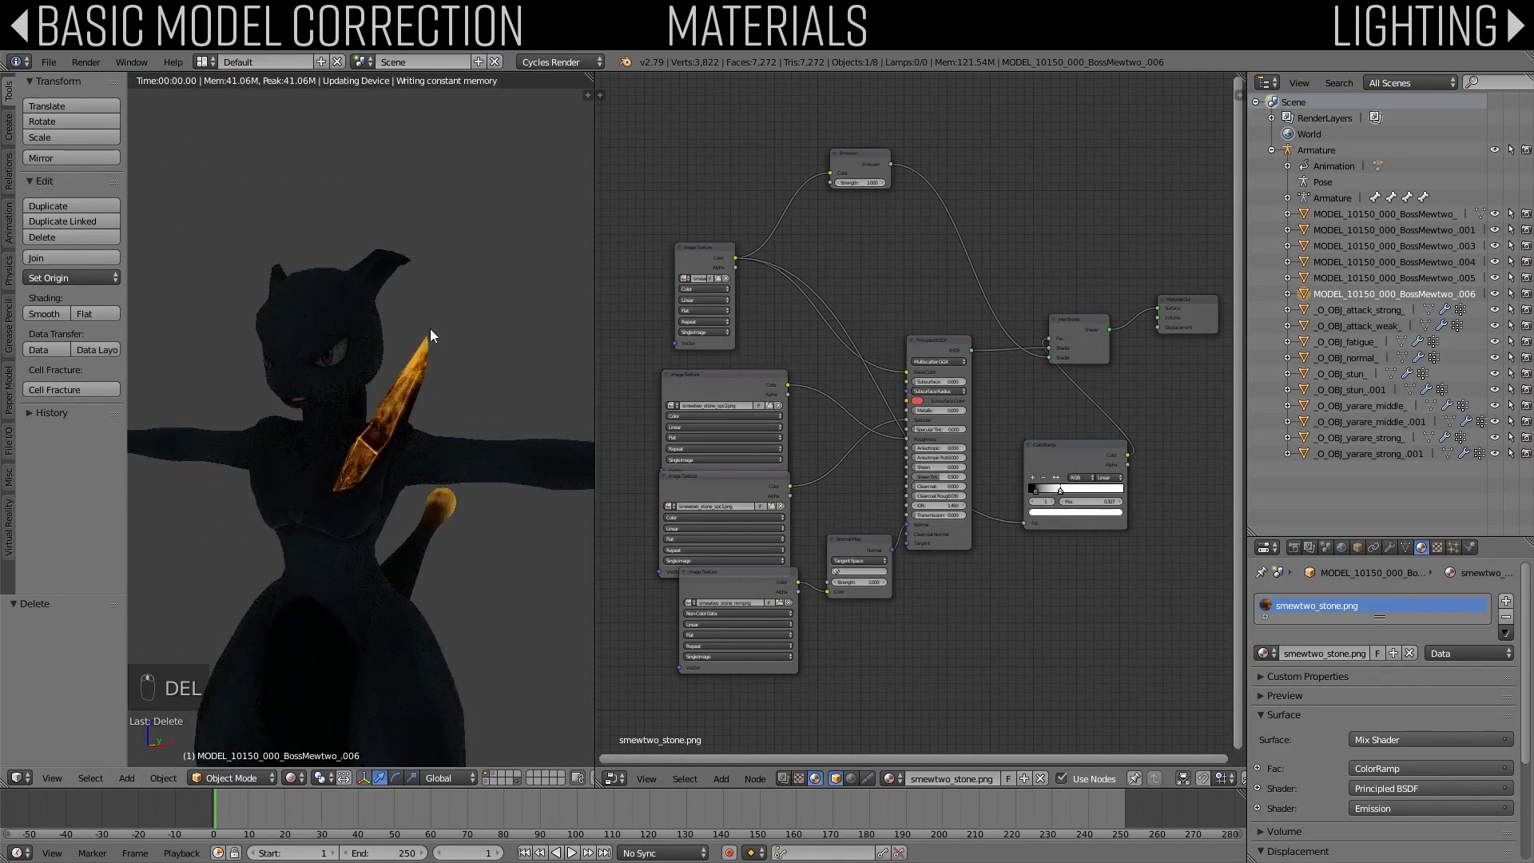
Step: Return the viewport to Solid shading and select the body mesh
key("z")
key("z")
key("z")
right_click(367, 299)
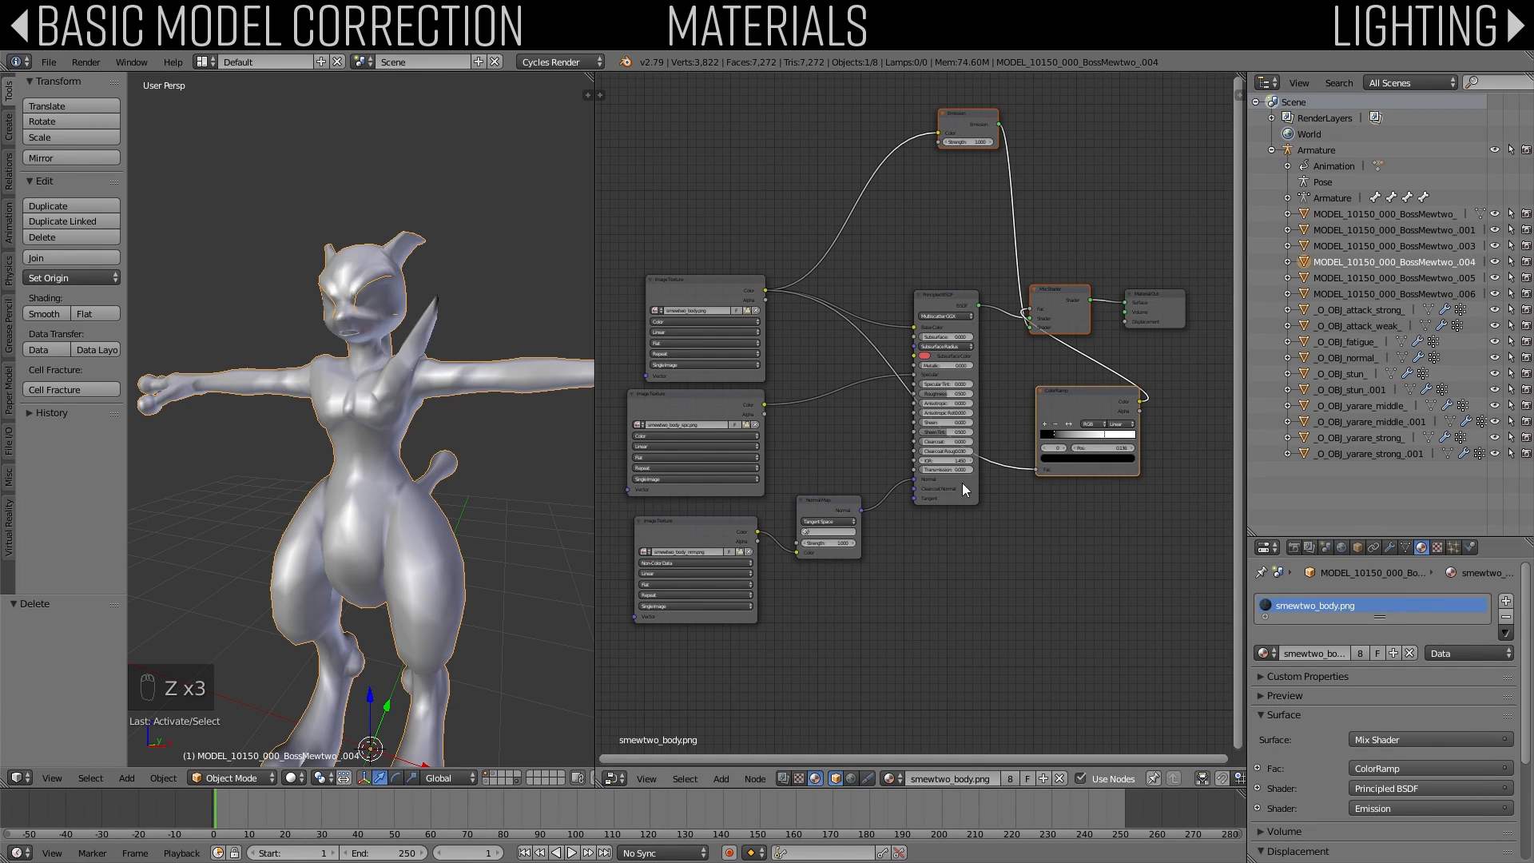
Step: Reposition the Principled BSDF node in the body material between the texture nodes and the Mix Shader
middle_click_drag(871, 482, 855, 542)
scroll(915, 428, "up", 7)
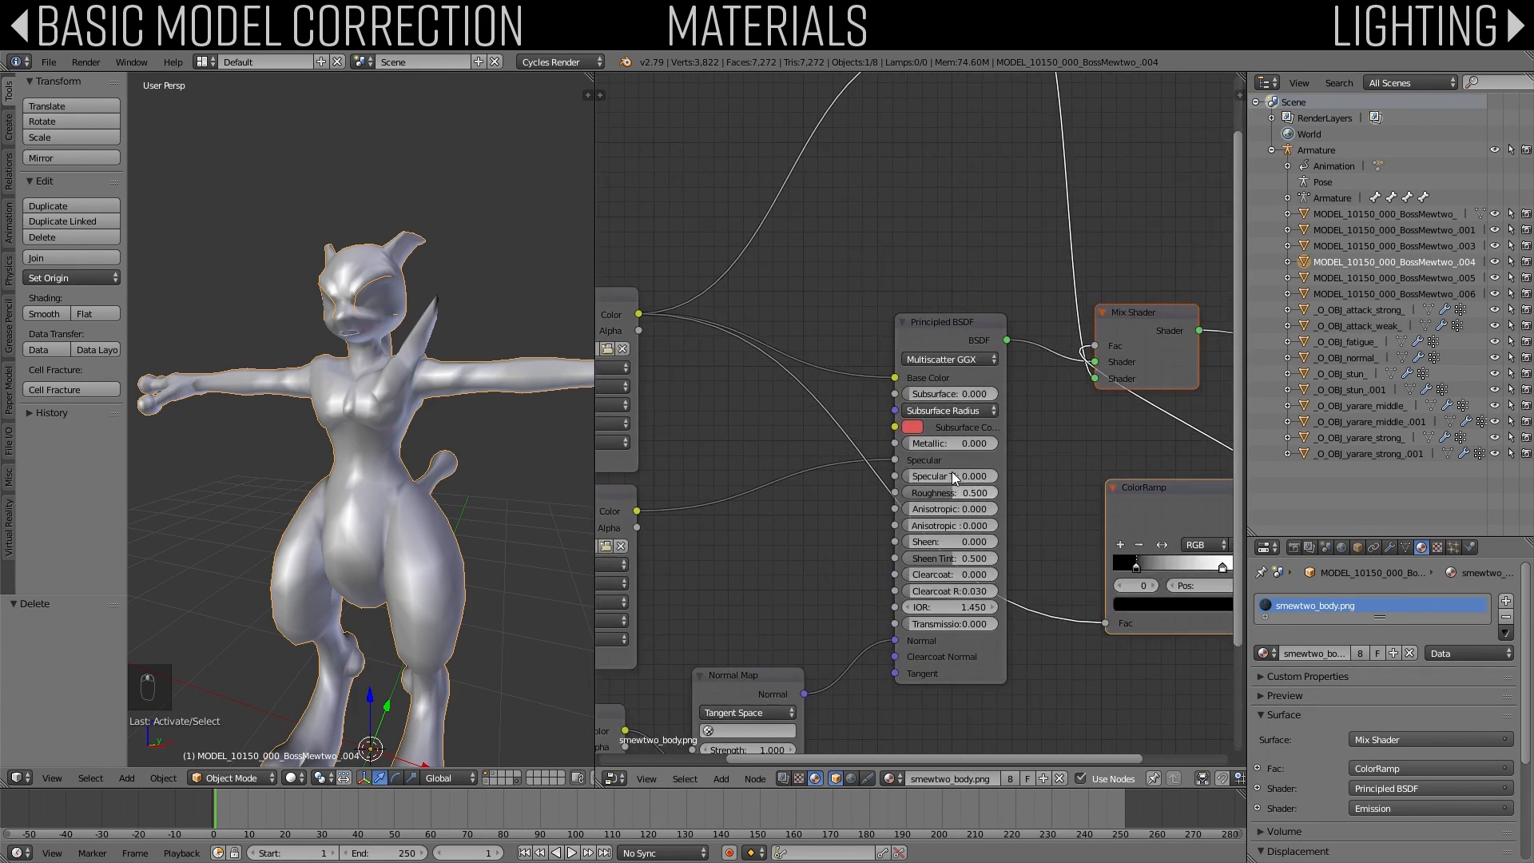
middle_click_drag(820, 455, 945, 414)
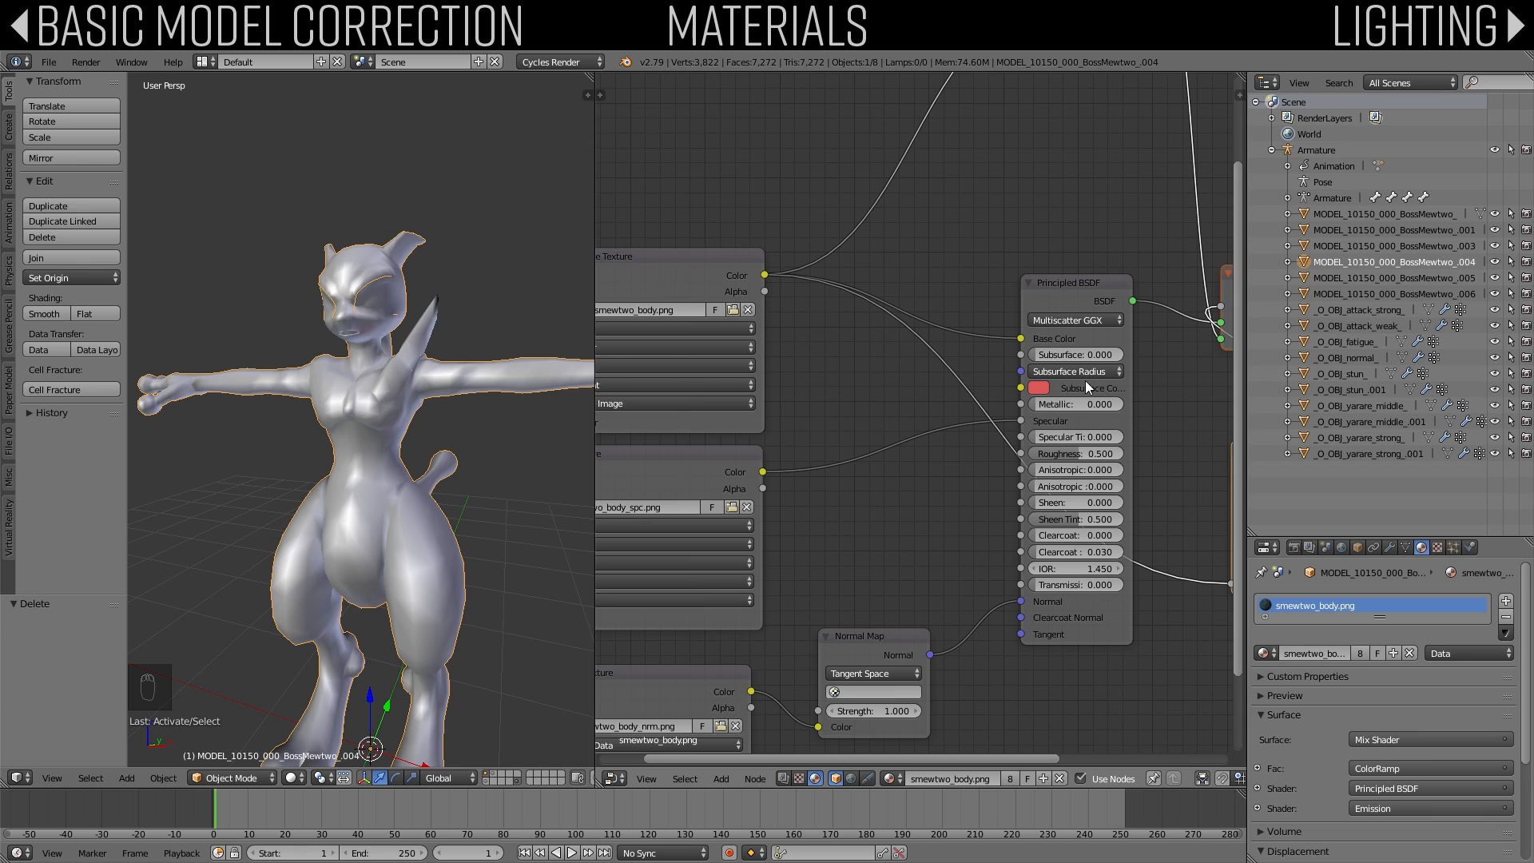
right_click(1078, 294)
key("g")
left_click(1072, 234)
middle_click_drag(1072, 234, 999, 241)
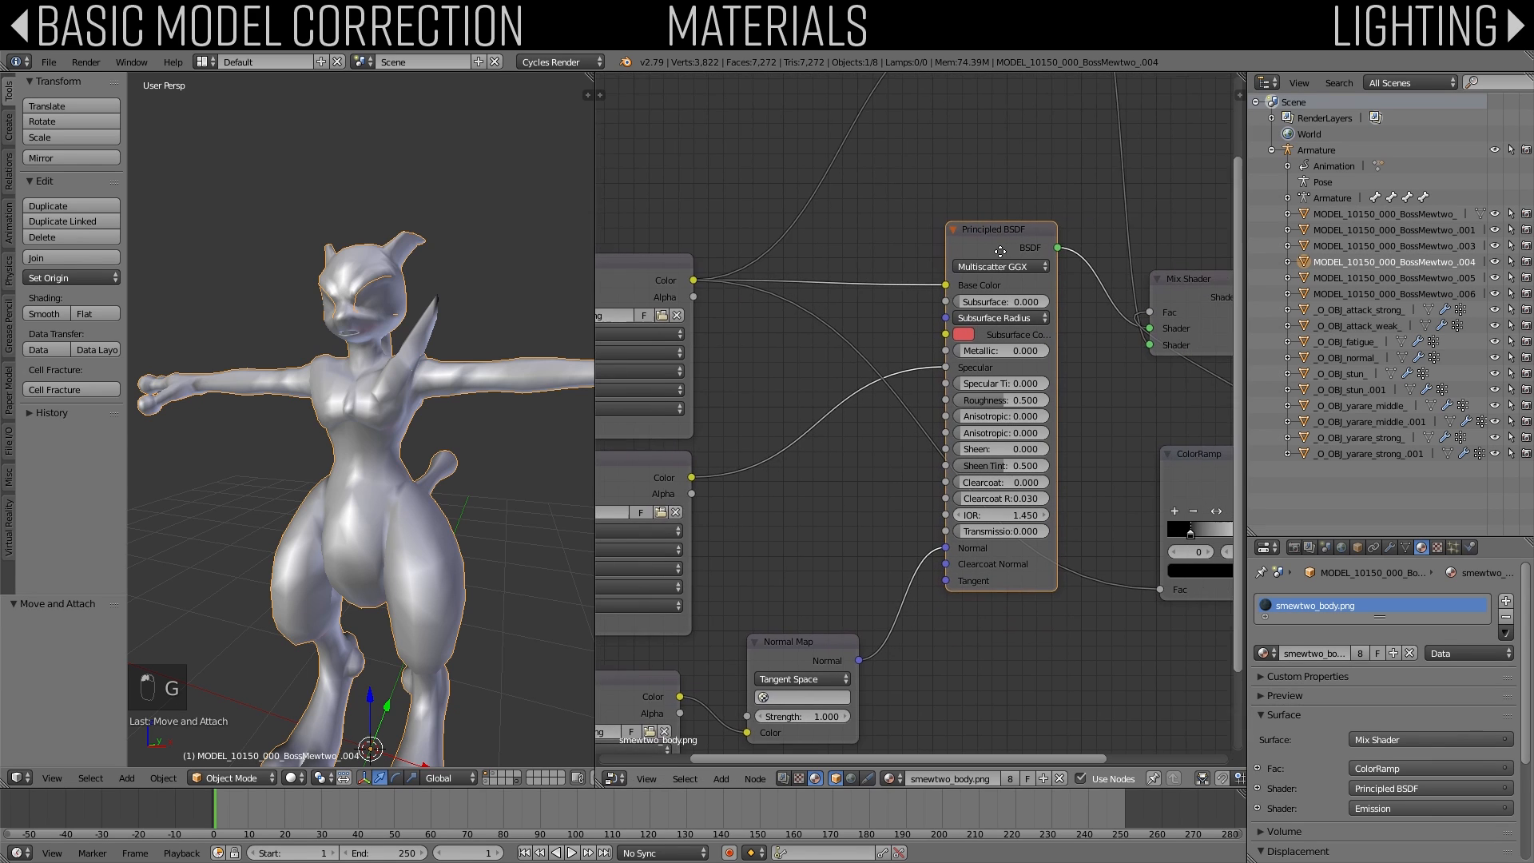
scroll(980, 258, "down", 3)
scroll(977, 259, "down", 1)
key("g")
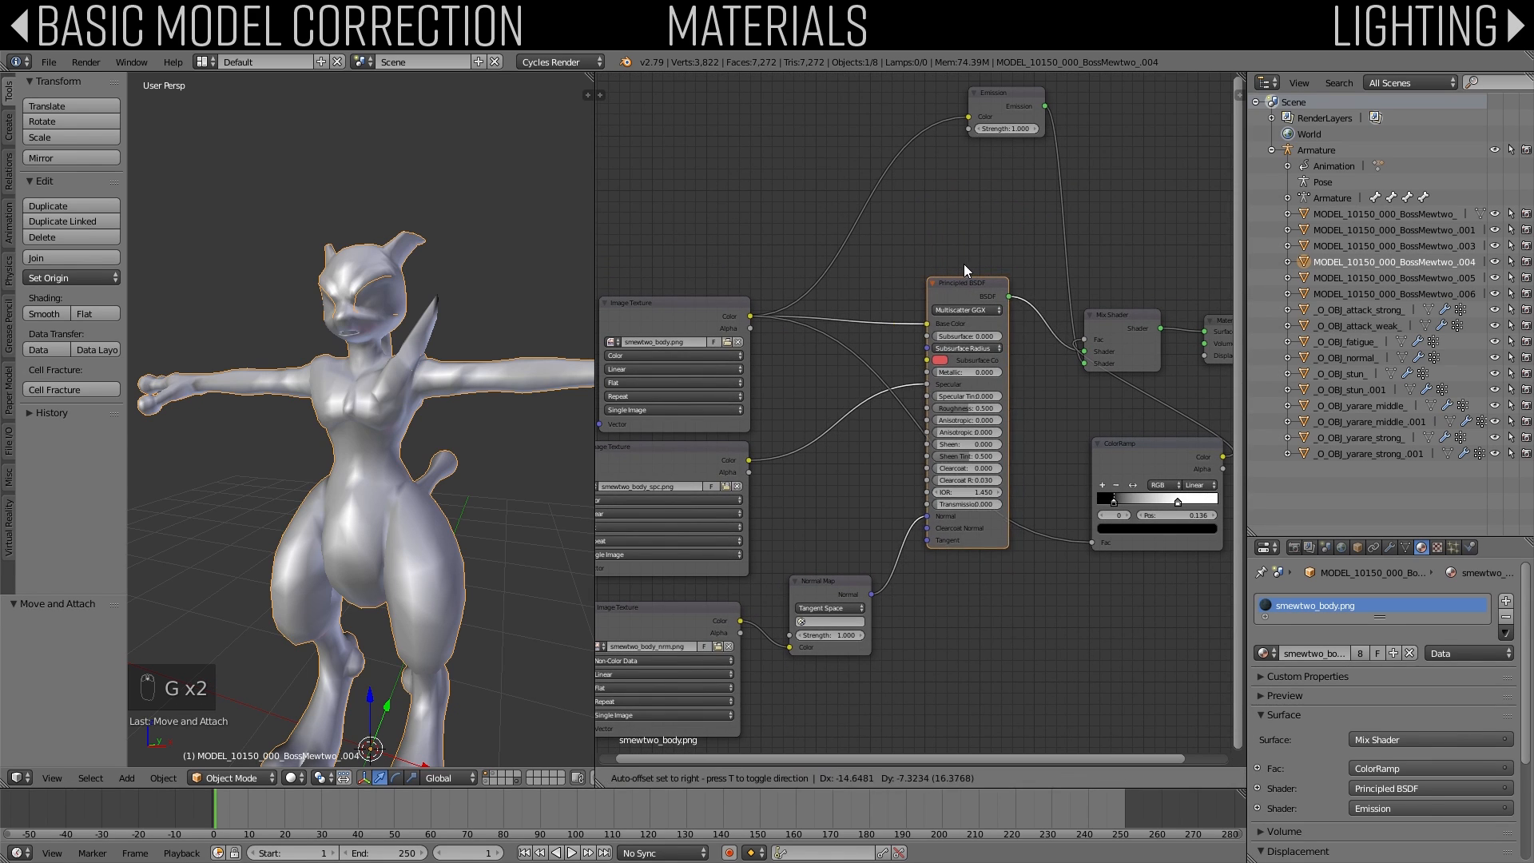
middle_click_drag(956, 268, 967, 278)
scroll(959, 283, "up", 3)
middle_click_drag(800, 398, 819, 423)
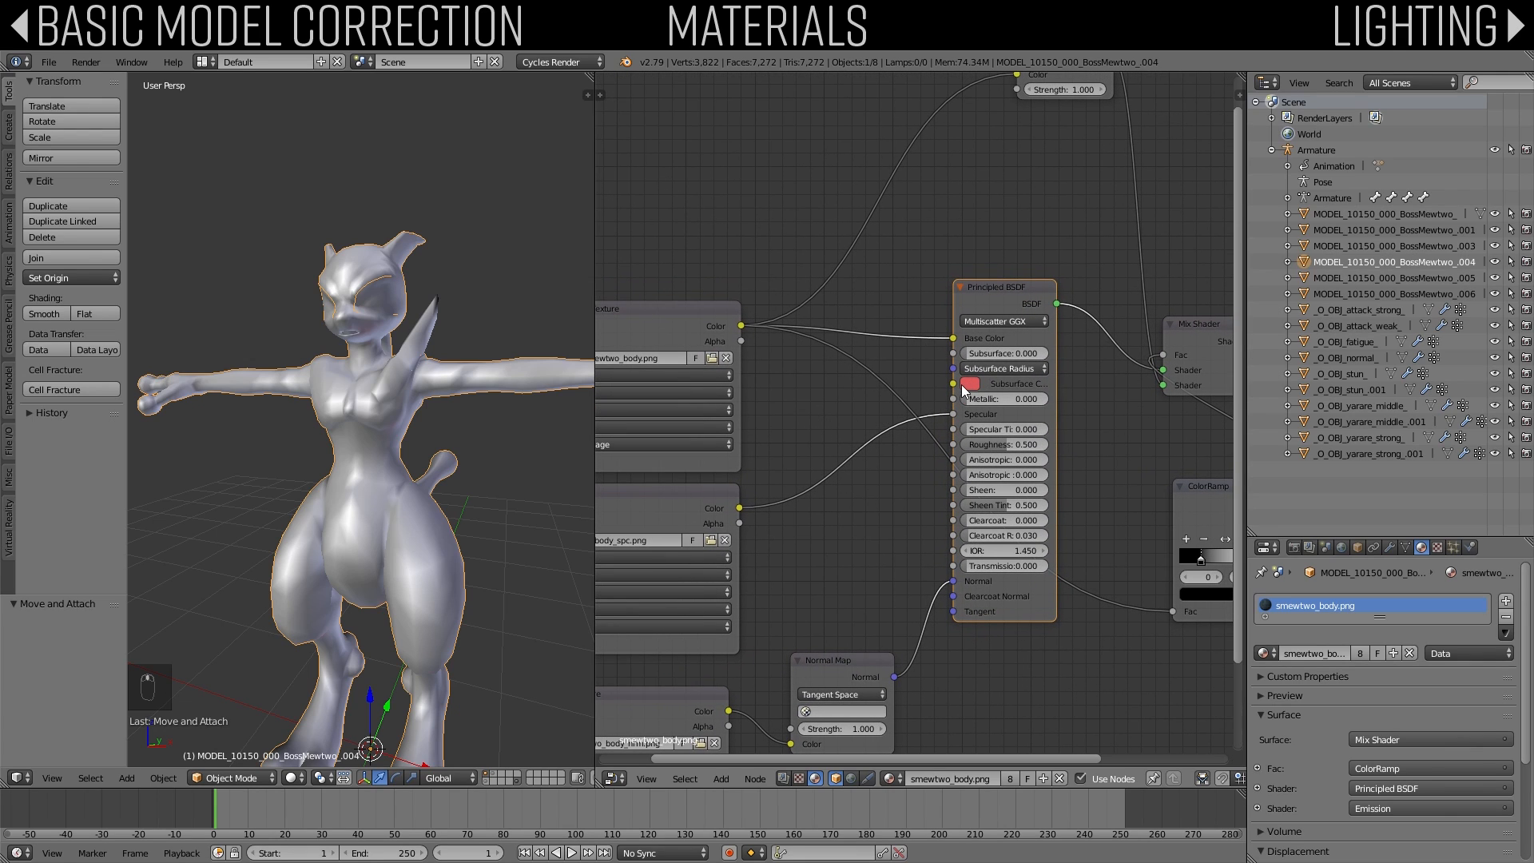
Step: Set the body's Subsurface Color to purple and Subsurface to 0.117
left_click(970, 385)
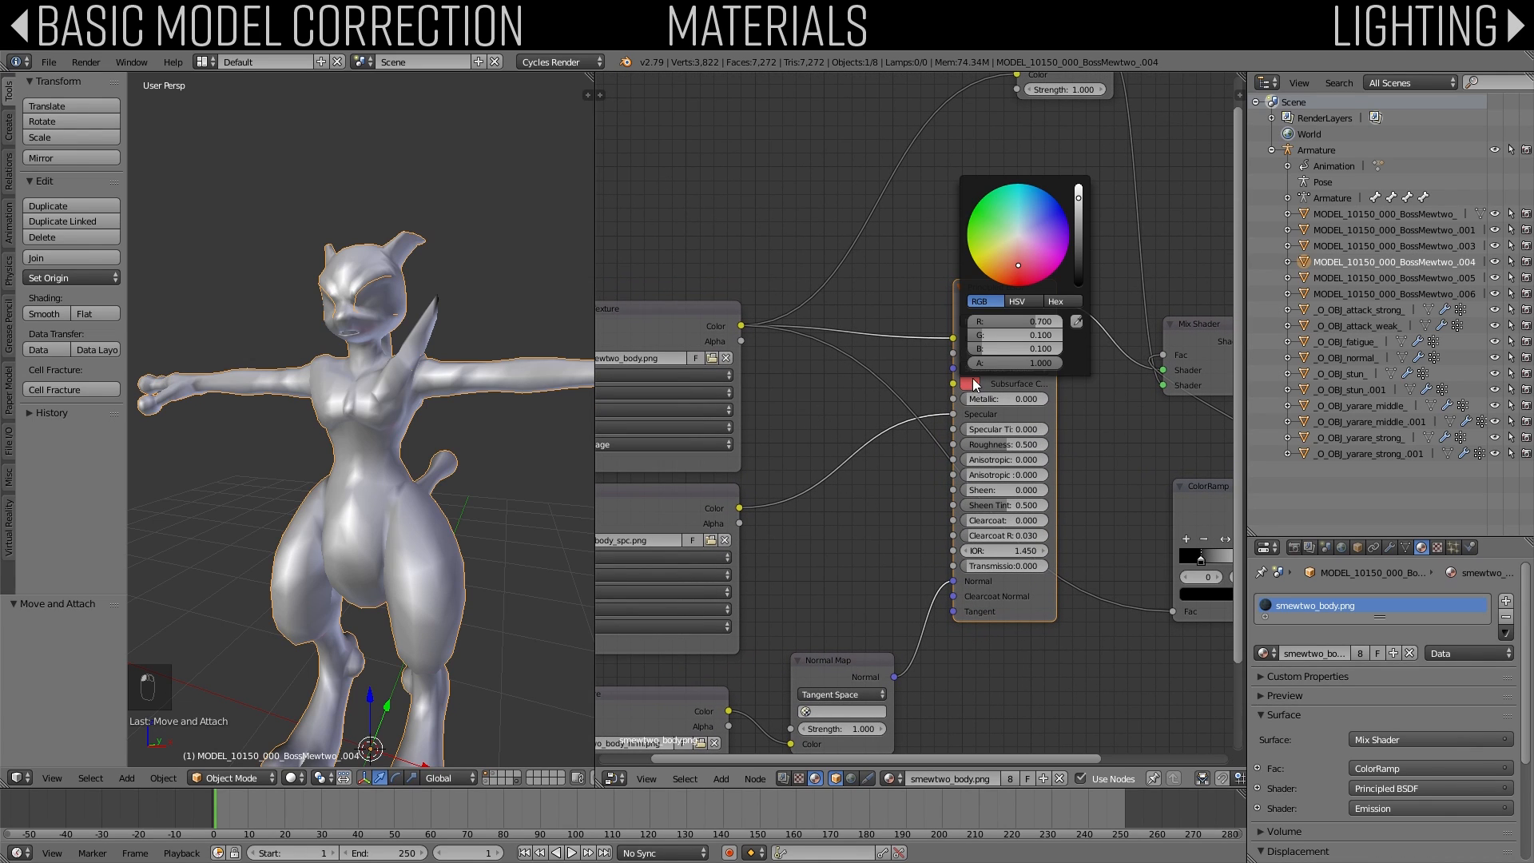
left_click(969, 385)
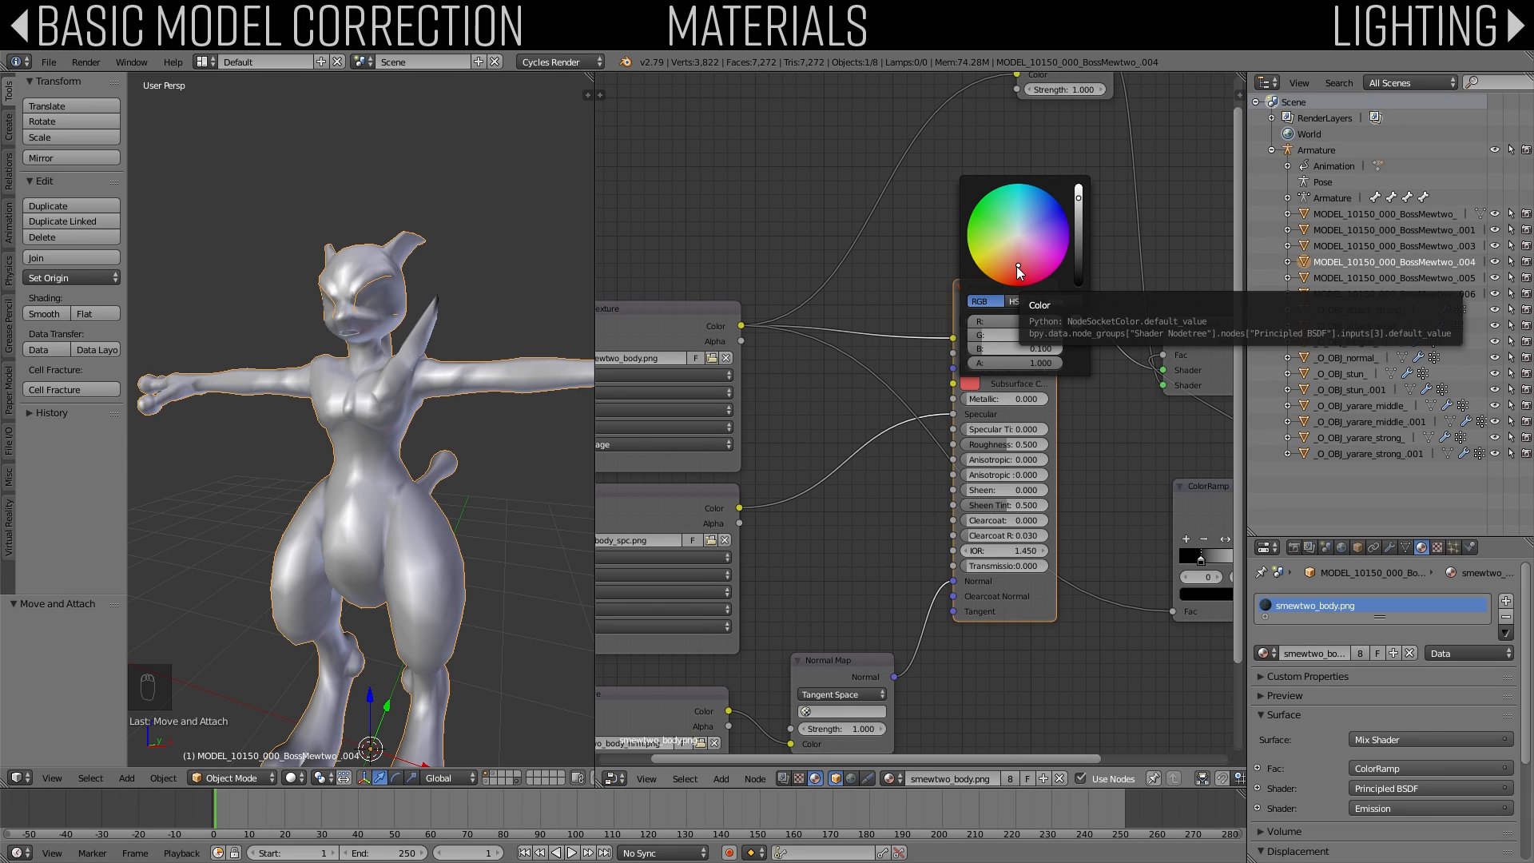
left_click(1048, 237)
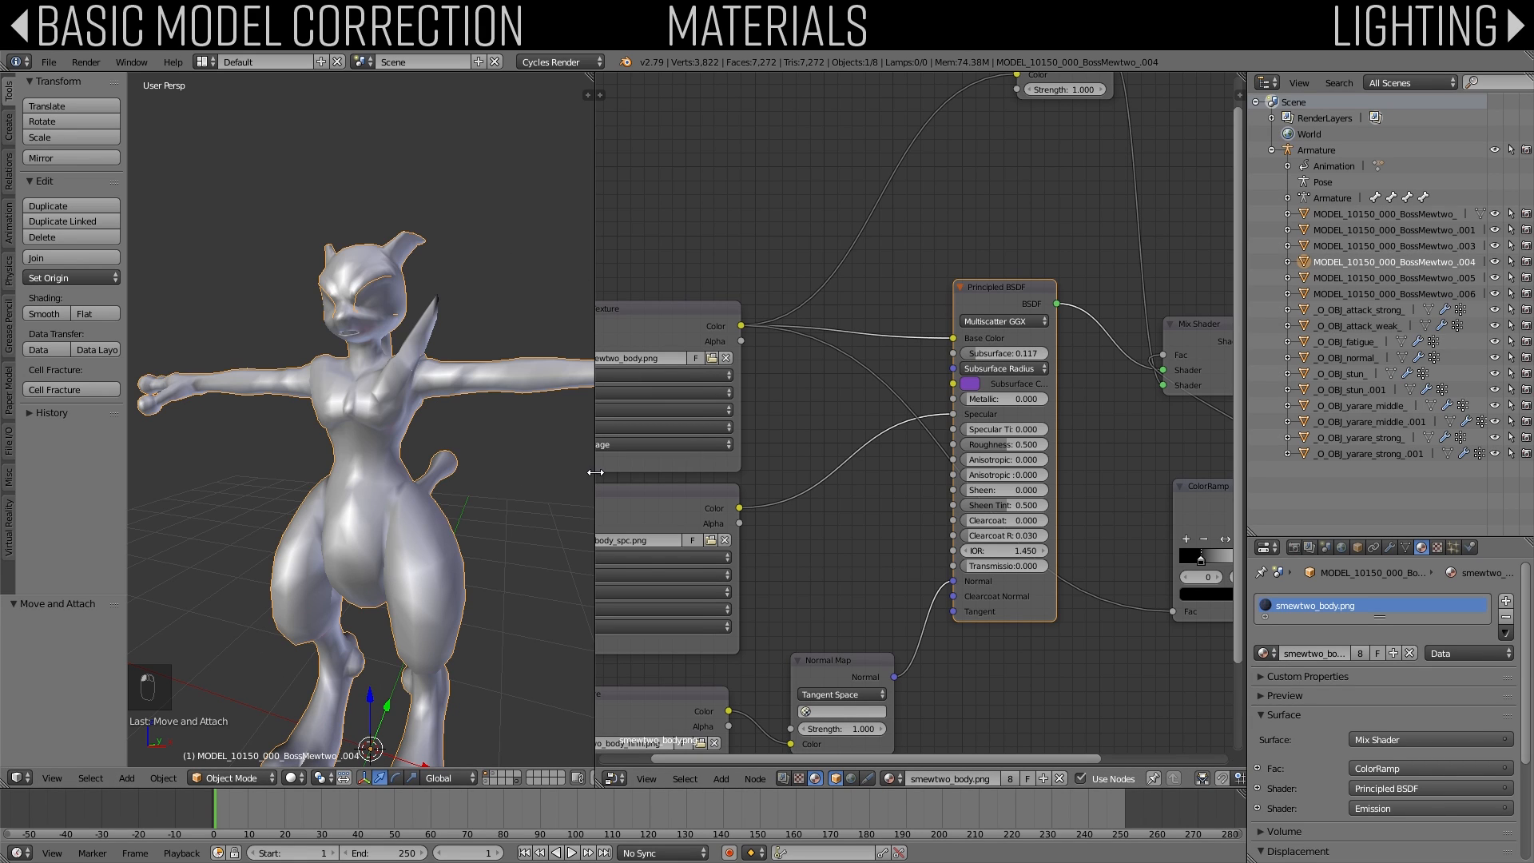
Step: Widen the 3D viewport, add a Sun lamp, and raise it along Z above the figure's head
left_click_drag(595, 479, 959, 469)
left_click(9, 127)
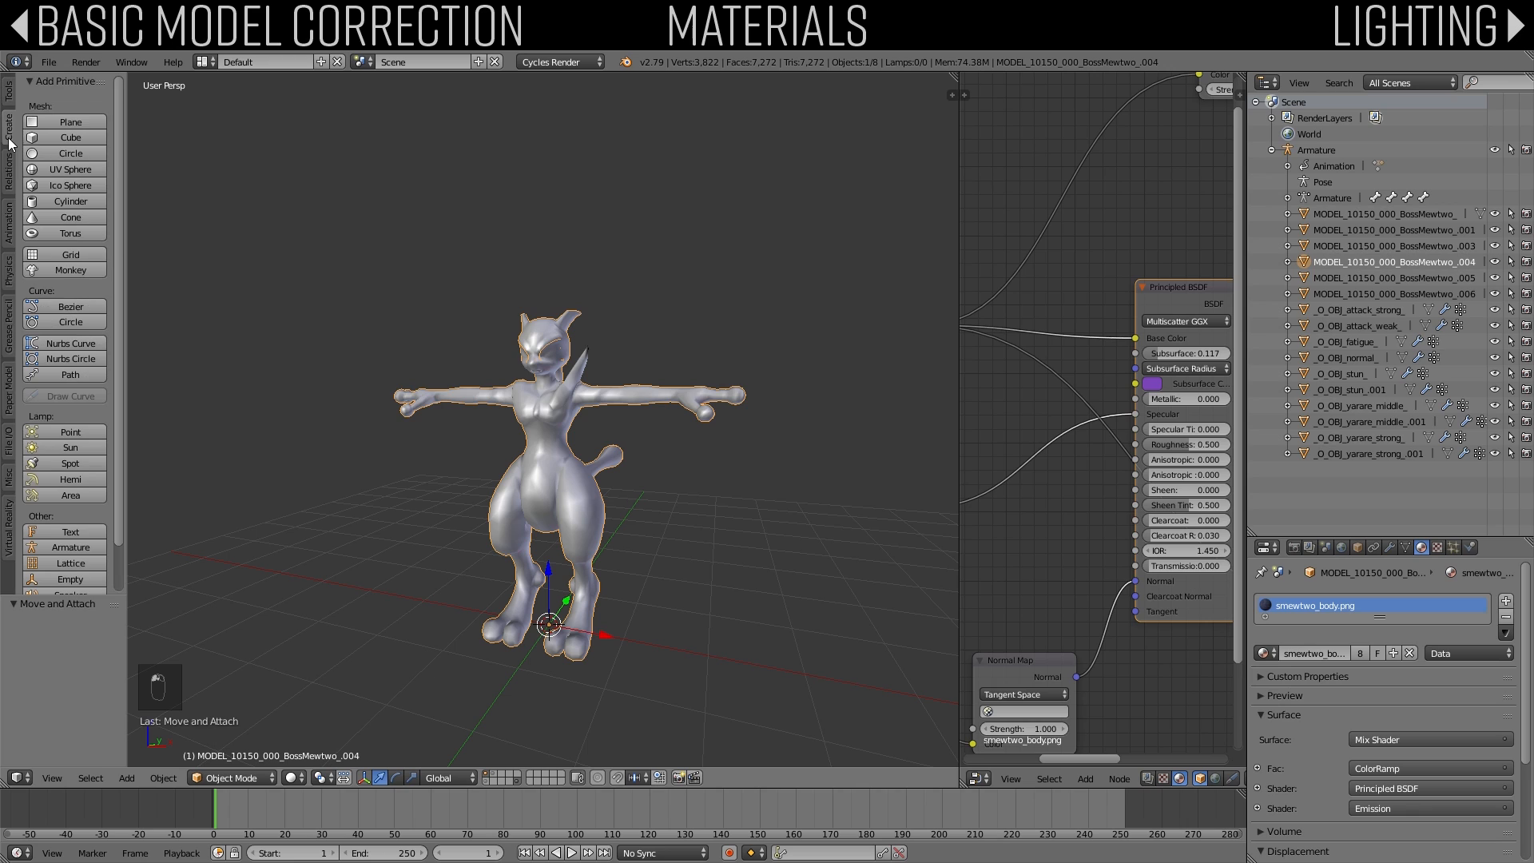
left_click(71, 446)
middle_click_drag(343, 475, 544, 431)
key("g")
key("z")
left_click(603, 211)
Step: Tilt the Sun lamp about 59.8°, move it out to the front side of the figure, and turn it about Z toward the model
middle_click_drag(620, 232, 679, 268)
key("r")
left_click(619, 466)
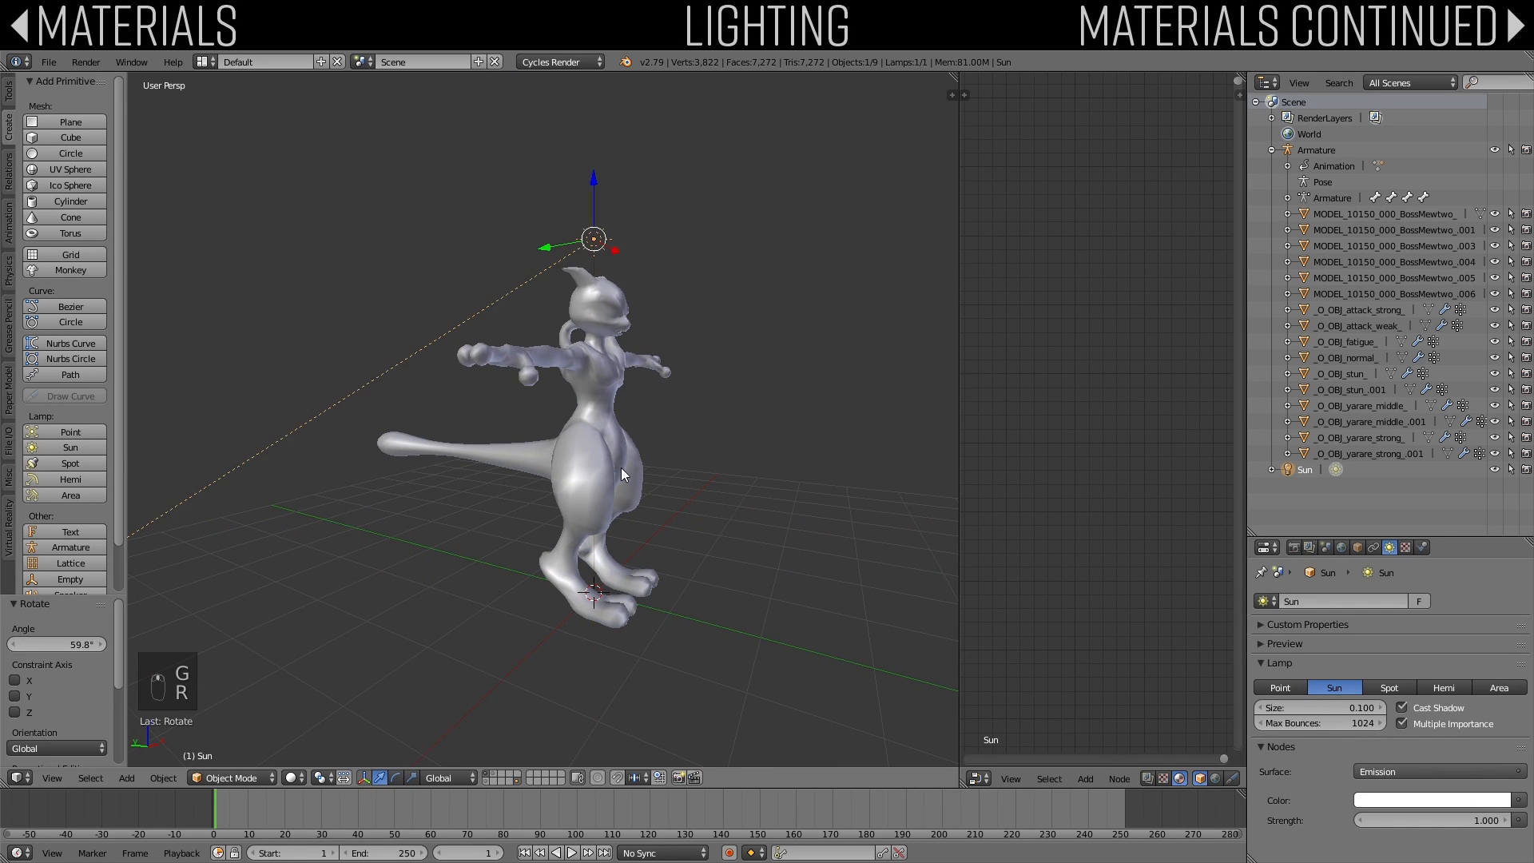
scroll(613, 475, "down", 3)
middle_click_drag(609, 489, 590, 526)
key("g")
left_click(860, 520)
middle_click_drag(861, 521, 703, 558)
scroll(736, 601, "down", 2)
key("r")
key("z")
left_click(714, 511)
Step: Duplicate the Sun lamp, place the copy behind the figure on the opposite side, and rotate it about 159° toward the model
middle_click_drag(577, 558, 655, 513)
key("shift+d")
left_click(343, 530)
middle_click_drag(352, 527, 750, 468)
key("g")
left_click(569, 356)
key("r")
left_click(400, 372)
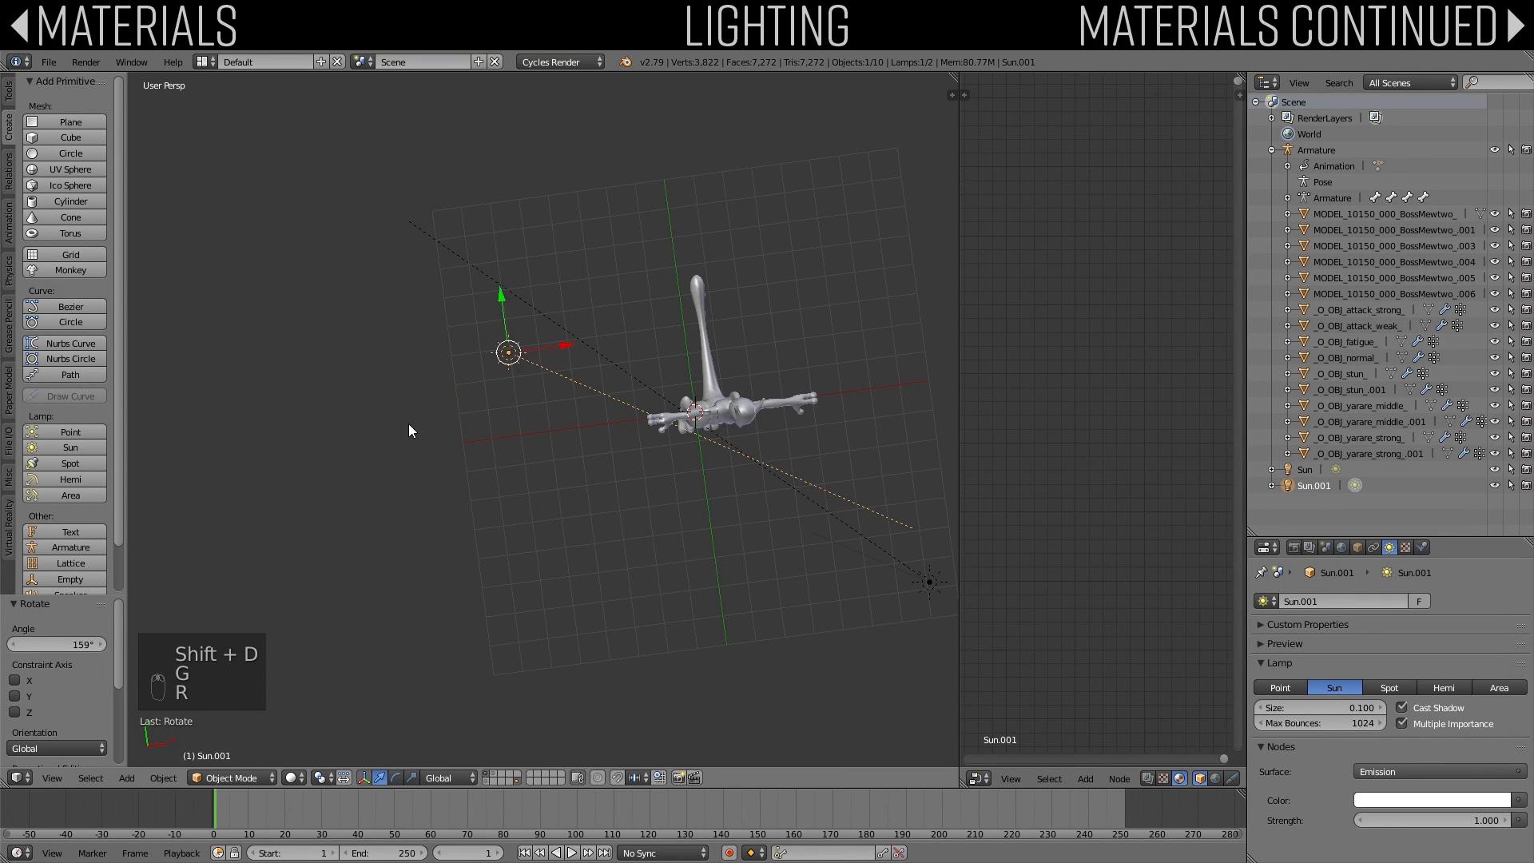
Step: Adjust the rear Sun lamp's tilt and move it higher and farther behind the figure, still aiming across the model
middle_click_drag(409, 424, 801, 310)
key("r")
left_click(726, 280)
key("g")
middle_click(708, 352)
left_click(697, 404)
middle_click_drag(696, 409, 559, 526)
key("g")
left_click(501, 402)
middle_click_drag(679, 419, 573, 404, "shift")
middle_click_drag(572, 404, 564, 459)
scroll(563, 458, "down", 2)
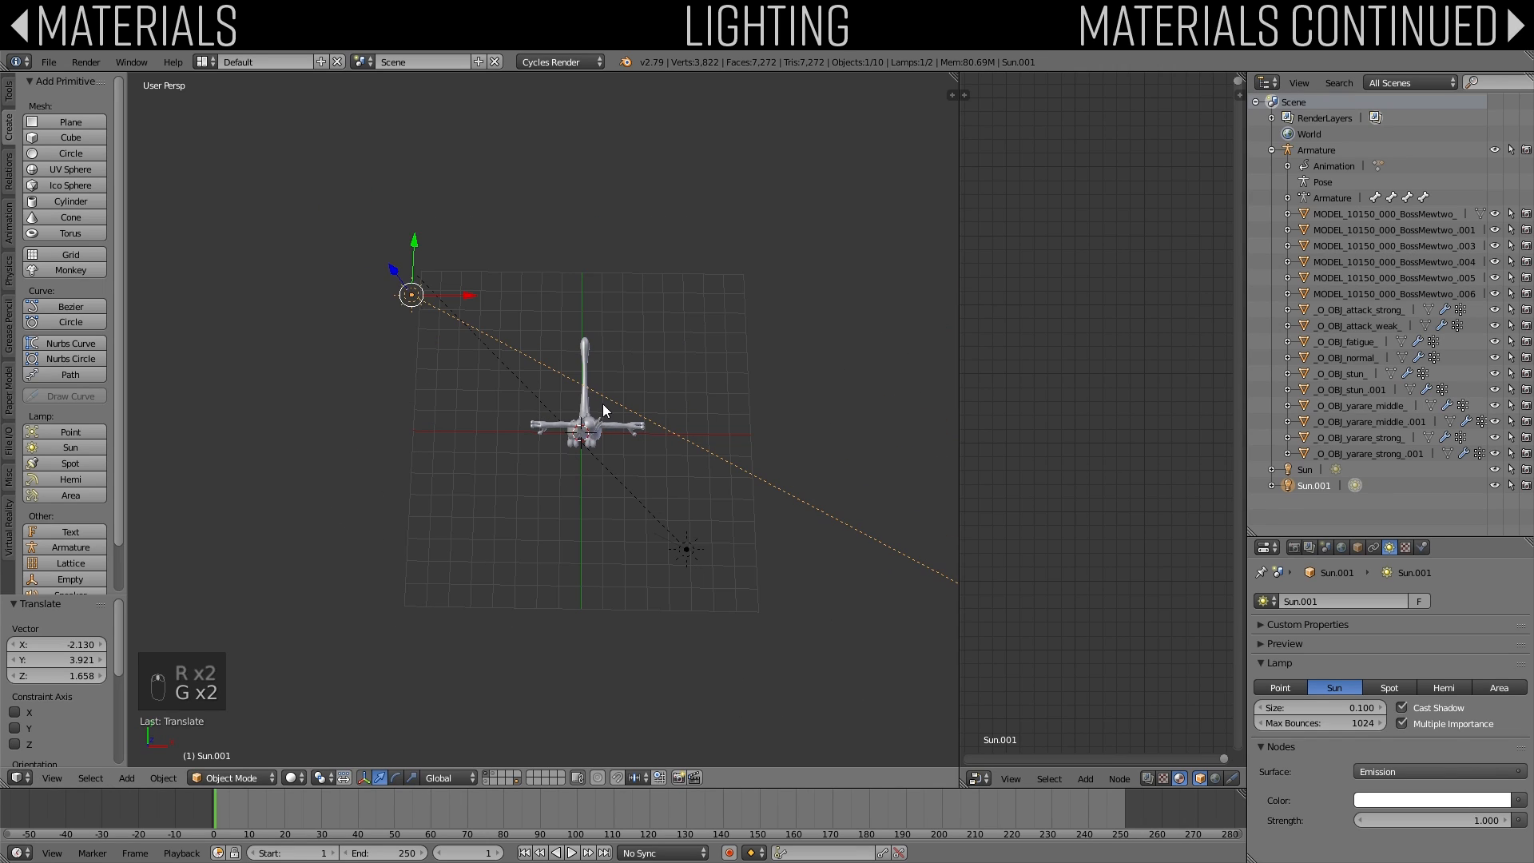
Step: Duplicate the rear Sun lamp, rotate the copy toward the figure, and position it at the front side opposite the first lamp
key("shift+d")
left_click(495, 608)
key("r")
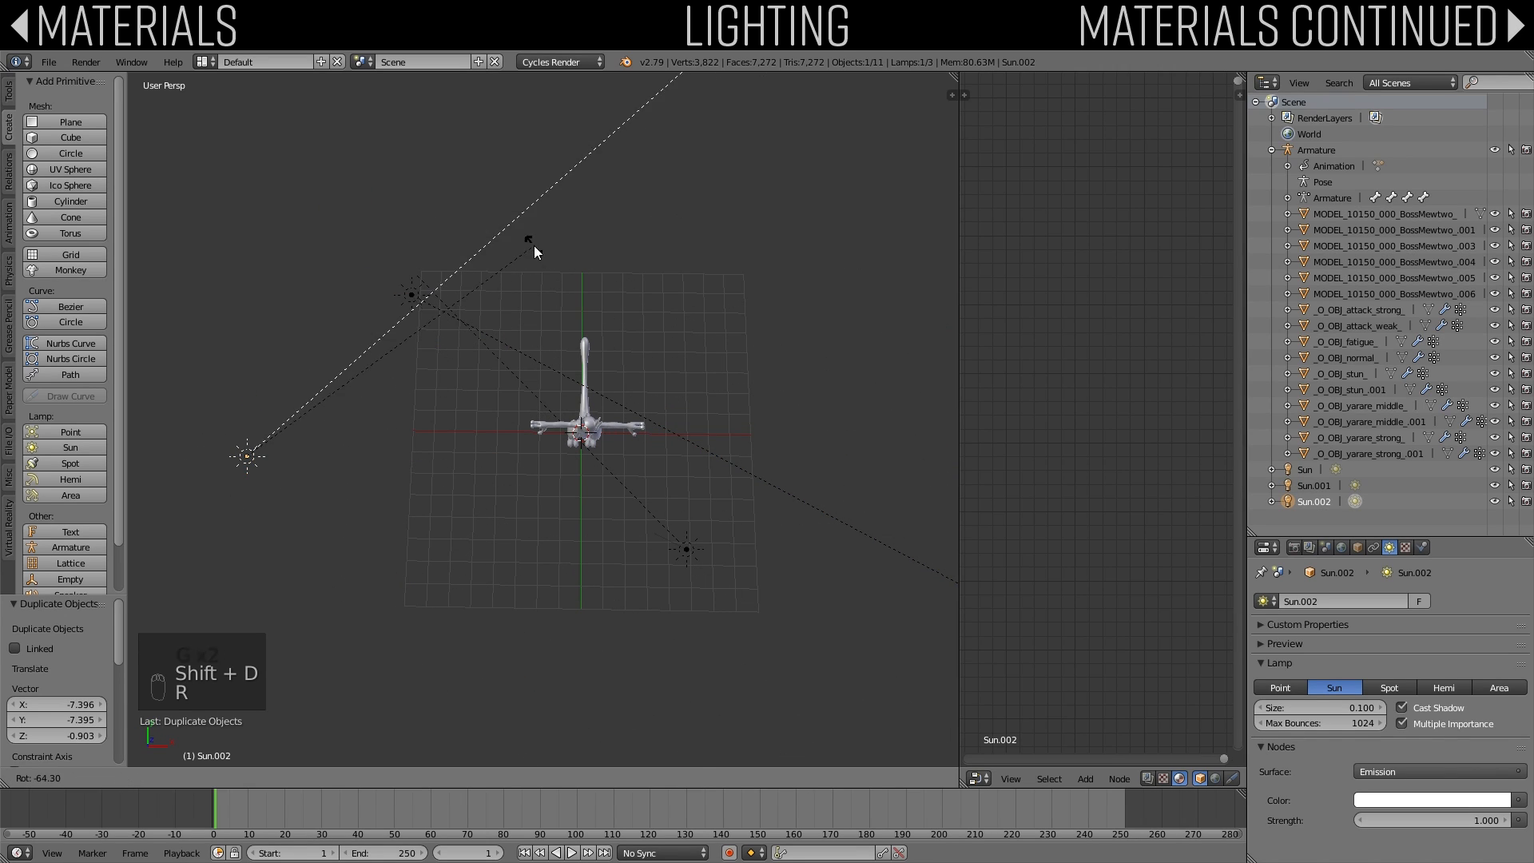
left_click(575, 311)
key("g")
left_click(620, 477)
Step: Refine the third Sun lamp's tilt and height, and shift it about -4.161 along its local Z toward the figure
middle_click_drag(620, 478, 574, 313)
key("r")
left_click(566, 552)
key("g")
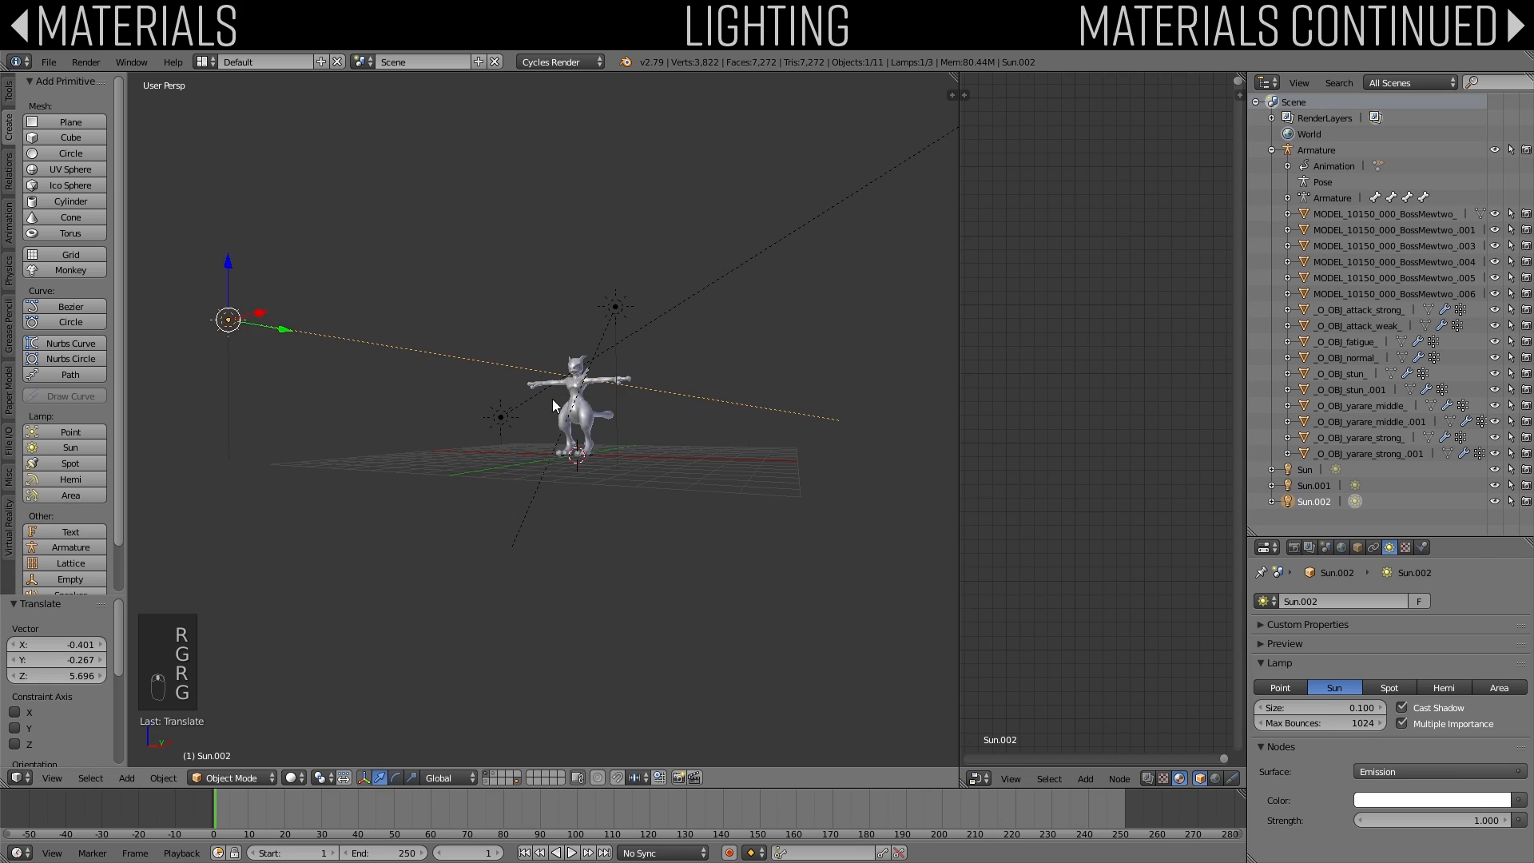
left_click(708, 448)
middle_click_drag(603, 441, 449, 481)
key("g")
key("z")
key("z")
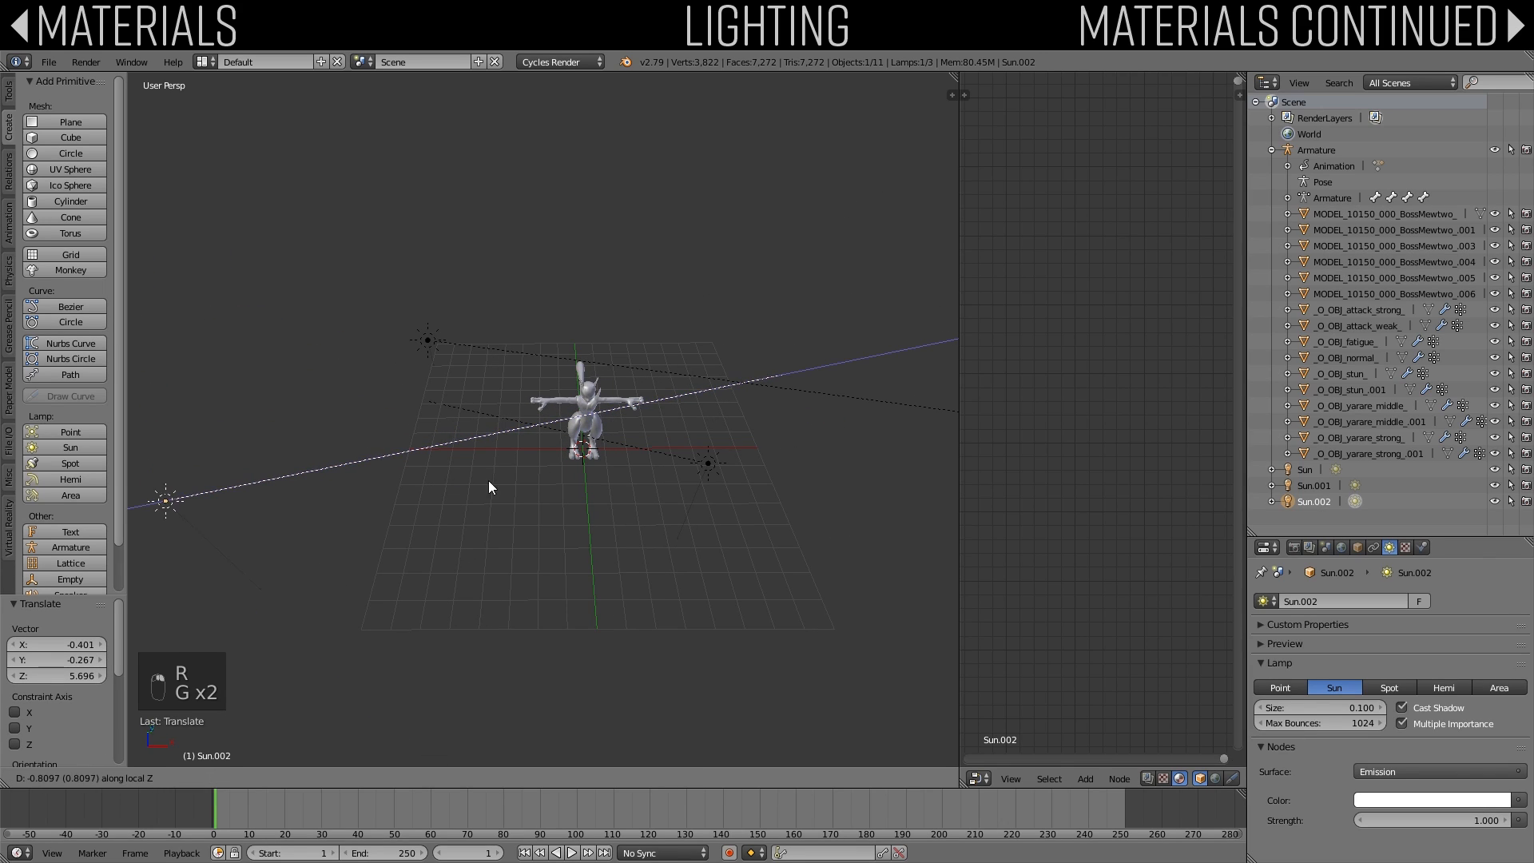
left_click(635, 475)
Step: Check the first Sun lamp's strength, and make the rear Sun light blue (about R 0.377, G 0.702, B 1.000) with strength 2
right_click(719, 469)
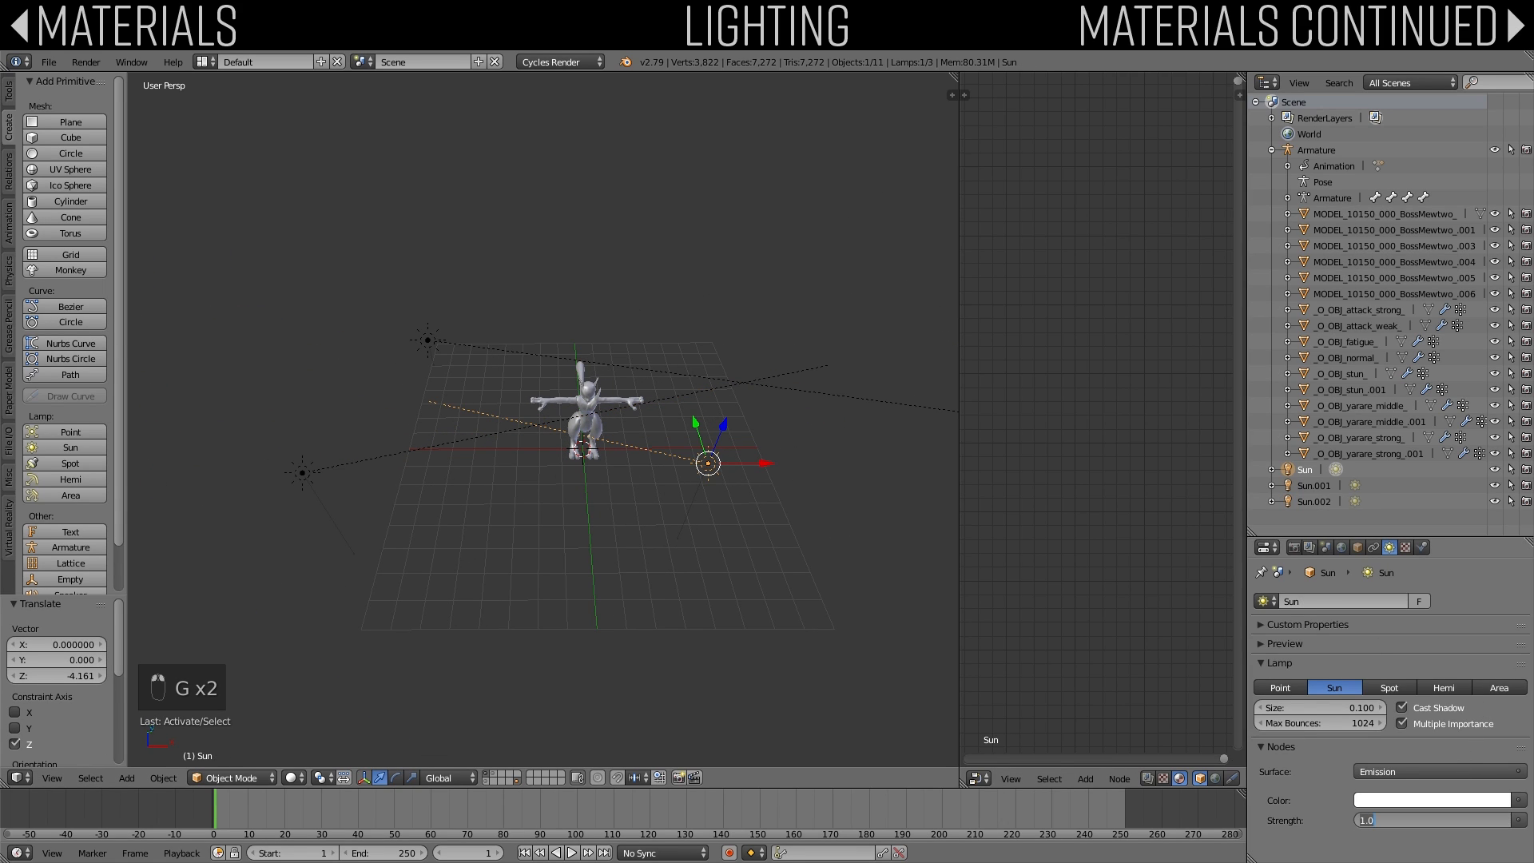
key("Return")
right_click(429, 341)
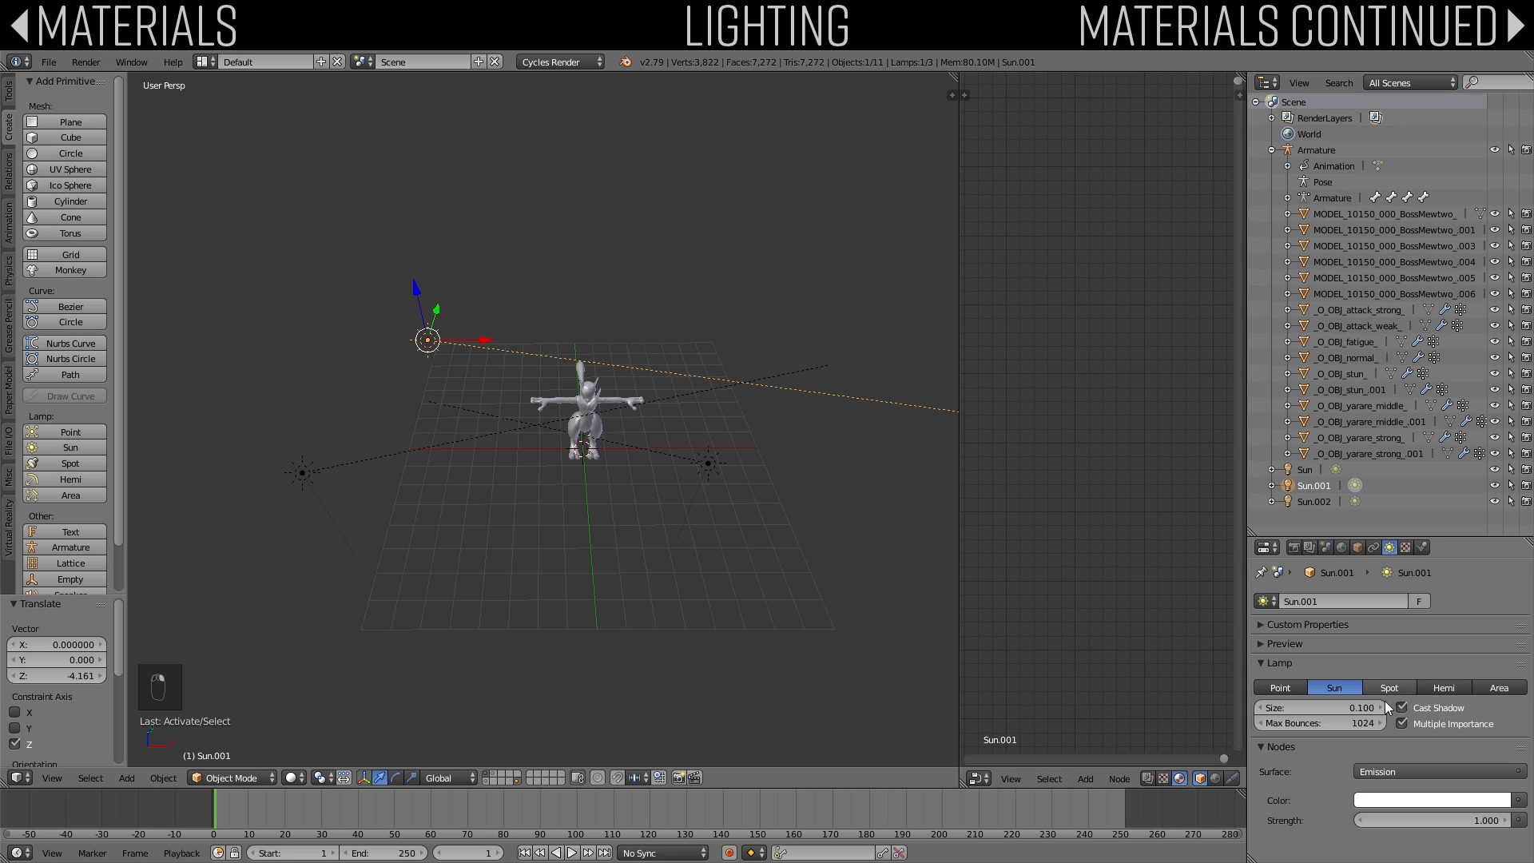
left_click(1432, 800)
left_click(1439, 609)
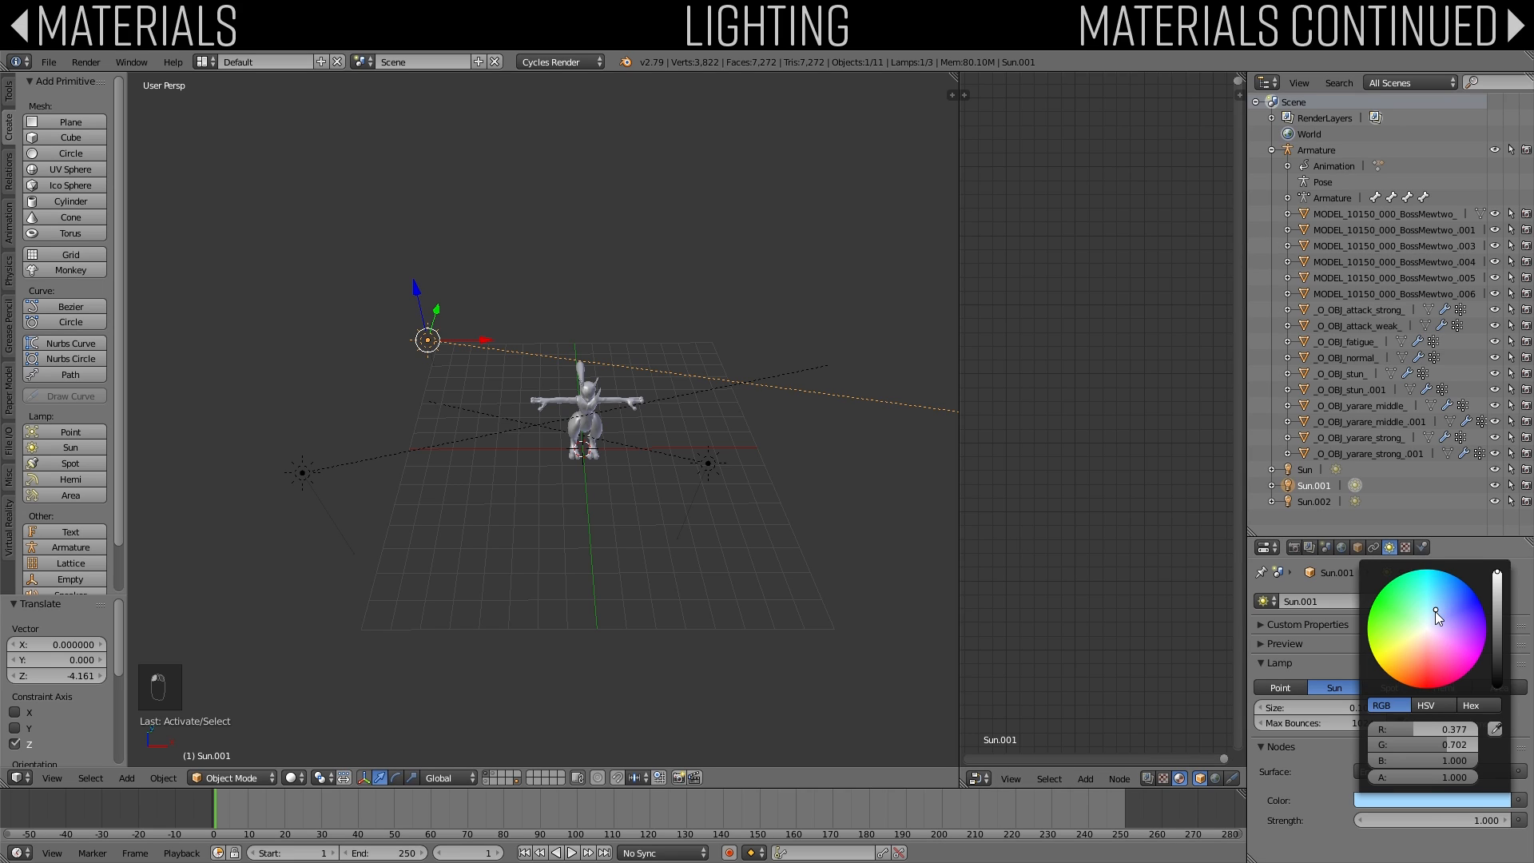
left_click(1469, 818)
type("2")
key("Return")
Step: Give the third Sun a pale warm color (H 0.105, S 0.204, V 1.000) with strength 0.600, and deselect everything
right_click(302, 473)
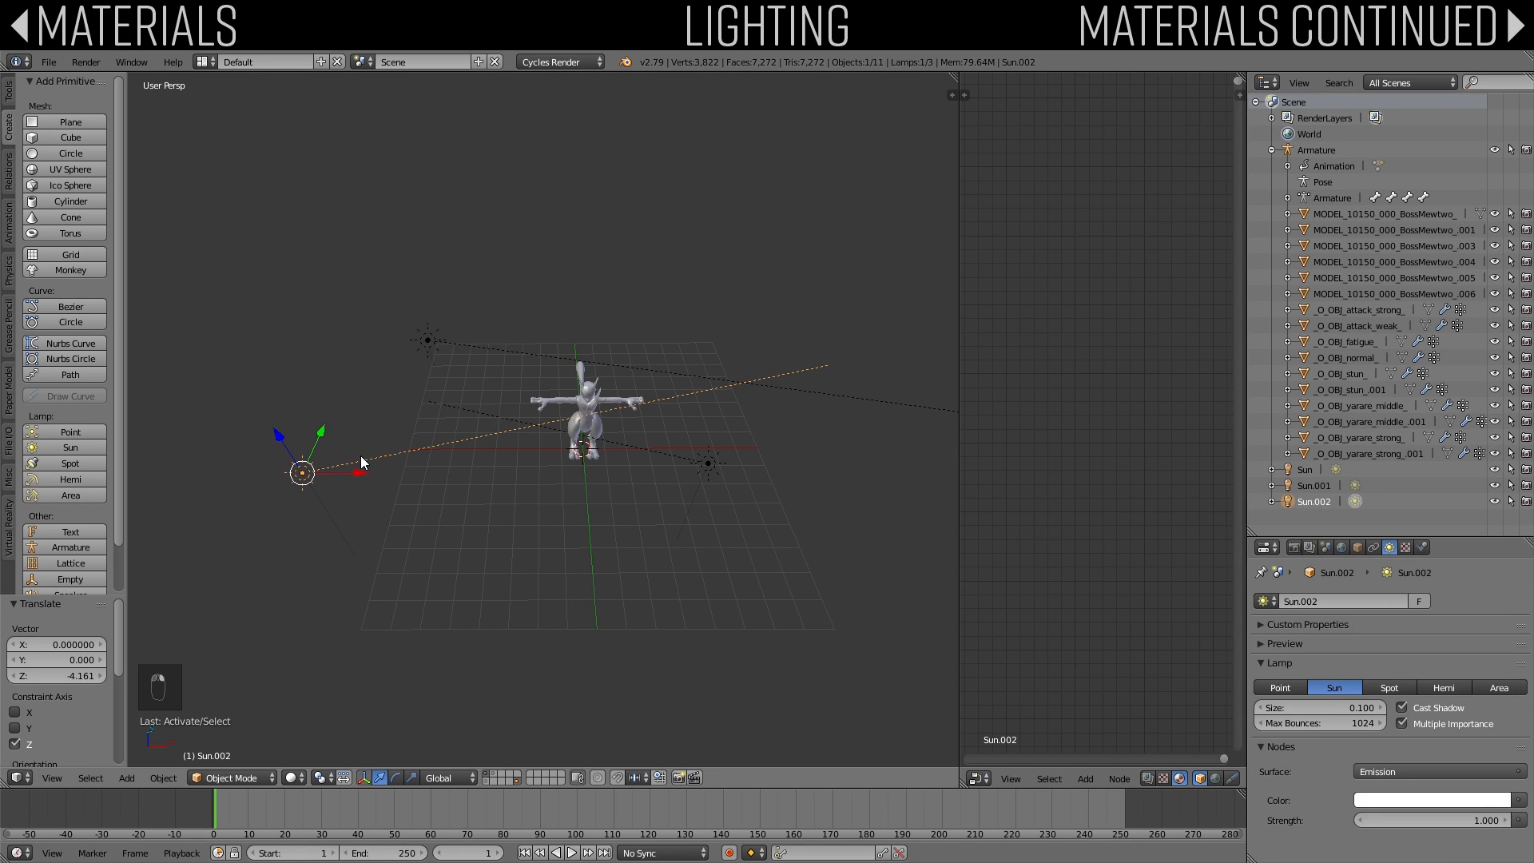
left_click(1456, 799)
left_click(1416, 642)
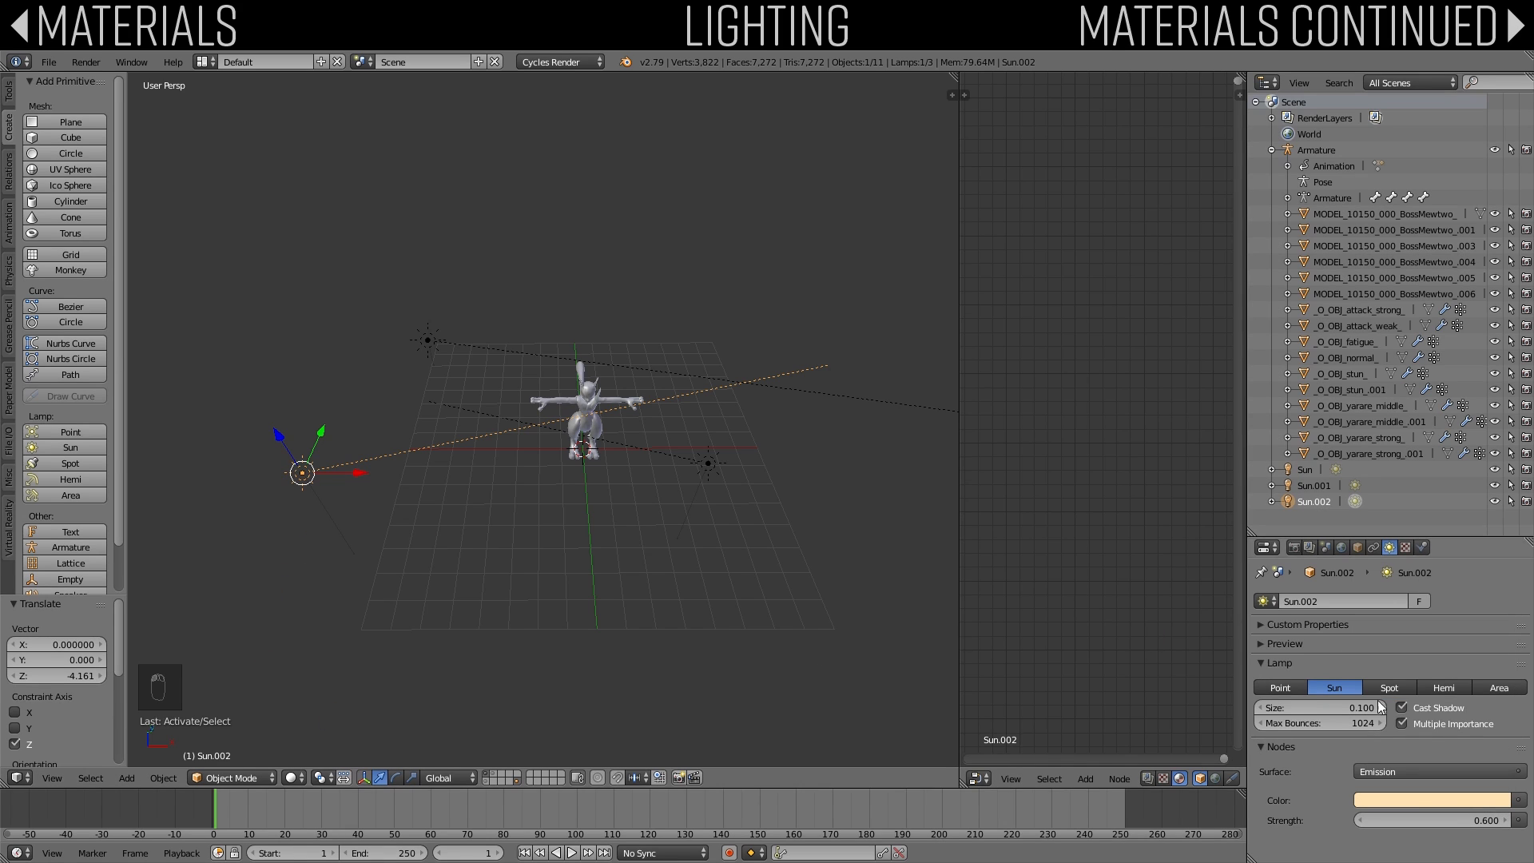
left_click(1417, 800)
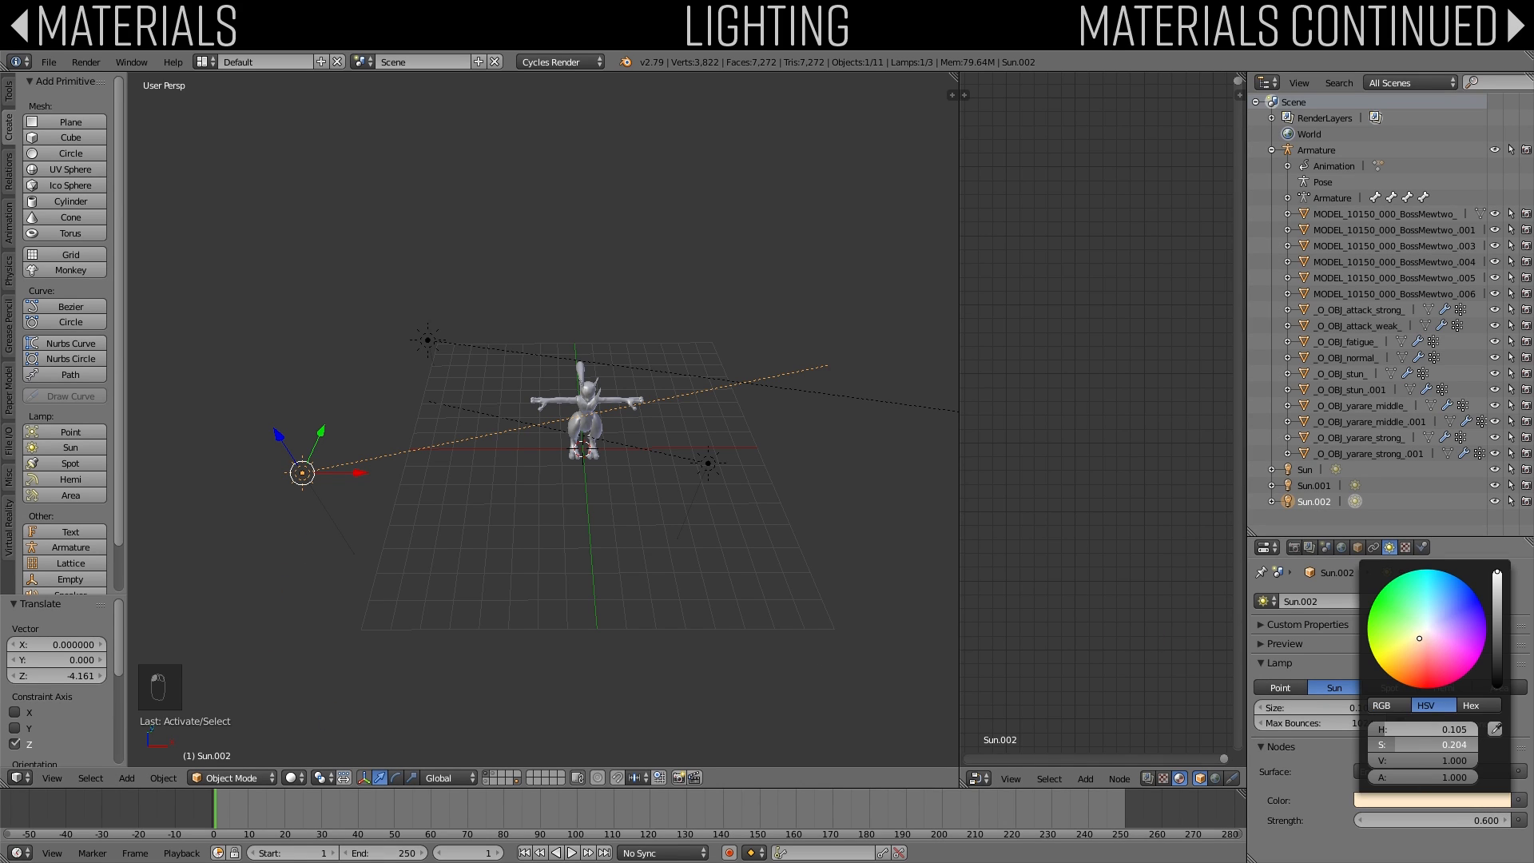
middle_click_drag(493, 548, 638, 347)
key("a")
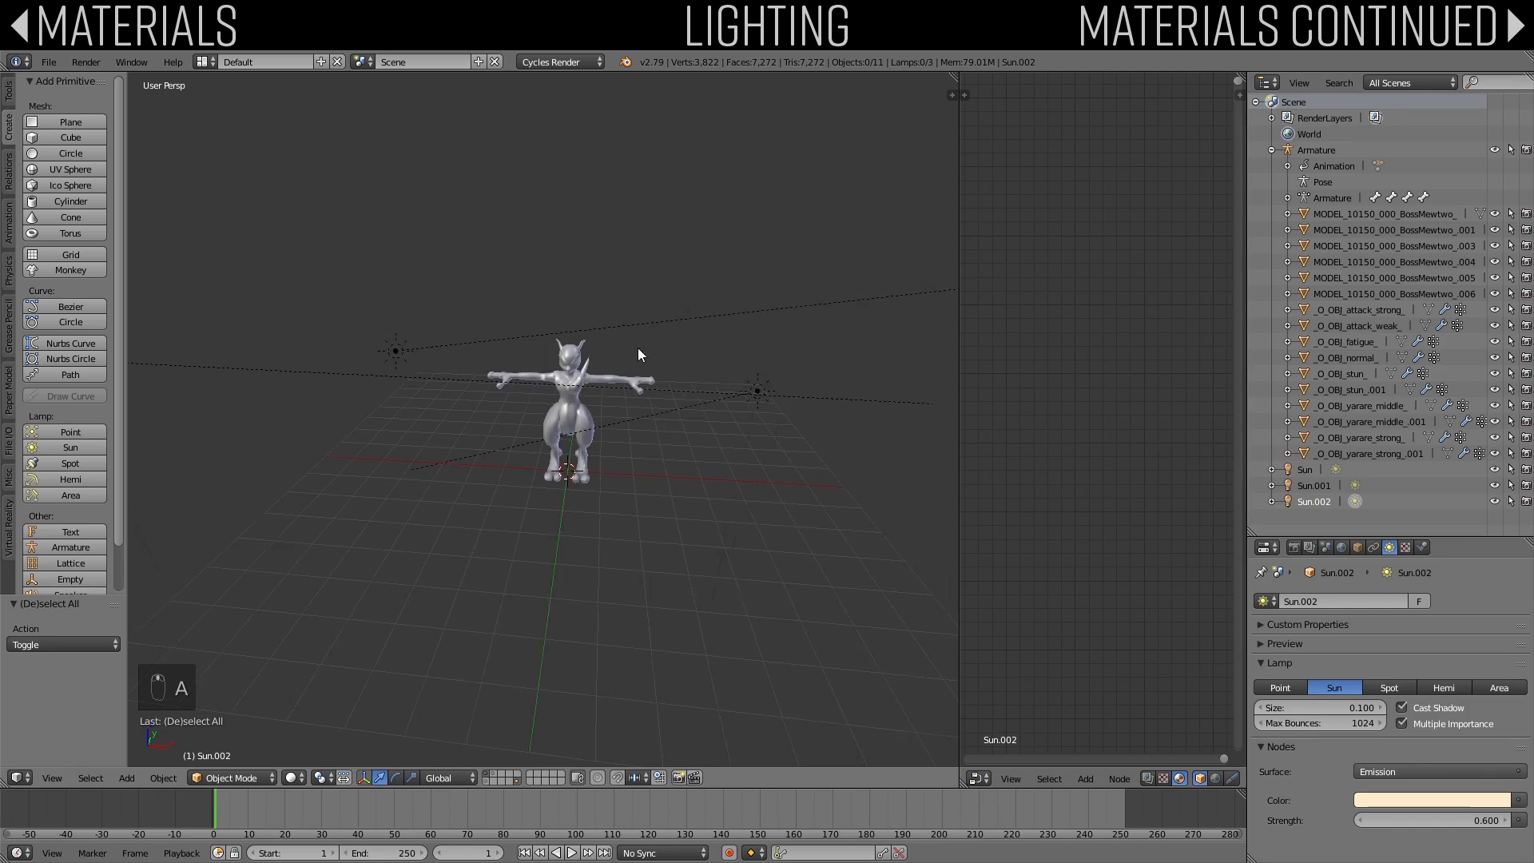
Step: Check the Cycles render Device setting and the Cycles Compute Device options in the System user preferences
left_click(1300, 547)
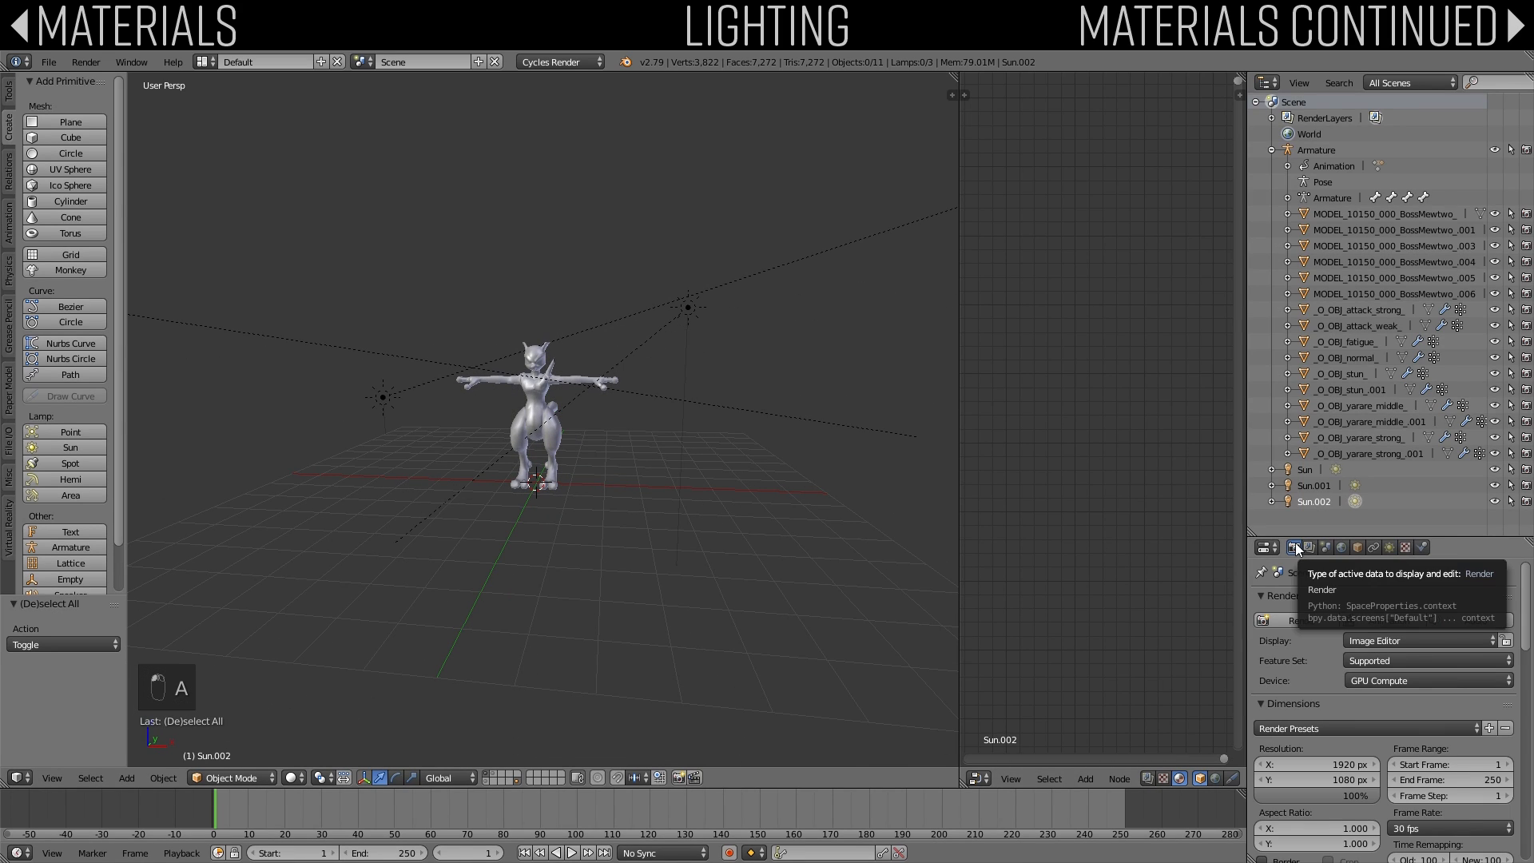
left_click(1392, 679)
left_click(1392, 680)
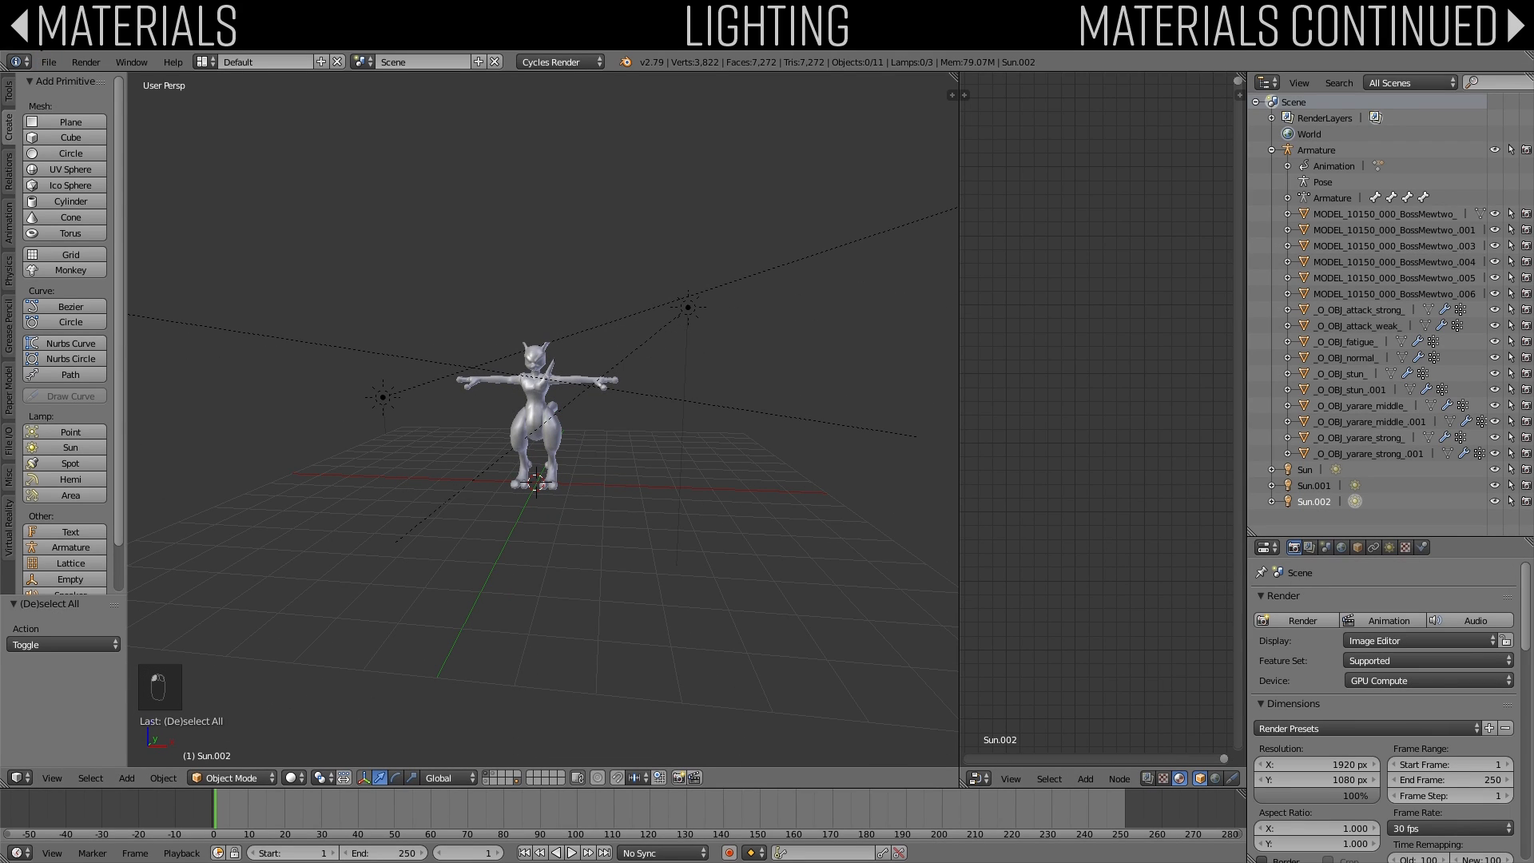
left_click(48, 62)
left_click(76, 239)
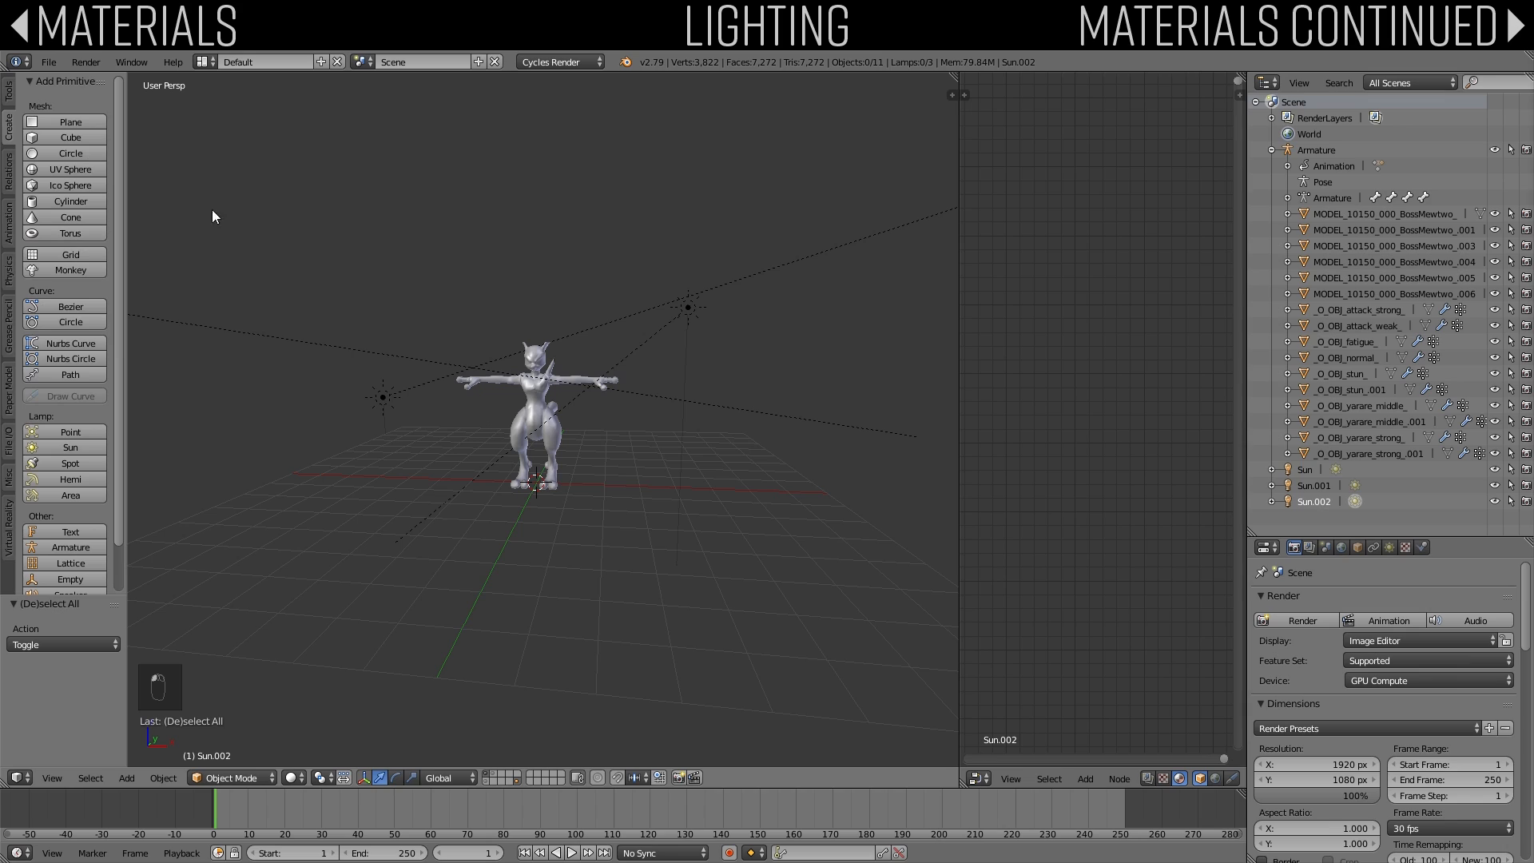
left_click_drag(908, 191, 896, 192)
left_click(1111, 211)
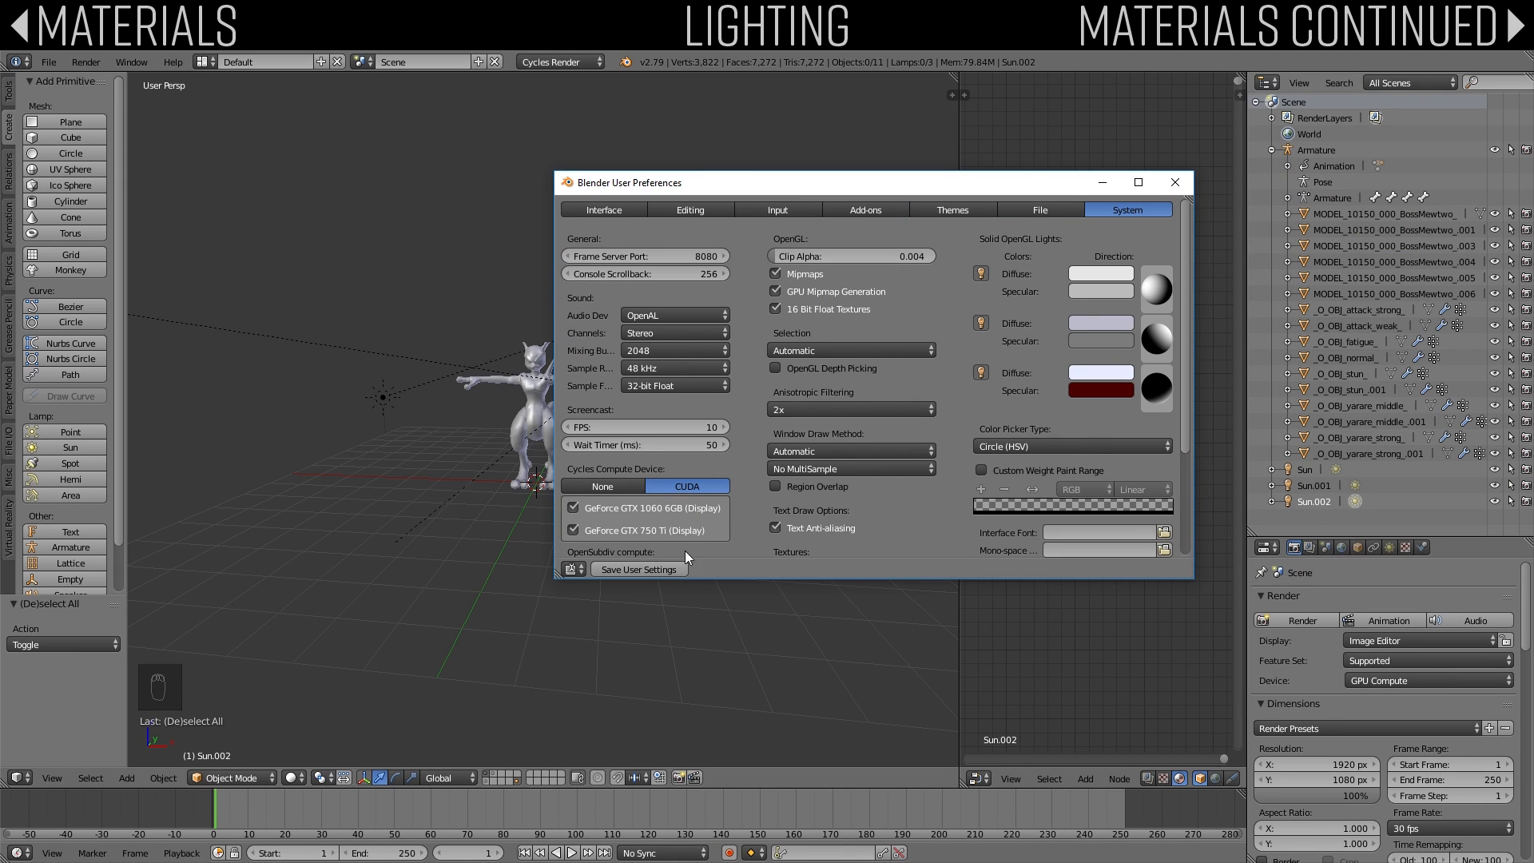
left_click(1175, 183)
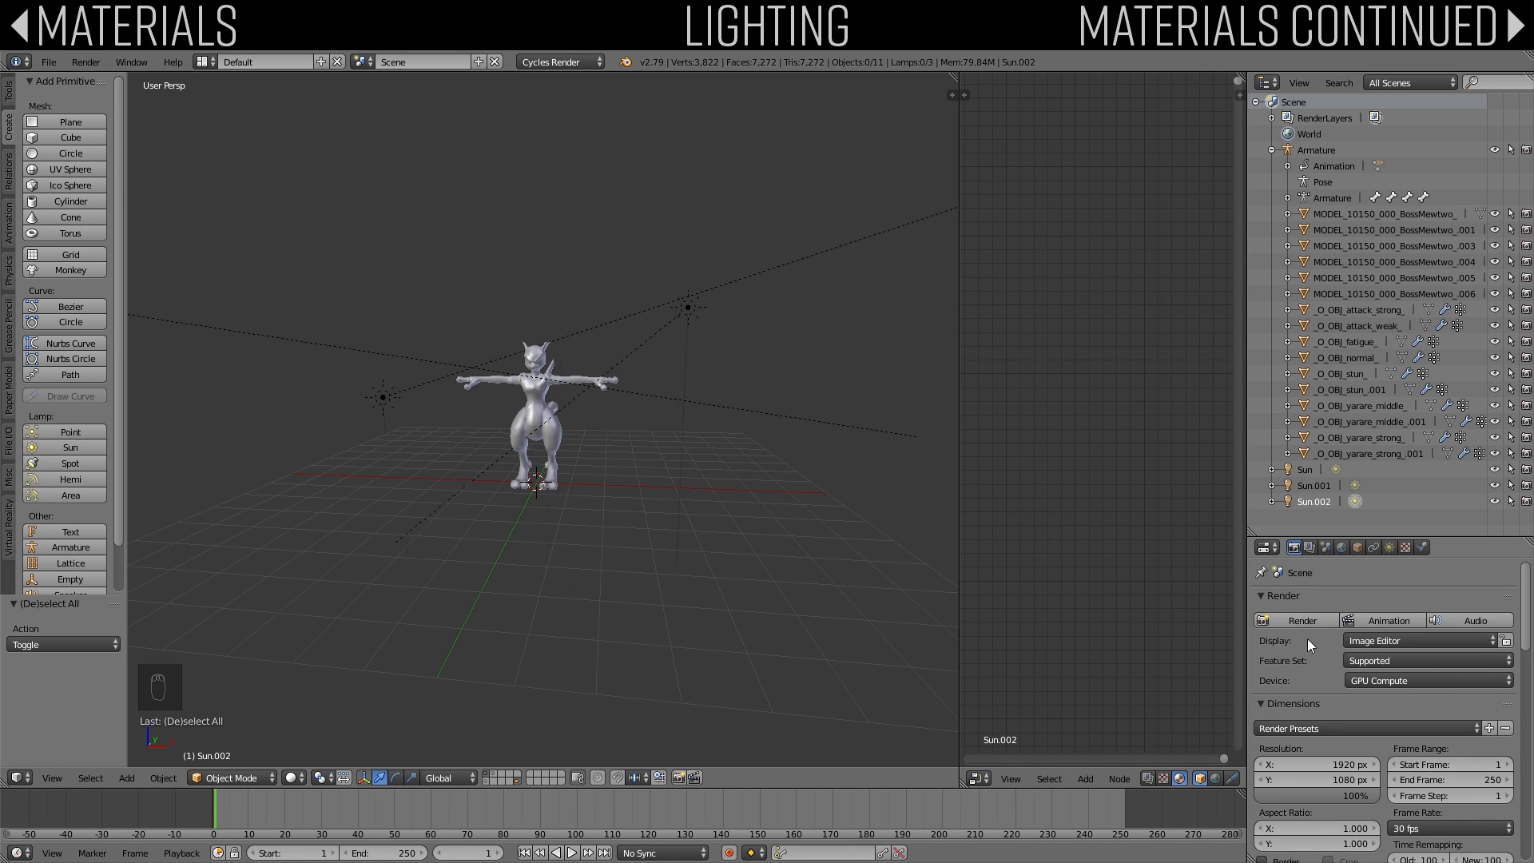
Step: Preview the lit figure up close in Rendered viewport shading and select the body mesh
left_click(294, 777)
left_click(320, 673)
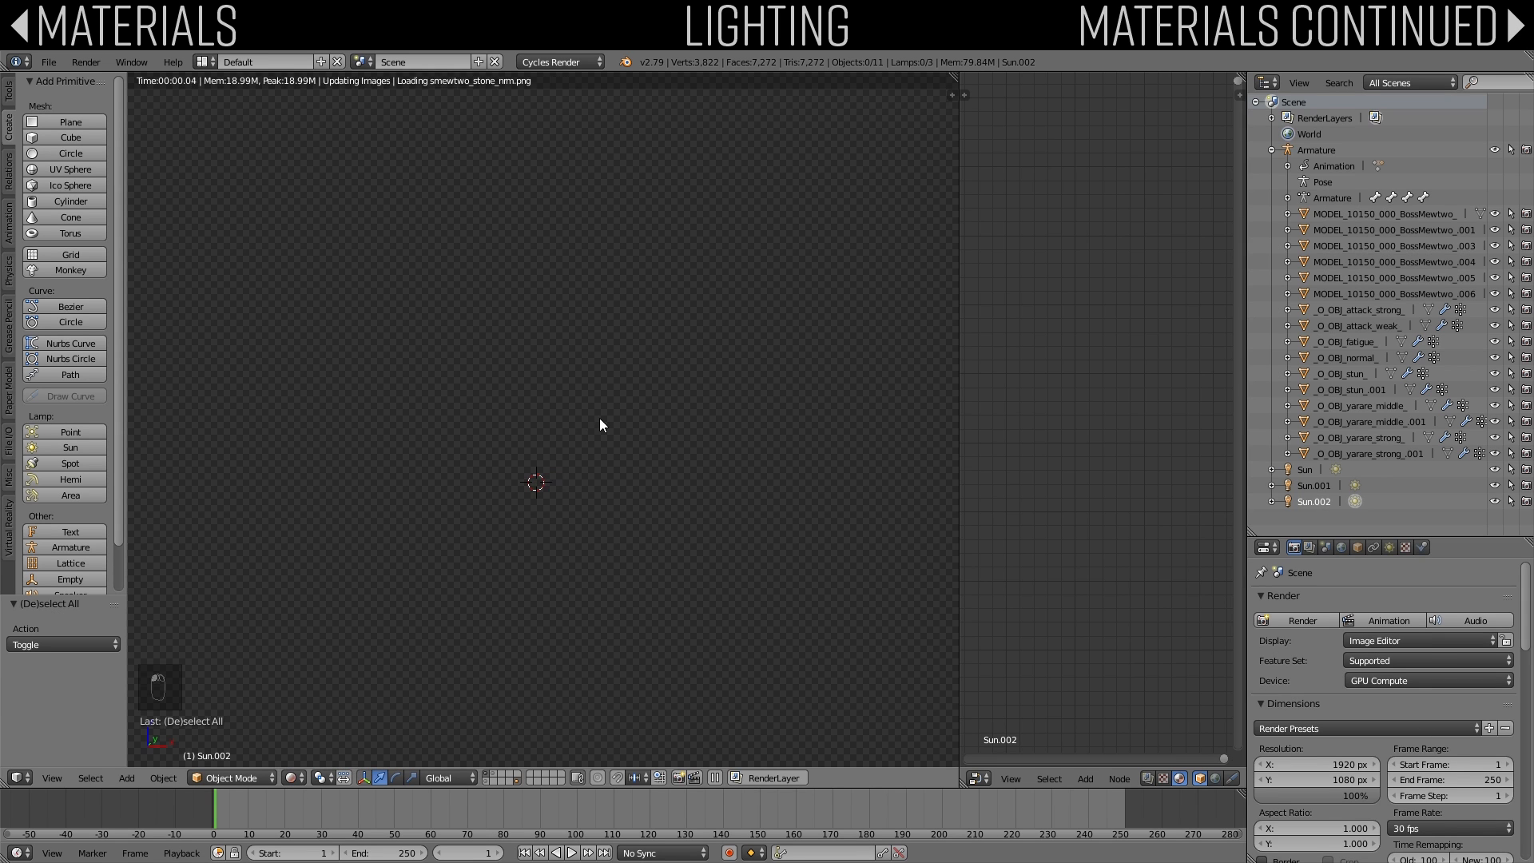
scroll(597, 338, "up", 5)
scroll(597, 337, "up", 4)
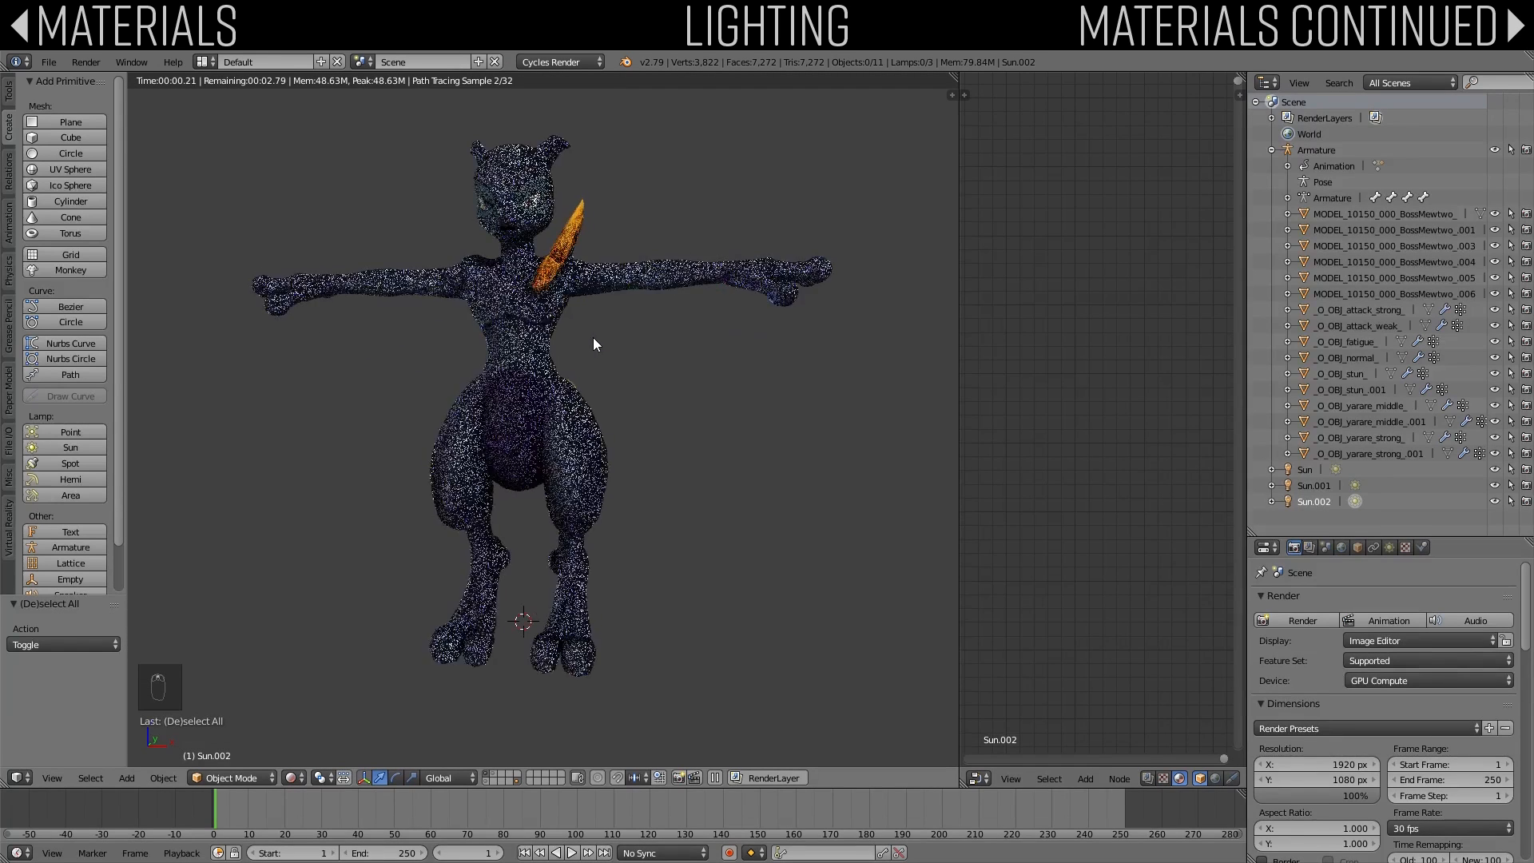
scroll(577, 465, "up", 2)
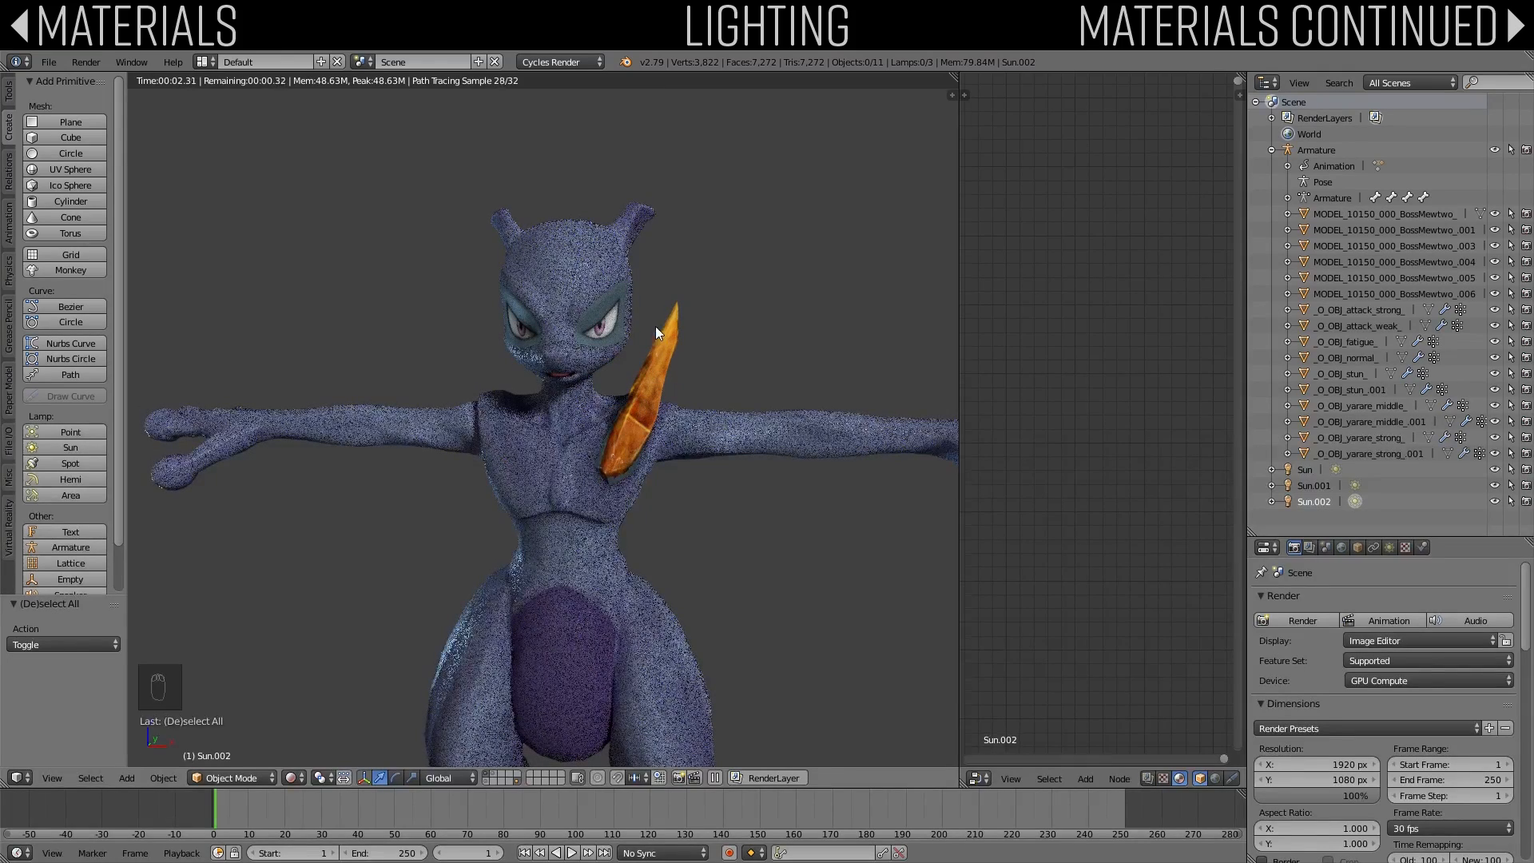
right_click(721, 432)
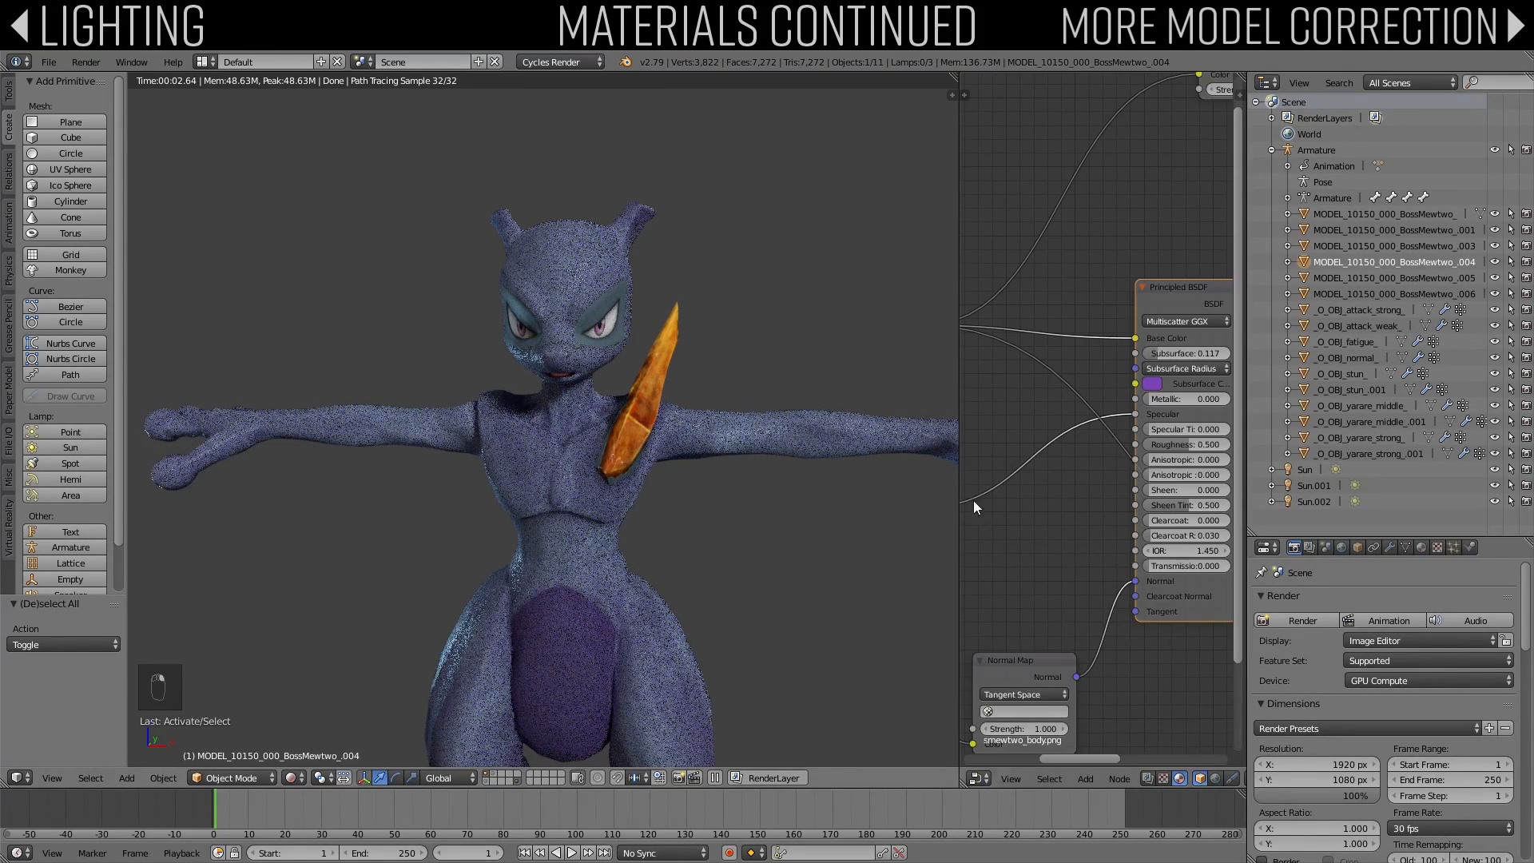
Step: Set the Subsurface Radius values of the body's Principled BSDF to 0.2
middle_click_drag(1101, 463, 1029, 468)
left_click(1116, 375)
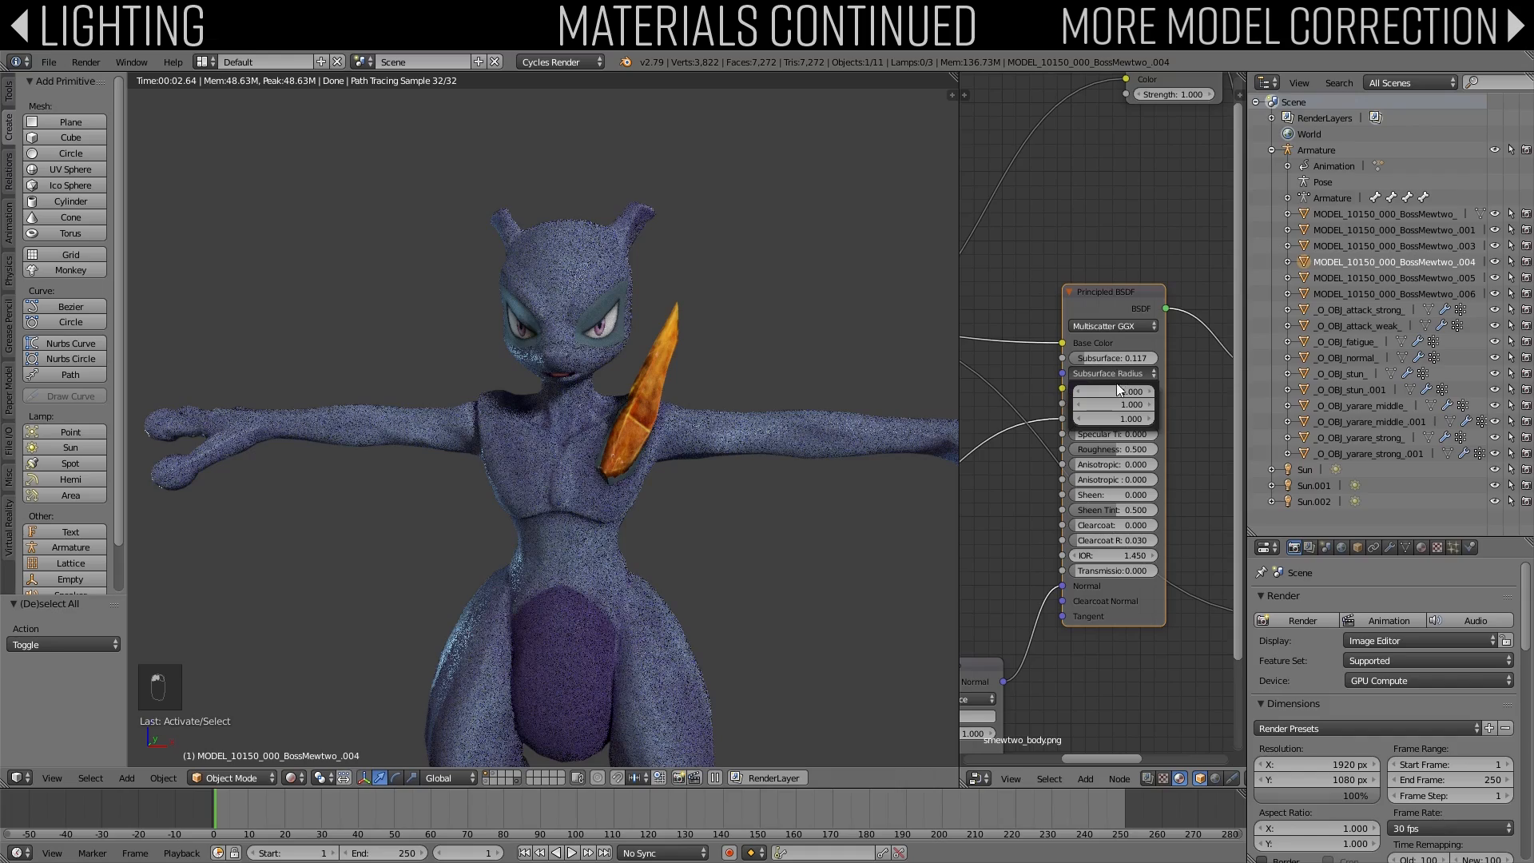
left_click(1115, 386)
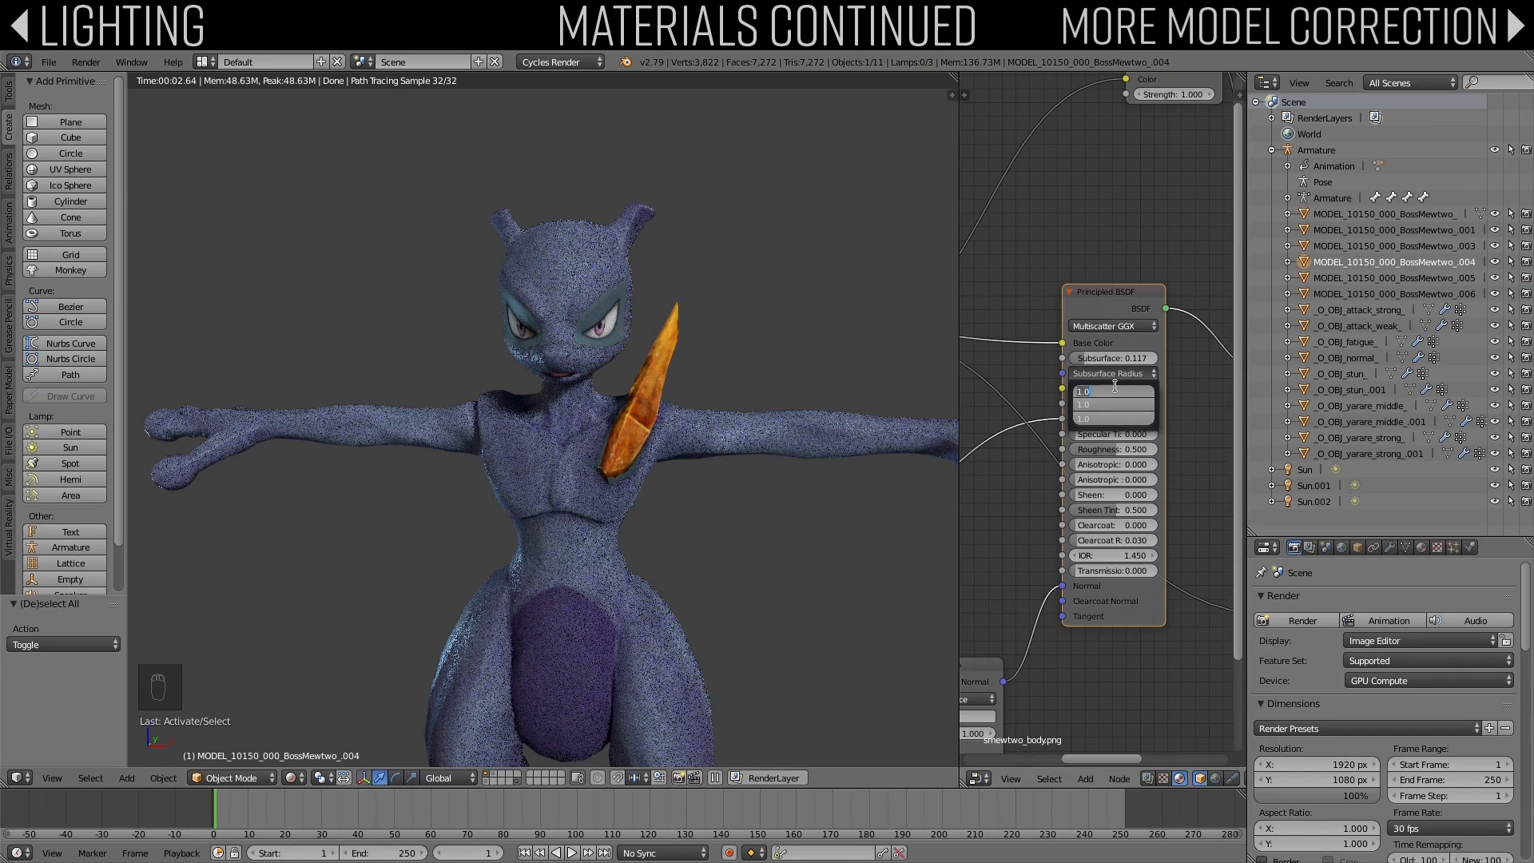
type(".2")
key("Return")
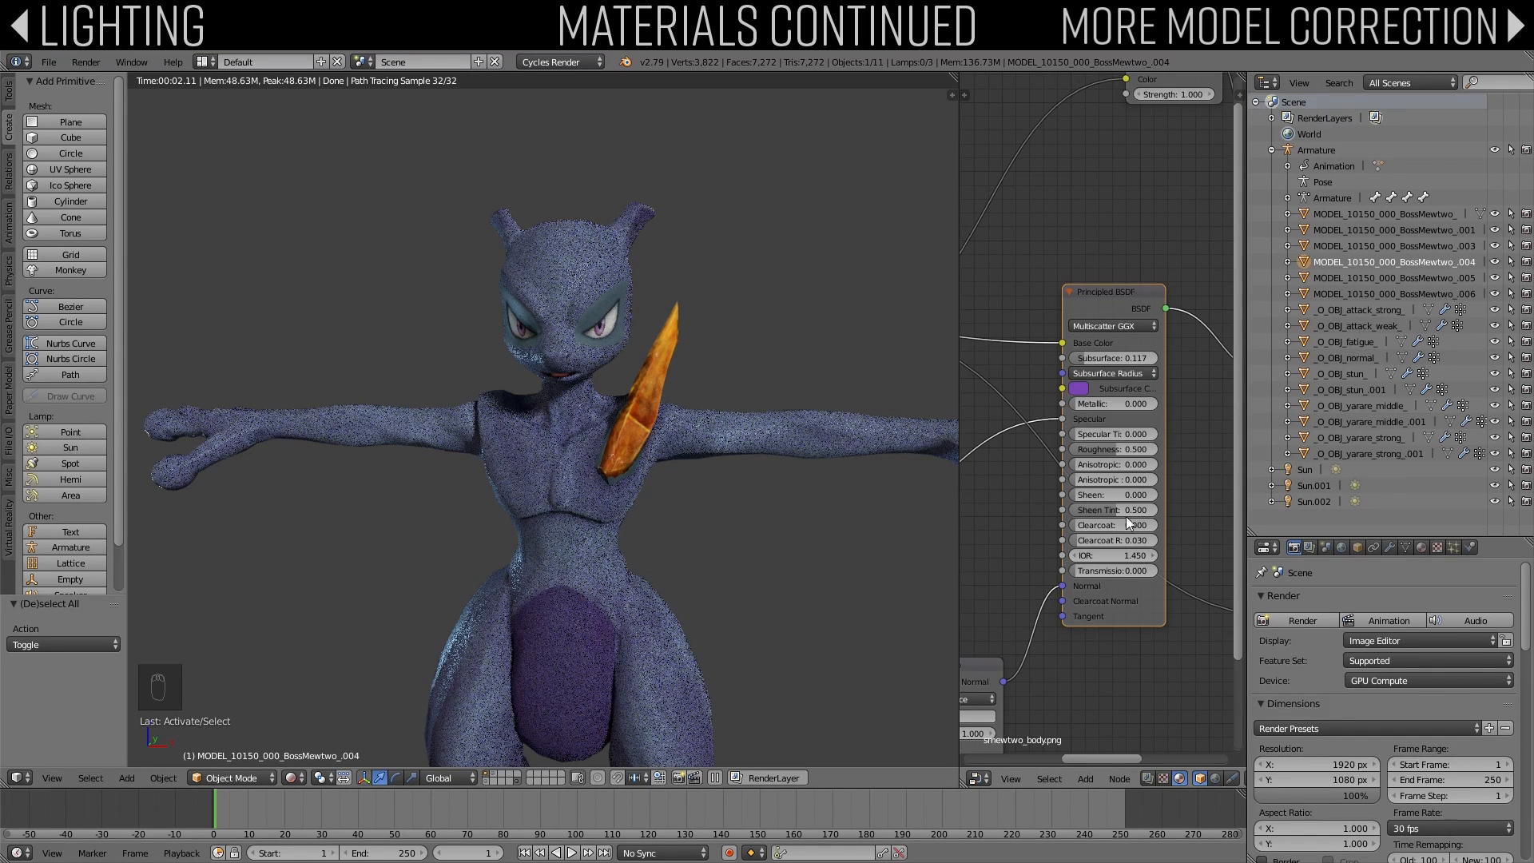
Step: Mute and darken the body's purple Subsurface Color by adjusting its saturation and lowering its value to about 0.518
left_click(1079, 389)
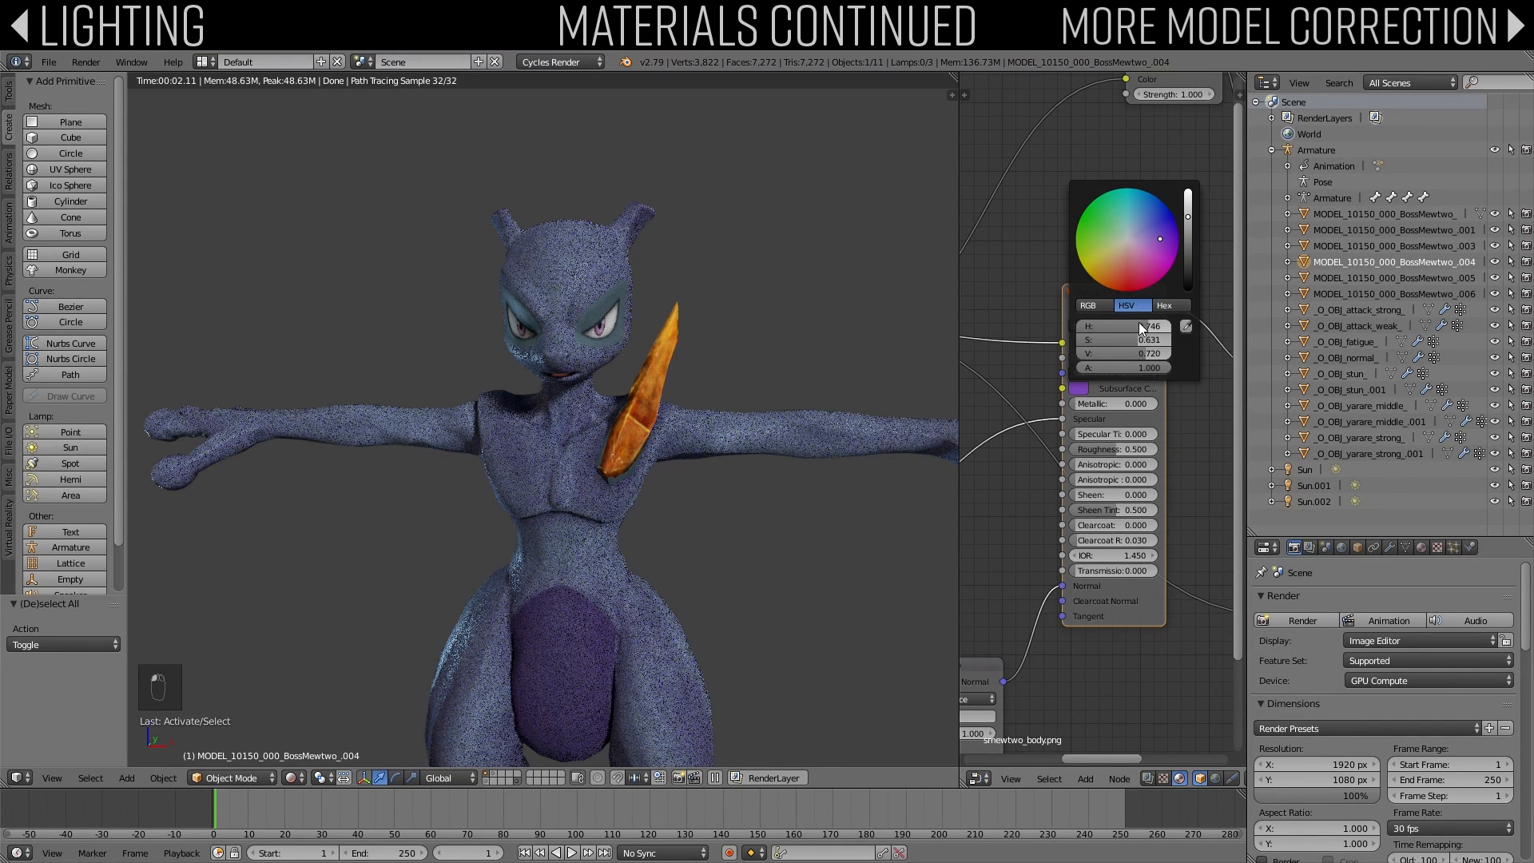
left_click_drag(1138, 340, 1115, 339)
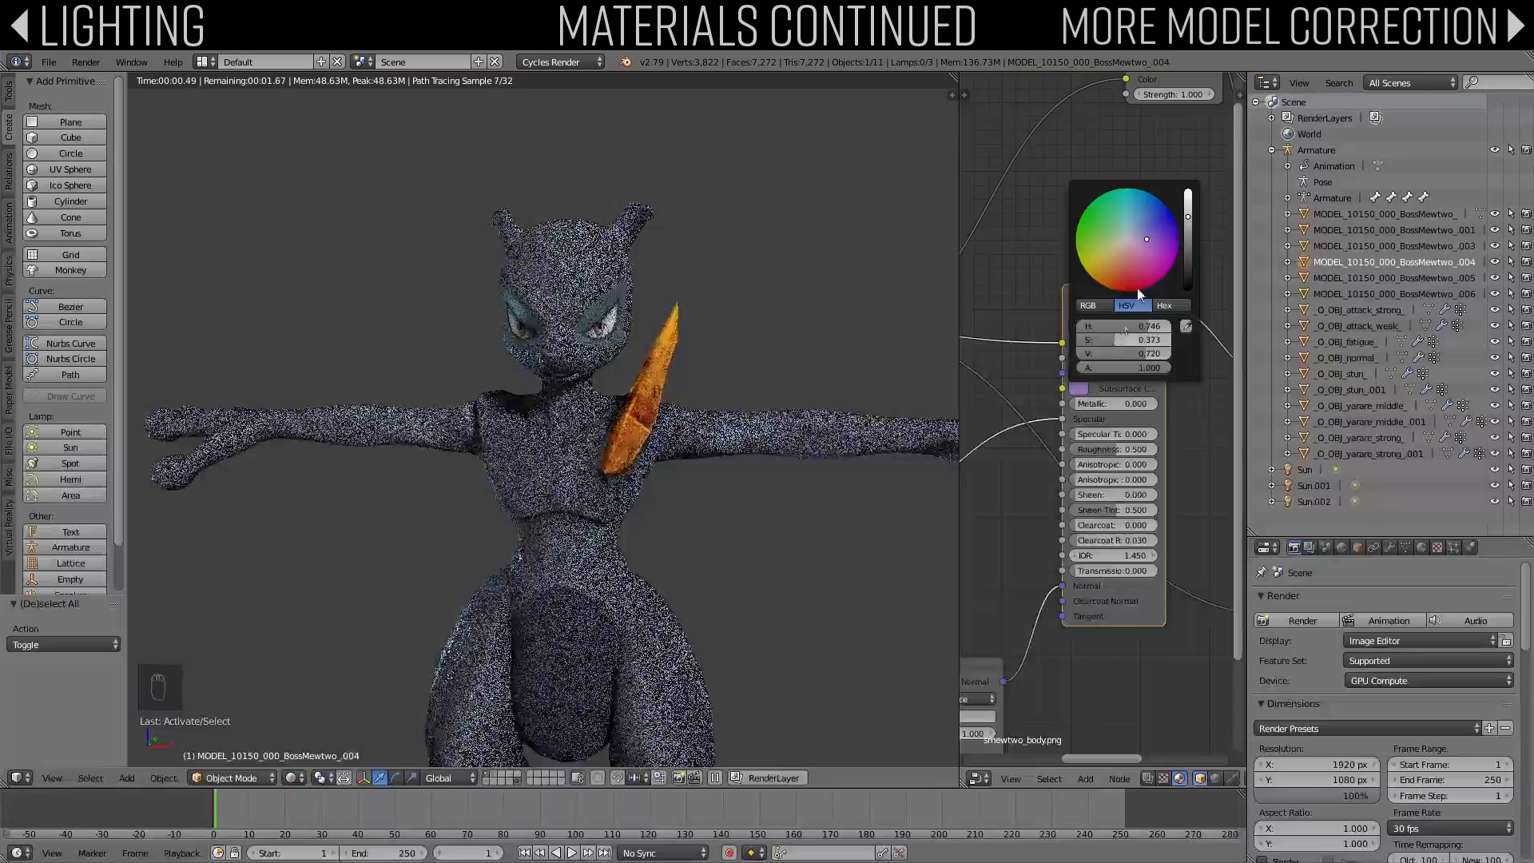
left_click_drag(1188, 217, 1188, 238)
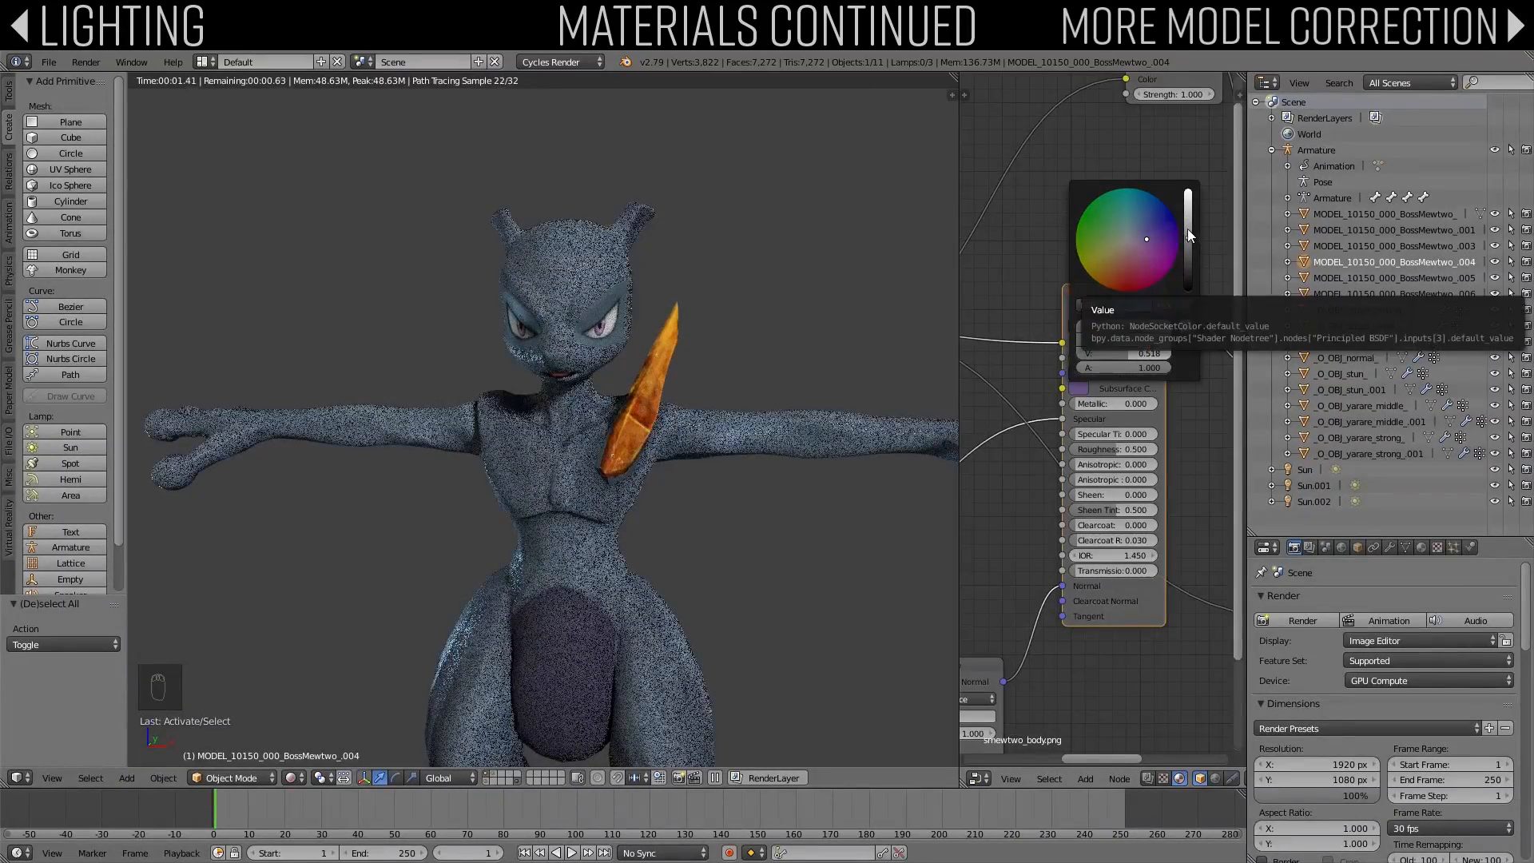
left_click_drag(1115, 339, 1130, 339)
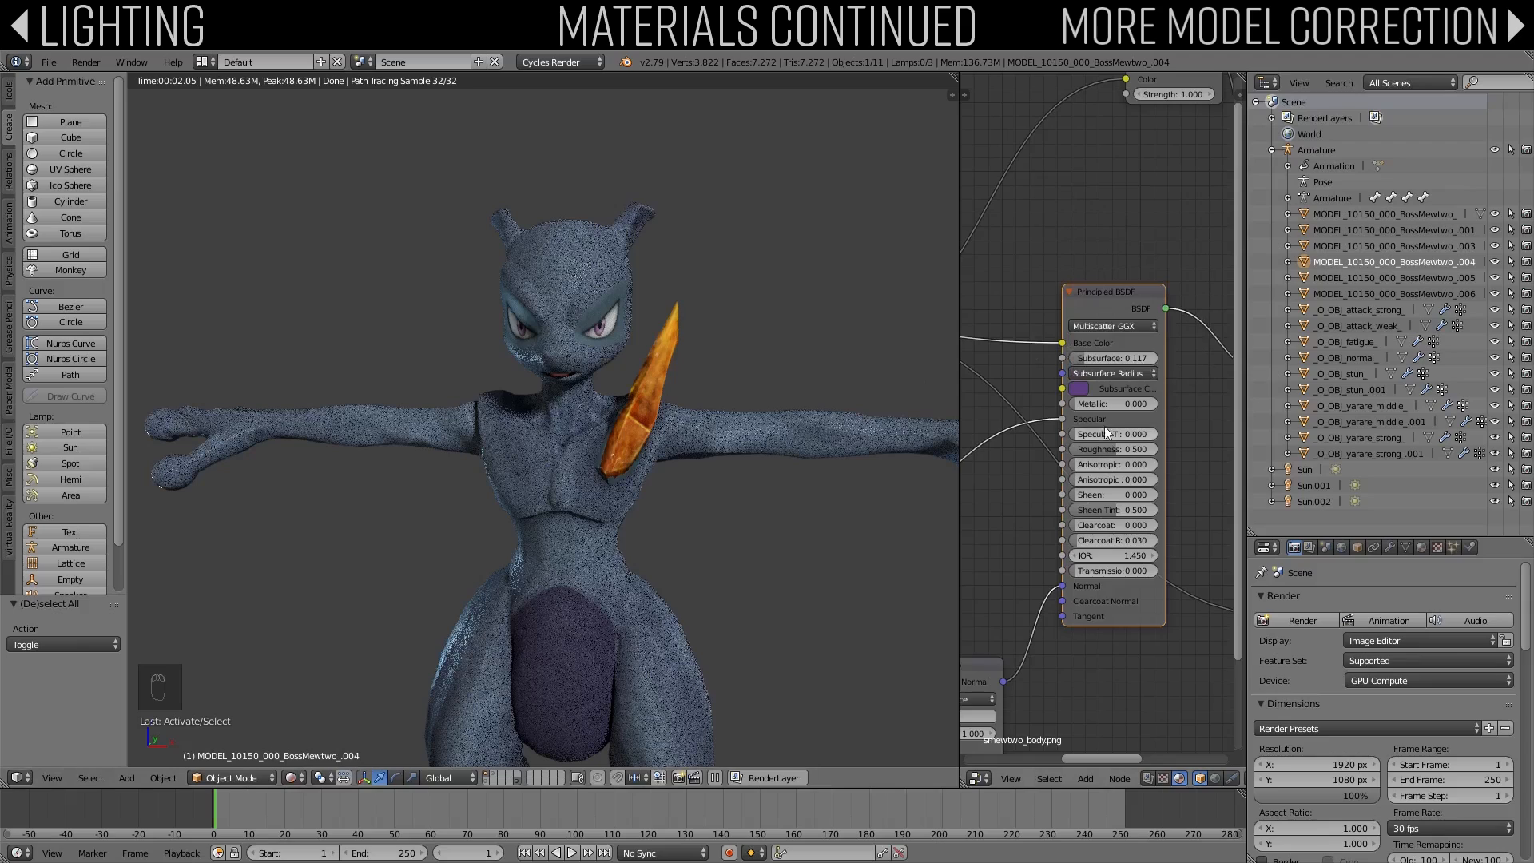
Step: Set the body's Subsurface to 0.150 and compare the render with Subsurface off, keeping 0.150
left_click(1106, 357)
key("Return")
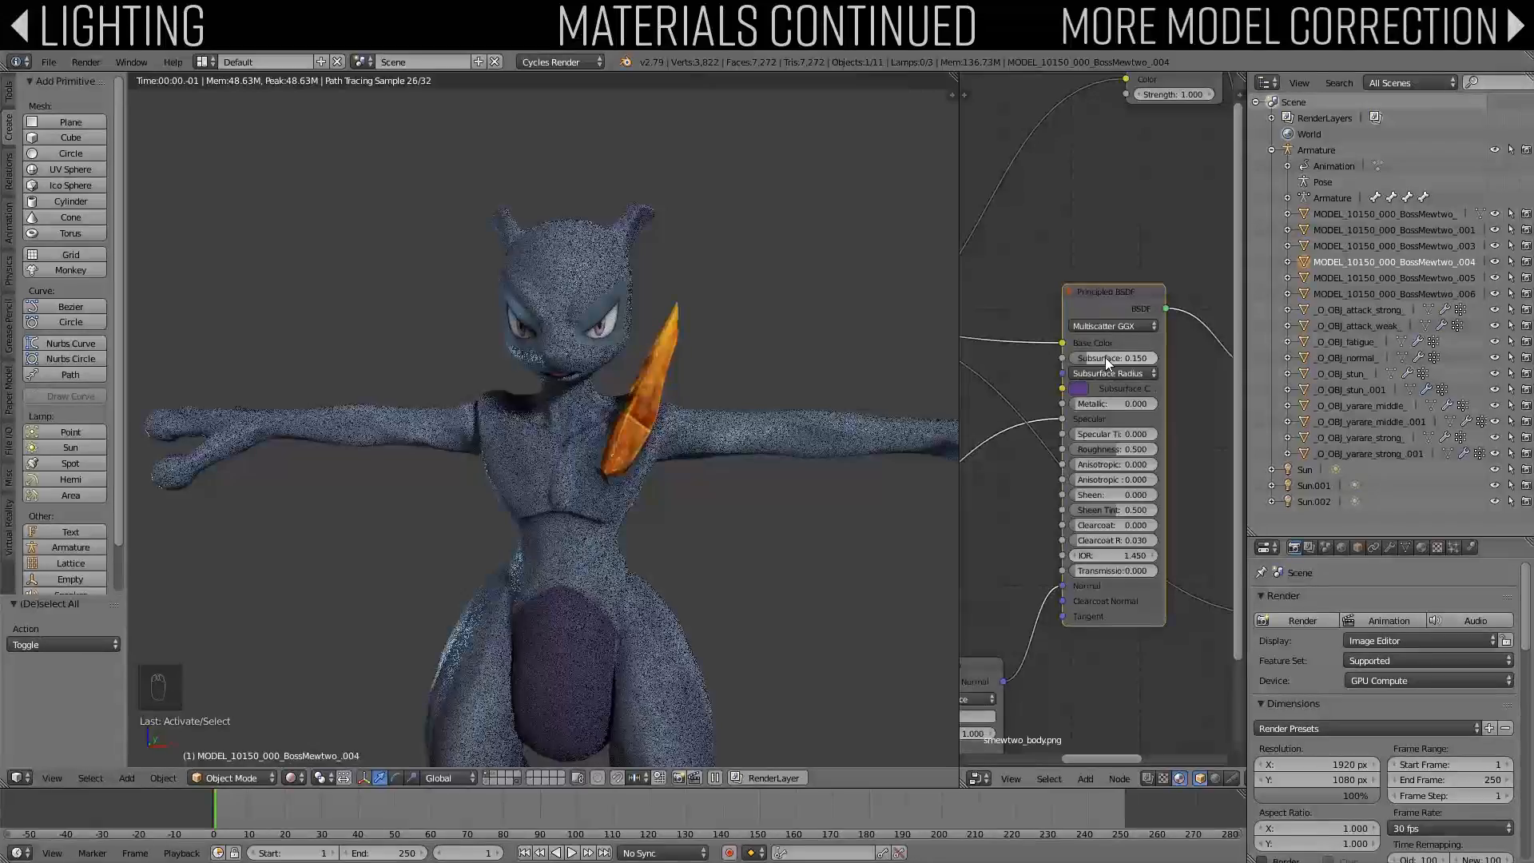
key("BackSpace")
key("BackSpace")
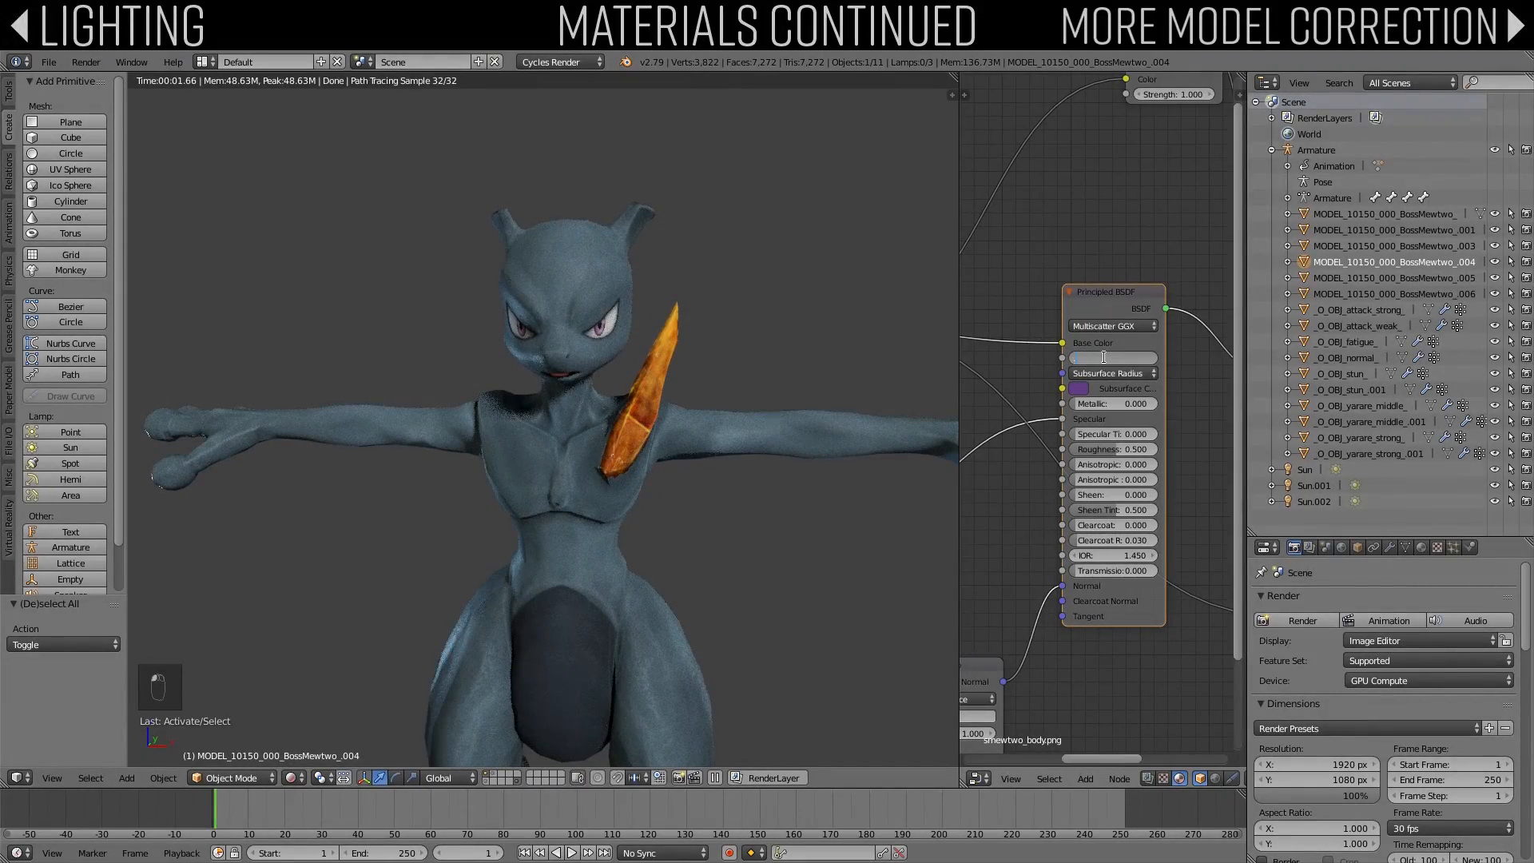
key("Return")
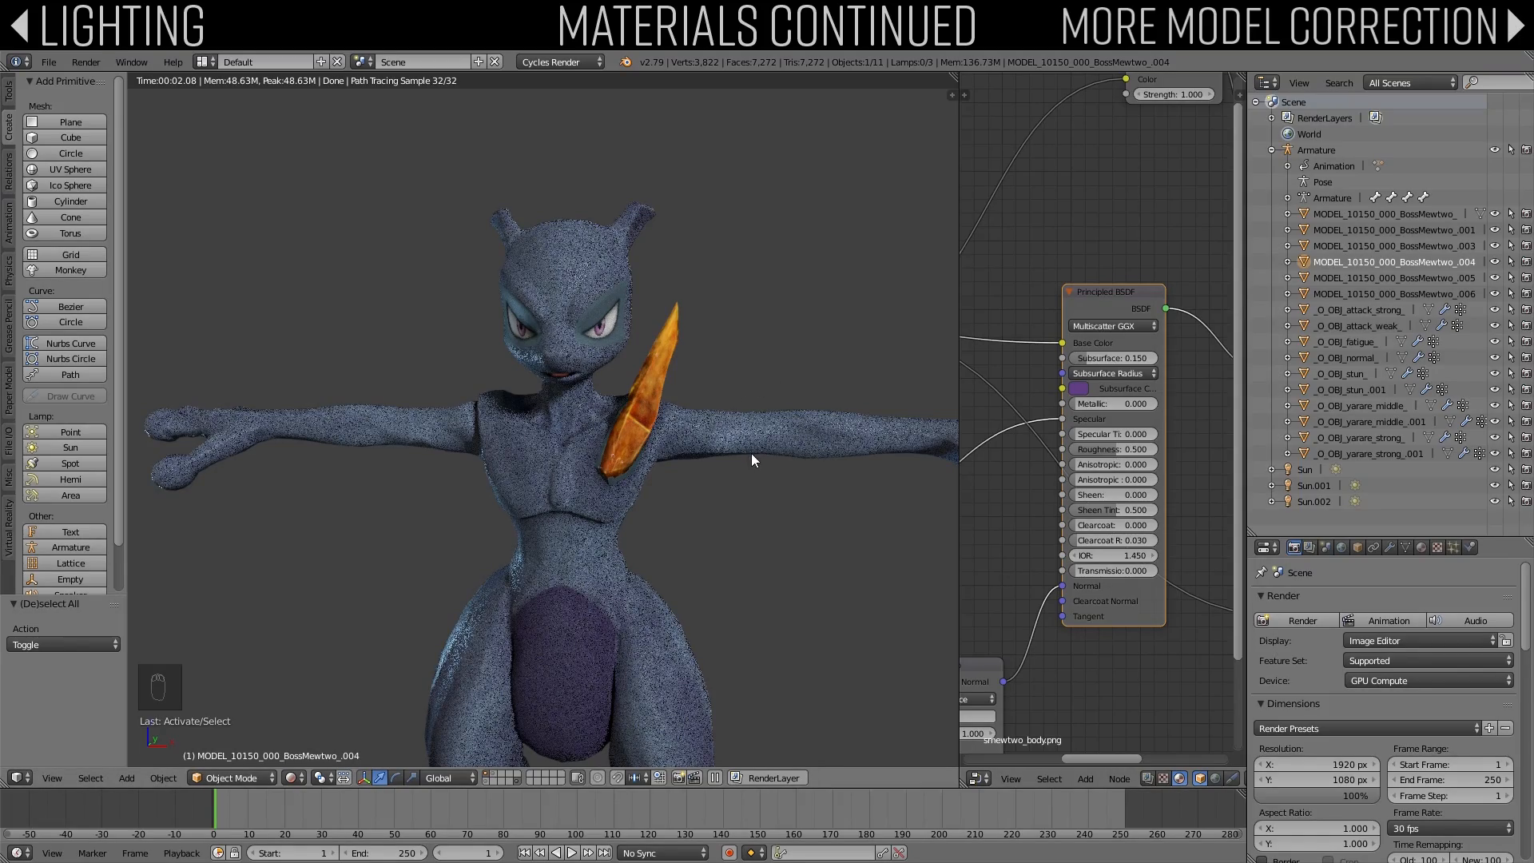
Step: Copy the body's Subsurface Color to the Principled BSDF of the orange stone's material
middle_click_drag(751, 453, 703, 364, "shift")
middle_click_drag(607, 377, 596, 443, "shift")
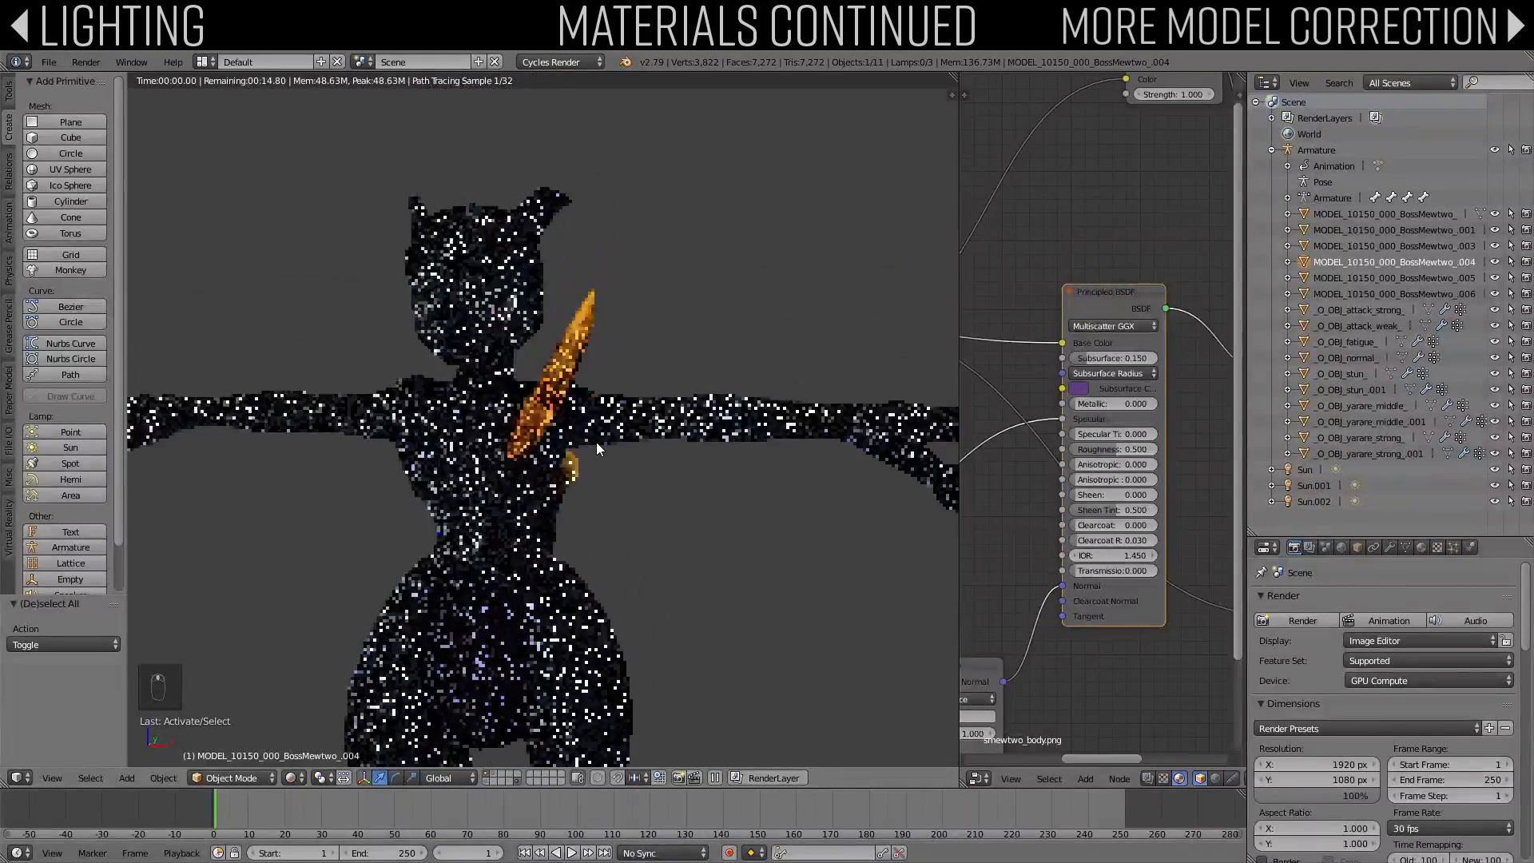
left_click(1081, 390)
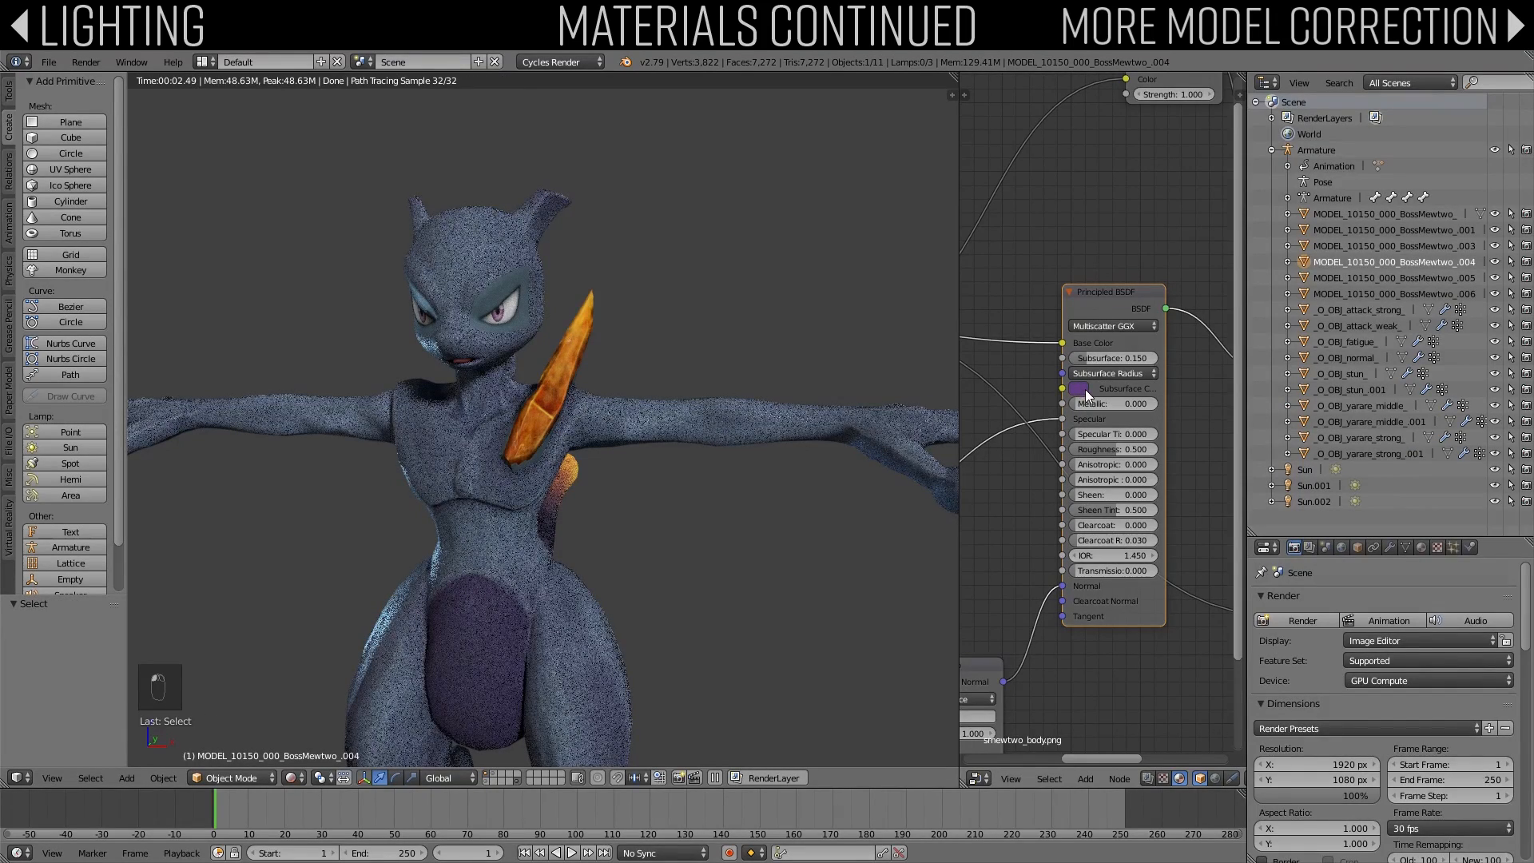
key("ctrl+c")
right_click(569, 342)
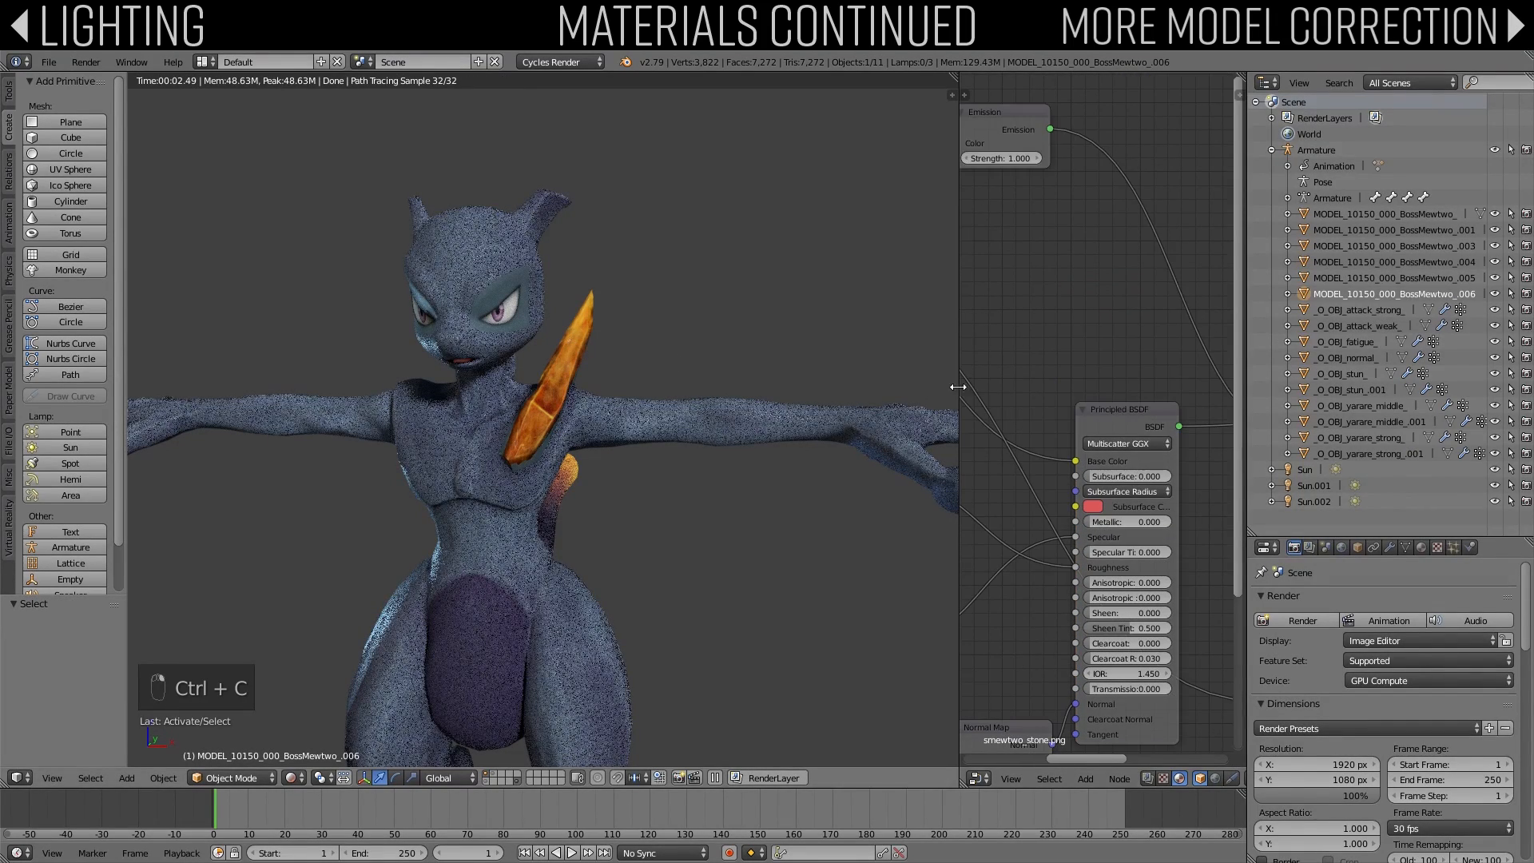
key("ctrl+v")
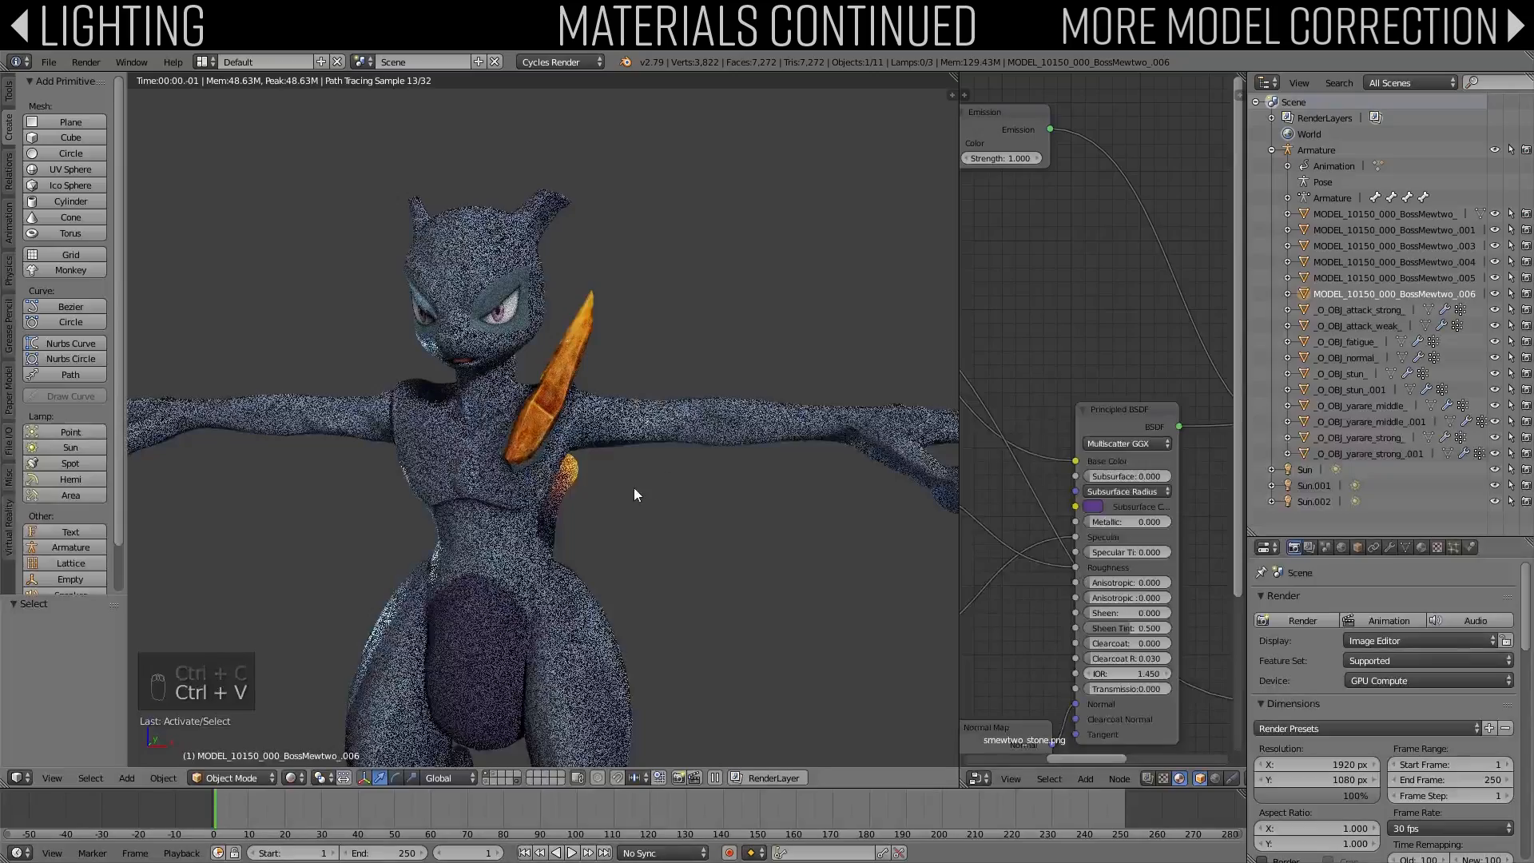
Step: Paste the same purple Subsurface Color into the smewtwo_expressions material's Principled BSDF on the eye area
right_click(515, 321)
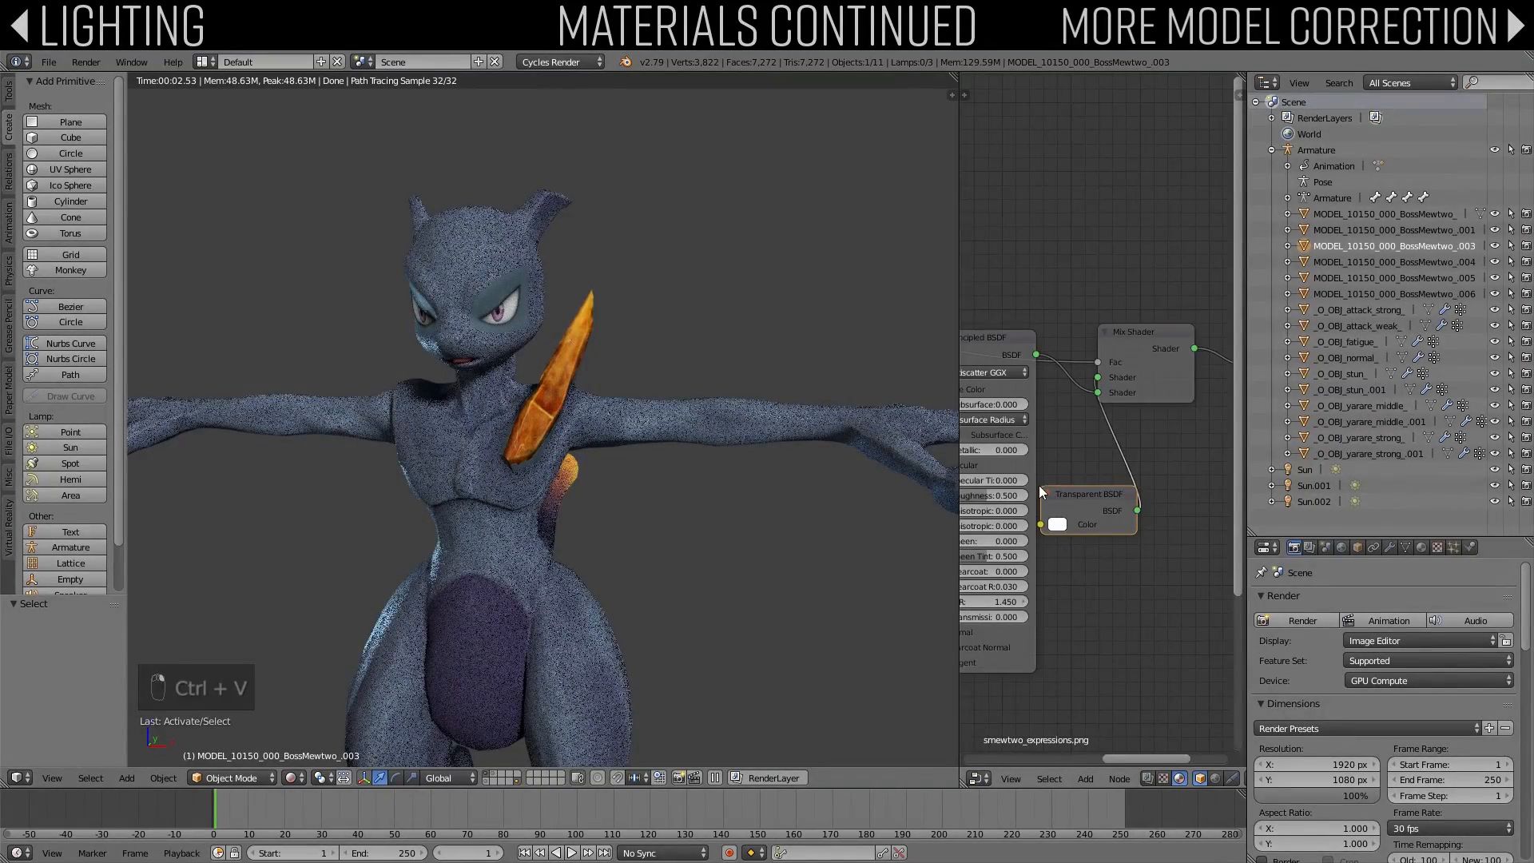
mouse_move(1040, 489)
middle_mouse_down()
mouse_move(1094, 458)
mouse_move(1126, 394)
mouse_move(1089, 411)
middle_mouse_up()
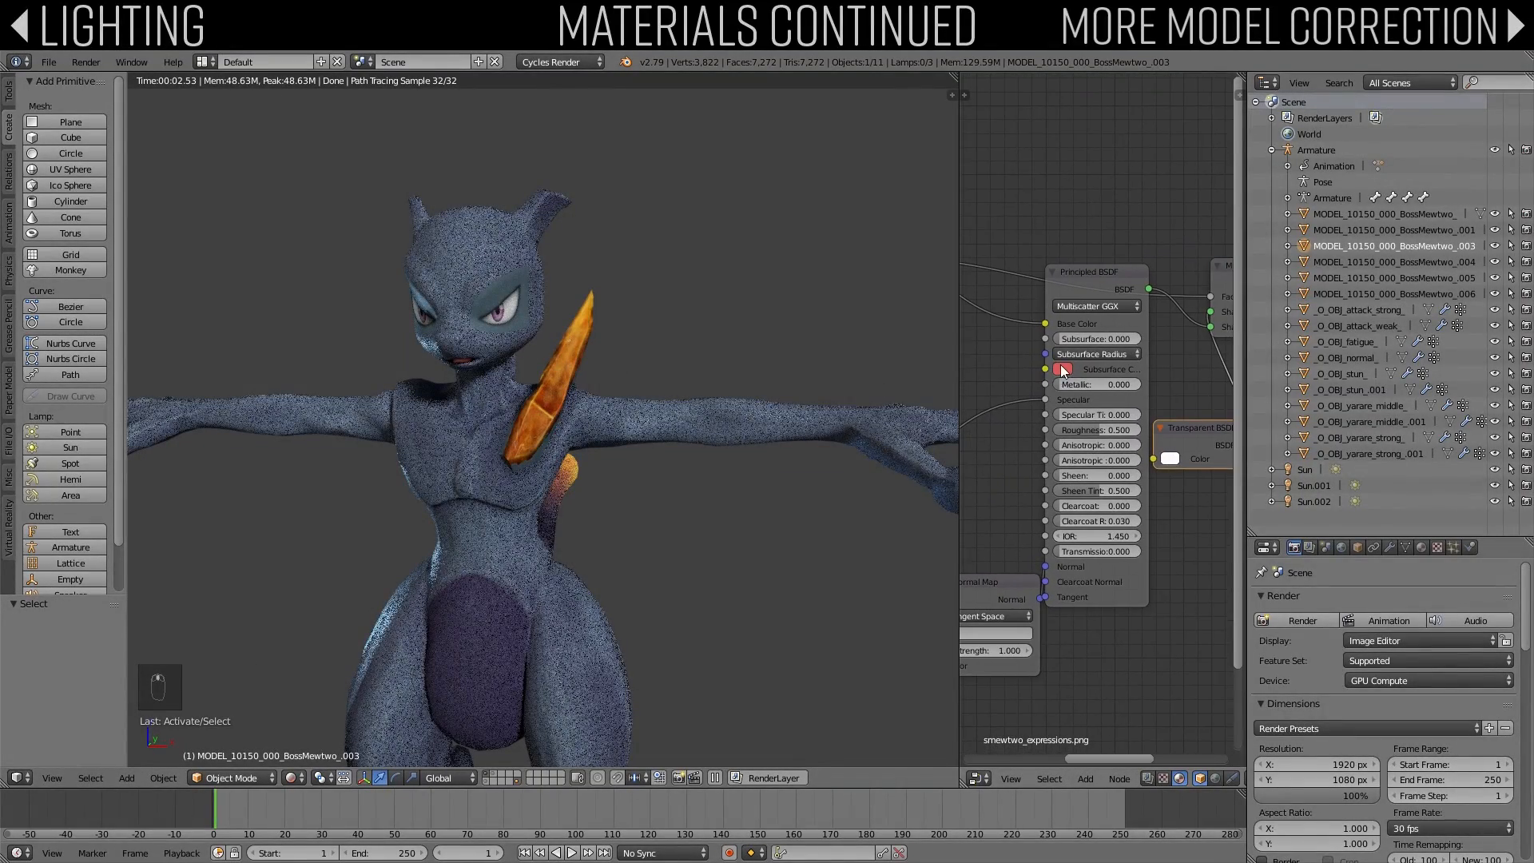
key("ctrl+v")
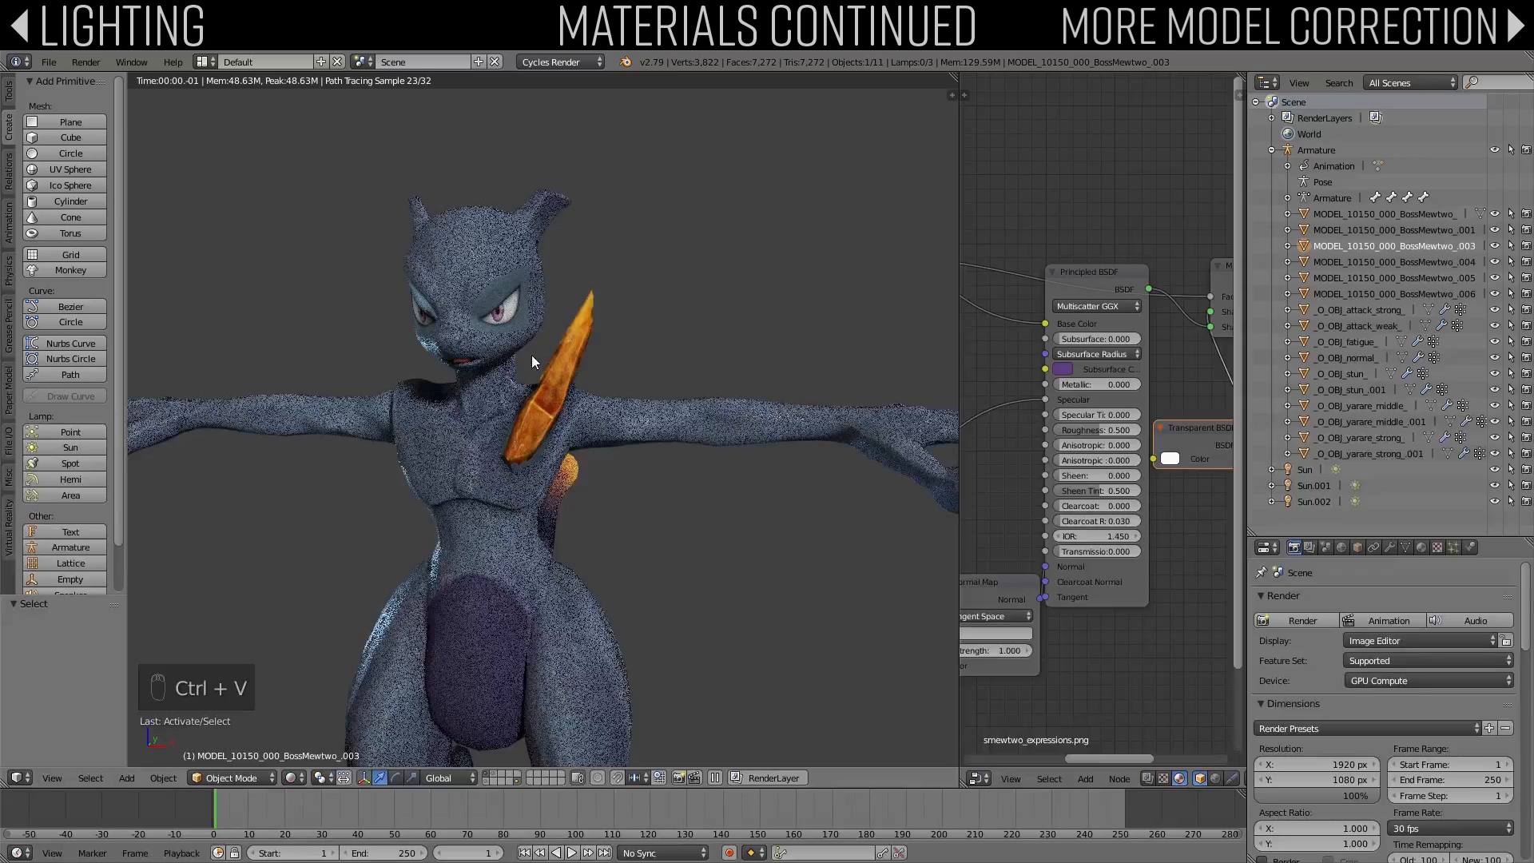
left_click(1422, 547)
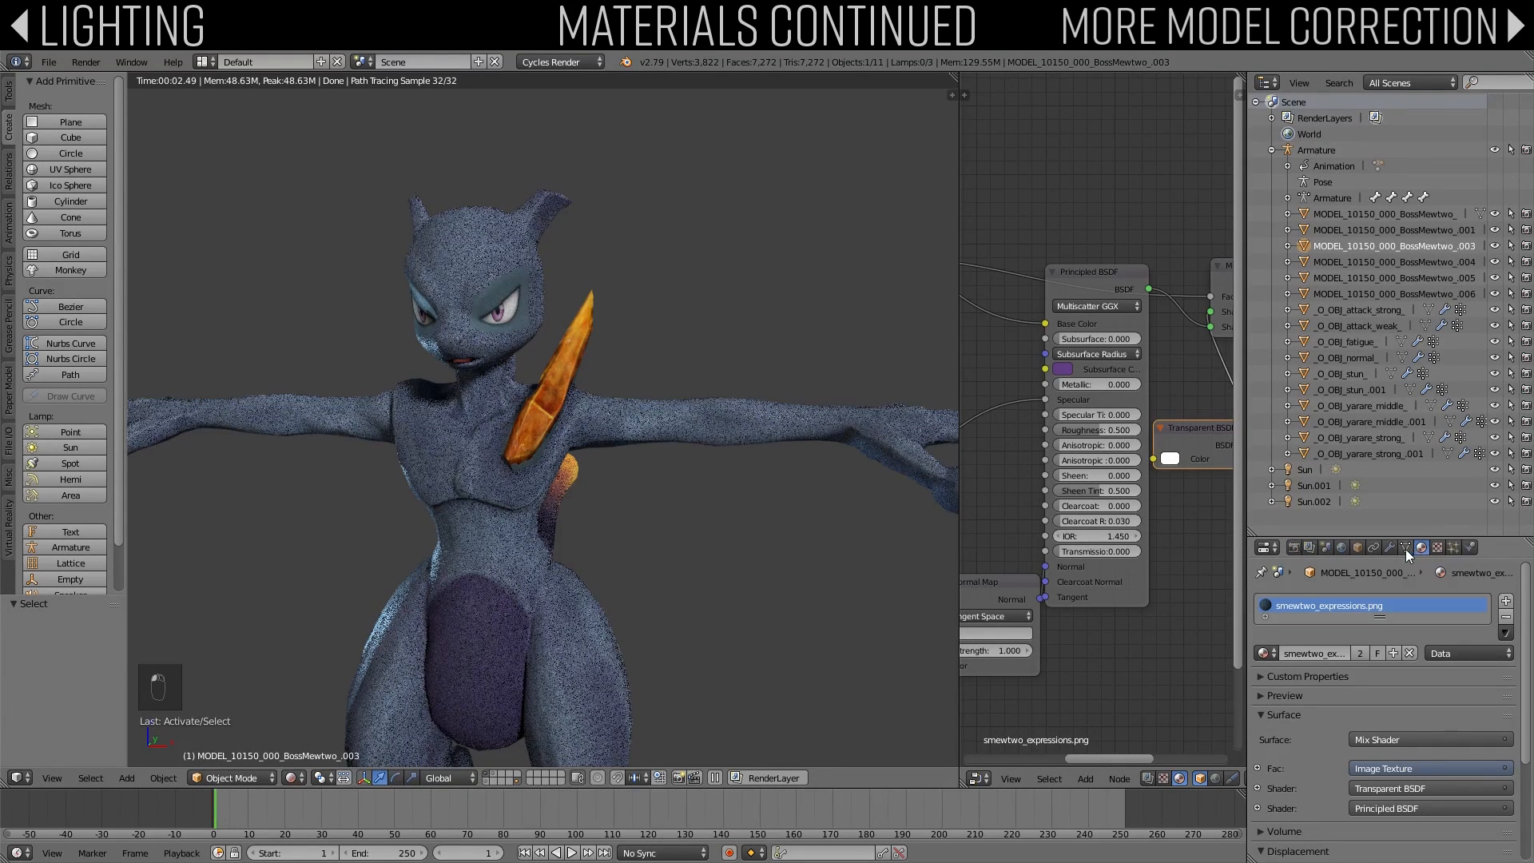
left_click(1295, 549)
Step: Switch to Solid viewport shading, view the face closely and set the smewtwo_expressions material's Subsurface to 0.150
key("z")
middle_click_drag(497, 317, 484, 350)
key("z")
scroll(495, 393, "up", 5)
scroll(485, 351, "down", 2)
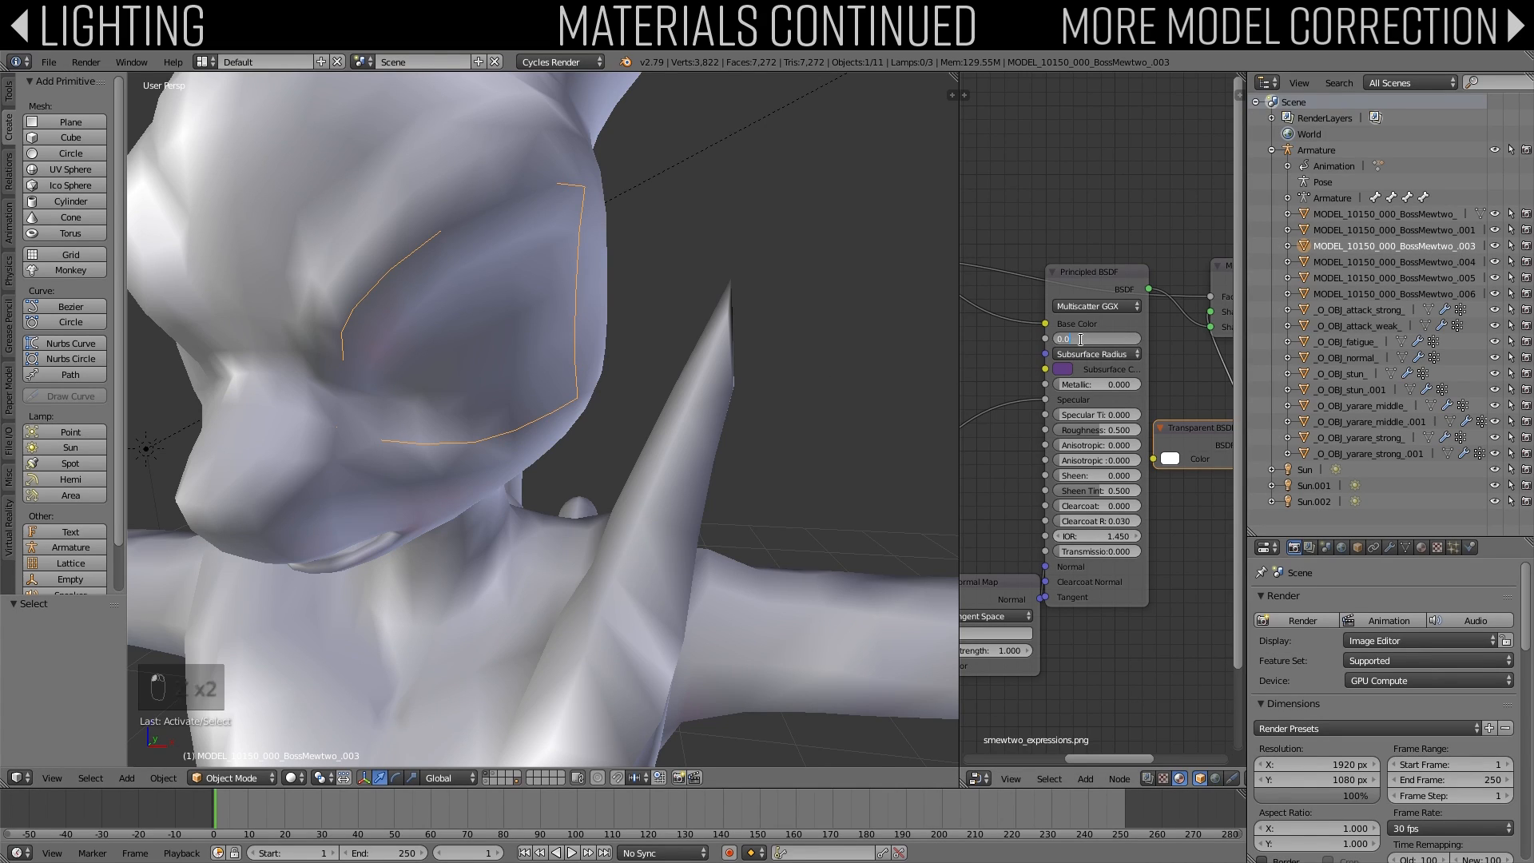
type("15")
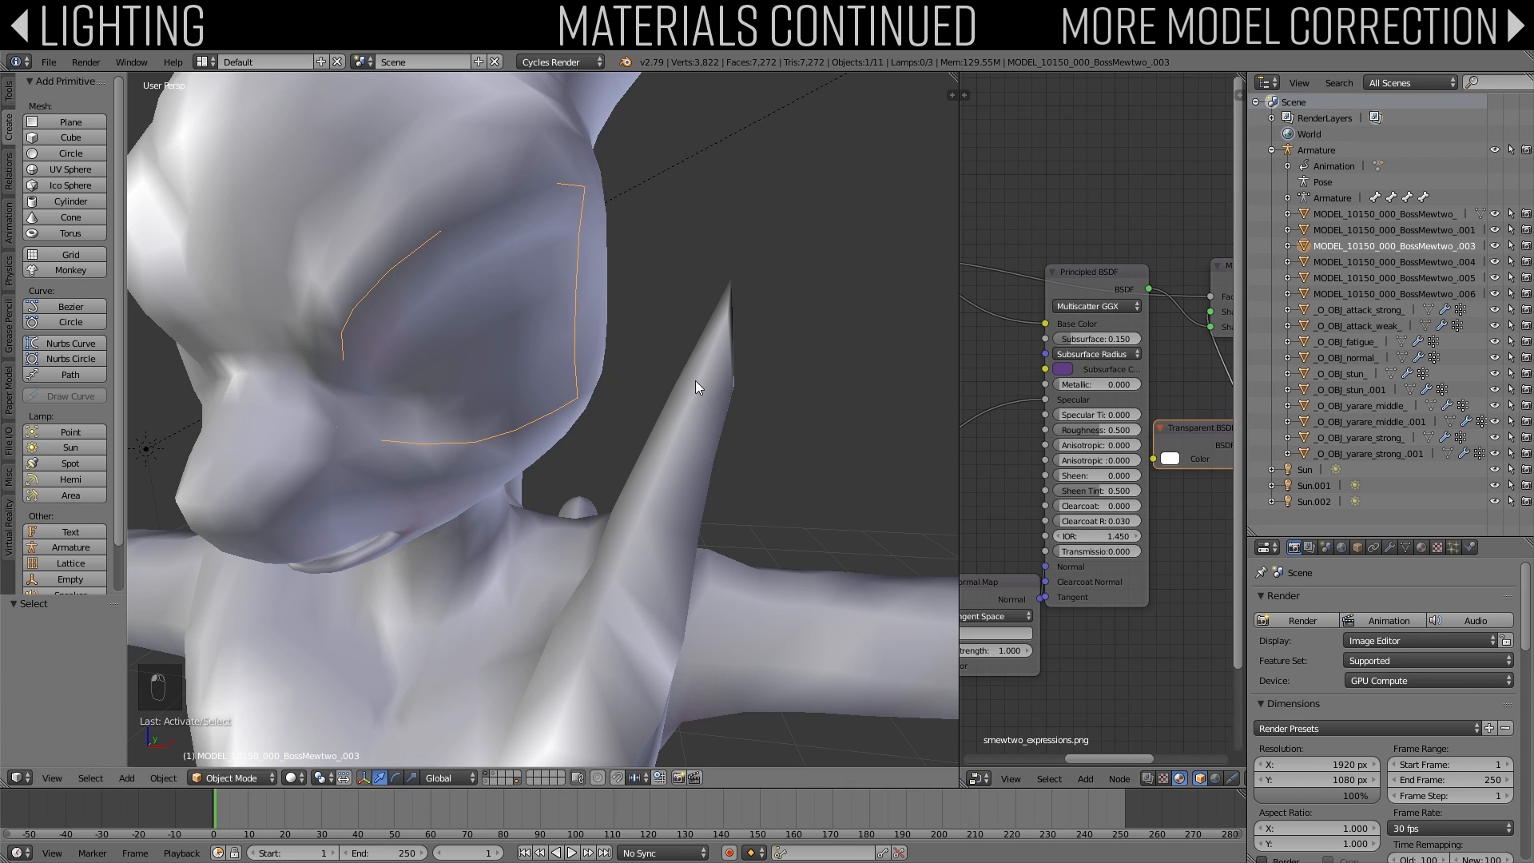
Step: Set the stone material's Subsurface to 0.150 and check the mouth and body meshes' material values
right_click(601, 502)
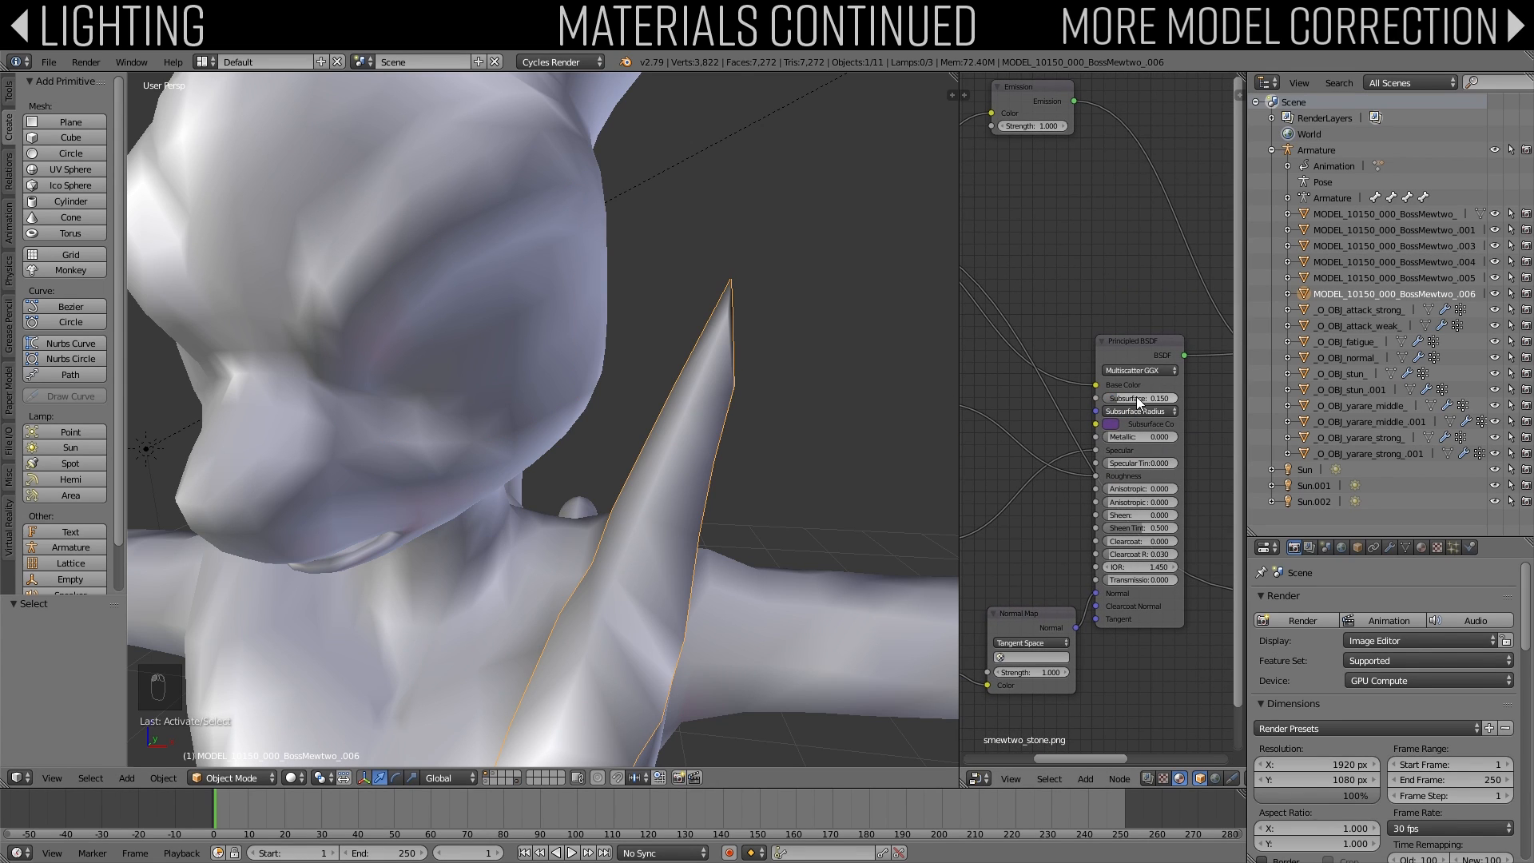
right_click(510, 391)
right_click(620, 455)
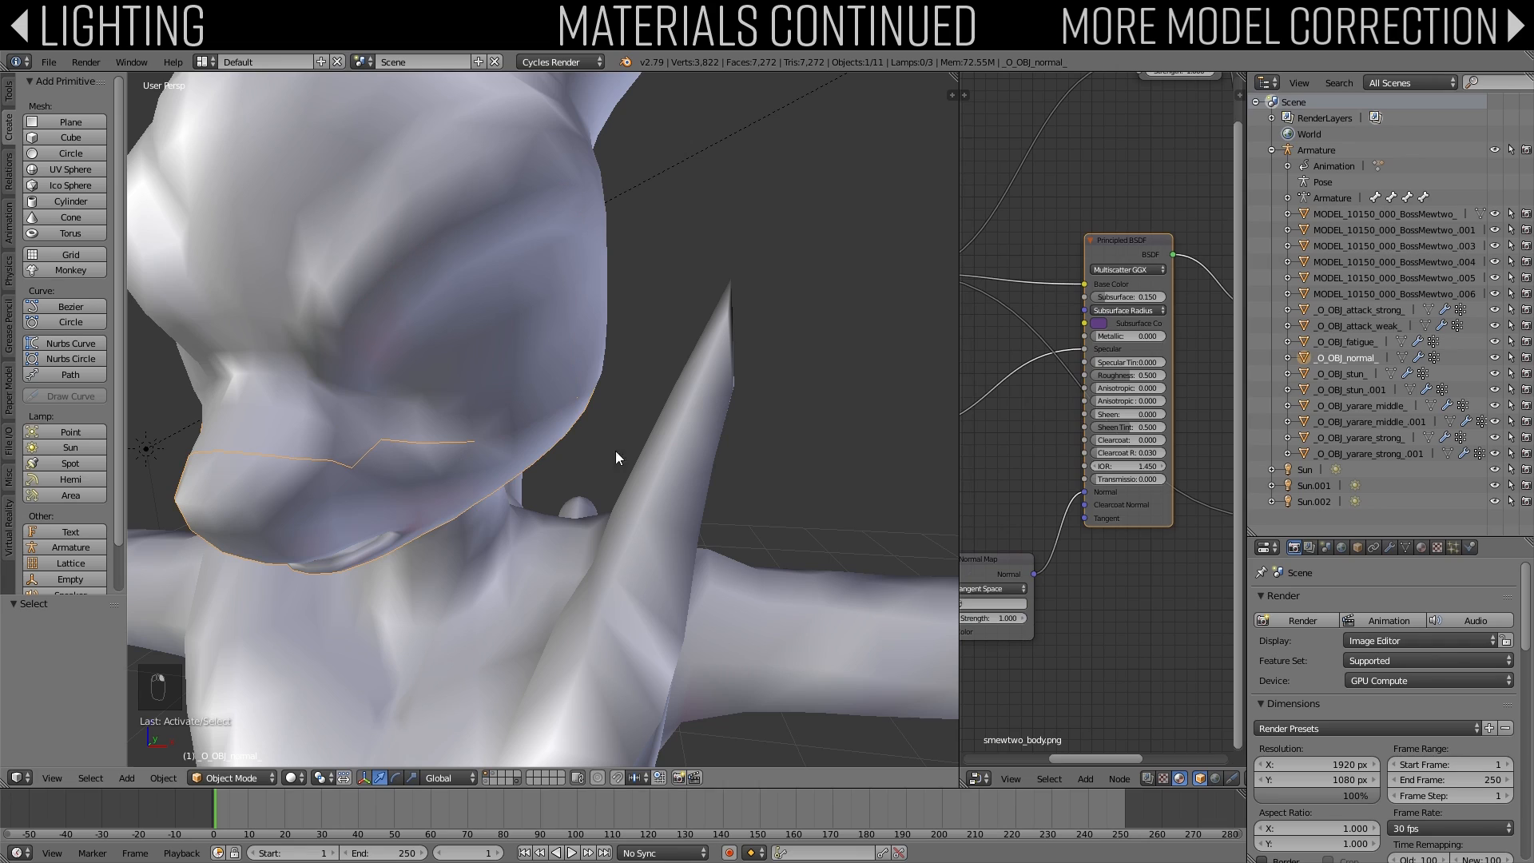
right_click(582, 303)
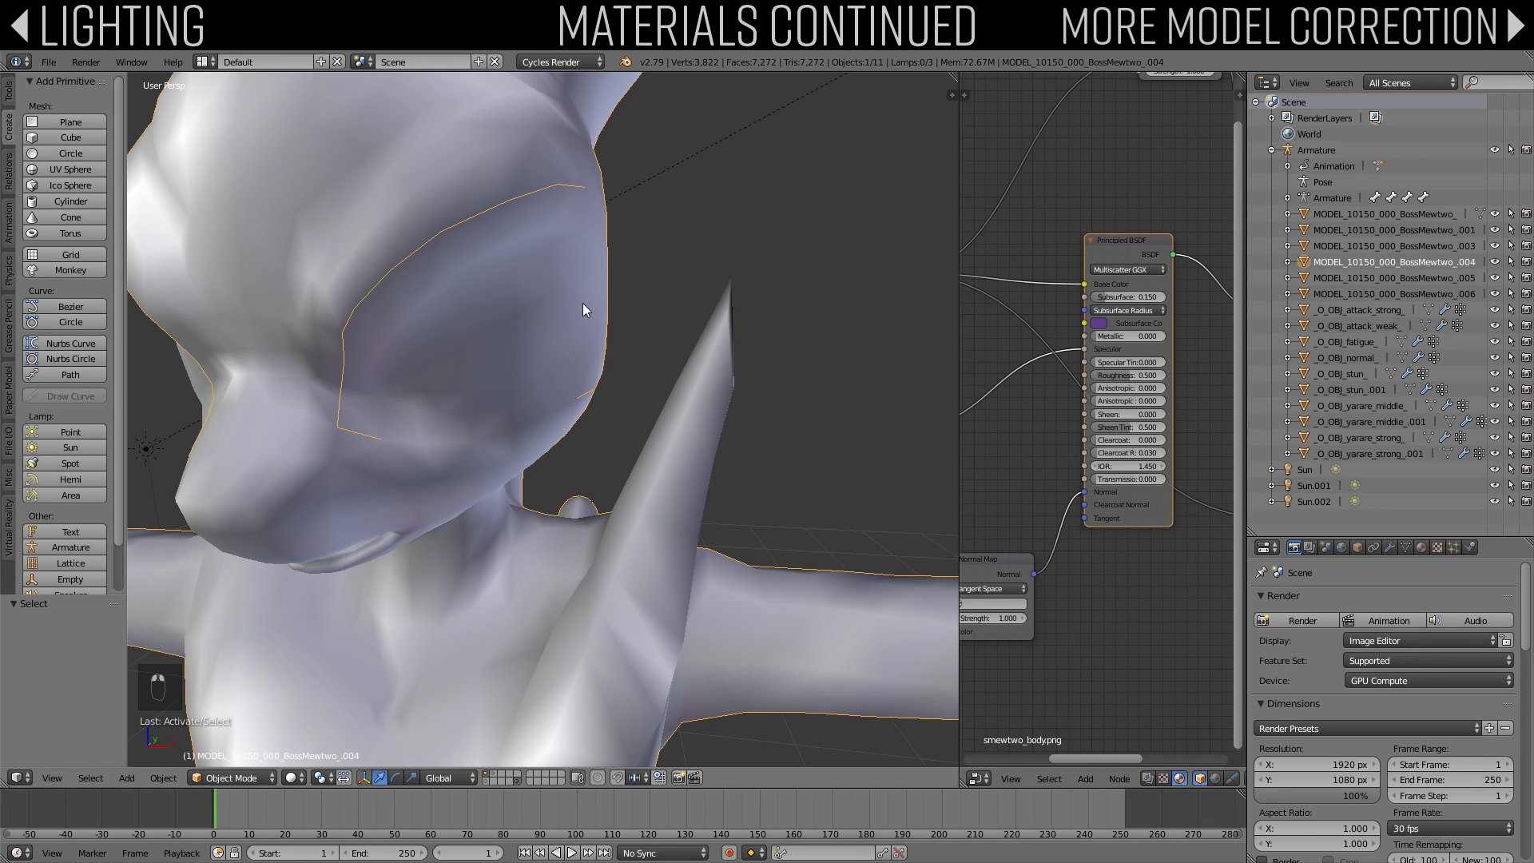
Step: Set the Subsurface Radius values of the smewtwo_expressions and stone materials to 0.200, and save the file
right_click(563, 334)
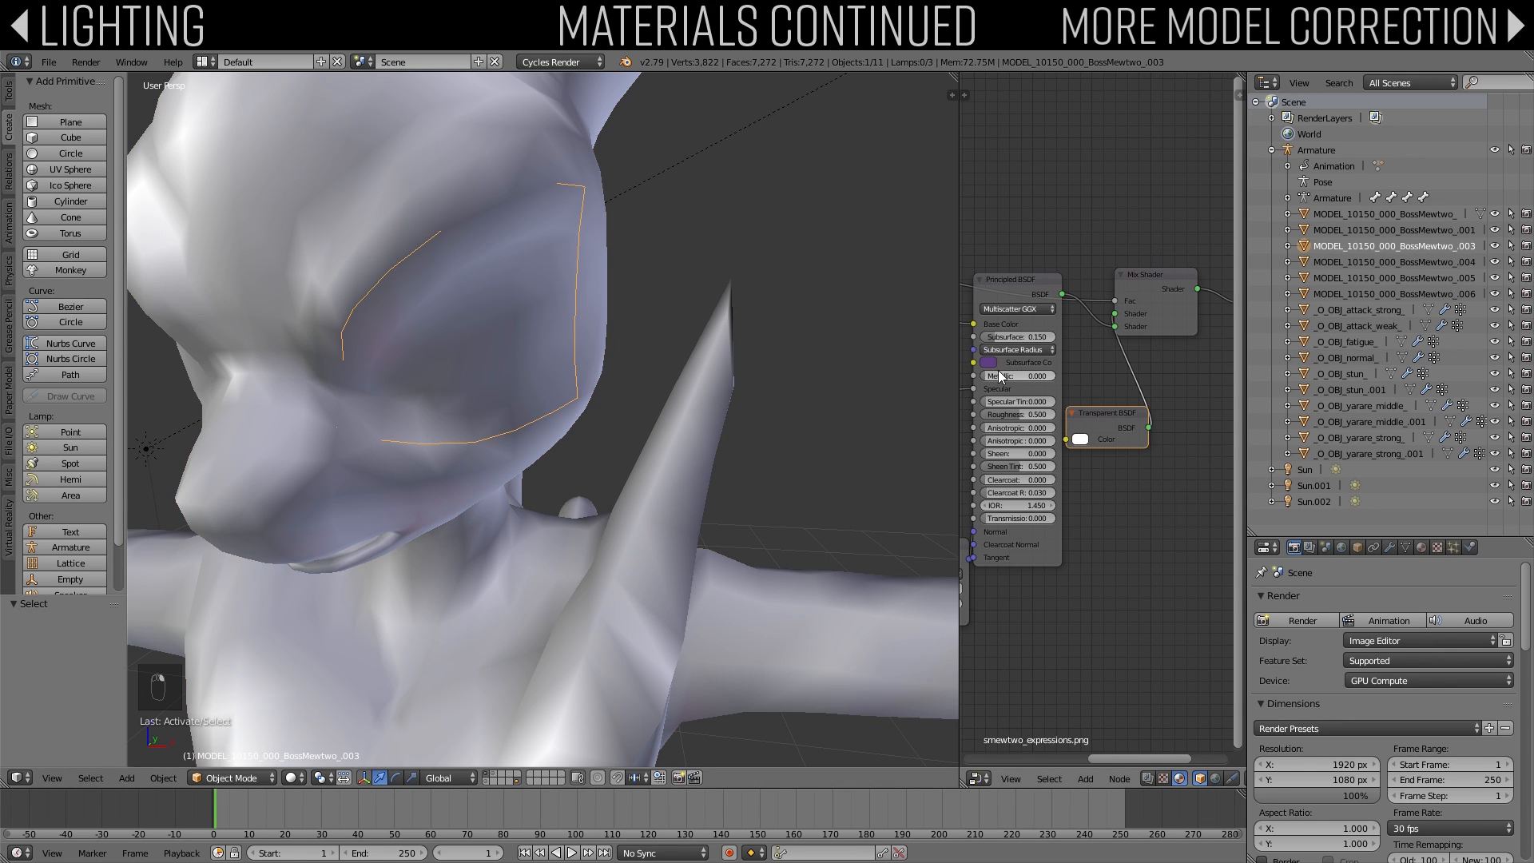
left_click(1014, 347)
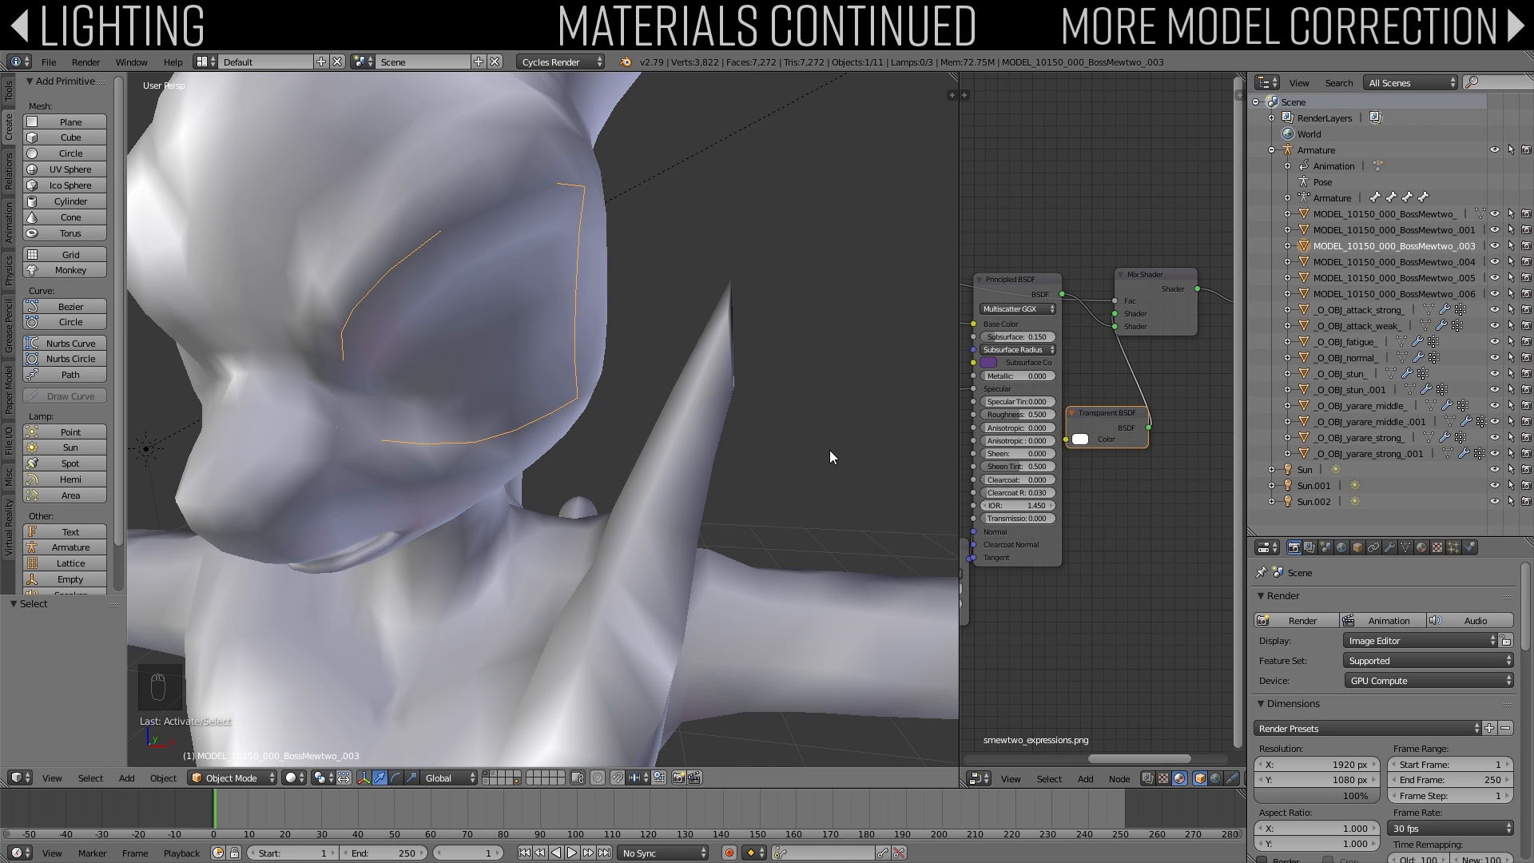
right_click(675, 446)
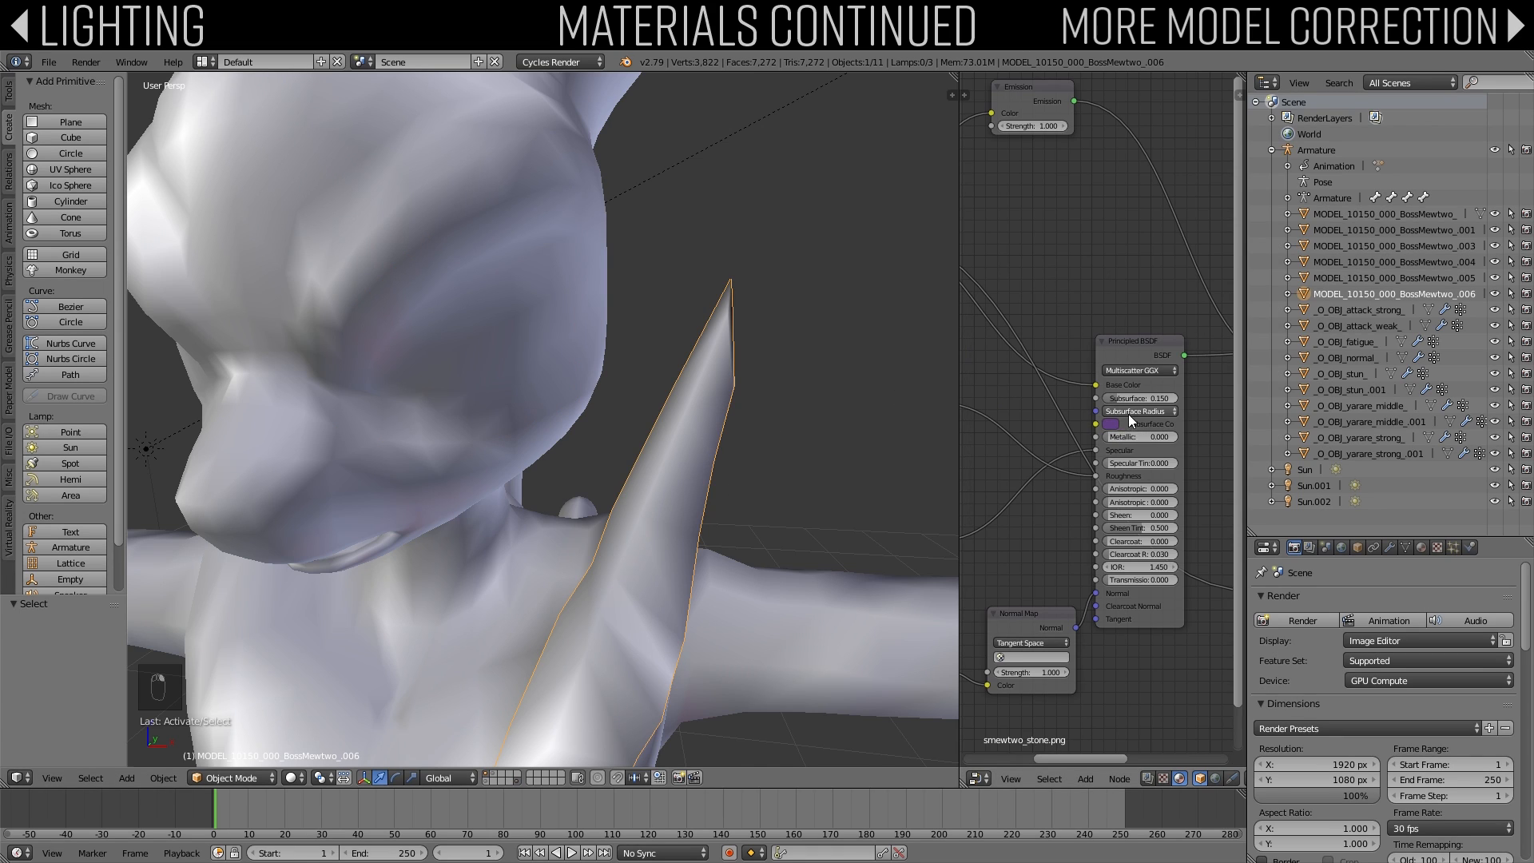
key("Return")
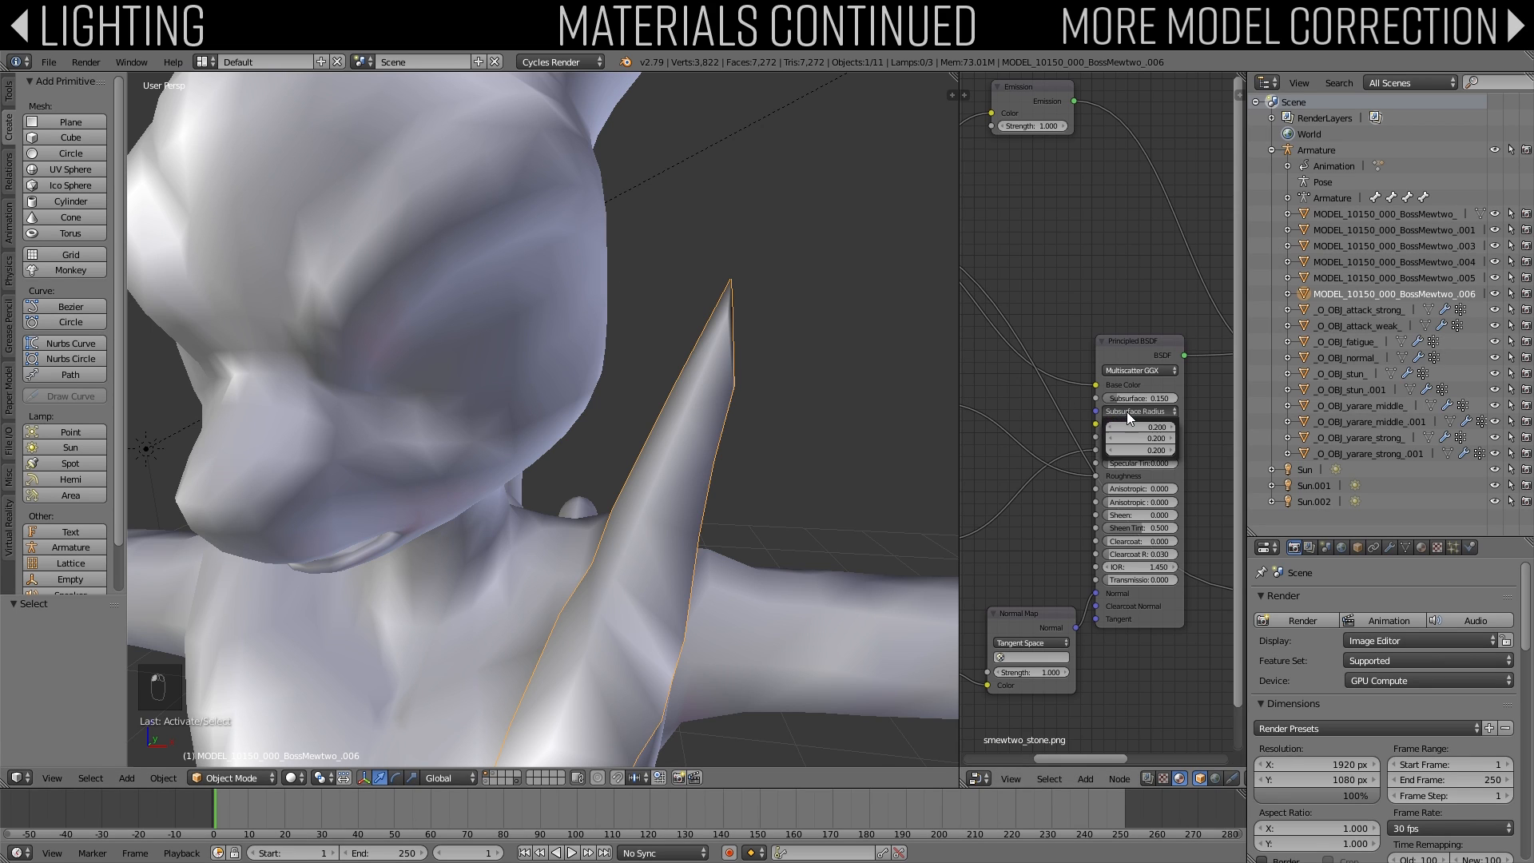
key("ctrl+s")
Step: Preview the updated materials on the whole figure from the front in Rendered viewport shading
left_click(611, 311)
scroll(577, 414, "down", 5)
middle_click_drag(577, 414, 564, 338)
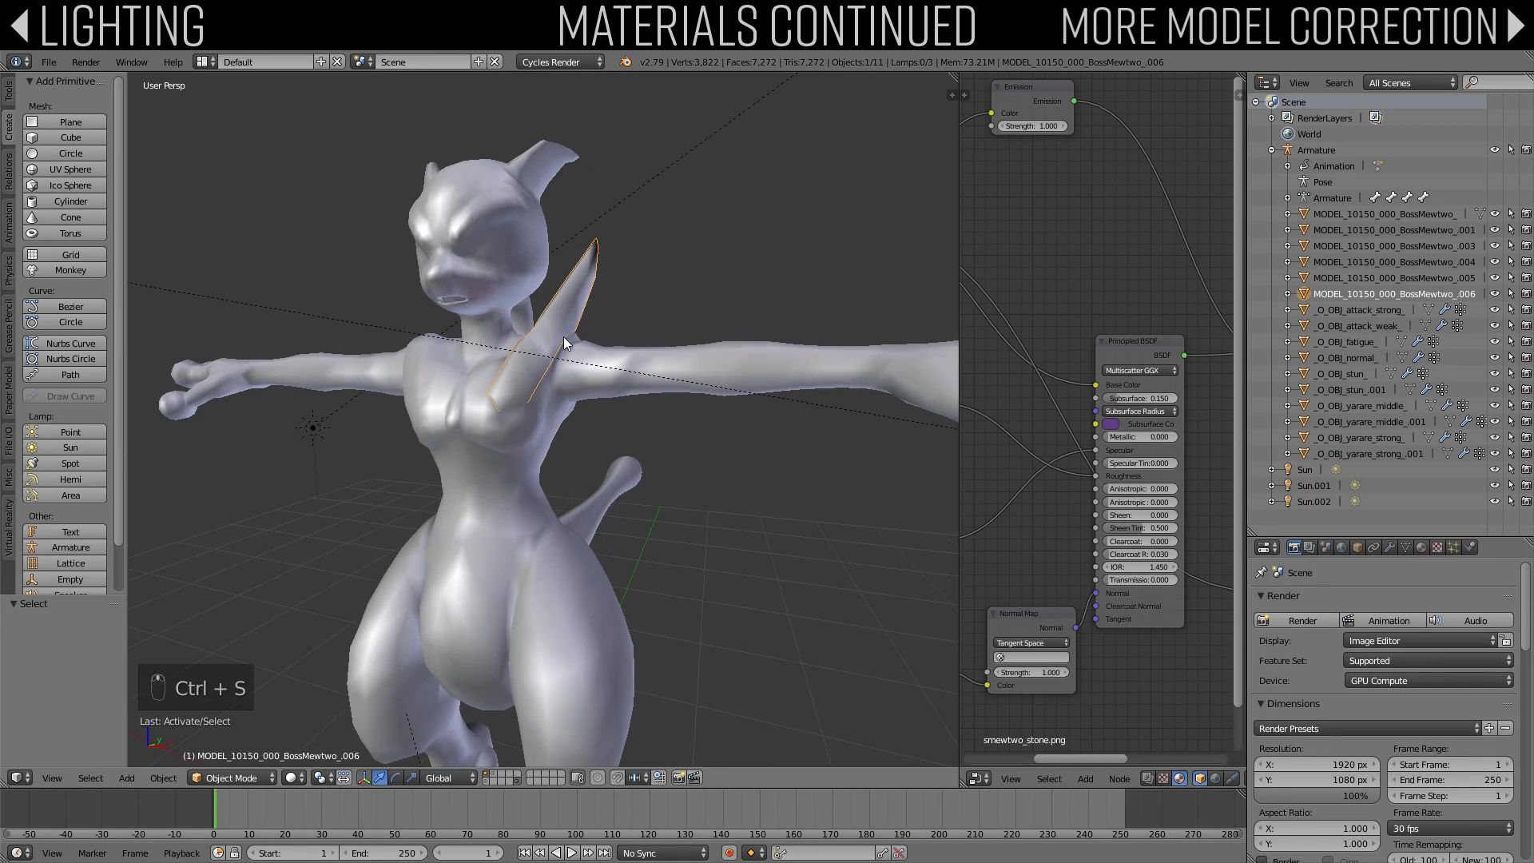
left_click(293, 777)
left_click(344, 670)
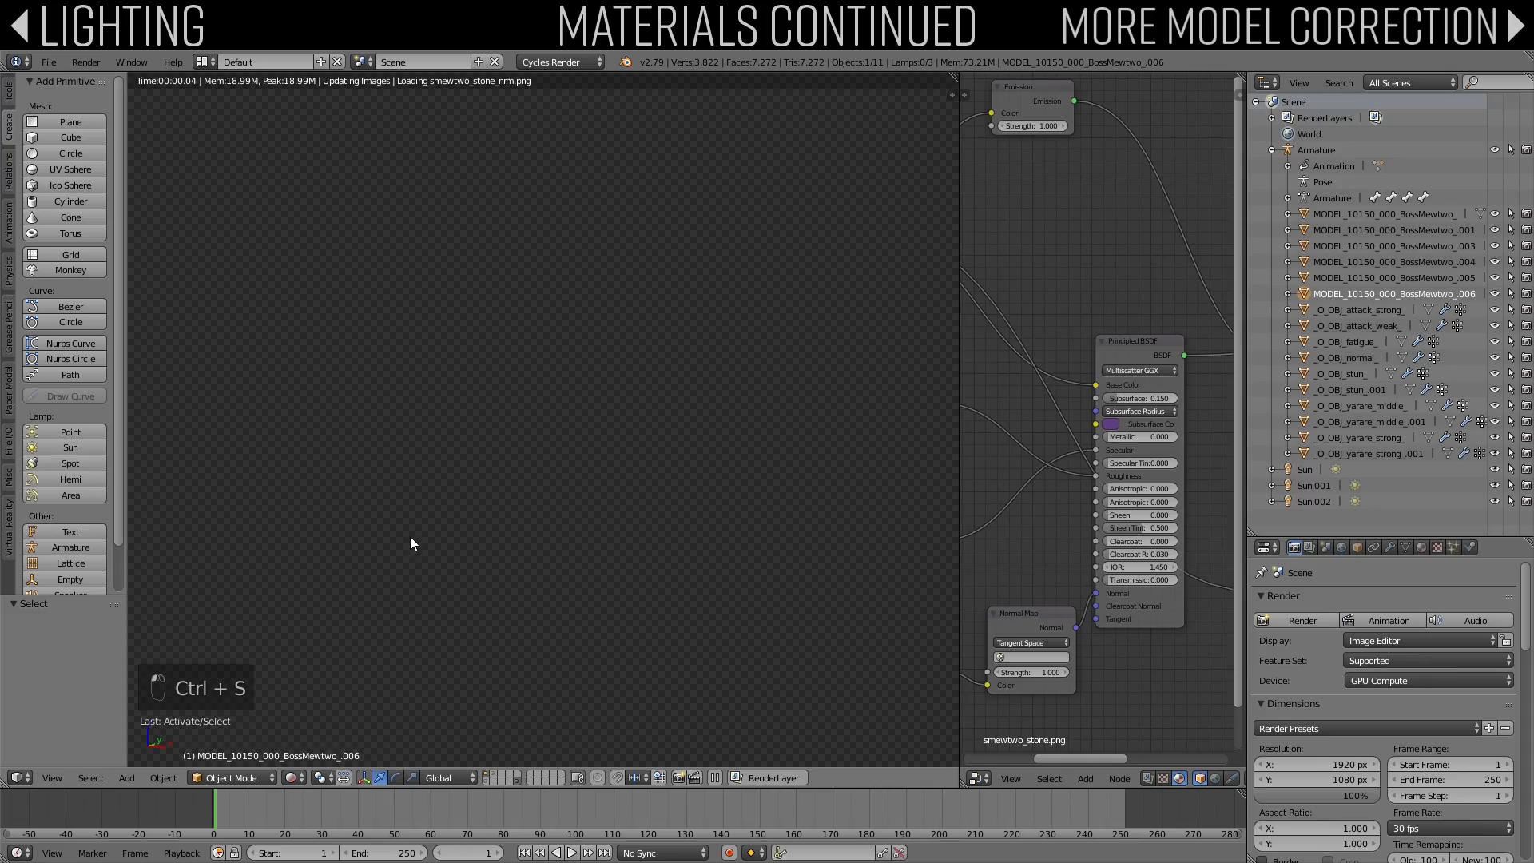
middle_click_drag(558, 376, 502, 332)
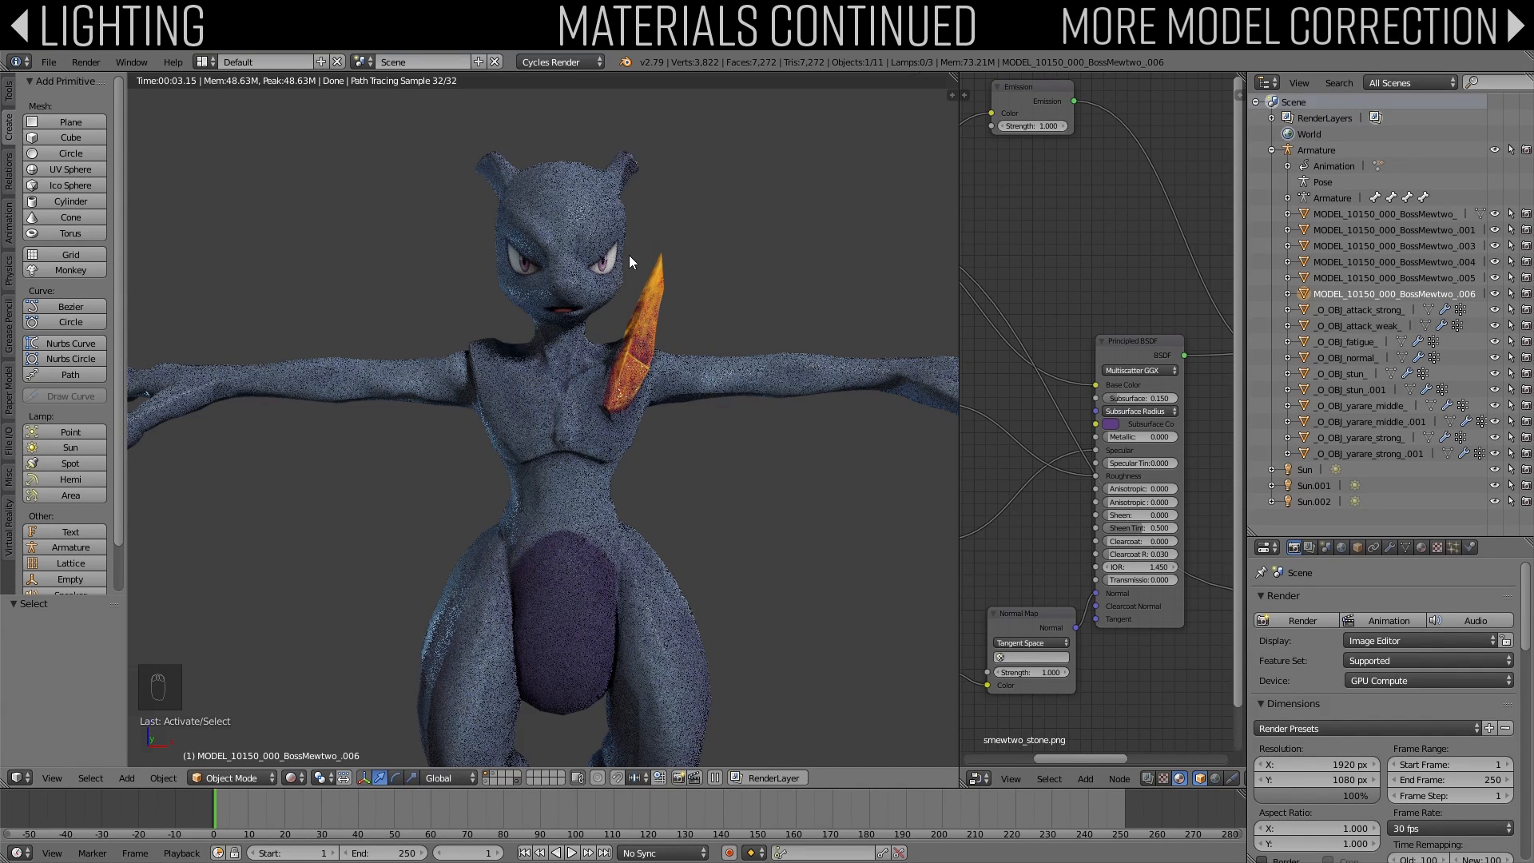
Step: Try to select the eye mesh overlapping the expressions mesh on the head in wireframe
key("z")
key("z")
key("z")
right_click(606, 263)
middle_click_drag(606, 264, 568, 361, "shift")
scroll(568, 361, "up", 6)
key("z")
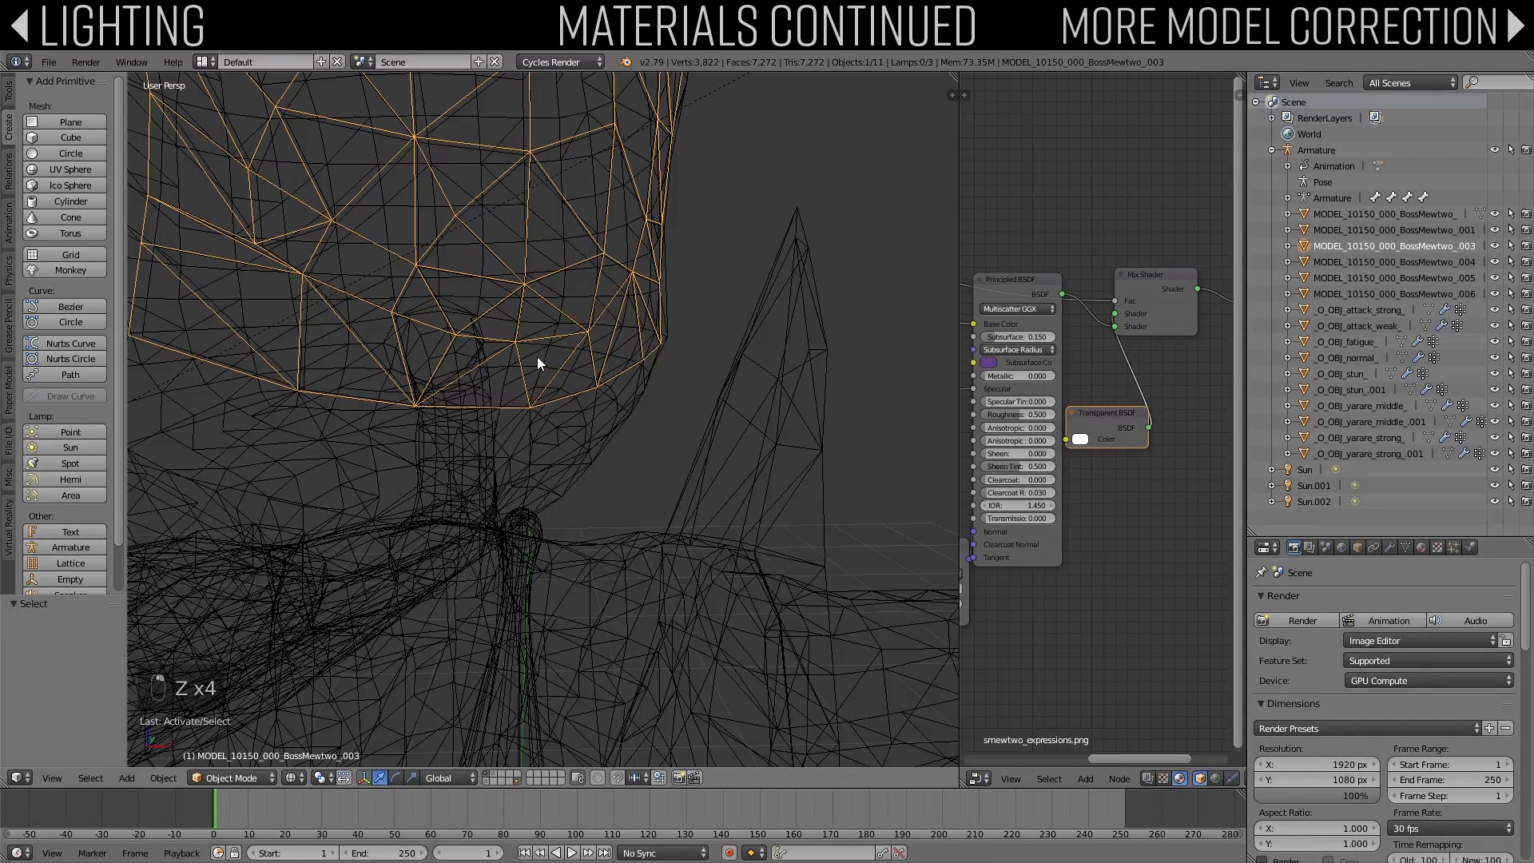
right_click(502, 346)
right_click(408, 289)
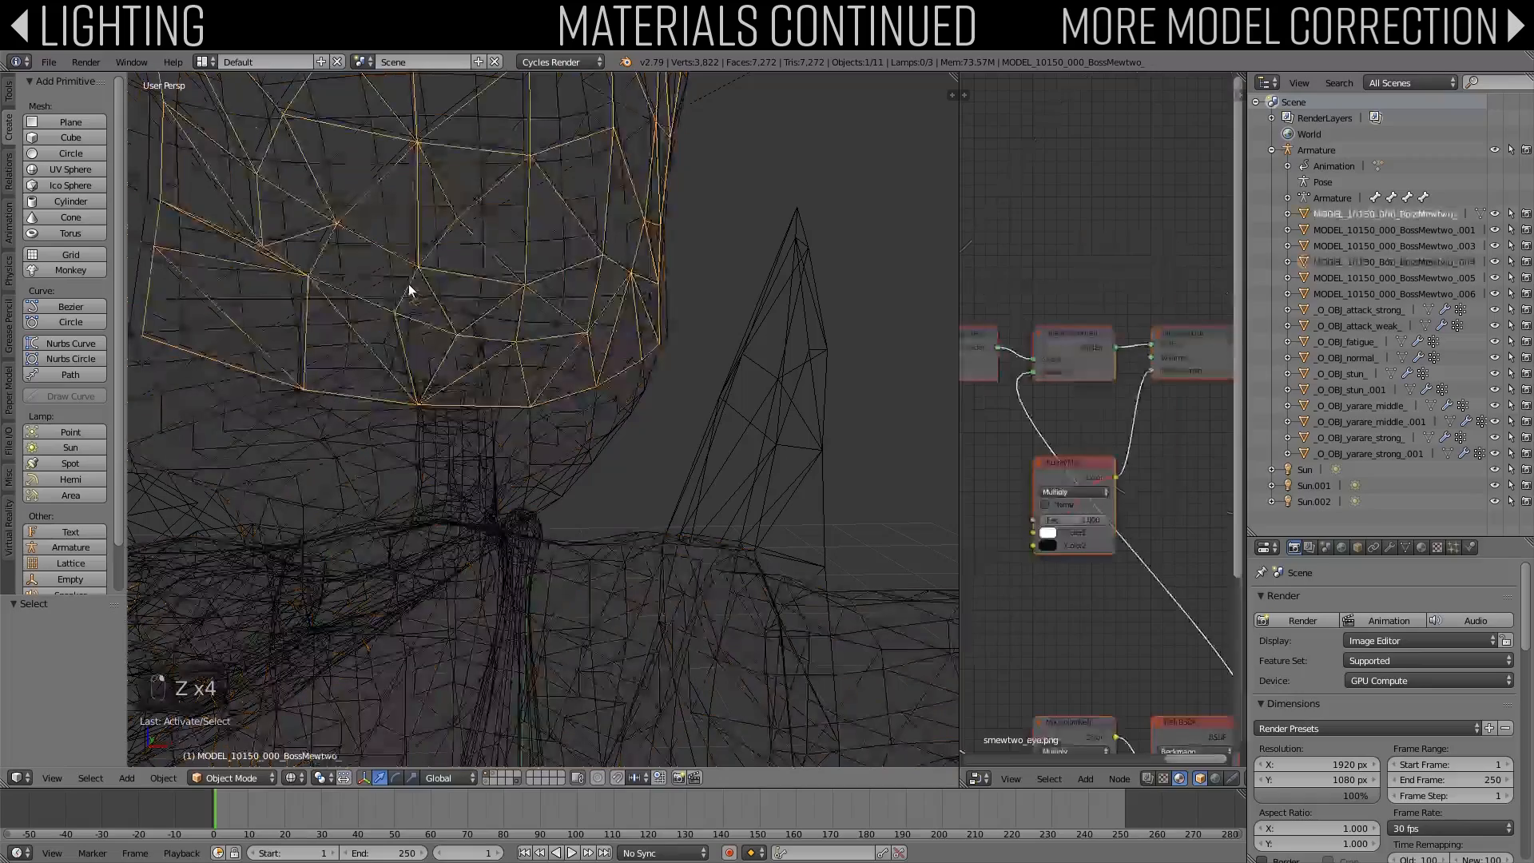
key("z")
scroll(405, 282, "down", 5)
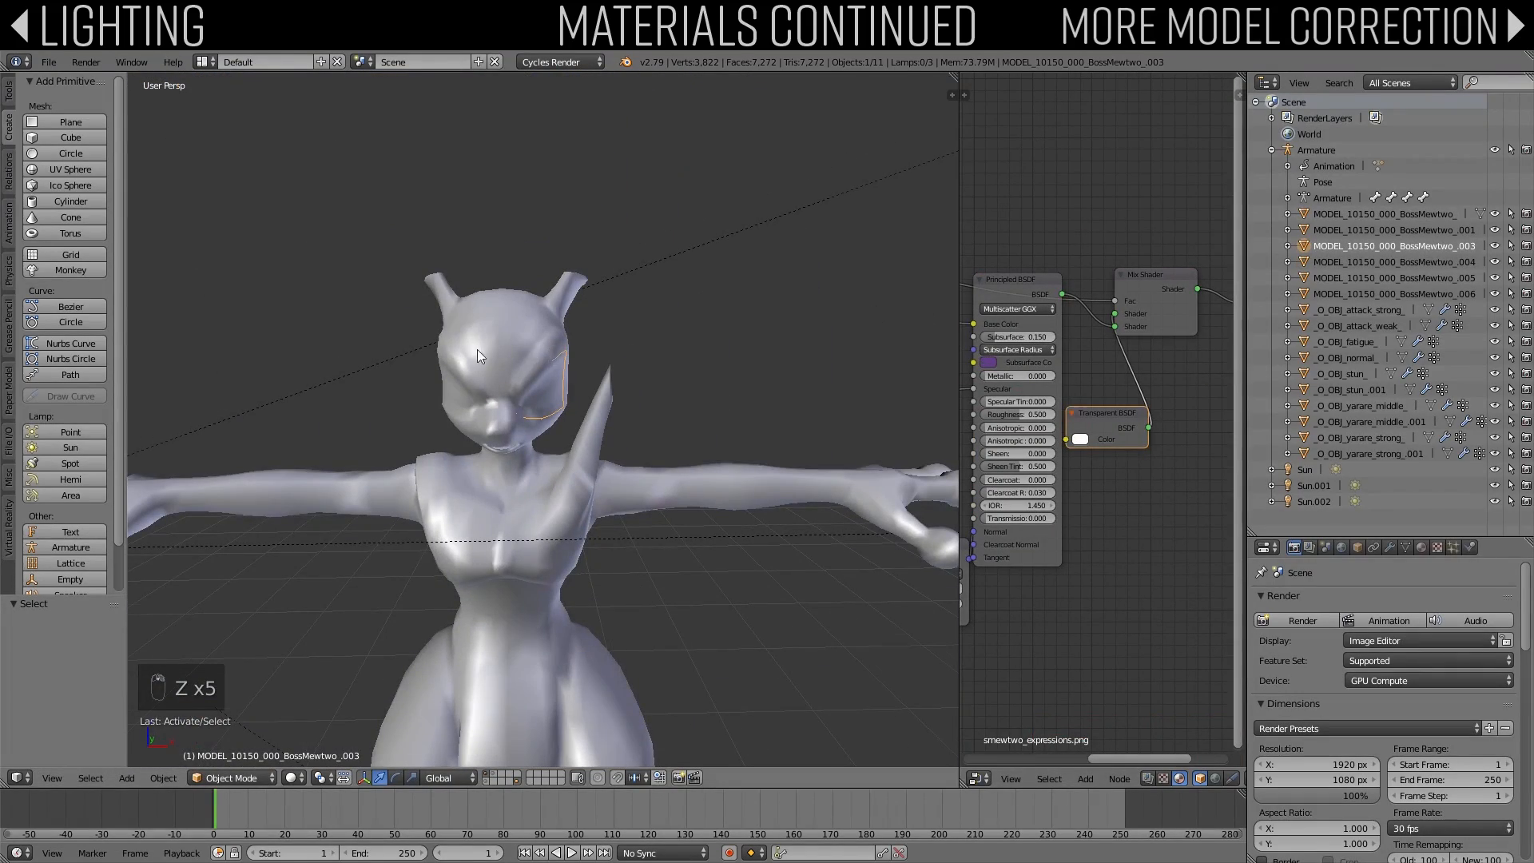
Step: Select the eye mesh MODEL_10150_000_BossMewtwo_ on the head using wireframe, and return to Solid shading
scroll(485, 340, "up", 6)
key("z")
right_click(404, 338)
right_click(401, 338)
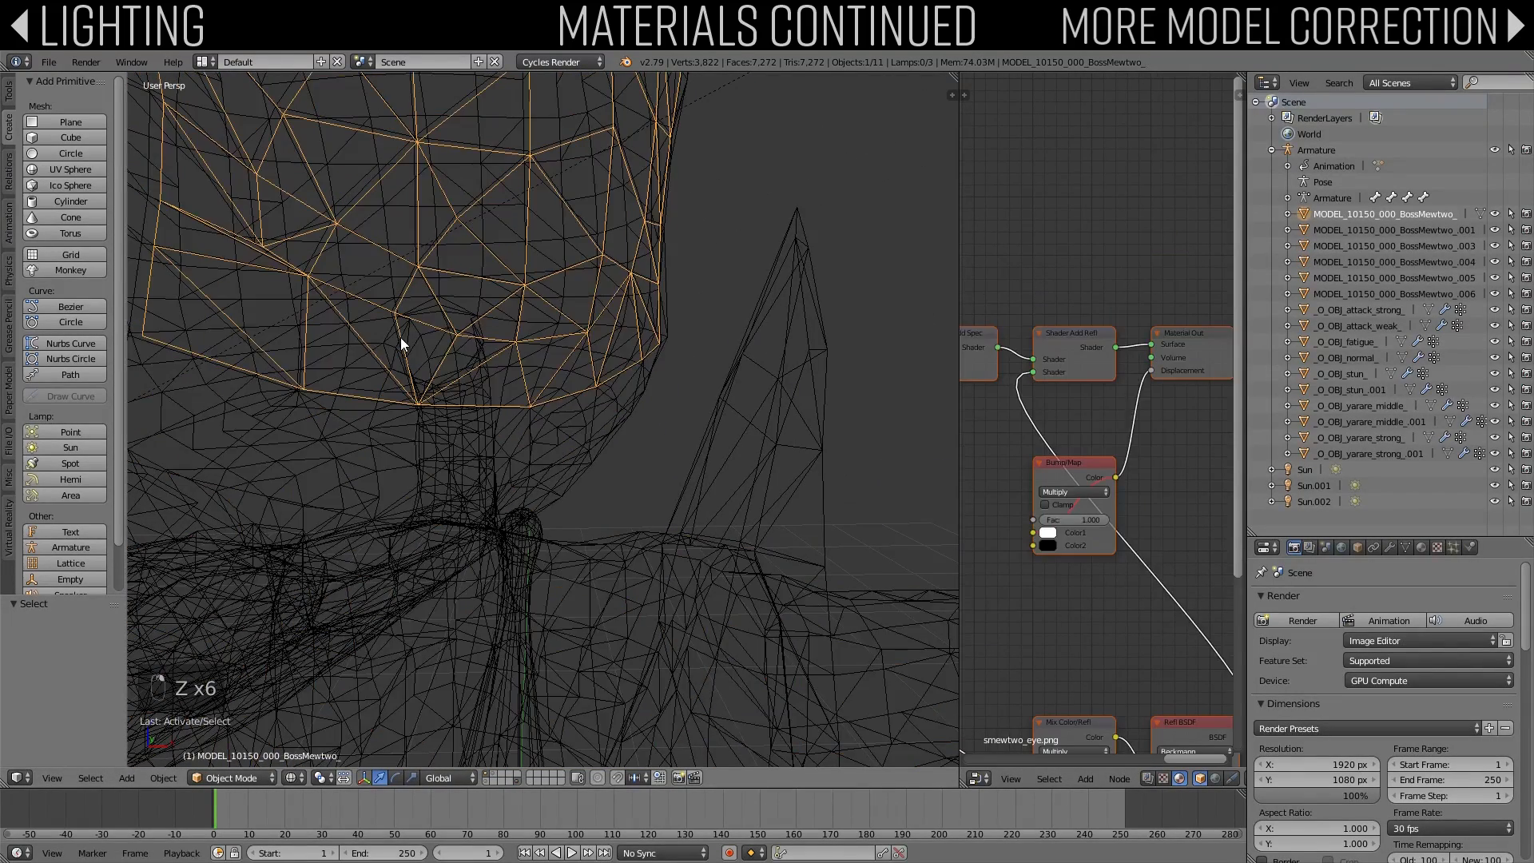
key("z")
Step: Delete every node of the smewtwo_eye.png material except its three image textures and the Material Output
left_click_drag(960, 381, 652, 383)
middle_click_drag(876, 465, 990, 426)
scroll(952, 421, "down", 1)
key("shift+a")
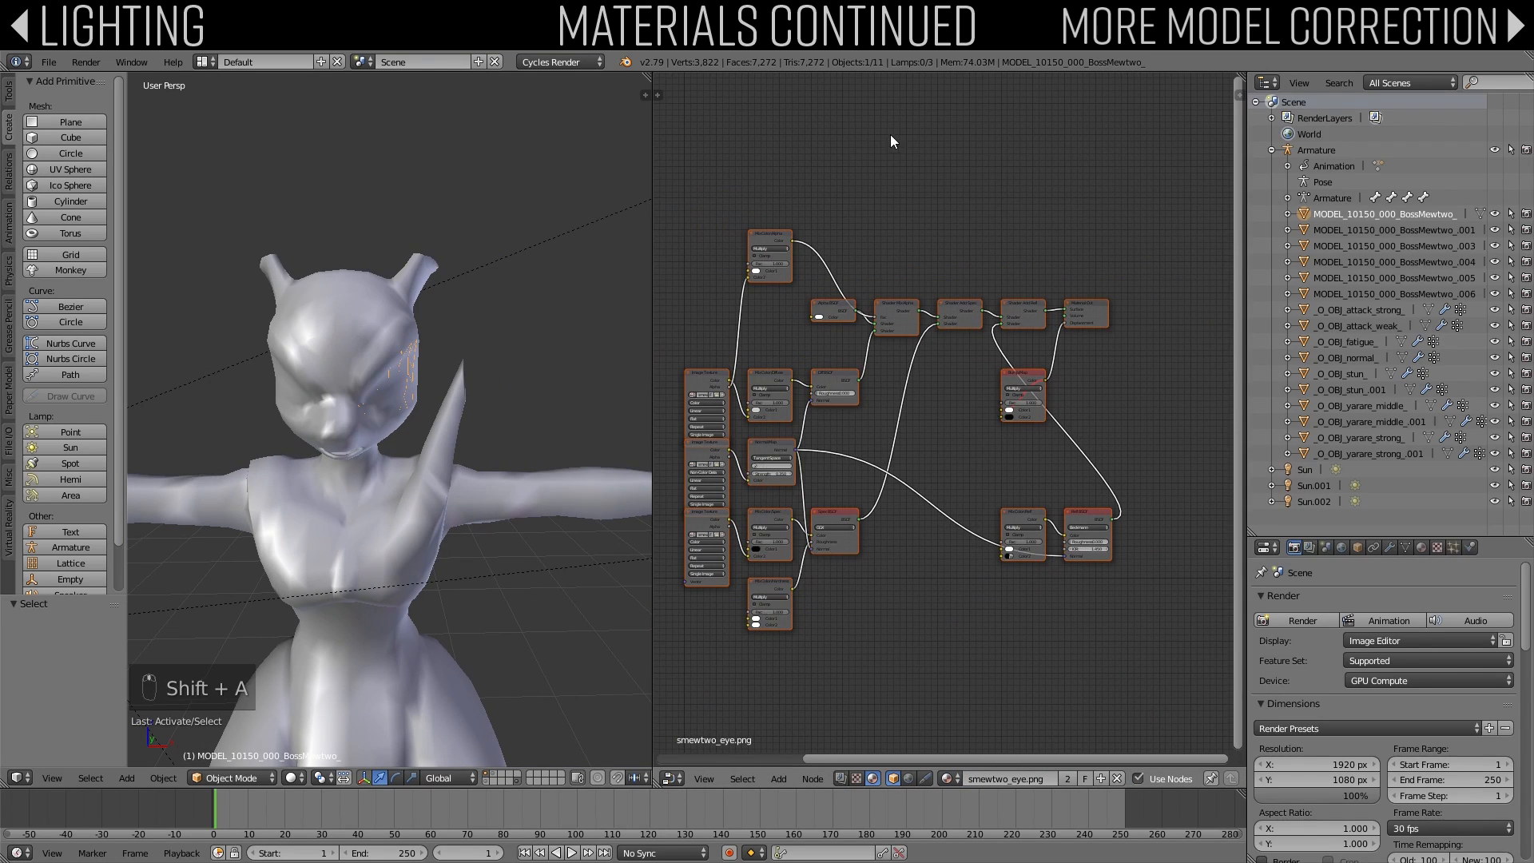
key("a")
key("b")
left_click_drag(765, 179, 1017, 676)
key("b")
left_click_drag(1029, 516, 1087, 576)
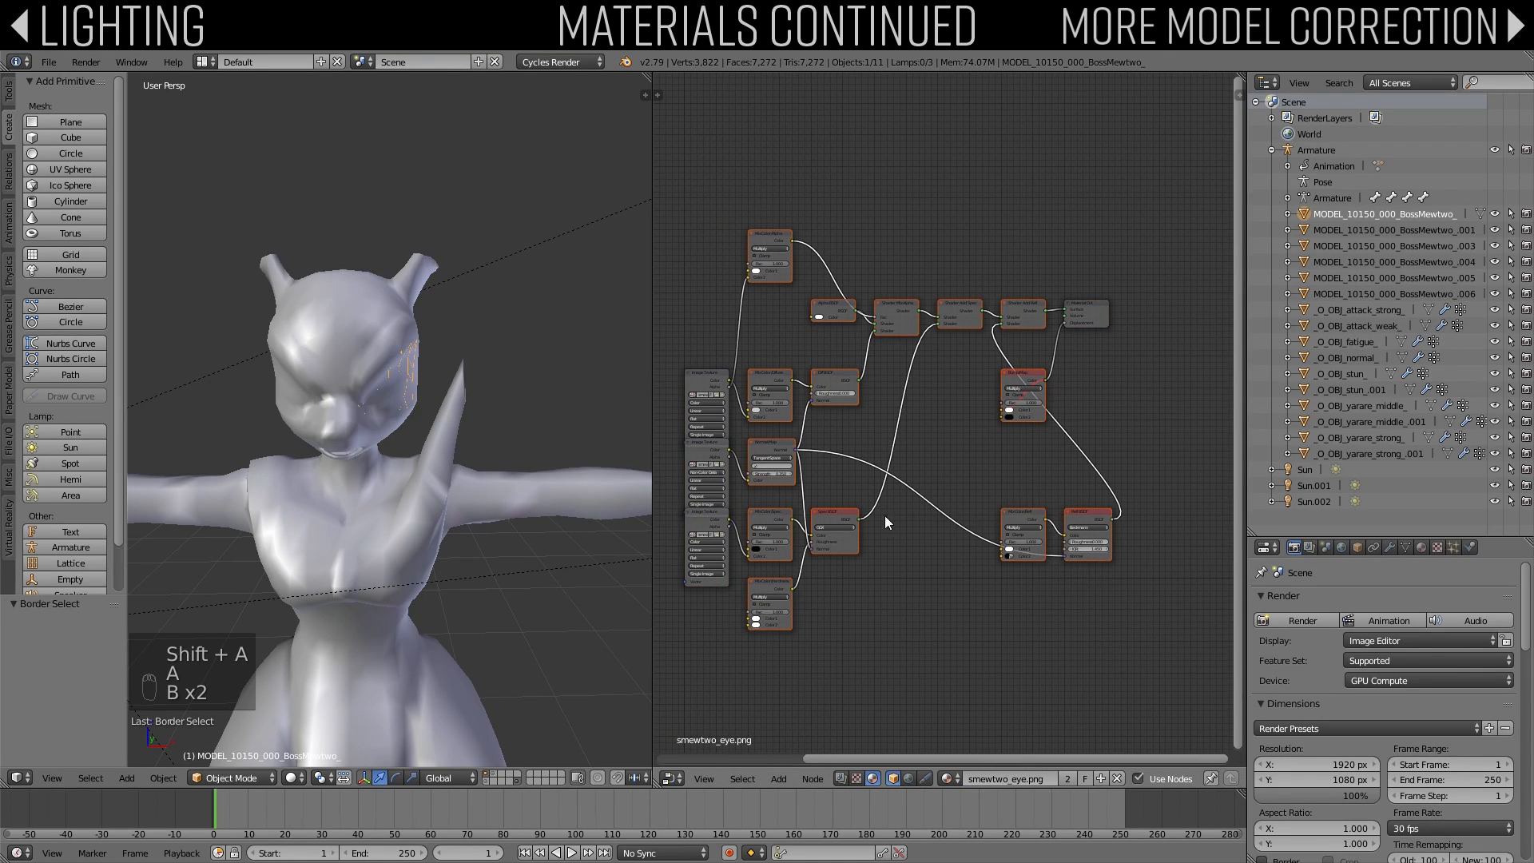
middle_click_drag(885, 519, 1090, 519)
key("b")
left_click_drag(751, 323, 704, 428)
key("Delete")
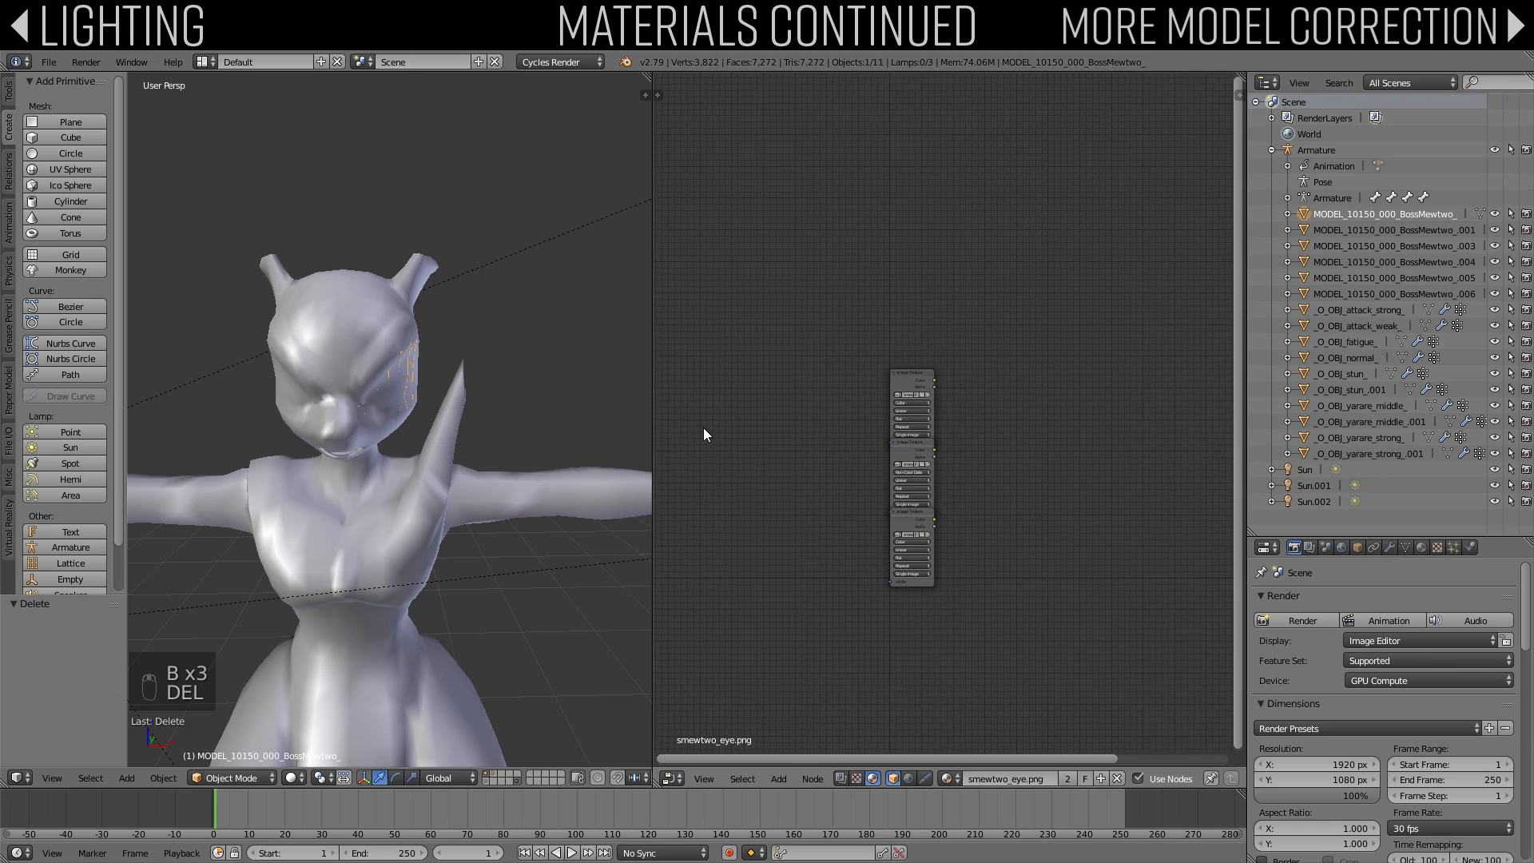
middle_click_drag(1085, 601, 962, 601)
left_click(780, 779)
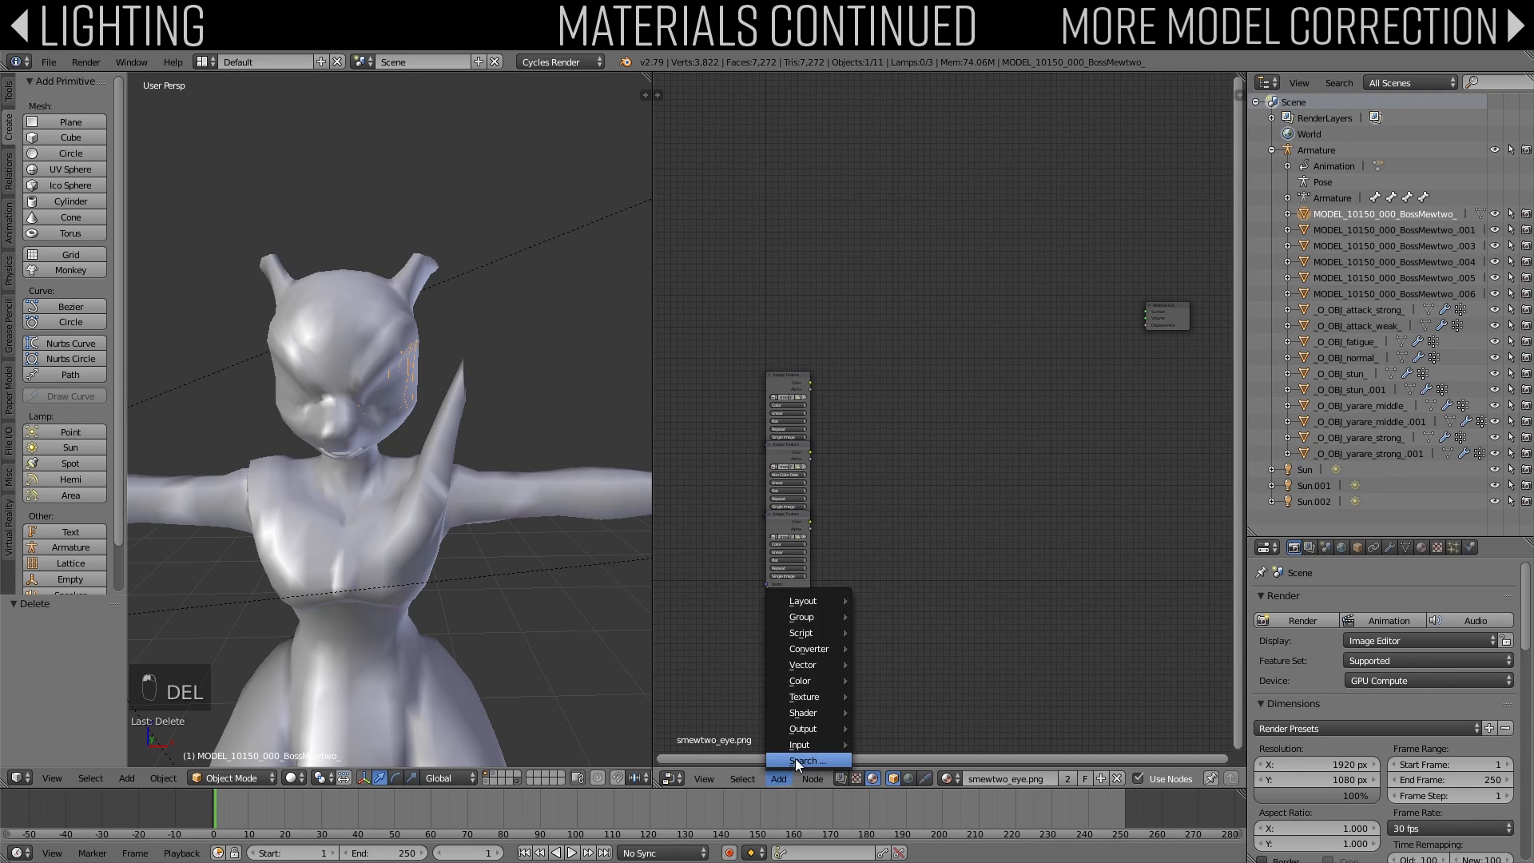
left_click(794, 759)
type("p")
key("Escape")
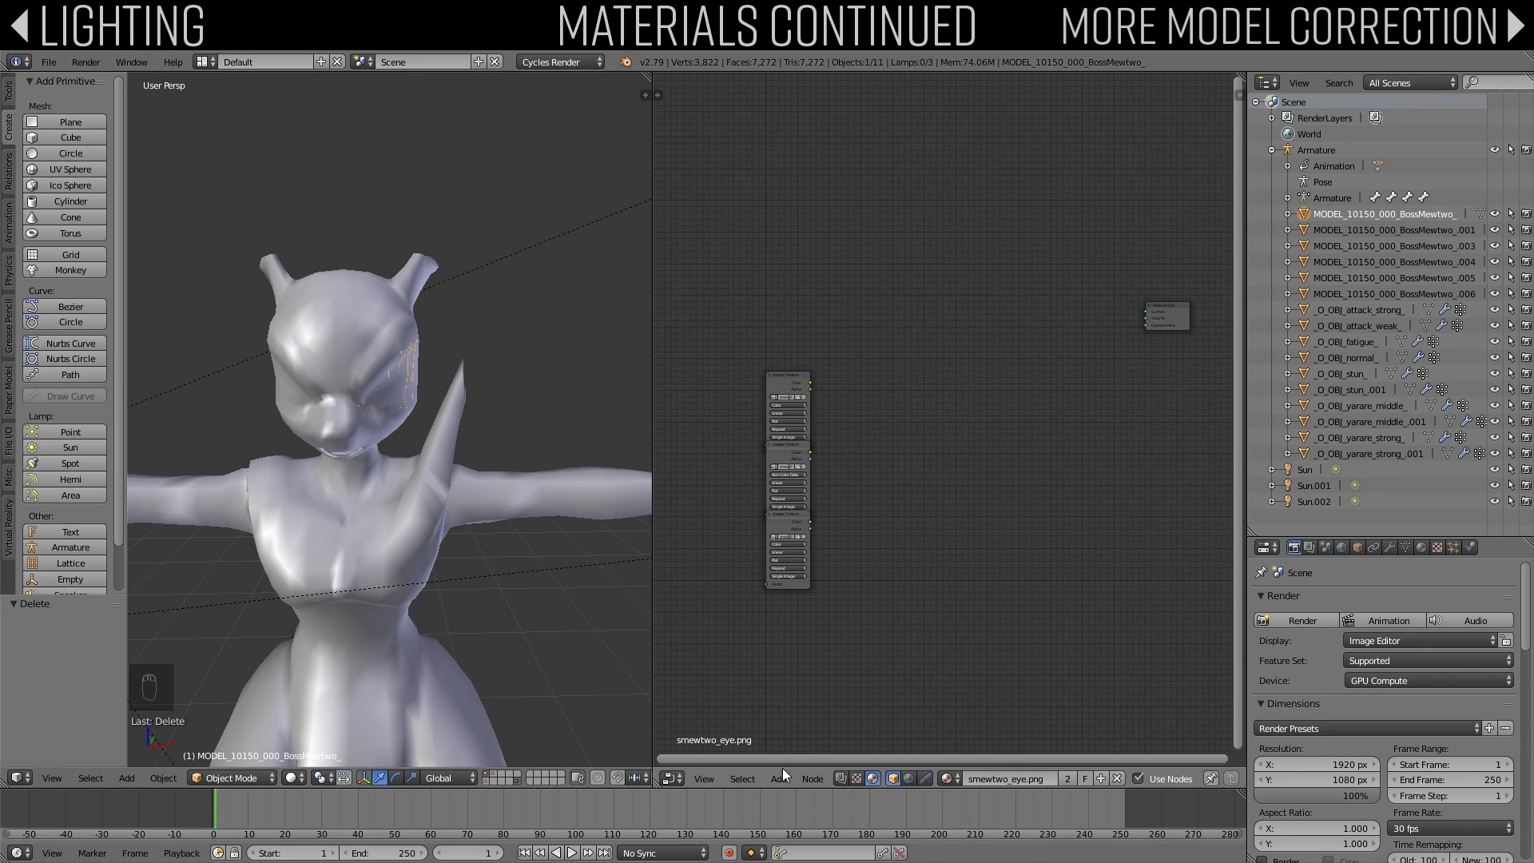
Step: Add a Principled BSDF and a Mix Shader node in front of the Material Output of the smewtwo_eye.png material
left_click(1422, 547)
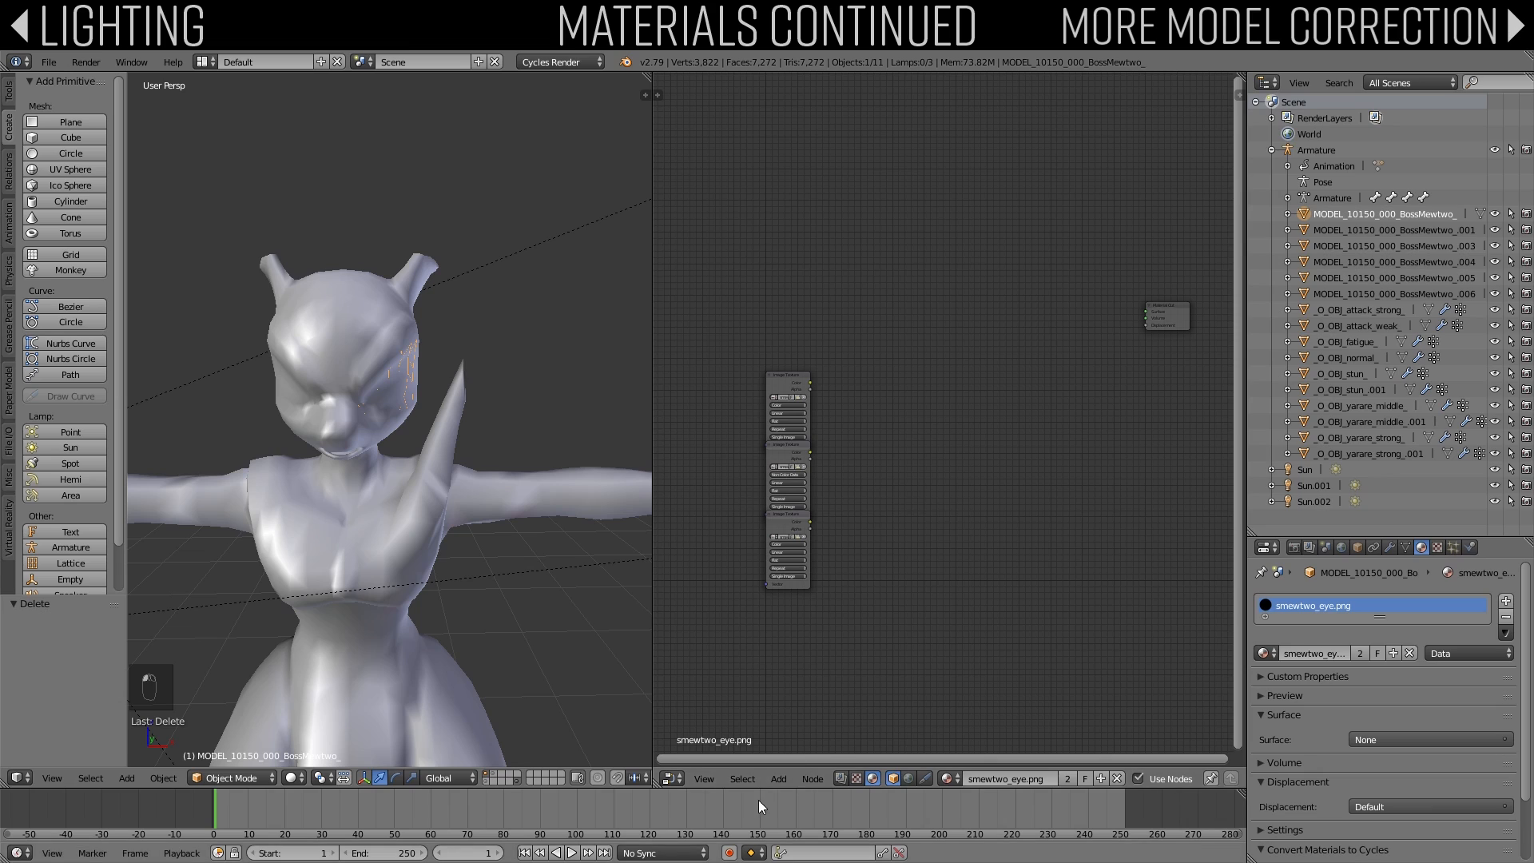
left_click(779, 779)
mouse_move(803, 713)
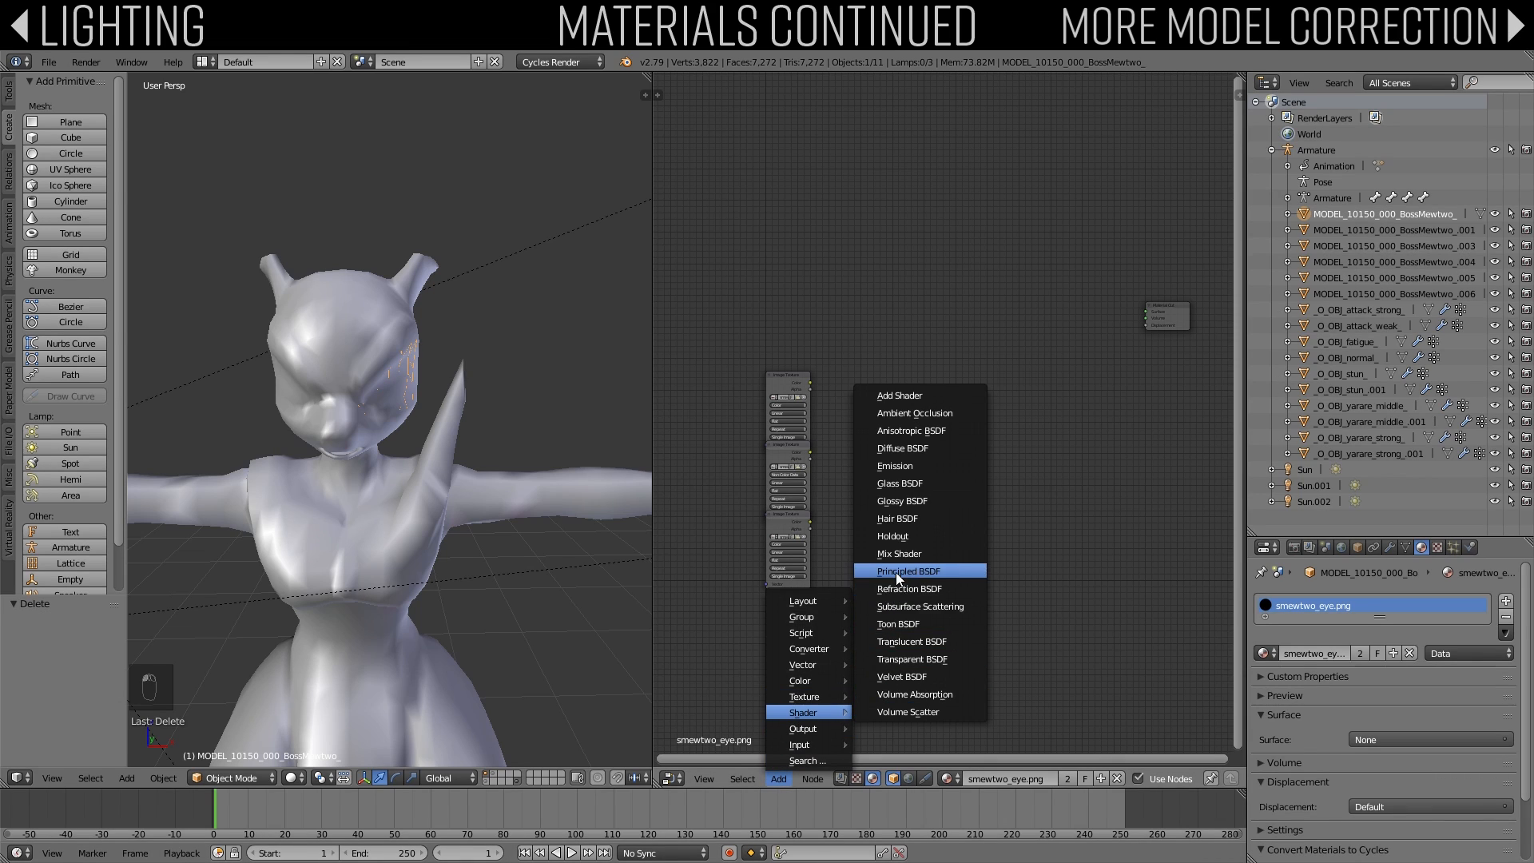
left_click(919, 590)
left_click(990, 299)
left_click(779, 780)
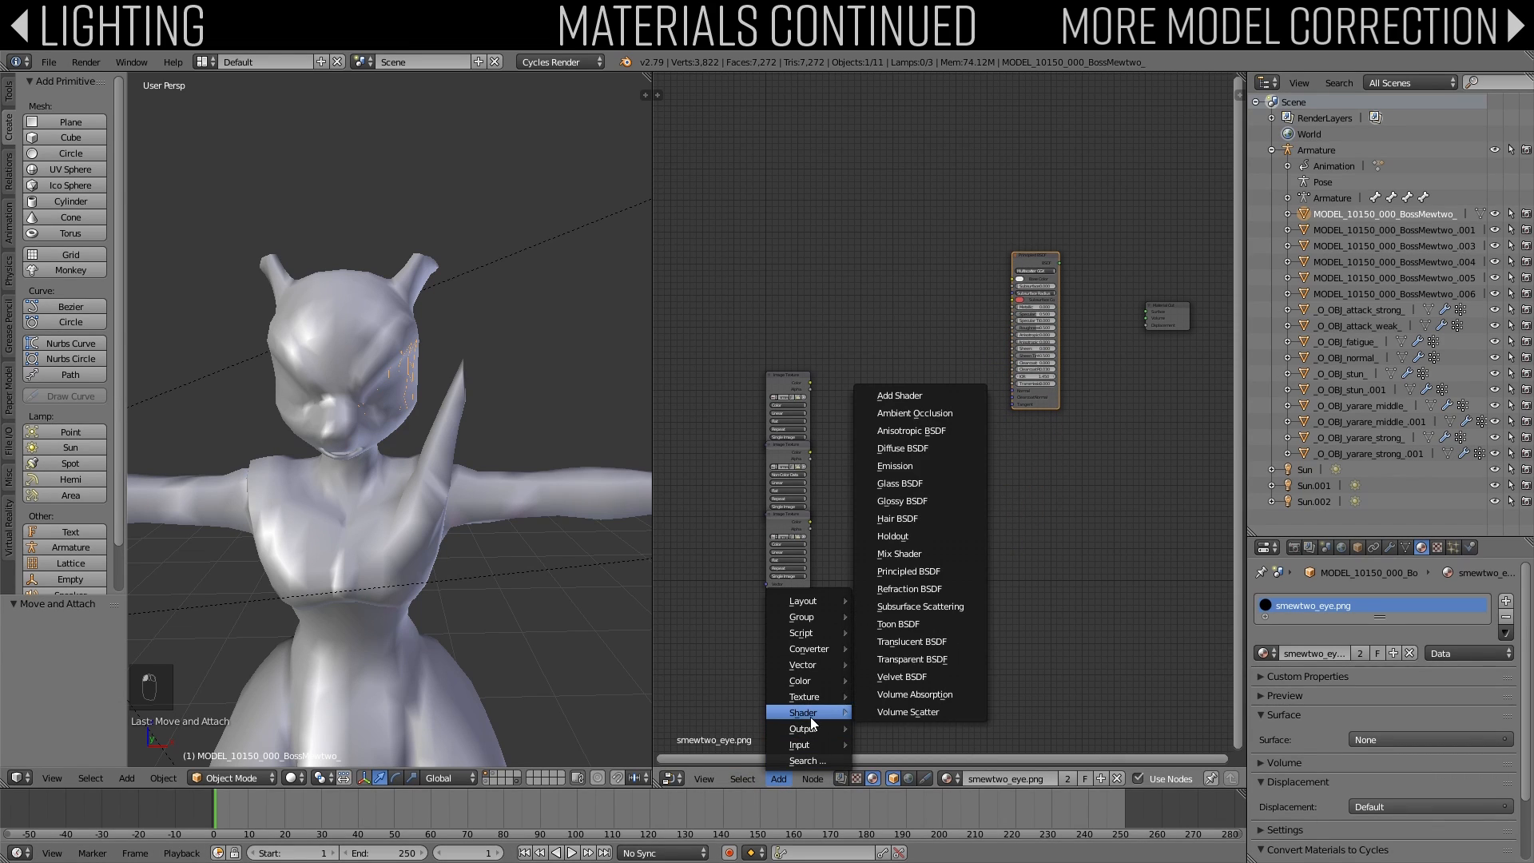
left_click(900, 553)
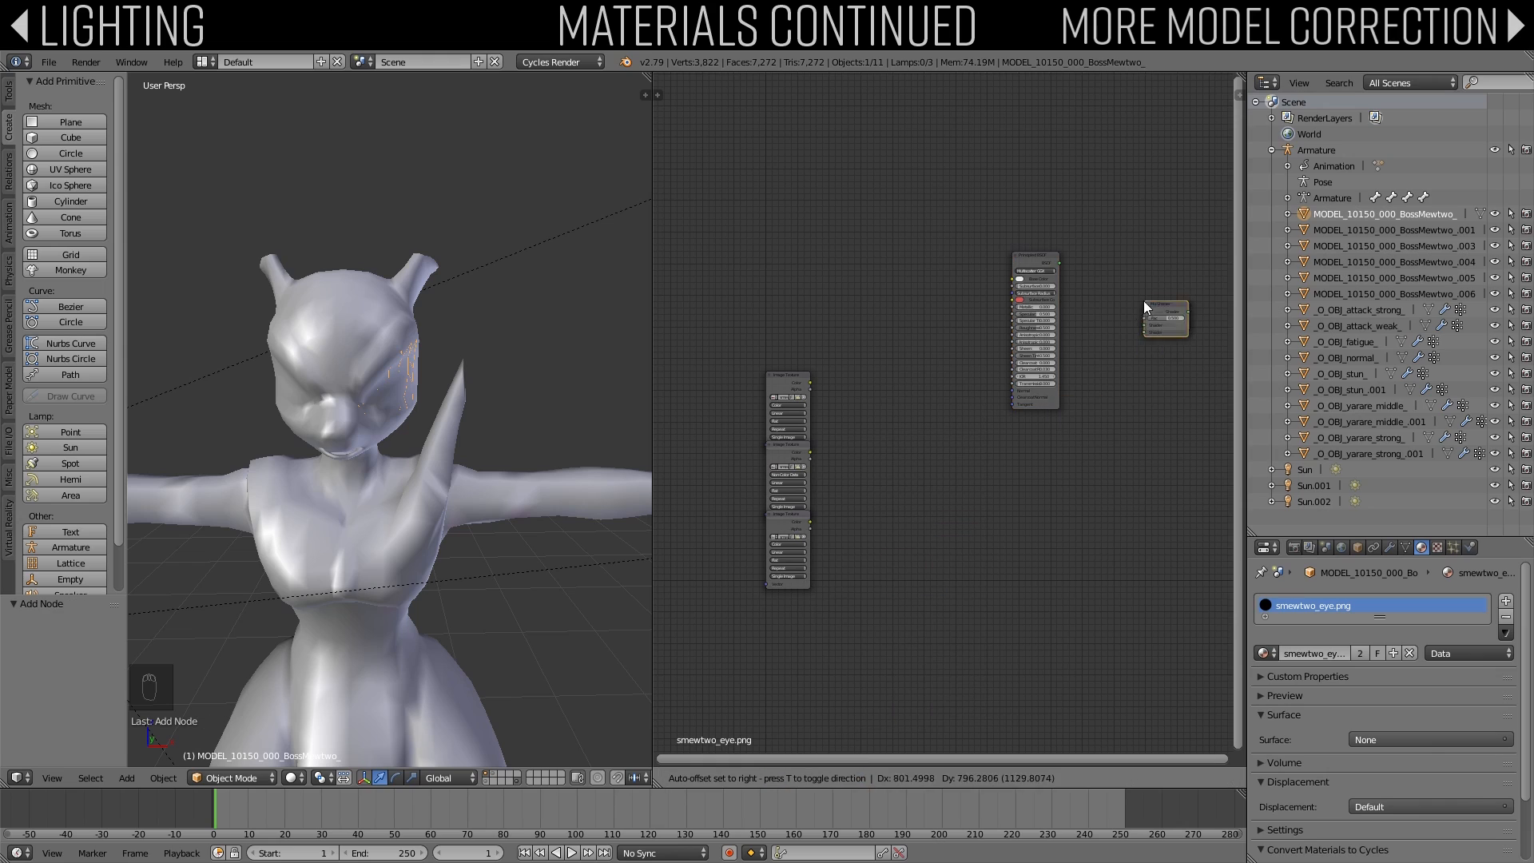
left_click(1073, 296)
Step: Add an Emission node and place it below the Principled BSDF
left_click(771, 780)
type("emi")
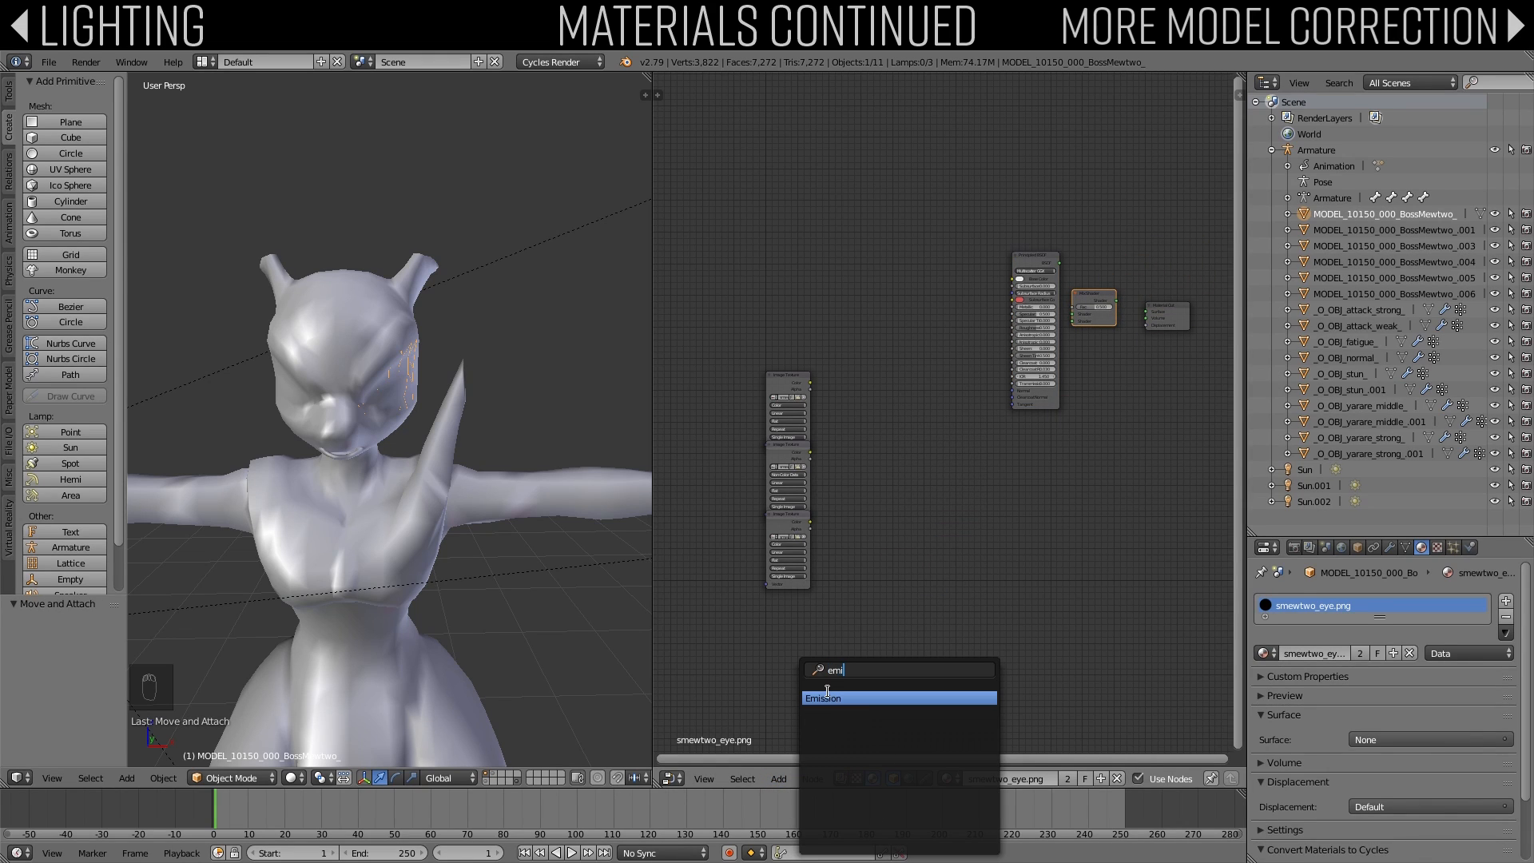
key("Return")
left_click(899, 621)
key("g")
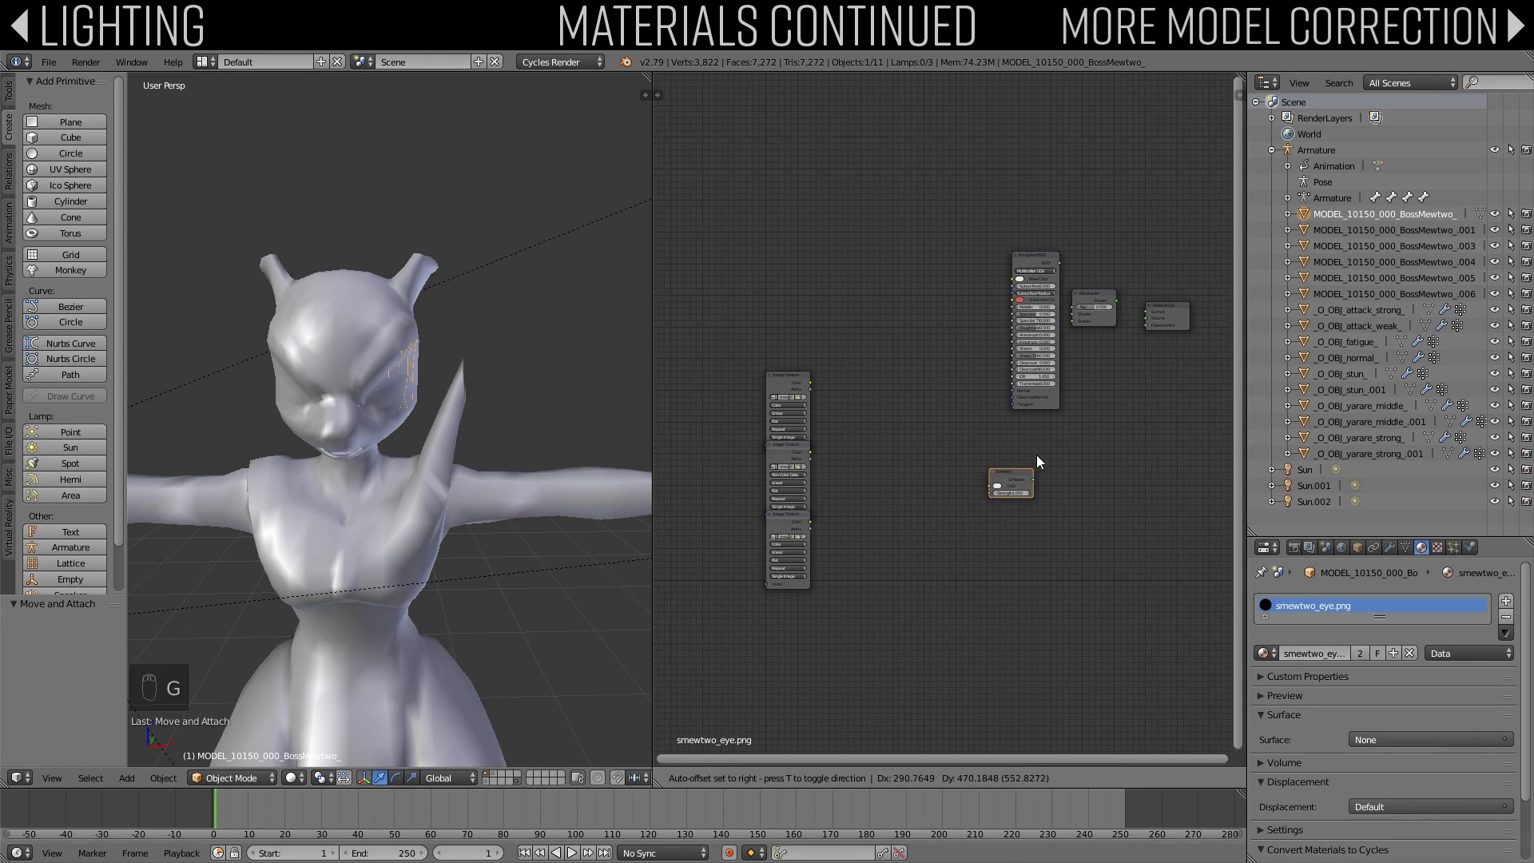
left_click(1063, 432)
Step: Move the three image texture nodes together so they sit just beside the Principled BSDF's inputs
key("a")
key("b")
left_click_drag(769, 347, 848, 662)
key("g")
left_click(1019, 541)
key("a")
middle_click_drag(1046, 430, 981, 459)
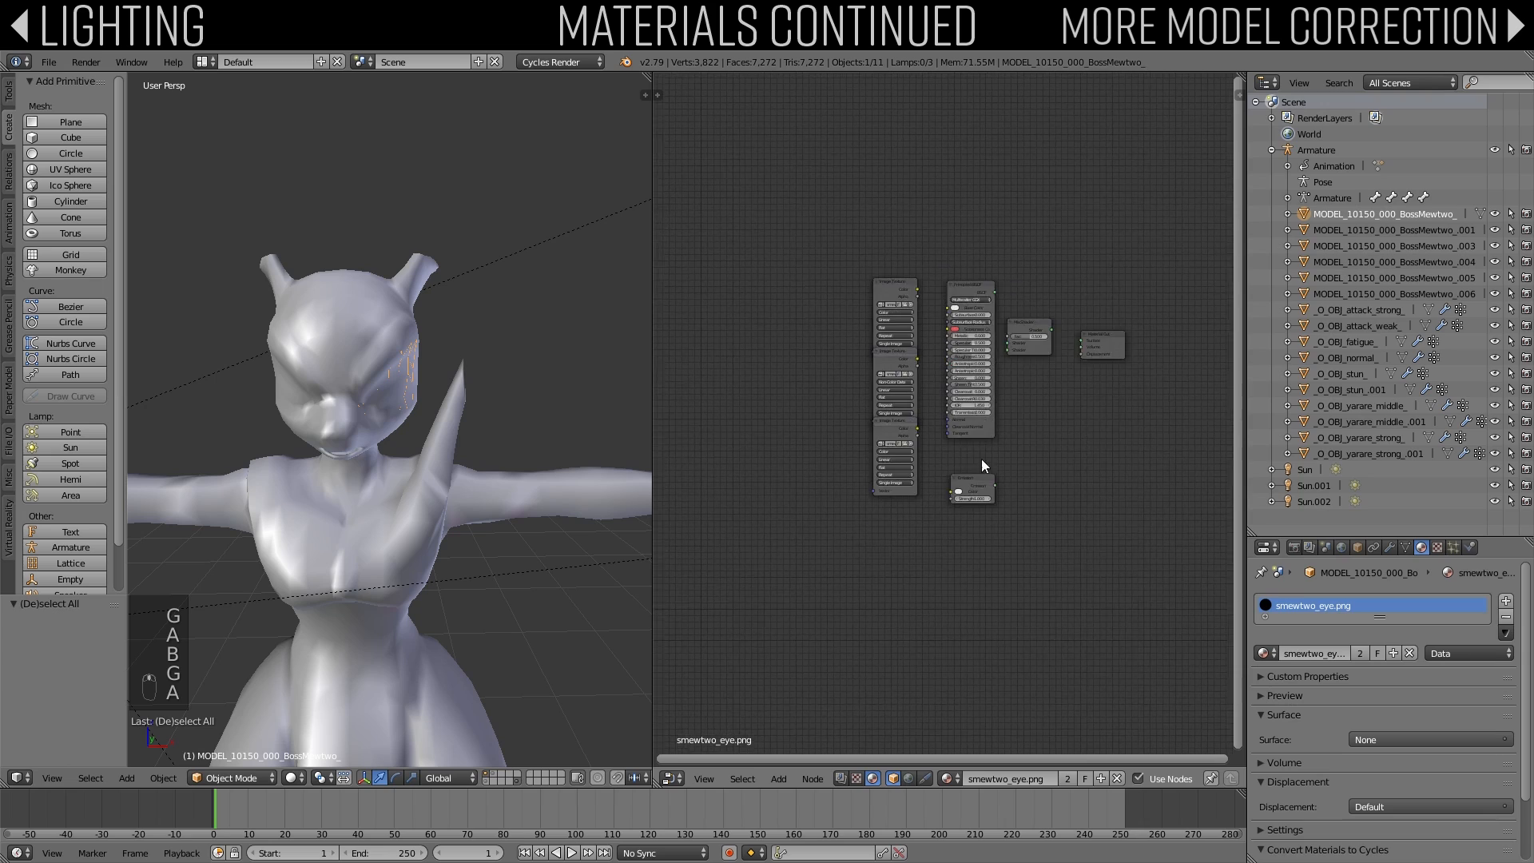
Step: Widen the three image texture nodes so their full file names can be read
scroll(942, 392, "up", 9)
left_click_drag(806, 218, 715, 219)
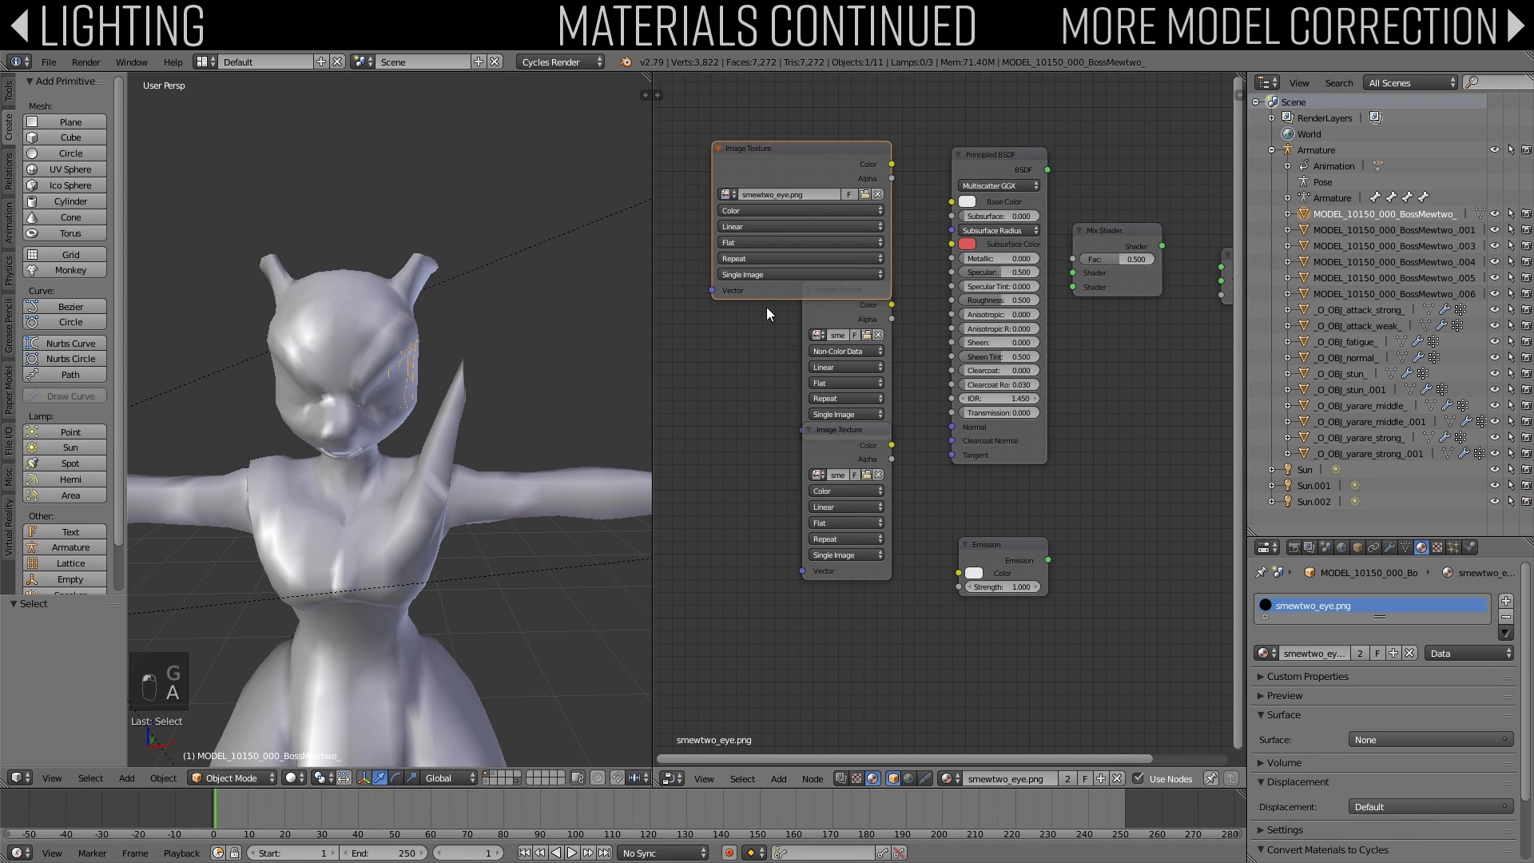
left_click_drag(802, 331, 748, 318)
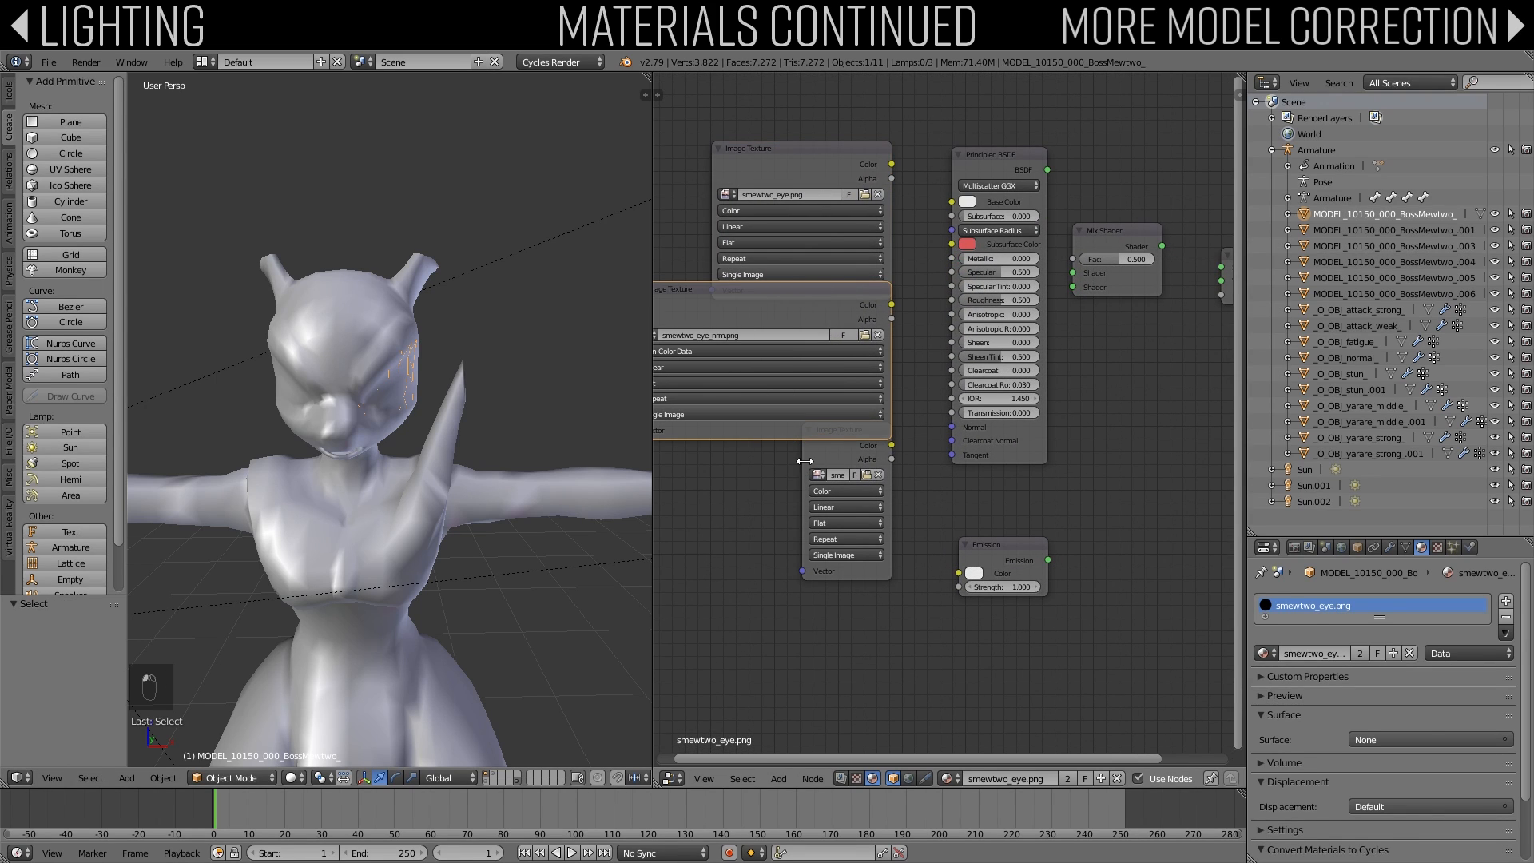
left_click_drag(805, 461, 722, 461)
middle_click_drag(721, 461, 760, 488)
Step: Link the smewtwo_eye_spc.png Color to the Principled BSDF's Specular input and delete the smewtwo_eye_nrm.png texture node
left_click_drag(931, 472, 935, 478)
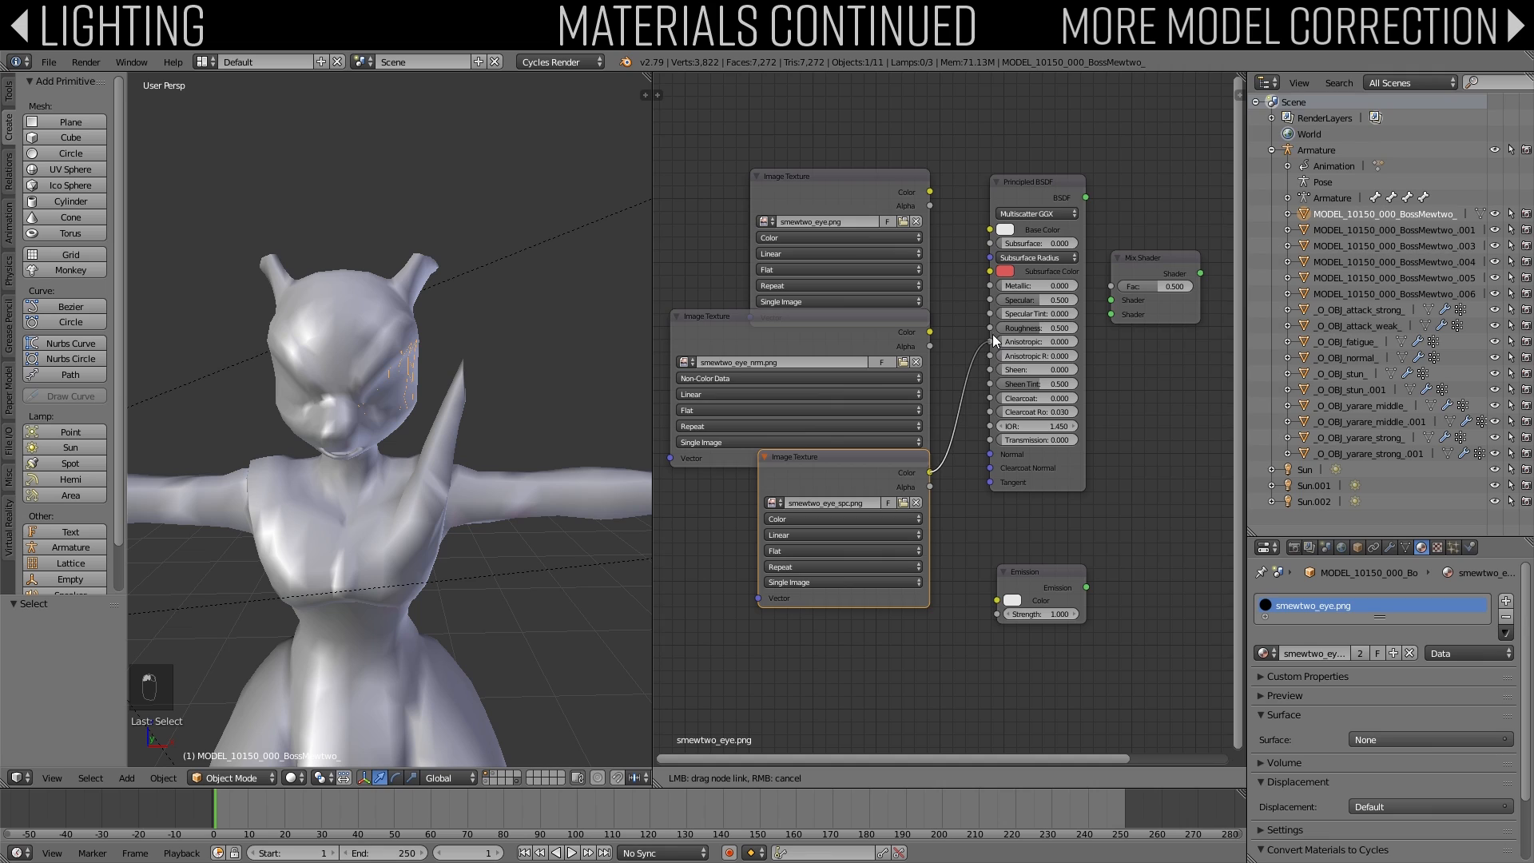
left_click_drag(993, 334, 986, 301)
left_click(812, 332)
key("Delete")
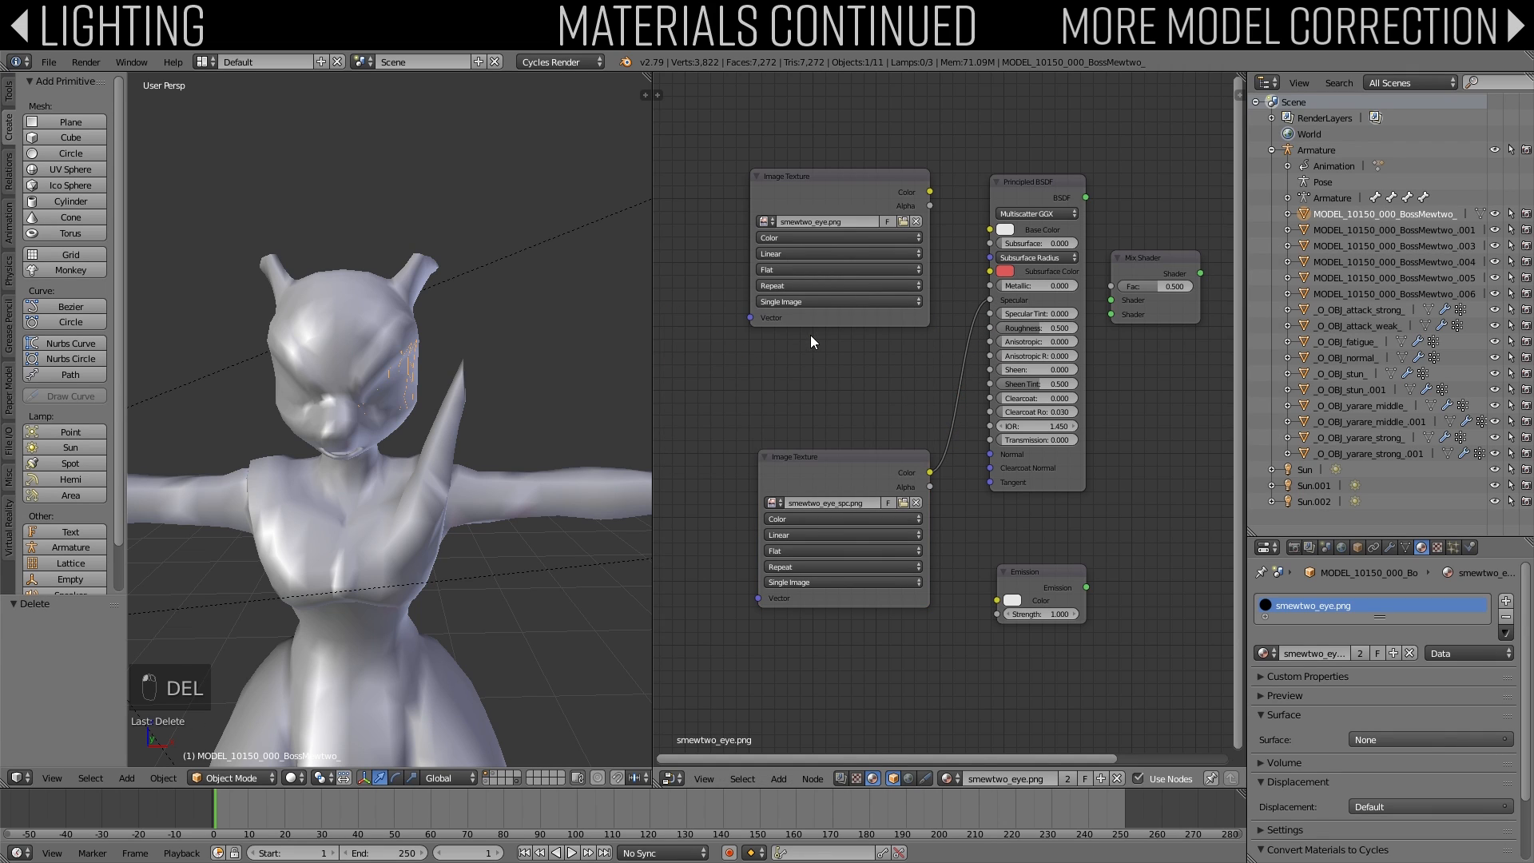
Step: Link the smewtwo_eye.png Color to the Principled BSDF's Base Color and shift the Mix Shader closer to the Material Output
left_click_drag(930, 192, 990, 229)
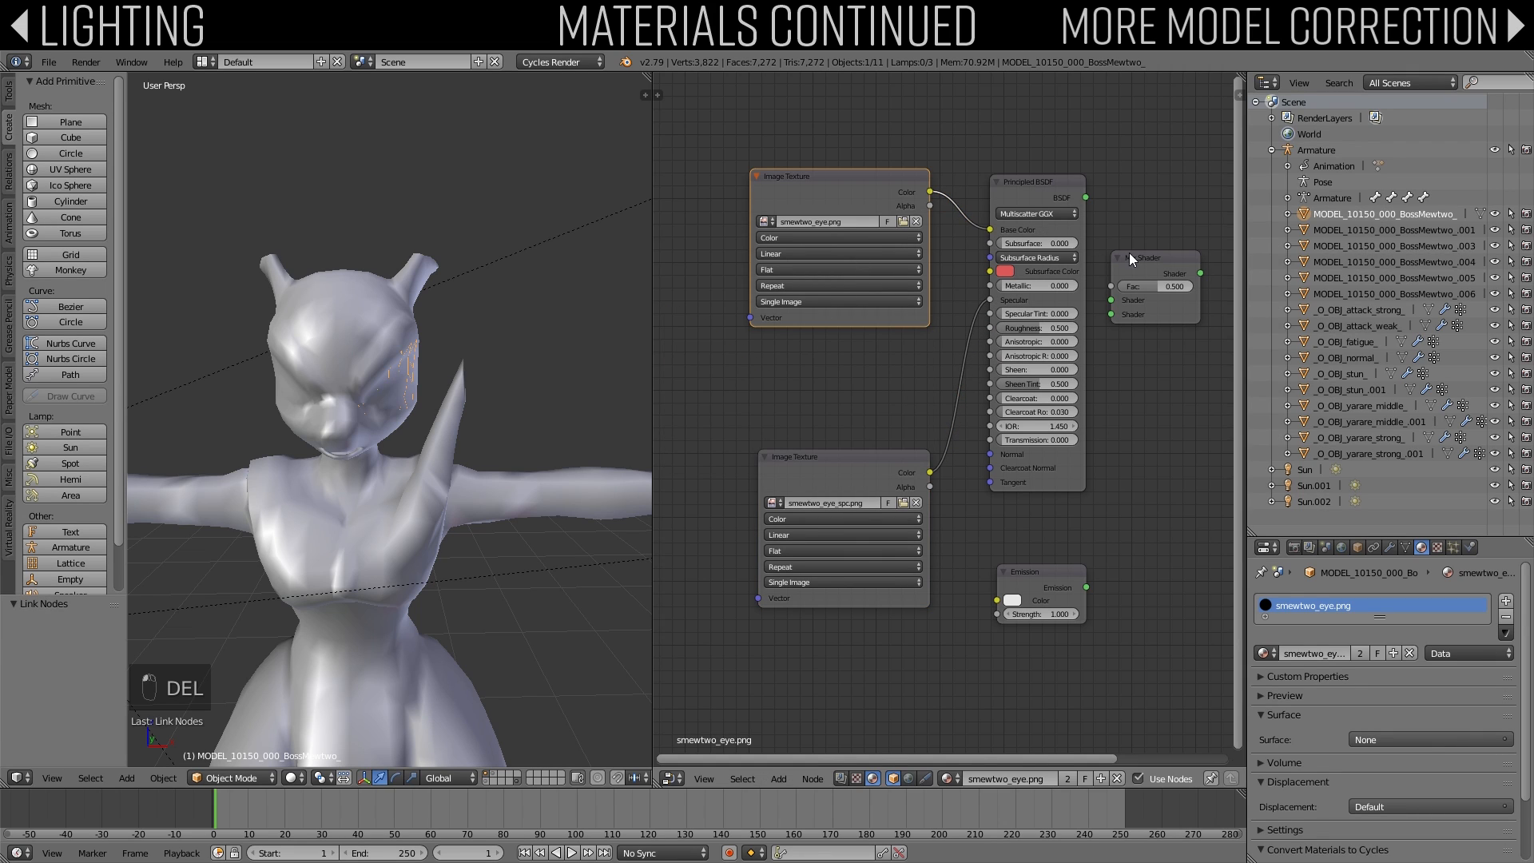
left_click(1130, 257)
middle_click_drag(1135, 277, 913, 320)
key("g")
left_click(945, 300)
Step: Wire the smewtwo_eye.png Color into Emission, Principled BSDF and Emission into the Mix Shader, and the Mix Shader into the output's Surface
left_click_drag(865, 630, 921, 338)
left_click_drag(709, 233, 777, 644)
left_click_drag(865, 240, 921, 323)
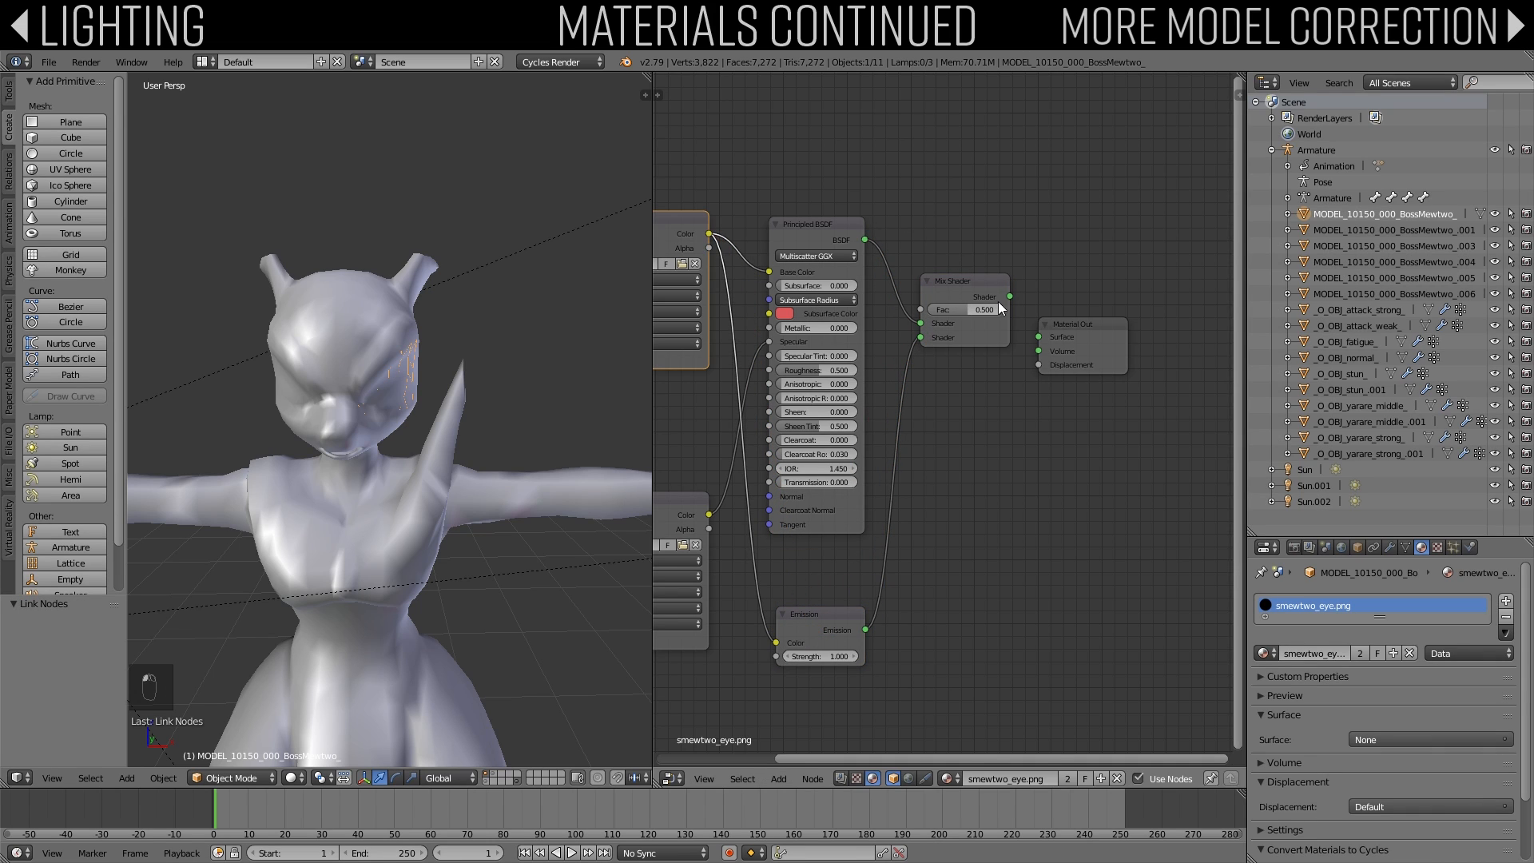
left_click_drag(1010, 296, 1039, 336)
Step: Switch the viewport to Material shading with nothing selected, and save over smewtwo.blend
left_click(305, 784)
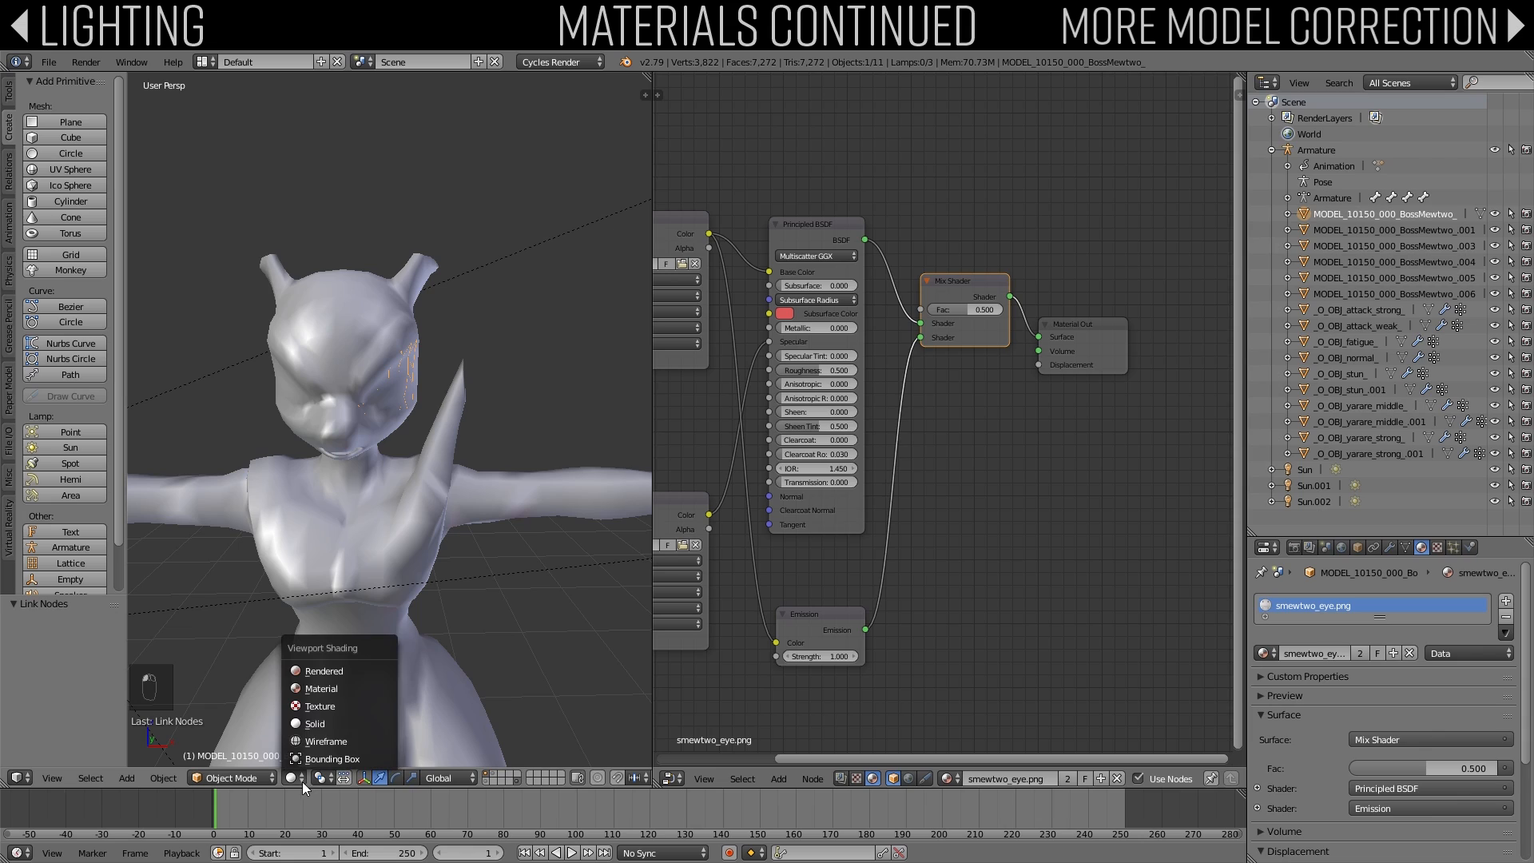
left_click(311, 688)
key("a")
key("ctrl+s")
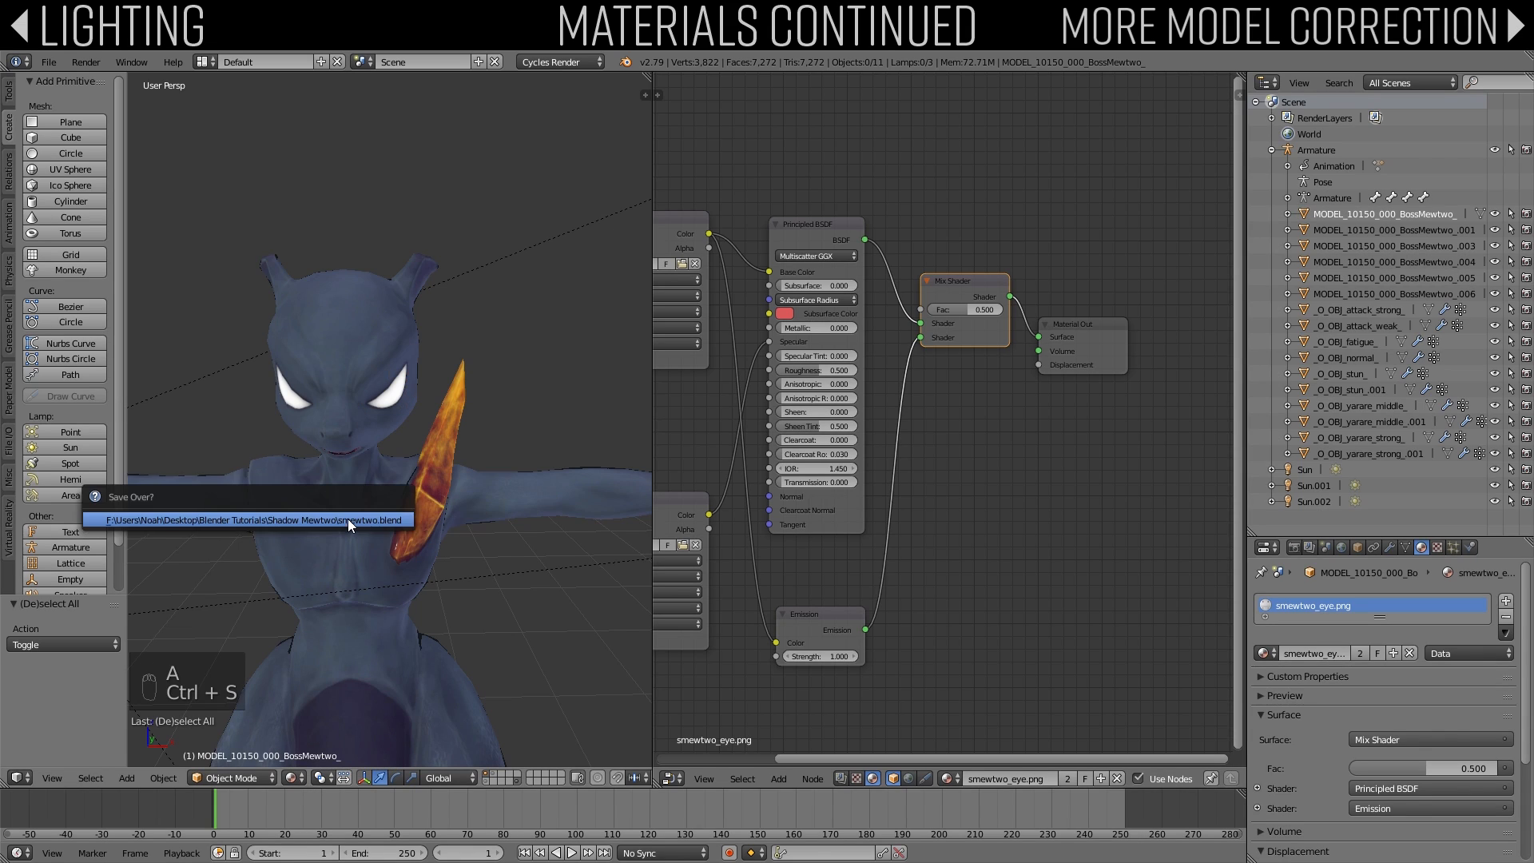
left_click(348, 524)
Step: Preview the rebuilt eye material on the whole figure in Rendered shading, and return to Solid shading
left_click(295, 779)
left_click(318, 670)
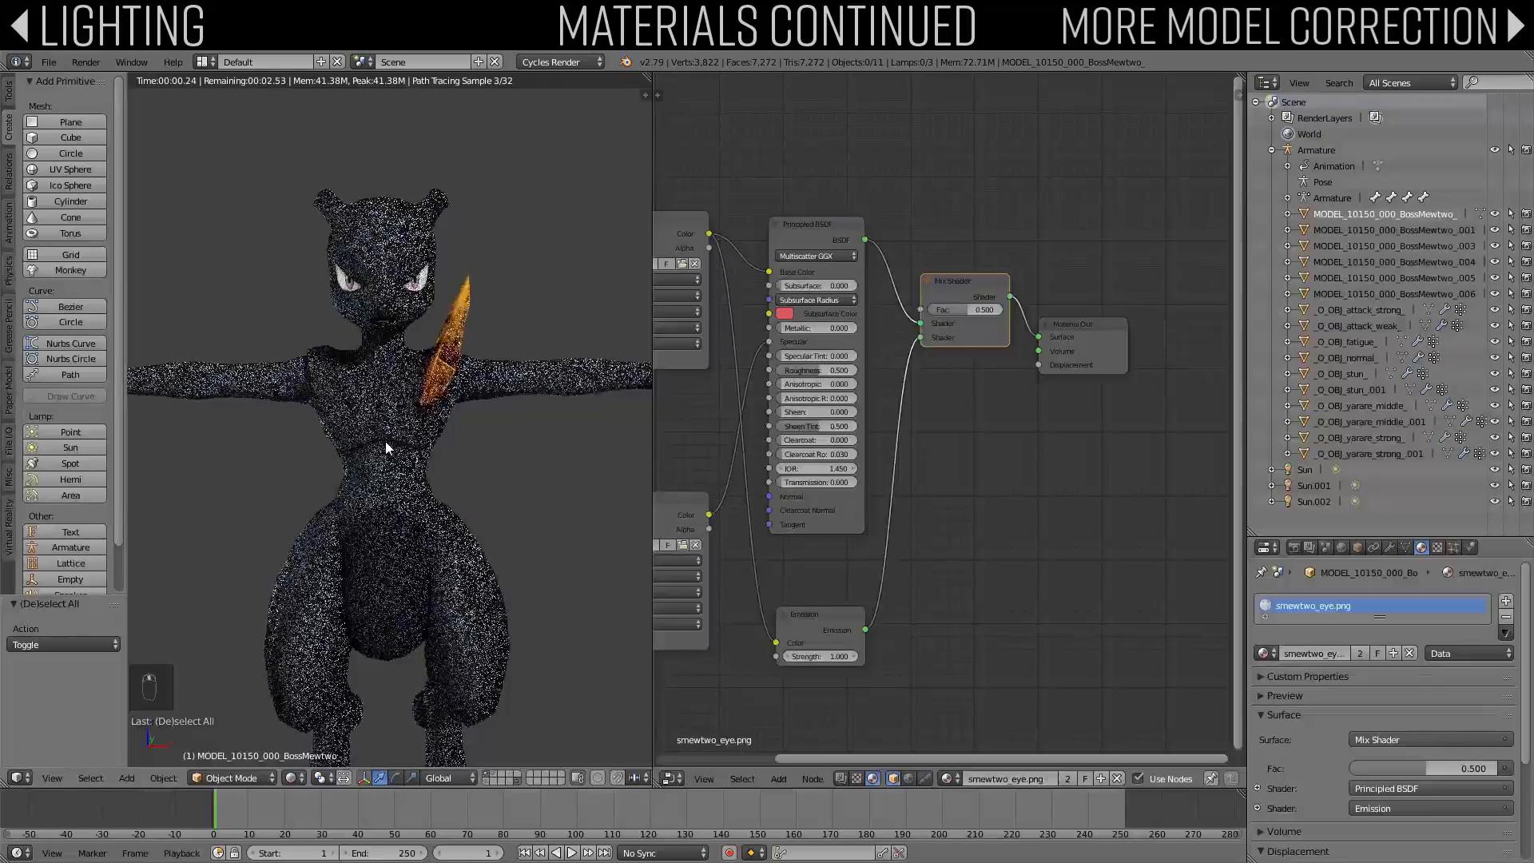
mouse_move(385, 441)
middle_mouse_down()
mouse_move(448, 455)
mouse_move(375, 477)
mouse_move(373, 435)
middle_mouse_up()
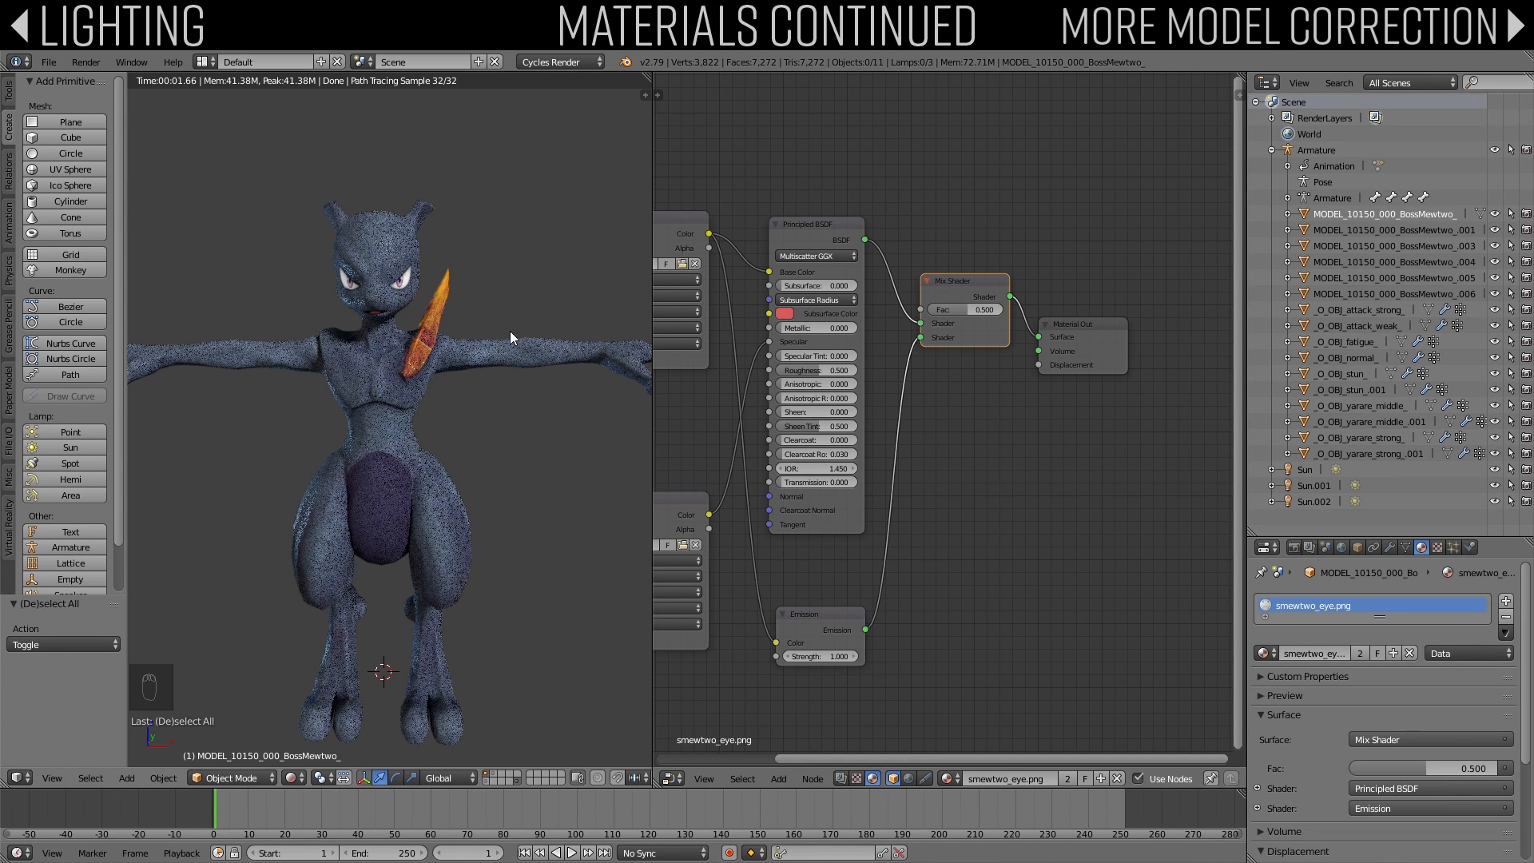
key("z")
key("z")
Step: Open the body mesh MODEL_10150_000_BossMewtwo_.004 in Edit Mode with Material shading in a wider viewport, and save the file
right_click(379, 233)
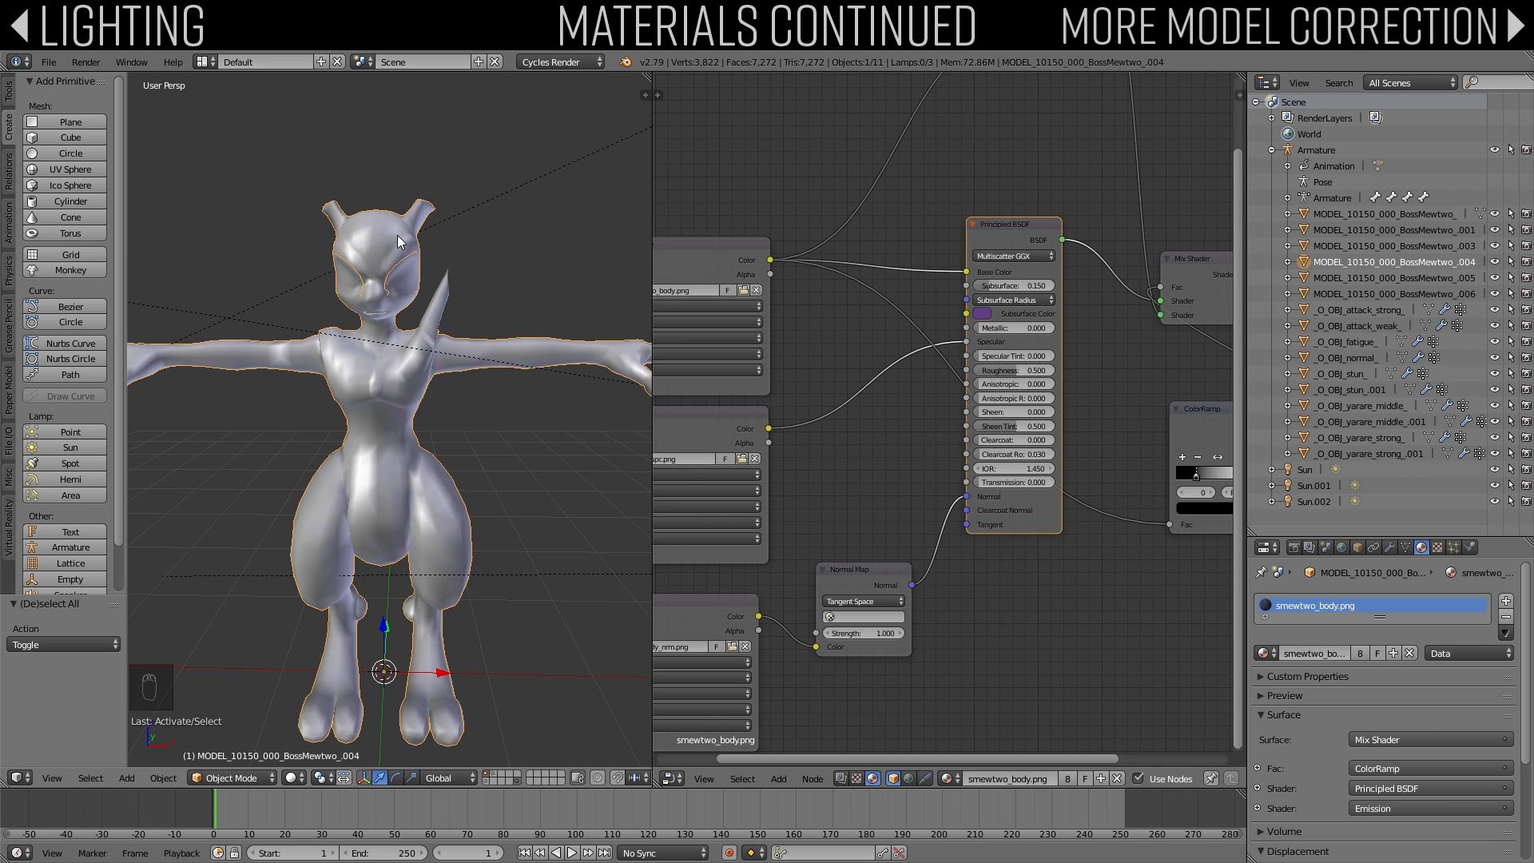
left_click_drag(654, 175, 950, 212)
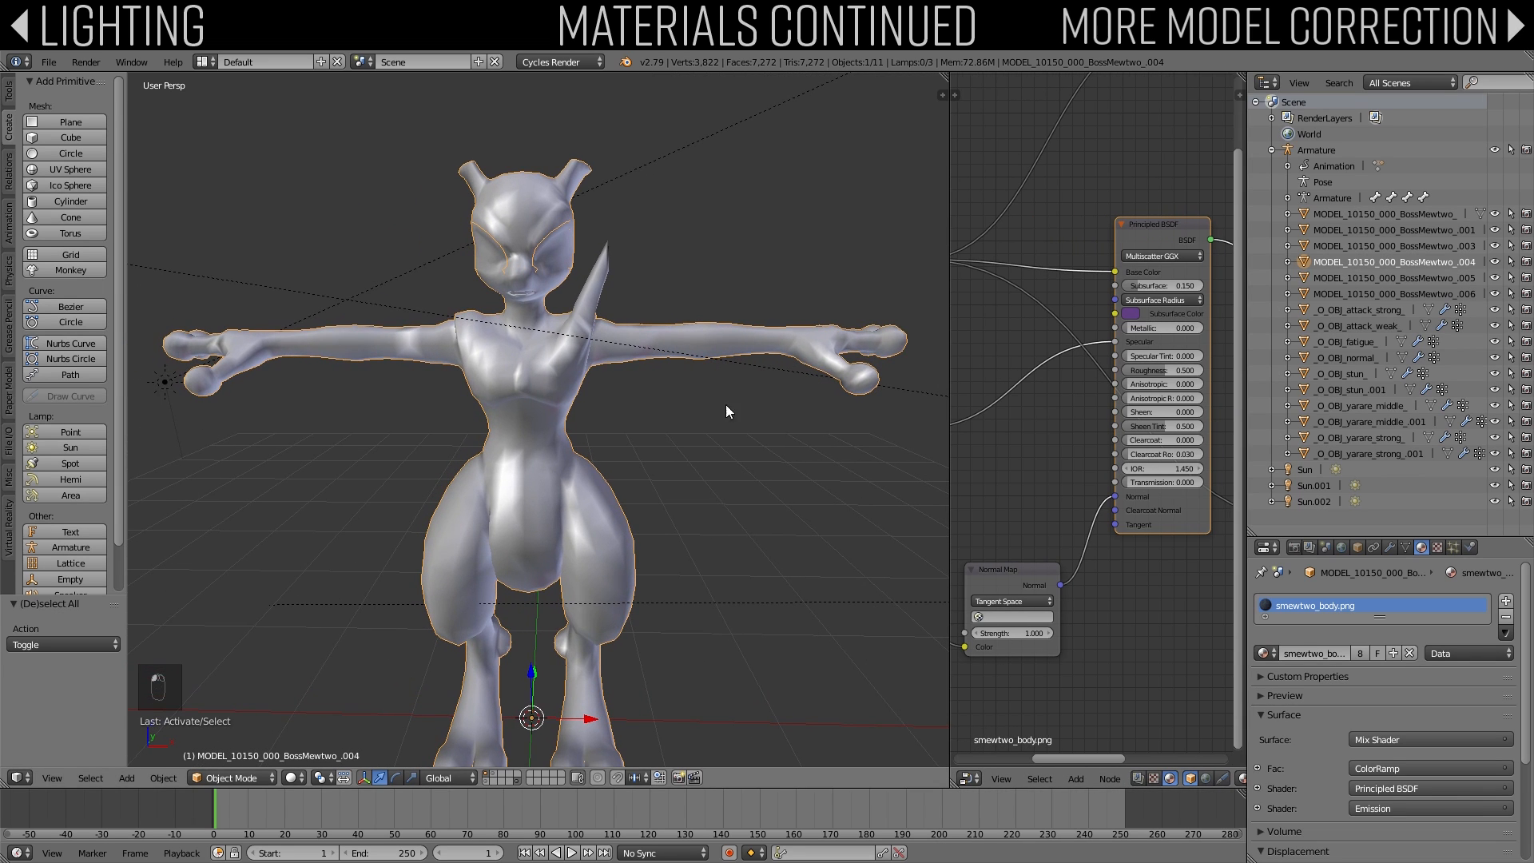
key("Tab")
left_click(276, 778)
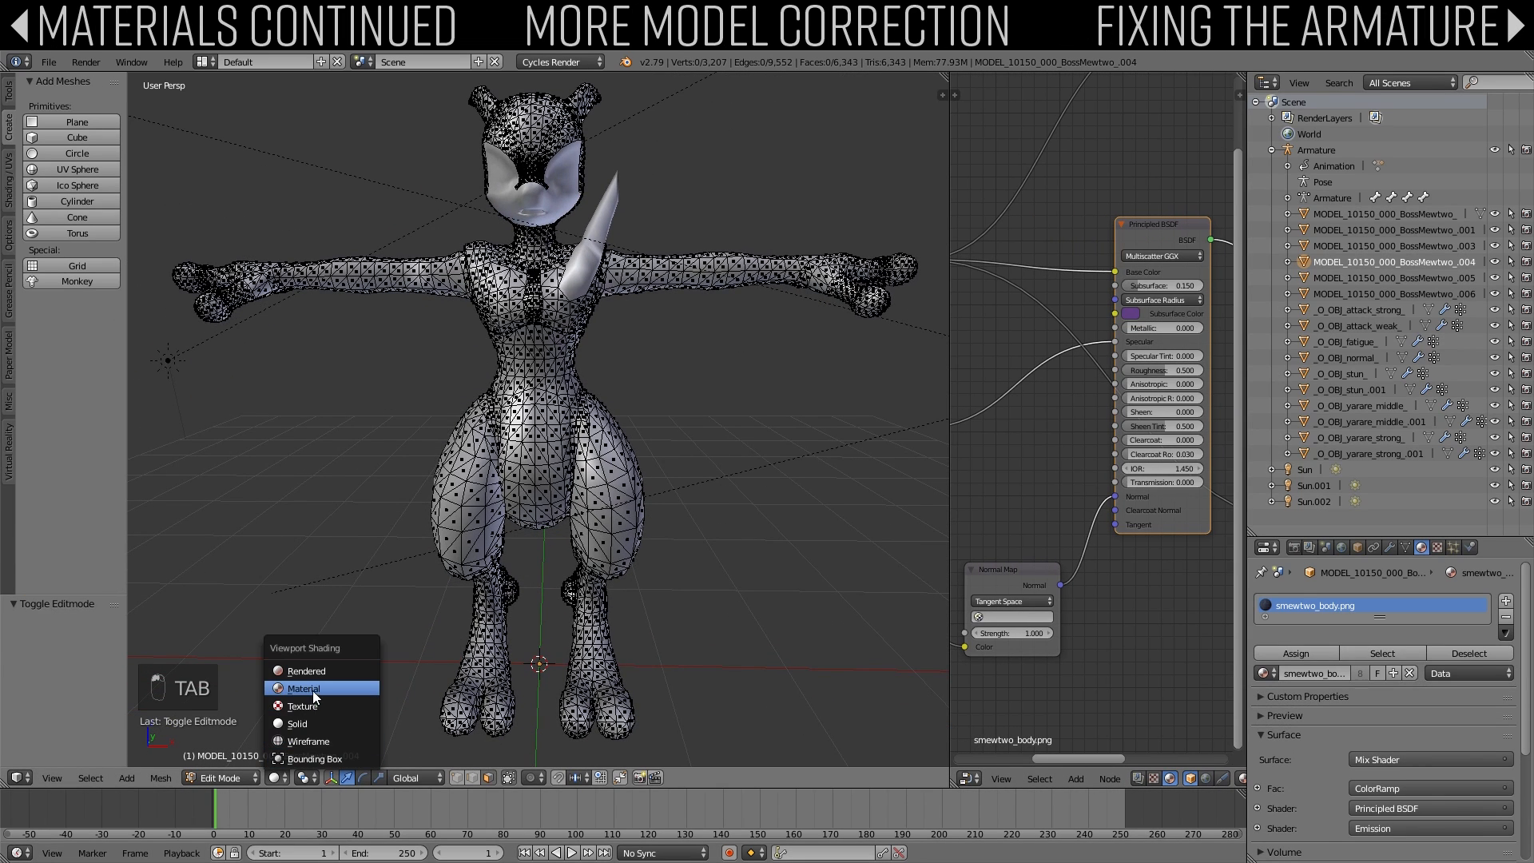
left_click(313, 691)
key("ctrl+s")
left_click(692, 480)
Step: Try converting all of the body mesh's triangles to quads, inspect the belly and hip texture, and undo the conversion
scroll(692, 477, "up", 5)
key("a")
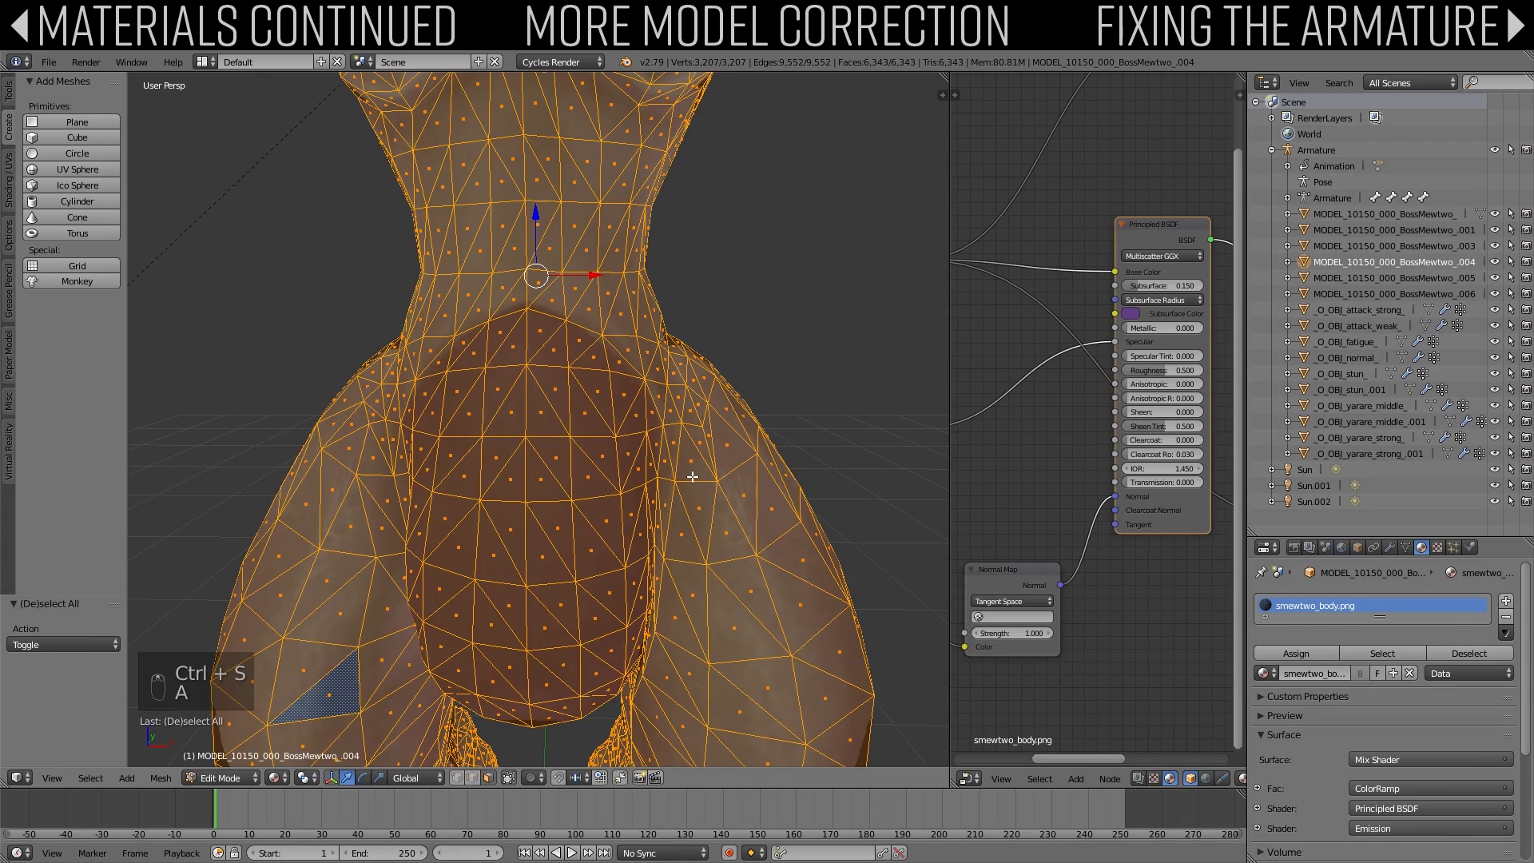
key("alt+j")
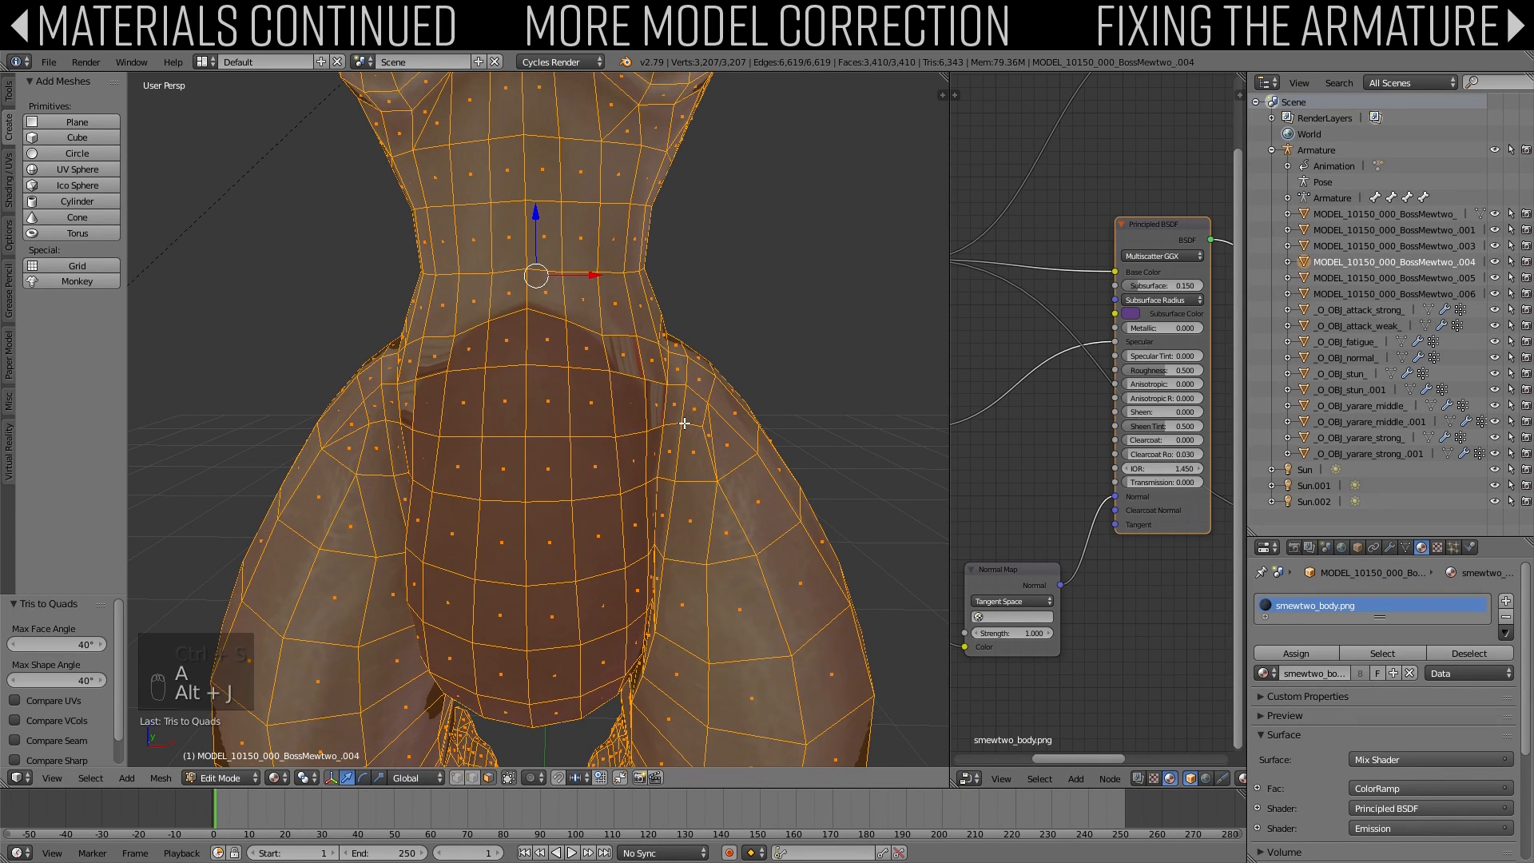
scroll(591, 306, "down", 4)
scroll(551, 383, "up", 6)
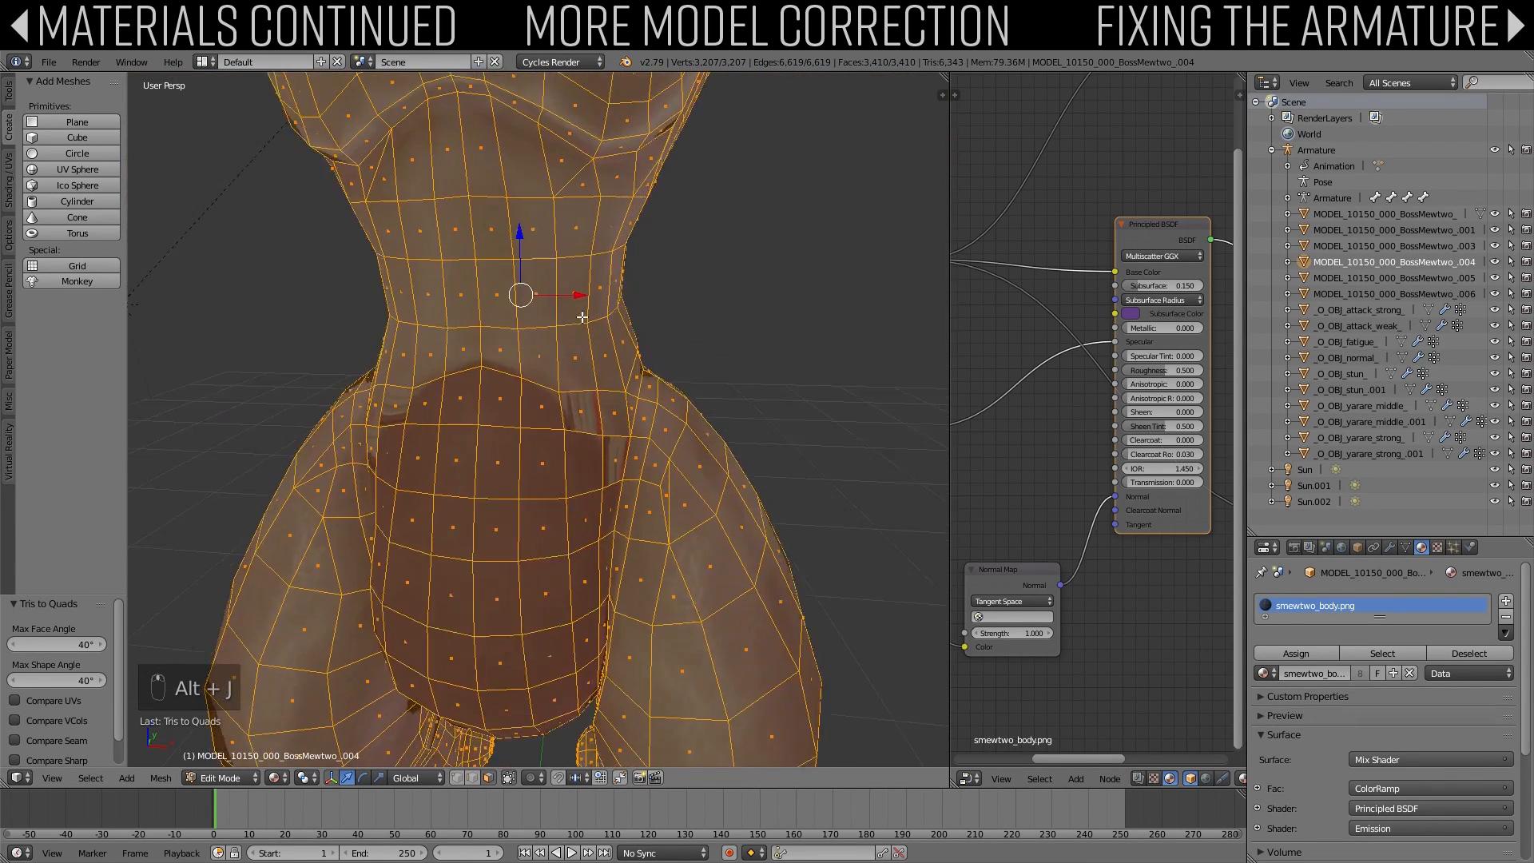
middle_click_drag(561, 453, 615, 452)
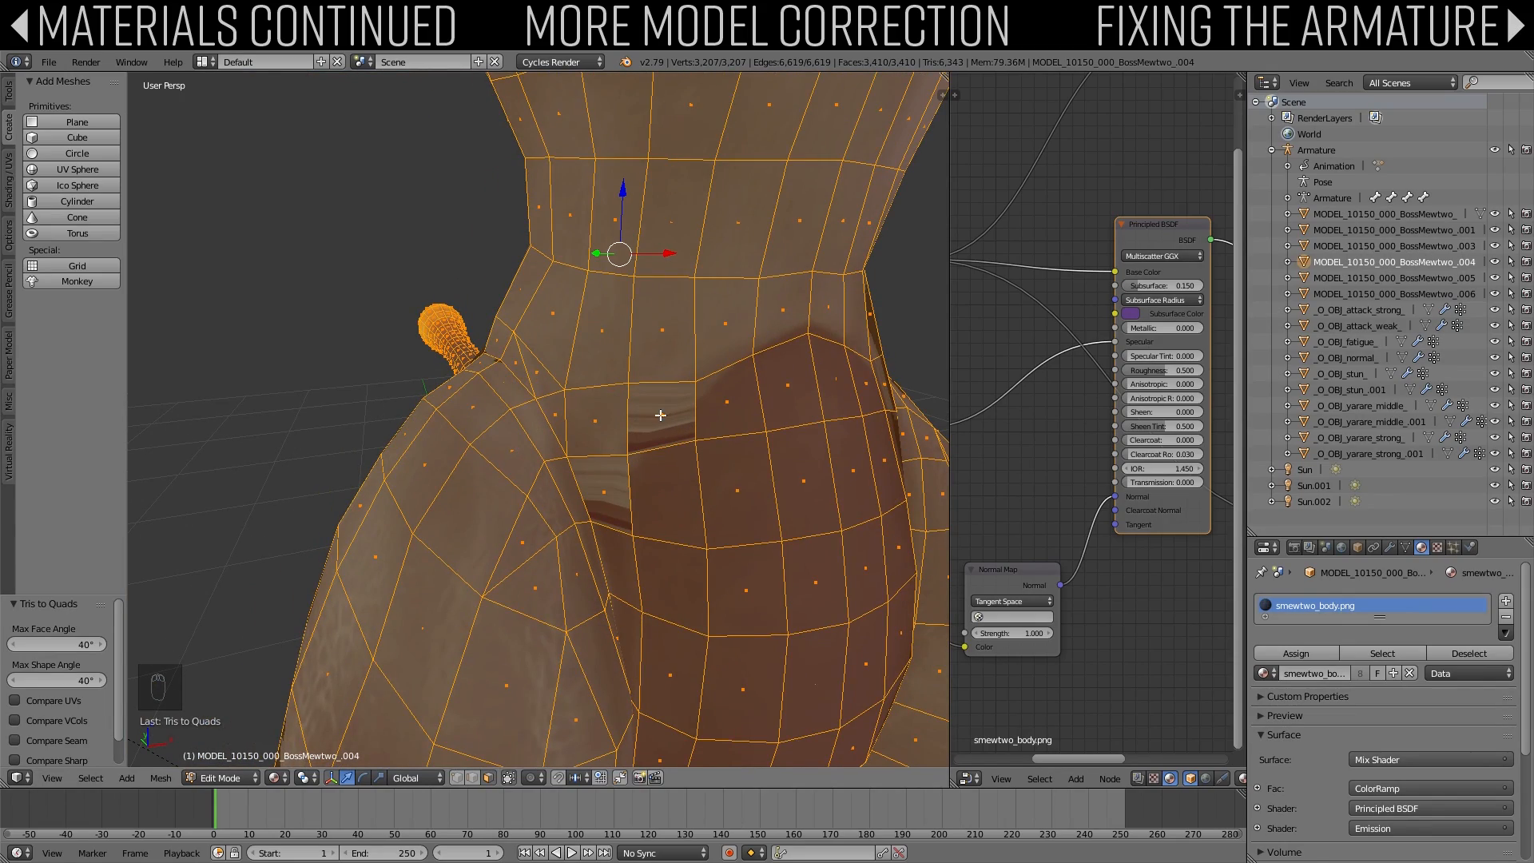
middle_click_drag(545, 463, 724, 470)
middle_click_drag(741, 391, 727, 509, "shift")
key("ctrl+z")
Step: Remove the triangles along the border of the purple belly patch at both hips from the body mesh's face selection
right_click(580, 452, "shift")
right_click(549, 494, "shift")
right_click(477, 435, "shift")
right_click(511, 482, "shift")
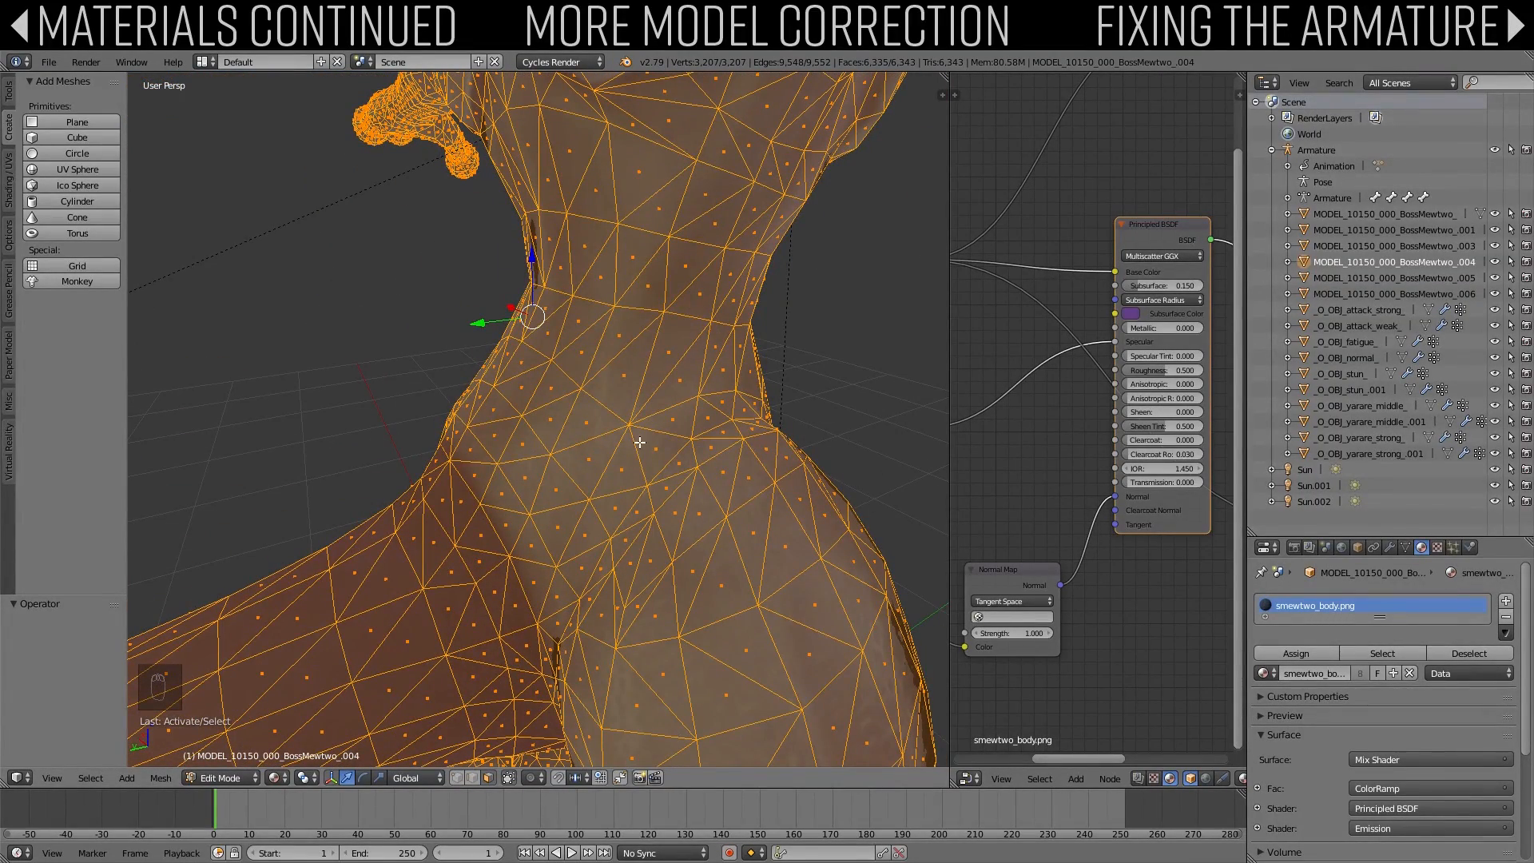
middle_click_drag(623, 484, 633, 506)
right_click(612, 548, "shift")
right_click(630, 541, "shift")
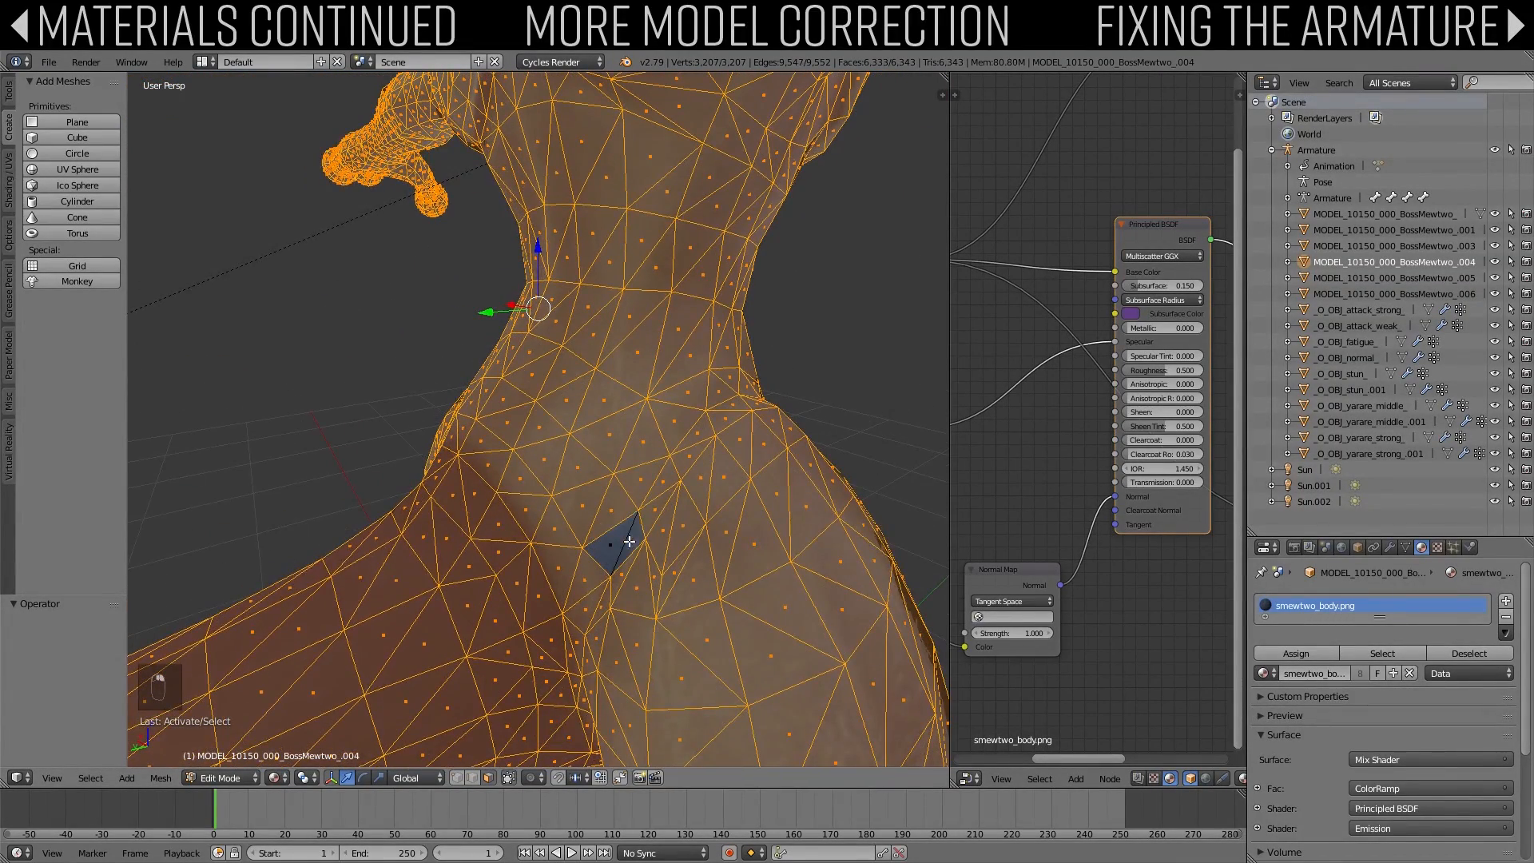
right_click(639, 479, "shift")
right_click(687, 432, "shift")
right_click(690, 428, "shift")
Step: Convert the remaining selected triangles of the body mesh to quads, clear the selection, and return to Object Mode
middle_click_drag(690, 427, 447, 551)
key("alt+j")
key("Tab")
key("Tab")
key("a")
key("a")
key("a")
key("Tab")
scroll(515, 404, "down", 5)
Step: Add a Subdivision Surface modifier to the body mesh and inspect the smoothed mesh from behind in wireframe
left_click(1390, 547)
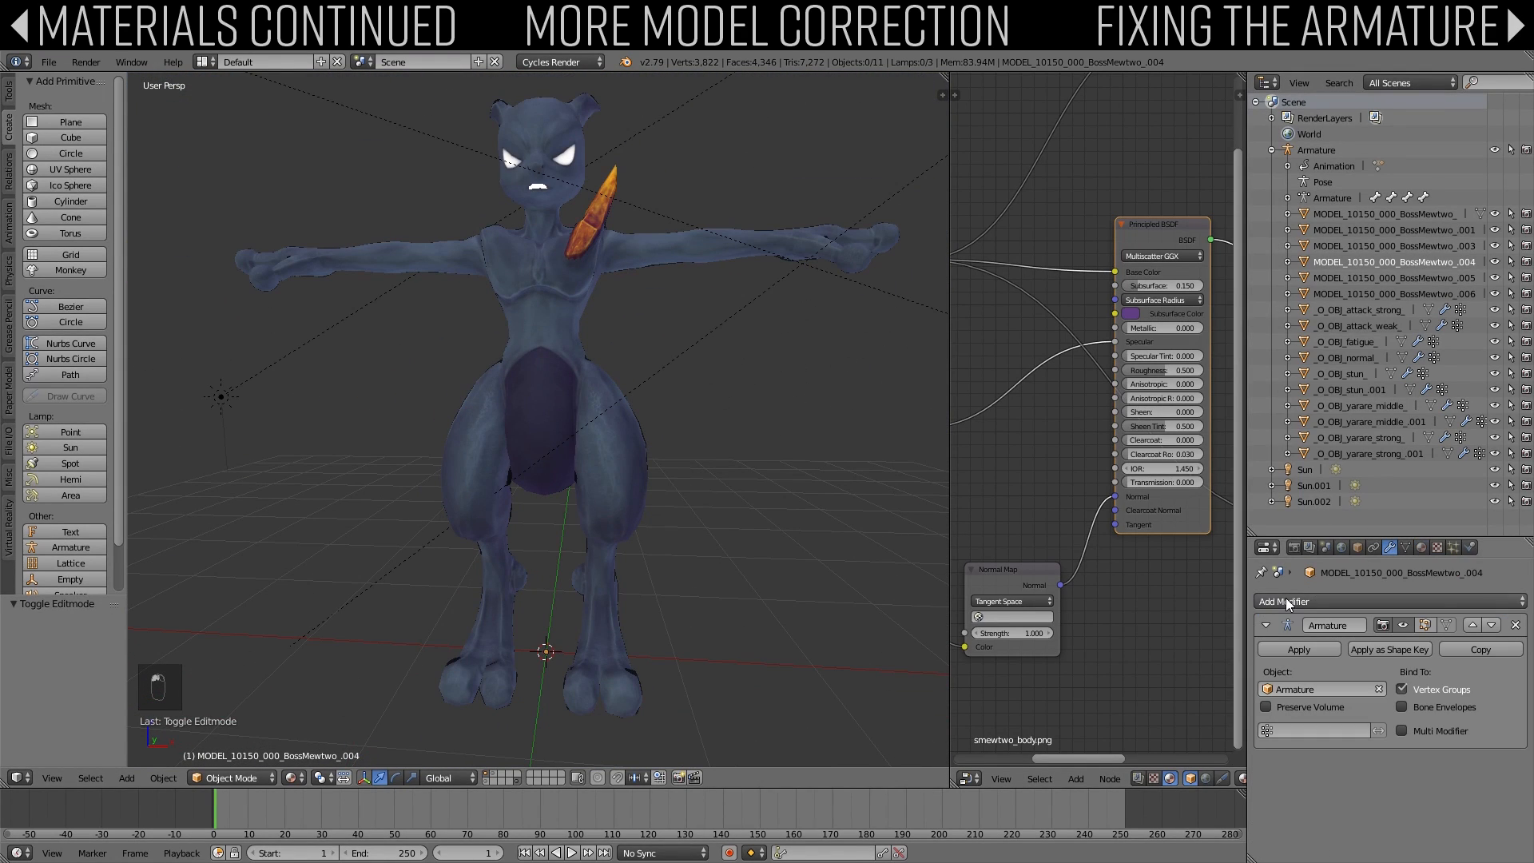
left_click(1308, 604)
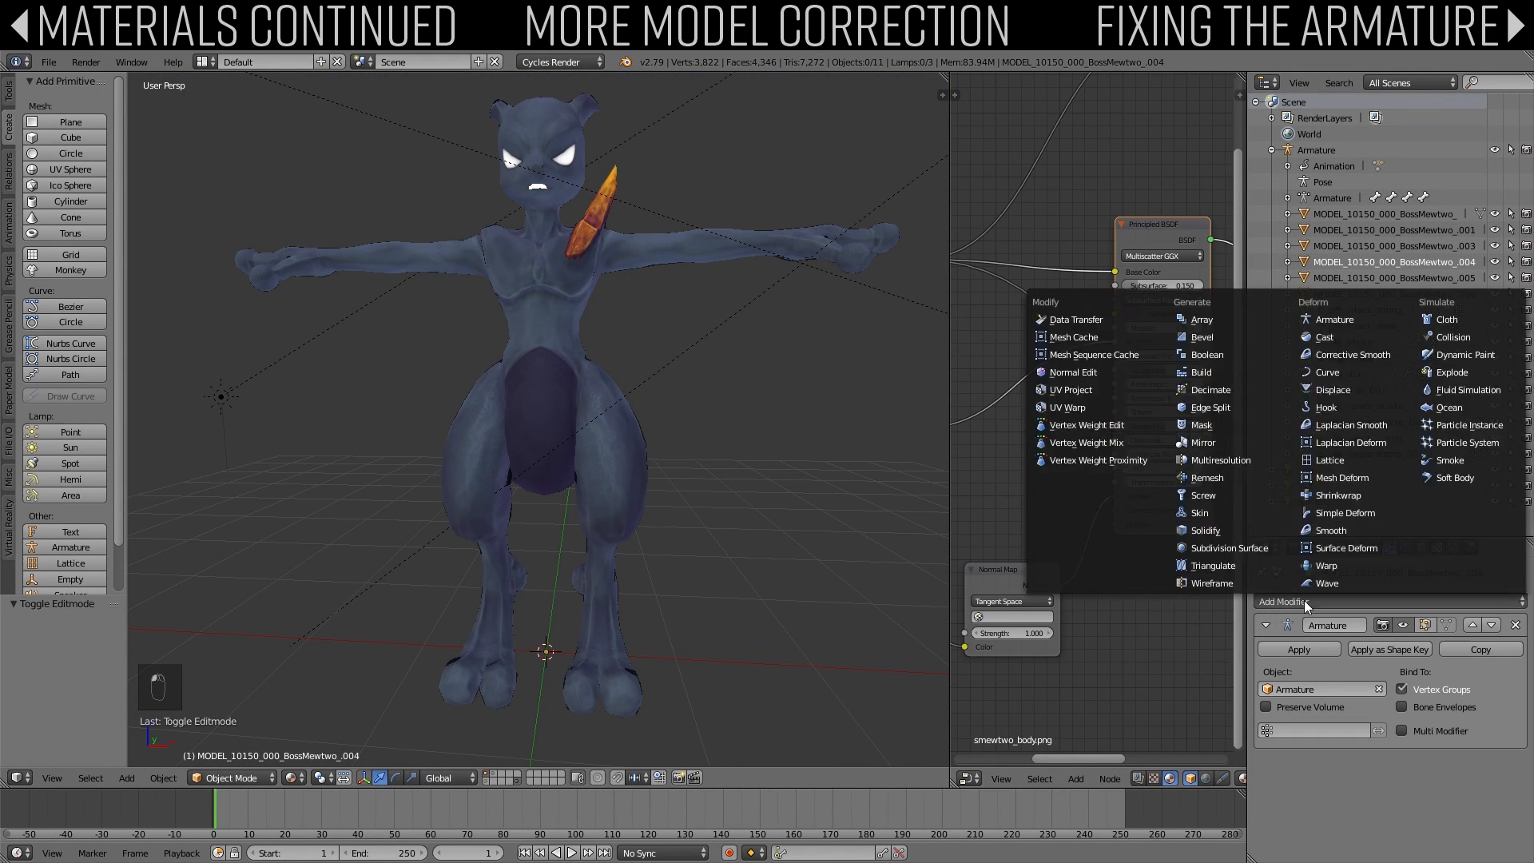
left_click(1210, 554)
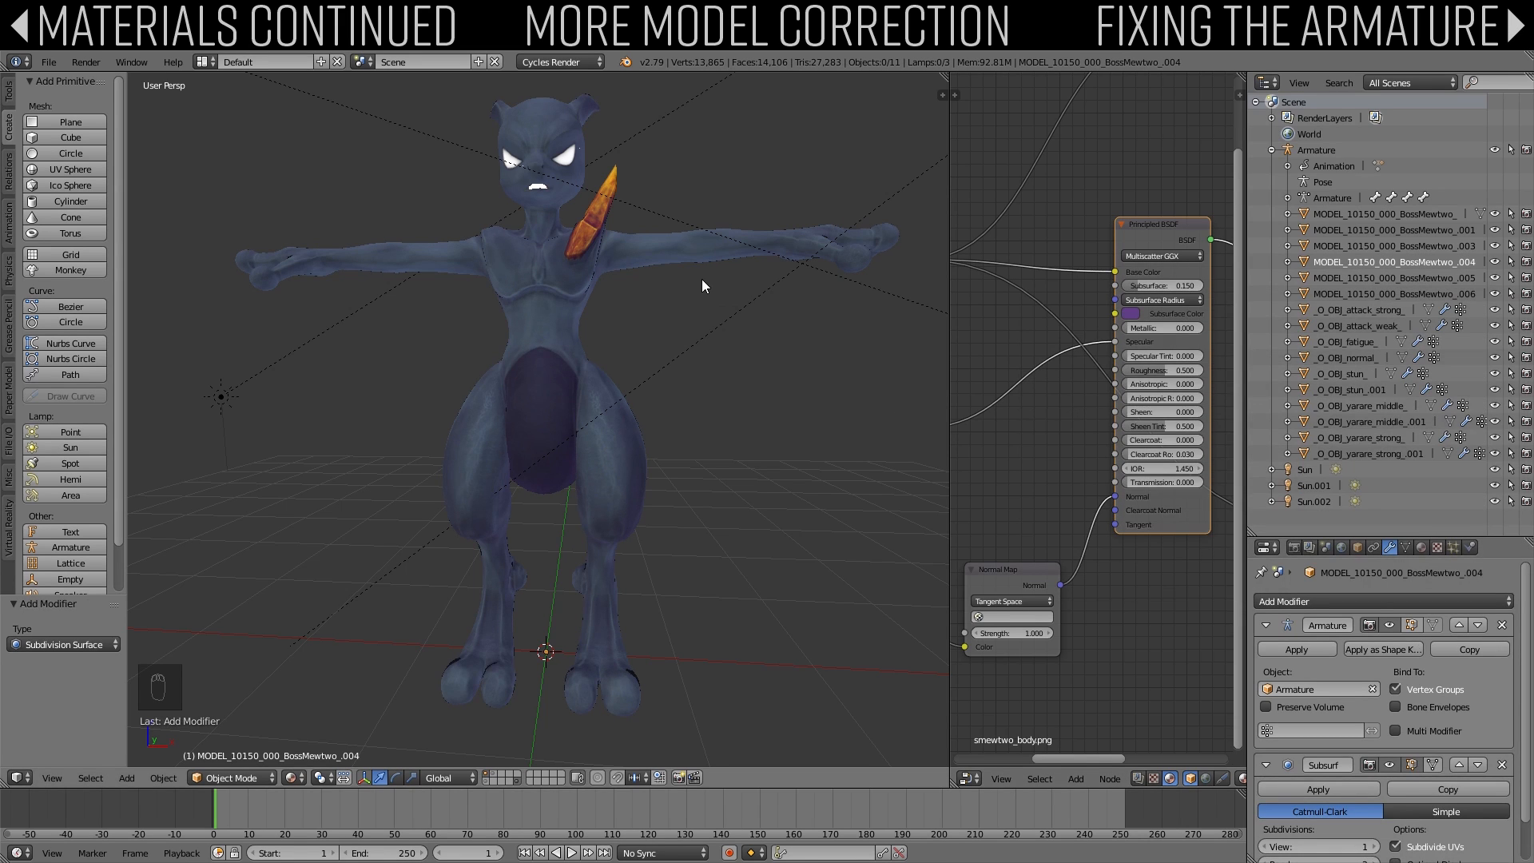
mouse_move(702, 279)
middle_mouse_down()
mouse_move(670, 356)
mouse_move(604, 391)
mouse_move(568, 357)
mouse_move(531, 459)
mouse_move(548, 338)
mouse_move(592, 301)
middle_mouse_up()
key("z")
scroll(603, 392, "up", 1)
key("z")
key("z")
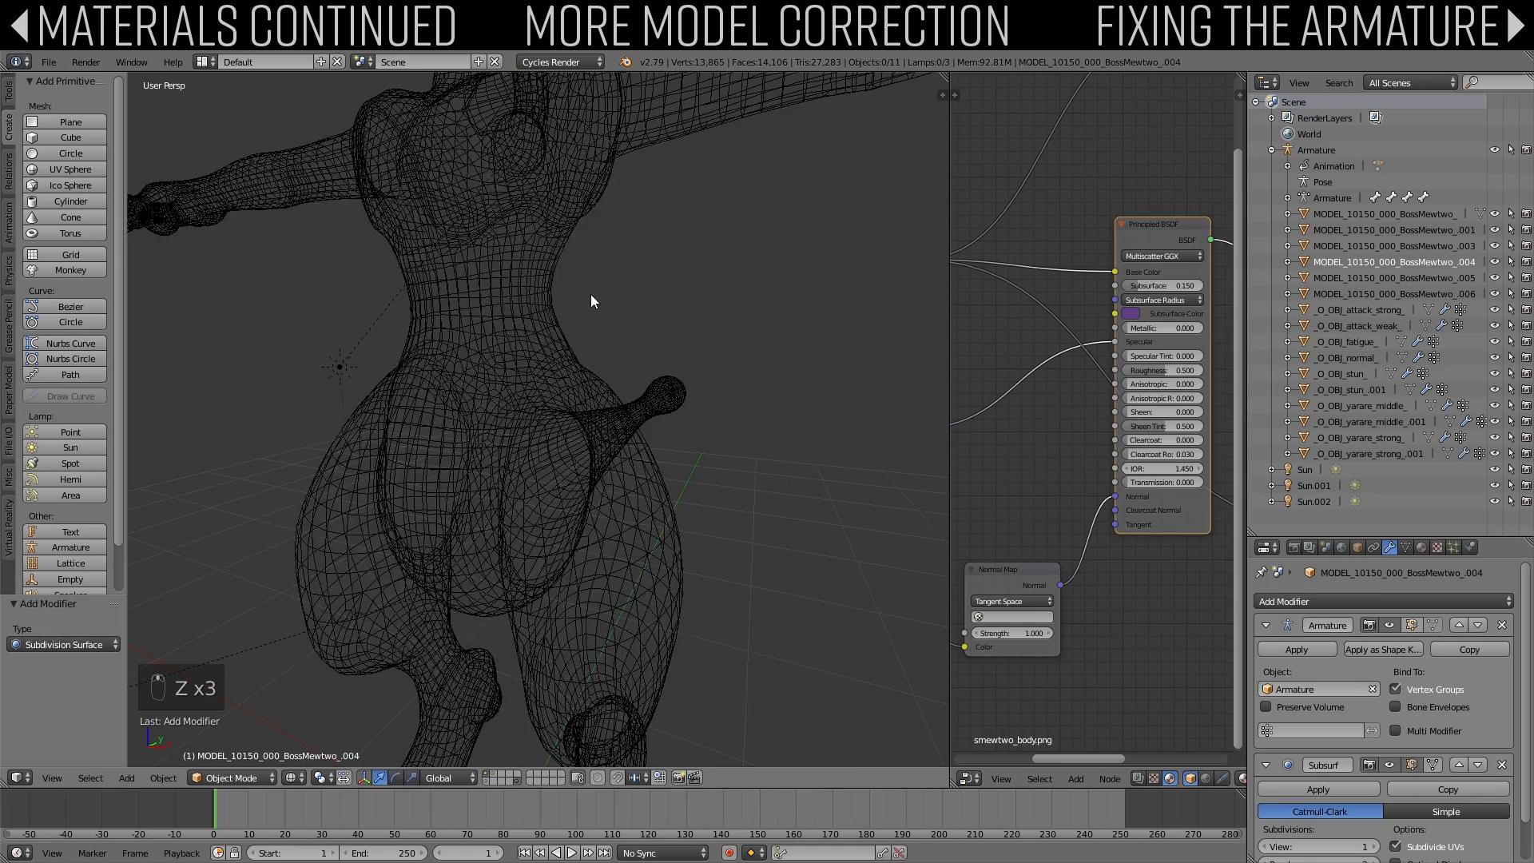
Step: Return the body mesh to solid display and turn off its Subdivision Surface modifier in the viewport
mouse_move(496, 390)
middle_mouse_down()
mouse_move(602, 350)
mouse_move(719, 335)
mouse_move(636, 406)
mouse_move(679, 435)
middle_mouse_up()
key("z")
scroll(655, 425, "down", 2)
scroll(1407, 624, "down", 2)
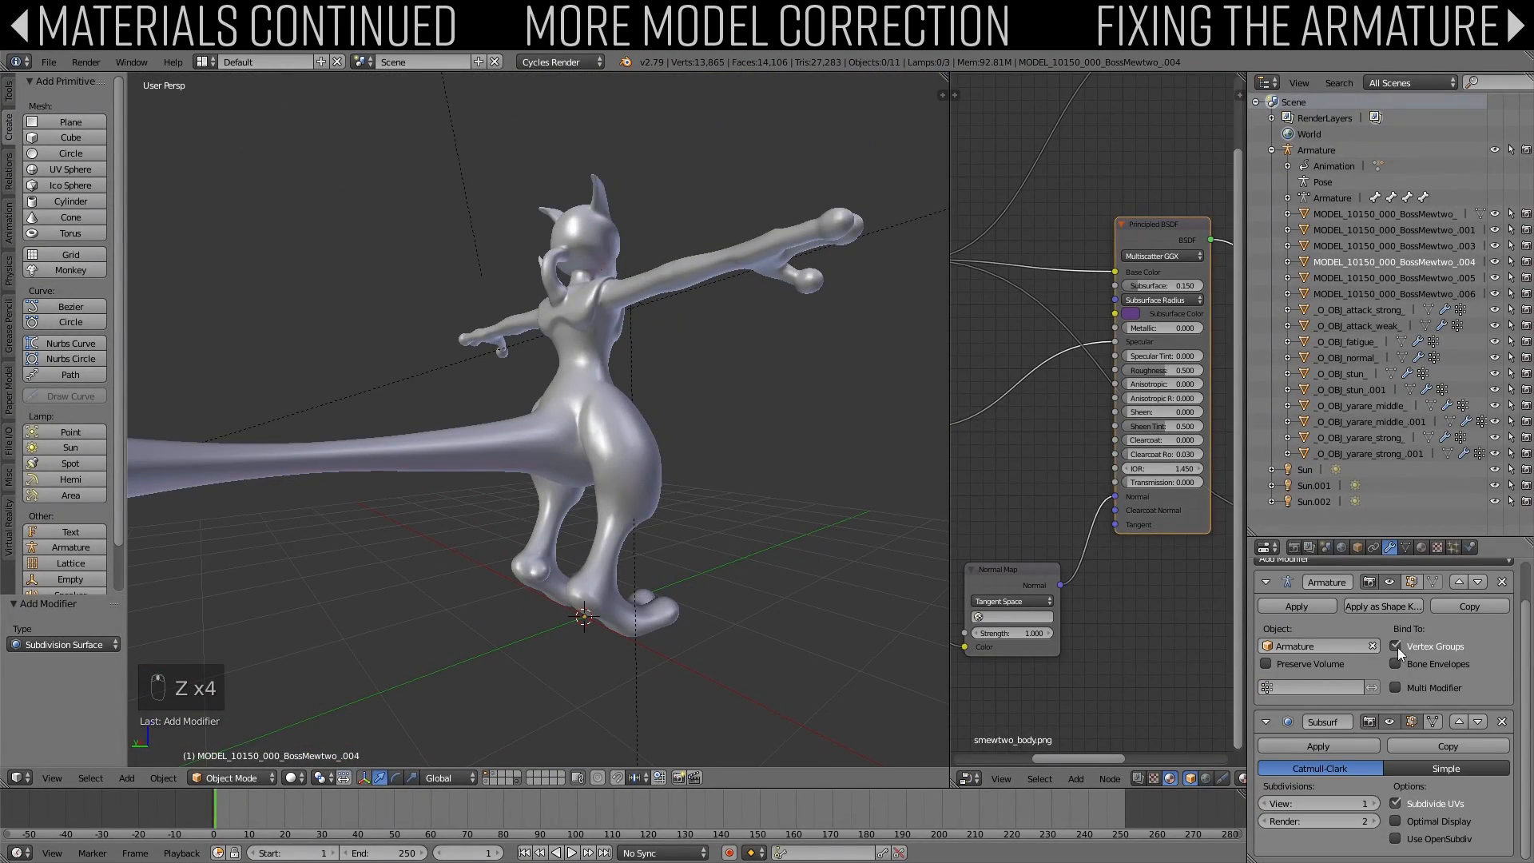
left_click(1389, 722)
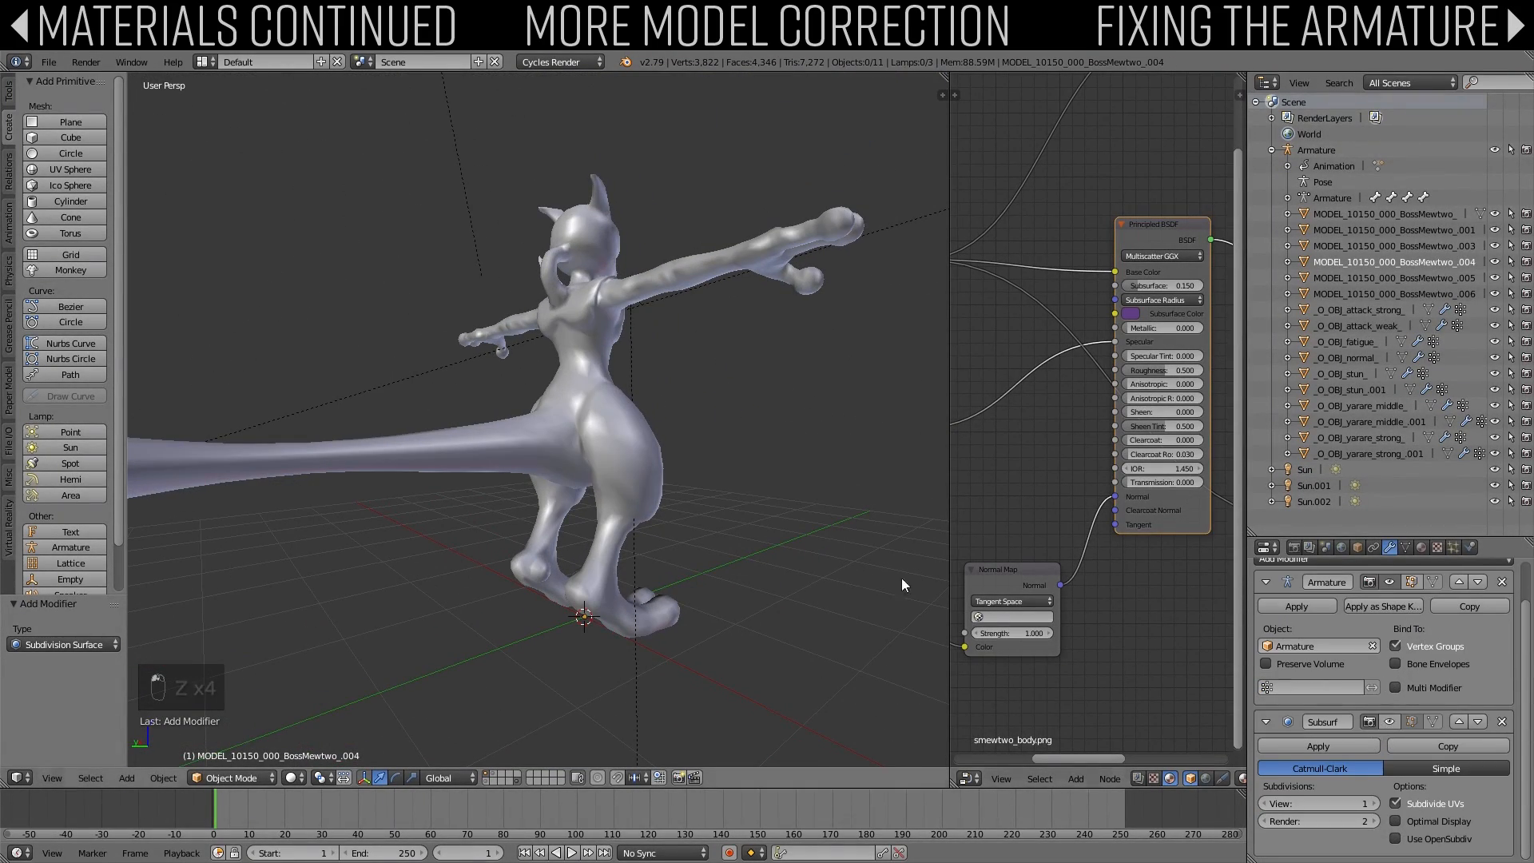
Step: Shade the body mesh flat and examine its unsubdivided facets around the back and hips
left_click(8, 93)
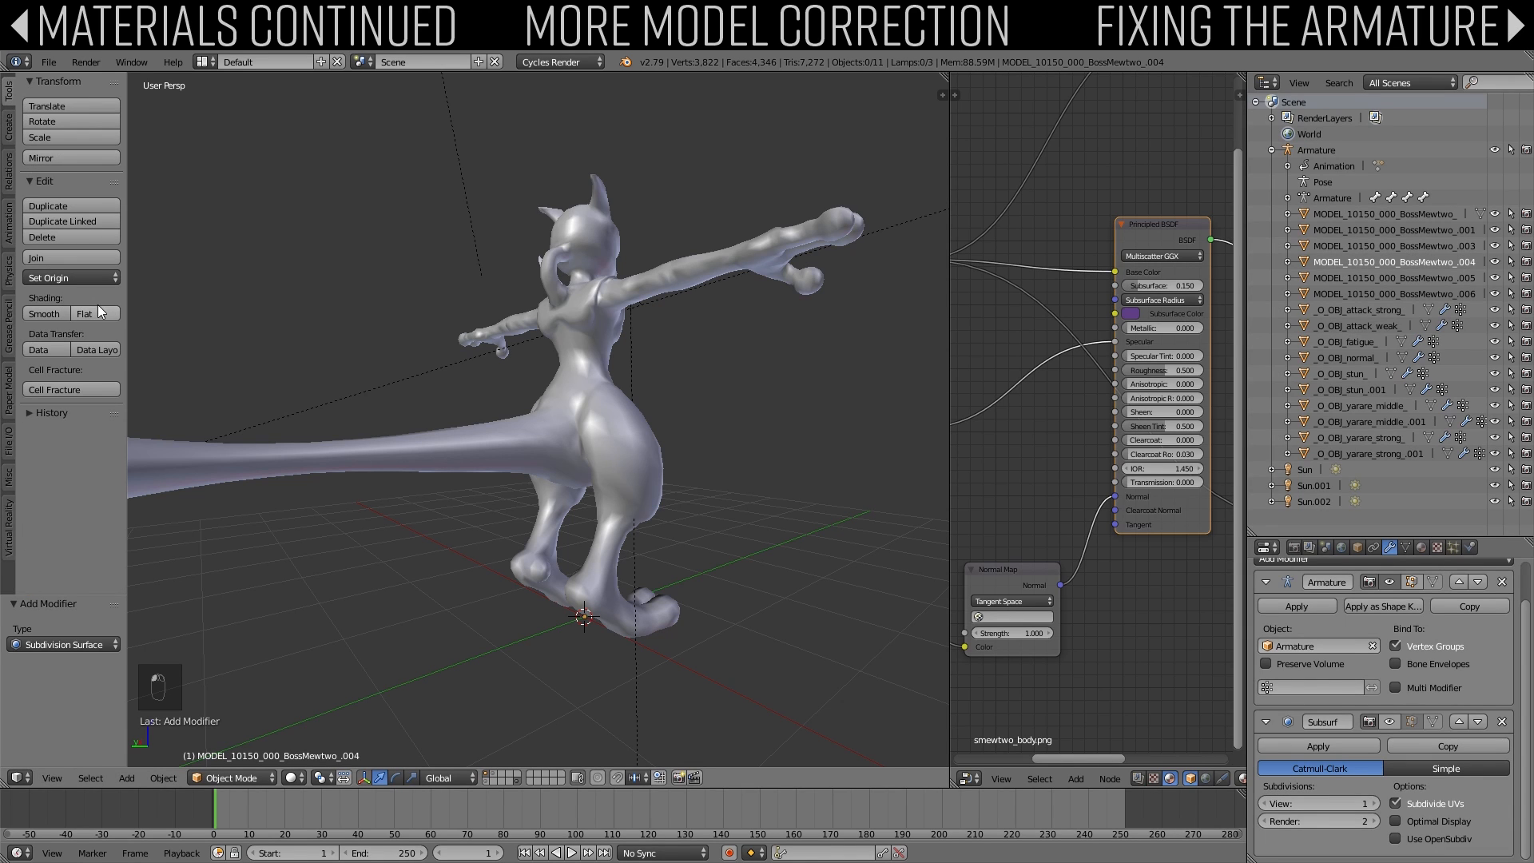
right_click(189, 390)
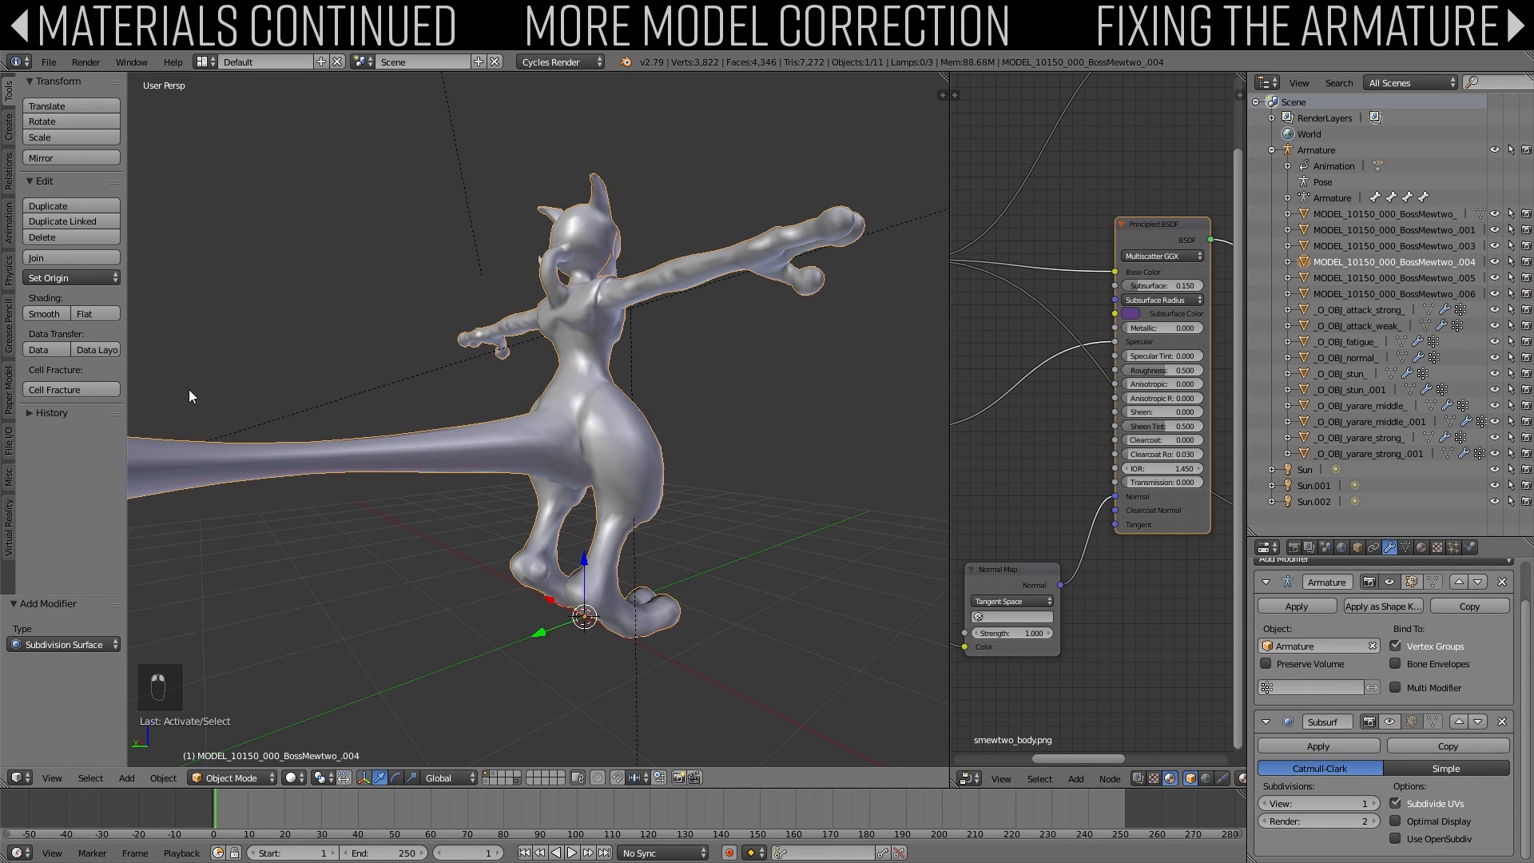
left_click(79, 313)
mouse_move(459, 406)
middle_mouse_down()
mouse_move(517, 435)
mouse_move(551, 383)
middle_mouse_up()
scroll(488, 428, "up", 2)
key("a")
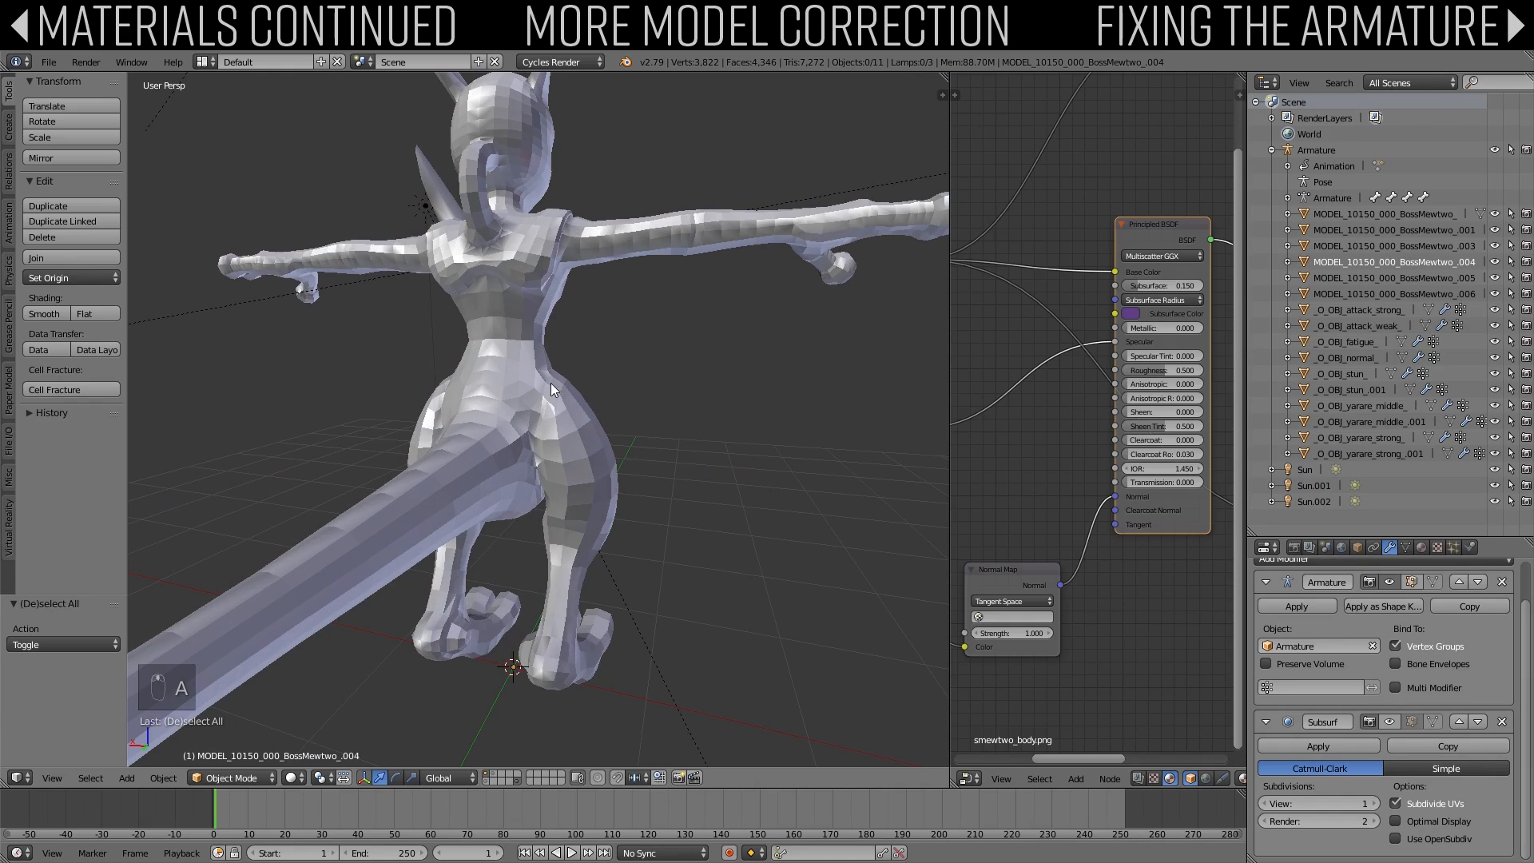
scroll(520, 456, "up", 3)
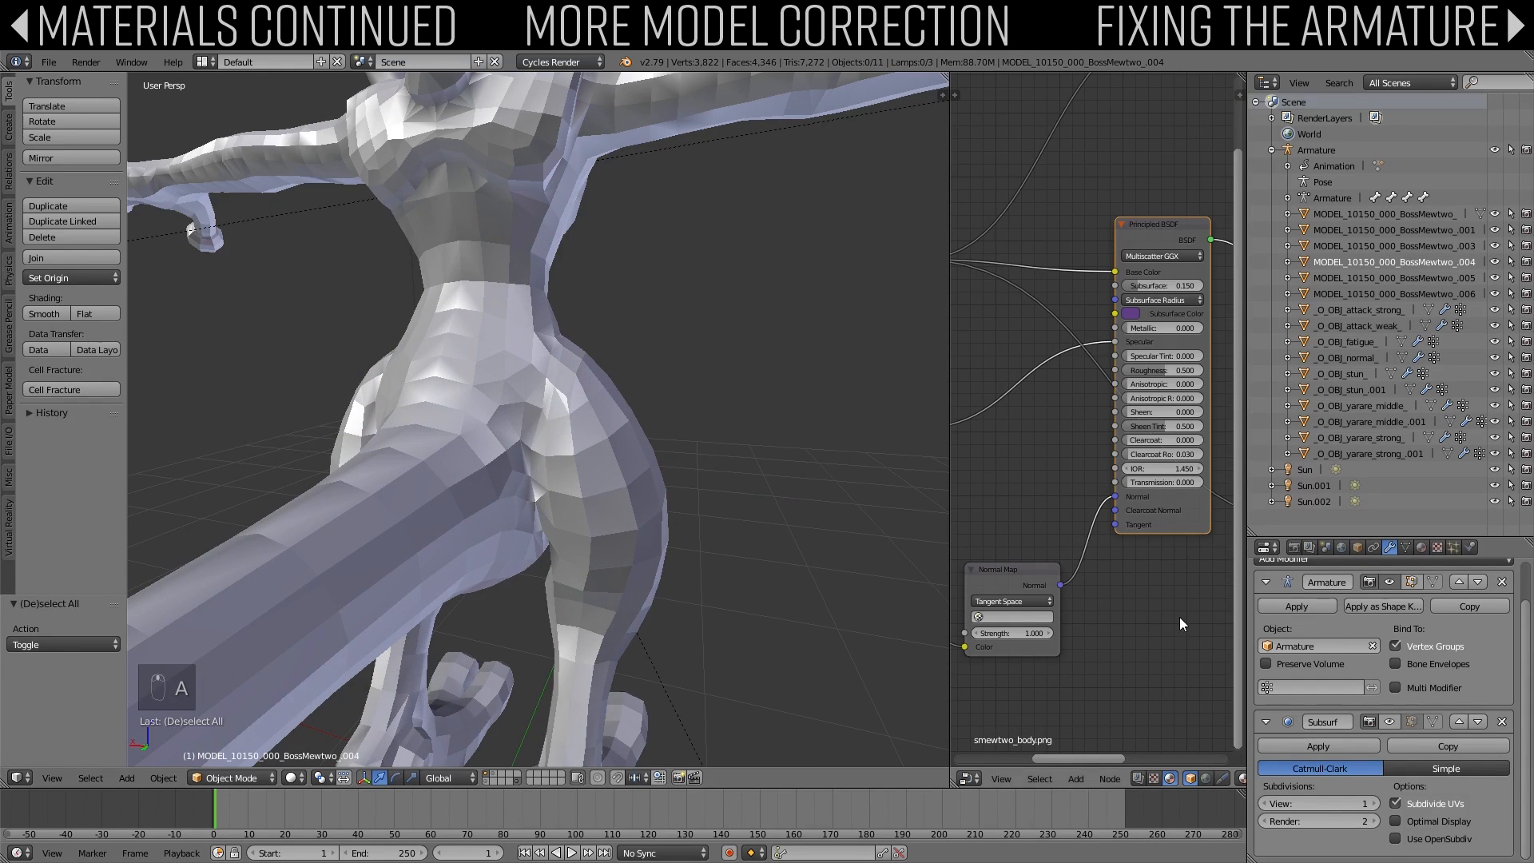
Step: Turn the body's Subdivision Surface back on in the viewport, set its view subdivisions to 2, and inspect the front
left_click(1391, 721)
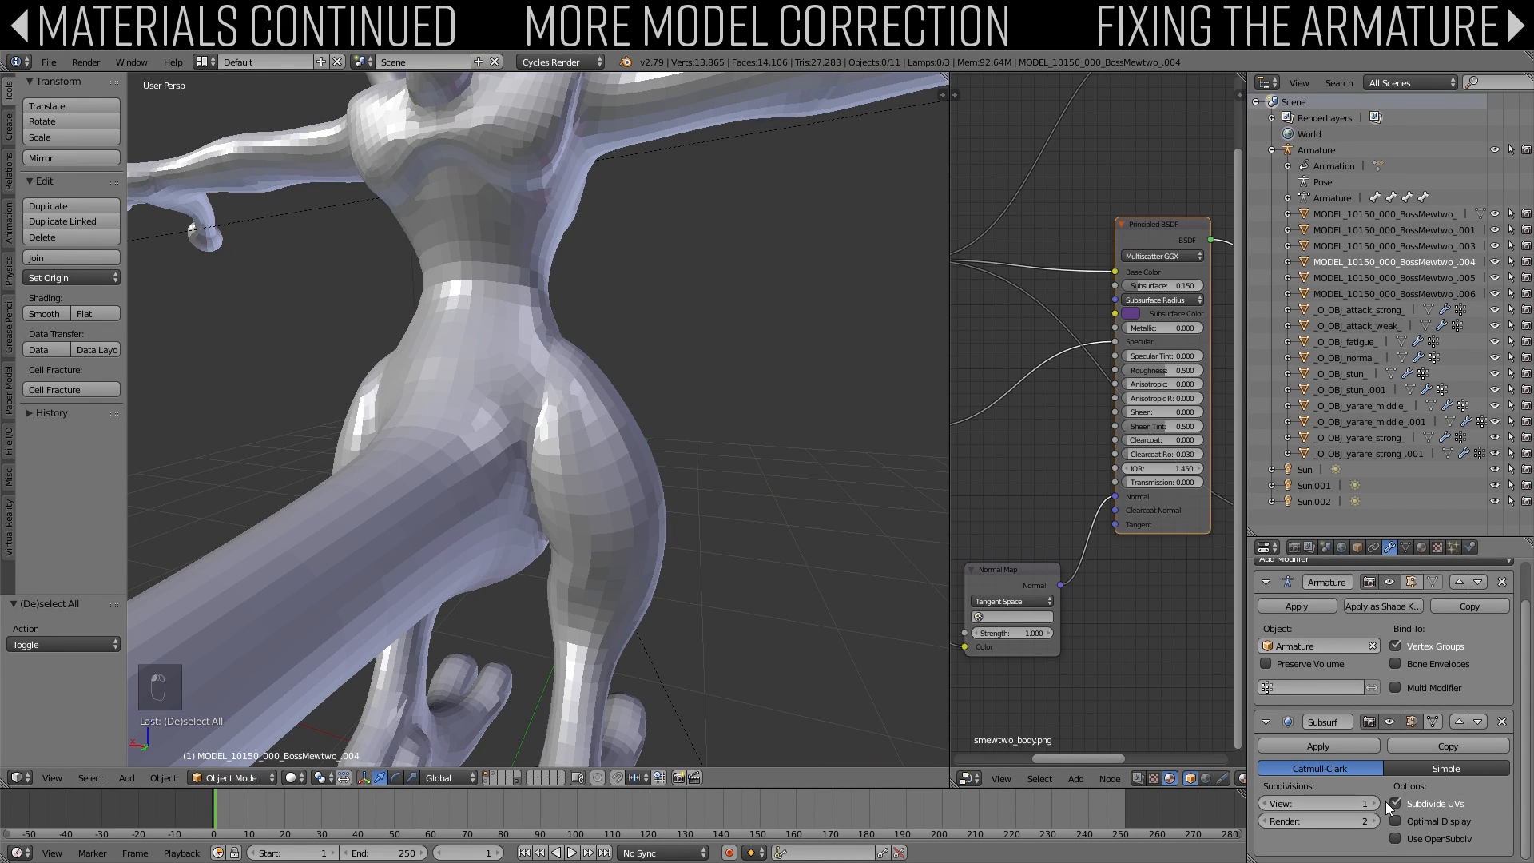
key("ctrl+2")
middle_click_drag(748, 532, 559, 381)
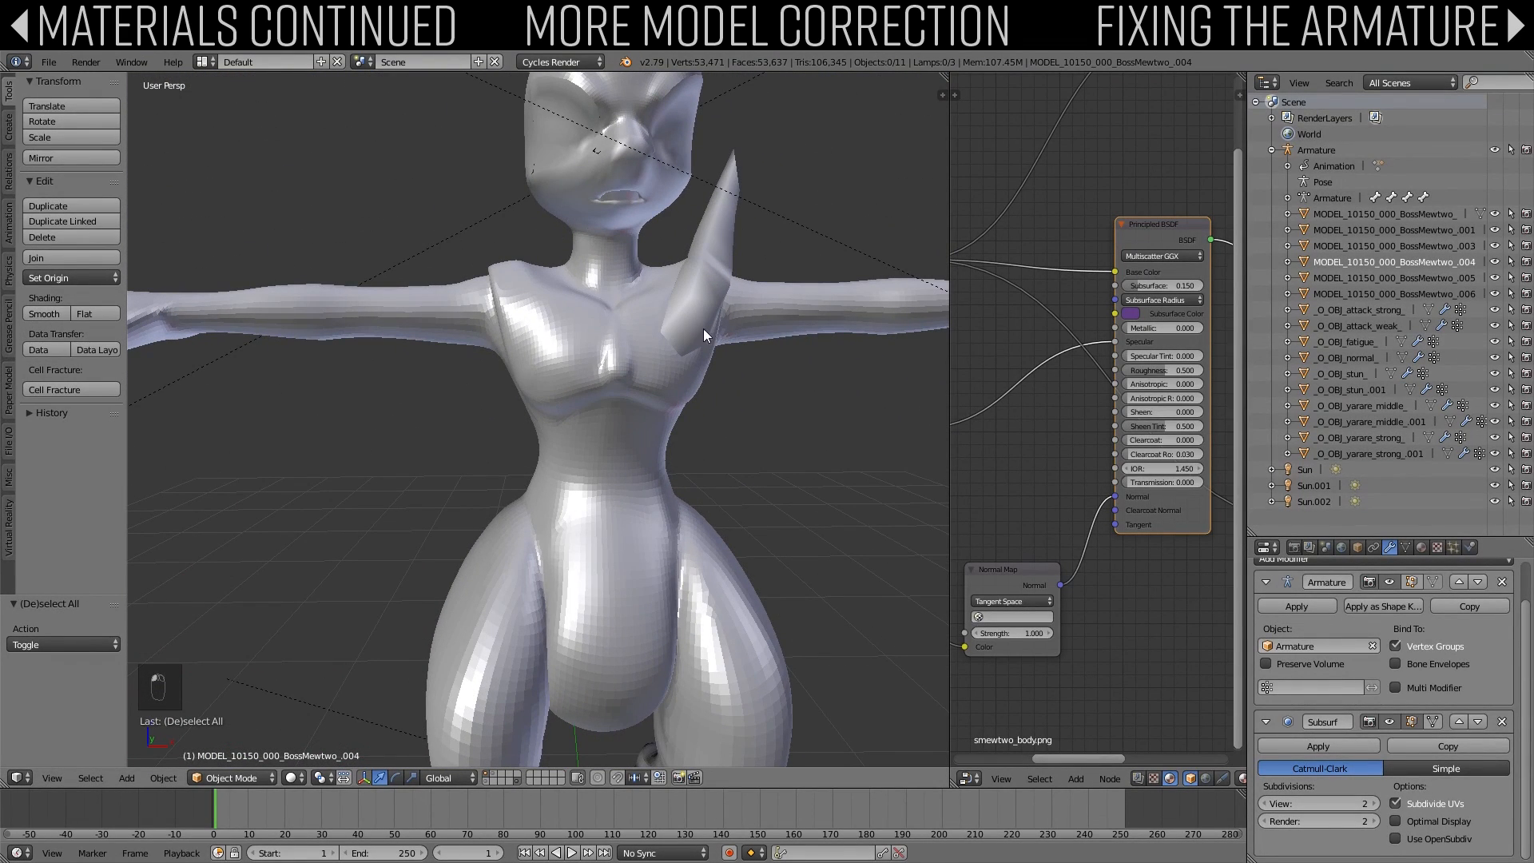
Step: Shade the body mesh smooth again and set its view subdivisions to 1
key("ctrl+z")
left_click(60, 314)
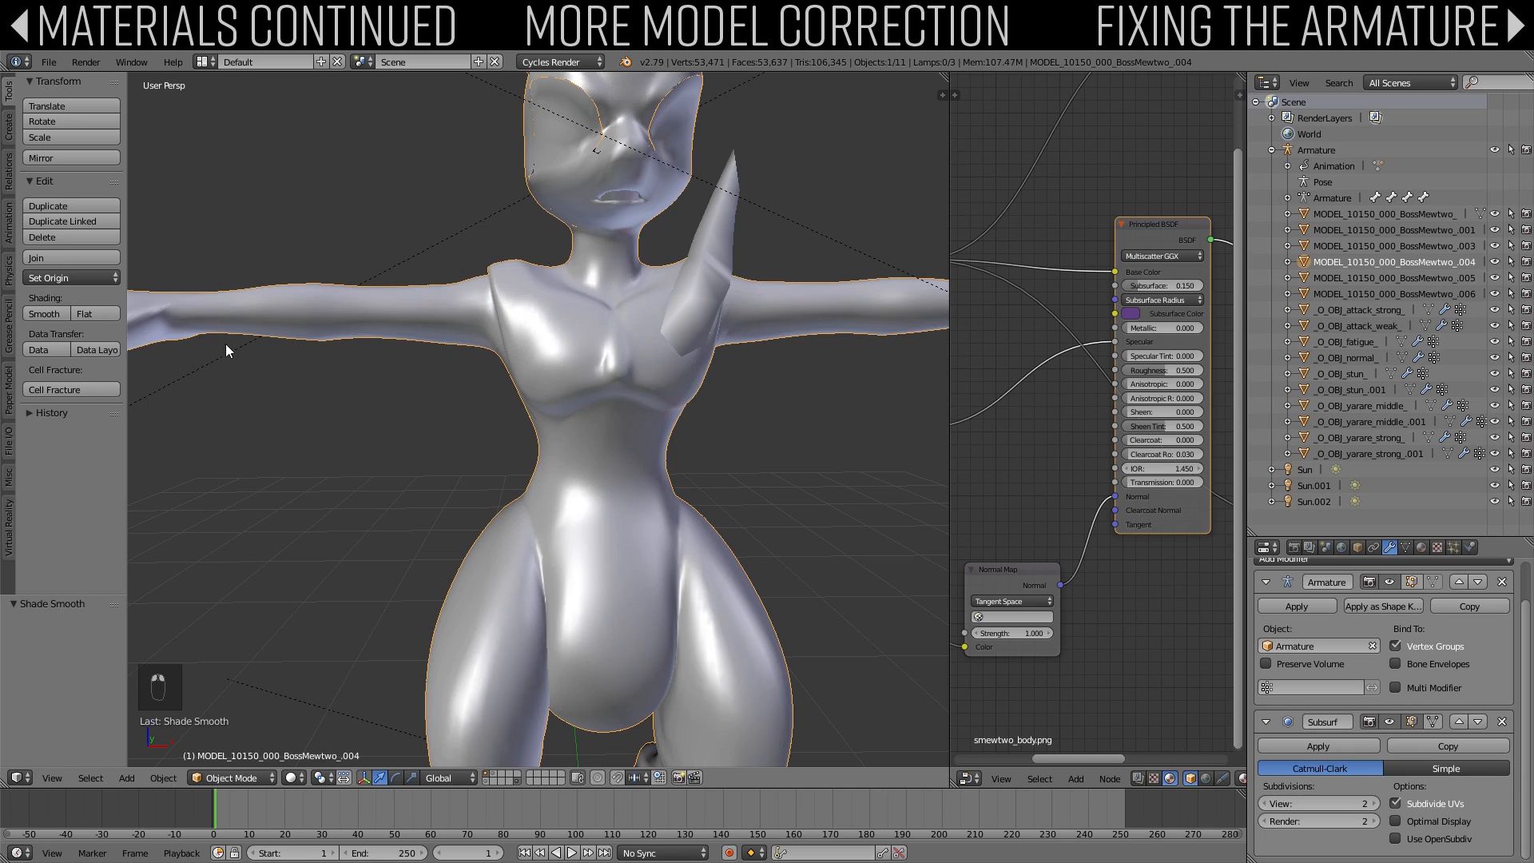
left_click(1265, 805)
Step: Open the orange stone shard on the chest in Edit Mode and display the viewport with Material shading
middle_click_drag(693, 318, 652, 470, "shift")
right_click(684, 381)
scroll(1368, 591, "up", 2)
key("Tab")
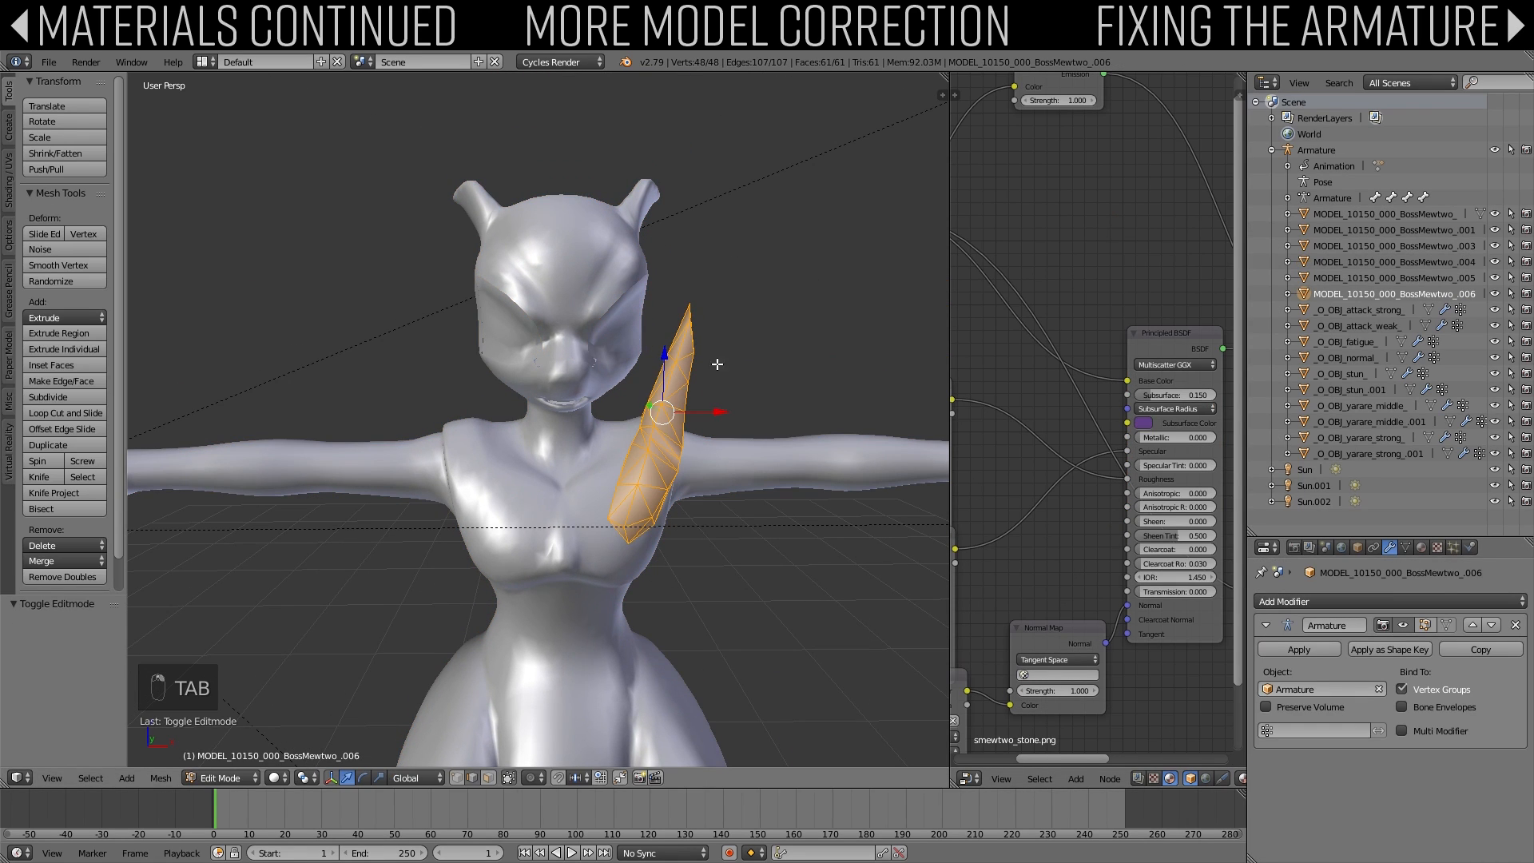
middle_click_drag(730, 366, 647, 339, "shift")
scroll(571, 389, "up", 3)
left_click(275, 777)
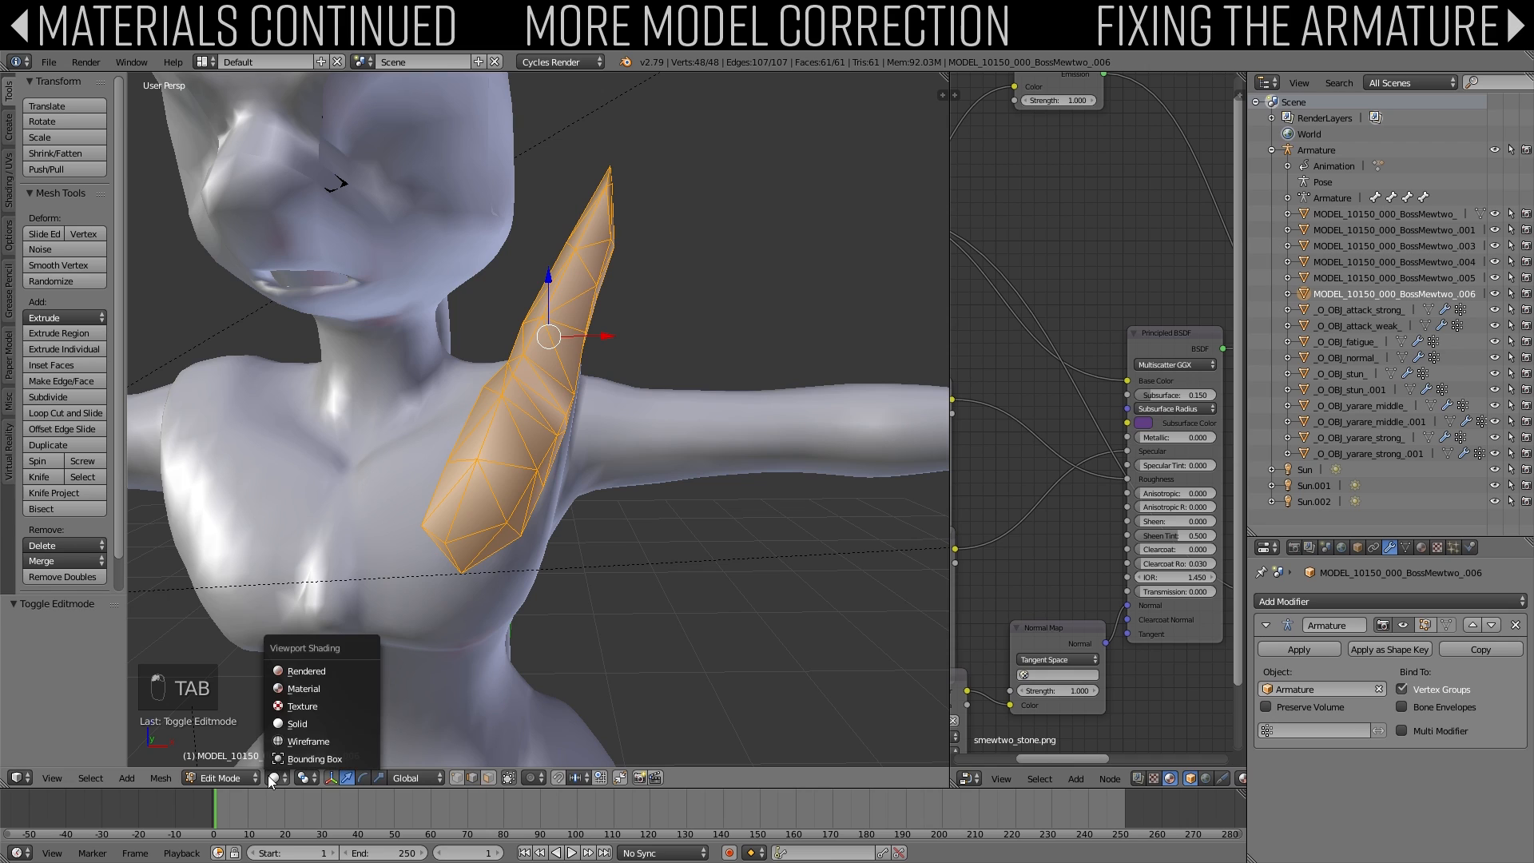
left_click(280, 694)
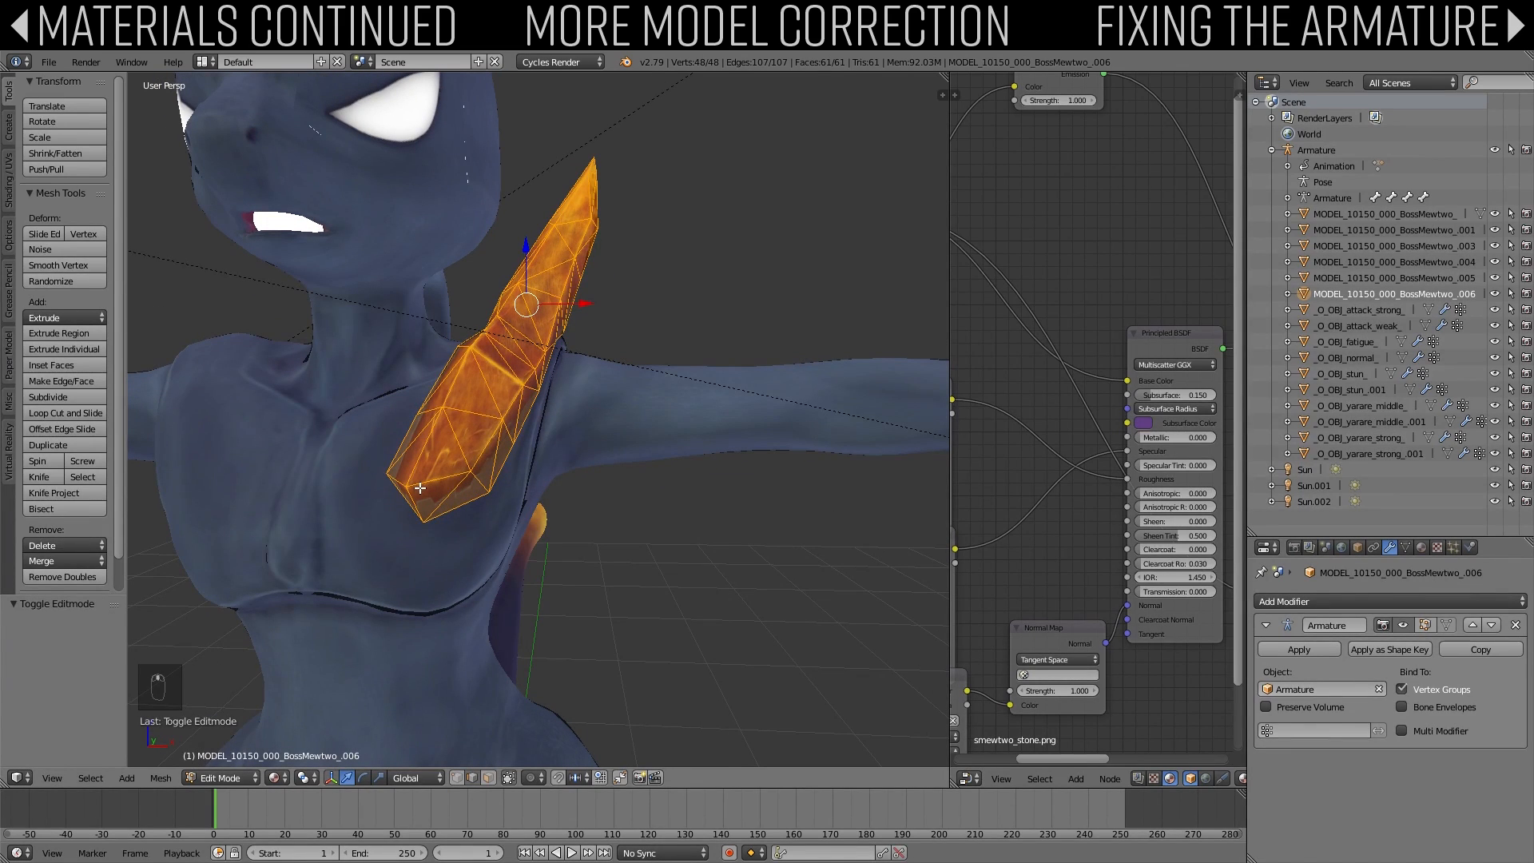
Step: Try converting all of the stone shard's triangles to quads, inspect its texture, and undo the conversion
key("alt+j")
scroll(479, 473, "down", 1)
middle_click_drag(480, 473, 500, 439)
scroll(500, 439, "up", 2)
key("ctrl+z")
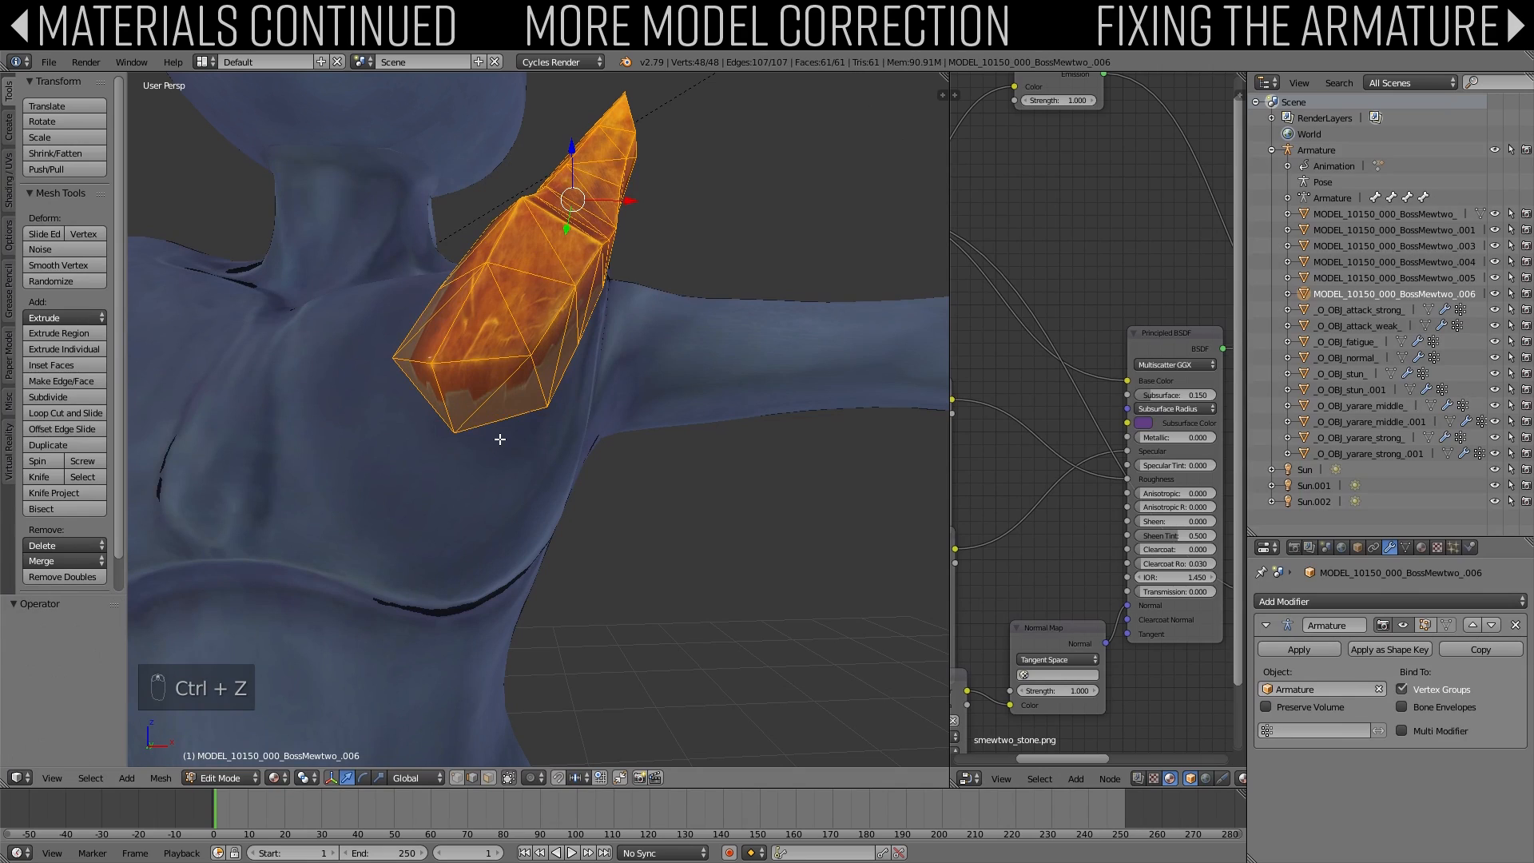
Step: Deselect the triangles at the shard's lower end, convert the remaining ones to quads, and return to Object Mode
right_click(491, 389, "shift")
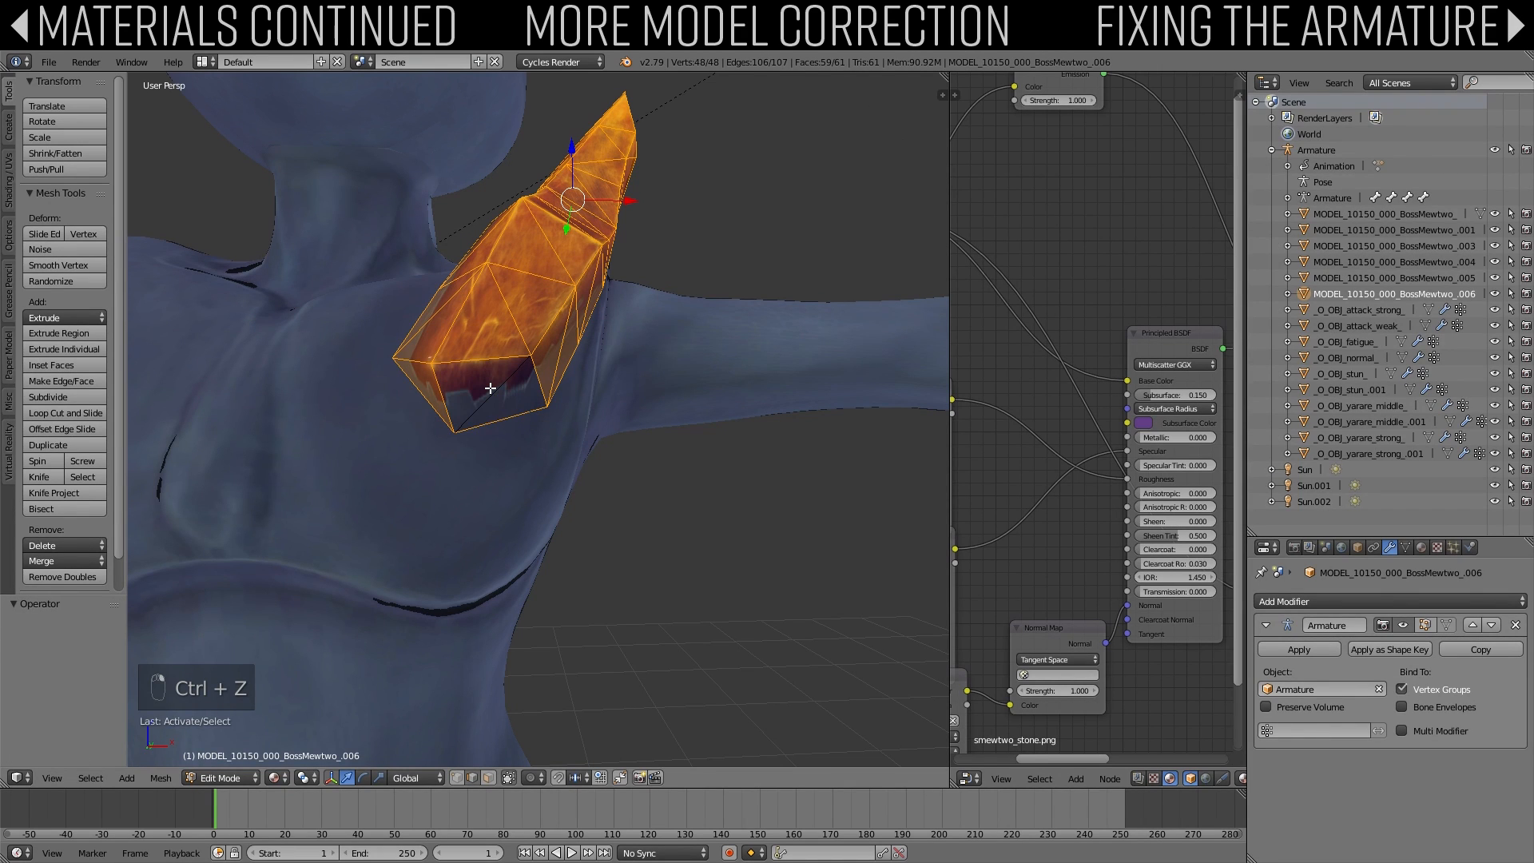
key("alt+j")
middle_click_drag(490, 388, 472, 416)
key("ctrl+z")
key("alt+j")
key("Tab")
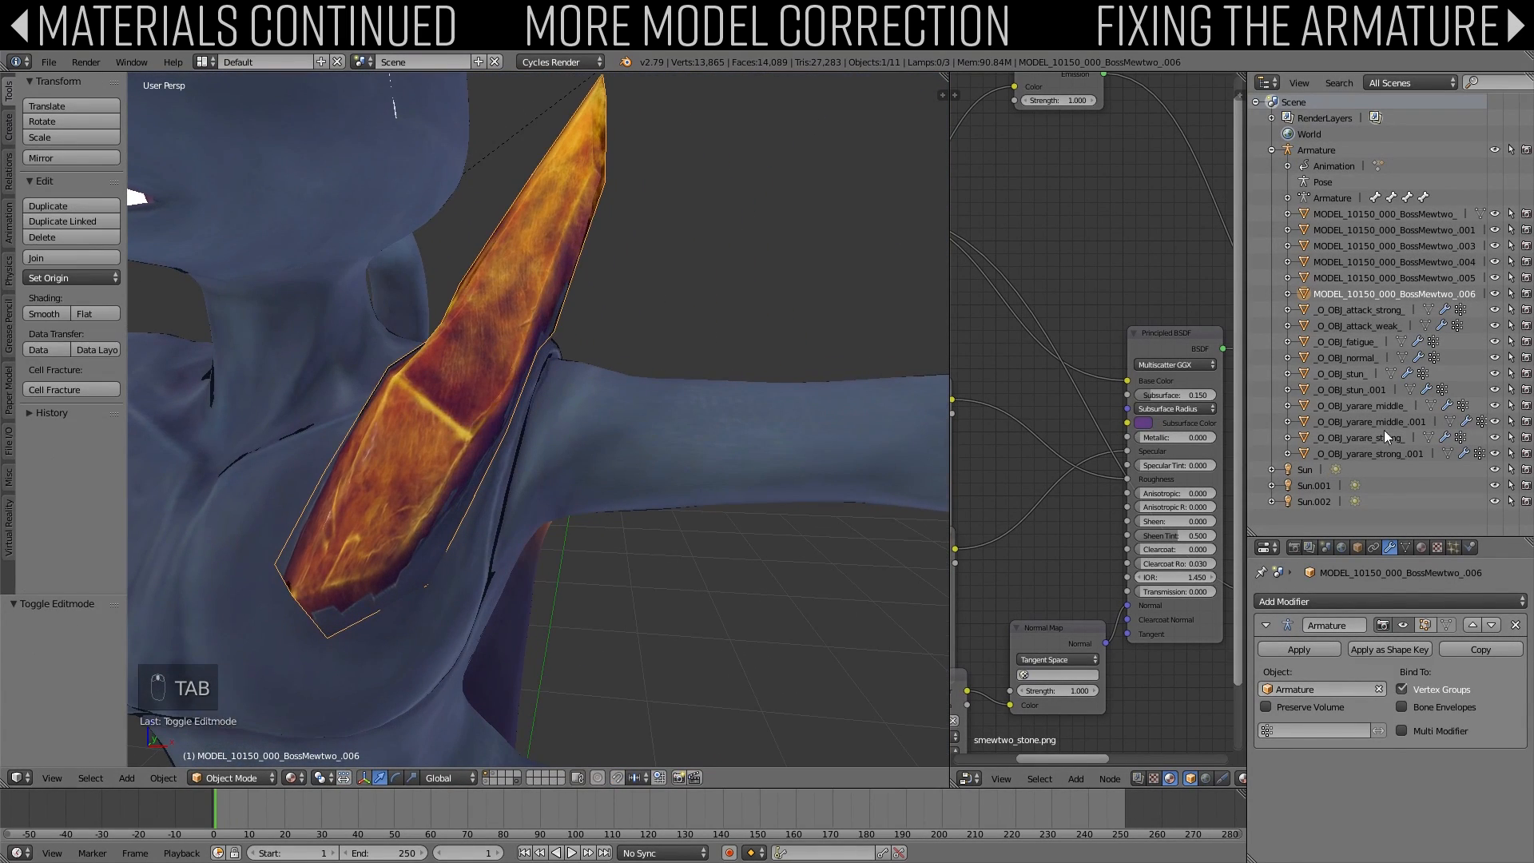
Step: Add a Subdivision Surface modifier to the stone shard
left_click(1302, 601)
left_click(1230, 548)
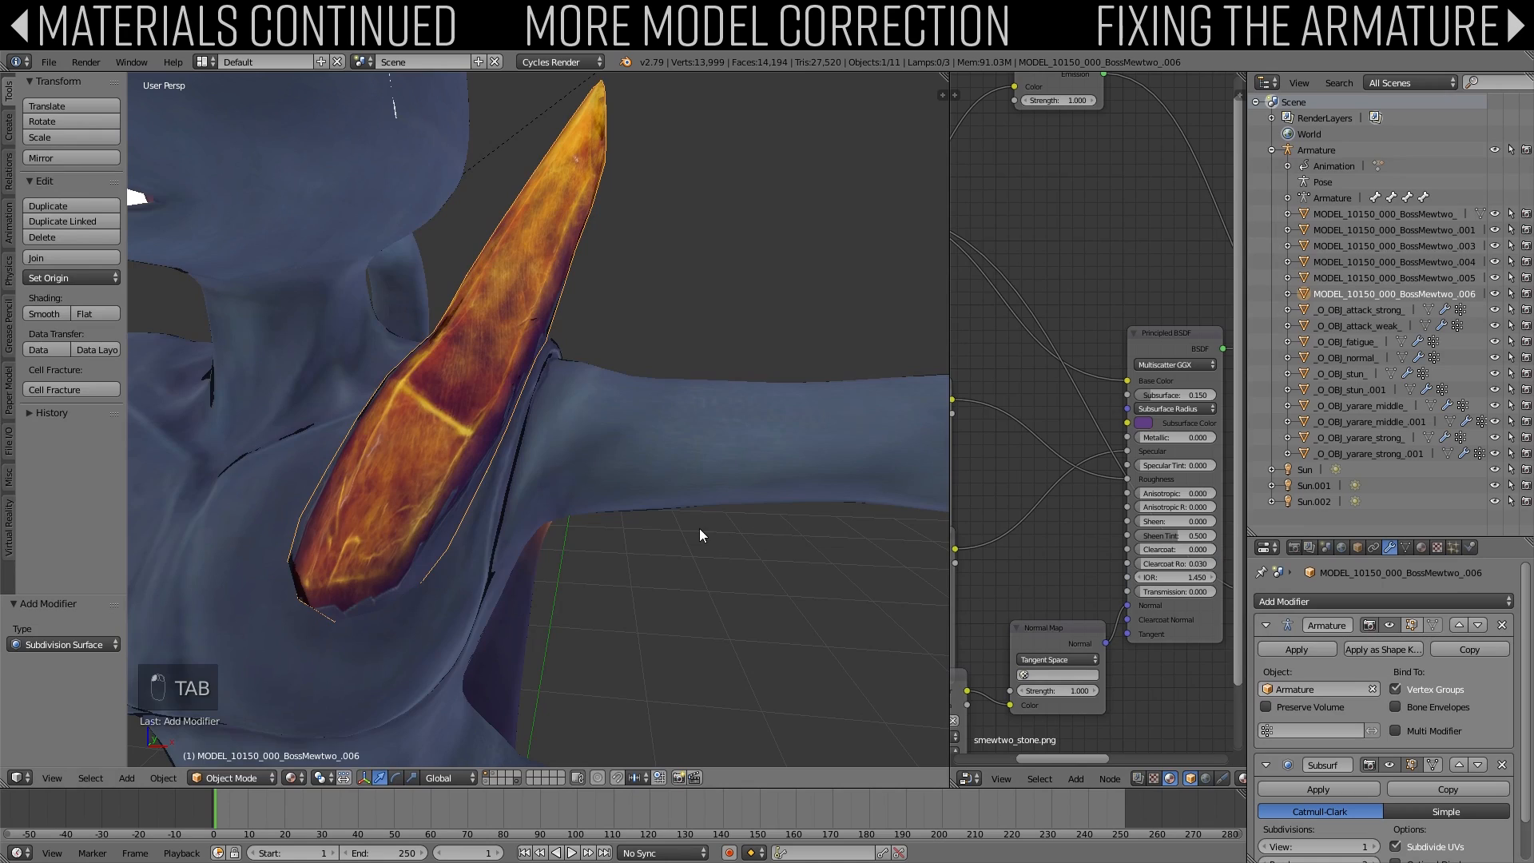
scroll(699, 529, "down", 3)
key("a")
key("a")
Step: Try moving the stone shard off the chest to inspect the body surface beneath it
right_click(612, 414)
key("g")
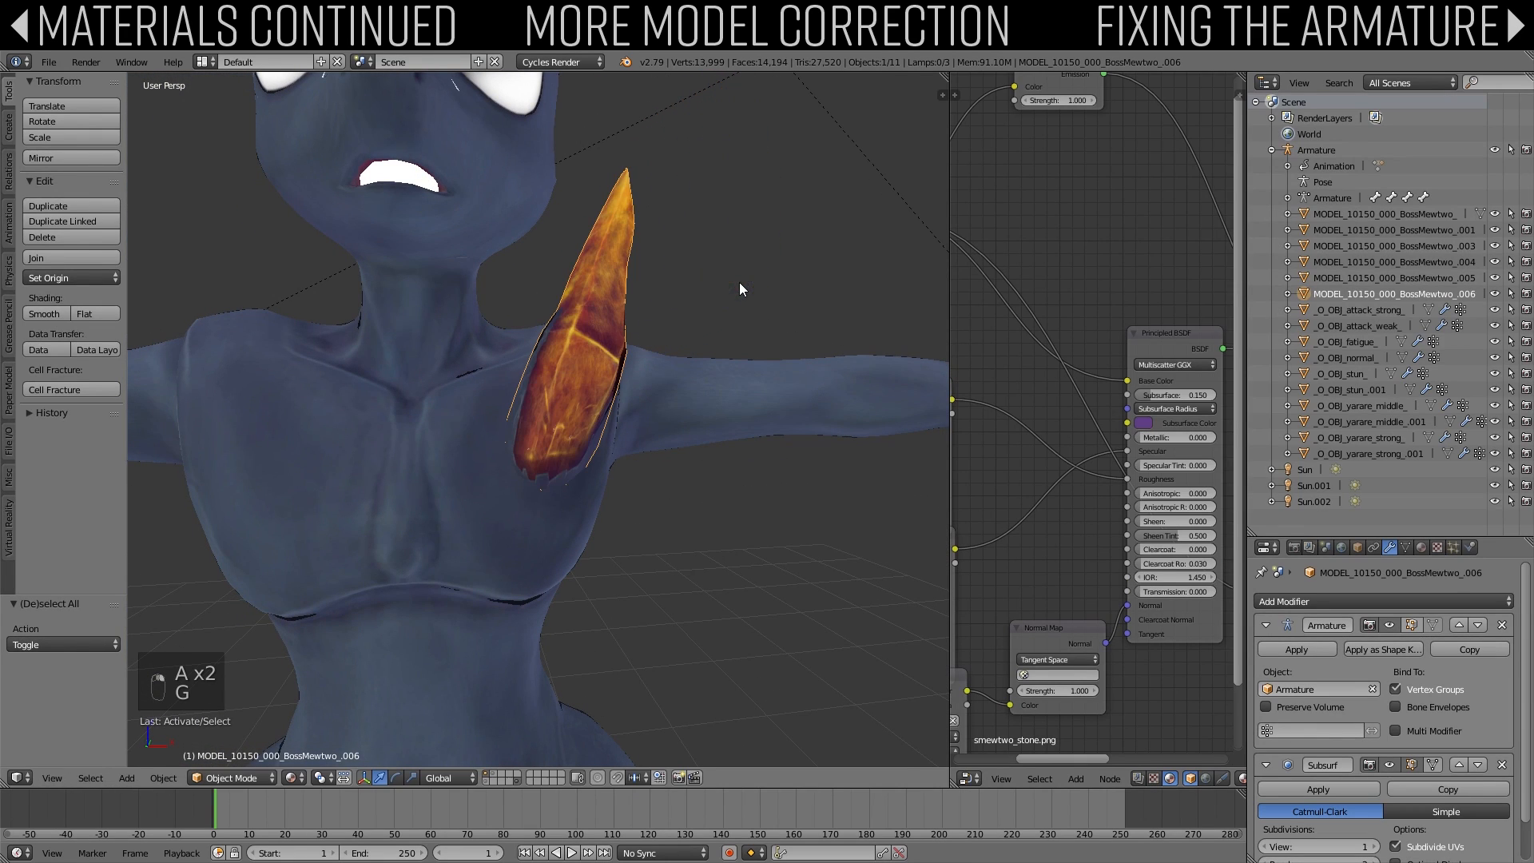
middle_click_drag(640, 376, 602, 383)
key("g")
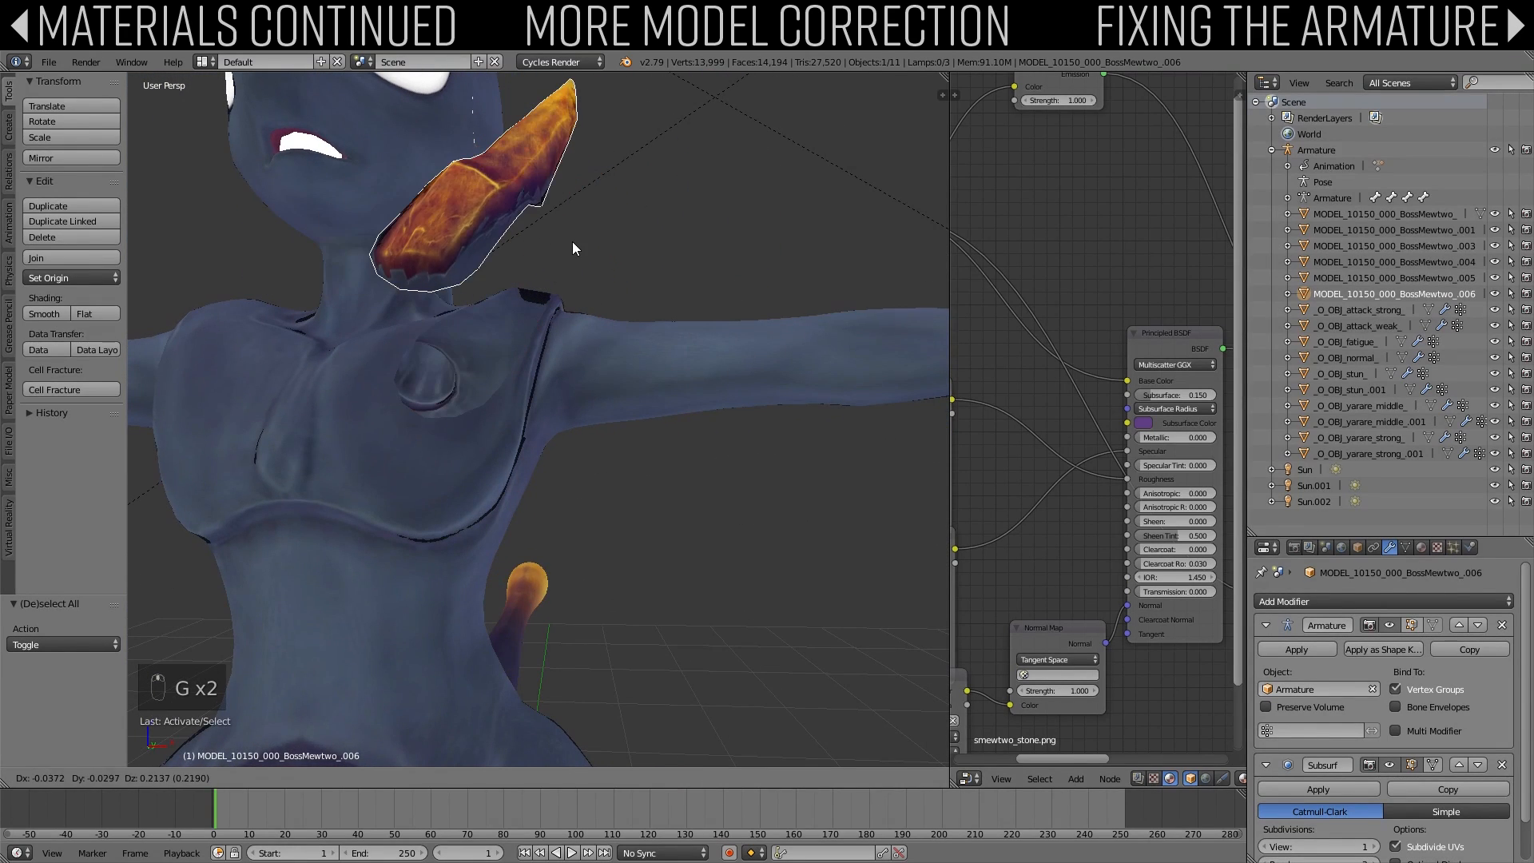
right_click(572, 243)
Step: Examine the subdivided shard against its base mesh from the side and how it sits on the chest of the whole model
scroll(573, 244, "down", 3)
middle_click_drag(573, 244, 420, 276)
key("a")
middle_click_drag(551, 319, 457, 314)
scroll(458, 313, "up", 3)
key("Tab")
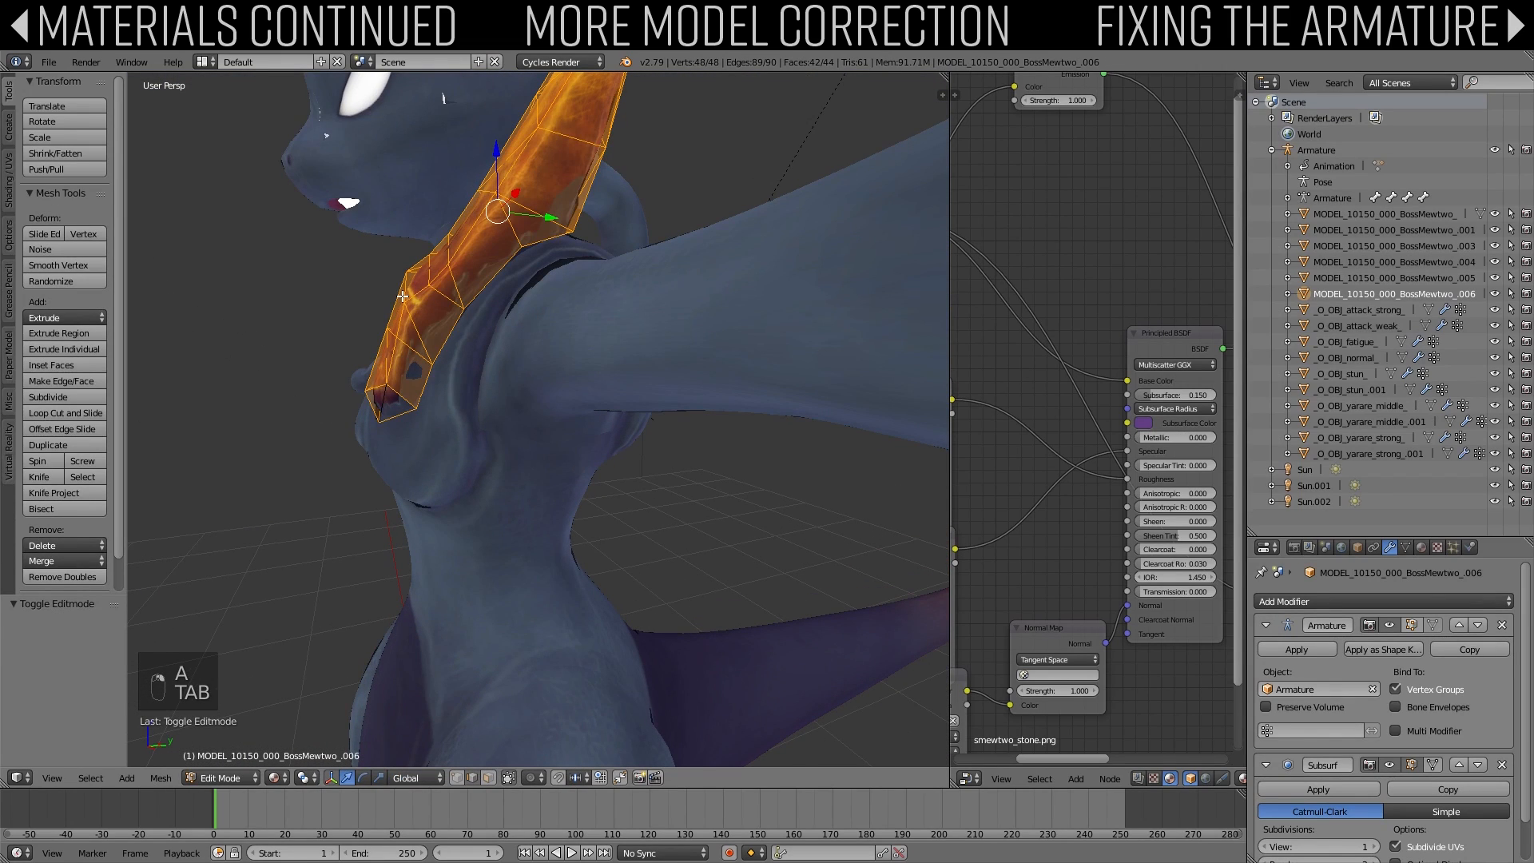
key("Tab")
middle_click_drag(411, 291, 526, 262)
key("Tab")
key("Tab")
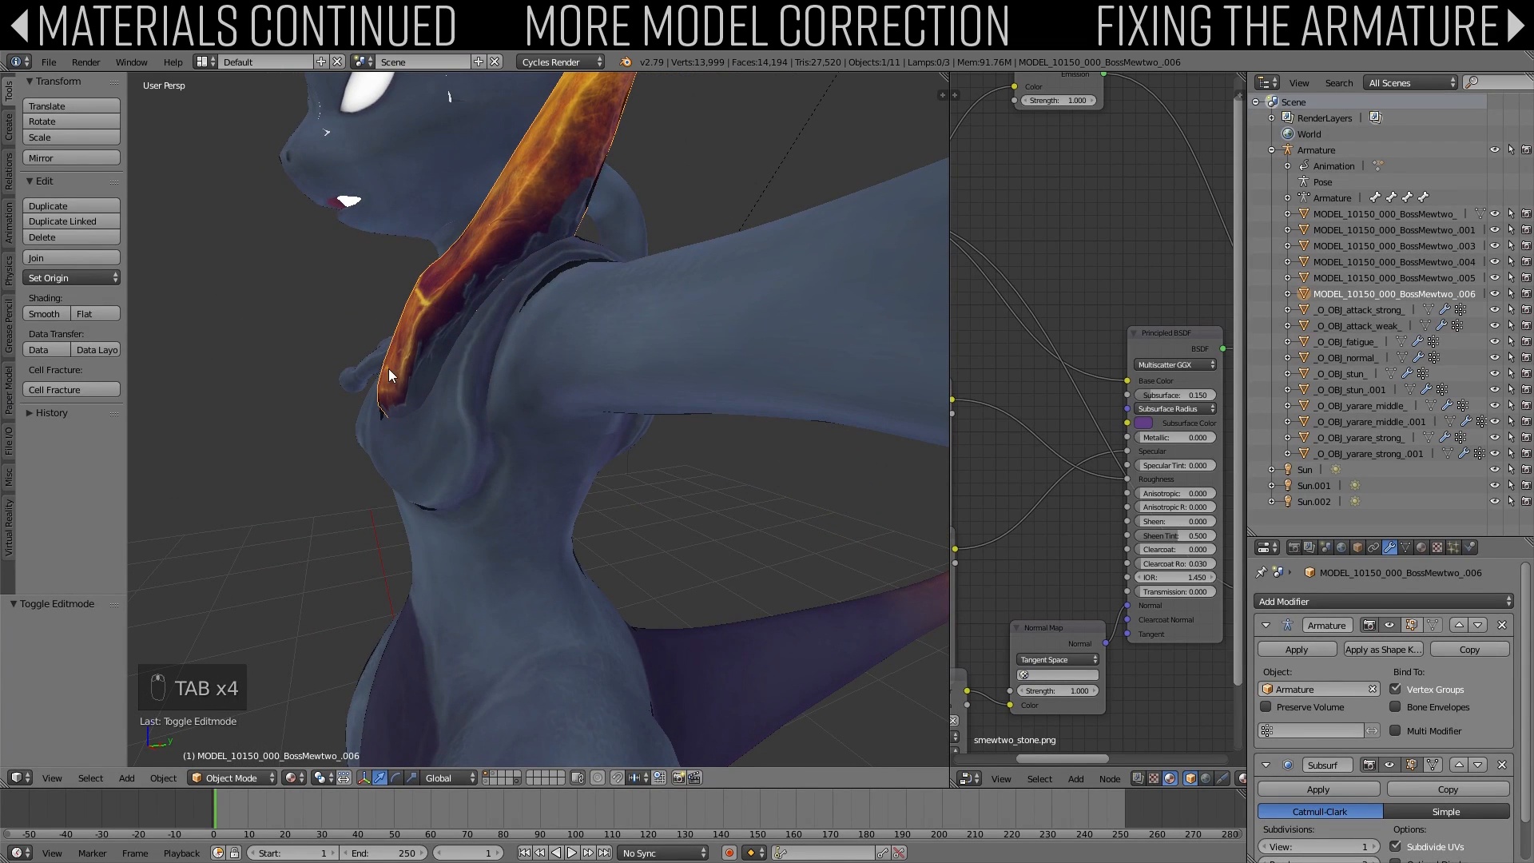
middle_click_drag(388, 367, 565, 323)
scroll(566, 323, "down", 5)
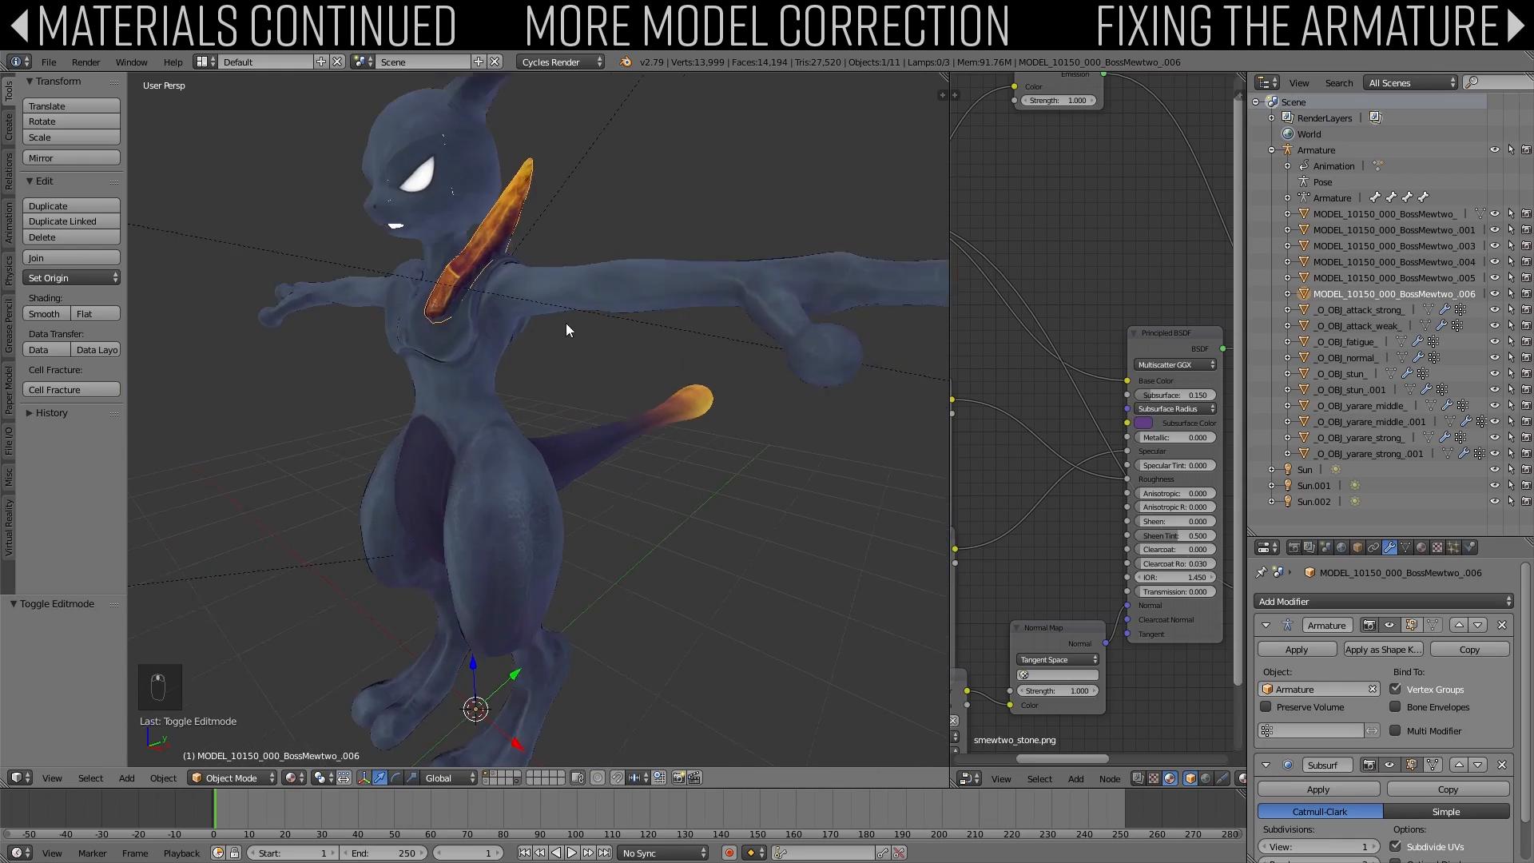
middle_click_drag(506, 431, 540, 409)
scroll(540, 409, "up", 5)
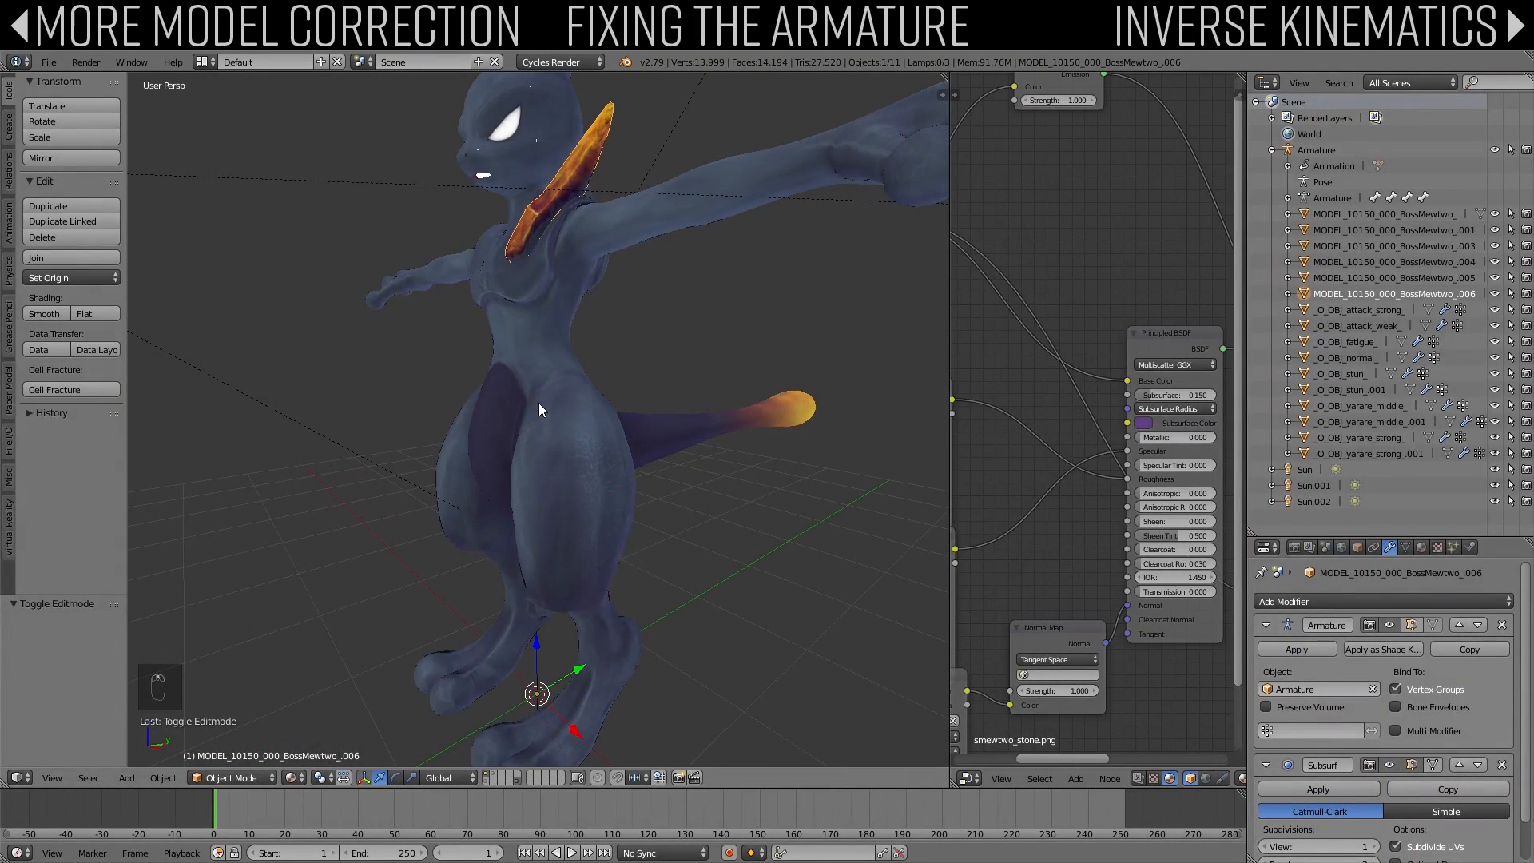
Step: Select all of the visible model meshes and lamps and move them to the second layer
left_click(496, 779, "shift")
key("a")
key("a")
key("m")
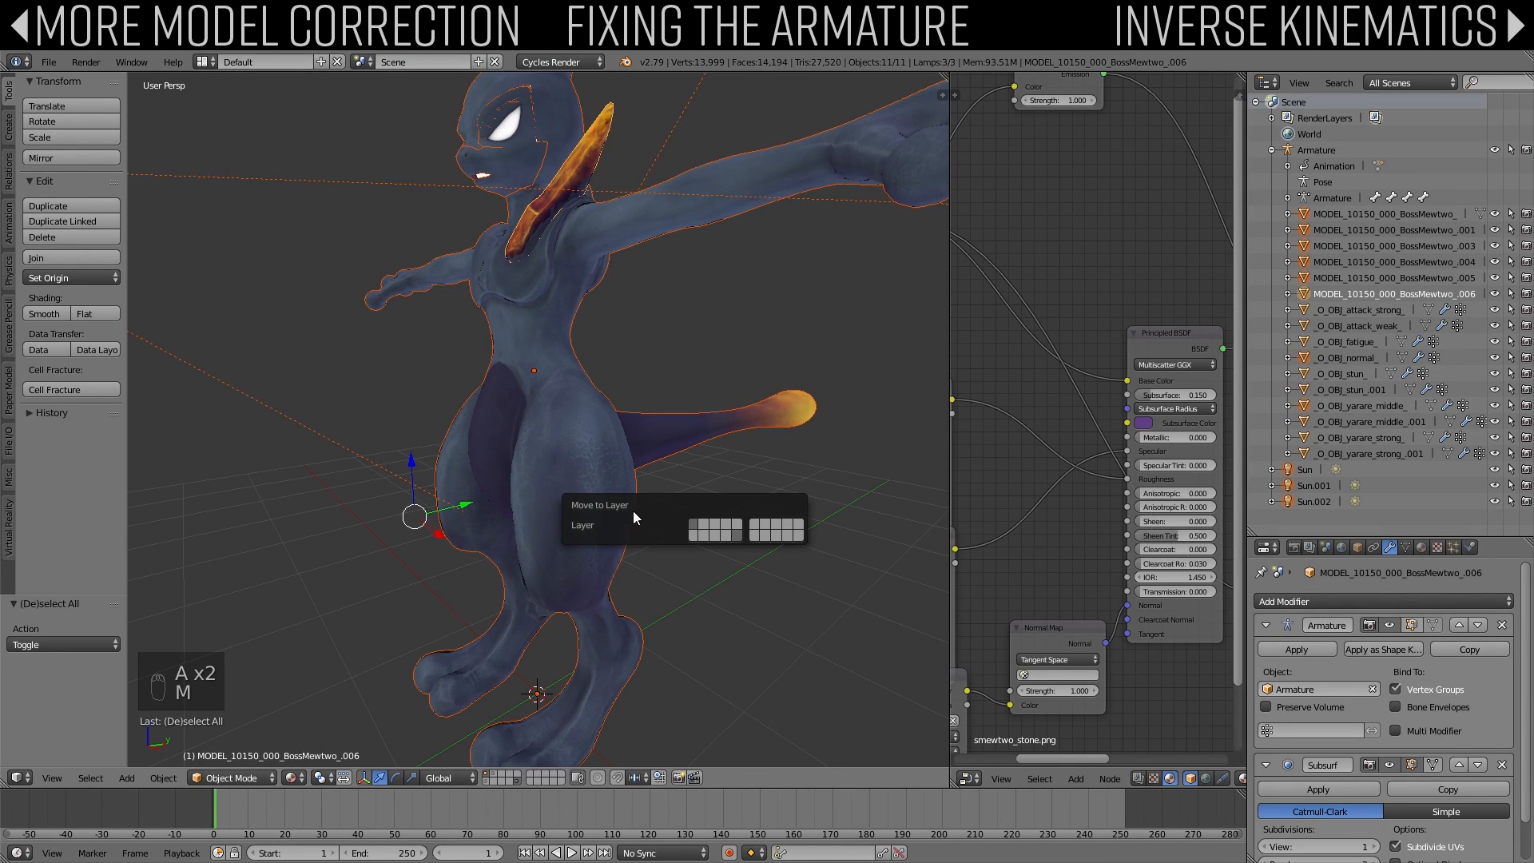
left_click(698, 531)
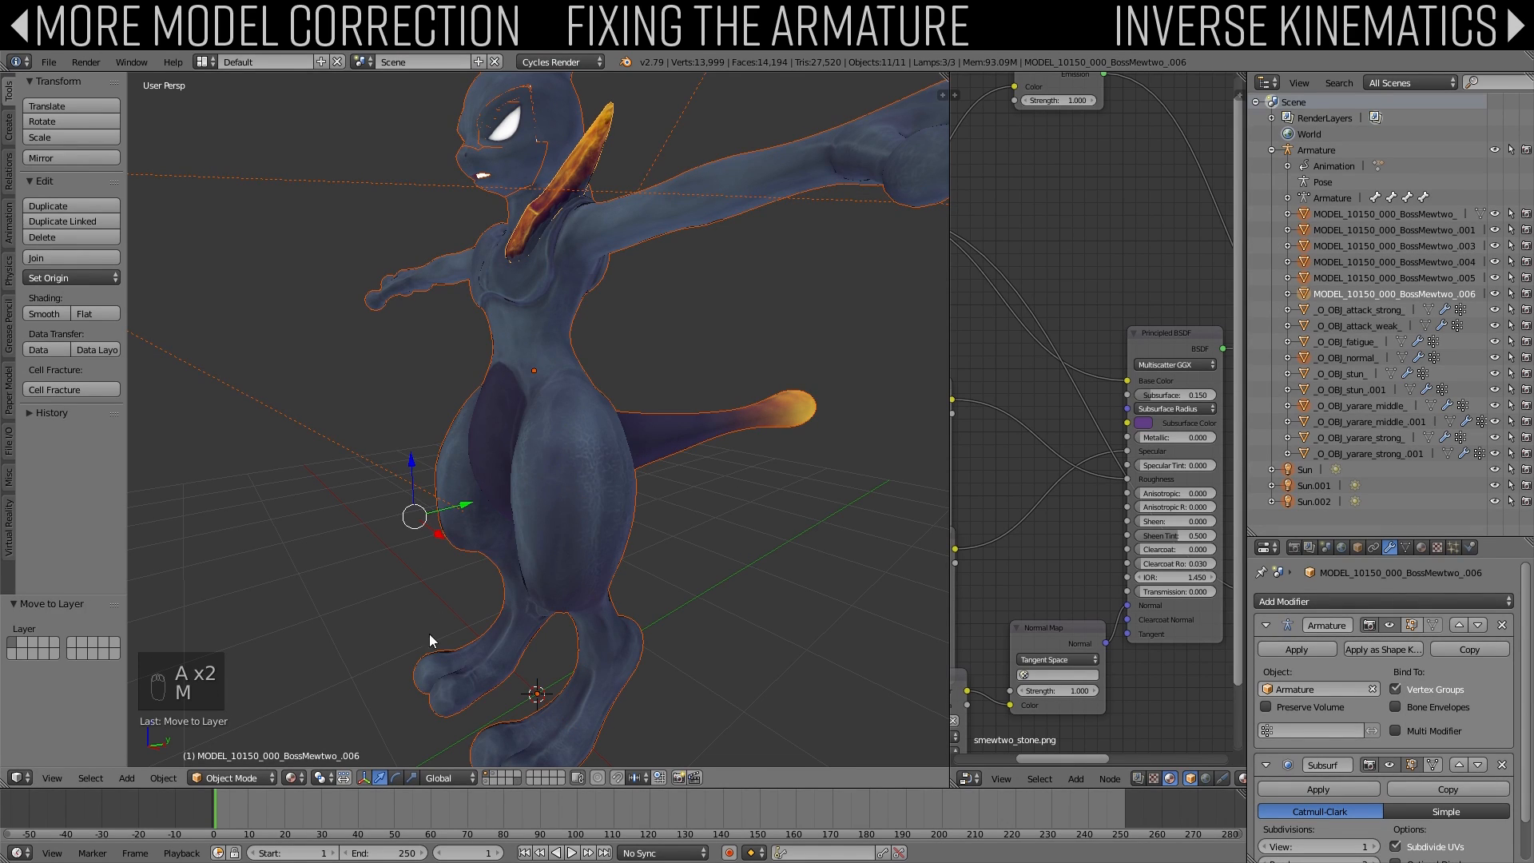
Step: Show the armature's layer alongside the model and enable X-Ray display for the armature, checking the bones from several angles
left_click(484, 781, "shift")
middle_click_drag(597, 559, 616, 449)
right_click(641, 413)
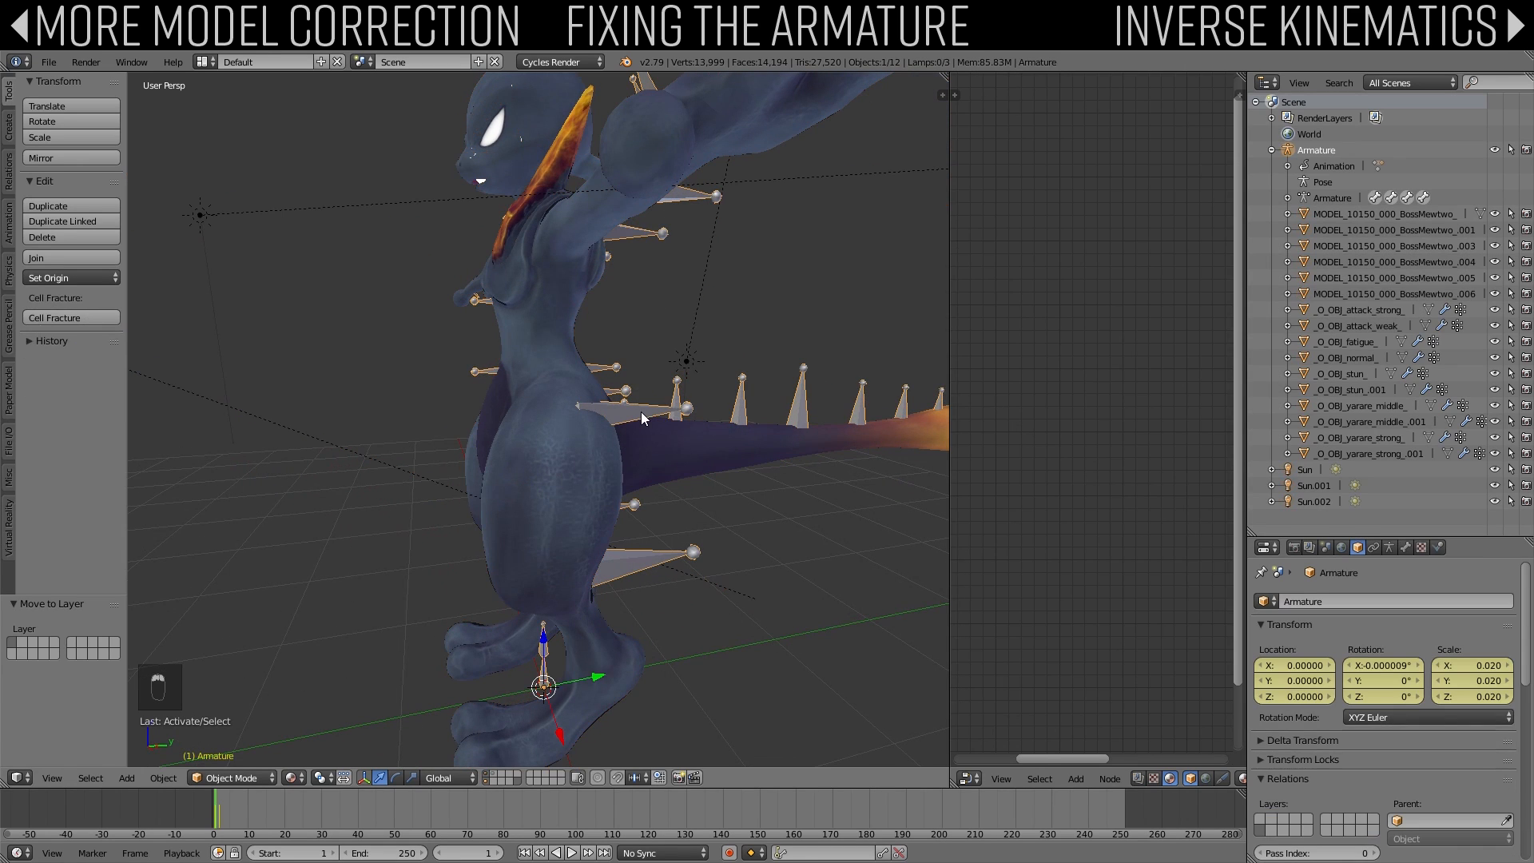
left_click(1390, 548)
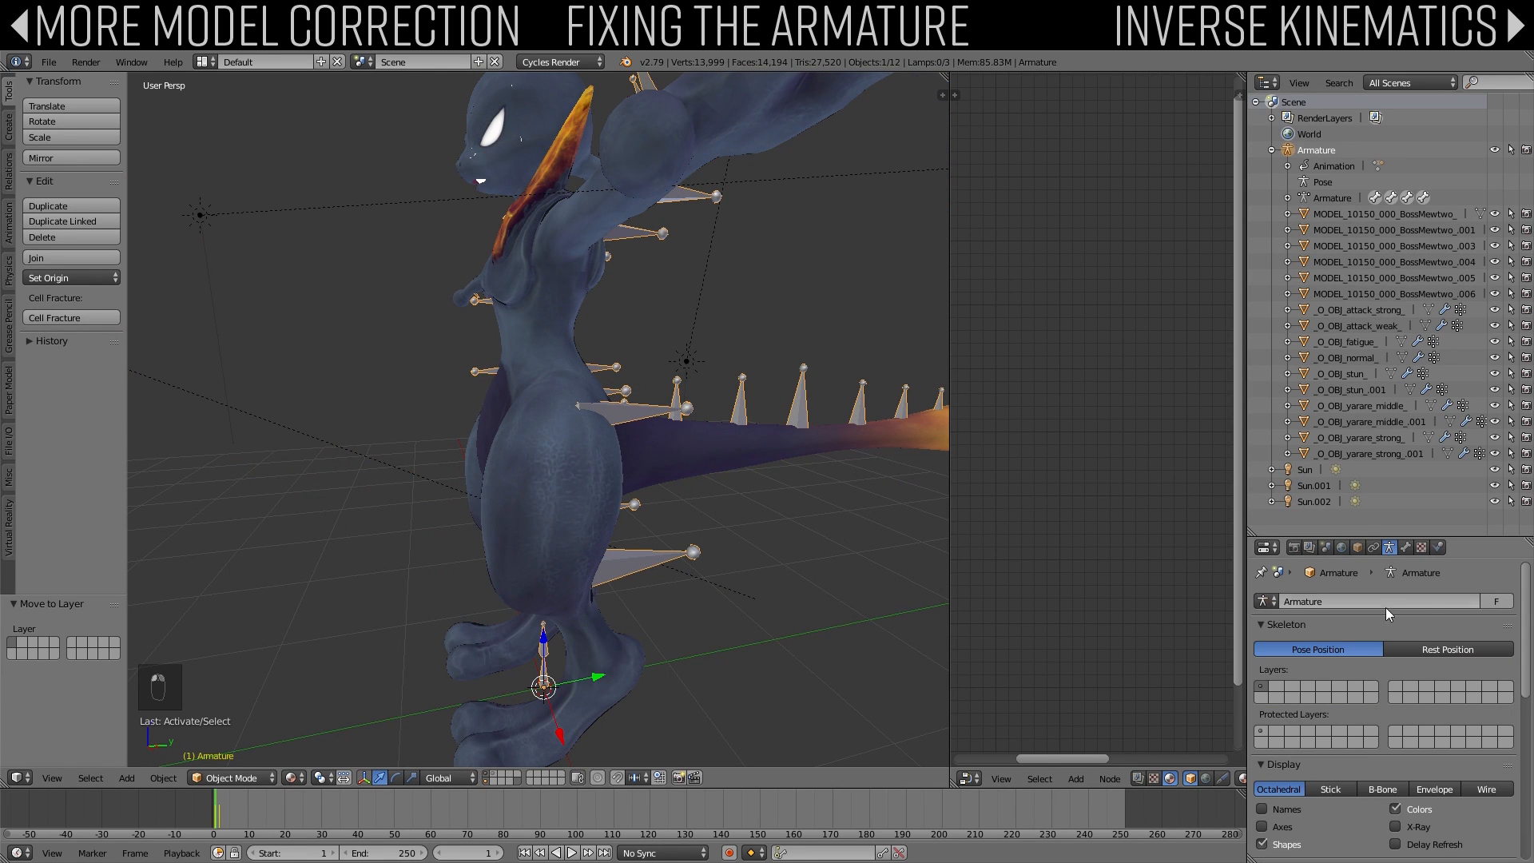
left_click(1395, 827)
middle_click_drag(559, 264, 597, 287)
scroll(597, 288, "down", 3)
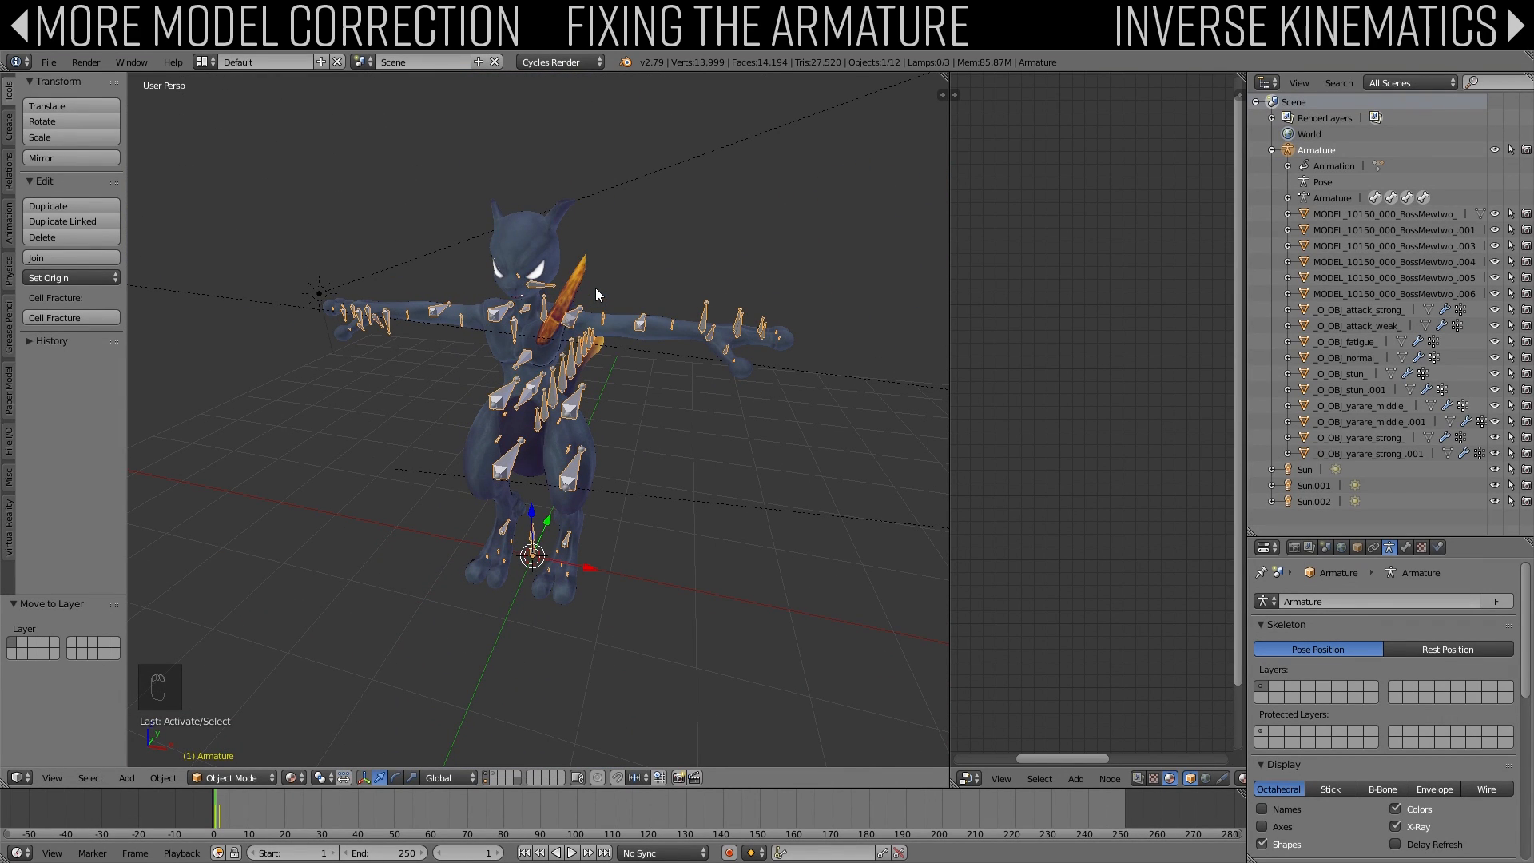
middle_click_drag(596, 288, 563, 224)
scroll(543, 256, "up", 3)
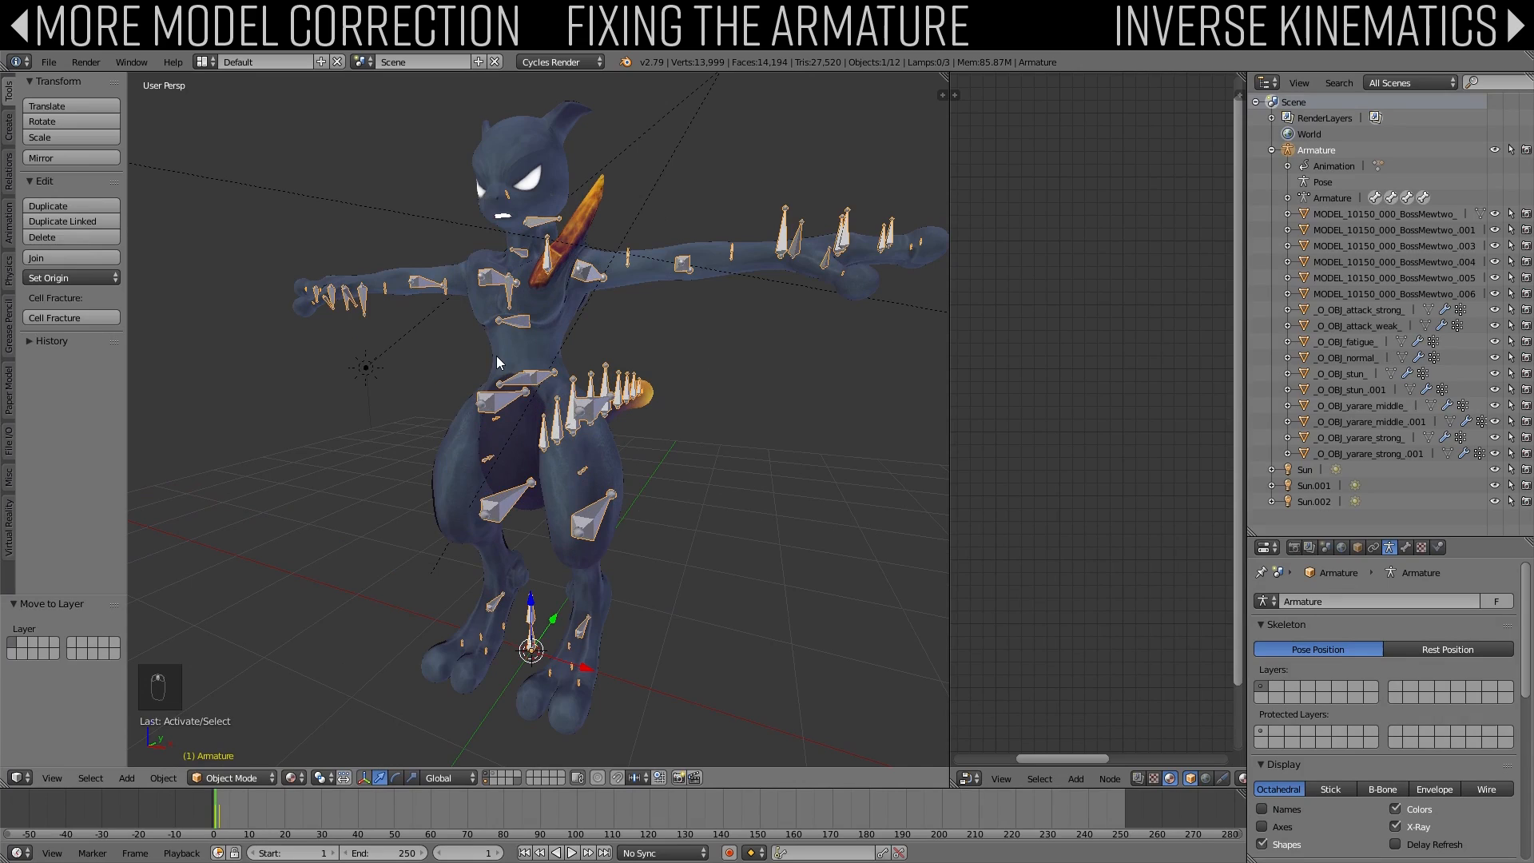
mouse_move(497, 362)
middle_mouse_down()
mouse_move(419, 351)
mouse_move(476, 318)
mouse_move(486, 344)
middle_mouse_up()
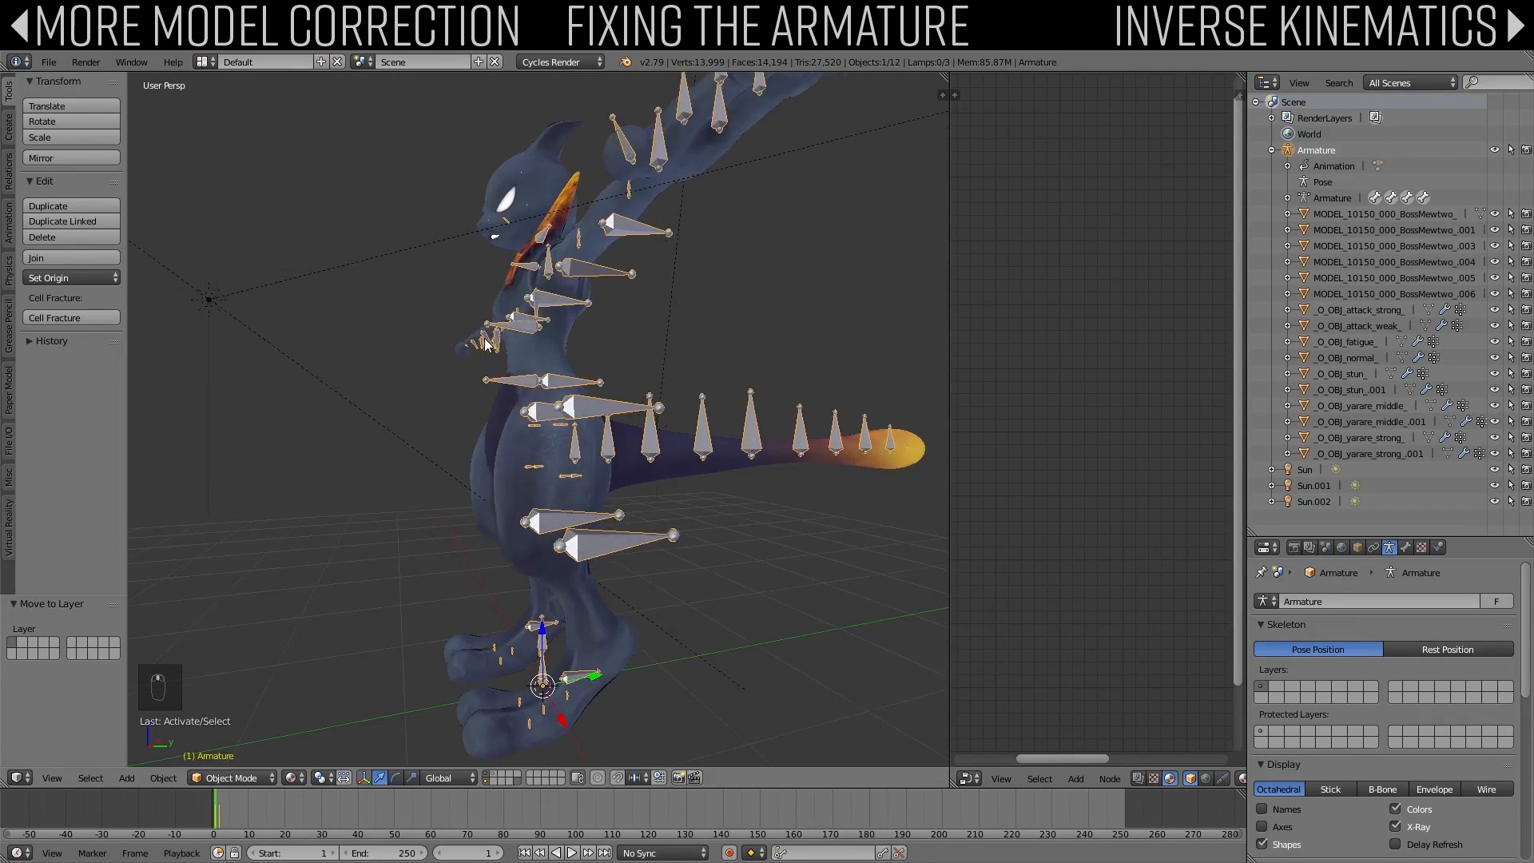
Step: Try rotating the left upper leg bone in the armature's Edit Mode, inspect the bones, and return to Object Mode
scroll(486, 344, "up", 2)
key("Tab")
scroll(684, 368, "up", 3)
key("r")
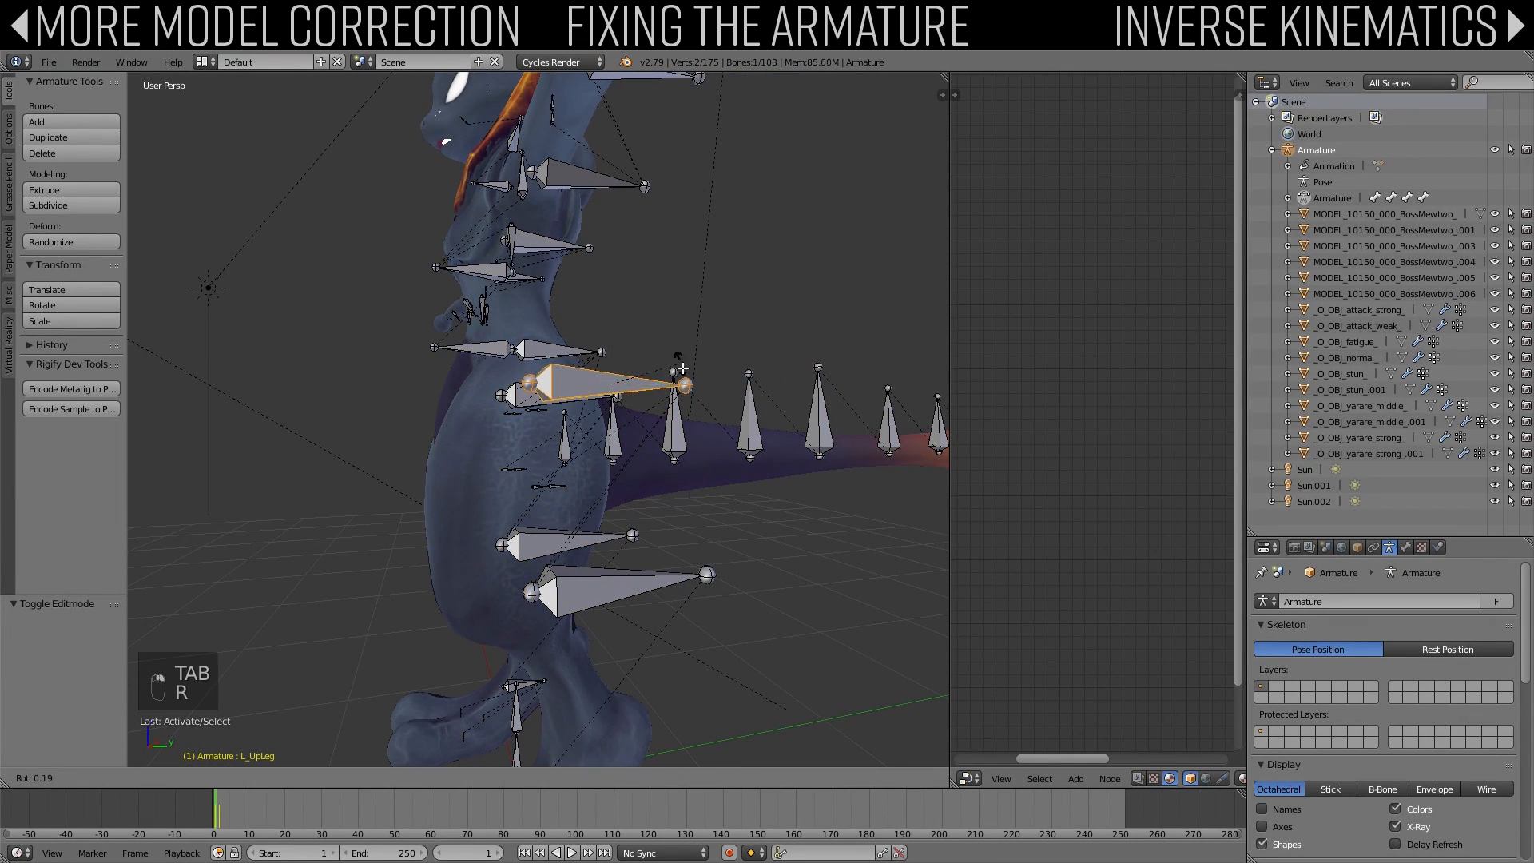
right_click(642, 488)
middle_click_drag(581, 434, 349, 629)
middle_click_drag(559, 586, 594, 549)
left_click(238, 777)
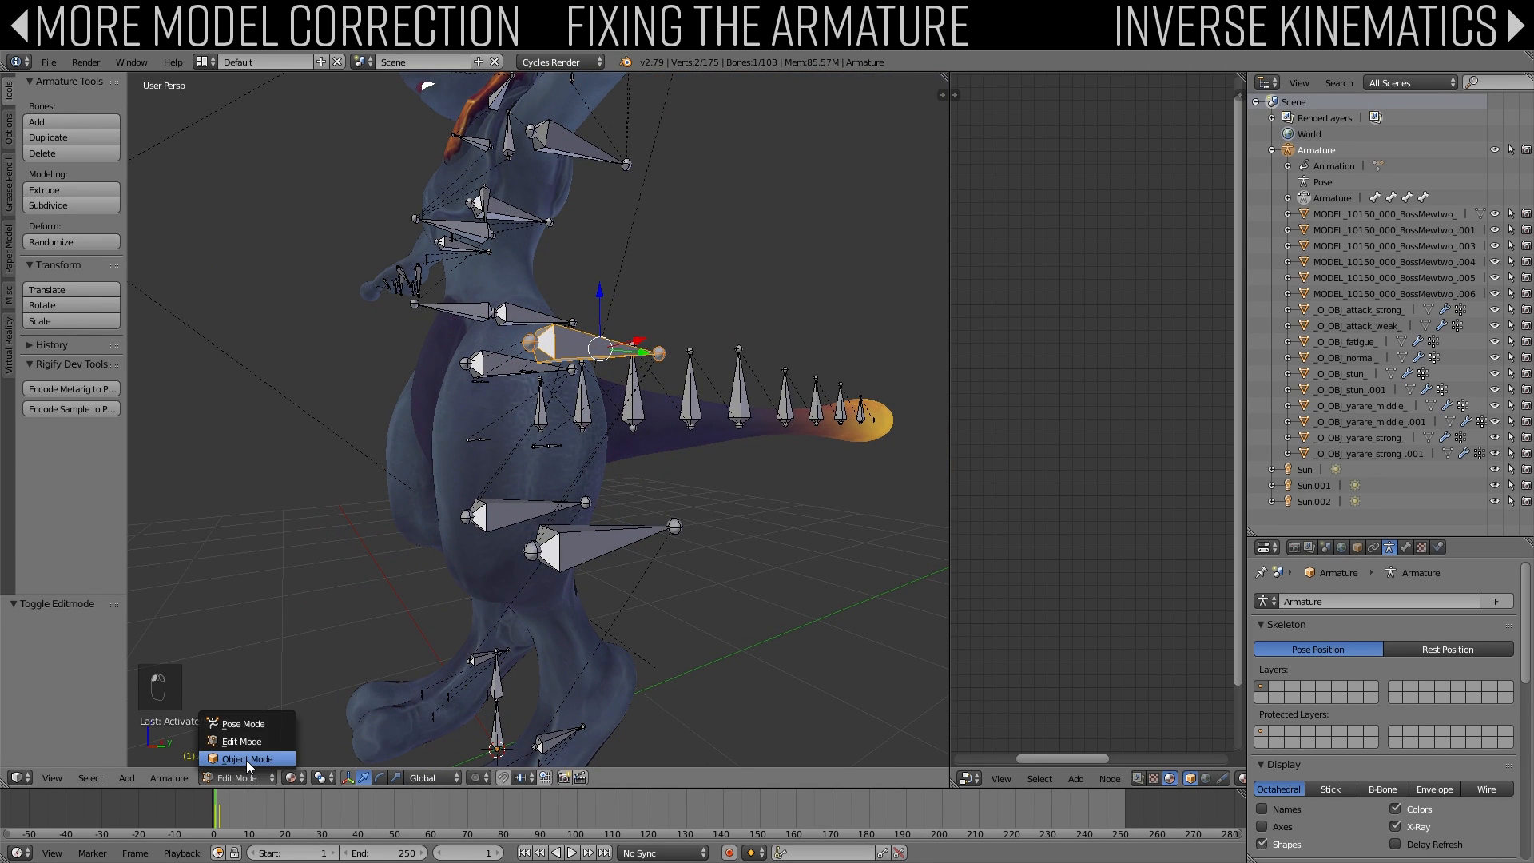
left_click(249, 759)
Step: Display only the armature in the viewport and preview frame 2 of its animation before going back to frame 1
key("shift+h")
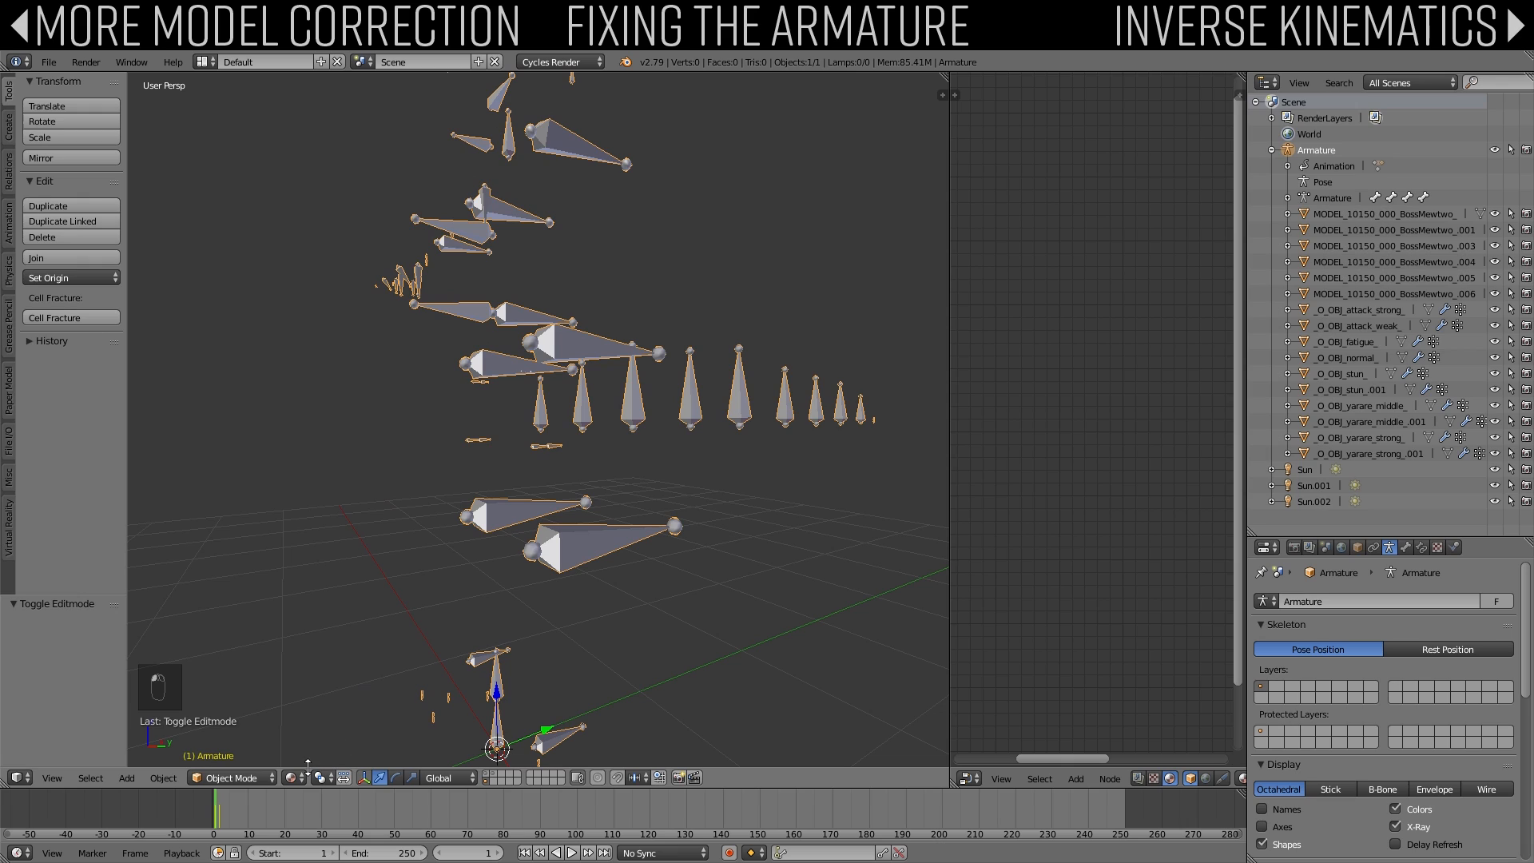
key("Right")
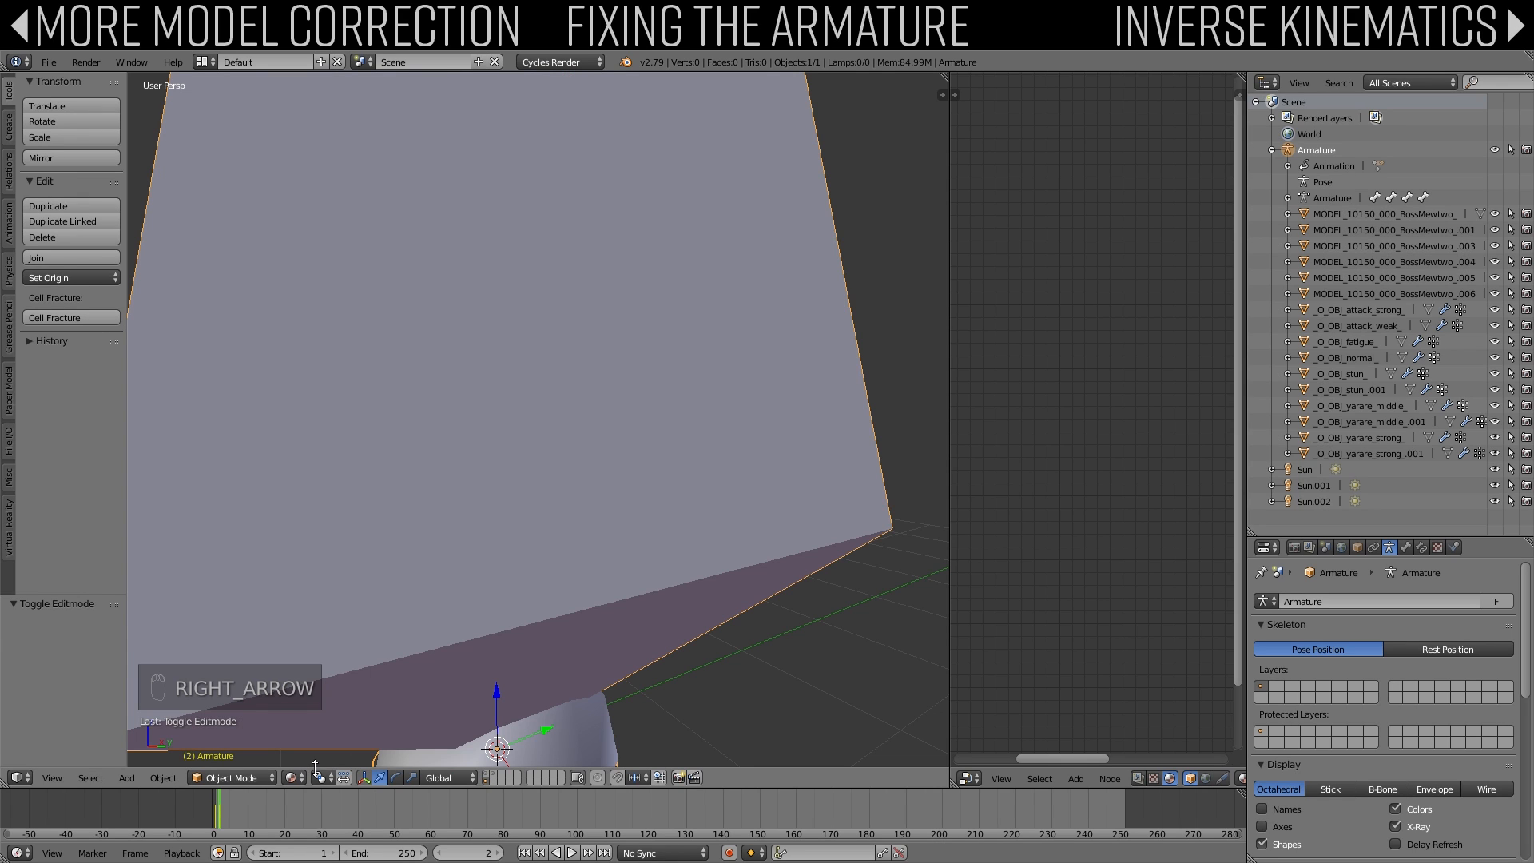
key("Left")
key("ctrl+z")
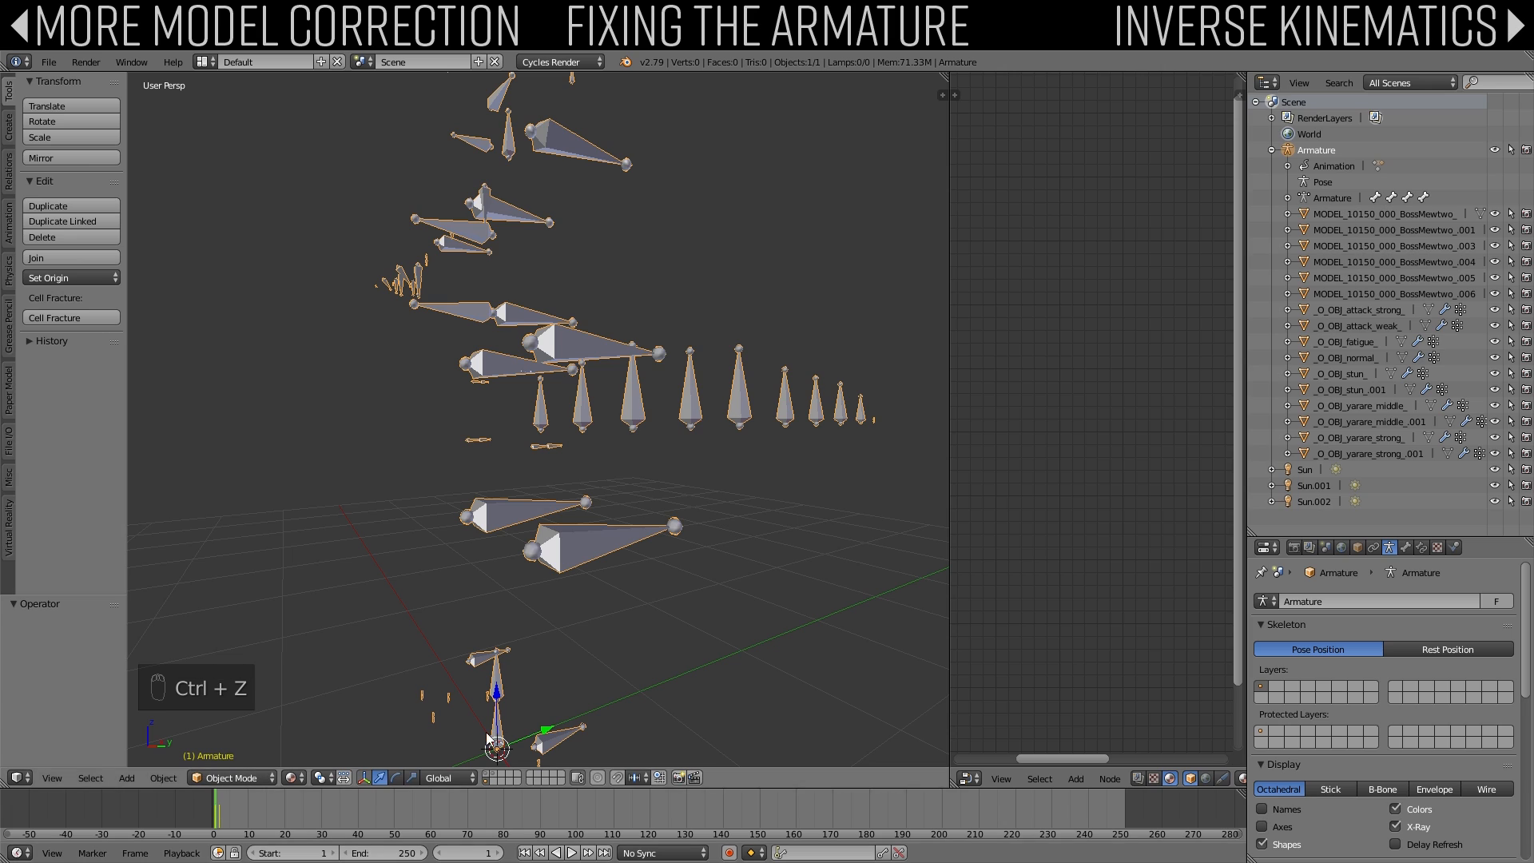
Step: Replace the node editor with a widened Dope Sheet and delete all of the armature's keyframes
left_click(969, 778)
left_click(996, 703)
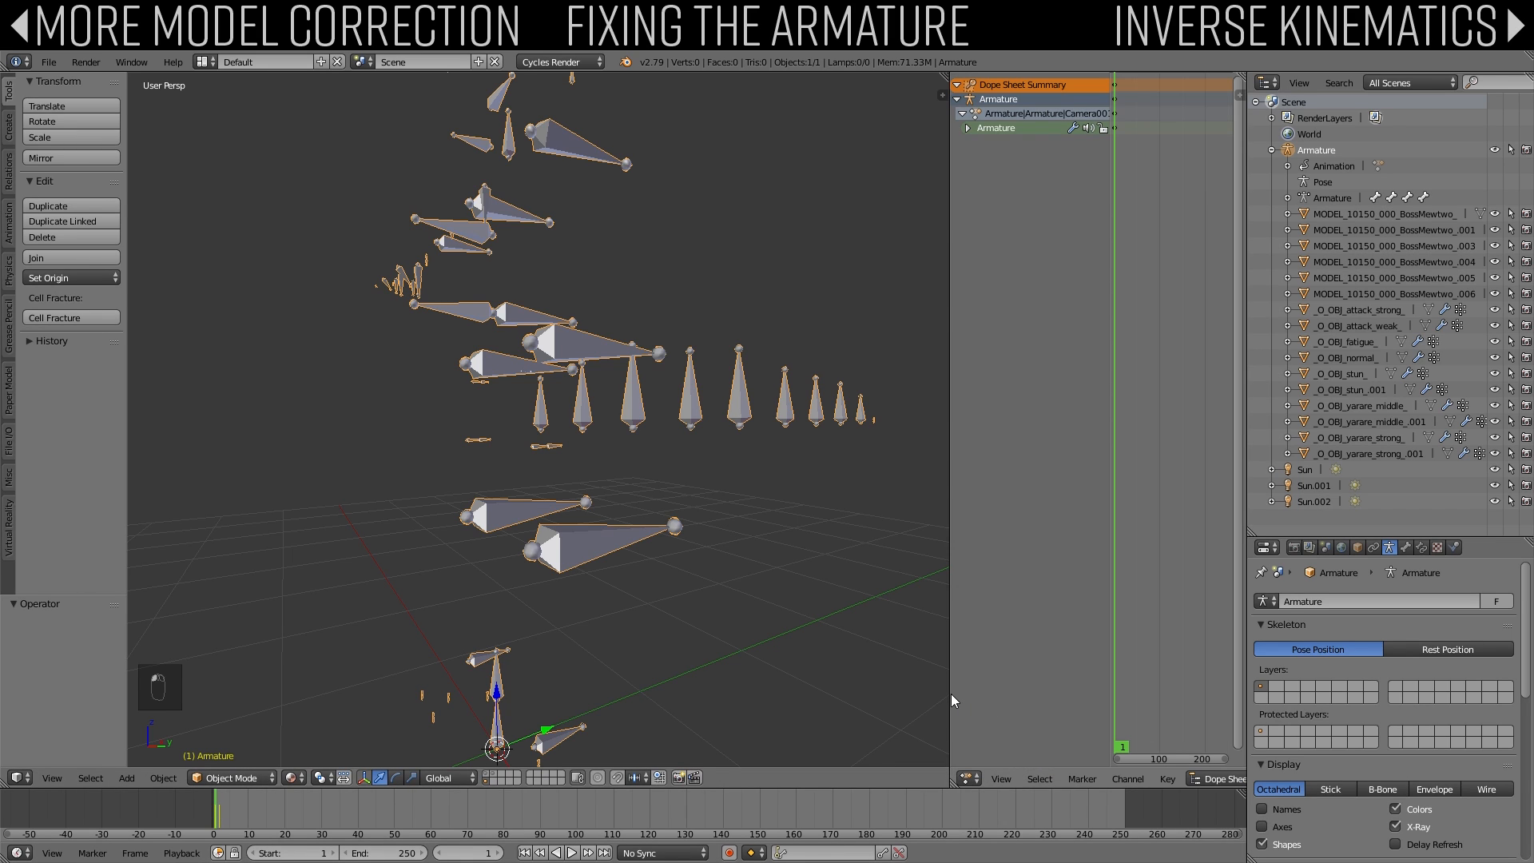
left_click_drag(951, 694, 707, 675)
key("a")
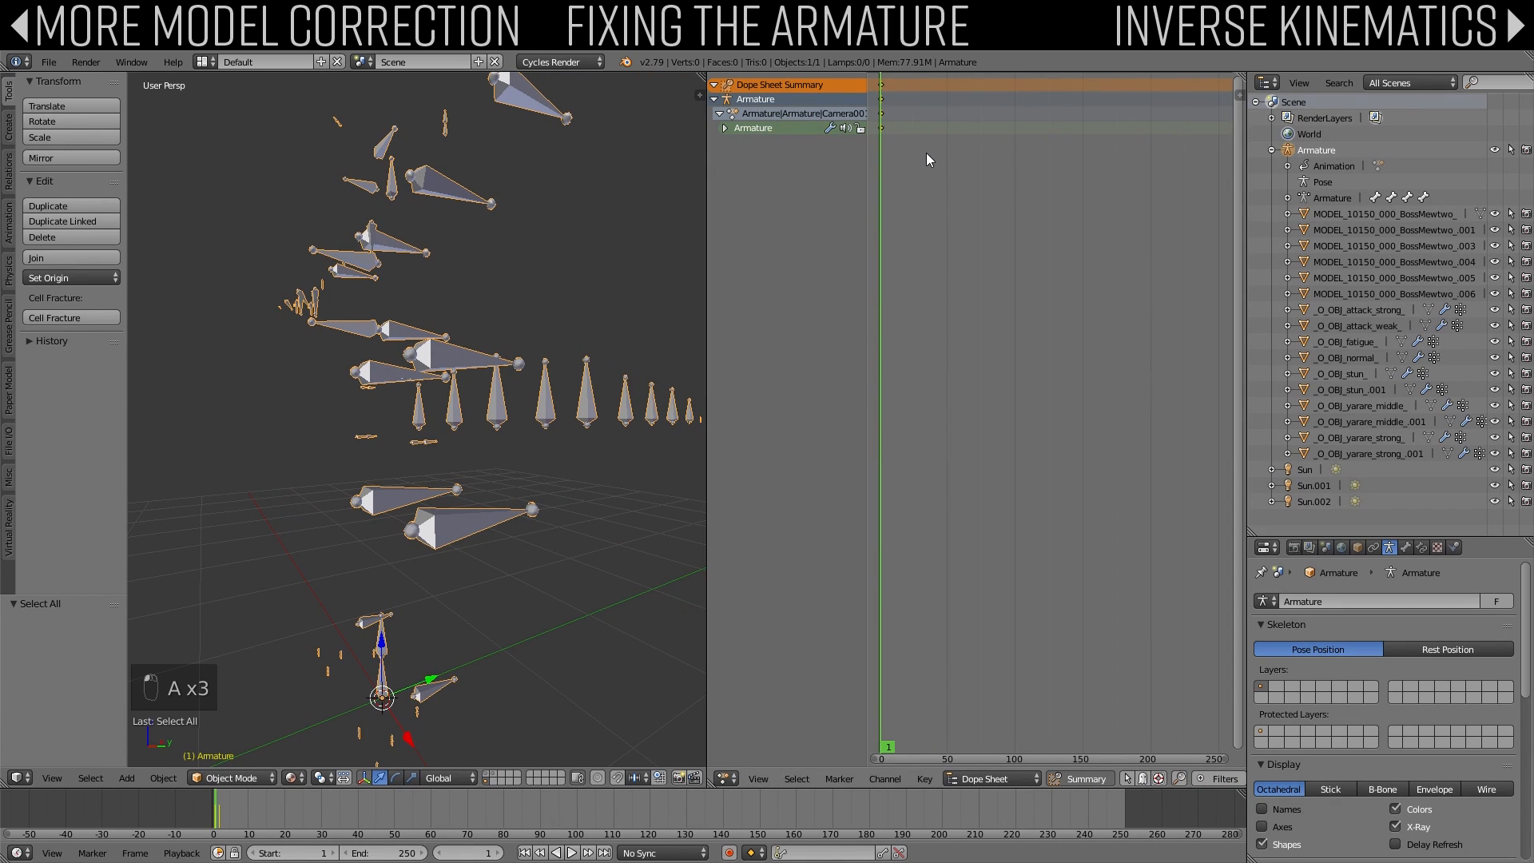
key("Delete")
left_click(927, 154)
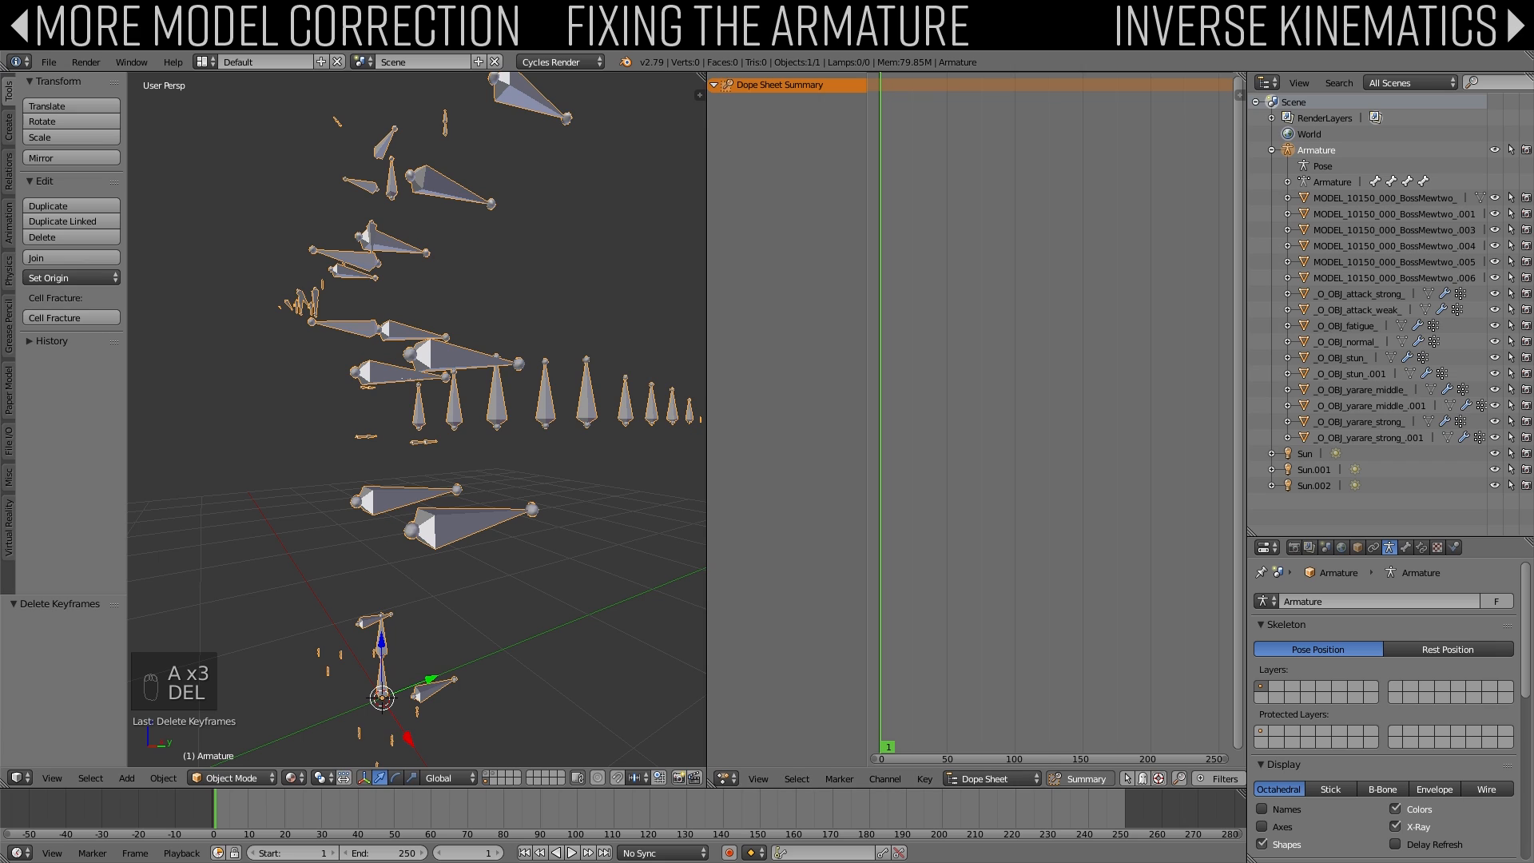
Step: Merge the dope sheet area into the 3D view, clear the selection and enter Edit Mode on the armature
left_click_drag(705, 75, 869, 333)
key("a")
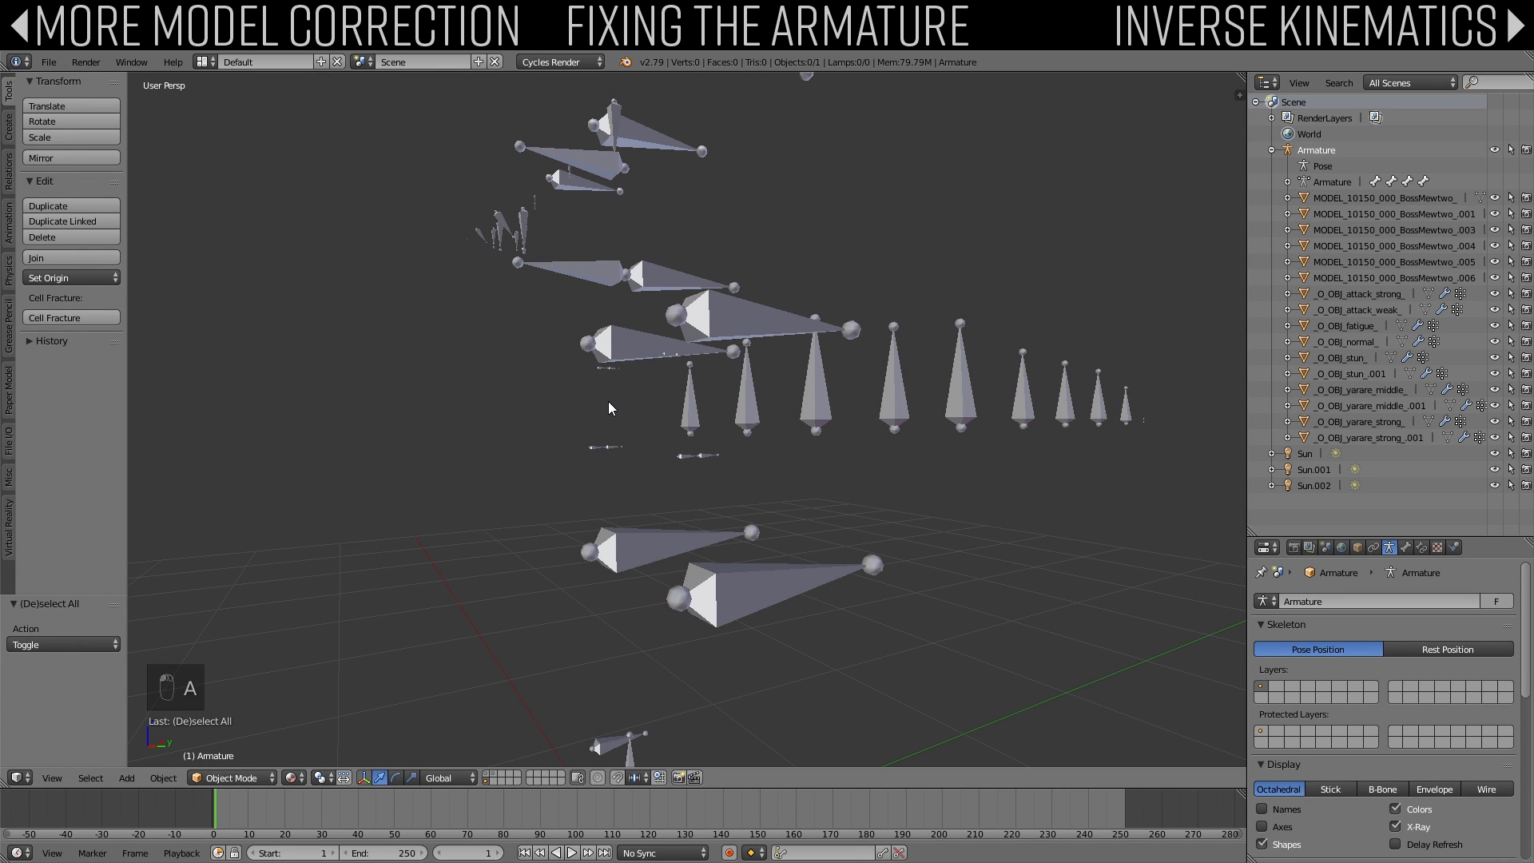
key("Tab")
Step: Select the tip of the L_Leg bone and set the snap element to Vertex
right_click(823, 386)
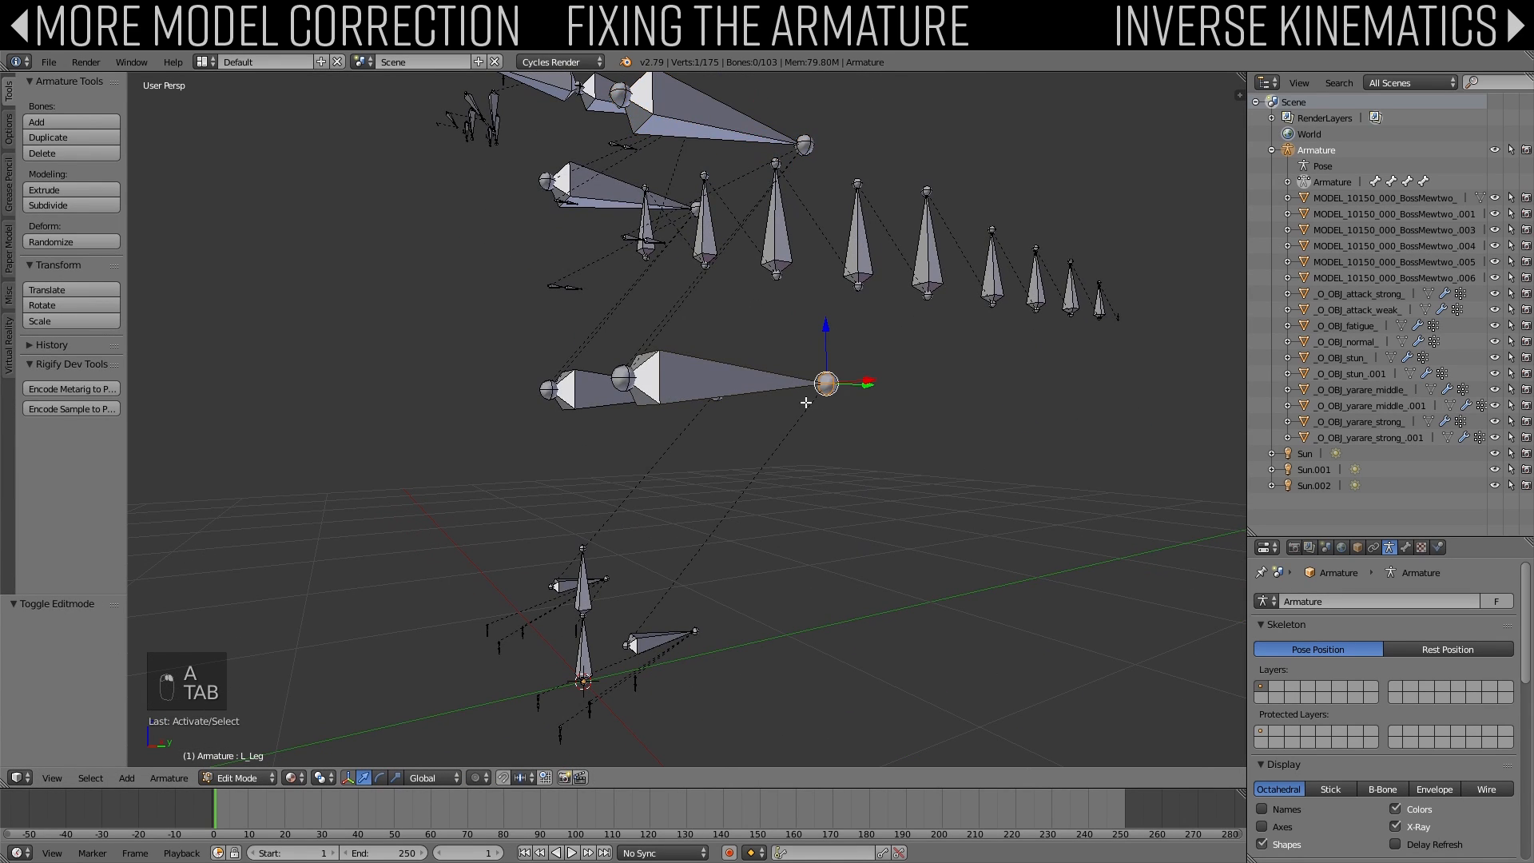
middle_click_drag(808, 400, 885, 303)
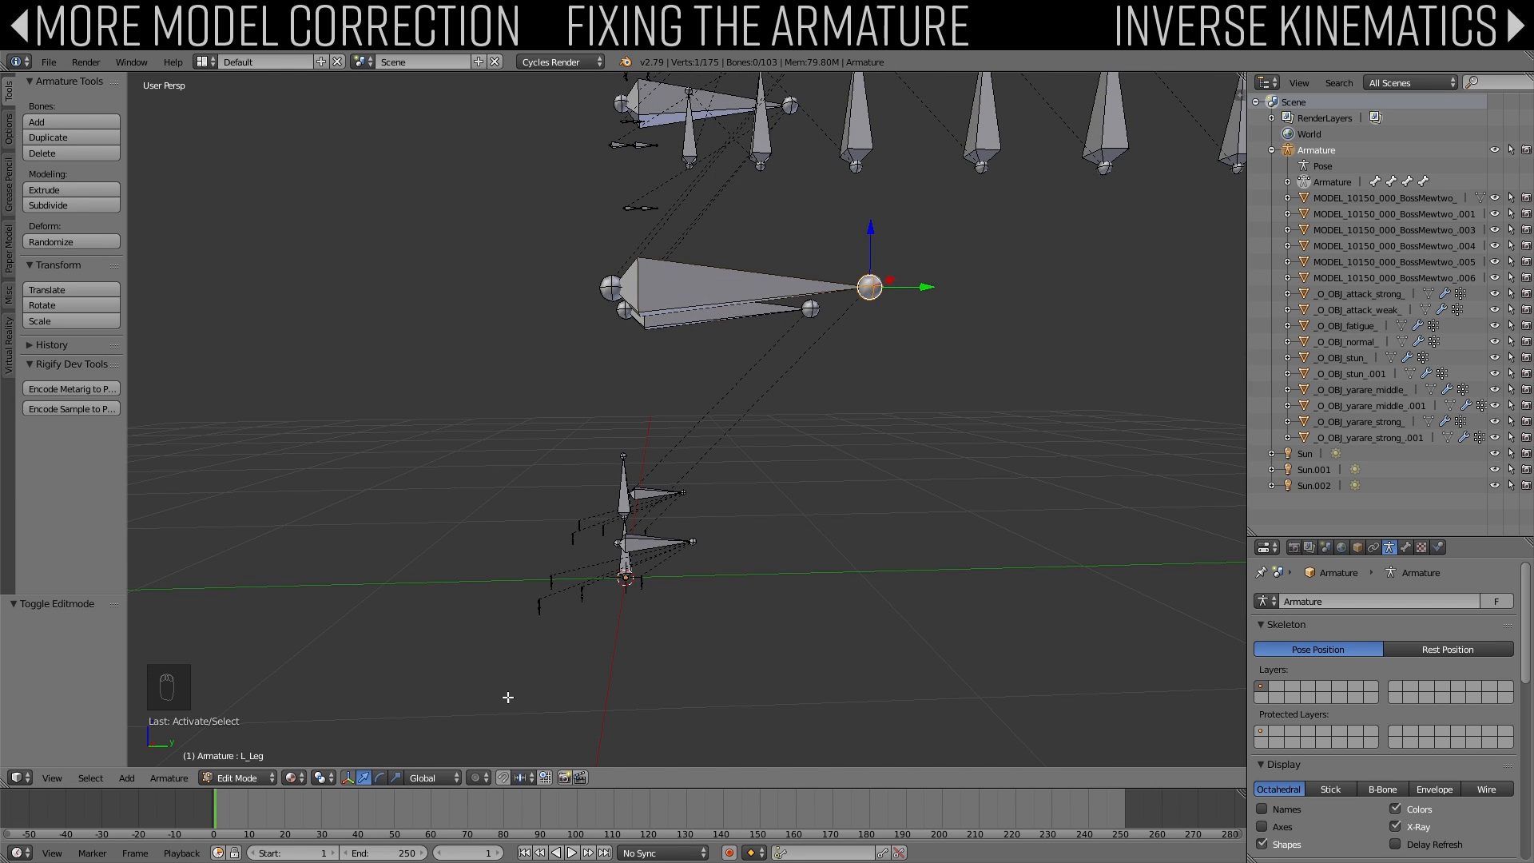
left_click(504, 778)
left_click(520, 779)
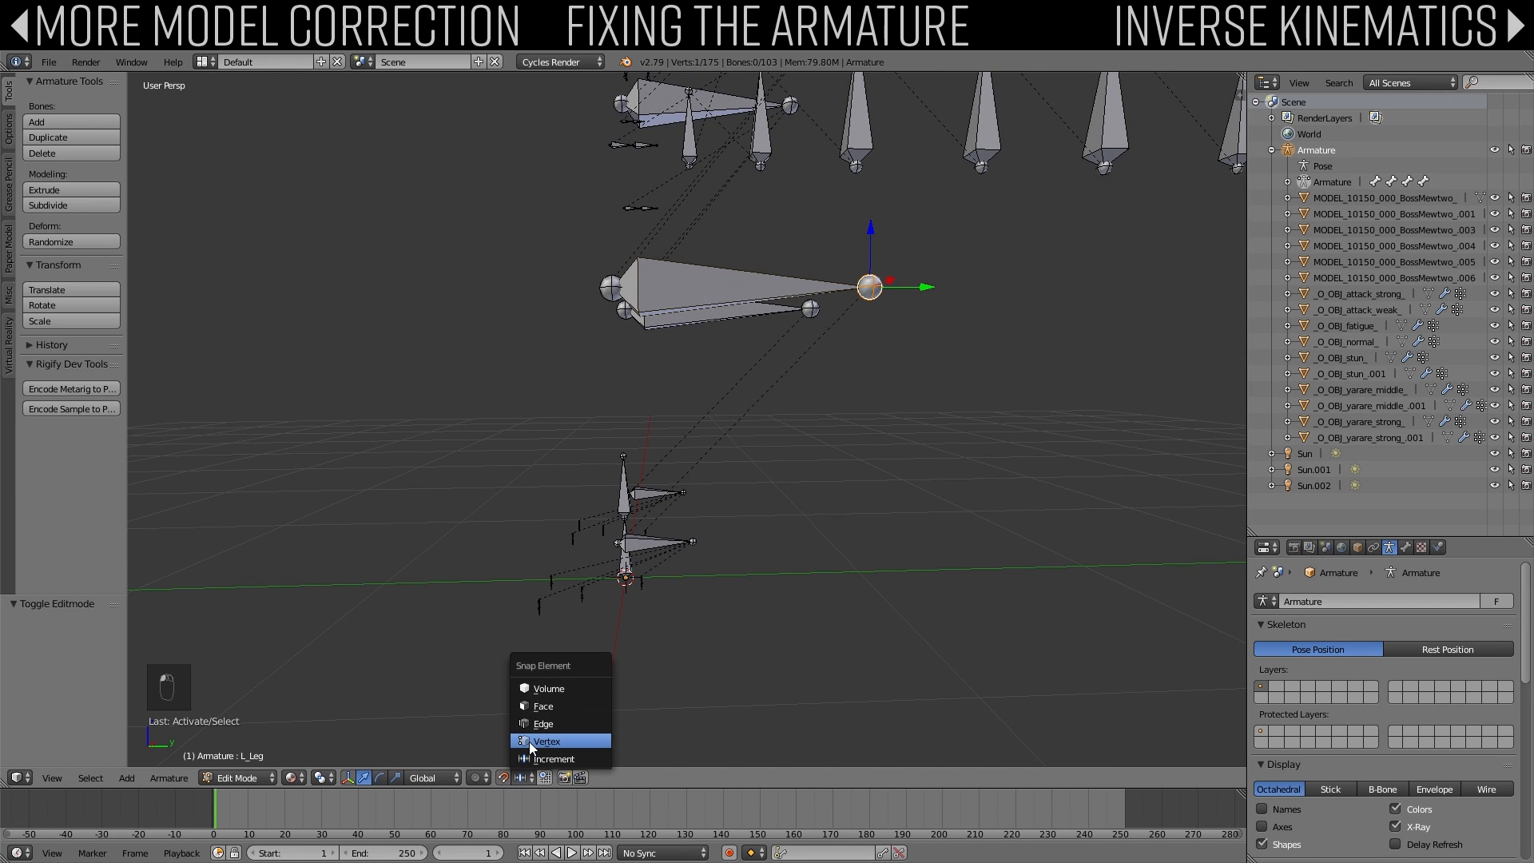
left_click(534, 748)
Step: Snap the tips of the L_Leg and R_Leg bones to the bases of their foot bones
middle_click_drag(609, 654, 552, 416)
key("g")
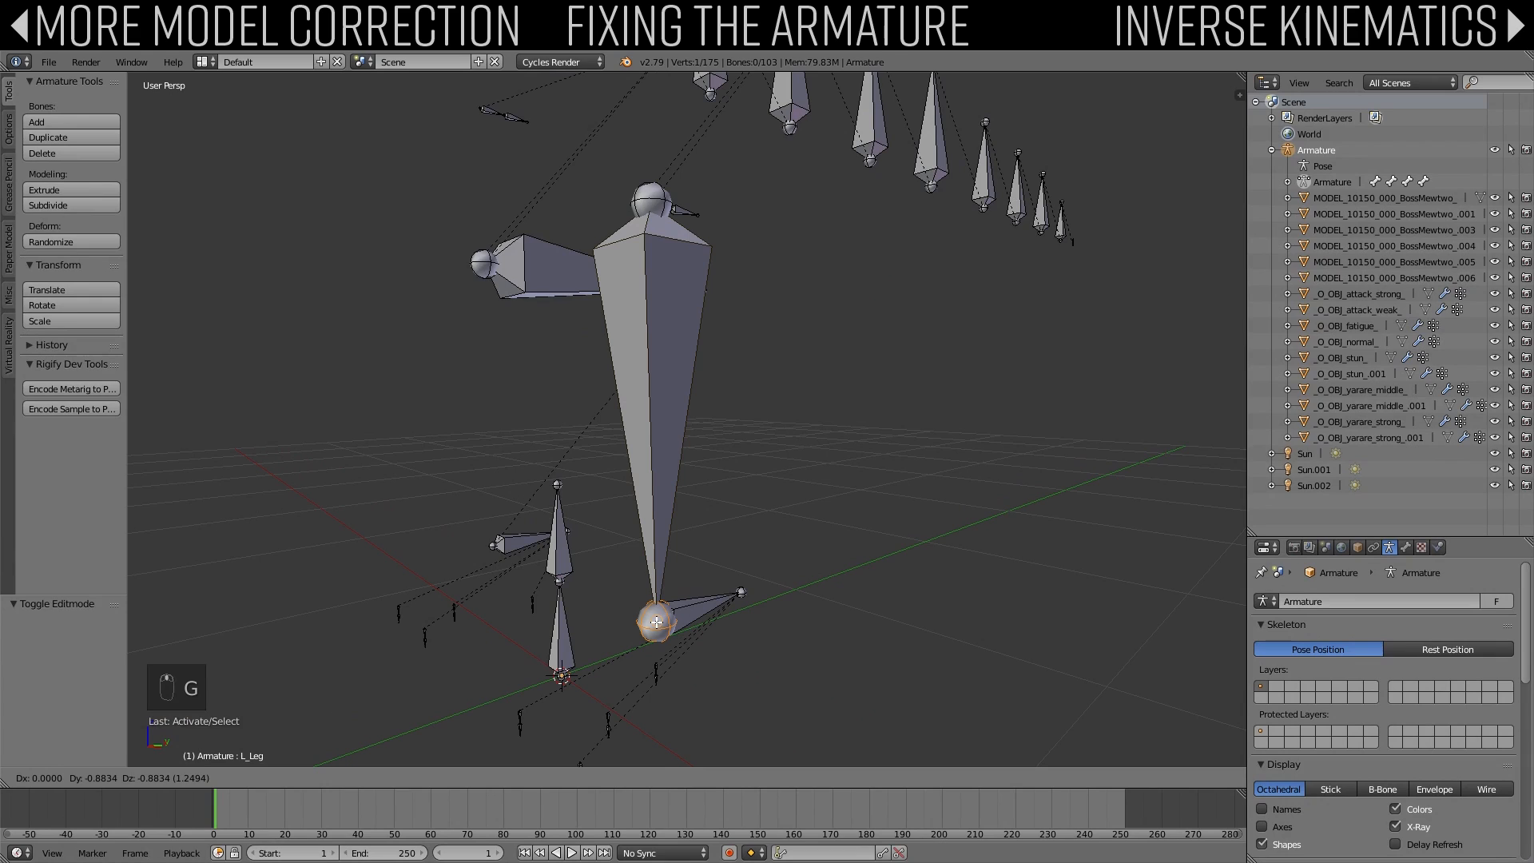
left_click(513, 275)
middle_click_drag(514, 276, 591, 283)
right_click(631, 288)
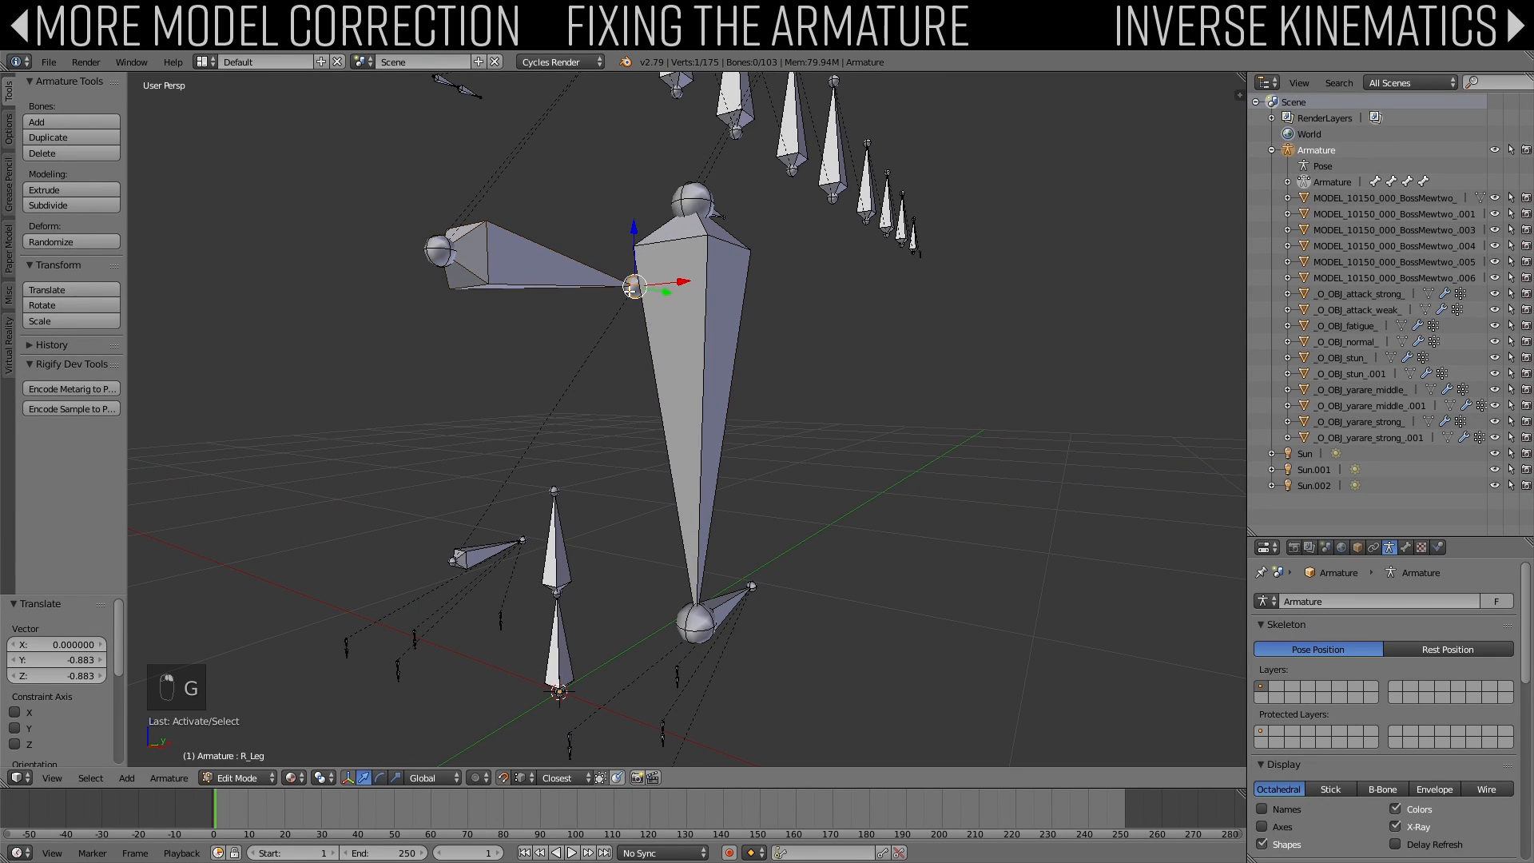
key("g")
left_click(459, 553)
Step: Snap the tips of the L_UpLeg and R_UpLeg bones to the bases of the matching lower leg bones
scroll(501, 463, "down", 3)
middle_click_drag(591, 328, 890, 152)
key("g")
left_click(674, 465)
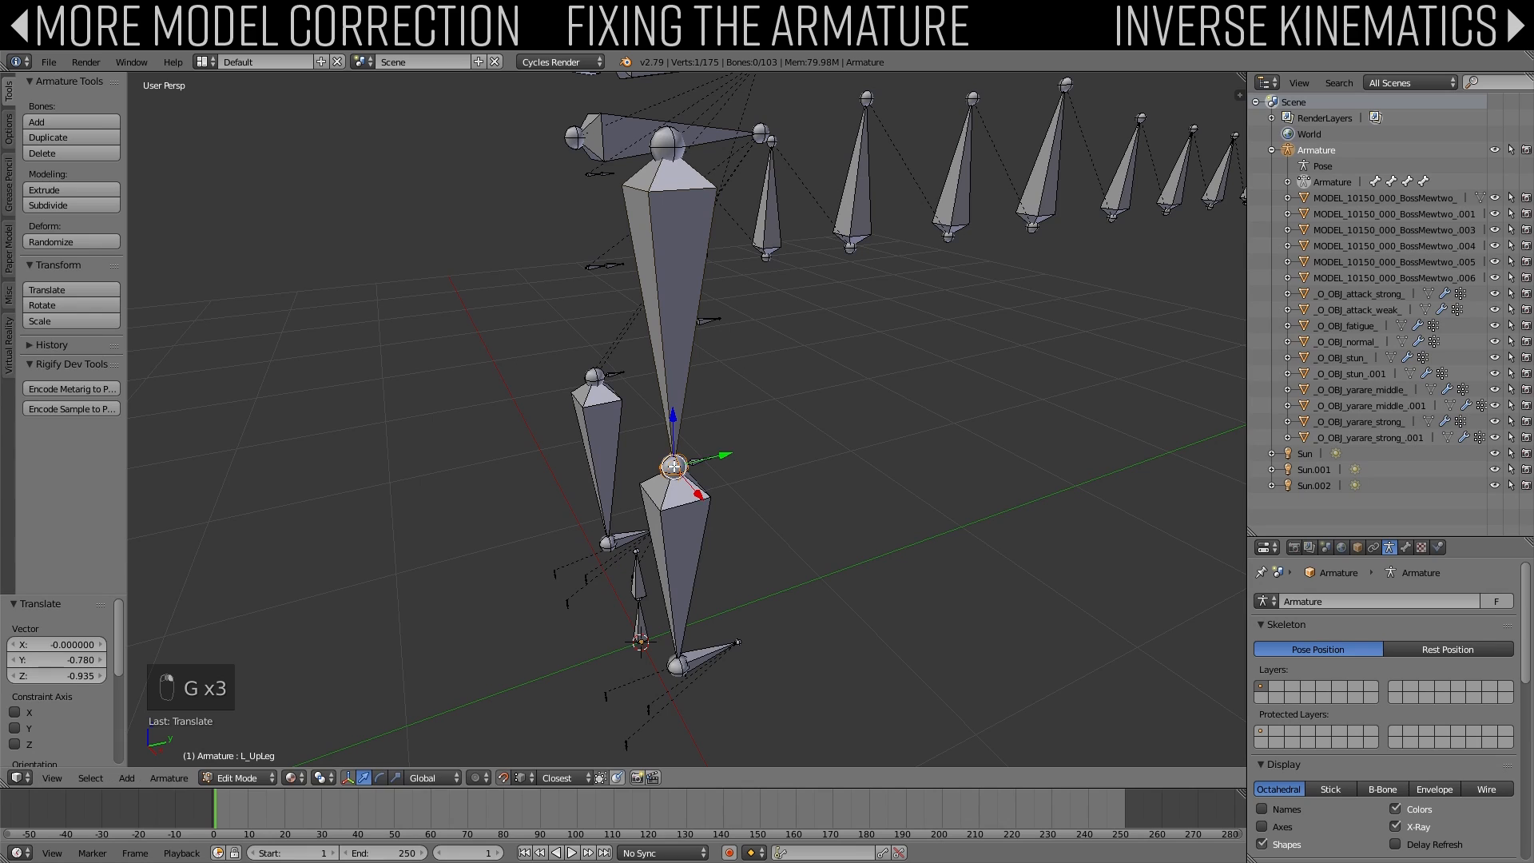
left_click(757, 136)
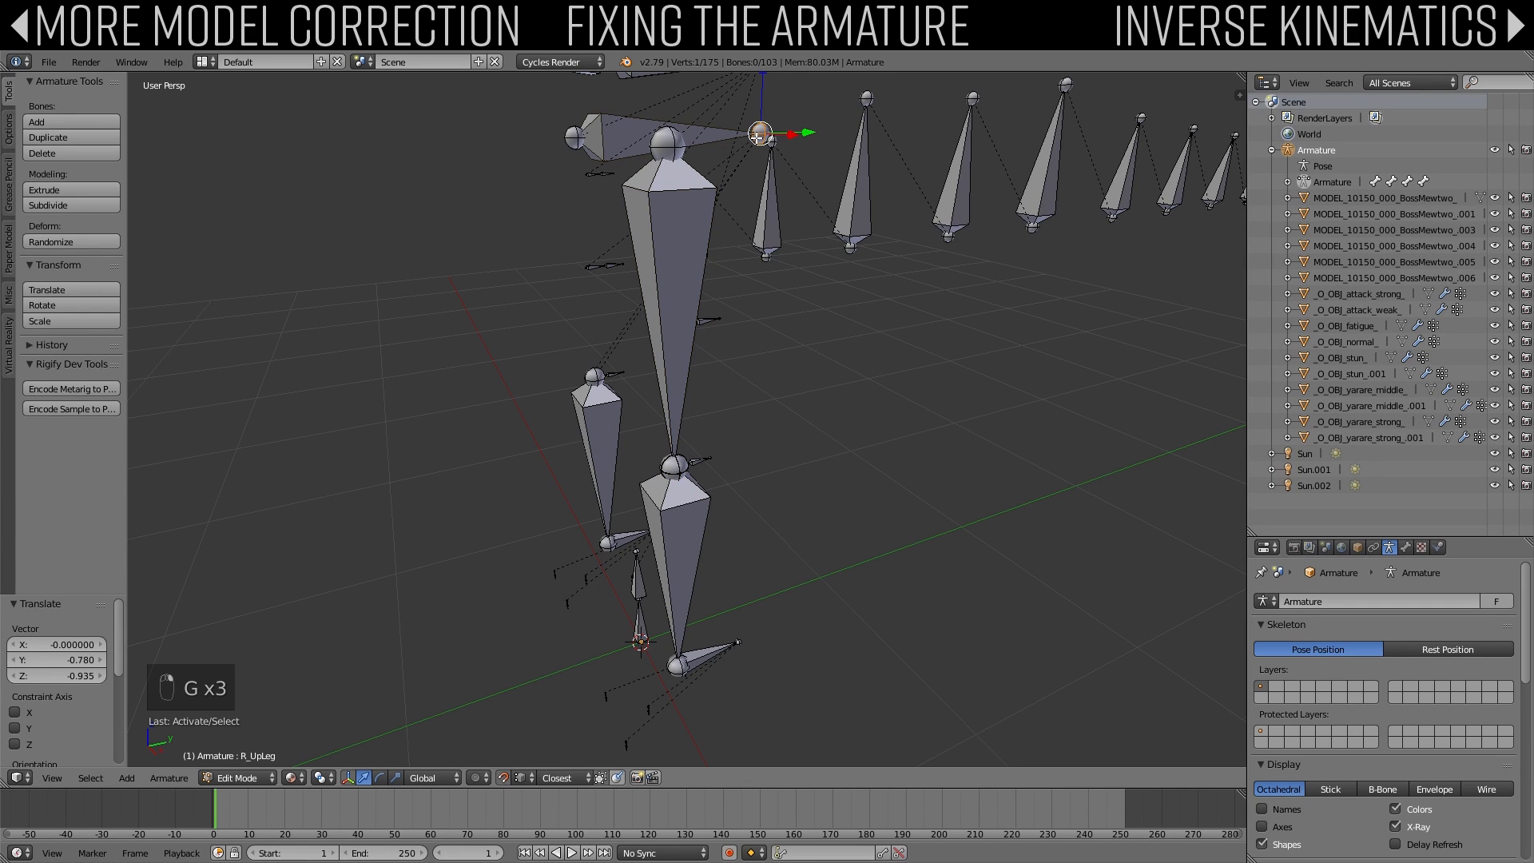
key("g")
left_click(594, 378)
middle_click_drag(595, 378, 537, 364)
right_click(624, 315)
right_click(679, 296, "shift")
right_click(755, 270, "shift")
right_click(859, 267, "shift")
right_click(963, 255, "shift")
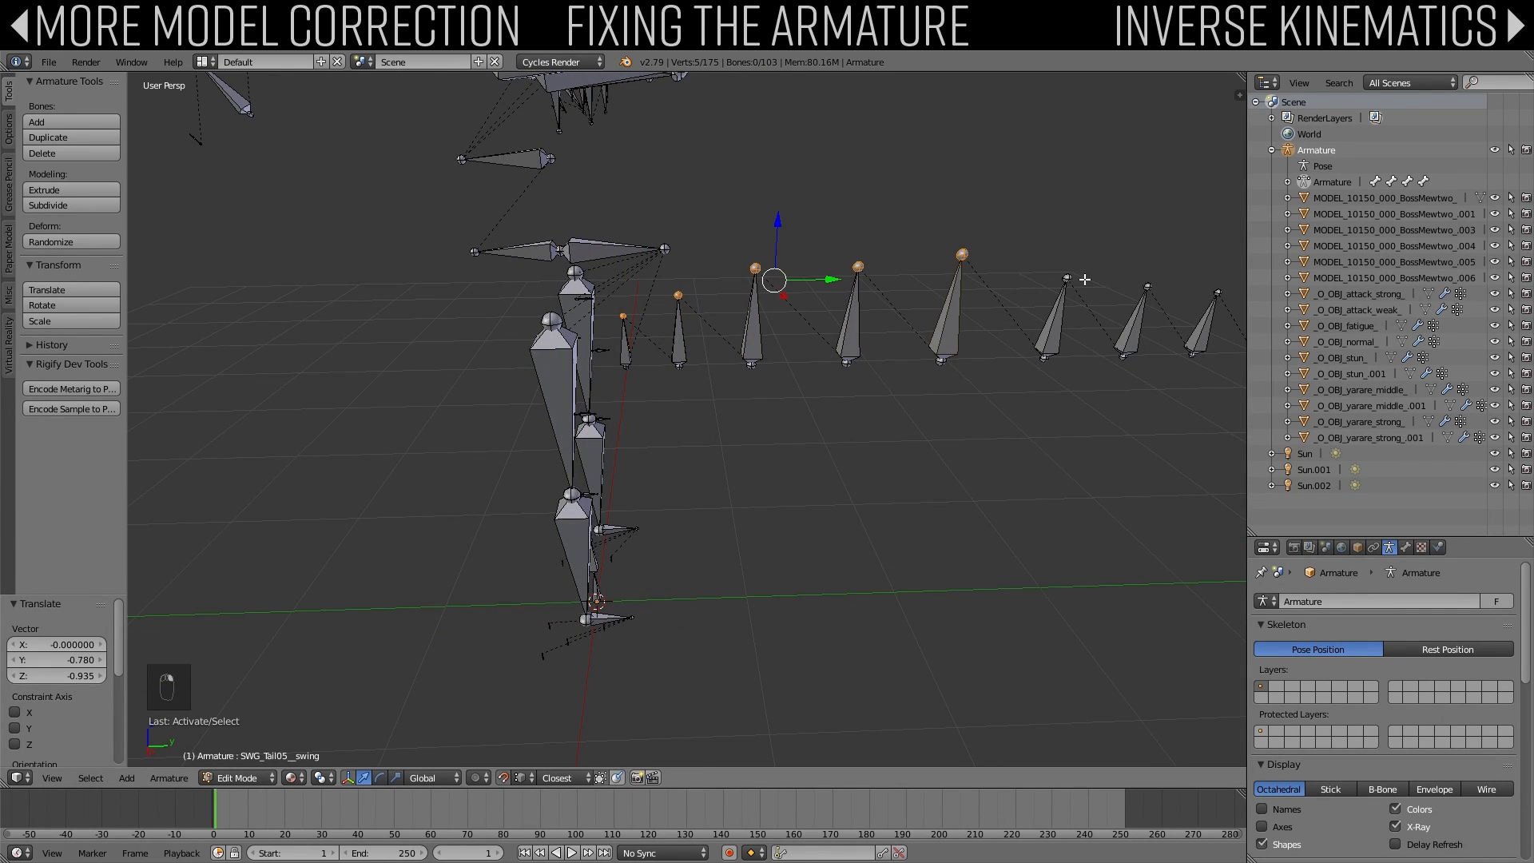
right_click(1069, 279, "shift")
right_click(1148, 287, "shift")
middle_click_drag(1194, 296, 1034, 307, "shift")
right_click(1061, 305, "shift")
right_click(1120, 322, "shift")
right_click(1151, 357, "shift")
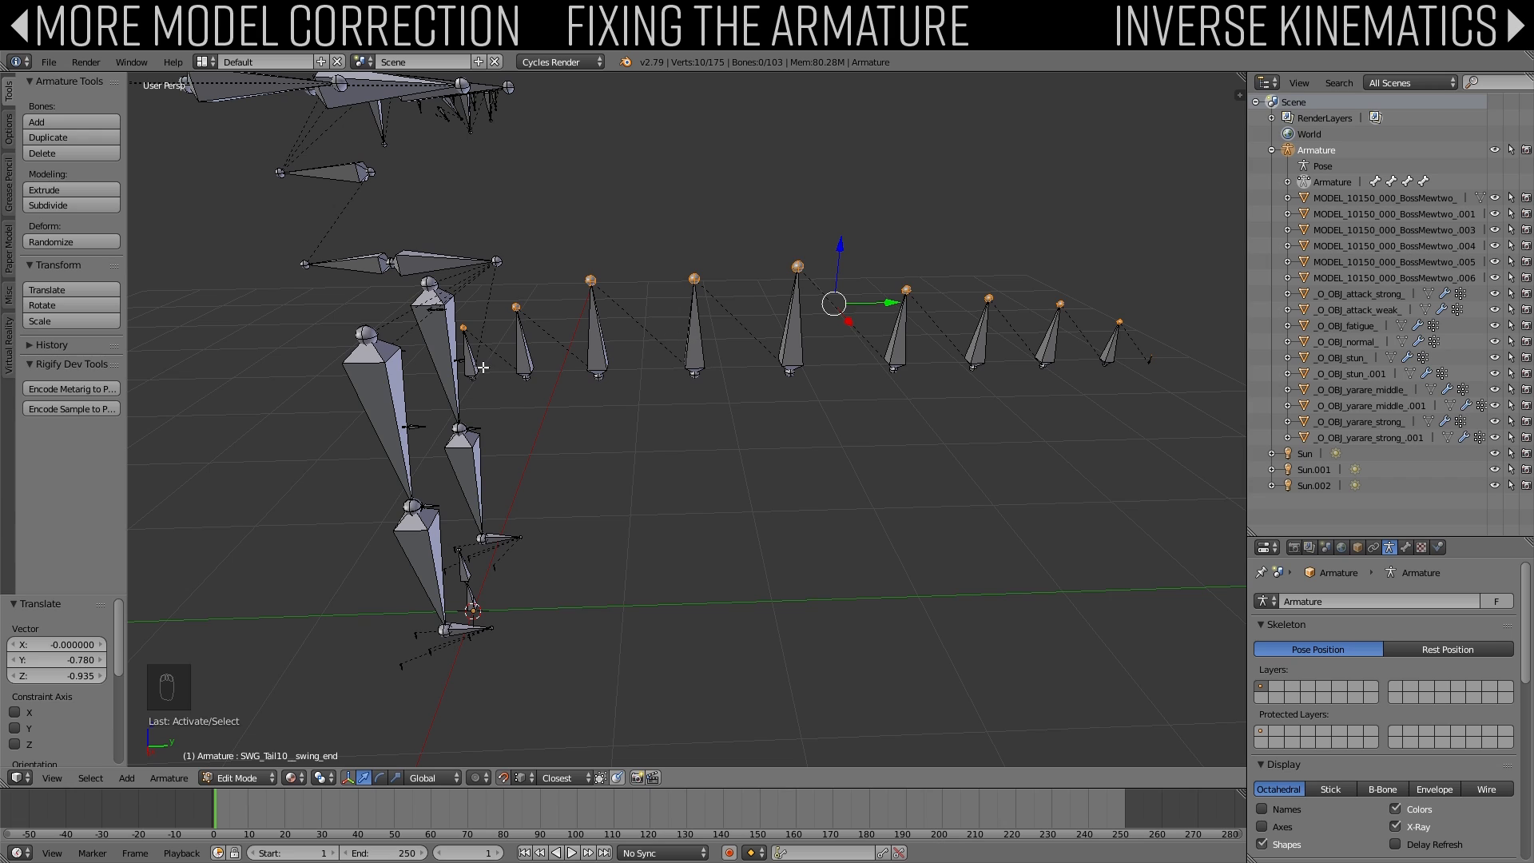
key("g")
right_click(578, 428)
key("a")
Step: Snap the tip of each of the first seven tail bones to the base of the following tail bone
right_click(463, 328)
key("g")
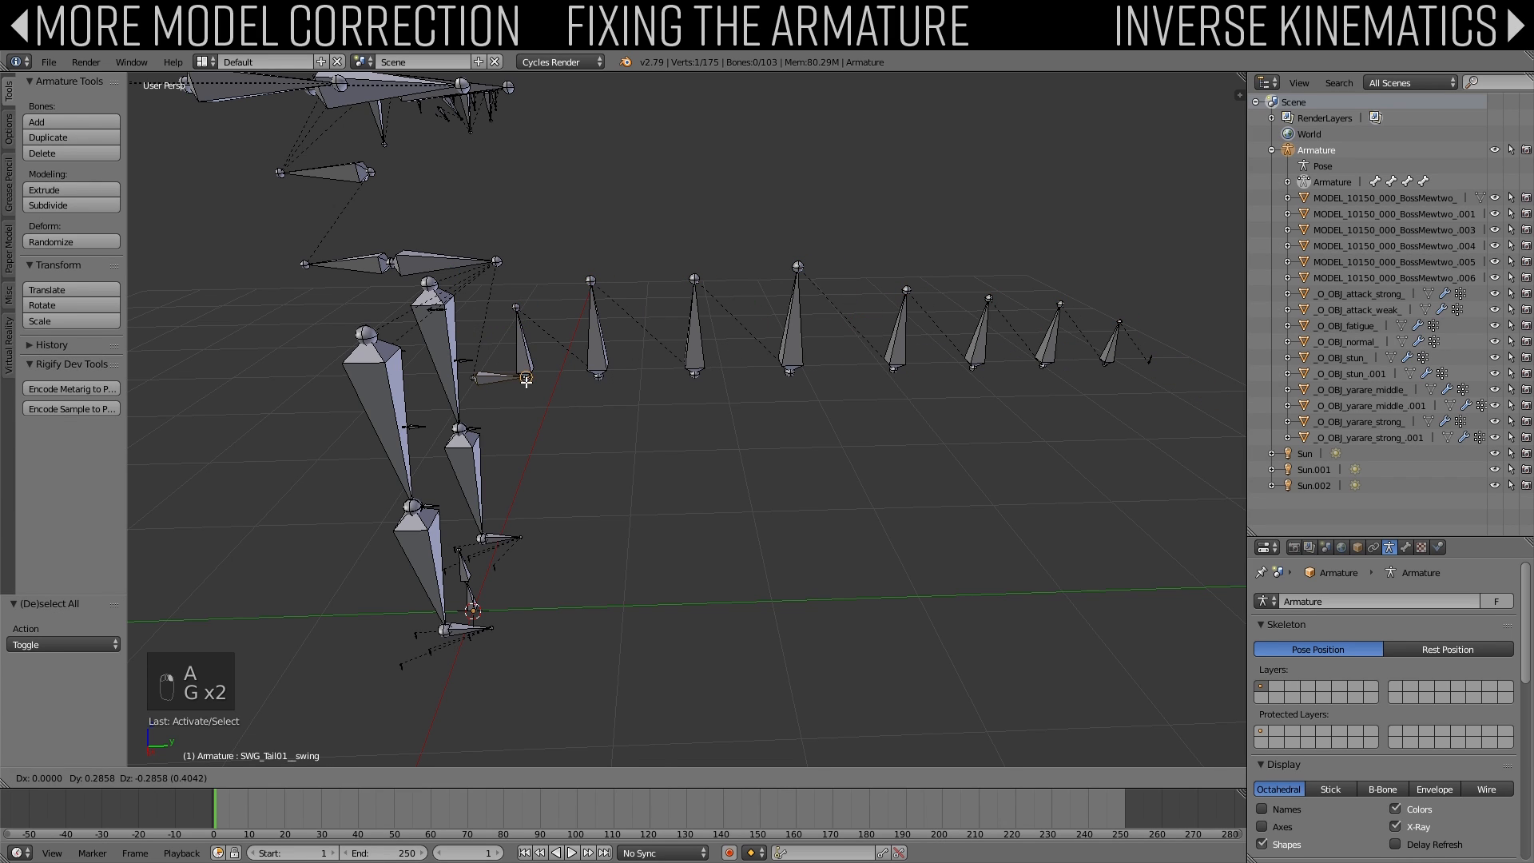
left_click(526, 382)
right_click(516, 310)
key("g")
left_click(599, 378)
right_click(591, 283)
key("g")
left_click(695, 376)
right_click(695, 280)
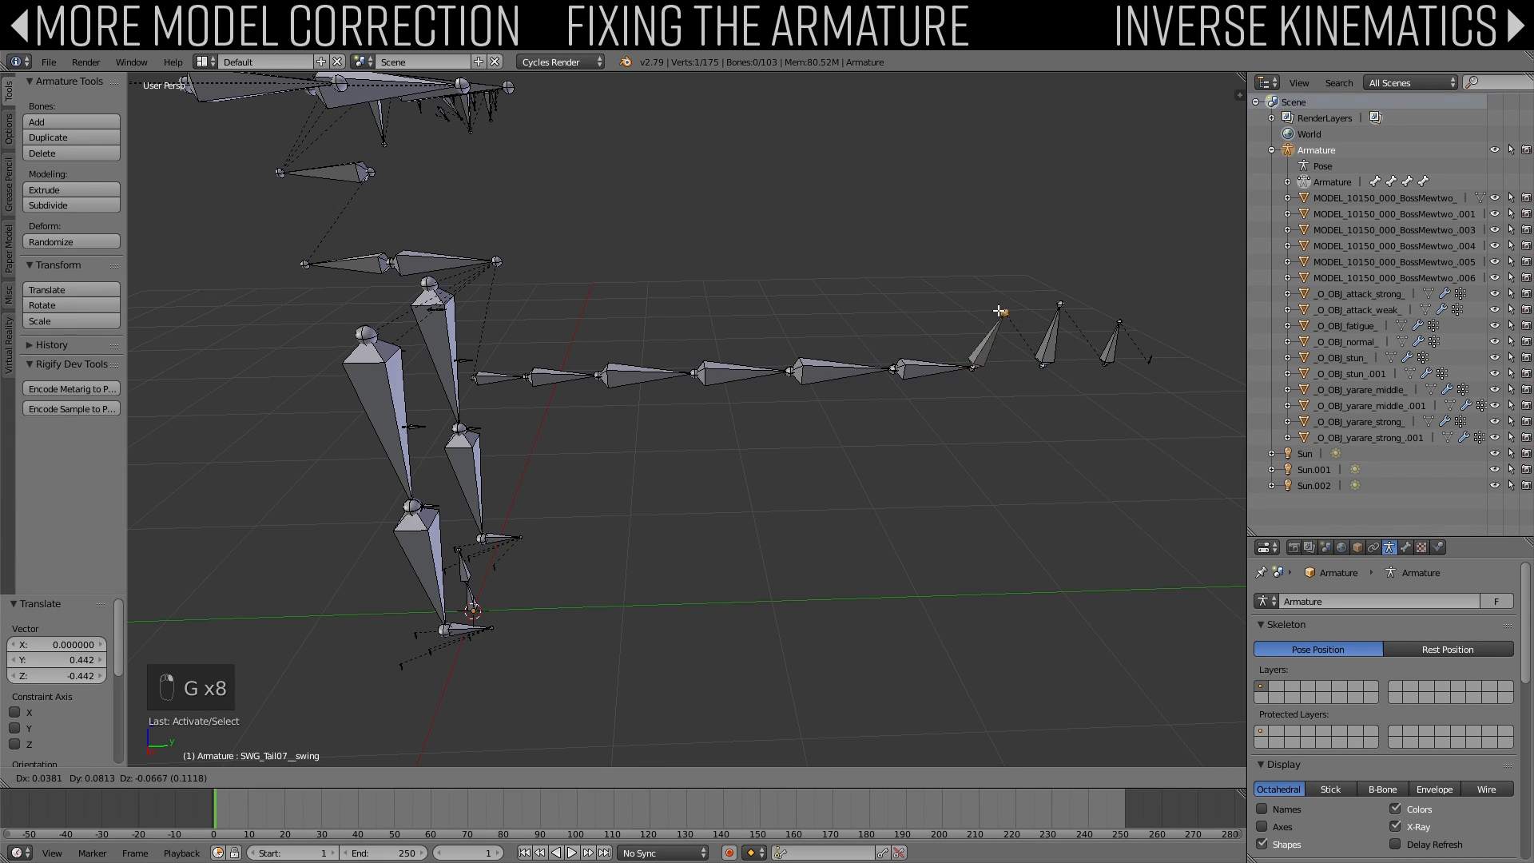
left_click(1041, 367)
Step: Snap the tips of the eighth and ninth tail bones to the bases of the bones that follow them
right_click(1061, 304)
key("g")
left_click(1106, 365)
key("g")
right_click(1119, 322)
key("g")
left_click(1146, 369)
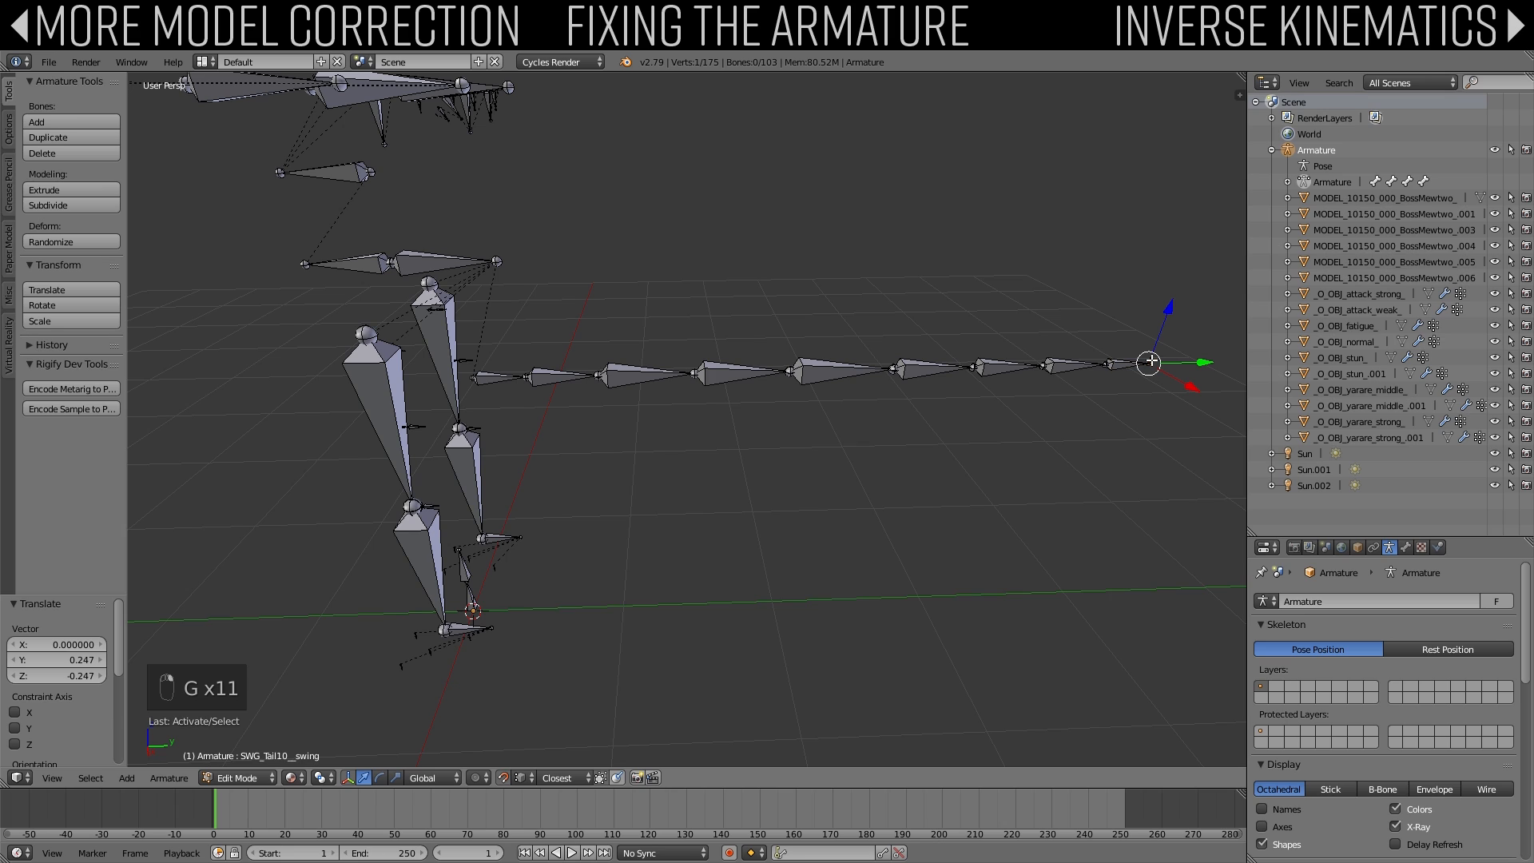
Step: In wireframe shading, select the joint at the end of the tail and snap the 3D cursor to it
key("KP_Decimal")
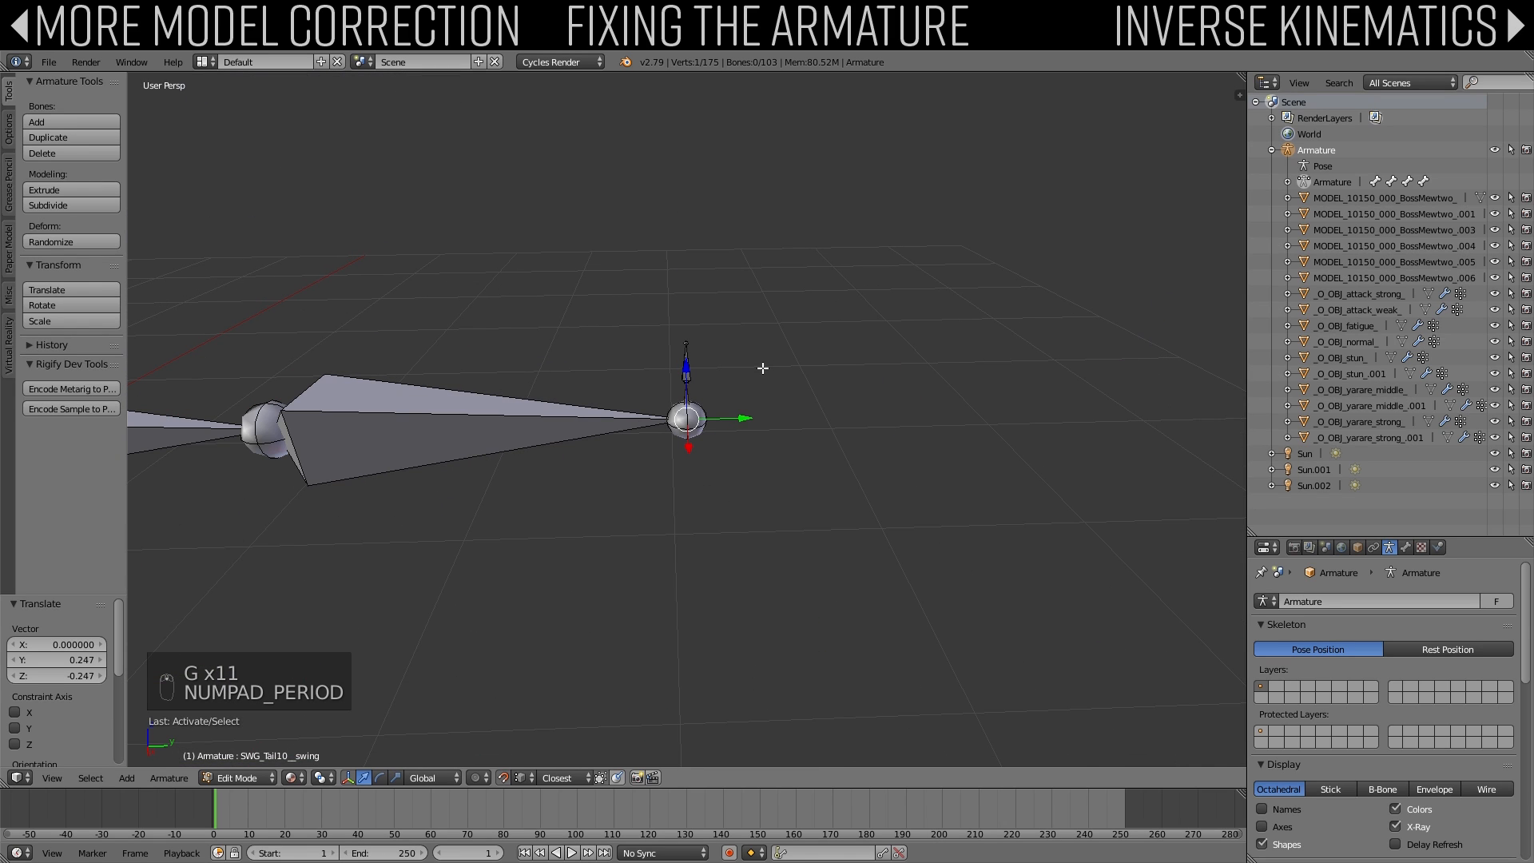
key("z")
key("a")
key("b")
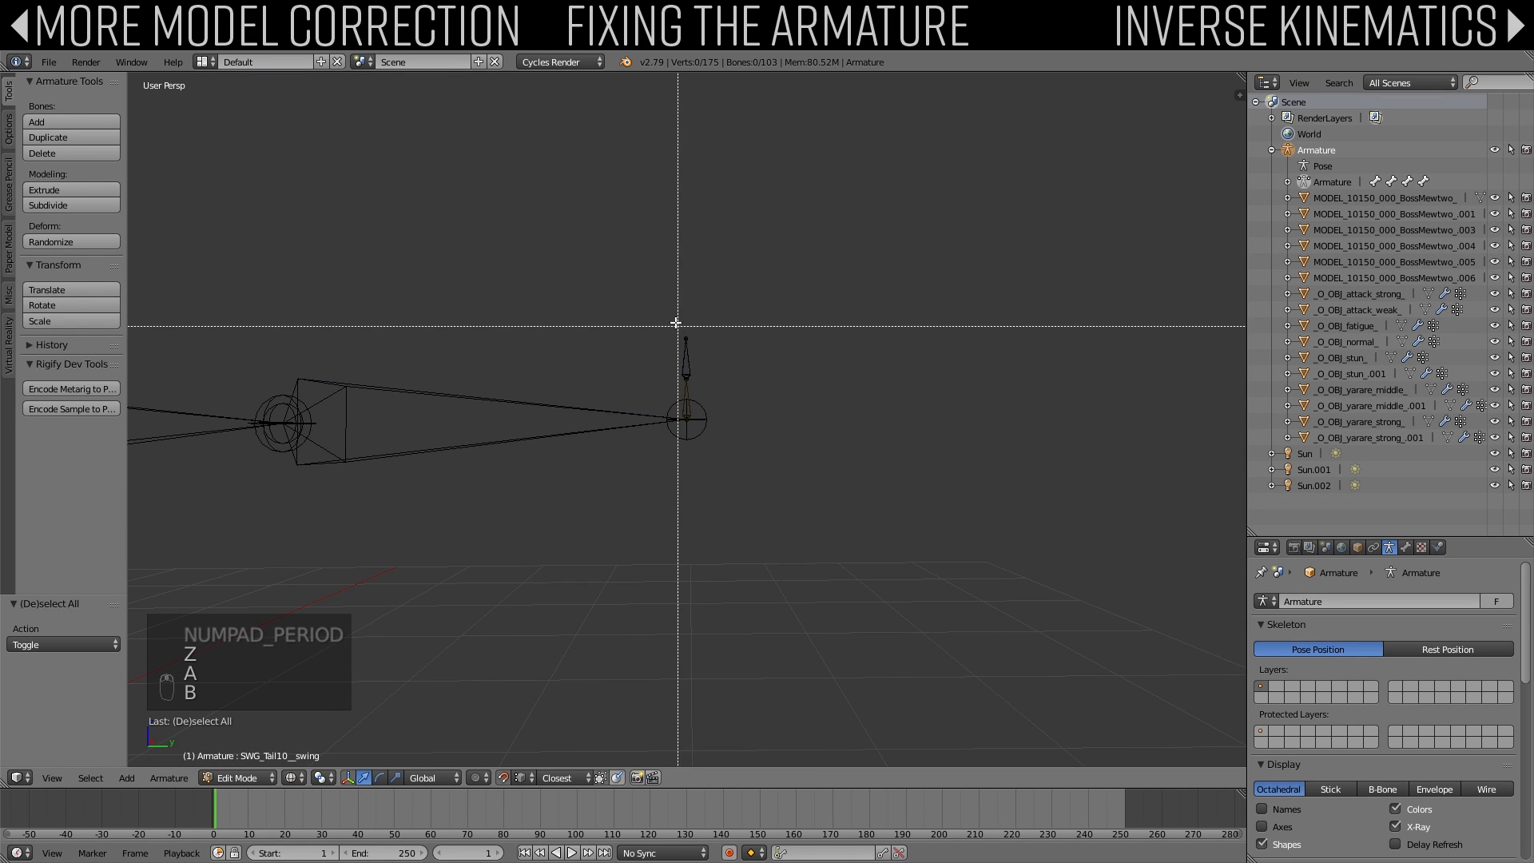
left_click_drag(675, 325, 703, 404)
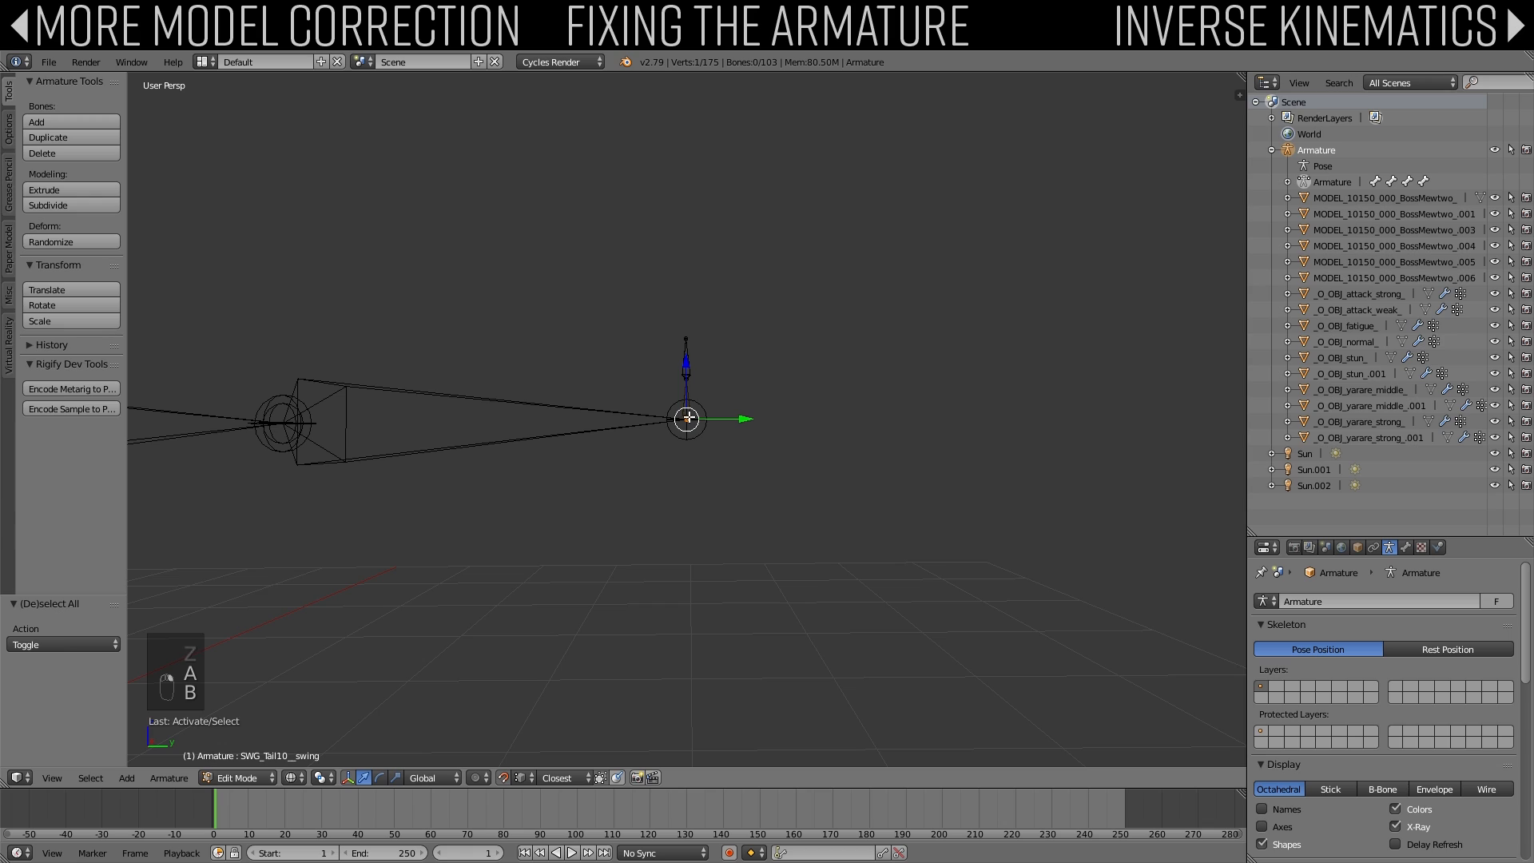
key("shift+s")
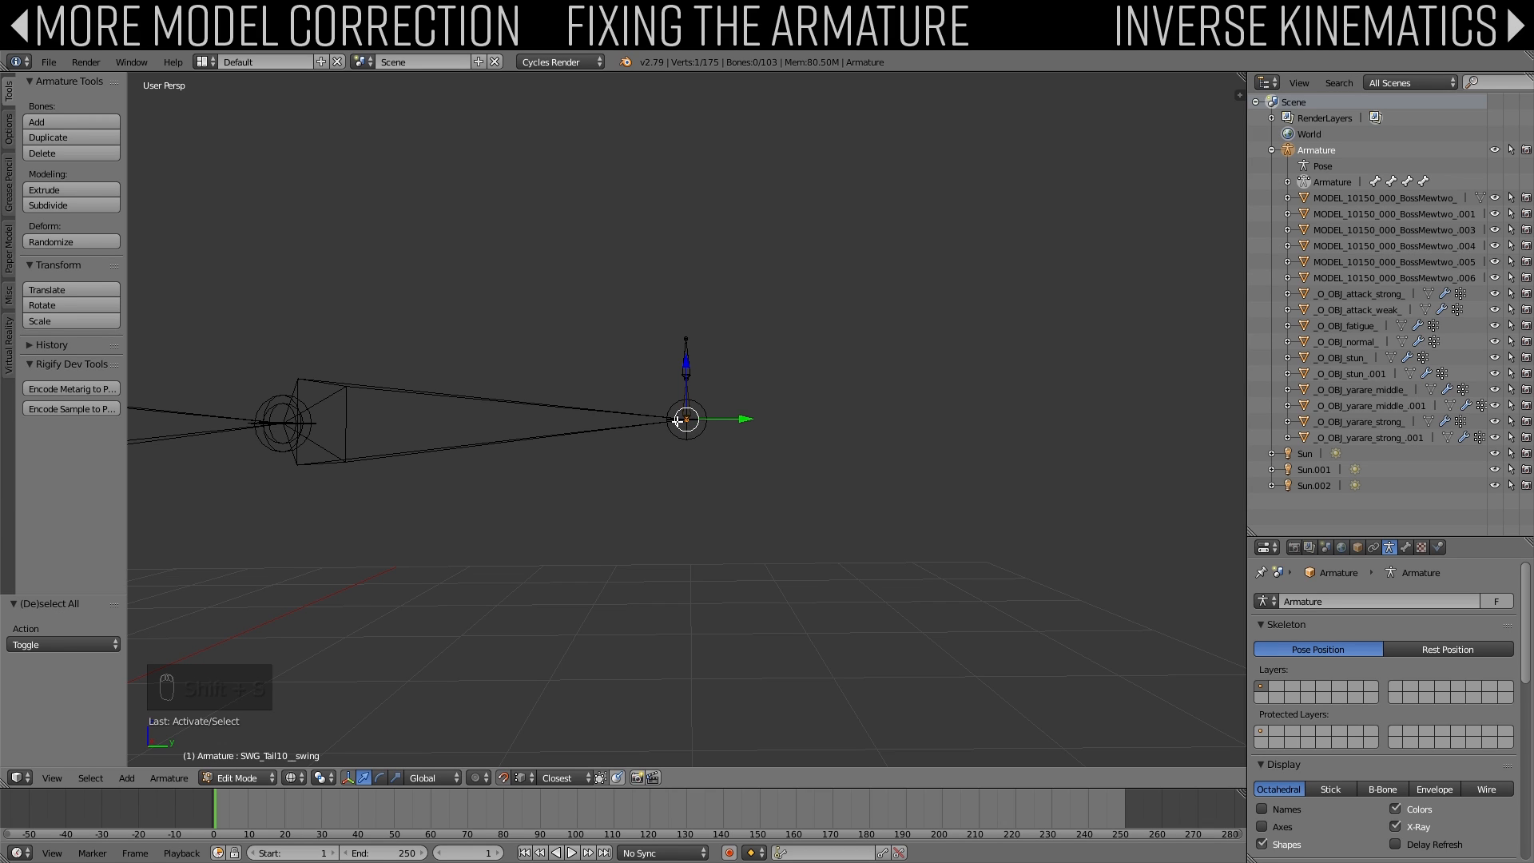
key("shift+s")
left_click(659, 487)
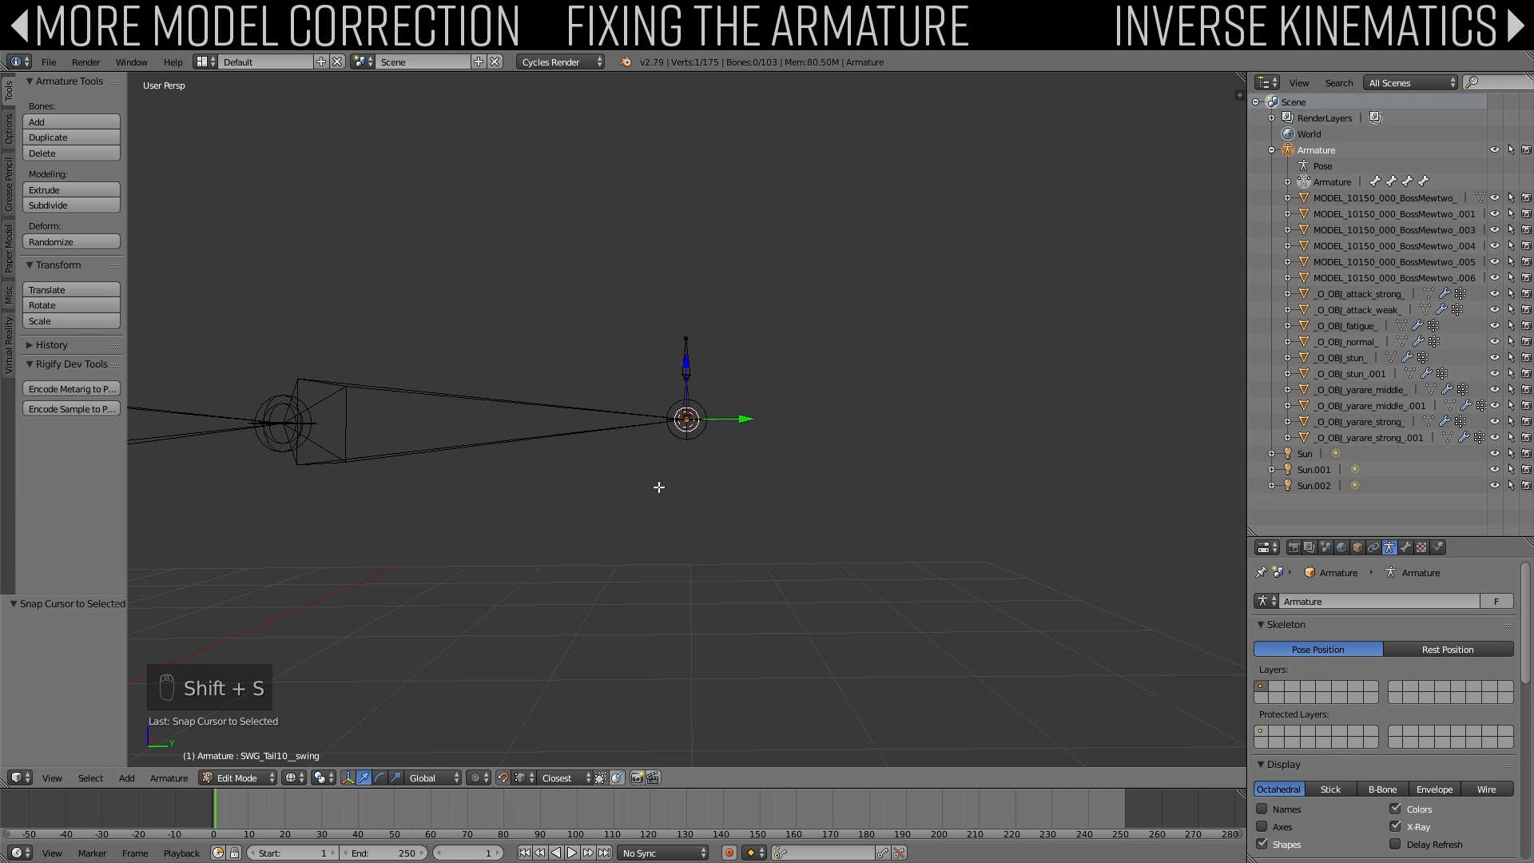
Step: Set the pivot point to 3D Cursor, rotate the tail's end bone -90° about the global X axis, and restore solid shading
left_click(324, 780)
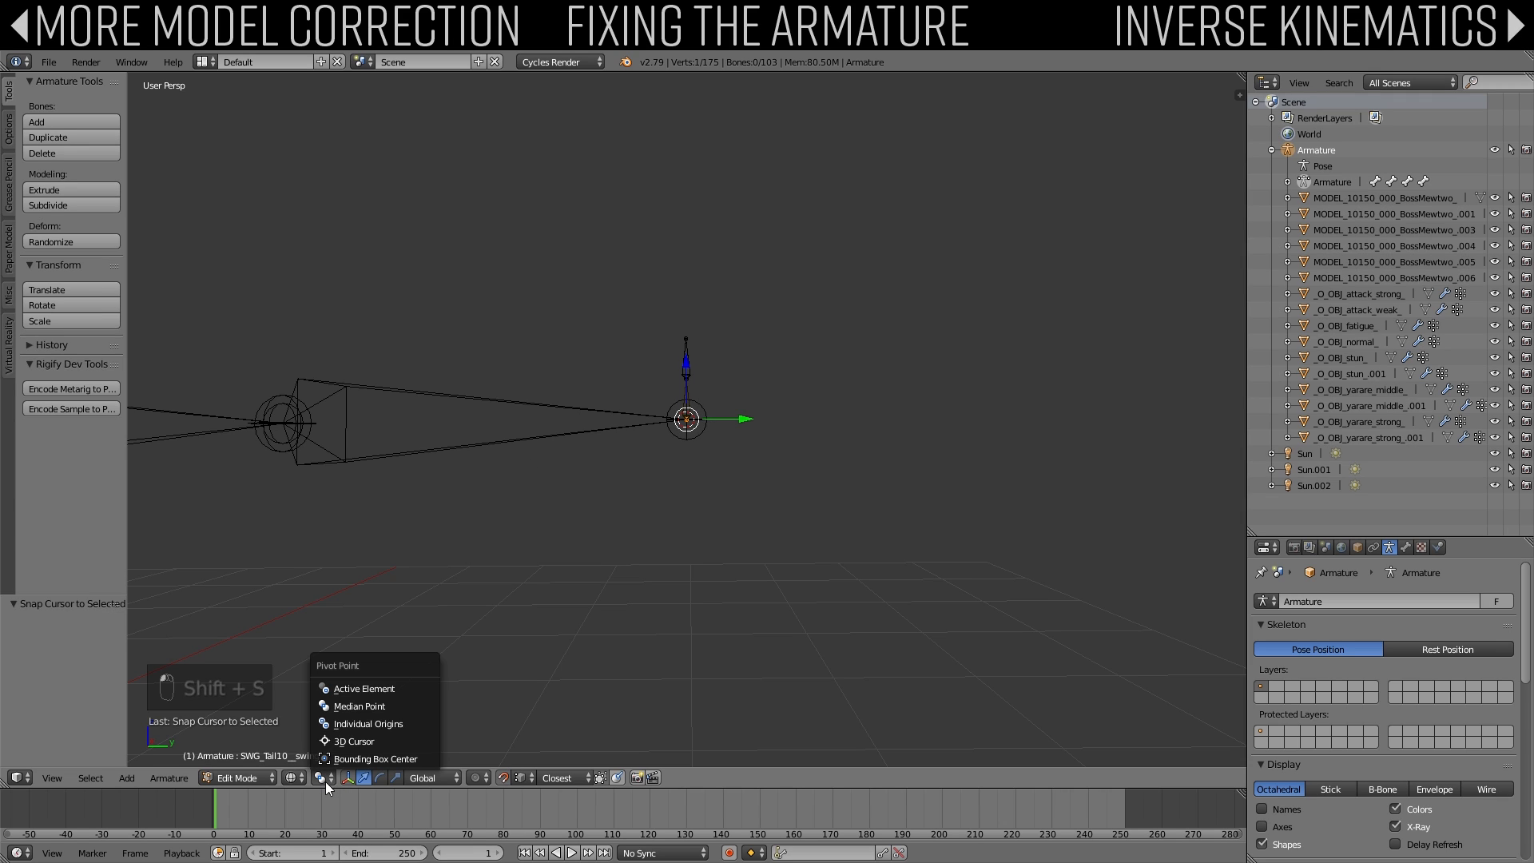
left_click(342, 748)
key("z")
key("z")
key("z")
key("a")
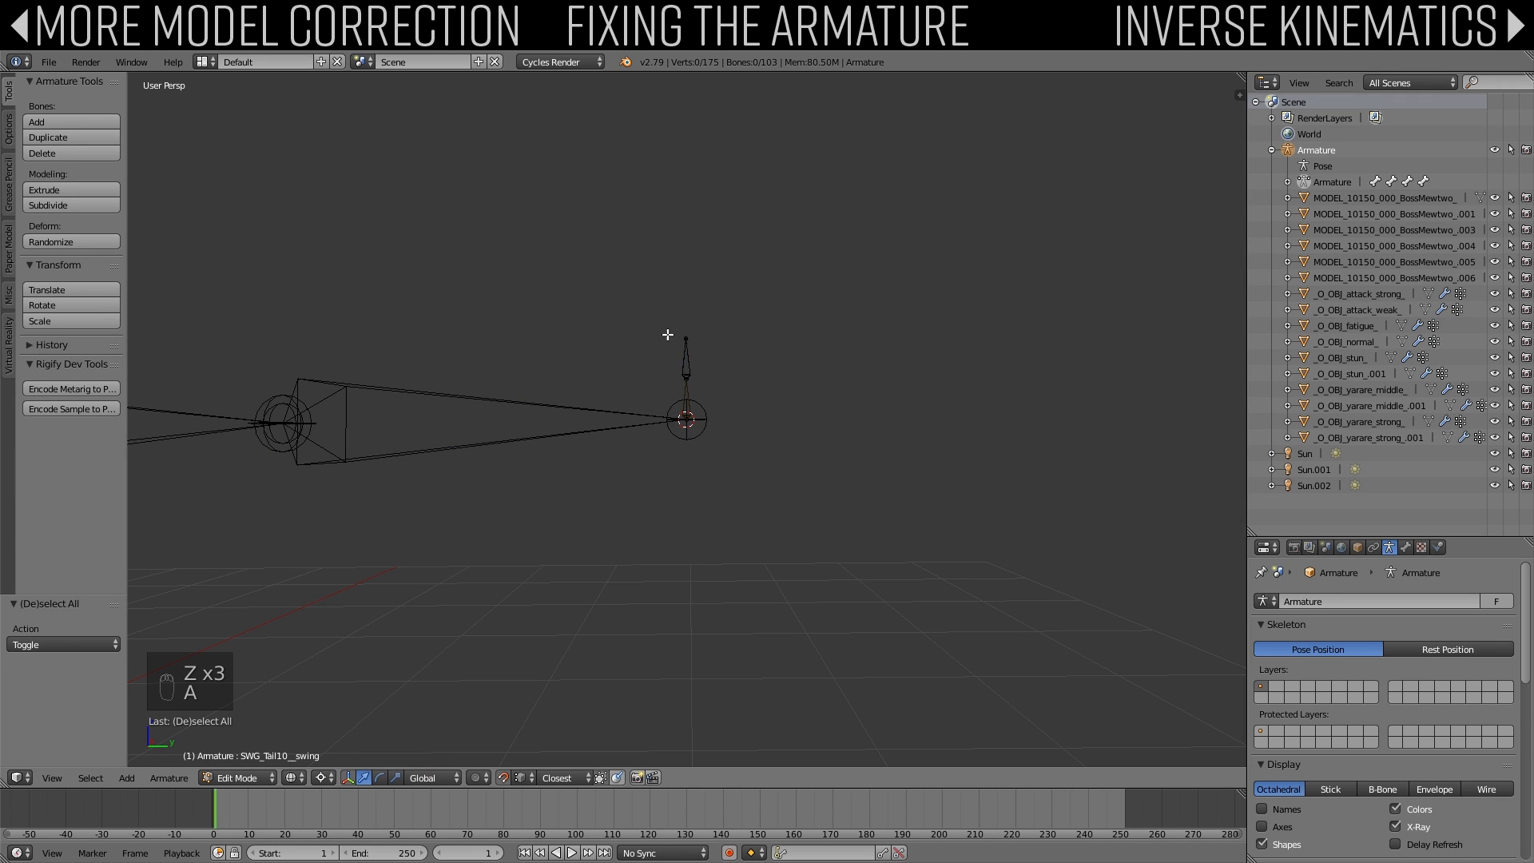
key("b")
left_click_drag(666, 326, 714, 401)
key("r")
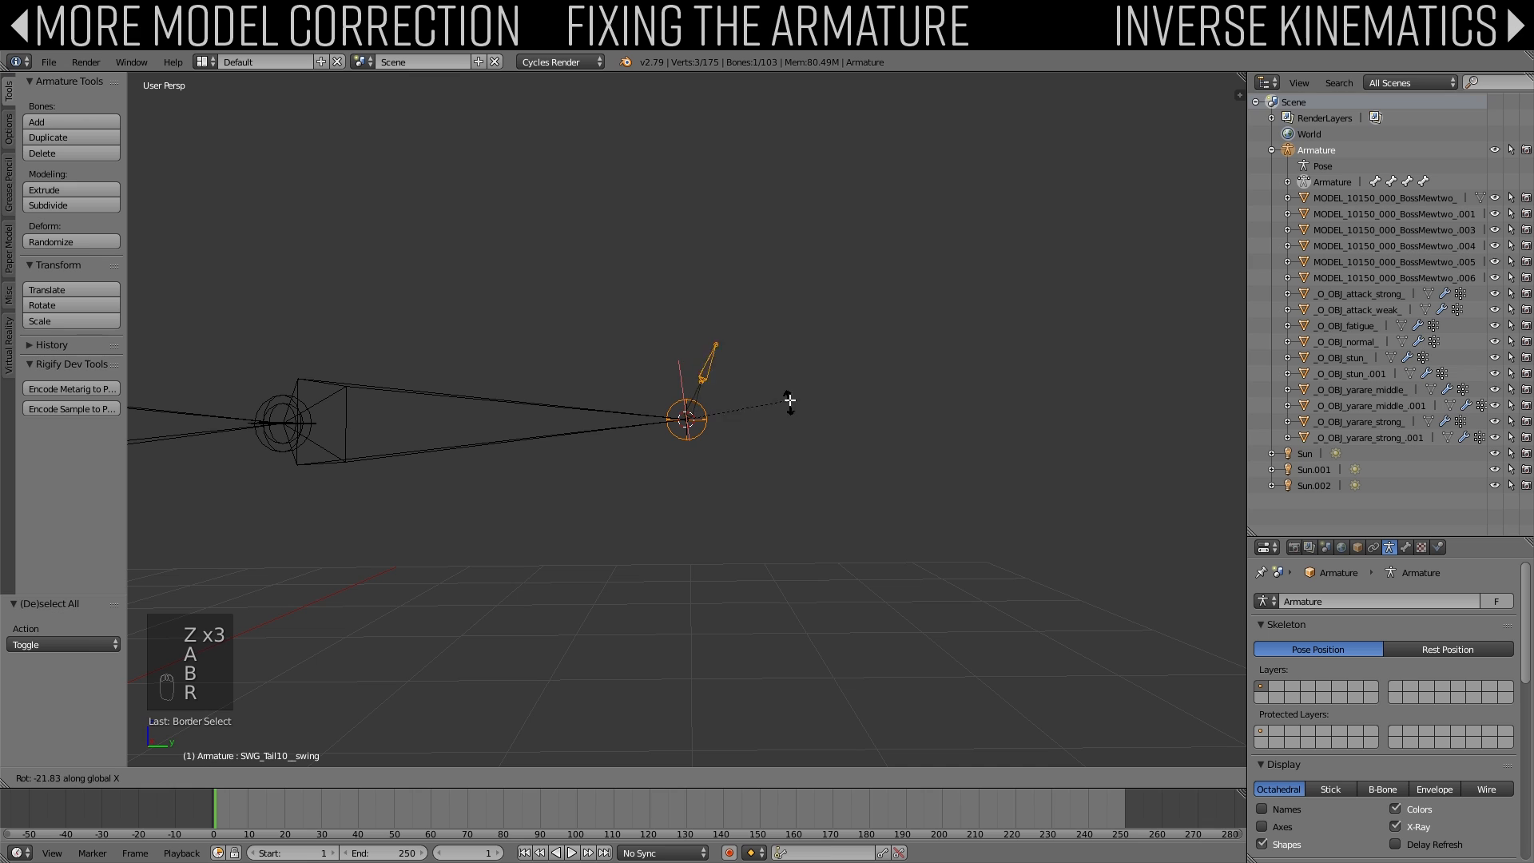
left_click(796, 501)
key("z")
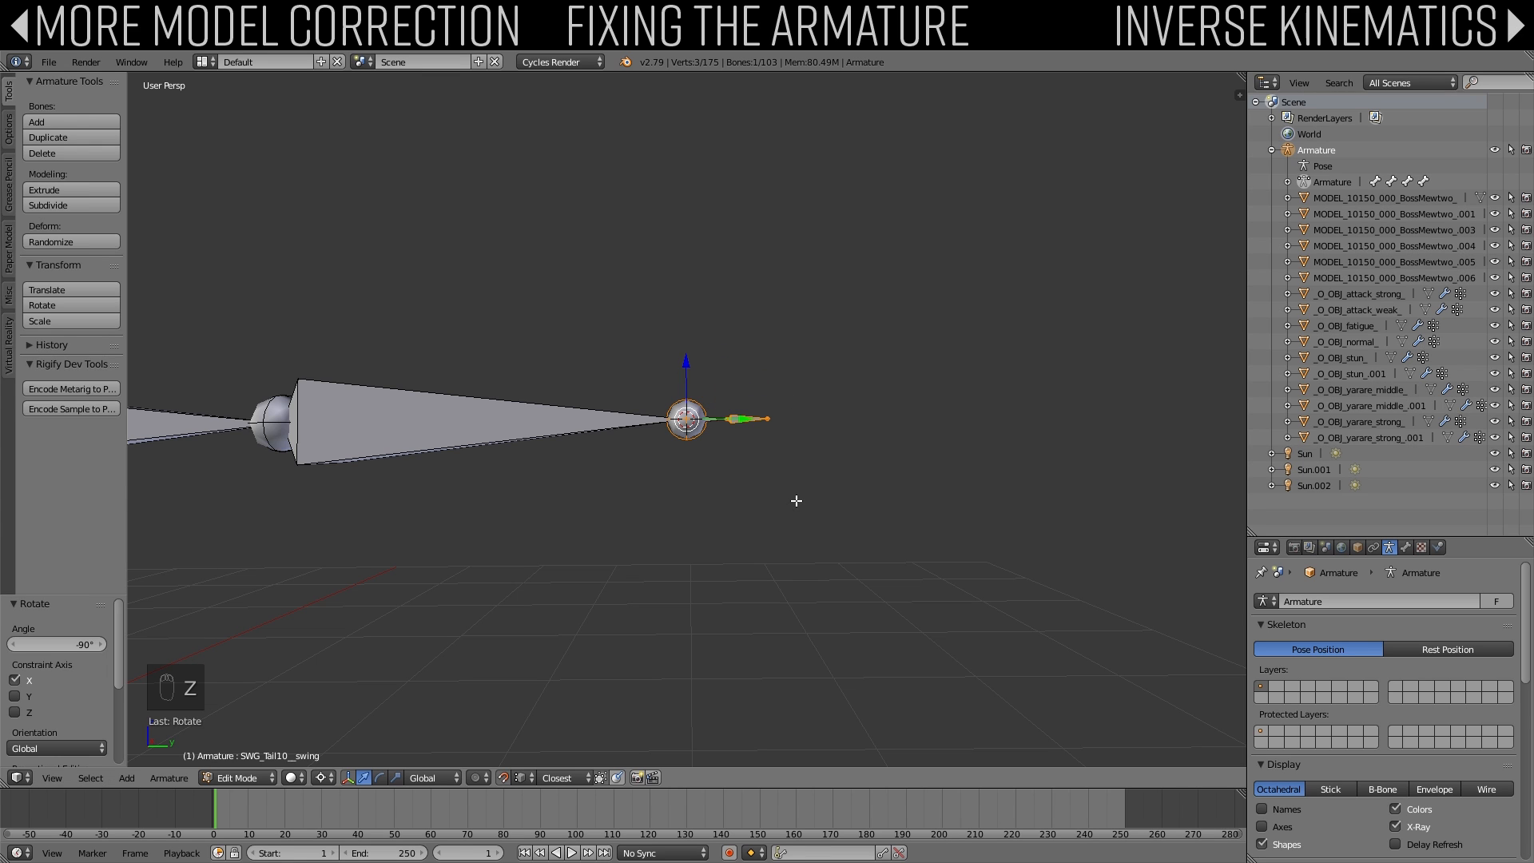
Step: Deselect the tail bones and save the current file
key("a")
mouse_move(795, 504)
middle_mouse_down()
mouse_move(713, 590)
mouse_move(519, 529)
mouse_move(839, 538)
mouse_move(725, 403)
mouse_move(562, 375)
middle_mouse_up()
key("ctrl+s")
left_click(725, 404)
Step: Switch the pivot point away from 3D Cursor and snap the spine bones' tips to the next spine bone and the Neck bone's base
right_click(562, 374)
scroll(562, 370, "up", 2)
key("a")
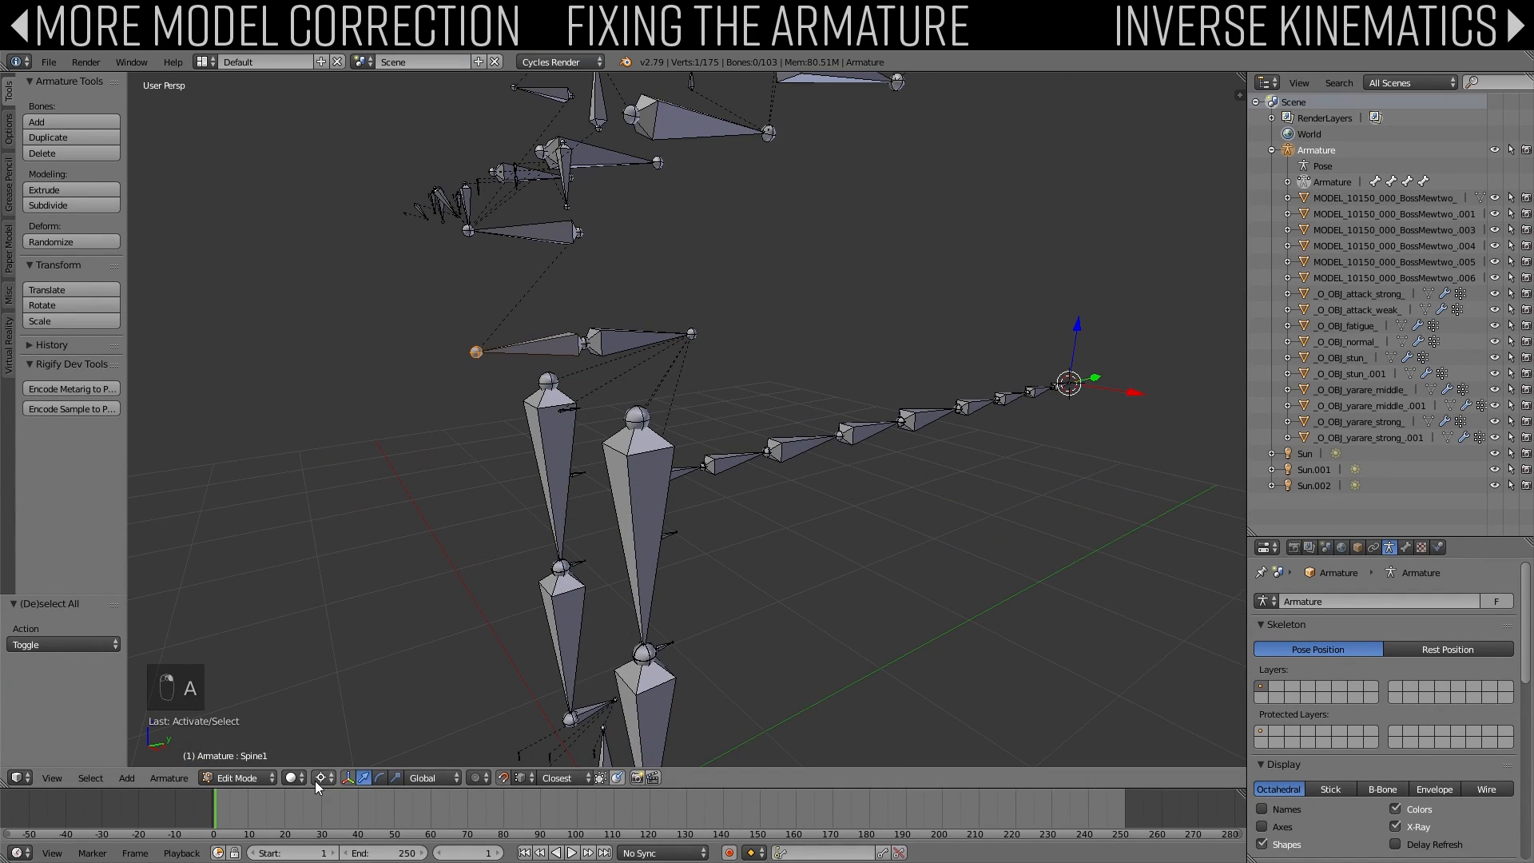
left_click(317, 779)
left_click(336, 695)
key("g")
left_click(577, 232)
middle_click_drag(577, 232, 693, 352)
right_click(698, 393)
key("g")
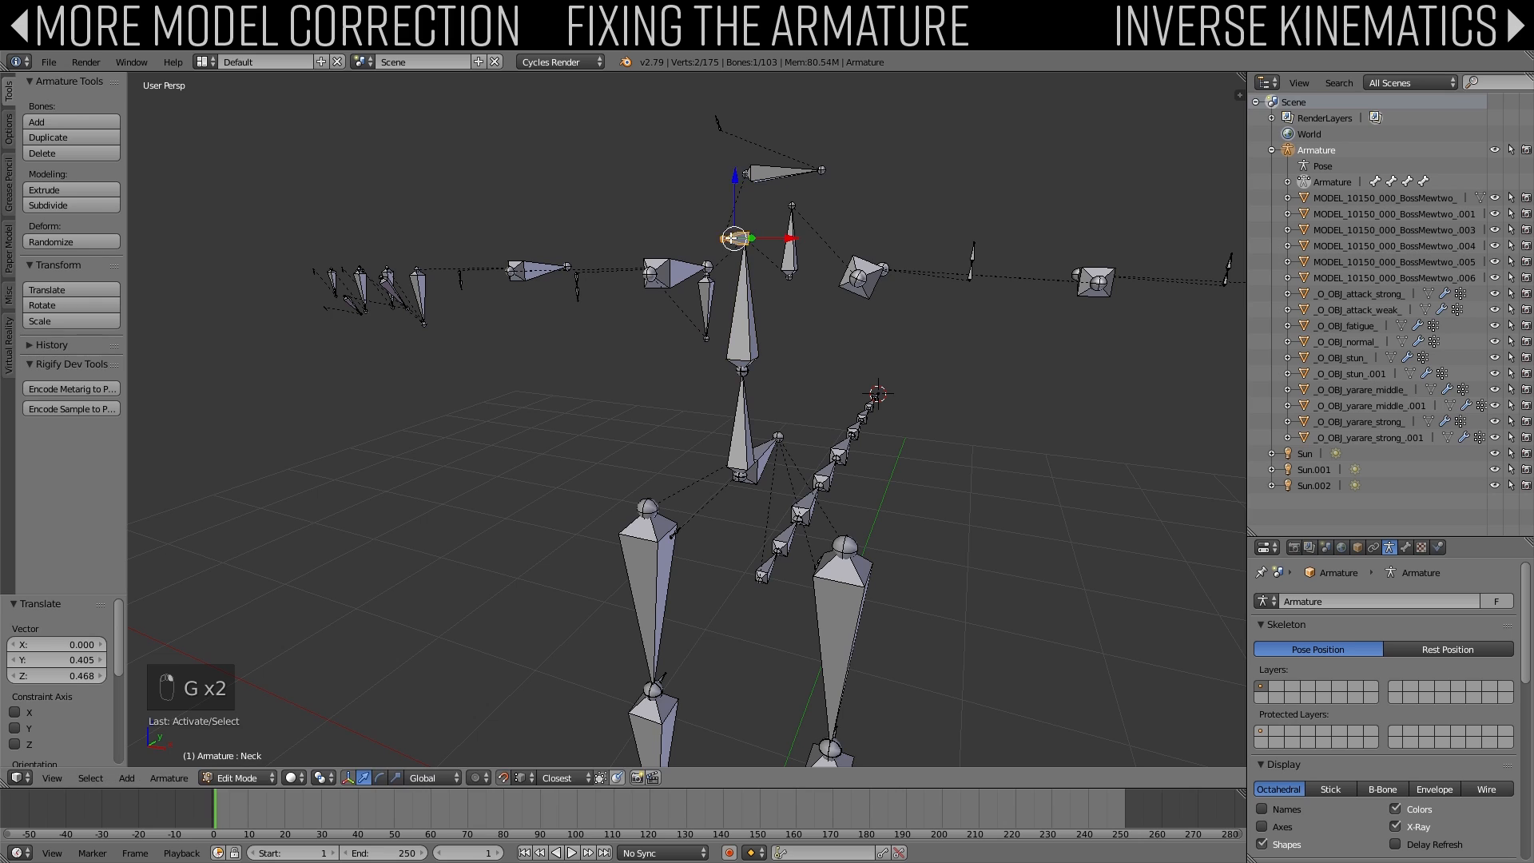
Step: Try to move the whole Neck bone onto the Head bone's base, and undo the move
key("g")
left_click(748, 175)
key("ctrl+z")
Step: Snap only the tip of the Neck bone to the base of the Head bone
right_click(715, 236)
key("g")
left_click(747, 175)
Step: Snap the 3D cursor to the tip of the Neck bone
middle_click_drag(747, 175, 639, 239)
key("shift+s")
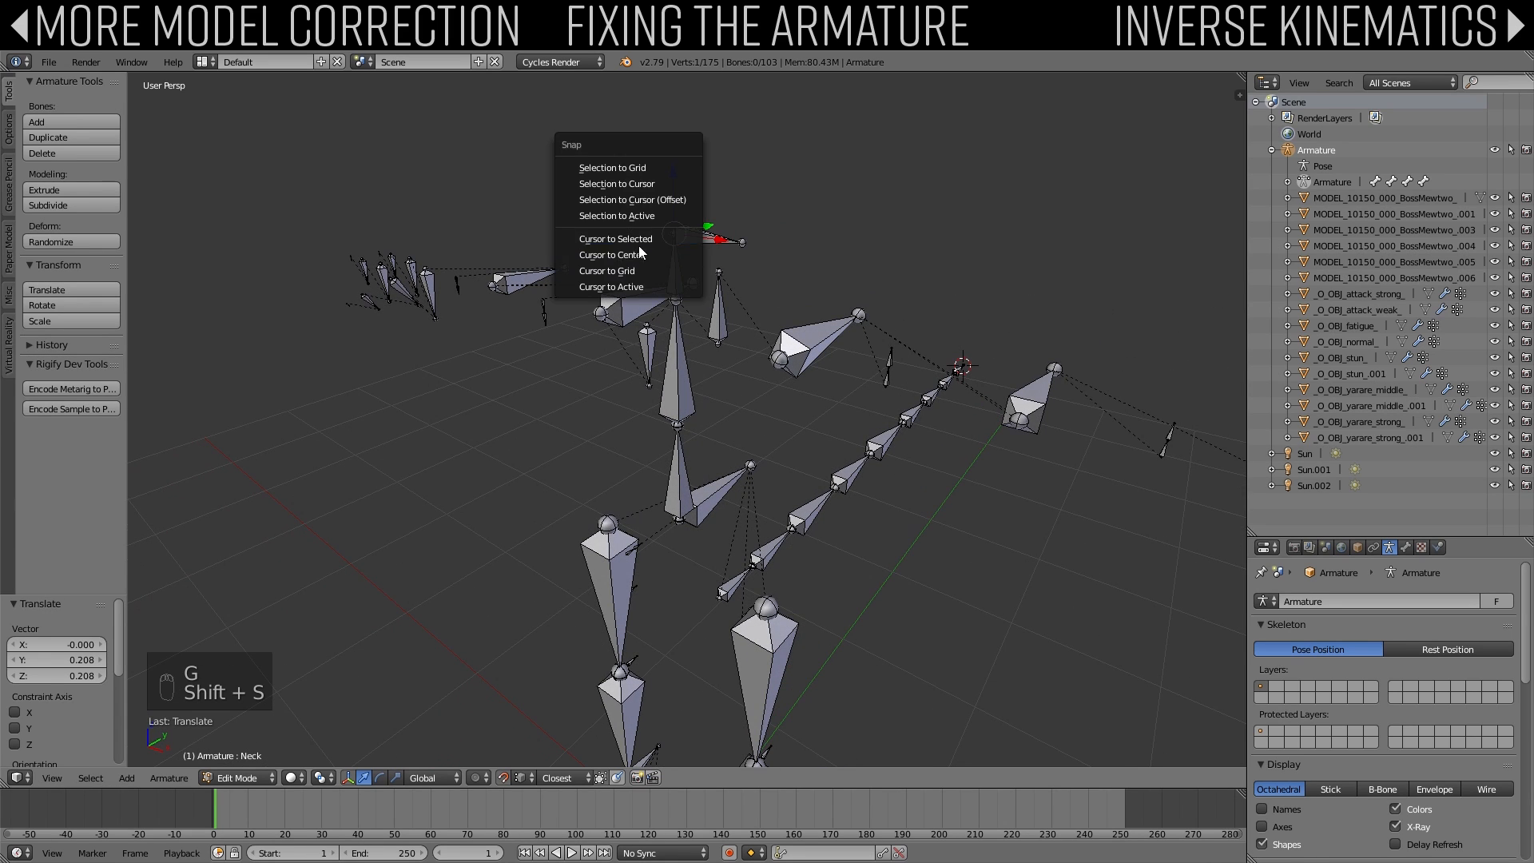
left_click(639, 240)
Step: Set the pivot point to 3D Cursor and rotate the Head bone about the global Y axis until it points upward
right_click(724, 239)
key("r")
key("y")
right_click(721, 123)
left_click(319, 779)
left_click(336, 742)
key("r")
key("y")
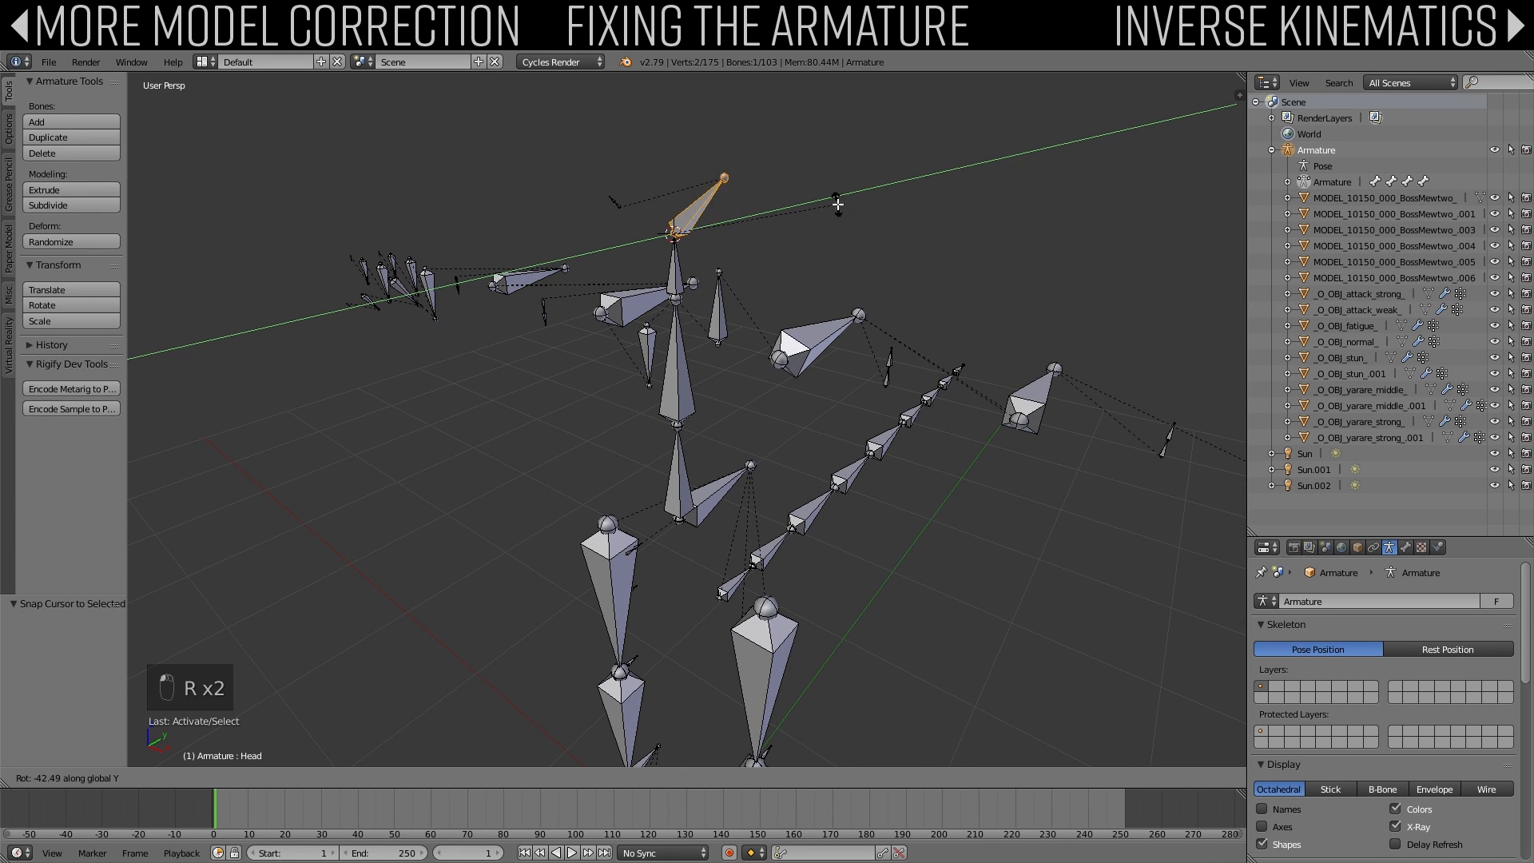
left_click(759, 163)
key("a")
Step: Snap the tips of both upper arm bones to the bases of the matching forearm bones
middle_click_drag(759, 163, 668, 316)
key("g")
left_click(522, 388)
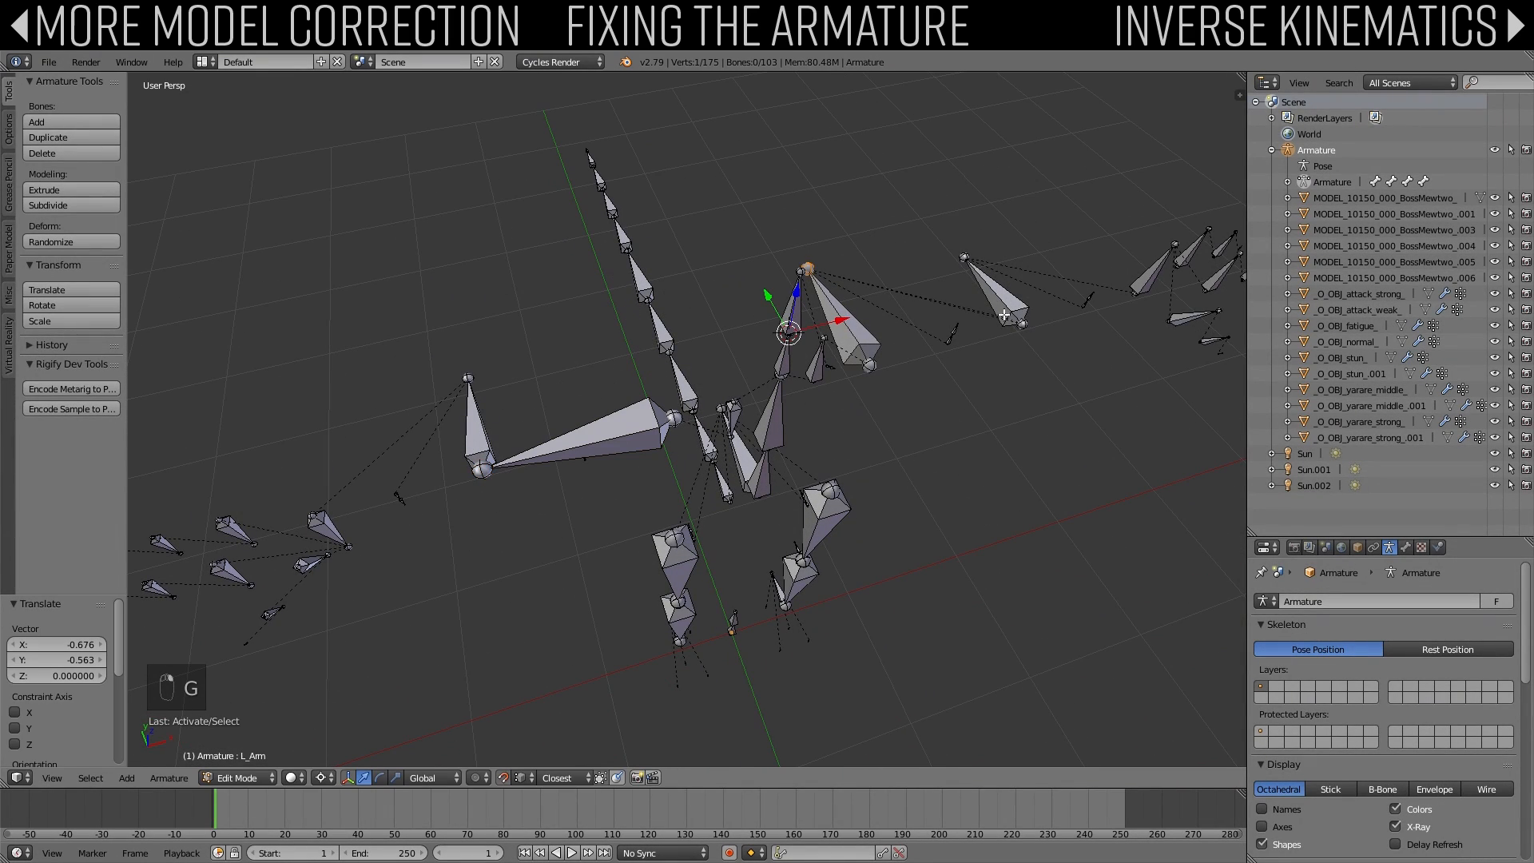
key("g")
left_click(1021, 322)
Step: Switch the pivot point away from 3D Cursor and snap the tips of both forearm bones to the bases of the hand bones
left_click(321, 778)
left_click(325, 757)
right_click(704, 336)
key("g")
left_click(849, 387)
key("g")
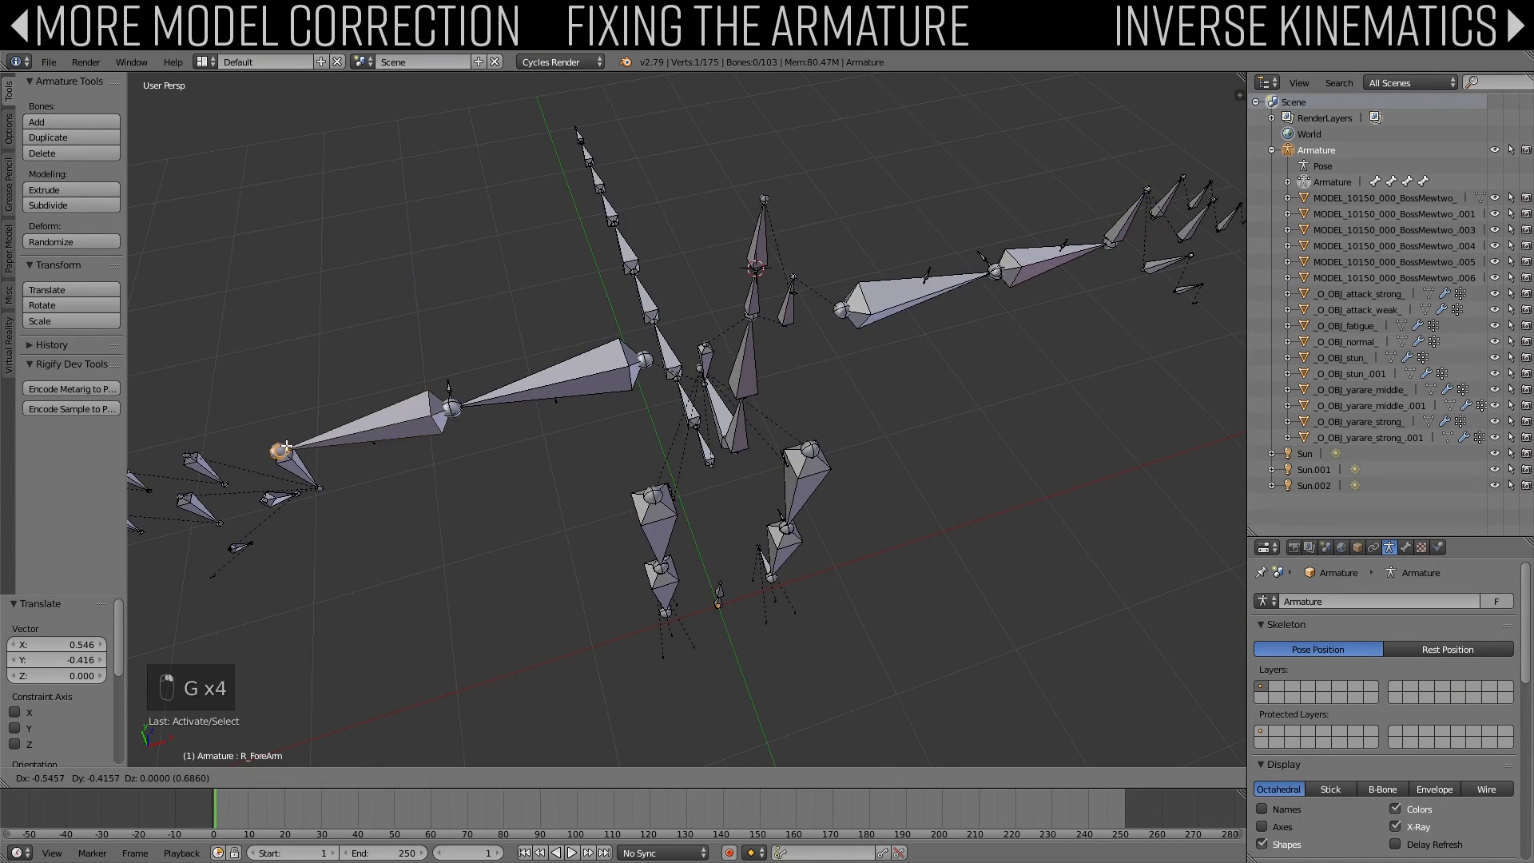
left_click(286, 446)
Step: Select the R_Hand bone and its finger bones, leaving out the thumb, and set the pivot point to Individual Origins
middle_click_drag(286, 446, 457, 355, "shift")
key("a")
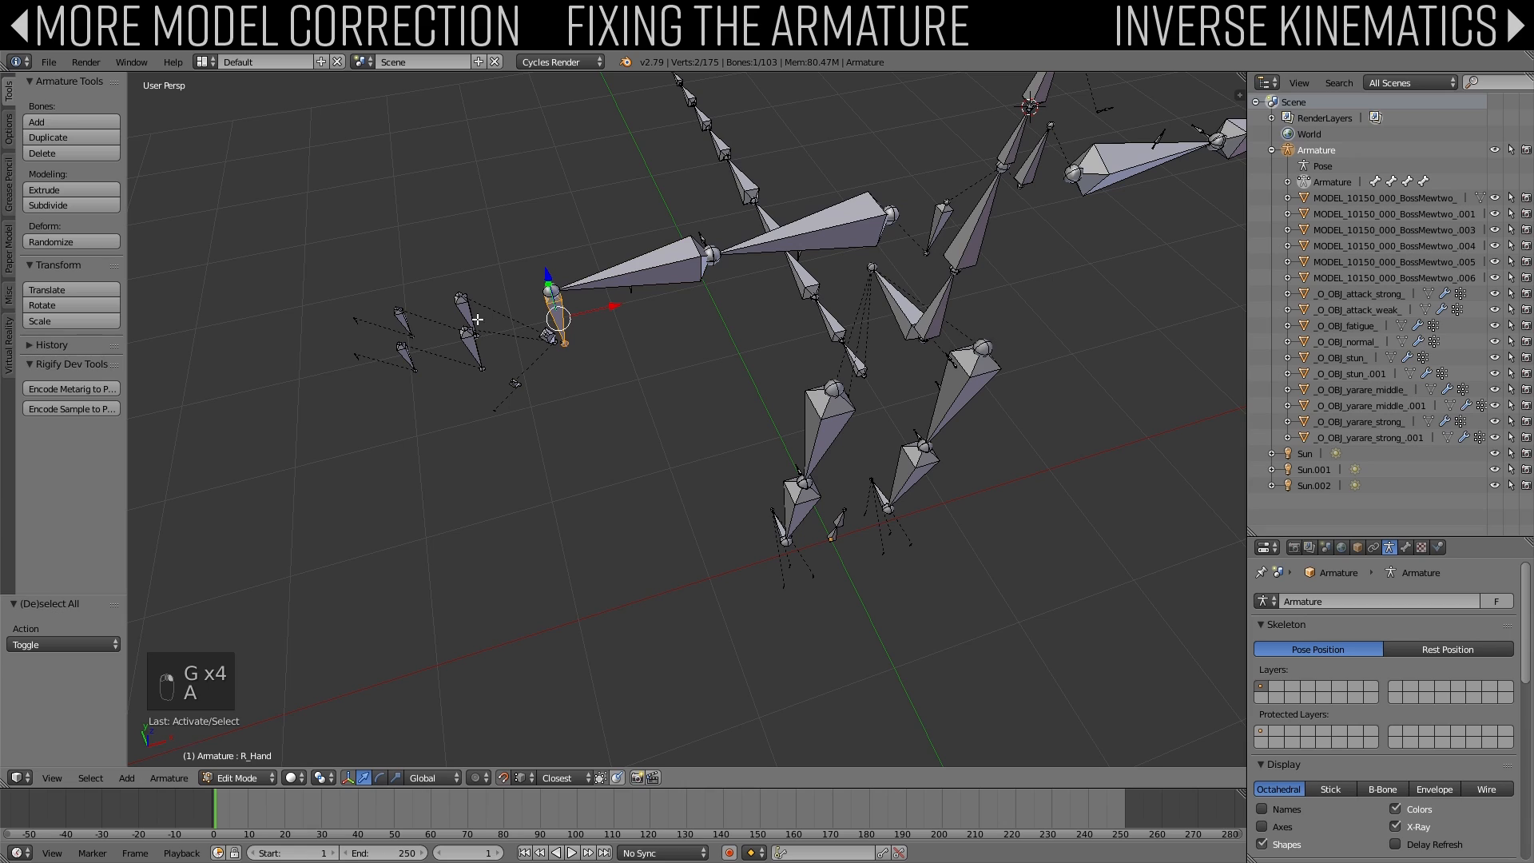
key("b")
left_click_drag(345, 285, 485, 384)
left_click(324, 779)
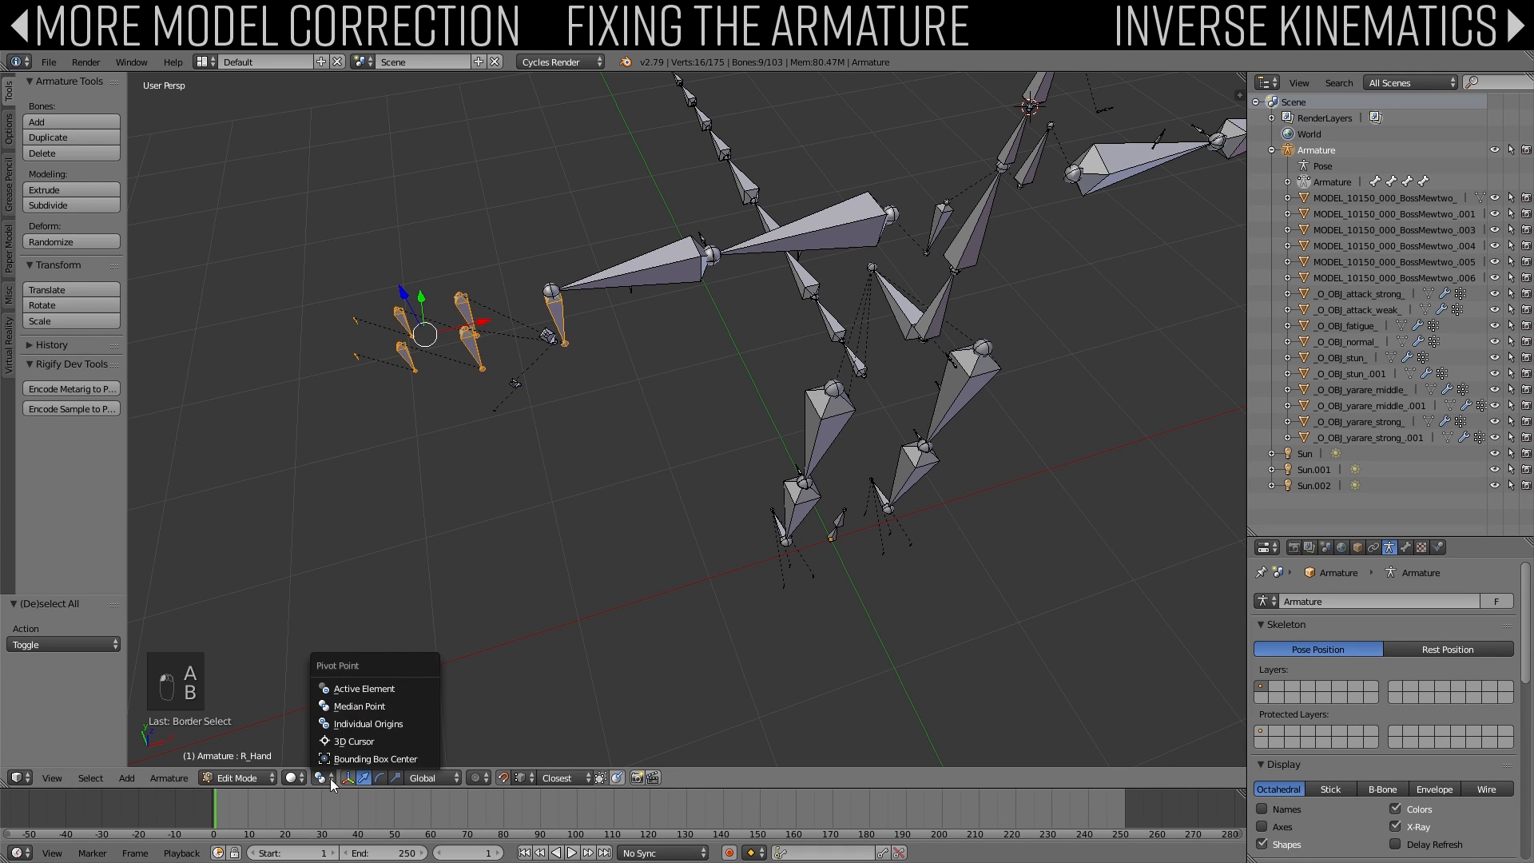
left_click(342, 725)
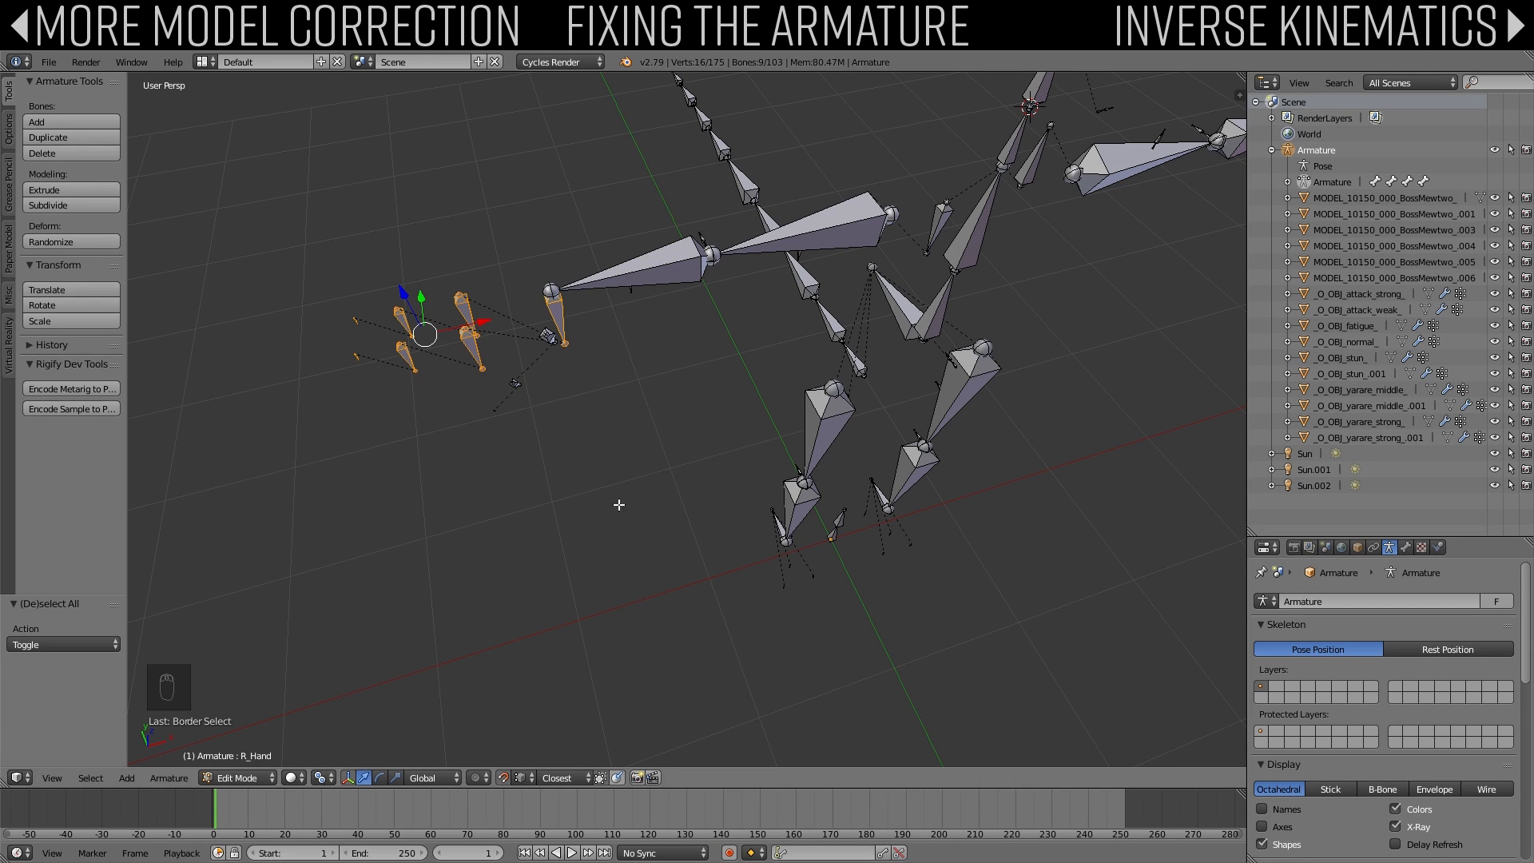
Step: Try to rotate the selected hand and finger bones 90° about their local Y axes, and undo the rotation
key("r")
key("x")
right_click(581, 487)
key("r")
key("y")
key("y")
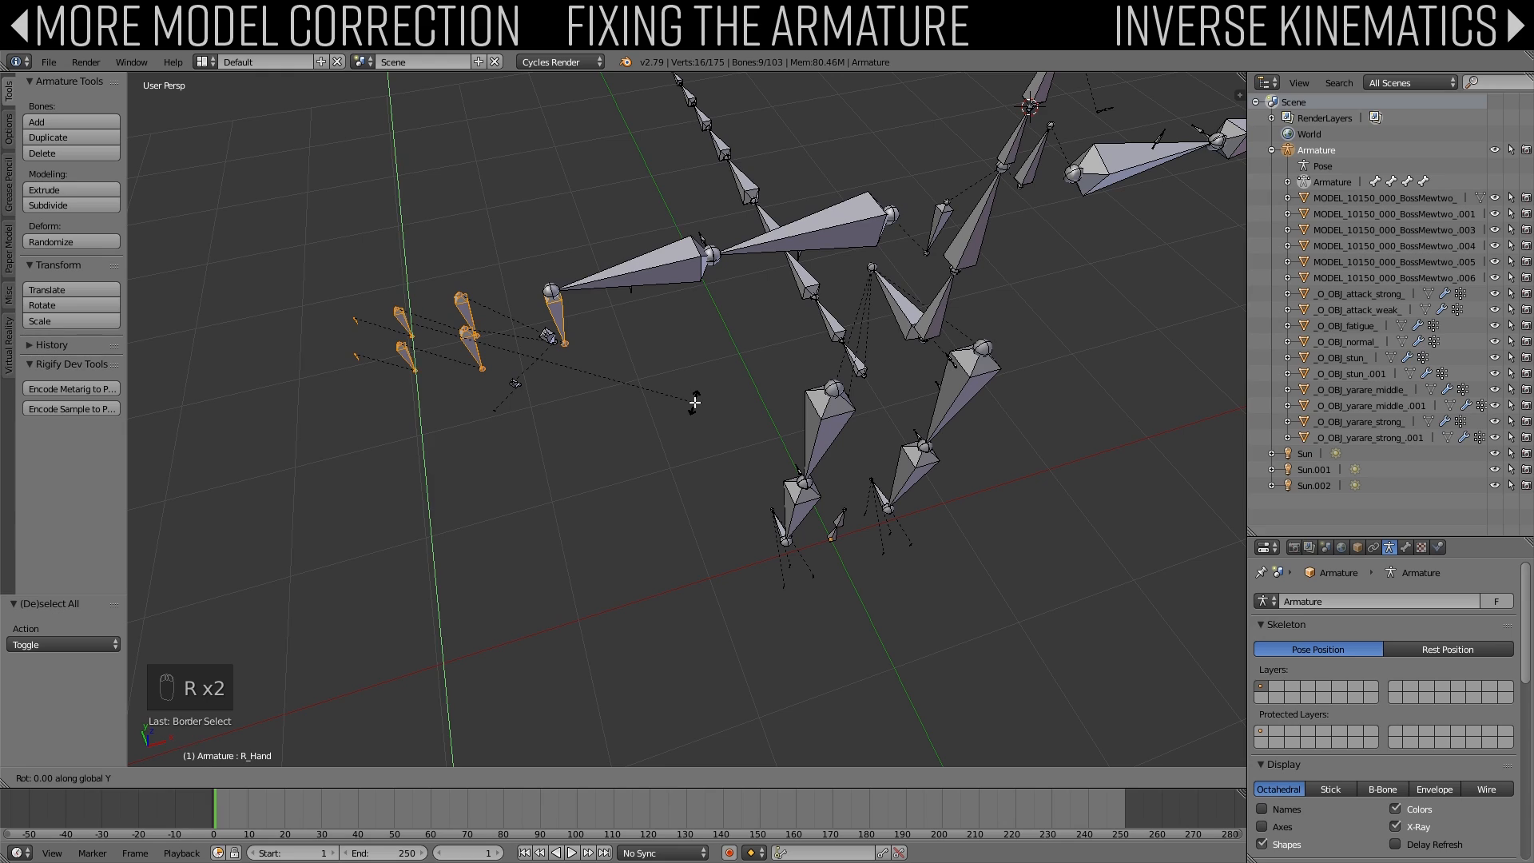
type("90")
left_click(376, 431)
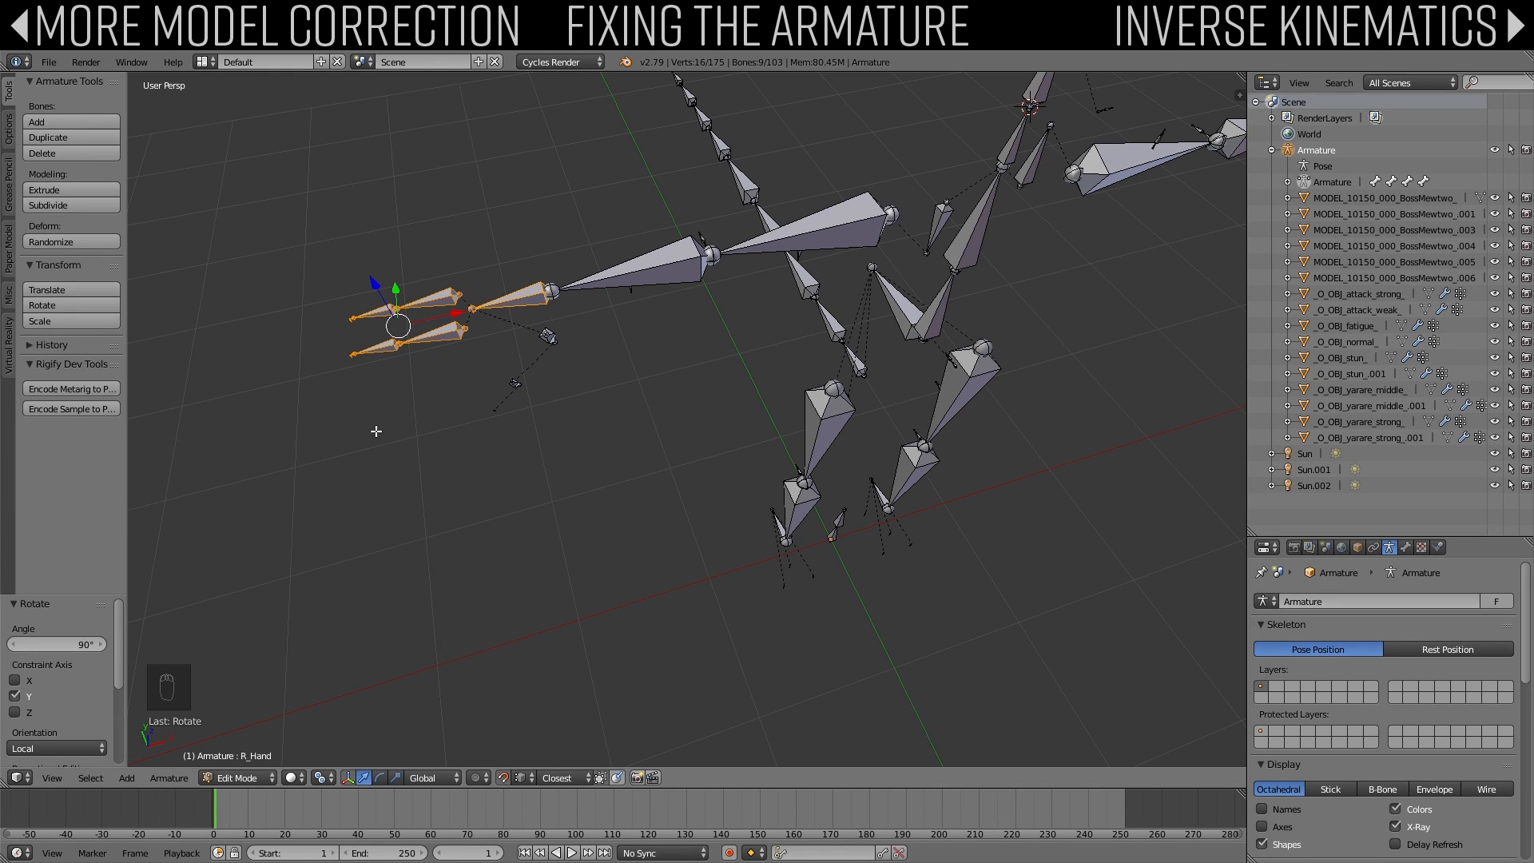
key("ctrl+z")
Step: Add the right thumb bones to the hand and finger selection and rotate all of them 90° about their local Y axes
key("c")
left_click_drag(541, 343, 500, 409)
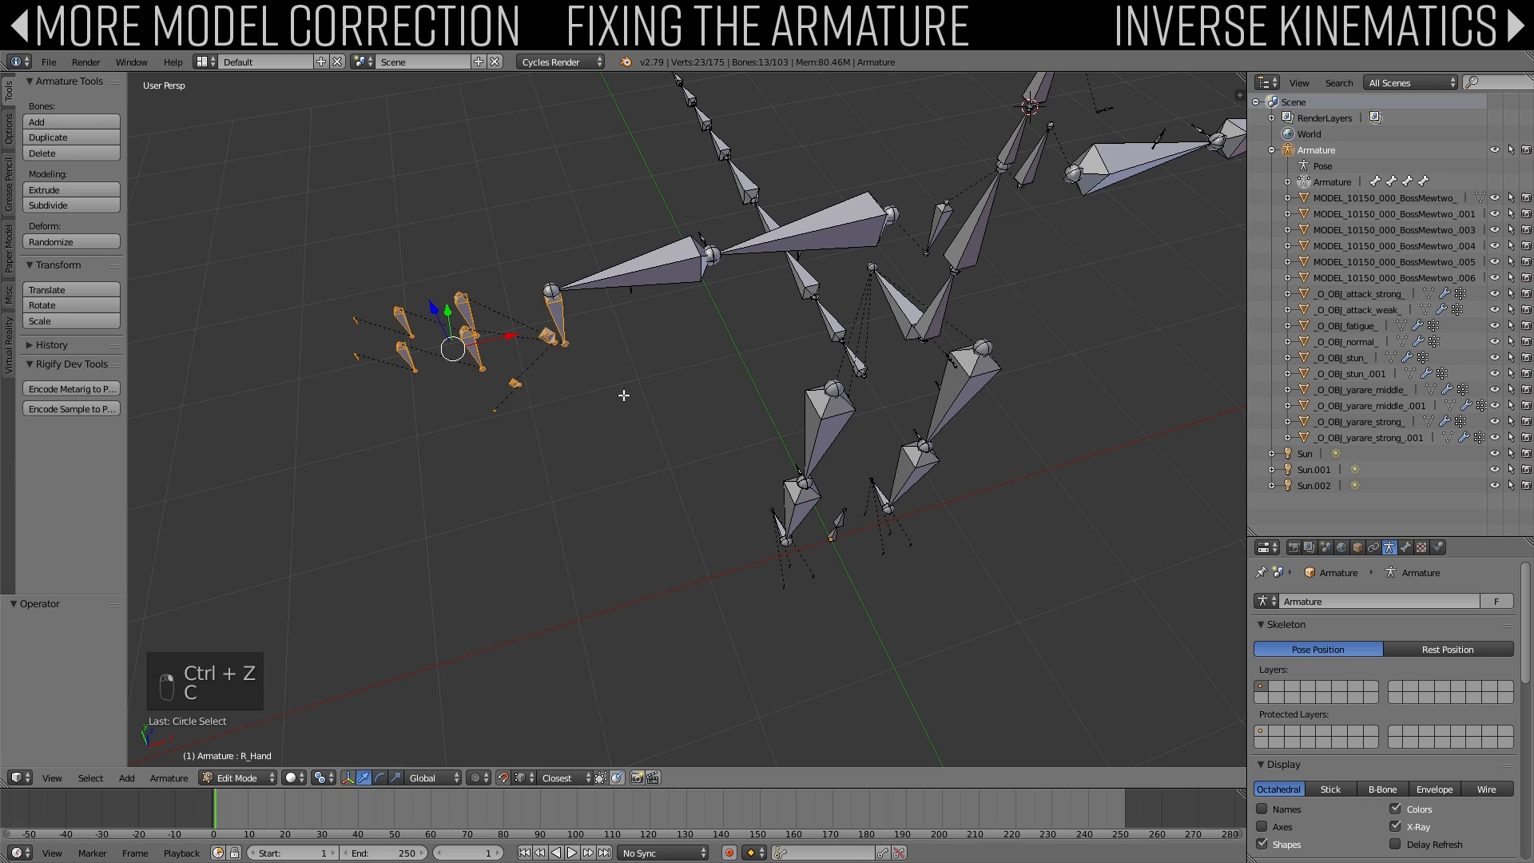
key("r")
key("y")
key("y")
type("90")
key("Return")
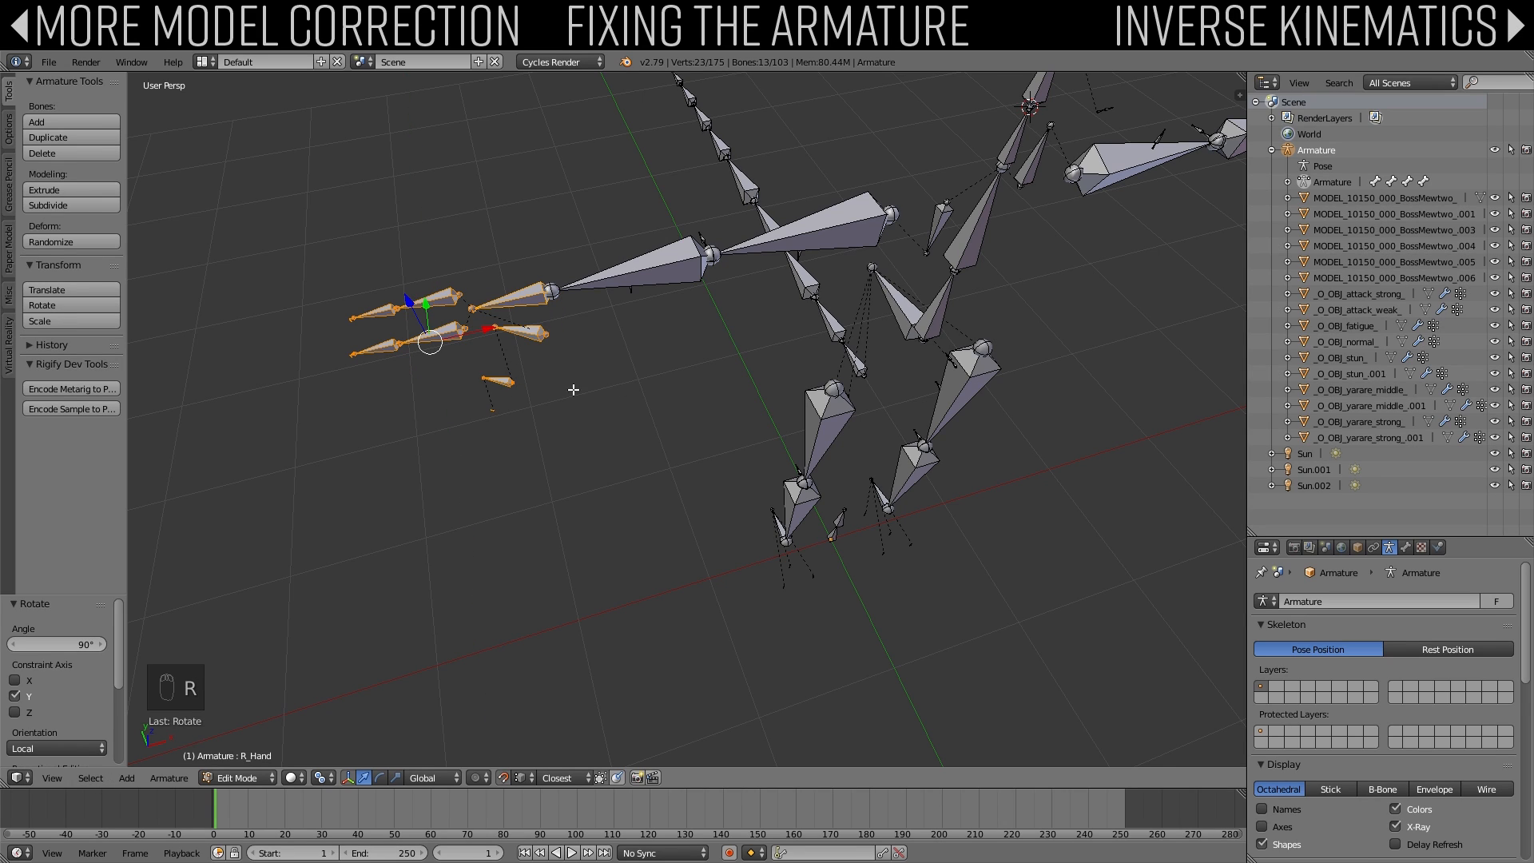
Step: Select only the right thumb bones and try to rotate them about their Z axes
key("a")
key("b")
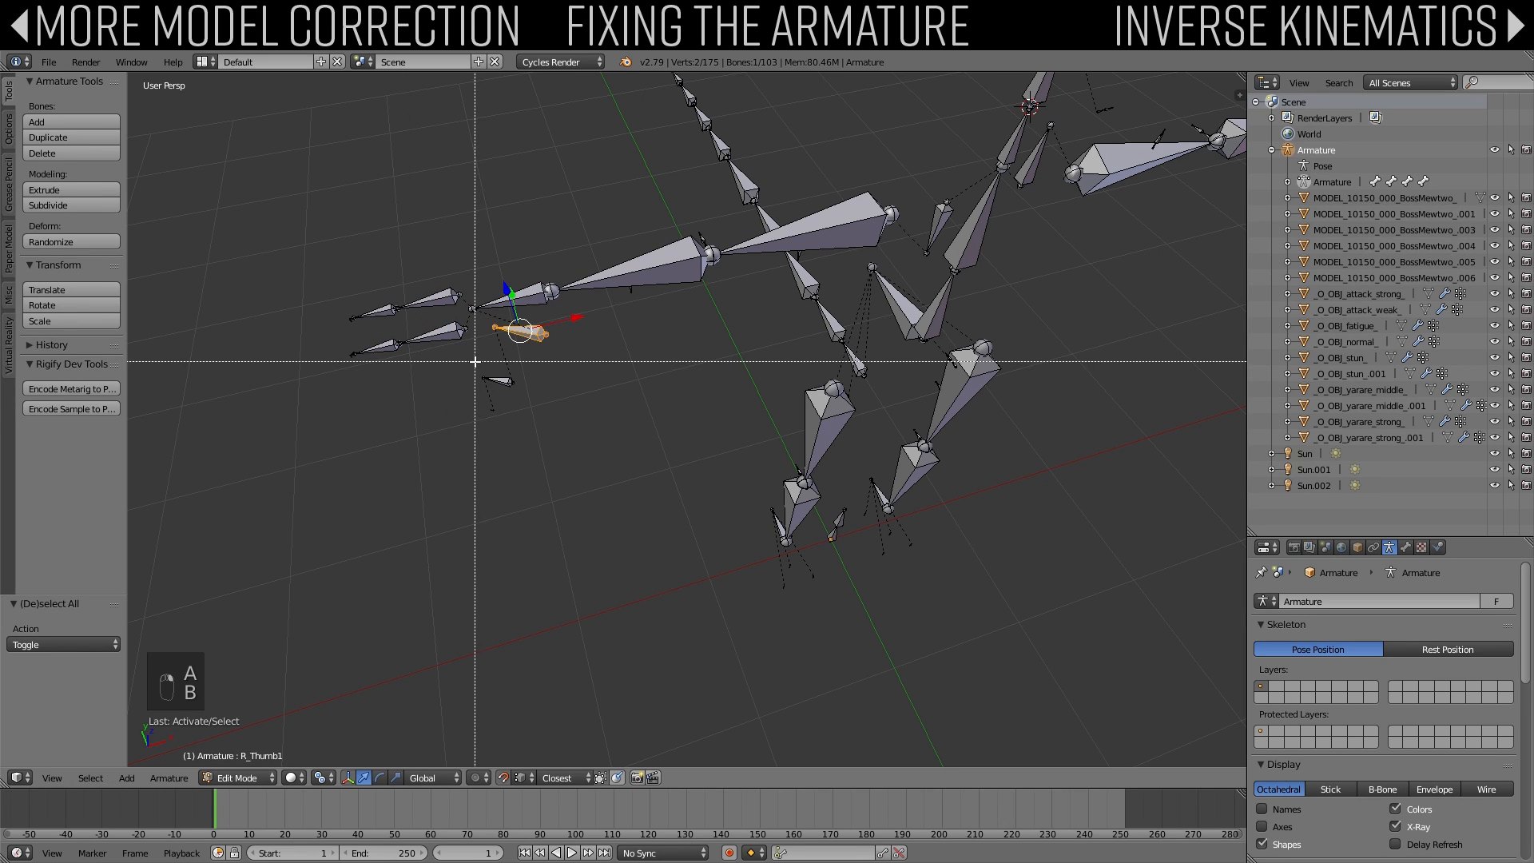
left_click_drag(472, 357, 532, 431)
key("r")
key("z")
key("z")
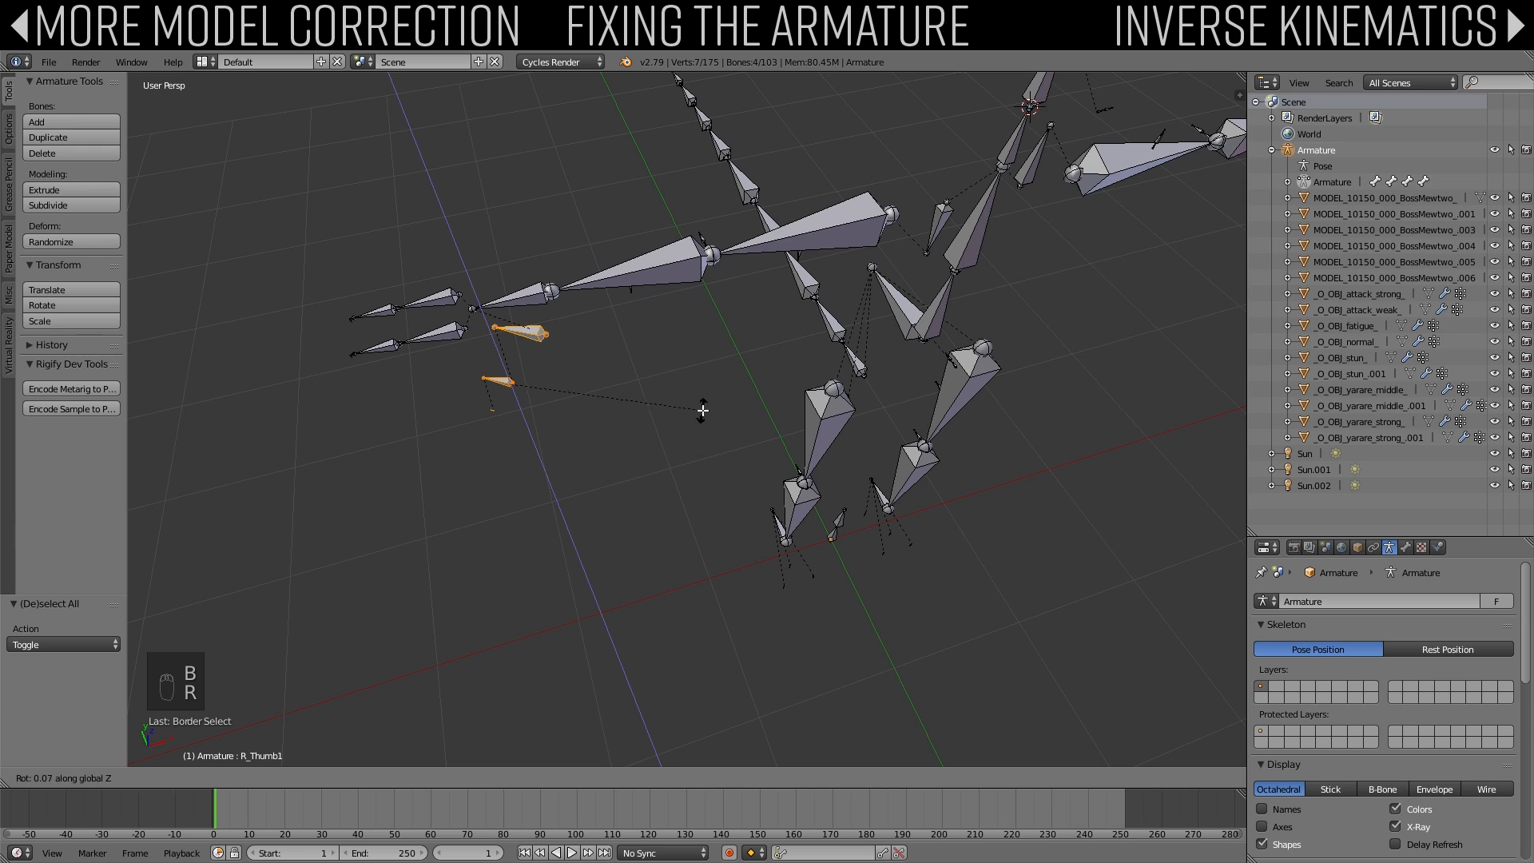
right_click(578, 161)
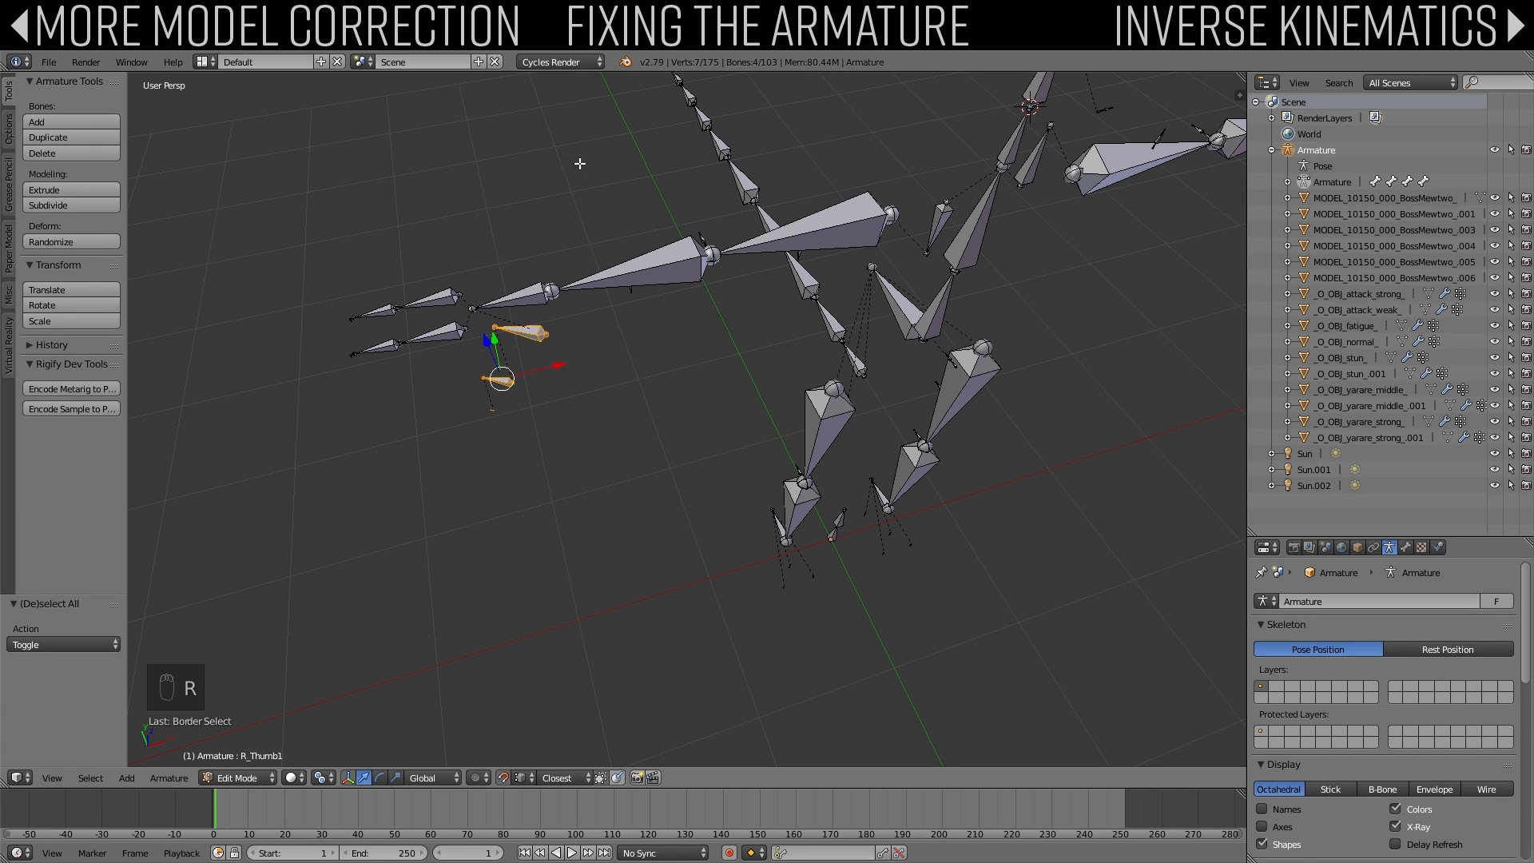
key("r")
key("z")
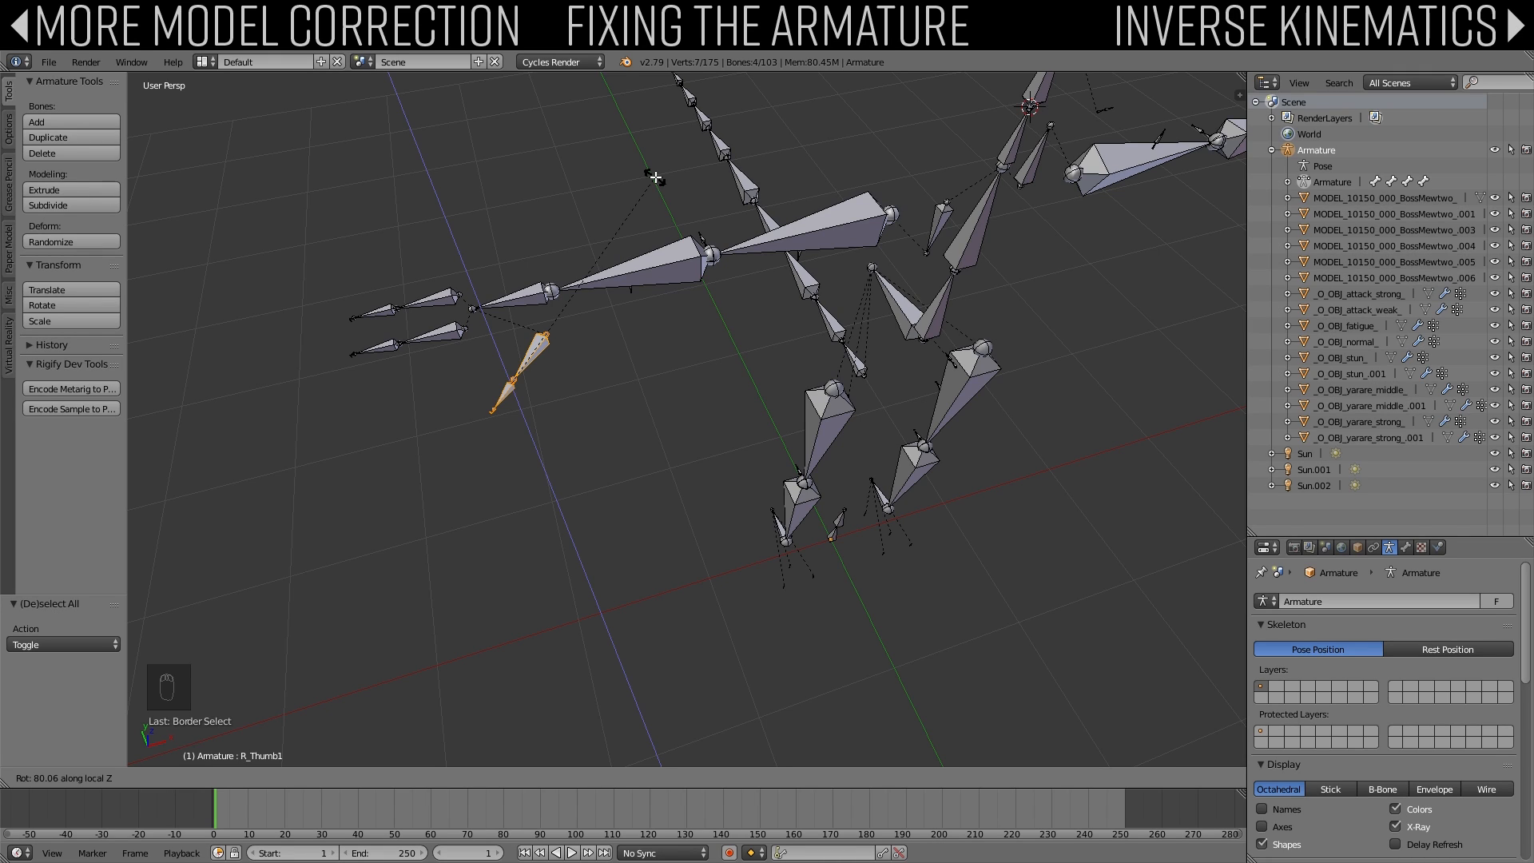
right_click(655, 177)
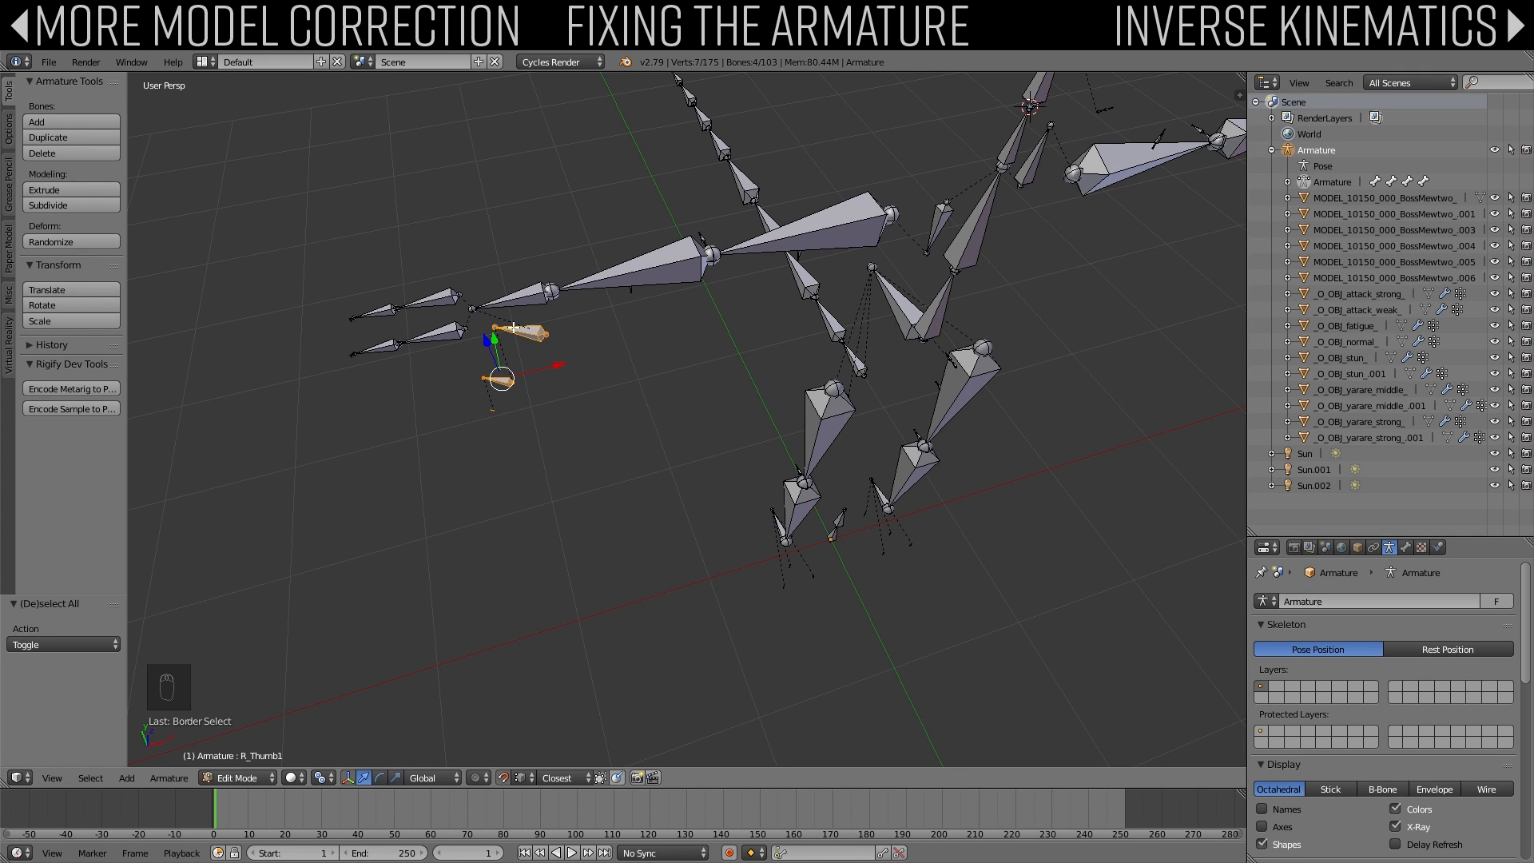
Step: Try to rotate the right thumb bones about their local X axes
key("r")
key("x")
key("x")
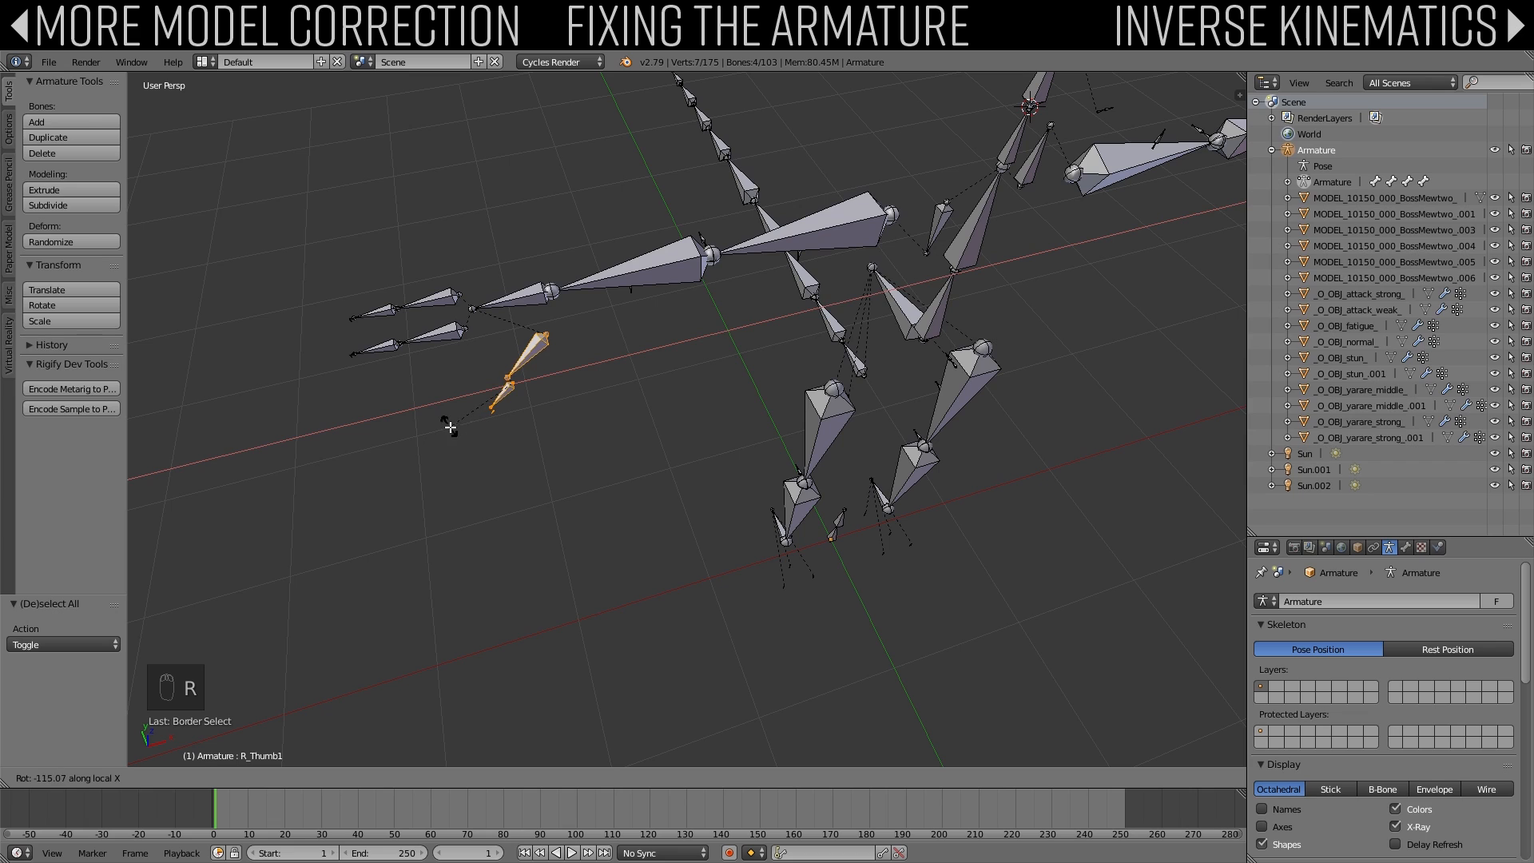
right_click(439, 407)
Step: Undo back to the state before the right hand, finger and thumb bones were rotated 90°
mouse_move(454, 432)
middle_mouse_down()
mouse_move(397, 376)
mouse_move(469, 443)
middle_mouse_up()
key("ctrl+z")
key("ctrl+z")
key("ctrl+z")
key("ctrl+z")
key("ctrl+z")
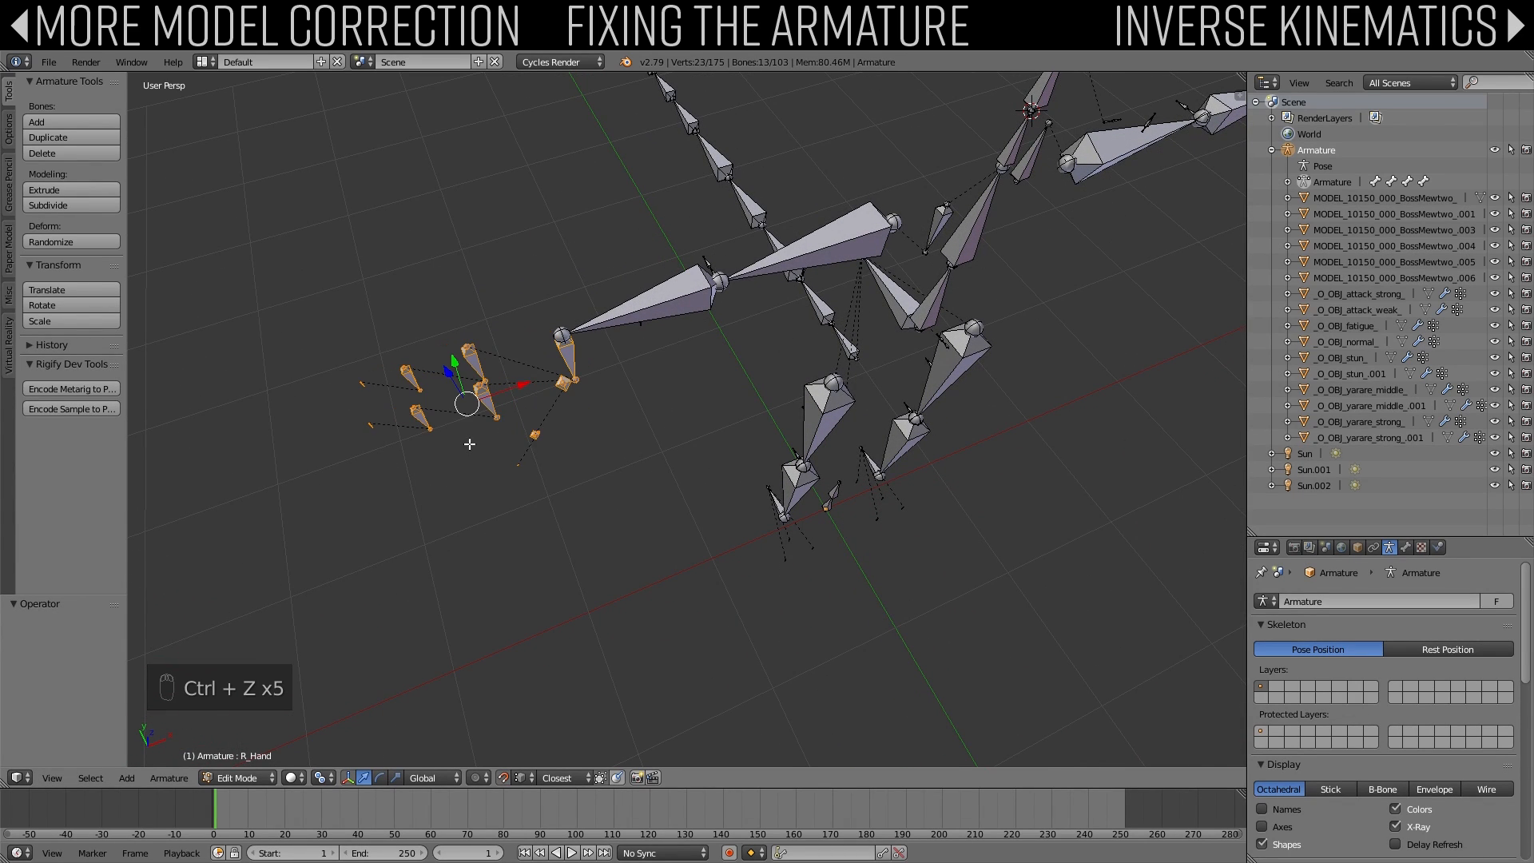
Step: Reselect the R_Hand bone and its finger bones, leaving out the right thumb
key("a")
key("b")
left_click_drag(352, 311, 476, 432)
key("b")
left_click_drag(552, 376, 584, 329)
Step: Try to rotate the selected right hand and finger bones about their local X axes
key("r")
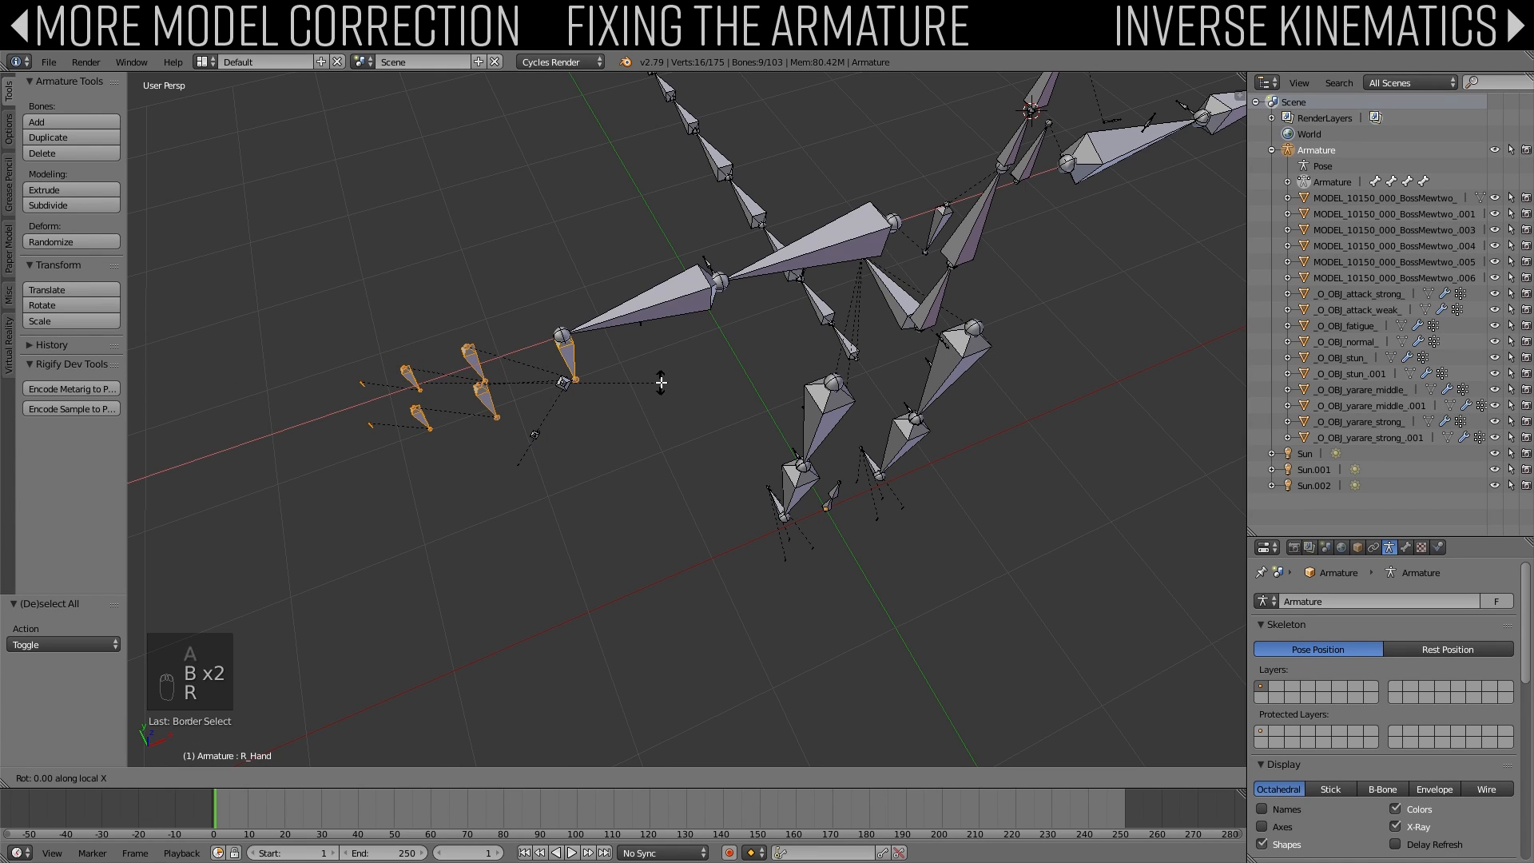
key("9")
key("0")
key("Return")
key("r")
key("x")
key("x")
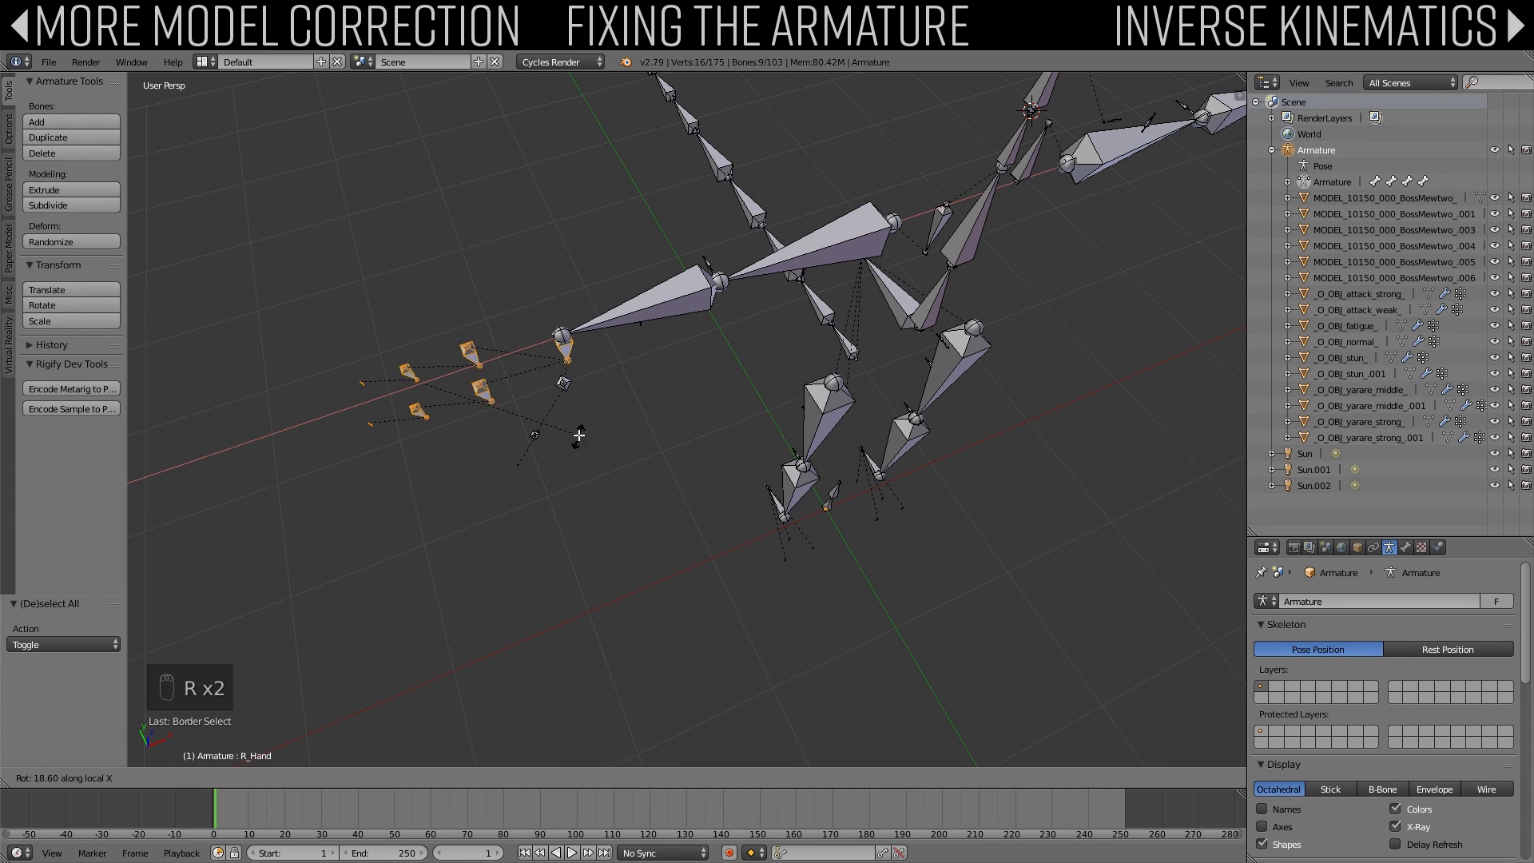
left_click(532, 446)
Step: Rotate the right hand and finger bones 90° about their local Y axes
key("y")
key("y")
key("9")
key("0")
key("Return")
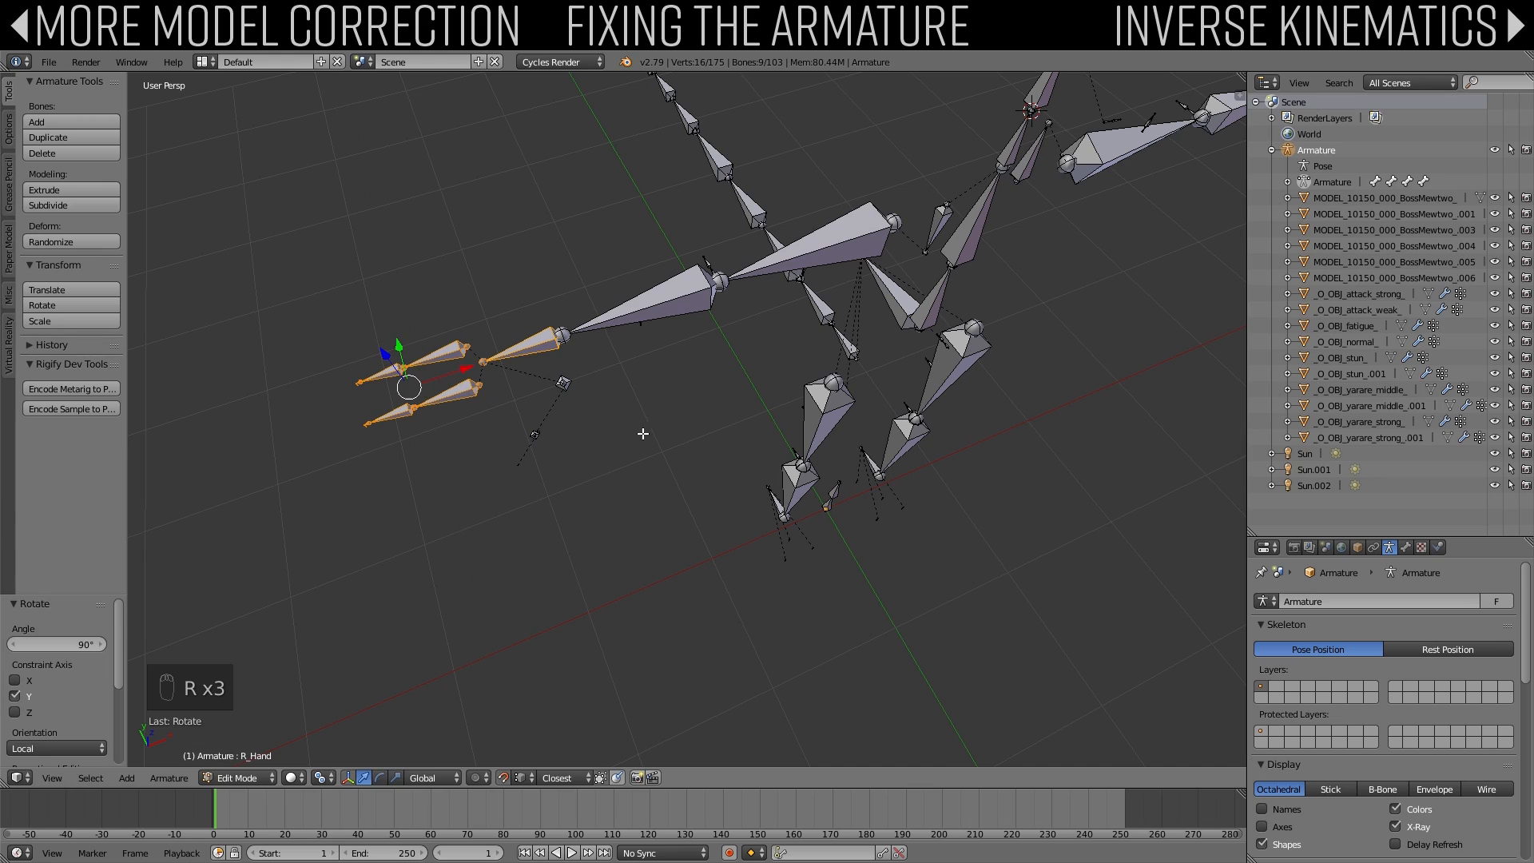
Step: Select the unrotated right thumb bones and try to rotate them about their local X axes
key("a")
key("b")
left_click_drag(512, 369, 577, 472)
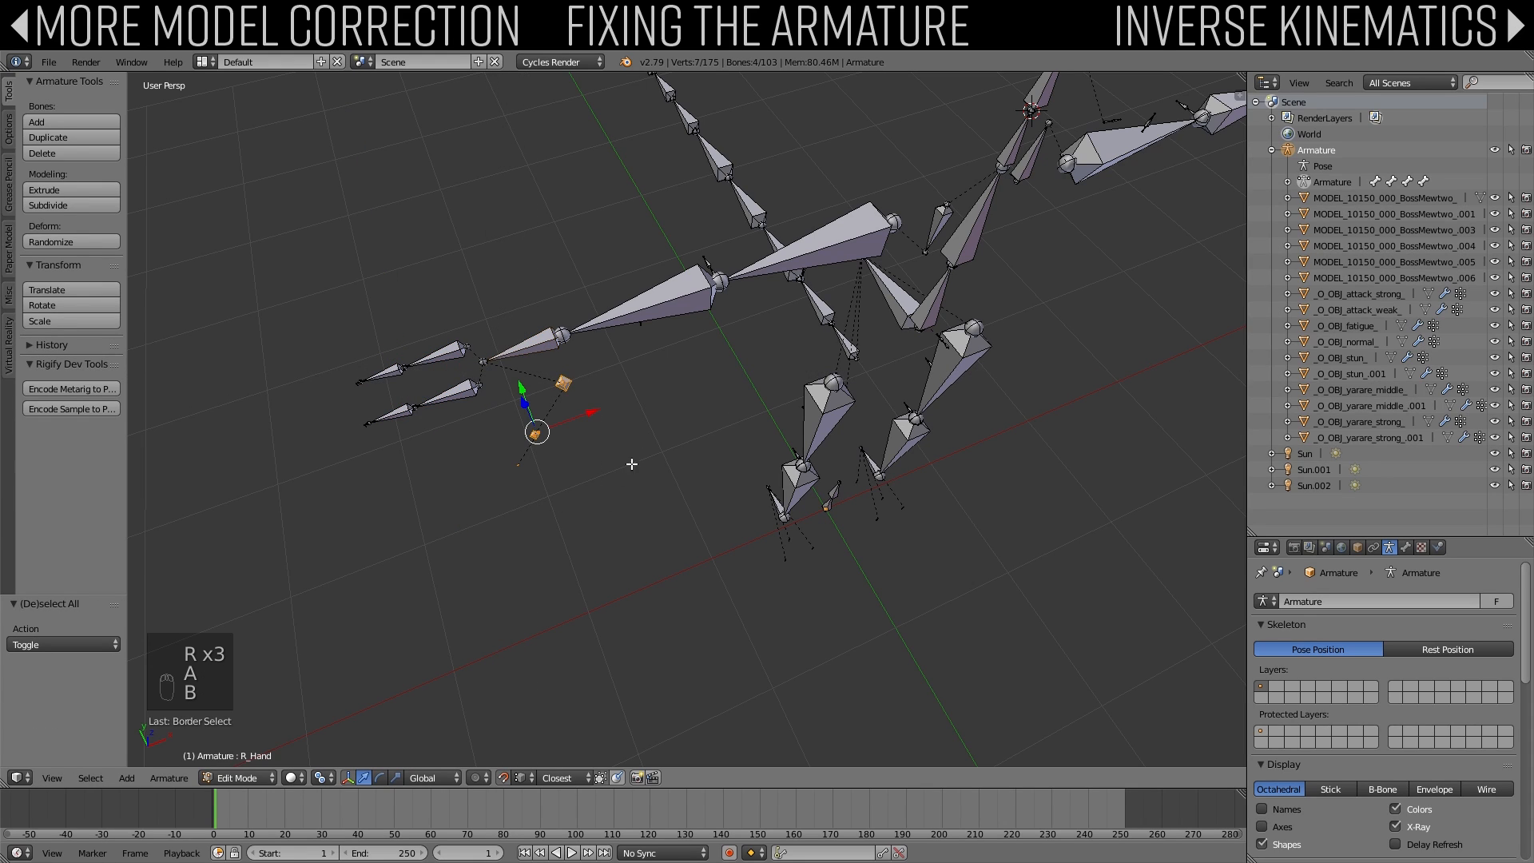
key("r")
key("x")
key("x")
right_click(641, 444)
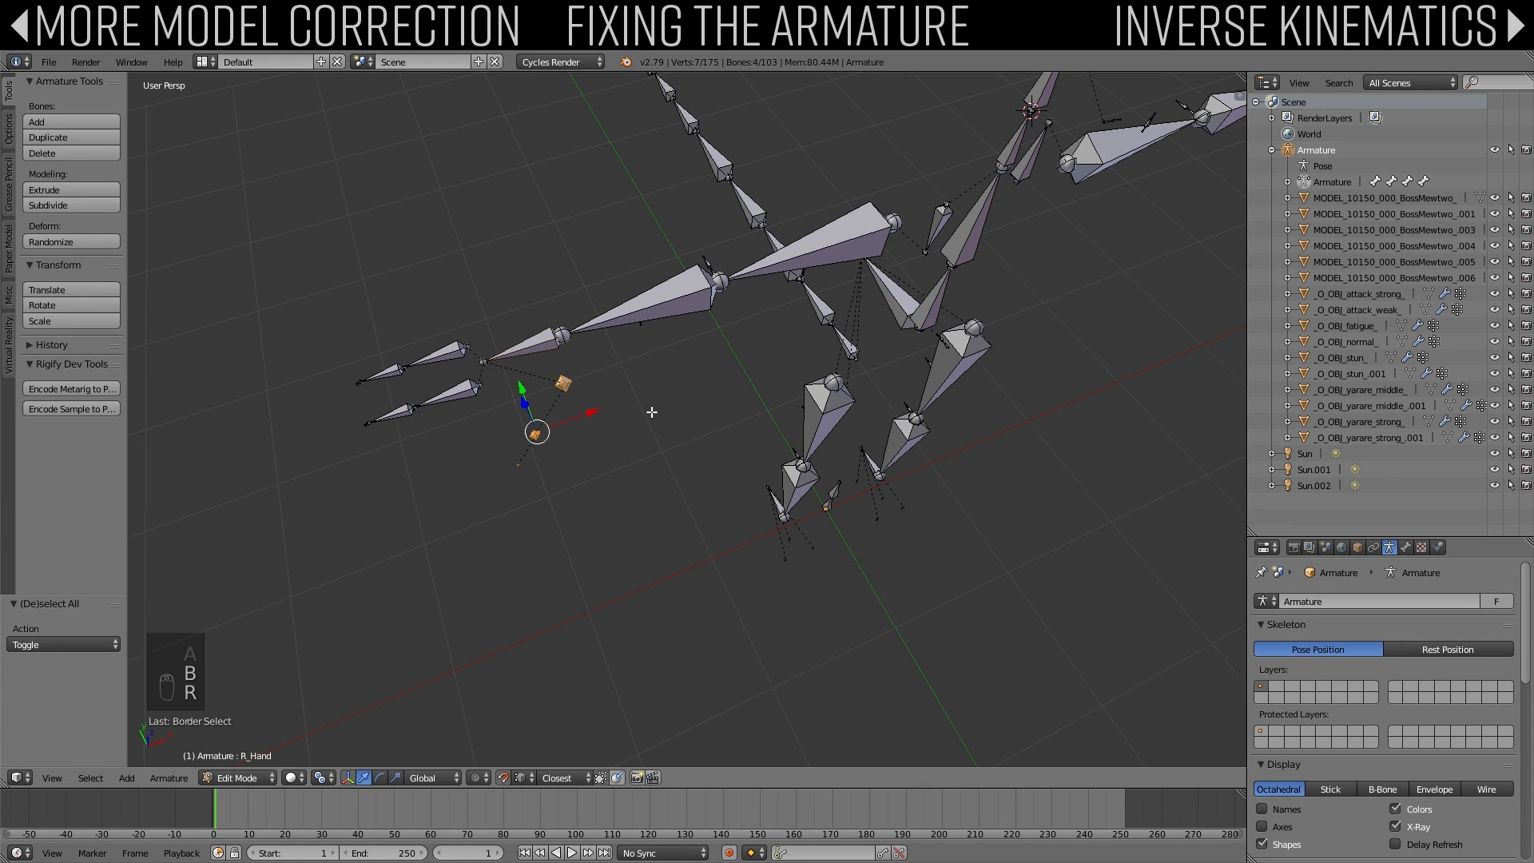
Step: Try to rotate the right thumb bones about their Z axes and about their local Y axes
key("r")
key("z")
right_click(608, 480)
key("r")
key("y")
key("y")
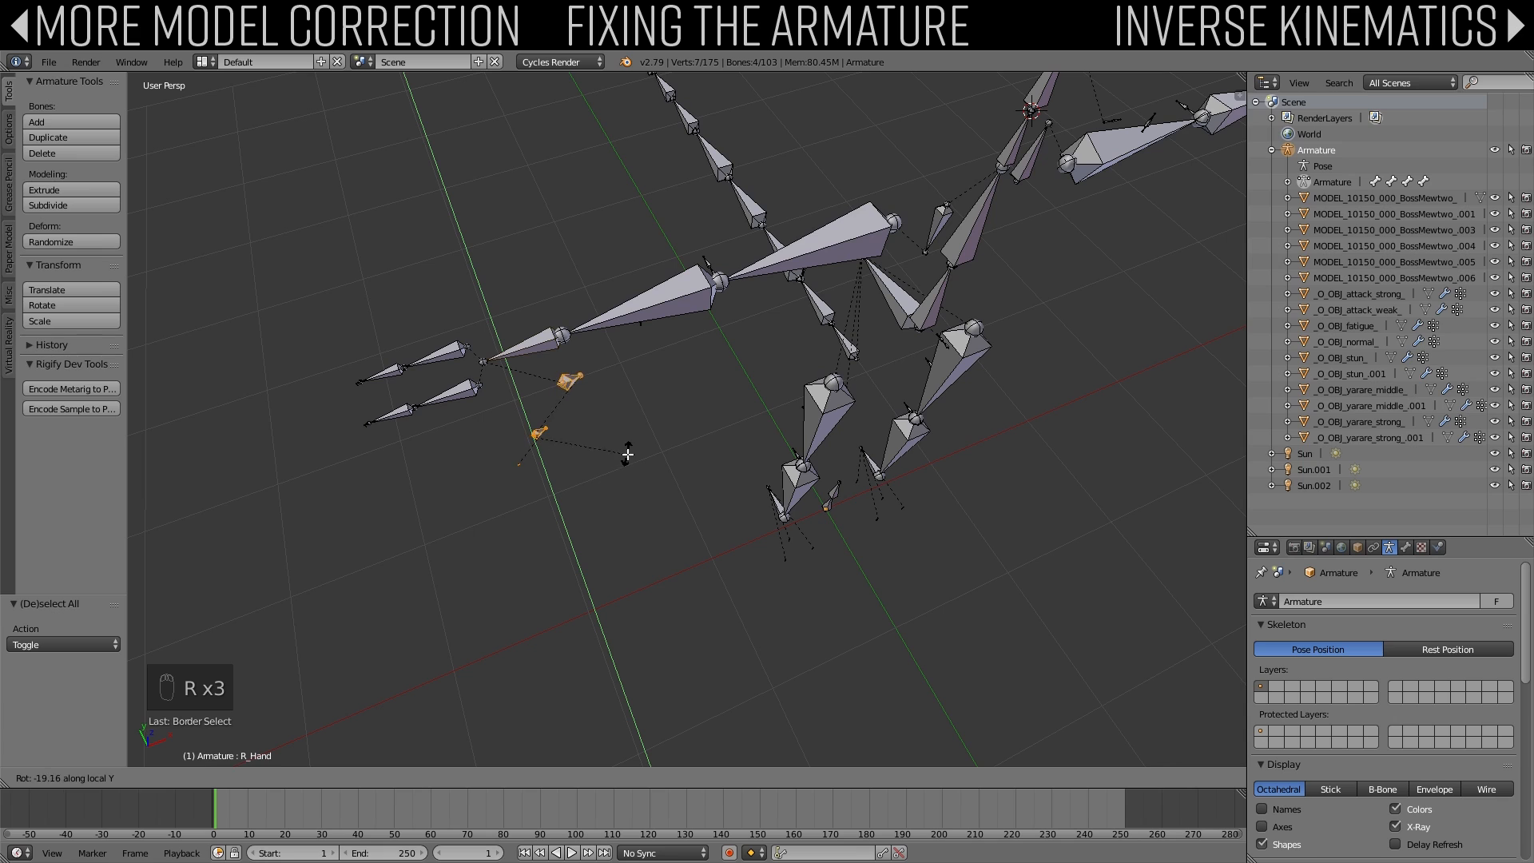
right_click(479, 509)
Step: Snap the tip of R_Thumb1 to the base of R_Thumb2, and the tip of R_Thumb2 to the thumb's end bone
middle_click_drag(480, 510, 536, 494)
scroll(536, 494, "up", 4)
key("a")
right_click(601, 255)
key("g")
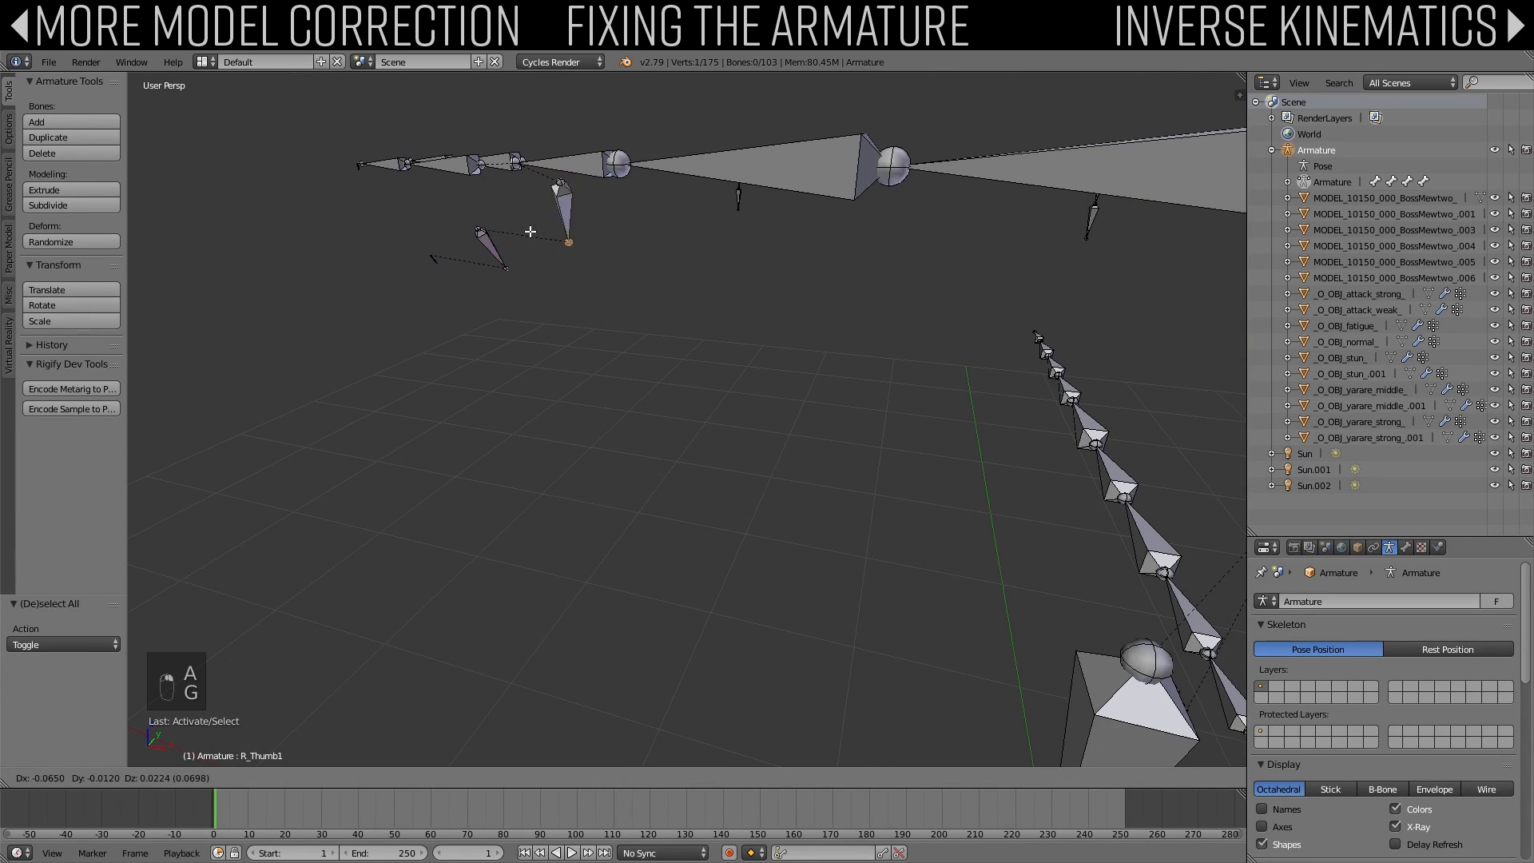
left_click(486, 231)
key("g")
left_click(443, 266)
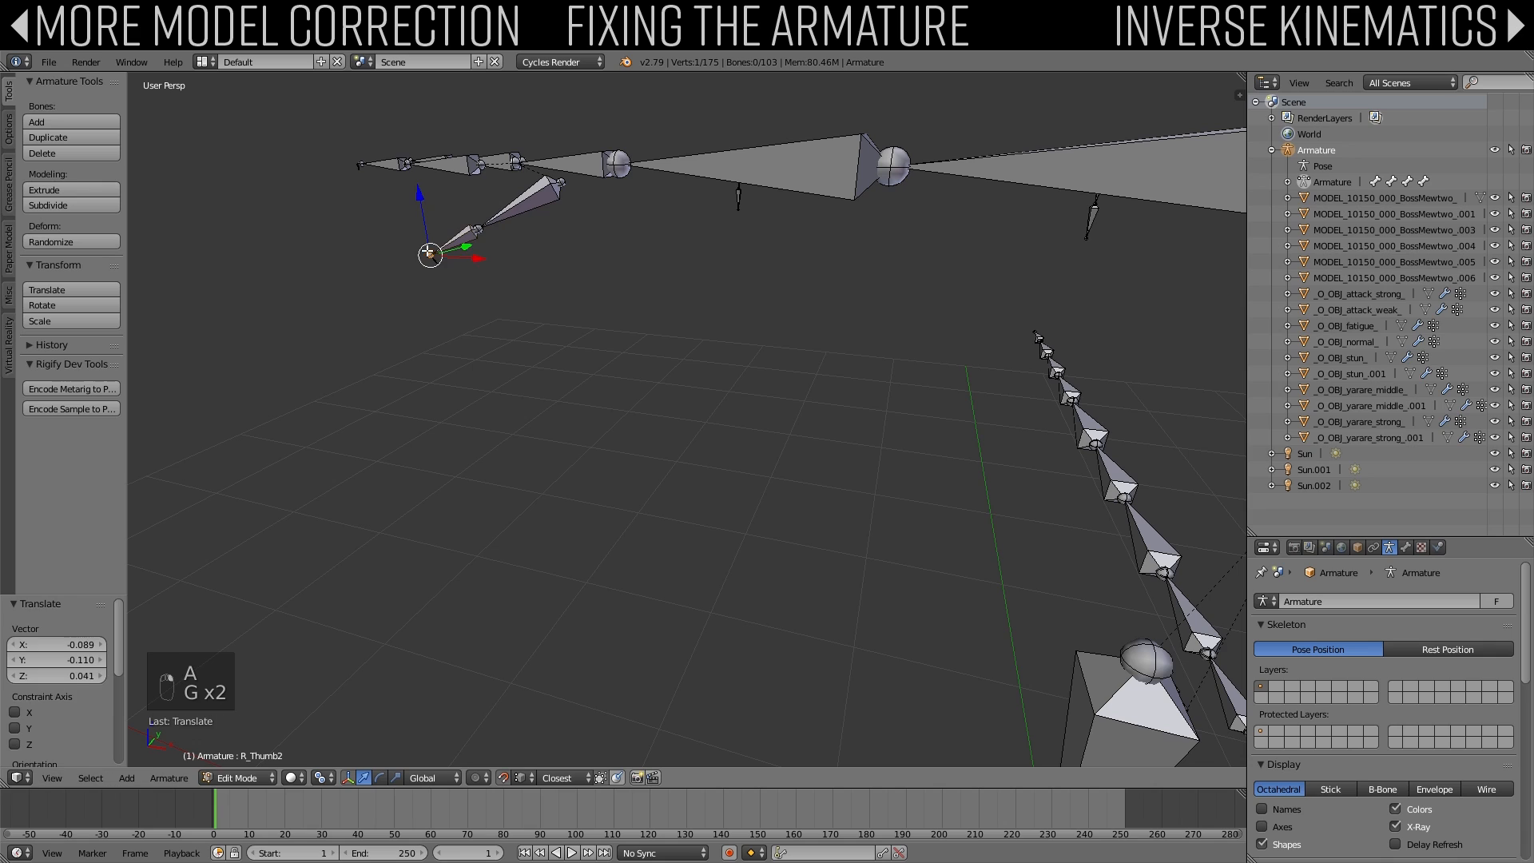
Step: Select the left hand bone and its finger bones, leaving out the left thumb
key("a")
scroll(443, 267, "down", 6)
middle_click_drag(798, 377, 537, 404, "shift")
middle_click_drag(885, 442, 596, 380, "shift")
key("b")
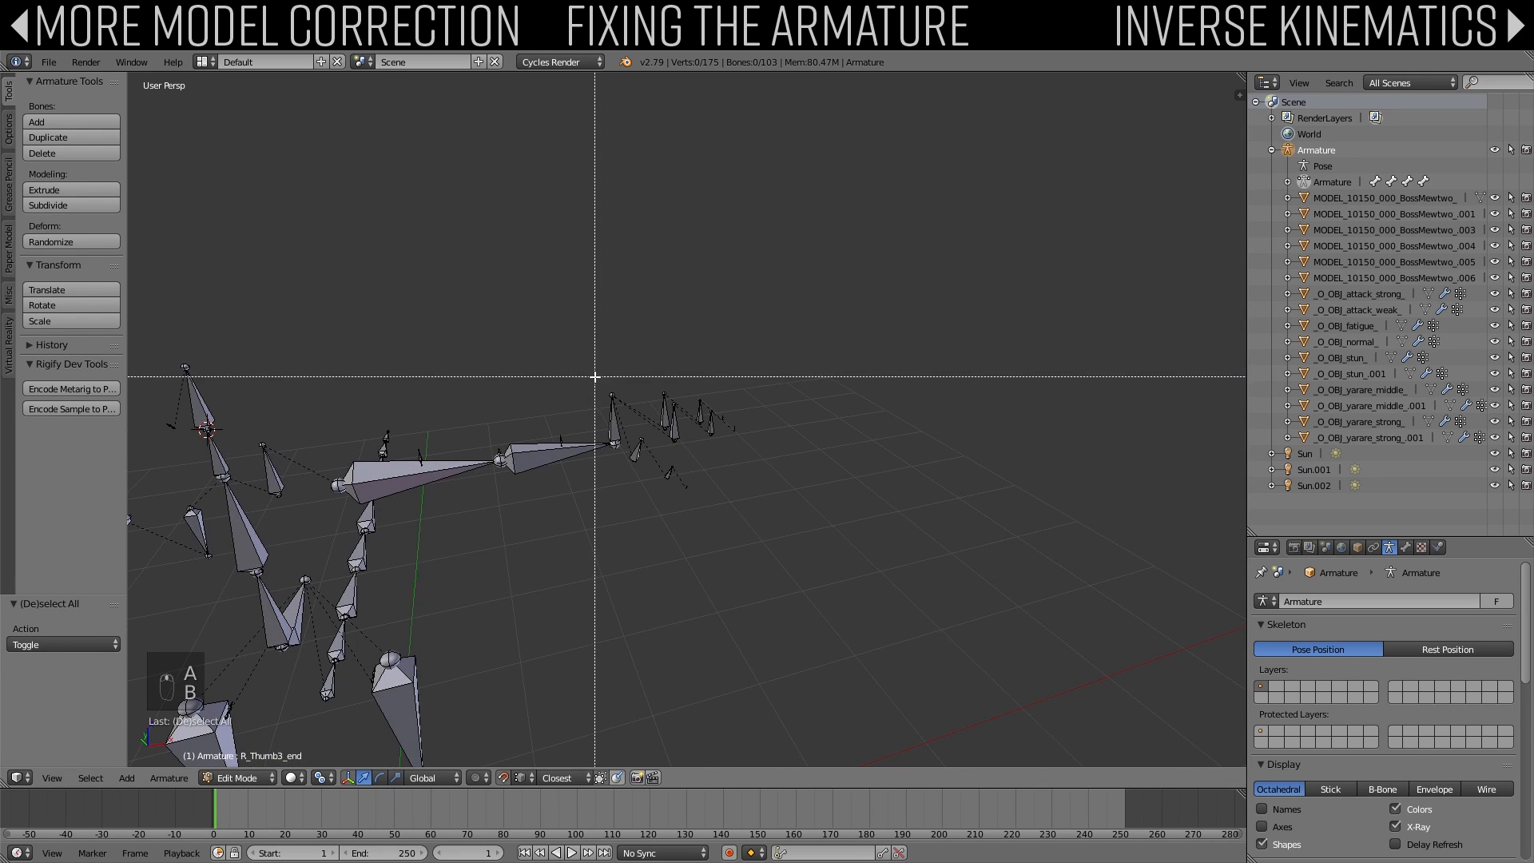
left_click_drag(592, 377, 729, 431)
scroll(713, 414, "up", 2)
right_click(588, 428, "shift")
right_click(657, 414, "shift")
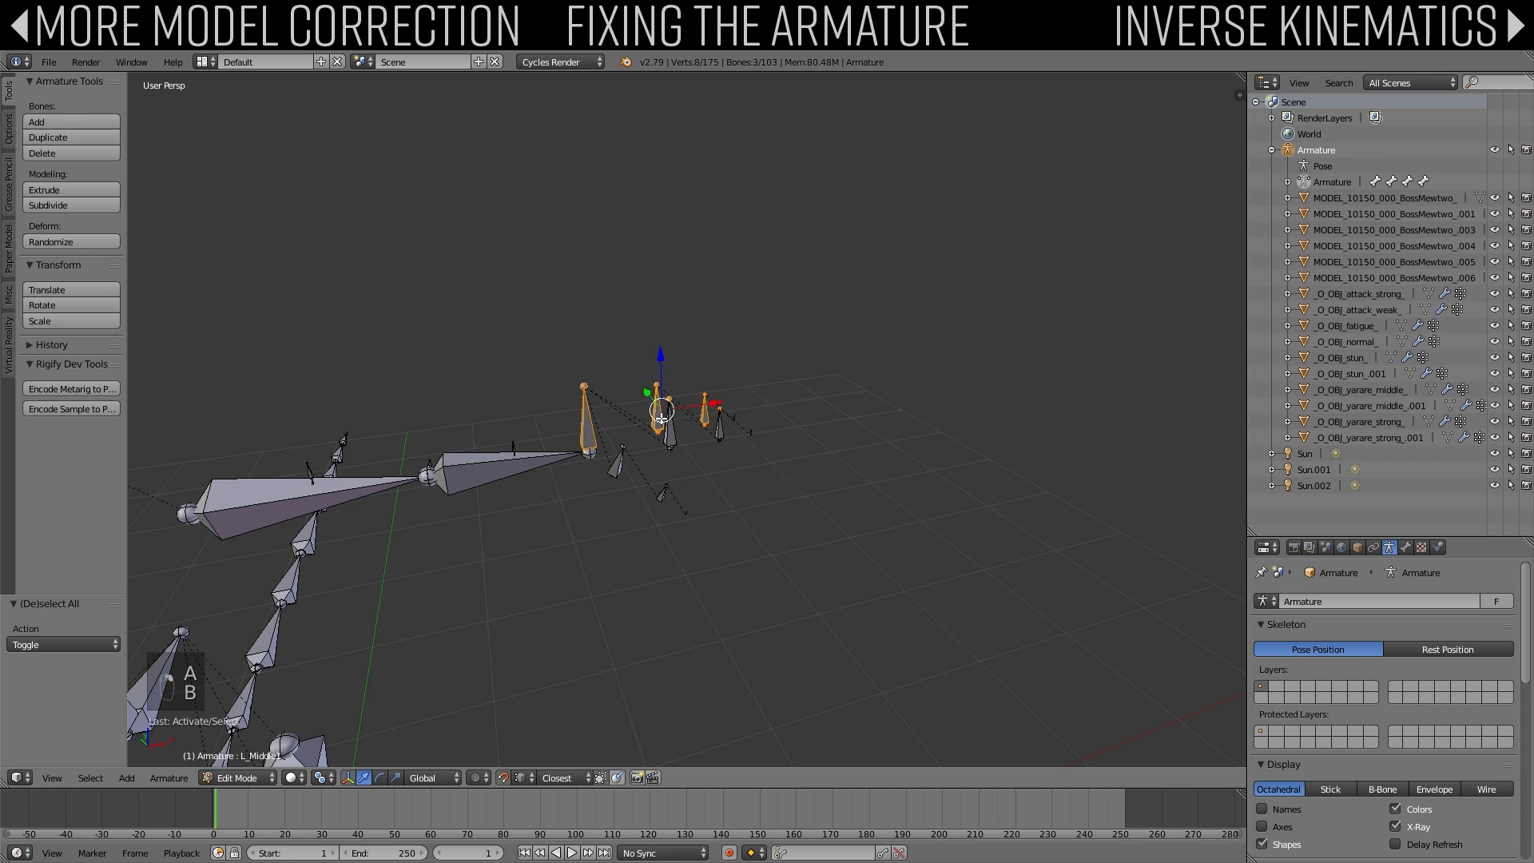
right_click(669, 428, "shift")
right_click(719, 427, "shift")
Step: Rotate the left hand and finger bones 90° about their local Y axes
key("r")
key("y")
key("y")
key("9")
key("0")
key("Return")
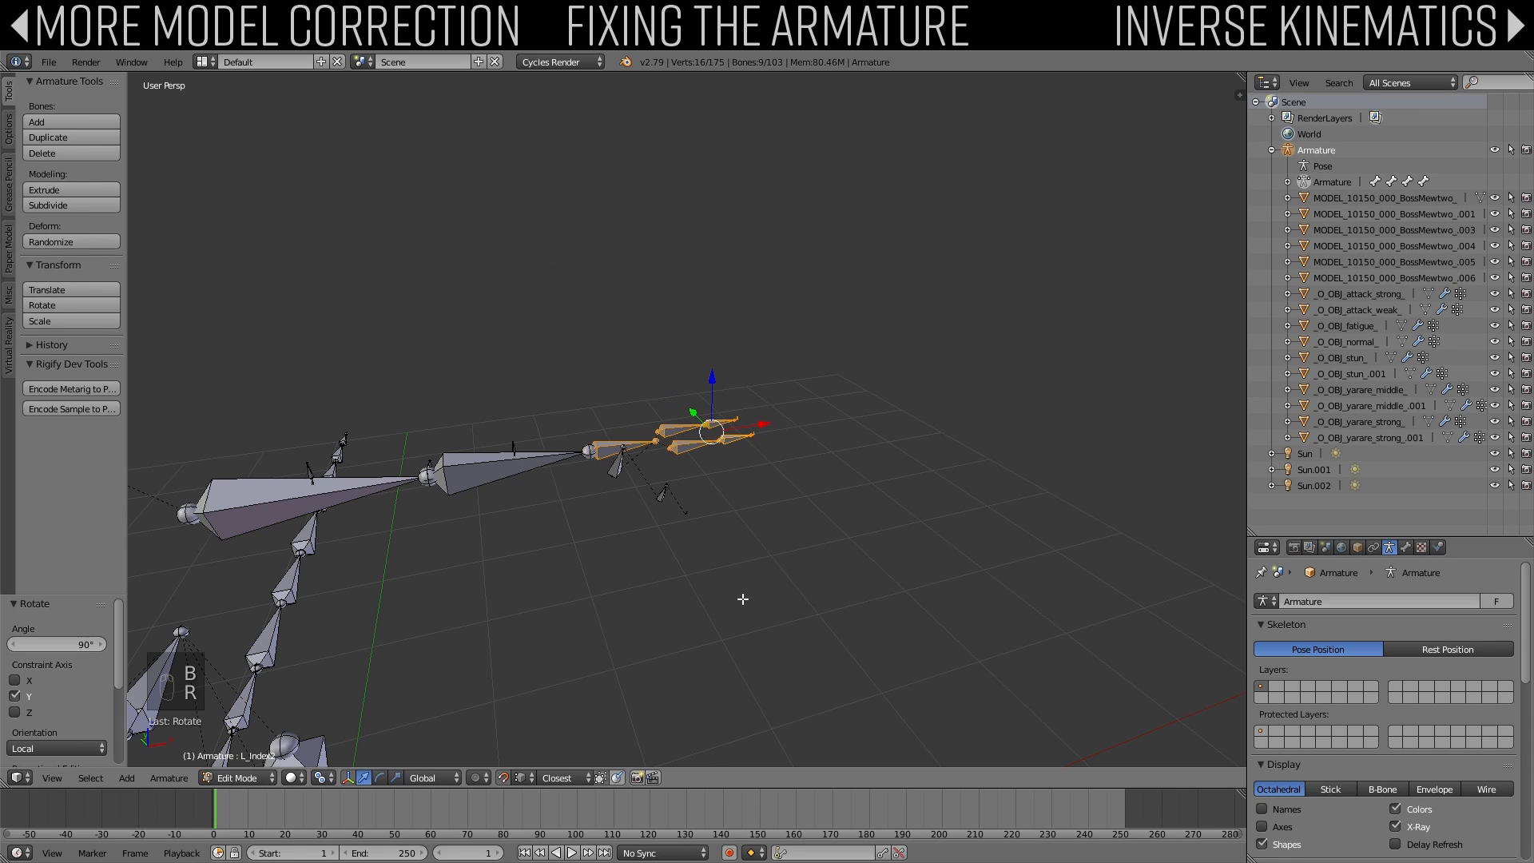
Step: Snap the tips of both left thumb bones to the following bones in the chain and save the file
middle_click_drag(736, 599, 685, 546)
right_click(696, 545)
key("g")
left_click(732, 558)
right_click(743, 565)
key("g")
left_click(760, 571)
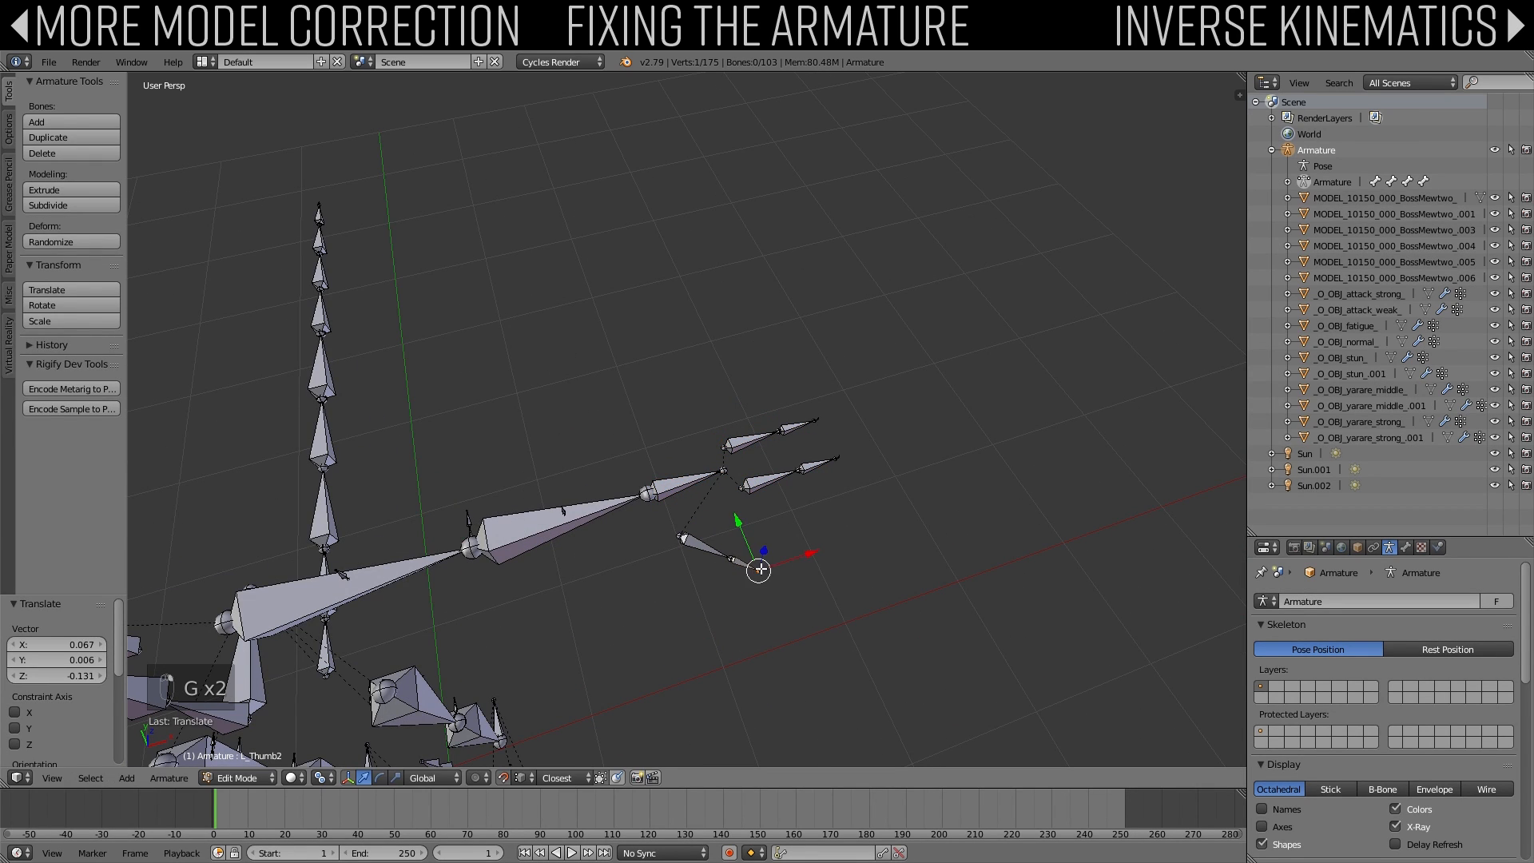
key("a")
key("ctrl+s")
Step: Try to rotate the shoulder bones toward the upper arms, first both together and then L_Shoulder alone
scroll(750, 492, "up", 1)
middle_click_drag(750, 492, 935, 476)
right_click(569, 411)
right_click(640, 368, "shift")
key("r")
right_click(749, 523)
key("a")
right_click(697, 342)
key("r")
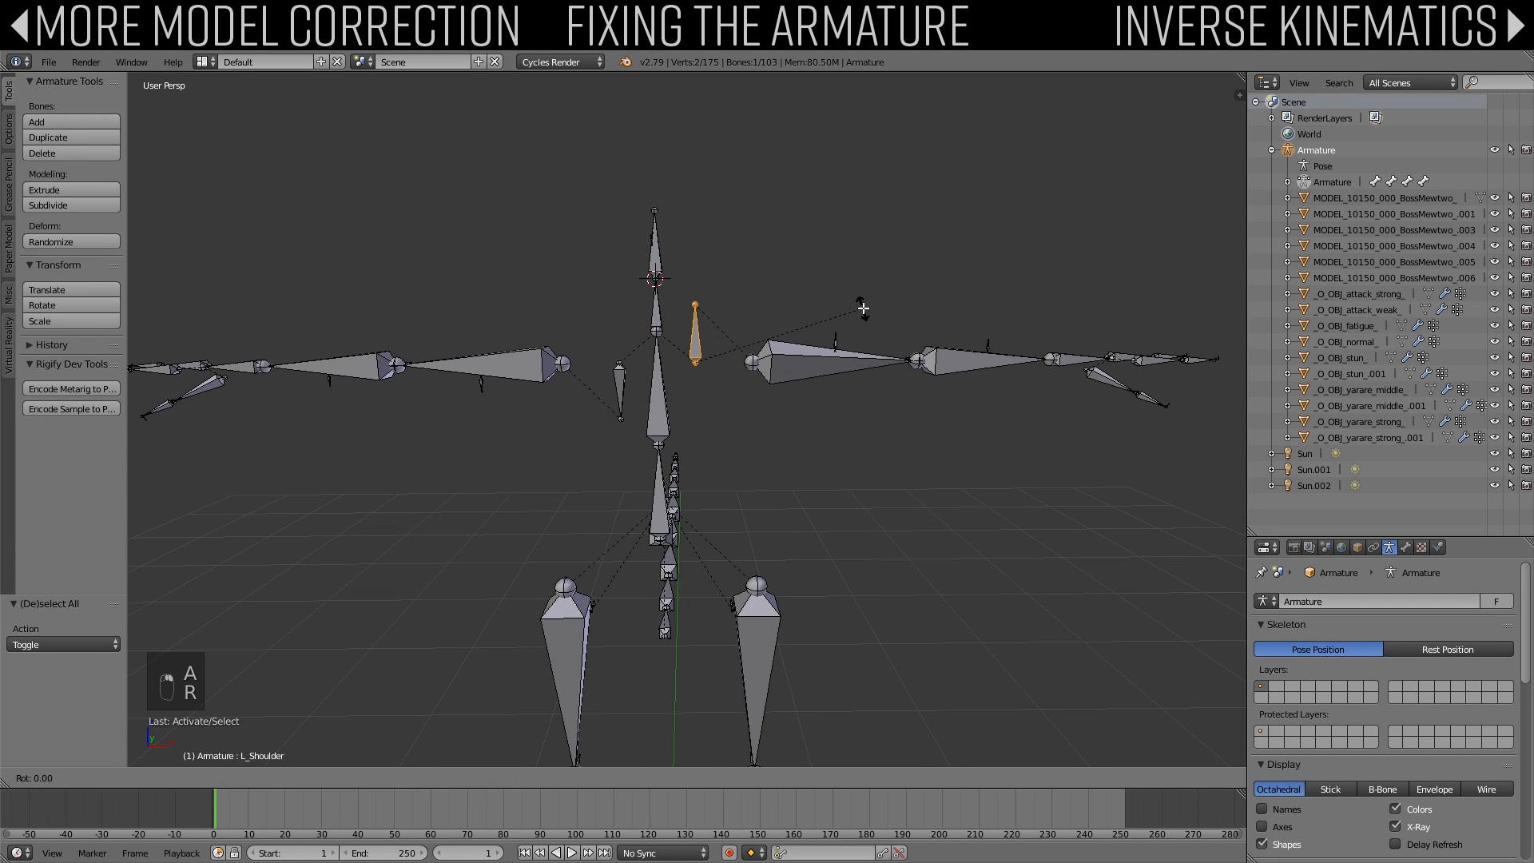
key("y")
Step: Snap the tips of the left and right shoulder bones to the bases of their upper arm bones
right_click(717, 303)
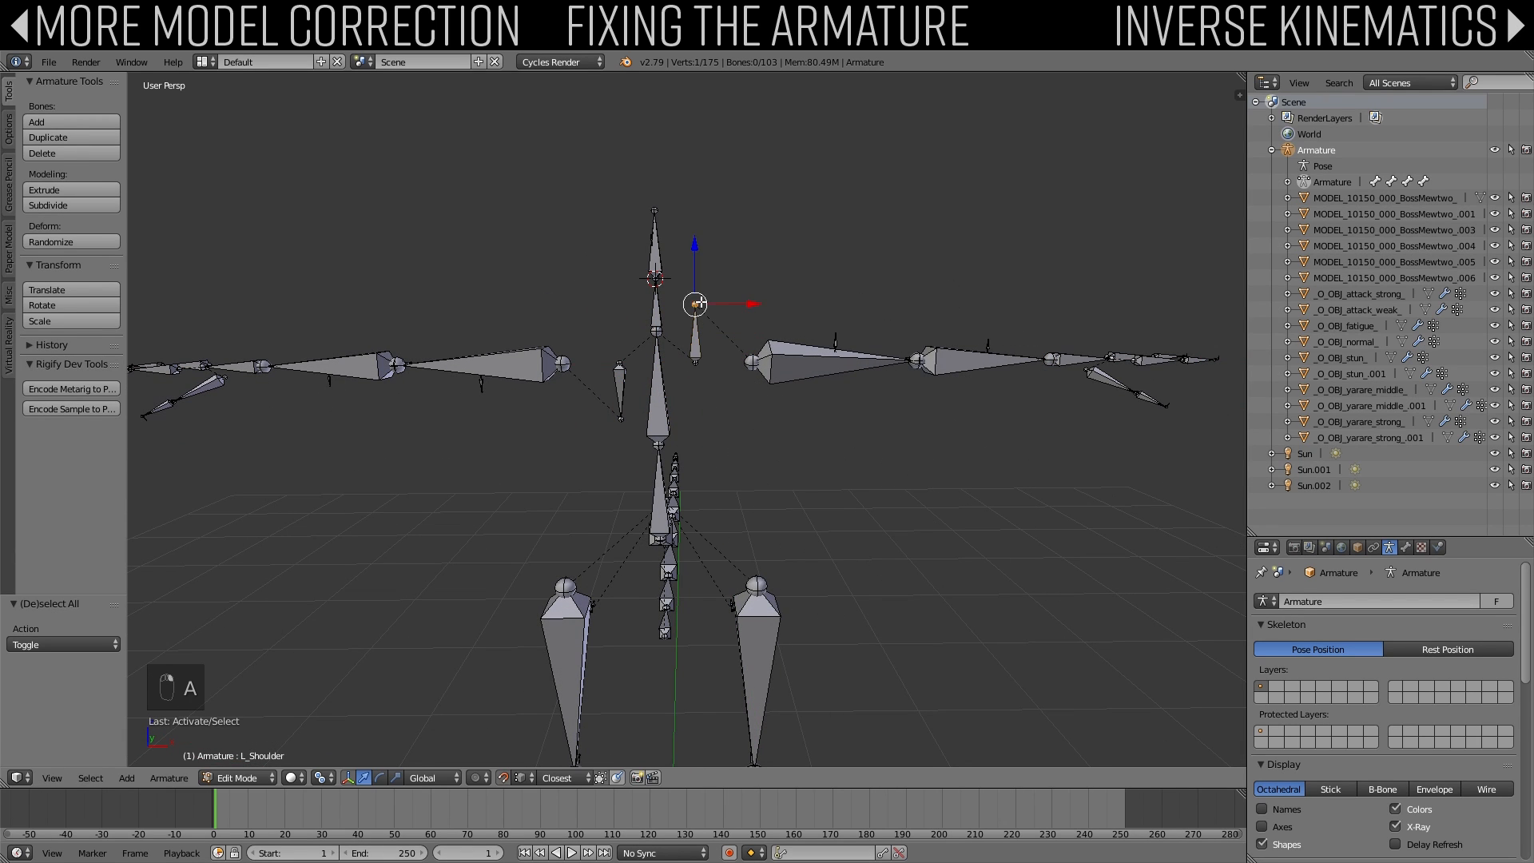
key("g")
left_click(753, 362)
right_click(621, 418)
key("g")
left_click(564, 365)
key("a")
Step: Rotate the Hip bone about -93.5° around its local X axis so it points downward, and save the file
right_click(605, 400)
key("r")
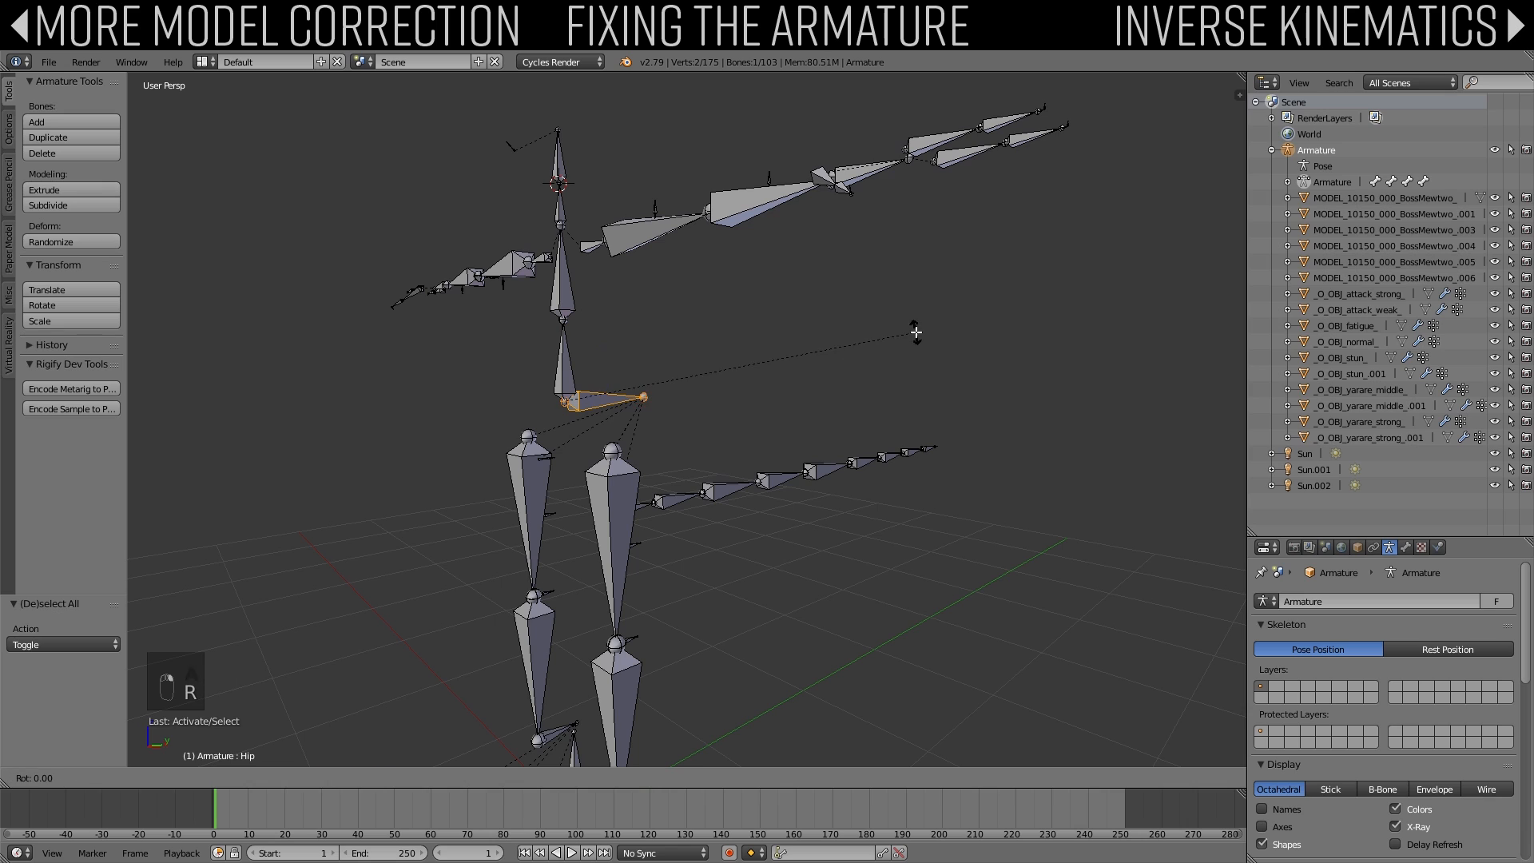
key("r")
key("x")
key("x")
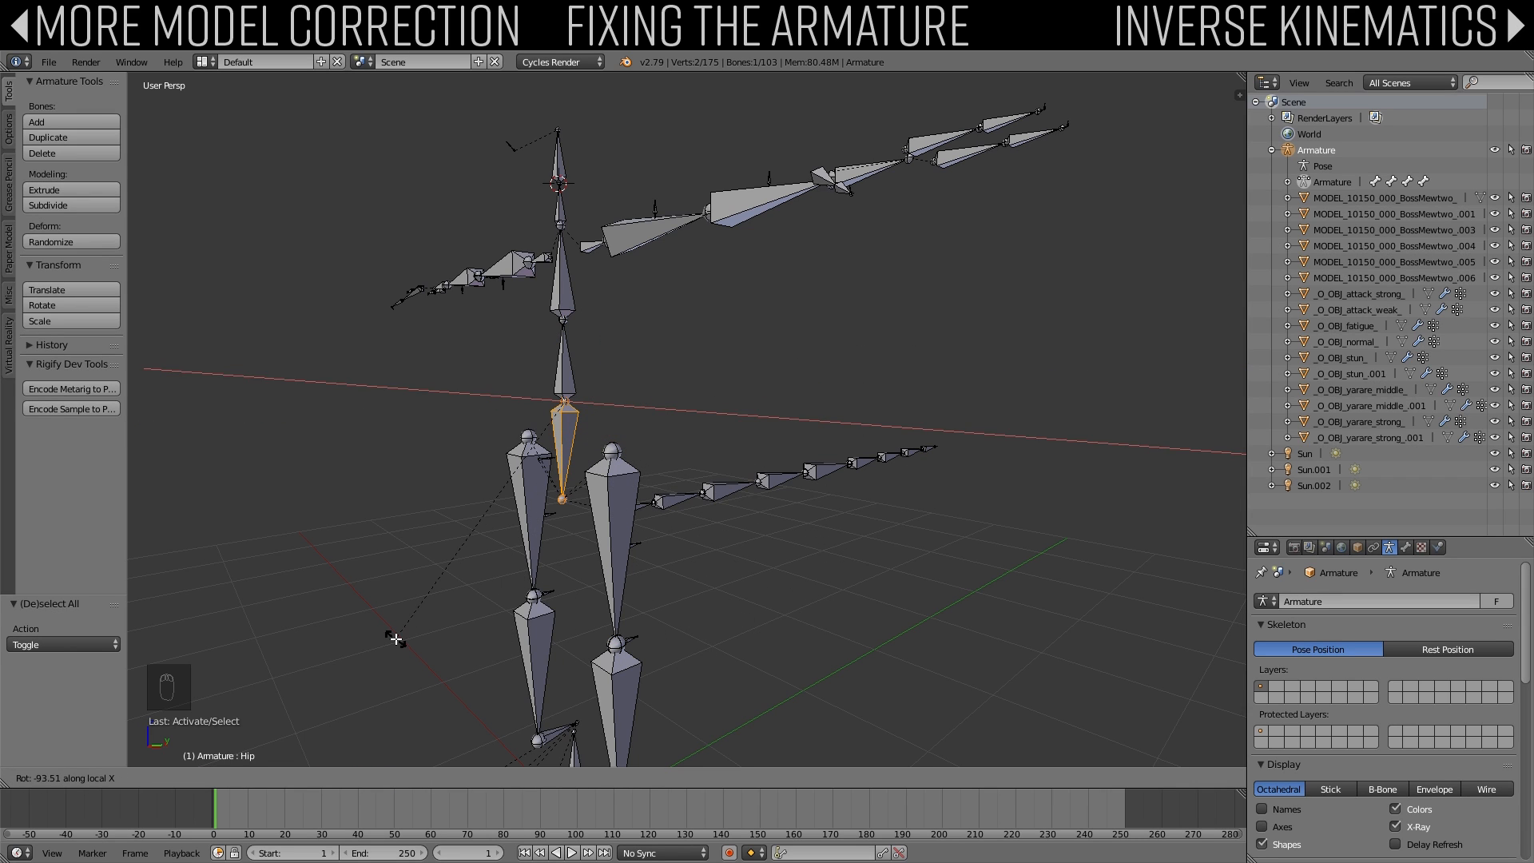
left_click(396, 639)
key("a")
middle_click_drag(395, 637, 483, 569)
key("ctrl+s")
left_click(483, 569)
Step: Select the L_Foot and R_Foot bones and rotate them around their local X axes to point downward
scroll(801, 552, "down", 5)
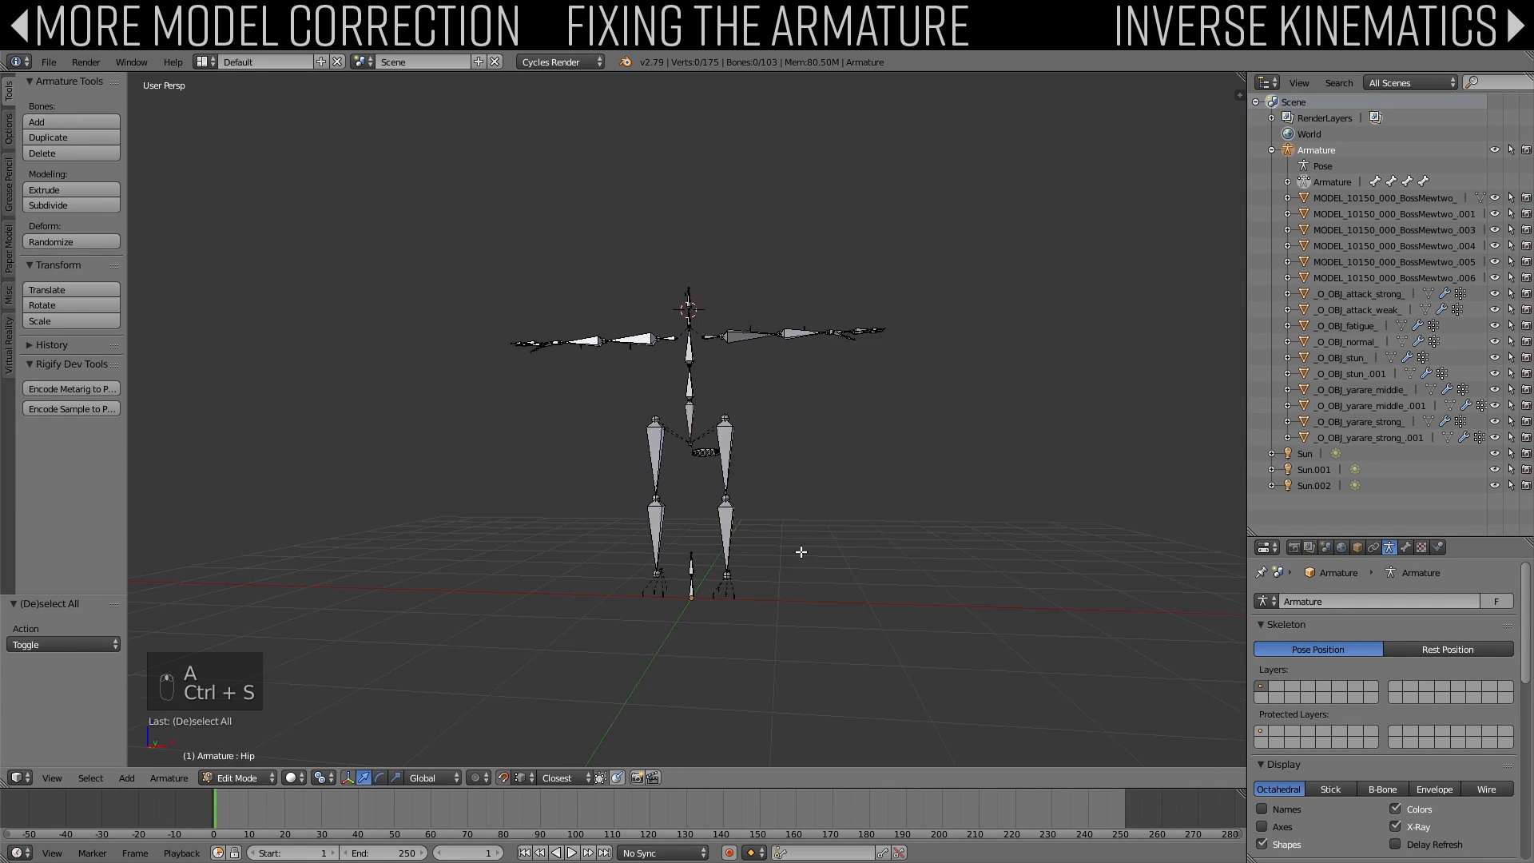
middle_click_drag(800, 552, 750, 587)
middle_click_drag(750, 587, 751, 506, "shift")
scroll(751, 506, "up", 5)
middle_click_drag(586, 644, 681, 517, "shift")
scroll(681, 517, "up", 3)
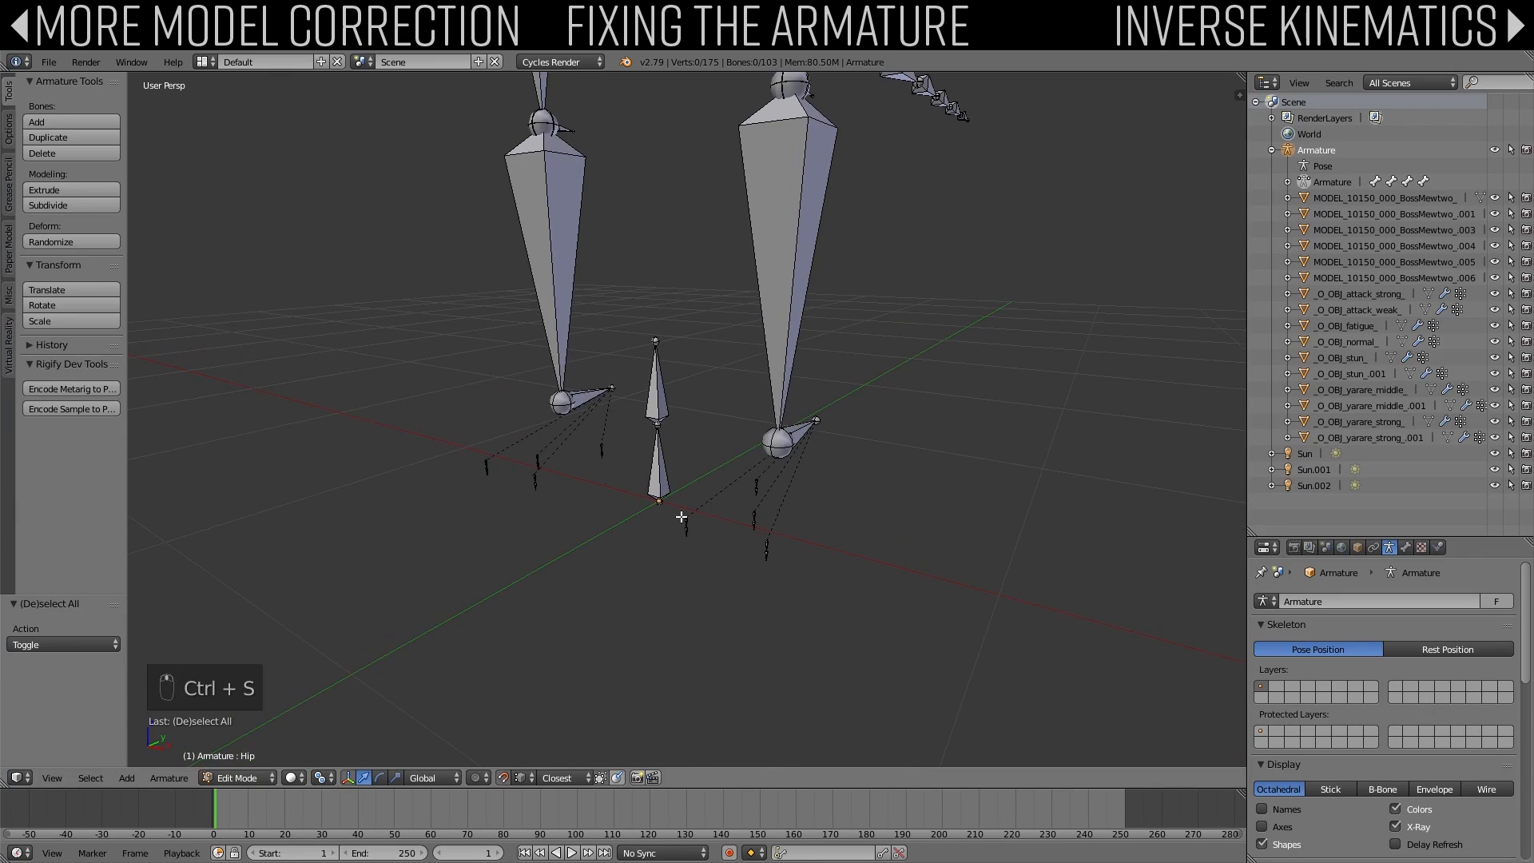
middle_click_drag(925, 473, 664, 450)
right_click(664, 450)
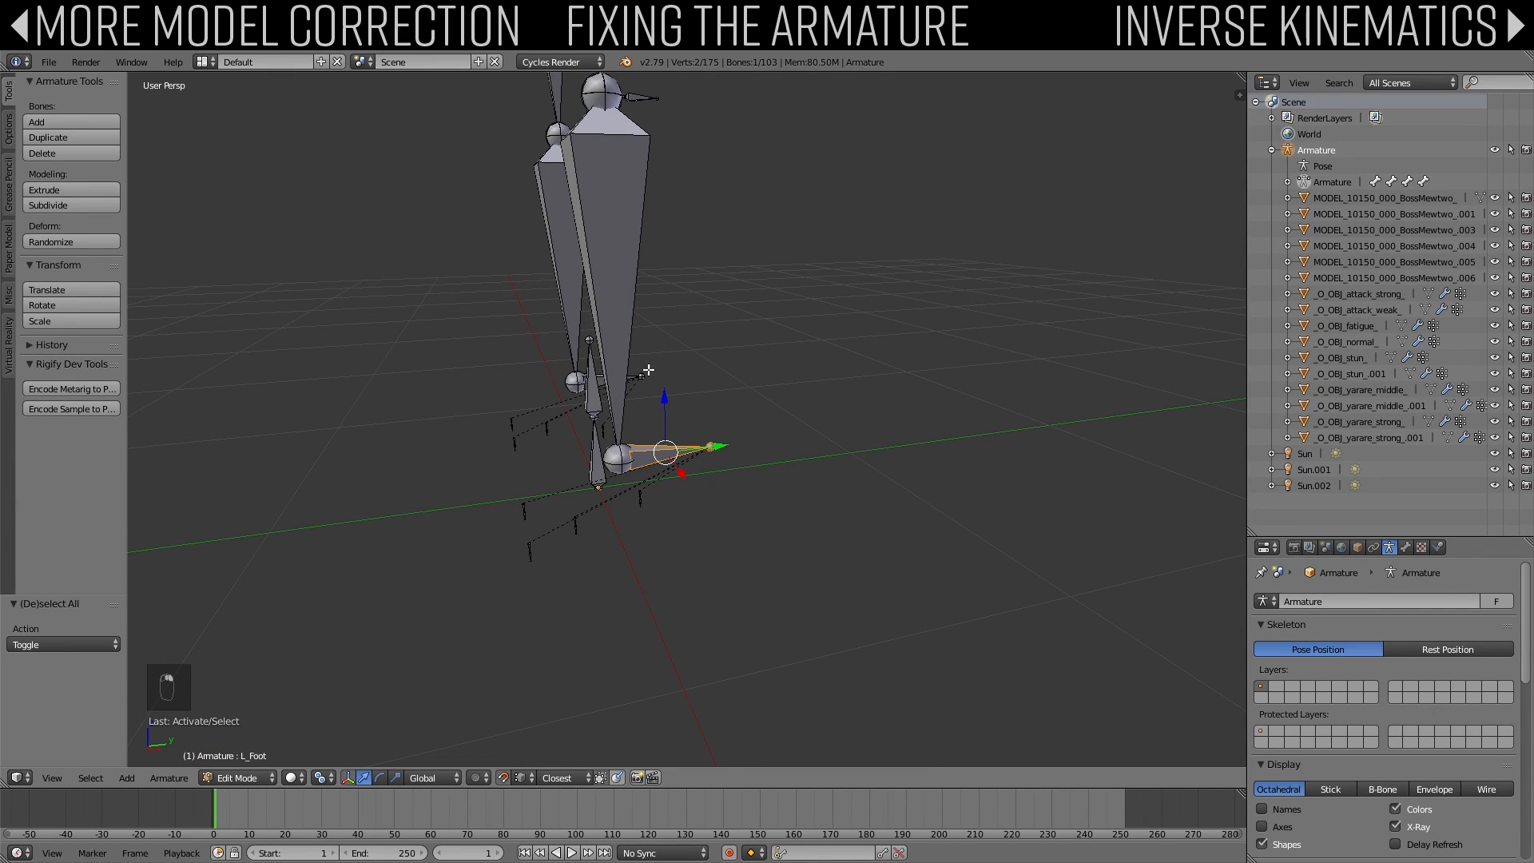
middle_click_drag(649, 370, 626, 373)
right_click(625, 373, "shift")
key("r")
key("x")
key("x")
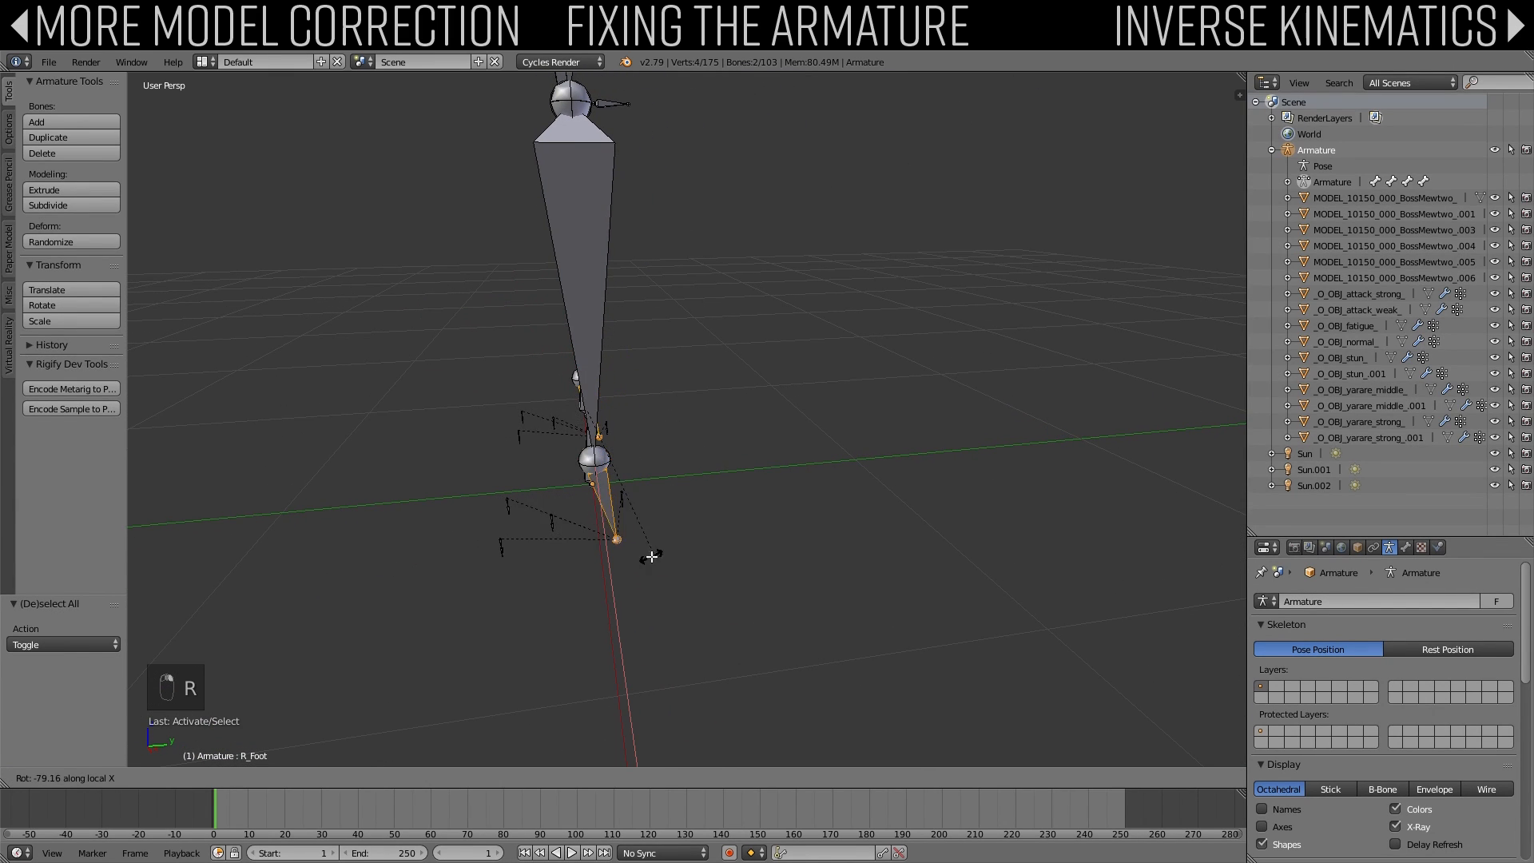
left_click(609, 592)
Step: Return to Object Mode, show the Mewtwo mesh layer together with the armature, and save the file
key("Tab")
mouse_move(639, 583)
middle_mouse_down()
mouse_move(777, 561)
mouse_move(830, 502)
mouse_move(647, 604)
middle_mouse_up()
left_click(487, 772)
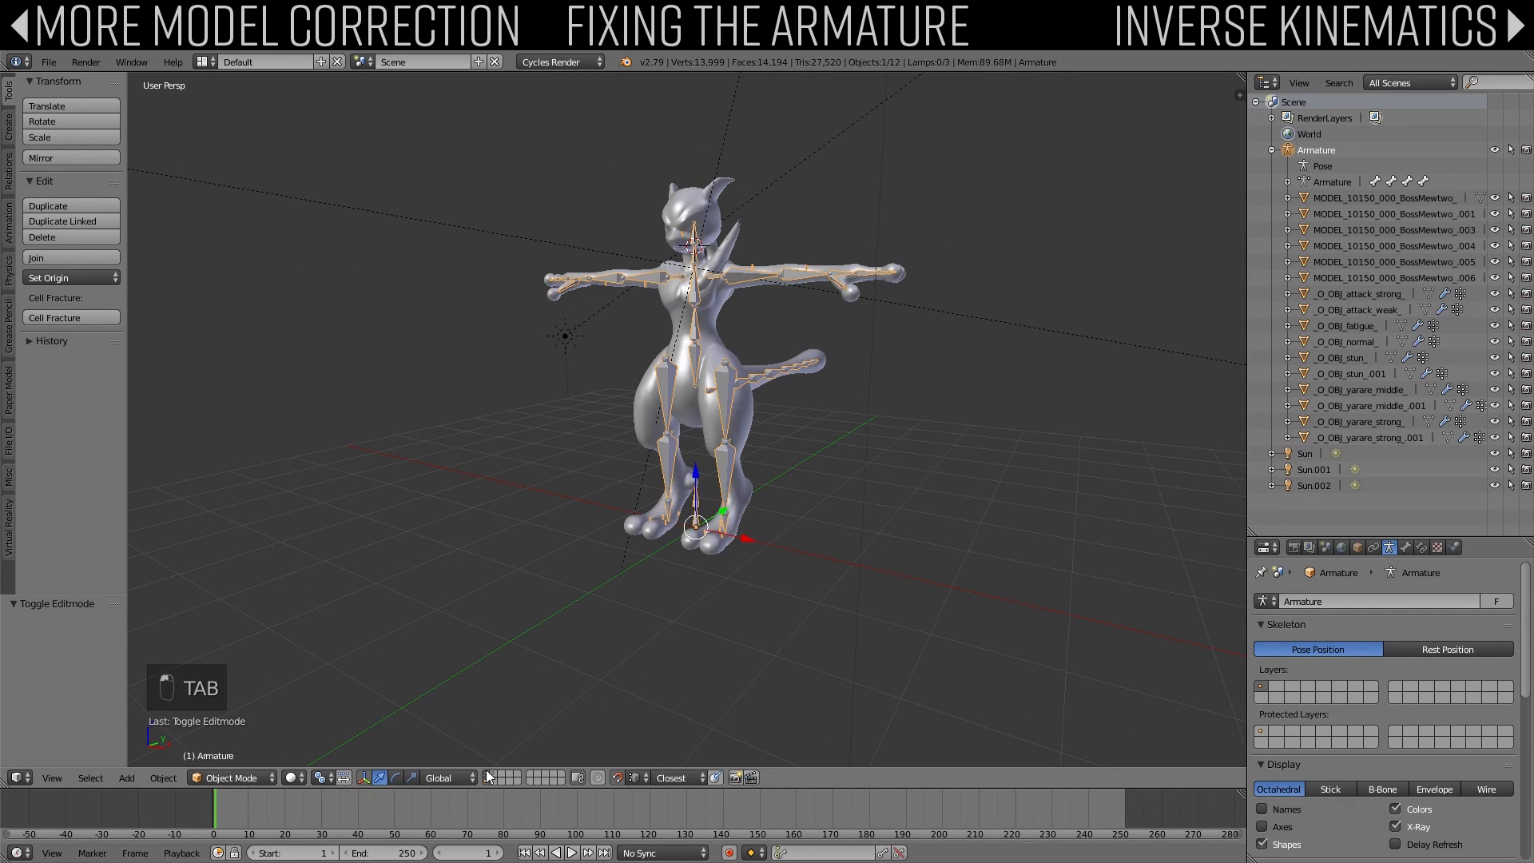
middle_click_drag(681, 367, 514, 360)
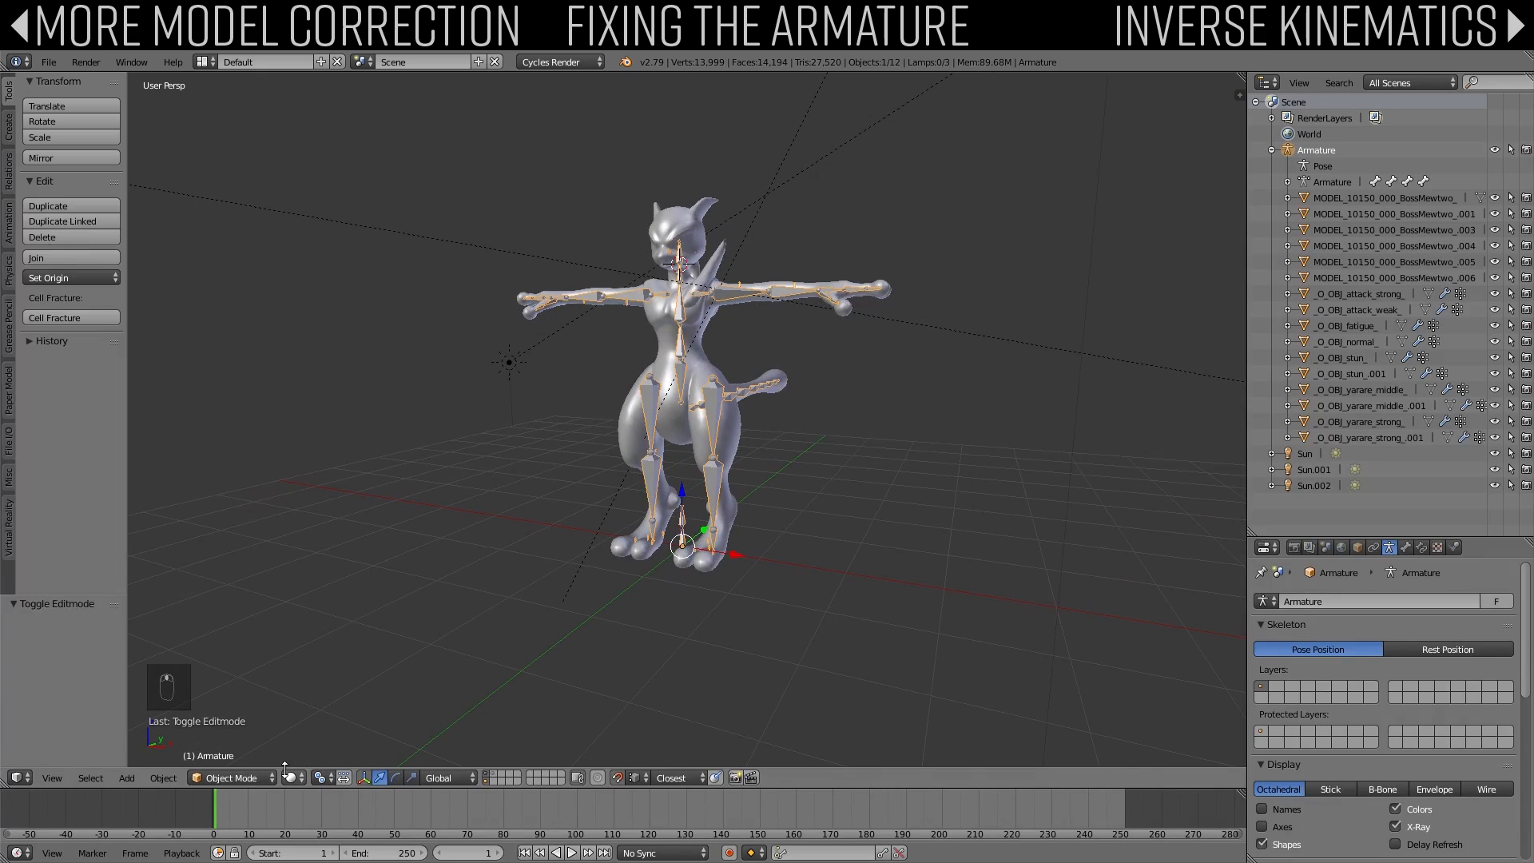
key("ctrl+s")
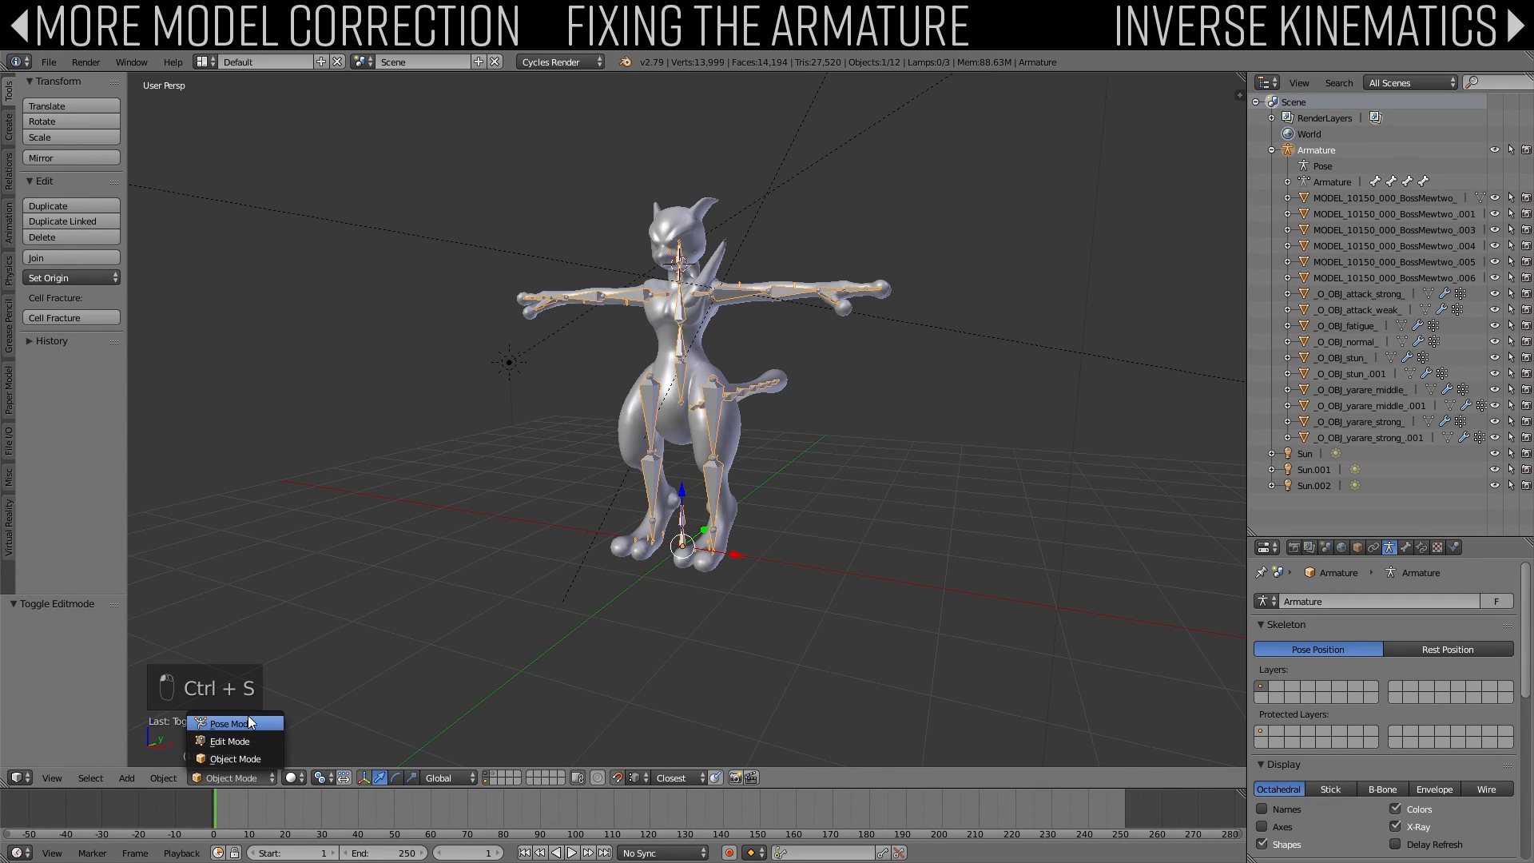
Step: Switch the armature to Pose Mode and test how the mesh follows a rotation of R_UpLeg, cancelling the rotation
left_click(231, 723)
scroll(609, 527, "up", 3)
key("a")
right_click(640, 415)
key("r")
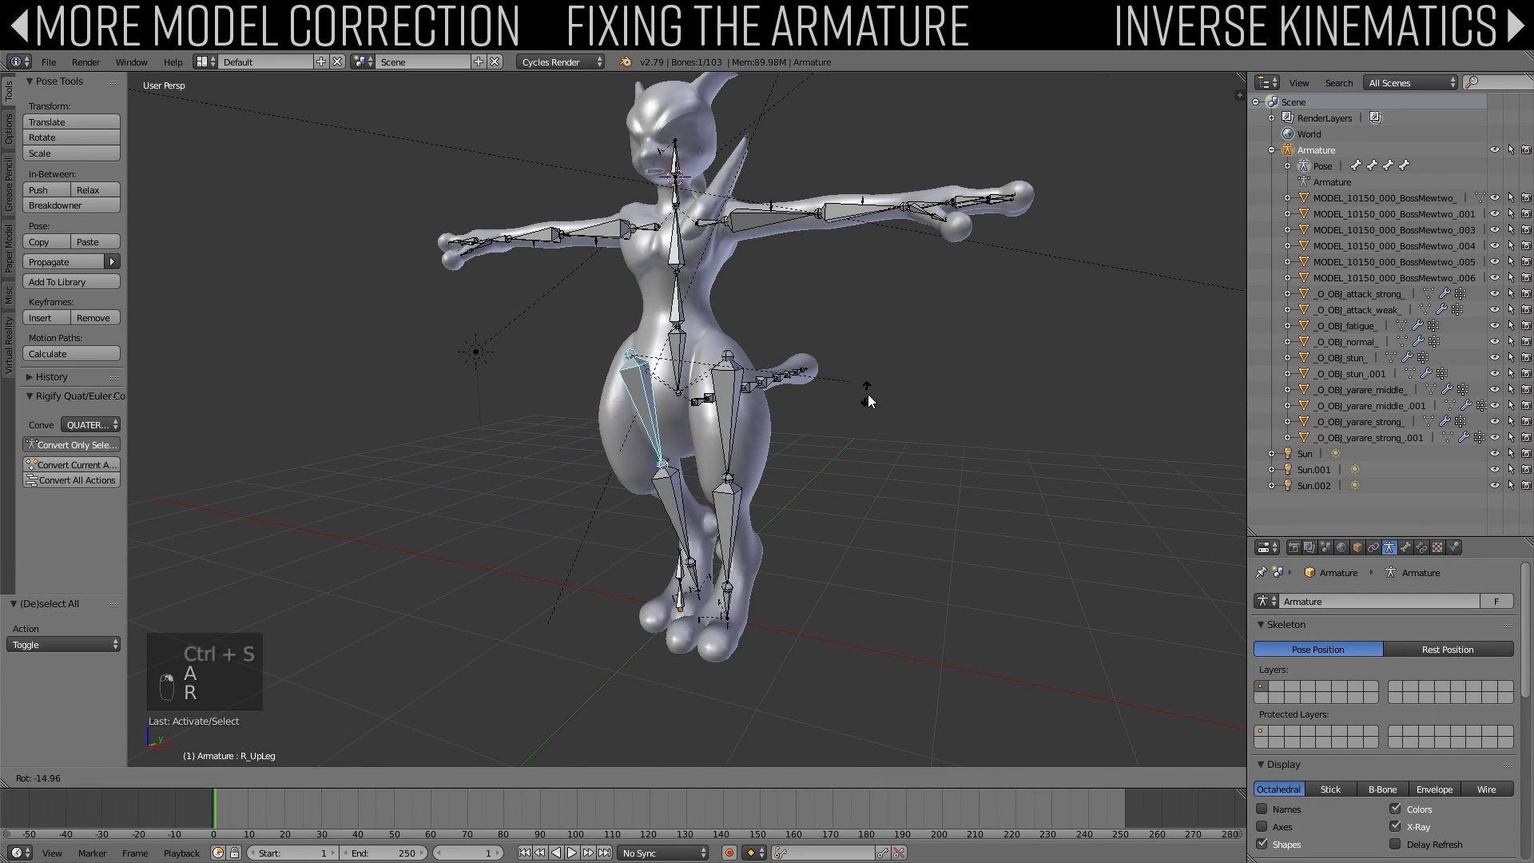
right_click(869, 402)
Step: Turn off snapping, set the viewport shading to Material and deselect all bones
key("shift+Tab")
key("z")
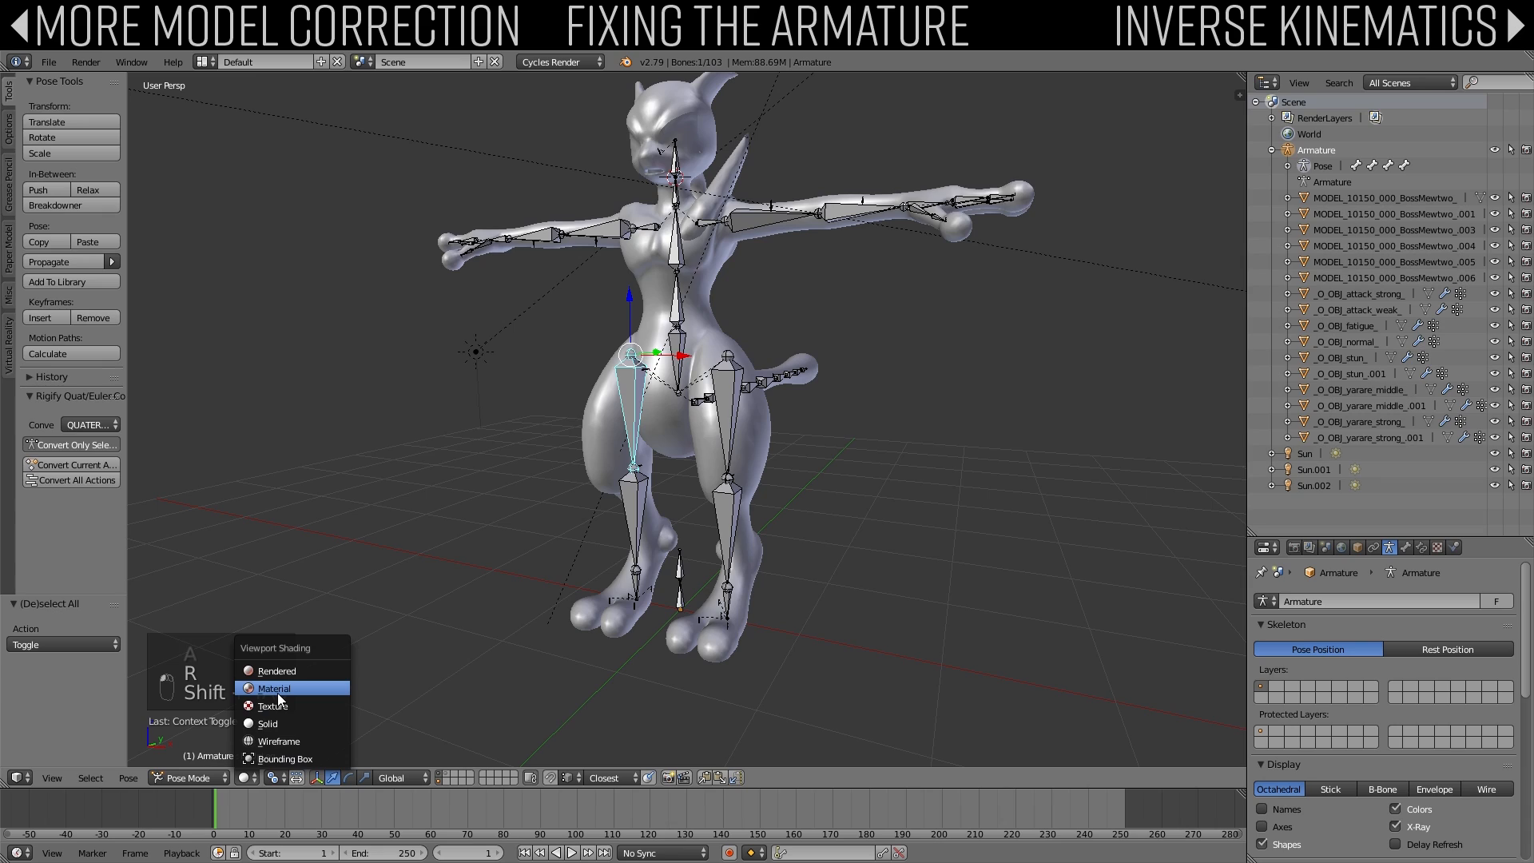
left_click(279, 700)
scroll(673, 493, "down", 2)
key("a")
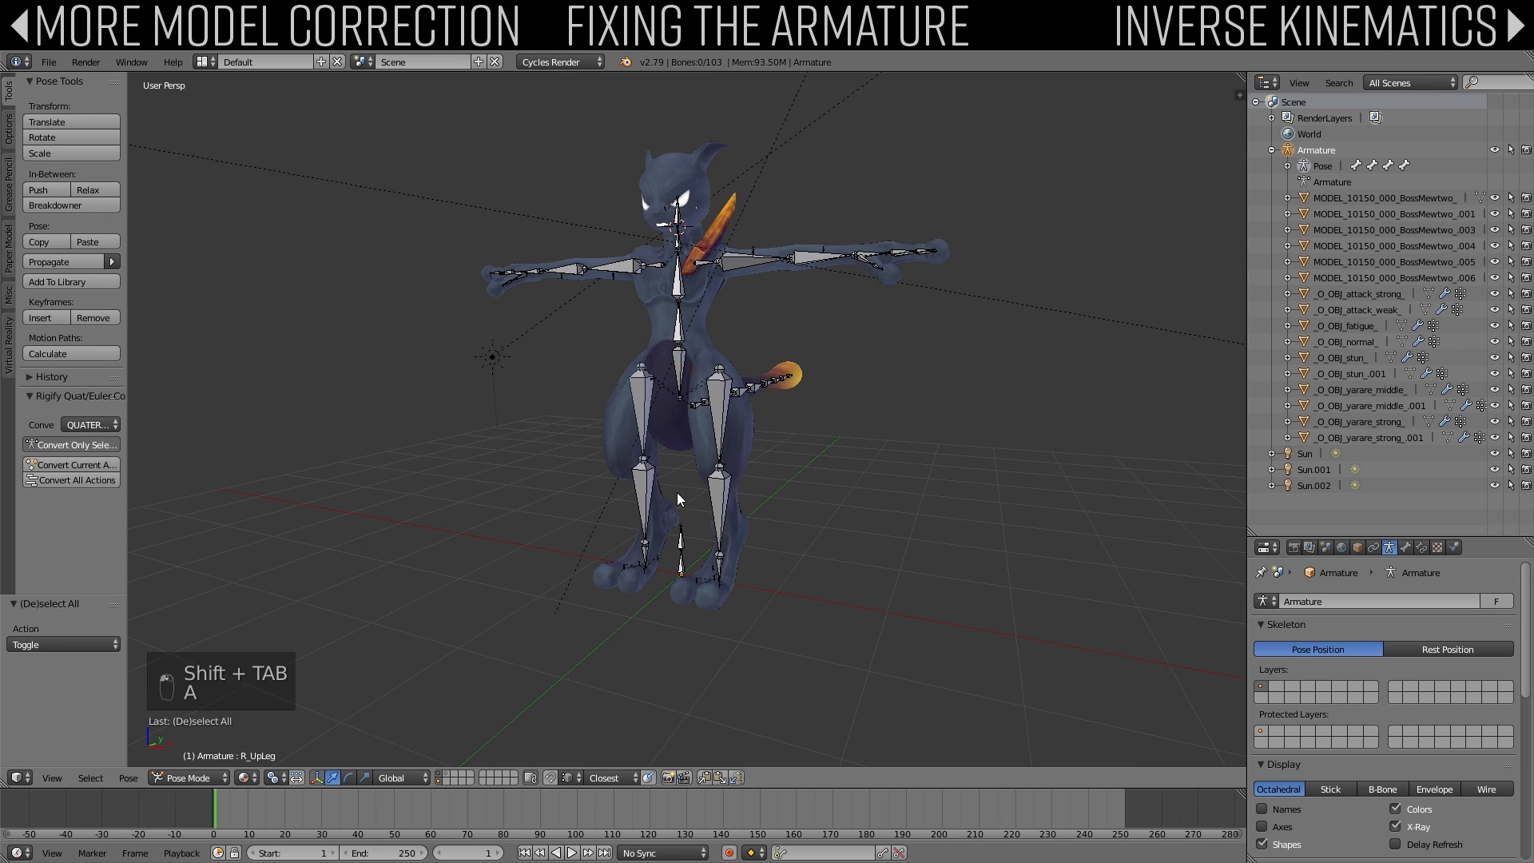
left_click(8, 128)
left_click(9, 95)
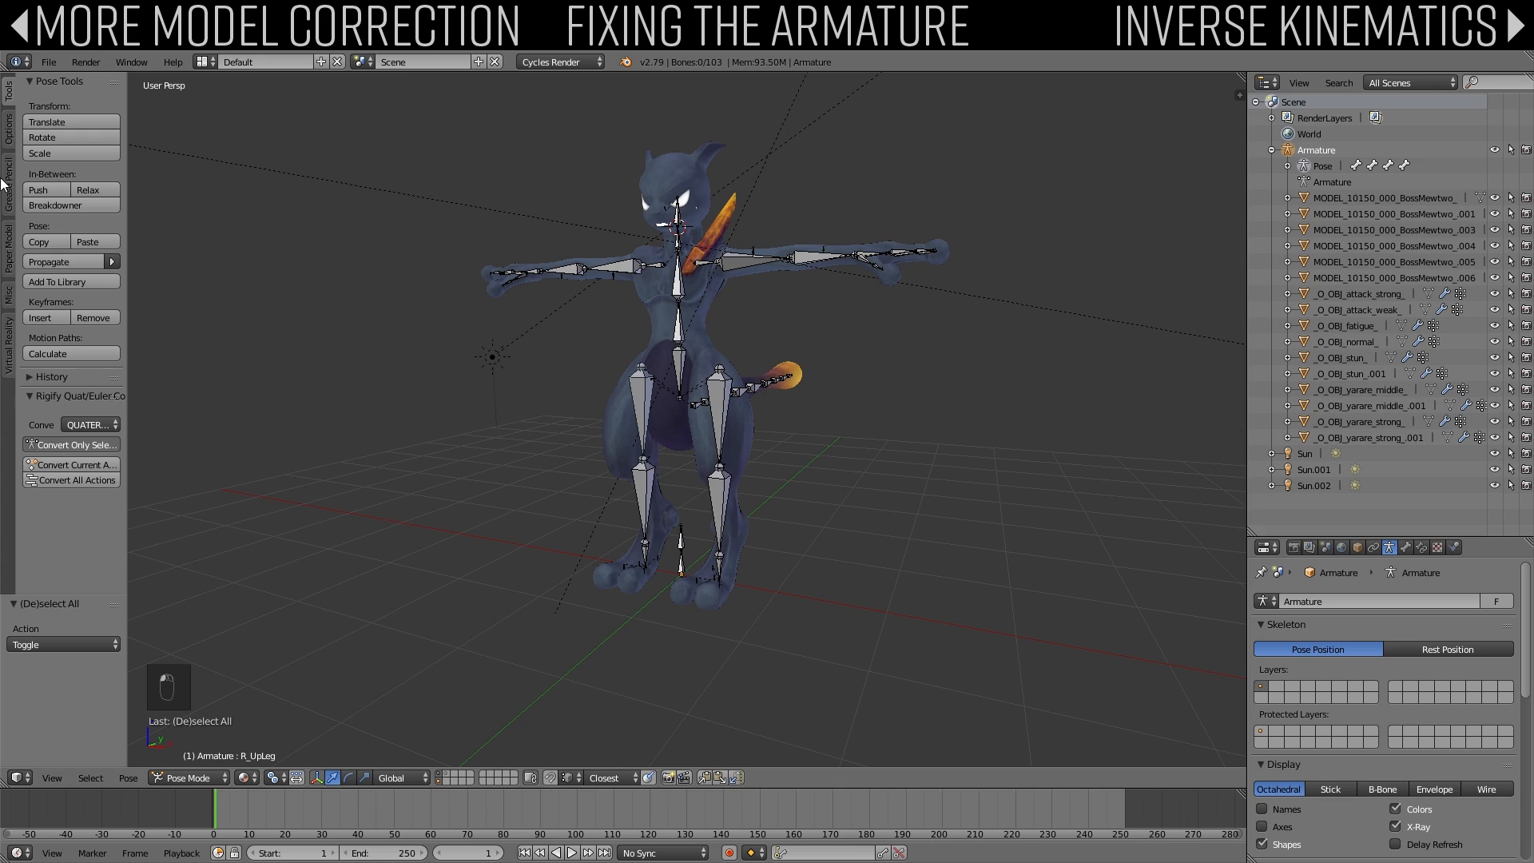
left_click(9, 128)
left_click(9, 90)
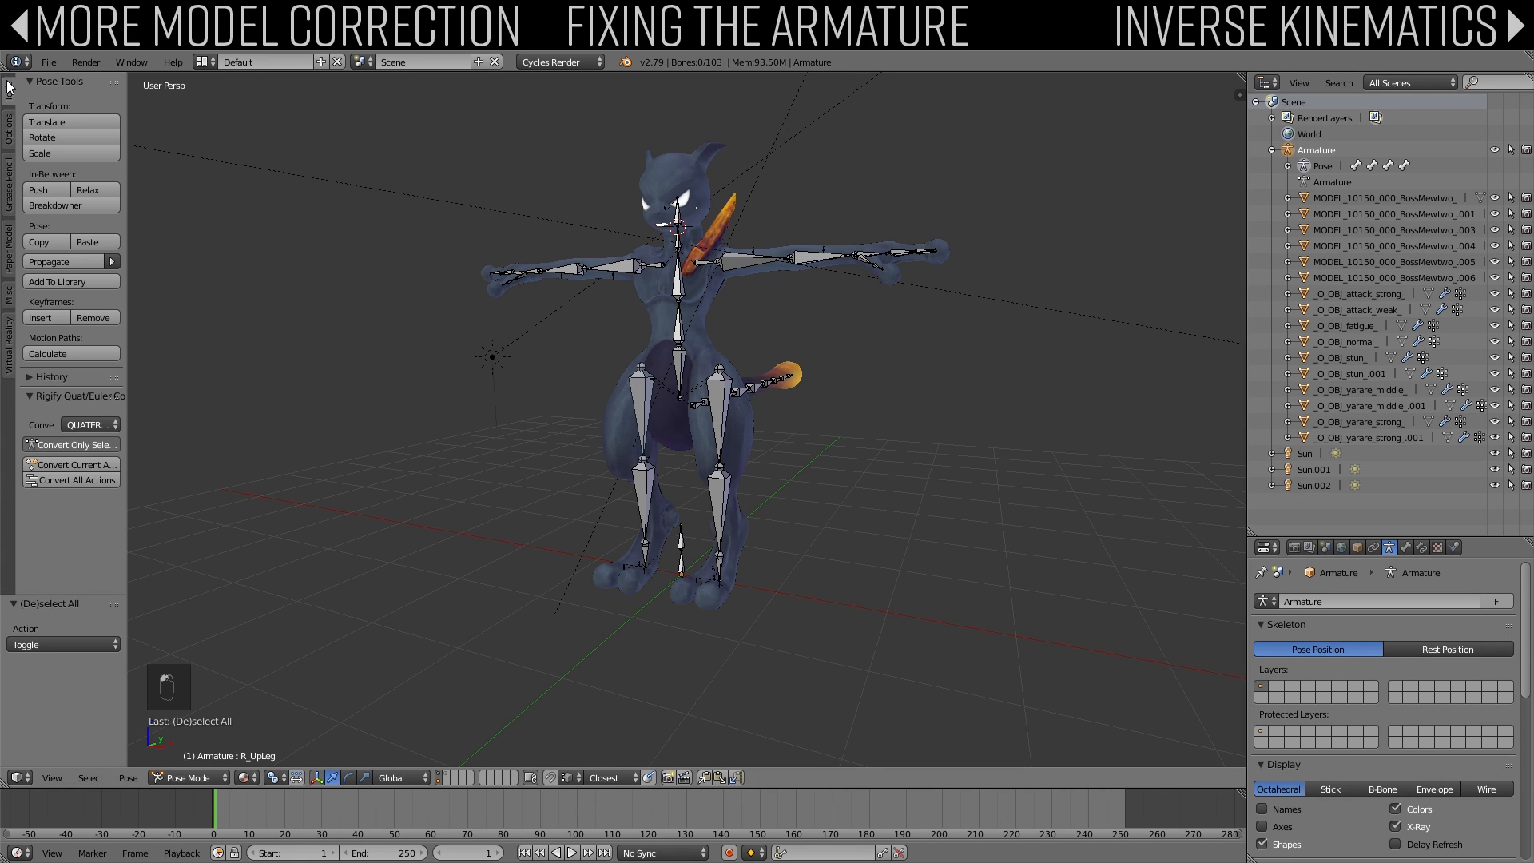
Step: Return to Object Mode, deselect everything and add a plane at the world origin, scaled by 8
left_click(189, 757)
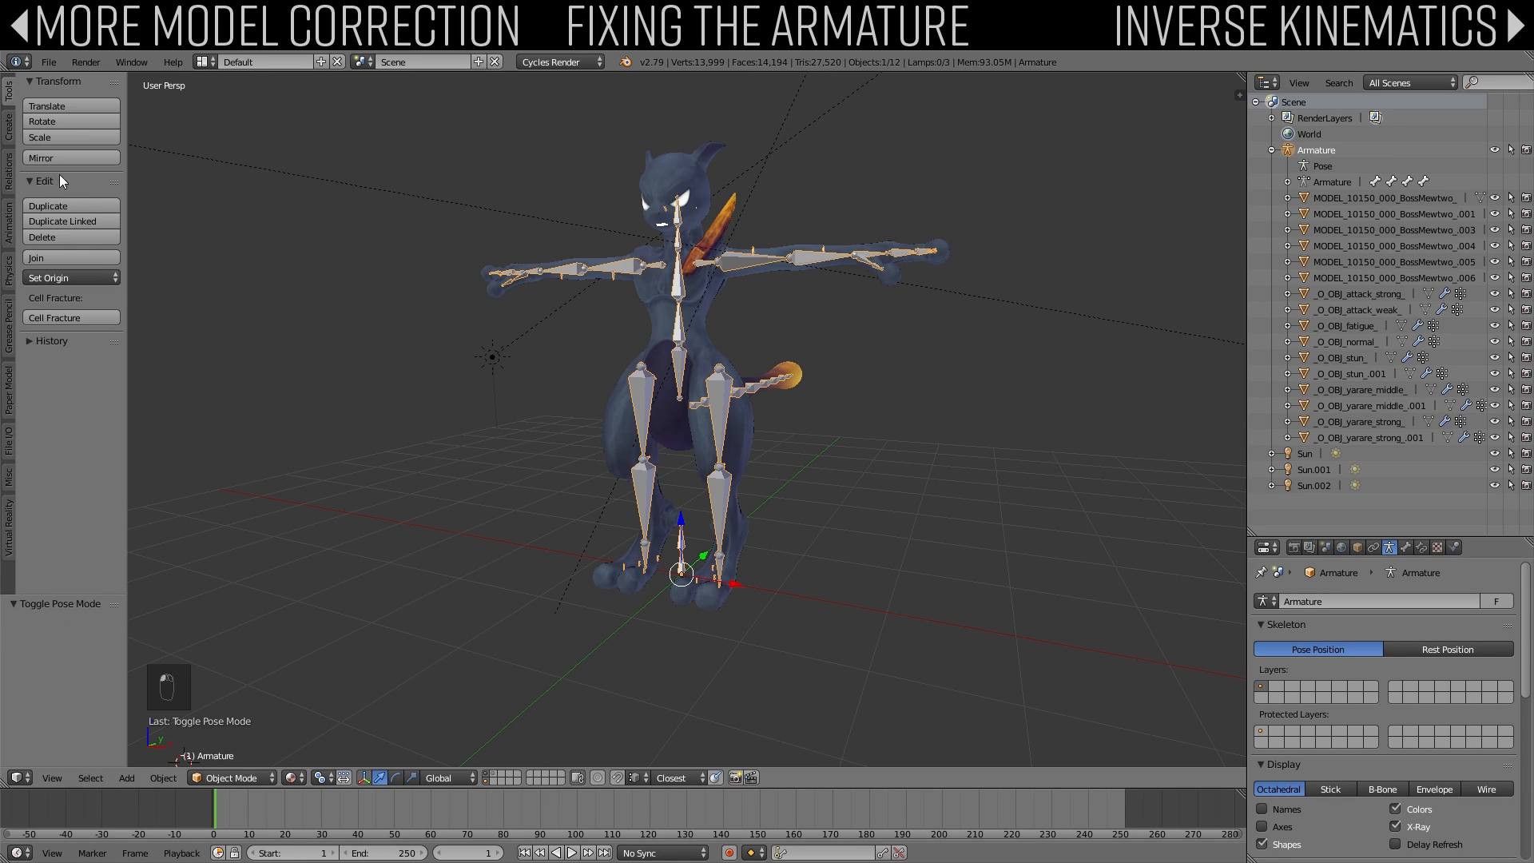
left_click(31, 88)
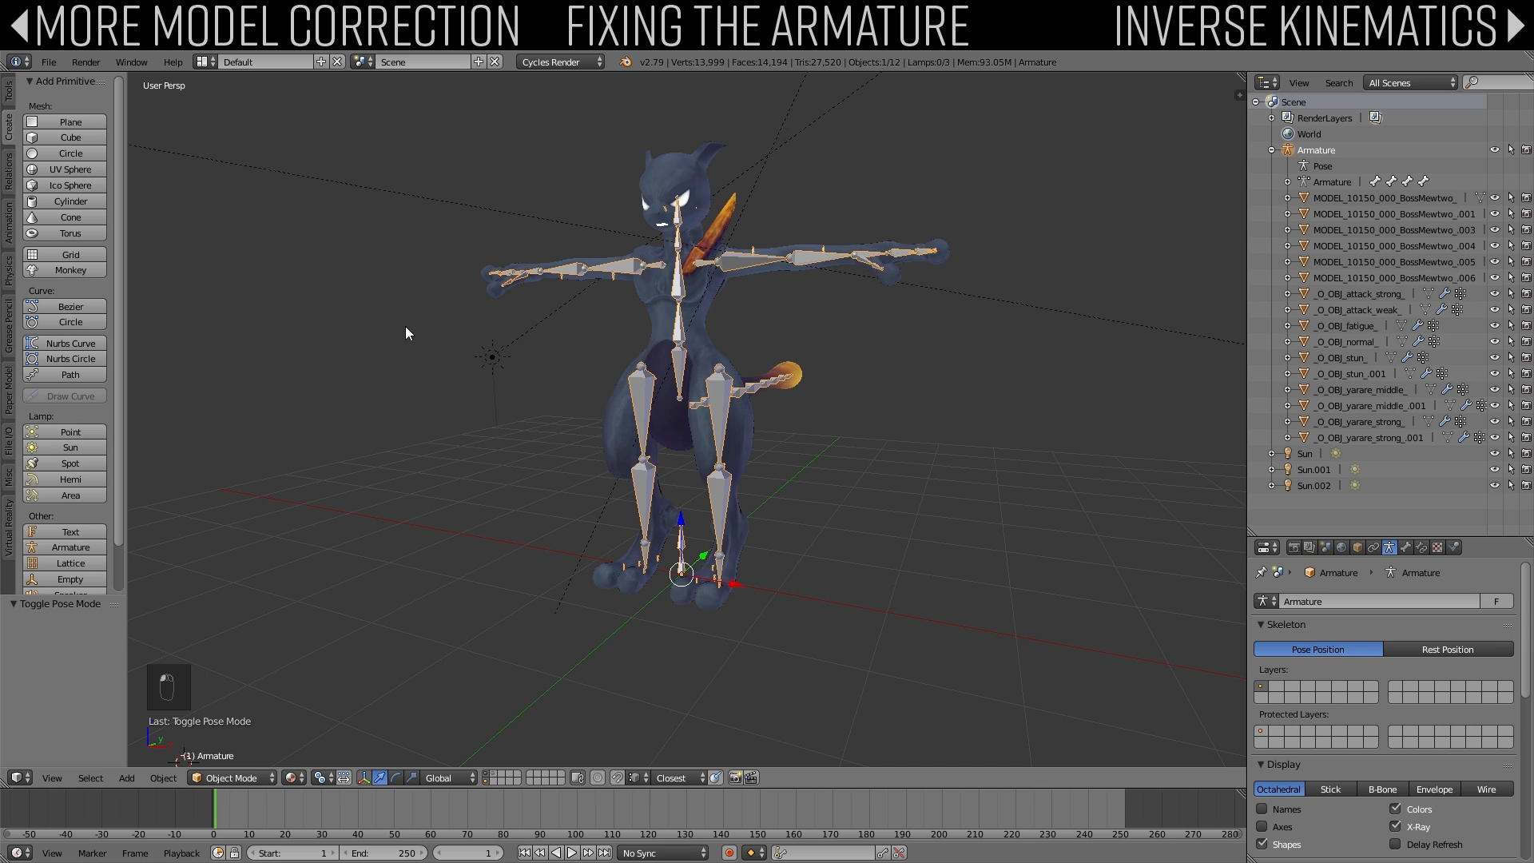
key("a")
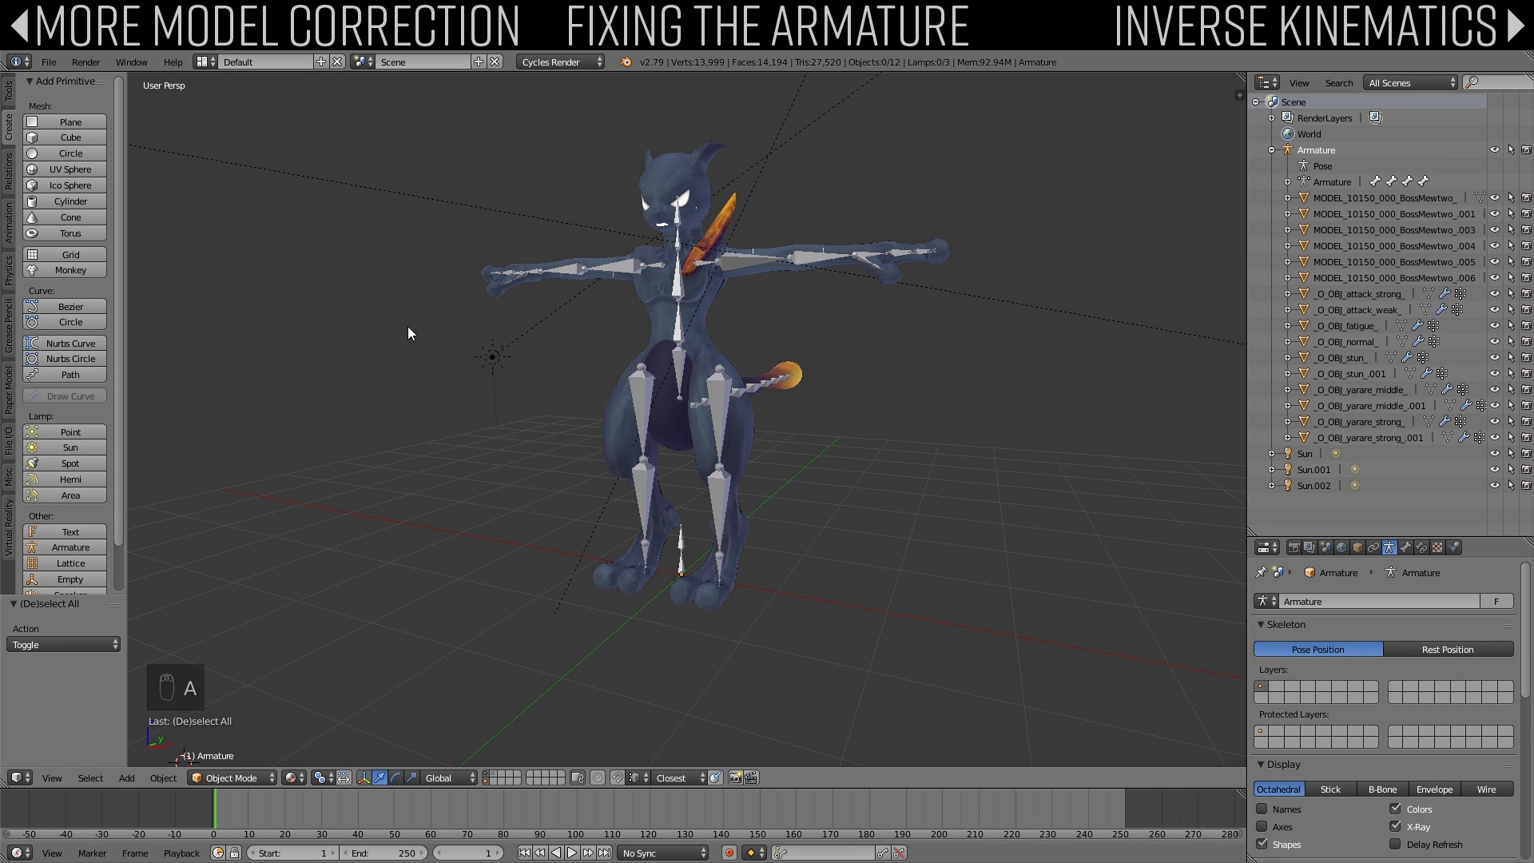
key("shift+c")
left_click(40, 122)
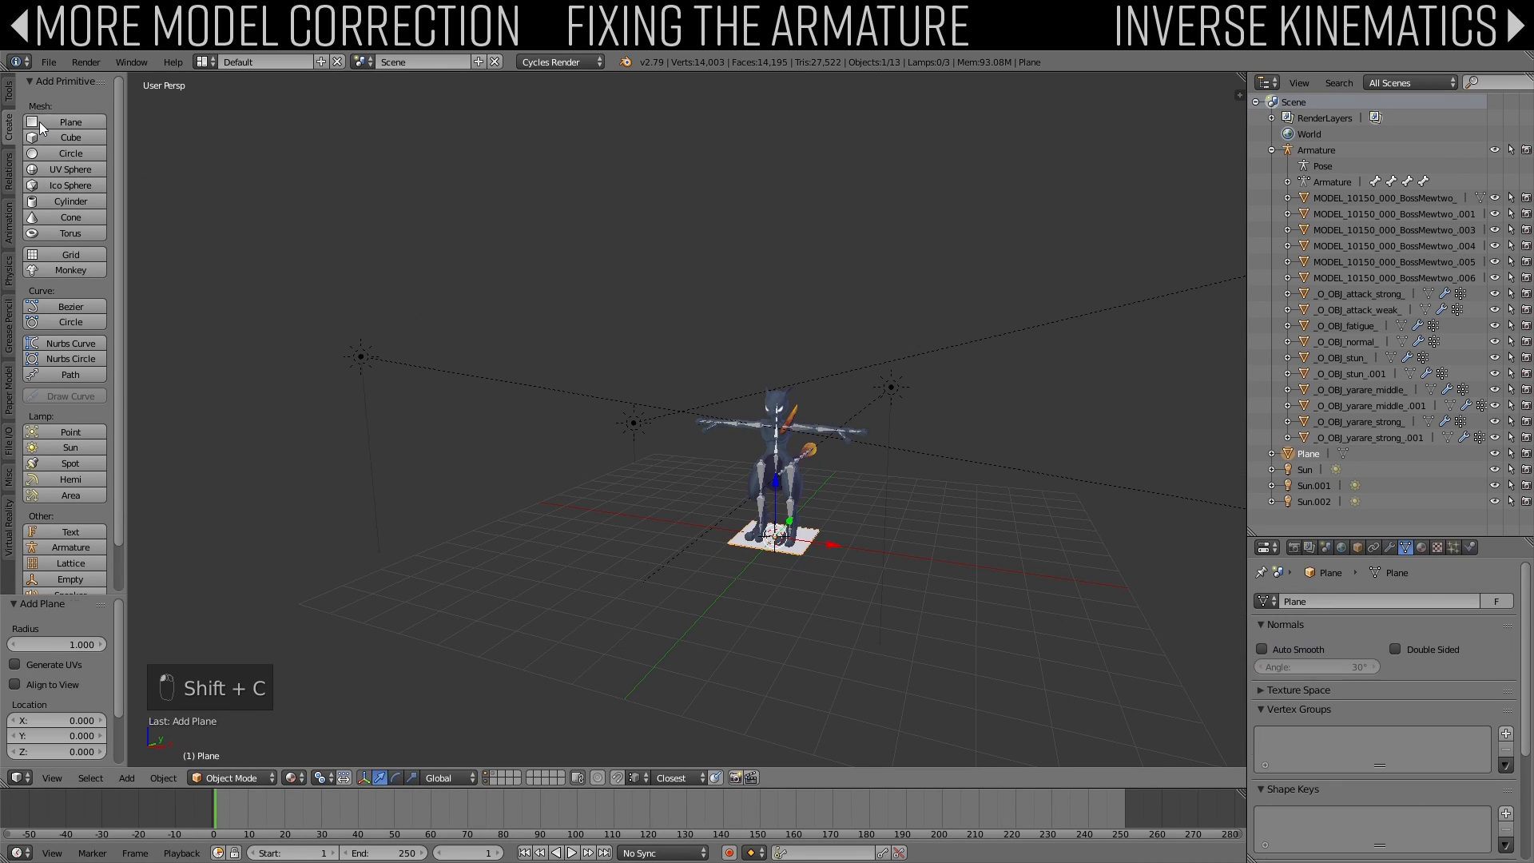
key("s")
key("8")
key("Return")
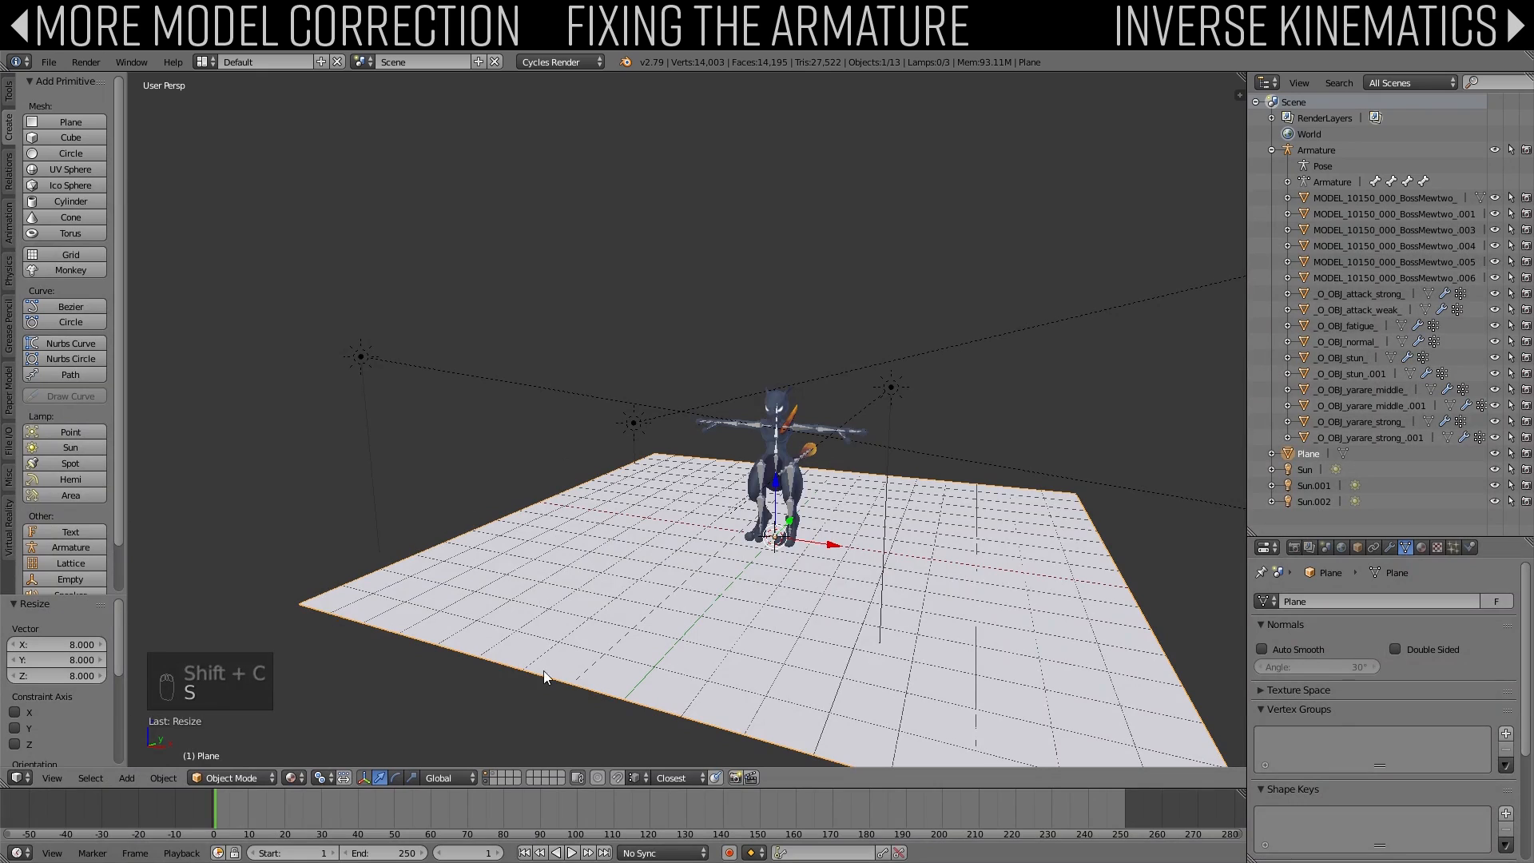
Step: Enable Shadow Catcher in the plane's Cycles settings and preview the scene with Rendered viewport shading
middle_click_drag(548, 674, 797, 516)
scroll(795, 510, "up", 5)
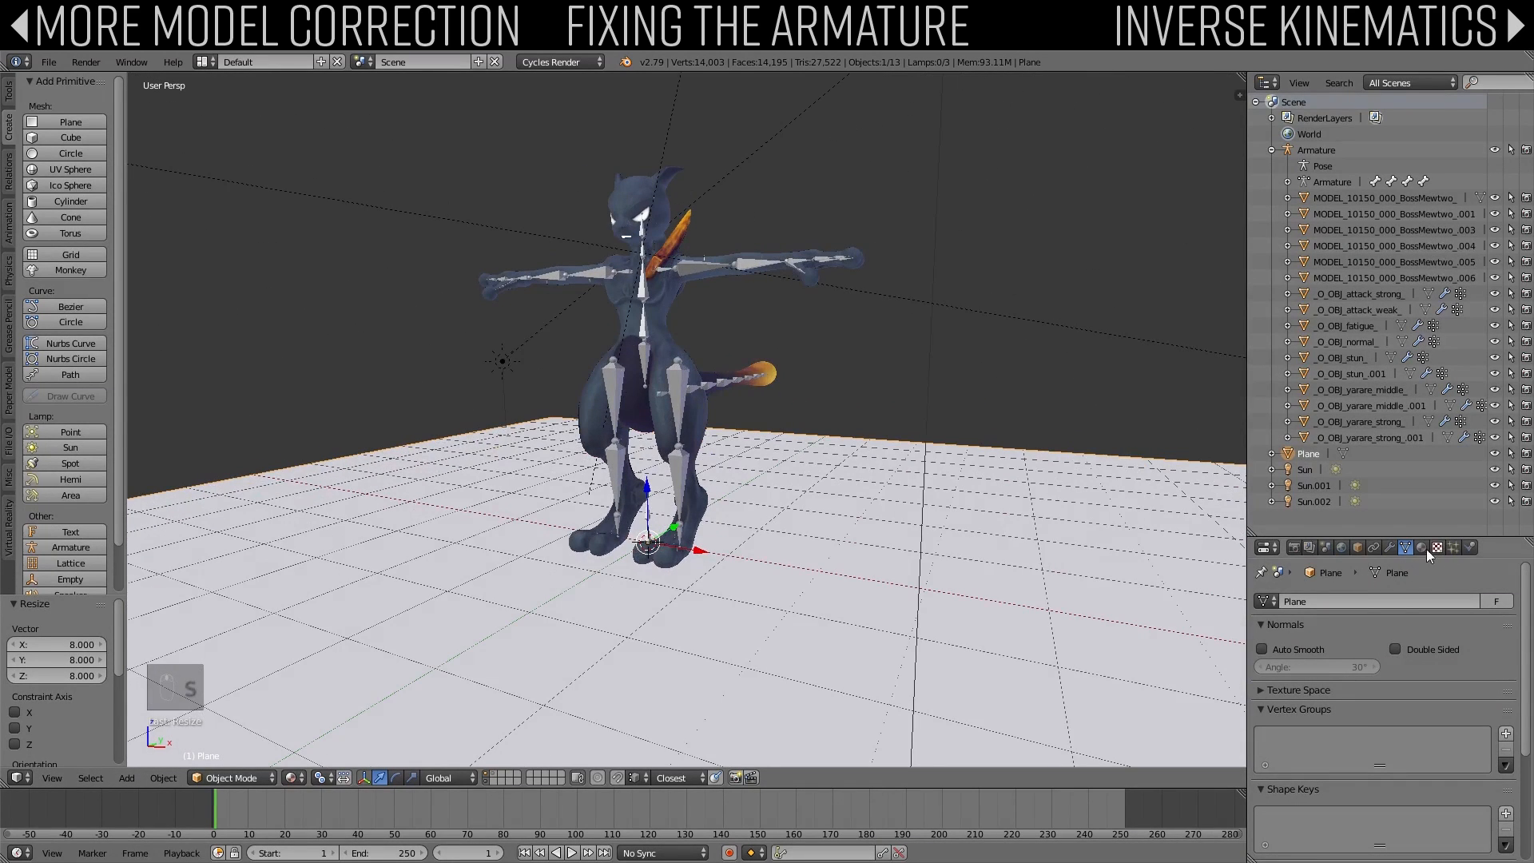
left_click(1355, 548)
scroll(1341, 693, "down", 6)
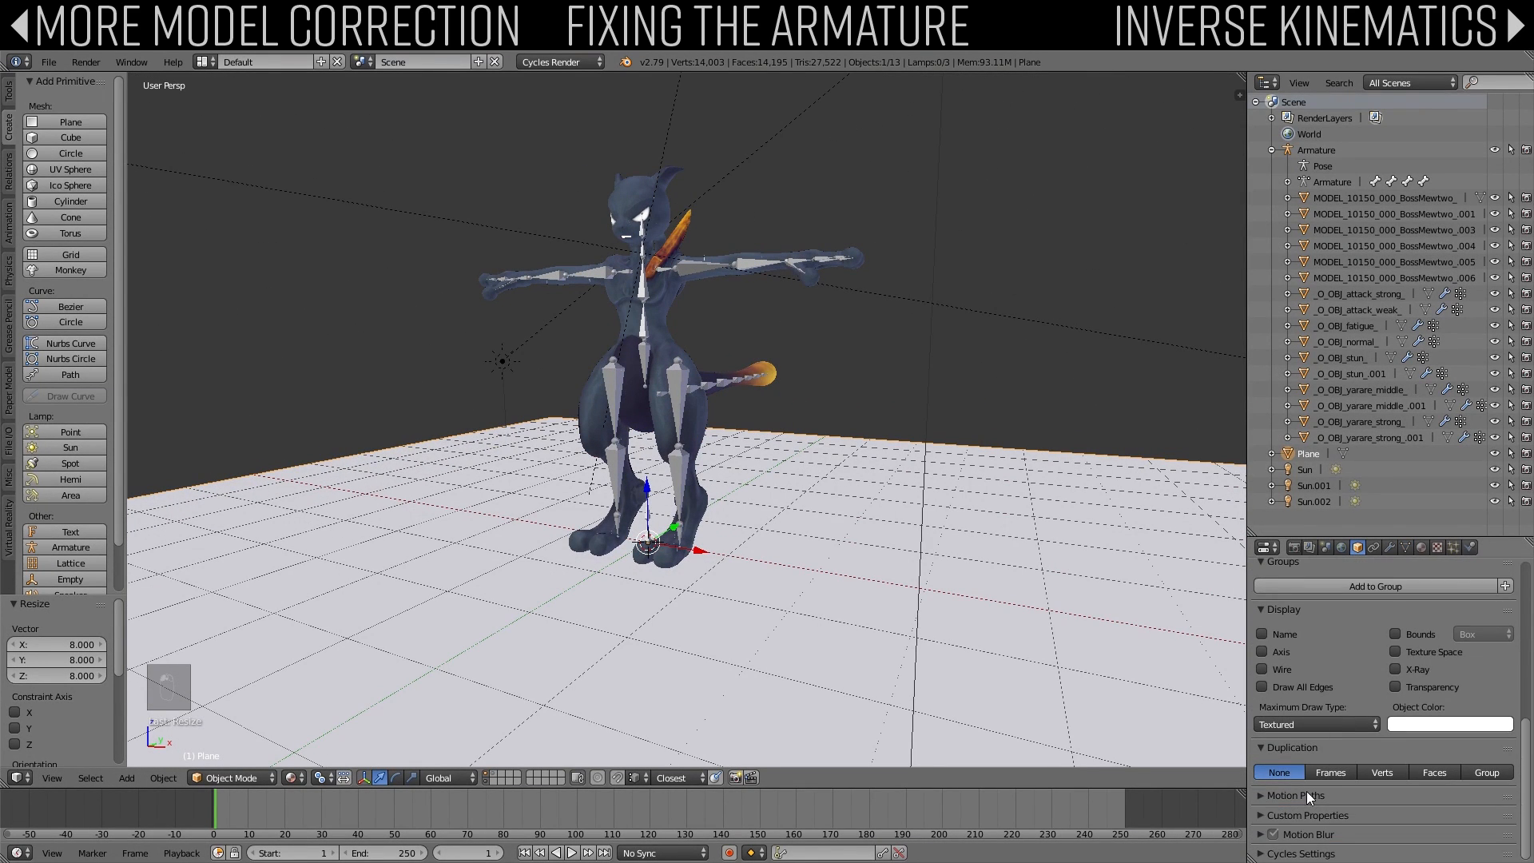
scroll(1297, 828, "down", 4)
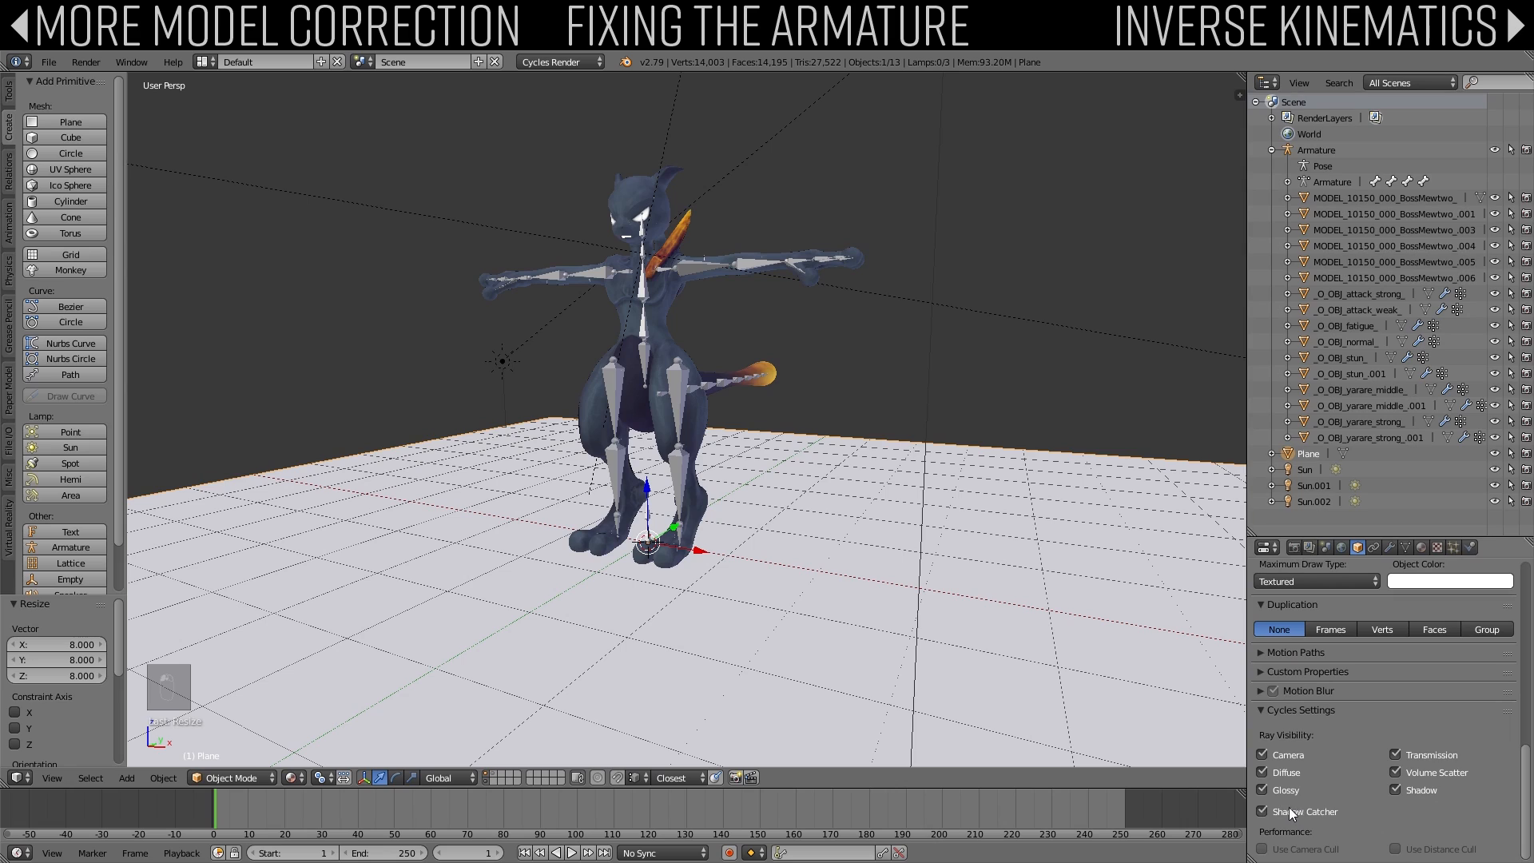
left_click(292, 778)
left_click(334, 672)
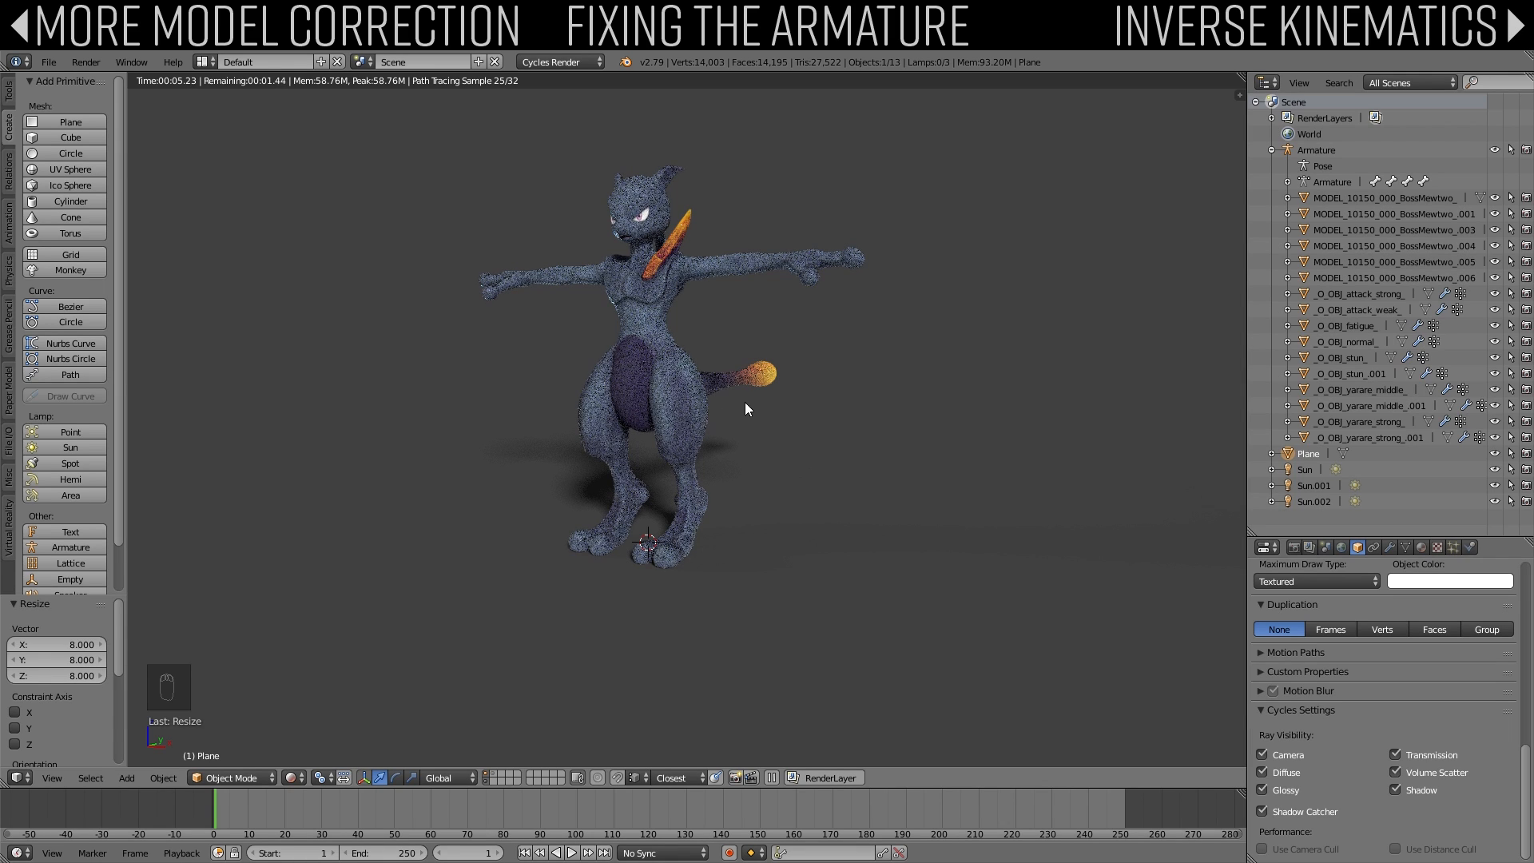
Step: Change the viewport shading to Solid, deselect the plane and select the armature
key("z")
key("z")
key("z")
key("a")
scroll(649, 549, "up", 4)
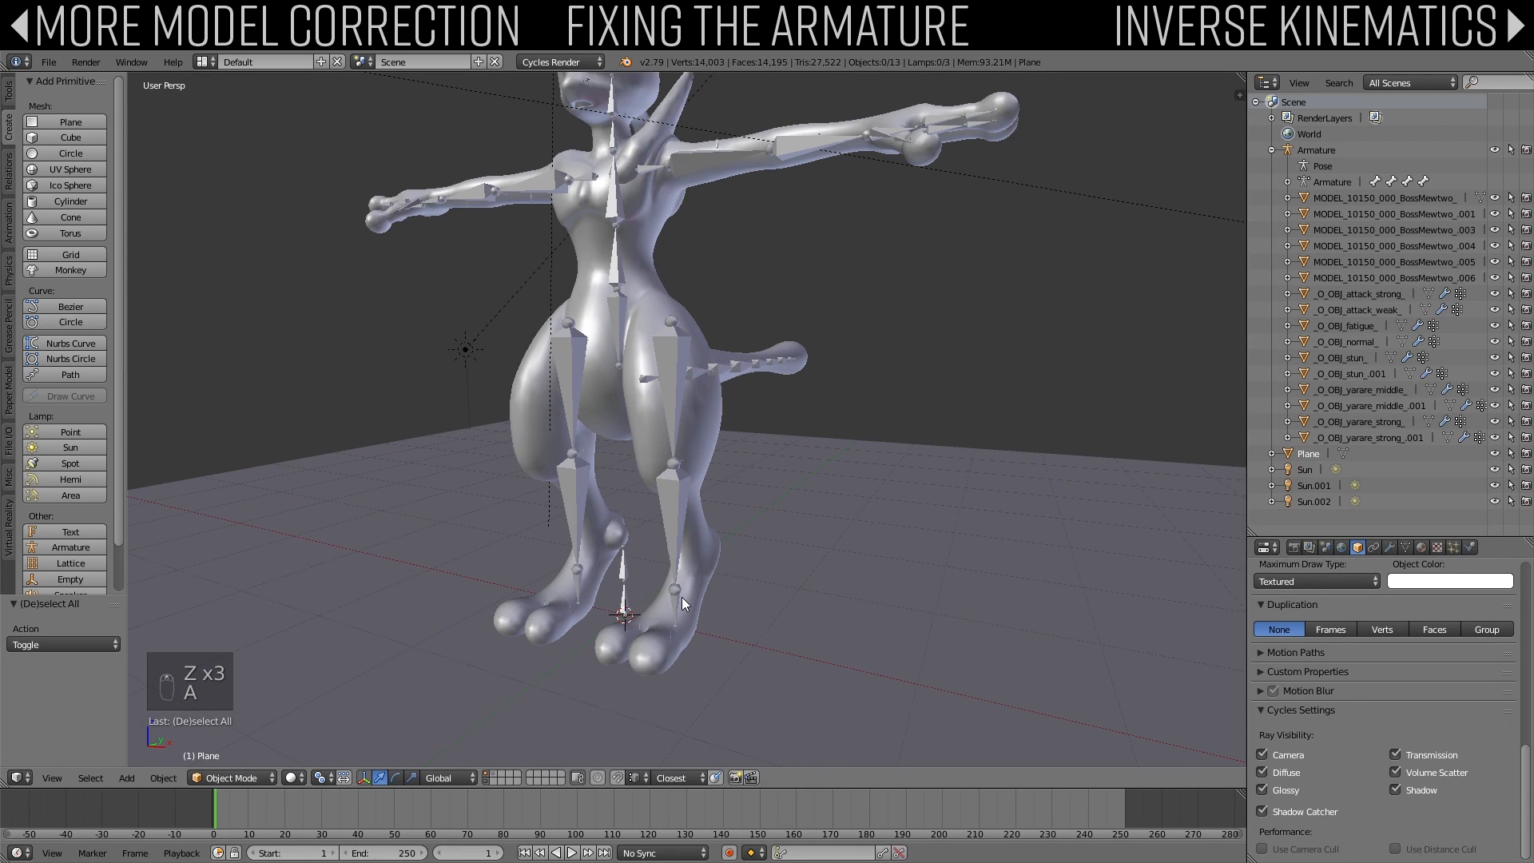
right_click(678, 607)
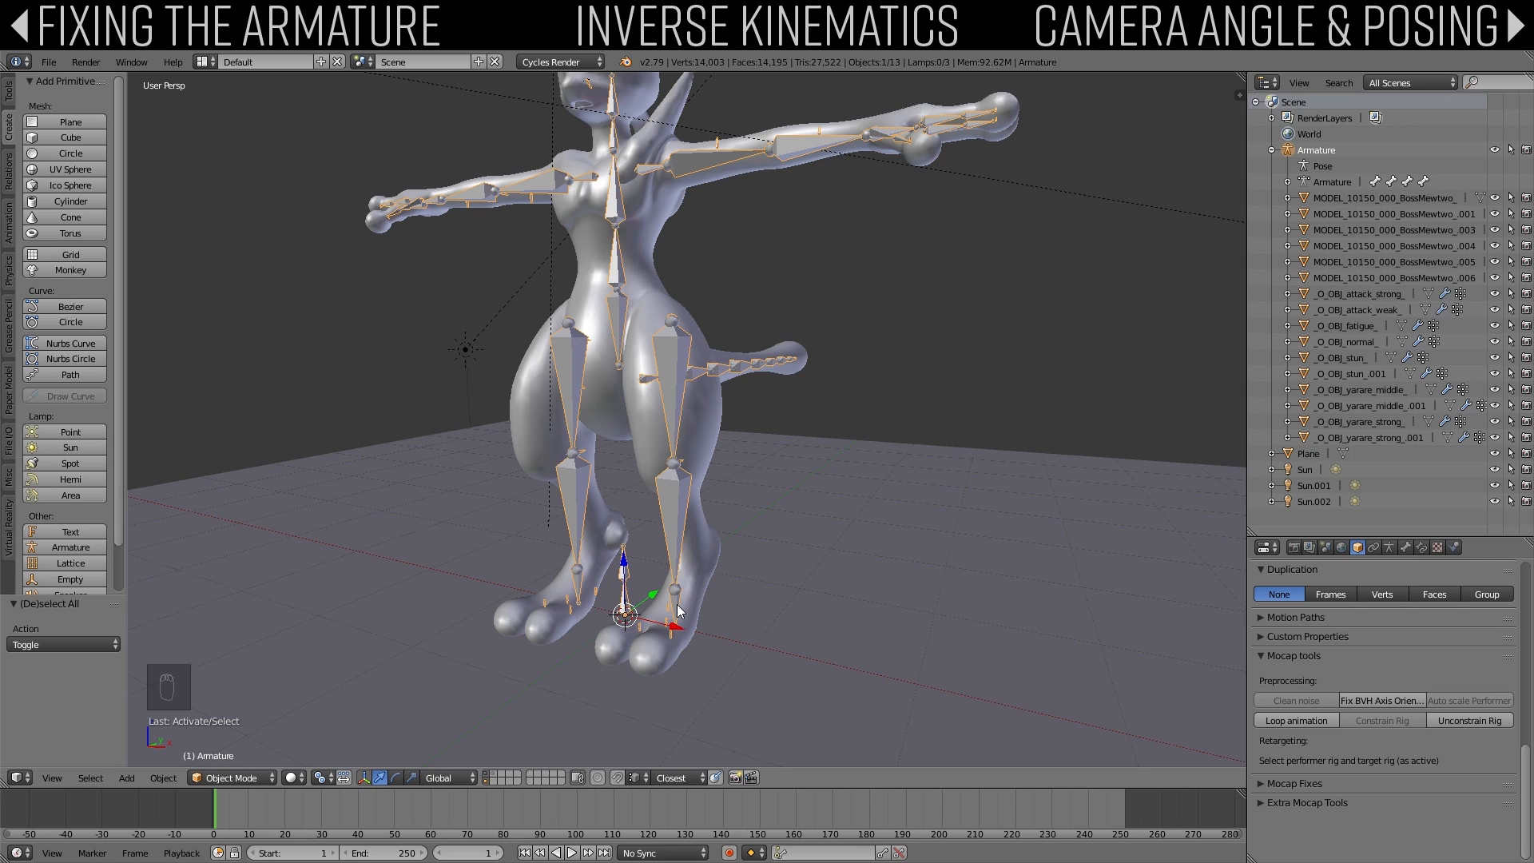
Step: Toggle Edit Mode on and off for the Mewtwo body mesh, reselect the armature and switch it to Pose Mode
right_click(700, 438)
middle_click_drag(702, 433, 559, 416)
key("Tab")
key("Tab")
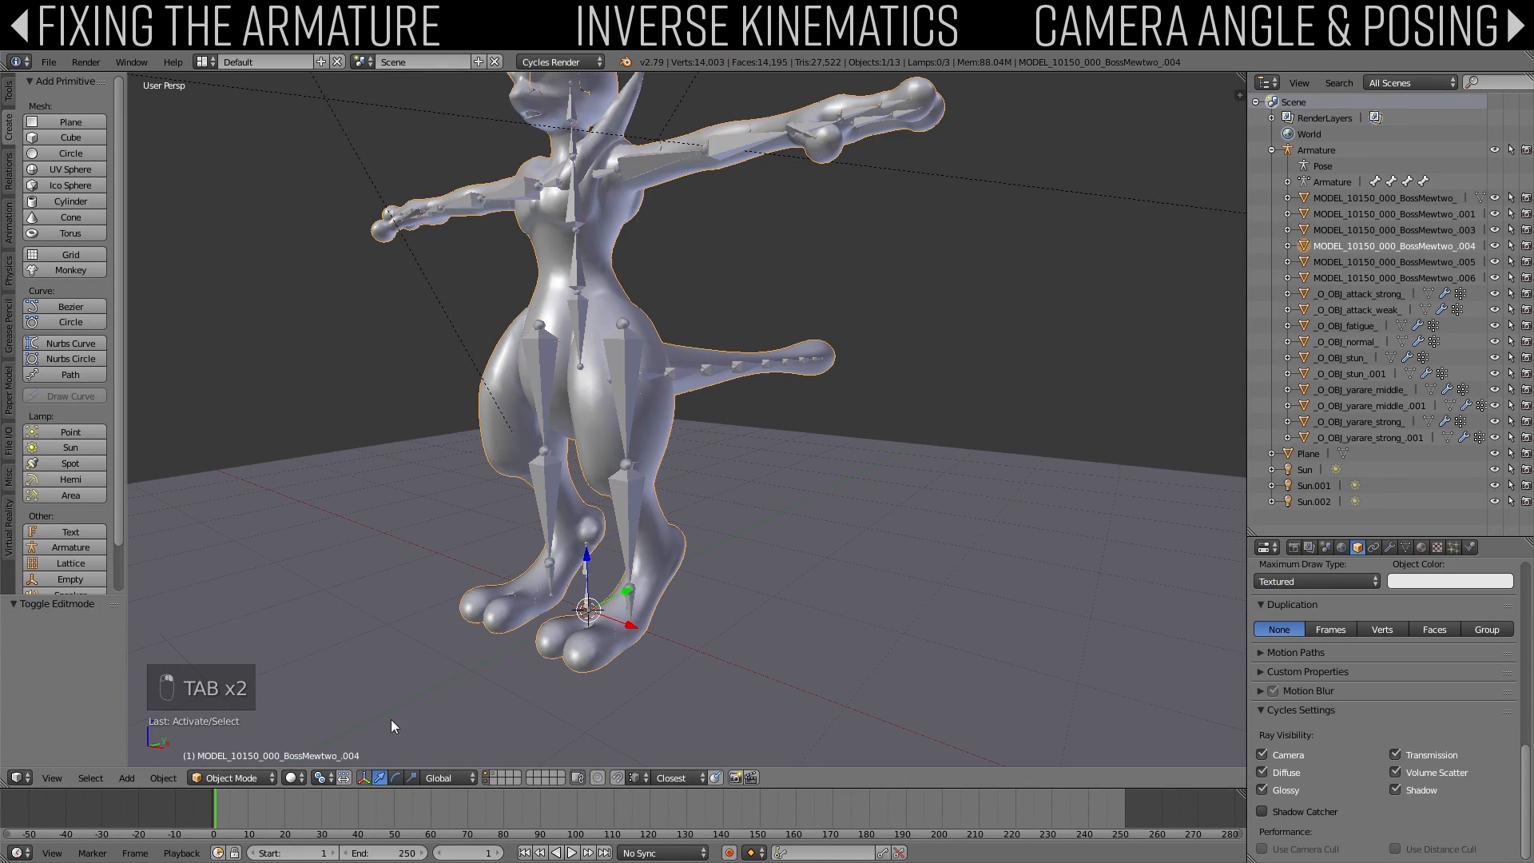
right_click(541, 438)
left_click(240, 724)
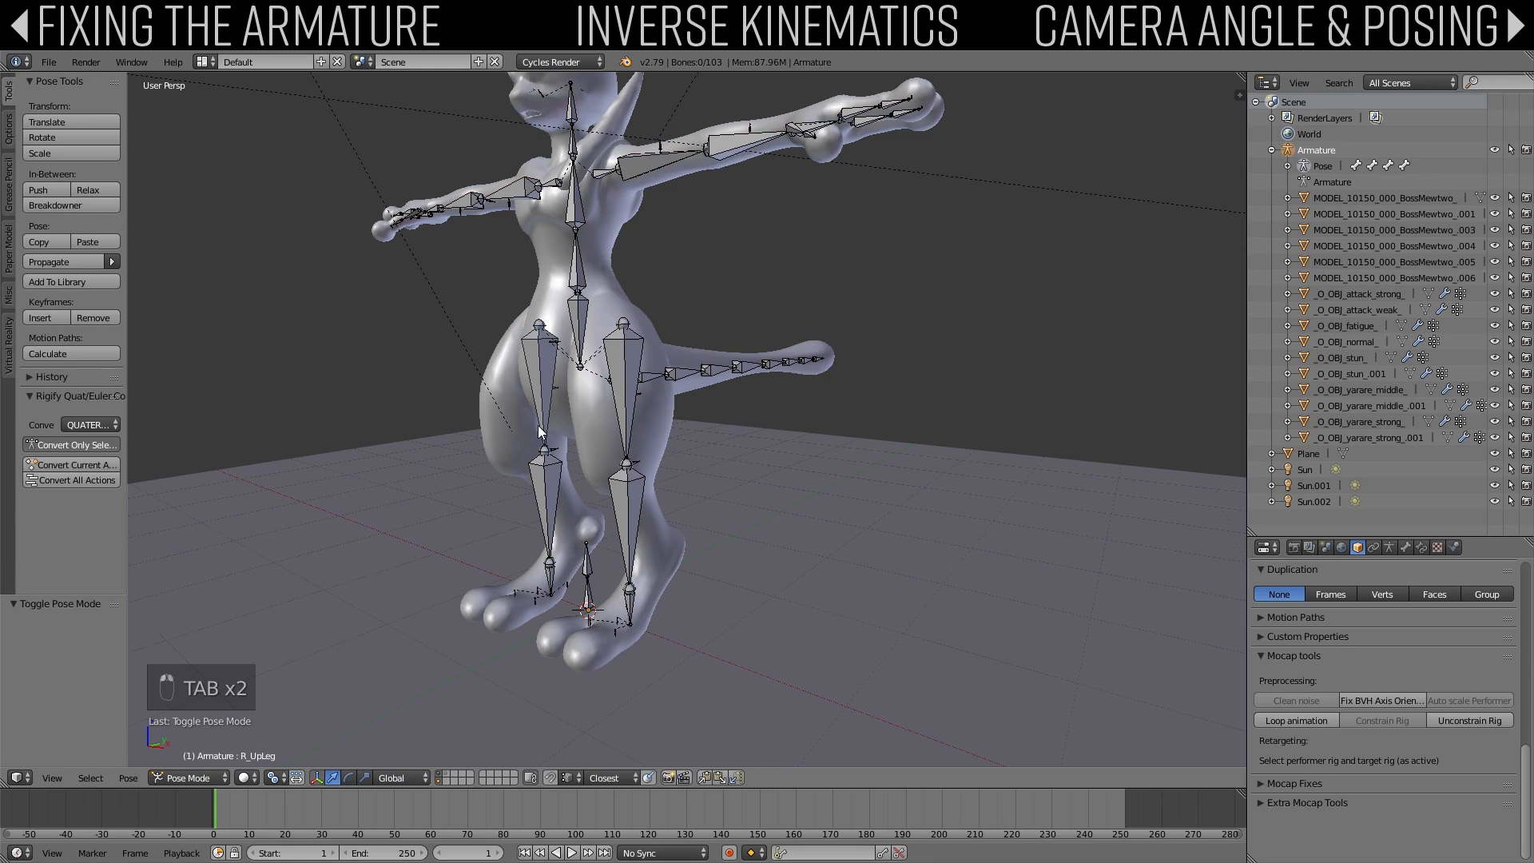
Step: Test rotations of the R_UpLeg bone around its local X and Y axes, and swing it outward around local Z
key("r")
key("x")
key("x")
right_click(705, 489)
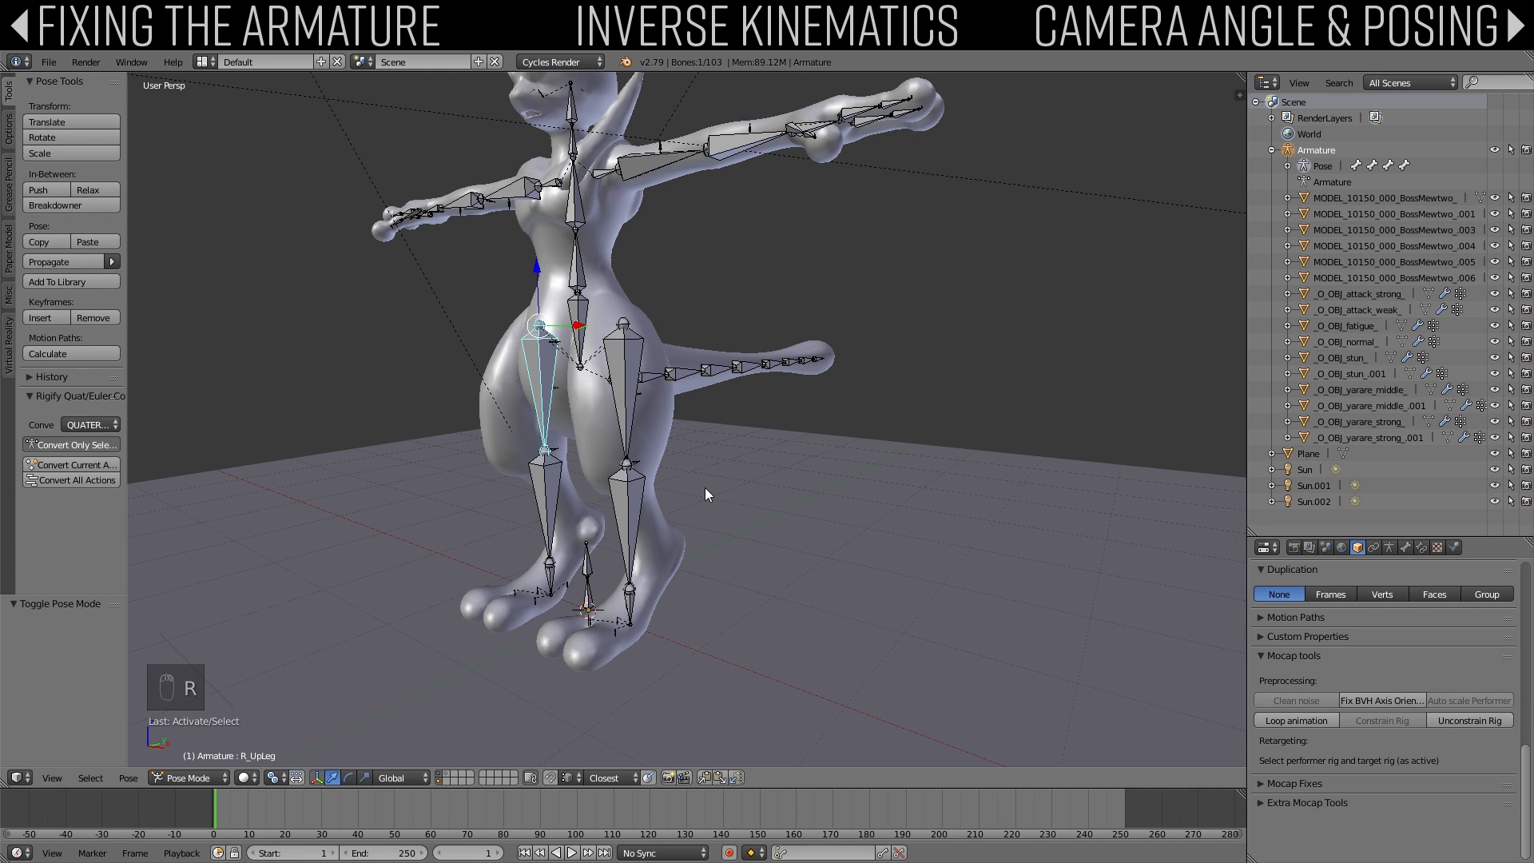
key("r")
key("y")
key("y")
right_click(624, 559)
key("r")
key("z")
key("z")
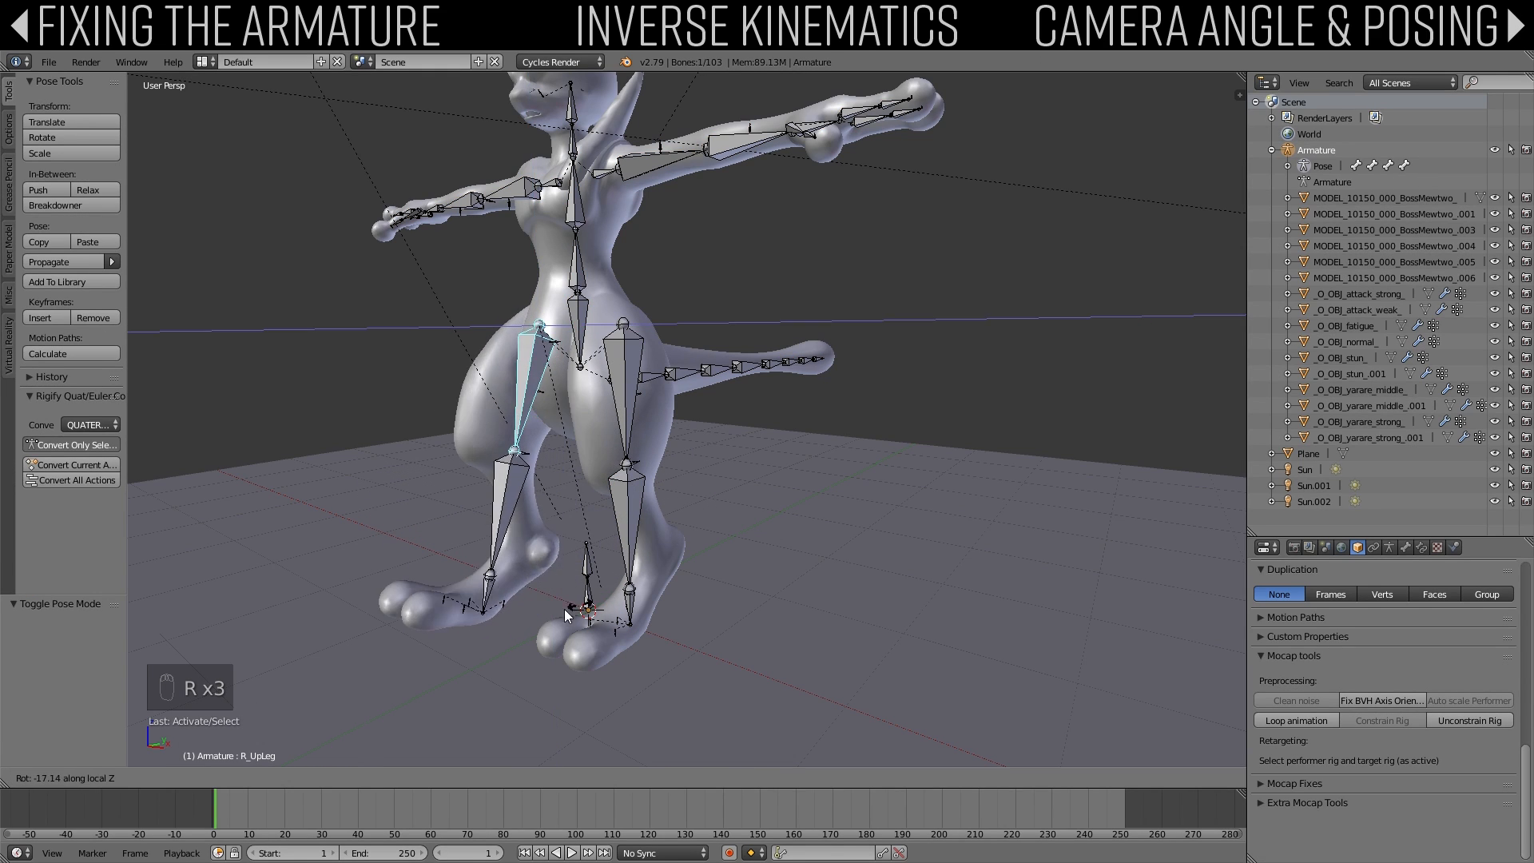
left_click(468, 530)
Step: Bend the R_Leg bone about 76.3° around its local Z axis and adjust it by about -16.2°
right_click(465, 518)
key("r")
key("z")
key("z")
left_click(577, 467)
middle_click_drag(577, 467, 710, 432)
middle_click_drag(764, 486, 769, 477)
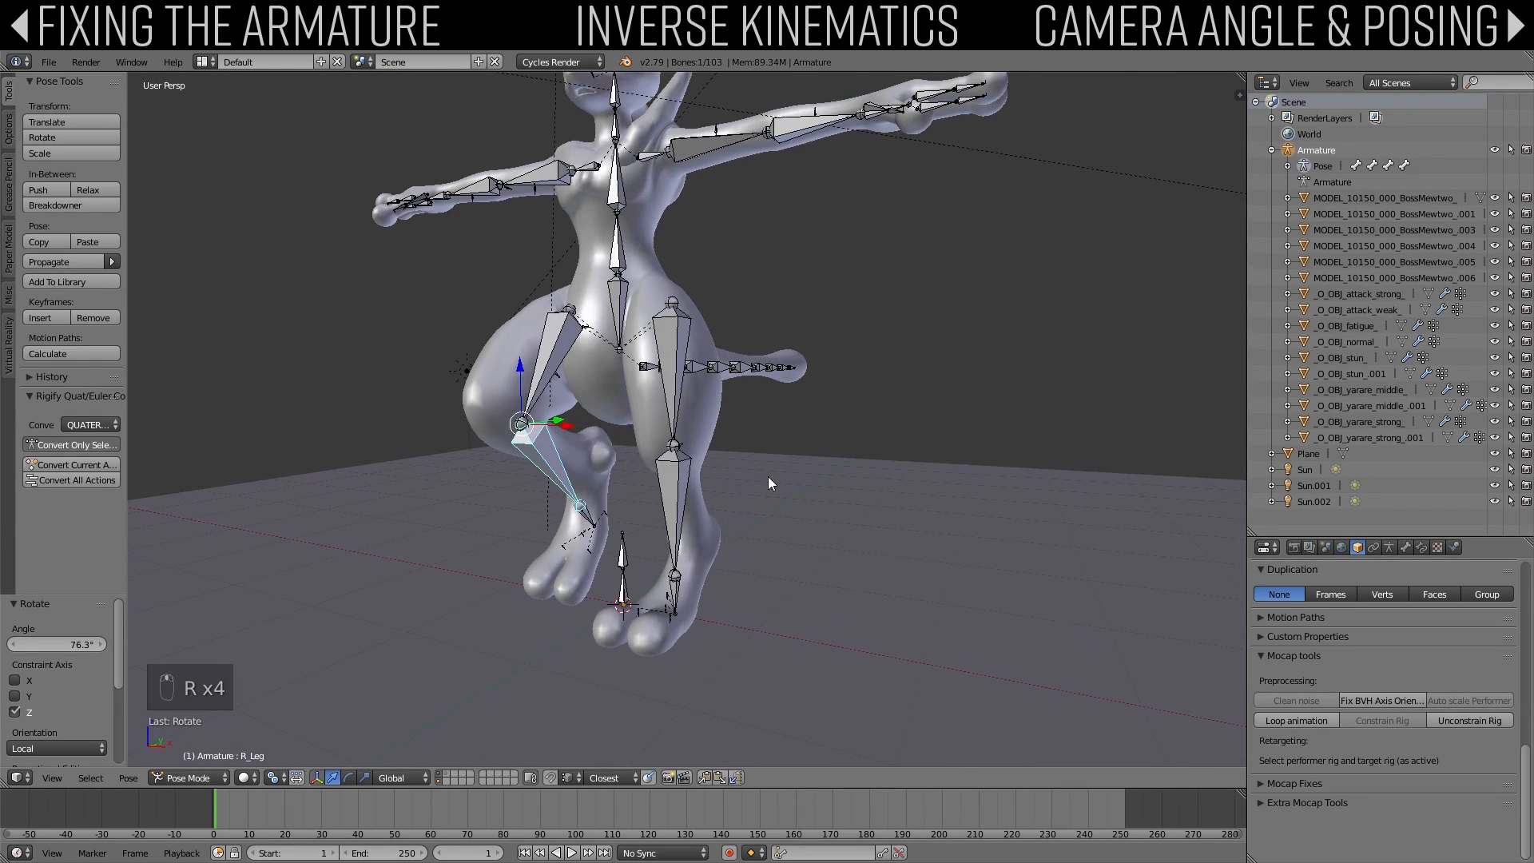
key("r")
key("z")
key("z")
left_click(712, 517)
Step: Rotate the R_UpLeg bone about 8.24° around its local Z axis to correct the leg's pose
right_click(548, 390)
key("r")
key("z")
key("z")
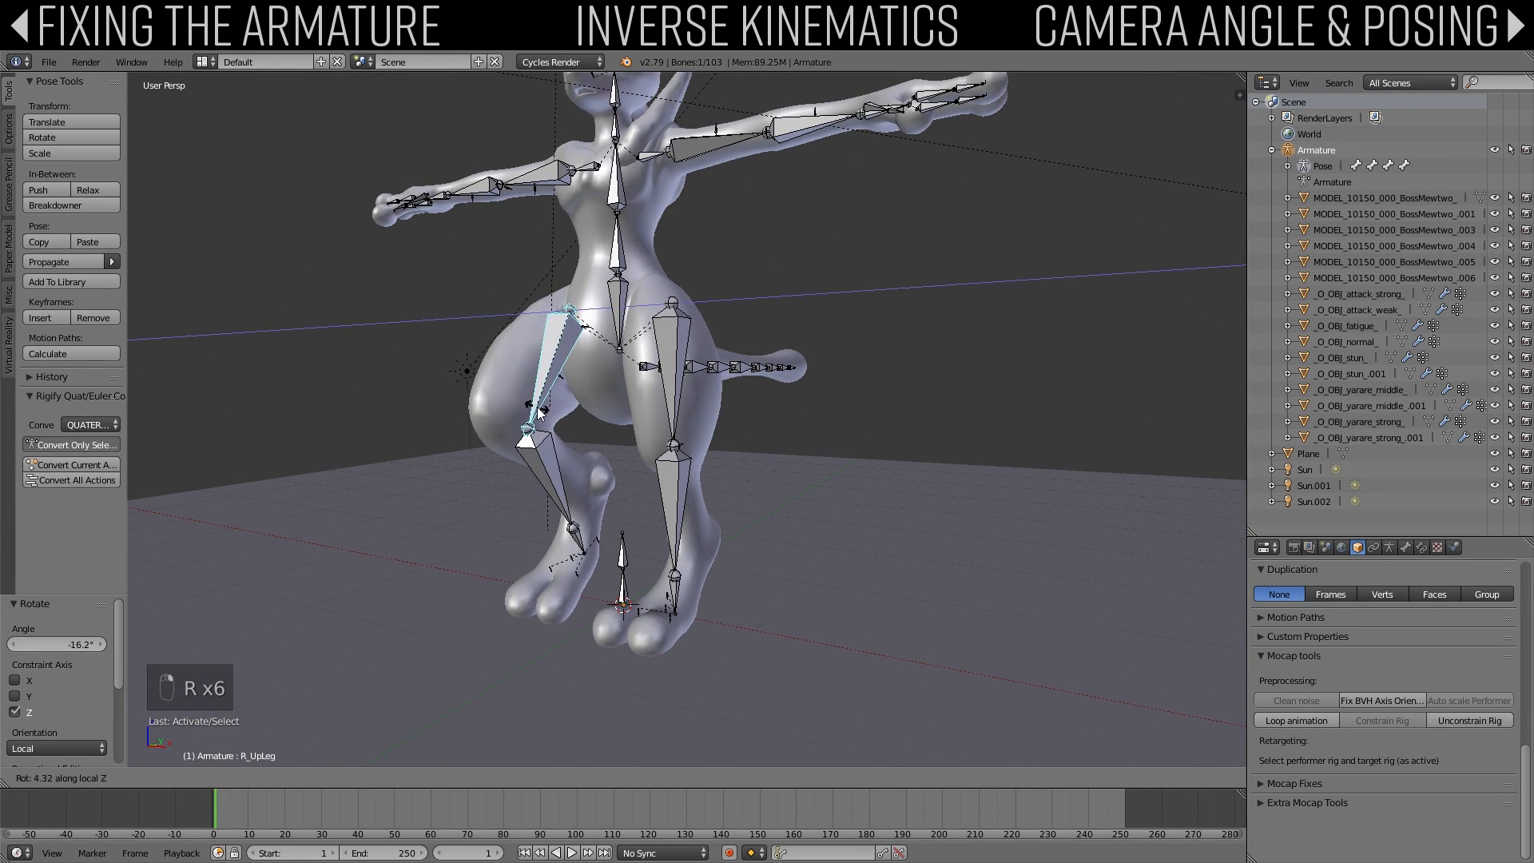
left_click(539, 424)
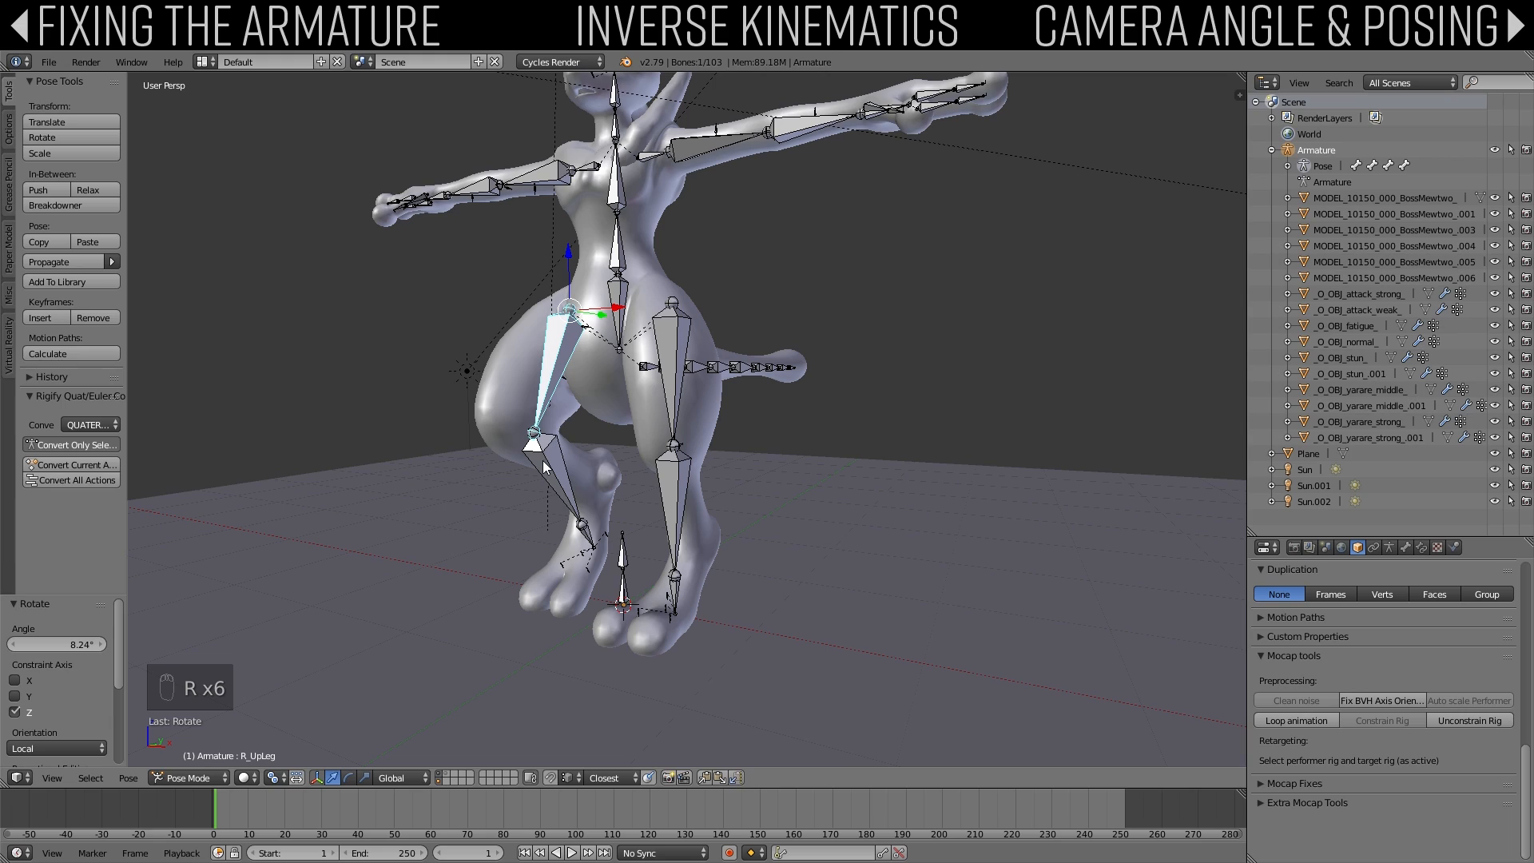
Step: Undo all the test rotations of the right leg and deselect all bones
key("ctrl+z")
key("ctrl+z")
key("ctrl+z")
key("ctrl+z")
key("ctrl+z")
key("ctrl+z")
key("ctrl+z")
key("ctrl+z")
key("ctrl+z")
key("a")
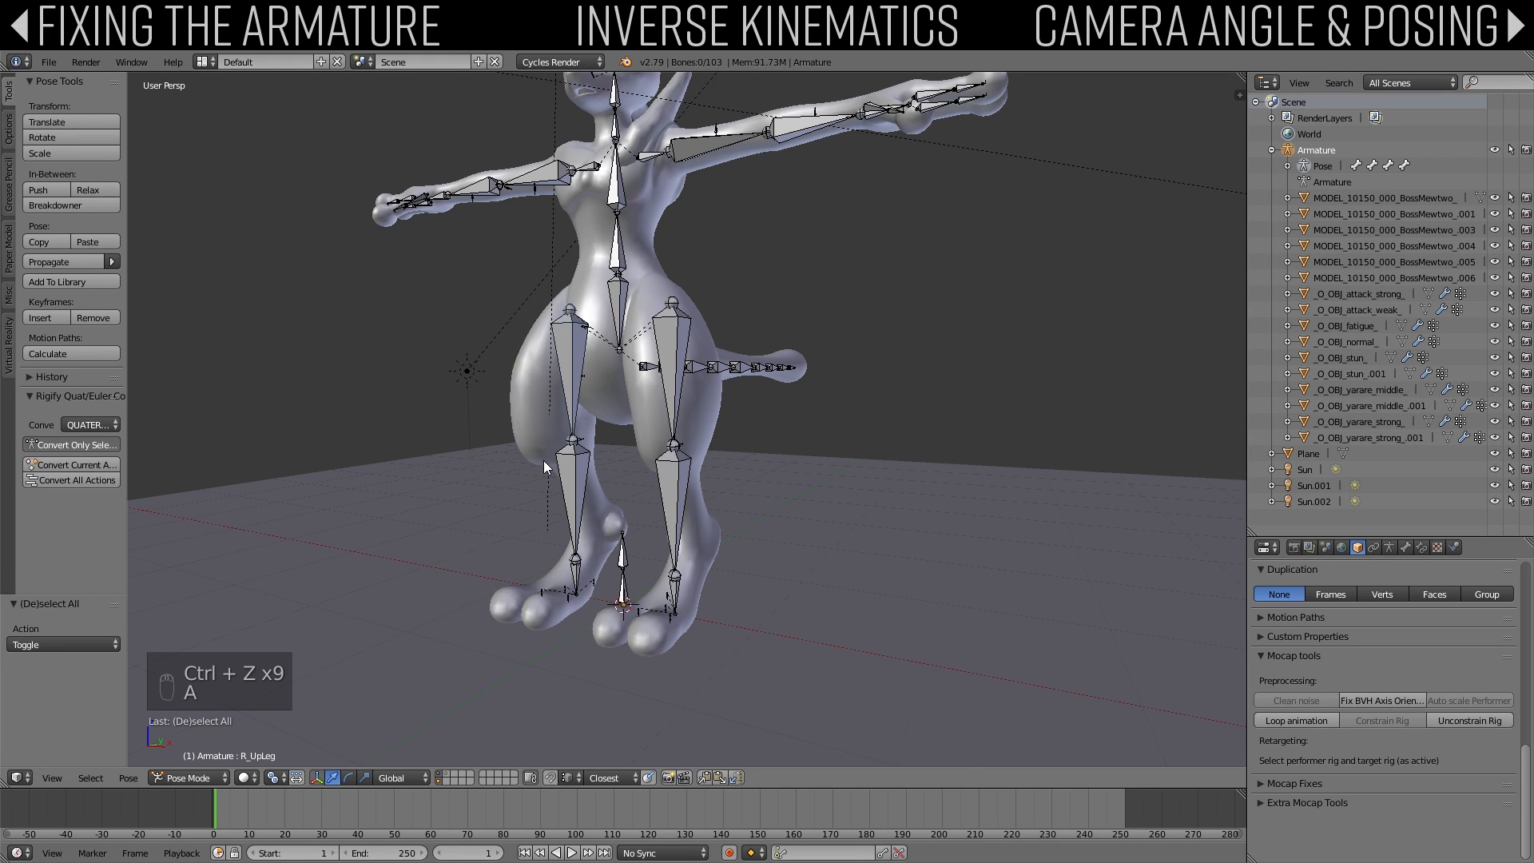
Step: Examine the foot and hand bones at the ends of the limbs, picking out R_Foot and L_Hand
middle_click_drag(544, 462, 641, 466)
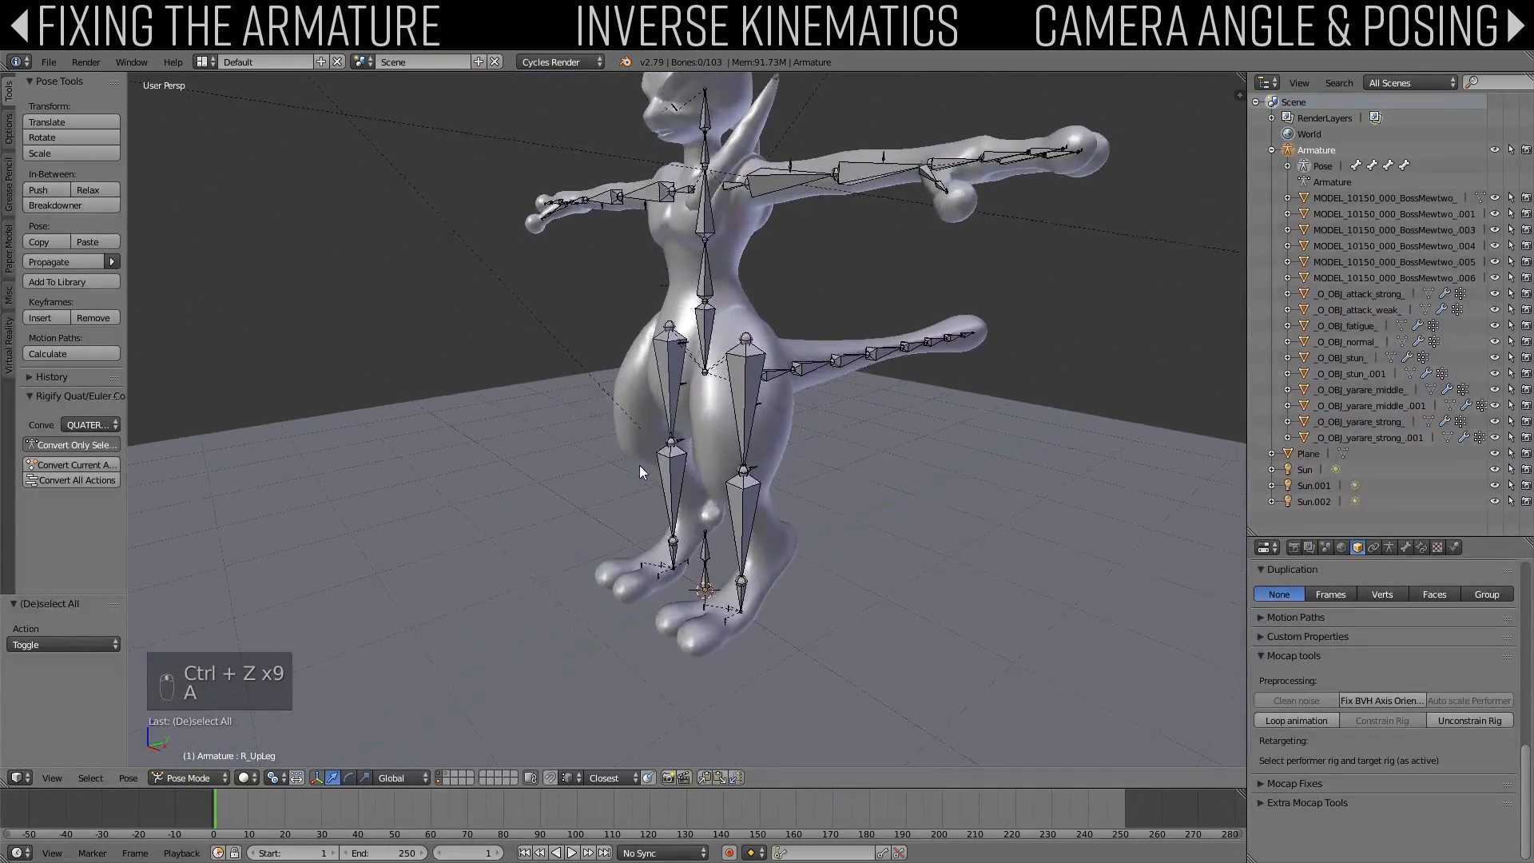
scroll(640, 465, "up", 4)
right_click(688, 512)
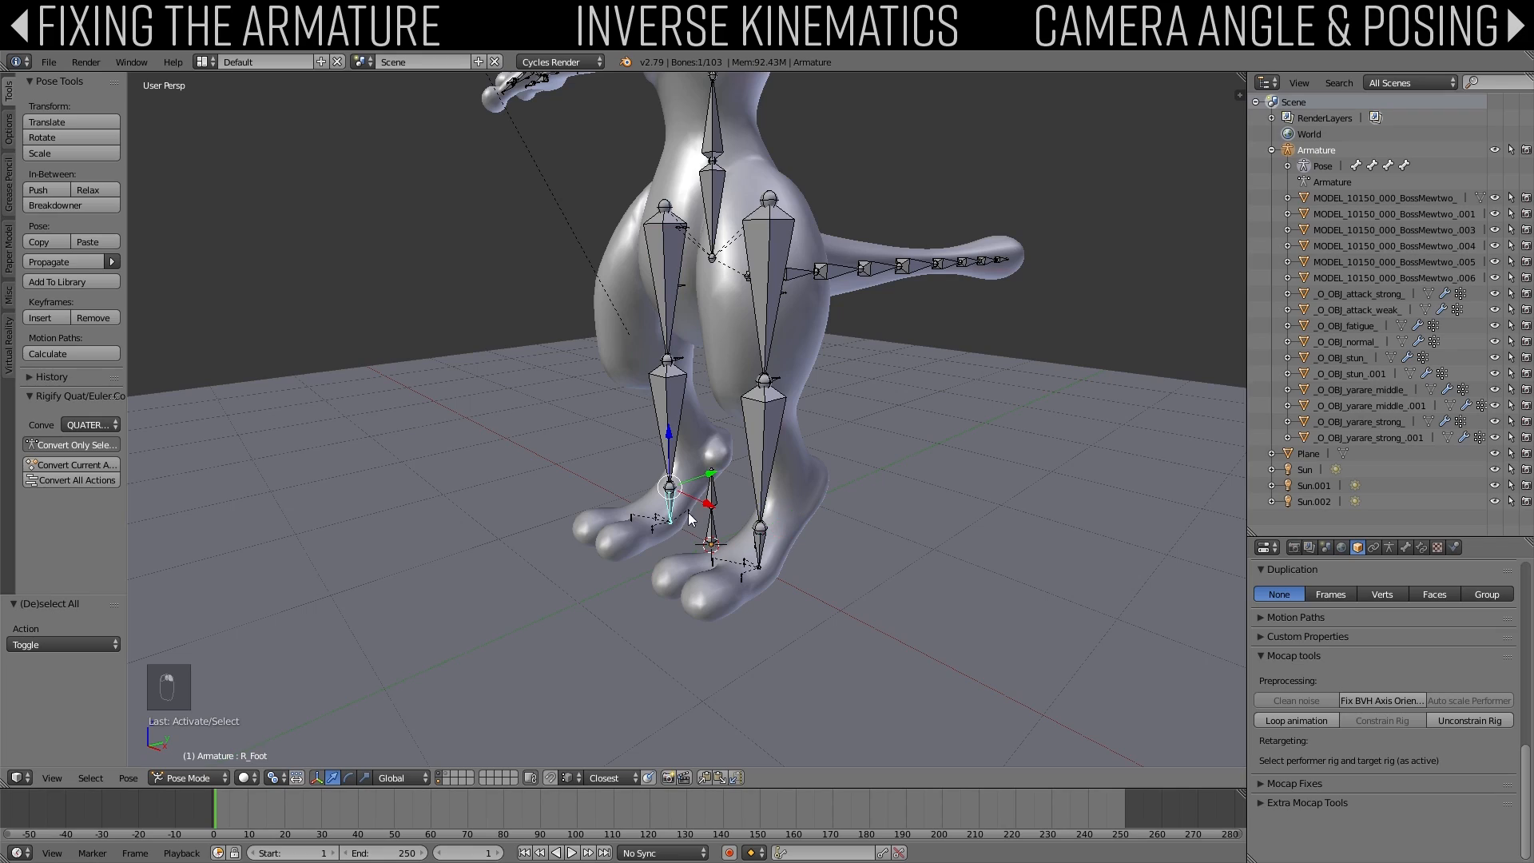
scroll(688, 511, "down", 4)
middle_click_drag(749, 520, 921, 338)
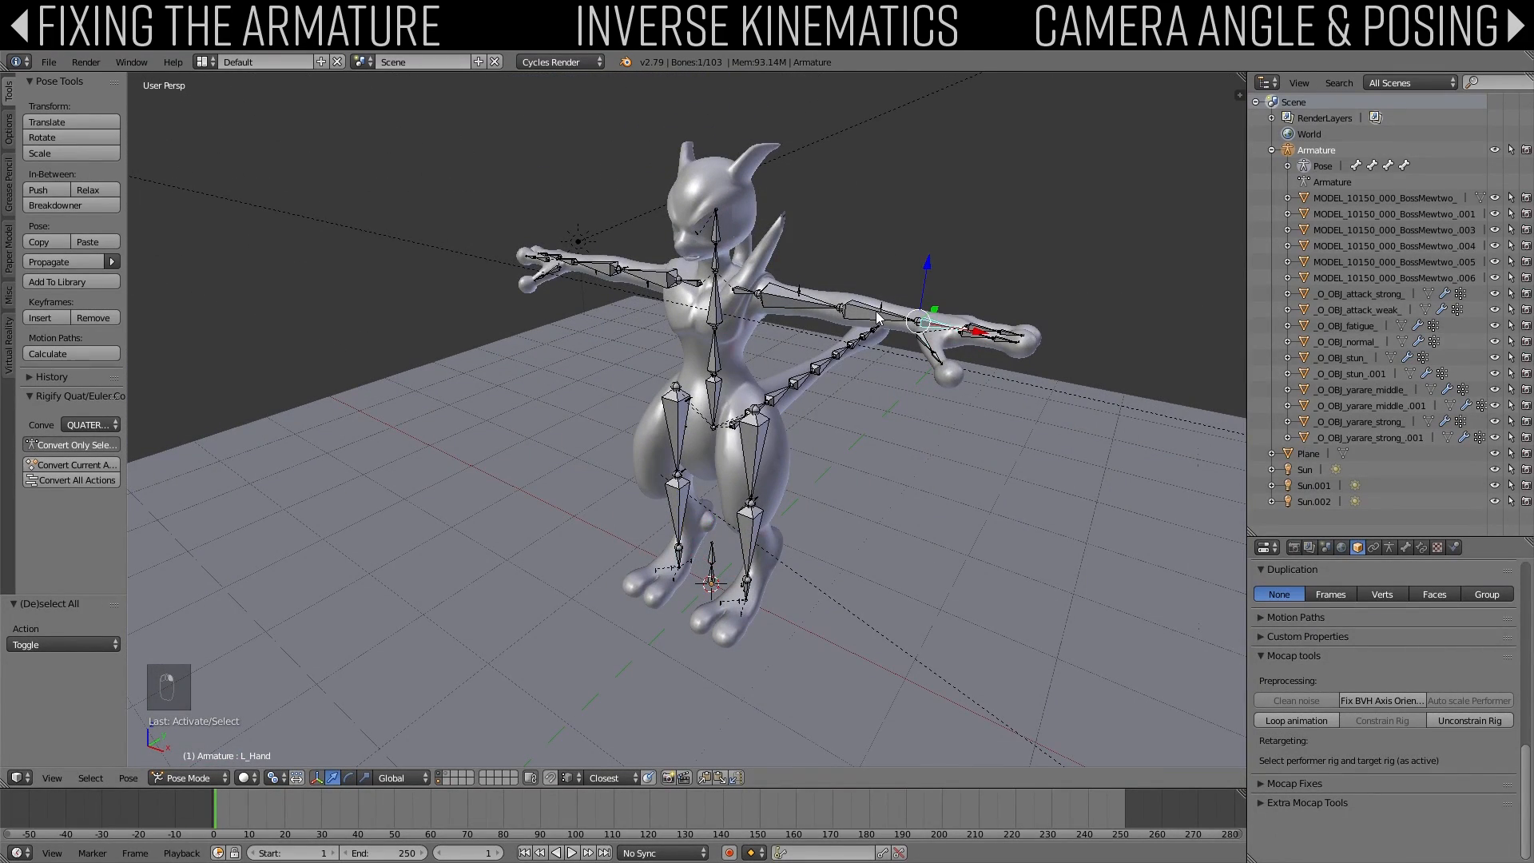
middle_click_drag(845, 288, 940, 377)
middle_click_drag(552, 399, 810, 521)
scroll(778, 482, "up", 3)
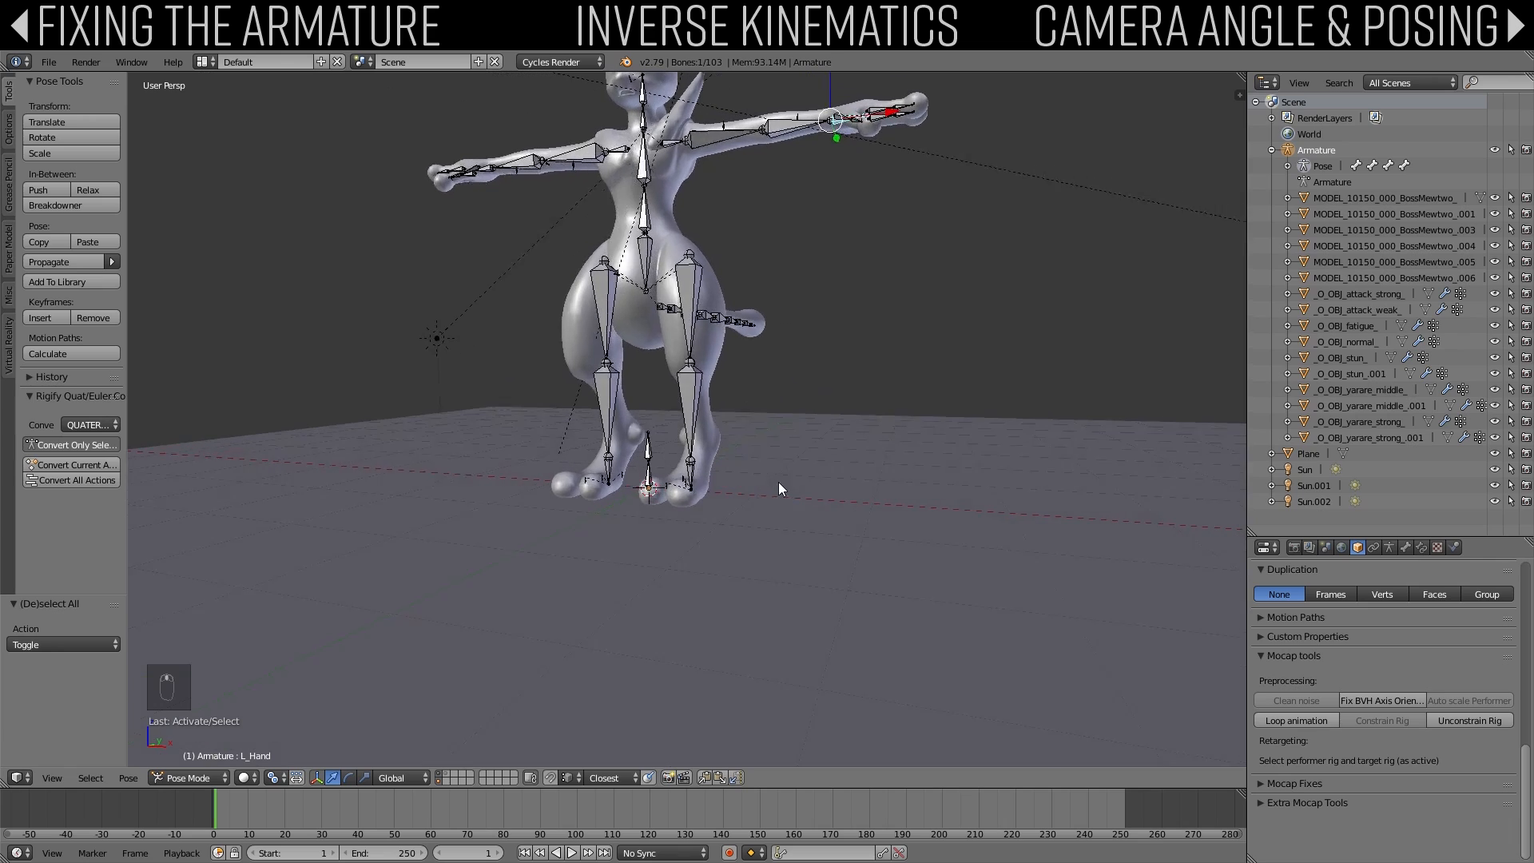
Step: Switch the armature to Edit Mode, select the L_Foot bone and frame it
left_click(190, 778)
left_click(197, 735)
right_click(694, 477)
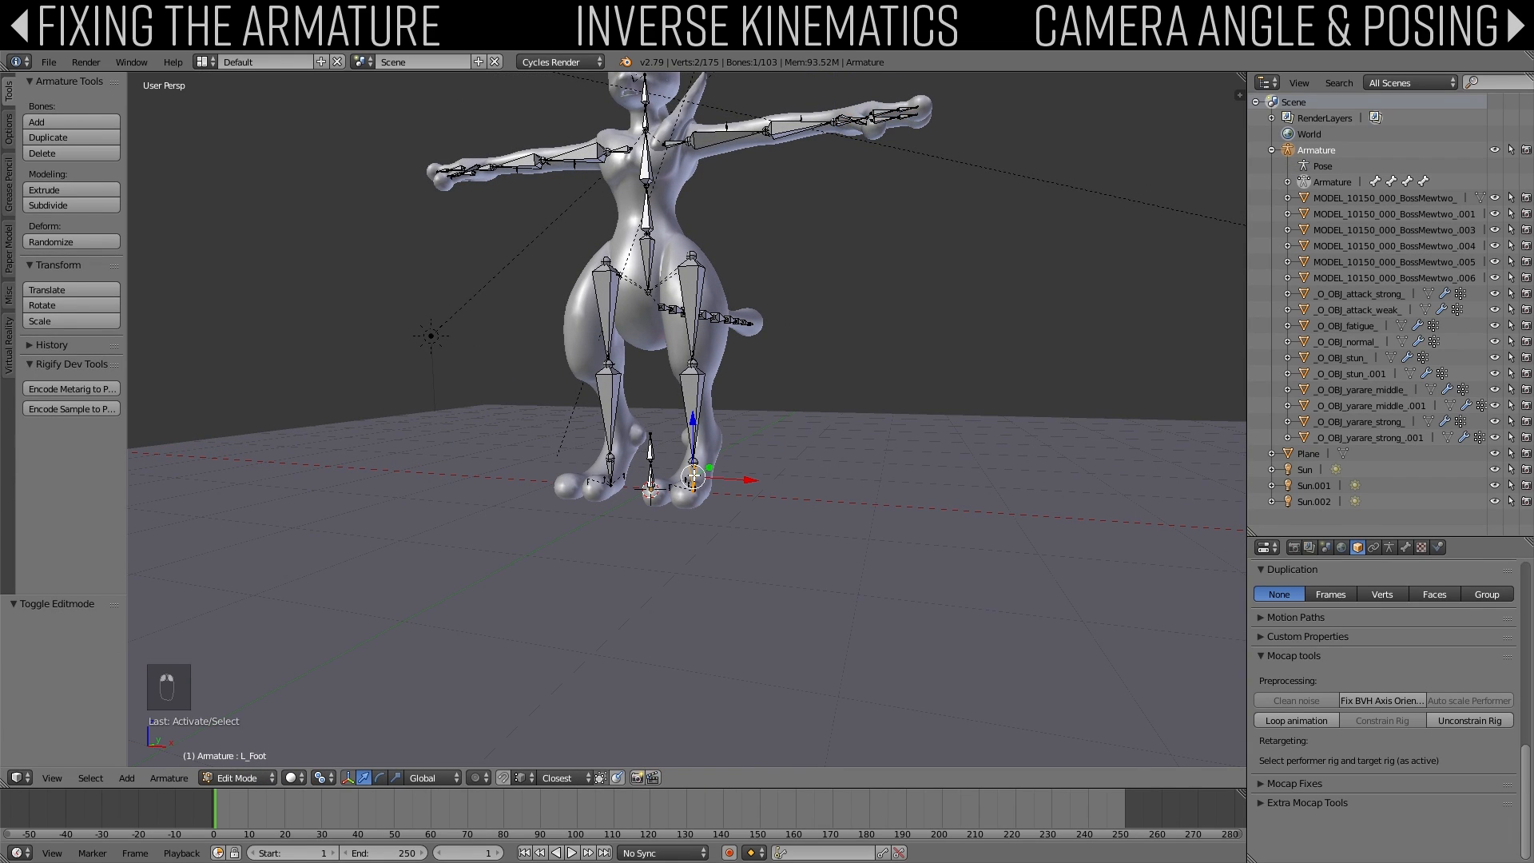
key("KP_Decimal")
scroll(785, 478, "down", 5)
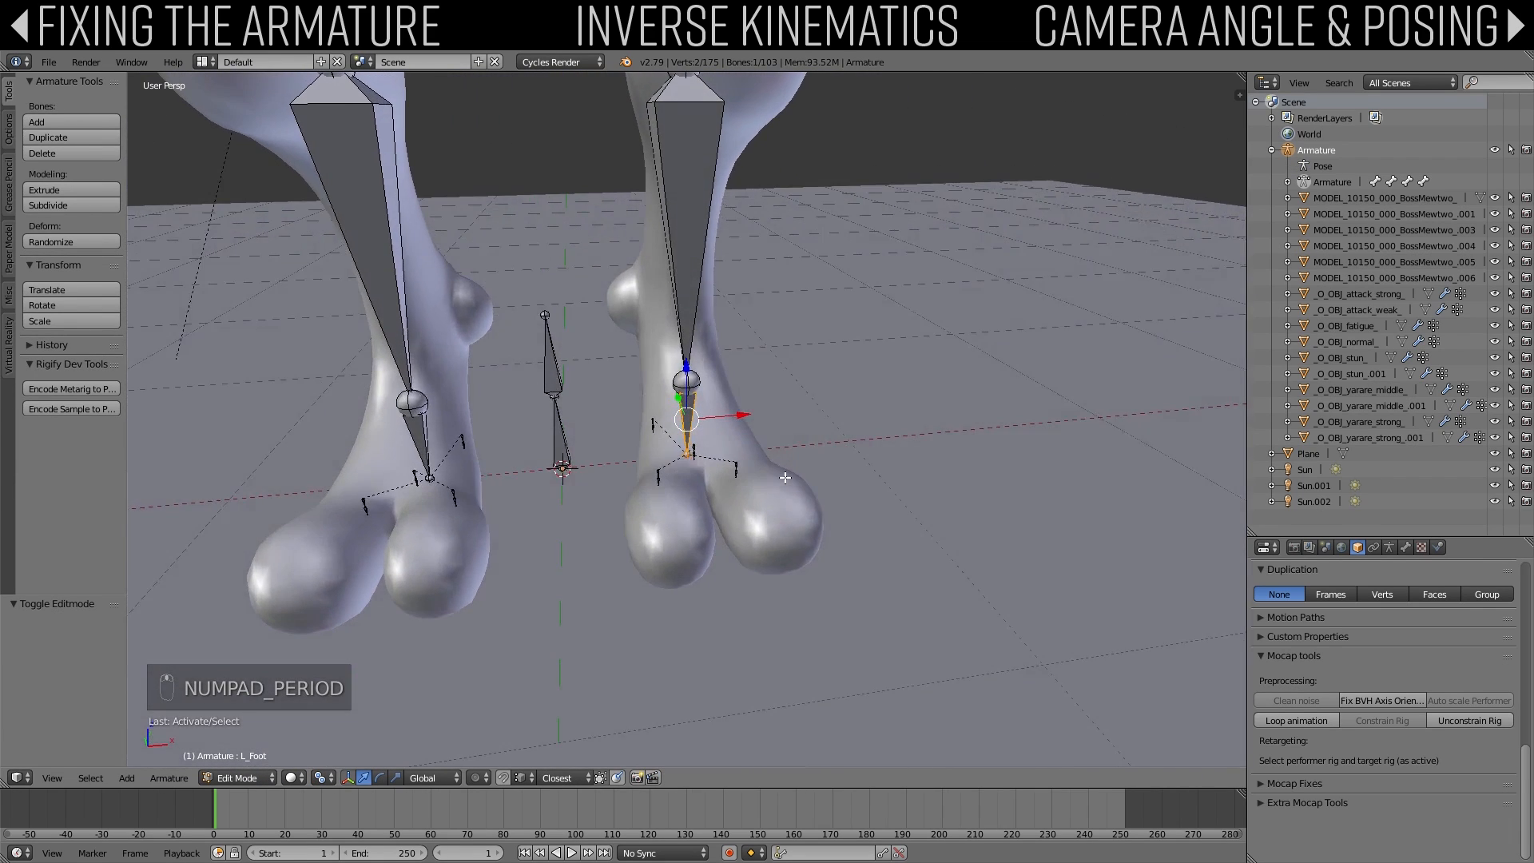
middle_click_drag(786, 478, 755, 489)
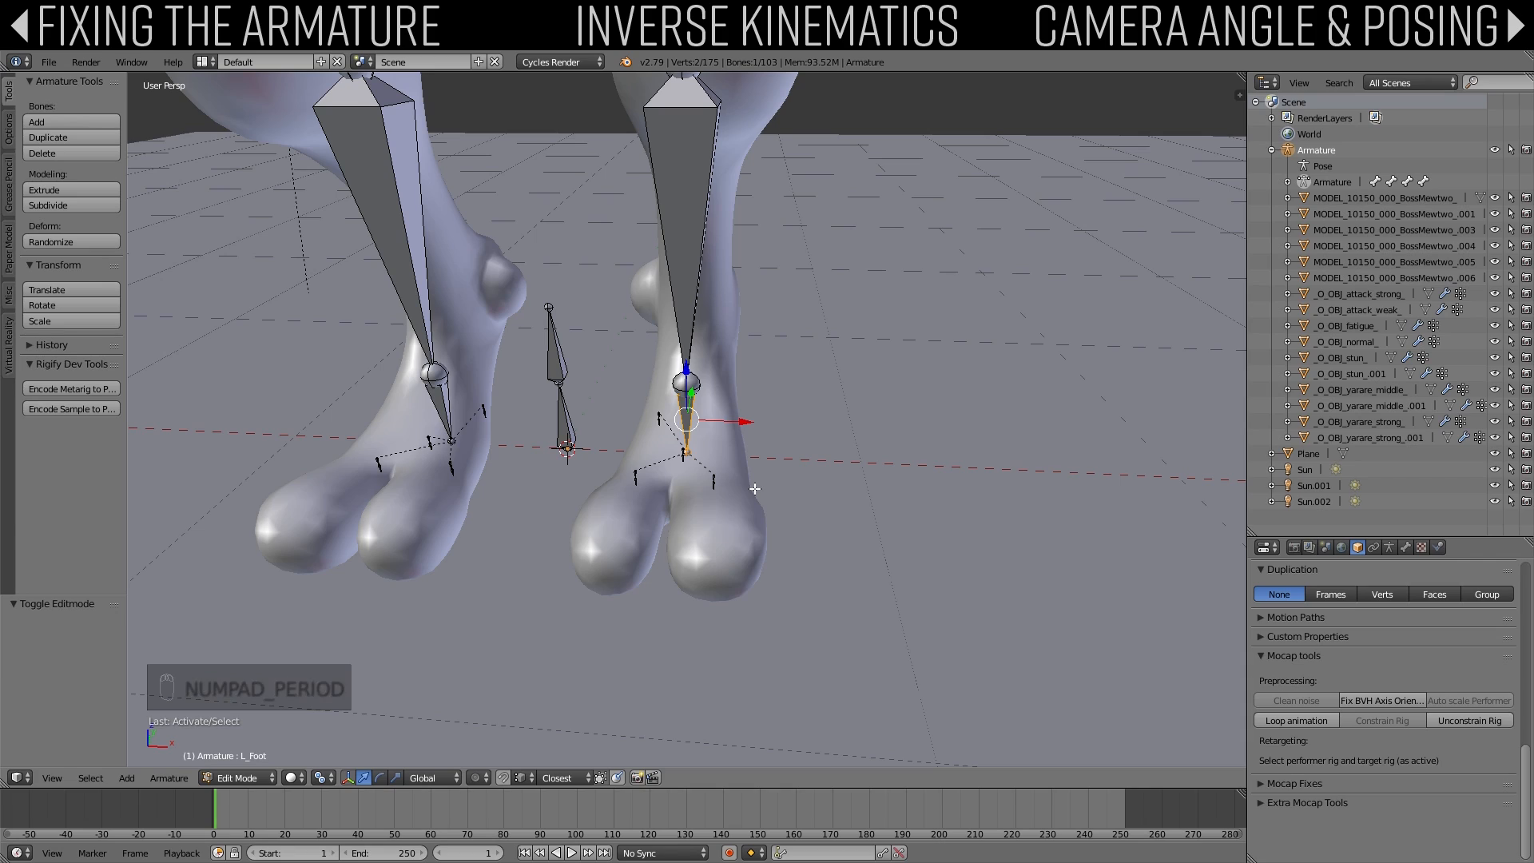
Step: Duplicate the L_Foot bone, offset the copy about 0.181 along global X and clear its parent
key("shift+d")
key("x")
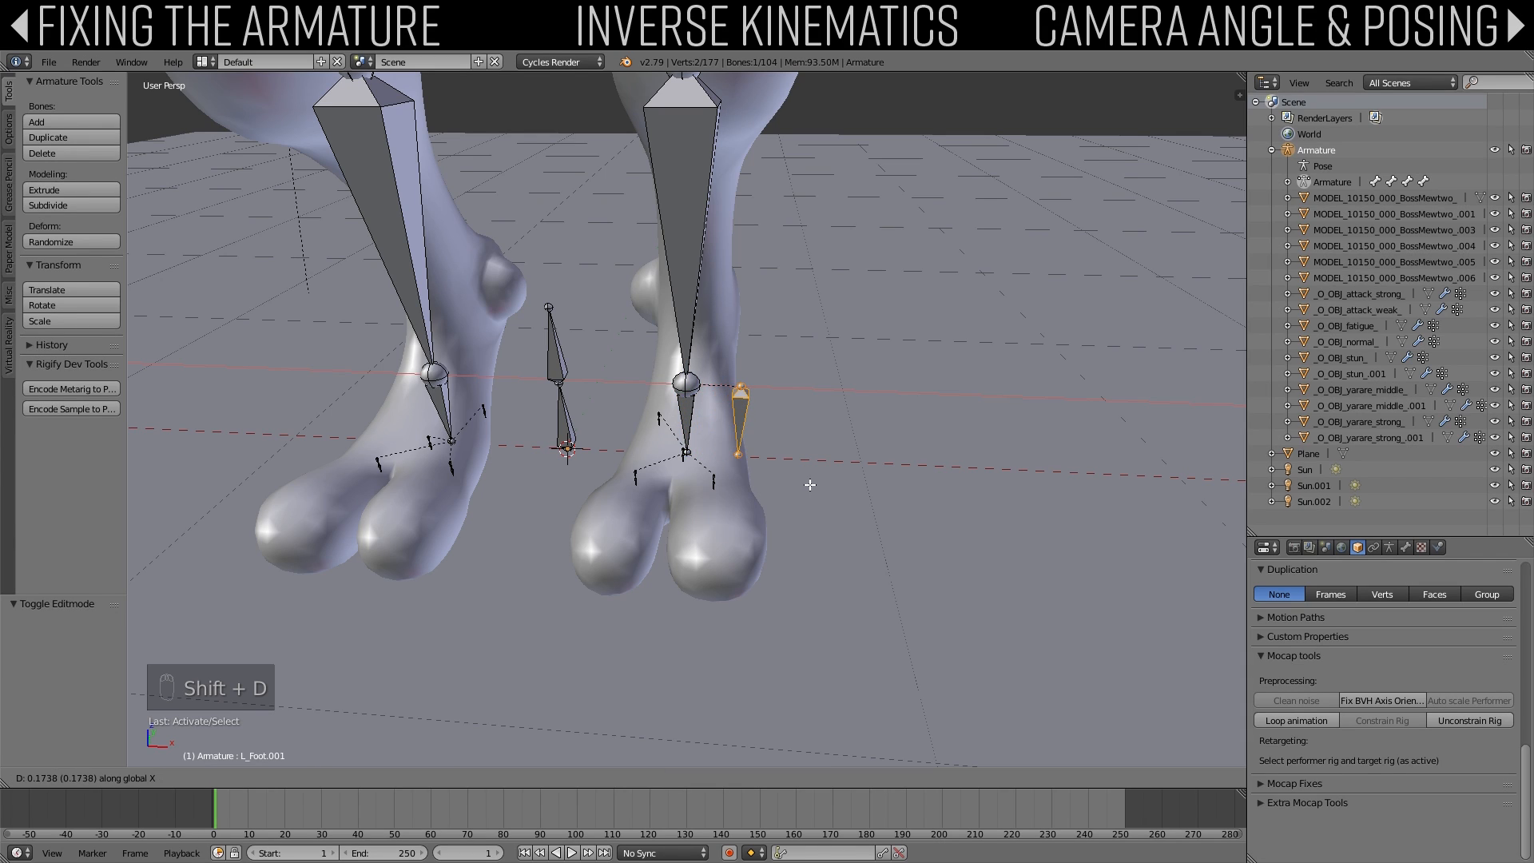
left_click(813, 480)
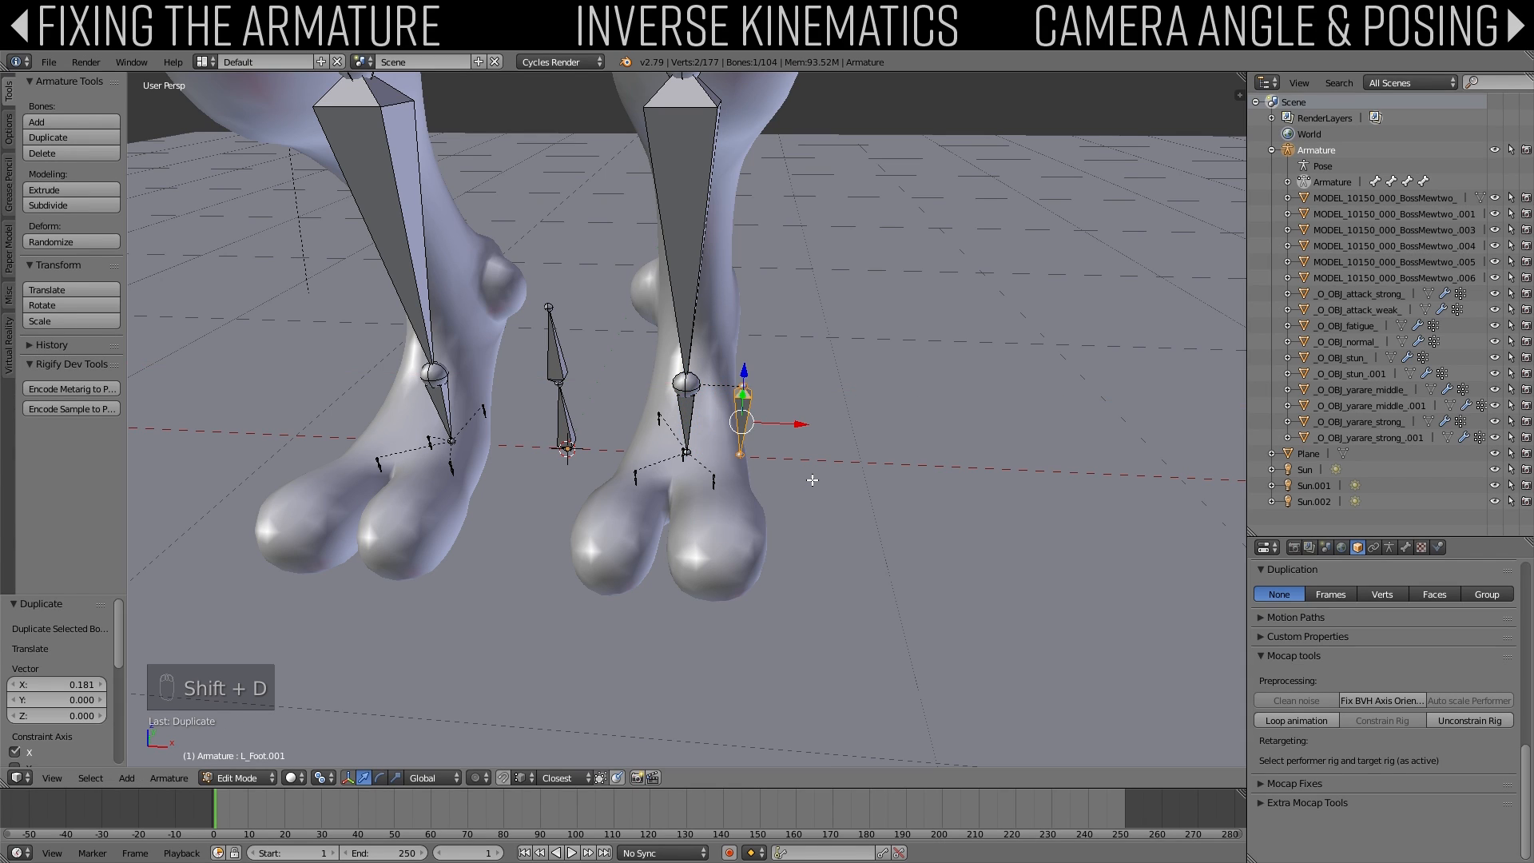
key("alt+p")
left_click(812, 480)
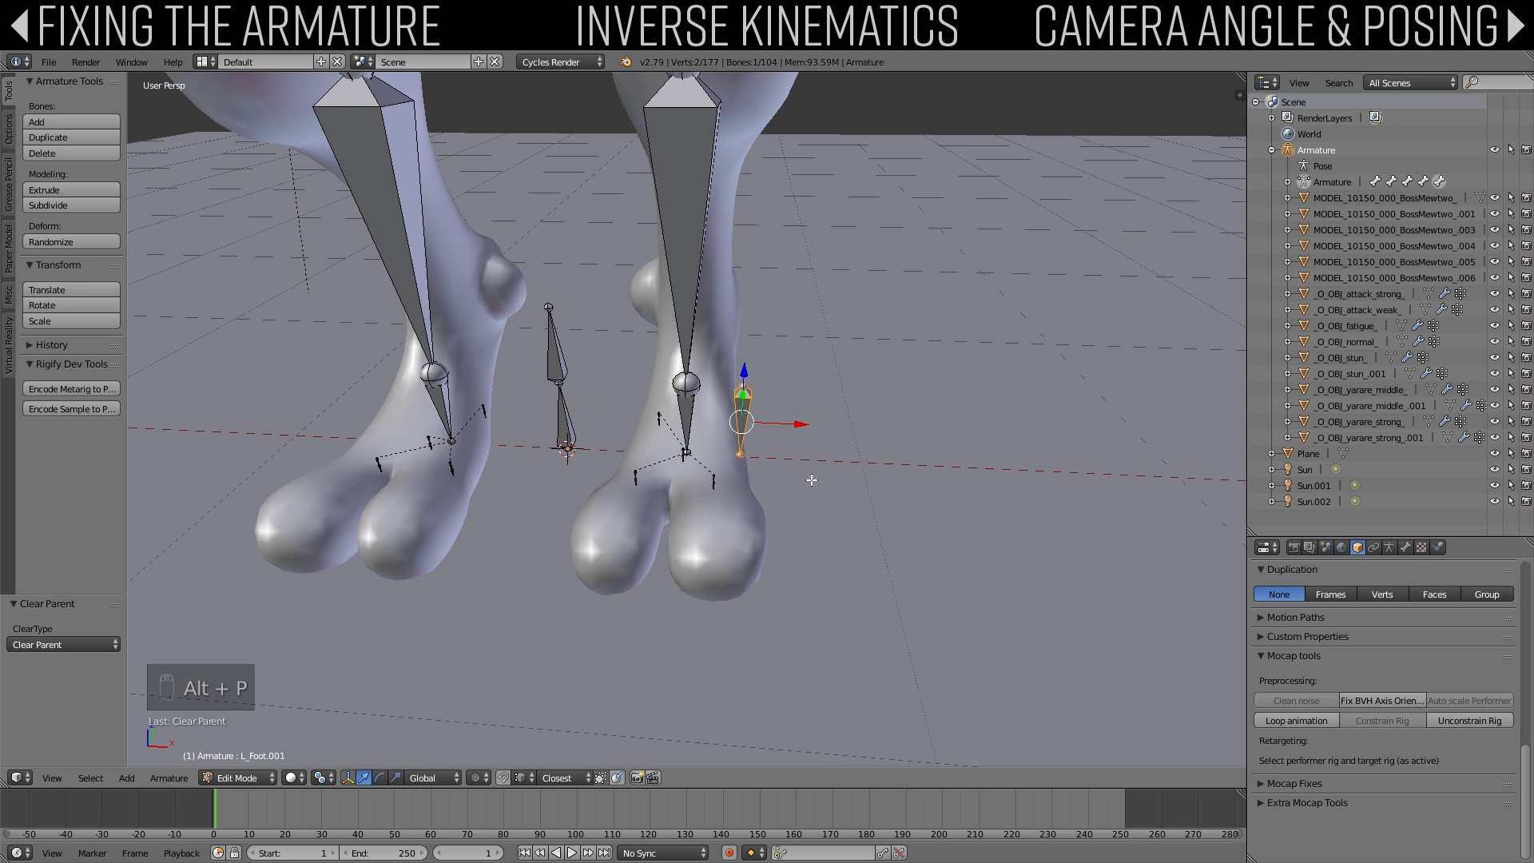
Step: Duplicate the R_Foot bone, move the copy about -0.137 along global X and clear its parent
right_click(424, 402)
middle_click_drag(423, 402, 641, 421, "shift")
key("shift+d")
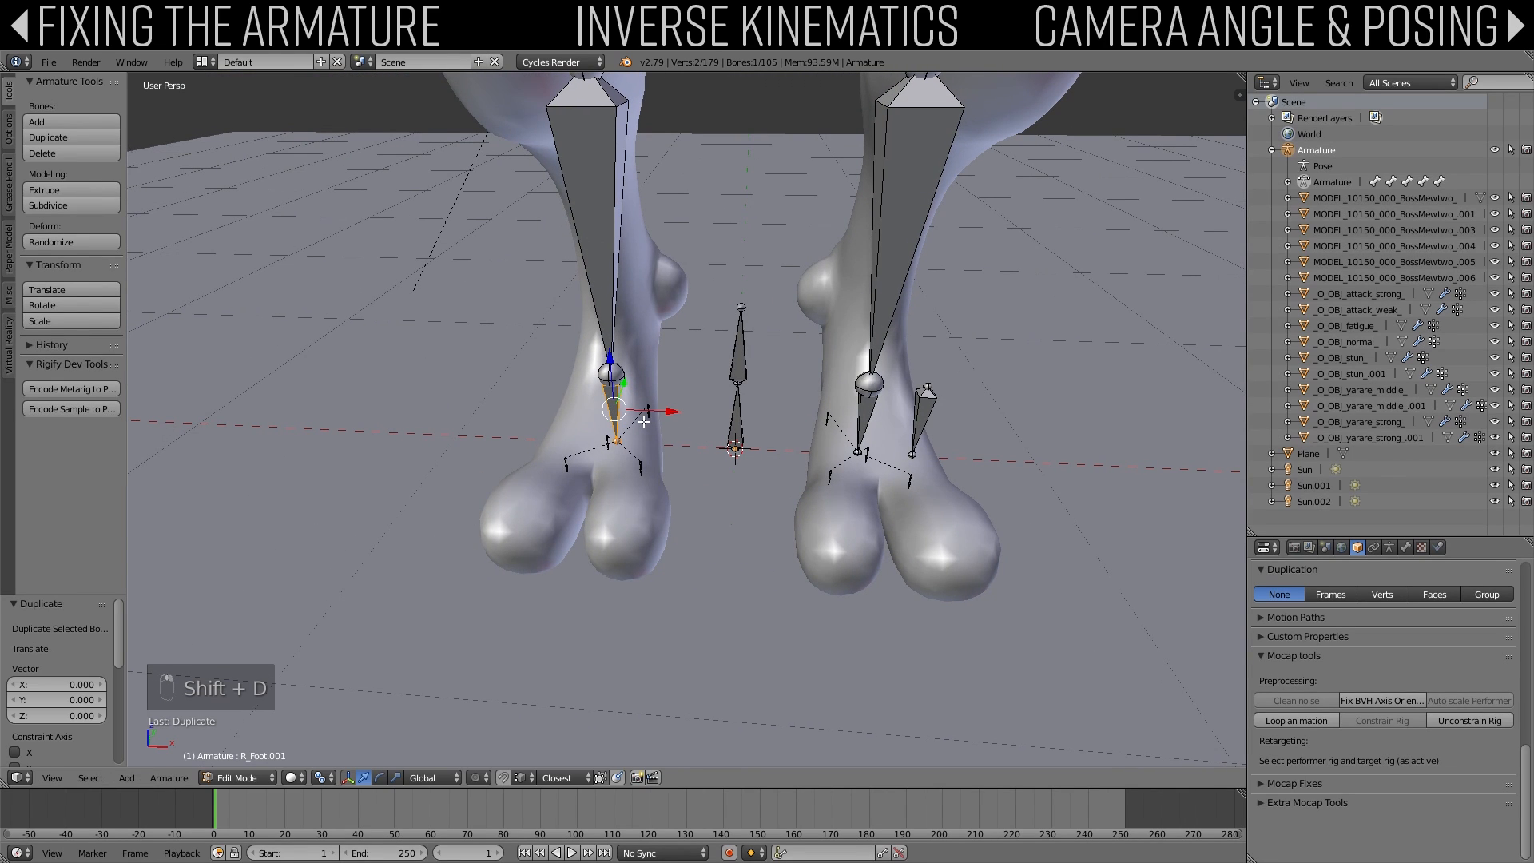
right_click(643, 424)
key("x")
key("Escape")
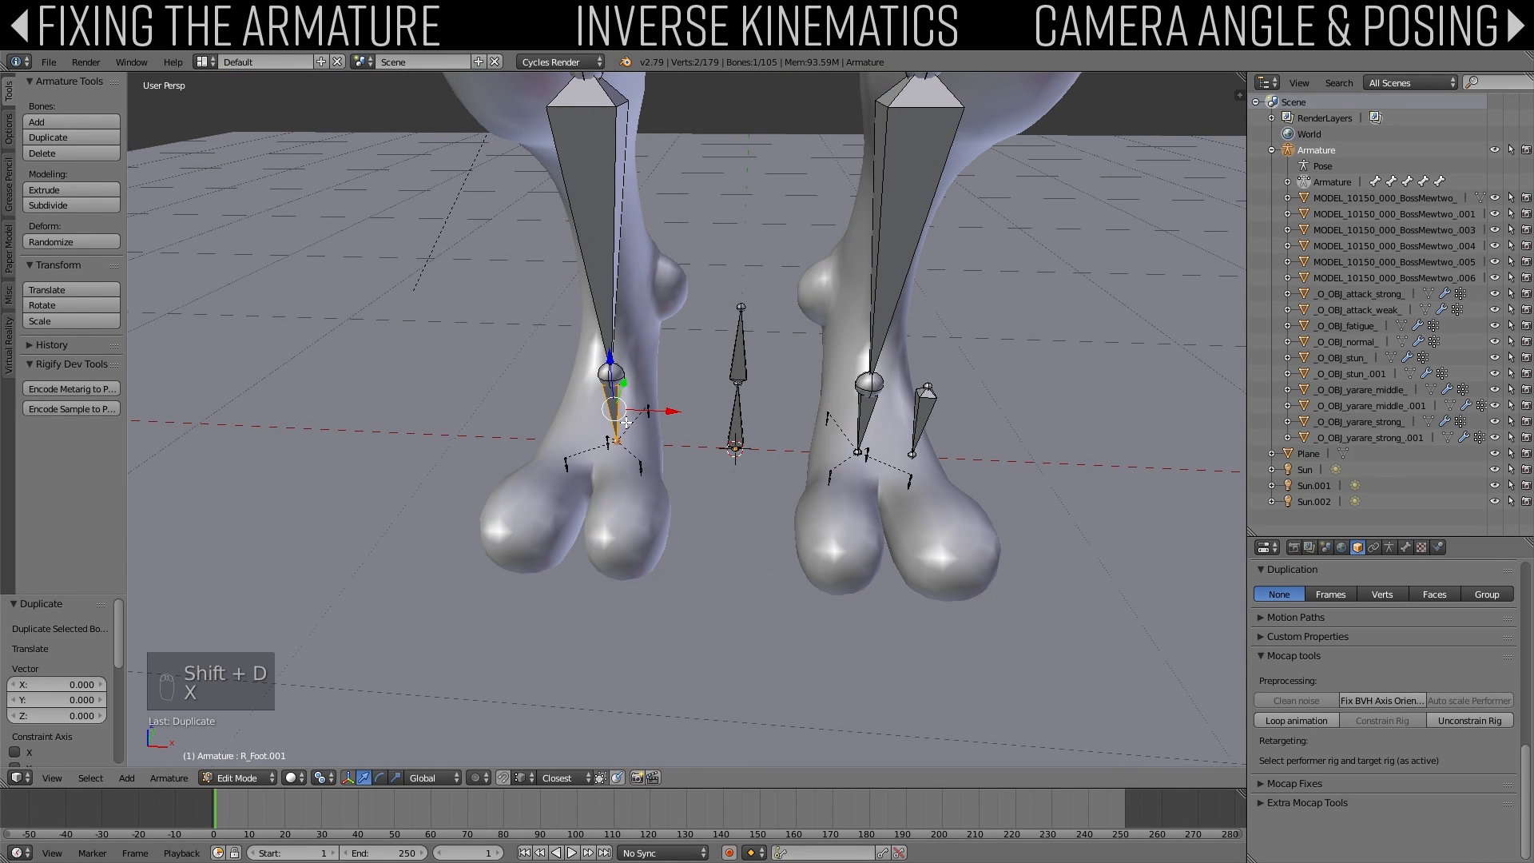
key("g")
left_click(586, 422)
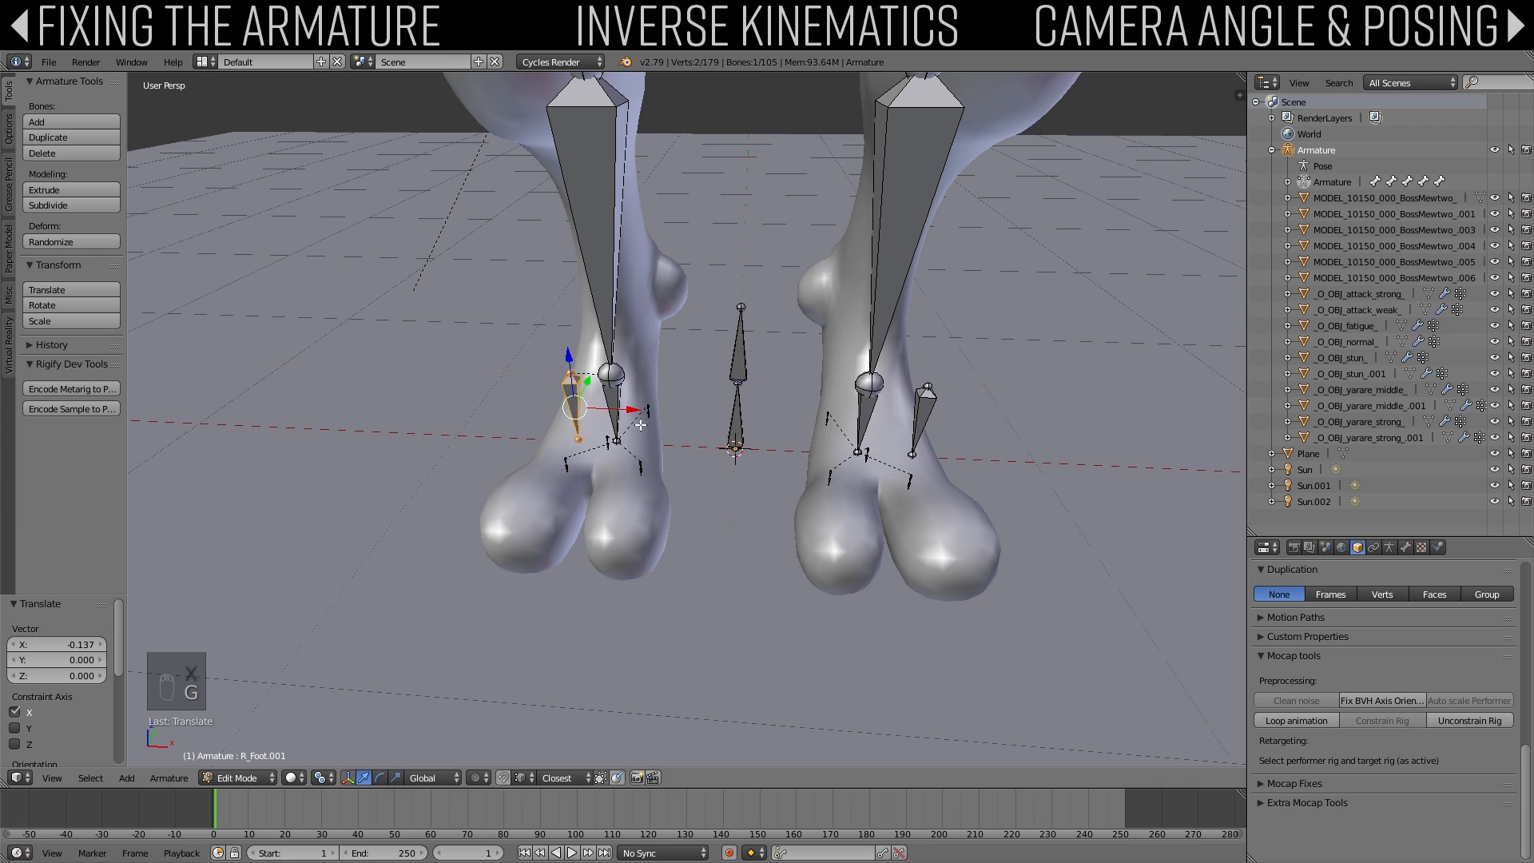
key("alt+p")
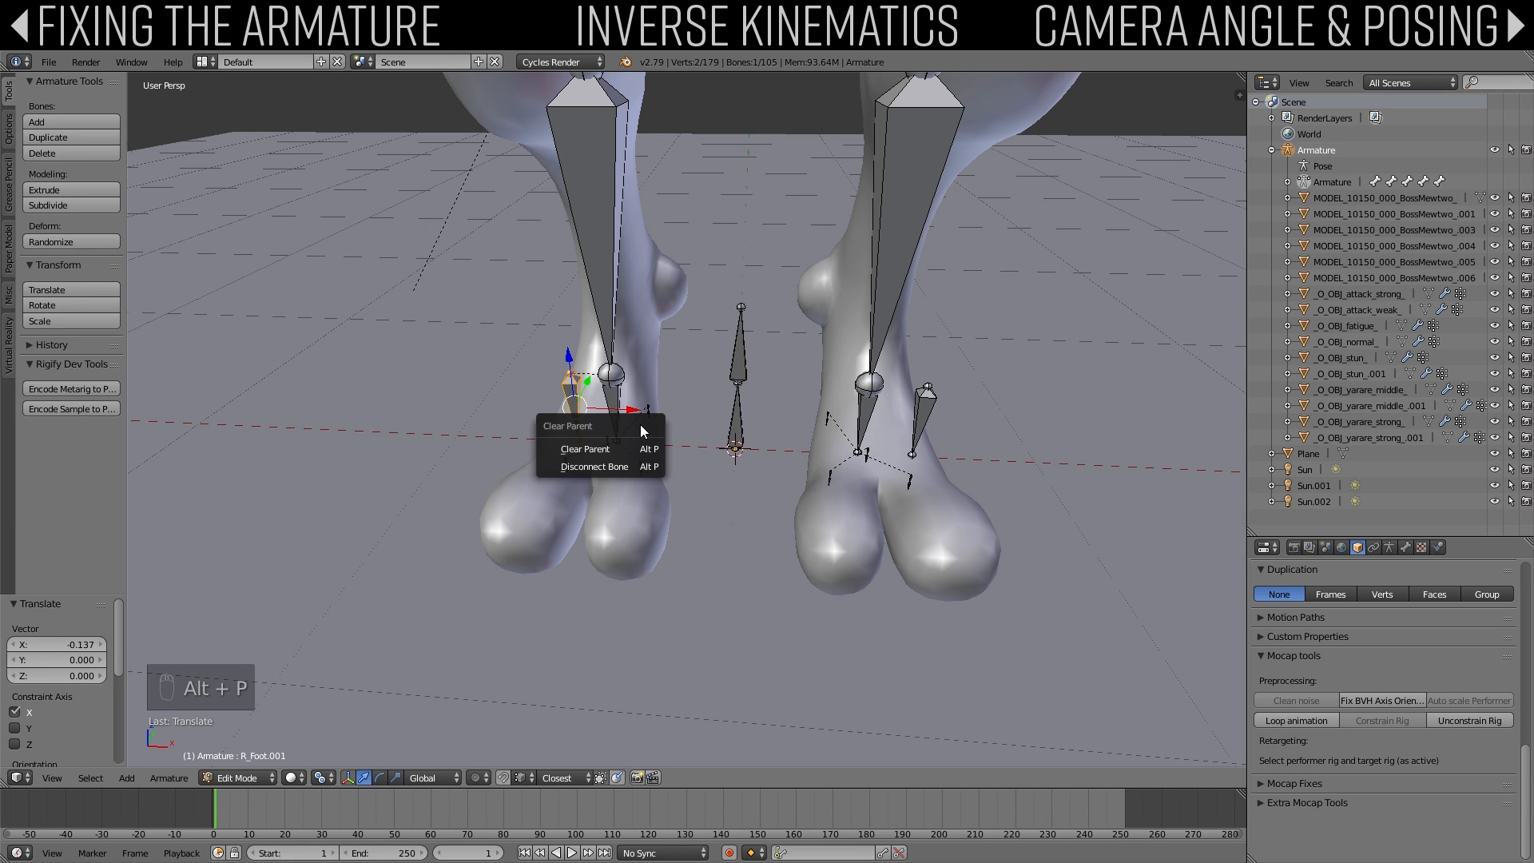
left_click(620, 443)
middle_click_drag(827, 427, 809, 387)
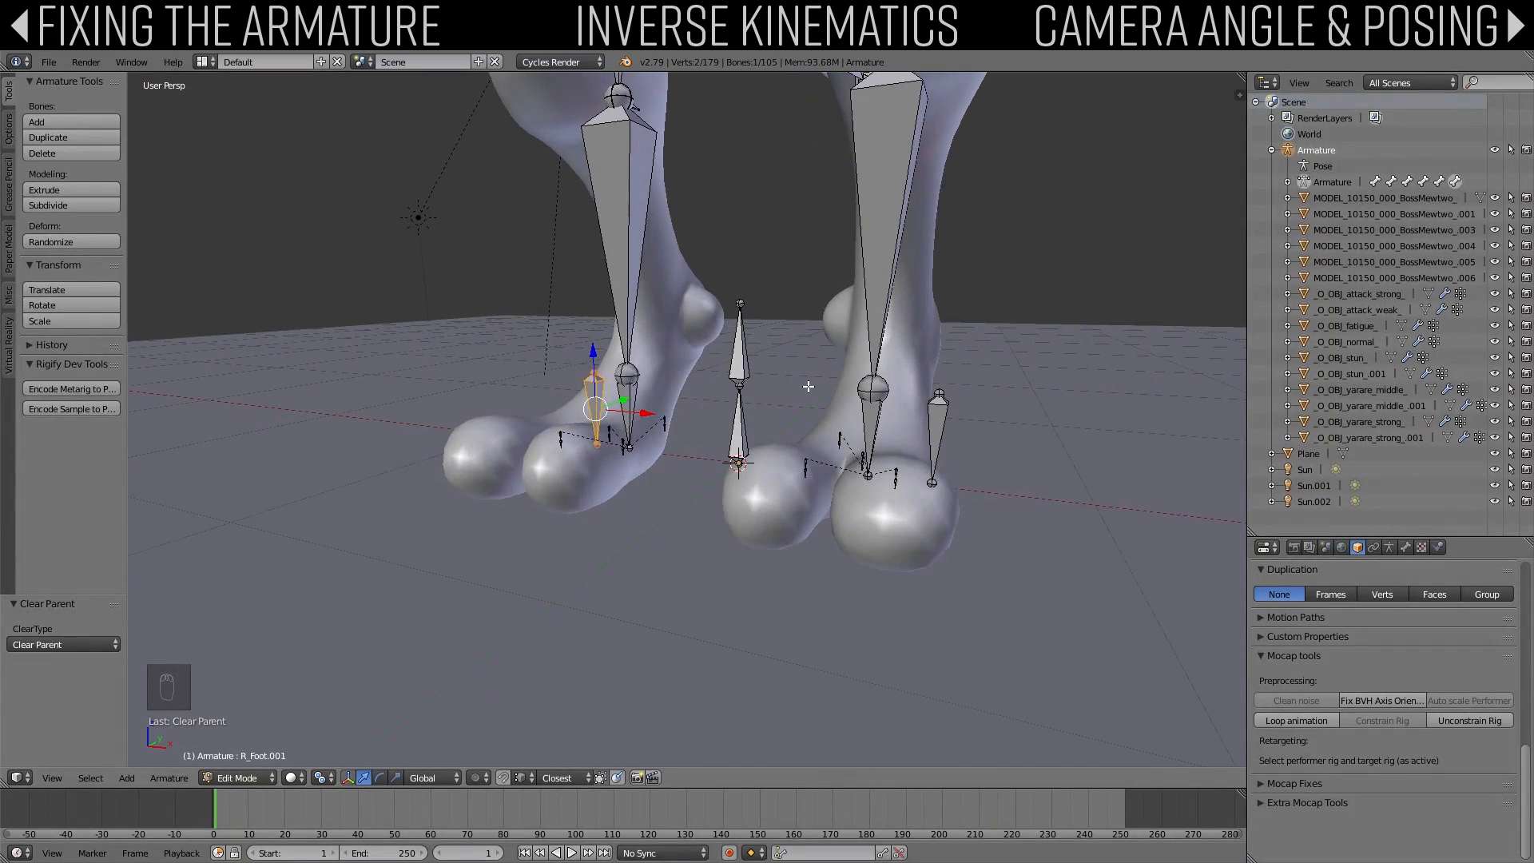
scroll(809, 387, "down", 8)
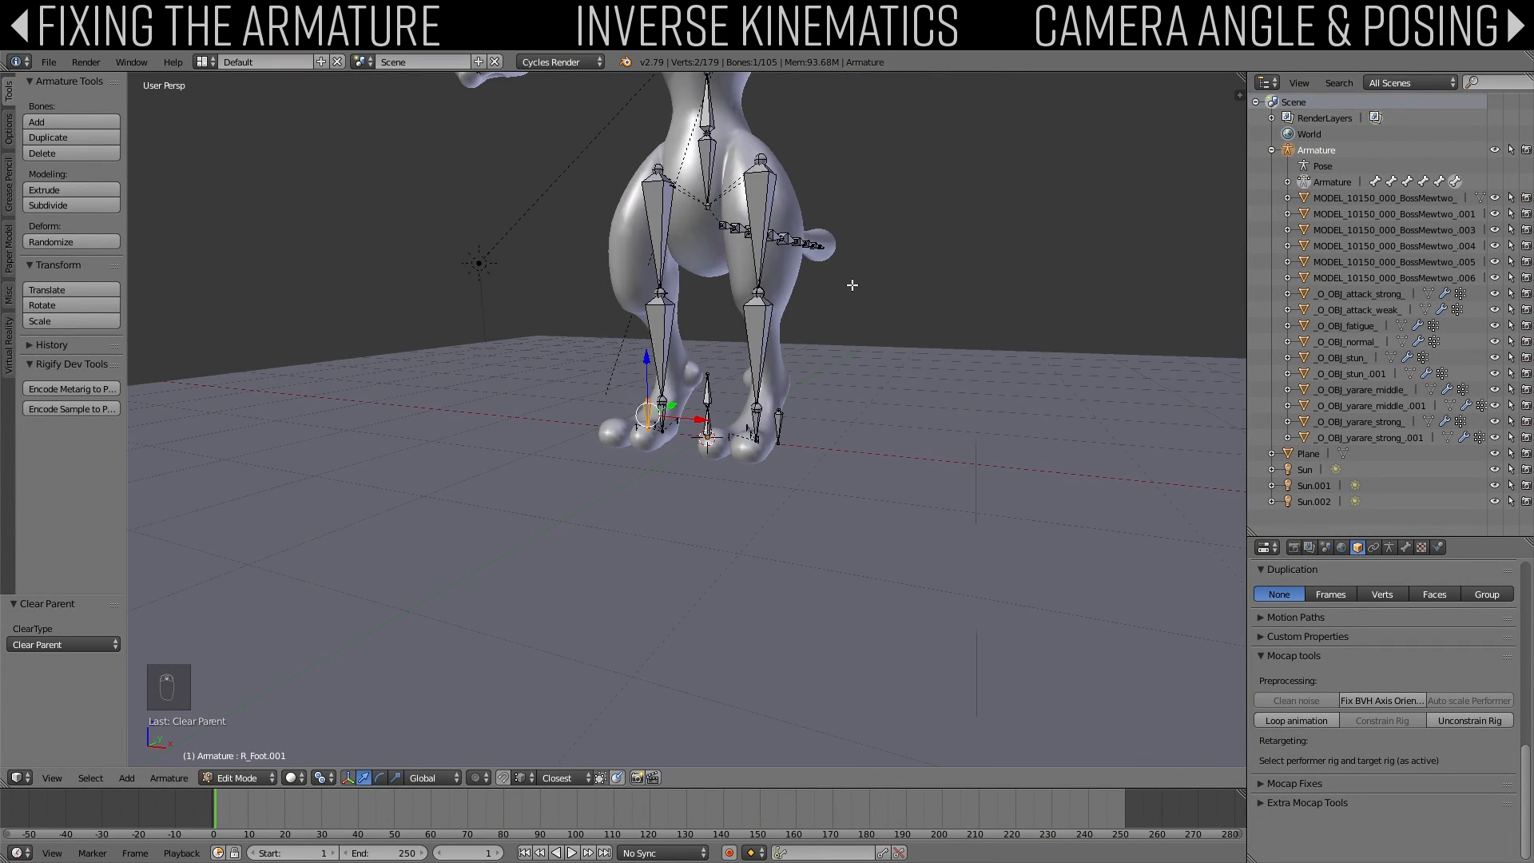
Step: Duplicate the SWG_Tail10__swing_end bone at the tail tip and scale the copy up by 10.230
middle_click_drag(809, 387, 596, 439)
scroll(821, 459, "up", 8)
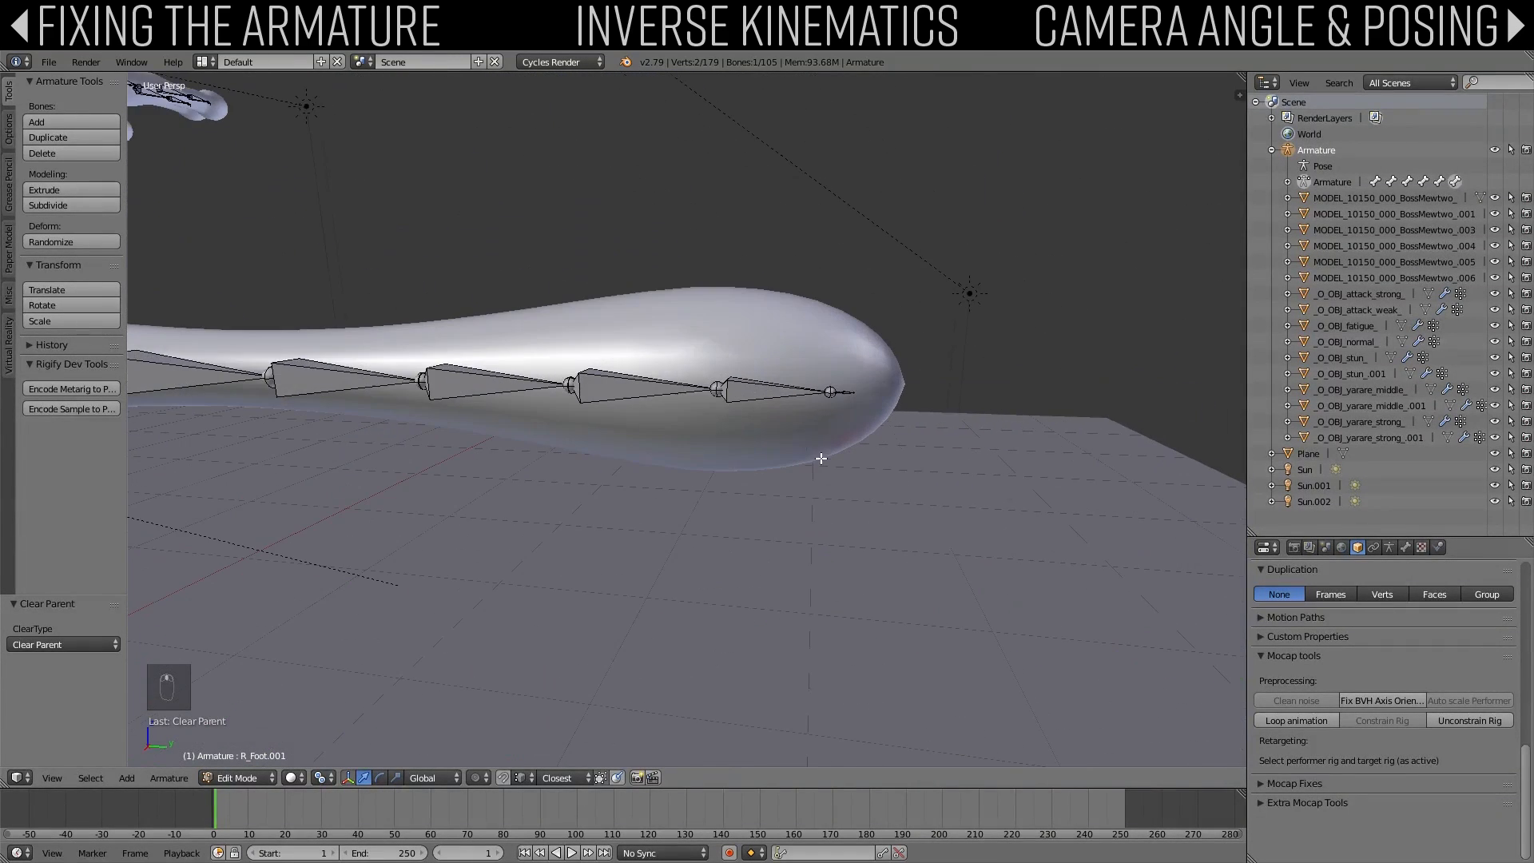
right_click(801, 395)
right_click(855, 392)
scroll(879, 394, "up", 3)
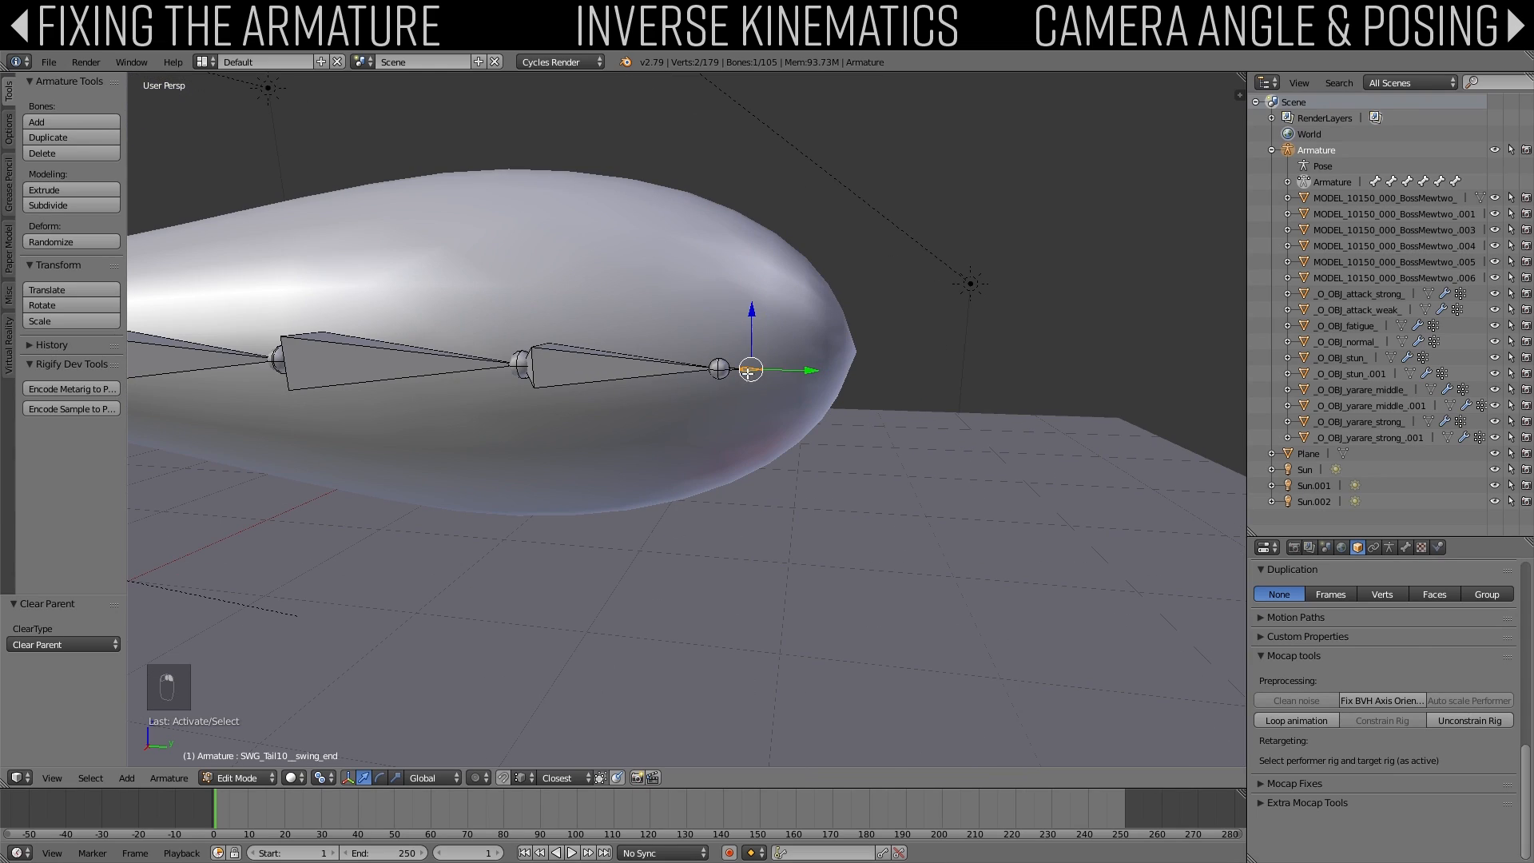
key("shift+d")
right_click(826, 418)
key("g")
right_click(824, 393)
key("g")
key("z")
left_click(788, 363)
key("s")
left_click(523, 383)
Step: Adjust the copied tail-tip bone slightly along global Z and clear its parent
key("g")
key("z")
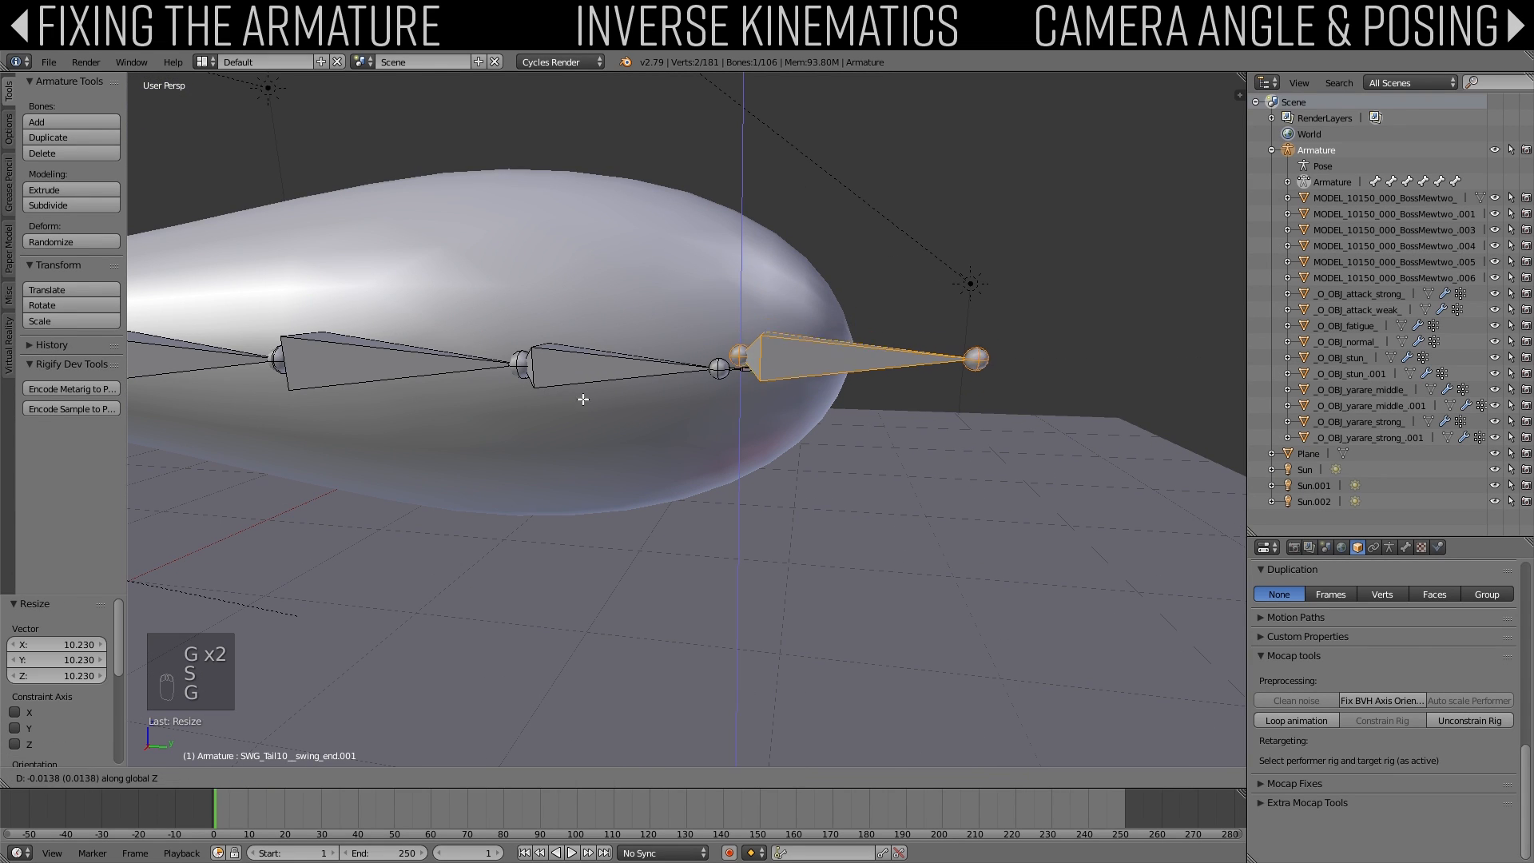
left_click(615, 382)
key("alt+p")
left_click(761, 337)
scroll(520, 342, "down", 10)
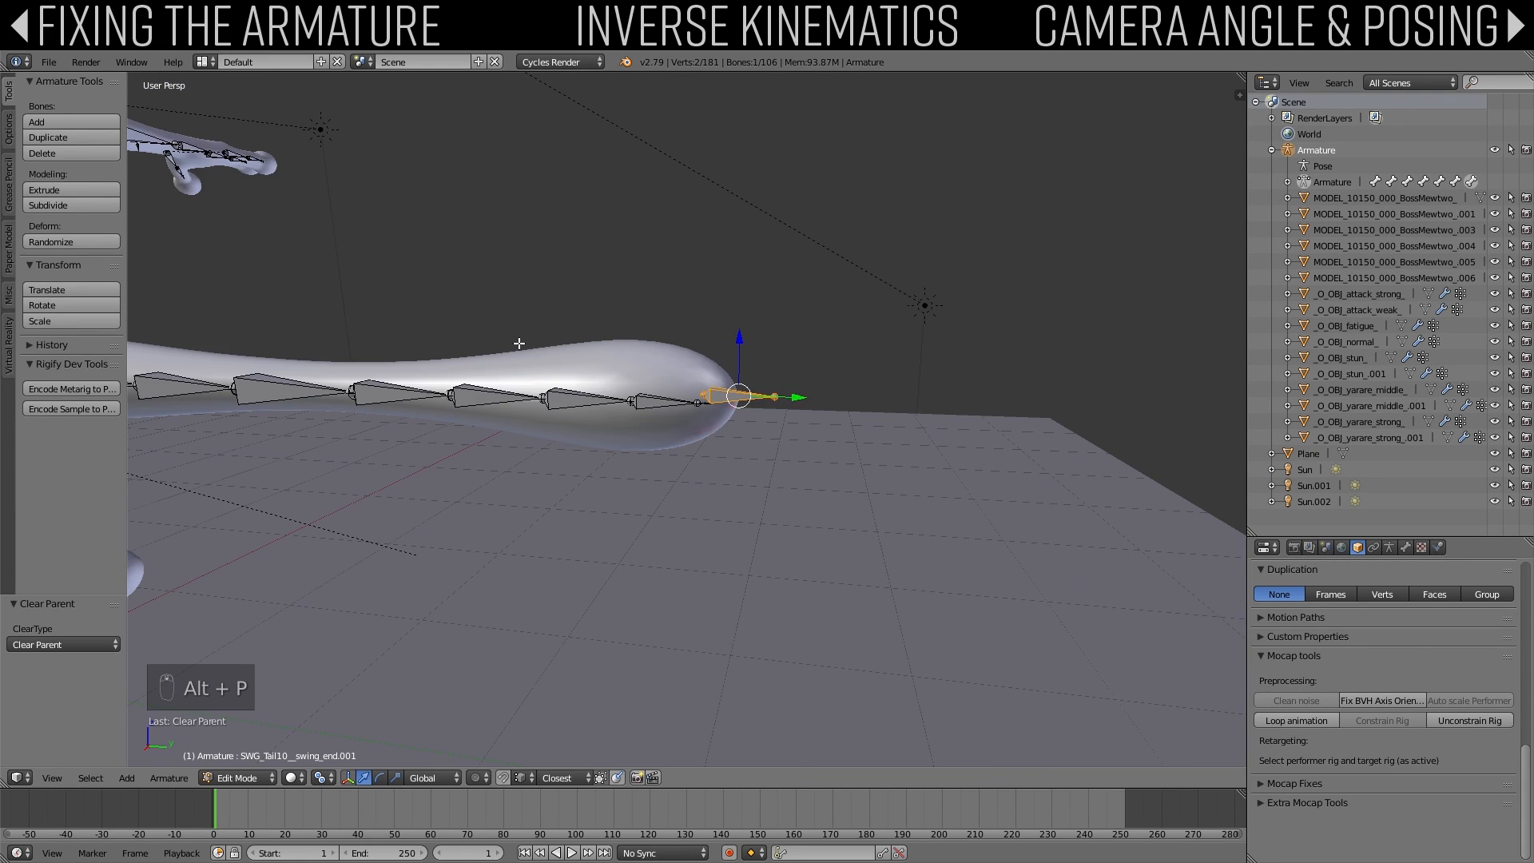
Step: Duplicate the L_Hand and R_Hand bones and clear the parents of both copies
middle_click_drag(520, 342, 500, 296)
right_click(852, 280)
key("ctrl+z")
key("shift+d")
left_click(577, 389)
key("alt+p")
left_click(586, 400)
middle_click_drag(540, 448, 539, 470)
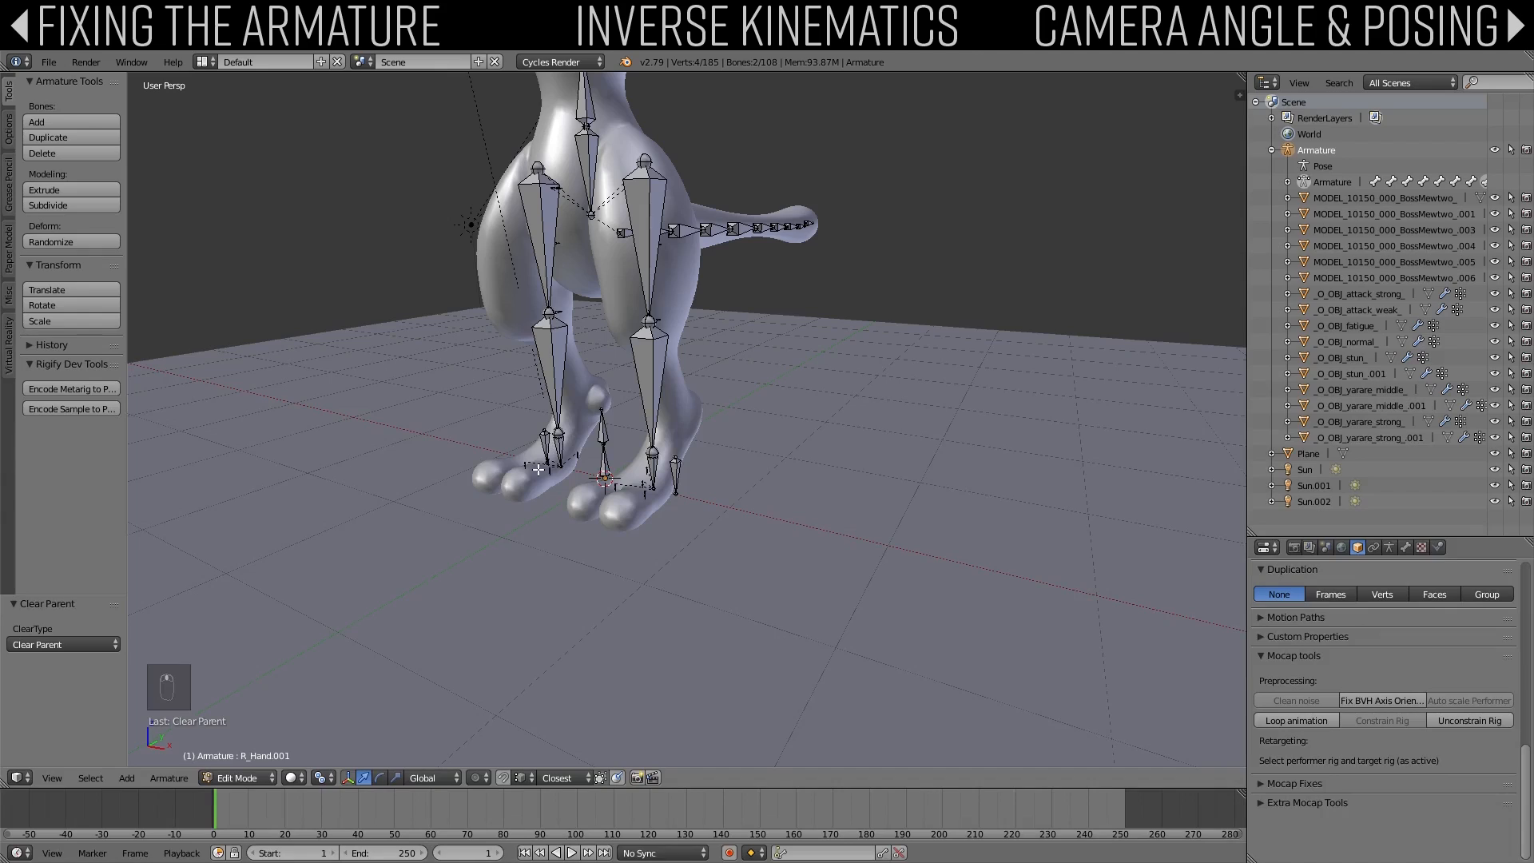
Step: Switch the armature to Pose Mode with the L_Leg bone selected and save the file
left_click(239, 778)
left_click(240, 719)
left_click(646, 392)
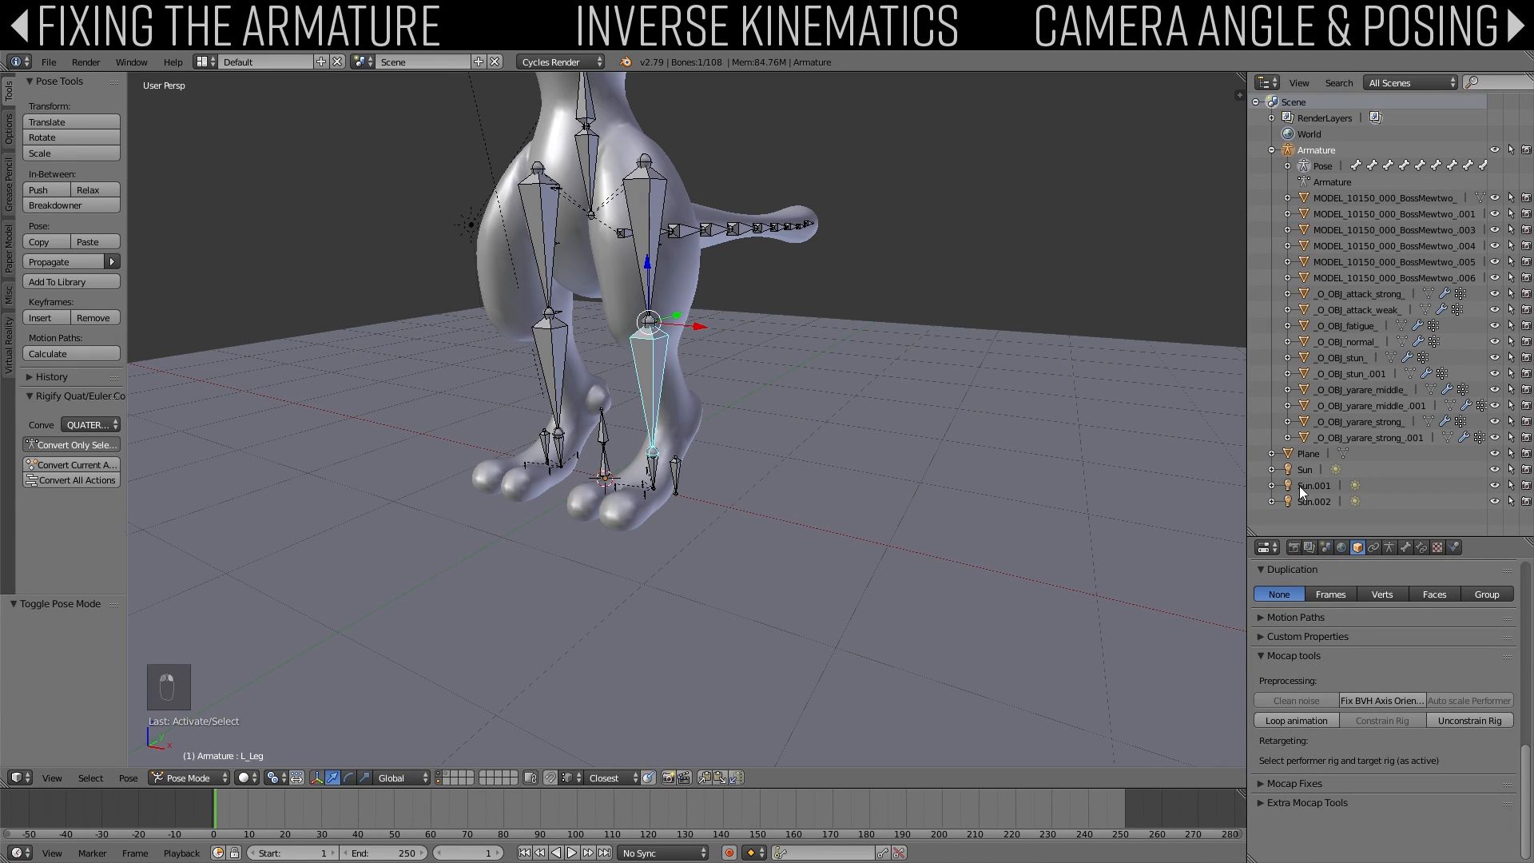
left_click(569, 347)
left_click(646, 366)
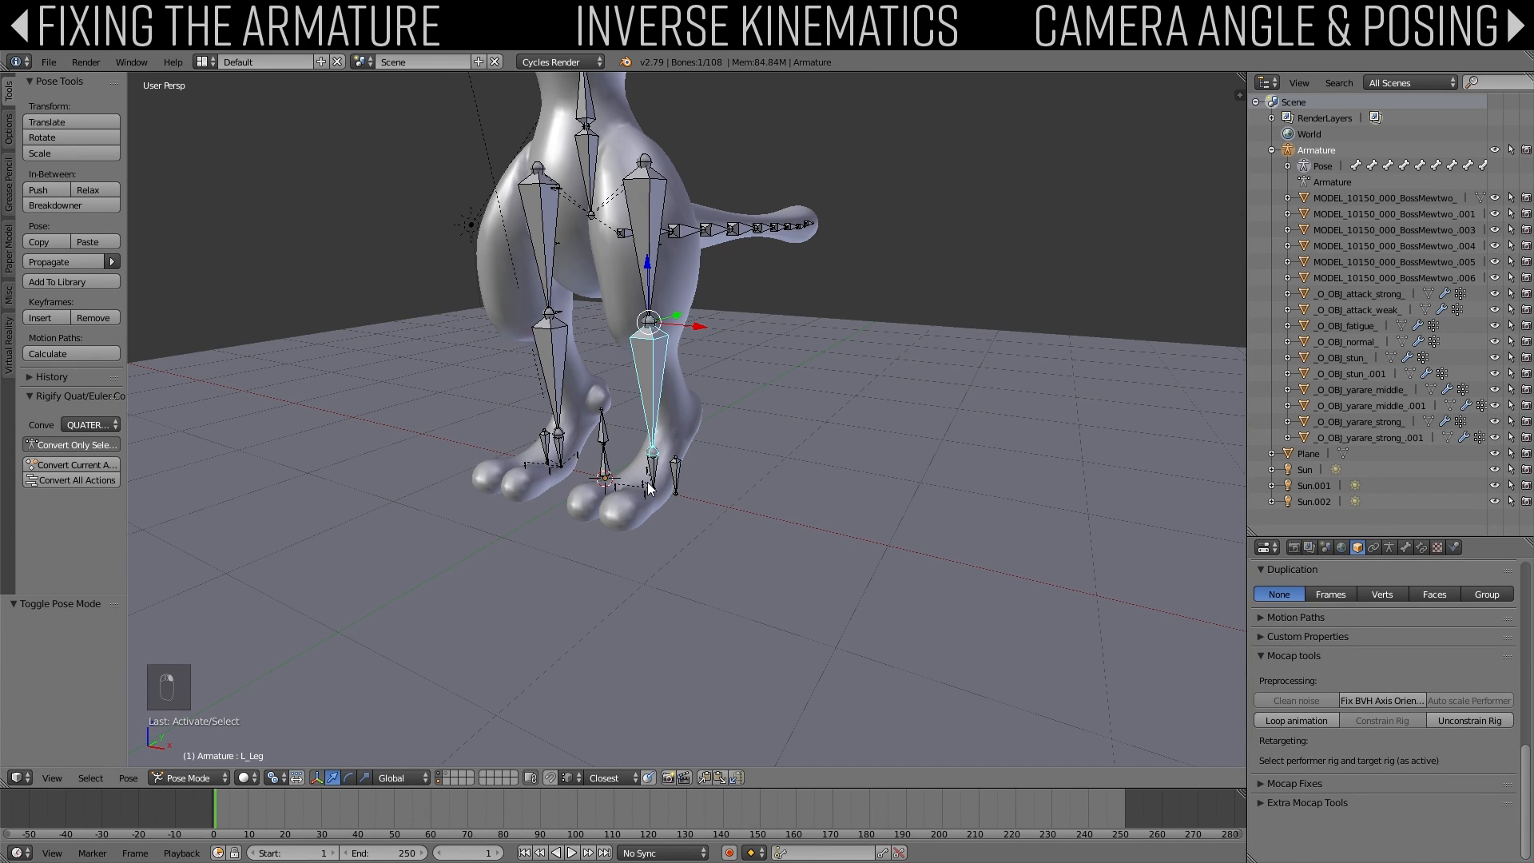
left_click(1426, 553)
key("ctrl+s")
left_click(842, 477)
Step: Add an Inverse Kinematics constraint to the L_Leg bone with the Armature as its target
left_click(1334, 603)
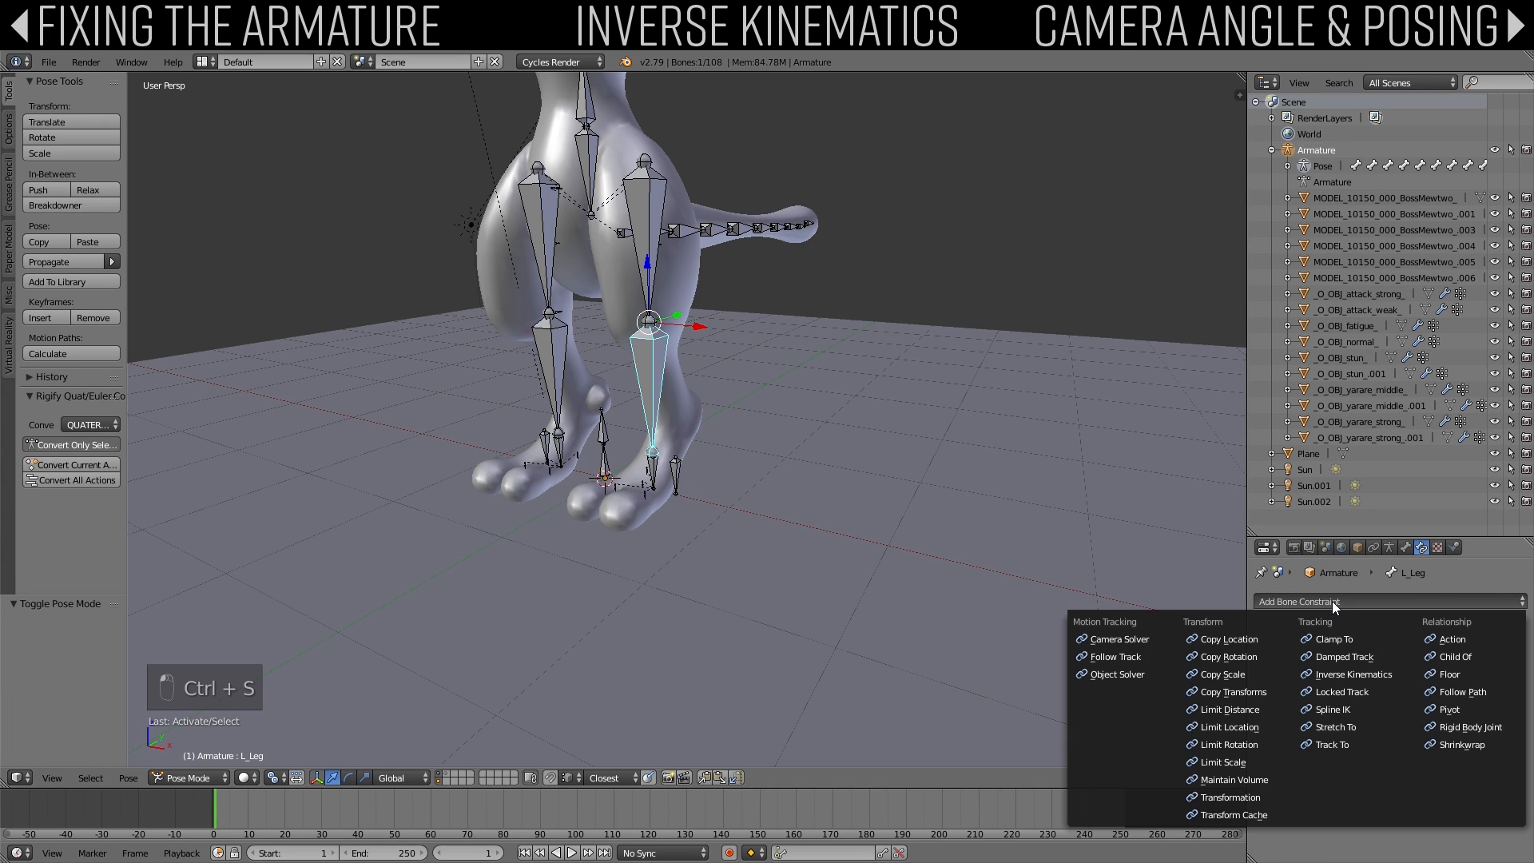
left_click(1354, 674)
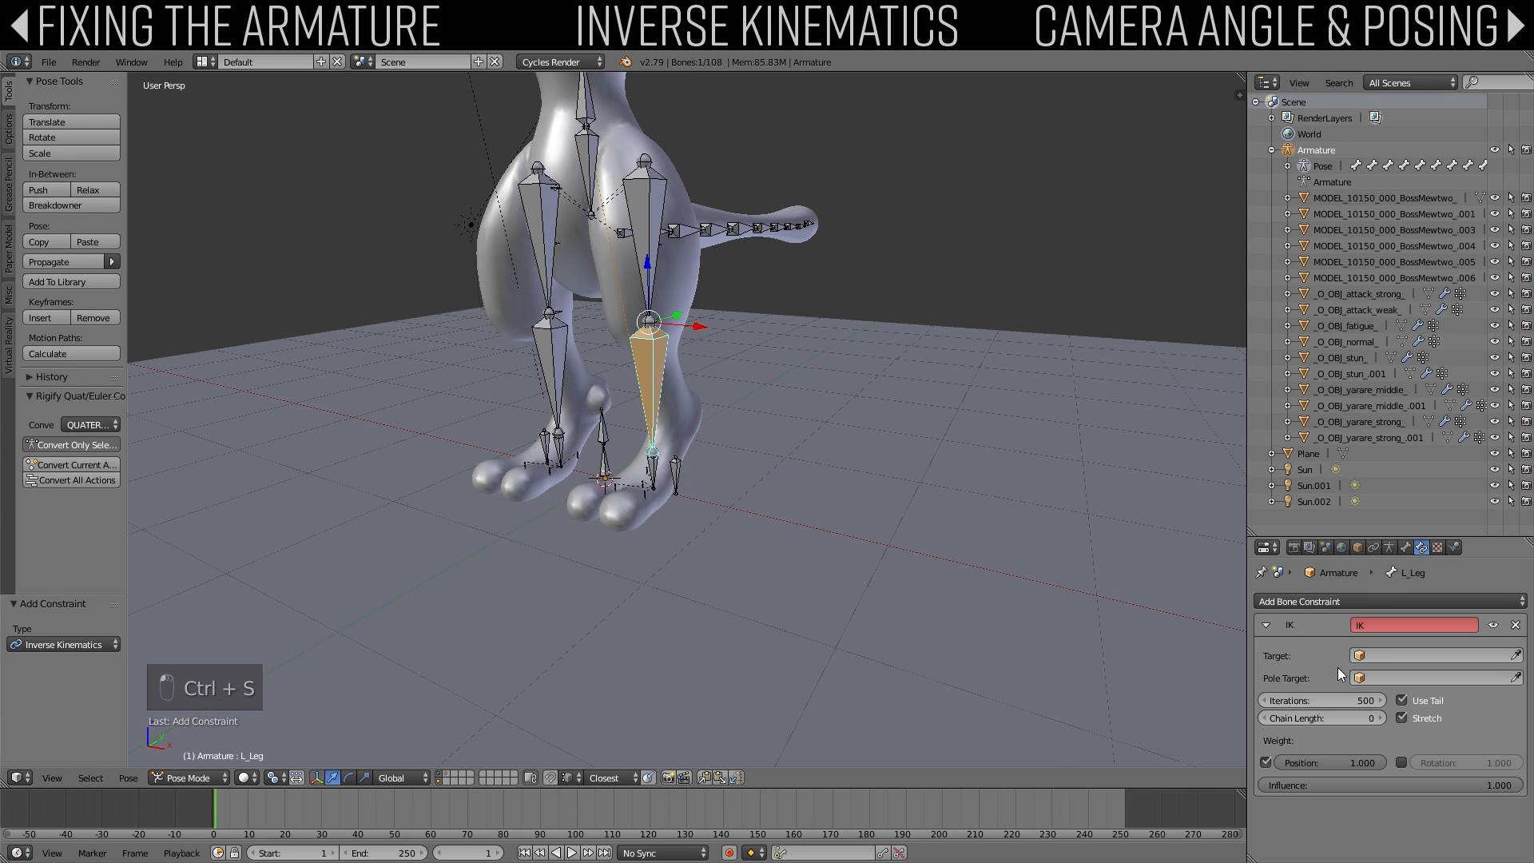
left_click(1517, 656)
left_click(663, 374)
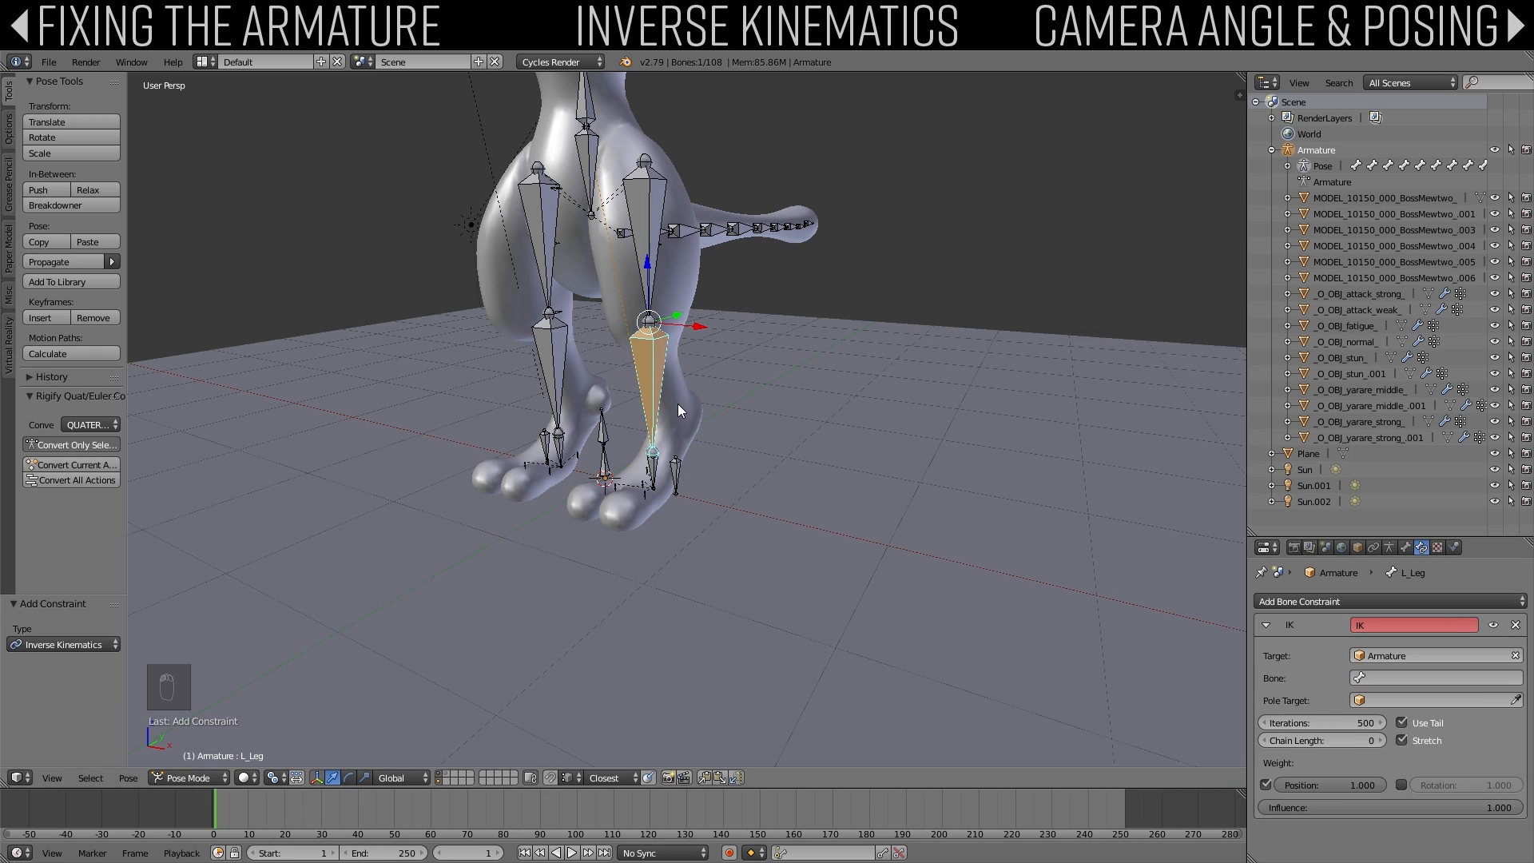
Step: Check the name of the unparented control bone beside the left foot, returning to the L_Leg bone
scroll(703, 419, "up", 2)
left_click(779, 496)
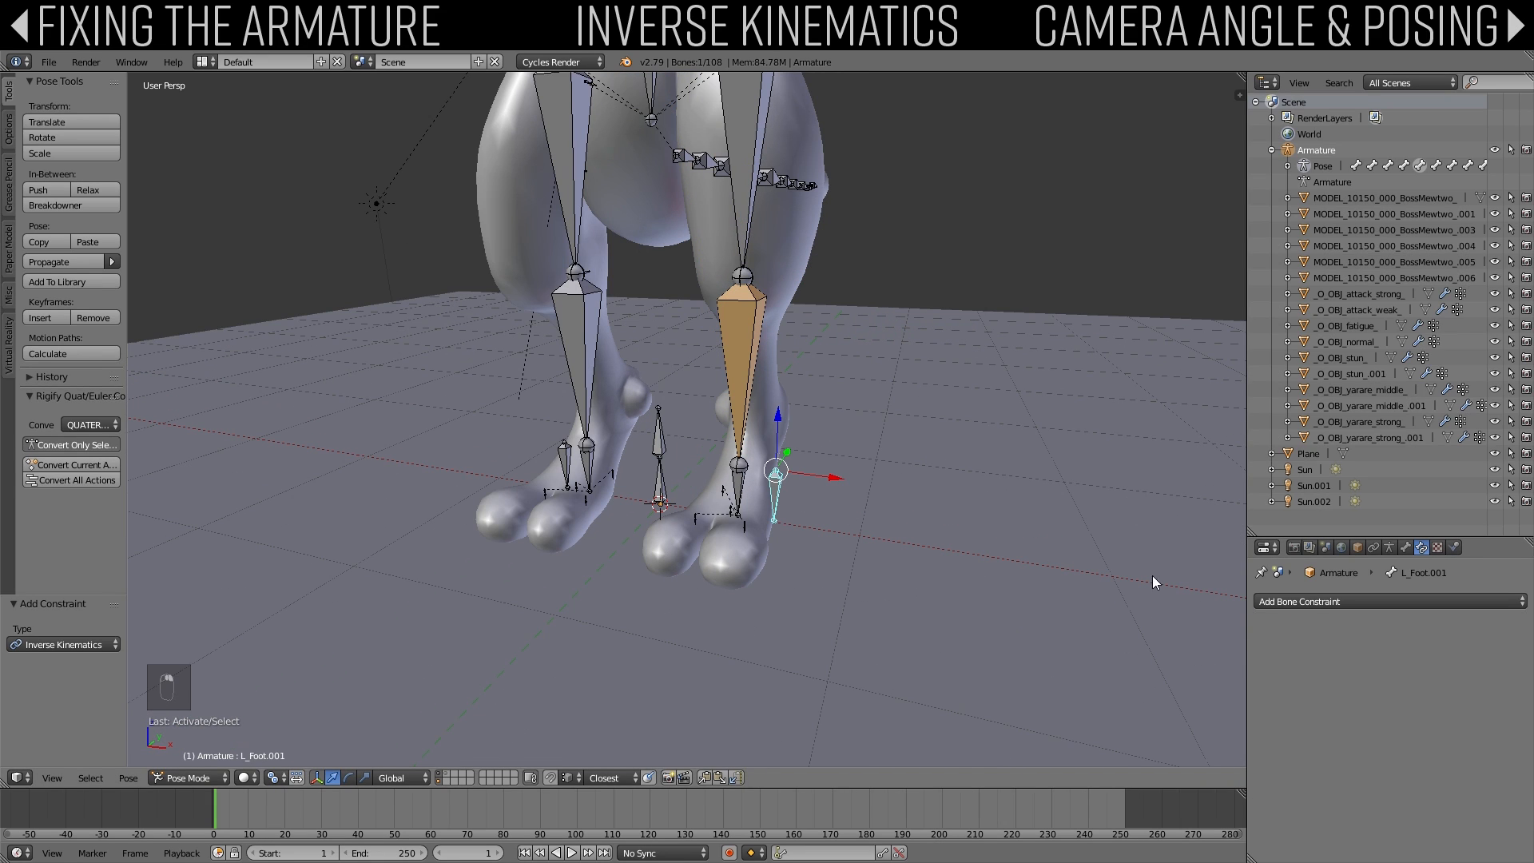
left_click(1406, 547)
double_click(1351, 601)
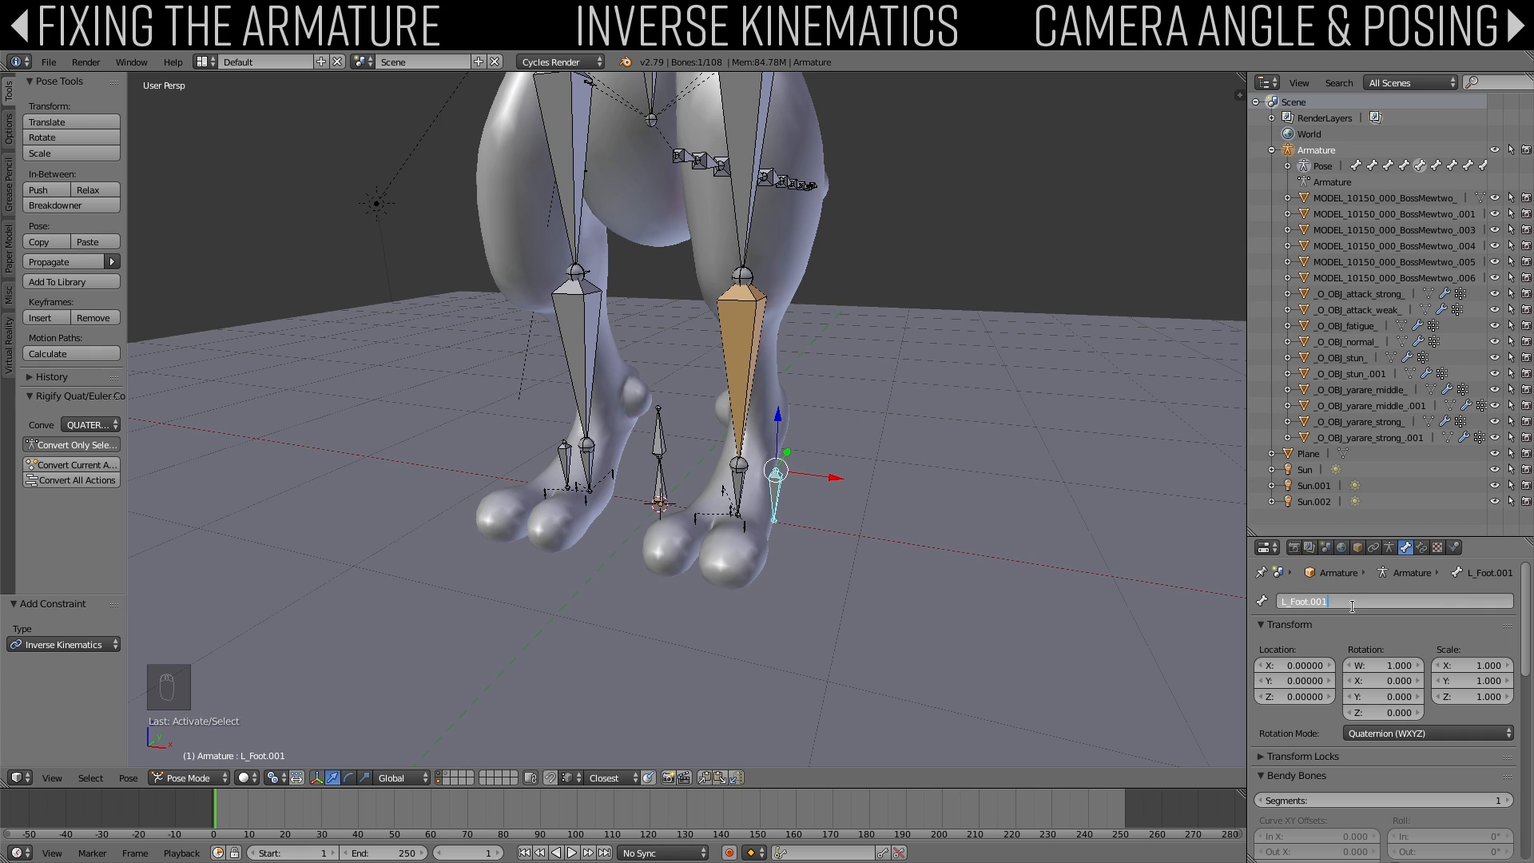
right_click(741, 368)
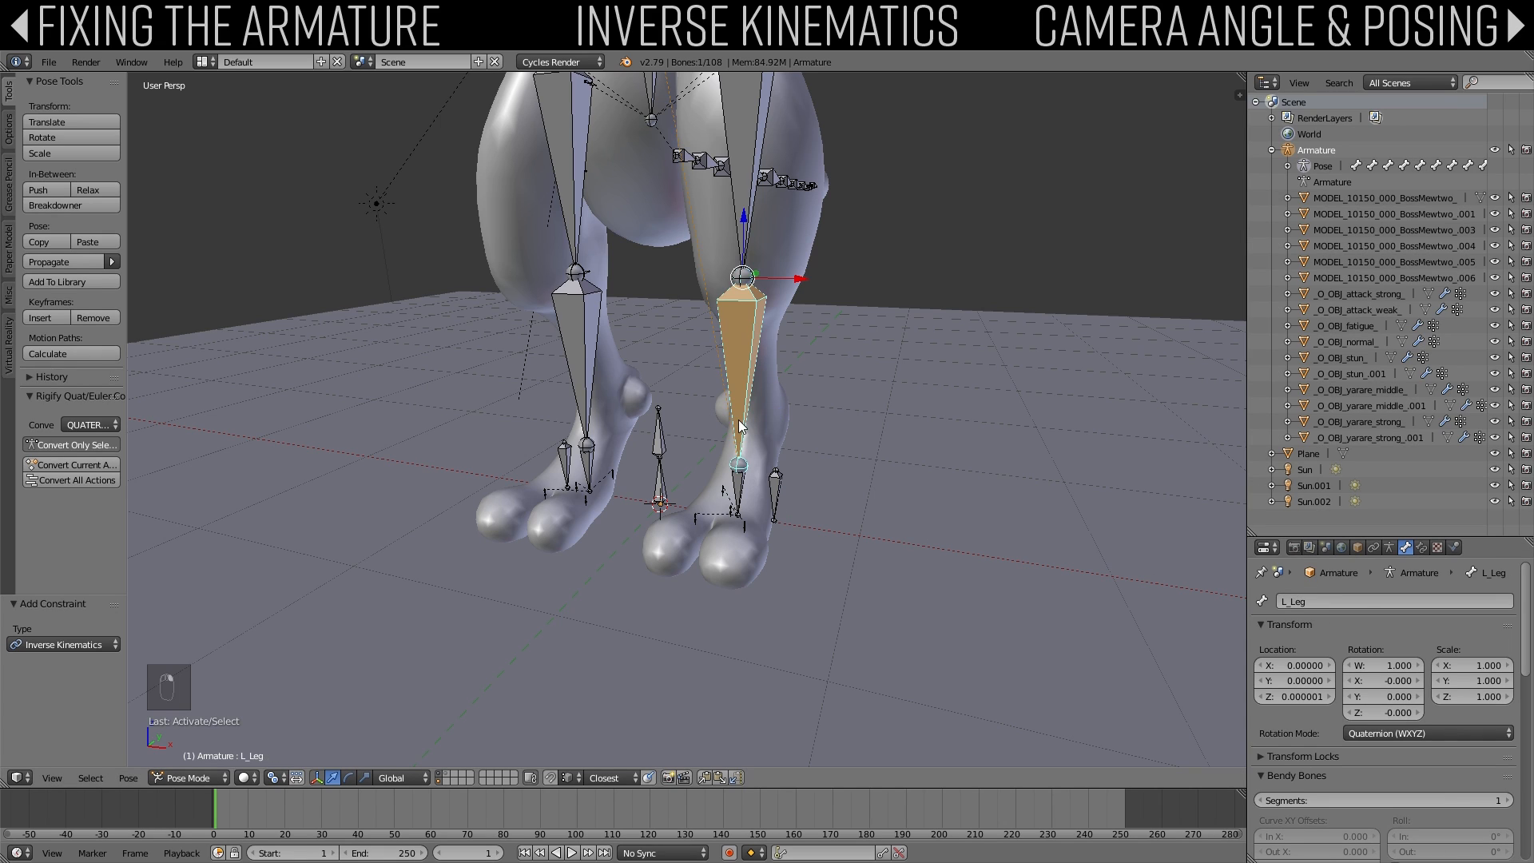
Step: Set the L_Leg IK constraint's chain length to 2 and its target bone to L_Foot.001
left_click(1422, 547)
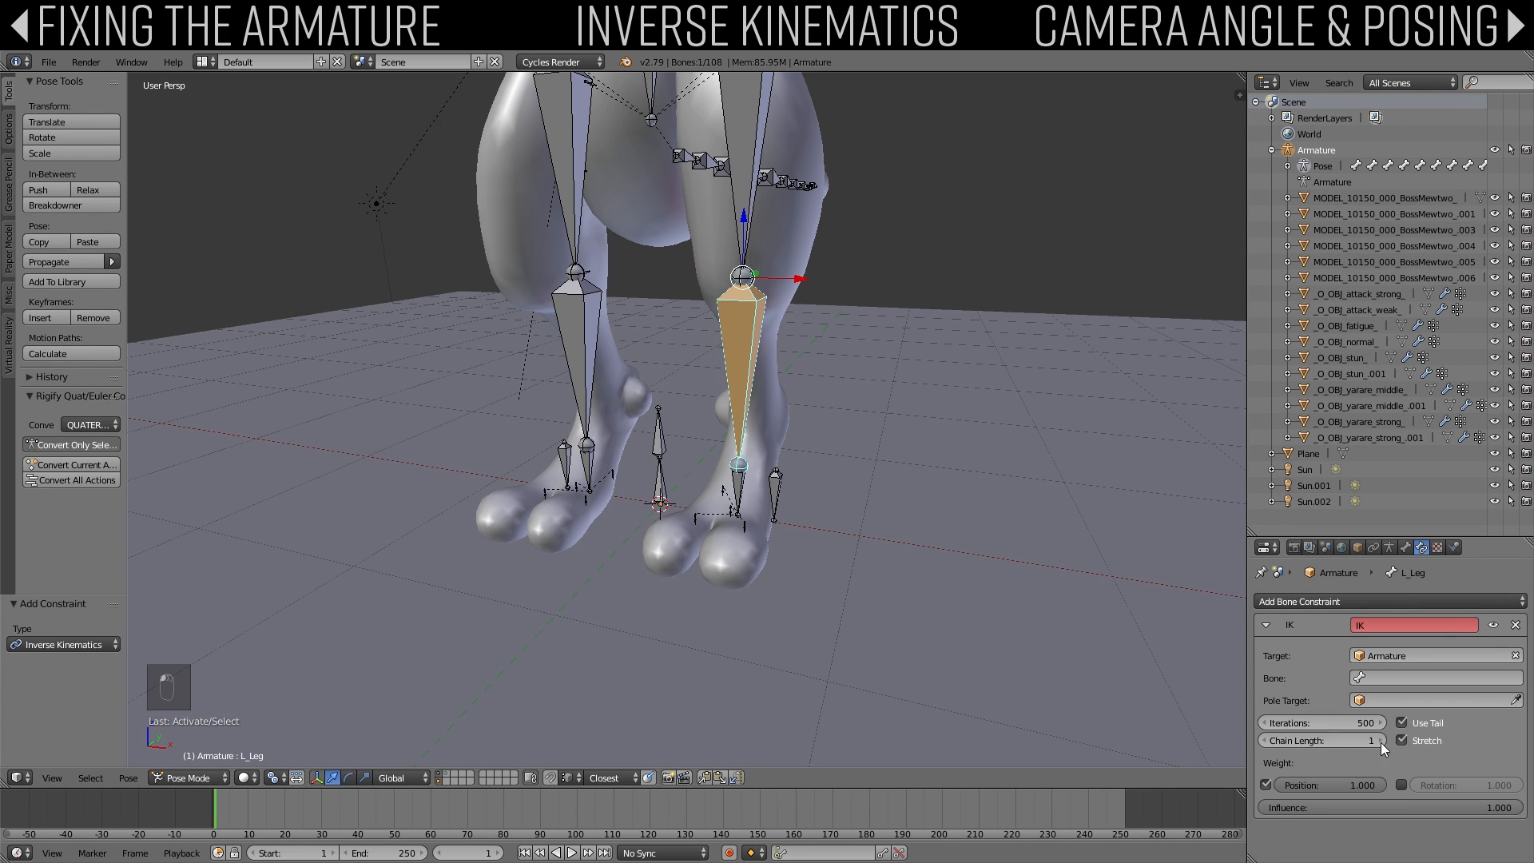
left_click(1427, 679)
right_click(775, 488)
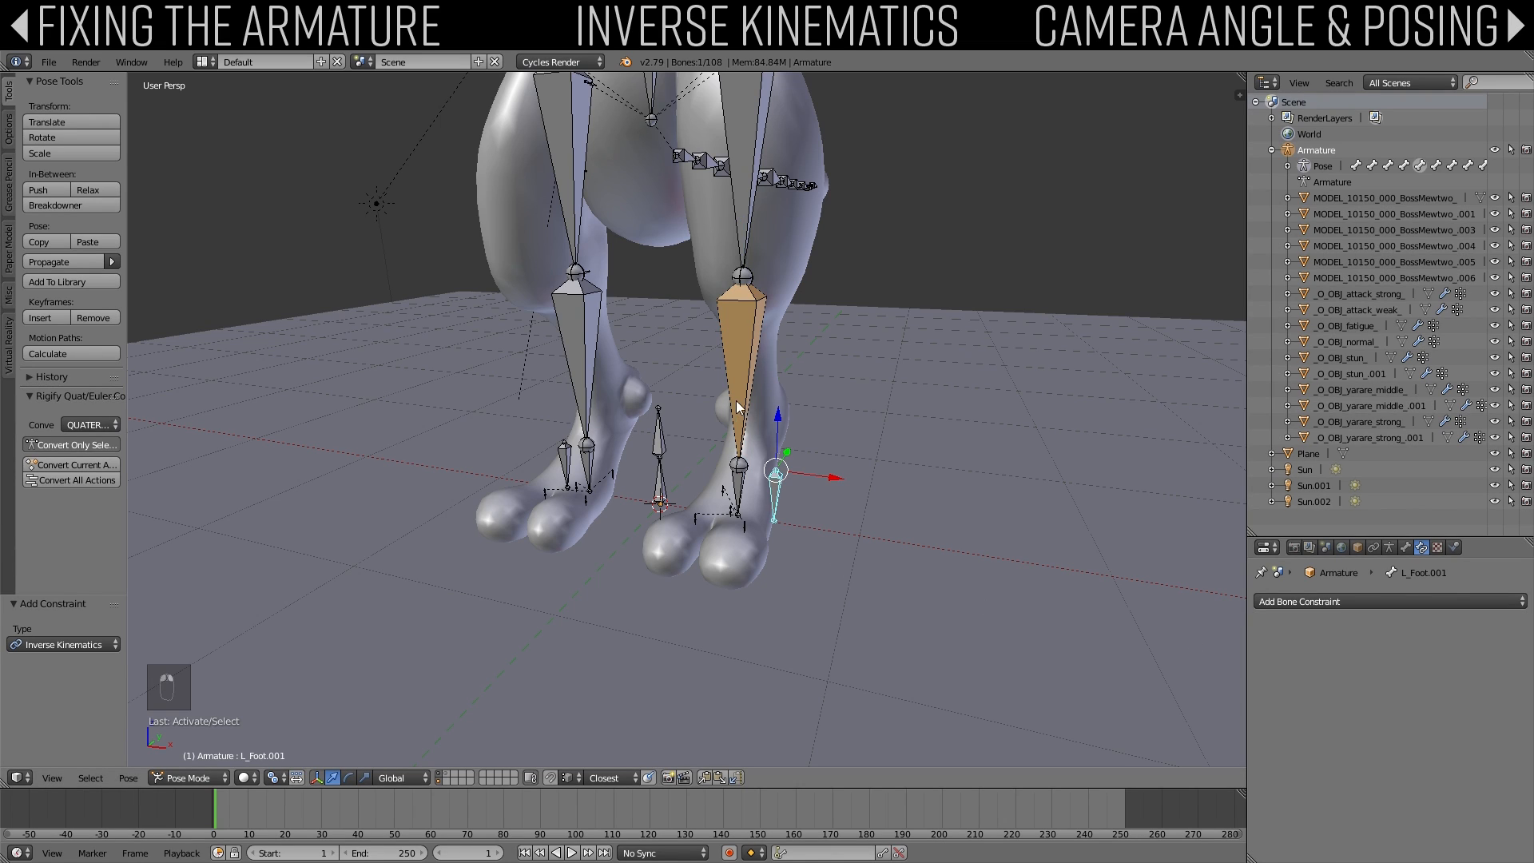
left_click(1406, 548)
left_click(1422, 547)
right_click(798, 391)
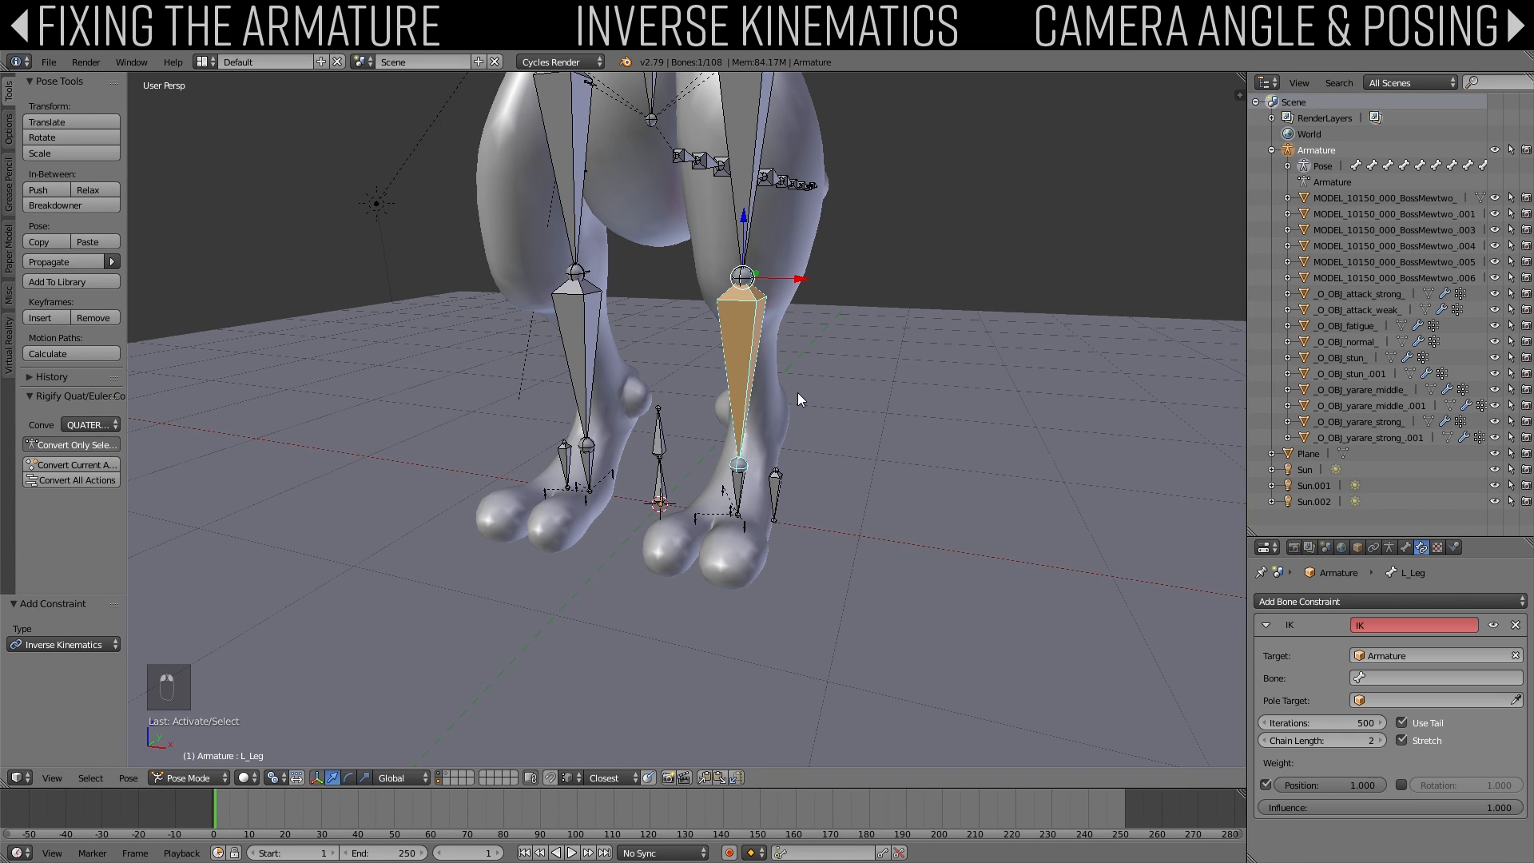
left_click(1464, 679)
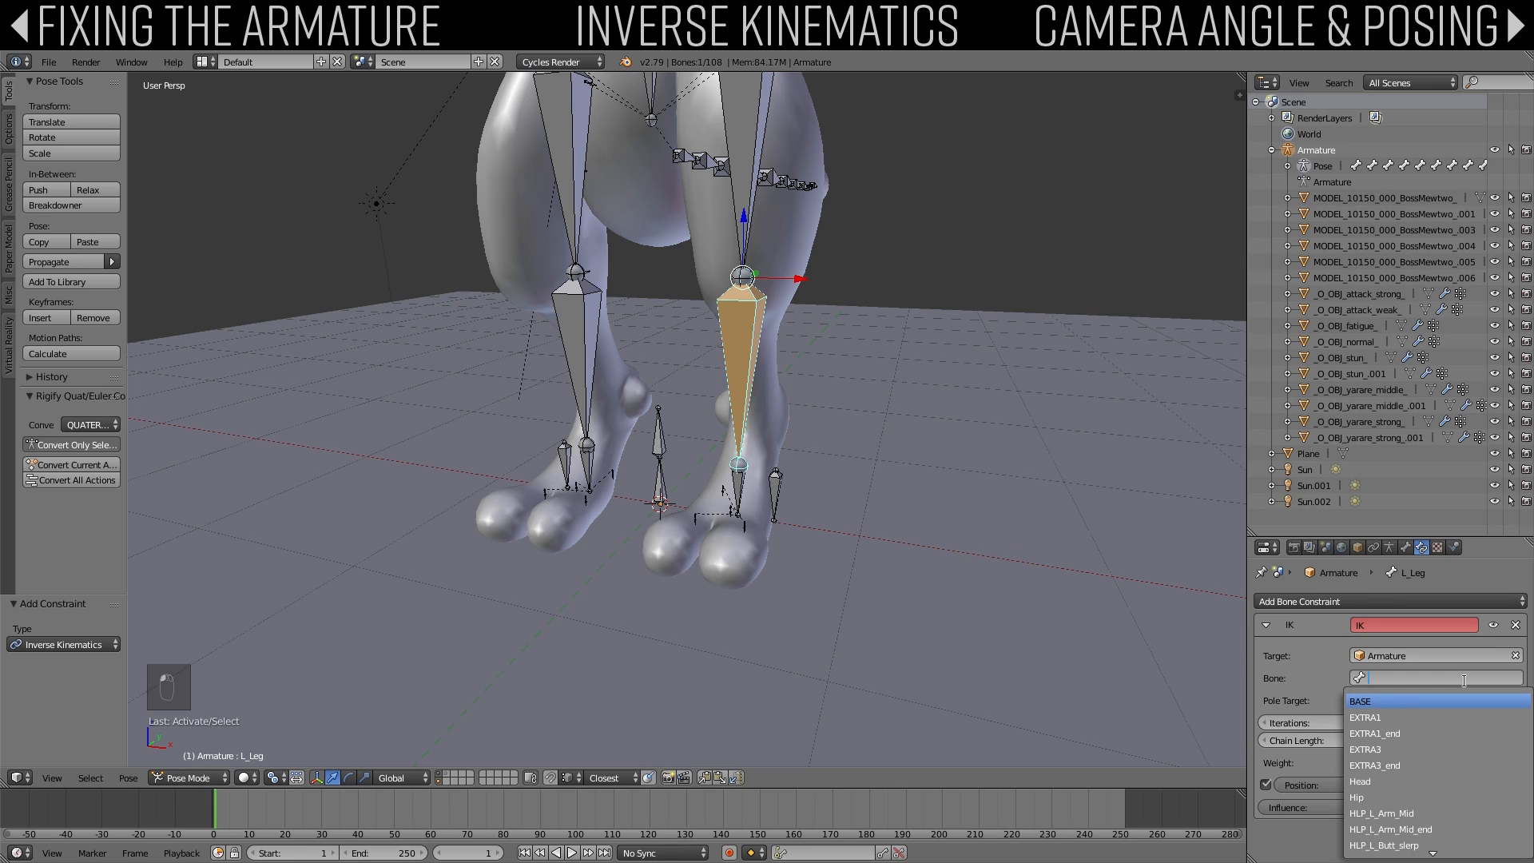
type("001")
left_click(1402, 703)
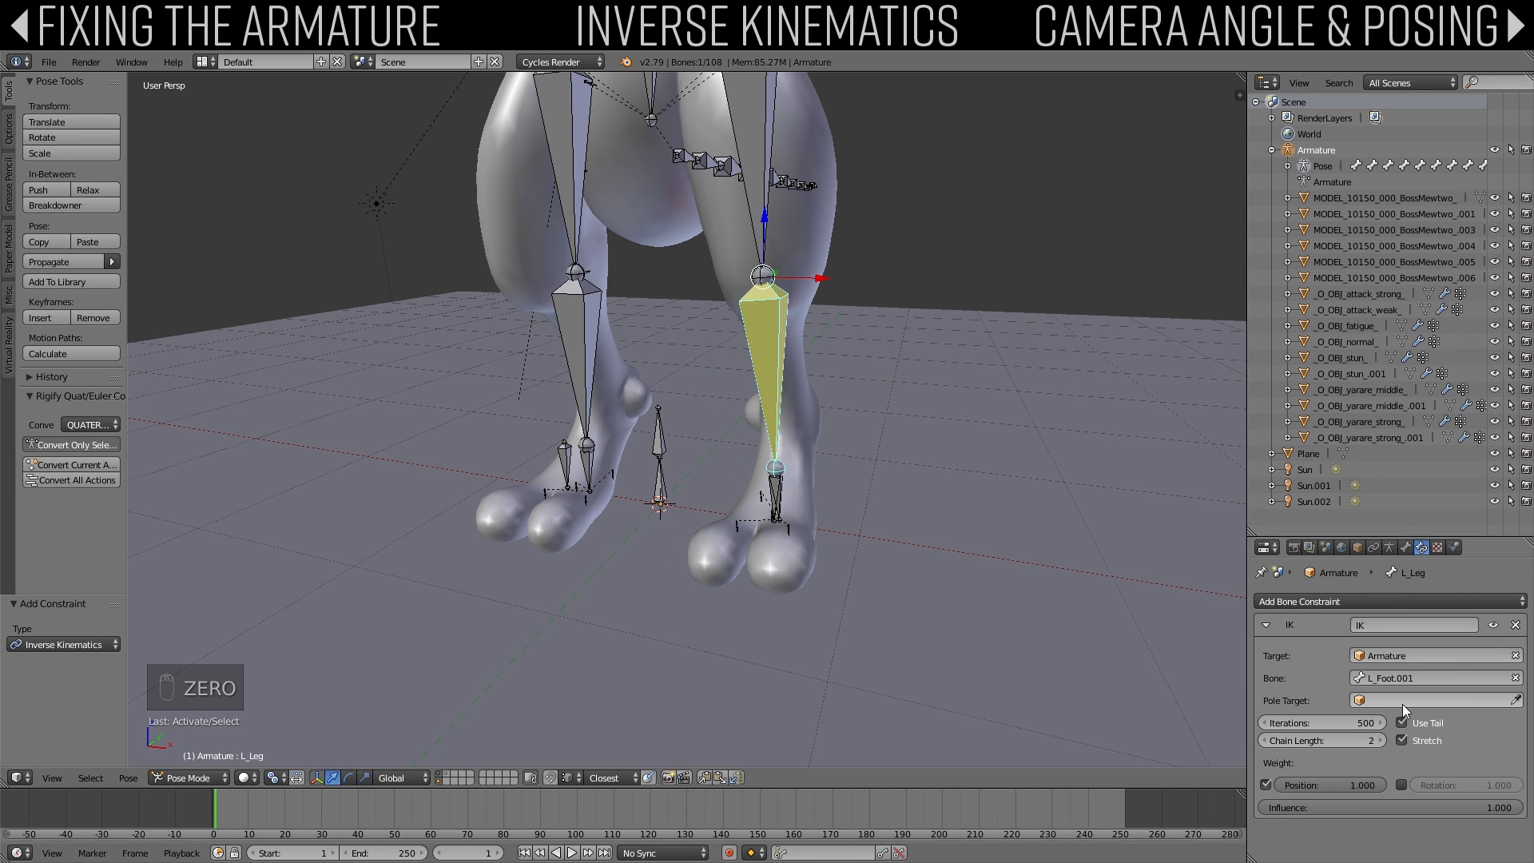
Step: Try moving the L_Foot.001 control bone to test how the left leg bends
scroll(718, 486, "down", 3)
middle_click_drag(718, 486, 699, 462)
scroll(698, 462, "up", 2)
left_click(564, 462)
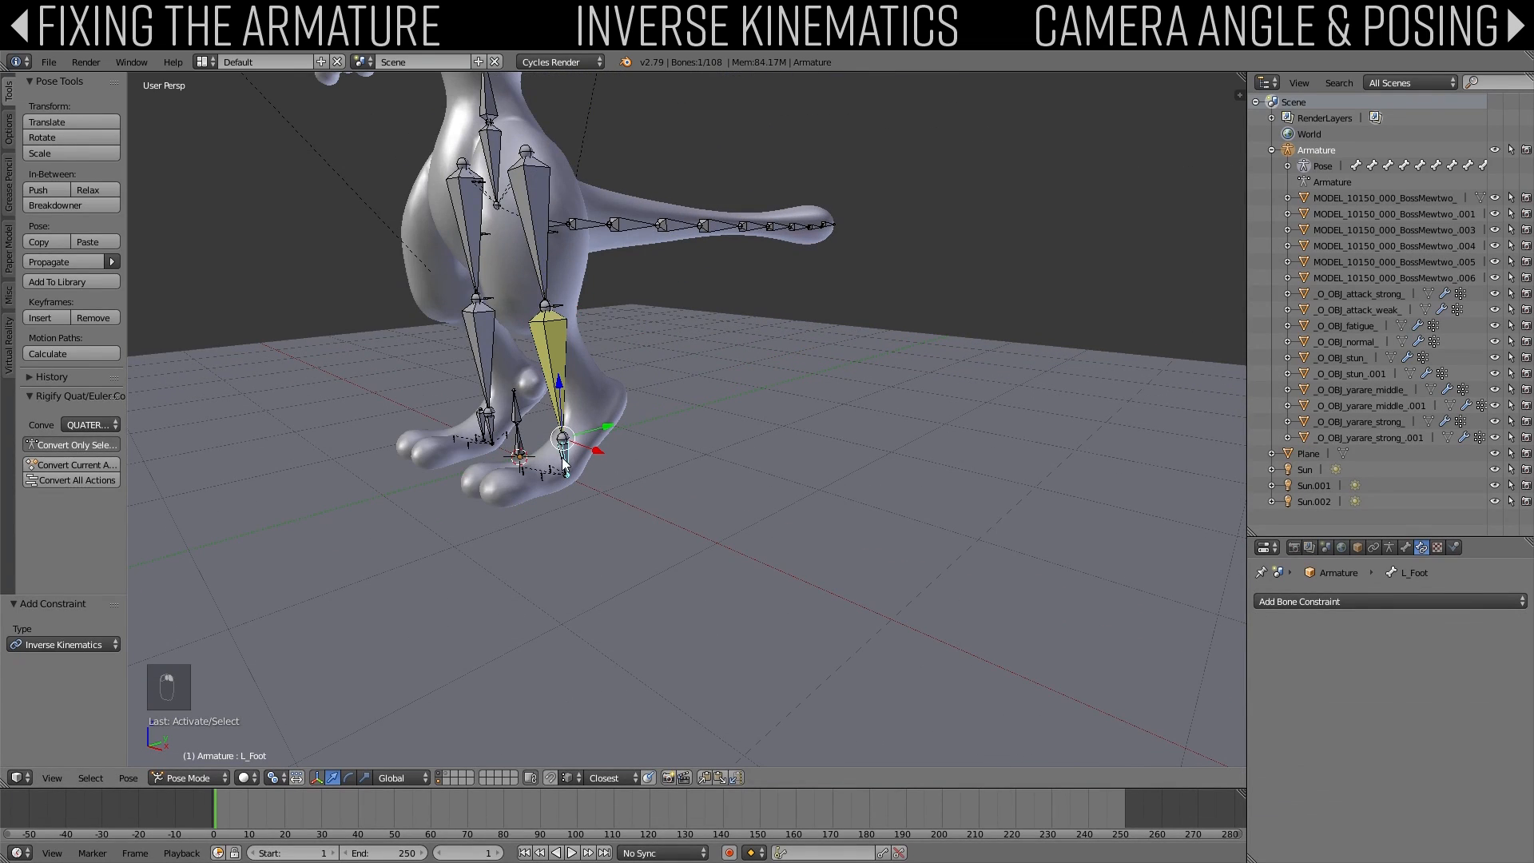
key("g")
key("g")
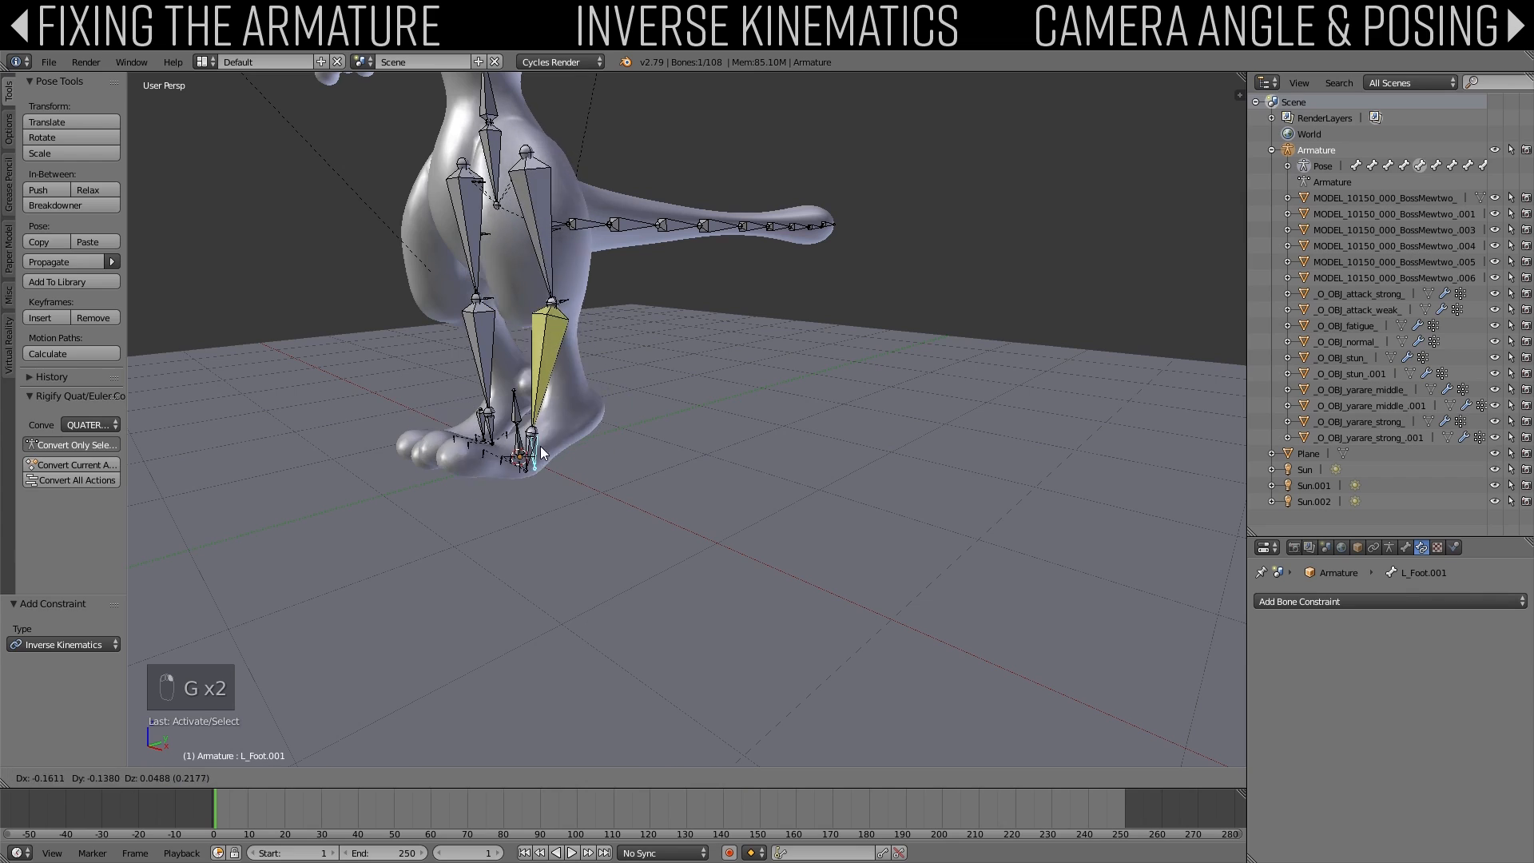
right_click(582, 340)
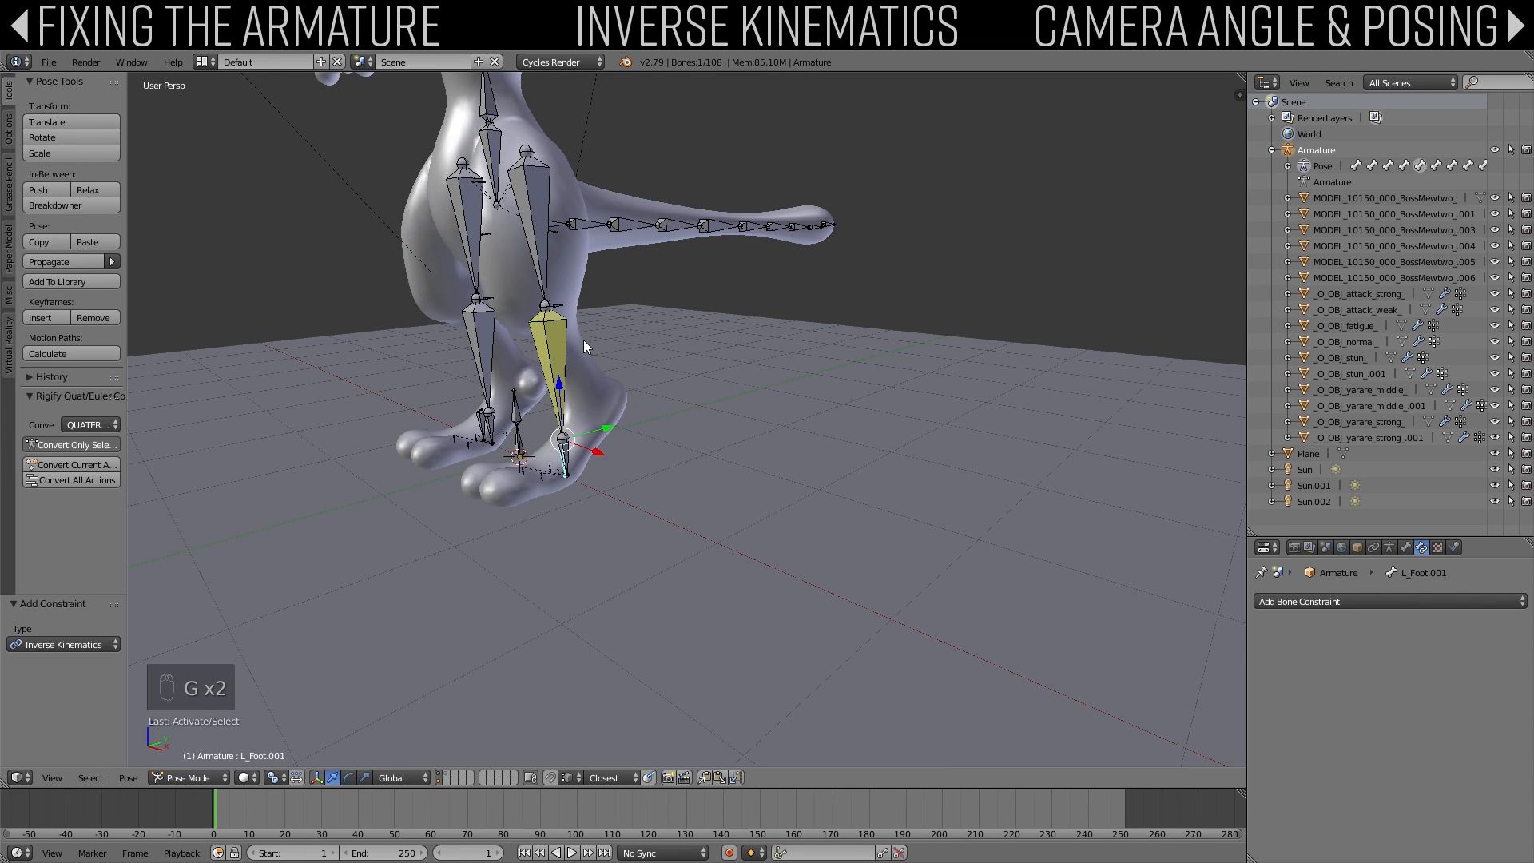
Step: Select both knee joints in Edit Mode and move them -0.031 along global Y
middle_click_drag(583, 339, 548, 390)
scroll(549, 391, "up", 2)
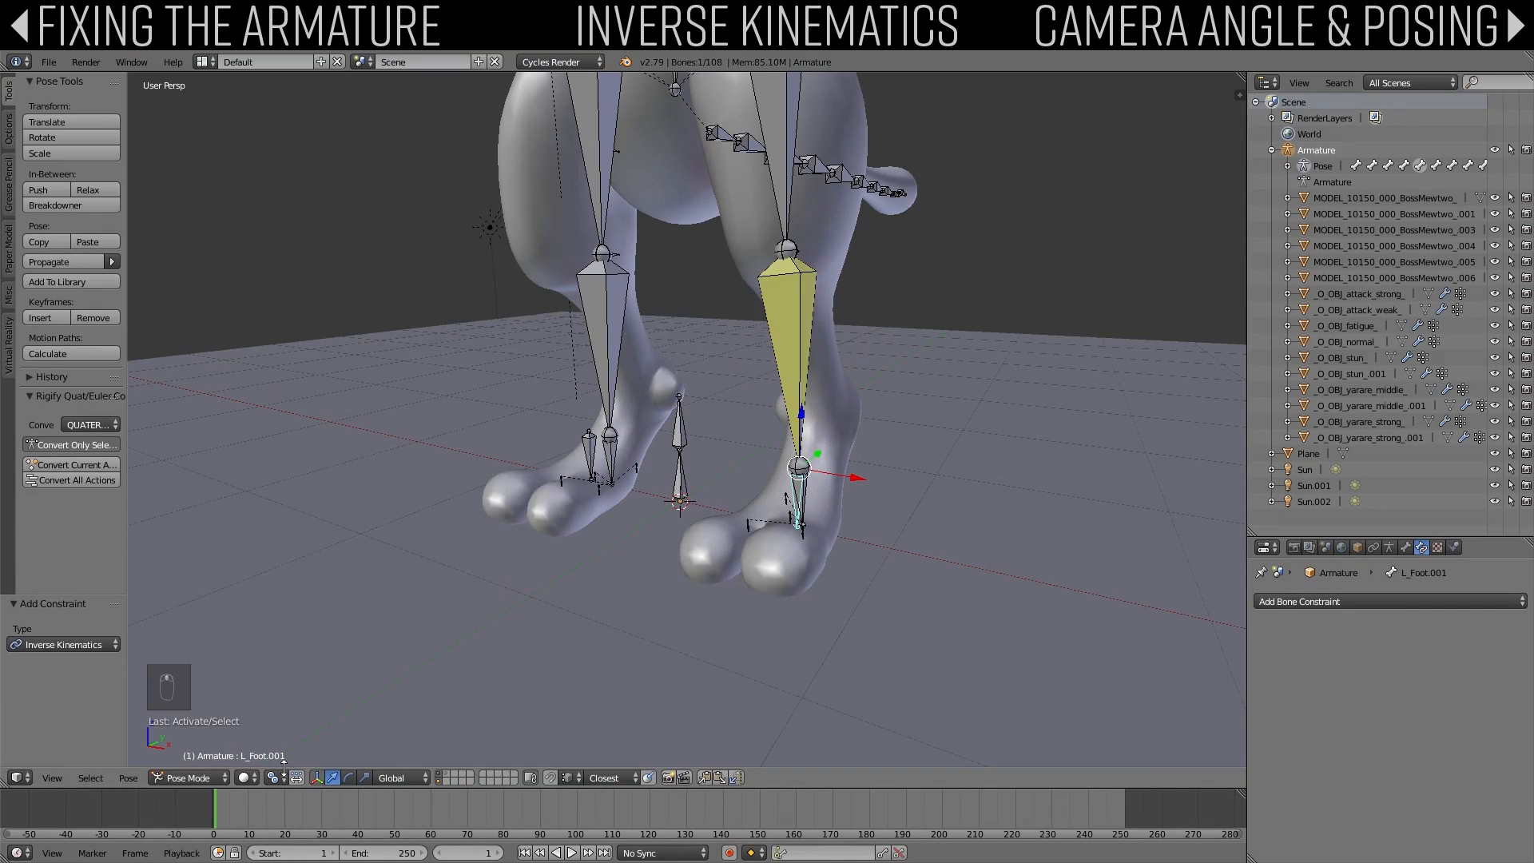
left_click(190, 777)
left_click(206, 744)
right_click(763, 254)
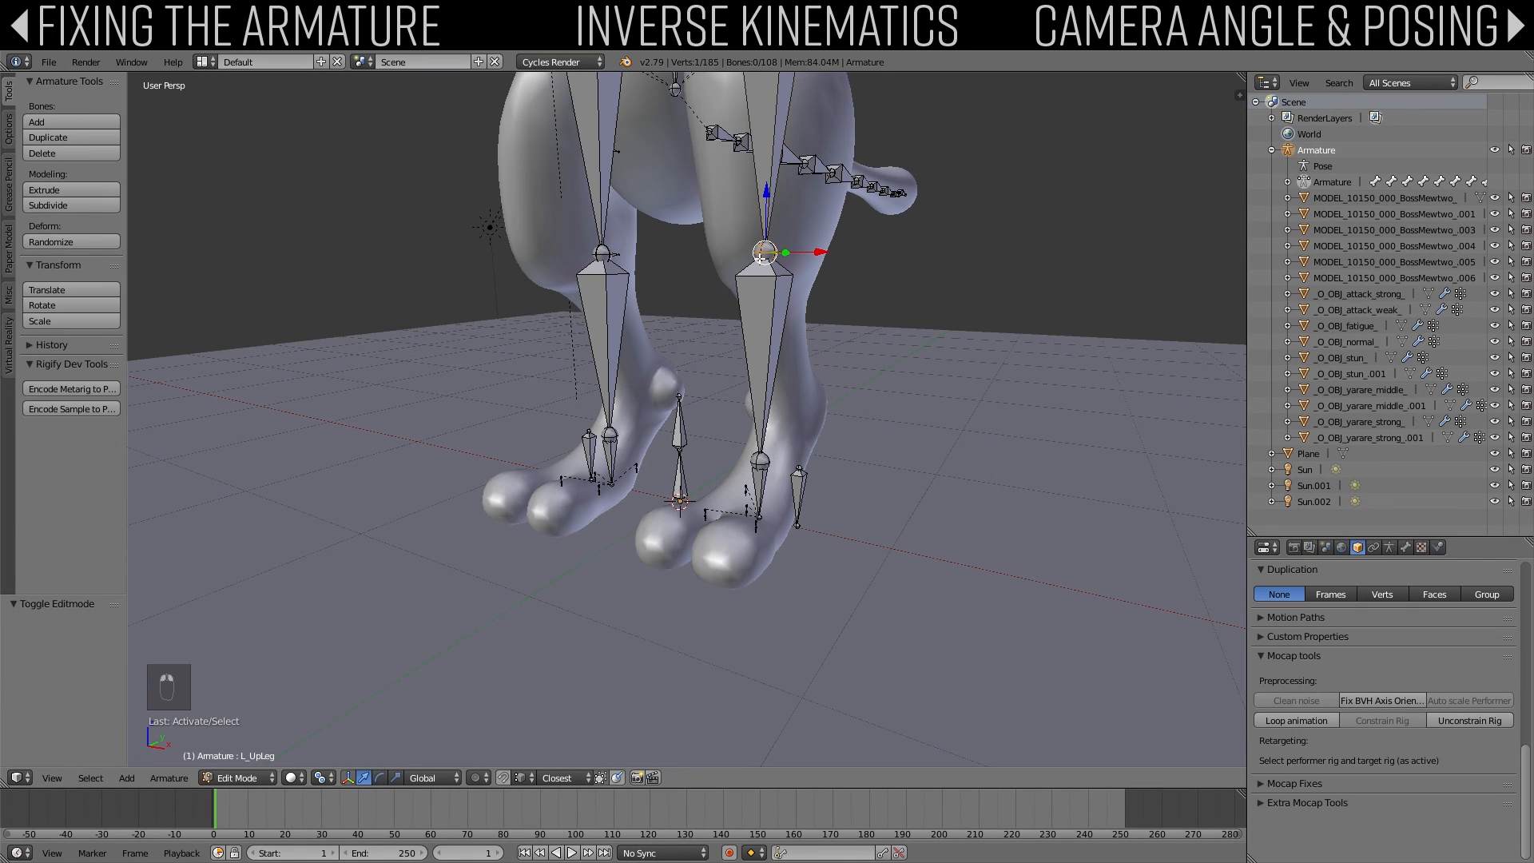
key("a")
key("z")
key("b")
left_click_drag(566, 239, 601, 244)
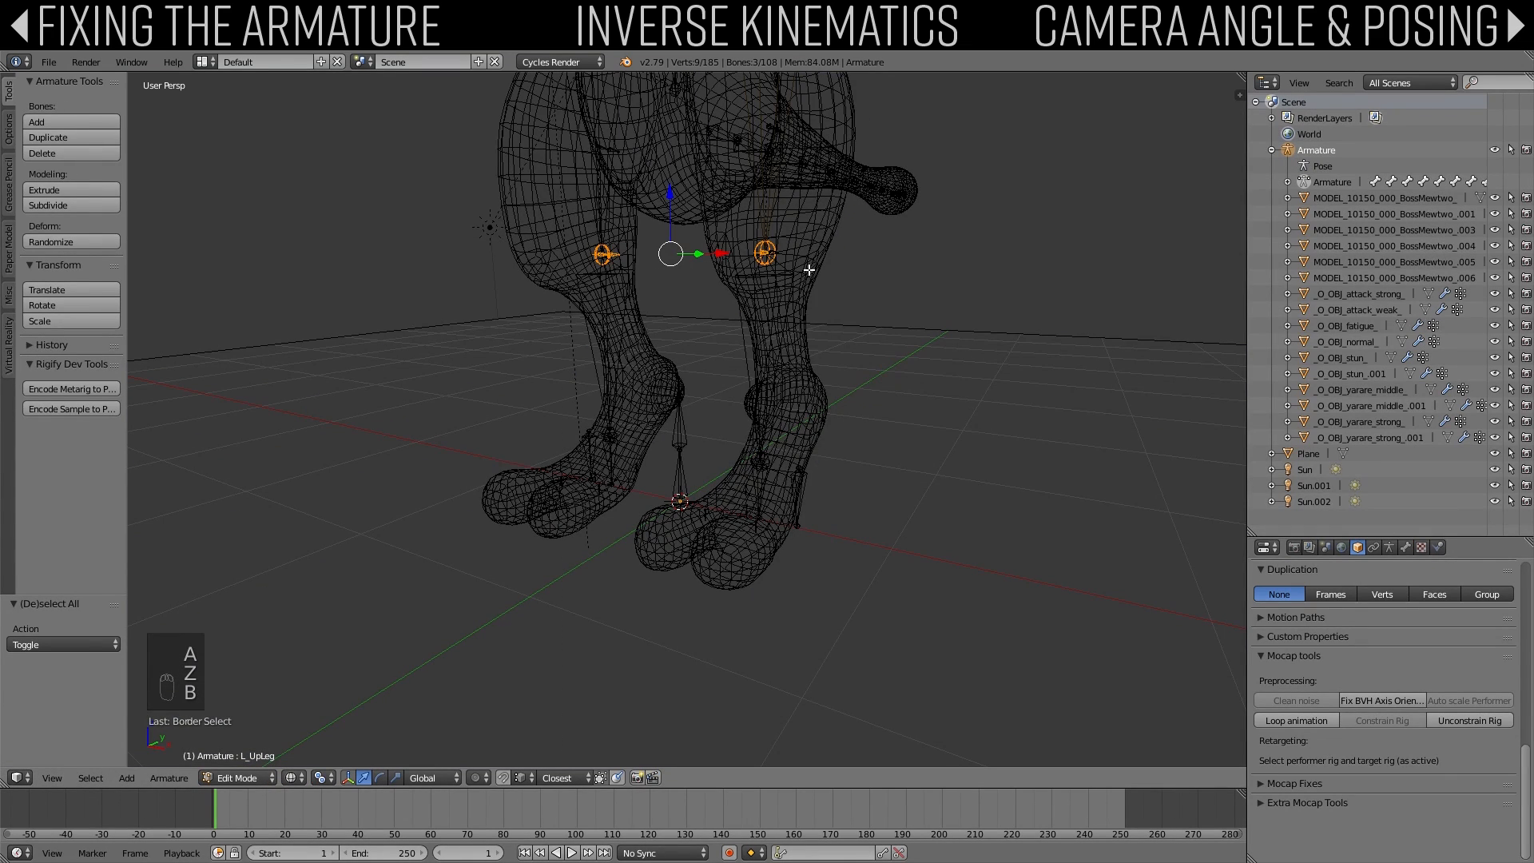
key("z")
mouse_move(809, 270)
middle_mouse_down()
mouse_move(759, 301)
mouse_move(711, 291)
mouse_move(717, 279)
middle_mouse_up()
key("g")
key("y")
left_click(753, 303)
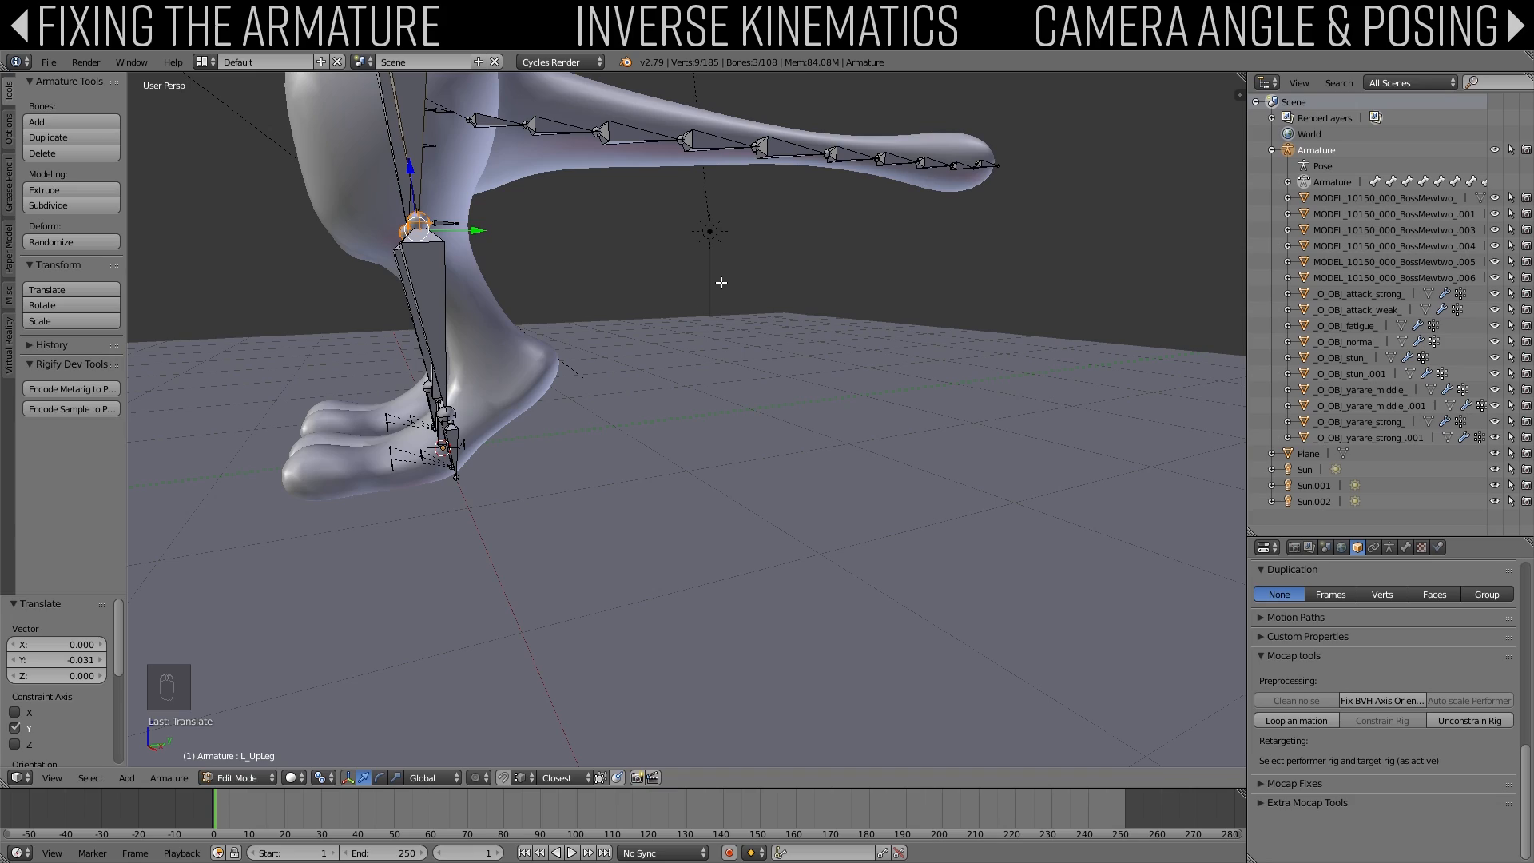
middle_click_drag(722, 283, 668, 359)
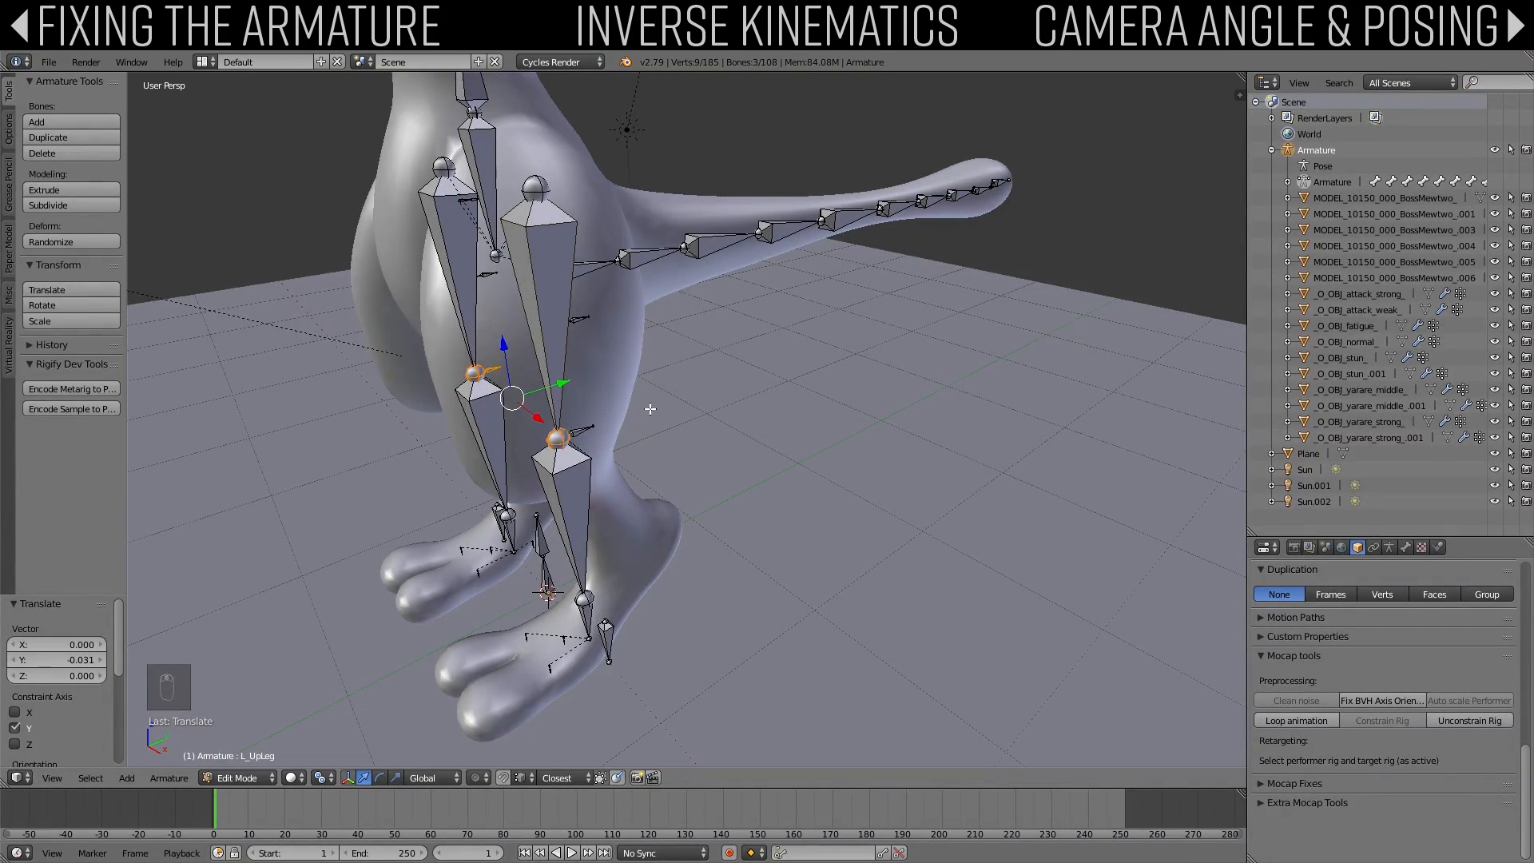
Step: Select both elbow joints and shift them slightly along global Y
scroll(612, 405, "down", 6)
middle_click_drag(702, 350, 690, 442)
scroll(695, 387, "up", 4)
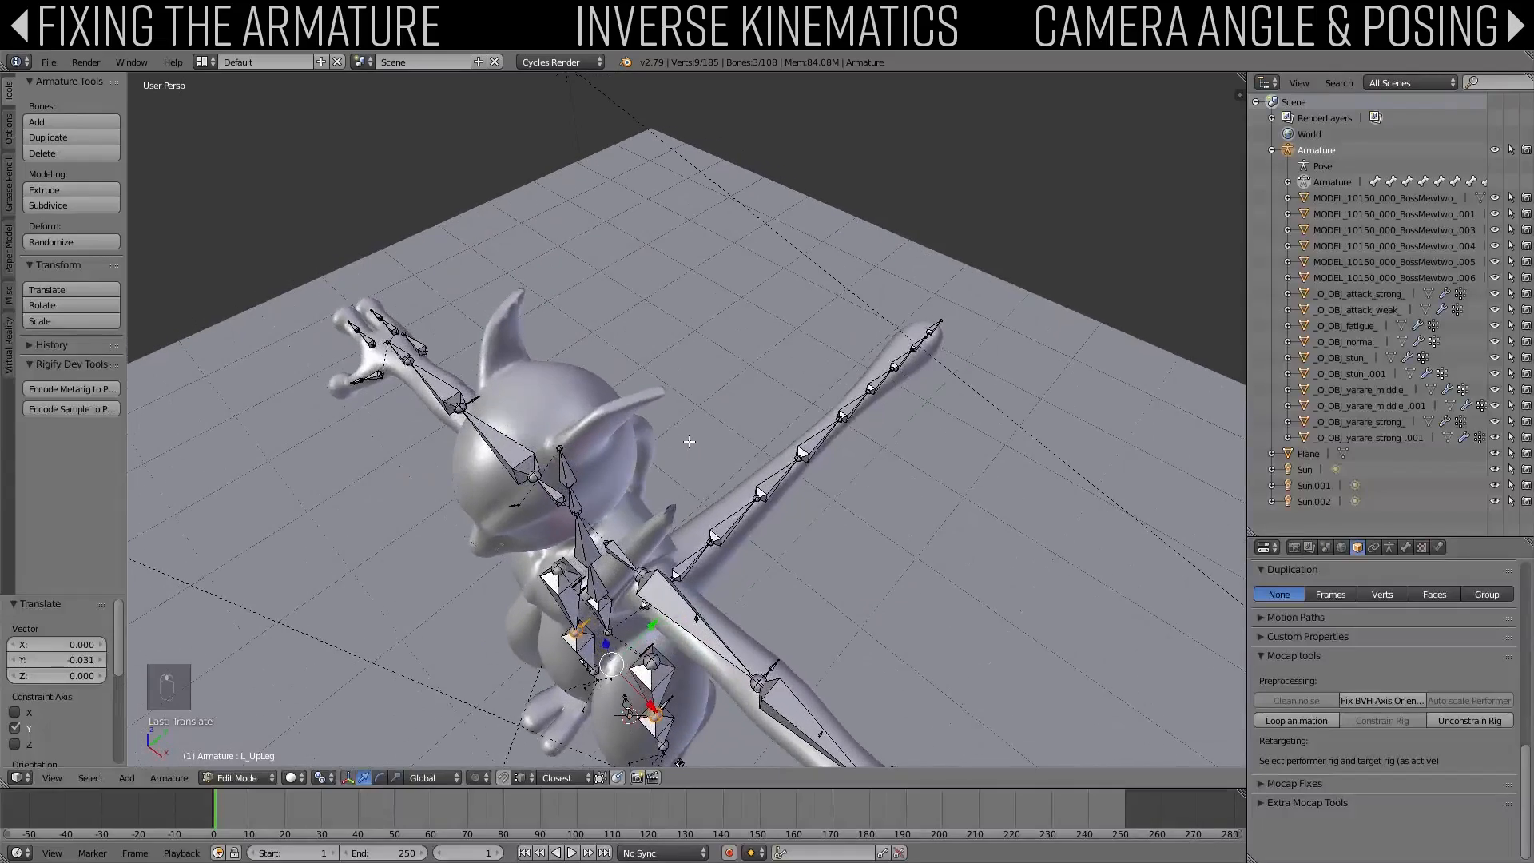
right_click(756, 669)
key("a")
key("b")
left_click_drag(748, 668, 781, 675)
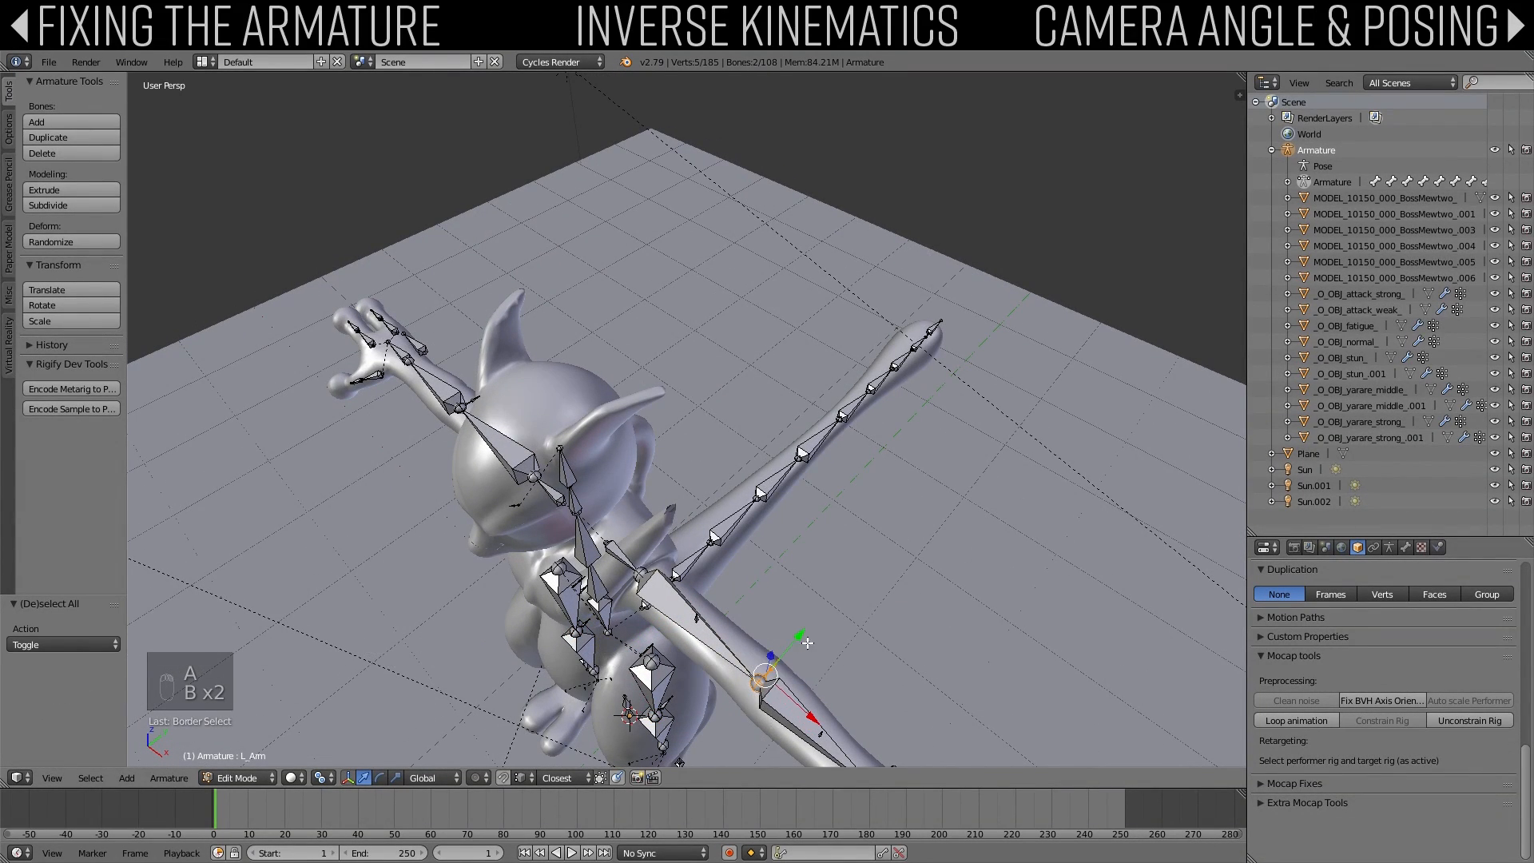
middle_click_drag(781, 675, 887, 720)
key("z")
key("b")
left_click_drag(680, 479, 729, 553)
key("z")
key("g")
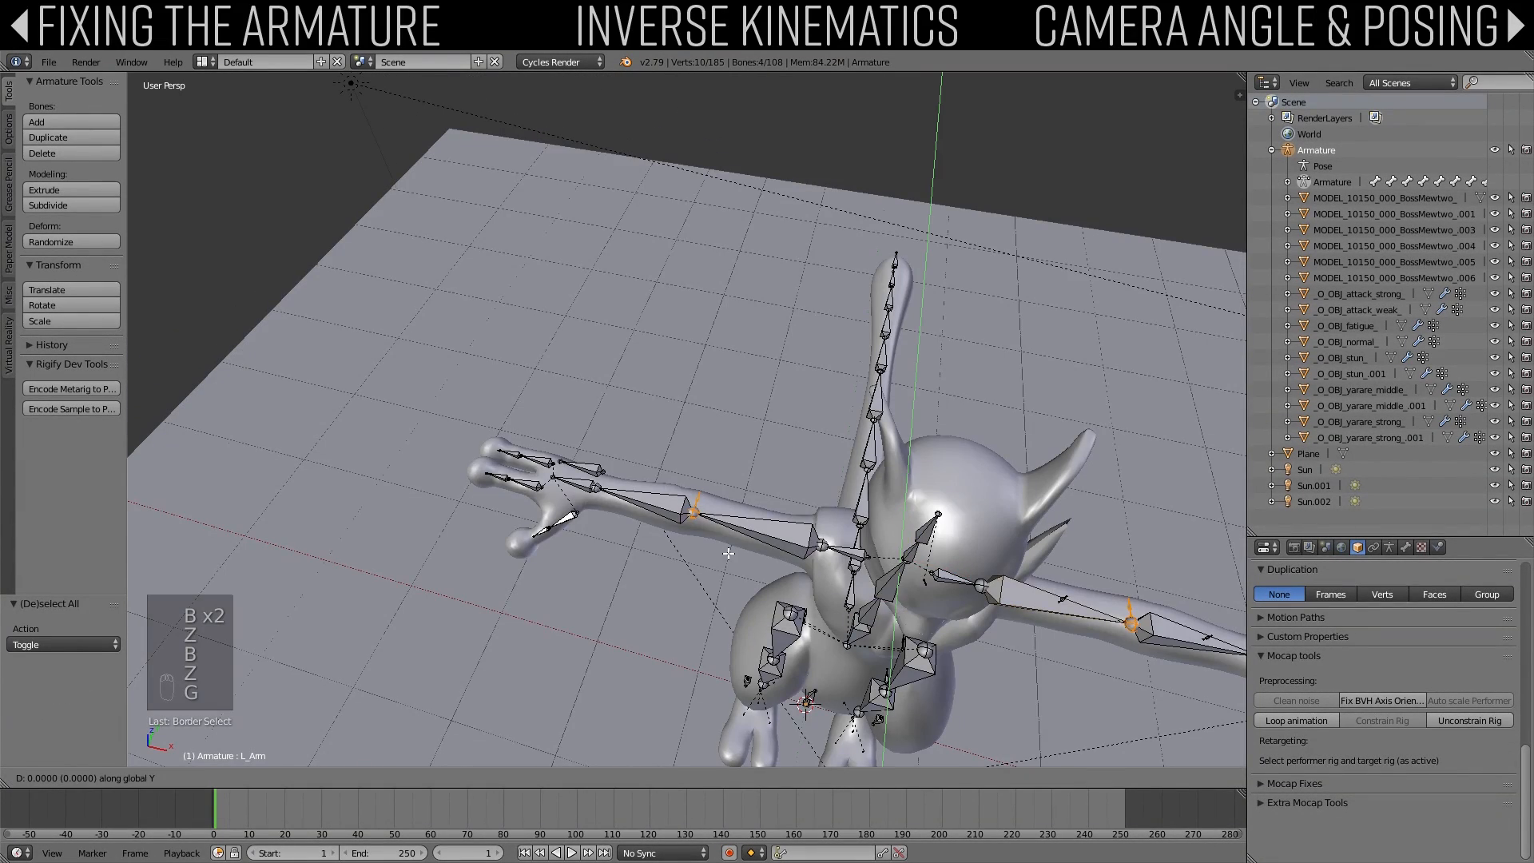
left_click(748, 547)
key("a")
Step: Return the armature to Pose Mode and add an Inverse Kinematics constraint to the R_Leg bone
middle_click_drag(748, 547, 852, 262)
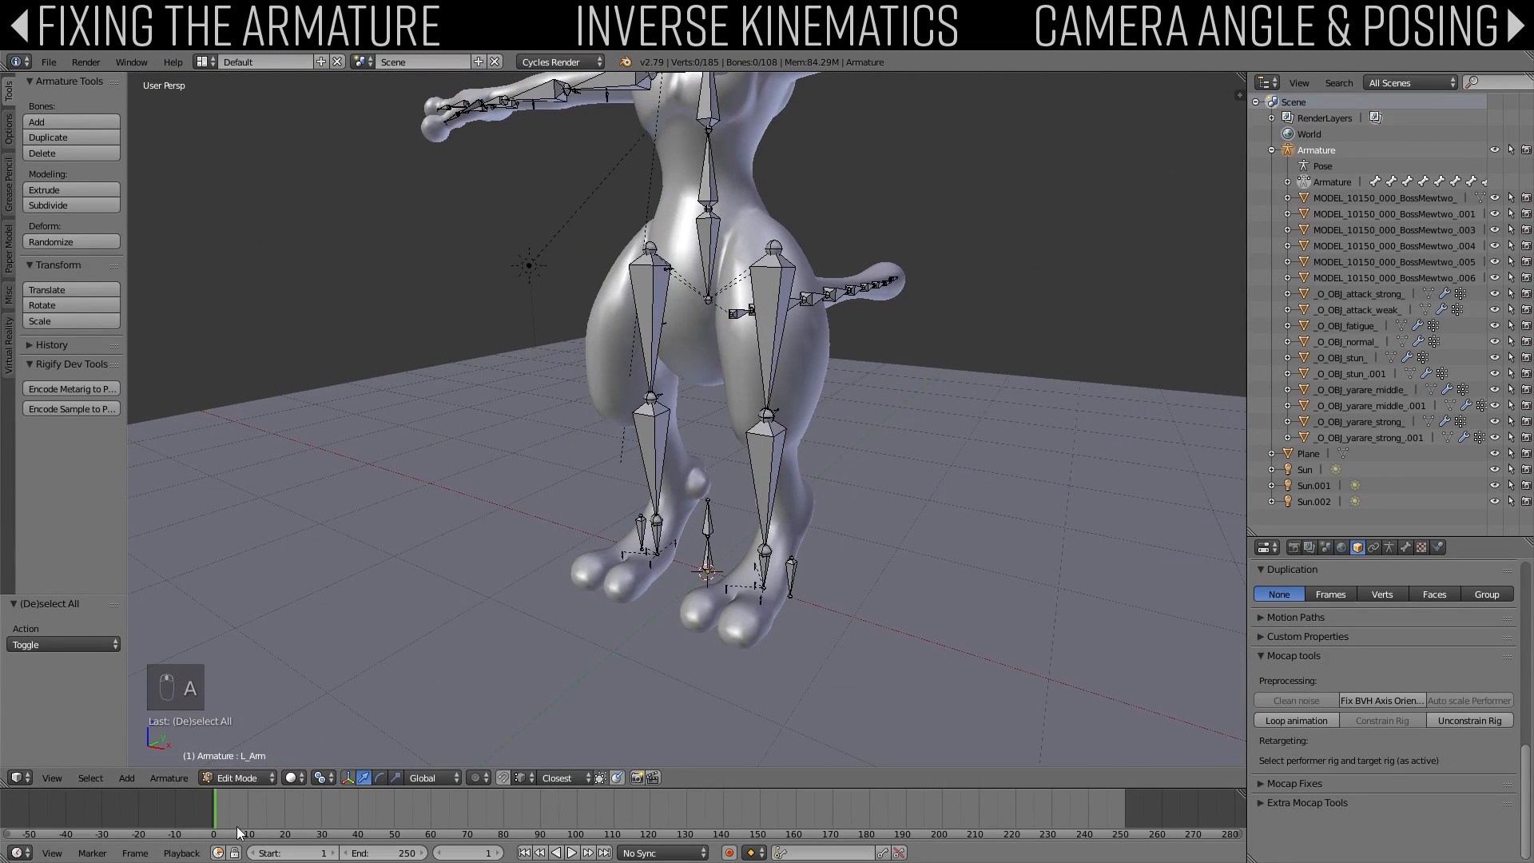
left_click(238, 777)
left_click(256, 721)
right_click(650, 440)
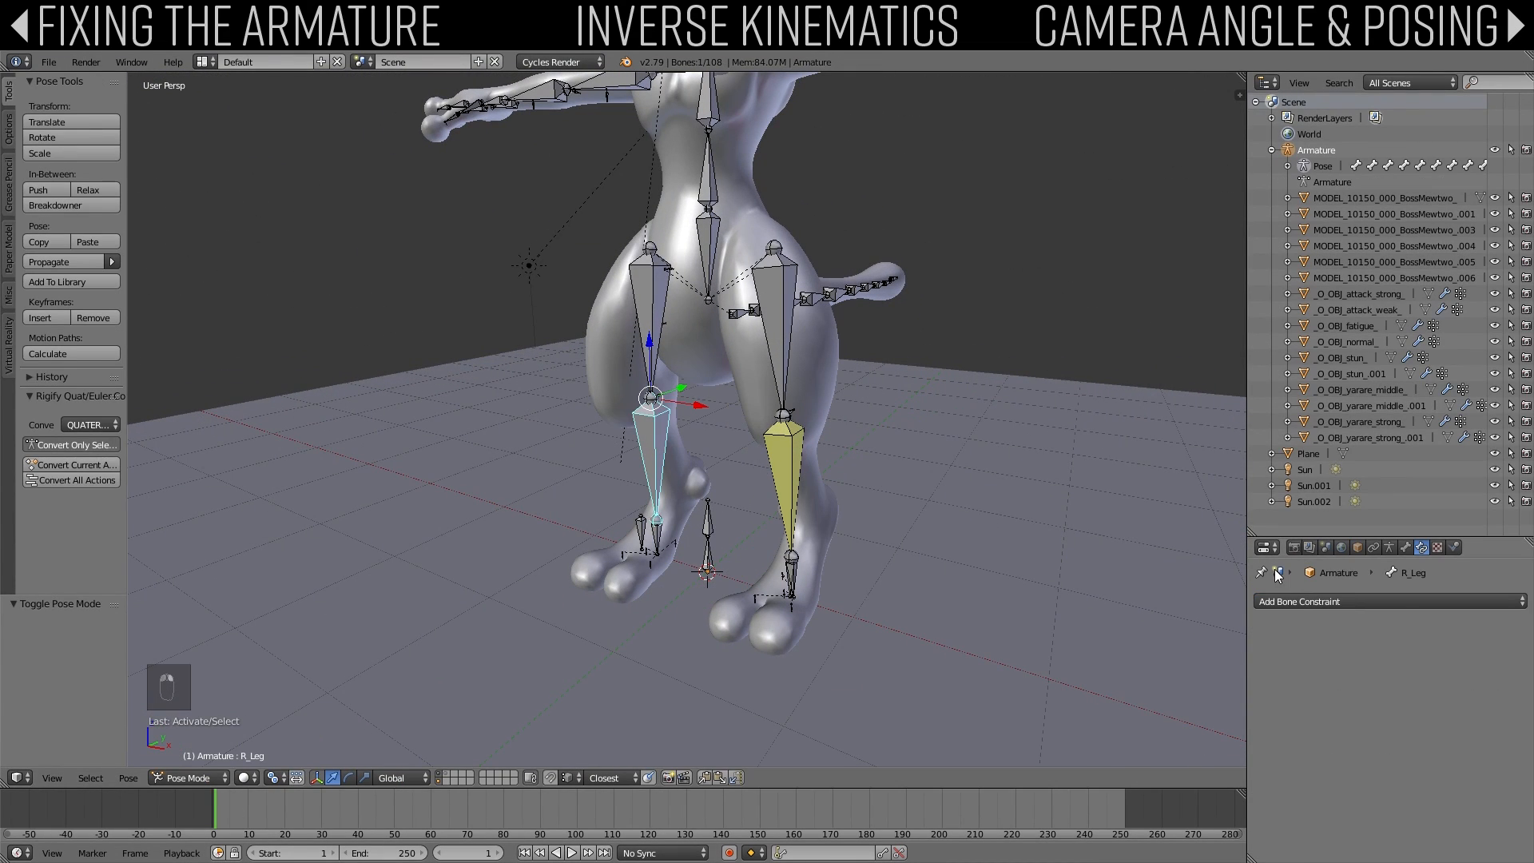
left_click(1359, 601)
left_click(1343, 675)
Step: Target the R_Leg IK constraint at the Armature's R_Foot.001 bone and set its chain length to 2
left_click(1477, 655)
left_click(1391, 744)
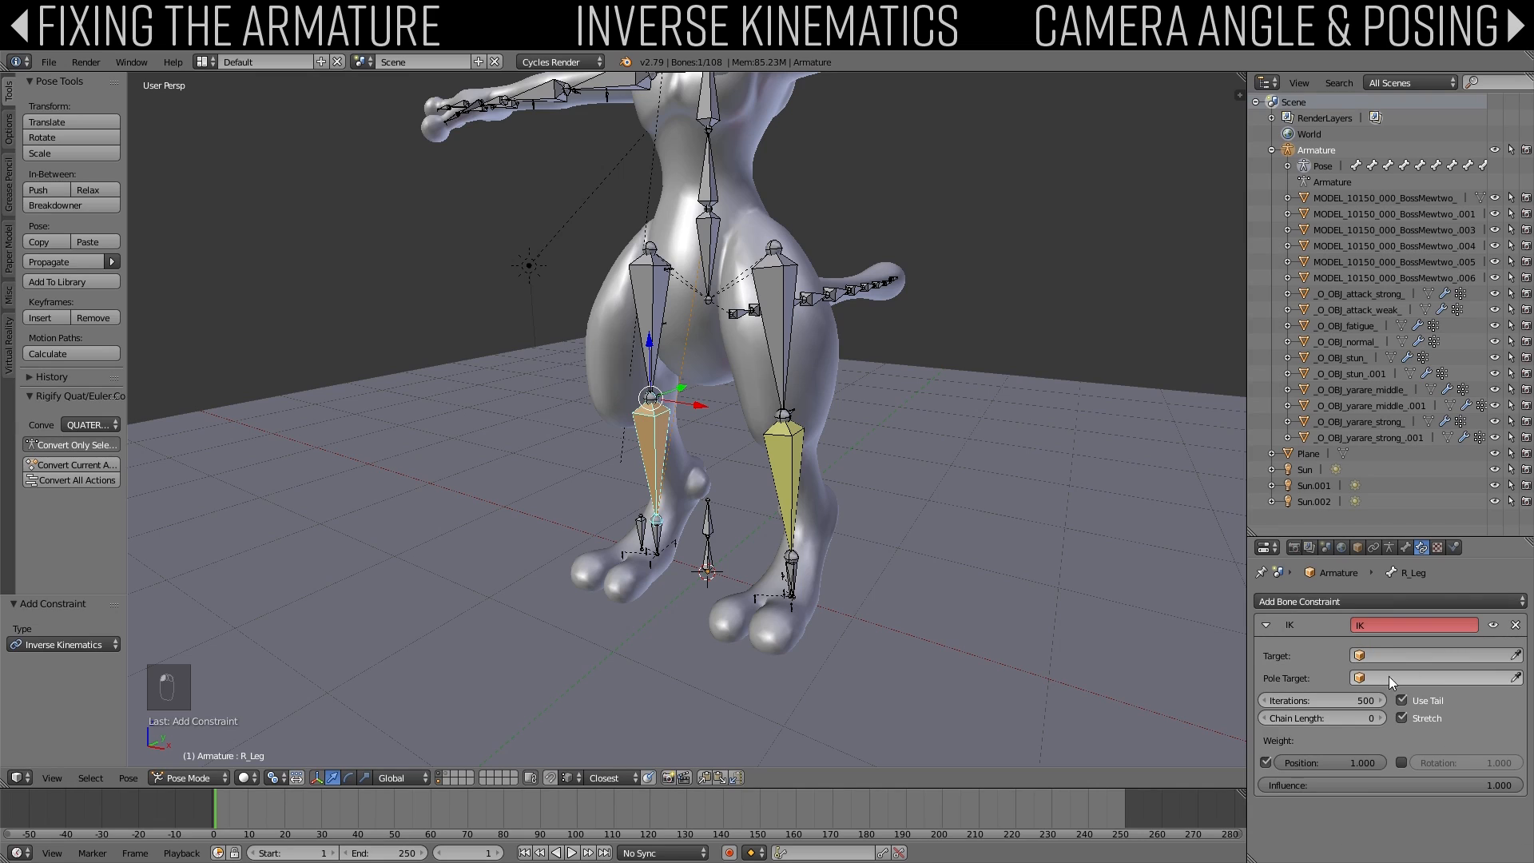
left_click(1407, 677)
type("00")
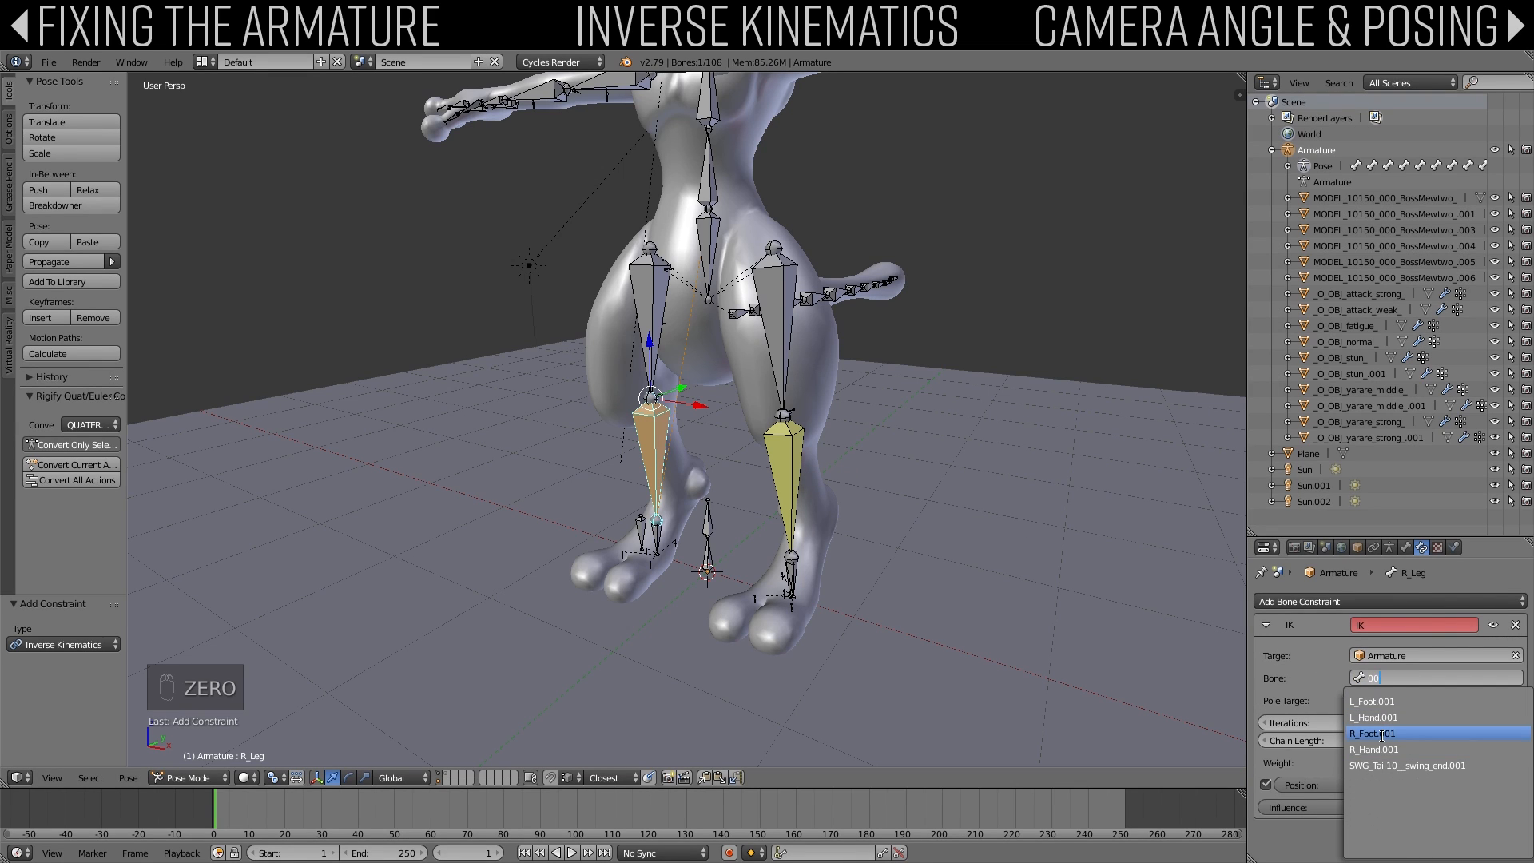
left_click(1372, 733)
left_click(1381, 741)
left_click(1381, 741)
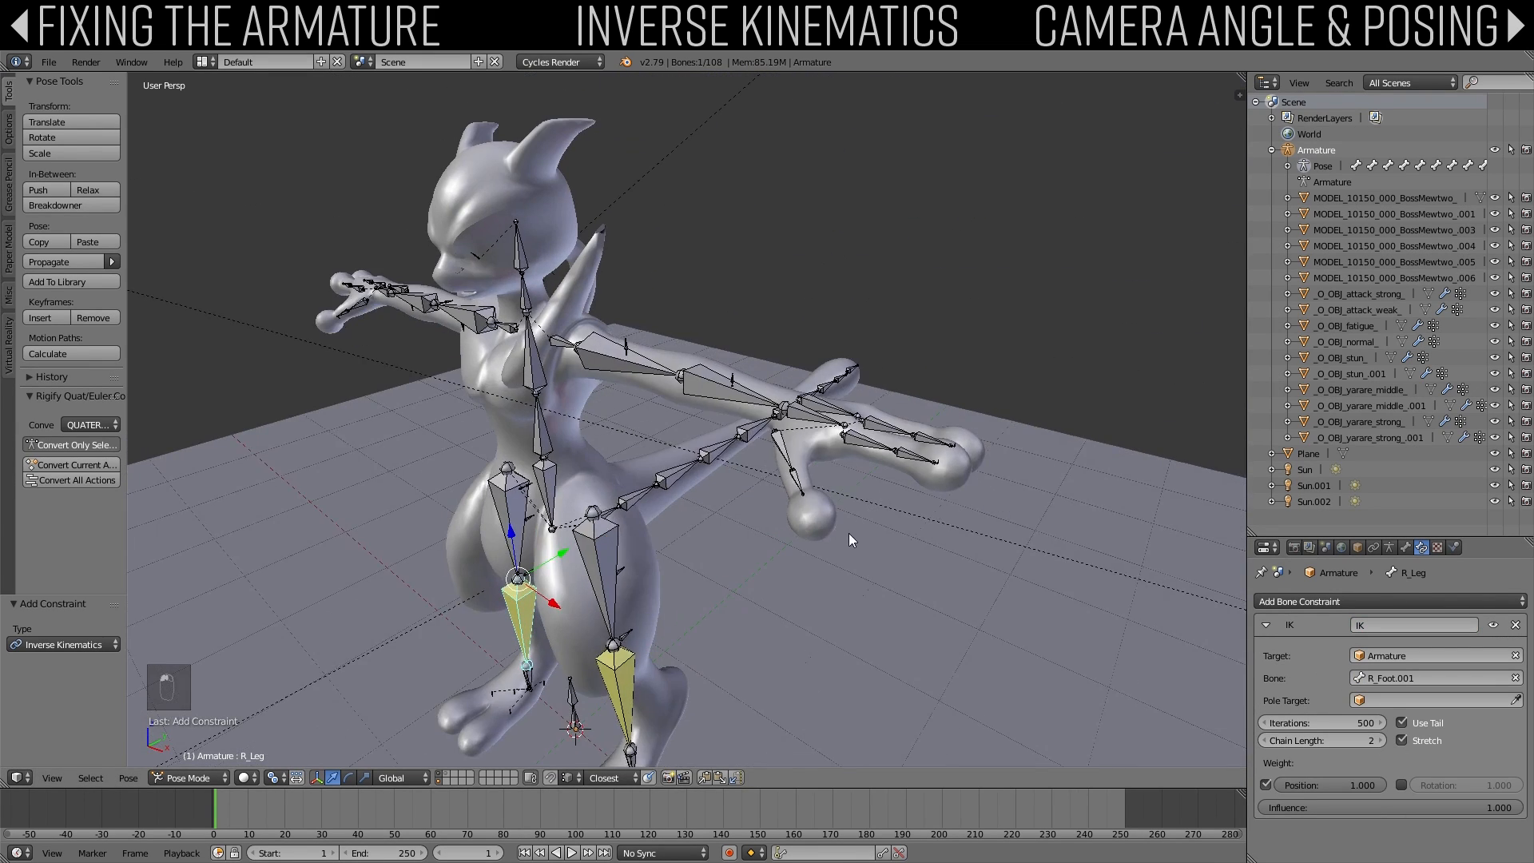
middle_click_drag(849, 534, 857, 557)
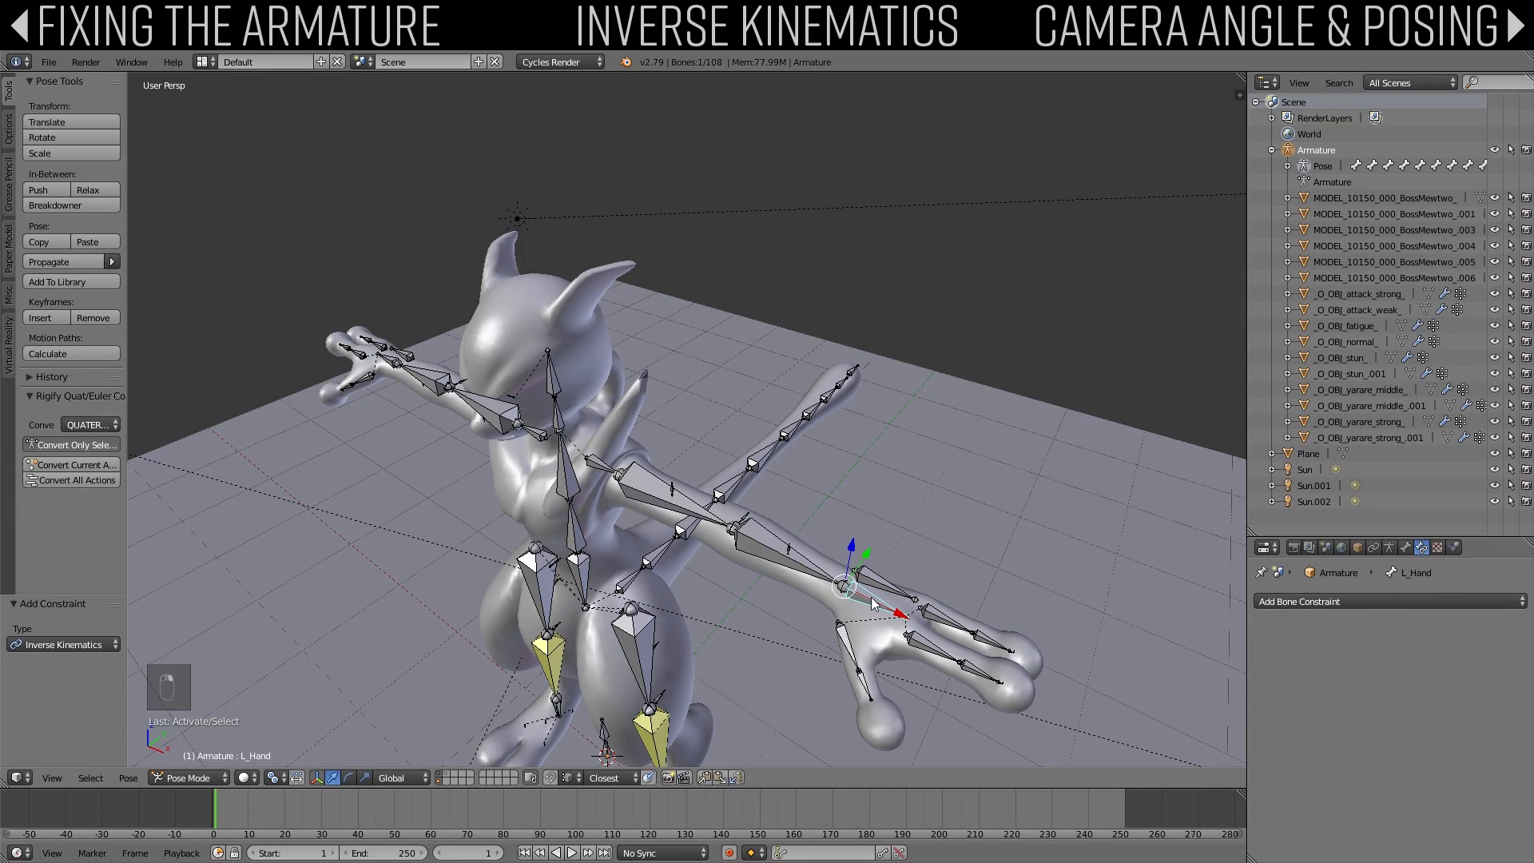
Step: Add an Inverse Kinematics constraint to the L_ForeArm bone, targeting the Armature's L_Hand.001 bone
right_click(823, 577)
left_click(1365, 601)
left_click(1338, 675)
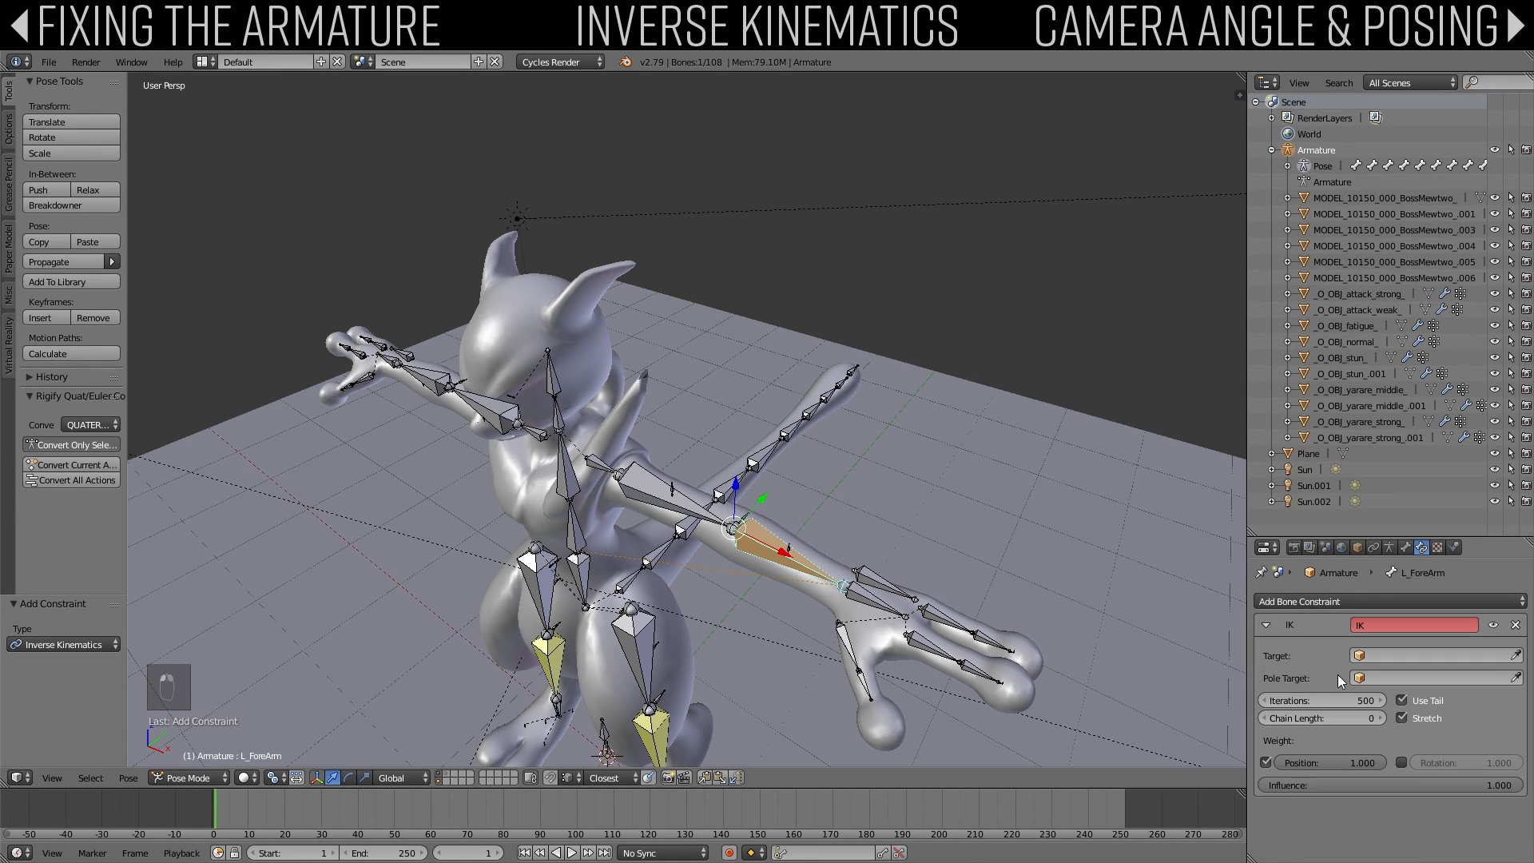
left_click(1516, 656)
left_click(816, 575)
left_click(1445, 678)
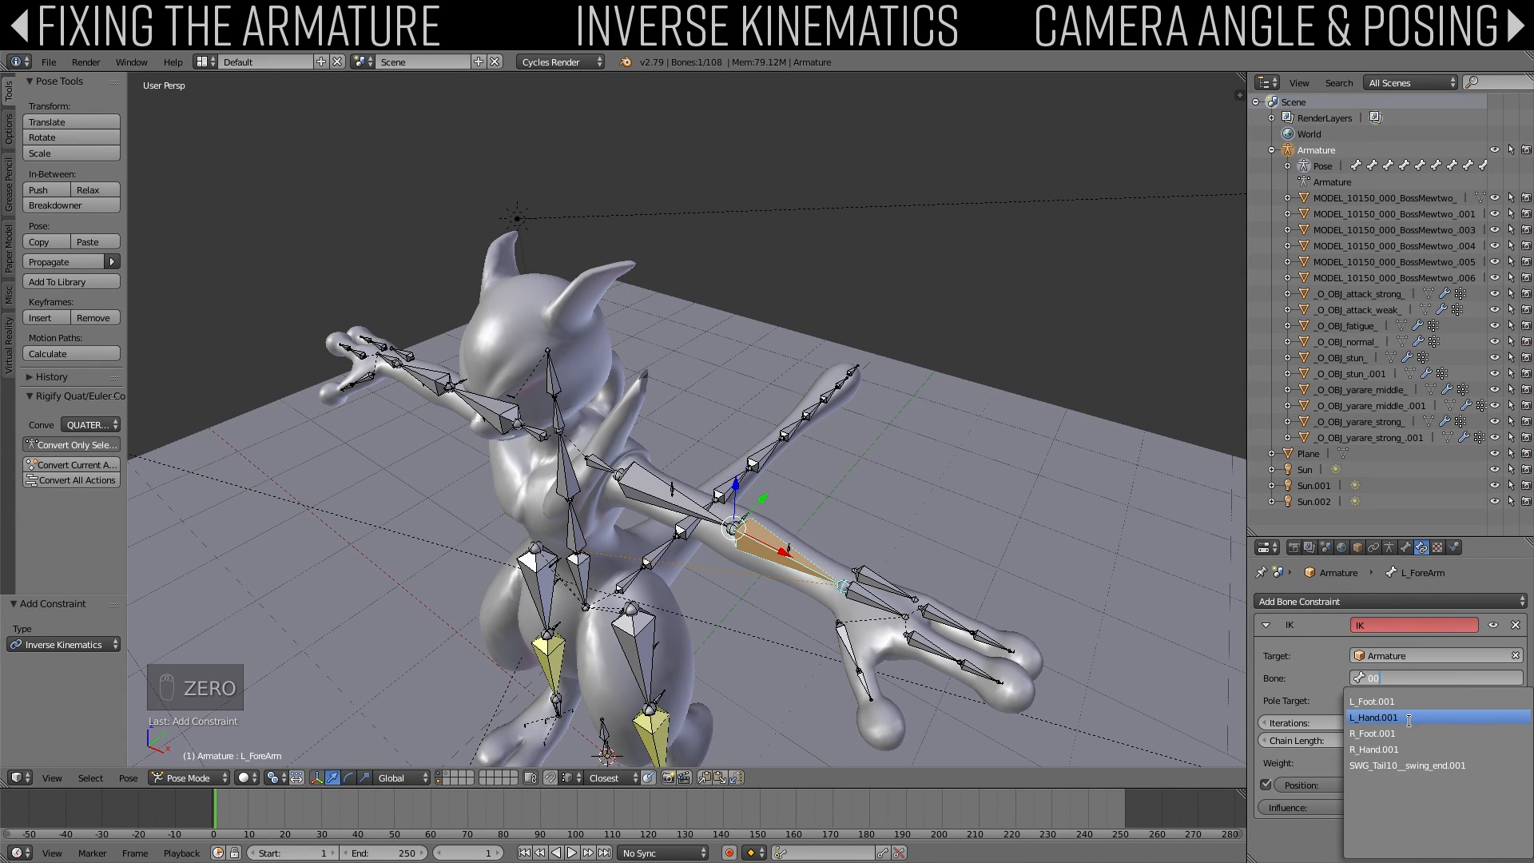
left_click(1390, 717)
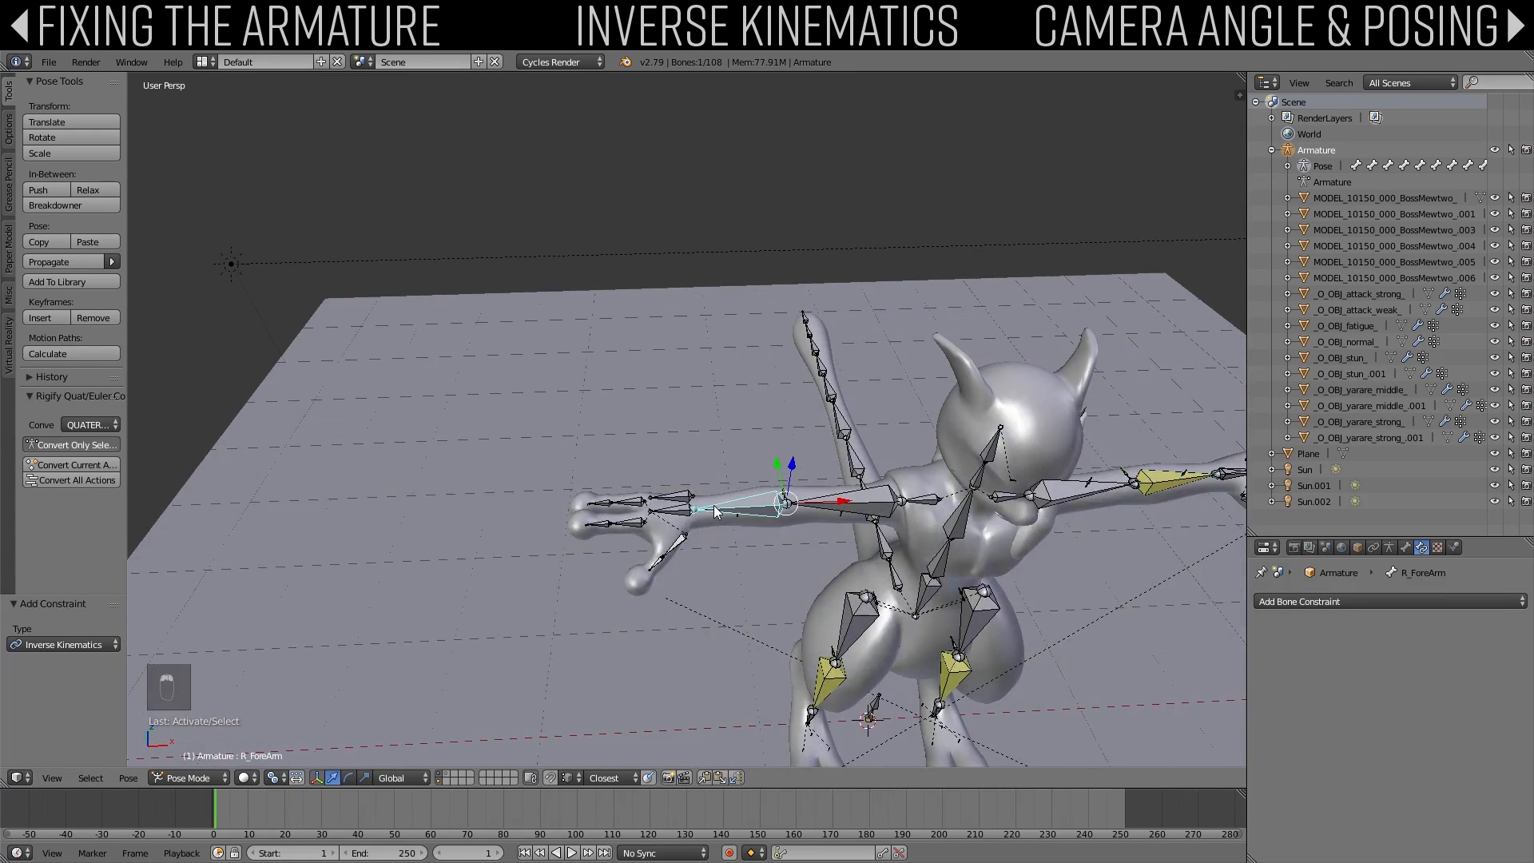
Step: Add an Inverse Kinematics constraint to the R_ForeArm bone, targeting the Armature's R_Hand.001 bone
left_click(1391, 601)
left_click(1338, 674)
left_click(1516, 656)
left_click(951, 514)
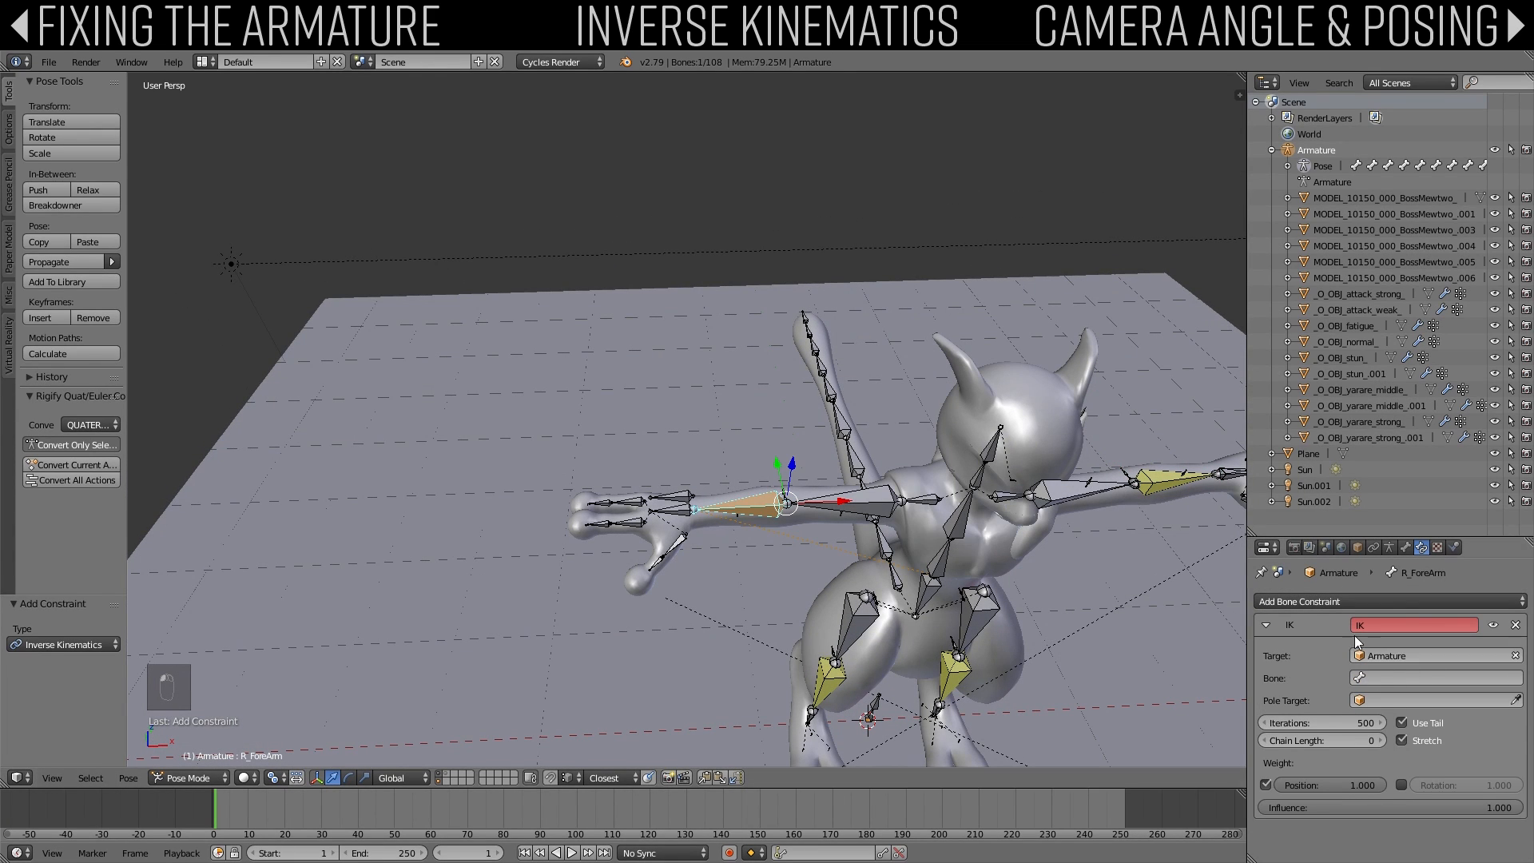
left_click(1398, 678)
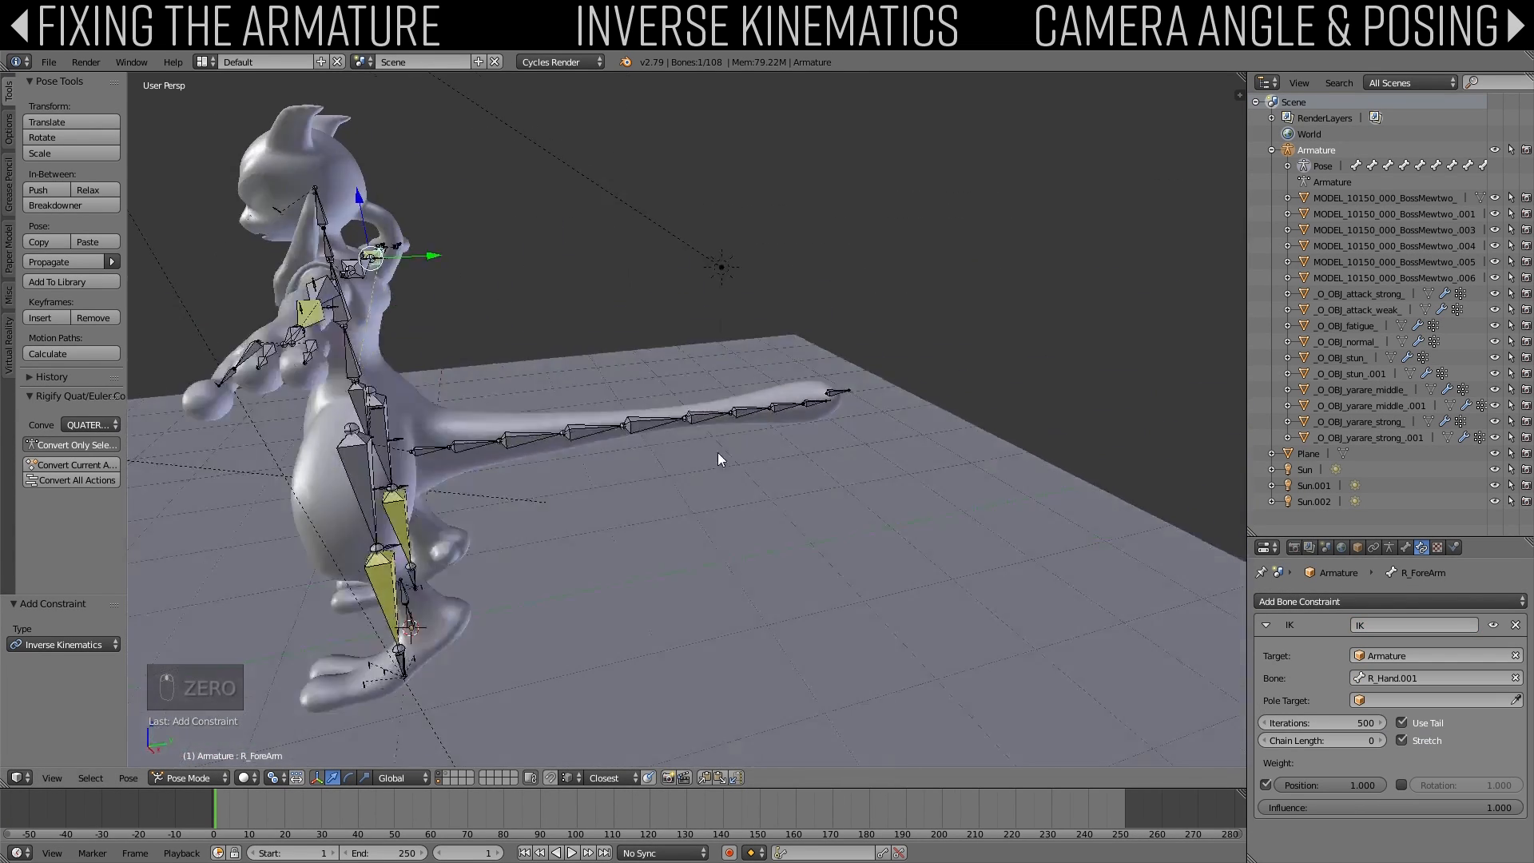
Step: Add an Inverse Kinematics constraint to the SWG_Tail09__swing bone, targeting the Armature's SWG_Tail10__swing_end.001 bone
left_click(826, 401)
left_click(1390, 601)
left_click(1223, 674)
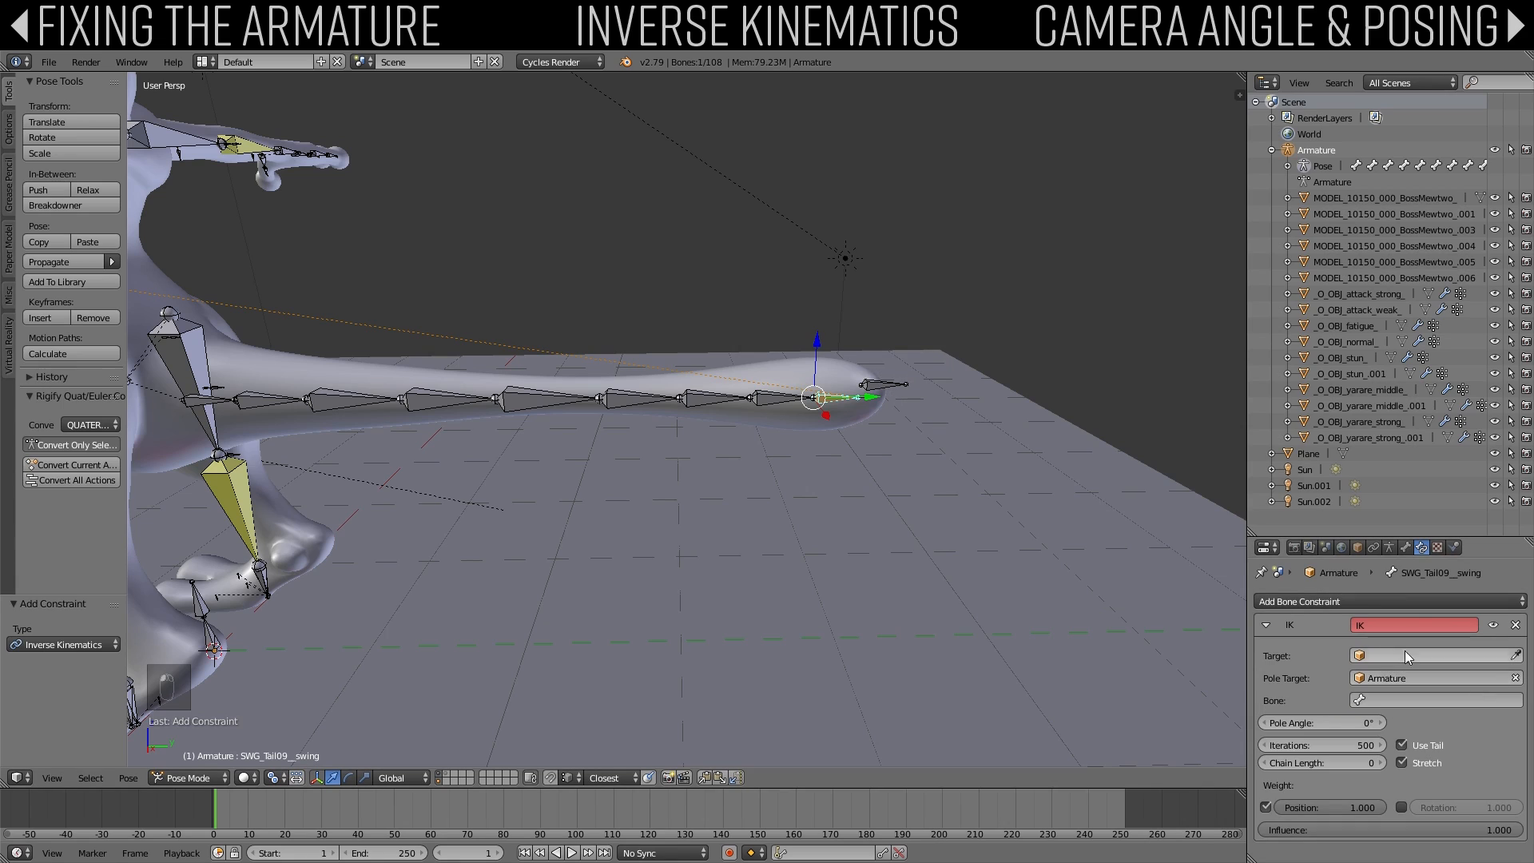
left_click(1518, 660)
left_click(868, 399)
left_click(1395, 678)
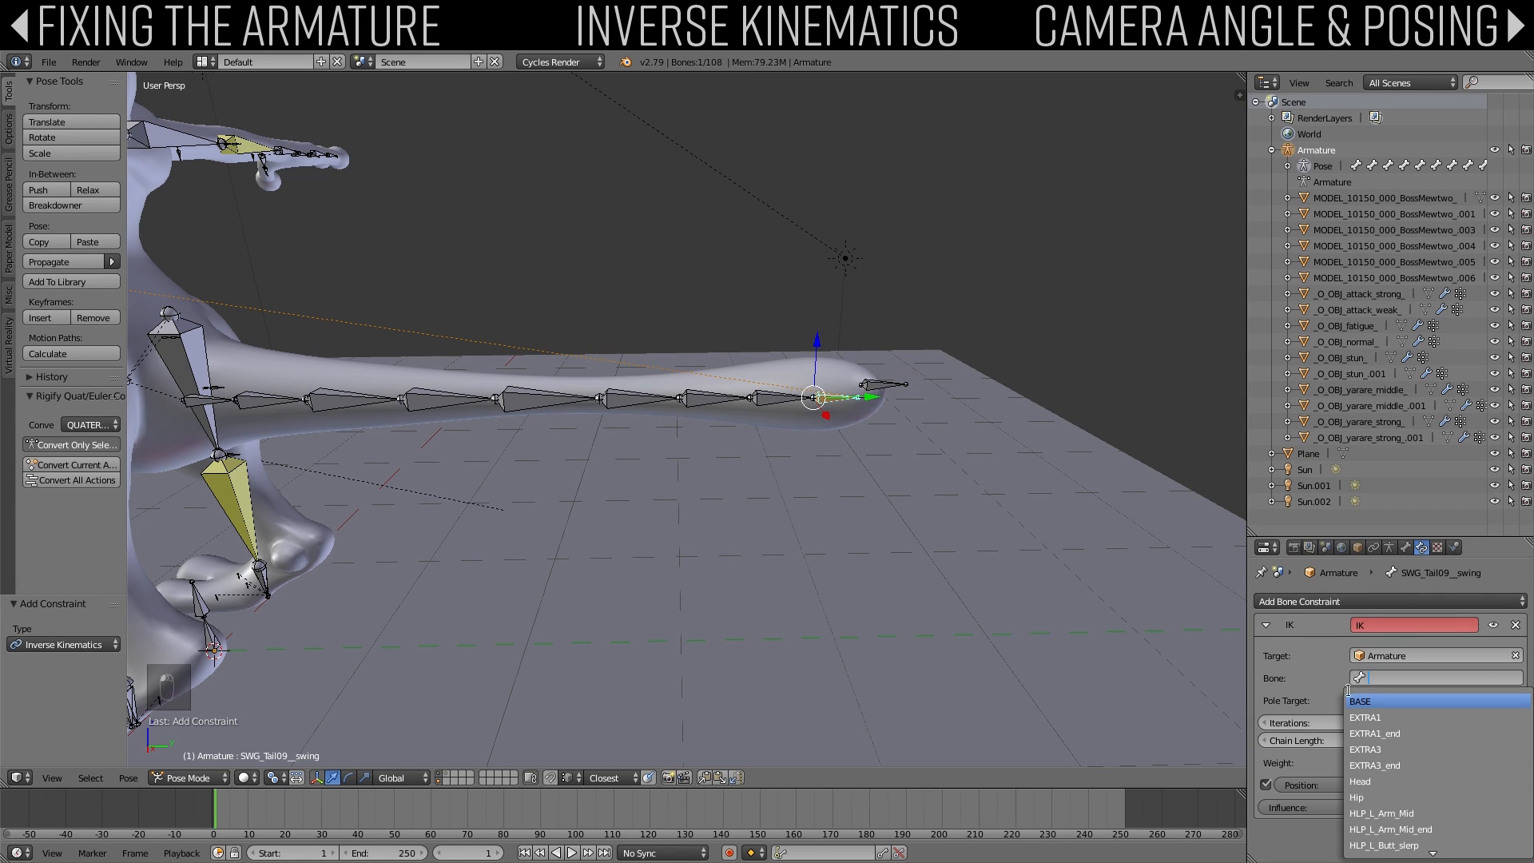
type("10")
left_click(1403, 717)
middle_click_drag(688, 473, 864, 400)
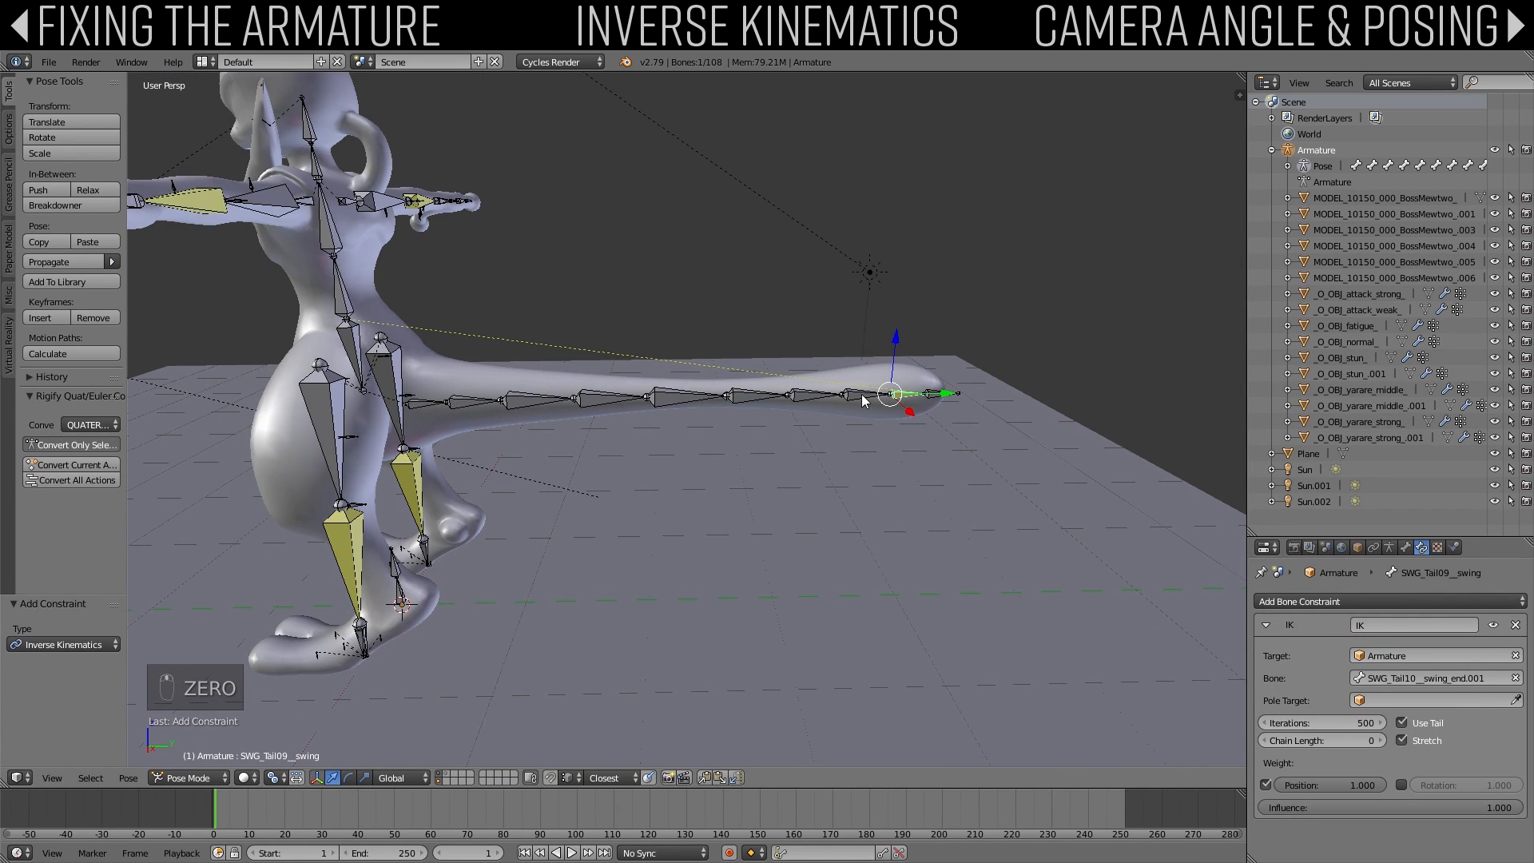
Step: Count the bones along the tail and set the SWG_Tail09__swing IK chain length to 9
right_click(863, 400)
right_click(751, 400)
right_click(607, 399)
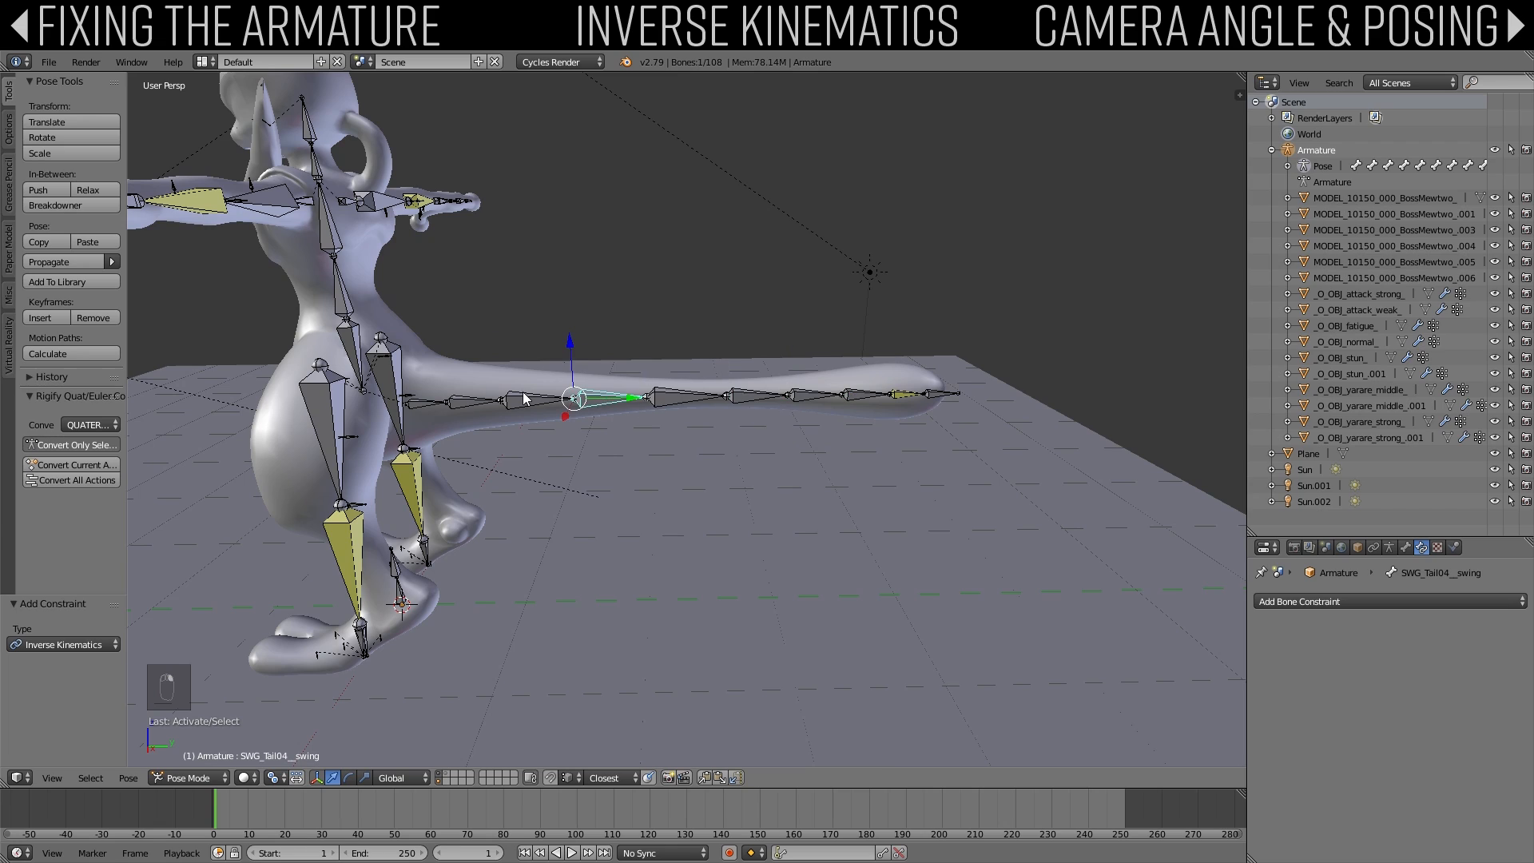
right_click(527, 398)
right_click(458, 406)
right_click(911, 398)
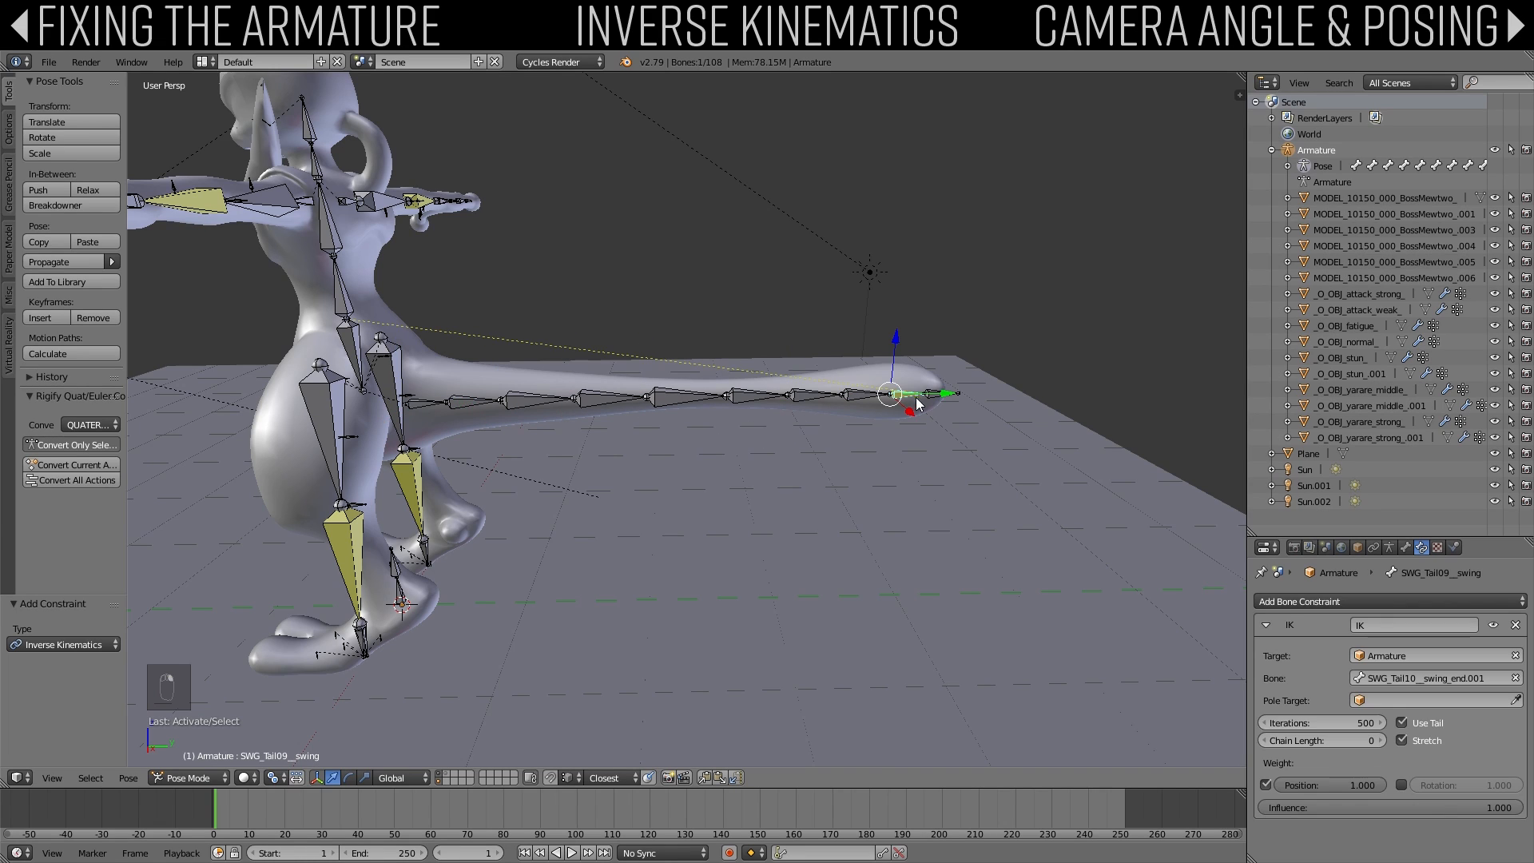
left_click(1383, 742)
left_click_drag(1382, 742, 1394, 742)
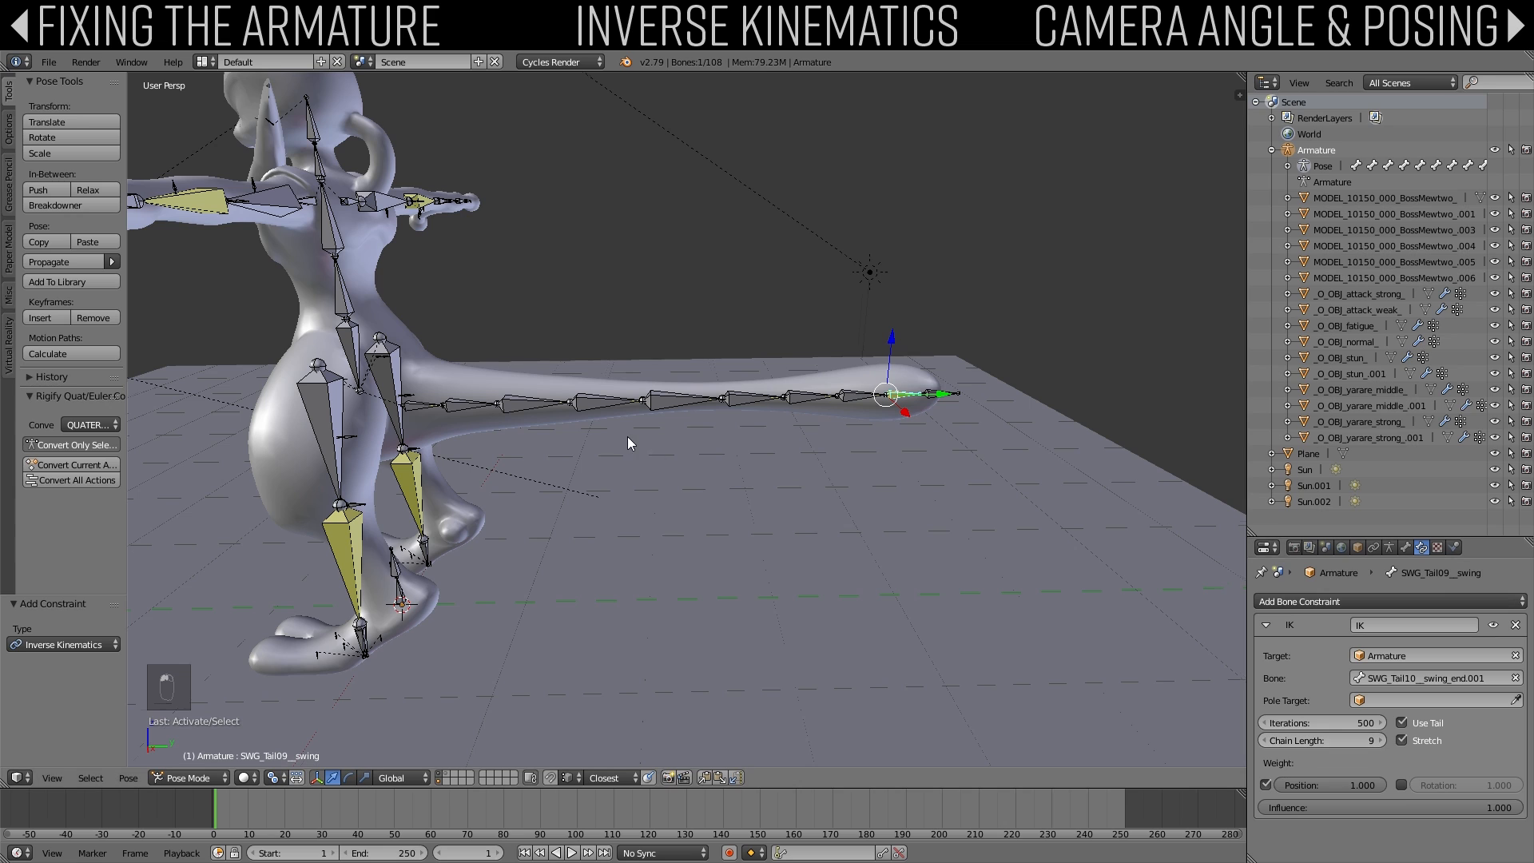
Step: Test the tail's IK chain with trial moves of the SWG_Tail10__swing_end.001 control bone
mouse_move(626, 437)
middle_mouse_down()
mouse_move(651, 420)
mouse_move(622, 428)
mouse_move(627, 452)
middle_mouse_up()
right_click(906, 431)
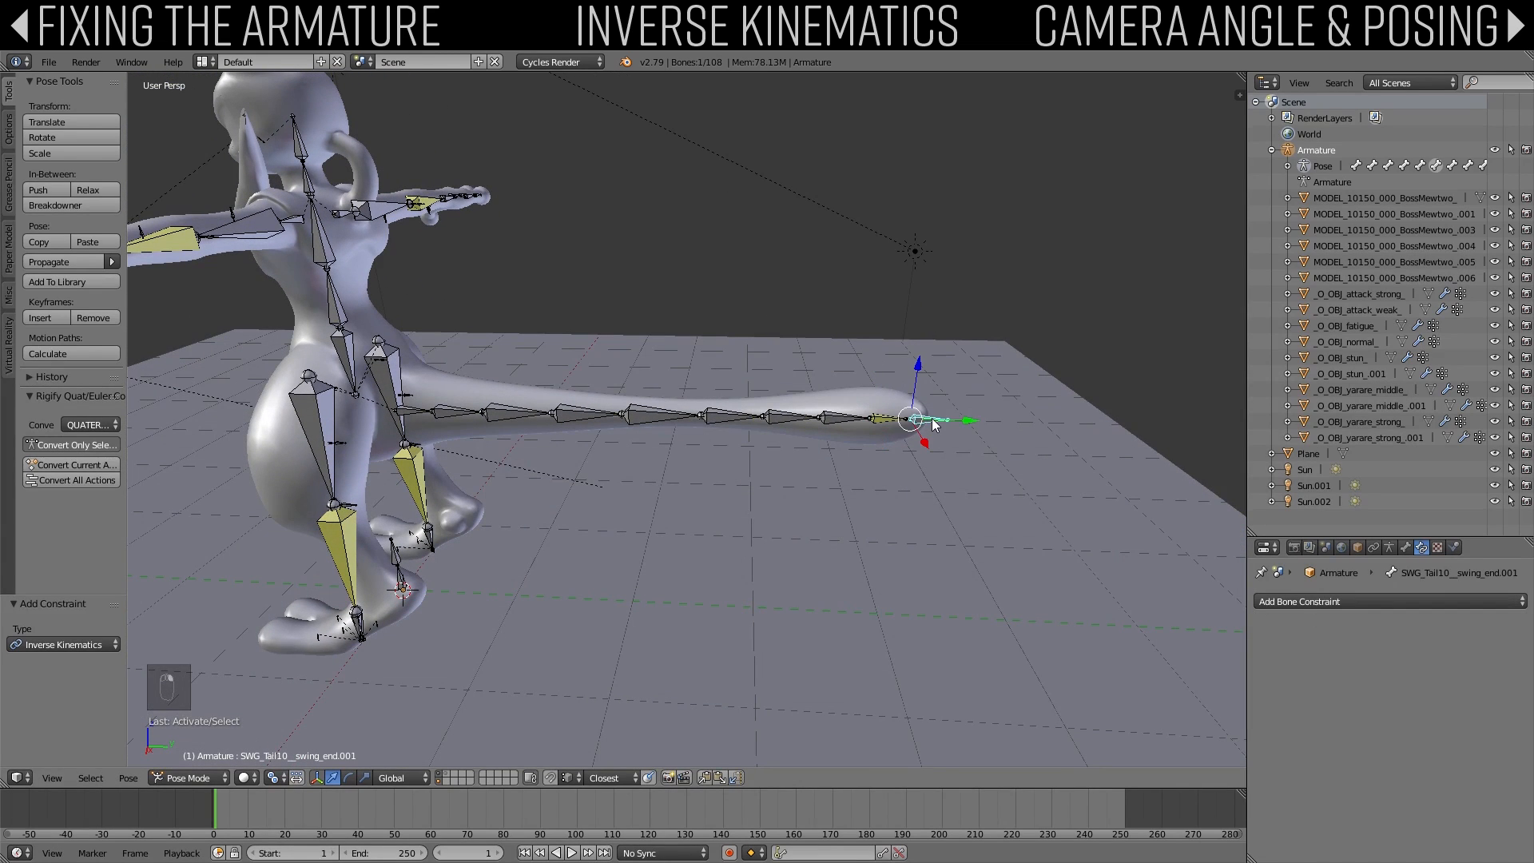
key("g")
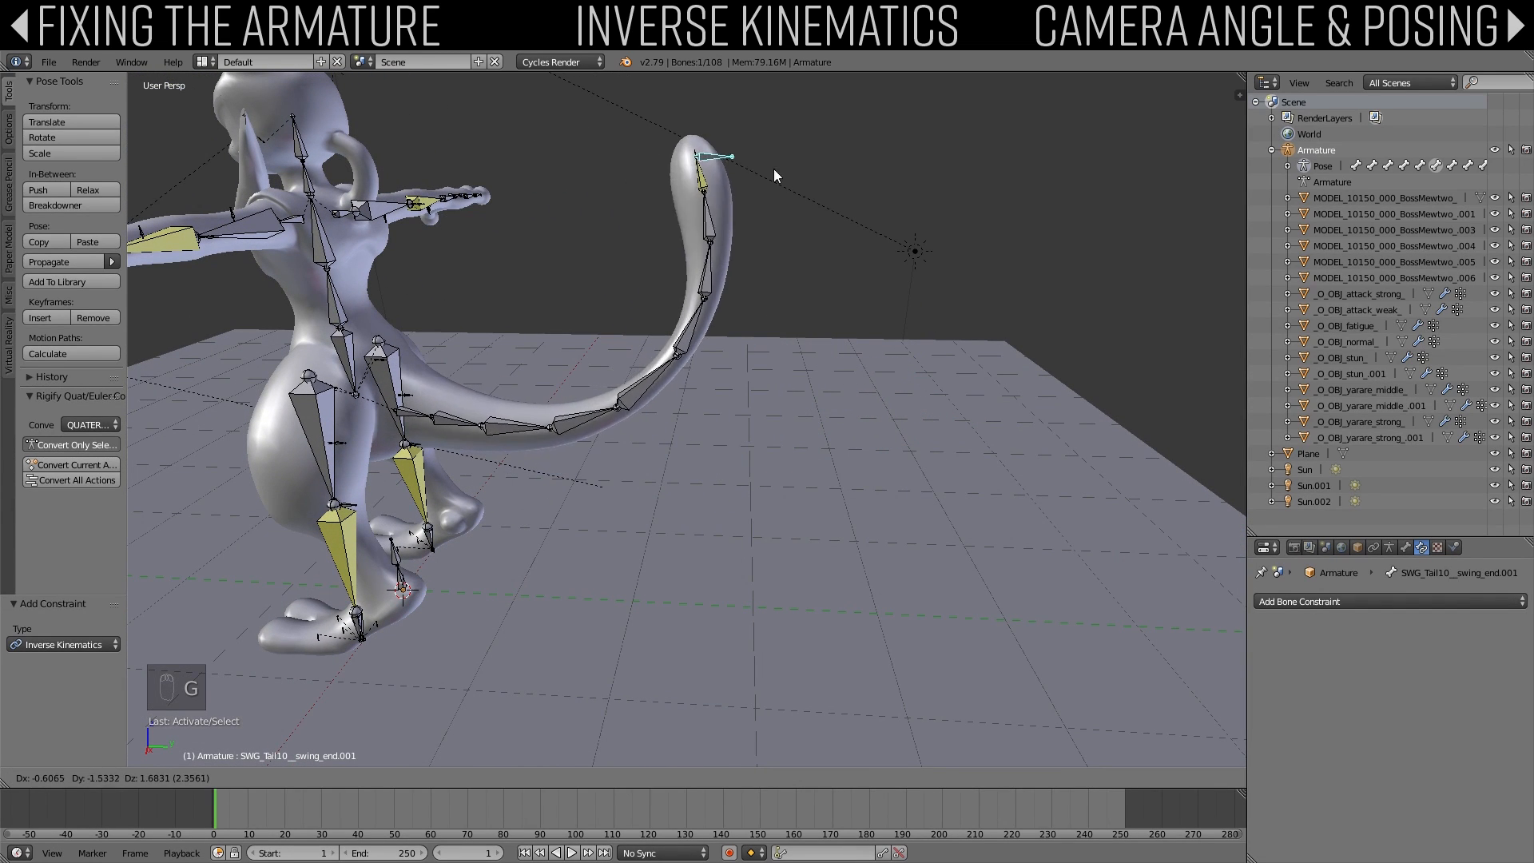
left_click(643, 465)
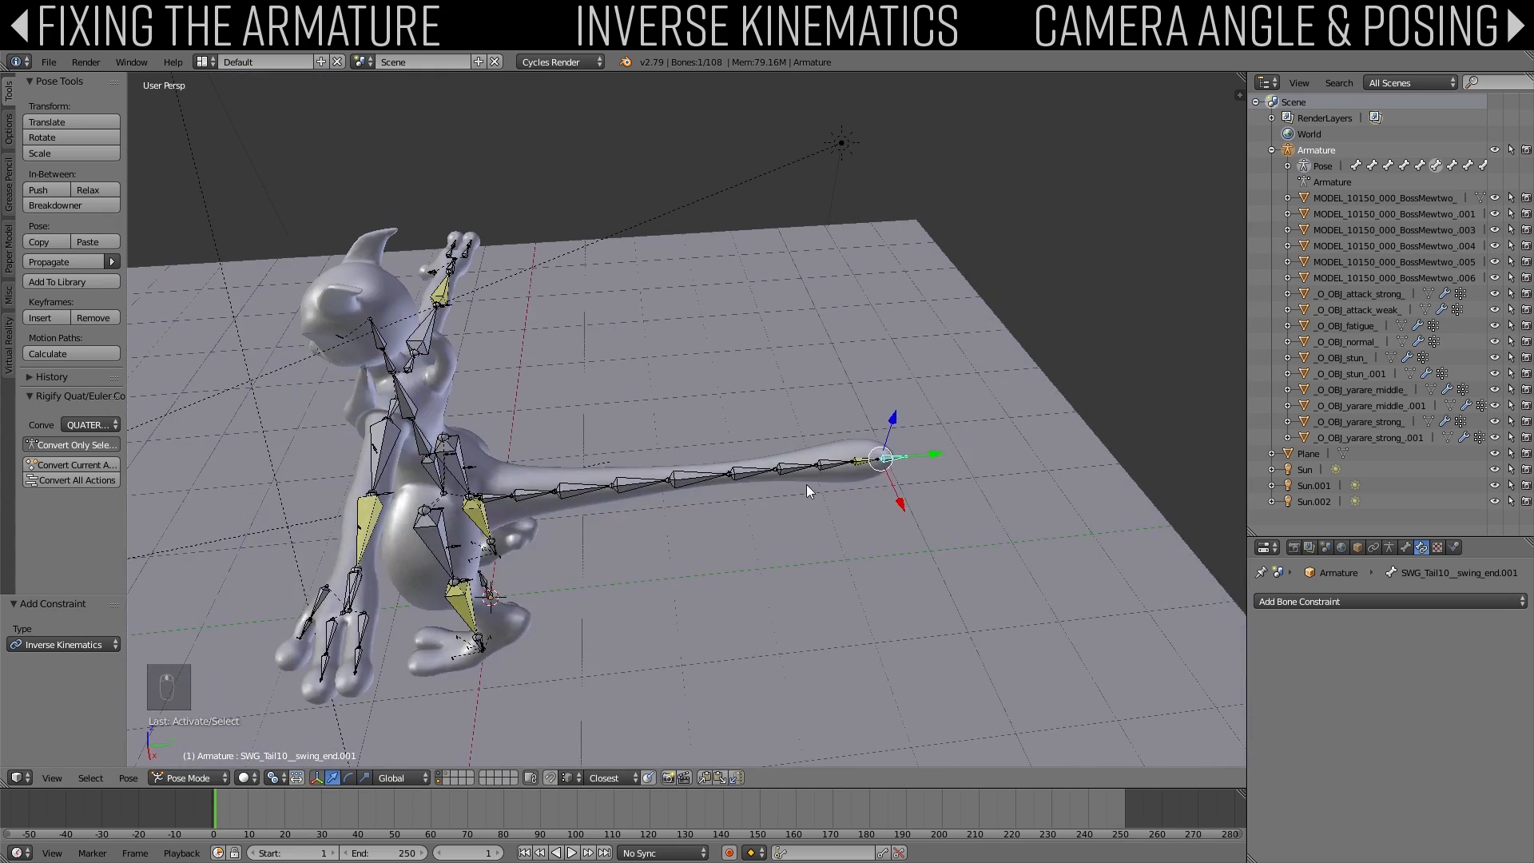
key("g")
right_click(649, 391)
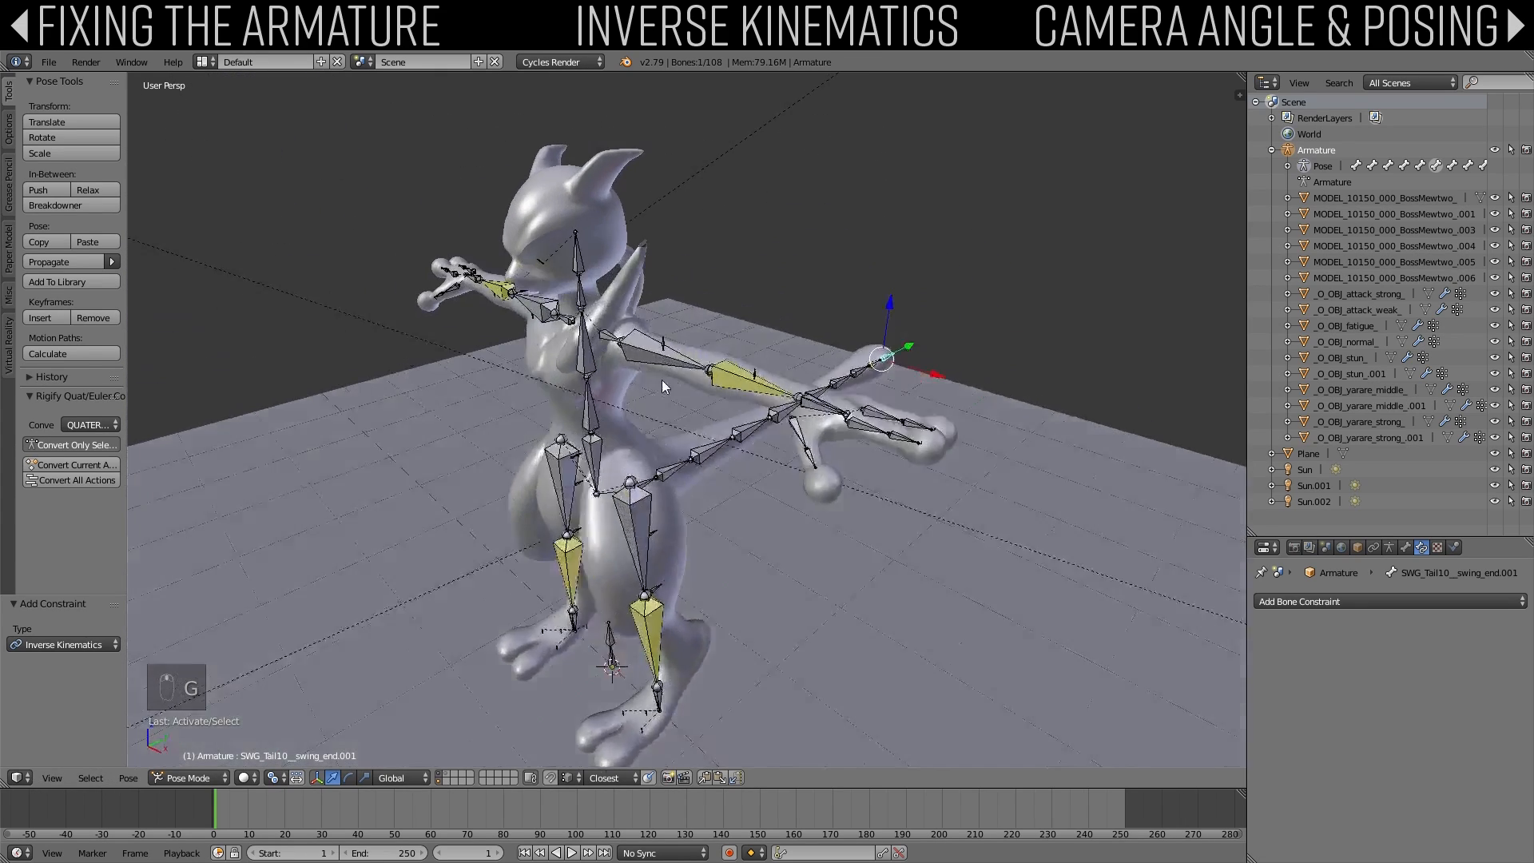
Step: Test the right arm's IK with trial moves of the R_Hand.001 control bone
right_click(558, 278)
middle_click_drag(558, 278, 542, 330)
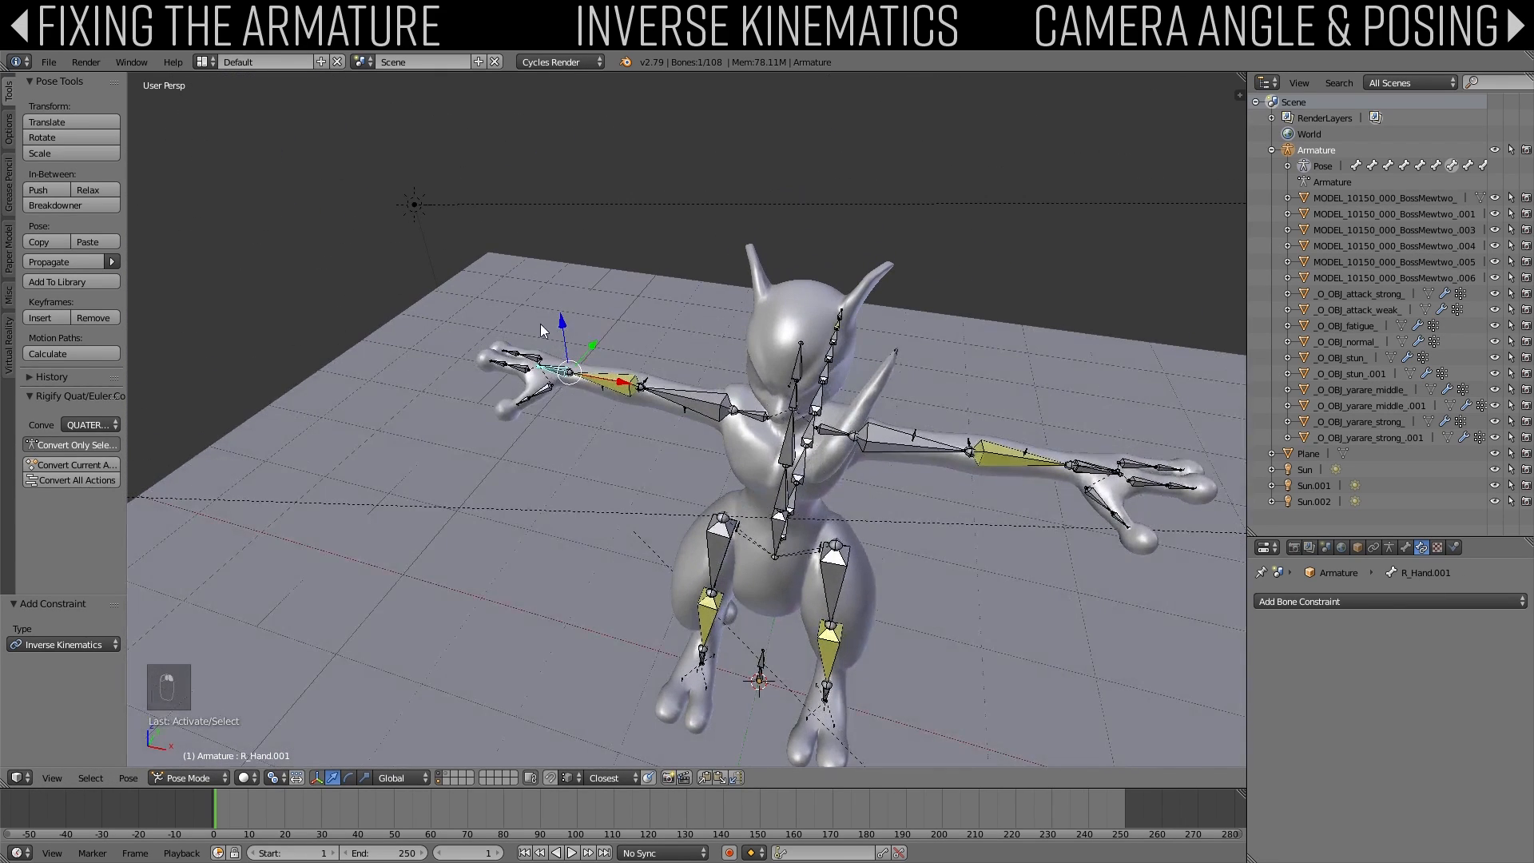
key("g")
right_click(565, 412)
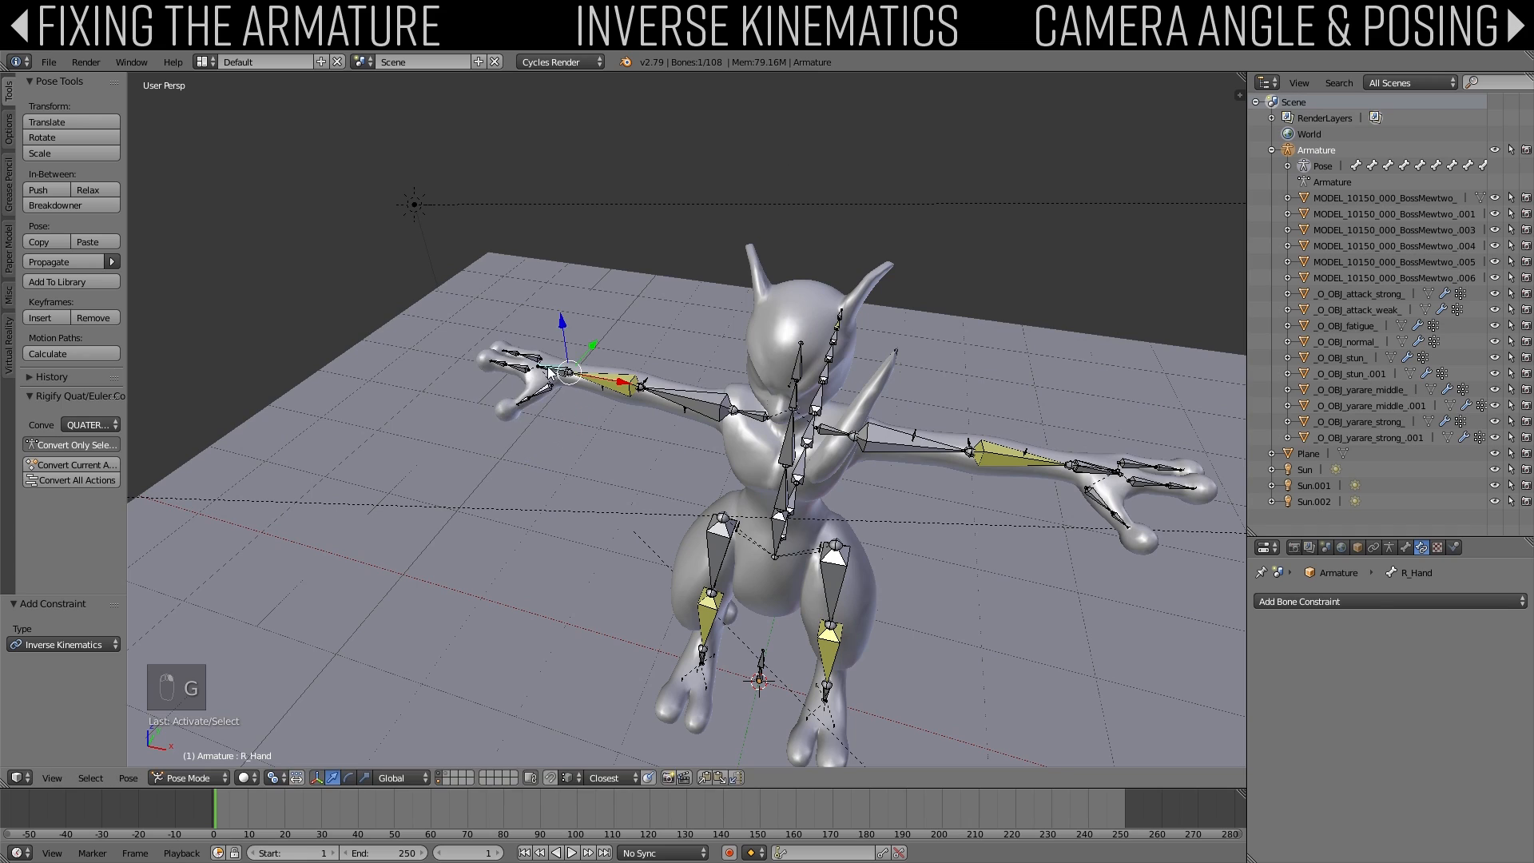
right_click(546, 372)
key("g")
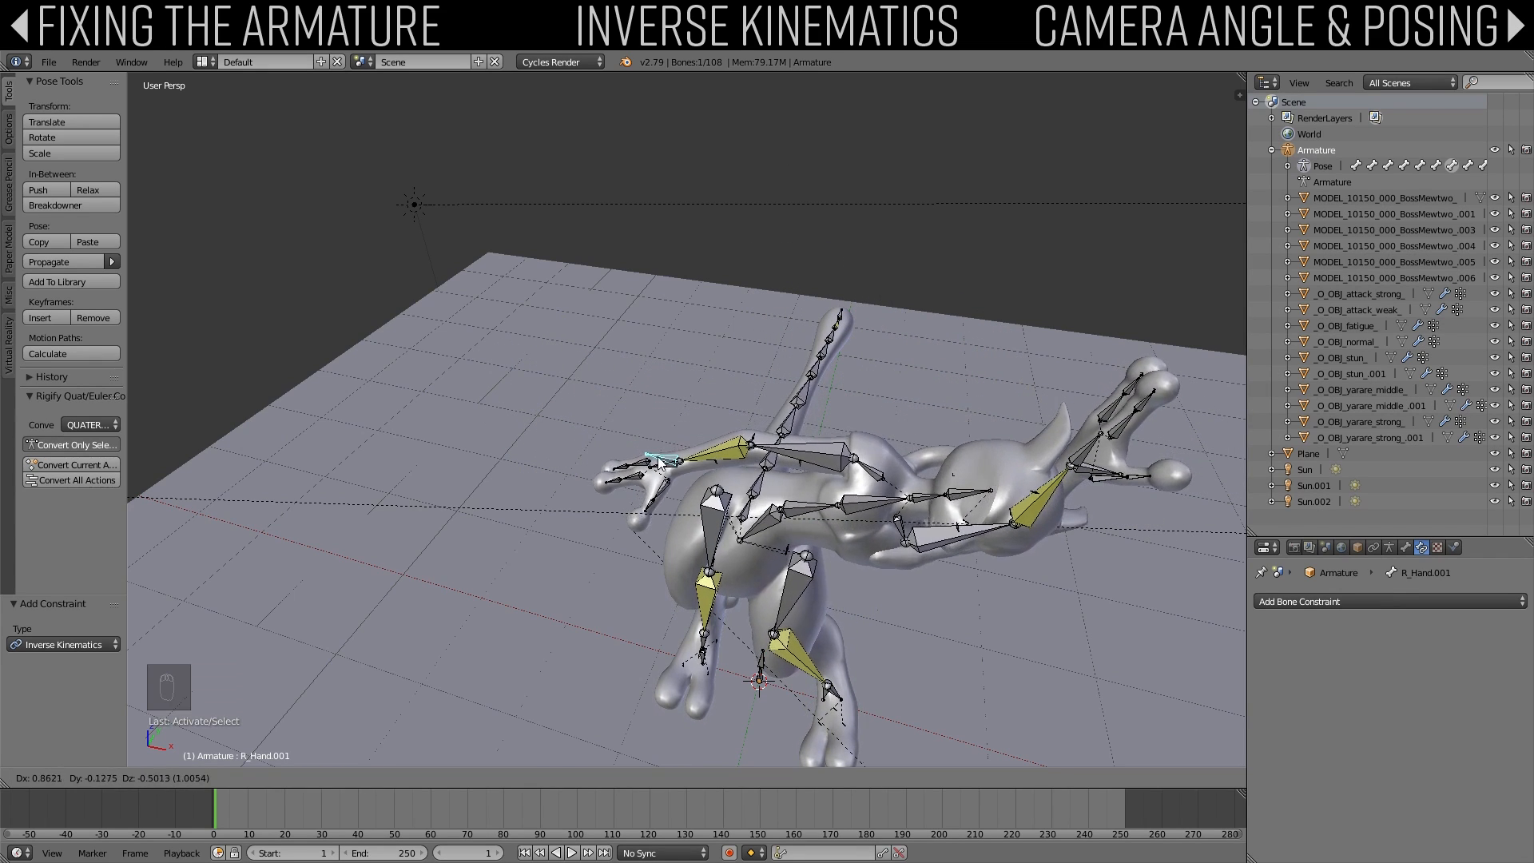
right_click(610, 429)
Step: Set the R_ForeArm IK chain length to 2 and check the chain lengths on L_ForeArm and both leg bones
right_click(618, 394)
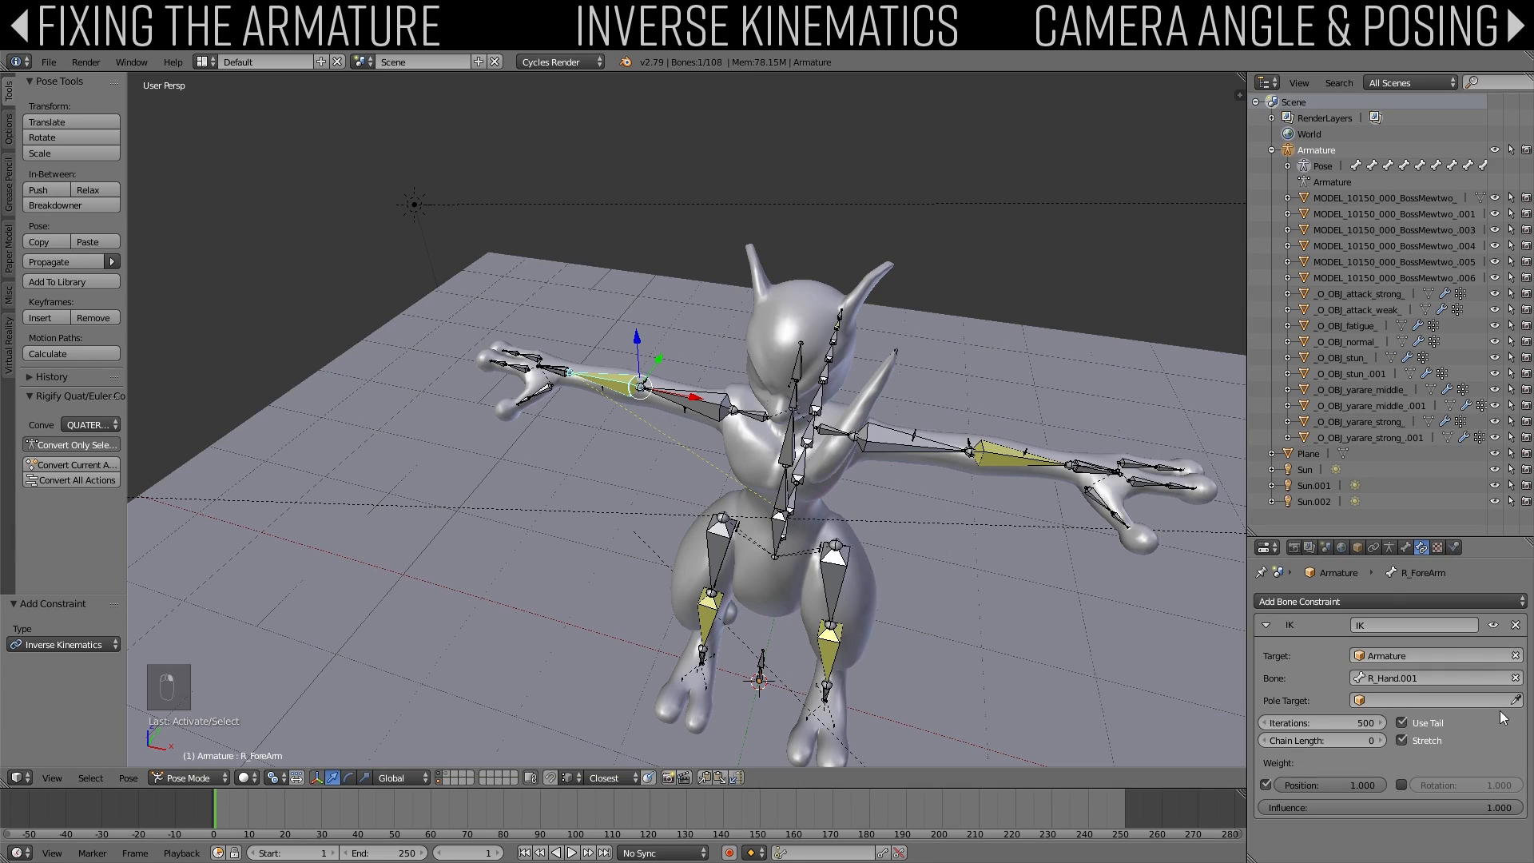
left_click(1384, 742)
left_click(1383, 742)
right_click(1015, 458)
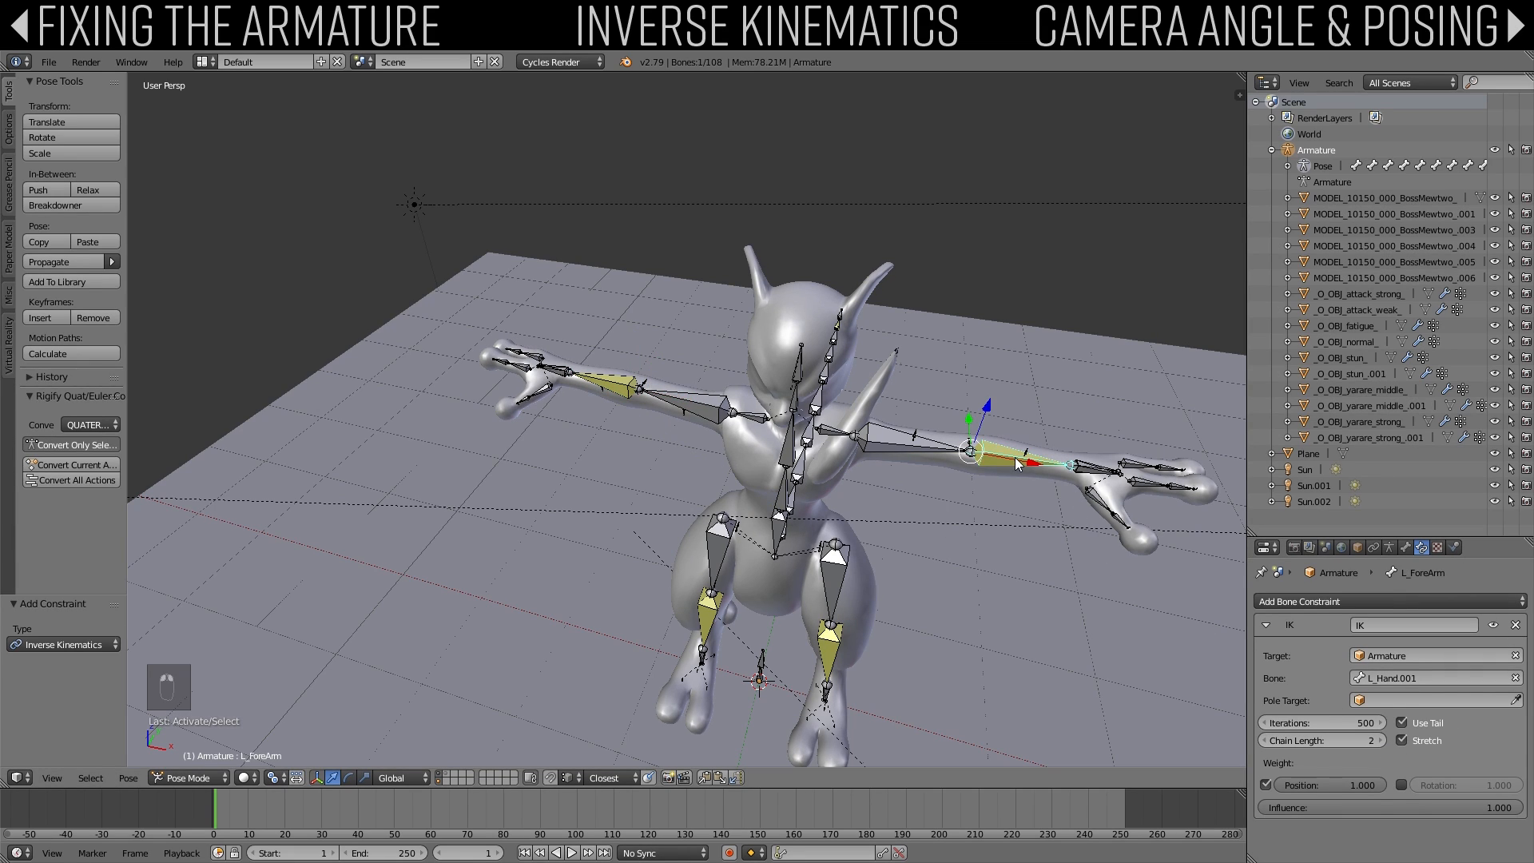
right_click(837, 593)
right_click(717, 611)
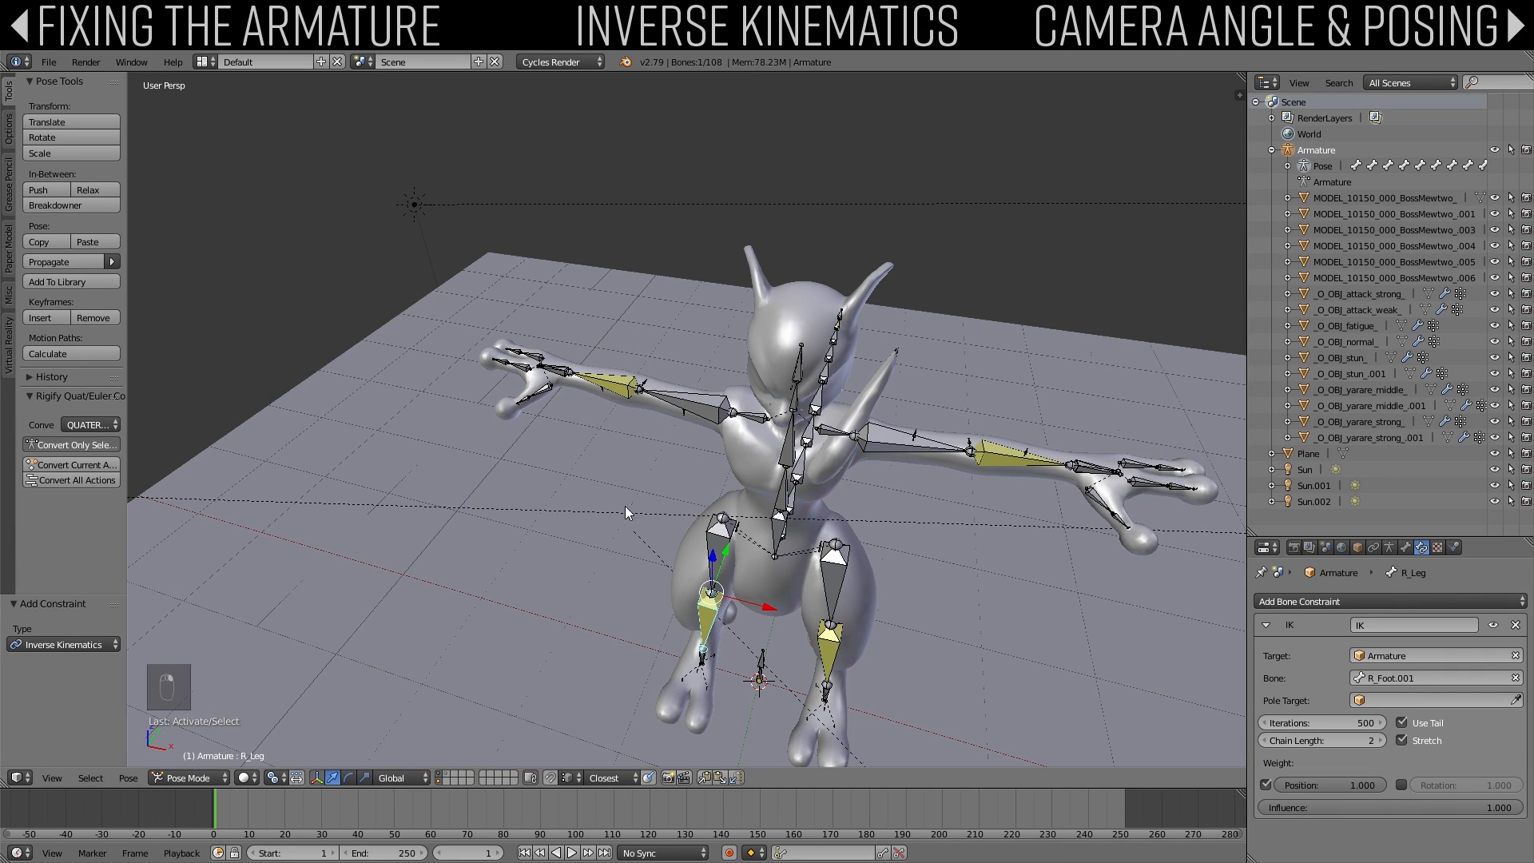
Step: Move R_Hand.001 again to test how the right elbow bends with the shortened chain, and undo the move
key("a")
right_click(562, 379)
key("g")
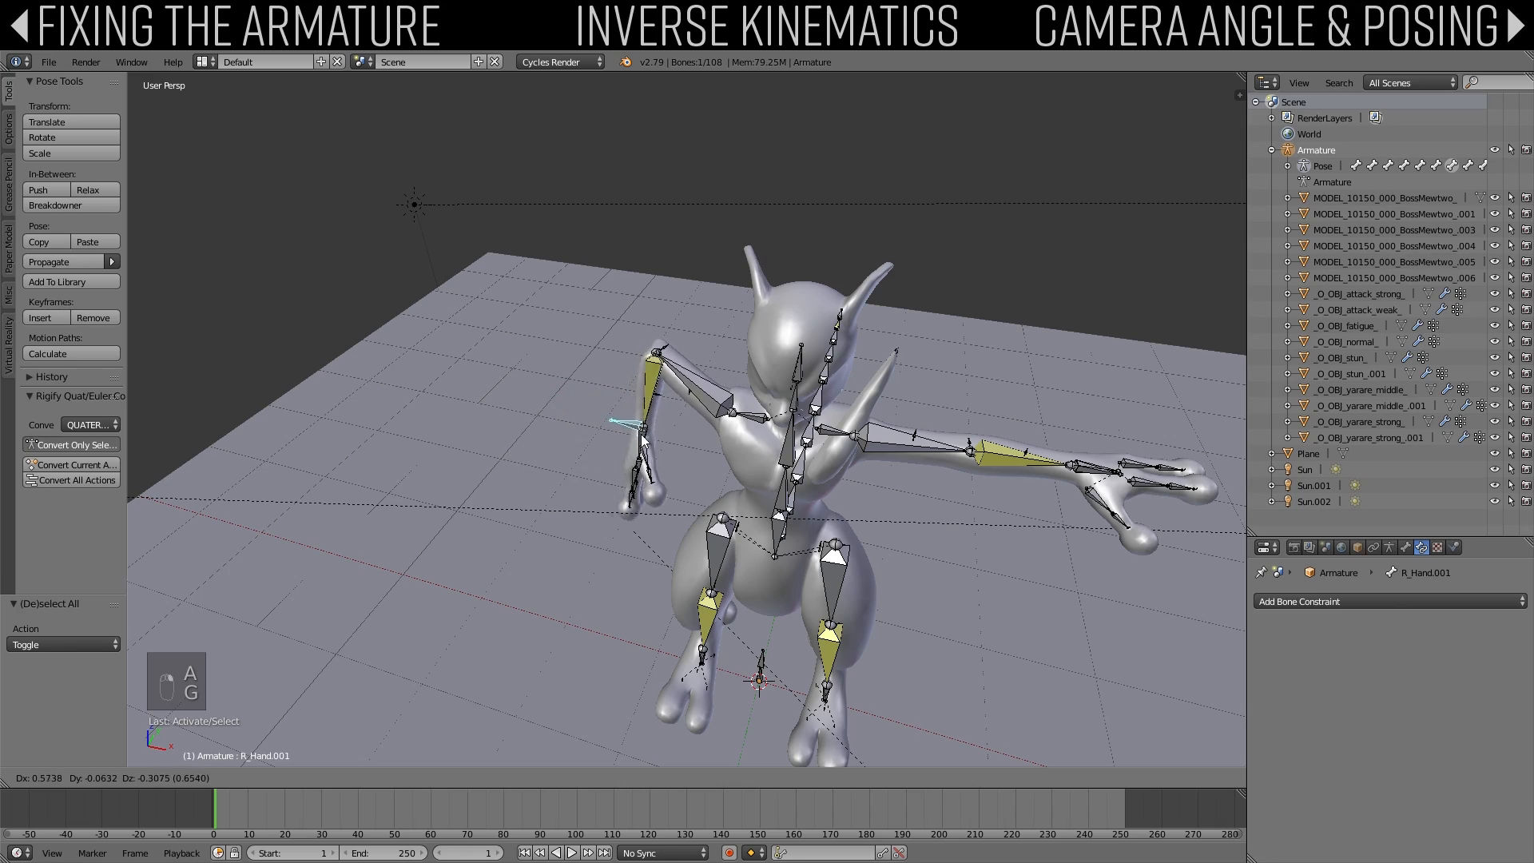
right_click(608, 452)
middle_click_drag(590, 421, 670, 369)
key("g")
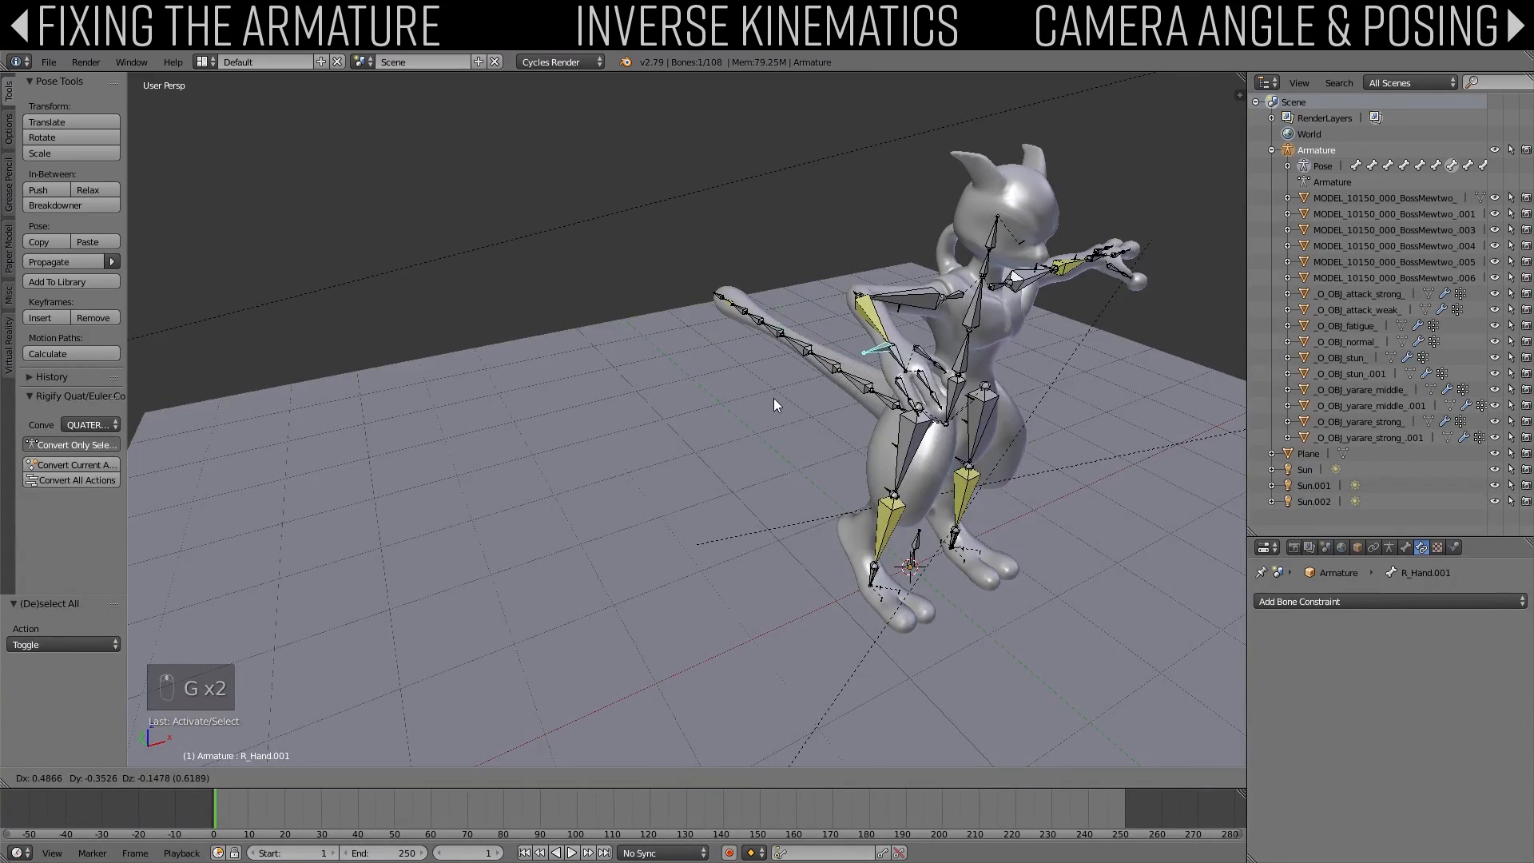
left_click(773, 399)
middle_click_drag(774, 399, 773, 489)
key("ctrl+z")
Step: Inspect the helper bones at both elbows and the leg bones around the knees
scroll(773, 489, "up", 3)
right_click(521, 423)
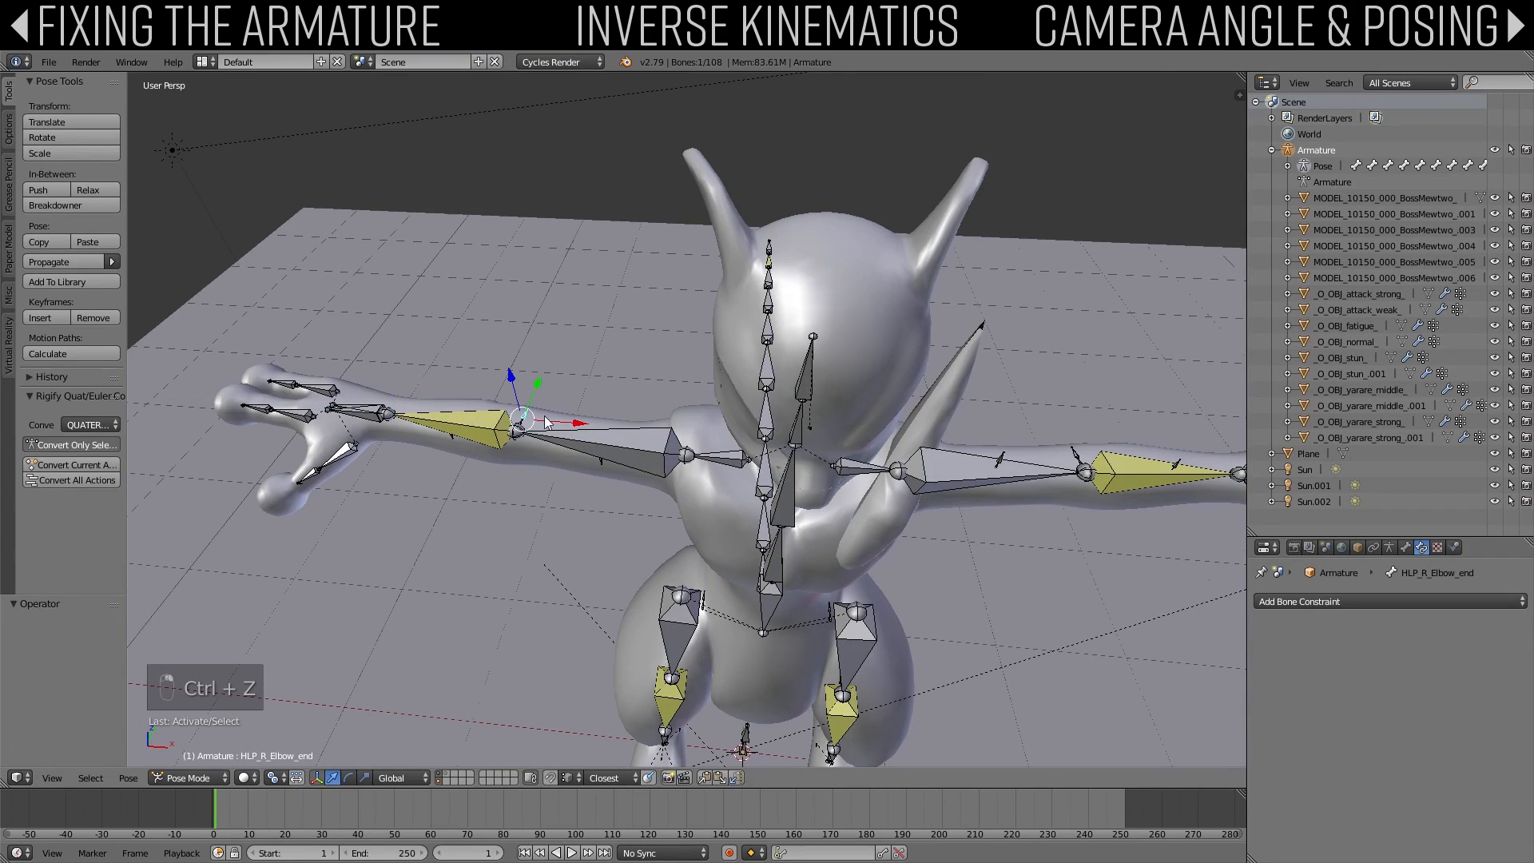
middle_click_drag(614, 478, 790, 540)
right_click(1011, 610, "shift")
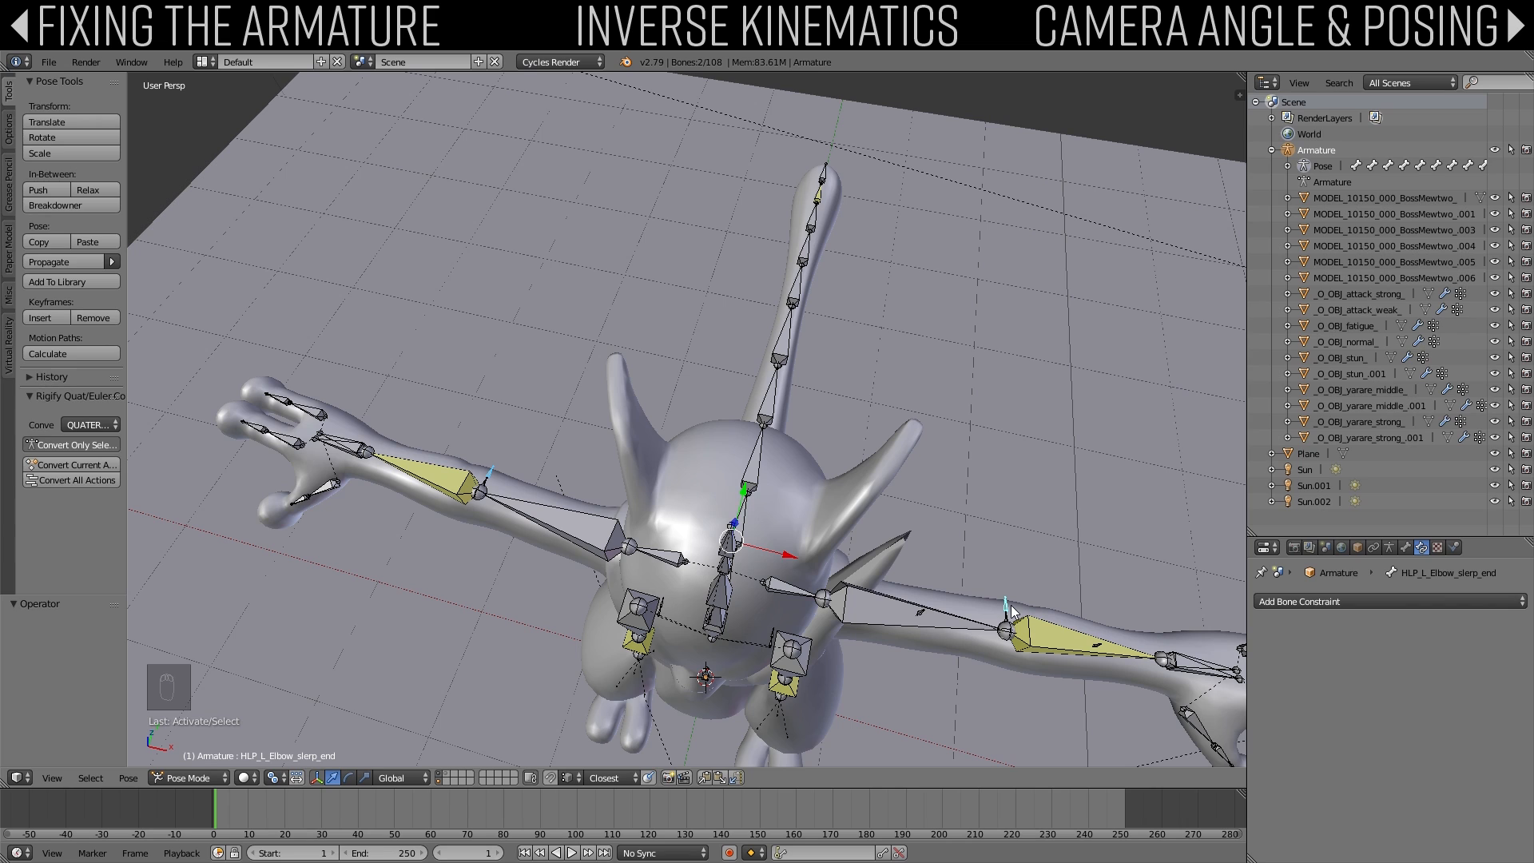
middle_click_drag(1012, 610, 488, 301)
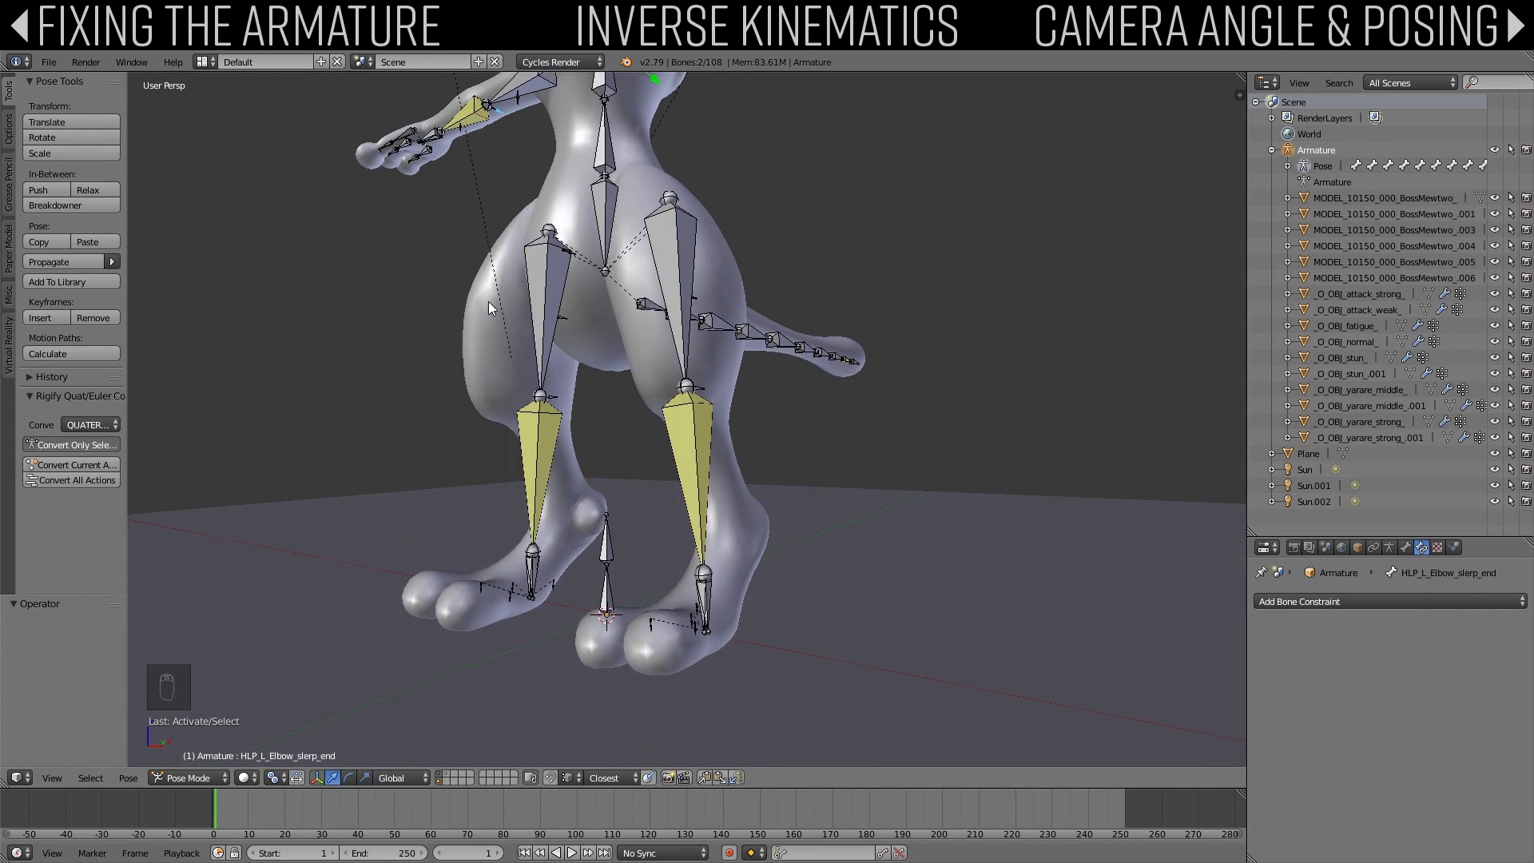
Step: Select L_Foot.001 and R_Foot.001 and try to duplicate them along the Y axis in Pose Mode
right_click(708, 611)
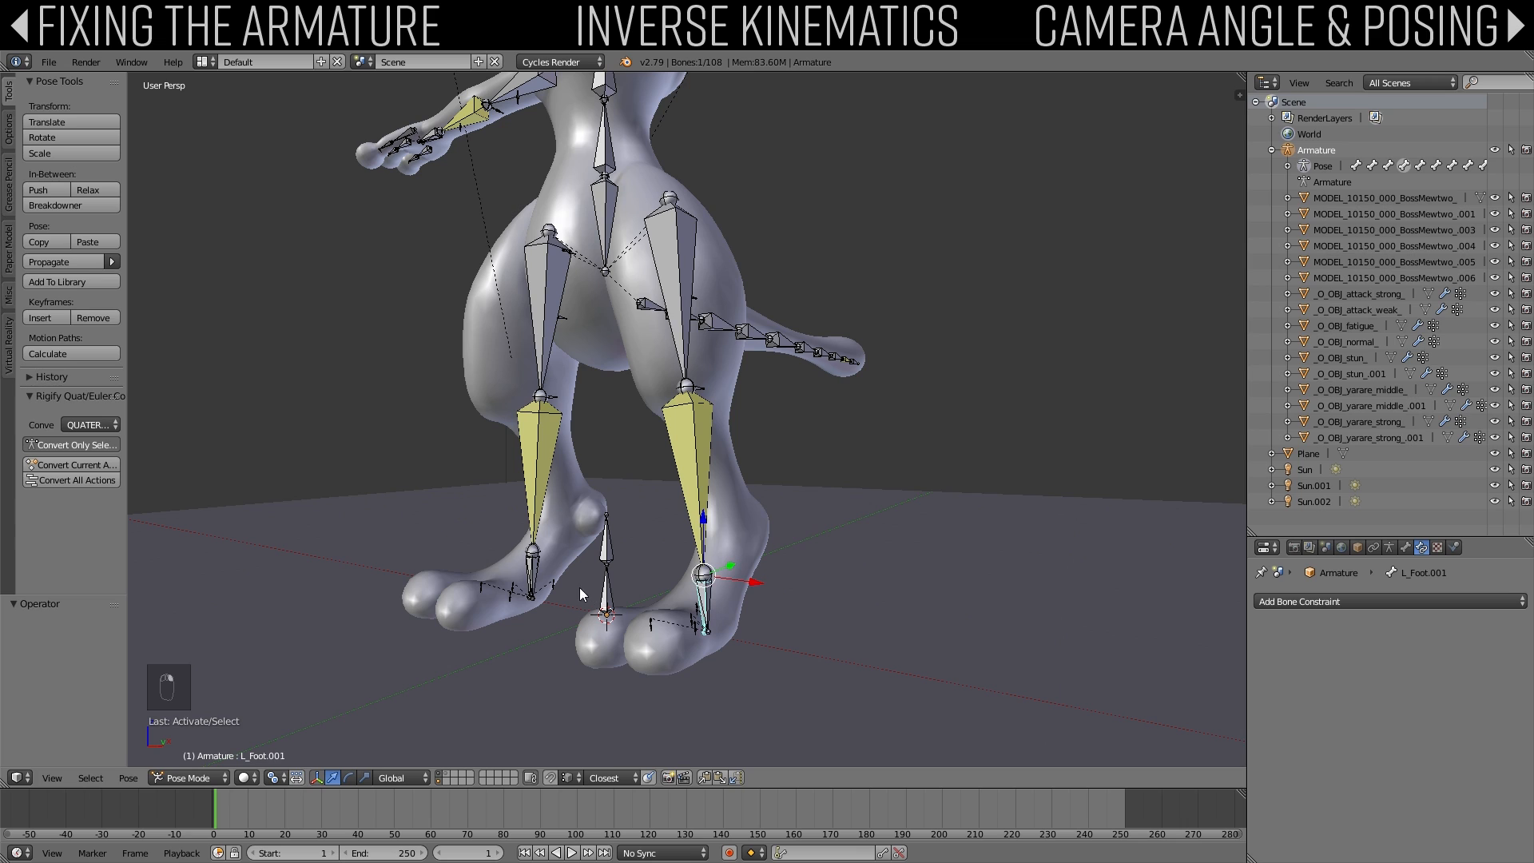
right_click(532, 581, "shift")
key("ctrl+z")
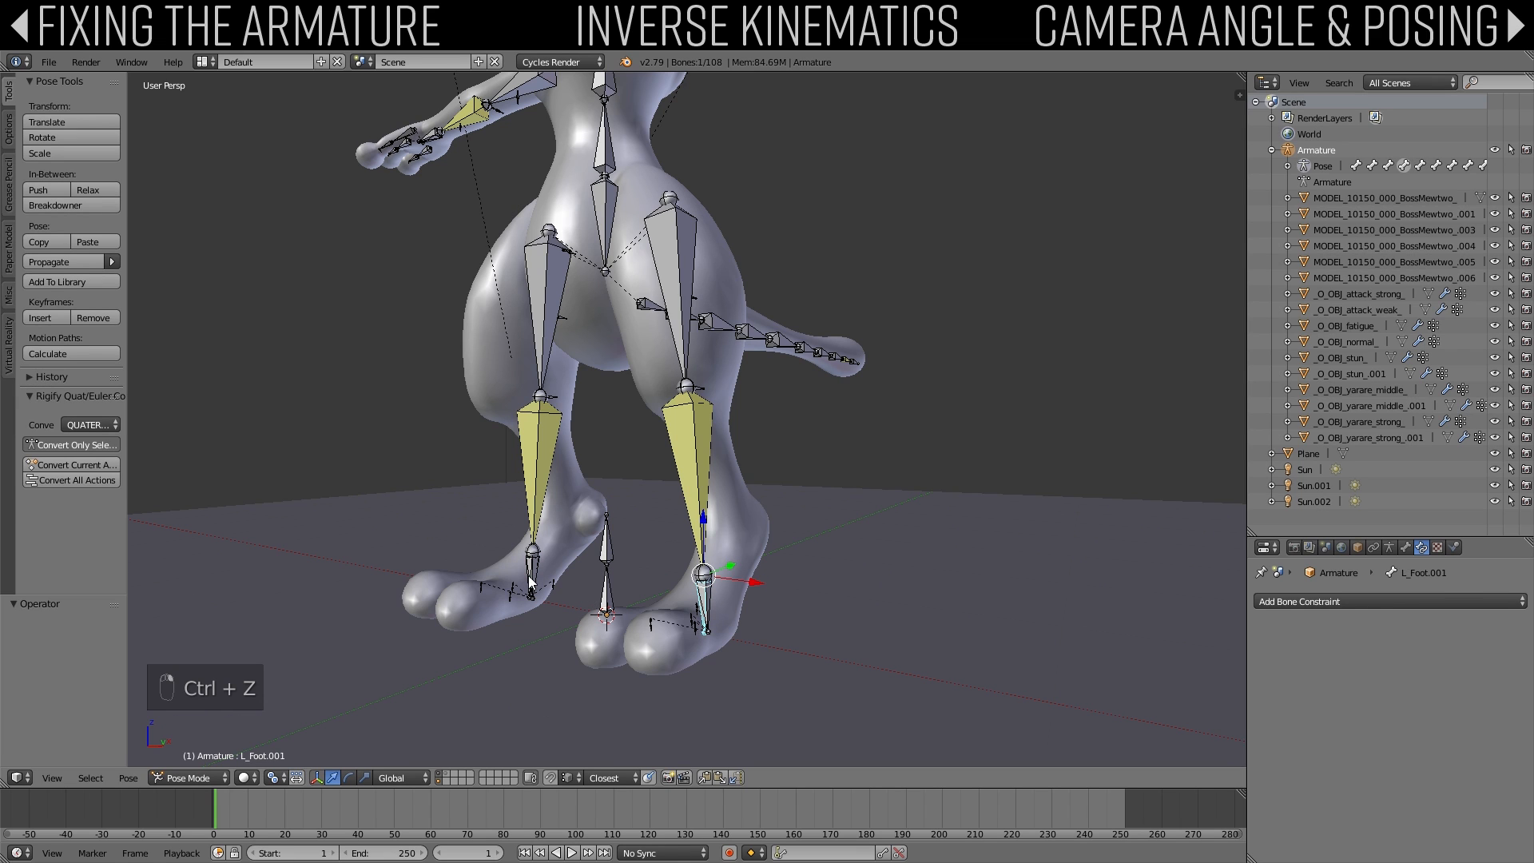
key("ctrl+shift+z")
middle_click_drag(568, 579, 719, 589)
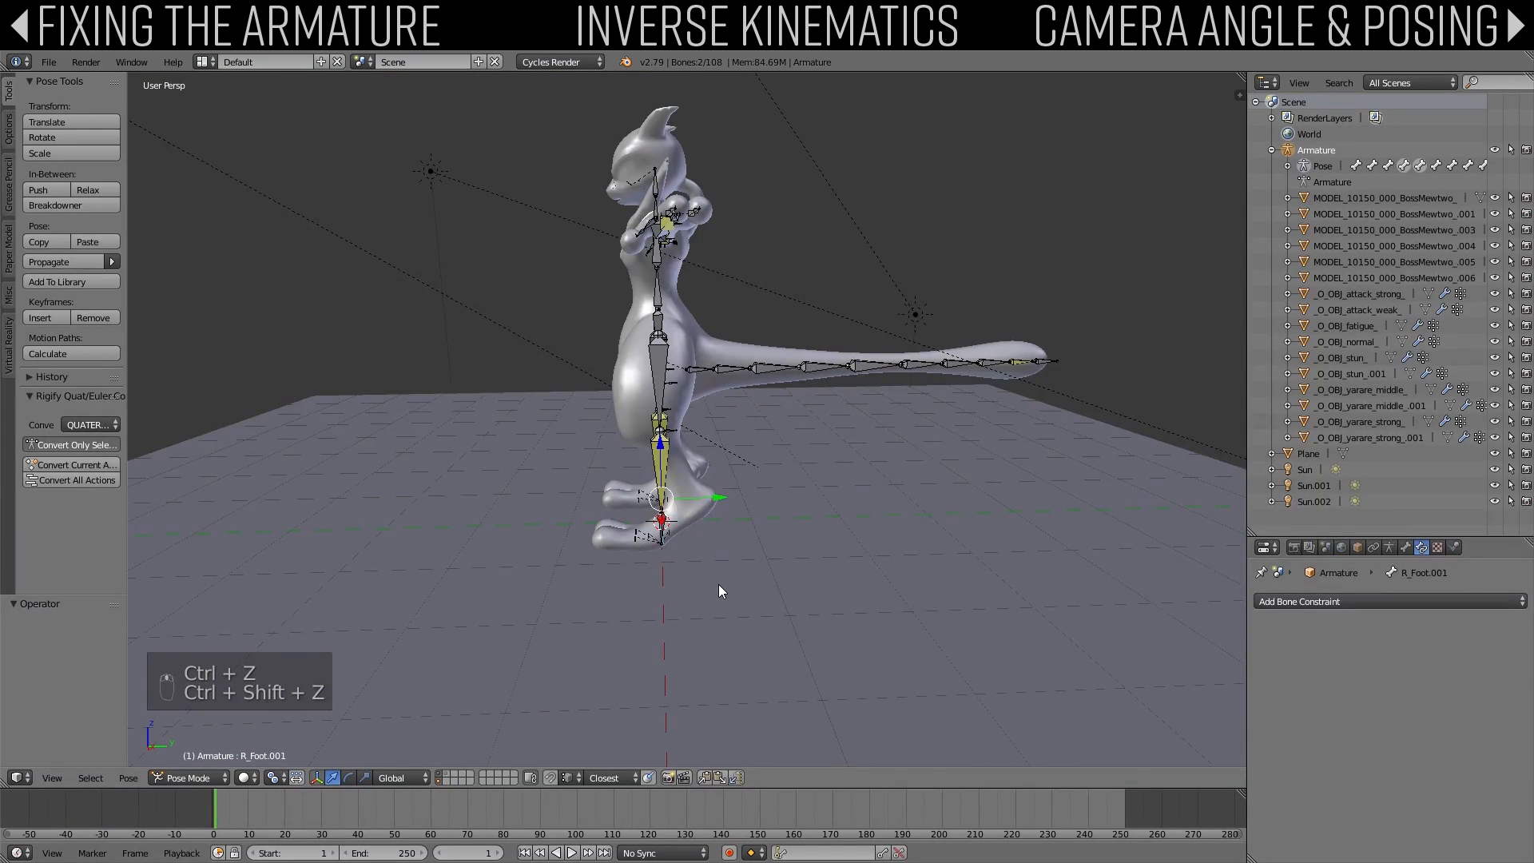
key("shift+d")
key("y")
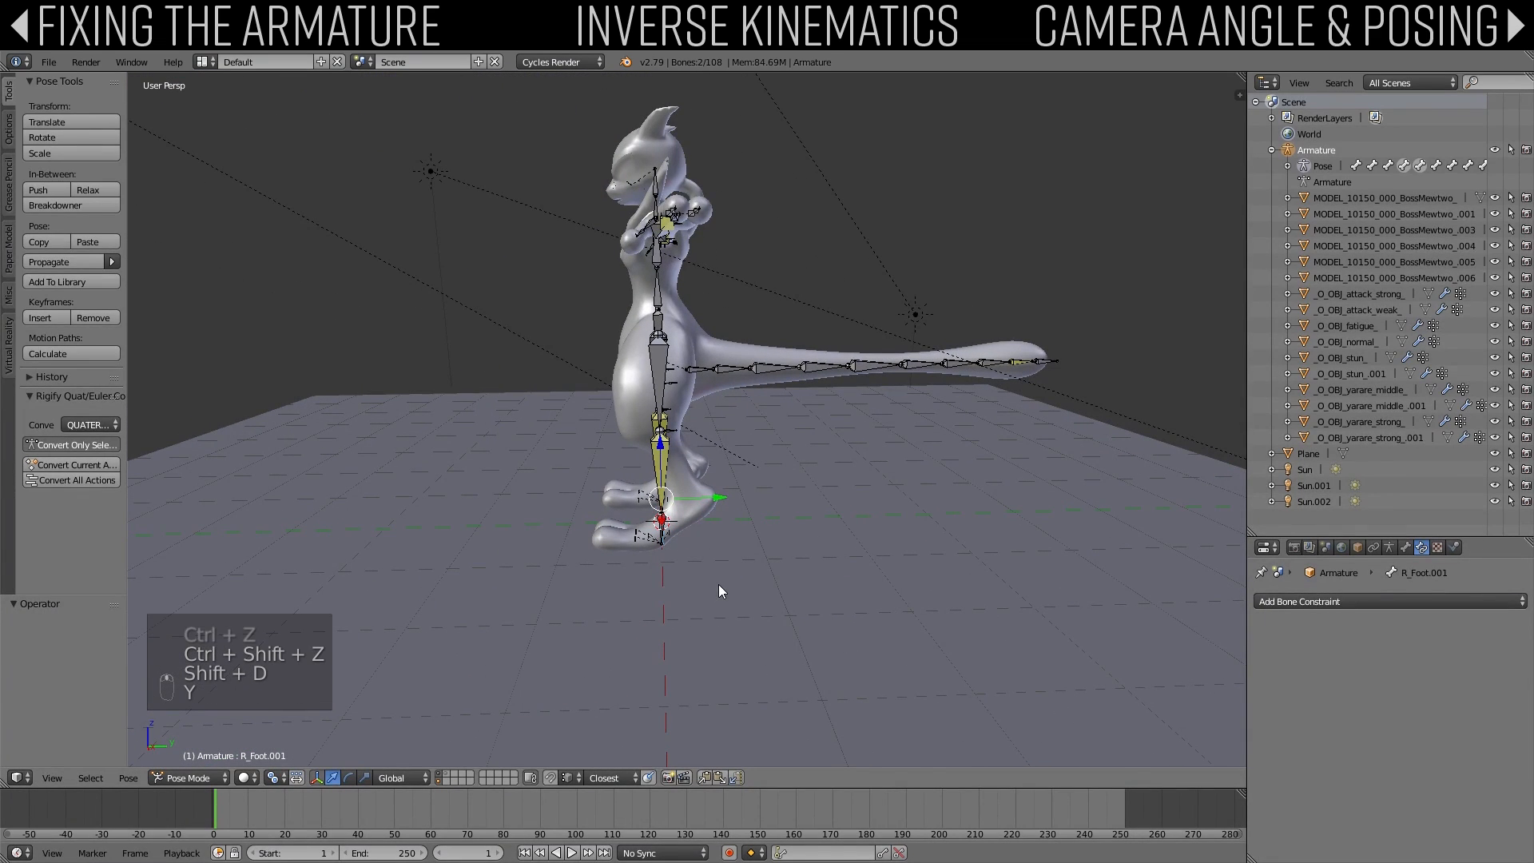
left_click(650, 577)
middle_click_drag(651, 577, 718, 555)
Step: Undo the Pose Mode moves and selections of the foot control bones
key("ctrl+z")
scroll(717, 540, "up", 1)
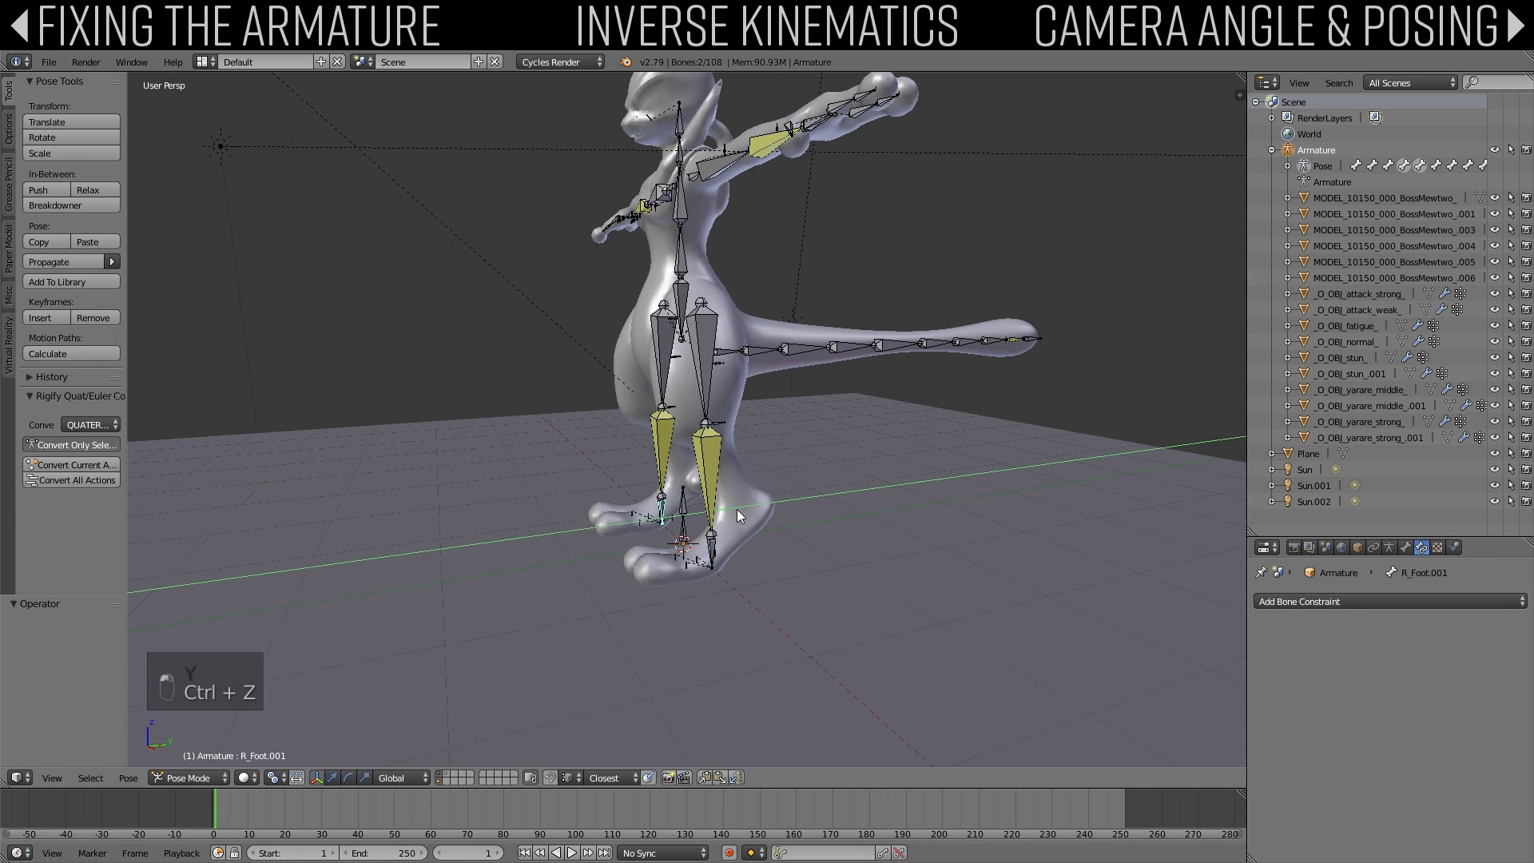
left_click_drag(737, 510, 700, 514)
key("ctrl+z")
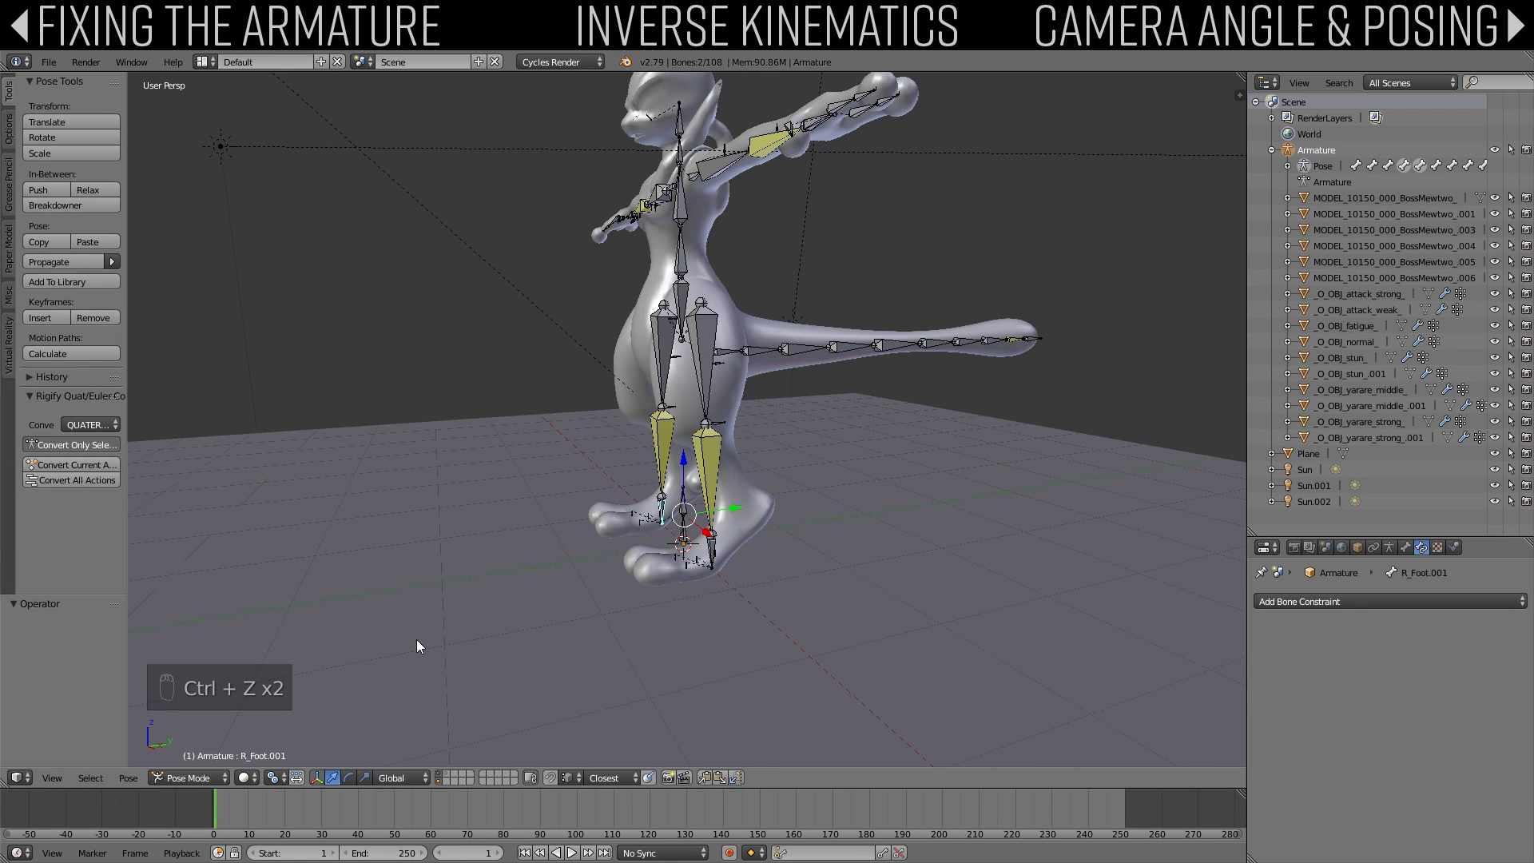
key("ctrl+z")
key("ctrl+z")
key("ctrl+z")
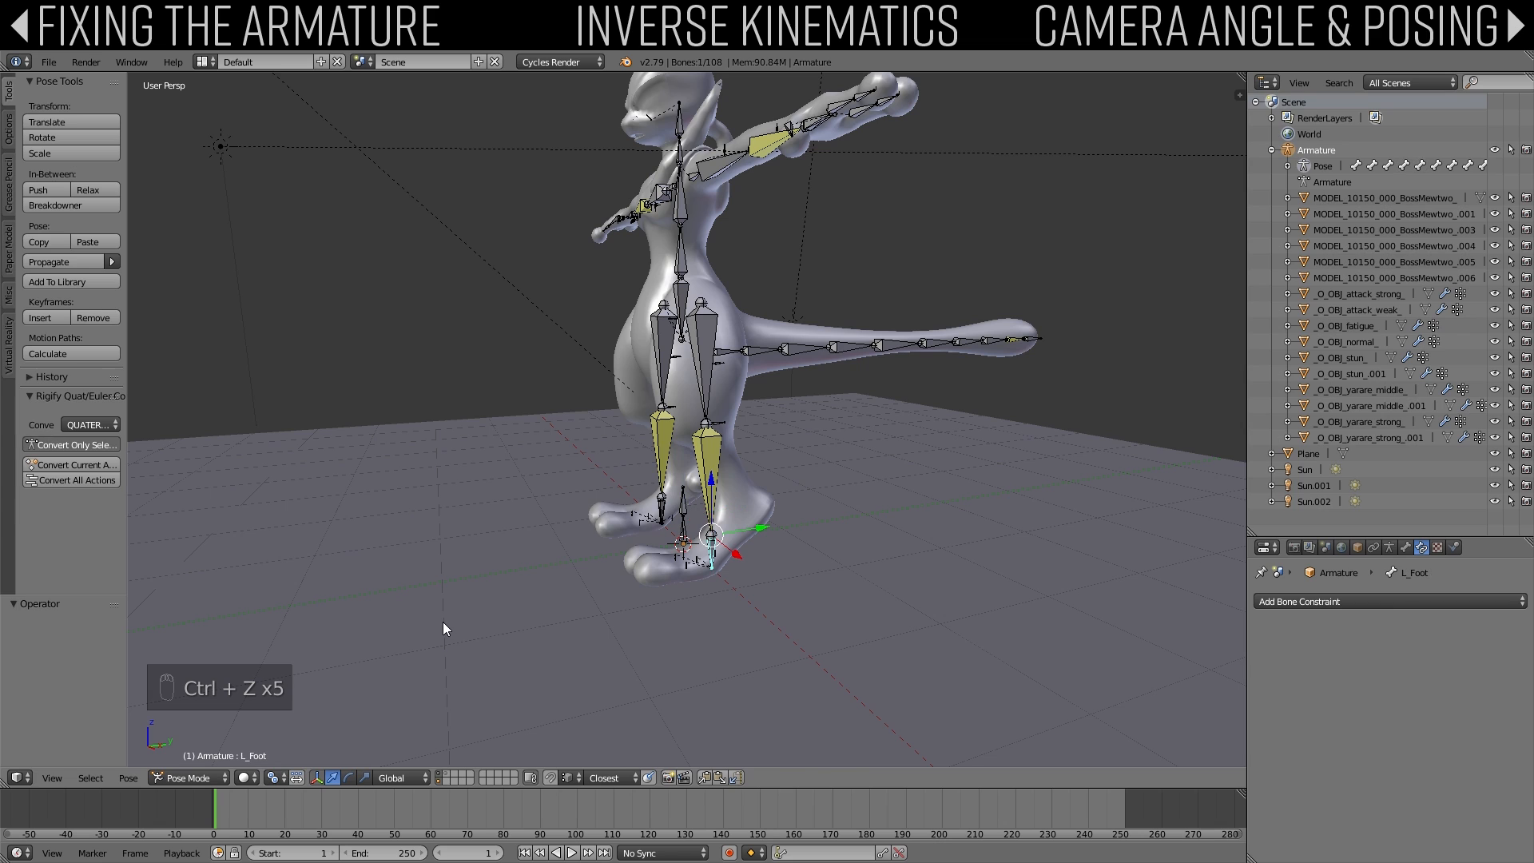
Step: Clear the bone selection and switch the armature to Edit Mode
key("a")
left_click(214, 769)
left_click(201, 727)
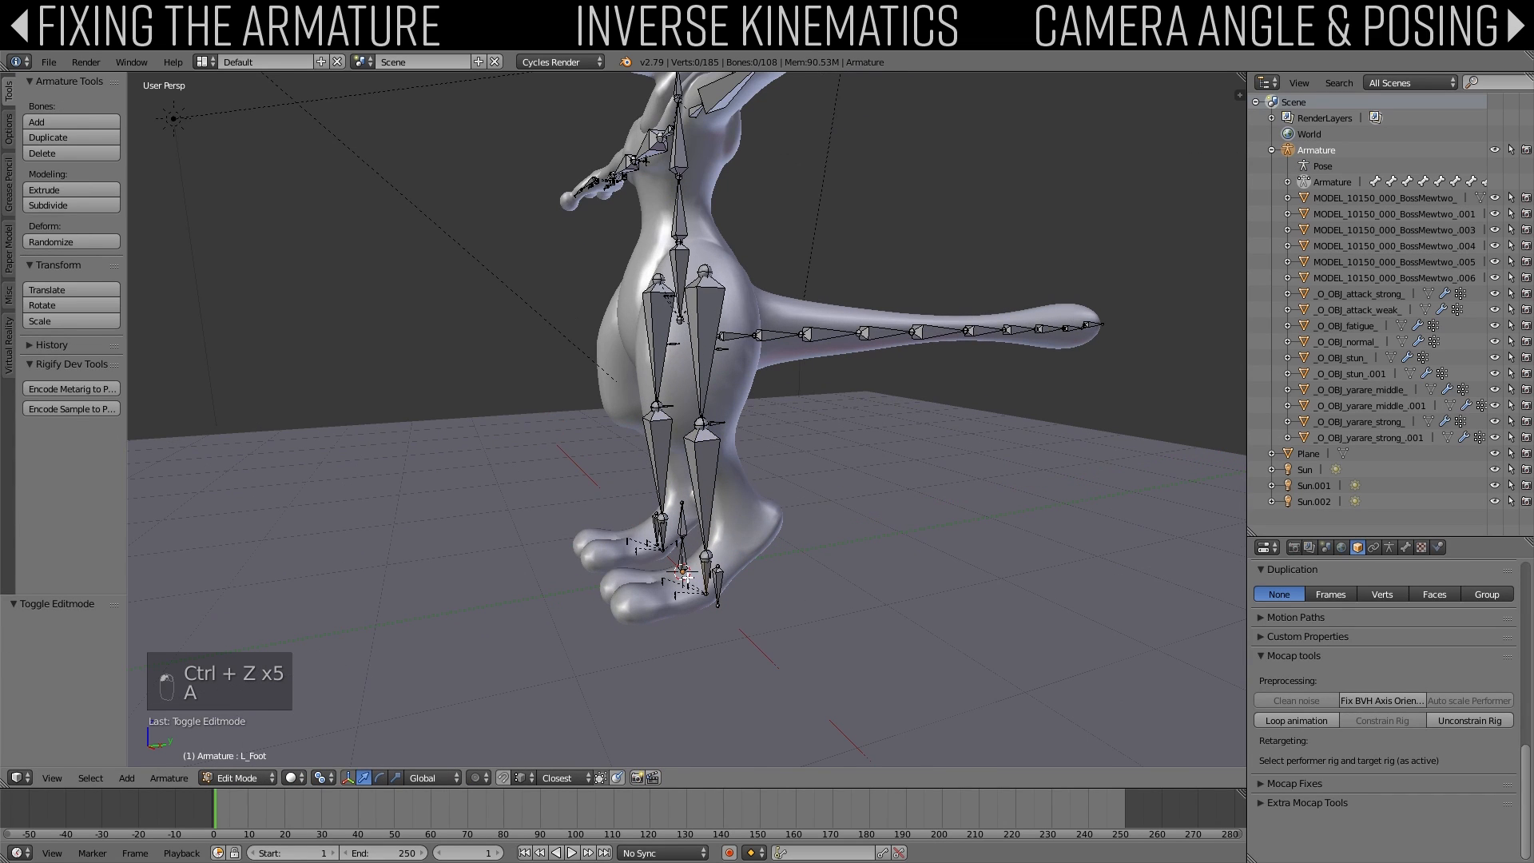
Step: Duplicate the foot control bones L_Foot.001 and R_Foot.001 and place the copies about 1.191 forward along negative Y
right_click(717, 585)
middle_click_drag(719, 584, 682, 569)
right_click(685, 523, "shift")
key("ctrl+z")
right_click(683, 531, "shift")
key("shift+d")
key("y")
left_click(526, 621)
Step: Raise the duplicated foot bones along the Z axis to knee height and clear the selection
key("g")
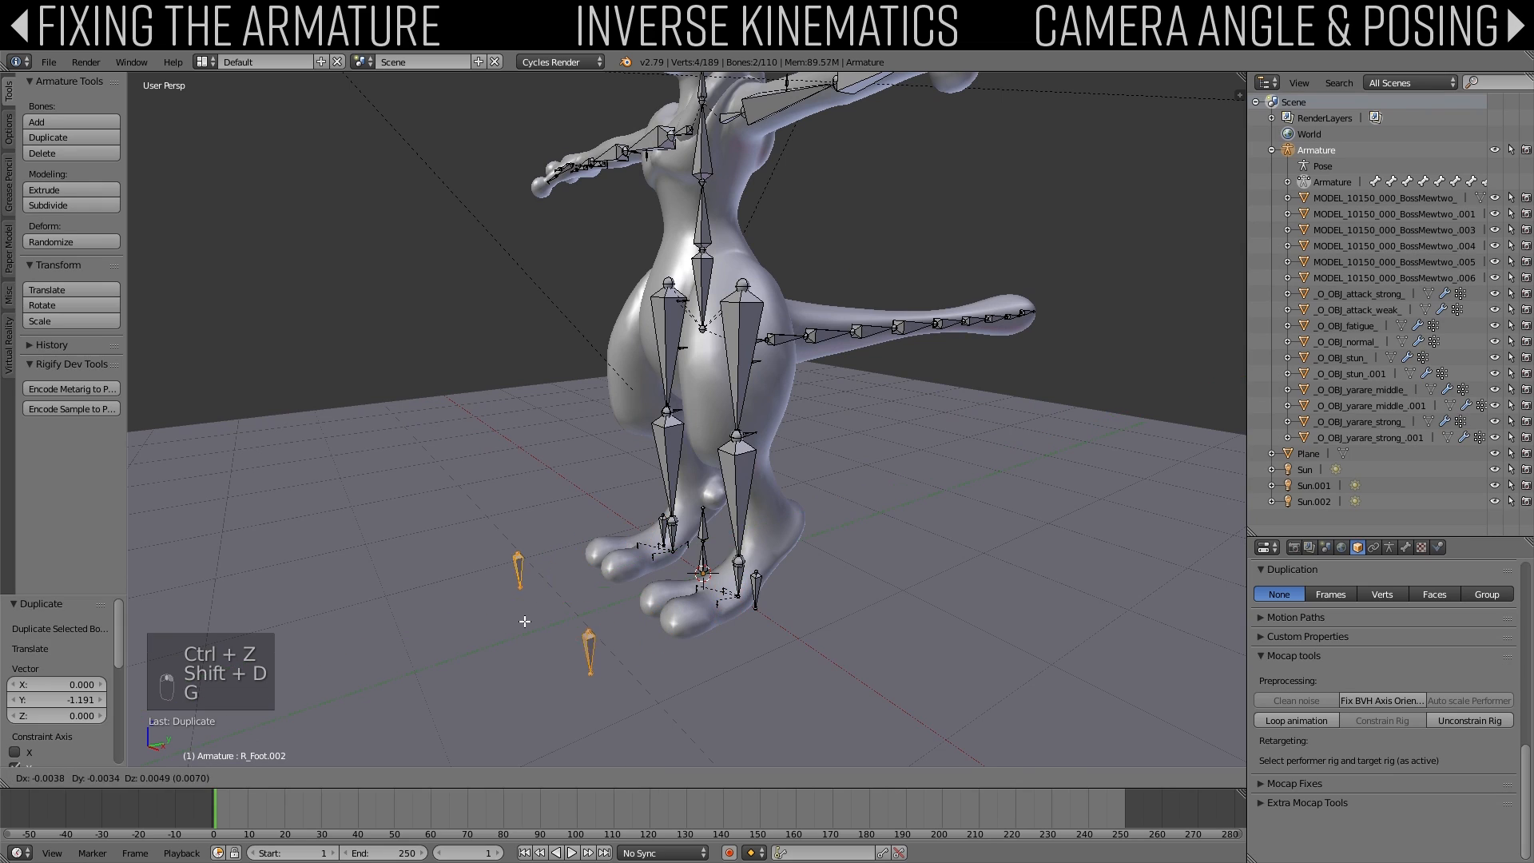
key("z")
left_click(538, 441)
middle_click_drag(538, 441, 612, 455)
key("a")
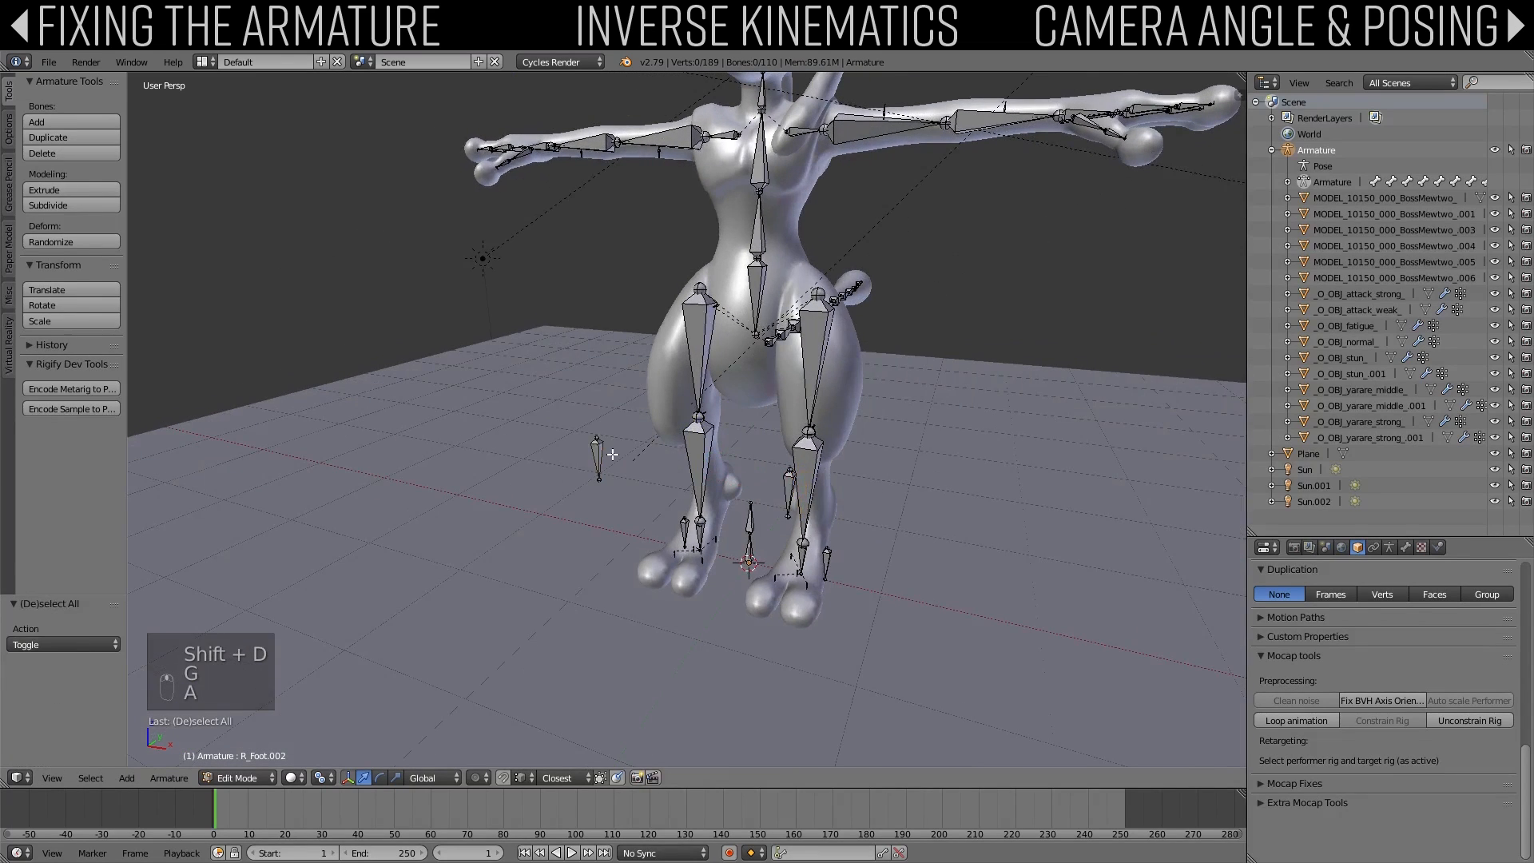
Step: Rename the raised bone in front of the right knee as R_kneepole
right_click(612, 455)
left_click(1406, 547)
left_click(1311, 601)
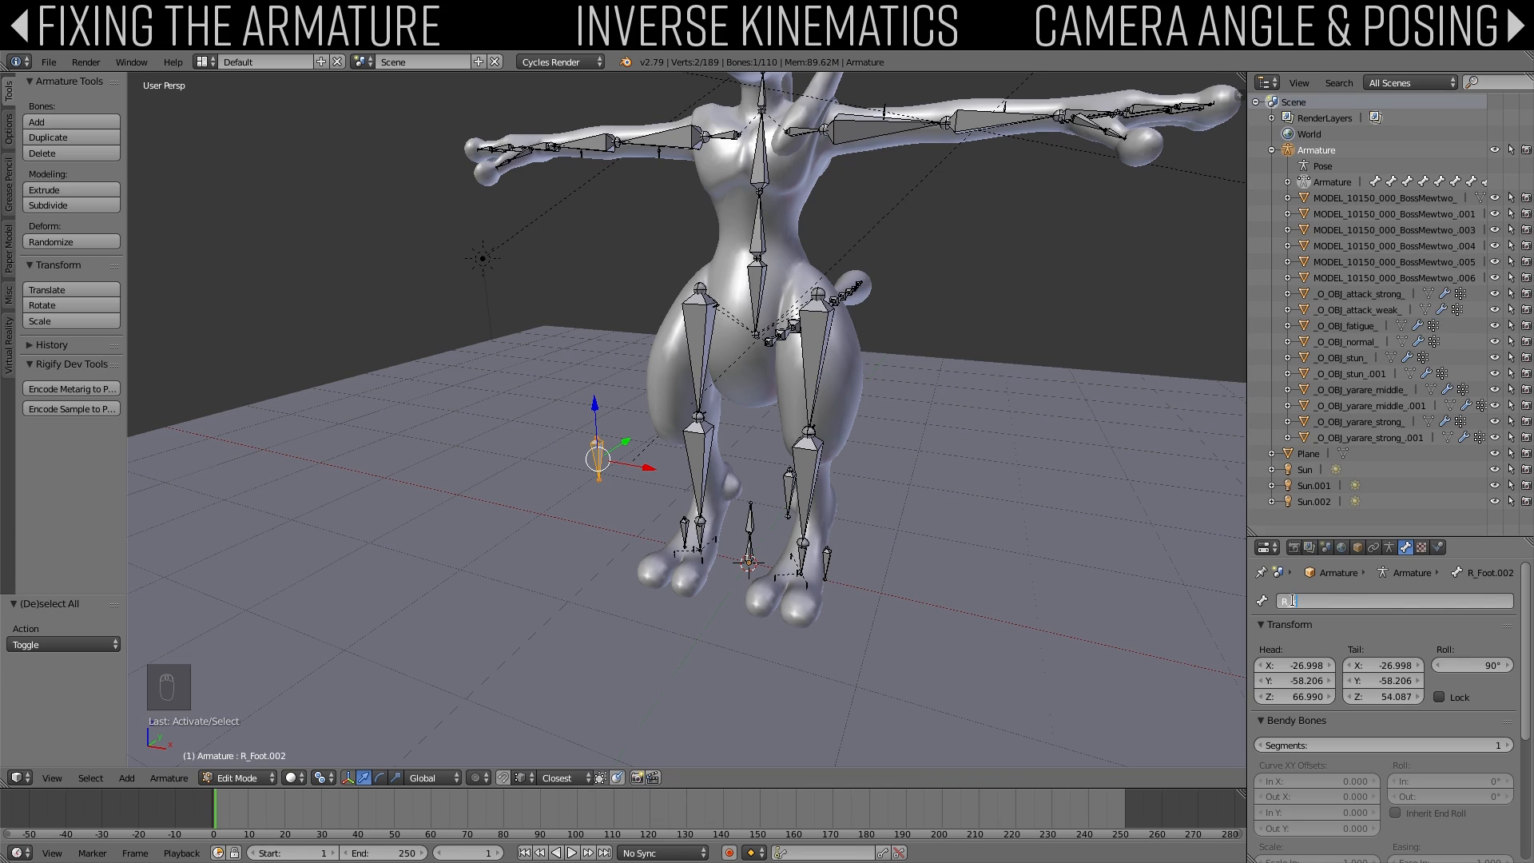
type("R_kneeple")
key("Return")
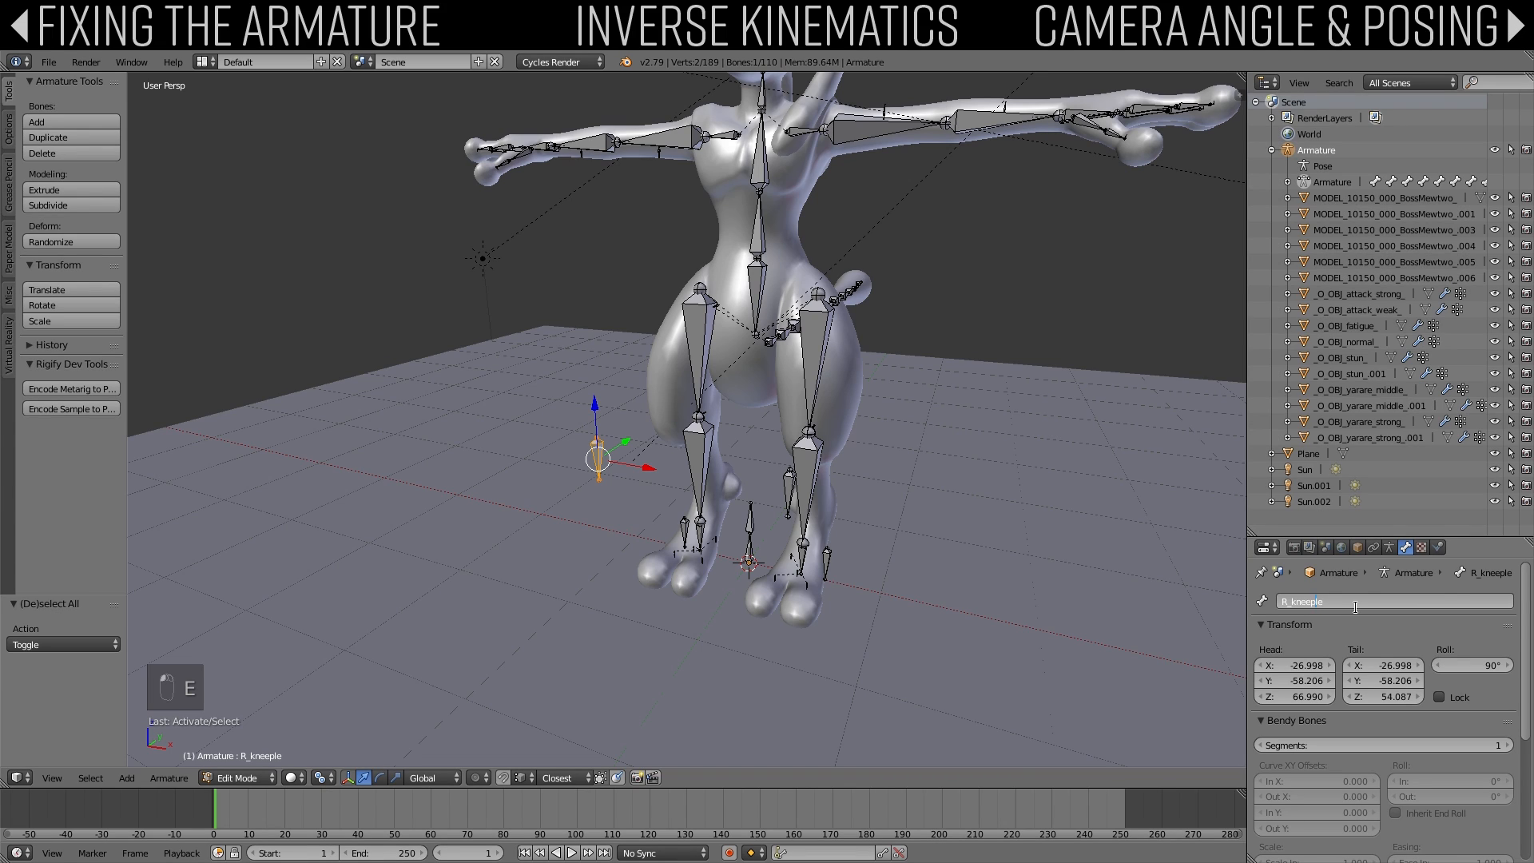
type("o")
key("Return")
Step: Rename the left foot control bone L_Foot.001 as L_kneepole
right_click(831, 563)
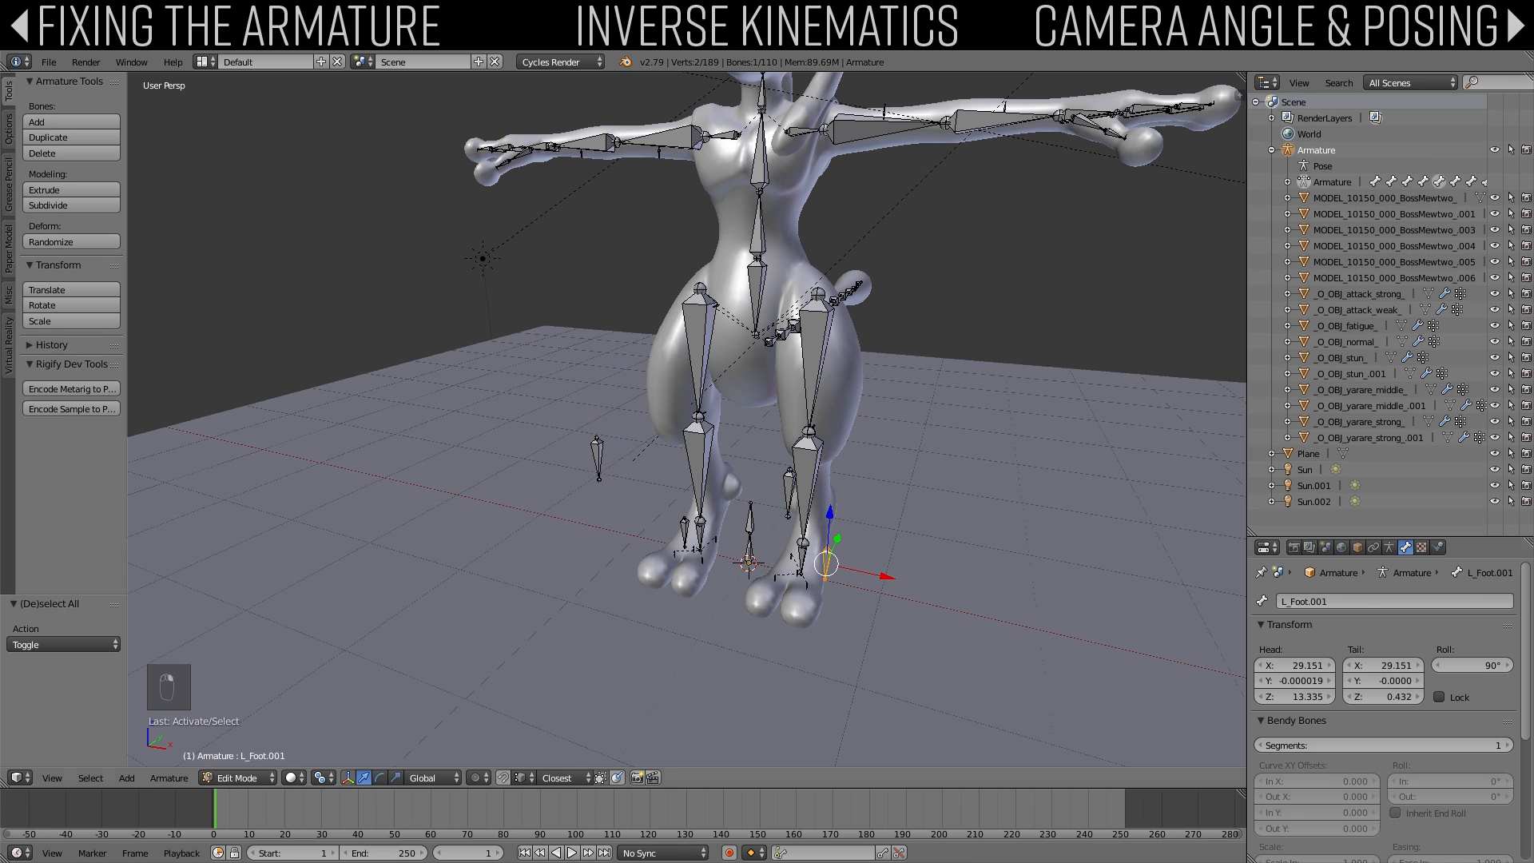
left_click(1356, 601)
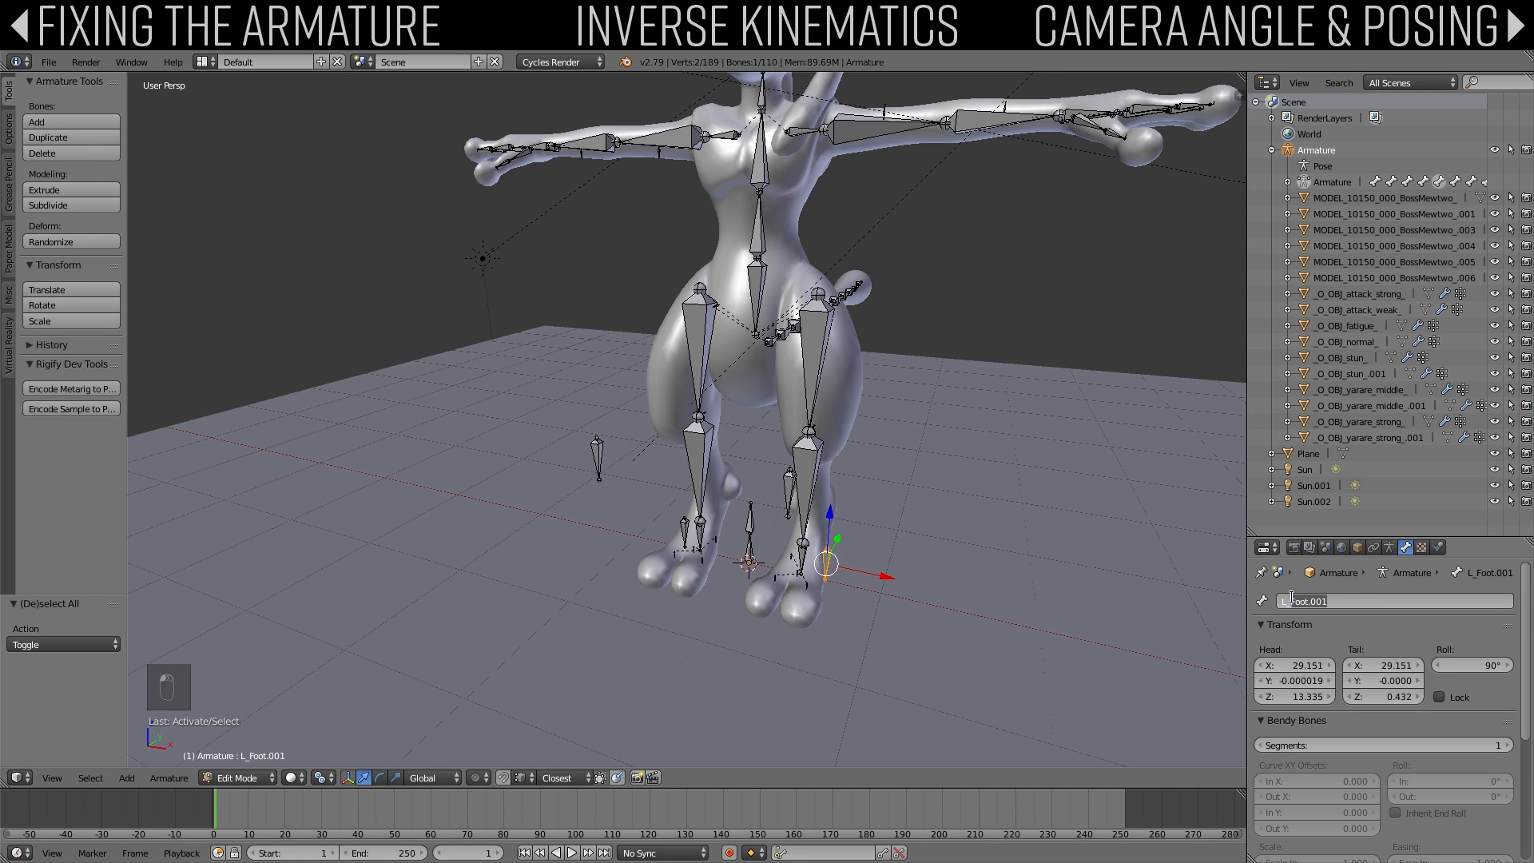
type("L_kneepole")
key("Return")
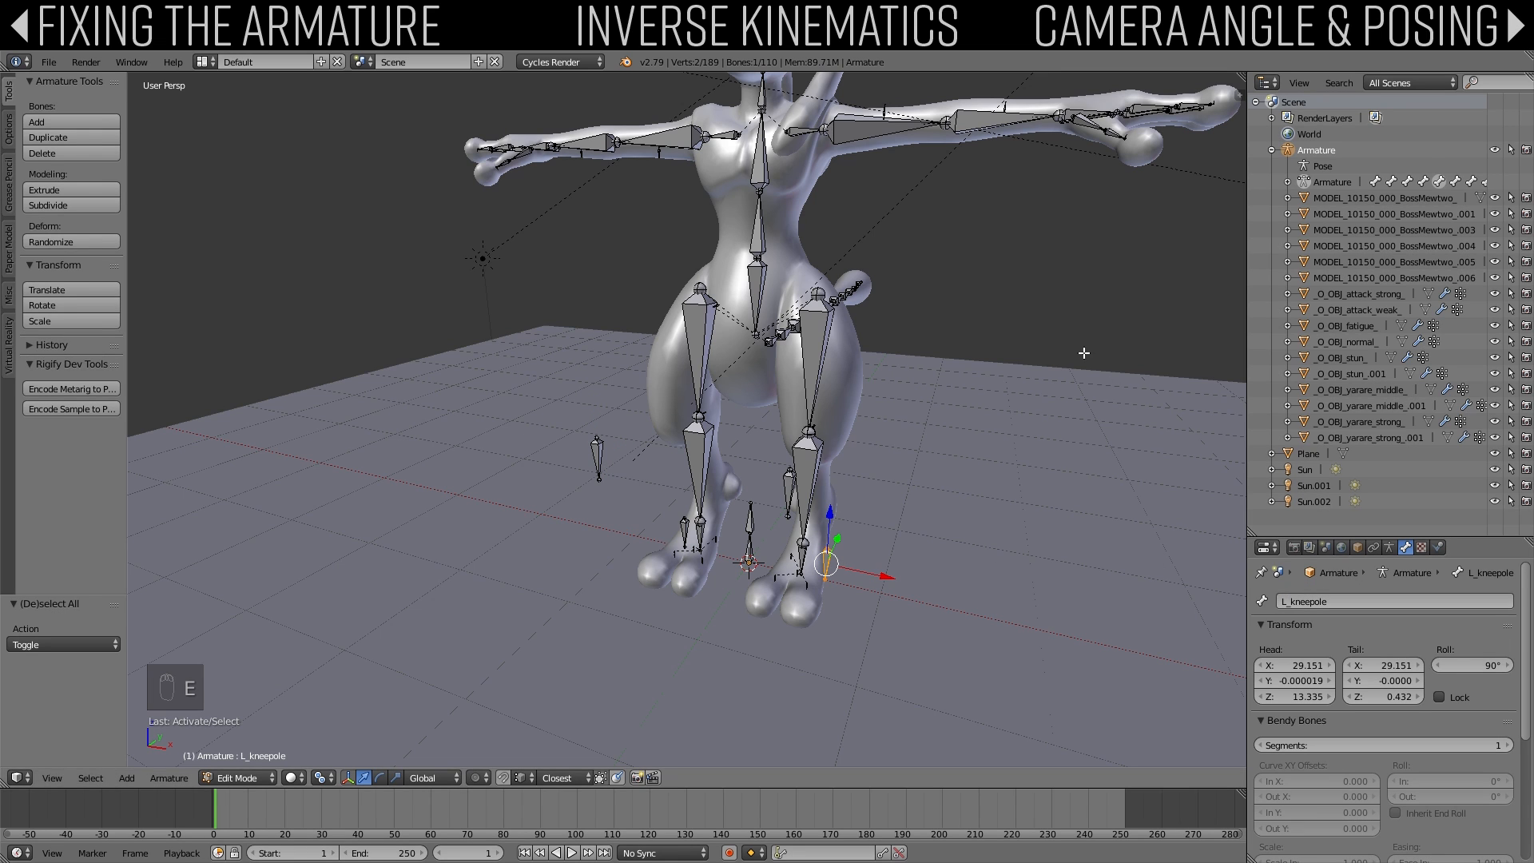
Step: Duplicate the hand control bones L_Hand.001 and R_Hand.001 about 0.575 along the Y axis, behind the arms
middle_click_drag(999, 447, 1095, 420)
right_click(949, 365)
right_click(1084, 407)
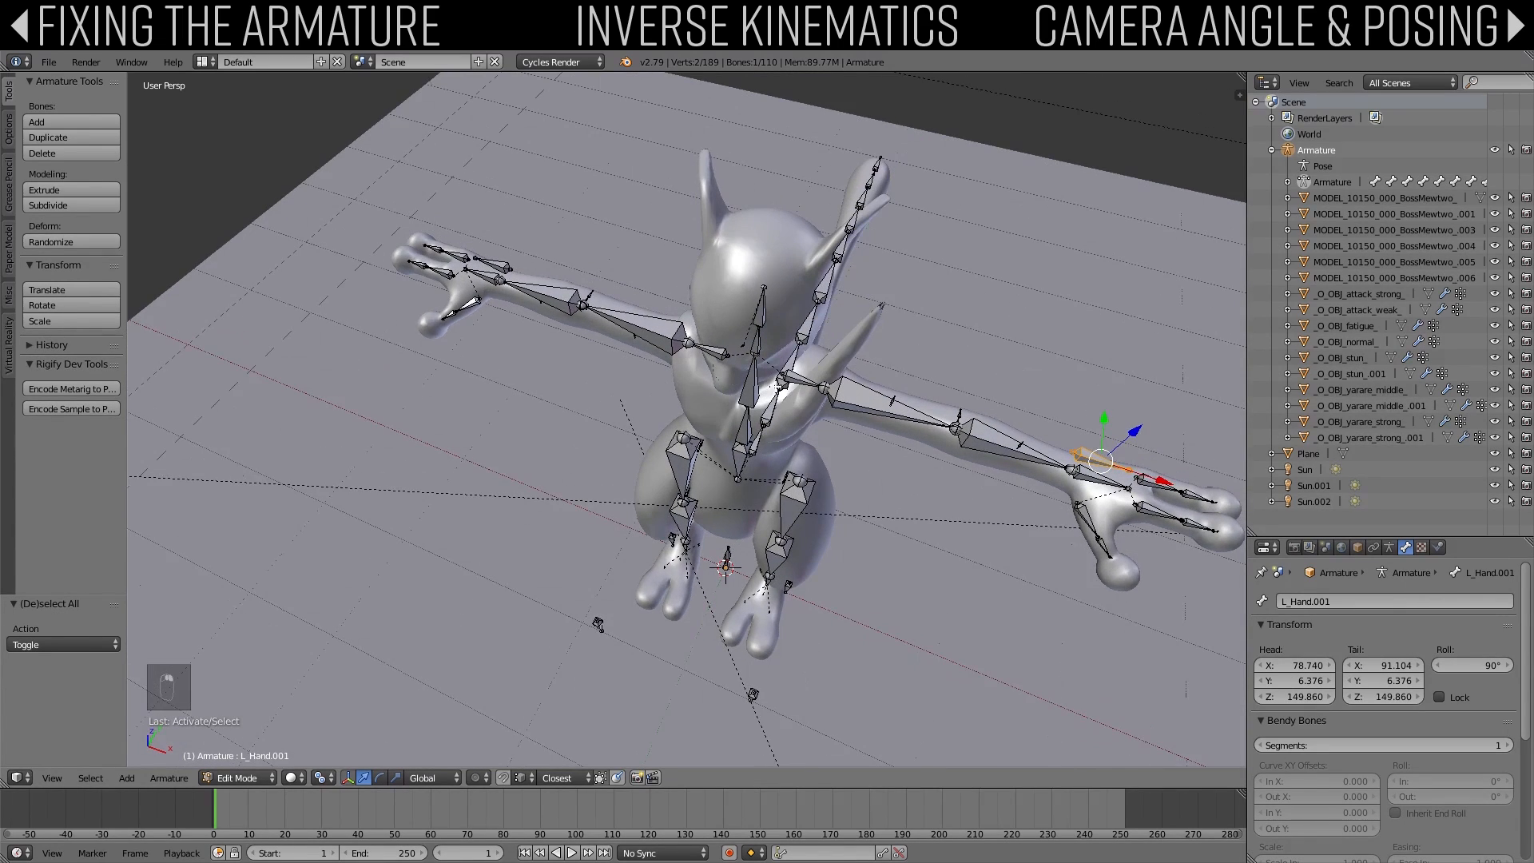
right_click(508, 266, "shift")
middle_click_drag(510, 267, 513, 283)
key("shift+d")
key("y")
left_click(1175, 378)
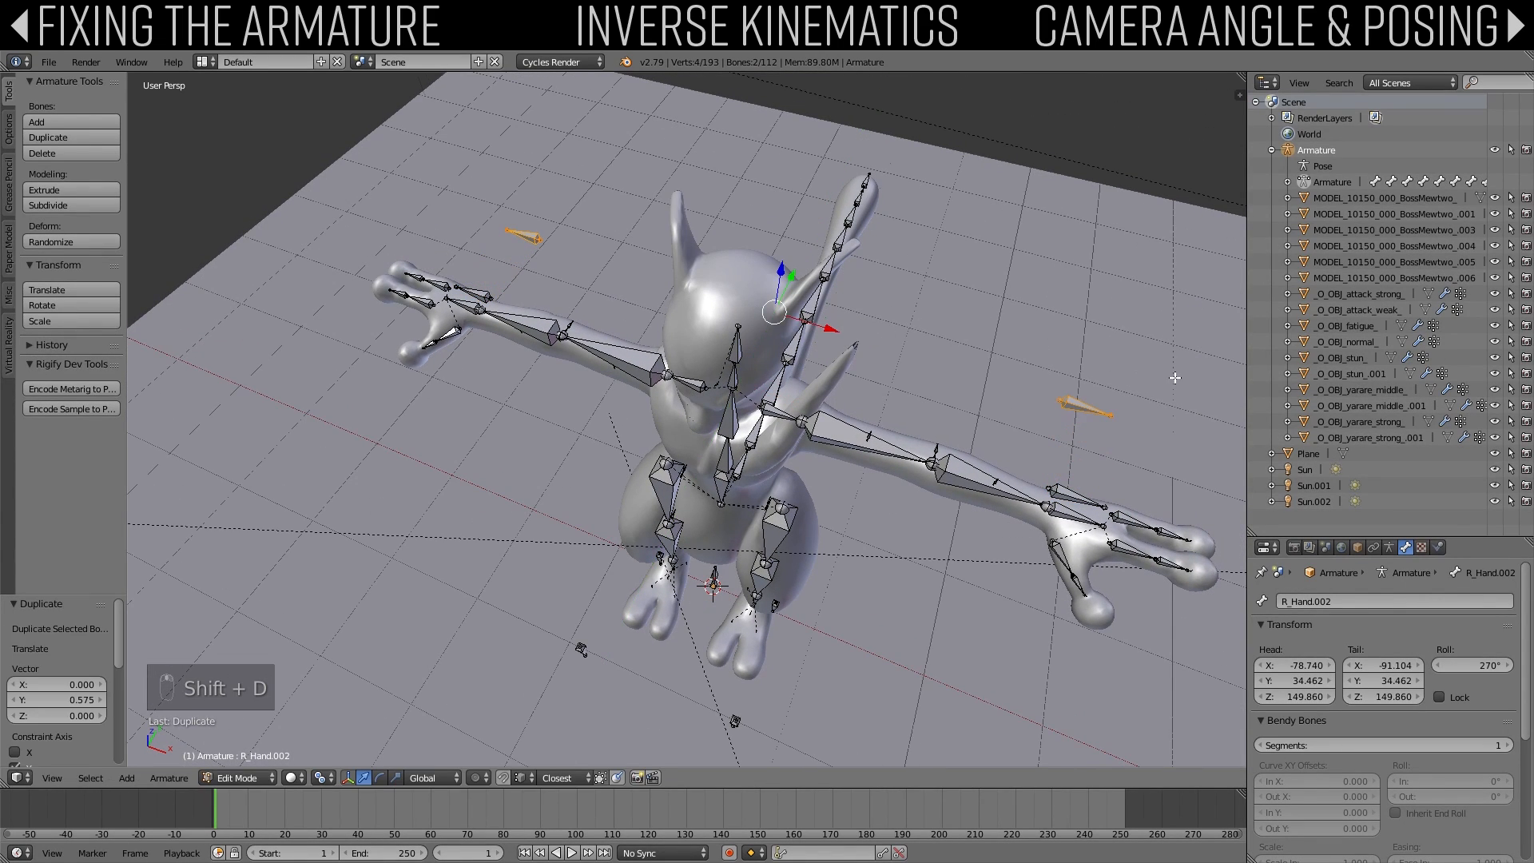
Step: Set the pivot to Median Point and scale the duplicated hand bones together by about 0.651, plus a further 0.969
key("s")
left_click(320, 778)
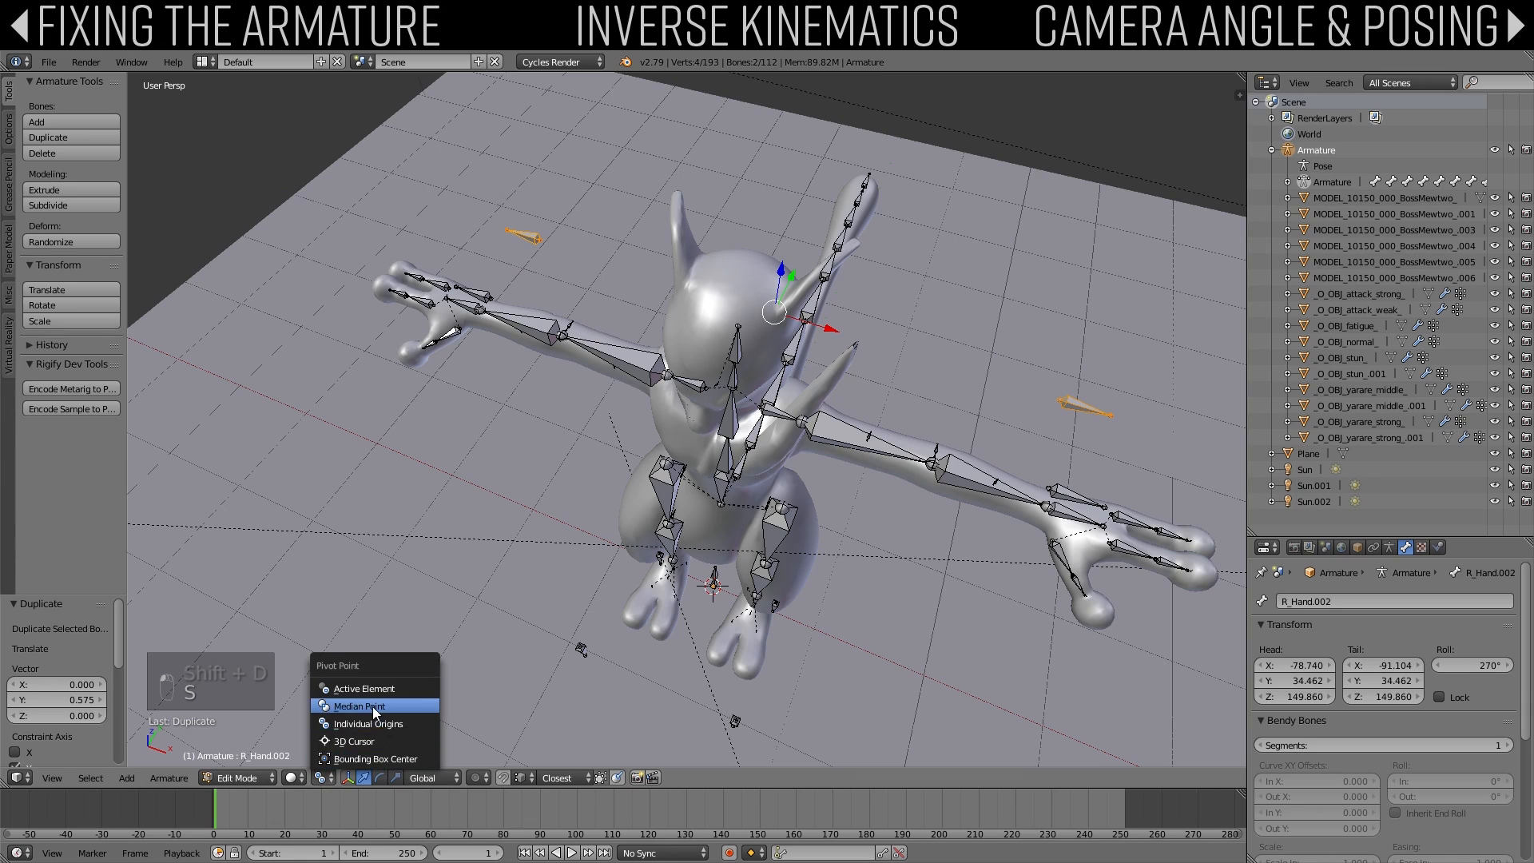
left_click(374, 708)
key("s")
left_click(935, 563)
key("s")
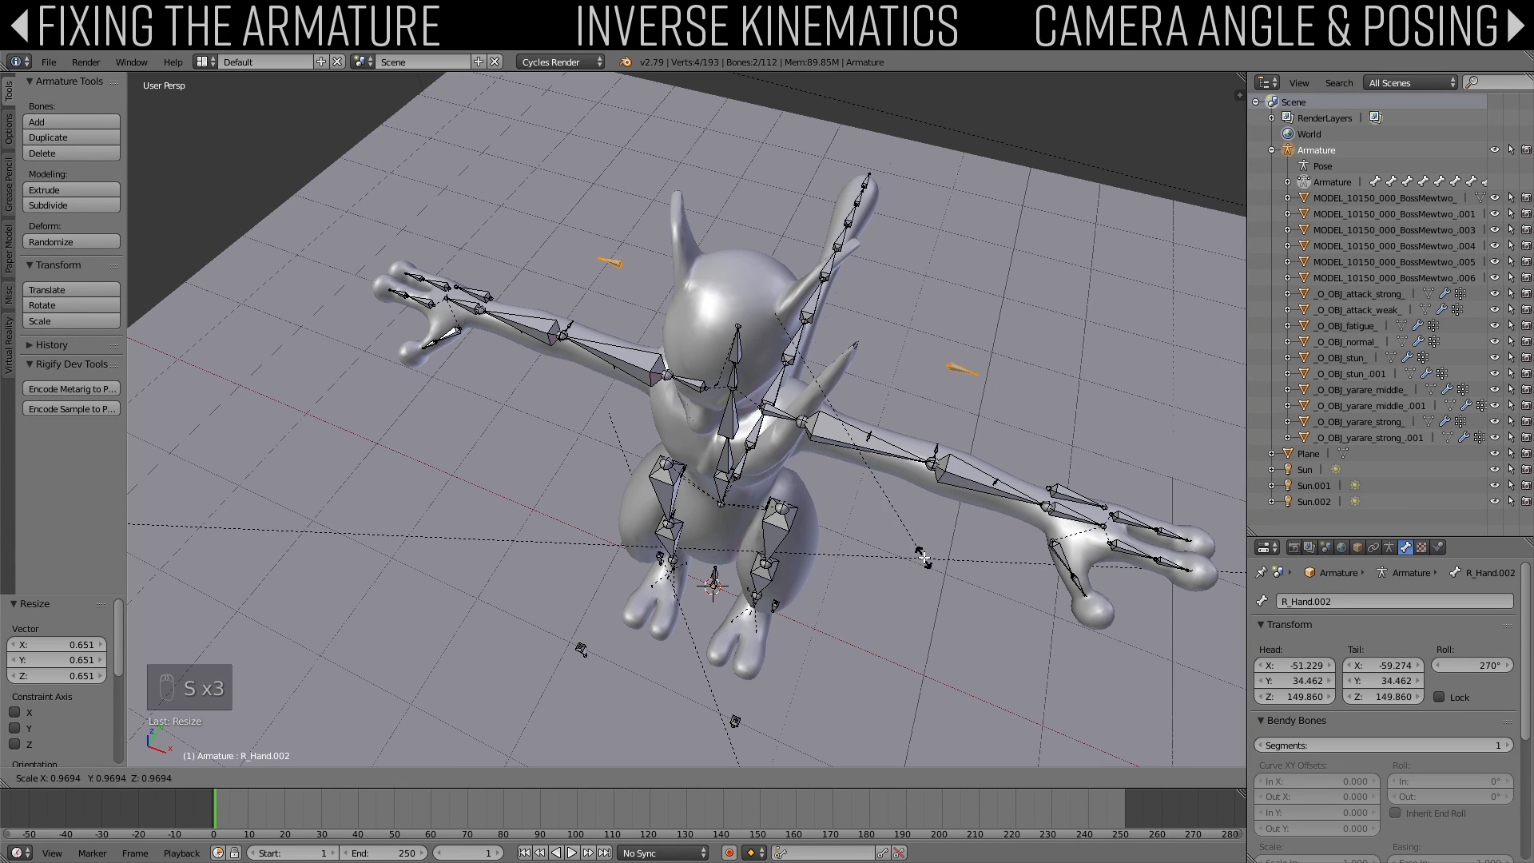
left_click(924, 559)
Step: Rotate the duplicated left hand bone L_Hand.002 by 90° about the Z axis
left_click(971, 377)
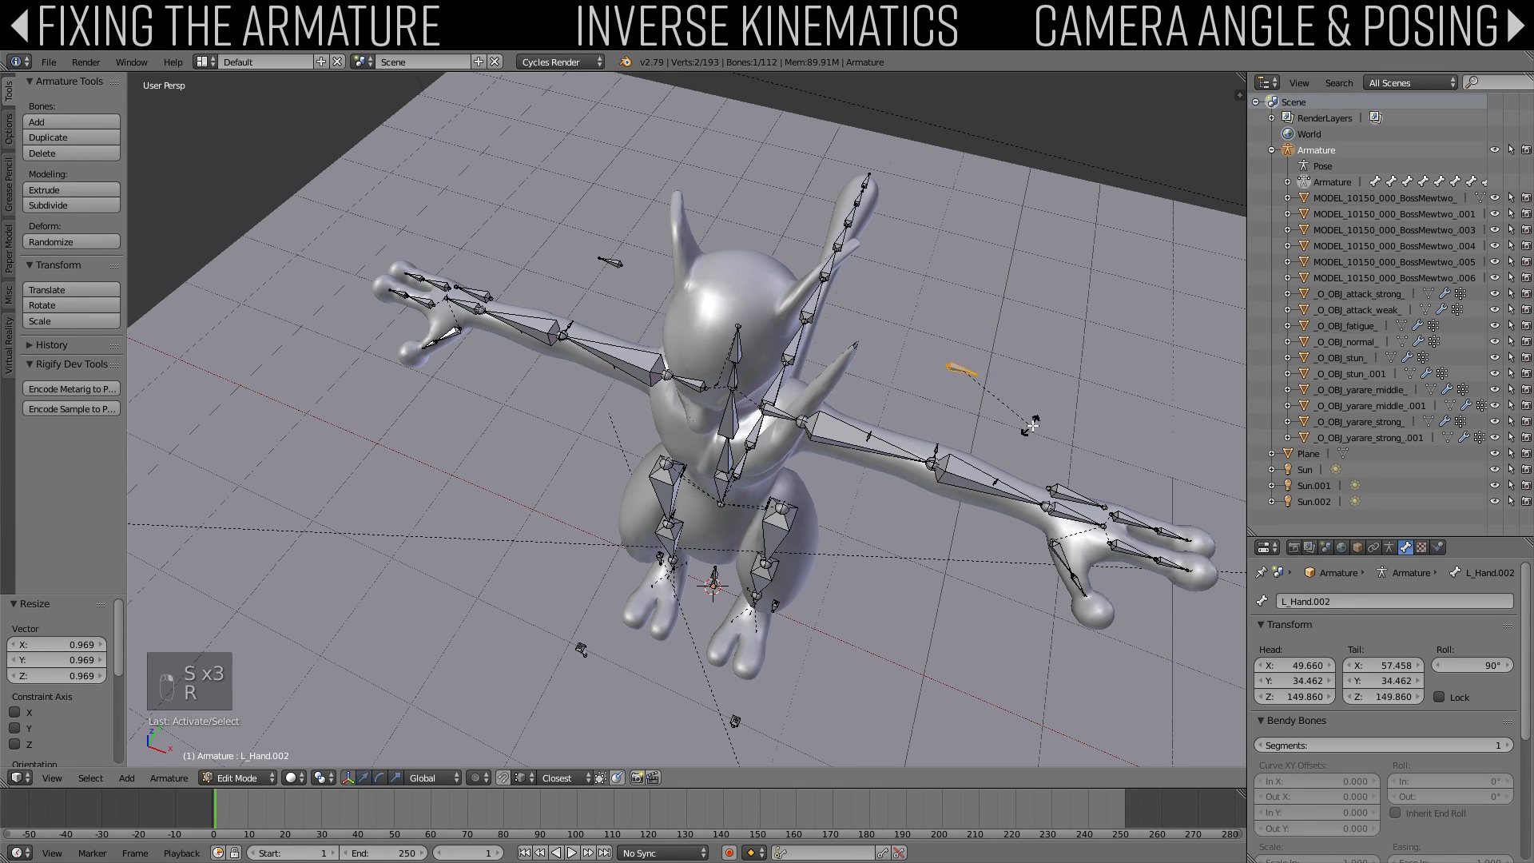
key("r")
key("z")
left_click(1047, 293)
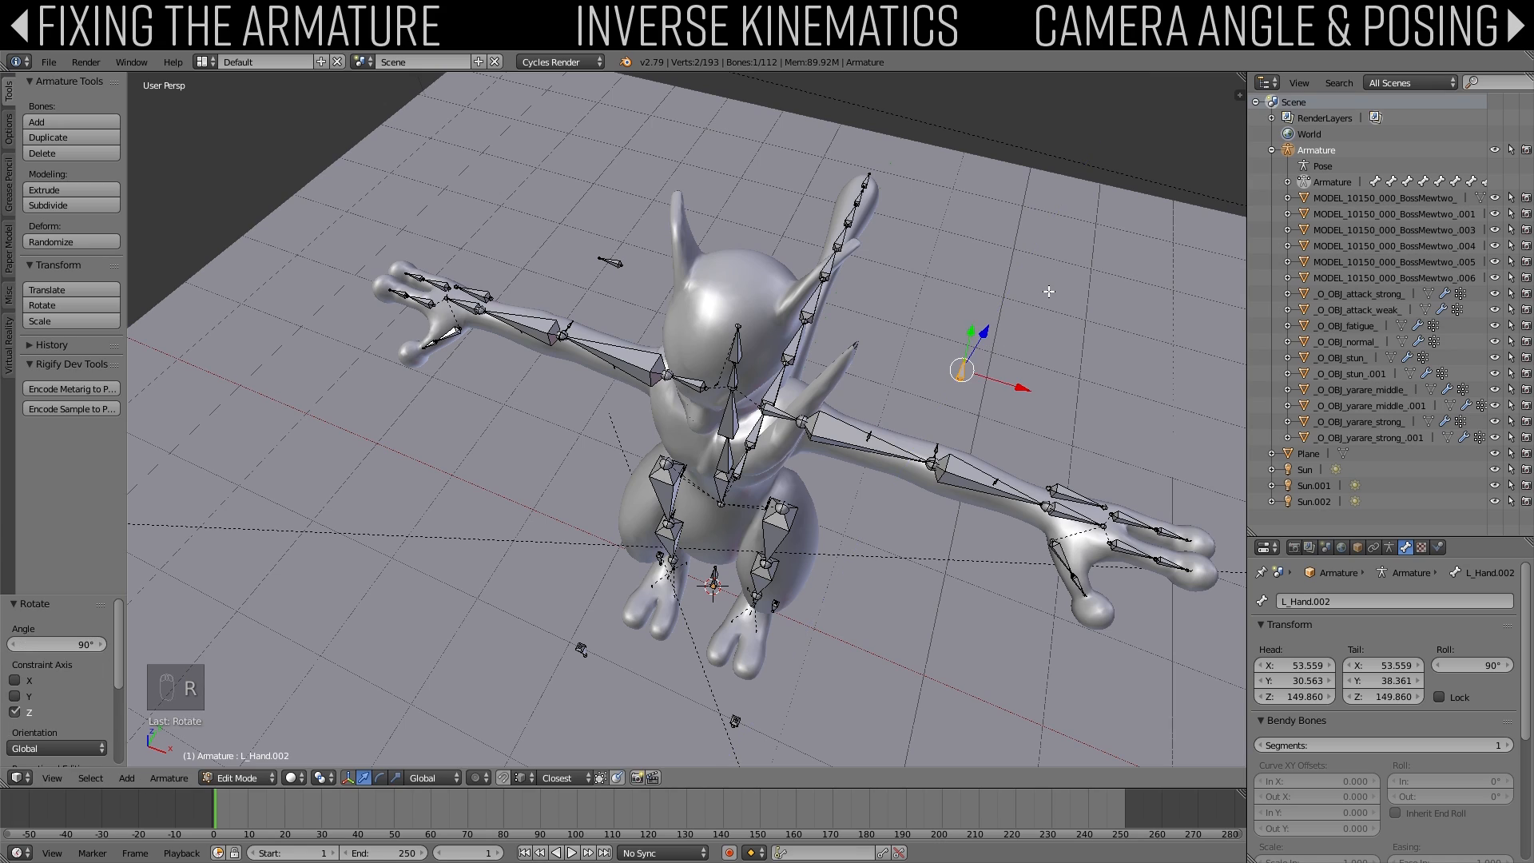
Step: Rotate R_Hand.002 about the Z axis until it is parallel to L_Hand.002, and clear the selection
key("a")
left_click(610, 260)
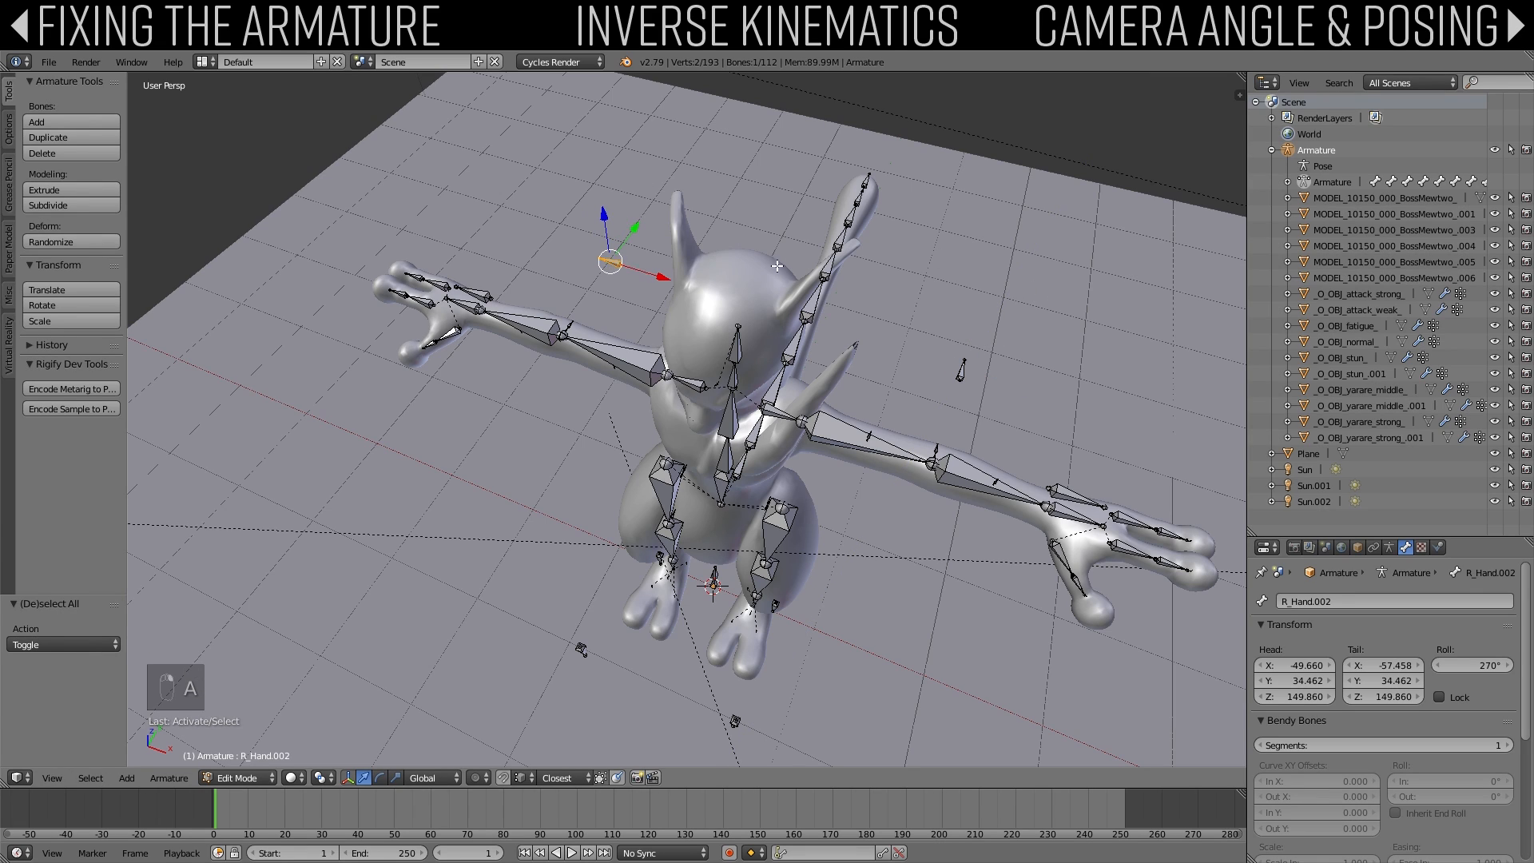
key("r")
key("z")
left_click(1025, 389)
key("a")
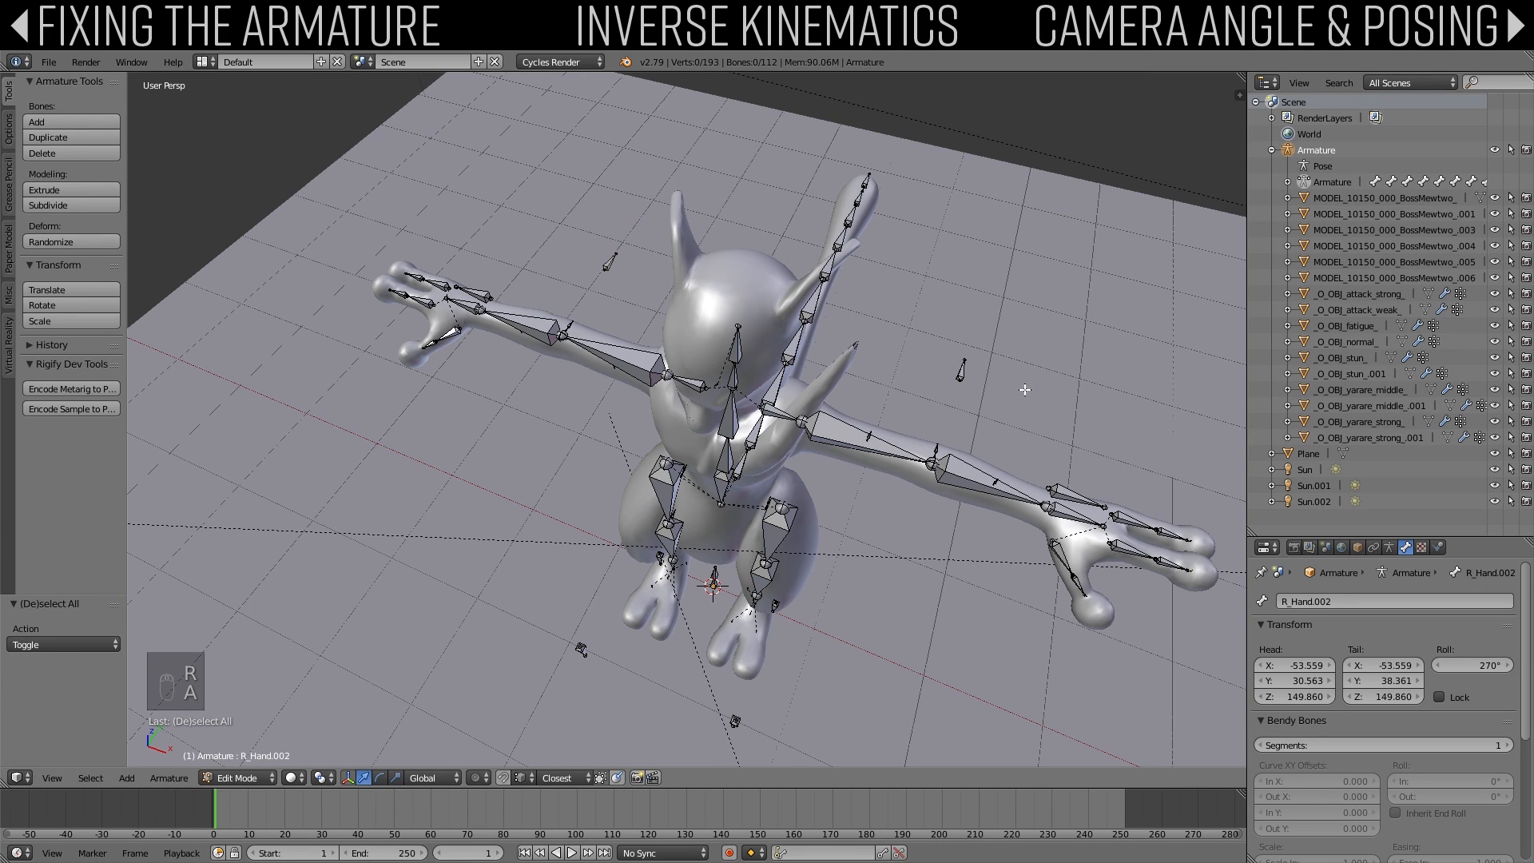
Step: Box-select L_Hand.002 and R_Hand.002, set the pivot to Individual Origins and scale both bones by about 1.524
right_click(971, 382)
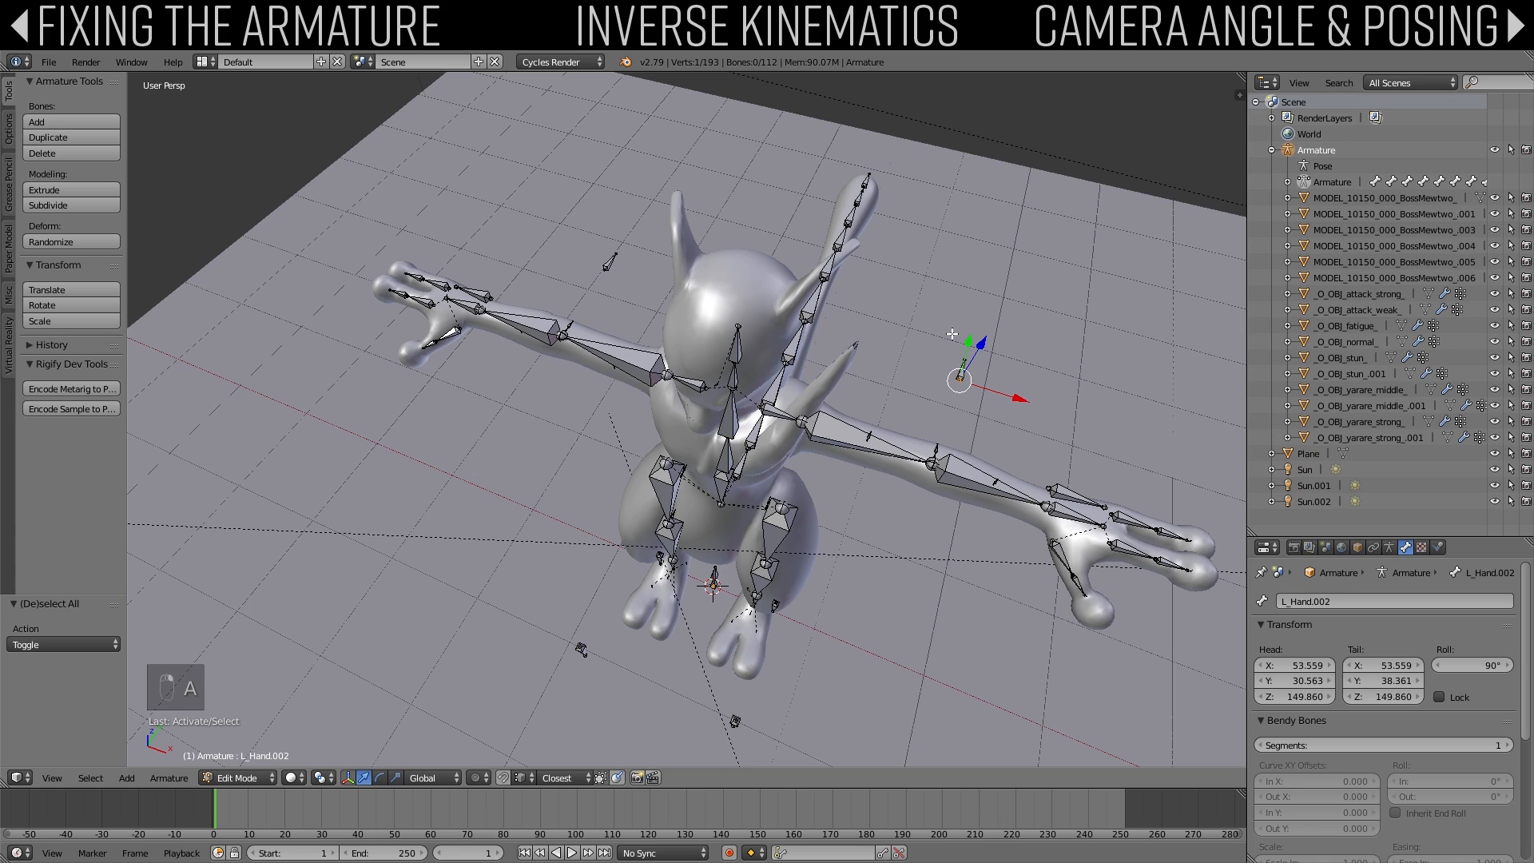
key("b")
left_click_drag(946, 326, 977, 386)
key("b")
left_click_drag(536, 204, 637, 289)
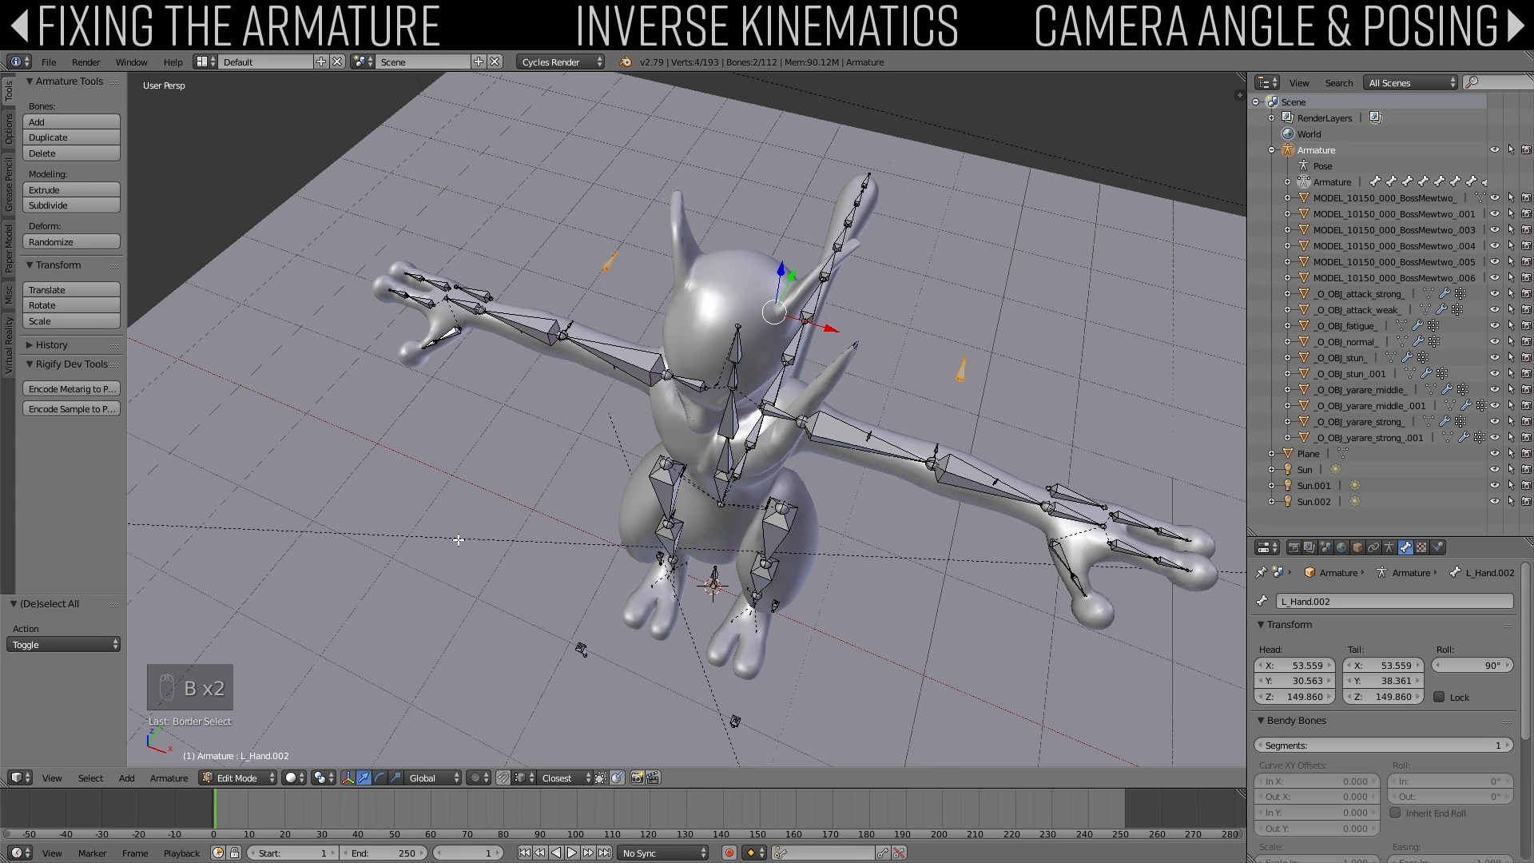
left_click(320, 778)
left_click(355, 706)
left_click(320, 778)
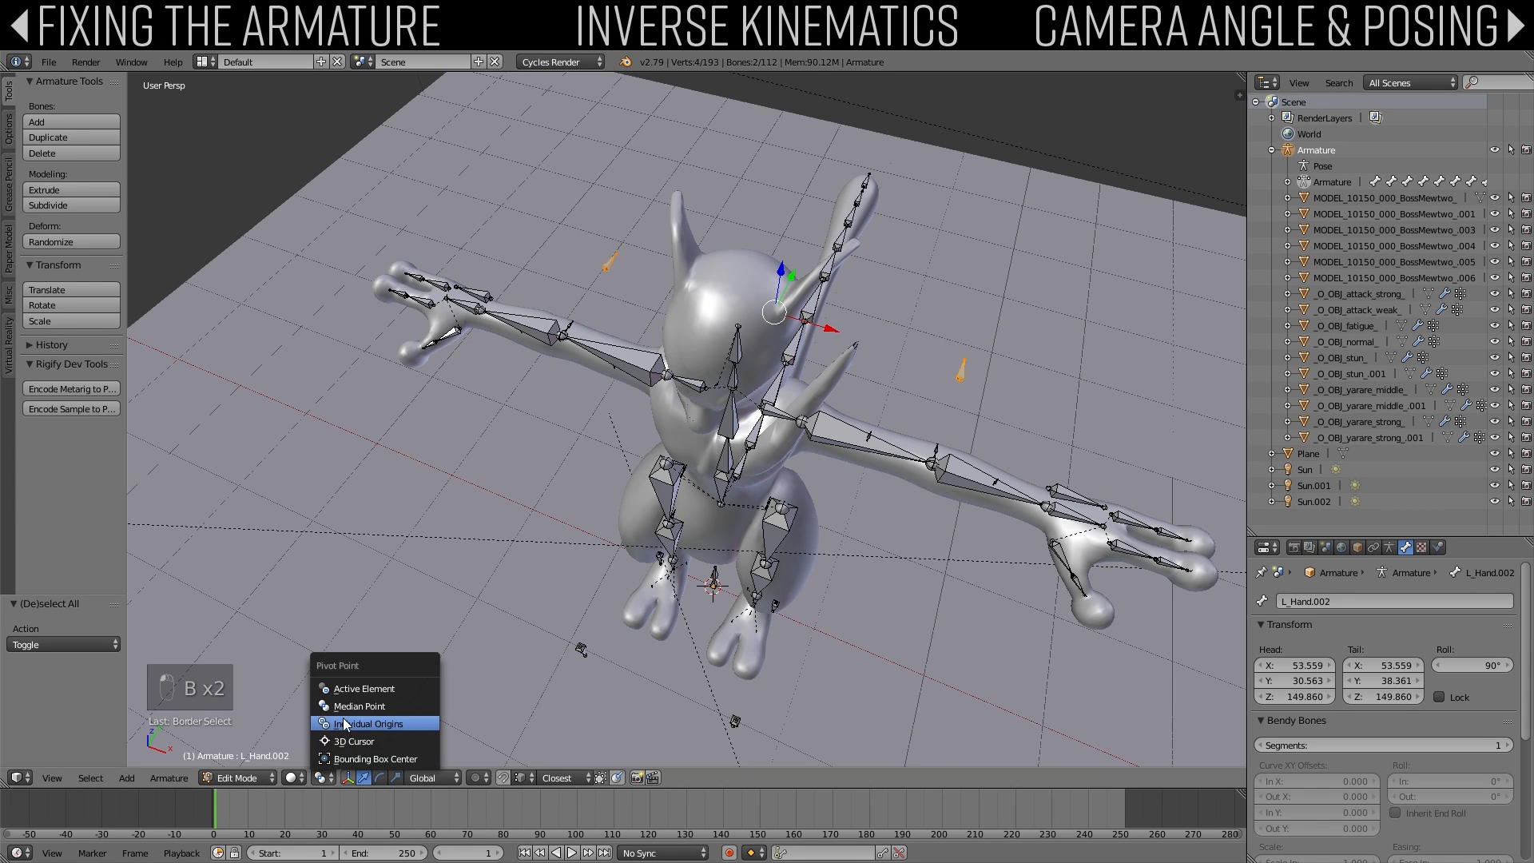
left_click(368, 724)
key("s")
left_click(1137, 463)
Step: Rename the bone behind the left elbow, L_Hand.002, as L_elbowpole
middle_click_drag(1138, 463, 1023, 450)
right_click(899, 390)
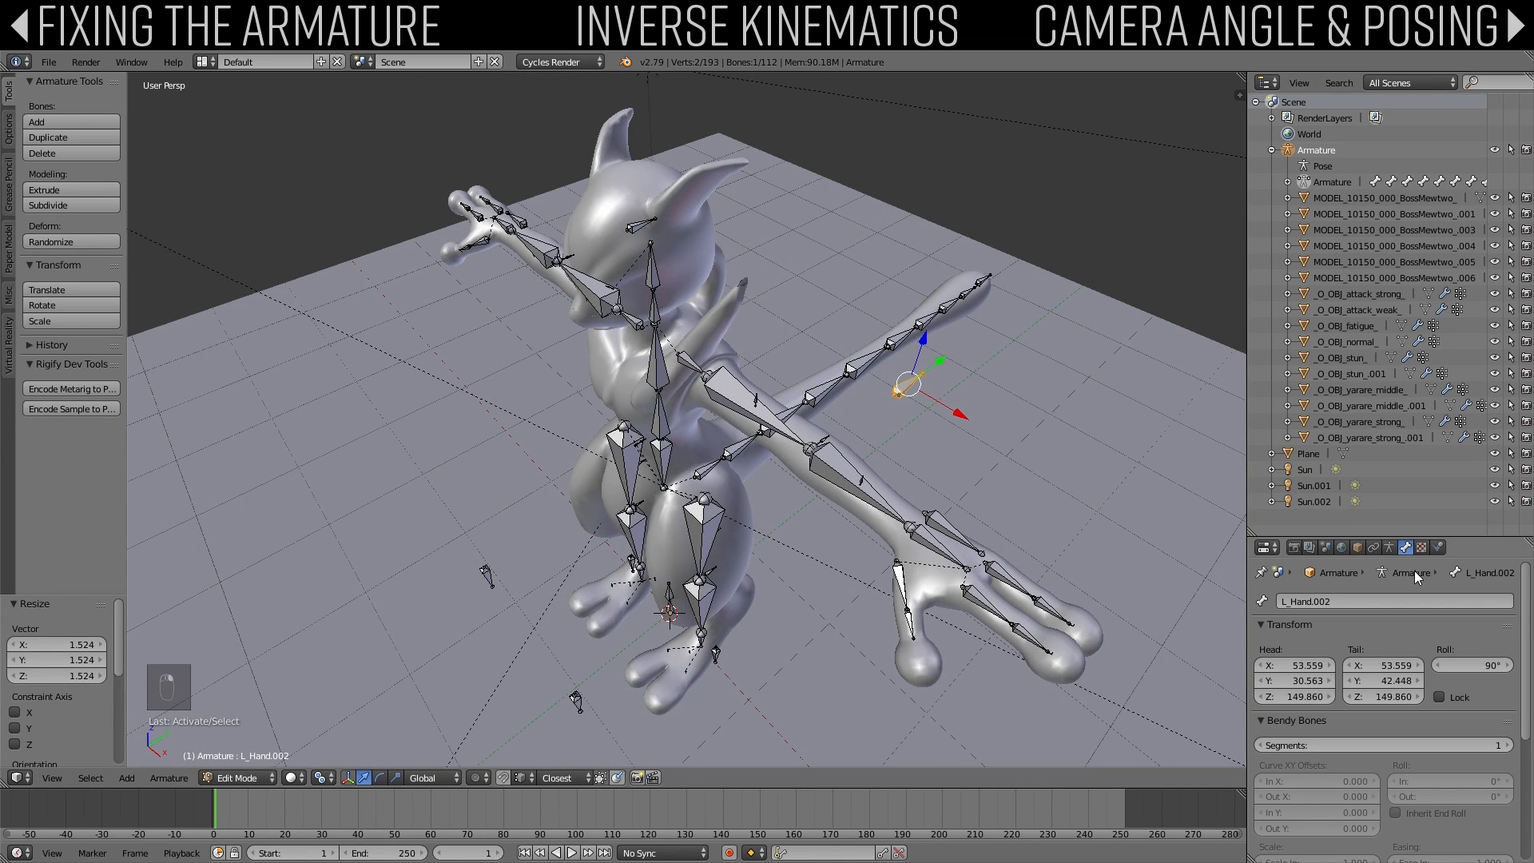
left_click(1369, 603)
key("BackSpace")
key("BackSpace")
key("BackSpace")
key("BackSpace")
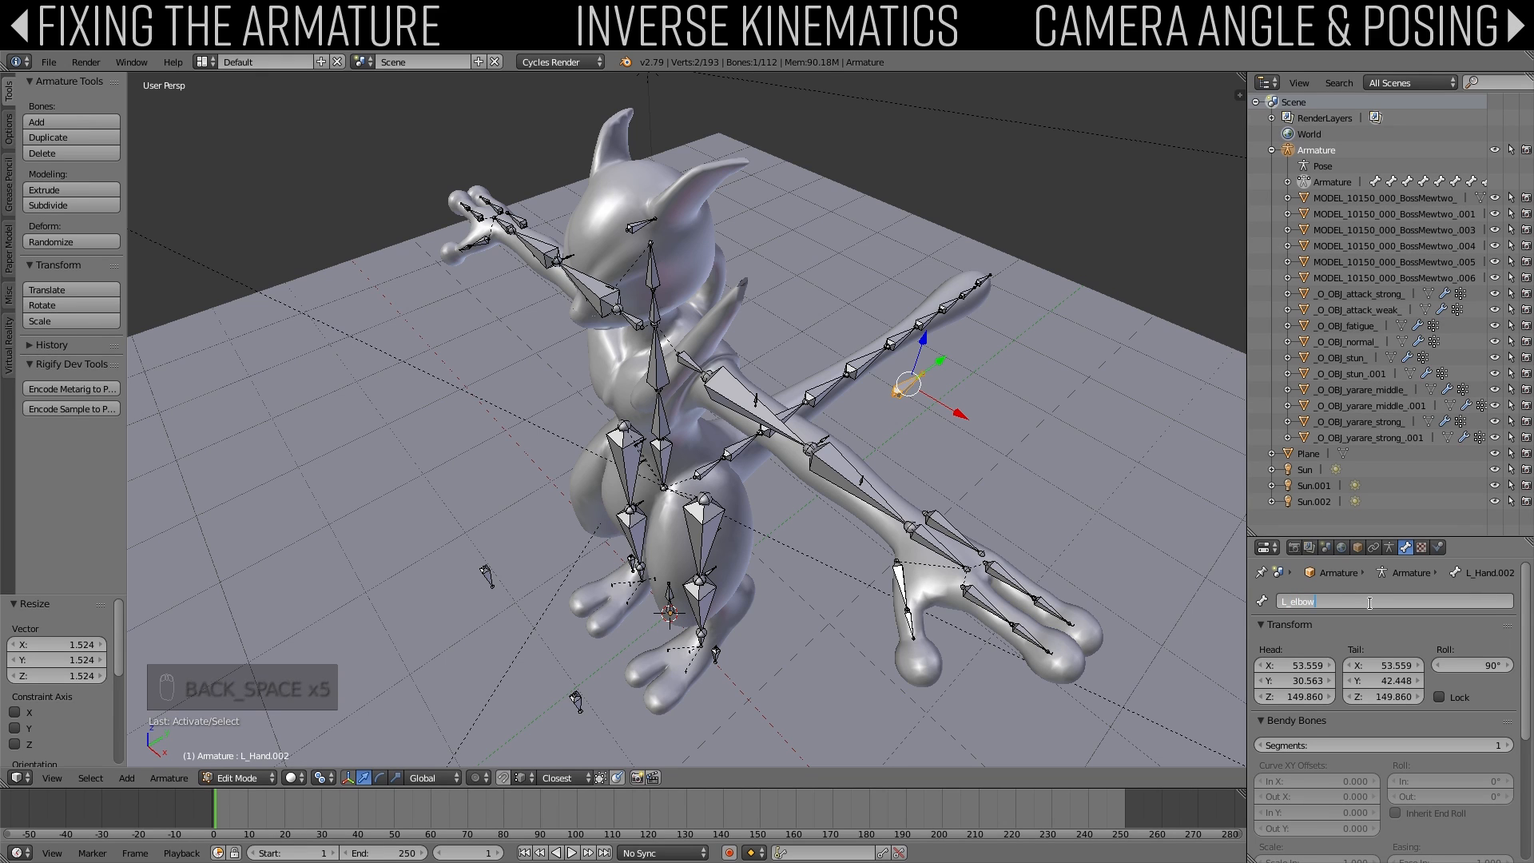
type("pole")
key("Return")
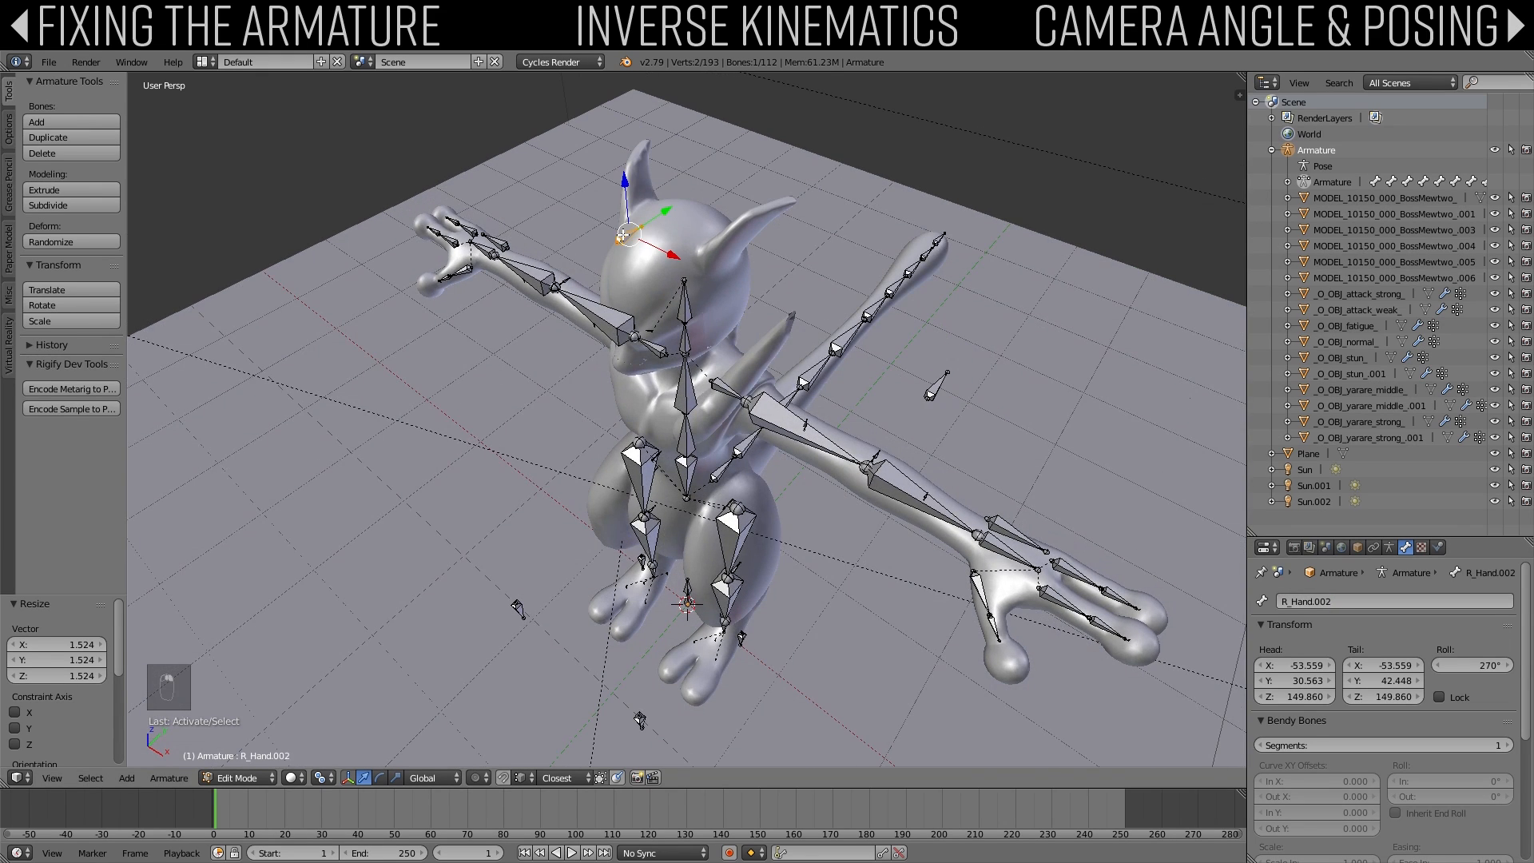
Step: Rename the bone behind the right elbow, R_Hand.002, as R_elbowpole
left_click(1377, 600)
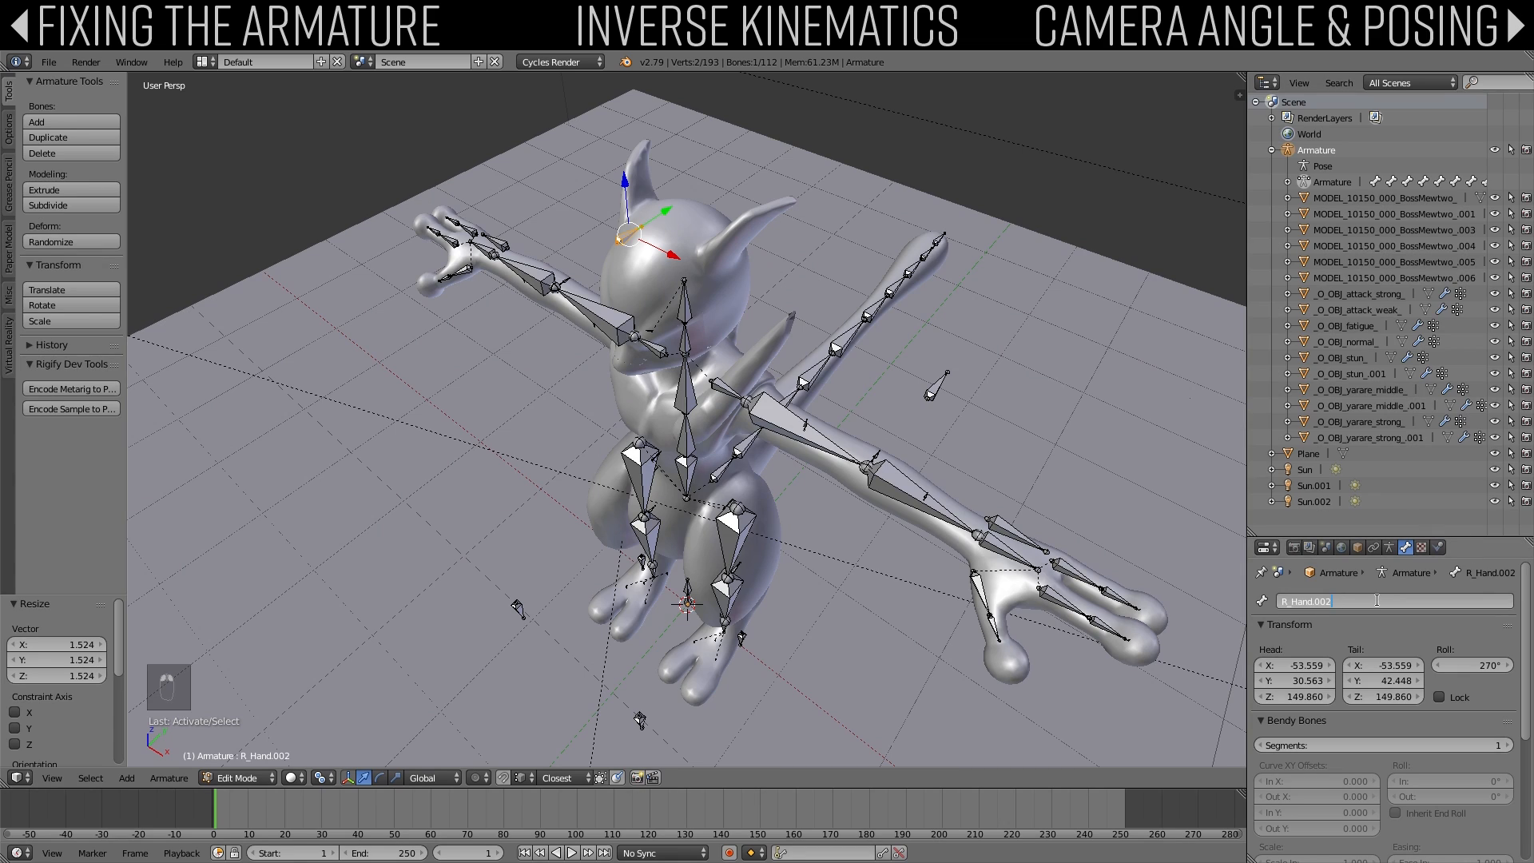
key("BackSpace")
key("BackSpace")
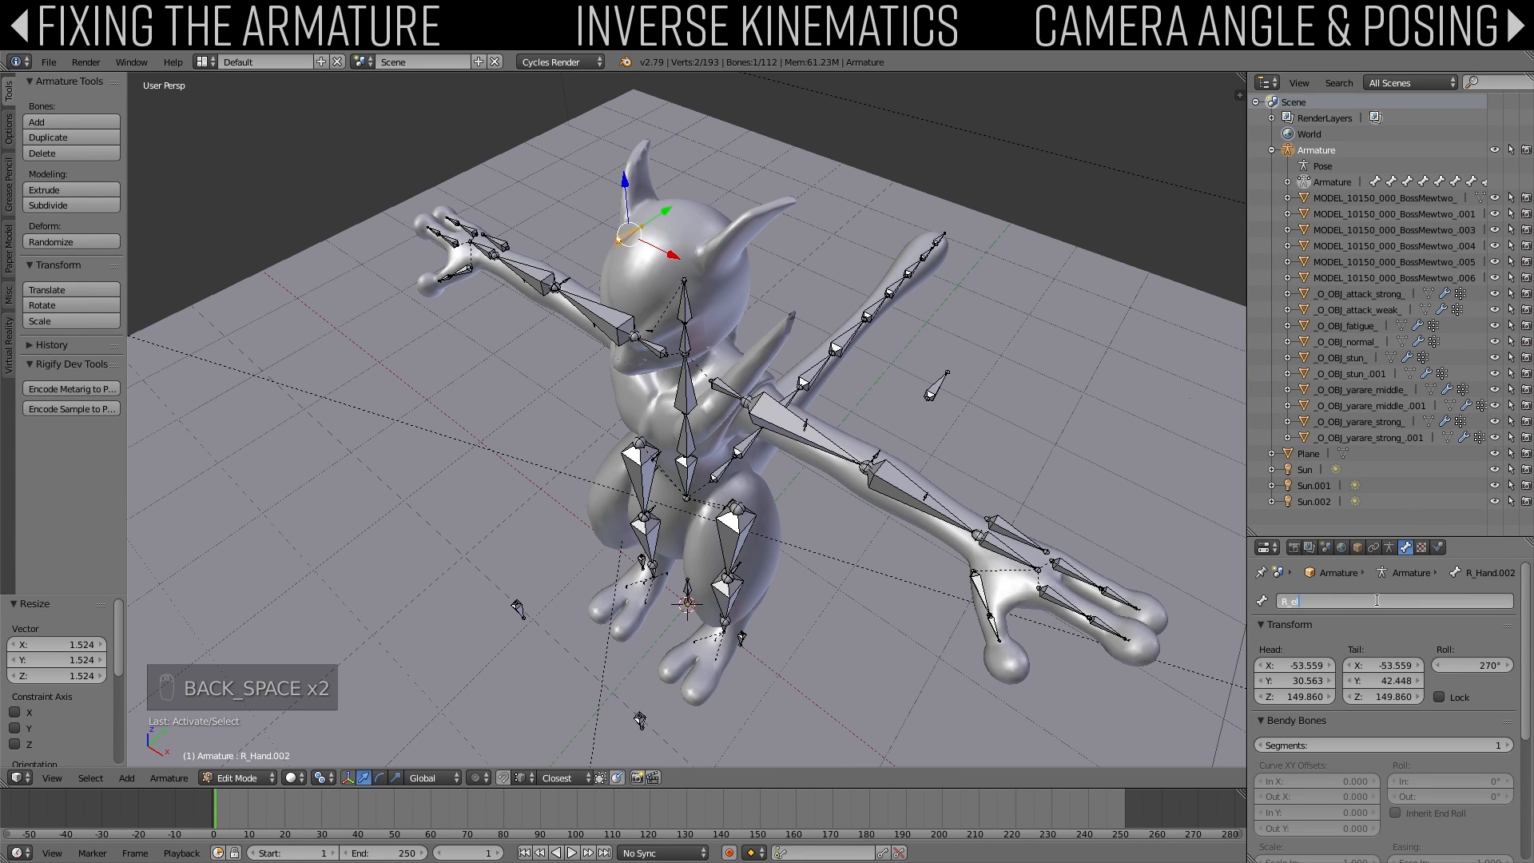
type("e")
key("Return")
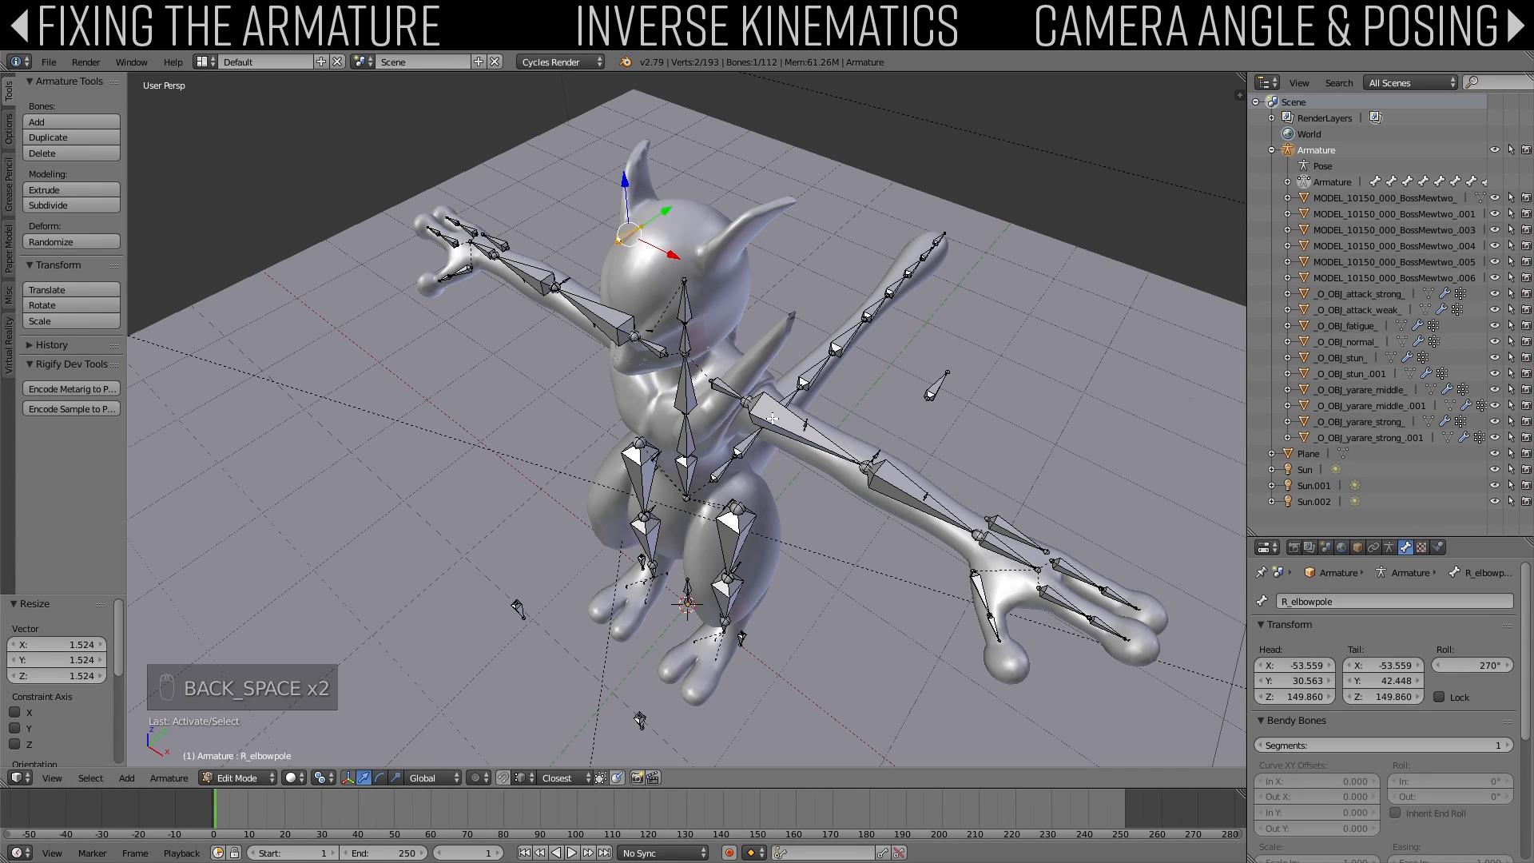
Step: Undo the last rename of the right elbow bone and cancel a trial move of it
middle_click_drag(815, 378, 768, 356)
key("ctrl+d")
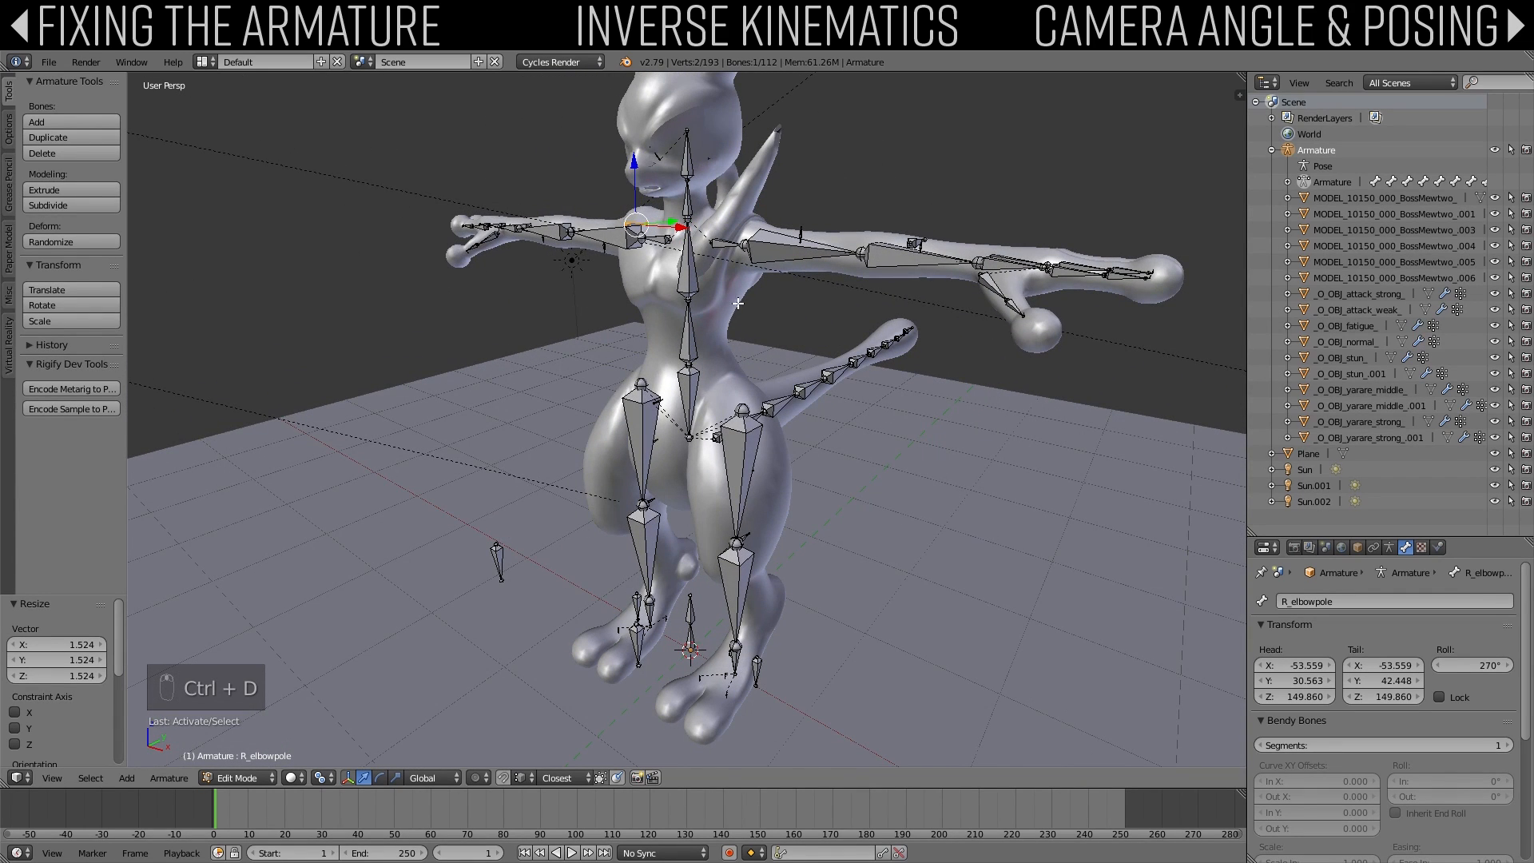
middle_click_drag(738, 304, 810, 326)
key("ctrl+z")
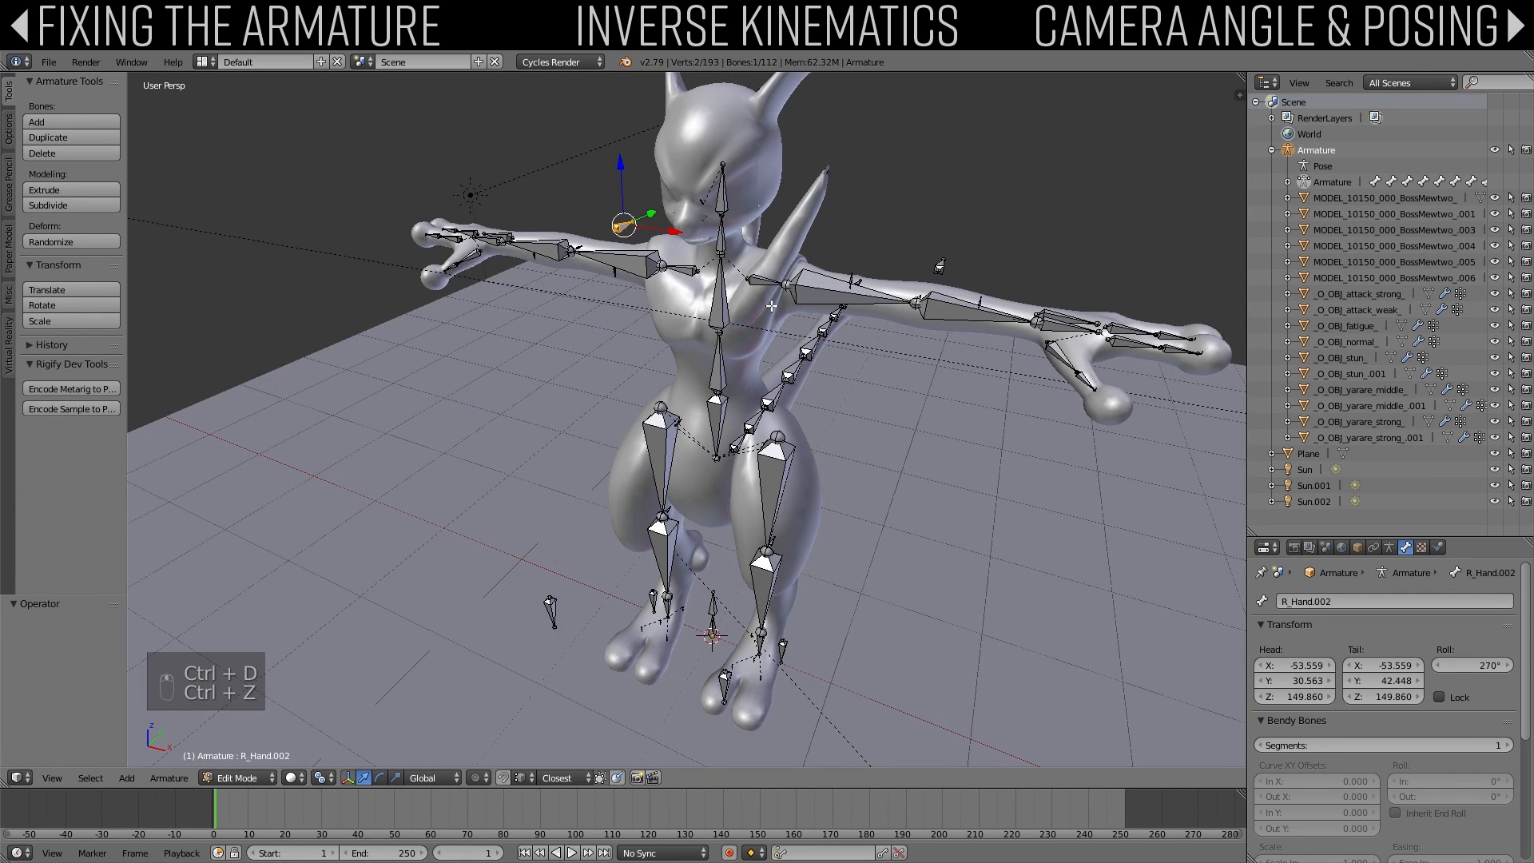
key("g")
right_click(739, 296)
Step: Save the file over the existing version and deselect all bones
key("ctrl+s")
left_click(710, 287)
key("a")
middle_click_drag(697, 353, 692, 321)
scroll(692, 321, "down", 3)
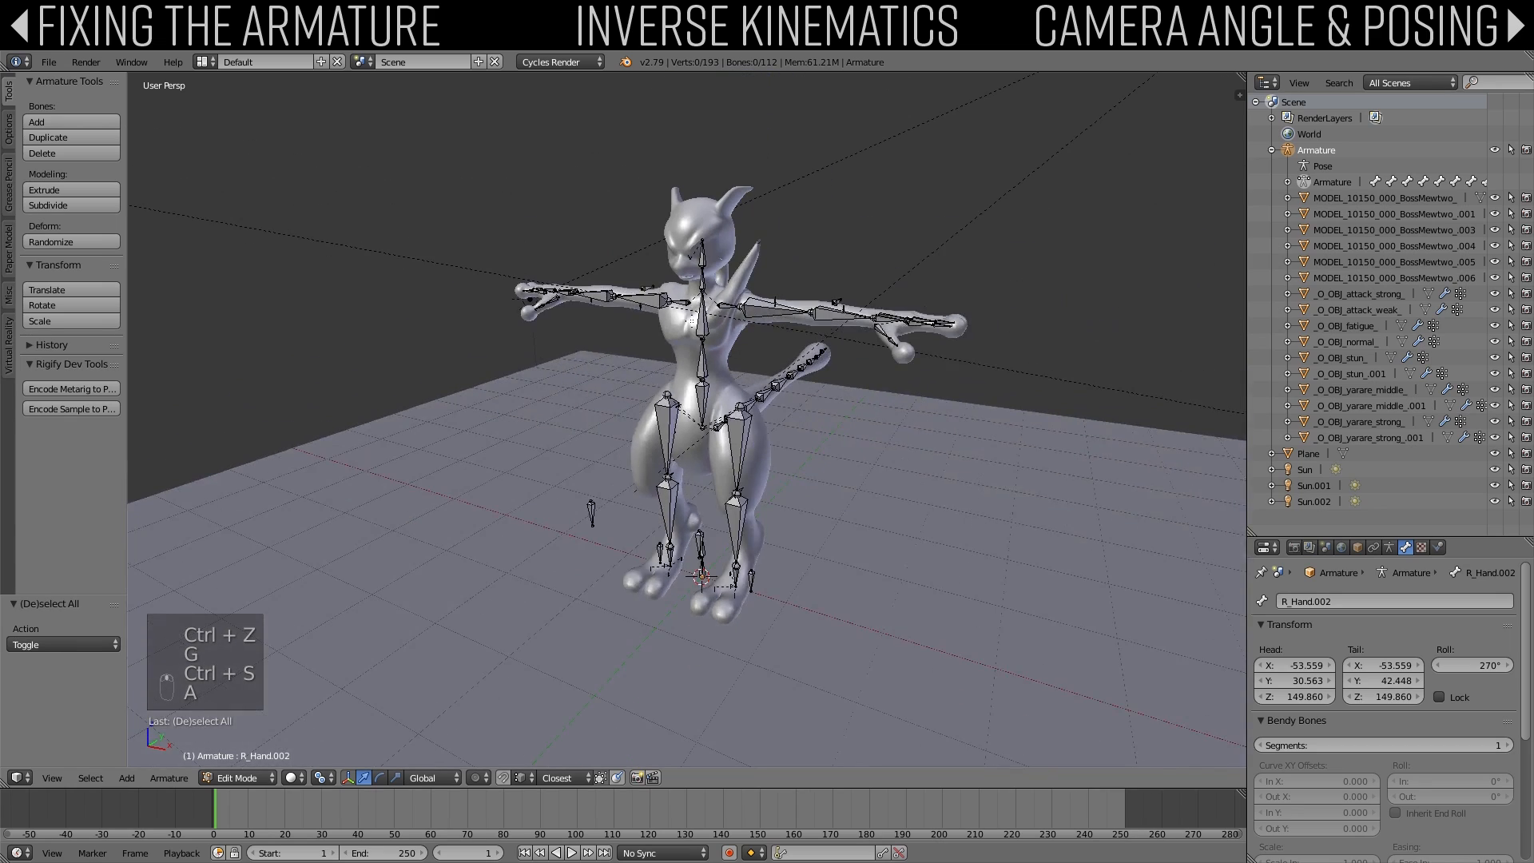
middle_click_drag(544, 529, 553, 497)
Step: Switch the armature to Pose Mode, select L_Leg and open the target bone choices of its IK constraint
left_click(273, 775)
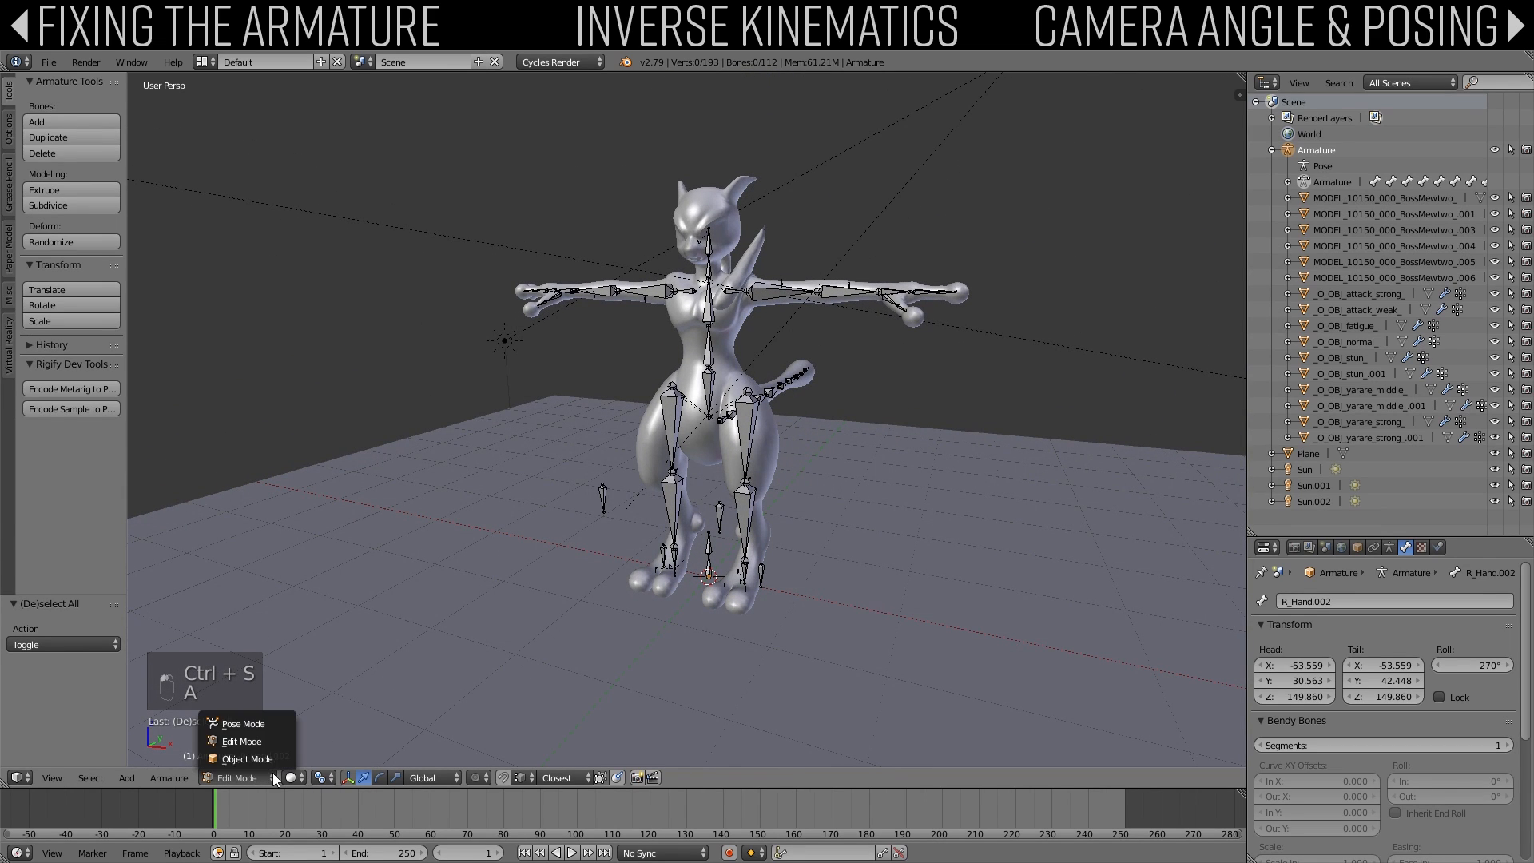
left_click(243, 723)
right_click(755, 515)
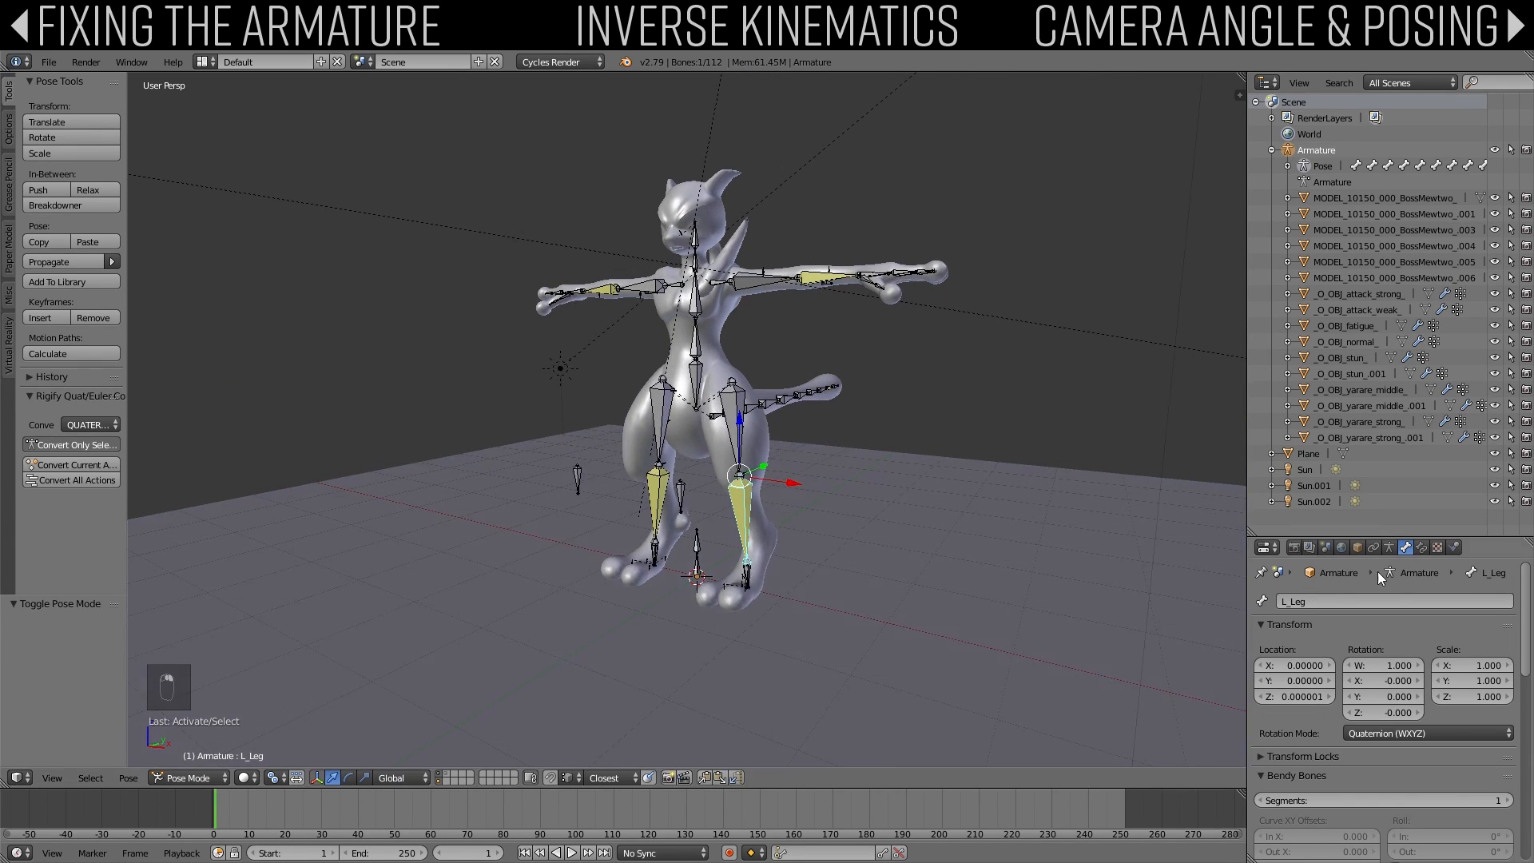
left_click(1422, 548)
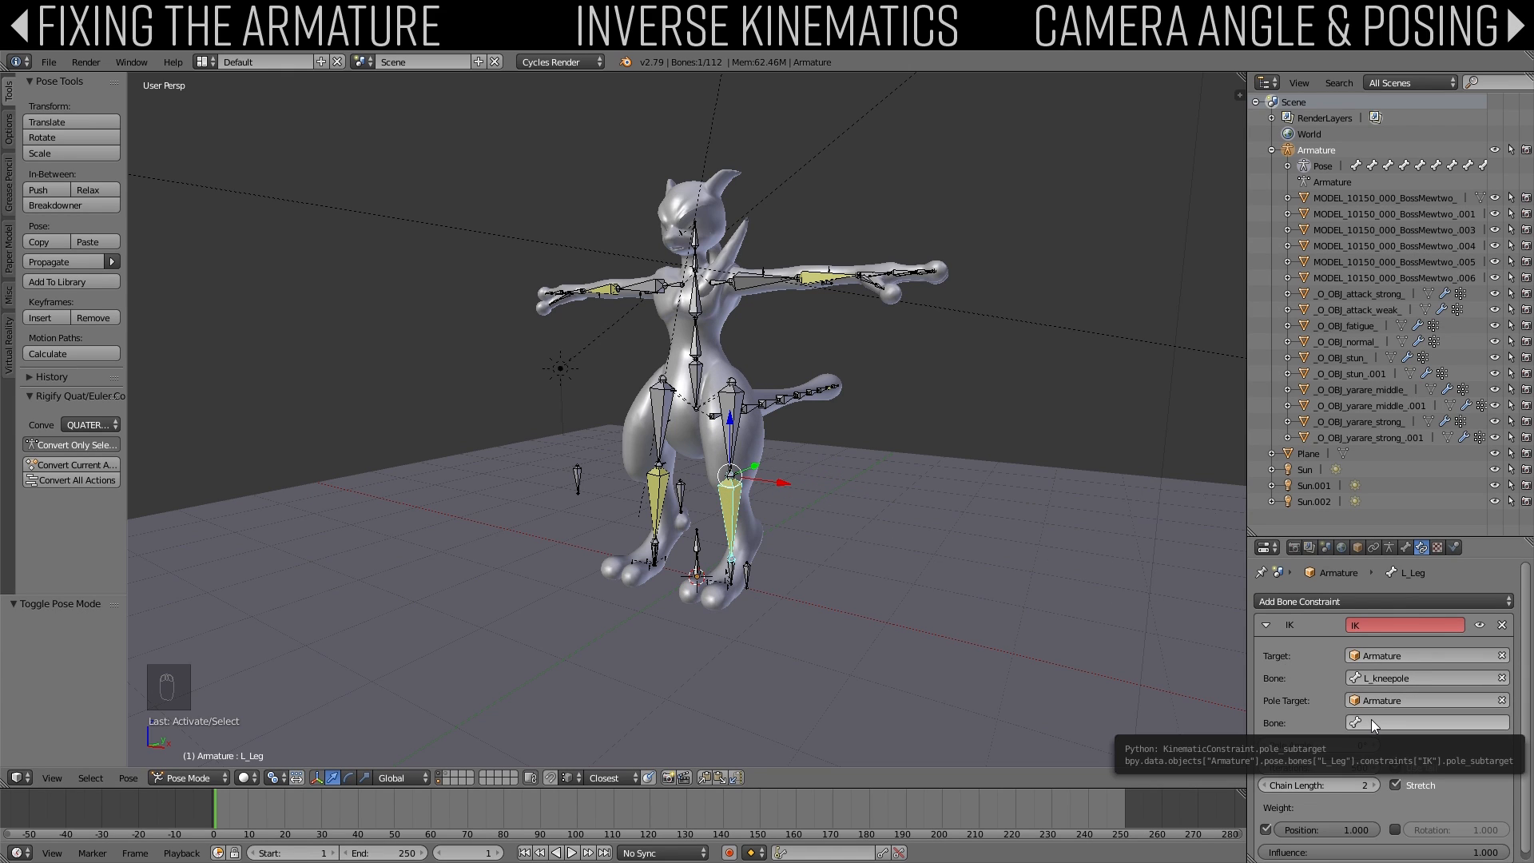
middle_click_drag(911, 569, 909, 514)
scroll(866, 493, "up", 1)
left_click(1385, 678)
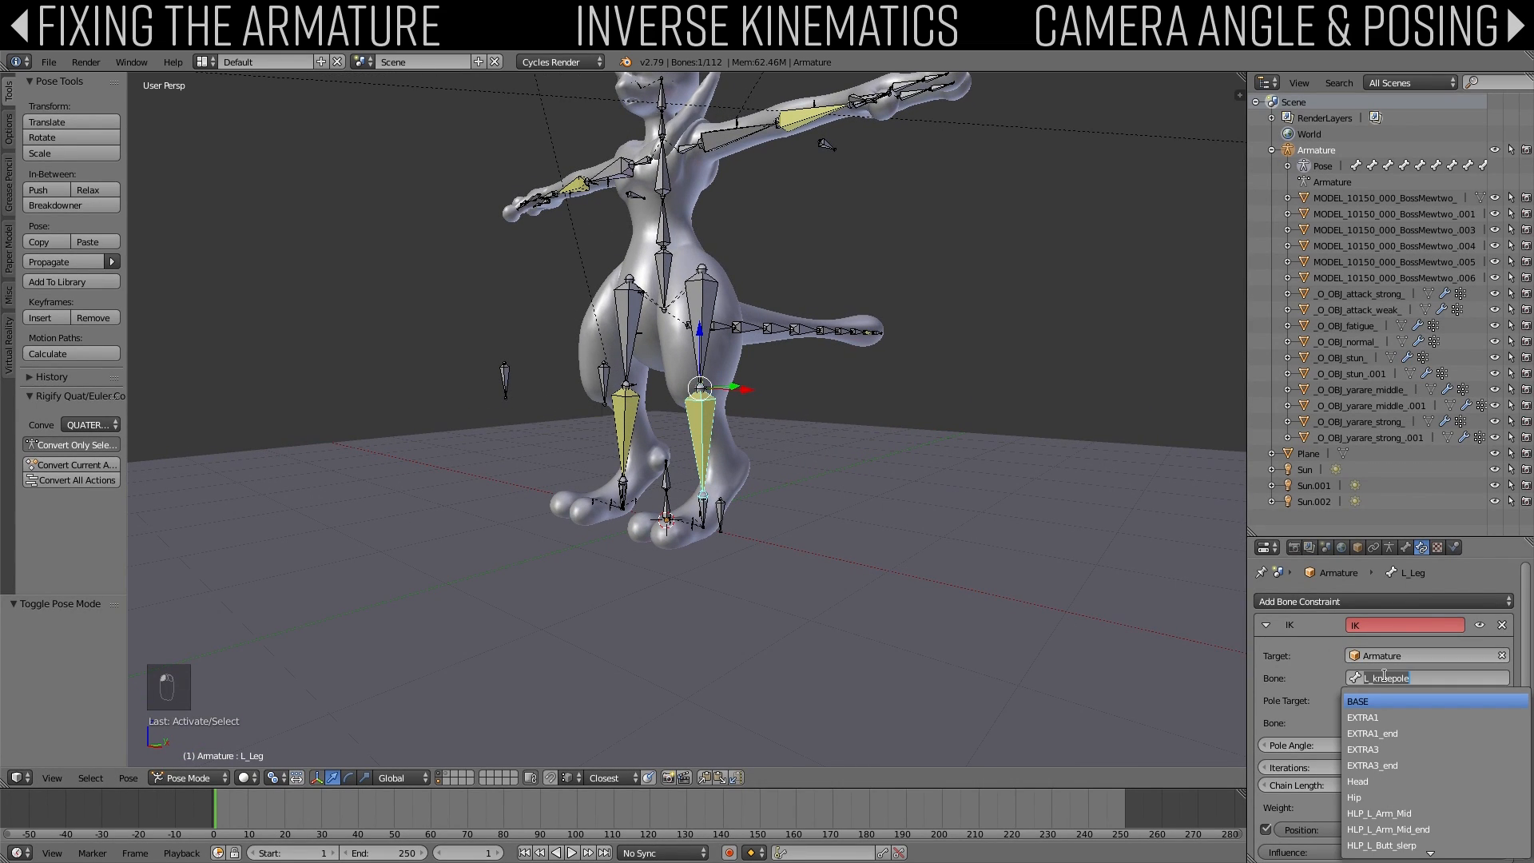
Step: Check the names of the left foot bone, its control bone and the two bones in front of the knees
right_click(703, 524)
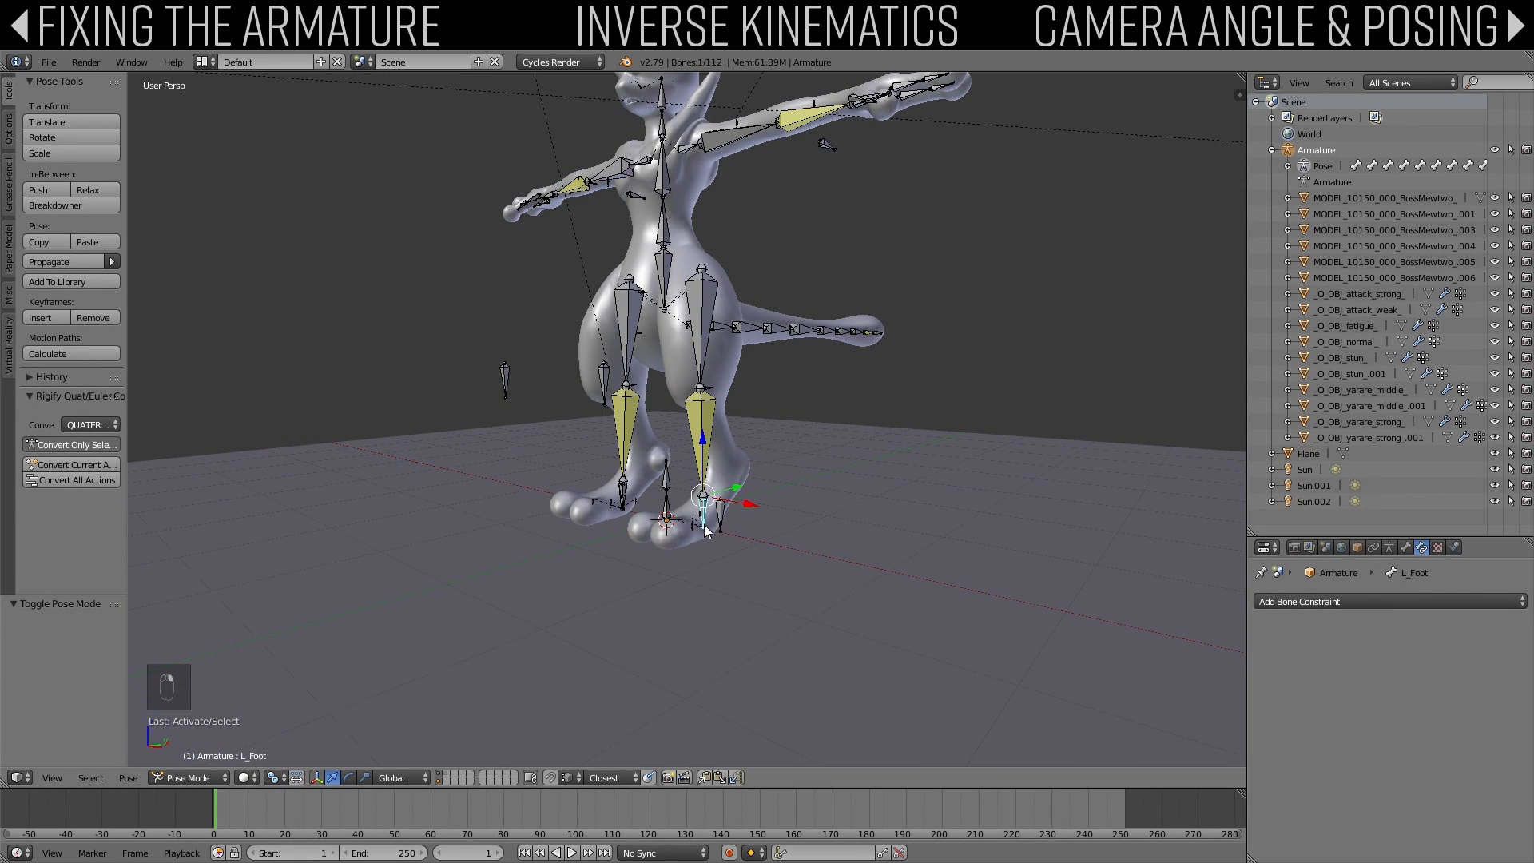
right_click(719, 523)
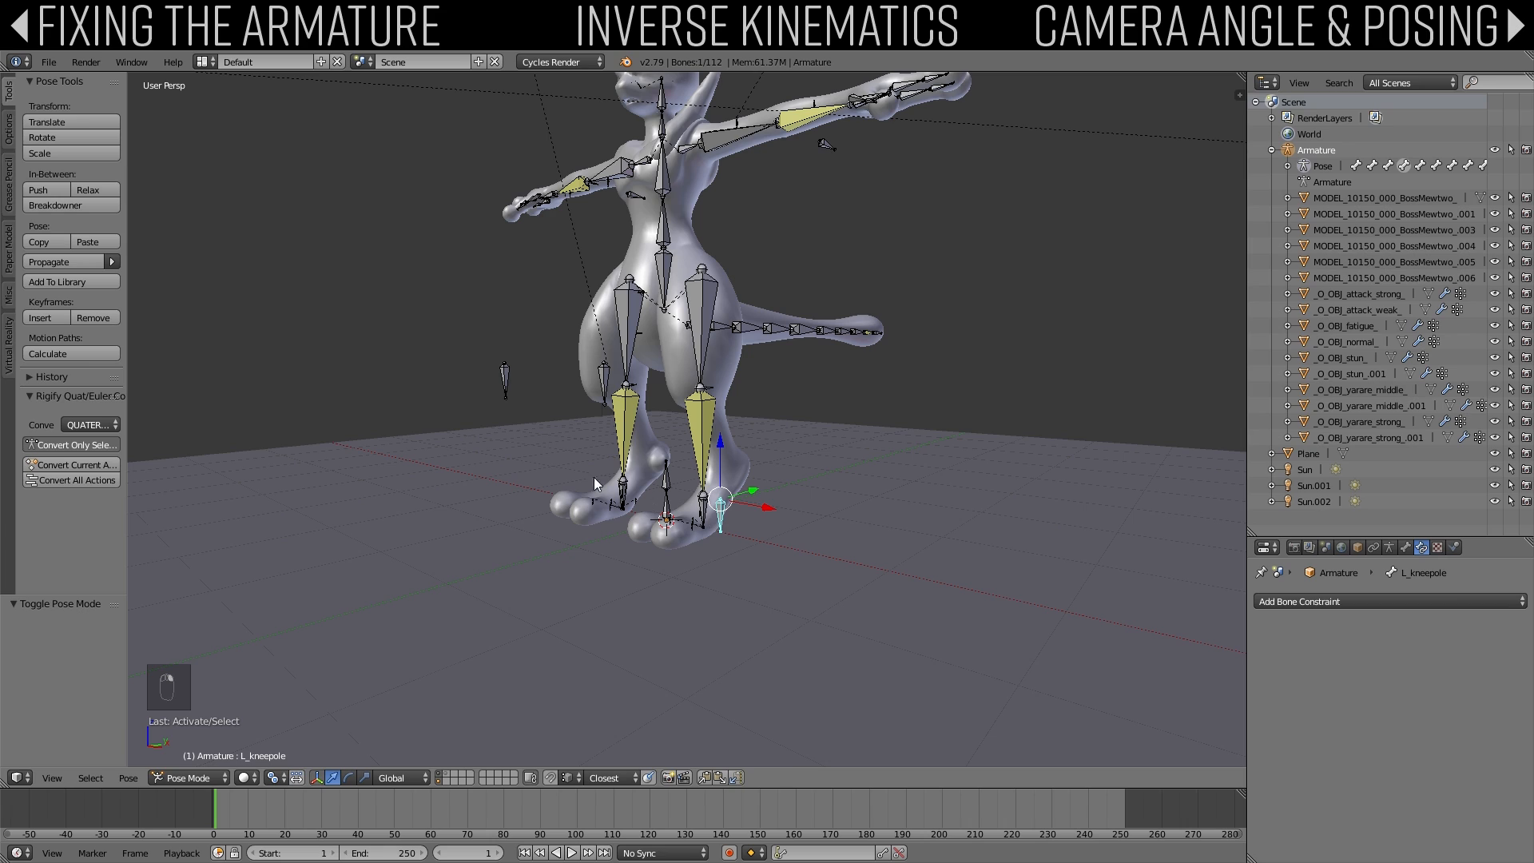
middle_click_drag(595, 478, 516, 391)
right_click(489, 377)
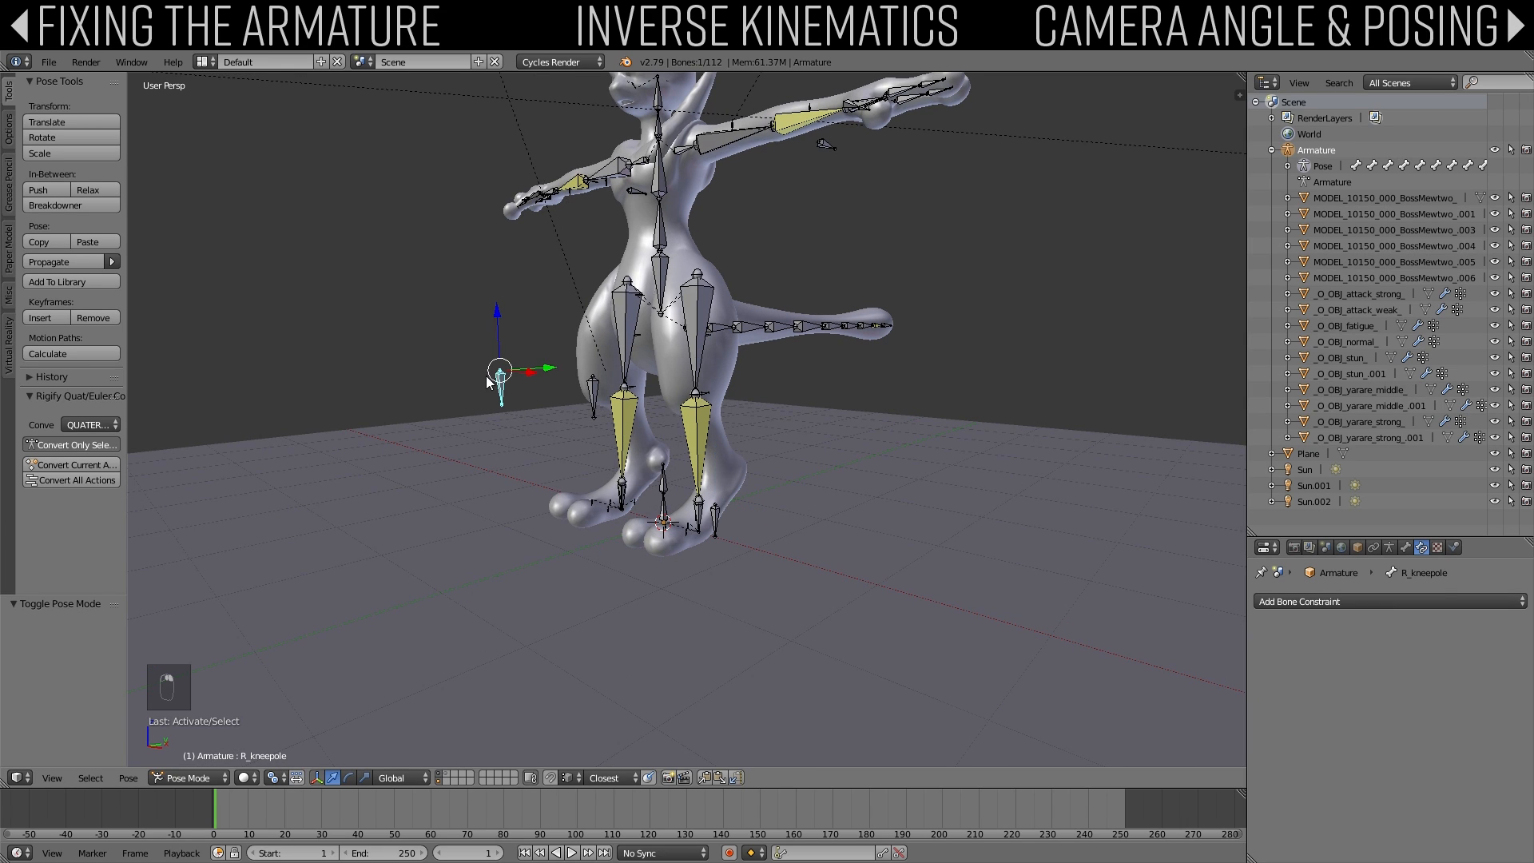
right_click(594, 394)
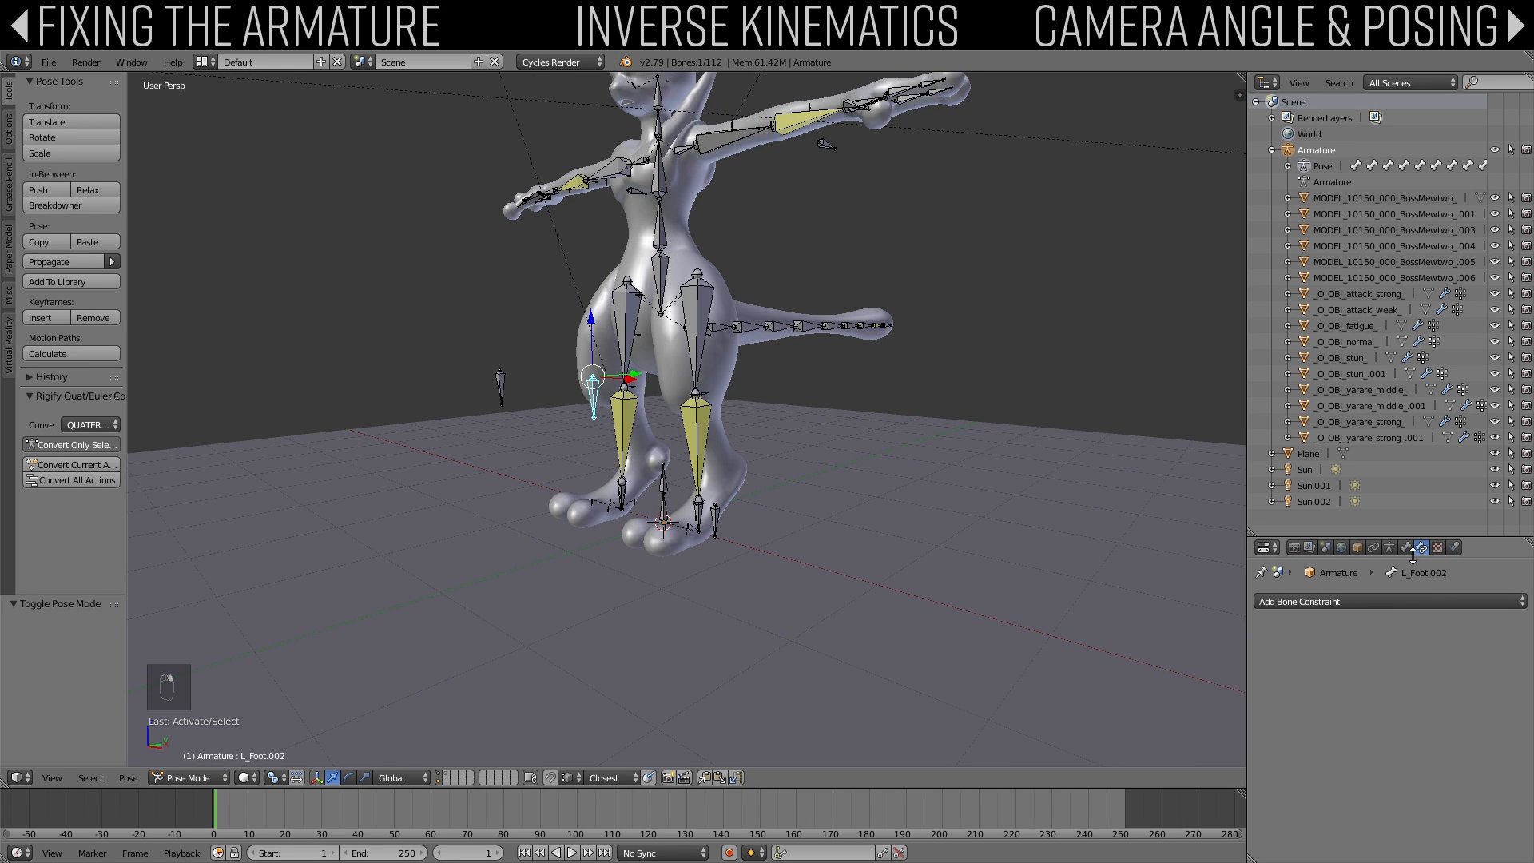
Step: Rename the control bone at the left foot, wrongly called L_kneepole, as L_Foot.001
right_click(725, 523)
right_click(715, 520)
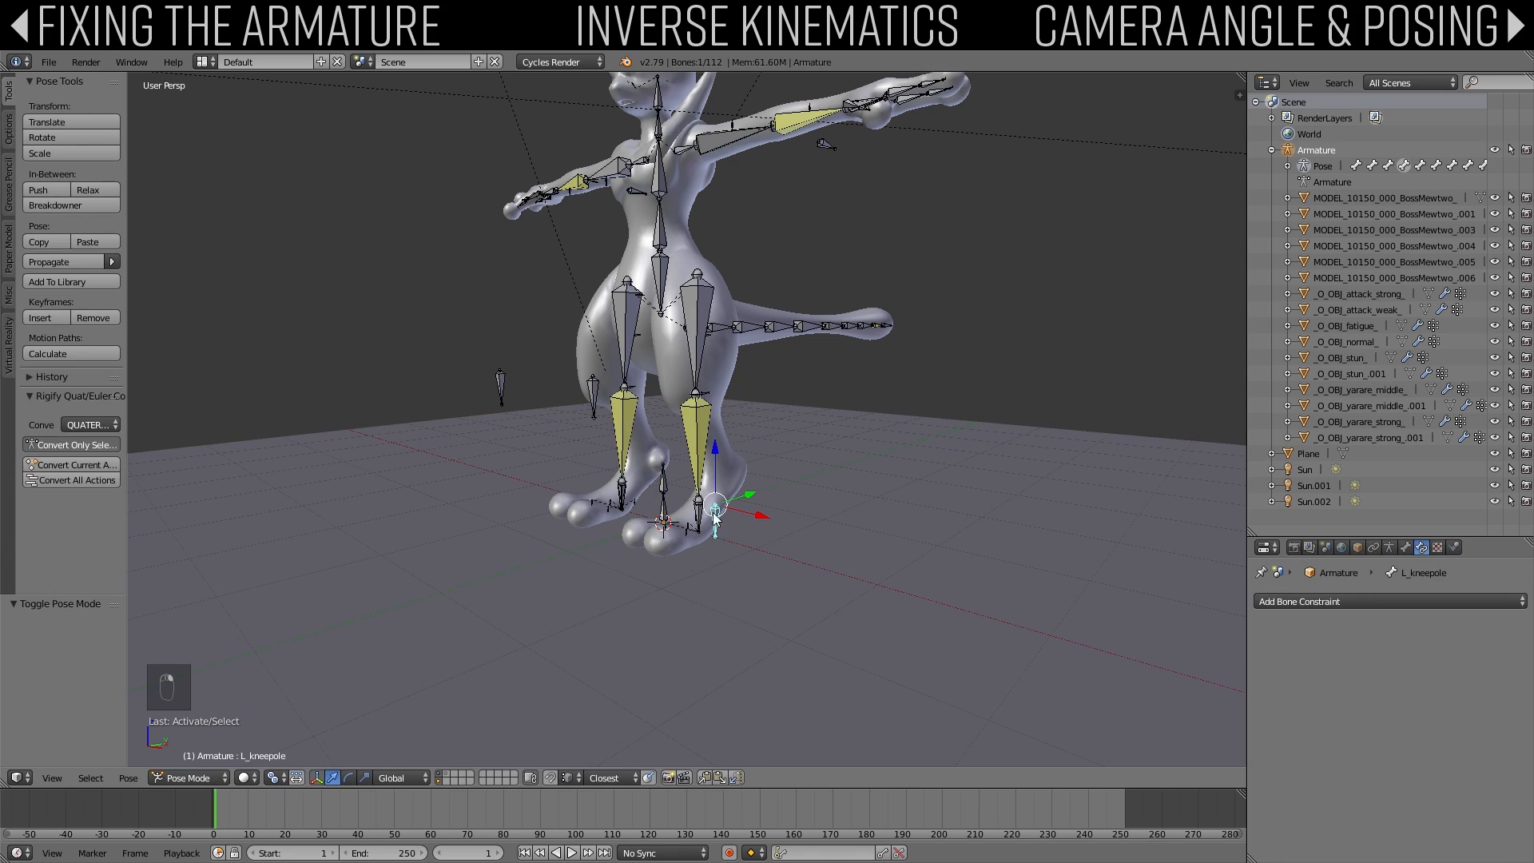
right_click(592, 400)
left_click(1406, 547)
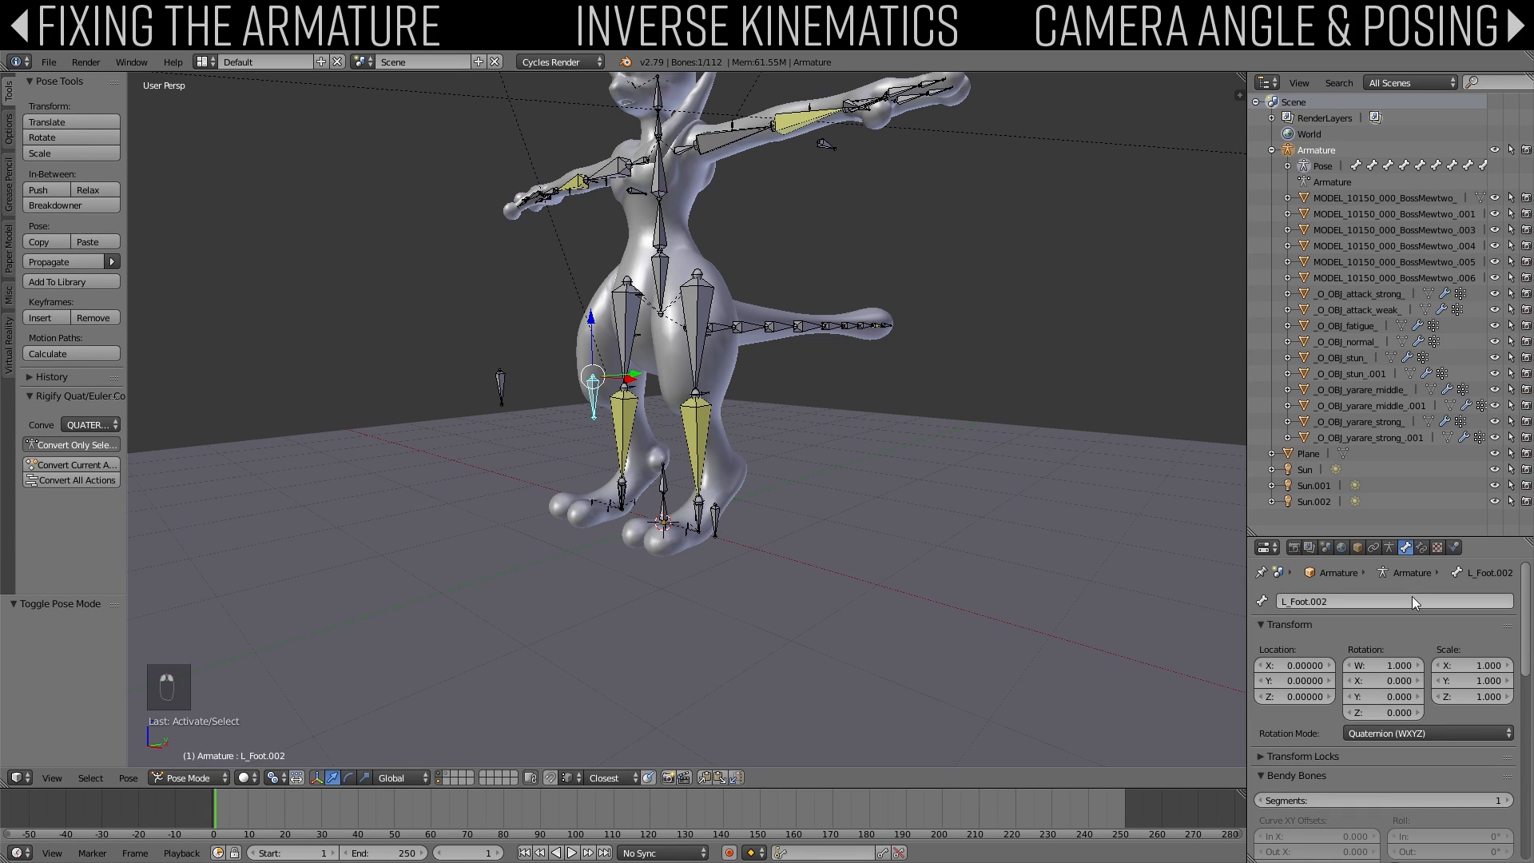
left_click(1410, 601)
left_click(1234, 611)
right_click(712, 521)
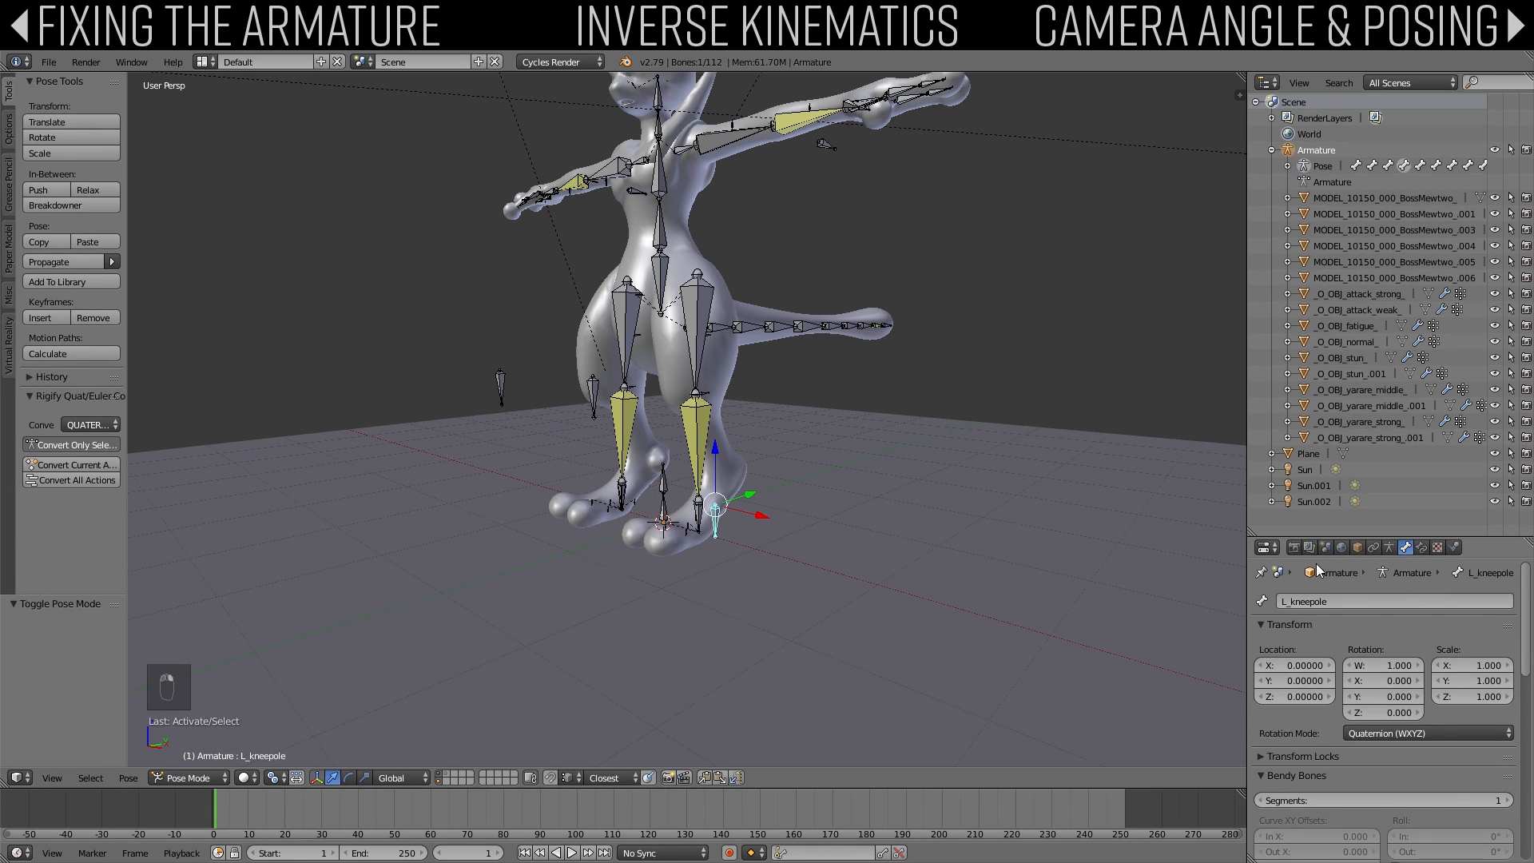
left_click(1352, 600)
key("Return")
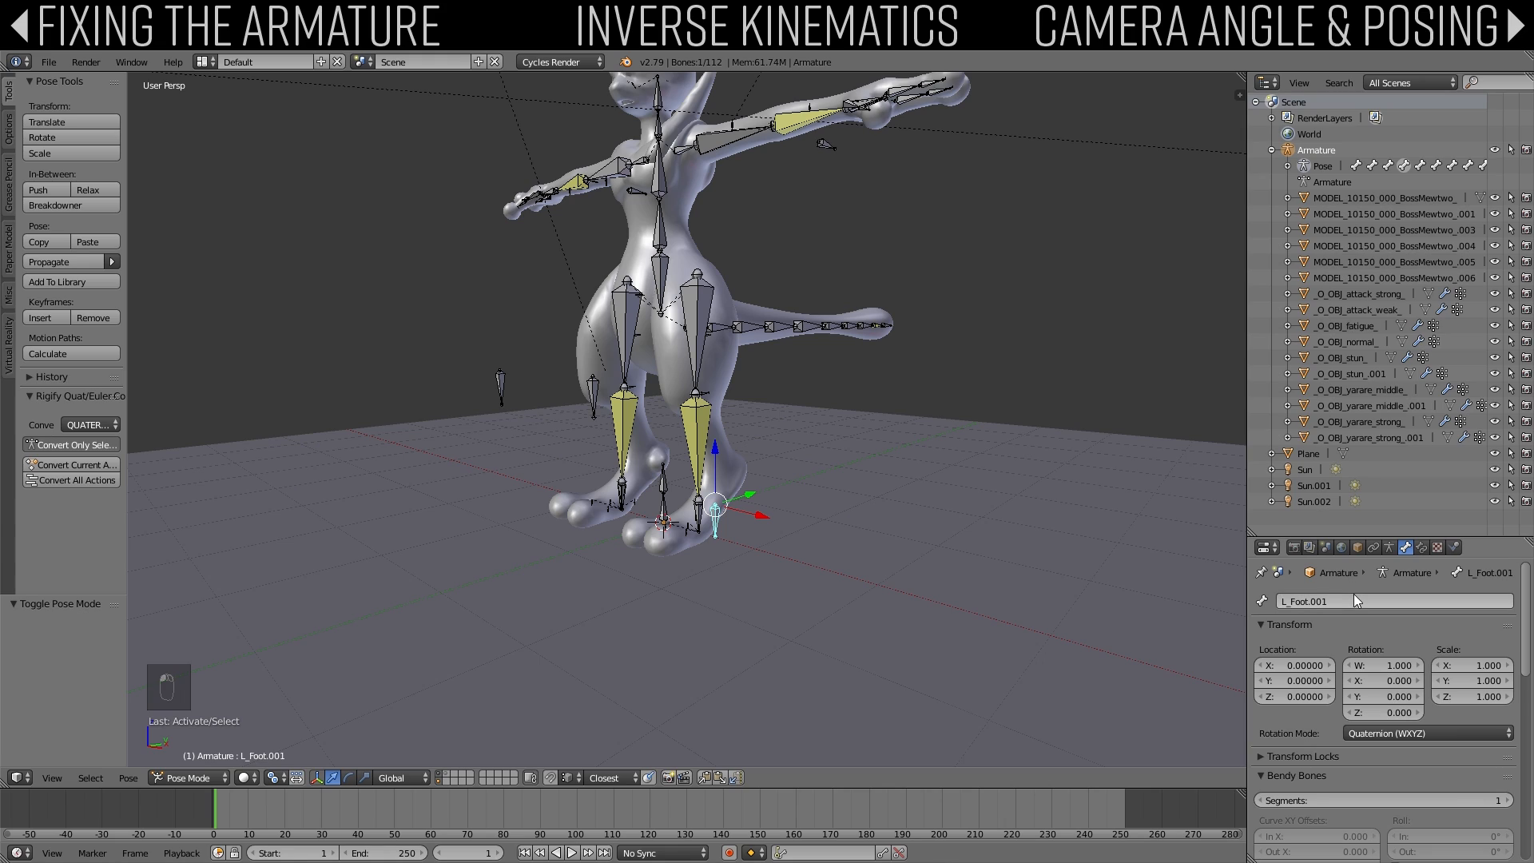
Step: Rename the bone in front of the left knee as L_kneepole and save the file
right_click(593, 392)
left_click(1341, 601)
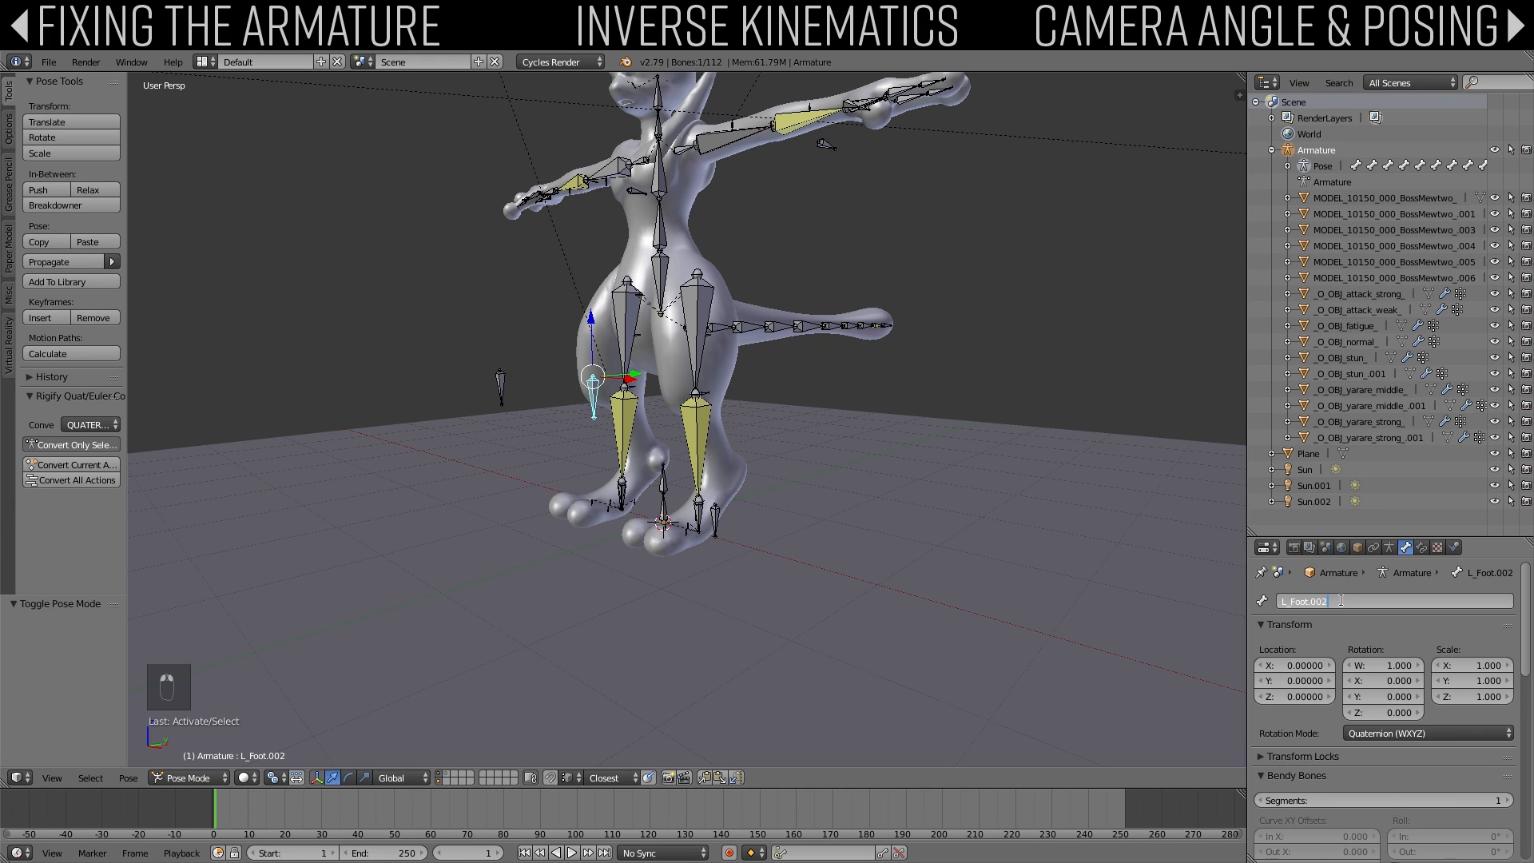
key("BackSpace")
key("BackSpace")
type("k")
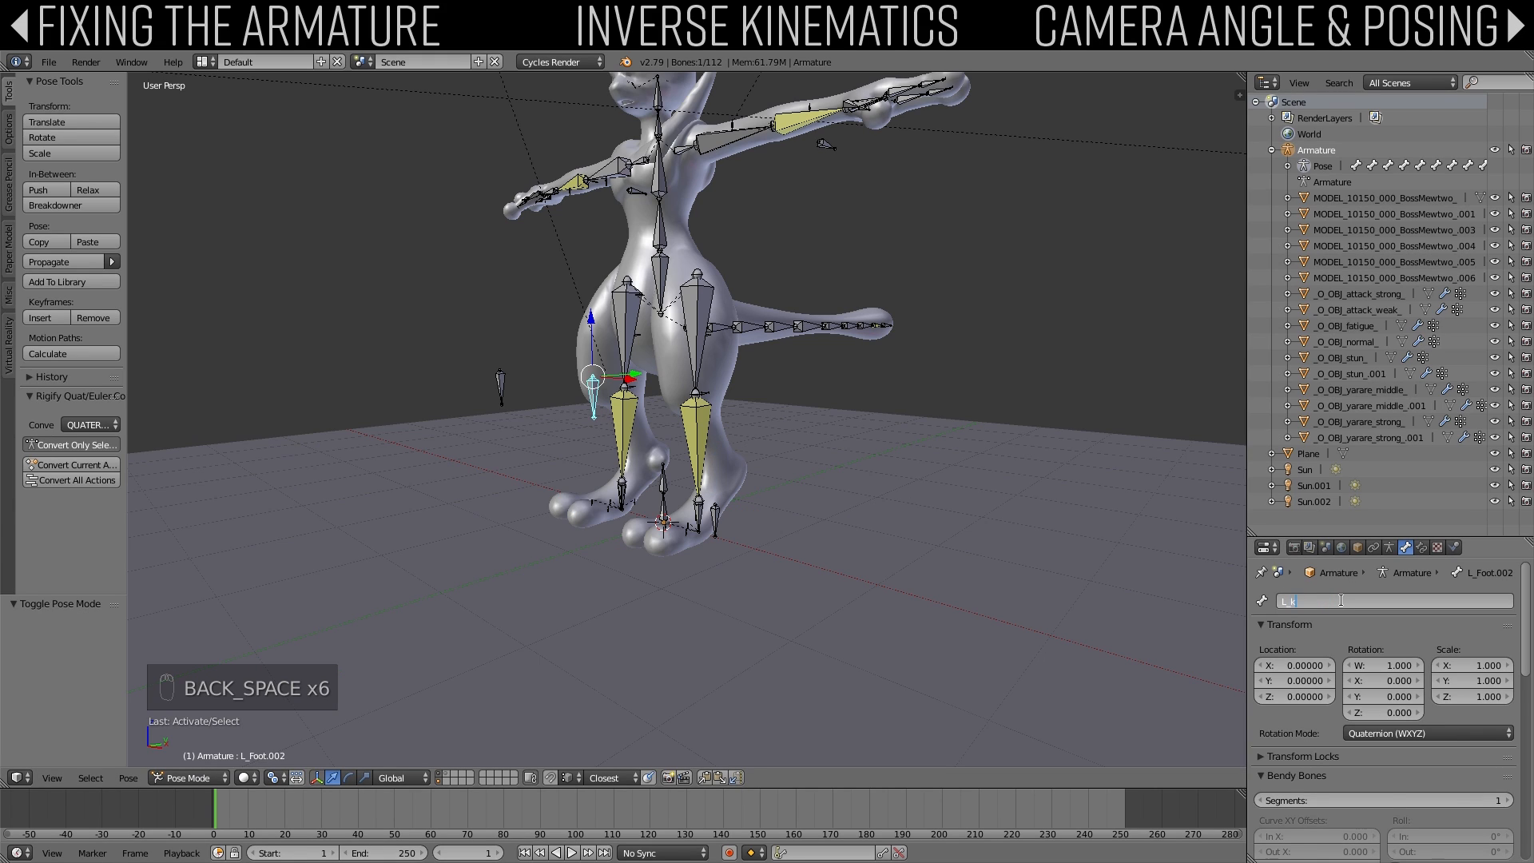
type("neepole")
key("Return")
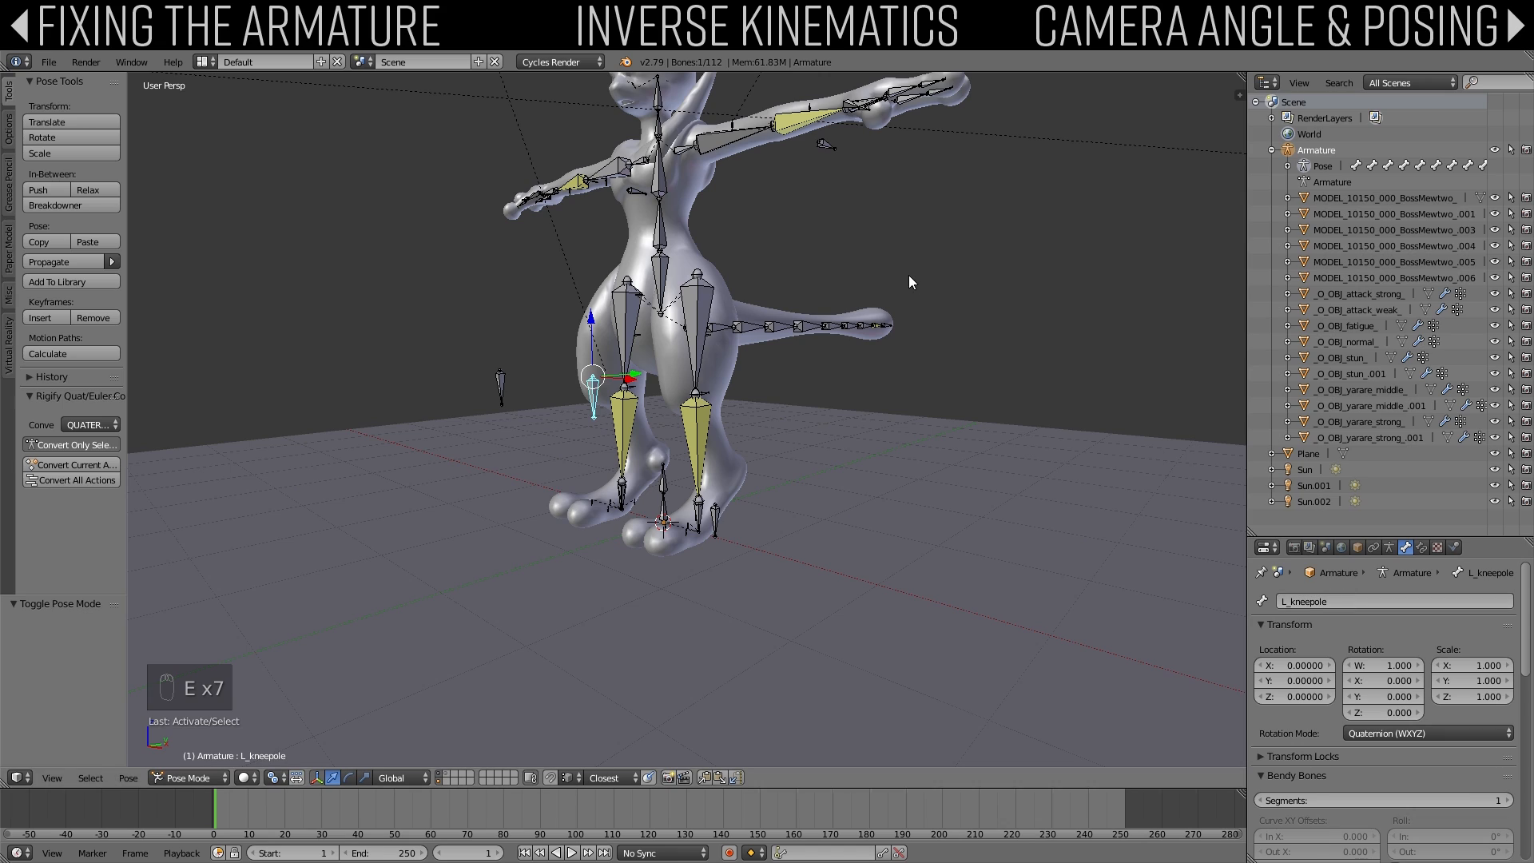
key("ctrl+s")
right_click(673, 404)
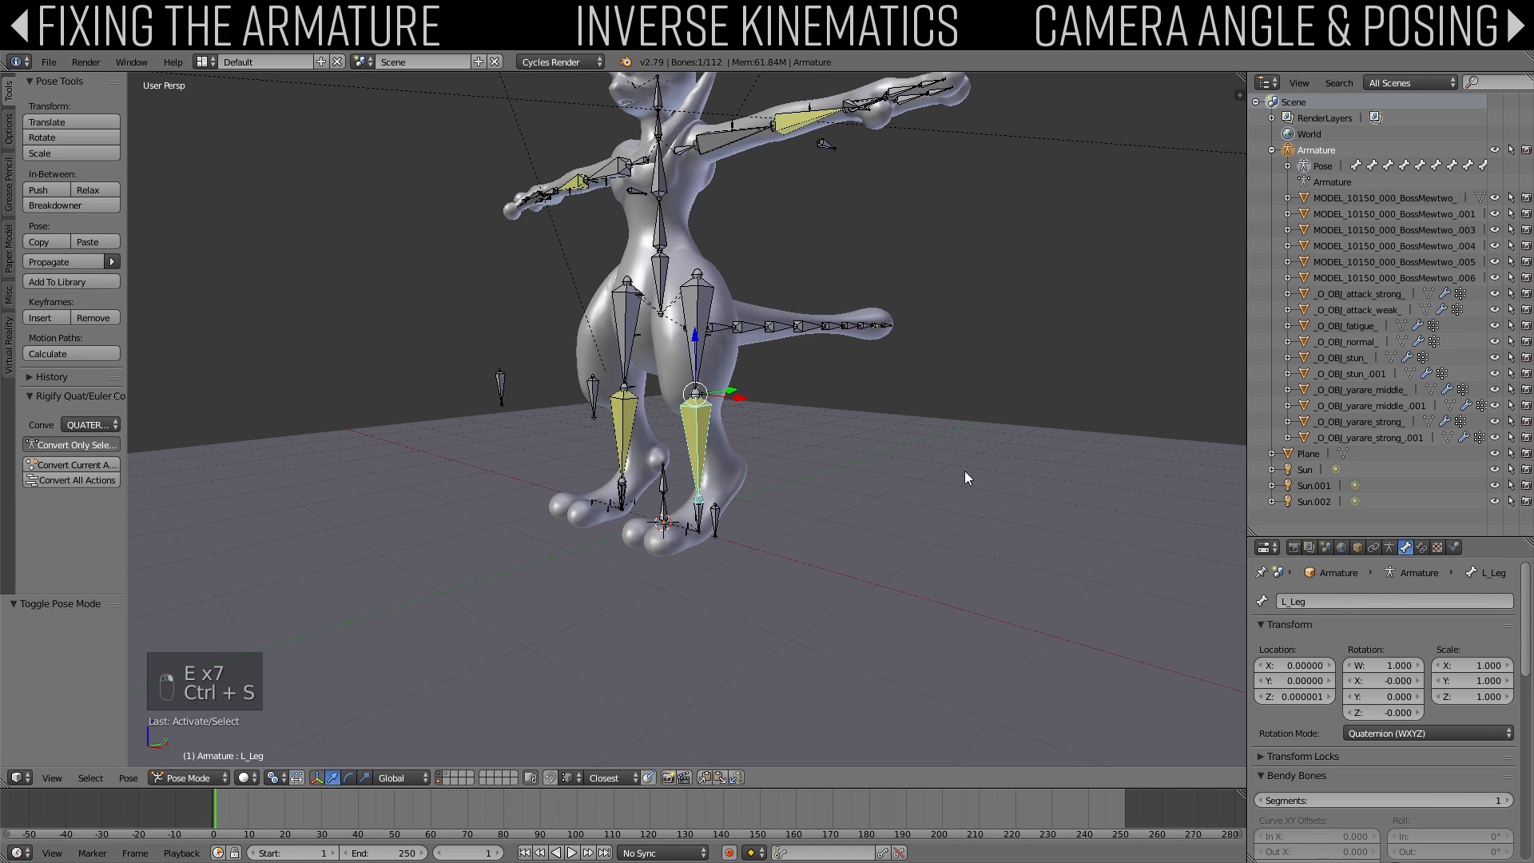
left_click(1421, 548)
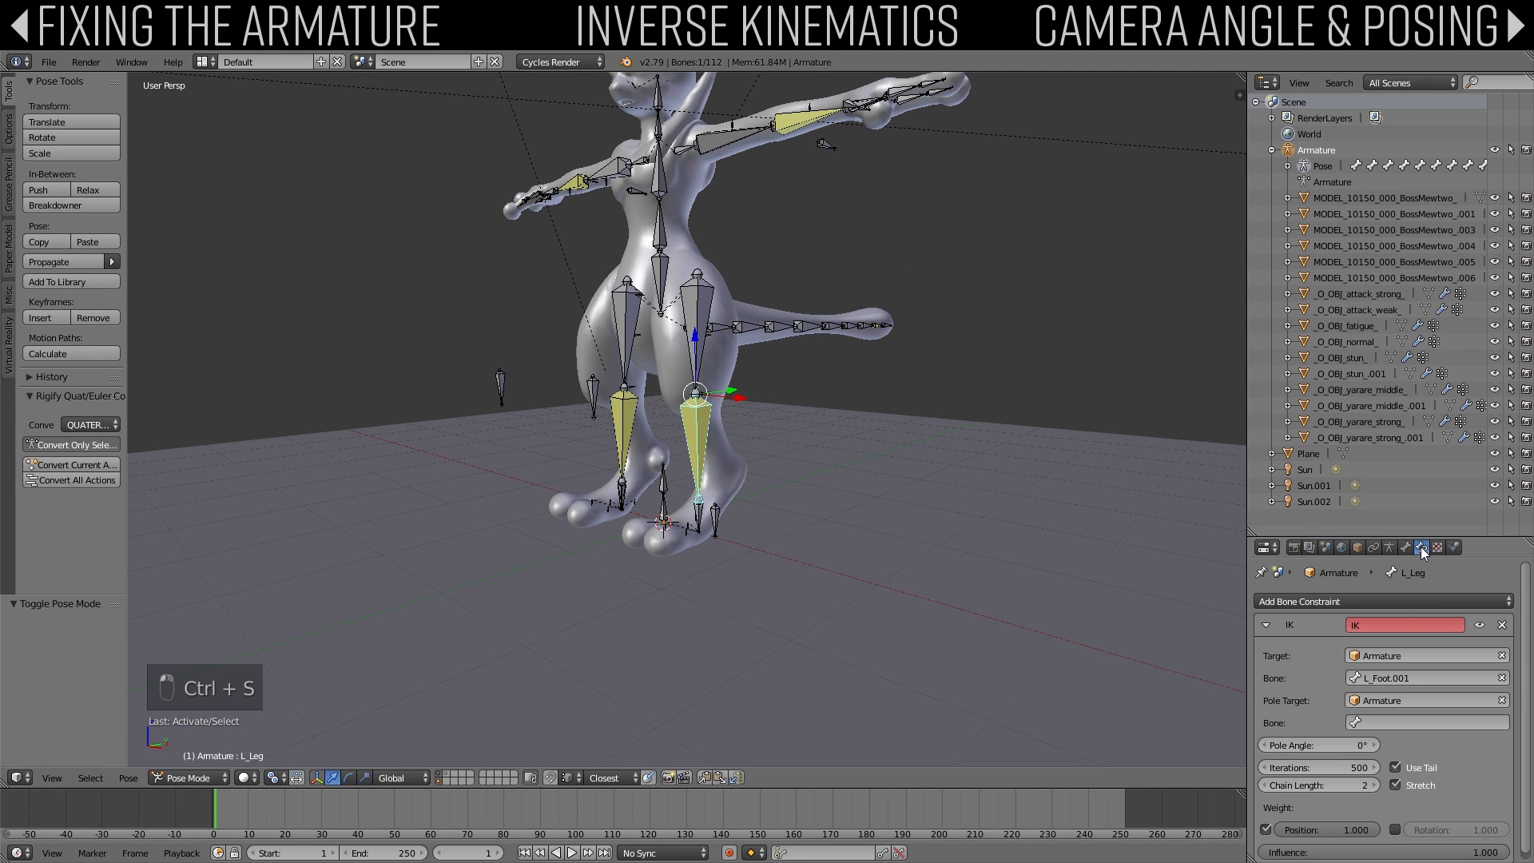
left_click(1403, 720)
type("pol")
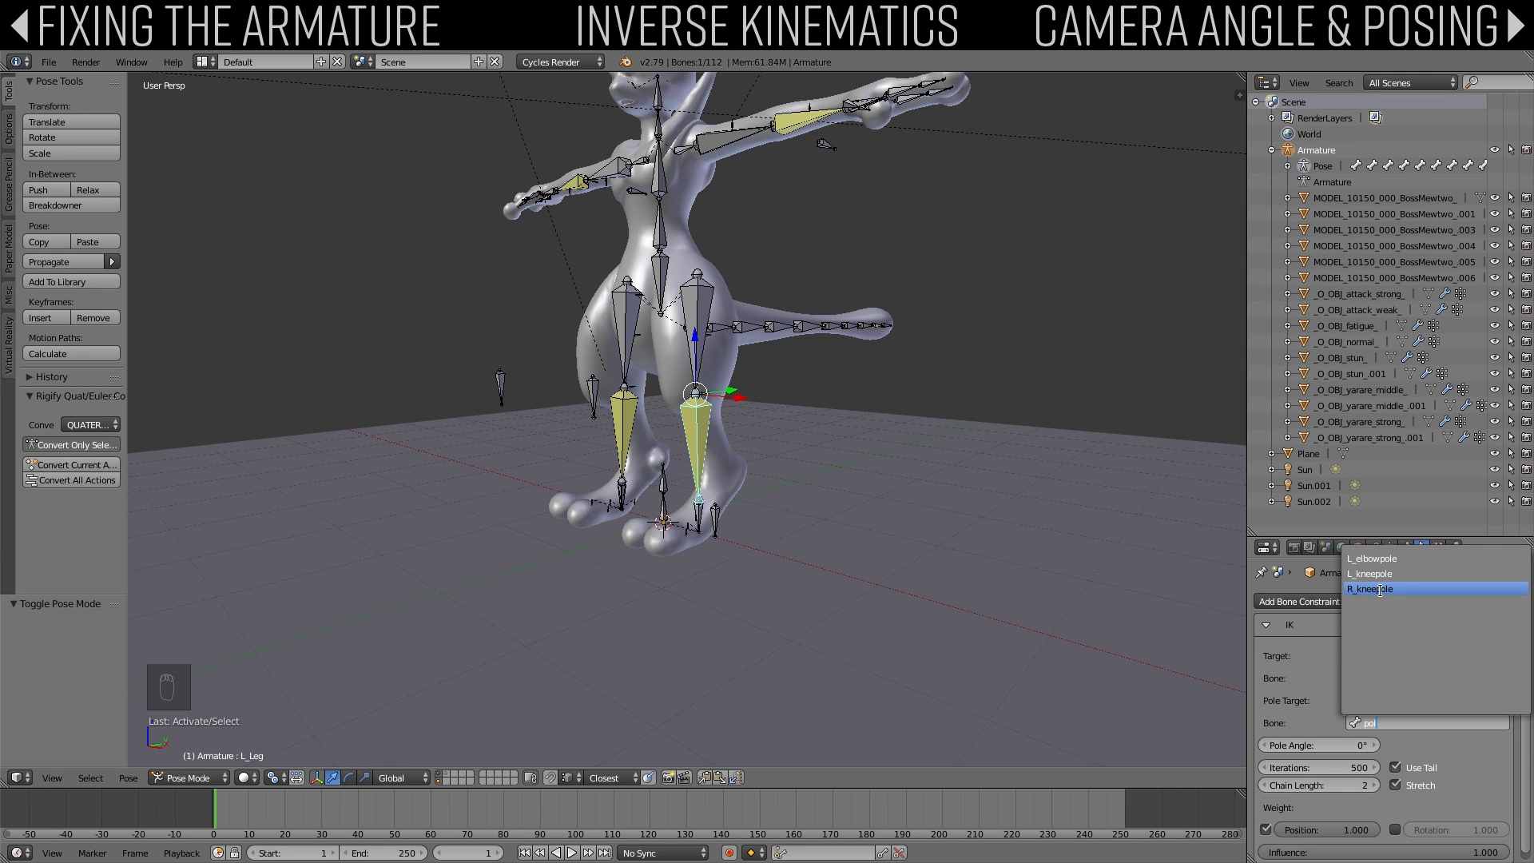
key("Escape")
Step: Rename the bone behind the right elbow, R_Hand.002, as R_elbowpole and save the file
middle_click_drag(622, 409, 706, 505)
right_click(581, 224)
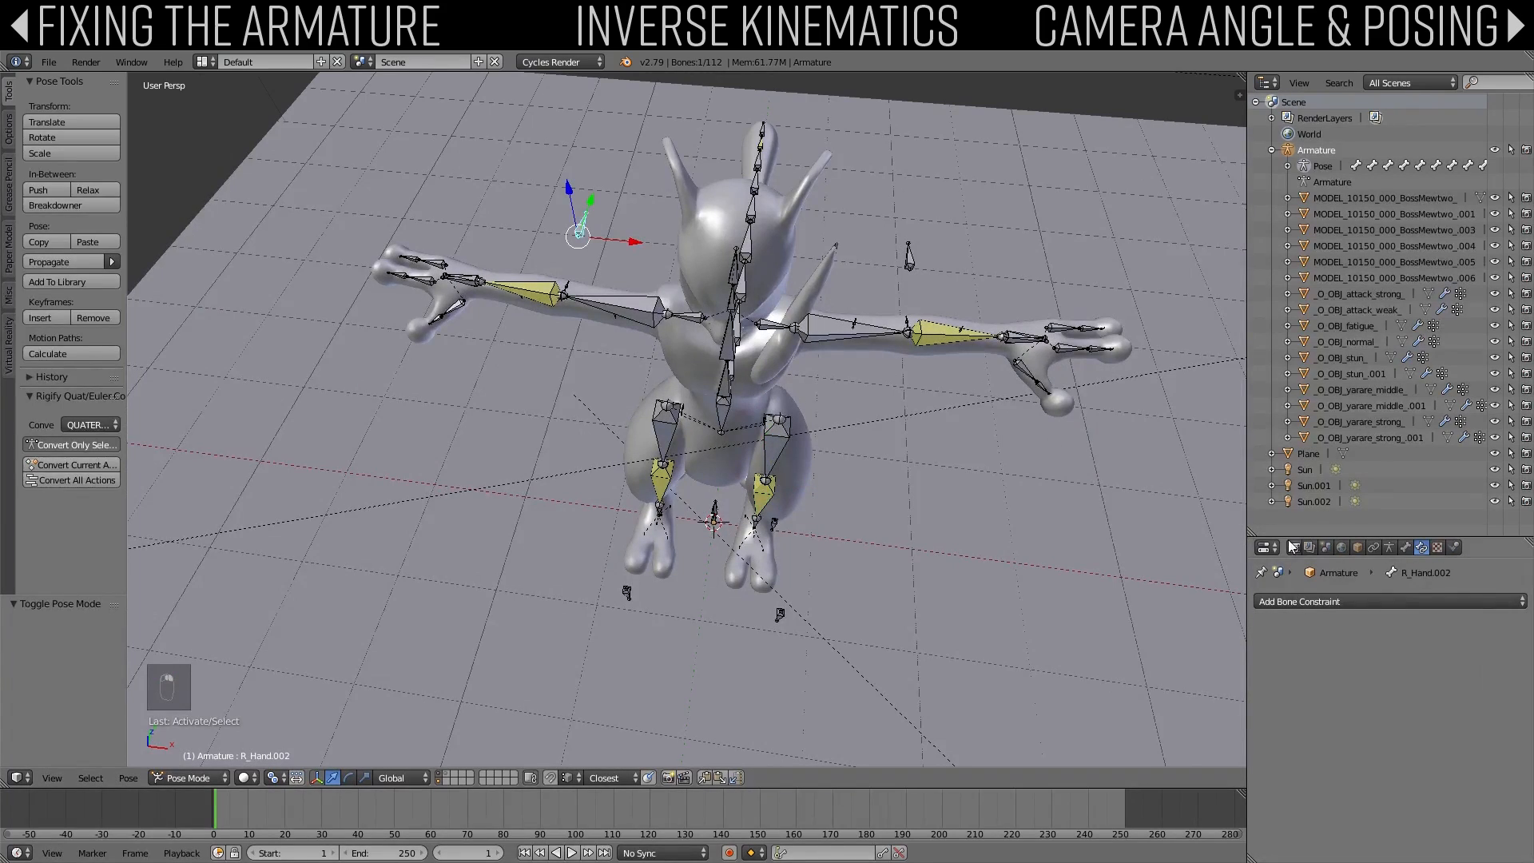
left_click(1405, 547)
left_click(1392, 601)
left_click(1391, 601)
key("BackSpace")
key("BackSpace")
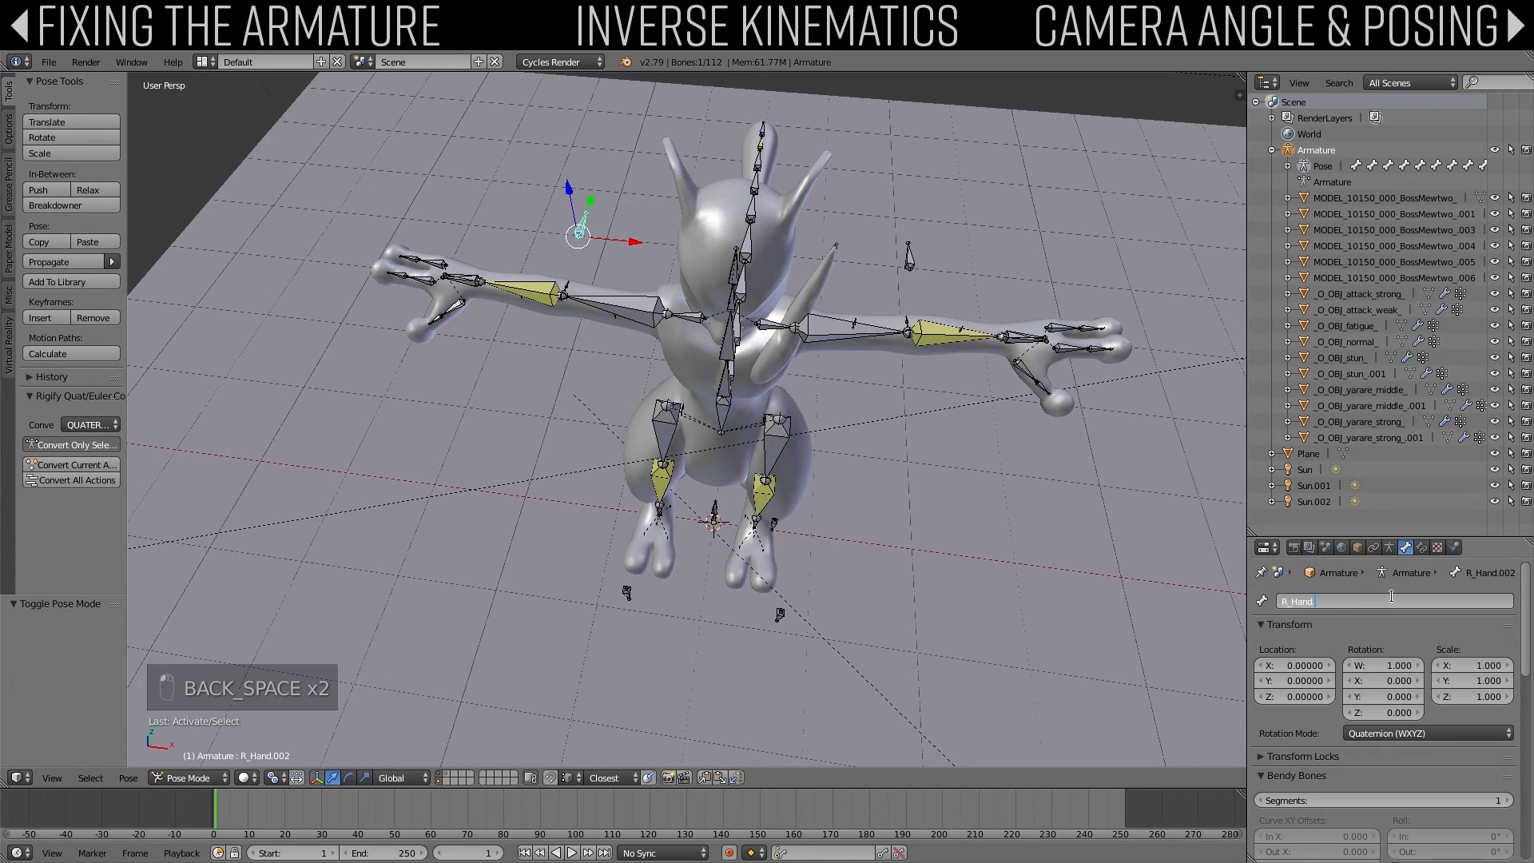
type("elbowpole")
key("Return")
key("ctrl+s")
Step: Set L_kneepole as the pole target bone in the IK constraint of L_Leg
middle_click_drag(769, 481, 718, 399)
right_click(729, 445)
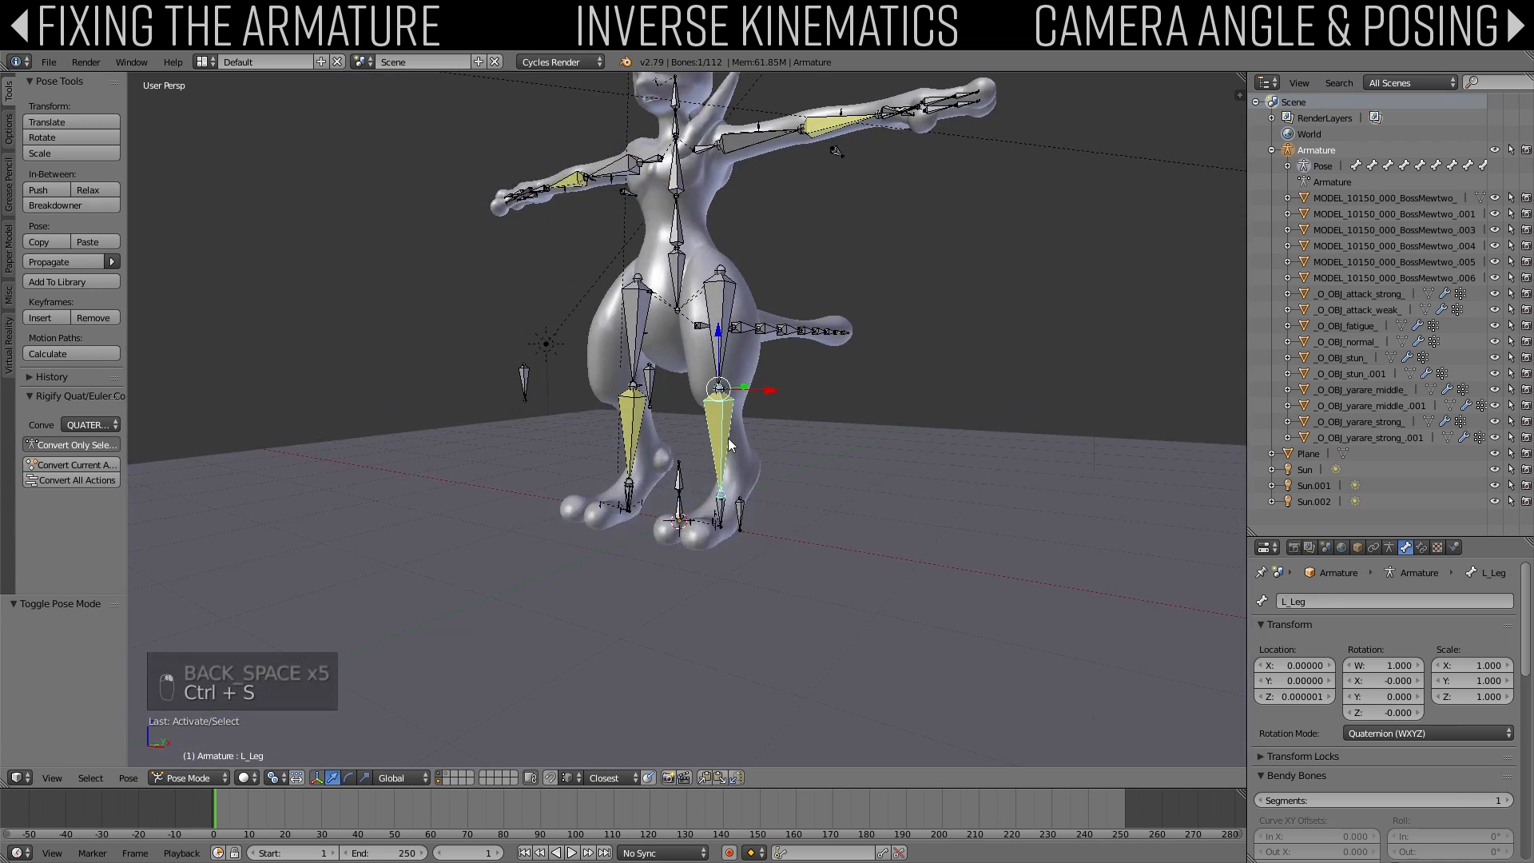
left_click(1422, 546)
left_click(1419, 720)
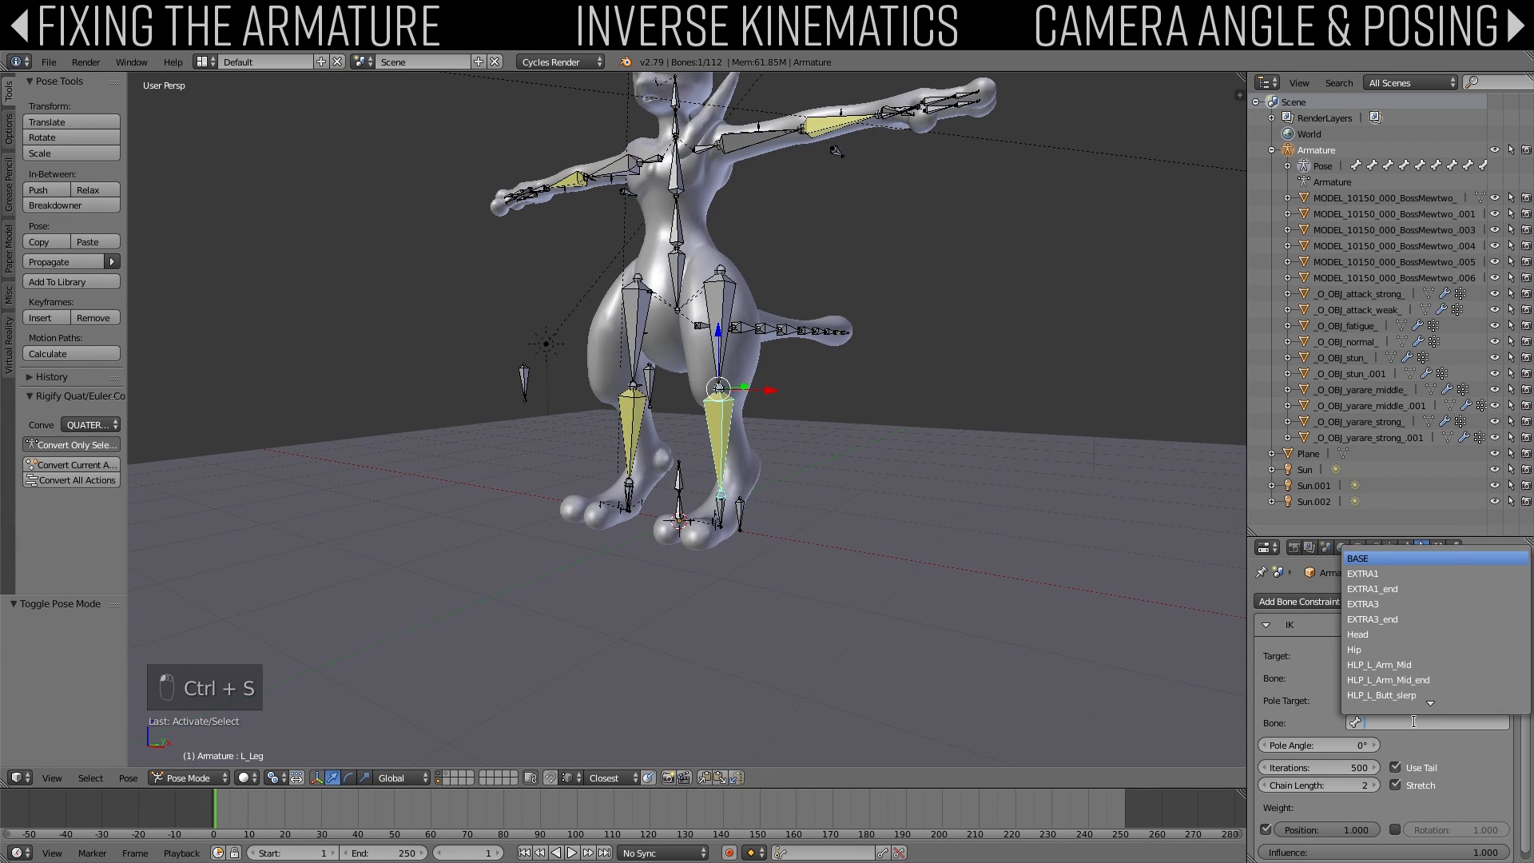
type("pol")
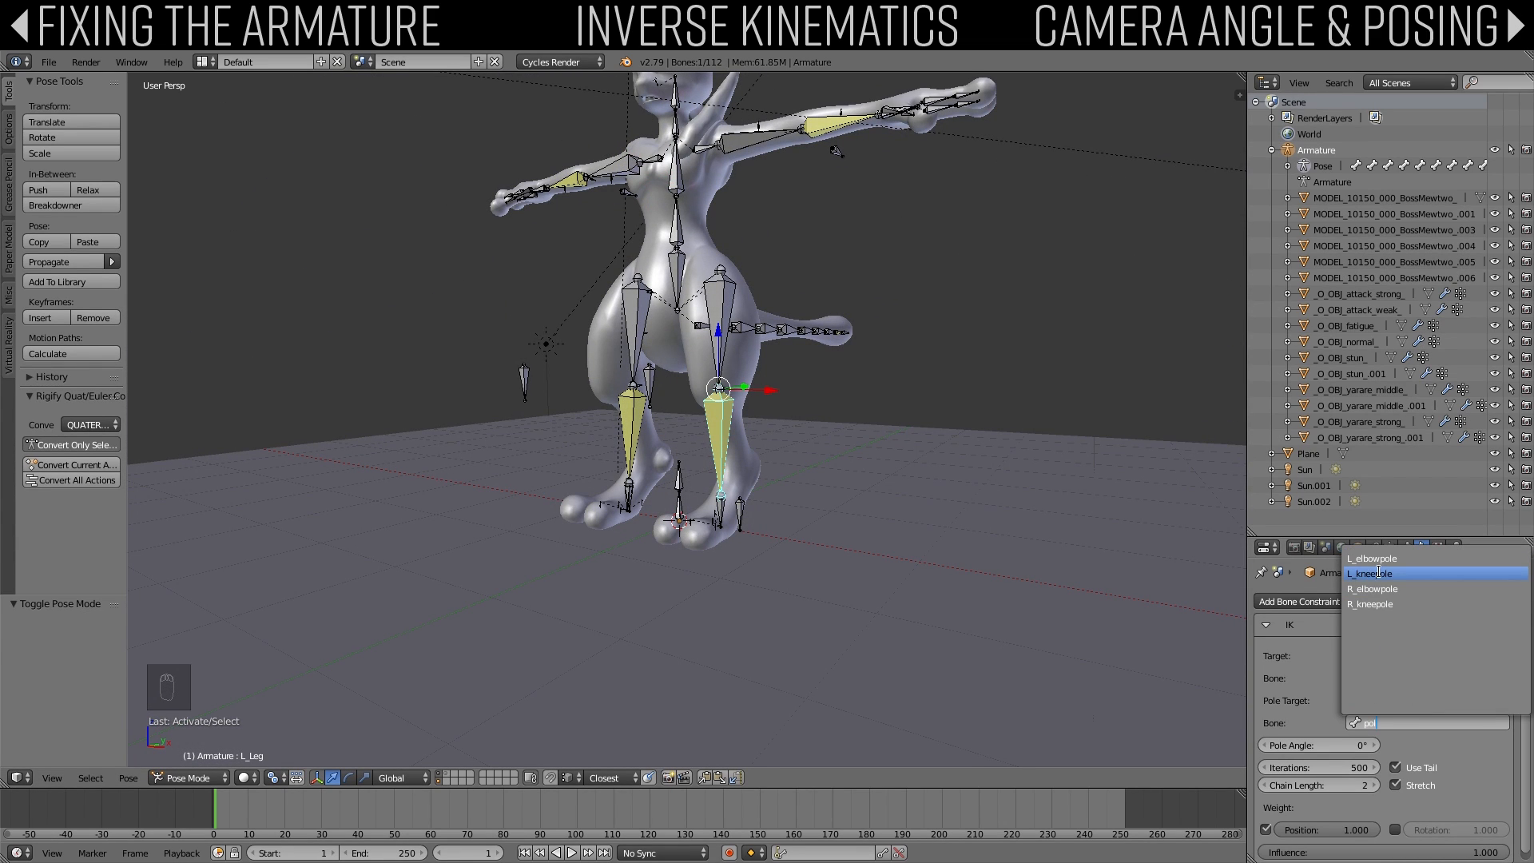
left_click(1378, 573)
Step: Set the Armature as the pole target of R_Leg's IK constraint, with R_kneepole as the pole bone
middle_click_drag(713, 447, 702, 498)
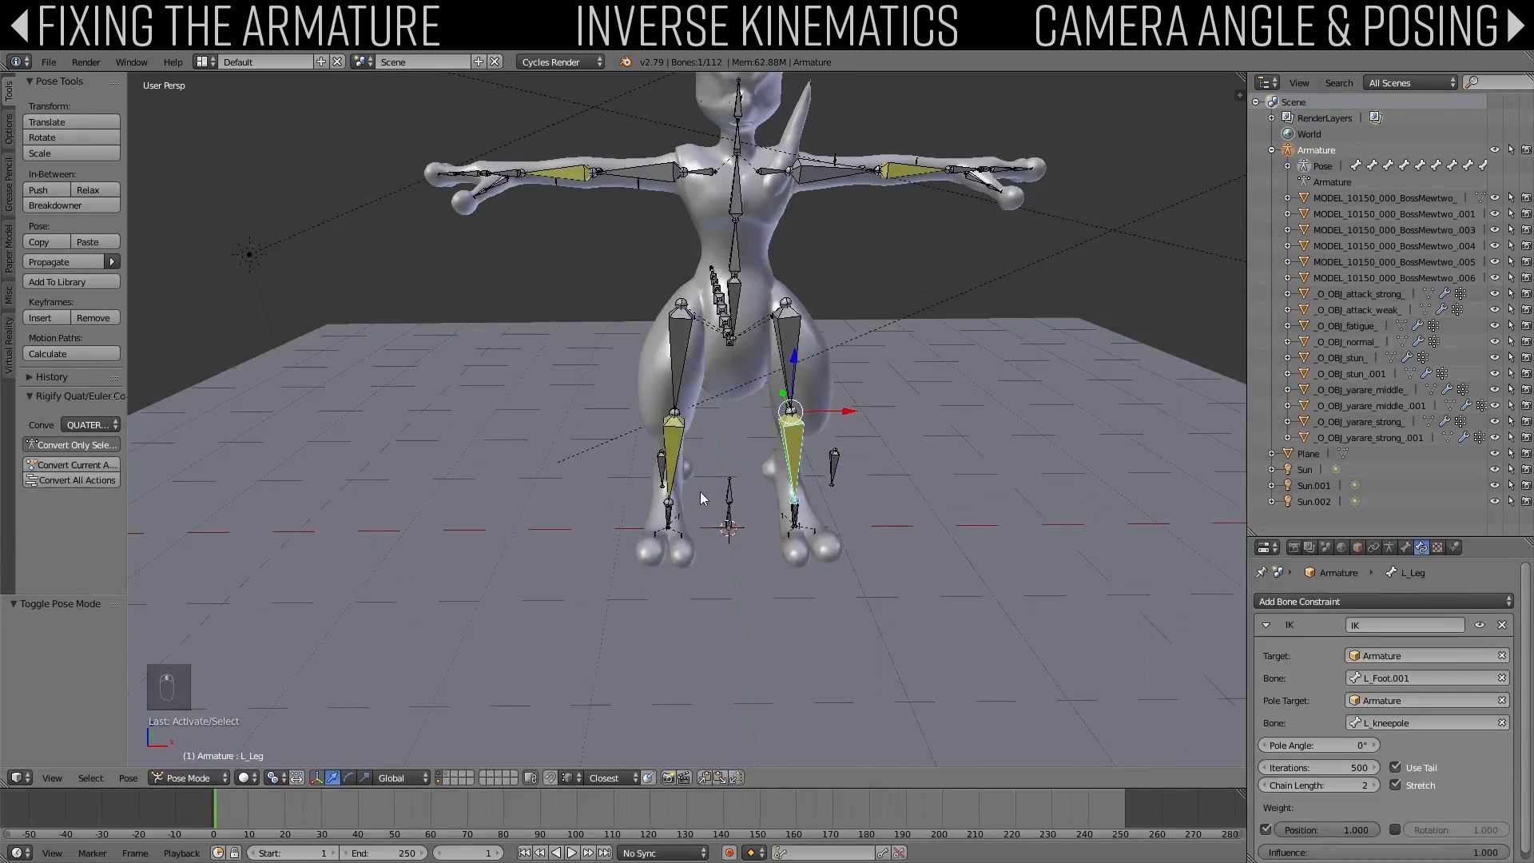
right_click(673, 439)
left_click(1449, 700)
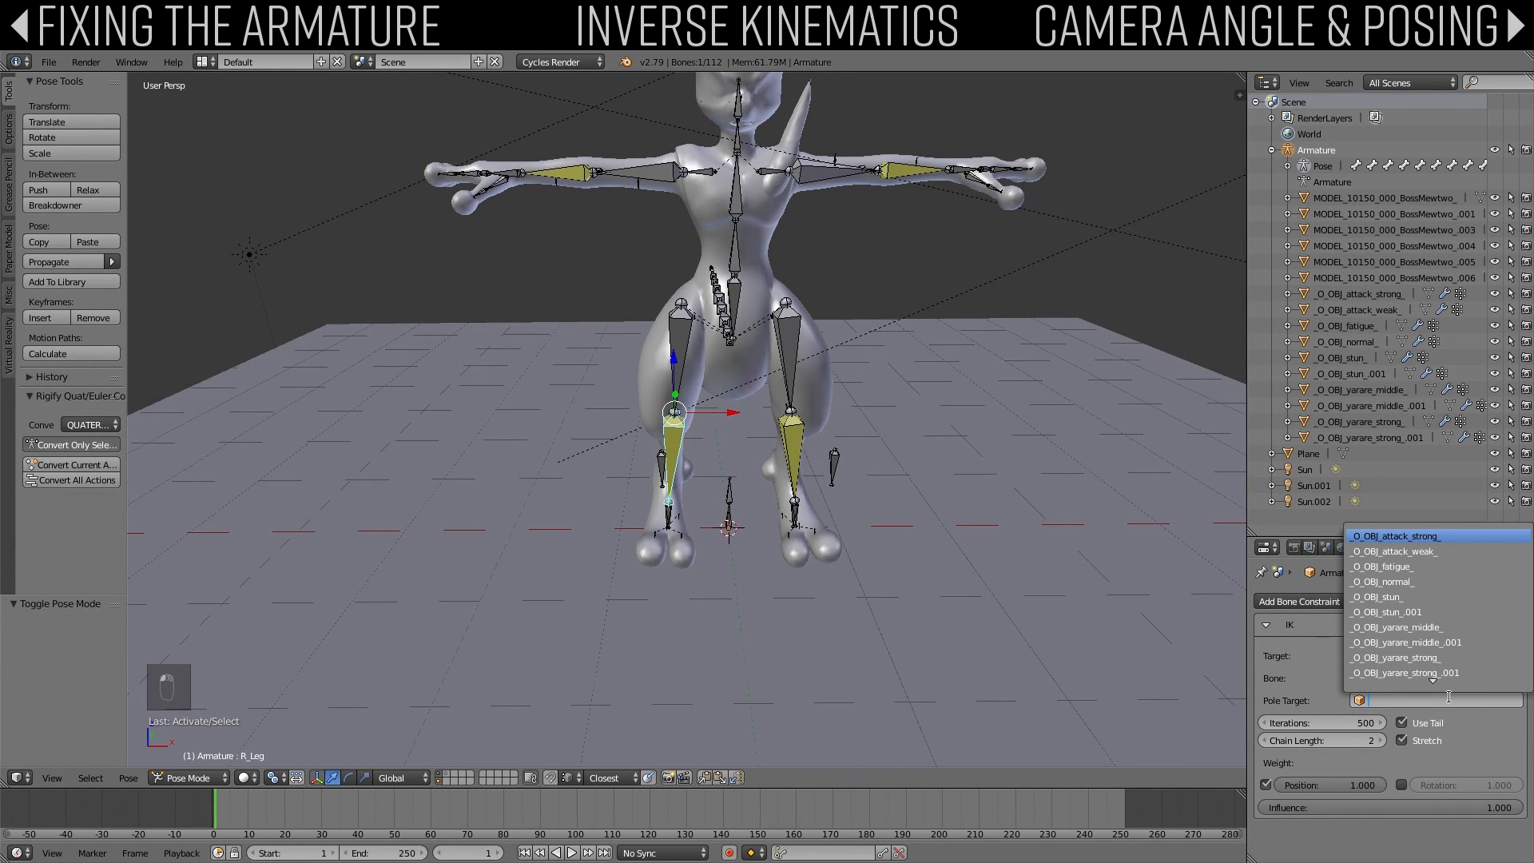
key("Escape")
left_click(1517, 701)
left_click(785, 454)
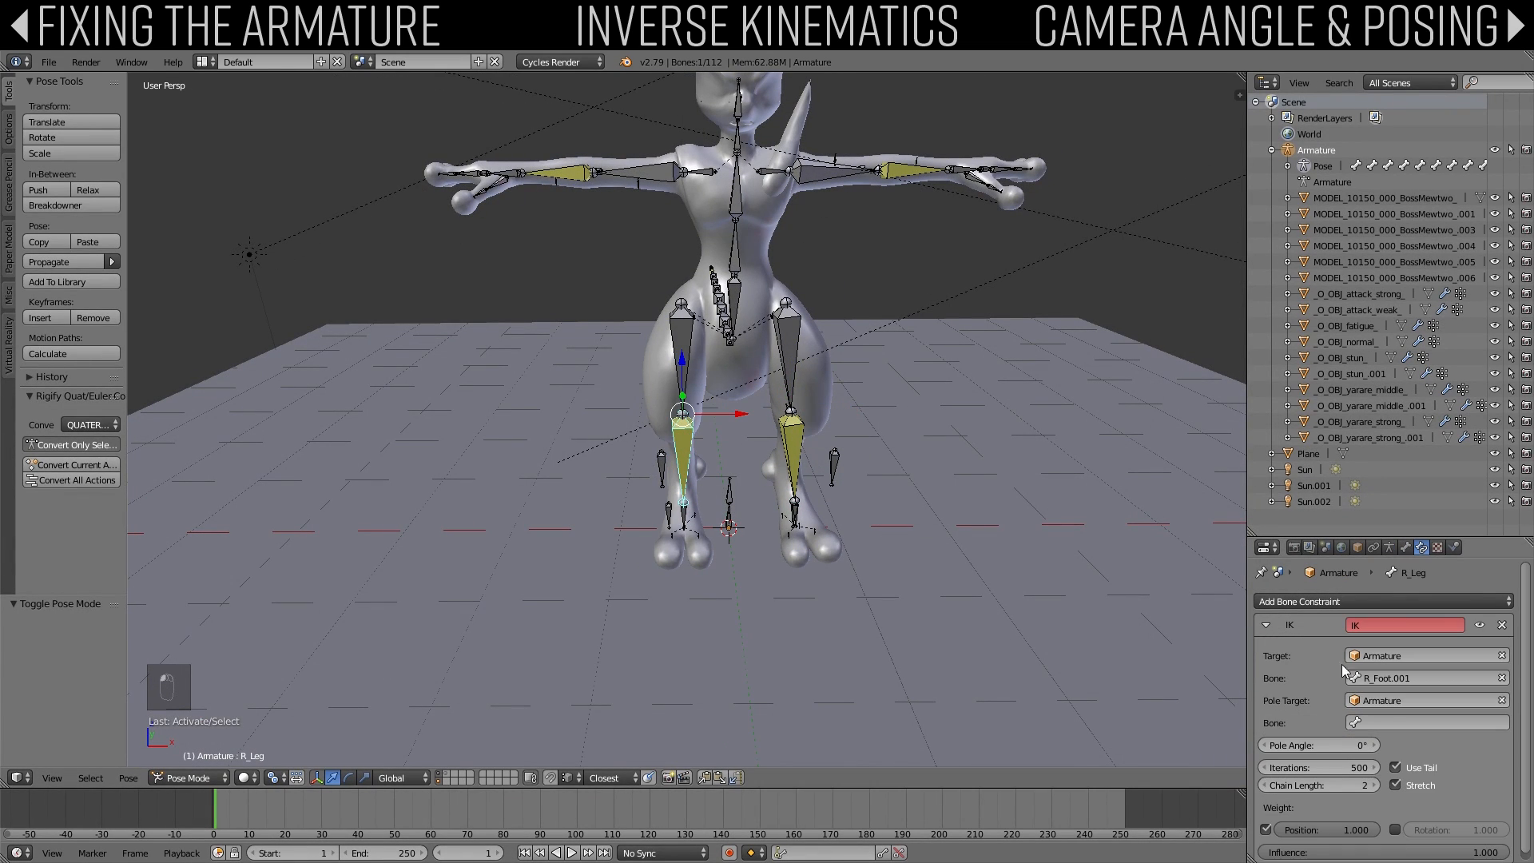
left_click(1388, 721)
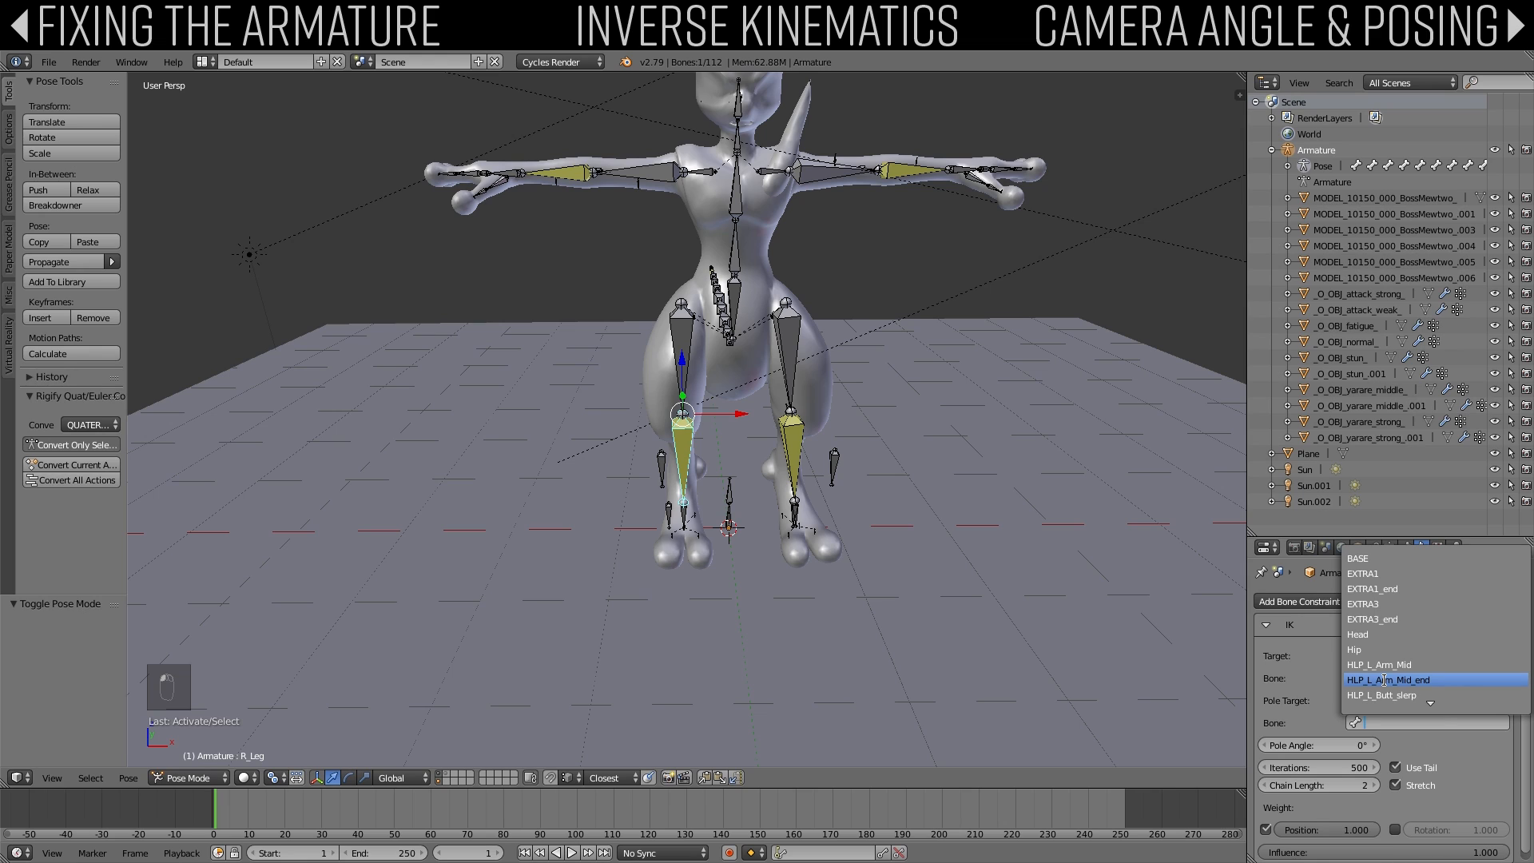
type("knee")
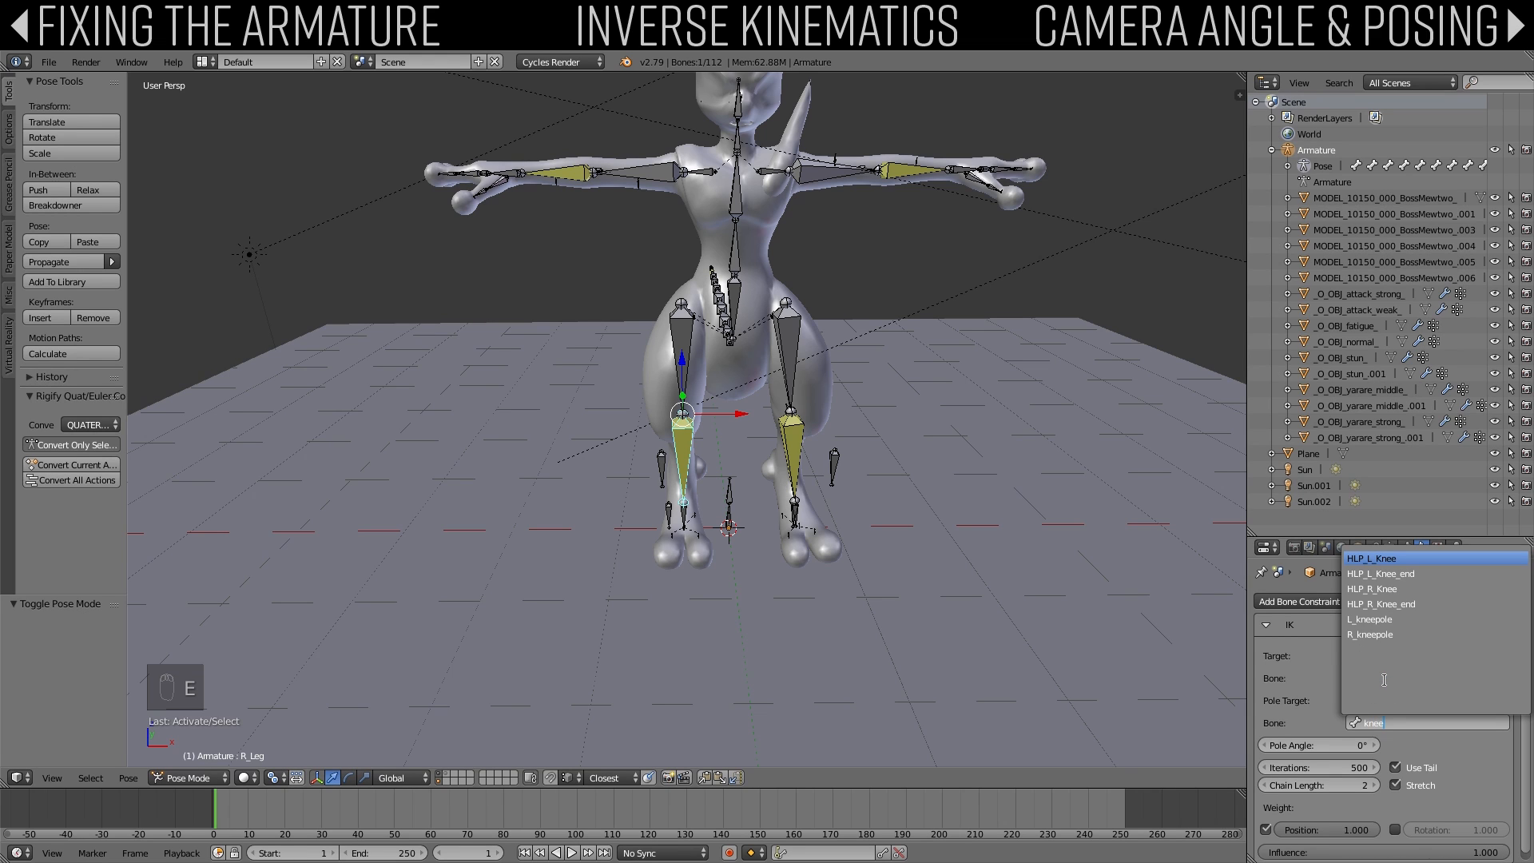
left_click(1380, 636)
Step: Try raising the right foot's control bone to test how the knee bends, and cancel the move
middle_click_drag(899, 425, 636, 535)
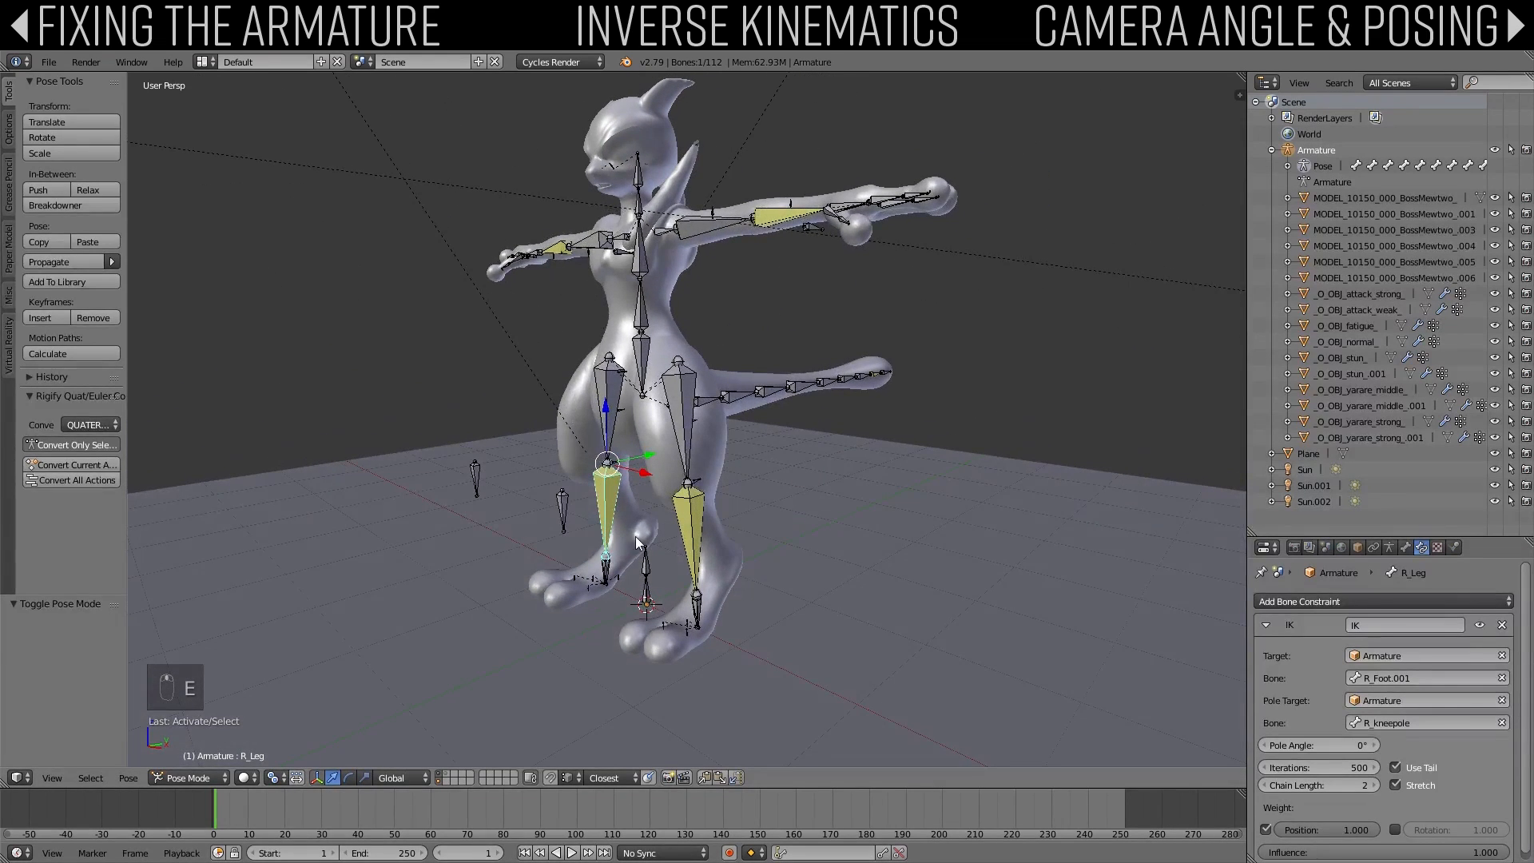
right_click(606, 570)
key("g")
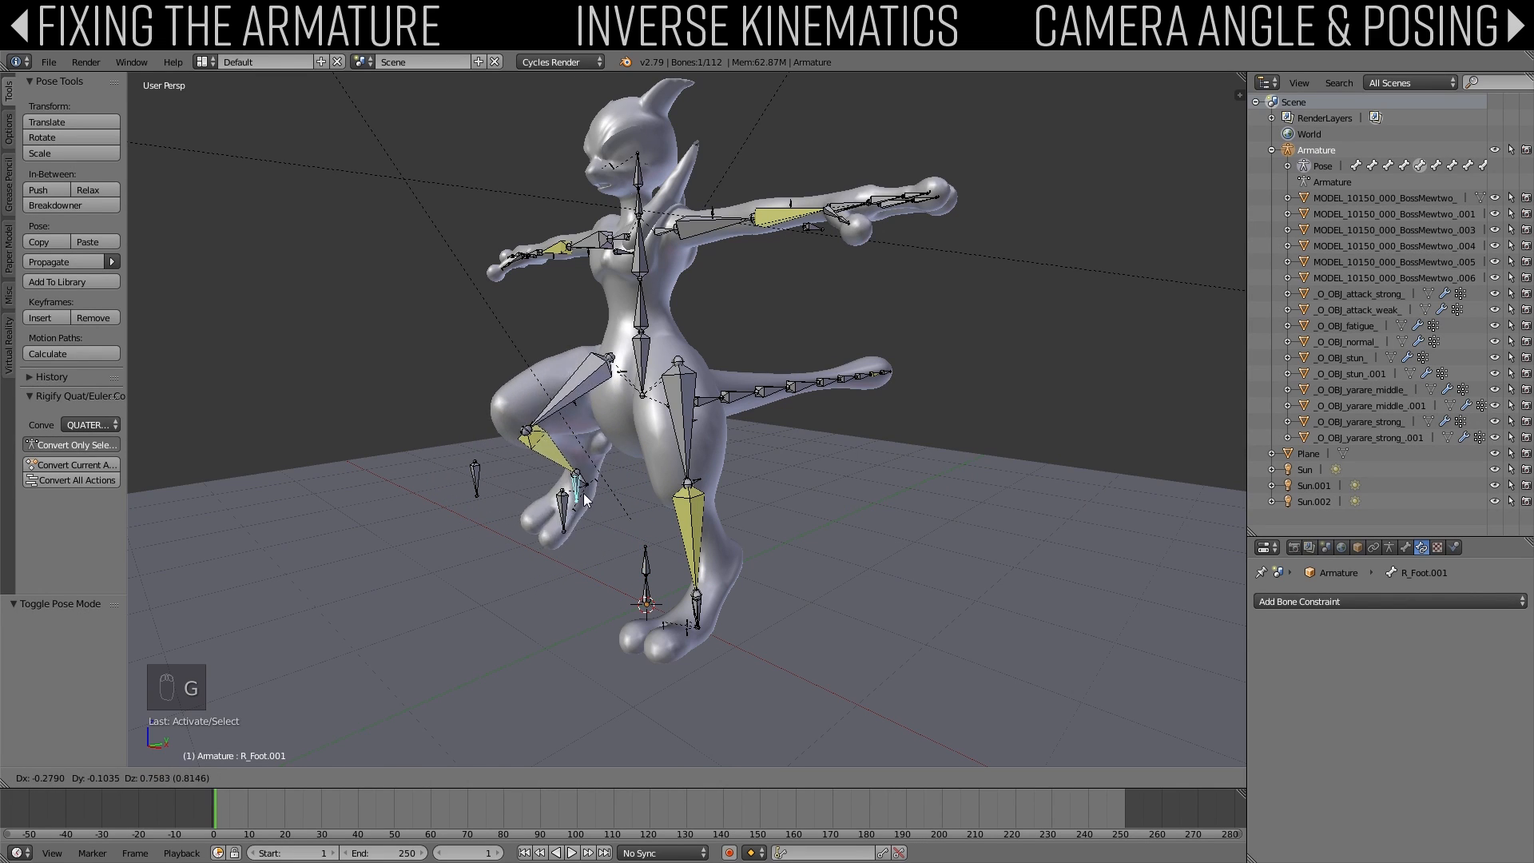
right_click(631, 483)
Step: Set the Armature as the pole target of L_ForeArm's IK constraint, with L_elbowpole as the pole bone
middle_click_drag(631, 485, 672, 511)
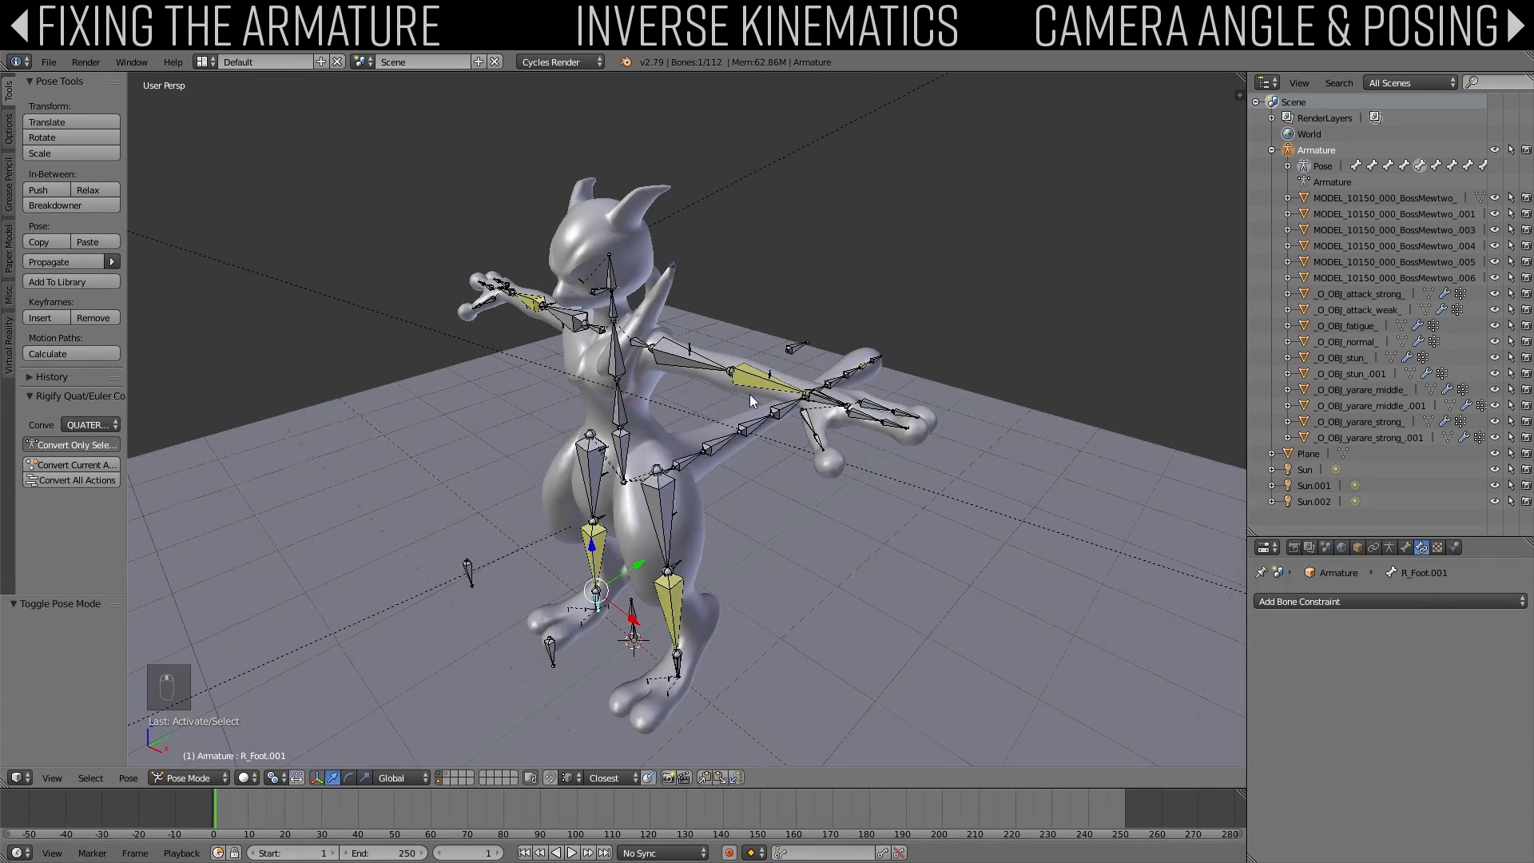
right_click(750, 395)
left_click(1509, 701)
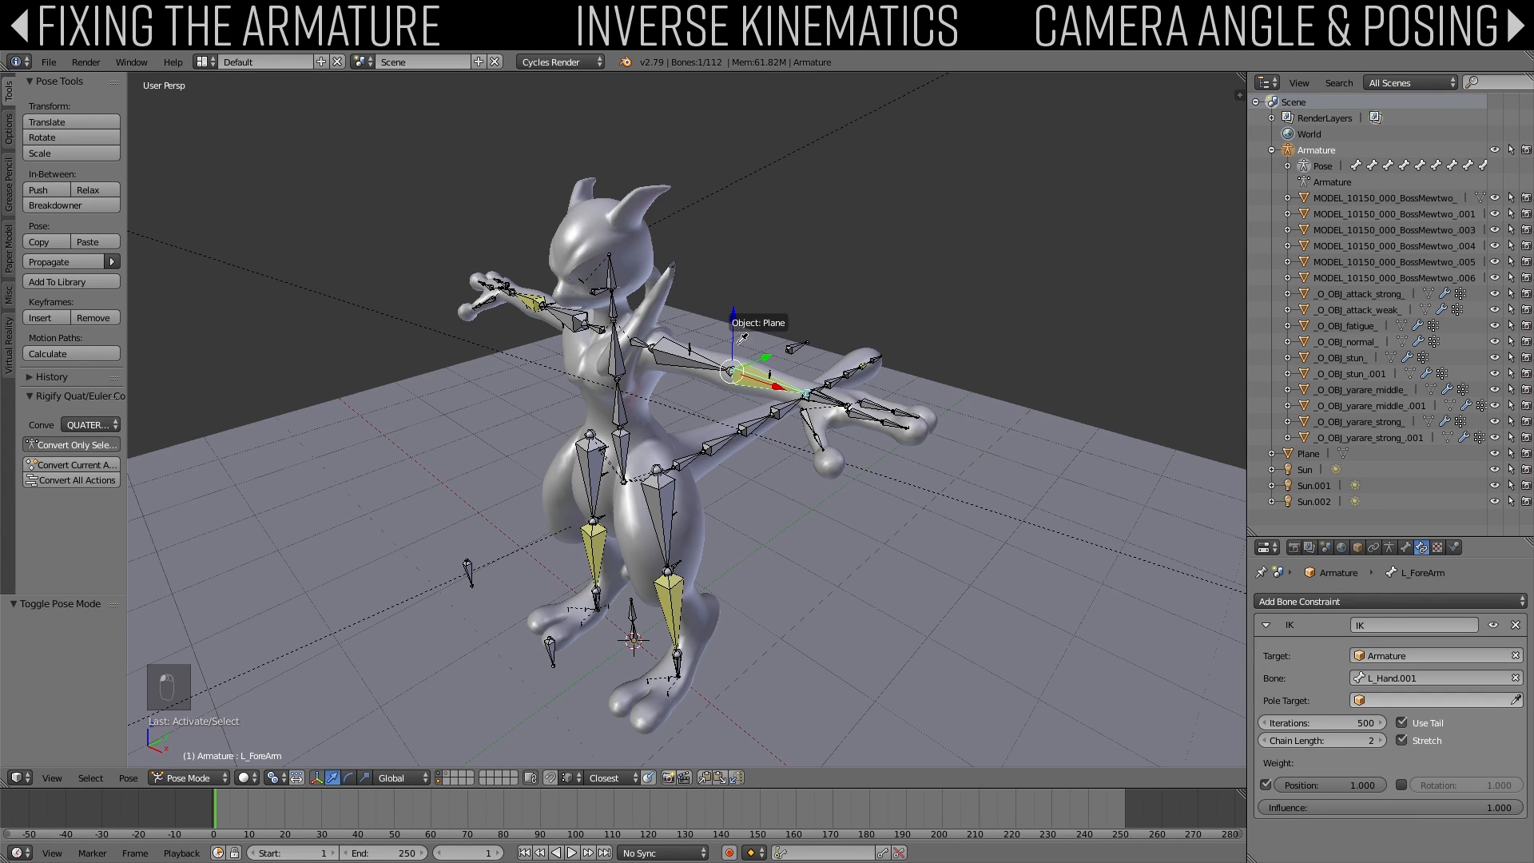
left_click(767, 373)
left_click(1369, 721)
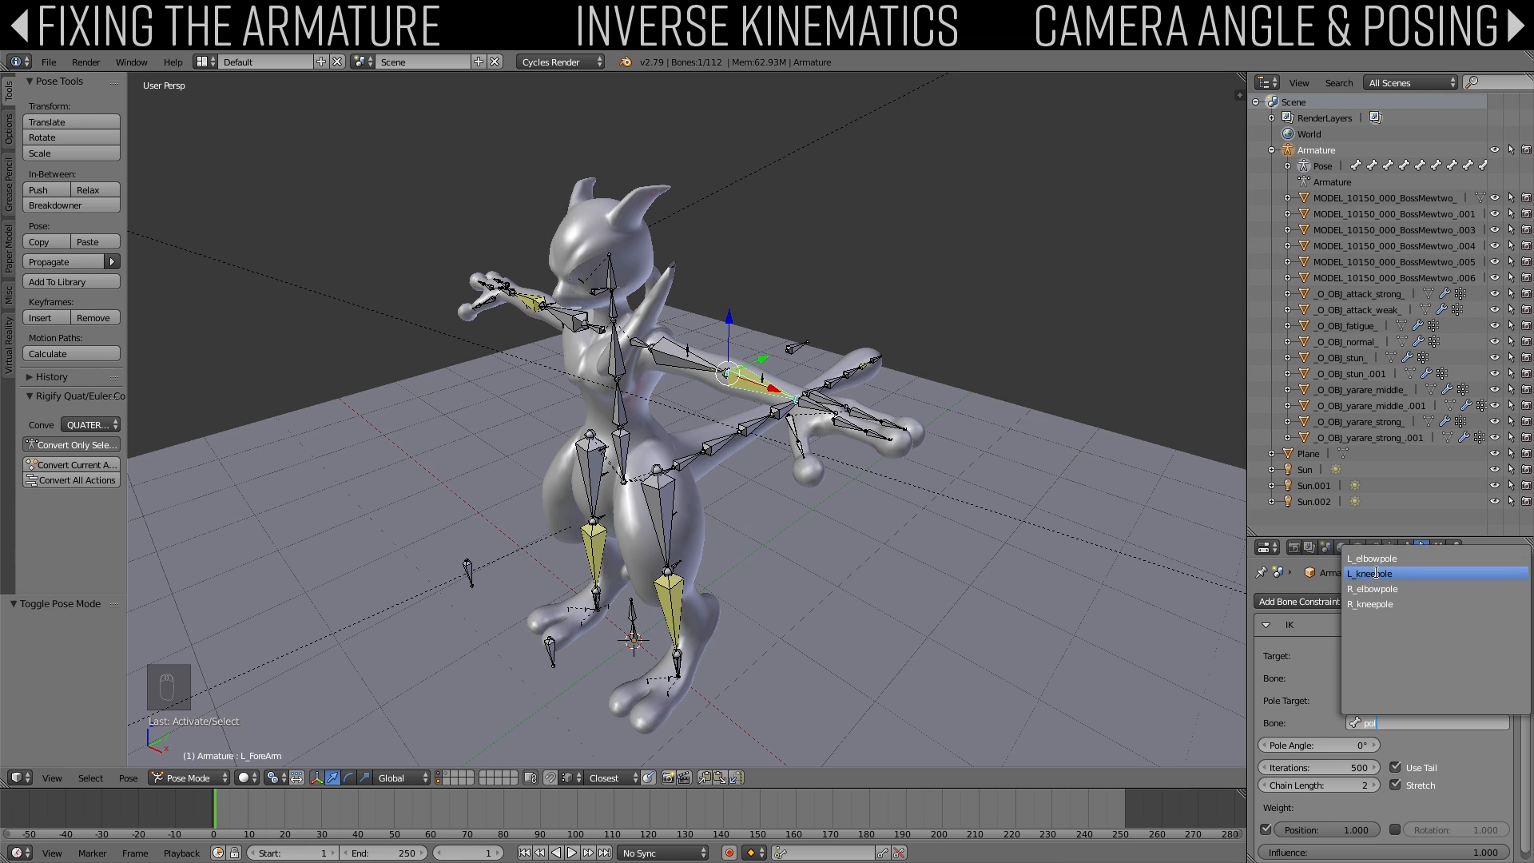
left_click(1374, 559)
Step: Give R_ForeArm's IK constraint the Armature as pole target with R_elbowpole as its bone, and save the file
middle_click_drag(471, 439, 694, 473)
right_click(632, 408)
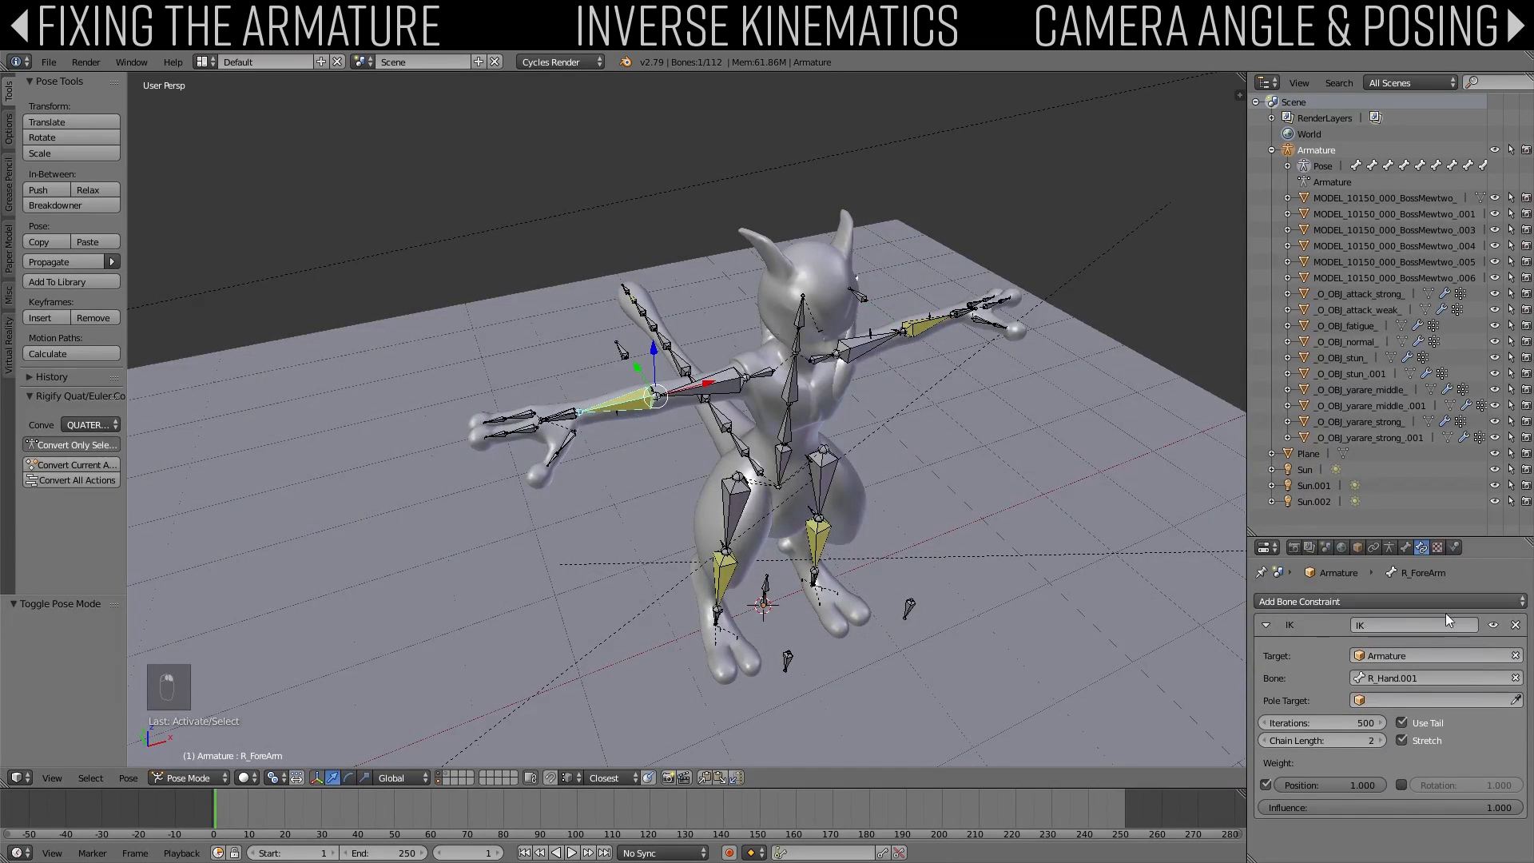
left_click(718, 381)
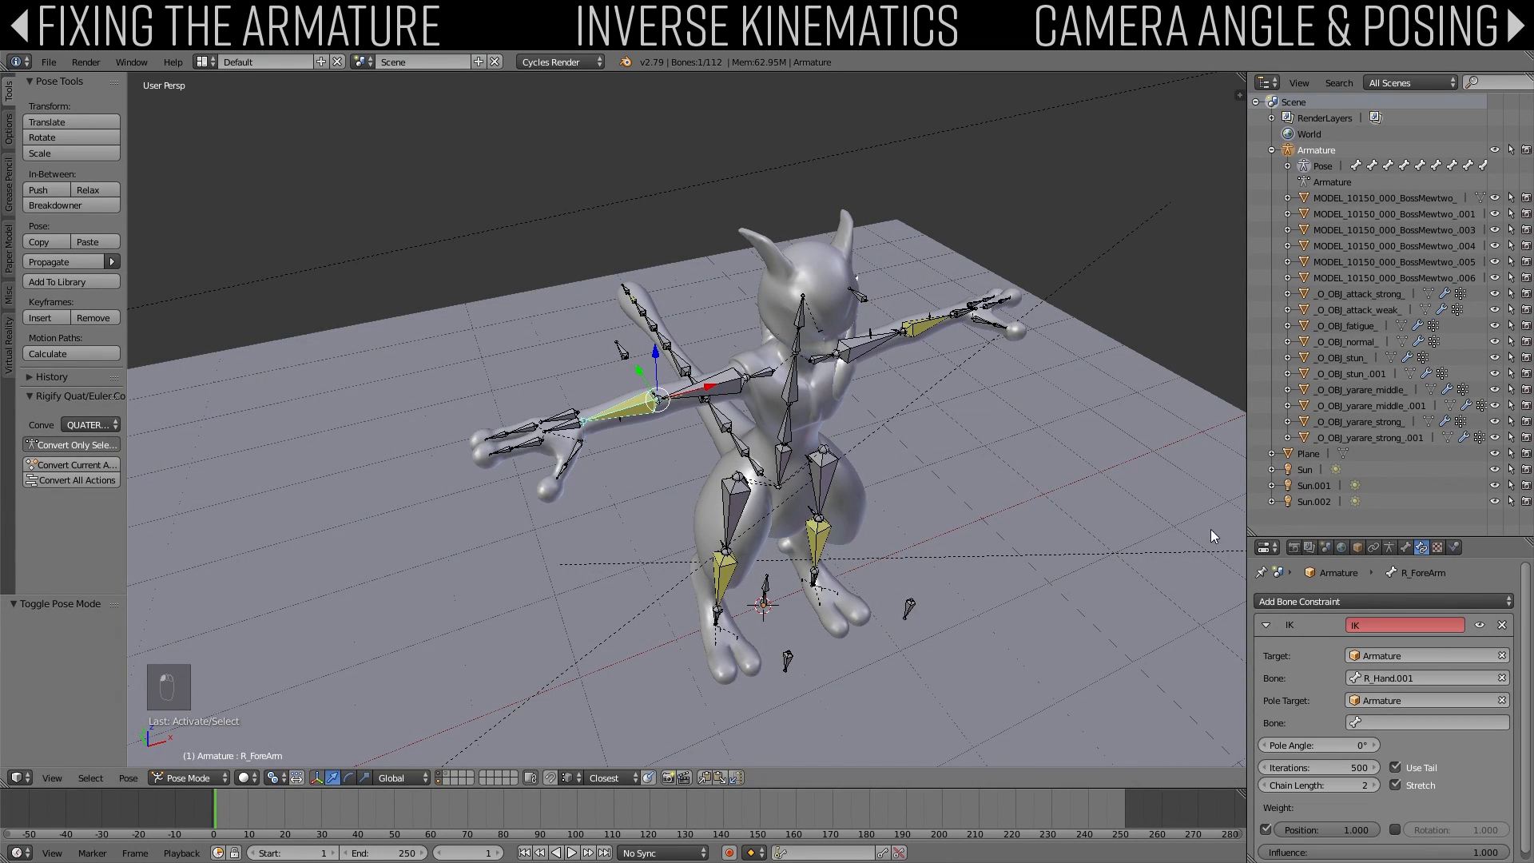
left_click(1400, 723)
type("elb")
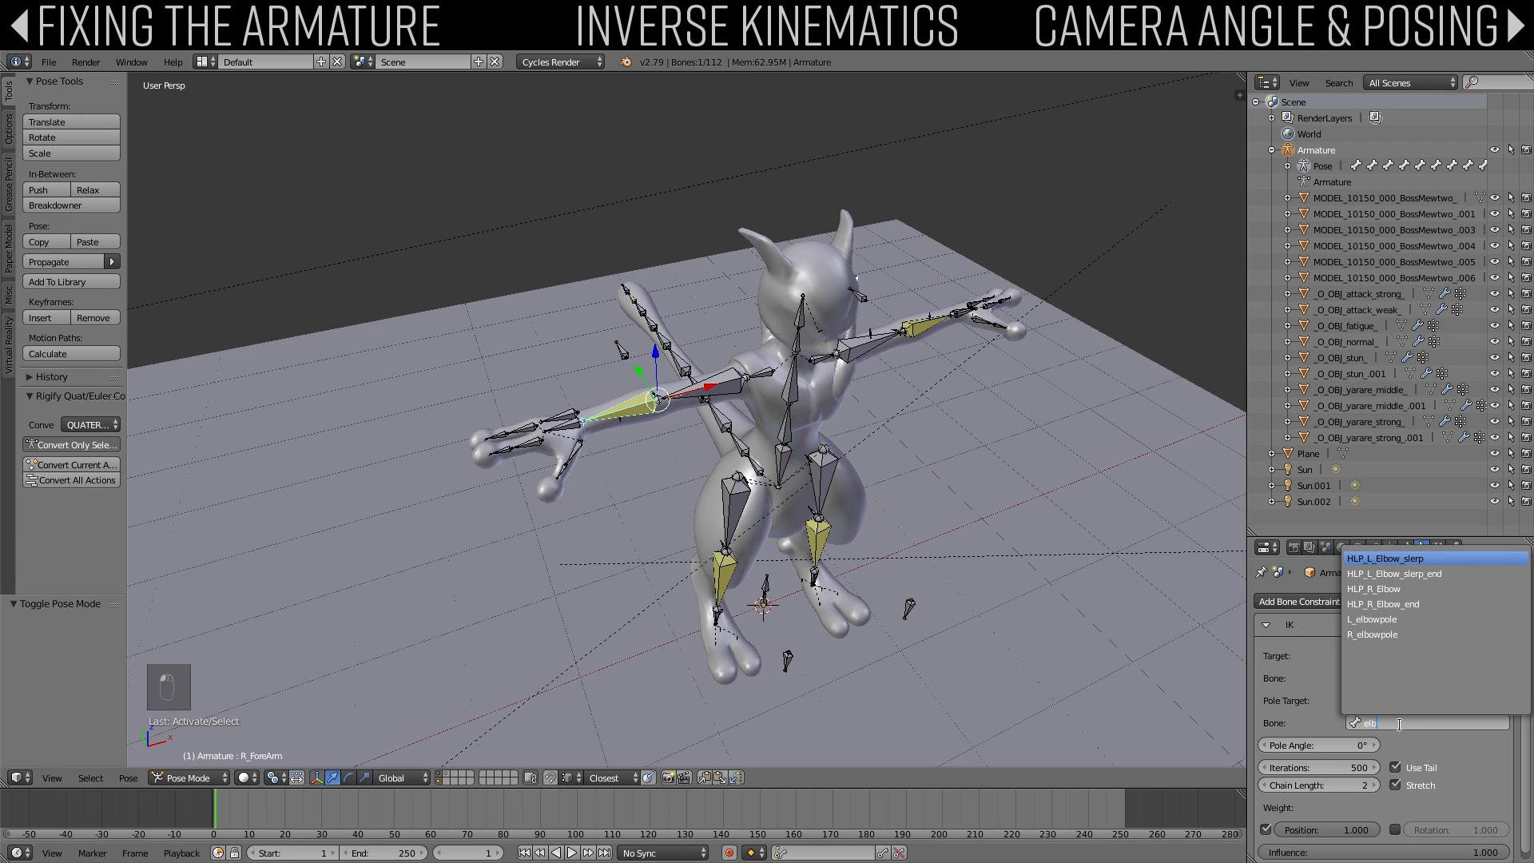
left_click(1379, 635)
mouse_move(895, 492)
middle_mouse_down()
mouse_move(778, 455)
mouse_move(788, 426)
mouse_move(847, 431)
middle_mouse_up()
key("ctrl+s")
left_click(778, 454)
Step: Switch the viewport shading to Material so the model's textures are displayed
left_click(245, 777)
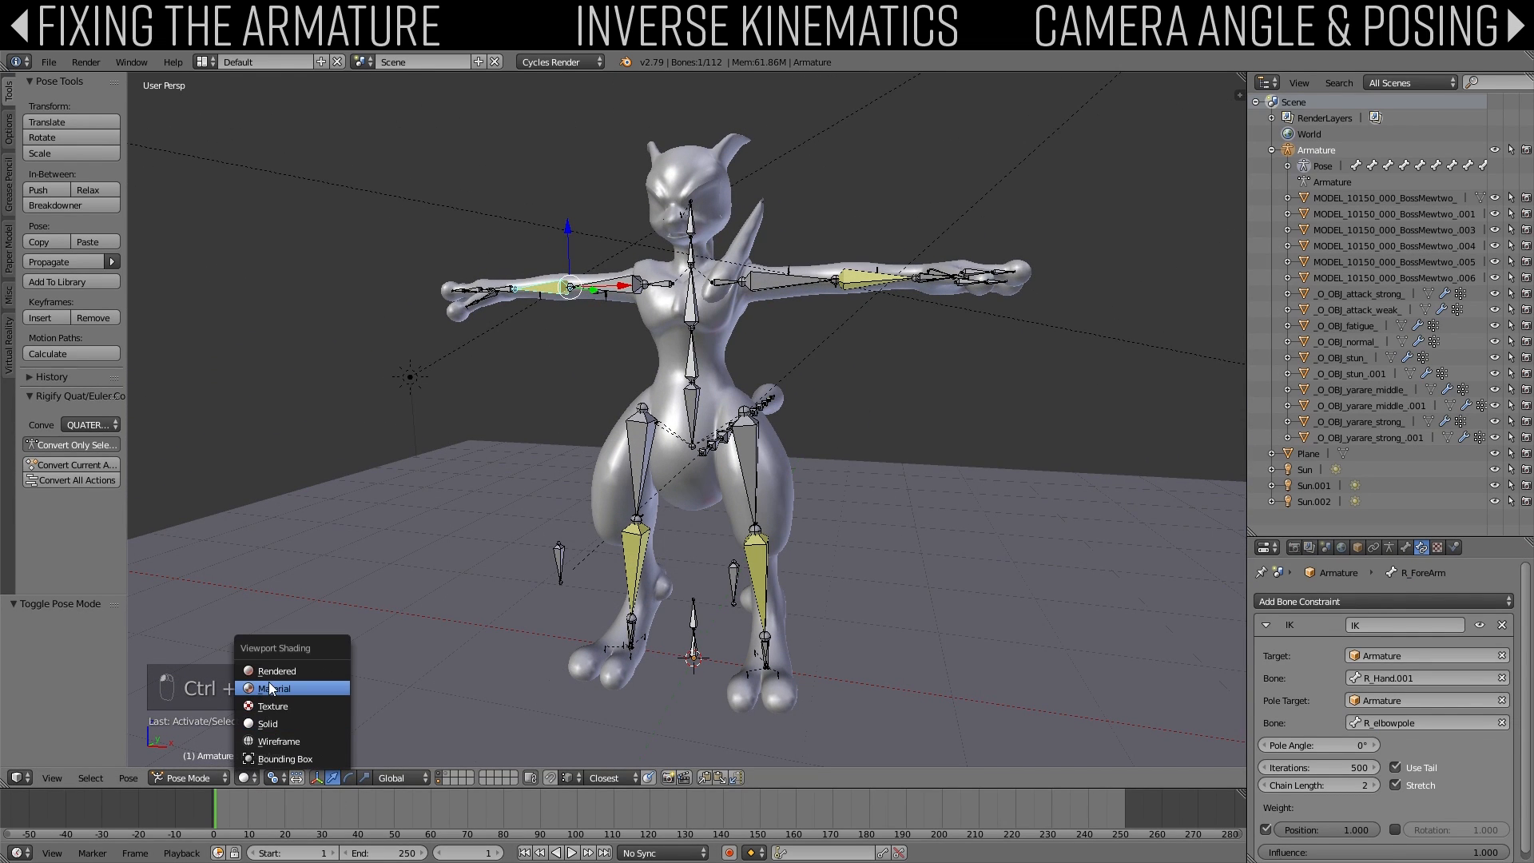
left_click(272, 688)
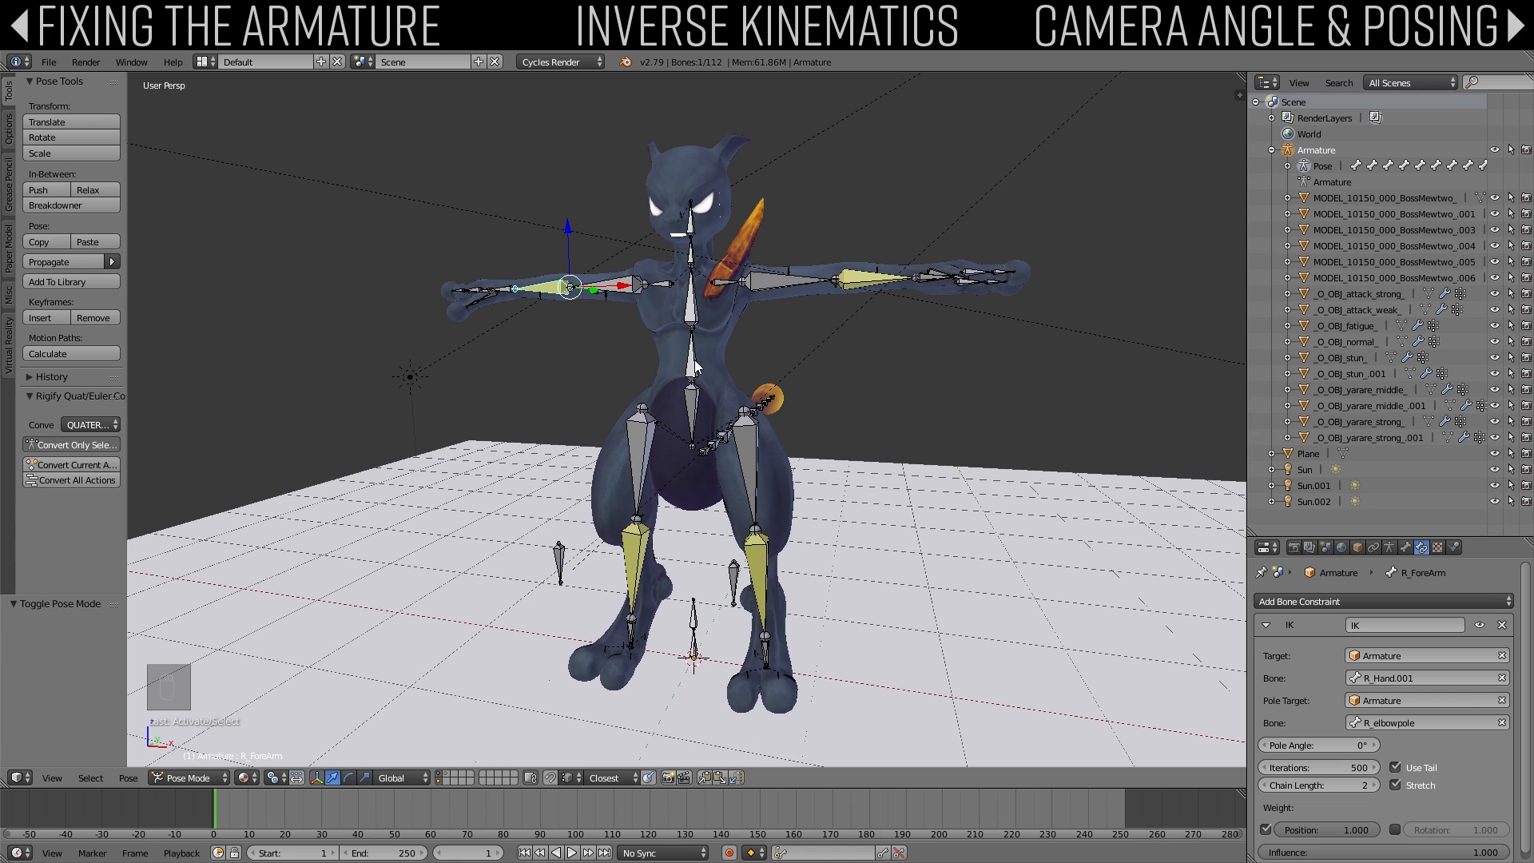
scroll(694, 366, "down", 2)
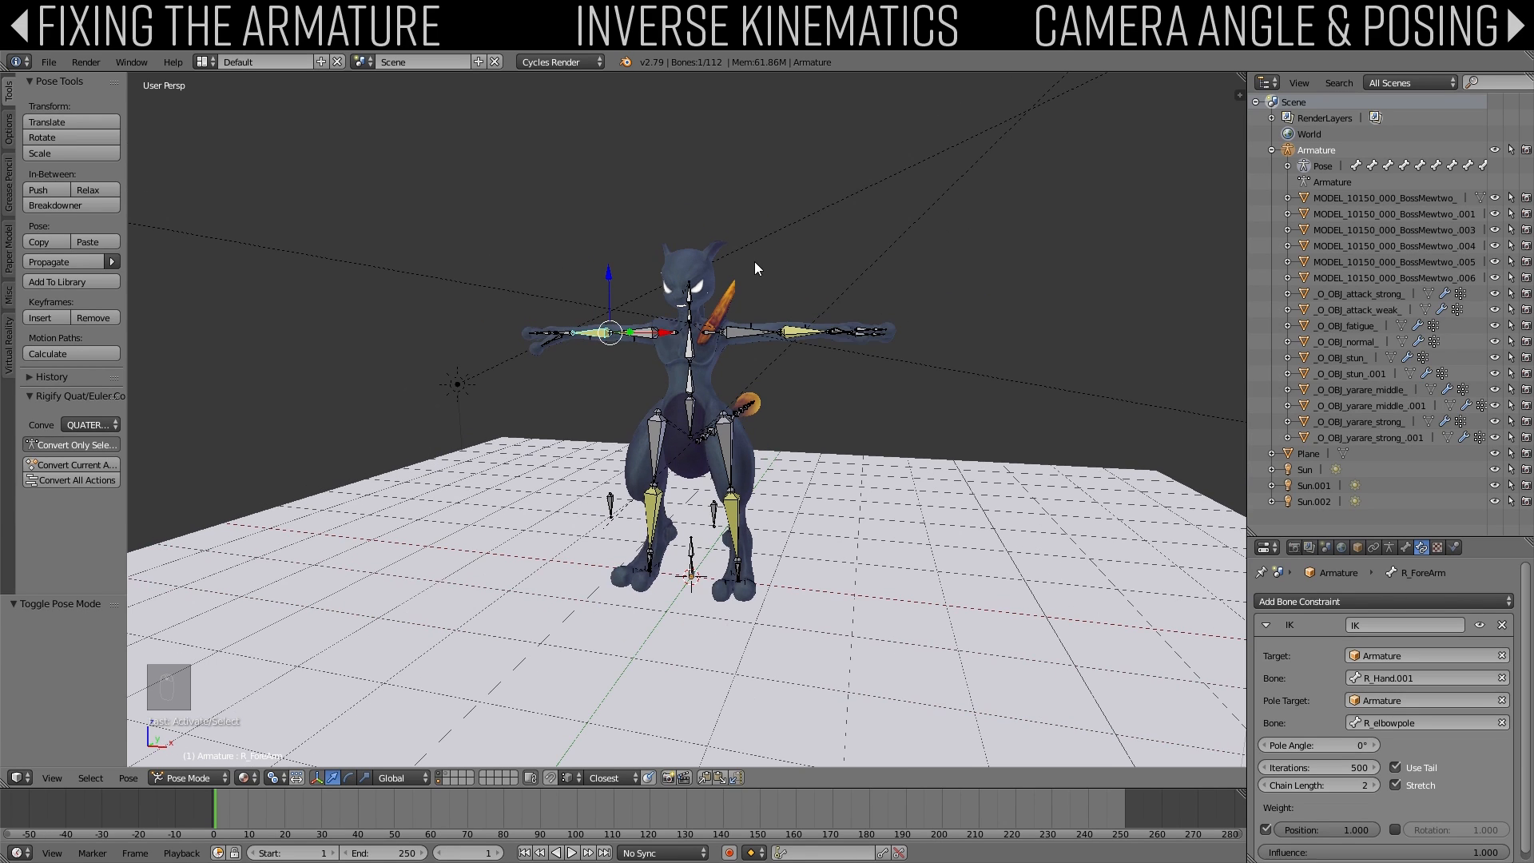
Step: Switch the armature from Pose Mode to Object Mode and deselect all objects
left_click(222, 786)
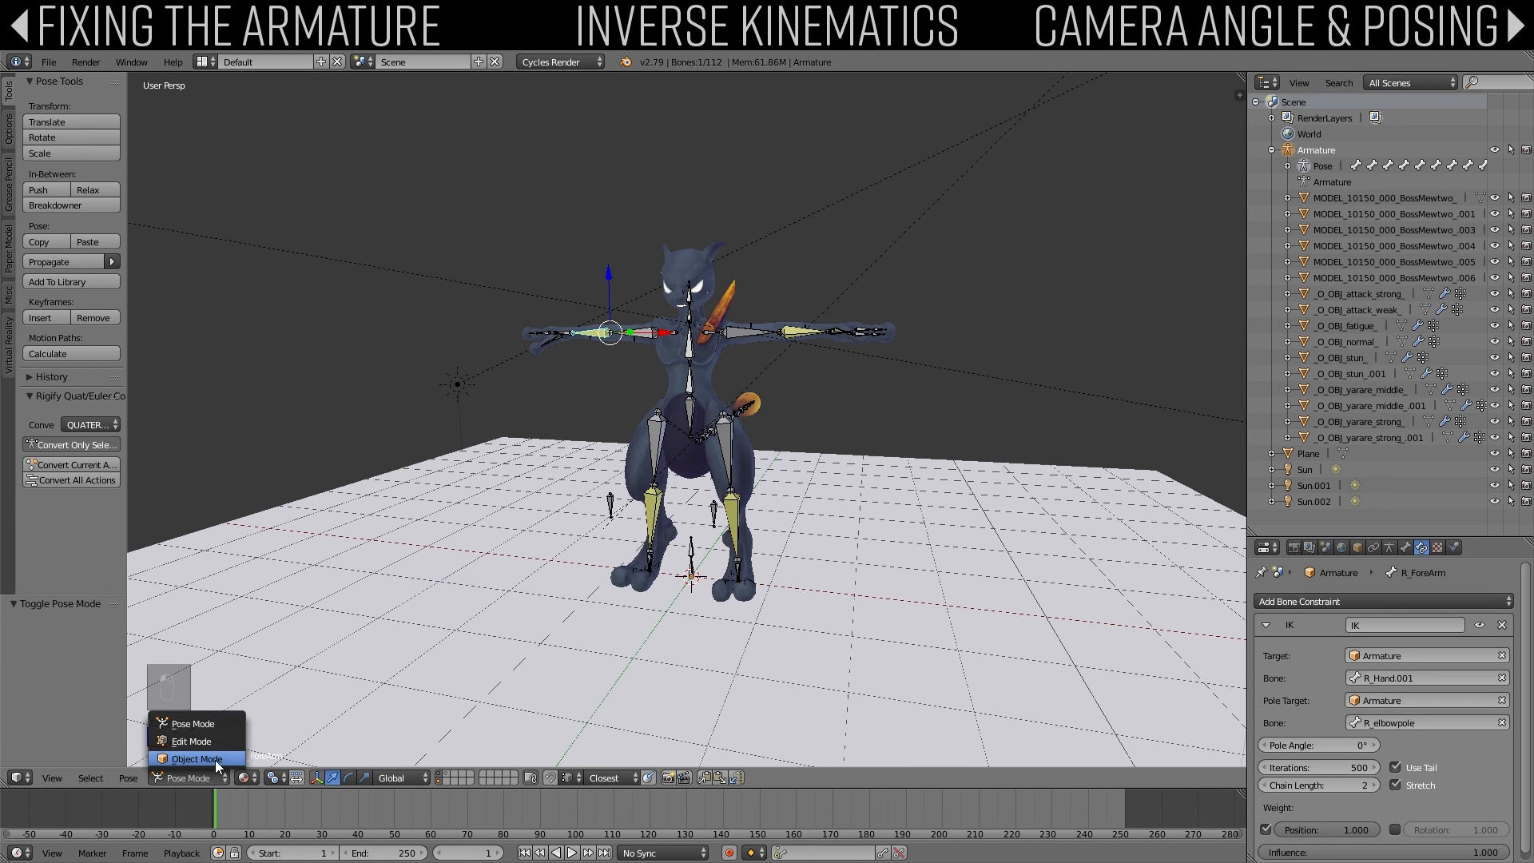
left_click(192, 751)
key("a")
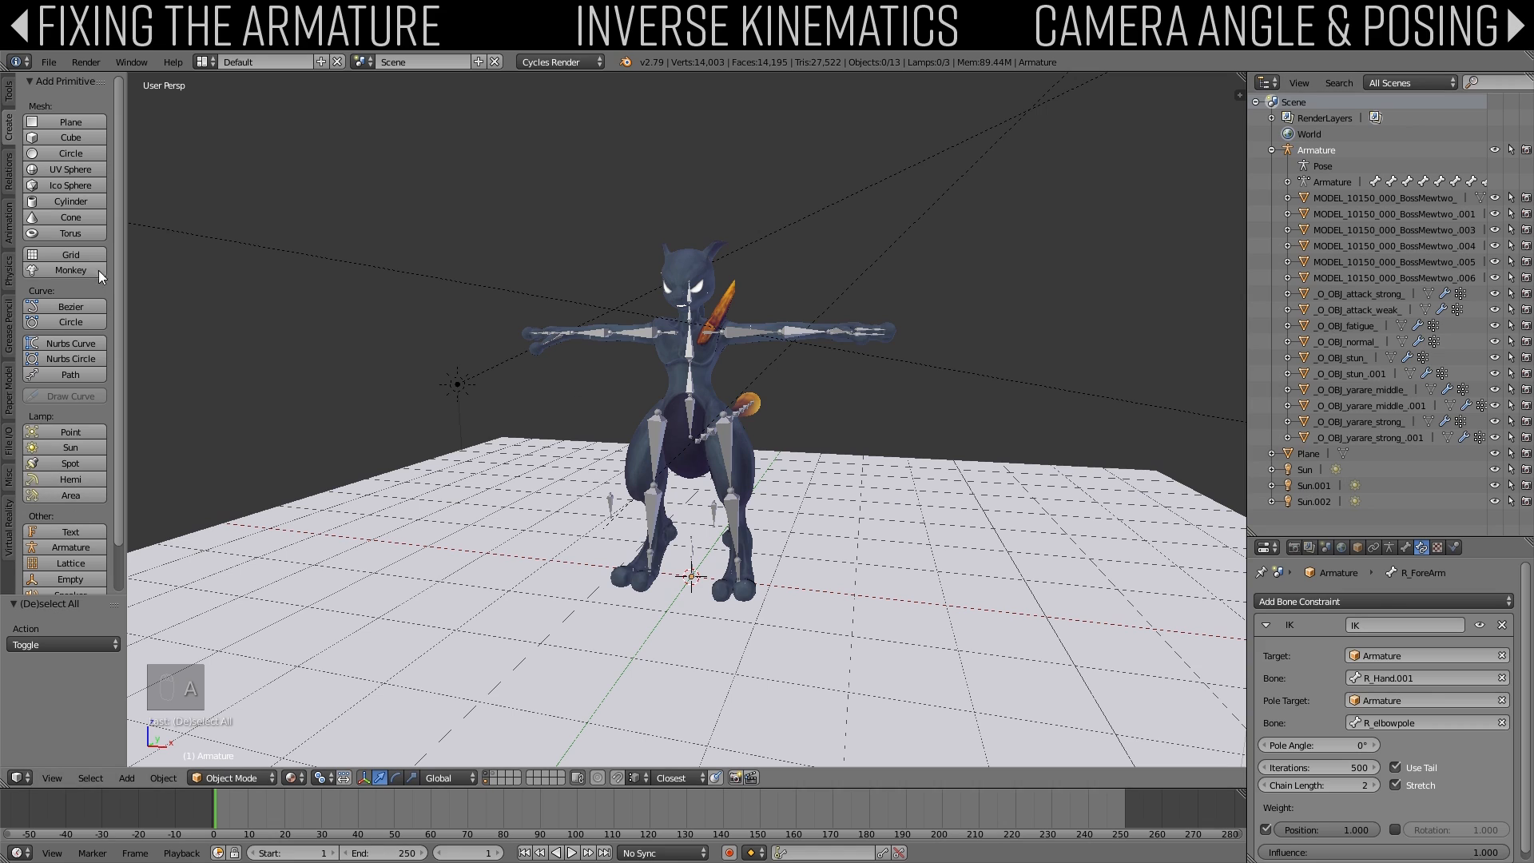
Step: Add a camera to the scene at the 3D cursor
left_click(10, 95)
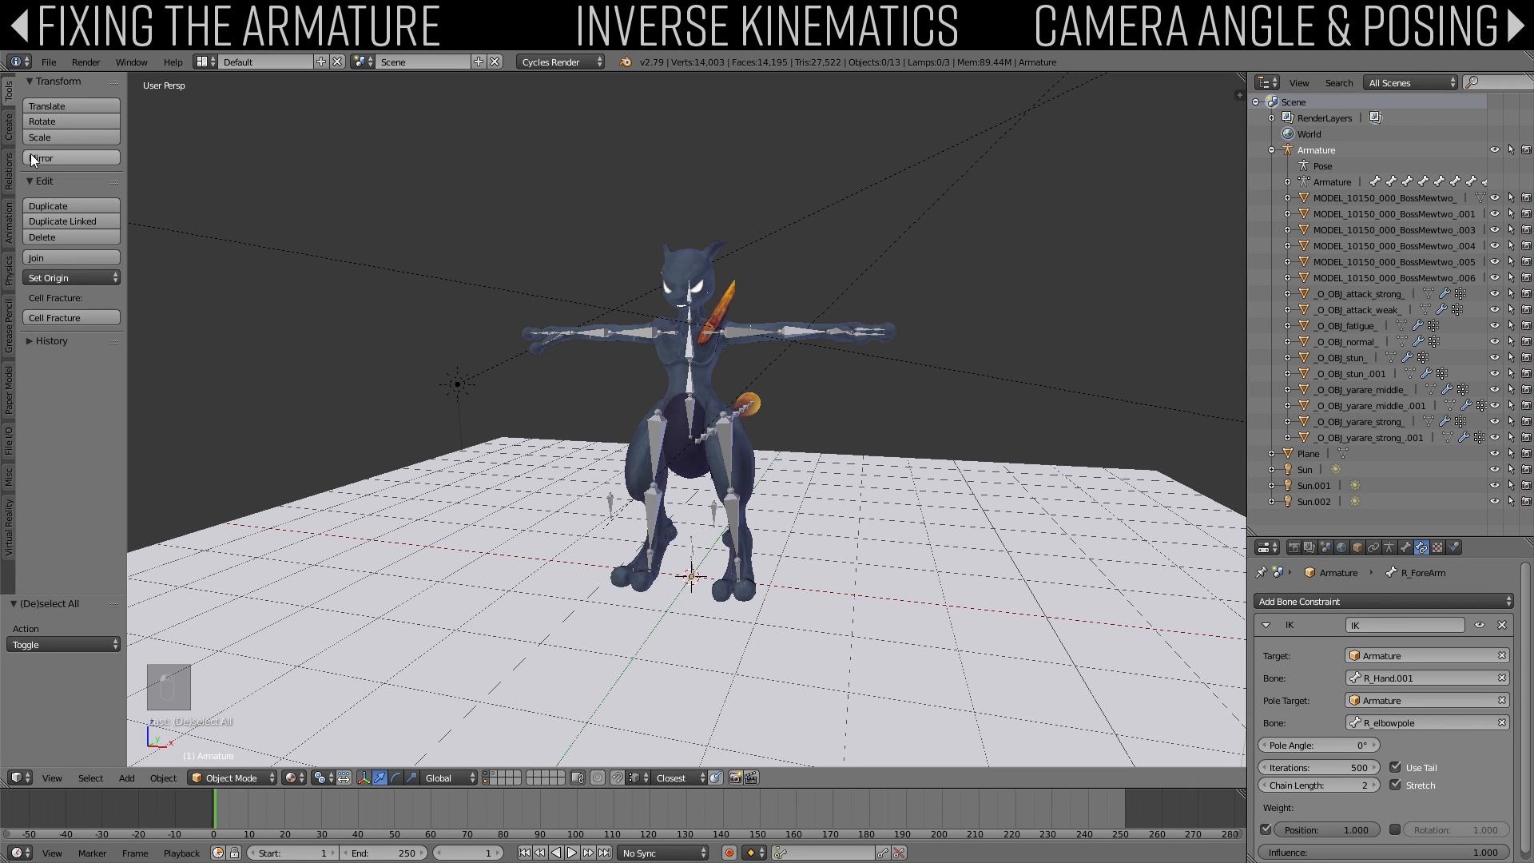
left_click(9, 127)
scroll(62, 364, "down", 3)
left_click(67, 560)
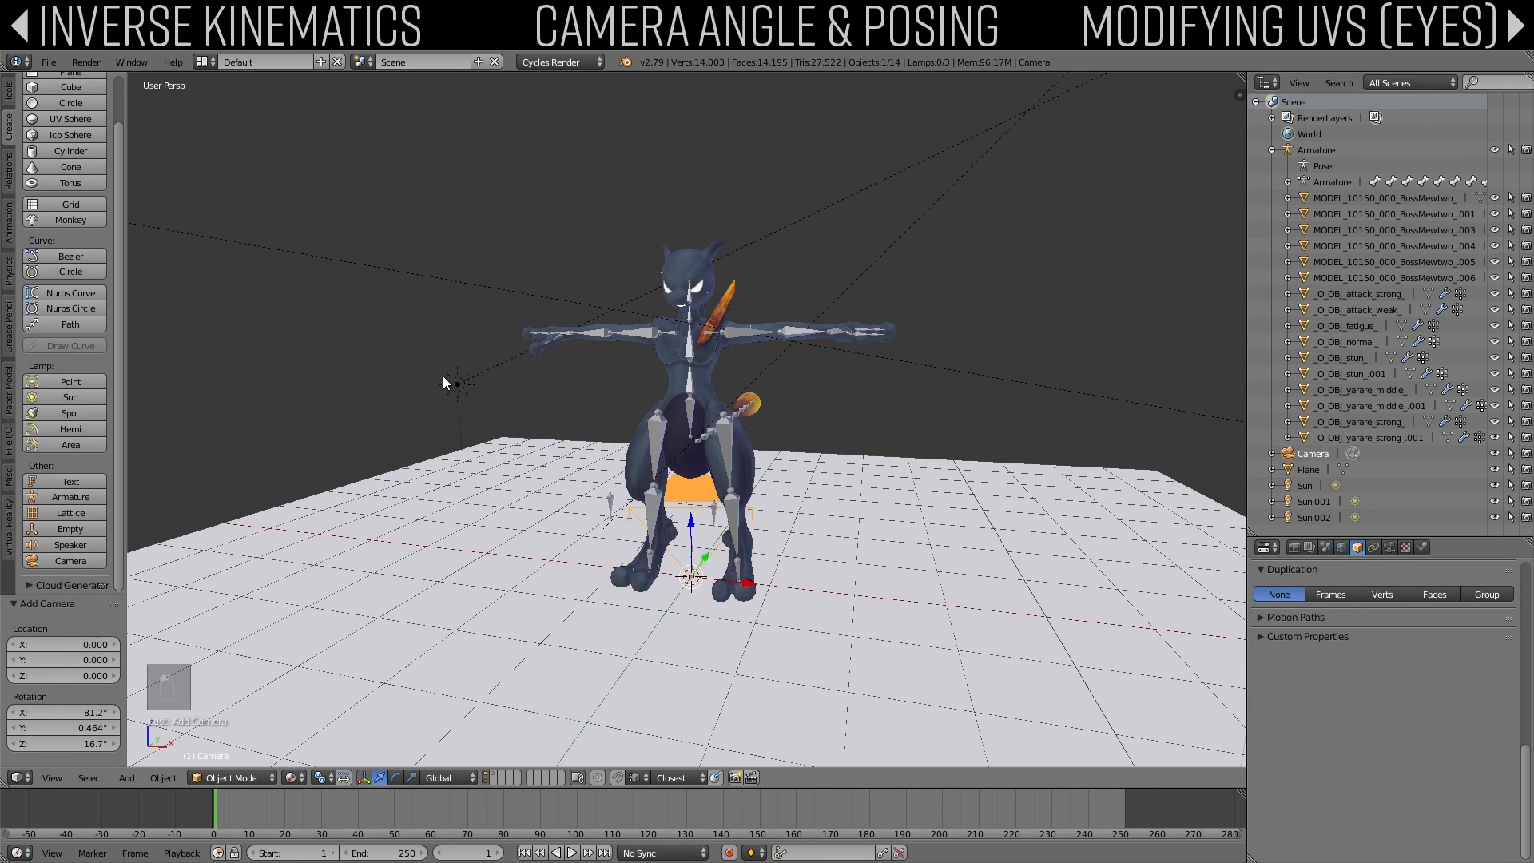
Step: Look through the new camera, move it back along its local Z by about 8.86, and reposition it to frame Mewtwo
key("KP_0")
key("g")
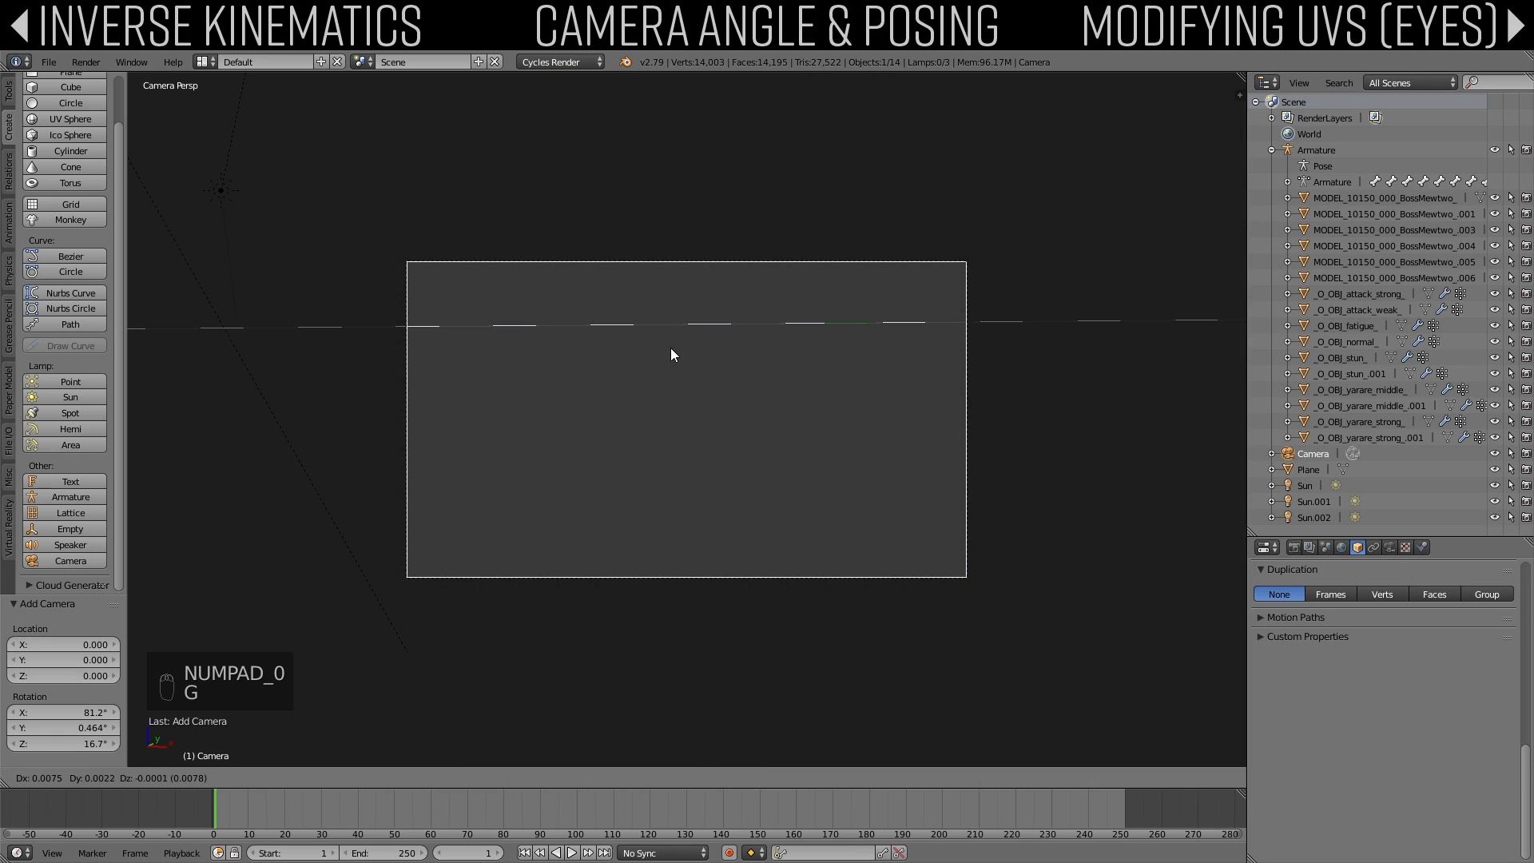
key("z")
key("z")
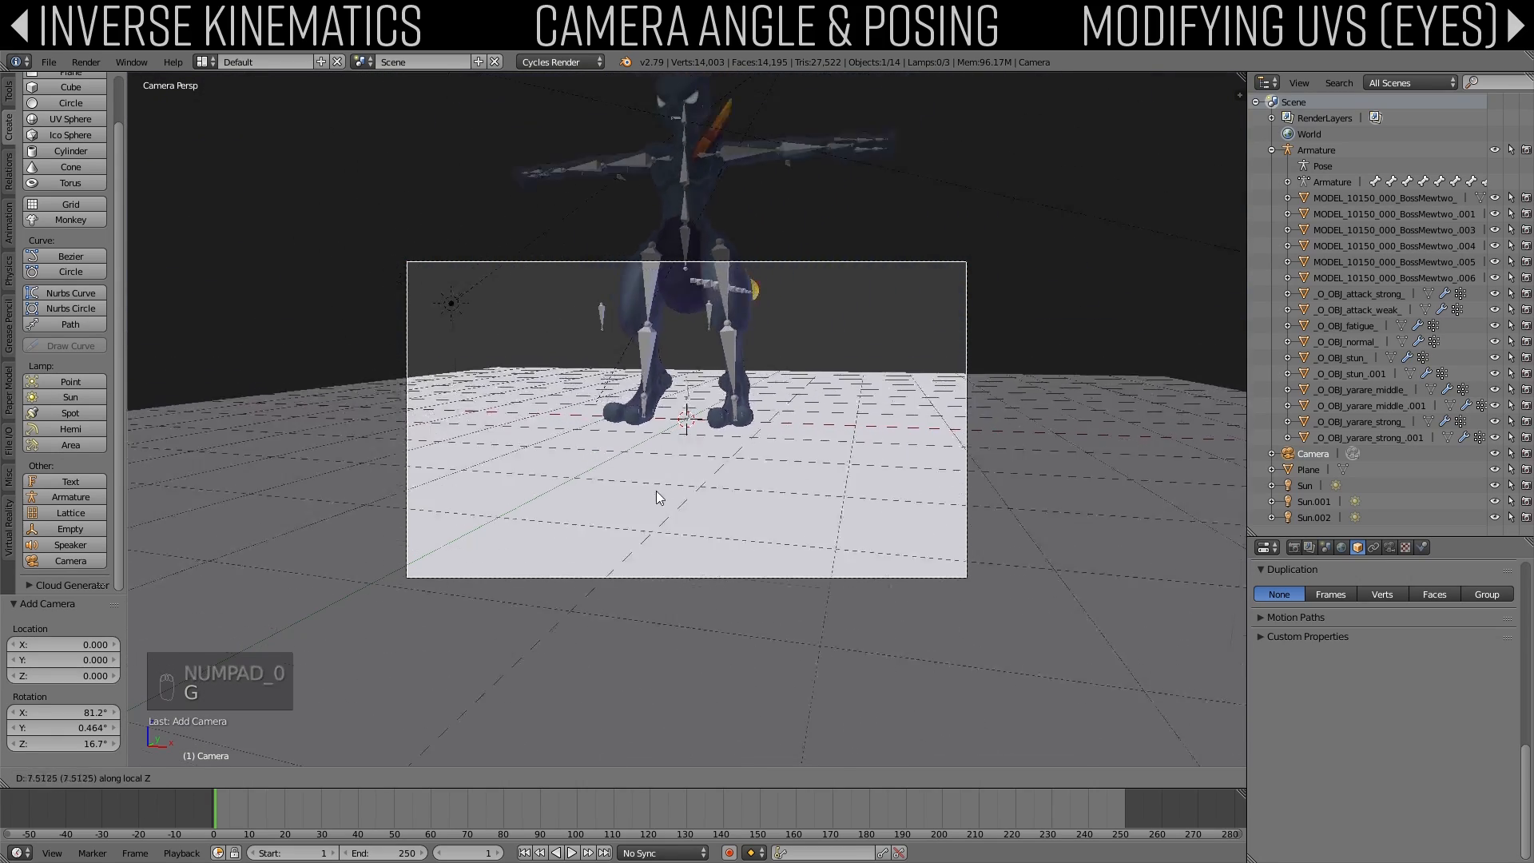
left_click(655, 490)
key("g")
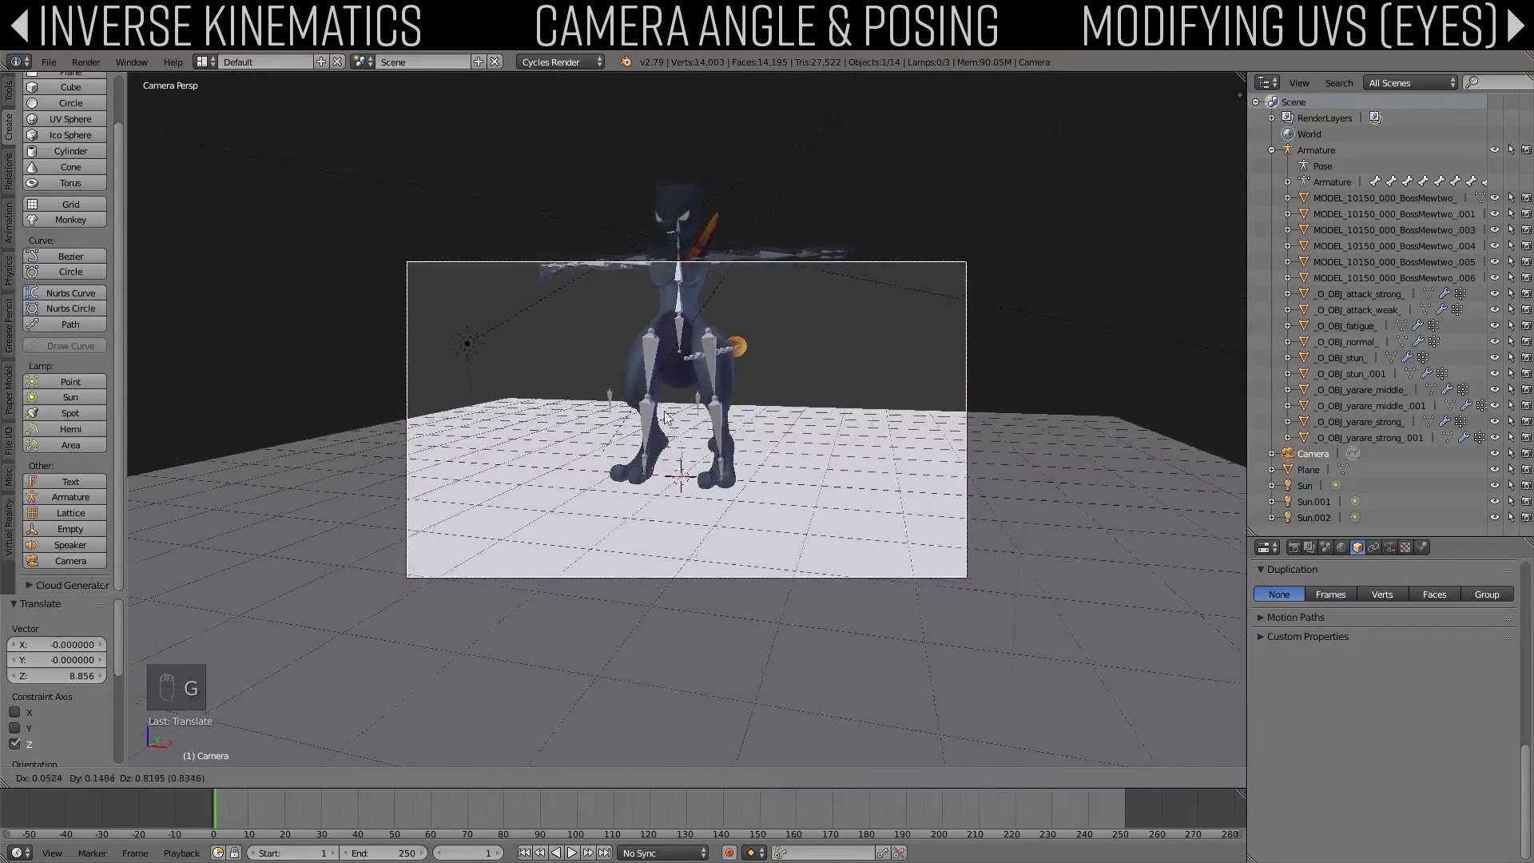
left_click(683, 320)
Step: Set the render resolution to 512 × 512 px and recentre Mewtwo in the square camera frame
left_click(1293, 547)
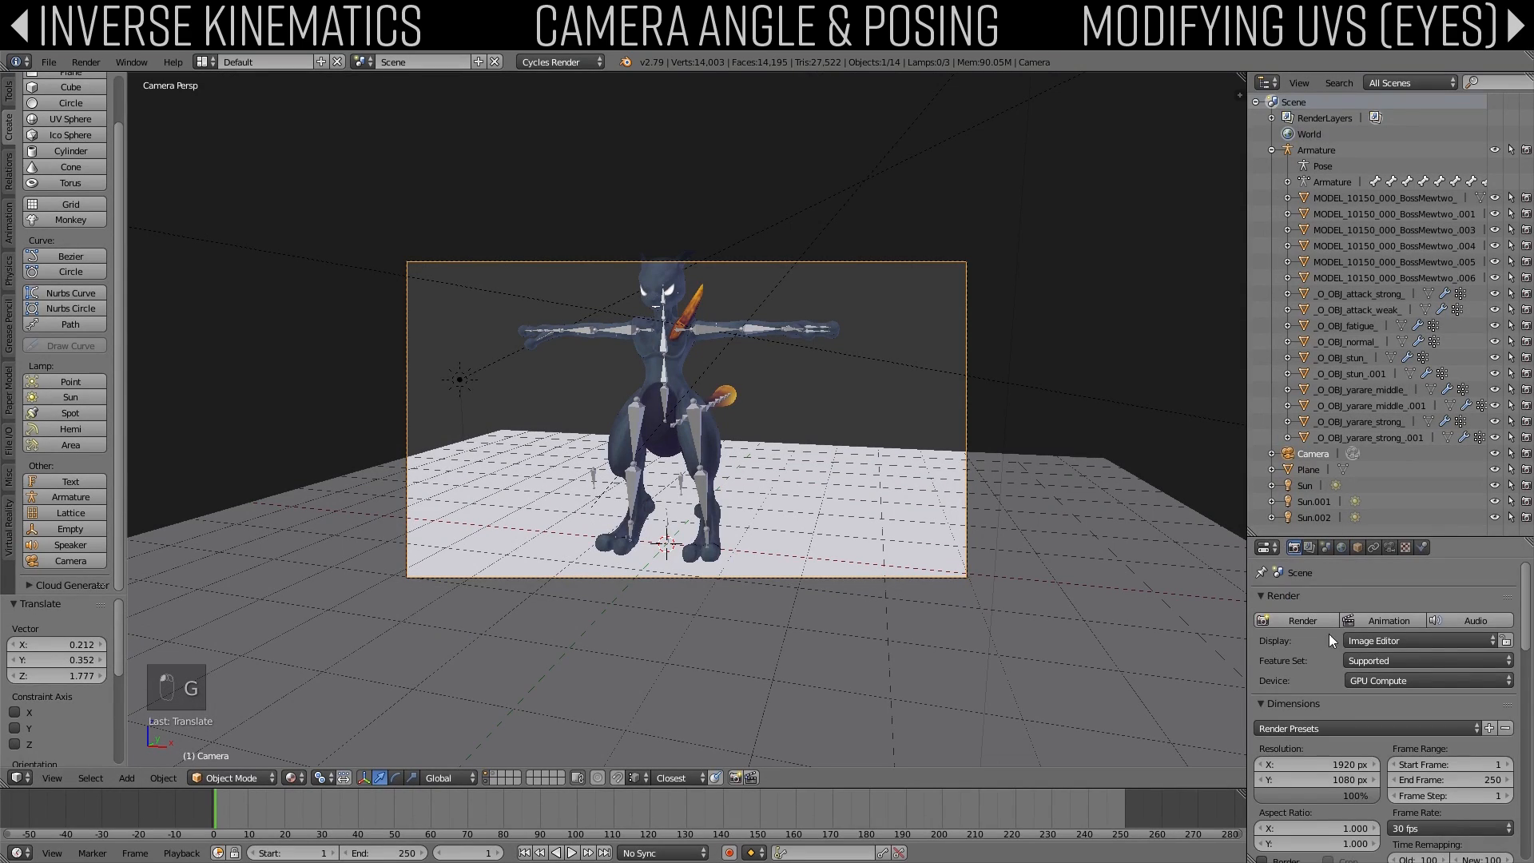
scroll(1338, 710, "down", 1)
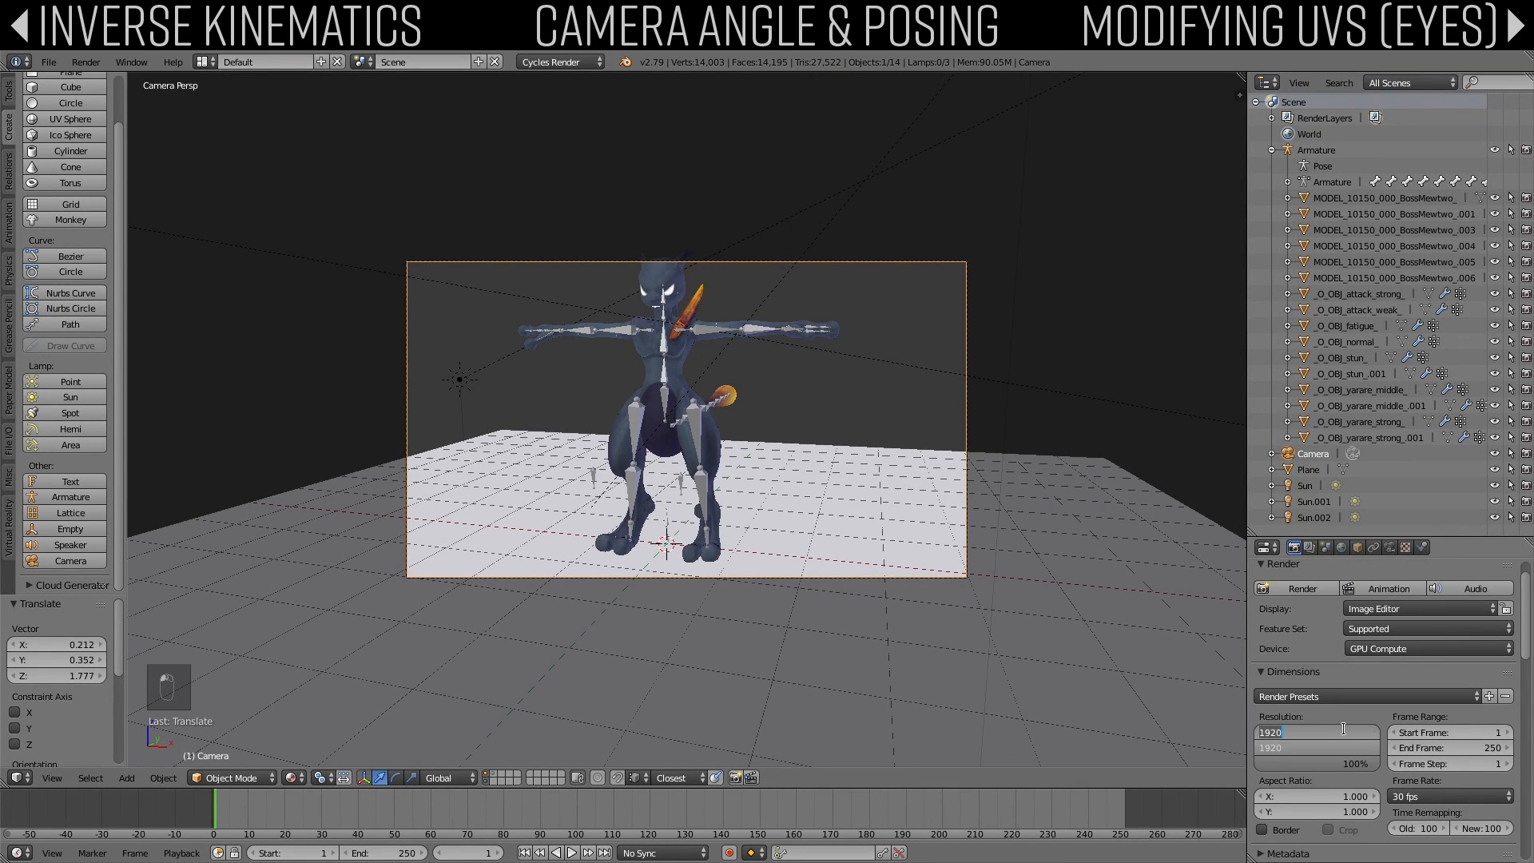
key("Return")
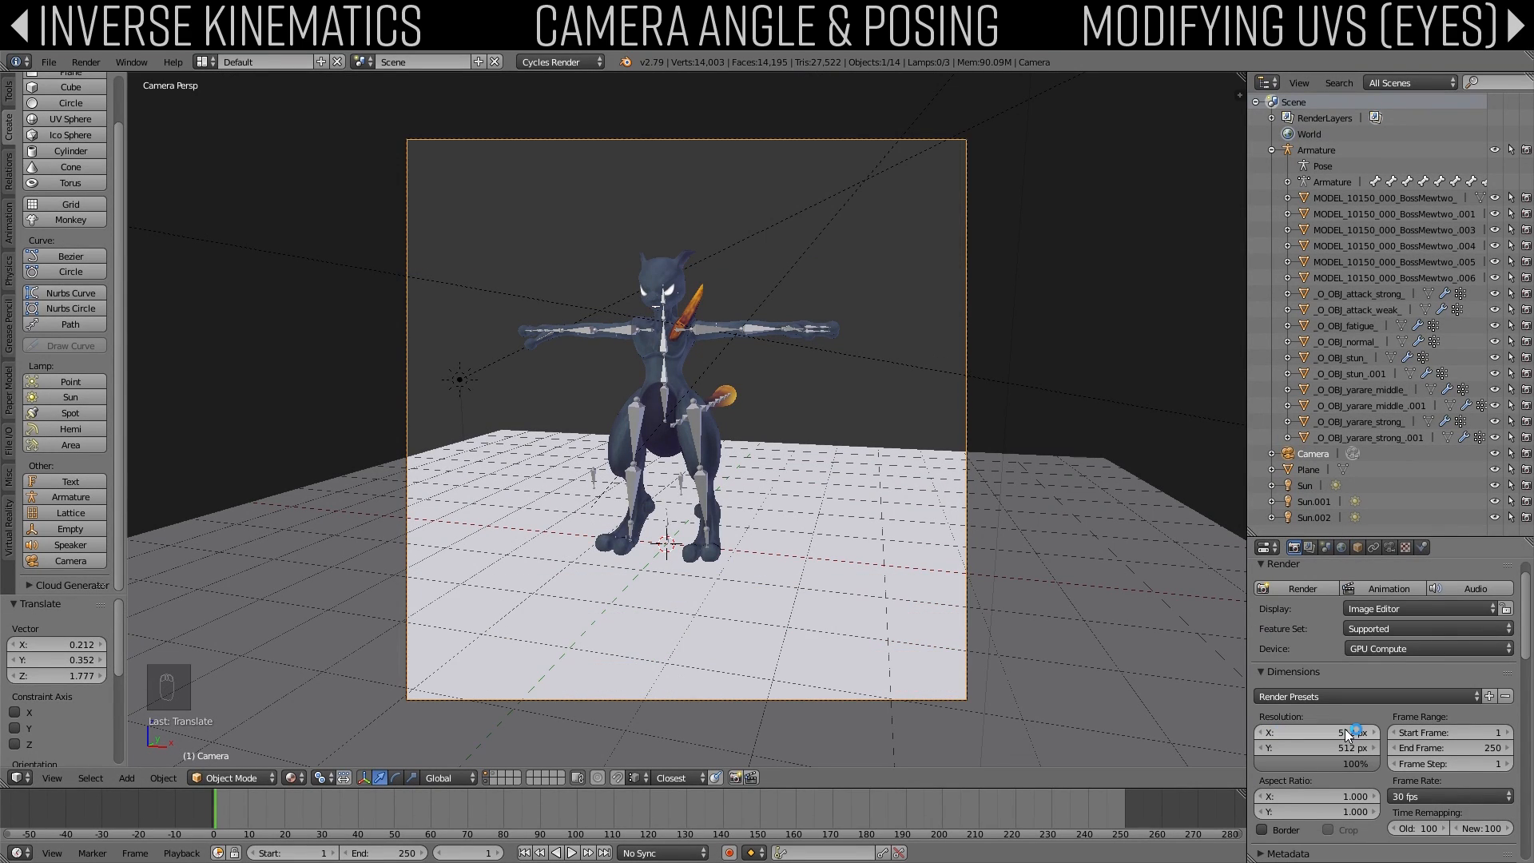
key("g")
left_click(961, 609)
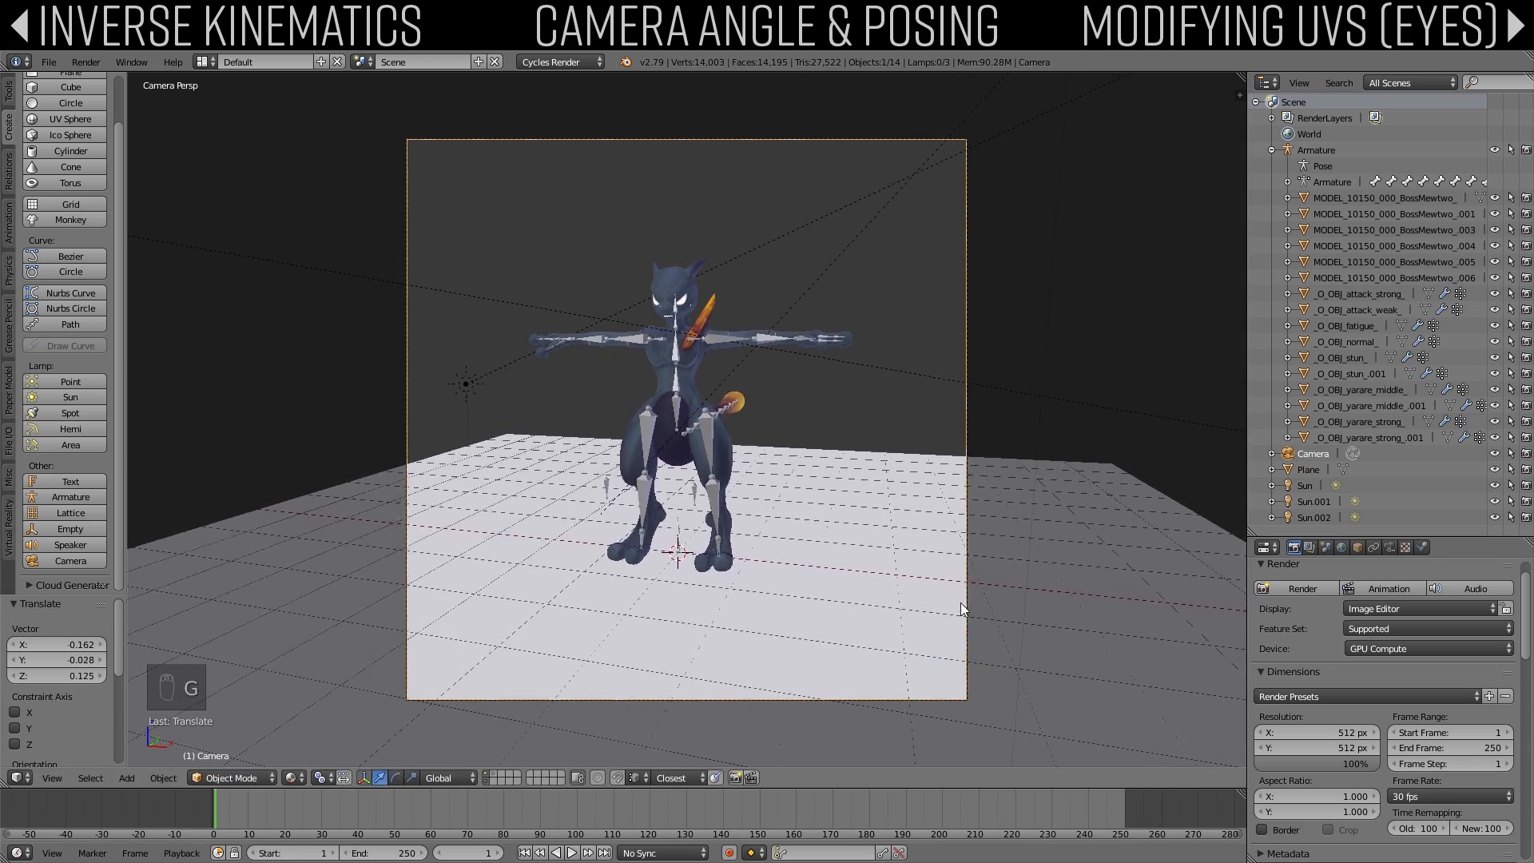
Step: Set the pivot point to the 3D cursor and rotate the camera about 7° around the global Z axis
left_click(320, 777)
left_click(344, 741)
key("r")
key("z")
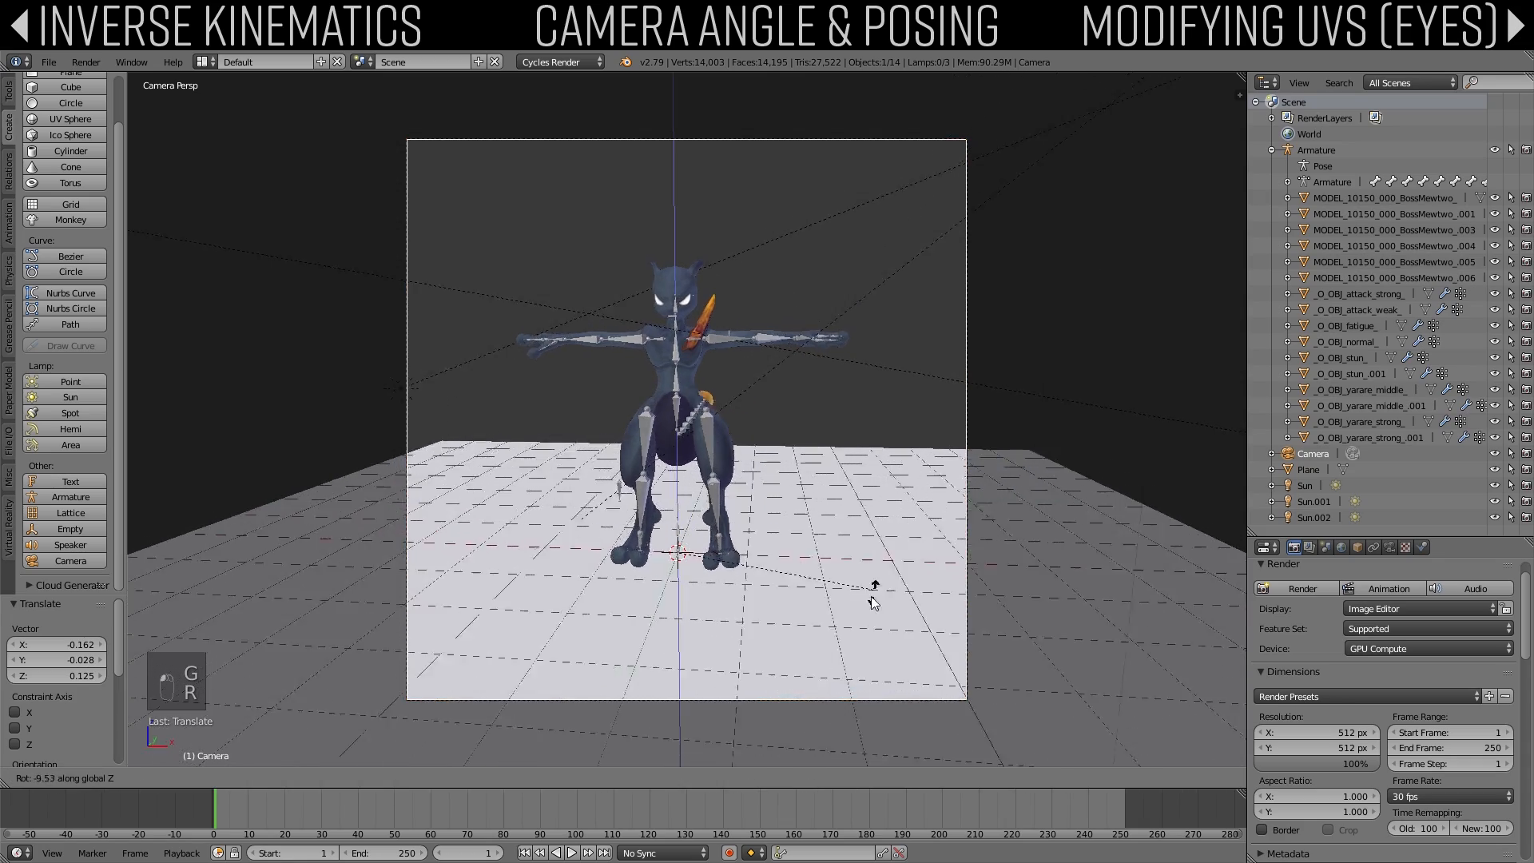
left_click(897, 629)
key("g")
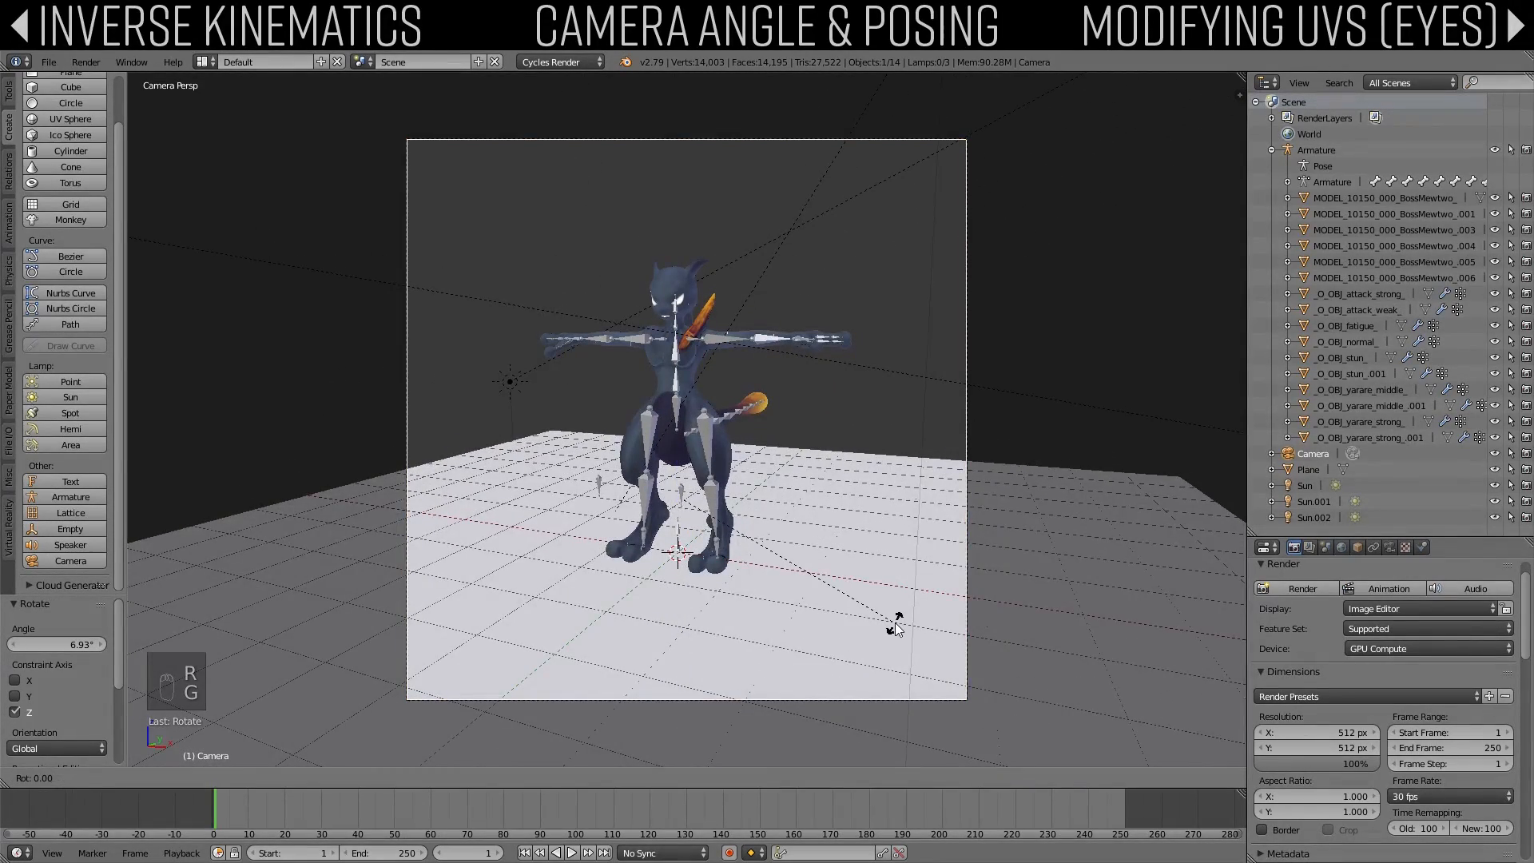
right_click(909, 633)
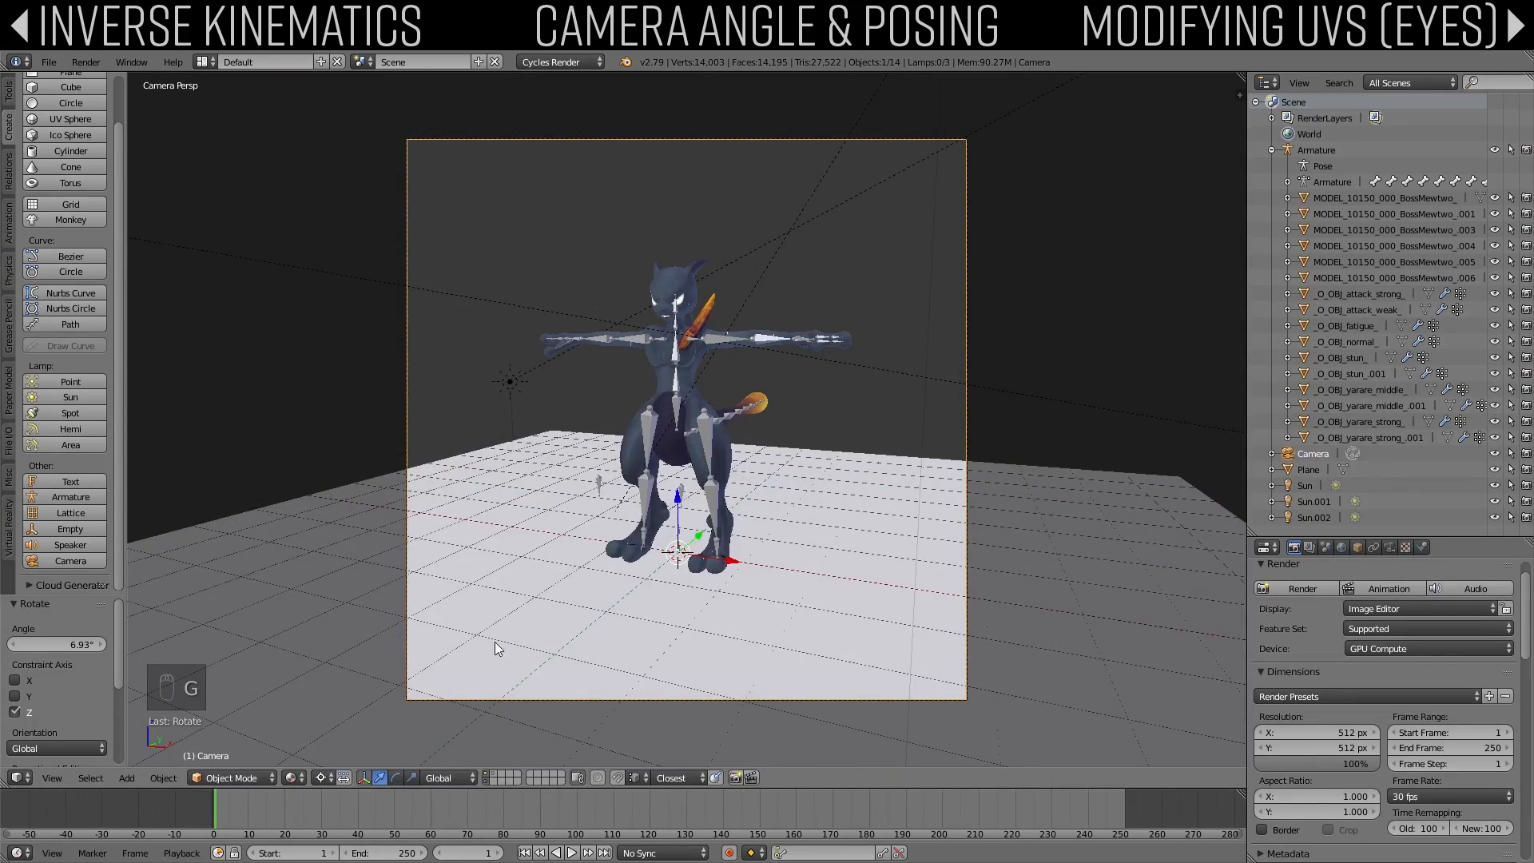
Step: Tilt the camera around its local X axis for a lower viewing angle and adjust its height along global Z
key("r")
key("x")
key("x")
left_click(827, 605)
key("g")
key("z")
left_click(827, 582)
key("g")
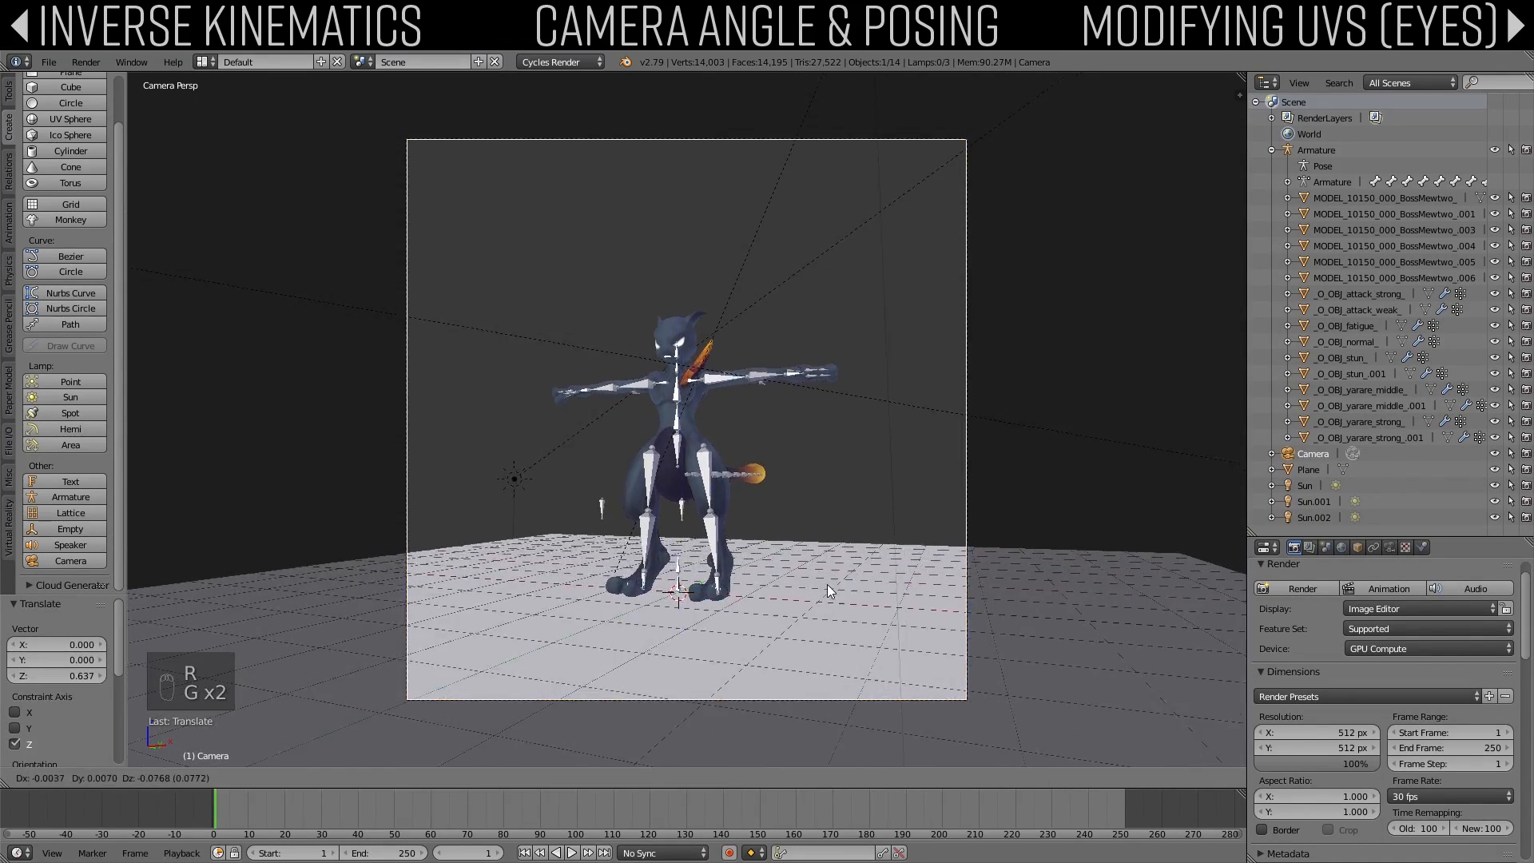
key("z")
left_click(828, 601)
Step: Set the camera's focal length to 60 mm
left_click(1390, 546)
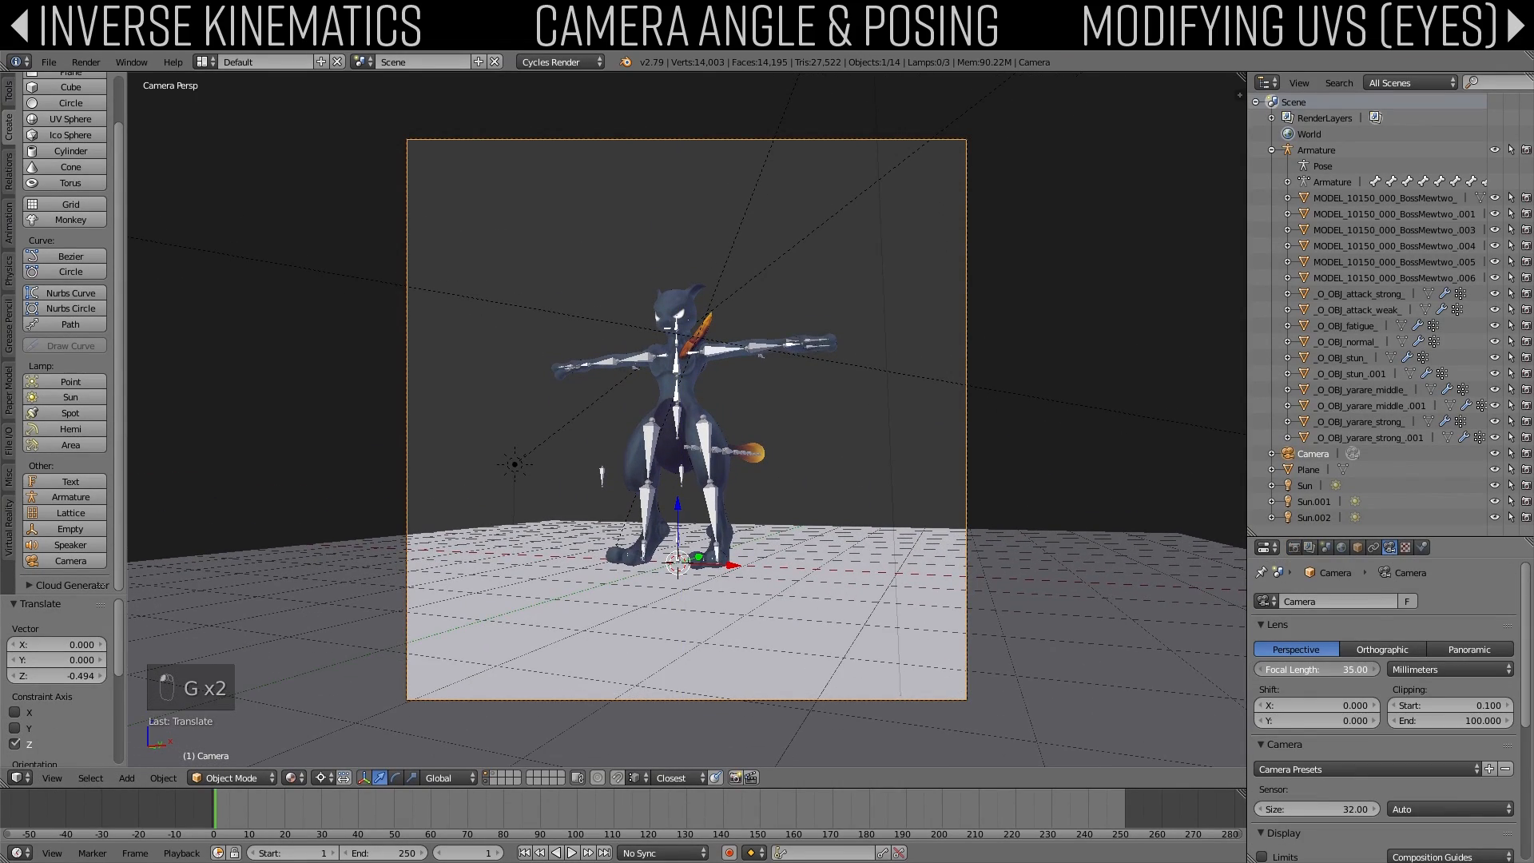
left_click_drag(1317, 670, 1459, 669)
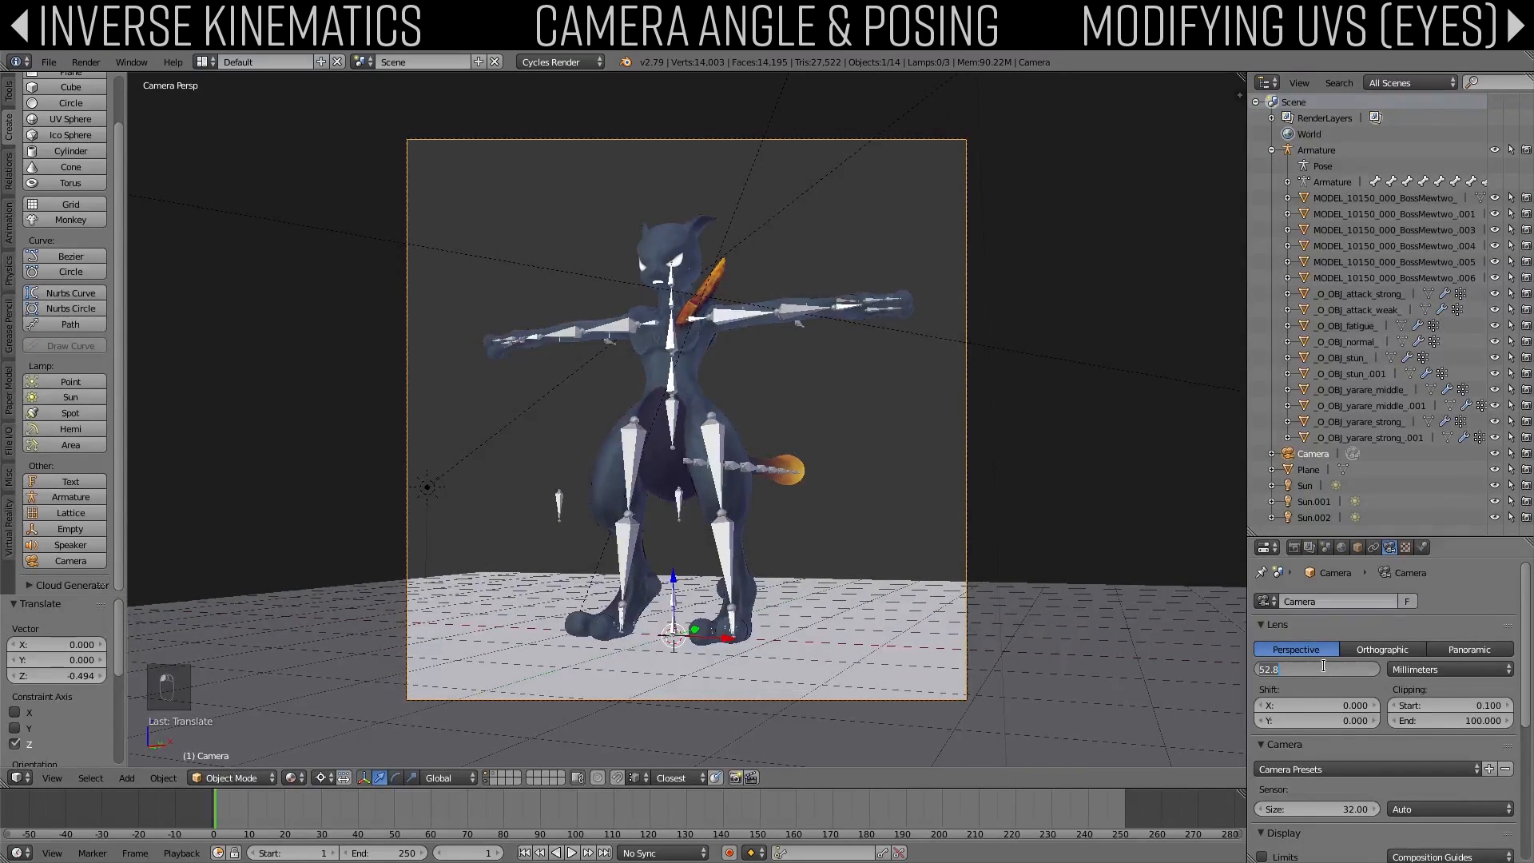
type("60")
key("Return")
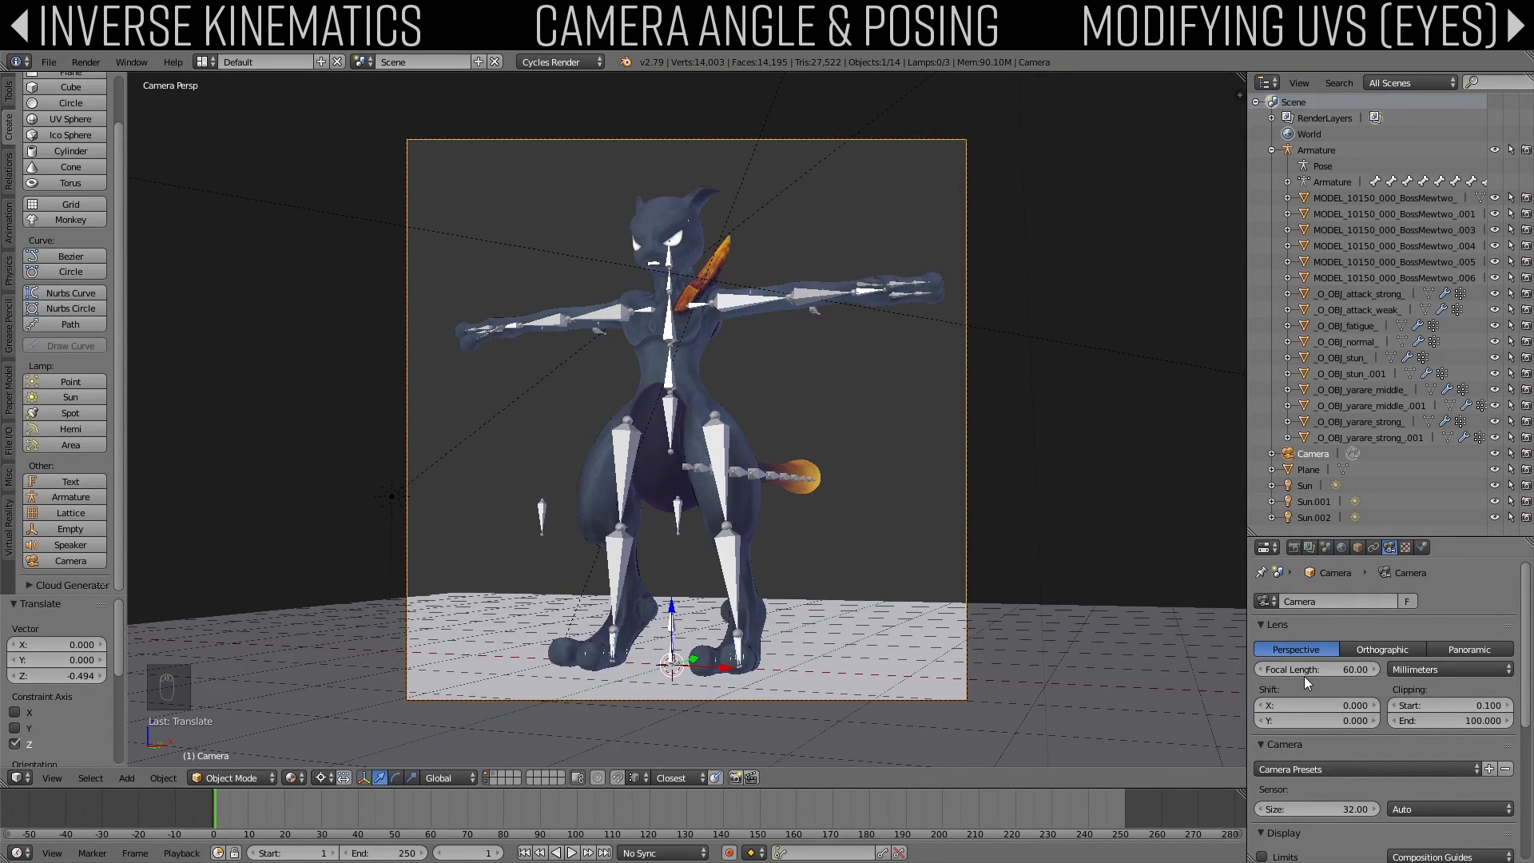
Step: Put the armature in Pose Mode, try moving the Hip and Spine1 bones, and clear the bone selection
right_click(668, 426)
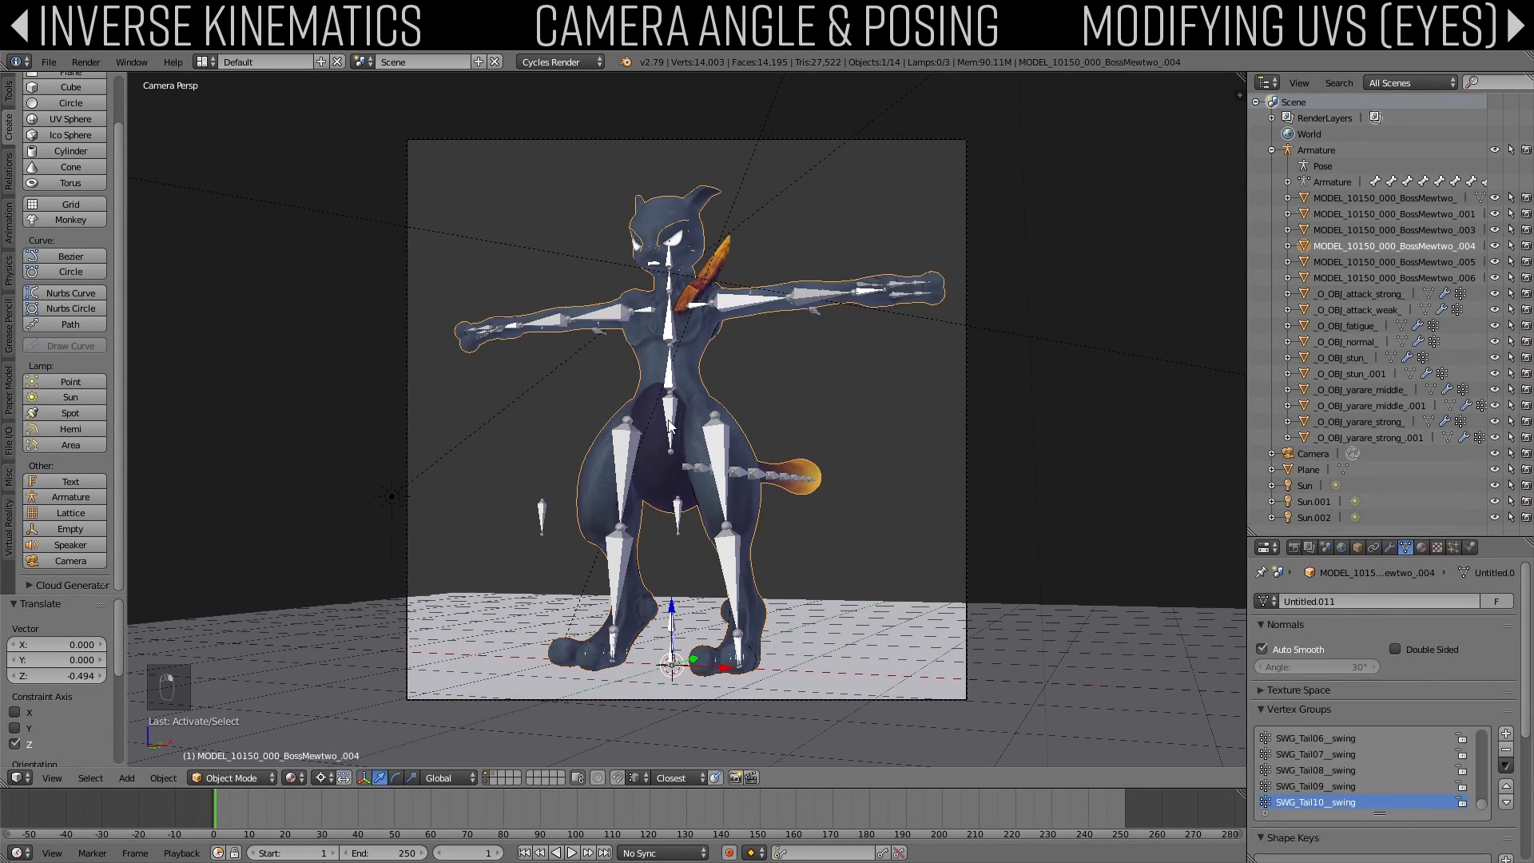
left_click(239, 724)
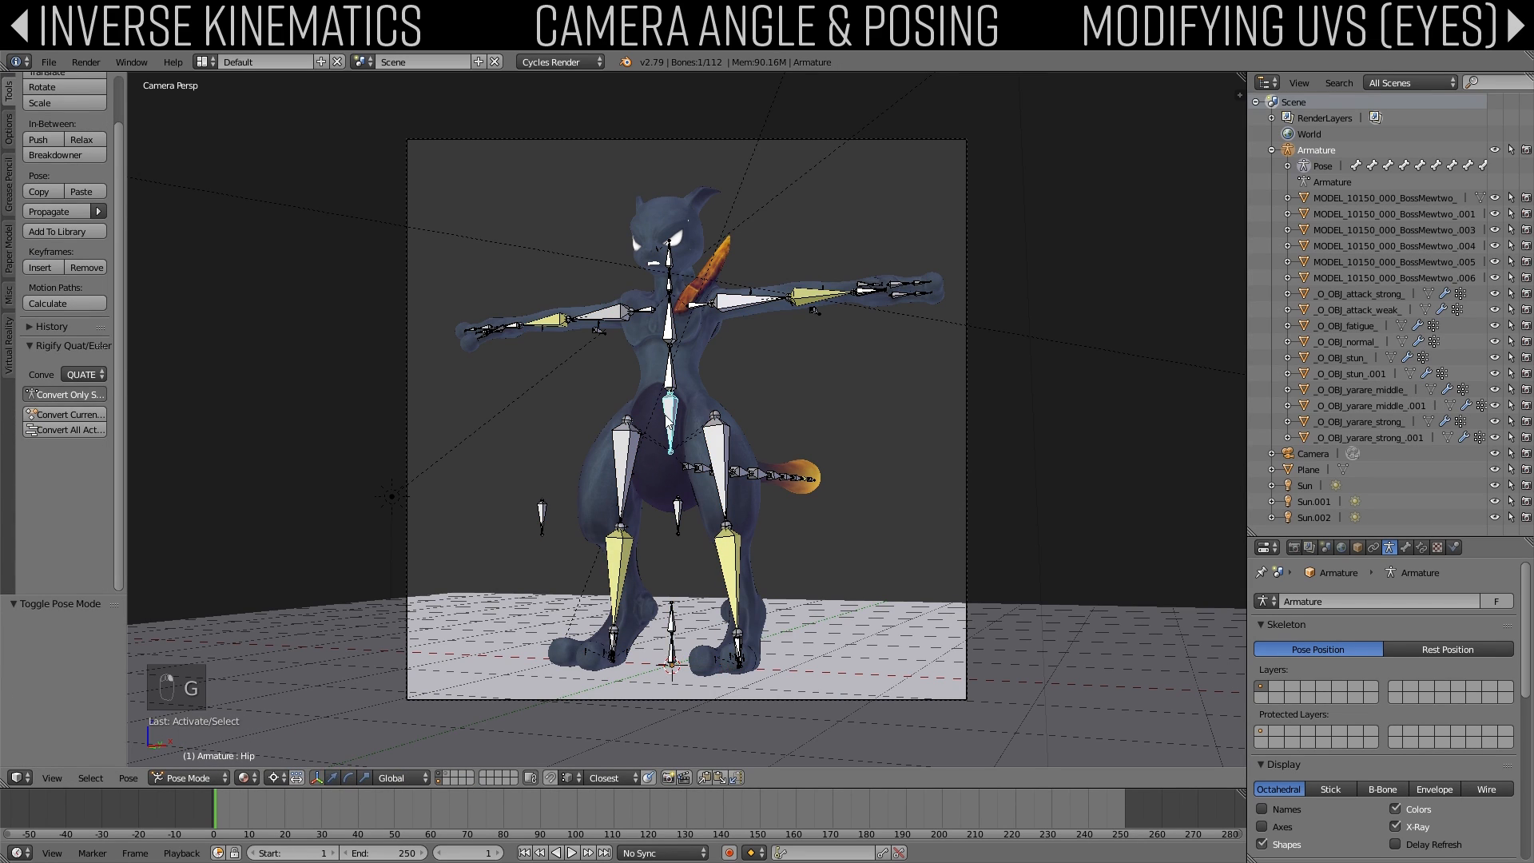
key("g")
right_click(670, 425)
right_click(671, 391, "shift")
key("g")
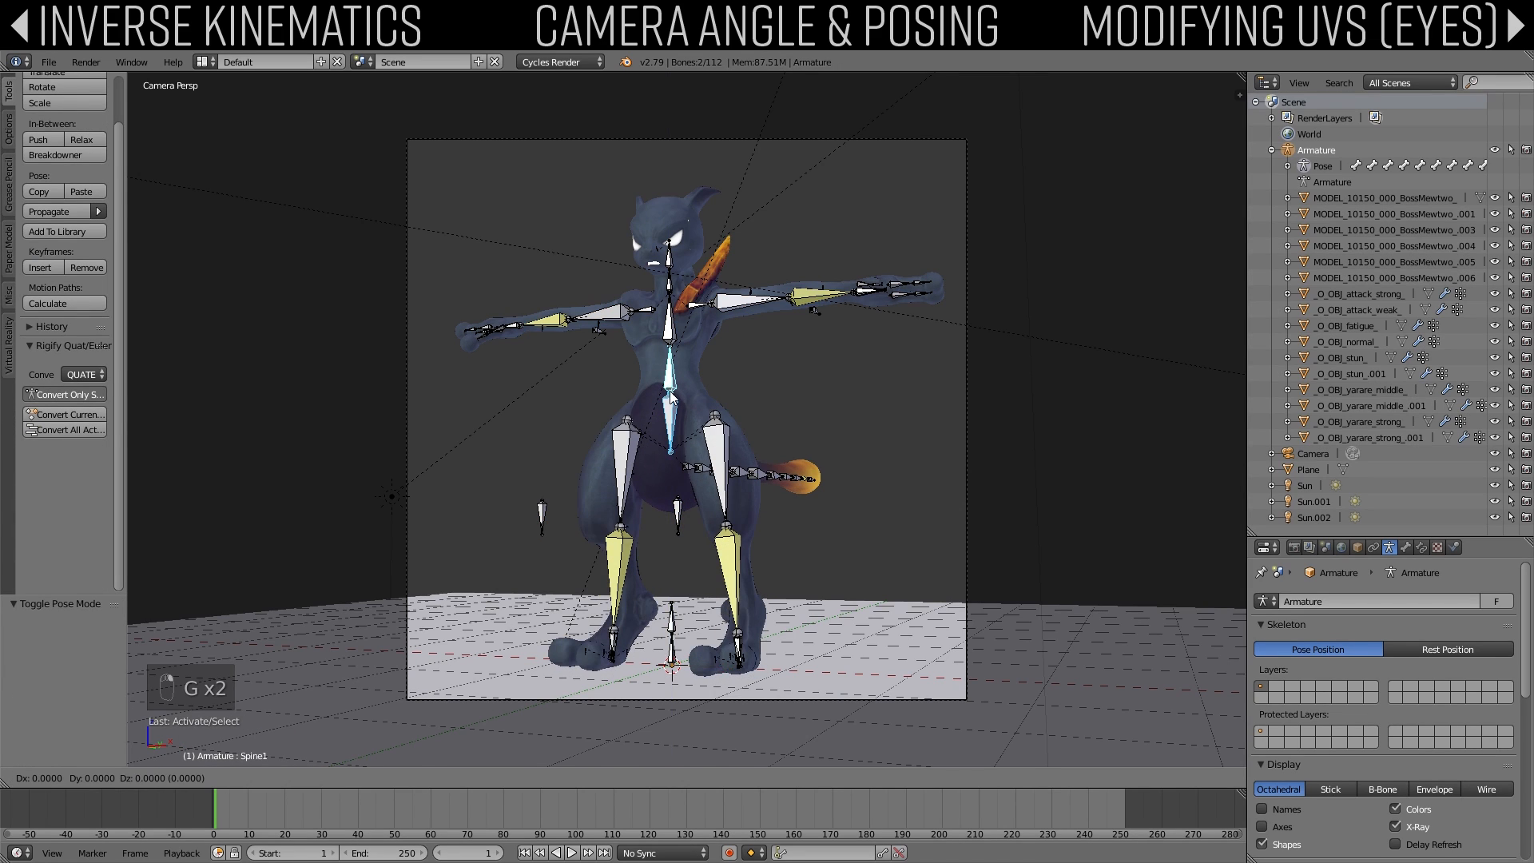
right_click(793, 627)
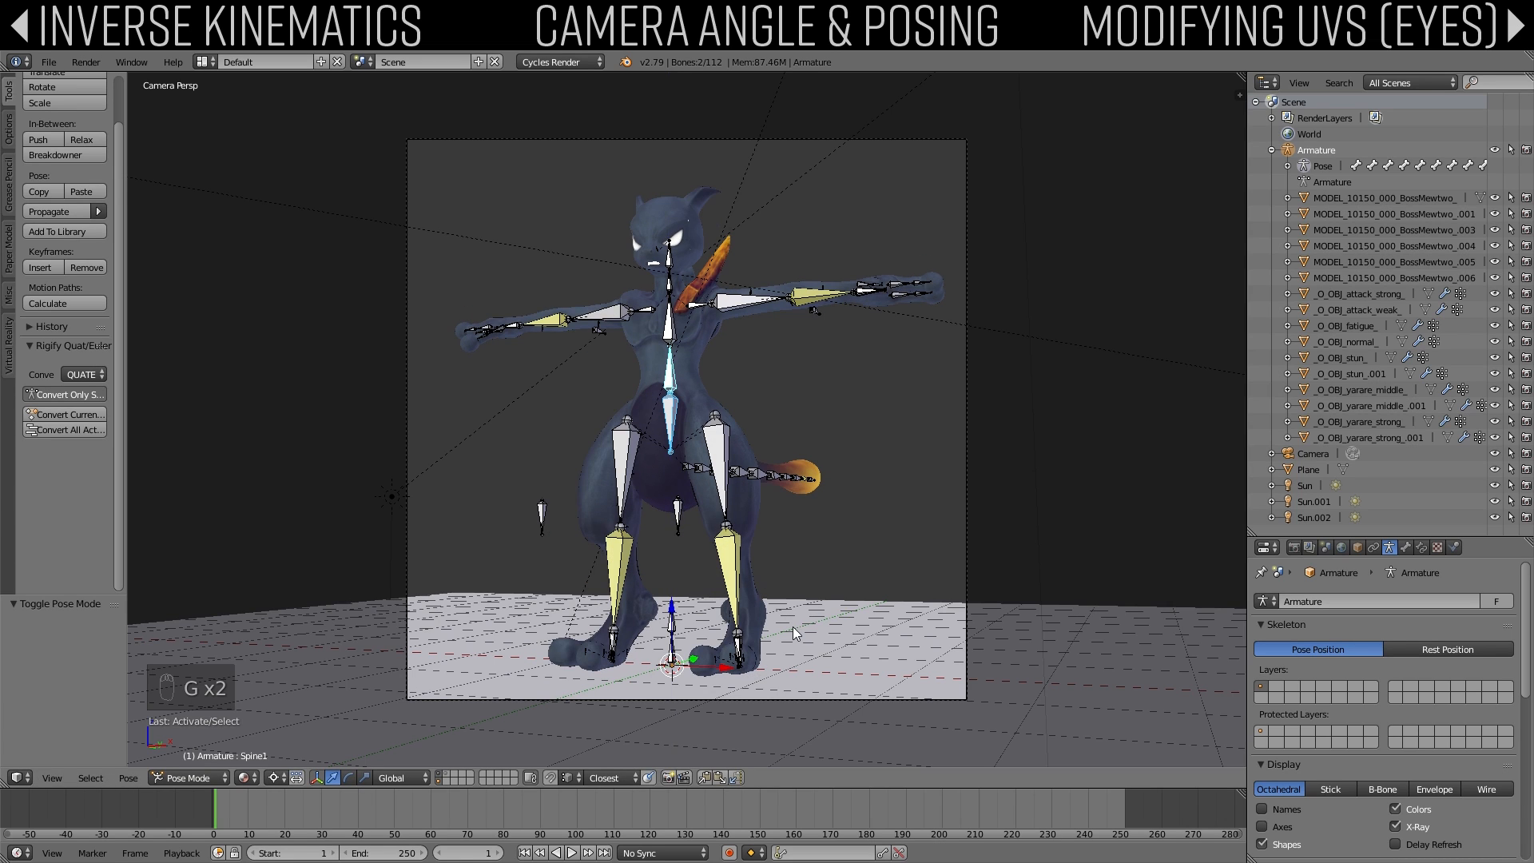
key("a")
Step: Select the L_Foot bone at the left ankle and add a Copy Rotation constraint to it
middle_click_drag(701, 569, 639, 541)
scroll(544, 664, "up", 5)
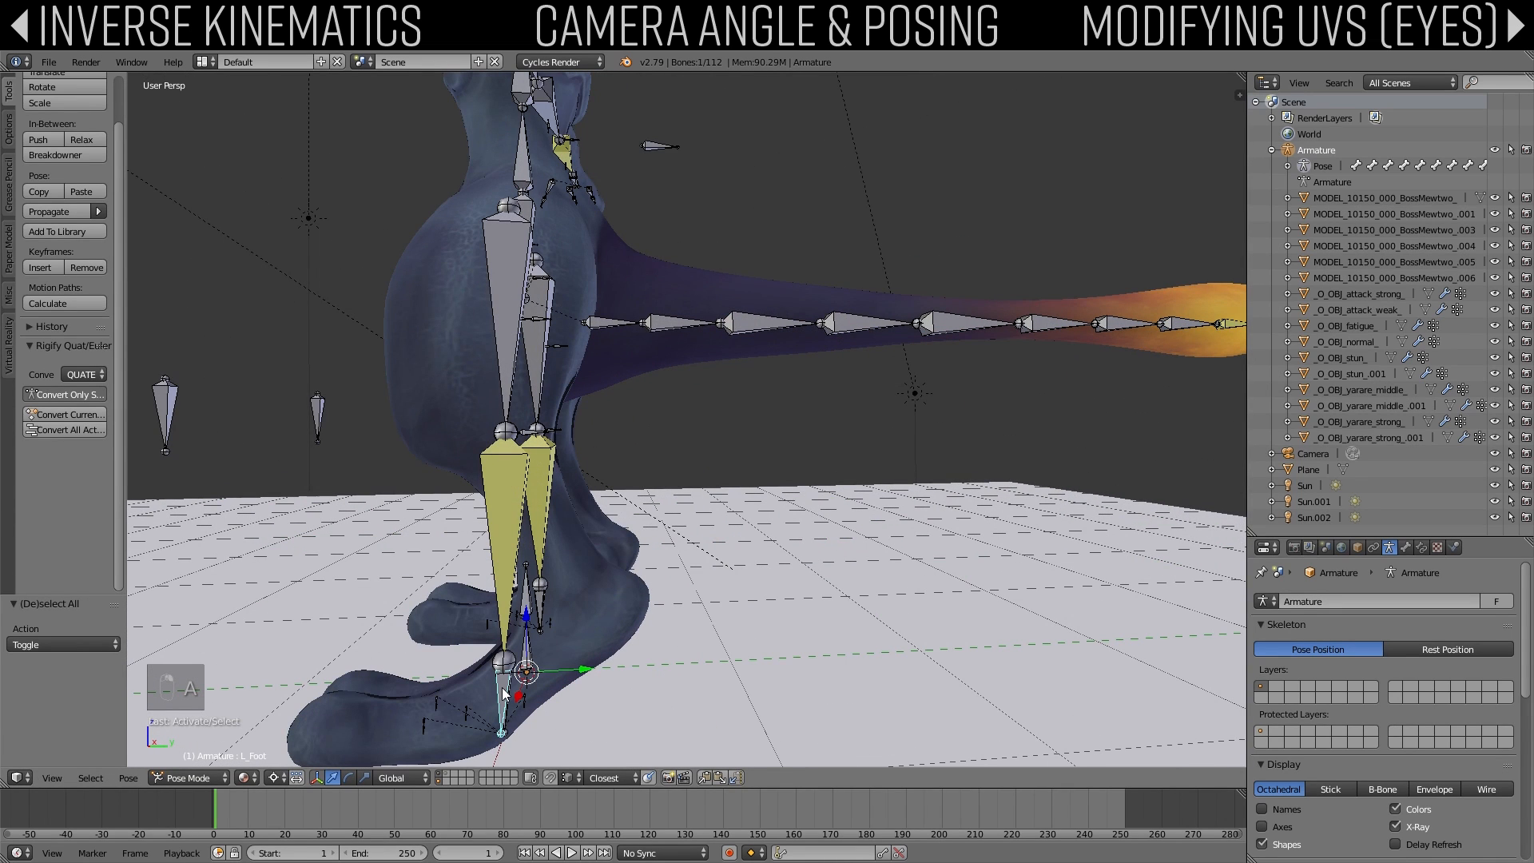
key("KP_Decimal")
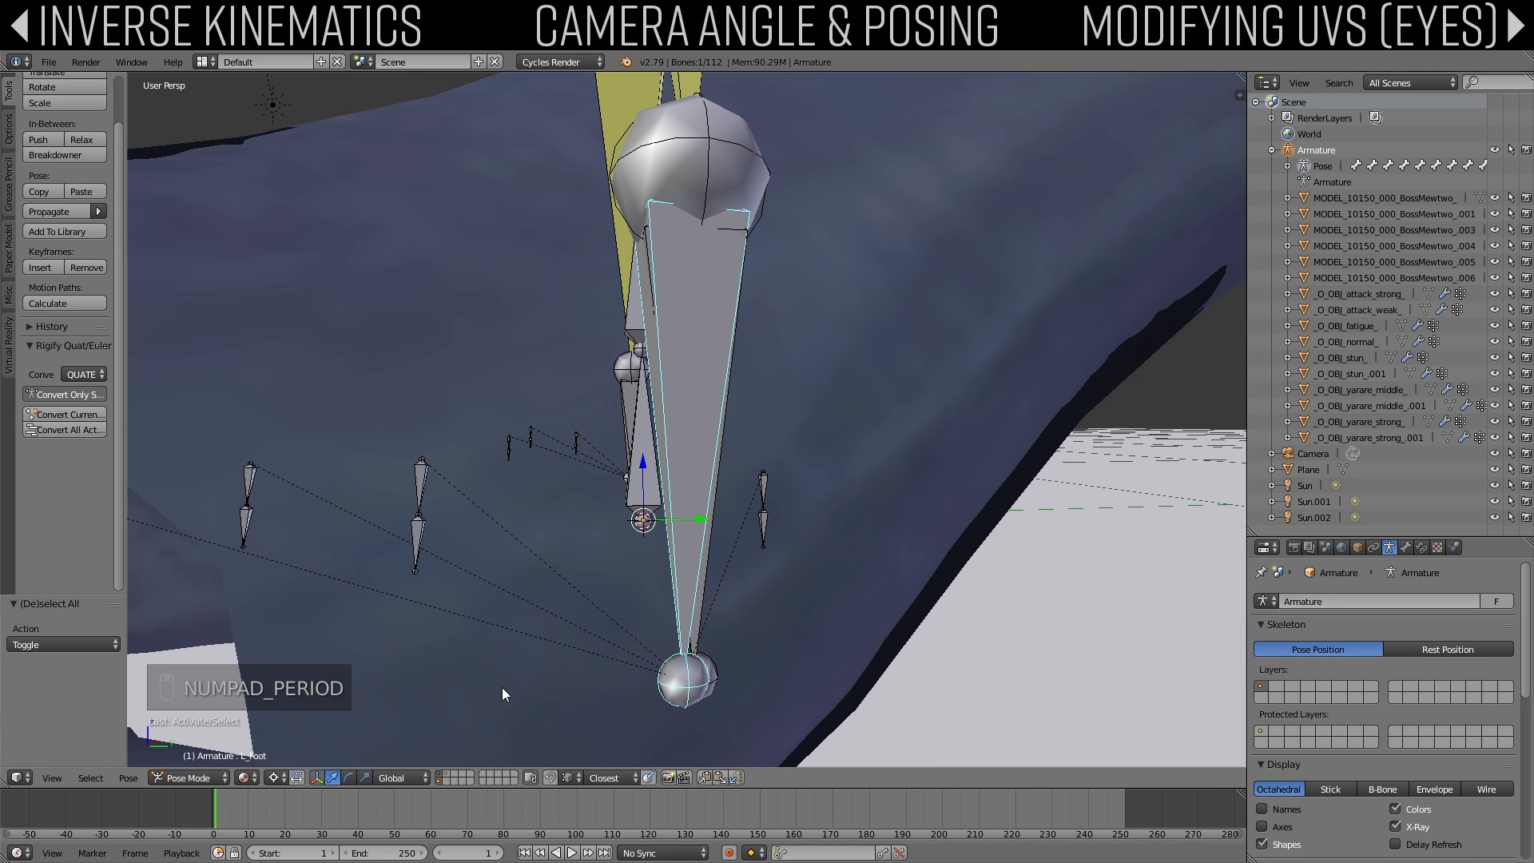
middle_click_drag(502, 685, 707, 482)
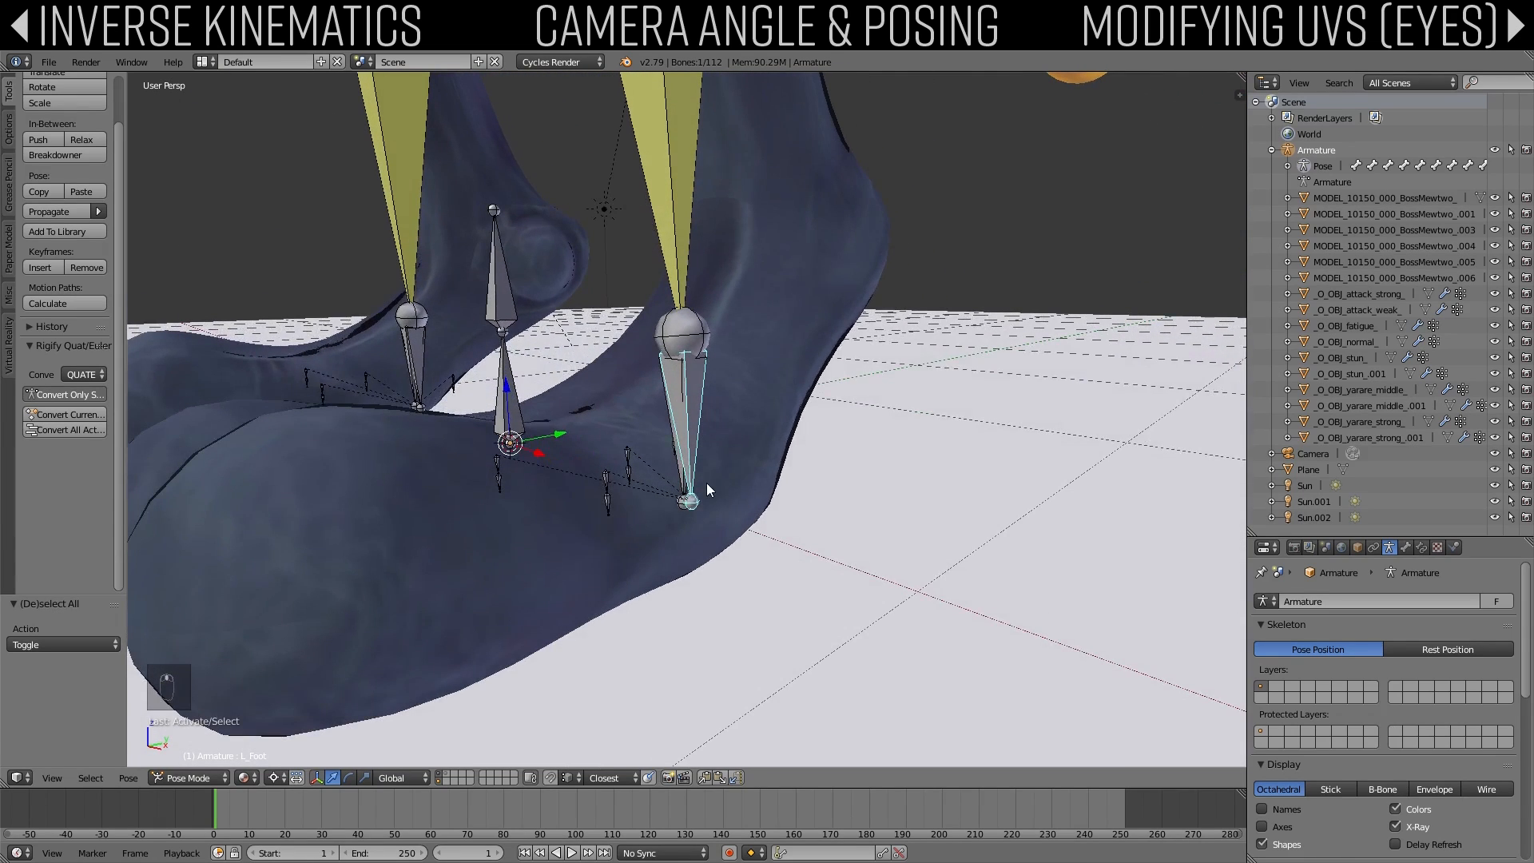
left_click(1410, 546)
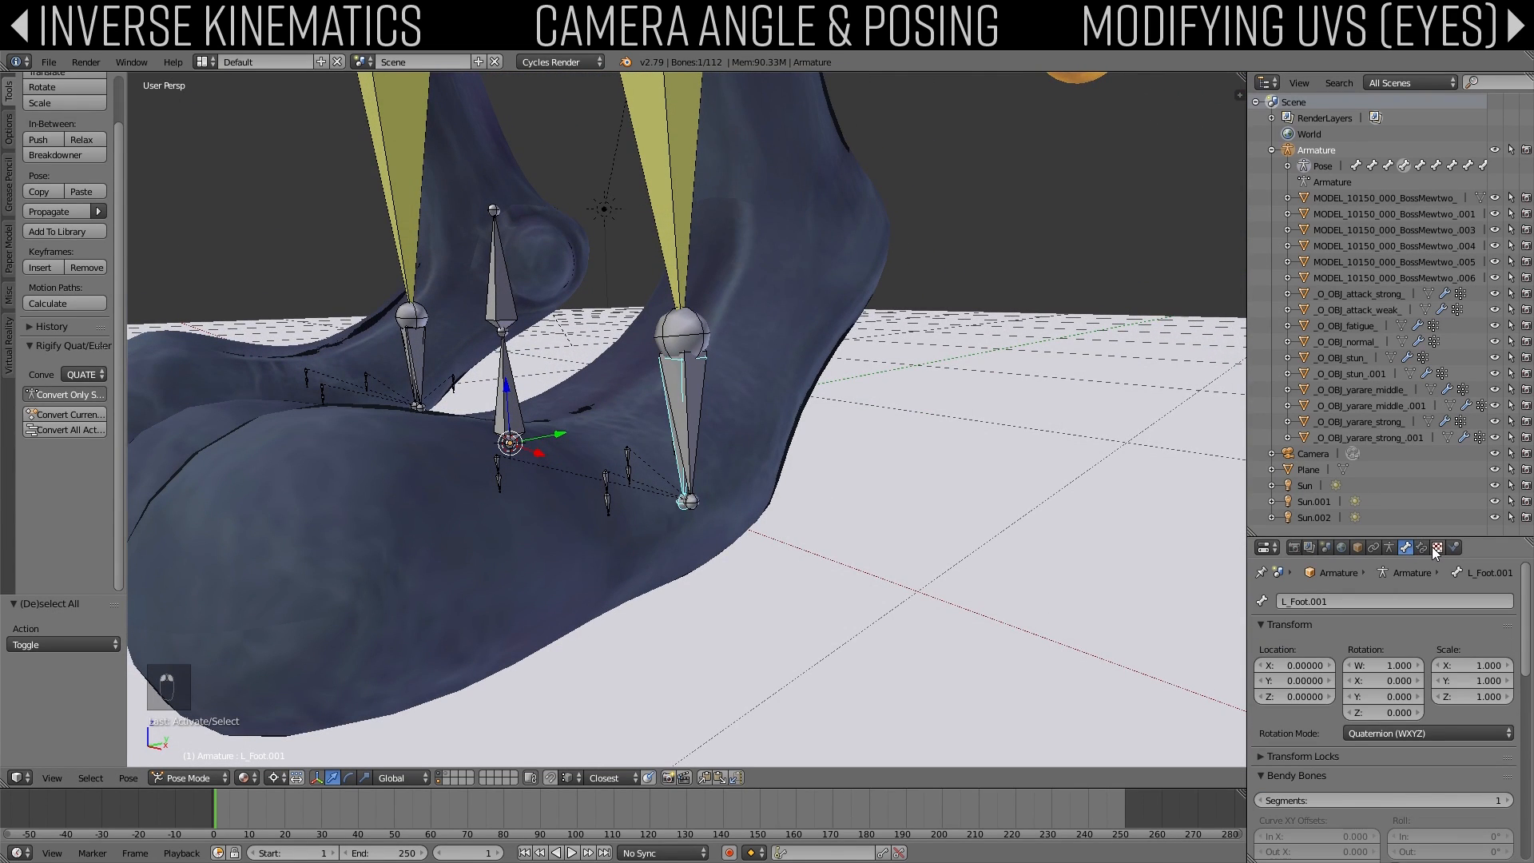
left_click(1421, 550)
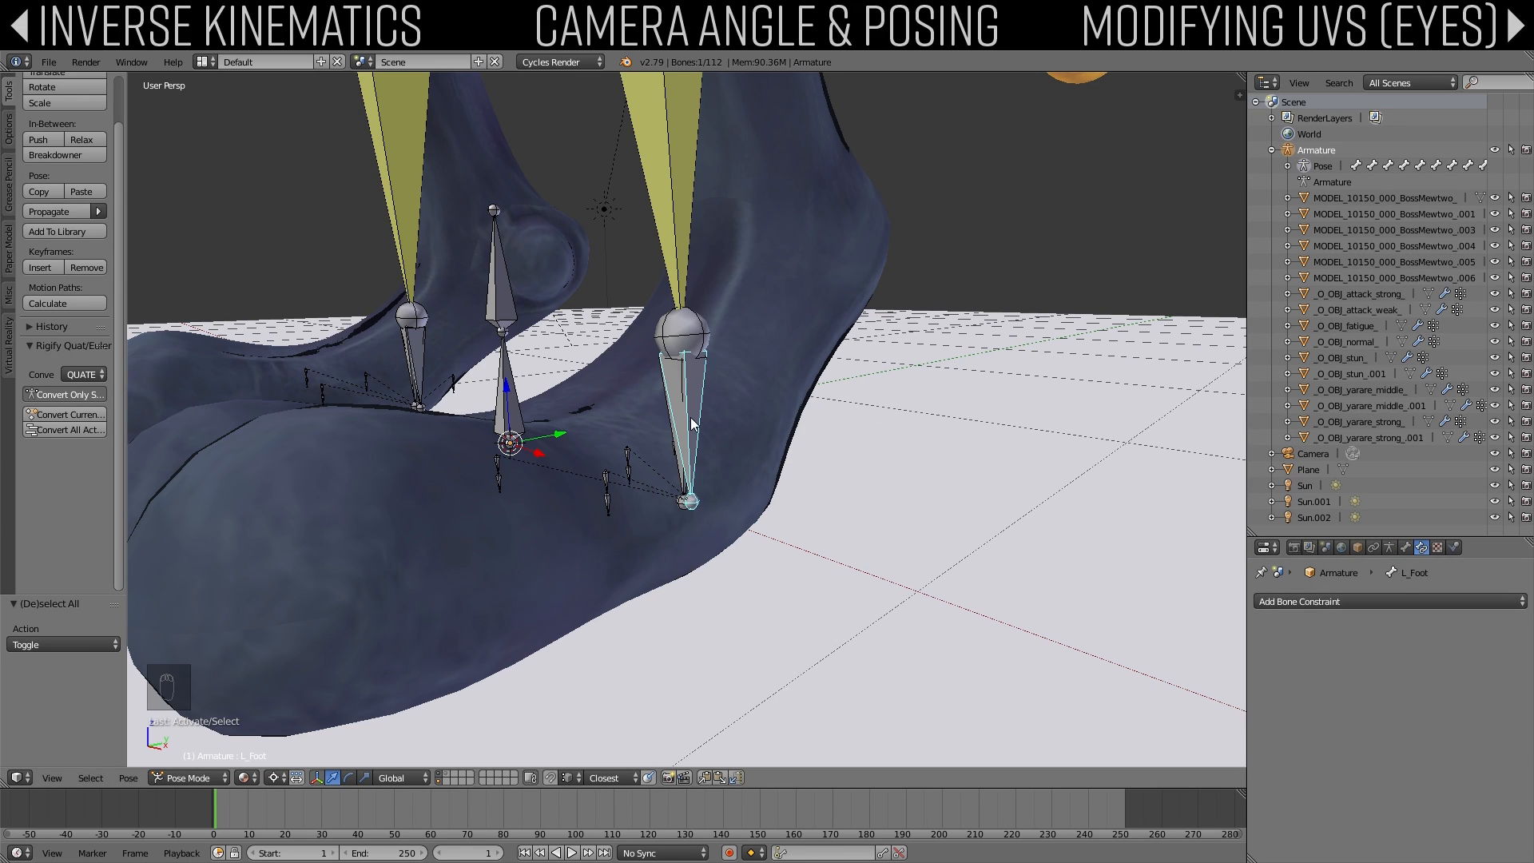
left_click(1293, 599)
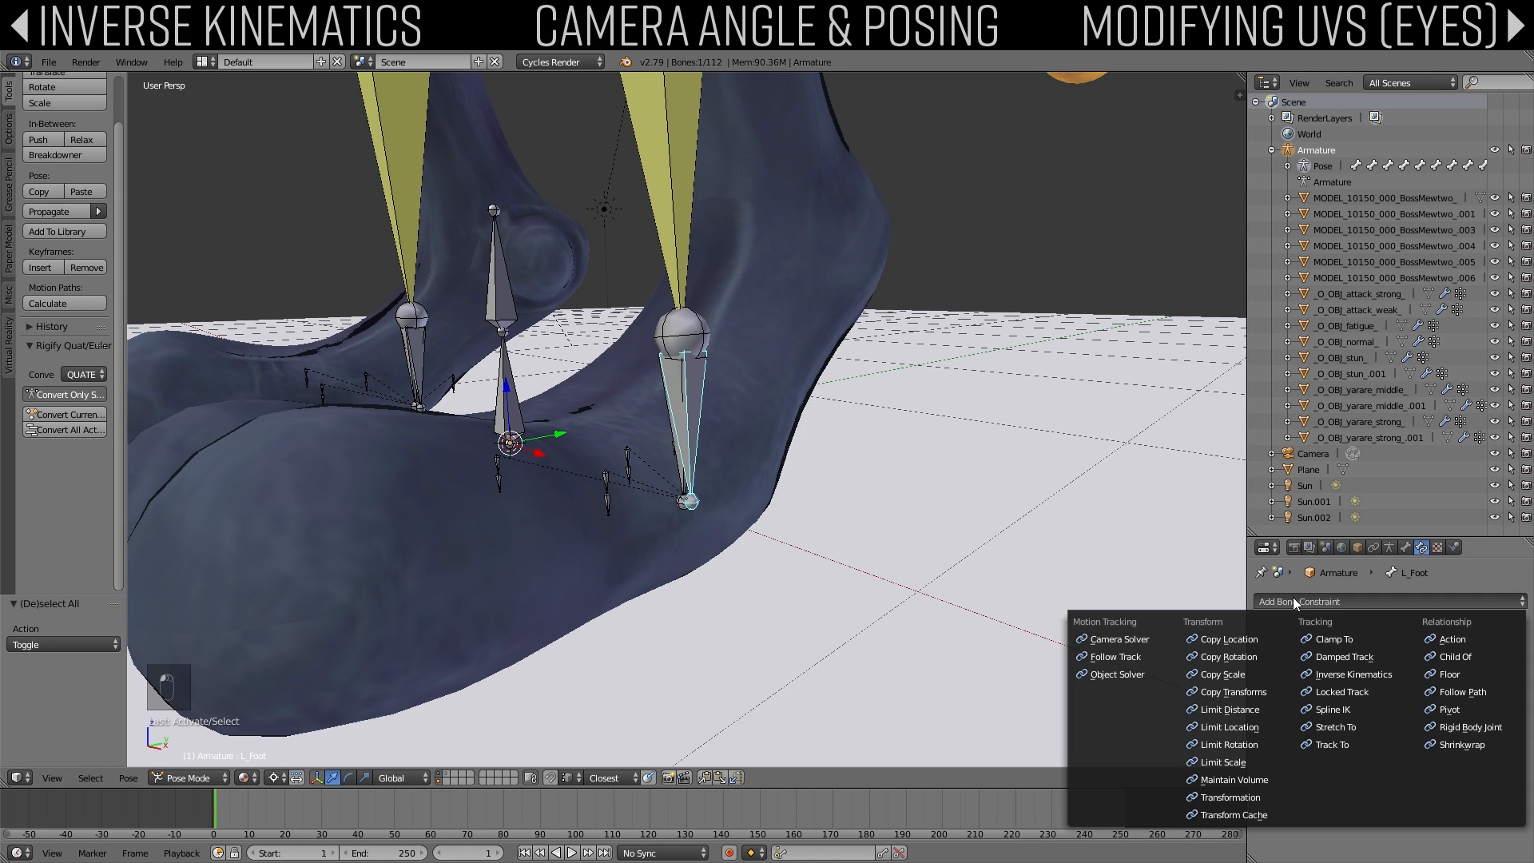
left_click(1235, 660)
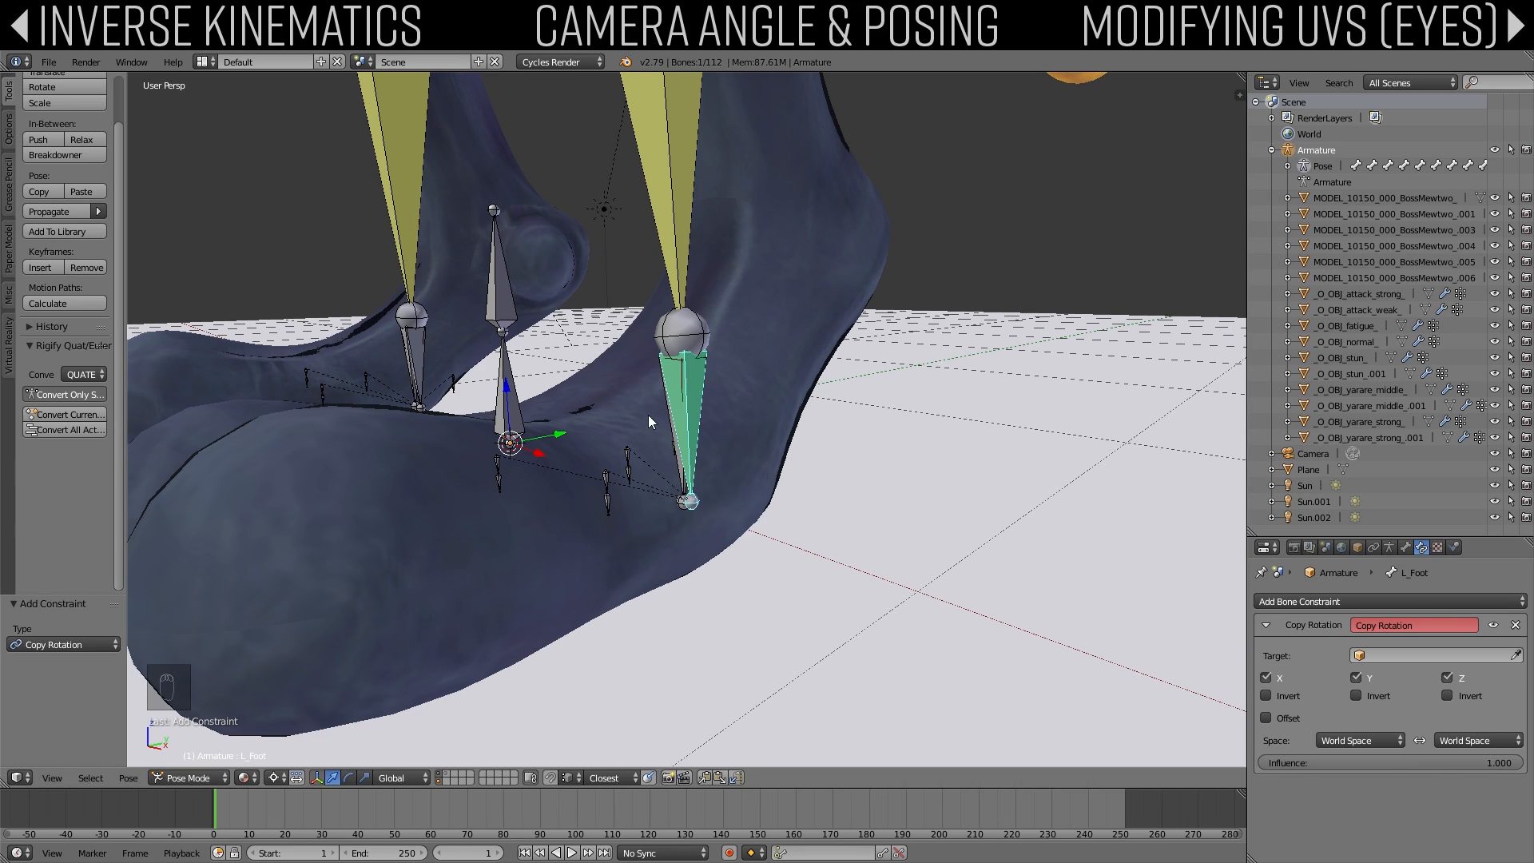
Step: Give L_Foot's Copy Rotation constraint the Armature as target with L_Foot.001 as its bone
left_click(668, 374)
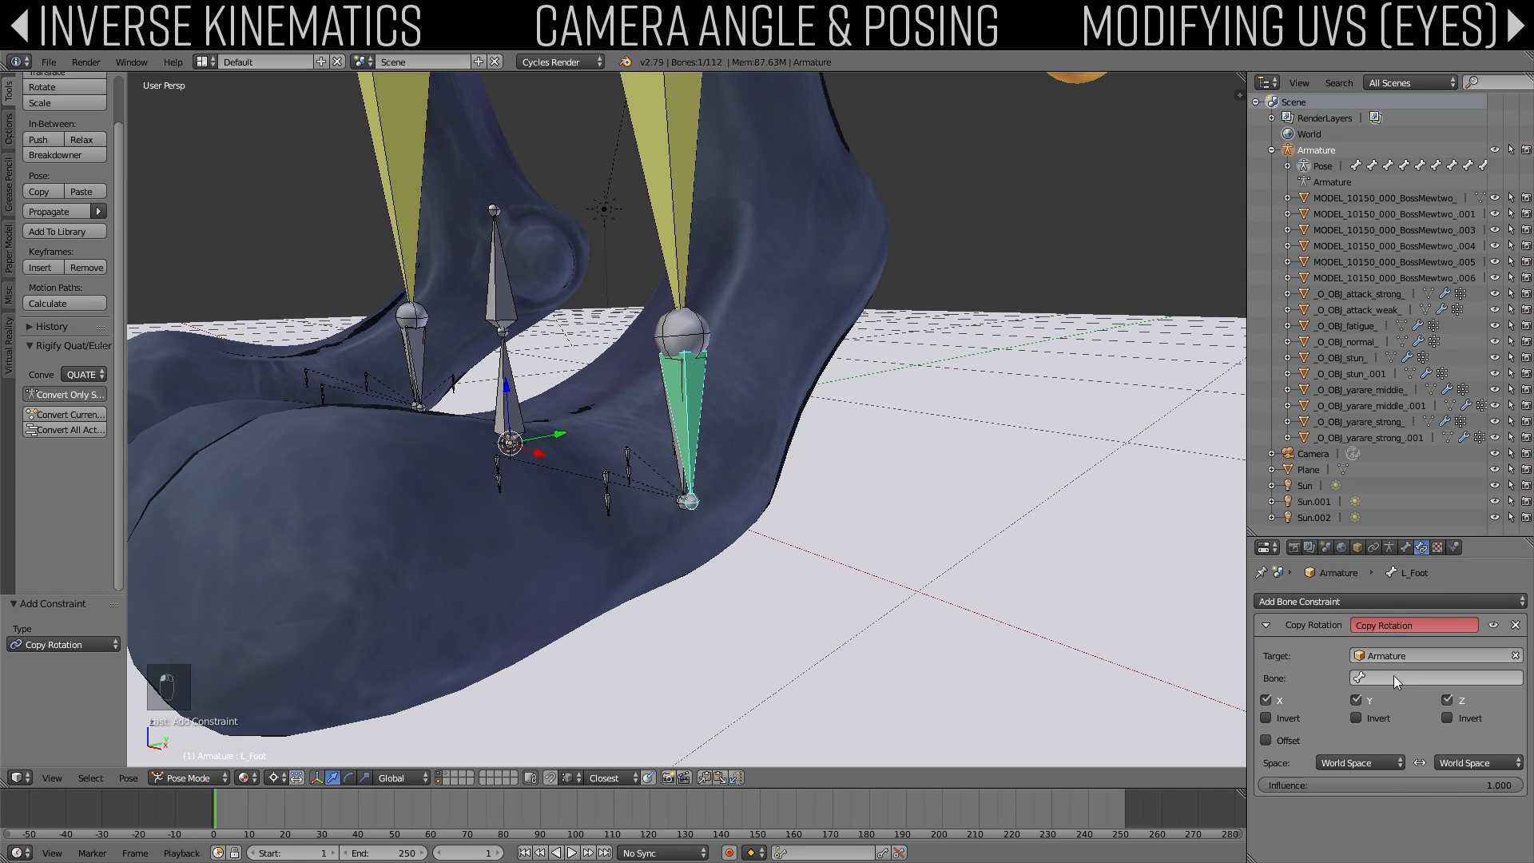
left_click(1394, 676)
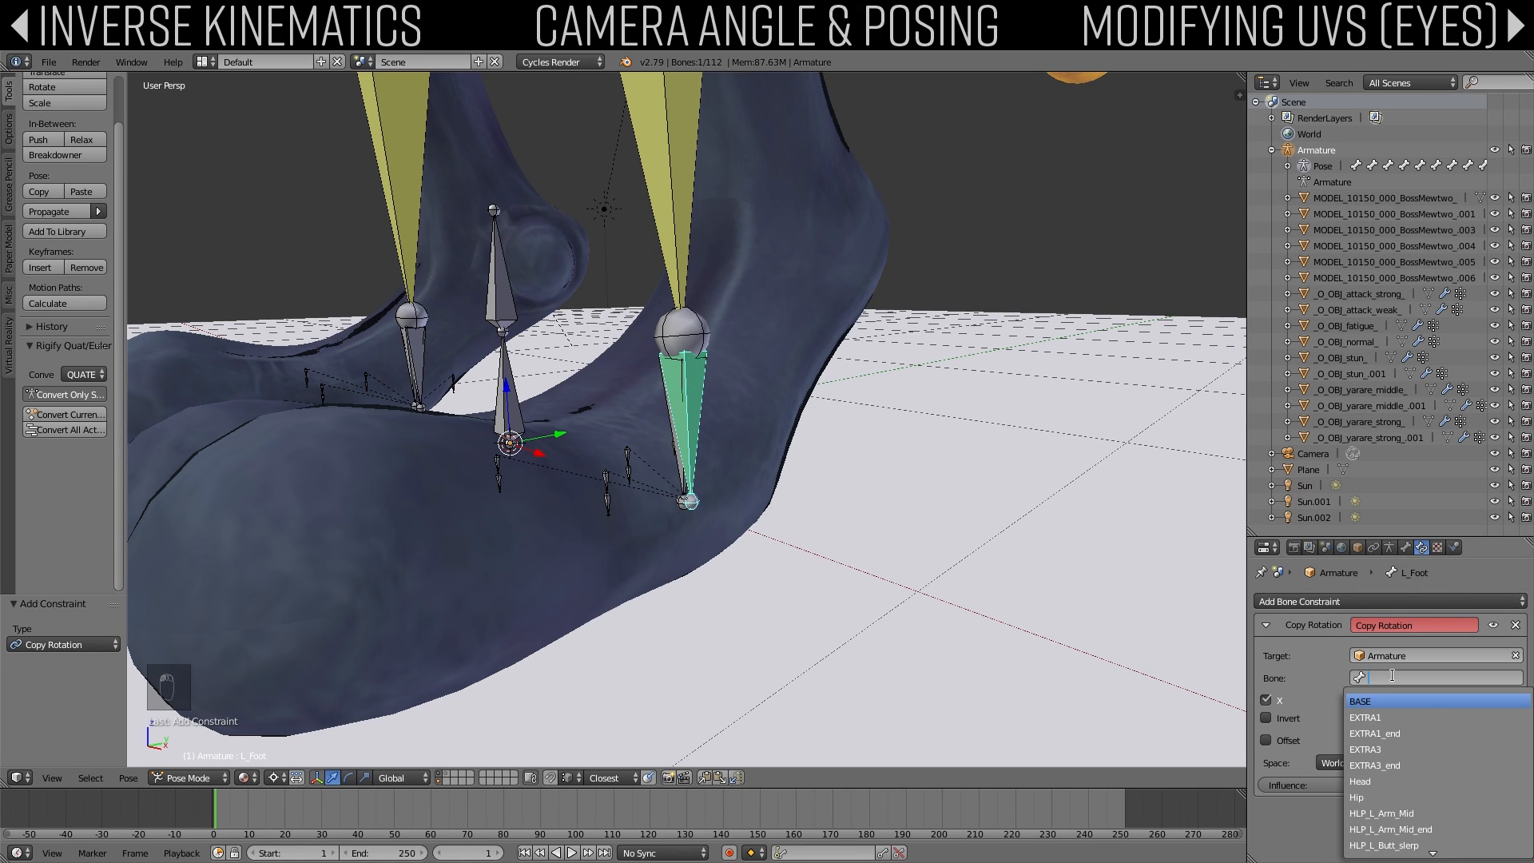
type("foot")
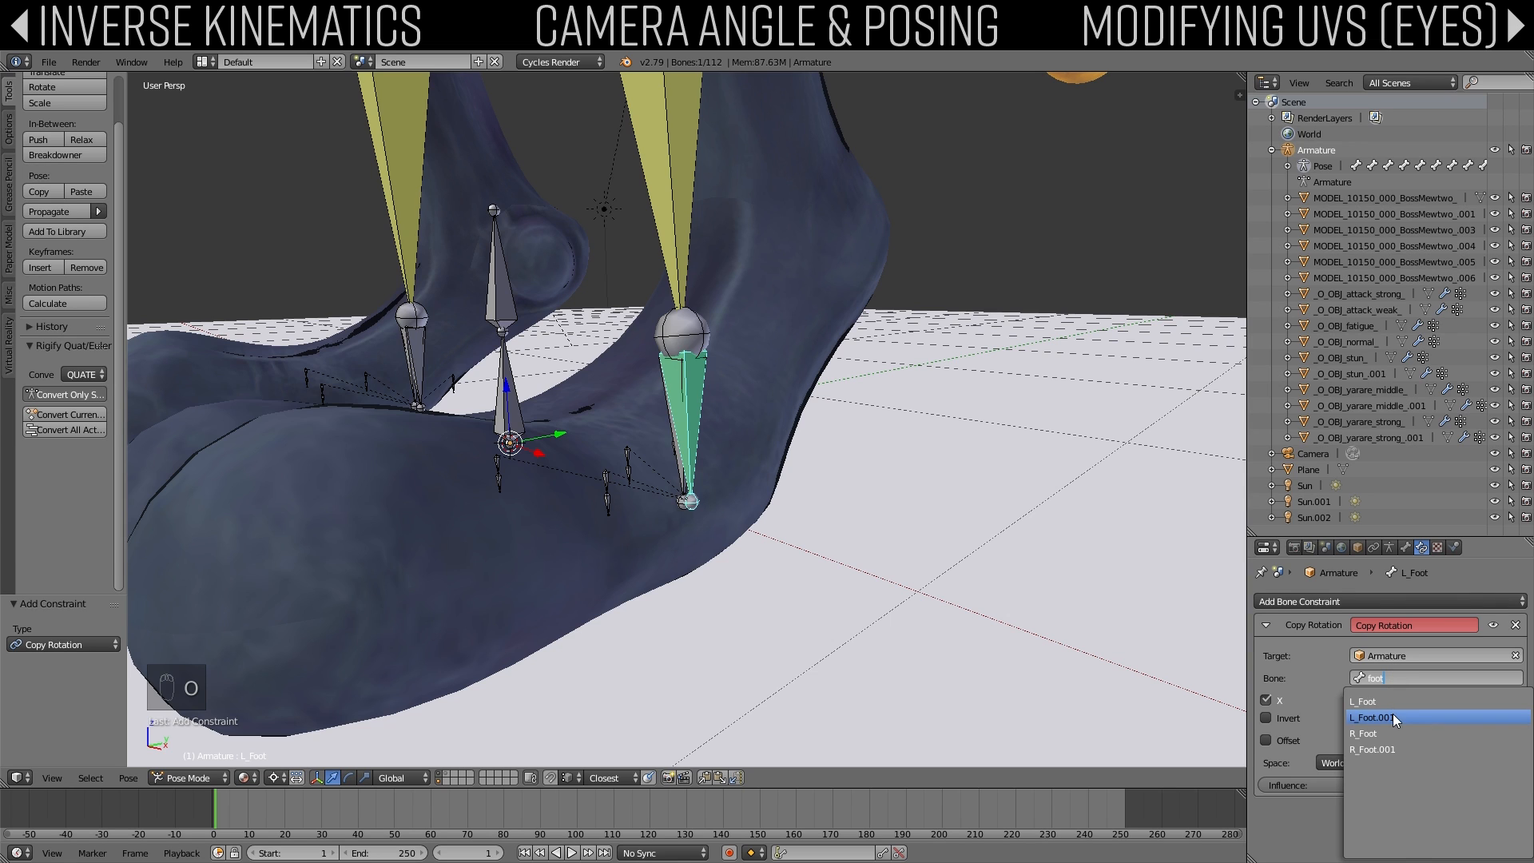
left_click(1393, 716)
Step: Select the R_Foot bone at the right ankle and add a Copy Rotation constraint to it
middle_click_drag(535, 486, 489, 435)
right_click(462, 435)
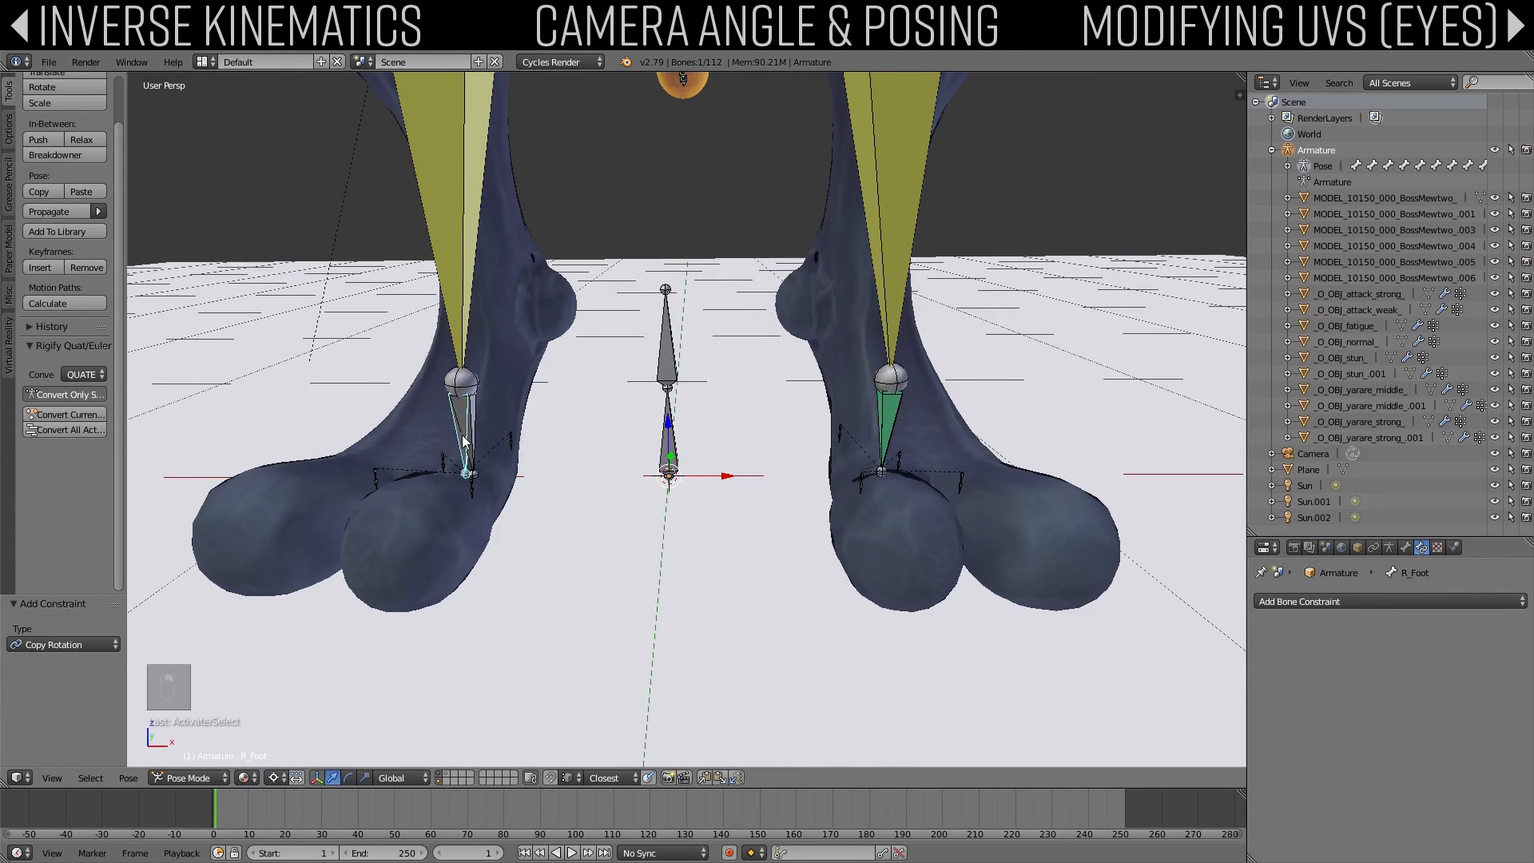
left_click(1295, 601)
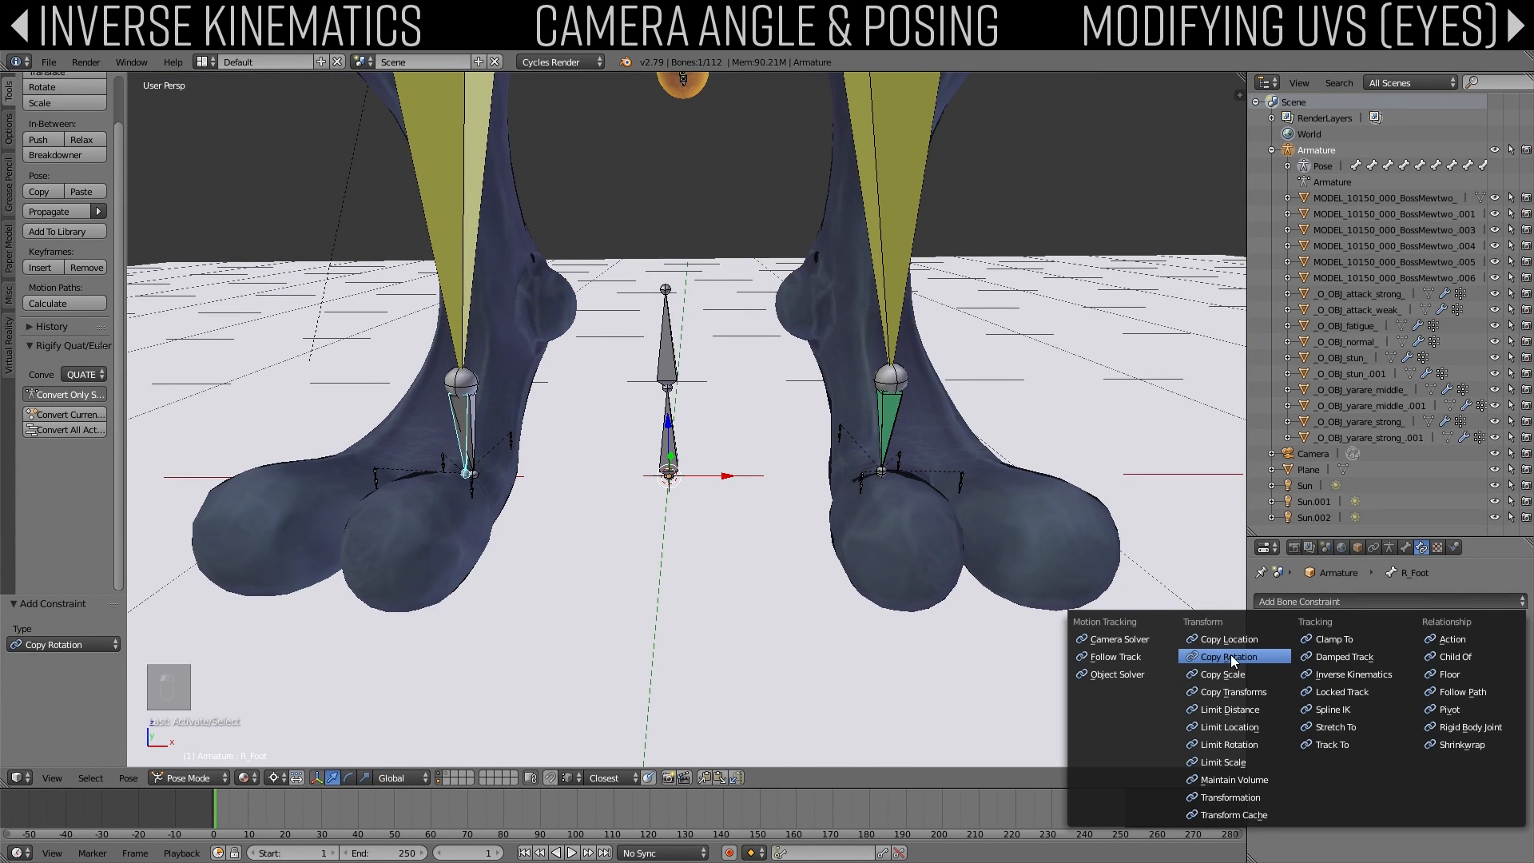
left_click(1233, 657)
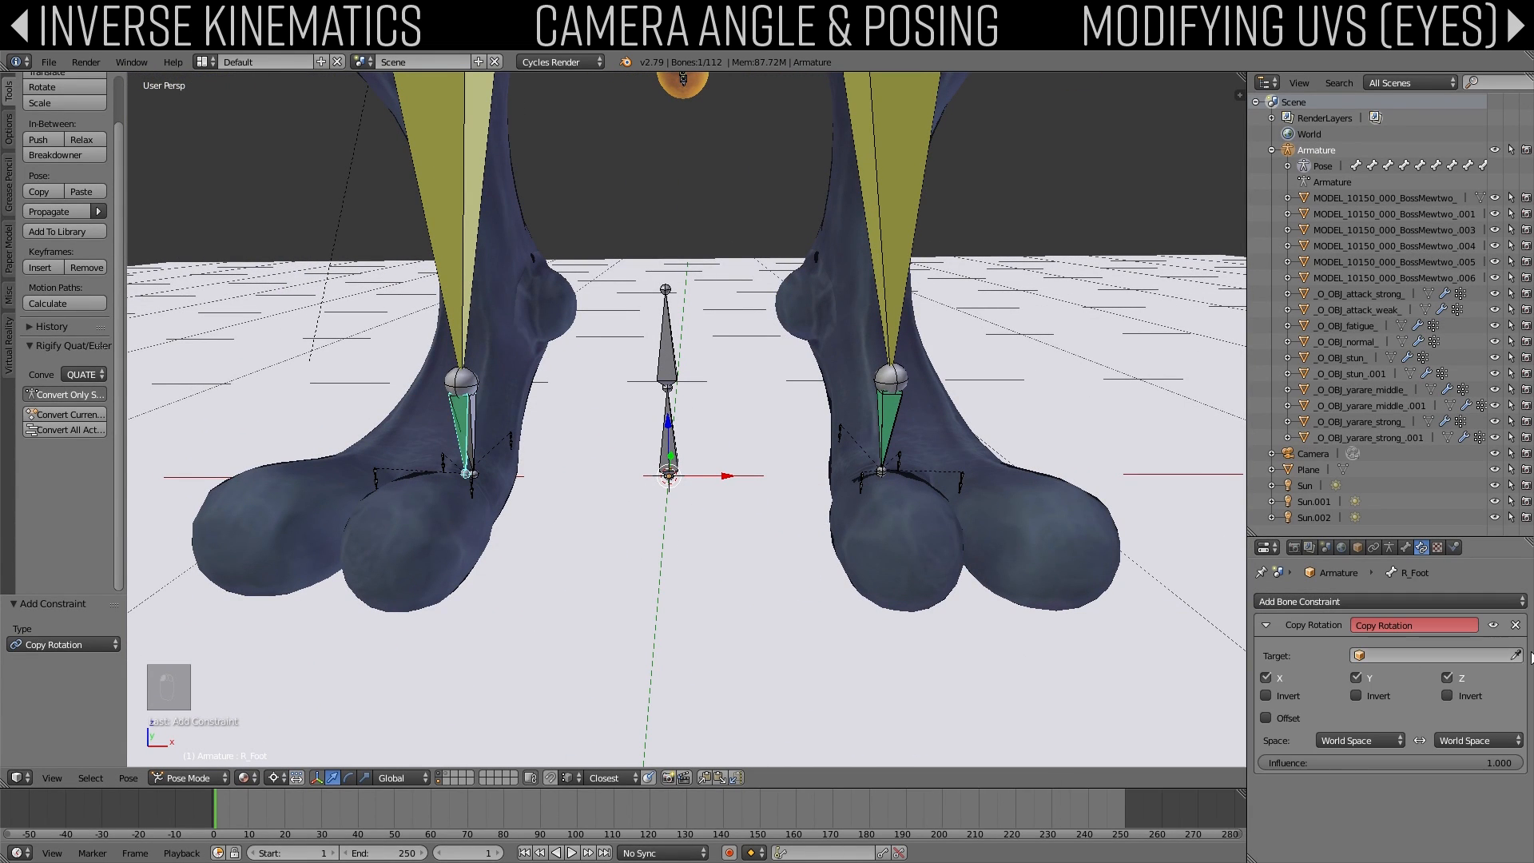
Step: Give R_Foot's Copy Rotation constraint the Armature as target with R_Foot.001 as its bone, and save over the file
left_click(889, 400)
left_click(1421, 677)
type("foot")
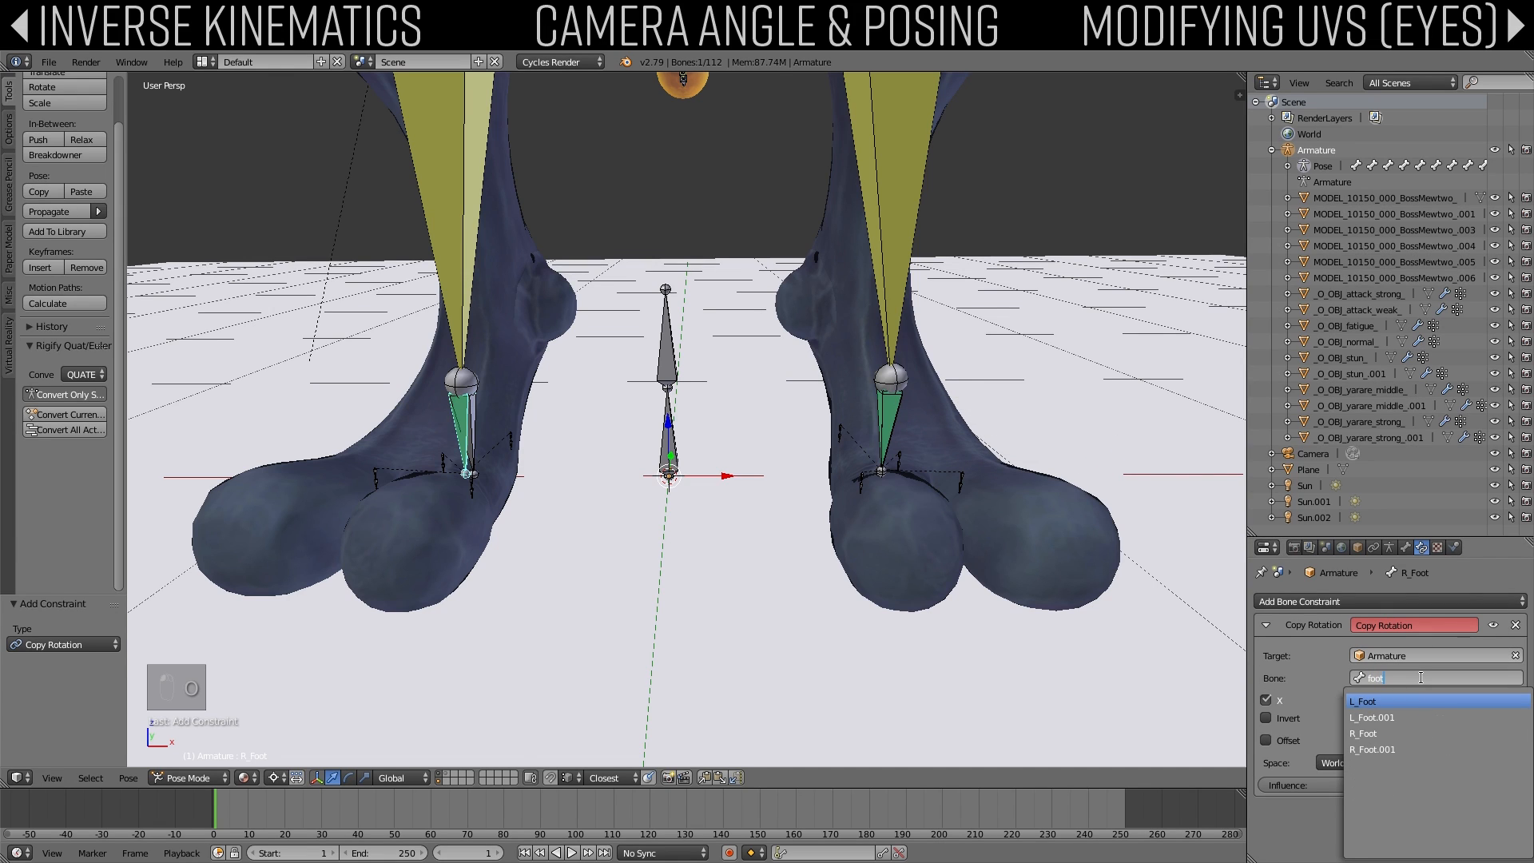
left_click(1388, 750)
key("ctrl+s")
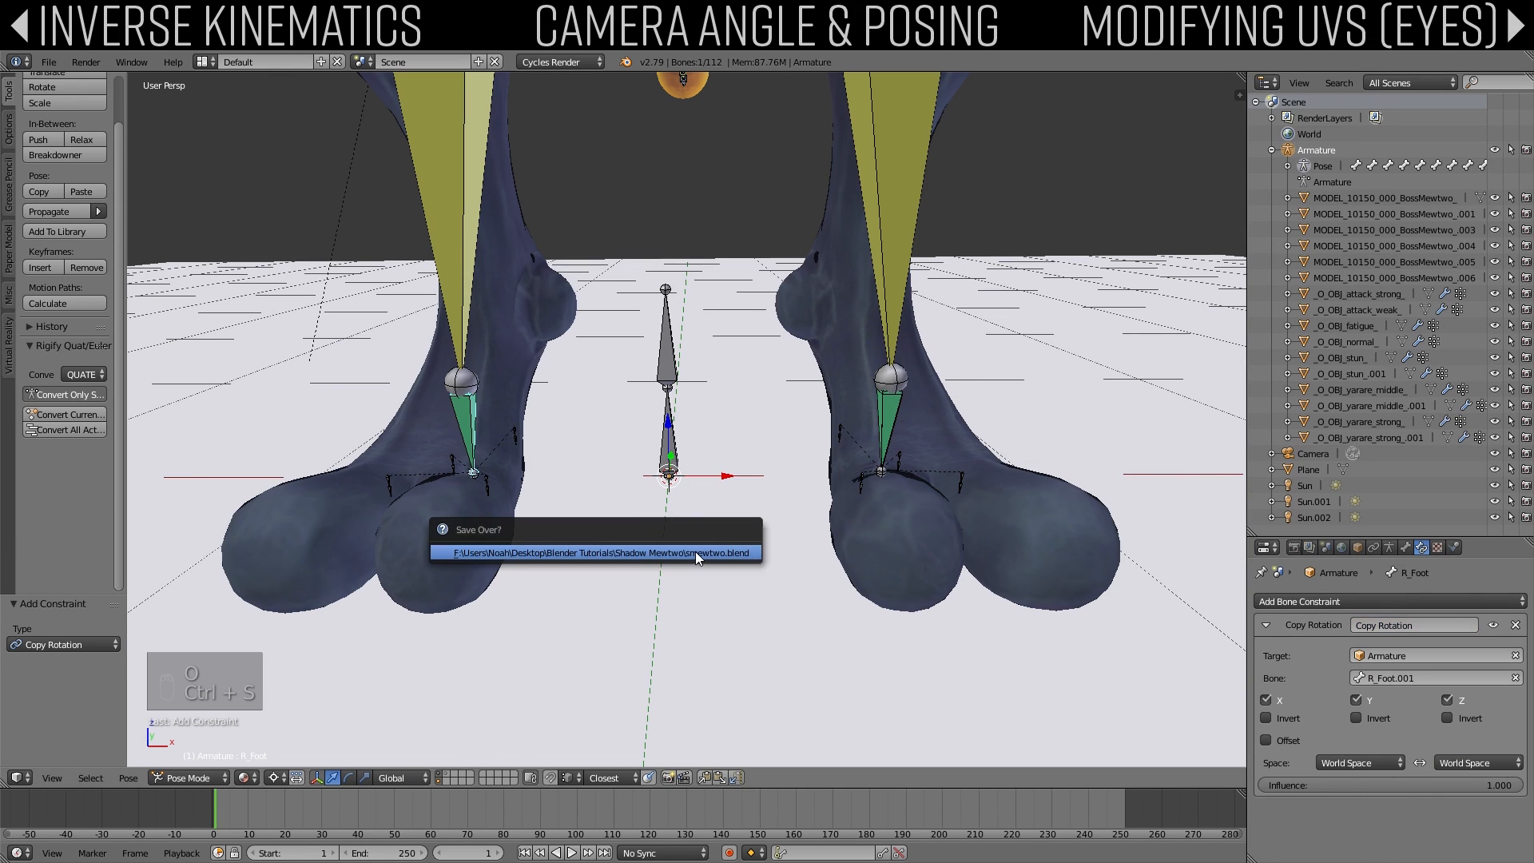
left_click(696, 551)
Step: Try moving the left foot's bones to check how the foot behaves with its new constraint
middle_click_drag(695, 551, 790, 442)
right_click(788, 441)
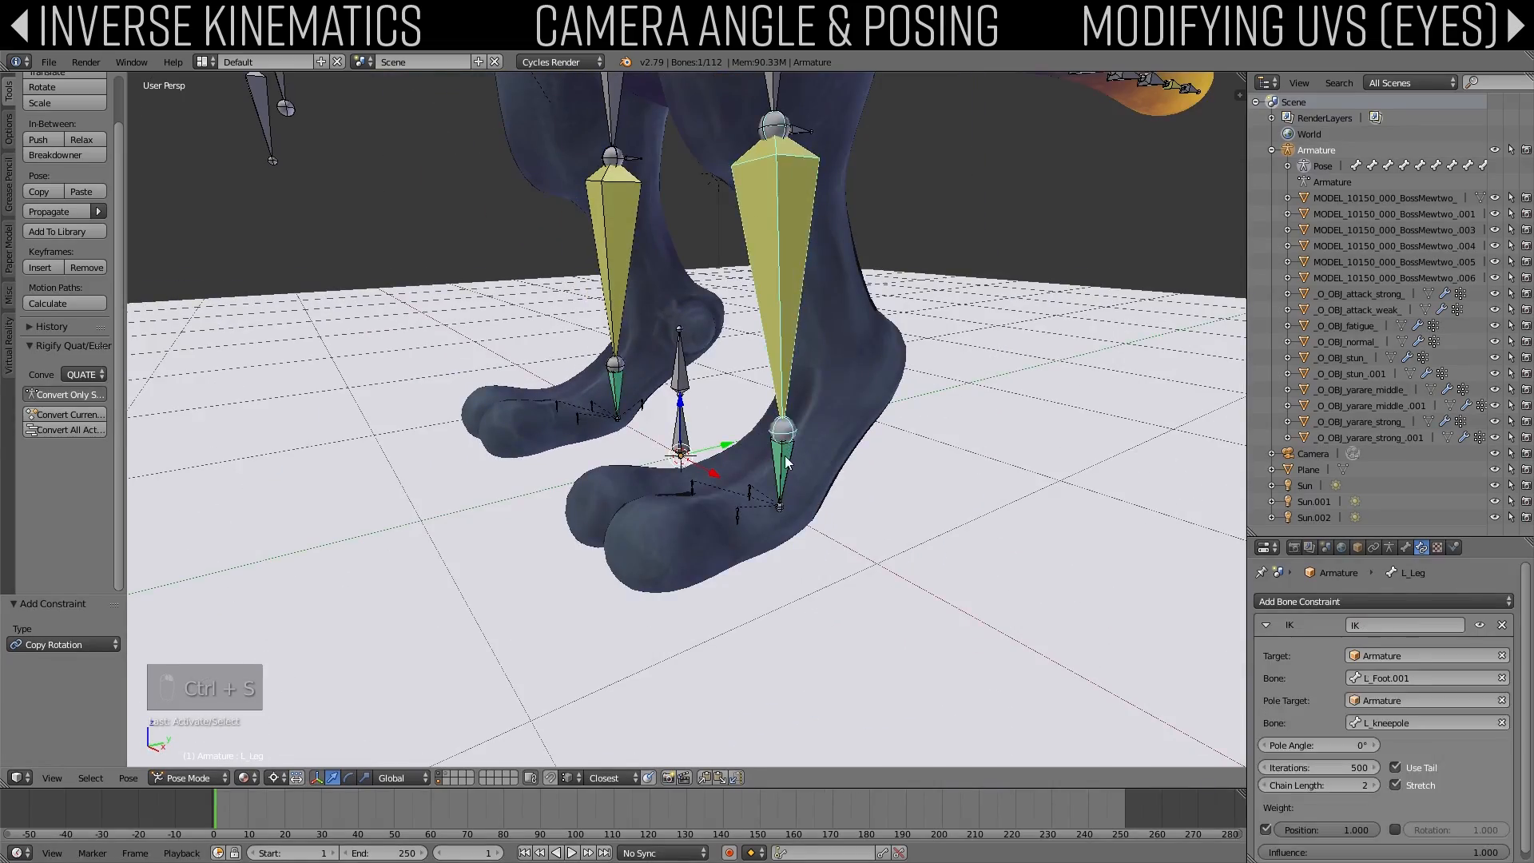
key("g")
right_click(654, 395)
middle_click_drag(654, 395, 839, 511)
scroll(793, 411, "down", 4)
middle_click_drag(839, 512, 771, 480)
scroll(825, 388, "down", 1)
middle_click_drag(825, 394, 739, 549)
scroll(739, 549, "up", 2)
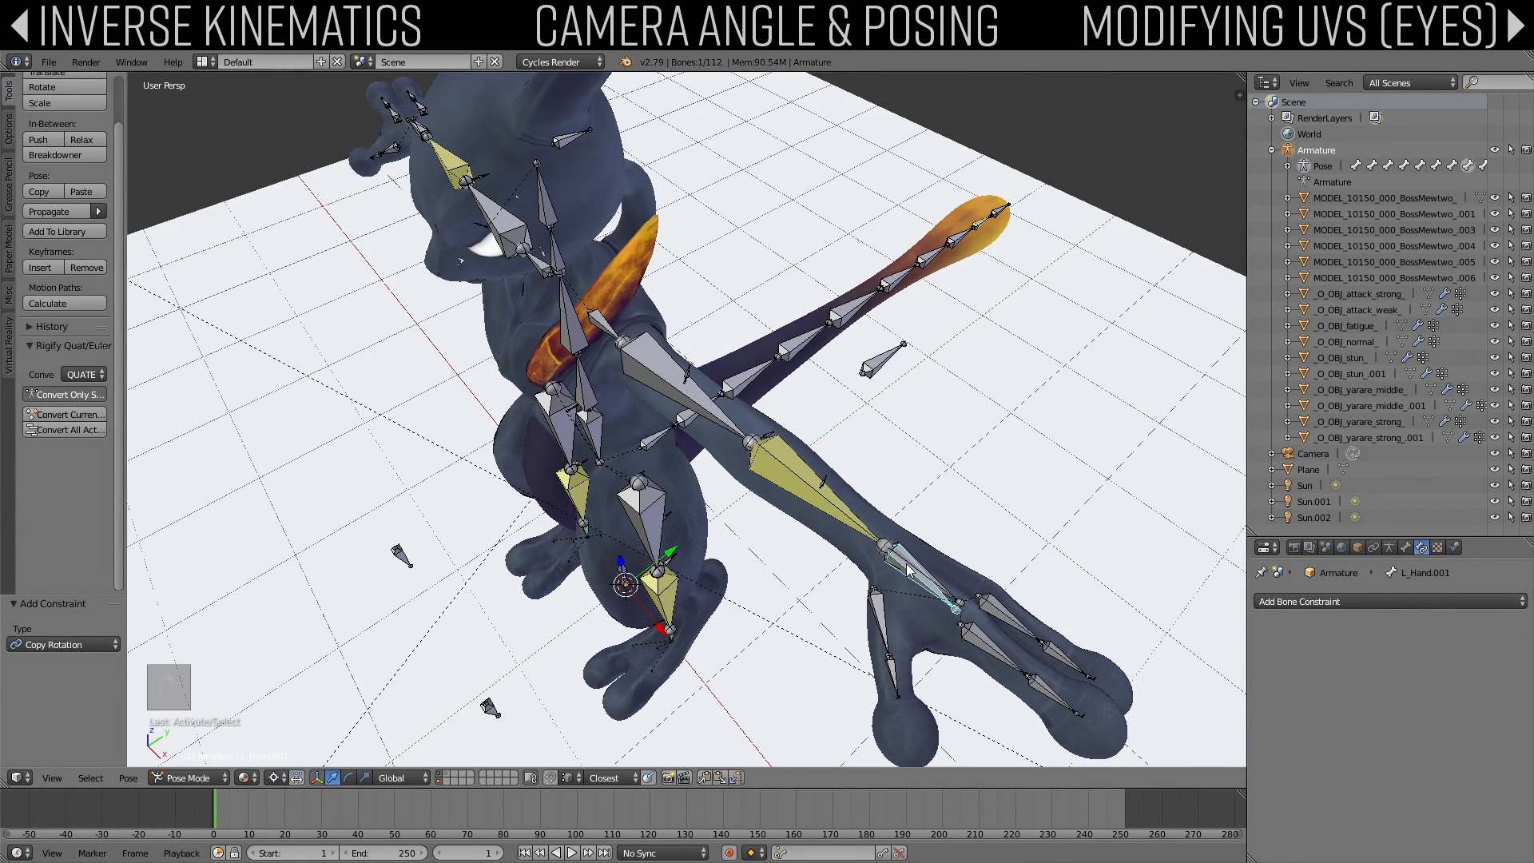
middle_click_drag(908, 569, 682, 321)
scroll(756, 402, "down", 3)
key("g")
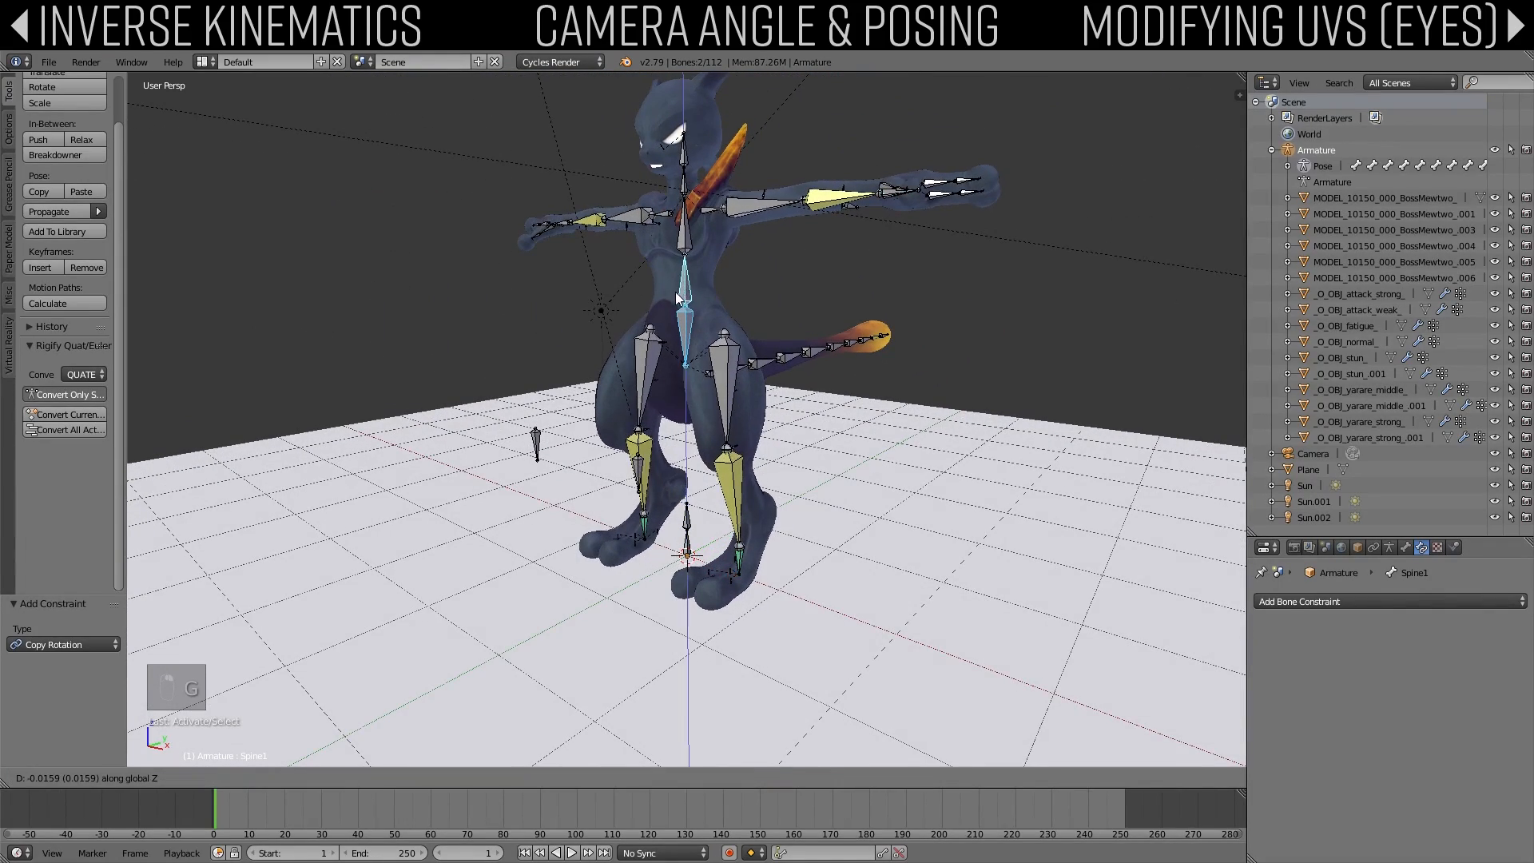
right_click(668, 310)
scroll(766, 418, "up", 4)
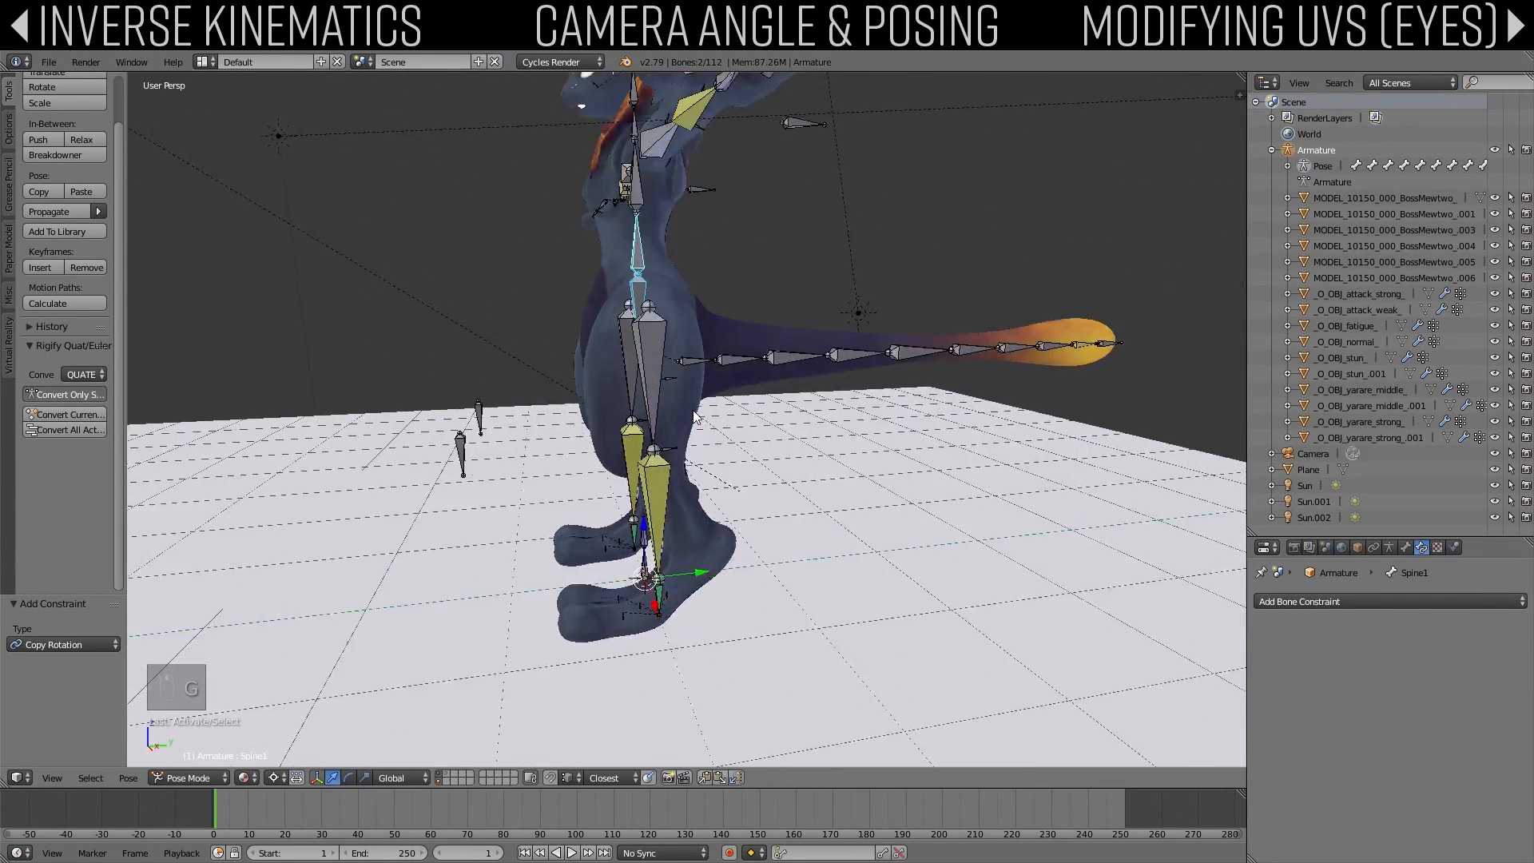
scroll(734, 503, "down", 3)
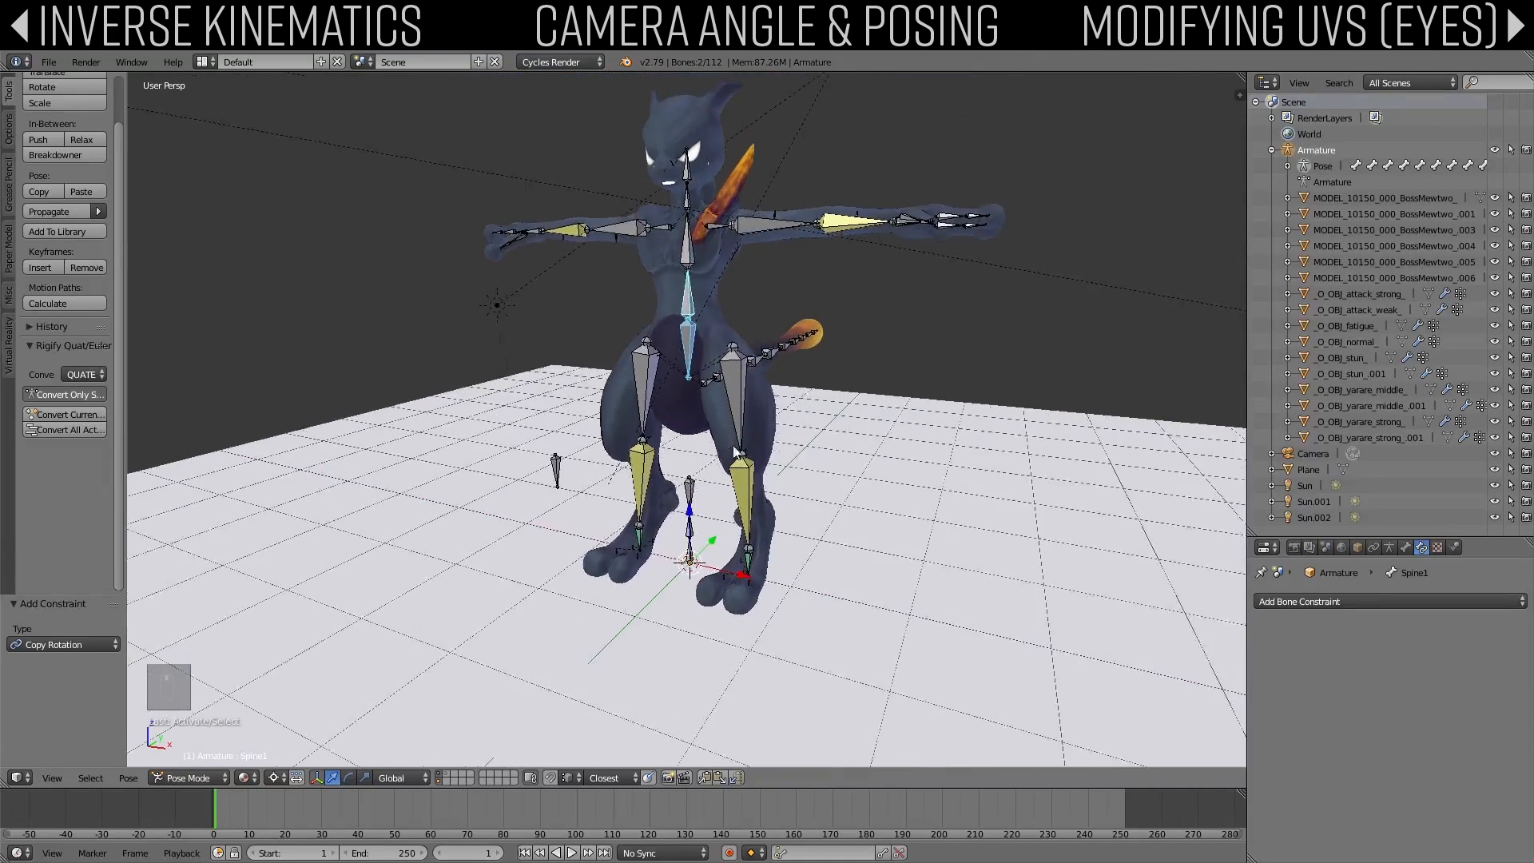
Step: Select the Hip bone and switch the viewport to solid shading
middle_click_drag(723, 360, 739, 423)
key("r")
right_click(743, 383)
key("a")
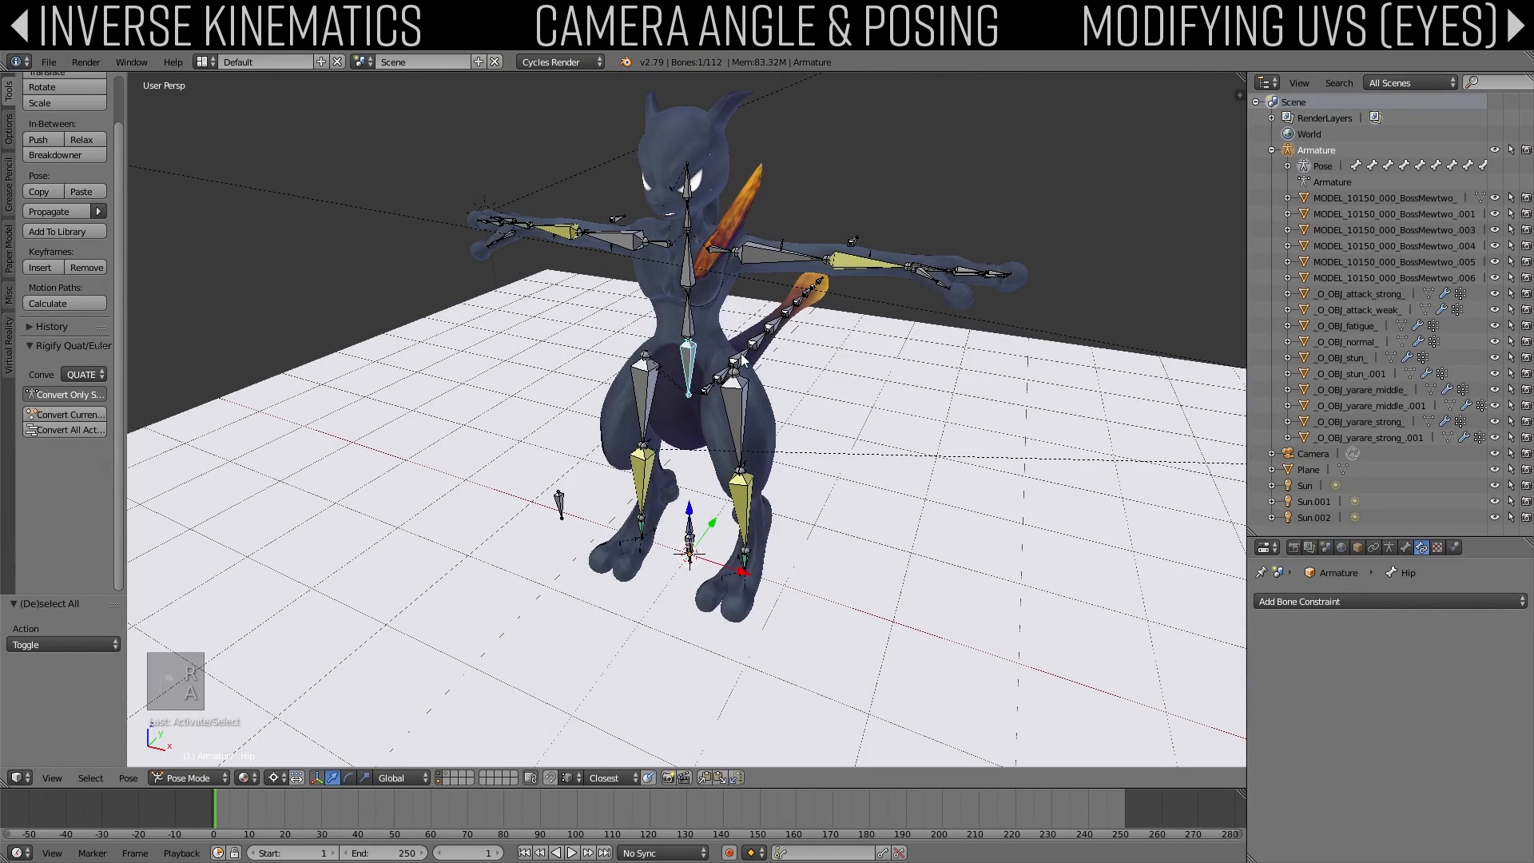
key("ctrl+space")
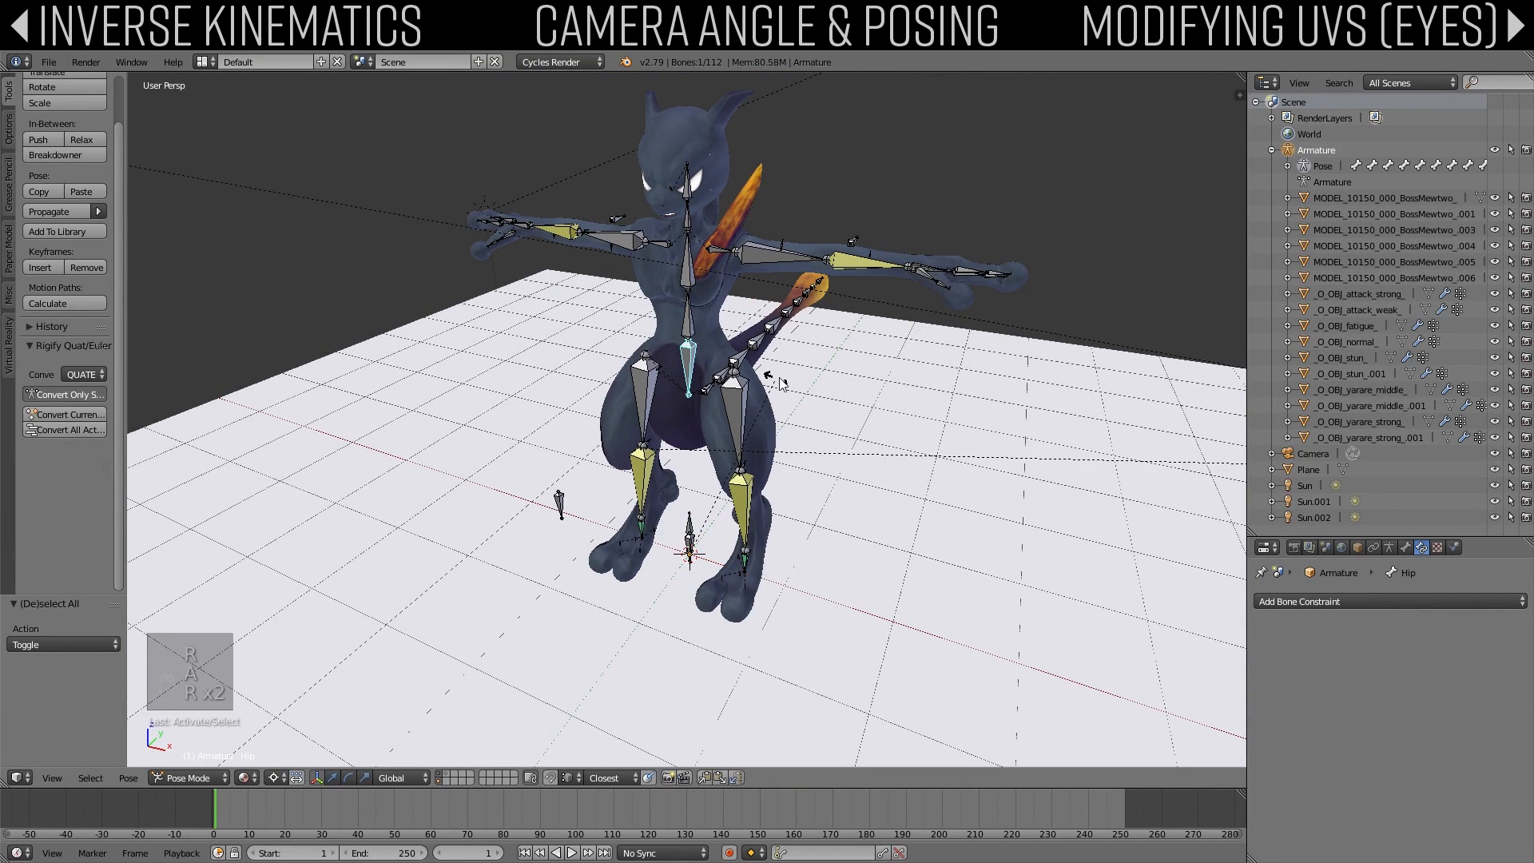
key("r")
key("z")
right_click(731, 320)
key("z")
key("z")
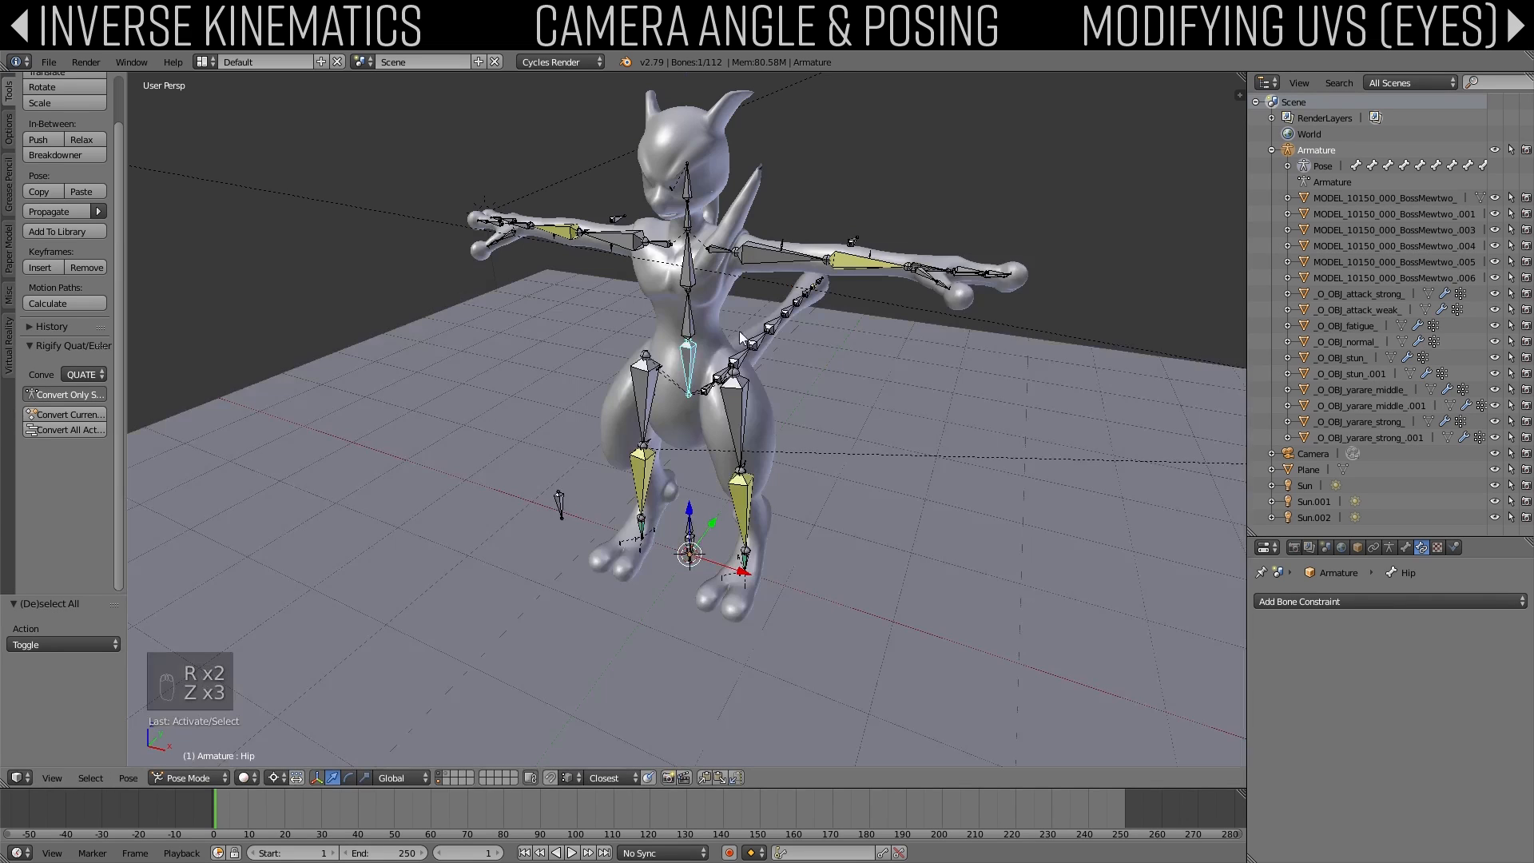
Step: Rotate the Hip bone about 9° around the global Z axis
middle_click_drag(740, 436, 803, 419)
scroll(871, 440, "up", 3)
key("r")
key("z")
left_click(941, 396)
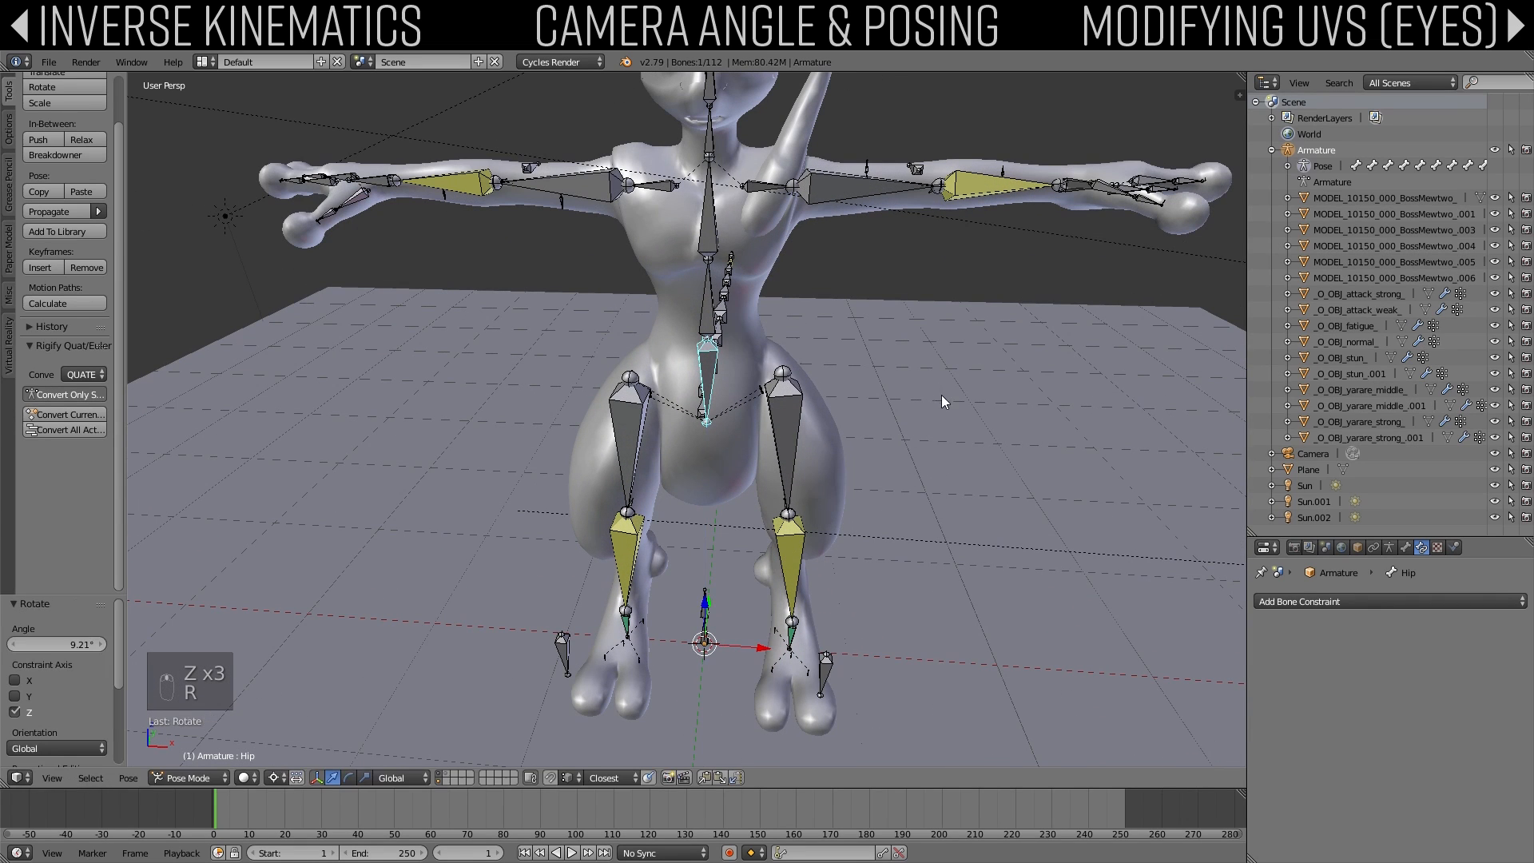
Step: Rotate the Spine1 bone about 26° around the global Z axis, pivoting on the bone instead of the 3D cursor
right_click(707, 294)
middle_click_drag(706, 294, 668, 376, "shift")
key("r")
key("z")
right_click(824, 361)
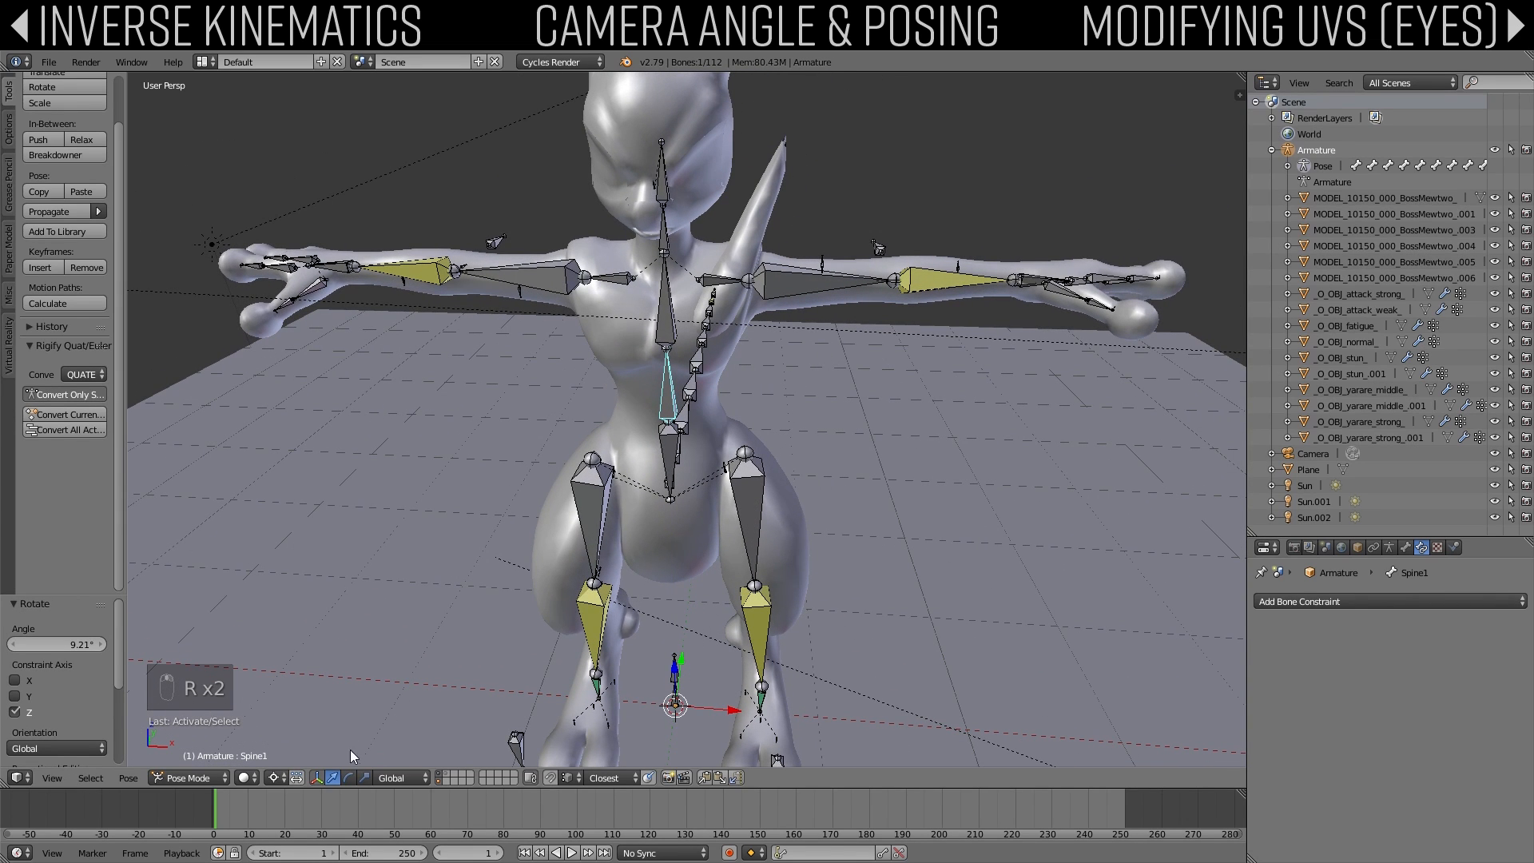
key("r")
key("z")
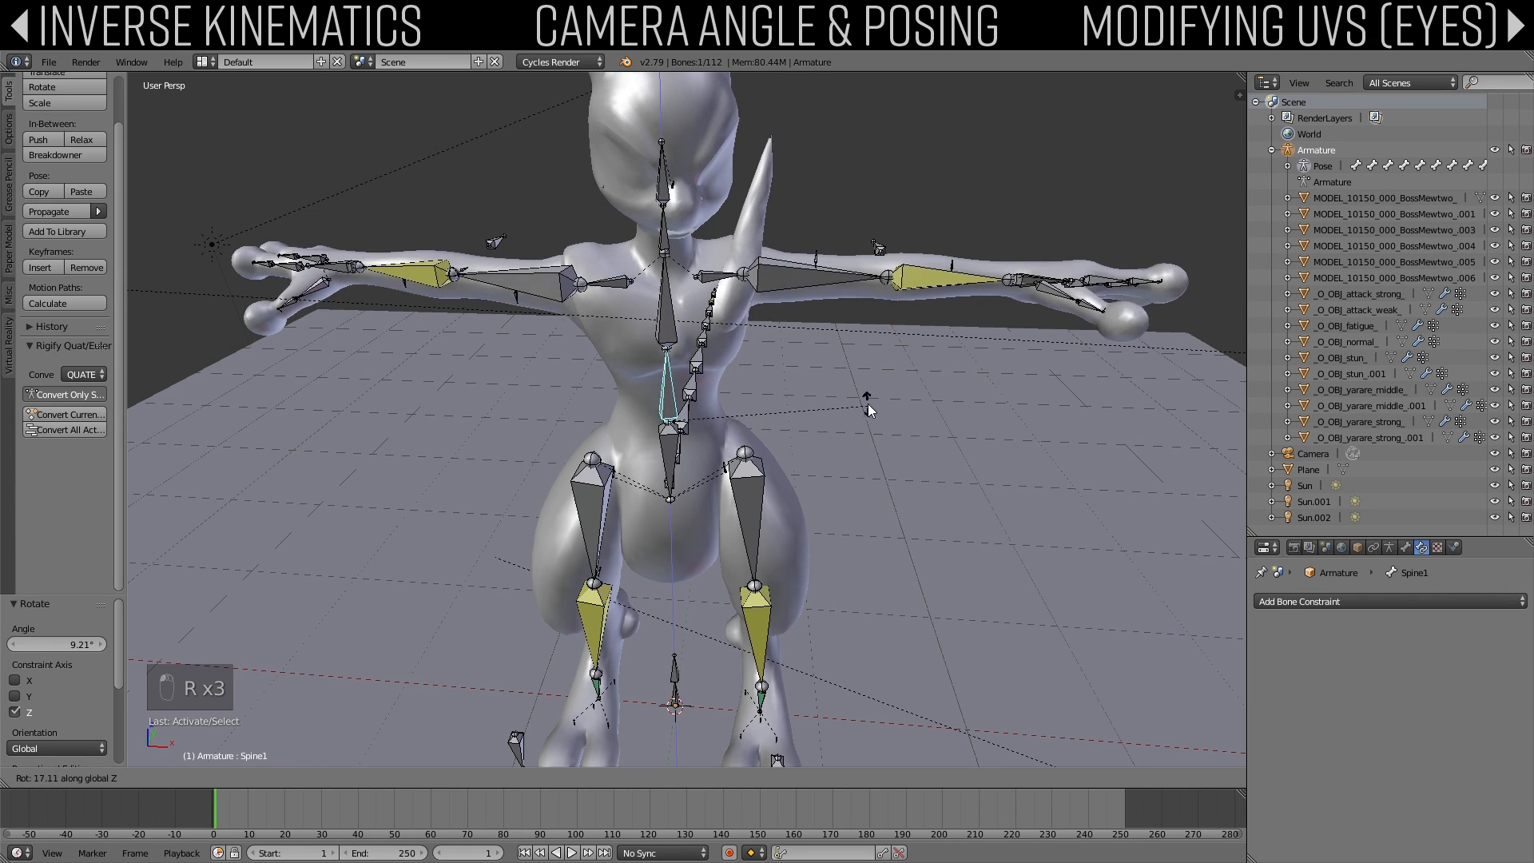
left_click(818, 391)
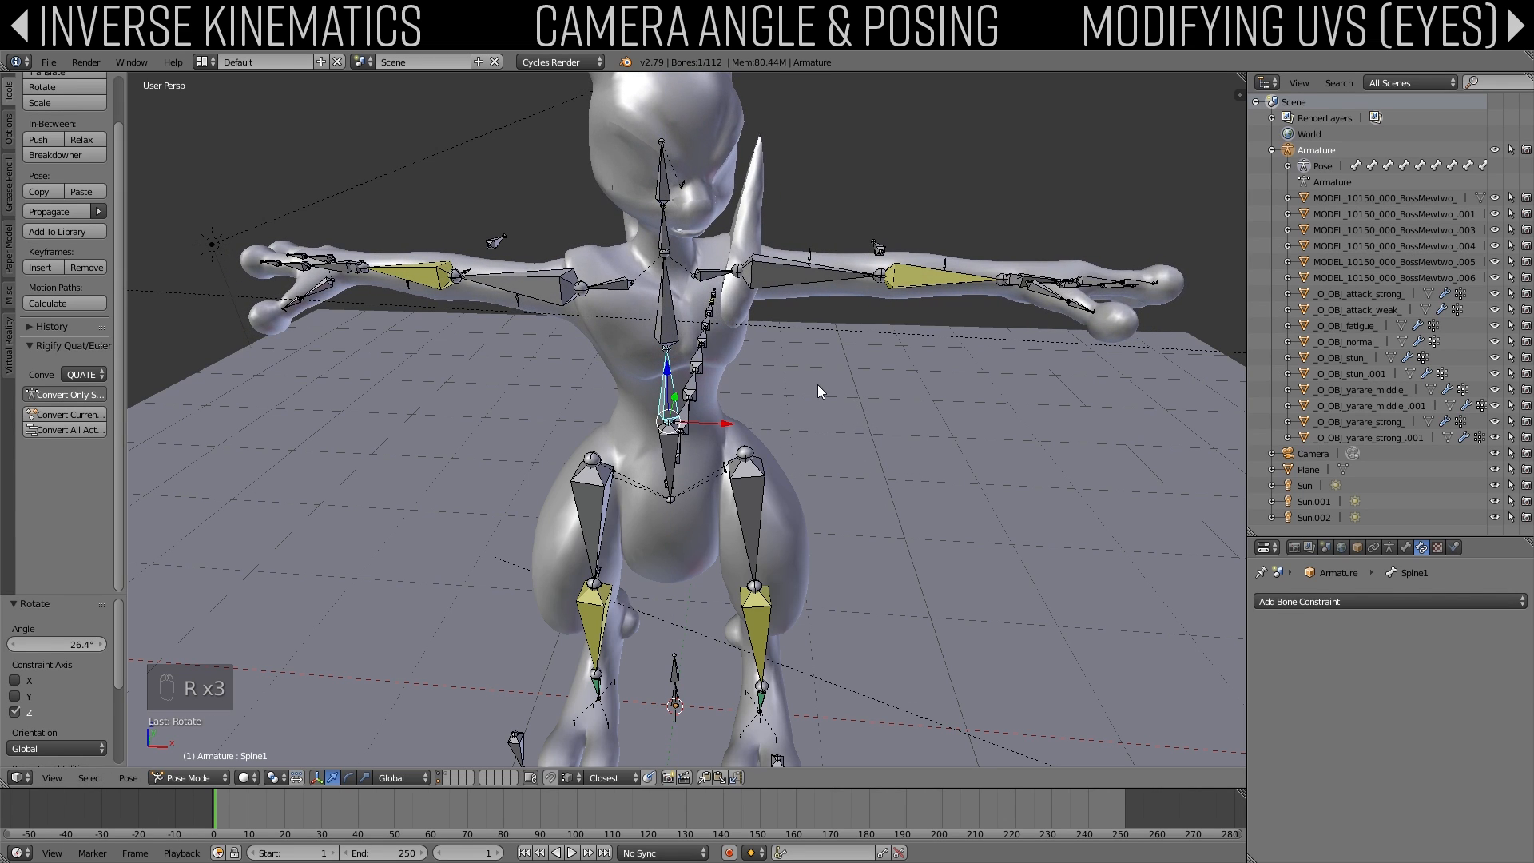
Step: Move the R_Hand.001 bone in several passes until the bent right arm reaches forward at chest height
right_click(337, 270)
key("g")
left_click(425, 391)
middle_click_drag(425, 391, 650, 406)
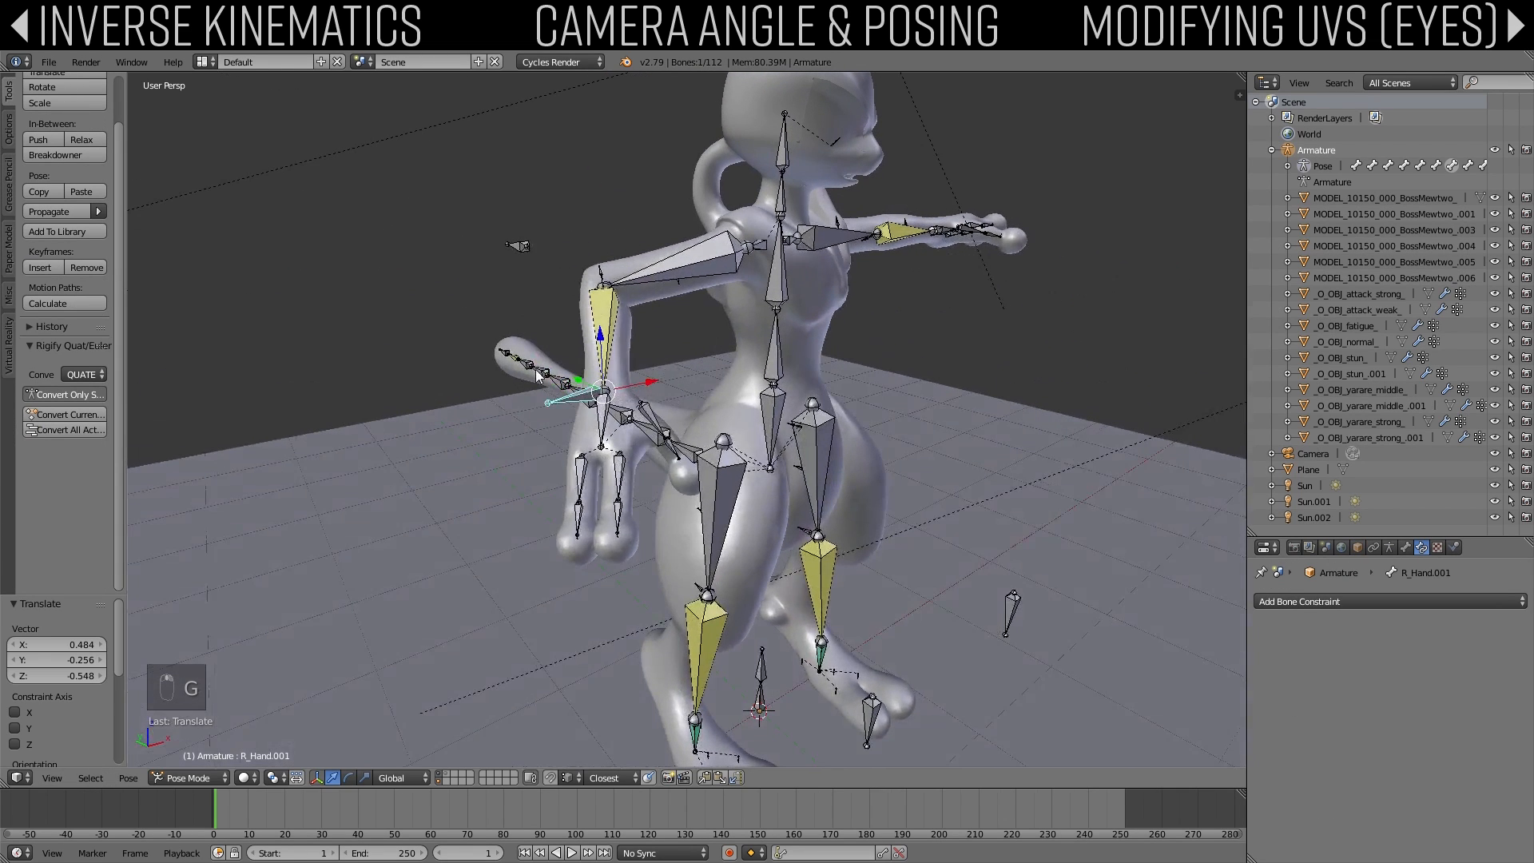
key("g")
left_click(749, 463)
middle_click_drag(748, 464, 903, 406)
key("g")
left_click(907, 435)
key("g")
left_click(704, 398)
key("g")
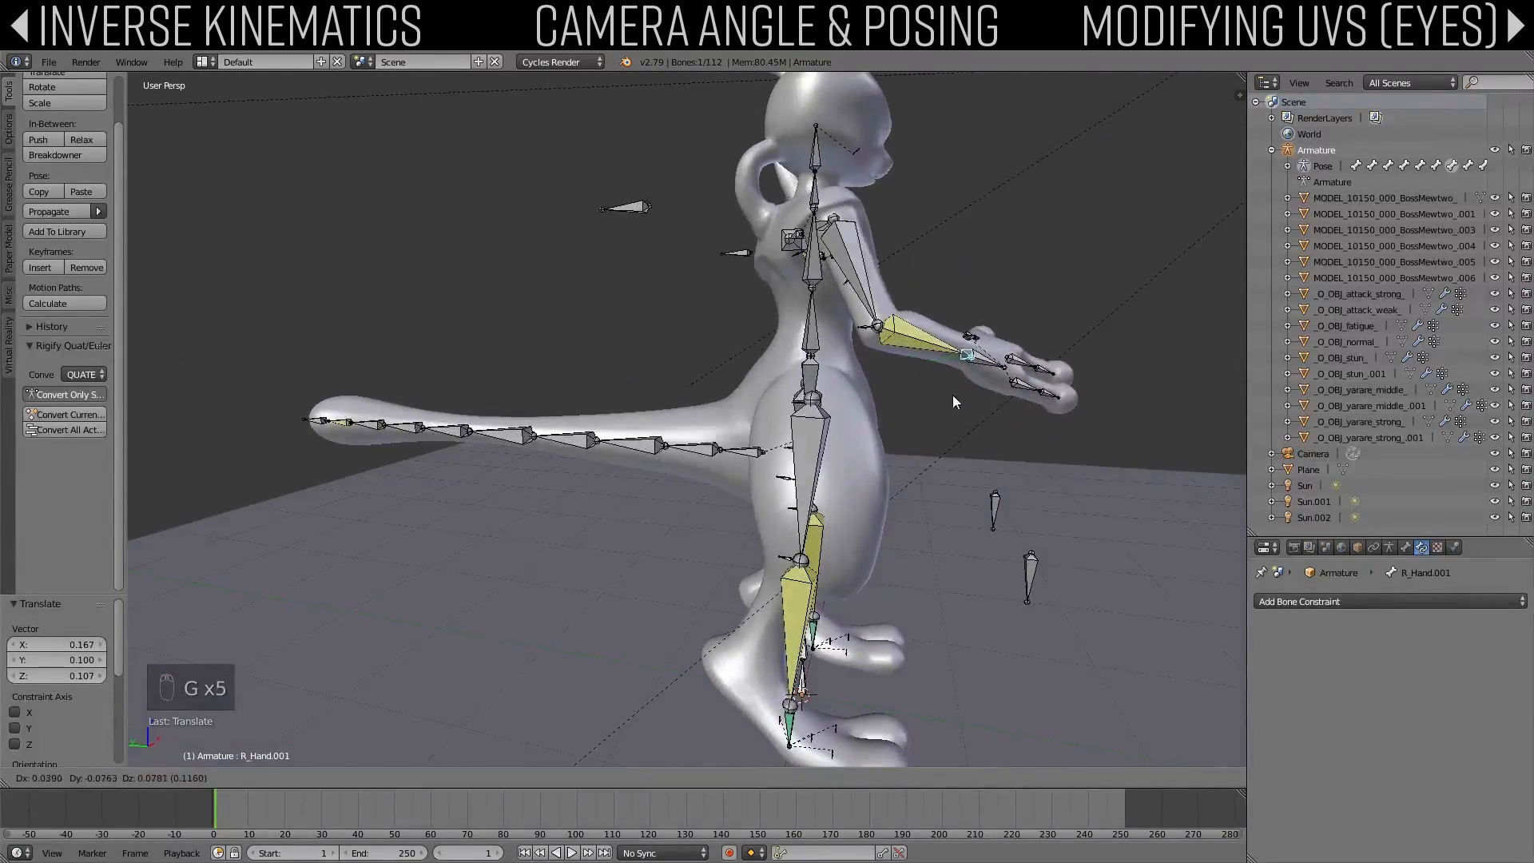
left_click(905, 310)
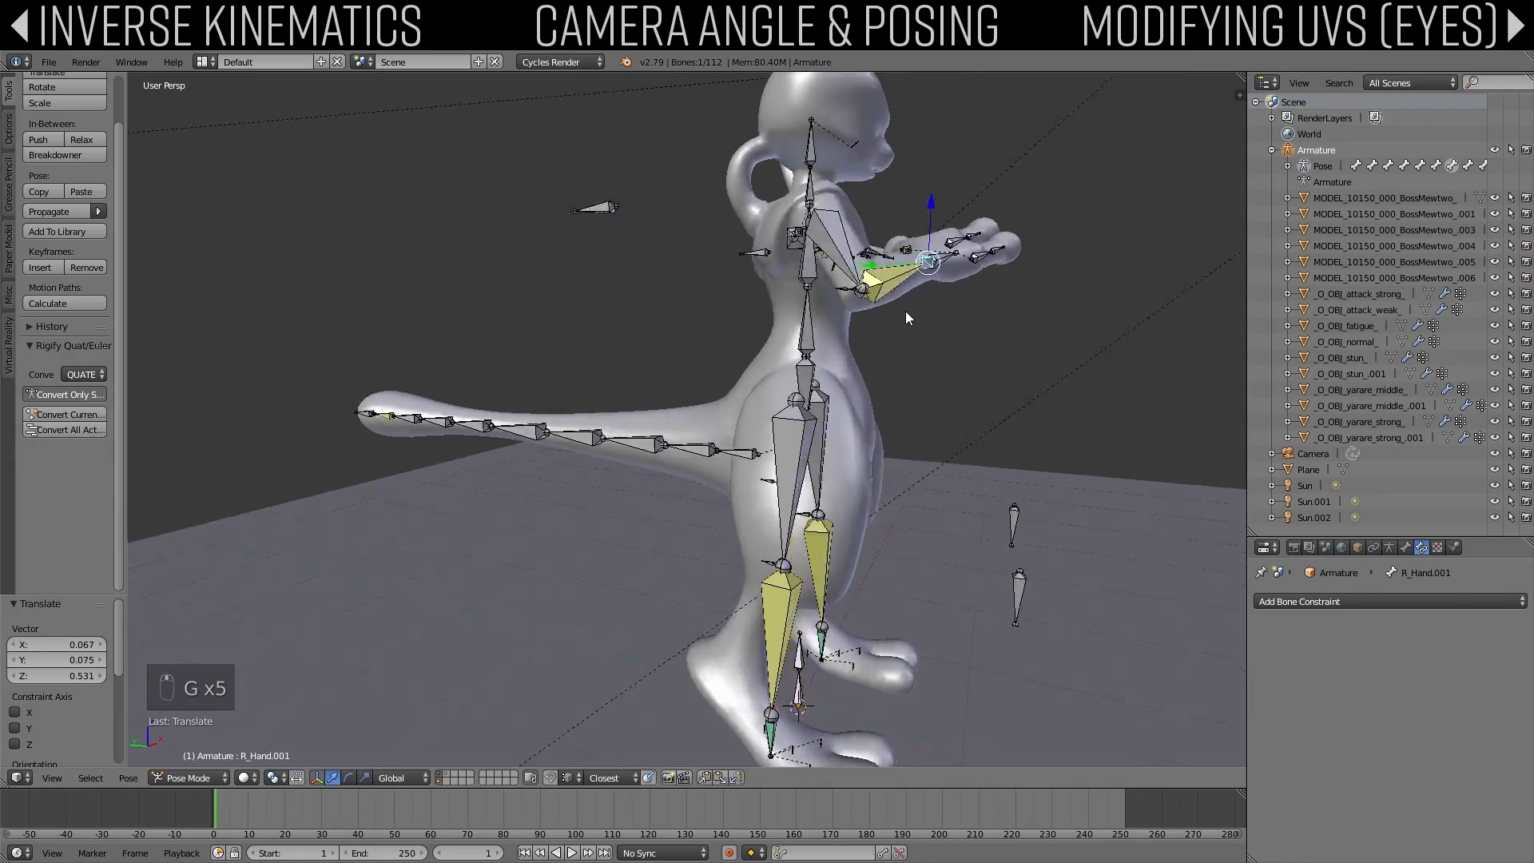
Step: Lower the L_Hand.001 bone so the left hand comes down beside the hip
middle_click_drag(905, 310, 708, 297)
key("g")
key("g")
left_click(789, 398)
middle_click_drag(789, 398, 810, 329)
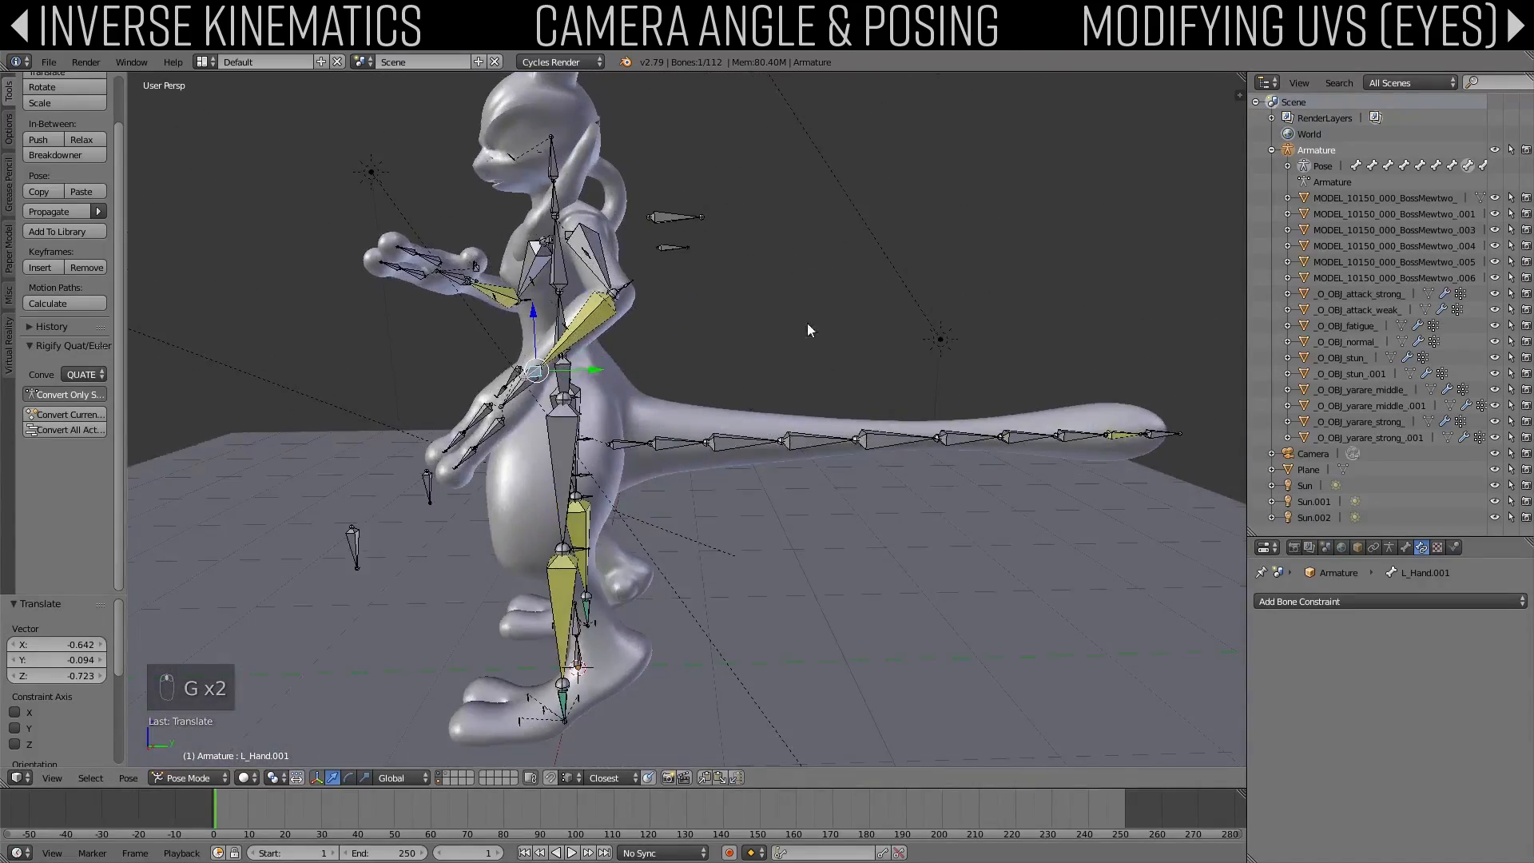
Step: Reposition the left elbow's pole bone lower behind the body, and shift L_Hand.001 so the left arm hangs at the side
middle_click_drag(684, 227, 654, 243)
key("g")
left_click(753, 398)
middle_click_drag(547, 354, 437, 438)
key("g")
left_click(563, 372)
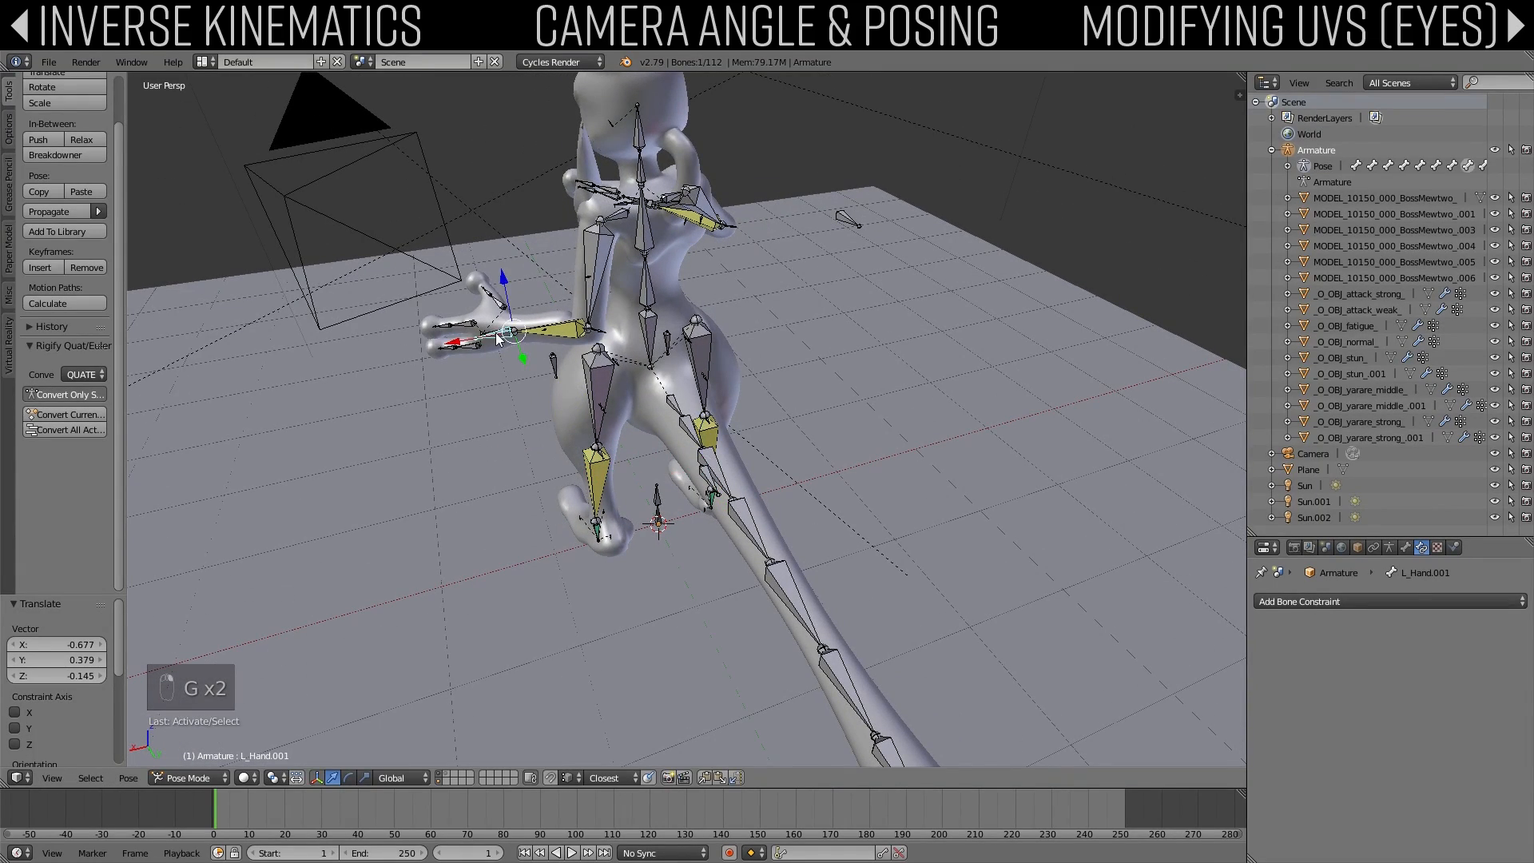
key("g")
left_click(583, 400)
middle_click_drag(588, 398, 605, 332)
key("r")
key("z")
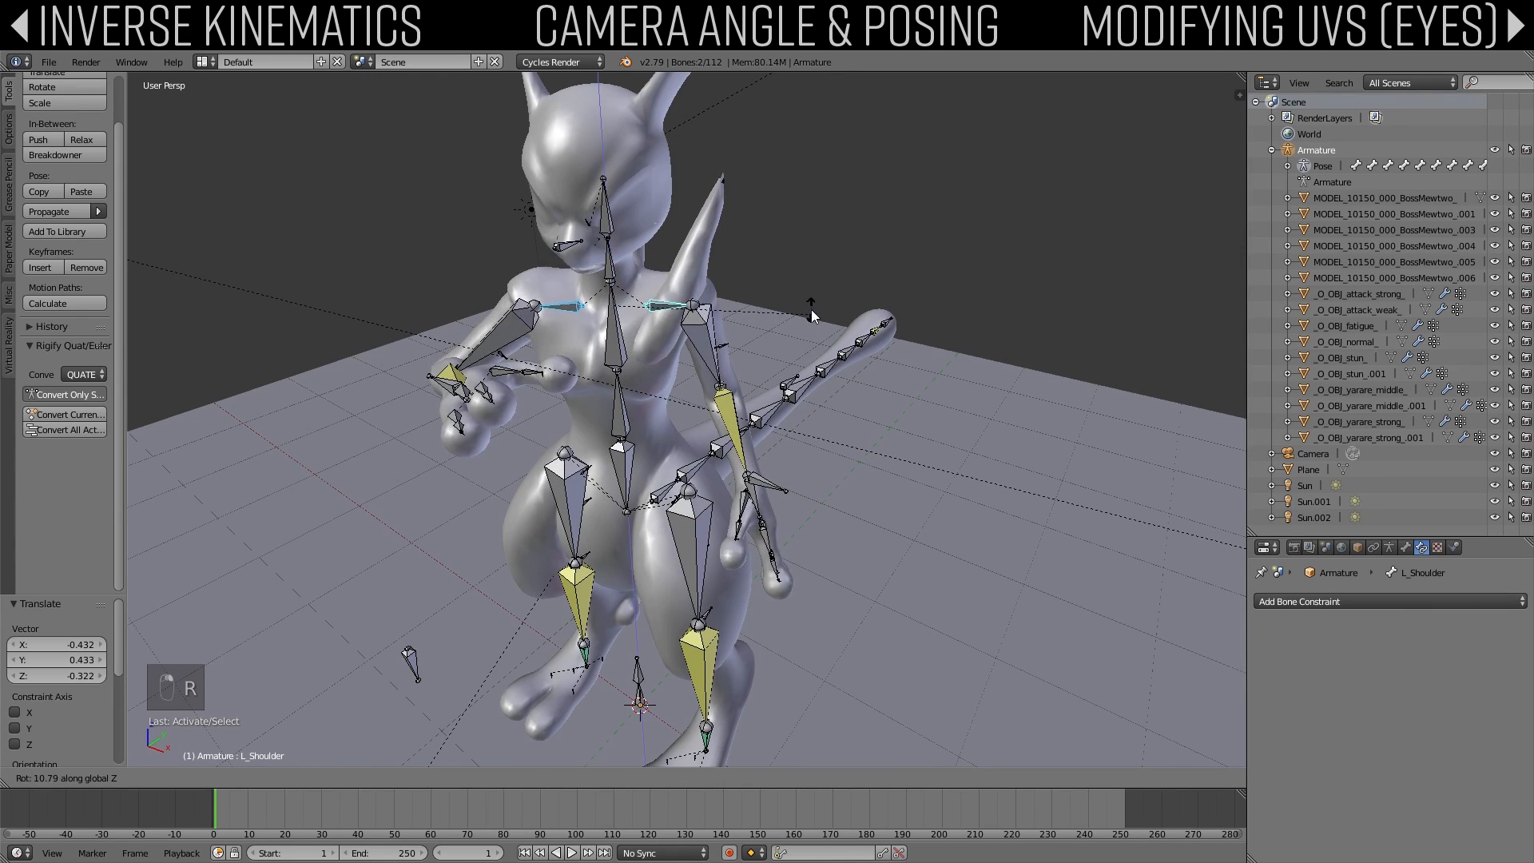
right_click(802, 306)
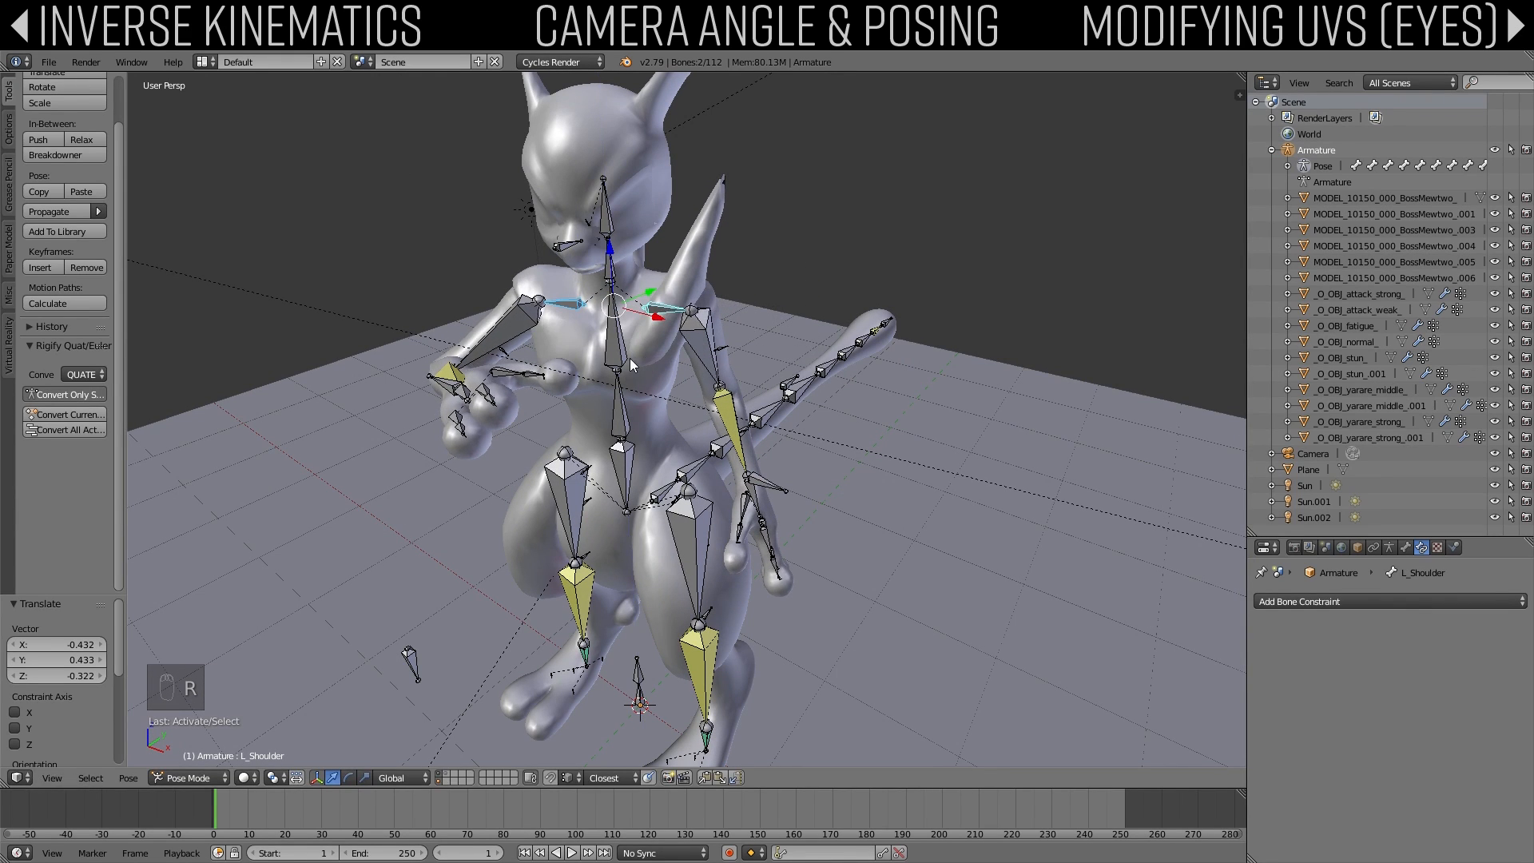
Step: Rotate the Spine2 bone about 12° around the global Z axis
right_click(628, 357)
key("r")
key("z")
left_click(859, 314)
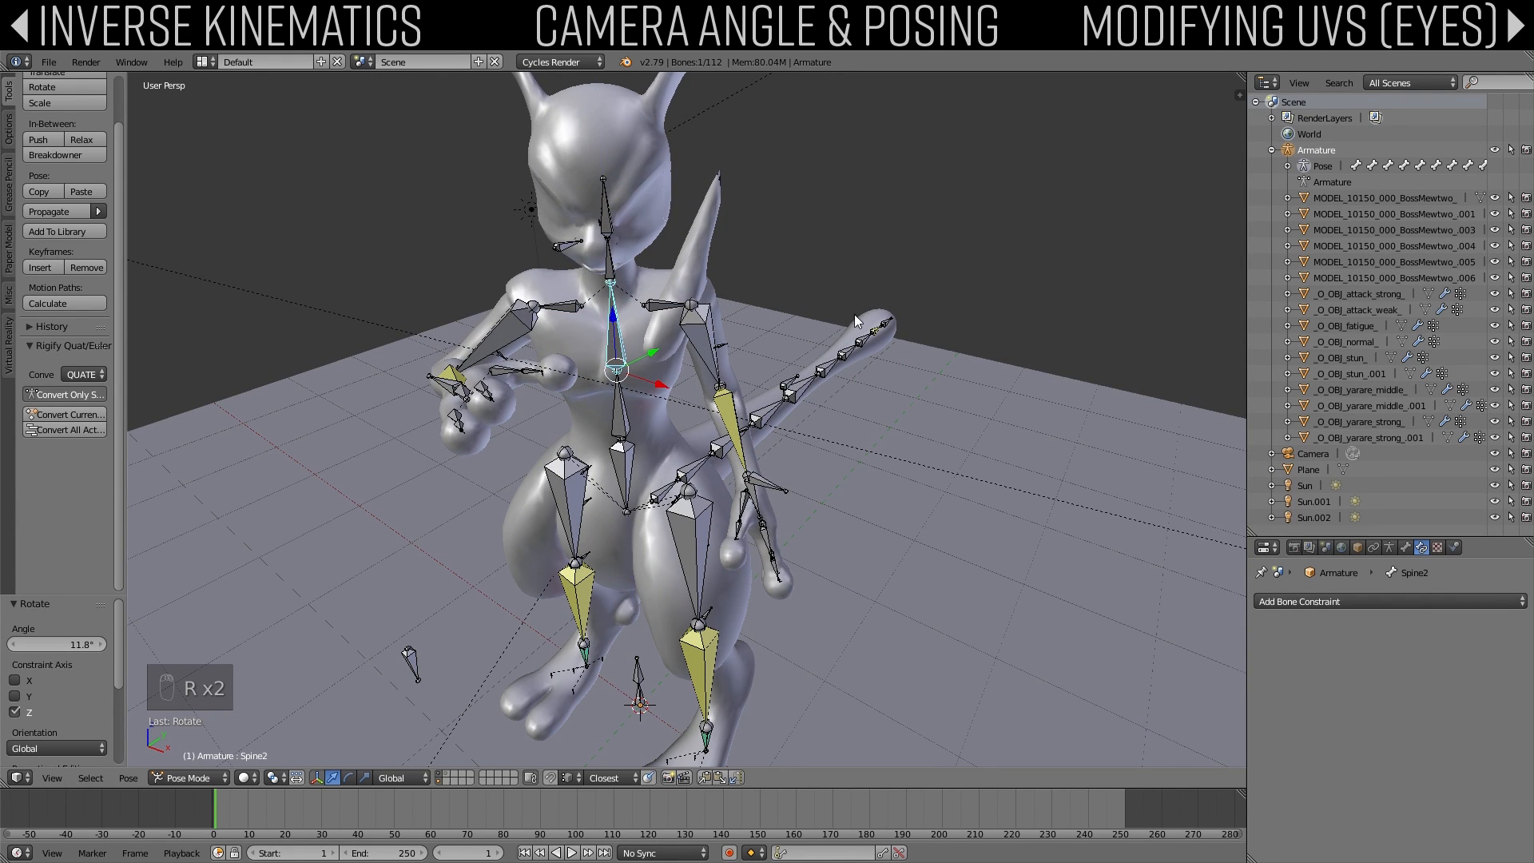
Step: Move the left hand's control bone in two passes to place the left hand lower beside the thigh
middle_click_drag(855, 314, 777, 380)
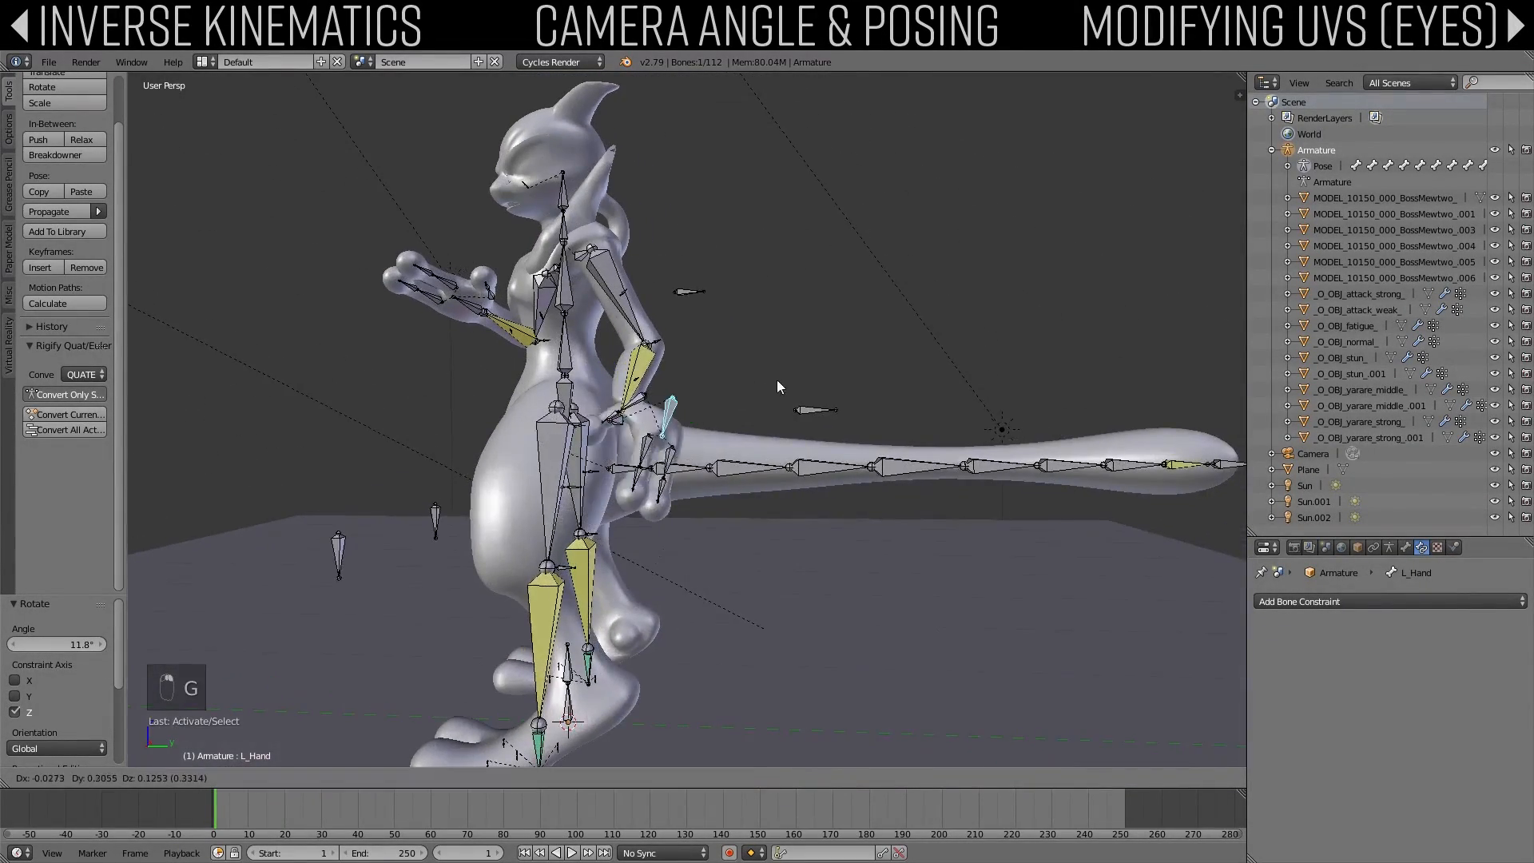
right_click(615, 426)
middle_click_drag(616, 426, 552, 376)
key("g")
left_click(786, 367)
key("g")
left_click(556, 419)
Step: Rotate L_Shoulder about 35° and R_Shoulder about -27° around the global Z axis
middle_click_drag(628, 296, 588, 332)
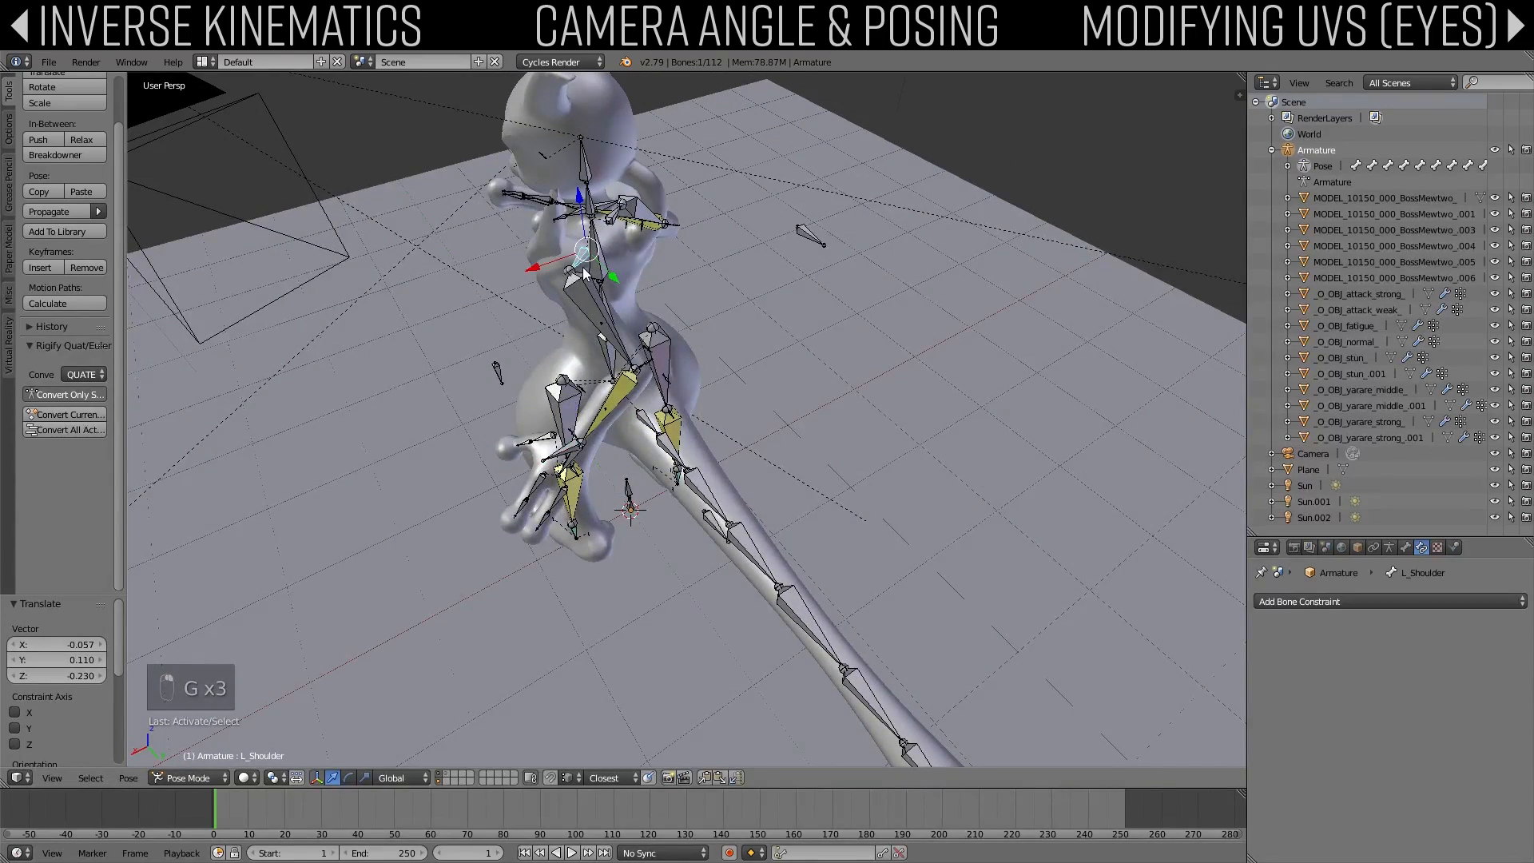
key("r")
key("z")
left_click(717, 298)
middle_click_drag(717, 298, 814, 280)
right_click(543, 326)
key("r")
key("z")
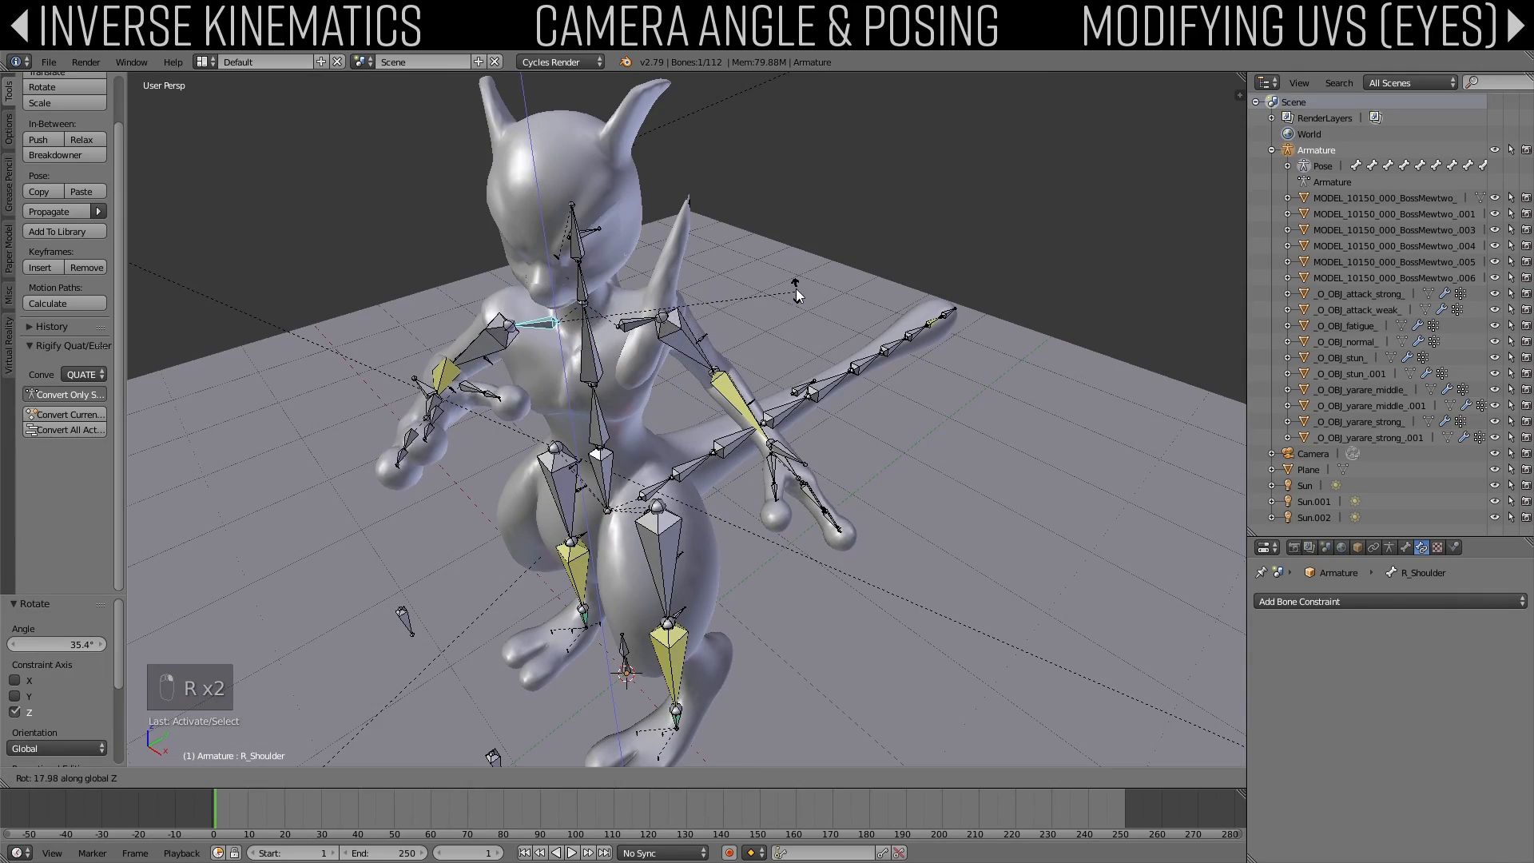
left_click(700, 438)
Step: Move the R_Foot.001 bone about 0.64 along the Y axis so the right foot steps back
middle_click_drag(700, 438, 648, 511)
right_click(628, 562)
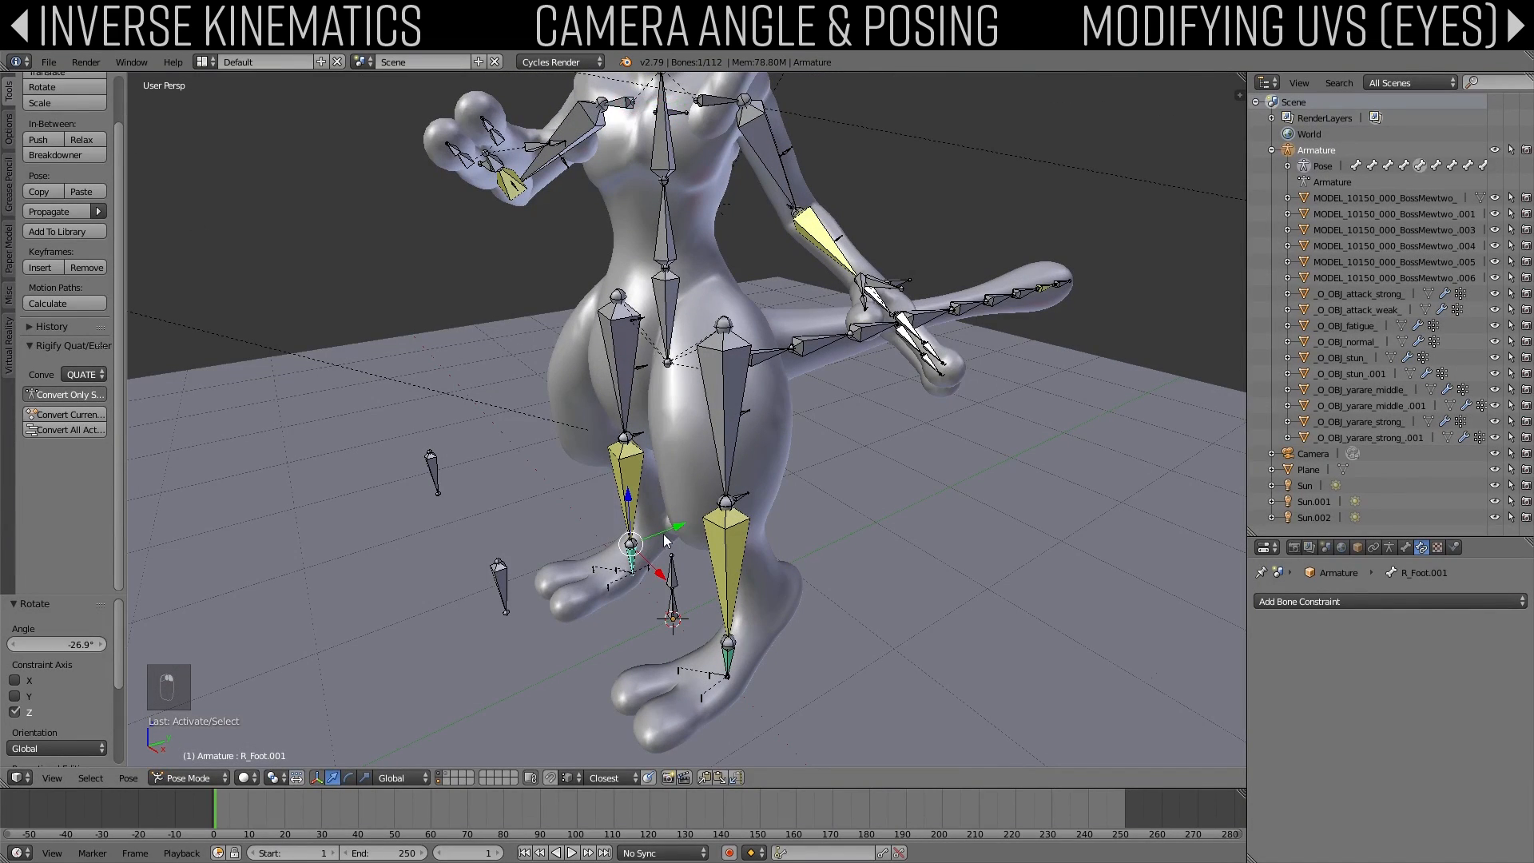
left_click_drag(664, 534, 732, 462)
Step: Lower the Hip and Spine1 bones together by about 0.25 along the Z axis so the knees bend
middle_click_drag(732, 462, 769, 333)
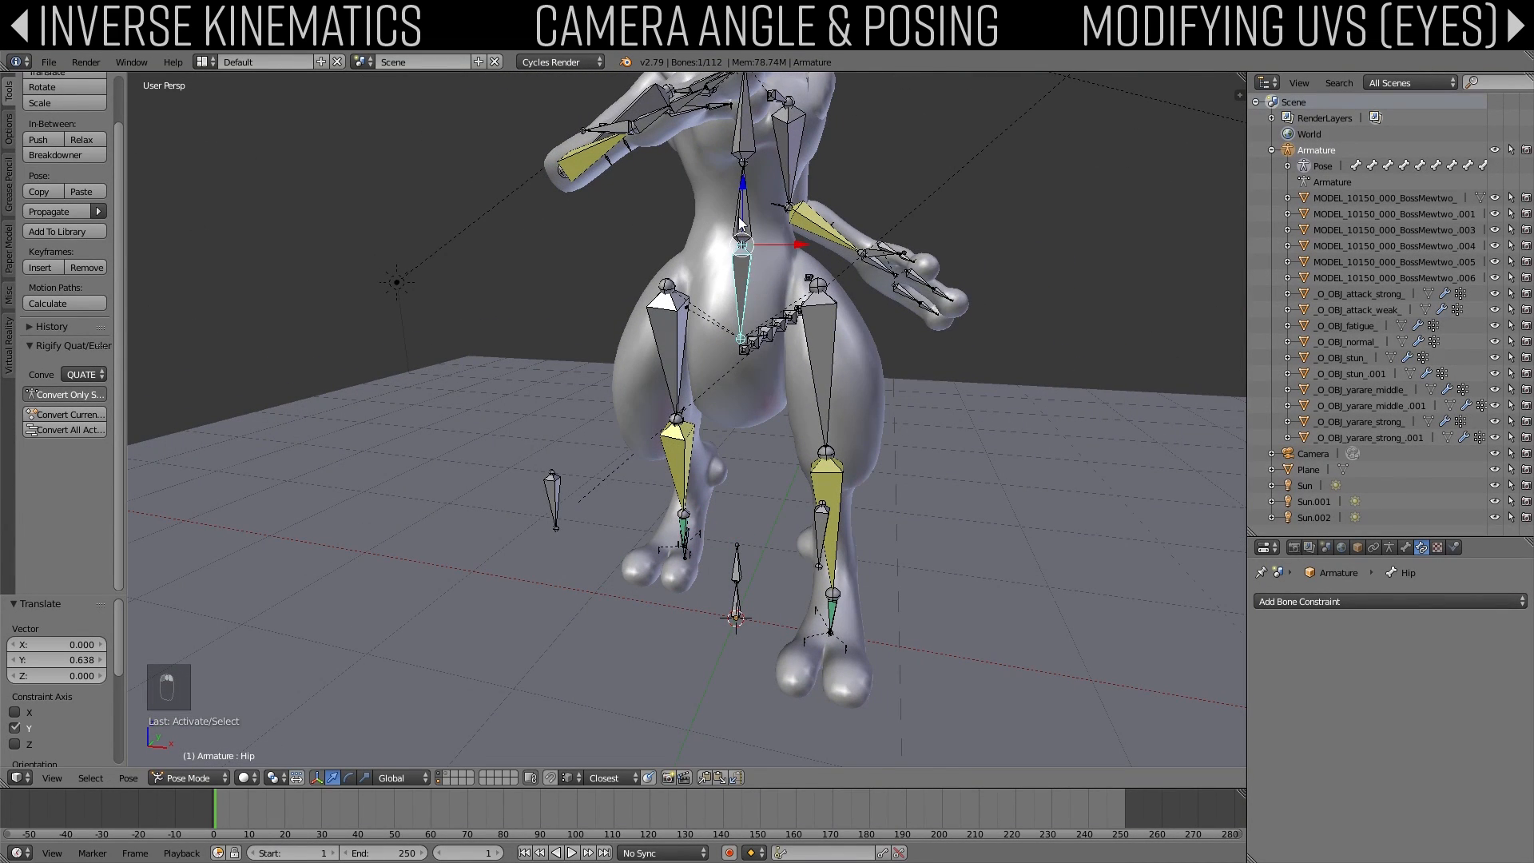
key("z")
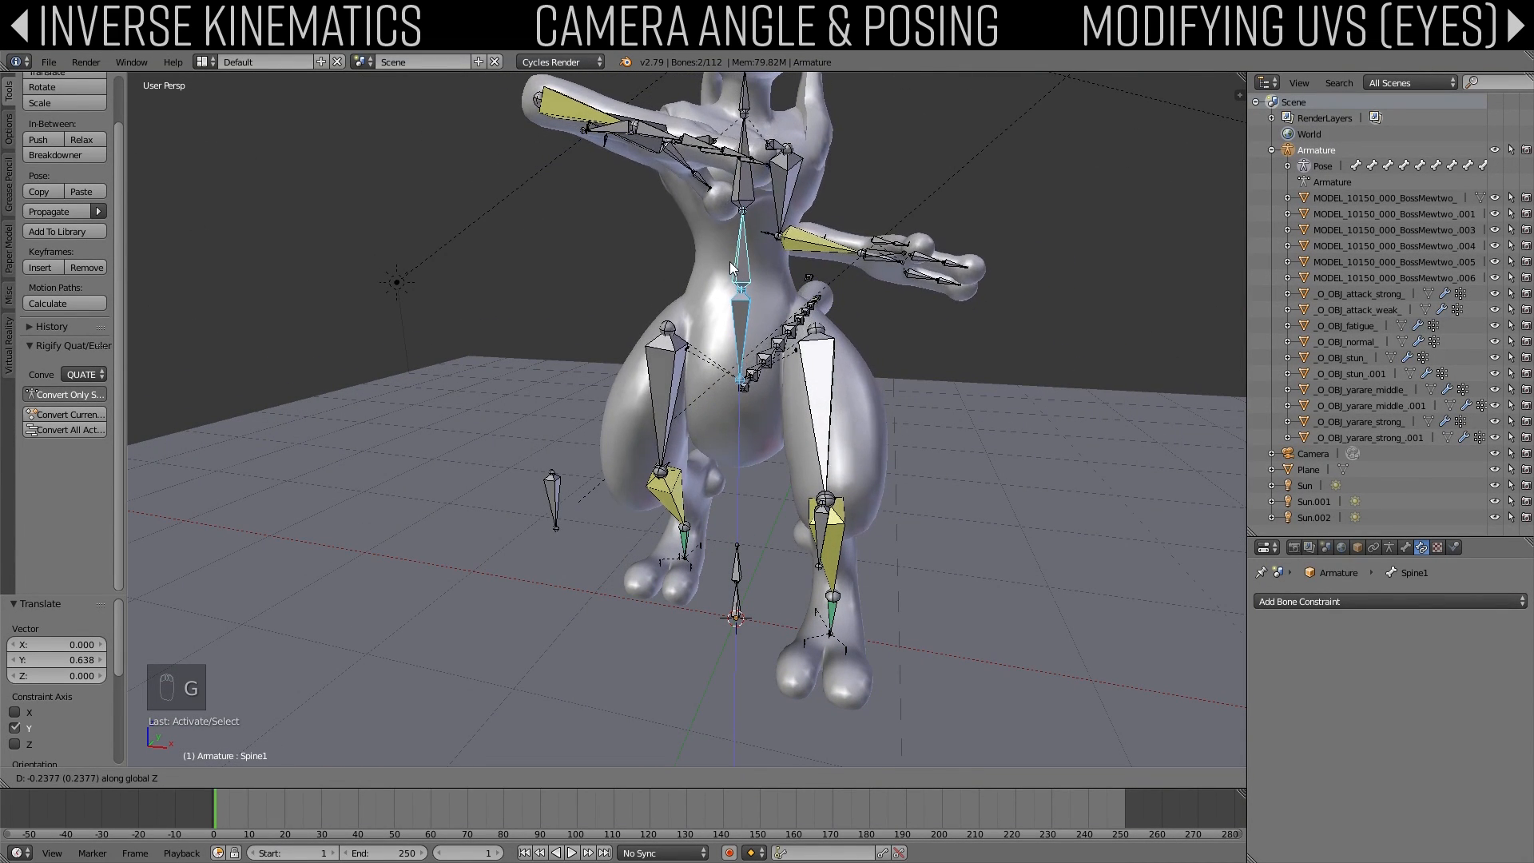
left_click(729, 270)
Step: Lower the R_elbowpole bone by about 0.61 along the Z axis
middle_click_drag(730, 270, 709, 302)
right_click(626, 214)
key("g")
key("z")
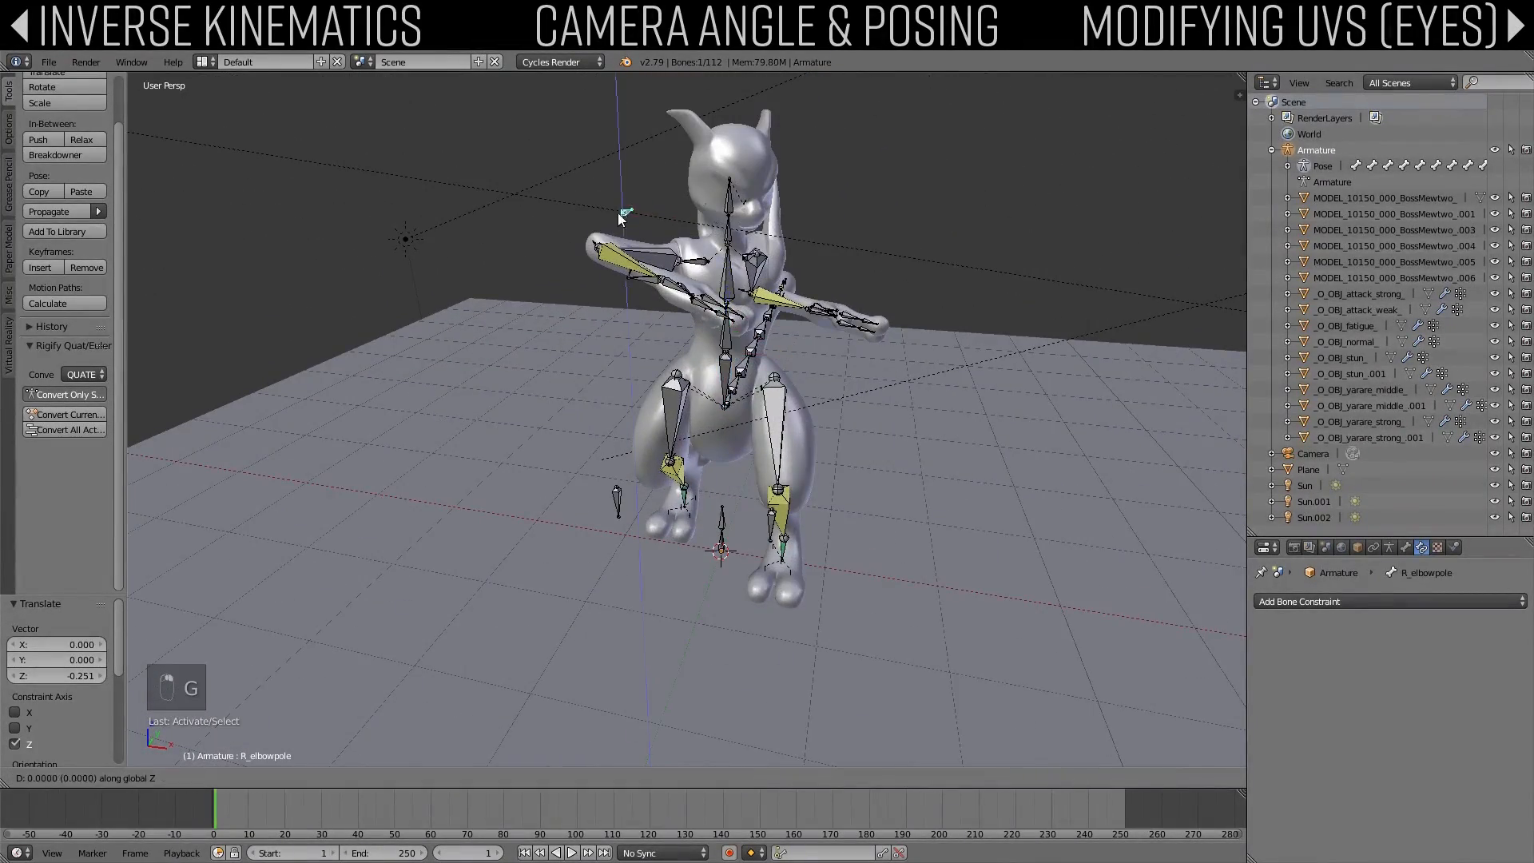
left_click(585, 277)
Step: Lower the R_Hand.001 bone in several moves so the right forearm bends in front of the torso
middle_click_drag(585, 277, 731, 284)
scroll(730, 283, "up", 1)
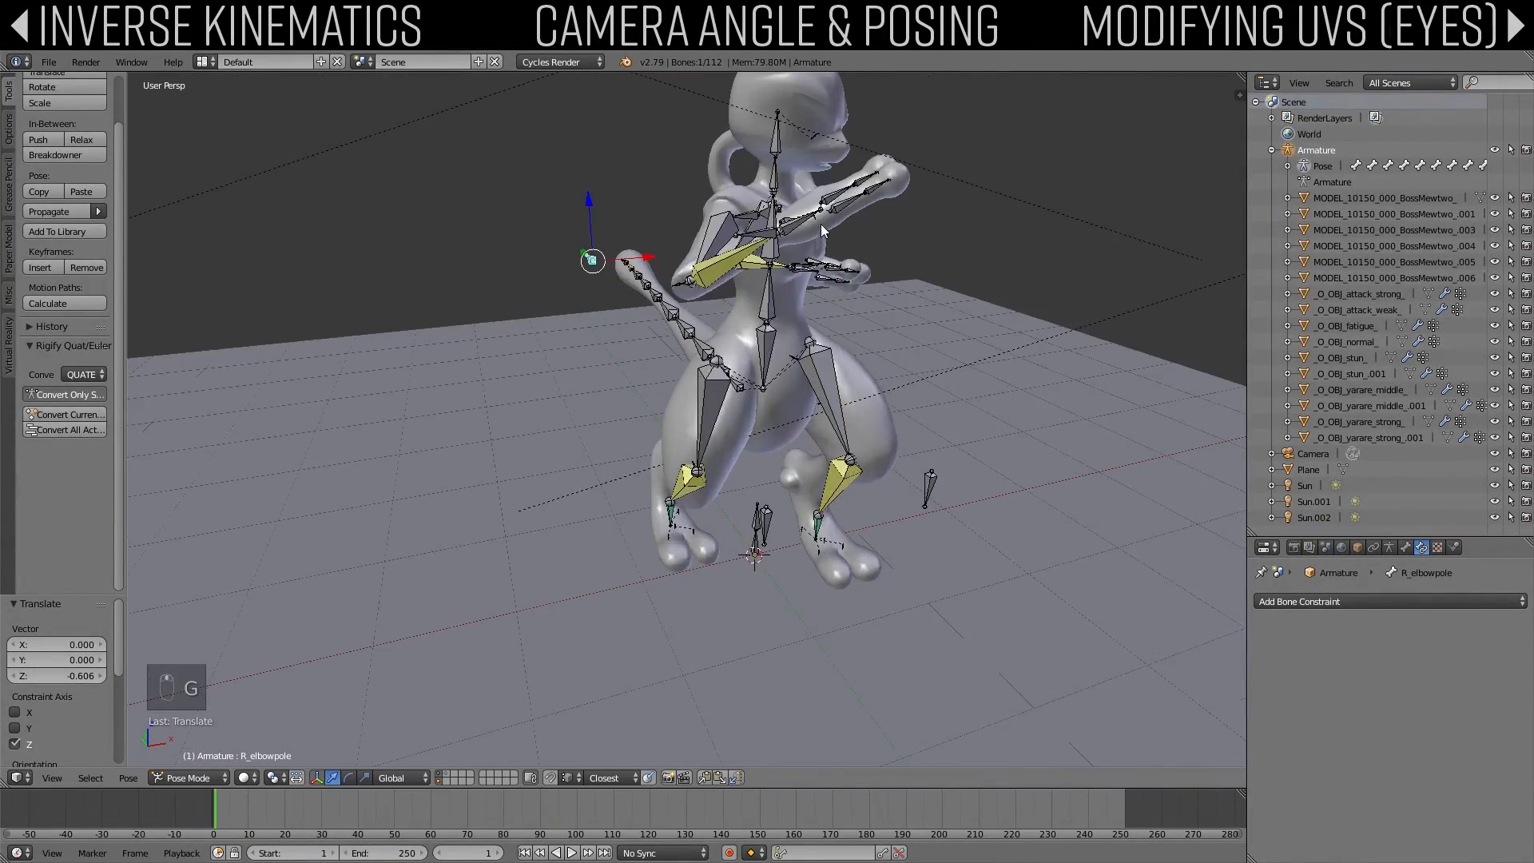
right_click(806, 231)
middle_click_drag(806, 230, 627, 327, "shift")
key("g")
right_click(750, 335)
key("g")
left_click(720, 345)
key("g")
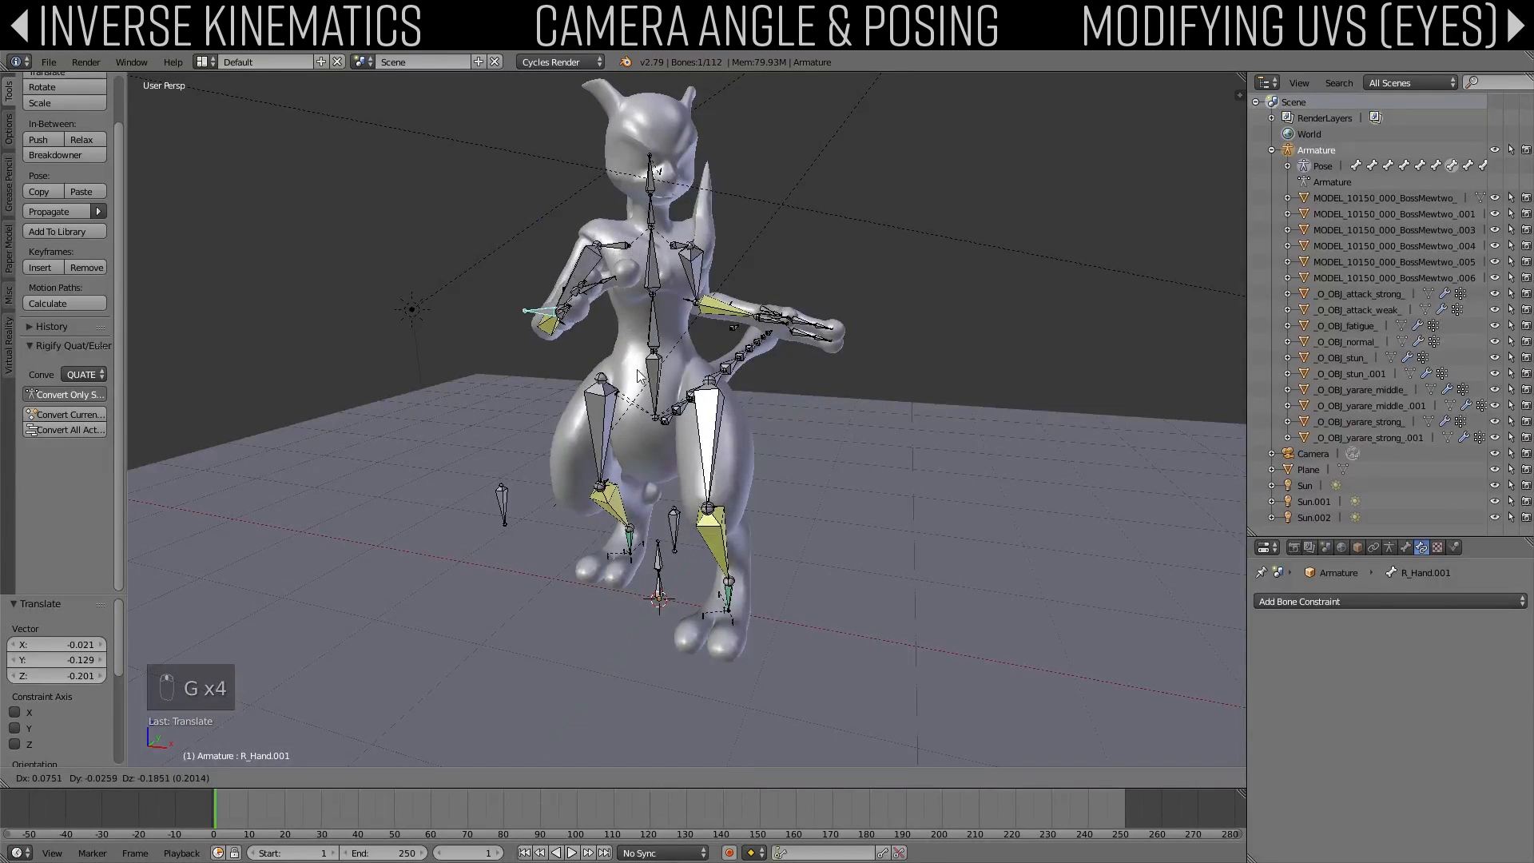
left_click(582, 353)
Step: Fine-tune the position of R_Hand.001 so the right hand reaches out beside the chest
middle_click_drag(582, 354, 639, 351)
key("g")
left_click(810, 361)
key("g")
left_click(719, 340)
Step: In camera view, switch to Object Mode and rotate the Camera about -53° around global Z, pivoting on the 3D cursor
key("KP_0")
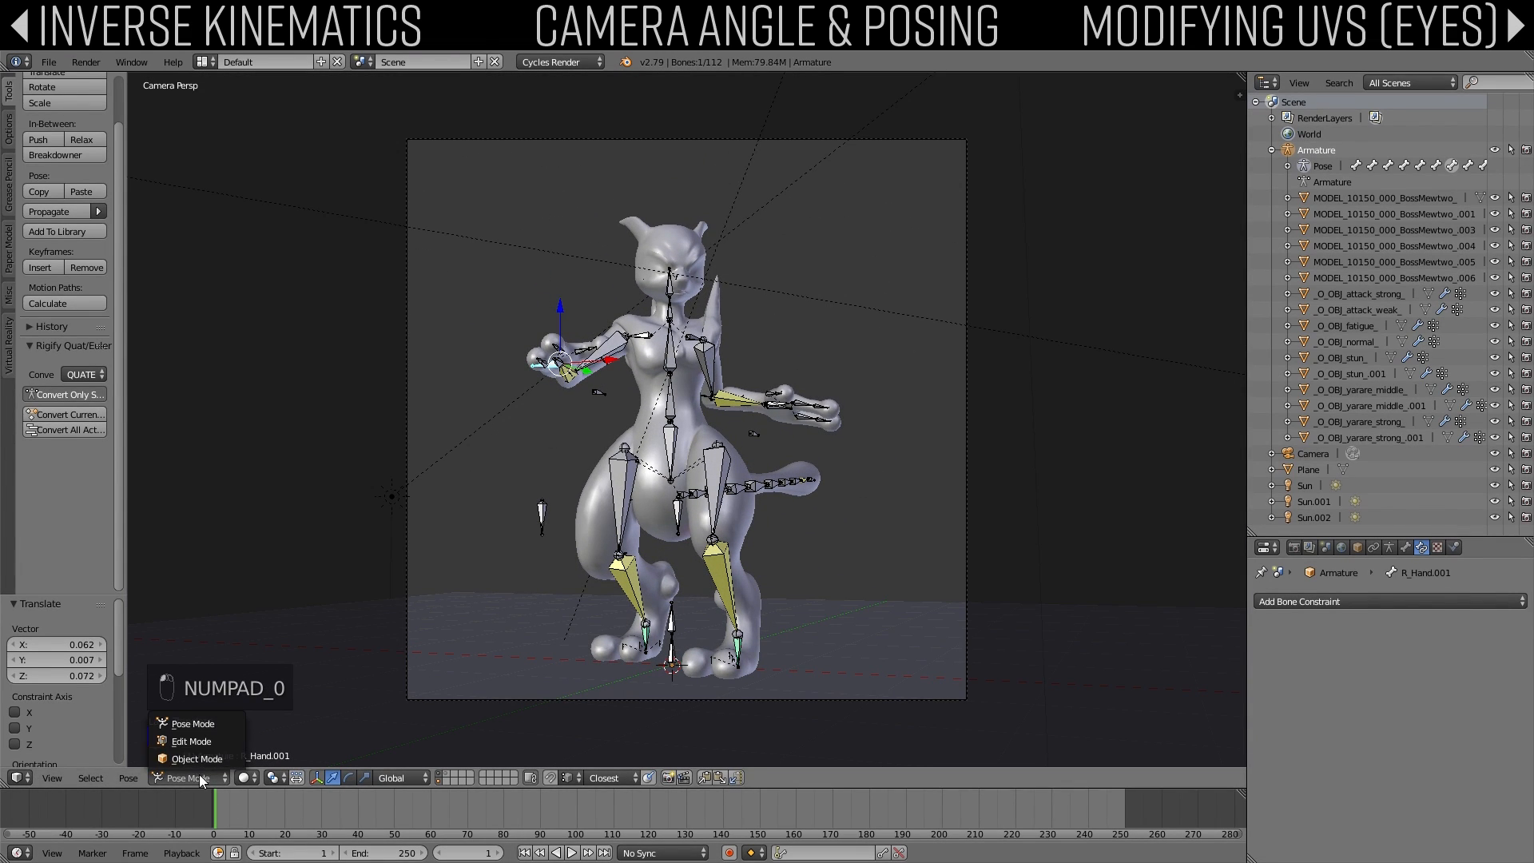
left_click(197, 759)
right_click(972, 462)
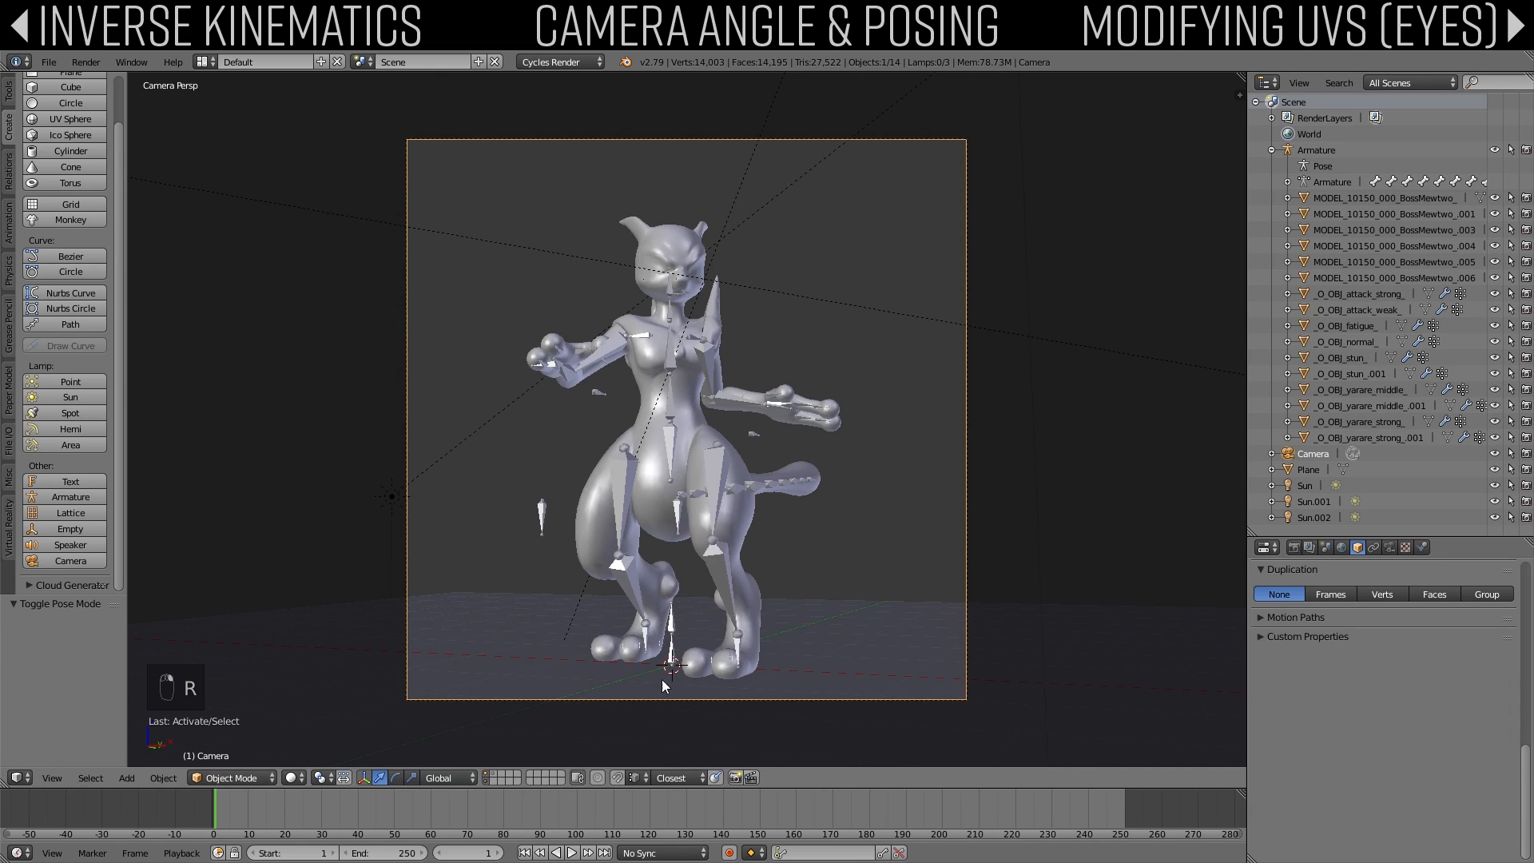
left_click(322, 774)
left_click(342, 741)
key("r")
key("z")
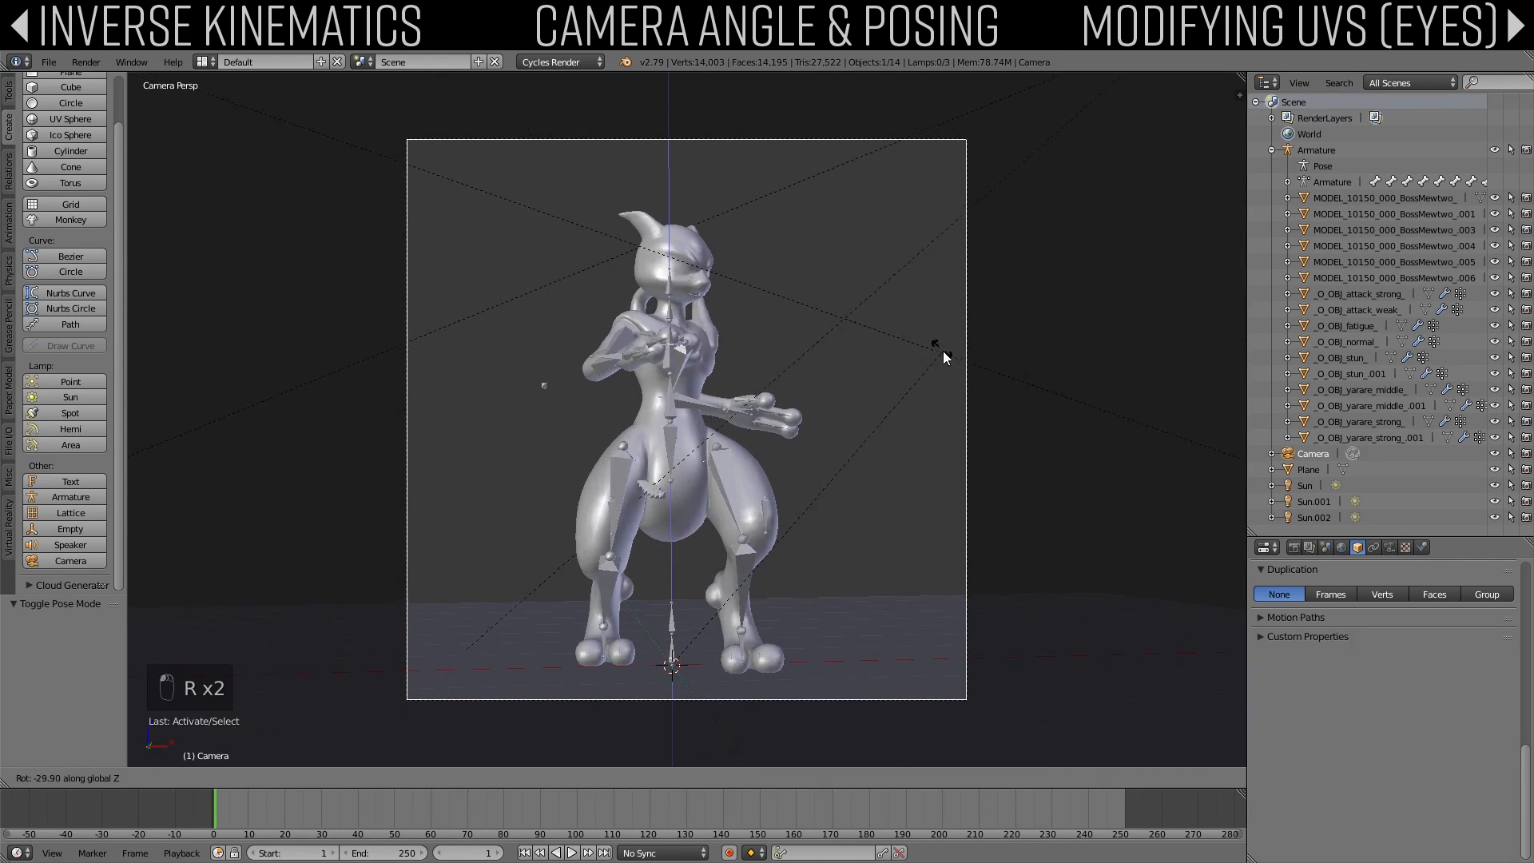
left_click(849, 238)
Step: Select the Armature and return it to Pose Mode
left_click(590, 642)
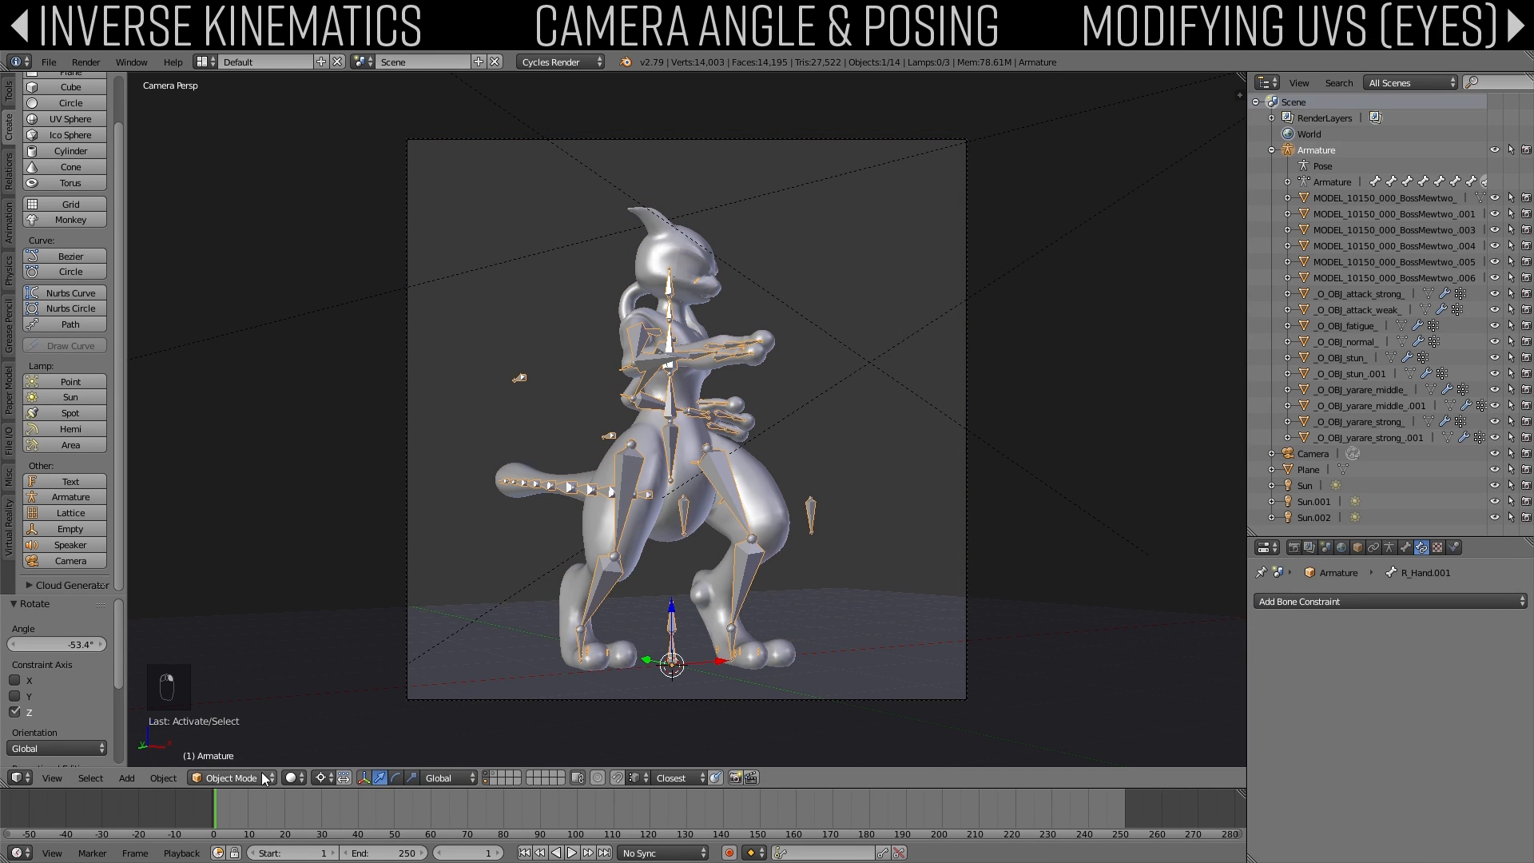
left_click(252, 740)
left_click(247, 723)
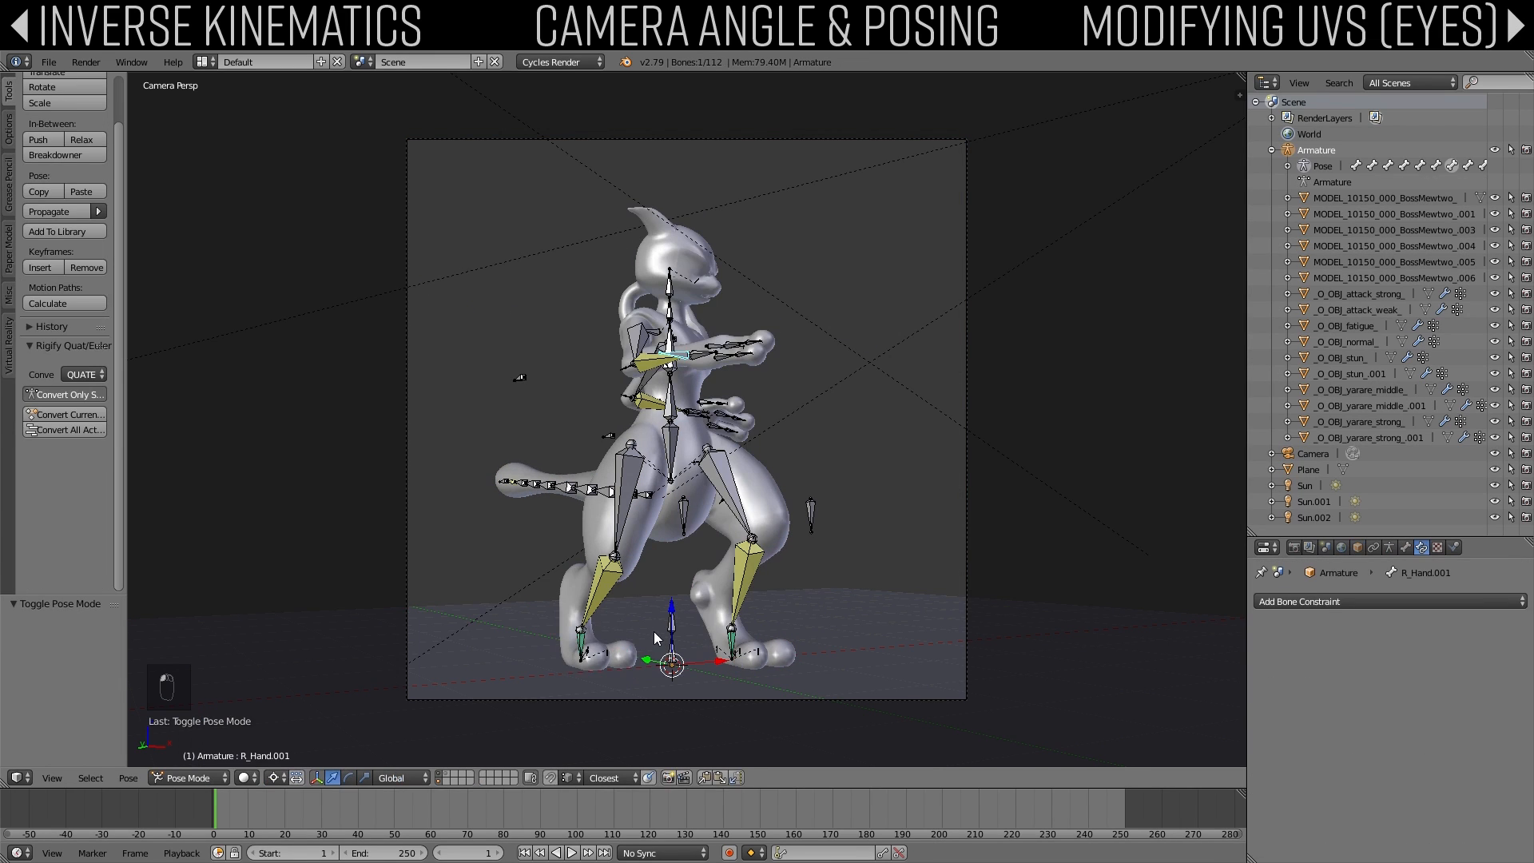
Step: Rotate the R_Foot.001 bone around the global Z axis
key("r")
key("z")
right_click(637, 669)
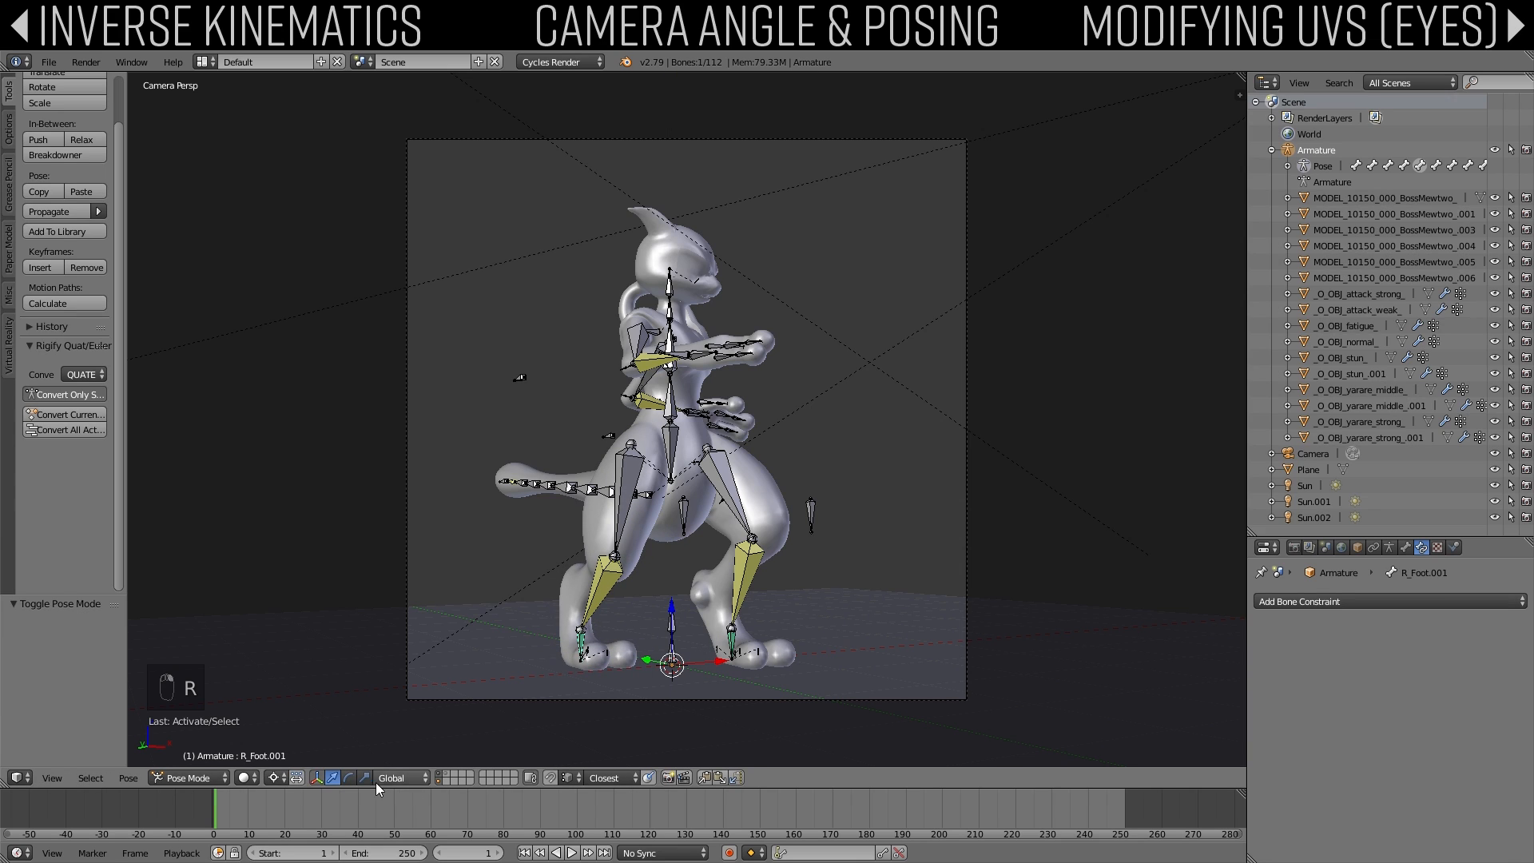
key("r")
key("z")
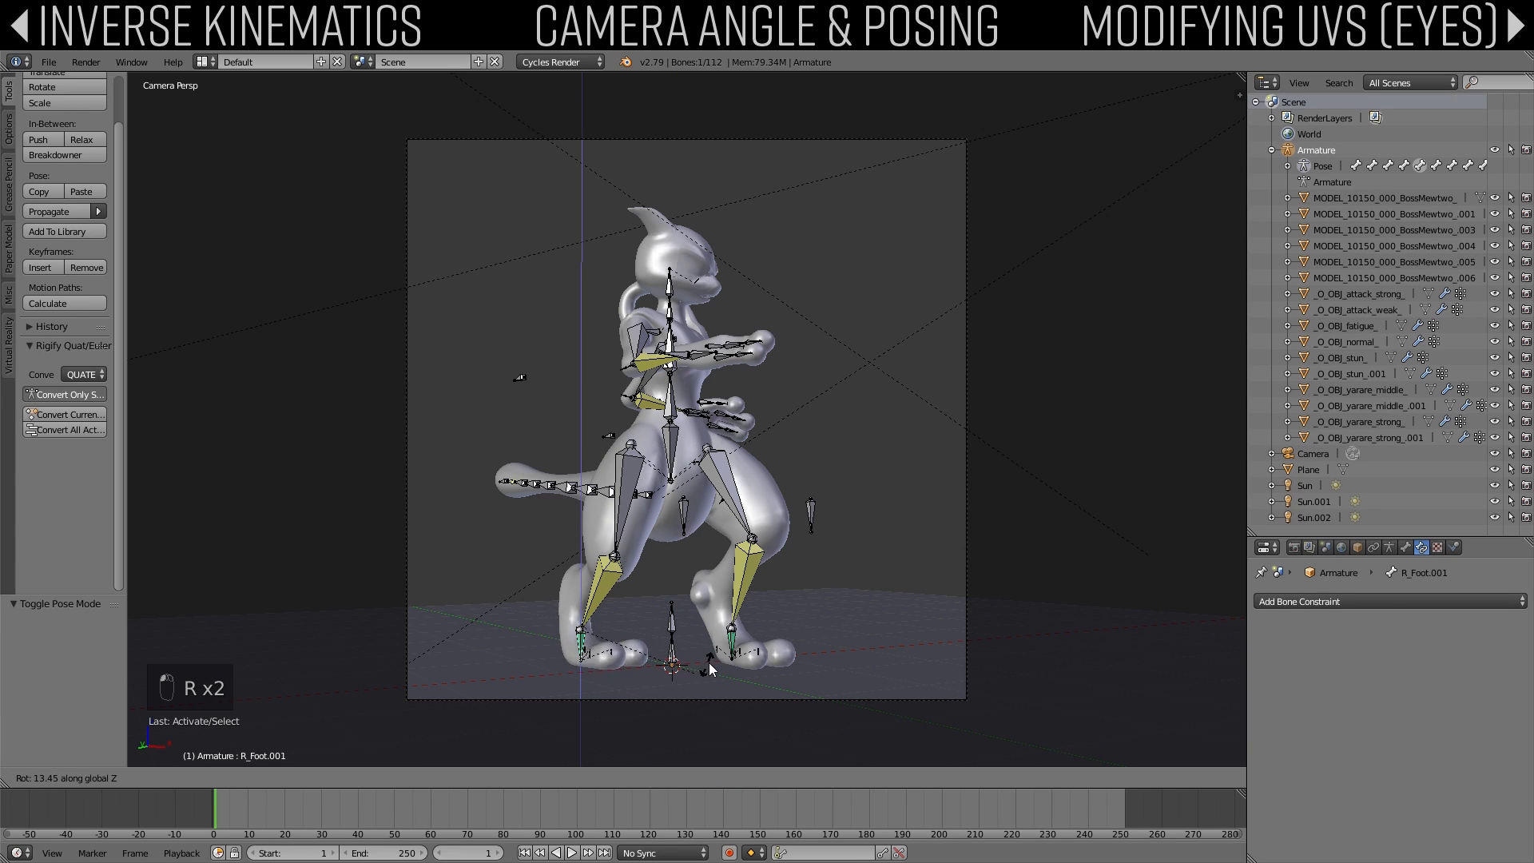
Step: Rotate the right foot control -16.5° about global Z and move it about -0.434 on X, 0.050 on Y and 0.024 on Z
left_click(703, 604)
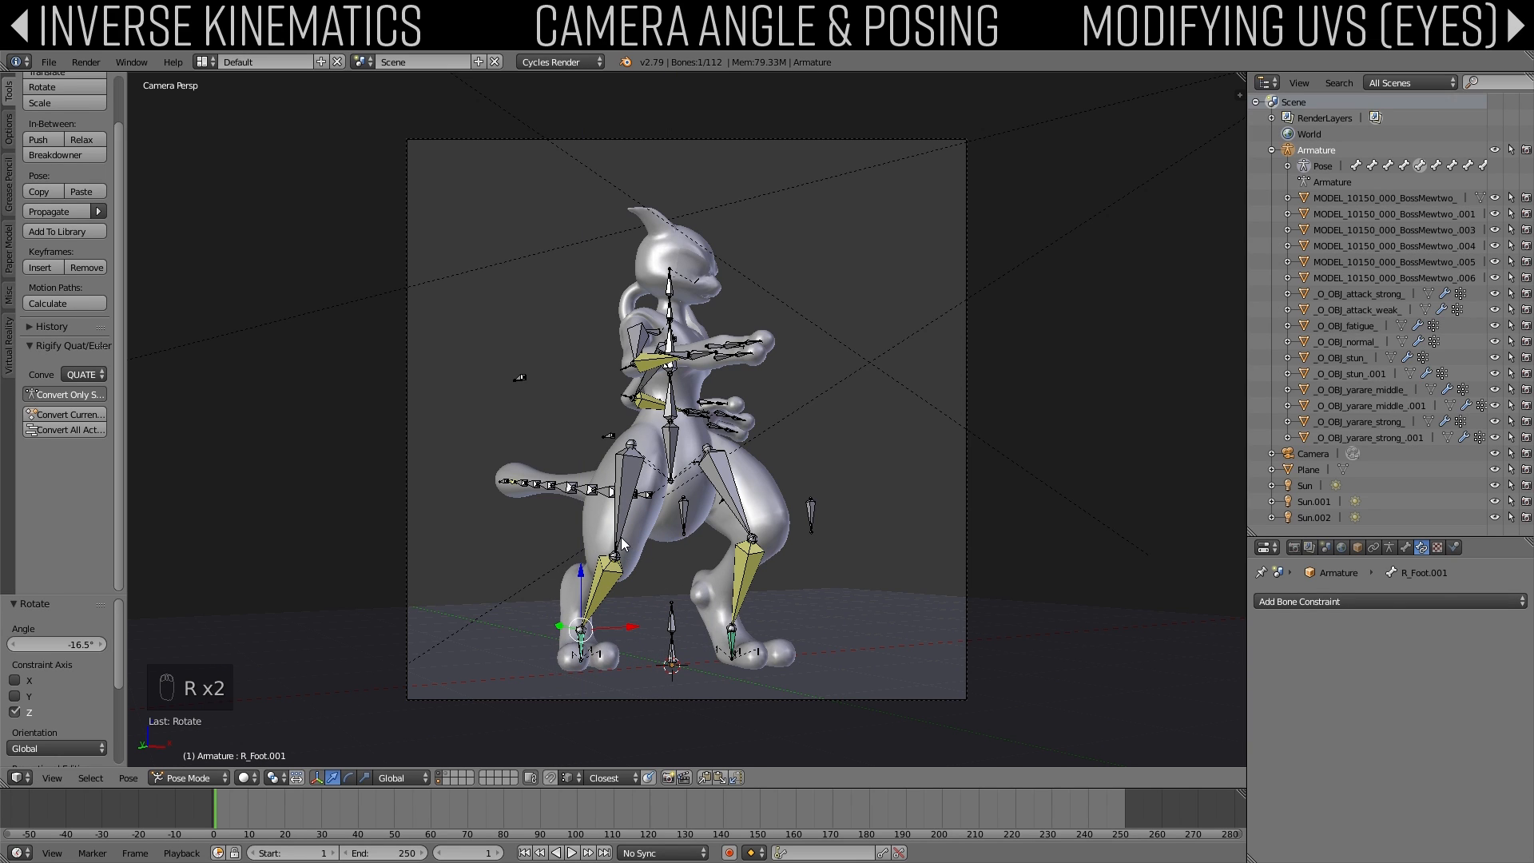
middle_click_drag(612, 510, 726, 565)
key("g")
left_click(636, 504)
Step: Move R_Foot.001 parallel to the floor with Z locked, about 0.269 on X and -0.009 on Y
right_click(603, 537)
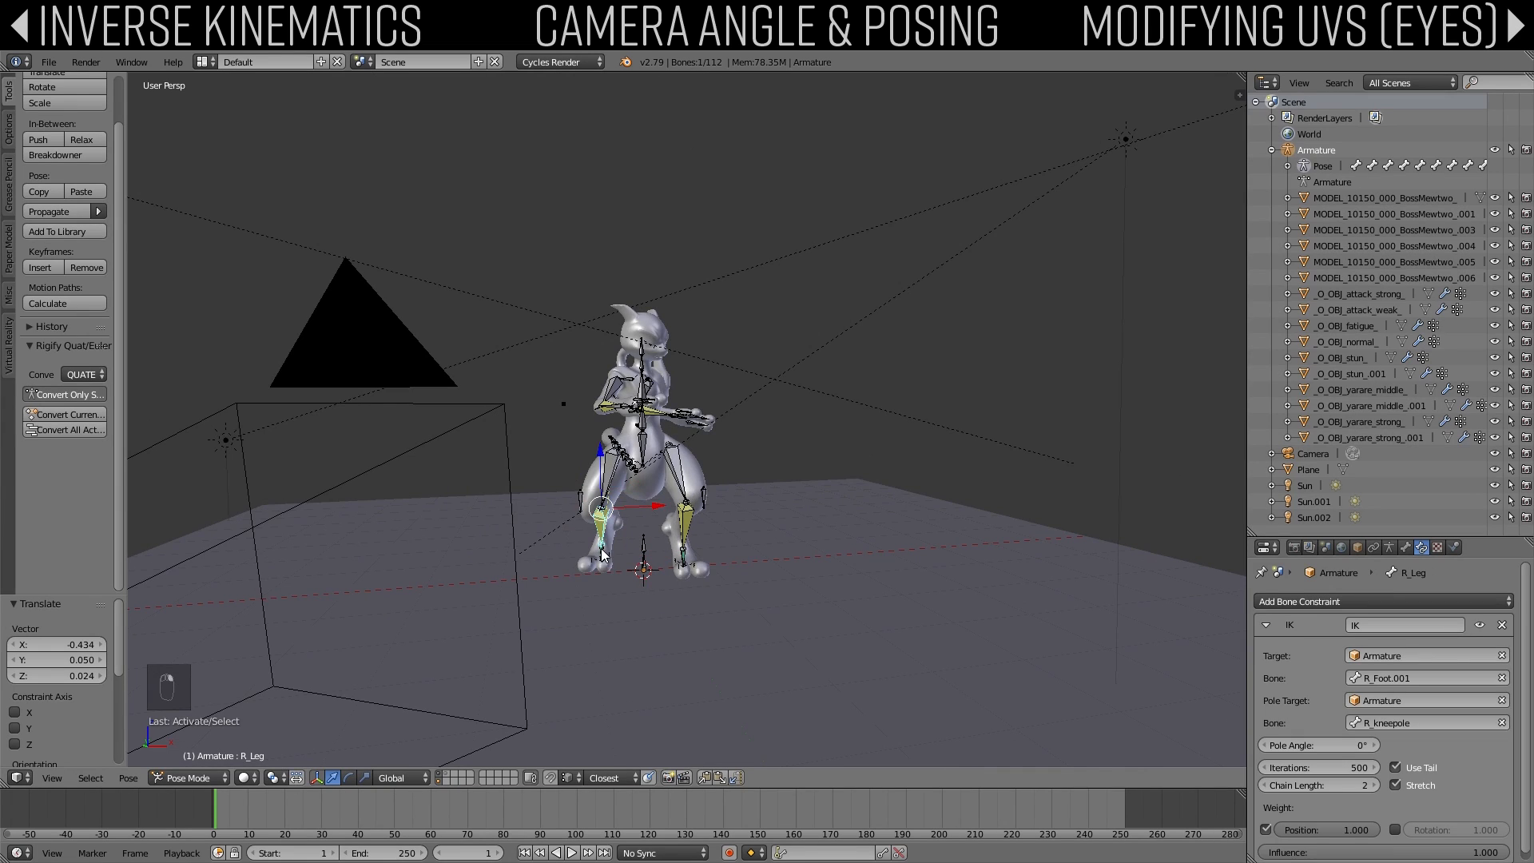
scroll(655, 499, "up", 6)
right_click(656, 498)
middle_click_drag(655, 499, 634, 497)
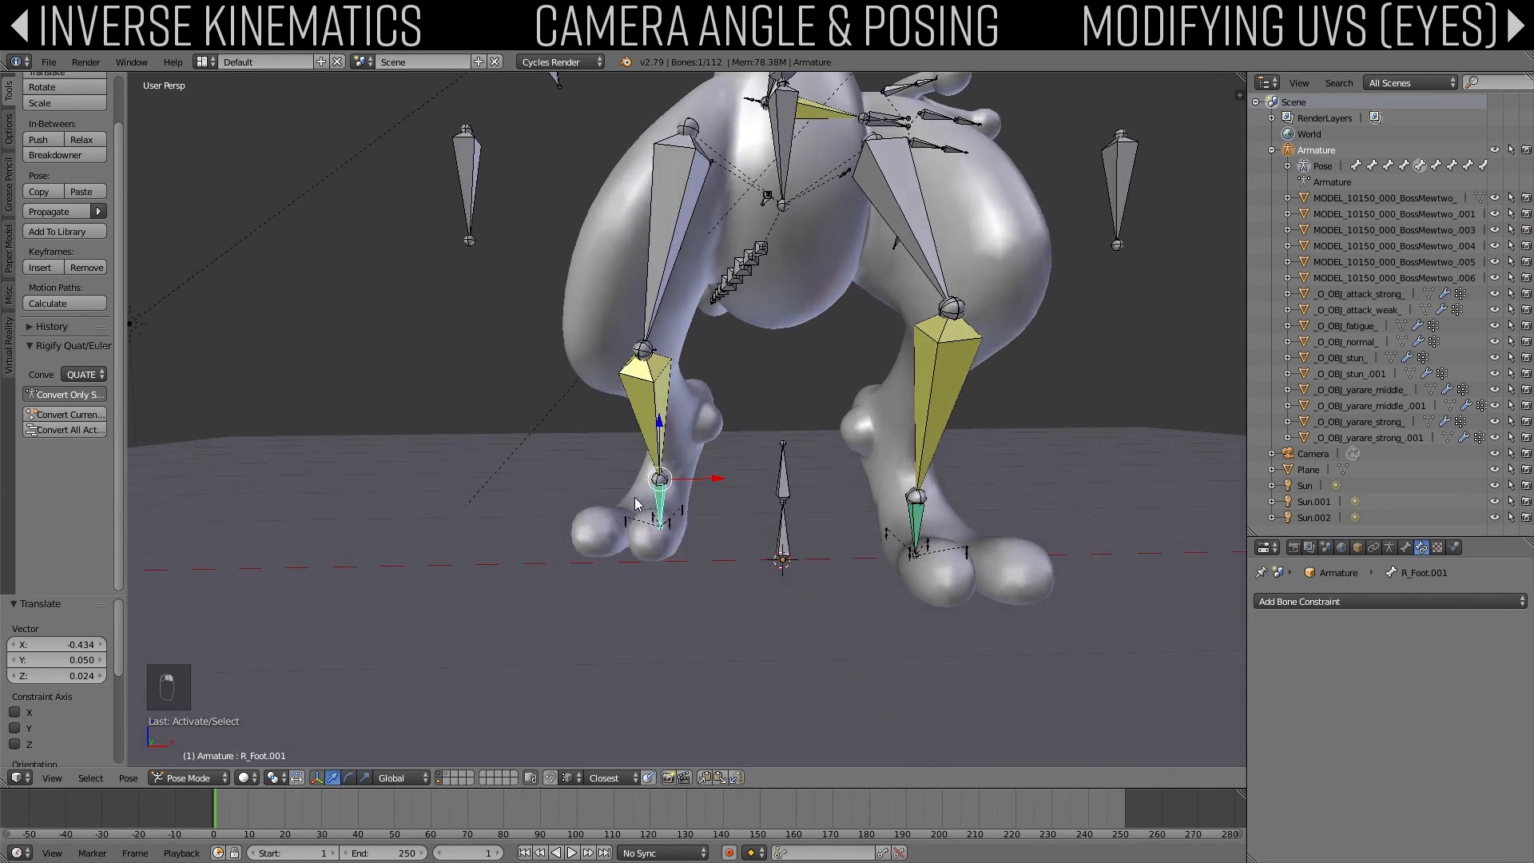
key("g")
key("g")
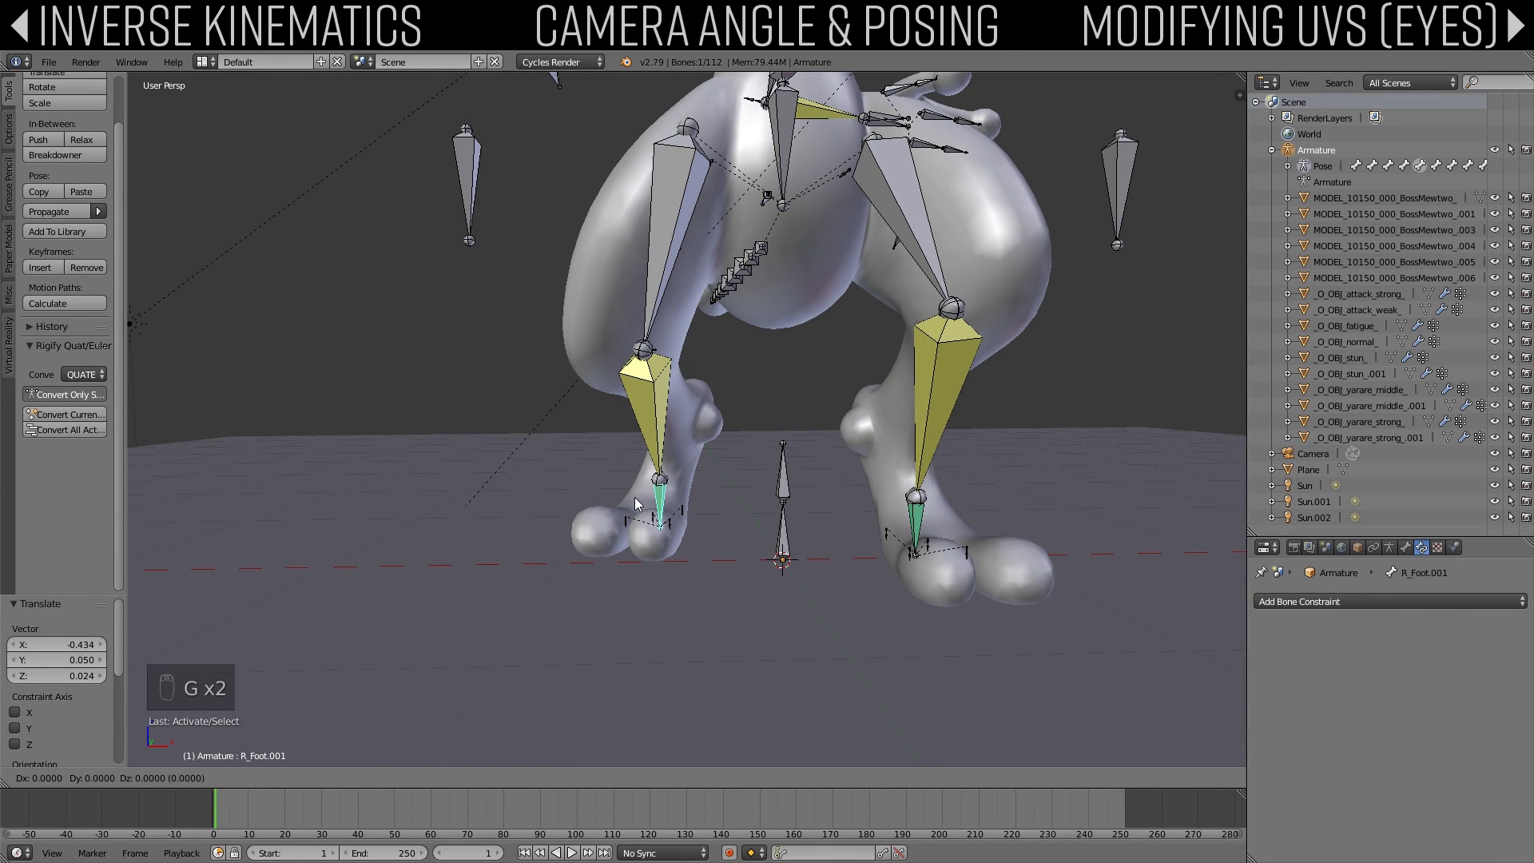
key("shift+z")
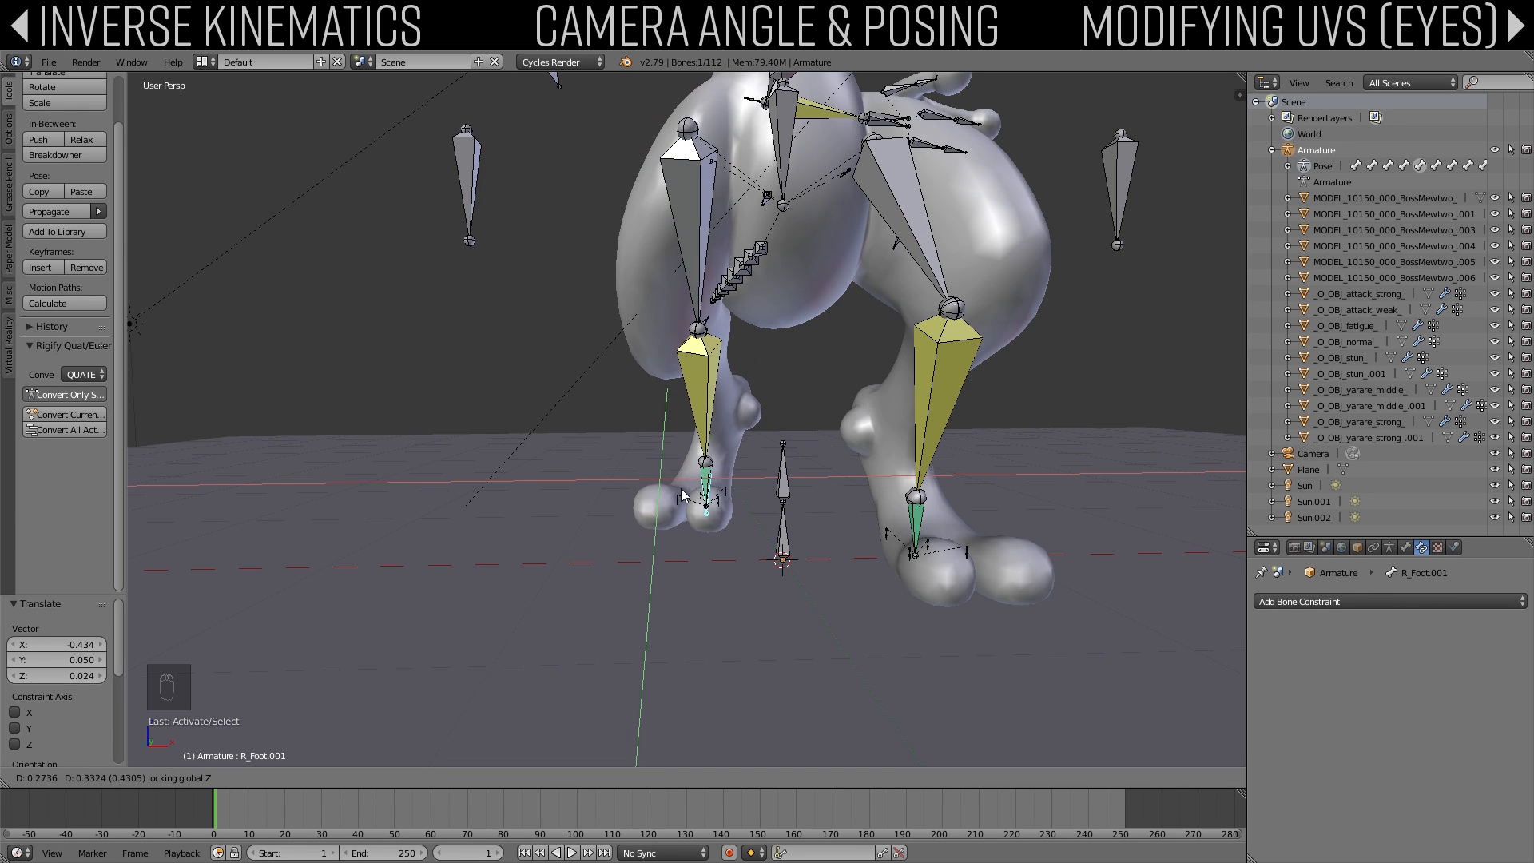
left_click(685, 498)
middle_click_drag(684, 497, 746, 509)
right_click(774, 518)
key("g")
key("shift+z")
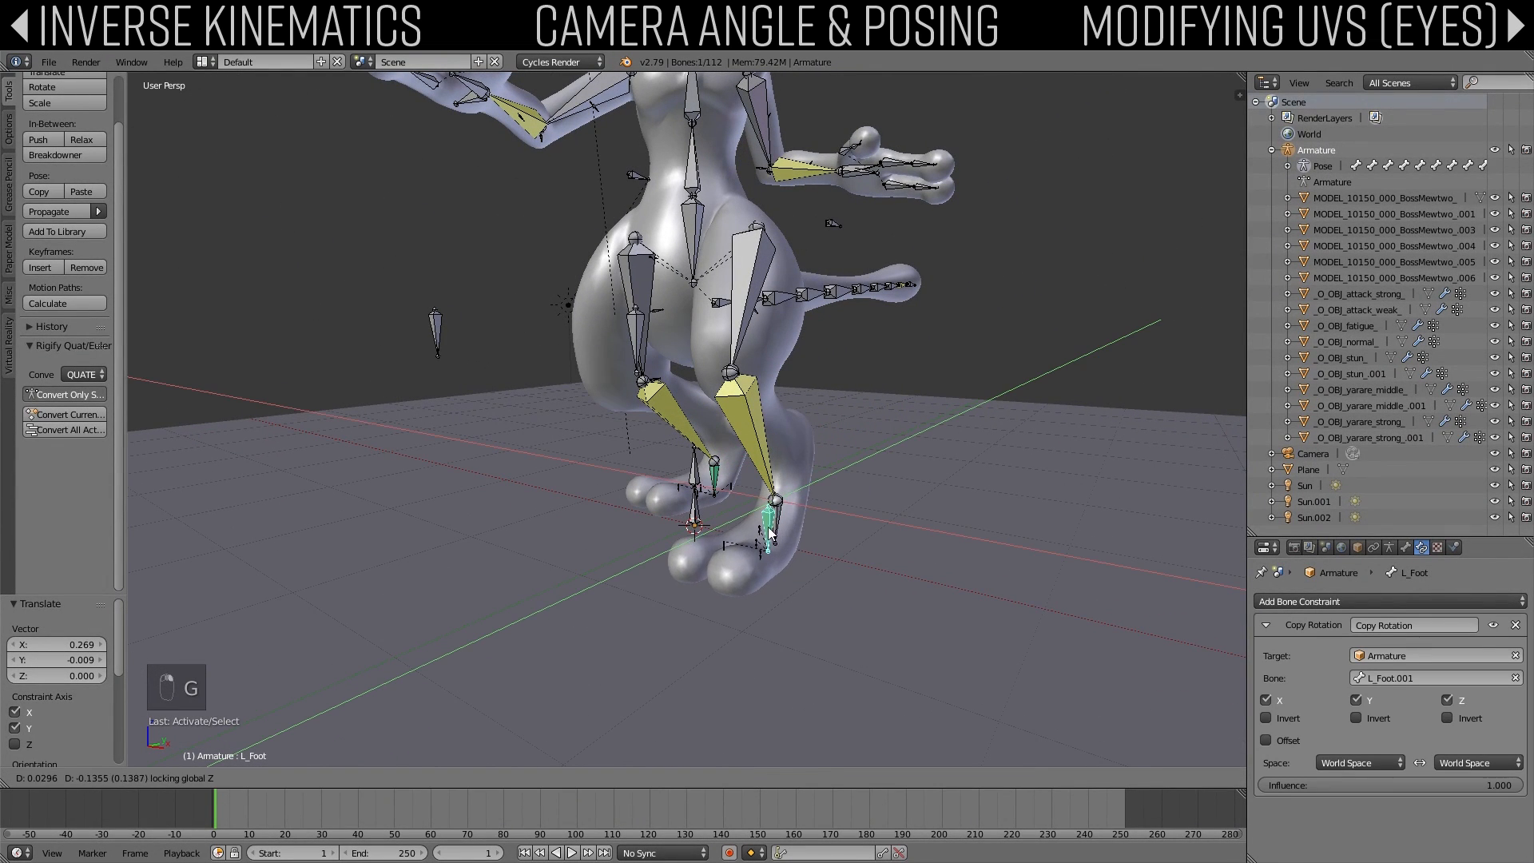
right_click(752, 537)
Step: Move L_Foot.001 parallel to the floor with Z locked, about -0.035 on X and -0.531 on Y
right_click(774, 528)
key("g")
key("shift+z")
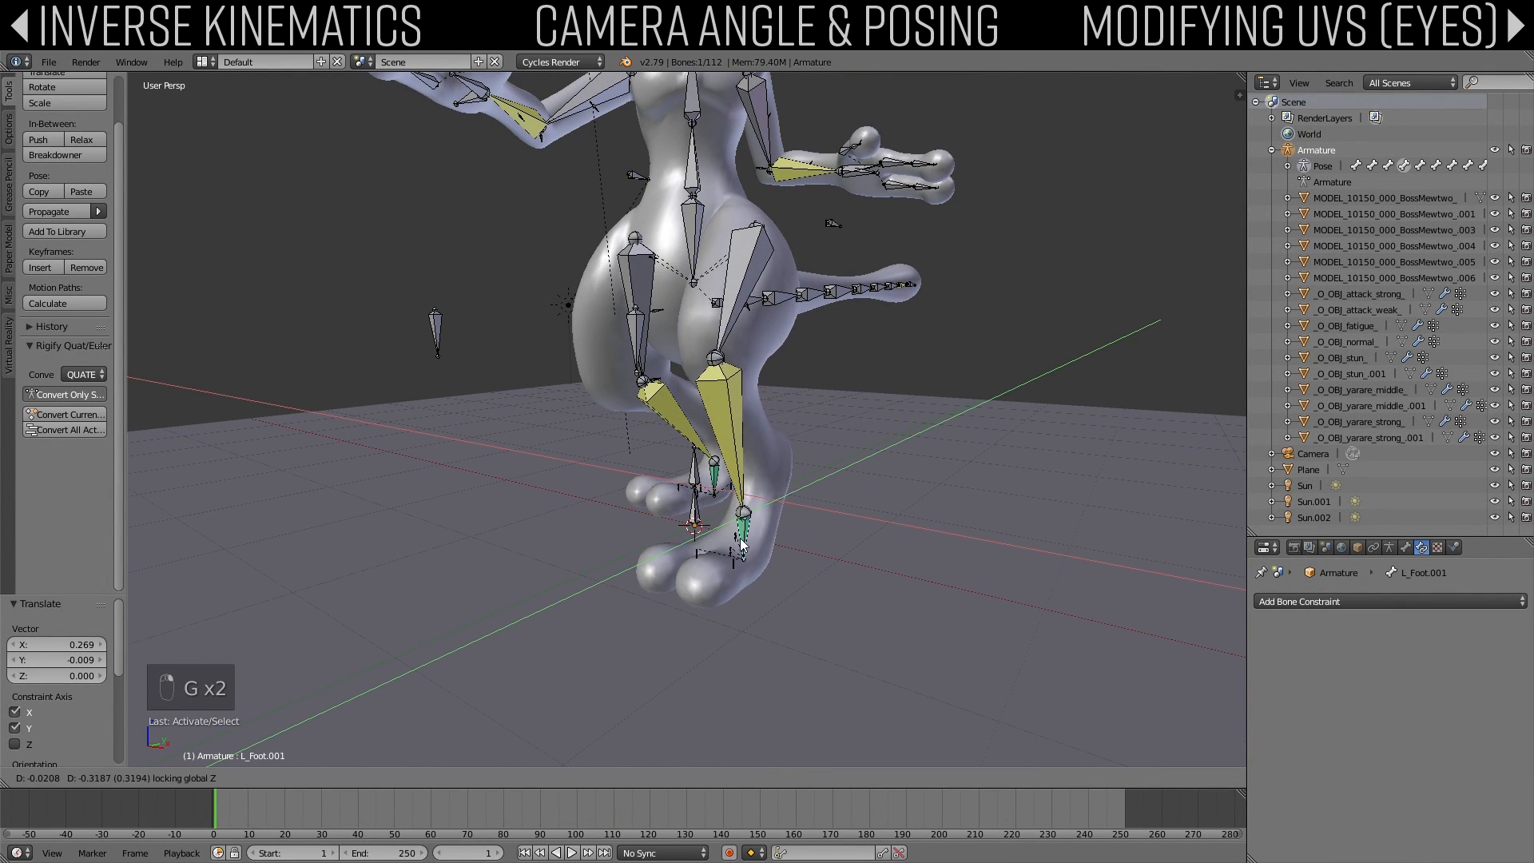
left_click(725, 543)
middle_click_drag(726, 543, 879, 559)
key("r")
key("z")
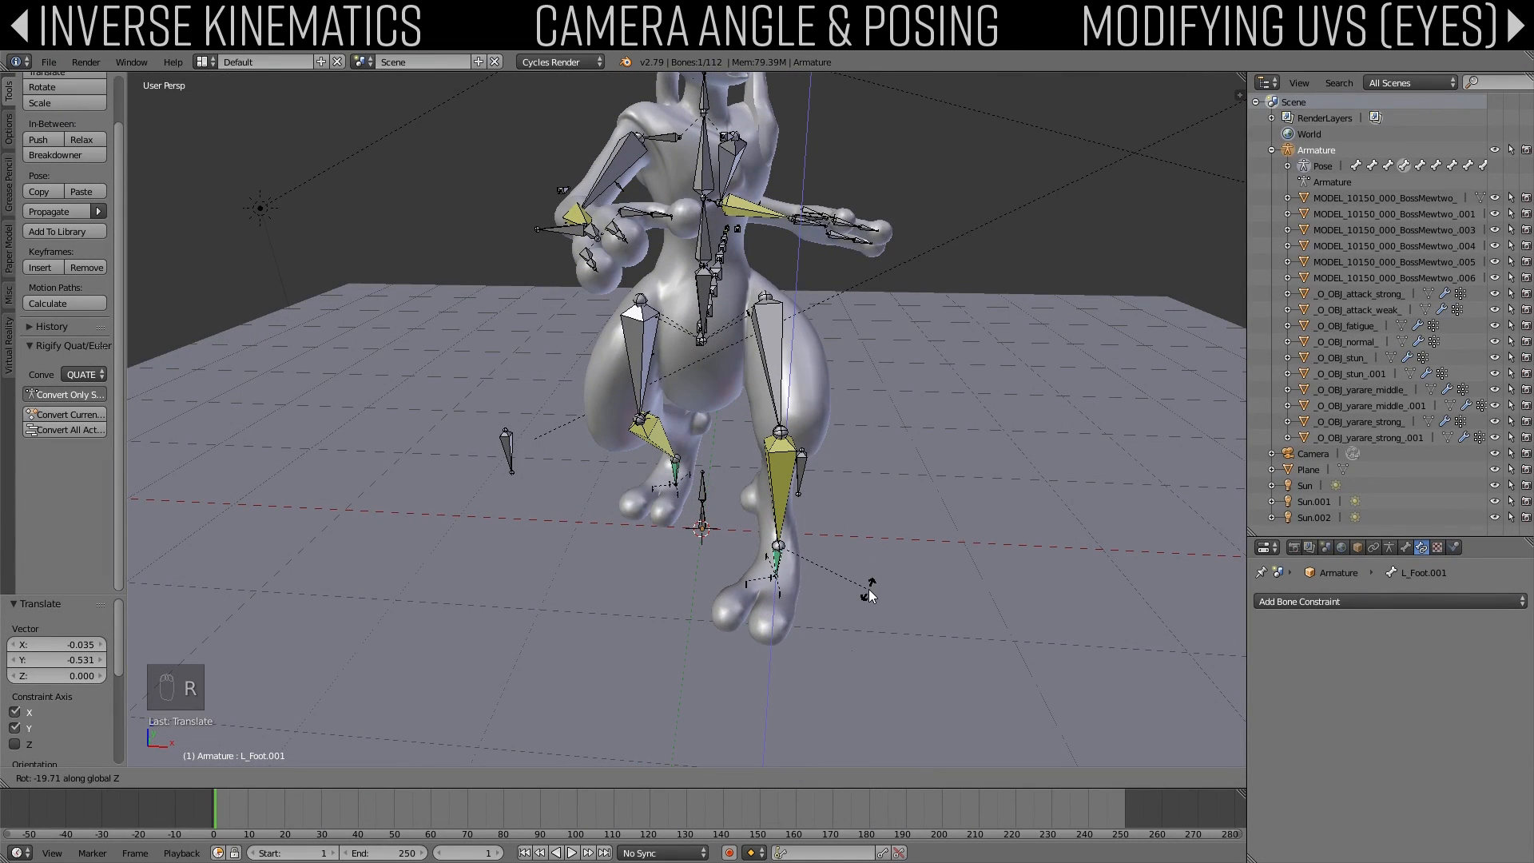
right_click(869, 593)
Step: Move the L_kneepole bone inward by about -0.374 on X, -0.042 on Y and -0.008 on Z
right_click(800, 472)
key("g")
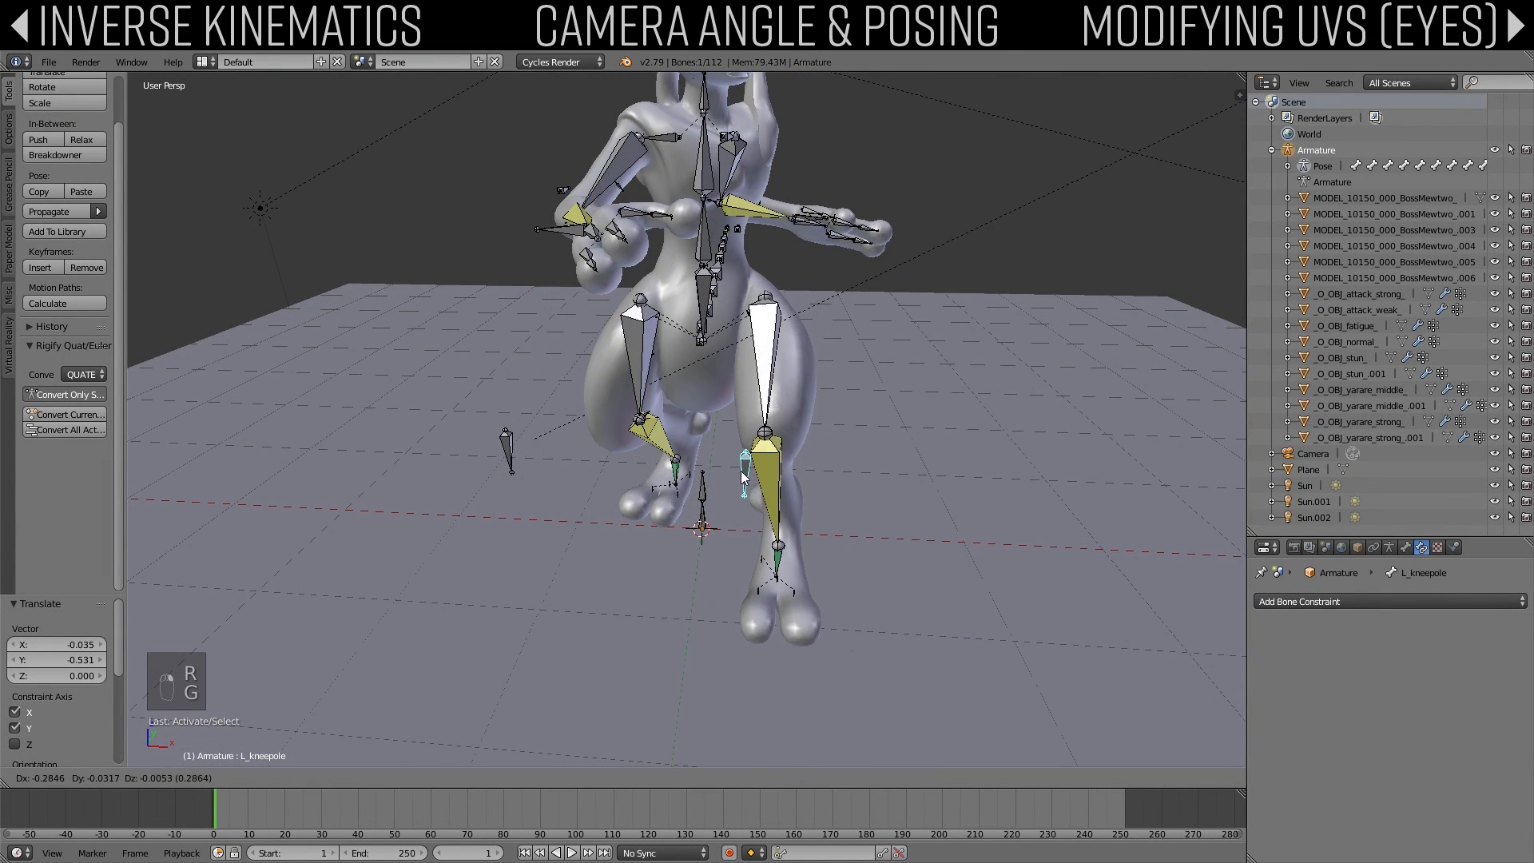
left_click(727, 475)
right_click(780, 561)
key("r")
key("z")
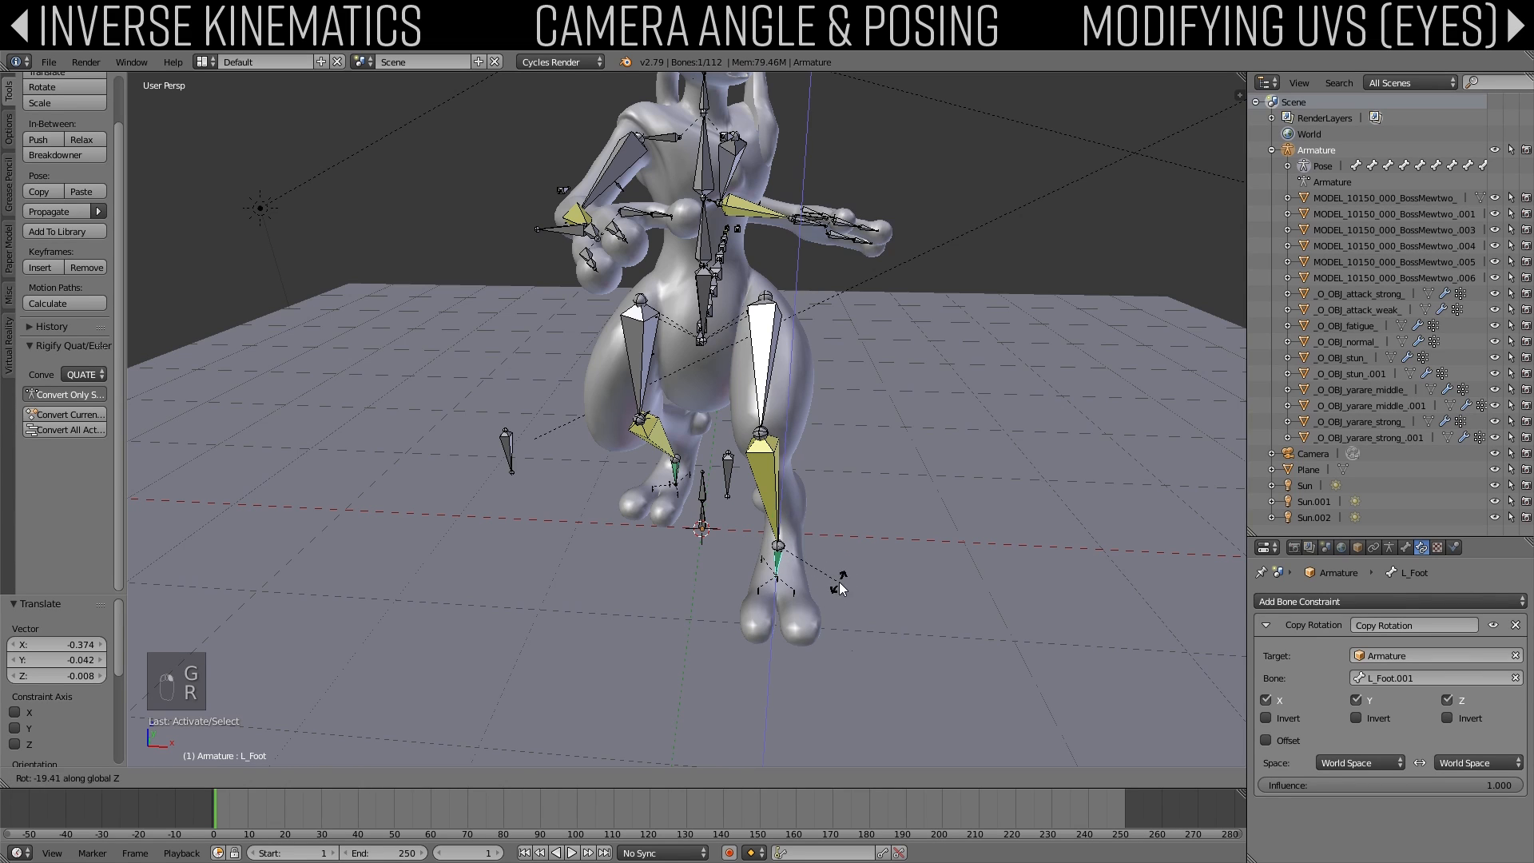
right_click(837, 586)
Step: Rotate L_Foot.001 about global Z by -26.3° and turn it back by 17.1°
right_click(782, 562)
key("r")
key("z")
left_click(828, 588)
key("r")
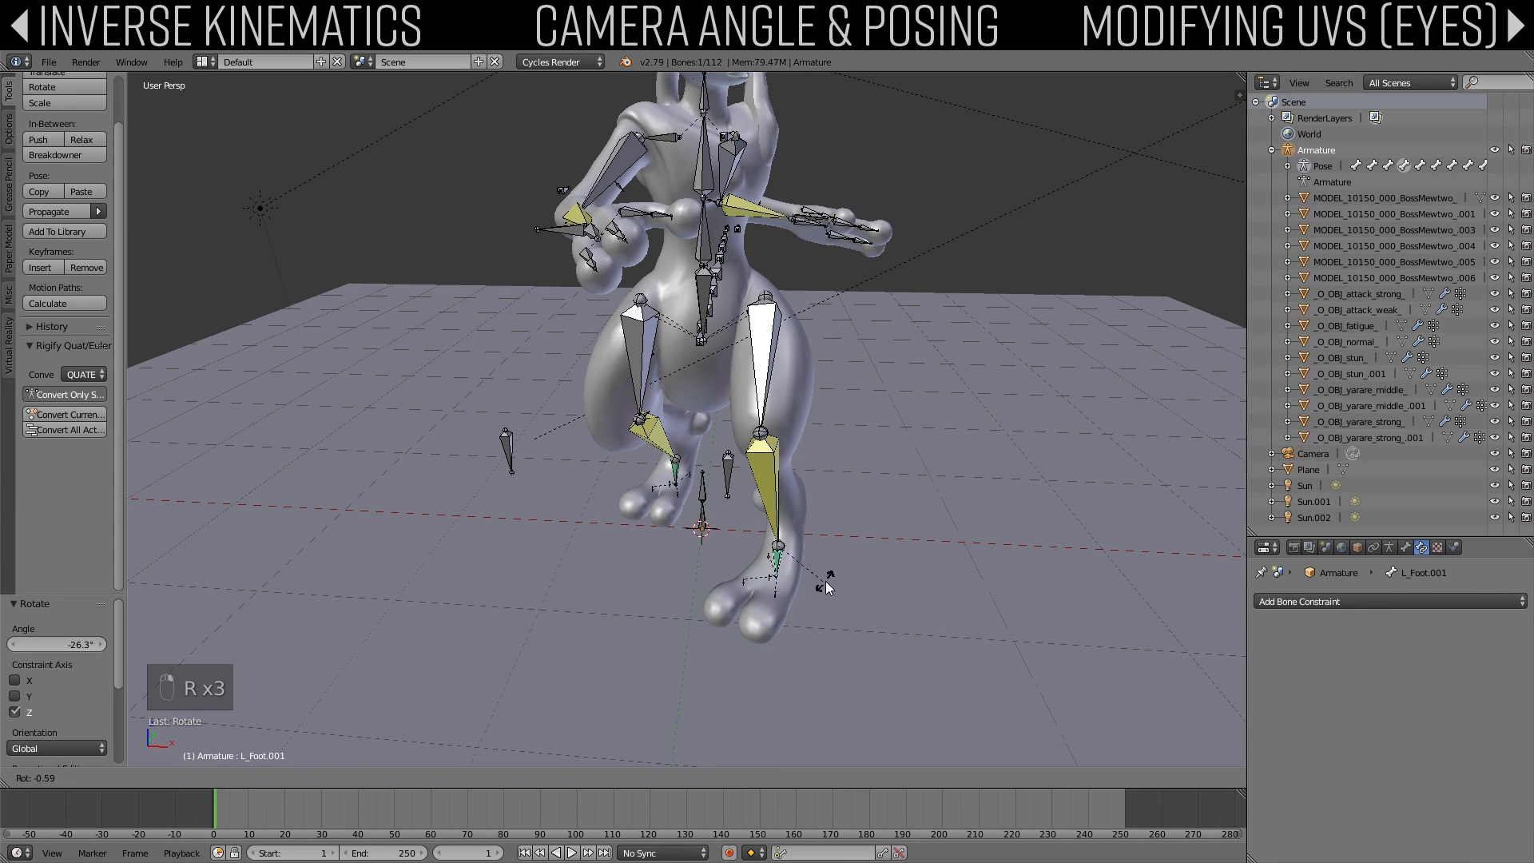
left_click(826, 582)
Step: Reposition L_Foot.001 along the global X and Y axes on the floor, finishing with a -0.139 shift on X
key("g")
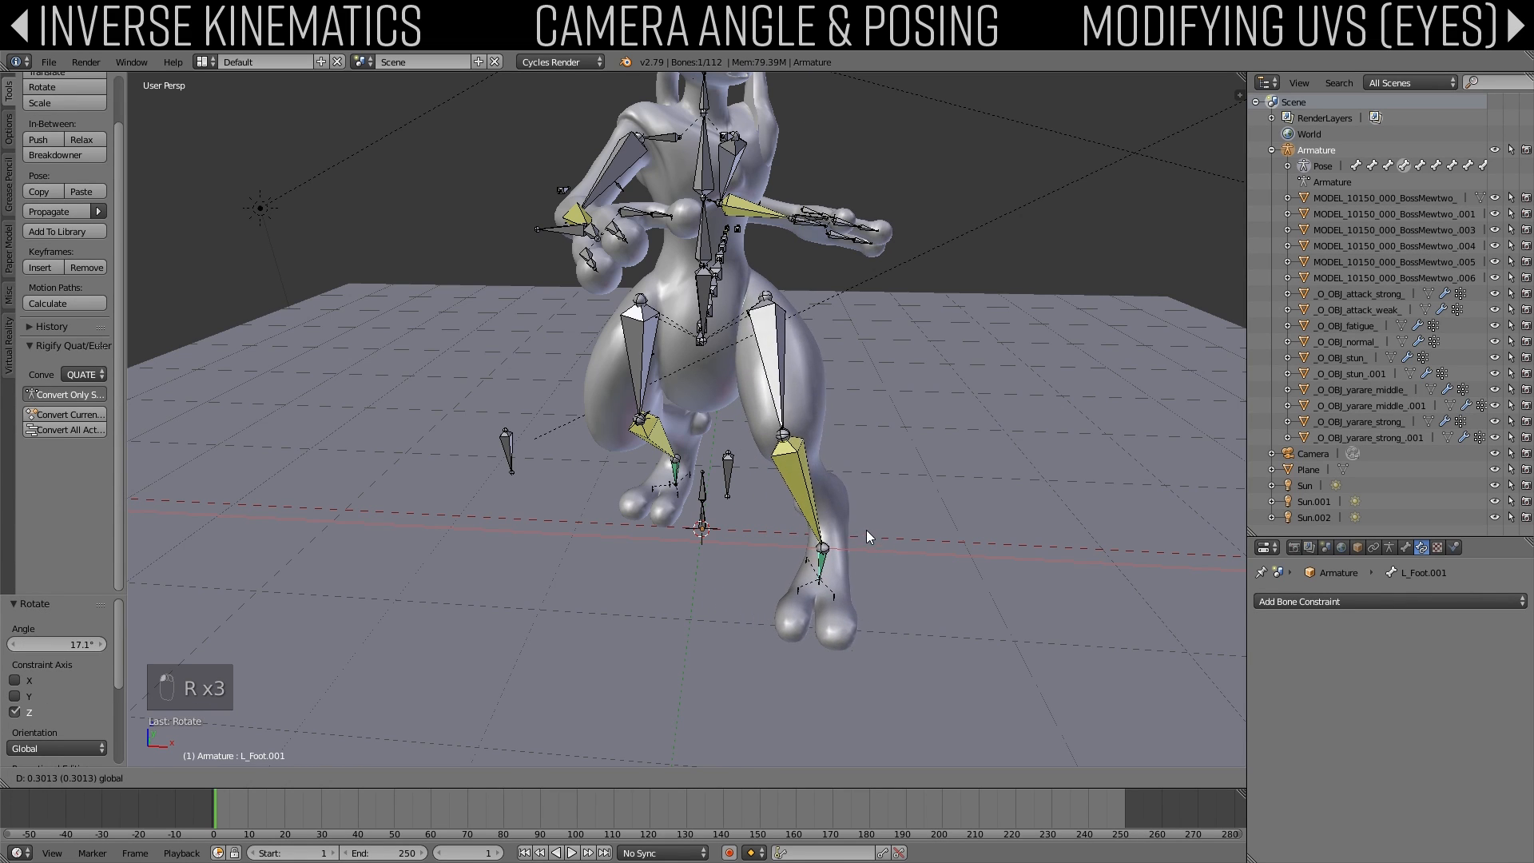
left_click_drag(868, 531, 869, 531)
middle_click_drag(869, 531, 724, 508)
left_click_drag(705, 570, 739, 554)
middle_click_drag(739, 553, 871, 523)
left_click_drag(876, 524, 899, 524)
Step: In the camera view, turn the Neck bone -34.9° about global Z and nudge the Head bone's Z rotation by 0.00431°
key("KP_0")
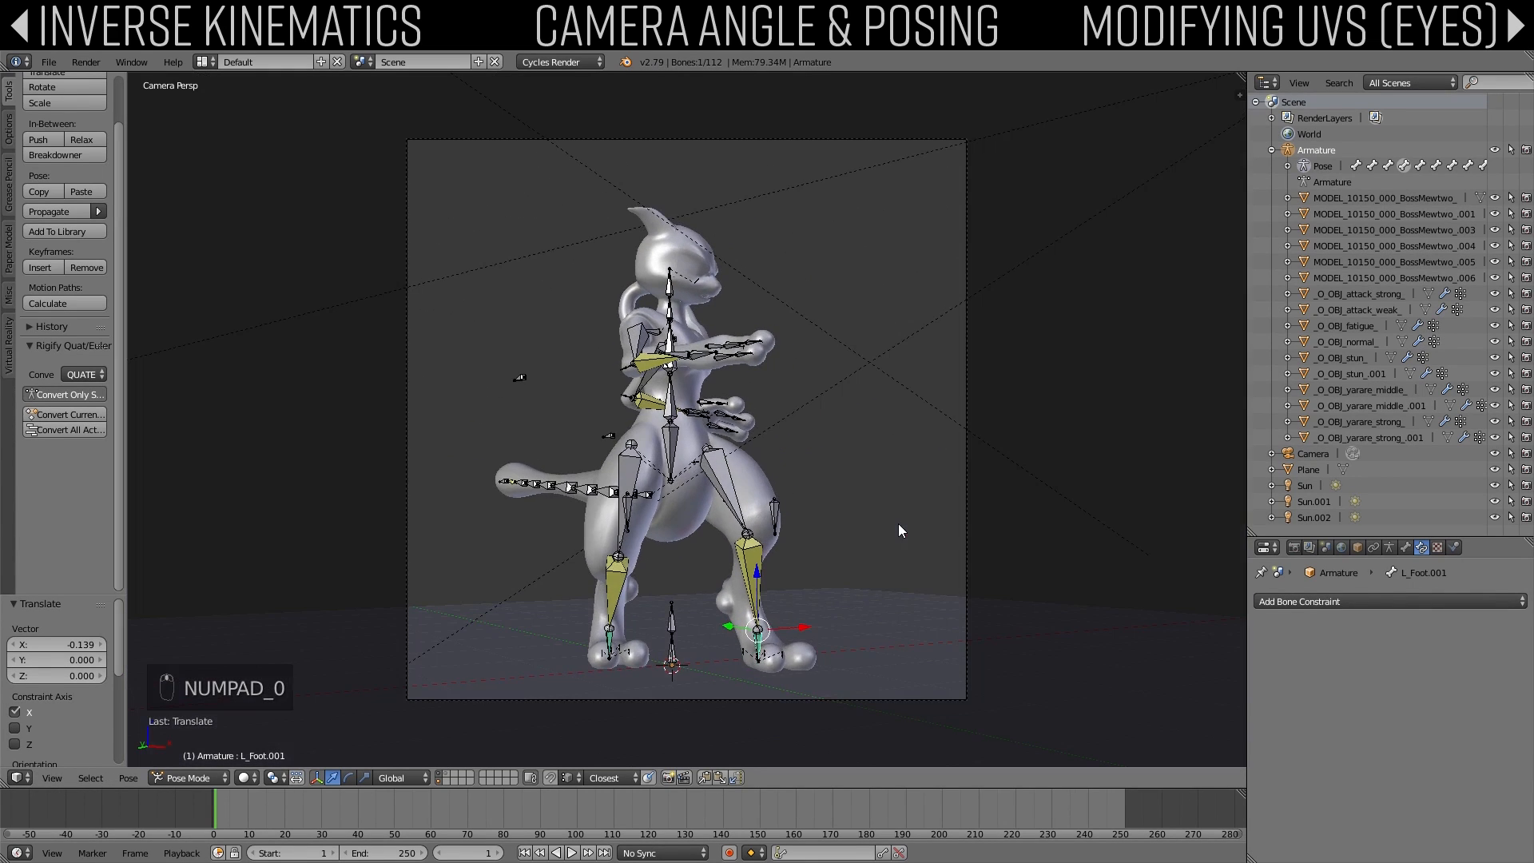
scroll(681, 288, "up", 3)
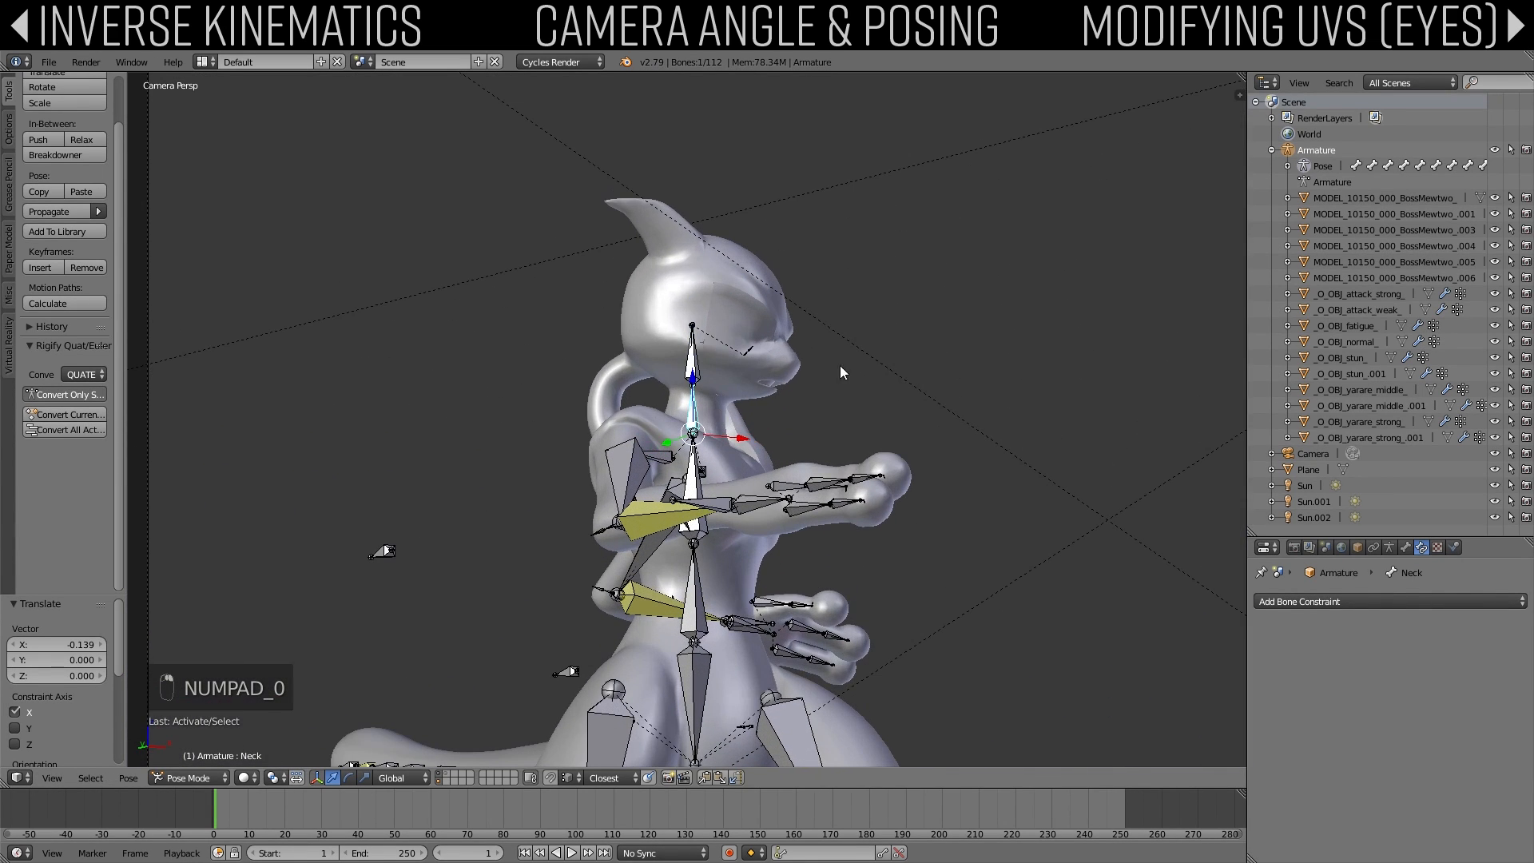
key("r")
left_click(726, 354)
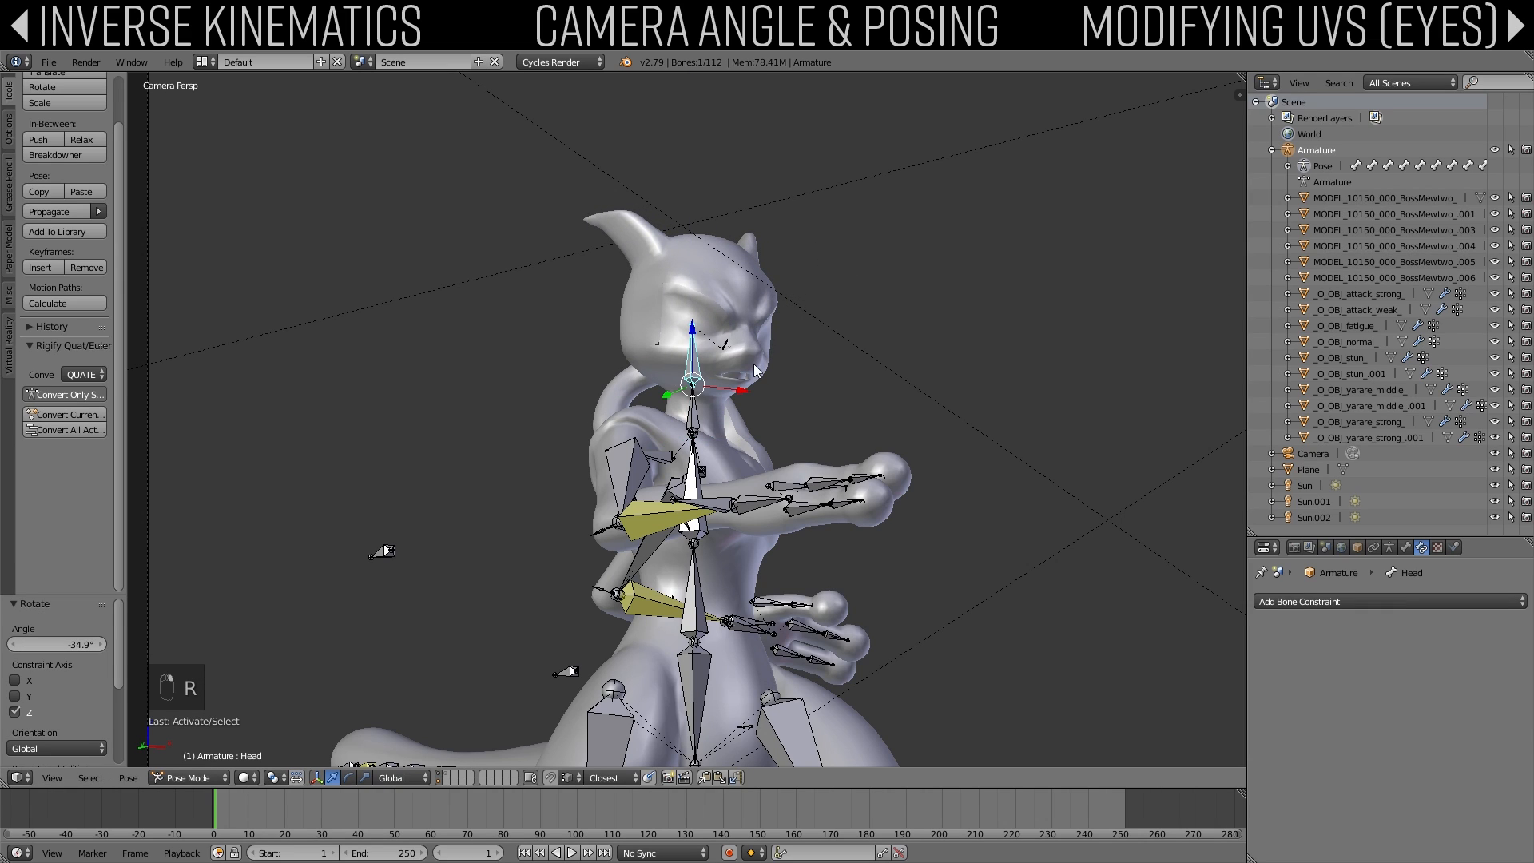
key("r")
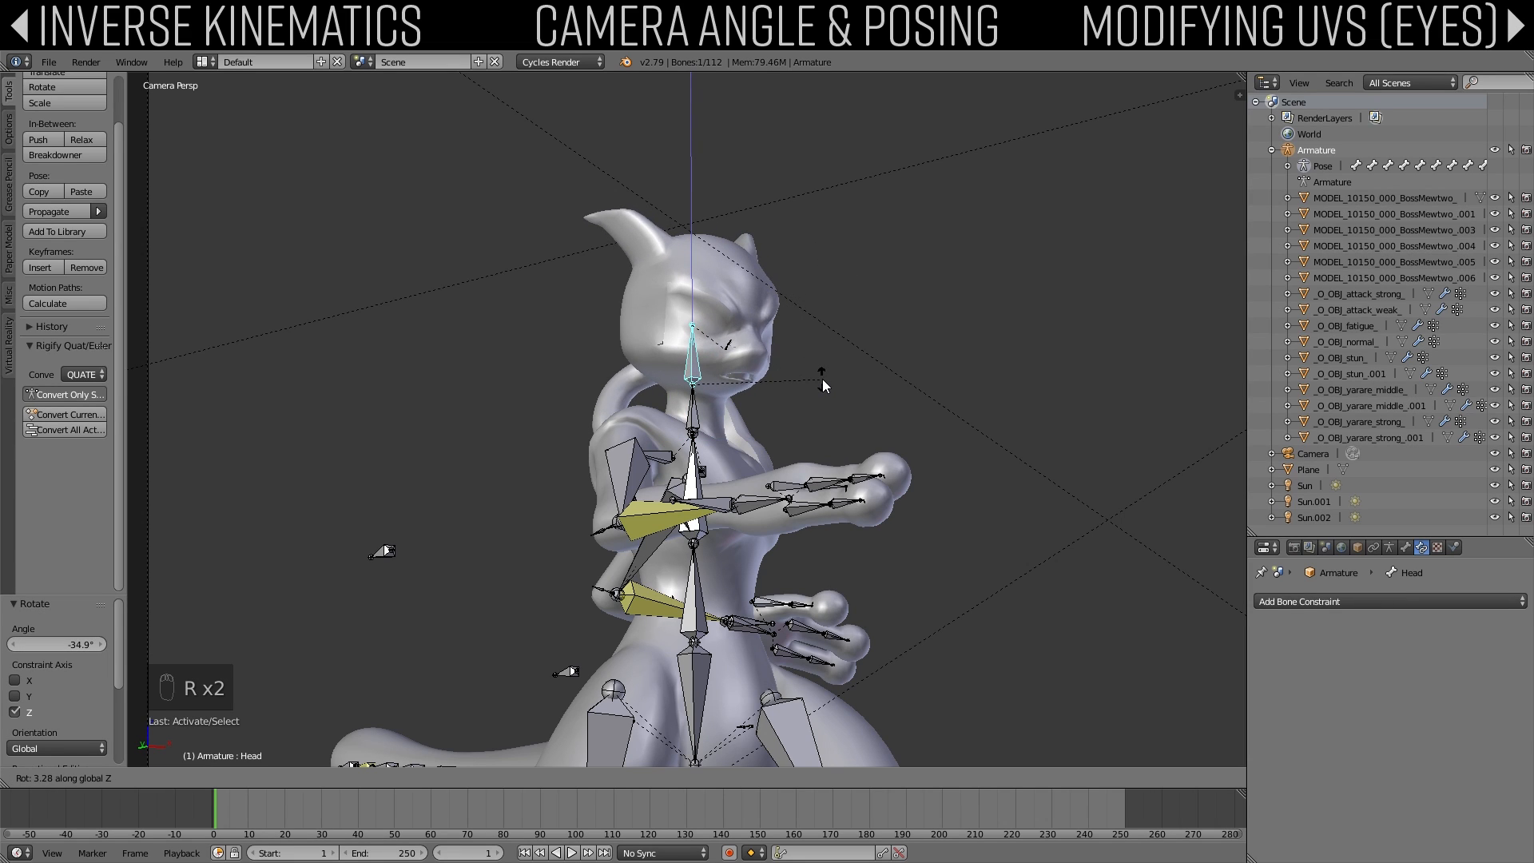
left_click(821, 373)
Step: Switch the viewport shading to Material so the character's coloured surfaces are displayed
key("z")
key("z")
scroll(800, 441, "down", 2)
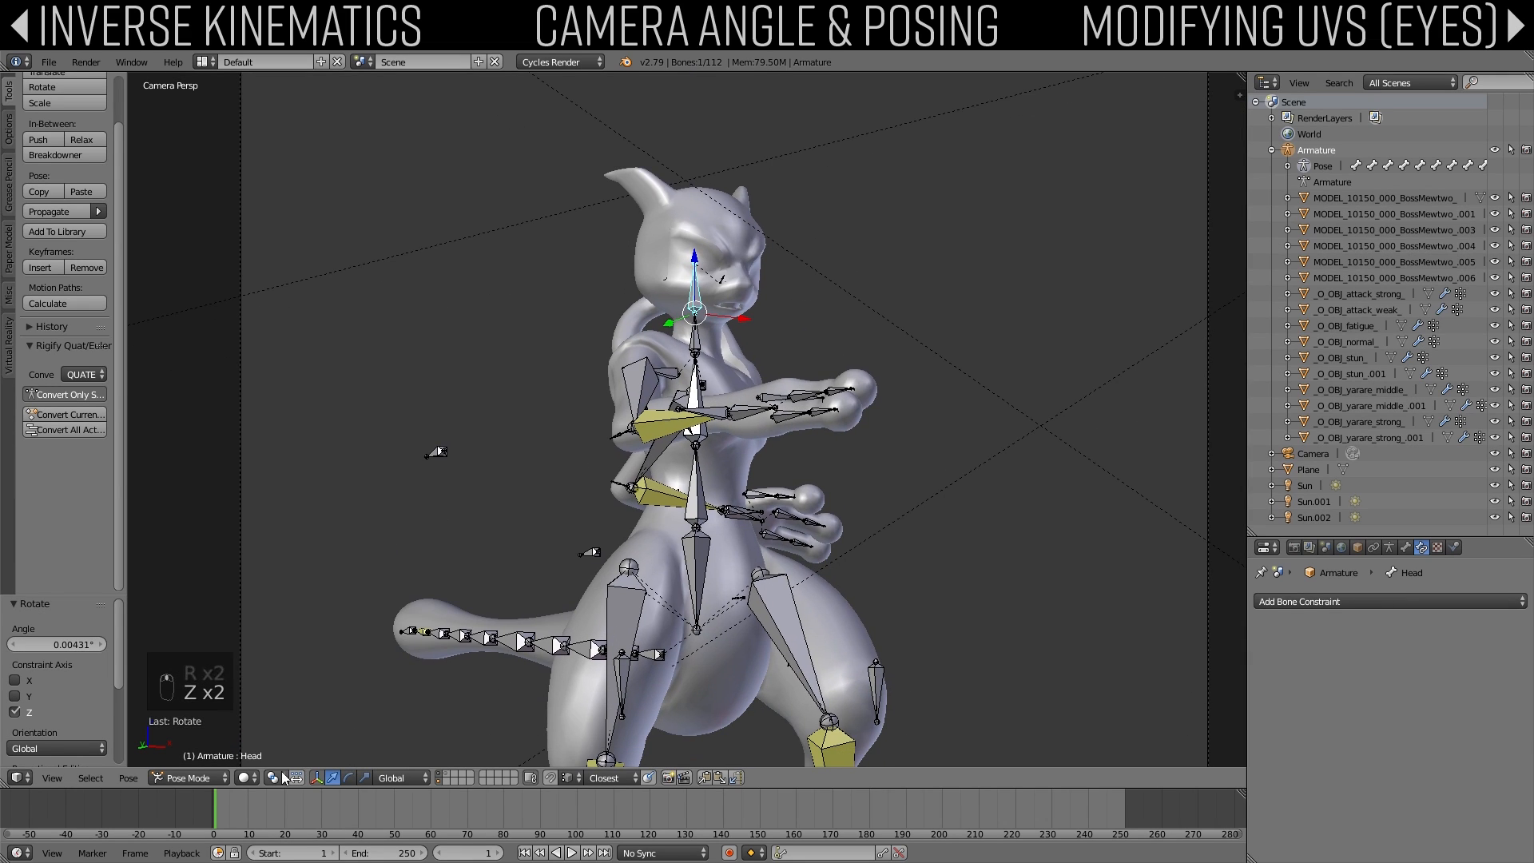
left_click(245, 778)
left_click(292, 689)
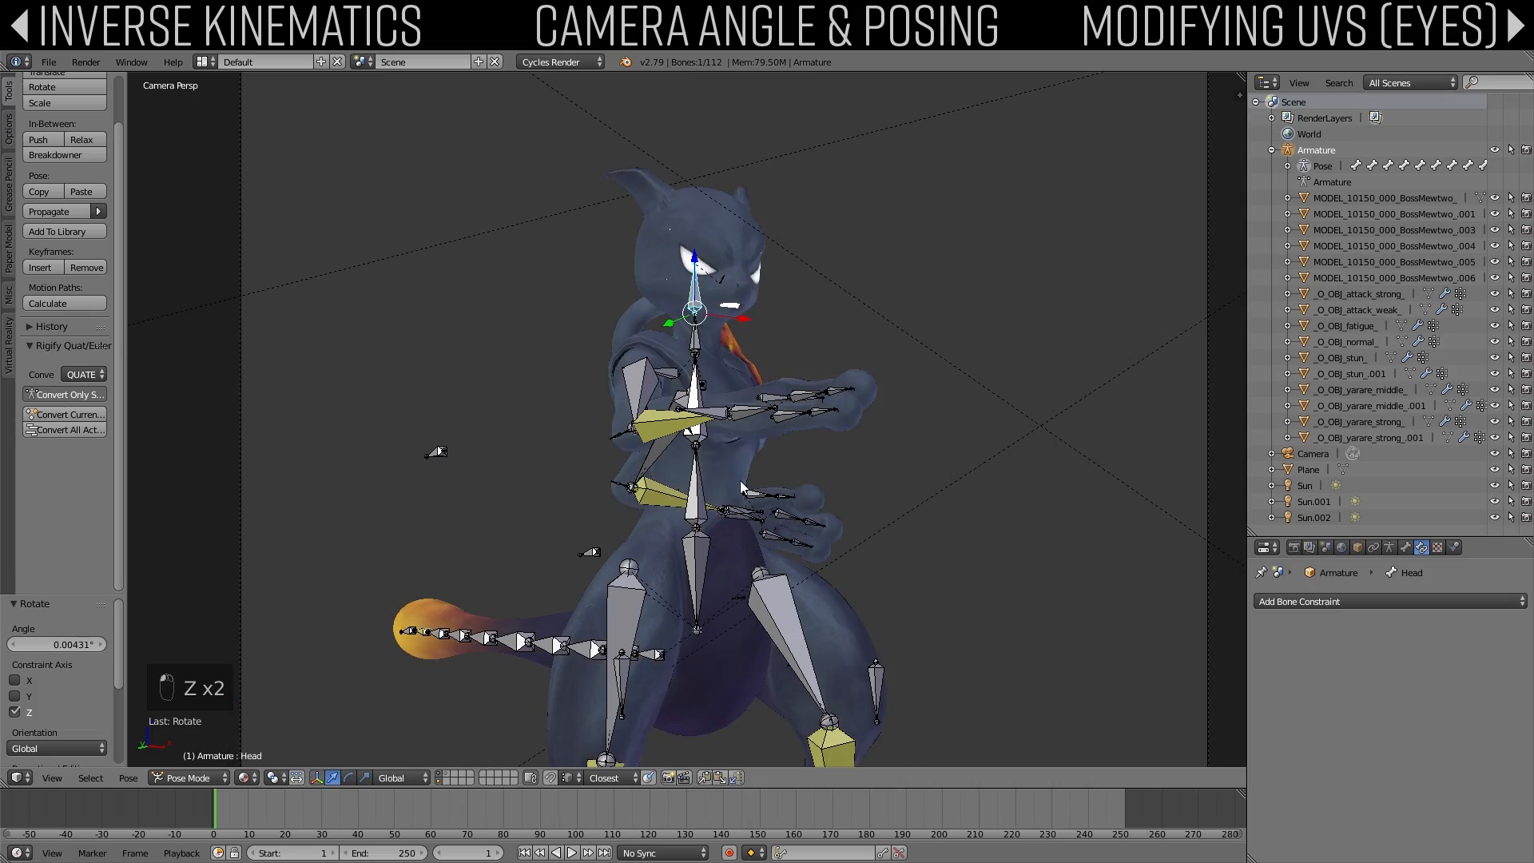
Step: Select both segments of the right hand's index and middle finger bones
middle_click_drag(741, 482, 799, 439, "shift")
scroll(742, 296, "down", 2)
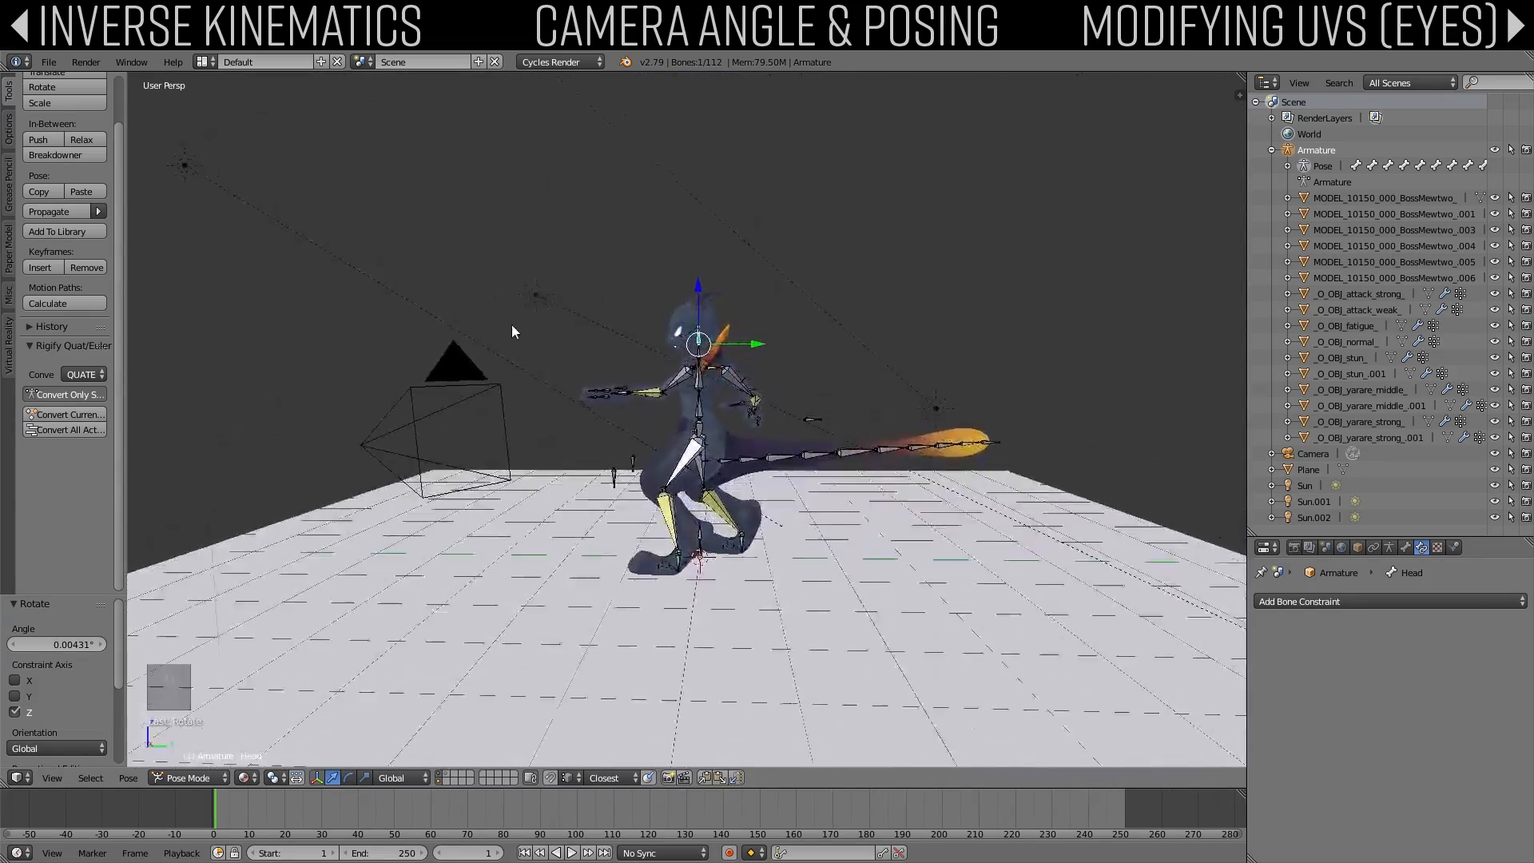
scroll(612, 456, "up", 4)
scroll(703, 479, "up", 2)
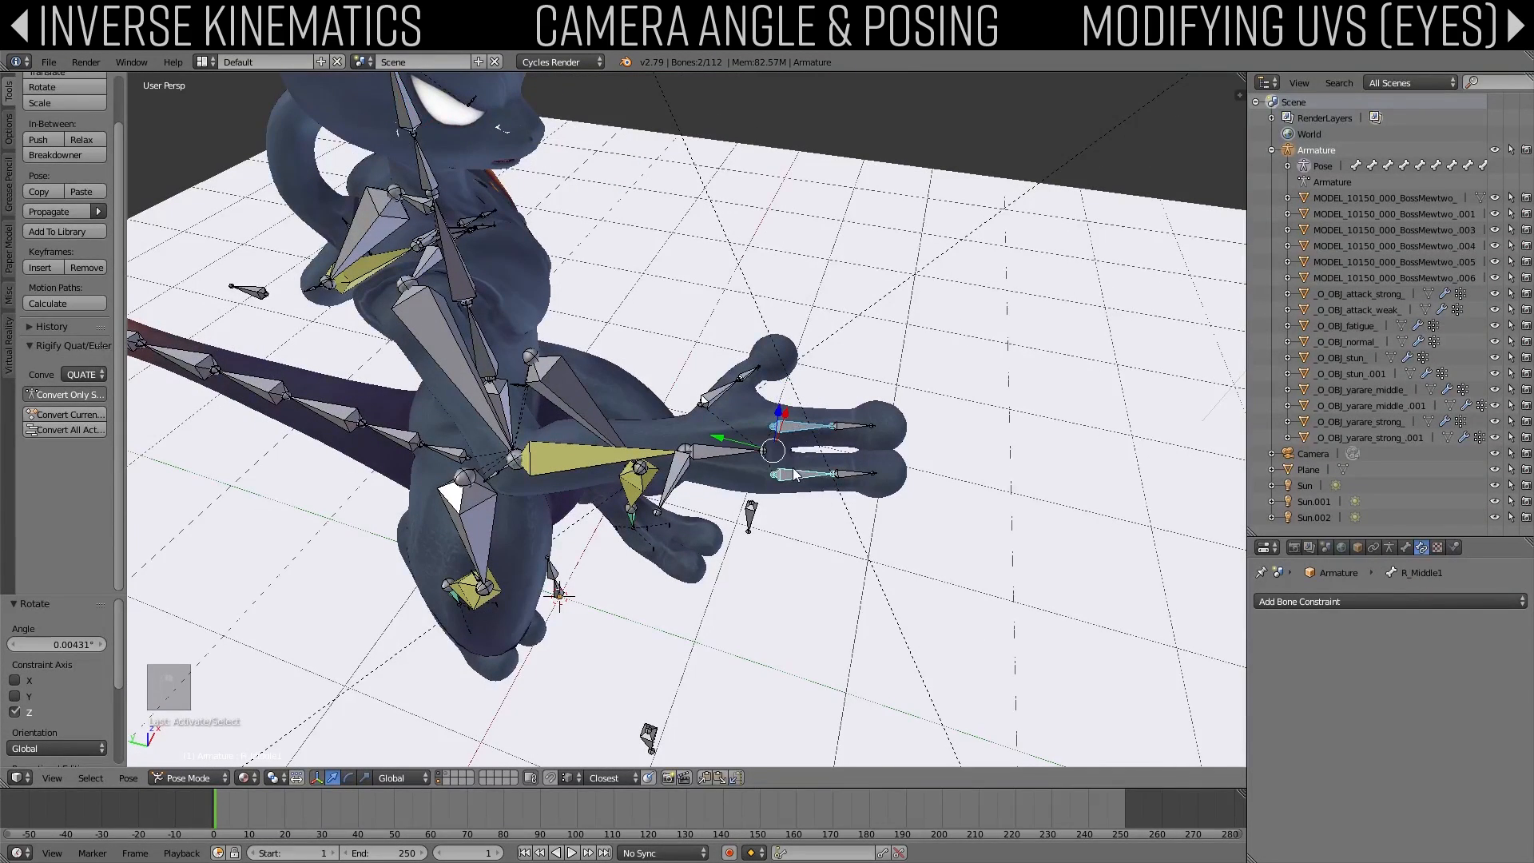
key("a")
right_click(804, 428)
right_click(806, 474, "shift")
right_click(851, 472, "shift")
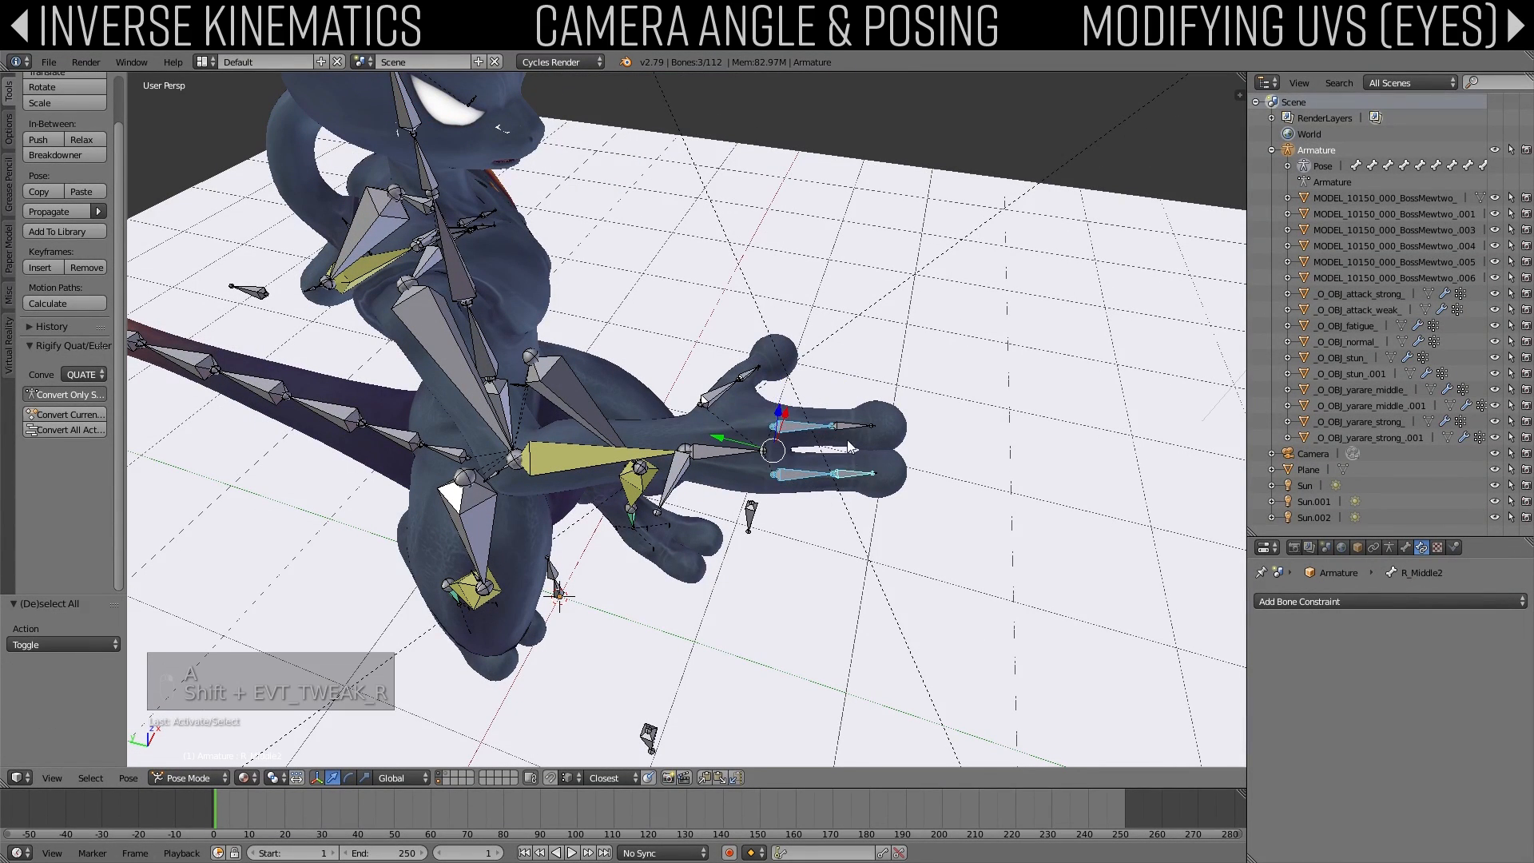
key("b")
left_click_drag(858, 389, 828, 574)
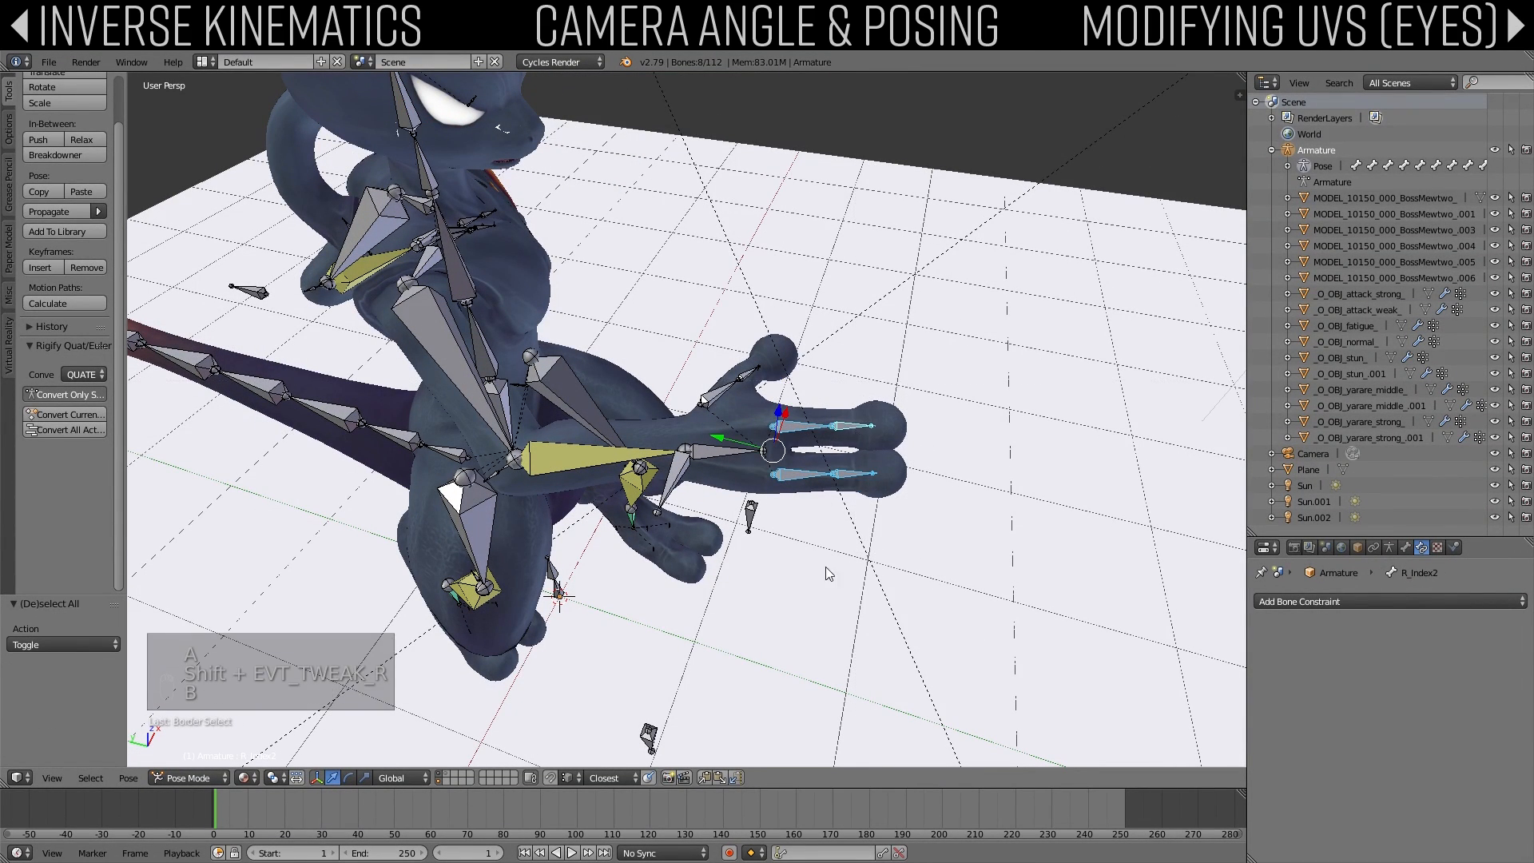
Step: Set the pivot point to Individual Origins and the transform orientation to Local
left_click(297, 778)
left_click(344, 727)
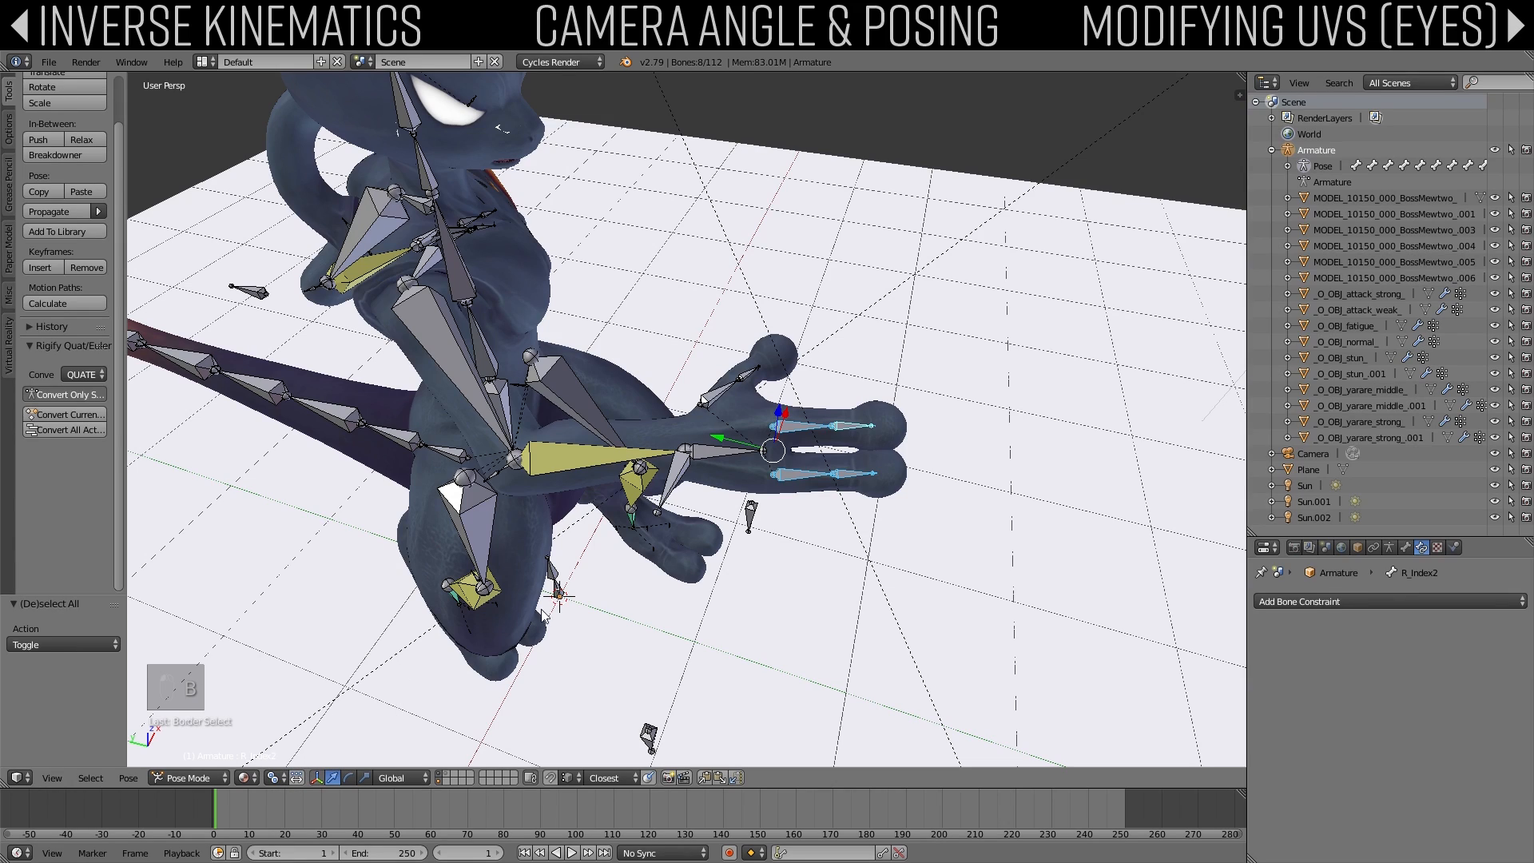
key("KP_Decimal")
middle_click_drag(857, 395, 800, 264)
left_click(391, 778)
left_click(404, 741)
middle_click_drag(620, 572, 745, 374)
key("r")
key("x")
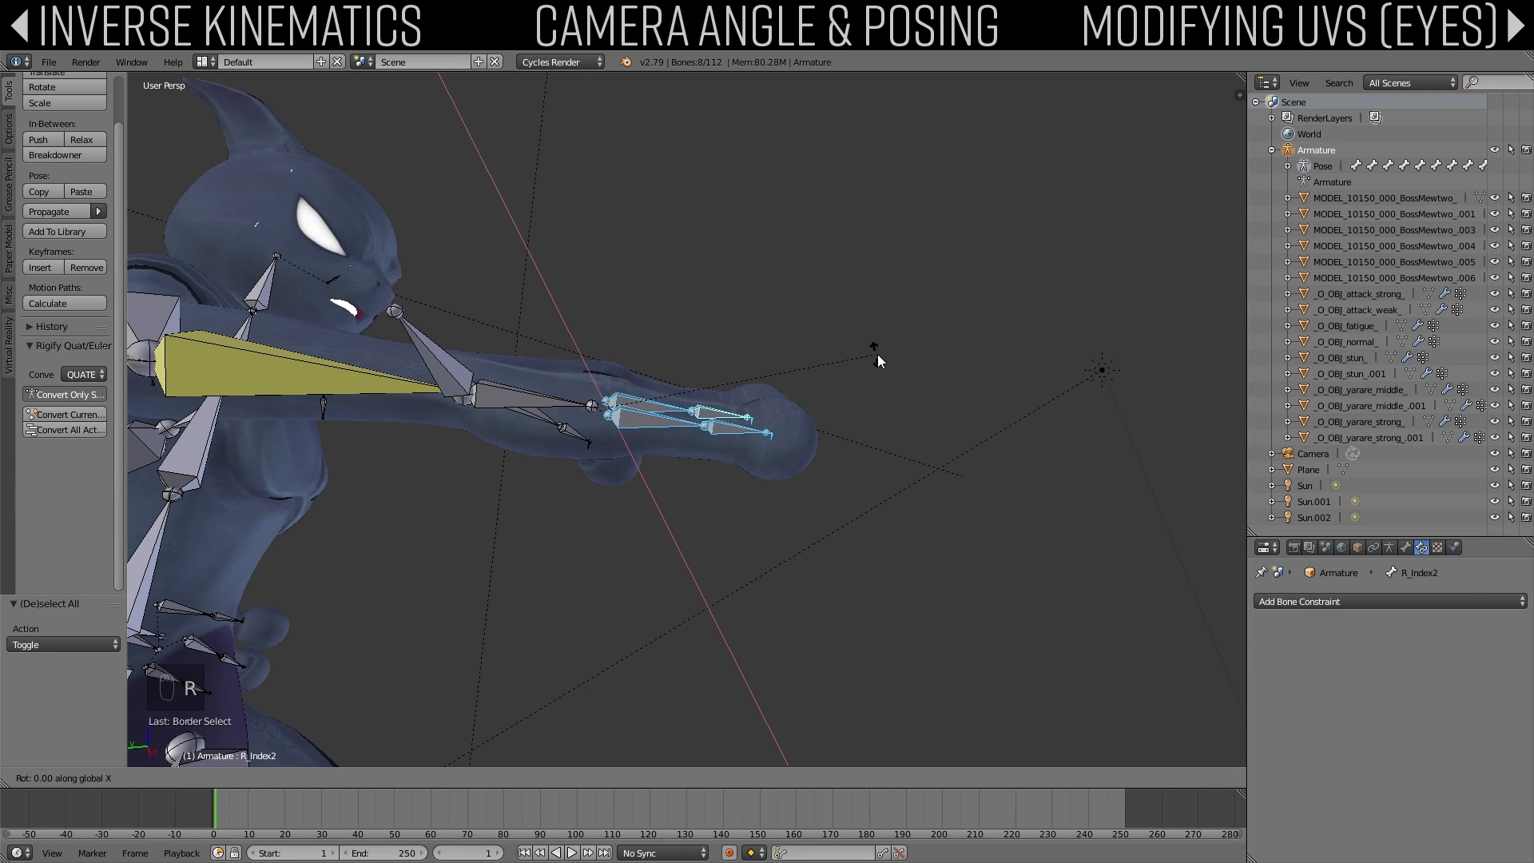
key("x")
right_click(908, 454)
middle_click_drag(908, 454, 876, 489)
key("r")
key("y")
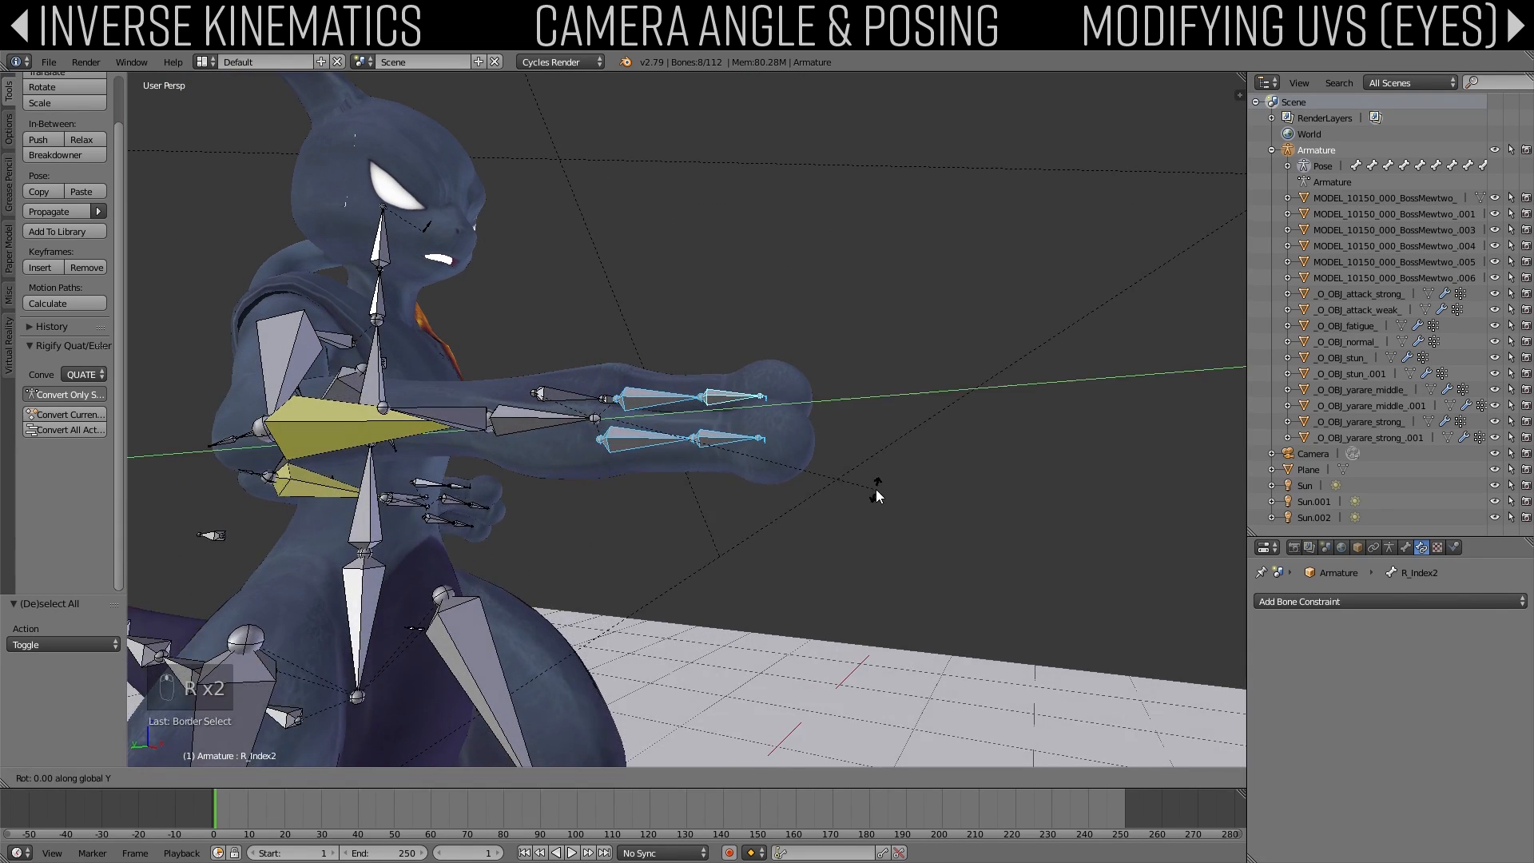
key("y")
right_click(815, 604)
Step: Curl the selected right index and middle finger bones 80.5° about their local Z axes
key("r")
key("z")
key("z")
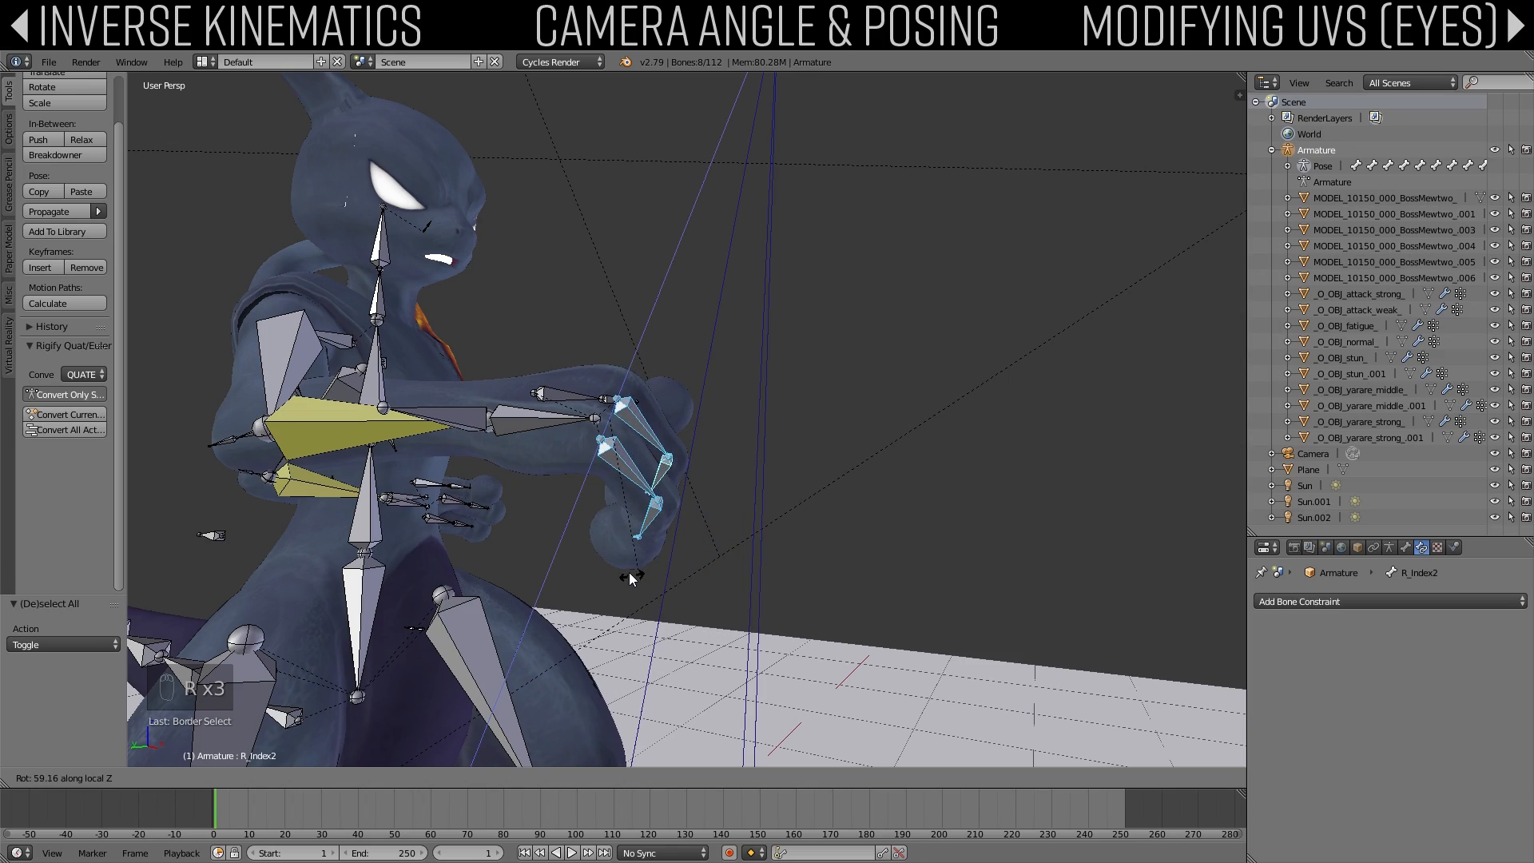
left_click(587, 543)
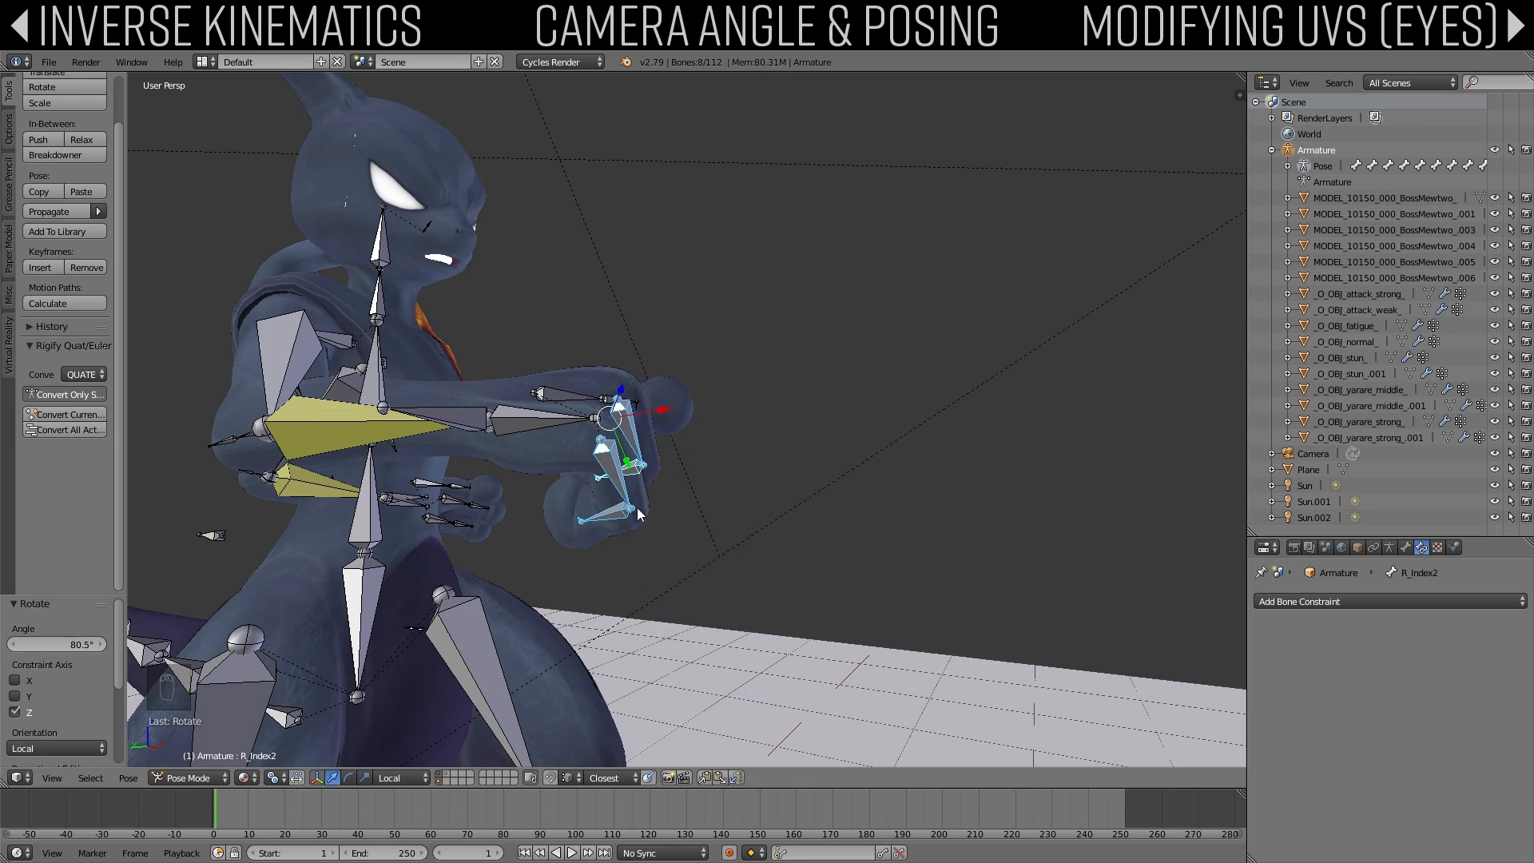
Step: Select both right thumb bones and rotate them 38.3° about their local Z axes
middle_click_drag(587, 543, 951, 448)
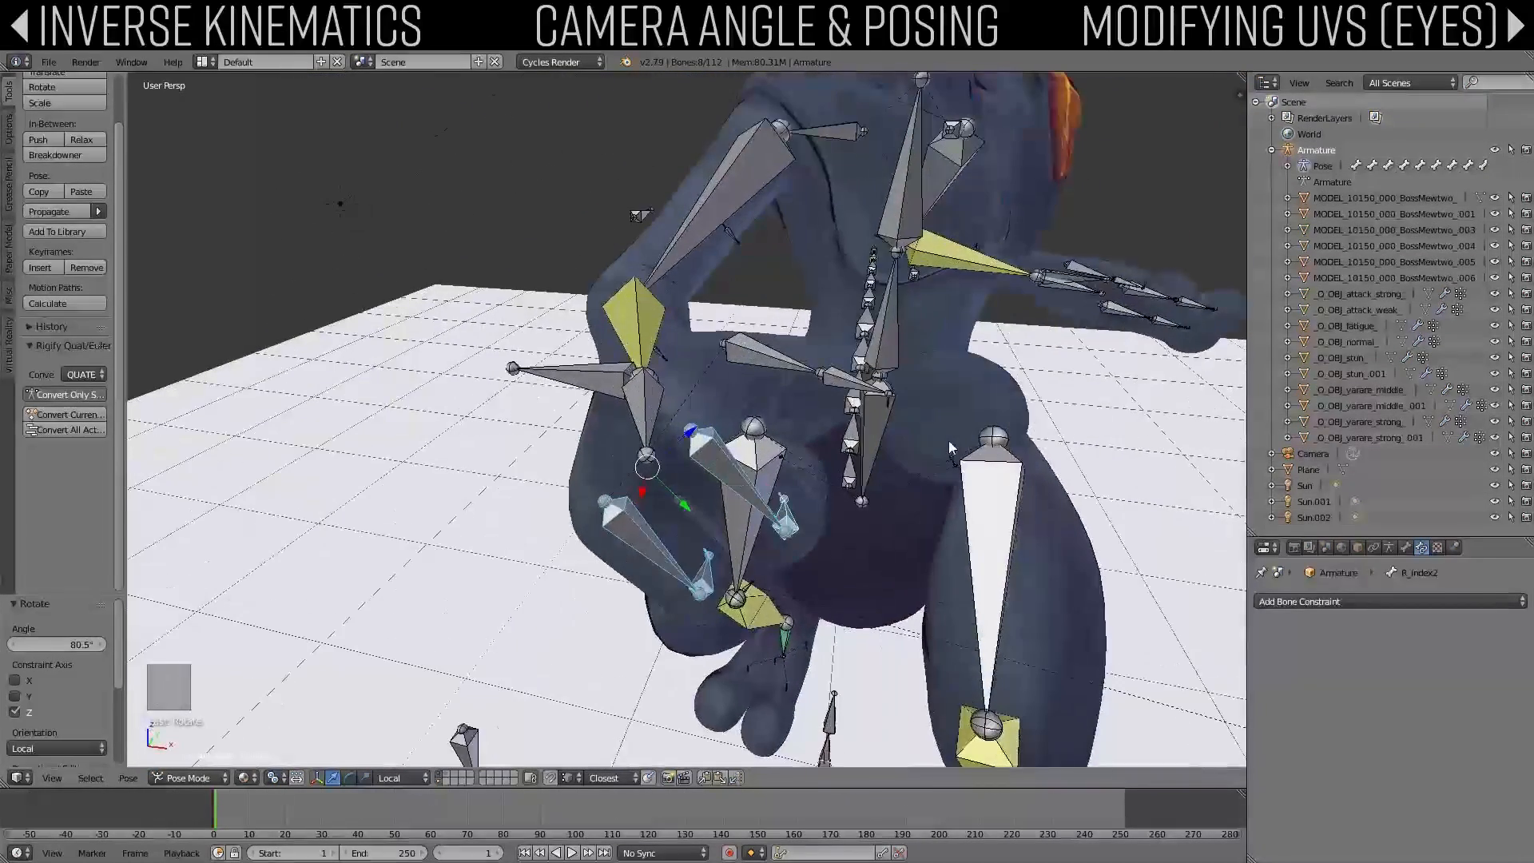
right_click(827, 372)
middle_click_drag(826, 373, 905, 339)
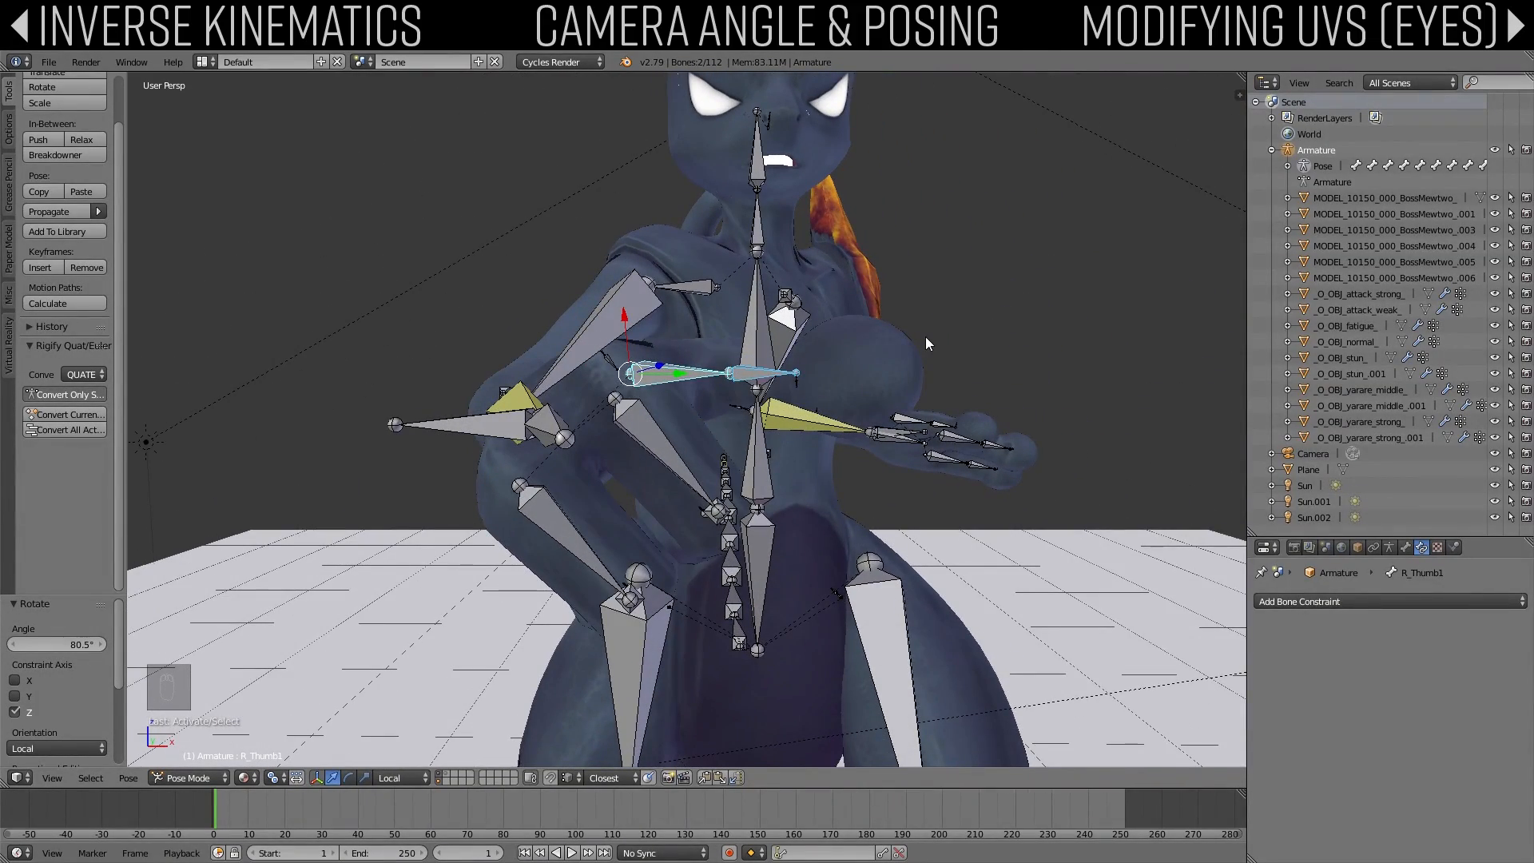
key("r")
left_click(911, 548)
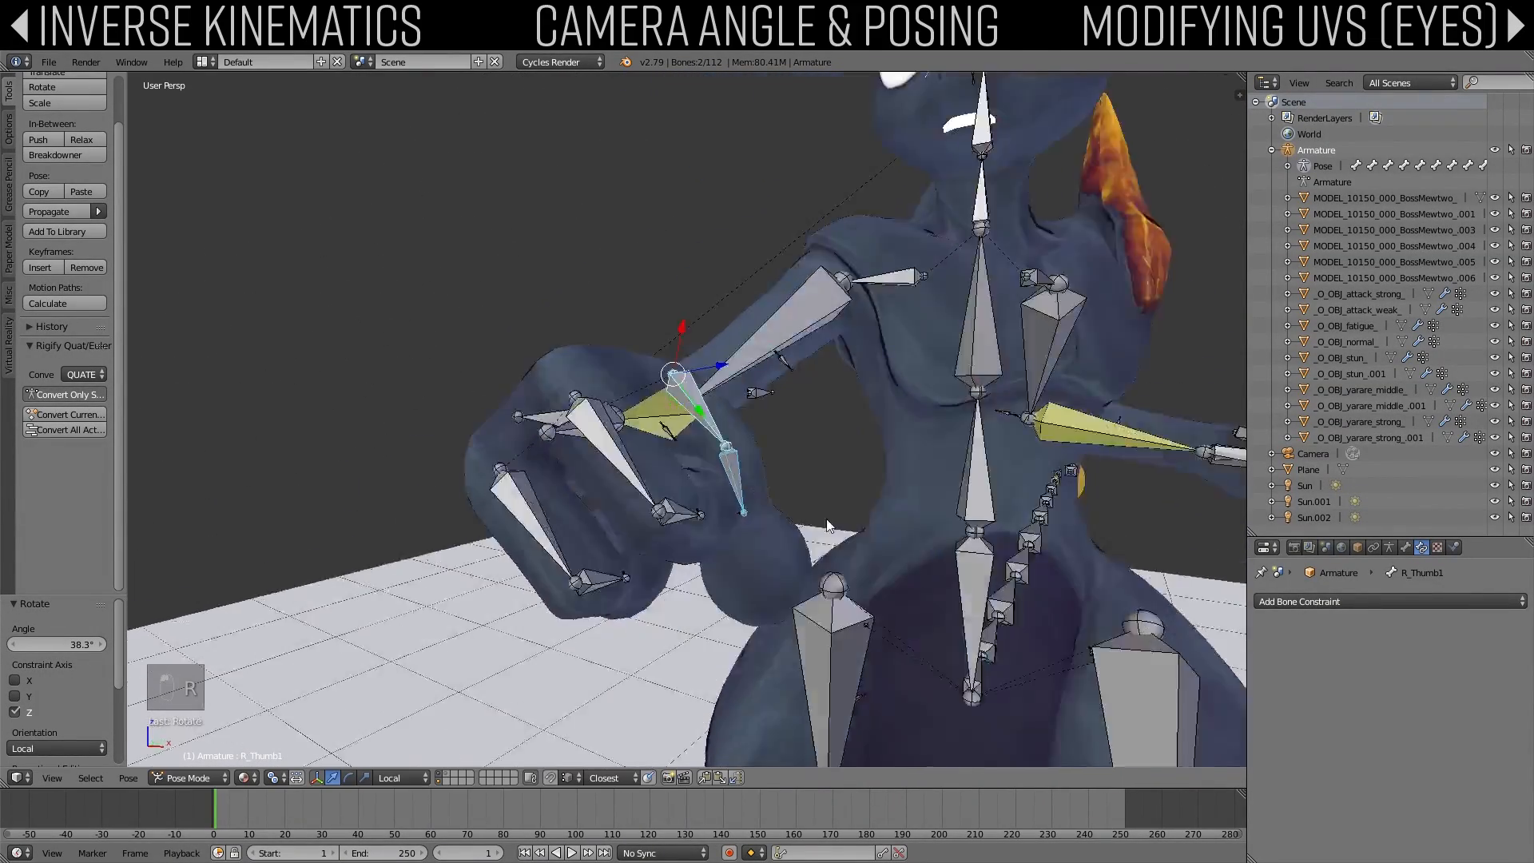
Step: Bend the right thumb's tip bone 68.6° about its local Z axis
middle_click_drag(828, 526, 569, 513)
middle_click_drag(783, 423, 637, 477)
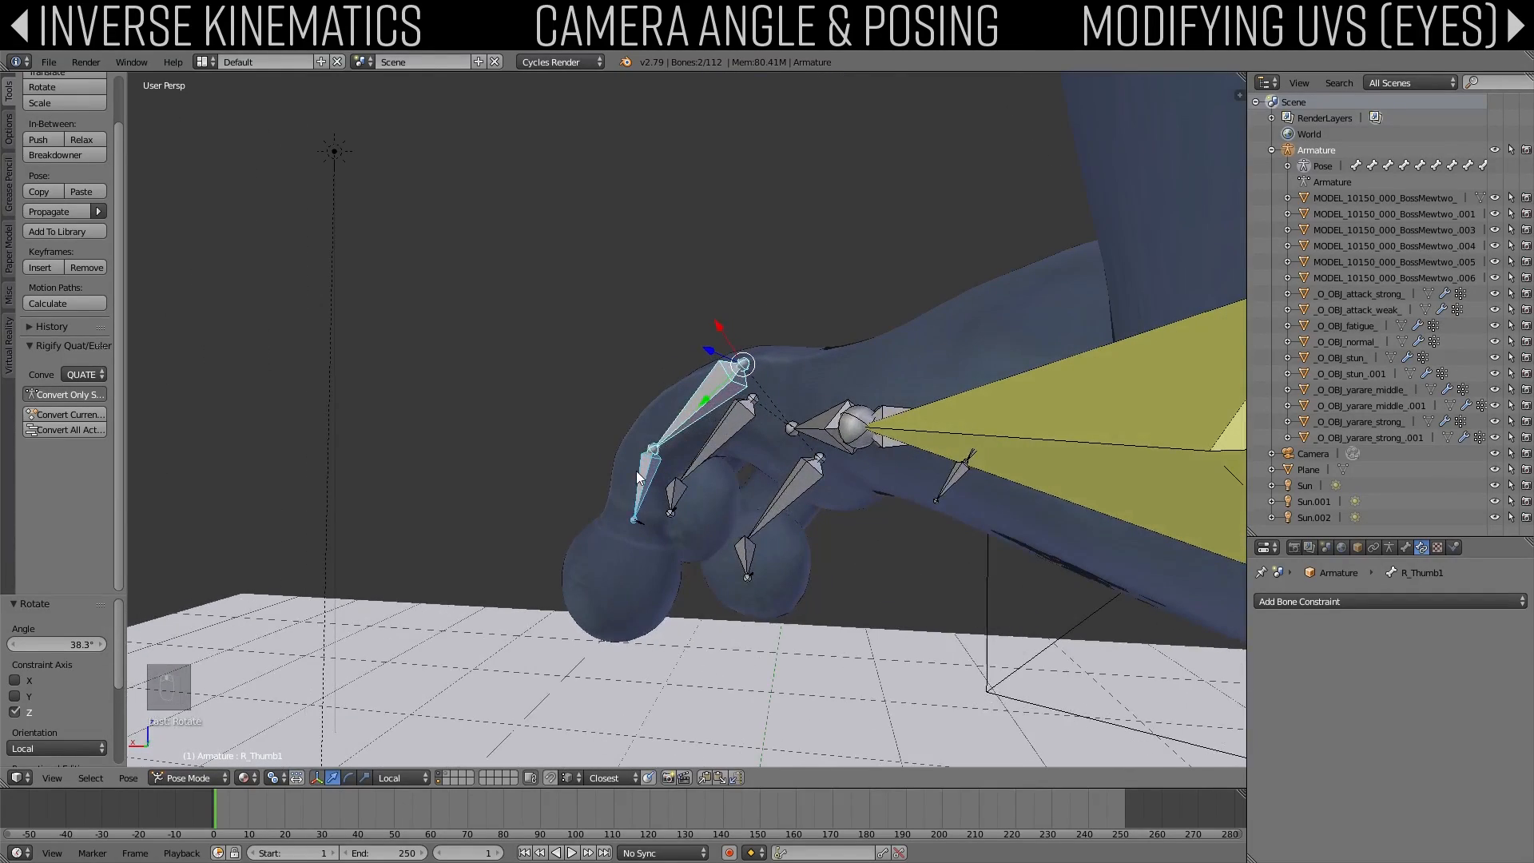
right_click(636, 471)
key("r")
left_click(752, 390)
Step: Rotate the thumb's base bone, R_Thumb1, -34.1° about its local Z axis
right_click(755, 389)
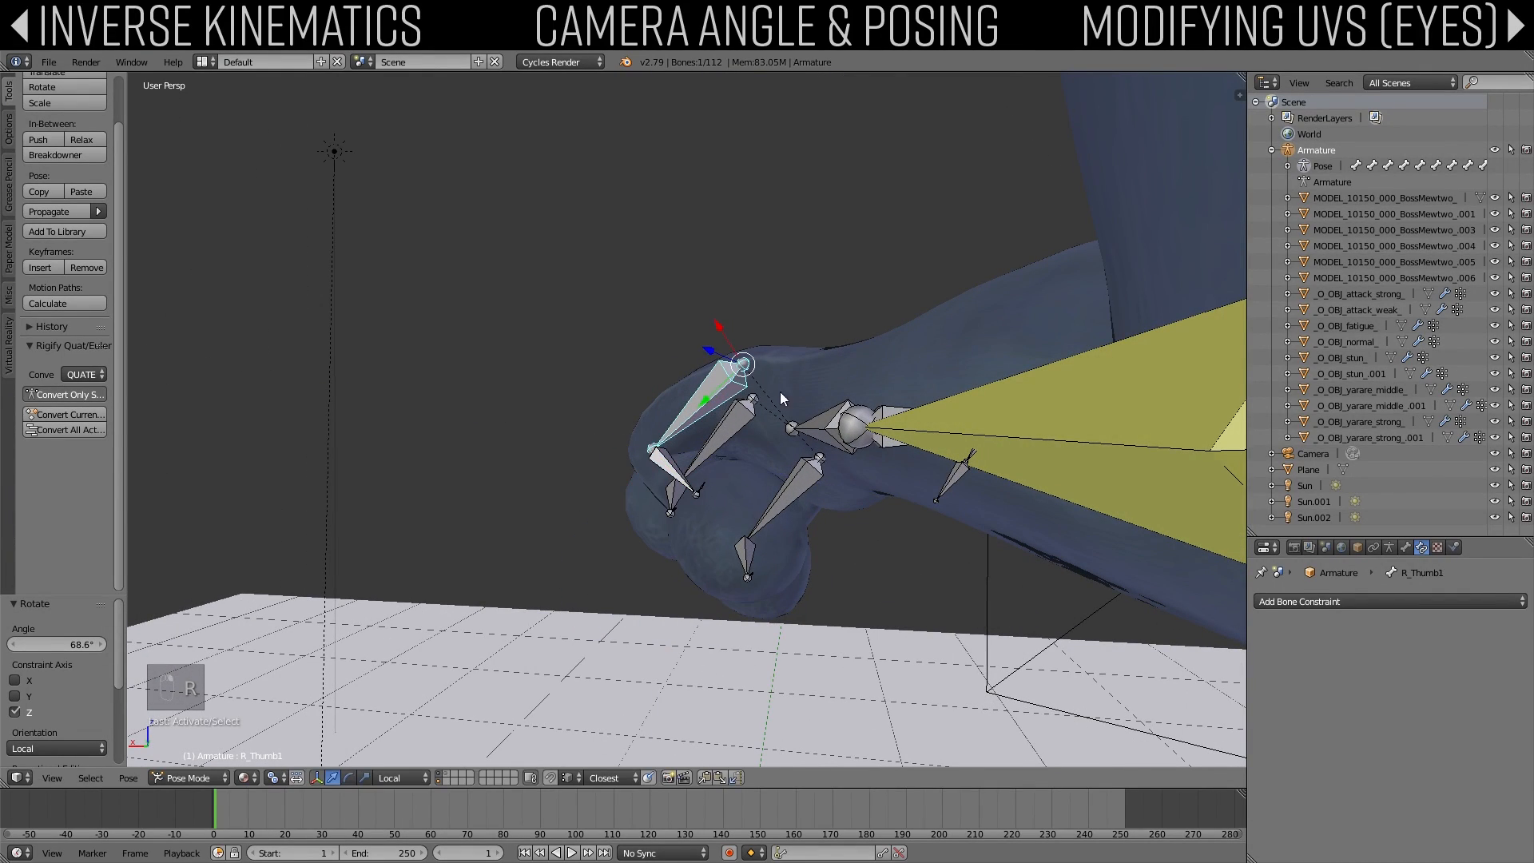
key("r")
left_click(791, 457)
middle_click_drag(791, 457, 1142, 428)
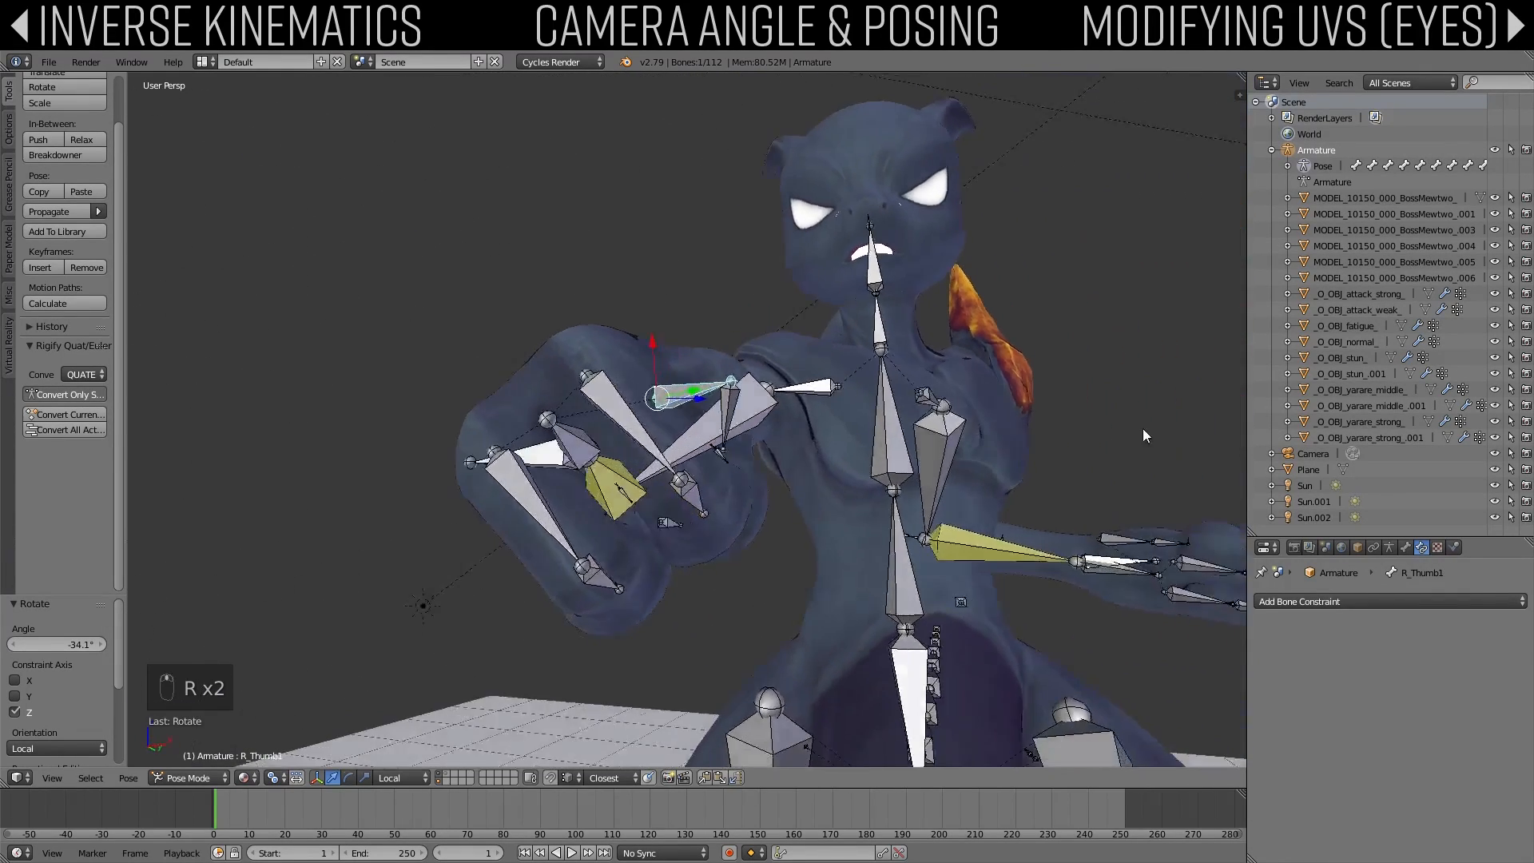
Step: Rotate the Spine1 bone -13.2° so the torso leans forward in the side view
scroll(1143, 429, "down", 6)
key("KP_0")
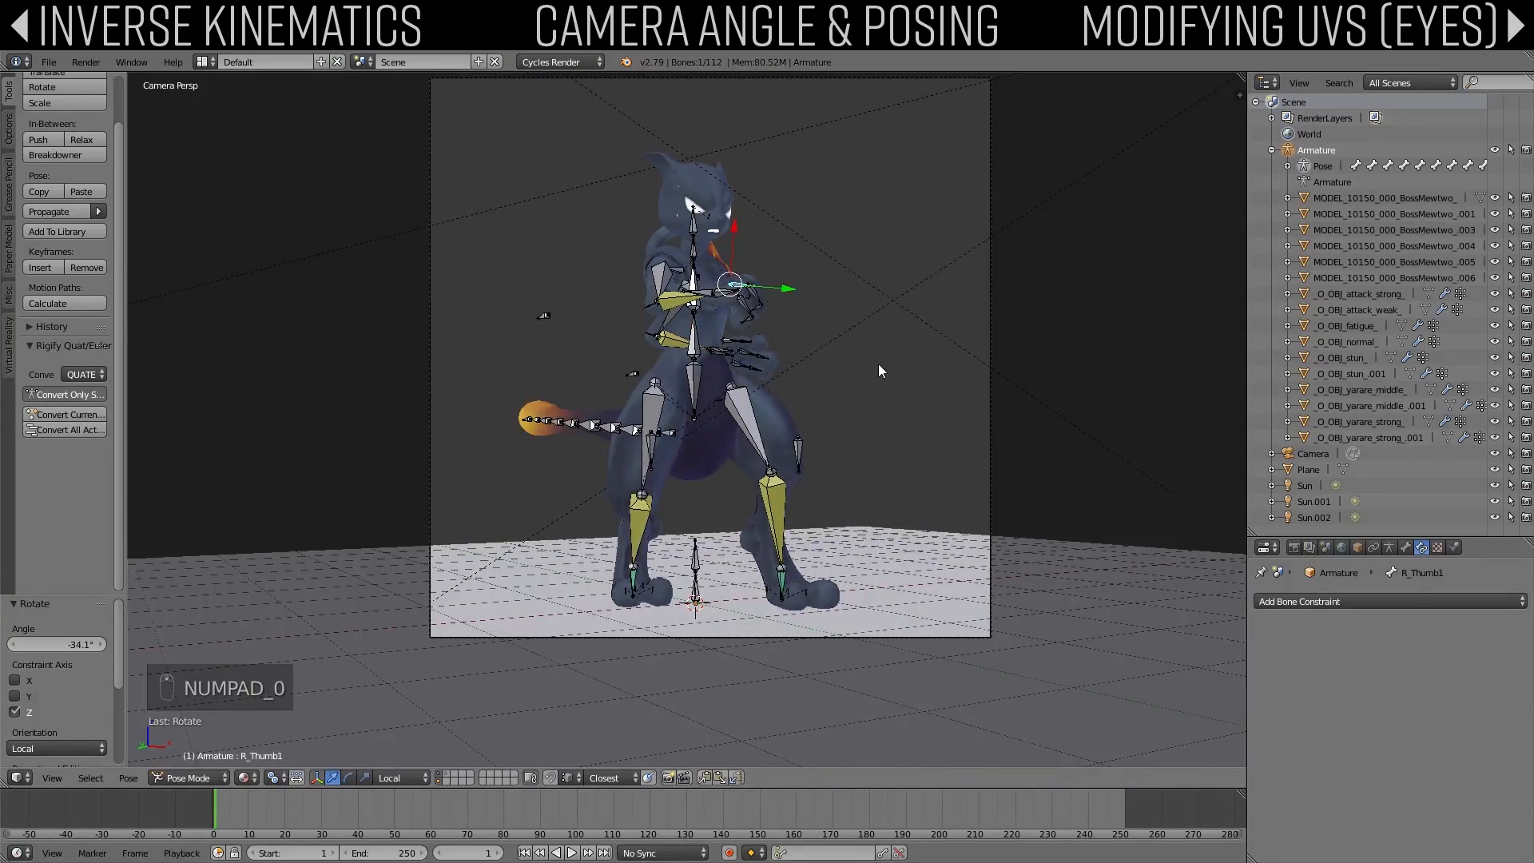
middle_click_drag(813, 347, 692, 387)
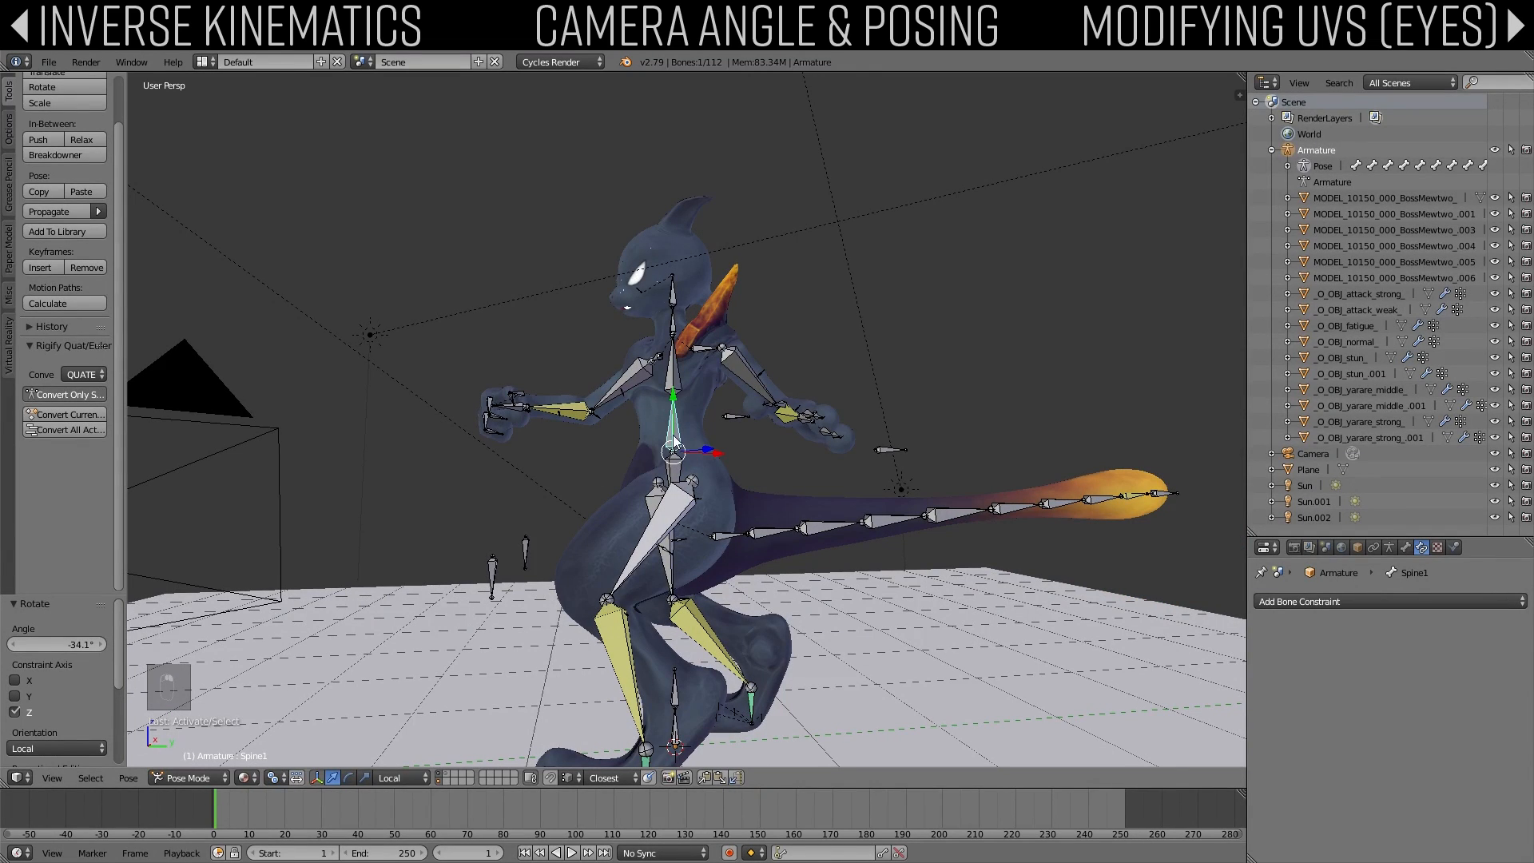
key("r")
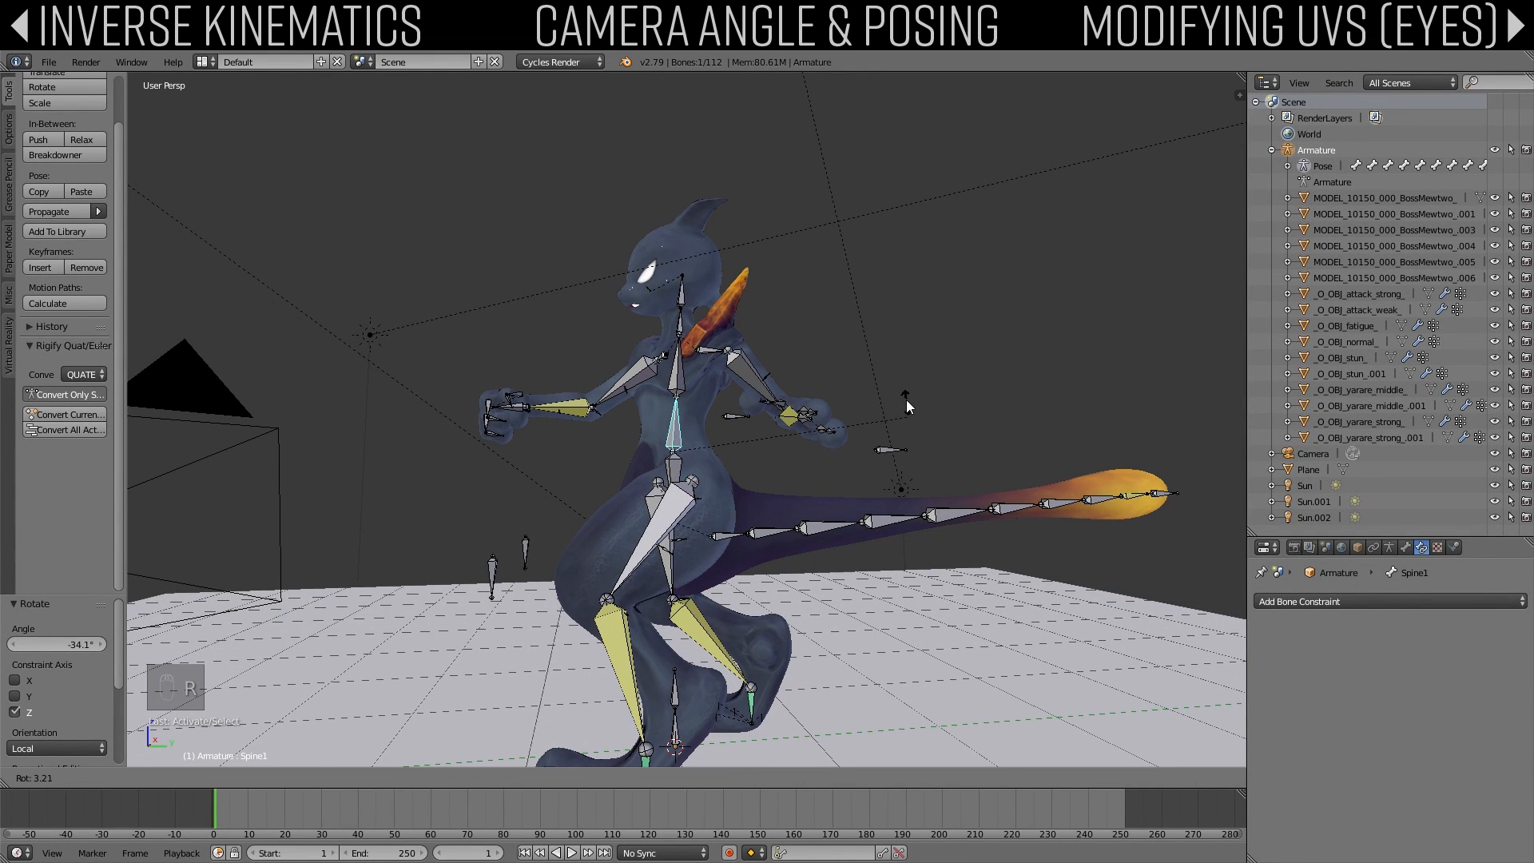
left_click(870, 368)
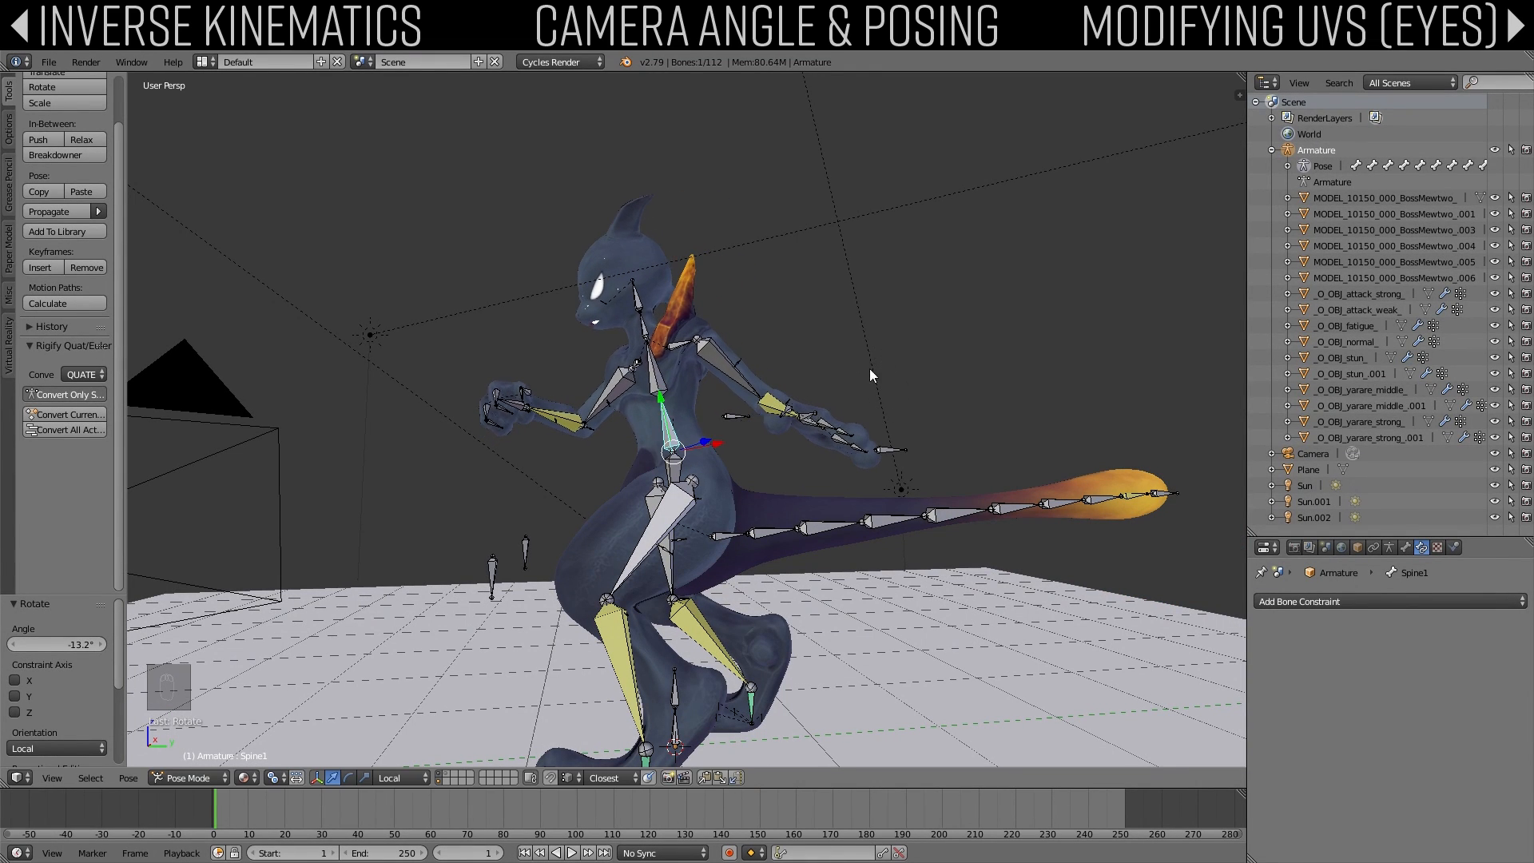
Step: Reposition the left hand's control bone L_Hand.001 in several moves, finishing with an offset of X 0.046, Y -0.093, Z -0.013
middle_click_drag(870, 367, 1044, 371)
key("g")
right_click(552, 466)
right_click(552, 464)
key("g")
left_click(1010, 374)
key("g")
left_click(743, 400)
key("g")
left_click(826, 371)
key("KP_0")
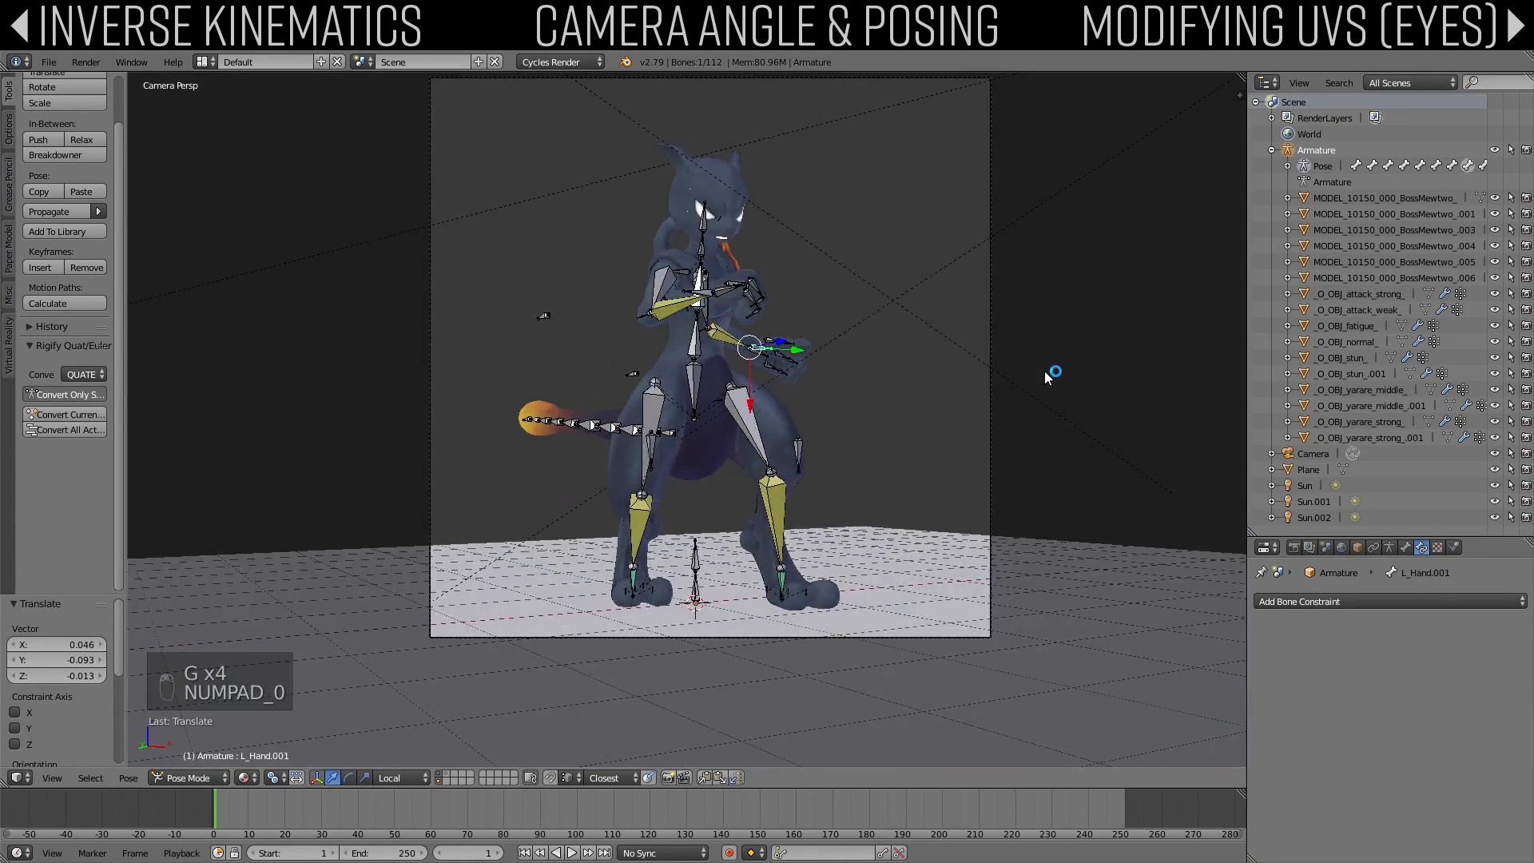
Step: Rotate the Head bone 16.9° about its local Z axis in the camera view
middle_click_drag(706, 244, 718, 329, "shift")
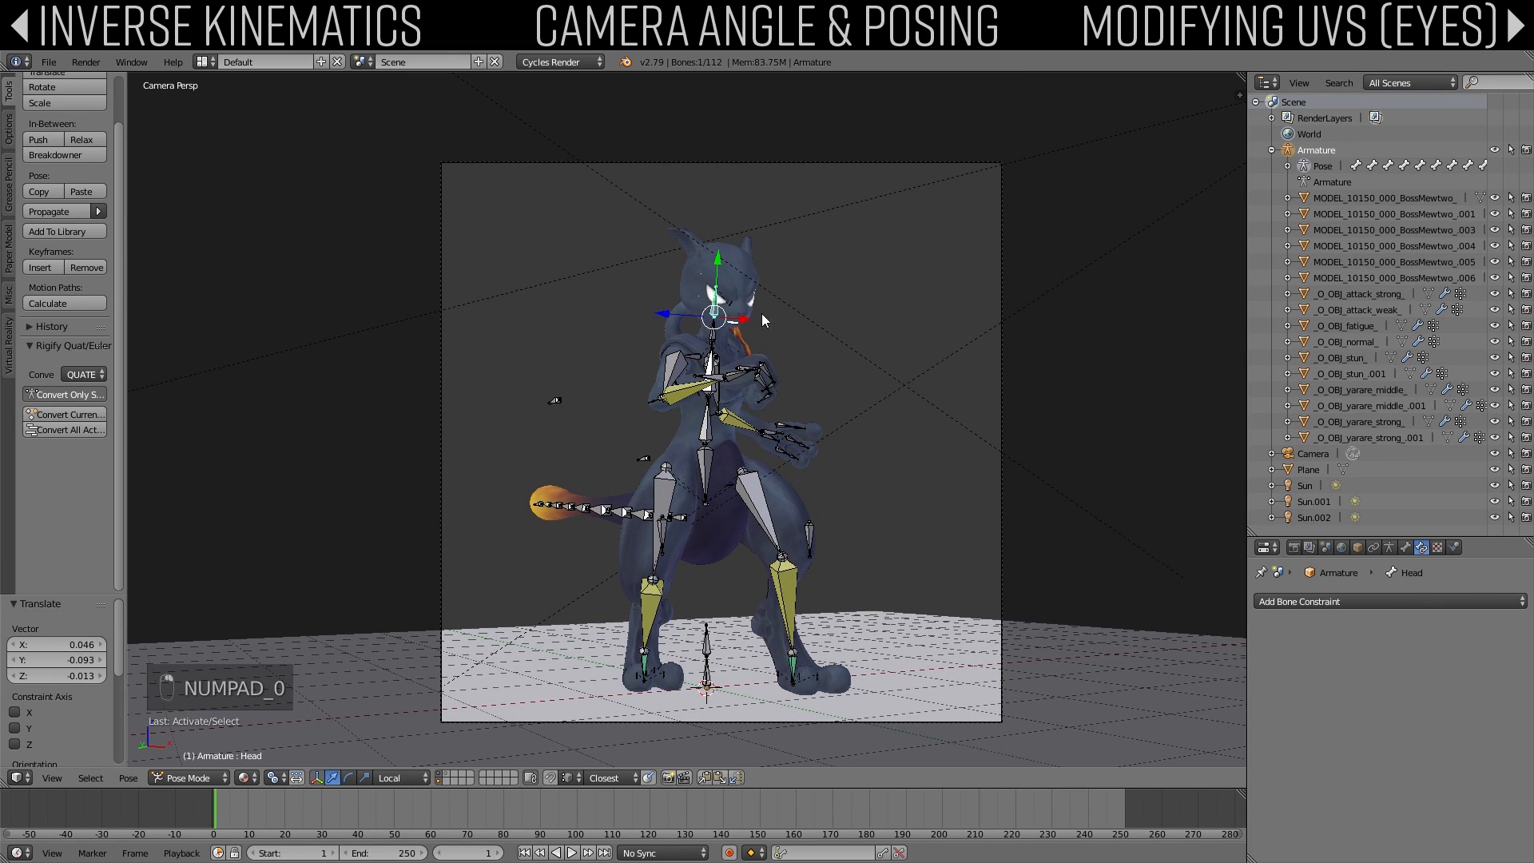
key("r")
key("r")
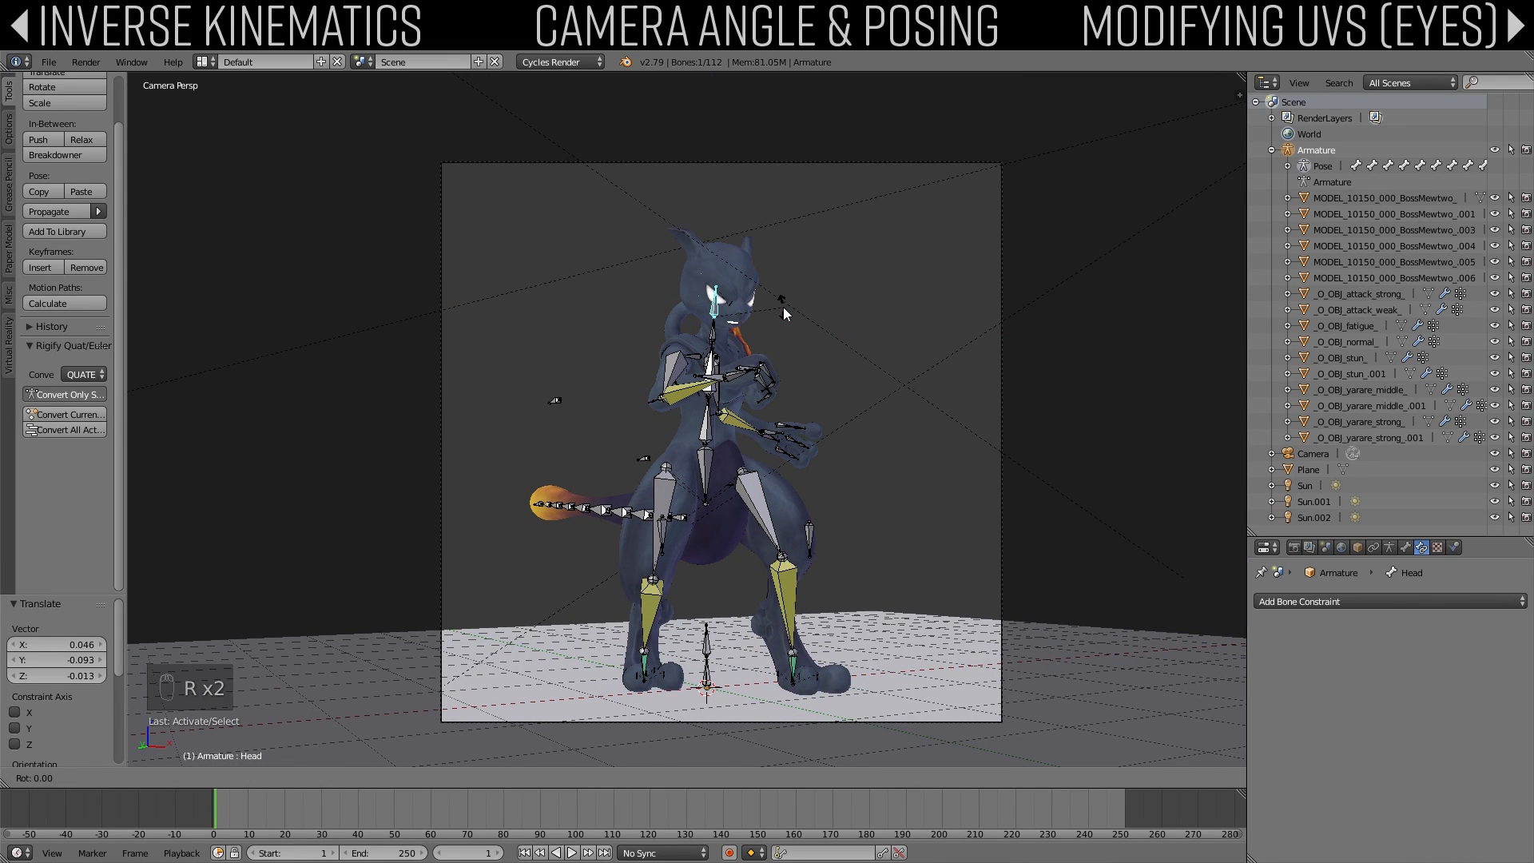
key("z")
key("z")
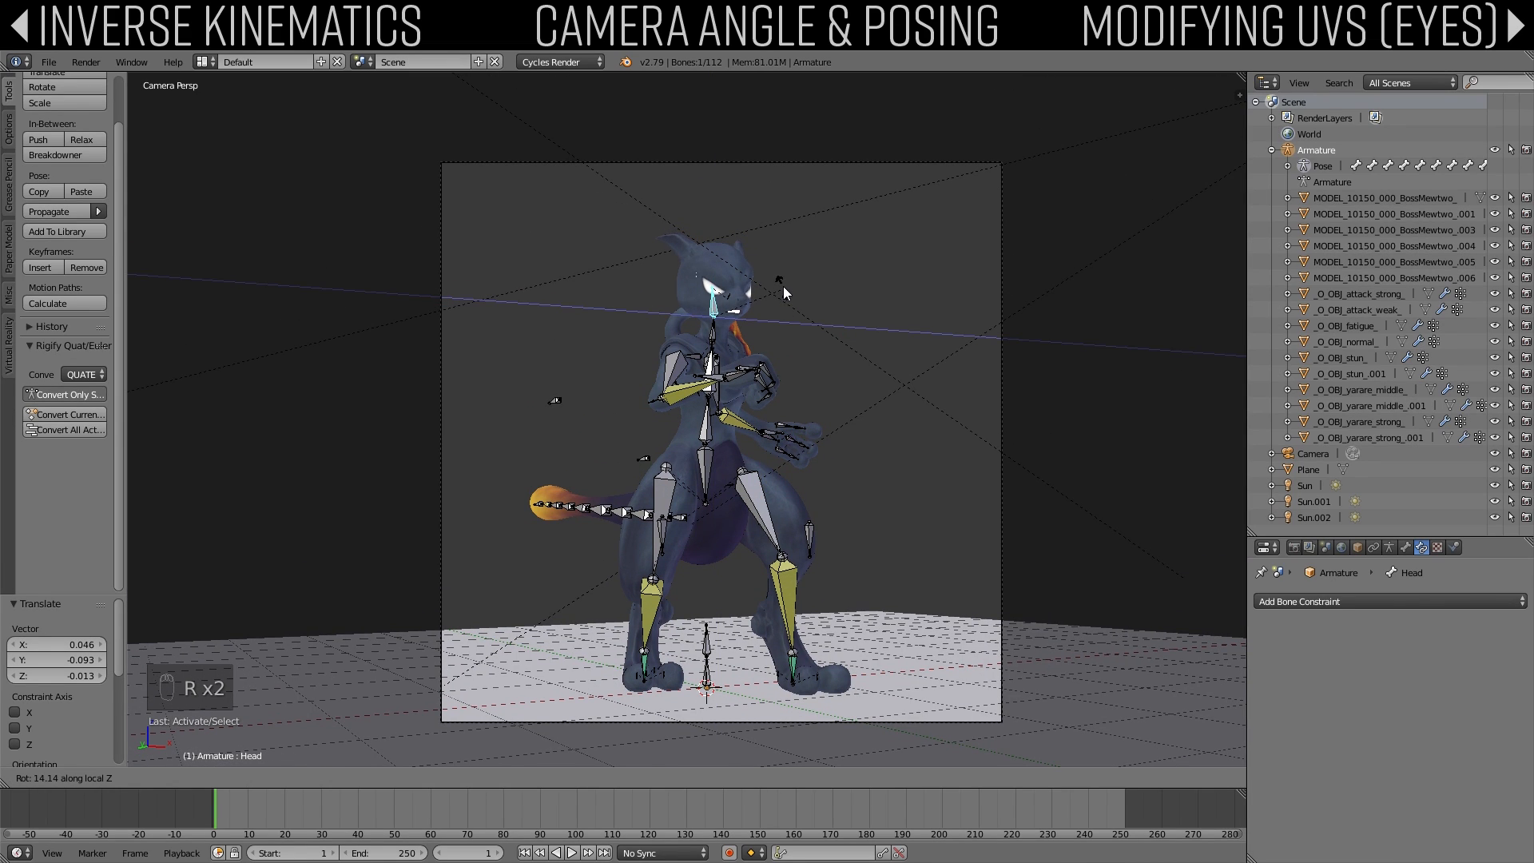
left_click(783, 286)
Step: Turn the Head bone a further 3.94° about the global Z axis
key("r")
key("z")
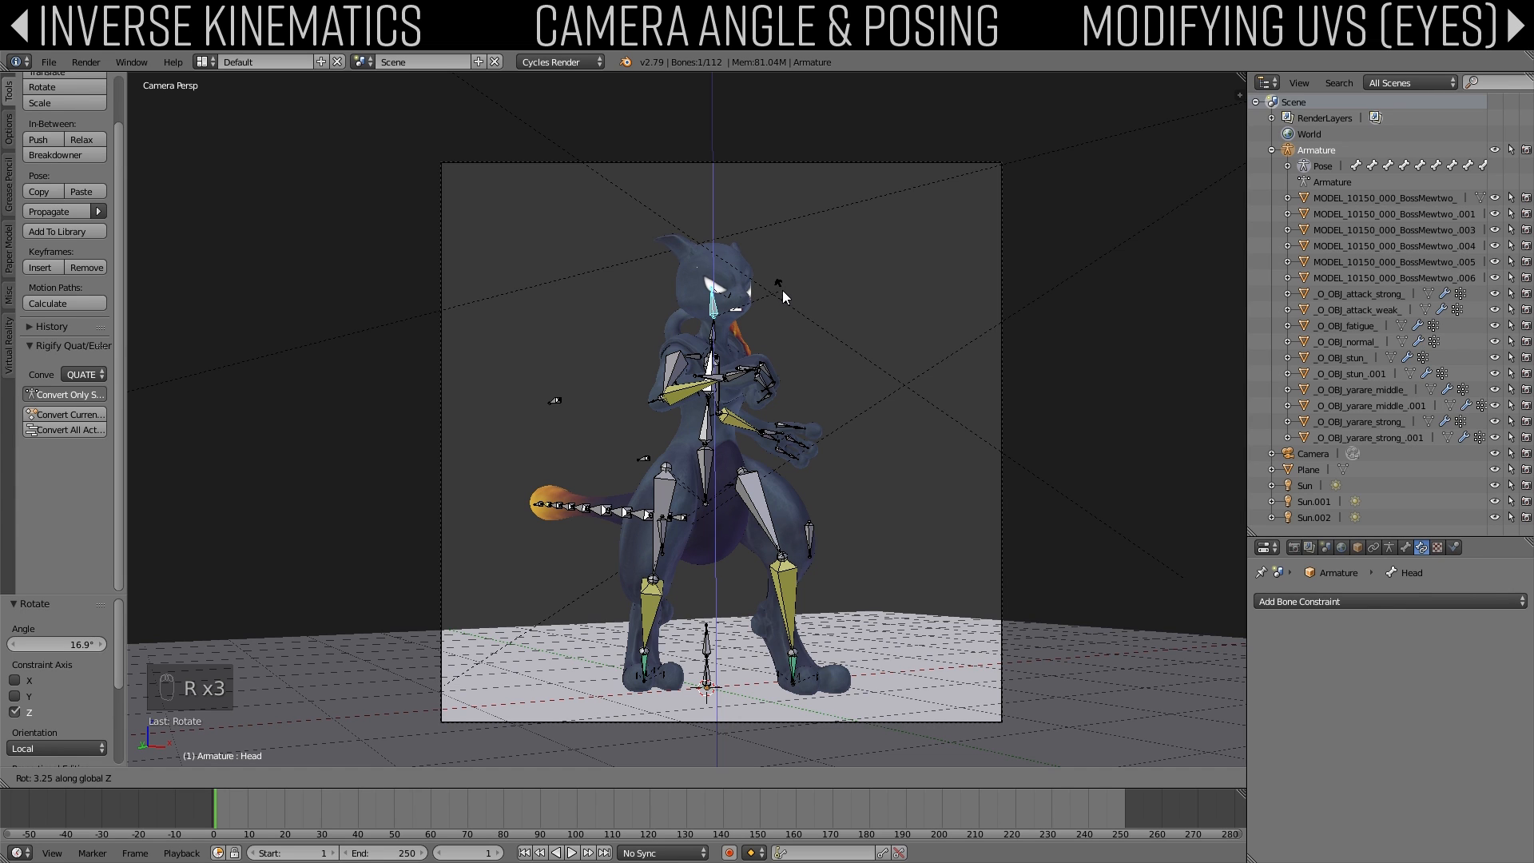
left_click(783, 290)
middle_click_drag(783, 290, 789, 327)
key("KP_0")
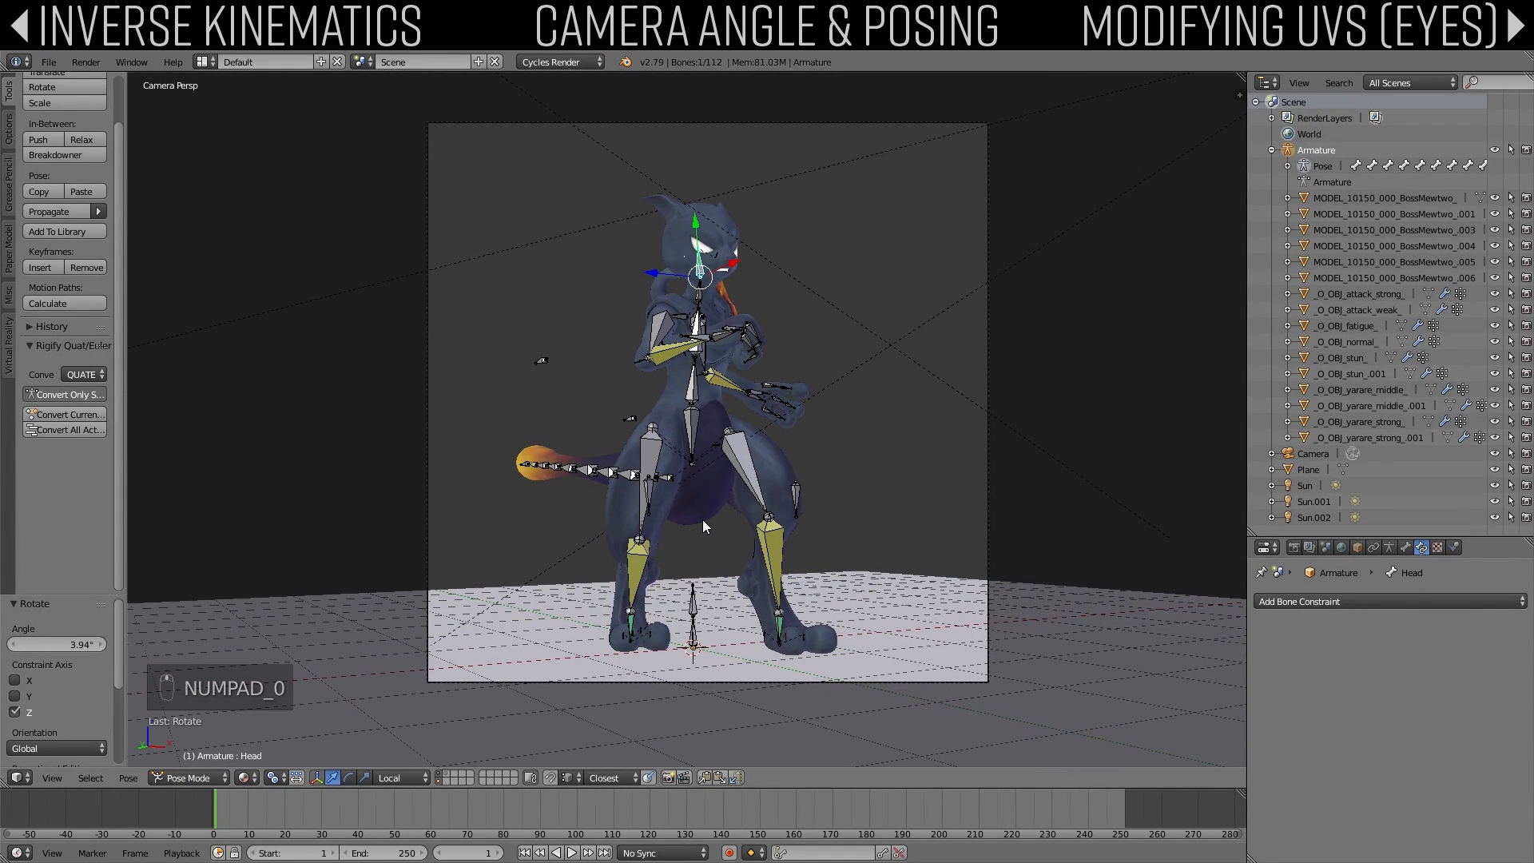
Step: Rotate the left middle finger's base bone, L_Middle1, -16.3° about its local X axis
mouse_move(702, 523)
middle_mouse_down()
mouse_move(707, 399)
mouse_move(683, 390)
mouse_move(727, 448)
mouse_move(730, 391)
mouse_move(776, 463)
mouse_move(678, 515)
middle_mouse_up()
right_click(711, 446)
key("KP_Decimal")
right_click(677, 514)
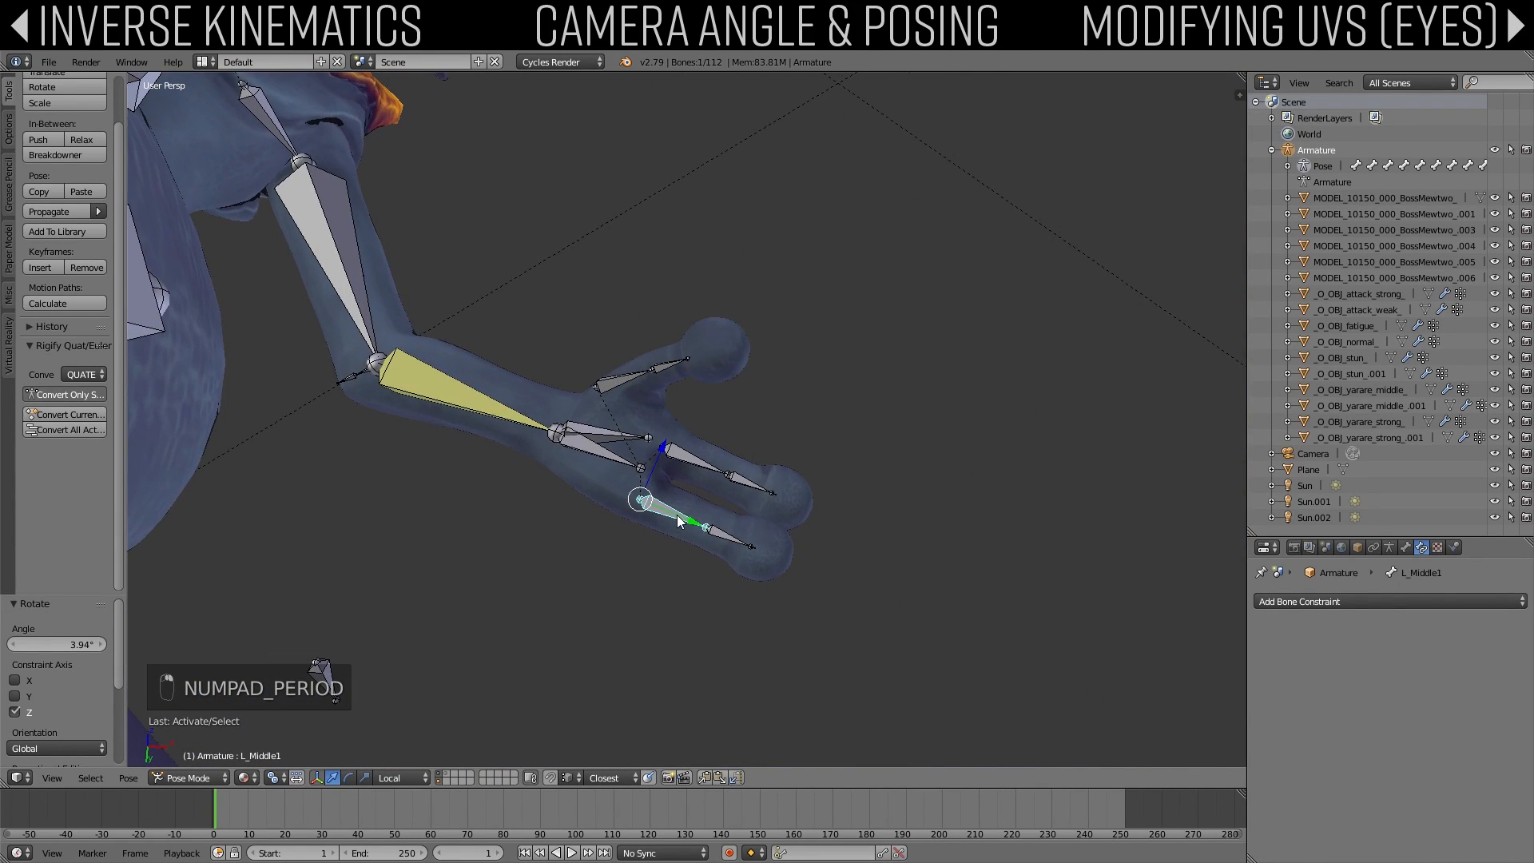
key("r")
key("x")
key("x")
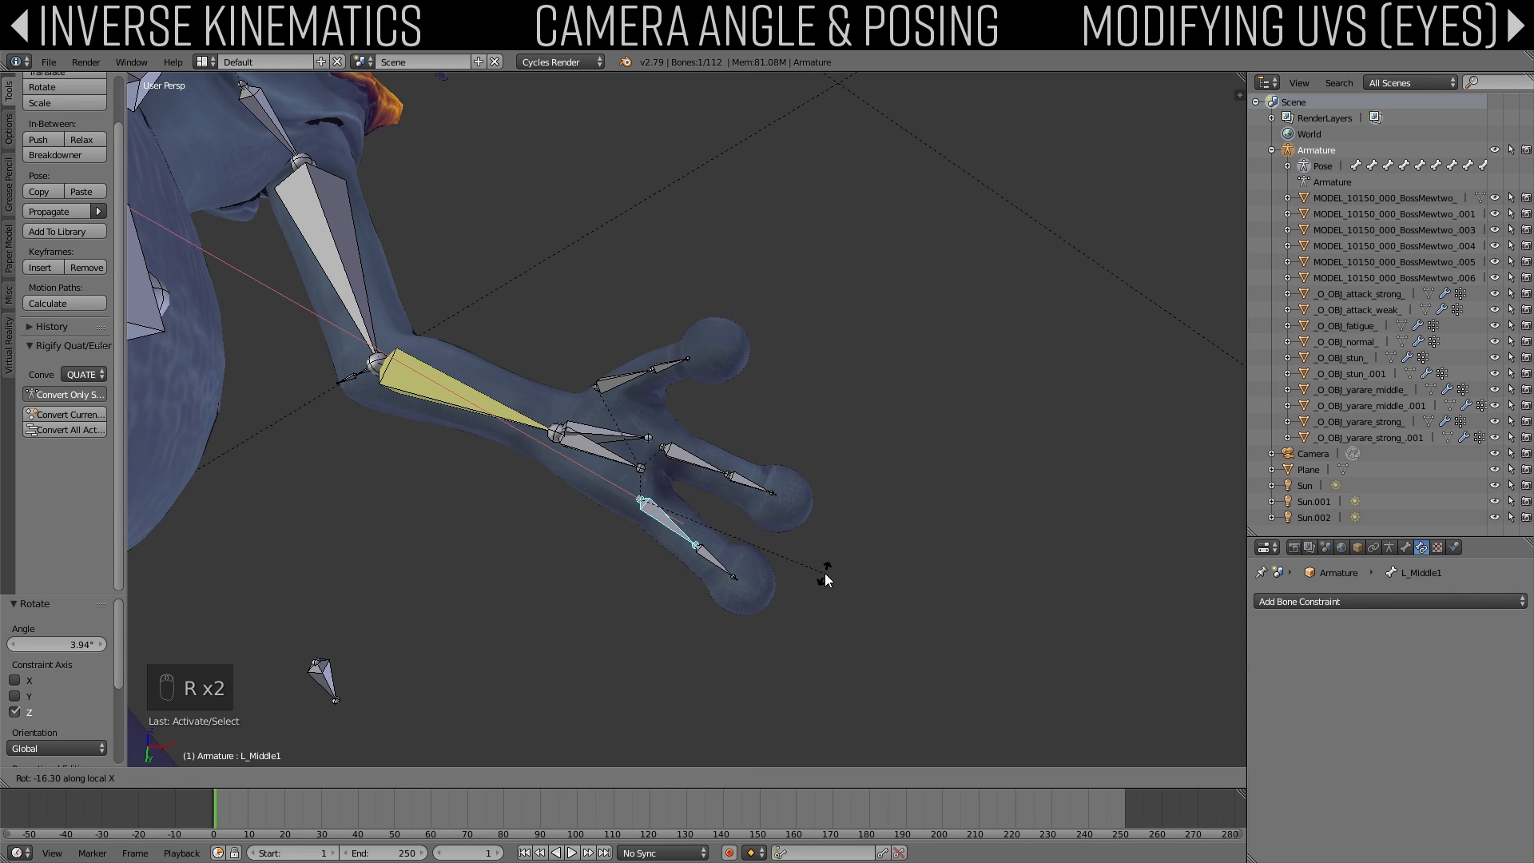
left_click(824, 573)
Step: Rotate the left index finger's base bone, L_Index1, 8.47° about its local X axis
right_click(703, 468)
key("r")
key("x")
key("x")
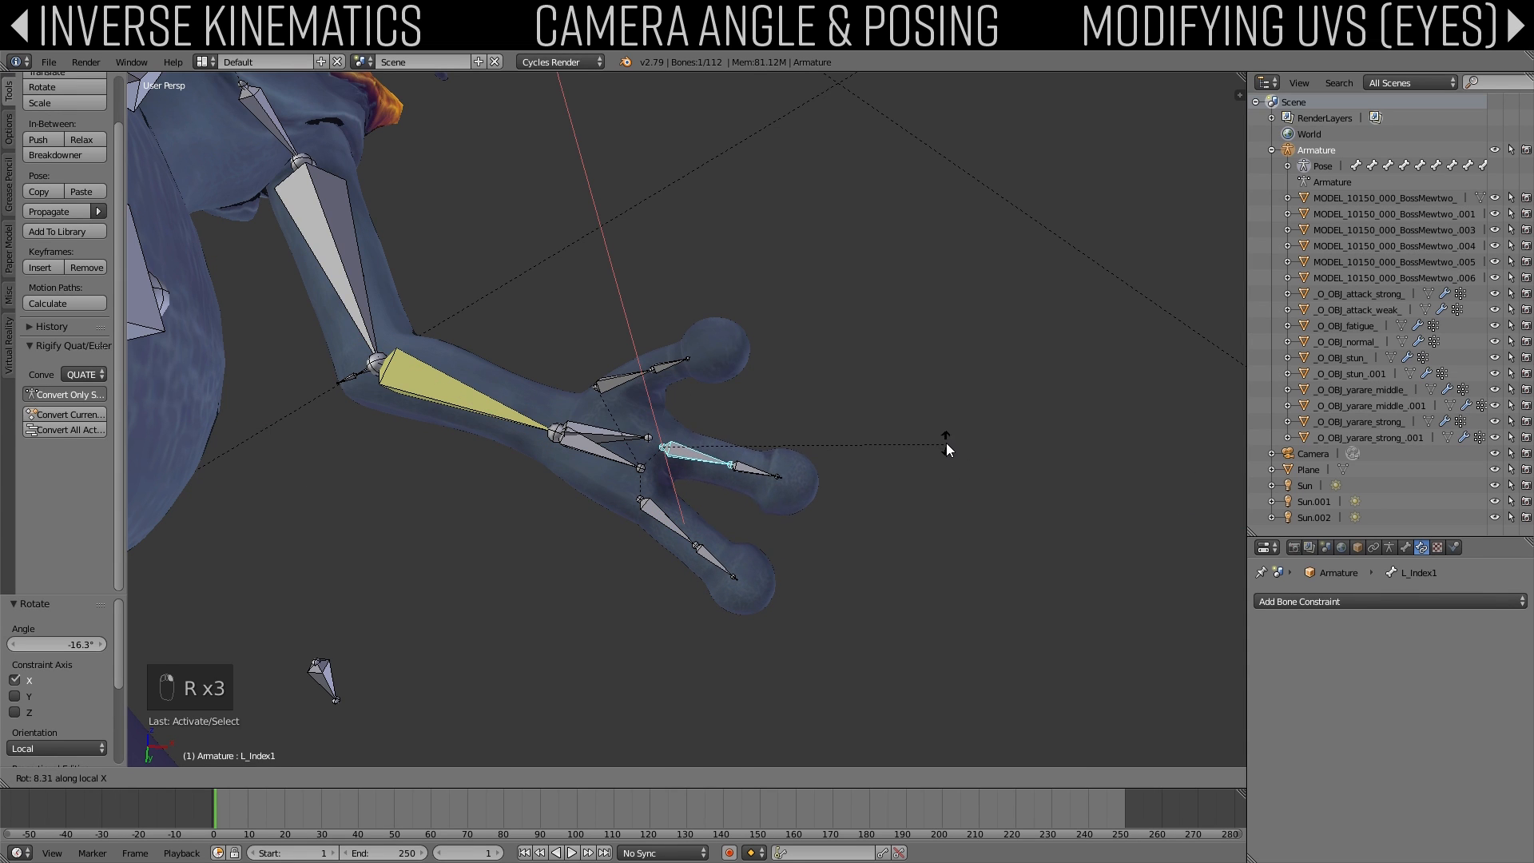
left_click(946, 442)
Step: Rotate the left thumb's base bone, L_Thumb1, -16.5°
middle_click_drag(946, 443, 879, 472)
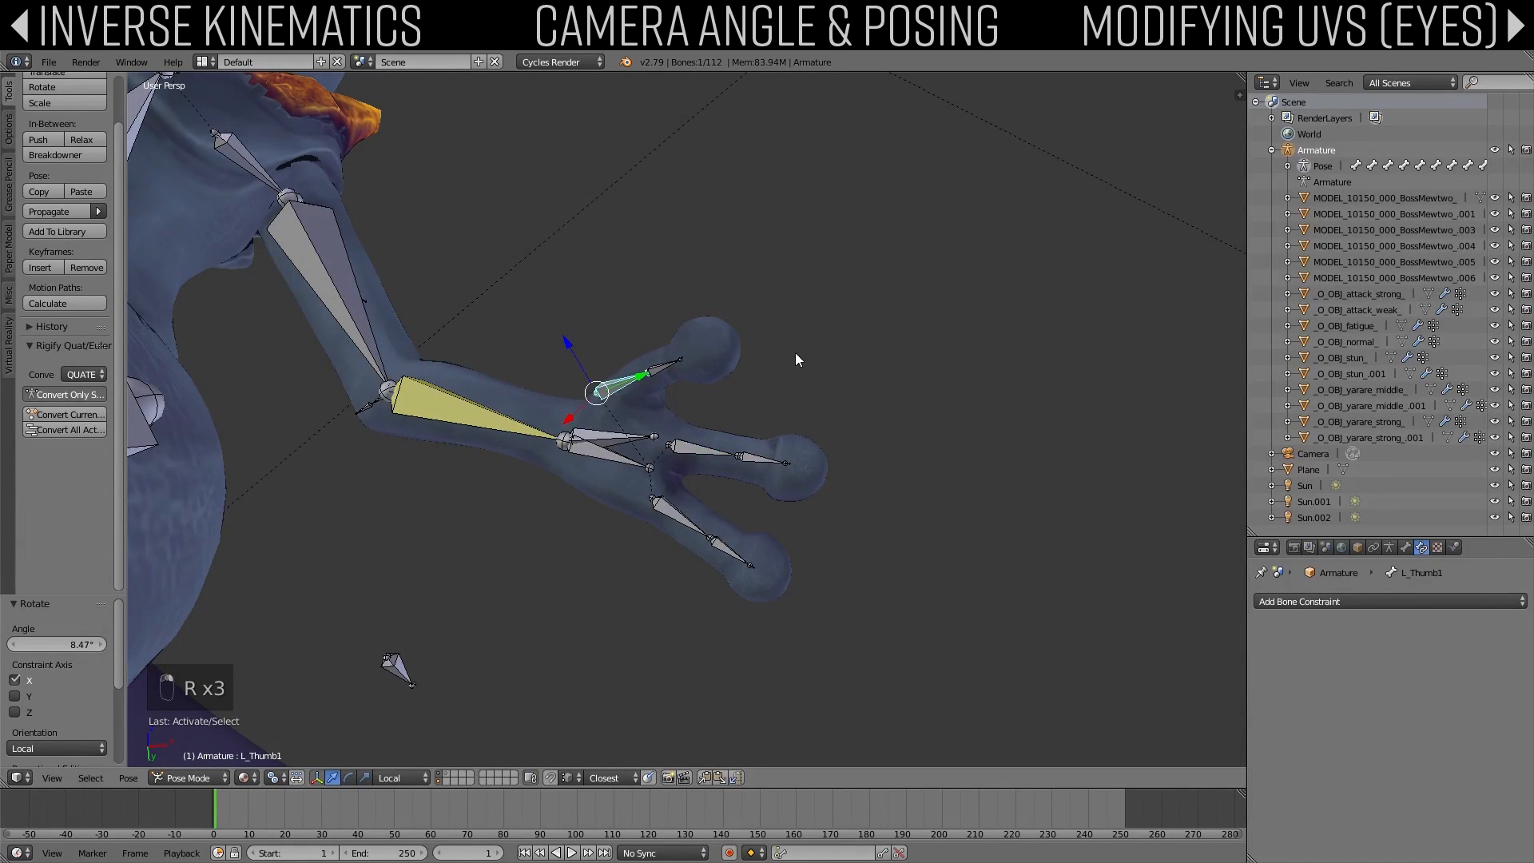
key("r")
left_click(745, 310)
middle_click_drag(726, 345, 732, 482)
right_click(694, 392)
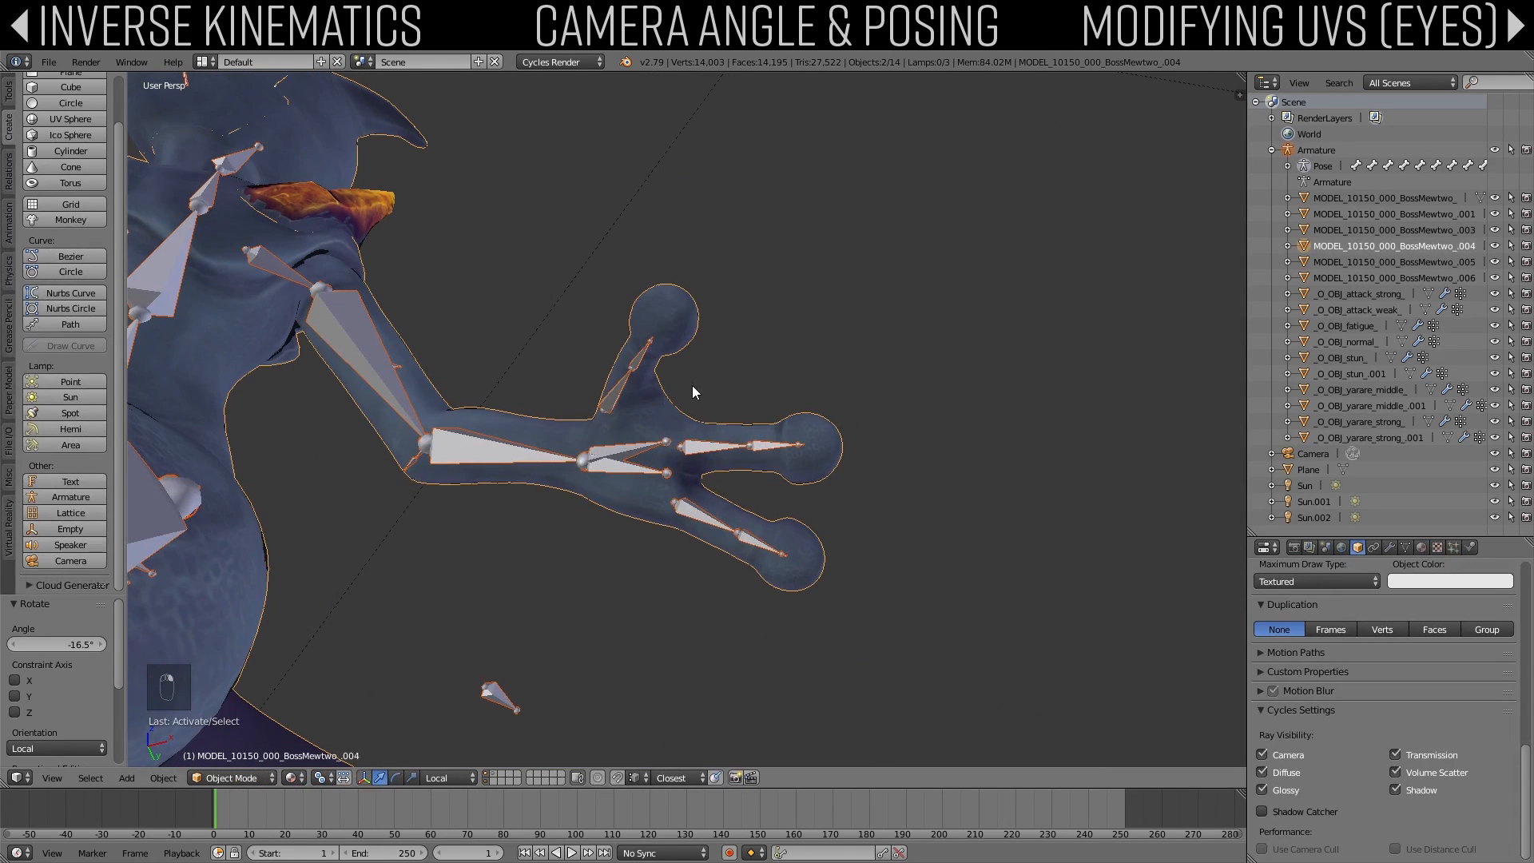
key("ctrl+z")
Step: Bend the left thumb's tip bone, L_Thumb2, about its local Z axis and deselect all bones
middle_click_drag(649, 366, 821, 506)
key("r")
key("z")
key("z")
left_click(848, 480)
key("a")
Step: Preview the camera view in Rendered shading and set a render border around the camera frame
scroll(841, 481, "down", 4)
scroll(732, 536, "down", 2)
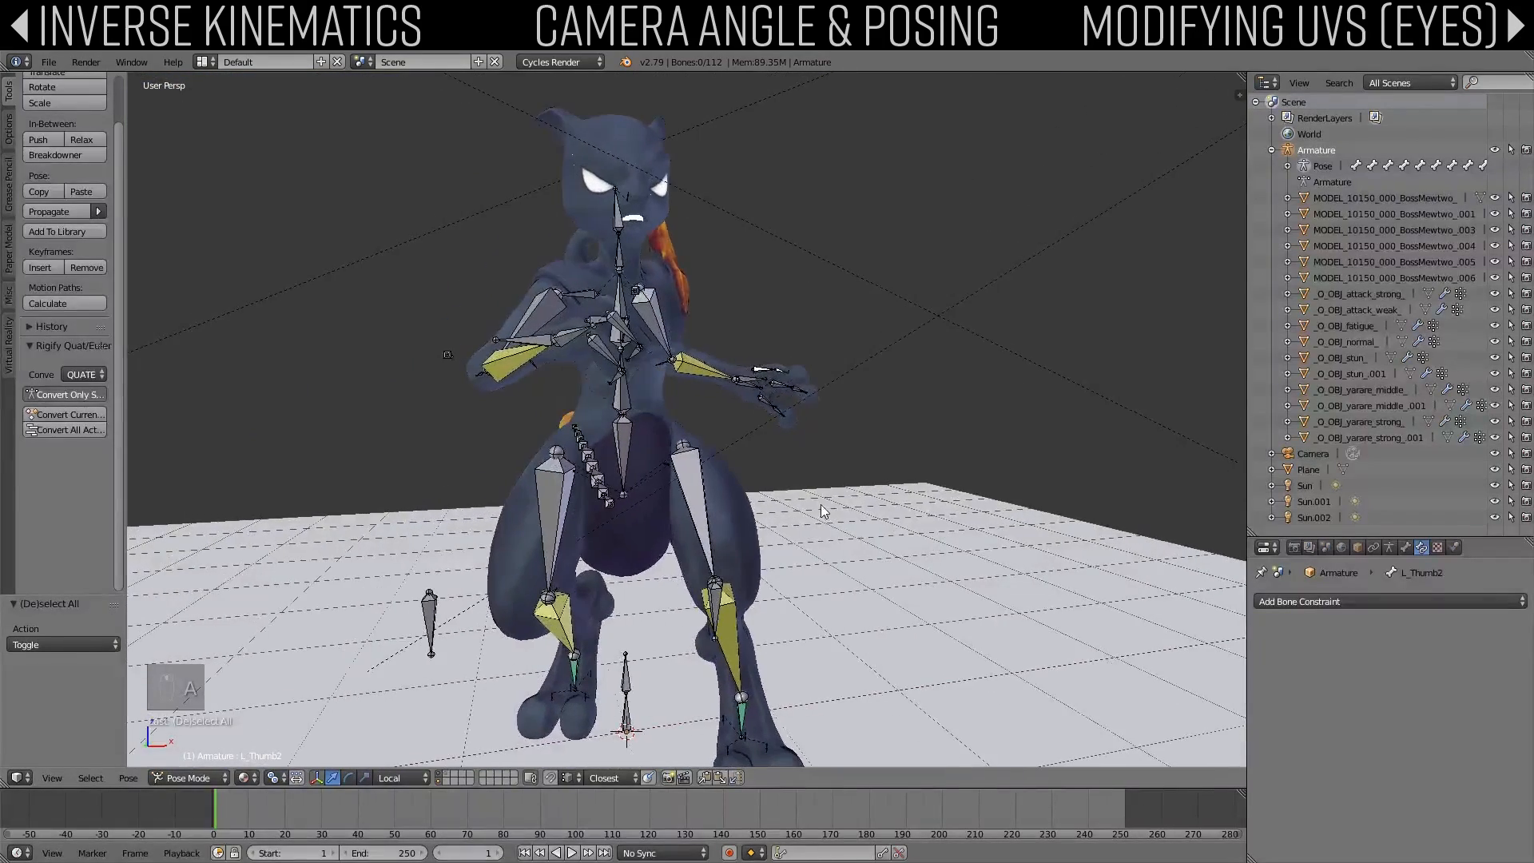
key("KP_0")
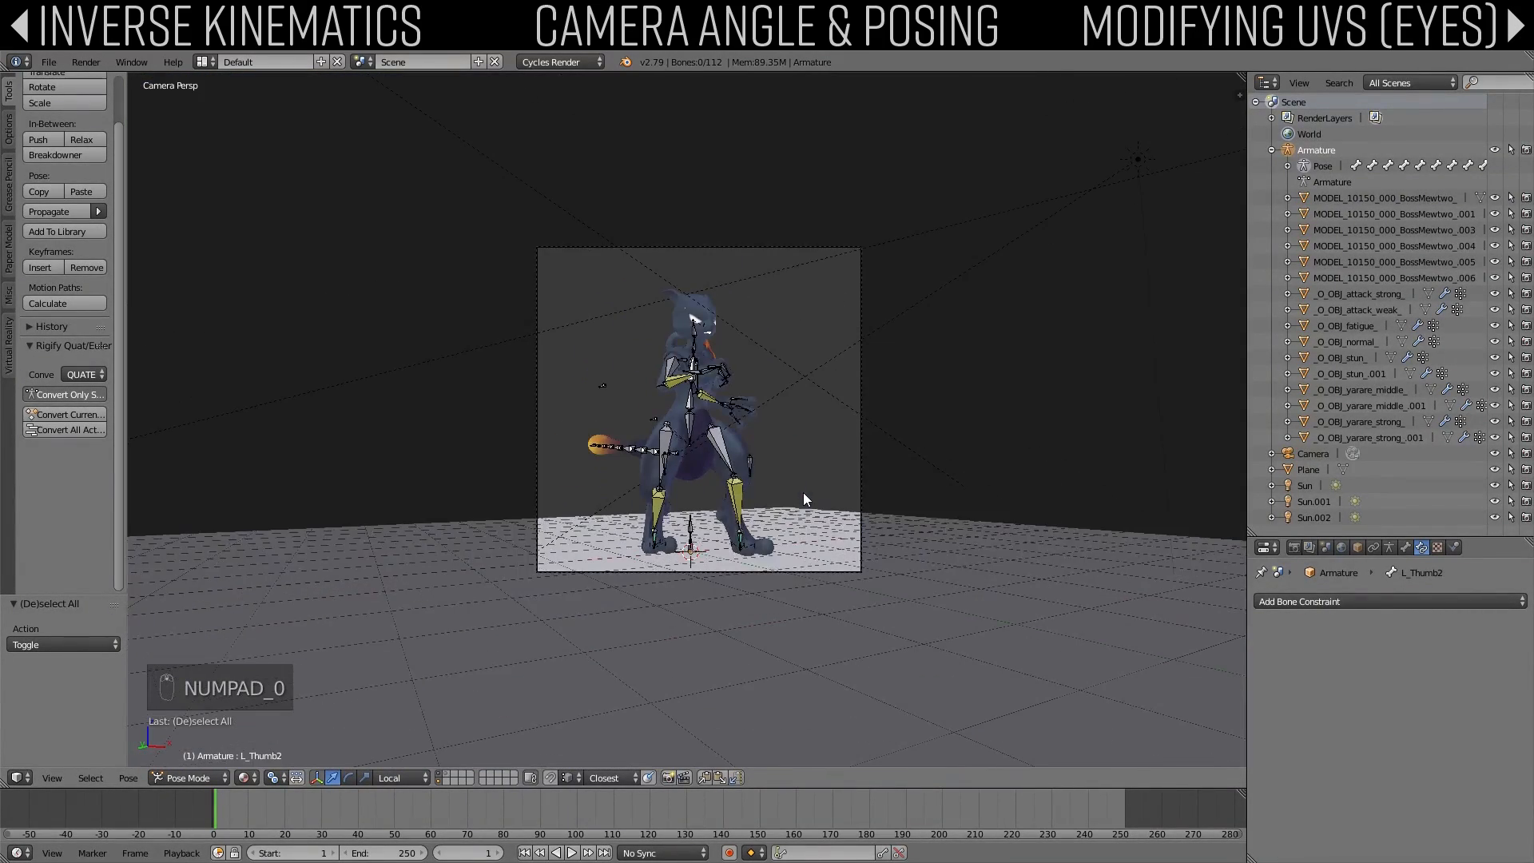
scroll(669, 458, "up", 3)
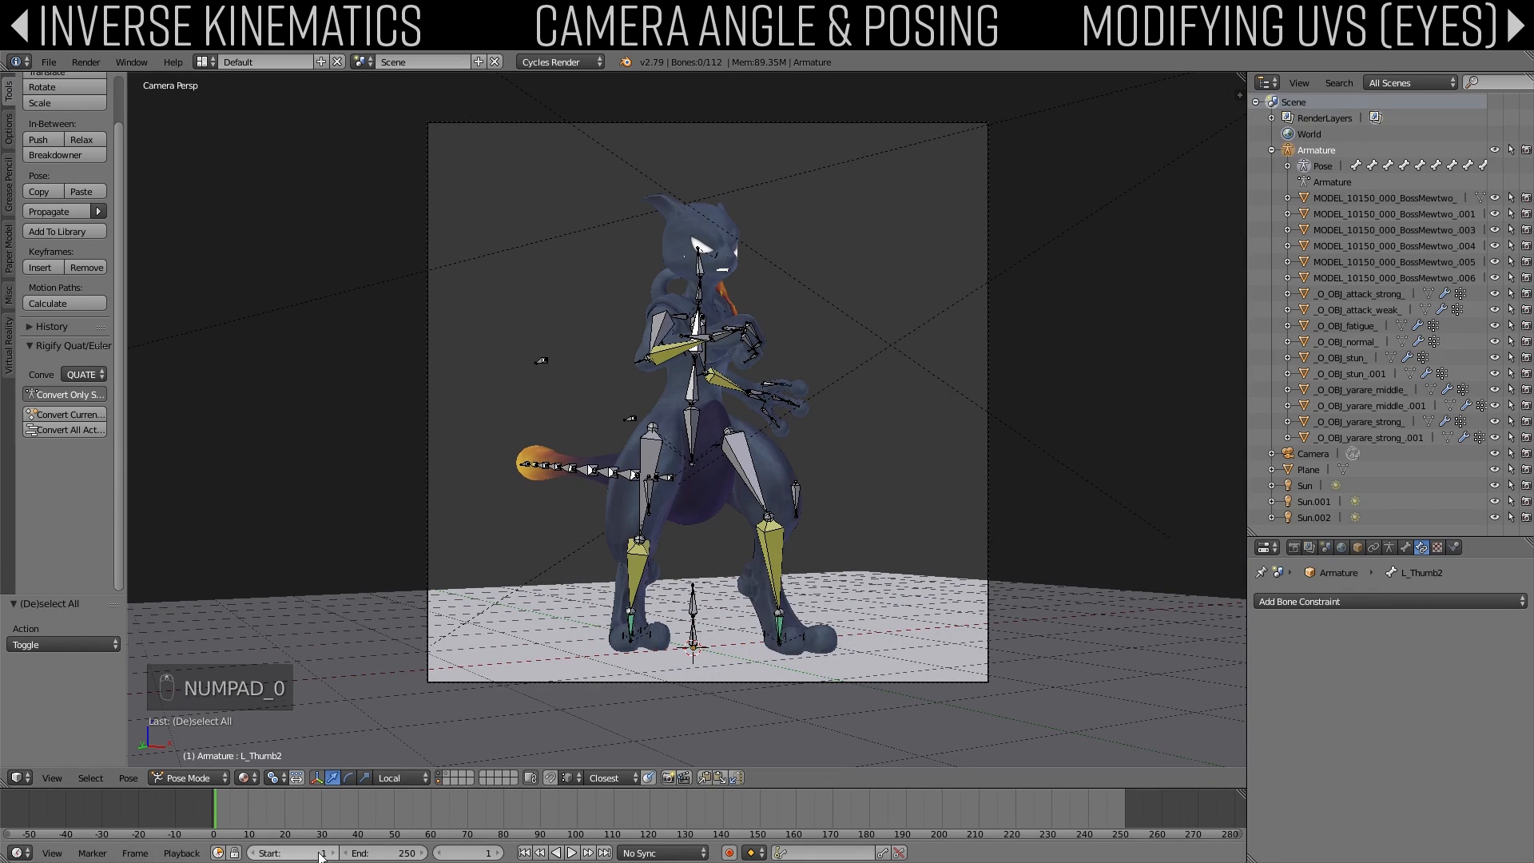
left_click(248, 778)
left_click(301, 670)
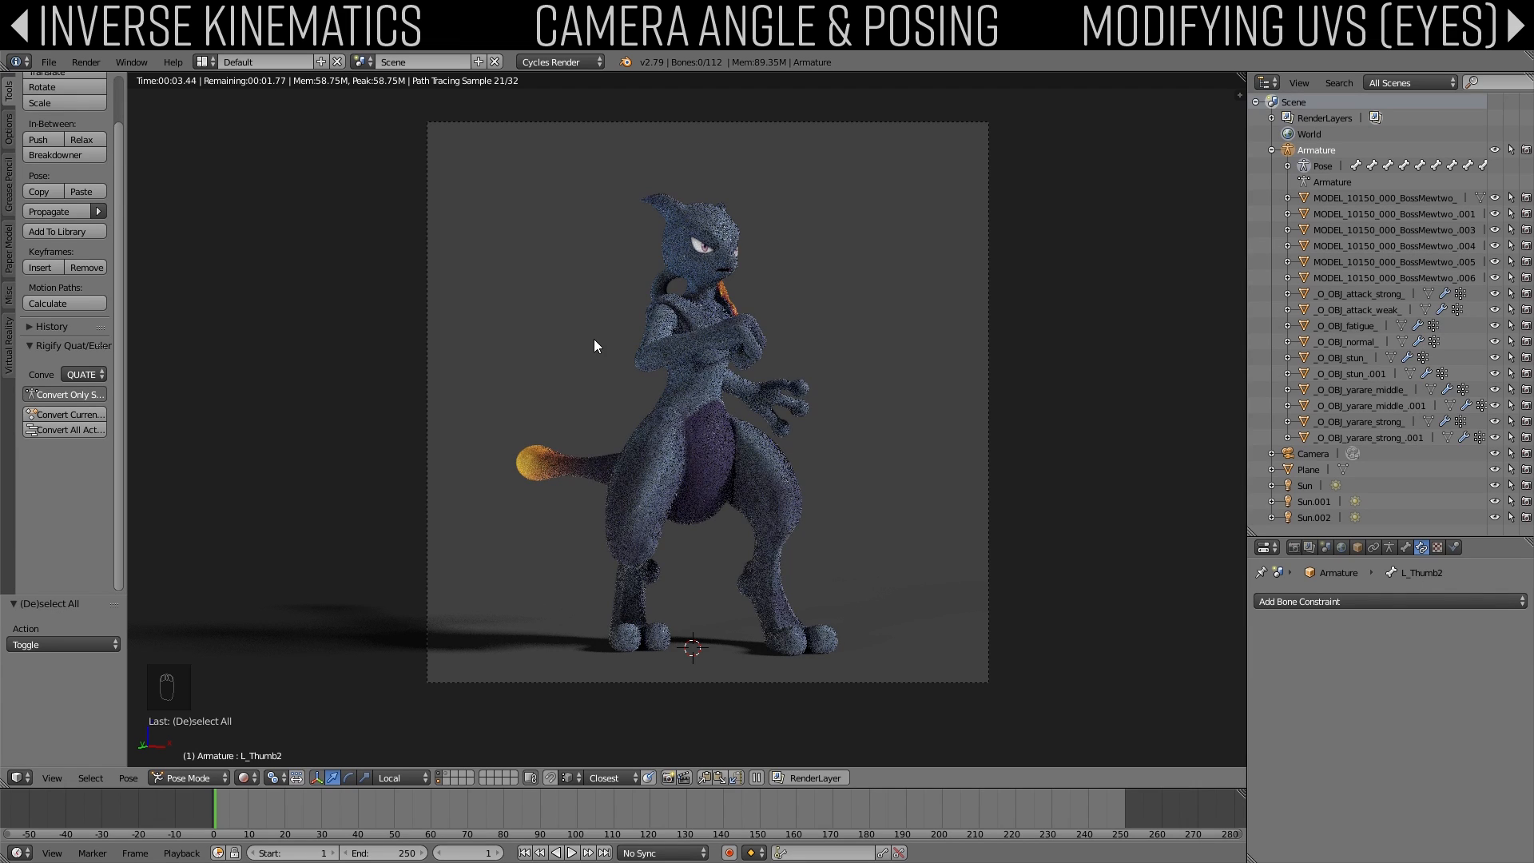
key("ctrl+b")
left_click_drag(418, 101, 1025, 711)
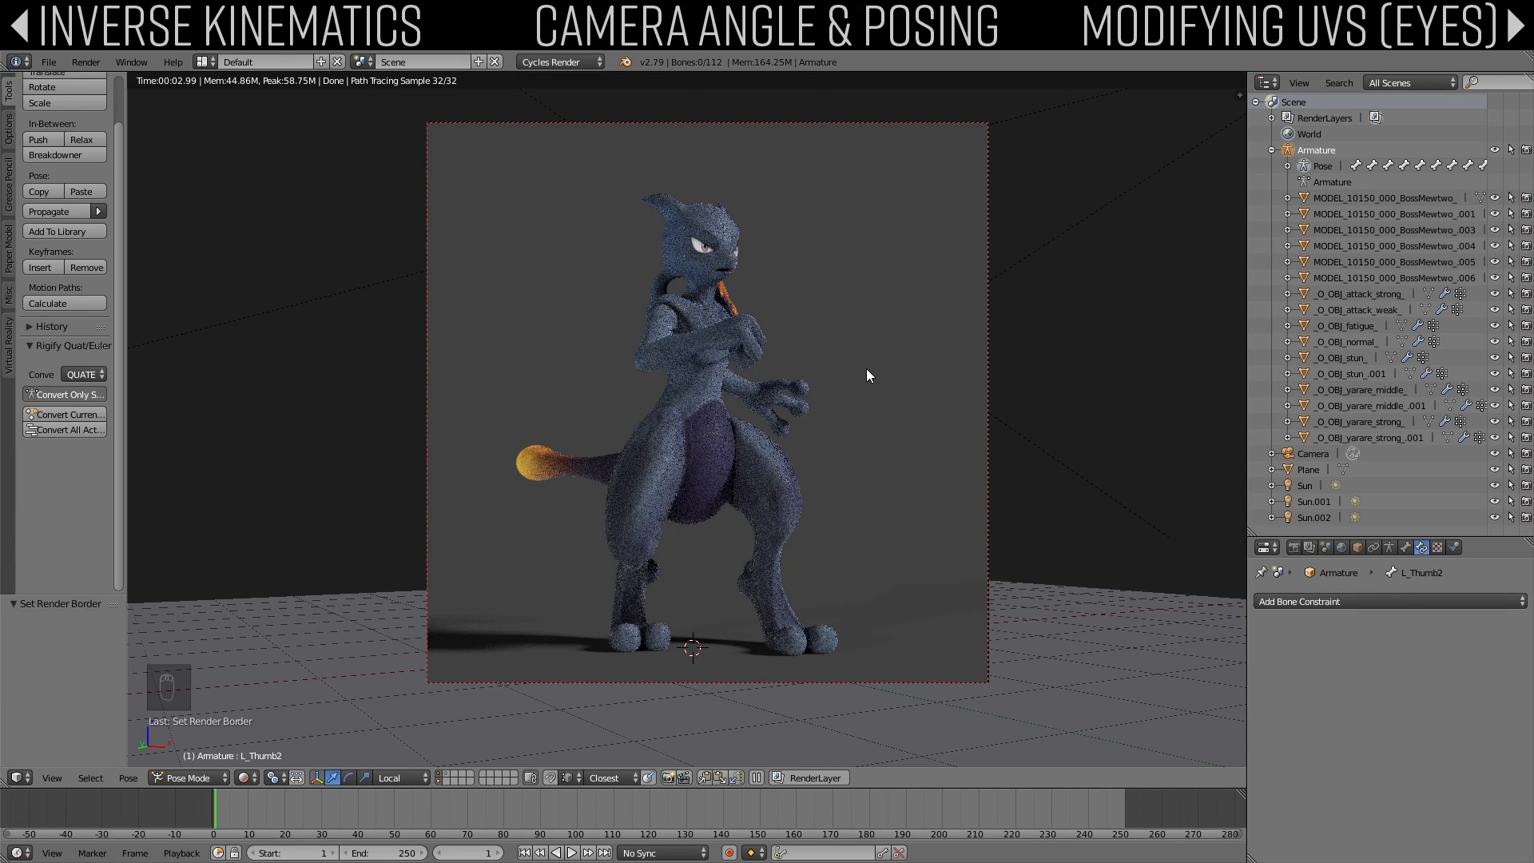
Step: Examine the render settings, including the light path bounces and film options
left_click(1294, 547)
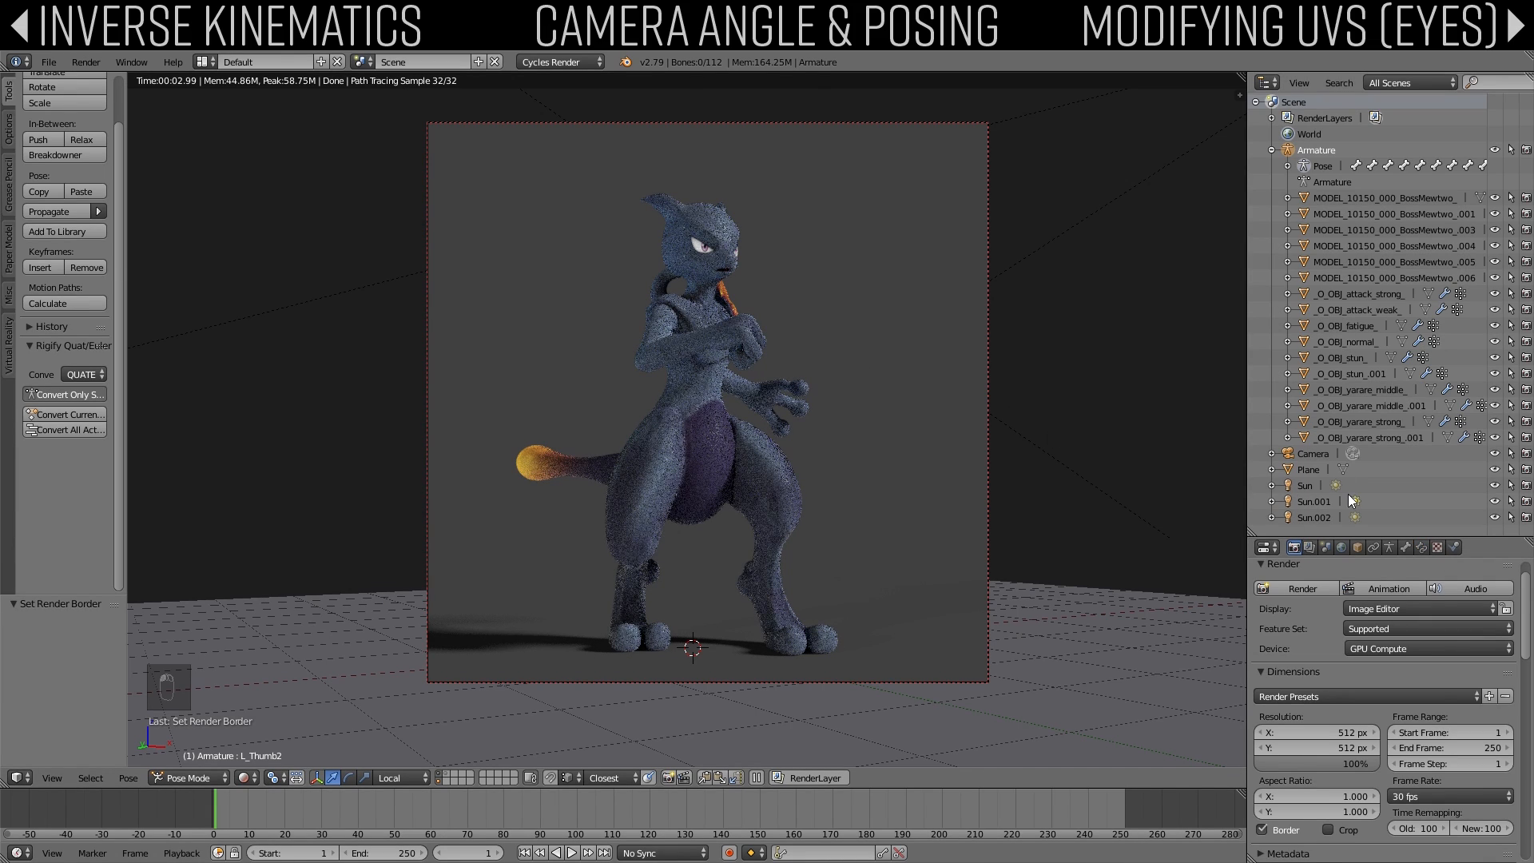
scroll(1369, 643, "down", 15)
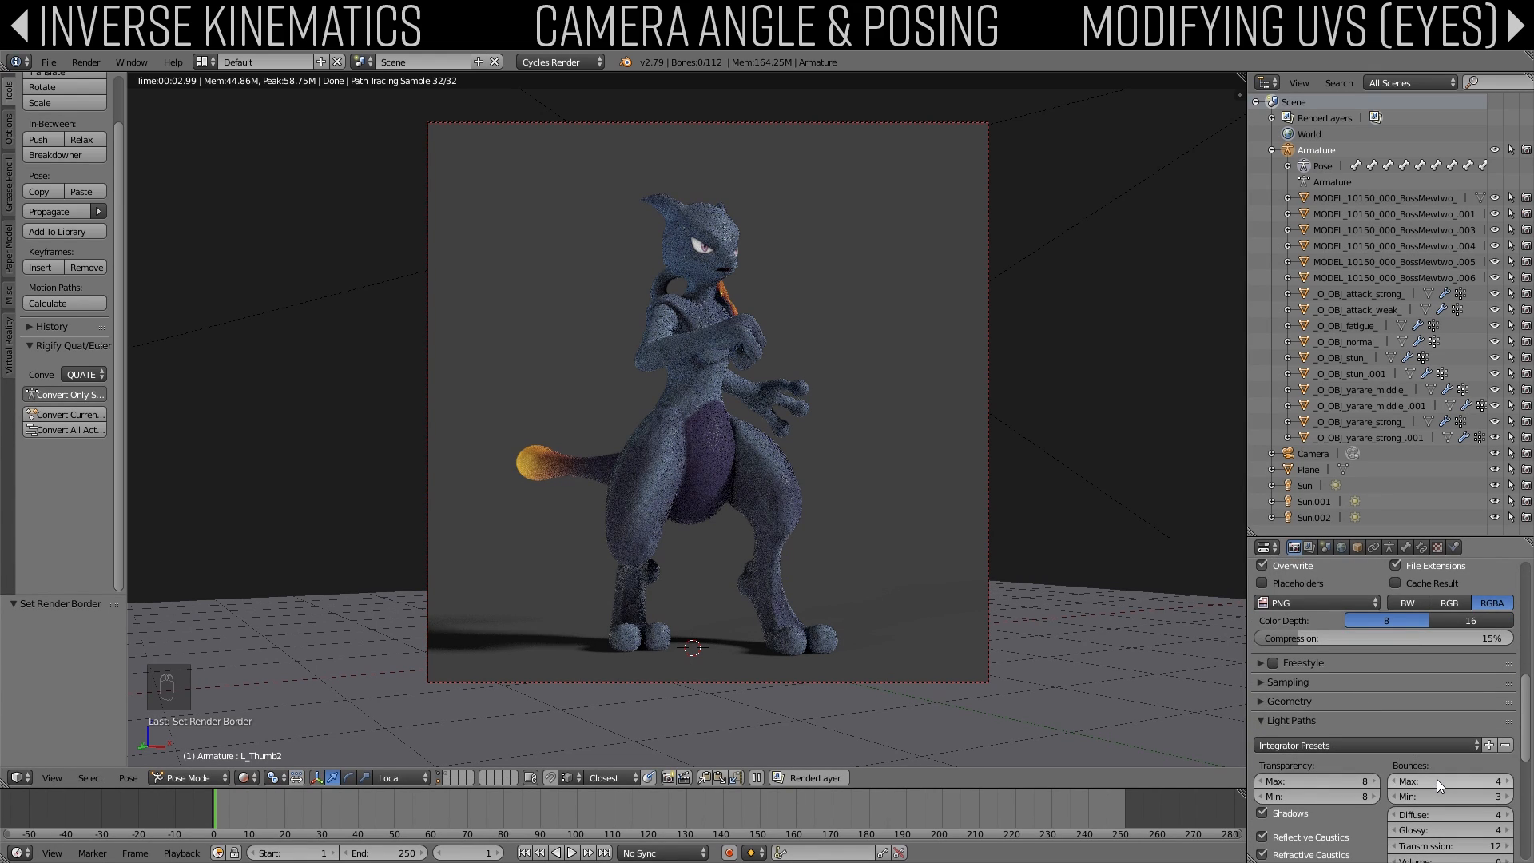
scroll(1437, 779, "down", 2)
double_click(1446, 717)
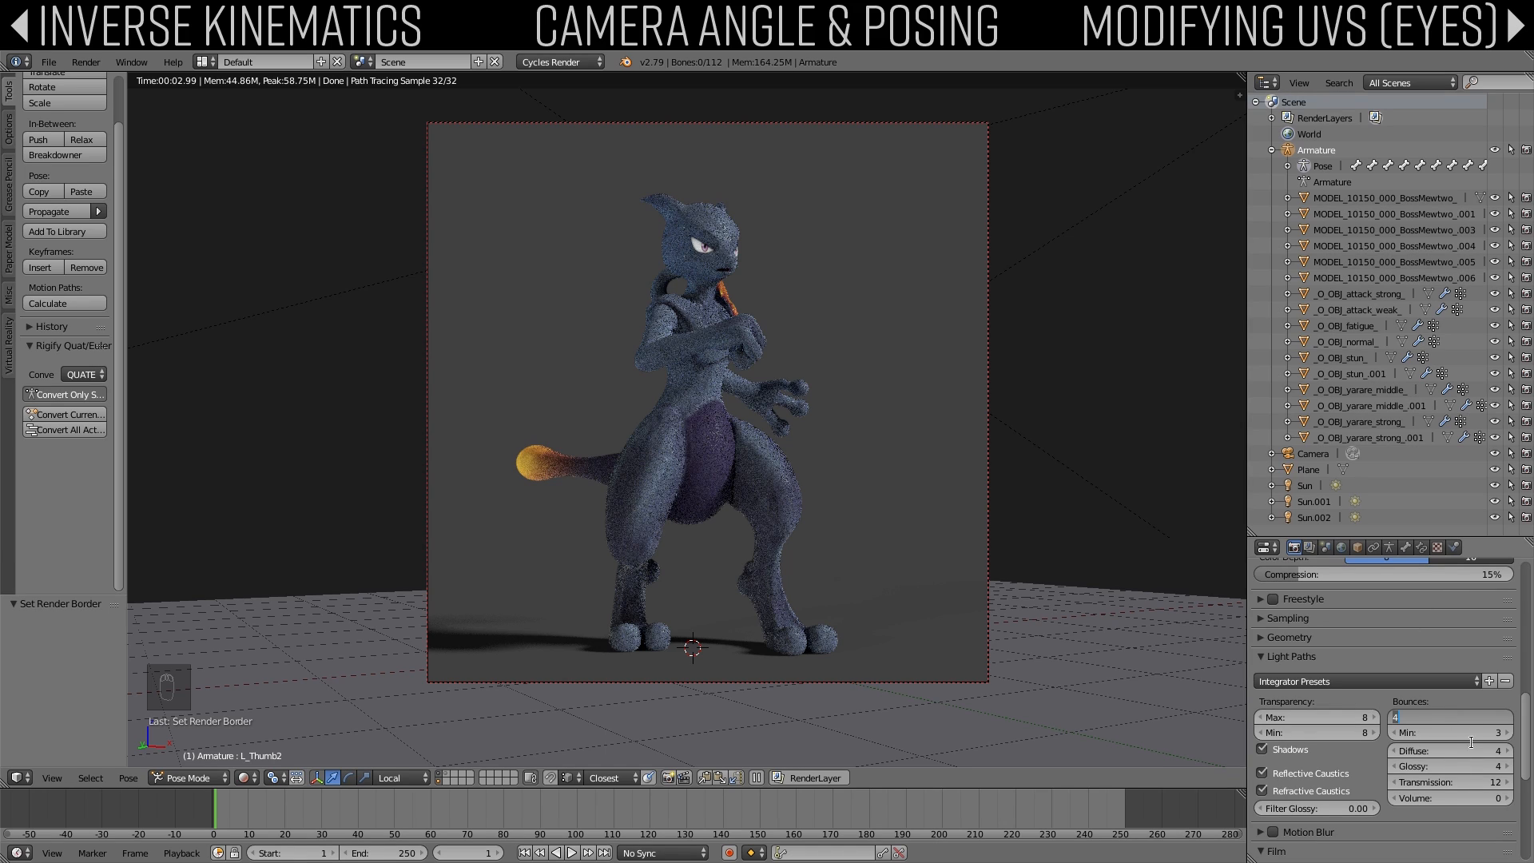
key("Return")
scroll(1377, 739, "down", 8)
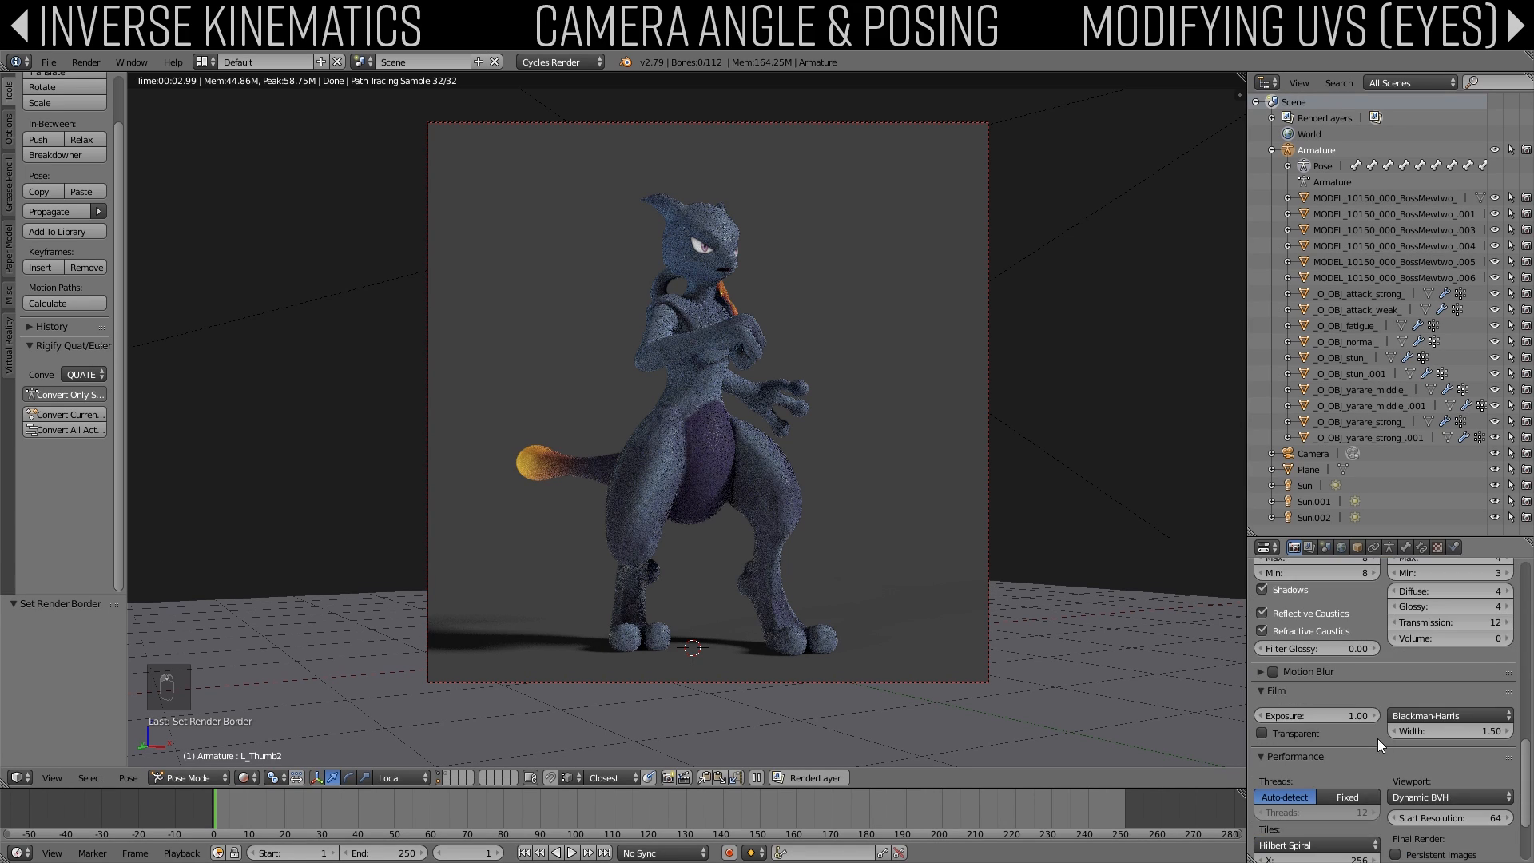
scroll(1380, 731, "up", 15)
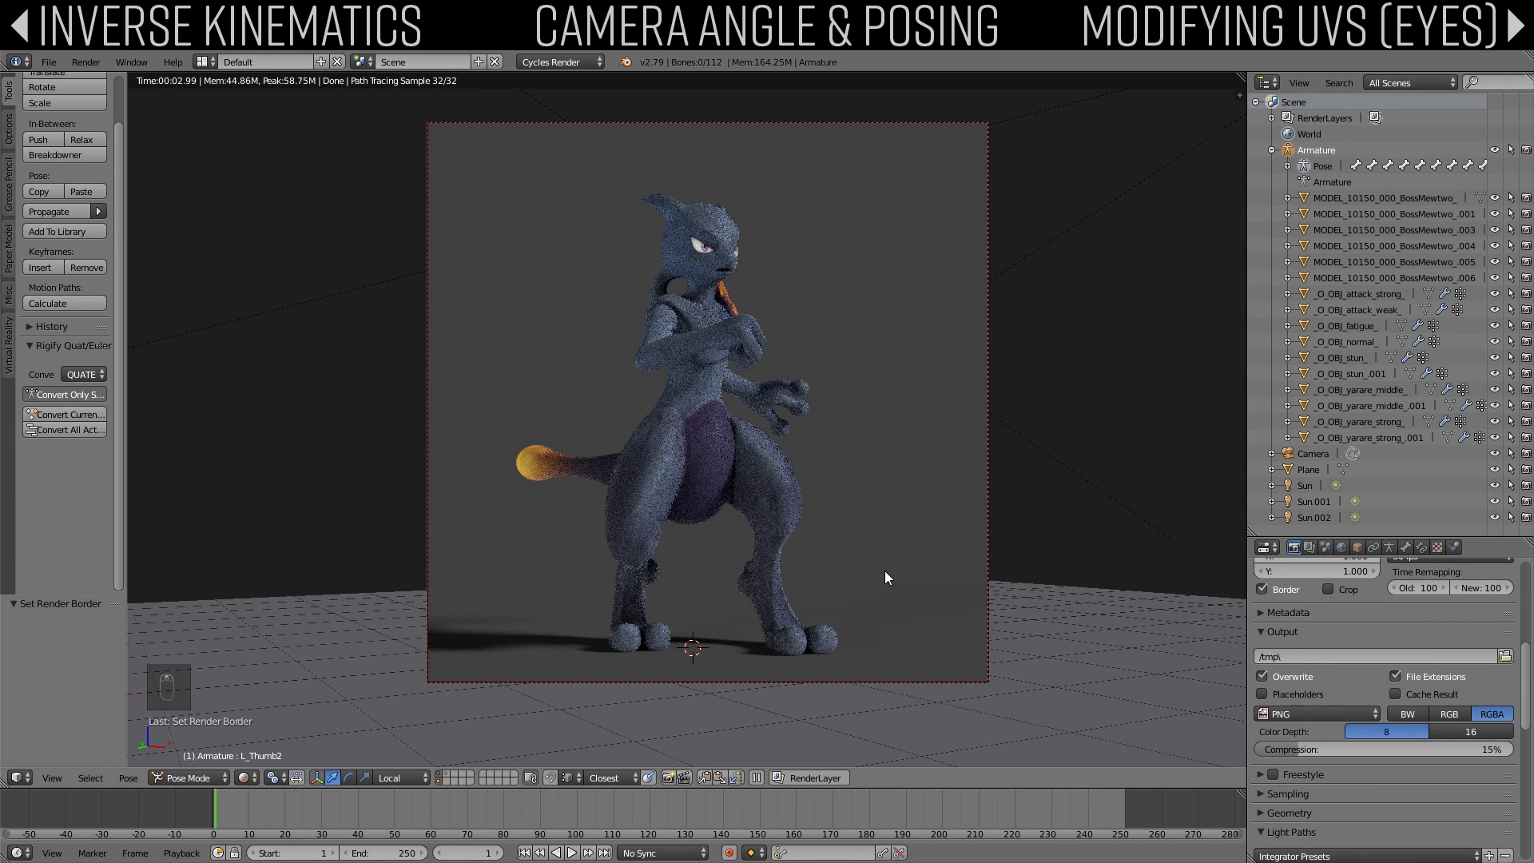
Step: Darken the World surface colour to an HSV value of 0.113
left_click(1342, 547)
left_click(1444, 709)
left_click_drag(1514, 593, 1515, 598)
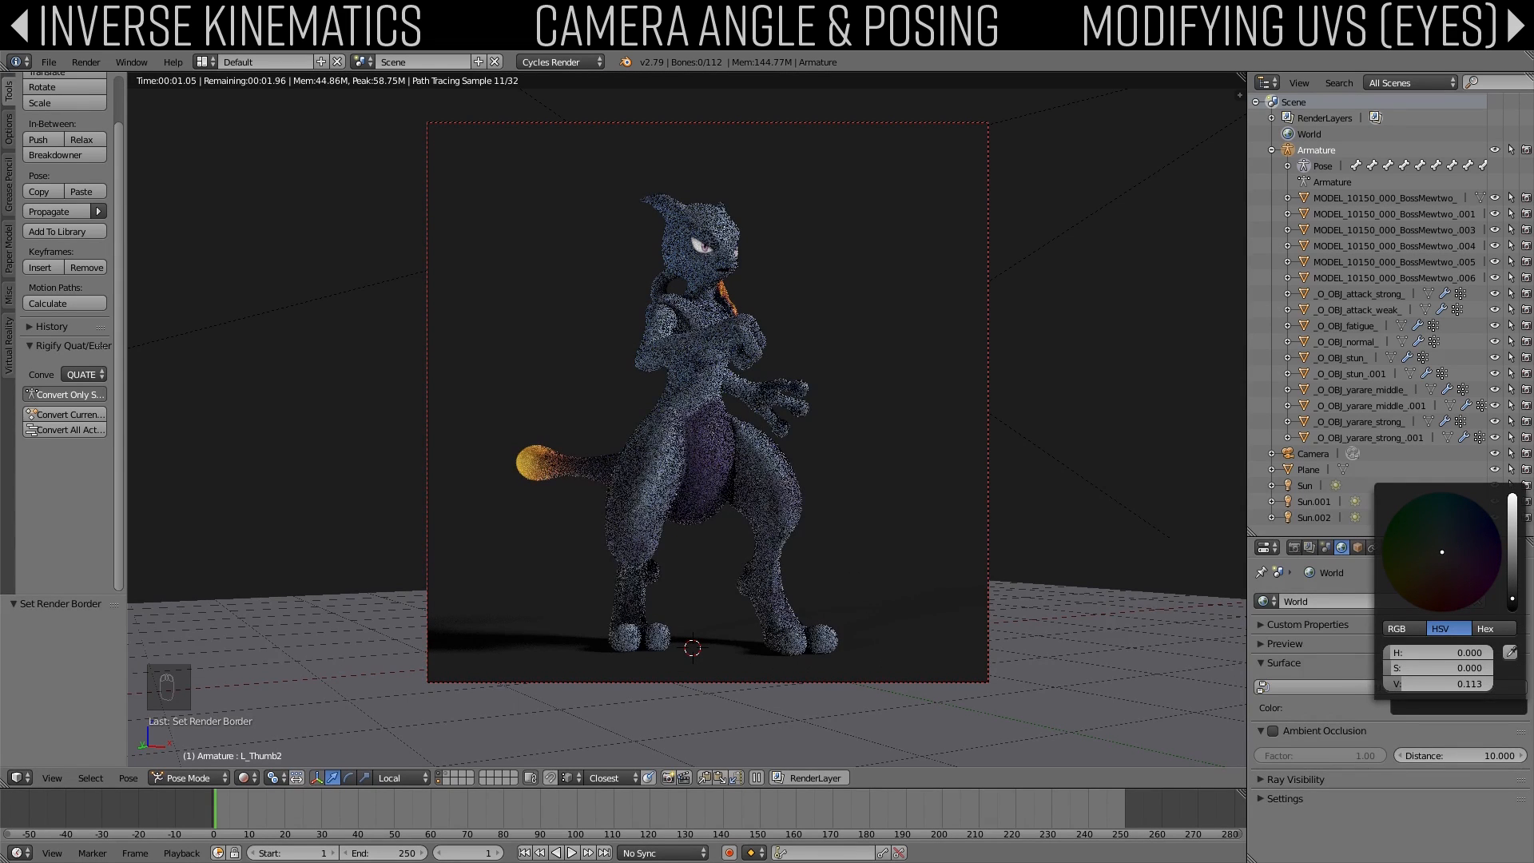
Step: Enable the Transparent film option in the render settings
left_click(1296, 548)
left_click(1269, 799)
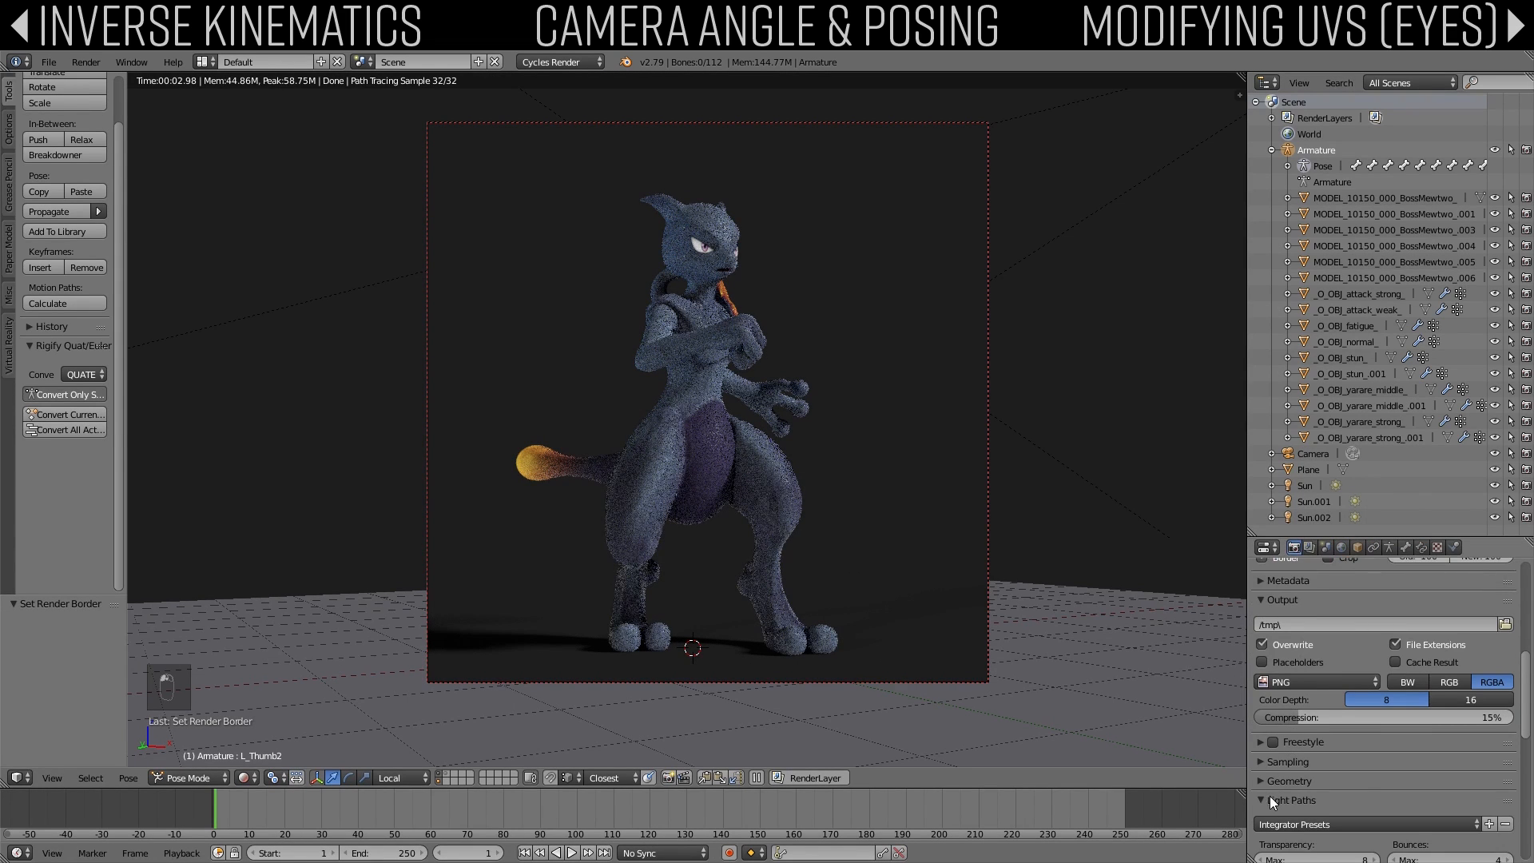
scroll(1263, 797, "down", 6)
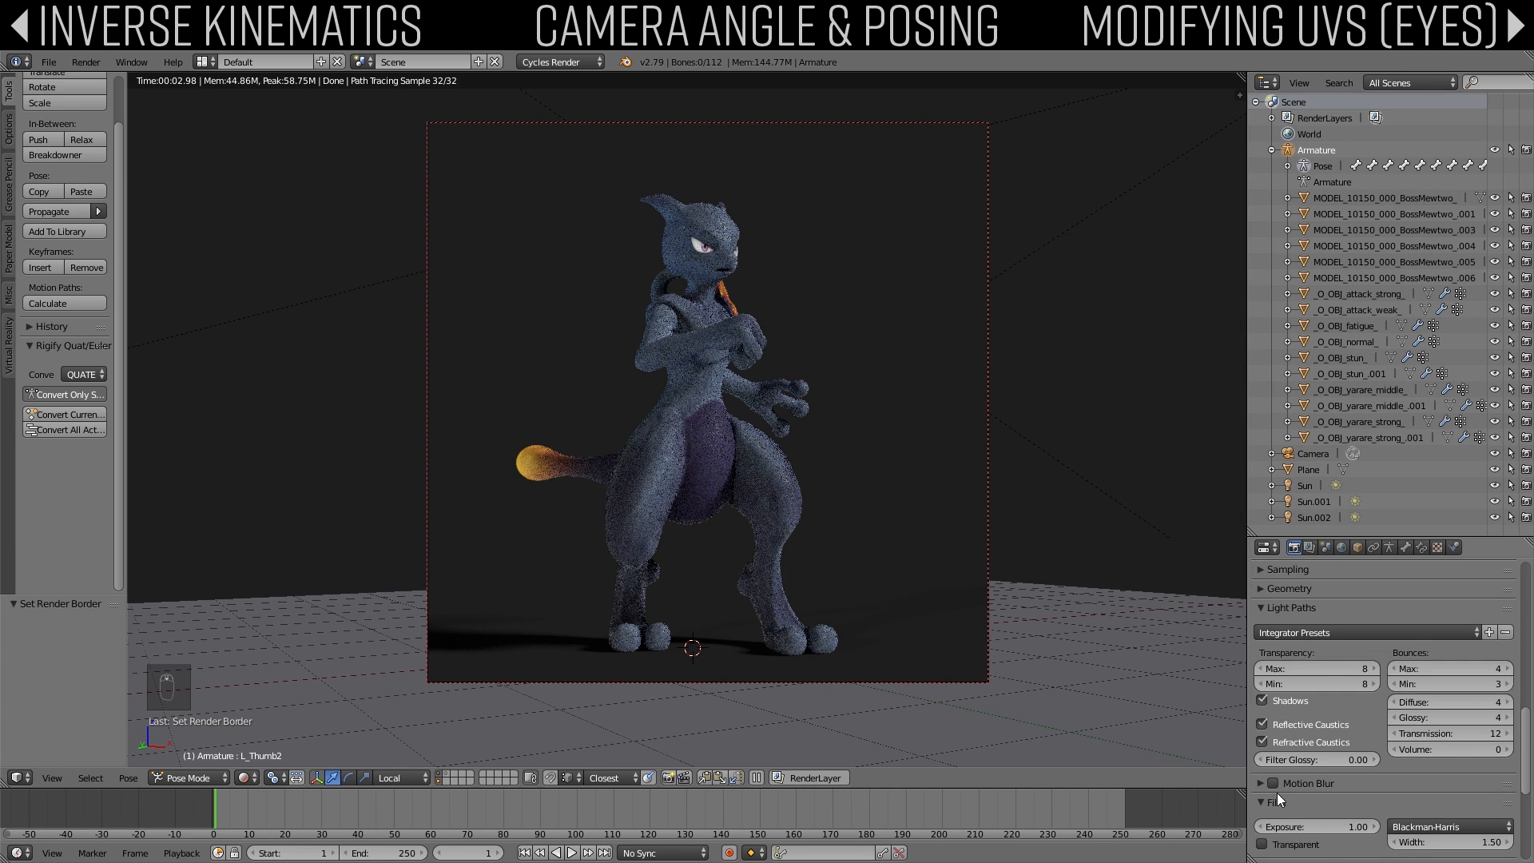
left_click(1268, 802)
scroll(1269, 799, "down", 3)
left_click(1283, 748)
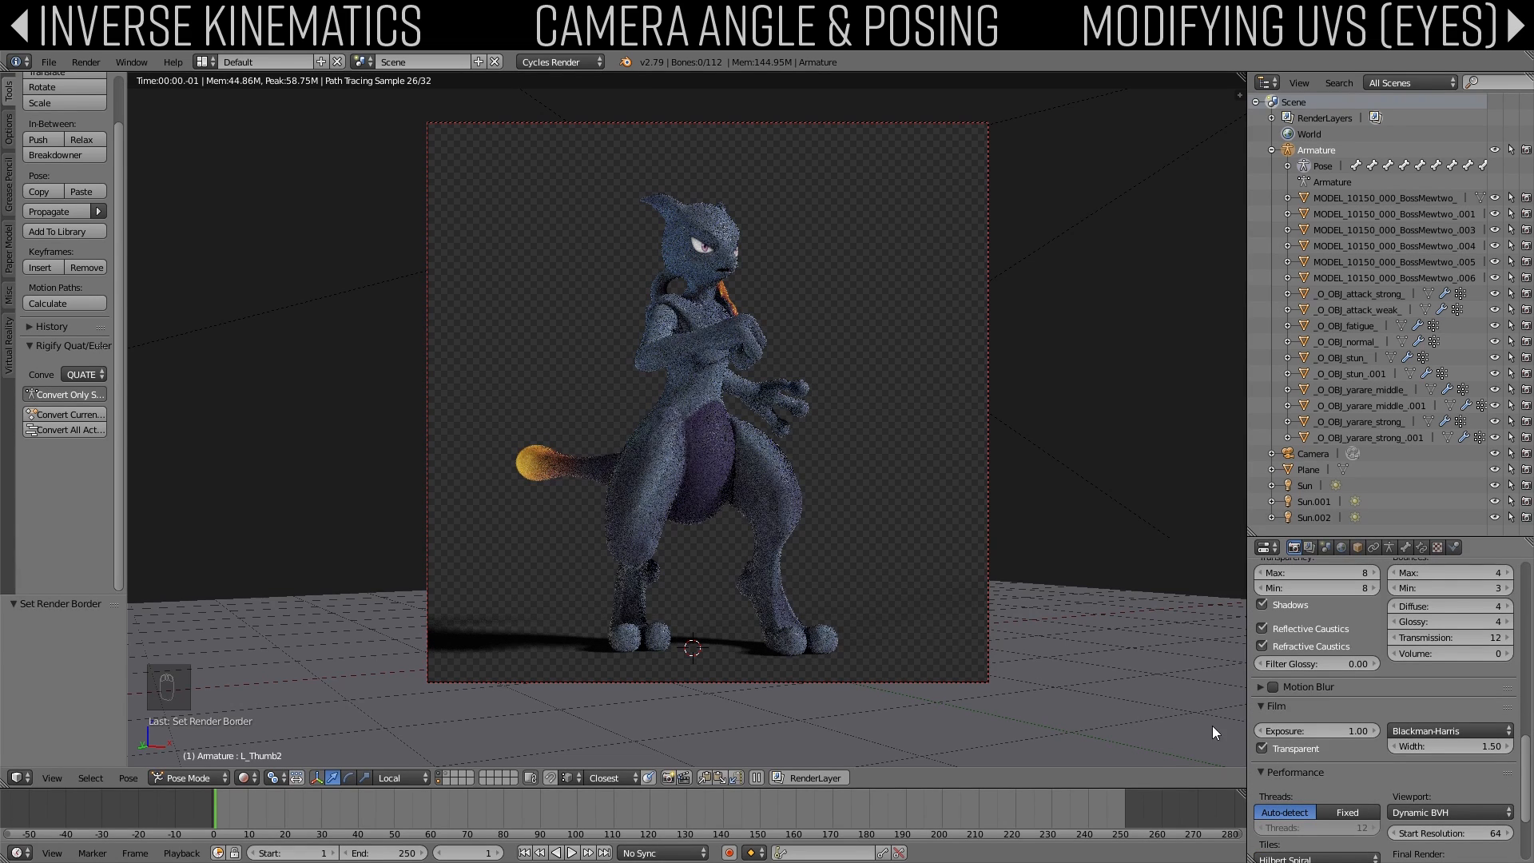
Step: In Solid shading, rotate the Sun.001 lamp -43.4° about the global Z axis and move it by X 6.244, Y 2.357, Z 0.461
key("z")
key("z")
key("z")
scroll(662, 342, "down", 5)
mouse_move(669, 315)
middle_mouse_down()
mouse_move(631, 446)
mouse_move(584, 441)
mouse_move(440, 299)
middle_mouse_up()
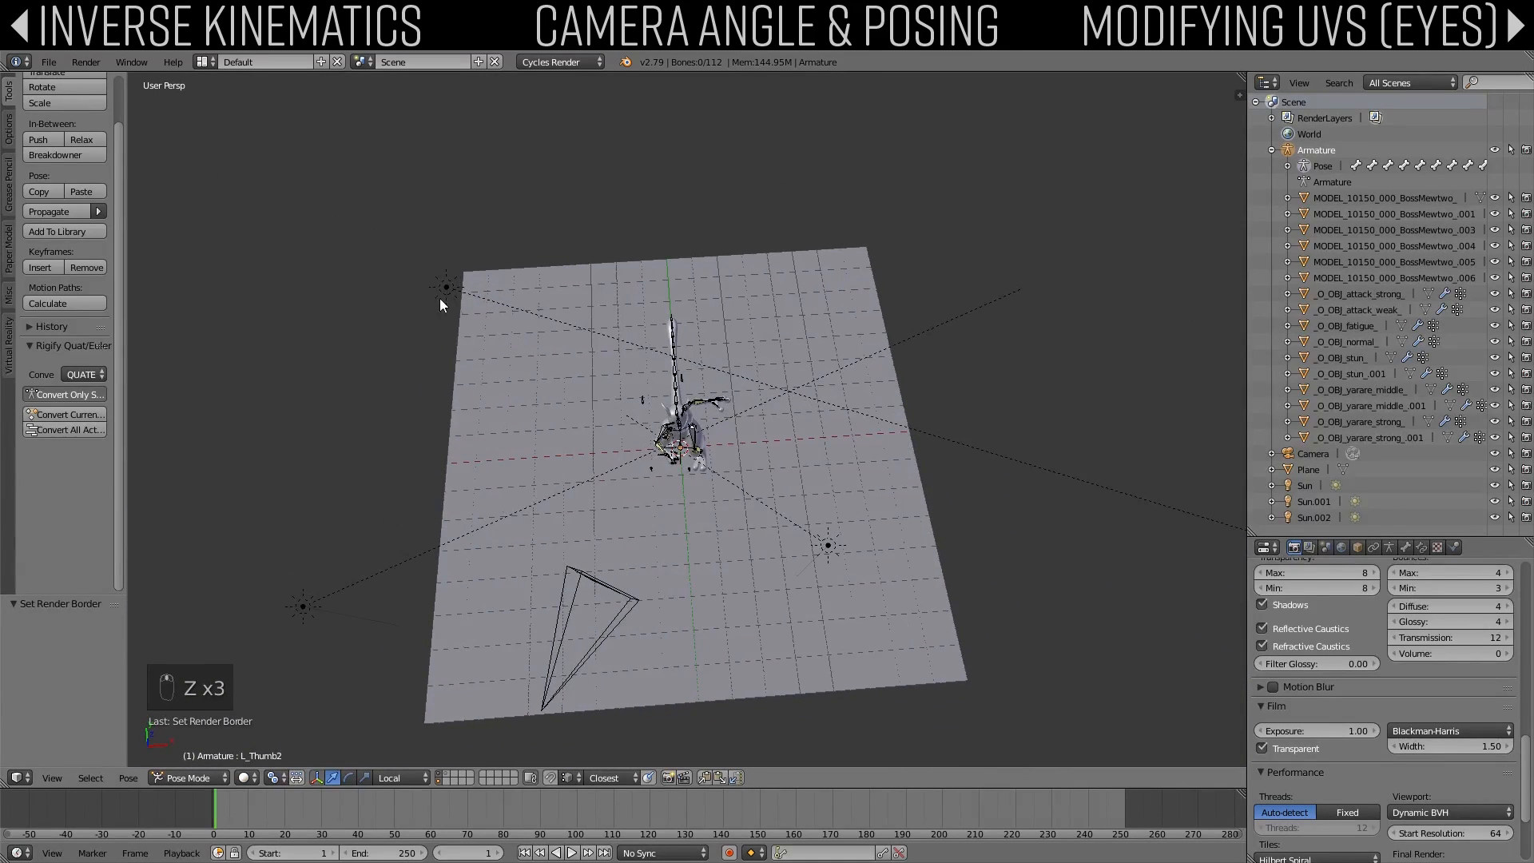
right_click(420, 284)
key("r")
key("g")
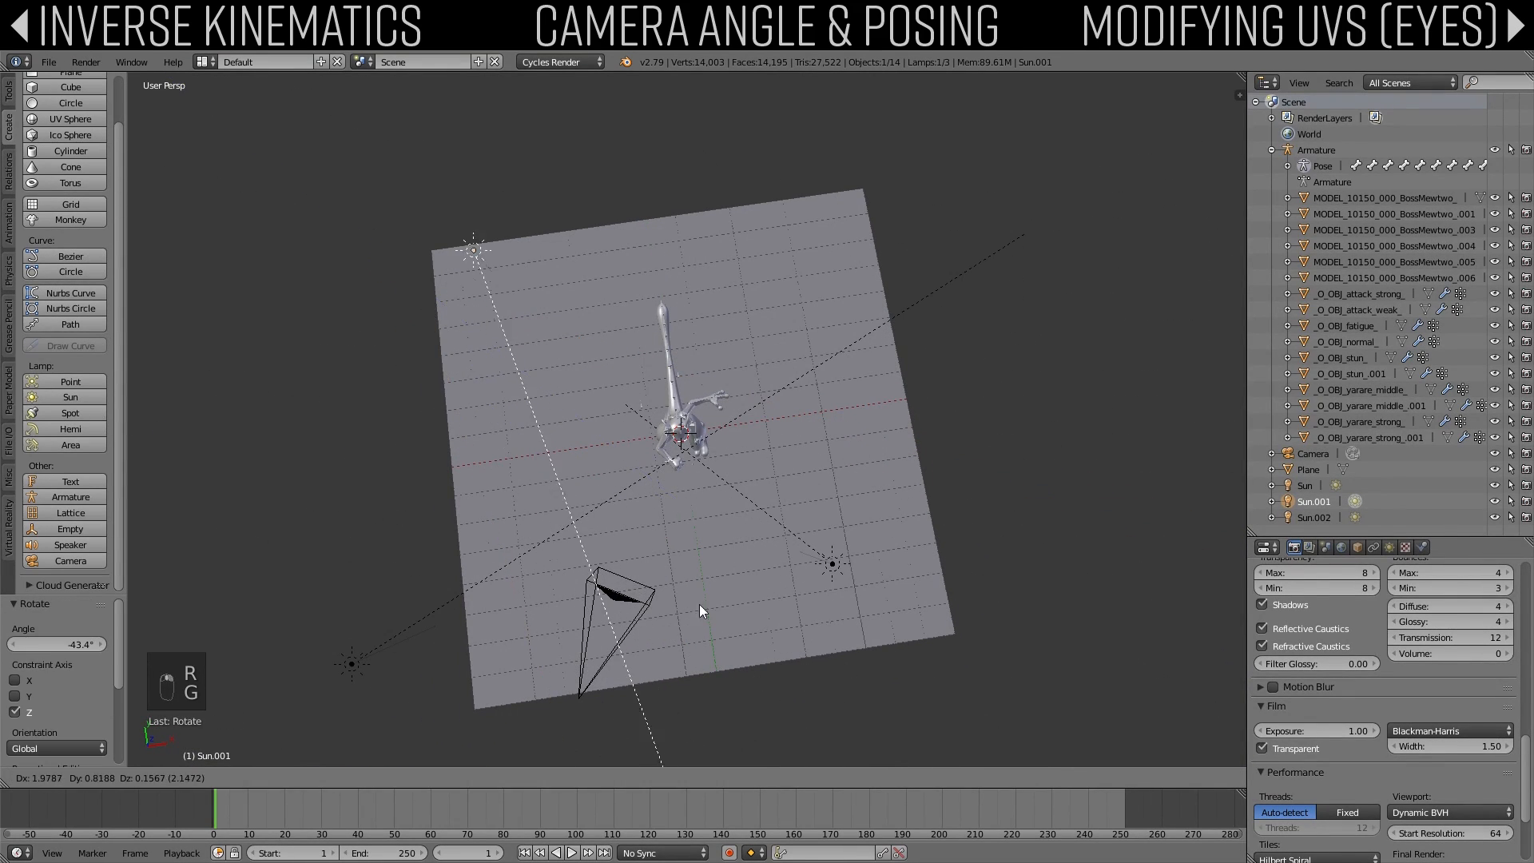
left_click(812, 543)
key("KP_0")
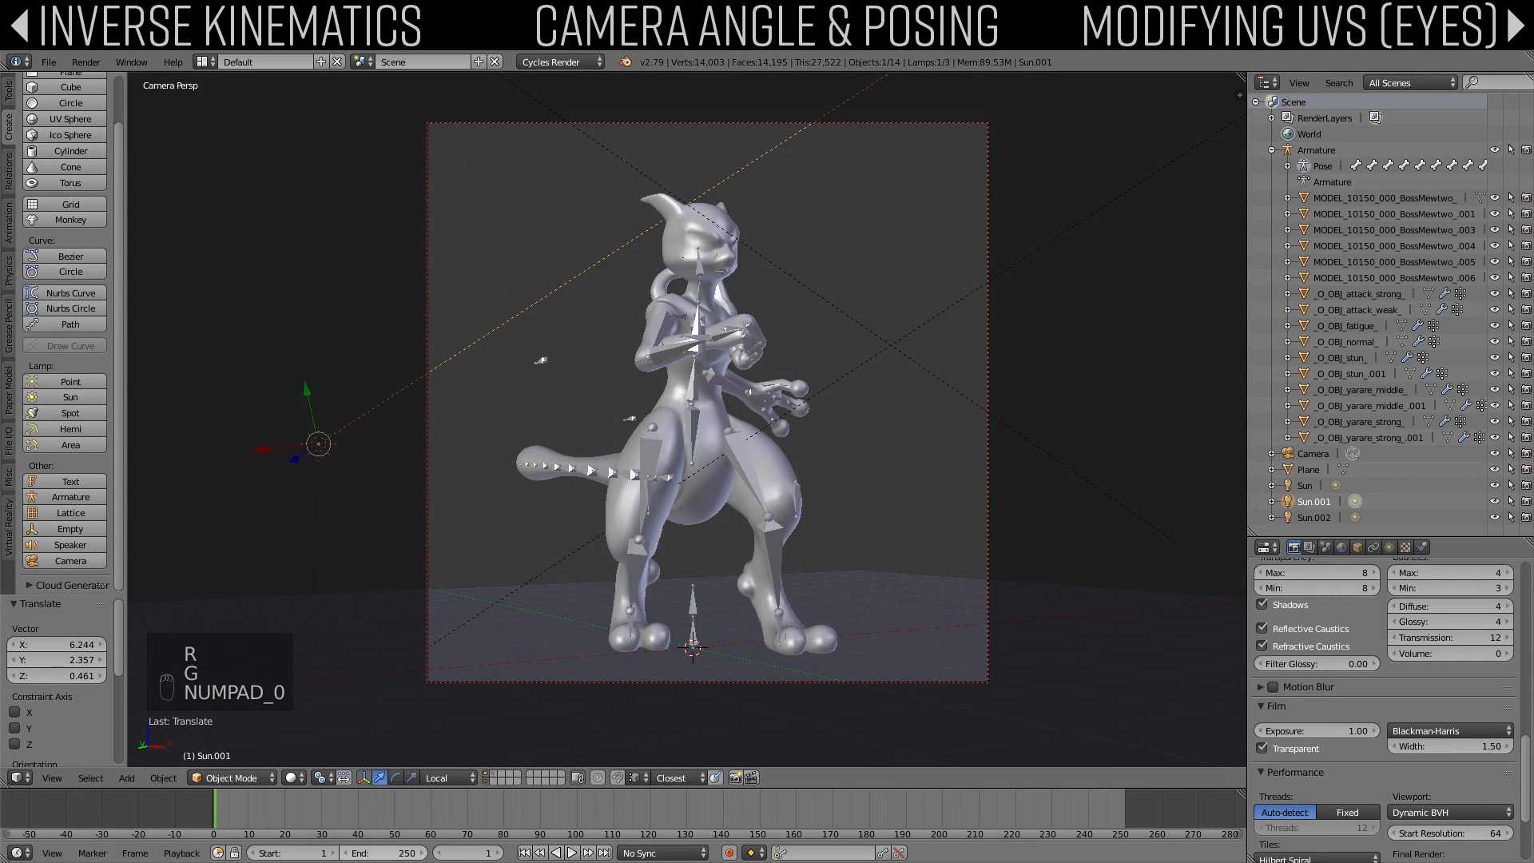
Step: Return the camera view to Rendered shading and set the Sun.001 lamp's emission strength to 4
left_click(292, 778)
left_click(324, 670)
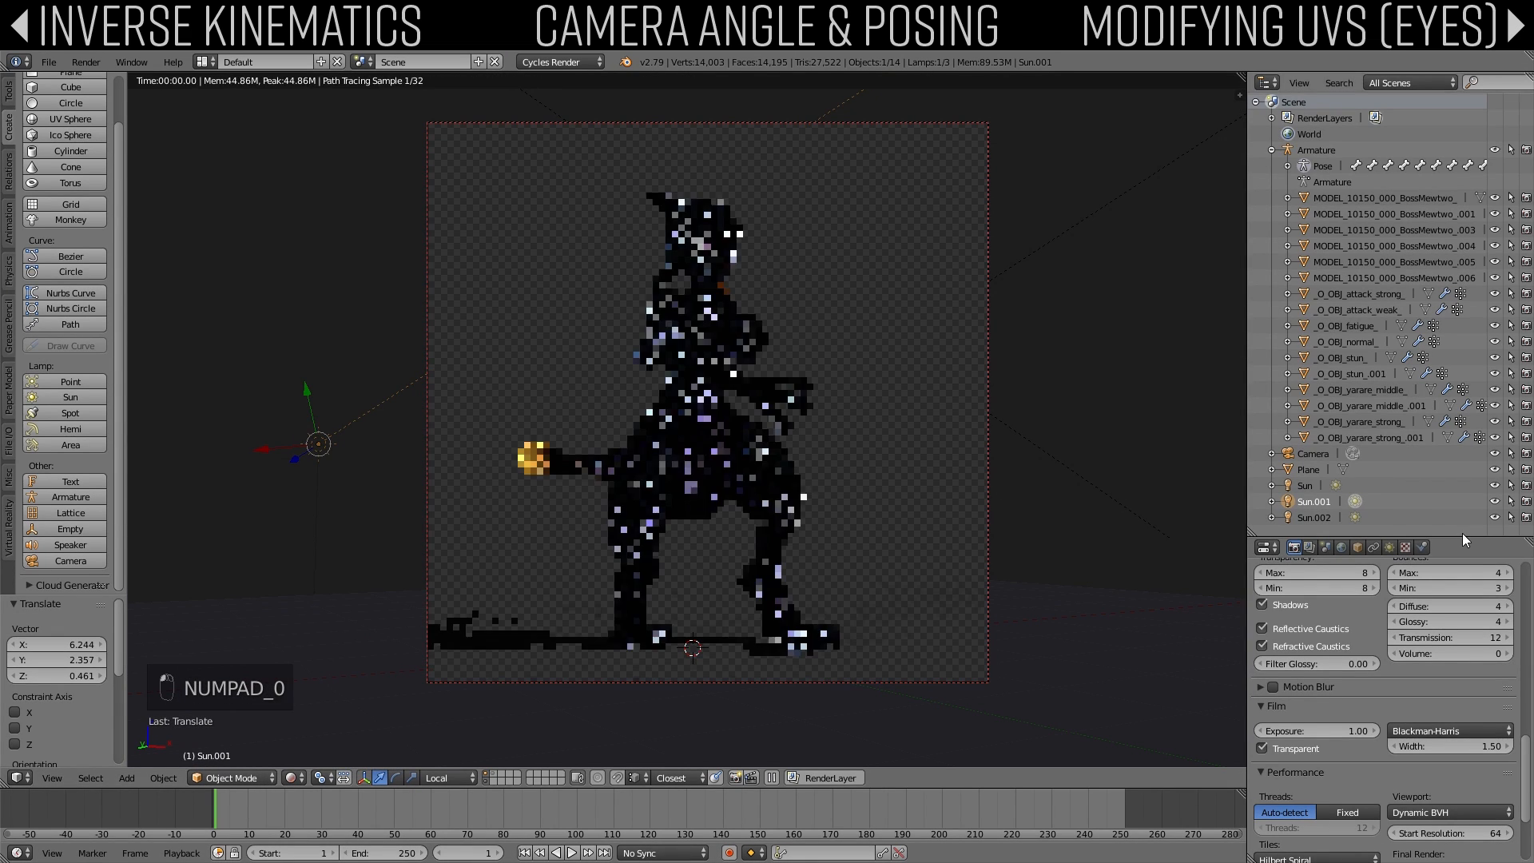
left_click(1391, 548)
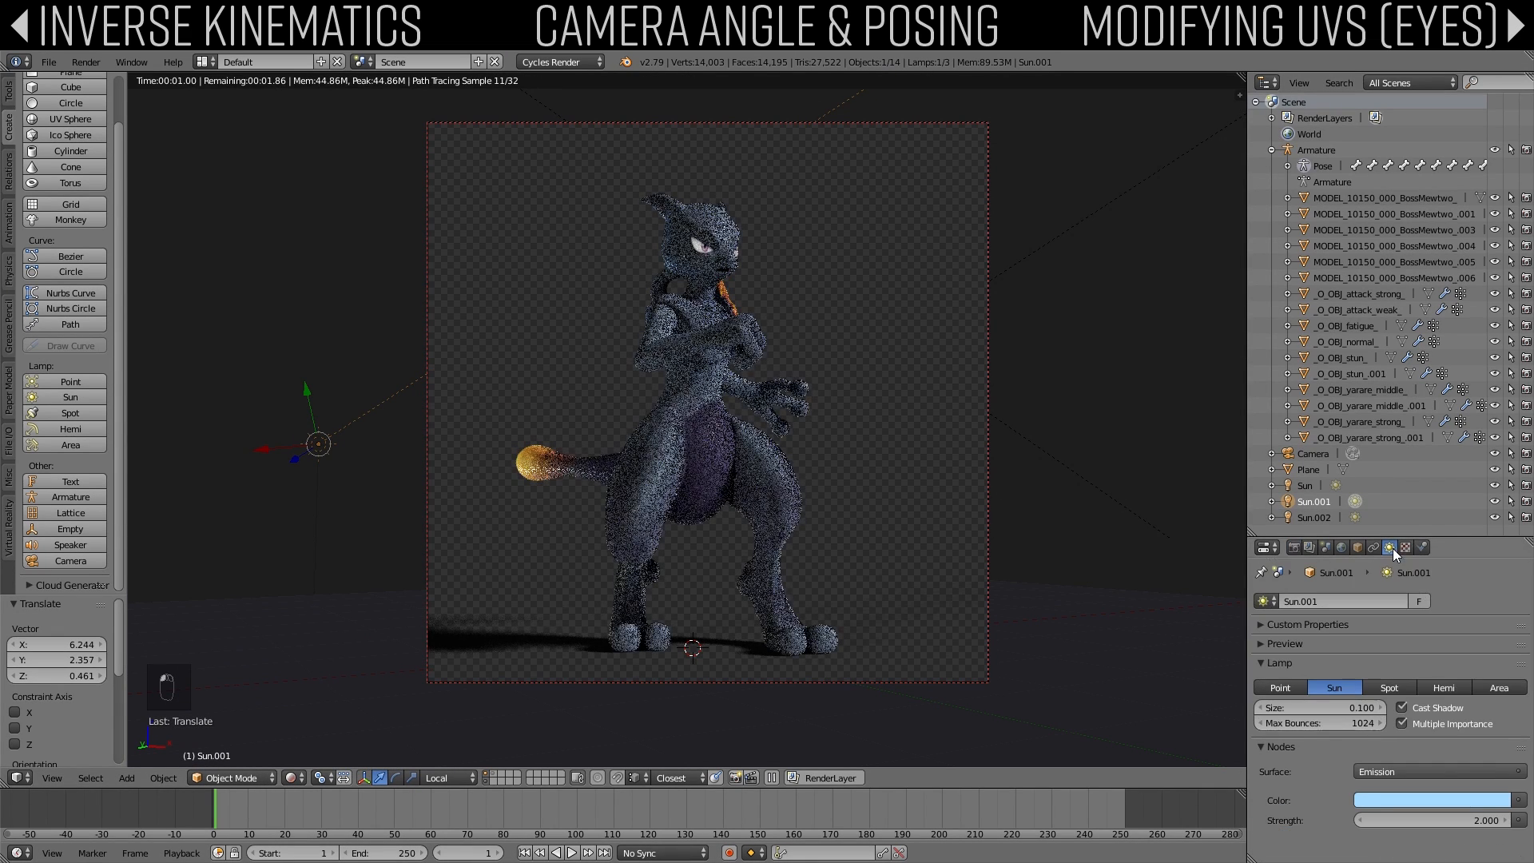
left_click(1422, 814)
type("4")
key("Return")
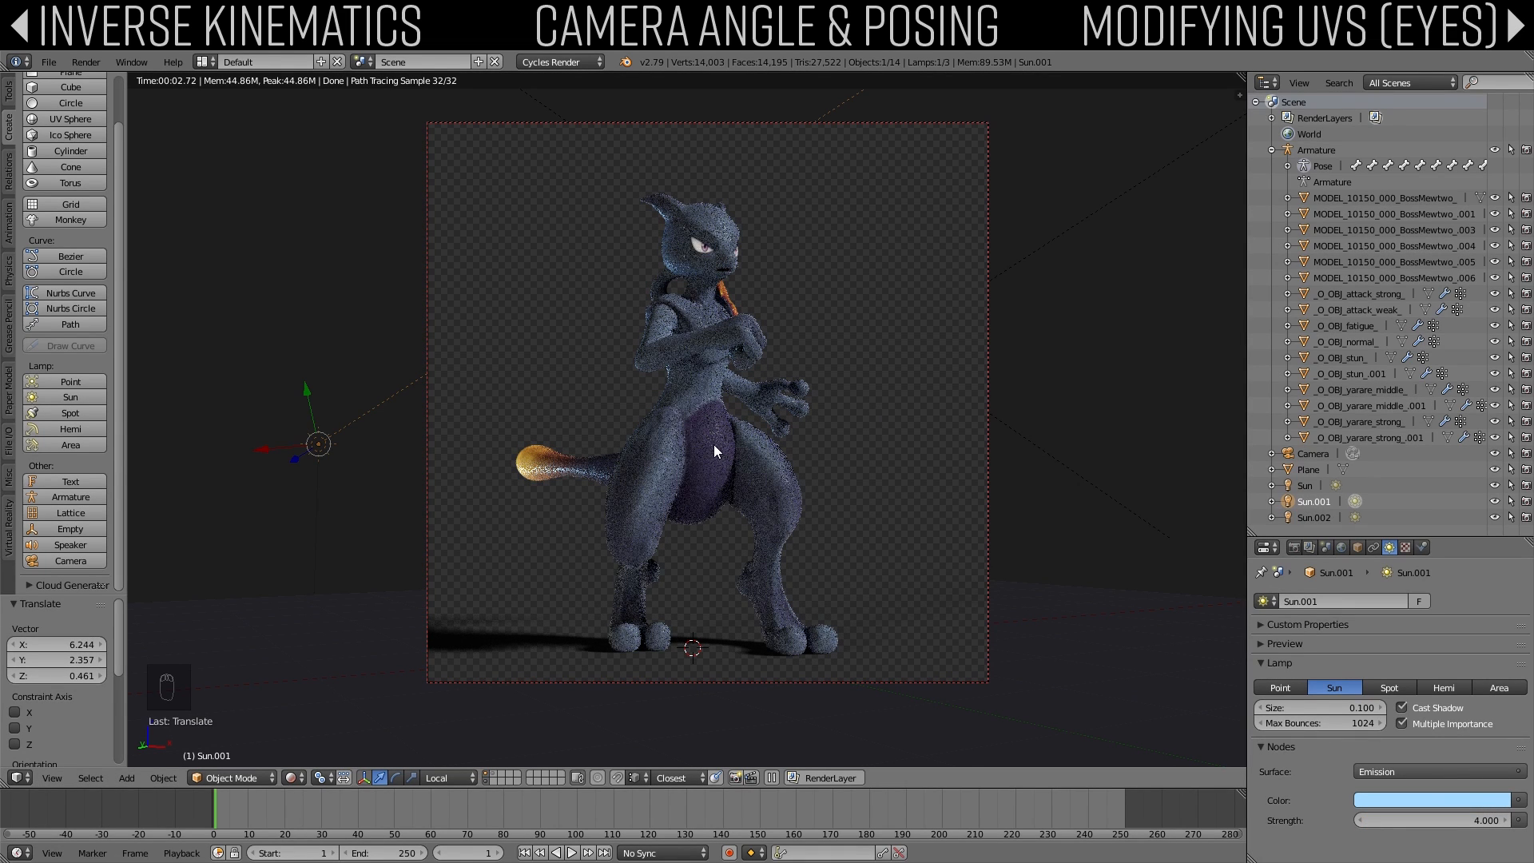
Step: Select the Sun lamp in Solid shading, return to the camera view in Rendered shading and set the lamp's emission strength to 3
mouse_move(714, 446)
middle_mouse_down()
mouse_move(729, 416)
mouse_move(665, 450)
middle_mouse_up()
scroll(665, 449, "down", 4)
key("z")
key("z")
right_click(371, 347)
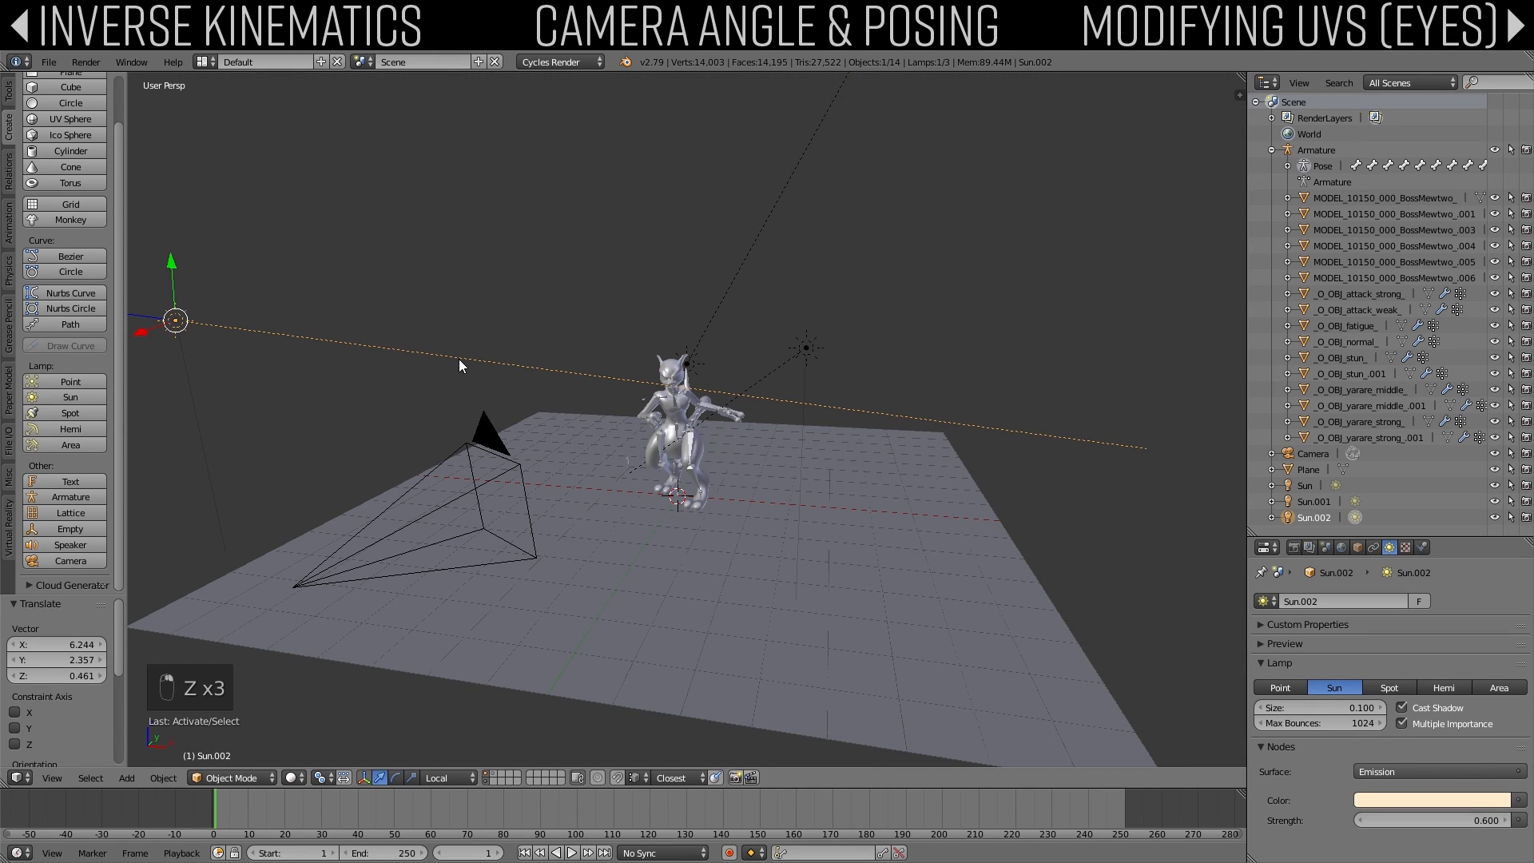
right_click(807, 346)
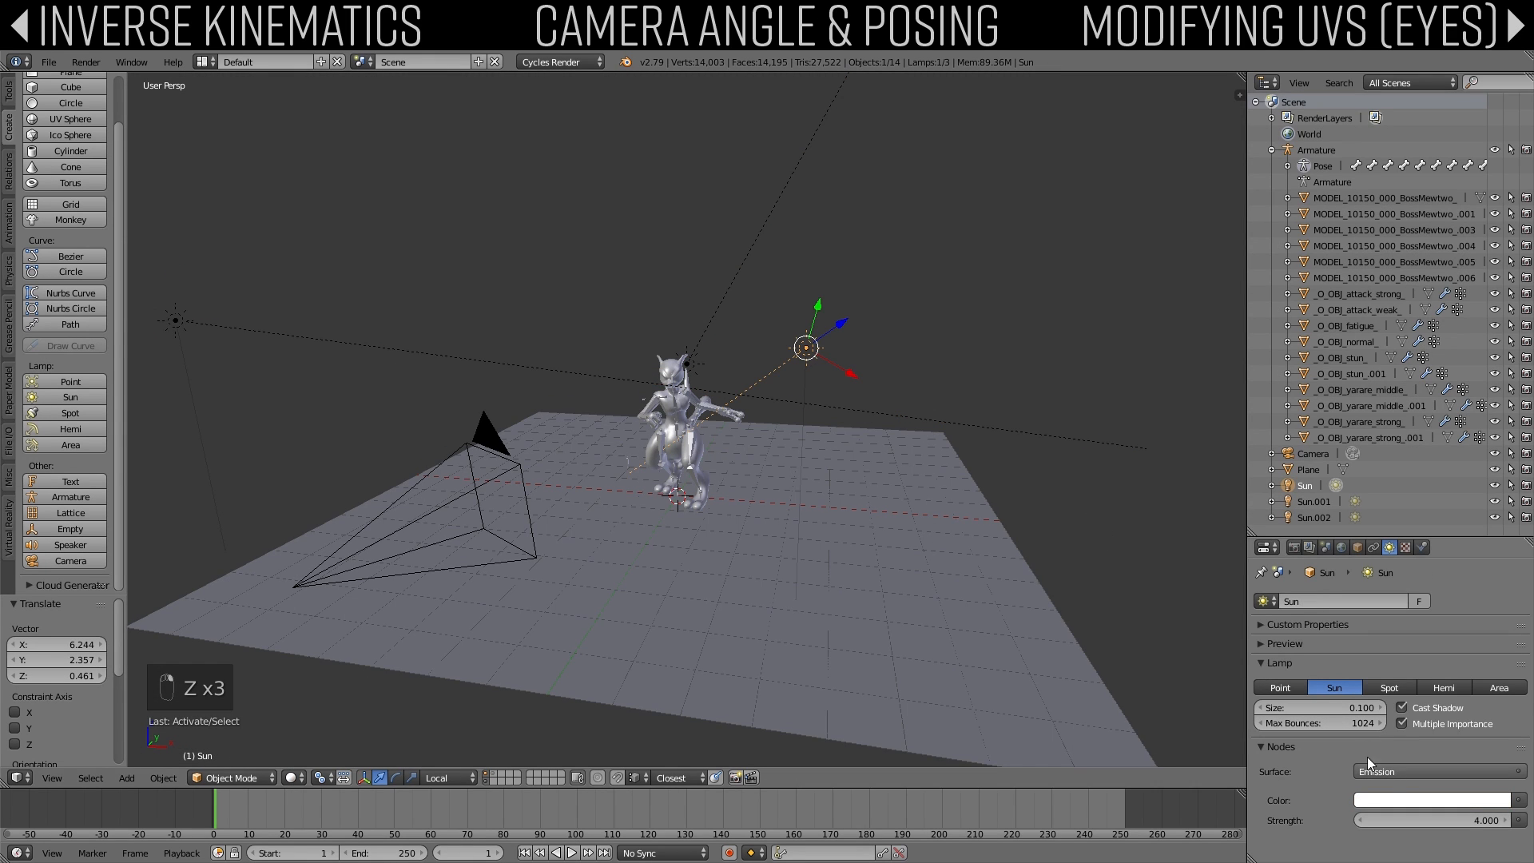
key("KP_0")
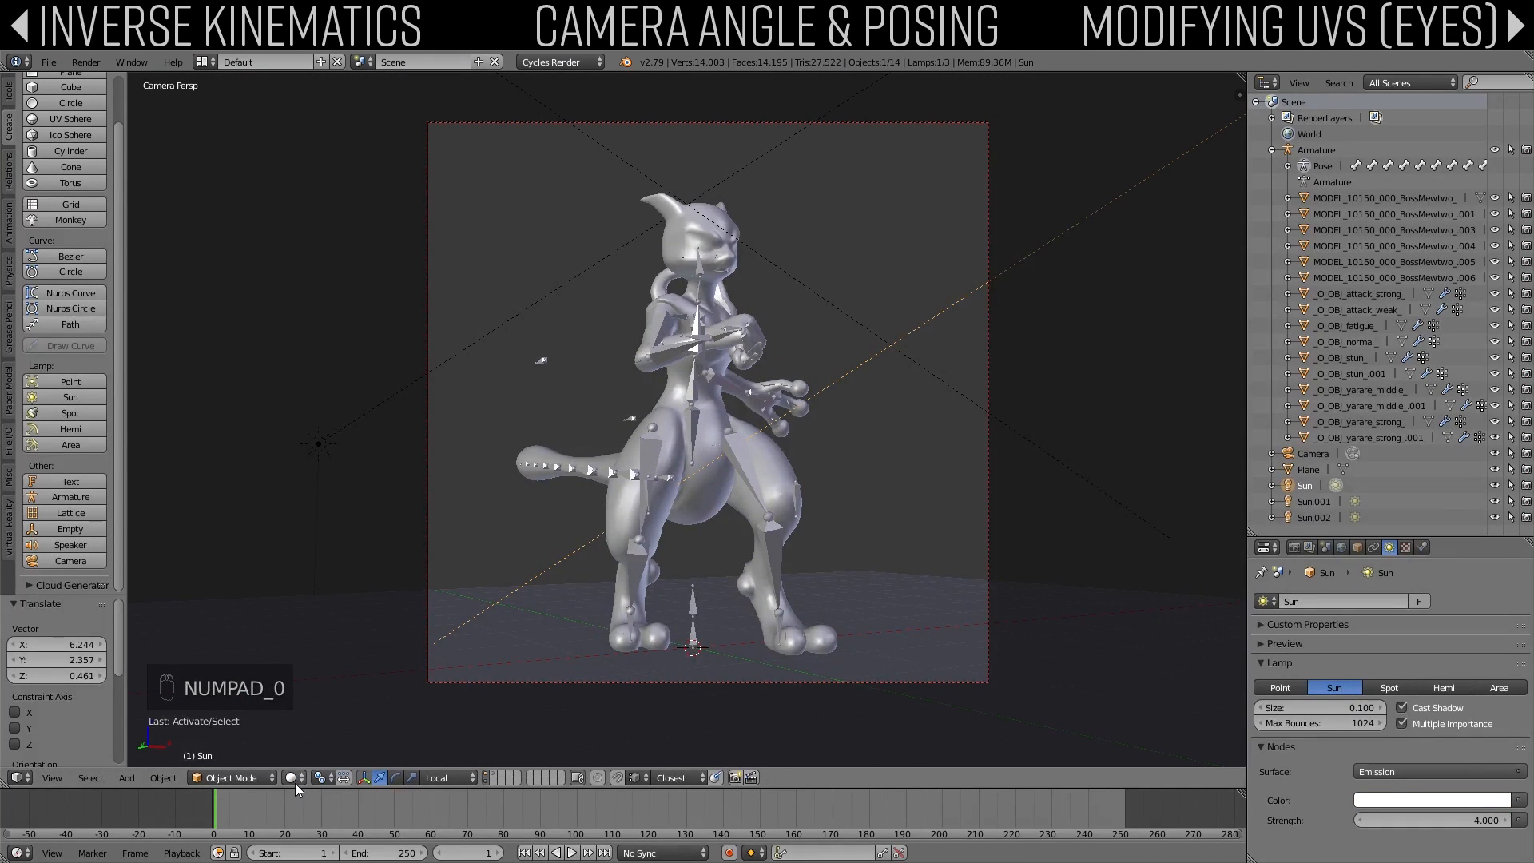
left_click(292, 779)
left_click(338, 660)
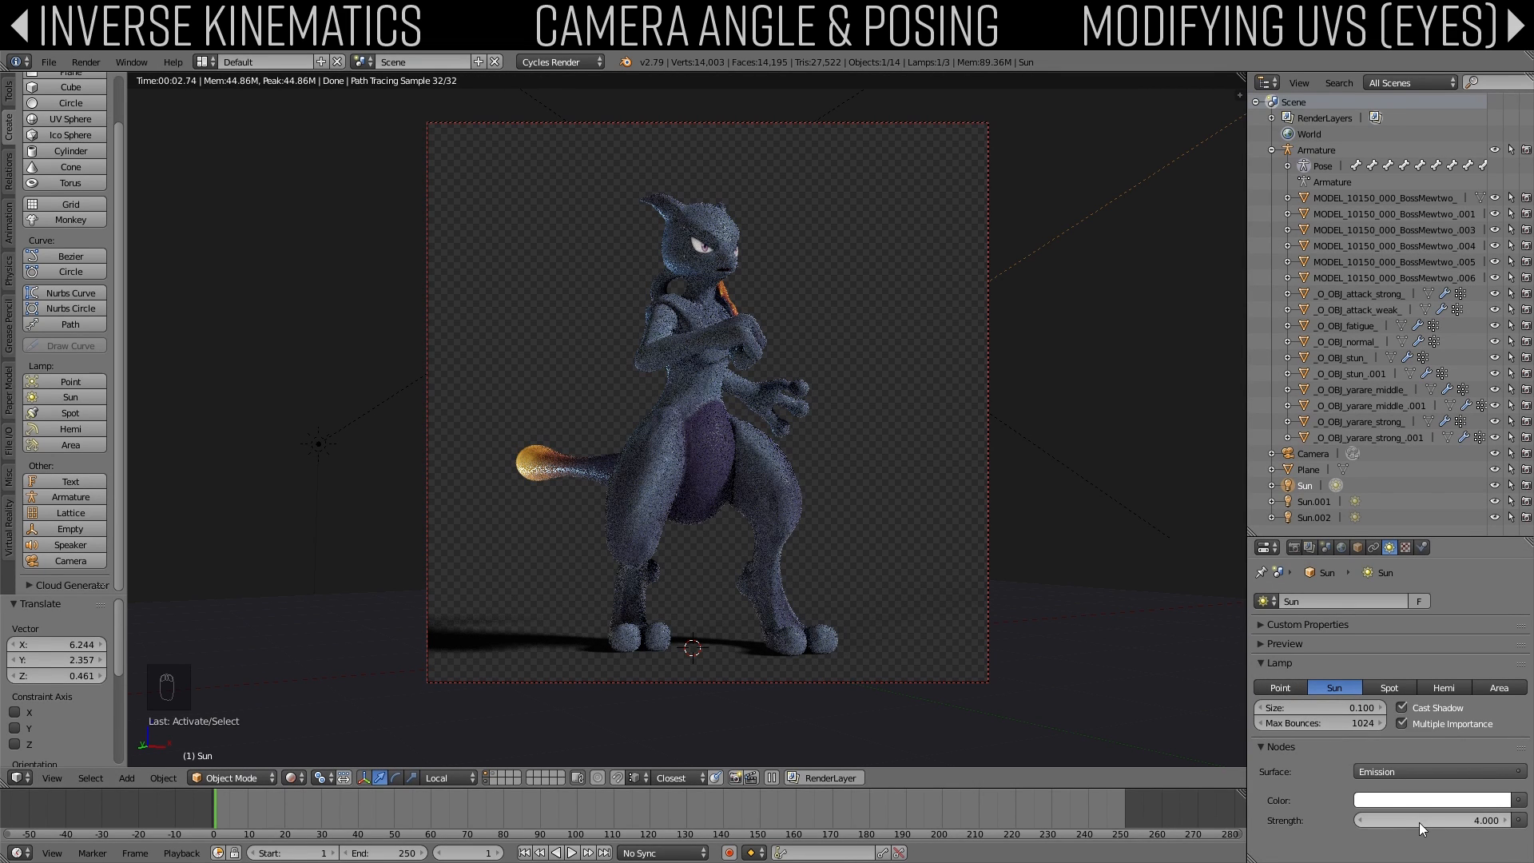
left_click(1421, 799)
left_click(1440, 817)
type("3")
key("Return")
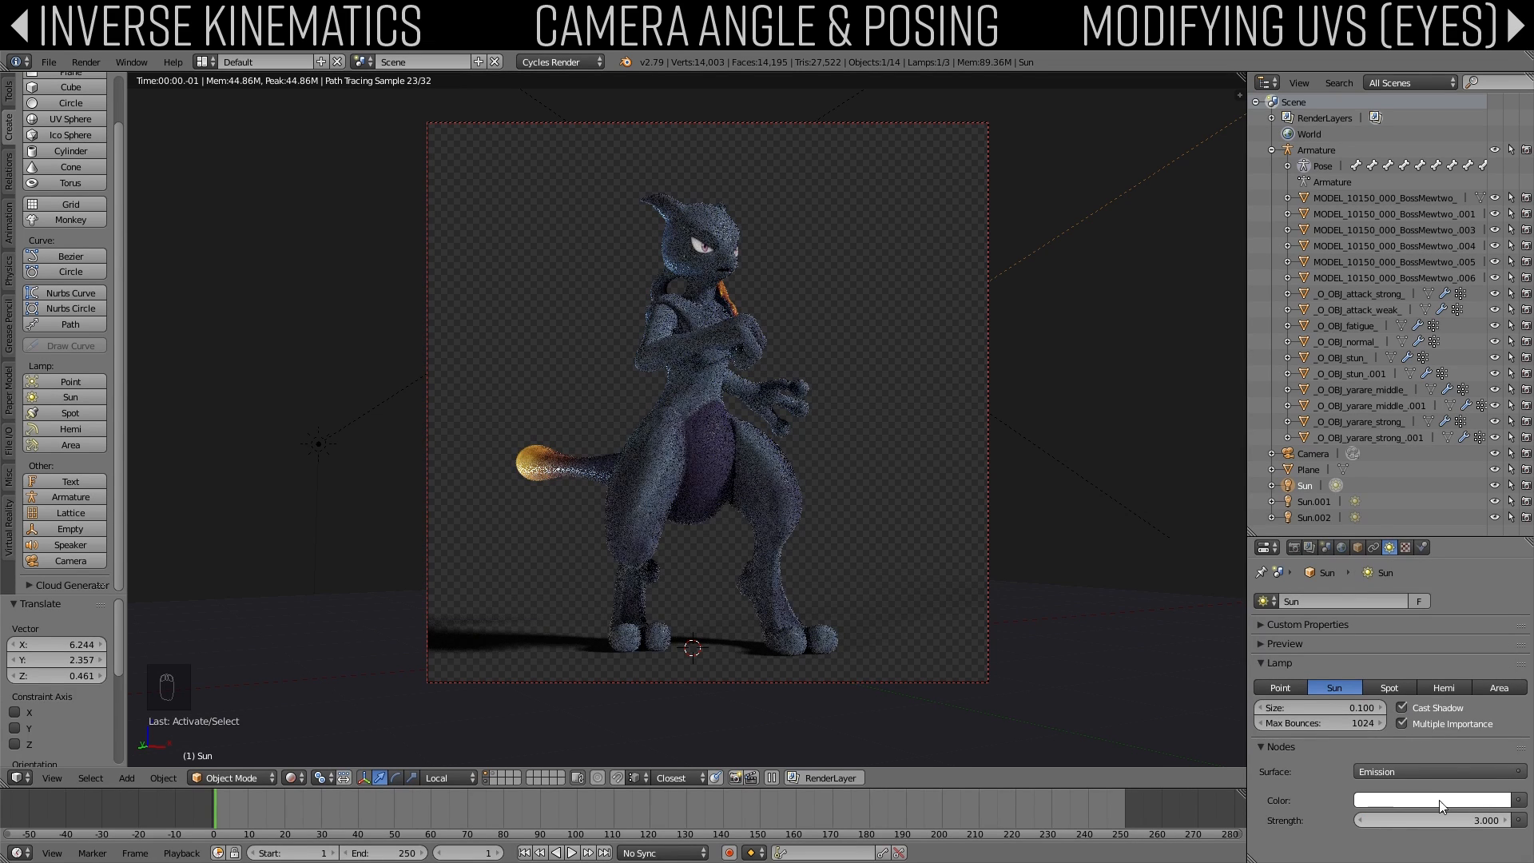
Step: Set the Sun.002 lamp's emission strength to 1 and desaturate its emission colour to a paler cream
left_click(1313, 501)
left_click(1310, 517)
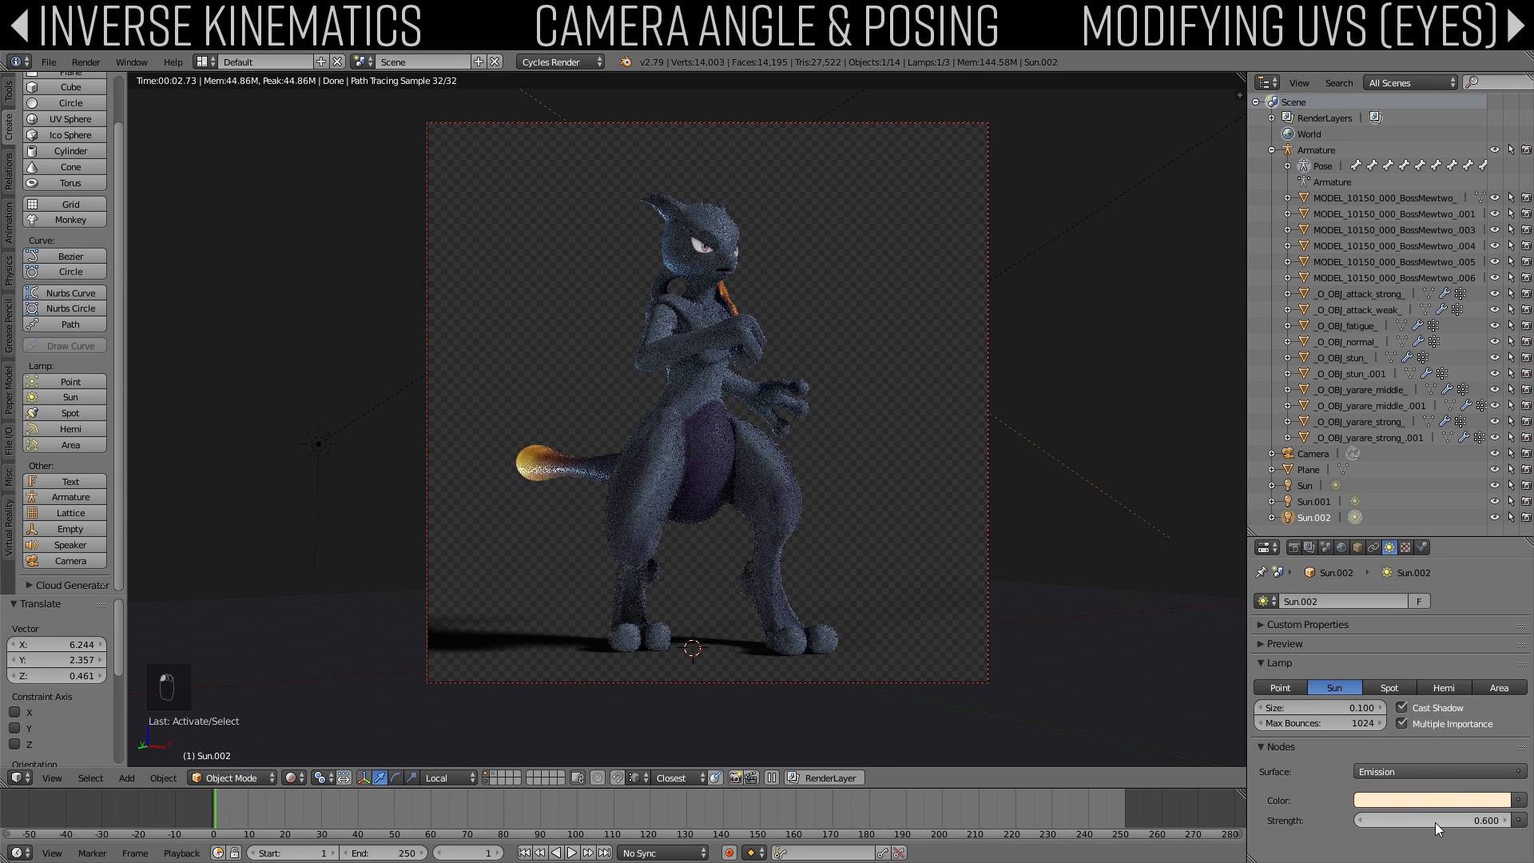
type("1")
key("Return")
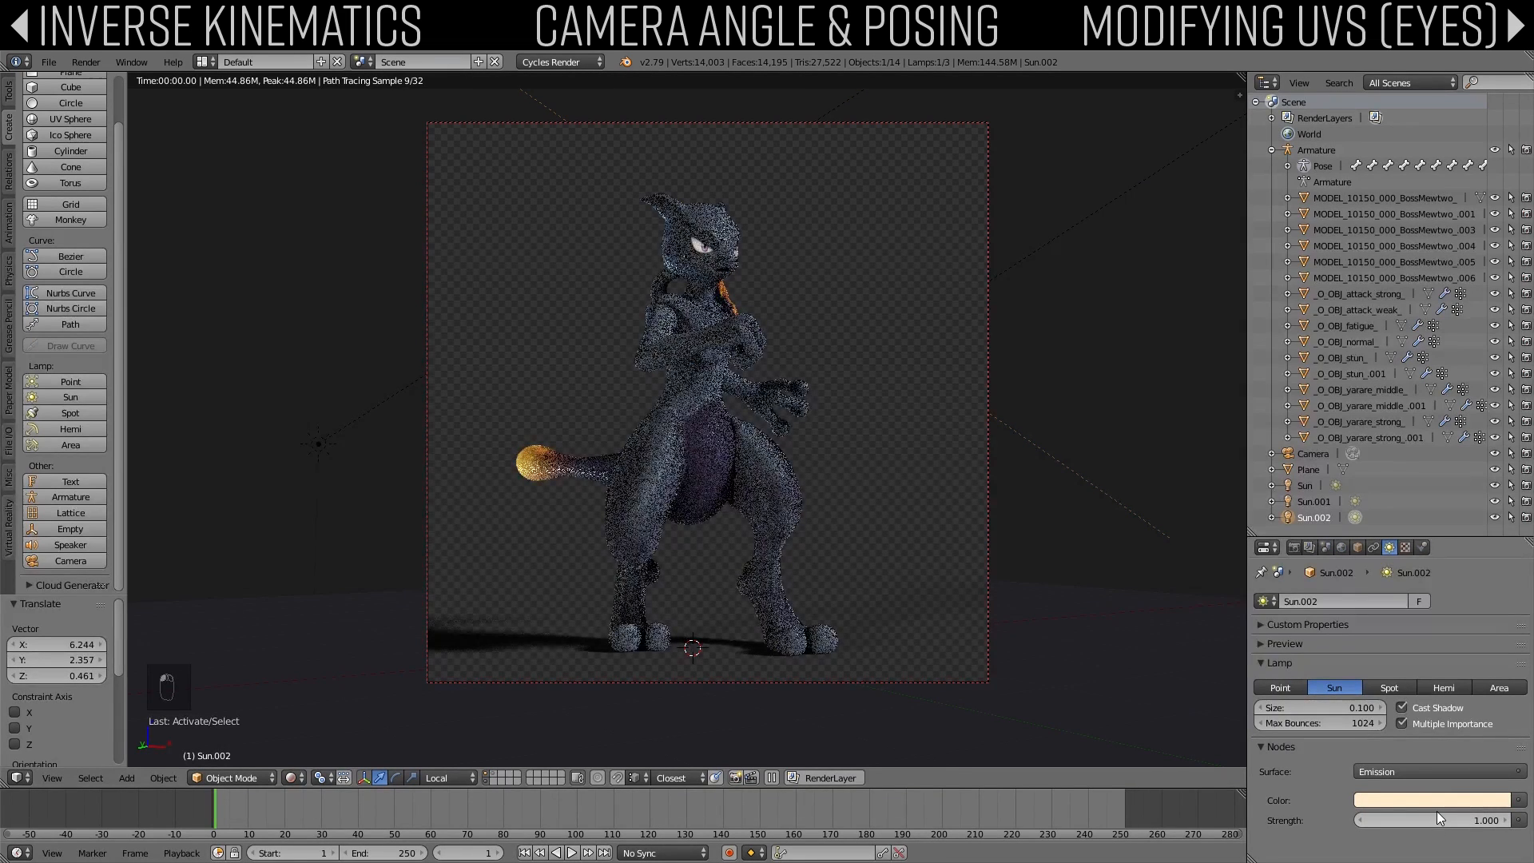
left_click(1436, 806)
left_click_drag(1469, 740, 1461, 740)
Step: Try a pale violet tint on the Sun lamp's emission colour and return it to white
left_click(1305, 485)
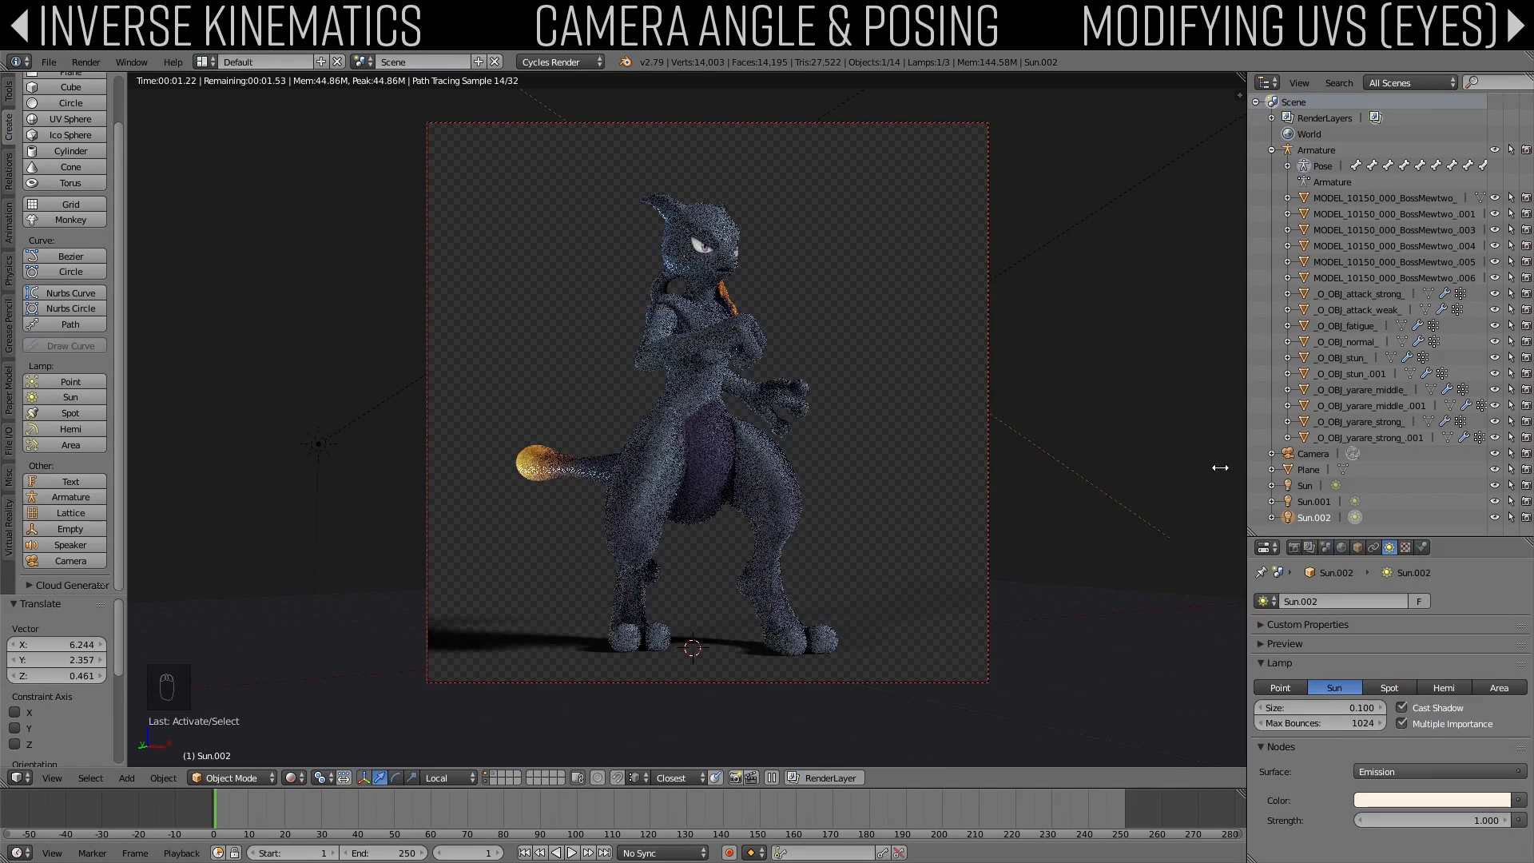
left_click(1431, 800)
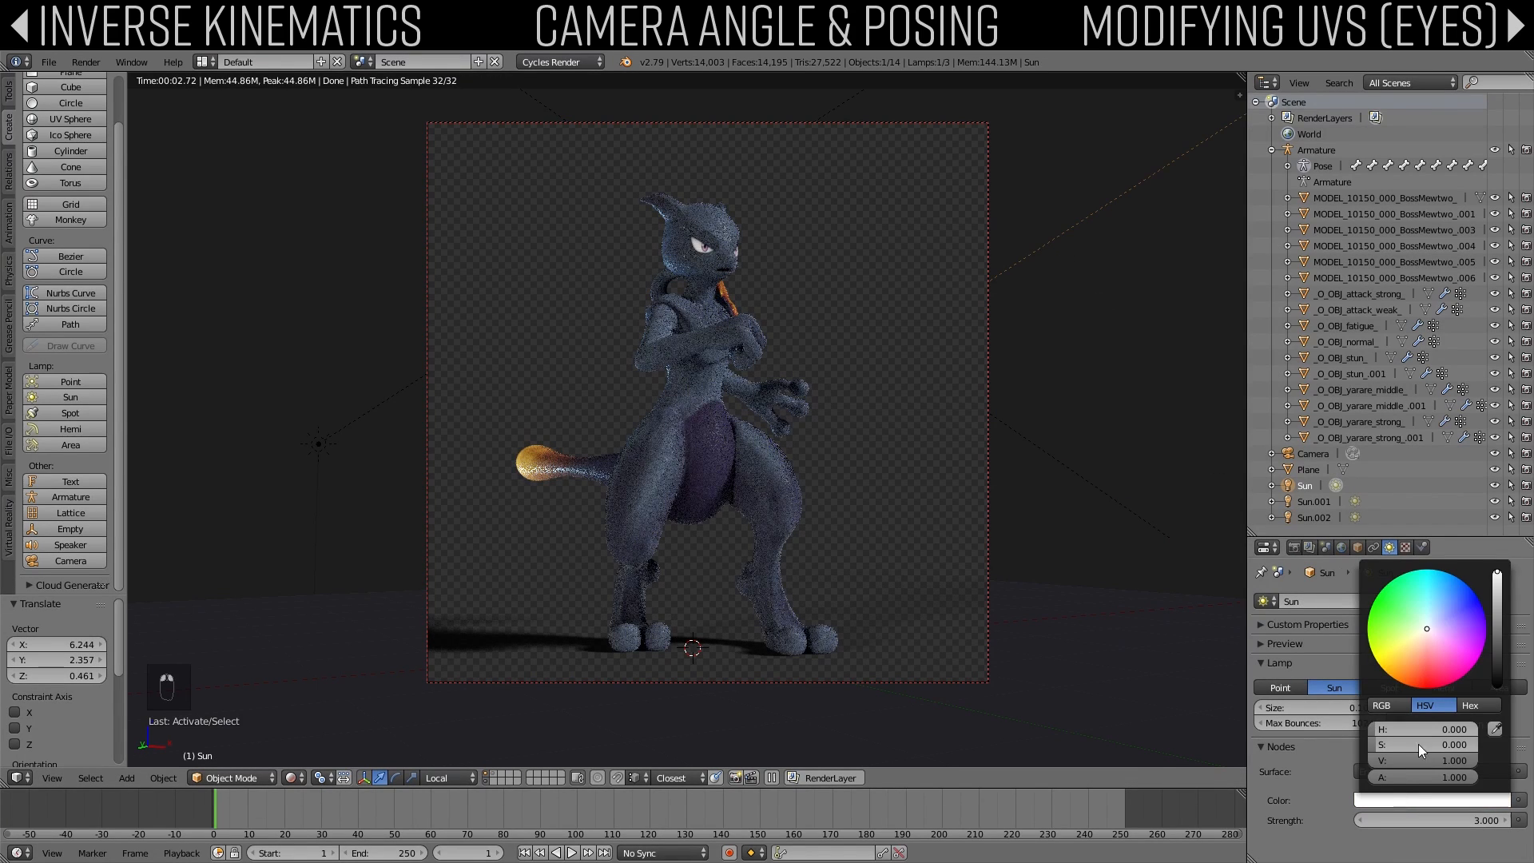
left_click_drag(1442, 635, 1446, 636)
left_click(1434, 626)
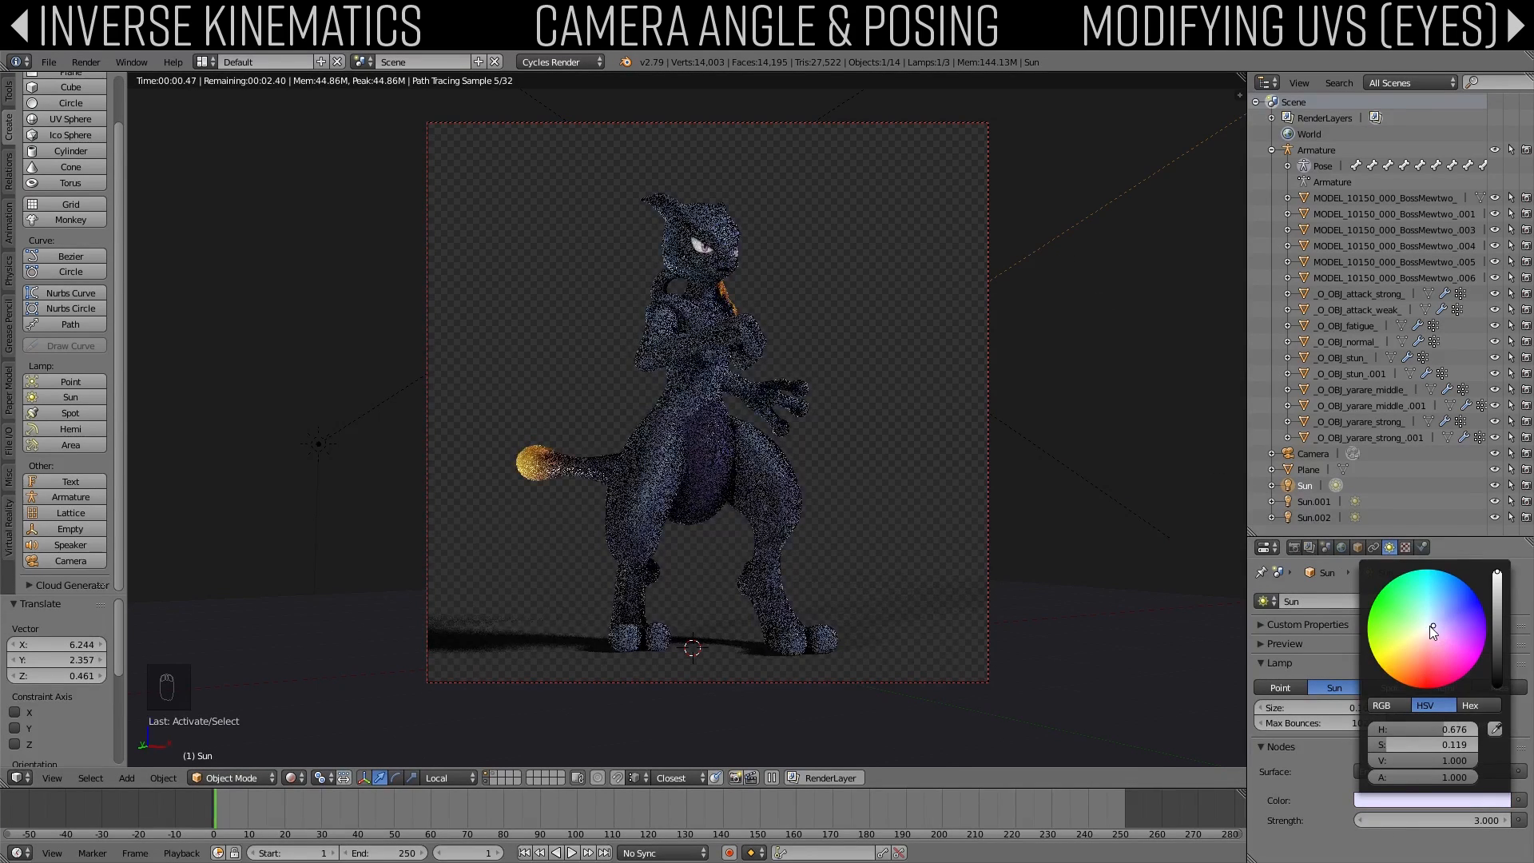
left_click(1435, 631)
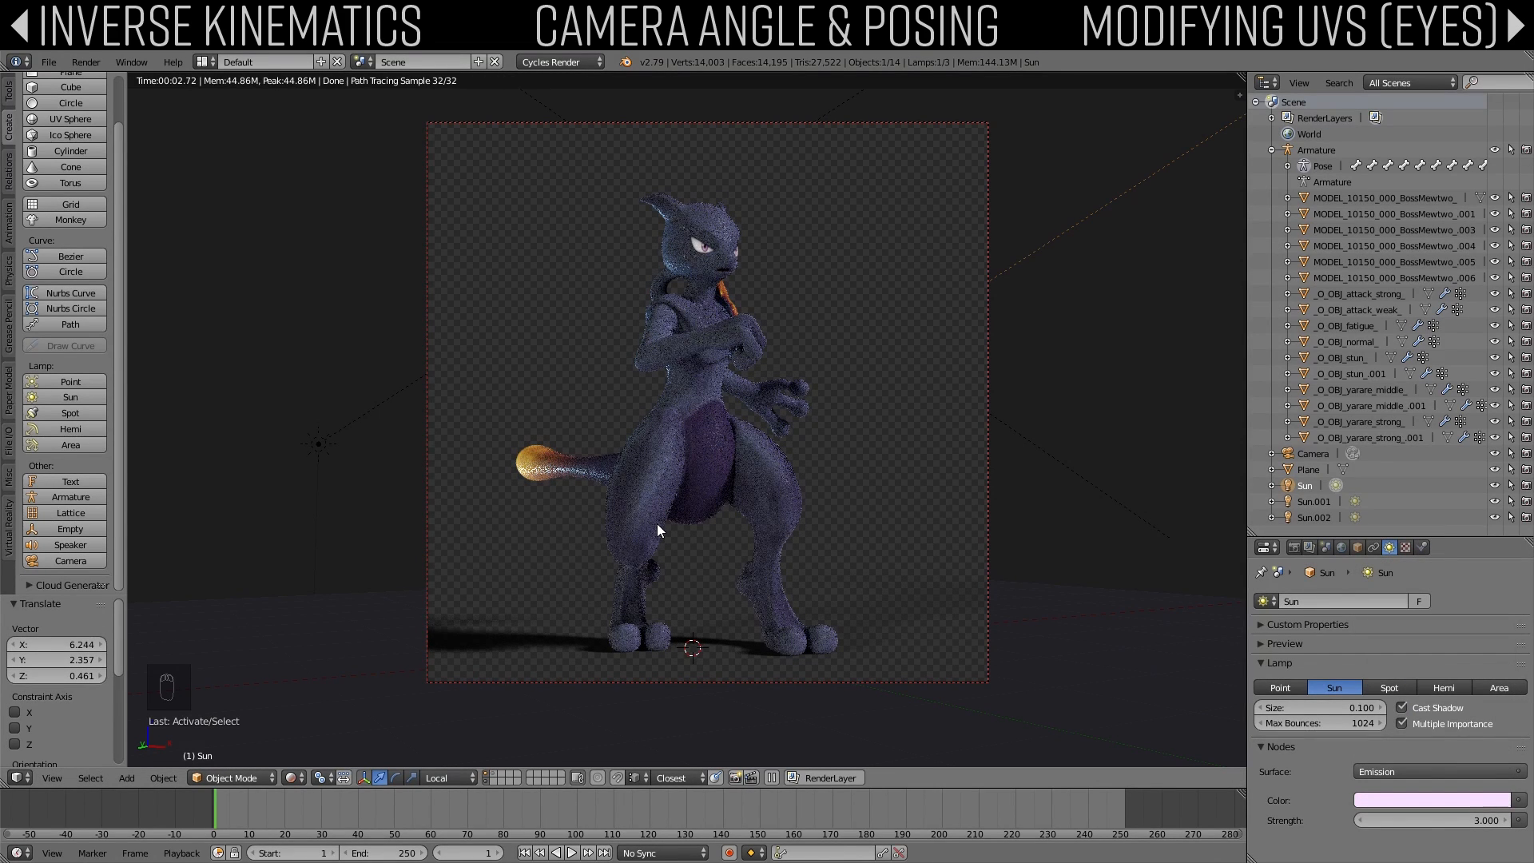
left_click(1393, 797)
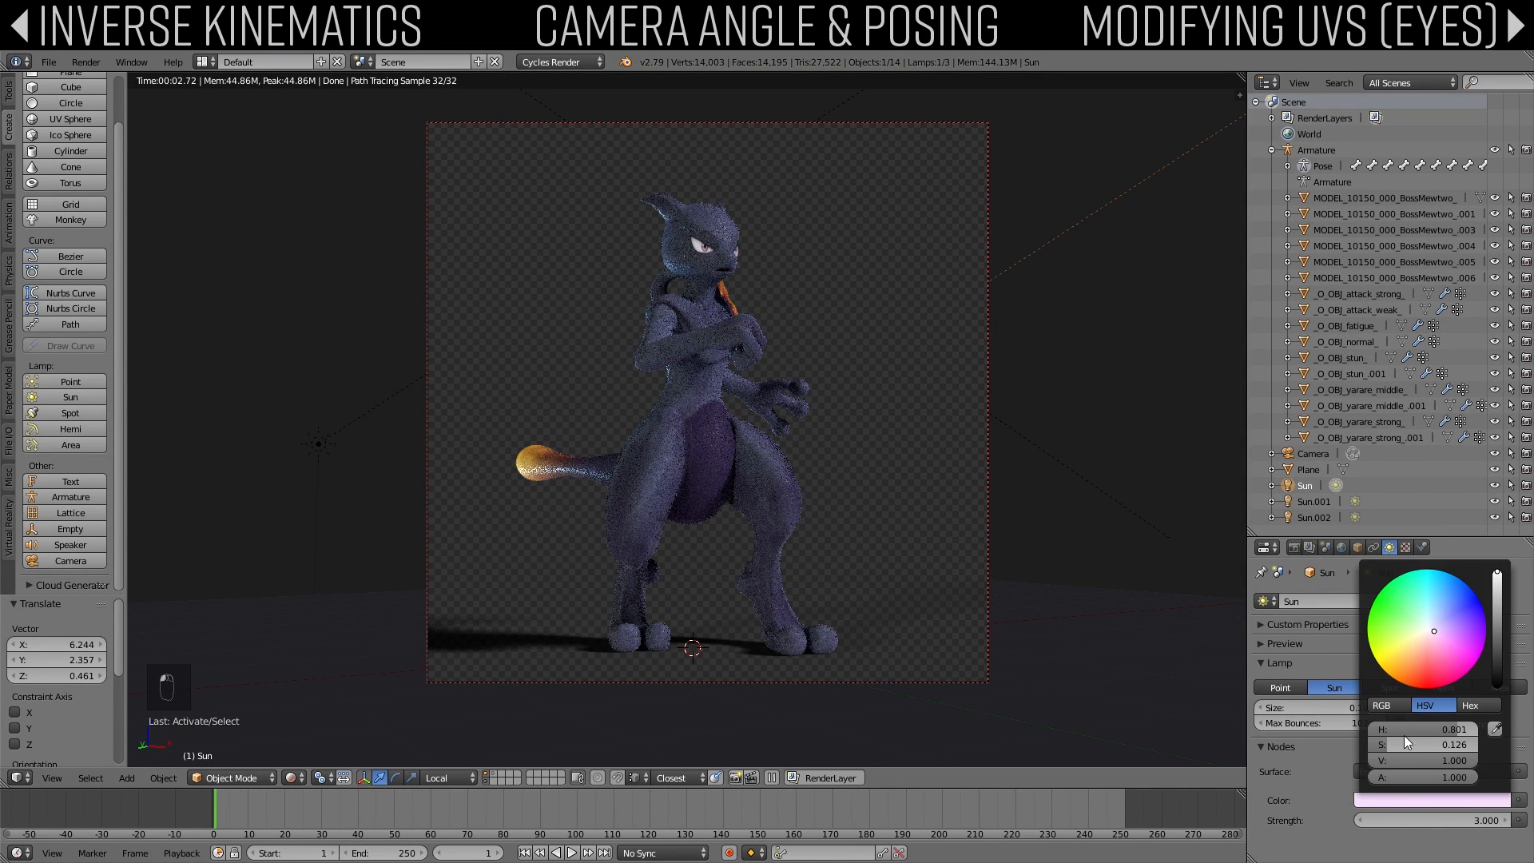
left_click_drag(1409, 748, 1391, 749)
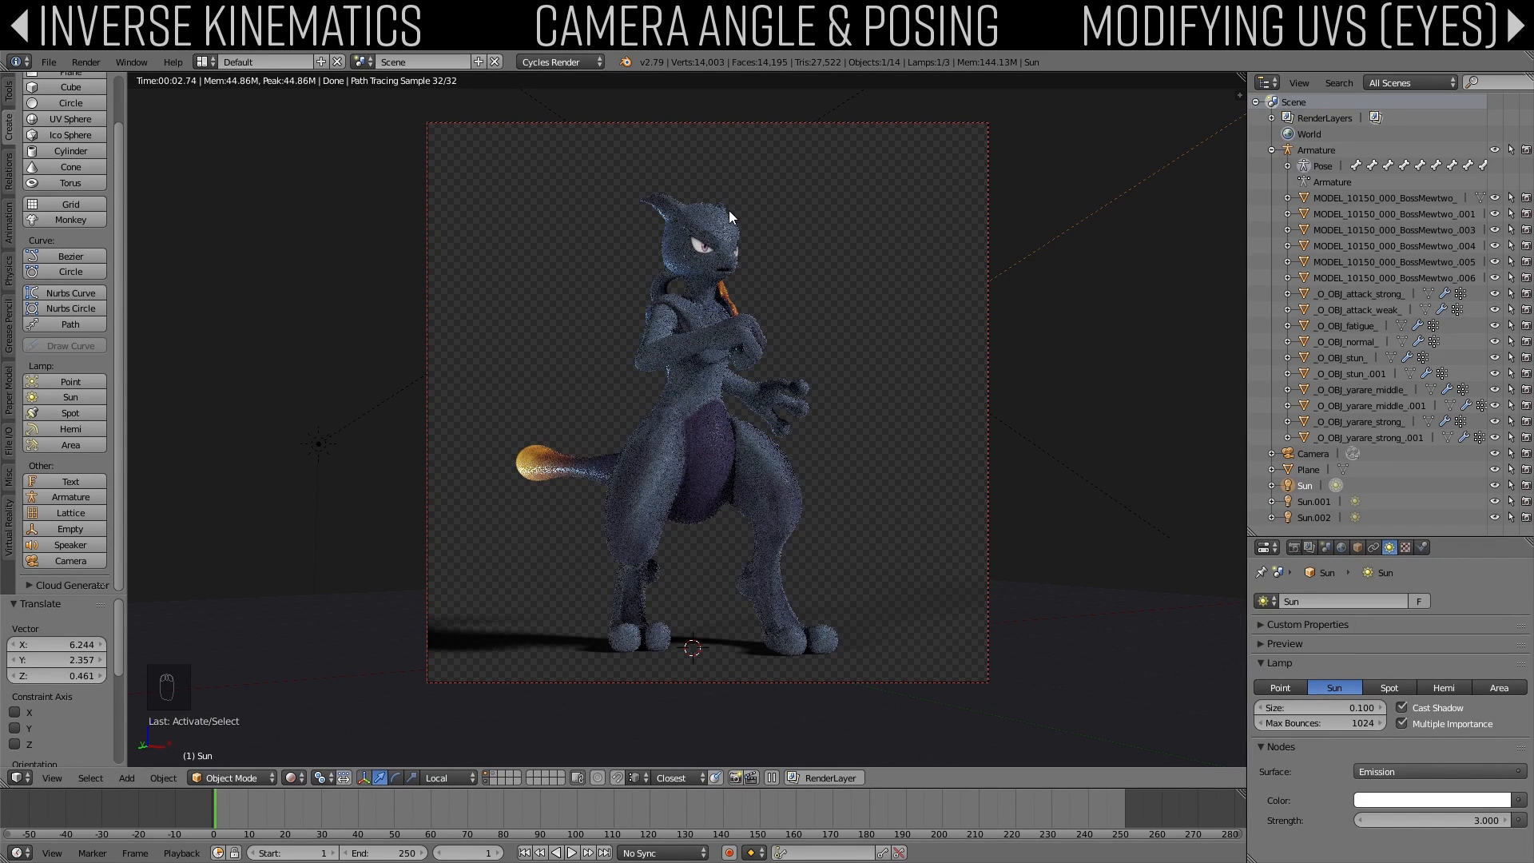
Step: In Solid shading, examine how the head is divided between the body mesh and the separate face meshes
key("z")
key("z")
key("z")
scroll(719, 210, "up", 6)
right_click(683, 155)
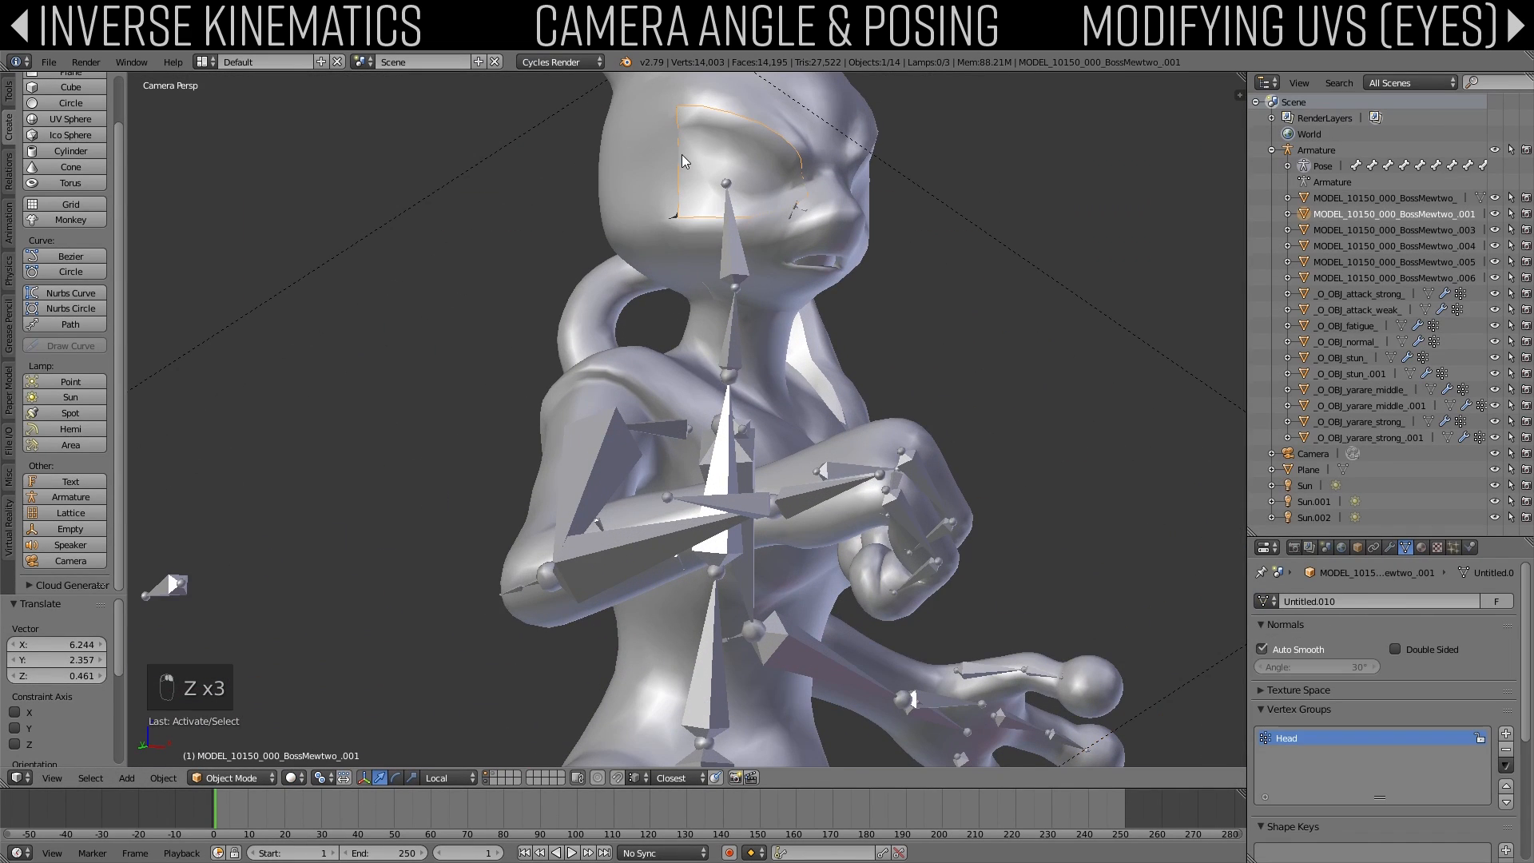
scroll(664, 239, "down", 2)
key("Tab")
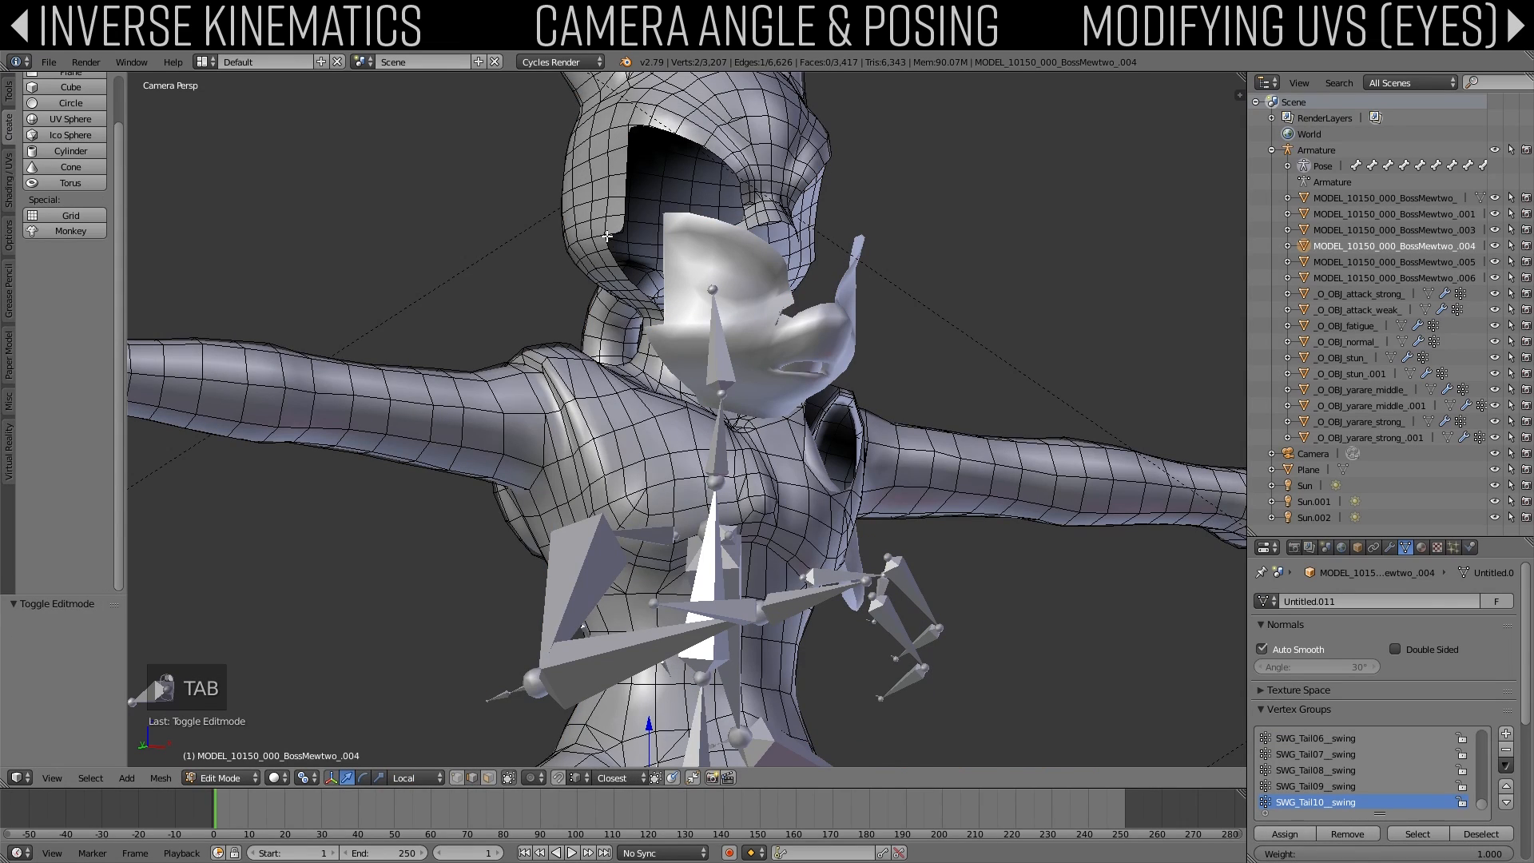
key("Tab")
Step: Join MODEL_10150_000_BossMewtwo_.001, MODEL_10150_000_BossMewtwo_.003 and _O_OBJ_normal_ into the body mesh MODEL_10150_000_BossMewtwo_.004
right_click(692, 251)
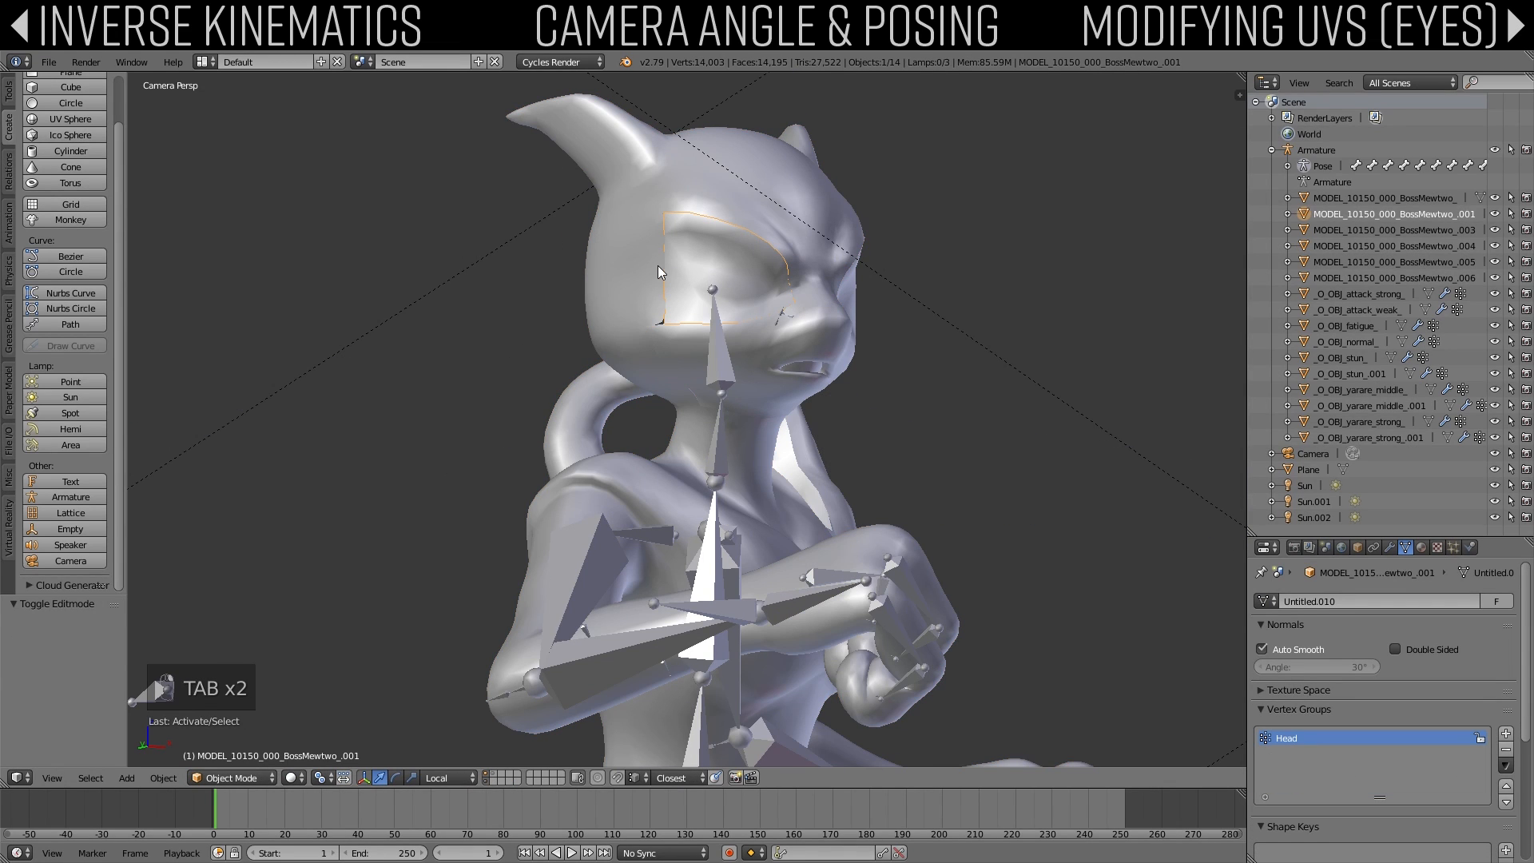
key("KP_Decimal")
scroll(572, 304, "down", 3)
mouse_move(573, 303)
middle_mouse_down()
mouse_move(636, 323)
mouse_move(629, 291)
mouse_move(589, 265)
mouse_move(562, 329)
middle_mouse_up()
right_click(563, 329, "shift")
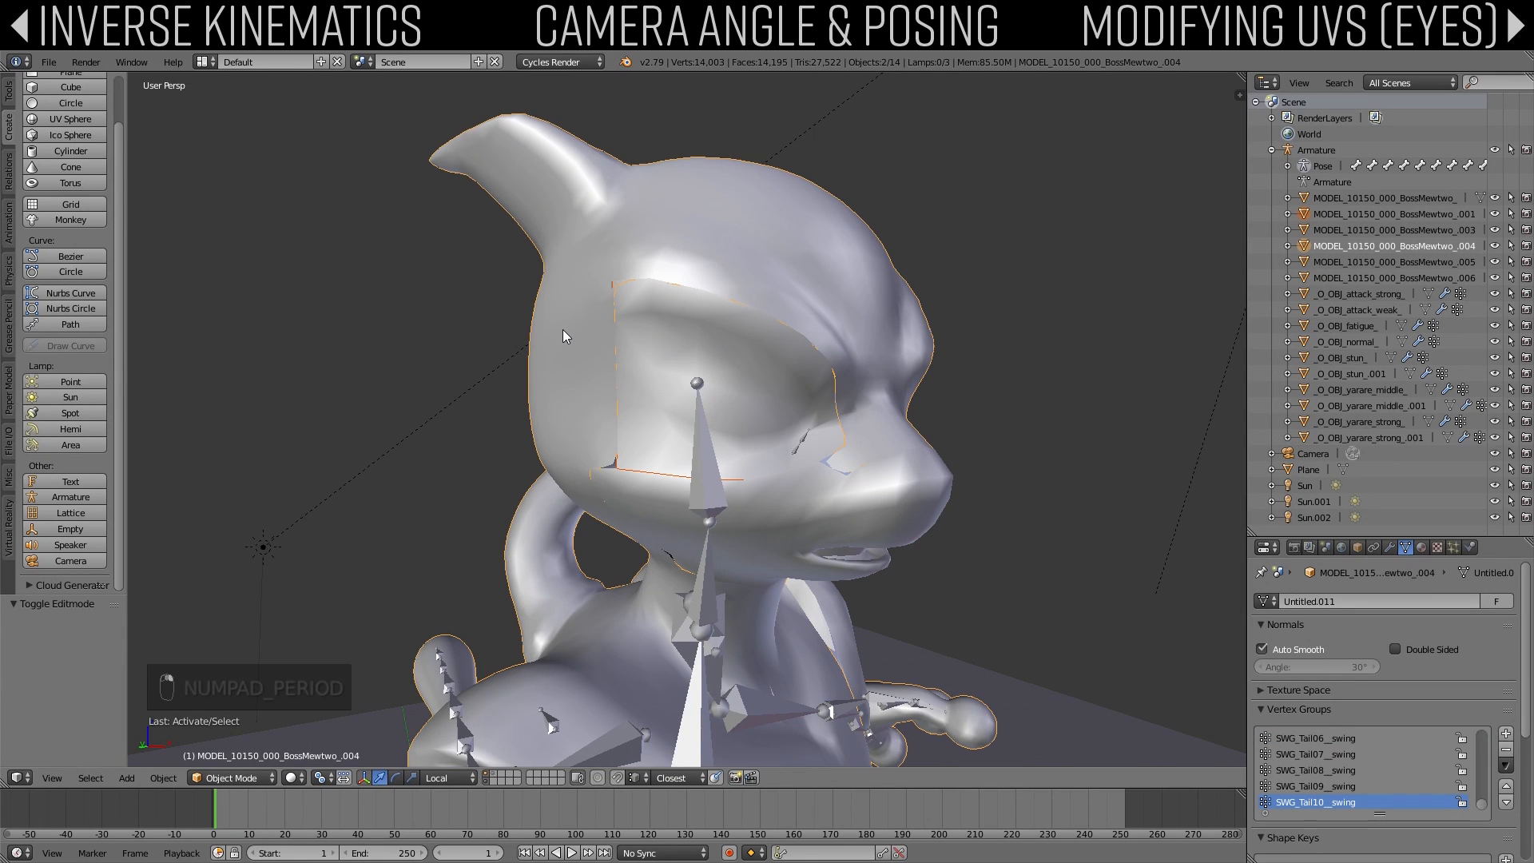
mouse_move(823, 332)
middle_mouse_down()
mouse_move(738, 336)
mouse_move(812, 338)
middle_mouse_up()
scroll(809, 333, "up", 2)
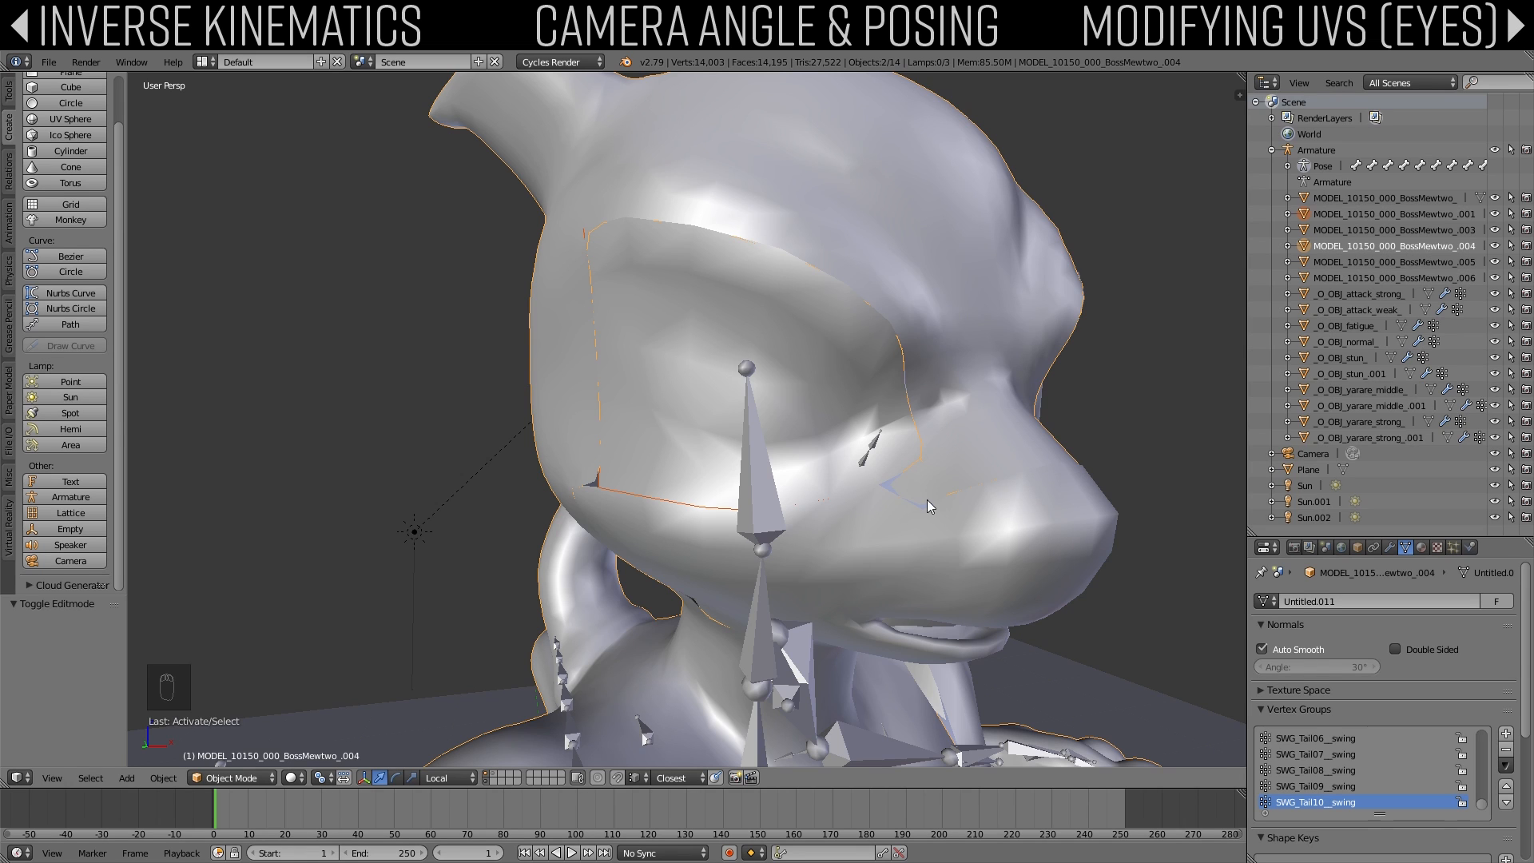
middle_click_drag(946, 492, 833, 470)
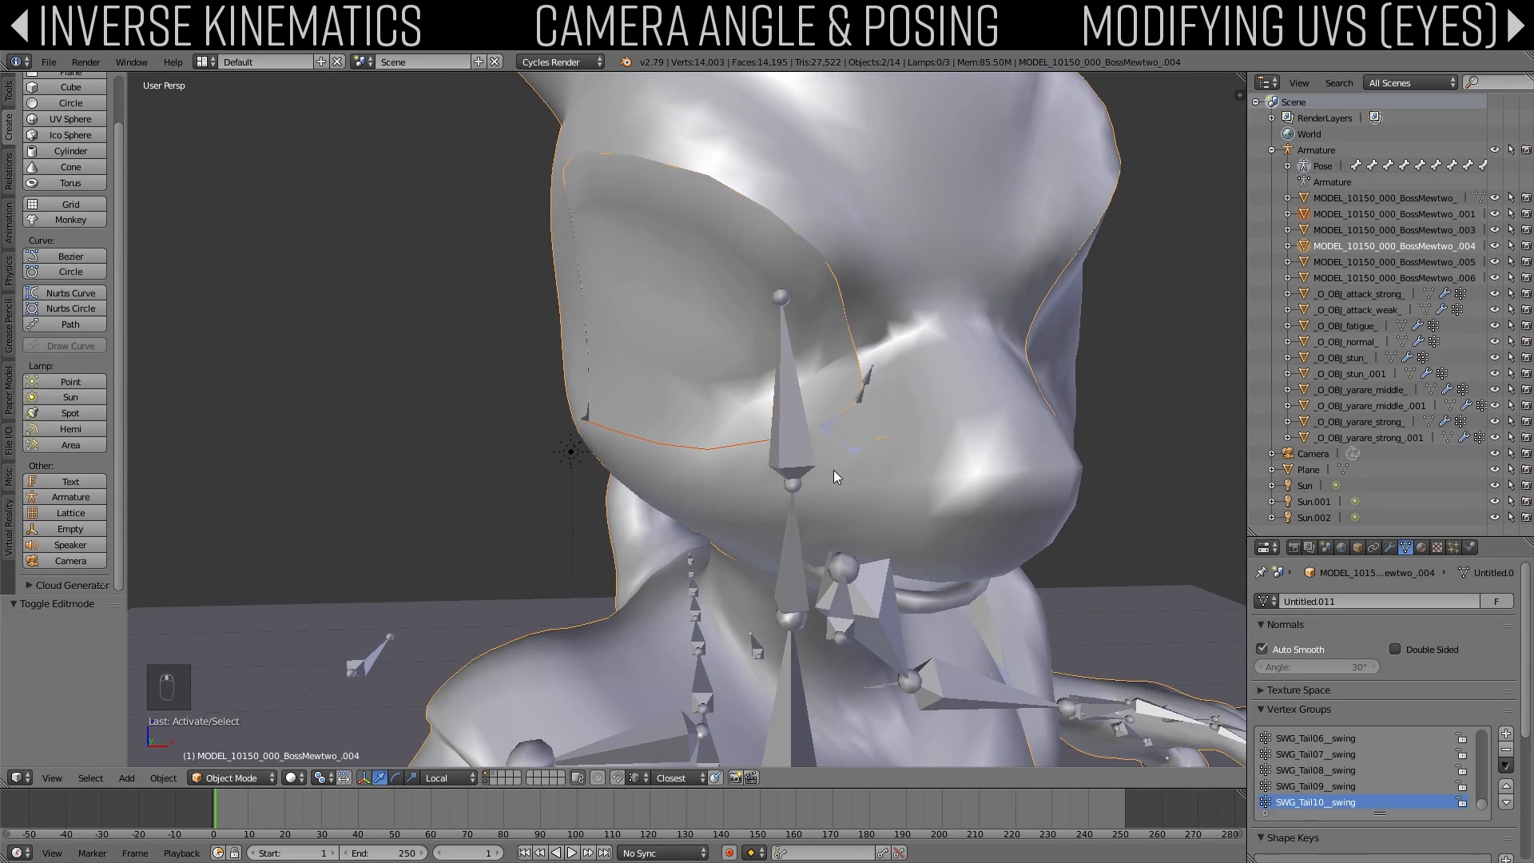
right_click(677, 468, "shift")
right_click(831, 176, "shift")
middle_click_drag(995, 212, 906, 323)
right_click(851, 307, "shift")
right_click(758, 271, "shift")
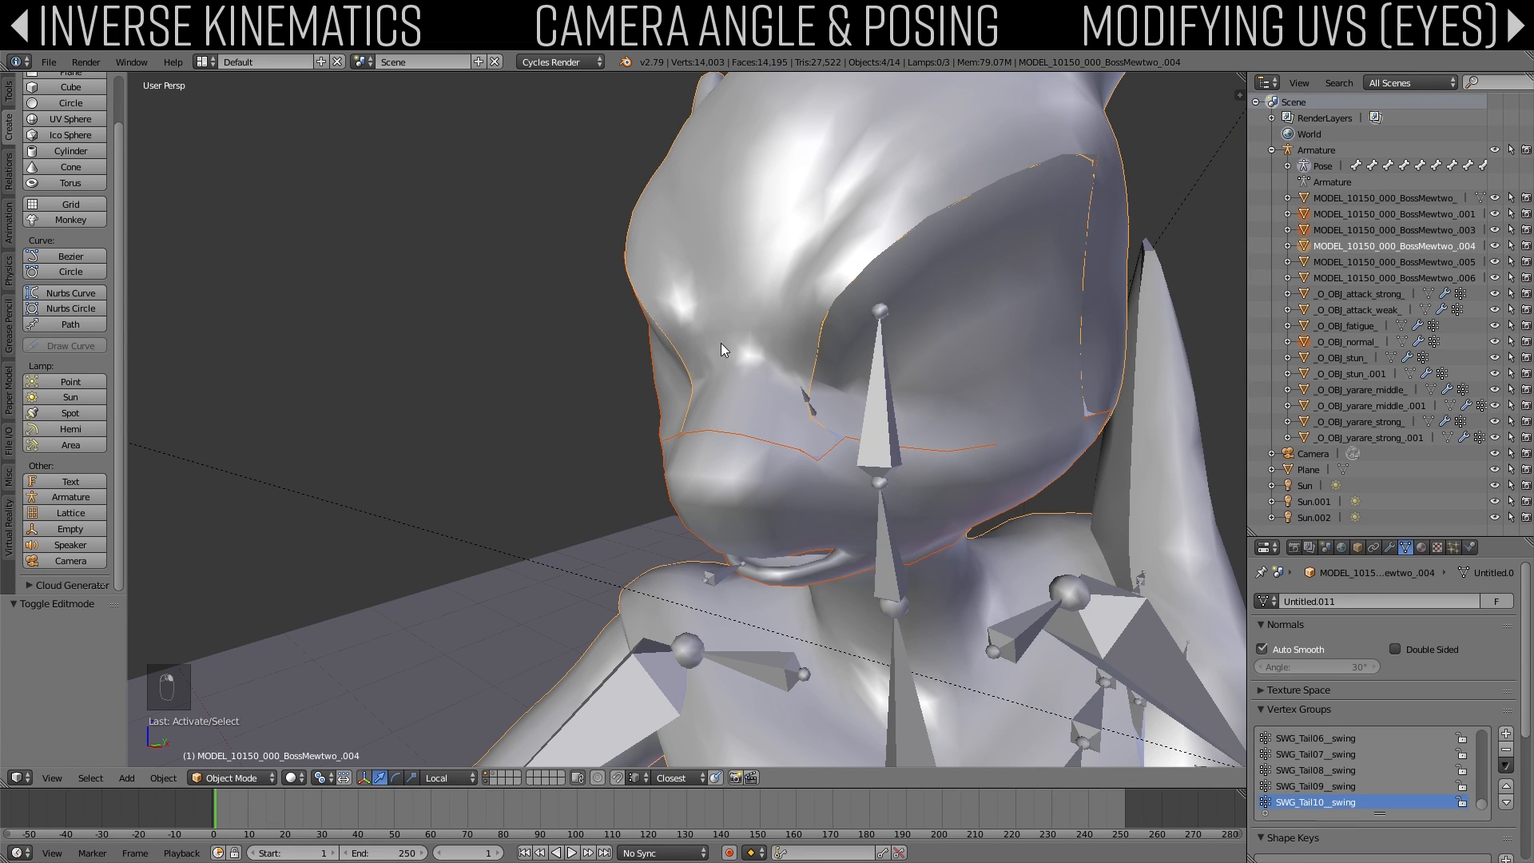
key("ctrl+j")
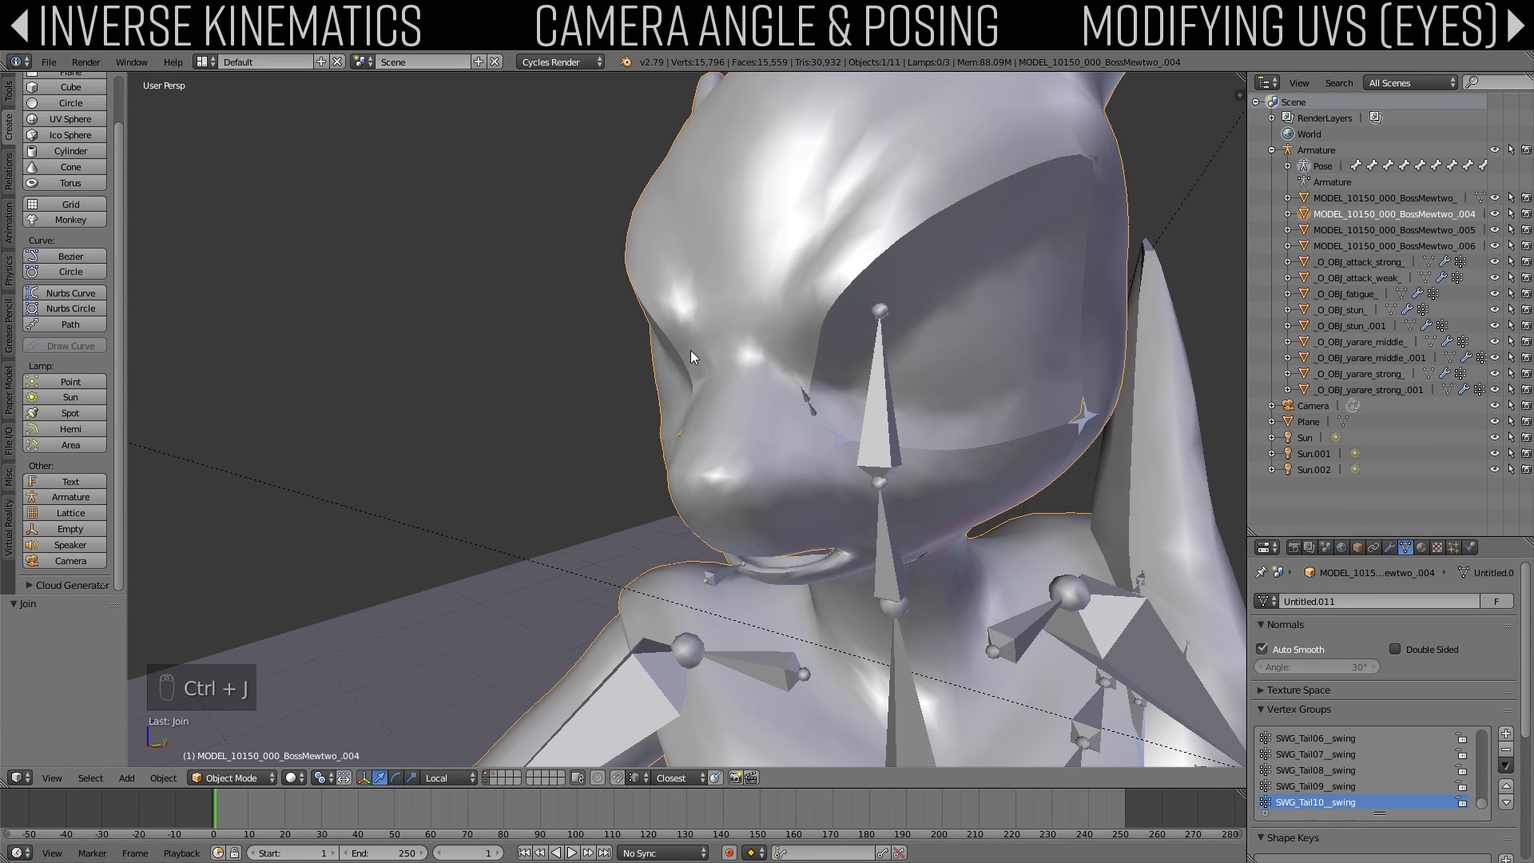
Step: Select all vertices of the joined body mesh, apply Remove Doubles and return to Object Mode
middle_click_drag(690, 350, 847, 335)
left_click(1421, 548)
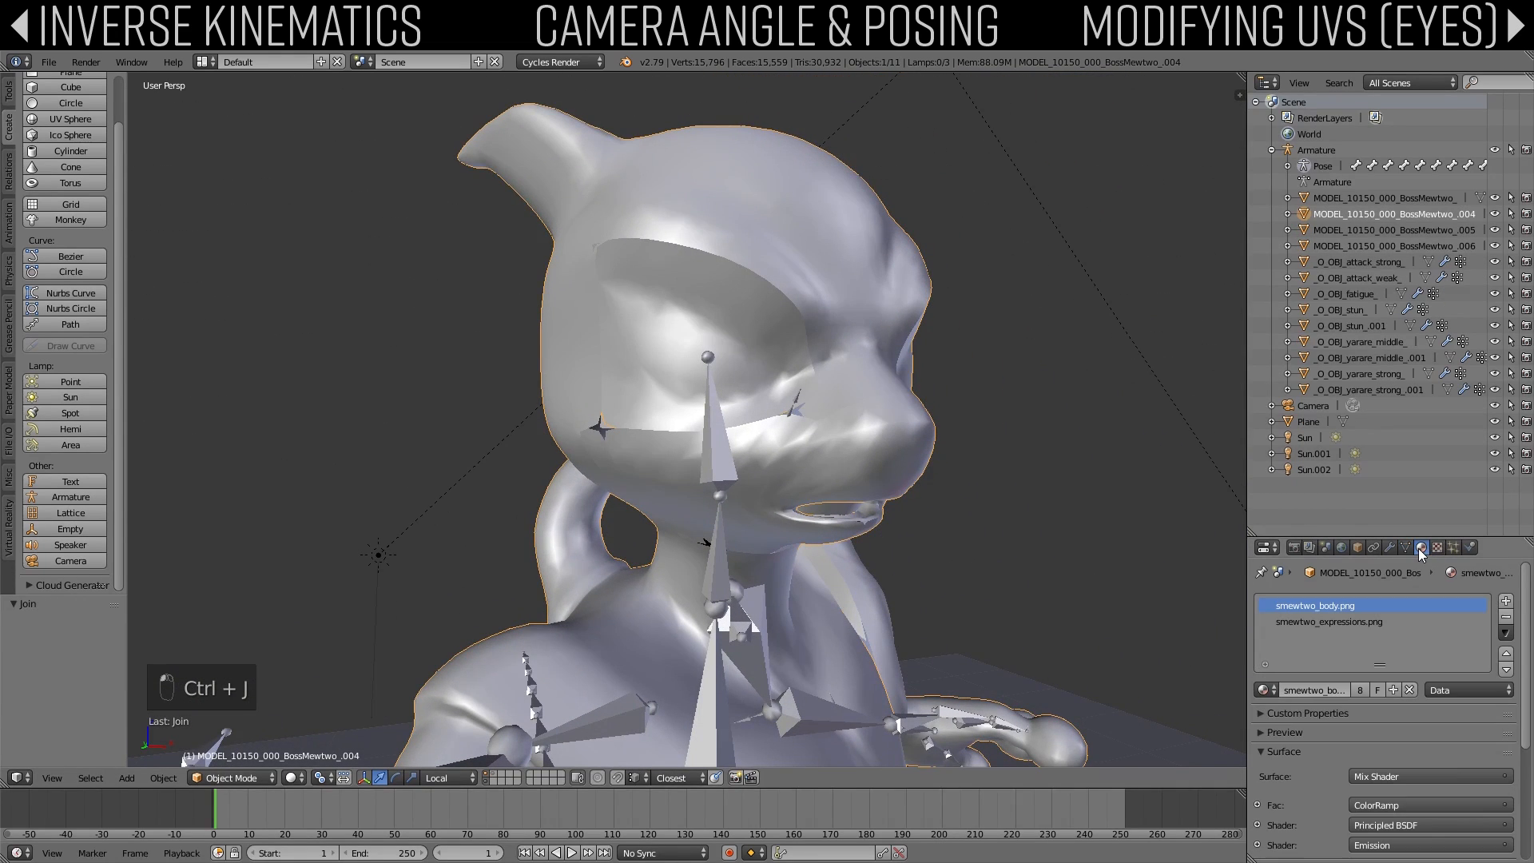
key("Tab")
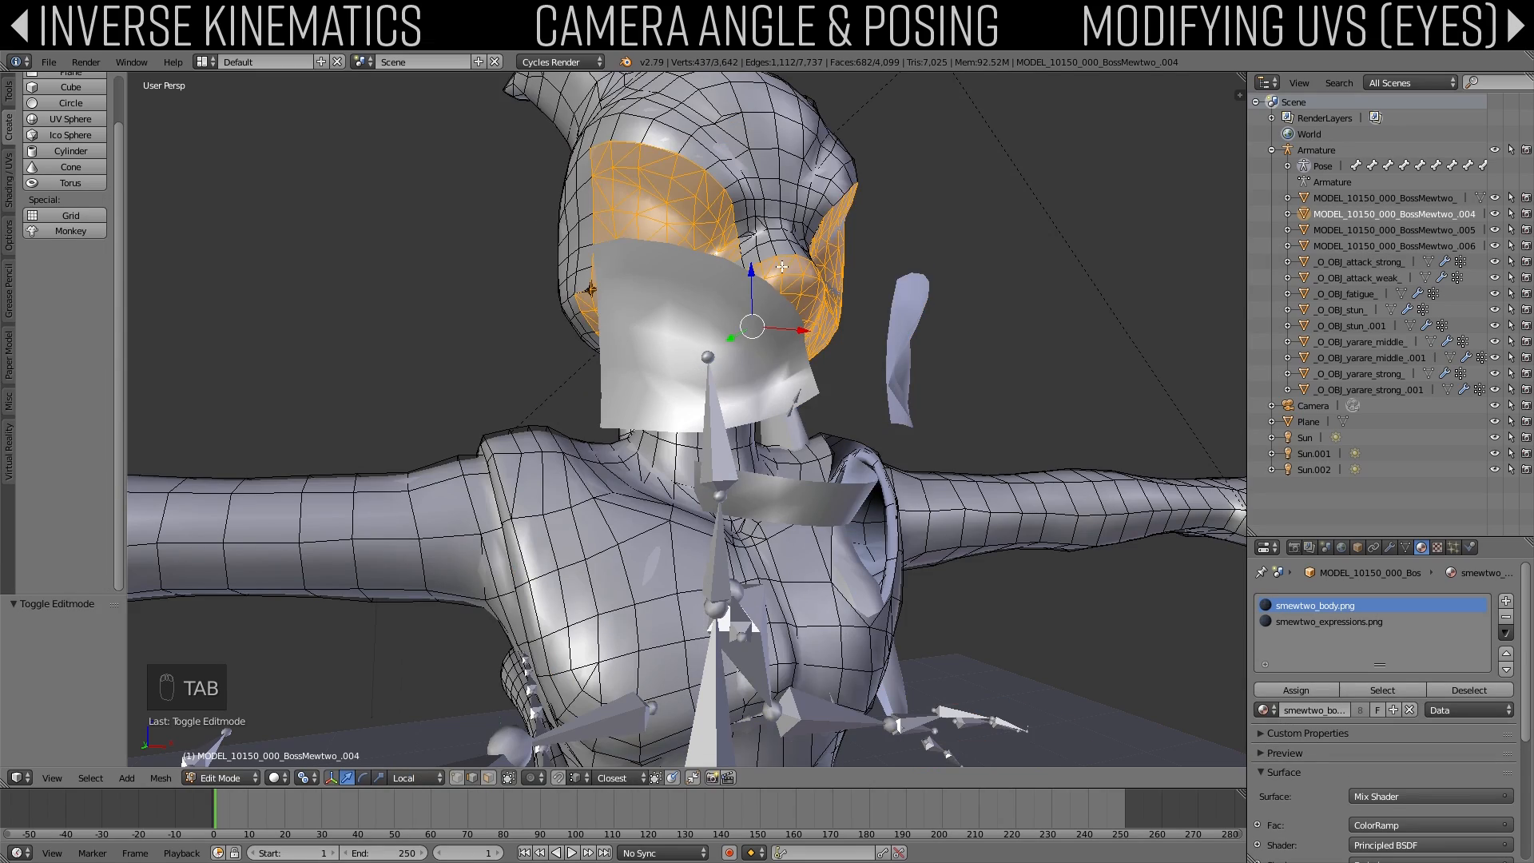
middle_click_drag(781, 266, 687, 216)
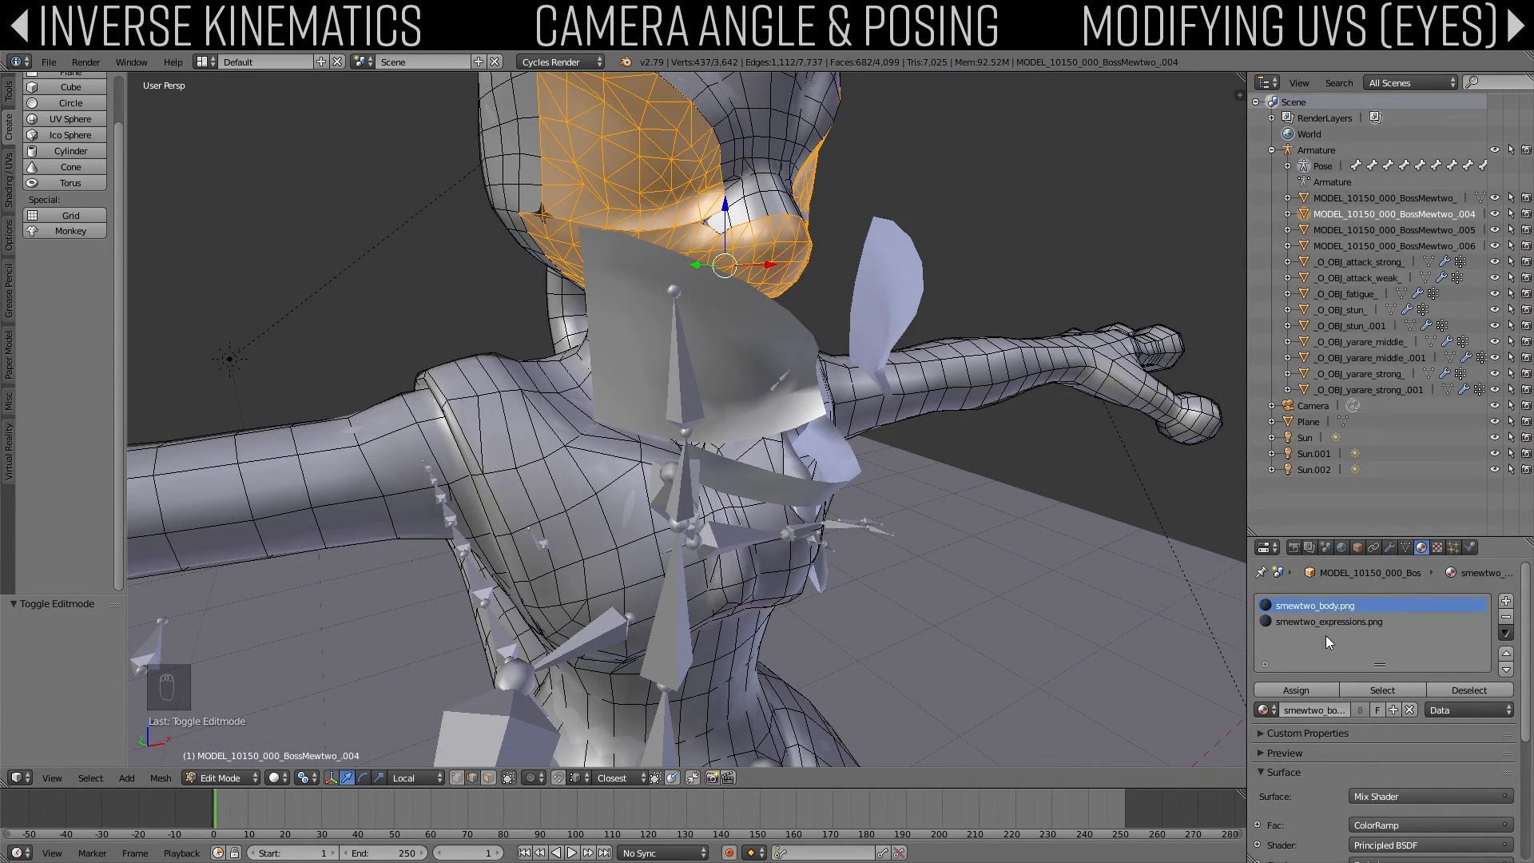
key("Tab")
key("Tab")
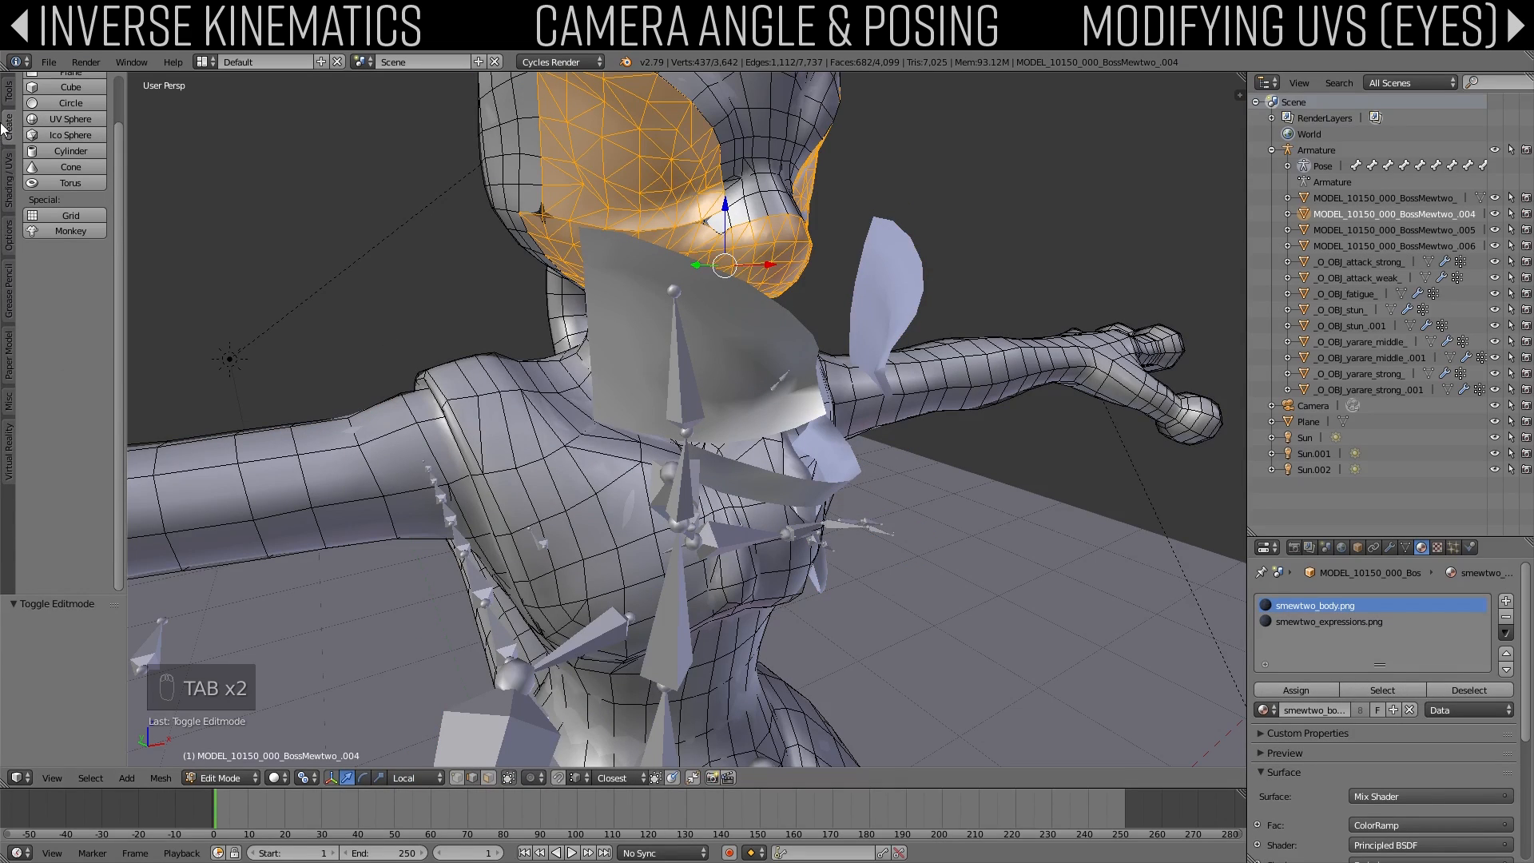
left_click(9, 92)
key("a")
key("a")
key("a")
key("a")
key("a")
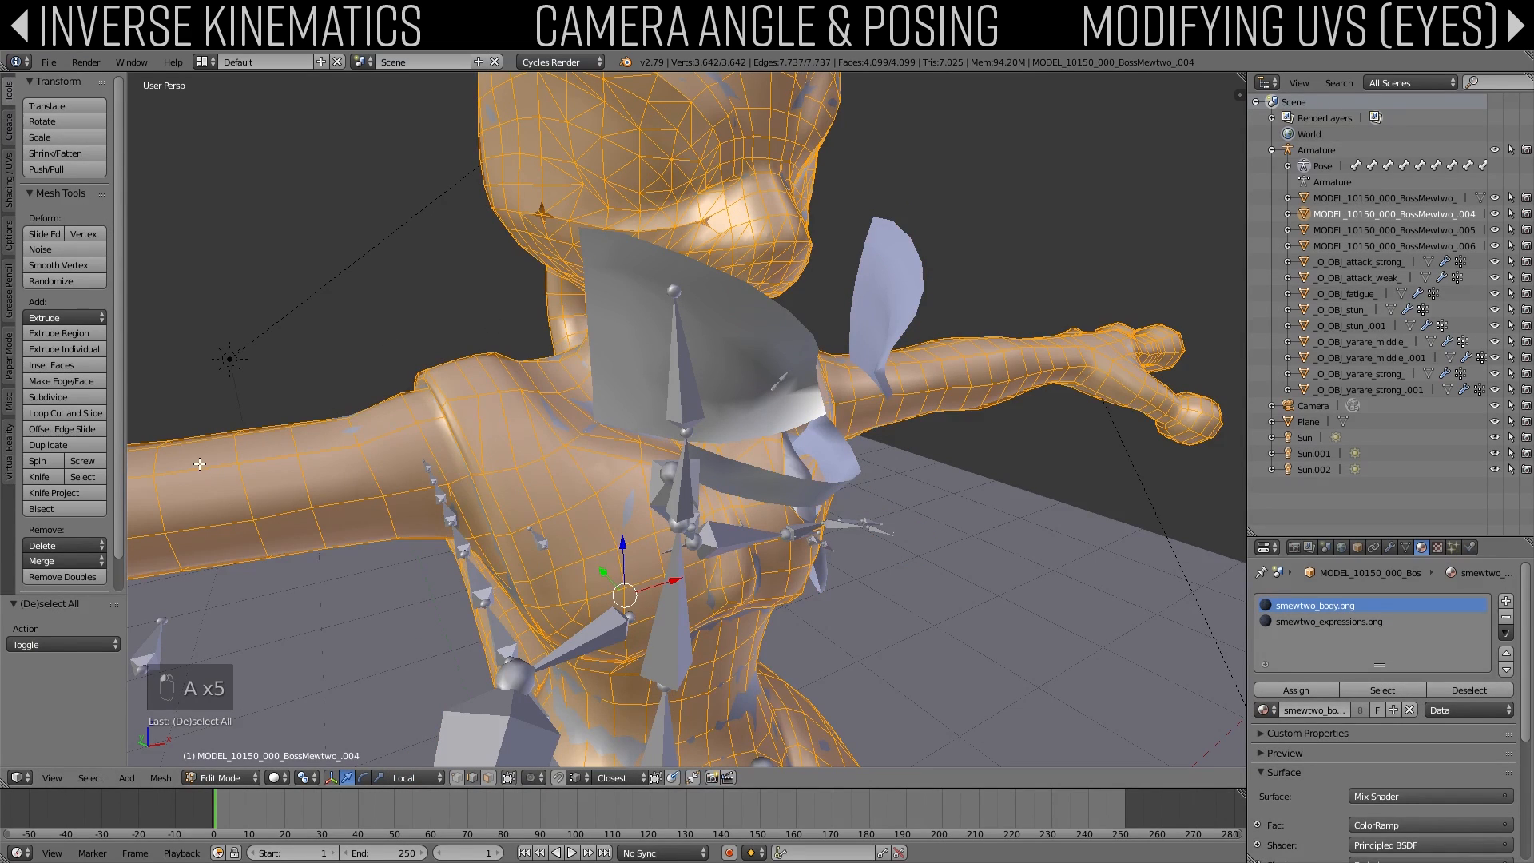
left_click(83, 577)
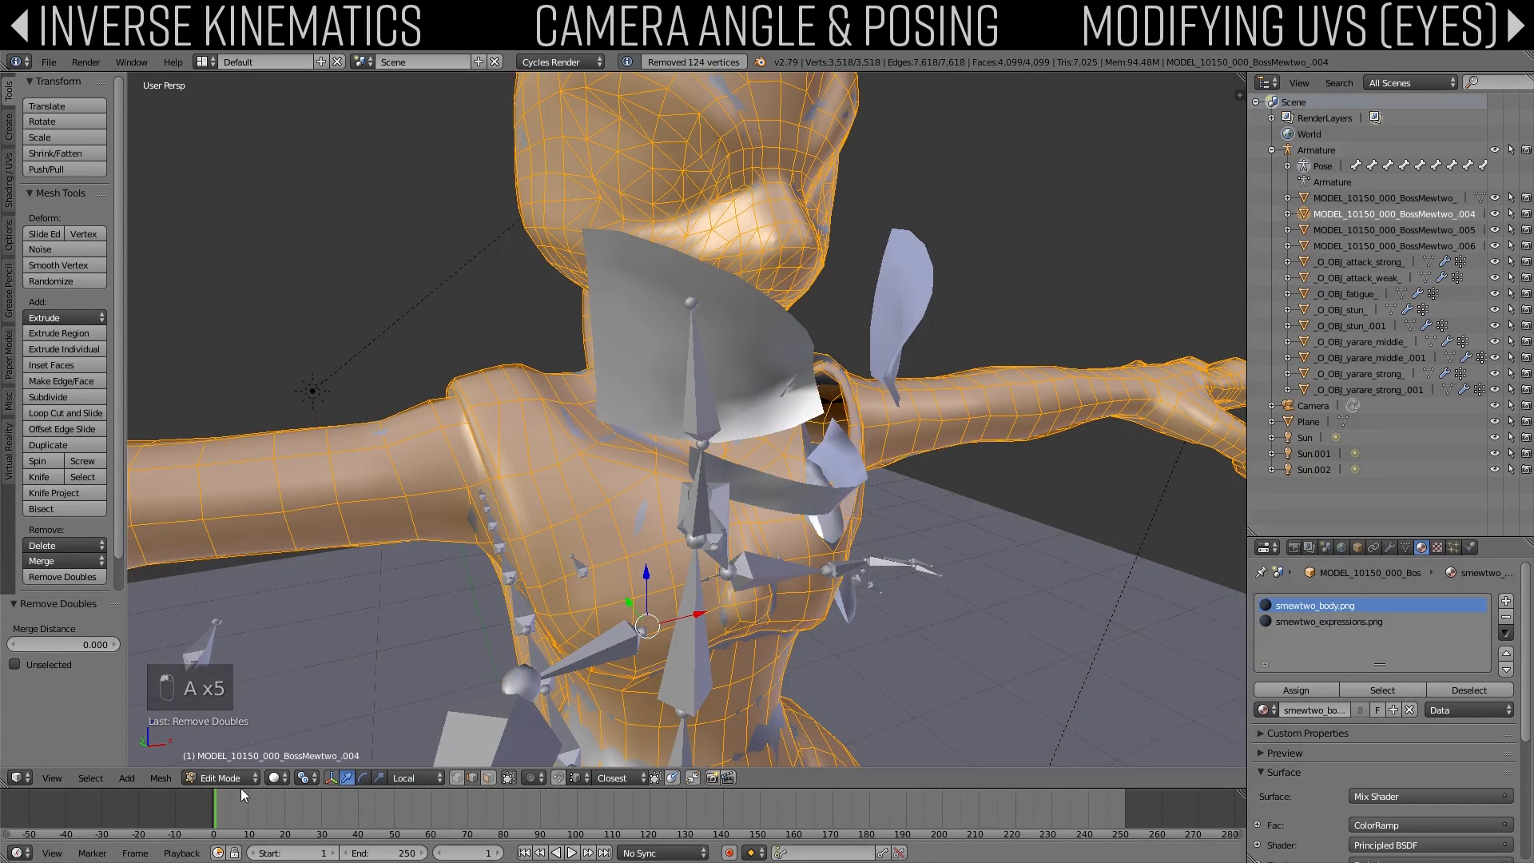
left_click(232, 777)
key("Tab")
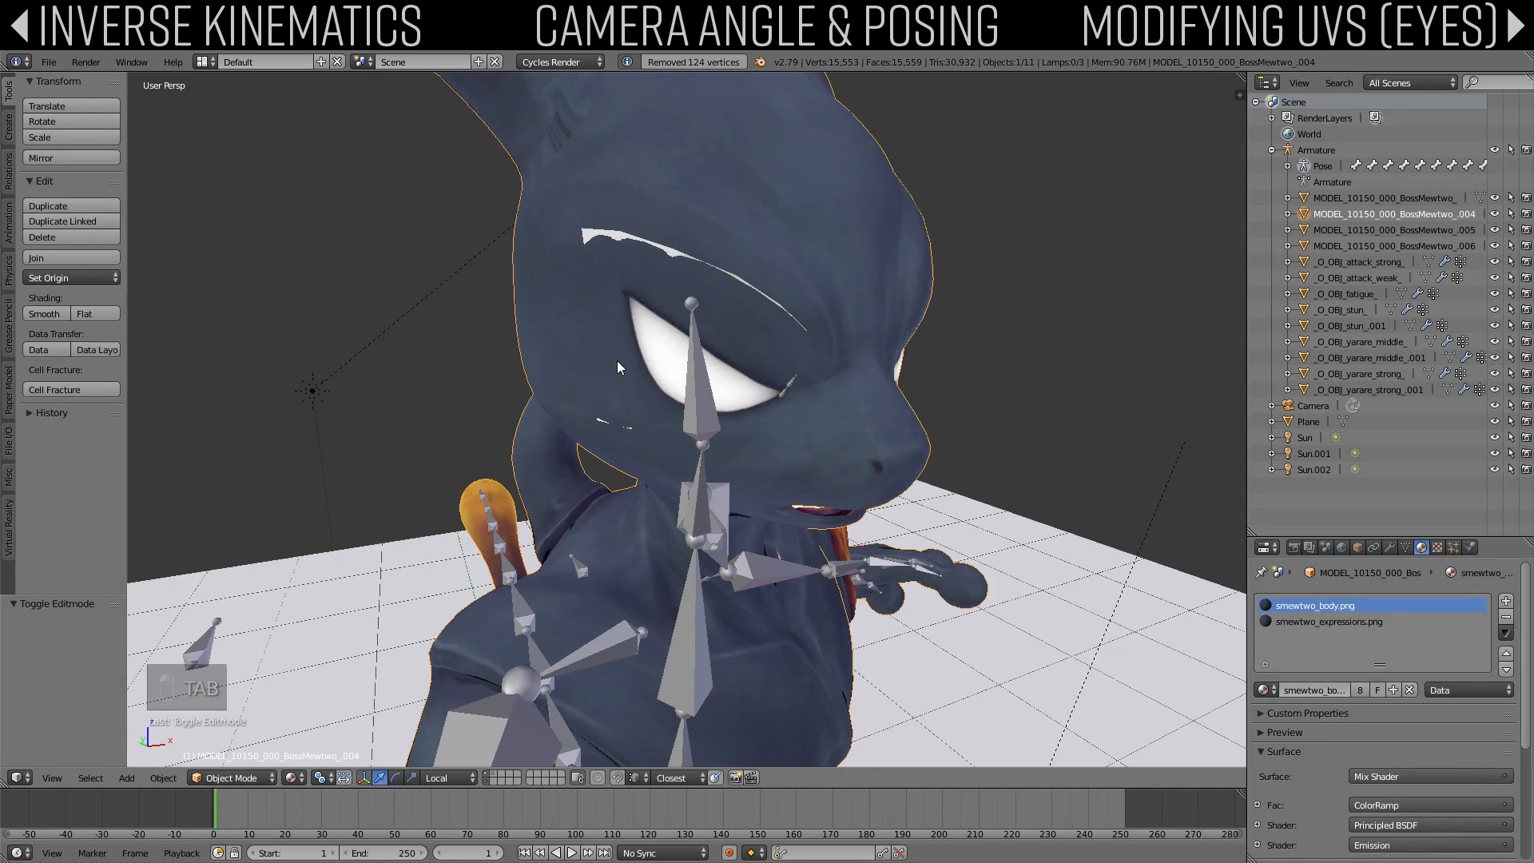
Step: In Solid shading, add a Subdivision Surface modifier to the eye mesh MODEL_10150_000_BossMewtwo_.005
middle_click_drag(617, 361, 633, 256)
key("z")
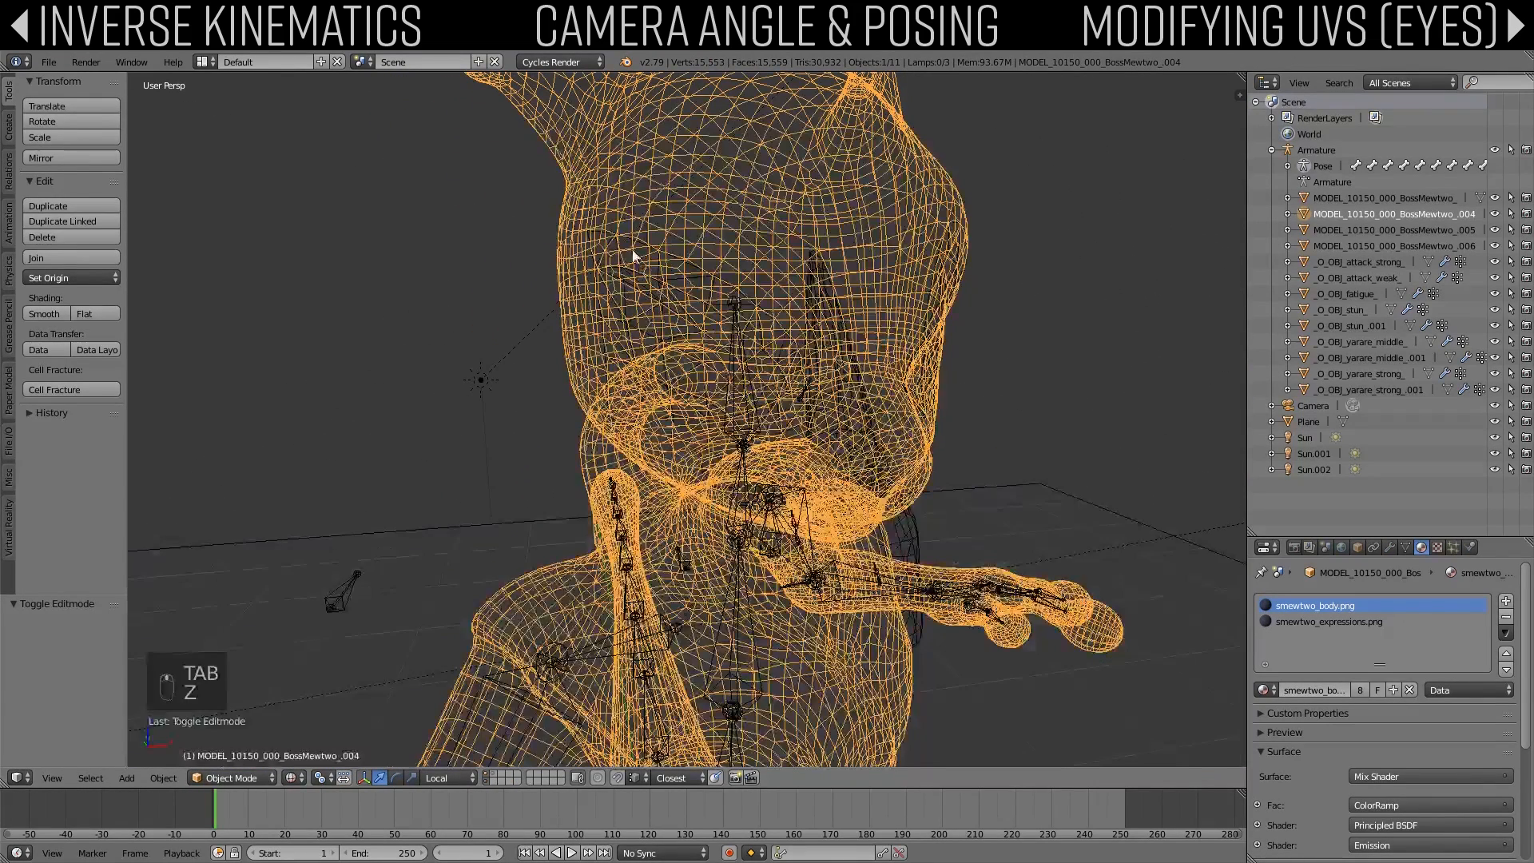
key("z")
right_click(625, 239)
left_click(1390, 548)
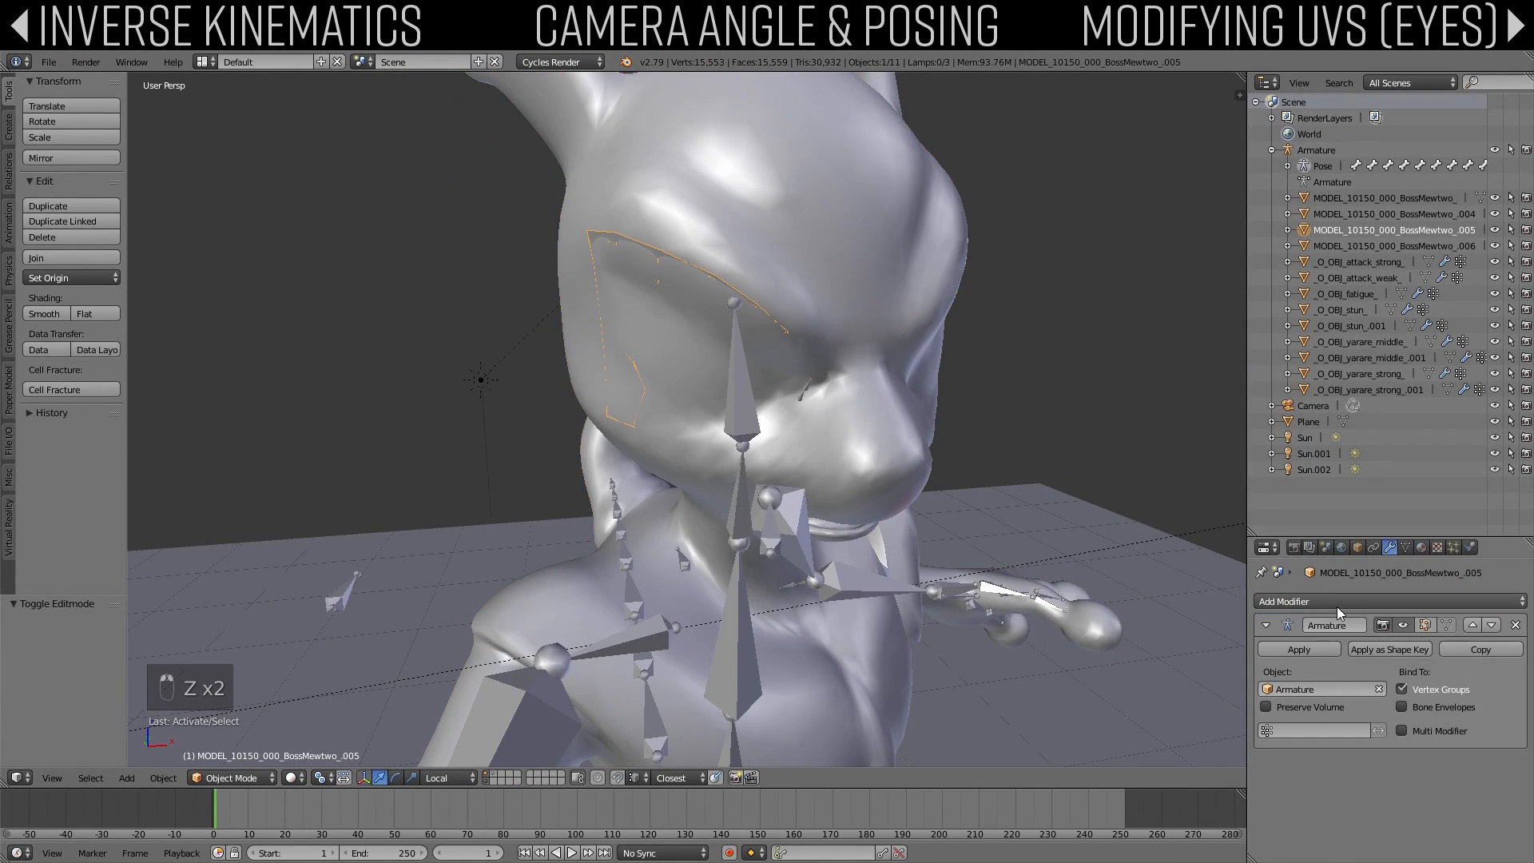
left_click(1339, 601)
left_click(1208, 546)
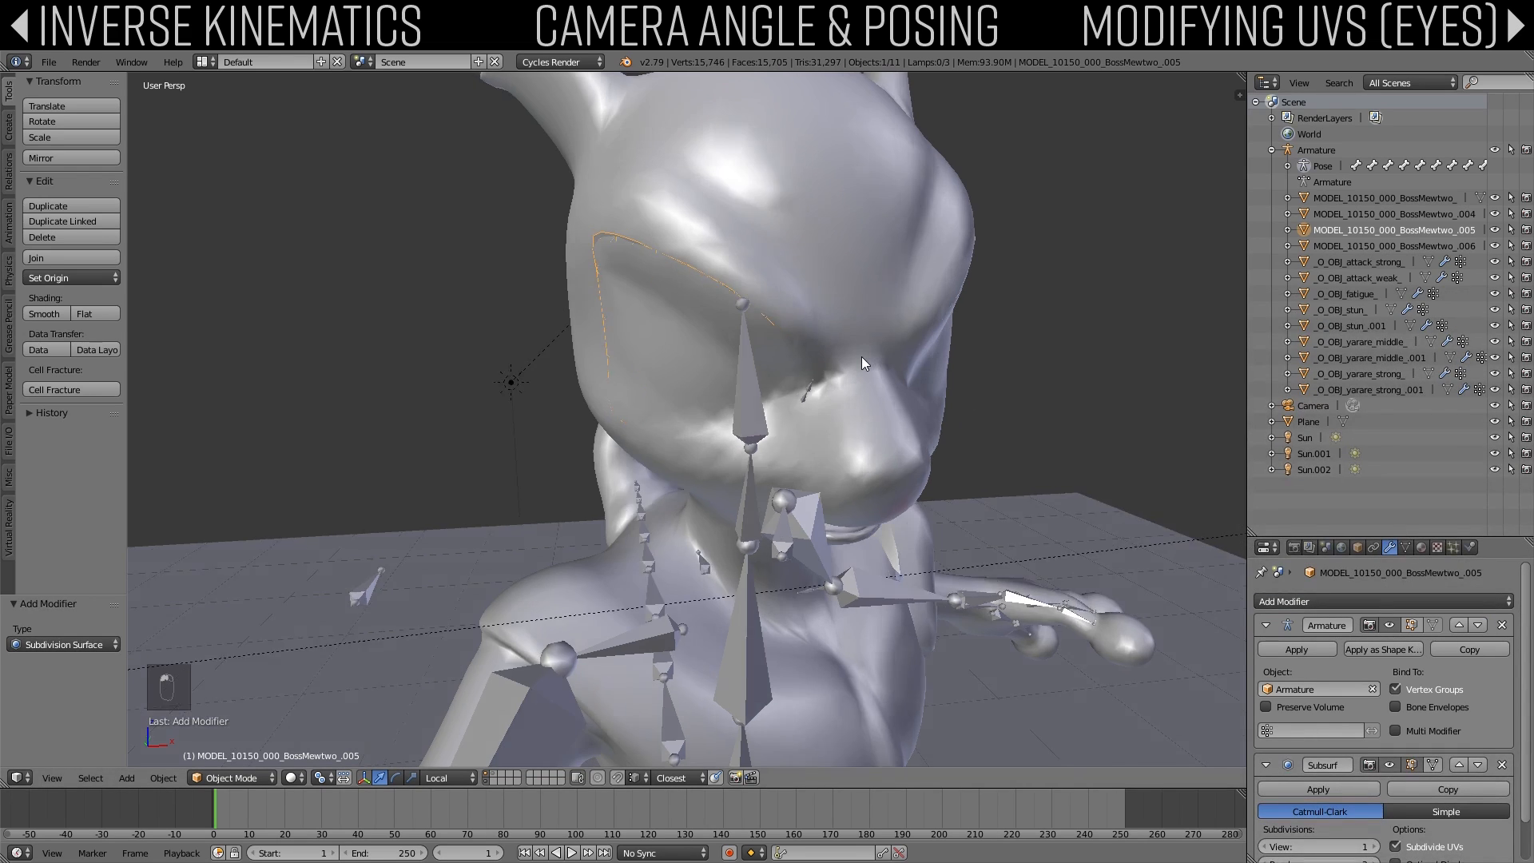
Step: Add a Subdivision Surface modifier to the opposite eye mesh, MODEL_10150_000_BossMewtwo_
middle_click_drag(861, 357, 773, 351)
right_click(947, 235)
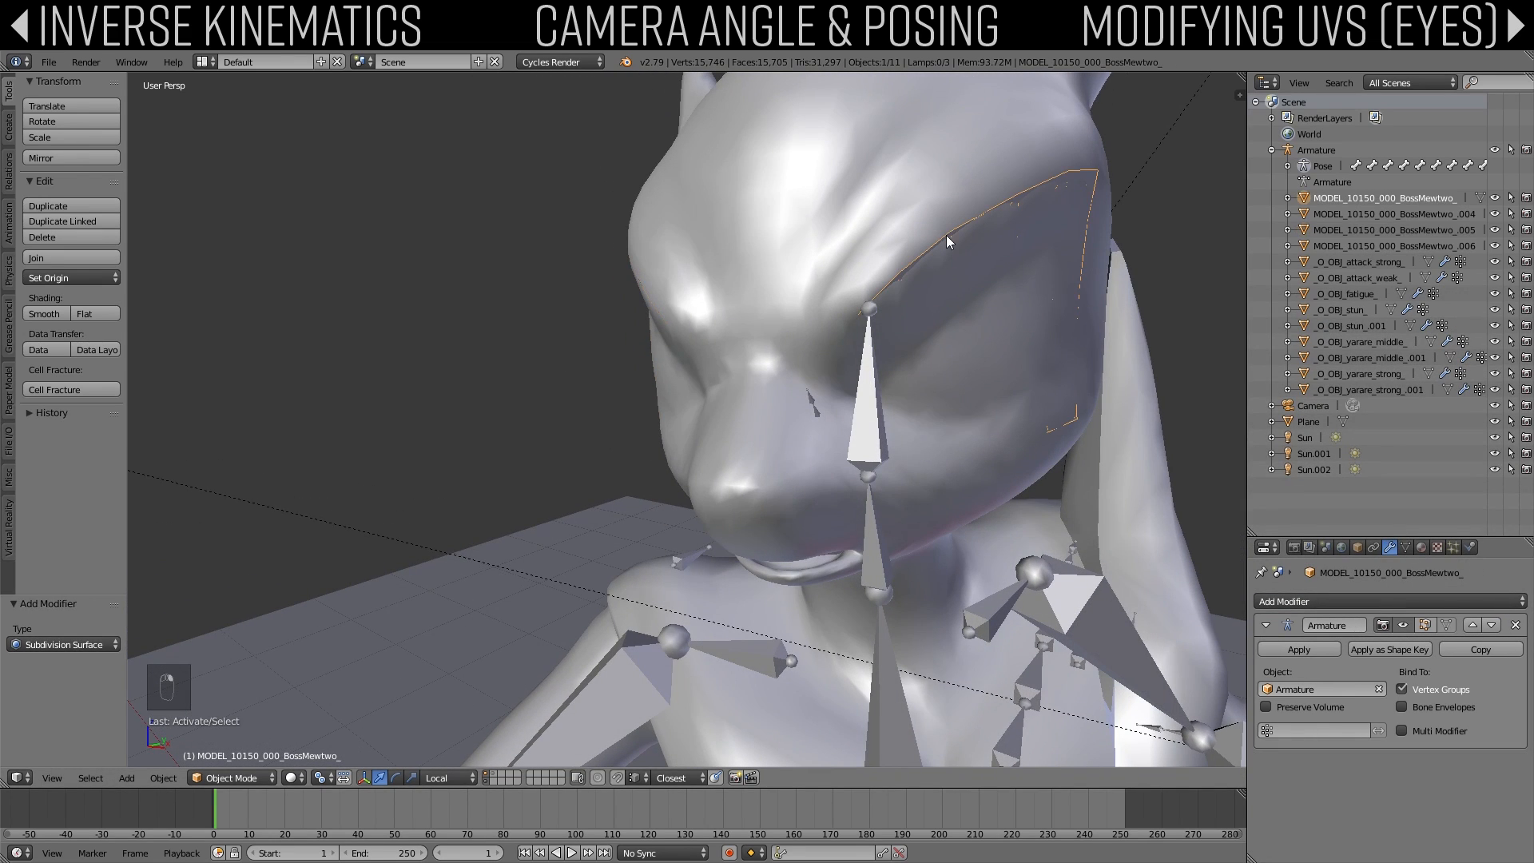
left_click(1270, 599)
left_click(1234, 559)
Step: Select both eye meshes together and set the pivot point to one shared centre between them
middle_click_drag(684, 347, 702, 312)
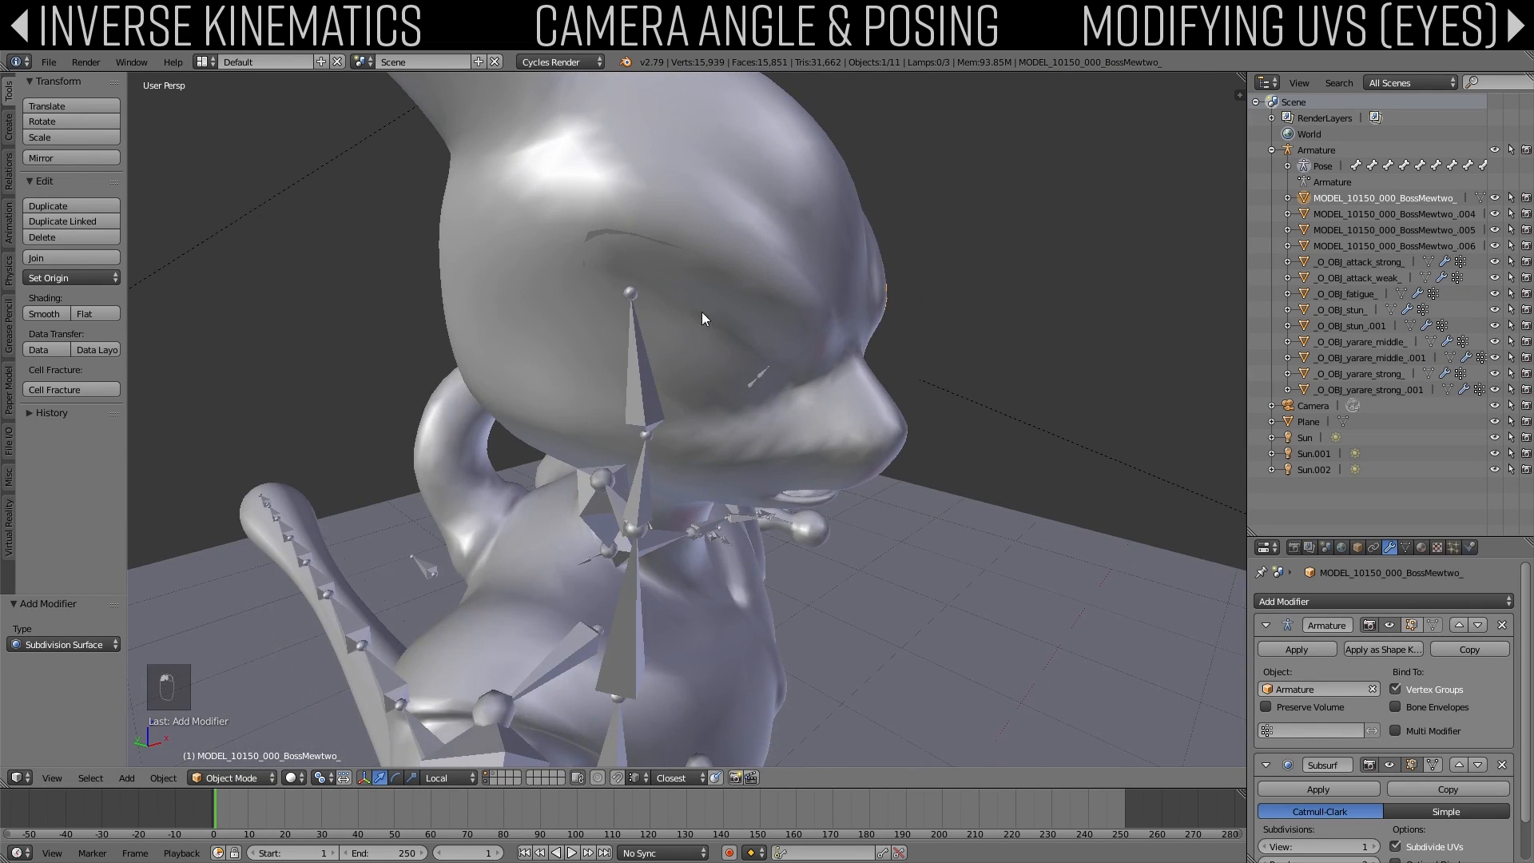
right_click(601, 240, "shift")
middle_click_drag(782, 283, 1161, 254)
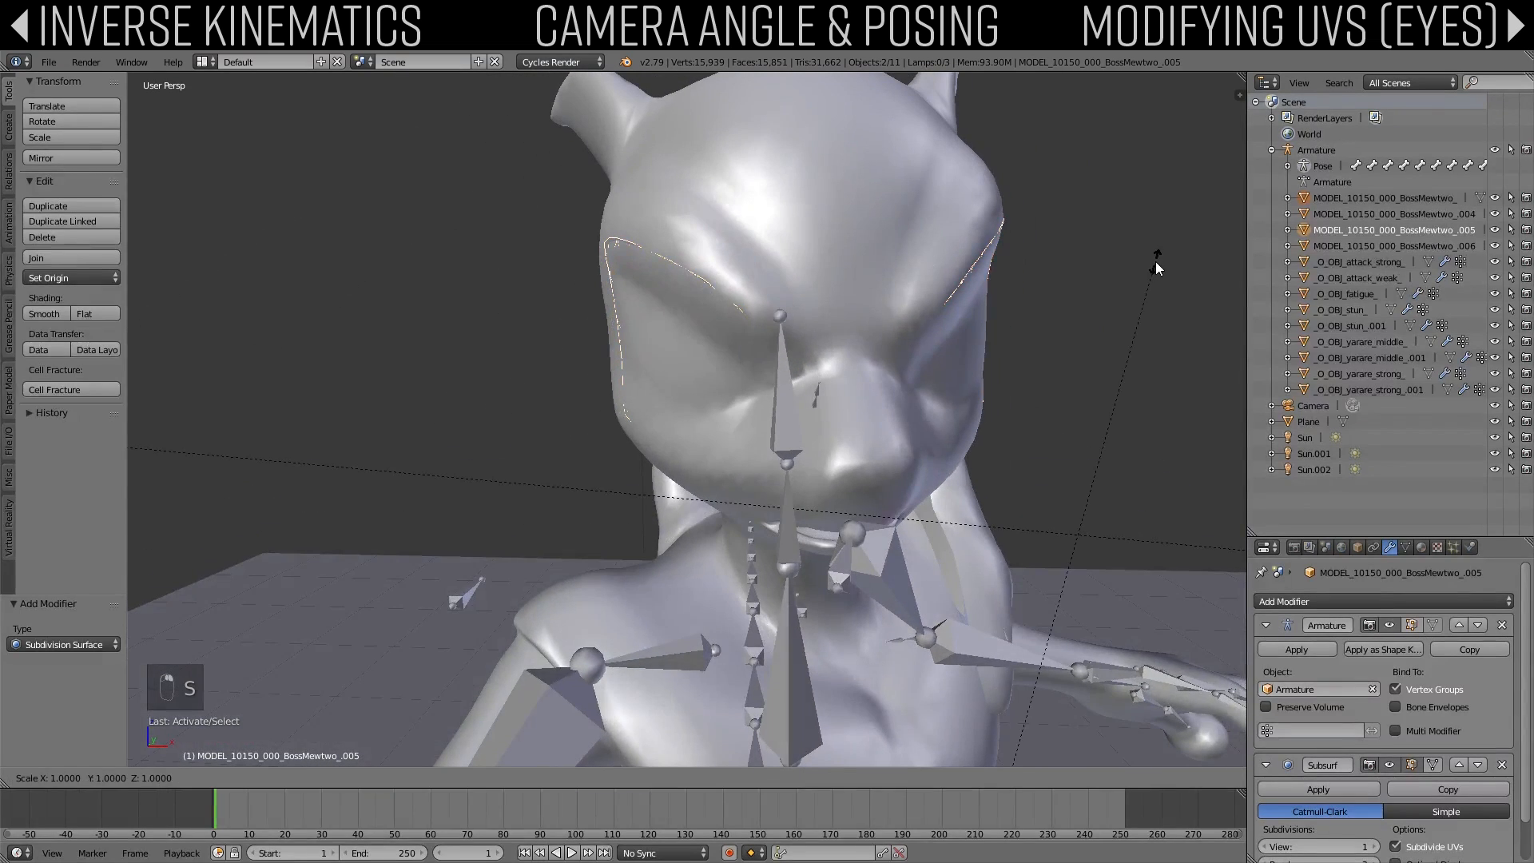
left_click(323, 776)
left_click(339, 708)
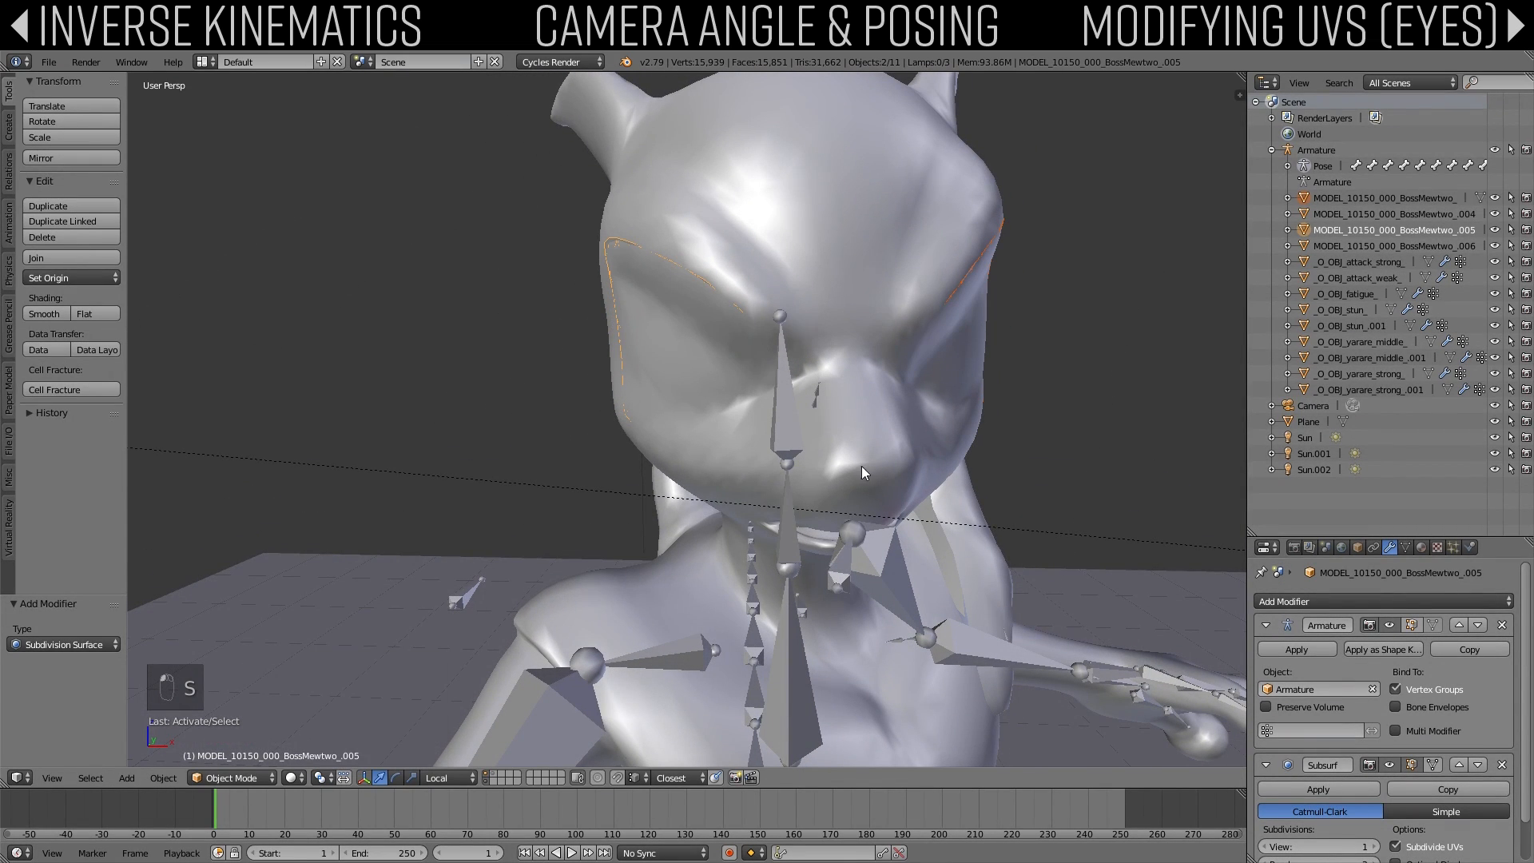
Step: Set the origins of both selected eye meshes to Center of Mass (Surface)
key("z")
scroll(871, 477, "down", 10)
scroll(872, 486, "up", 1)
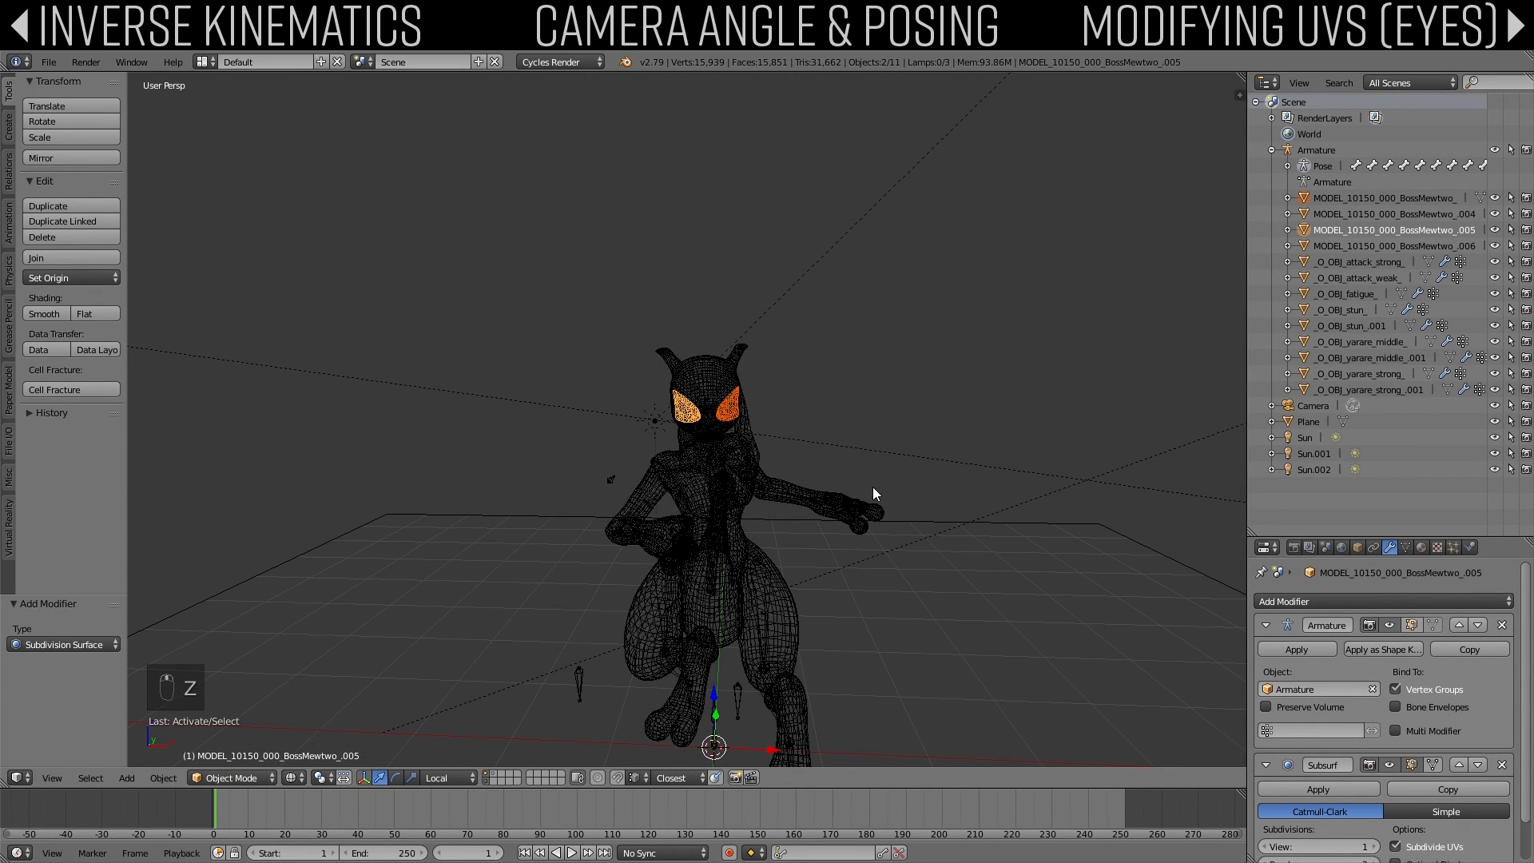
key("ctrl+alt+shift+c")
left_click(849, 541)
scroll(930, 411, "up", 5)
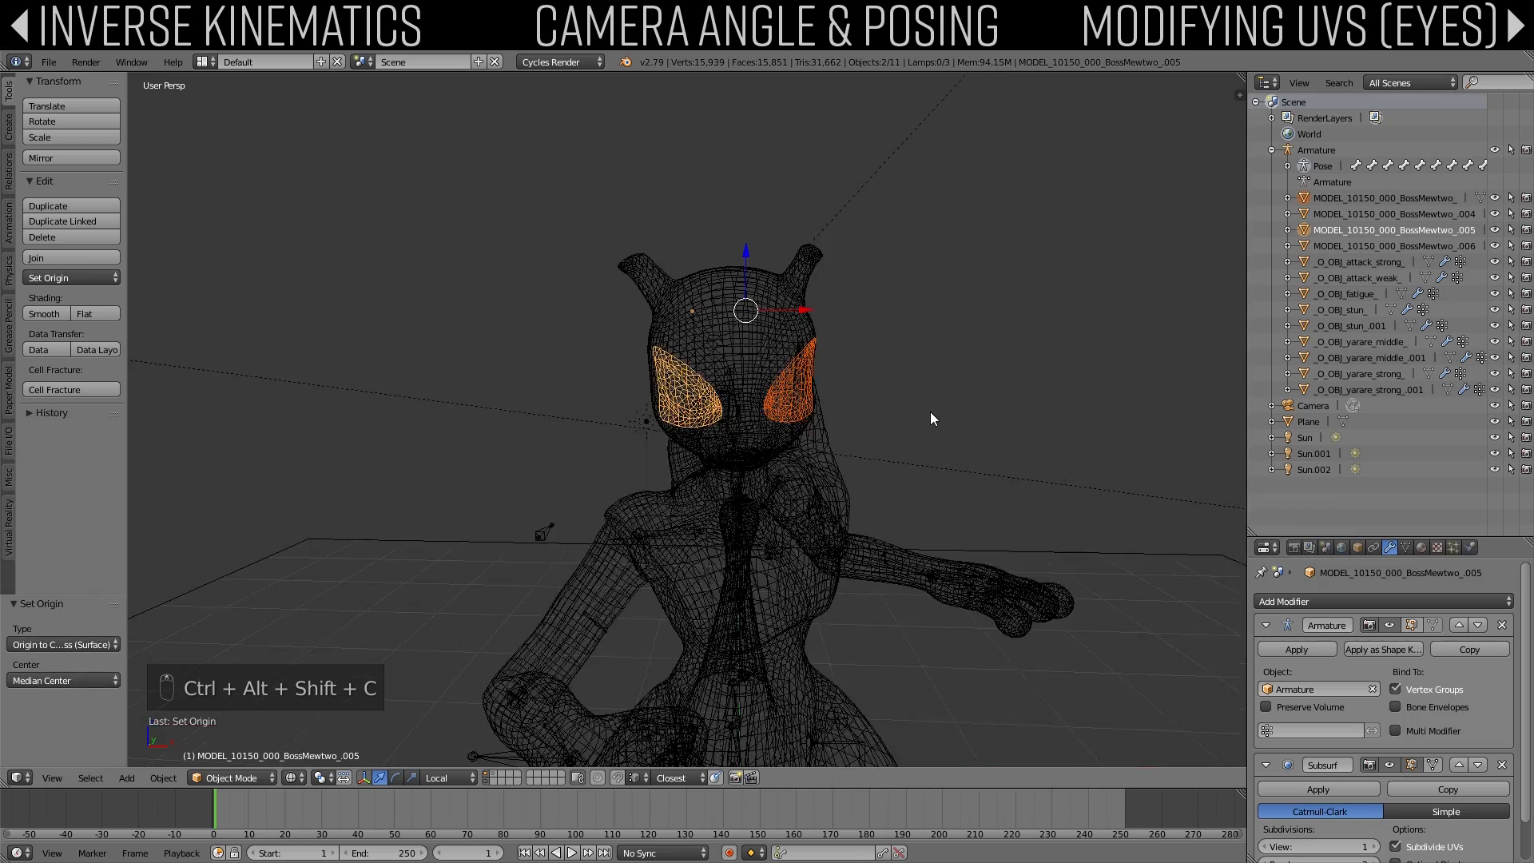
Step: In Solid shading, scale both eye meshes down uniformly to about 0.982
scroll(930, 410, "down", 5)
scroll(930, 410, "up", 5)
mouse_move(927, 411)
middle_mouse_down()
mouse_move(812, 428)
mouse_move(903, 420)
mouse_move(899, 384)
mouse_move(915, 413)
middle_mouse_up()
key("z")
scroll(960, 404, "up", 2)
key("s")
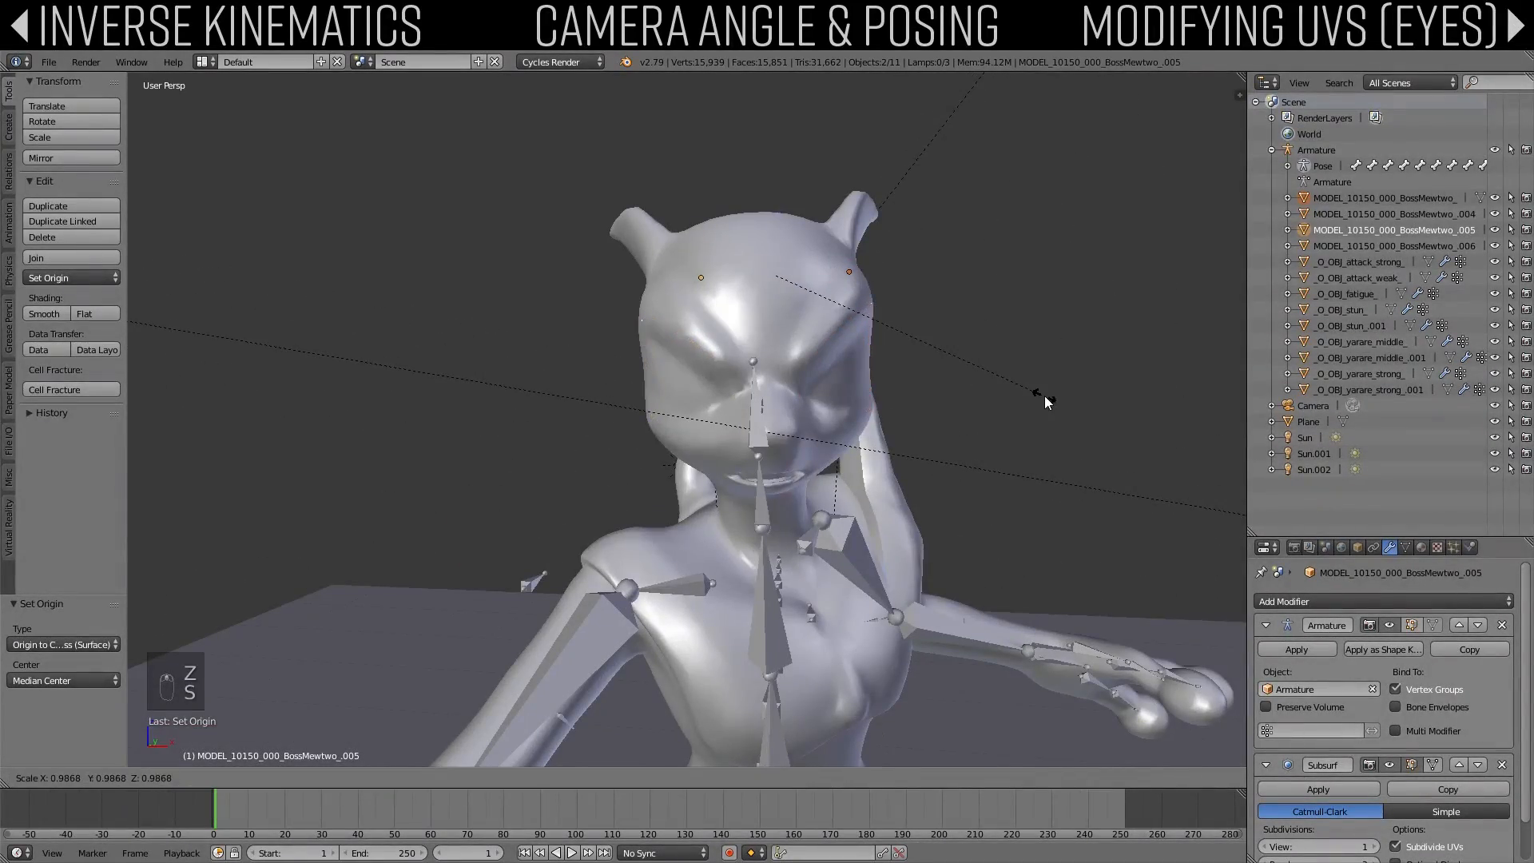
left_click(1043, 396)
Step: Check the resized eyes in Material shading and through the camera in Rendered shading
left_click(293, 778)
left_click(320, 682)
key("KP_0")
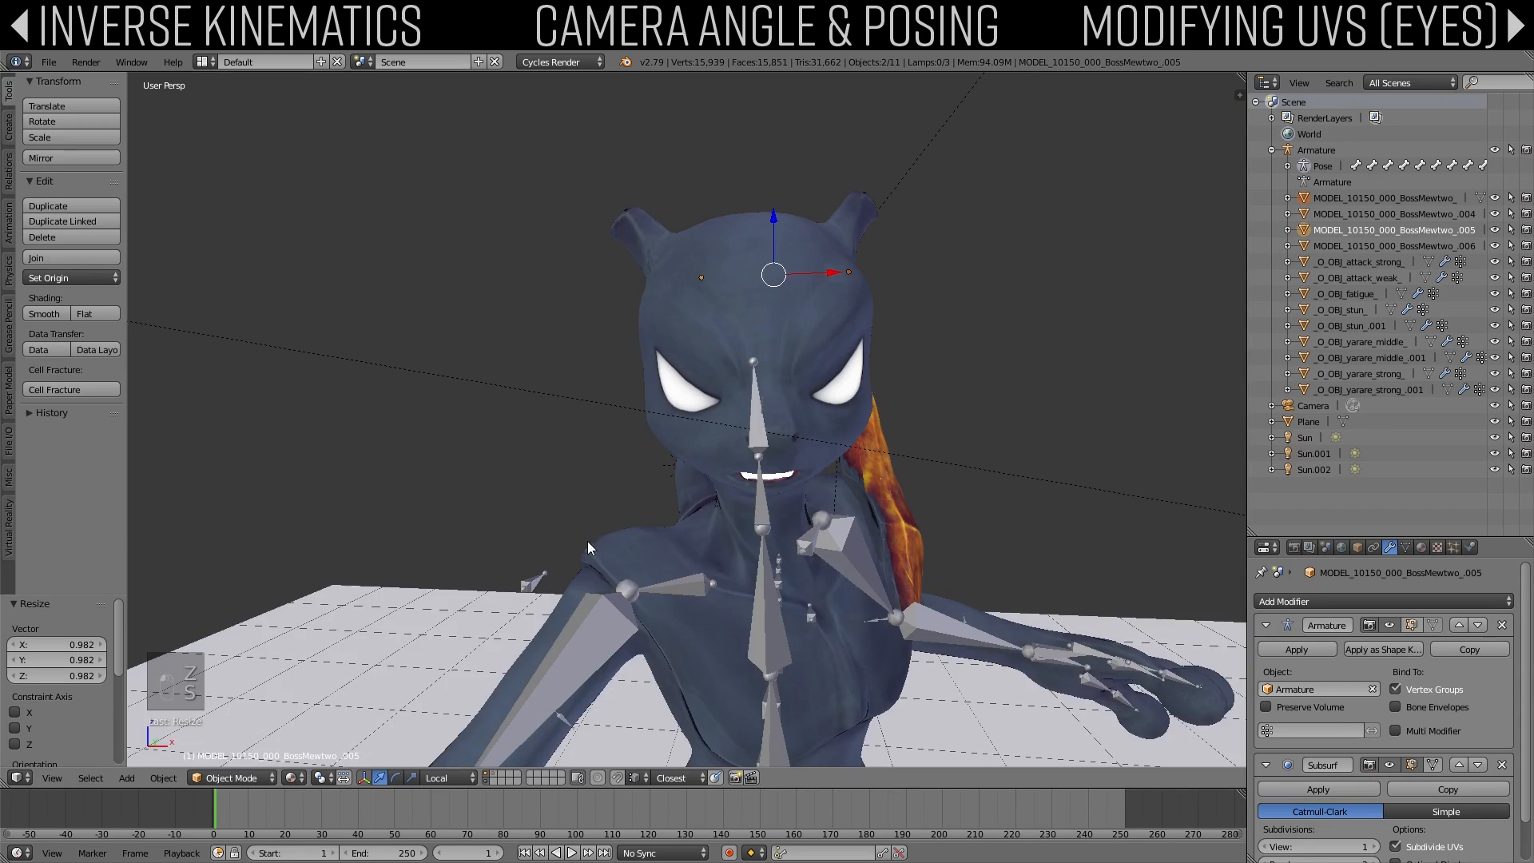
left_click(292, 778)
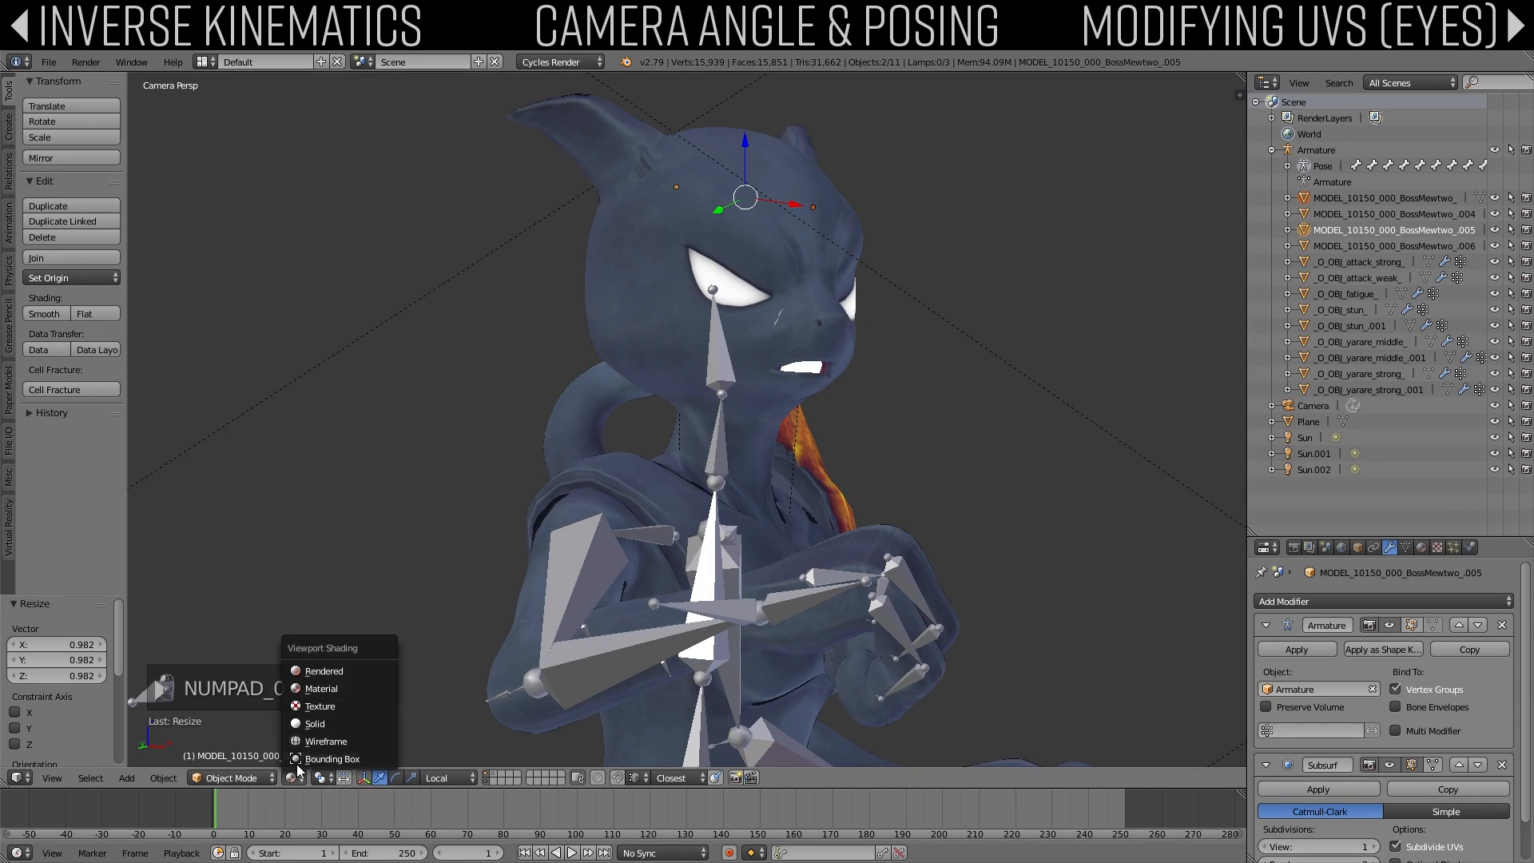
key("Return")
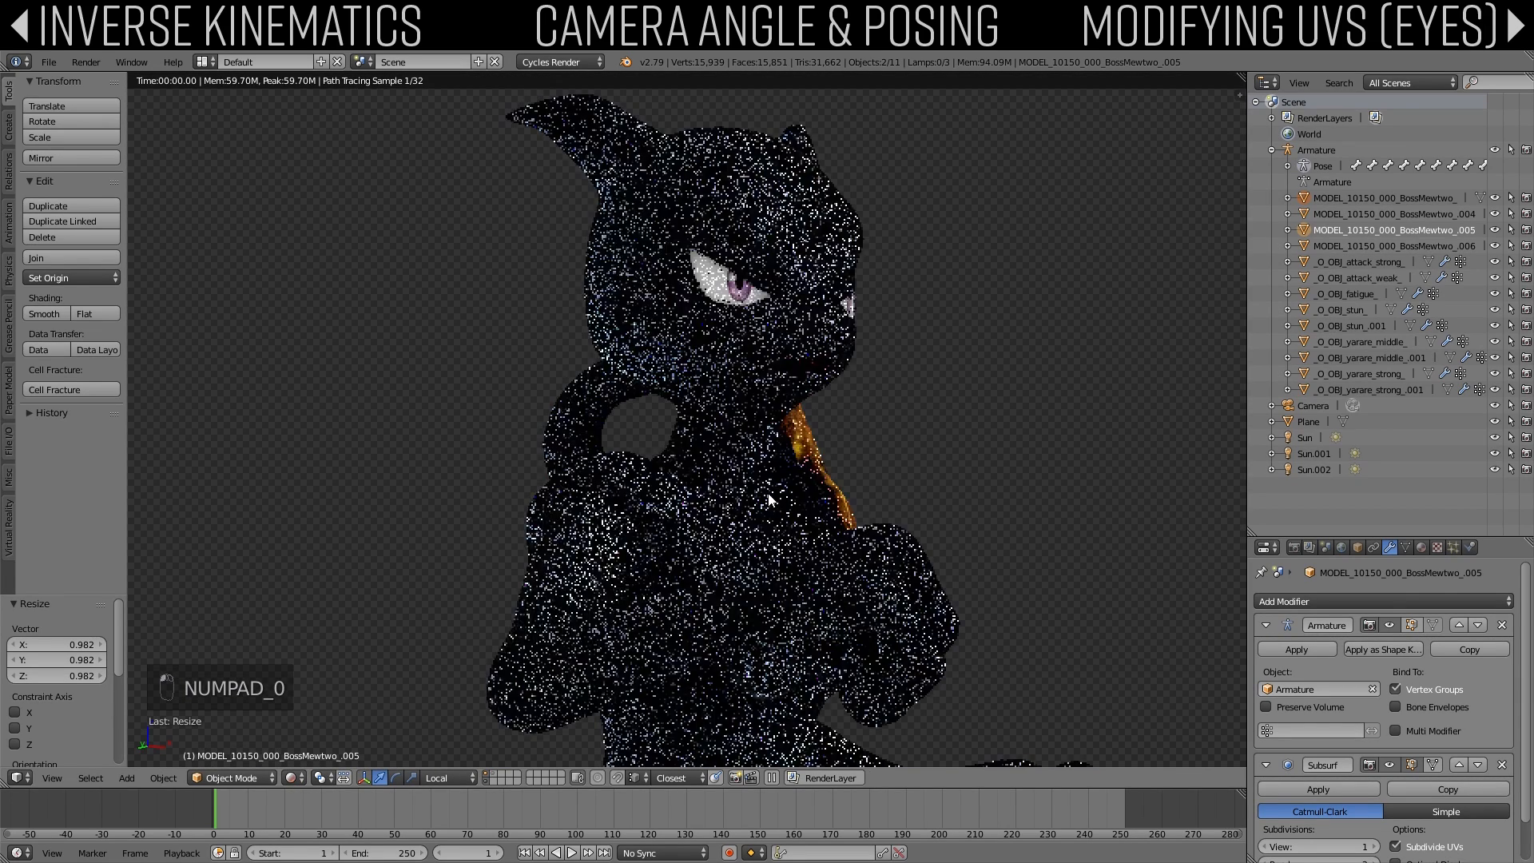
Step: In Solid shading, open the body mesh MODEL_10150_000_BossMewtwo_.004 in Edit Mode and switch to face selection
key("z")
key("z")
key("z")
right_click(807, 385)
key("Tab")
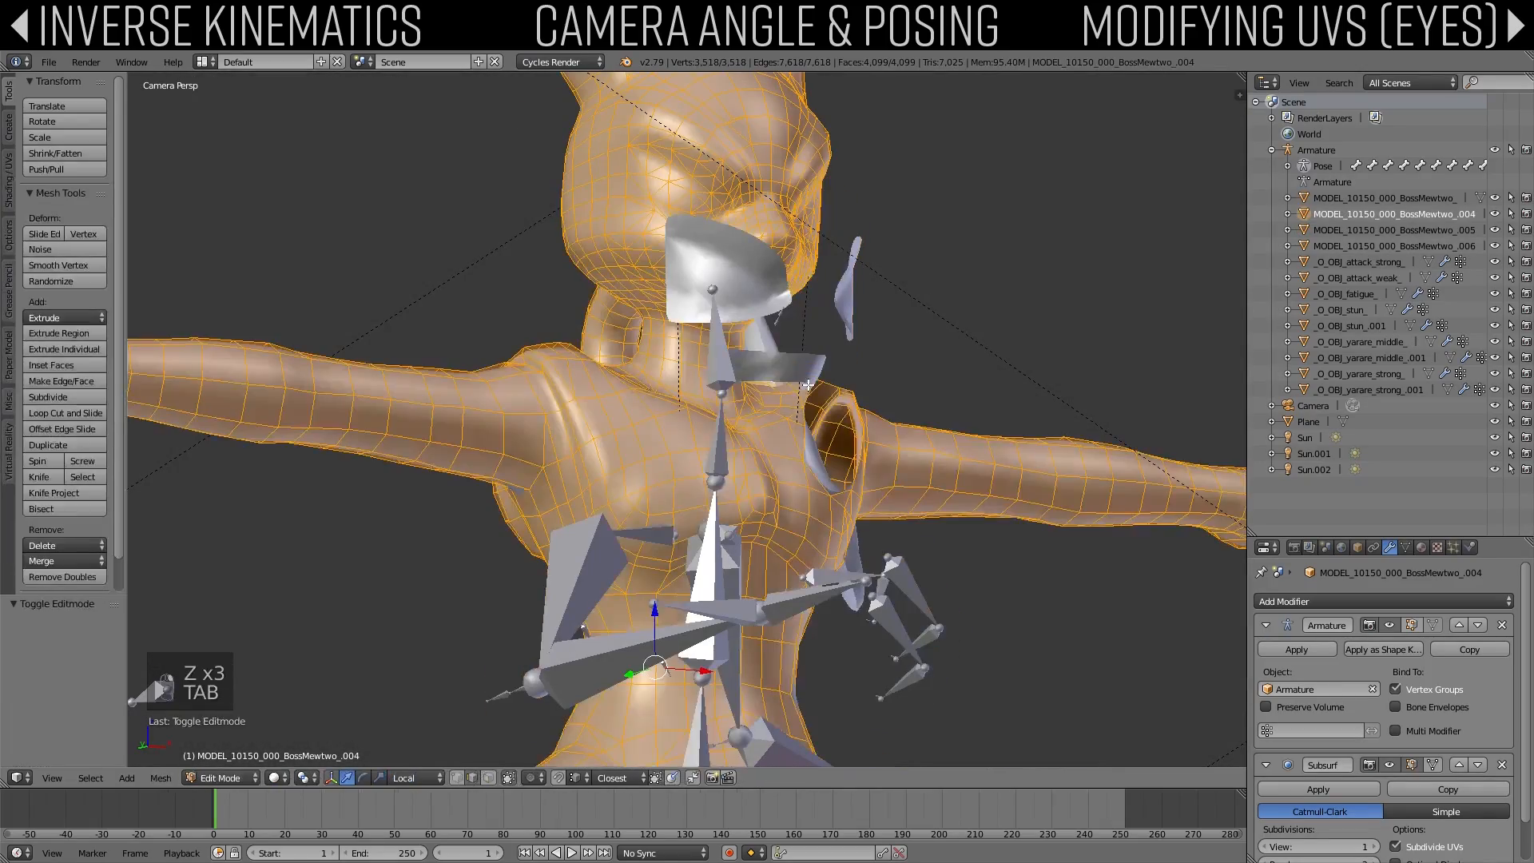
key("KP_Decimal")
right_click(689, 328)
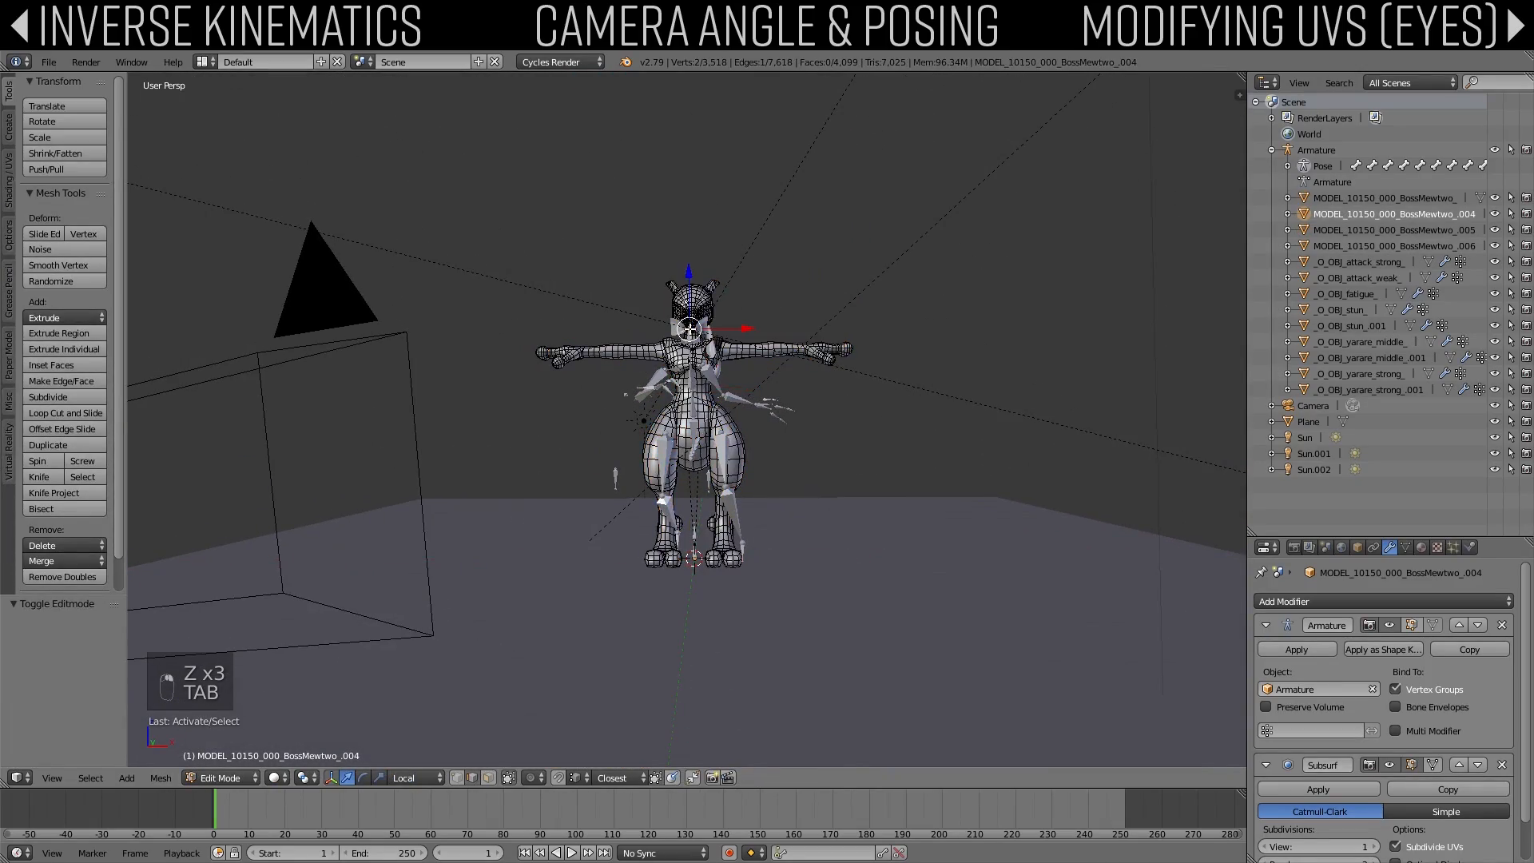
key("KP_Decimal")
scroll(690, 329, "down", 2)
middle_click_drag(690, 328, 678, 405)
scroll(878, 420, "down", 4)
scroll(866, 402, "down", 1)
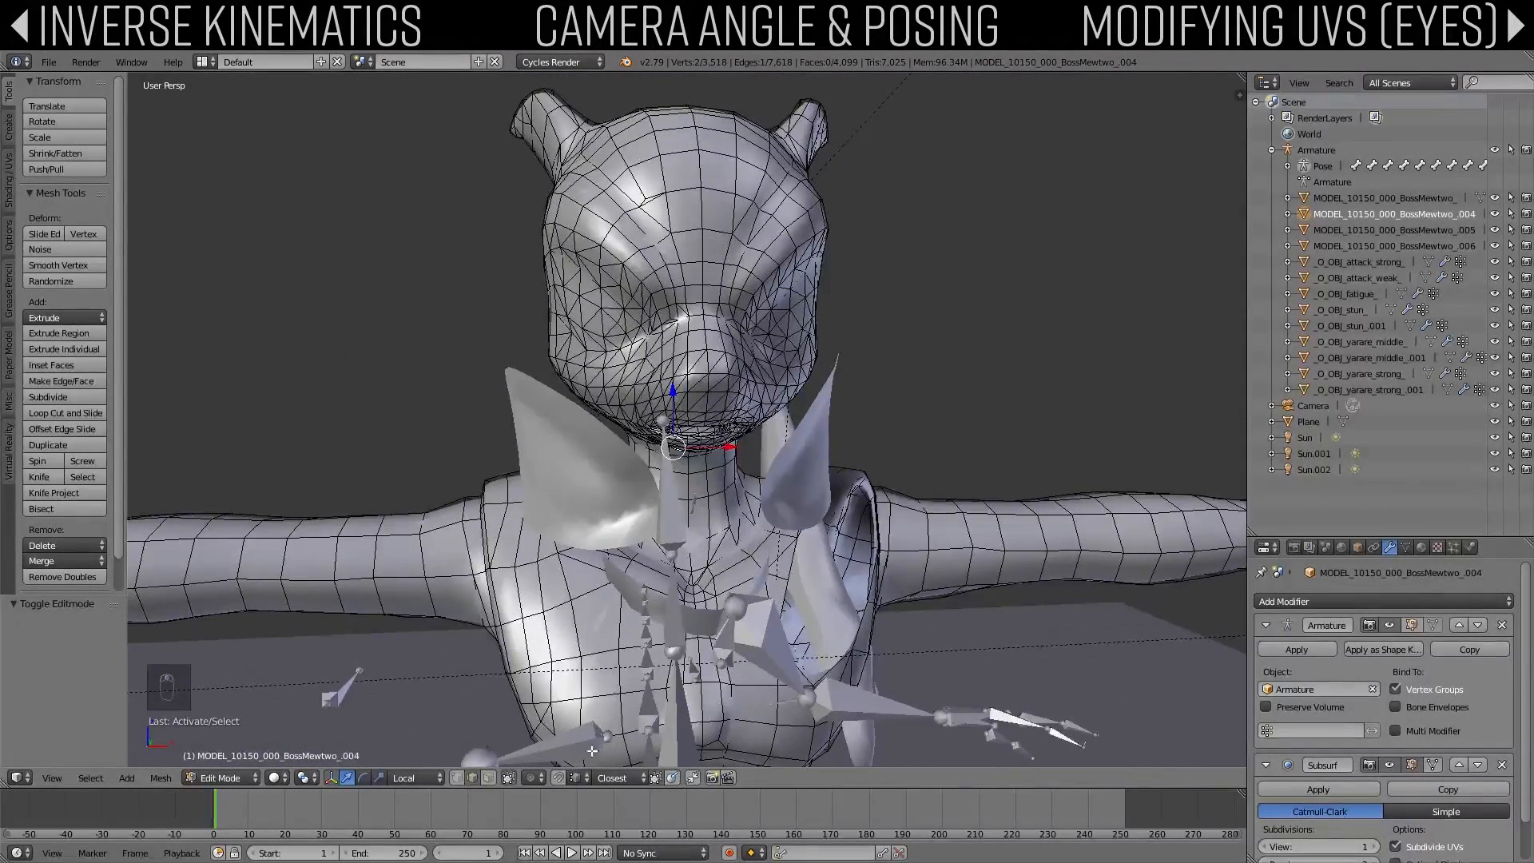
left_click(488, 777)
Step: In the right orthographic wireframe view, circle-select all faces on the front of the head from forehead to chin
middle_click_drag(655, 551, 776, 557)
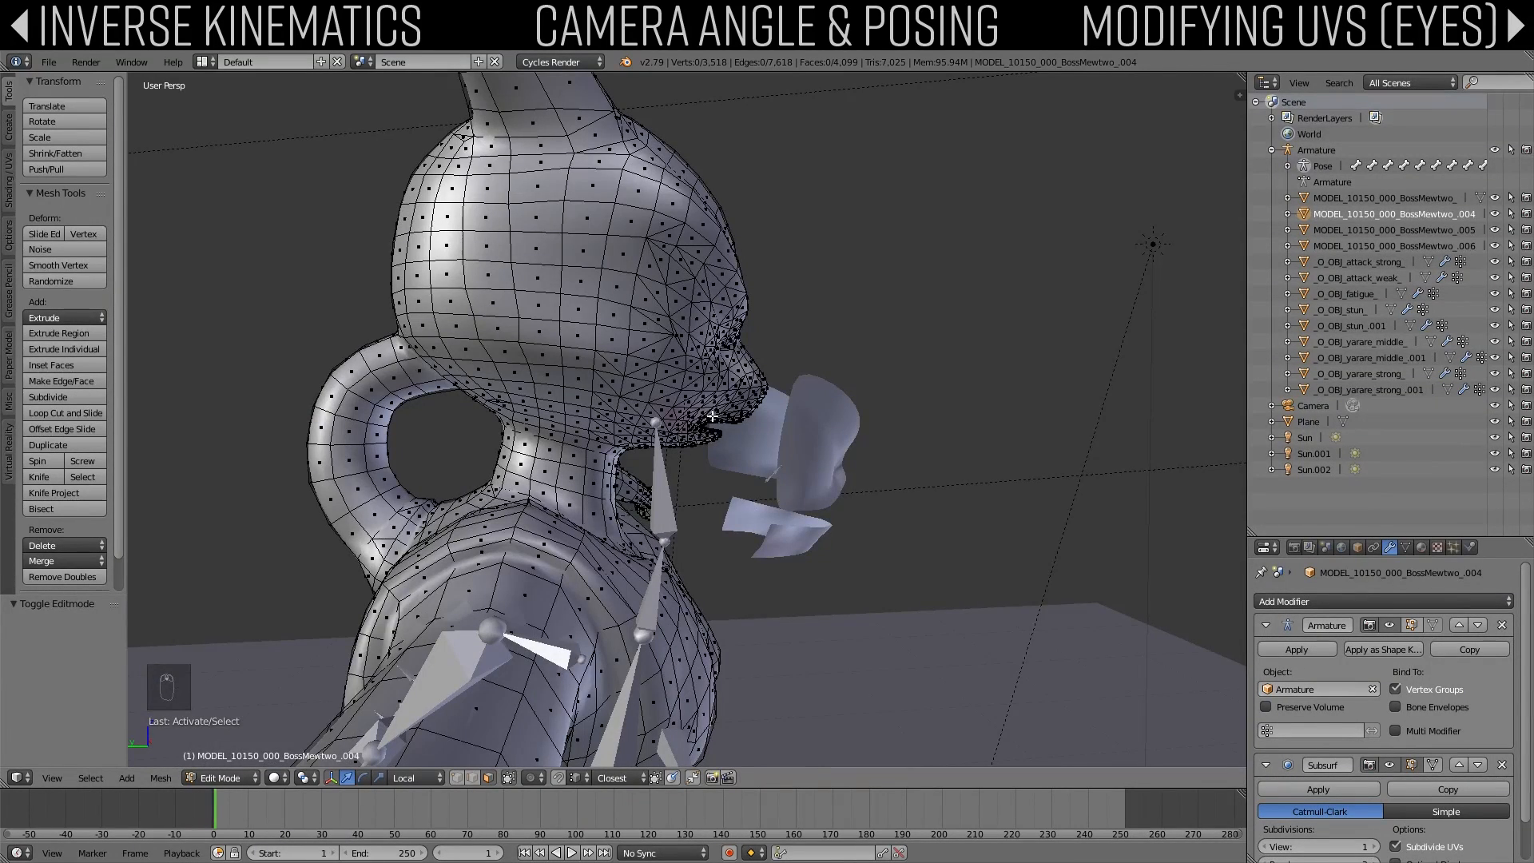
key("KP_3")
key("KP_5")
key("z")
key("c")
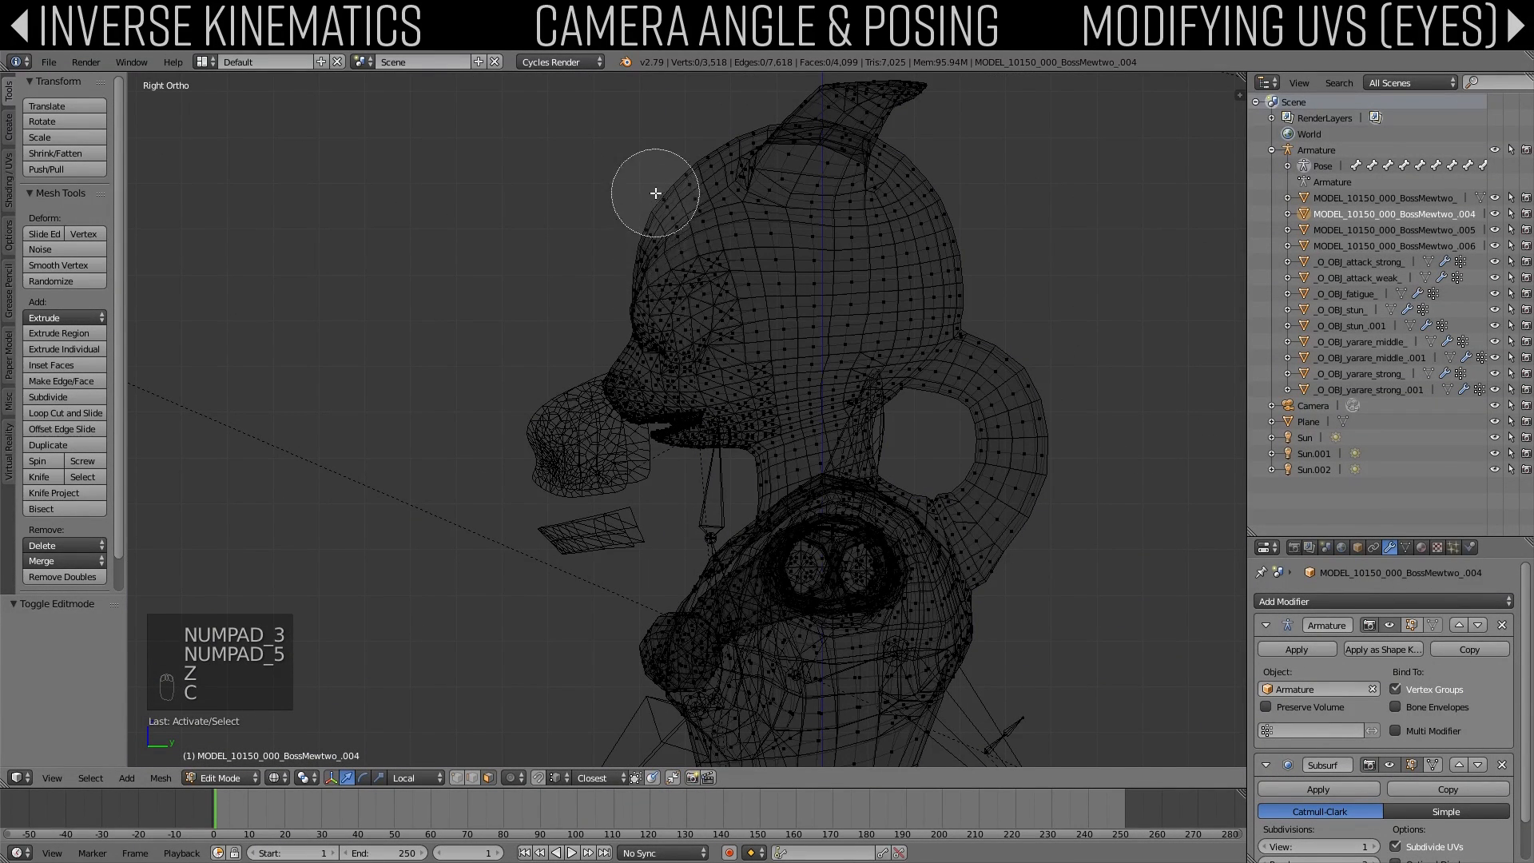
left_click_drag(651, 189, 724, 340)
mouse_move(730, 417)
left_mouse_down()
mouse_move(612, 376)
mouse_move(601, 418)
left_mouse_up()
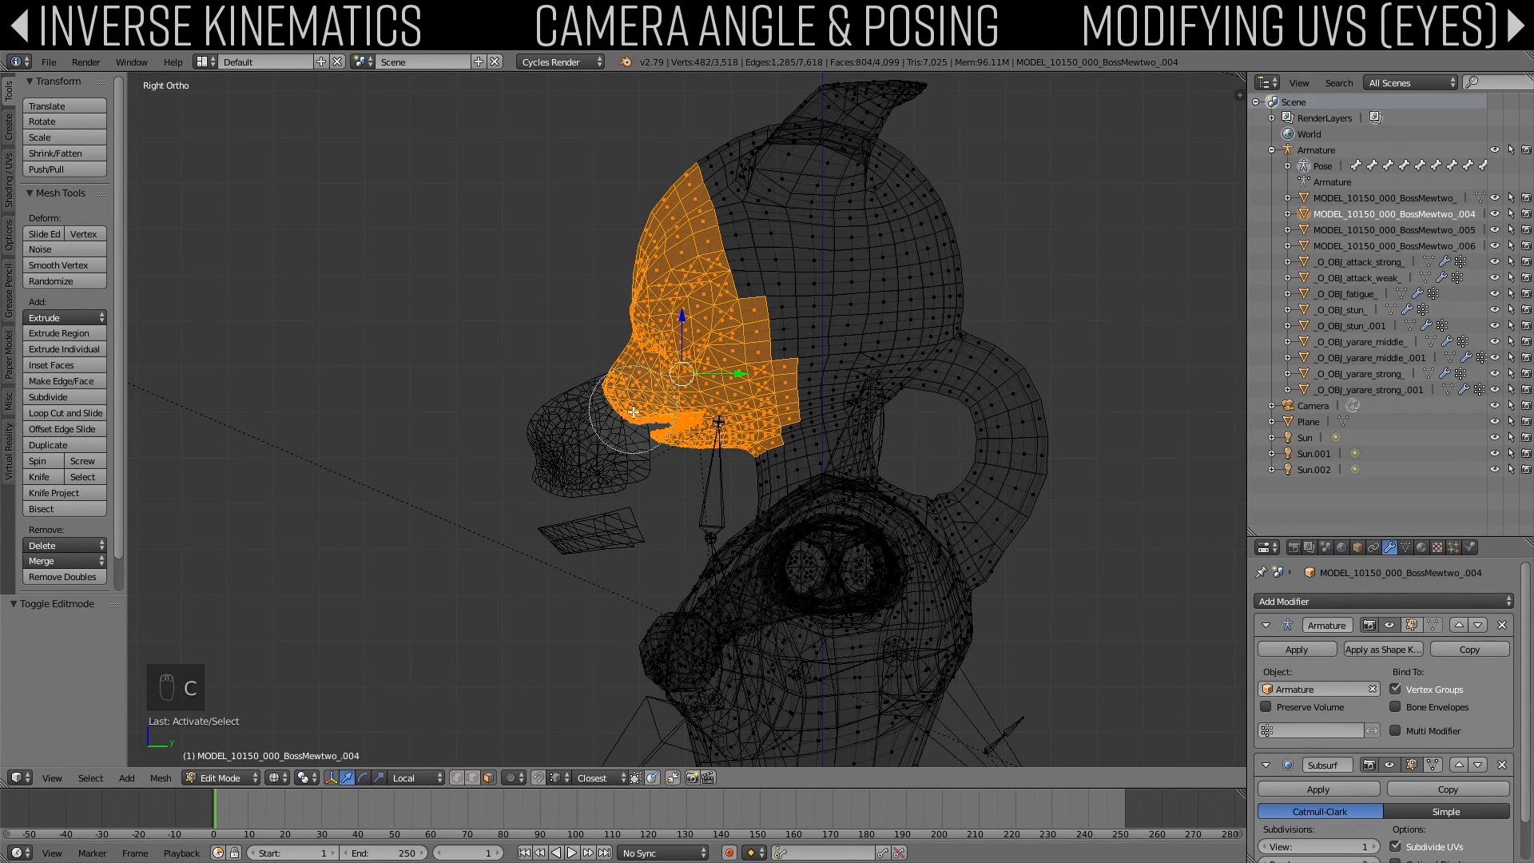
right_click(631, 219)
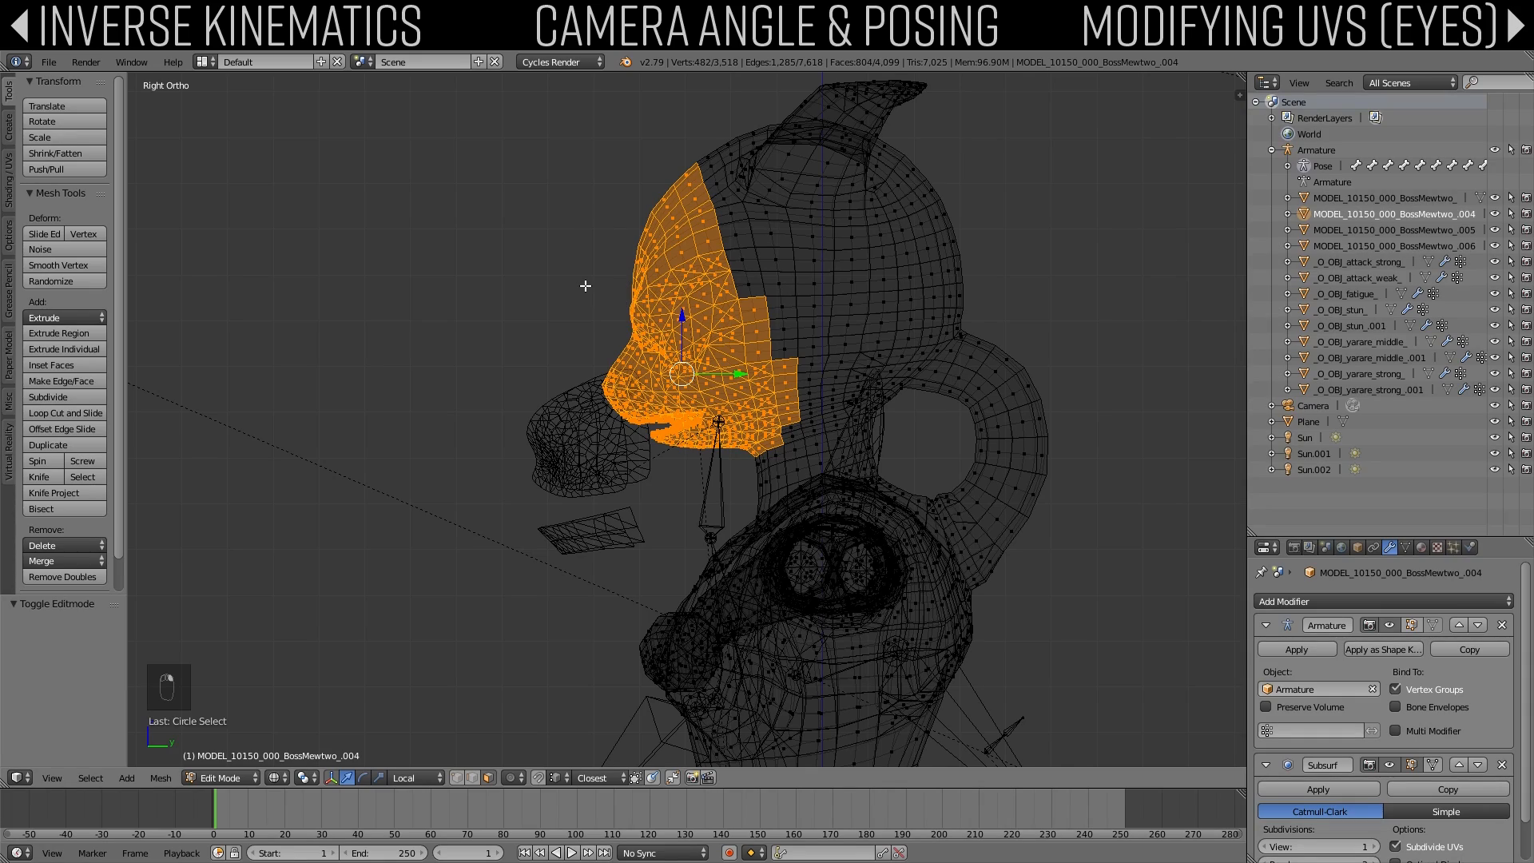
Step: Show the selected face region from the front in Material shading
mouse_move(596, 292)
middle_mouse_down()
mouse_move(760, 302)
mouse_move(829, 285)
middle_mouse_up()
key("z")
scroll(829, 284, "up", 2)
left_click(277, 778)
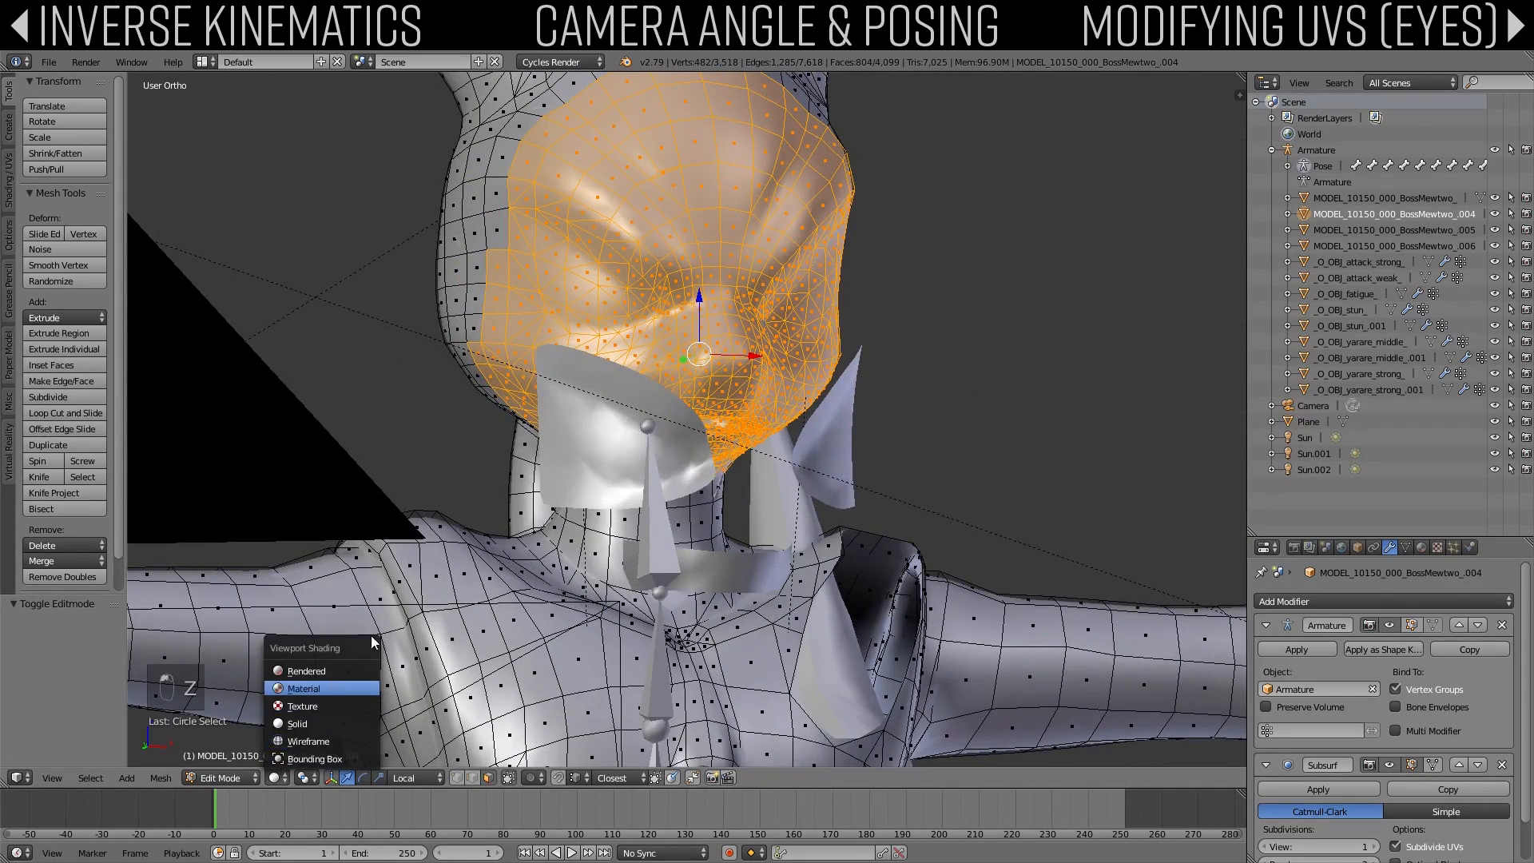
left_click(324, 689)
mouse_move(626, 353)
middle_mouse_down("shift")
mouse_move(610, 435)
mouse_move(701, 438)
mouse_move(557, 427)
middle_mouse_up("shift")
key("super")
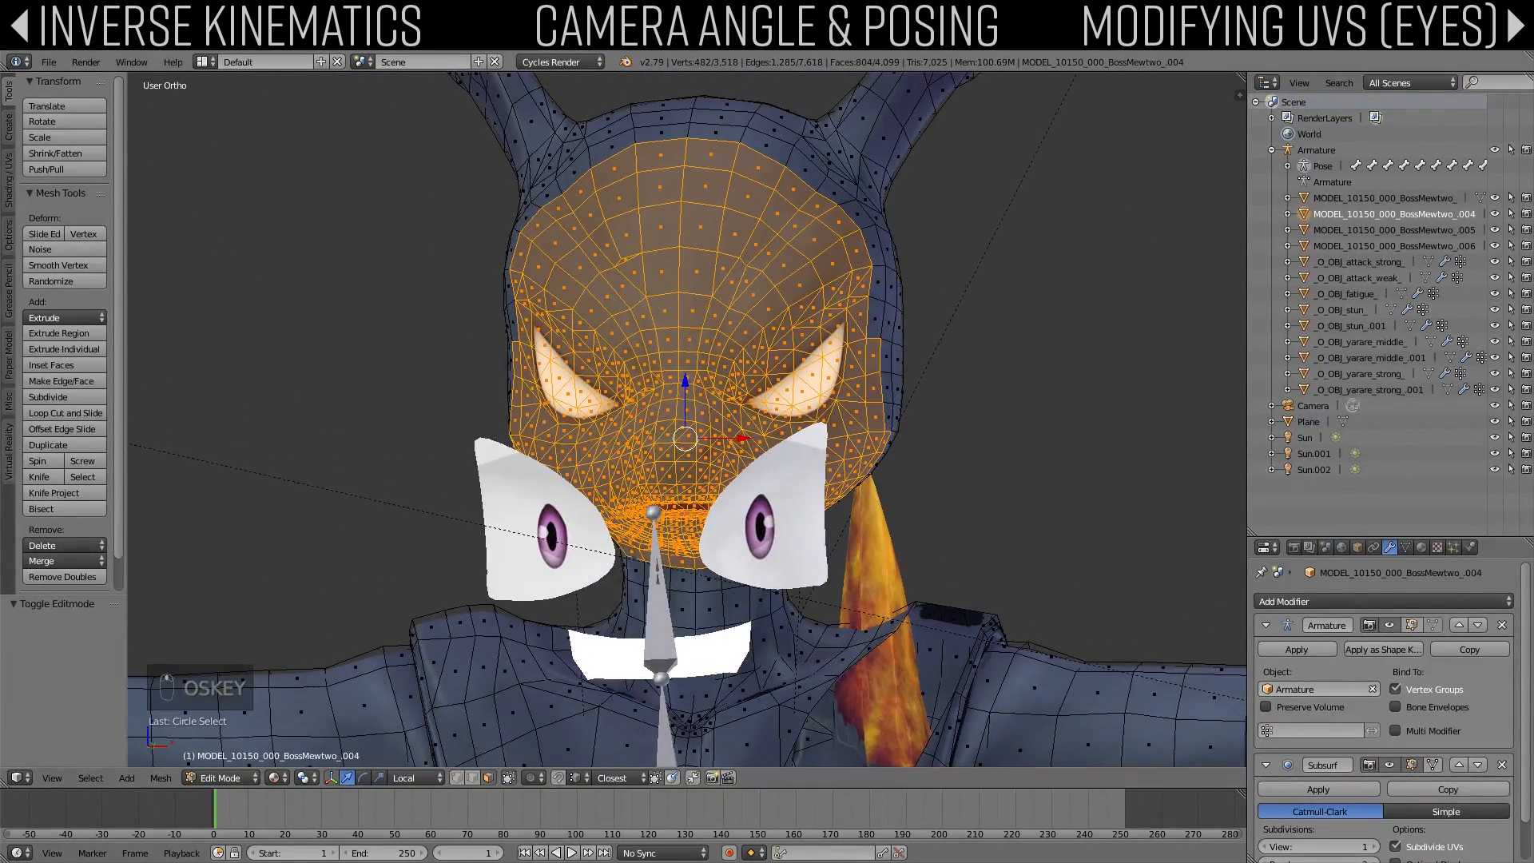
Step: Try converting all selected face triangles with Tris to Quads and undo the conversion
scroll(631, 369, "up", 2)
key("alt+j")
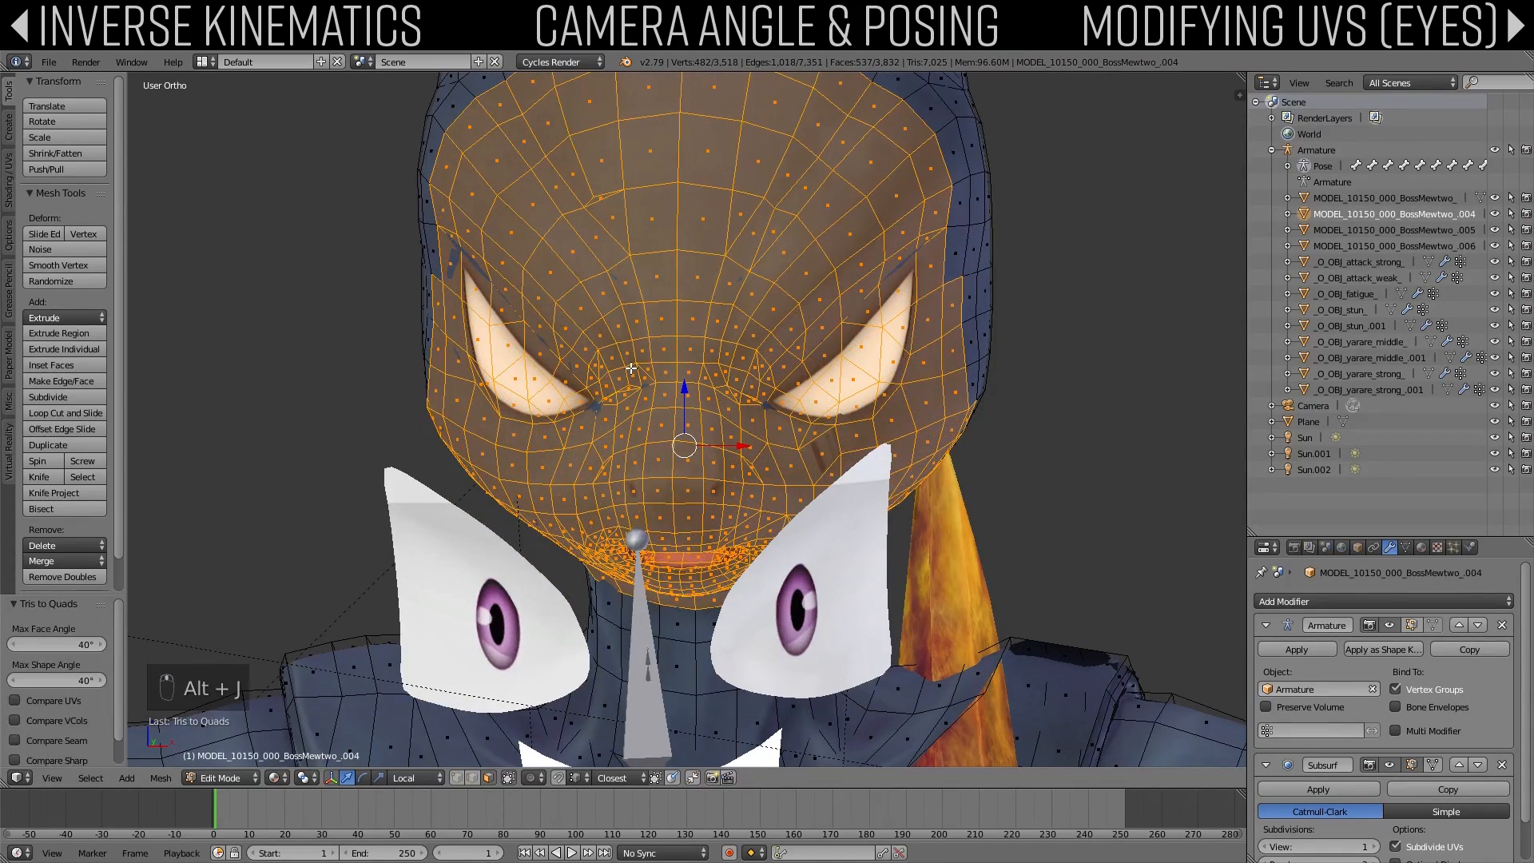
middle_click_drag(632, 369, 590, 404)
key("ctrl+z")
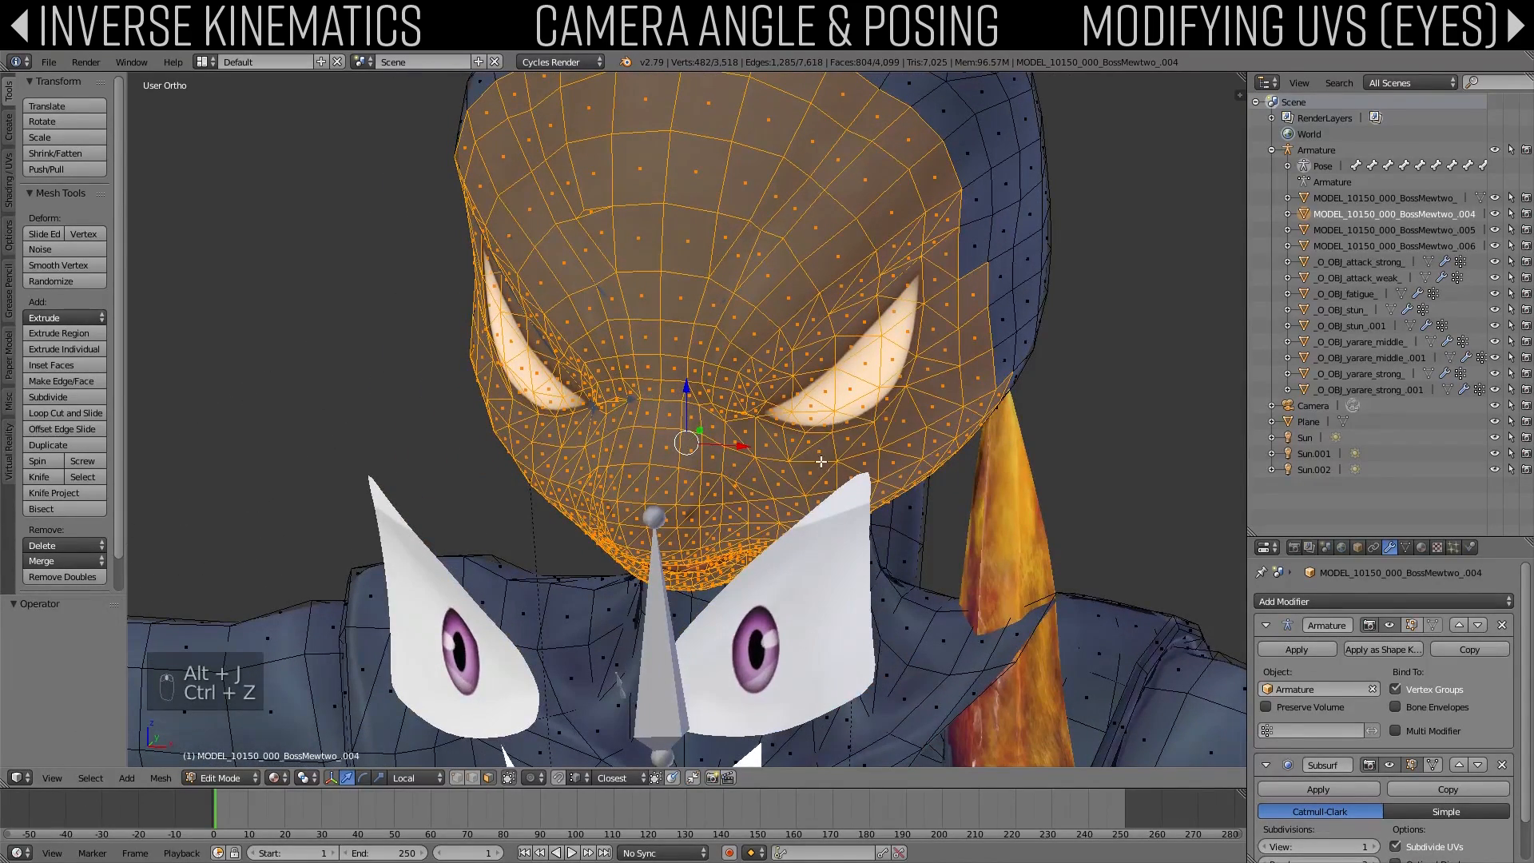
Step: Deselect two faces on the cheek below the eye, apply Tris to Quads to the remaining selection and leave Edit Mode
right_click(818, 453, "shift")
right_click(812, 466, "shift")
key("alt+j")
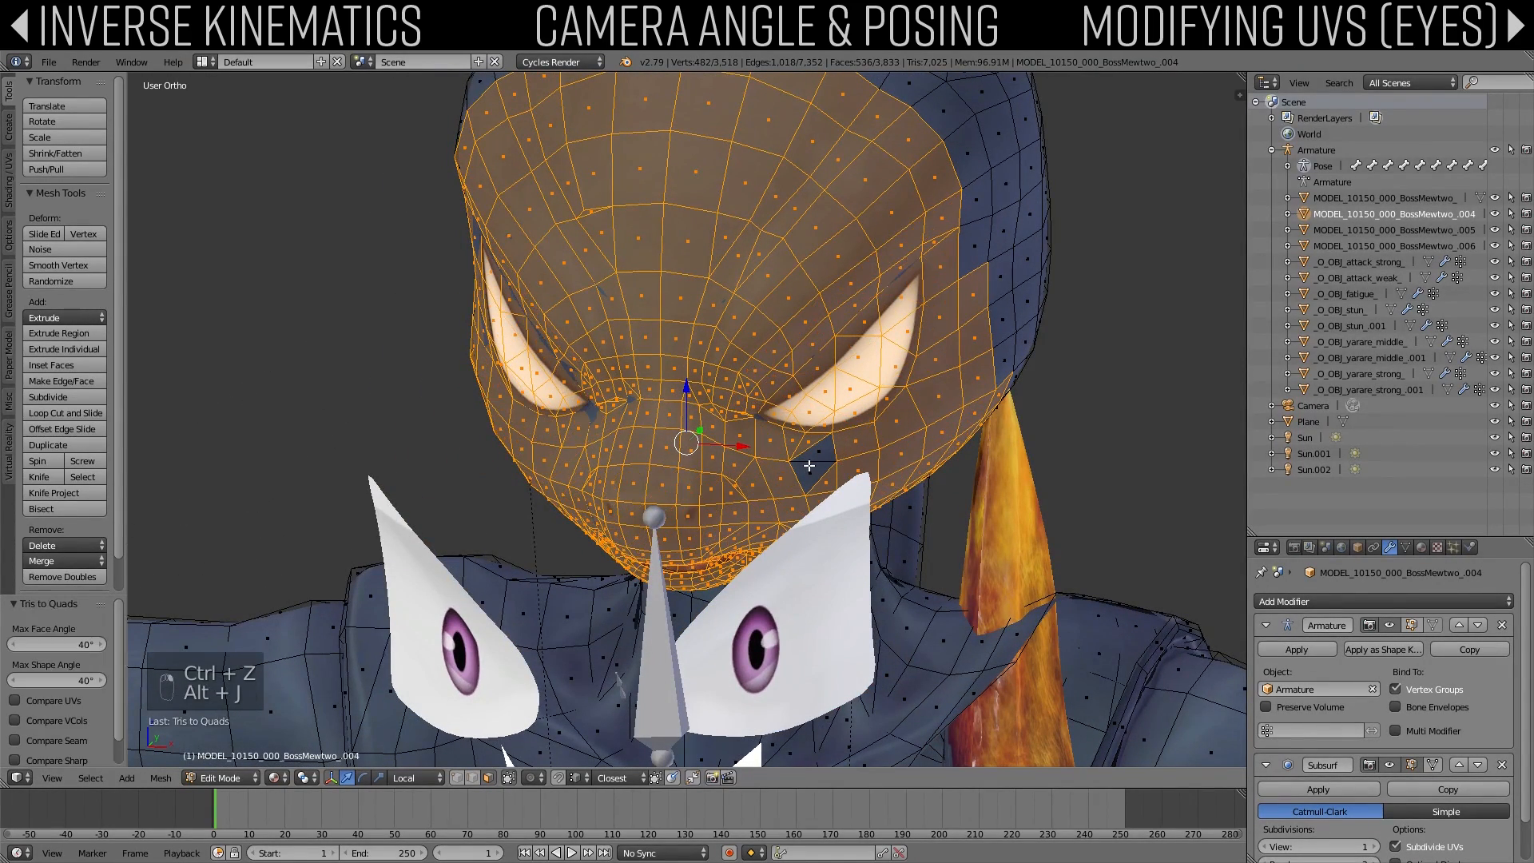
scroll(831, 359, "up", 5)
middle_click_drag(831, 359, 652, 398)
key("Tab")
Step: Undo the latest edits and redo them to compare the head before and after the quad conversion
key("ctrl+z")
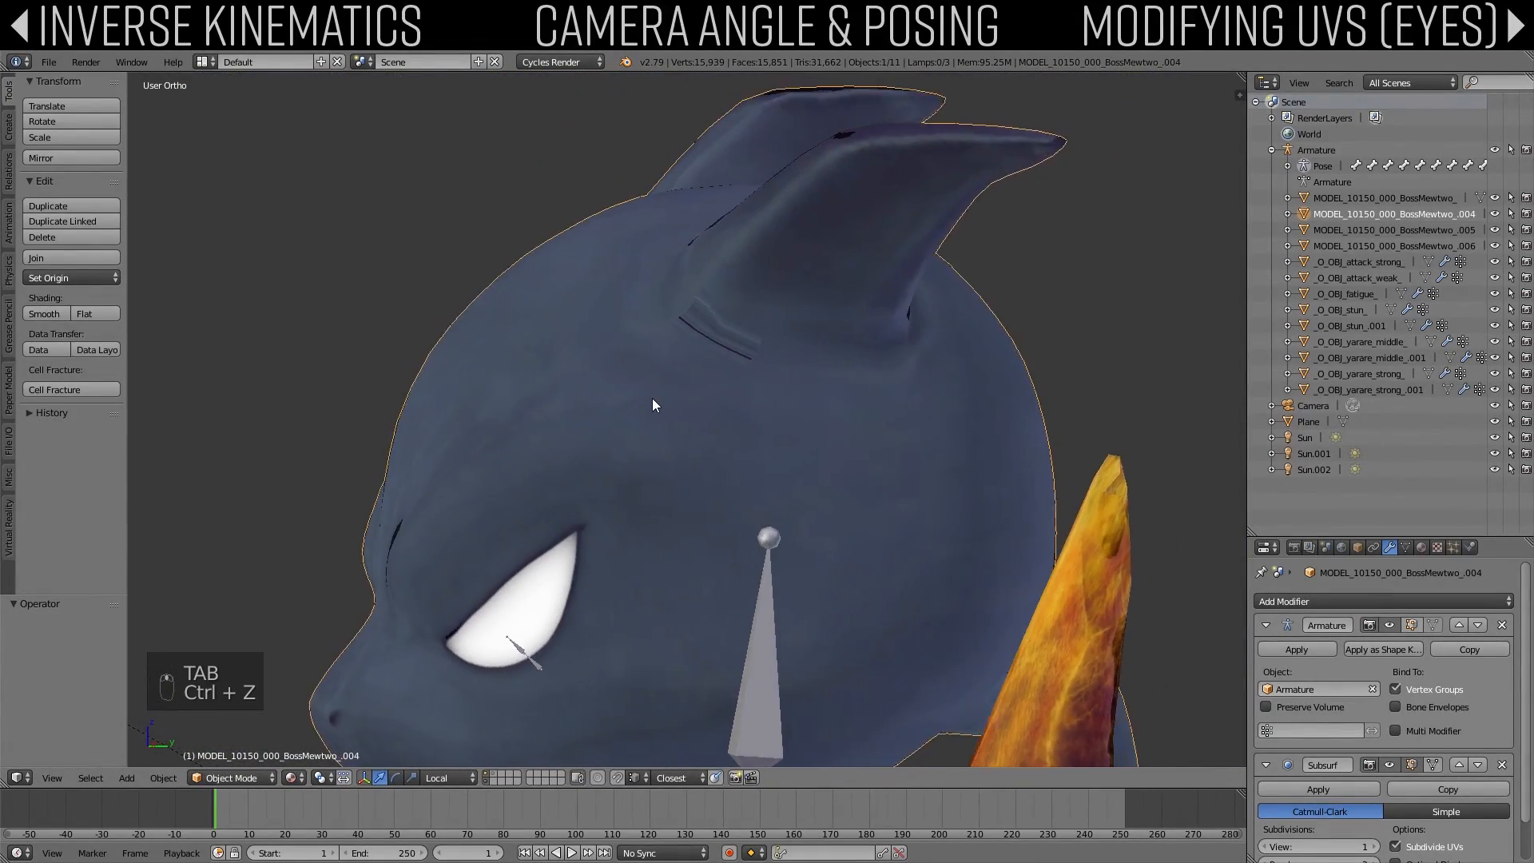
key("ctrl+z")
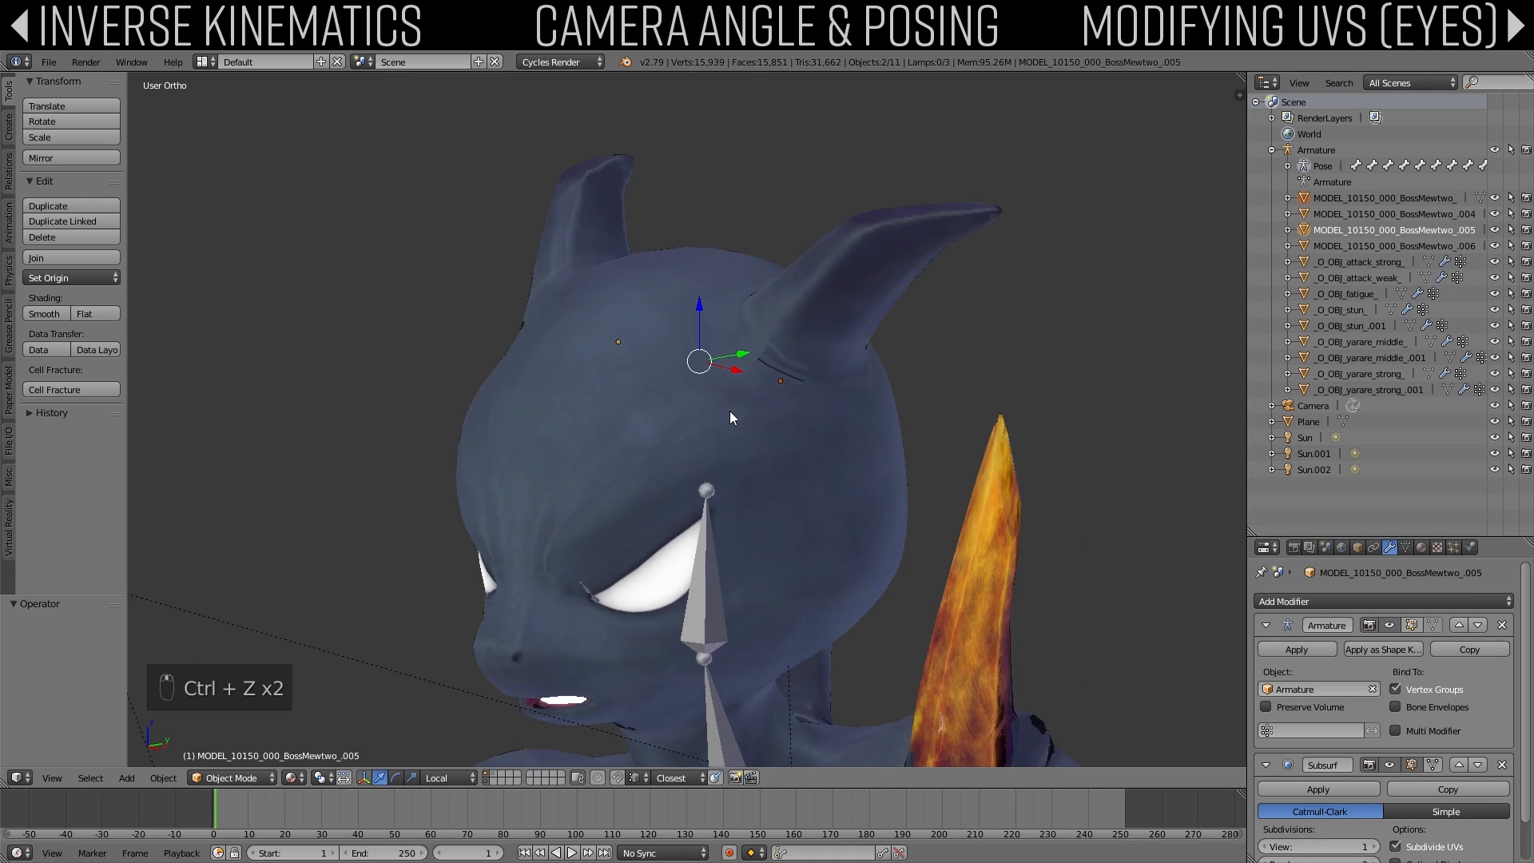
key("ctrl+shift+z")
key("ctrl+shift+z")
key("ctrl+shift+z")
Step: Inspect the head and ears of the body mesh, return to Object Mode and deselect everything
key("Tab")
middle_click_drag(827, 411, 690, 407)
right_click(835, 206)
middle_click_drag(743, 288, 808, 358)
key("Tab")
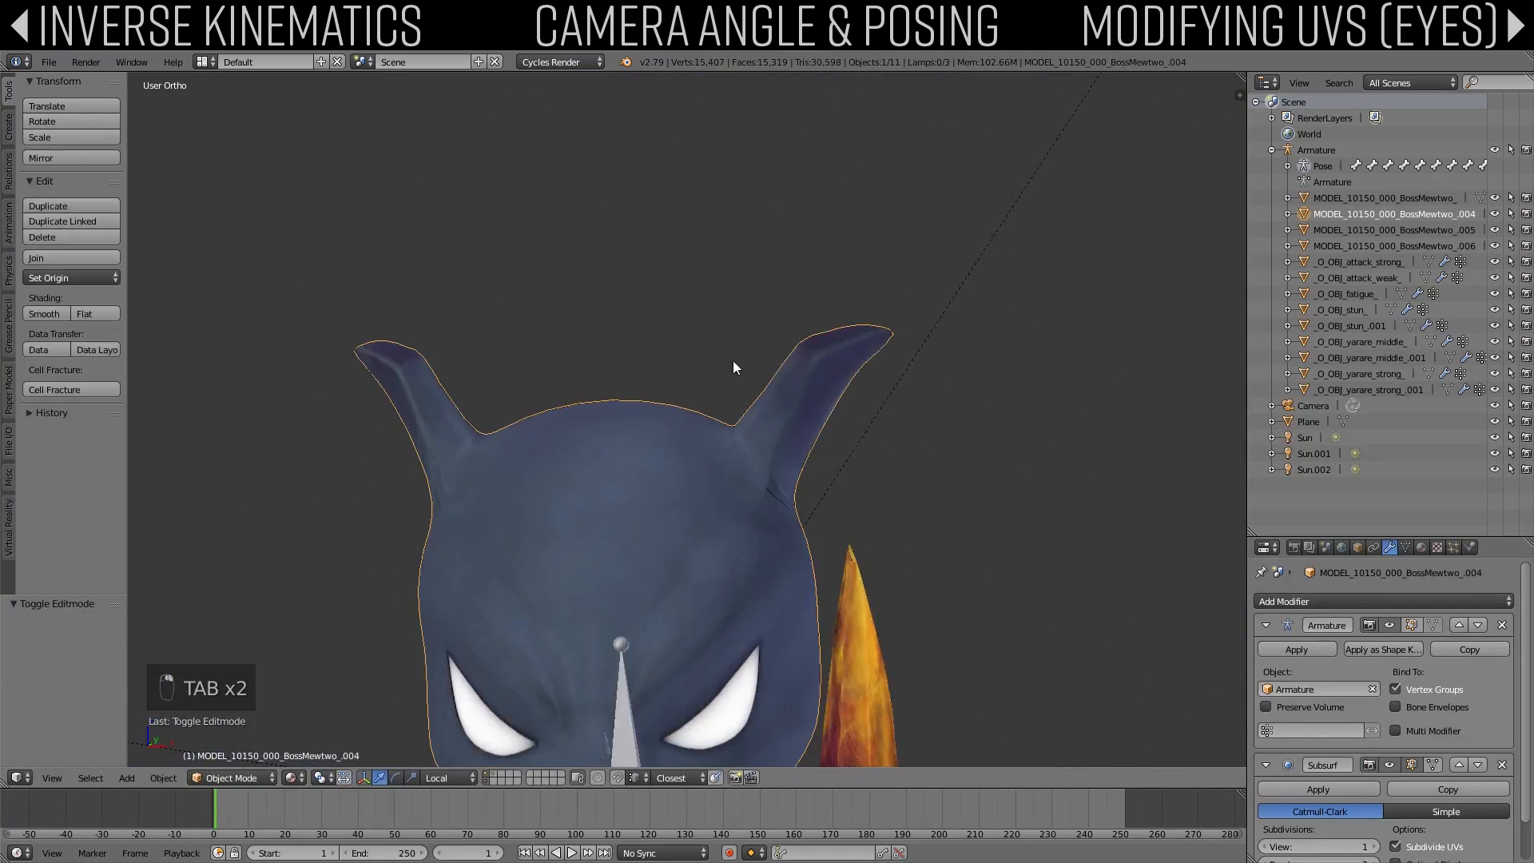
key("a")
key("a")
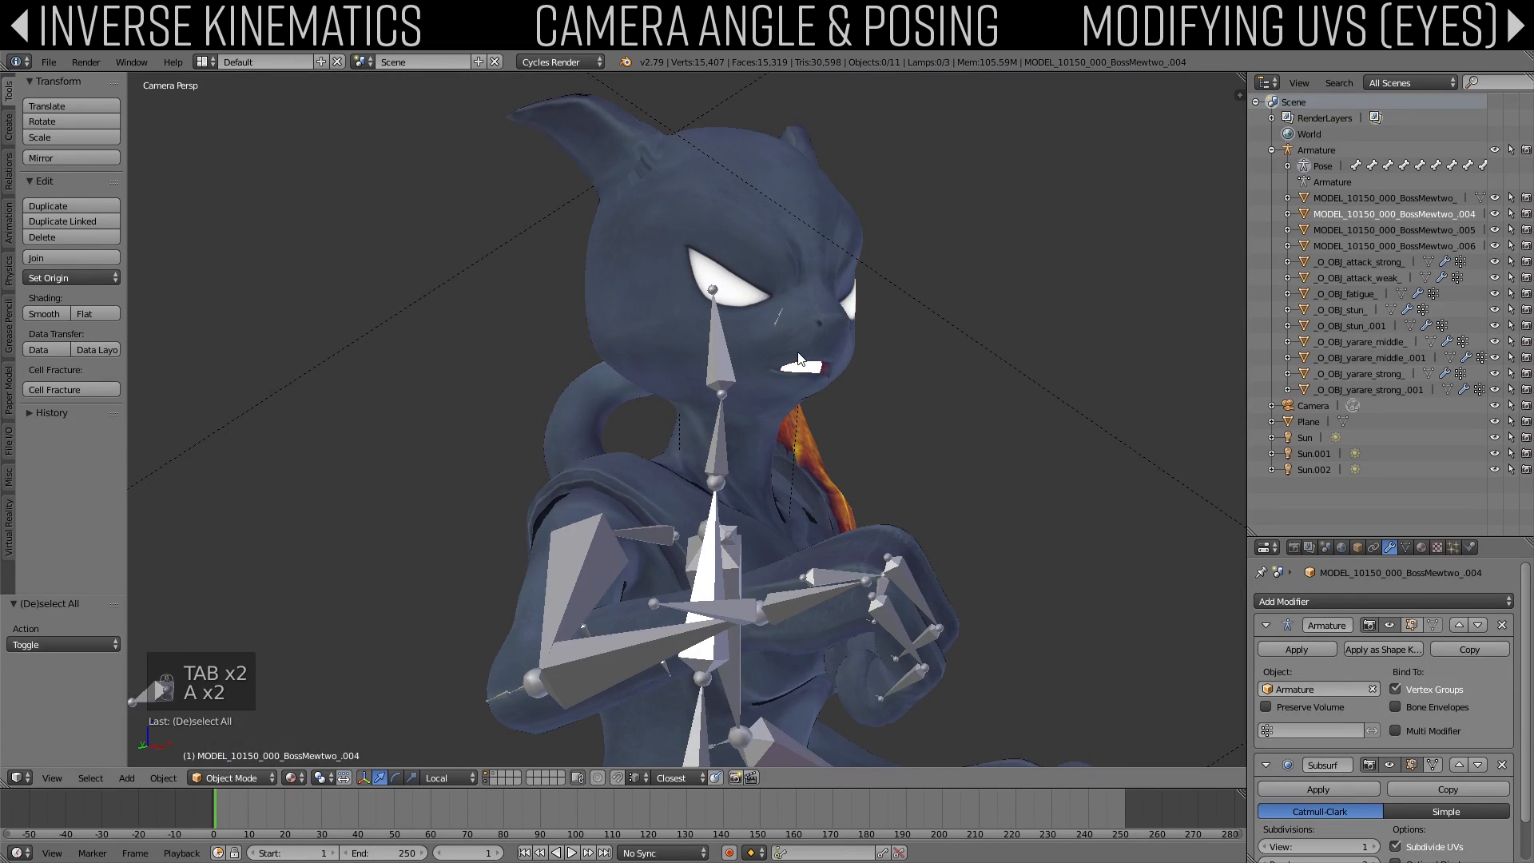
Step: In the camera view, select the armature and deselect all of its bones in Pose Mode
right_click(781, 320)
key("Tab")
key("Tab")
key("a")
key("a")
key("a")
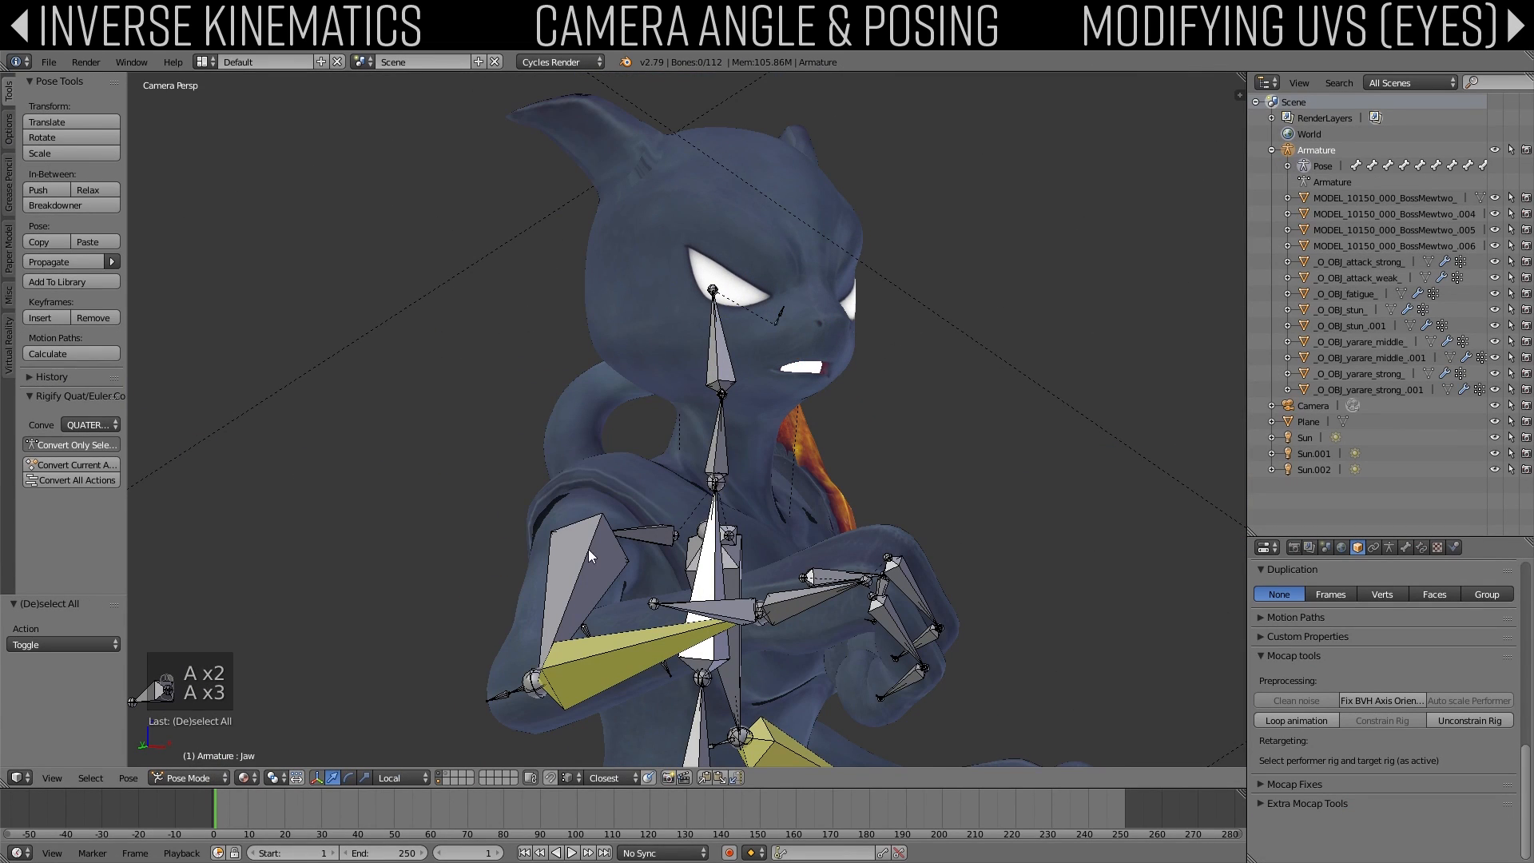
Step: Preview the character through the camera in Rendered shading and save the file over the existing one
scroll(588, 549, "down", 2)
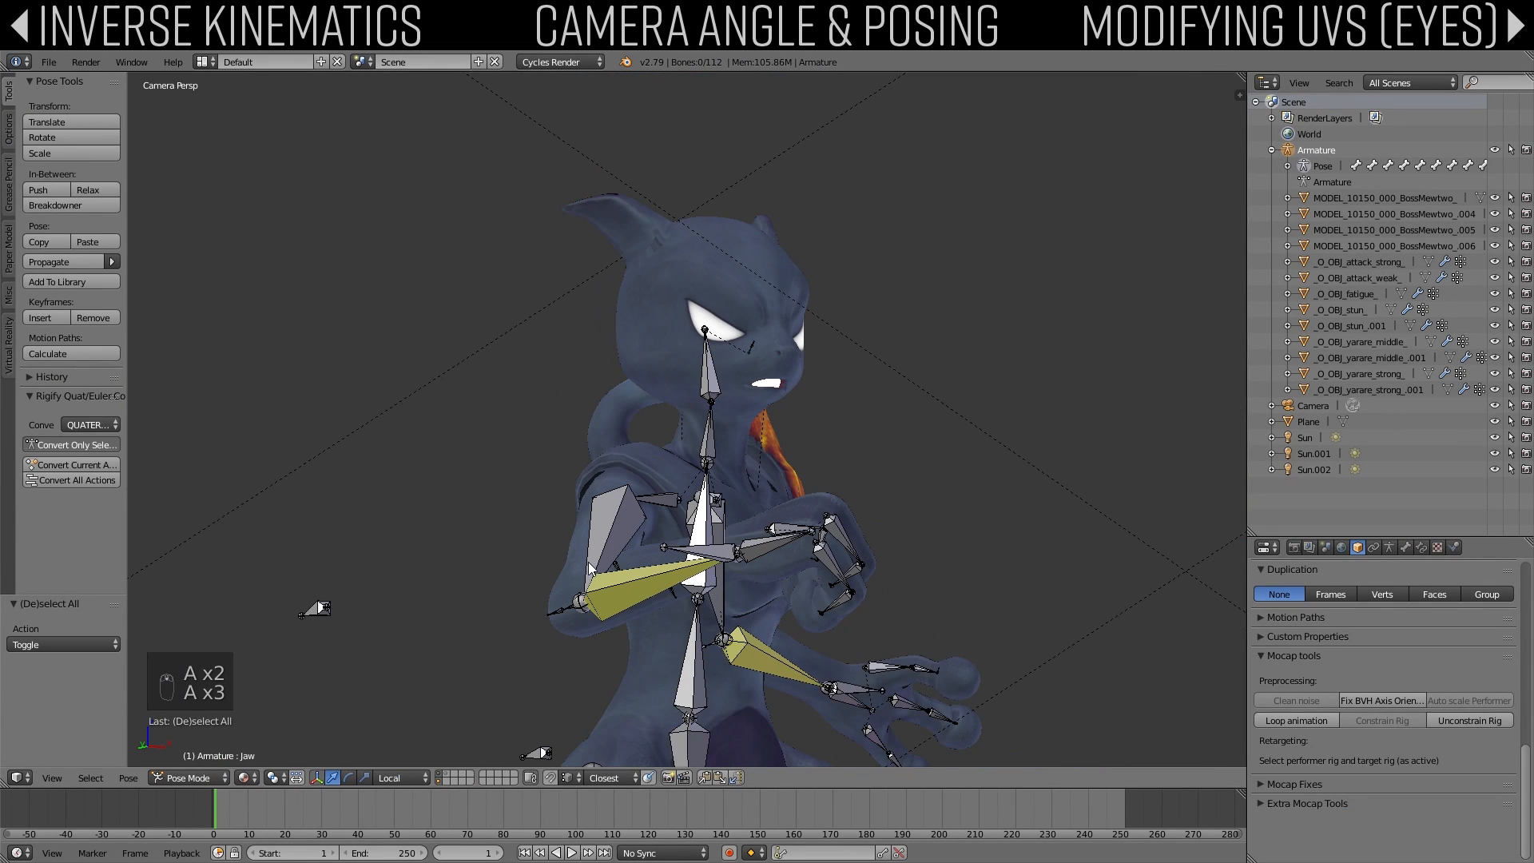
left_click(241, 780)
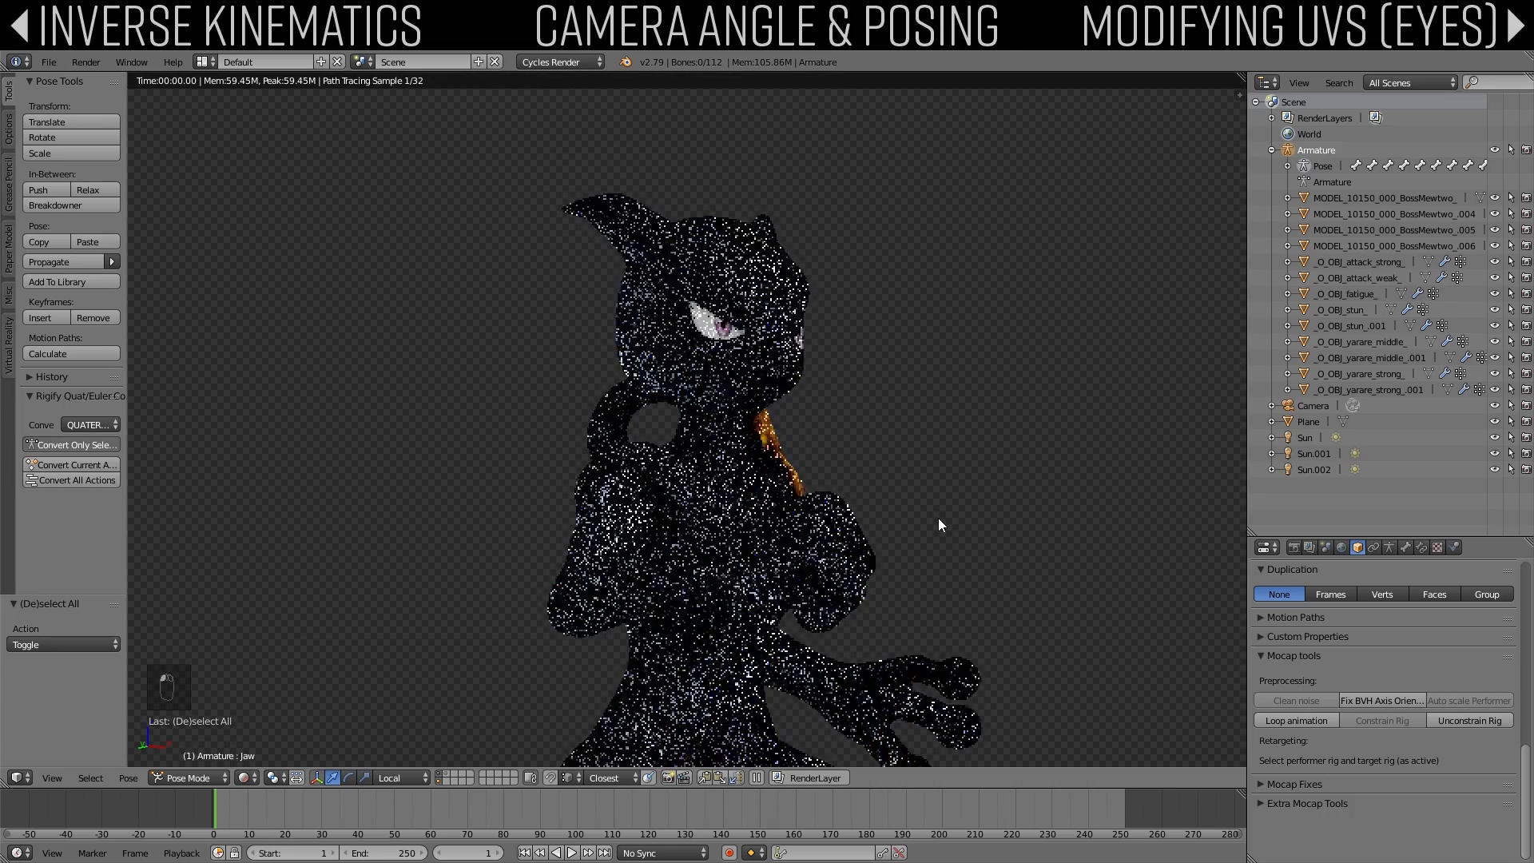
key("ctrl+s")
left_click(938, 519)
Step: Open the body mesh in Edit Mode with Solid shading and select the central faces of the lower lip
key("z")
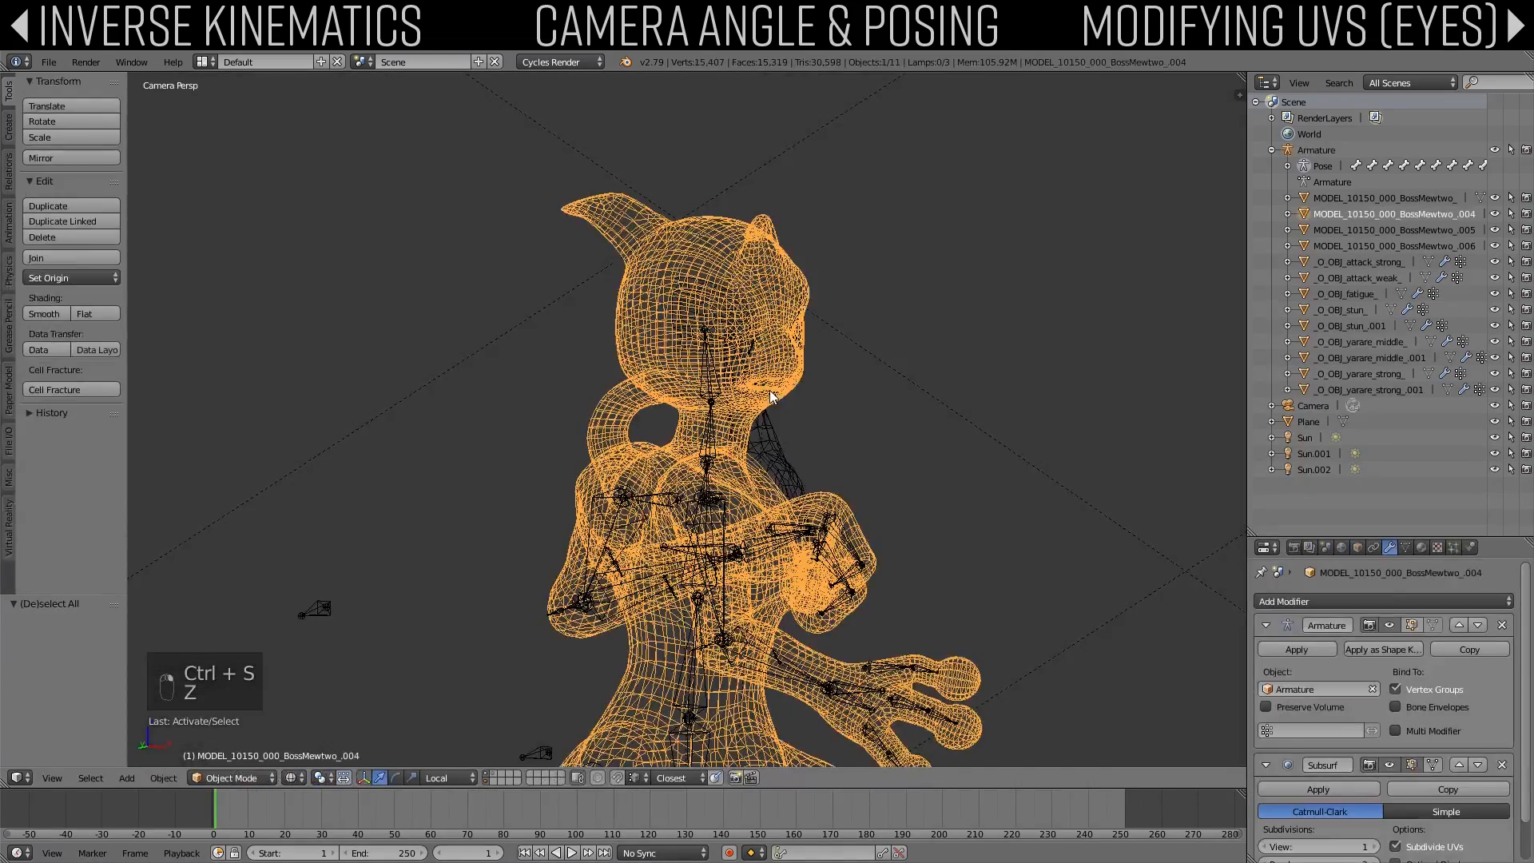
key("Tab")
key("z")
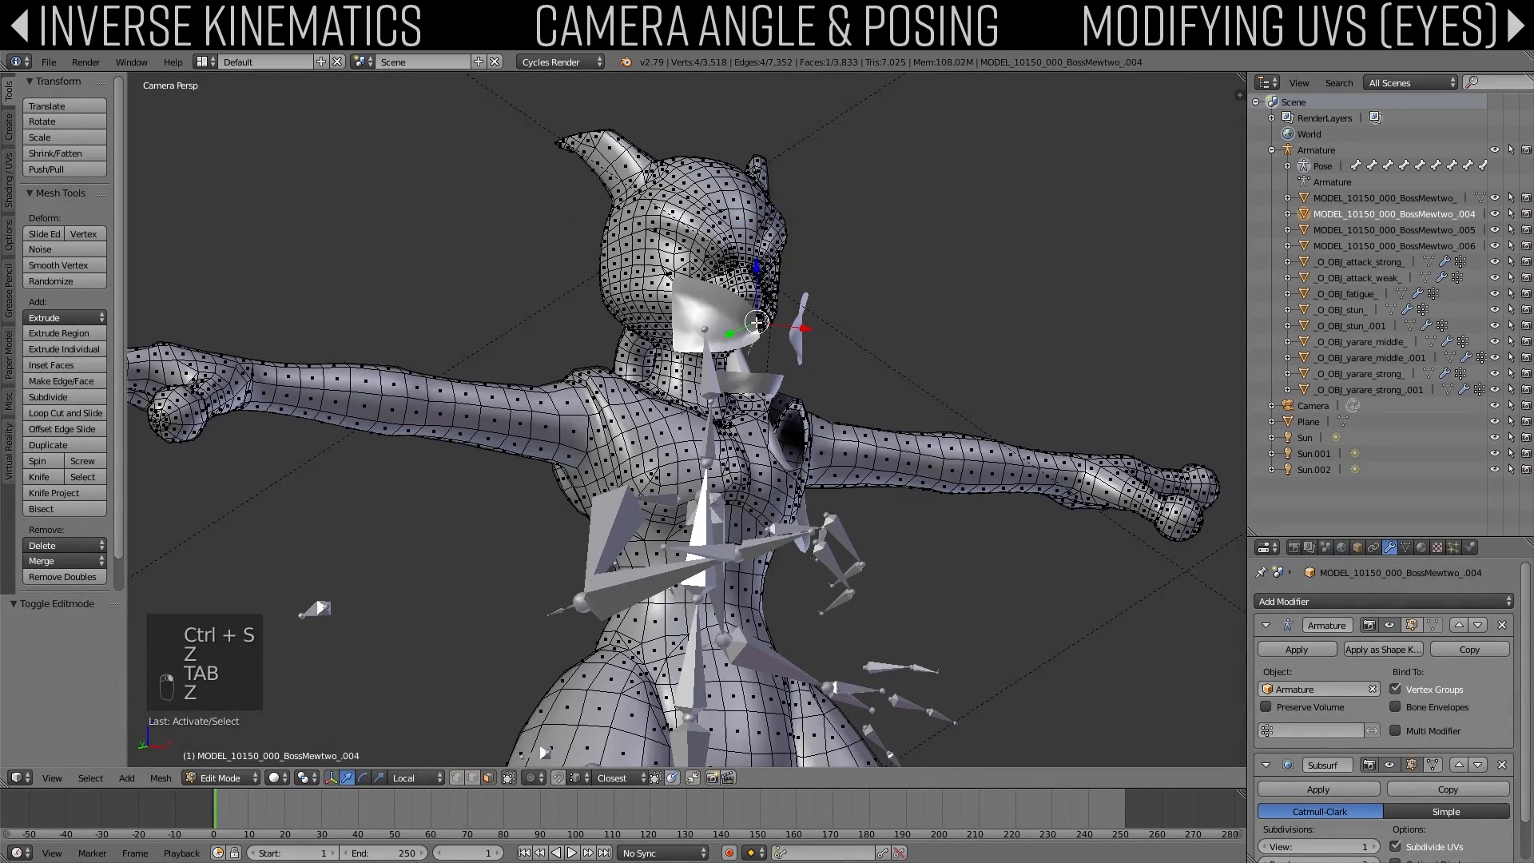
key("KP_Decimal")
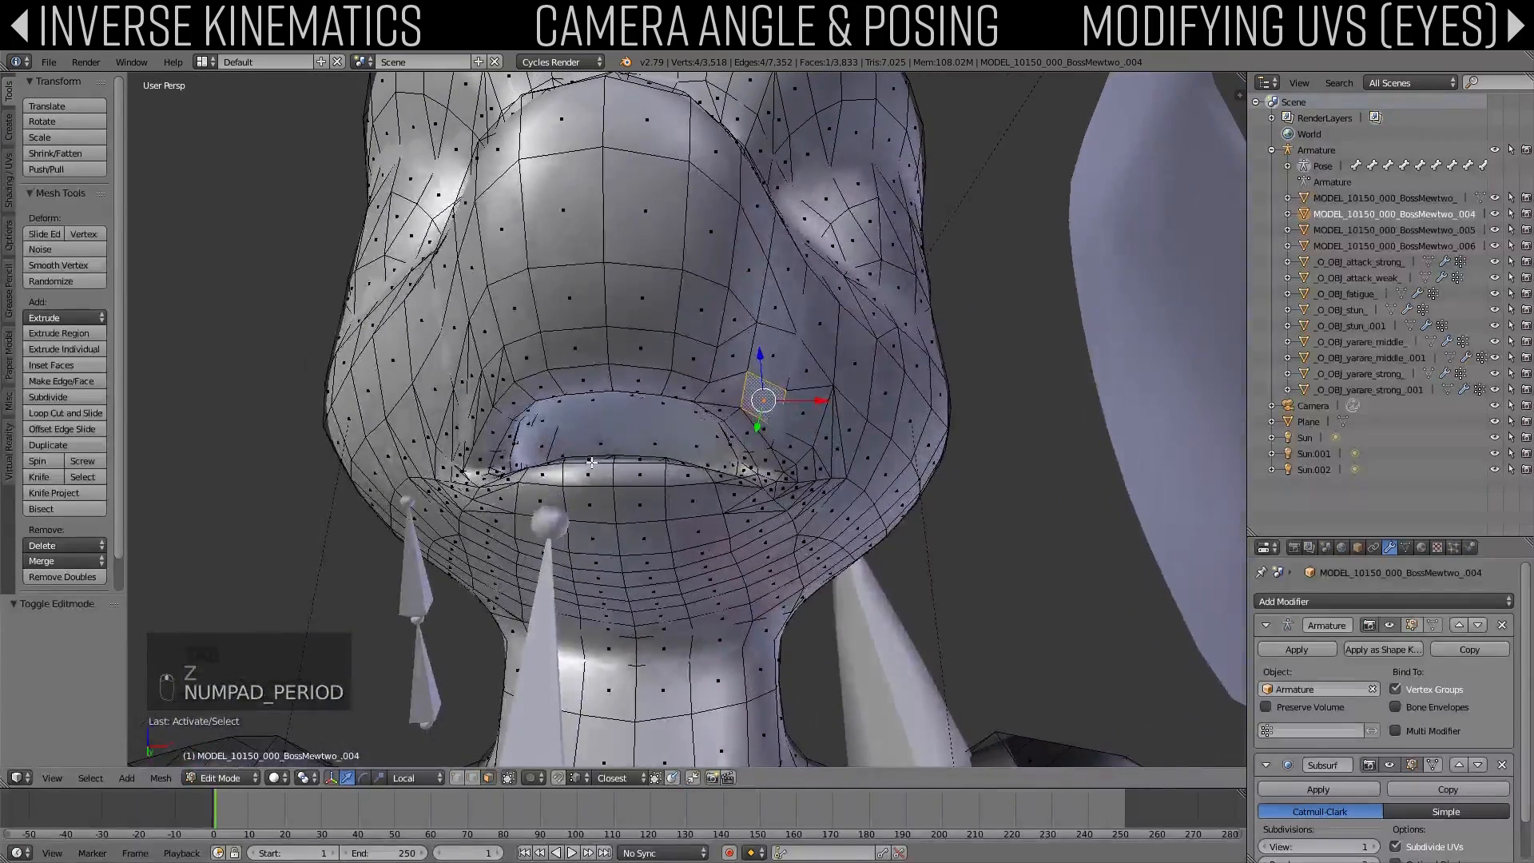
right_click(617, 476)
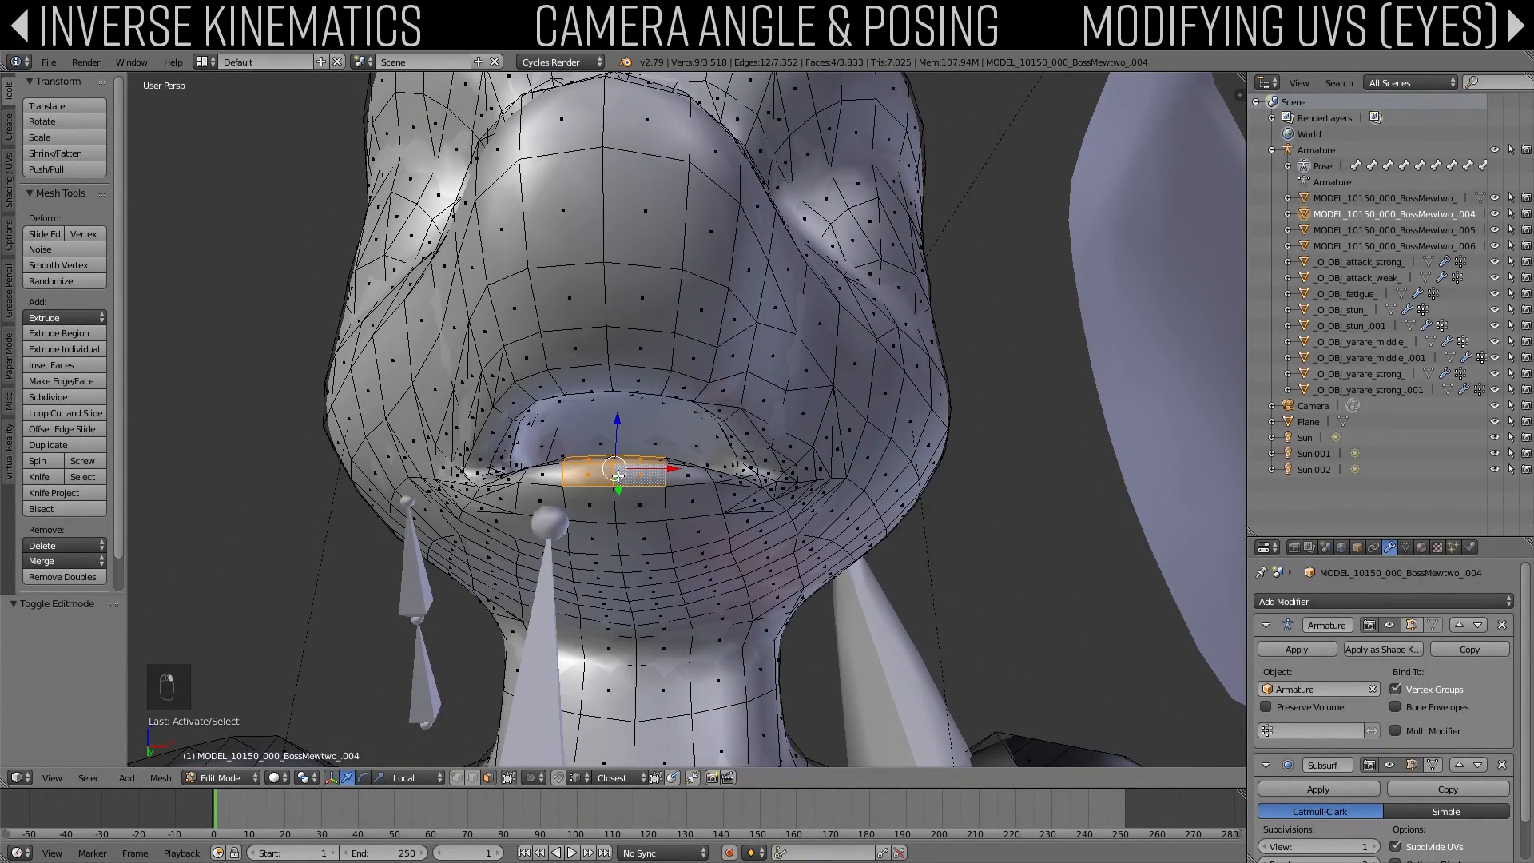
Step: Enable proportional editing and start moving the selected lower-lip faces along global Z, shrinking the influence size to about 0.08
key("o")
left_click(537, 778)
left_click(555, 706)
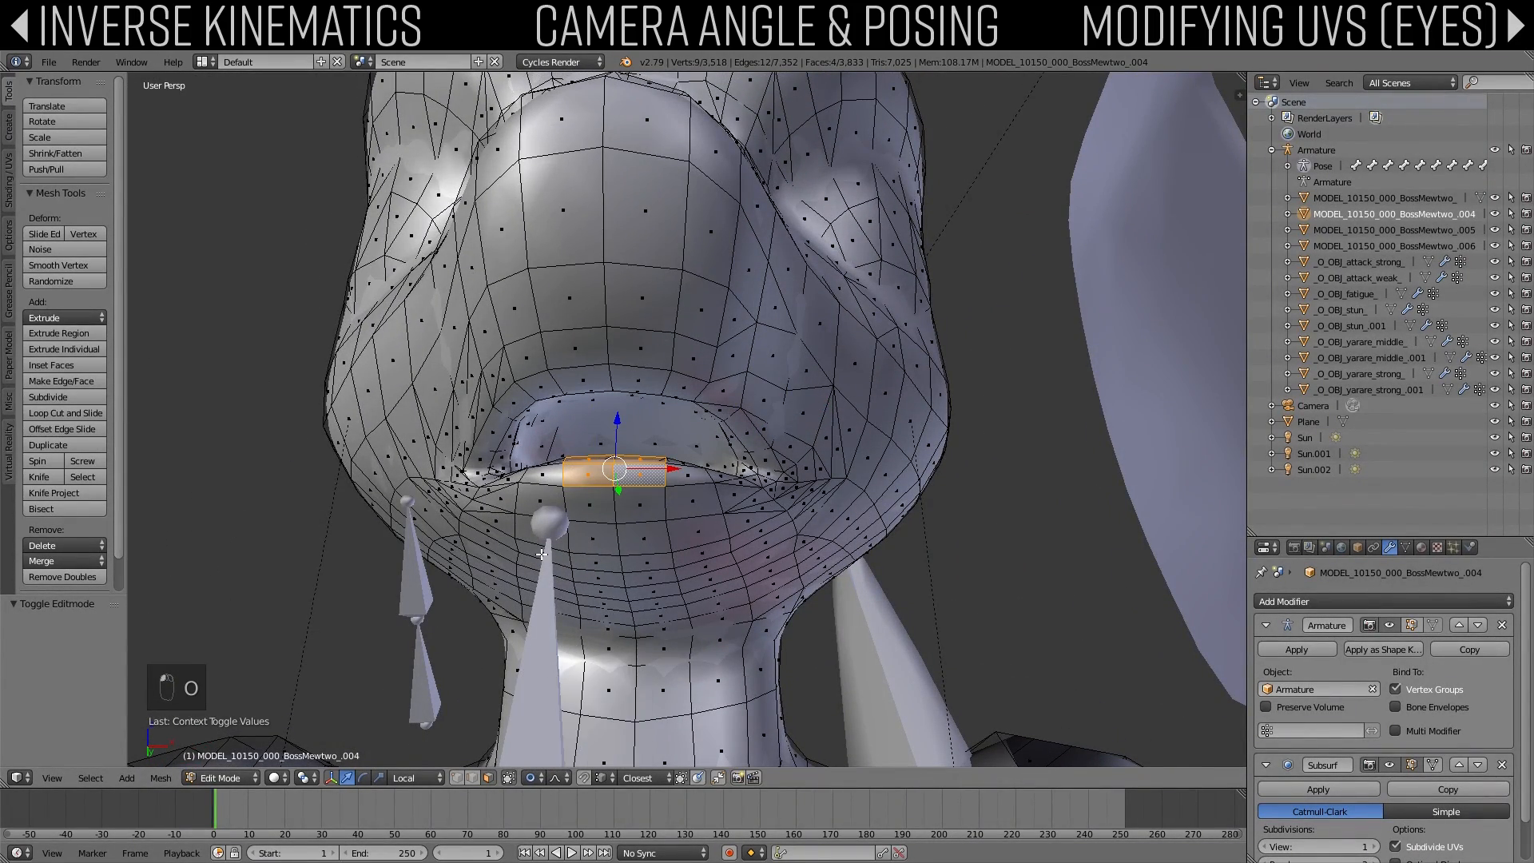
middle_click_drag(544, 554, 712, 560)
key("g")
key("z")
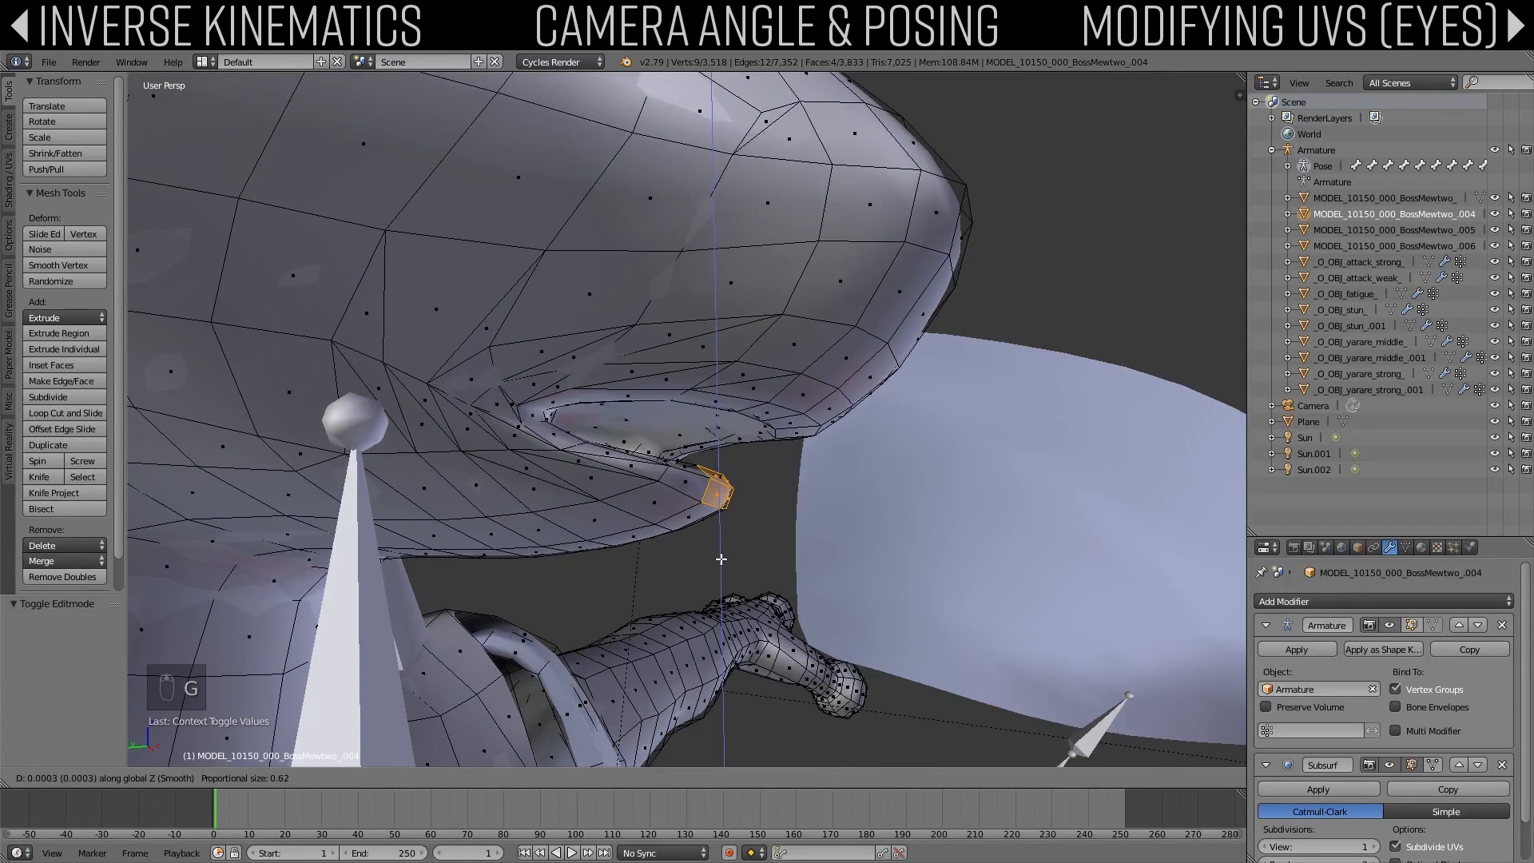
scroll(719, 560, "up", 3)
left_click(723, 529)
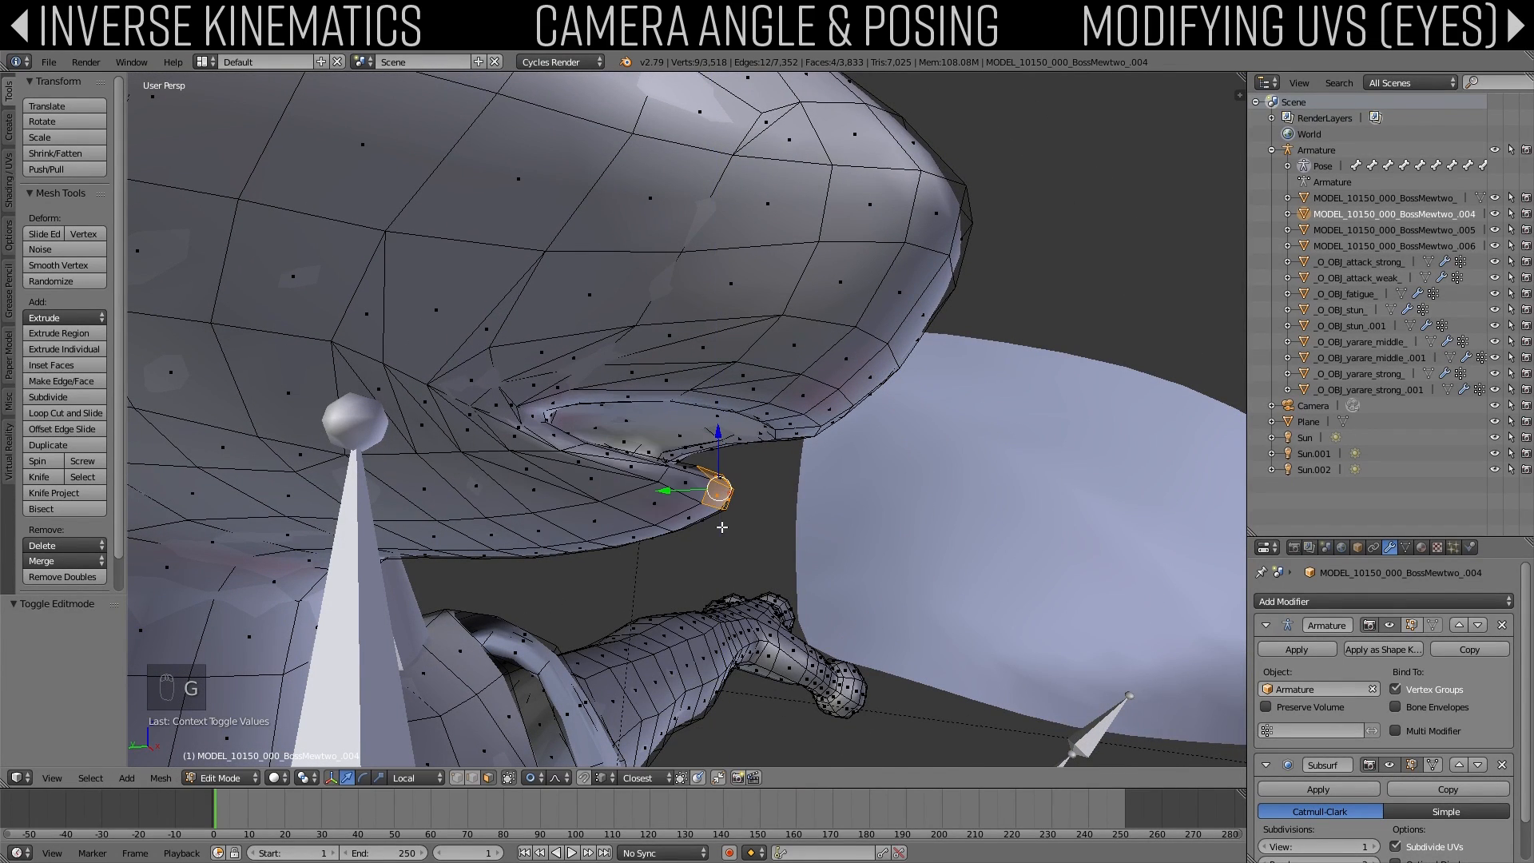
Step: Move the lower-lip faces up to the upper lip, about -0.024 in Y and 0.032 in Z, with global X locked
middle_click_drag(721, 536, 664, 553)
key("g")
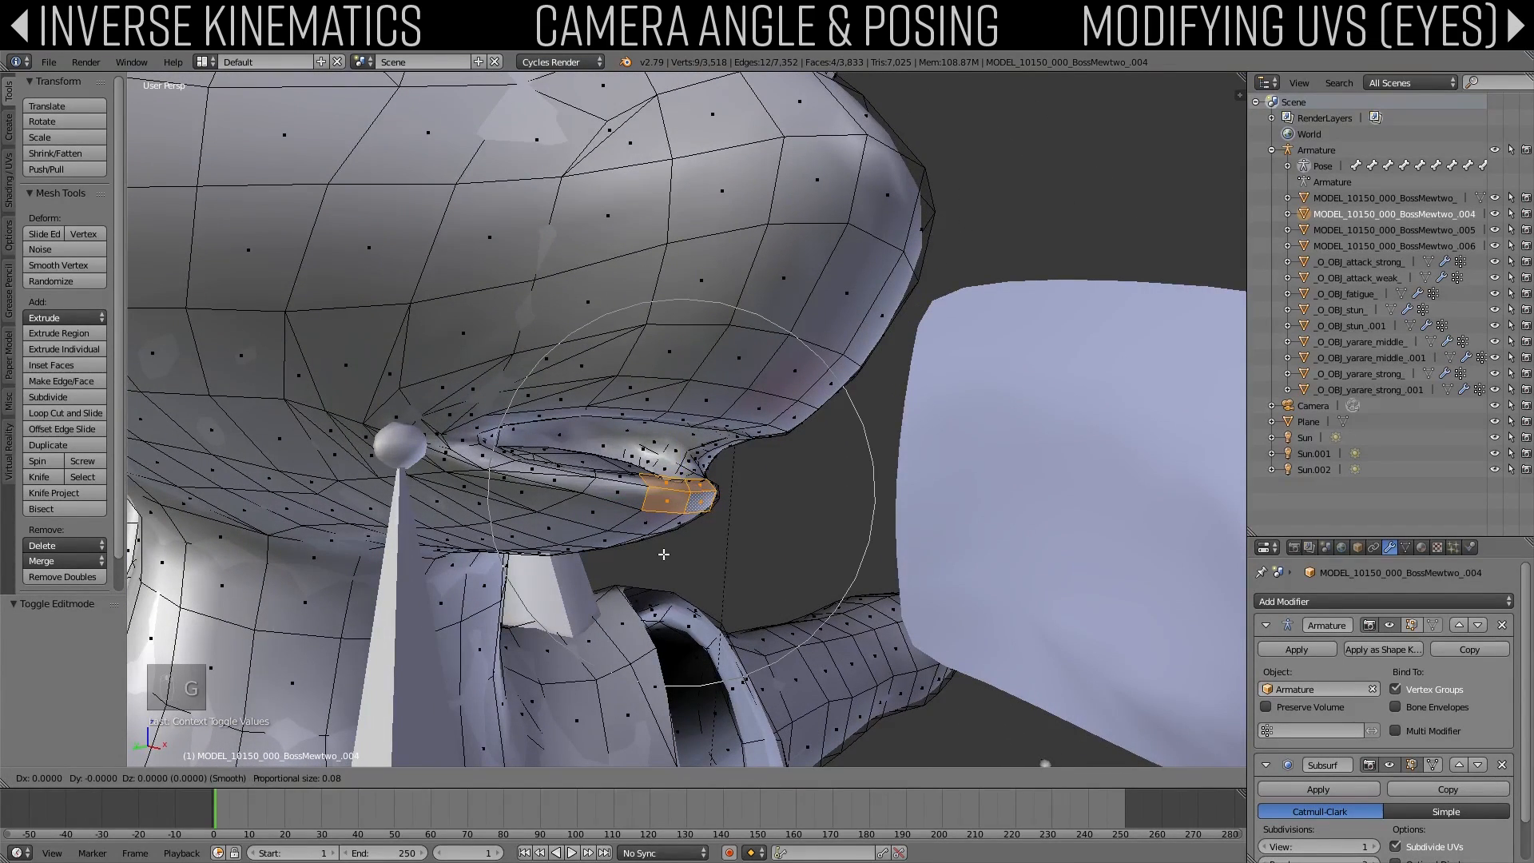
key("shift+x")
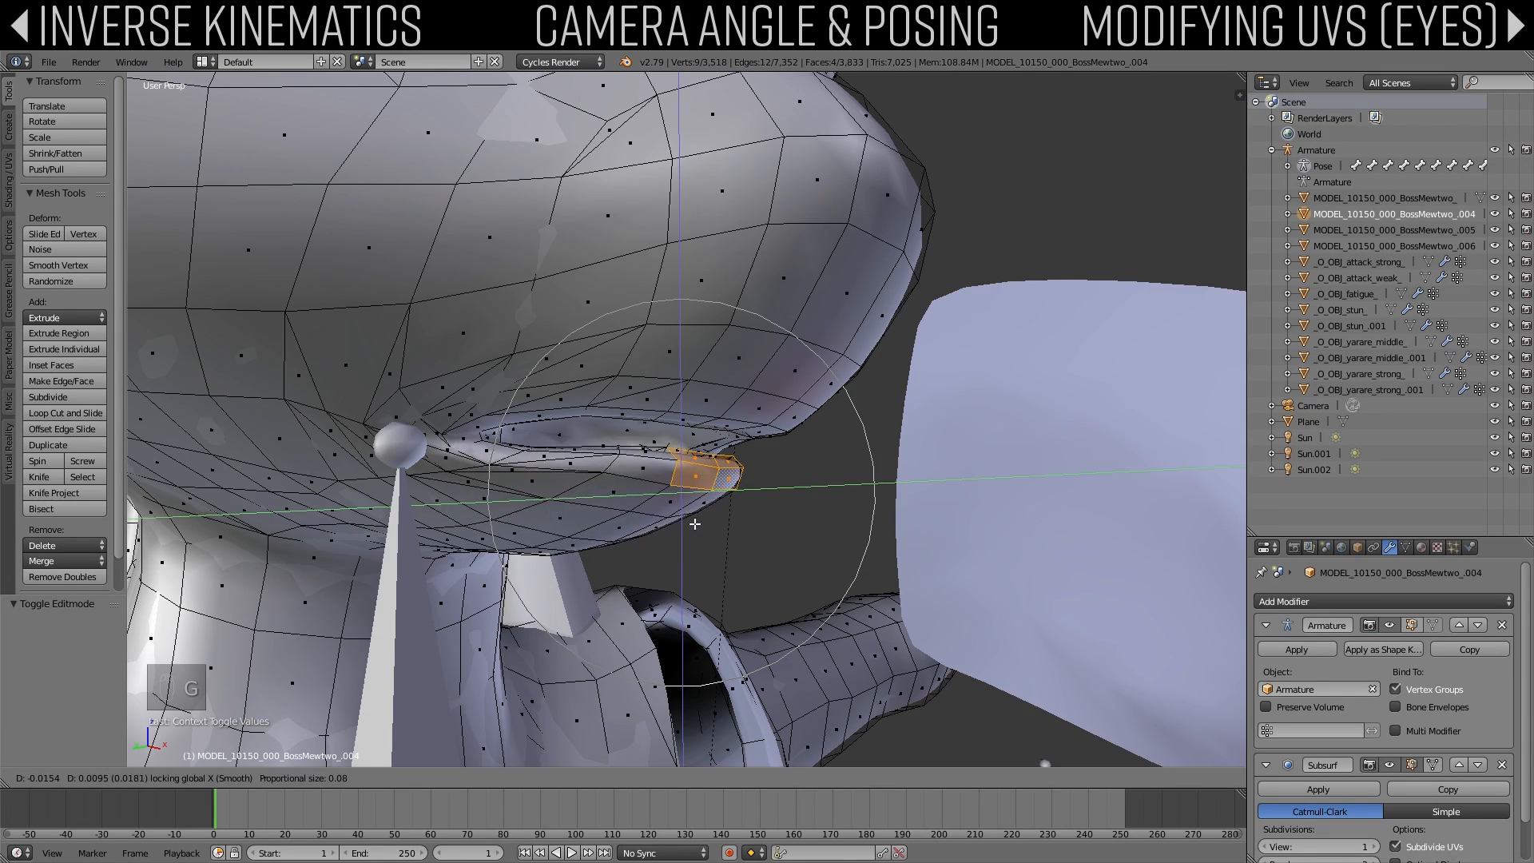
scroll(700, 507, "down", 3)
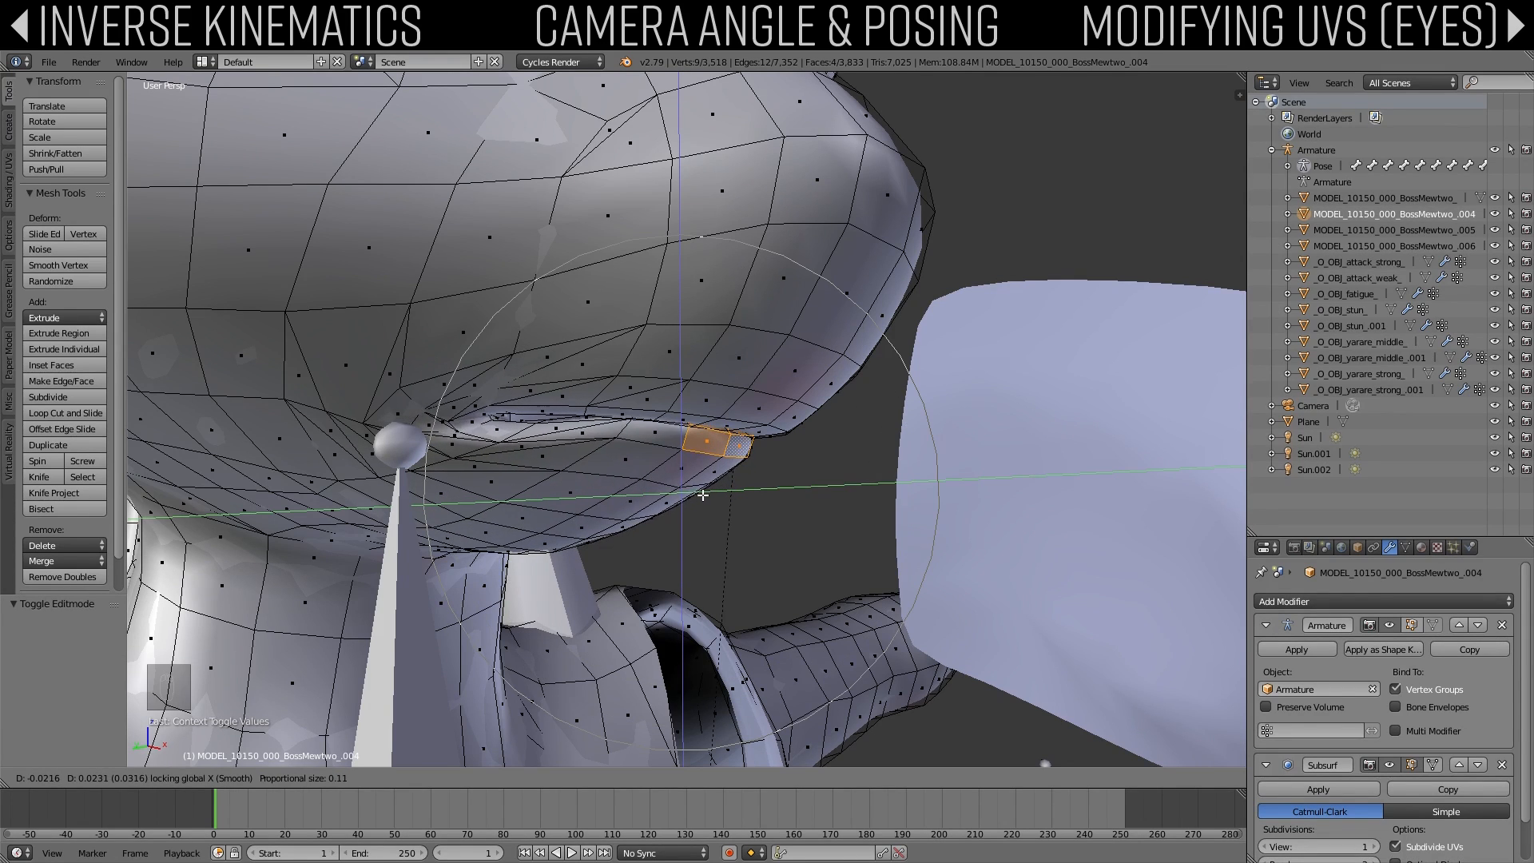
left_click(708, 476)
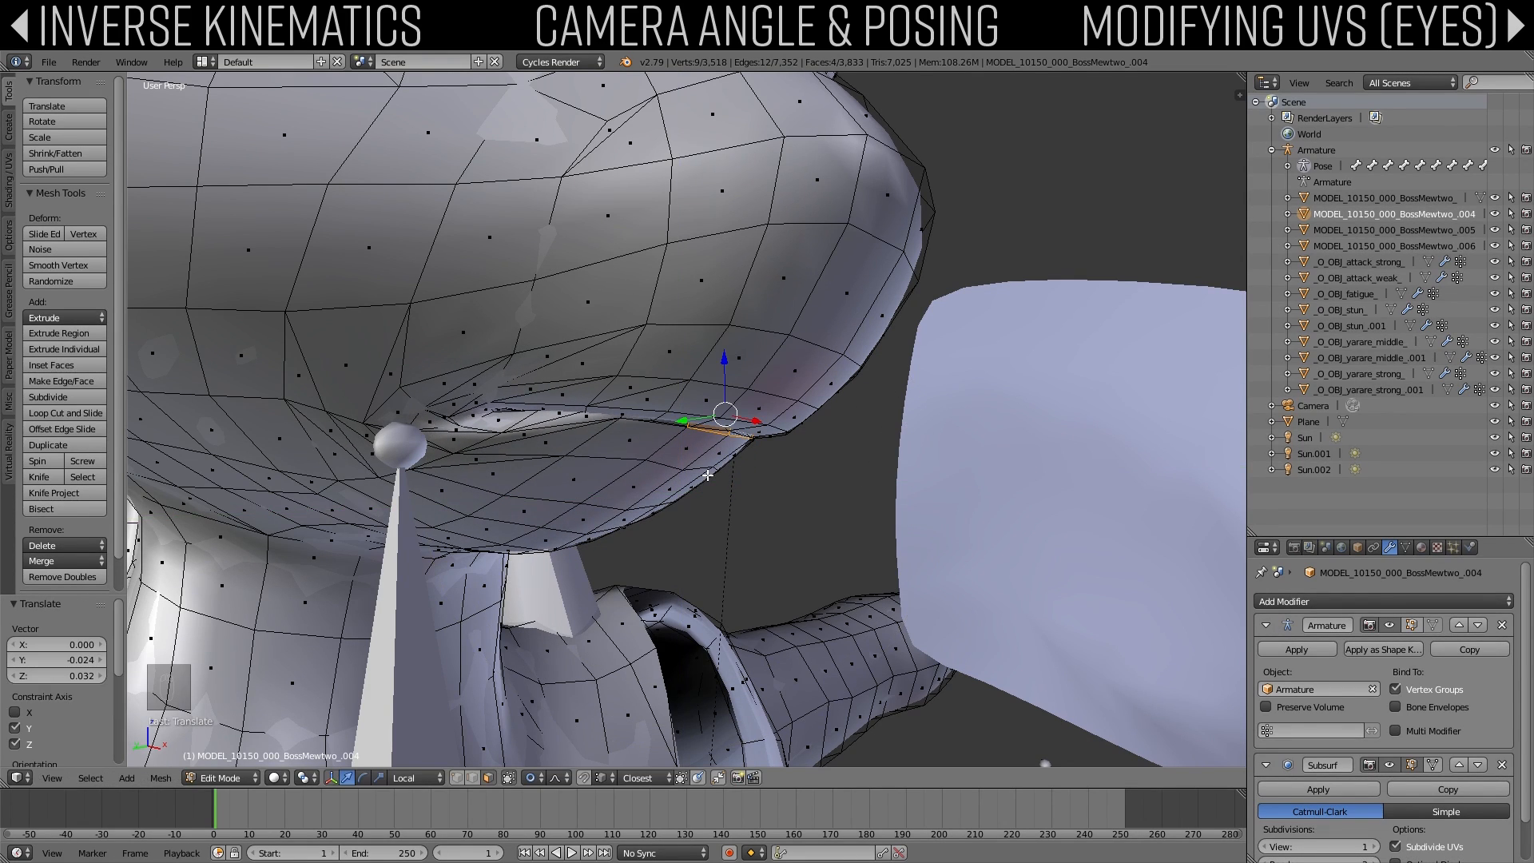
Step: Lower the lip faces slightly along Z in two small moves of about -0.008 and -0.002
key("g")
key("z")
left_click(706, 494)
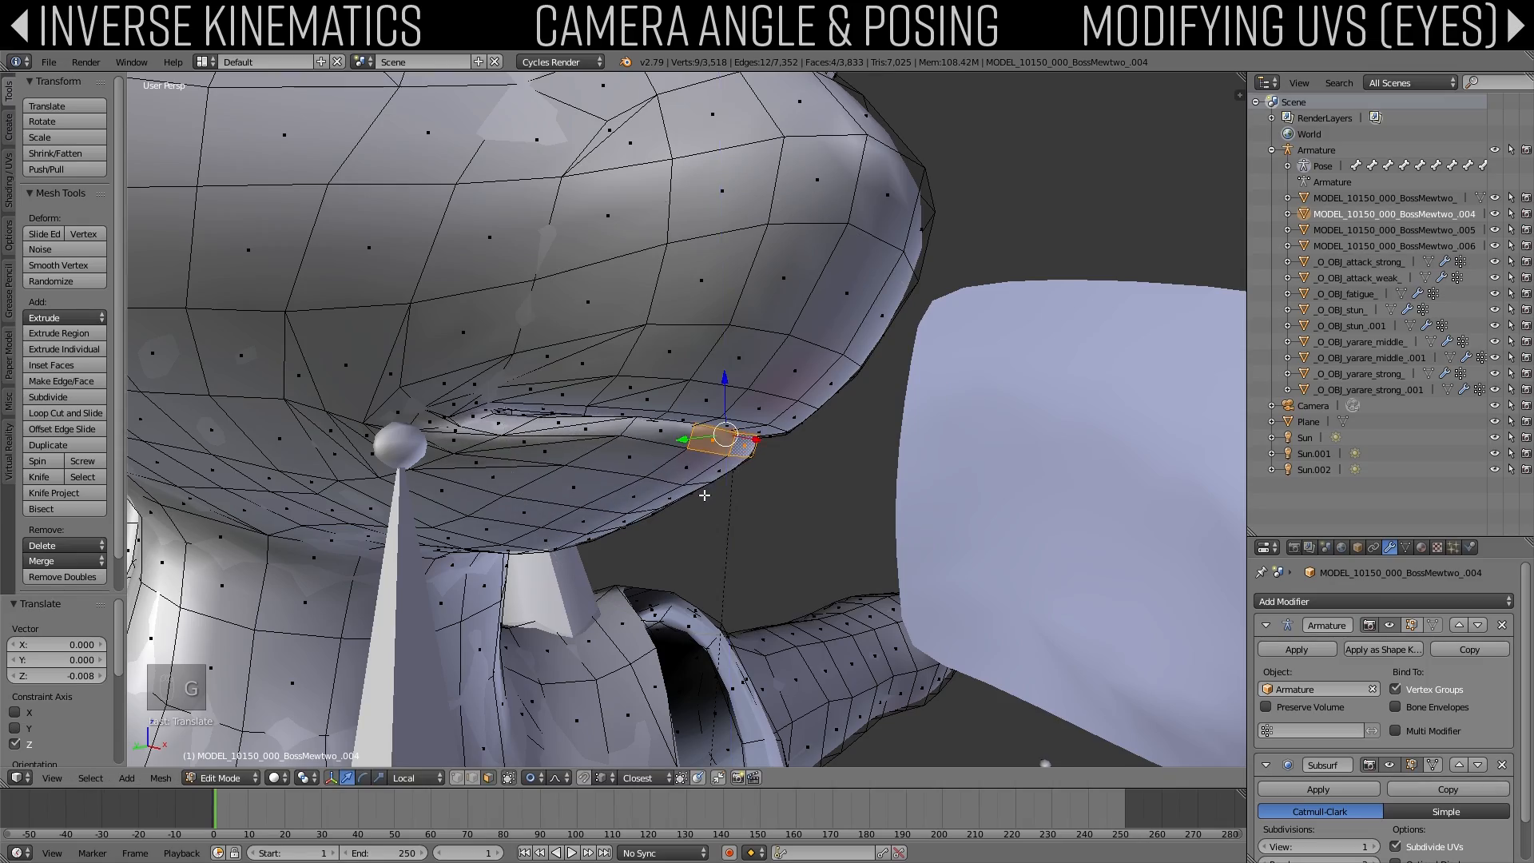
middle_click_drag(706, 494, 514, 501)
key("g")
key("z")
left_click(725, 494)
Step: Select a vertex at the mouth corner and shift it with proportional editing by about 0.006 in Y and -0.003 in Z
right_click(410, 429)
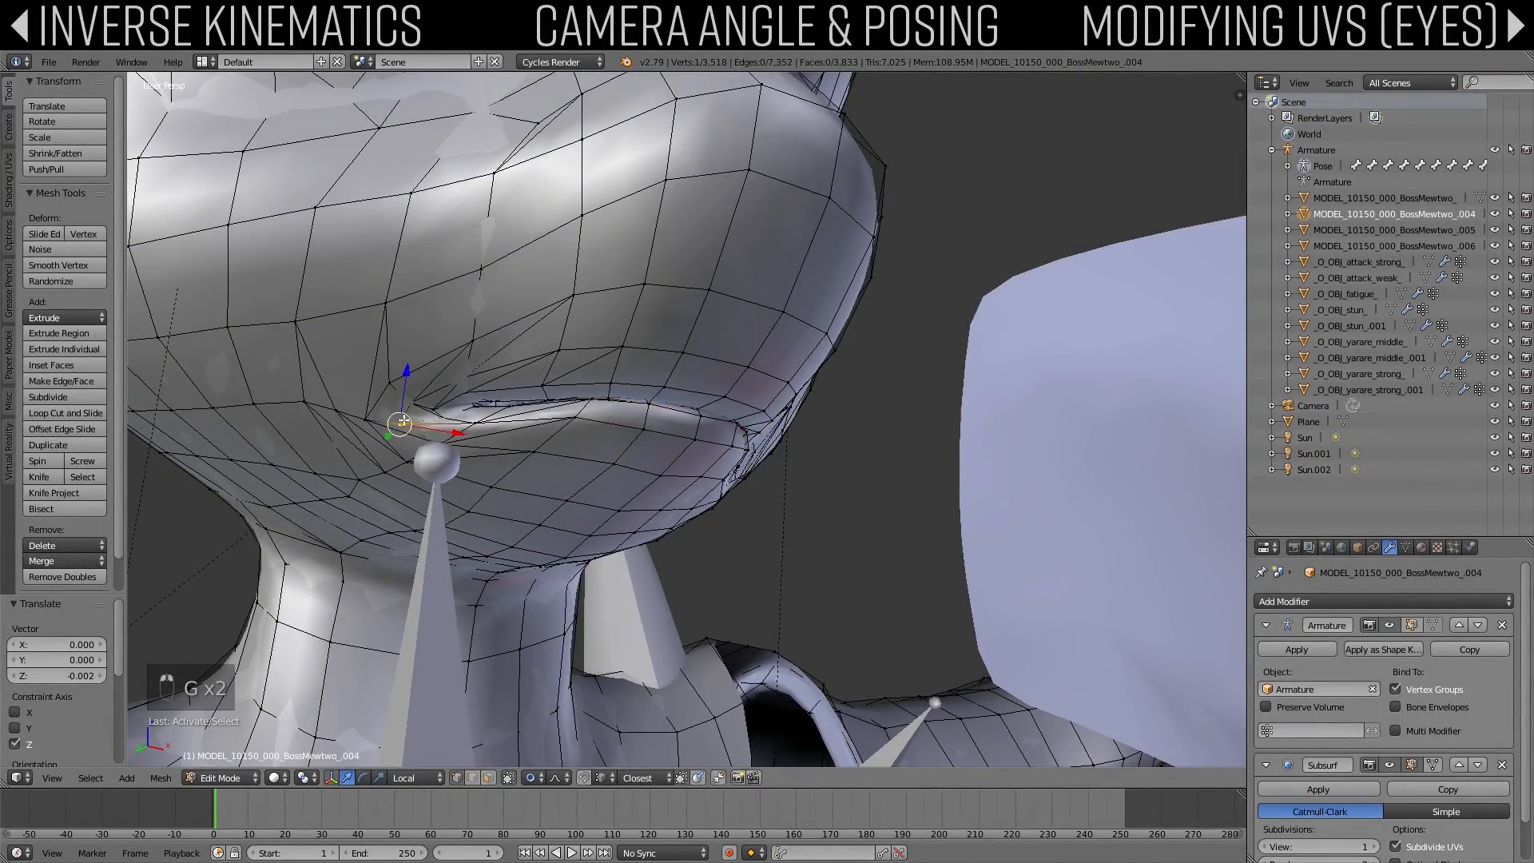
key("g")
right_click(403, 435)
middle_click_drag(396, 438, 643, 284)
key("g")
left_click(477, 456)
scroll(476, 456, "down", 5)
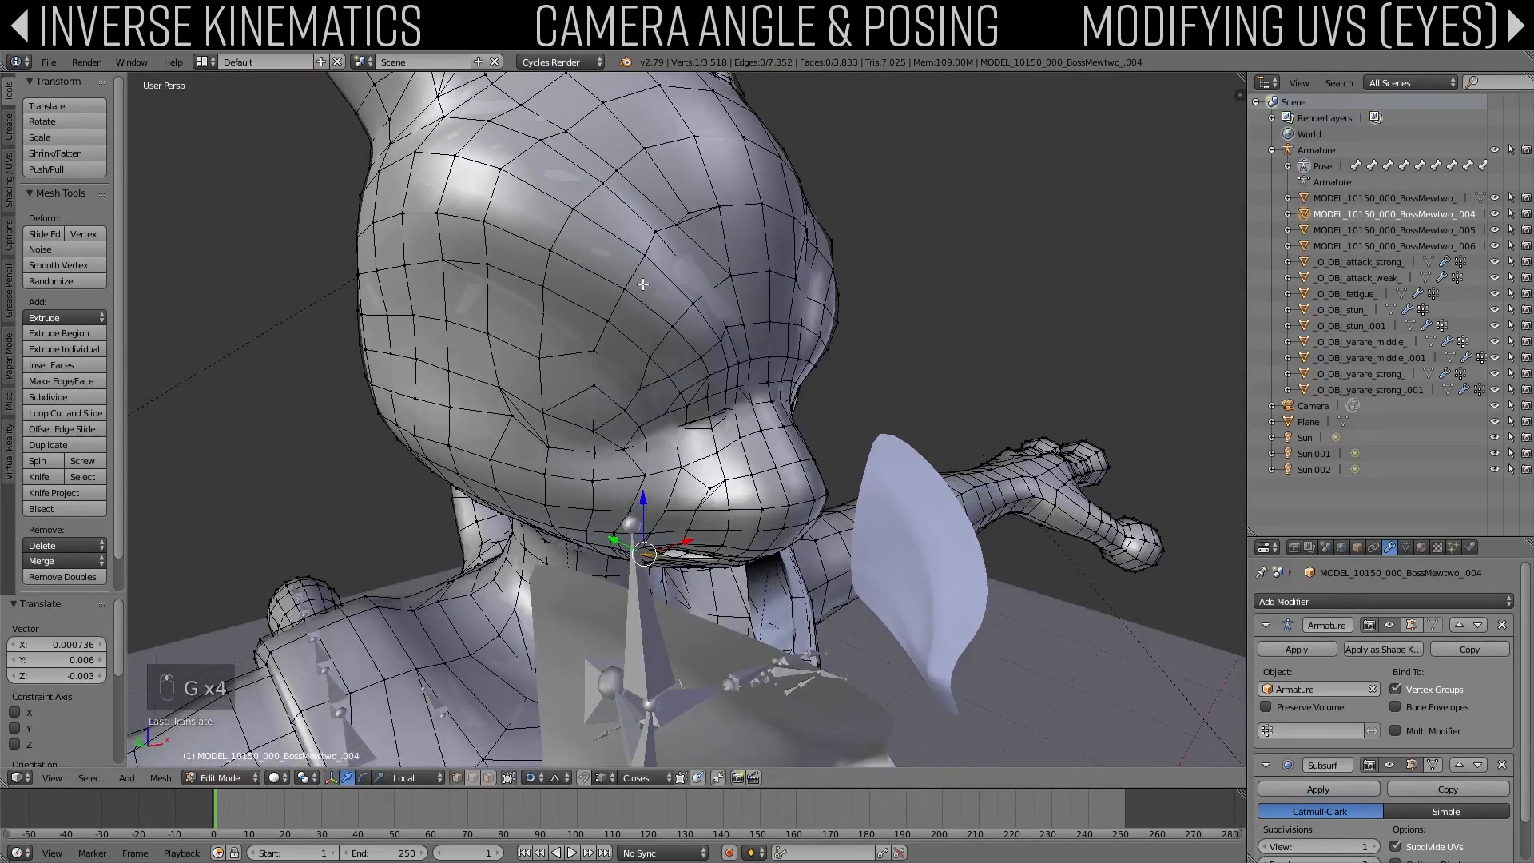
Step: Lower an inner brow vertex by about 0.011 with proportional editing, and raise another brow-area vertex by about 0.005
right_click(721, 374)
key("g")
scroll(722, 376, "down", 3)
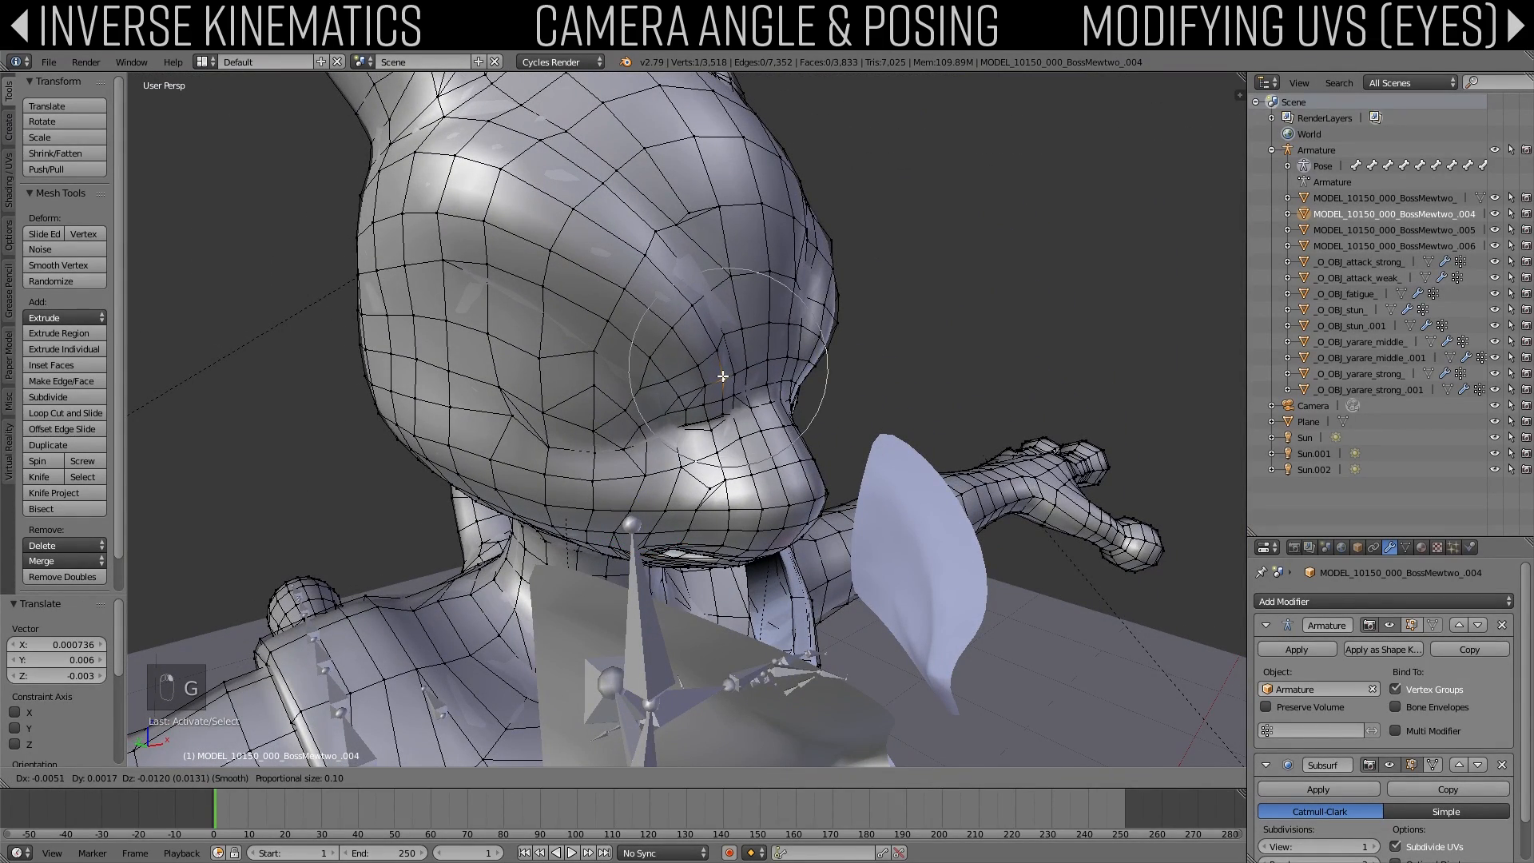
left_click(722, 375)
middle_click_drag(719, 367, 615, 350)
middle_click_drag(695, 320, 696, 243)
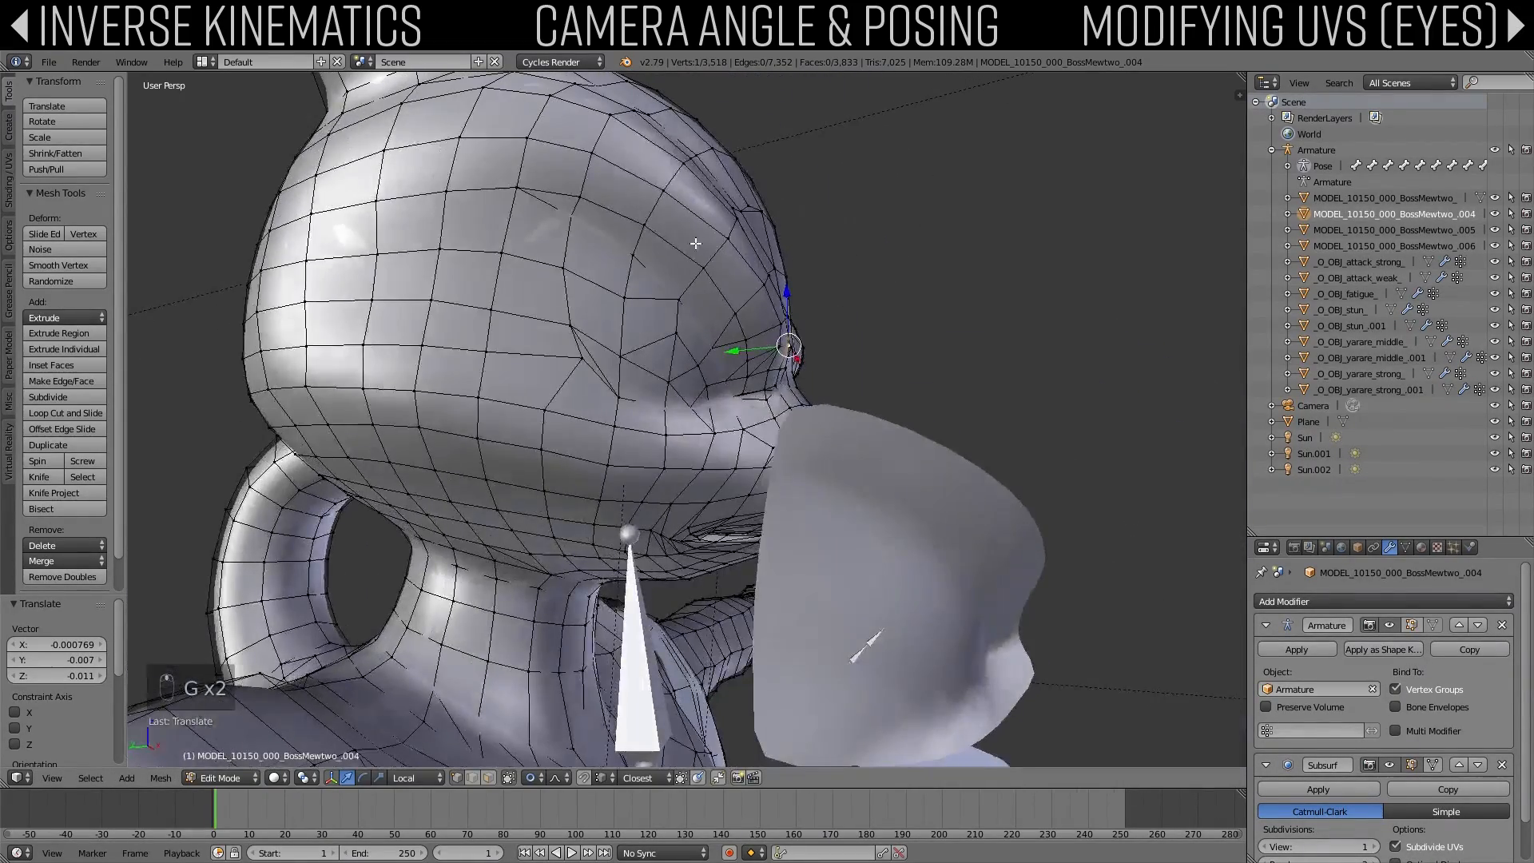
key("g")
left_click(600, 149)
Step: Return to the camera view, deselect the whole body mesh and switch the viewport shading to Material
key("KP_0")
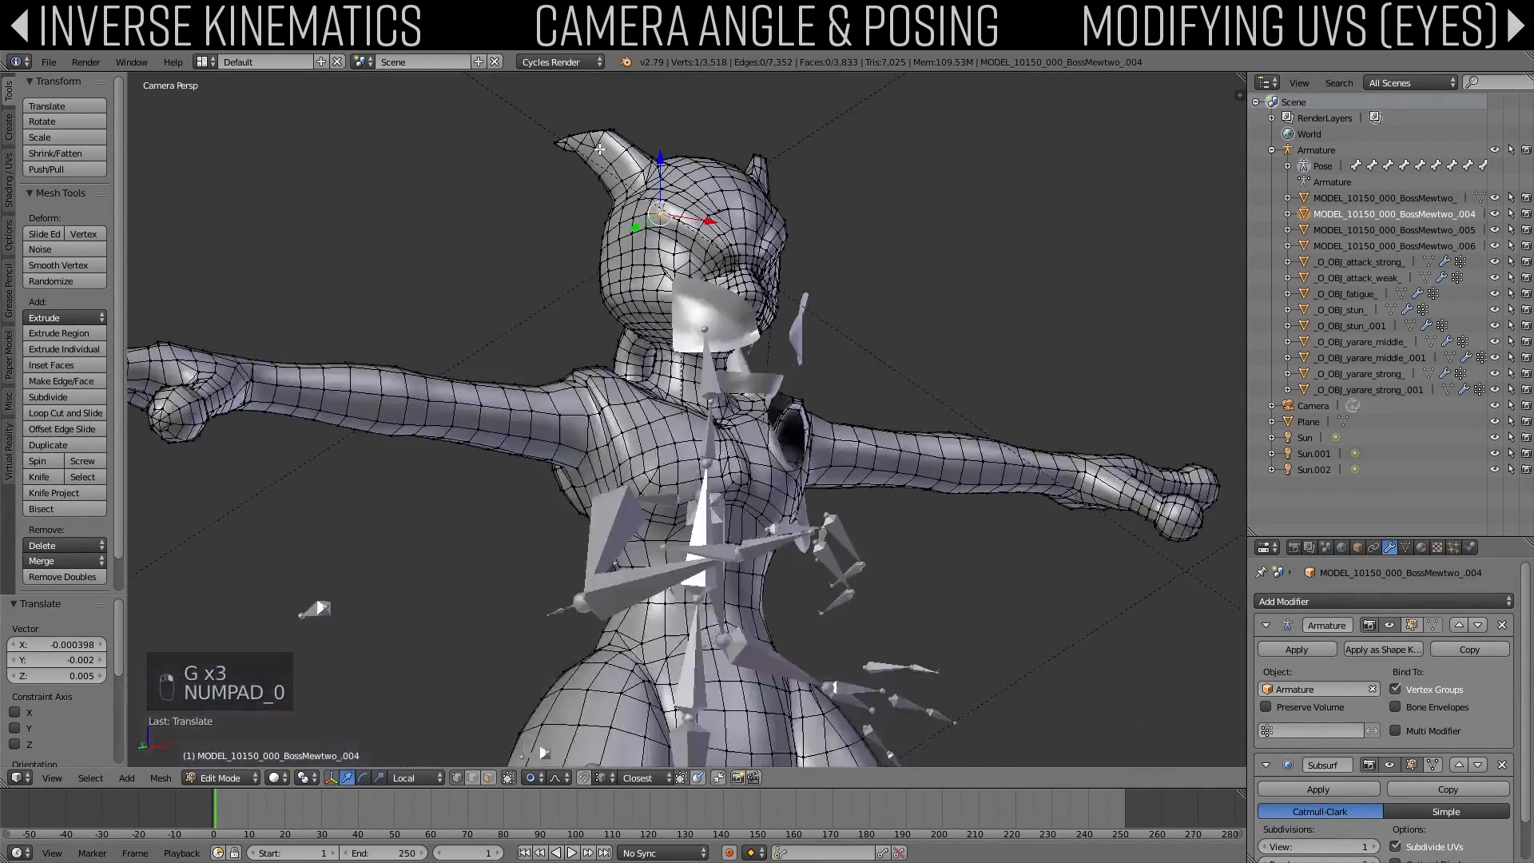
key("a")
key("a")
left_click(275, 779)
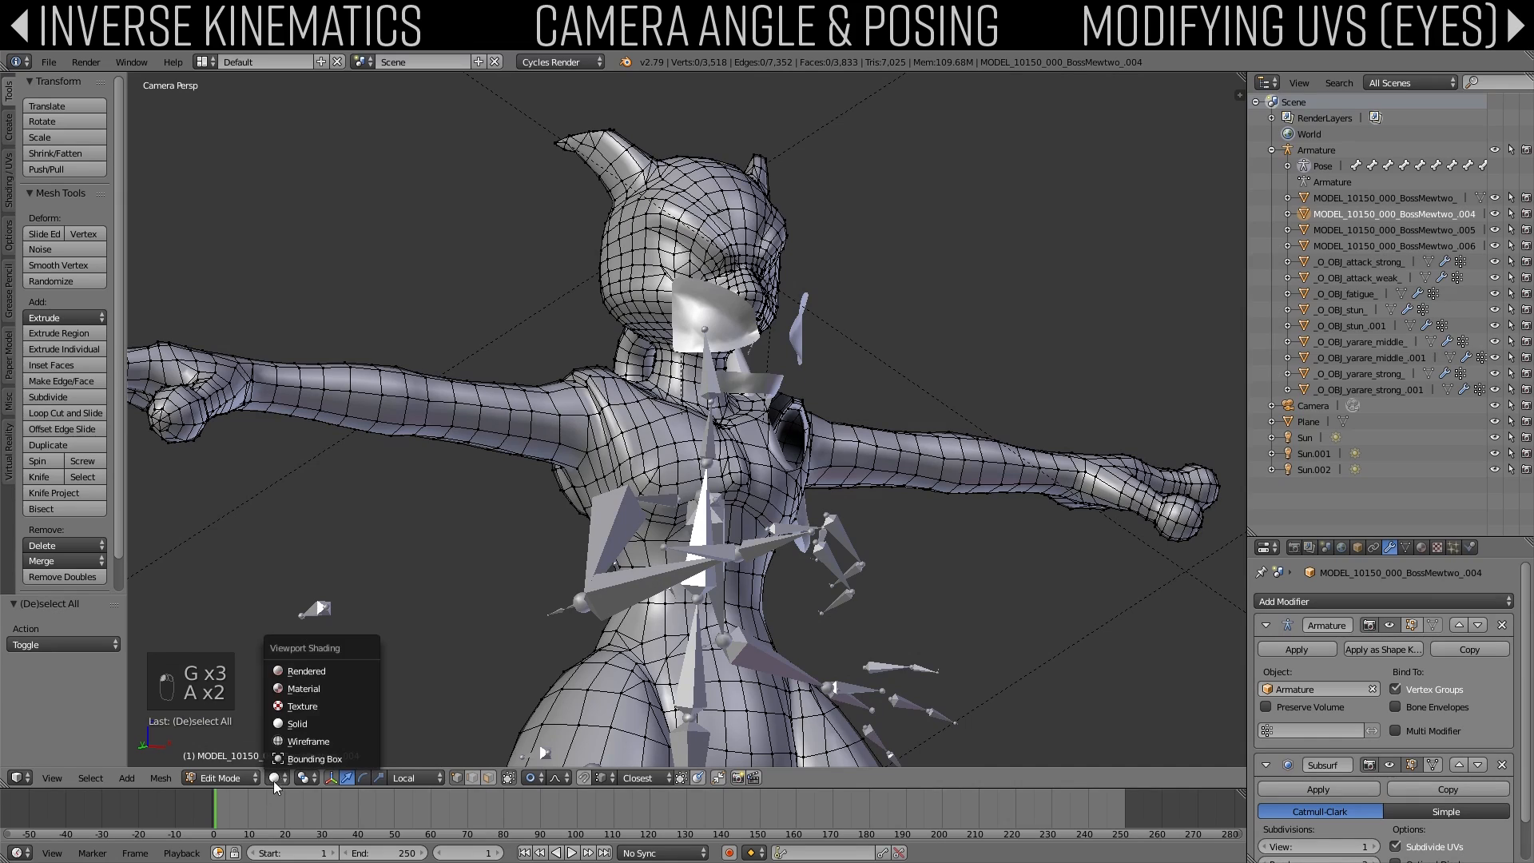
left_click(284, 689)
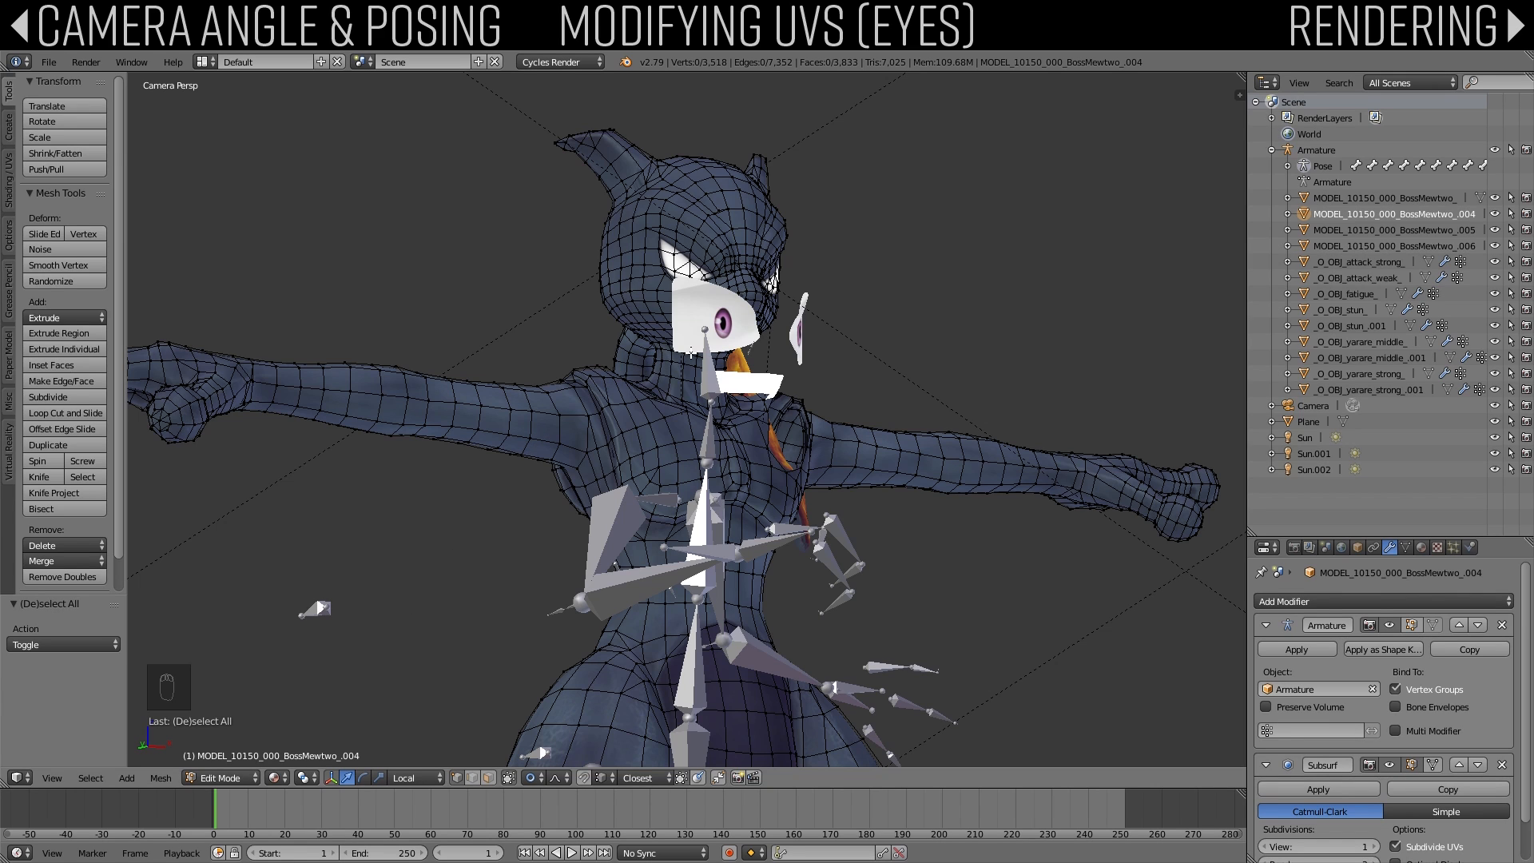
Step: Leave Edit Mode, select the eye mesh MODEL_10150_000_BossMewtwo_.005 in wireframe display and return to Solid shading
key("Tab")
key("z")
right_click(713, 337)
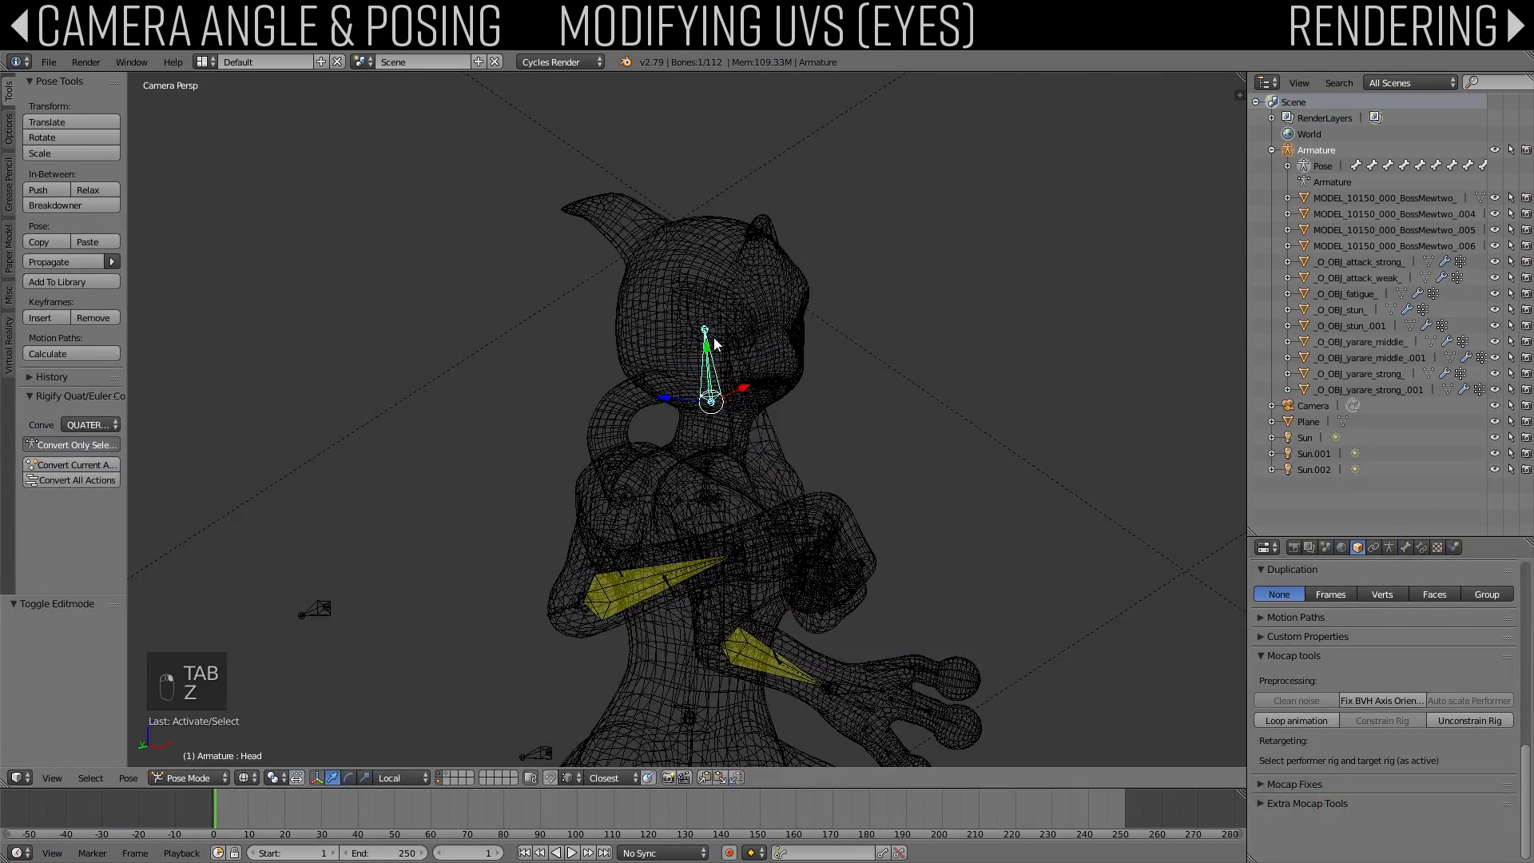
right_click(683, 319)
right_click(680, 320)
key("z")
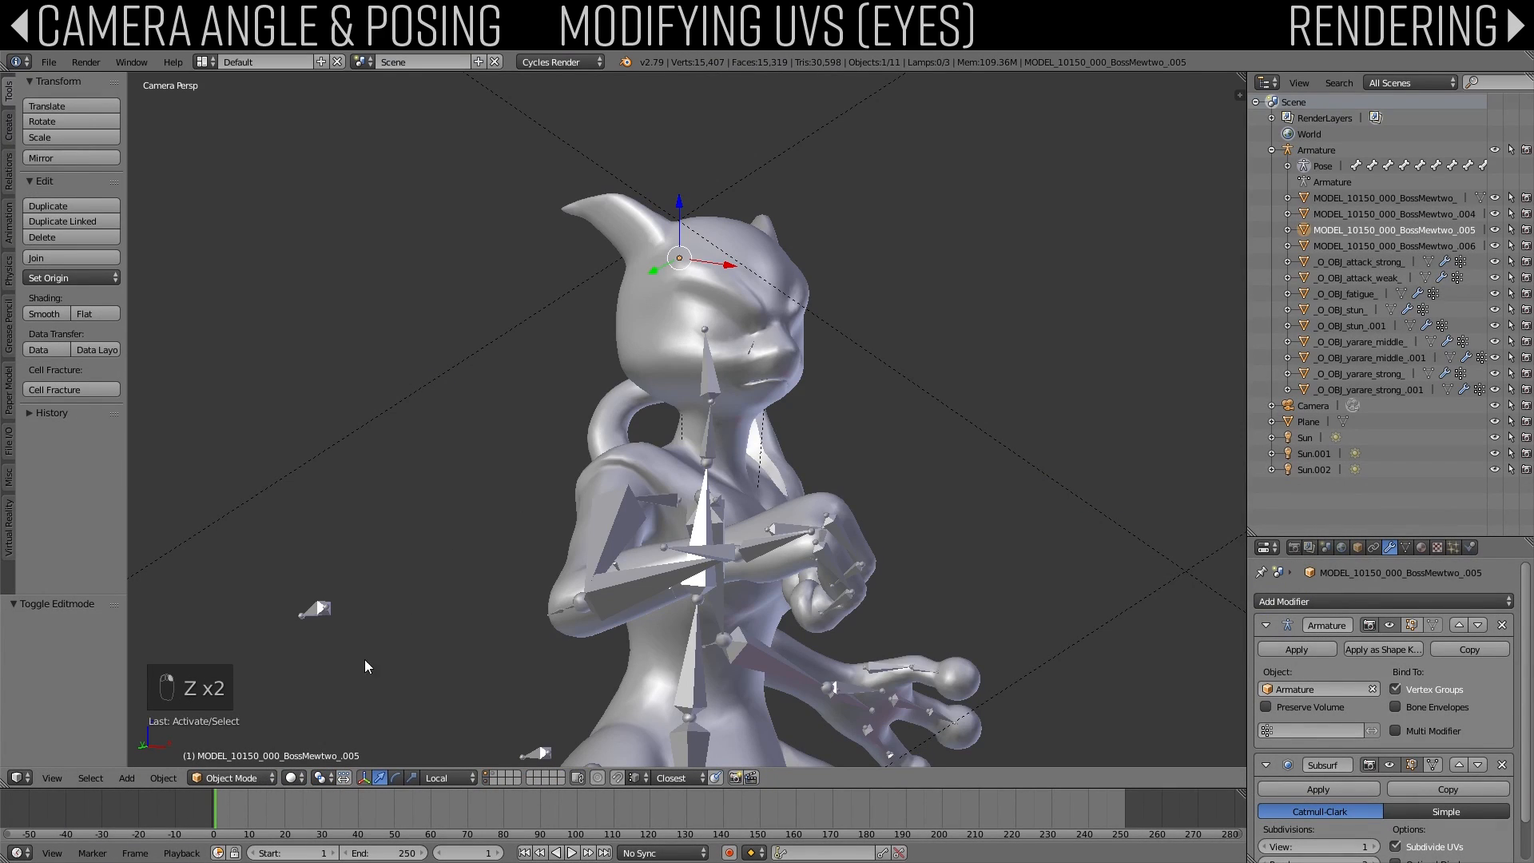
Step: Split the 3D view, change the new area to the UV/Image Editor and display smewtwo_eye.png in it
left_click_drag(1241, 77, 843, 480)
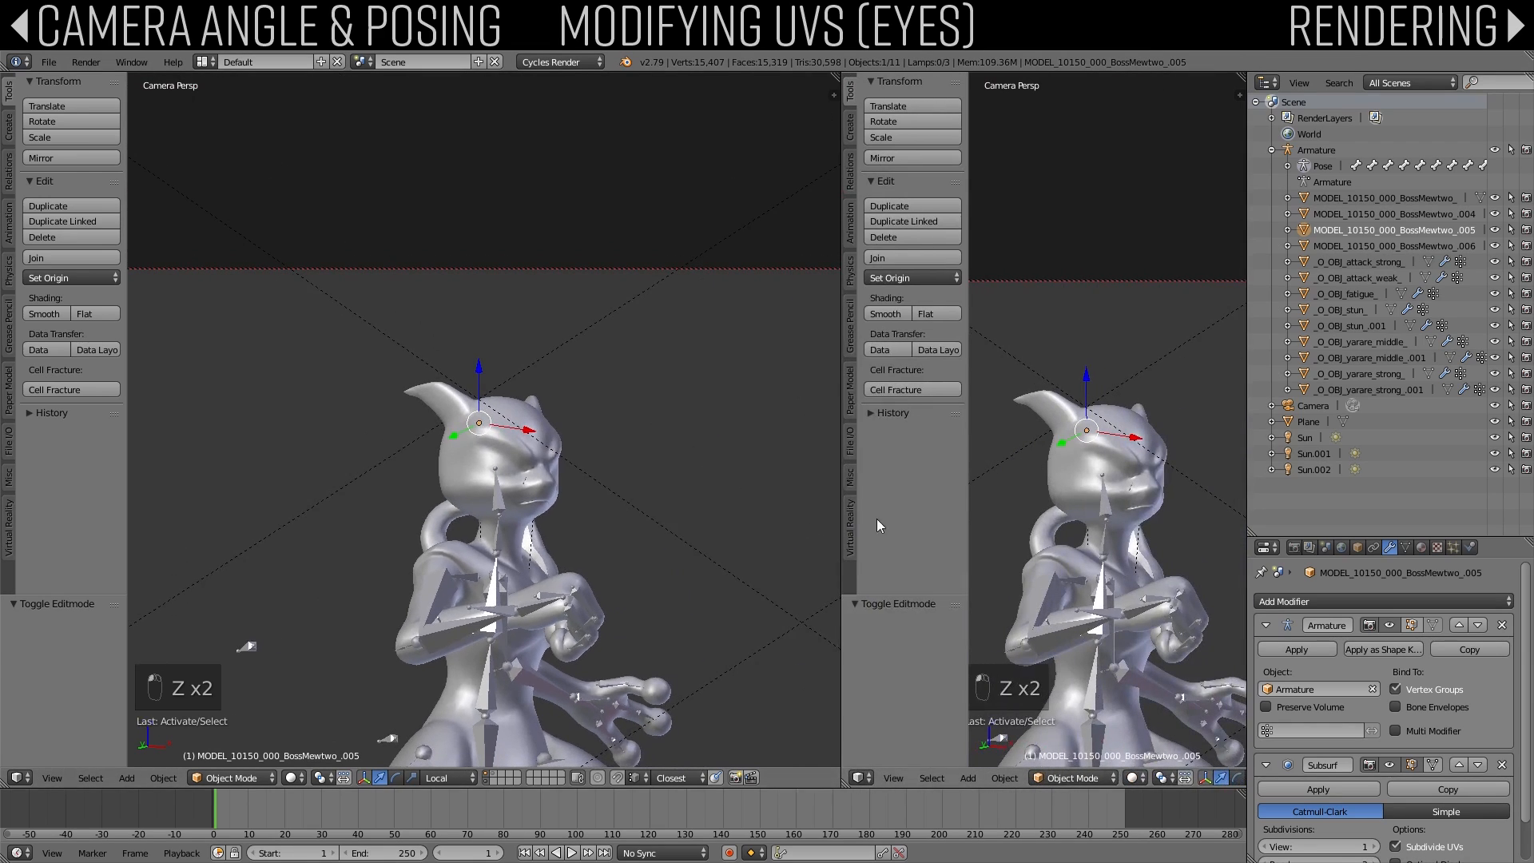
left_click(854, 777)
left_click(895, 655)
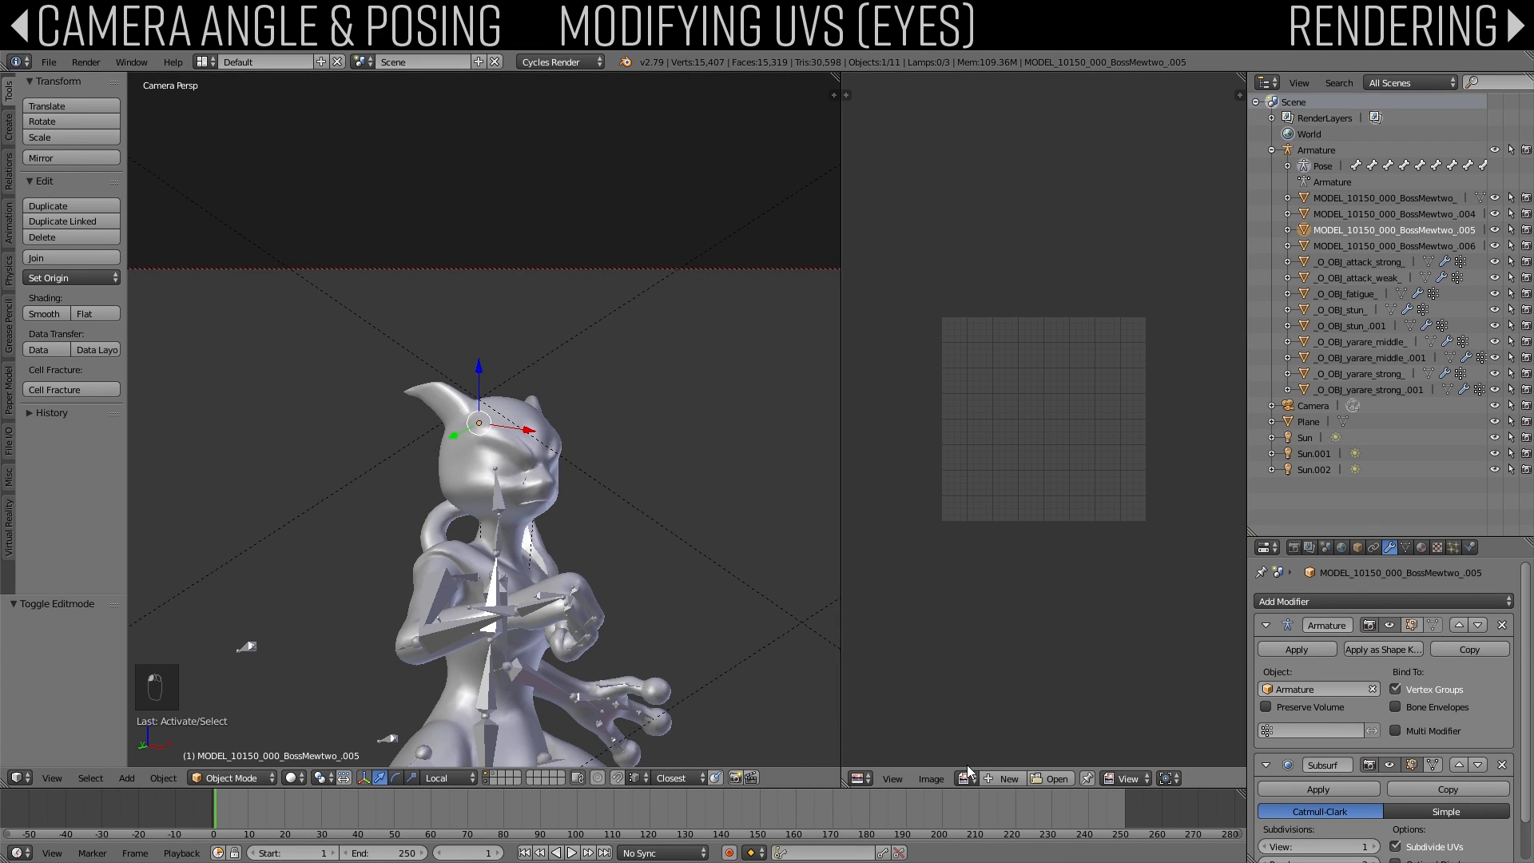
left_click(966, 776)
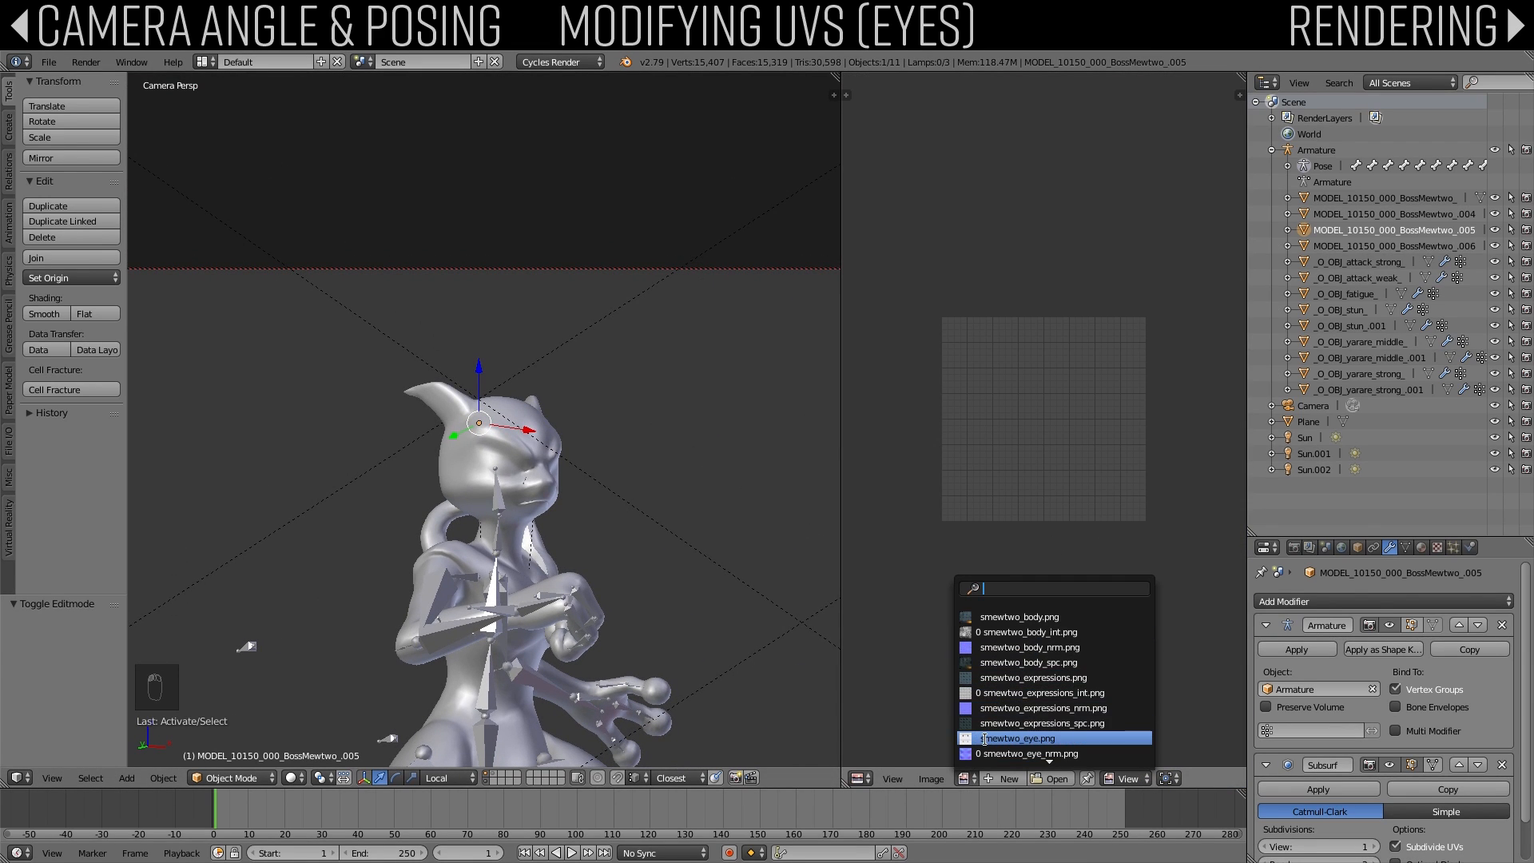
left_click(984, 740)
Step: Enter Edit Mode on the eye mesh and set the 3D view to Rendered shading
key("Tab")
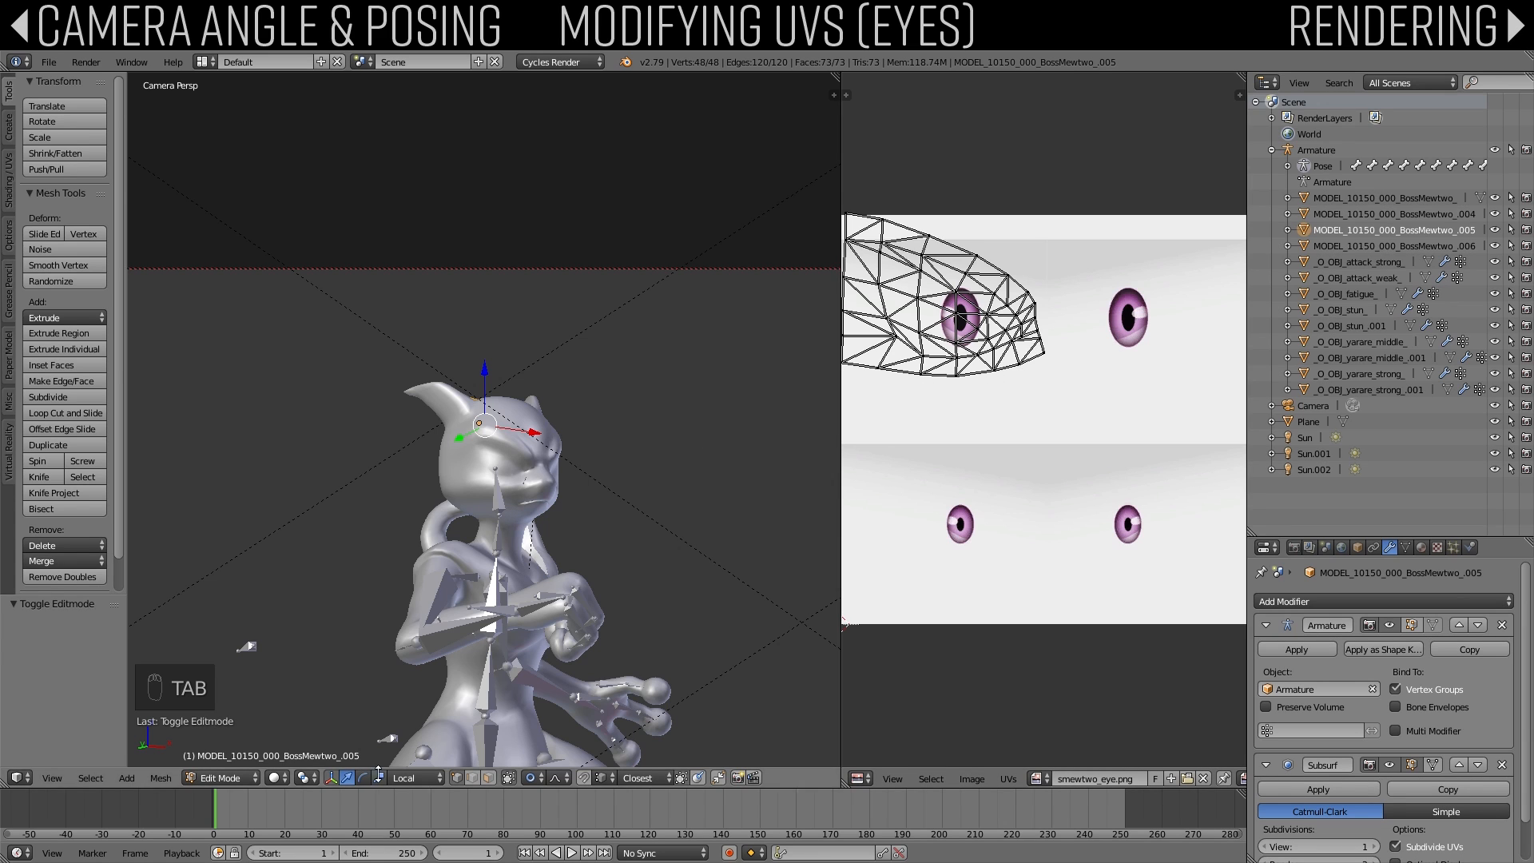
left_click(283, 779)
left_click(308, 672)
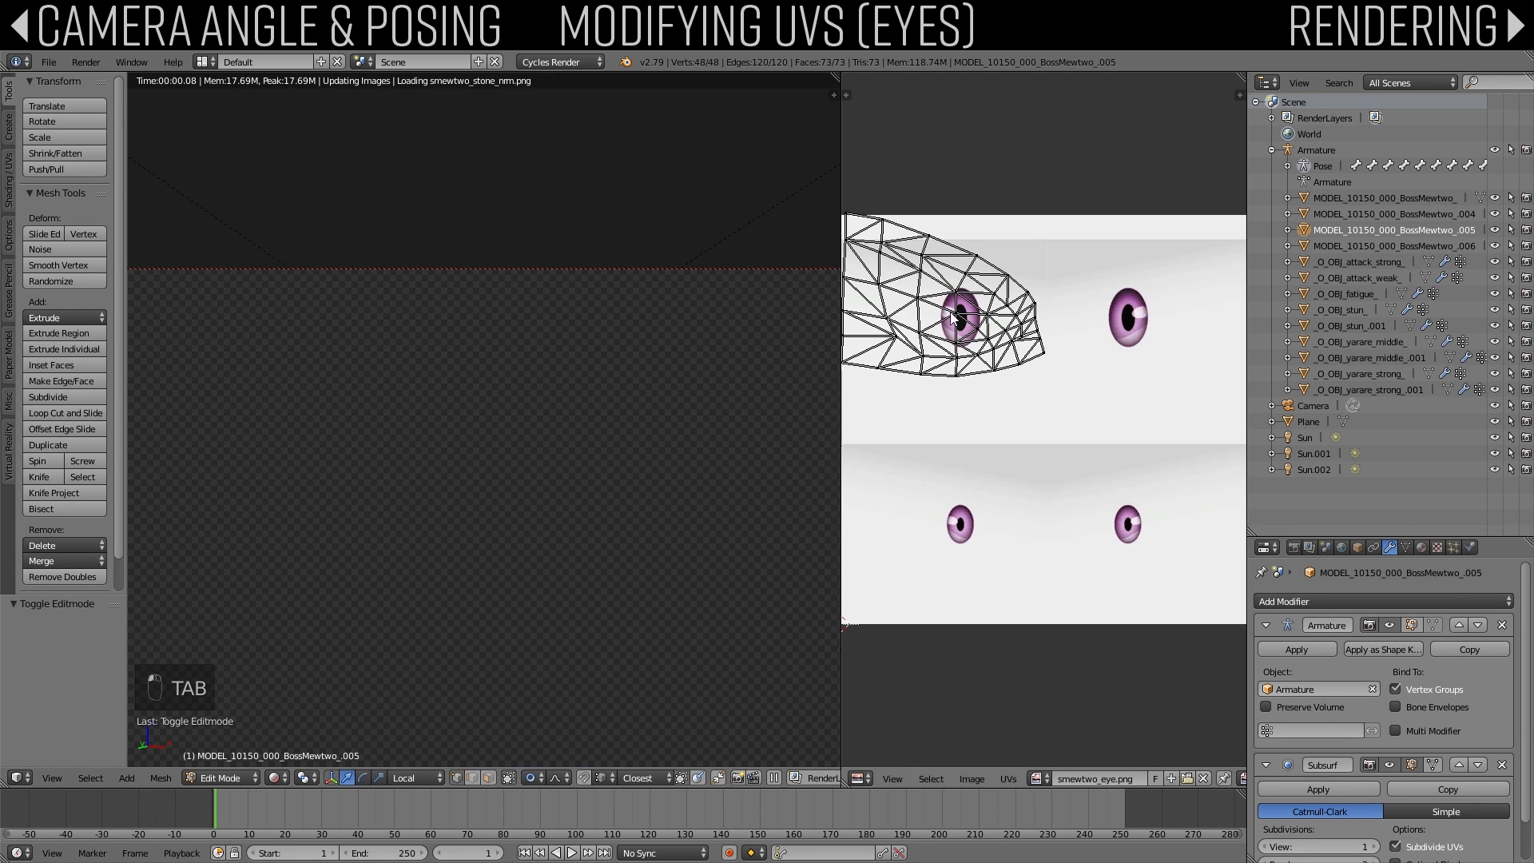
Step: Select all of the eye's UVs and shift them about 0.053 in X and 0.017 in Y over the iris texture
key("a")
key("a")
scroll(955, 321, "up", 5)
scroll(954, 321, "down", 4)
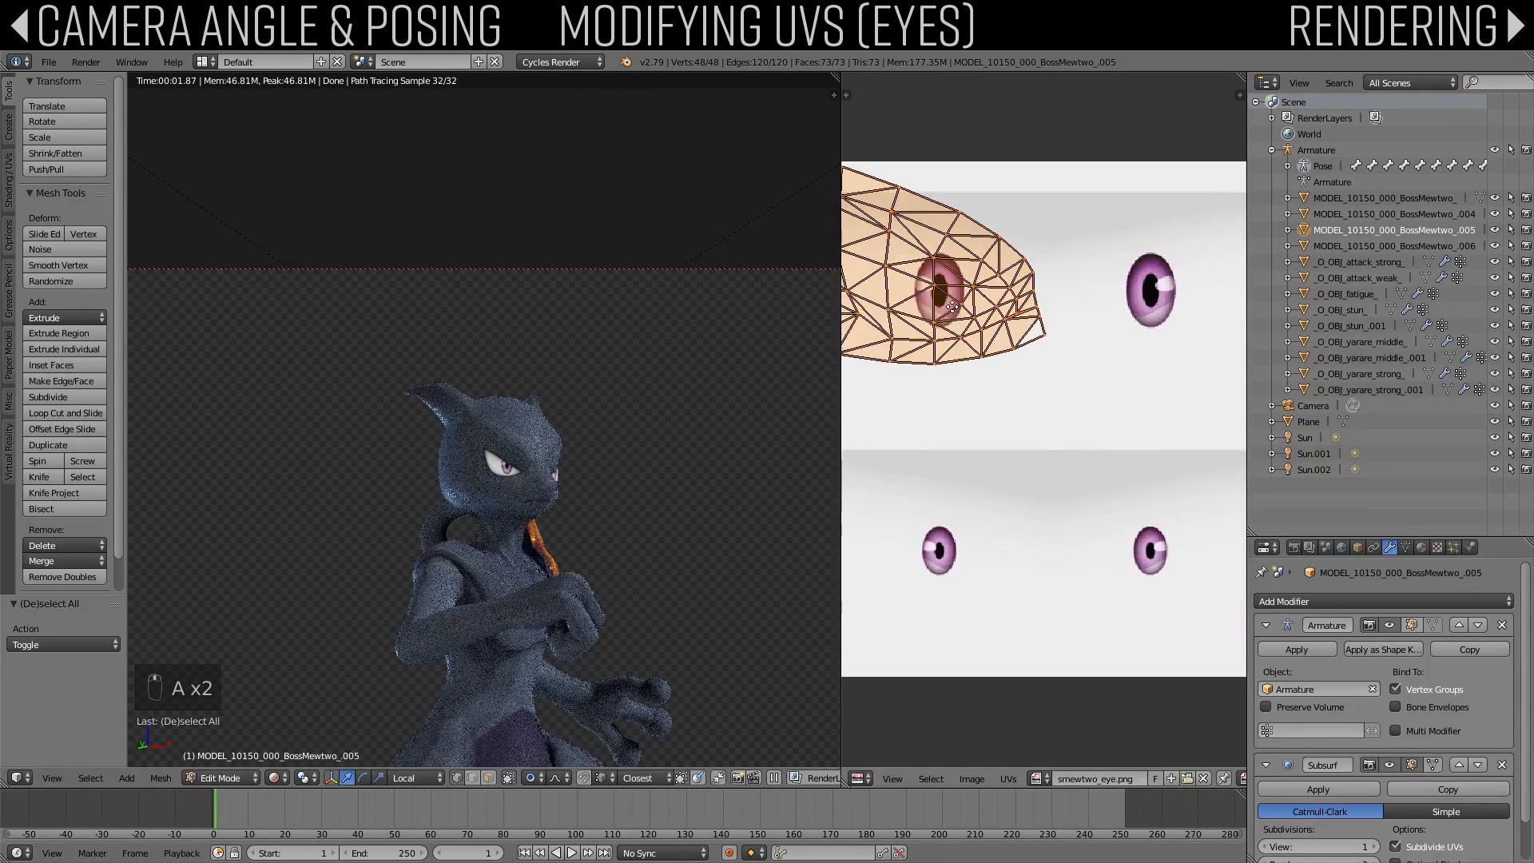
middle_click_drag(957, 309, 1025, 319)
key("g")
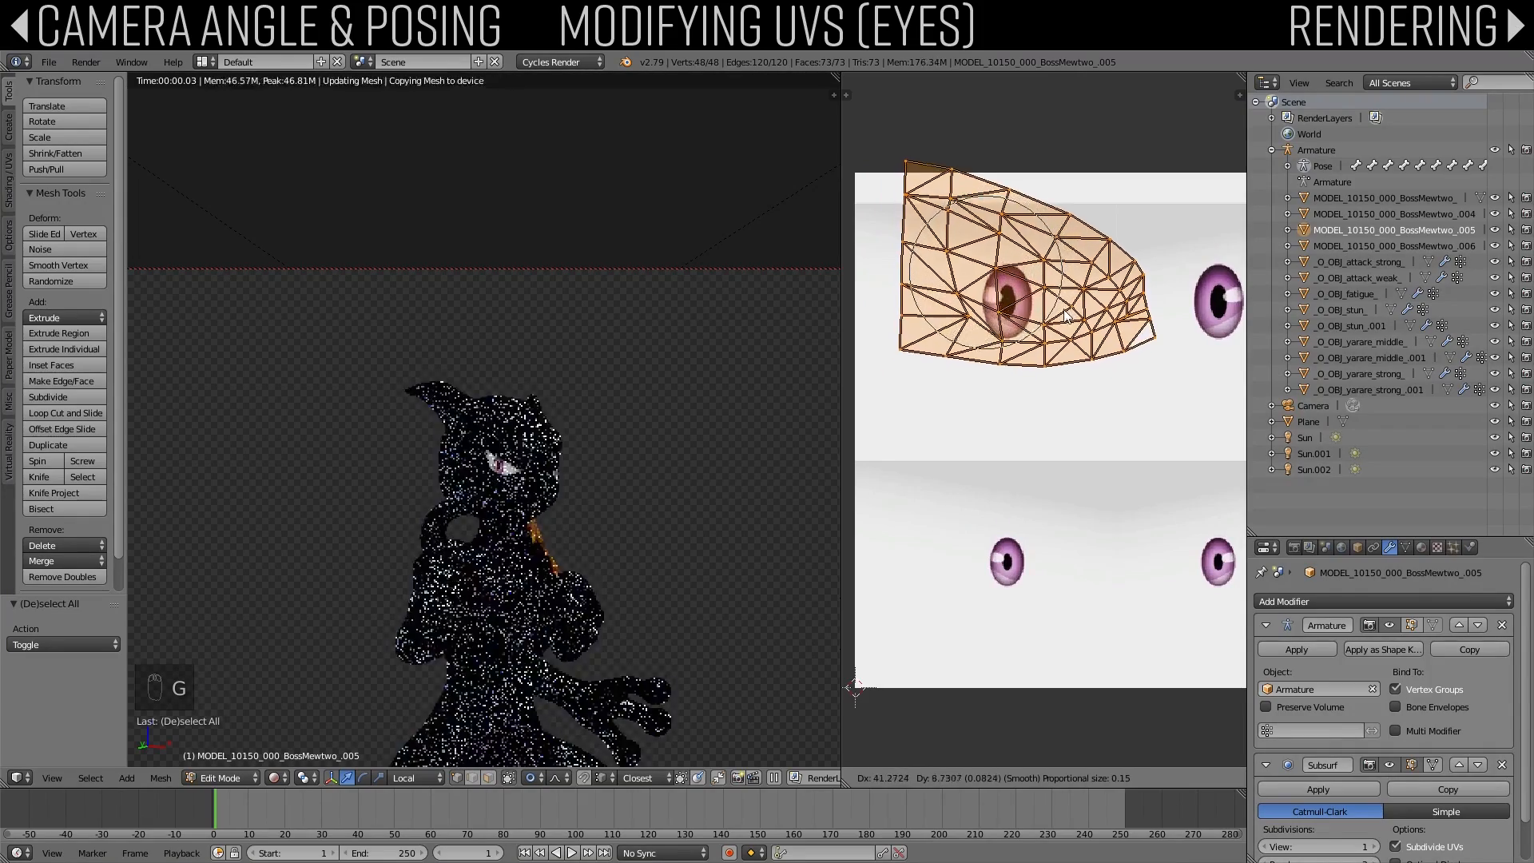
left_click(1049, 311)
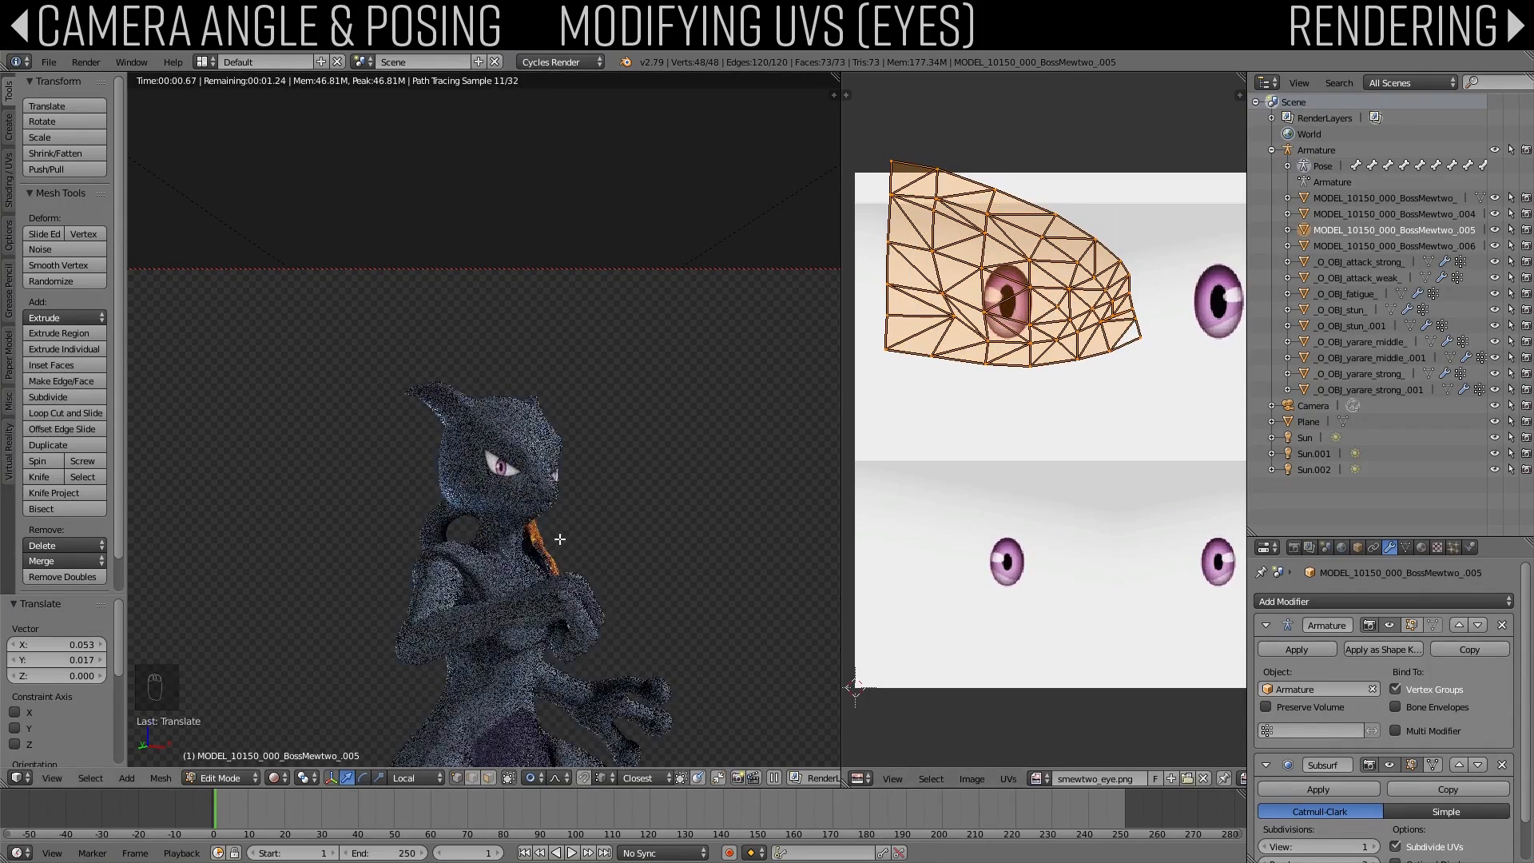
Step: Scale the eye's UV island to about 0.879 and move it about -0.006 in X and -0.012 in Y
scroll(559, 546, "down", 2)
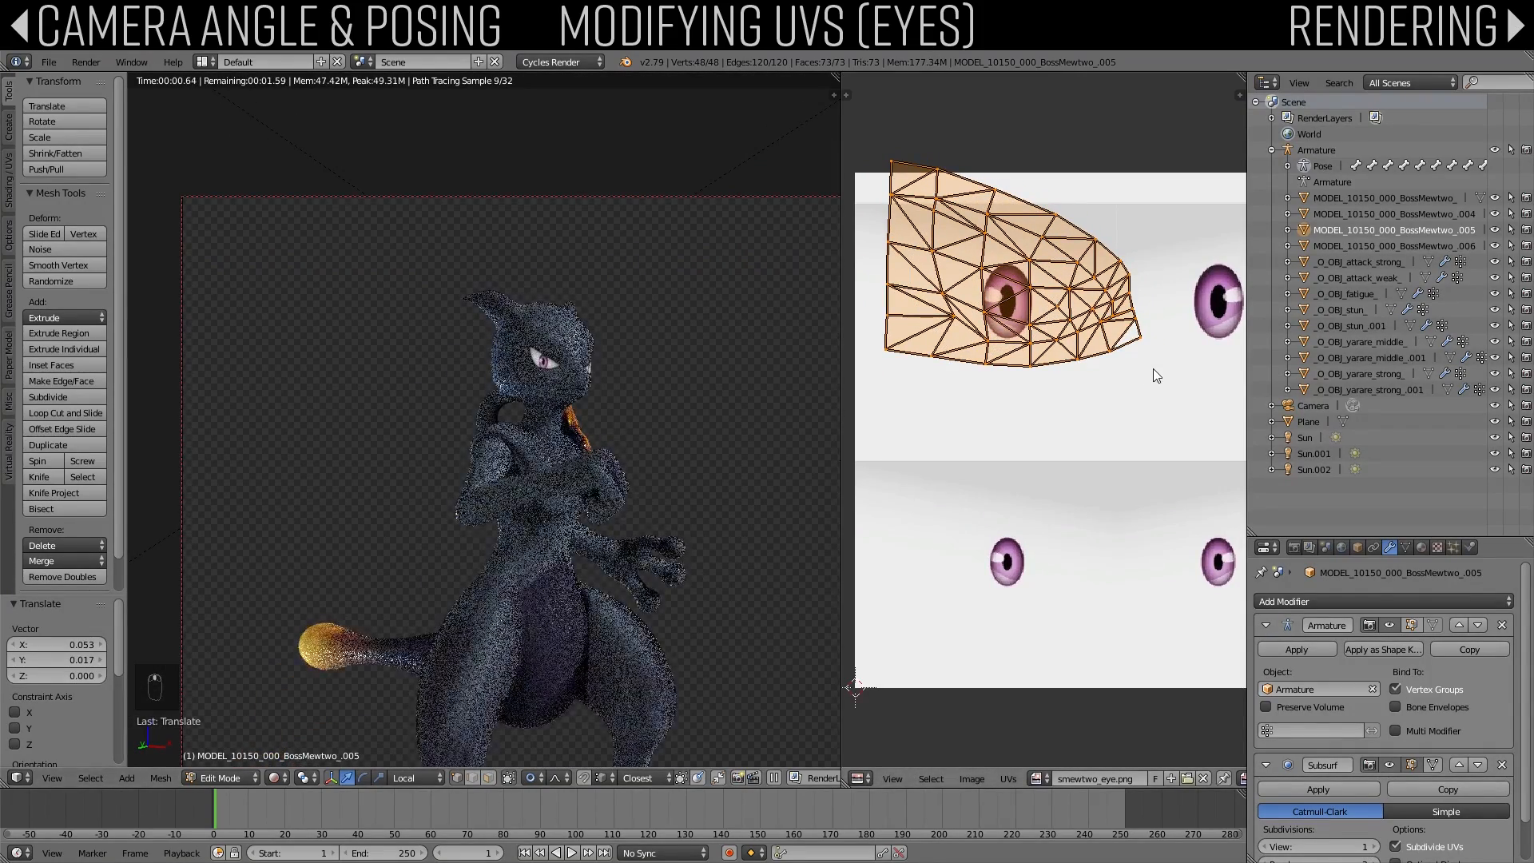
key("s")
left_click(1128, 363)
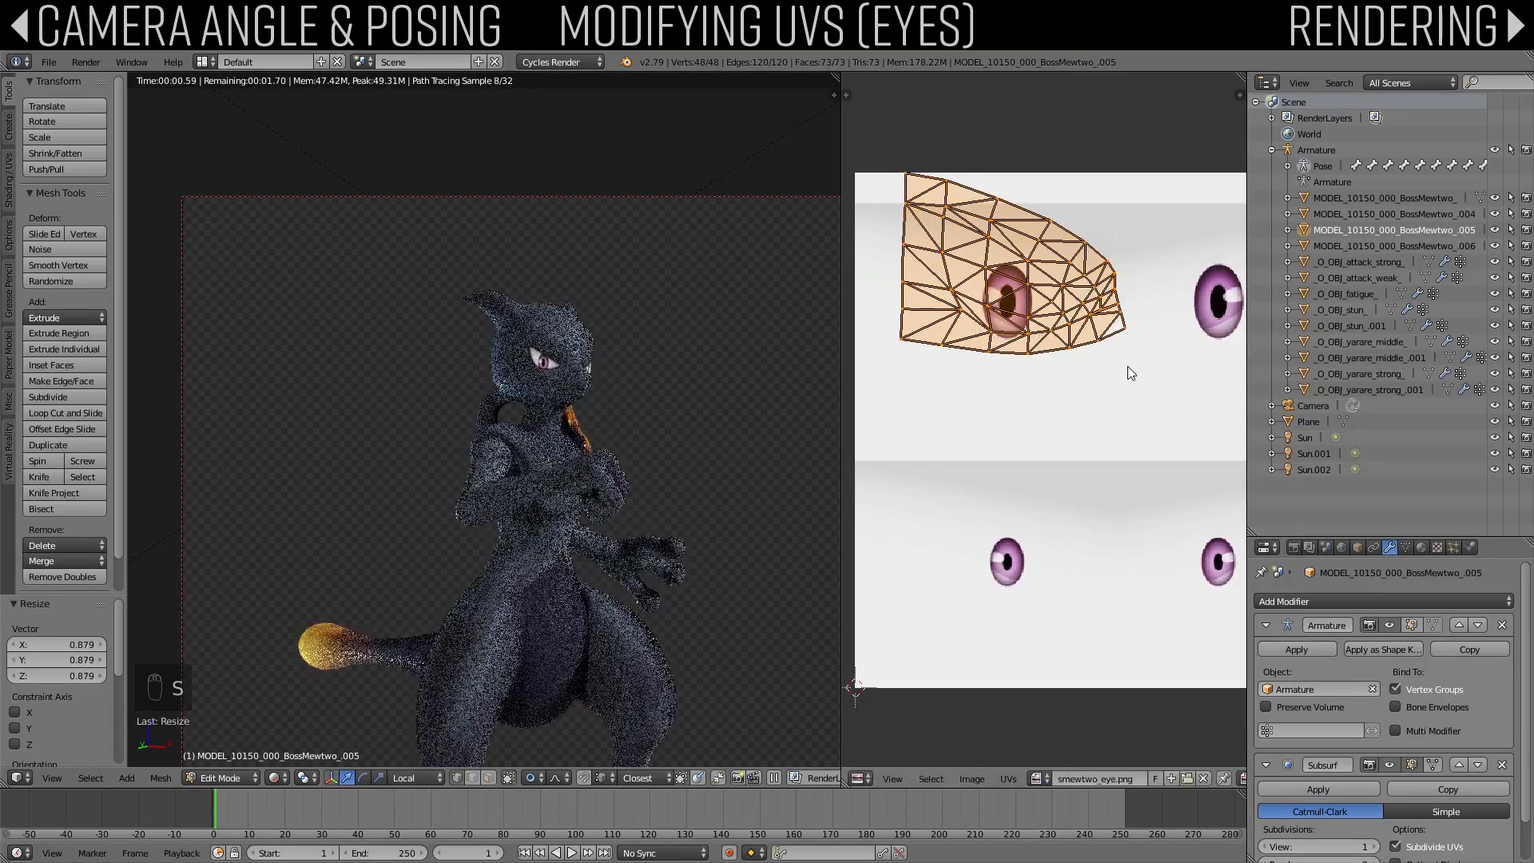
key("g")
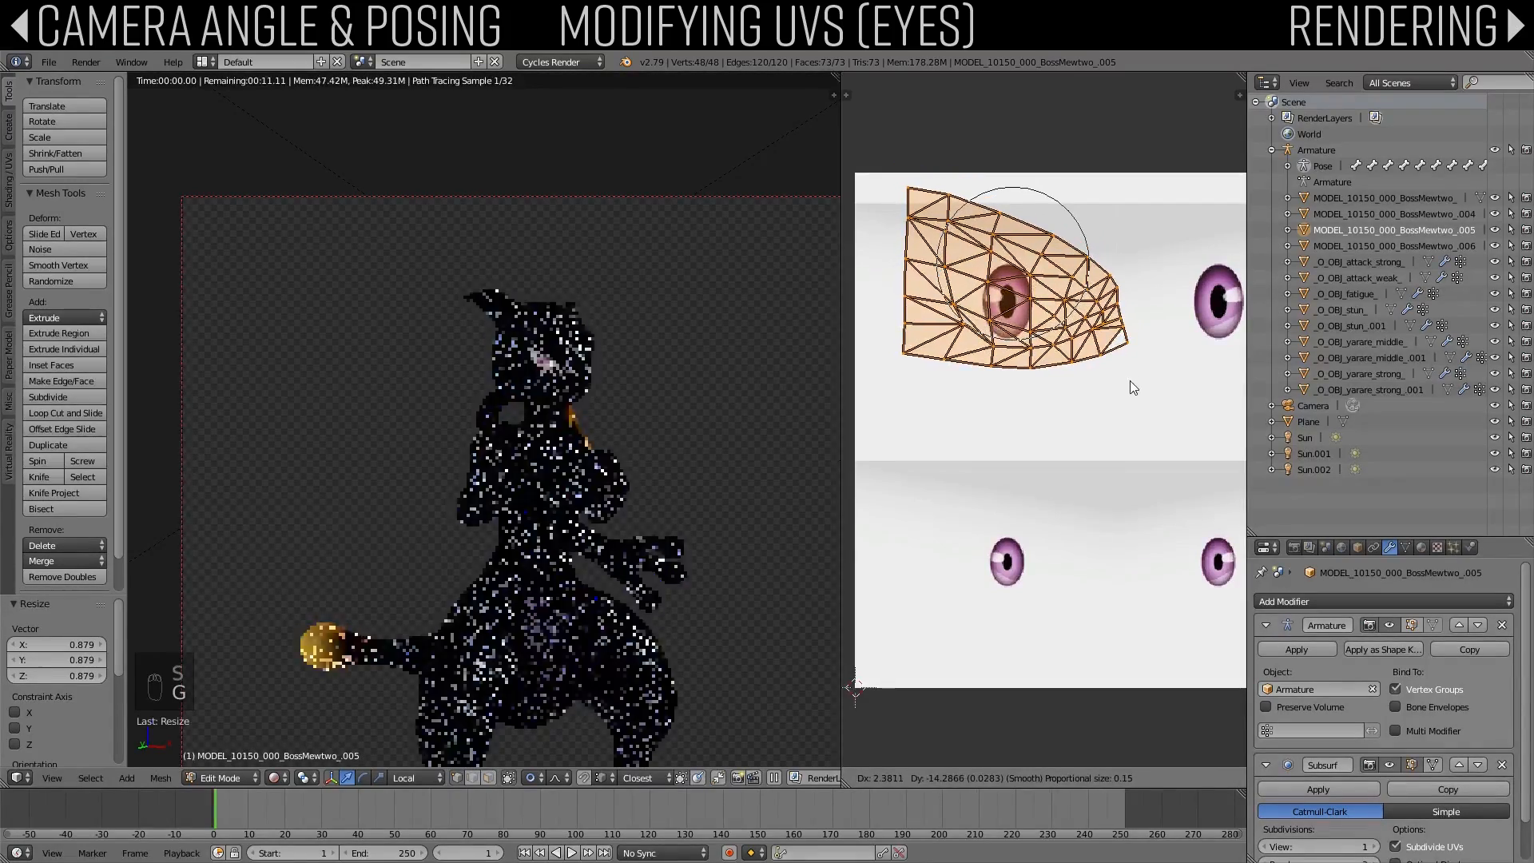
left_click(1124, 372)
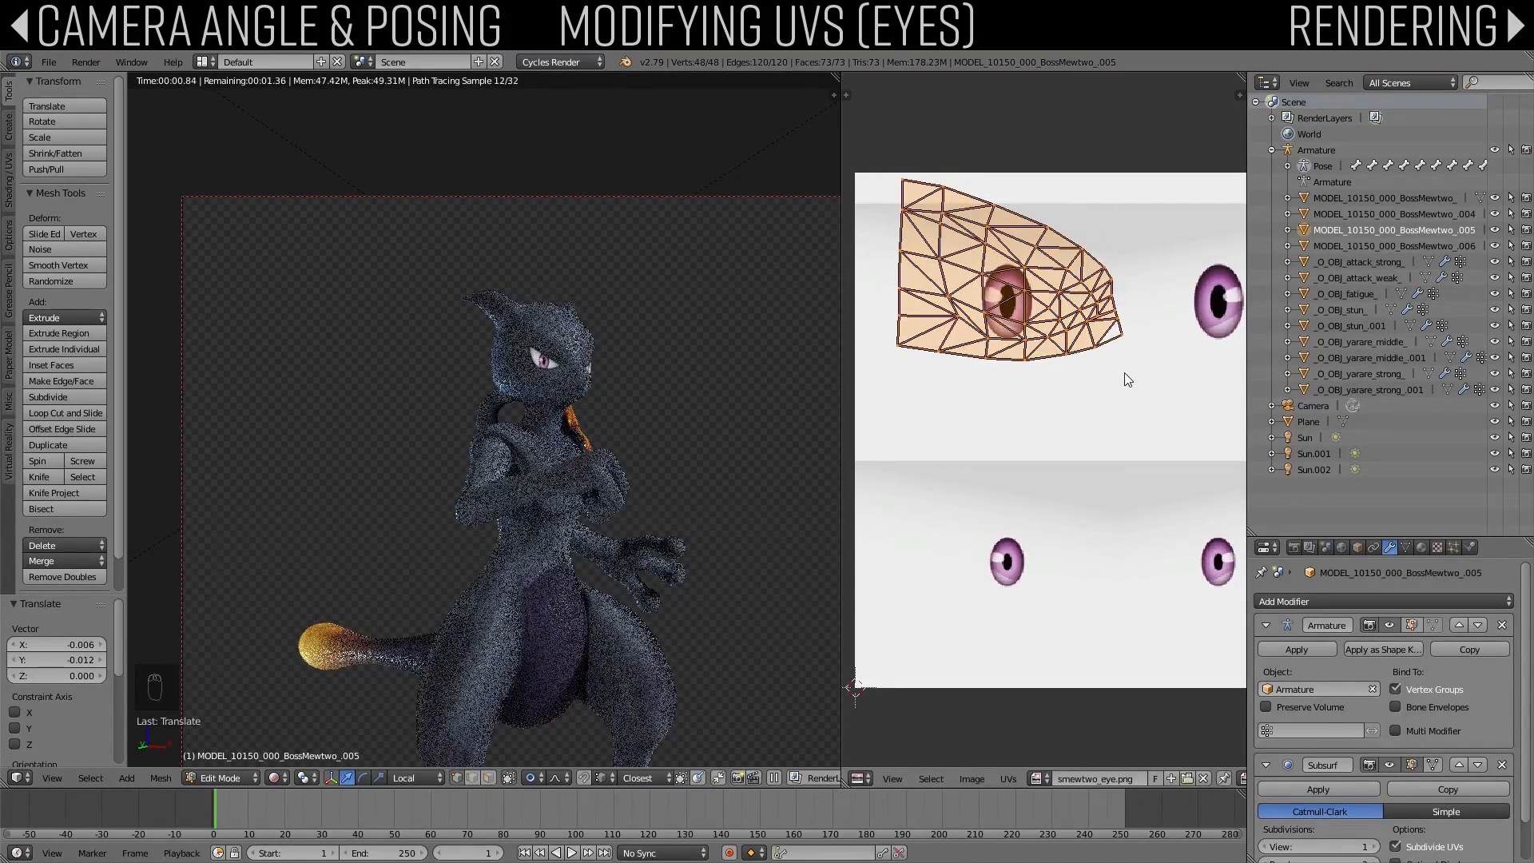
Step: Fine-tune the eye UV position with three moves: about (0.011, 0.017), (-0.017, -0.025) and (0.012, -0.002)
key("g")
left_click(1129, 364)
scroll(602, 469, "down", 1)
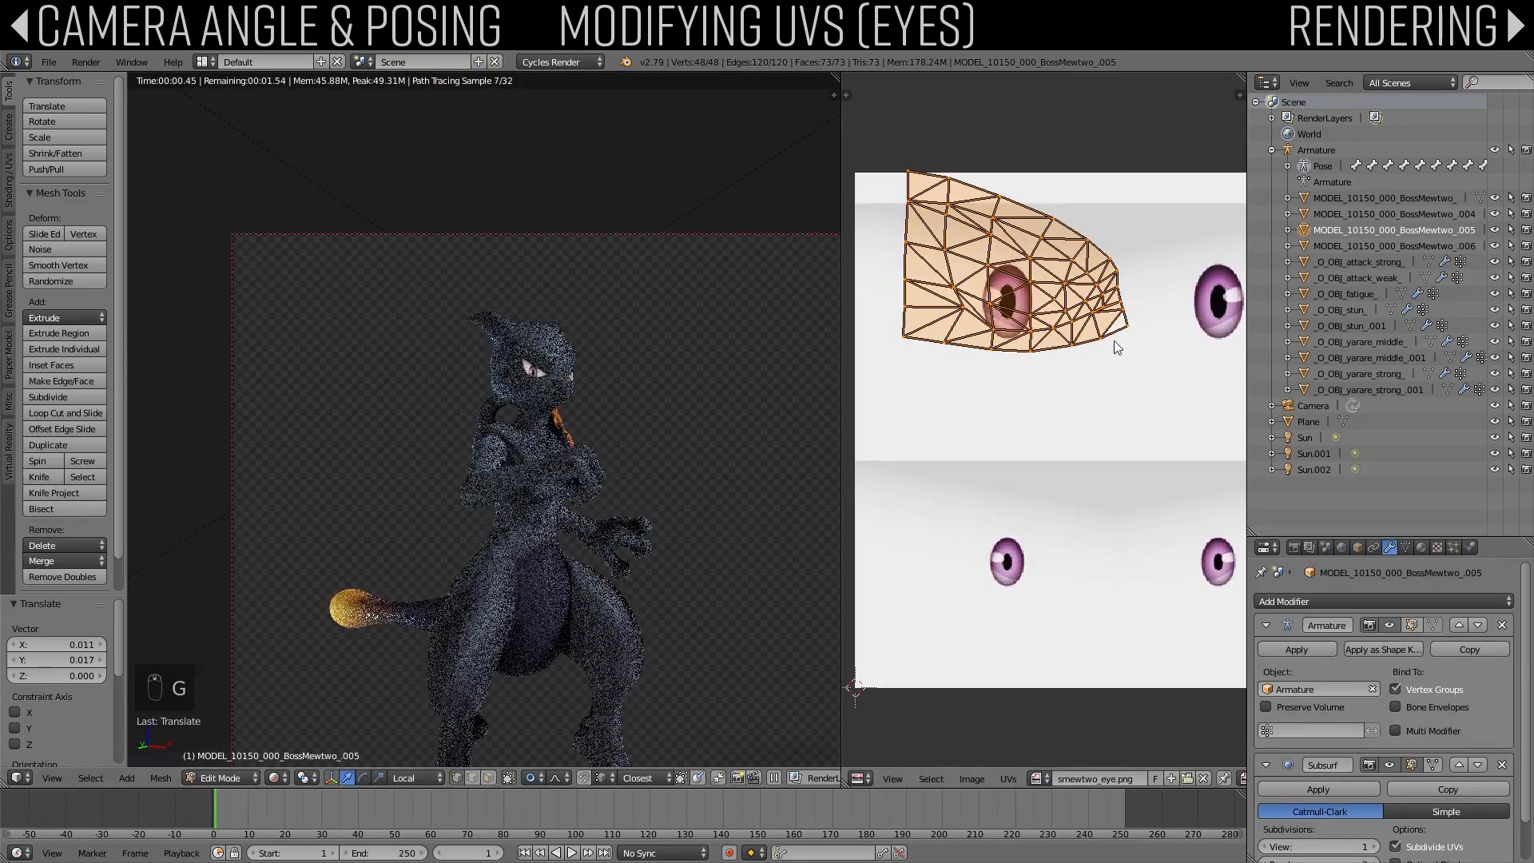
key("g")
left_click(1122, 348)
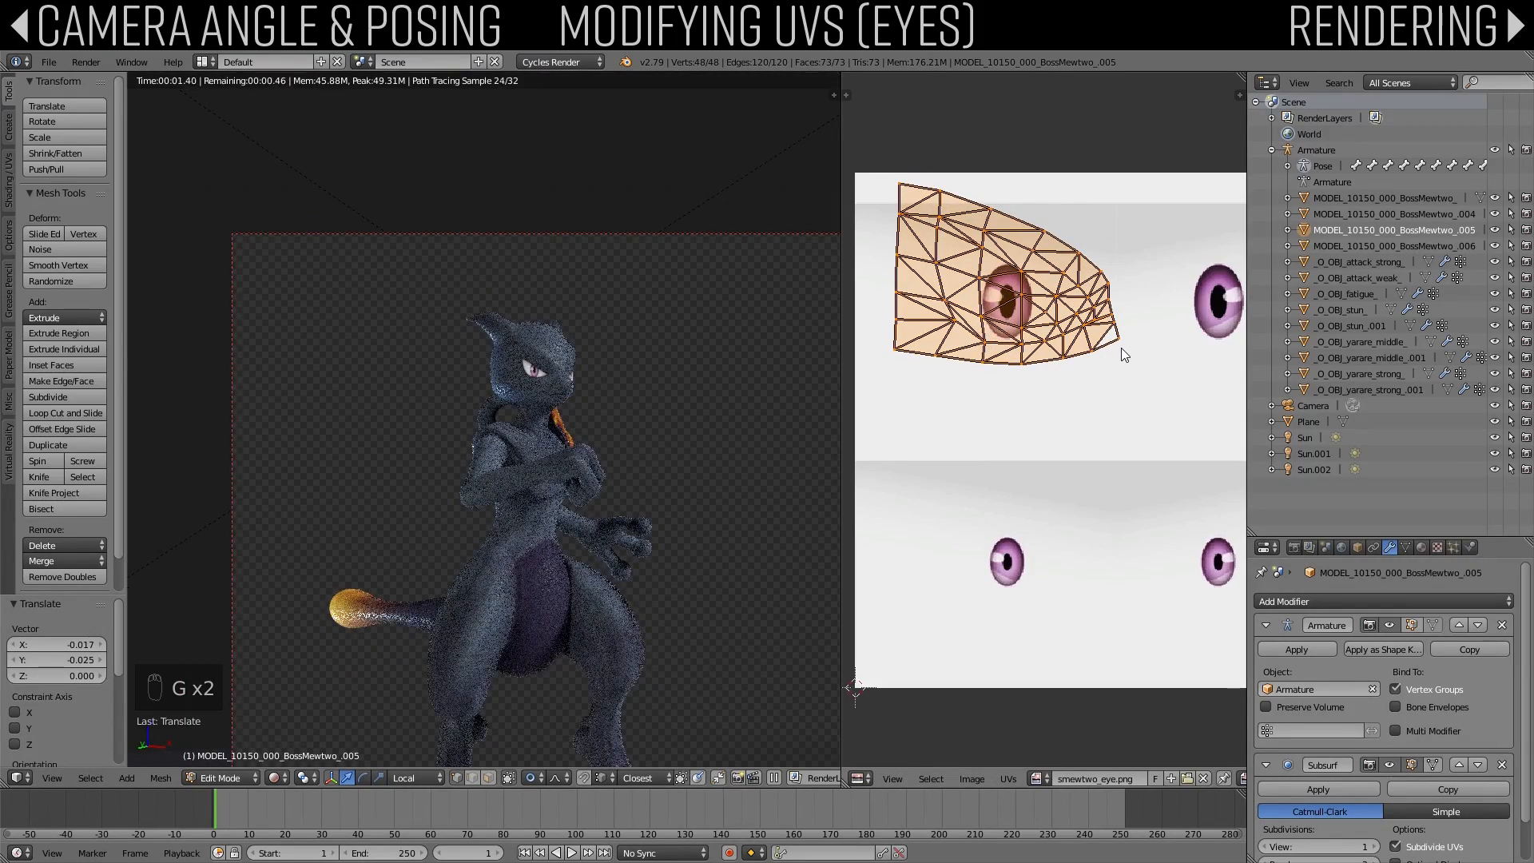
key("g")
left_click(1128, 350)
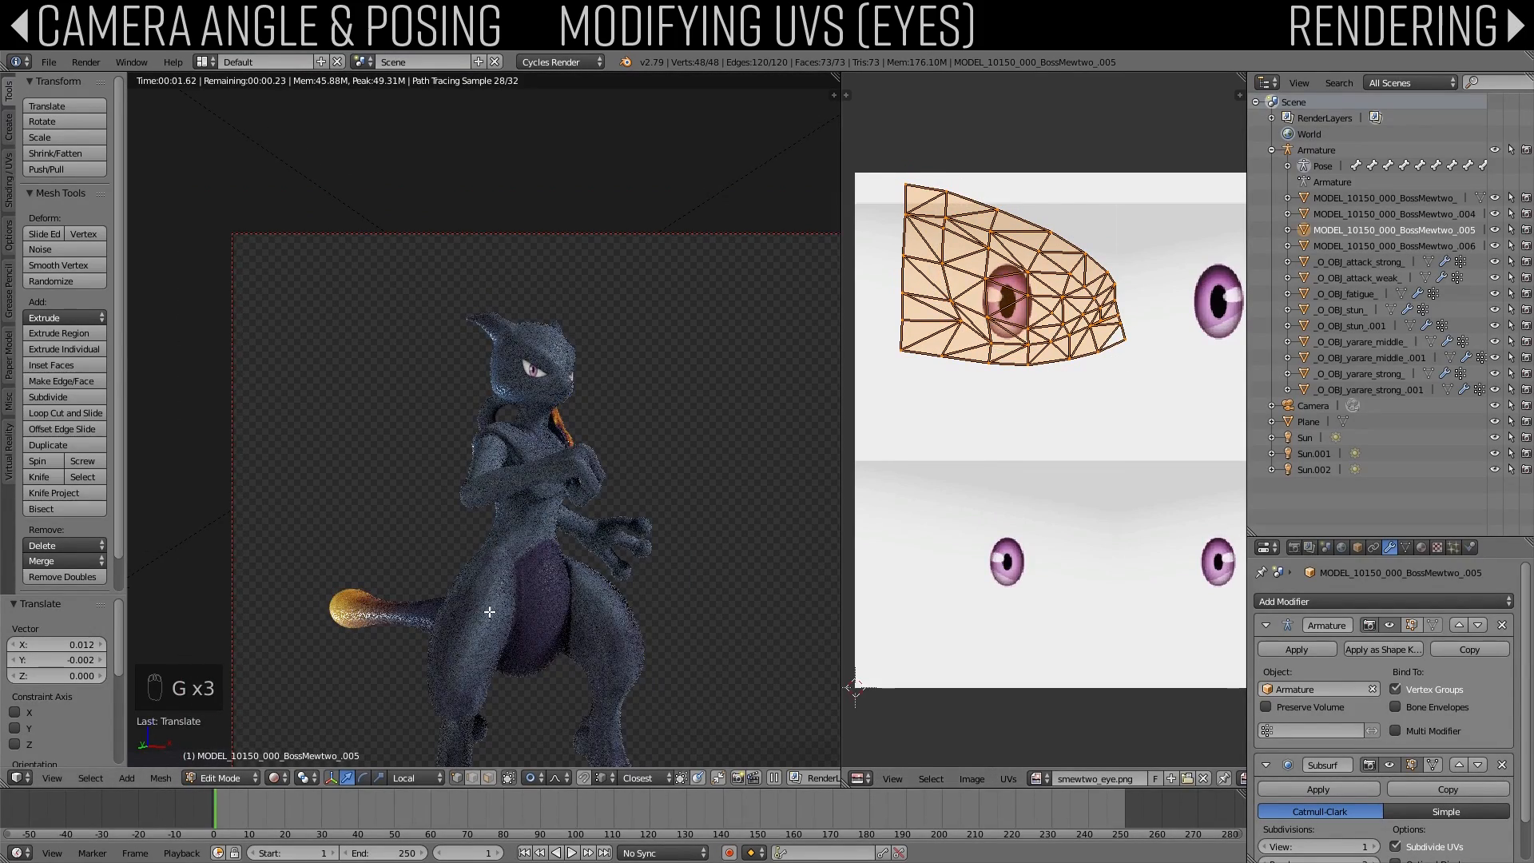
Step: Switch the 3D view back to Solid shading, return to Object Mode and select the other eye mesh, MODEL_10150_000_BossMewtwo_
key("z")
key("z")
key("z")
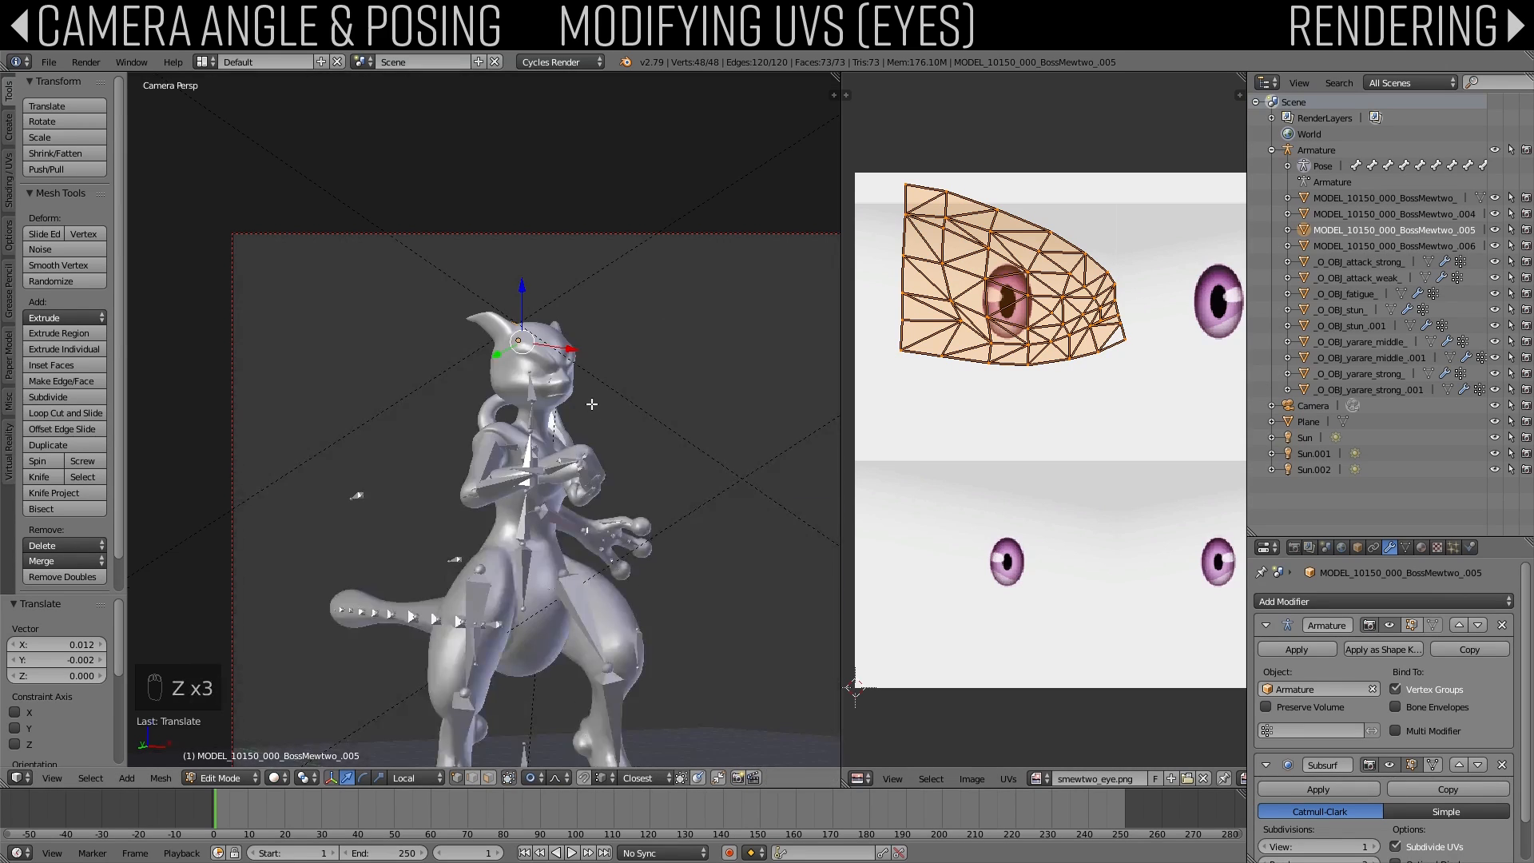
middle_click_drag(583, 411, 453, 427)
key("z")
scroll(455, 419, "up", 1)
right_click(477, 336)
middle_click_drag(479, 337, 514, 415, "shift")
scroll(524, 408, "up", 5)
key("z")
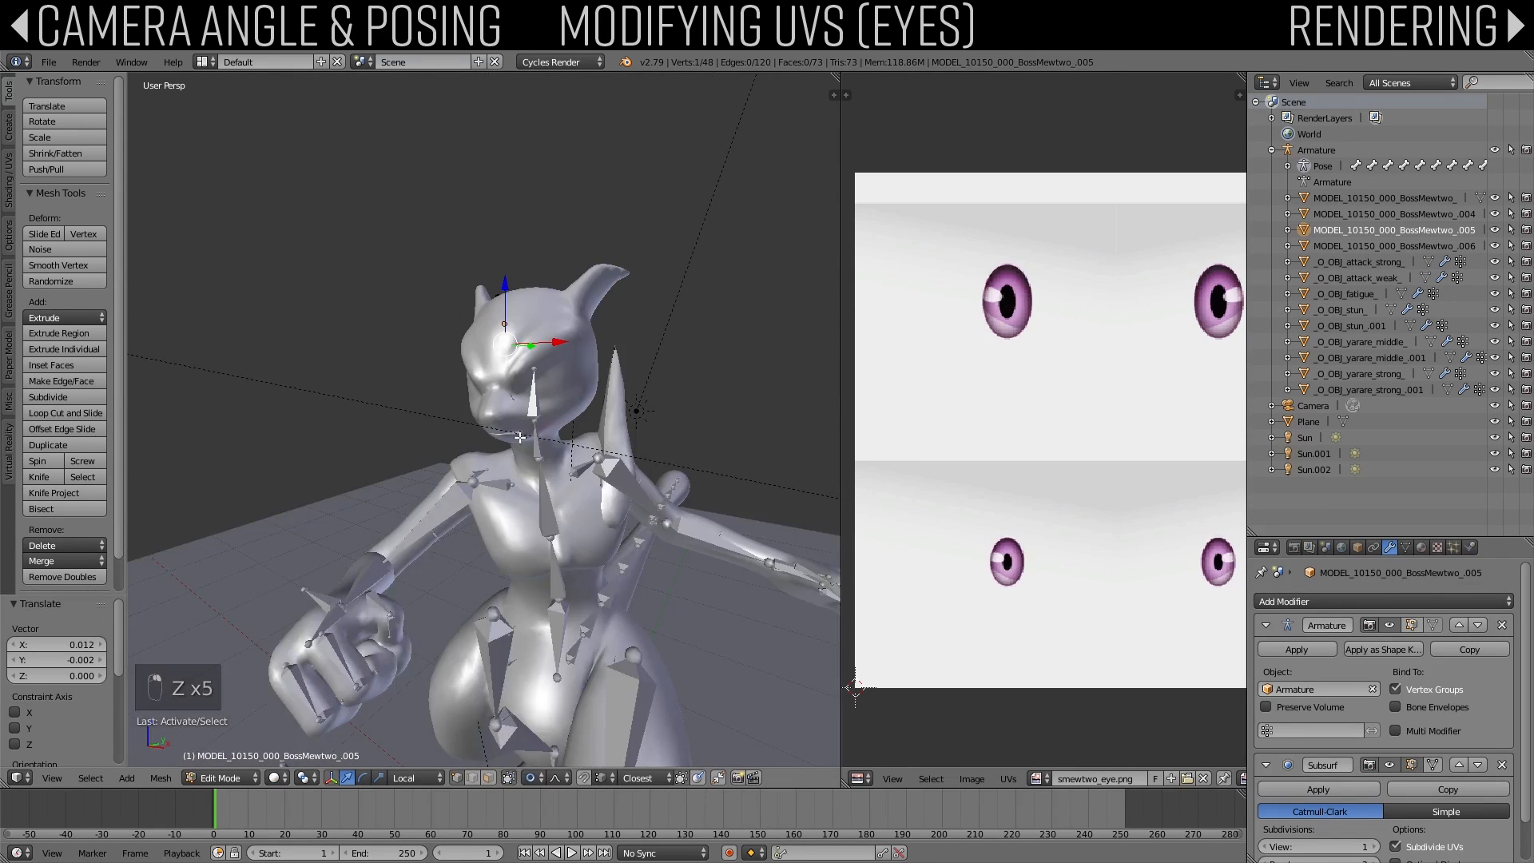
key("Tab")
key("z")
right_click(561, 380)
key("z")
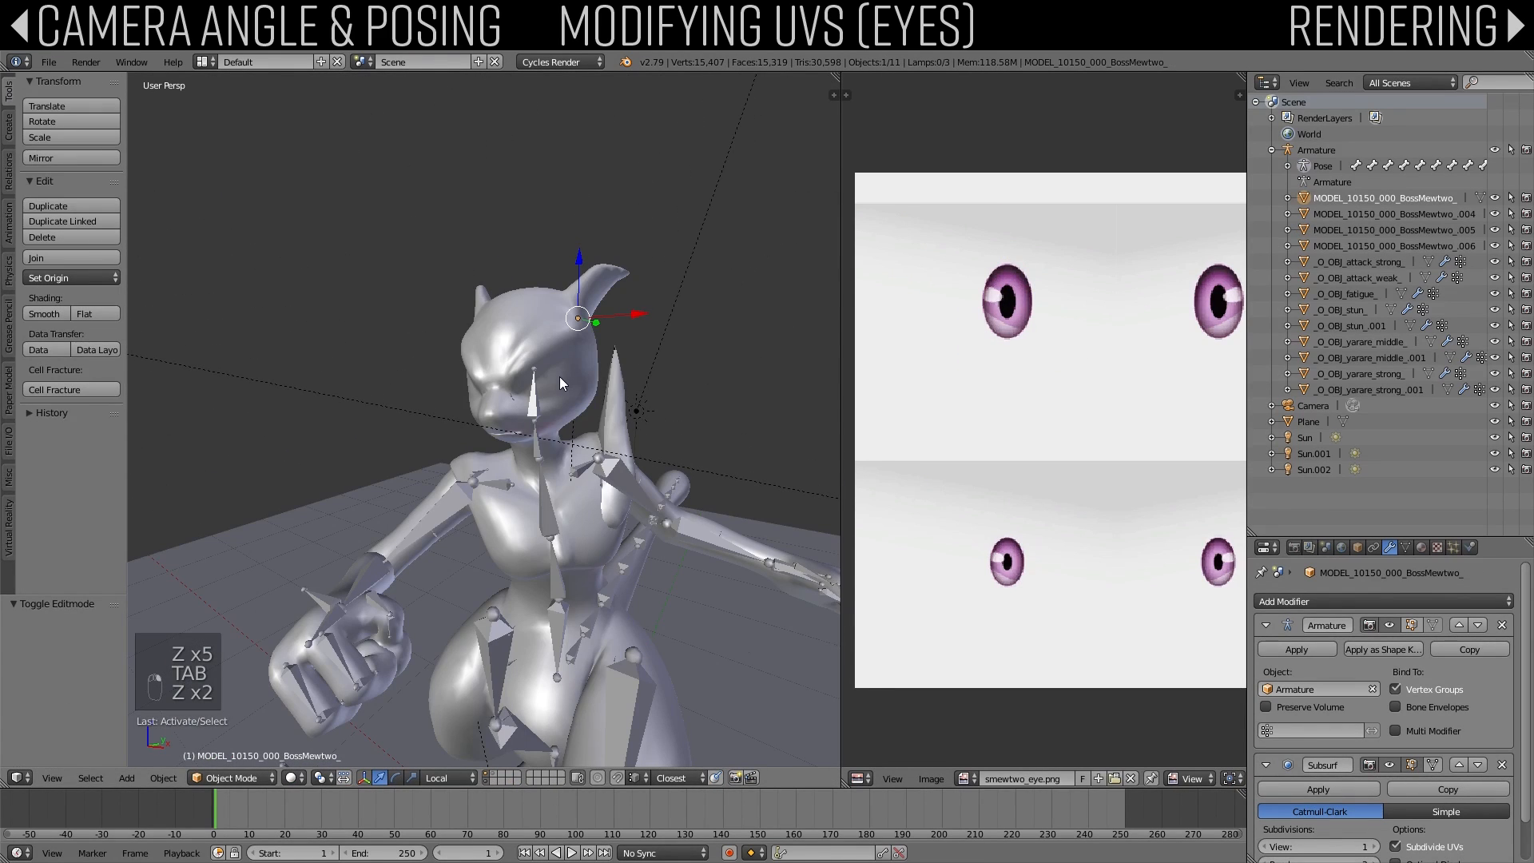
Step: Enter Edit Mode on the eye mesh, show it in Rendered shading through the camera and select all its UVs
key("Tab")
scroll(1014, 334, "down", 3)
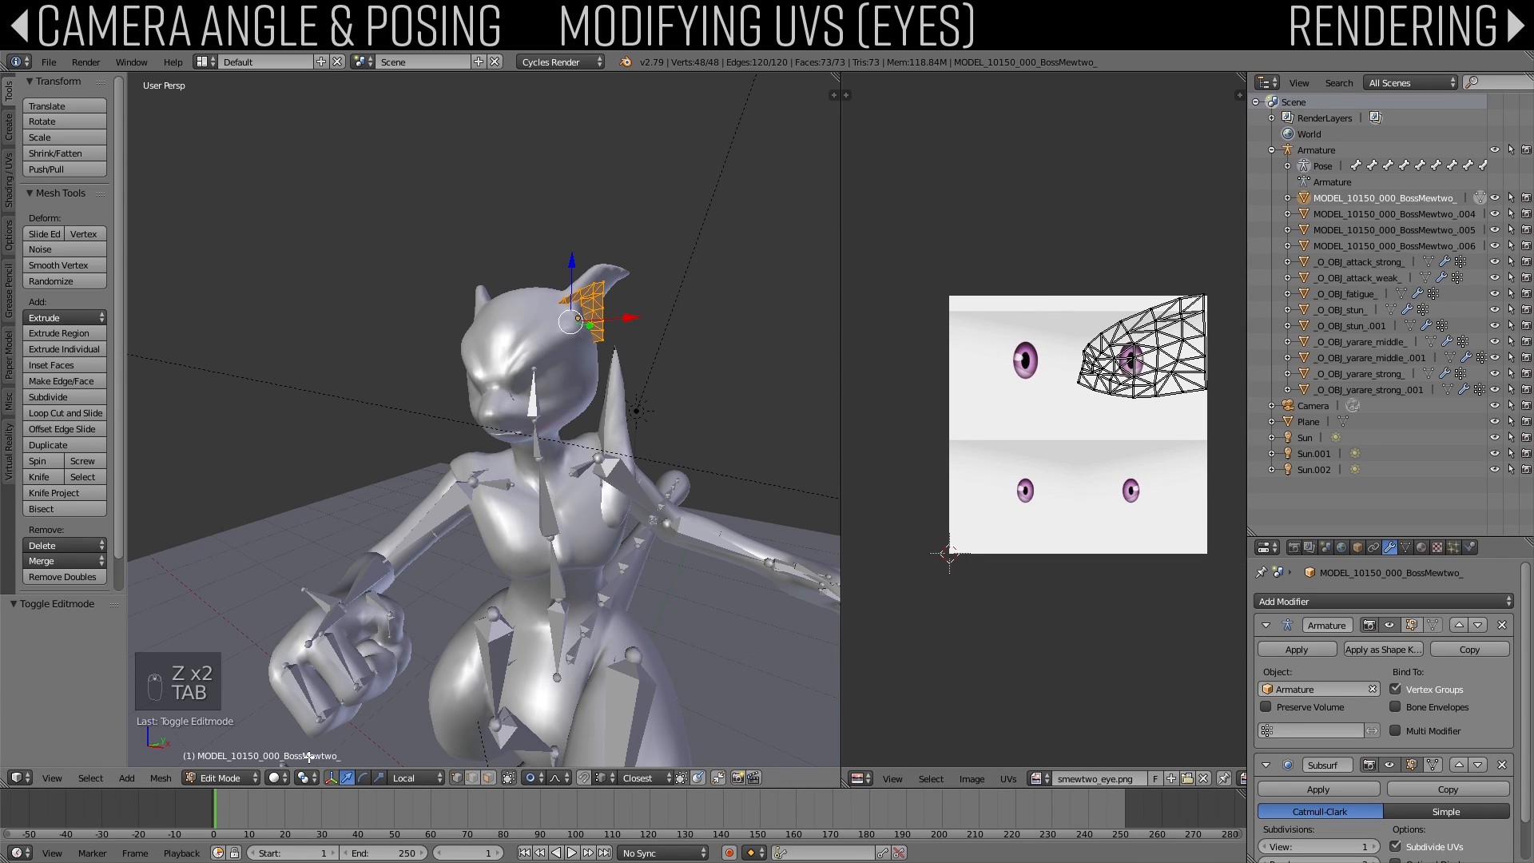
key("KP_0")
left_click(276, 778)
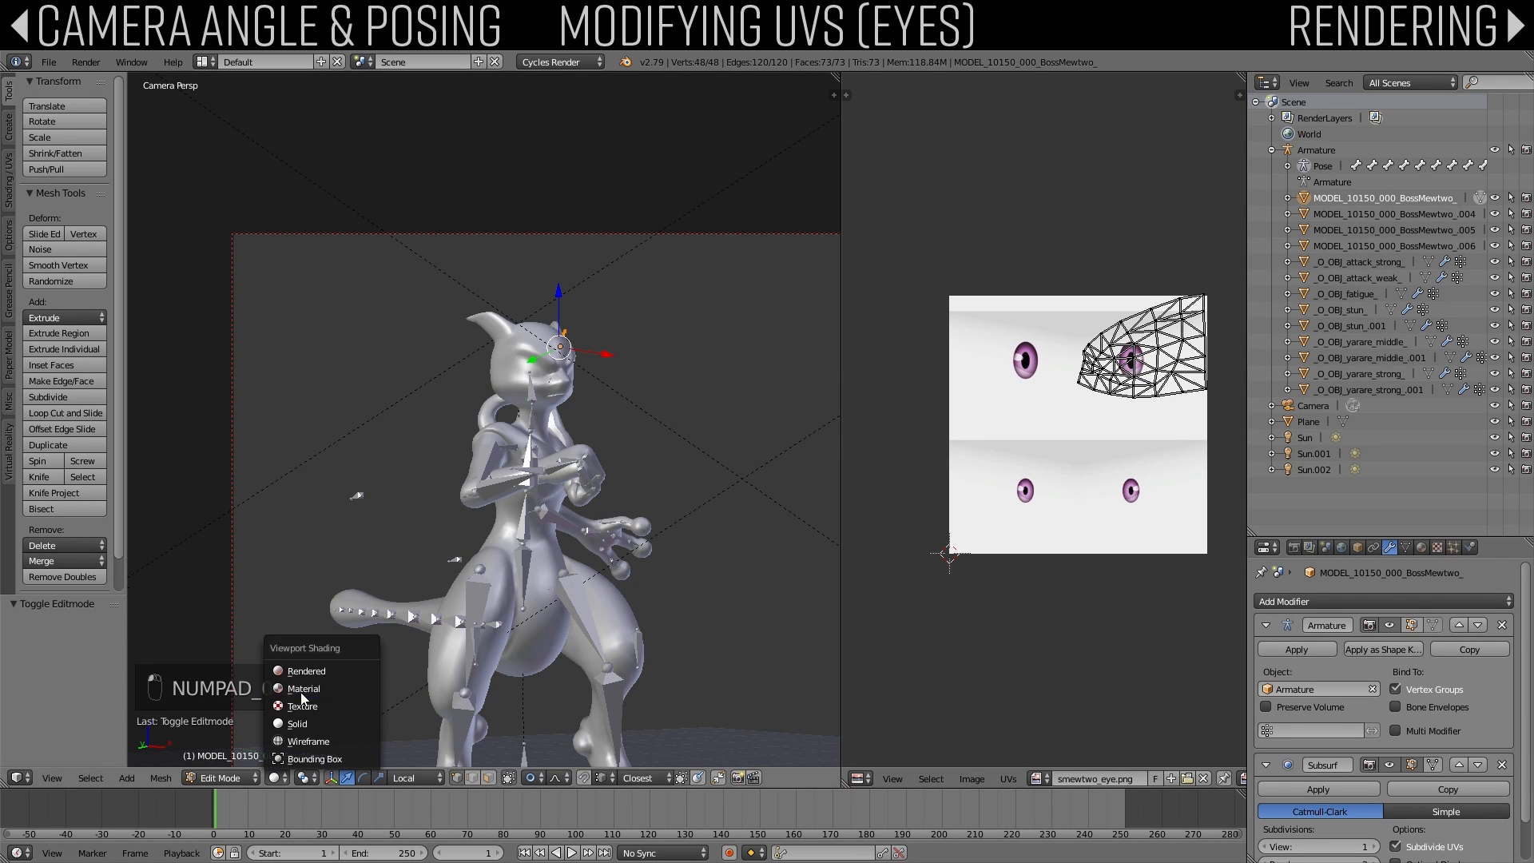
left_click(300, 672)
key("a")
key("a")
scroll(1203, 335, "up", 4)
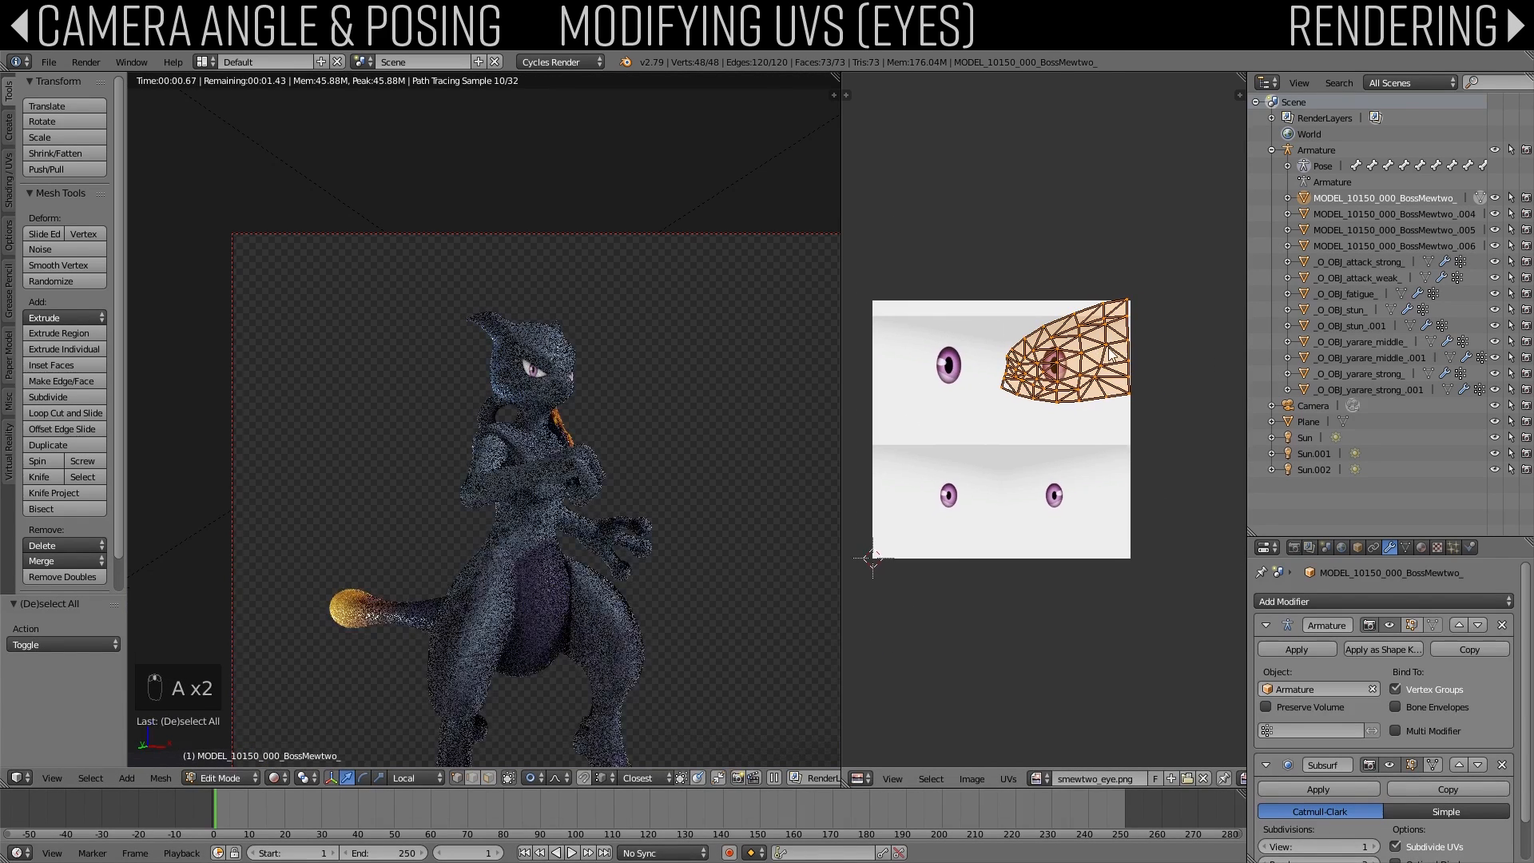
Step: Scale the eye's UVs to about 0.822 and move them about (0.020, -0.012), then about (0.017, 0.025) over the iris
key("s")
left_click(1176, 297)
key("g")
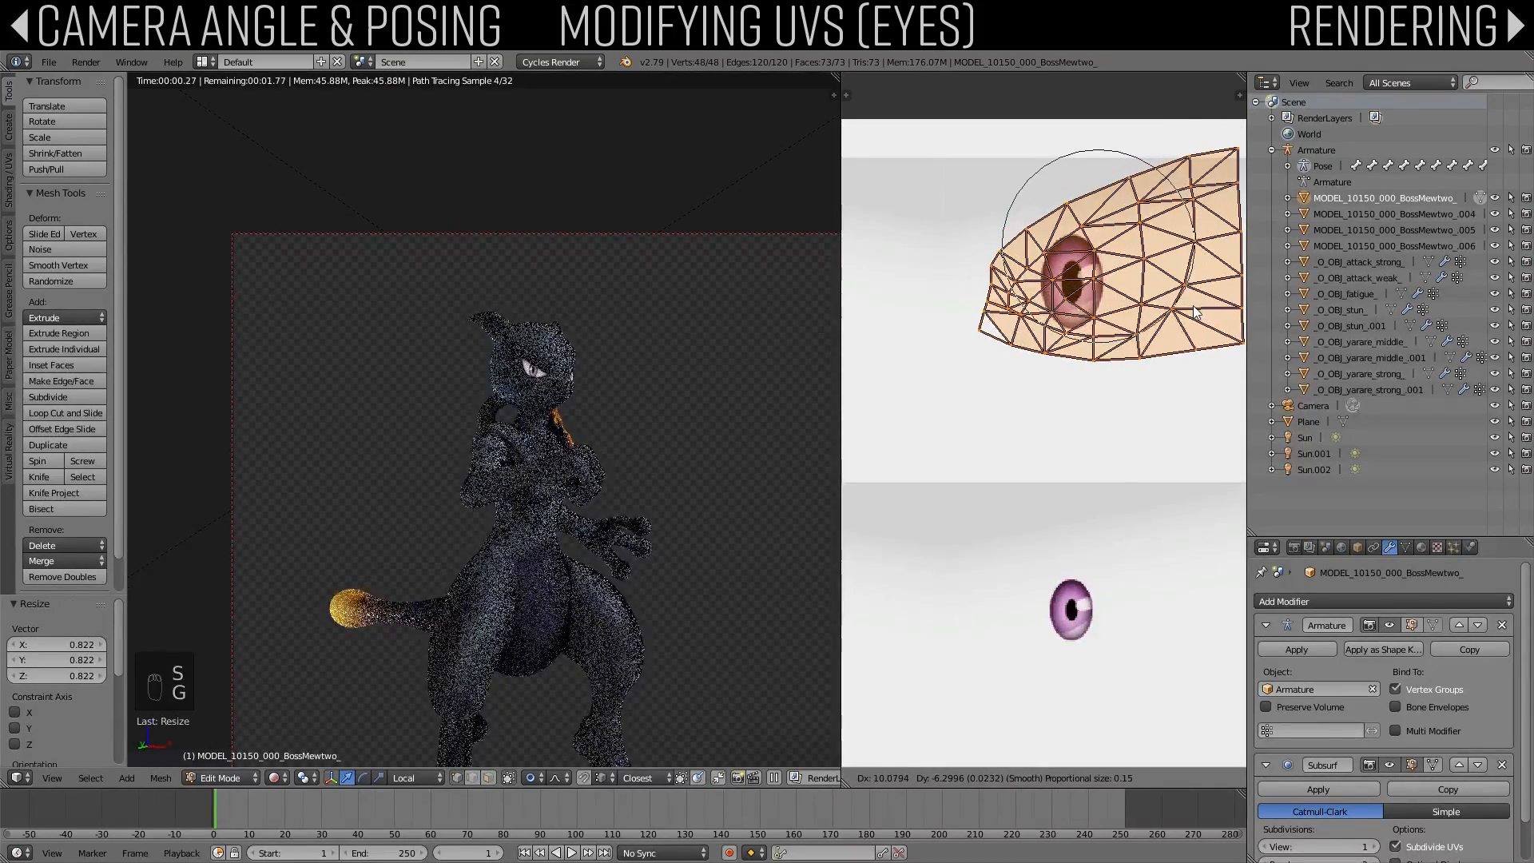
left_click(1194, 312)
middle_click_drag(616, 404, 546, 400)
scroll(545, 400, "up", 8)
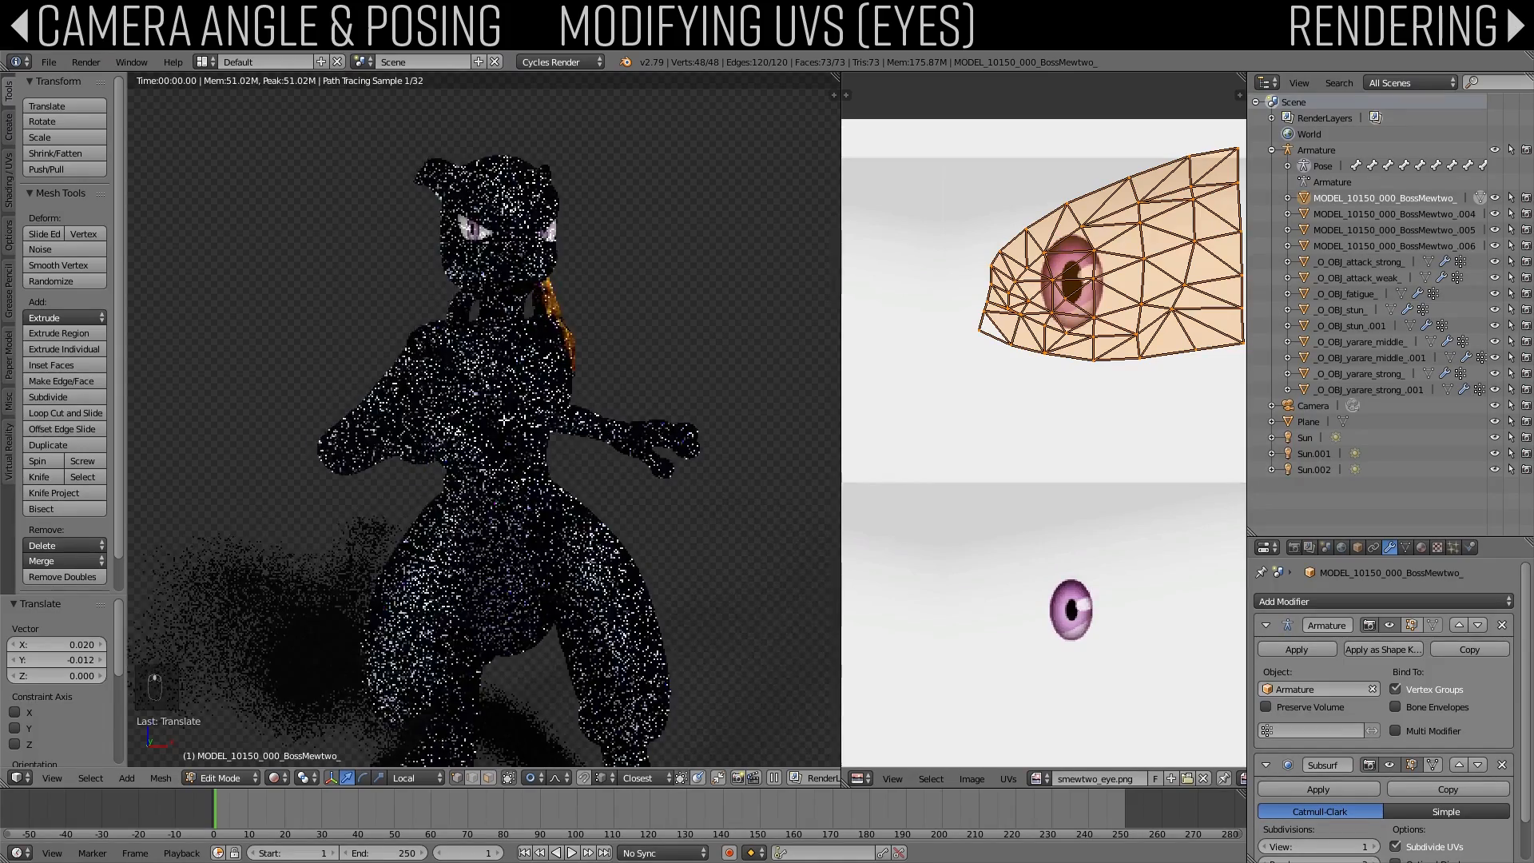
key("g")
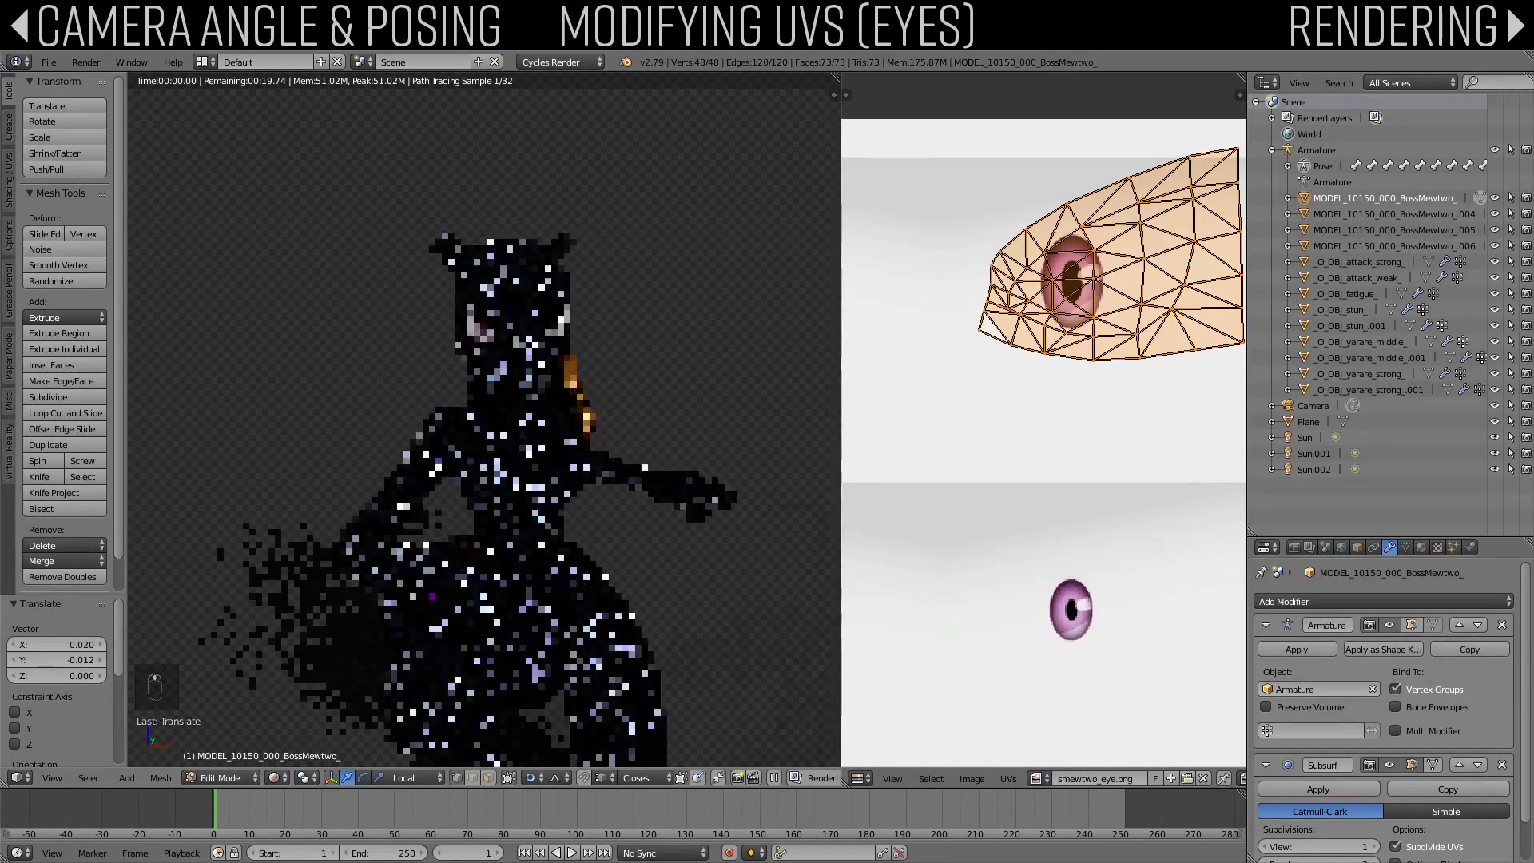
left_click(1144, 310)
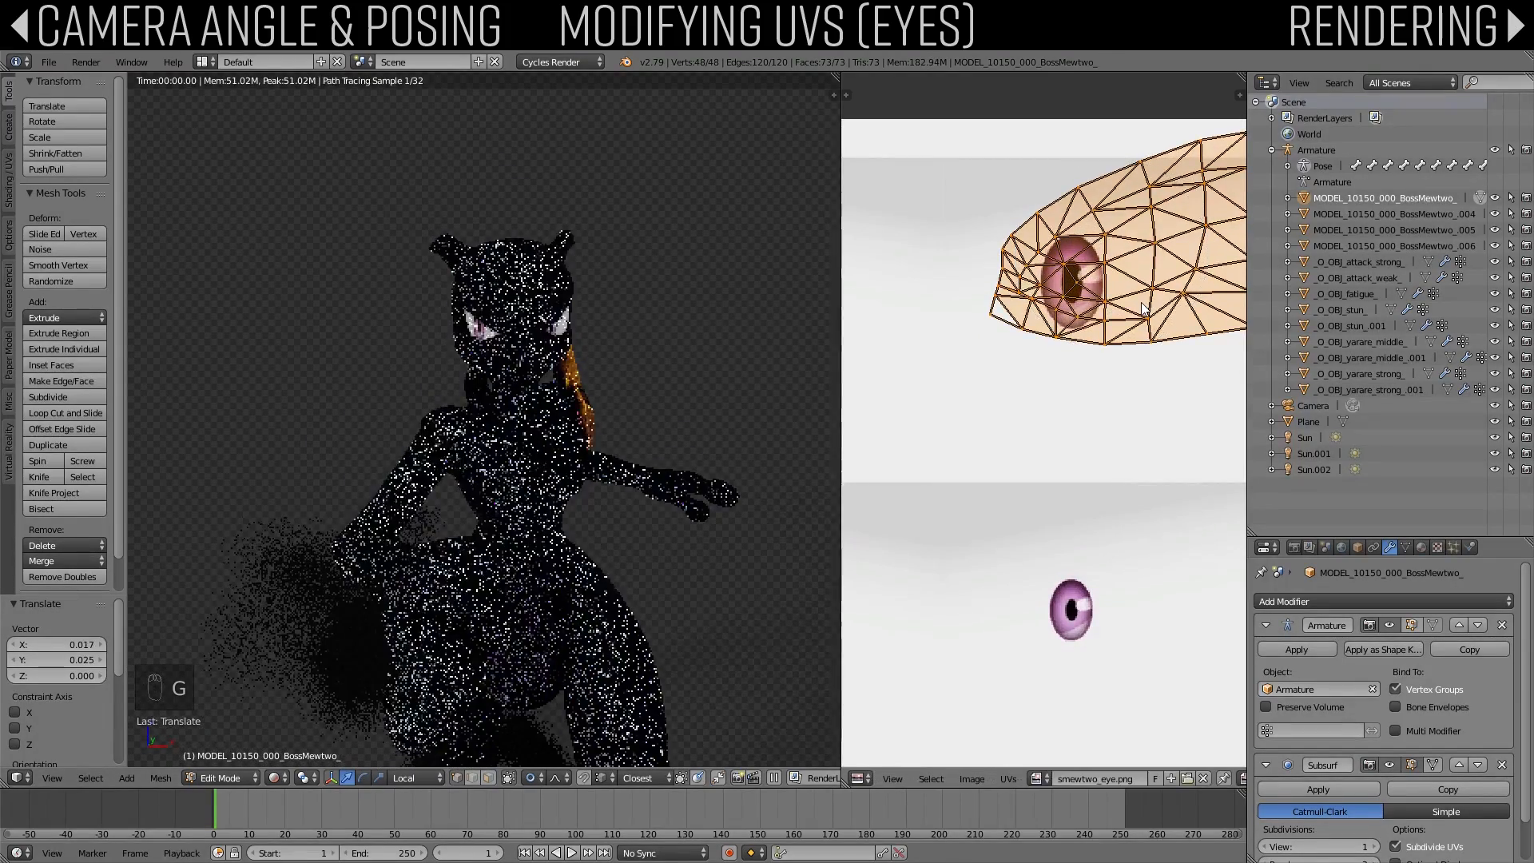
Step: Return the 3D view to the camera in Solid shading, deselect the eye's geometry and go back to Object Mode
key("KP_0")
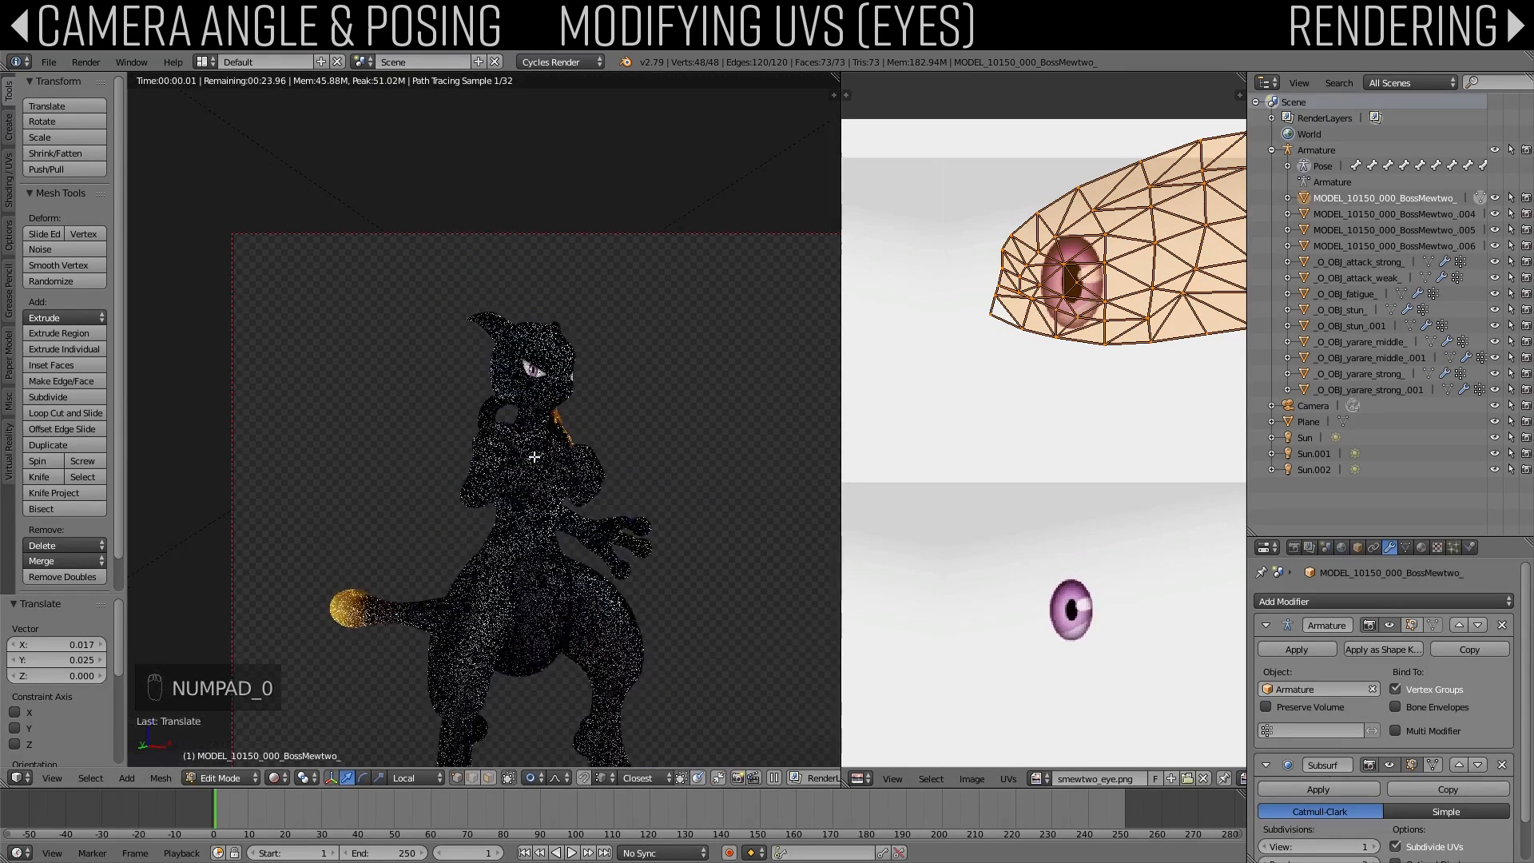
key("z")
key("z")
key("z")
scroll(384, 504, "down", 3)
key("a")
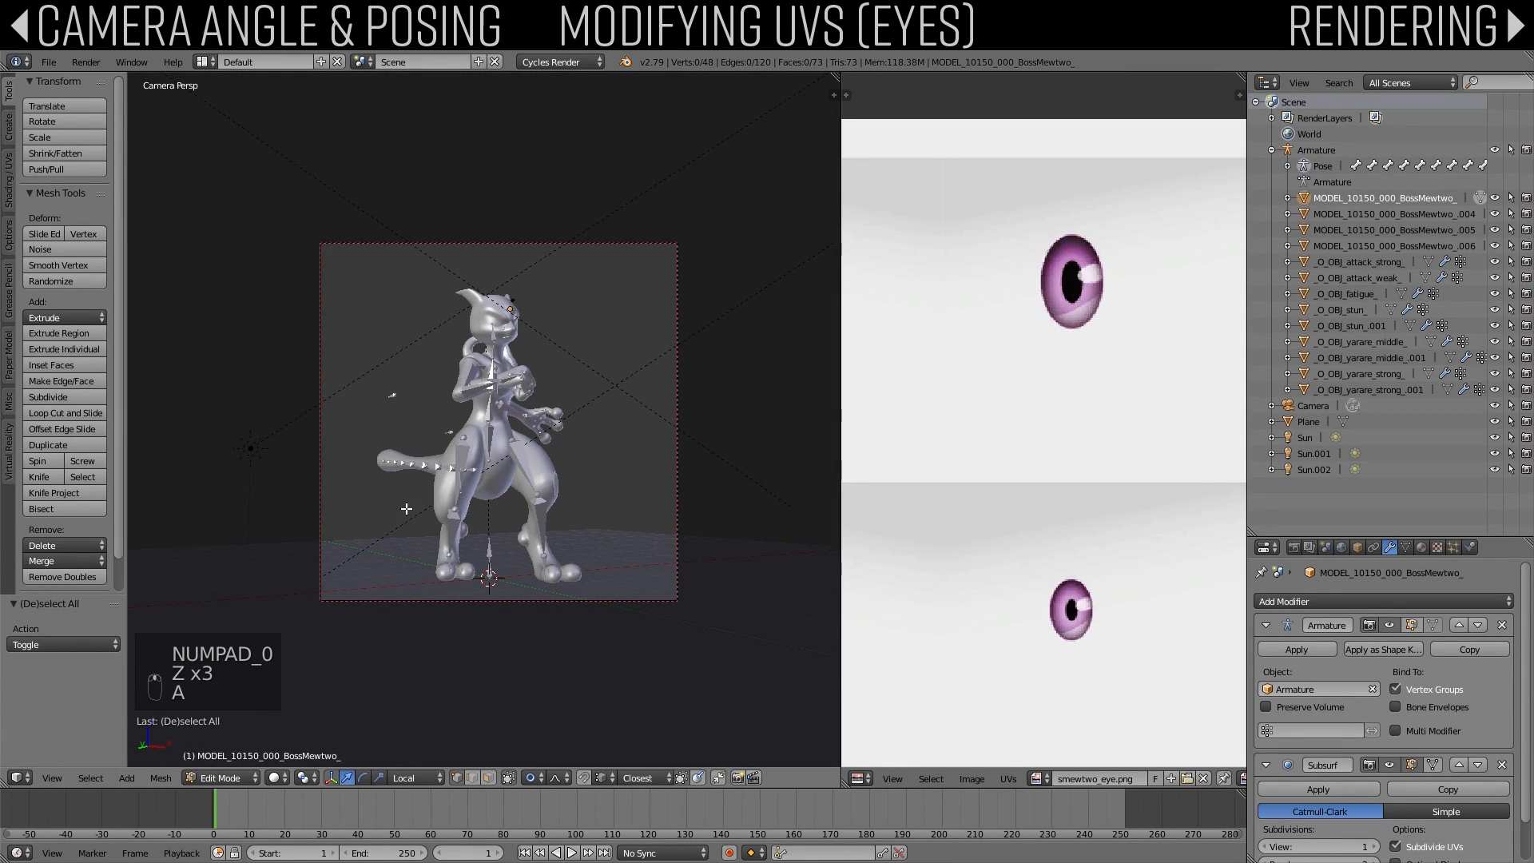
middle_click_drag(407, 509, 419, 491, "shift")
left_click(221, 778)
left_click(222, 757)
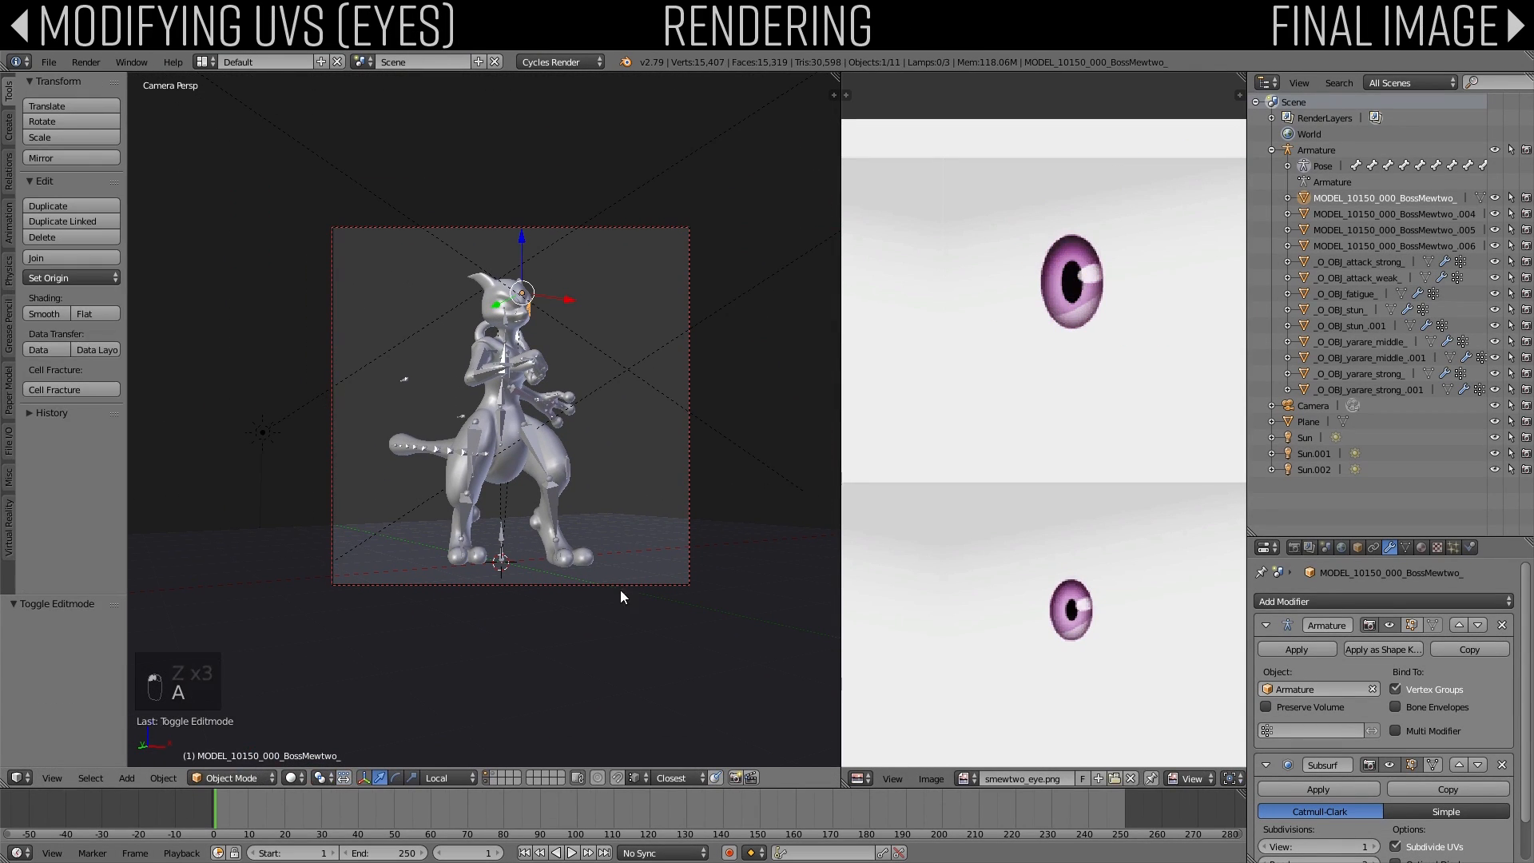
Step: Review the render sampling settings and the render layer's denoising options
middle_click_drag(725, 547, 749, 545, "shift")
left_click(1296, 548)
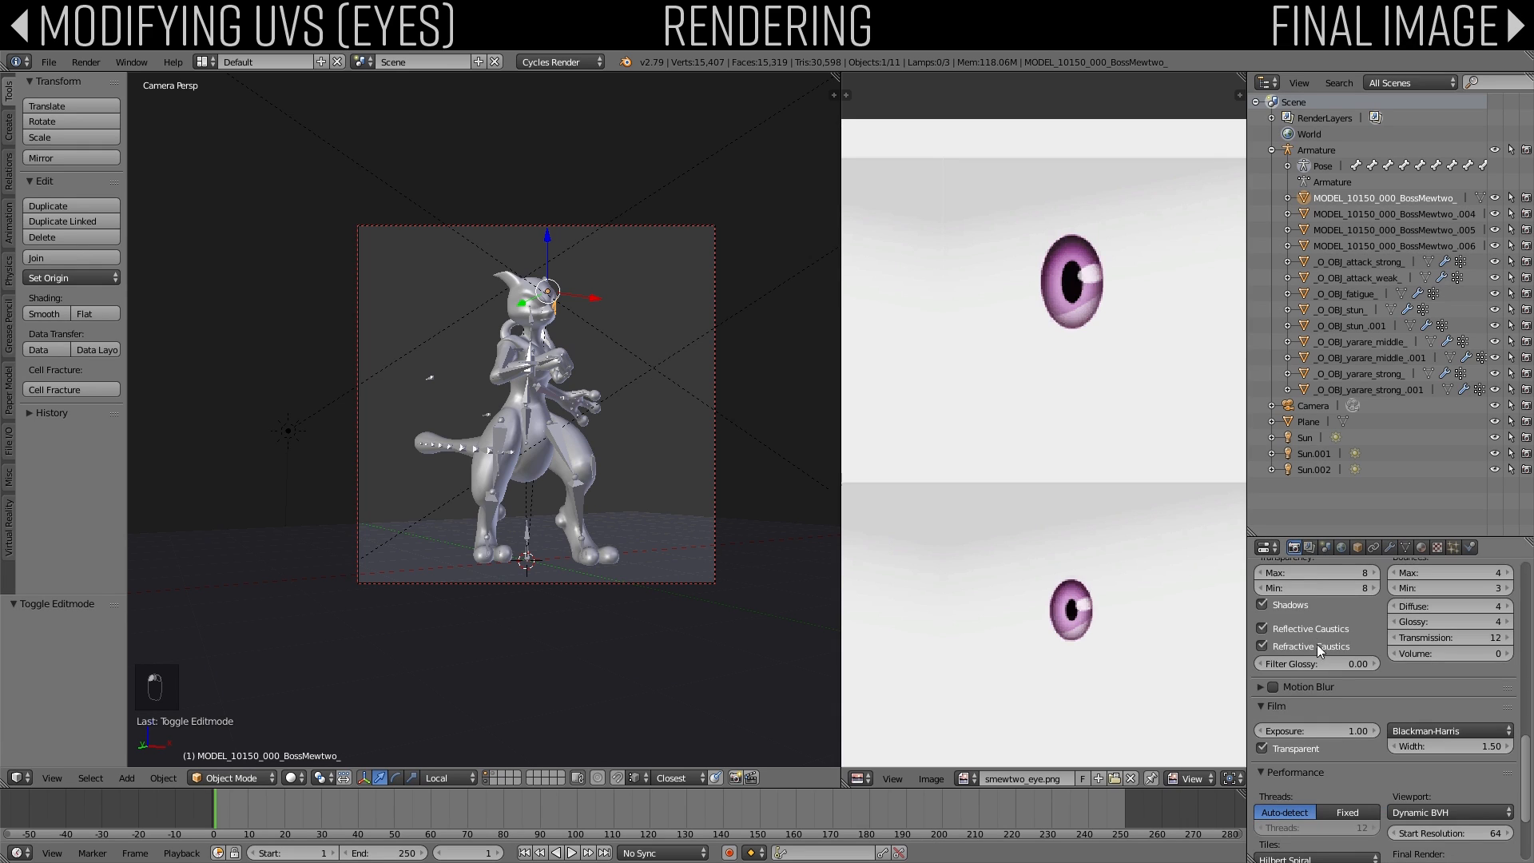
scroll(1317, 644, "up", 5)
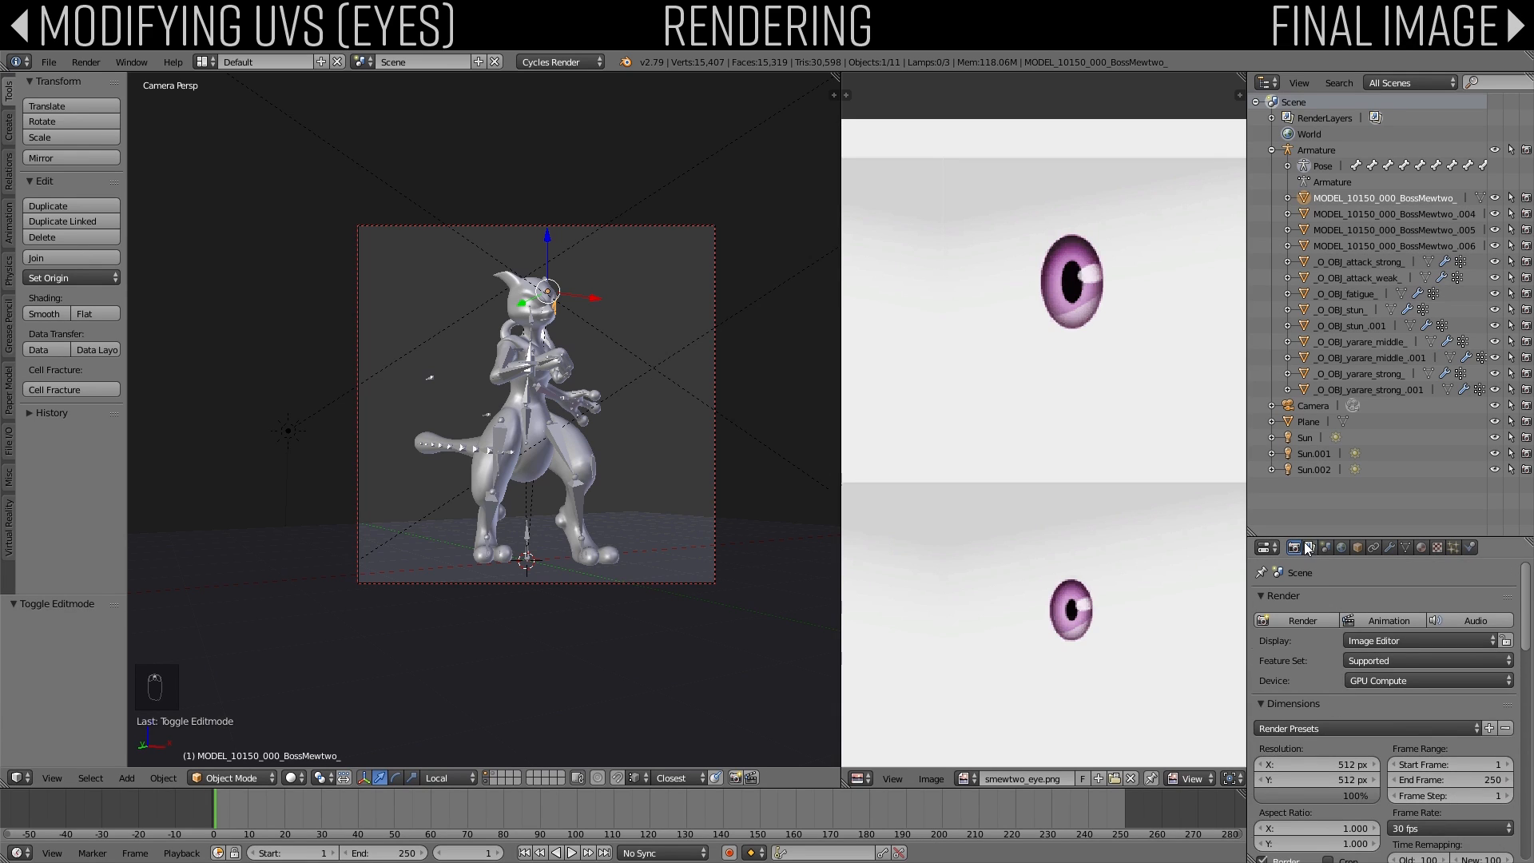
scroll(1338, 699, "down", 15)
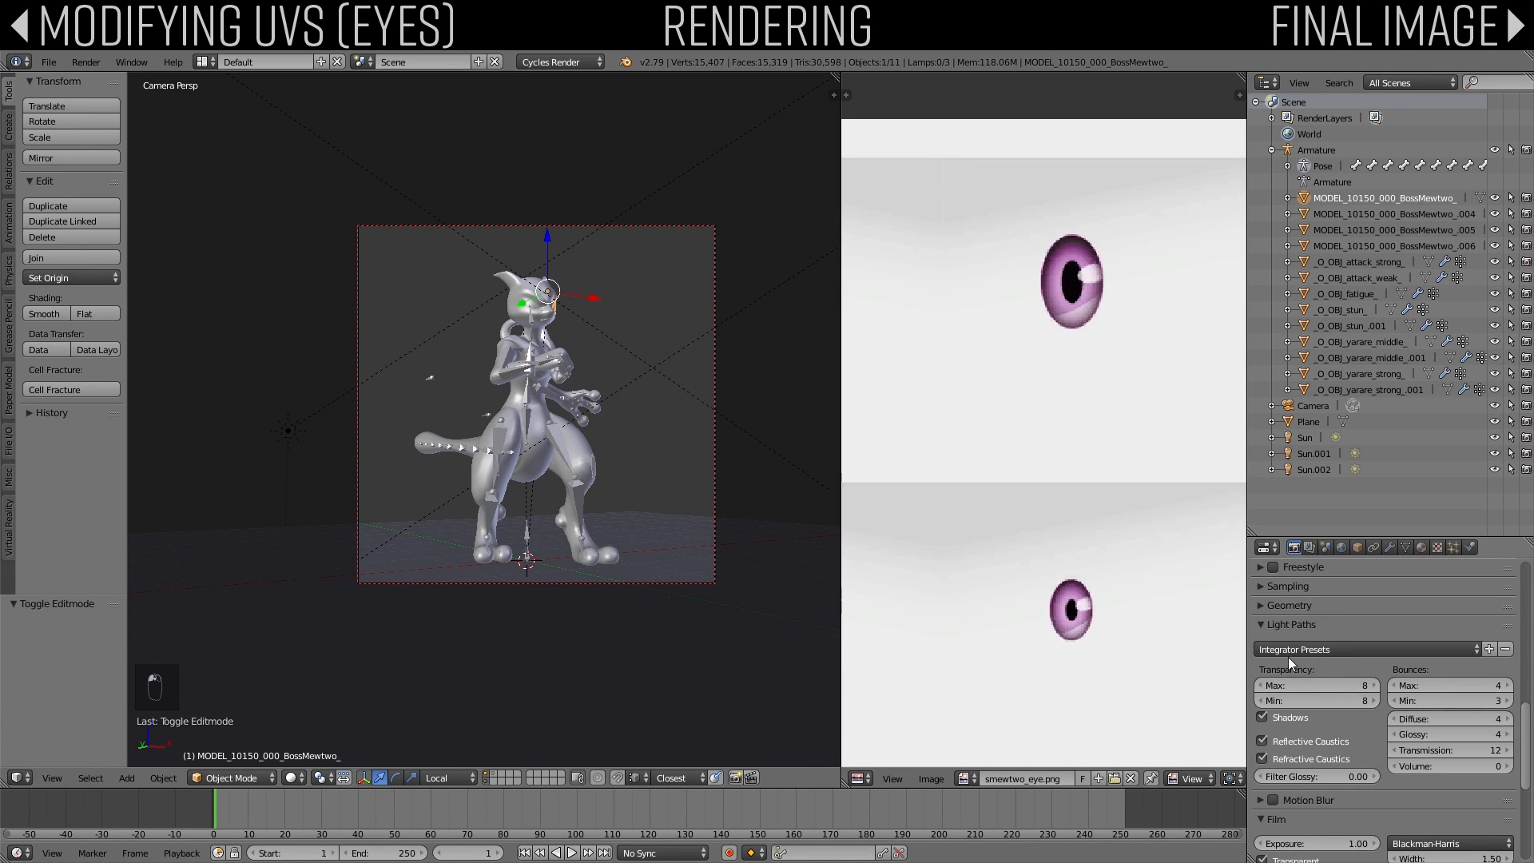
left_click(1261, 587)
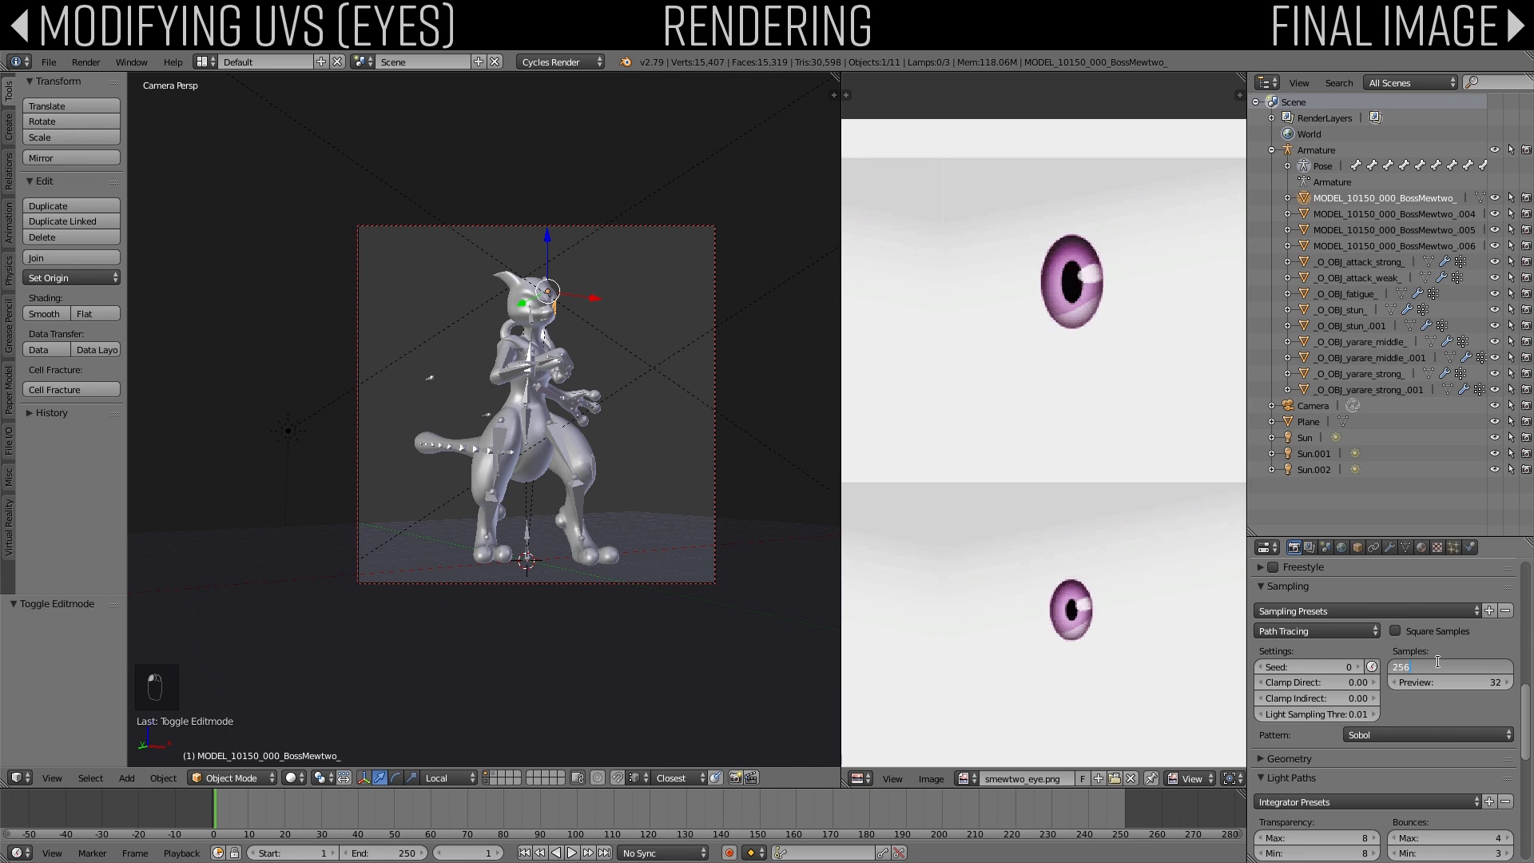
left_click(1309, 548)
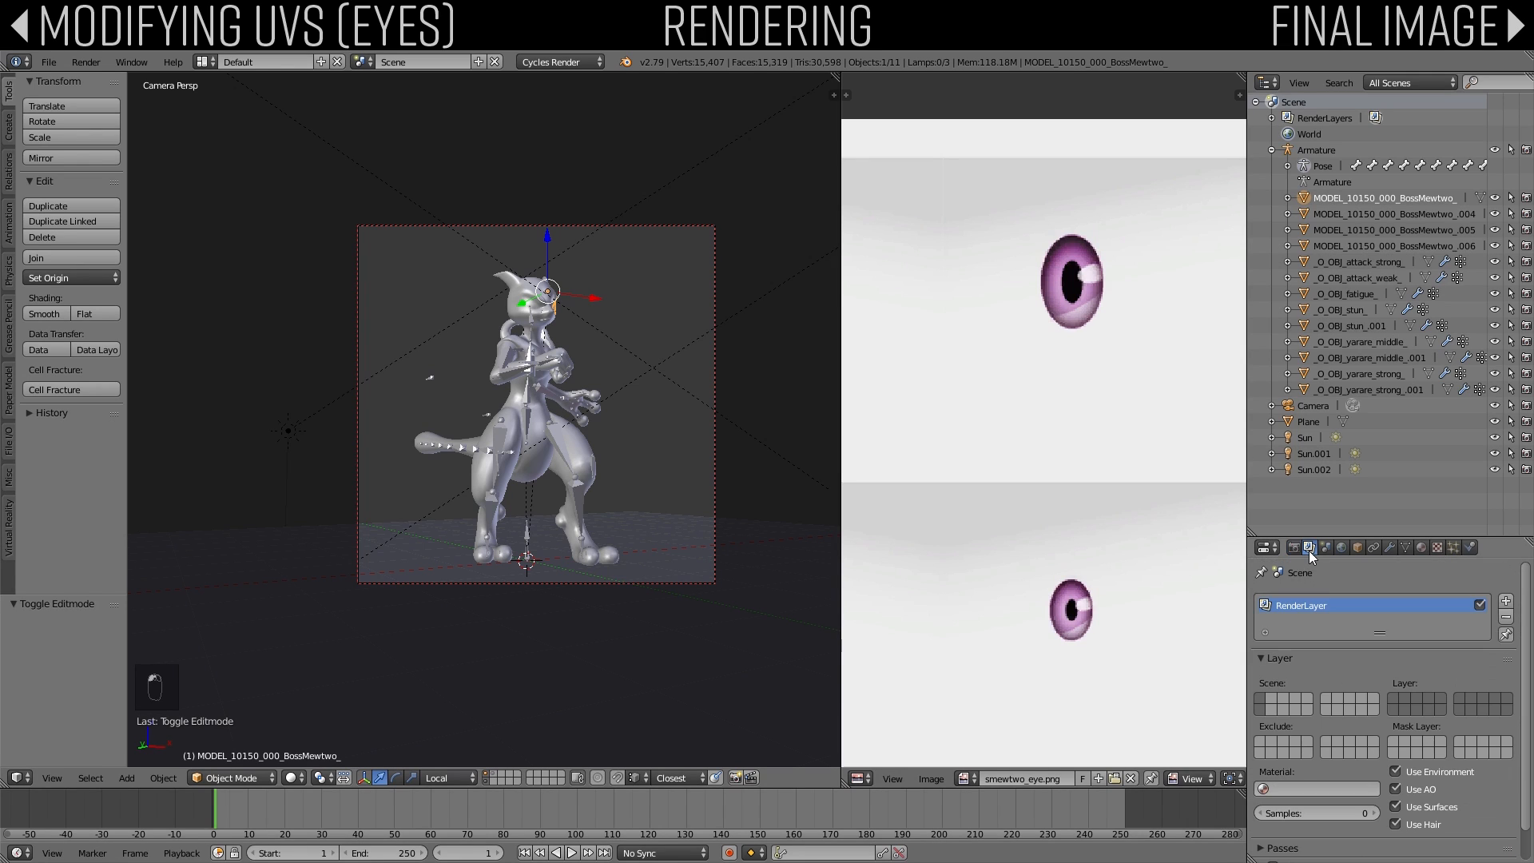
scroll(1312, 782, "up", 2)
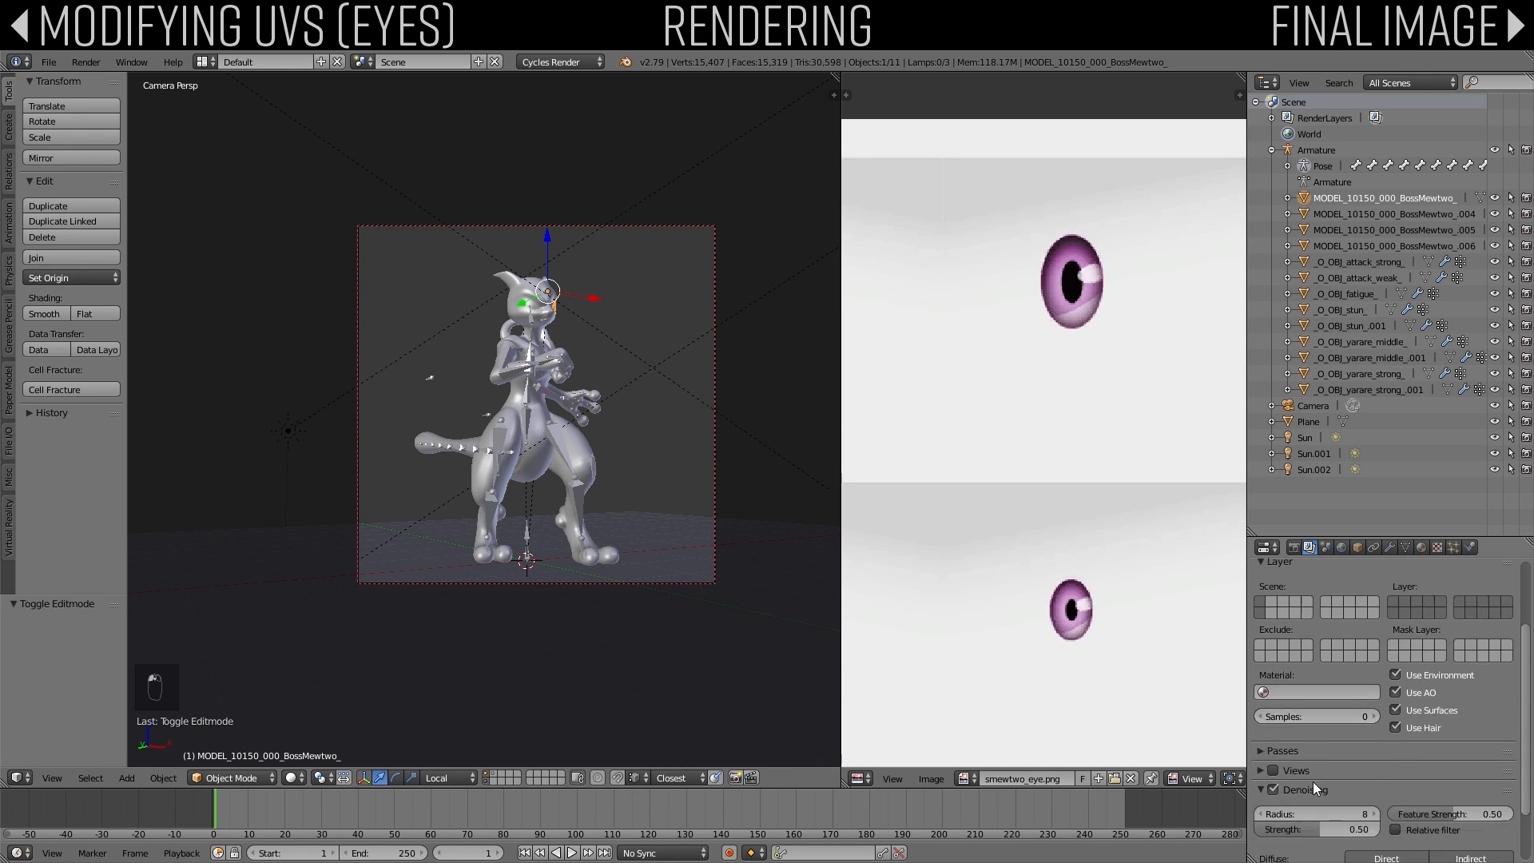
Step: Render a test image of the scene and inspect Mewtwo up close
left_click(1296, 548)
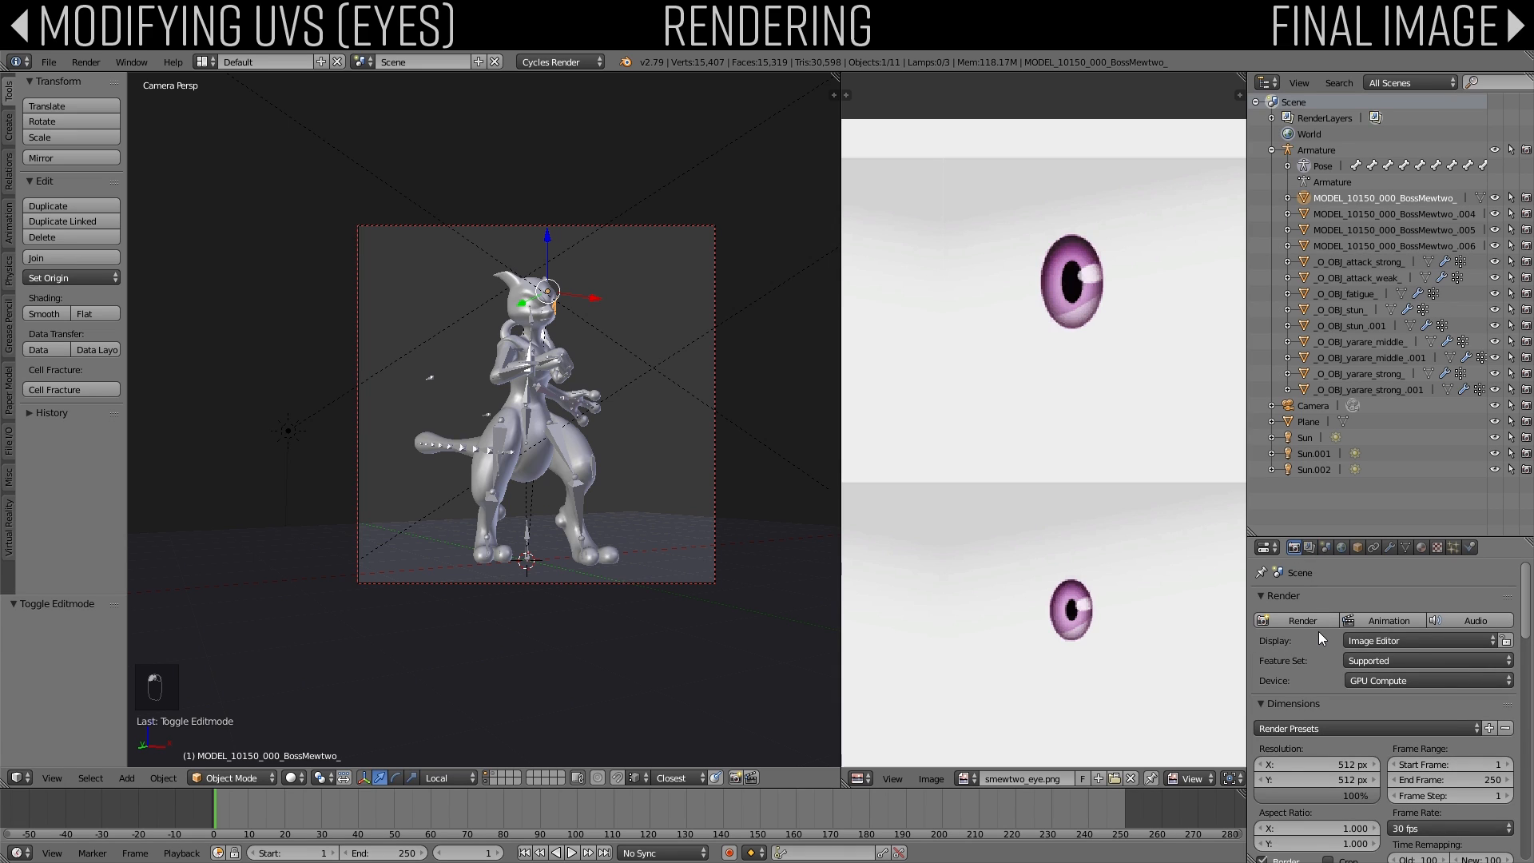
left_click(1301, 617)
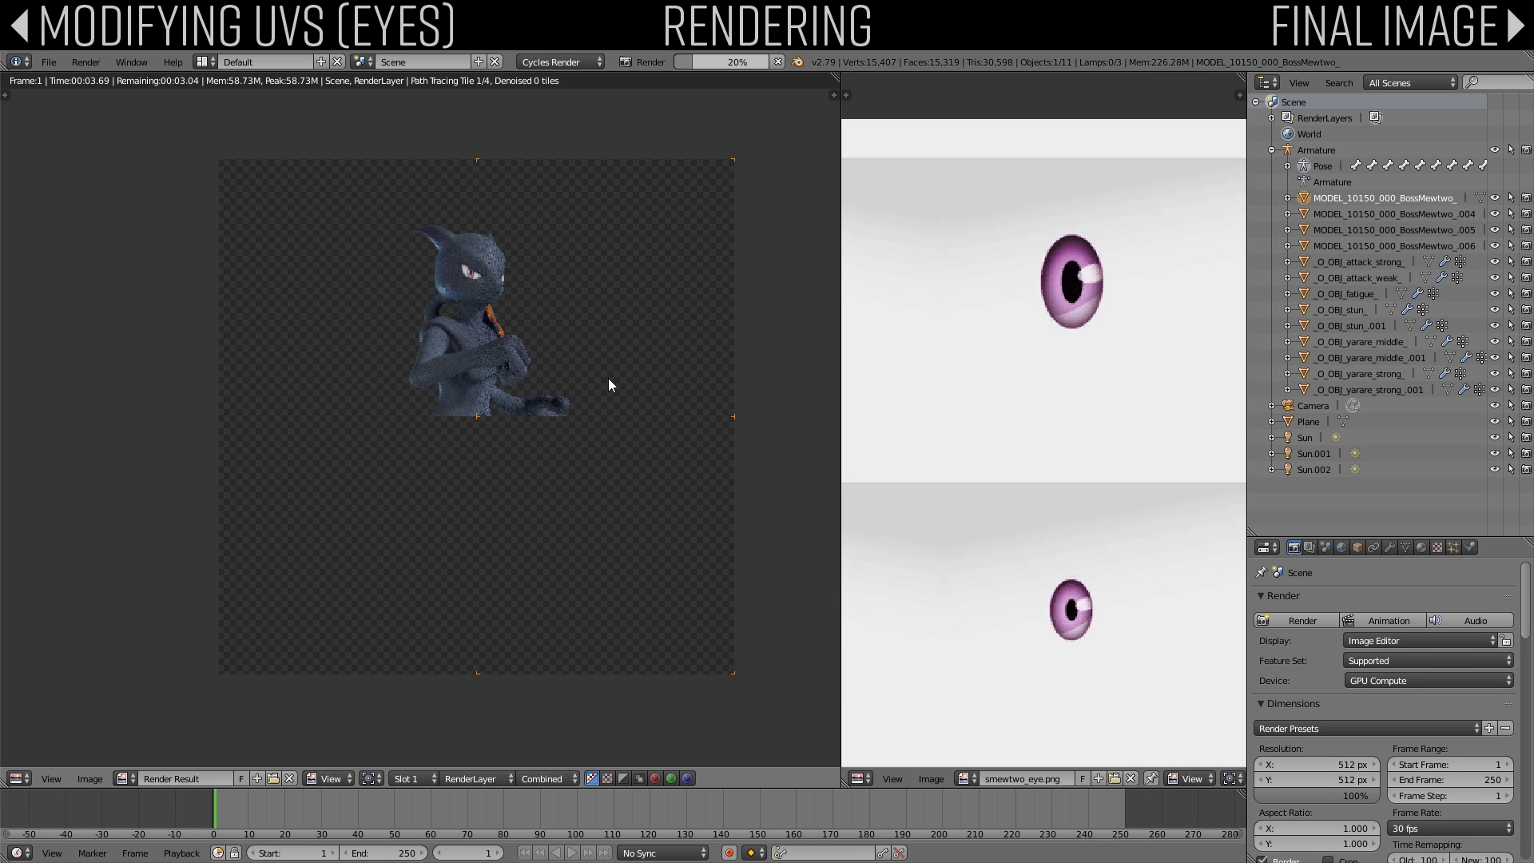
scroll(609, 386, "up", 3)
scroll(609, 385, "down", 1)
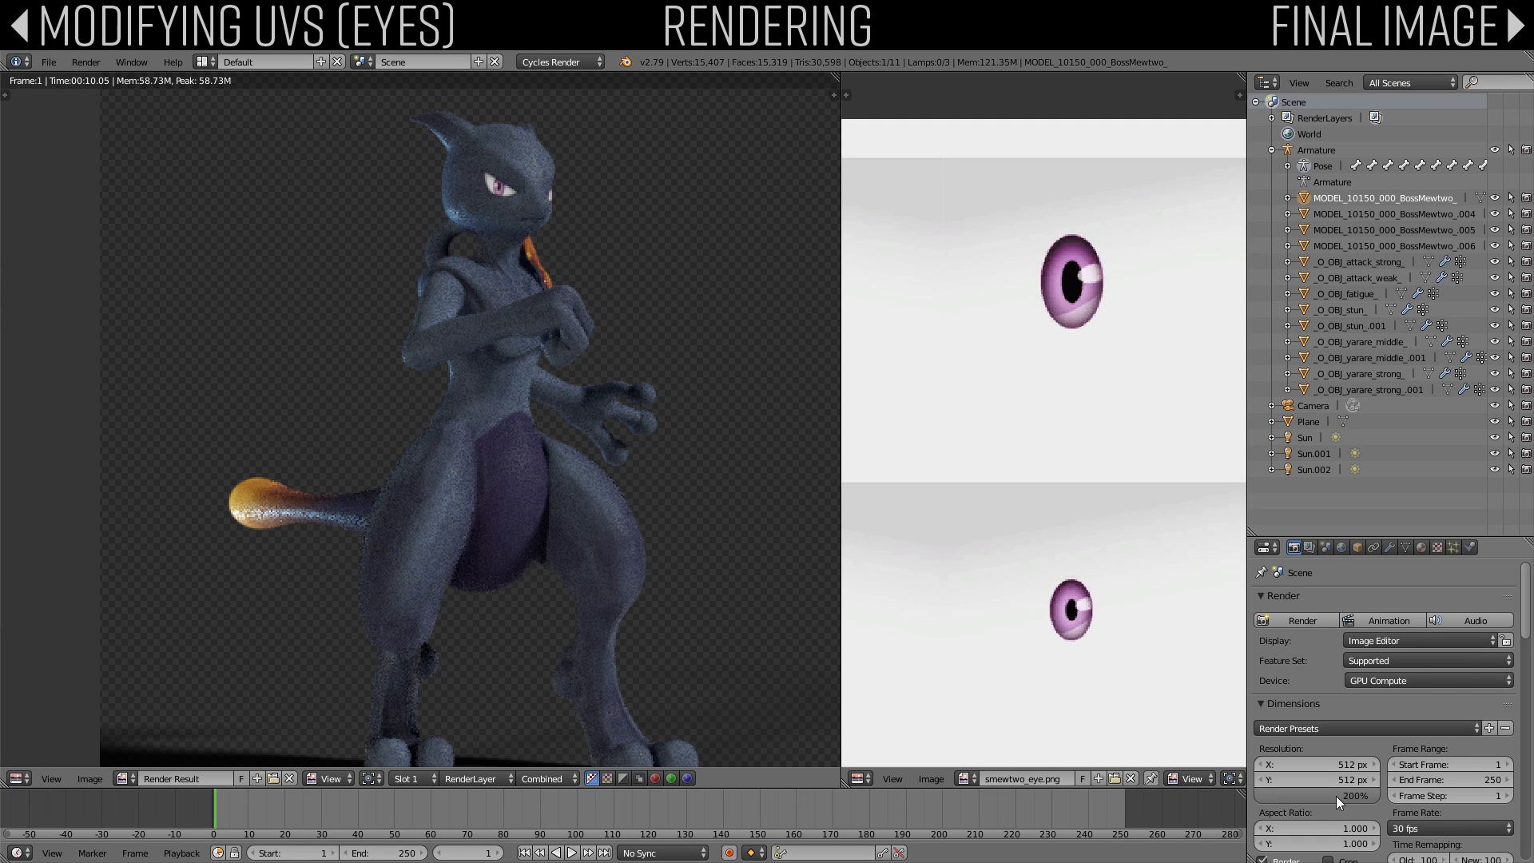
Step: Set the render resolution to 1024 × 1024 px at 100% and render the image again, then return to the 3D view
left_click_drag(1323, 763, 1324, 781)
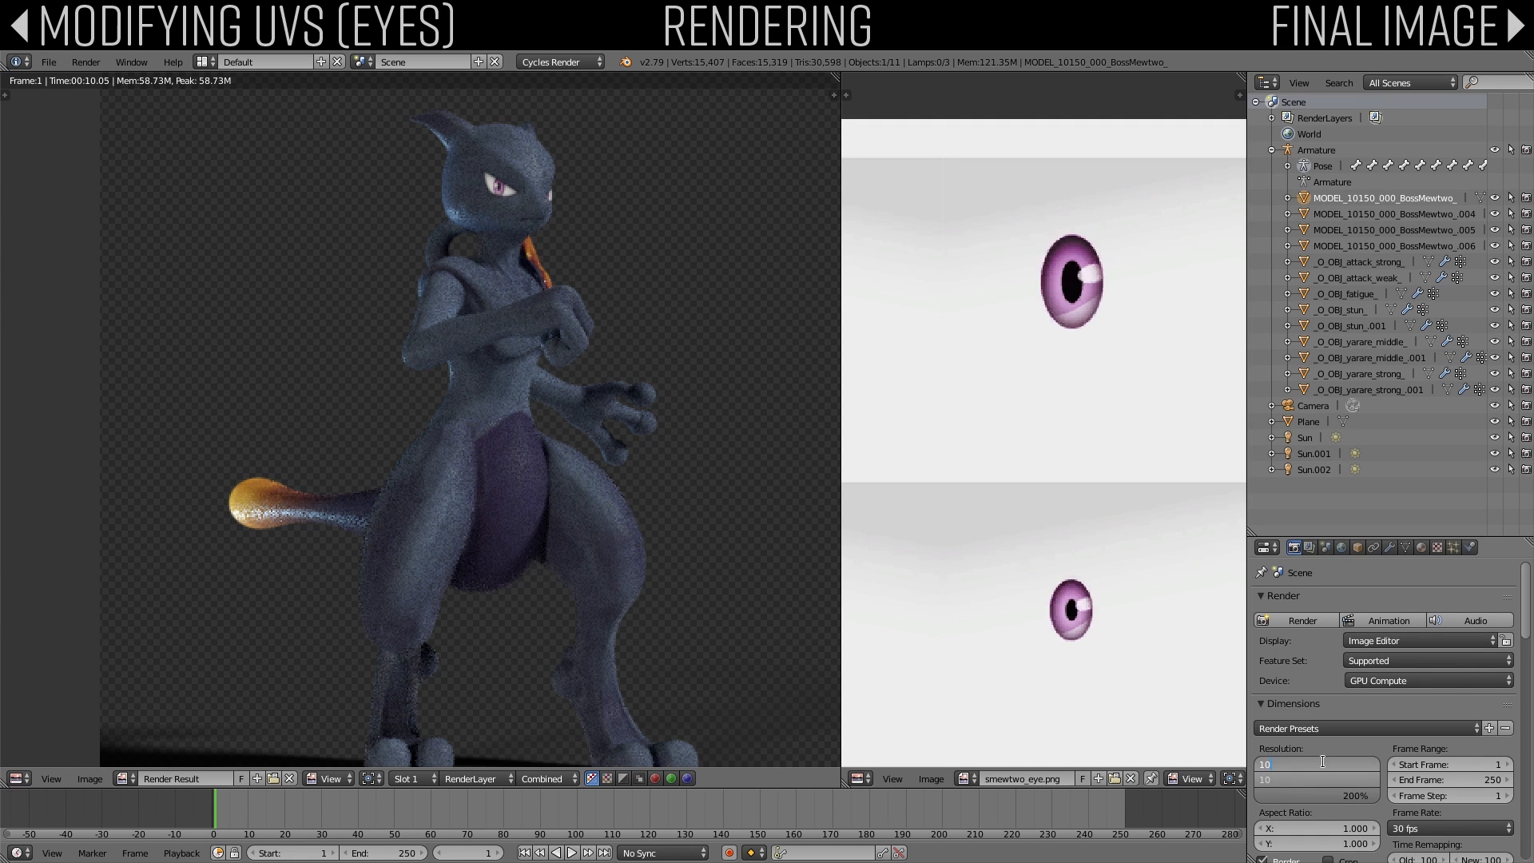
type("1024")
key("Return")
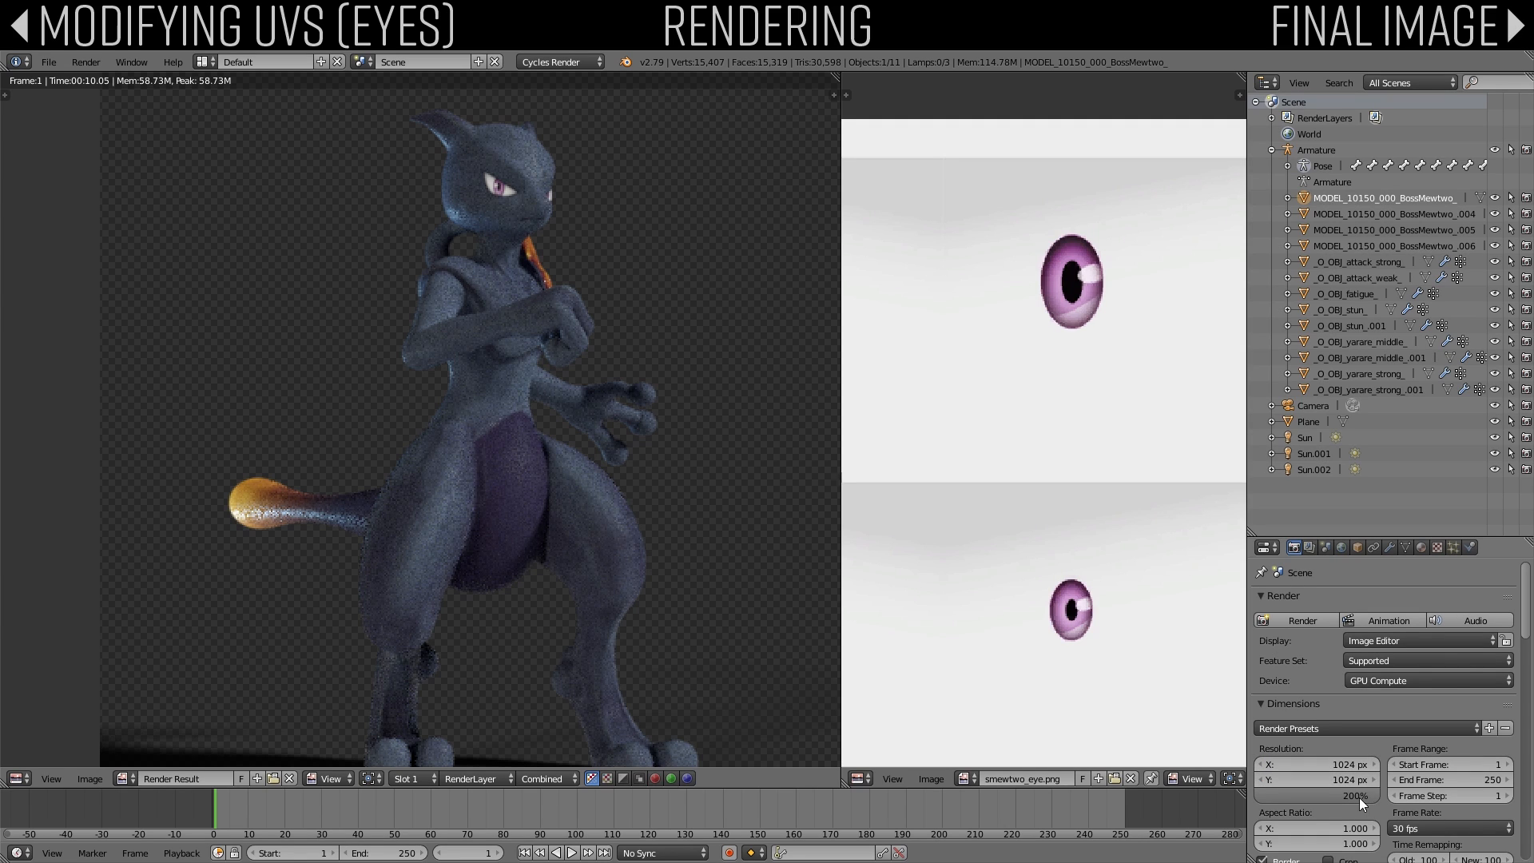
left_click(1356, 796)
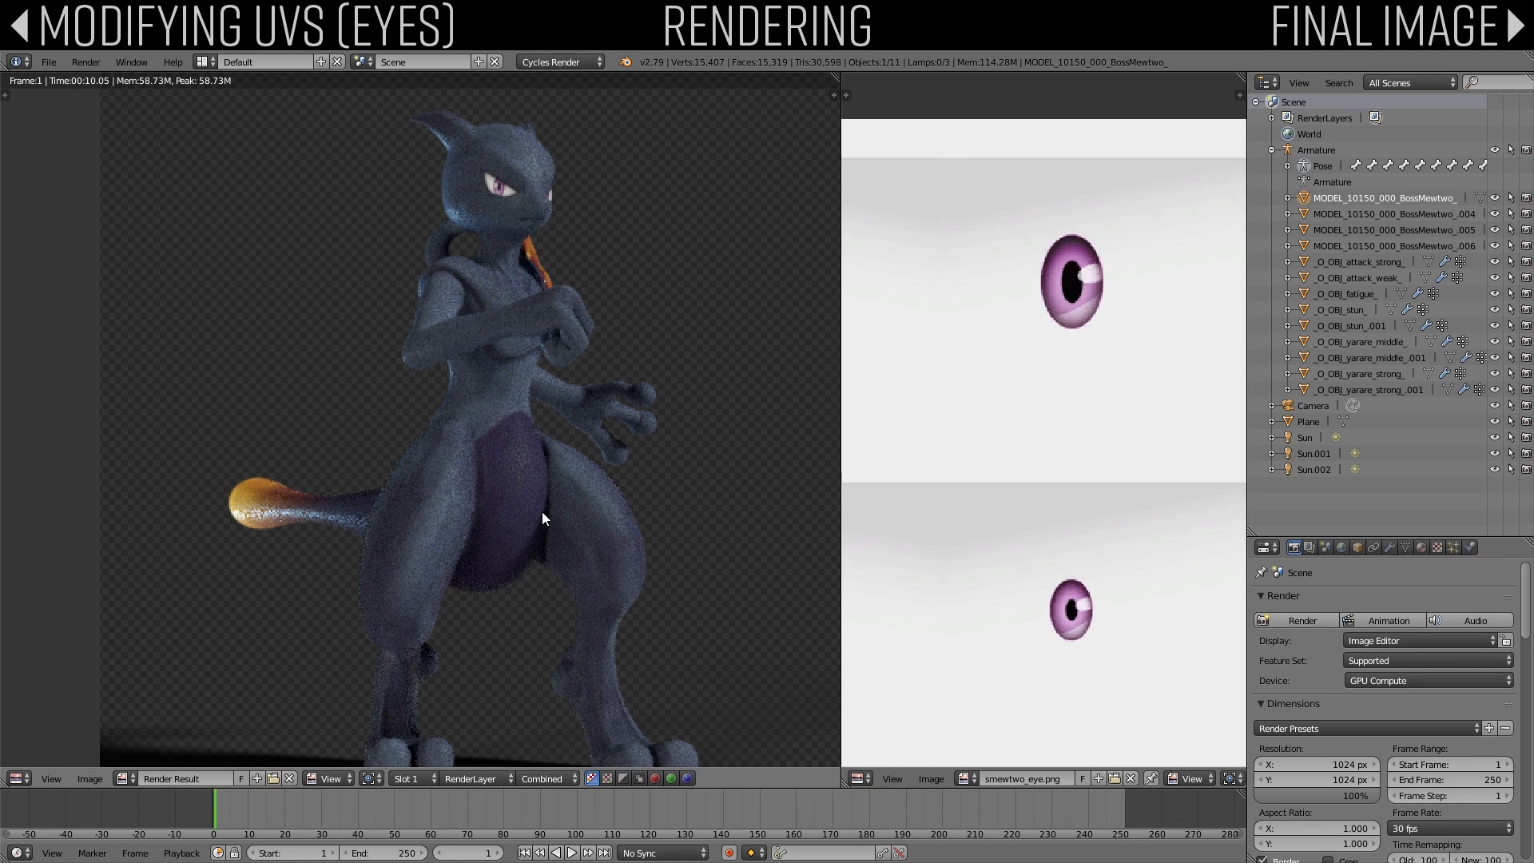
key("F12")
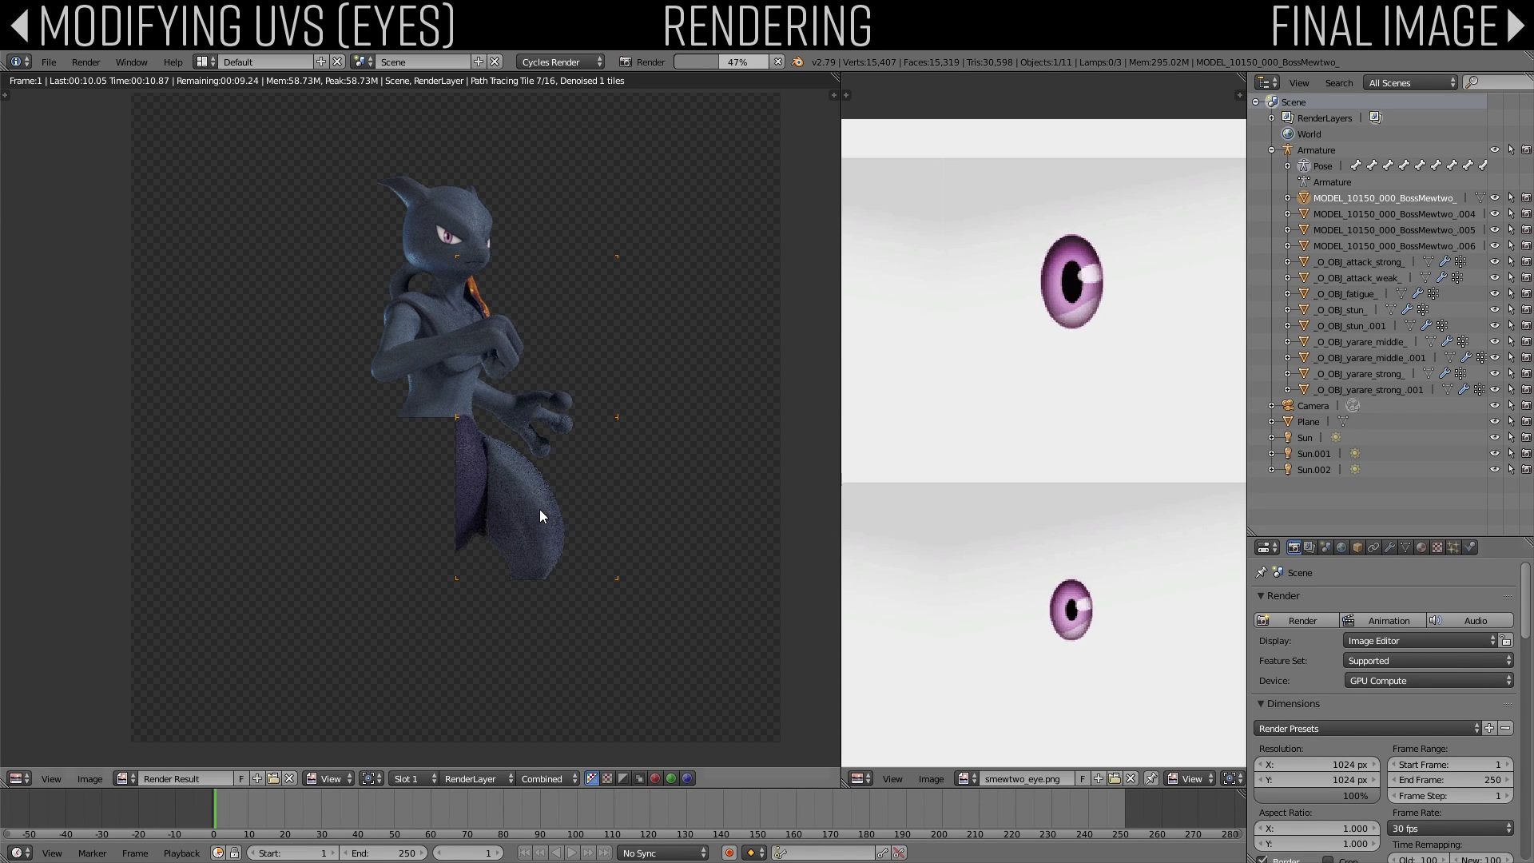
key("Escape")
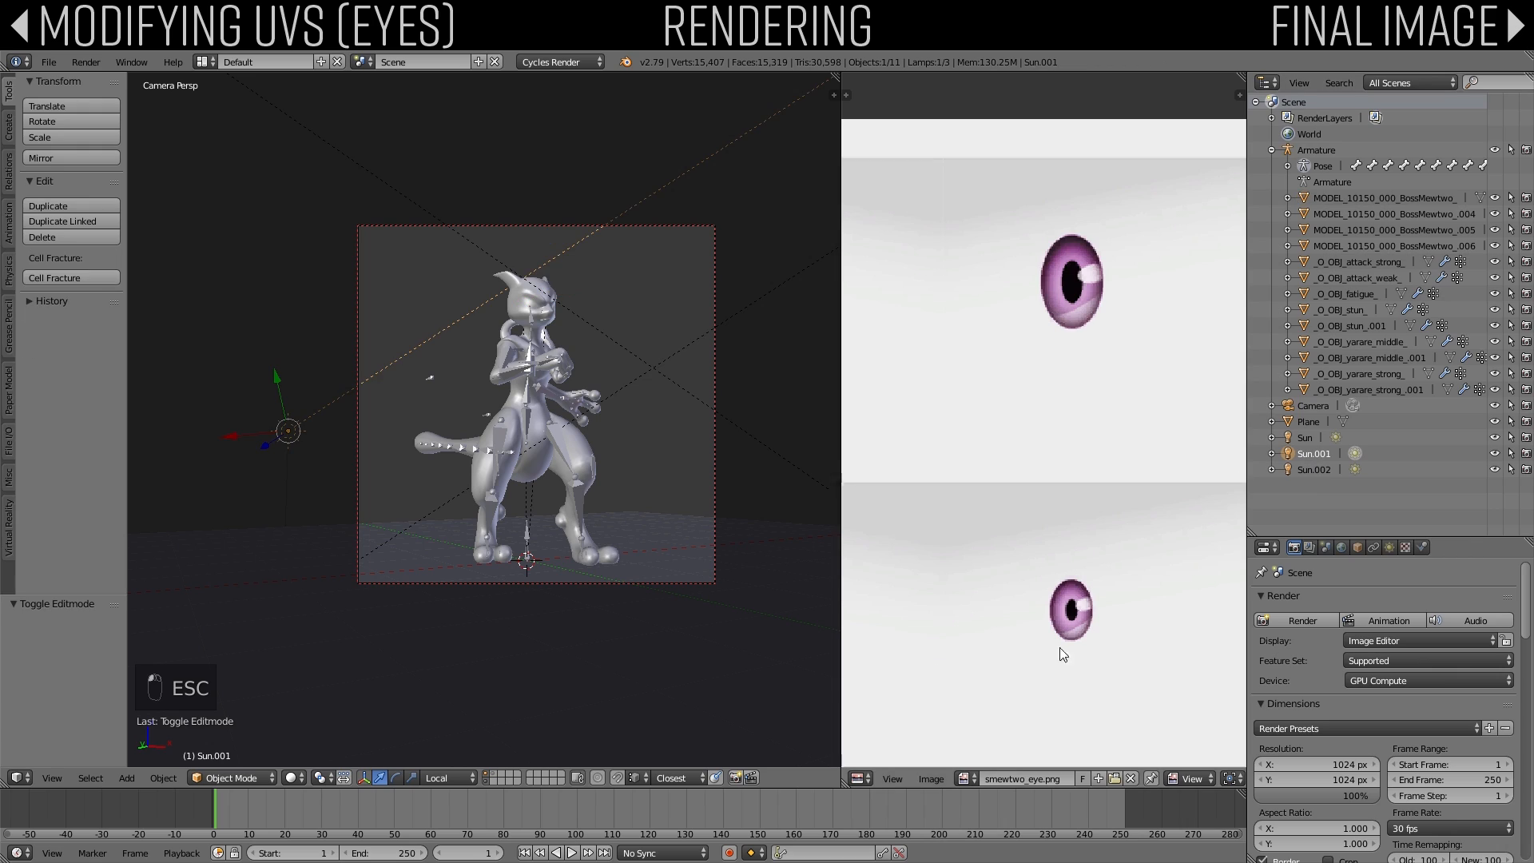
Step: Set the emission strength of the Sun.001 lamp to 6 and of the Sun lamp to 5
left_click(1391, 549)
type("6\\")
key("Return")
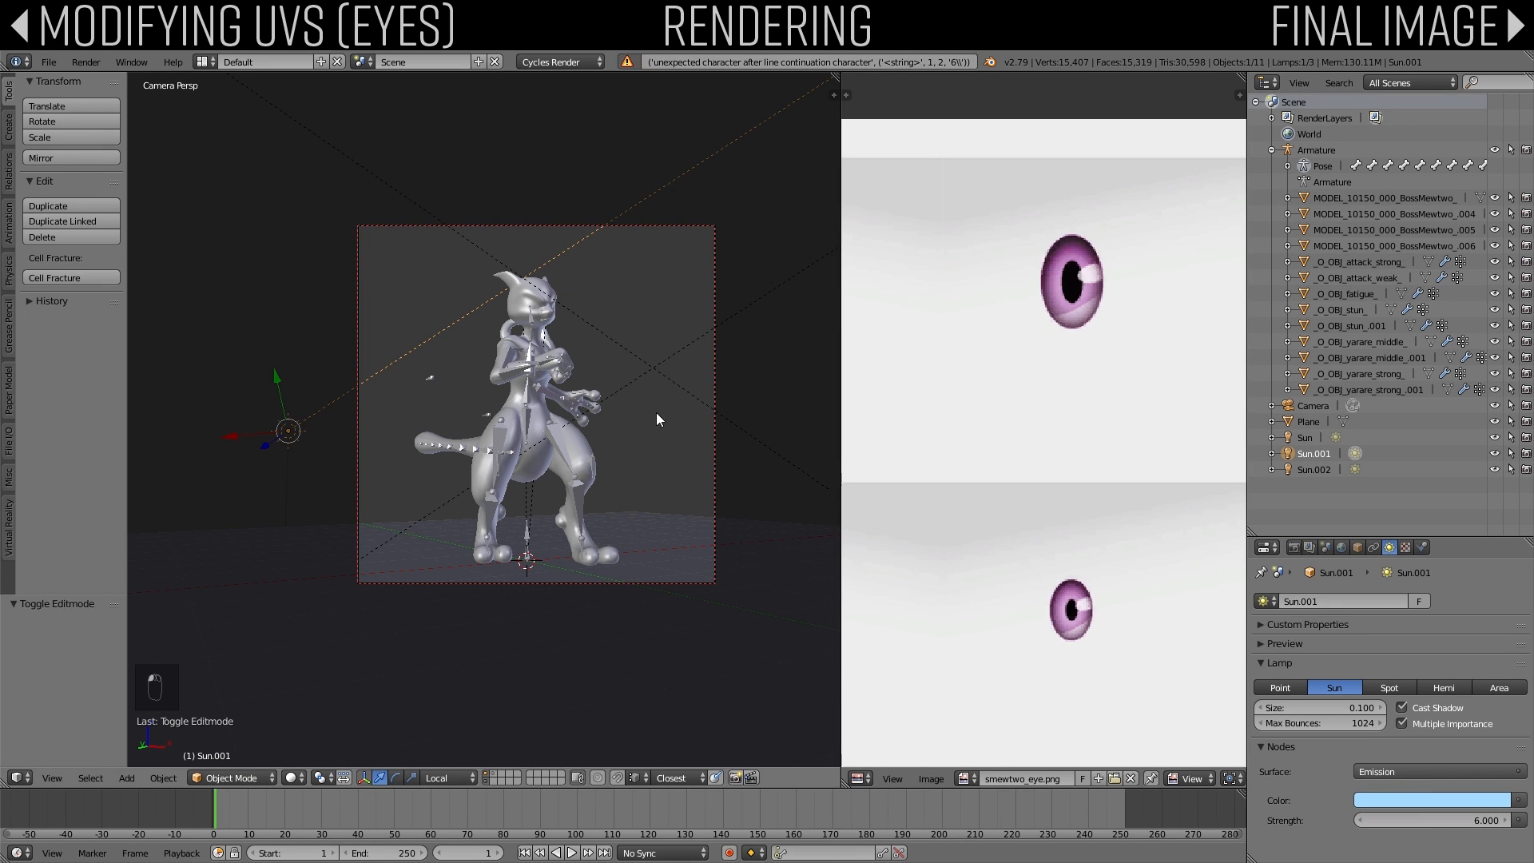
right_click(724, 397)
left_click(1424, 819)
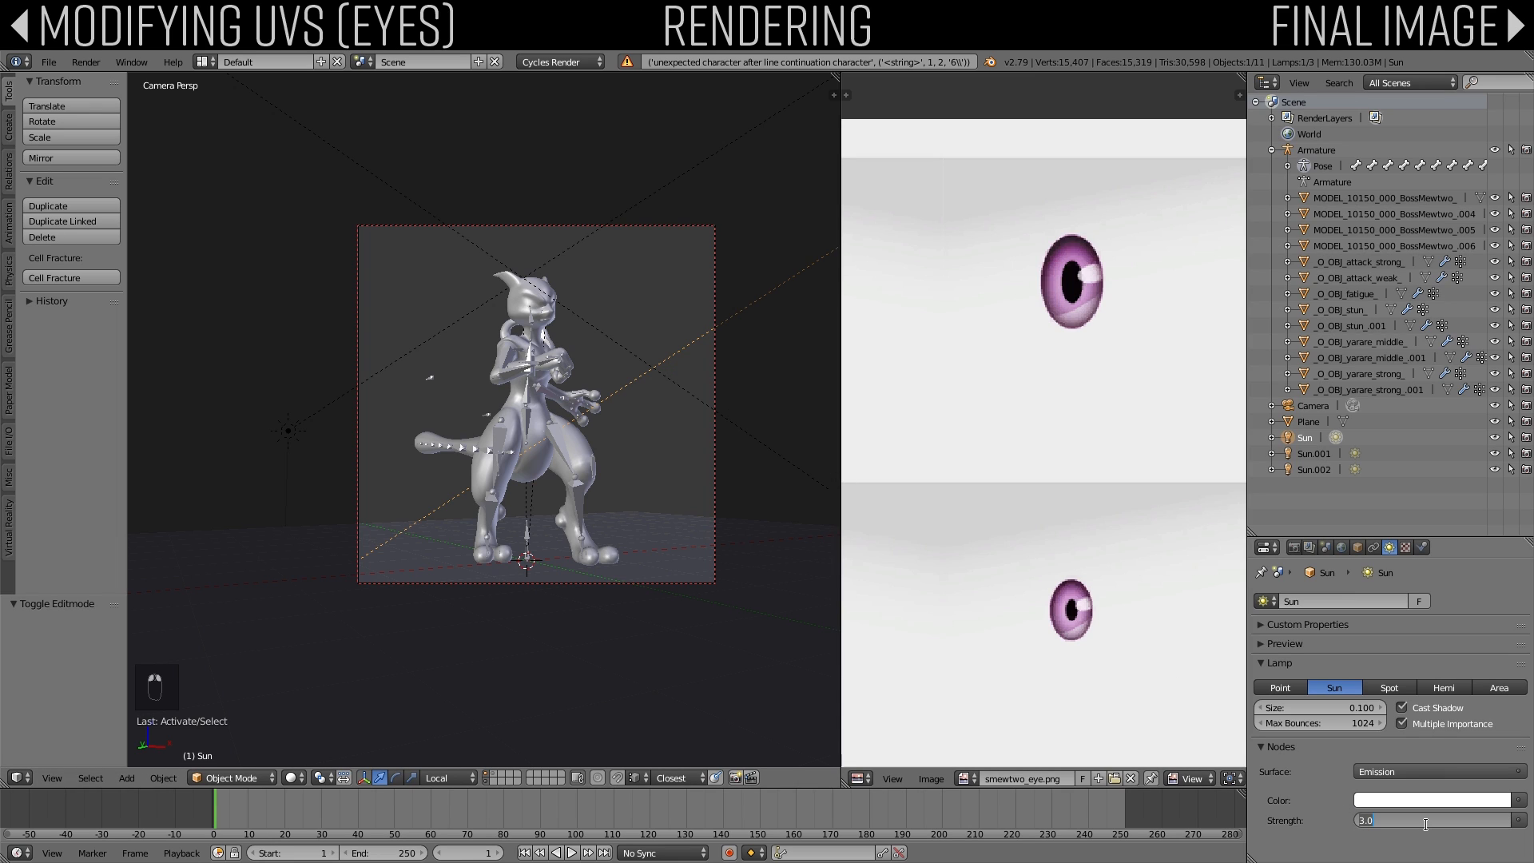
type("5")
key("Return")
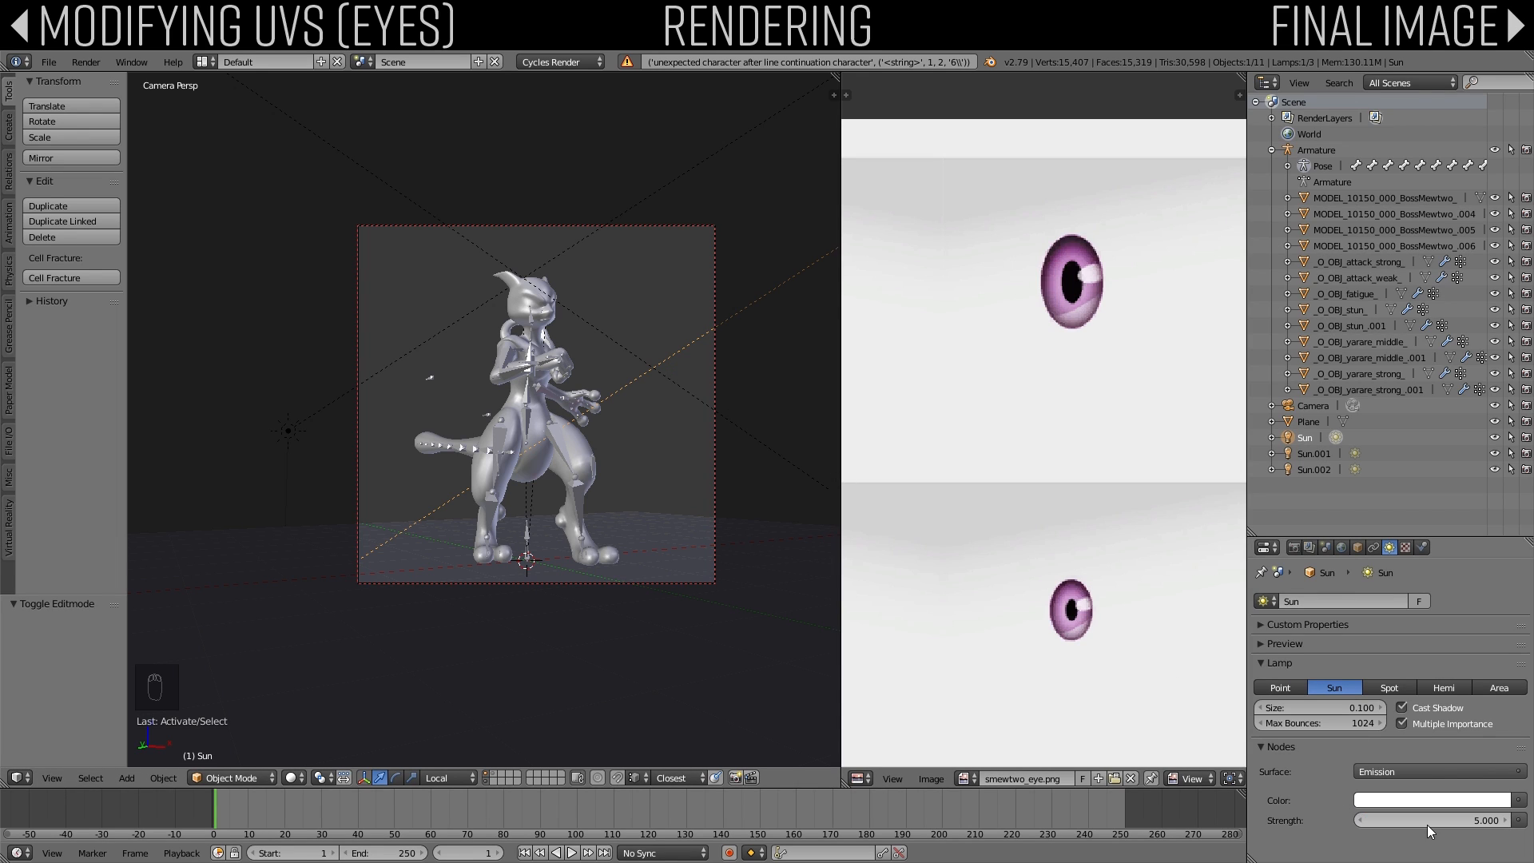
Step: Rotate the Sun lamp about 33.9° around the global Z axis and preview the lighting in Rendered shading
key("r")
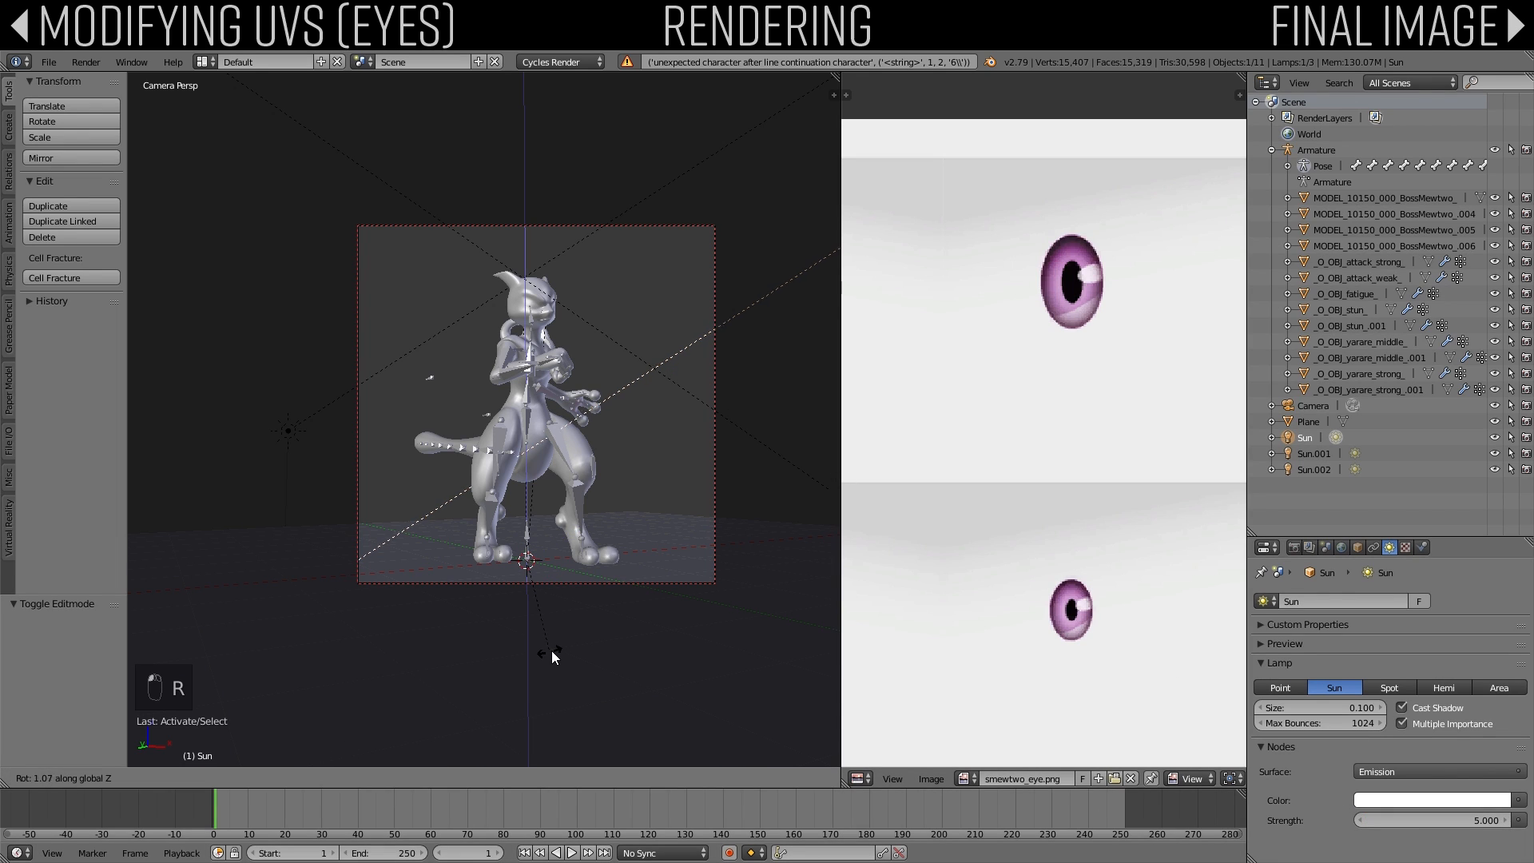
left_click(466, 703)
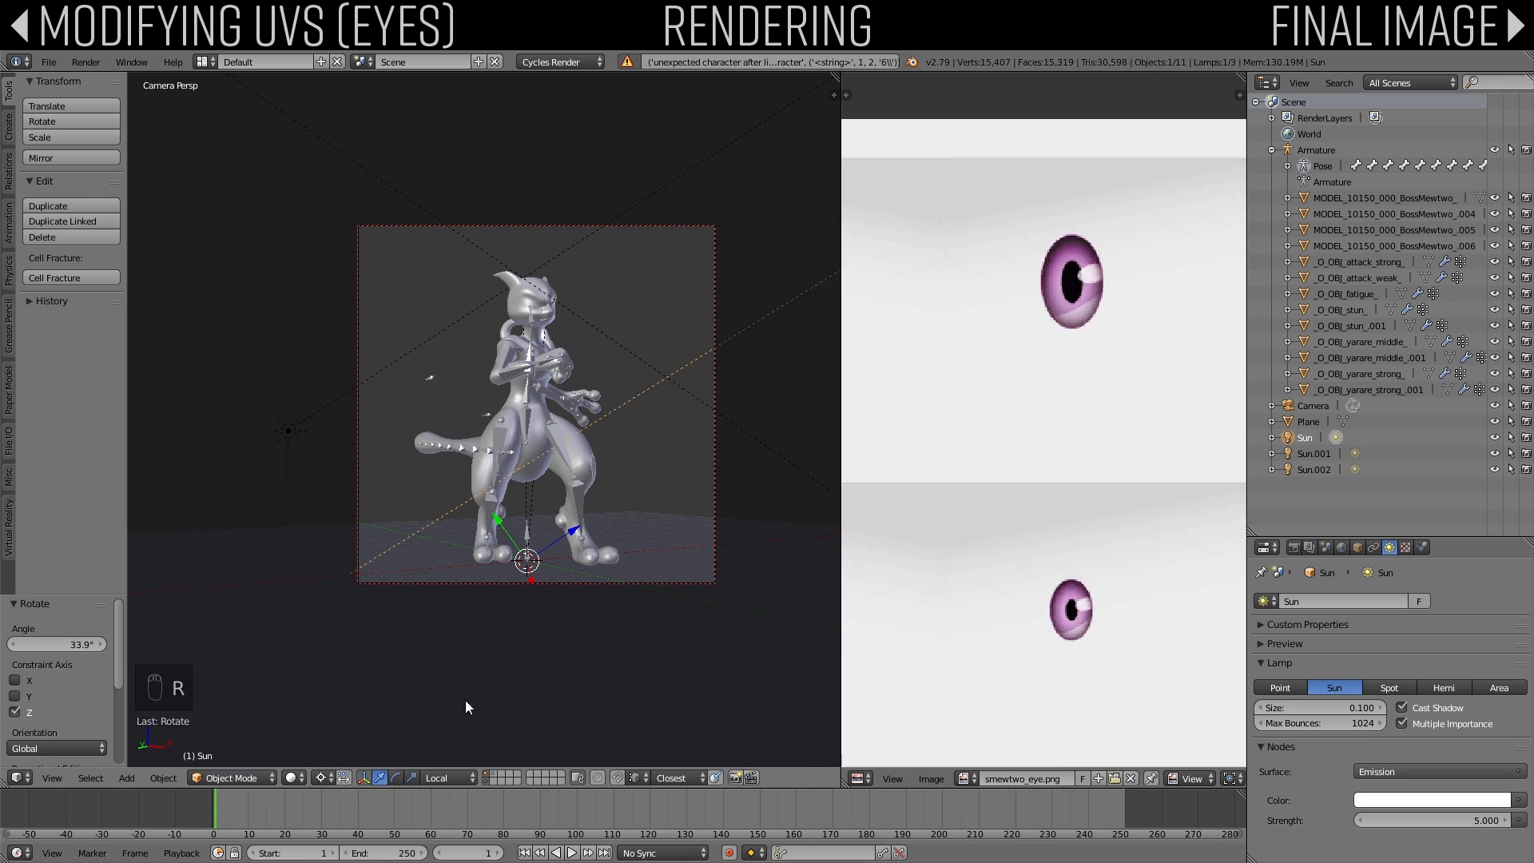
left_click(294, 778)
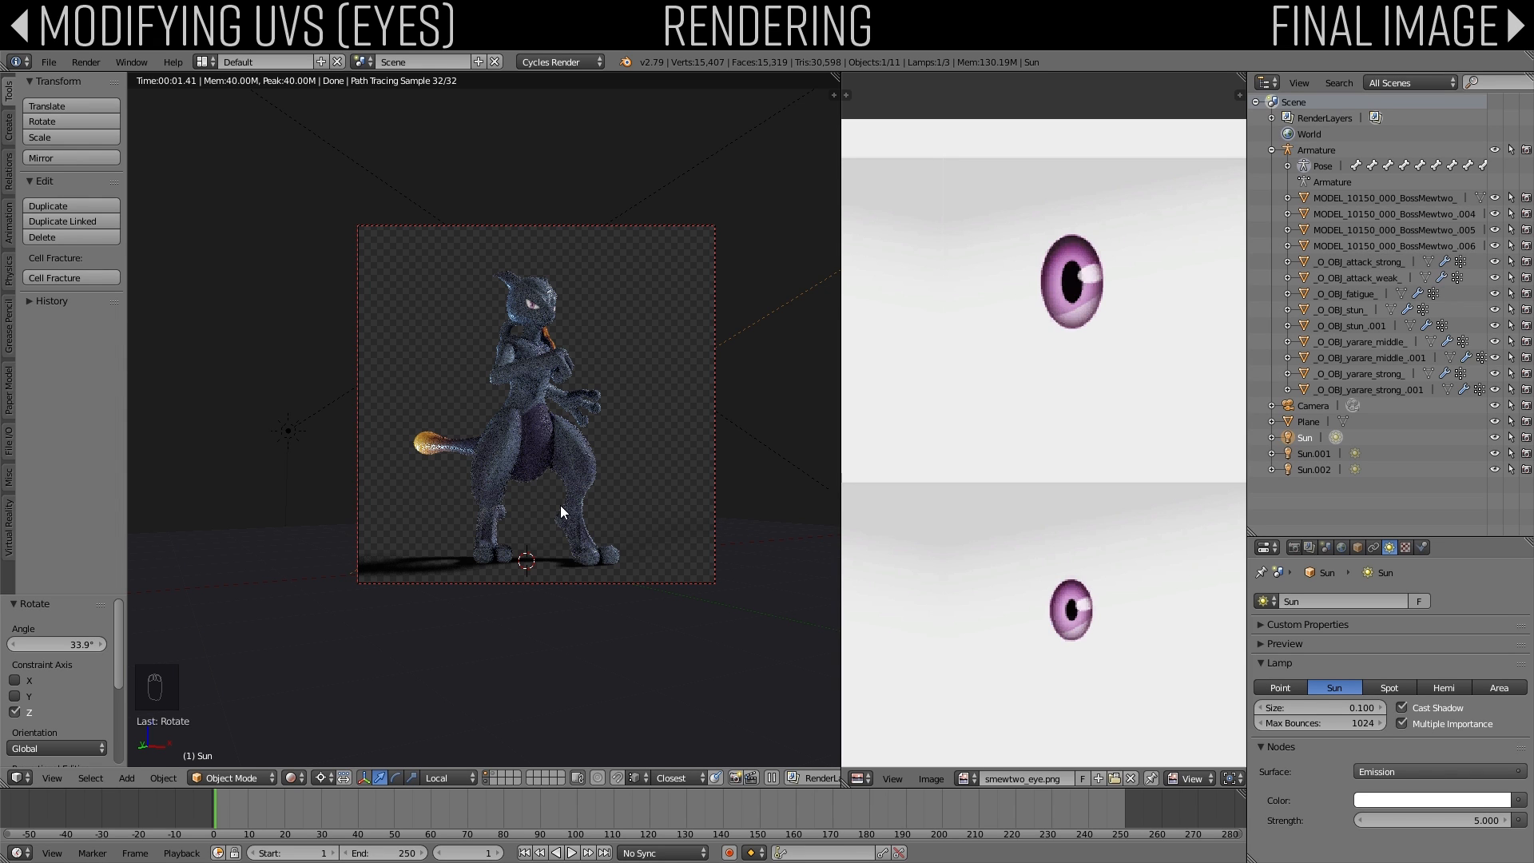
Step: Show the model in Material shading, set the pivot to Median Point and rotate the upper spine bone about -12.7°
left_click(290, 778)
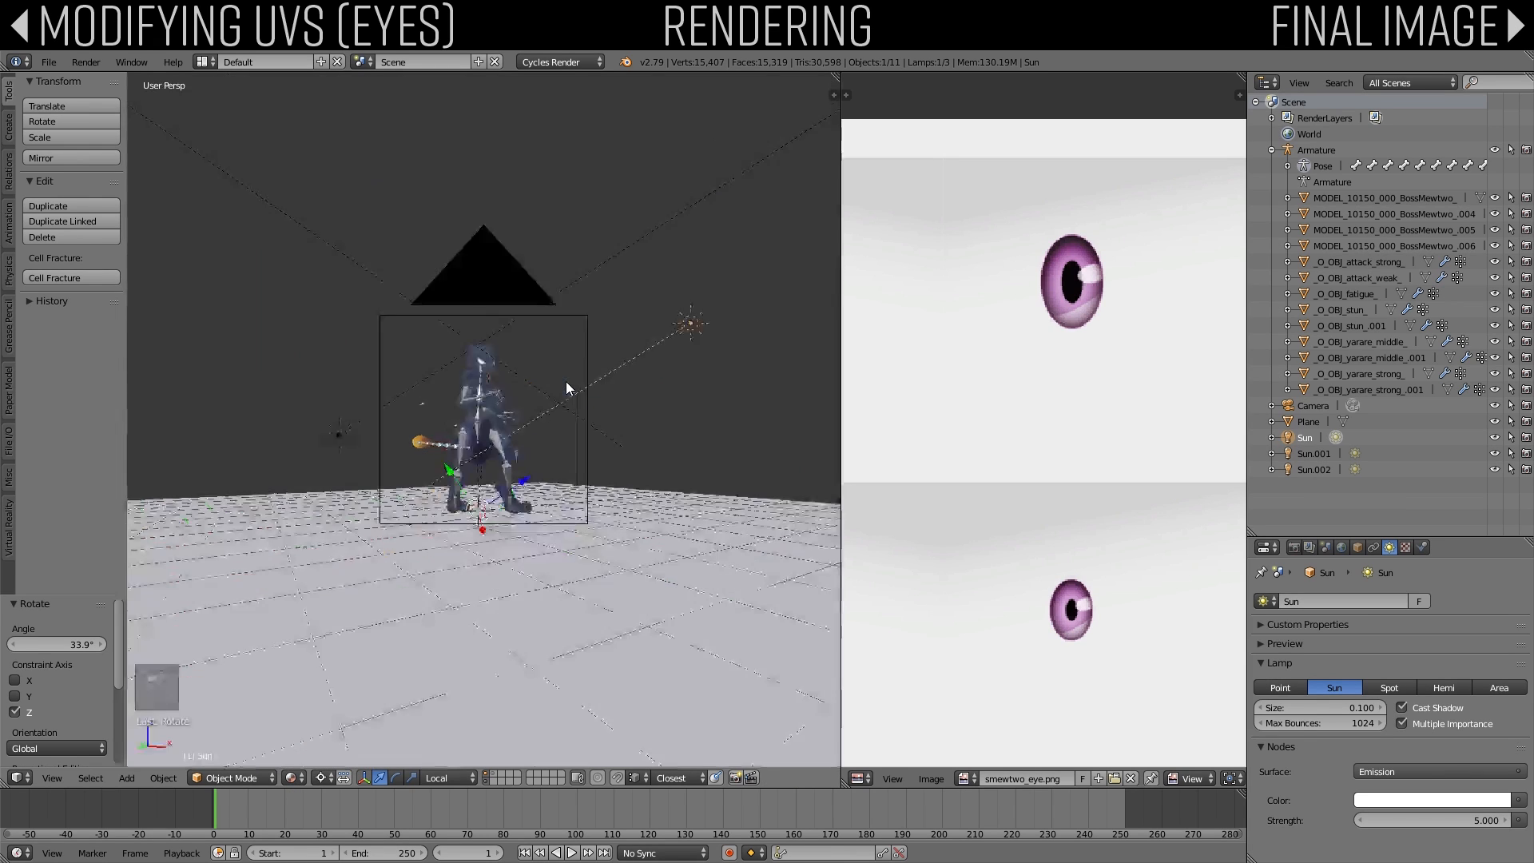
middle_click_drag(500, 358, 413, 358)
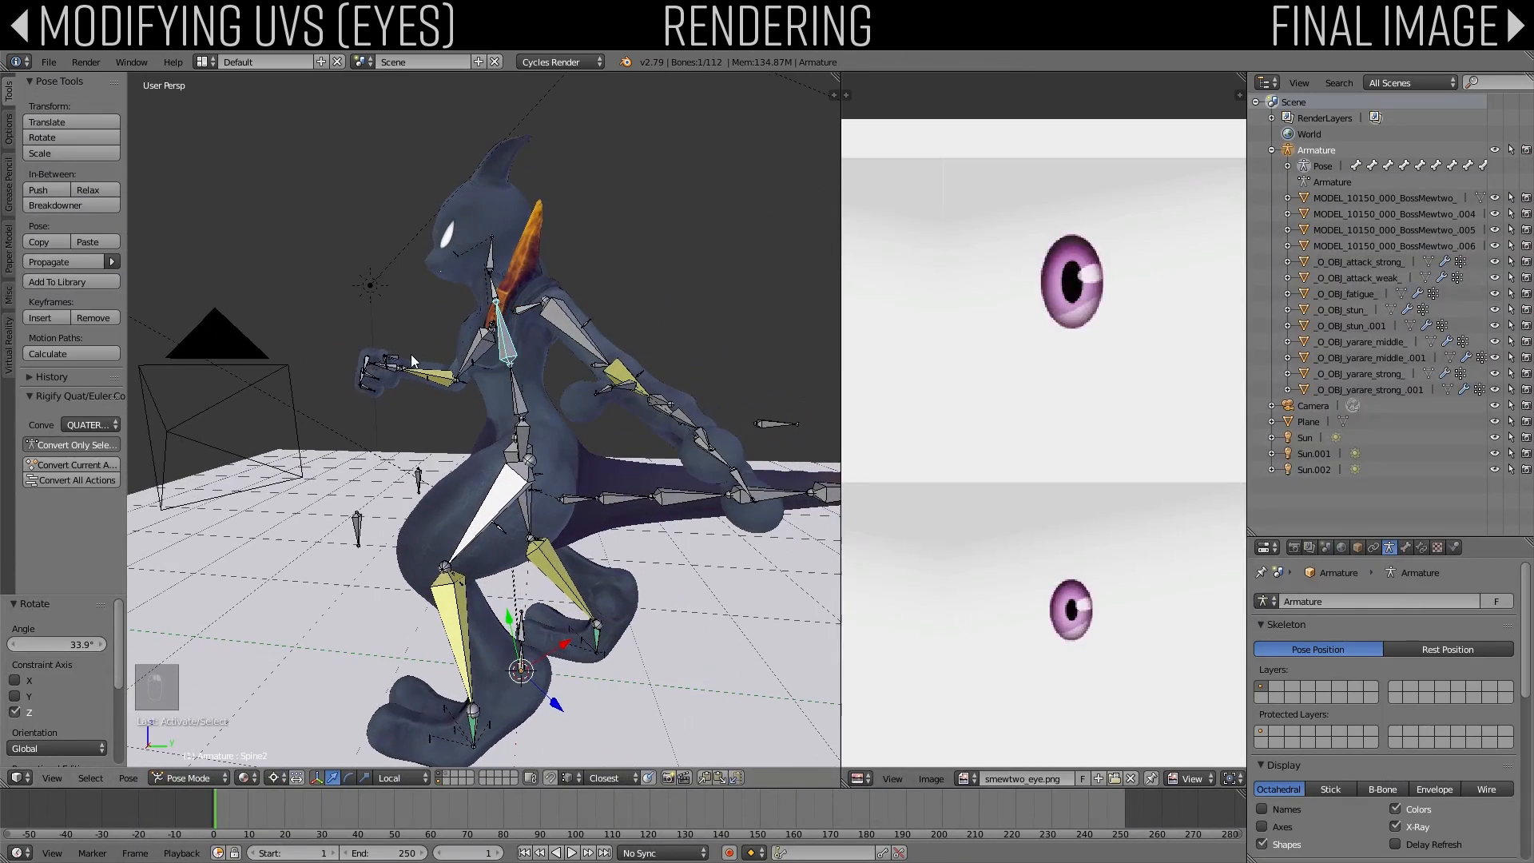
key("r")
right_click(611, 385)
left_click(282, 777)
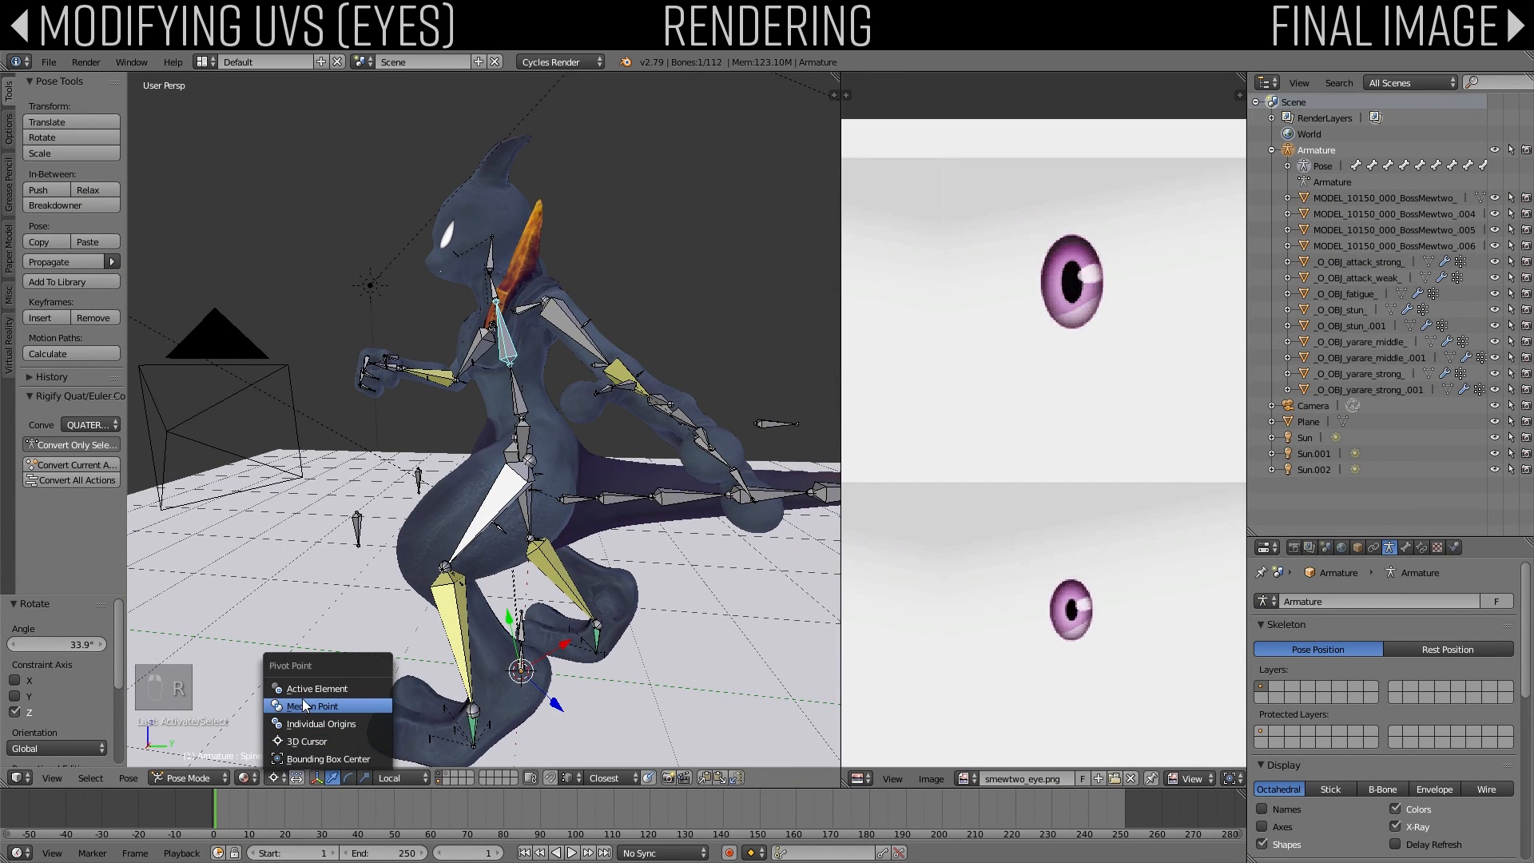
left_click(294, 706)
key("r")
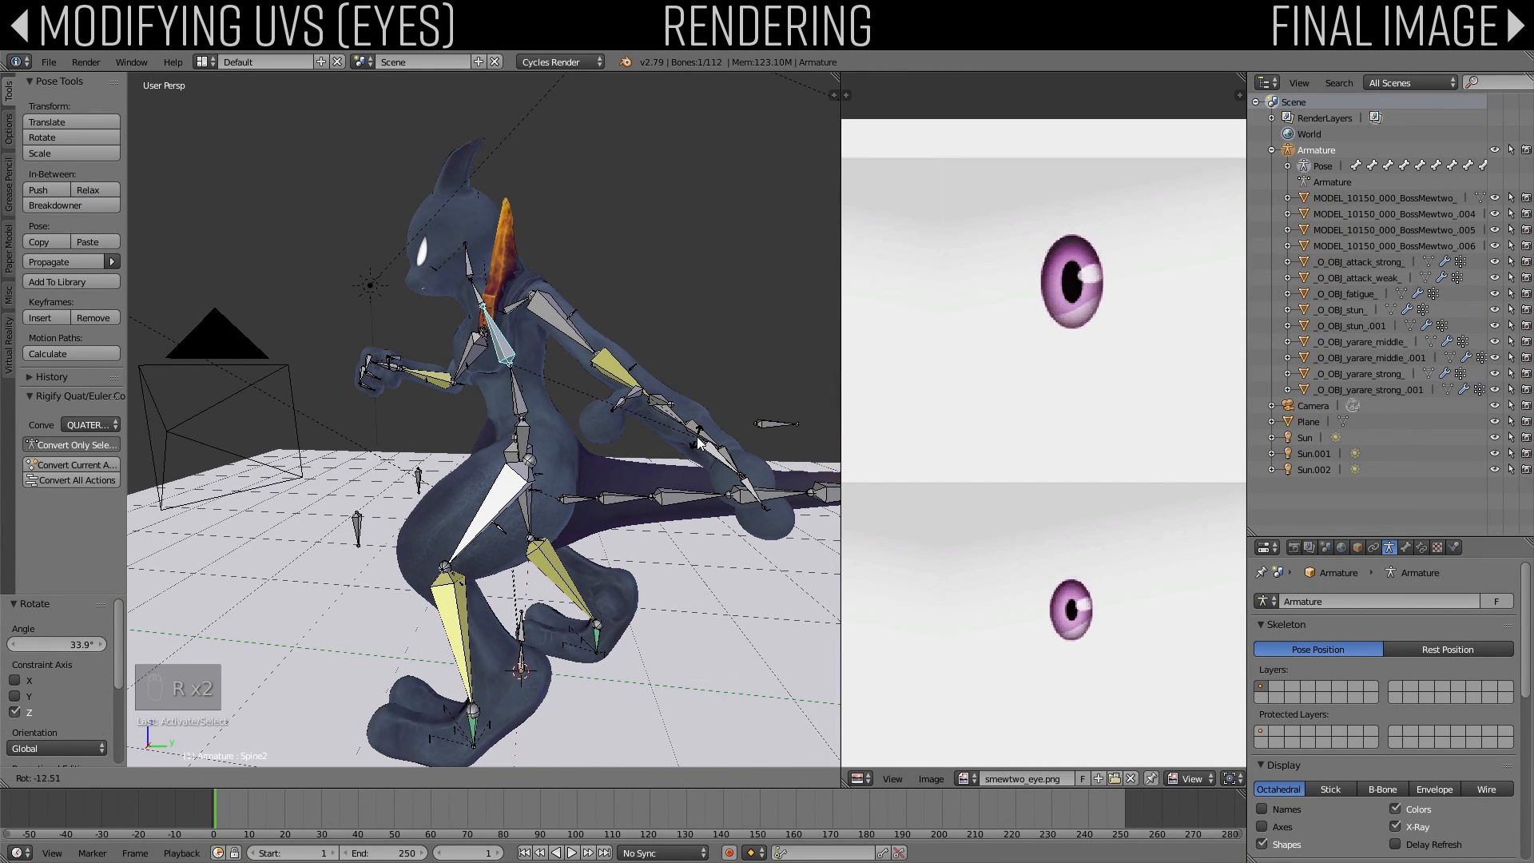
left_click(699, 441)
Step: Move the right hand control bone by X -0.161, Y 0.233, Z -0.083 to reposition the bent arm
middle_click_drag(699, 442, 36, 435)
right_click(575, 392)
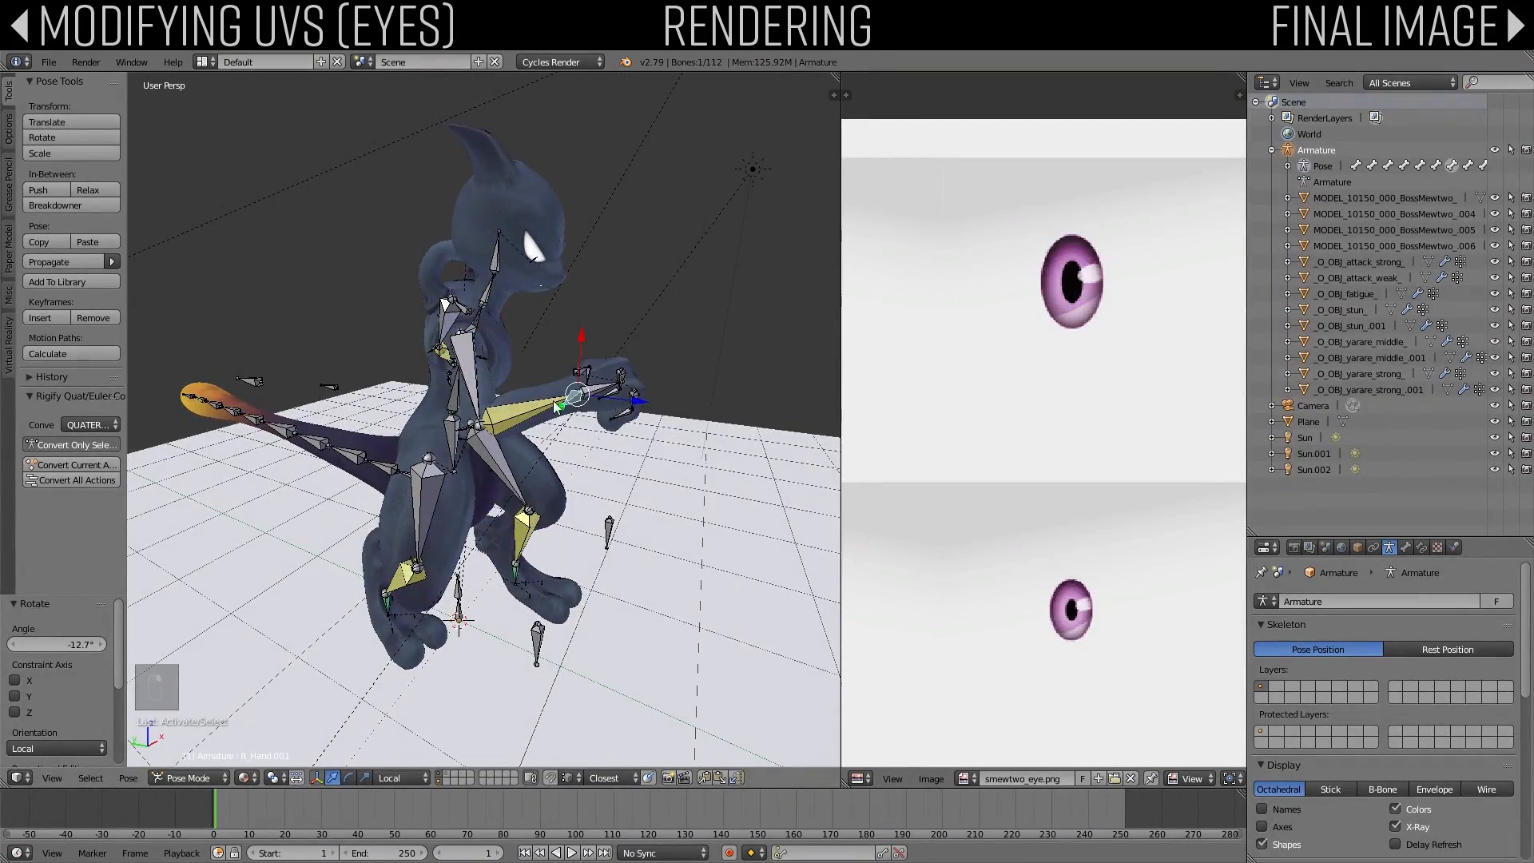
key("g")
left_click(505, 408)
middle_click_drag(505, 407, 293, 372)
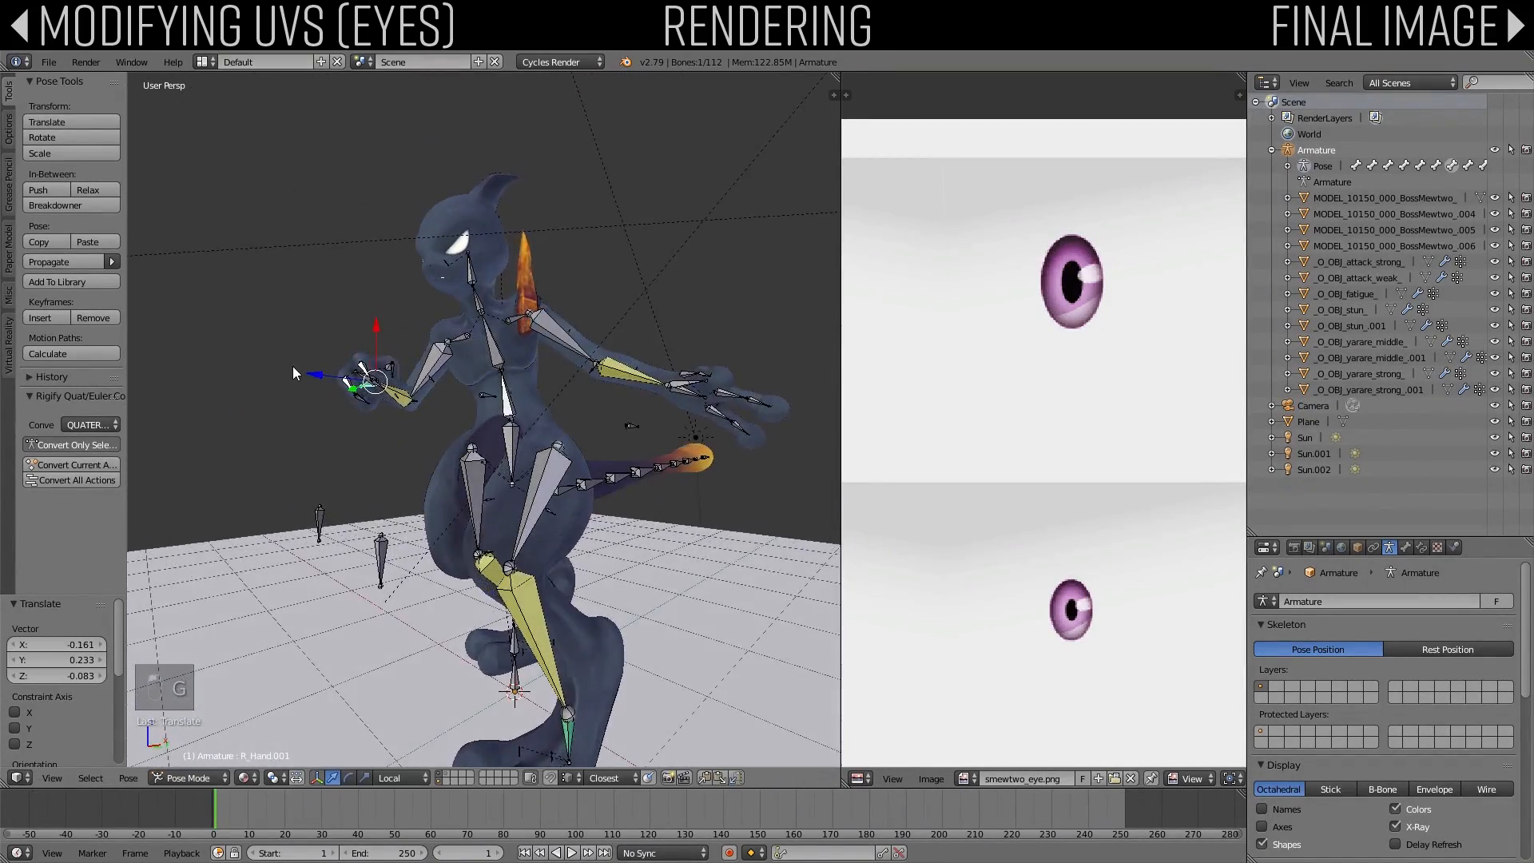
Step: Refine the right hand bone's position in camera view with moves of about (0, -0.024, 0.2) and (0.002, 0.005, -0.05)
key("KP_0")
key("g")
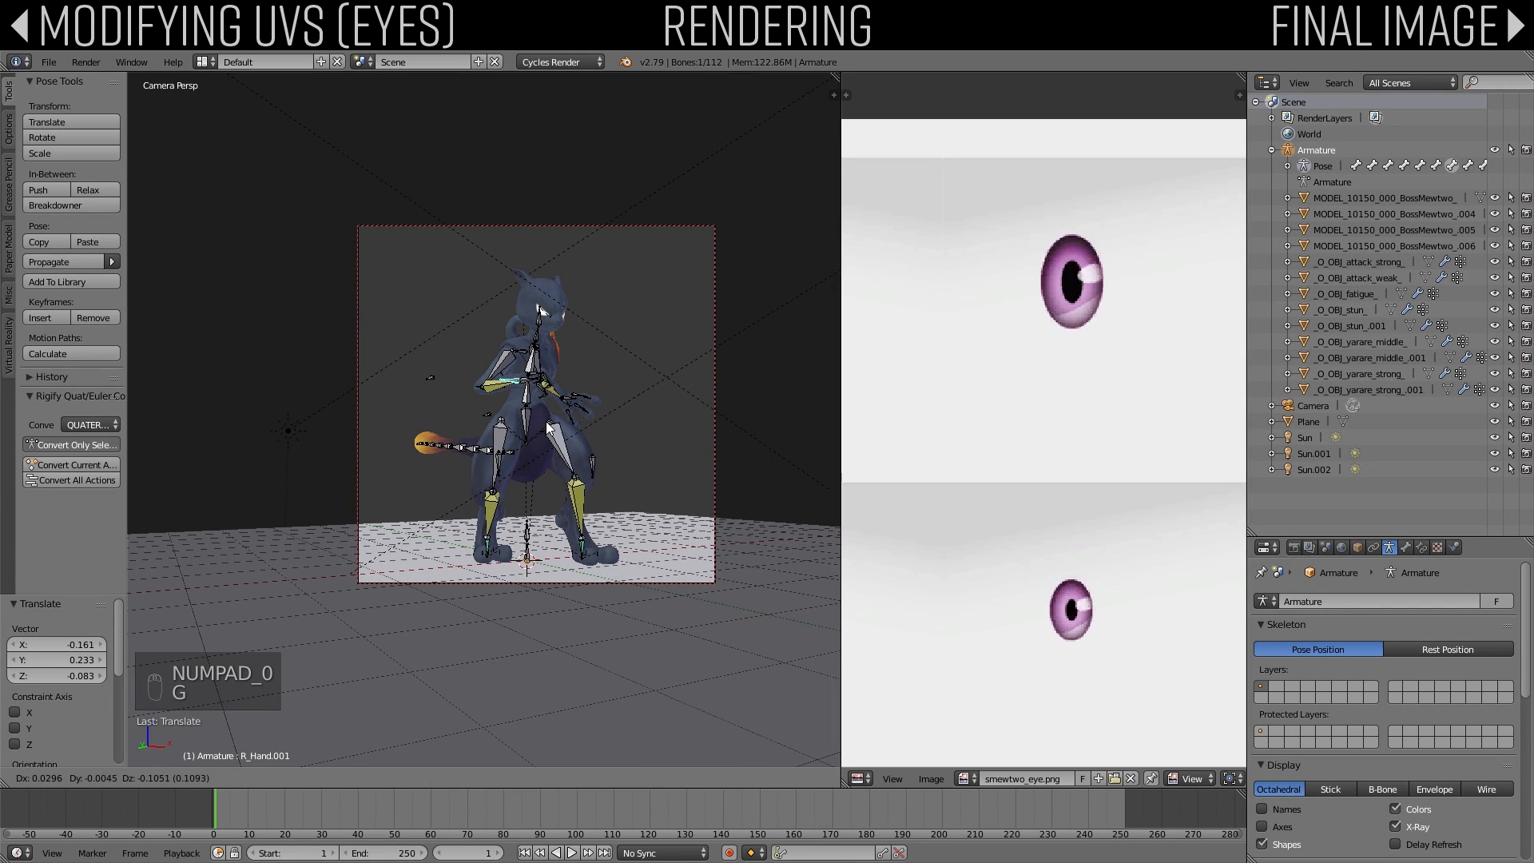
left_click(549, 406)
scroll(551, 410, "up", 5)
key("g")
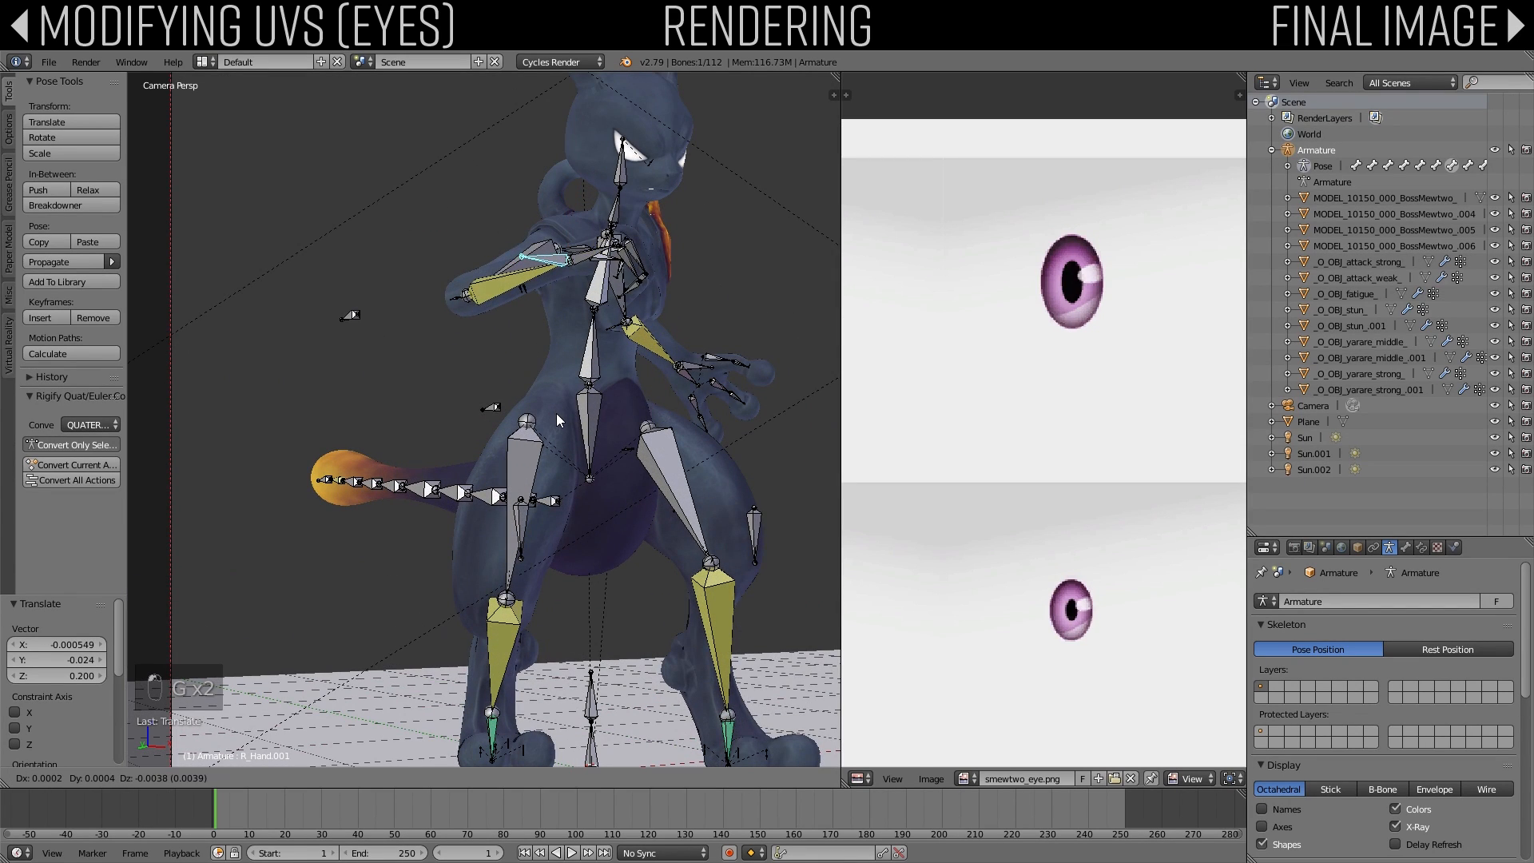
left_click(557, 411)
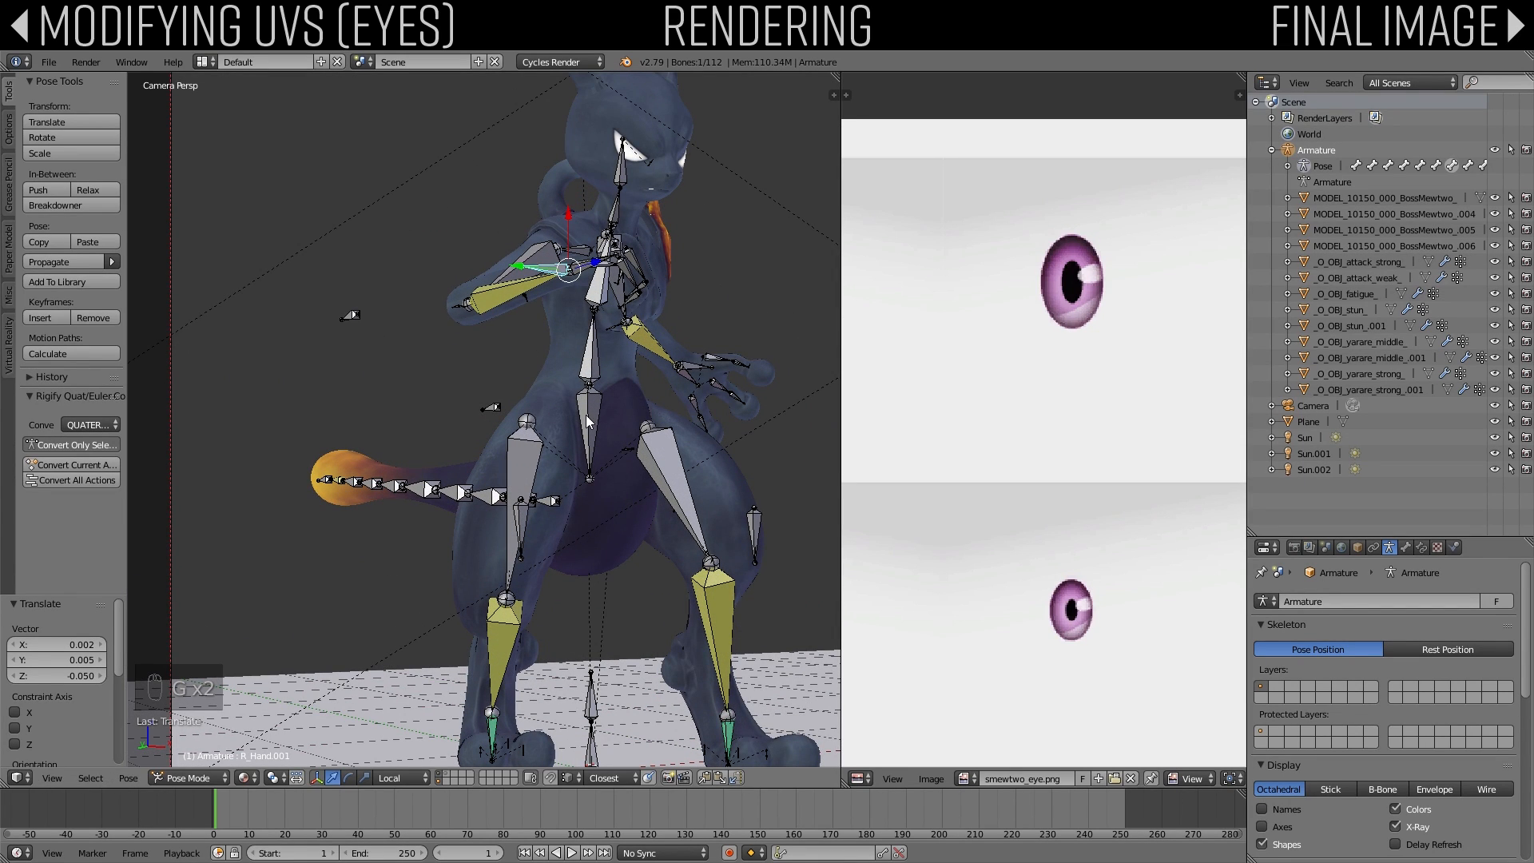
key("KP_0")
scroll(497, 420, "up", 4)
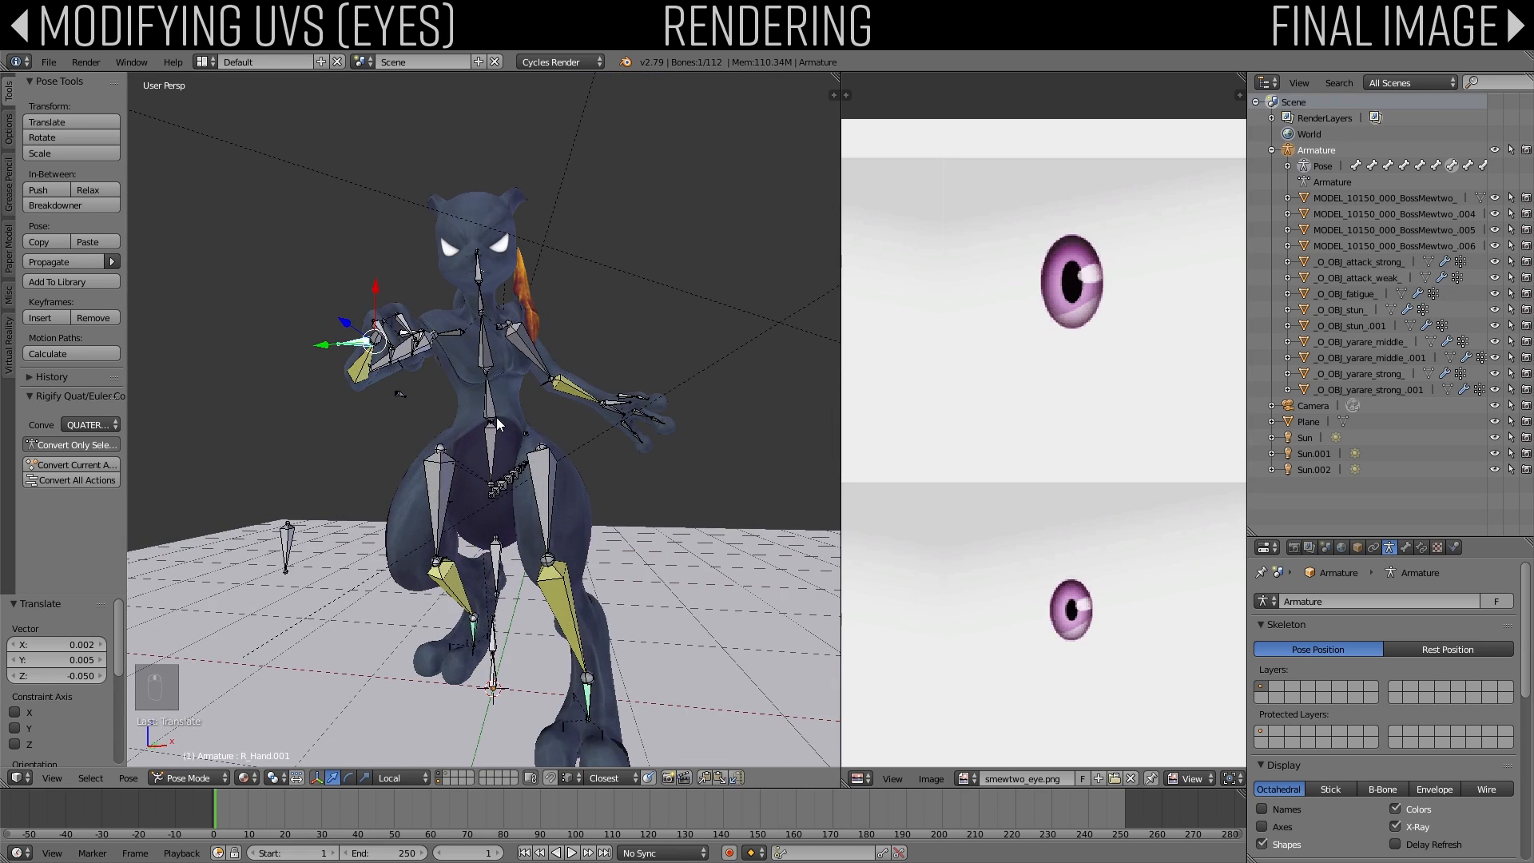
right_click(496, 449)
key("r")
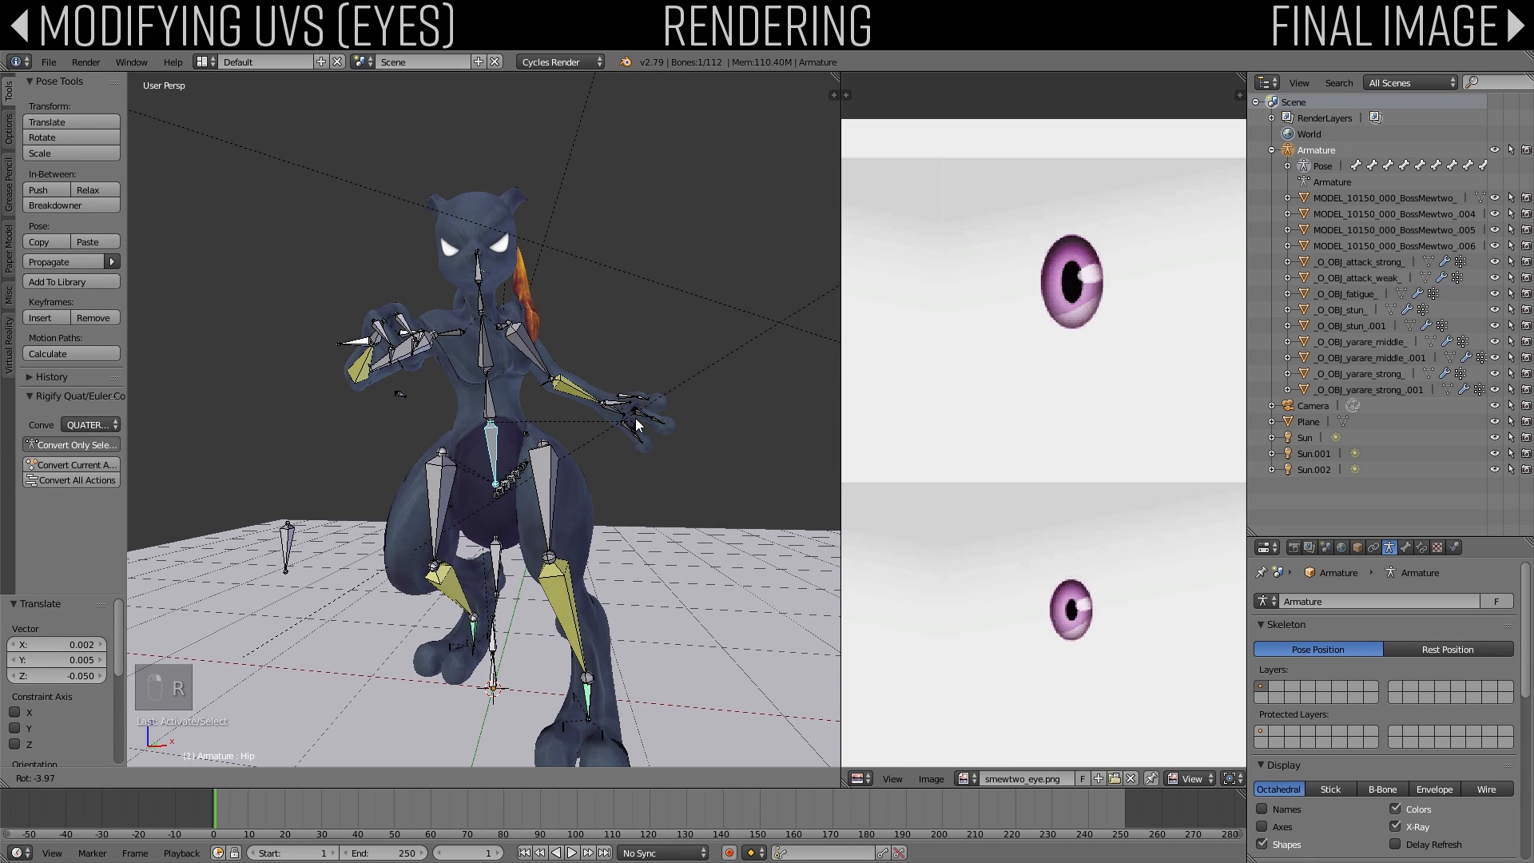
right_click(569, 435)
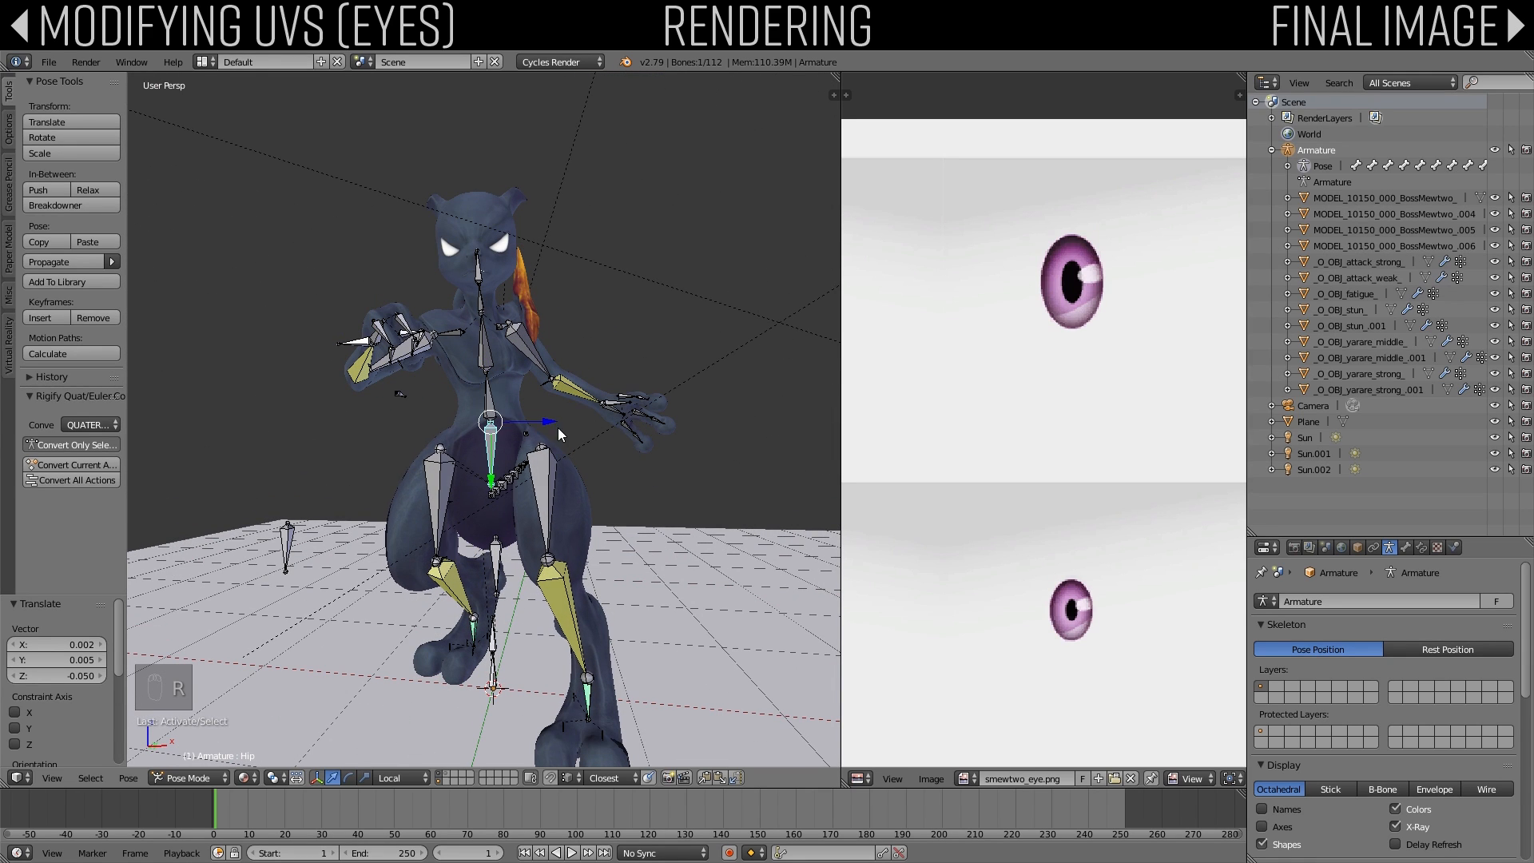
right_click(478, 401)
key("r")
left_click(694, 417)
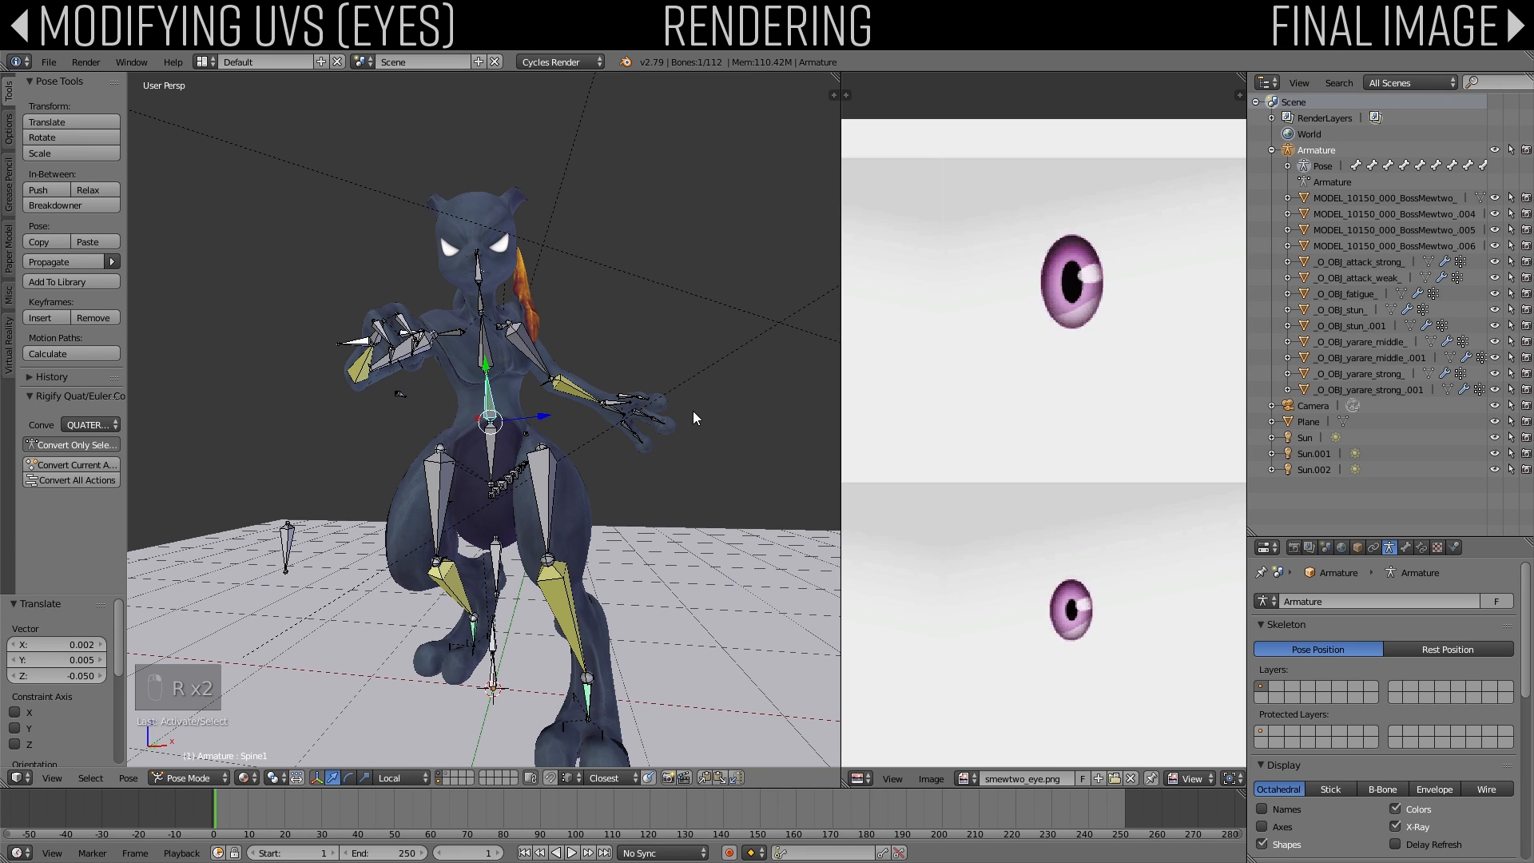
Step: Save the file and render the adjusted pose from the camera view
key("KP_0")
key("a")
key("a")
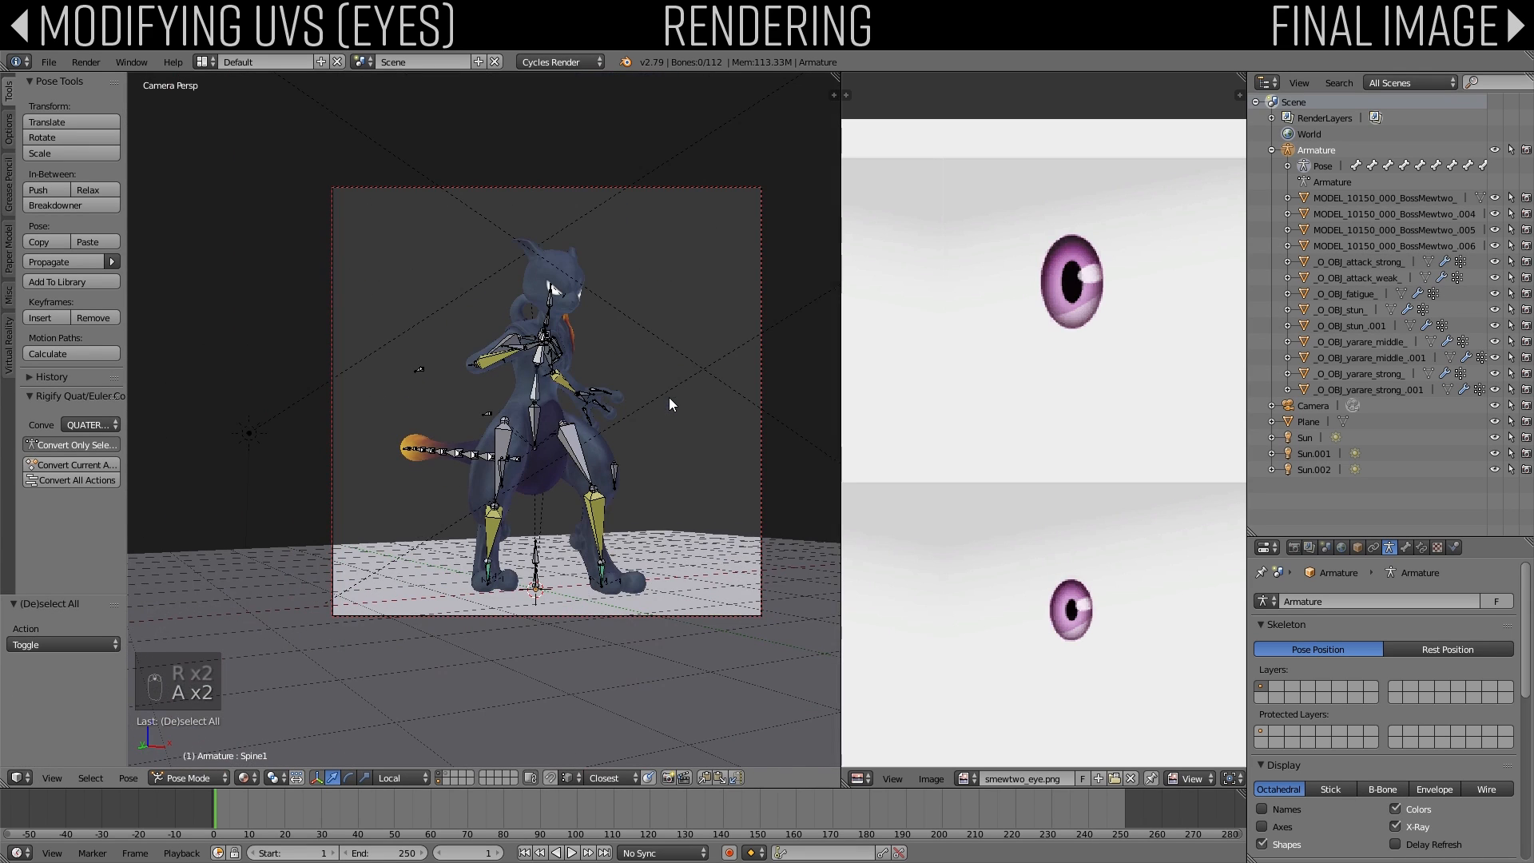
key("ctrl+s")
left_click(1293, 549)
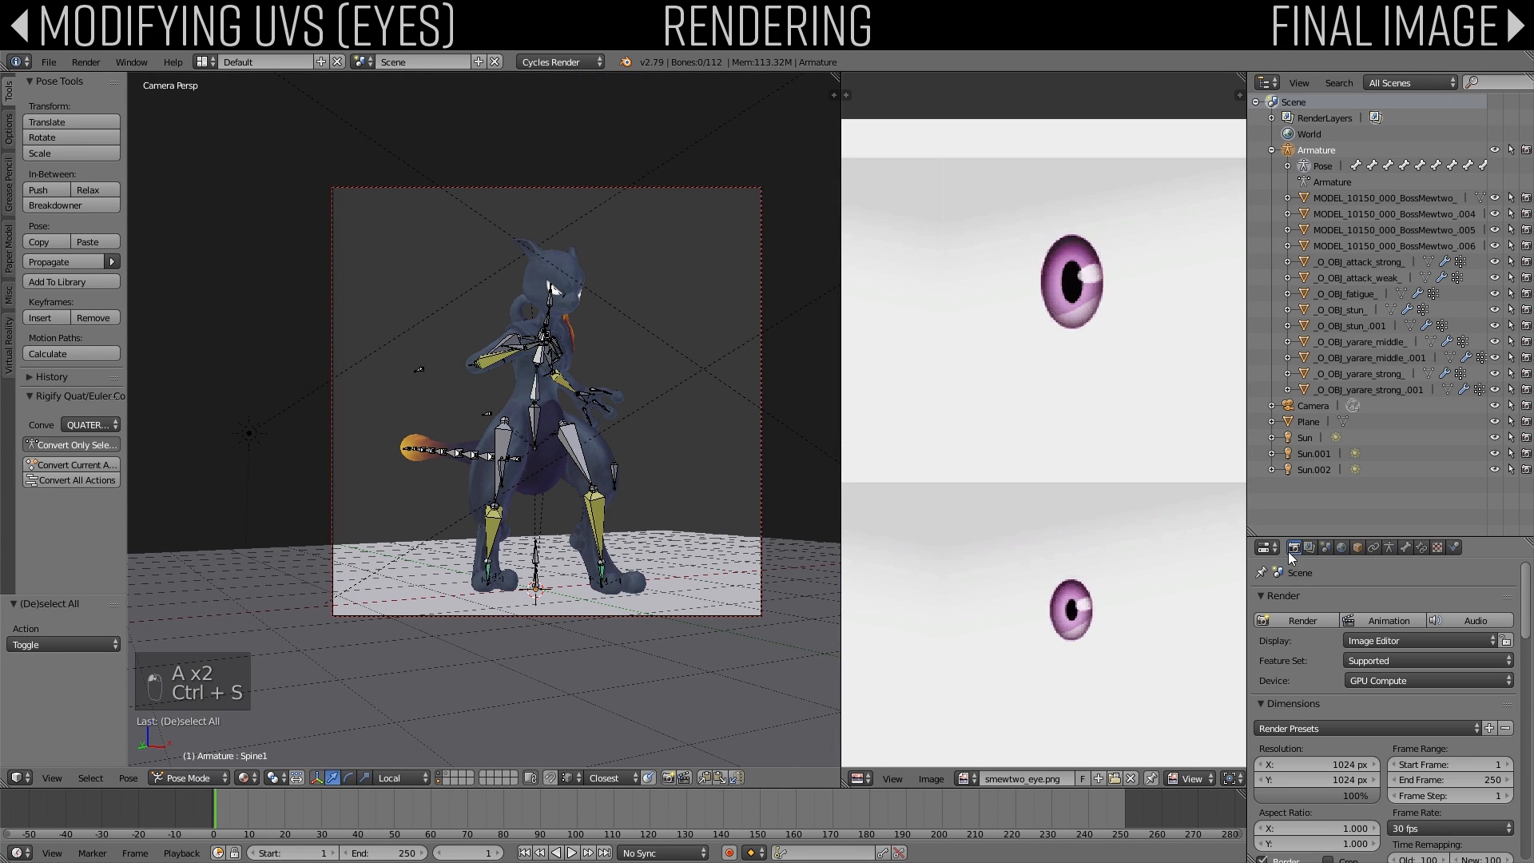
left_click(1288, 622)
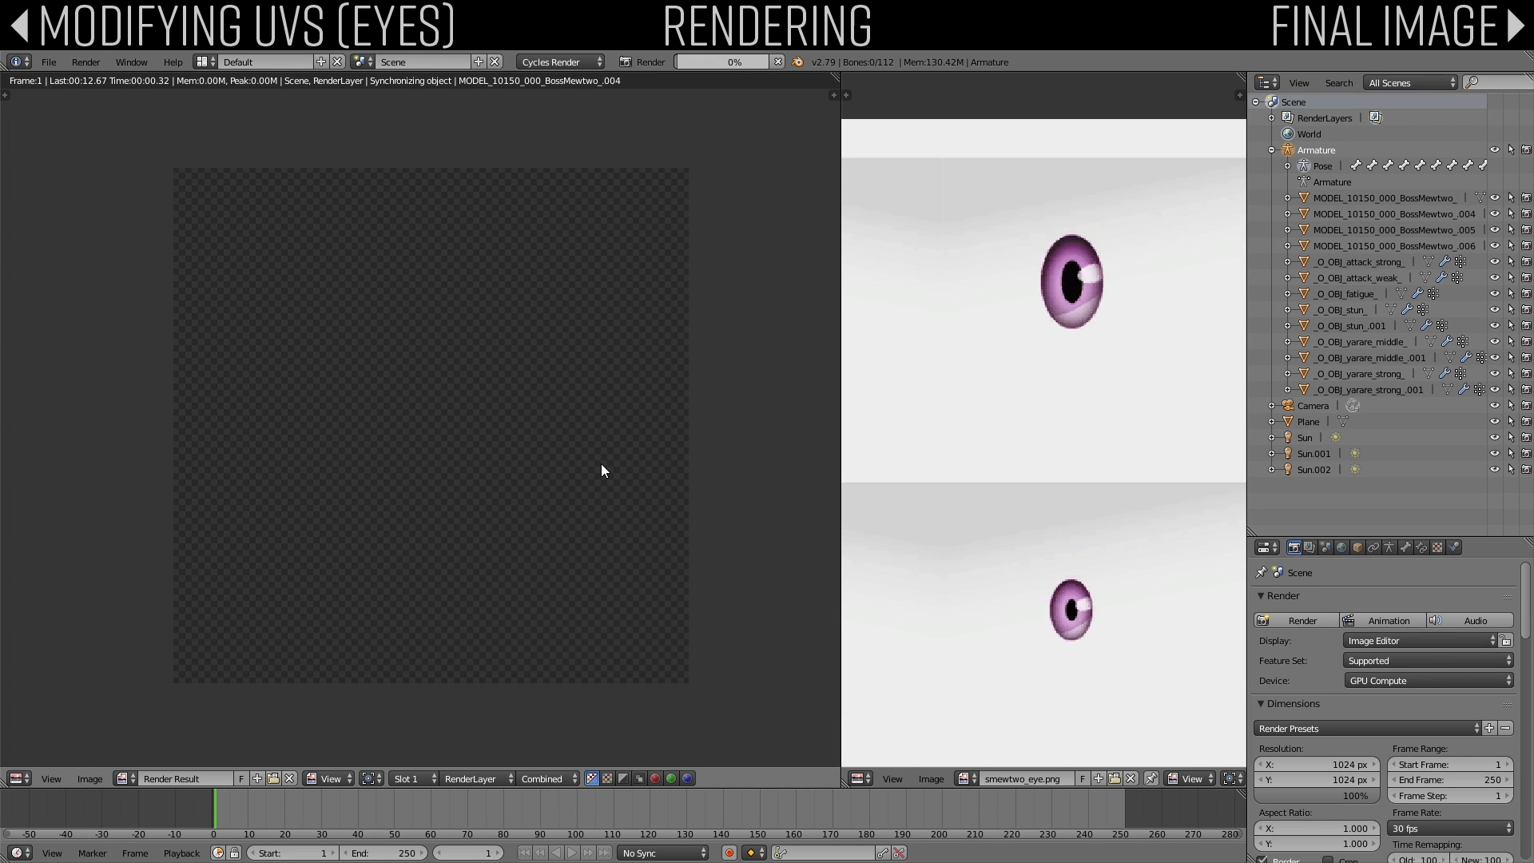
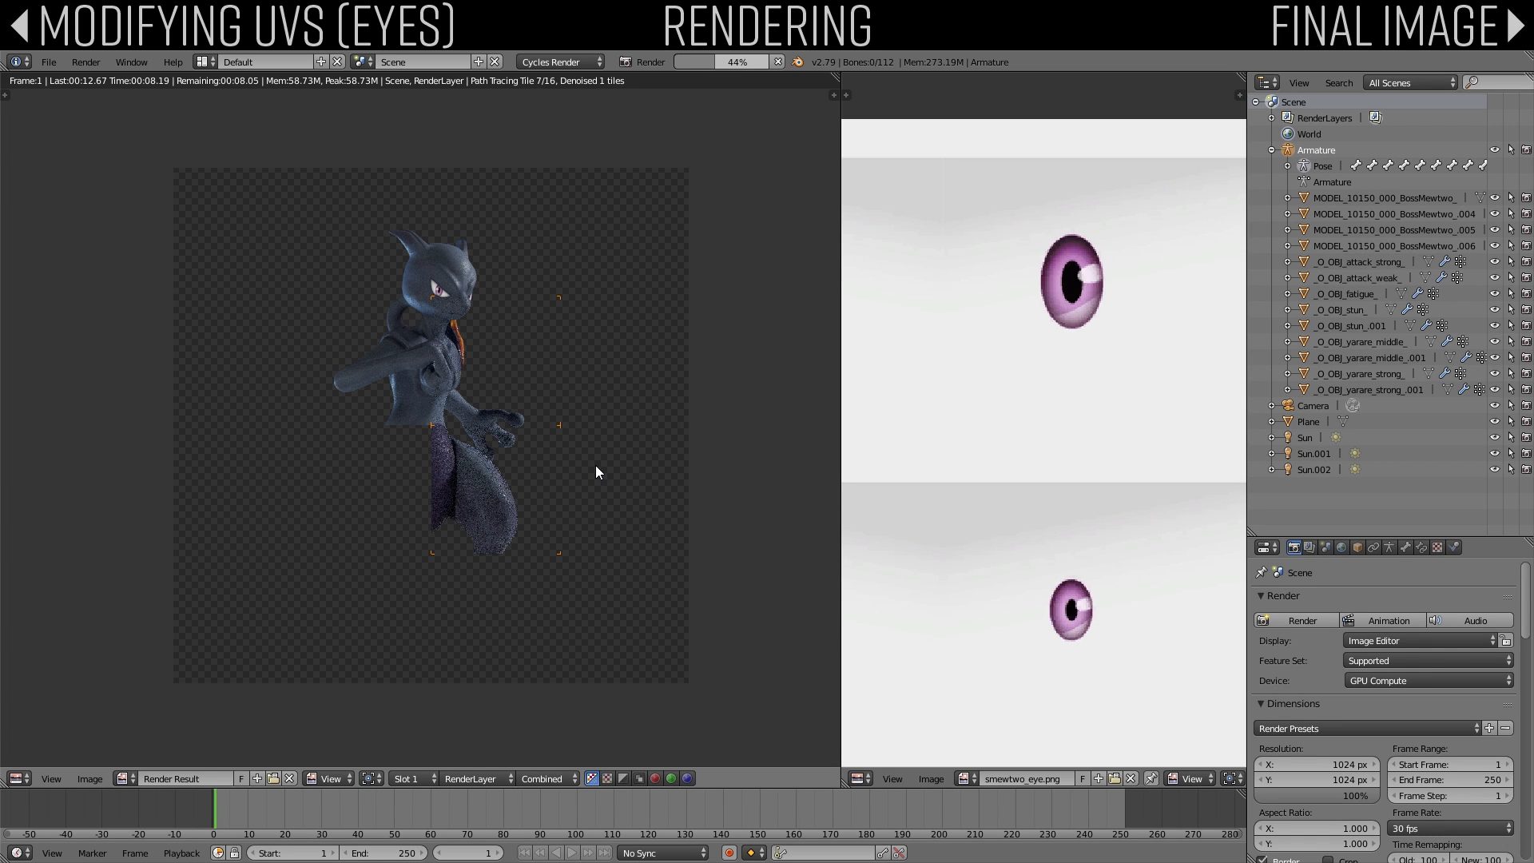
Step: Examine the render up close, checking the face and eyes, torso, hands, tail tip, legs and feet
scroll(596, 466, "up", 3)
middle_click_drag(550, 324, 545, 479)
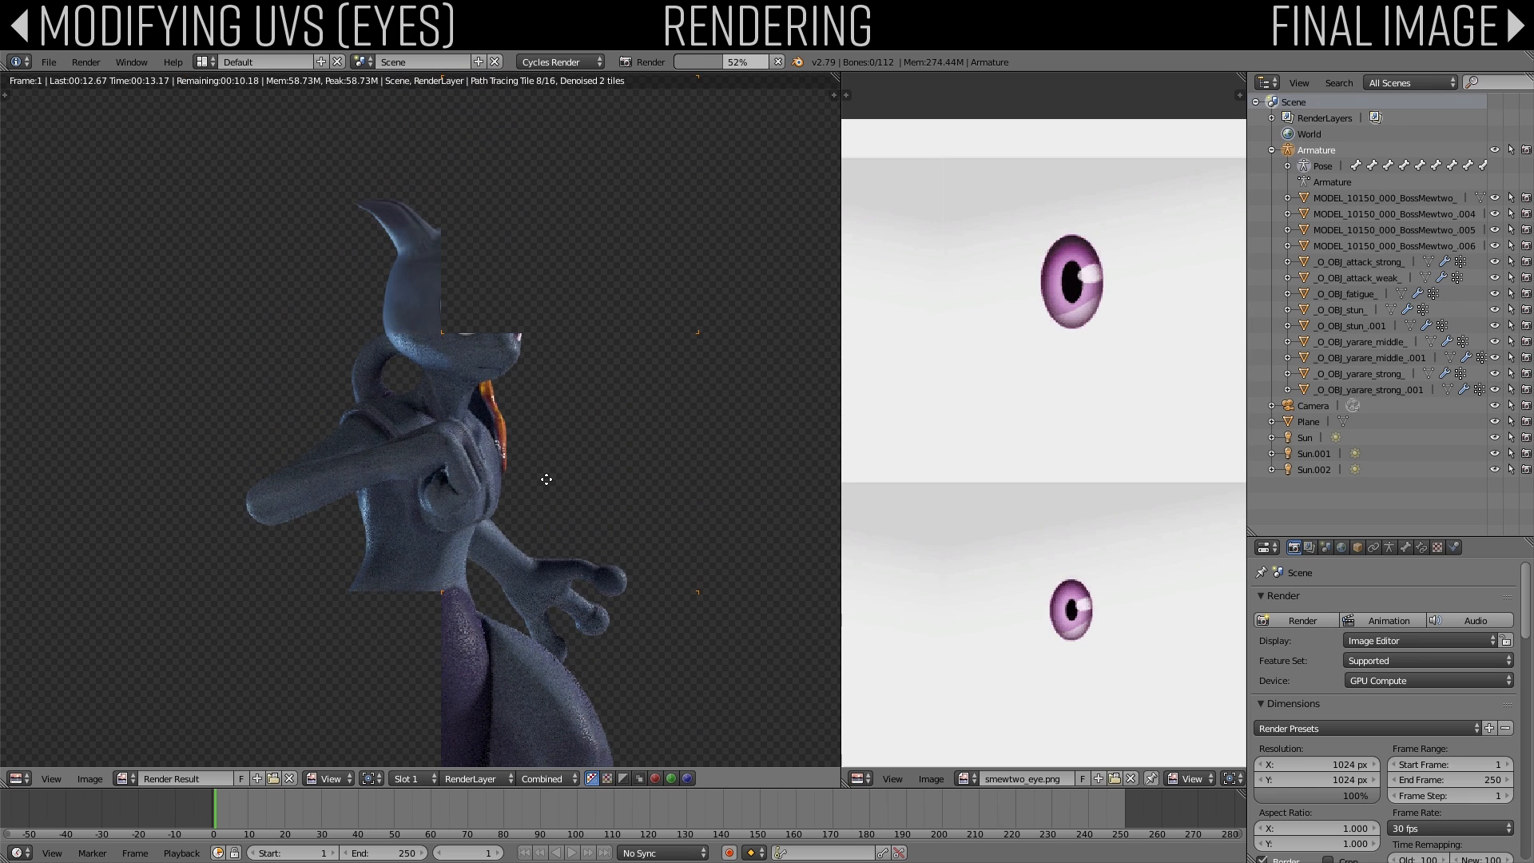
scroll(543, 479, "down", 1)
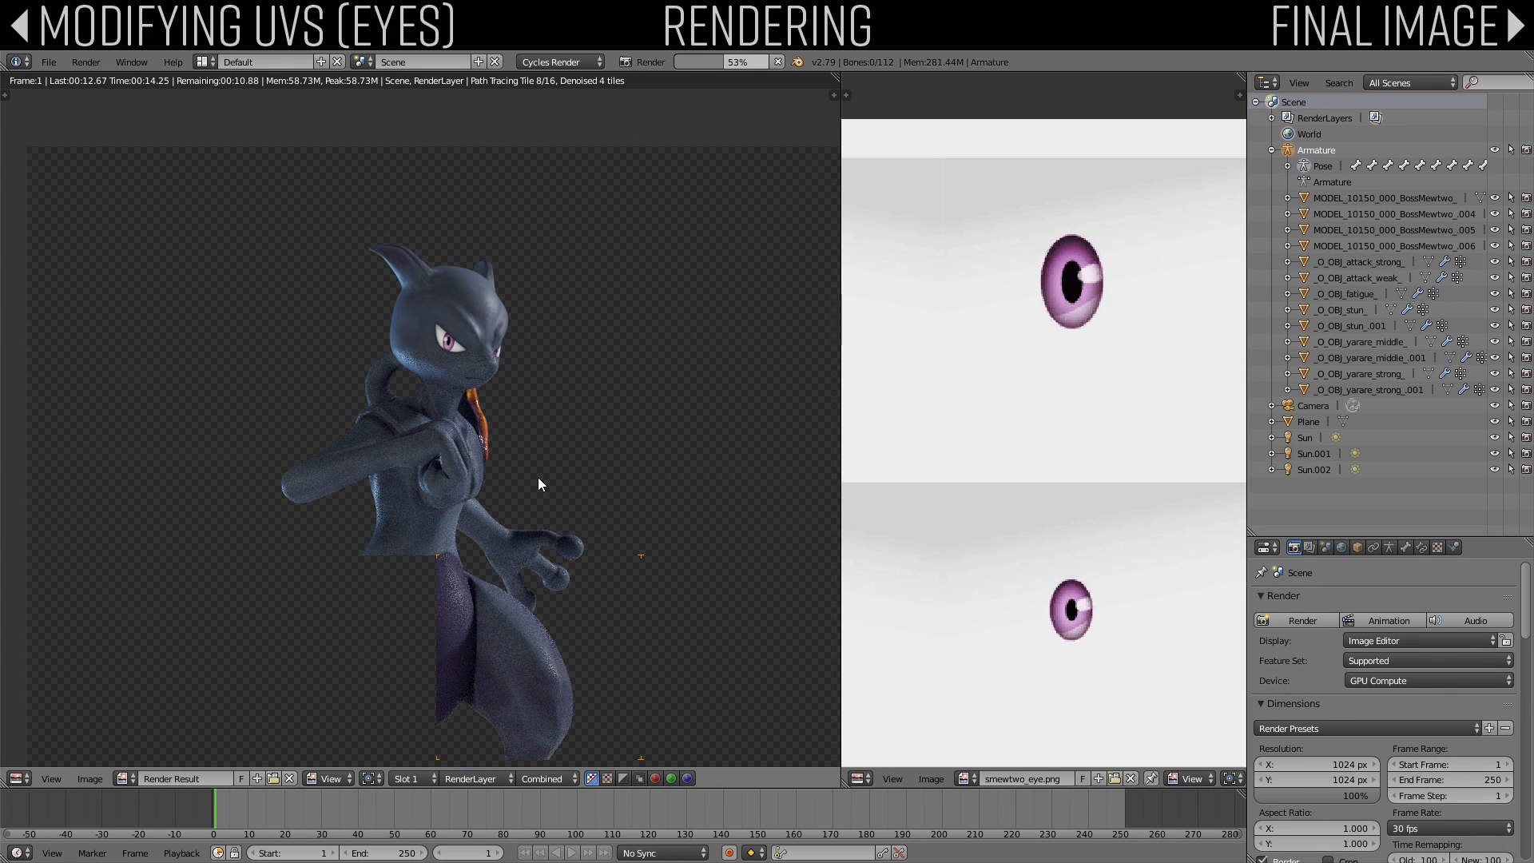
scroll(539, 477, "up", 3)
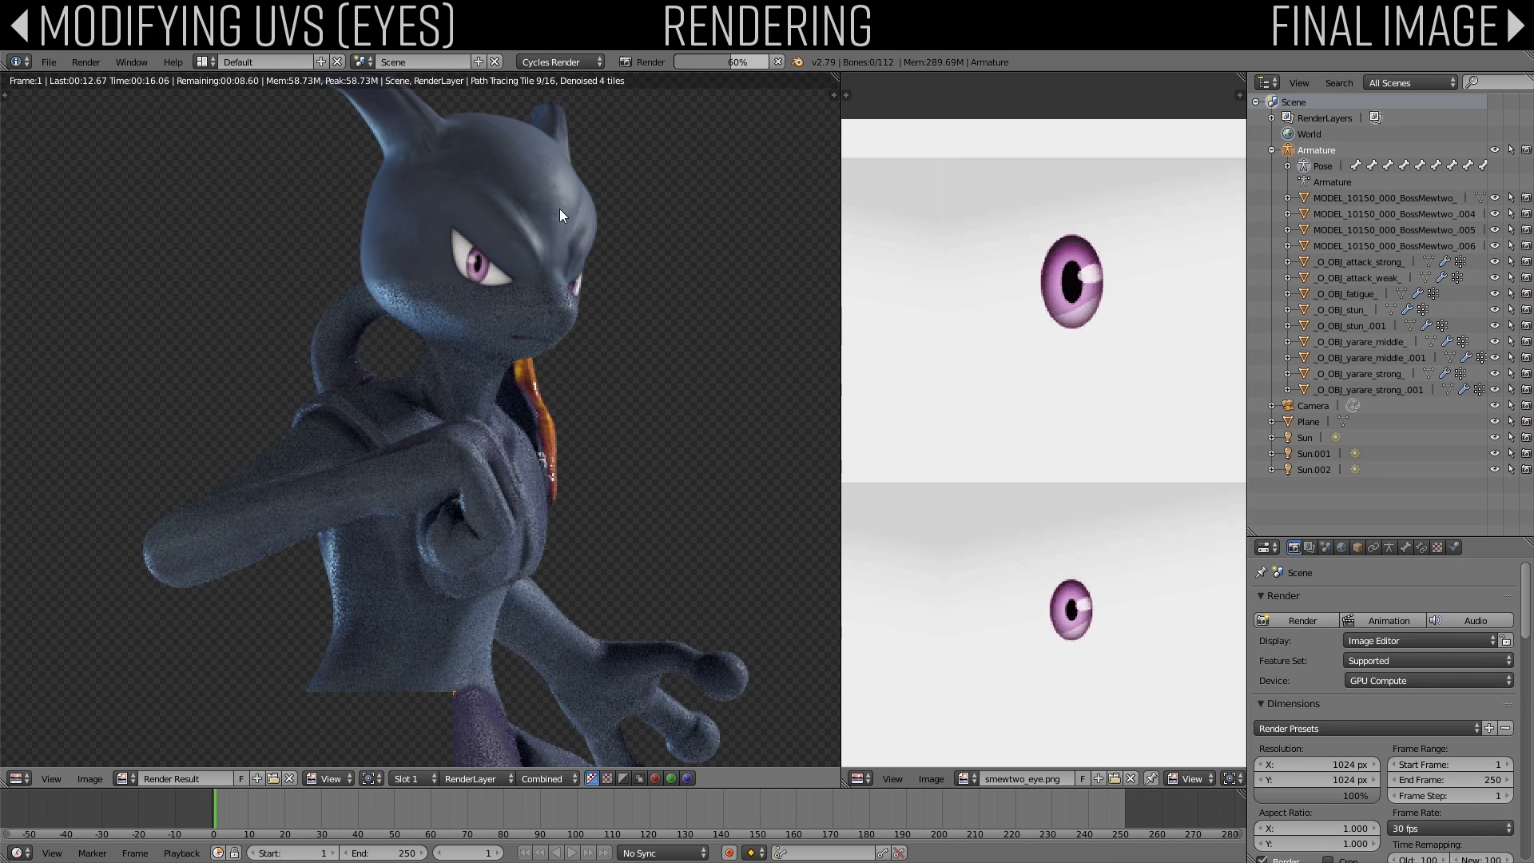
scroll(630, 361, "down", 1)
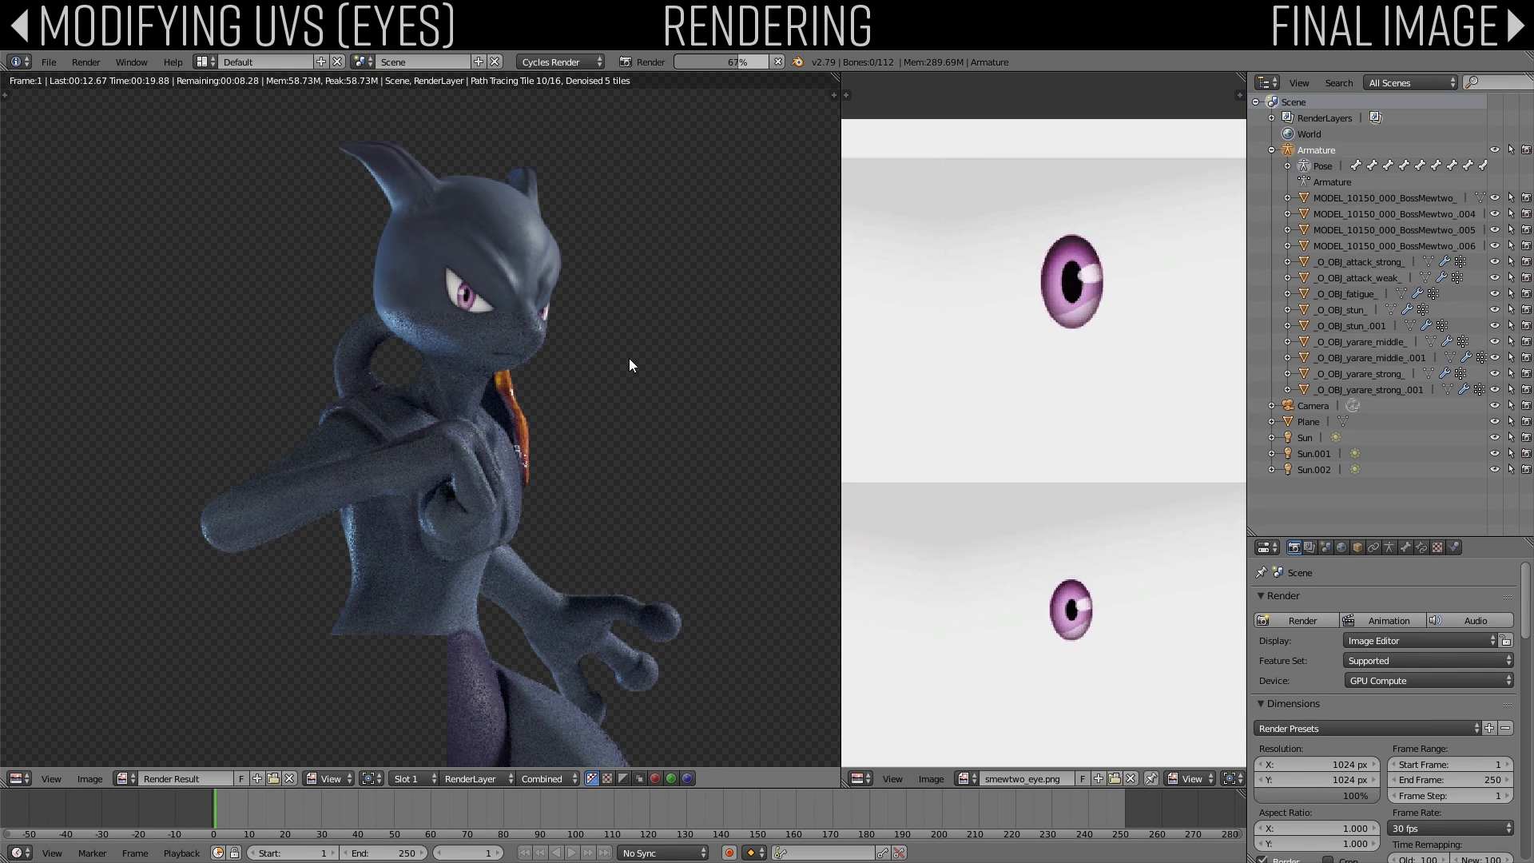
scroll(630, 358, "down", 2)
scroll(492, 332, "down", 1)
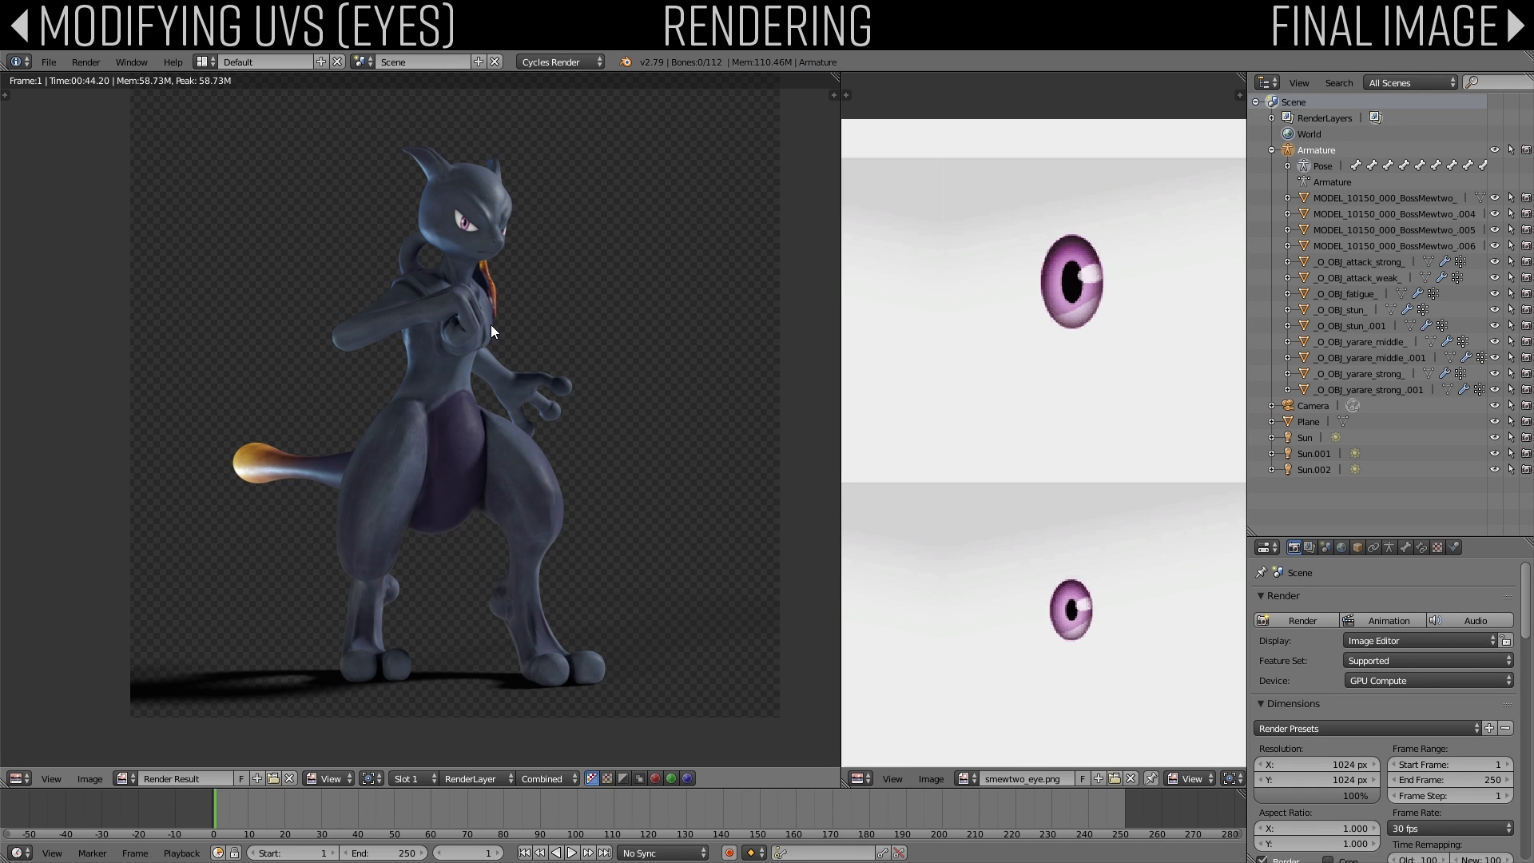
scroll(425, 399, "up", 4)
middle_click_drag(217, 546, 605, 411)
scroll(604, 411, "up", 2)
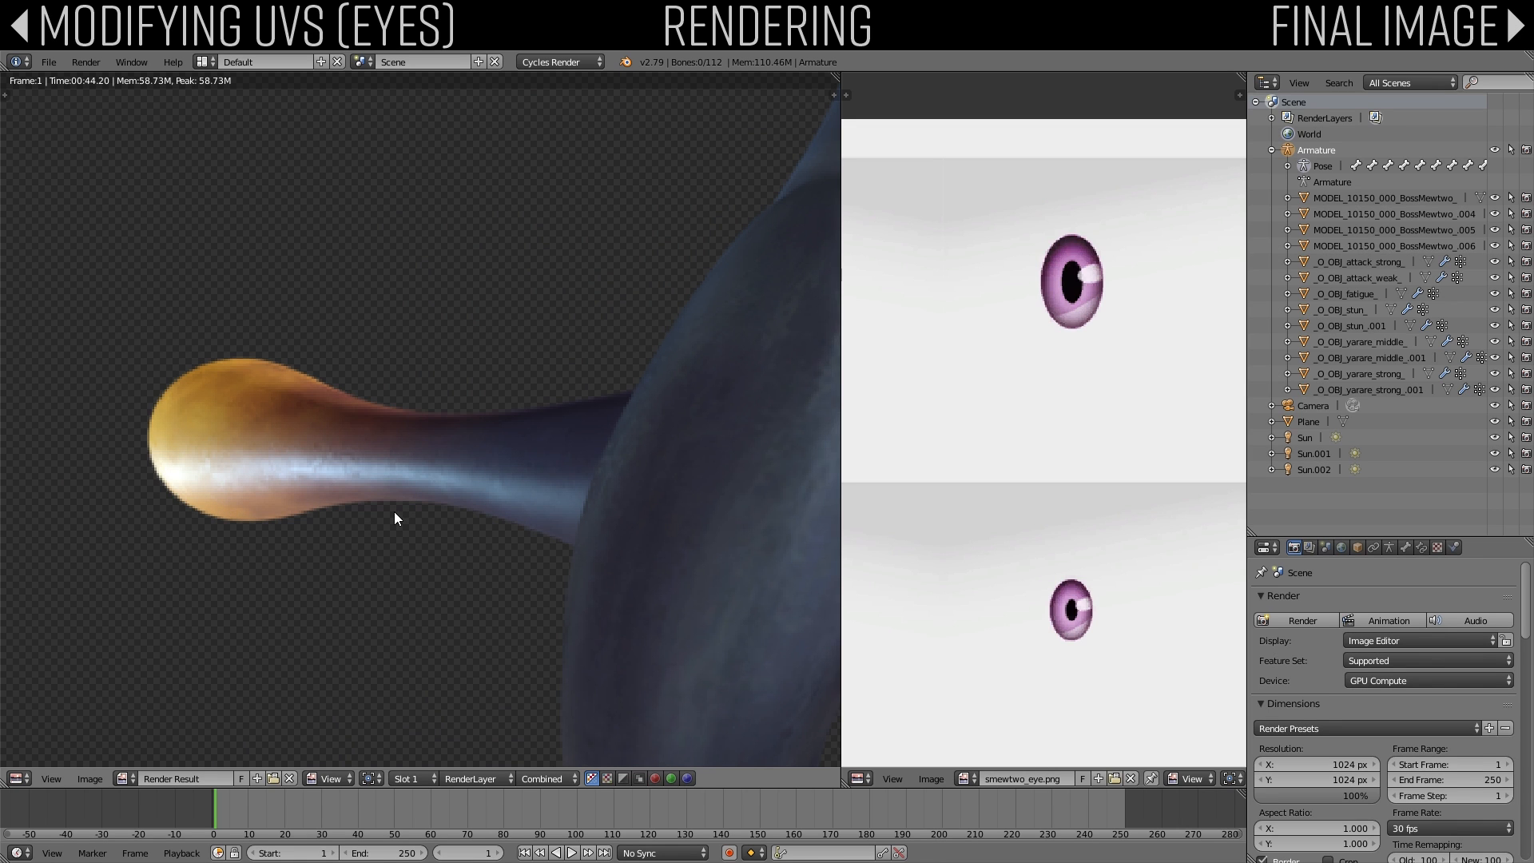
scroll(420, 587, "down", 6)
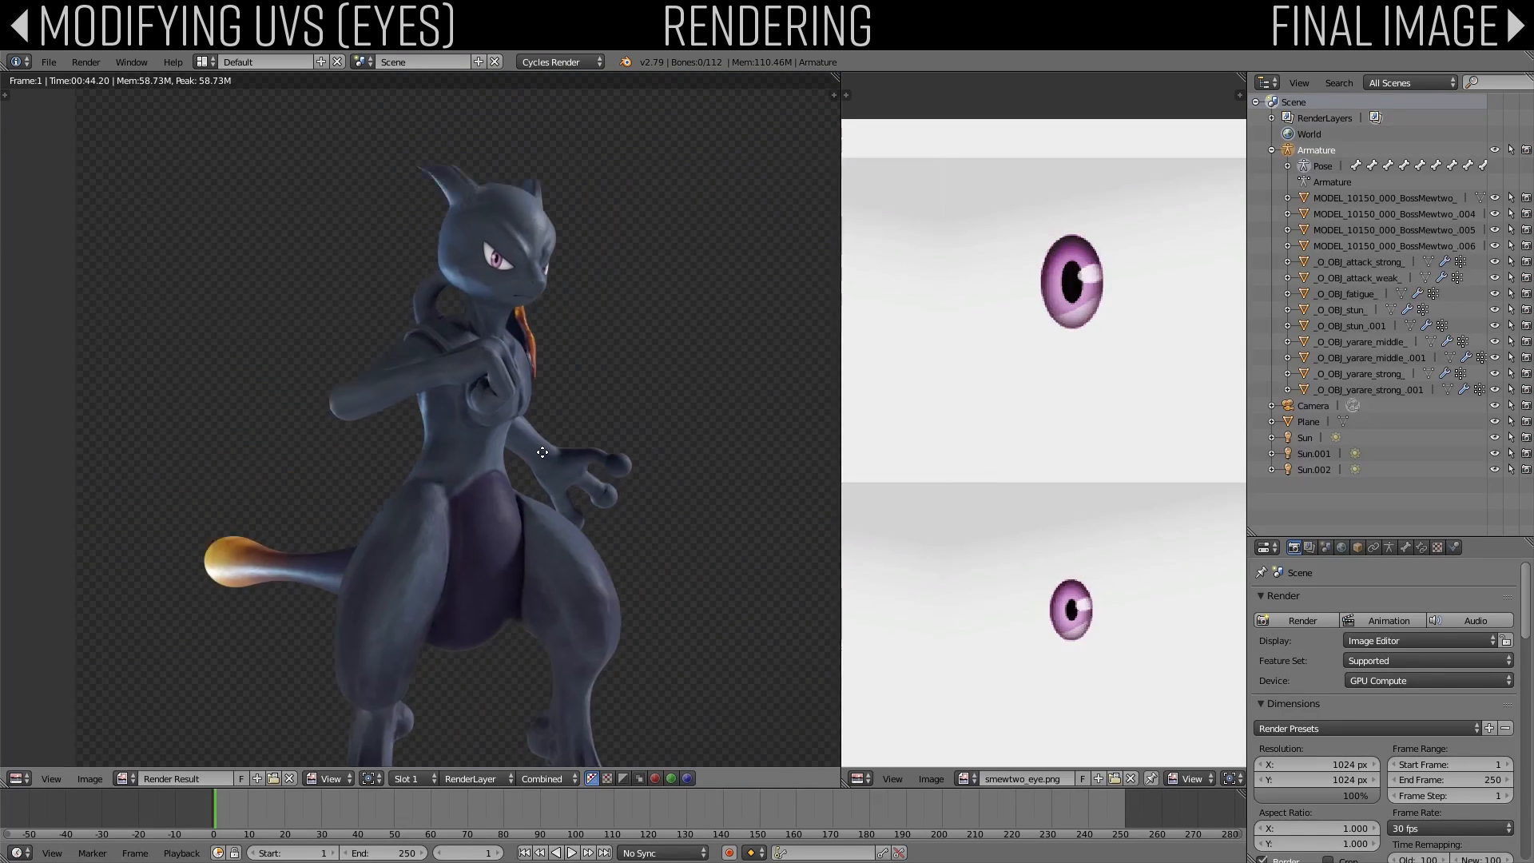
scroll(525, 484, "up", 6)
middle_click_drag(627, 245, 485, 617)
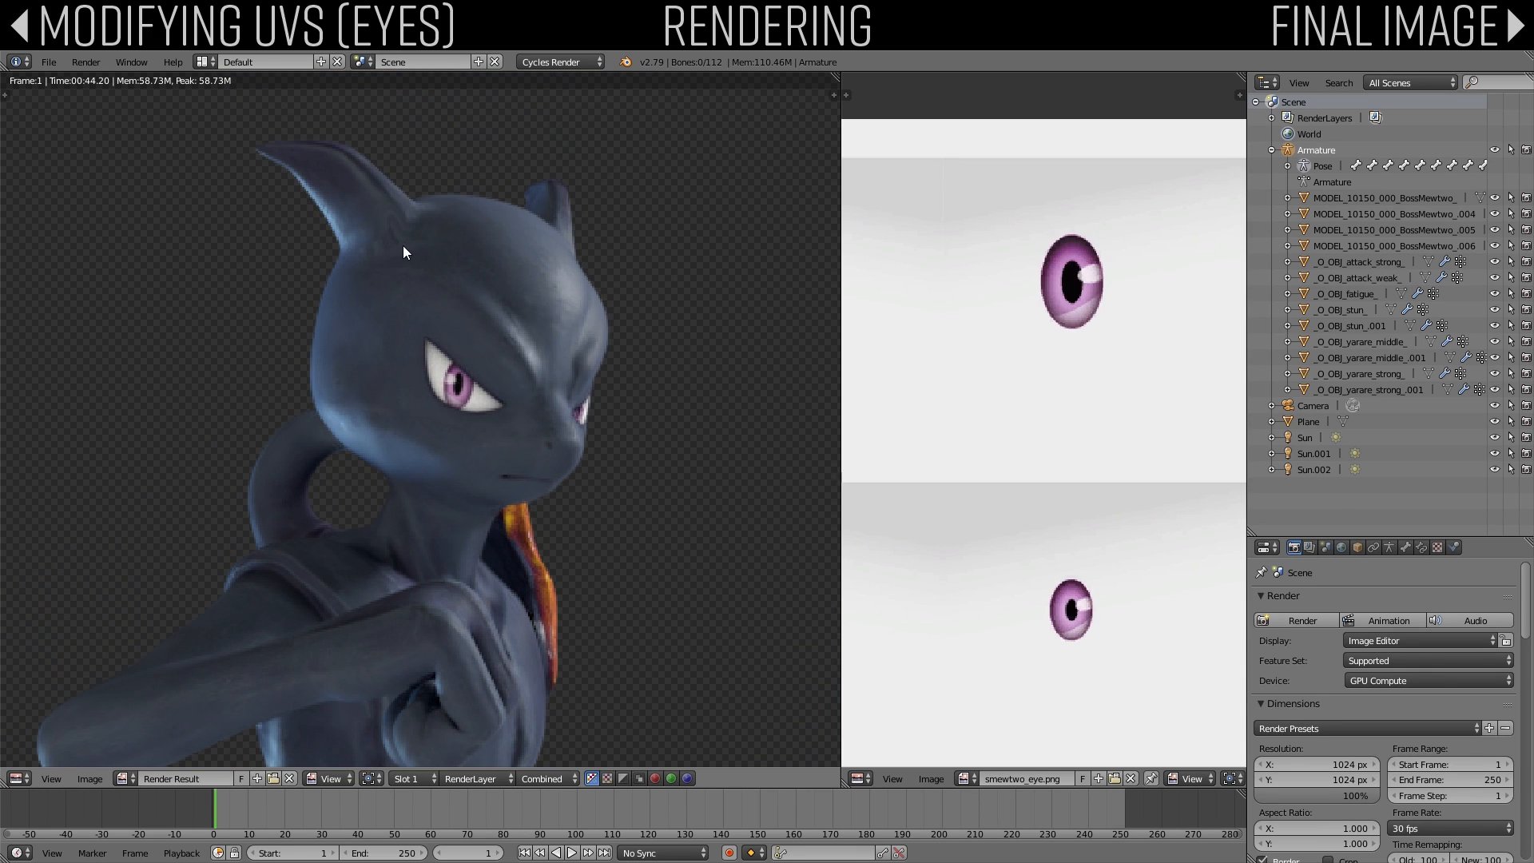
middle_click_drag(644, 501, 621, 348)
scroll(603, 372, "down", 2)
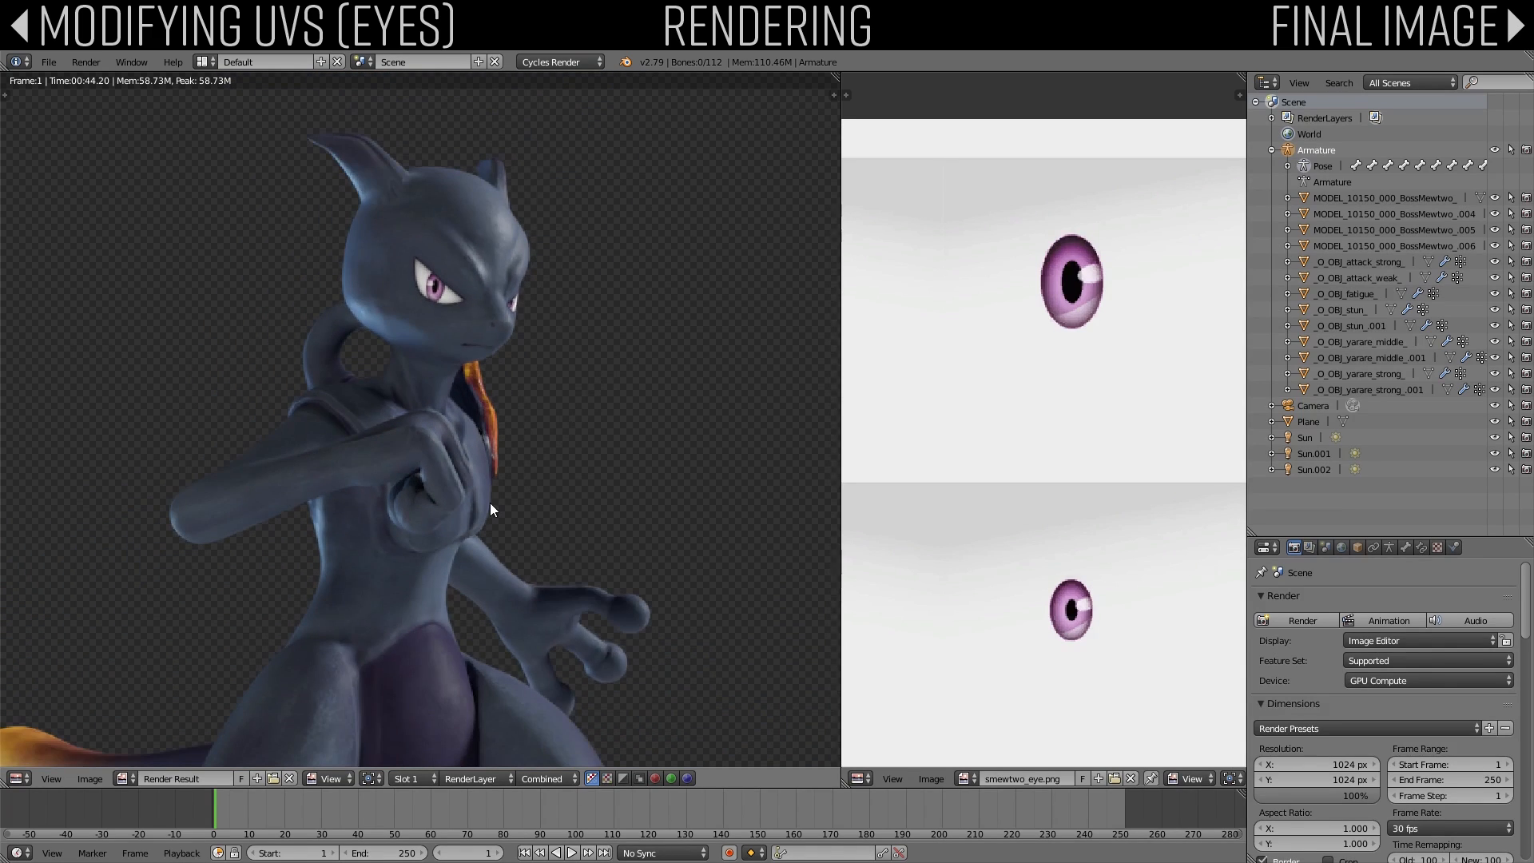
middle_click_drag(491, 502, 528, 243)
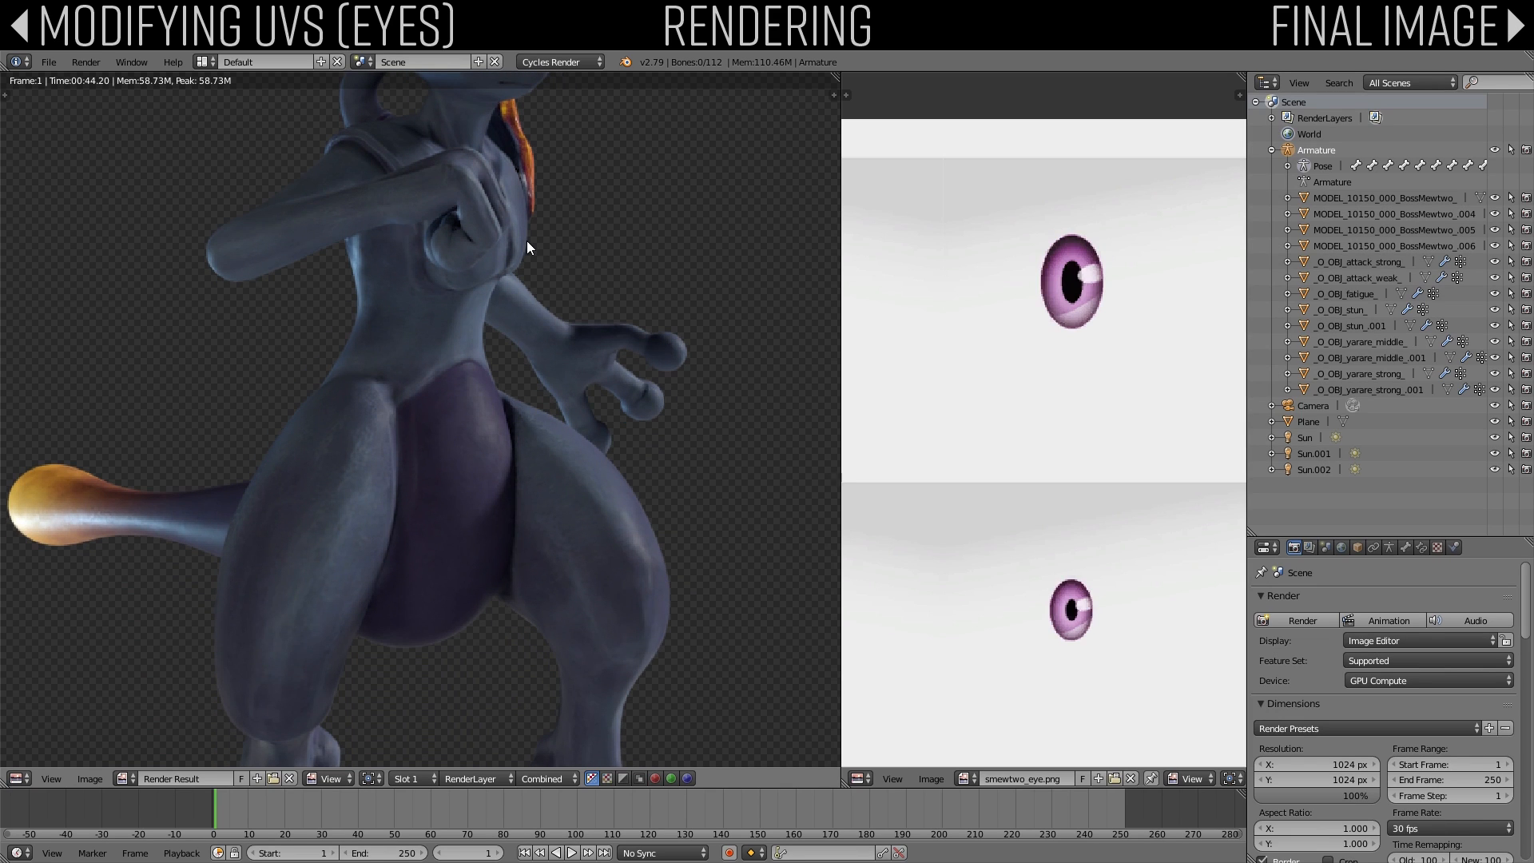
middle_click_drag(511, 460, 514, 228)
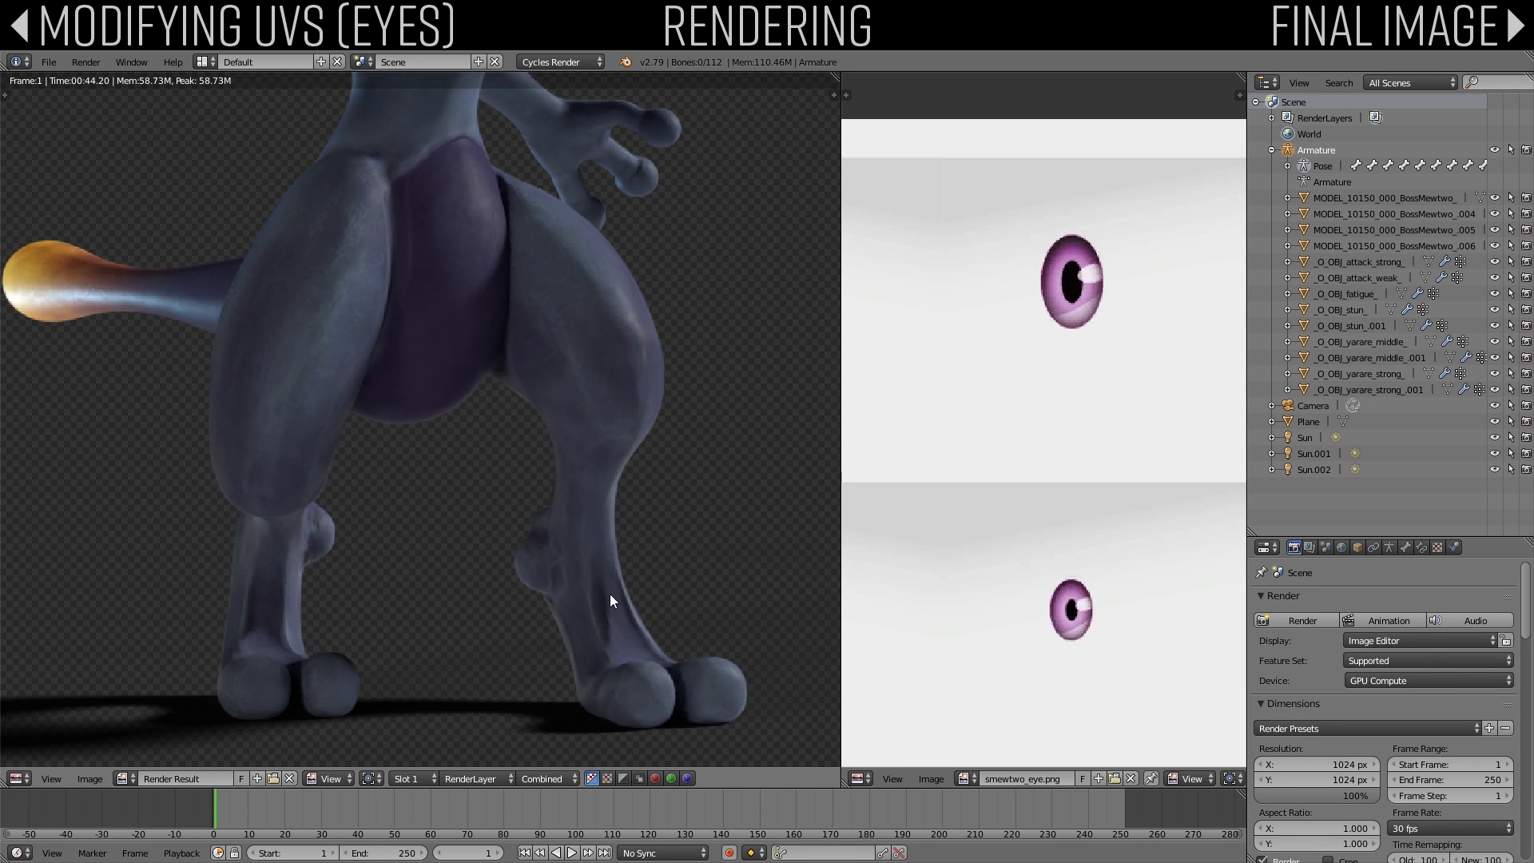
middle_click_drag(645, 207, 490, 514)
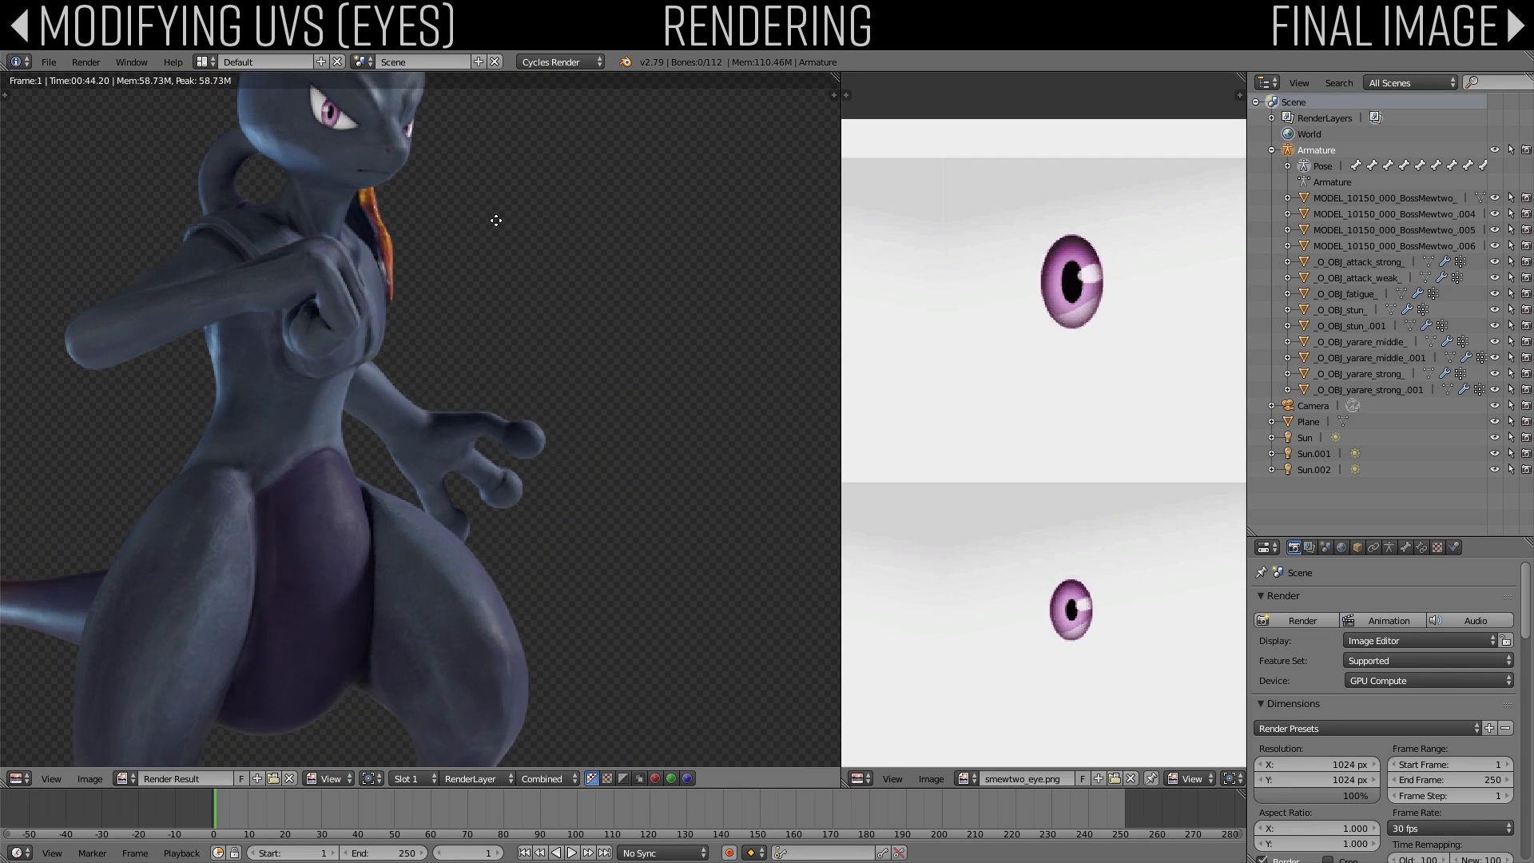
middle_click_drag(497, 223, 567, 237)
middle_click_drag(523, 361, 666, 315)
scroll(615, 313, "down", 3)
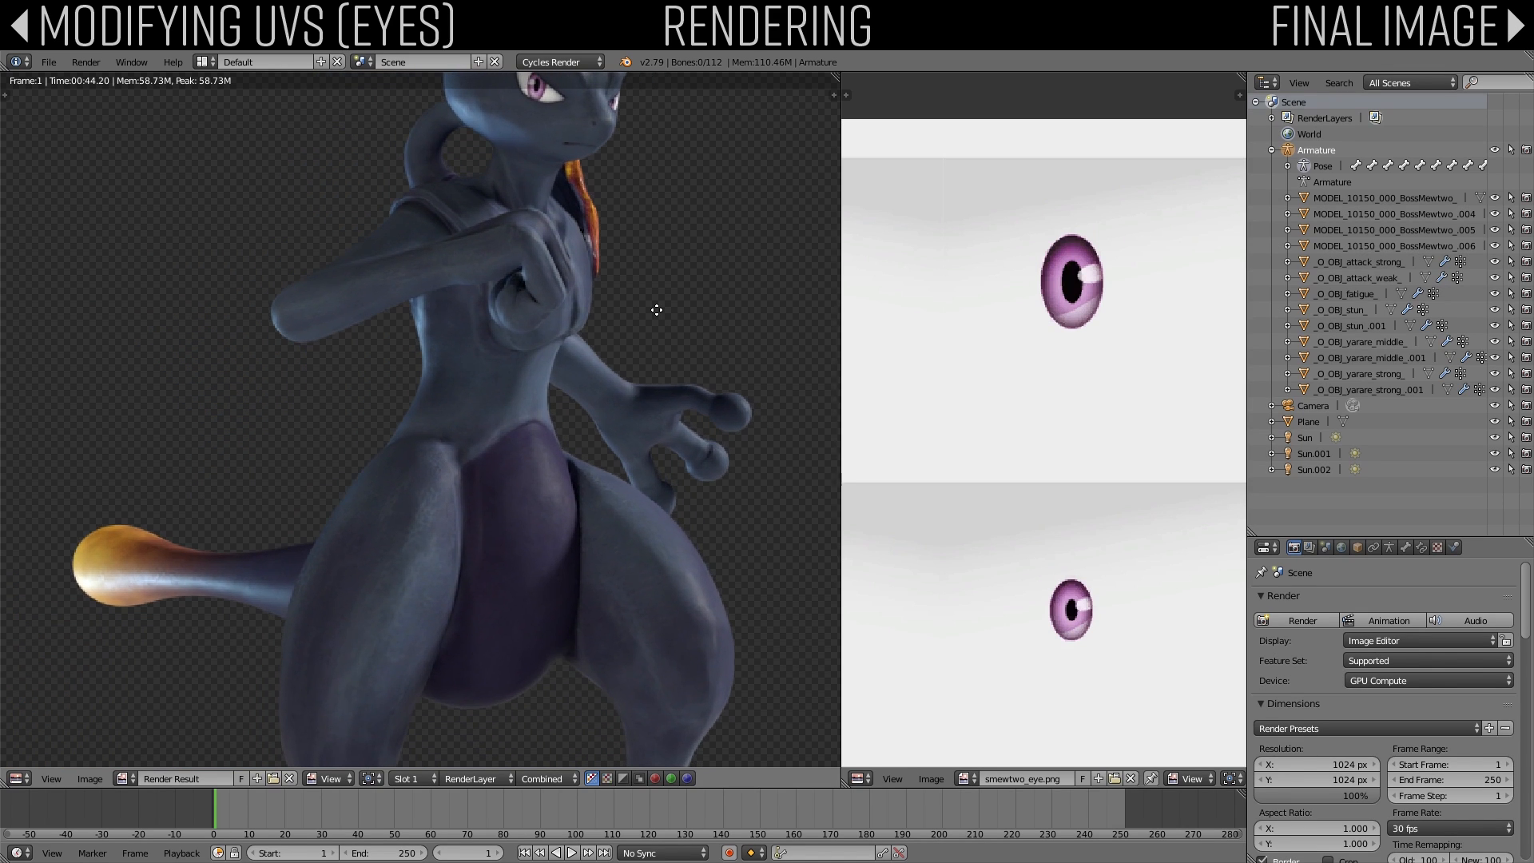
scroll(612, 309, "up", 3)
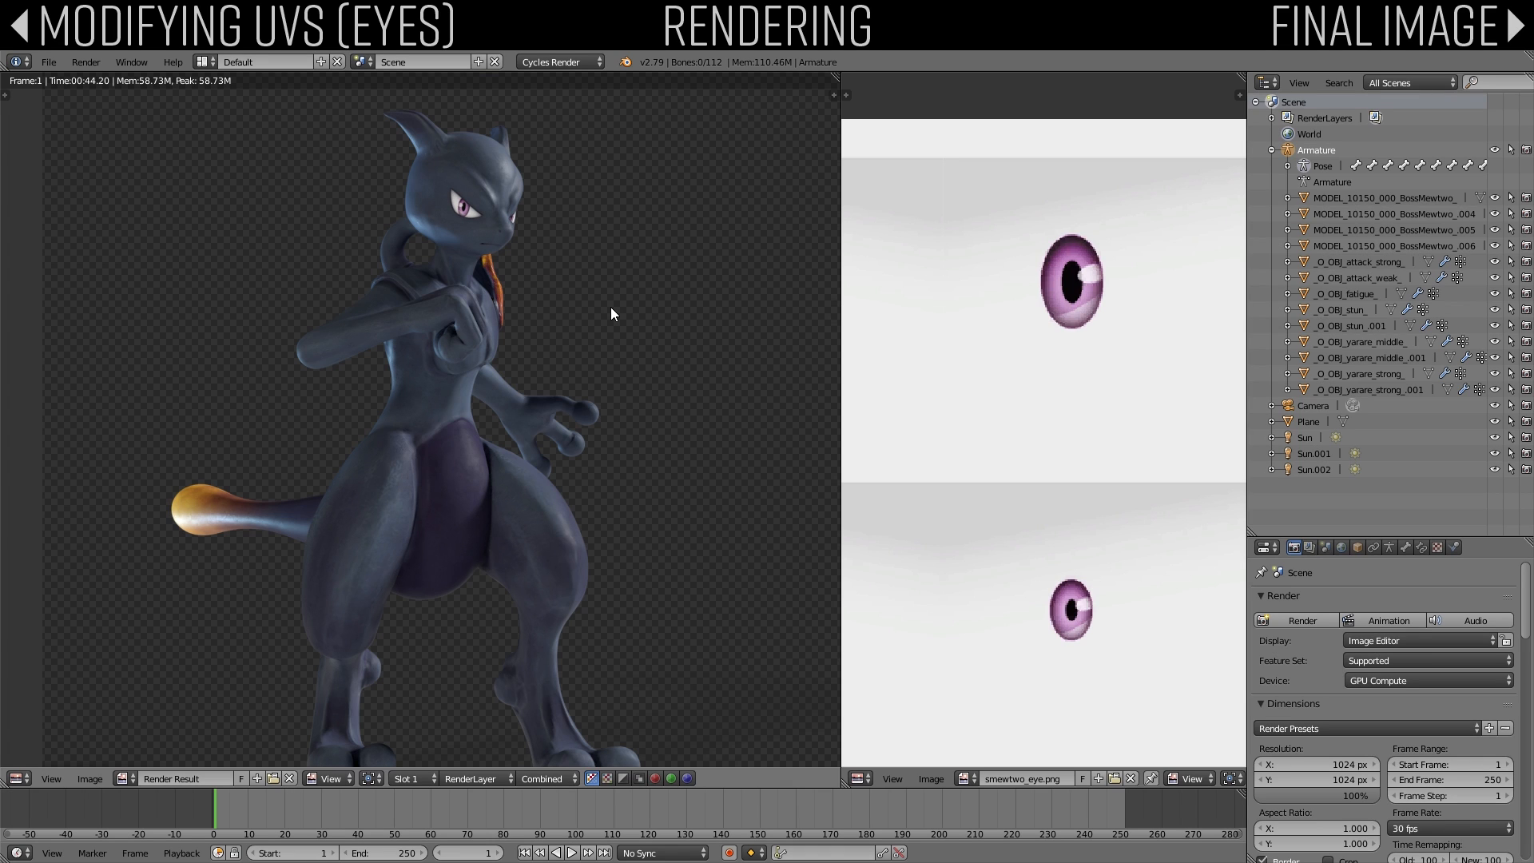
Step: Set the render resolution percentage to 200% and render the image again
left_click(1327, 796)
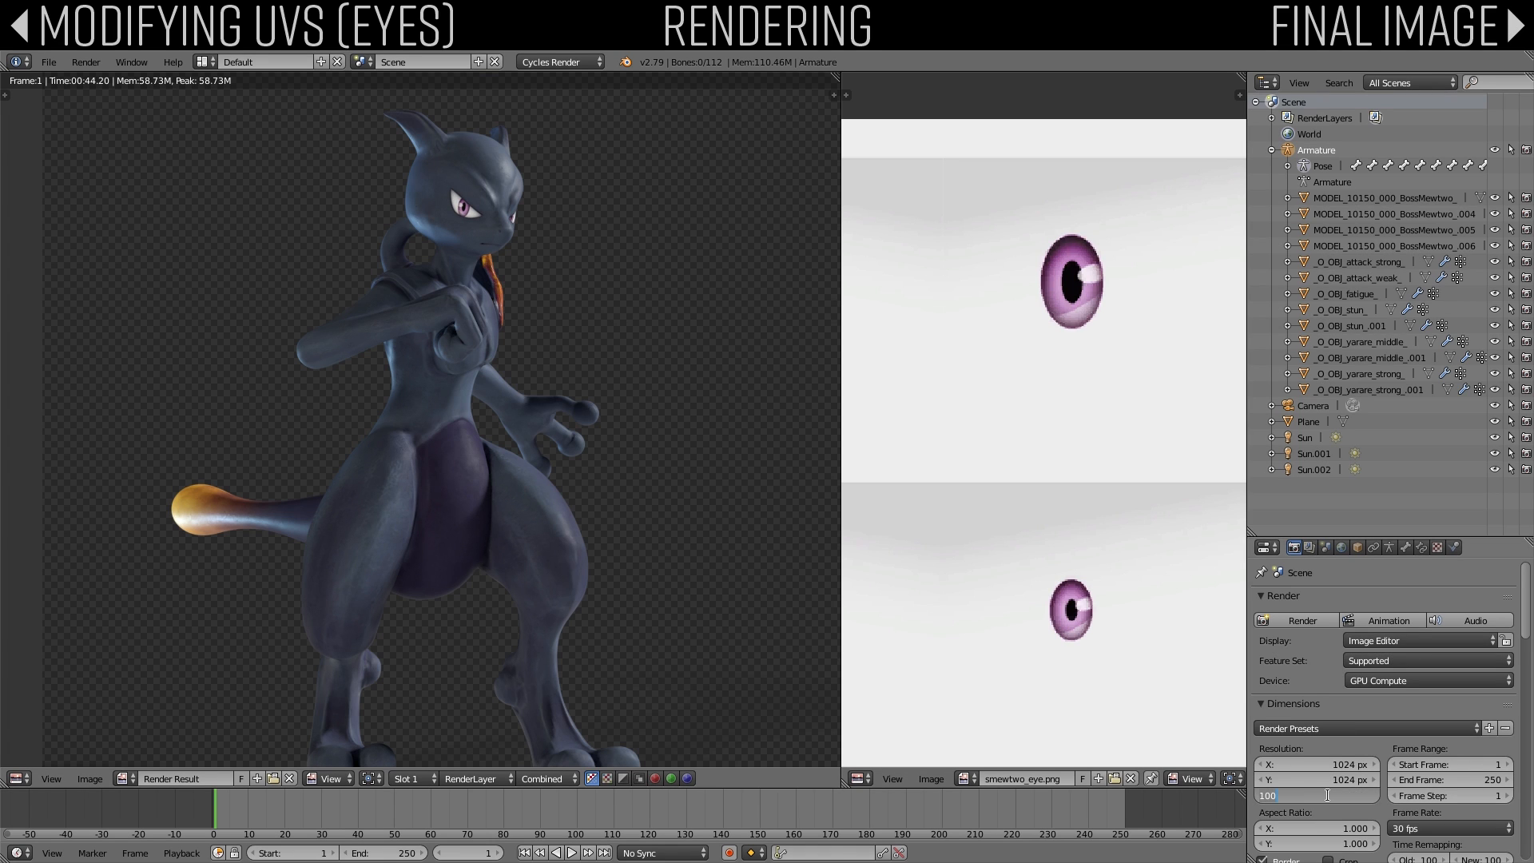
type("200")
key("Return")
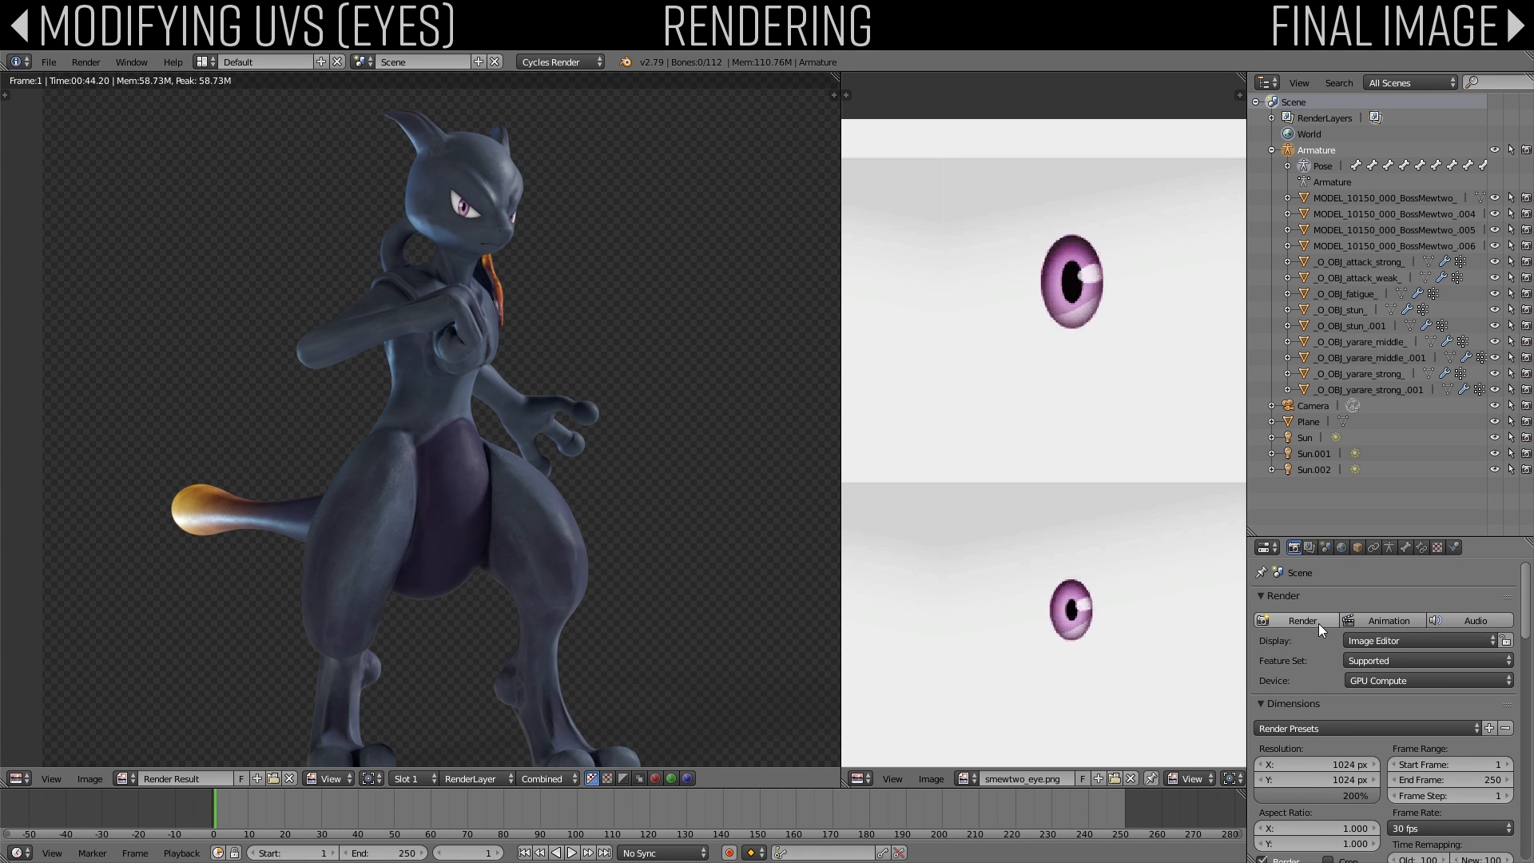
scroll(1335, 724, "down", 10)
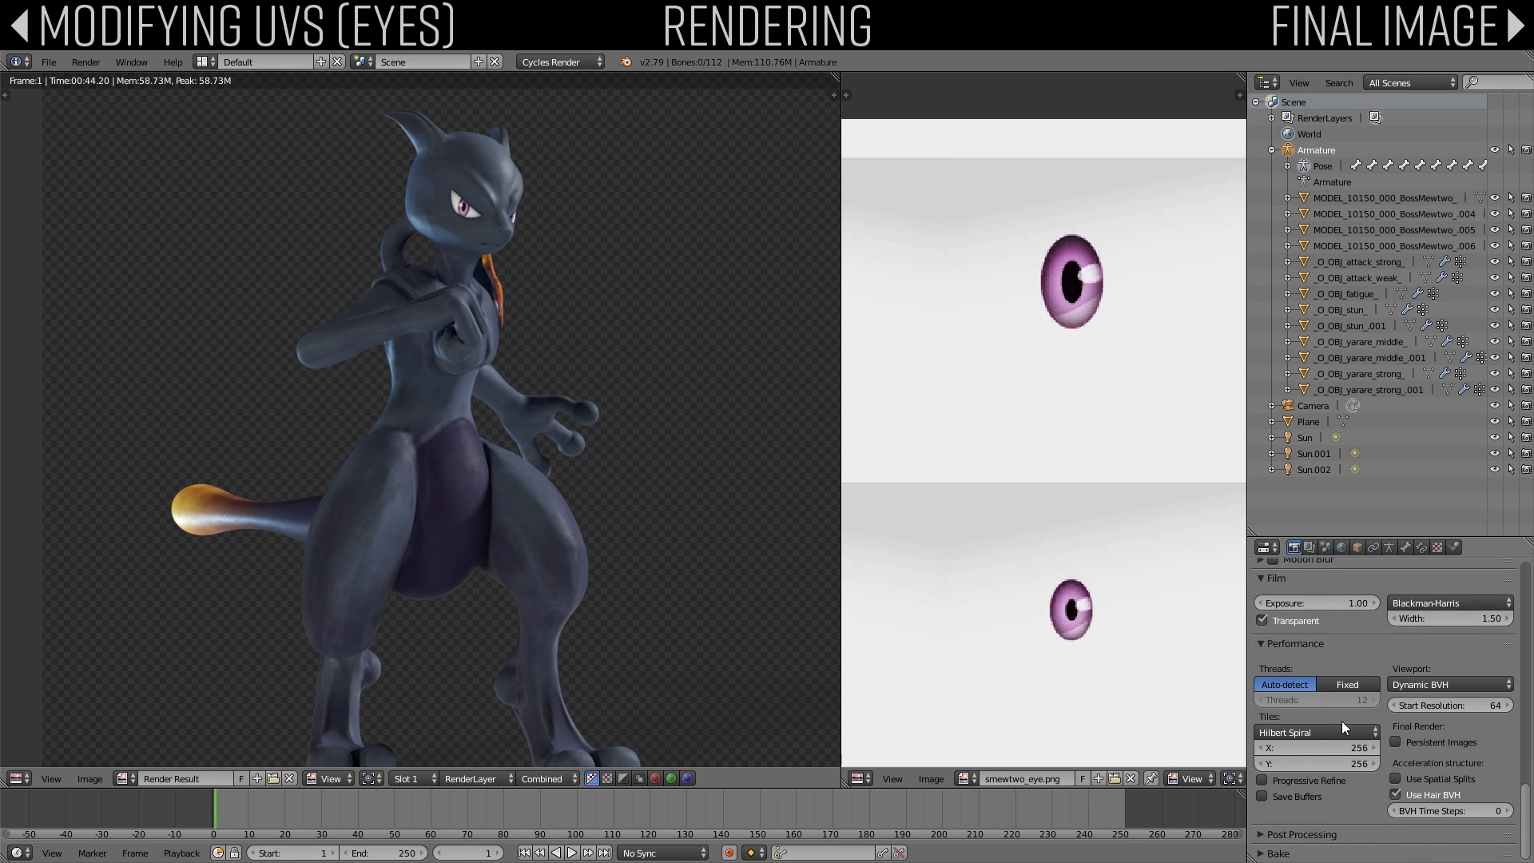
scroll(1341, 721, "up", 10)
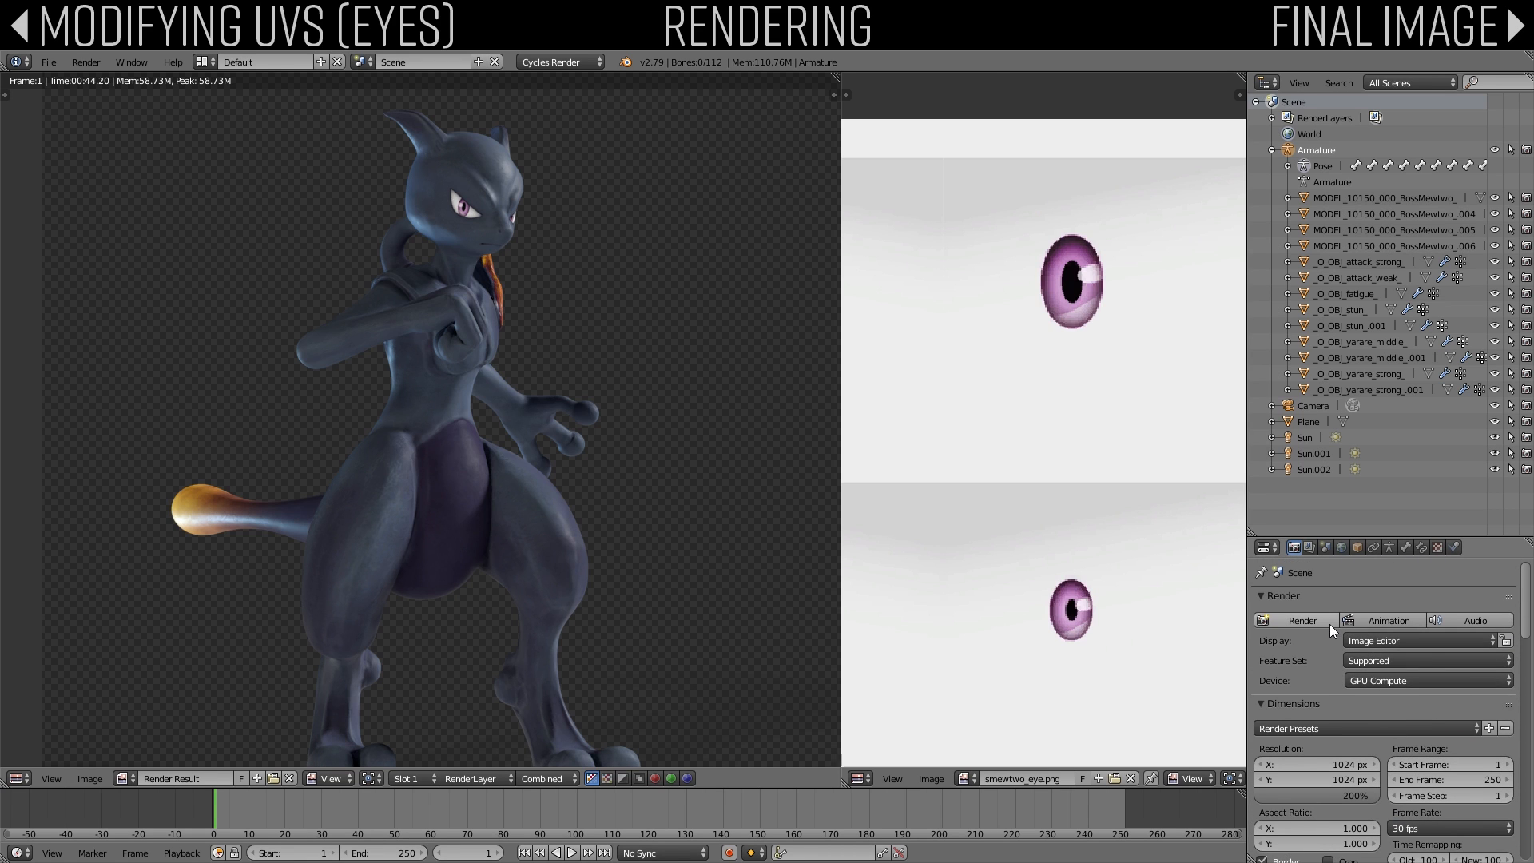
left_click(1330, 625)
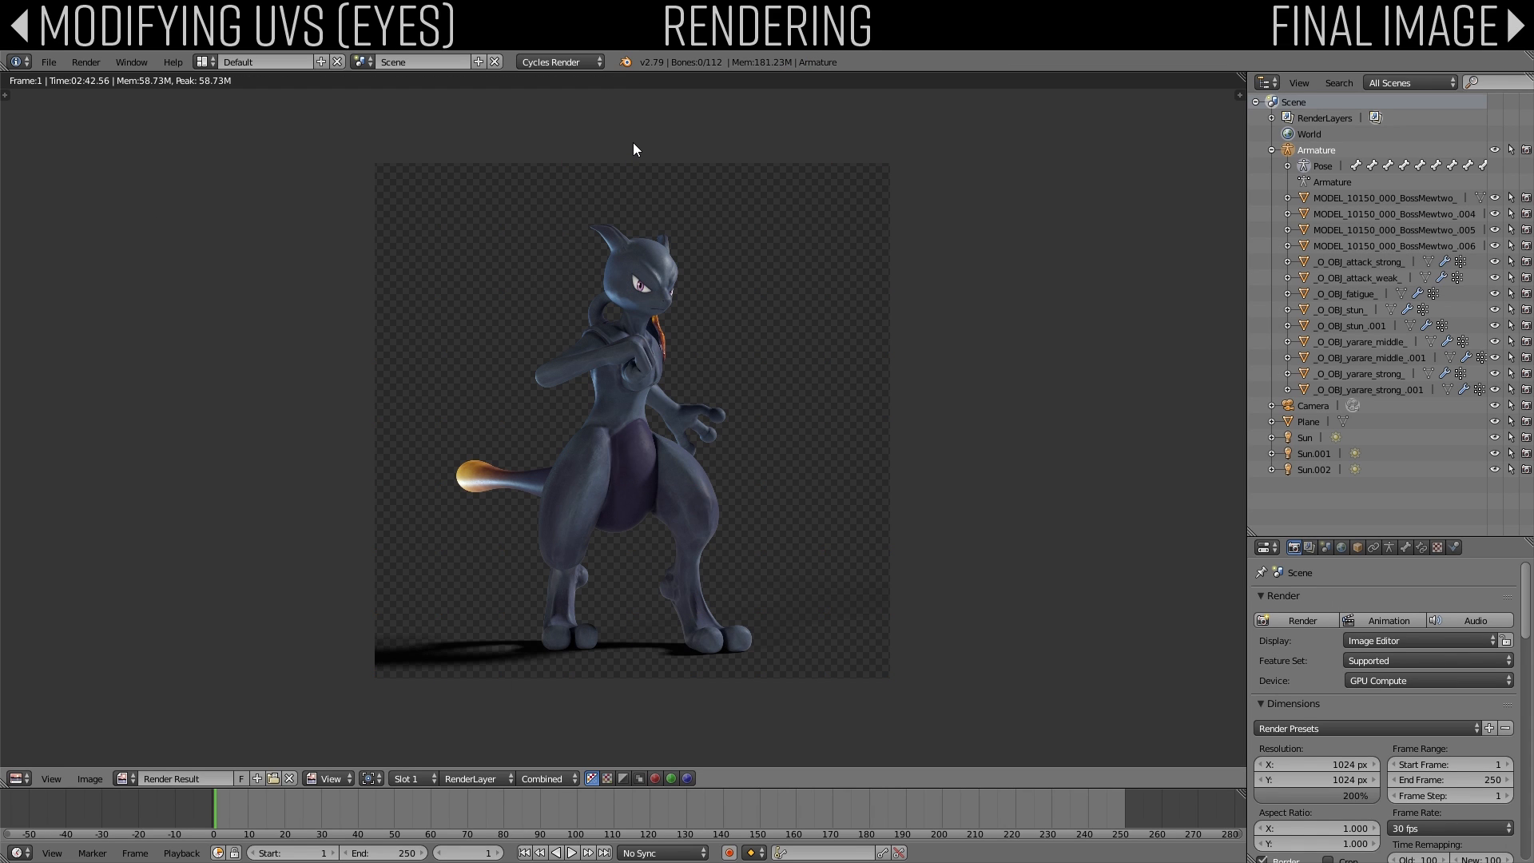
Step: Examine the high-resolution render of the character's torso, hands and head
scroll(593, 269, "up", 5)
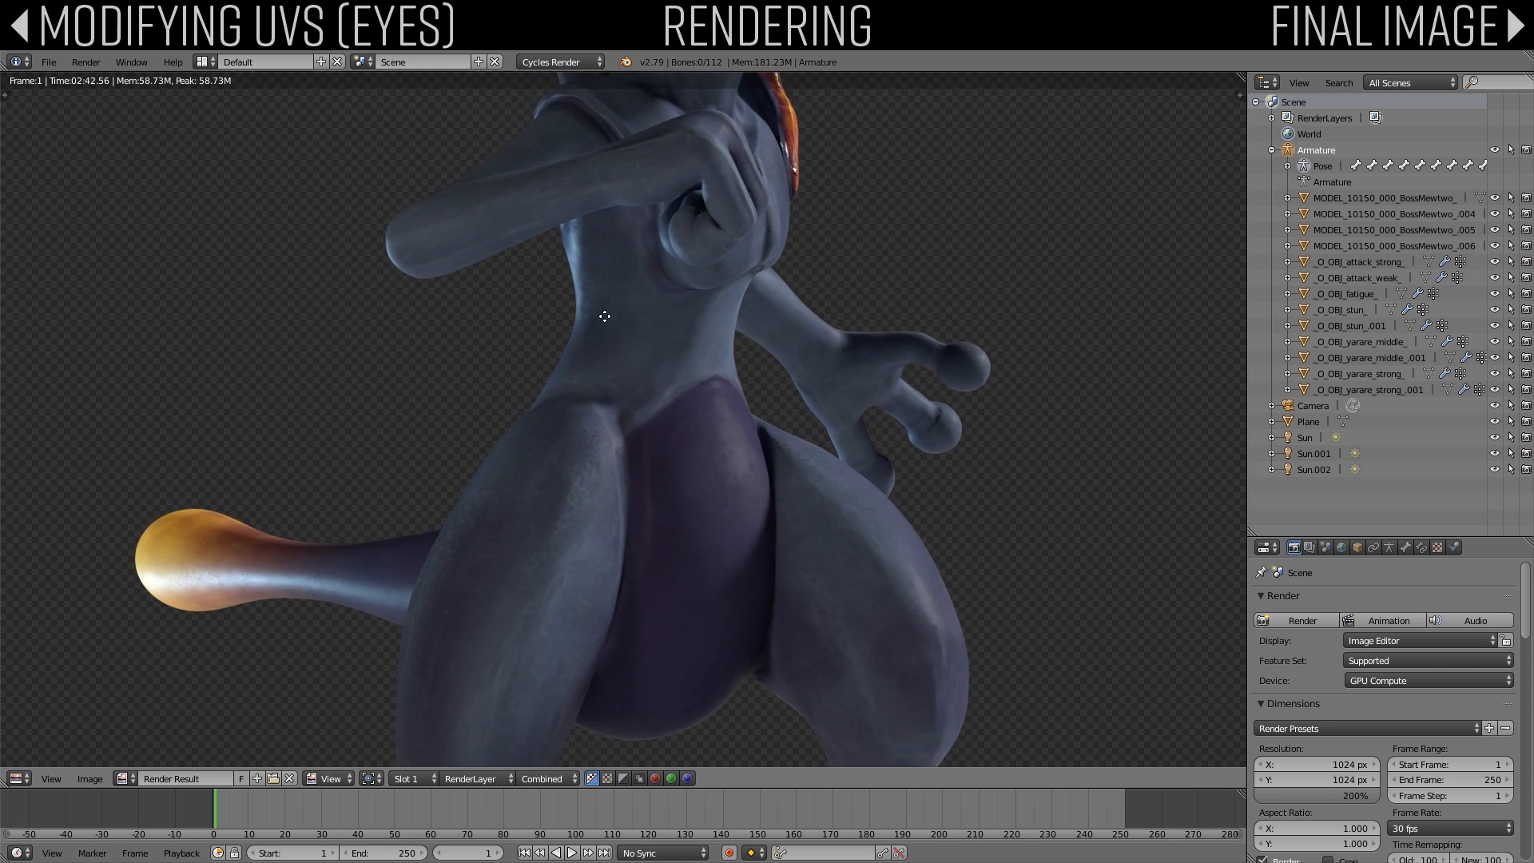
scroll(577, 382, "up", 1)
middle_click_drag(605, 317, 575, 504)
scroll(609, 345, "down", 4)
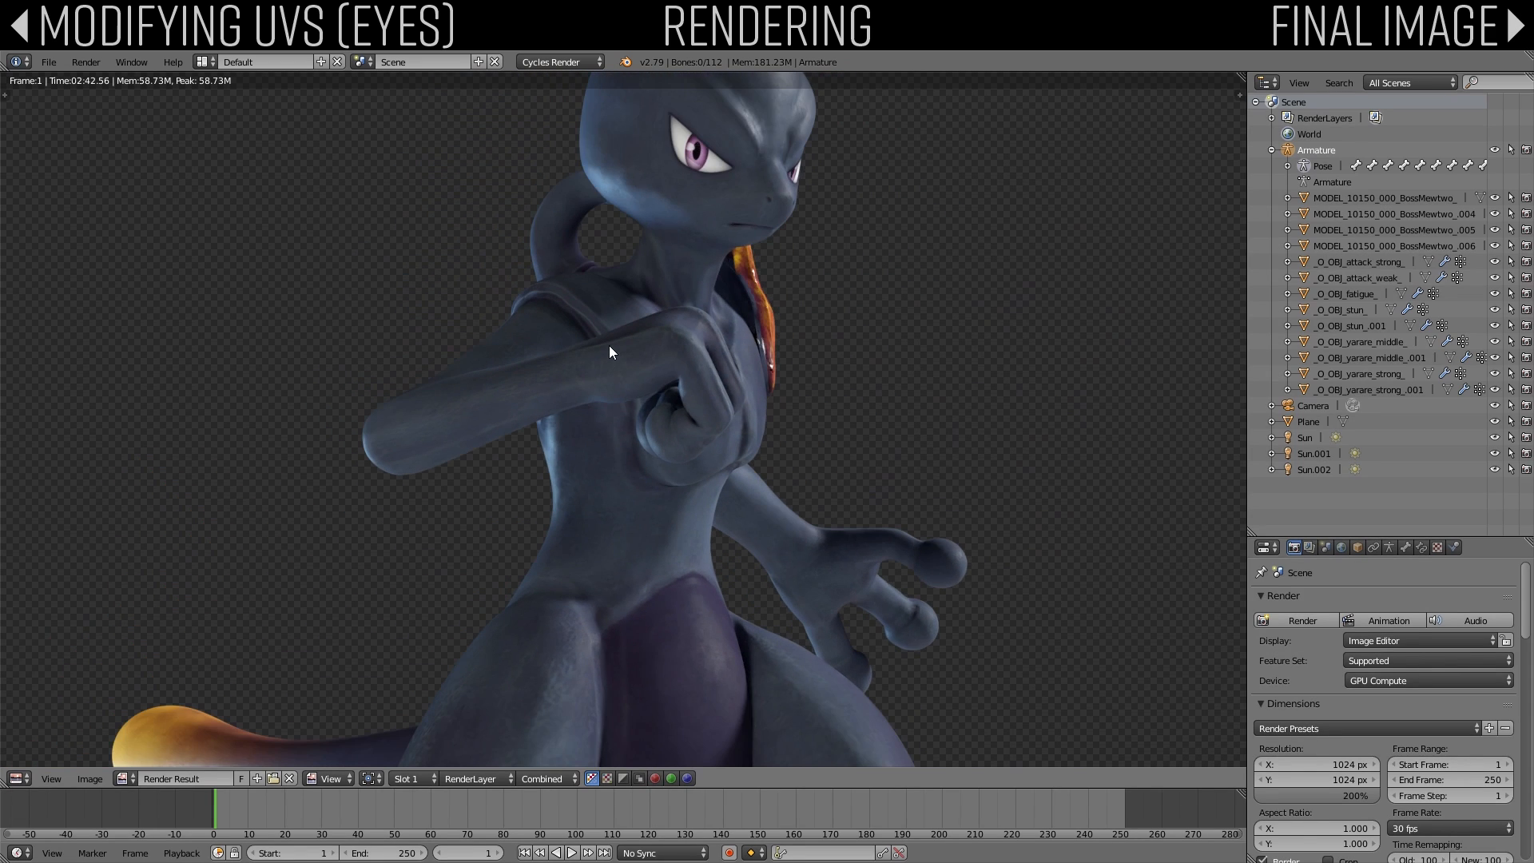
middle_click_drag(624, 258, 641, 339)
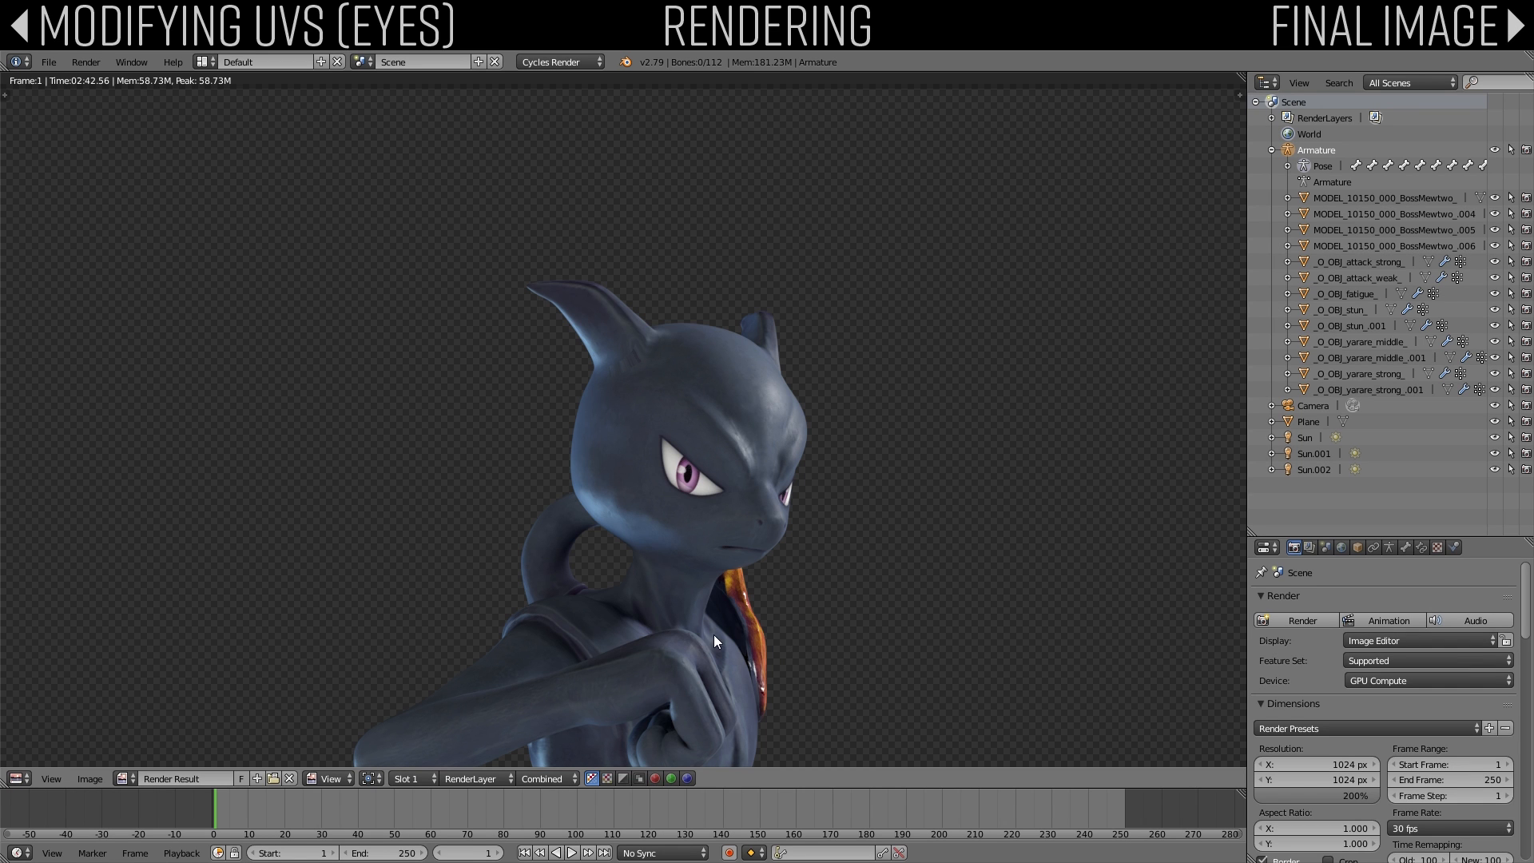
Step: Examine the high-resolution render's tail tip, hips, legs and feet, ending with the whole figure in view
middle_click_drag(621, 597, 865, 171)
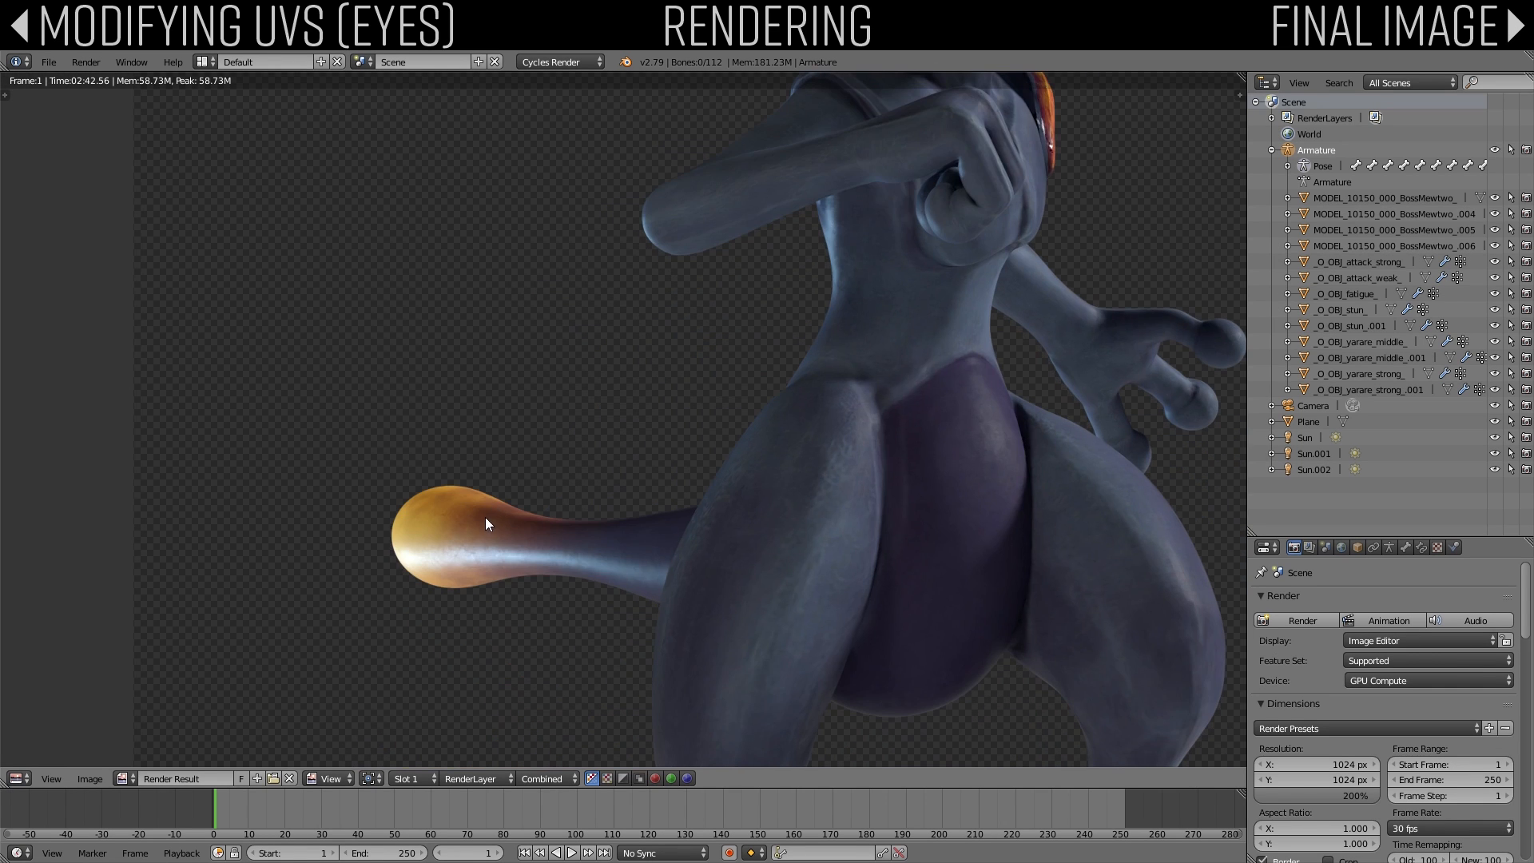
middle_click_drag(713, 666, 588, 424)
scroll(590, 424, "down", 3)
middle_click_drag(734, 331, 670, 436)
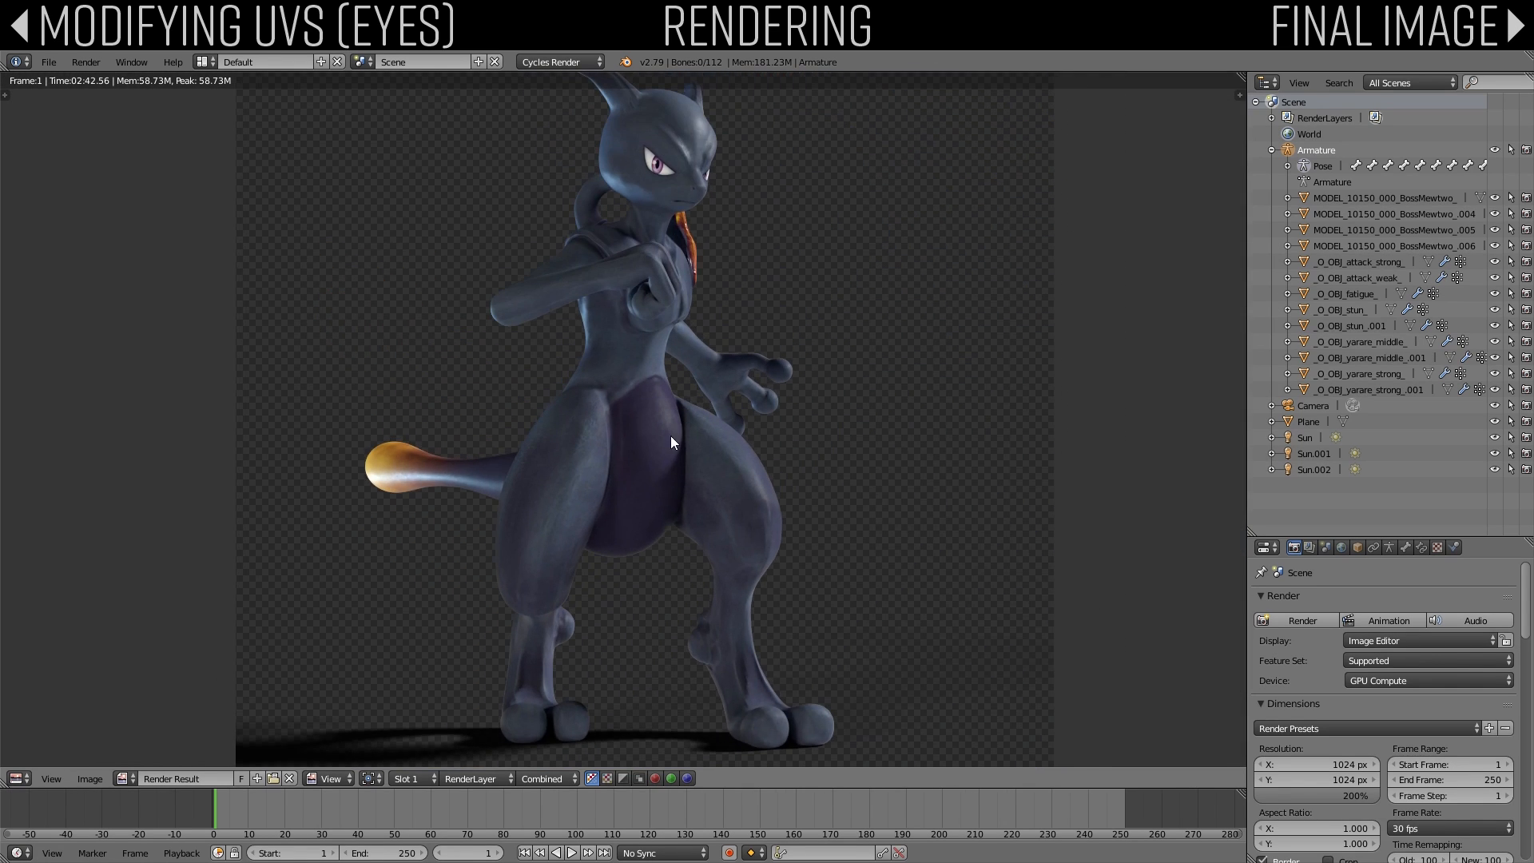
Step: Split the render view in two, make the new area a node editor and enable compositing nodes
left_click_drag(1241, 78, 688, 152)
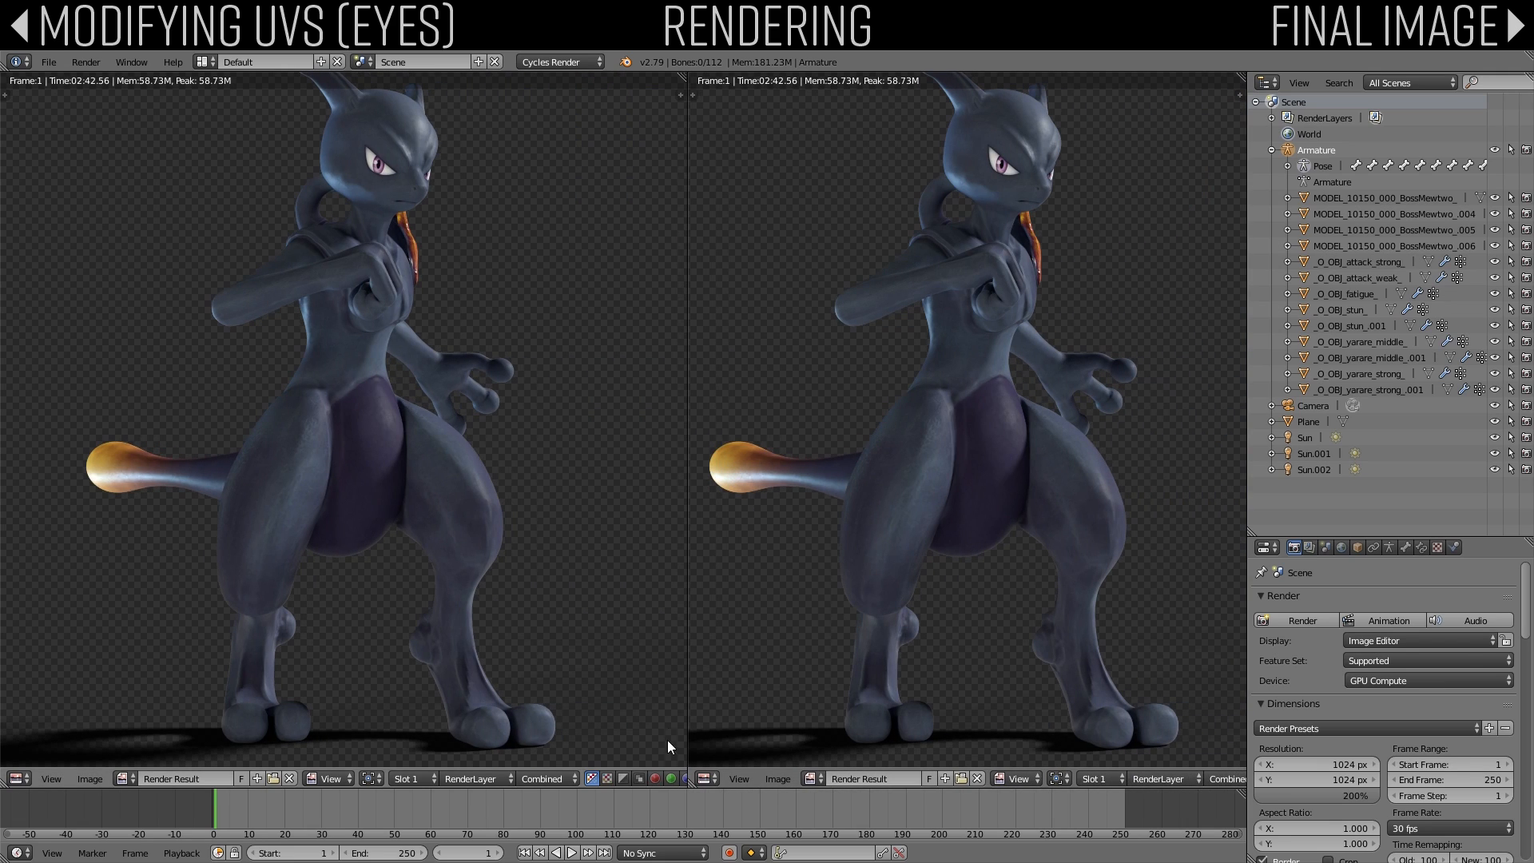
left_click(707, 779)
left_click(788, 602)
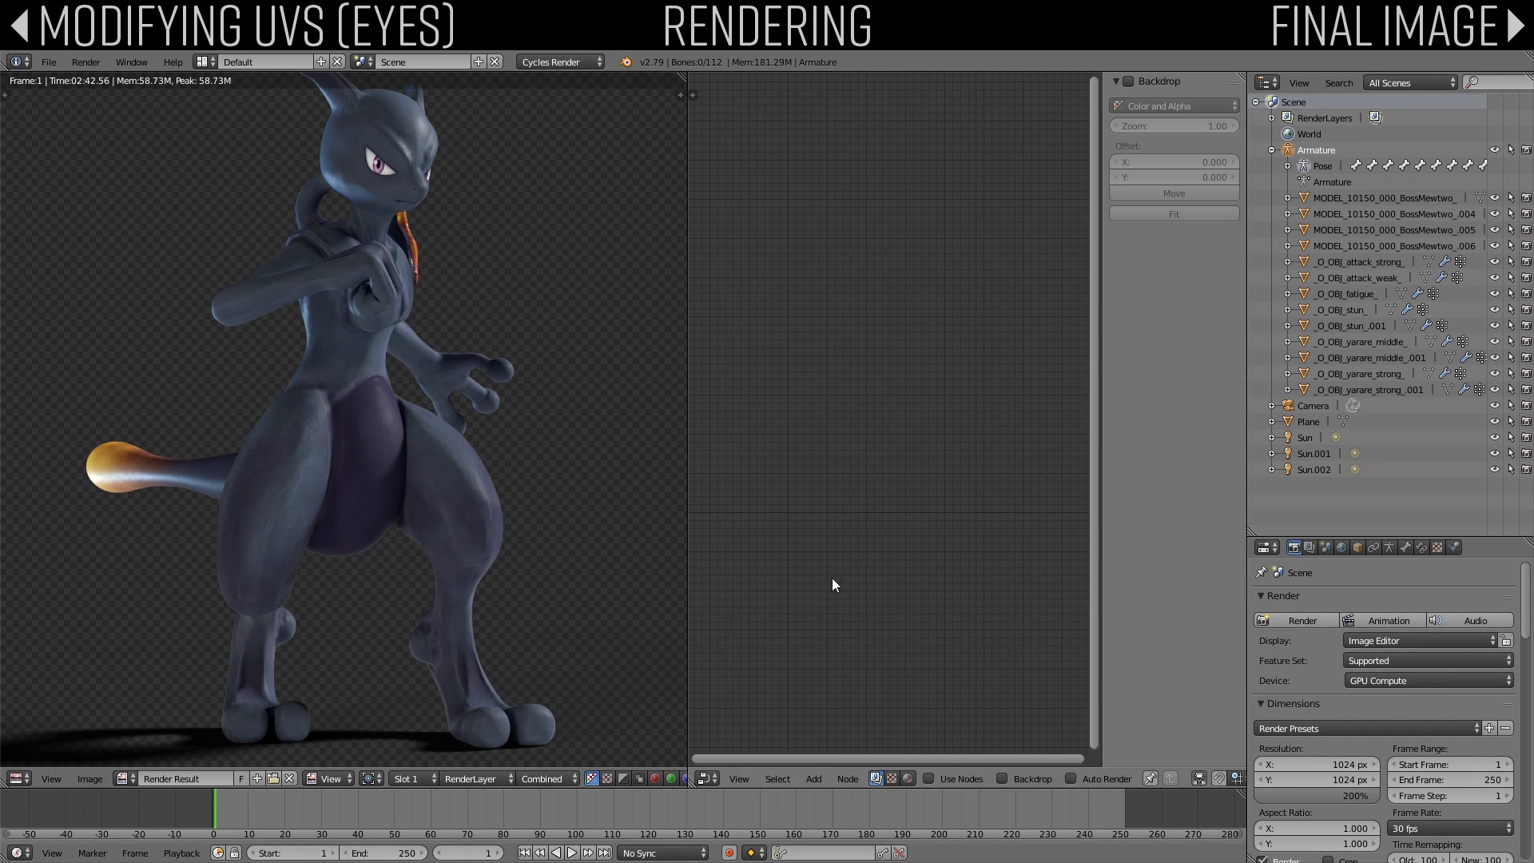
left_click(929, 779)
middle_click_drag(827, 454, 888, 503)
scroll(948, 552, "up", 2)
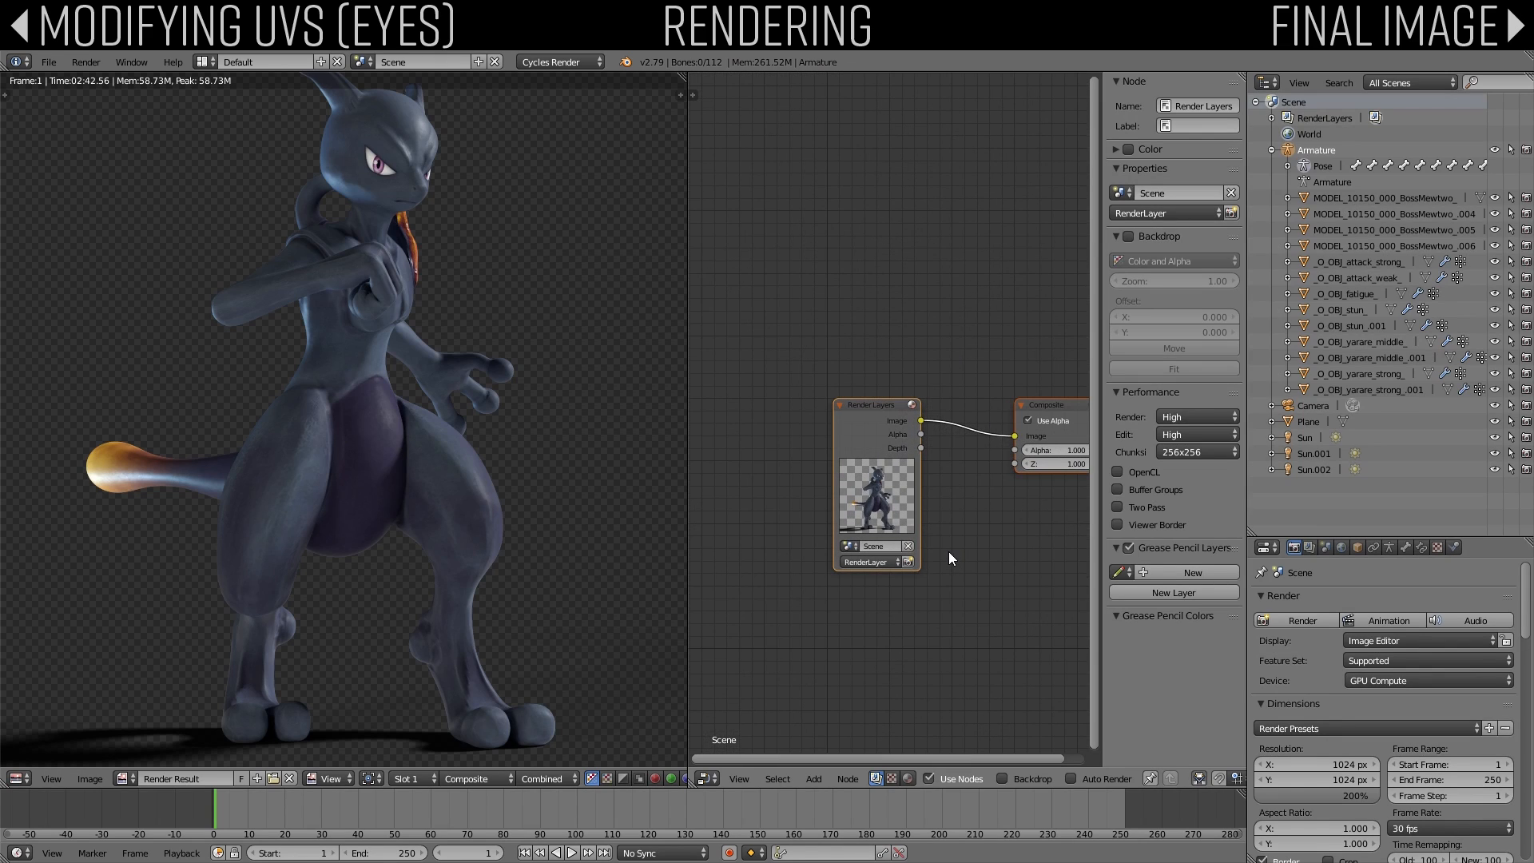
Step: Hide the node editor's properties sidebar, widen the node area, and move the Render Layers node away from the Composite node
key("n")
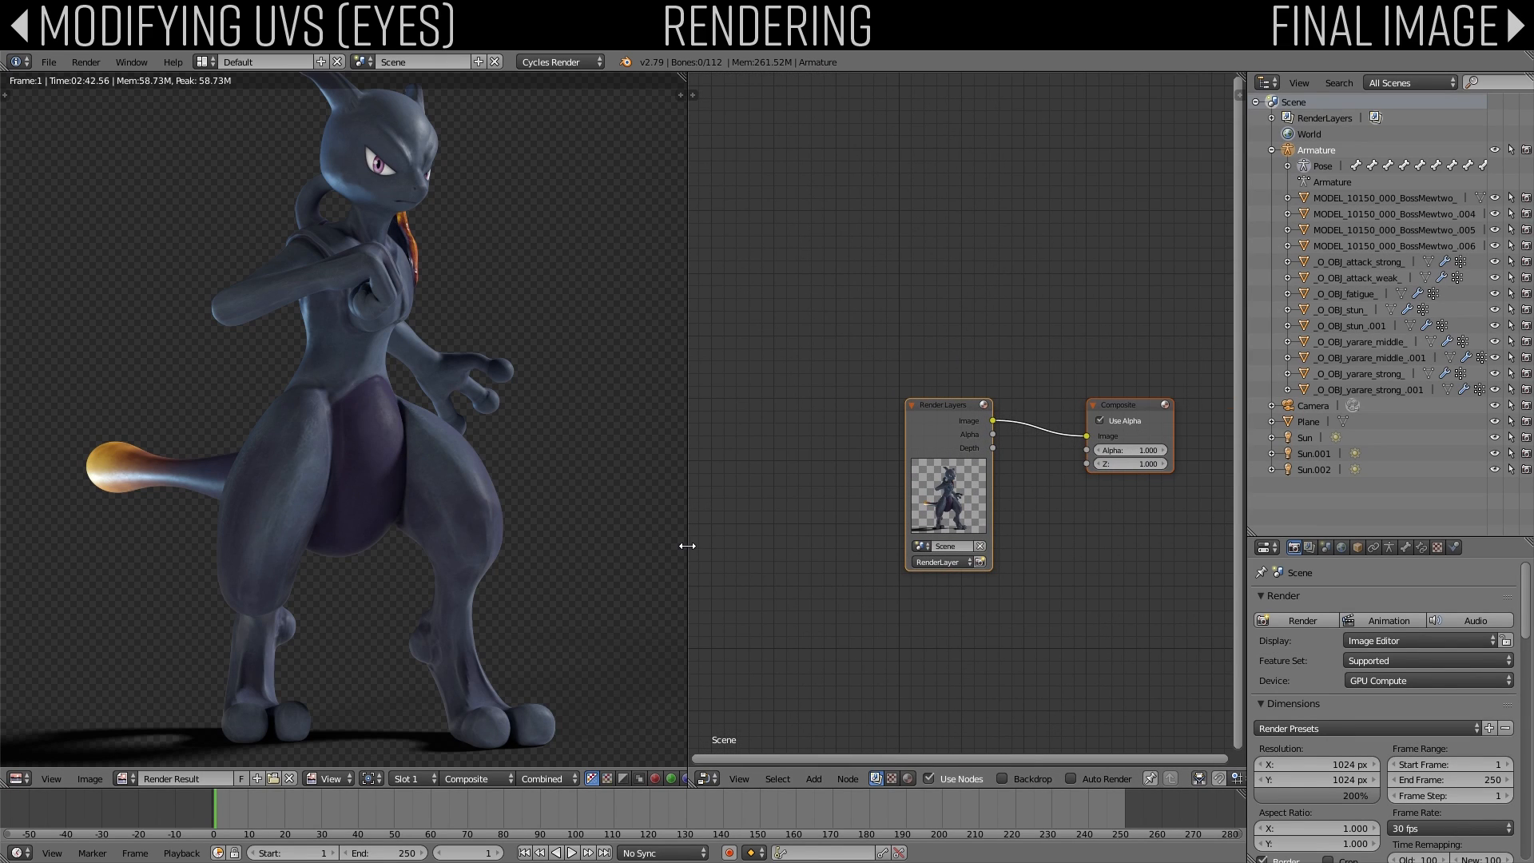
left_click_drag(689, 546, 468, 541)
scroll(417, 517, "down", 2)
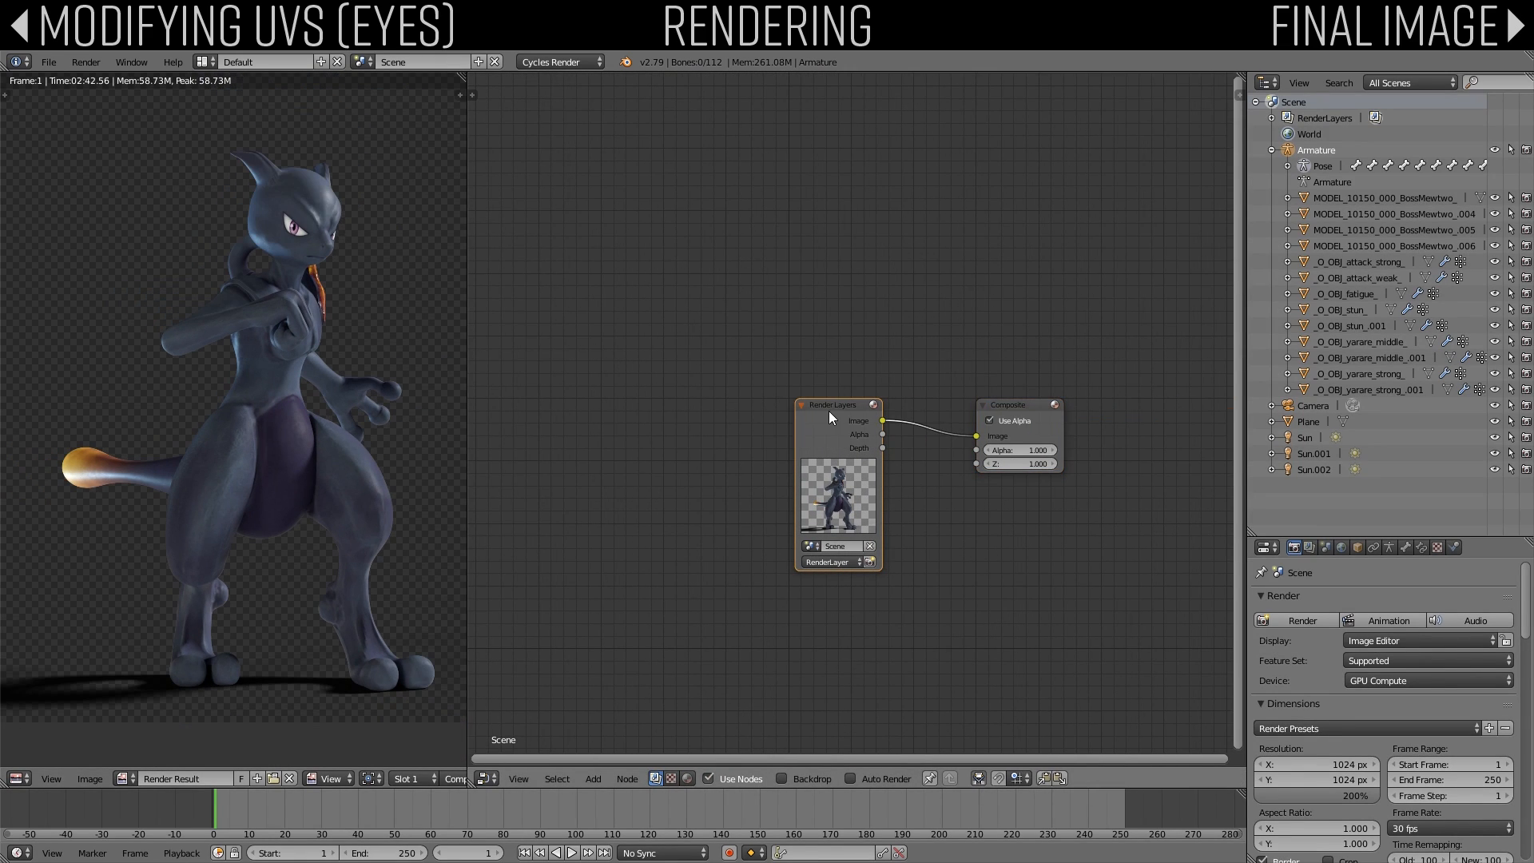
left_click_drag(813, 409, 601, 362)
Step: Add an Alpha Over node between Render Layers and Composite, with the rendered image feeding its second image input
left_click(598, 780)
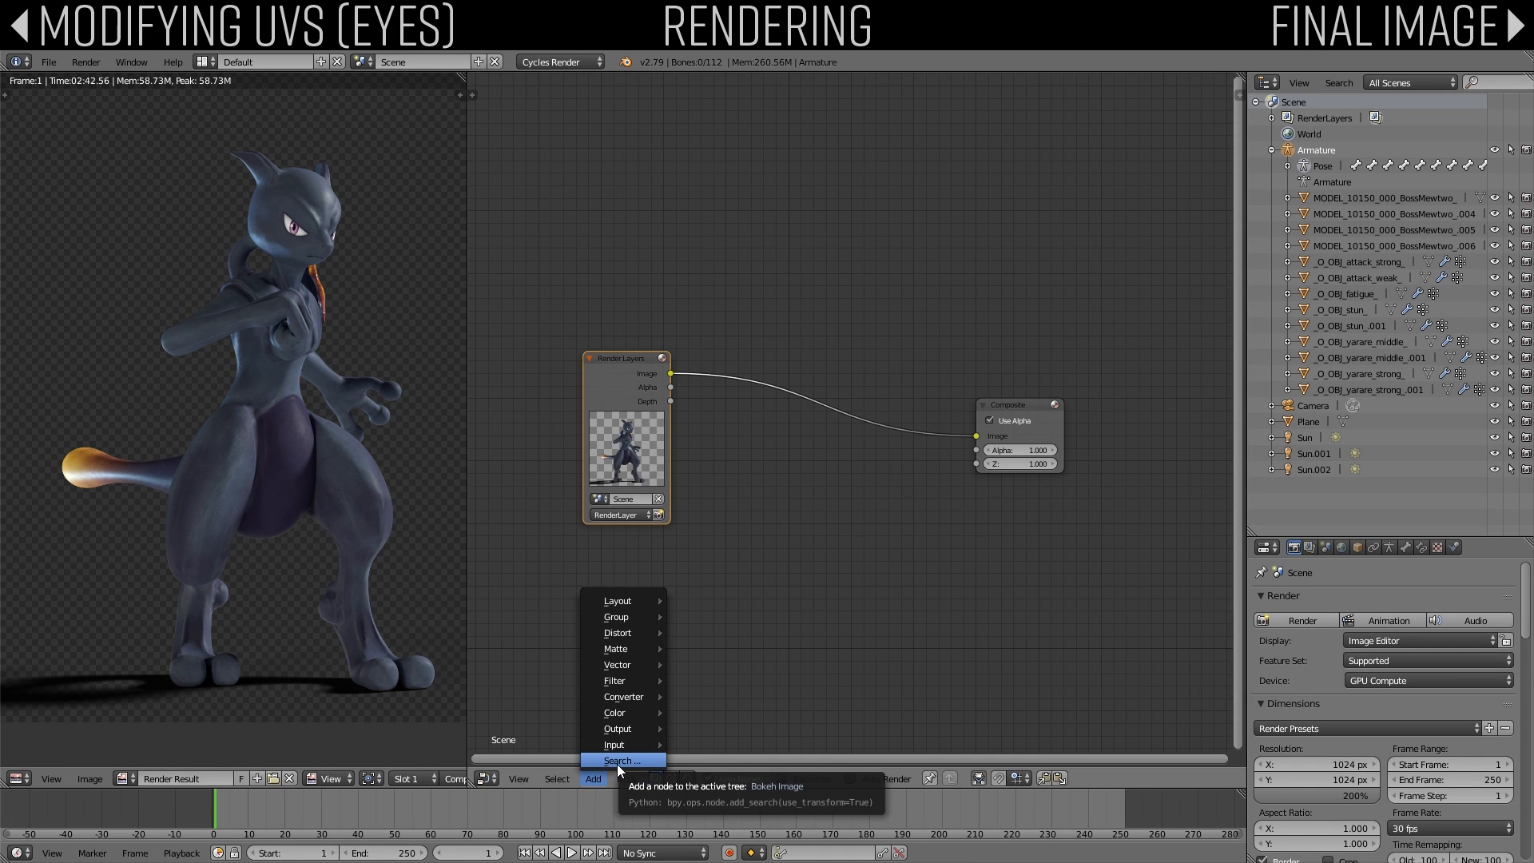
left_click(617, 761)
type("alpha")
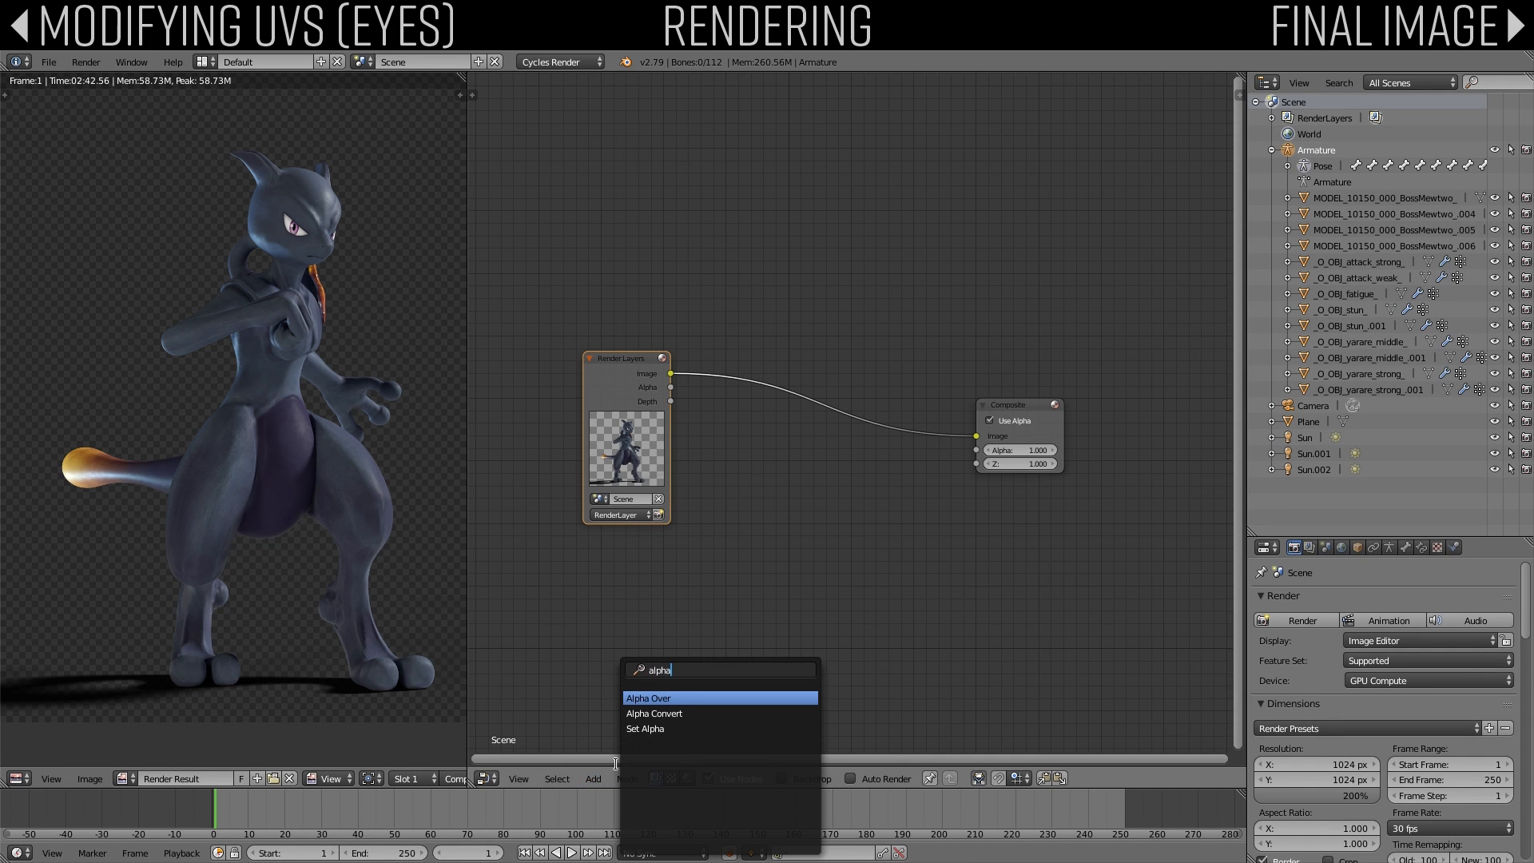
key("Return")
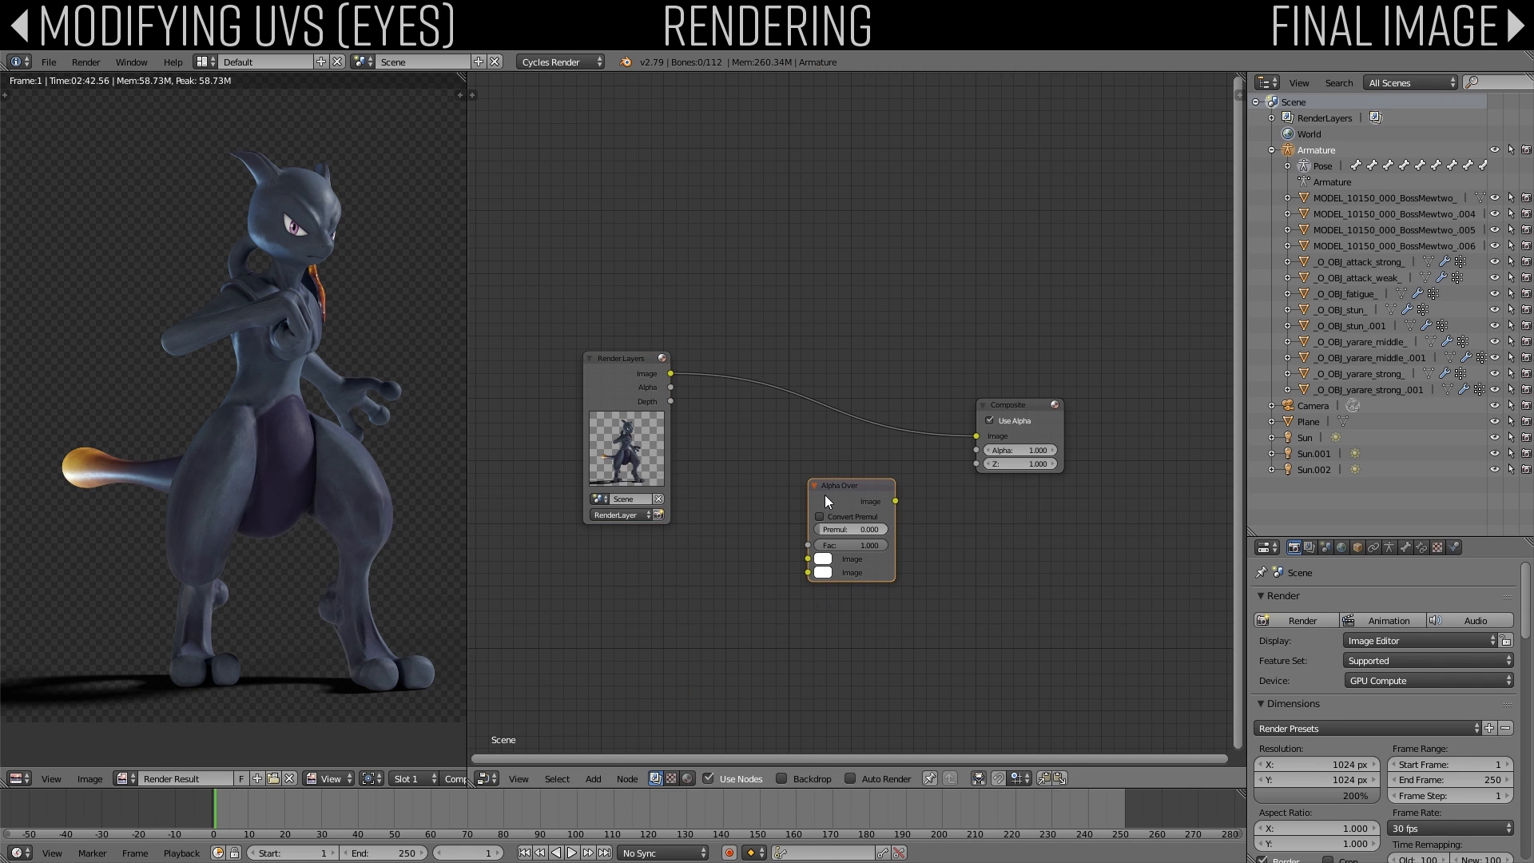
left_click(821, 383)
left_click_drag(671, 374, 809, 458)
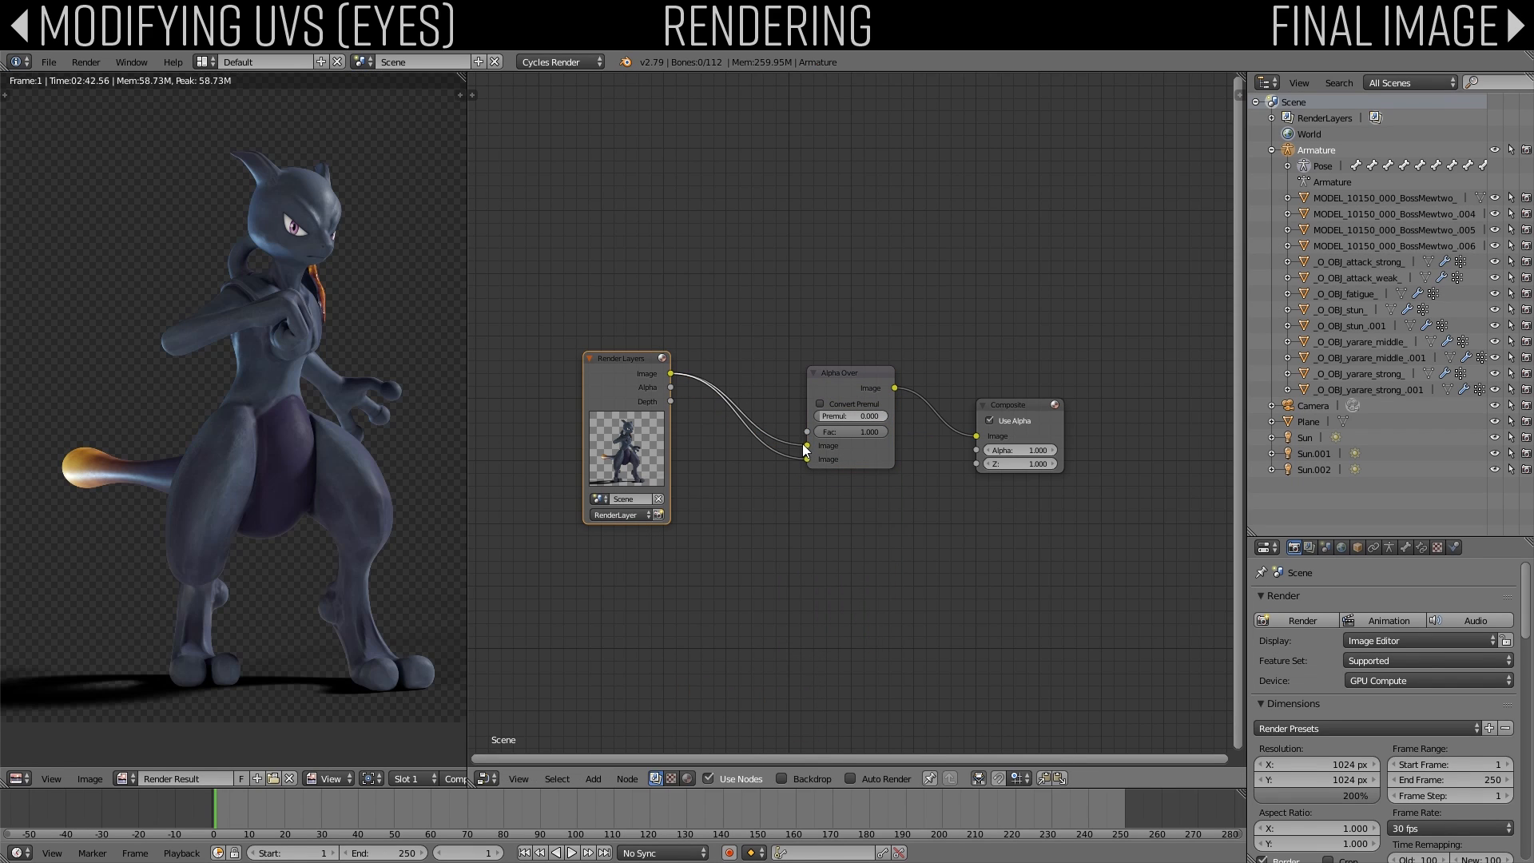
Step: Set the Alpha Over node's first image colour to a very dark navy blue as the render's background
left_click(822, 445)
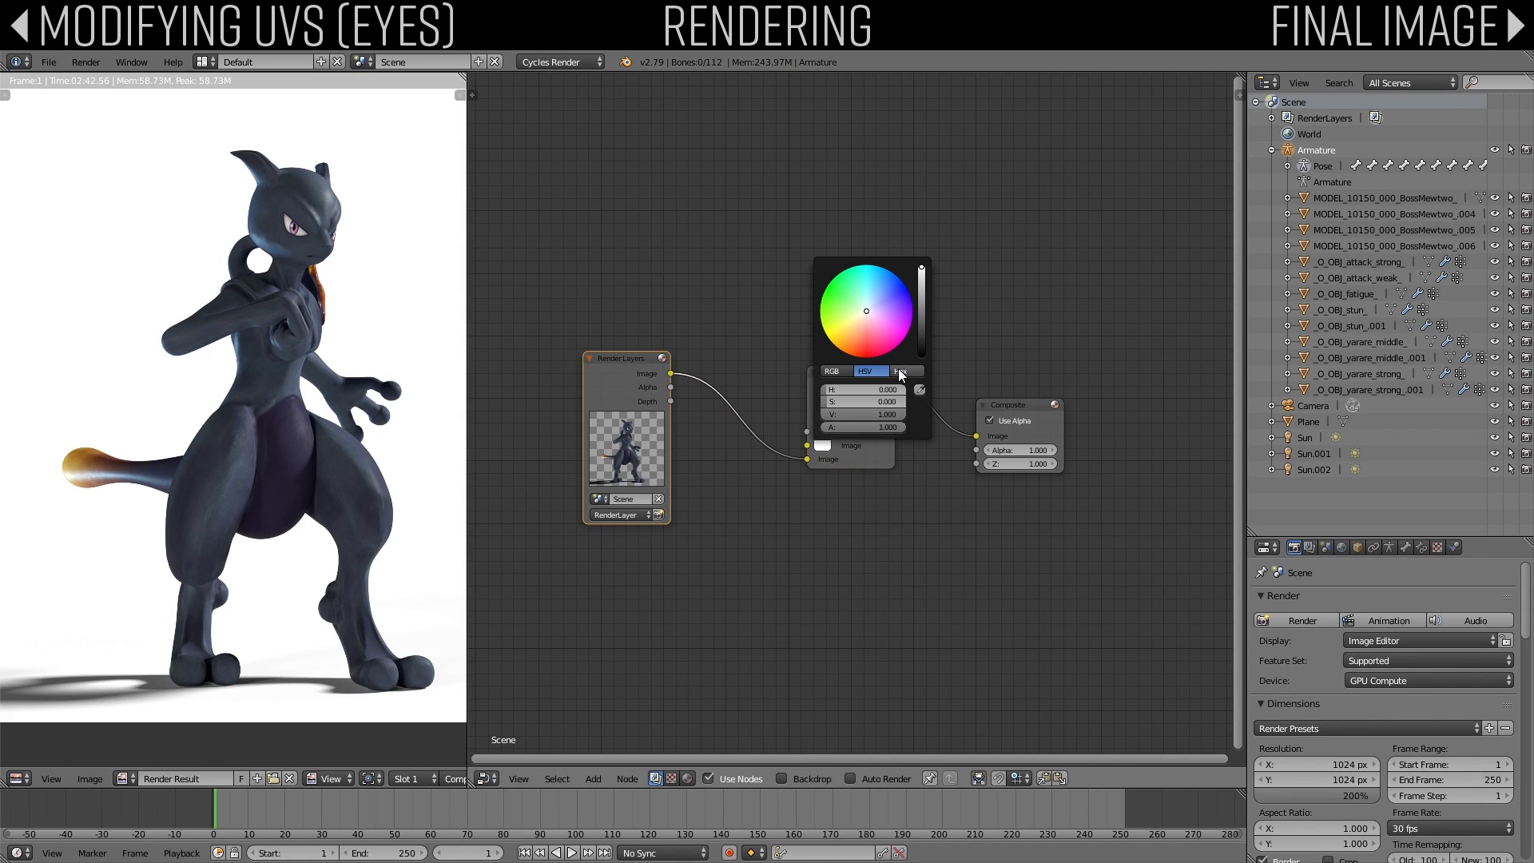
left_click_drag(887, 414, 848, 414)
left_click_drag(923, 343, 922, 346)
left_click(883, 315)
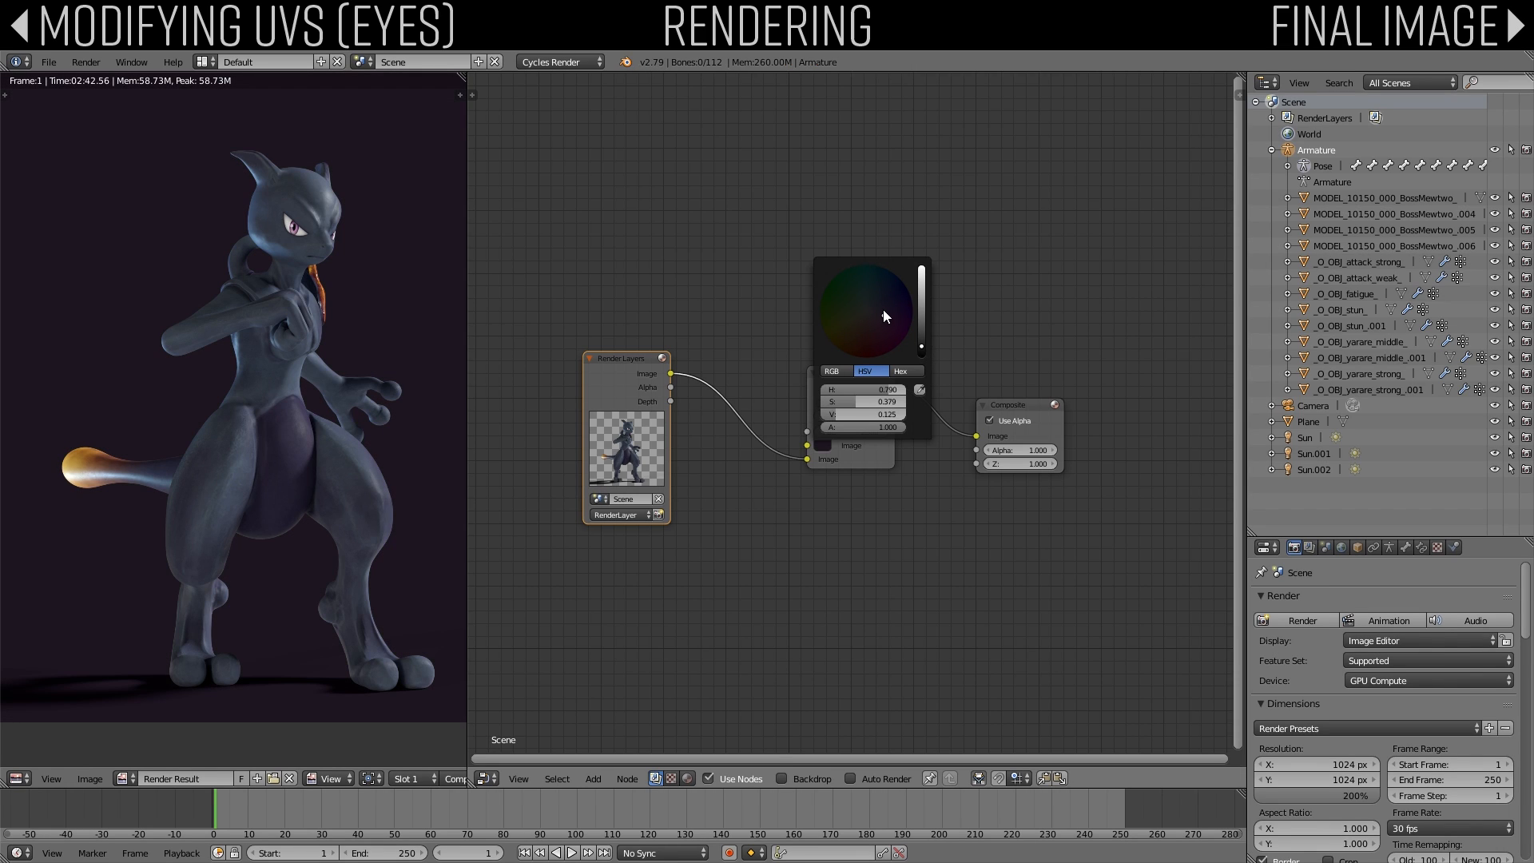
left_click(884, 310)
left_click(885, 310)
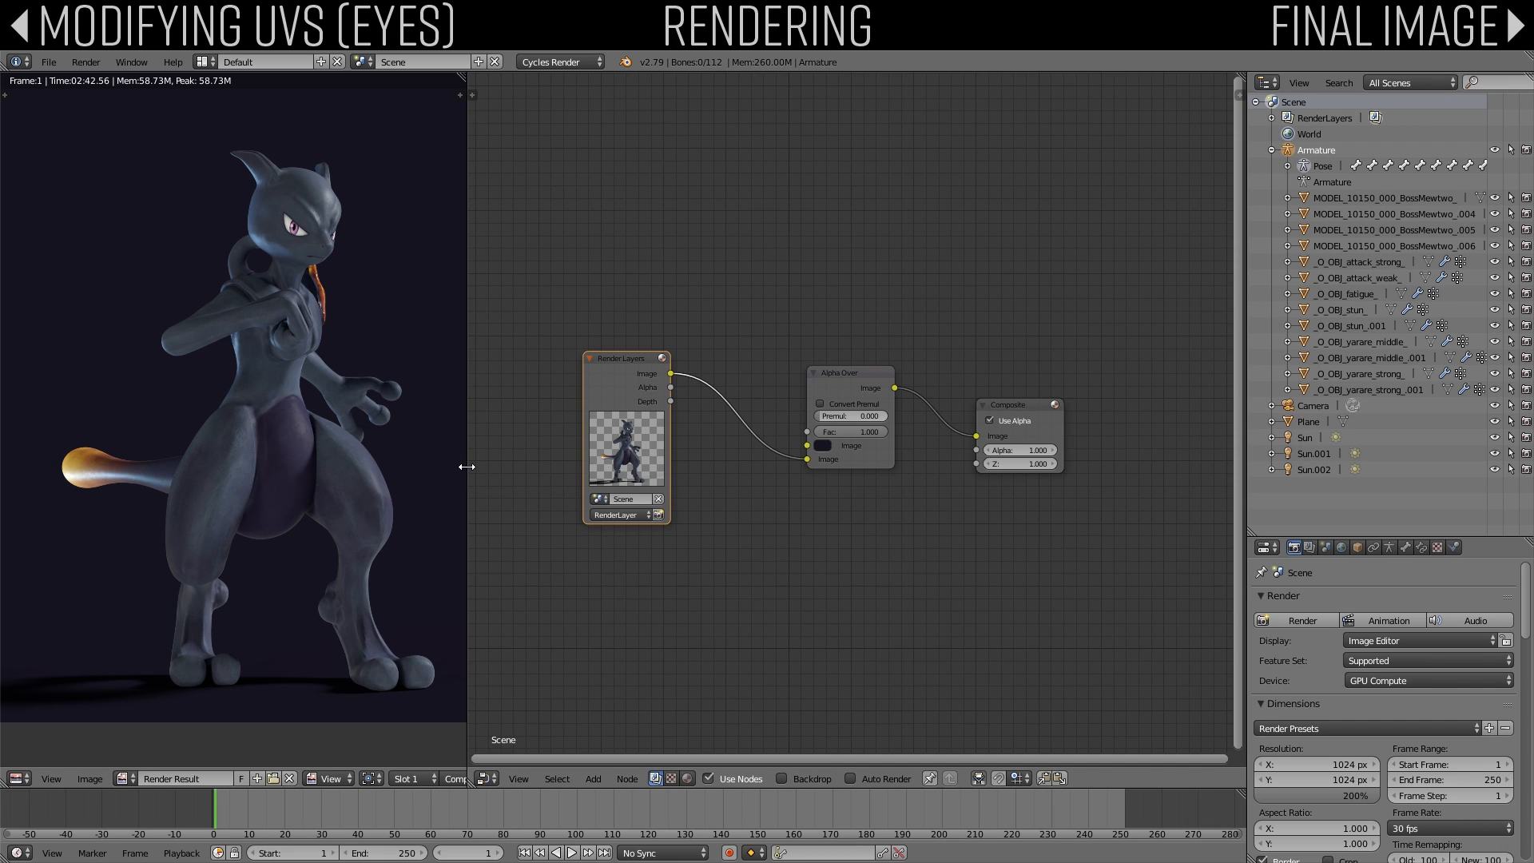
Step: Widen the render preview and insert an RGB Curves node between the Render Layers and Alpha Over nodes
left_click_drag(466, 467, 605, 469)
left_click(737, 780)
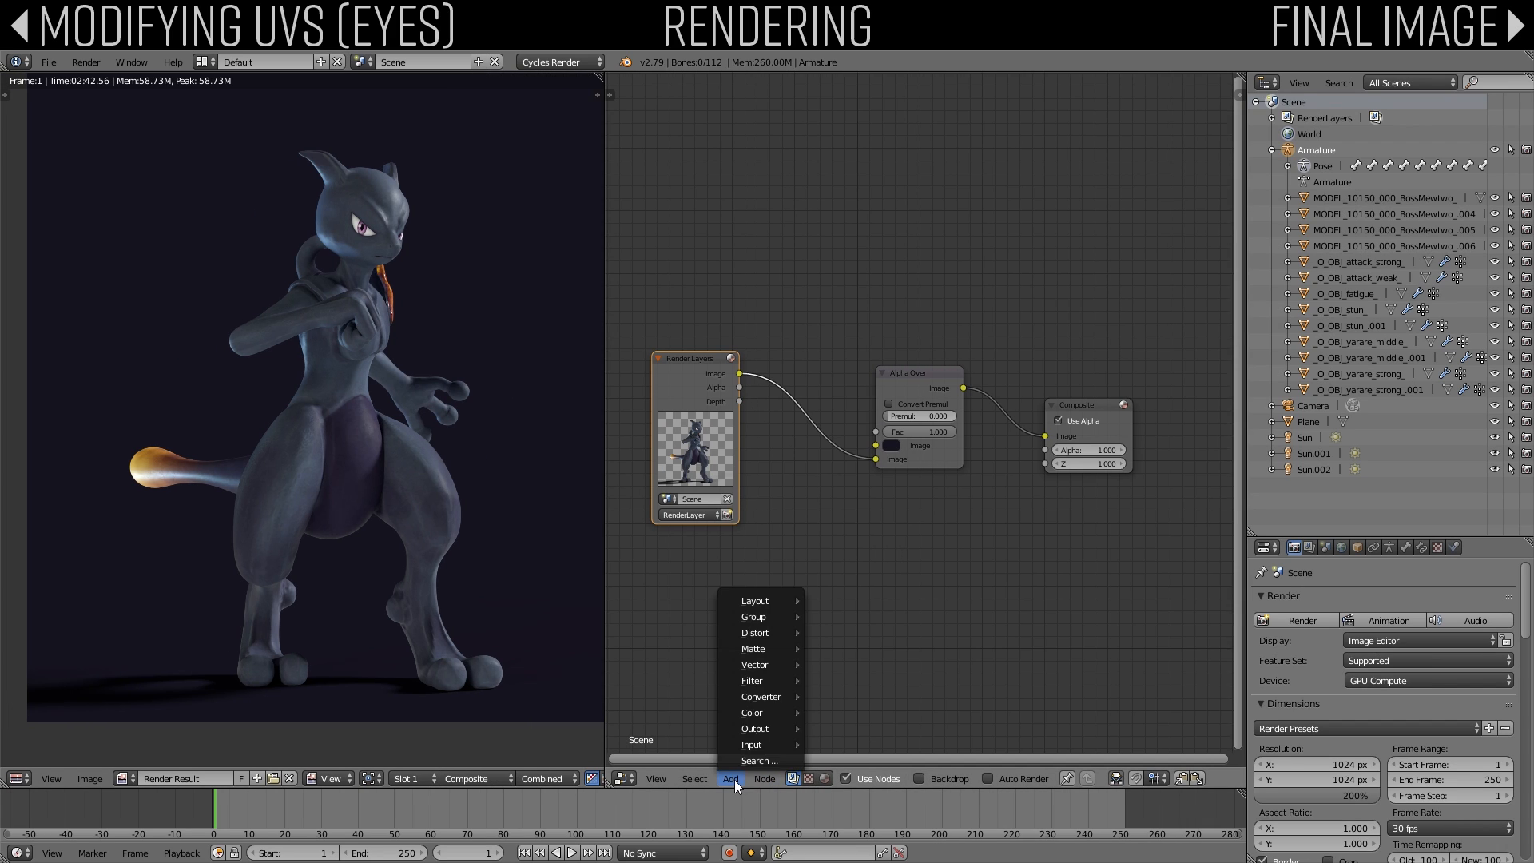
left_click(745, 764)
type("cur")
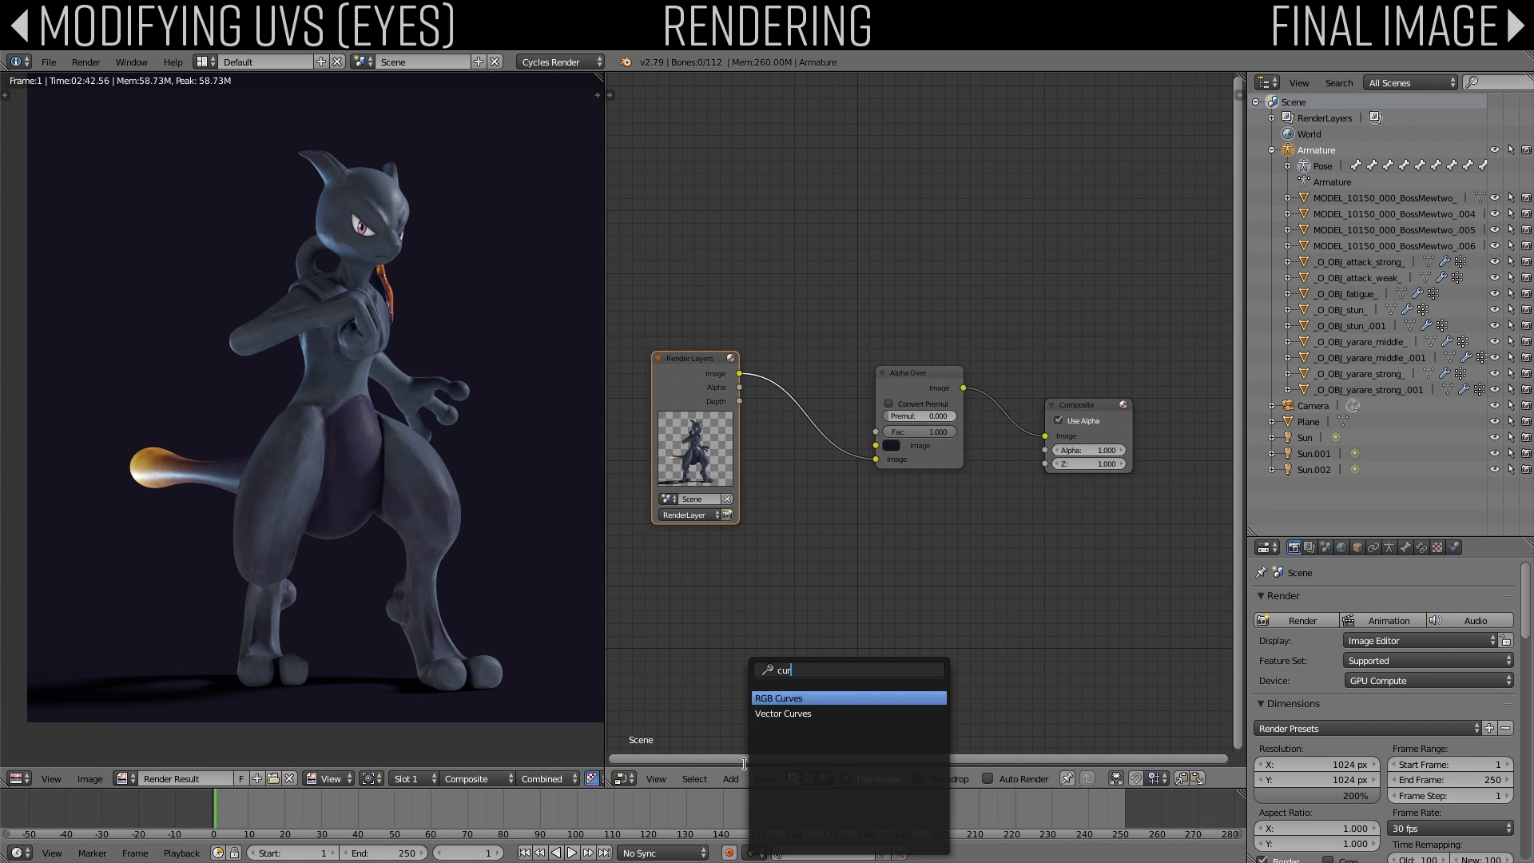
key("Return")
left_click(762, 179)
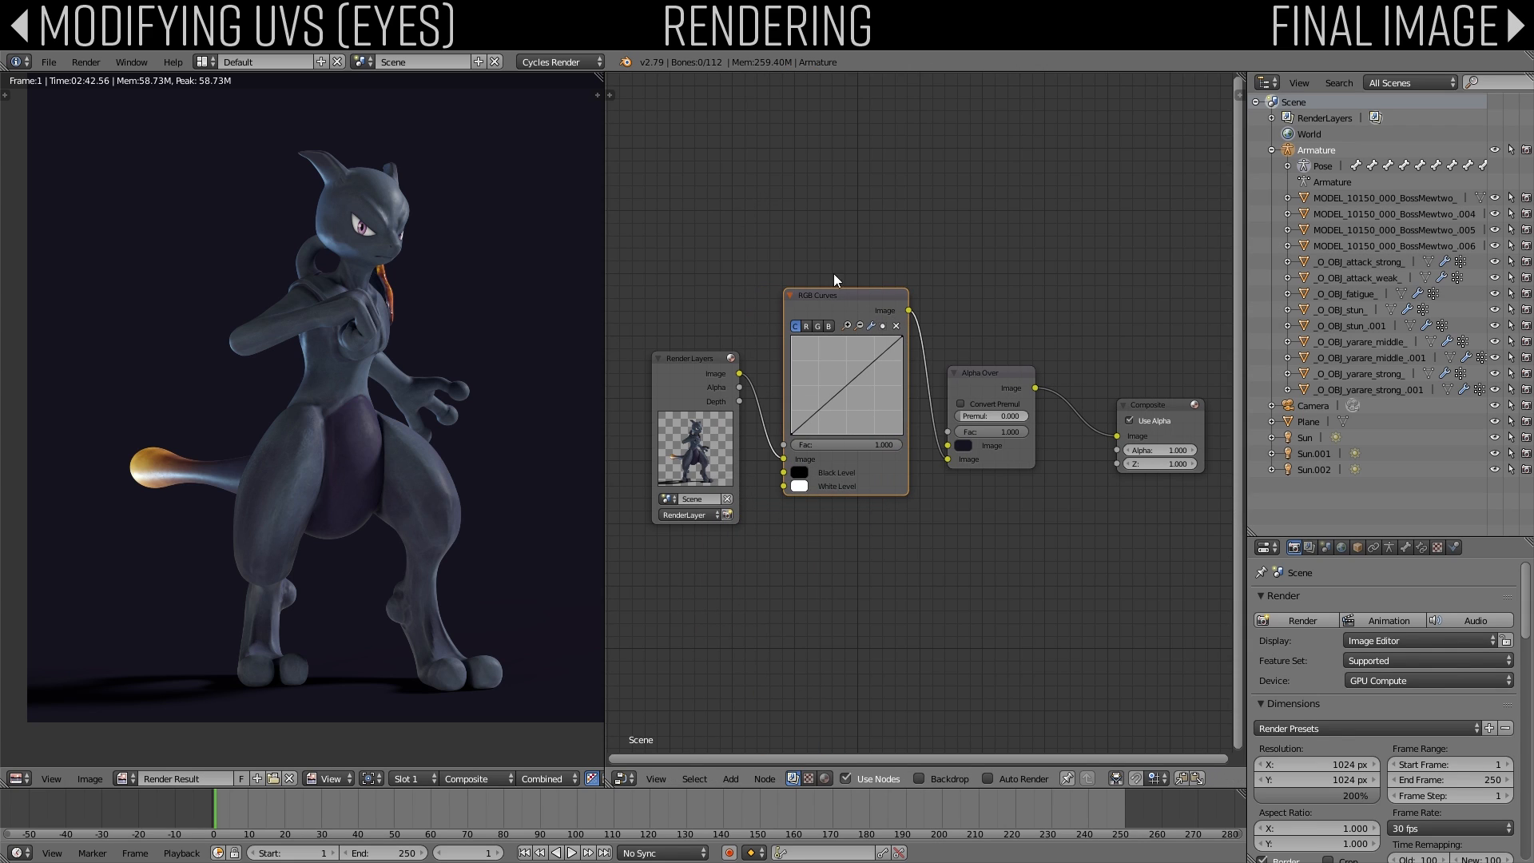
Step: On the RGB Curves combined curve, add a highlight point near X 0.90, Y 0.93 and a midpoint at X 0.54, Y 0.45
scroll(845, 375, "up", 3)
scroll(846, 444, "up", 1)
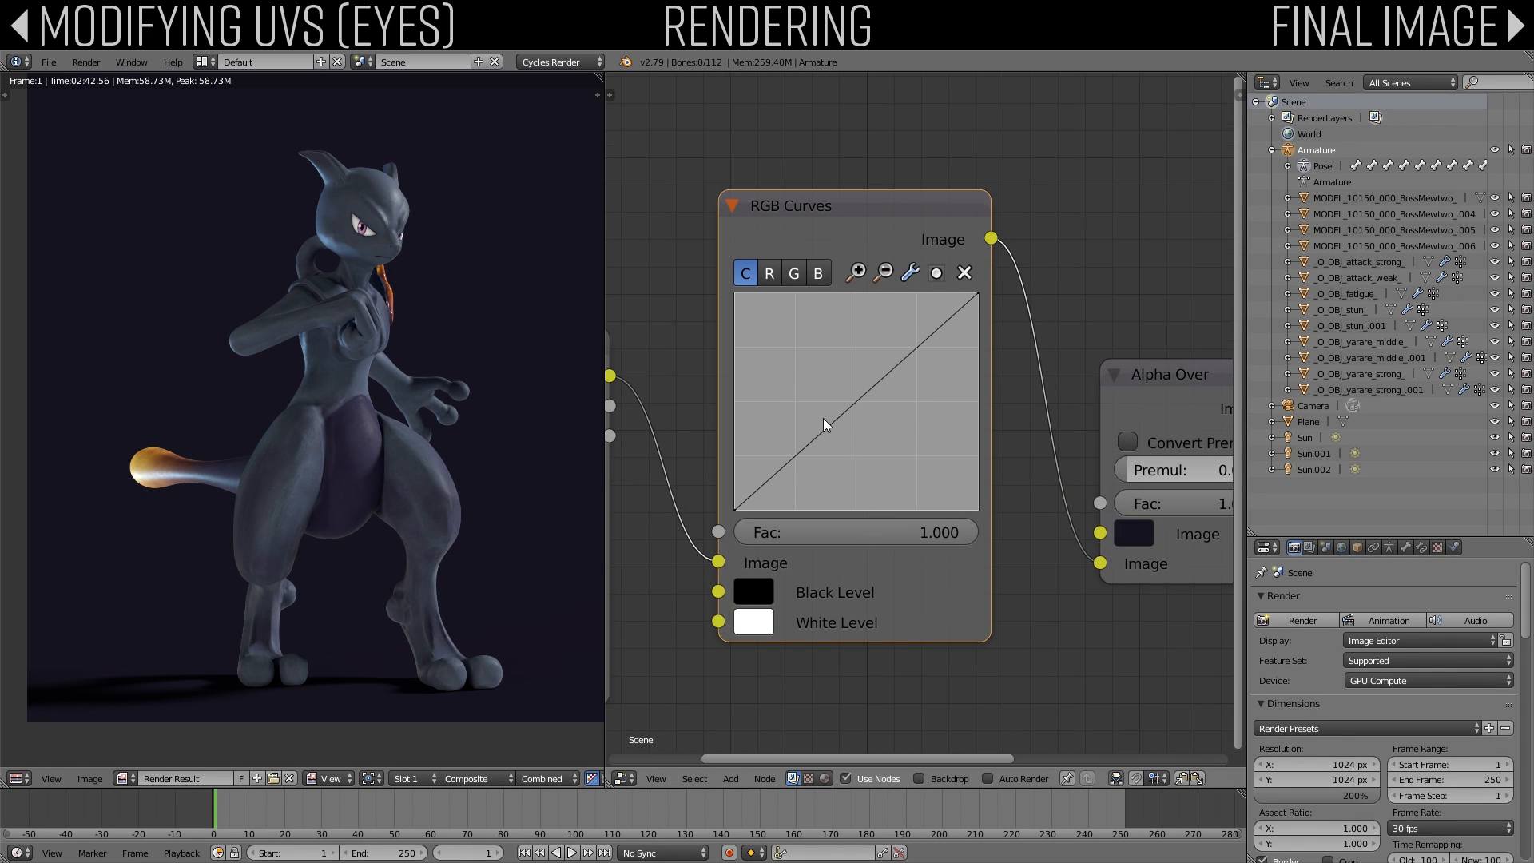
left_click_drag(948, 333, 955, 304)
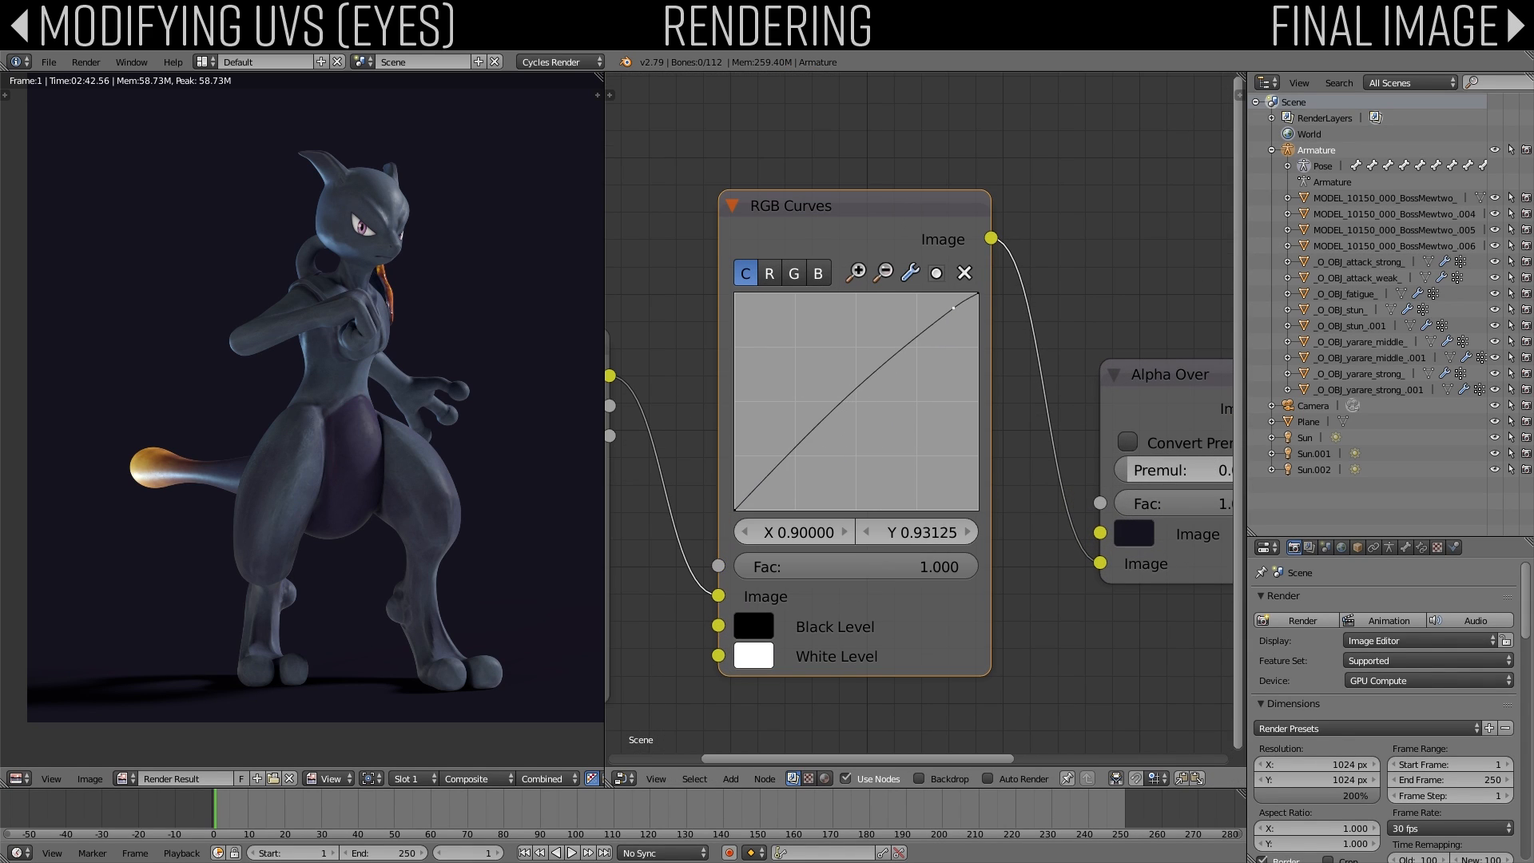
left_click(855, 402)
left_click_drag(855, 401, 867, 413)
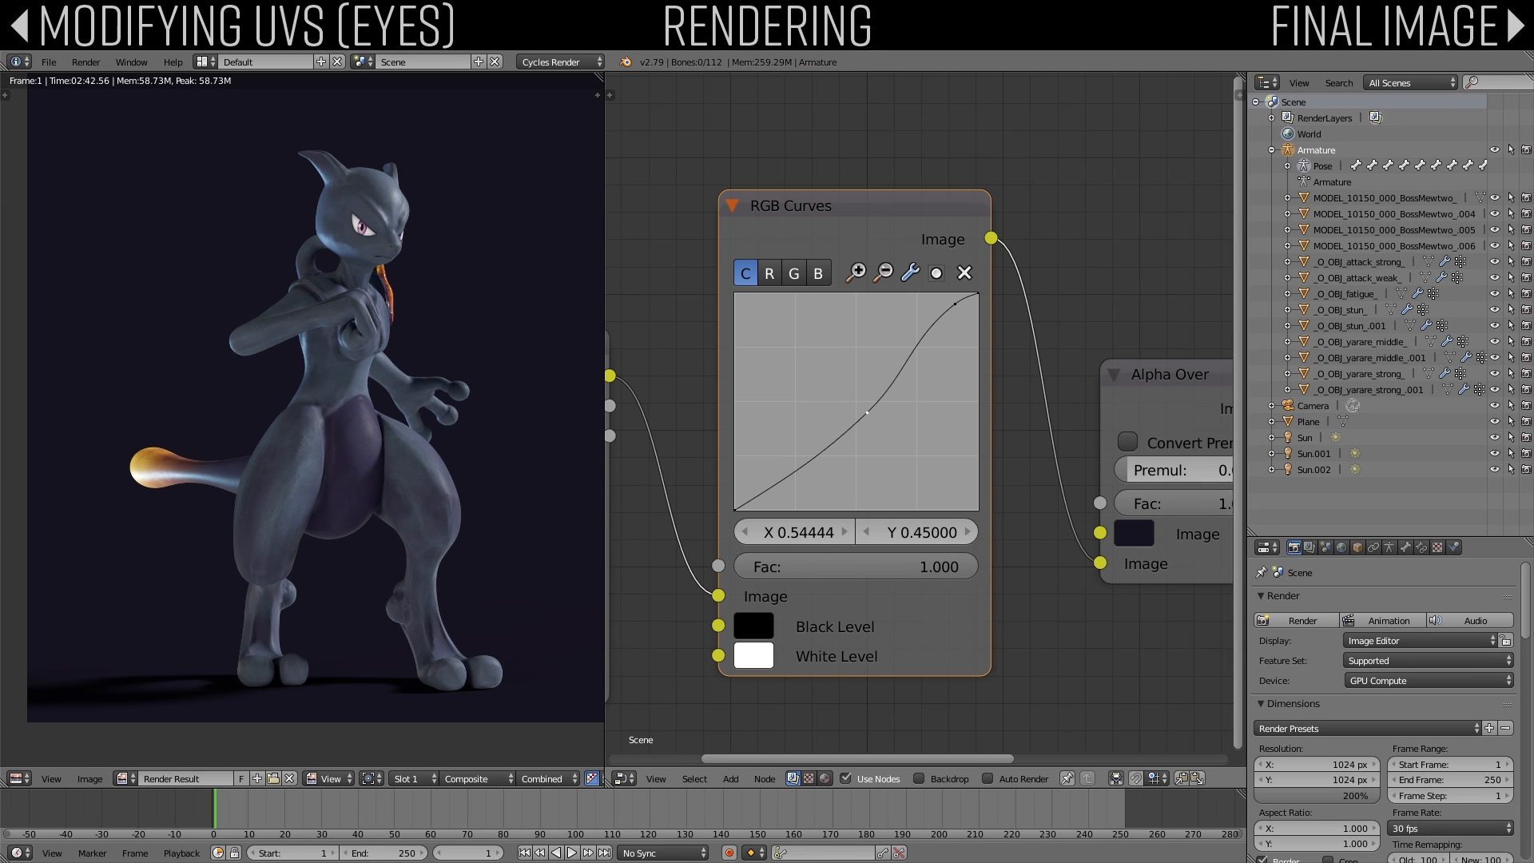
Step: Add a shadow point at about X 0.14, Y 0.11, raise the midpoint slightly, and place the highlight point at X 0.91, Y 0.975
left_click(770, 499)
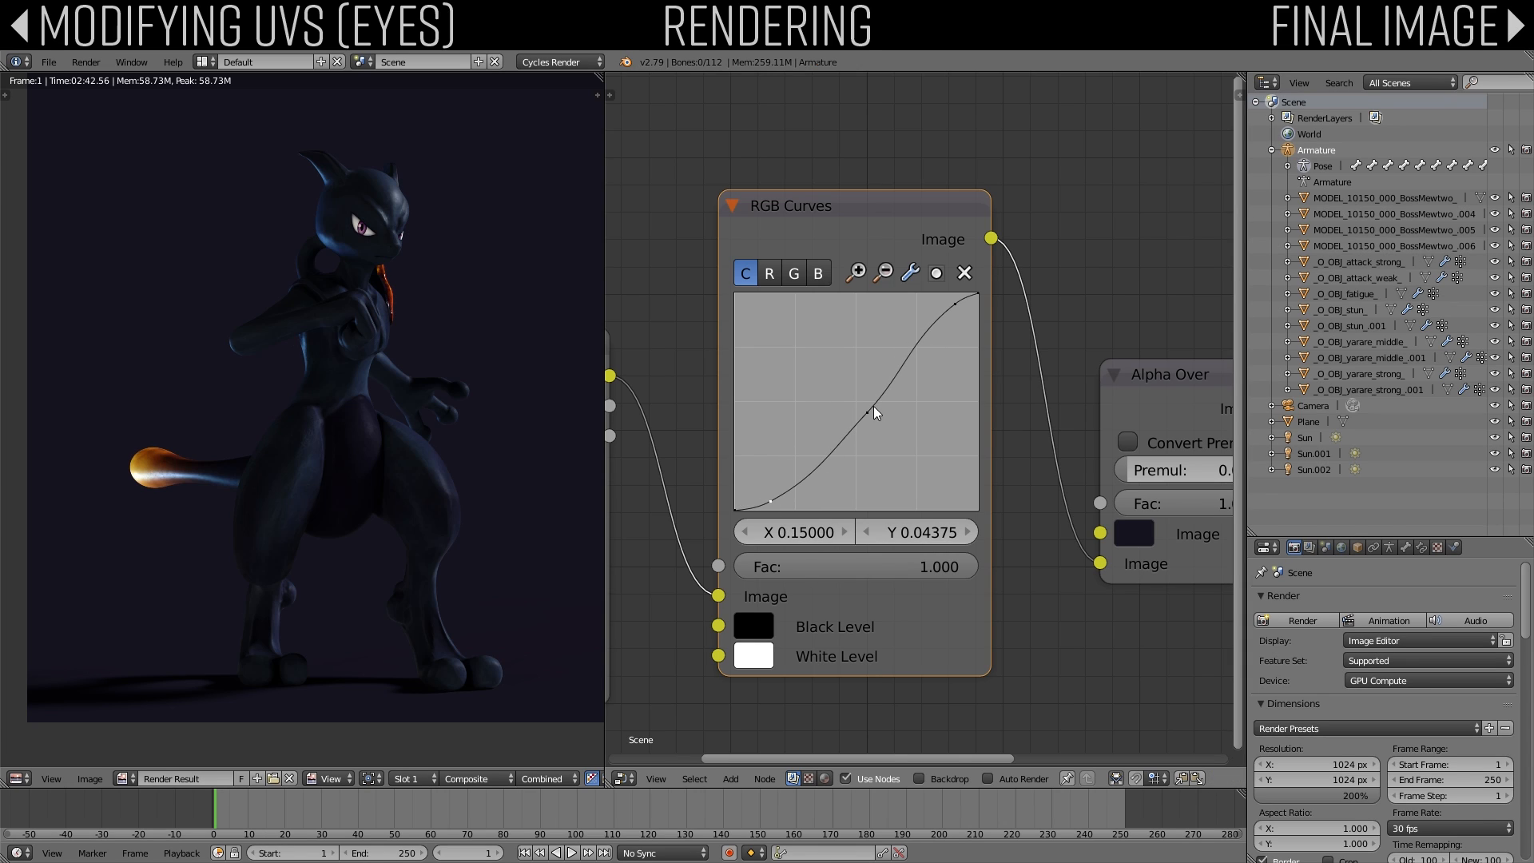
left_click_drag(784, 500, 769, 492)
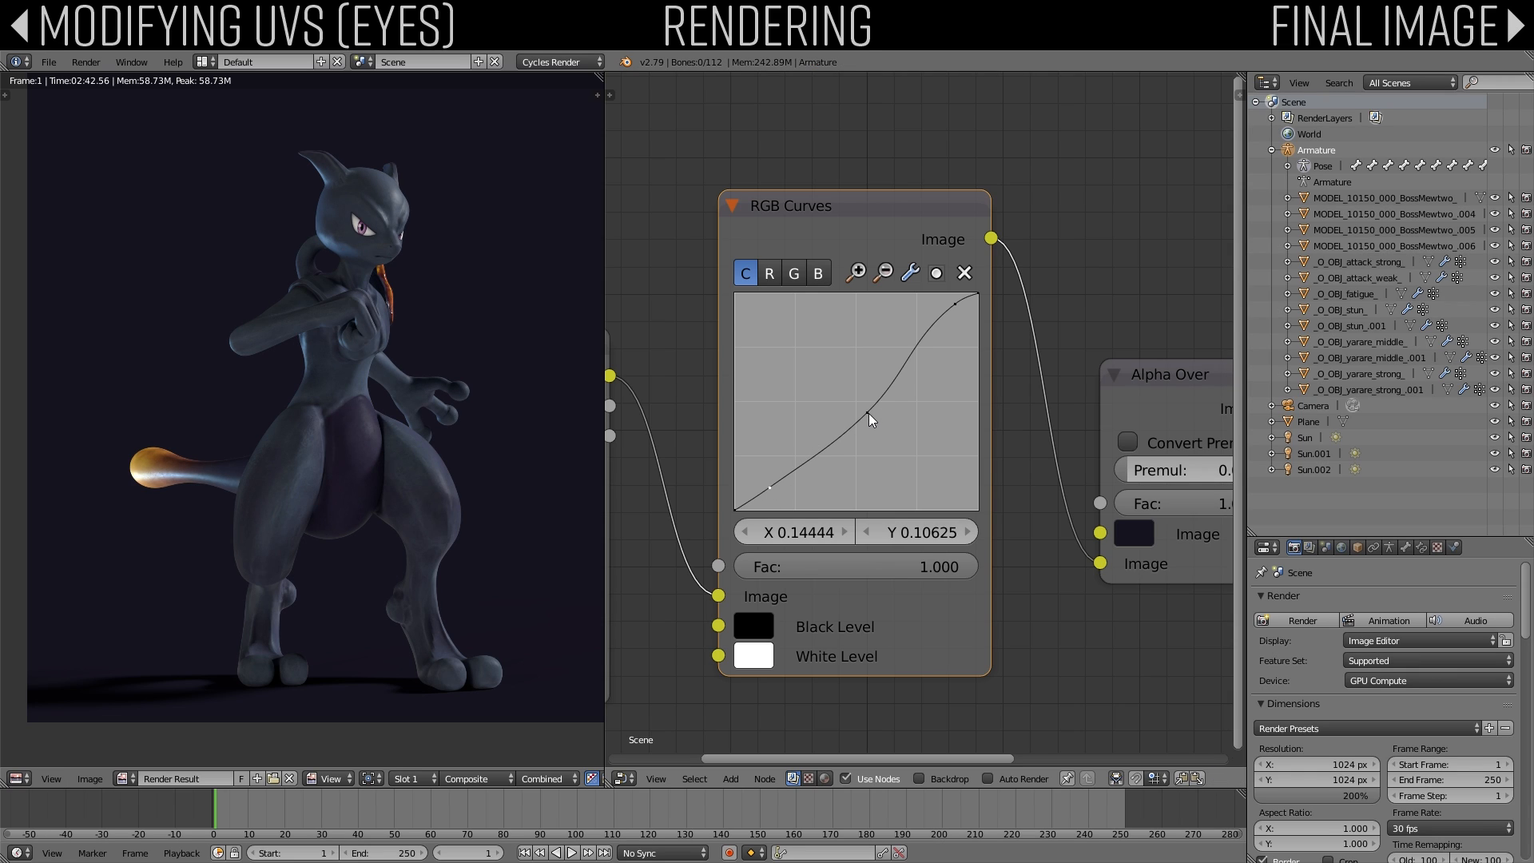
left_click_drag(869, 413, 867, 404)
left_click_drag(950, 310, 950, 304)
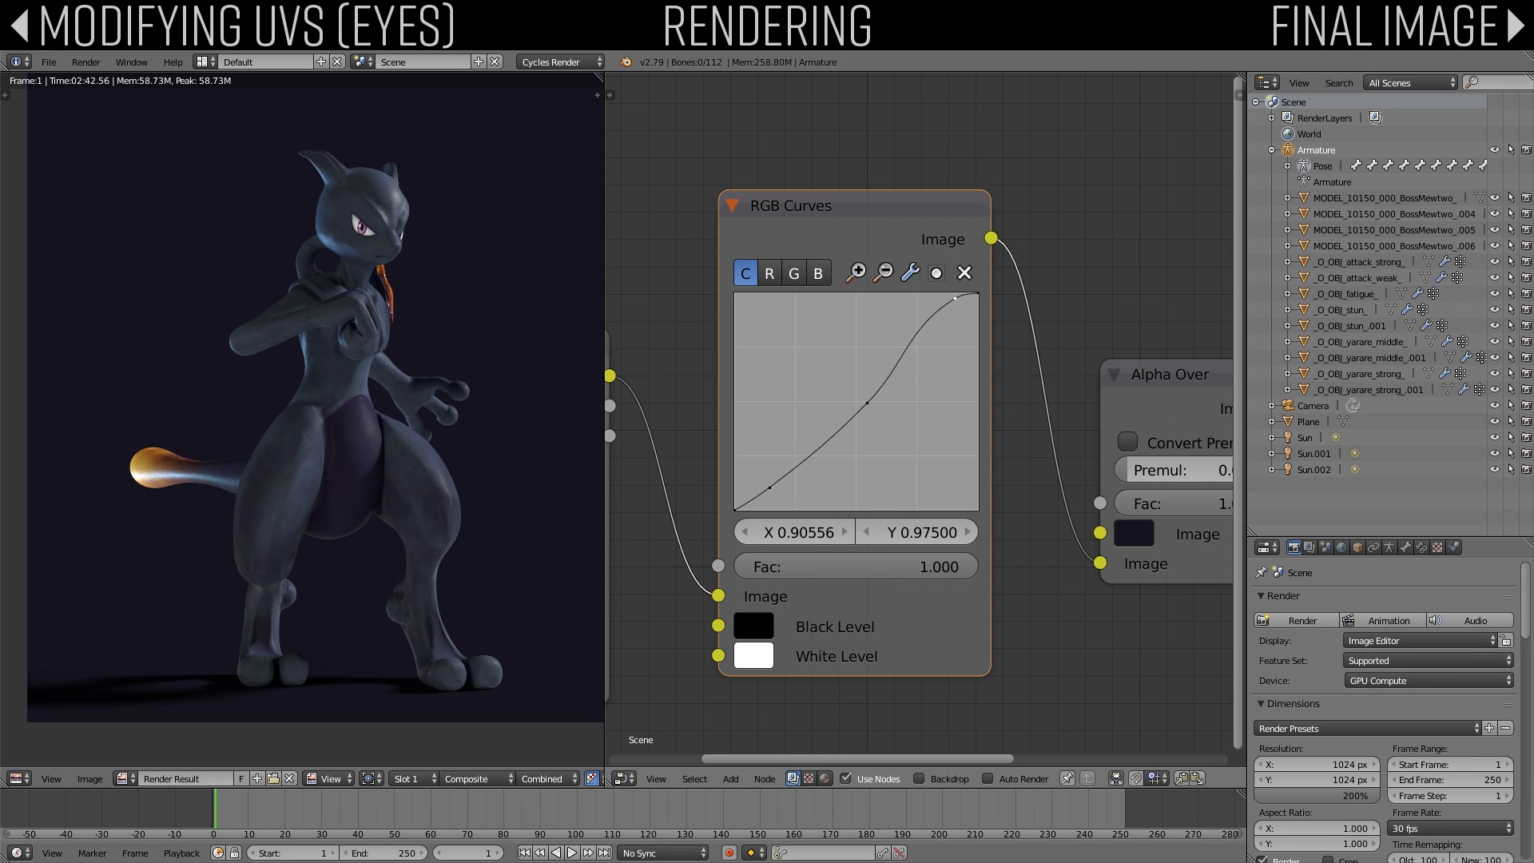
Step: Bypass the Alpha Over node by moving it above the node chain and connecting the RGB Curves output directly to Composite
scroll(1014, 439, "down", 2)
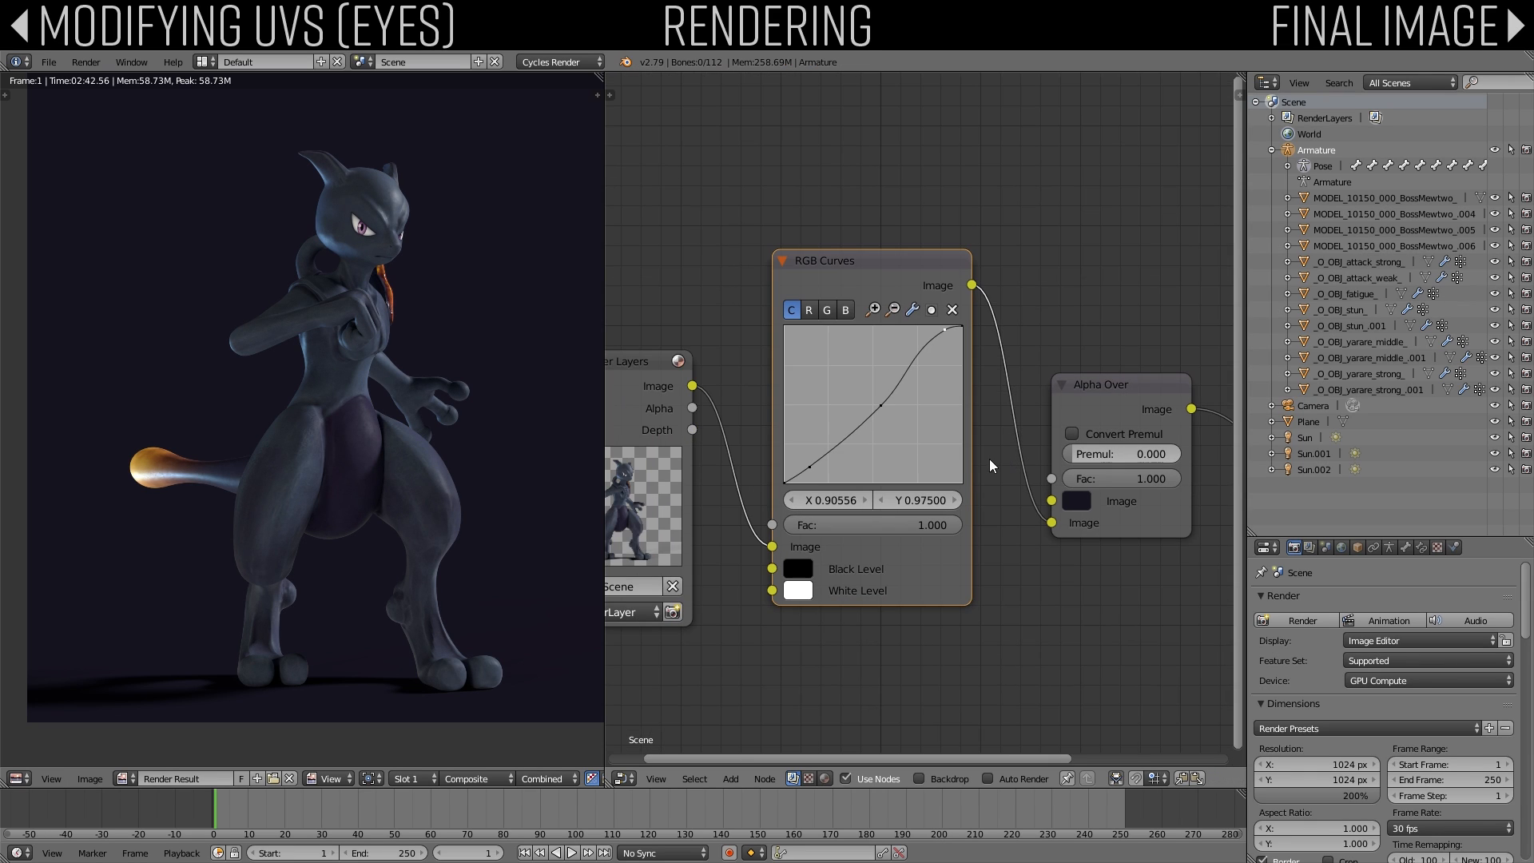
left_click_drag(692, 386, 1000, 526)
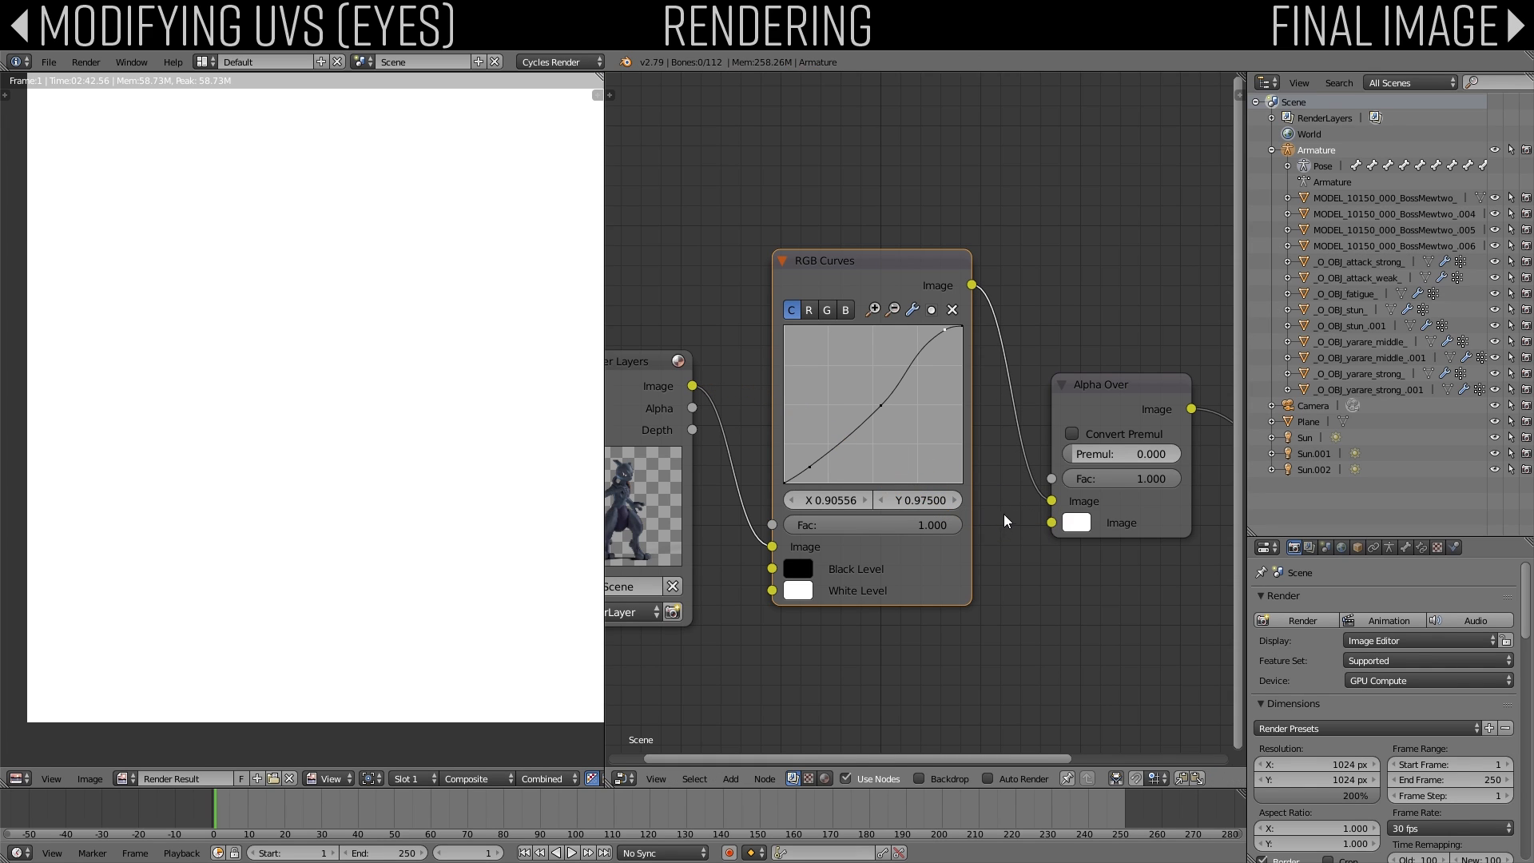
scroll(728, 346, "down", 2)
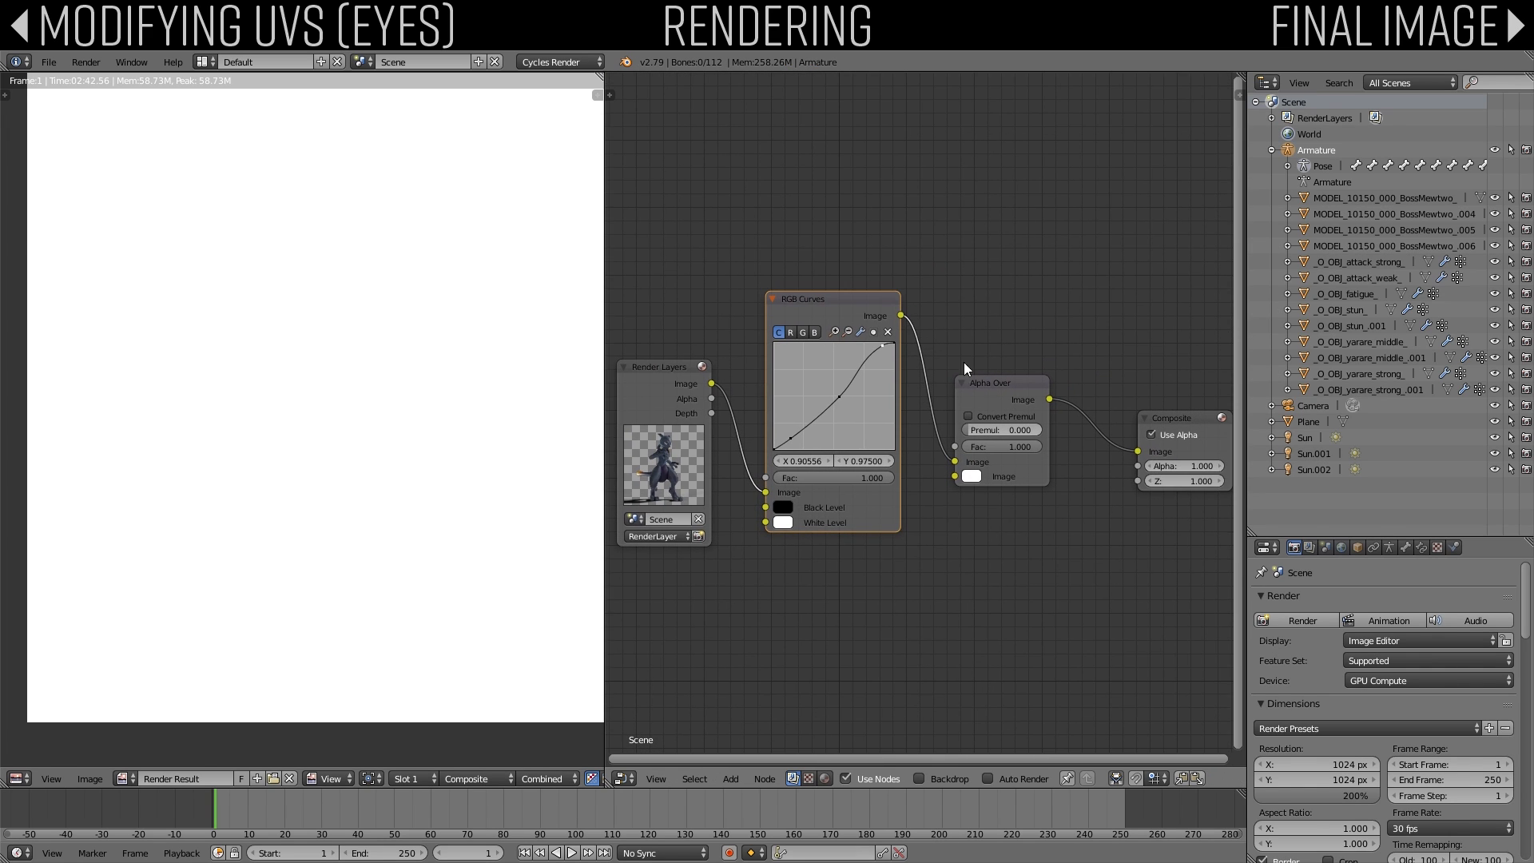
left_click_drag(995, 393, 1031, 219)
left_click_drag(902, 315, 1139, 451)
left_click_drag(711, 383, 1137, 448)
left_click_drag(901, 315, 1141, 451)
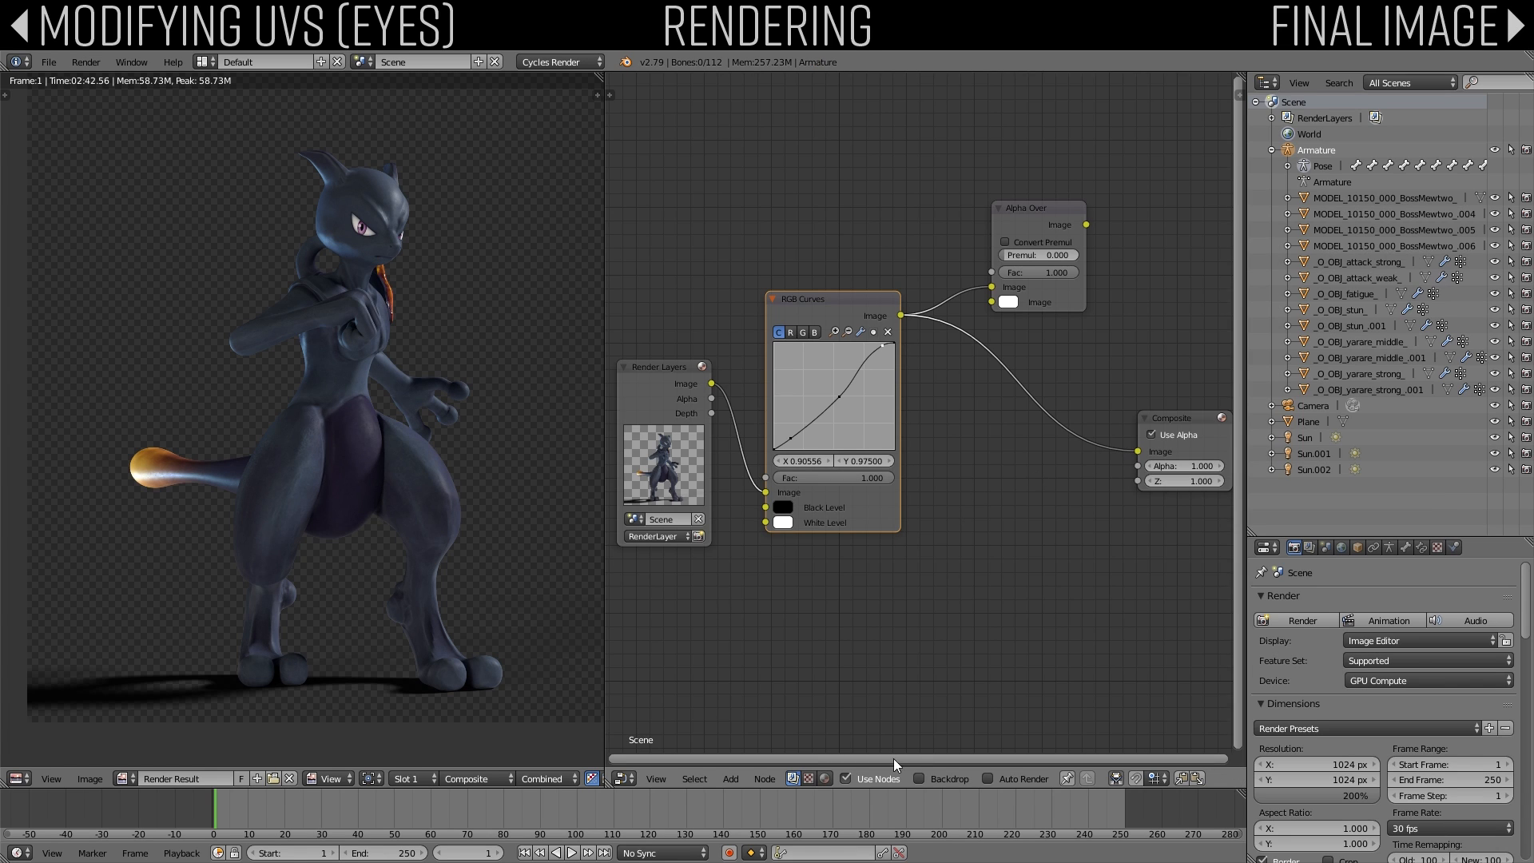
Step: Add a midpoint to the RGB Curves red channel at about X 0.53, Y 0.575
scroll(799, 353, "up", 2)
left_click(729, 294)
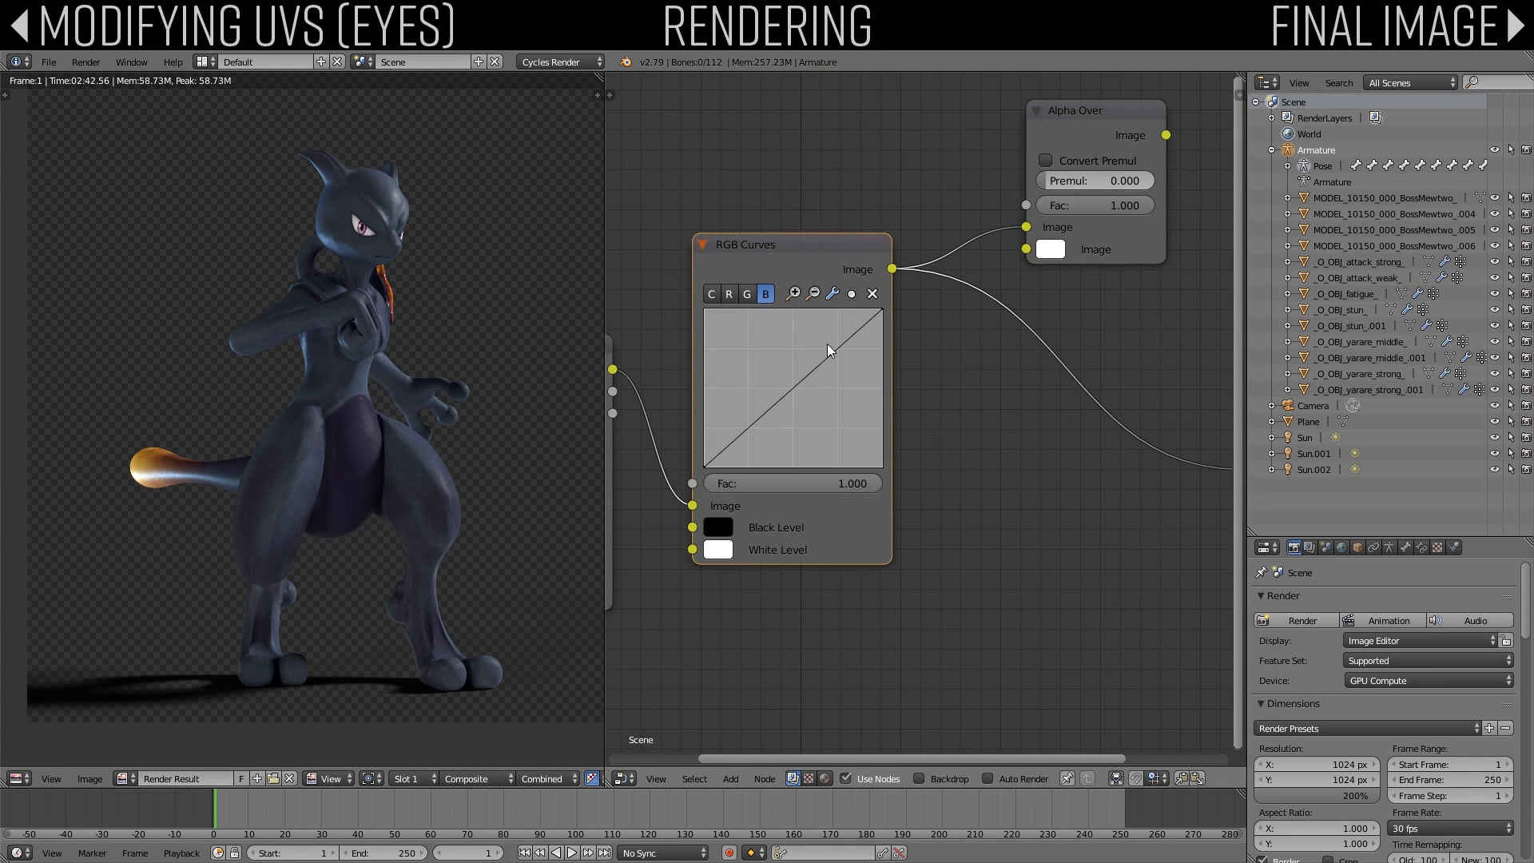
left_click_drag(799, 380, 799, 376)
left_click(730, 294)
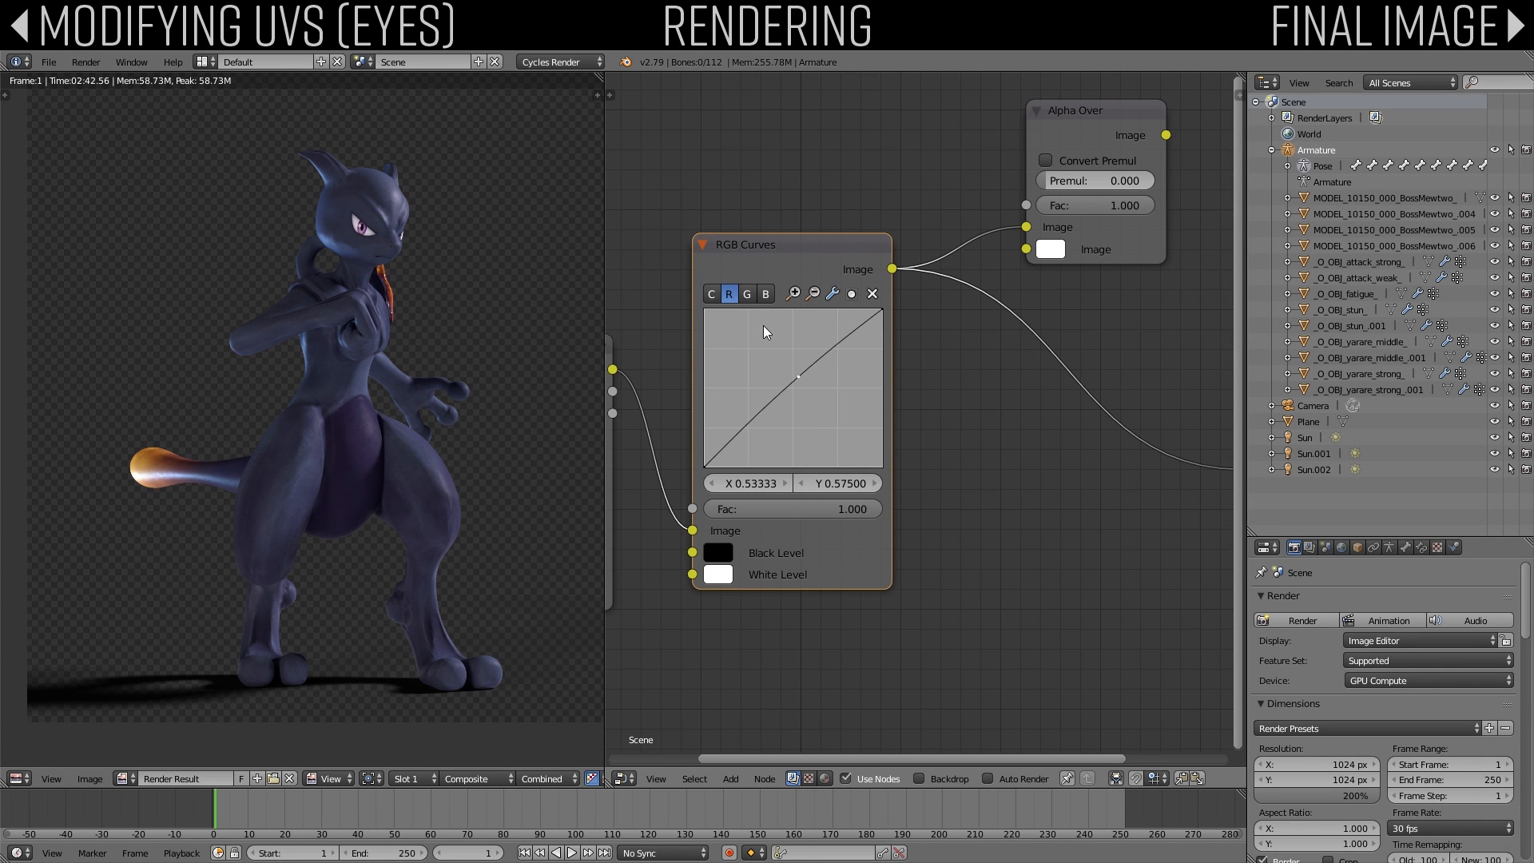
Step: Add a low shadow point to the green channel curve and a midpoint at about X 0.54, Y 0.59
left_click(748, 295)
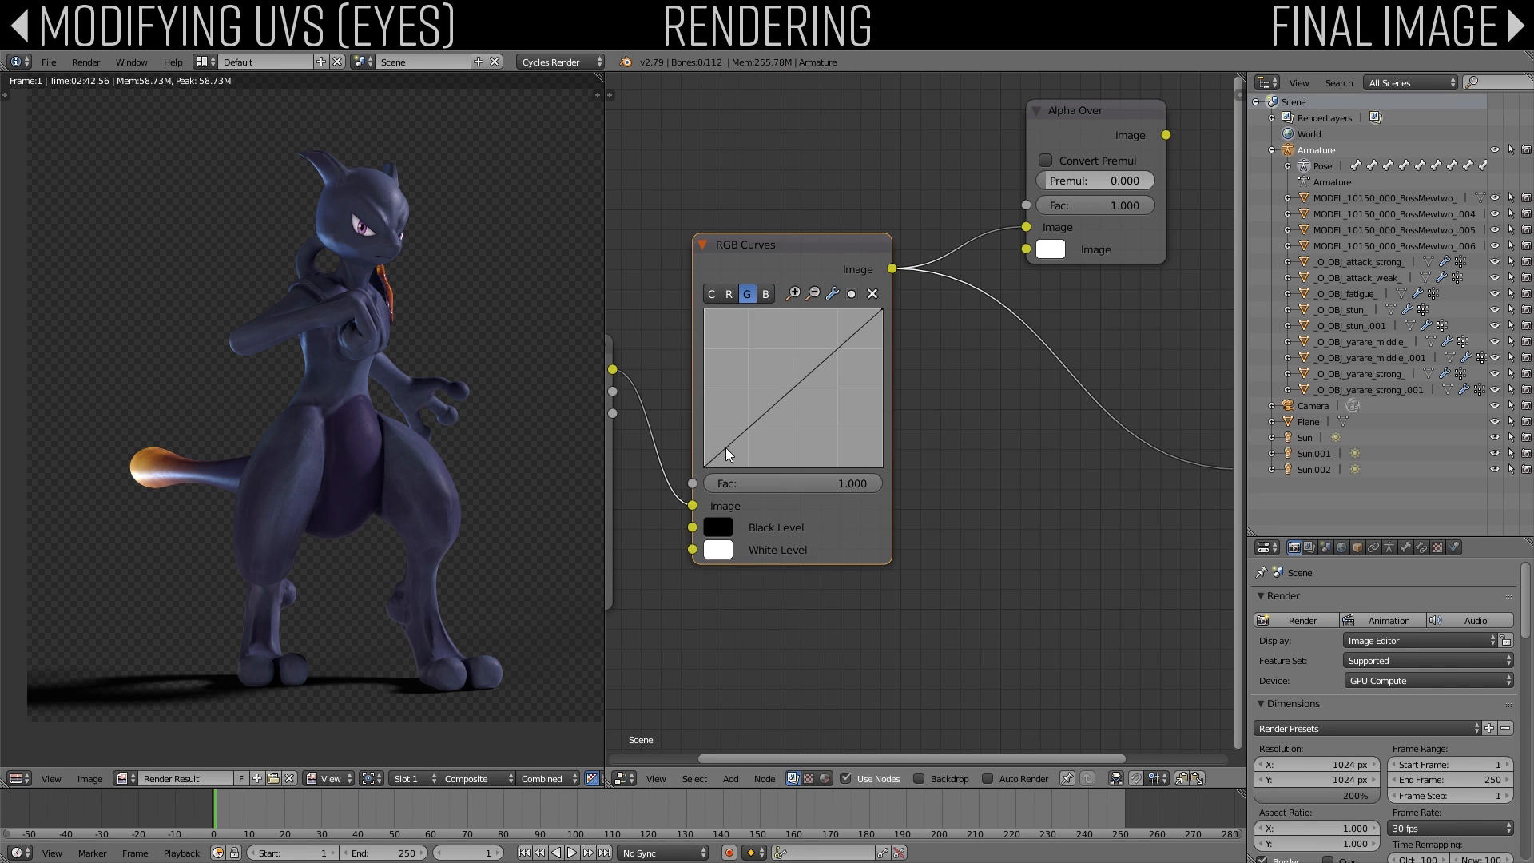
left_click_drag(725, 448, 720, 448)
mouse_move(802, 376)
left_mouse_down()
mouse_move(812, 390)
mouse_move(785, 361)
mouse_move(801, 373)
left_mouse_up()
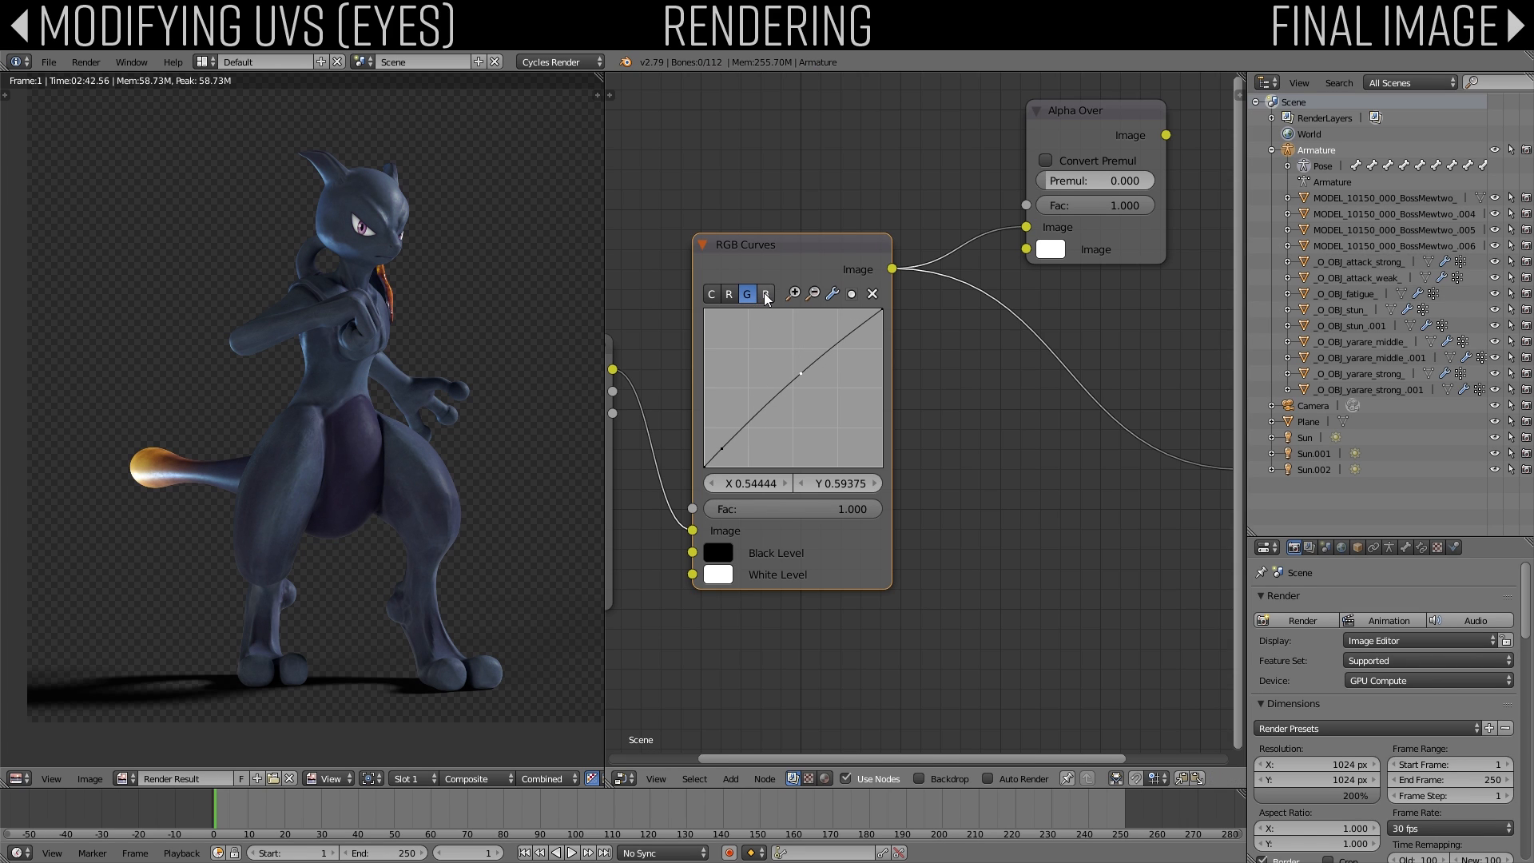
Step: In the scene's color management settings, set the view transform to Filmic Log Encoding Base
left_click(1322, 549)
left_click(1308, 547)
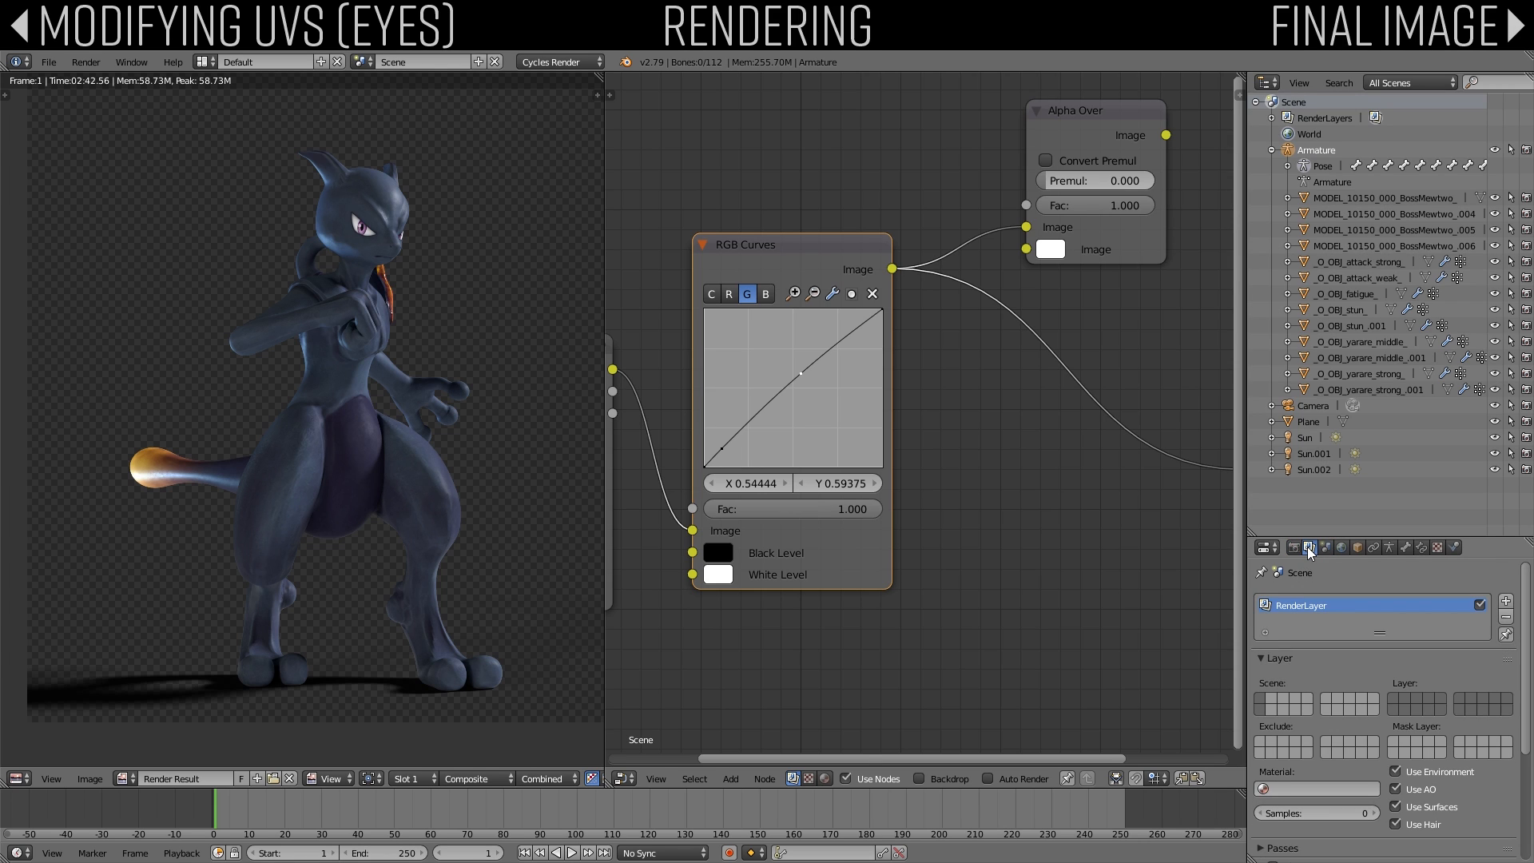
left_click(1325, 548)
scroll(1330, 622, "down", 8)
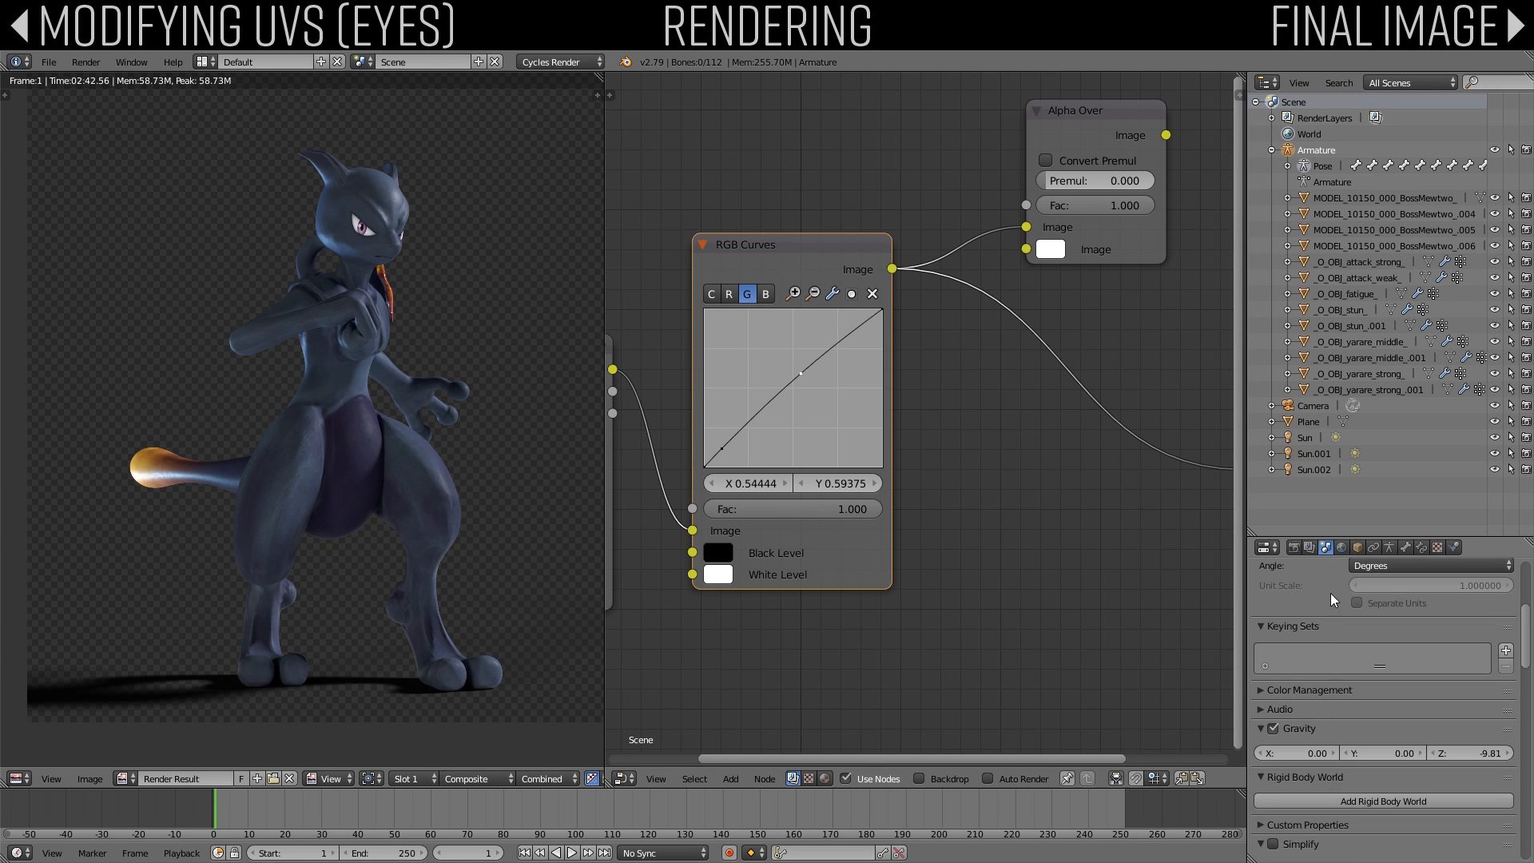
left_click(1260, 624)
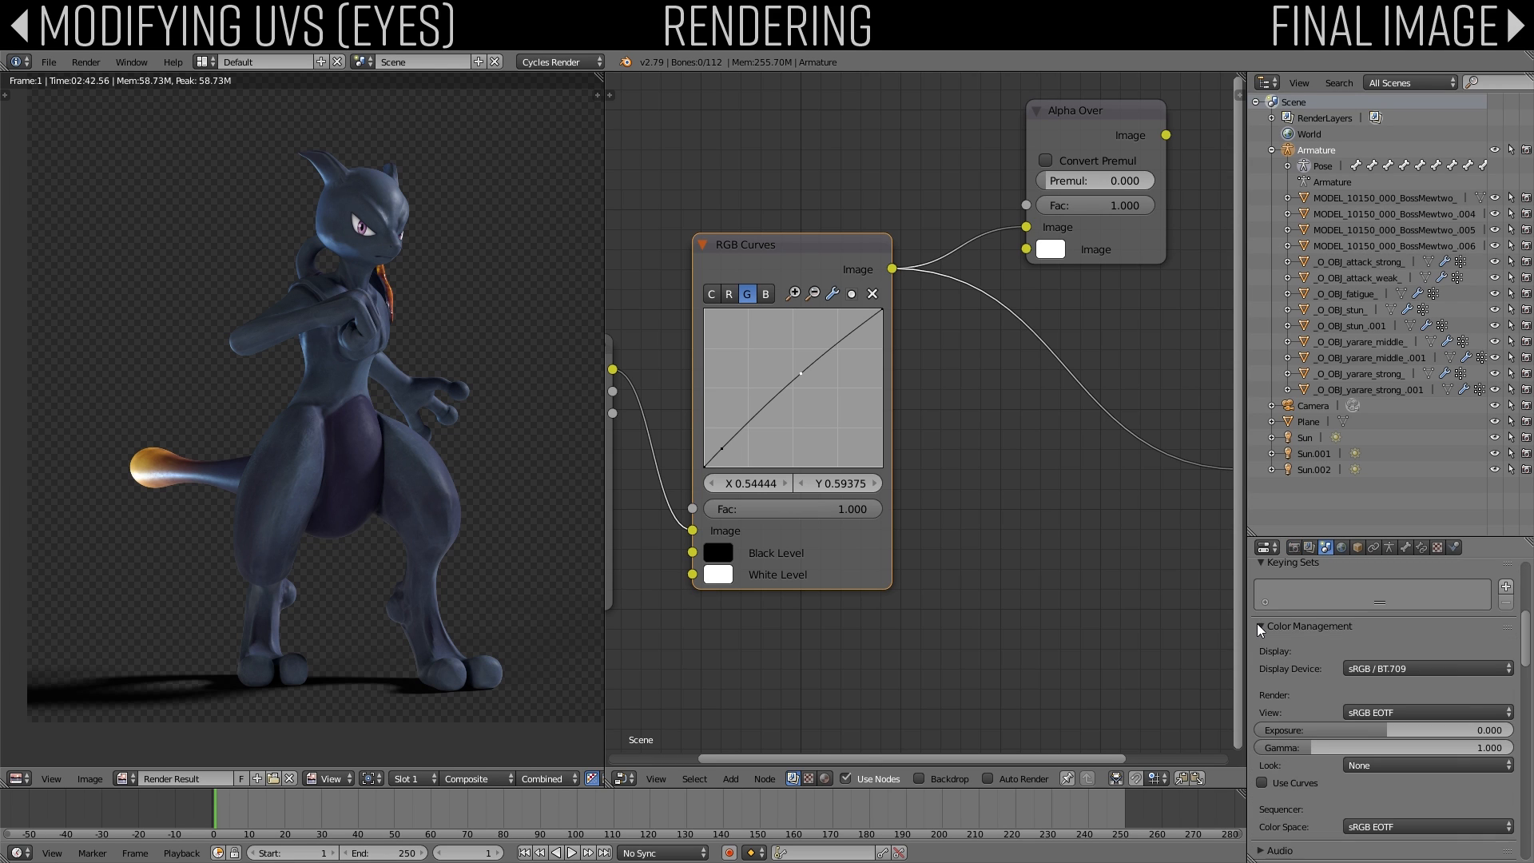
left_click(1379, 712)
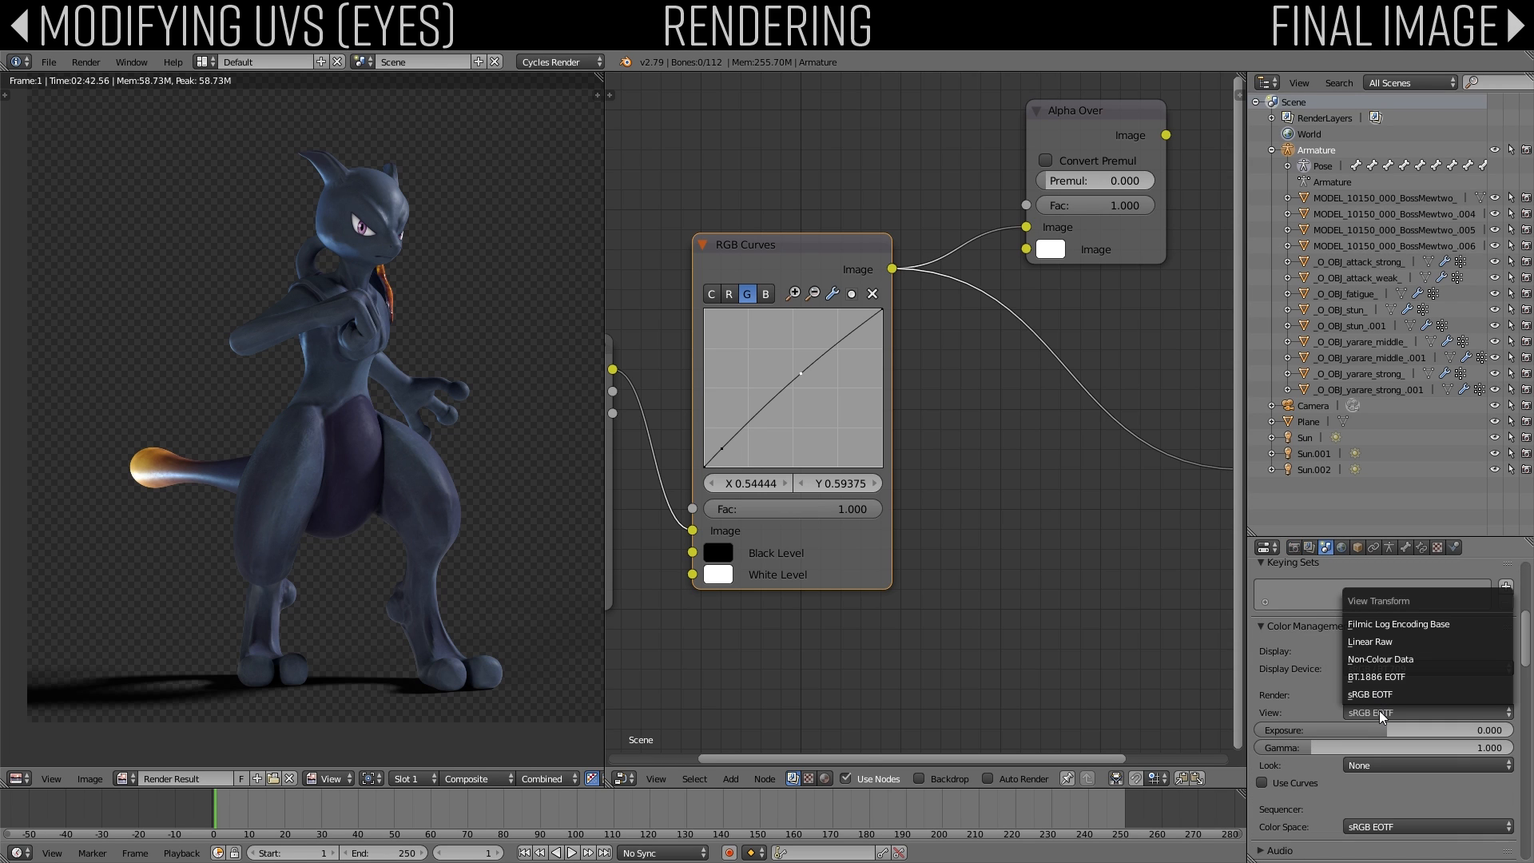
left_click(1411, 624)
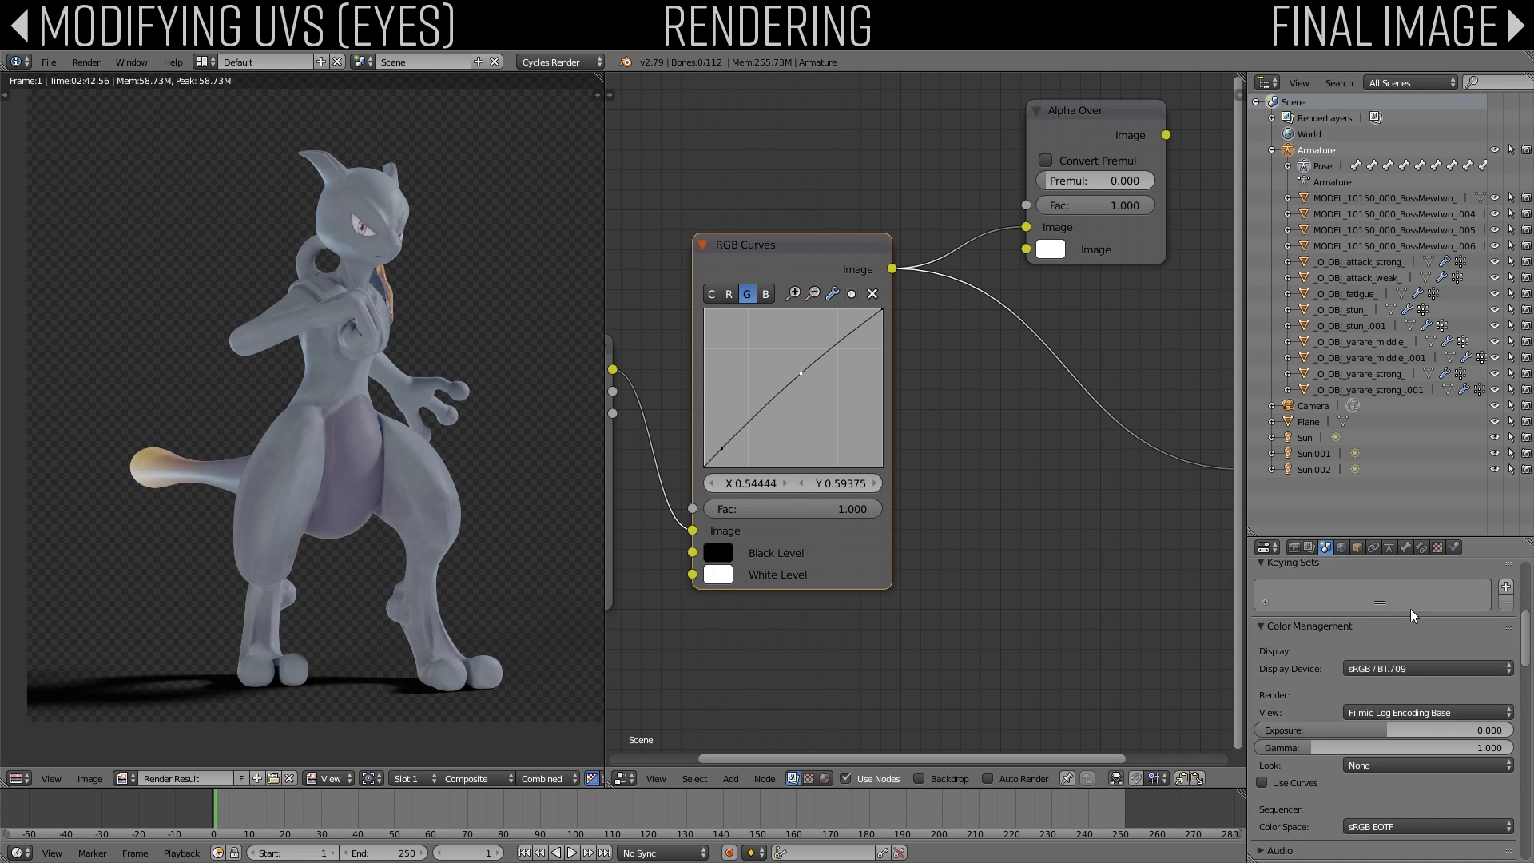
Step: Try the High Contrast look, and settle on Medium High Contrast for the color management look
left_click(1398, 763)
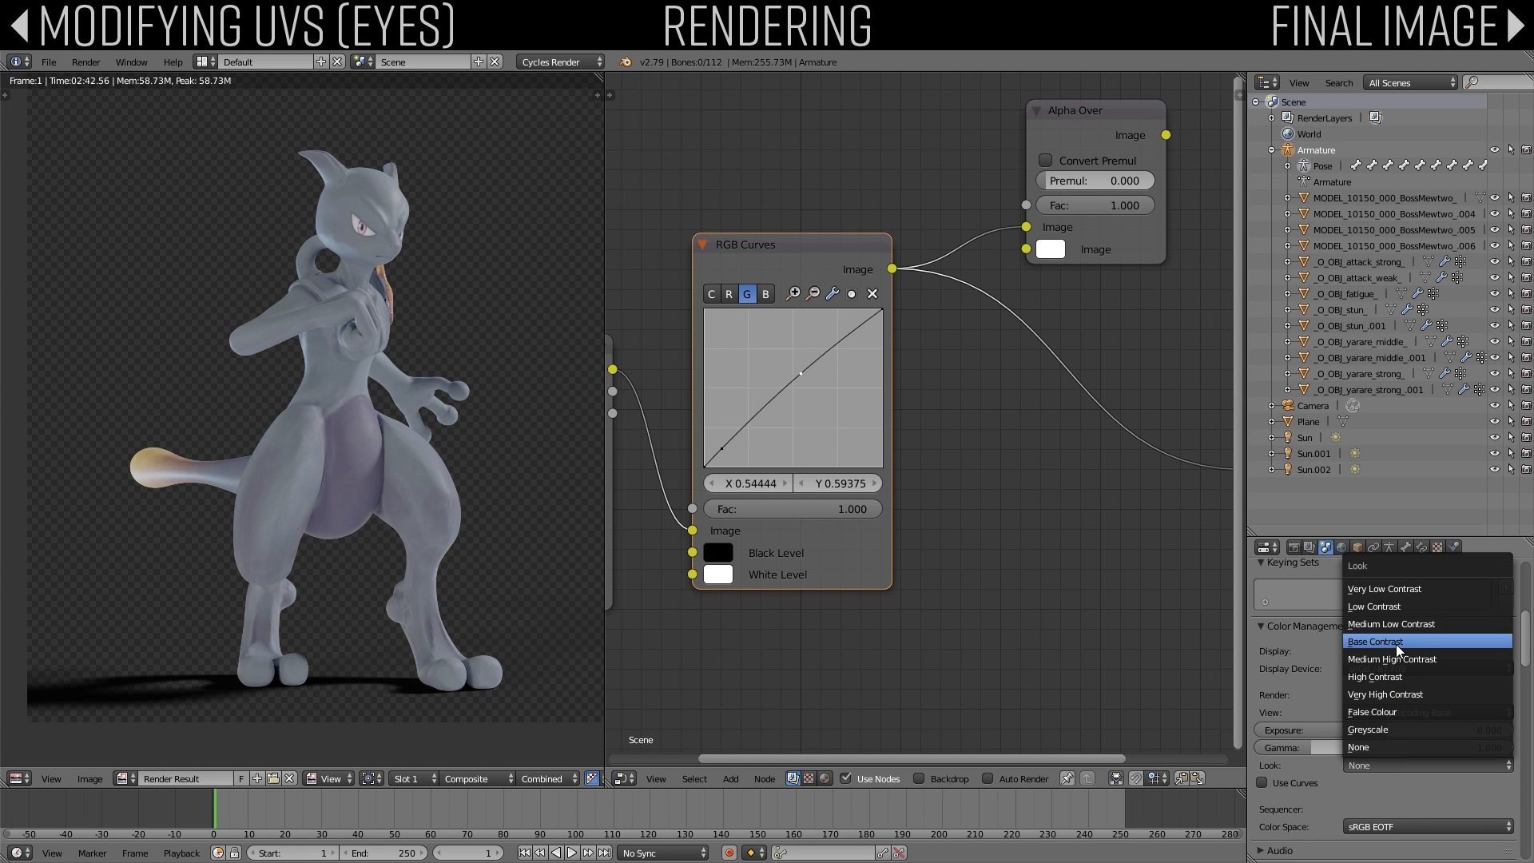
left_click(1398, 679)
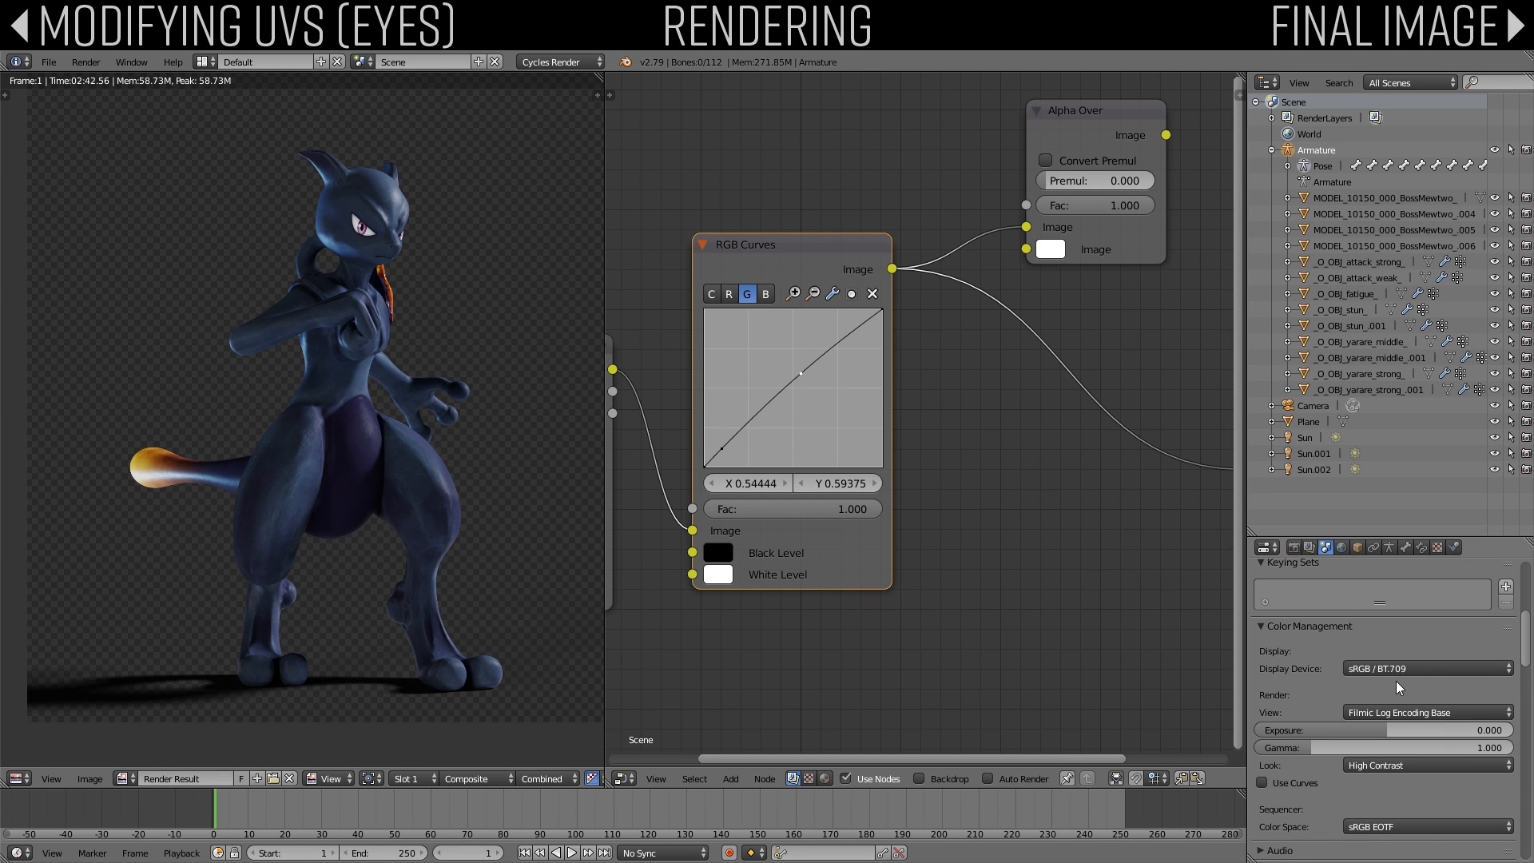
left_click(1399, 767)
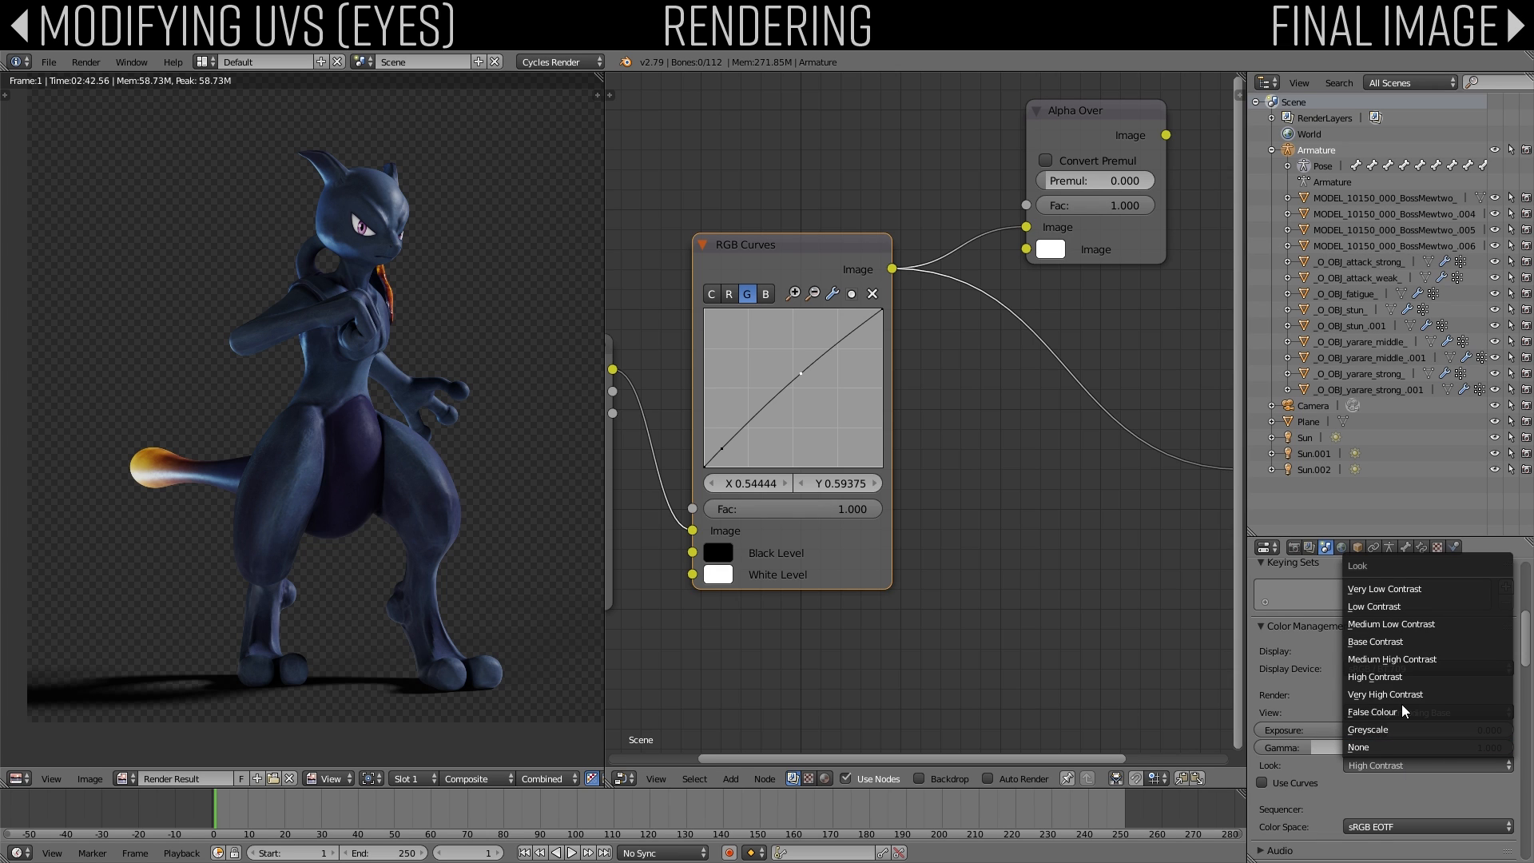
left_click(1399, 660)
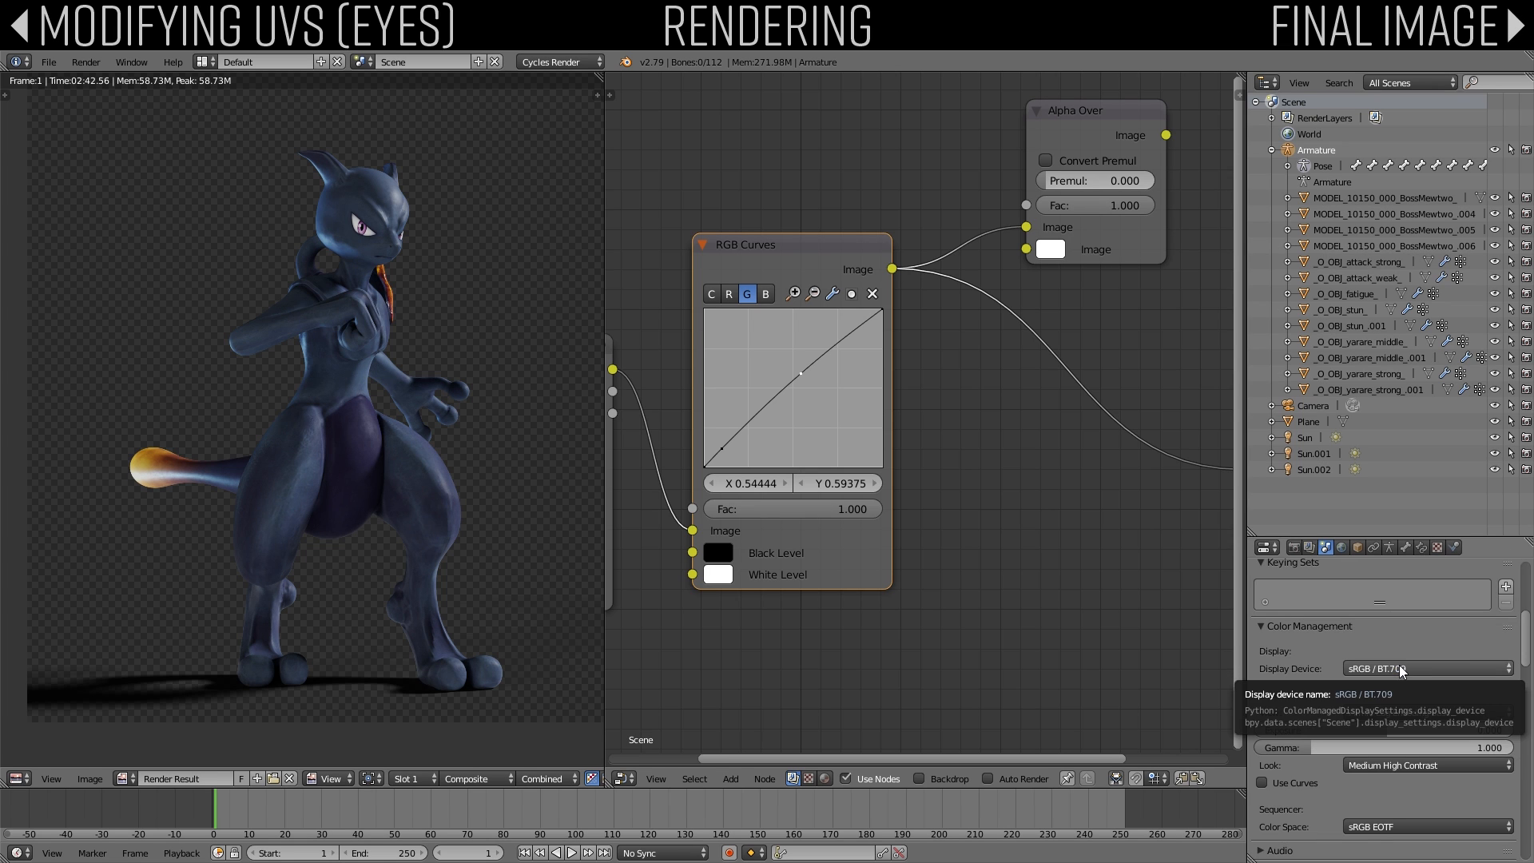
Step: Route RGB Curves through the Alpha Over node's second Image input to Composite, and darken the node's background color to near black
middle_click_drag(1034, 328, 812, 352)
scroll(812, 339, "down", 6)
middle_click_drag(857, 271, 903, 262)
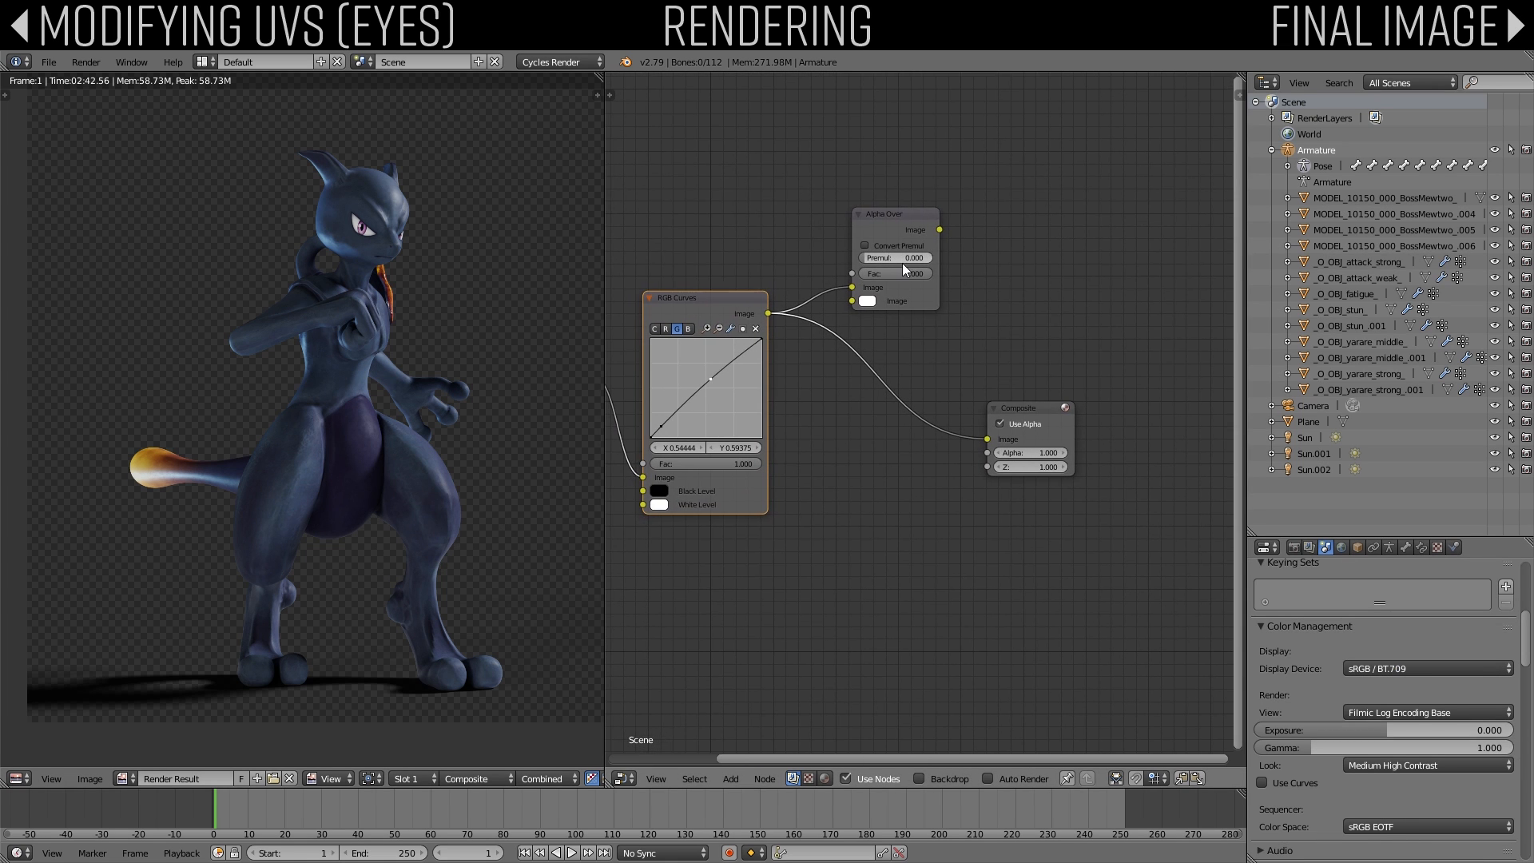
left_click_drag(853, 287, 853, 300)
left_click_drag(939, 229, 989, 439)
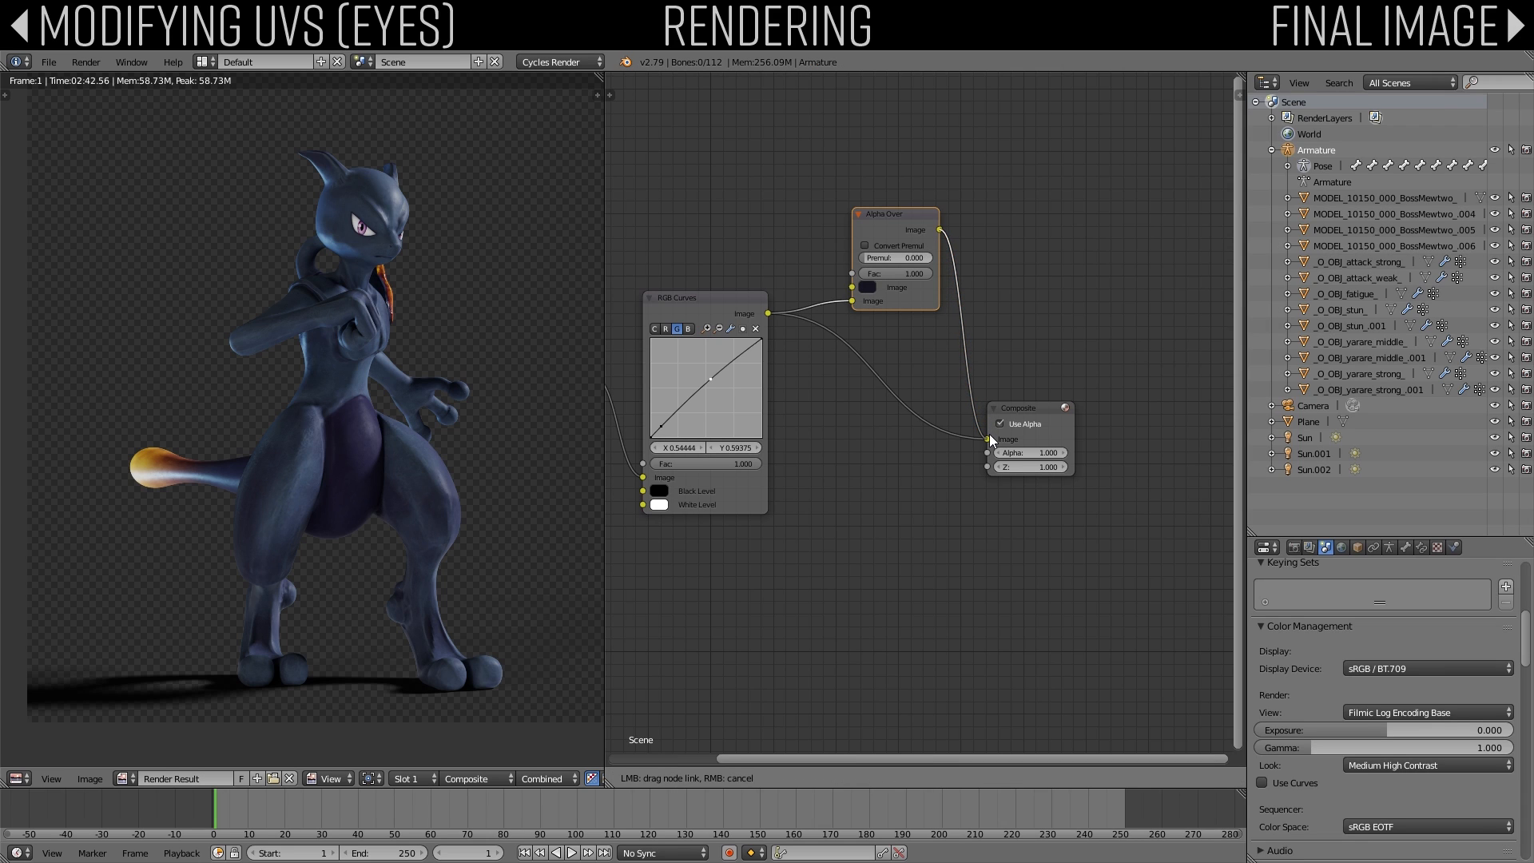
left_click(868, 287)
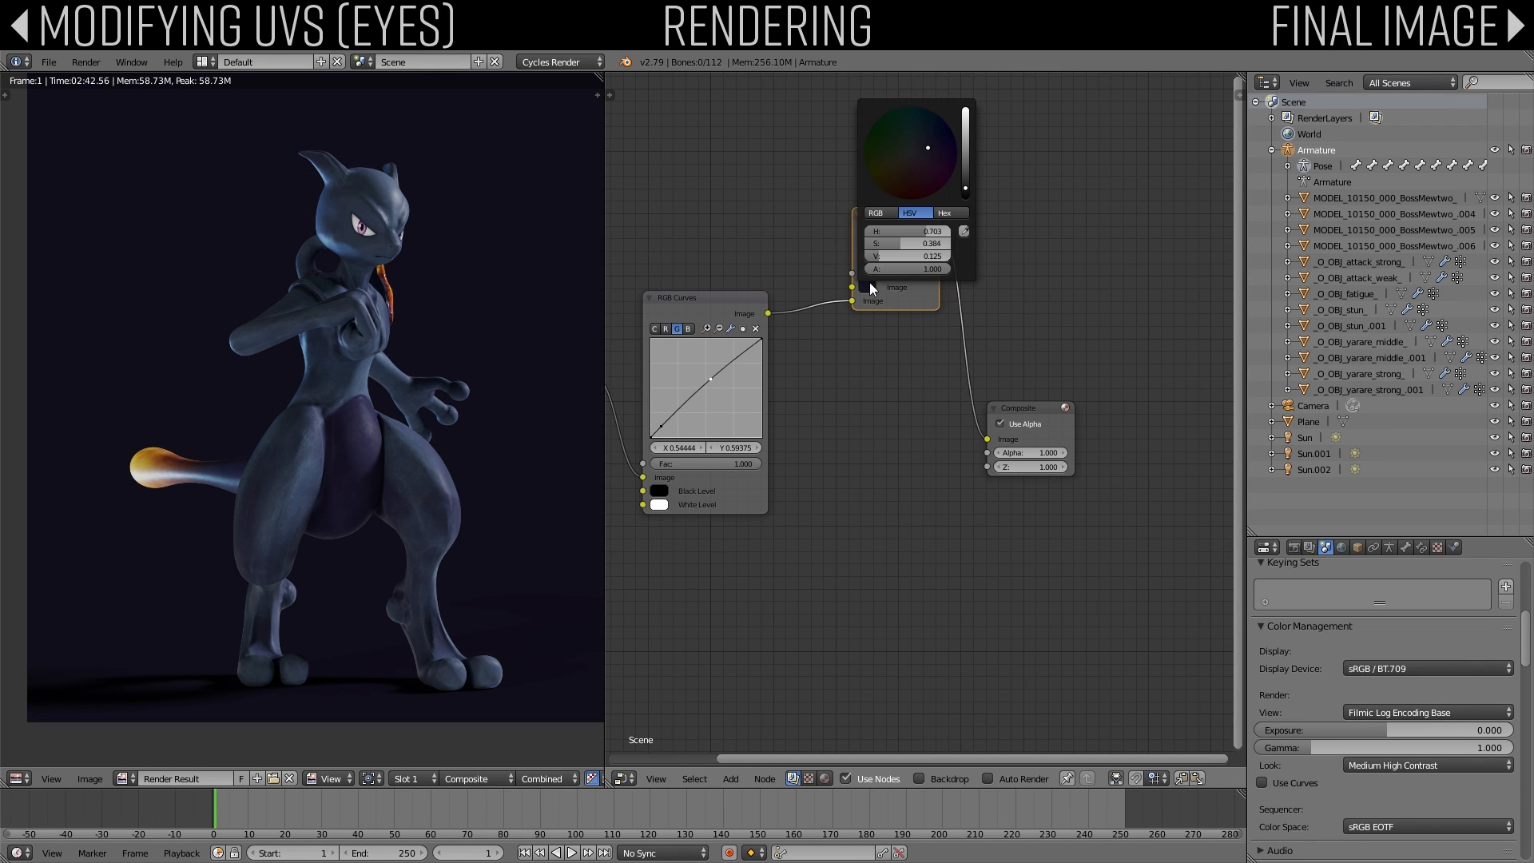
left_click(966, 193)
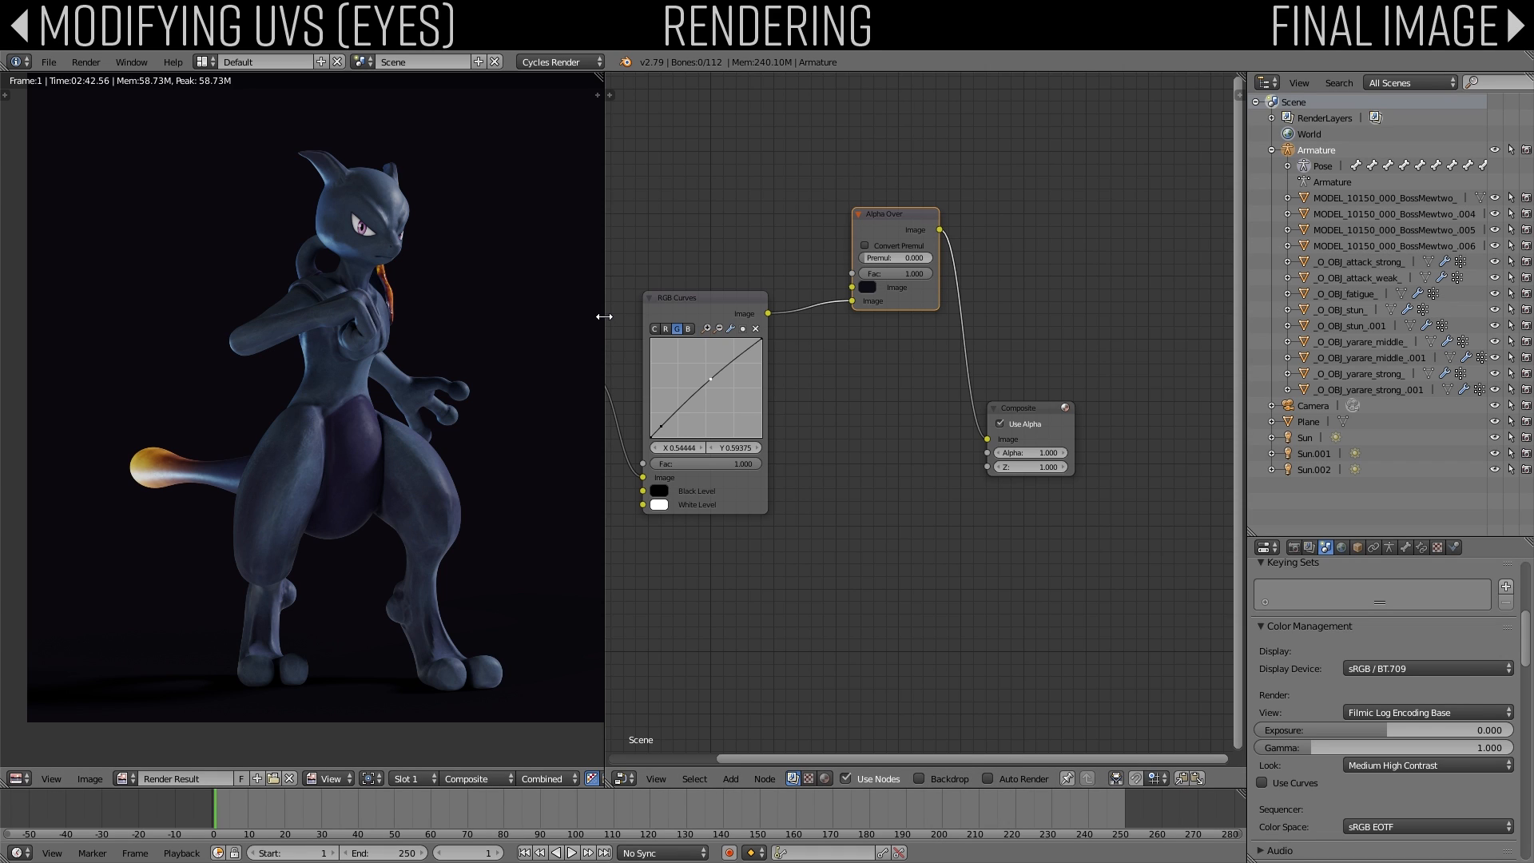
Step: Widen the node editor and move the Composite and Alpha Over nodes away from RGB Curves to make room
left_click_drag(606, 315, 468, 343)
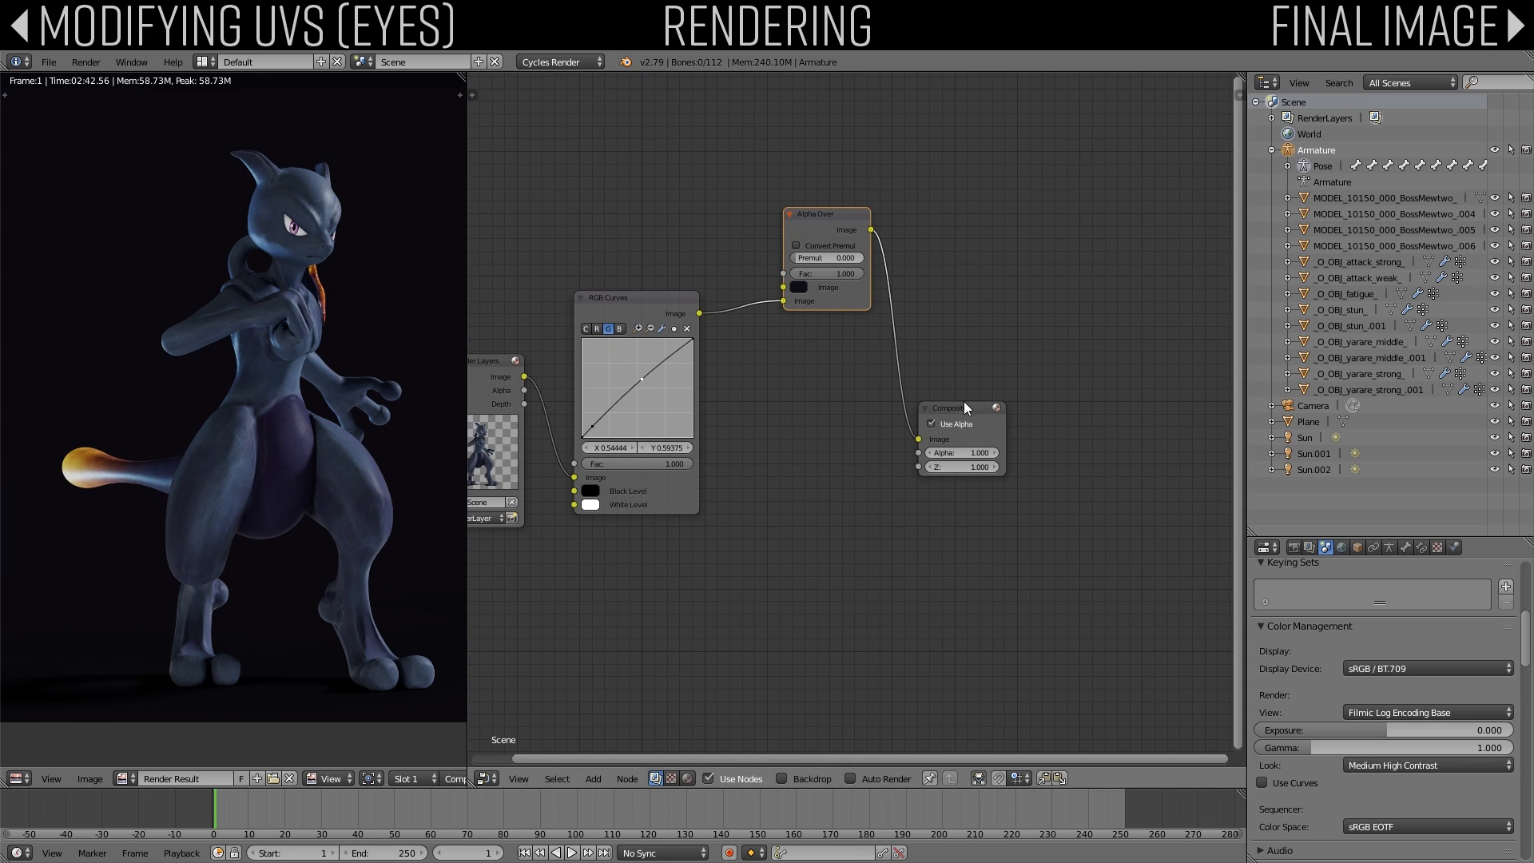
left_click_drag(964, 402, 1076, 351)
left_click_drag(819, 207, 884, 213)
left_click_drag(817, 212, 901, 196)
Step: Add a Glare node and insert it on the link between RGB Curves and Alpha Over
left_click(592, 777)
left_click(610, 763)
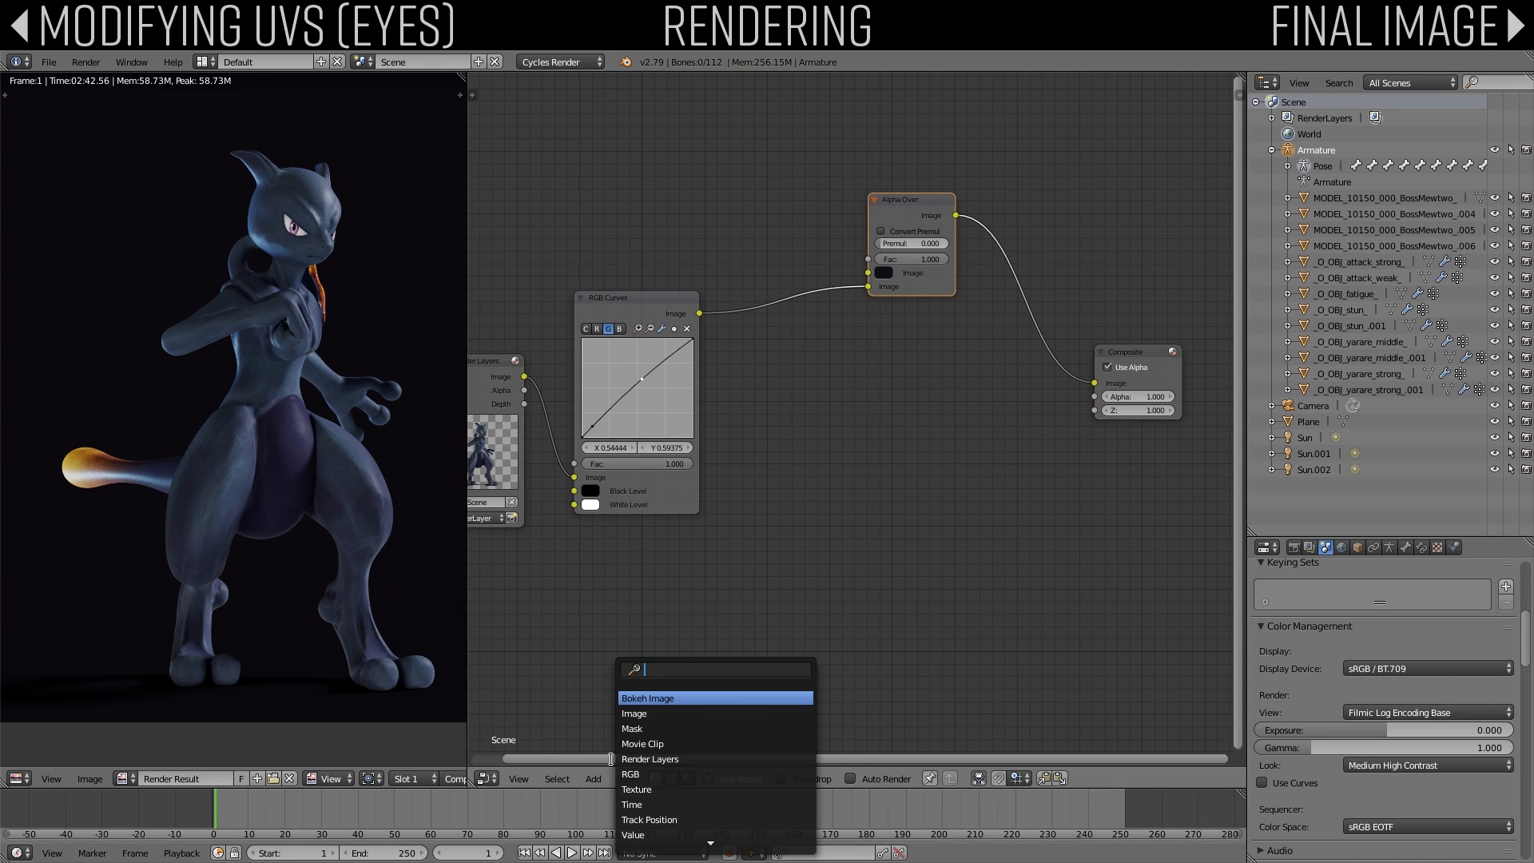
type("glare")
key("Return")
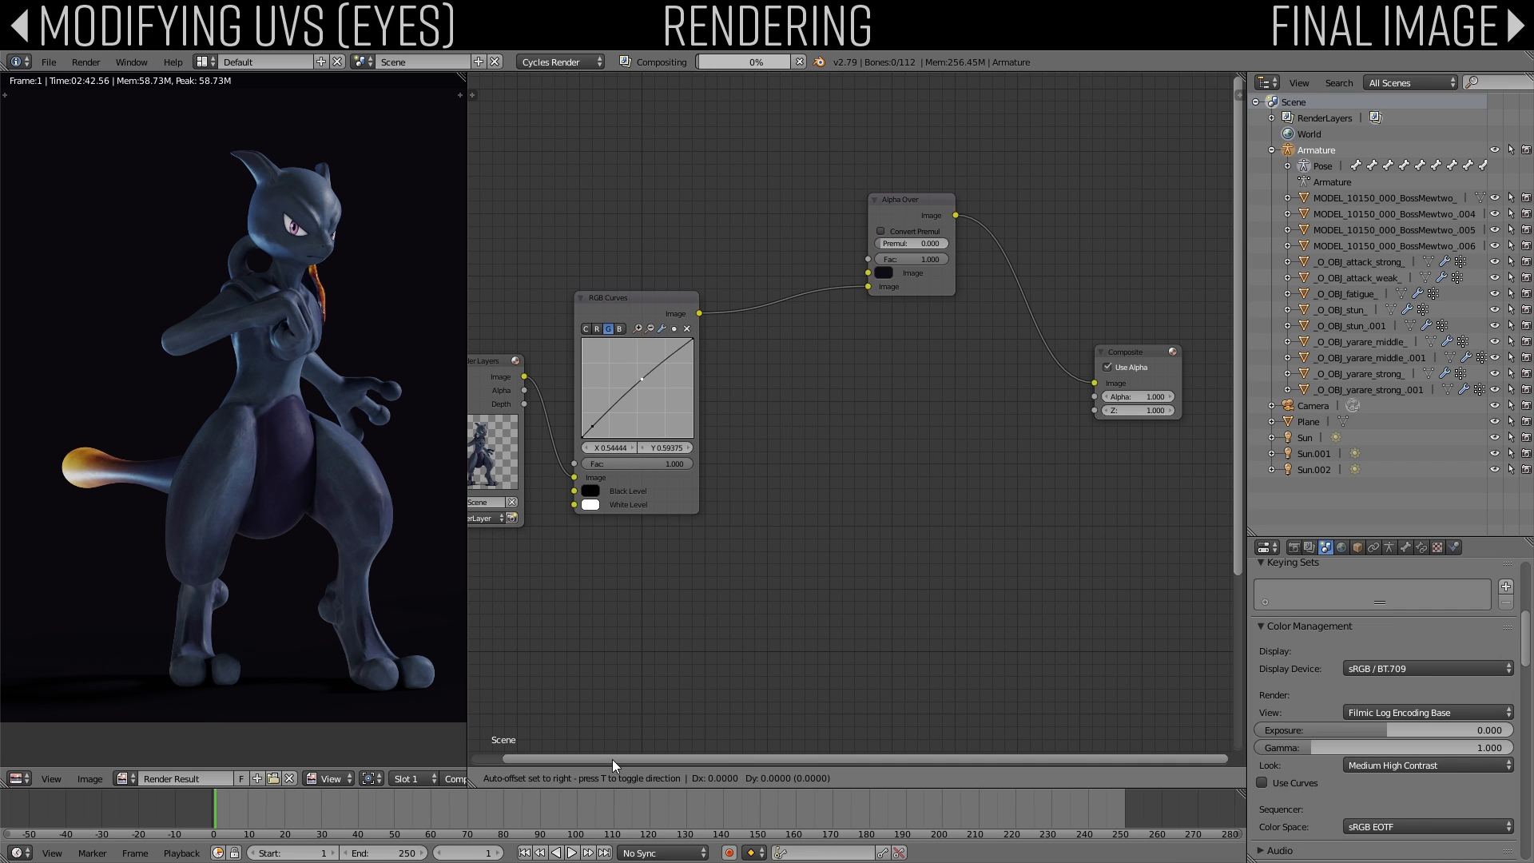
left_click(798, 286)
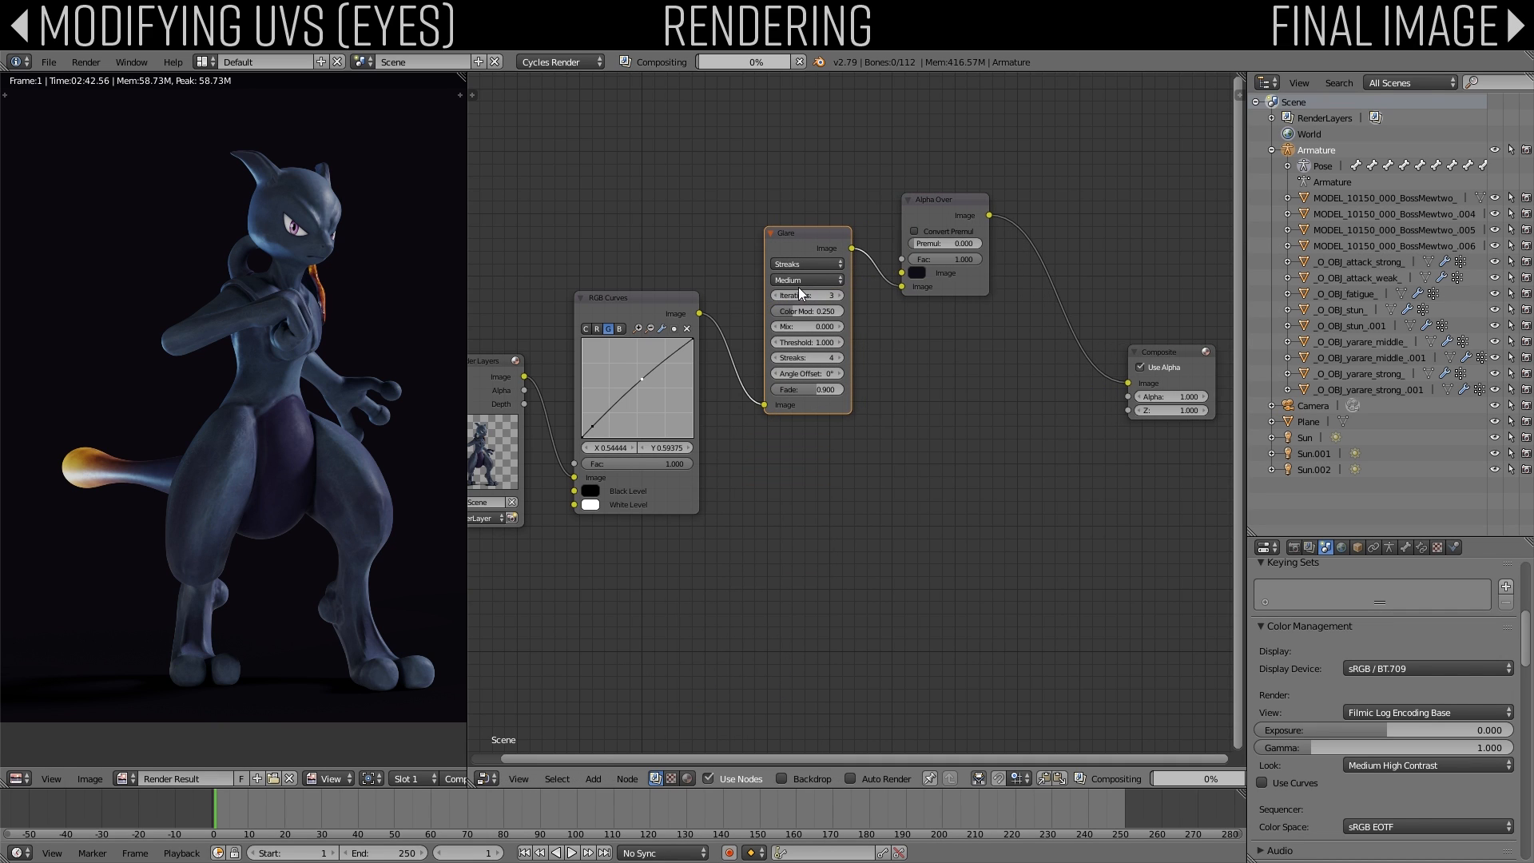
Step: Set the Glare node's type to Fog Glow and lower its threshold to 0.4
scroll(826, 361, "up", 3)
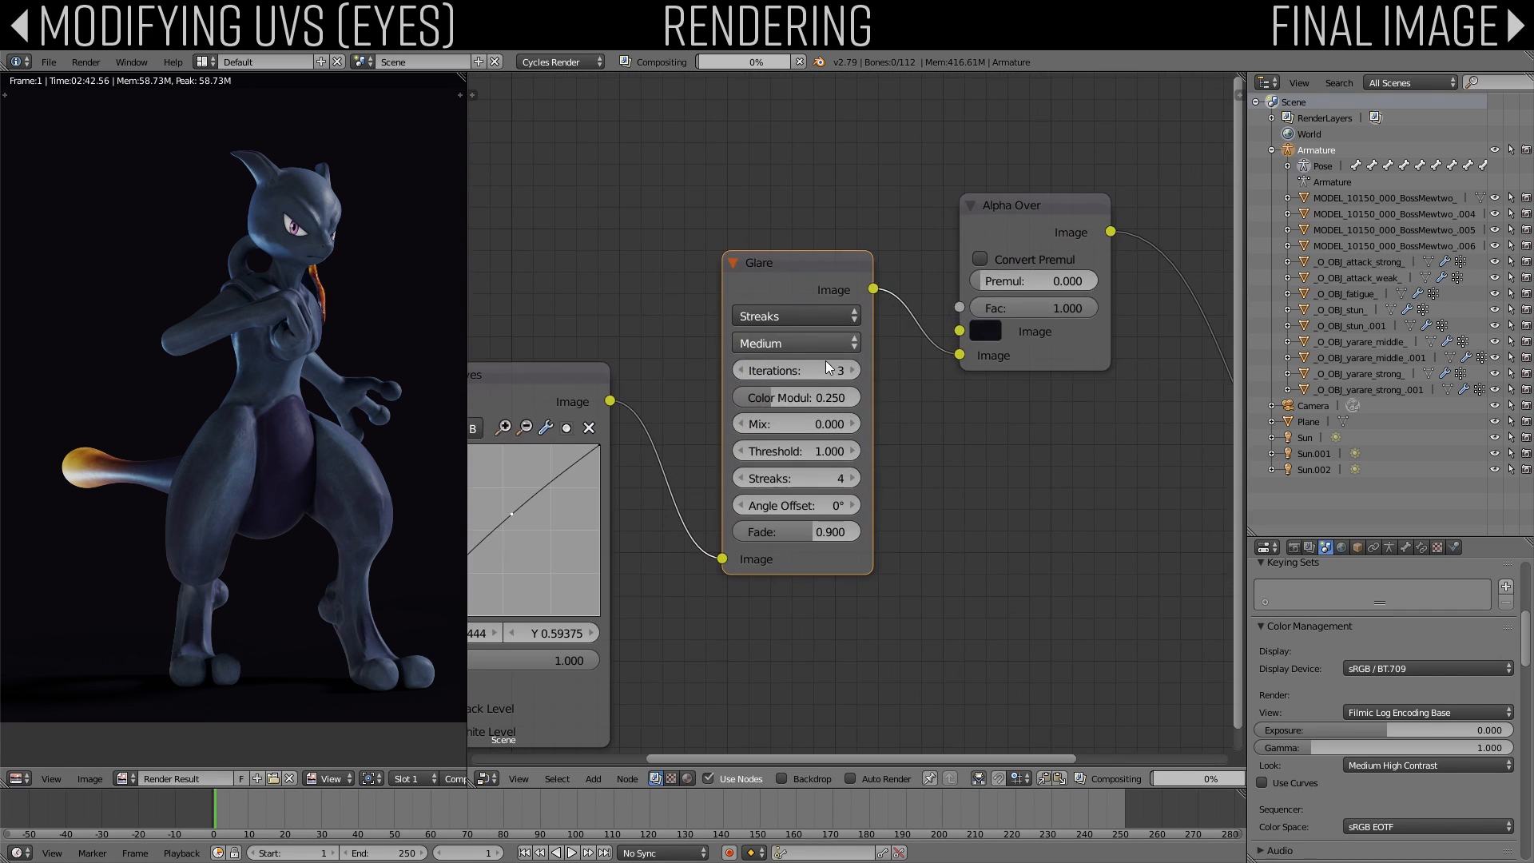
left_click(775, 315)
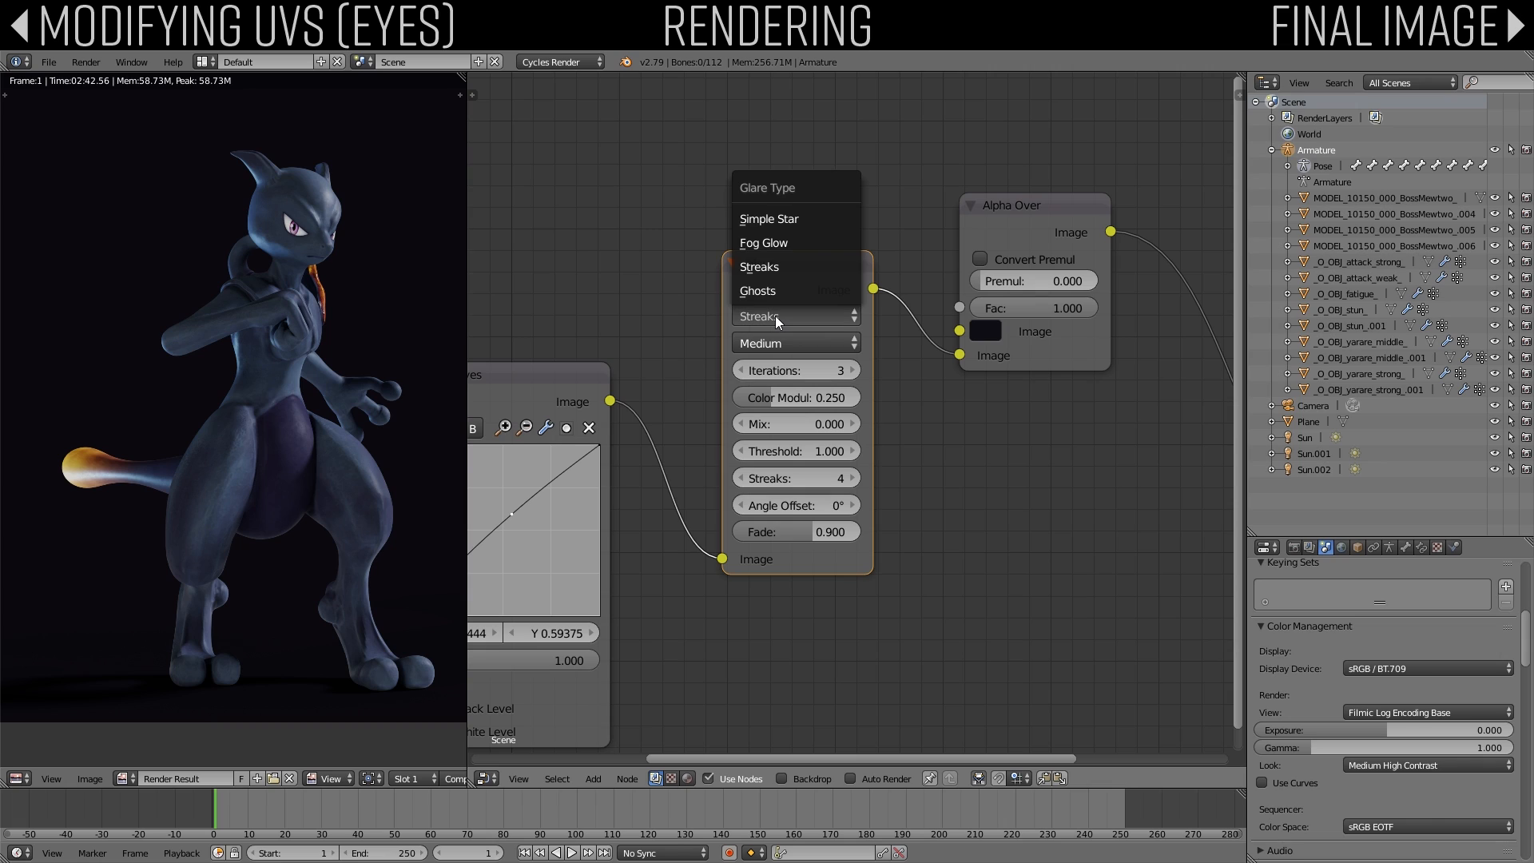
left_click(774, 242)
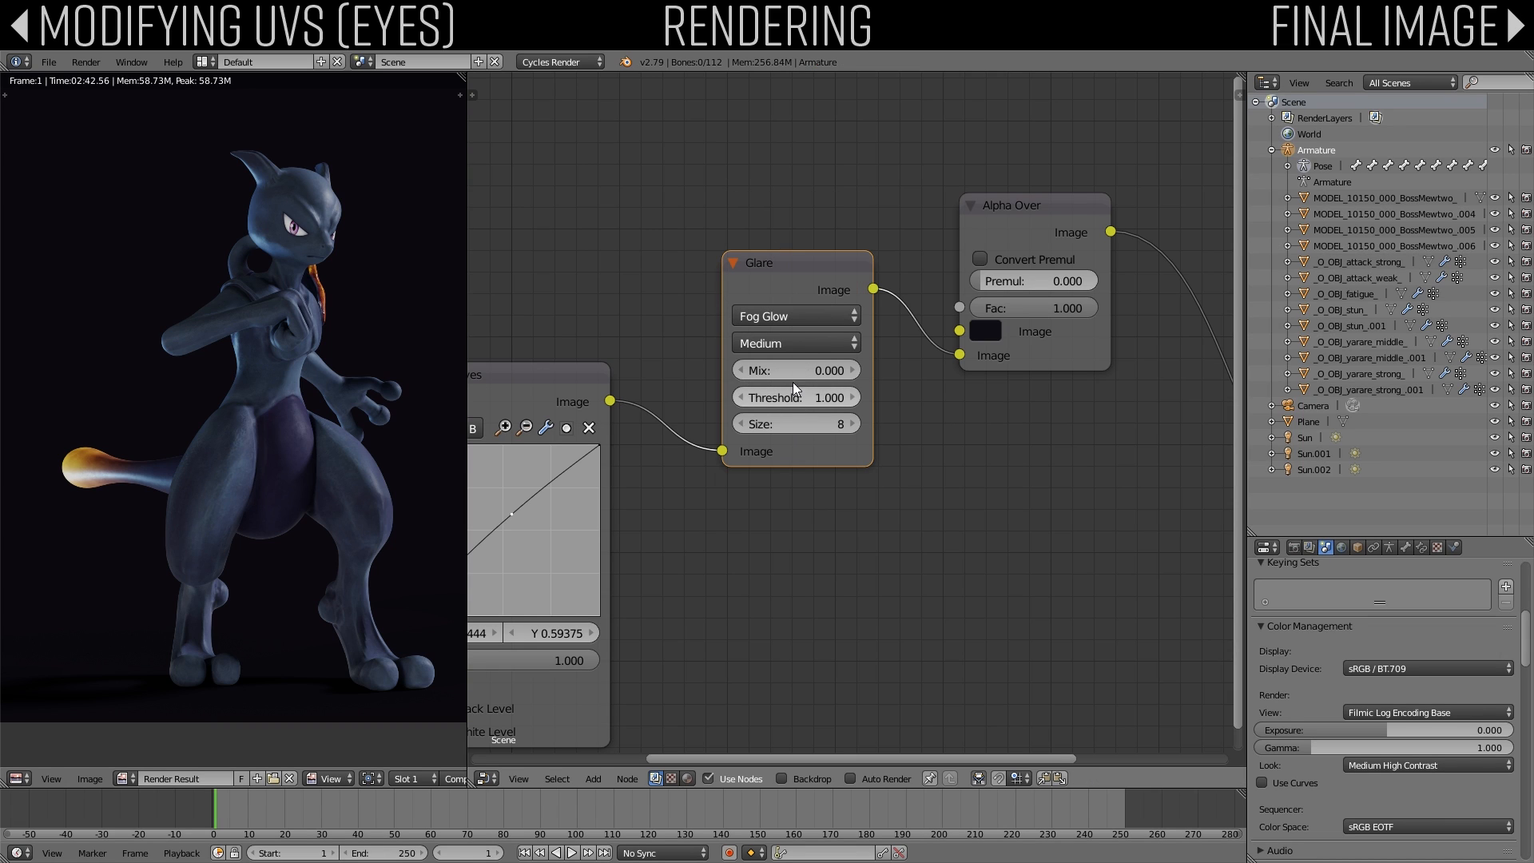
scroll(616, 399, "down", 2)
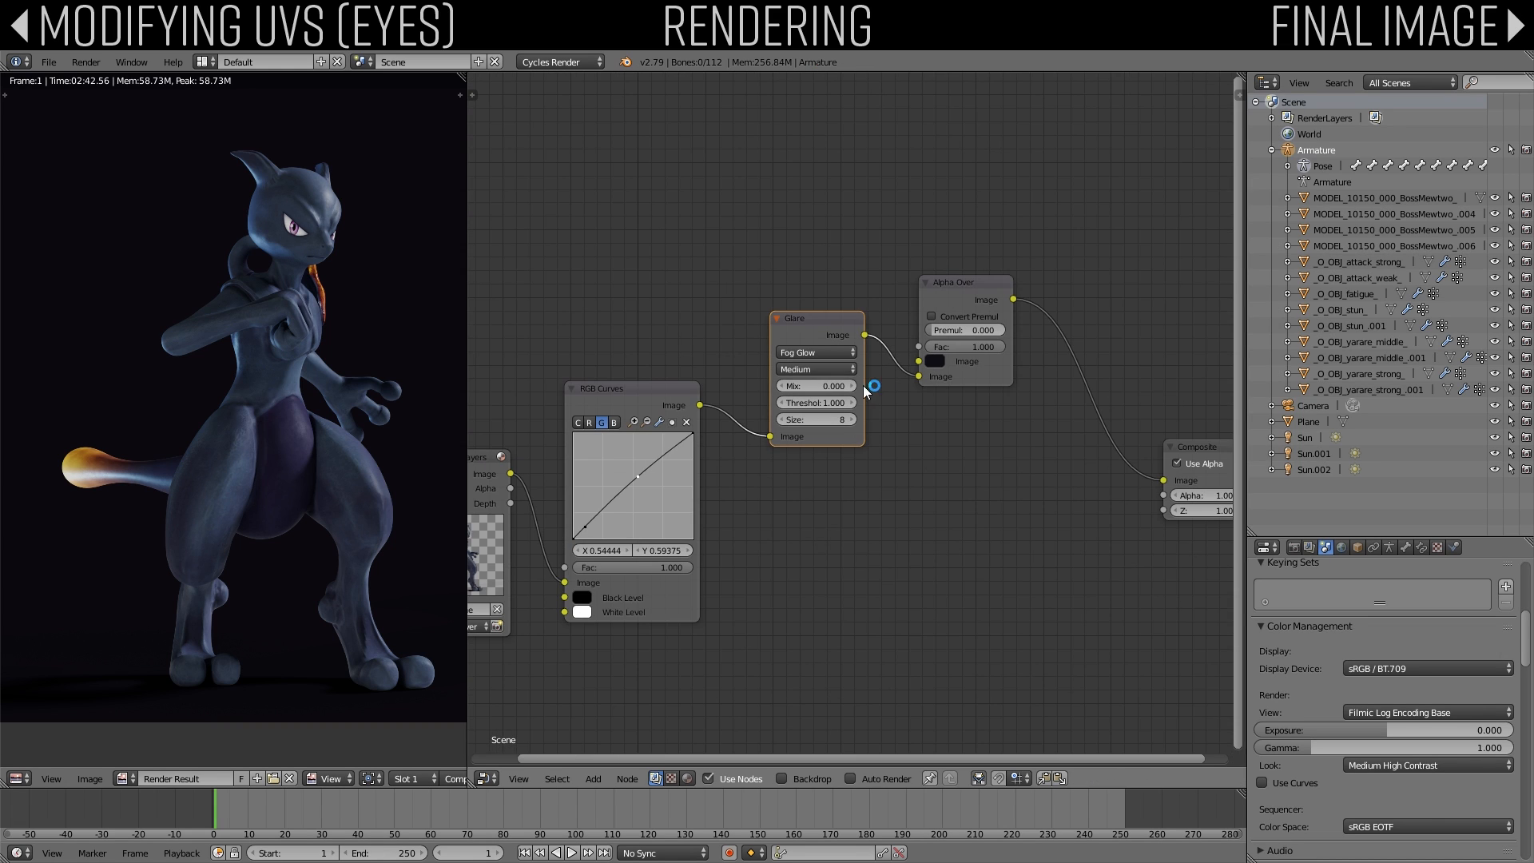
scroll(796, 397, "up", 2)
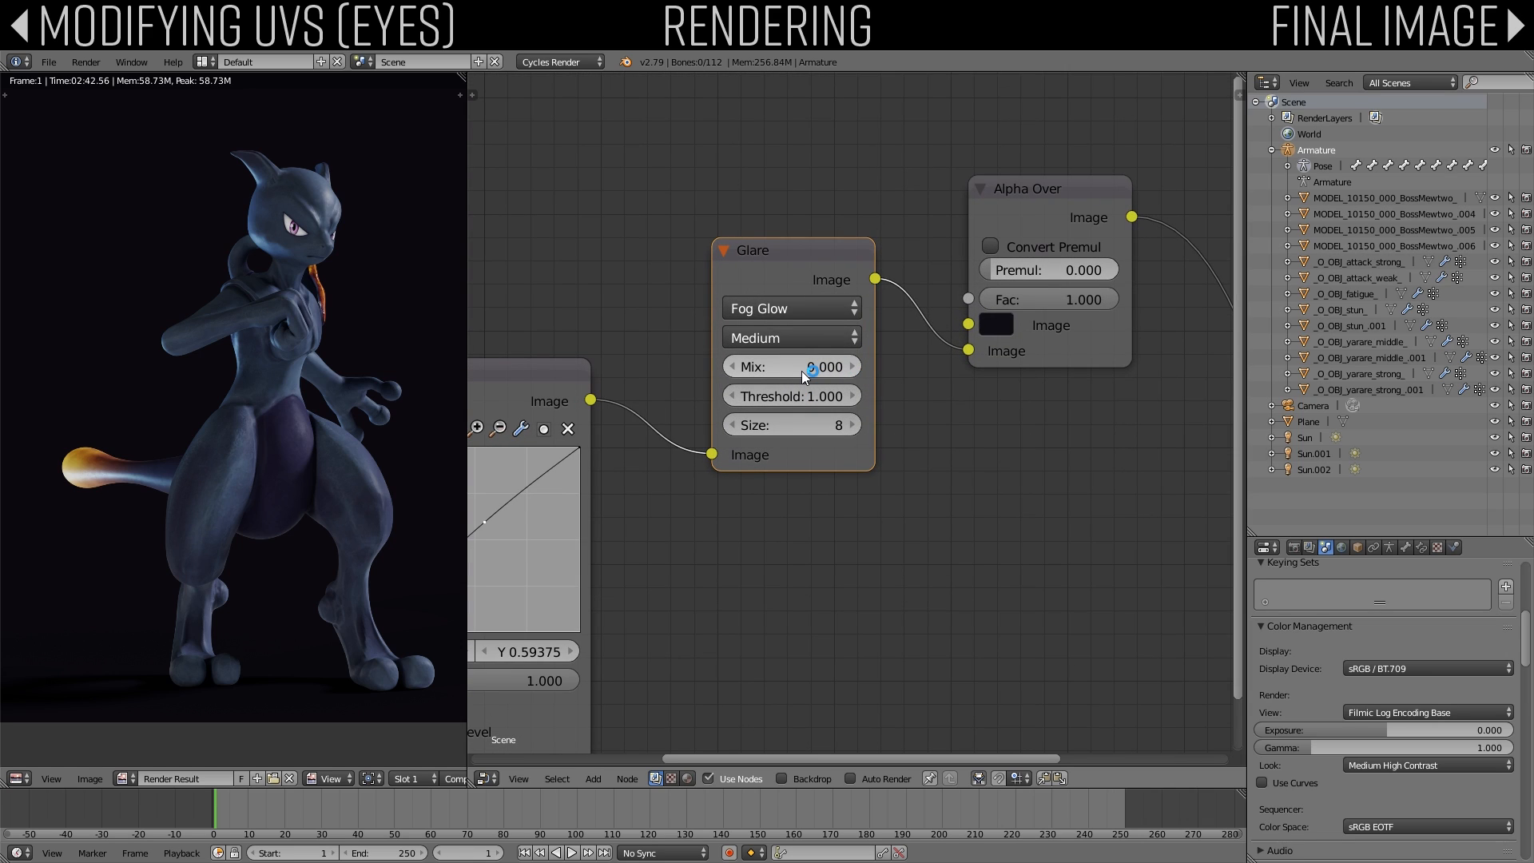
left_click(731, 397)
left_click(733, 396)
left_click(733, 396)
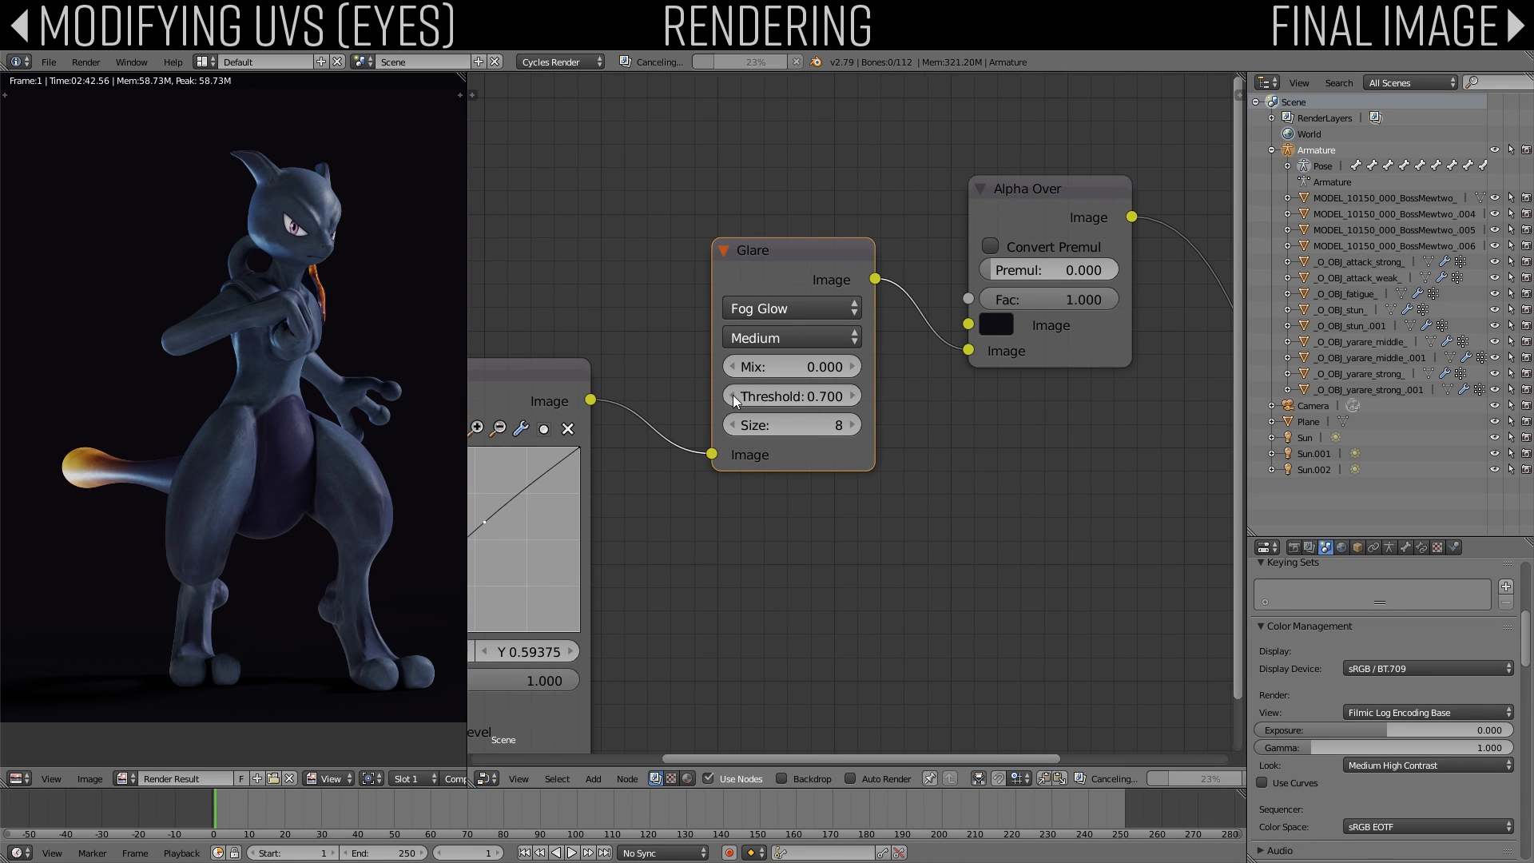
left_click(733, 397)
left_click(733, 397)
left_click(733, 396)
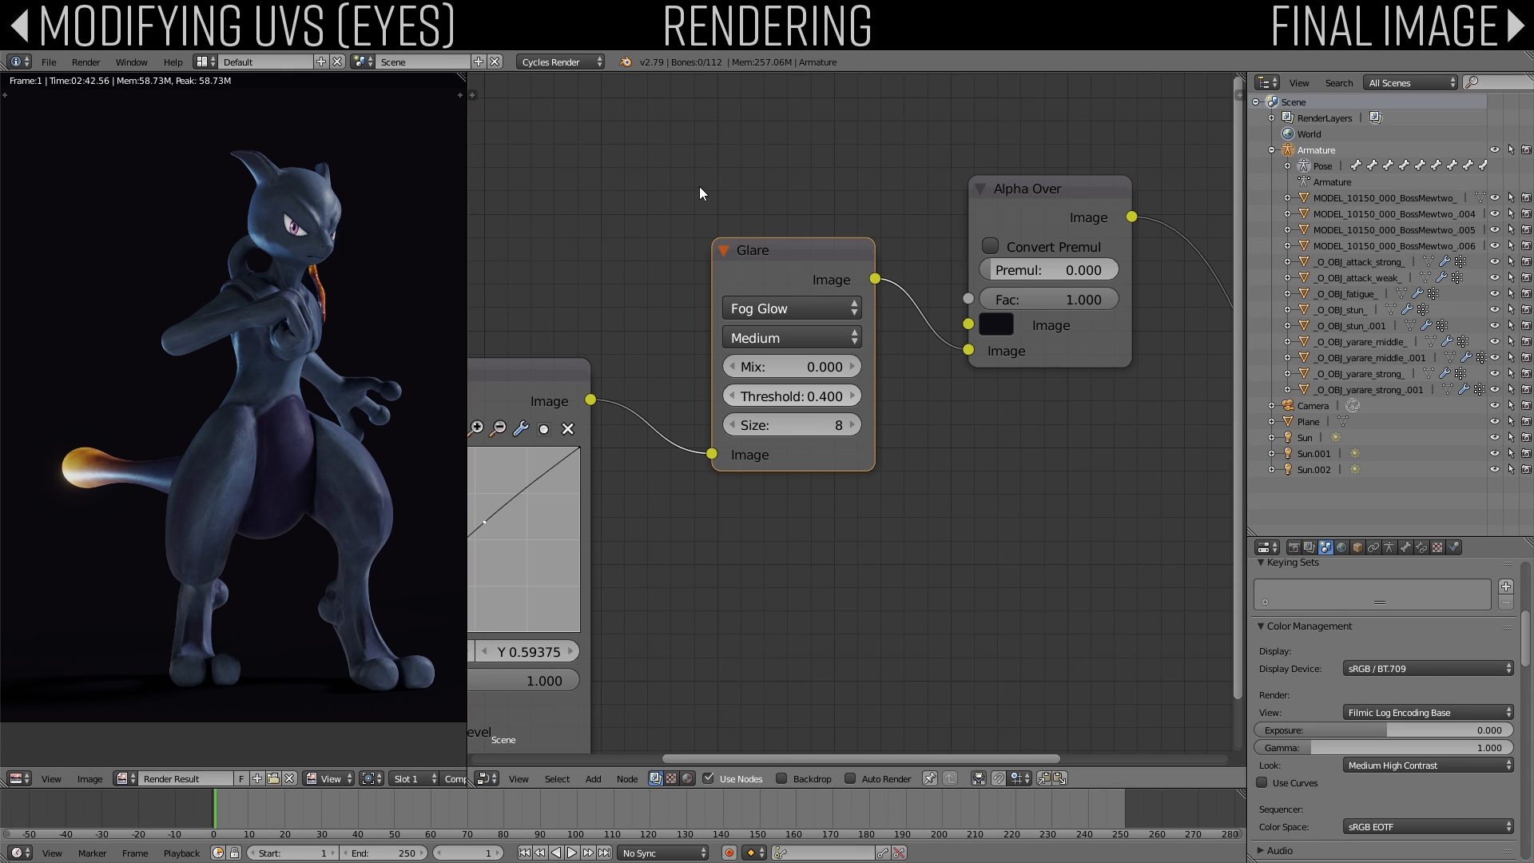
Step: Check the glow around the glowing tail tip in the render and lower the Glare threshold to 0.1
scroll(184, 366, "up", 6)
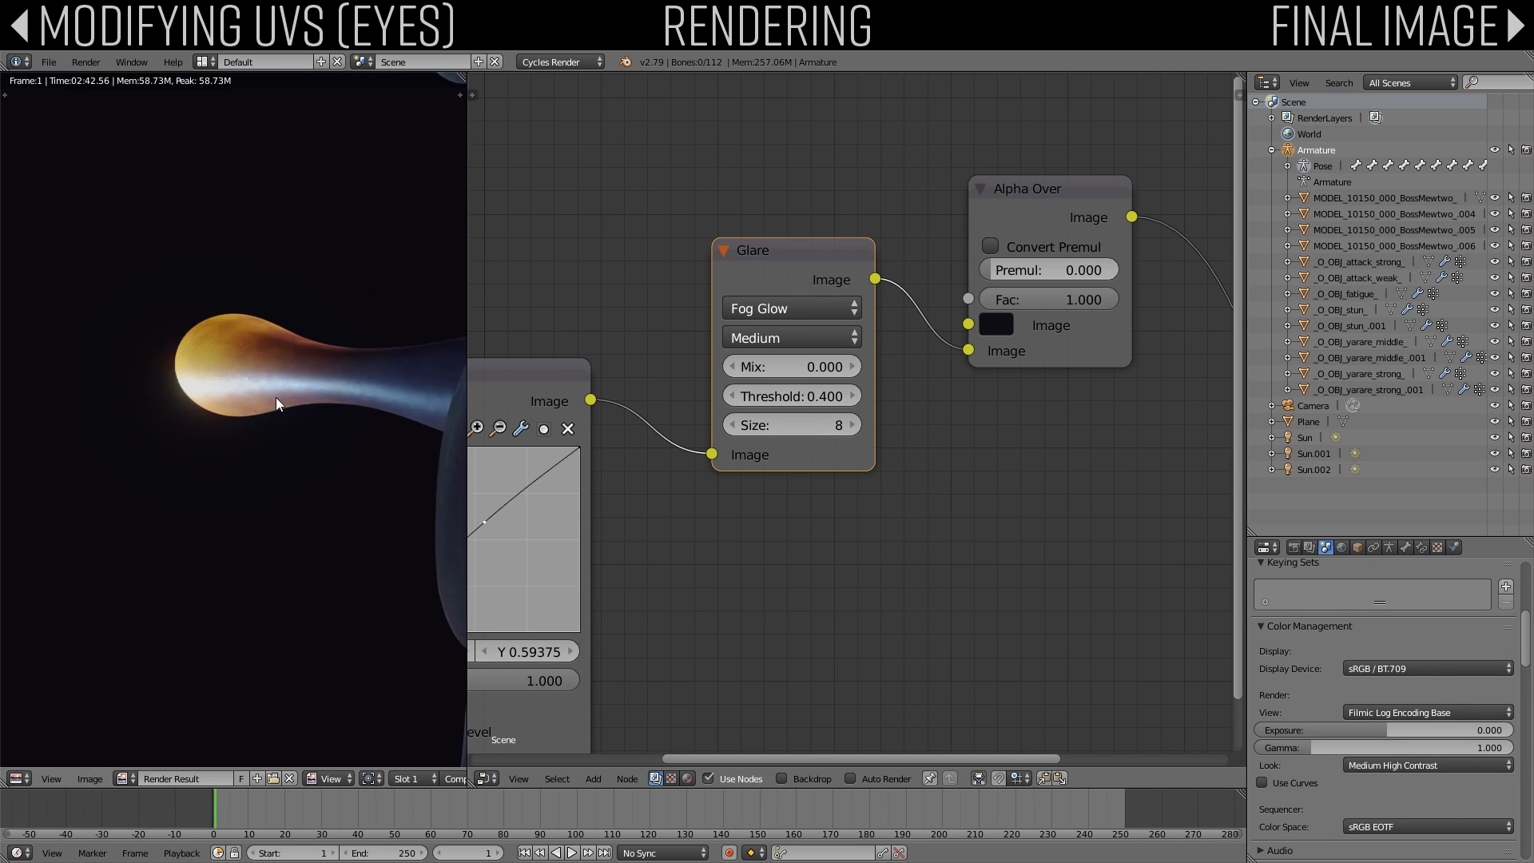
scroll(275, 397, "down", 5)
scroll(267, 319, "up", 4)
middle_click_drag(267, 319, 256, 148)
scroll(165, 526, "down", 2)
left_click(727, 396)
left_click(727, 396)
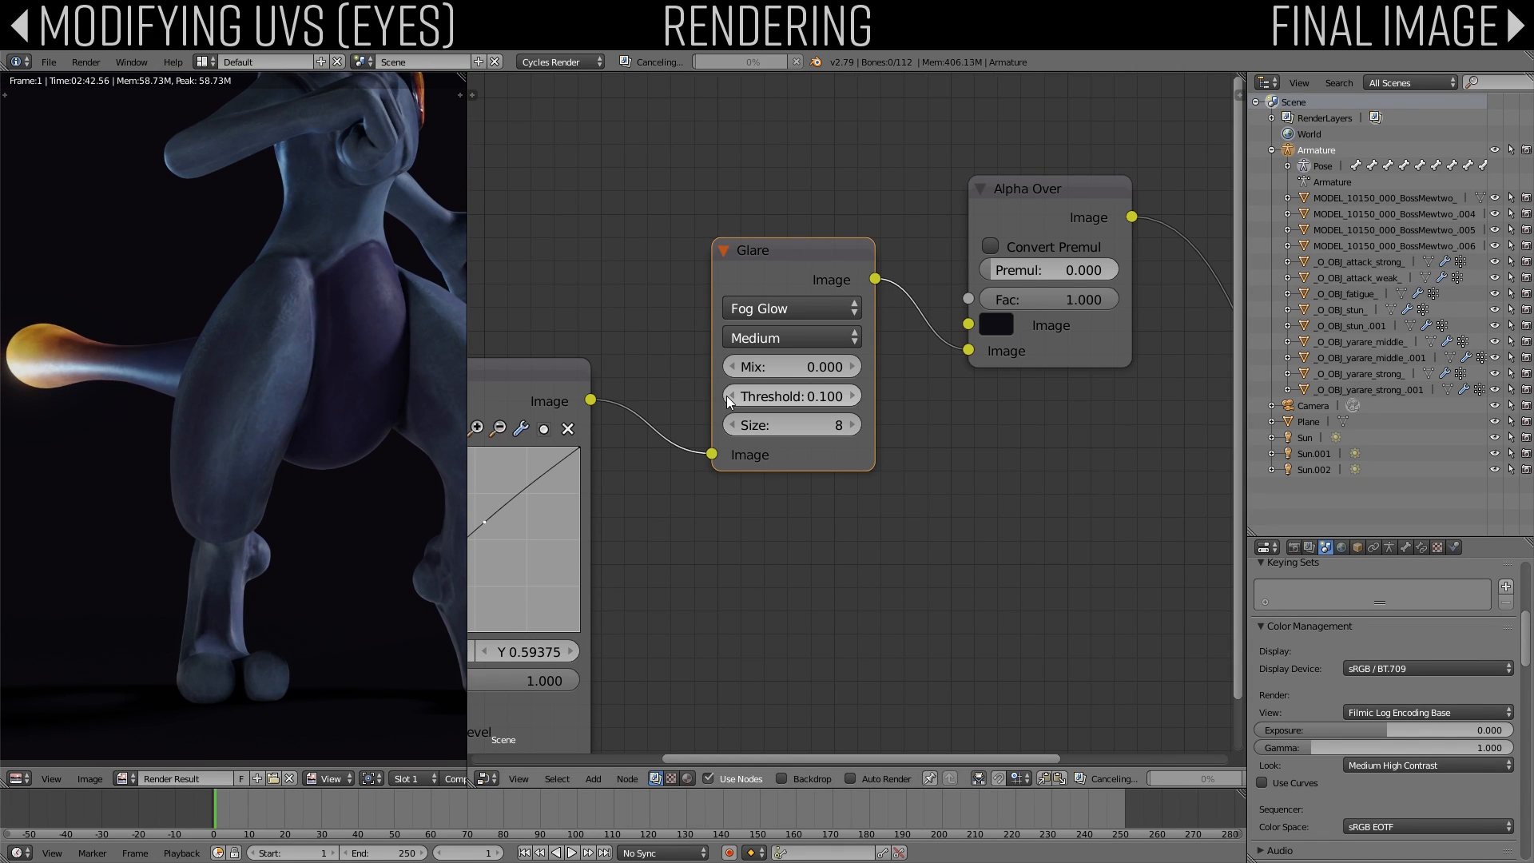
left_click(727, 396)
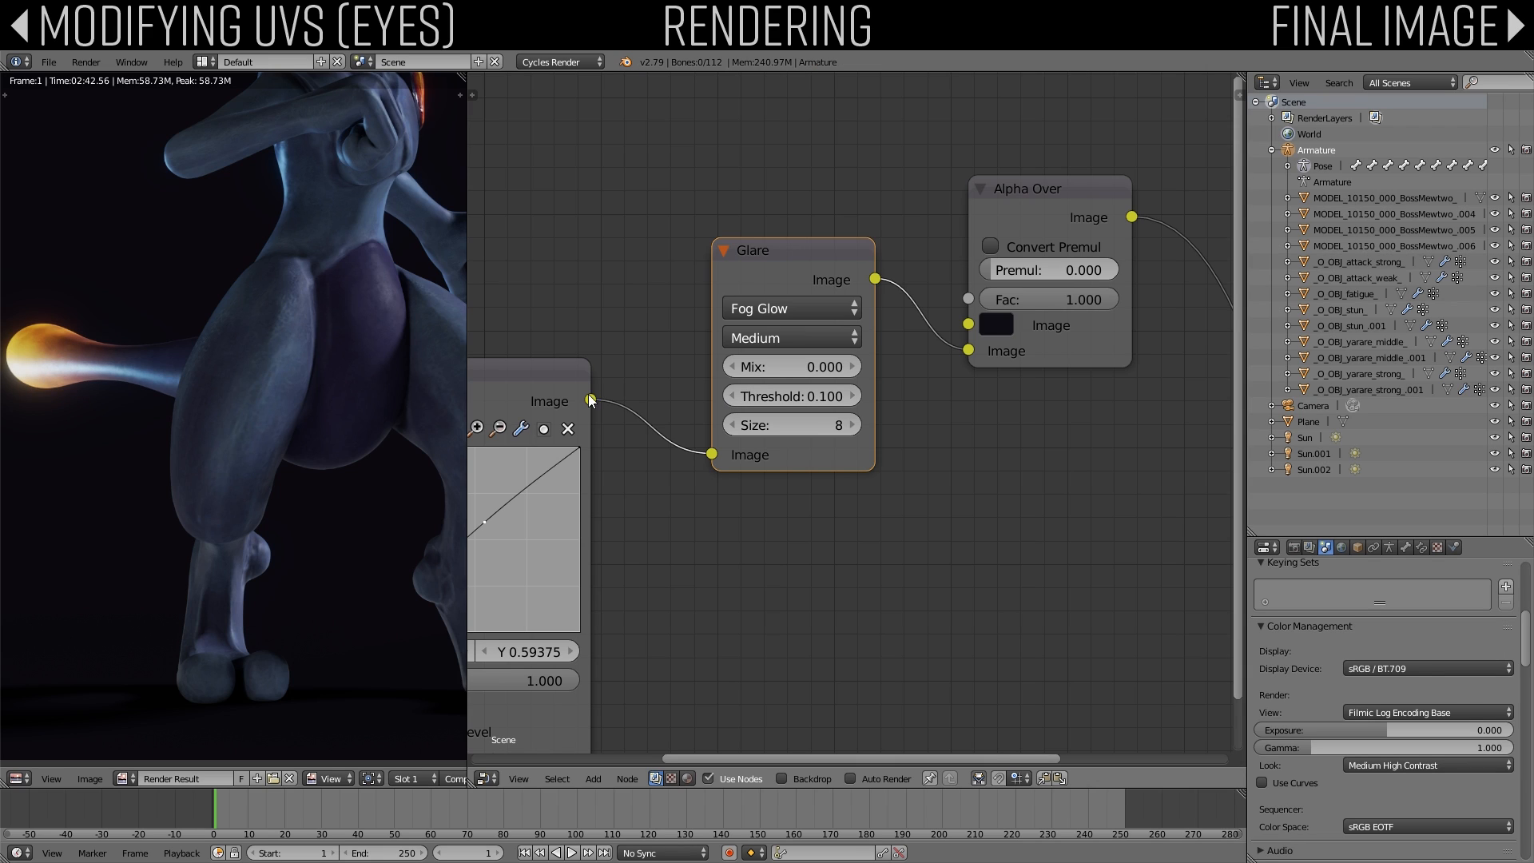
Step: Inspect the glow on the head and upper body and set the Glare threshold to 0.2
middle_click_drag(248, 231, 173, 559)
scroll(304, 432, "up", 2)
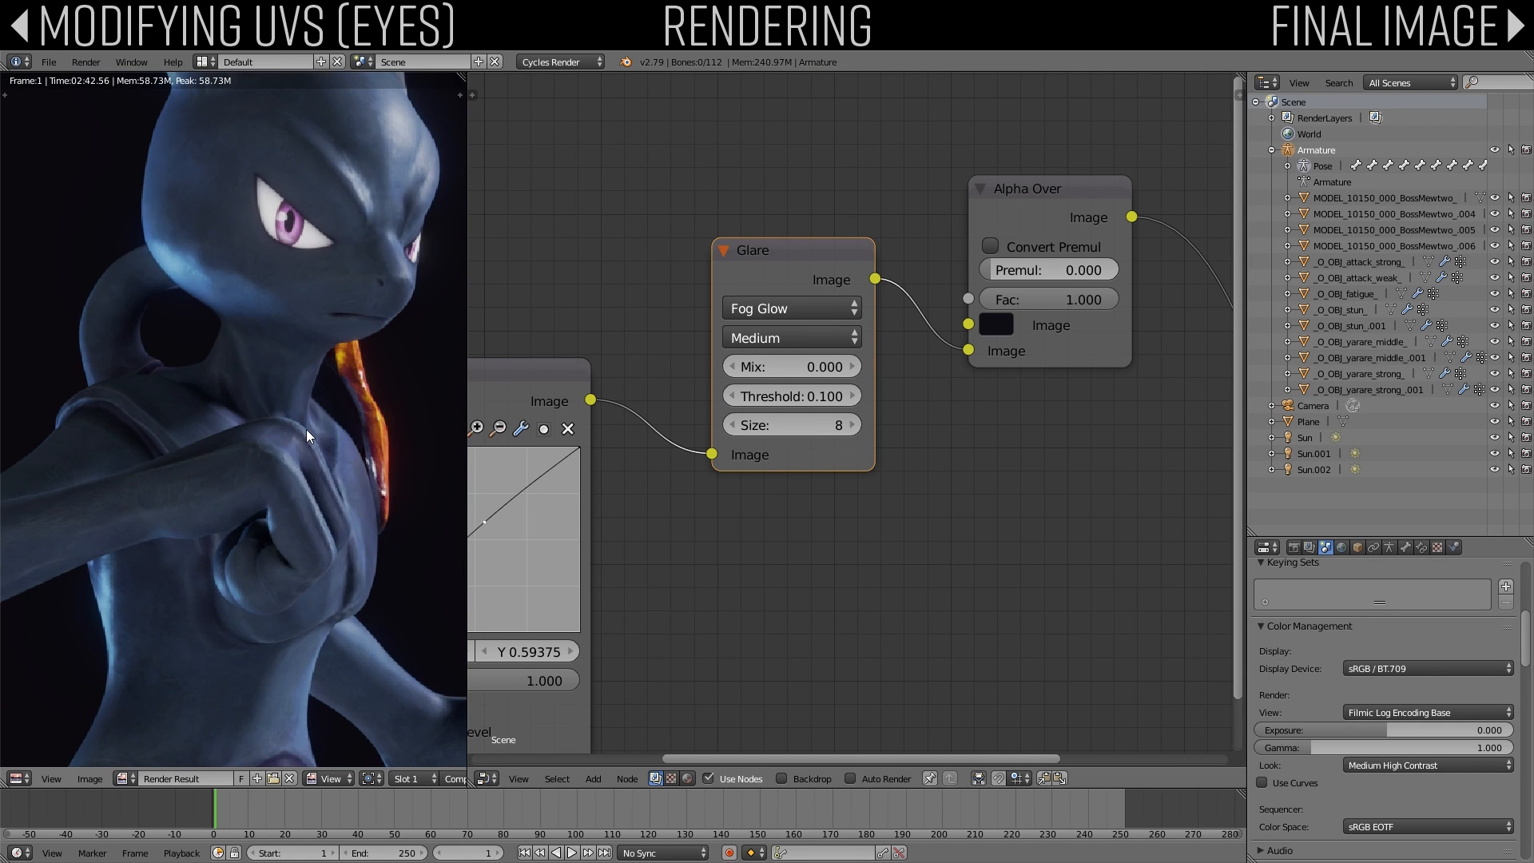
left_click(852, 395)
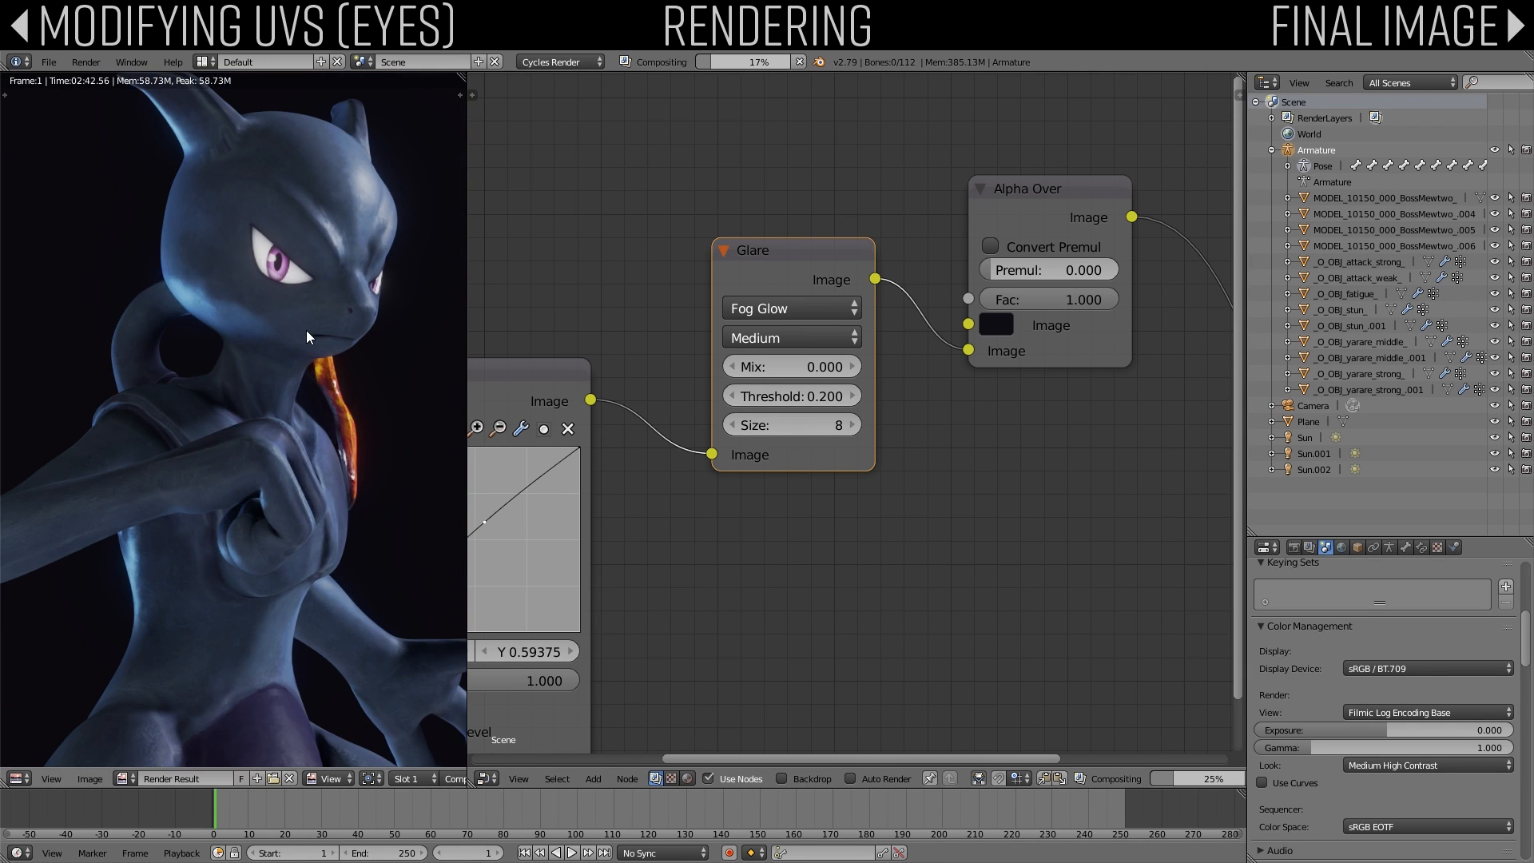
scroll(305, 329, "down", 5)
middle_click_drag(261, 451, 305, 310)
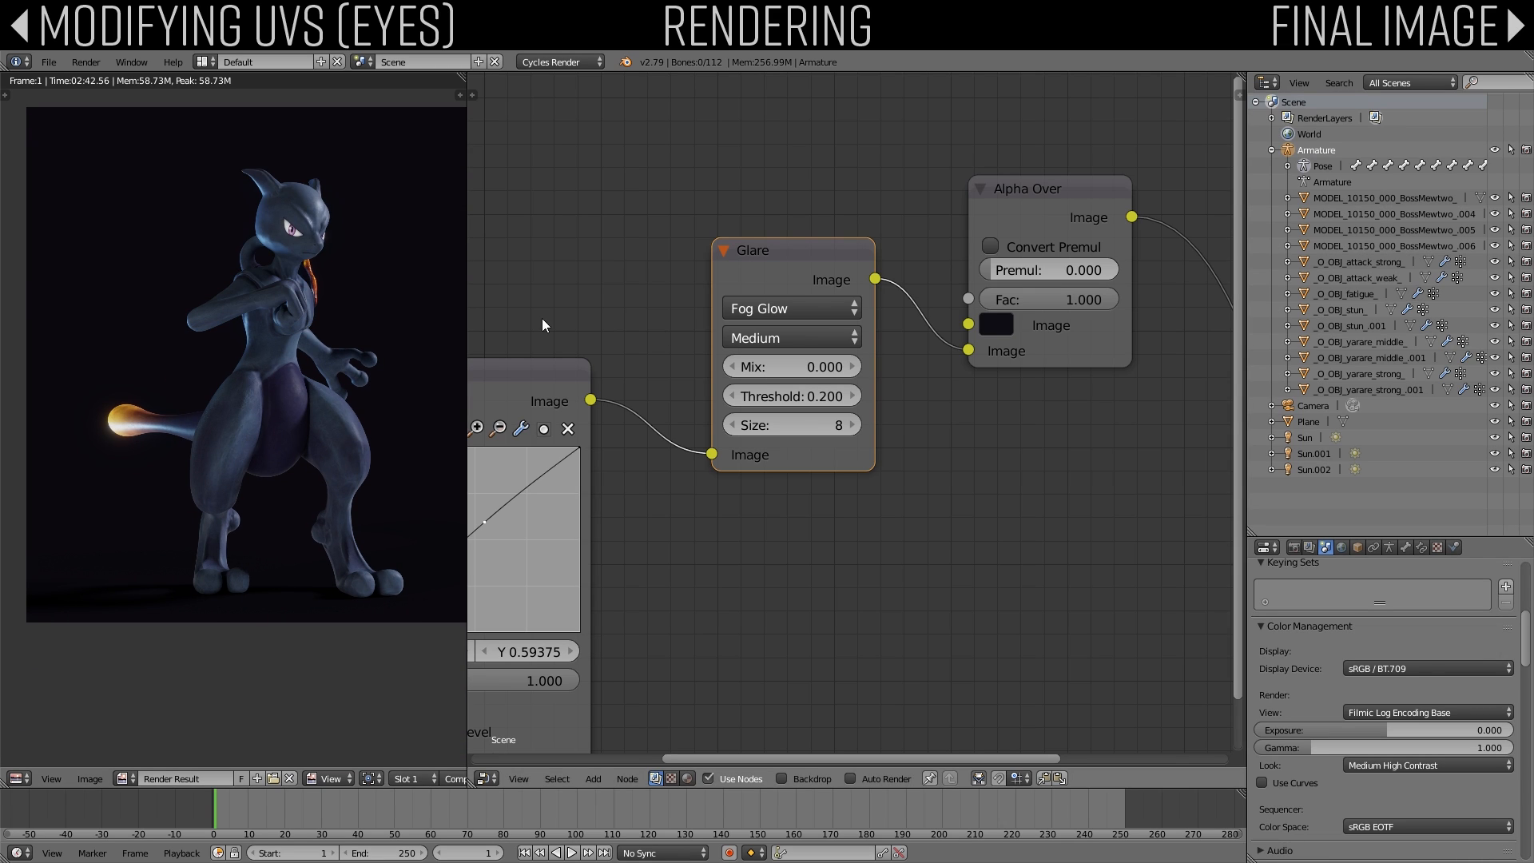
Step: Enlarge the render view, connect the Glare output directly to Composite, and move the bypassed Alpha Over node up out of the way
left_click_drag(467, 318, 854, 318)
left_click(89, 779)
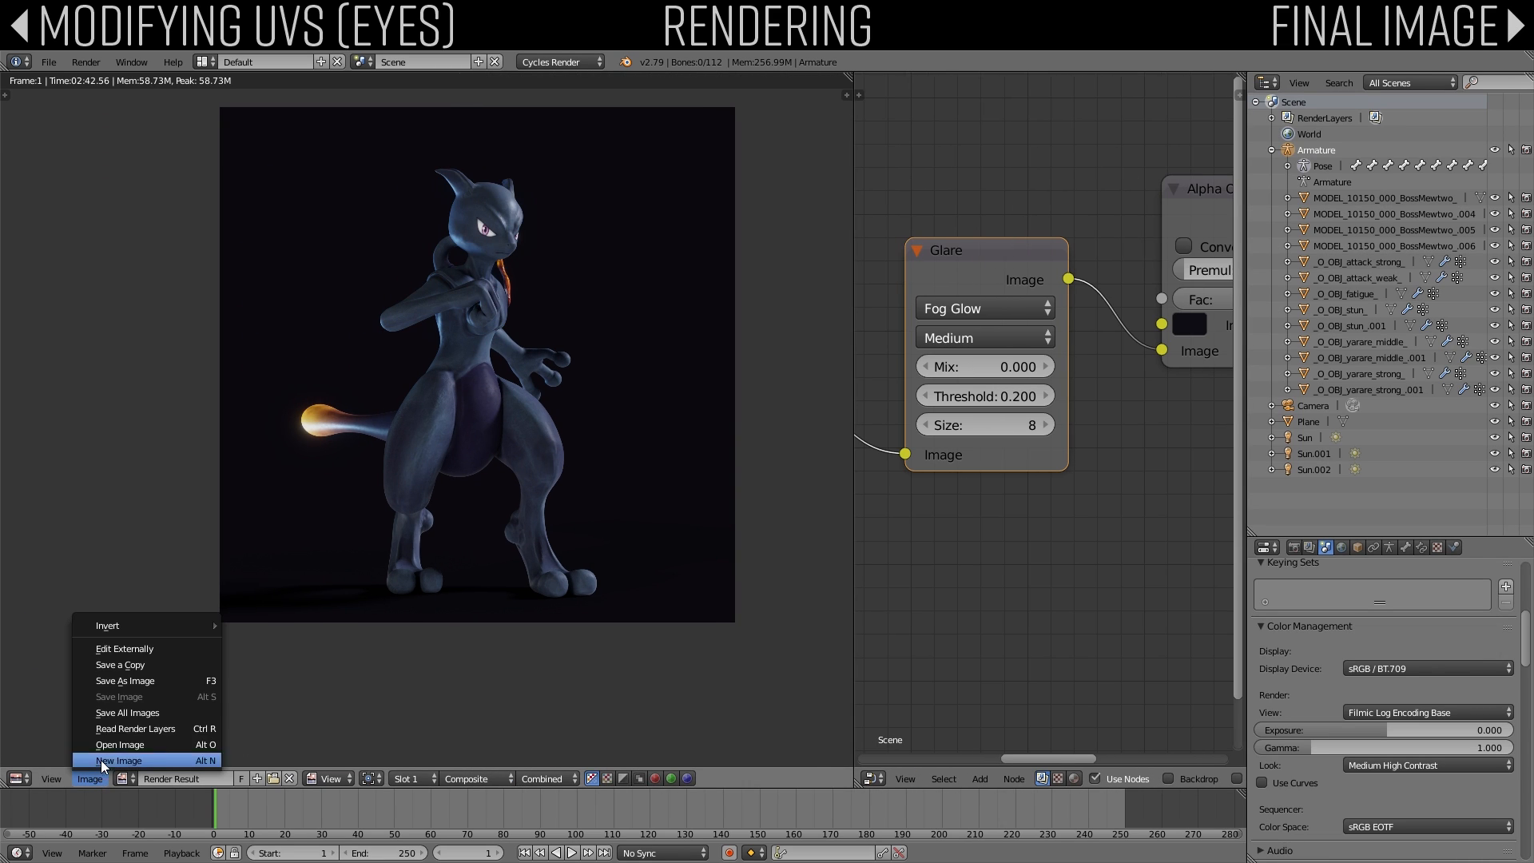
middle_click_drag(1139, 411, 1211, 468)
scroll(1211, 468, "down", 1)
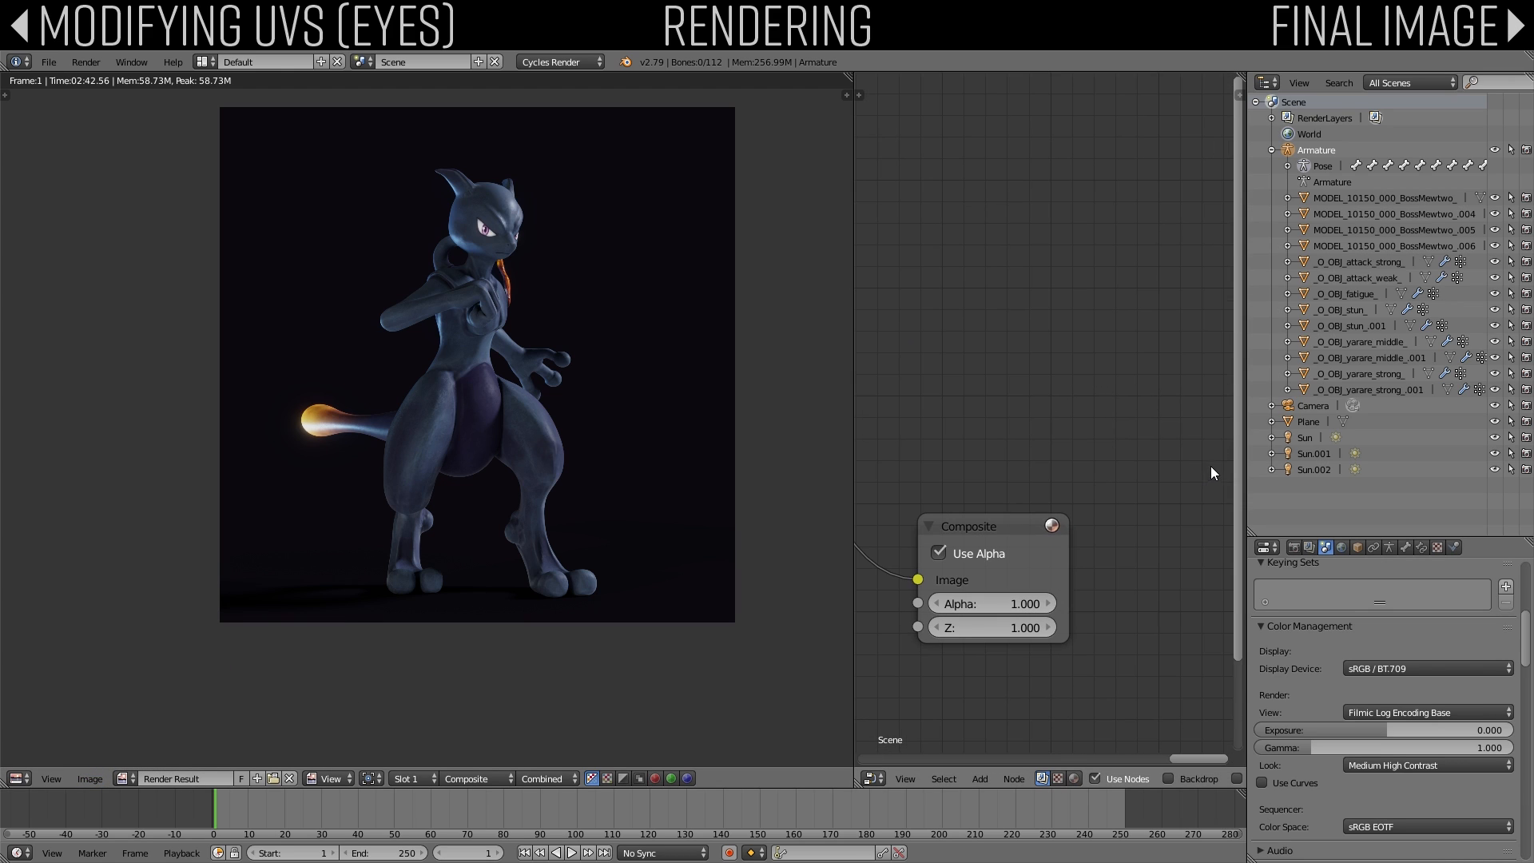
middle_click_drag(984, 536, 1233, 429)
scroll(1123, 417, "down", 3)
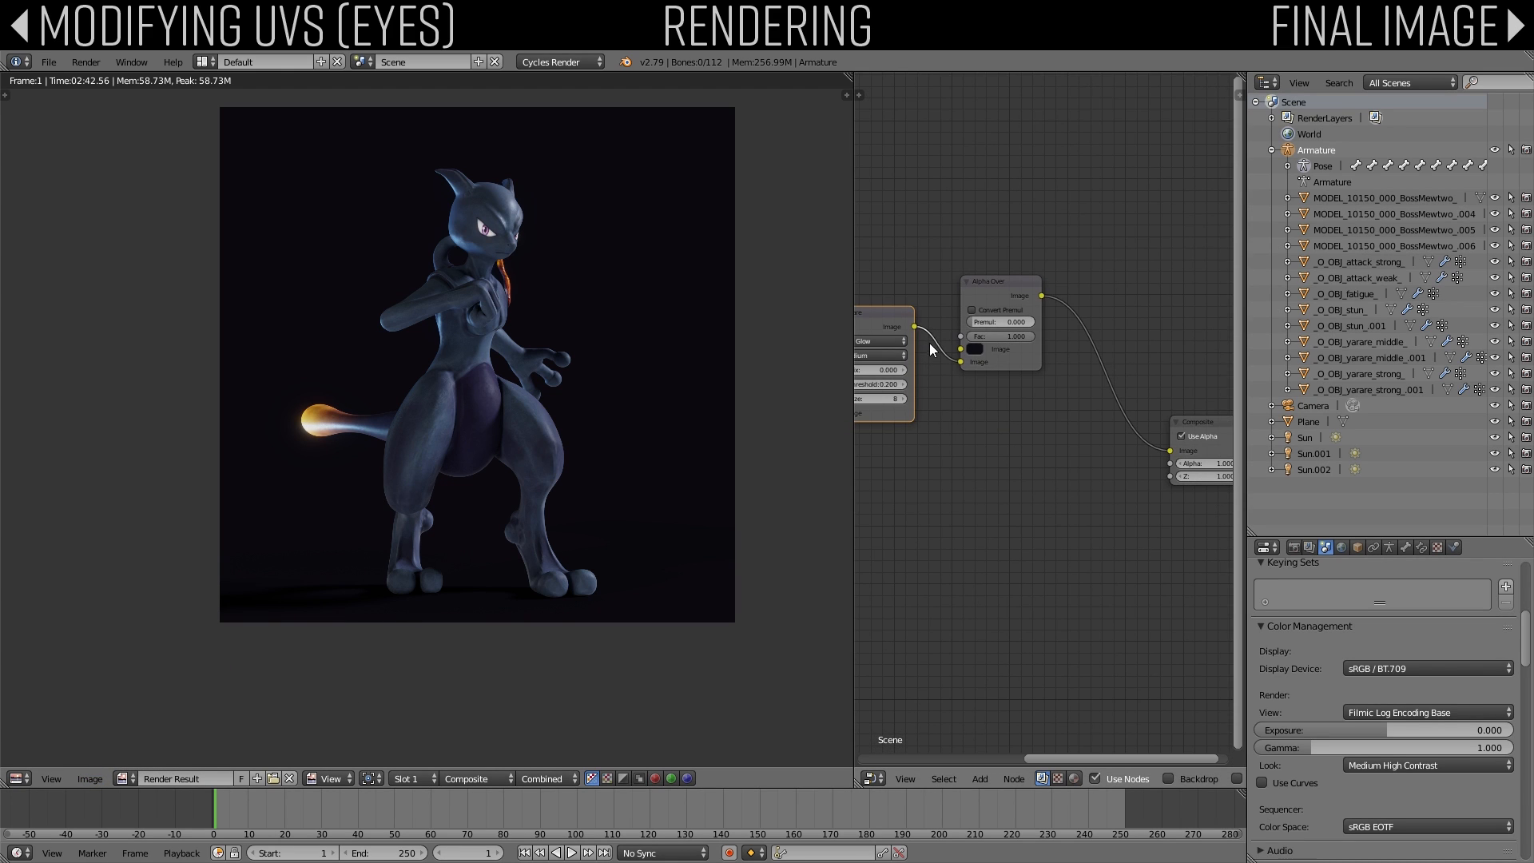
left_click_drag(915, 327, 1173, 449)
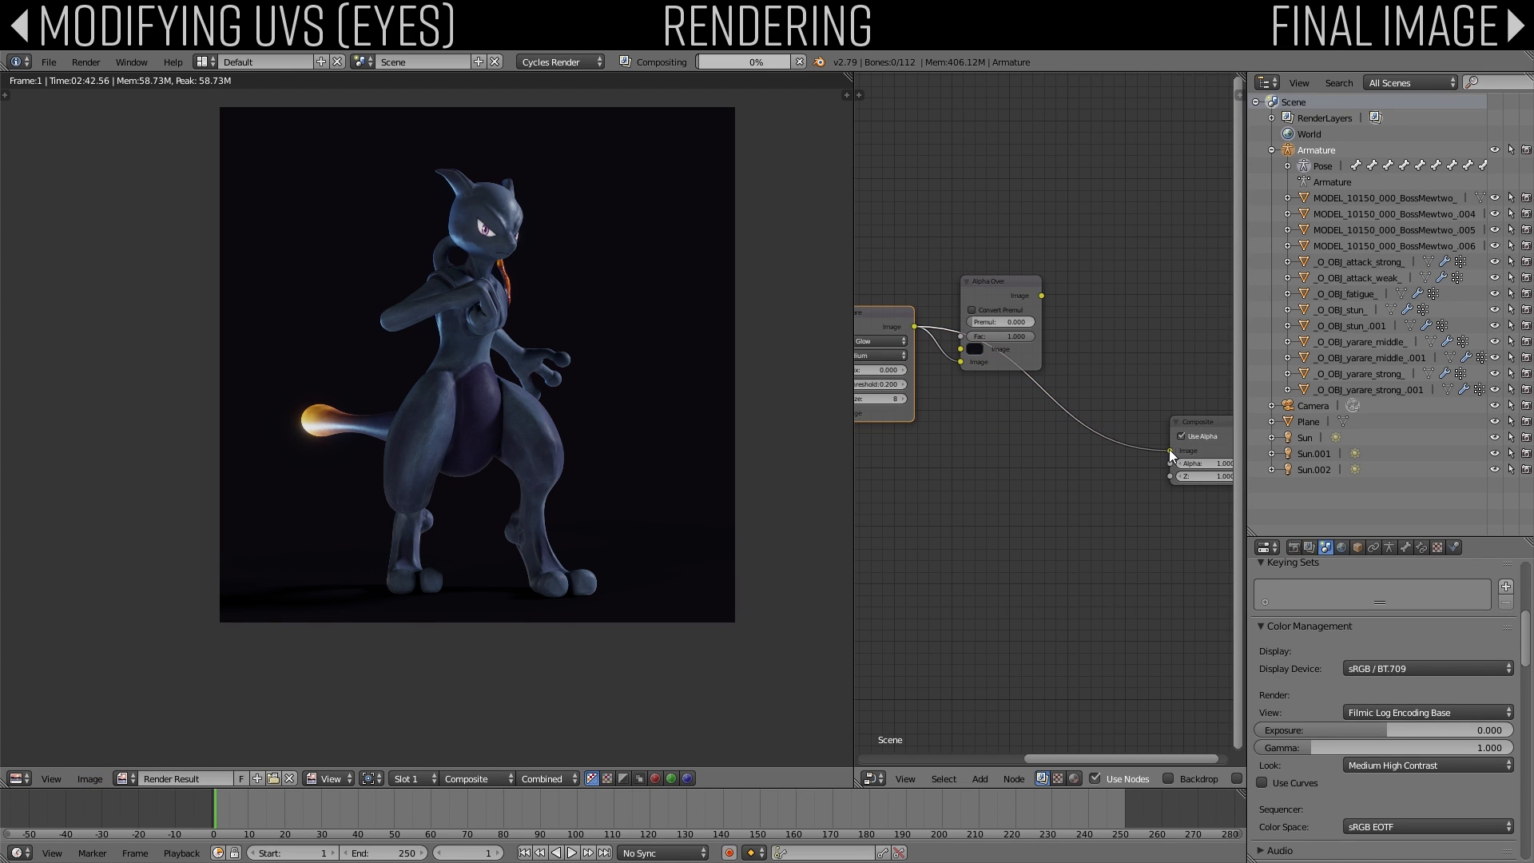
left_click(999, 297)
left_click_drag(996, 291, 1042, 262)
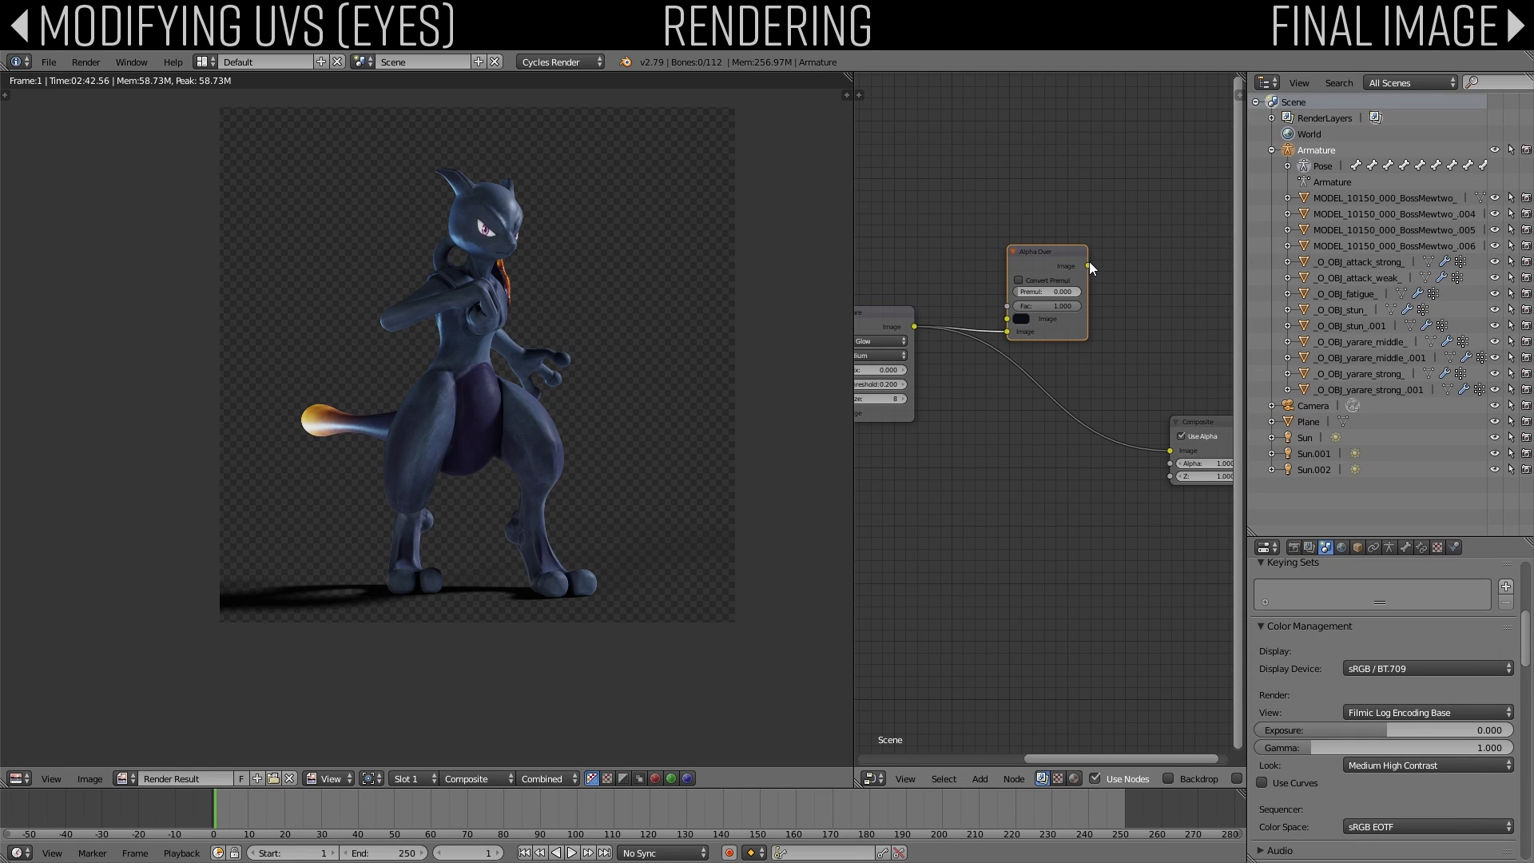
Step: Save the transparent-background render as a PNG image named Render Alpha in the Shadow Mewtwo folder
left_click(92, 779)
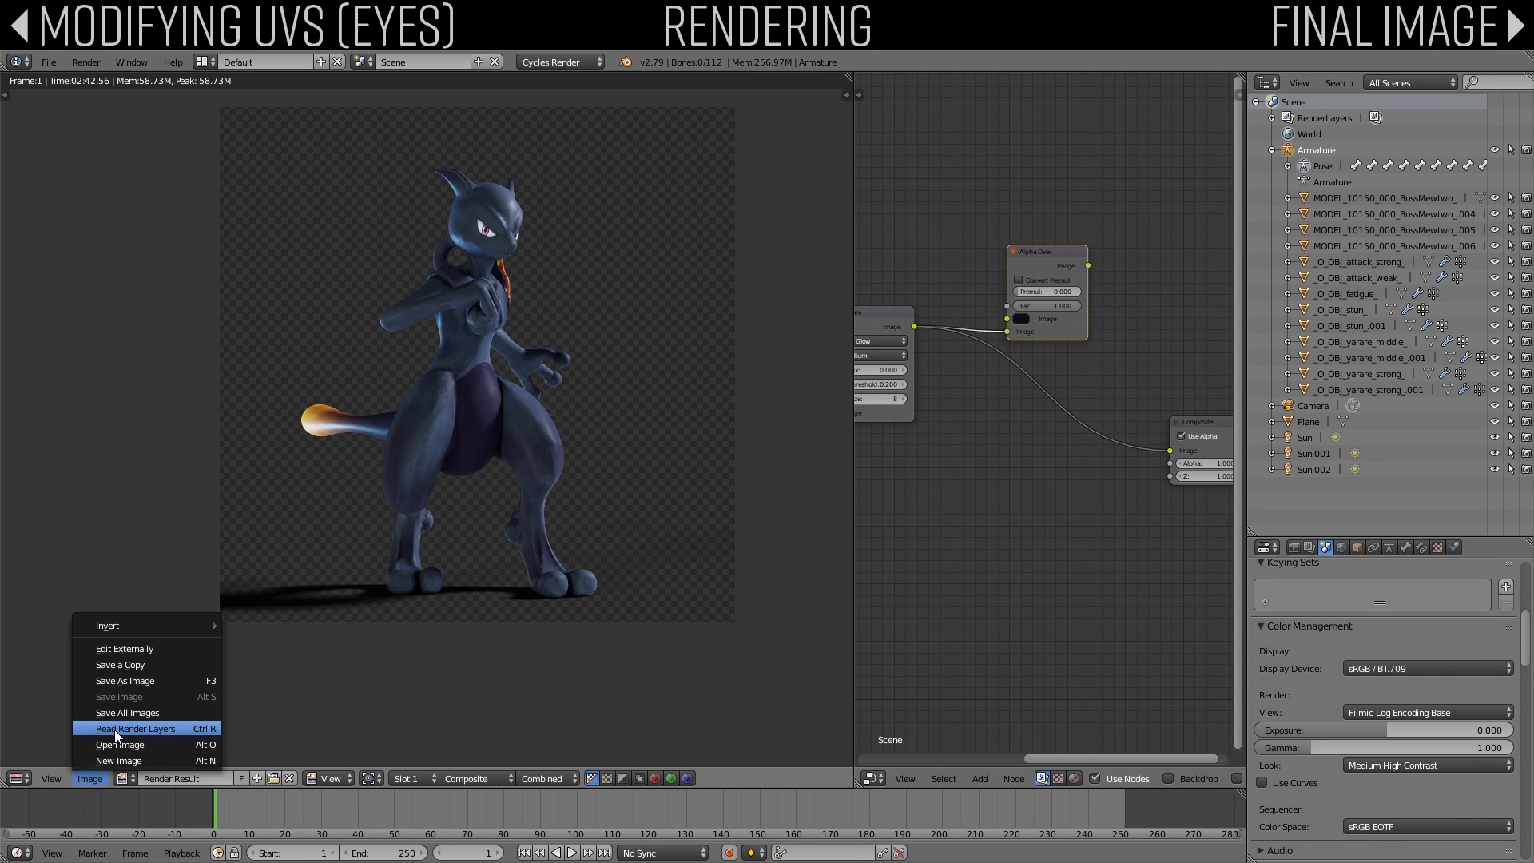
left_click(128, 681)
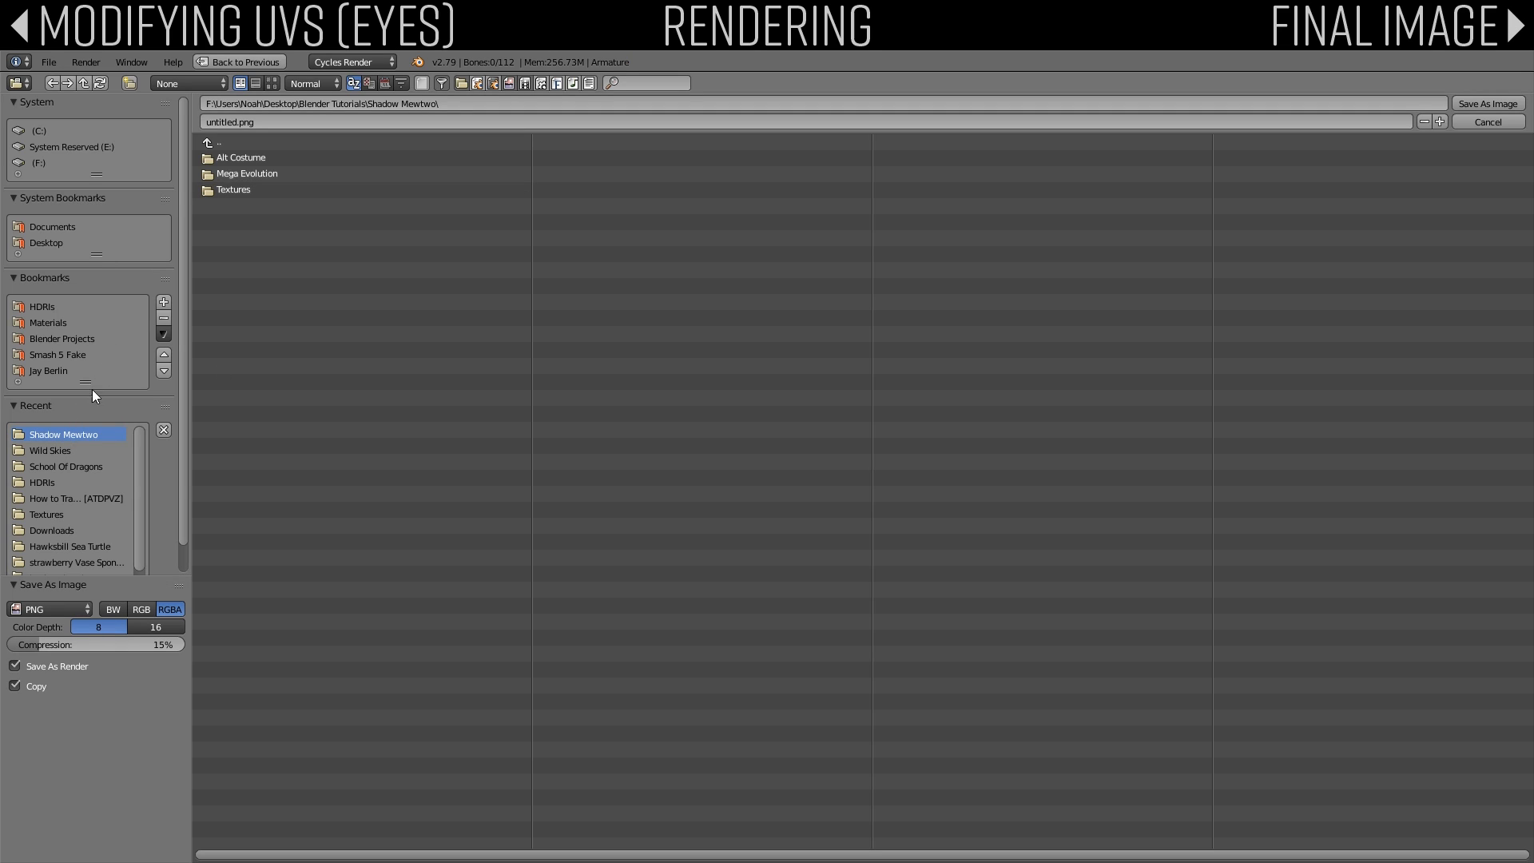
left_click(249, 116)
type("Re")
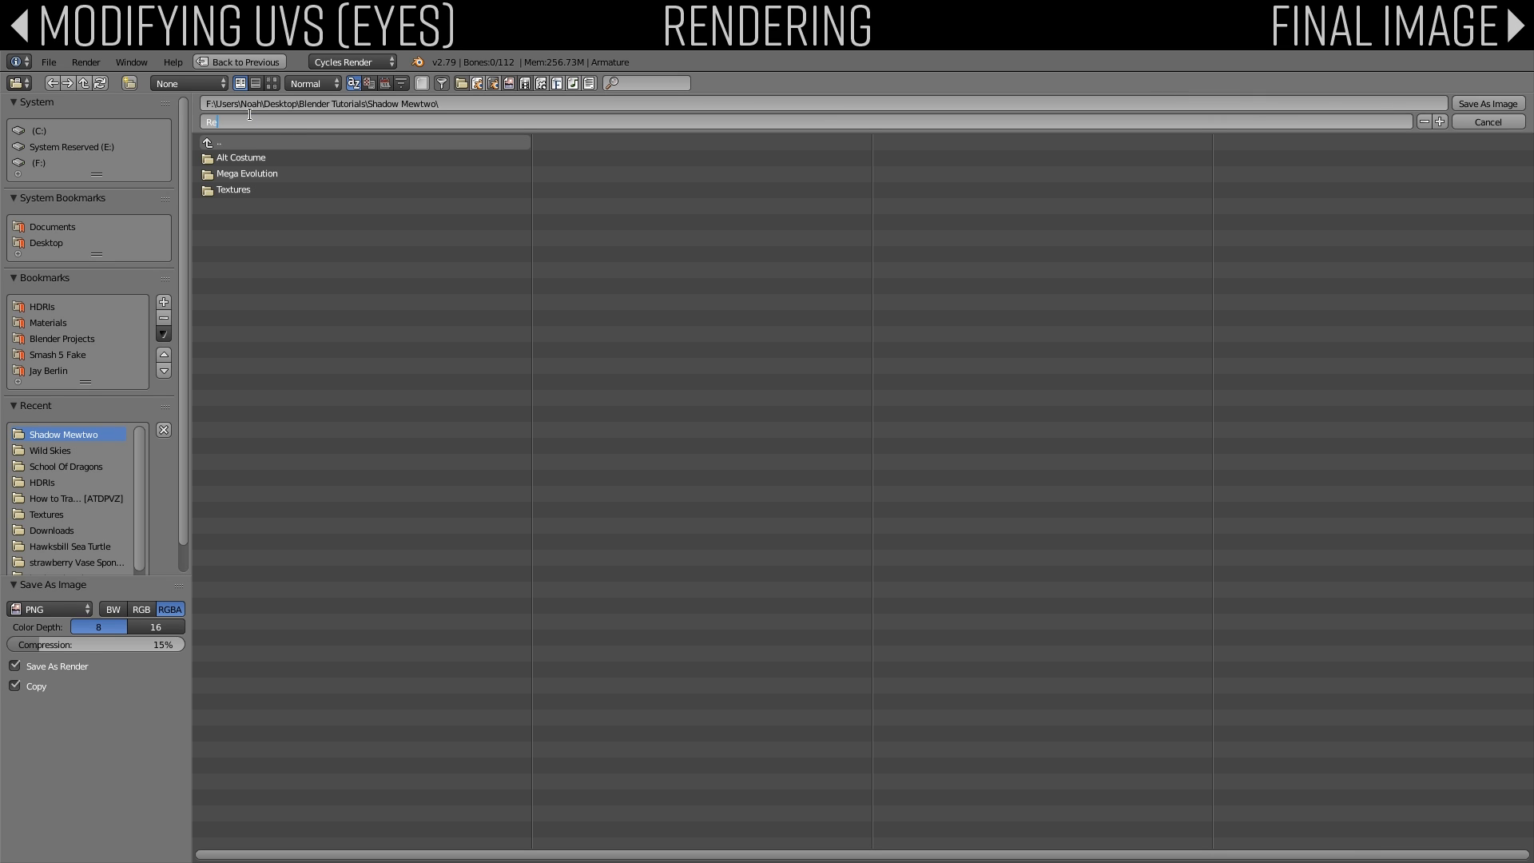
type("nder Ta")
key("BackSpace")
type("Alpha")
key("Return")
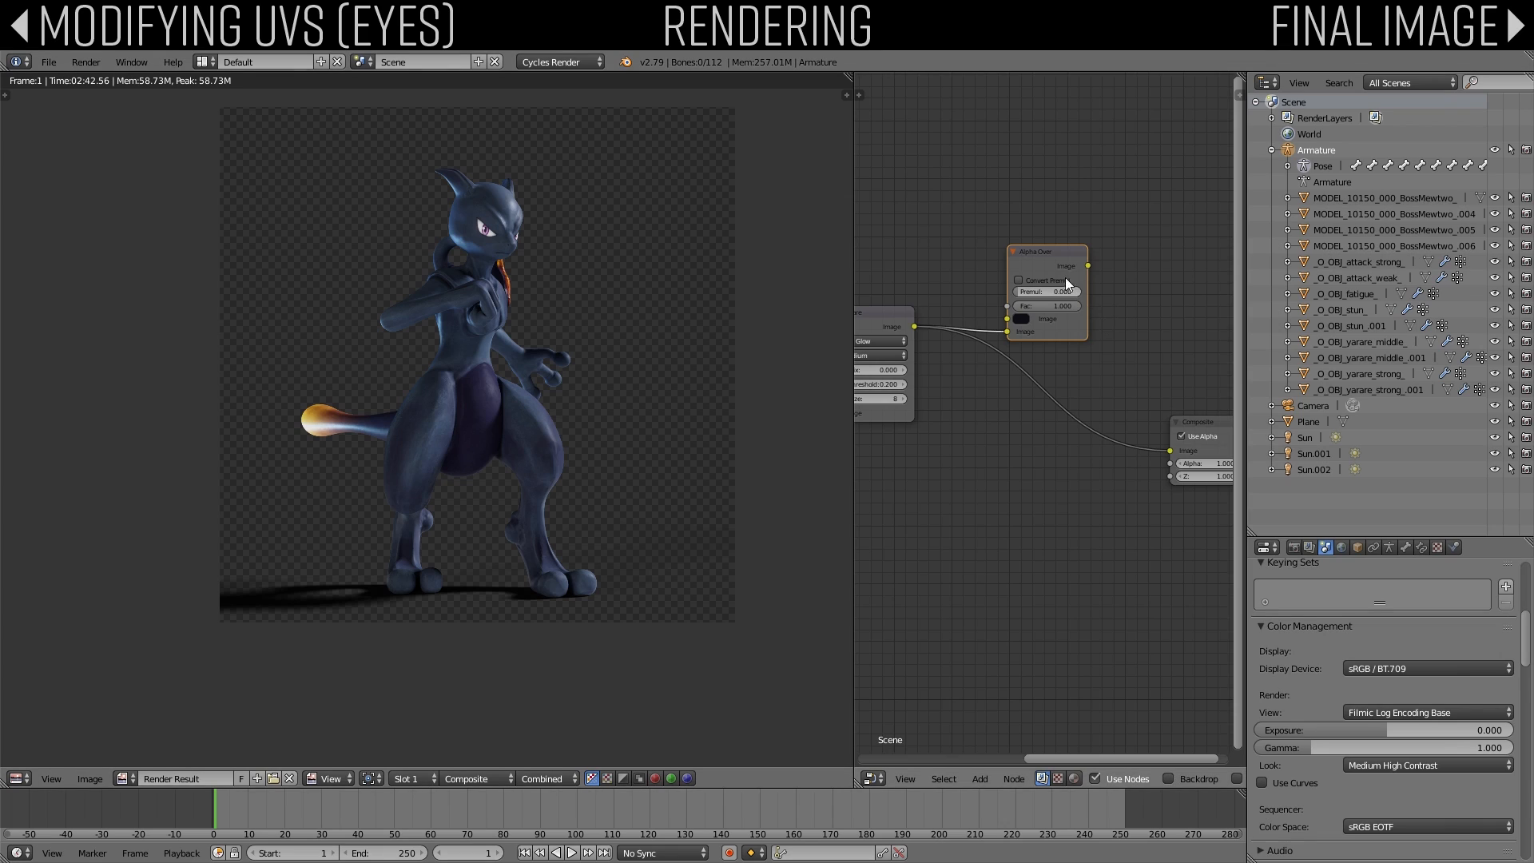
Step: Connect the Alpha Over output to Composite and save the render with the dark background as Render BG.png in the Shadow Mewtwo folder
left_click_drag(1088, 265, 1172, 451)
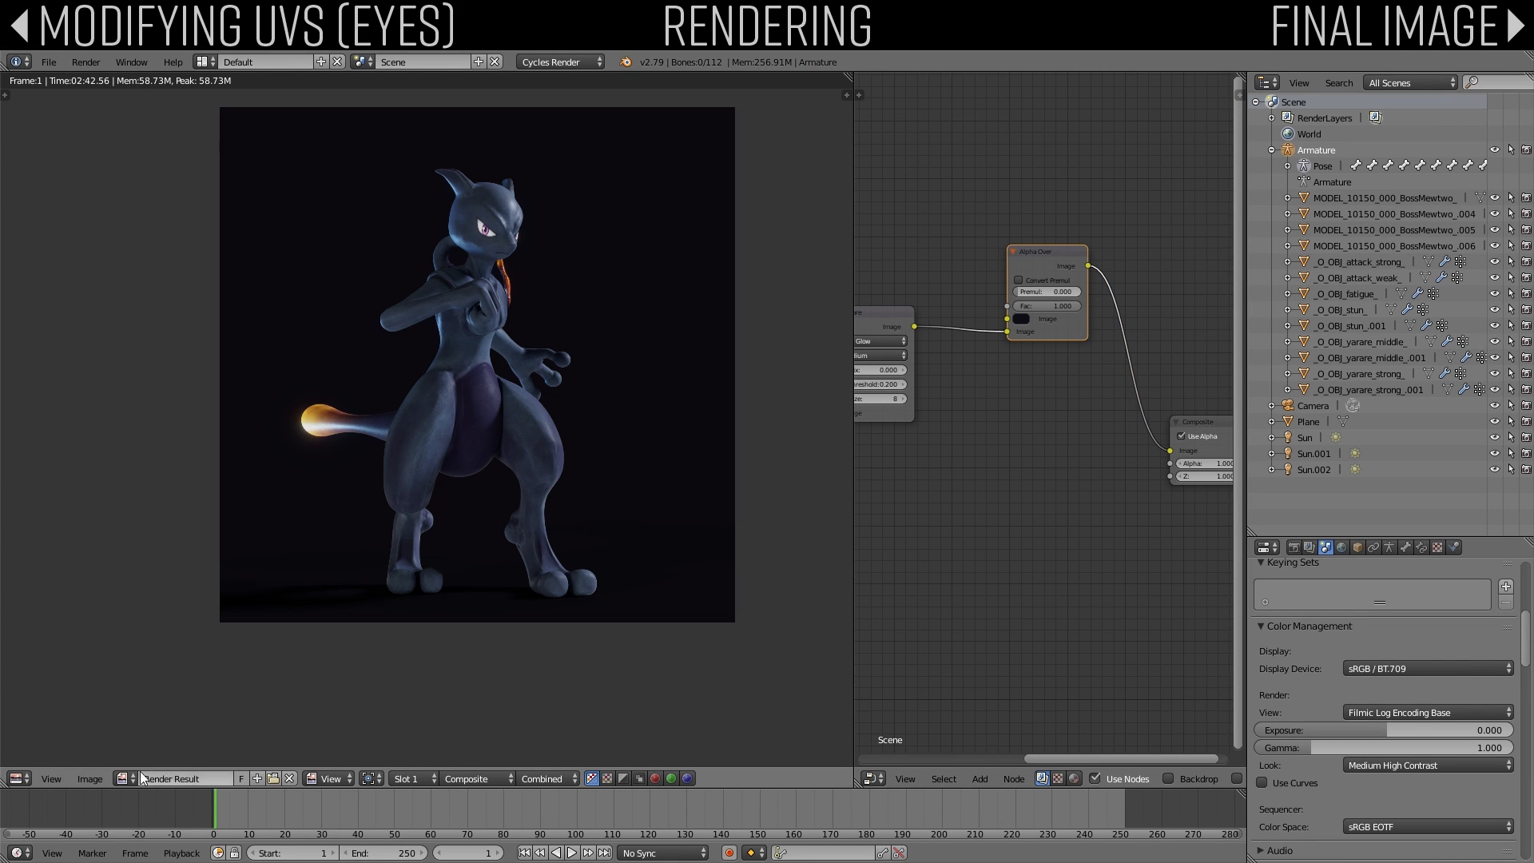
left_click(90, 778)
left_click(119, 696)
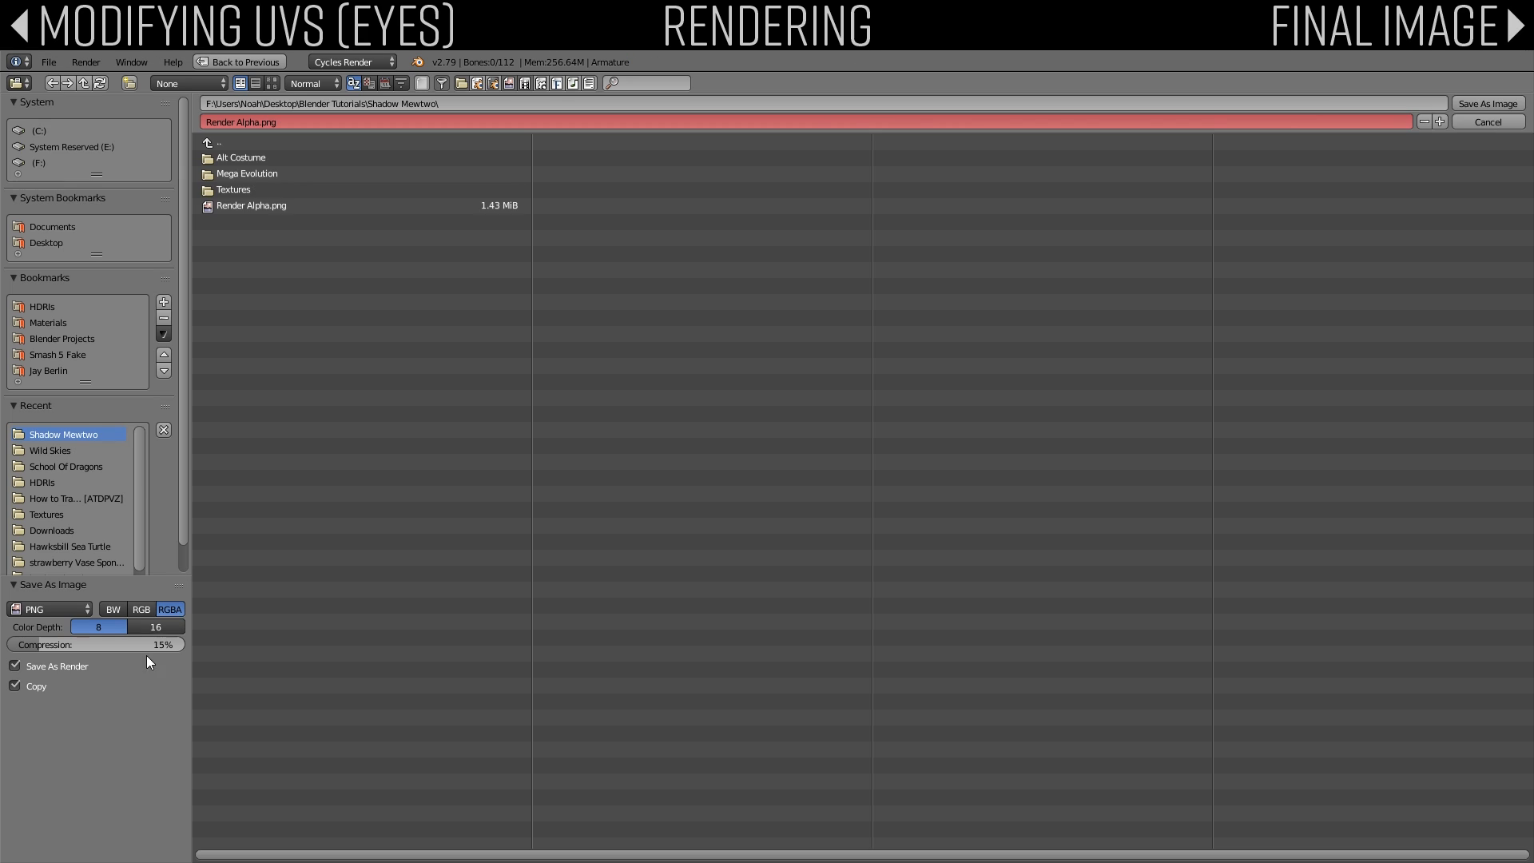
left_click(256, 122)
key("BackSpace")
key("BackSpace")
key("BackSpace")
key("BackSpace")
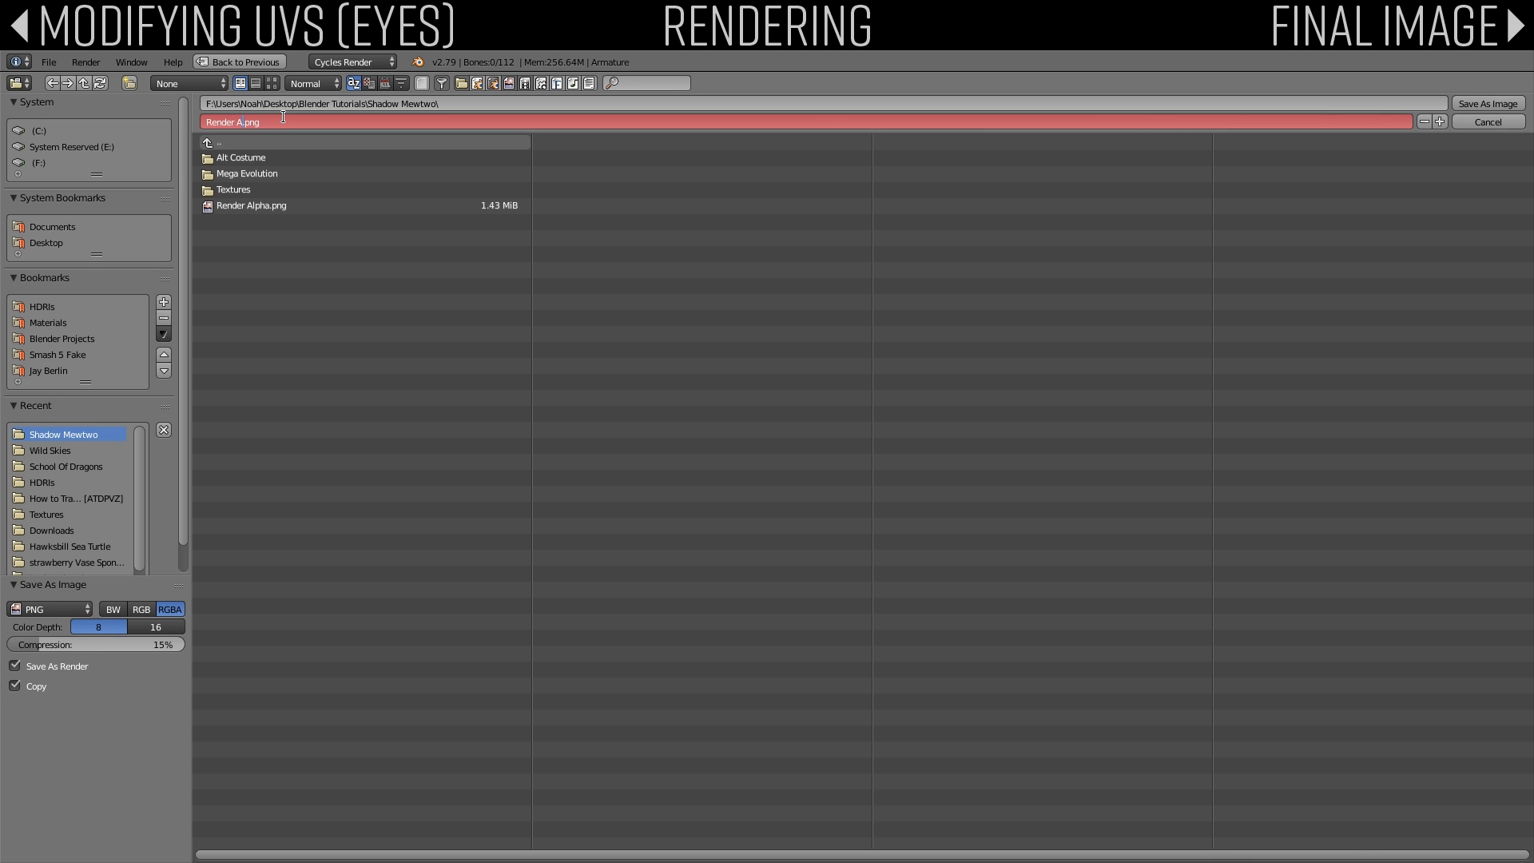
key("BackSpace")
type("BG")
key("Return")
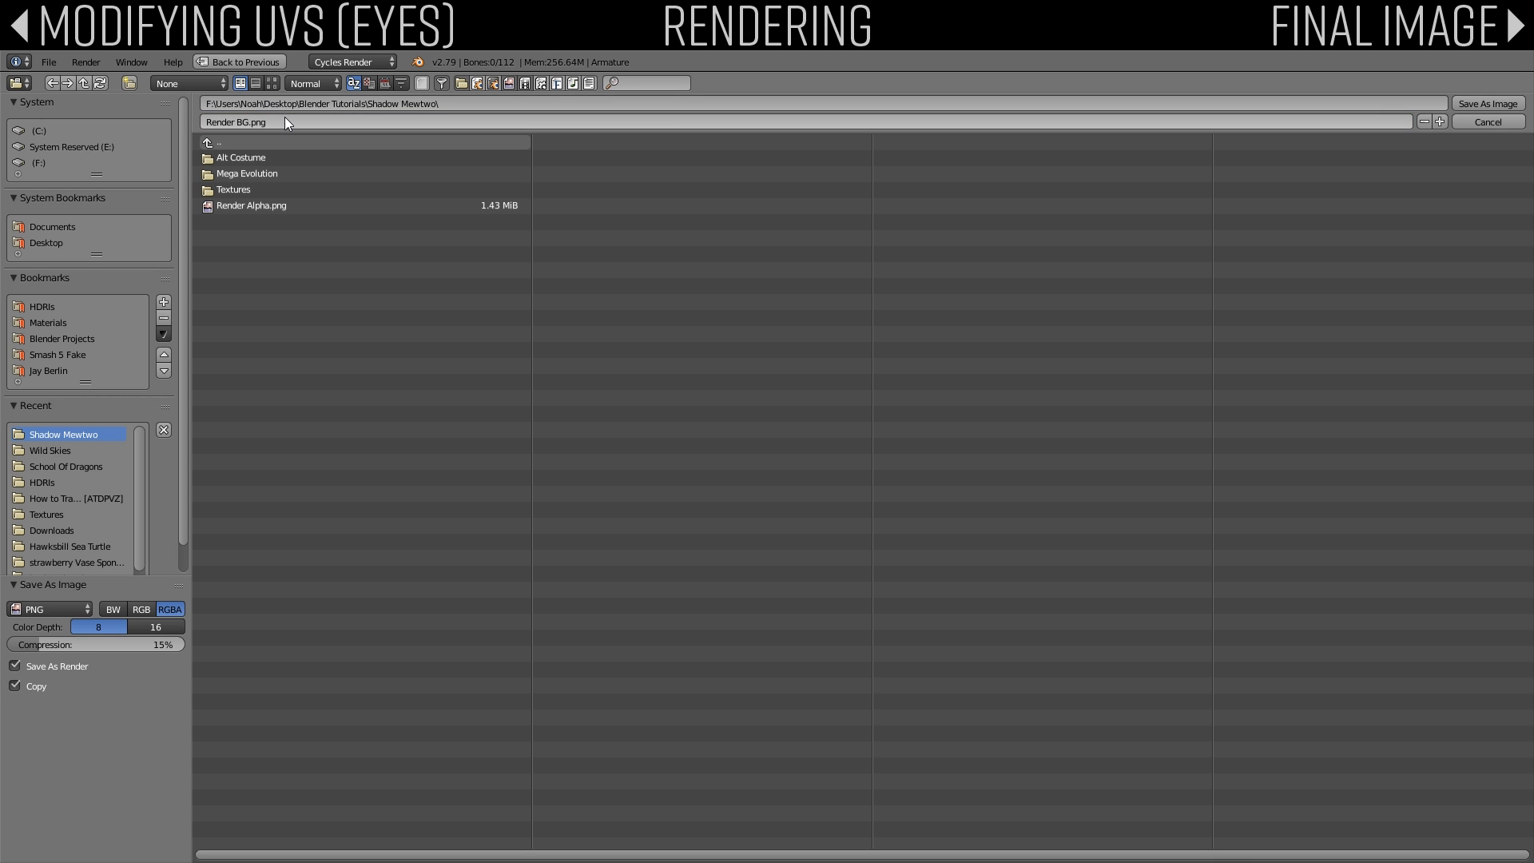
scroll(540, 446, "up", 1)
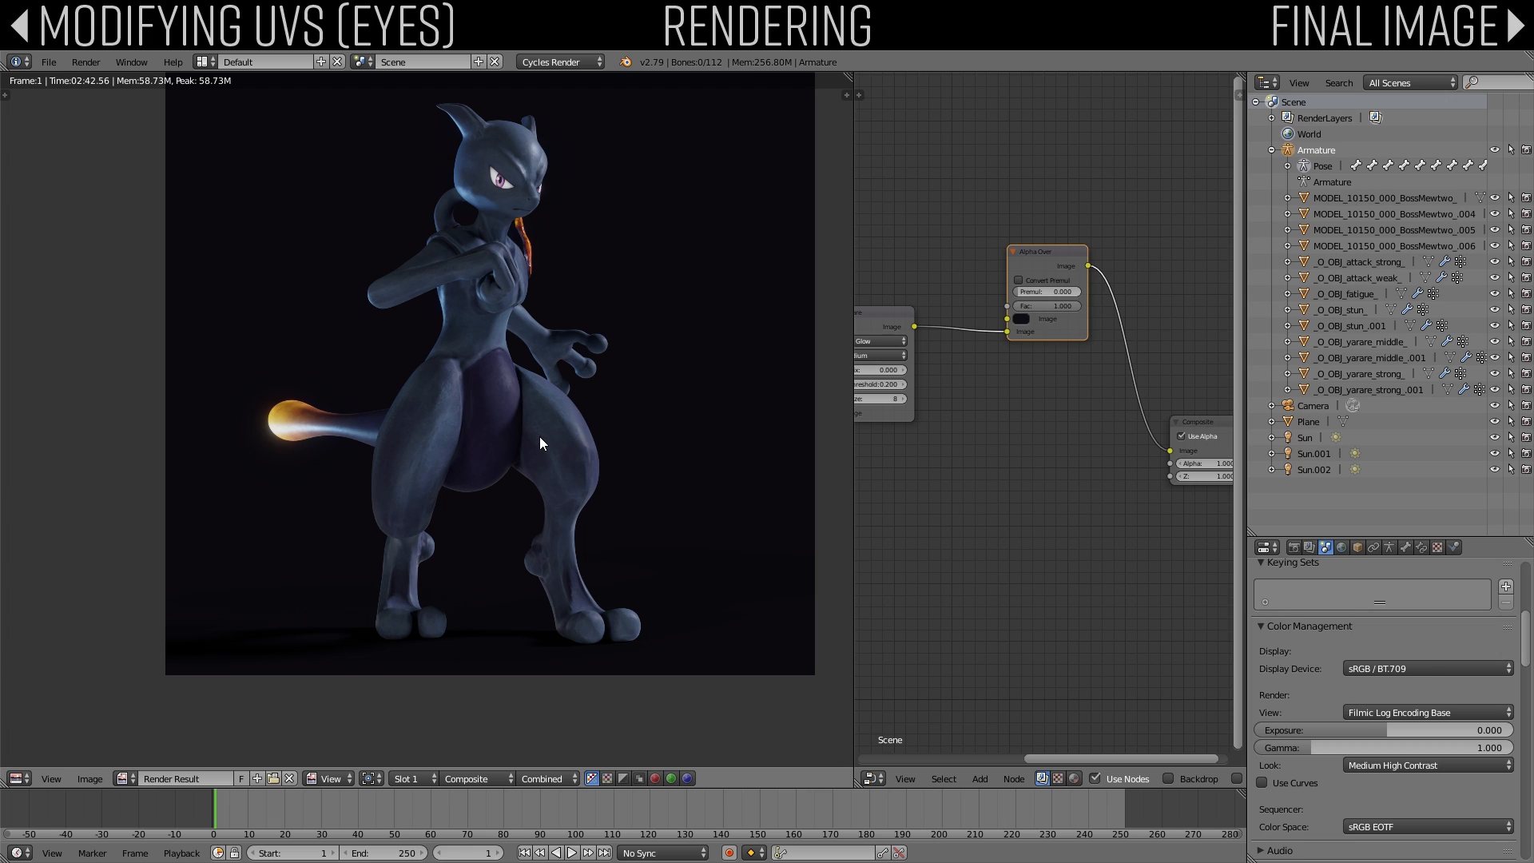
middle_click_drag(539, 437, 499, 503)
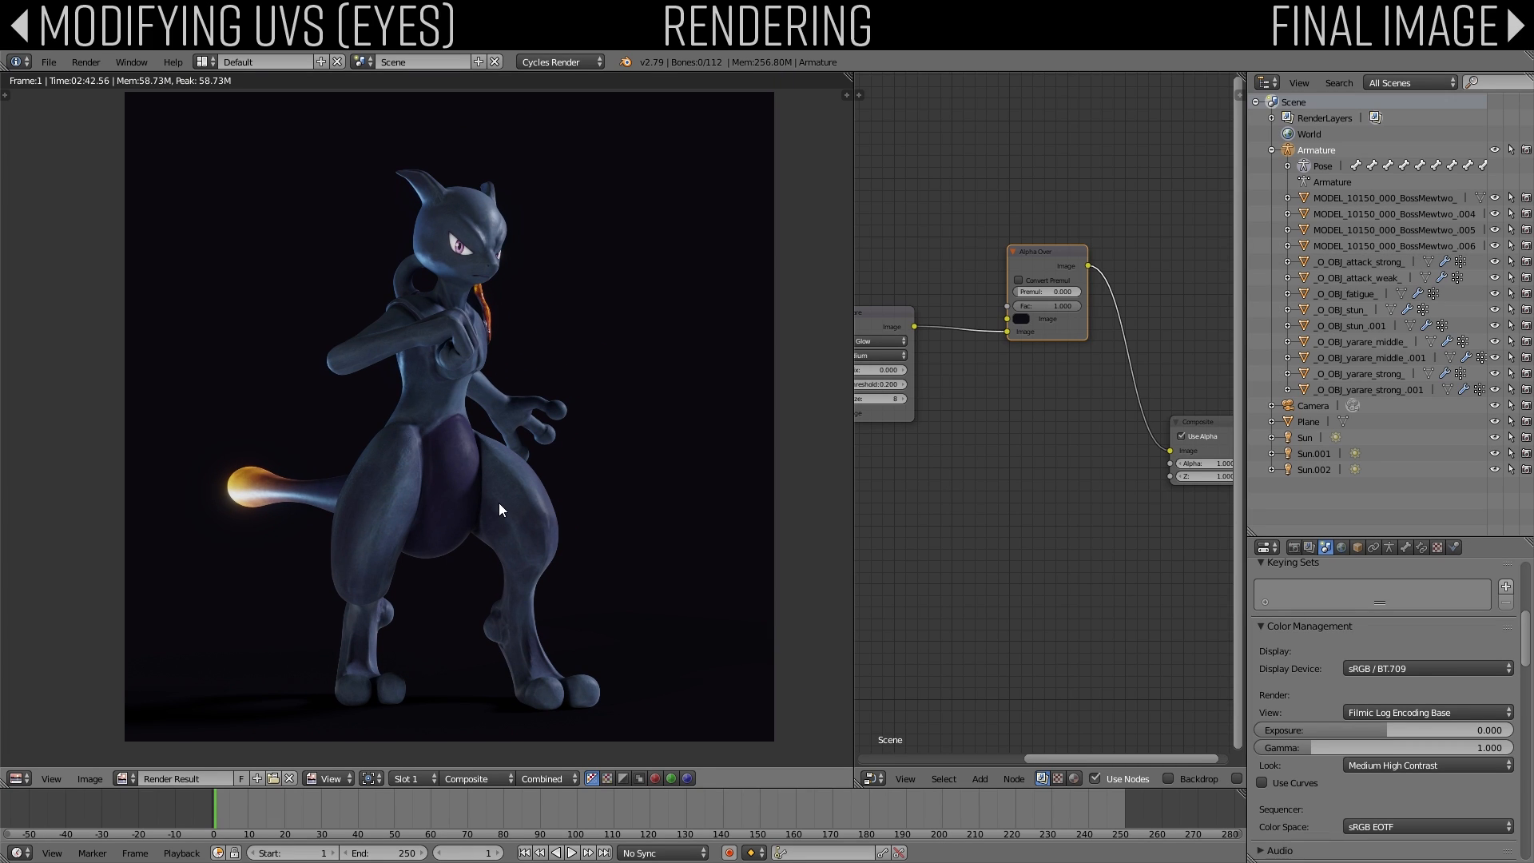